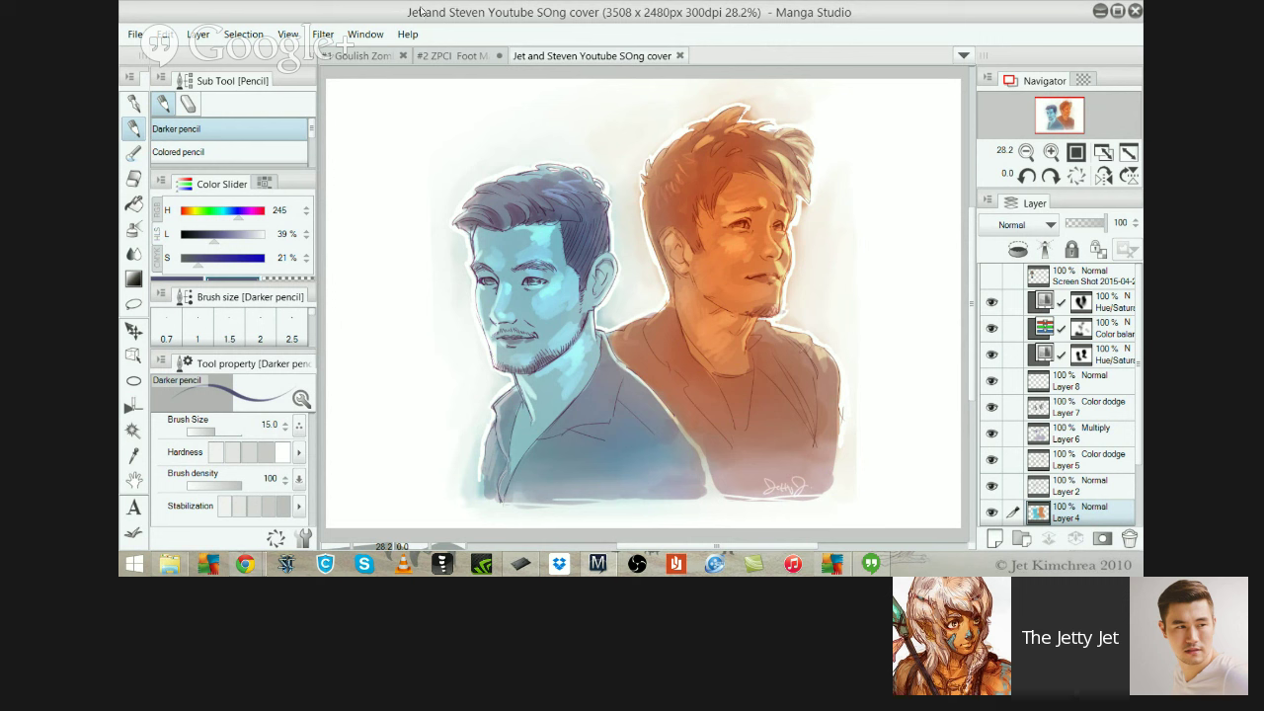
Create a new A4 colour canvas of 3508 × 2480 px at 300 dpi with a white paper layer
{"action": "left_click", "coordinate": [134, 35]}
{"action": "left_click", "coordinate": [158, 57]}
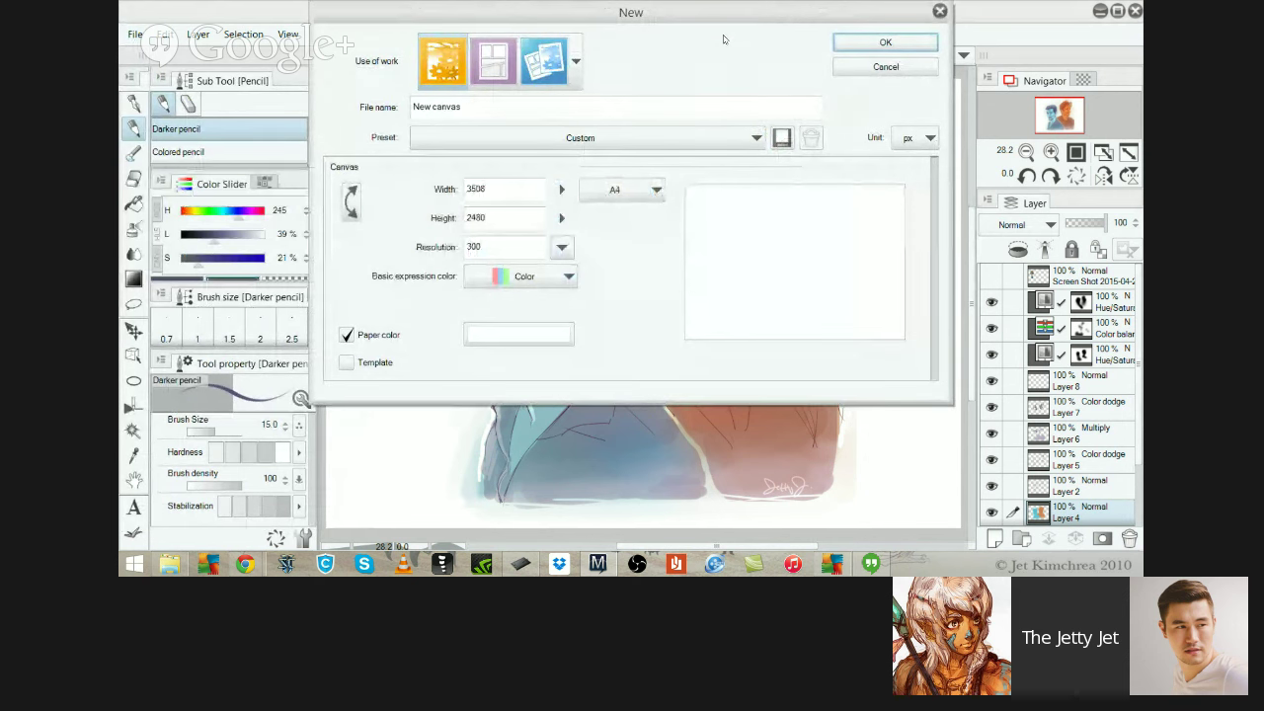
{"action": "key", "text": "Return"}
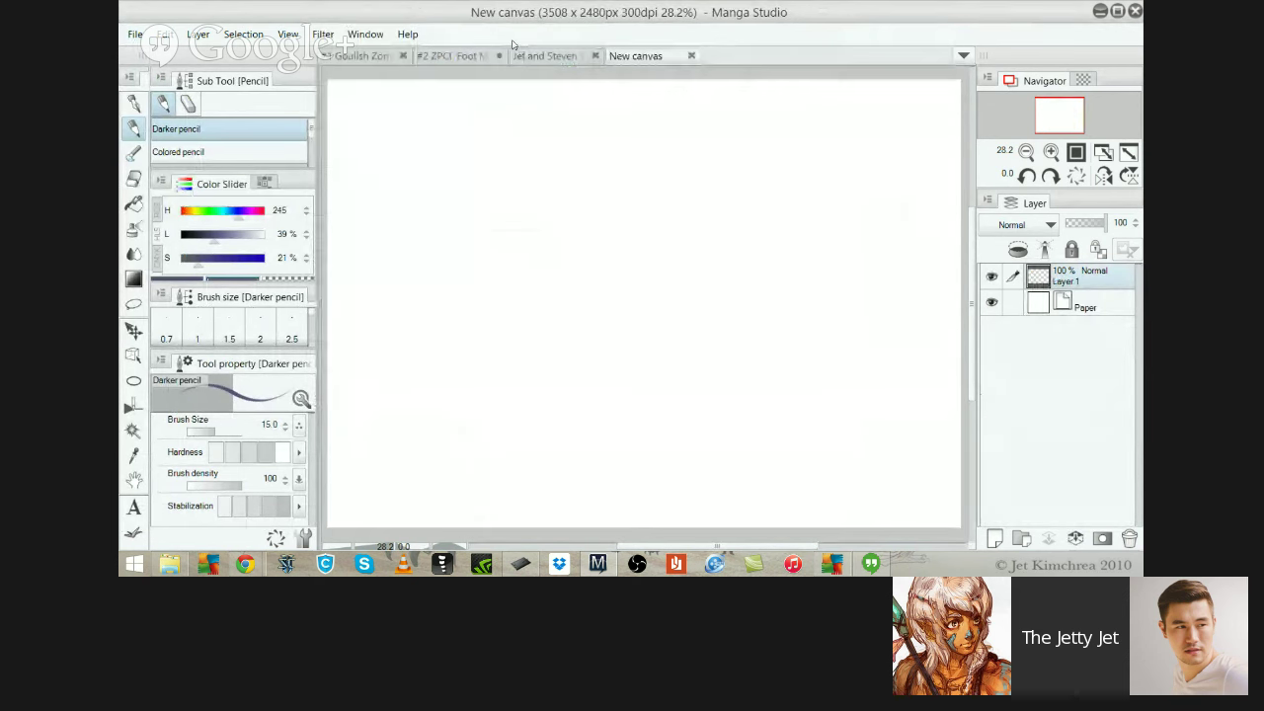
Compare the blank canvas with the two-man portrait painting, and sketch a rough head circle on the canvas in pencil
{"action": "left_click", "coordinate": [543, 55]}
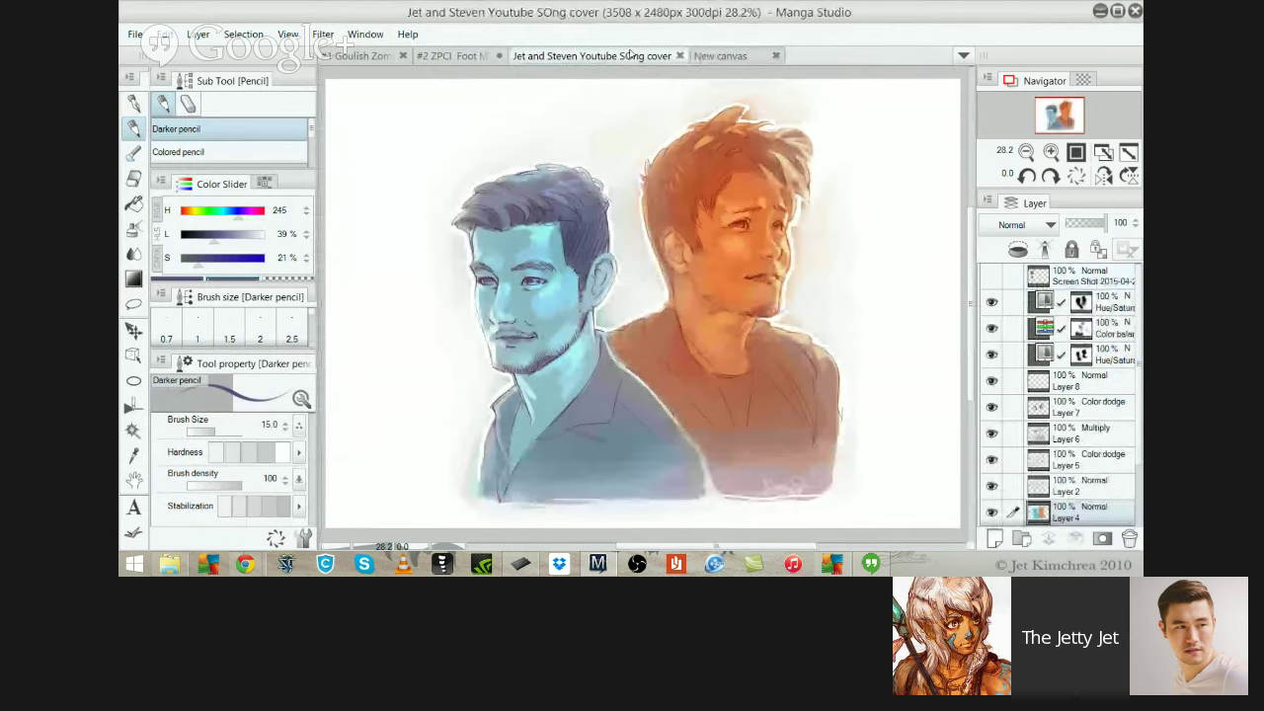
{"action": "left_click", "coordinate": [629, 53]}
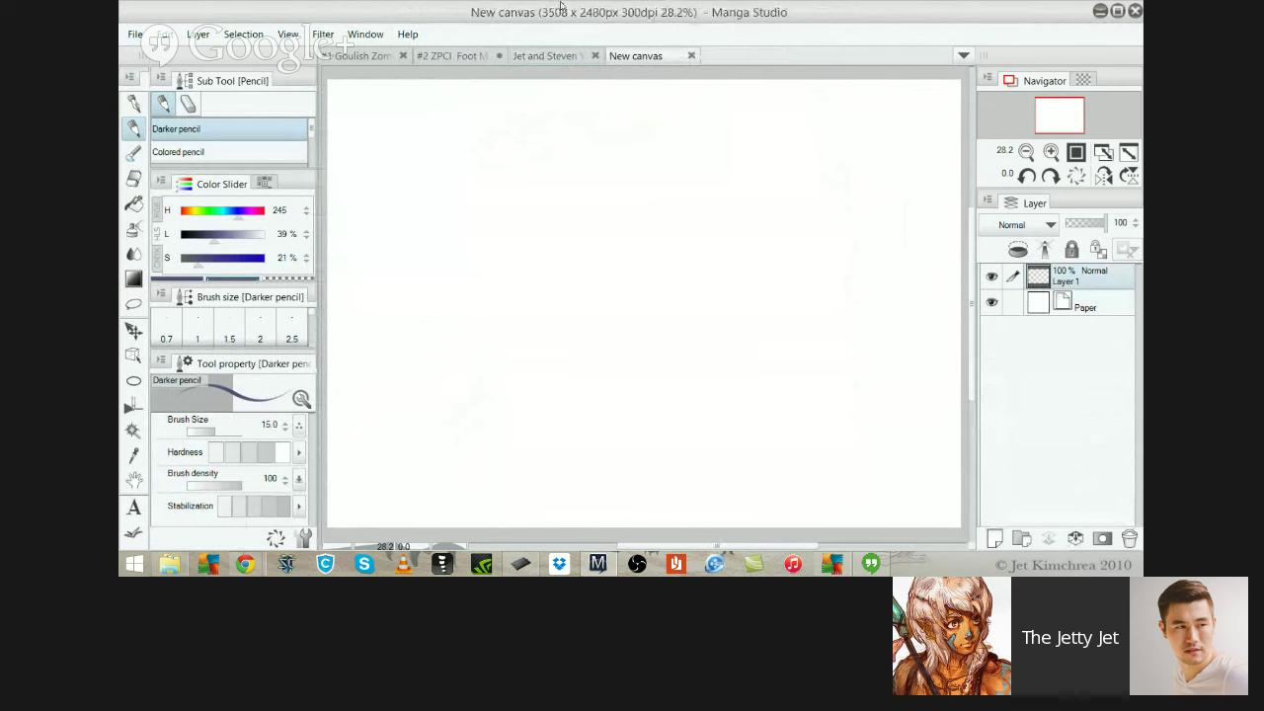
{"action": "left_click", "coordinate": [538, 55]}
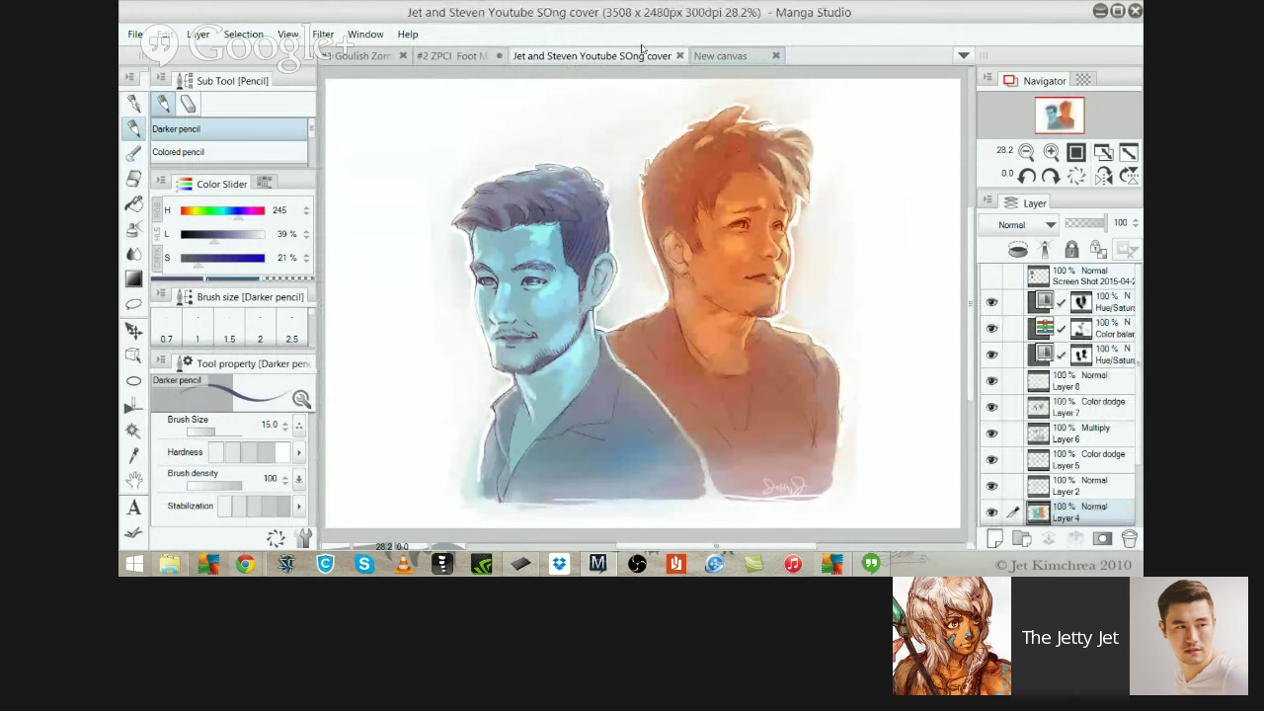
{"action": "key", "text": "ctrl+Tab"}
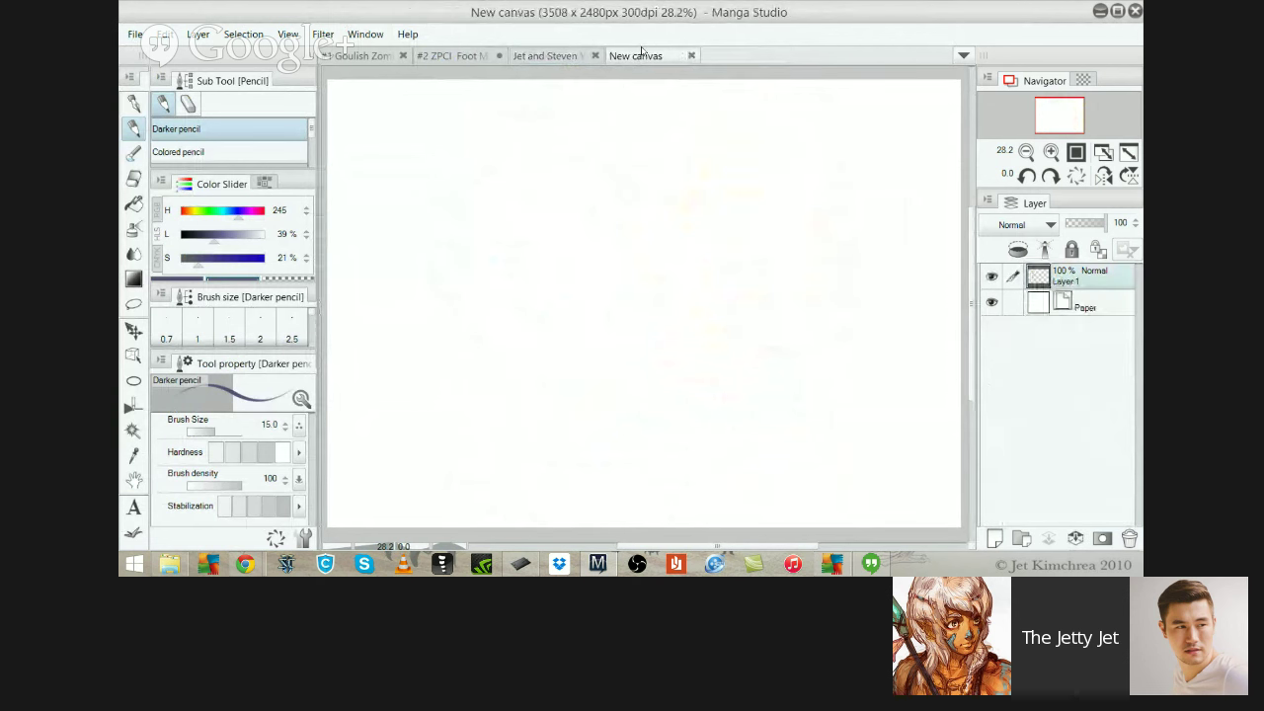
{"action": "mouse_move", "coordinate": [548, 286]}
{"action": "left_mouse_down"}
{"action": "mouse_move", "coordinate": [587, 296]}
{"action": "mouse_move", "coordinate": [507, 240]}
{"action": "left_mouse_up"}
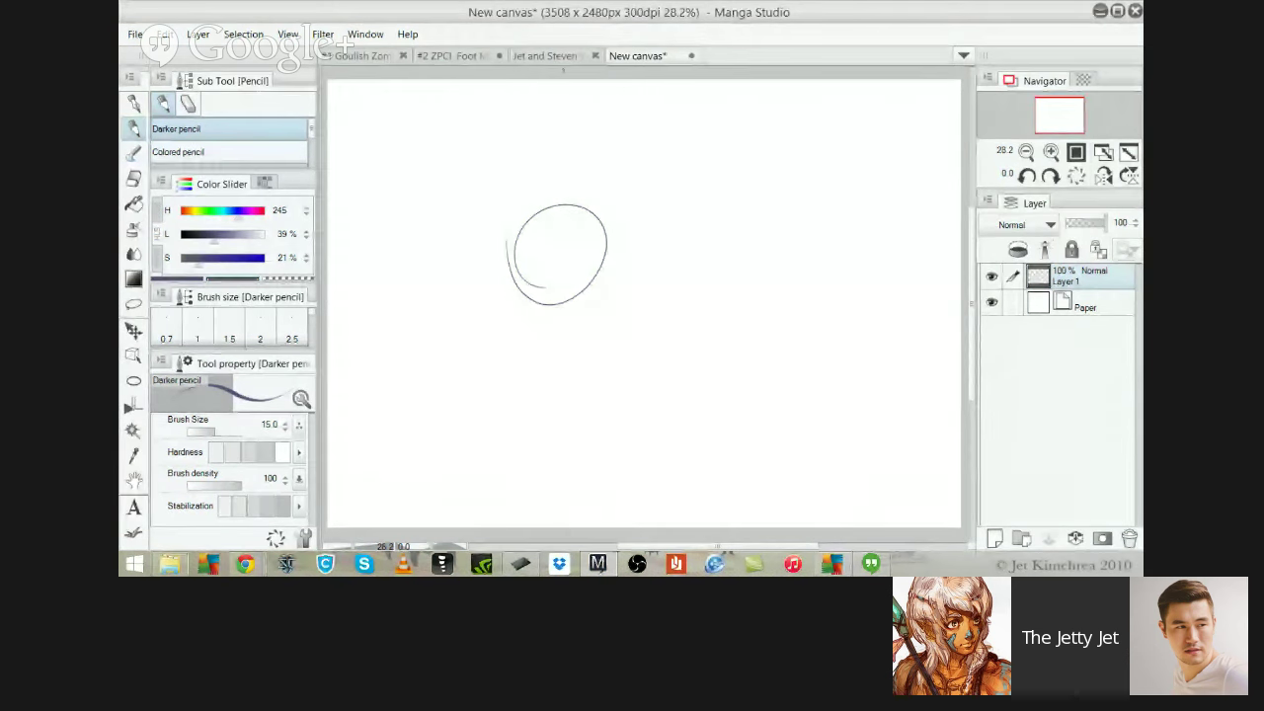
Show the reference photo layer in the portrait painting, examine both photos beside the painted faces, and hide the layer again
{"action": "left_click", "coordinate": [543, 55]}
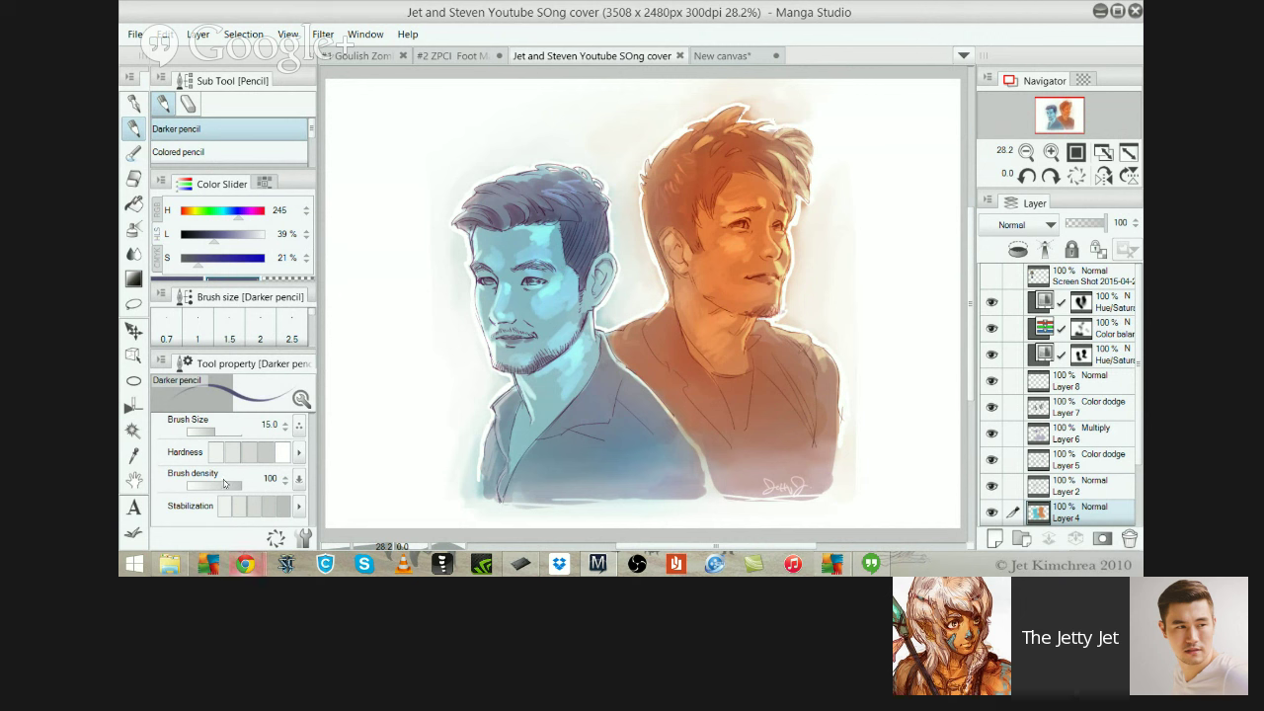
{"action": "mouse_move", "coordinate": [257, 563]}
{"action": "key", "text": "ctrl+z"}
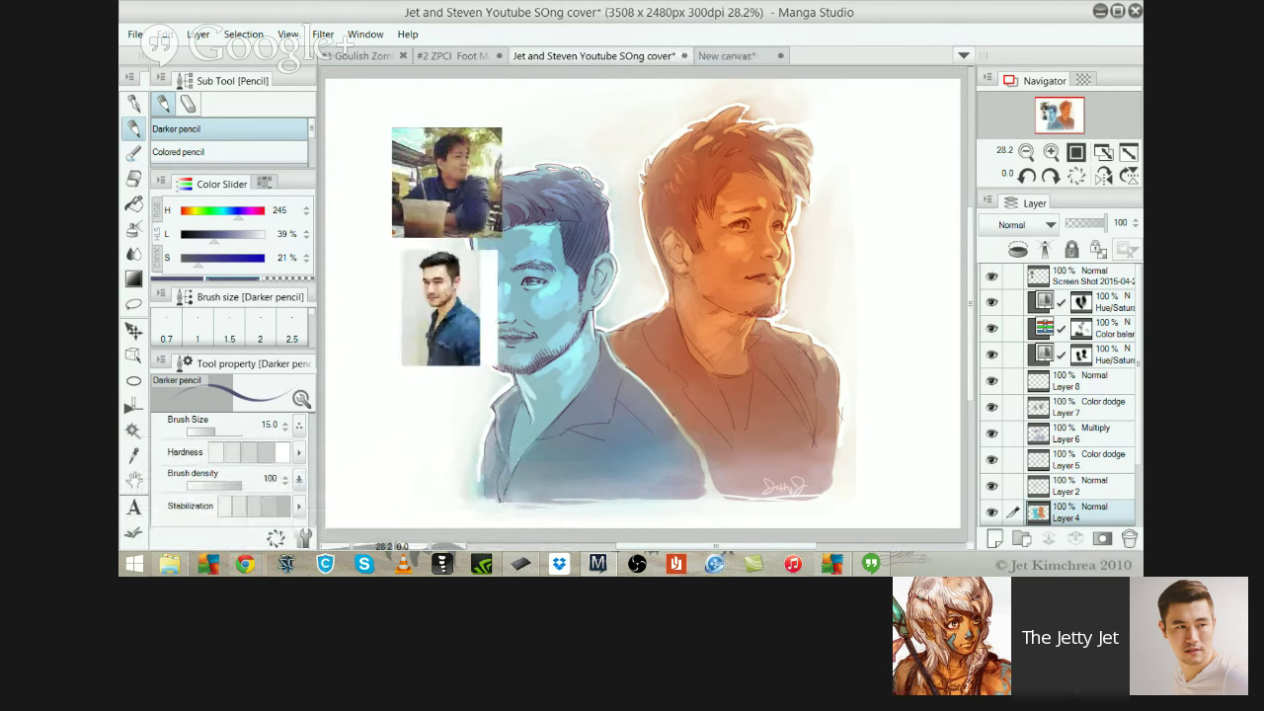
{"action": "scroll", "coordinate": [394, 220], "scroll_direction": "up", "scroll_amount": 3}
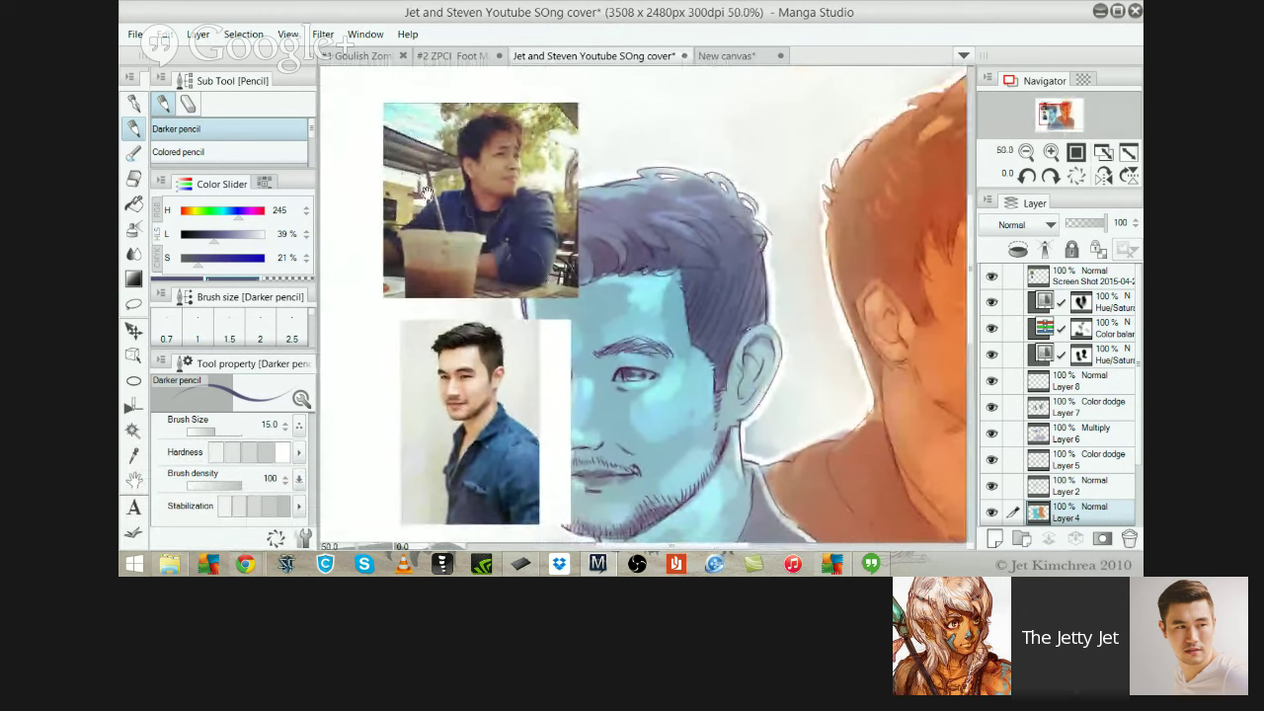
{"action": "left_click_drag", "start_coordinate": [447, 269], "coordinate": [463, 248]}
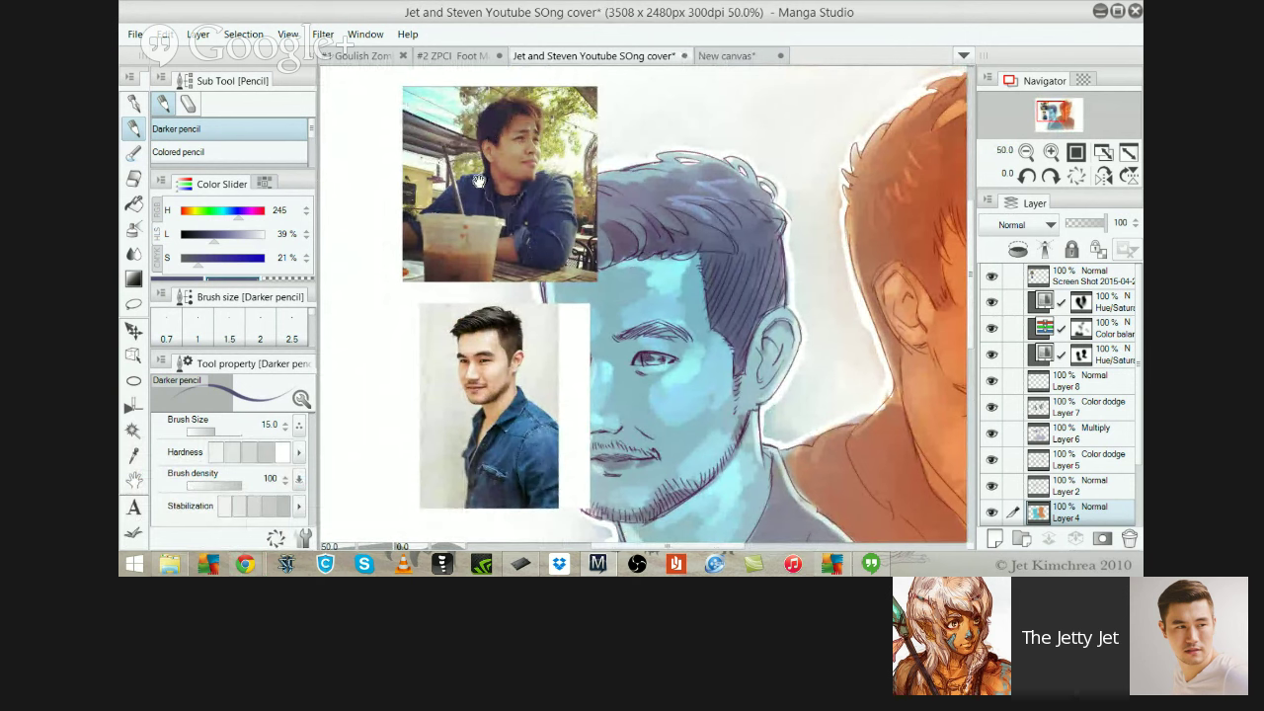
{"action": "left_click_drag", "start_coordinate": [428, 304], "coordinate": [457, 154]}
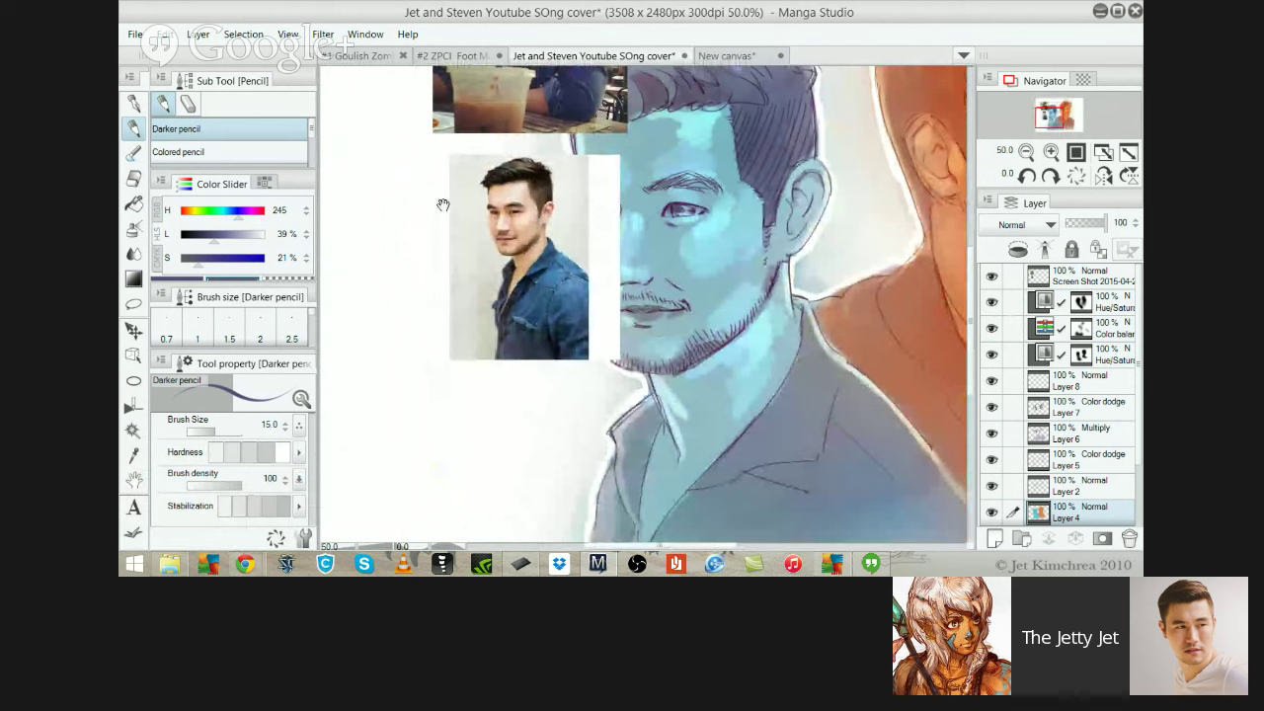
{"action": "scroll", "coordinate": [498, 195], "scroll_direction": "down", "scroll_amount": 2}
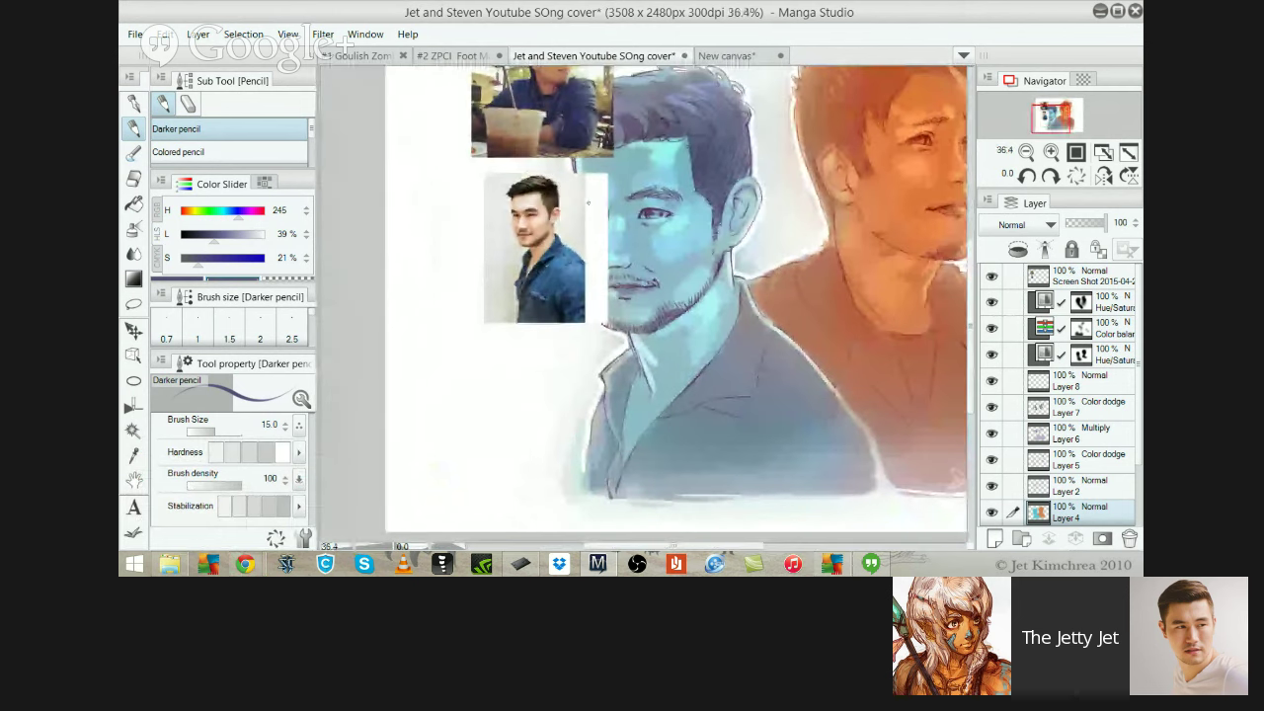
{"action": "scroll", "coordinate": [587, 202], "scroll_direction": "down", "scroll_amount": 1}
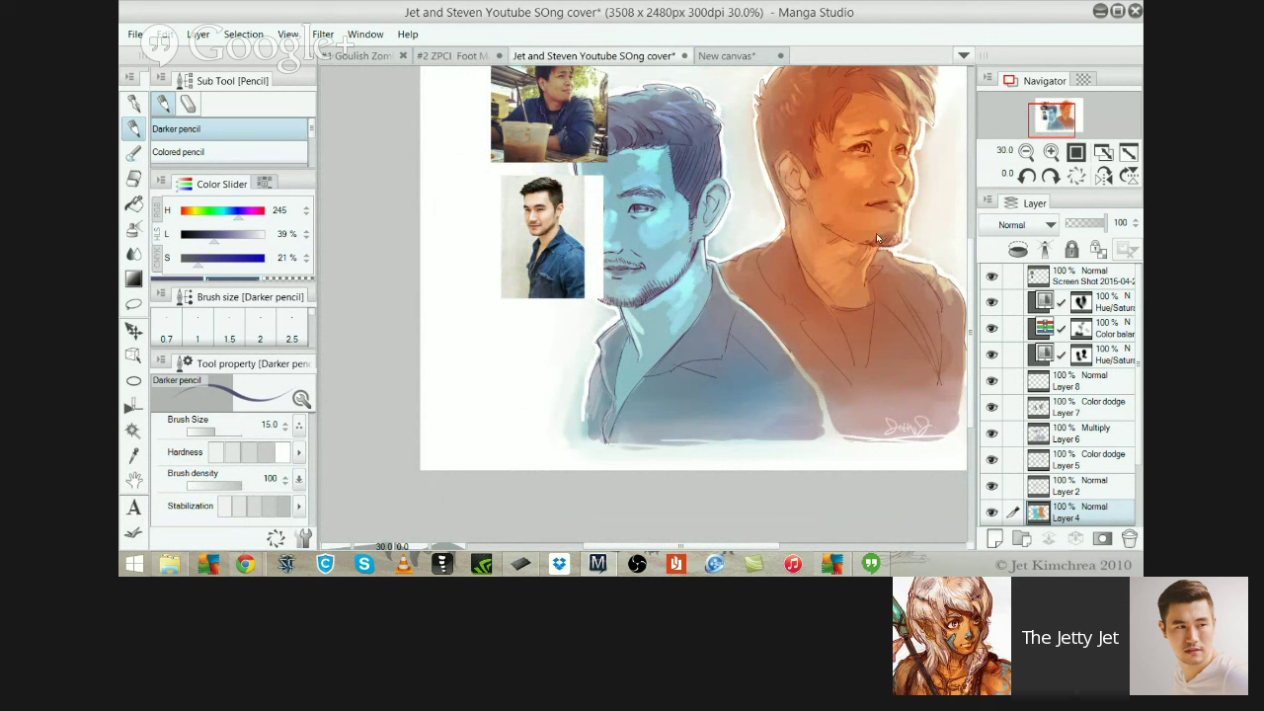
{"action": "left_click", "coordinate": [992, 276]}
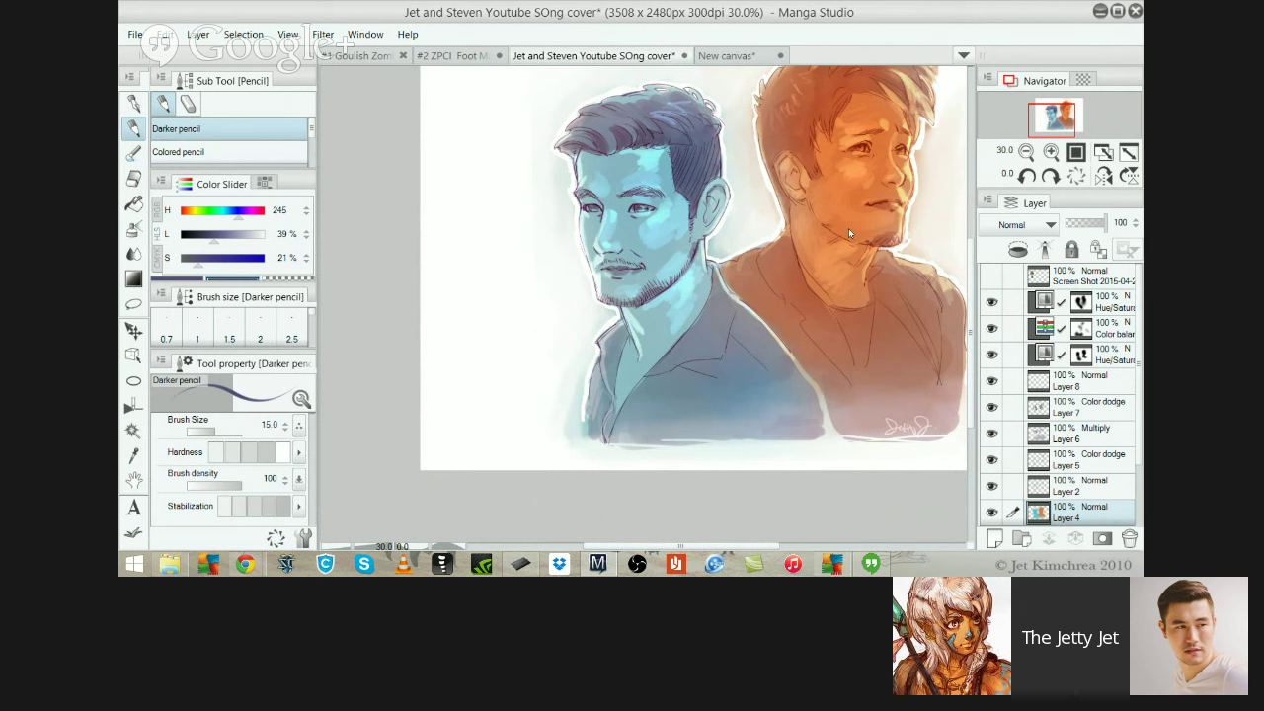
Erase the rough circle from the new canvas with the Hard eraser at size 120, and return to the Darker pencil
{"action": "left_click", "coordinate": [726, 56]}
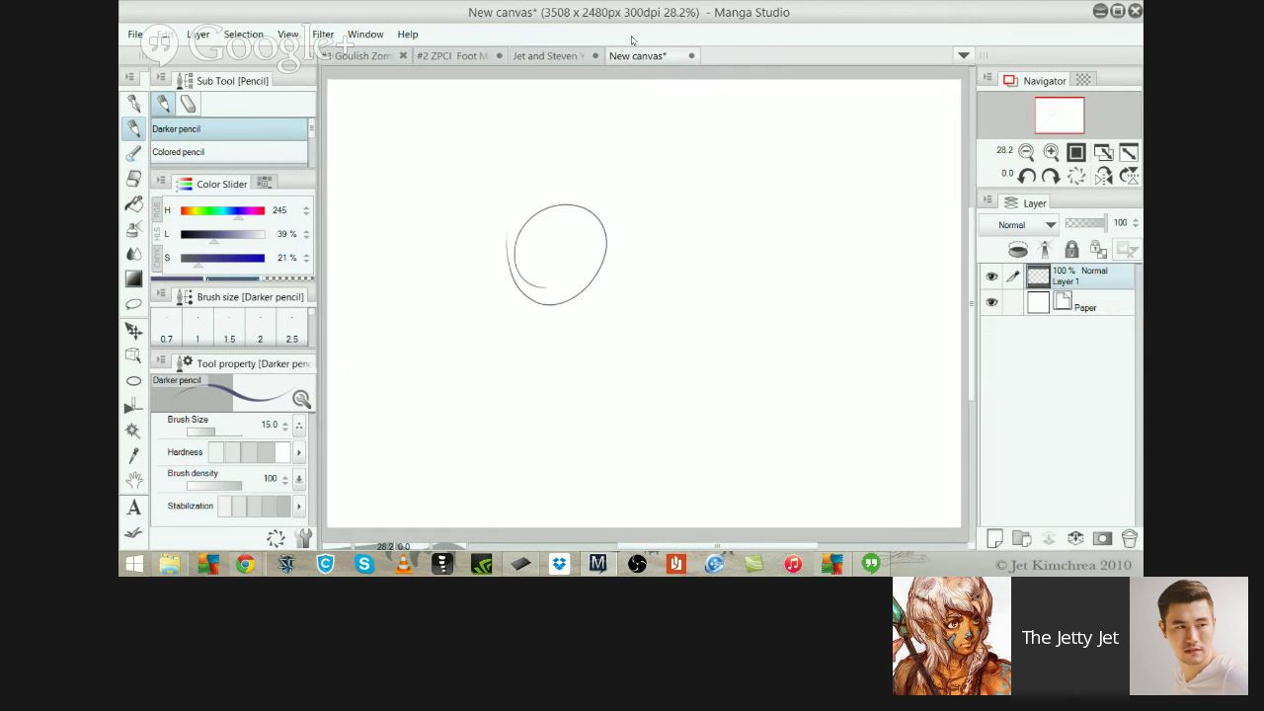
{"action": "key", "text": "e"}
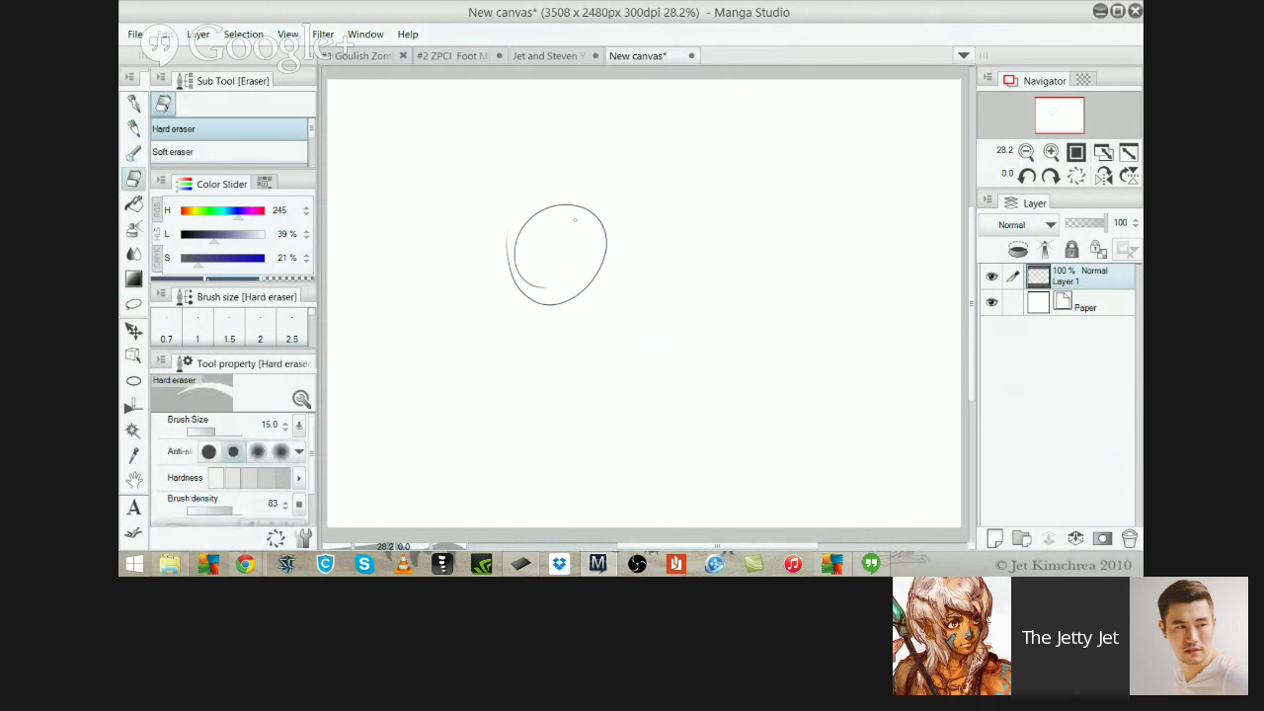
{"action": "key", "text": "bracketright"}
{"action": "key", "text": "bracketright"}
{"action": "key", "text": "bracketright"}
{"action": "key", "text": "bracketright"}
{"action": "key", "text": "bracketright"}
{"action": "key", "text": "bracketright"}
{"action": "key", "text": "bracketright"}
{"action": "key", "text": "bracketright"}
{"action": "key", "text": "bracketright"}
{"action": "key", "text": "bracketright"}
{"action": "key", "text": "bracketright"}
{"action": "key", "text": "bracketright"}
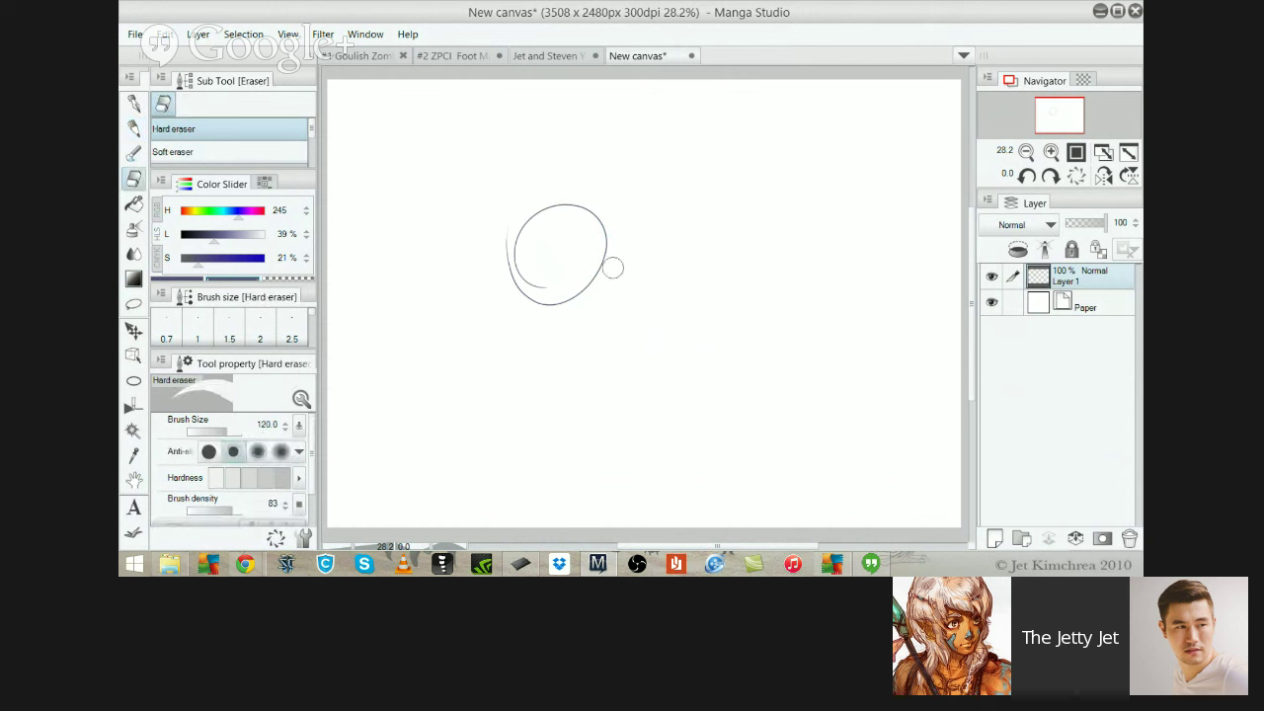
{"action": "mouse_move", "coordinate": [599, 268]}
{"action": "left_mouse_down"}
{"action": "mouse_move", "coordinate": [557, 299]}
{"action": "mouse_move", "coordinate": [525, 303]}
{"action": "mouse_move", "coordinate": [534, 254]}
{"action": "mouse_move", "coordinate": [517, 225]}
{"action": "mouse_move", "coordinate": [510, 248]}
{"action": "mouse_move", "coordinate": [570, 205]}
{"action": "mouse_move", "coordinate": [598, 246]}
{"action": "left_mouse_up"}
{"action": "key", "text": "p"}
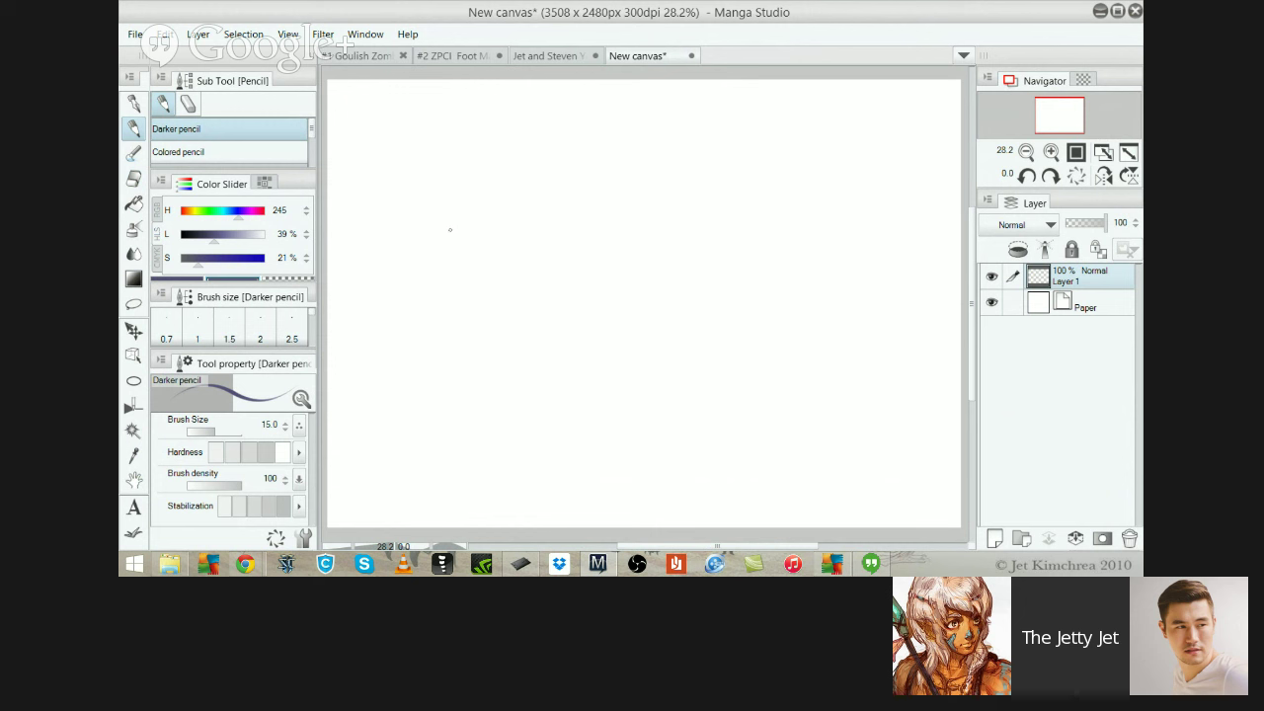
{"action": "left_click_drag", "start_coordinate": [489, 202], "coordinate": [449, 268]}
{"action": "key", "text": "ctrl+z"}
{"action": "left_click", "coordinate": [545, 56]}
{"action": "left_click", "coordinate": [637, 52]}
{"action": "left_click_drag", "start_coordinate": [515, 177], "coordinate": [539, 270]}
{"action": "key", "text": "ctrl+z"}
Sketch the top curve of the hair and the angular jawline of the blue-toned man's head on the new canvas
{"action": "left_click_drag", "start_coordinate": [466, 206], "coordinate": [533, 203]}
{"action": "mouse_move", "coordinate": [444, 254]}
{"action": "left_mouse_down"}
{"action": "mouse_move", "coordinate": [466, 334]}
{"action": "mouse_move", "coordinate": [533, 338]}
{"action": "mouse_move", "coordinate": [488, 349]}
{"action": "mouse_move", "coordinate": [549, 310]}
{"action": "left_mouse_up"}
{"action": "key", "text": "ctrl+z"}
{"action": "key", "text": "ctrl+z"}
{"action": "left_click_drag", "start_coordinate": [497, 346], "coordinate": [548, 298]}
{"action": "mouse_move", "coordinate": [465, 202]}
{"action": "left_mouse_down"}
{"action": "mouse_move", "coordinate": [428, 213]}
{"action": "mouse_move", "coordinate": [446, 231]}
{"action": "left_mouse_up"}
{"action": "key", "text": "ctrl+z"}
{"action": "key", "text": "ctrl+z"}
Sketch the swept front tuft of the hair with short pencil strokes, checking the shape against the portrait painting
{"action": "left_click", "coordinate": [533, 56]}
{"action": "left_click", "coordinate": [614, 56]}
{"action": "left_click", "coordinate": [533, 55]}
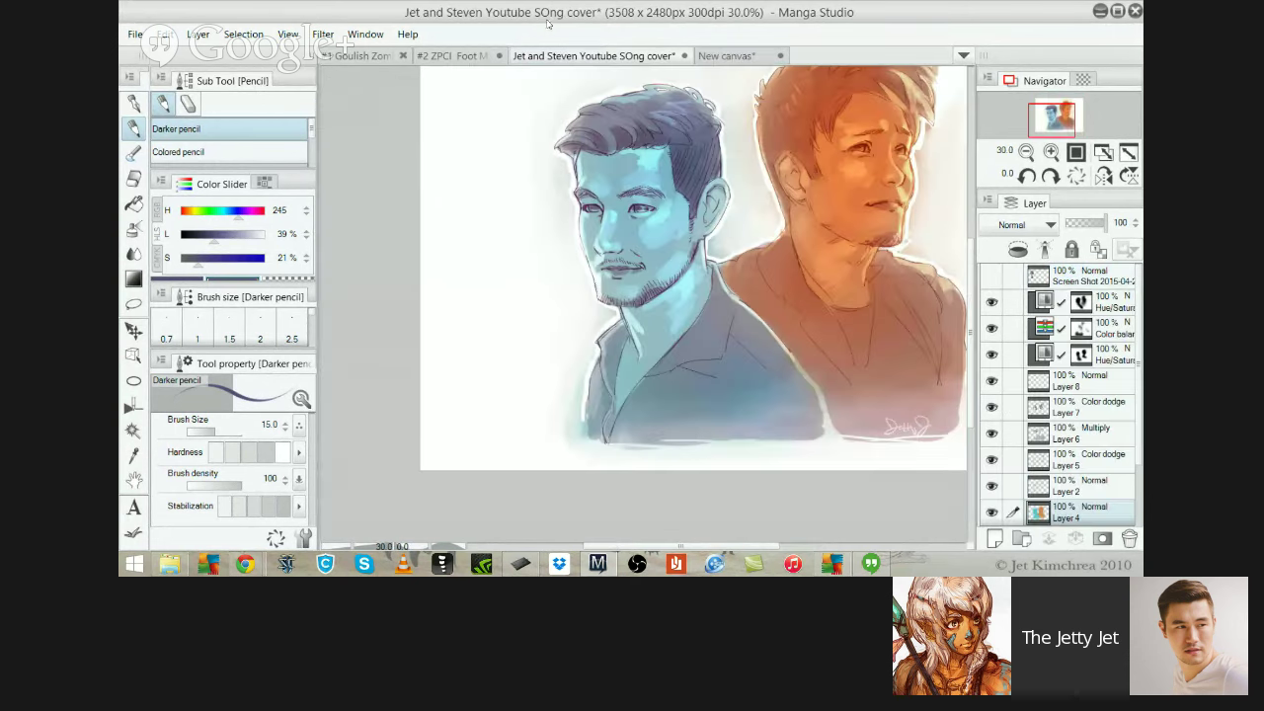
{"action": "left_click_drag", "start_coordinate": [674, 173], "coordinate": [570, 221]}
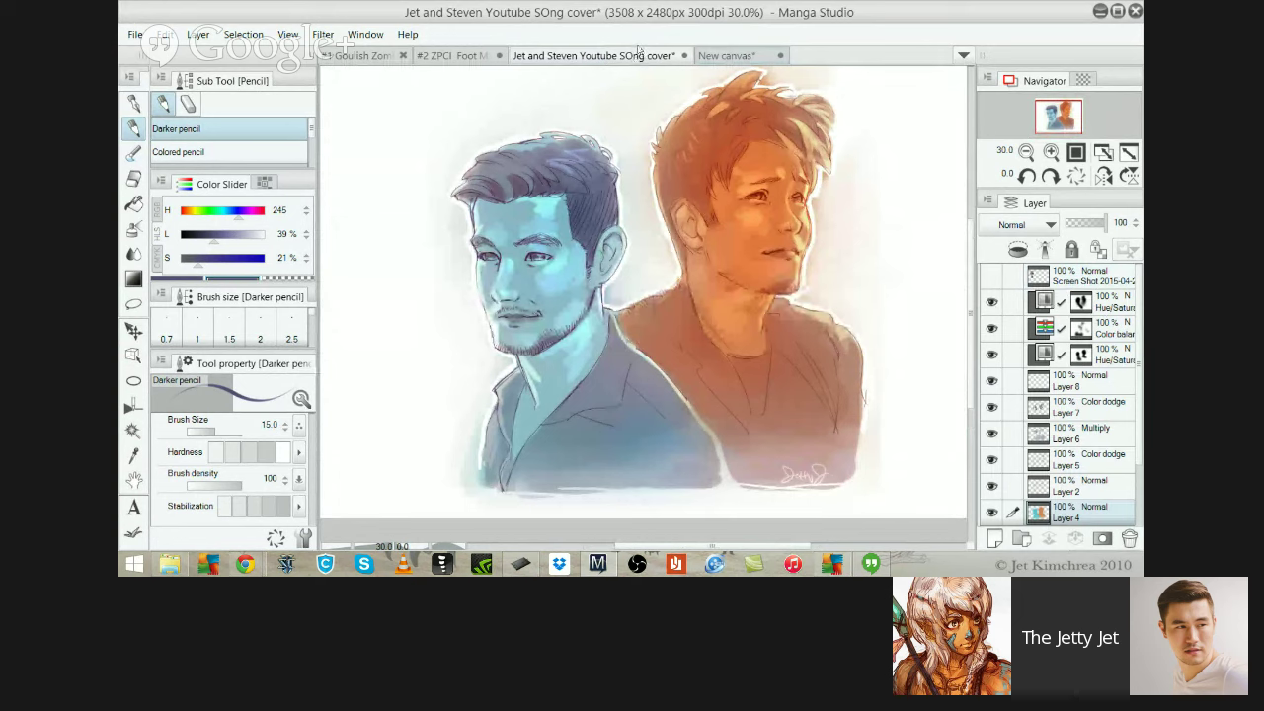
{"action": "left_click", "coordinate": [718, 56]}
{"action": "left_click", "coordinate": [541, 55]}
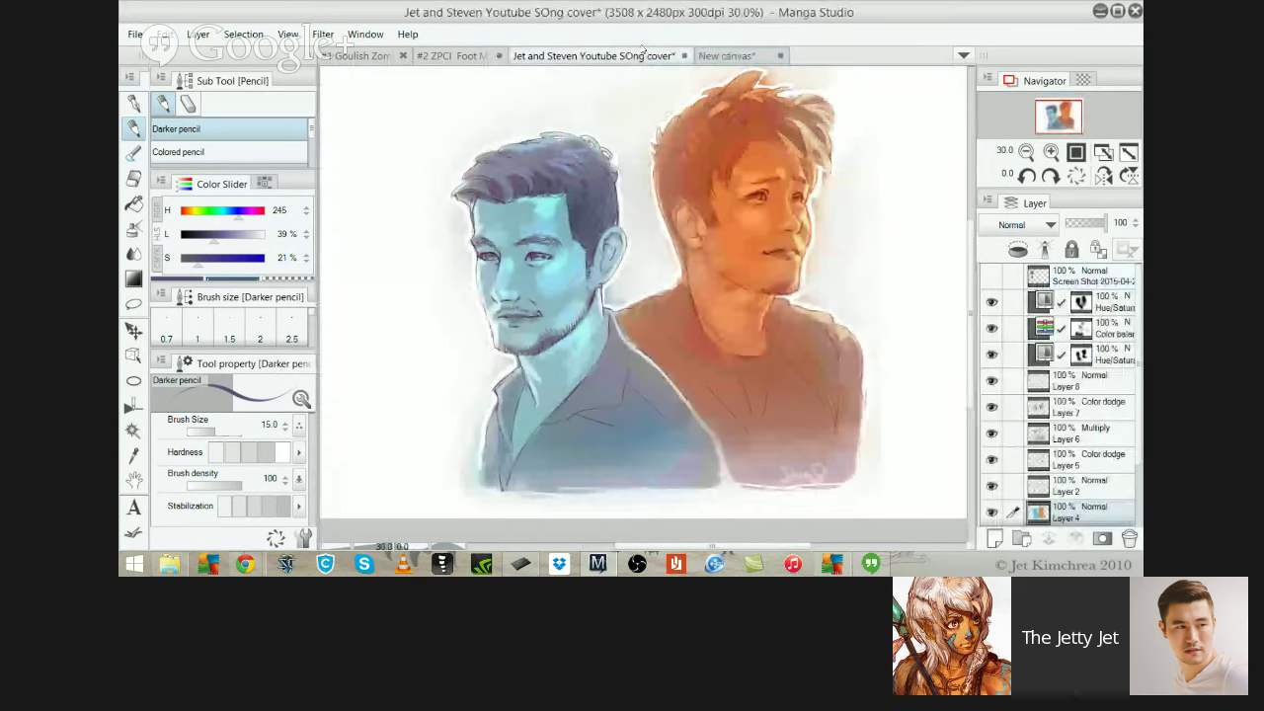
{"action": "key", "text": "ctrl+Tab"}
{"action": "mouse_move", "coordinate": [383, 220]}
{"action": "left_mouse_down"}
{"action": "mouse_move", "coordinate": [421, 239]}
{"action": "mouse_move", "coordinate": [403, 251]}
{"action": "left_mouse_up"}
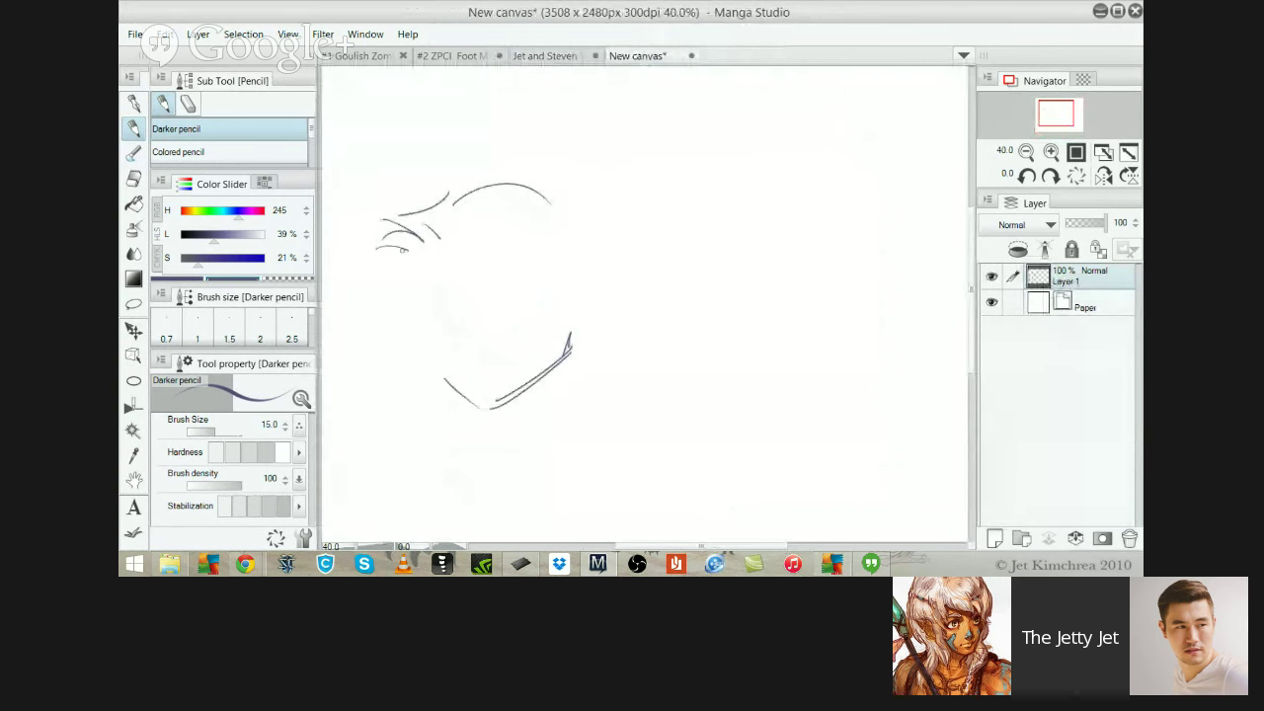
Sketch both side contours of the face down to the jaw, using the painted portrait as reference
{"action": "key", "text": "ctrl+Tab"}
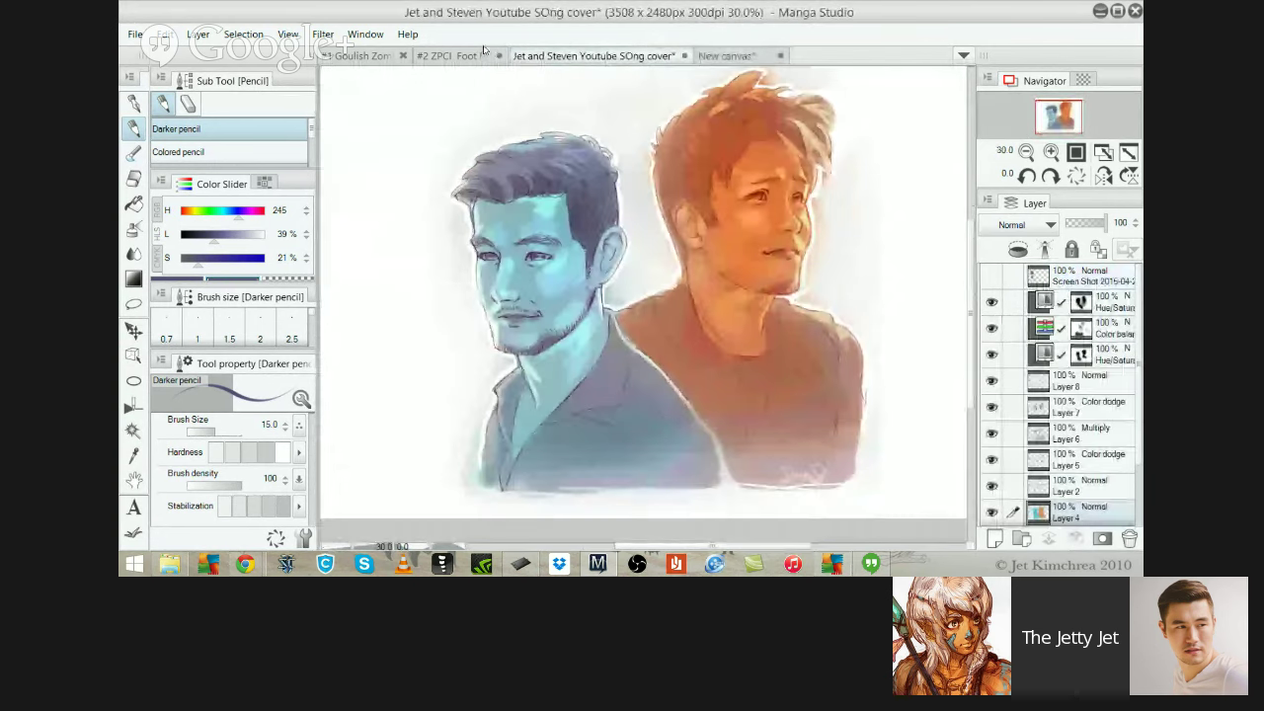
{"action": "key", "text": "ctrl+Tab"}
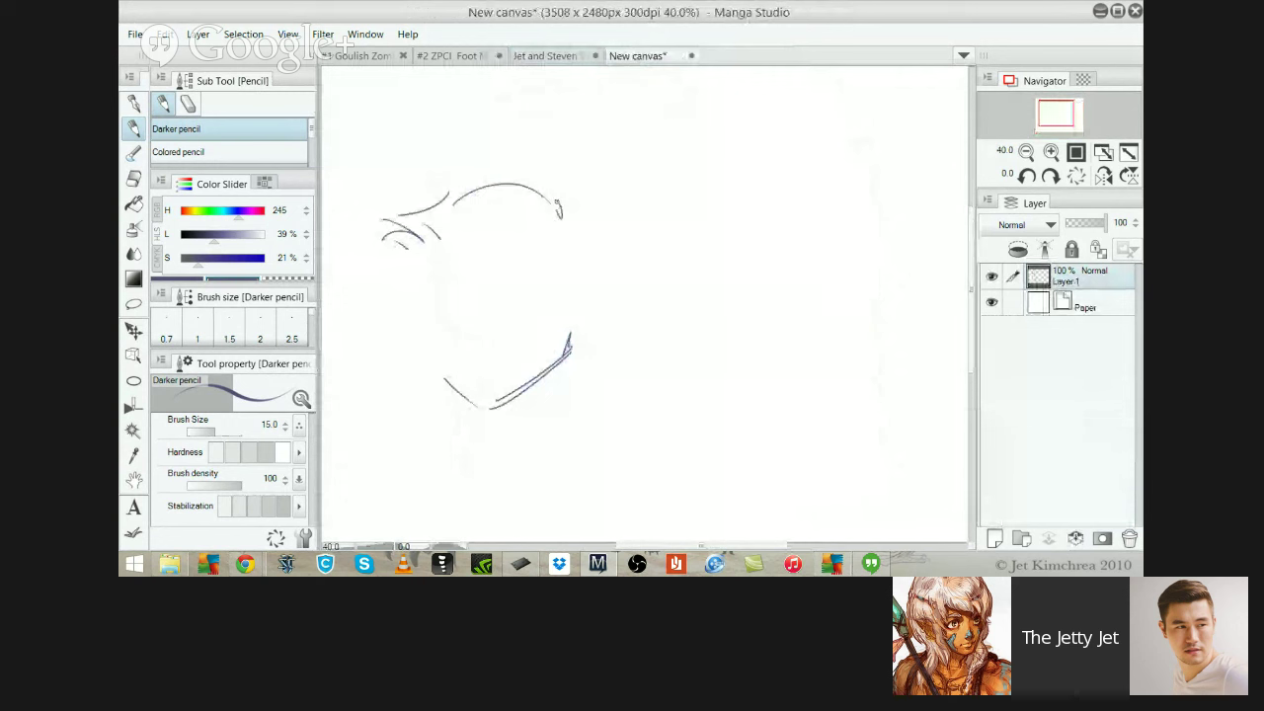
{"action": "left_click_drag", "start_coordinate": [572, 223], "coordinate": [561, 366]}
{"action": "key", "text": "ctrl+z"}
{"action": "key", "text": "ctrl+z"}
{"action": "left_click_drag", "start_coordinate": [573, 286], "coordinate": [564, 356]}
{"action": "left_click_drag", "start_coordinate": [415, 272], "coordinate": [435, 354]}
{"action": "key", "text": "ctrl+z"}
{"action": "left_click_drag", "start_coordinate": [418, 290], "coordinate": [452, 387]}
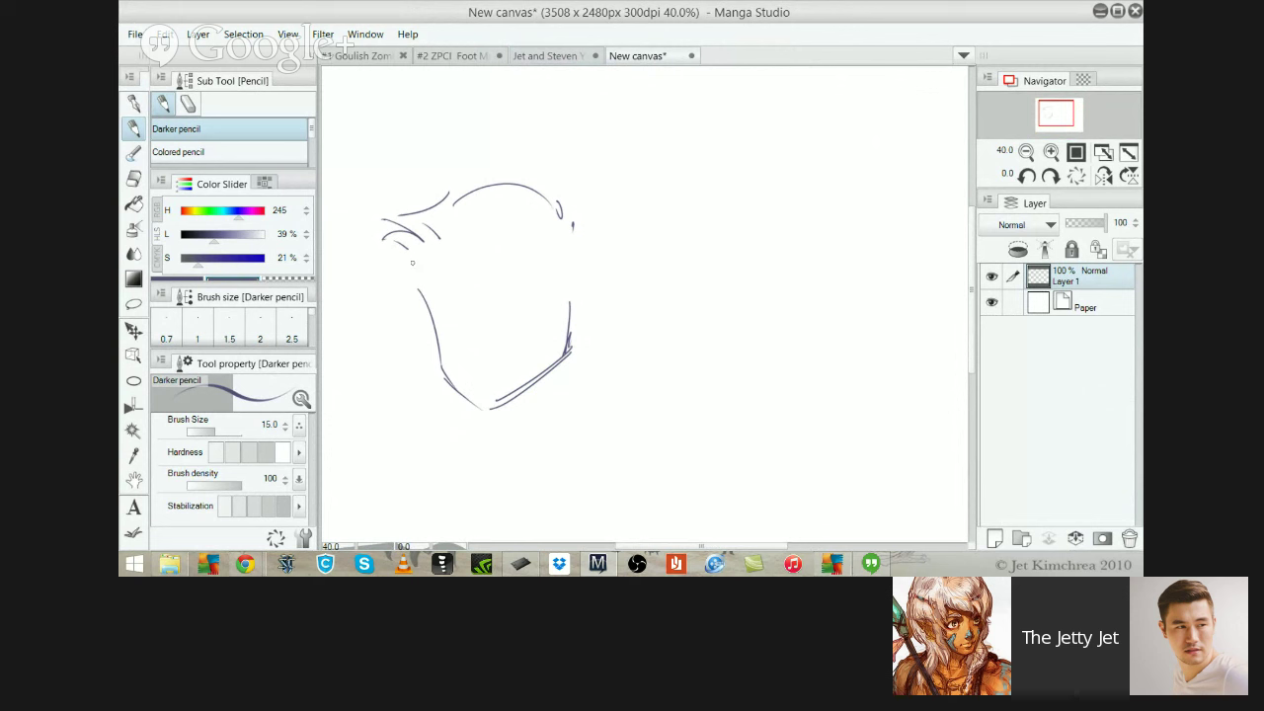
Sketch the hairline across the forehead, the sideburn and a first outline of the ear
{"action": "mouse_move", "coordinate": [417, 282]}
{"action": "left_mouse_down"}
{"action": "mouse_move", "coordinate": [424, 247]}
{"action": "mouse_move", "coordinate": [523, 243]}
{"action": "mouse_move", "coordinate": [553, 259]}
{"action": "mouse_move", "coordinate": [541, 312]}
{"action": "left_mouse_up"}
{"action": "key", "text": "ctrl+z"}
{"action": "key", "text": "ctrl+z"}
{"action": "mouse_move", "coordinate": [551, 264]}
{"action": "left_mouse_down"}
{"action": "mouse_move", "coordinate": [552, 301]}
{"action": "mouse_move", "coordinate": [561, 286]}
{"action": "left_mouse_up"}
{"action": "mouse_move", "coordinate": [554, 301]}
{"action": "left_mouse_down"}
{"action": "mouse_move", "coordinate": [579, 275]}
{"action": "mouse_move", "coordinate": [579, 312]}
{"action": "mouse_move", "coordinate": [581, 294]}
{"action": "left_mouse_up"}
{"action": "key", "text": "ctrl+z"}
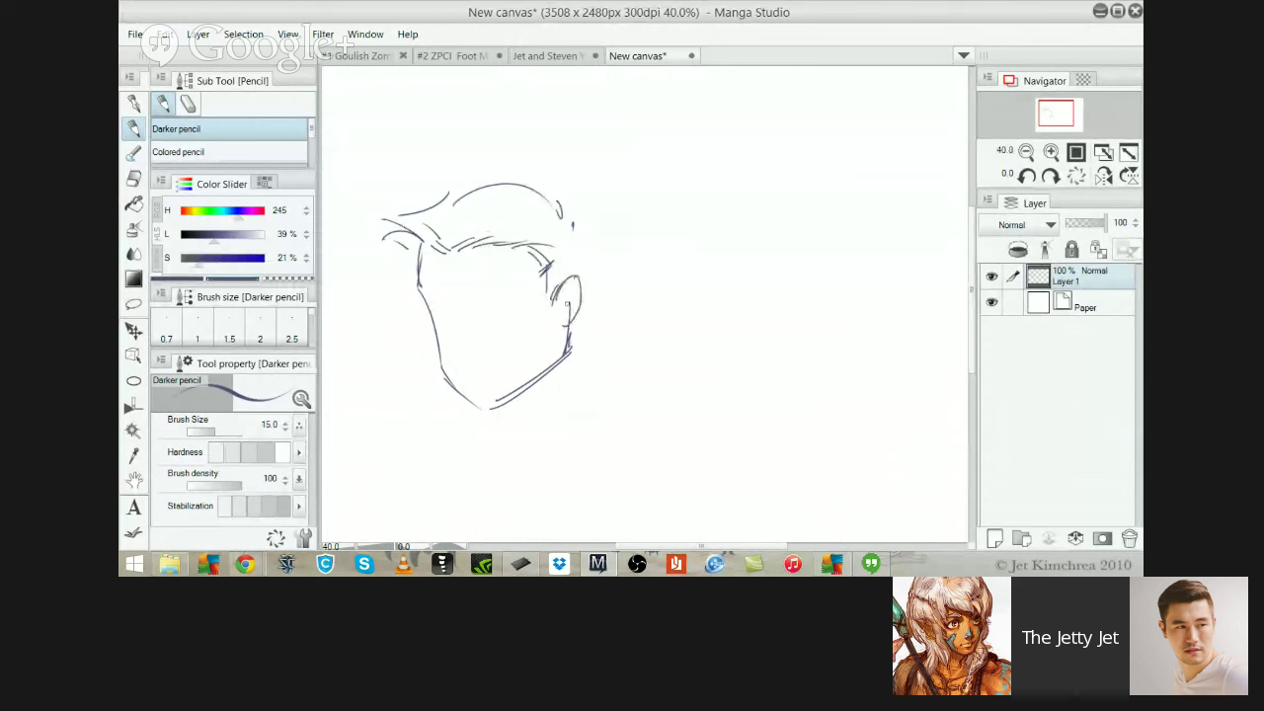
Clean up the ear area with the Hard eraser, then redraw the ear and add the side of the head above it
{"action": "key", "text": "e"}
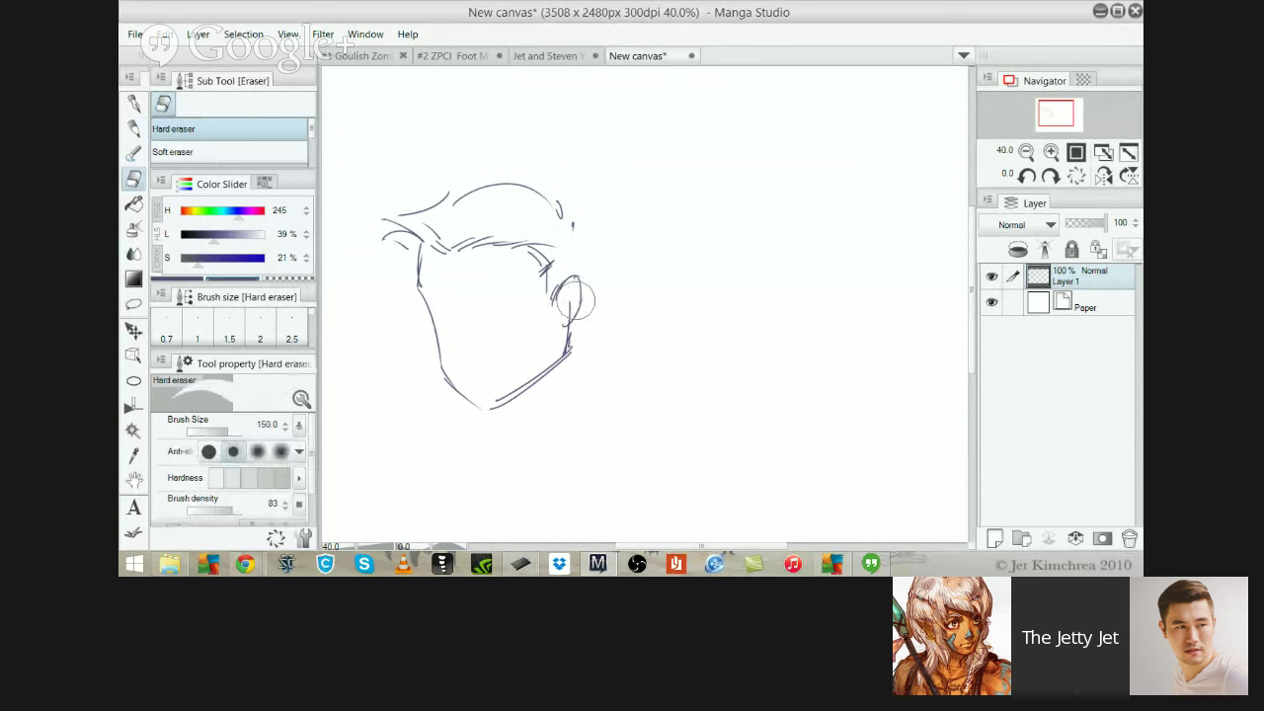
{"action": "mouse_move", "coordinate": [576, 294]}
{"action": "left_mouse_down"}
{"action": "mouse_move", "coordinate": [571, 309]}
{"action": "mouse_move", "coordinate": [578, 283]}
{"action": "mouse_move", "coordinate": [561, 323]}
{"action": "left_mouse_up"}
{"action": "key", "text": "p"}
{"action": "key", "text": "ctrl+z"}
{"action": "key", "text": "ctrl+z"}
{"action": "key", "text": "ctrl+z"}
{"action": "mouse_move", "coordinate": [578, 276]}
{"action": "left_mouse_down"}
{"action": "mouse_move", "coordinate": [583, 316]}
{"action": "mouse_move", "coordinate": [564, 326]}
{"action": "mouse_move", "coordinate": [564, 302]}
{"action": "left_mouse_up"}
{"action": "left_click_drag", "start_coordinate": [582, 233], "coordinate": [580, 273]}
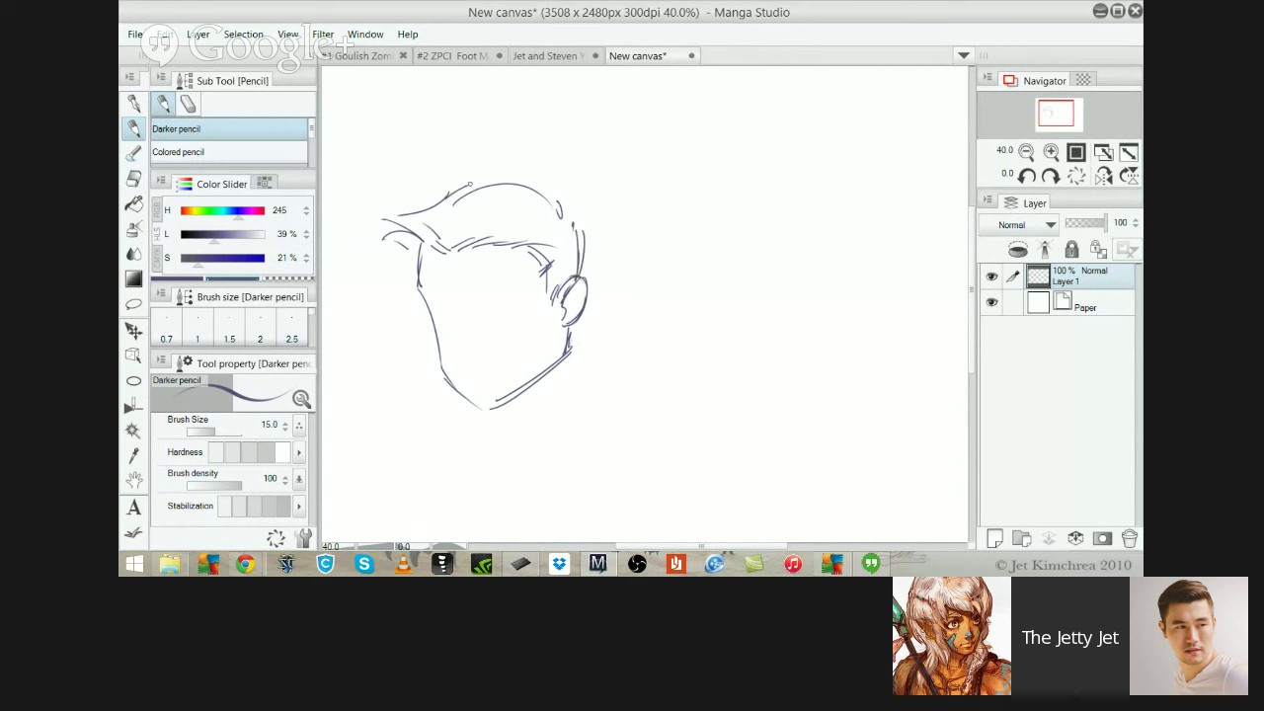
Add inner hair strands, the back of the crown and loose strokes along the top and front of the hair
{"action": "mouse_move", "coordinate": [456, 201]}
{"action": "left_mouse_down"}
{"action": "mouse_move", "coordinate": [492, 237]}
{"action": "mouse_move", "coordinate": [531, 229]}
{"action": "left_mouse_up"}
{"action": "mouse_move", "coordinate": [543, 237]}
{"action": "left_mouse_down"}
{"action": "mouse_move", "coordinate": [569, 214]}
{"action": "mouse_move", "coordinate": [571, 228]}
{"action": "mouse_move", "coordinate": [531, 206]}
{"action": "mouse_move", "coordinate": [578, 231]}
{"action": "left_mouse_up"}
{"action": "left_click_drag", "start_coordinate": [555, 192], "coordinate": [558, 209]}
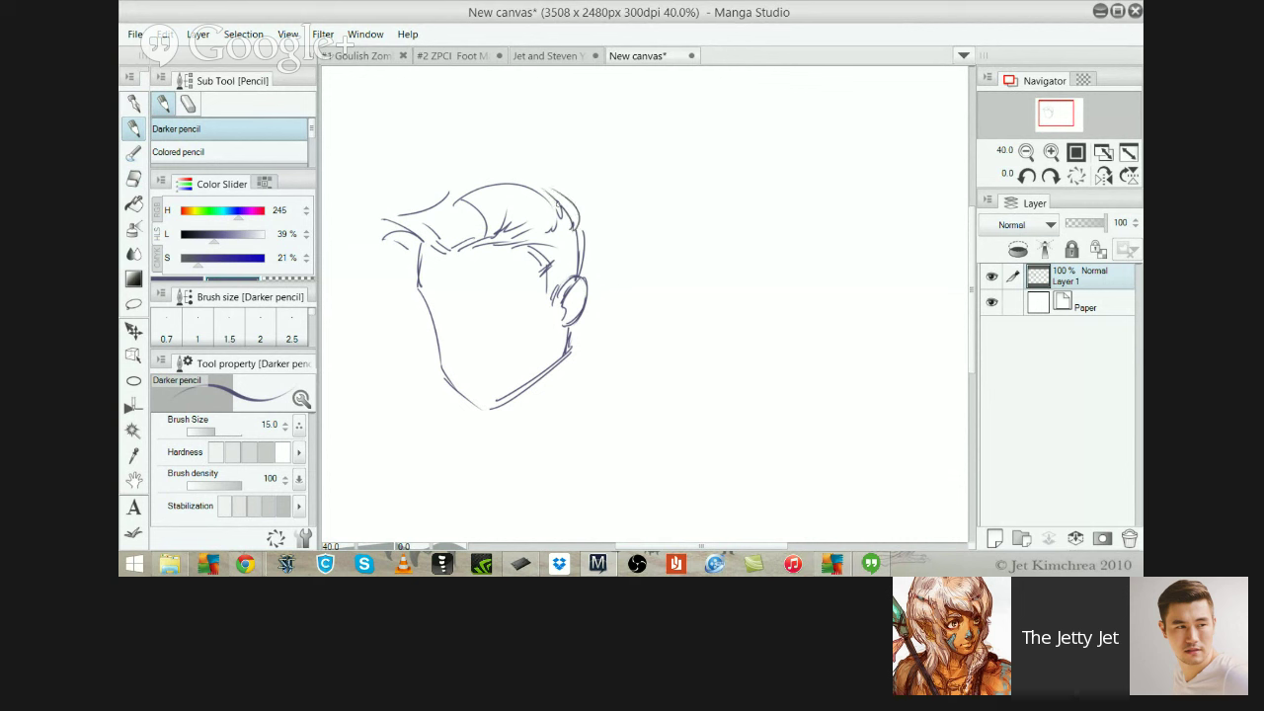
{"action": "mouse_move", "coordinate": [450, 203]}
{"action": "left_mouse_down"}
{"action": "mouse_move", "coordinate": [492, 194]}
{"action": "mouse_move", "coordinate": [459, 185]}
{"action": "mouse_move", "coordinate": [494, 184]}
{"action": "mouse_move", "coordinate": [478, 180]}
{"action": "mouse_move", "coordinate": [533, 186]}
{"action": "left_mouse_up"}
{"action": "left_click_drag", "start_coordinate": [395, 213], "coordinate": [382, 221]}
Sketch both eyebrows inside the face outline with the Darker pencil, checking their placement against the portrait painting
{"action": "left_click", "coordinate": [545, 55]}
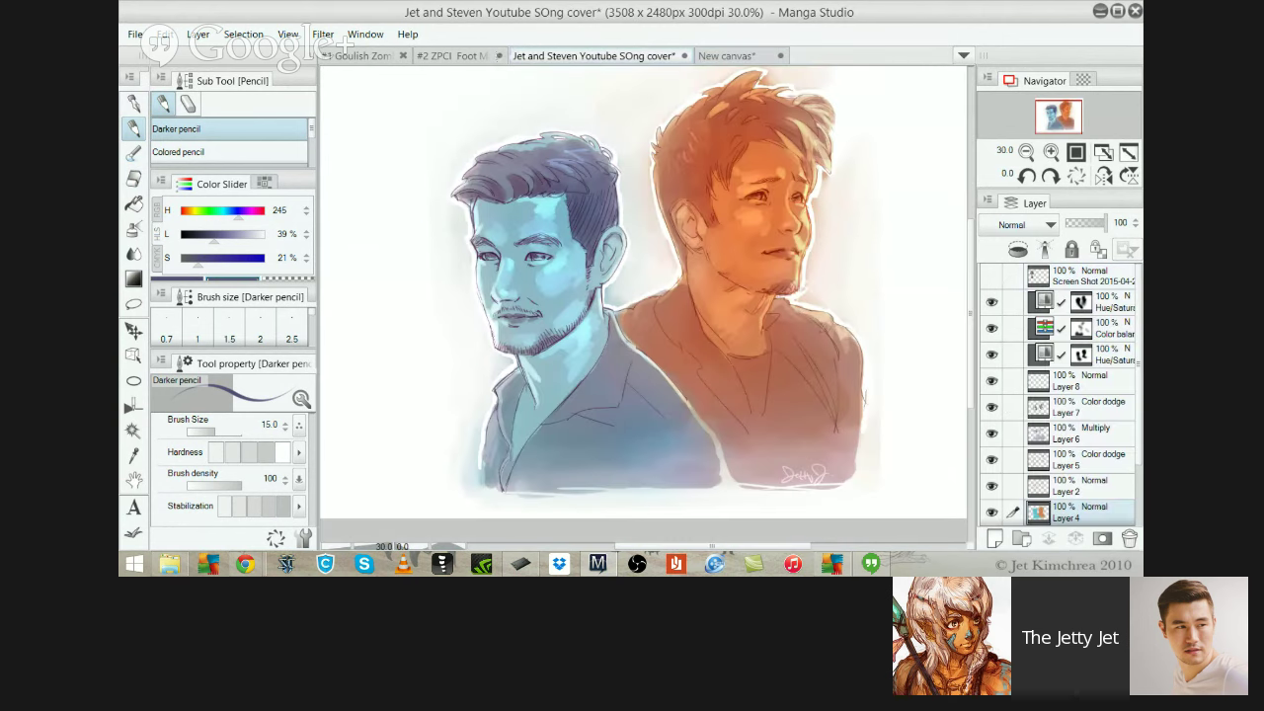
{"action": "left_click", "coordinate": [628, 56]}
{"action": "left_click", "coordinate": [511, 274], "text": "ctrl"}
{"action": "left_click_drag", "start_coordinate": [519, 300], "coordinate": [576, 222]}
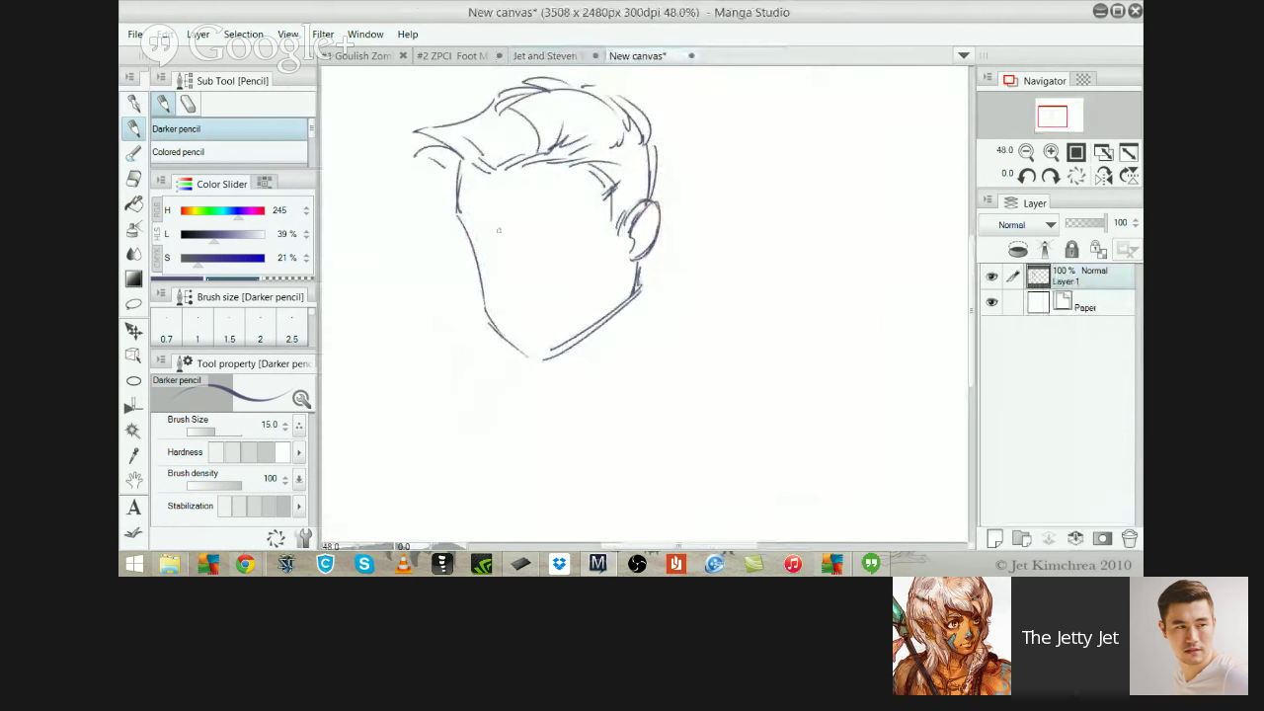
{"action": "mouse_move", "coordinate": [478, 212]}
{"action": "left_mouse_down"}
{"action": "mouse_move", "coordinate": [497, 229]}
{"action": "mouse_move", "coordinate": [496, 266]}
{"action": "left_mouse_up"}
{"action": "key", "text": "ctrl+z"}
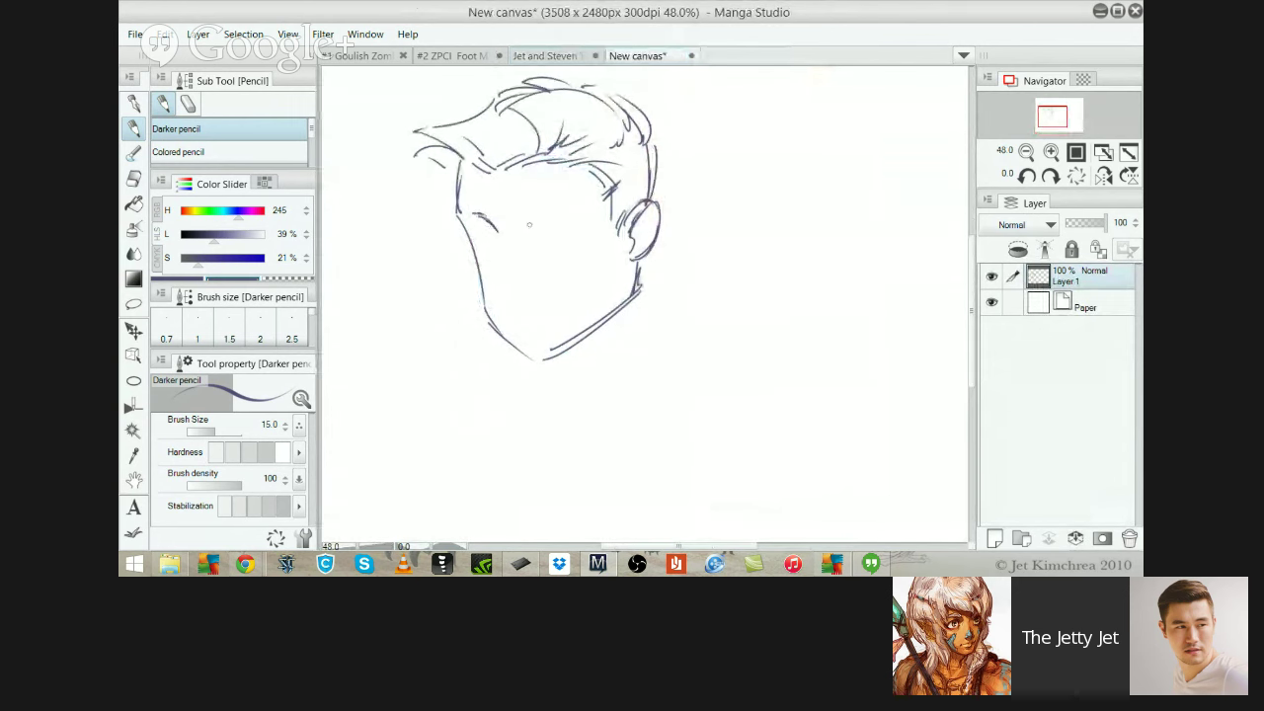
{"action": "left_click", "coordinate": [520, 56]}
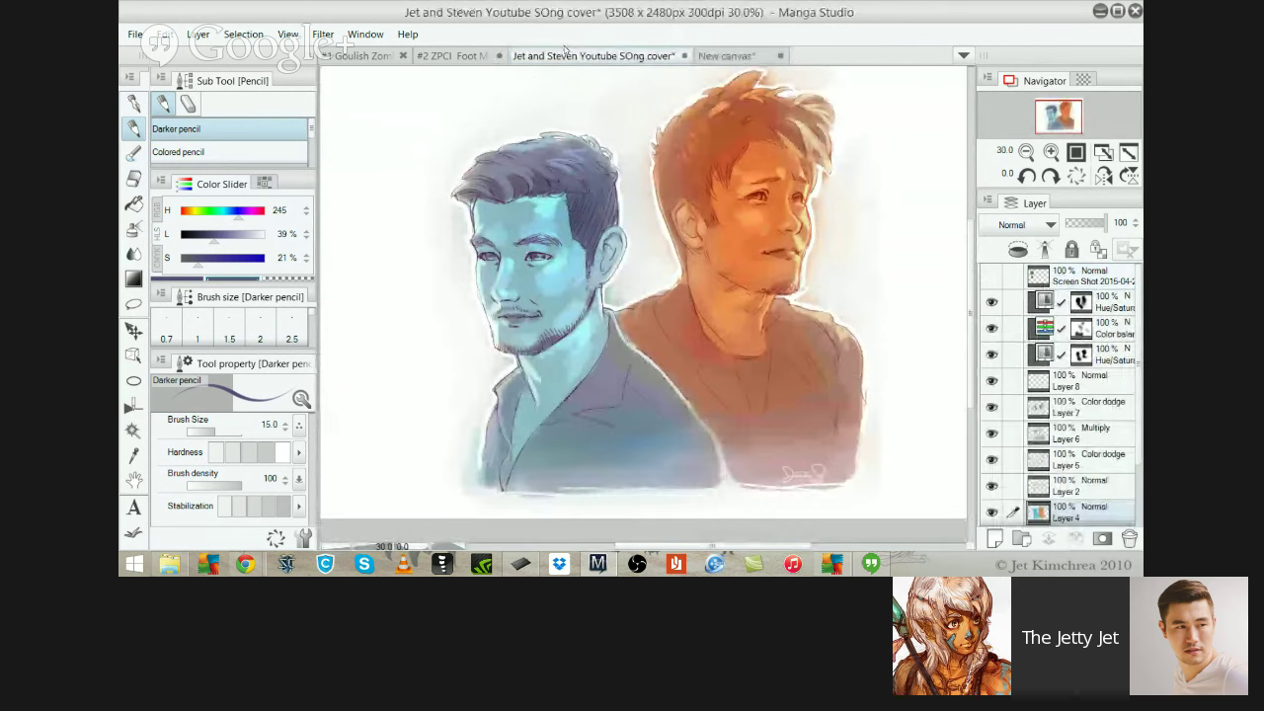
{"action": "left_click", "coordinate": [725, 56]}
{"action": "mouse_move", "coordinate": [534, 219]}
{"action": "left_mouse_down"}
{"action": "mouse_move", "coordinate": [575, 208]}
{"action": "mouse_move", "coordinate": [590, 223]}
{"action": "mouse_move", "coordinate": [578, 204]}
{"action": "left_mouse_up"}
{"action": "left_click_drag", "start_coordinate": [477, 212], "coordinate": [462, 214]}
{"action": "left_click", "coordinate": [725, 55]}
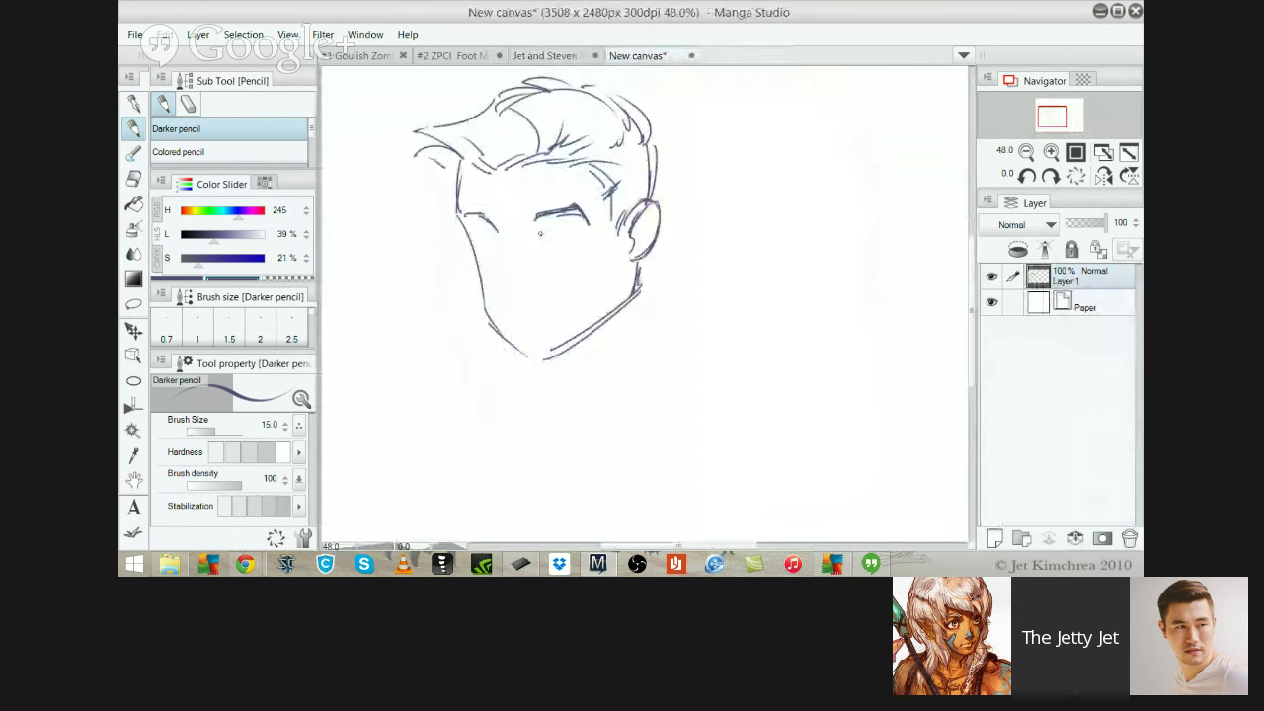
Try a first eyelid stroke under the near eyebrow, then undo it together with the eyebrow's outer tail
{"action": "left_click_drag", "start_coordinate": [539, 235], "coordinate": [575, 237]}
{"action": "key", "text": "ctrl+z"}
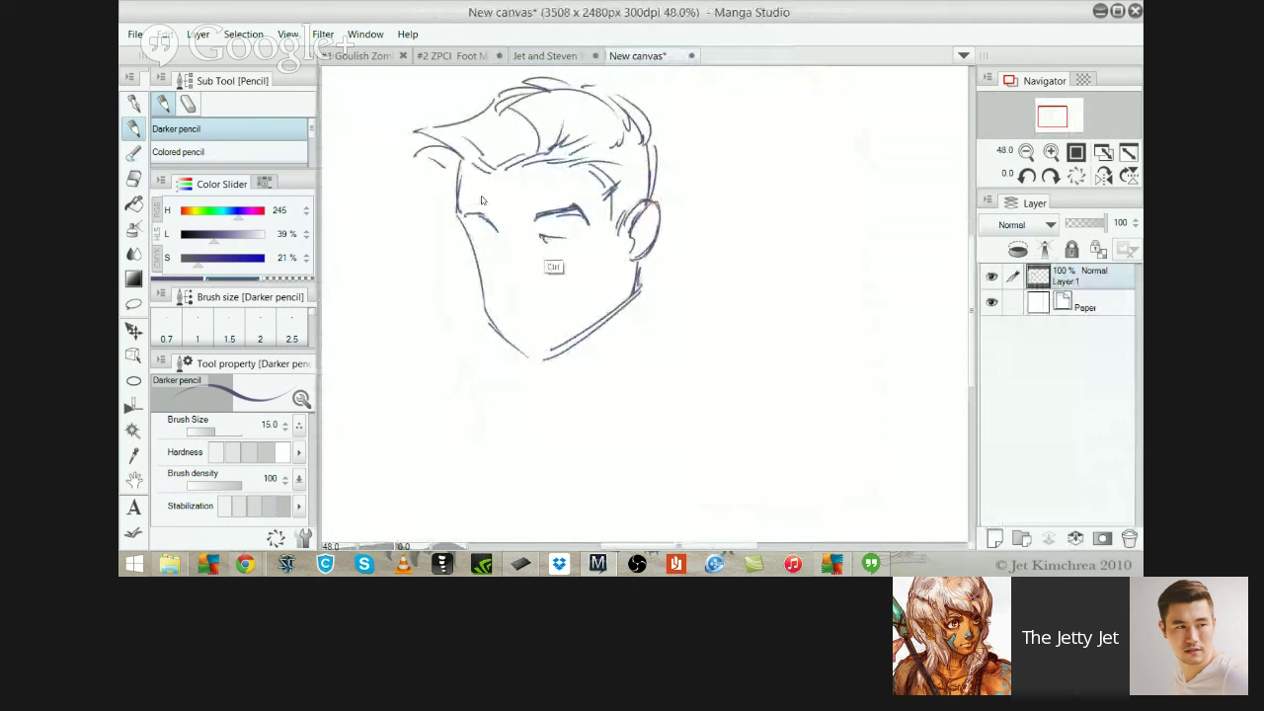
{"action": "key", "text": "ctrl+z"}
Strengthen the forehead's outer edge and add a line for the head above the ear, checking against the portrait painting
{"action": "left_click_drag", "start_coordinate": [462, 163], "coordinate": [459, 209]}
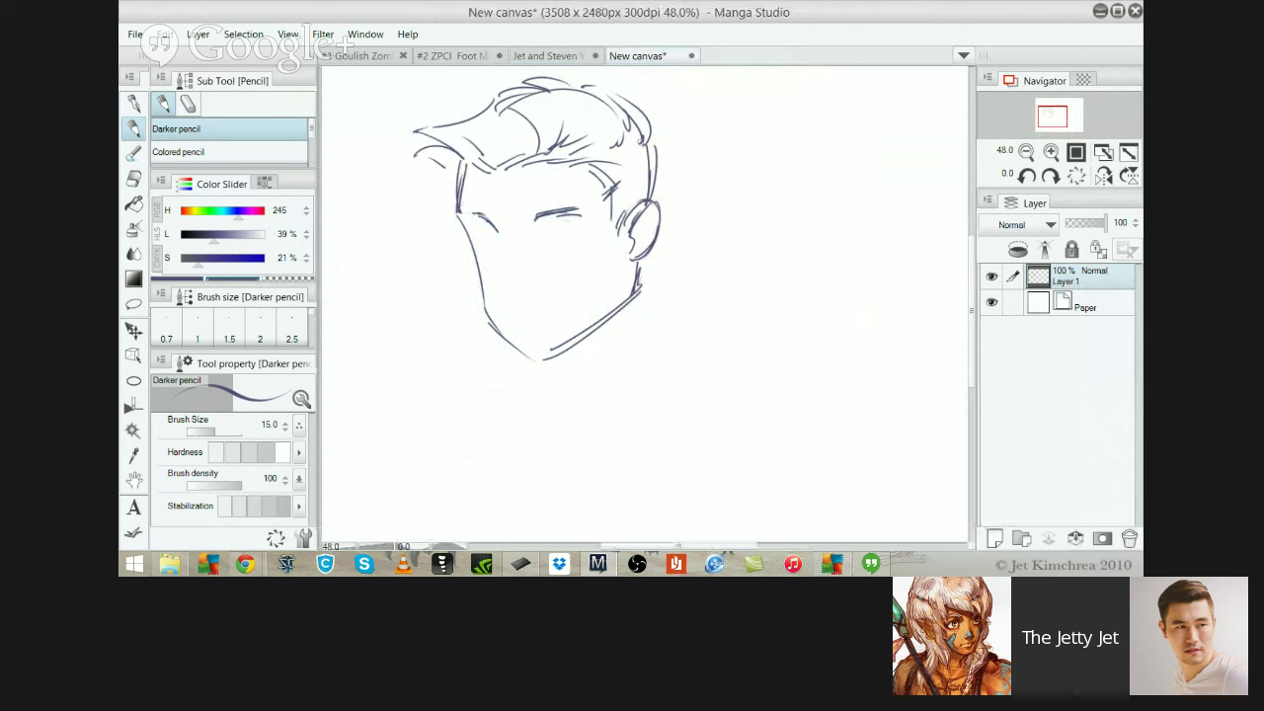
{"action": "left_click_drag", "start_coordinate": [646, 140], "coordinate": [641, 204]}
{"action": "left_click", "coordinate": [588, 55]}
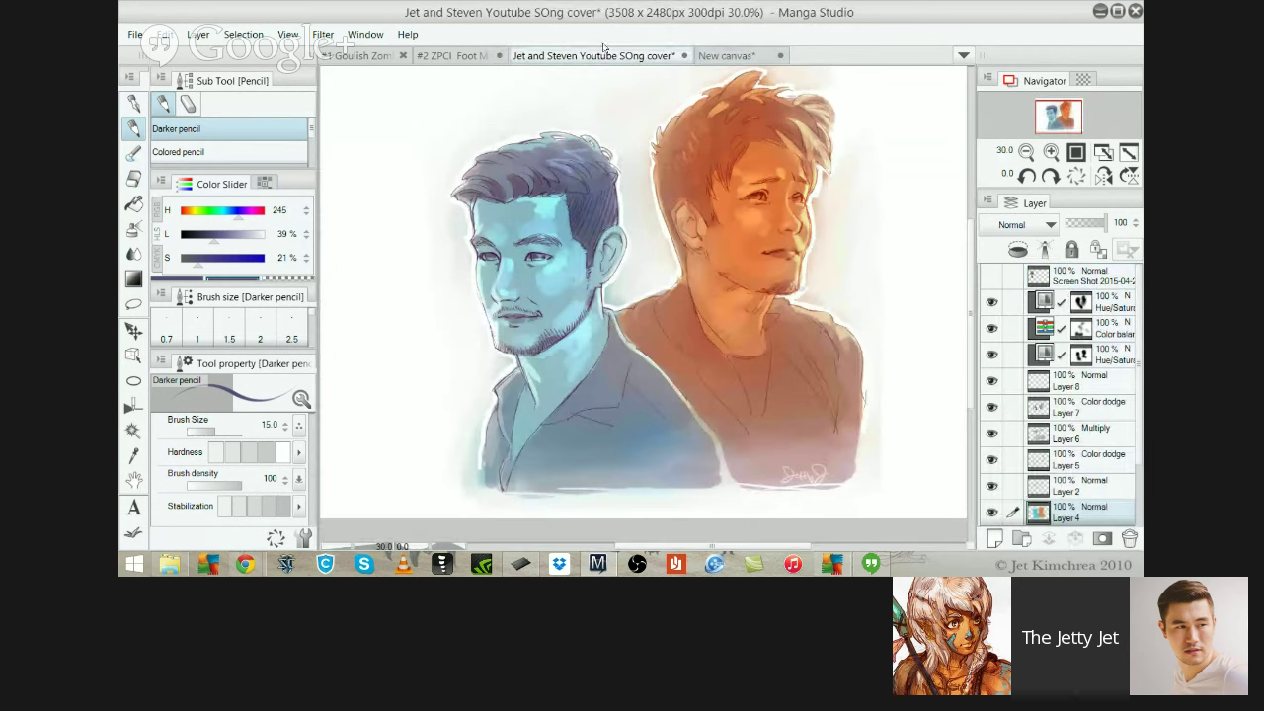
{"action": "left_click", "coordinate": [617, 55]}
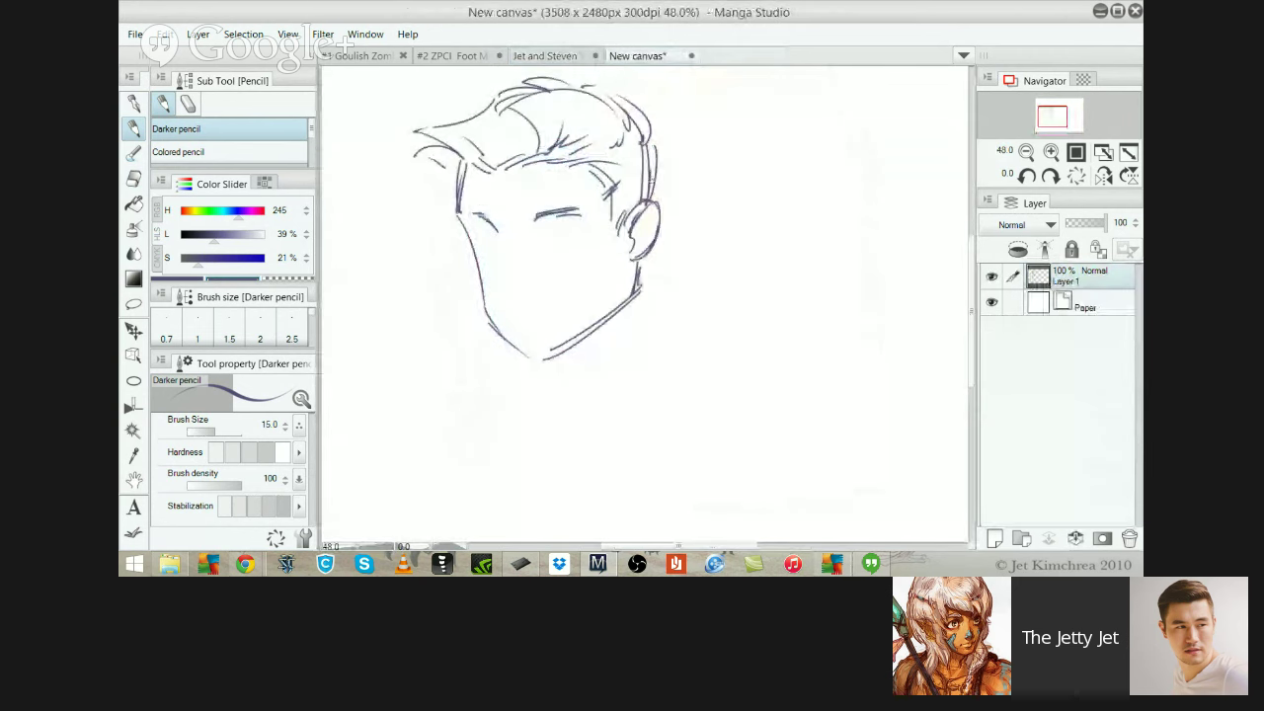
Erase the head line and upper ear, then redraw the side of the head and darken the far forehead and cheek contour
{"action": "key", "text": "e"}
{"action": "mouse_move", "coordinate": [663, 167]}
{"action": "left_mouse_down"}
{"action": "mouse_move", "coordinate": [660, 178]}
{"action": "mouse_move", "coordinate": [657, 164]}
{"action": "left_mouse_up"}
{"action": "key", "text": "p"}
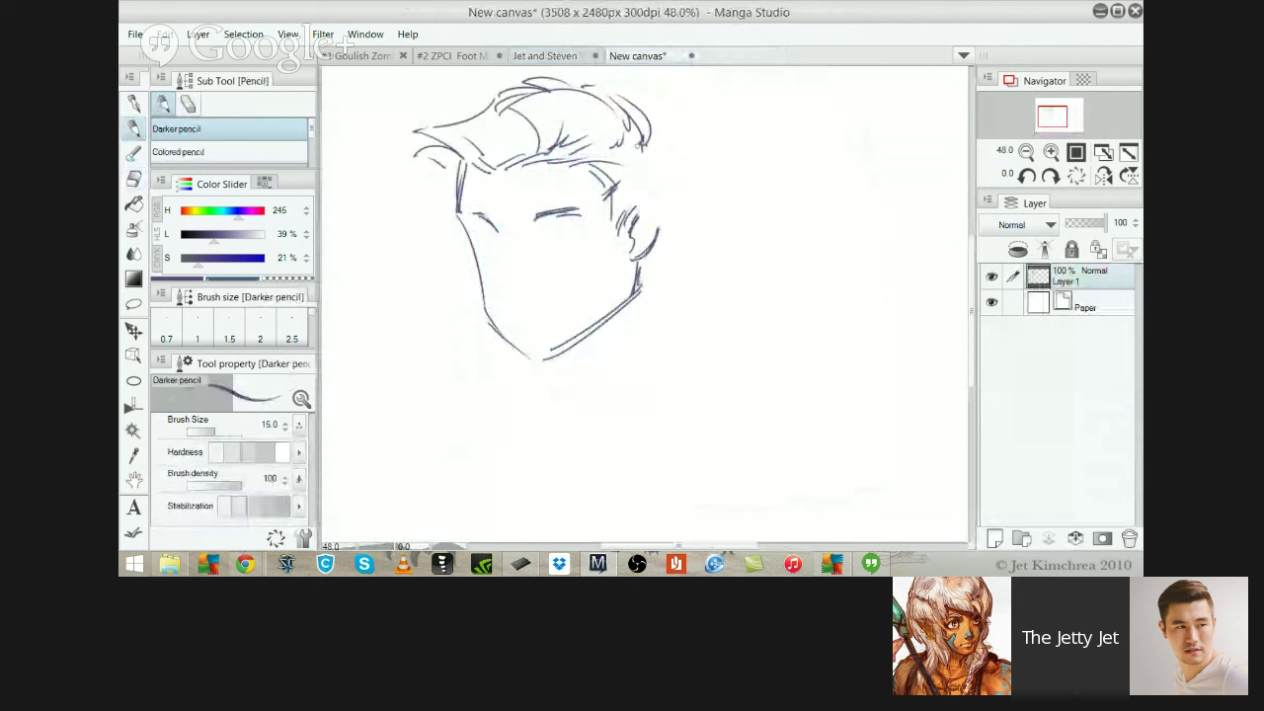
{"action": "left_click_drag", "start_coordinate": [643, 146], "coordinate": [642, 214]}
{"action": "left_click_drag", "start_coordinate": [462, 154], "coordinate": [478, 265]}
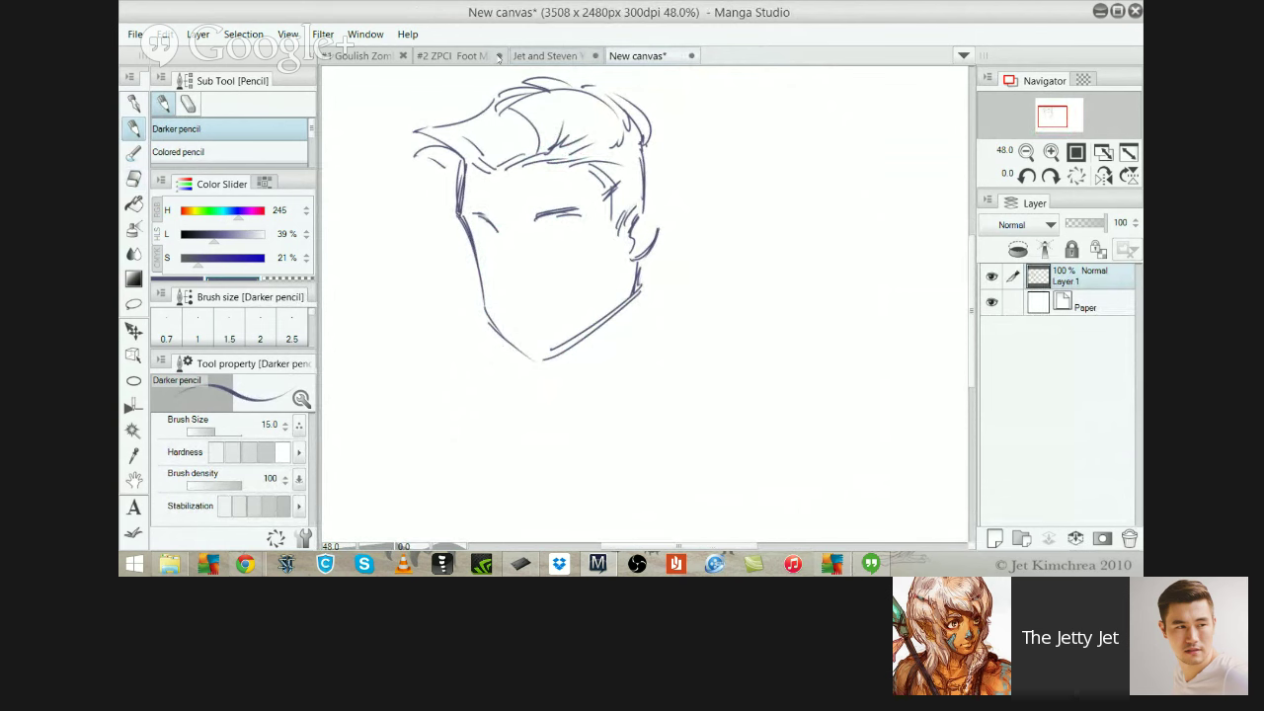
Narrow the jaw below the ear with the Hard eraser and Darker pencil, and complete the ear outline down to the lobe
{"action": "left_click", "coordinate": [534, 52]}
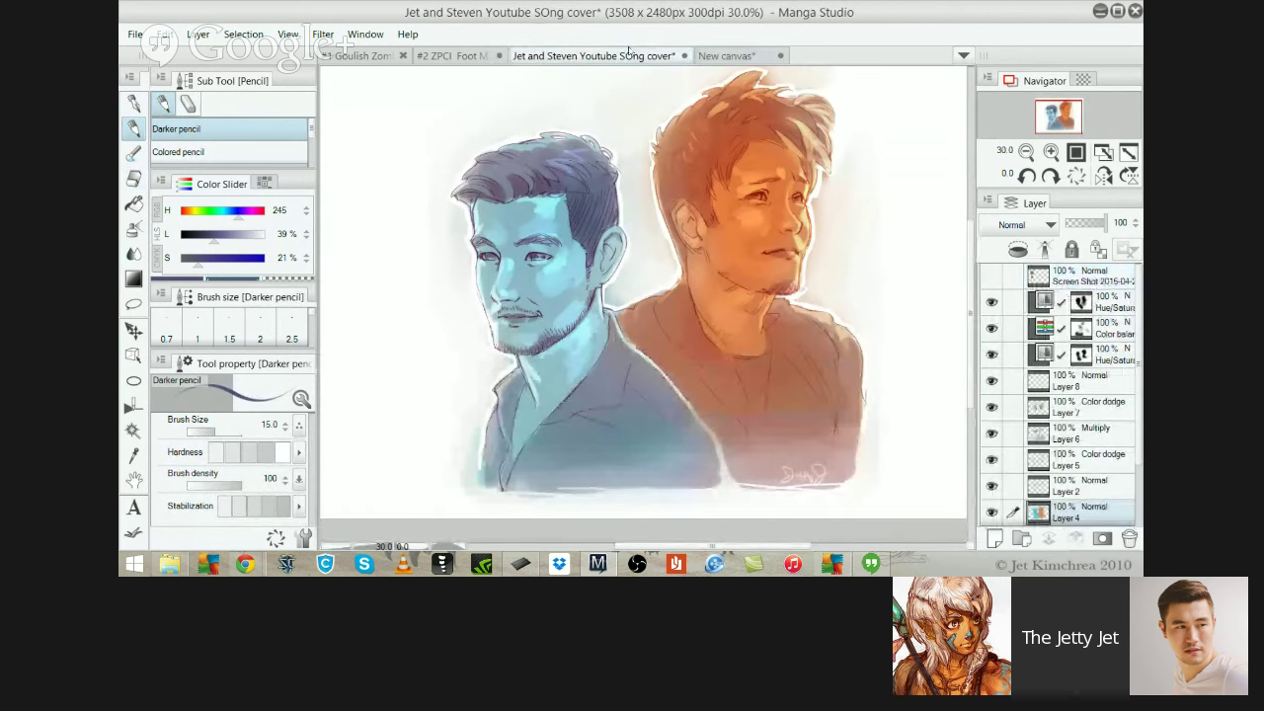
{"action": "left_click", "coordinate": [713, 55]}
{"action": "key", "text": "e"}
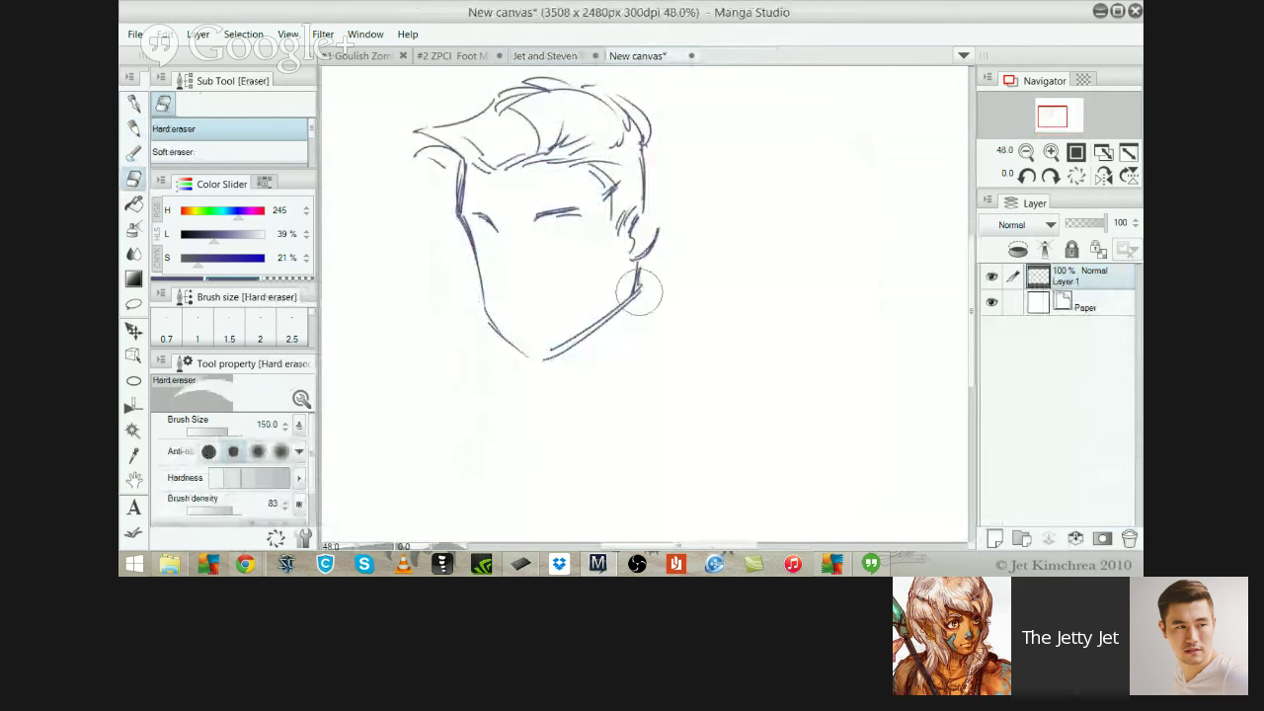
{"action": "key", "text": "p"}
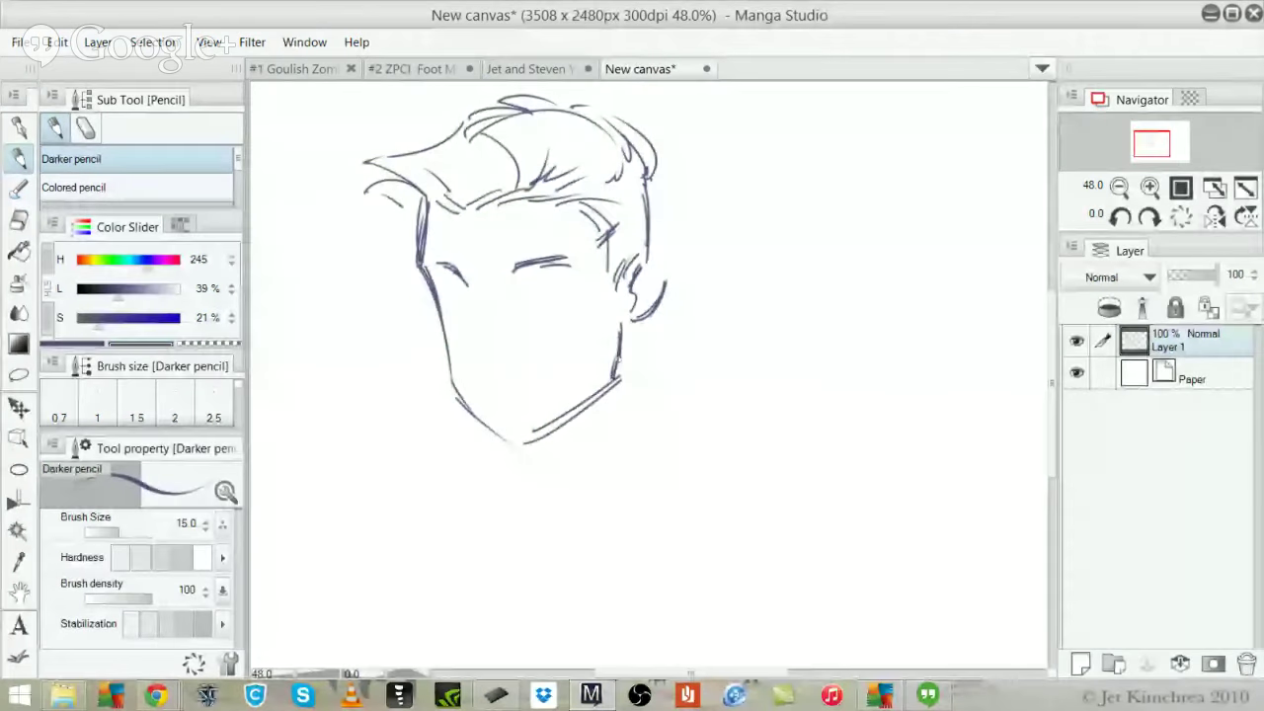
{"action": "left_click_drag", "start_coordinate": [621, 284], "coordinate": [615, 307]}
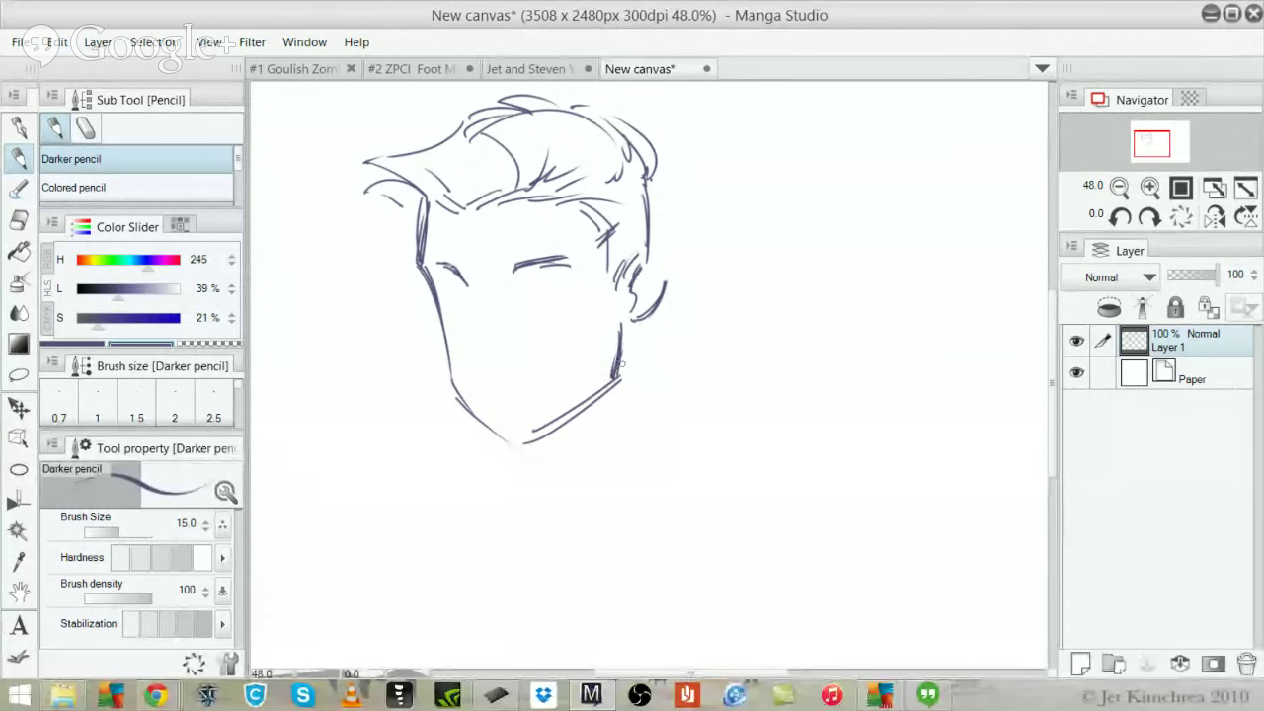
{"action": "mouse_move", "coordinate": [632, 259]}
{"action": "left_mouse_down"}
{"action": "mouse_move", "coordinate": [664, 245]}
{"action": "mouse_move", "coordinate": [671, 274]}
{"action": "left_mouse_up"}
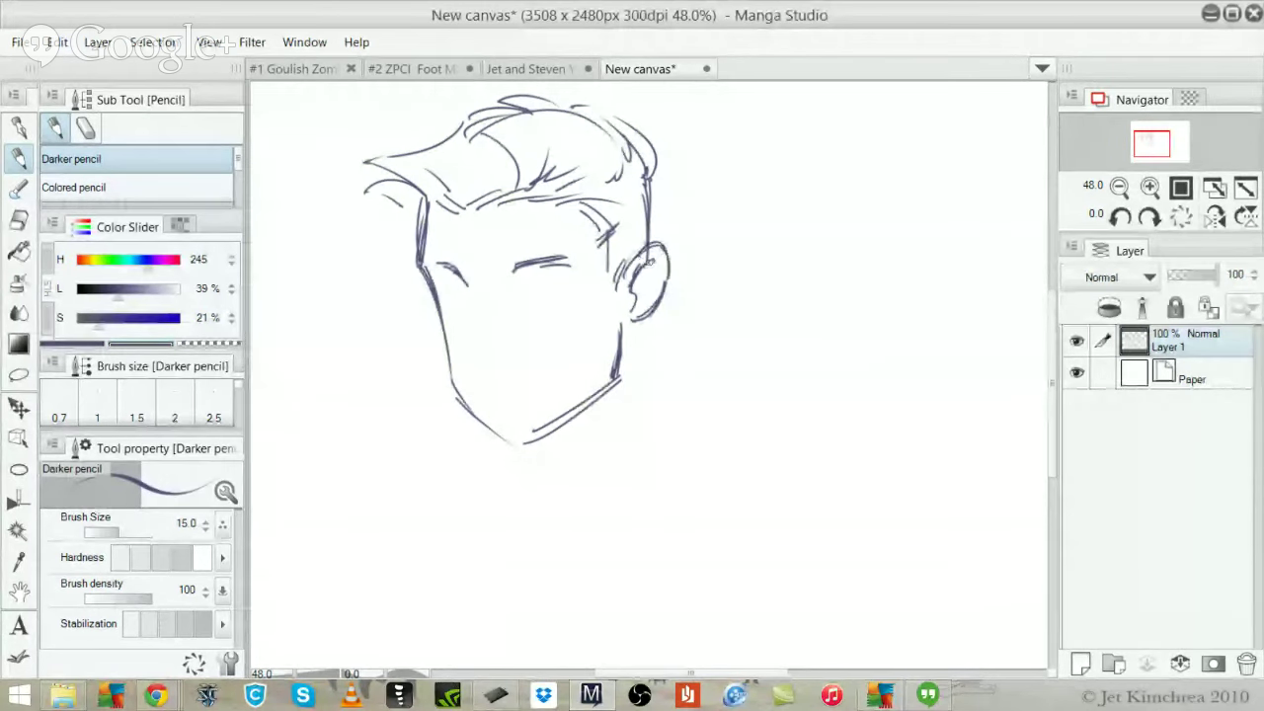
{"action": "mouse_move", "coordinate": [621, 320]}
{"action": "left_mouse_down"}
{"action": "mouse_move", "coordinate": [629, 330]}
{"action": "mouse_move", "coordinate": [642, 317]}
{"action": "left_mouse_up"}
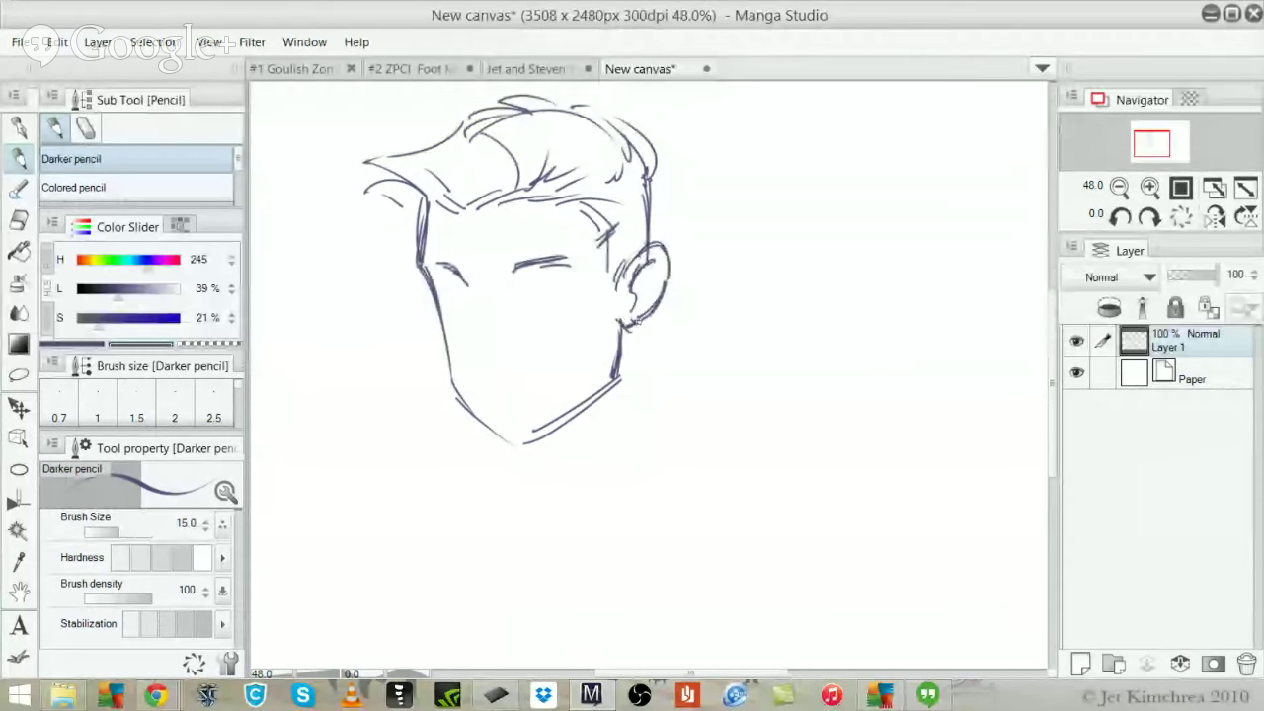
Extend the near eyebrow's inner end and close the chin with short strokes, using the portrait painting as reference
{"action": "left_click_drag", "start_coordinate": [519, 264], "coordinate": [507, 271]}
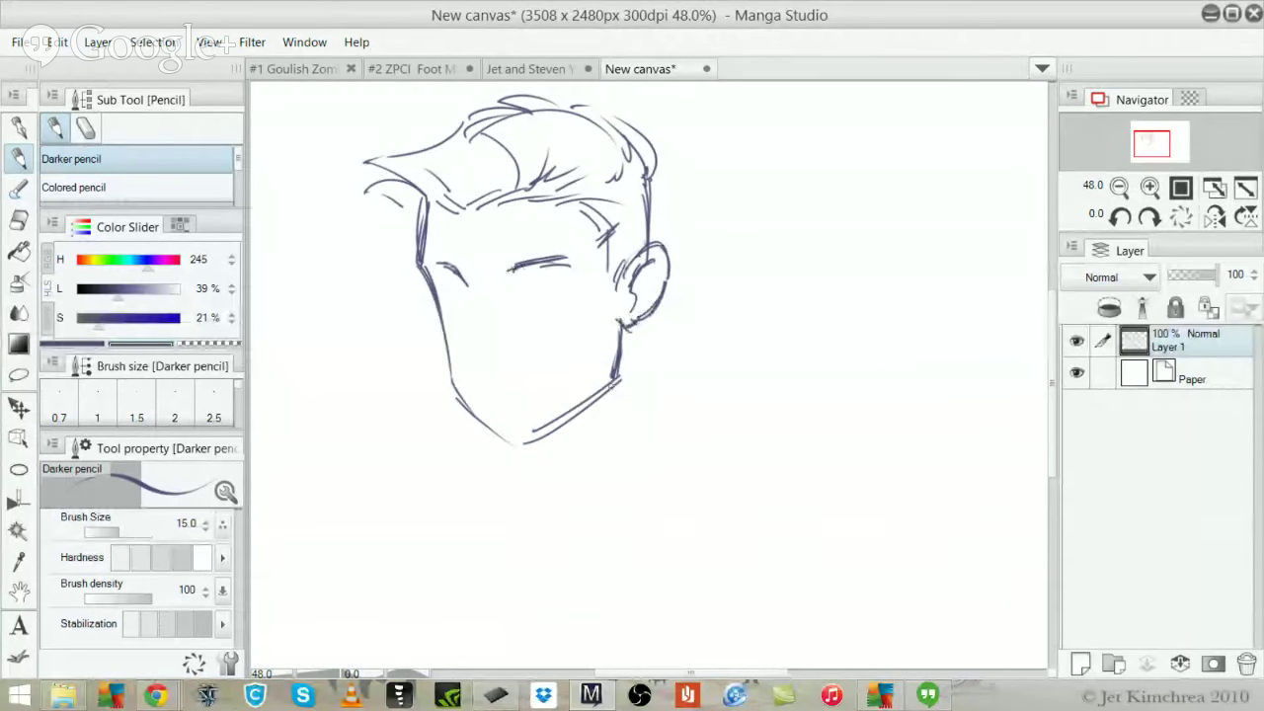
{"action": "left_click", "coordinate": [511, 69]}
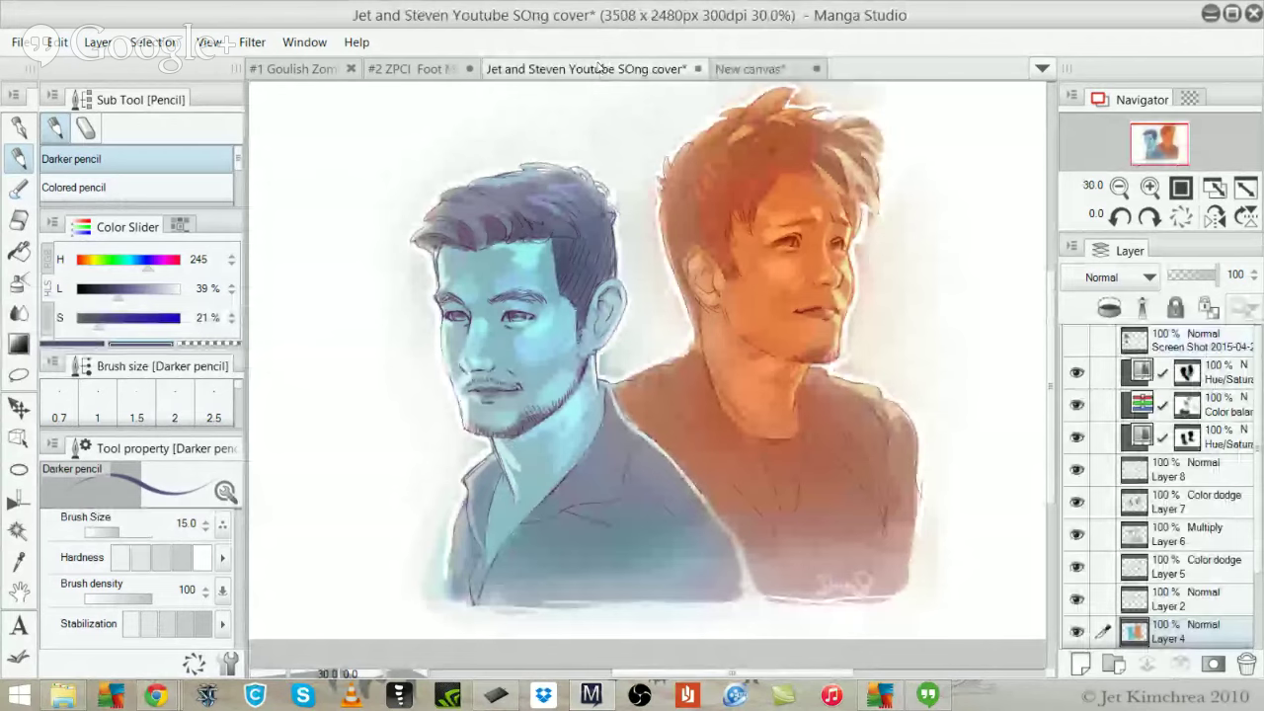
{"action": "left_click", "coordinate": [739, 69]}
{"action": "left_click_drag", "start_coordinate": [467, 406], "coordinate": [496, 446]}
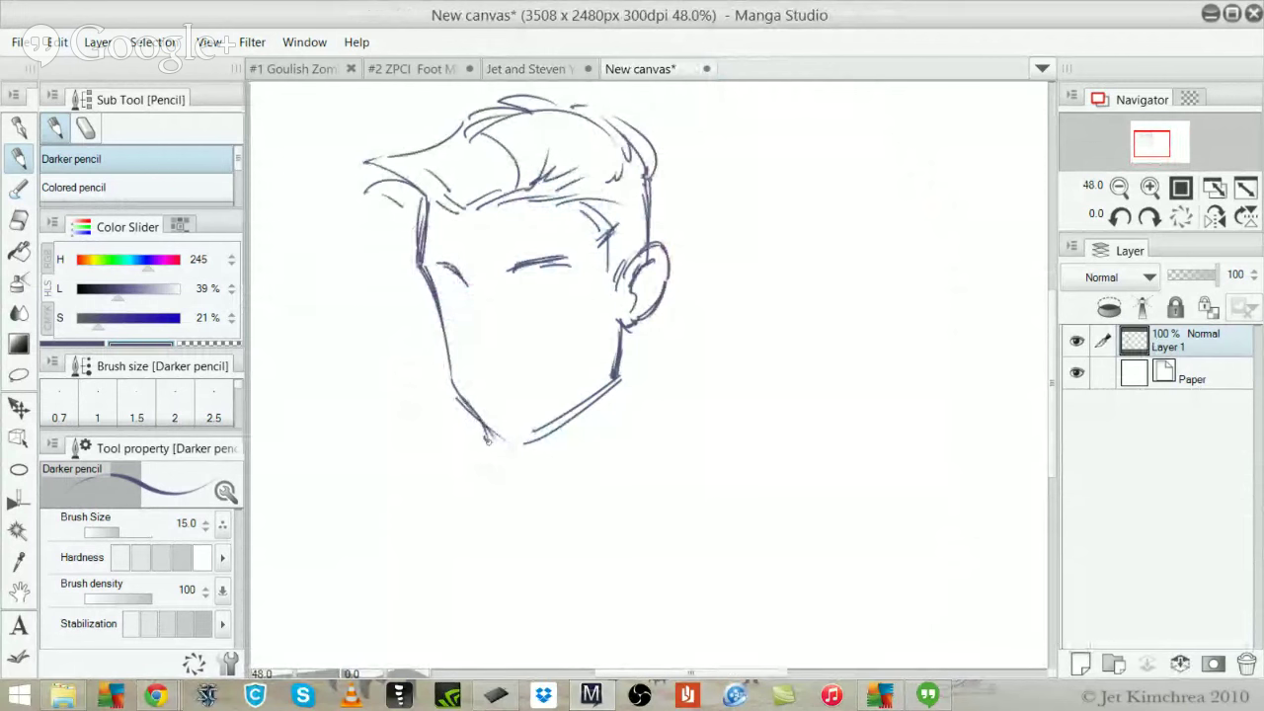
{"action": "left_click_drag", "start_coordinate": [486, 430], "coordinate": [537, 441]}
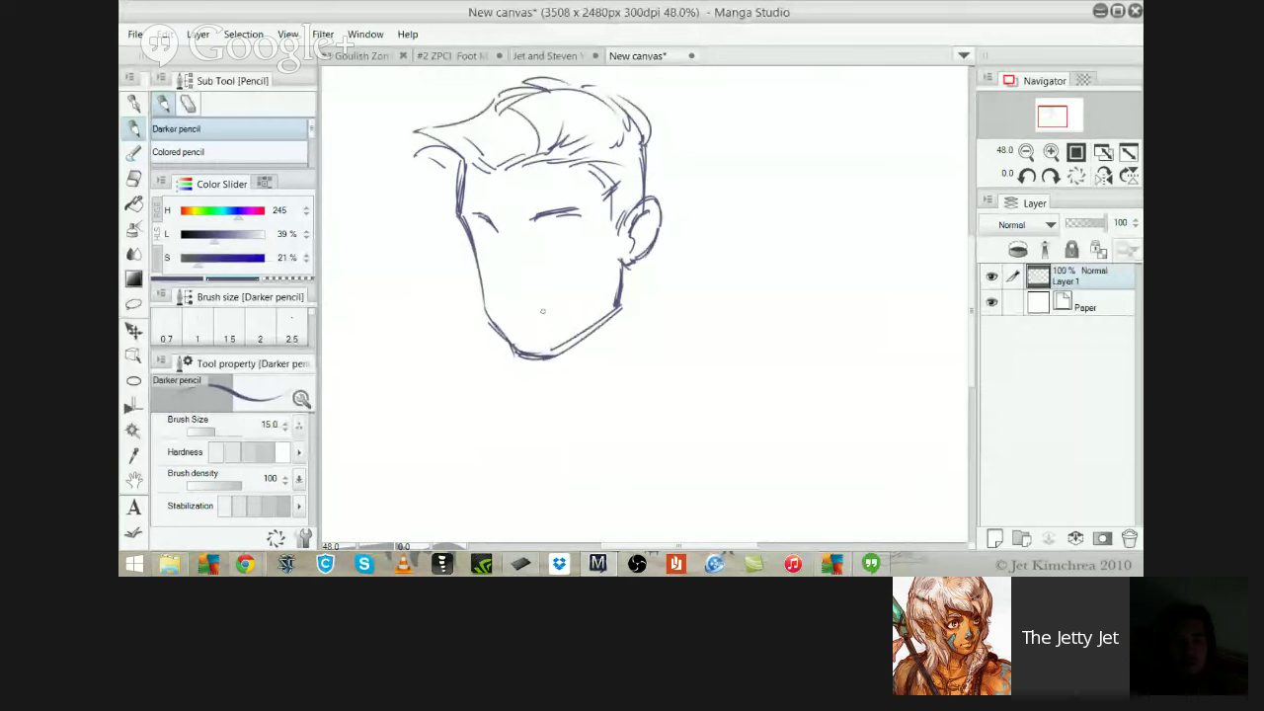
Thicken both eyebrows and compare the face's proportions with the portrait painting
{"action": "left_click_drag", "start_coordinate": [534, 218], "coordinate": [592, 217]}
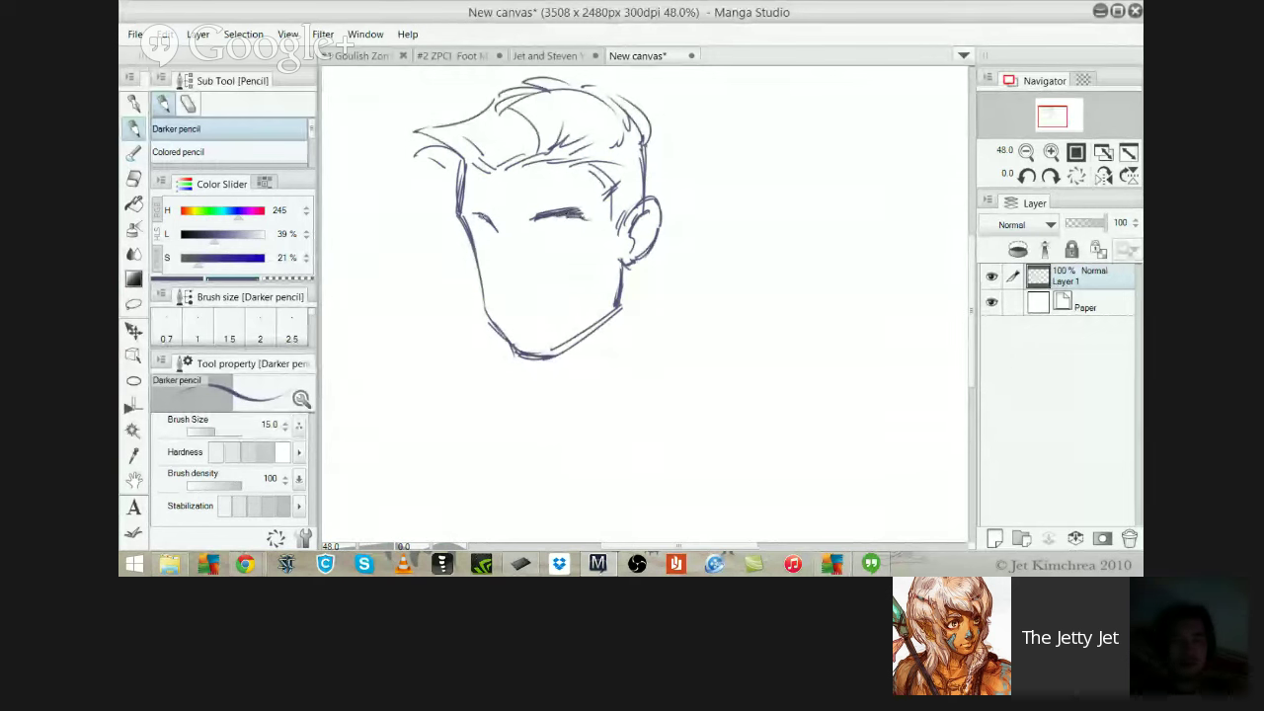
{"action": "left_click_drag", "start_coordinate": [464, 210], "coordinate": [490, 216]}
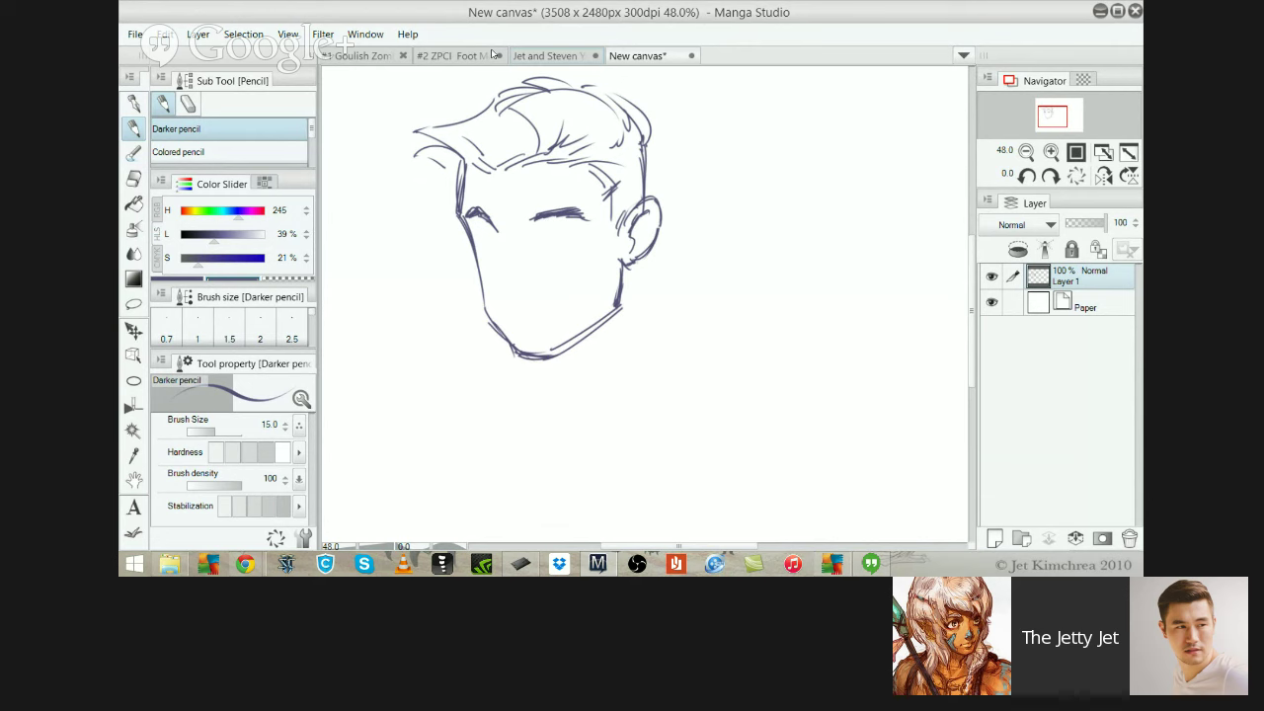
{"action": "left_click", "coordinate": [523, 55]}
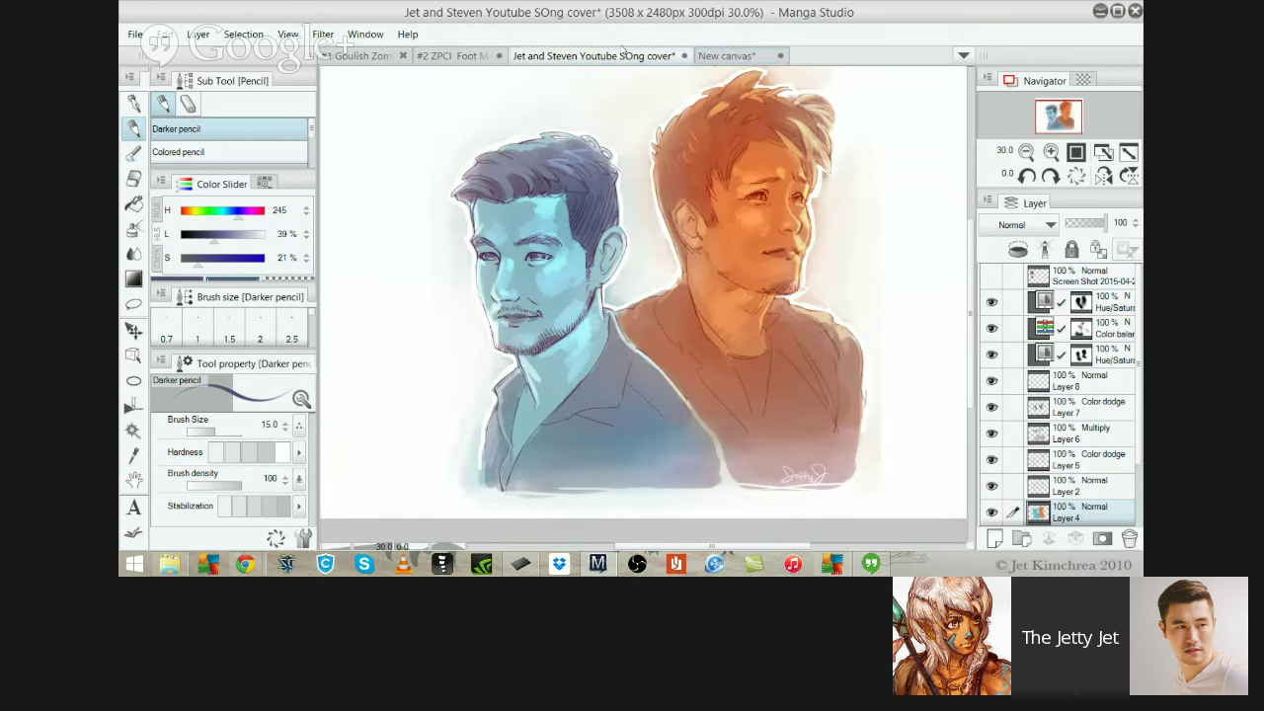
{"action": "key", "text": "ctrl+Tab"}
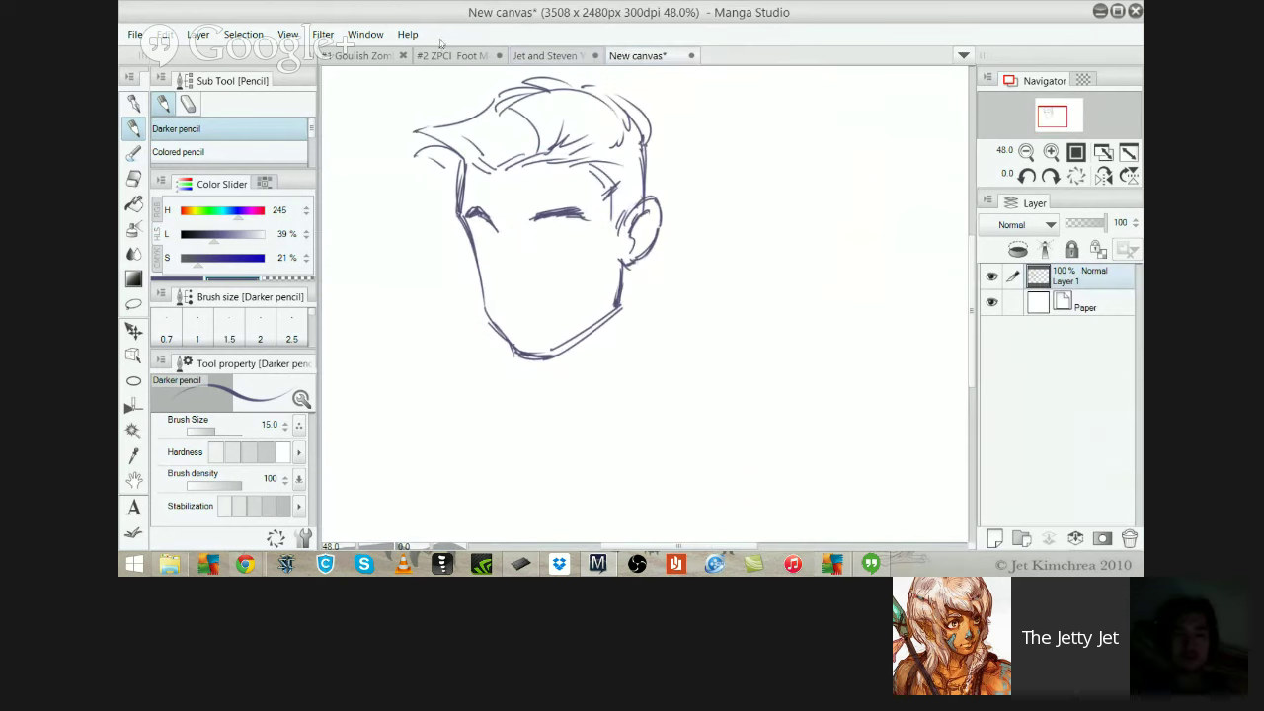
{"action": "left_click", "coordinate": [549, 55]}
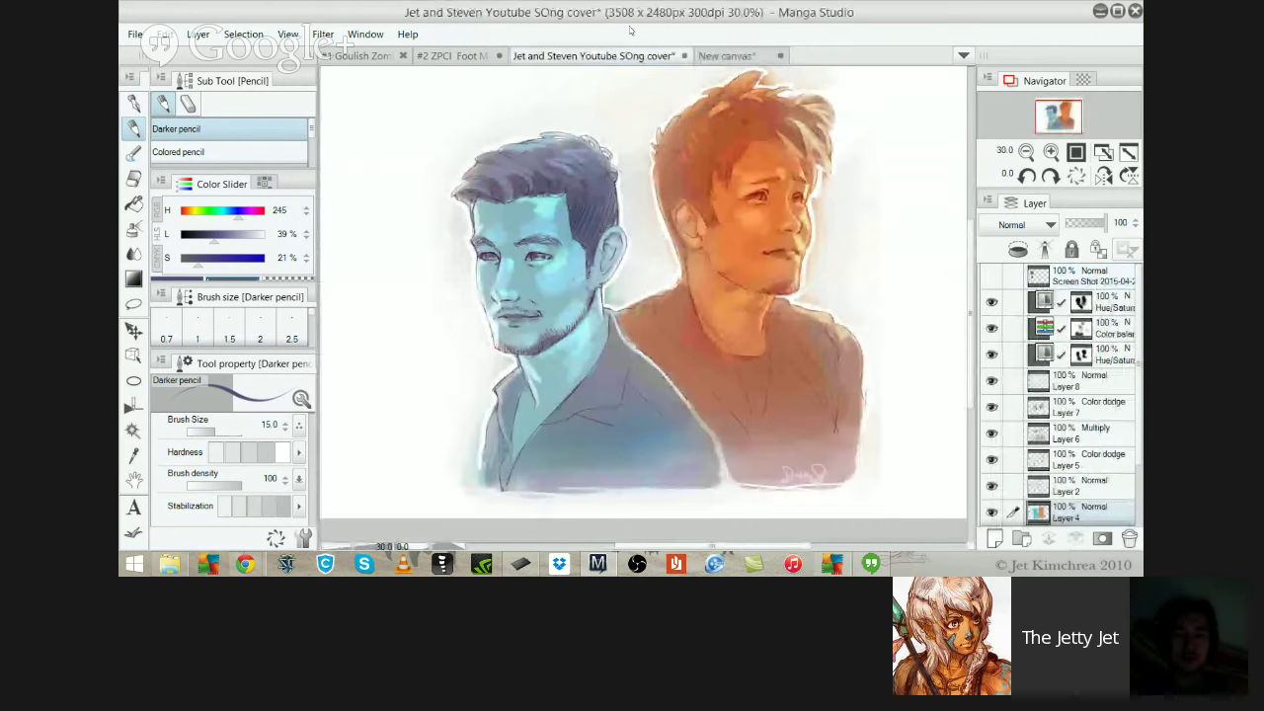
{"action": "key", "text": "ctrl+Tab"}
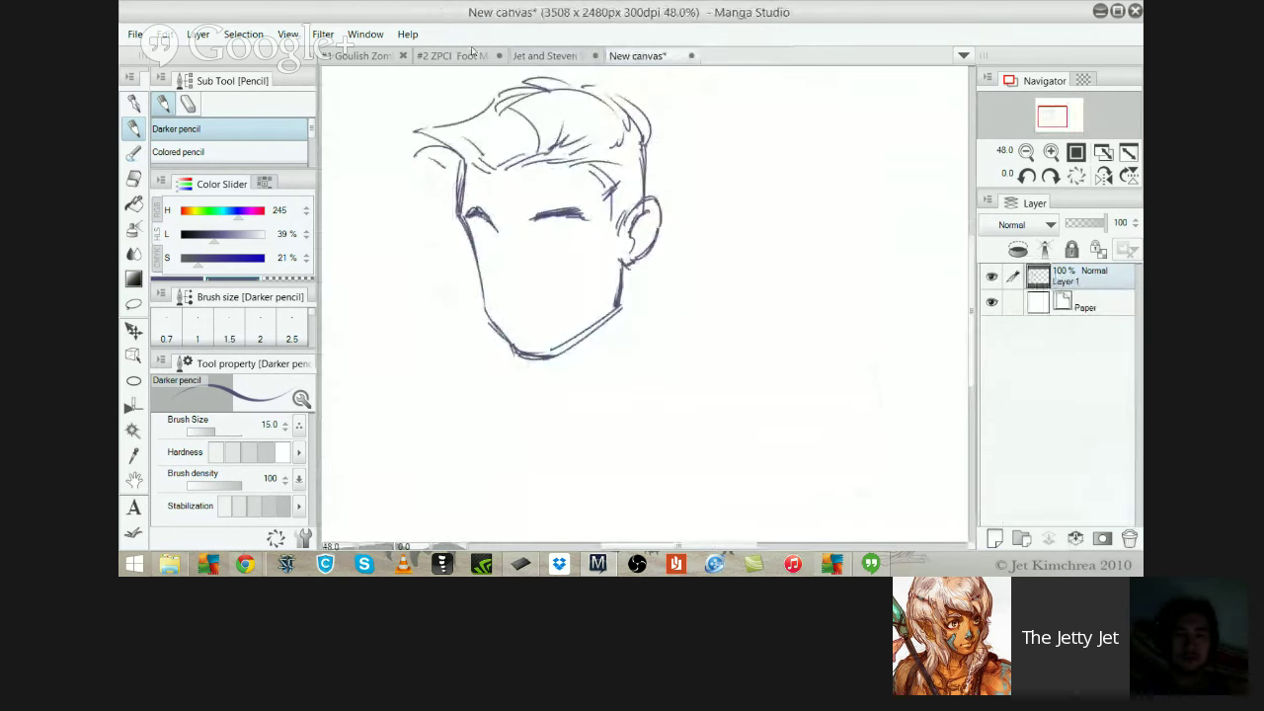
{"action": "key", "text": "ctrl+Tab"}
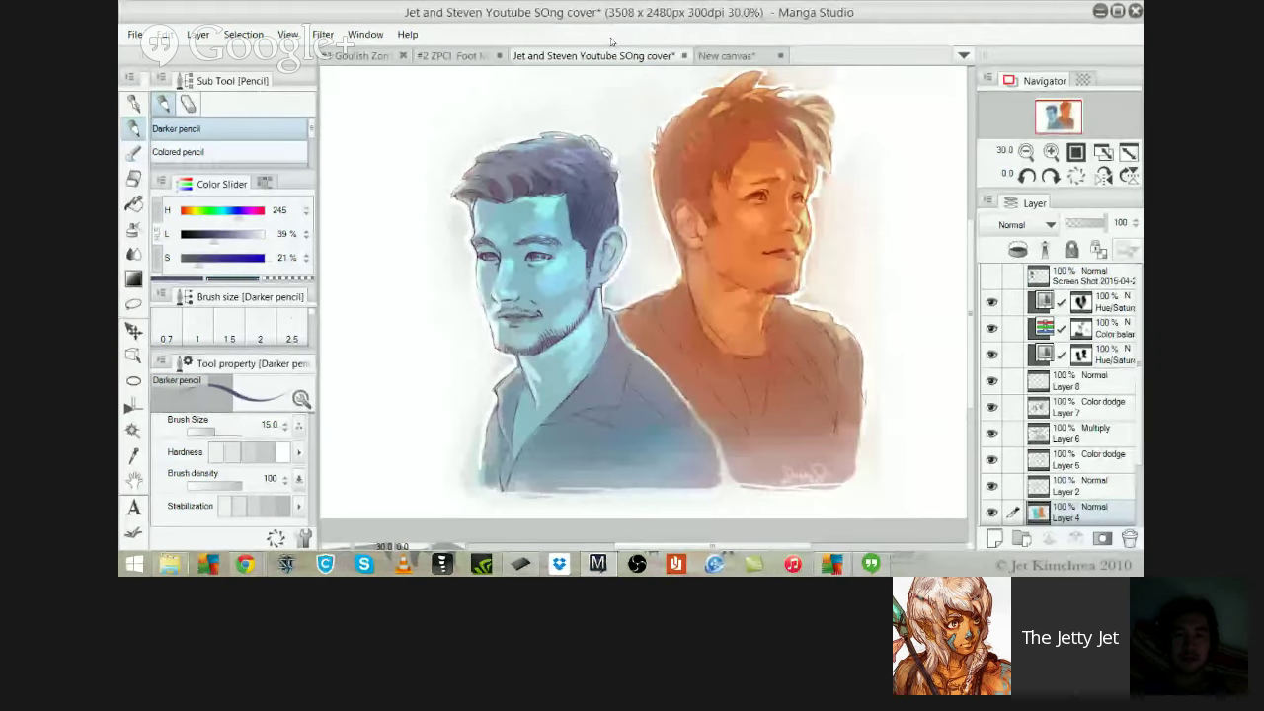
{"action": "key", "text": "ctrl+Tab"}
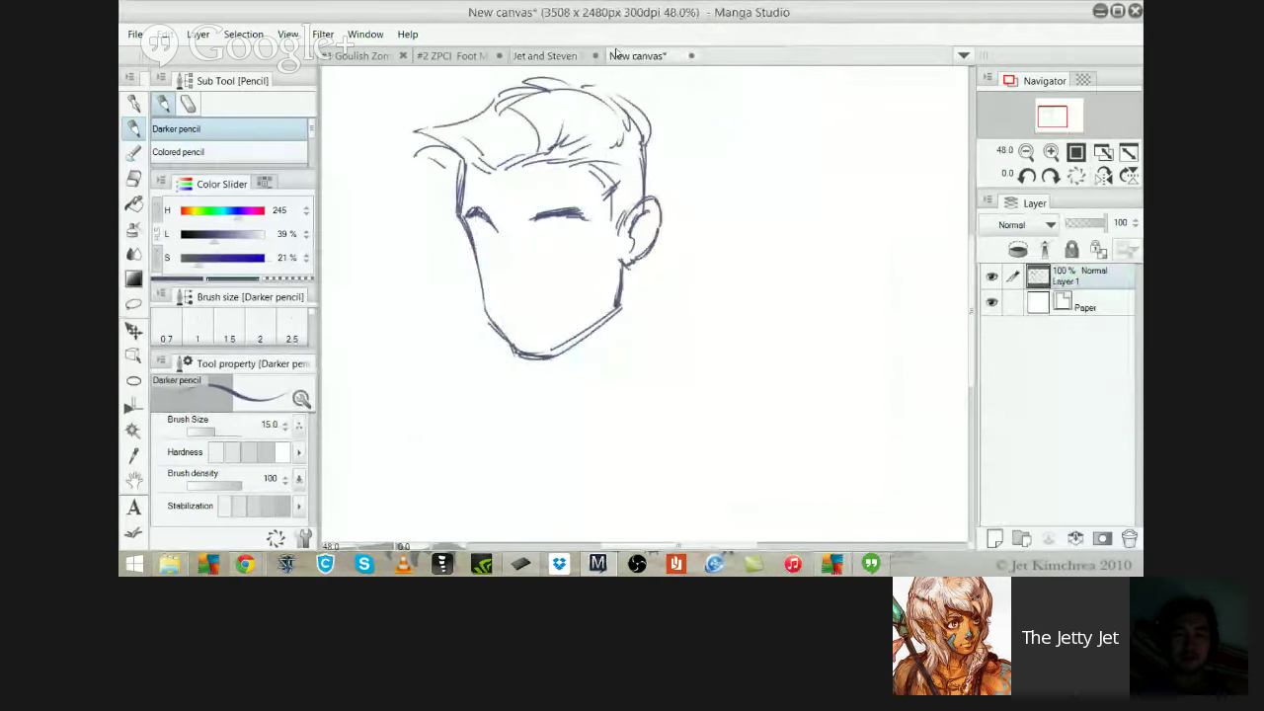
Sketch the upper eyelid lines of both eyes beneath the eyebrows, undoing strokes that miss the shape
{"action": "left_click_drag", "start_coordinate": [484, 216], "coordinate": [509, 188]}
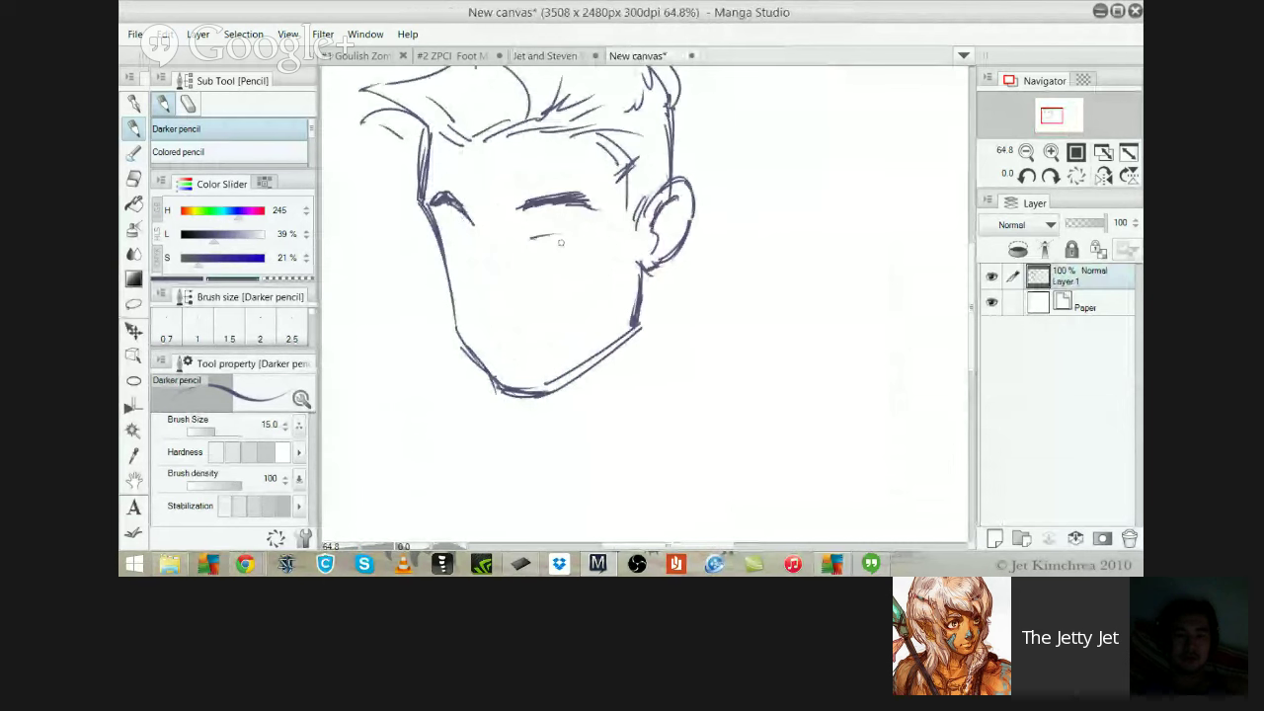
{"action": "mouse_move", "coordinate": [569, 237]}
{"action": "left_mouse_down"}
{"action": "mouse_move", "coordinate": [534, 240]}
{"action": "mouse_move", "coordinate": [586, 238]}
{"action": "mouse_move", "coordinate": [577, 246]}
{"action": "left_mouse_up"}
{"action": "mouse_move", "coordinate": [443, 235]}
{"action": "left_mouse_down"}
{"action": "mouse_move", "coordinate": [474, 244]}
{"action": "mouse_move", "coordinate": [460, 252]}
{"action": "mouse_move", "coordinate": [460, 236]}
{"action": "mouse_move", "coordinate": [476, 247]}
{"action": "left_mouse_up"}
{"action": "key", "text": "ctrl+z"}
{"action": "key", "text": "ctrl+z"}
{"action": "key", "text": "ctrl+z"}
{"action": "key", "text": "ctrl+z"}
{"action": "key", "text": "ctrl+z"}
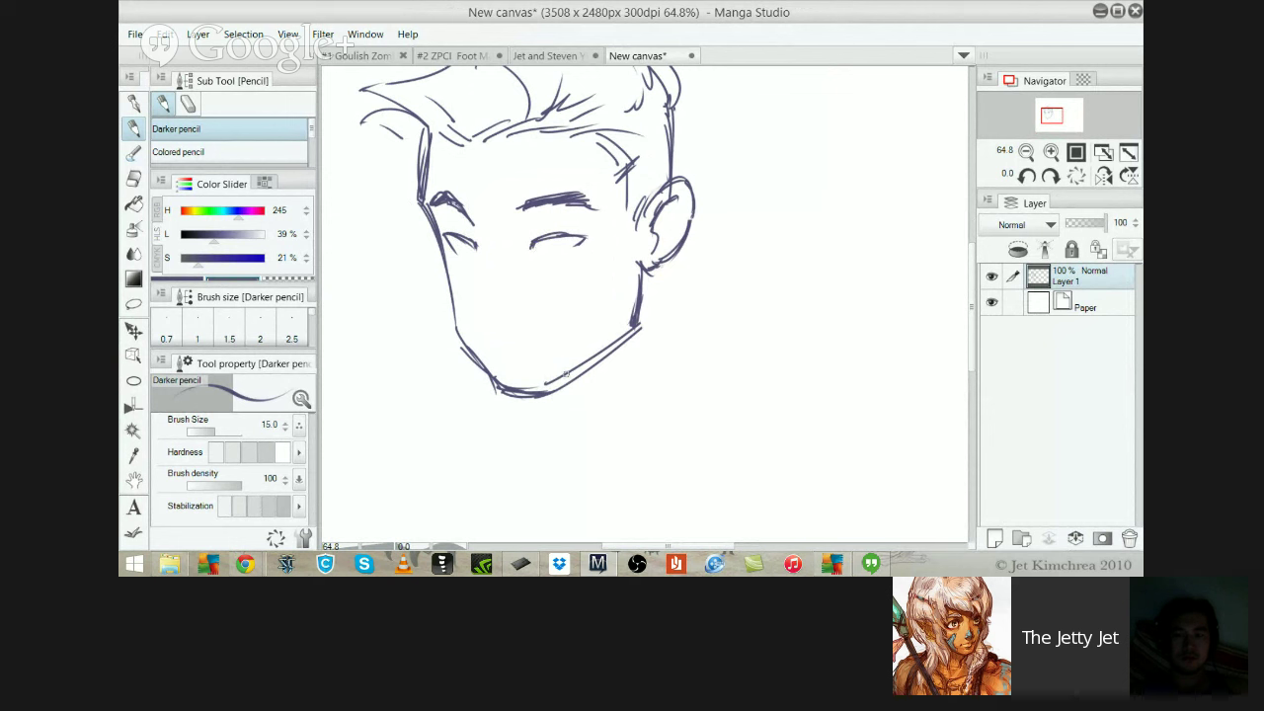
Erase the chin and redraw it as a flatter curve joined to both sides of the jaw
{"action": "key", "text": "e"}
{"action": "mouse_move", "coordinate": [522, 361]}
{"action": "left_mouse_down"}
{"action": "mouse_move", "coordinate": [525, 414]}
{"action": "mouse_move", "coordinate": [523, 385]}
{"action": "left_mouse_up"}
{"action": "key", "text": "p"}
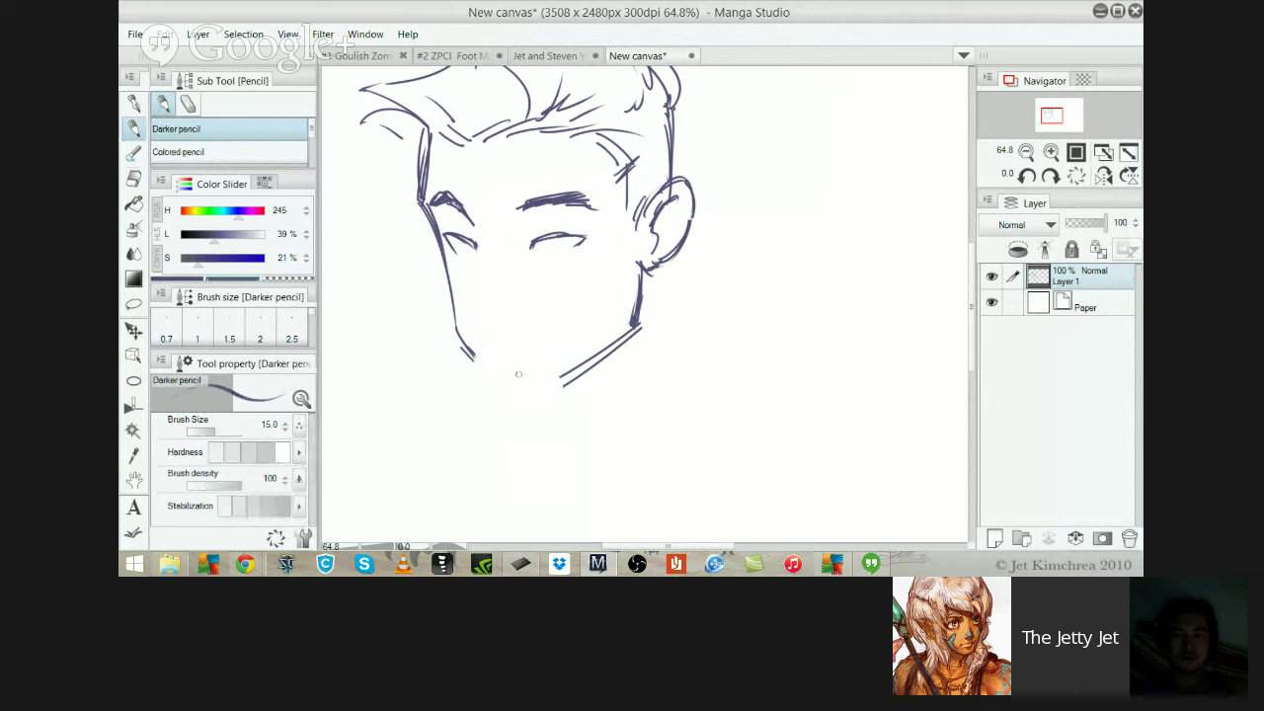
{"action": "left_click_drag", "start_coordinate": [457, 338], "coordinate": [496, 400]}
{"action": "key", "text": "ctrl+z"}
{"action": "mouse_move", "coordinate": [454, 330]}
{"action": "left_mouse_down"}
{"action": "mouse_move", "coordinate": [492, 389]}
{"action": "mouse_move", "coordinate": [555, 394]}
{"action": "mouse_move", "coordinate": [506, 395]}
{"action": "mouse_move", "coordinate": [561, 390]}
{"action": "mouse_move", "coordinate": [616, 344]}
{"action": "left_mouse_up"}
{"action": "key", "text": "ctrl+z"}
{"action": "left_click_drag", "start_coordinate": [555, 389], "coordinate": [588, 369]}
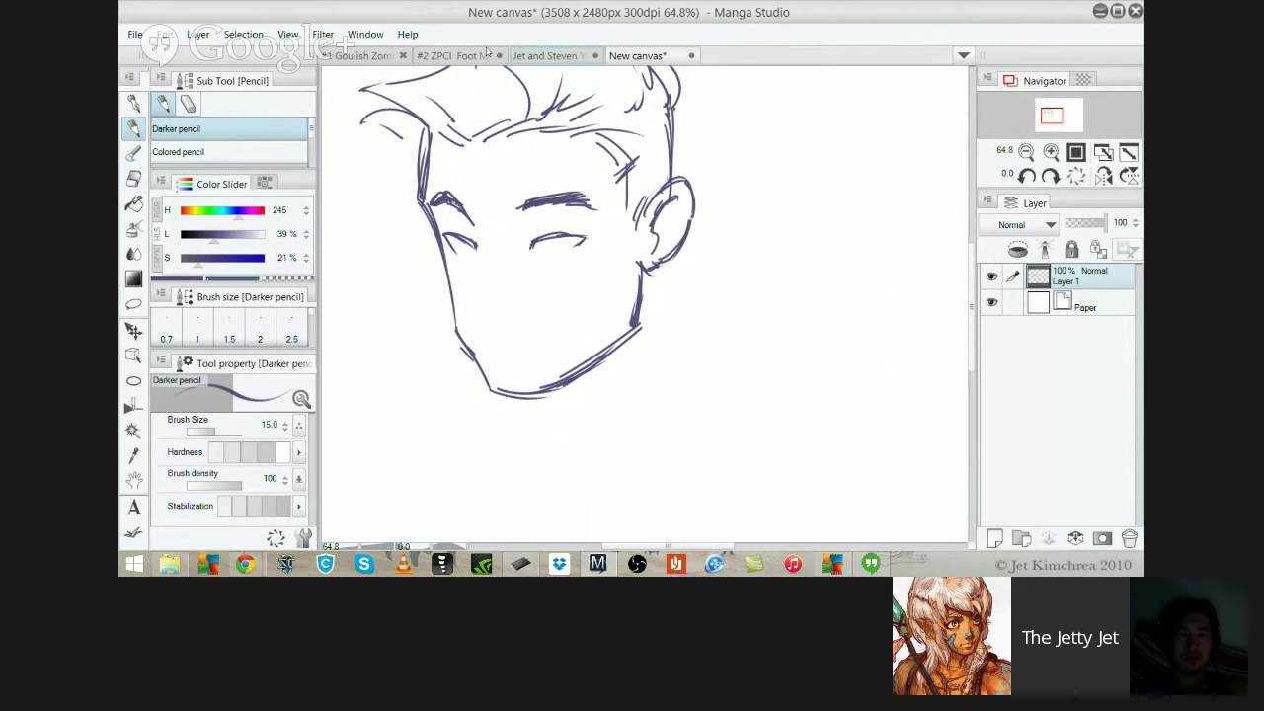
Sketch the nose bridge from the far eye and a short line for the nose base, following the portrait painting
{"action": "left_click", "coordinate": [548, 56]}
{"action": "left_click", "coordinate": [637, 56]}
{"action": "mouse_move", "coordinate": [450, 235]}
{"action": "left_mouse_down"}
{"action": "mouse_move", "coordinate": [484, 251]}
{"action": "mouse_move", "coordinate": [465, 306]}
{"action": "left_mouse_up"}
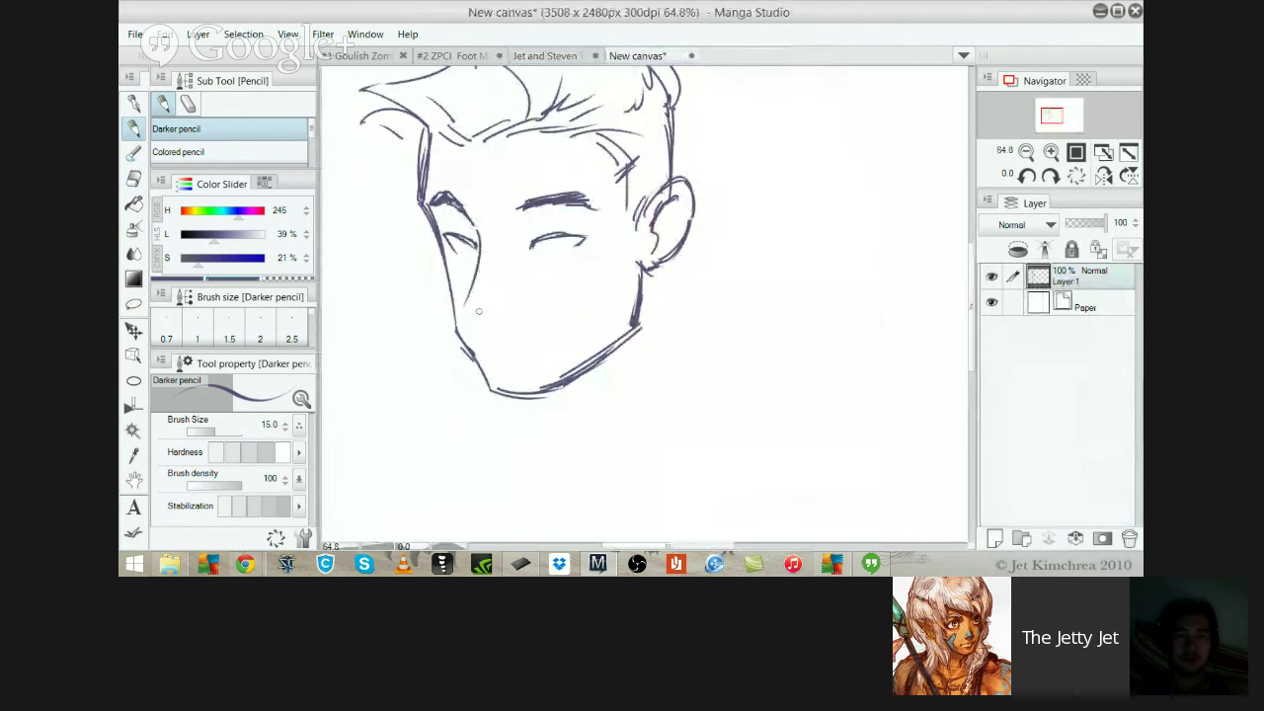
{"action": "key", "text": "ctrl+z"}
{"action": "mouse_move", "coordinate": [483, 237]}
{"action": "left_mouse_down"}
{"action": "mouse_move", "coordinate": [469, 317]}
{"action": "mouse_move", "coordinate": [499, 320]}
{"action": "left_mouse_up"}
{"action": "key", "text": "ctrl+z"}
{"action": "key", "text": "ctrl+z"}
{"action": "key", "text": "ctrl+z"}
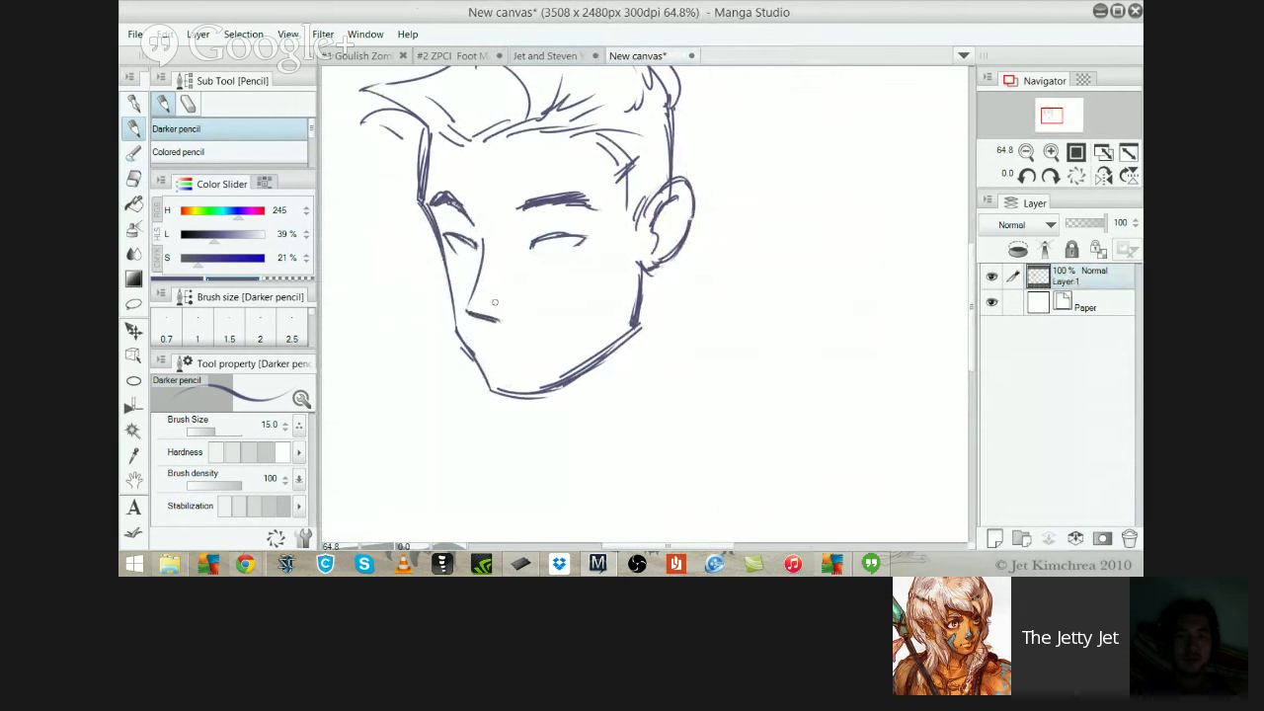
Check the mouth placement in the portrait painting and mark the mouth below the nose with short pencil strokes
{"action": "left_click", "coordinate": [543, 55]}
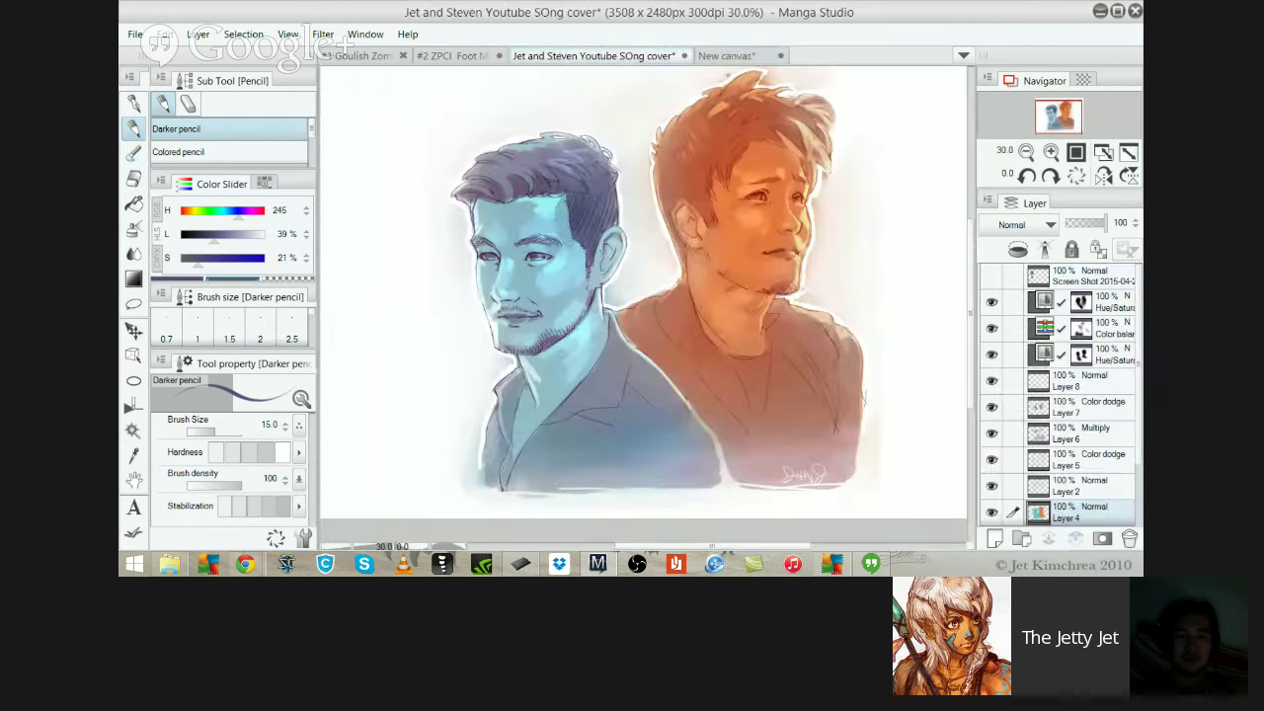
{"action": "left_click", "coordinate": [637, 56]}
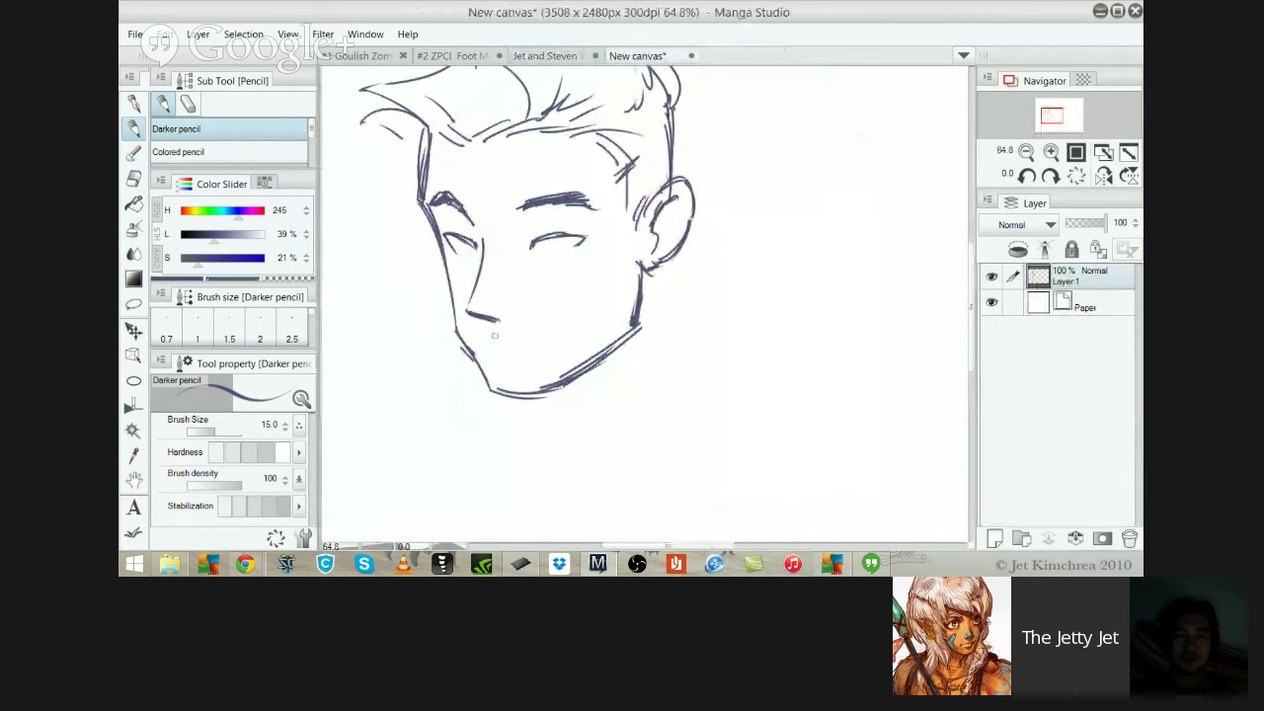
{"action": "left_click", "coordinate": [493, 337]}
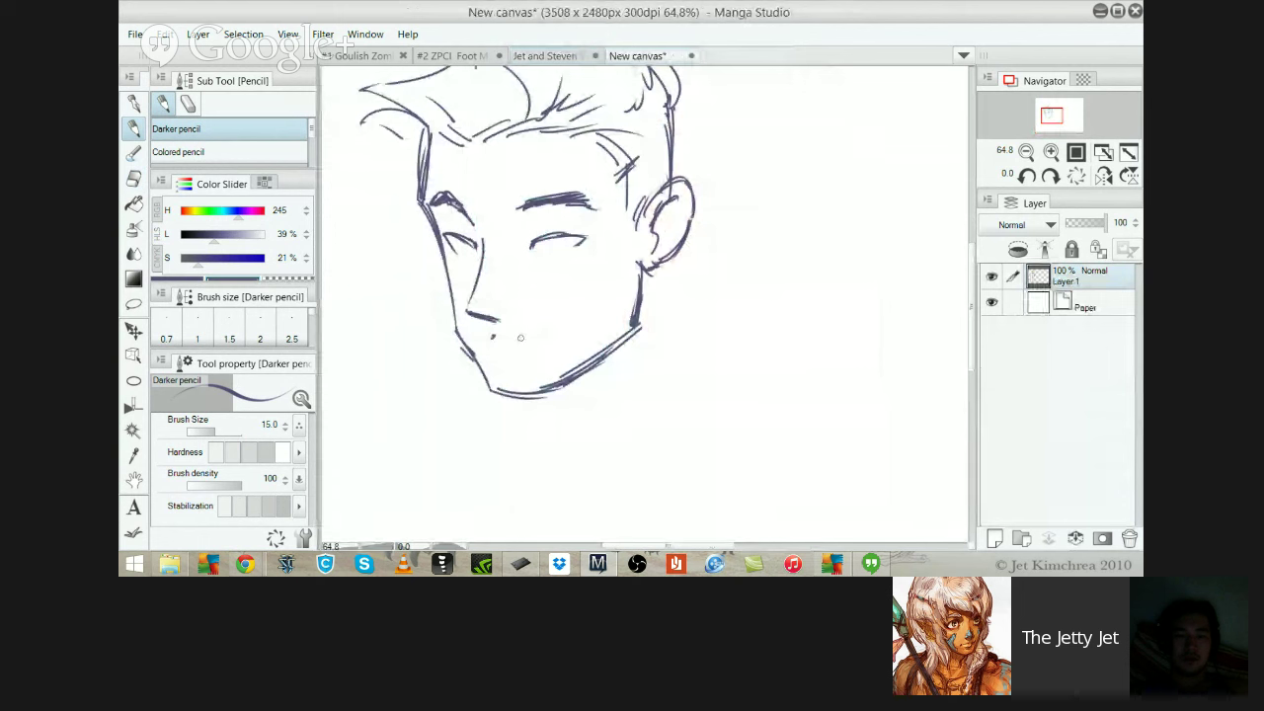
{"action": "left_click_drag", "start_coordinate": [522, 338], "coordinate": [547, 333]}
{"action": "key", "text": "ctrl+z"}
Trim the jaw corner below the ear and draw the back of the neck down from the earlobe, checking the painting
{"action": "key", "text": "e"}
{"action": "mouse_move", "coordinate": [643, 330]}
{"action": "left_mouse_down"}
{"action": "mouse_move", "coordinate": [639, 290]}
{"action": "mouse_move", "coordinate": [596, 359]}
{"action": "left_mouse_up"}
{"action": "key", "text": "ctrl+z"}
{"action": "mouse_move", "coordinate": [656, 264]}
{"action": "left_mouse_down"}
{"action": "mouse_move", "coordinate": [638, 268]}
{"action": "mouse_move", "coordinate": [654, 342]}
{"action": "left_mouse_up"}
{"action": "key", "text": "ctrl+z"}
{"action": "left_click_drag", "start_coordinate": [641, 262], "coordinate": [660, 363]}
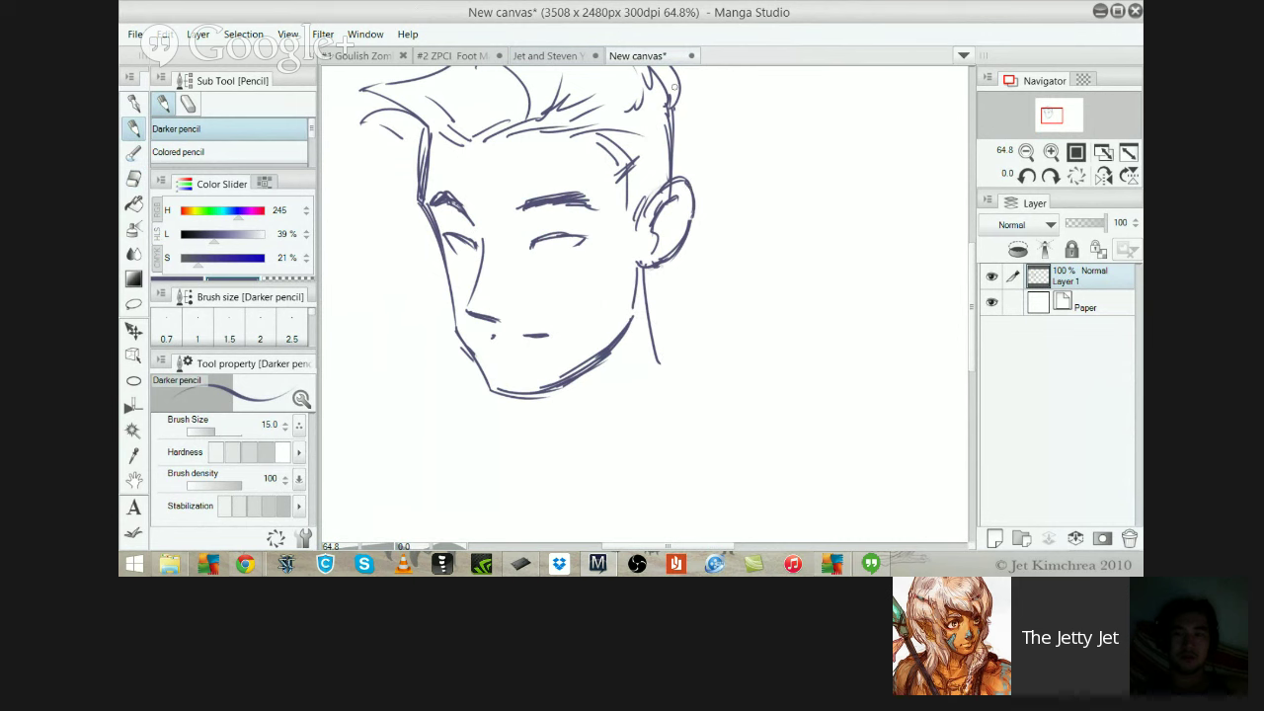
{"action": "left_click", "coordinate": [545, 56]}
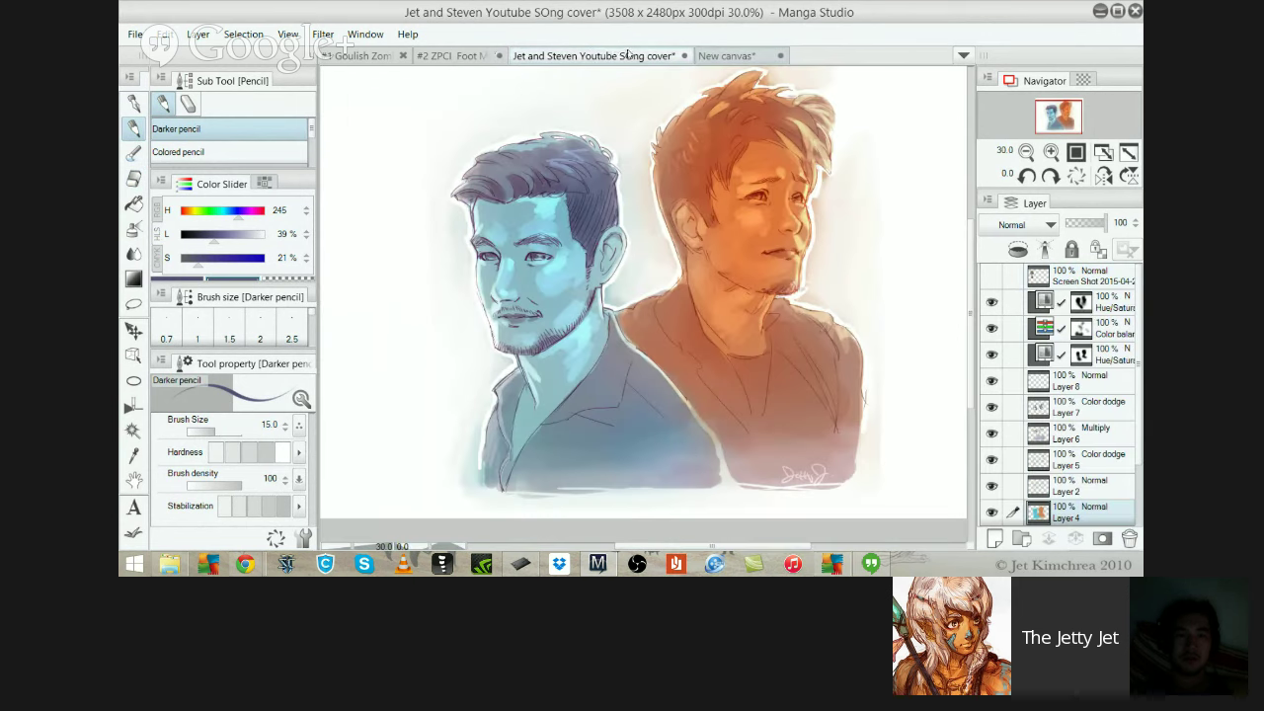
Draw the front of the neck down from the chin and shade the underside of the jaw with short strokes
{"action": "left_click", "coordinate": [631, 55]}
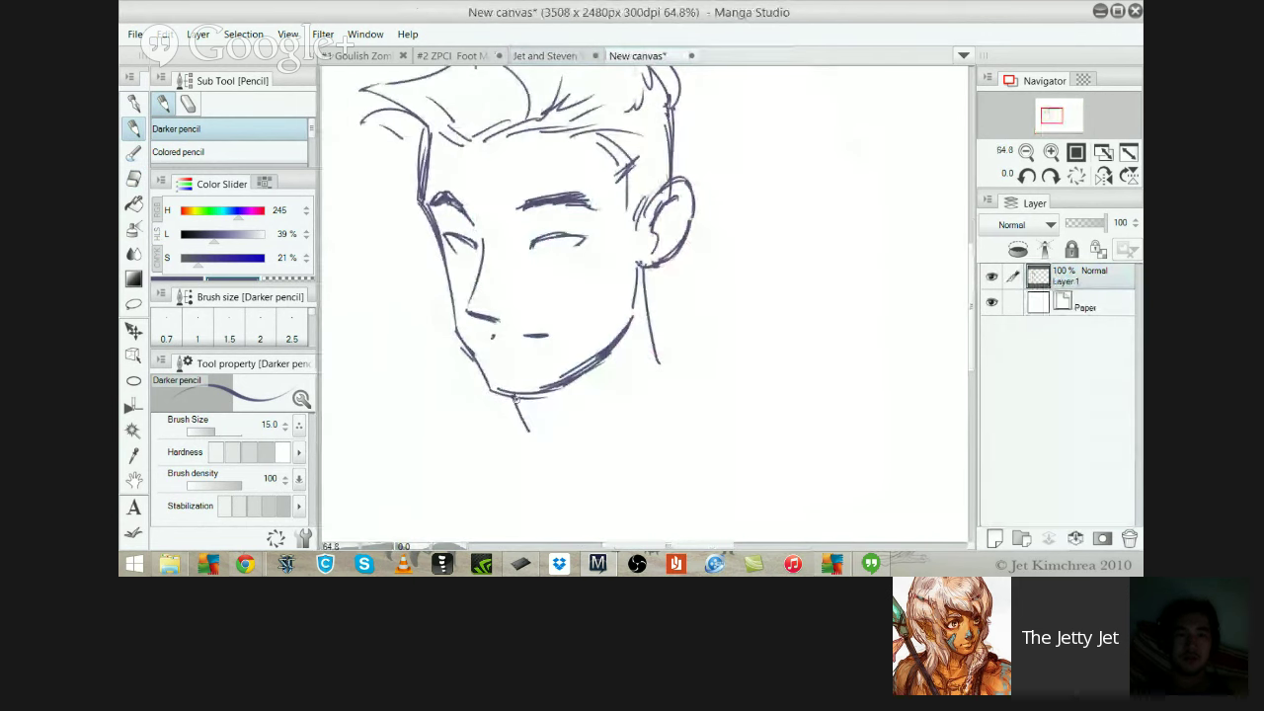
{"action": "left_click_drag", "start_coordinate": [522, 396], "coordinate": [544, 455]}
{"action": "key", "text": "ctrl+z"}
{"action": "key", "text": "ctrl+z"}
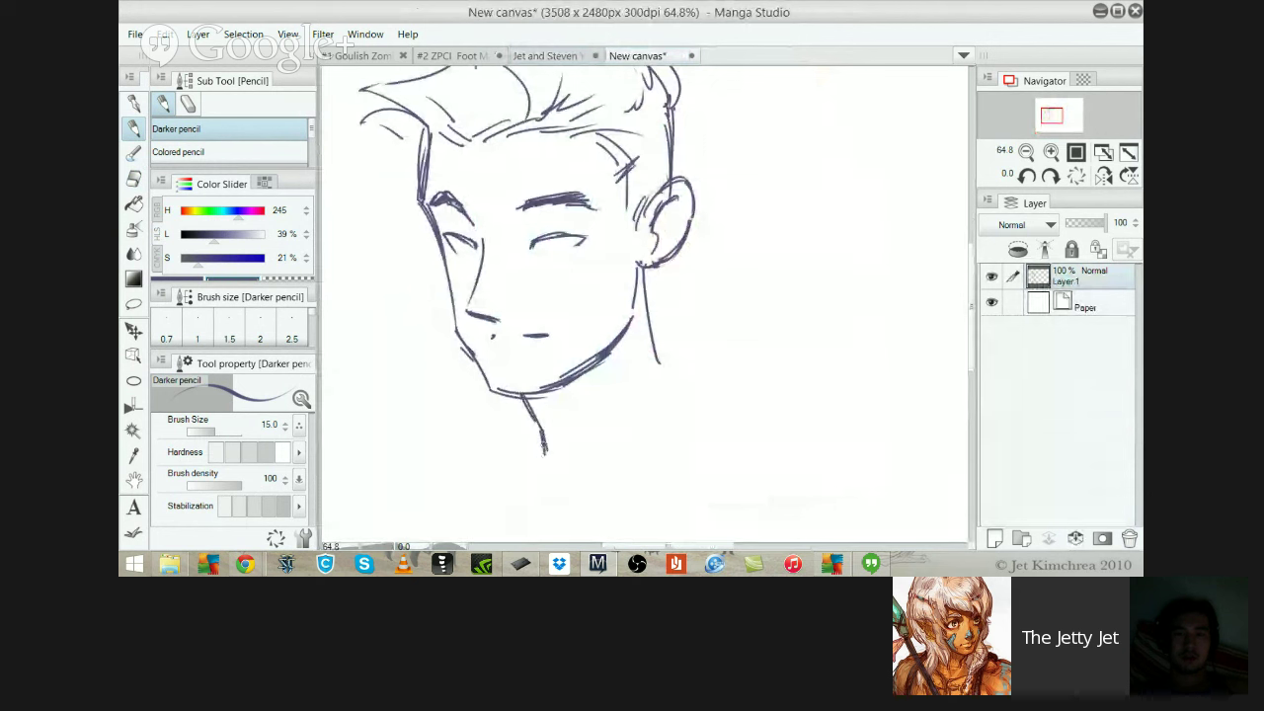
{"action": "left_click_drag", "start_coordinate": [551, 387], "coordinate": [524, 399]}
{"action": "left_click_drag", "start_coordinate": [525, 405], "coordinate": [589, 381]}
{"action": "left_click_drag", "start_coordinate": [638, 275], "coordinate": [640, 297]}
{"action": "mouse_move", "coordinate": [575, 375]}
{"action": "left_mouse_down"}
{"action": "mouse_move", "coordinate": [629, 331]}
{"action": "mouse_move", "coordinate": [526, 395]}
{"action": "mouse_move", "coordinate": [583, 370]}
{"action": "mouse_move", "coordinate": [550, 400]}
{"action": "mouse_move", "coordinate": [535, 404]}
{"action": "mouse_move", "coordinate": [605, 355]}
{"action": "mouse_move", "coordinate": [545, 432]}
{"action": "left_mouse_up"}
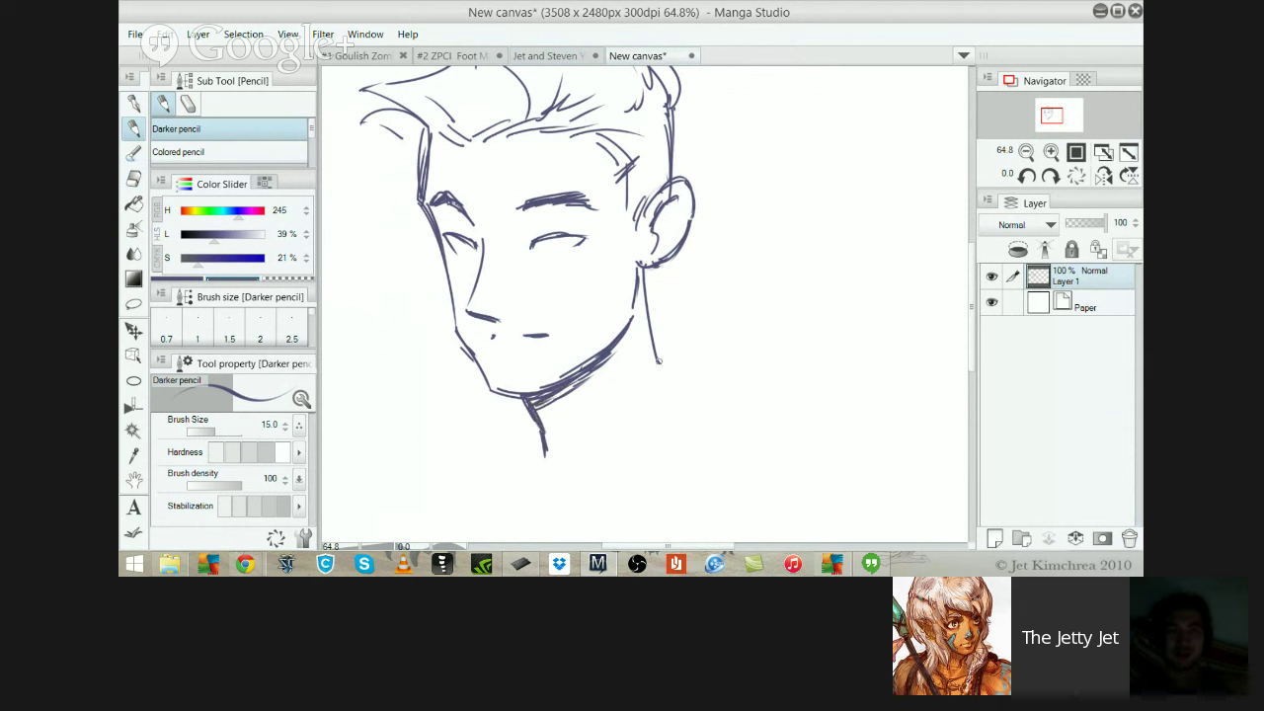
Sketch the shoulder slope outward from the base of the back of the neck, comparing it with the portrait painting
{"action": "left_click_drag", "start_coordinate": [656, 361], "coordinate": [713, 385]}
{"action": "left_click", "coordinate": [533, 55]}
{"action": "left_click", "coordinate": [636, 56]}
{"action": "left_click", "coordinate": [523, 55]}
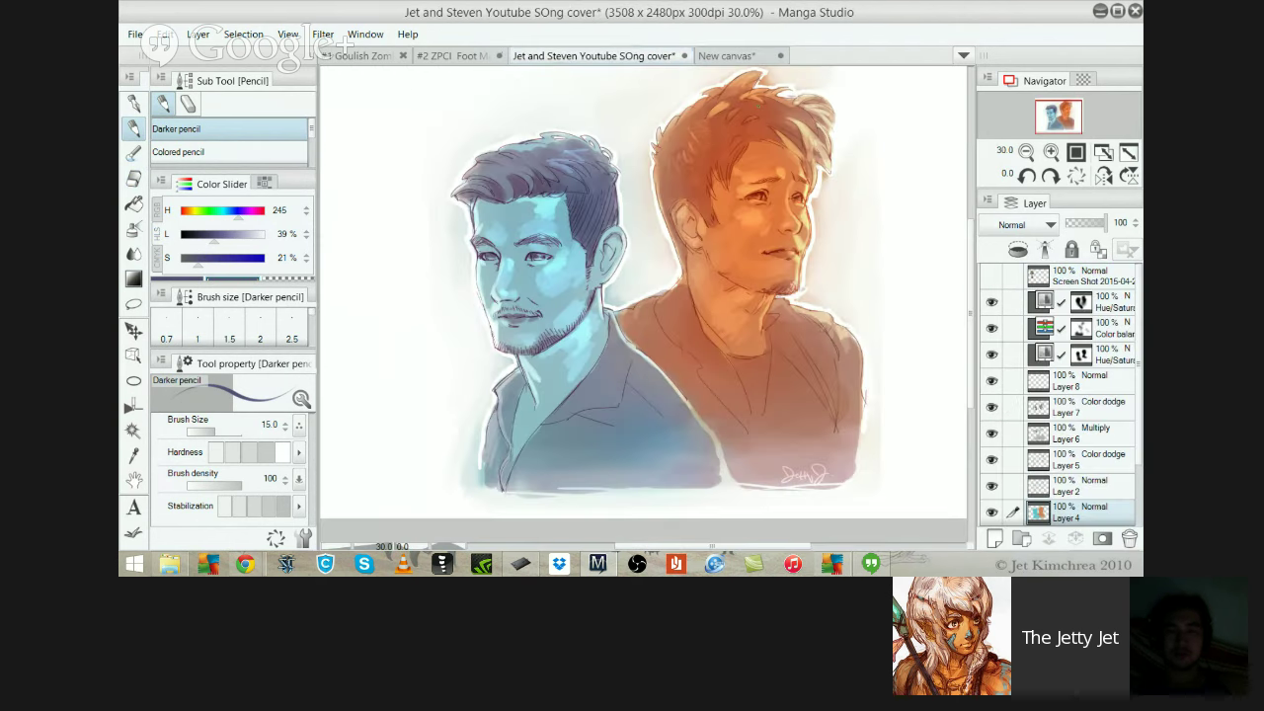
{"action": "left_click", "coordinate": [719, 56]}
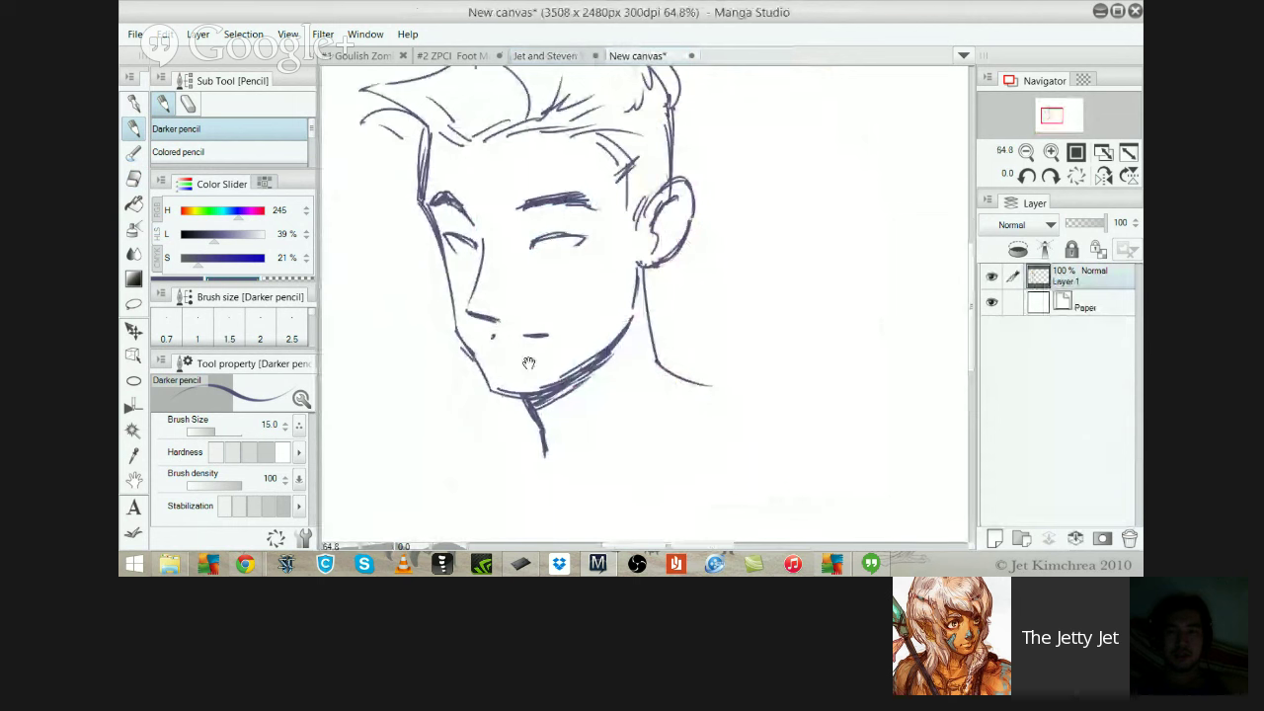
Sketch the collarbones at the base of the throat and the neck muscle lines running down to them
{"action": "left_click_drag", "start_coordinate": [527, 361], "coordinate": [516, 301]}
{"action": "mouse_move", "coordinate": [515, 396]}
{"action": "left_mouse_down"}
{"action": "mouse_move", "coordinate": [573, 403]}
{"action": "mouse_move", "coordinate": [564, 410]}
{"action": "mouse_move", "coordinate": [637, 385]}
{"action": "left_mouse_up"}
{"action": "key", "text": "ctrl+z"}
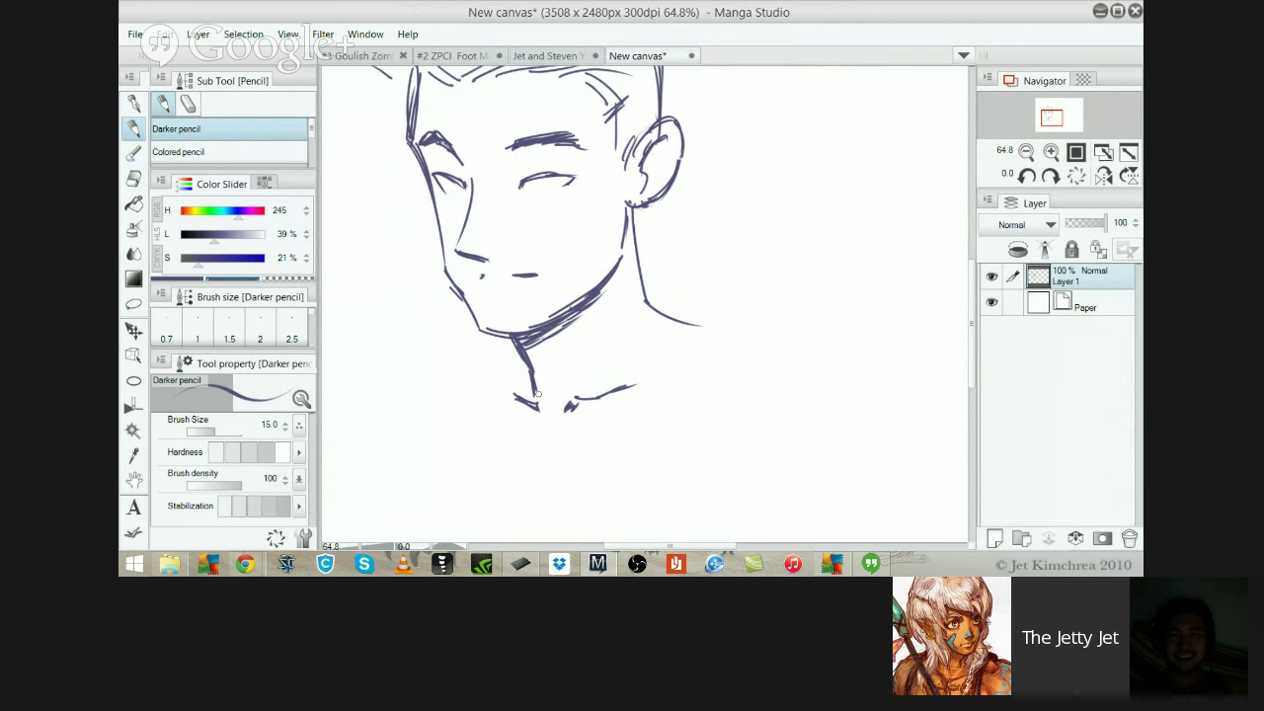
{"action": "left_click_drag", "start_coordinate": [534, 384], "coordinate": [555, 411]}
{"action": "left_click_drag", "start_coordinate": [604, 315], "coordinate": [577, 397]}
{"action": "mouse_move", "coordinate": [517, 348]}
{"action": "left_mouse_down"}
{"action": "mouse_move", "coordinate": [490, 375]}
{"action": "mouse_move", "coordinate": [501, 366]}
{"action": "left_mouse_up"}
{"action": "key", "text": "ctrl+z"}
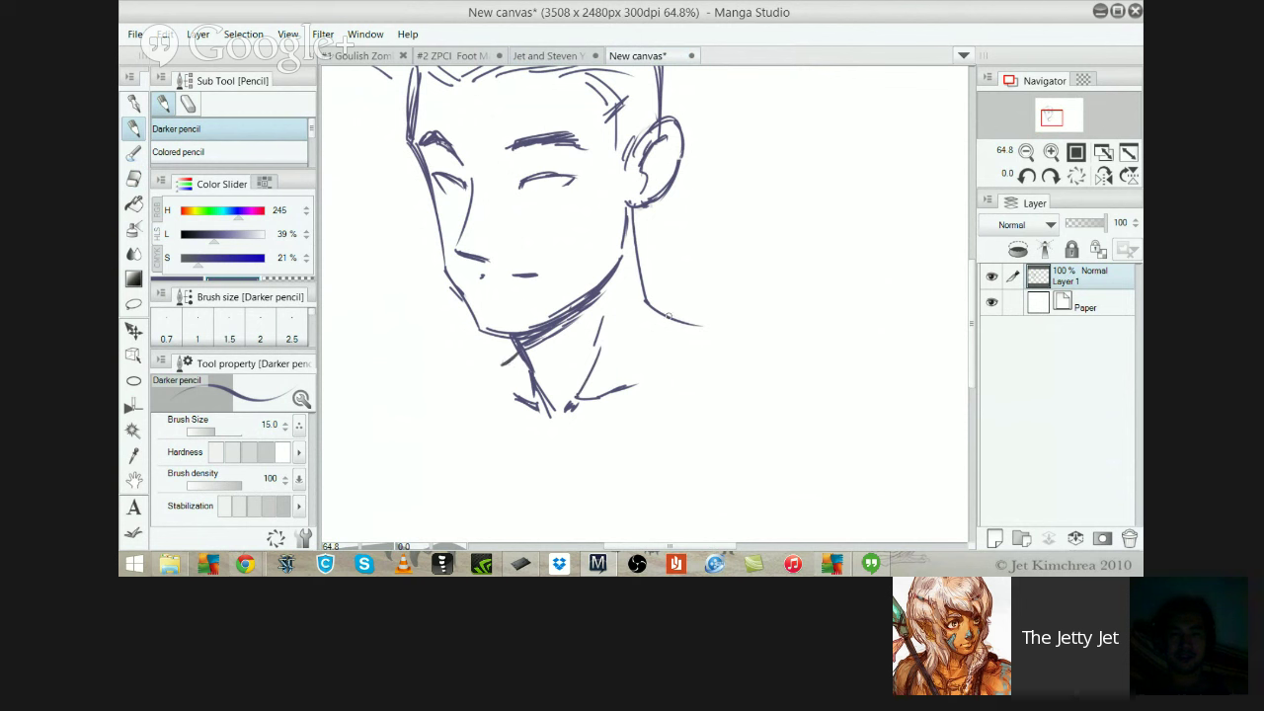
Try extending the shoulder line with a second stroke from the base of the neck
{"action": "left_click_drag", "start_coordinate": [646, 301], "coordinate": [732, 334]}
{"action": "key", "text": "ctrl+z"}
{"action": "left_click_drag", "start_coordinate": [648, 302], "coordinate": [705, 336]}
{"action": "scroll", "coordinate": [710, 327], "scroll_direction": "down", "scroll_amount": 1}
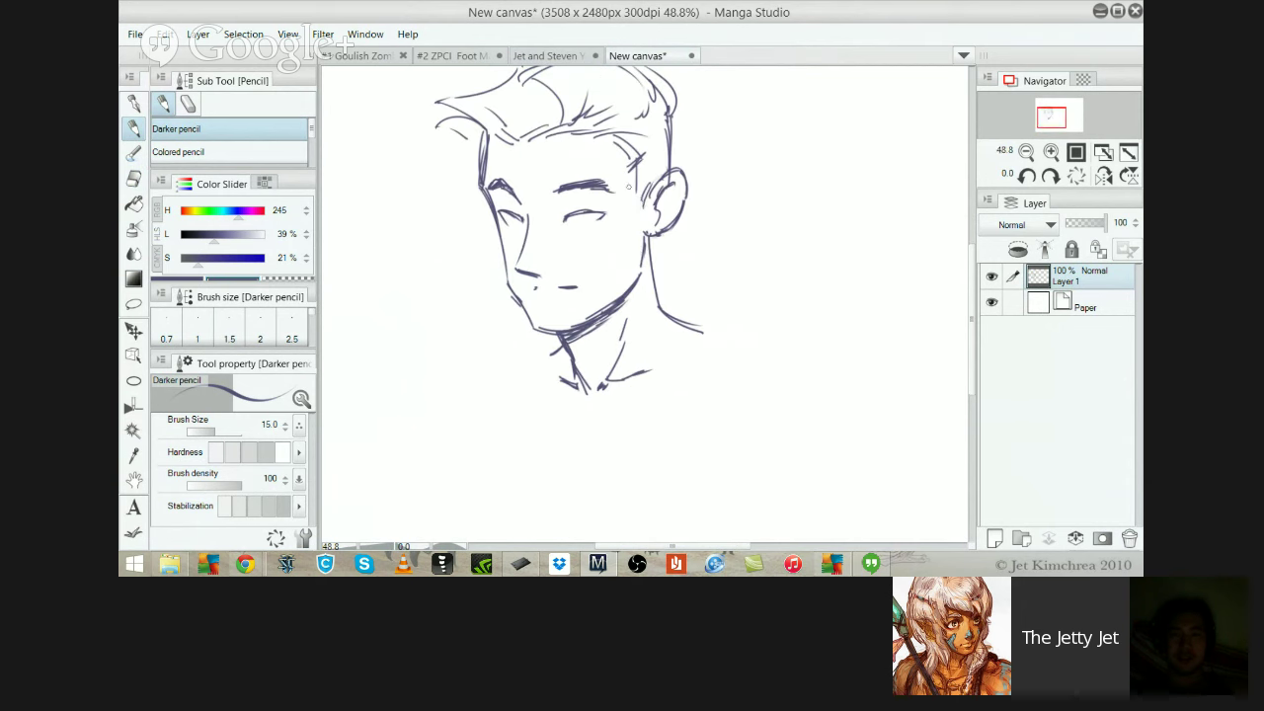
{"action": "mouse_move", "coordinate": [607, 272]}
{"action": "left_mouse_down"}
{"action": "mouse_move", "coordinate": [709, 332]}
{"action": "mouse_move", "coordinate": [594, 261]}
{"action": "left_mouse_up"}
{"action": "scroll", "coordinate": [593, 259], "scroll_direction": "down", "scroll_amount": 1}
{"action": "scroll", "coordinate": [592, 260], "scroll_direction": "down", "scroll_amount": 1}
{"action": "scroll", "coordinate": [592, 260], "scroll_direction": "up", "scroll_amount": 1}
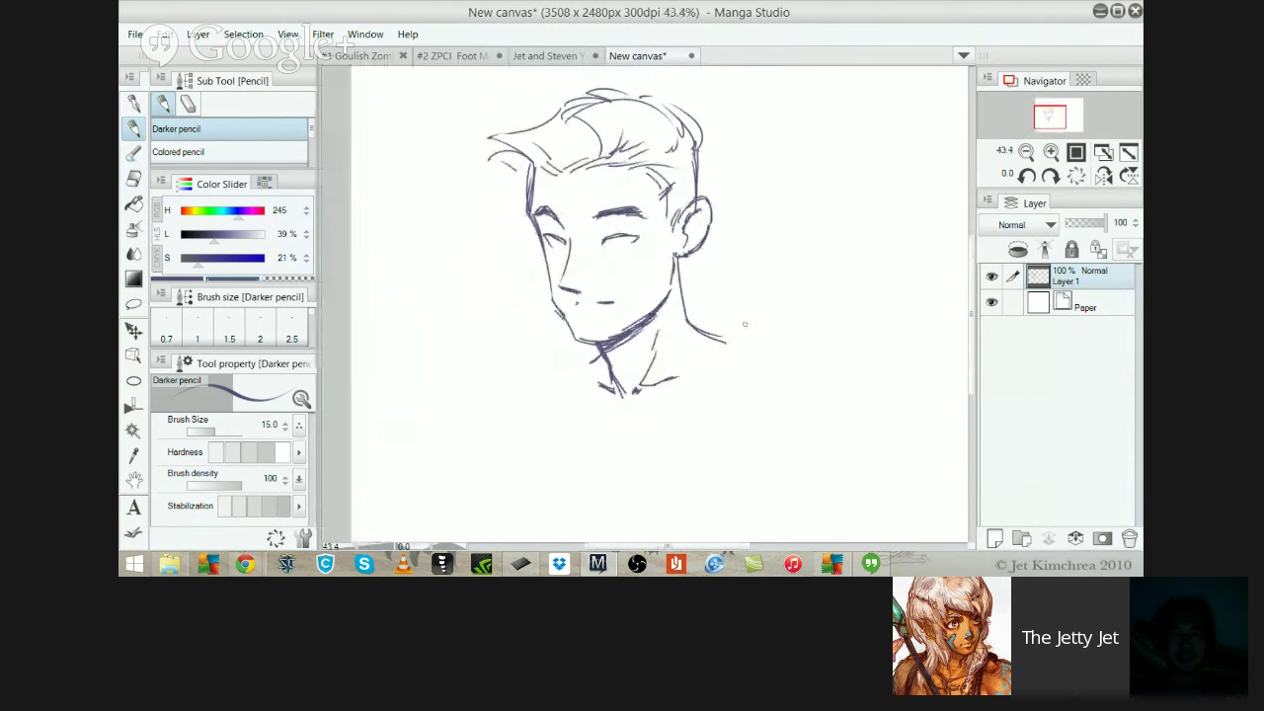
Erase the shoulder line and redraw the back of the neck flowing into a straighter shoulder slope
{"action": "key", "text": "e"}
{"action": "left_click_drag", "start_coordinate": [713, 331], "coordinate": [697, 316]}
{"action": "key", "text": "p"}
{"action": "left_click_drag", "start_coordinate": [678, 256], "coordinate": [695, 356]}
{"action": "key", "text": "ctrl+z"}
{"action": "left_click_drag", "start_coordinate": [675, 259], "coordinate": [689, 326]}
{"action": "left_click_drag", "start_coordinate": [688, 326], "coordinate": [749, 353]}
{"action": "key", "text": "ctrl+z"}
{"action": "key", "text": "ctrl+z"}
{"action": "key", "text": "ctrl+z"}
{"action": "left_click_drag", "start_coordinate": [689, 326], "coordinate": [721, 344]}
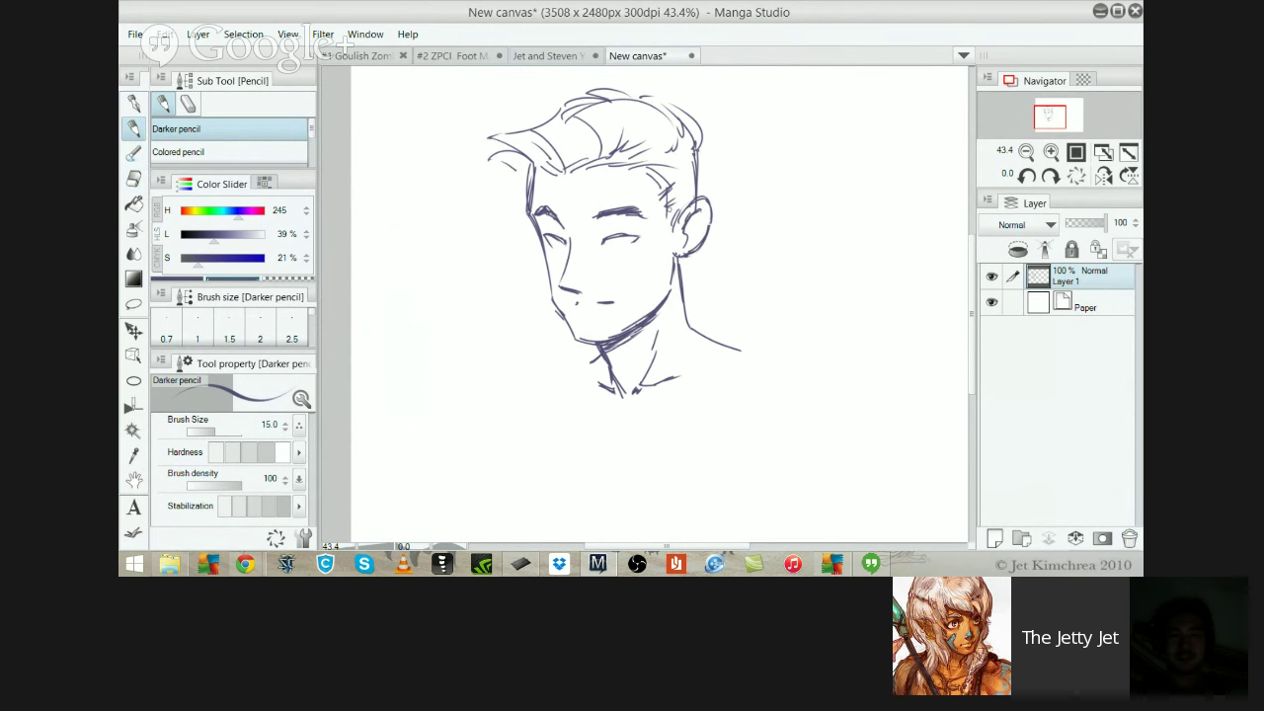
Add sideburn strokes in front of the ear and a hair stroke at the back of the head, following the painting
{"action": "left_click", "coordinate": [552, 55]}
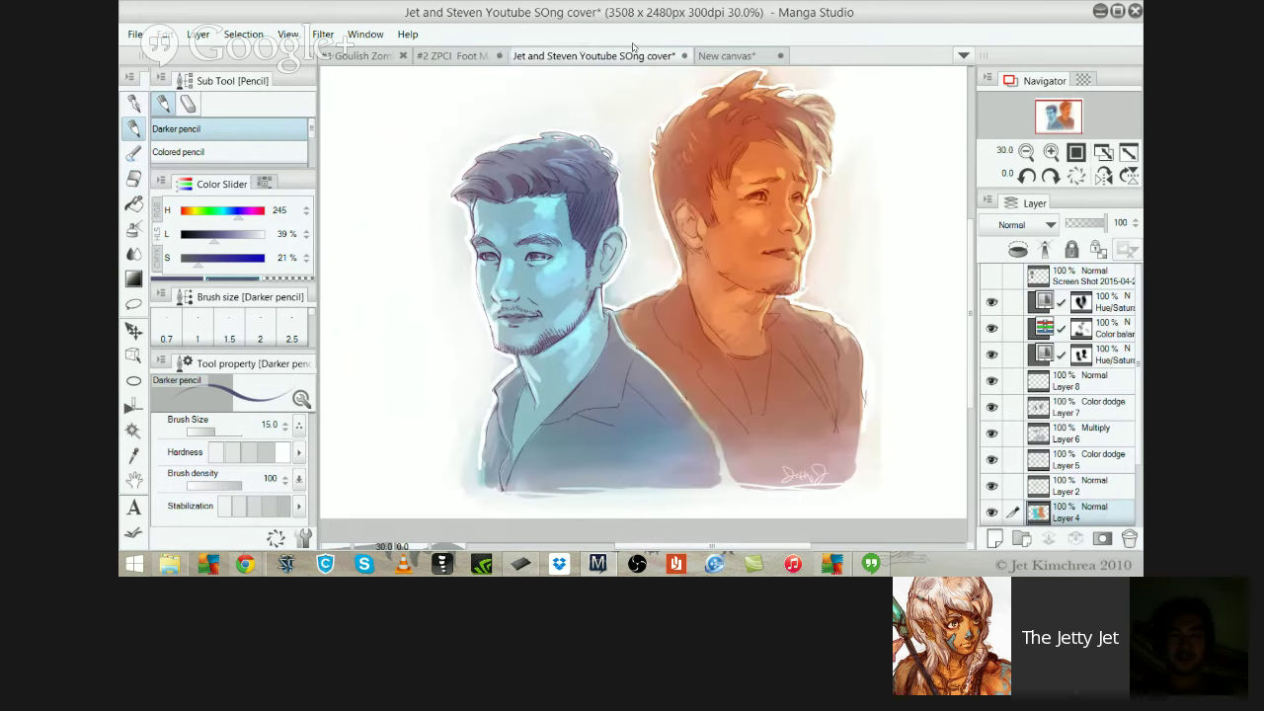
{"action": "left_click", "coordinate": [632, 55]}
{"action": "mouse_move", "coordinate": [664, 223]}
{"action": "left_mouse_down"}
{"action": "mouse_move", "coordinate": [672, 241]}
{"action": "mouse_move", "coordinate": [661, 229]}
{"action": "left_mouse_up"}
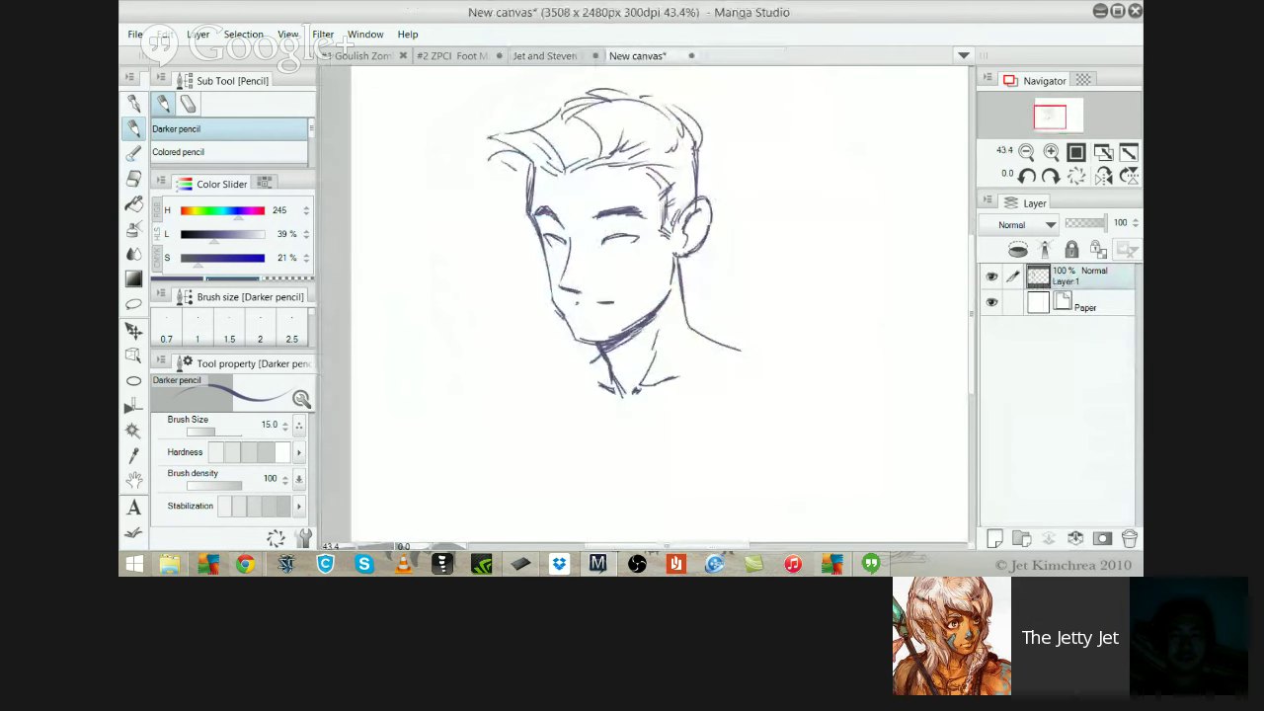
{"action": "mouse_move", "coordinate": [699, 147]}
{"action": "left_mouse_down"}
{"action": "mouse_move", "coordinate": [667, 160]}
{"action": "mouse_move", "coordinate": [681, 162]}
{"action": "left_mouse_up"}
{"action": "left_click_drag", "start_coordinate": [665, 215], "coordinate": [662, 235]}
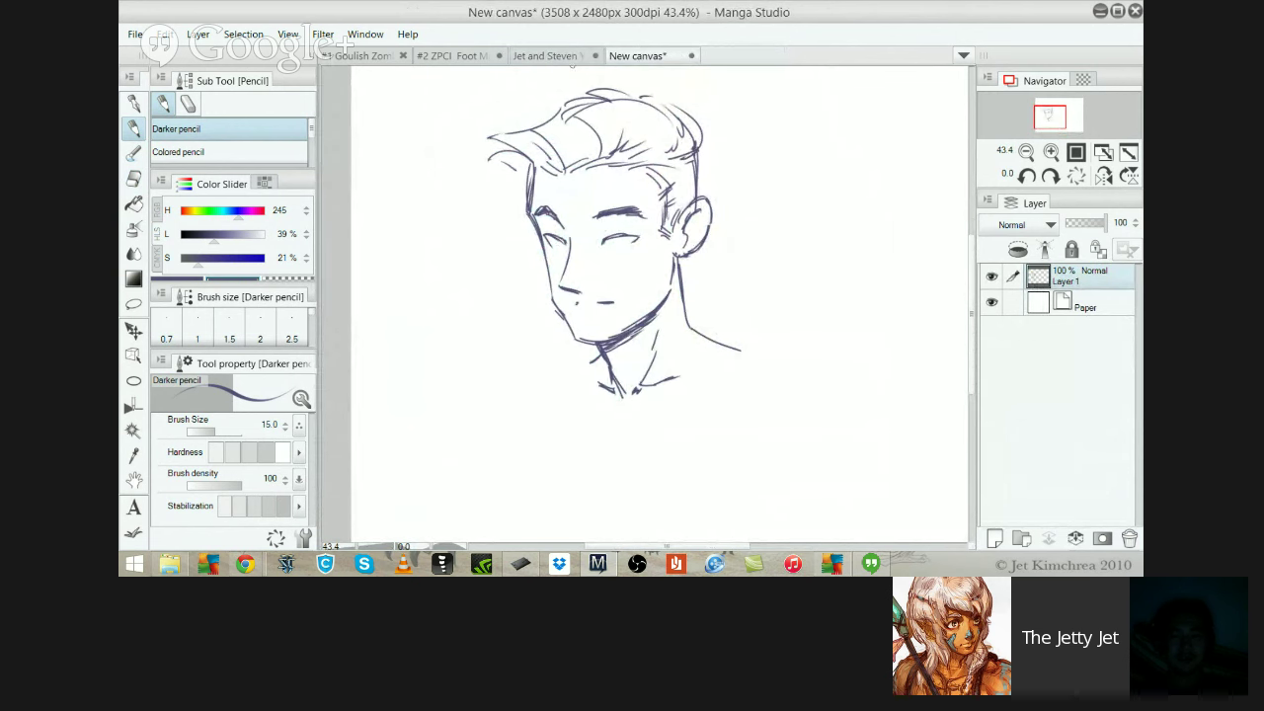
Sketch the shirt collar's opening edge from the back of the neck and the far-side collar flap, following the painting
{"action": "left_click", "coordinate": [524, 56]}
{"action": "left_click", "coordinate": [726, 56]}
{"action": "mouse_move", "coordinate": [697, 322]}
{"action": "left_mouse_down"}
{"action": "mouse_move", "coordinate": [650, 416]}
{"action": "mouse_move", "coordinate": [651, 402]}
{"action": "mouse_move", "coordinate": [632, 414]}
{"action": "left_mouse_up"}
{"action": "key", "text": "ctrl+z"}
{"action": "key", "text": "ctrl+z"}
{"action": "left_click_drag", "start_coordinate": [690, 314], "coordinate": [652, 392]}
{"action": "left_click", "coordinate": [548, 56]}
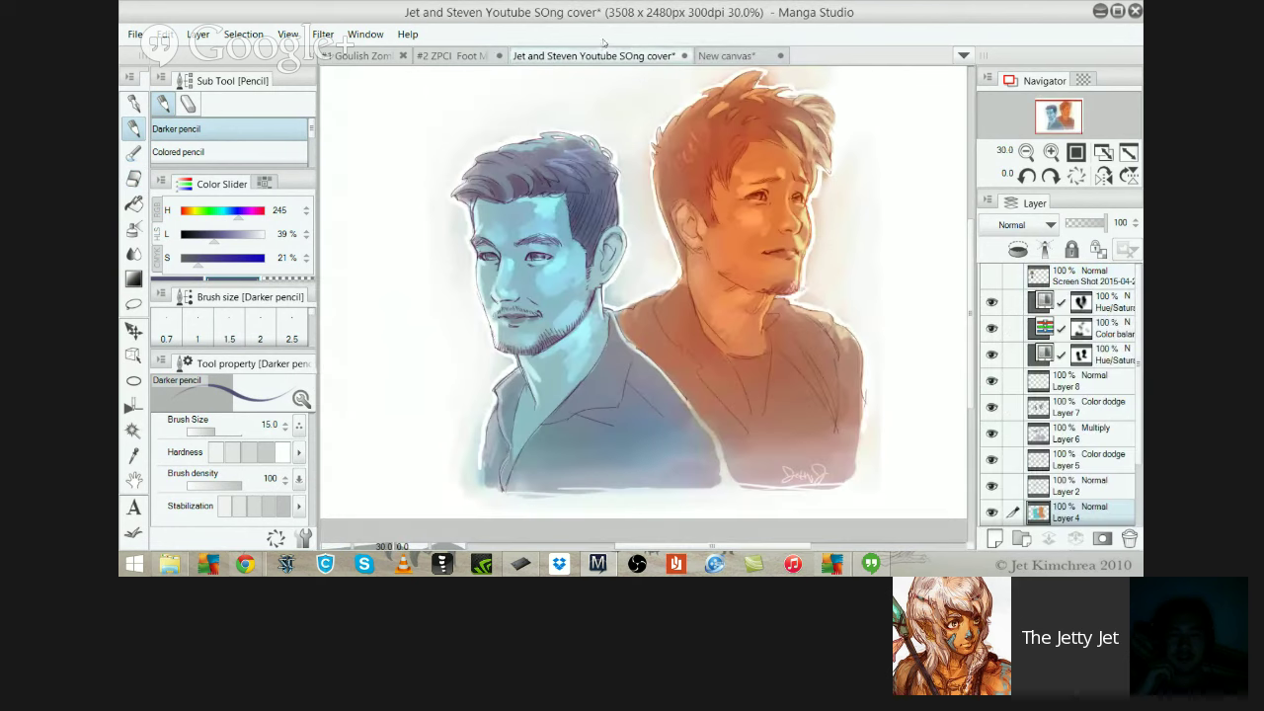
{"action": "left_click", "coordinate": [726, 55]}
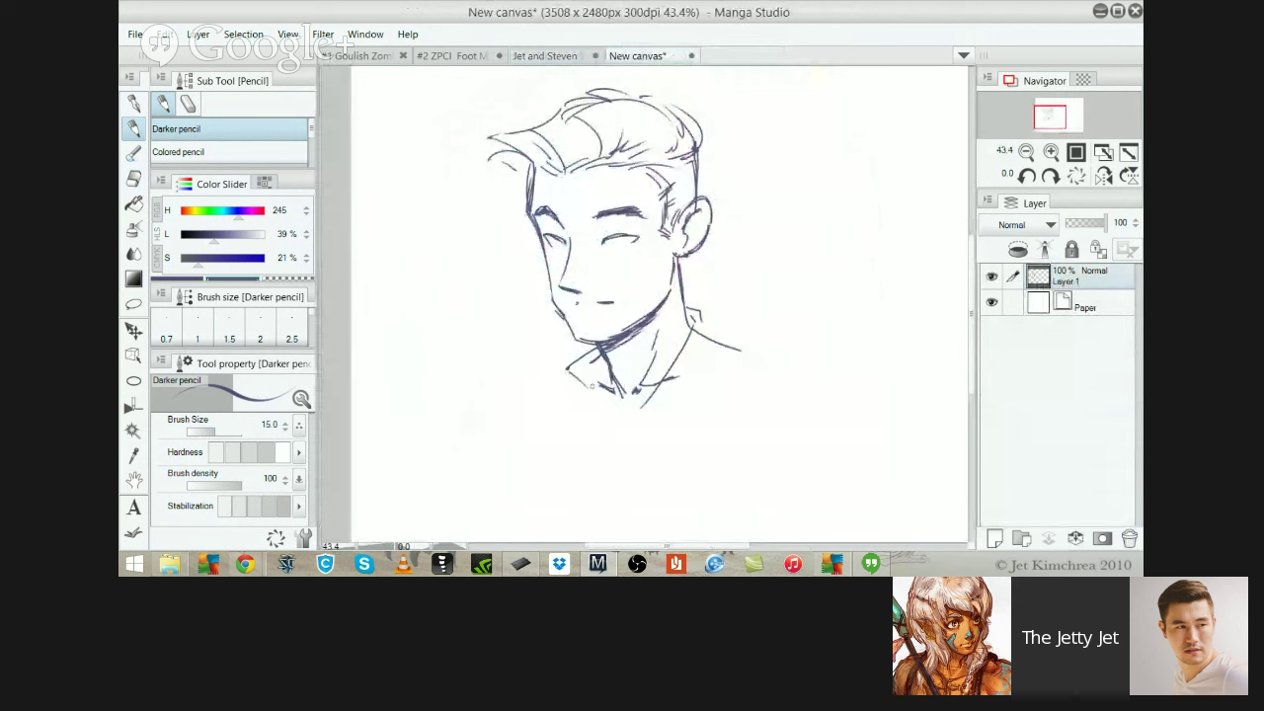
{"action": "mouse_move", "coordinate": [591, 391]}
{"action": "left_mouse_down"}
{"action": "mouse_move", "coordinate": [573, 413]}
{"action": "mouse_move", "coordinate": [604, 462]}
{"action": "left_mouse_up"}
{"action": "left_click_drag", "start_coordinate": [704, 325], "coordinate": [744, 344]}
{"action": "key", "text": "ctrl+z"}
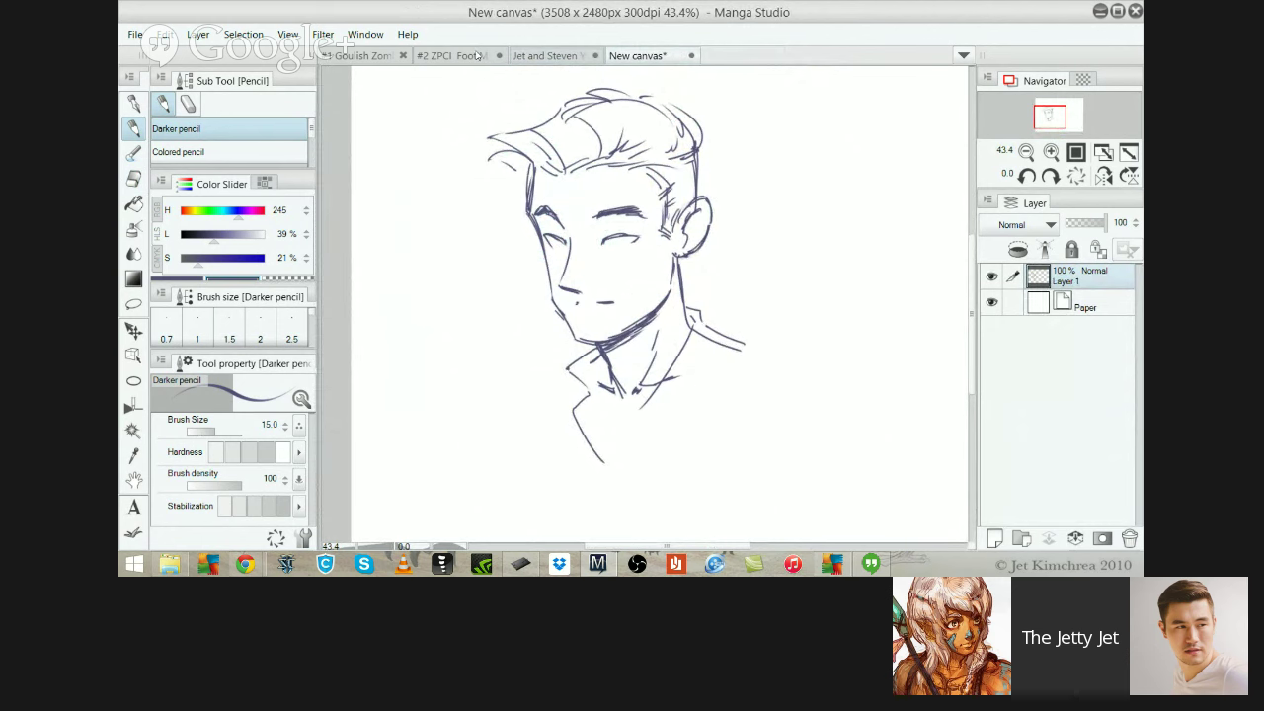
{"action": "left_click", "coordinate": [544, 56]}
{"action": "left_click", "coordinate": [635, 55]}
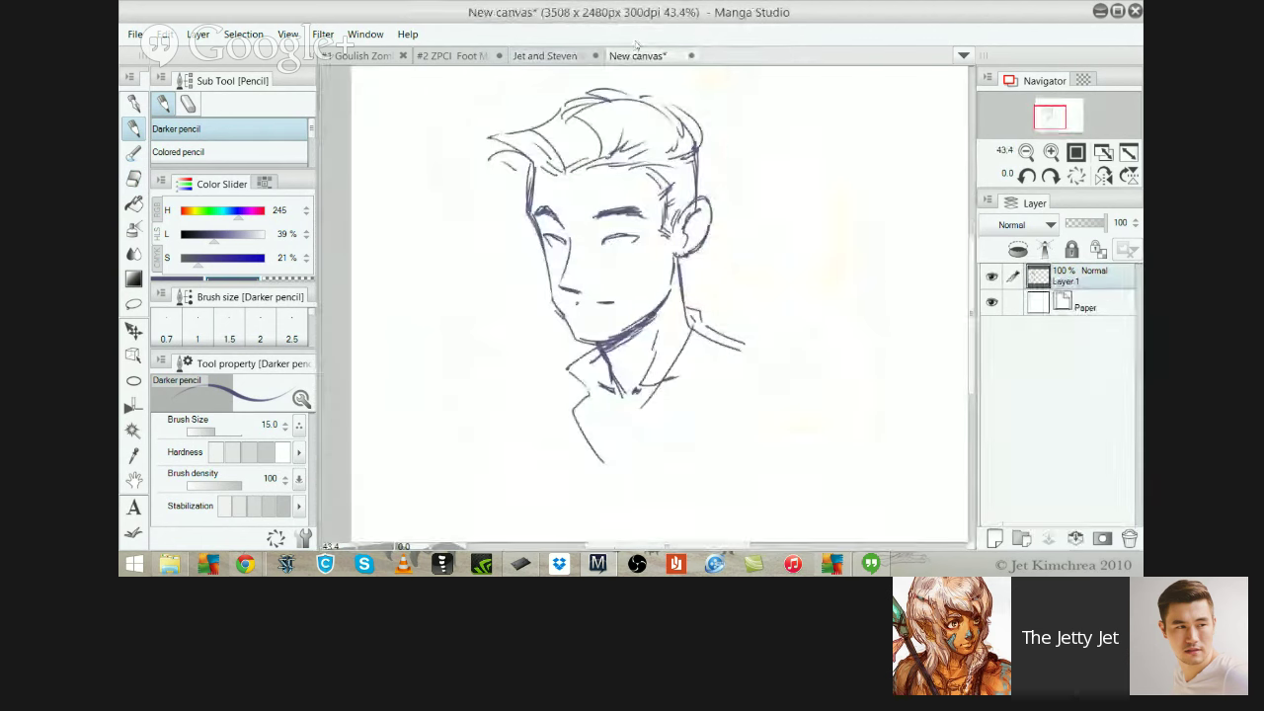
{"action": "key", "text": "ctrl+z"}
{"action": "left_click_drag", "start_coordinate": [703, 321], "coordinate": [739, 391]}
{"action": "key", "text": "ctrl+z"}
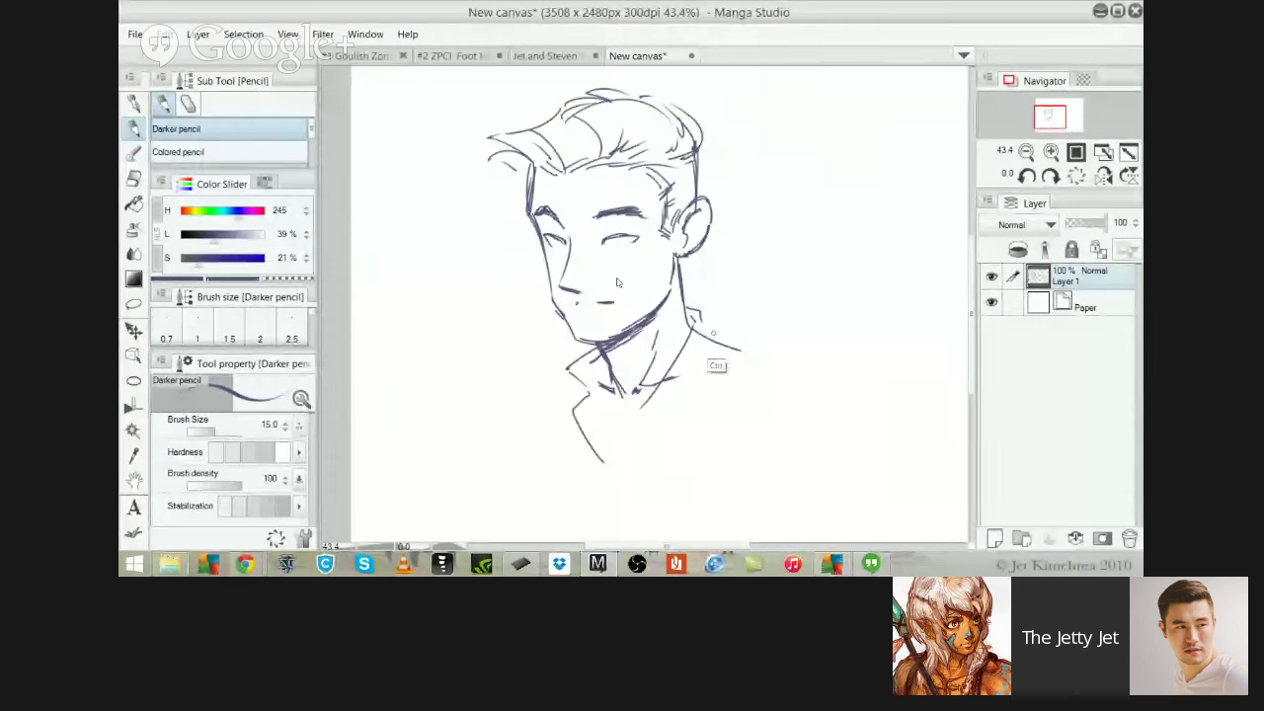
Draw the ear-side collar flap from the back of the neck out to its point and back in toward the chest
{"action": "mouse_move", "coordinate": [708, 327]}
{"action": "left_mouse_down"}
{"action": "mouse_move", "coordinate": [734, 377]}
{"action": "mouse_move", "coordinate": [679, 413]}
{"action": "mouse_move", "coordinate": [705, 431]}
{"action": "mouse_move", "coordinate": [658, 477]}
{"action": "left_mouse_up"}
{"action": "key", "text": "ctrl+z"}
{"action": "left_click_drag", "start_coordinate": [680, 412], "coordinate": [624, 494]}
{"action": "key", "text": "ctrl+z"}
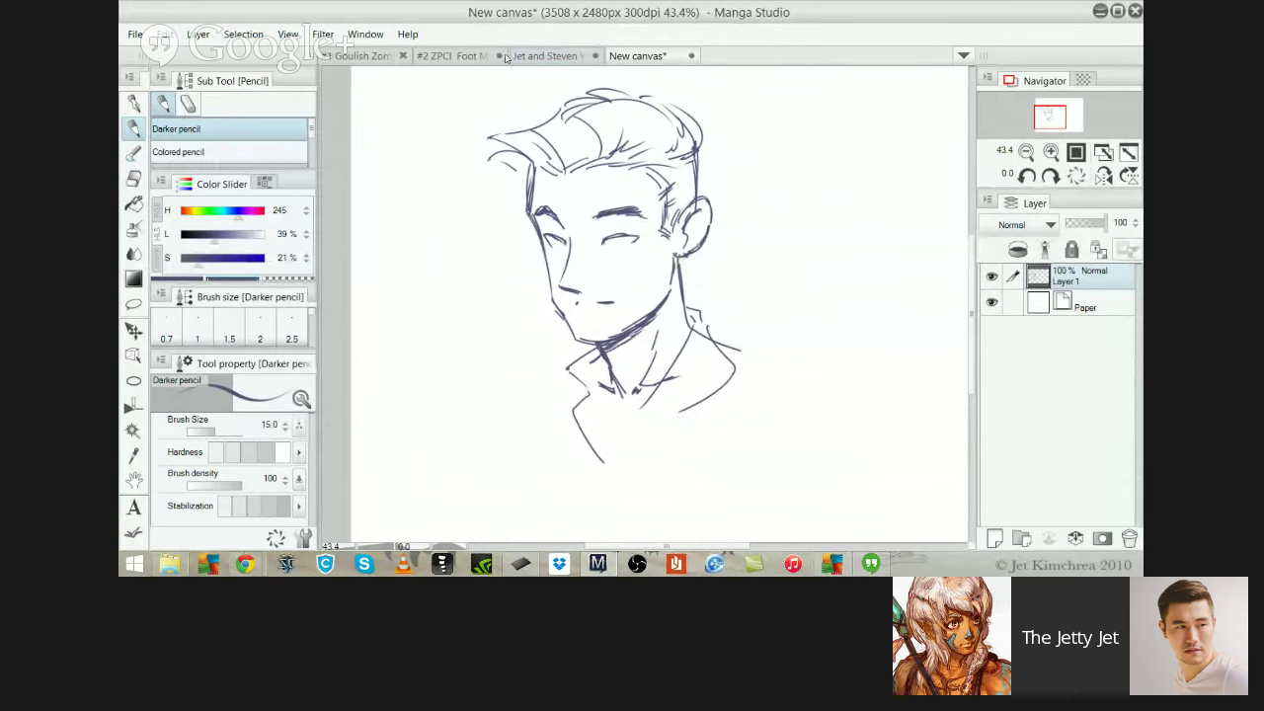
Check the collar in the painting and erase the shoulder and collarbone lines that cross the ear-side collar flap
{"action": "left_click", "coordinate": [505, 57]}
{"action": "left_click", "coordinate": [637, 55]}
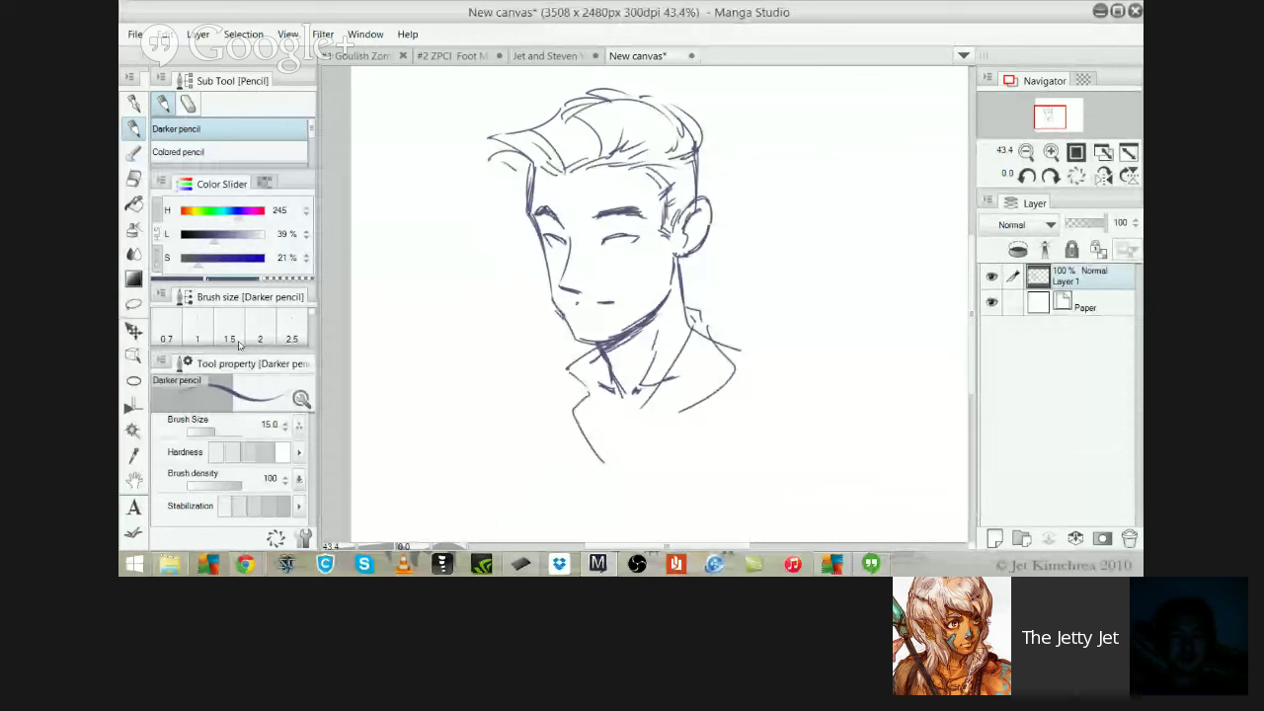
{"action": "key", "text": "e"}
{"action": "mouse_move", "coordinate": [736, 336]}
{"action": "left_mouse_down"}
{"action": "mouse_move", "coordinate": [711, 341]}
{"action": "mouse_move", "coordinate": [689, 371]}
{"action": "mouse_move", "coordinate": [711, 316]}
{"action": "mouse_move", "coordinate": [733, 361]}
{"action": "left_mouse_up"}
{"action": "key", "text": "p"}
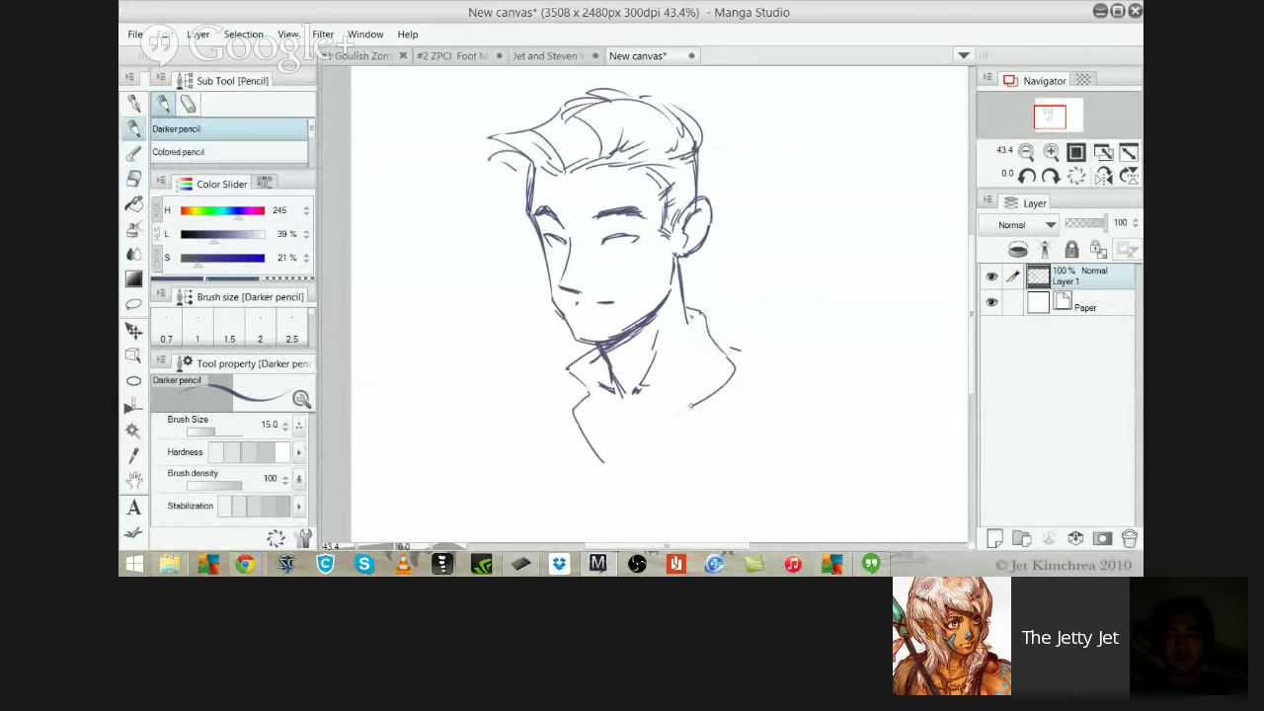
Draw the lower lapel curve and the two inner edges of the open collar meeting in a V on the chest
{"action": "left_click_drag", "start_coordinate": [701, 415], "coordinate": [643, 458]}
{"action": "key", "text": "ctrl+z"}
{"action": "left_click_drag", "start_coordinate": [697, 407], "coordinate": [622, 472]}
{"action": "left_click_drag", "start_coordinate": [691, 314], "coordinate": [608, 481]}
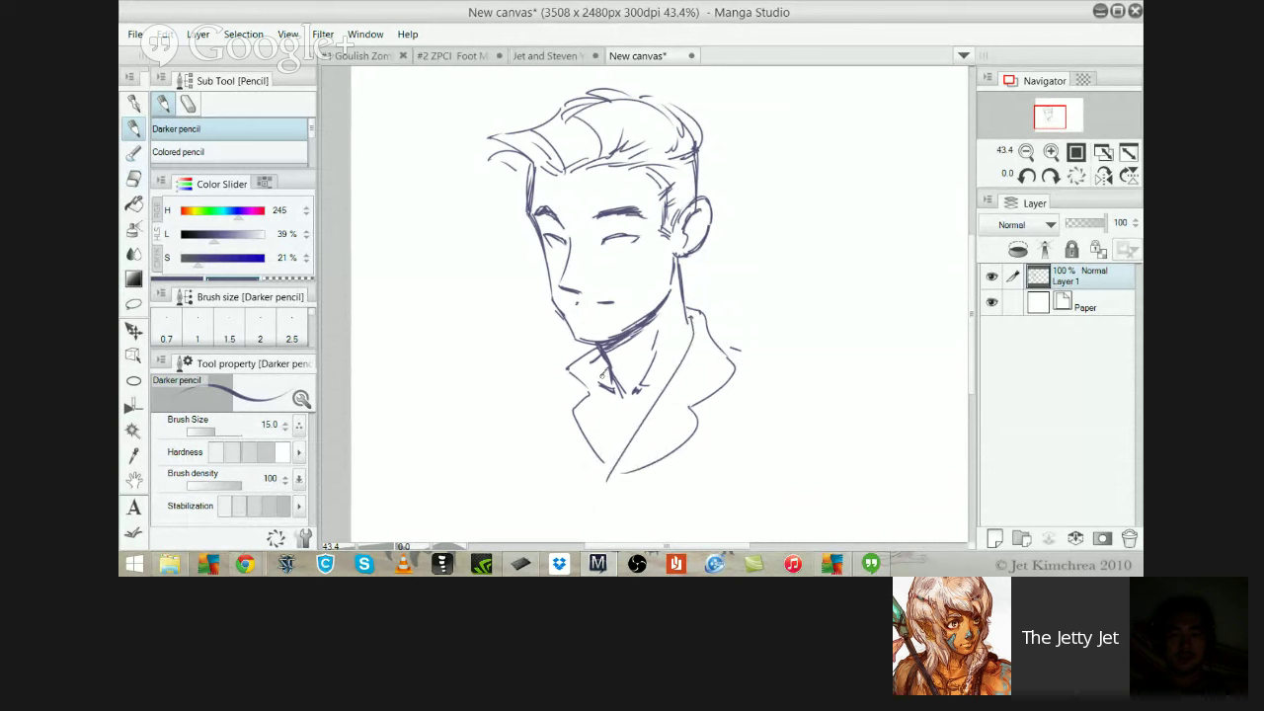
{"action": "left_click_drag", "start_coordinate": [602, 381], "coordinate": [612, 460]}
Draw the ear-side shoulder line out from the collar, and redraw the lapel curving from the flap's point to the V
{"action": "left_click_drag", "start_coordinate": [716, 342], "coordinate": [782, 381]}
{"action": "key", "text": "e"}
{"action": "mouse_move", "coordinate": [667, 452]}
{"action": "left_mouse_down"}
{"action": "mouse_move", "coordinate": [641, 479]}
{"action": "mouse_move", "coordinate": [728, 383]}
{"action": "mouse_move", "coordinate": [754, 333]}
{"action": "mouse_move", "coordinate": [737, 337]}
{"action": "mouse_move", "coordinate": [732, 369]}
{"action": "mouse_move", "coordinate": [670, 419]}
{"action": "left_mouse_up"}
{"action": "key", "text": "p"}
{"action": "key", "text": "ctrl+z"}
{"action": "key", "text": "ctrl+z"}
{"action": "left_click_drag", "start_coordinate": [734, 367], "coordinate": [684, 414]}
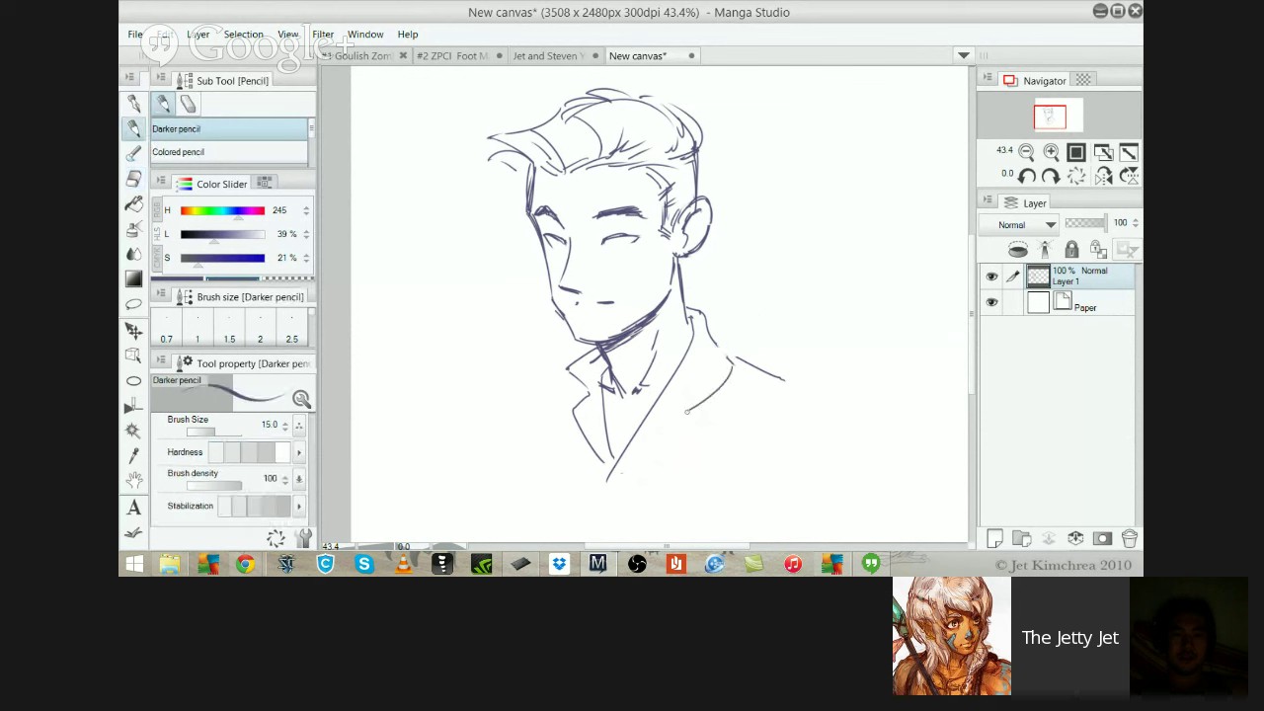
{"action": "key", "text": "ctrl+z"}
{"action": "mouse_move", "coordinate": [734, 369]}
{"action": "left_mouse_down"}
{"action": "mouse_move", "coordinate": [678, 417]}
{"action": "mouse_move", "coordinate": [687, 452]}
{"action": "mouse_move", "coordinate": [608, 486]}
{"action": "left_mouse_up"}
Check the painting and sketch the far-side shoulder and sleeve edge down from the collar
{"action": "left_click", "coordinate": [577, 56]}
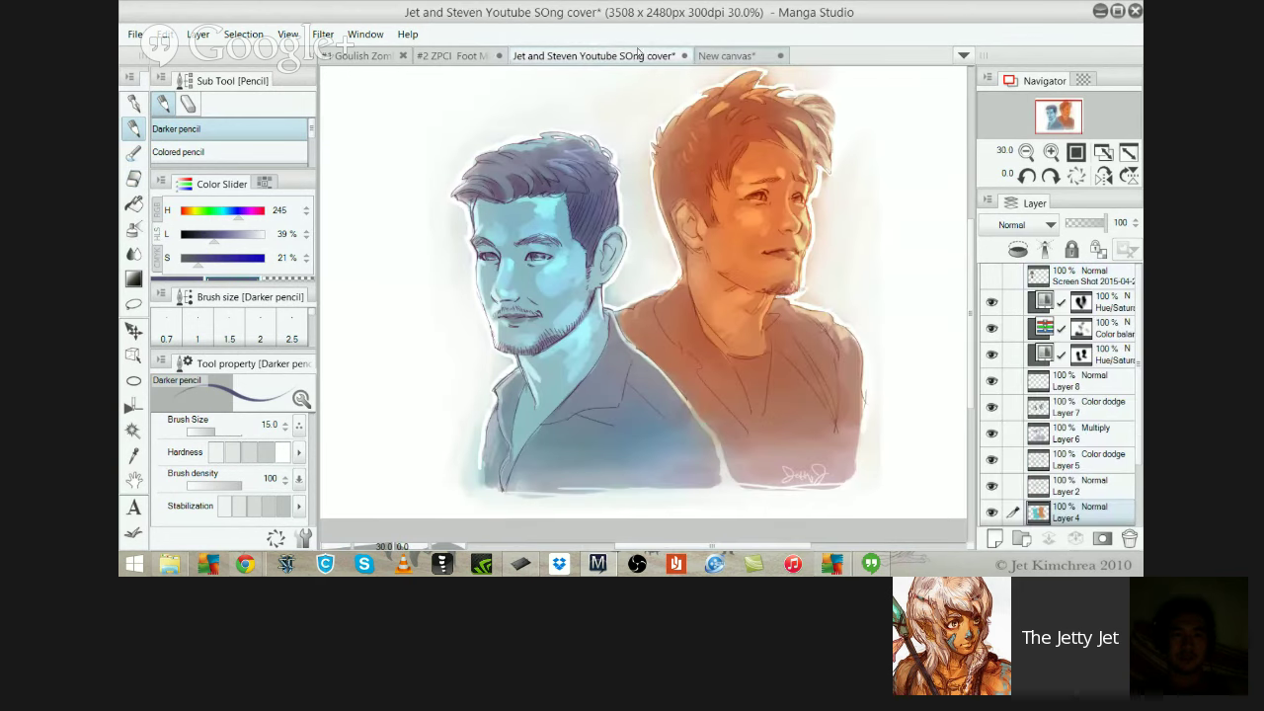
{"action": "key", "text": "ctrl+Tab"}
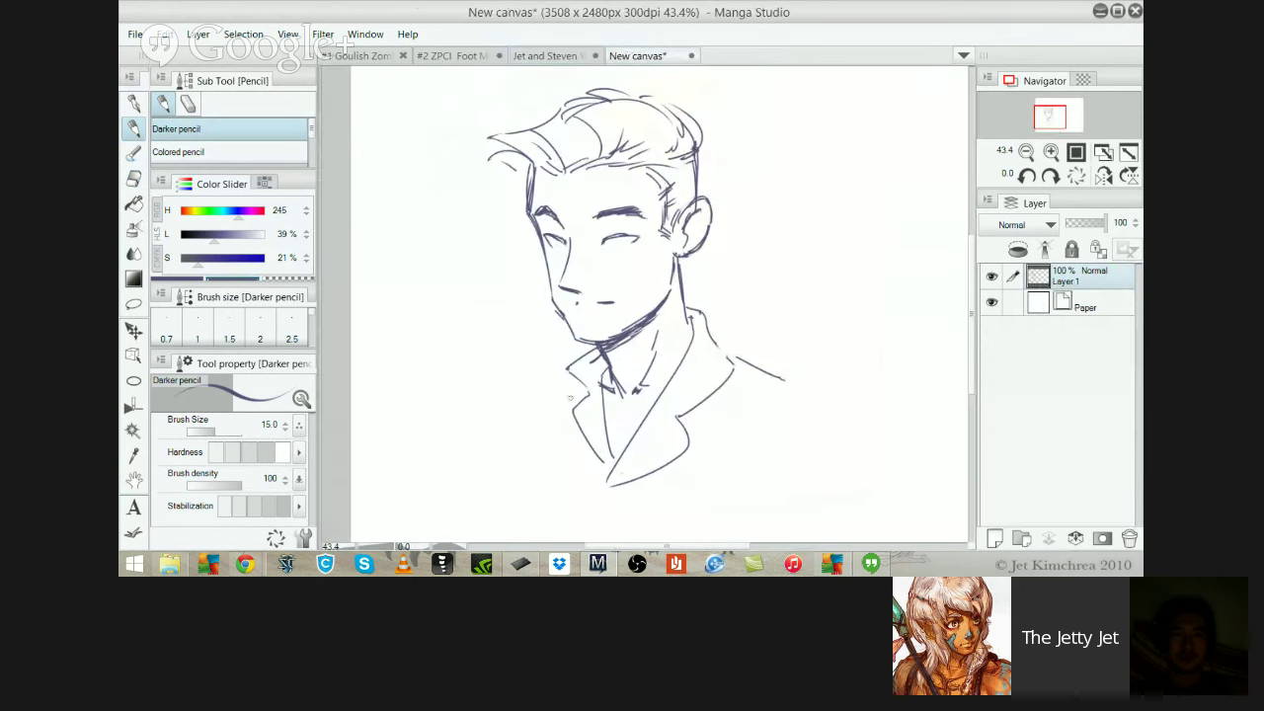
{"action": "mouse_move", "coordinate": [578, 382]}
{"action": "left_mouse_down"}
{"action": "mouse_move", "coordinate": [529, 400]}
{"action": "mouse_move", "coordinate": [531, 464]}
{"action": "left_mouse_up"}
{"action": "key", "text": "ctrl+z"}
{"action": "key", "text": "ctrl+z"}
{"action": "key", "text": "ctrl+z"}
{"action": "key", "text": "ctrl+z"}
{"action": "mouse_move", "coordinate": [533, 399]}
{"action": "left_mouse_down"}
{"action": "mouse_move", "coordinate": [520, 463]}
{"action": "mouse_move", "coordinate": [524, 423]}
{"action": "mouse_move", "coordinate": [534, 484]}
{"action": "left_mouse_up"}
{"action": "key", "text": "ctrl+z"}
Draw the outer contour of the ear-side upper arm curving down from the end of the shoulder line
{"action": "mouse_move", "coordinate": [790, 383]}
{"action": "left_mouse_down"}
{"action": "mouse_move", "coordinate": [833, 401]}
{"action": "mouse_move", "coordinate": [823, 458]}
{"action": "left_mouse_up"}
{"action": "key", "text": "ctrl+z"}
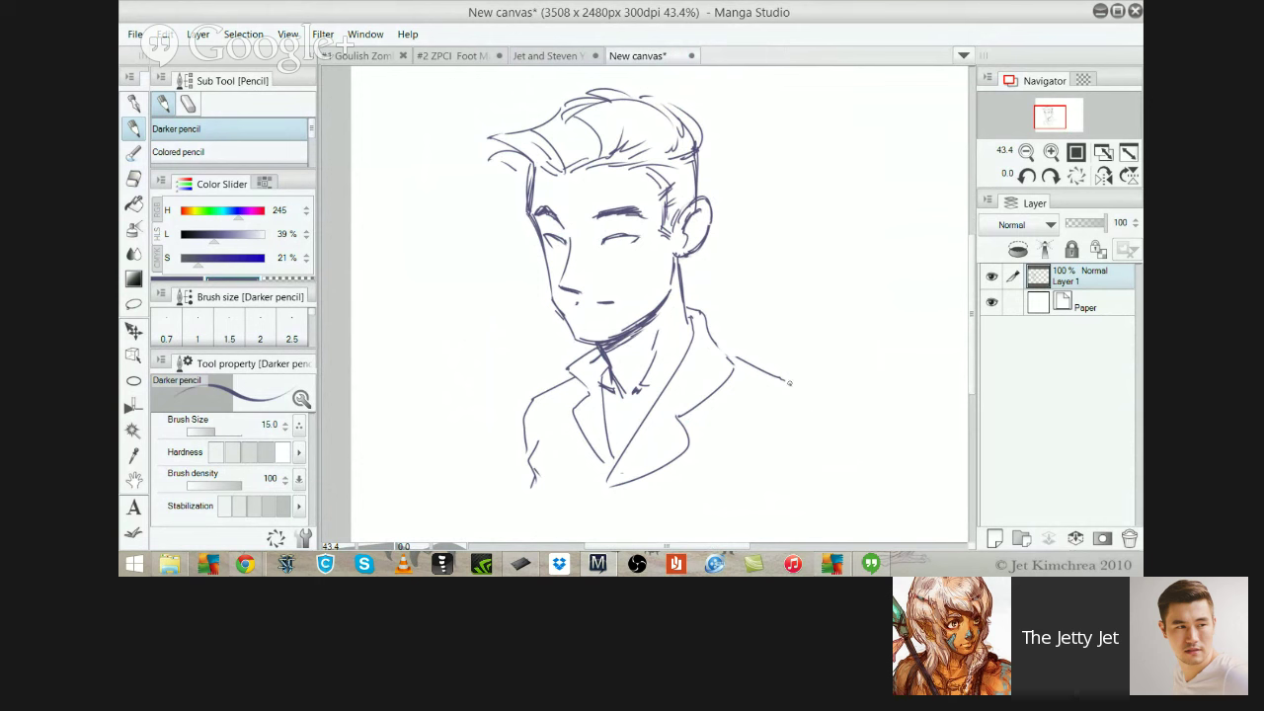
{"action": "key", "text": "ctrl+z"}
{"action": "left_click_drag", "start_coordinate": [790, 383], "coordinate": [828, 464]}
Draw the arched sleeve seam and small armpit folds, and add a second stroke along the upper arm's outer edge
{"action": "mouse_move", "coordinate": [817, 407]}
{"action": "left_mouse_down"}
{"action": "mouse_move", "coordinate": [774, 419]}
{"action": "mouse_move", "coordinate": [706, 508]}
{"action": "left_mouse_up"}
{"action": "mouse_move", "coordinate": [632, 331]}
{"action": "left_mouse_down"}
{"action": "mouse_move", "coordinate": [568, 364]}
{"action": "mouse_move", "coordinate": [493, 341]}
{"action": "mouse_move", "coordinate": [516, 254]}
{"action": "left_mouse_up"}
{"action": "left_click_drag", "start_coordinate": [559, 413], "coordinate": [584, 426]}
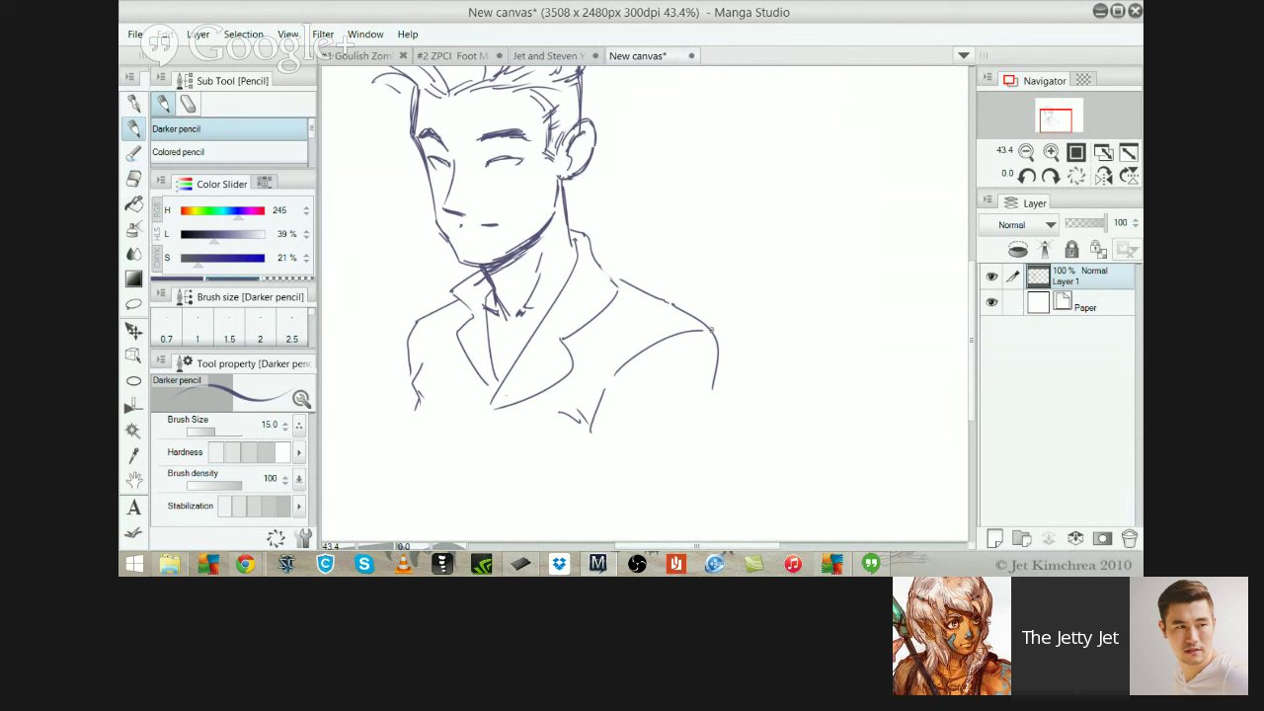
{"action": "left_click_drag", "start_coordinate": [711, 330], "coordinate": [709, 407]}
{"action": "left_click_drag", "start_coordinate": [620, 114], "coordinate": [615, 181]}
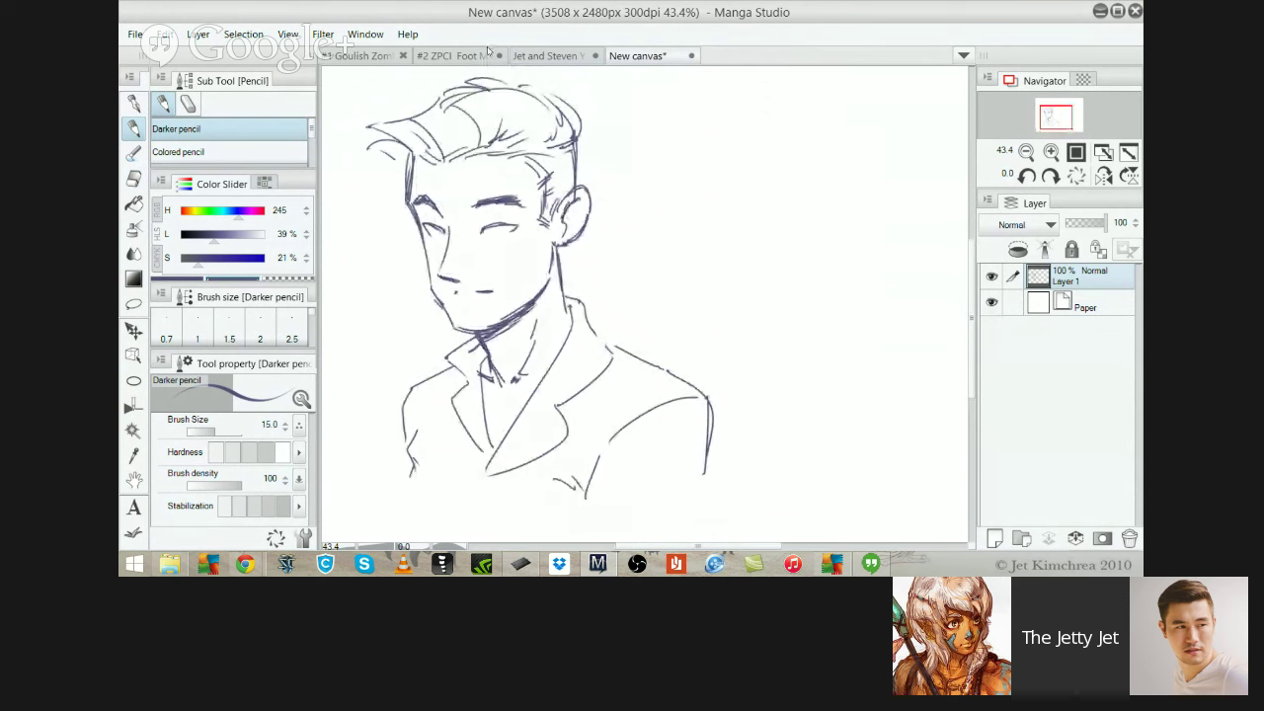
Check the painting and sketch the first jagged hair tufts at the back of the second man's head
{"action": "left_click", "coordinate": [546, 55]}
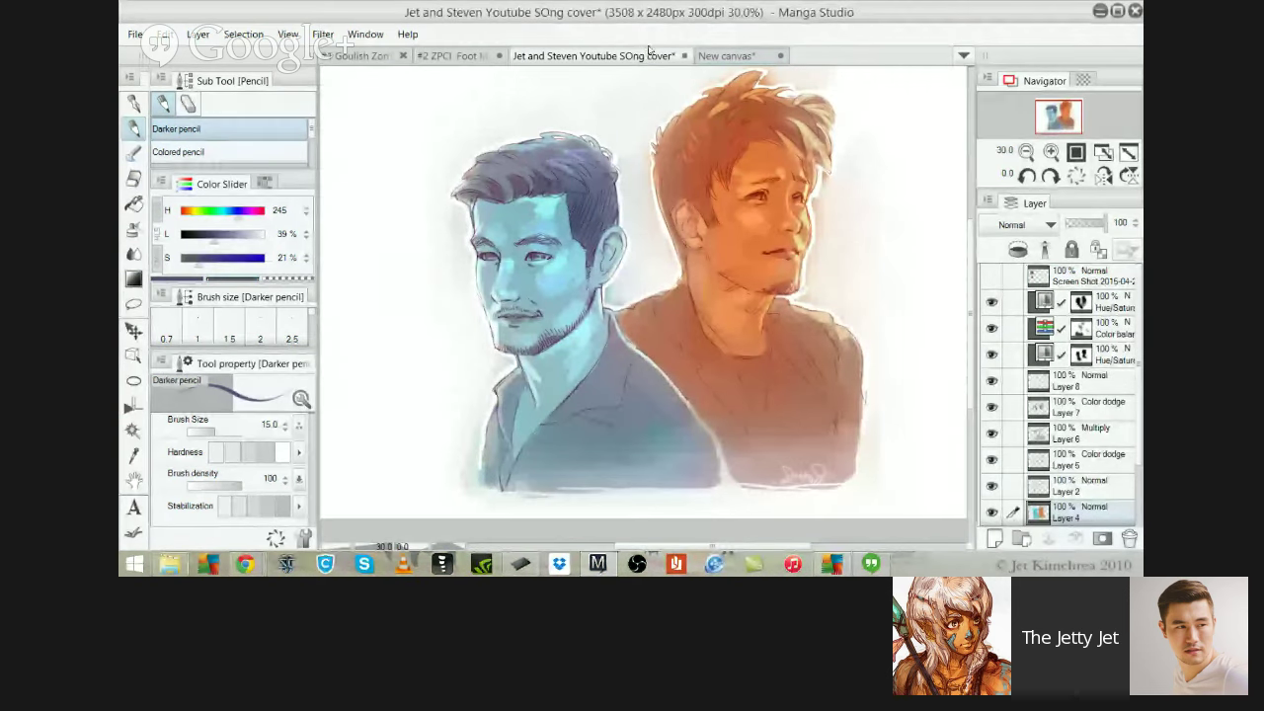
{"action": "left_click", "coordinate": [726, 55]}
{"action": "mouse_move", "coordinate": [626, 125]}
{"action": "left_mouse_down"}
{"action": "mouse_move", "coordinate": [529, 215]}
{"action": "mouse_move", "coordinate": [560, 199]}
{"action": "mouse_move", "coordinate": [587, 146]}
{"action": "left_mouse_up"}
{"action": "key", "text": "ctrl+z"}
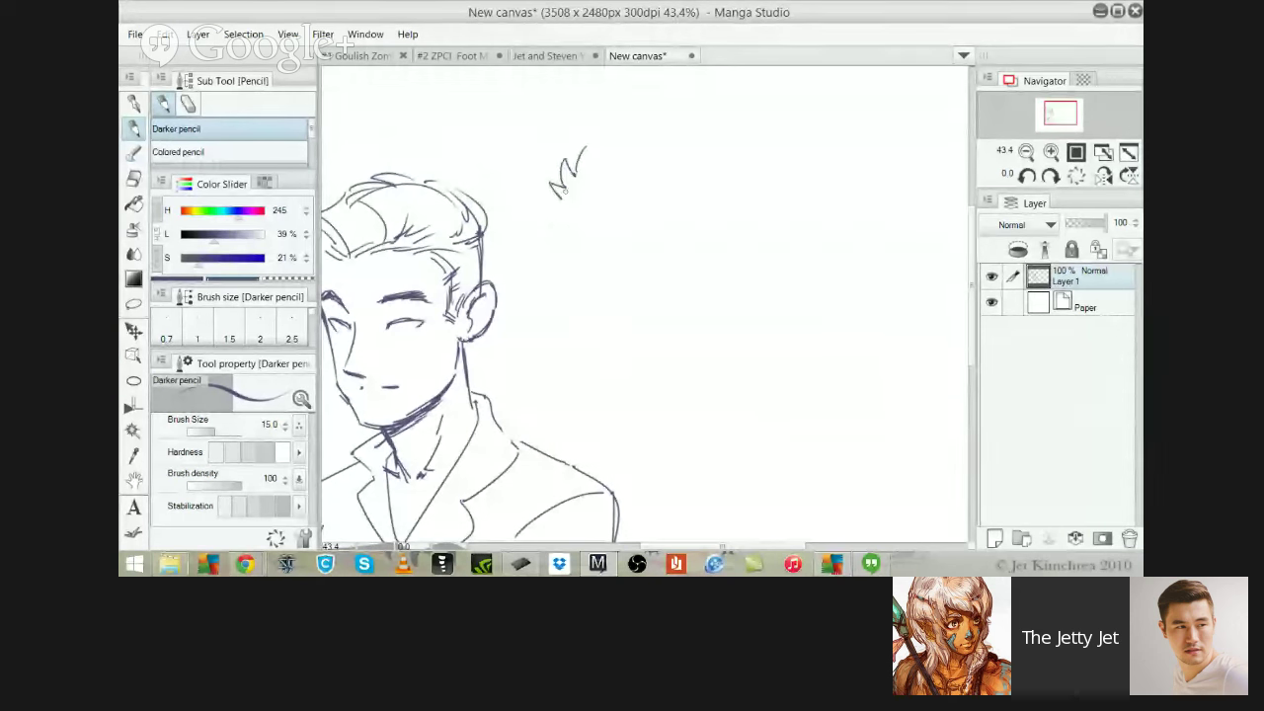
{"action": "left_click", "coordinate": [570, 55]}
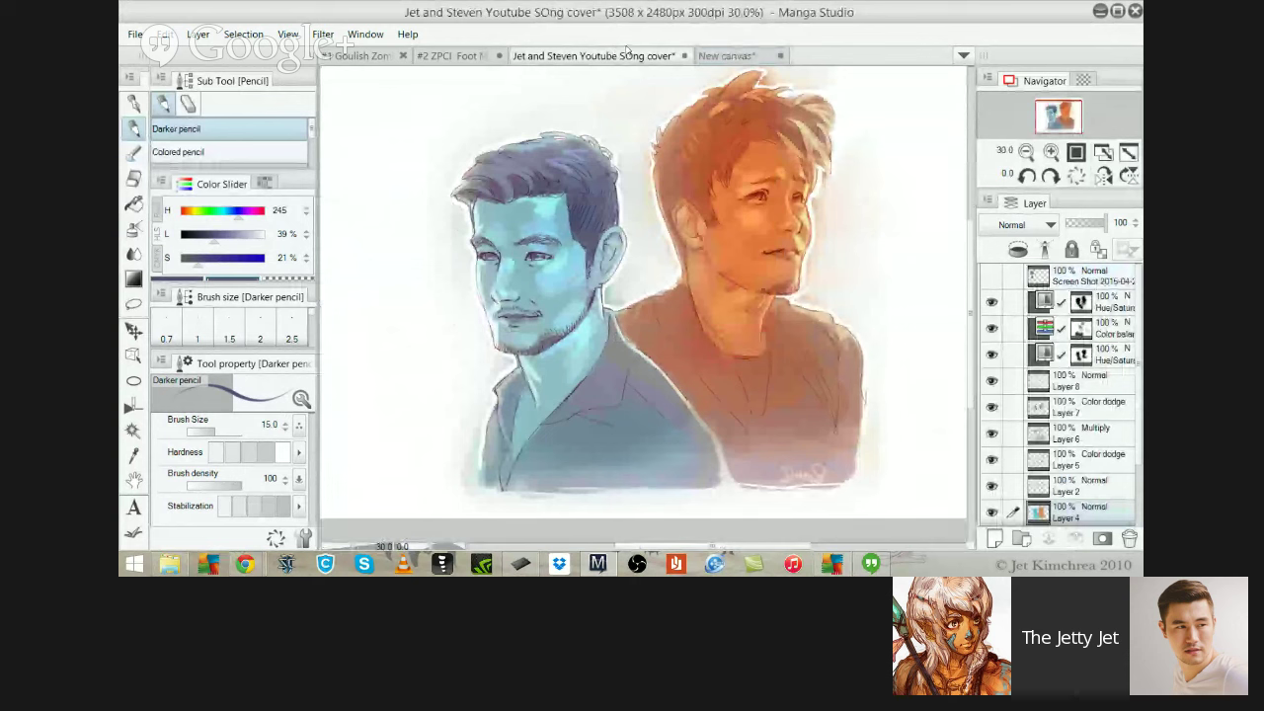
{"action": "key", "text": "ctrl+Tab"}
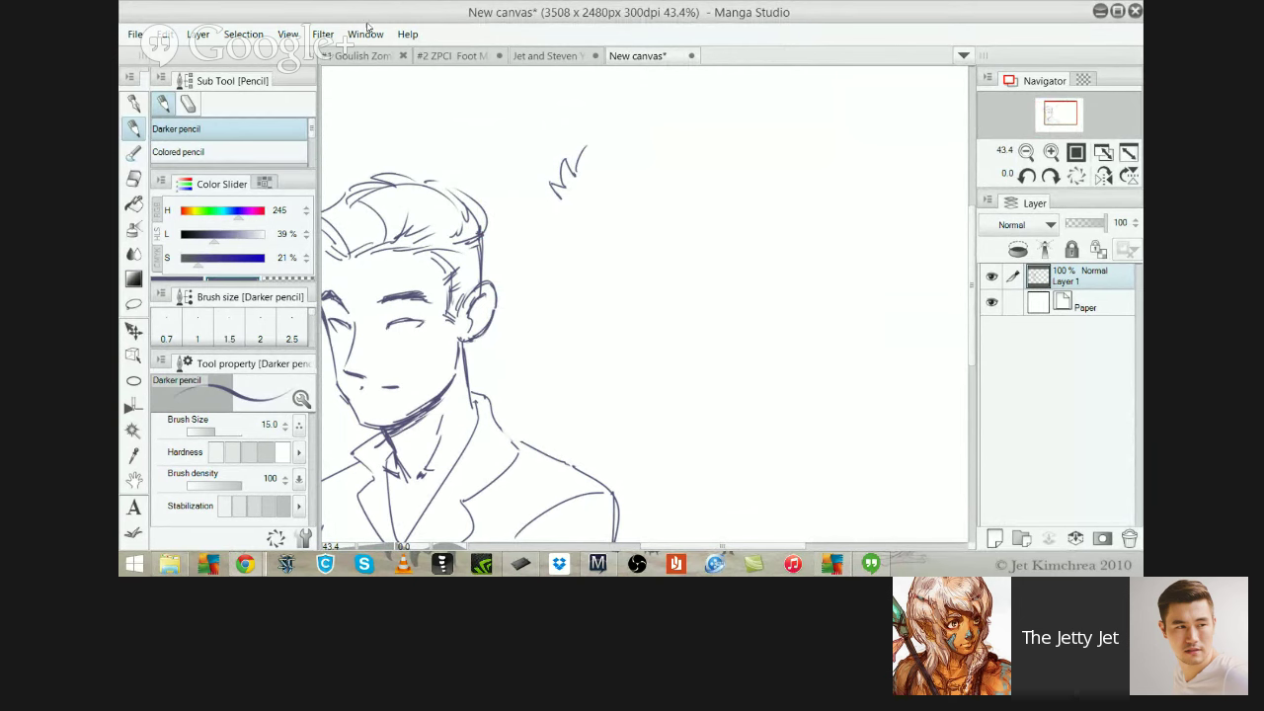
{"action": "left_click", "coordinate": [545, 56]}
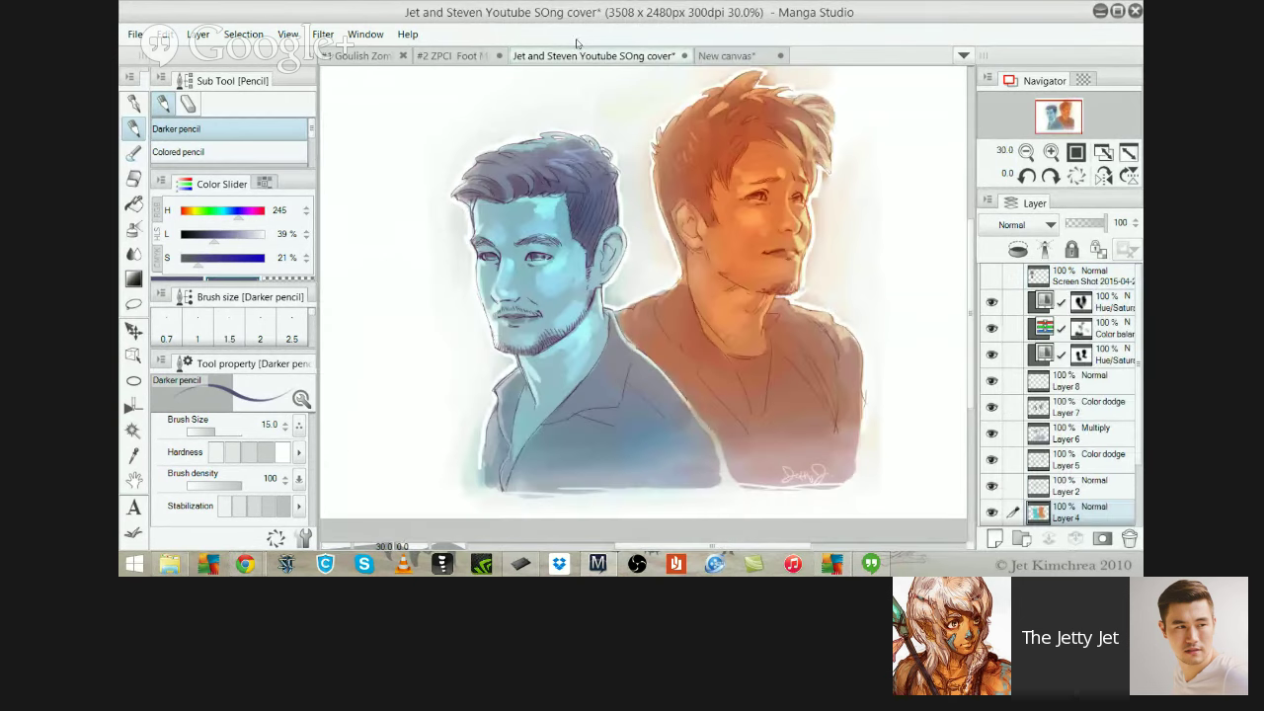
{"action": "key", "text": "ctrl+Tab"}
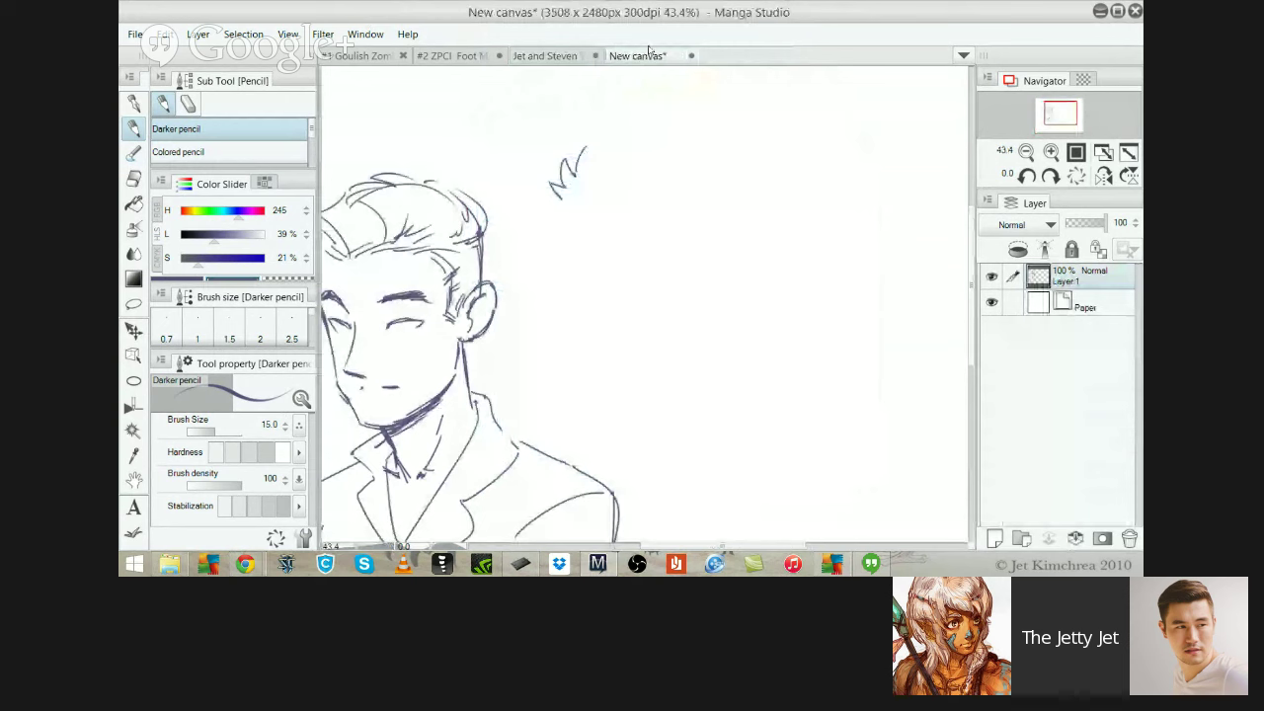
Draw the curved top outline of the second man's hair from the back tufts to a spike at the crown
{"action": "mouse_move", "coordinate": [586, 150]}
{"action": "left_mouse_down"}
{"action": "mouse_move", "coordinate": [667, 116]}
{"action": "mouse_move", "coordinate": [677, 138]}
{"action": "mouse_move", "coordinate": [713, 114]}
{"action": "left_mouse_up"}
{"action": "key", "text": "ctrl+shift+Tab"}
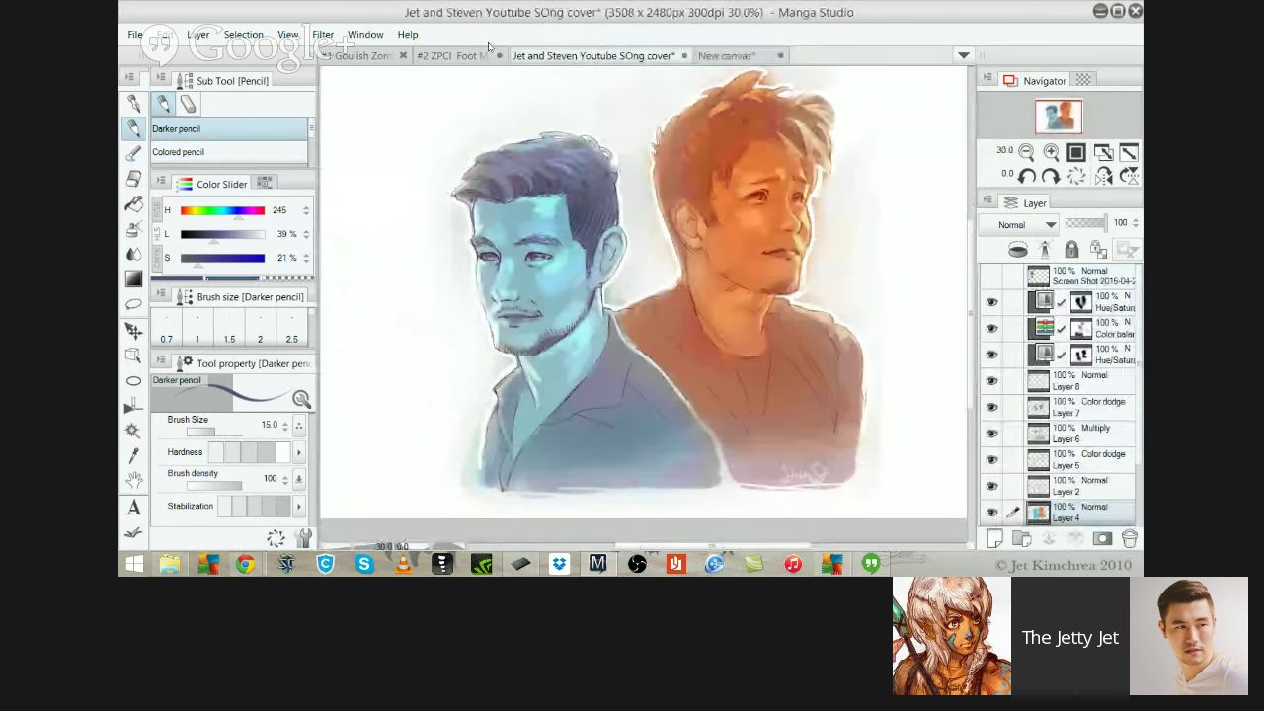
{"action": "key", "text": "ctrl+Tab"}
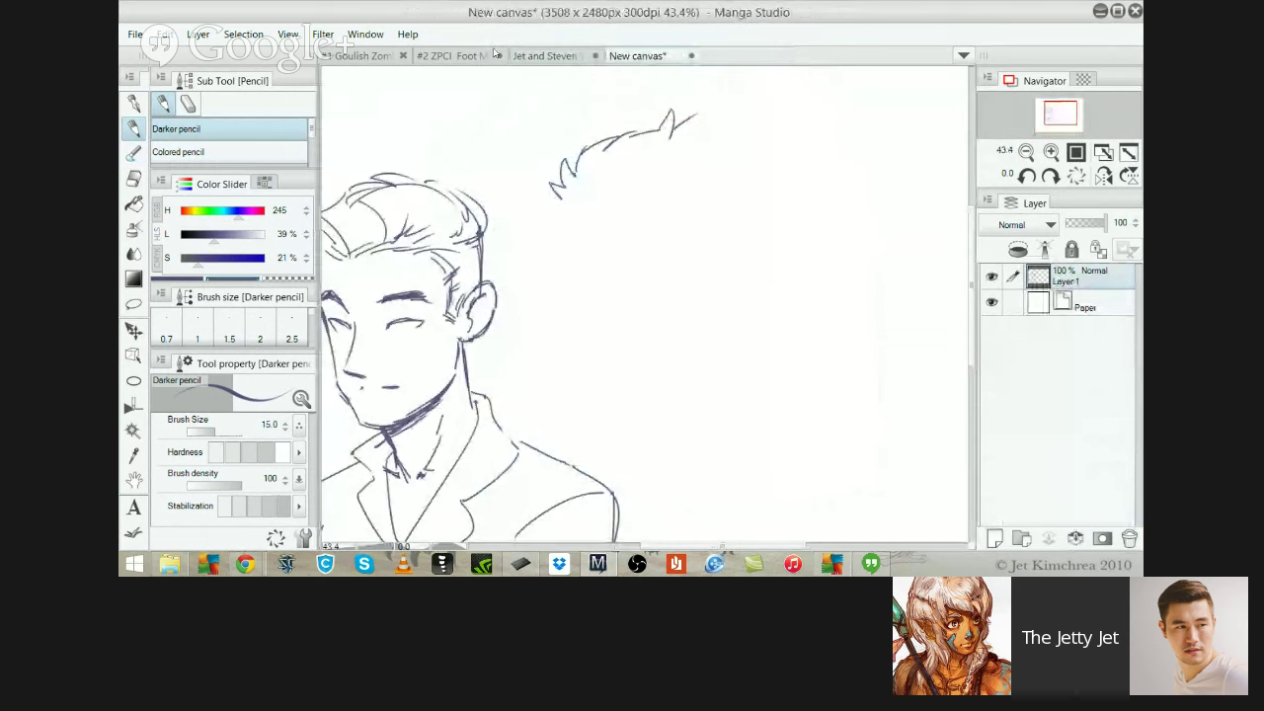
{"action": "left_click", "coordinate": [533, 56]}
{"action": "left_click", "coordinate": [632, 56]}
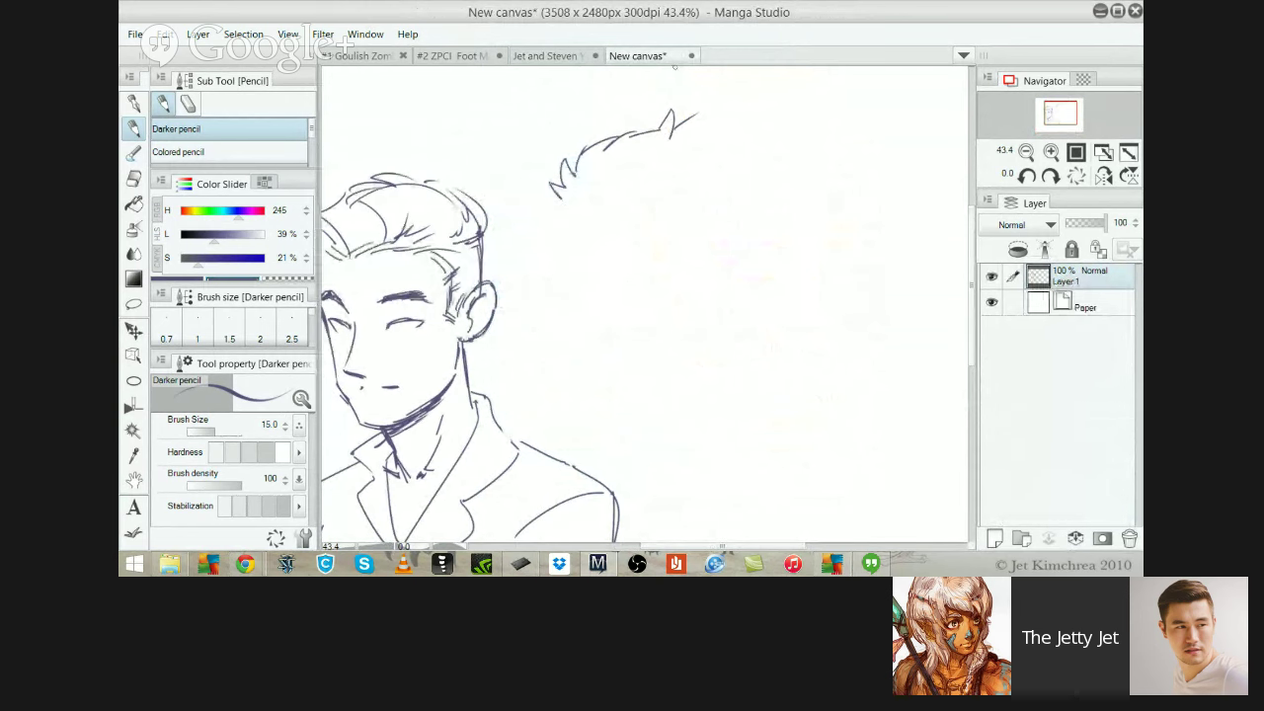
Draw the spiky front of the second man's hair, curving down over the forehead side into pointed tufts
{"action": "left_click", "coordinate": [548, 55]}
{"action": "left_click", "coordinate": [614, 51]}
{"action": "left_click_drag", "start_coordinate": [635, 183], "coordinate": [538, 211]}
{"action": "left_click_drag", "start_coordinate": [608, 133], "coordinate": [600, 168]}
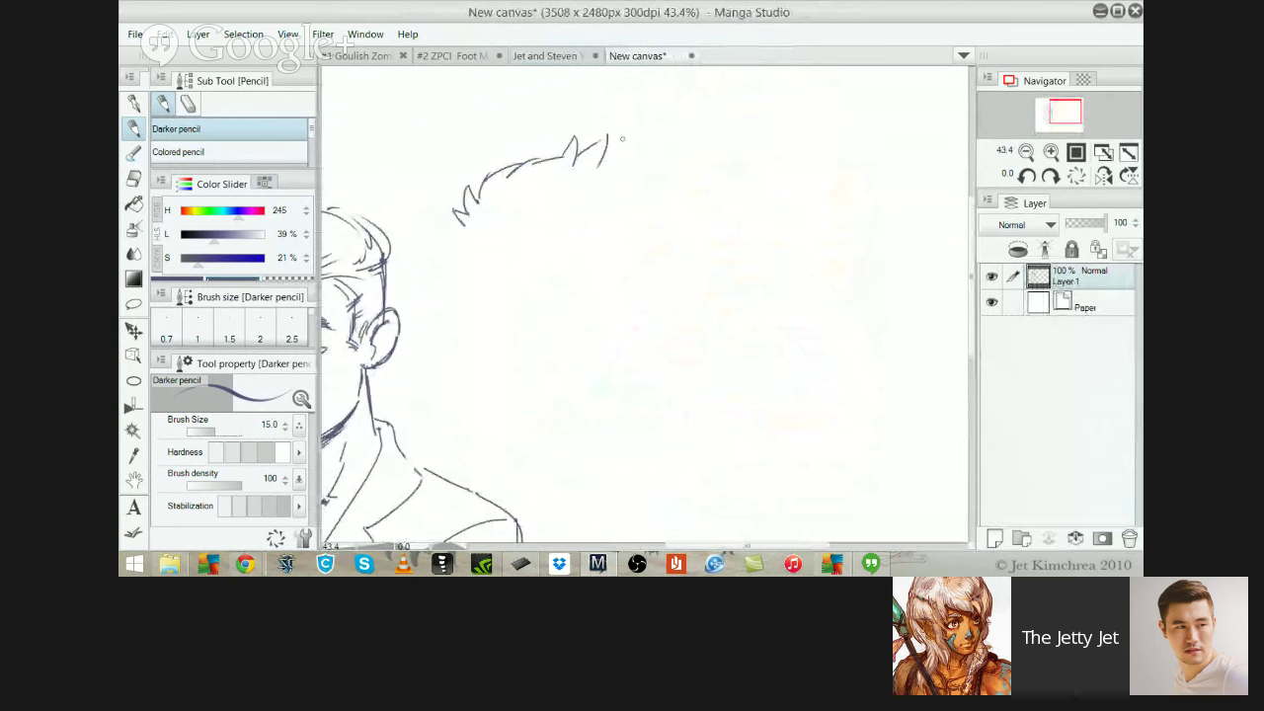
{"action": "key", "text": "ctrl+z"}
{"action": "left_click", "coordinate": [506, 52]}
{"action": "left_click", "coordinate": [706, 54]}
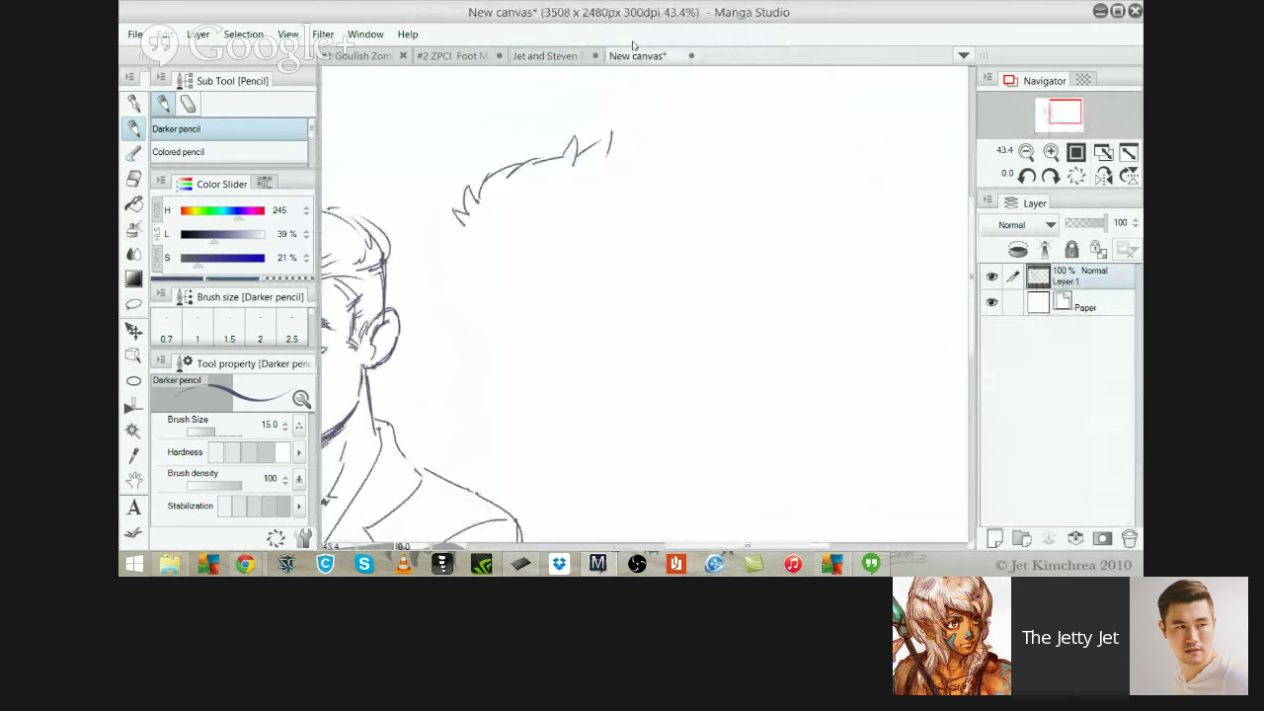
{"action": "left_click", "coordinate": [506, 54]}
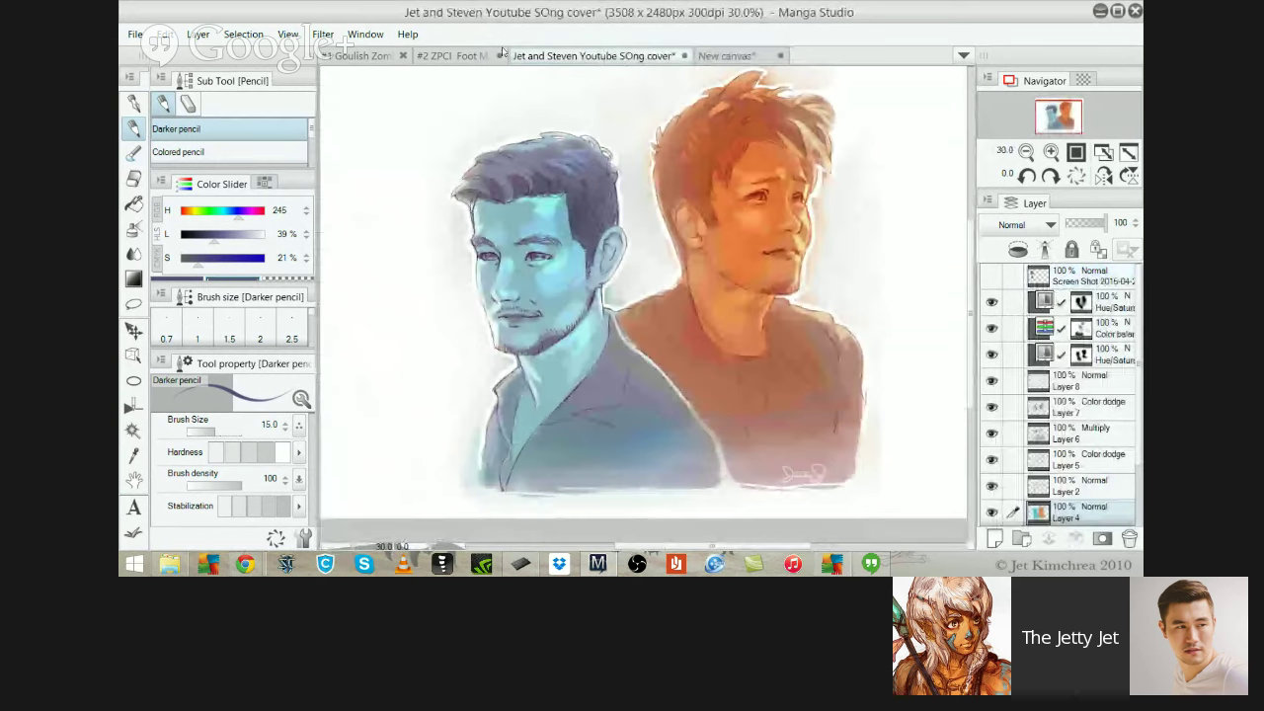
{"action": "left_click", "coordinate": [725, 55]}
{"action": "mouse_move", "coordinate": [625, 165]}
{"action": "left_mouse_down"}
{"action": "mouse_move", "coordinate": [637, 161]}
{"action": "mouse_move", "coordinate": [682, 217]}
{"action": "mouse_move", "coordinate": [644, 276]}
{"action": "left_mouse_up"}
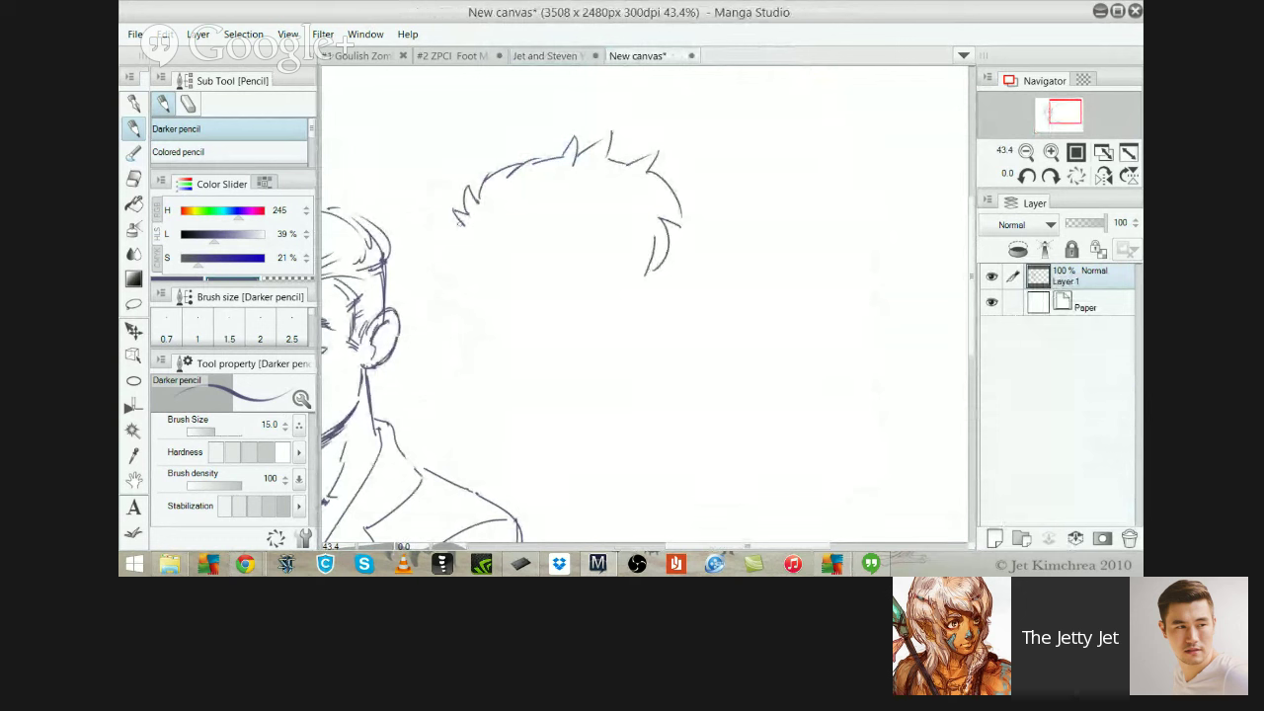
Extend the back hair outline down the head with small overlapping tufts, comparing it with the painting
{"action": "left_click_drag", "start_coordinate": [462, 227], "coordinate": [459, 254]}
{"action": "key", "text": "ctrl+z"}
{"action": "left_click", "coordinate": [545, 55]}
{"action": "left_click", "coordinate": [721, 55]}
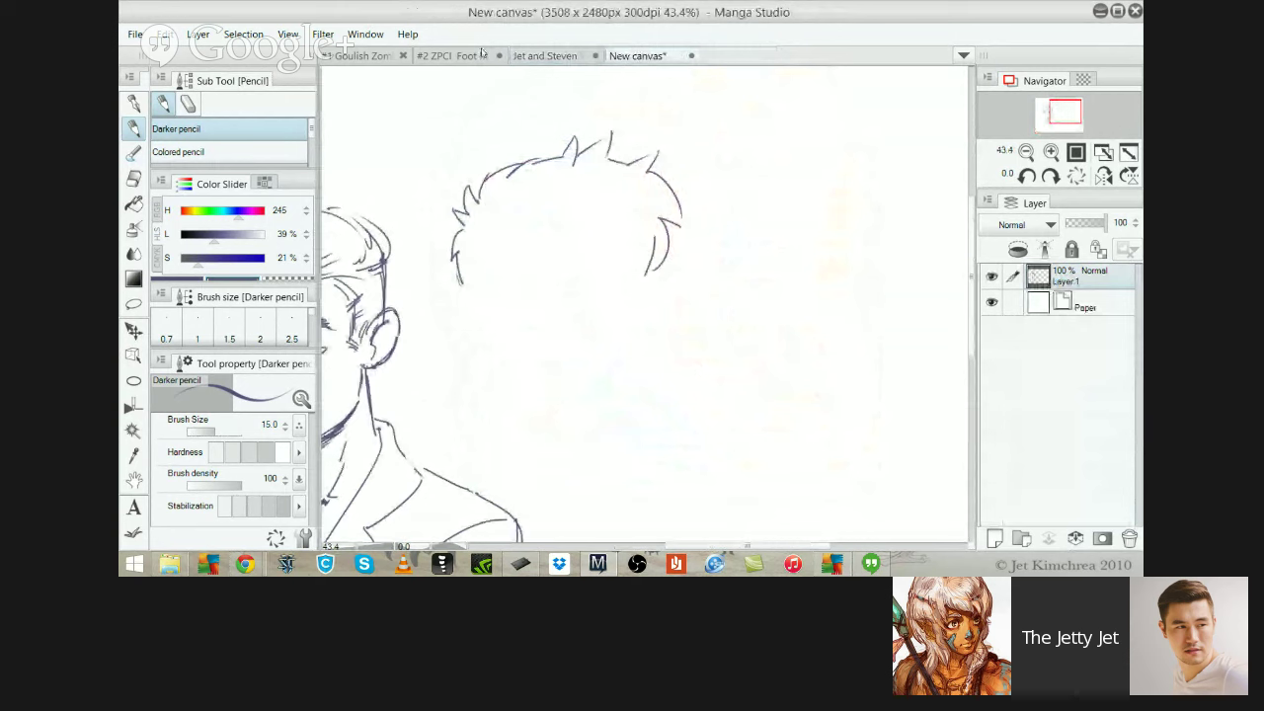
{"action": "left_click", "coordinate": [541, 56]}
{"action": "left_click", "coordinate": [715, 56]}
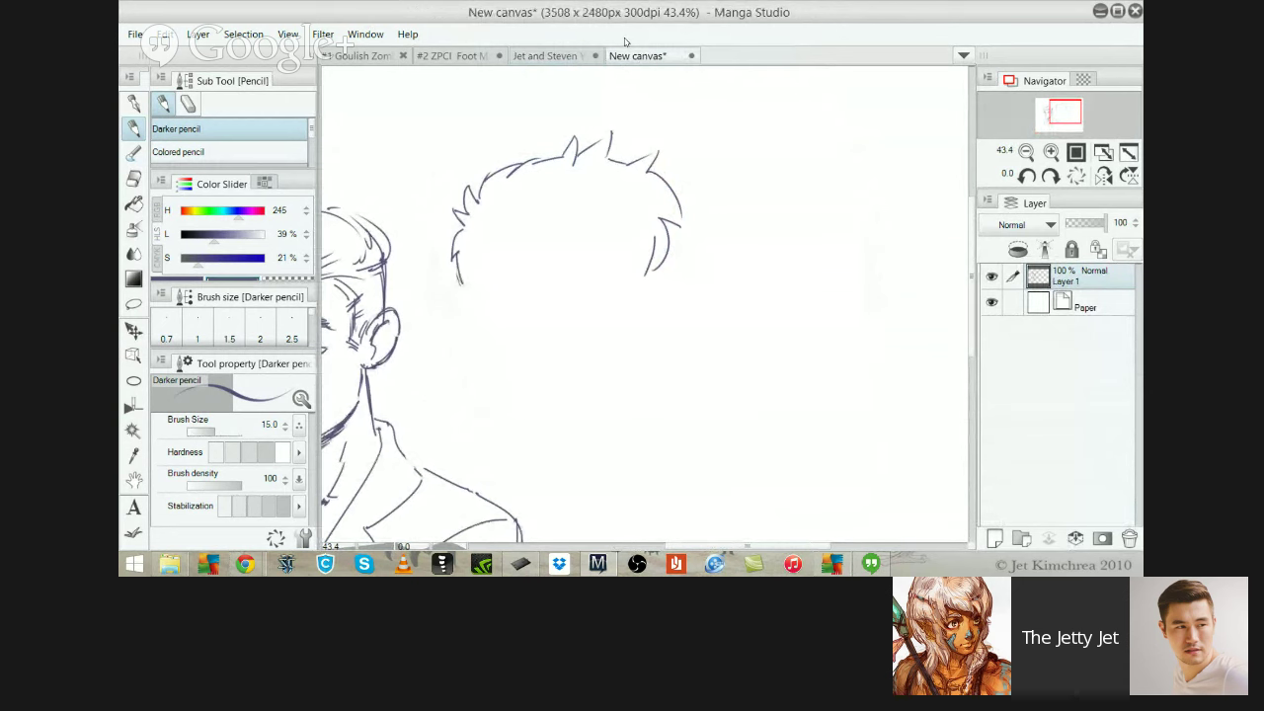
{"action": "left_click", "coordinate": [543, 55]}
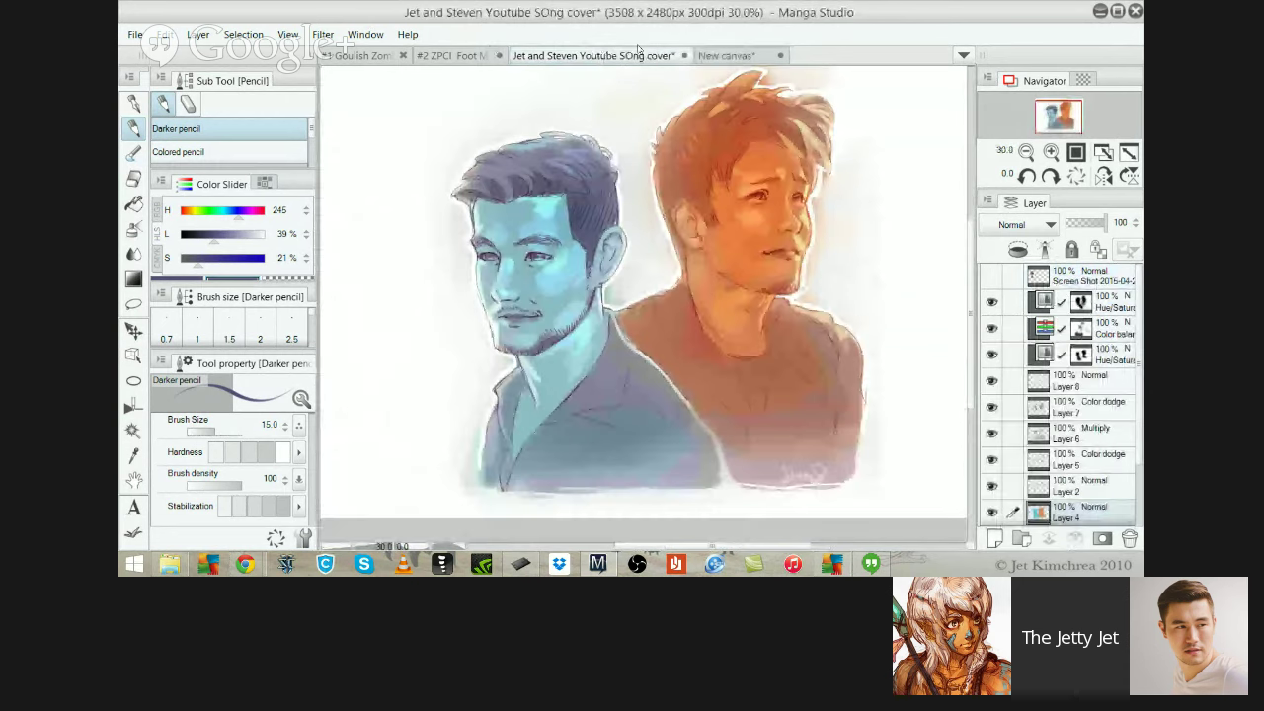
{"action": "left_click", "coordinate": [637, 56]}
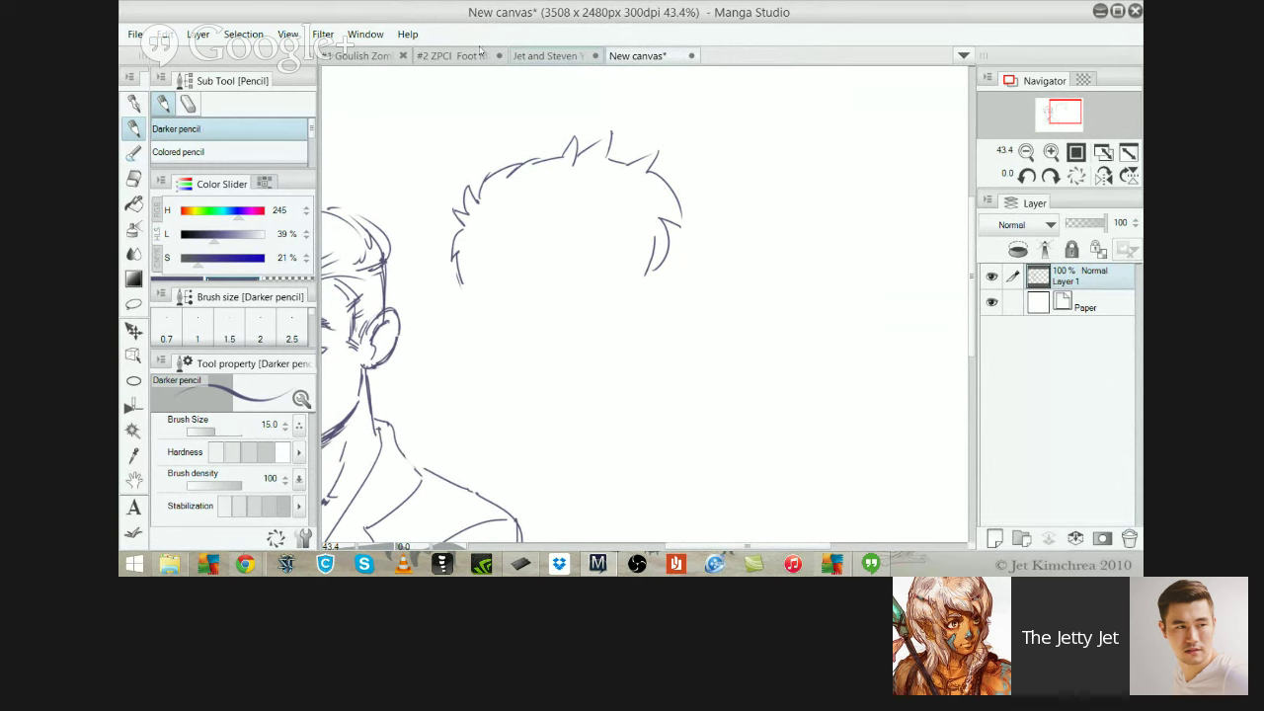
{"action": "left_click", "coordinate": [543, 55]}
{"action": "left_click", "coordinate": [637, 55]}
Draw the back-of-head hair edge tapering down to the nape
{"action": "left_click_drag", "start_coordinate": [459, 281], "coordinate": [470, 302]}
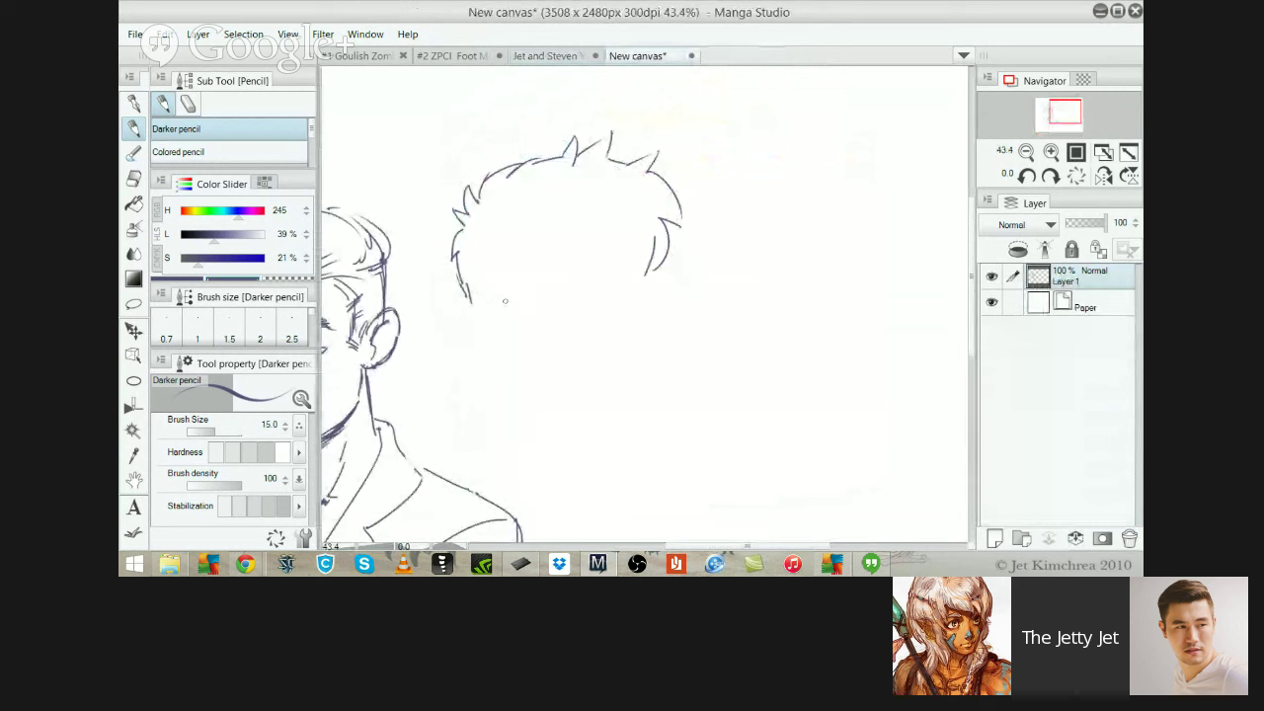
{"action": "key", "text": "e"}
{"action": "key", "text": "p"}
{"action": "left_click_drag", "start_coordinate": [477, 307], "coordinate": [463, 297]}
{"action": "left_click", "coordinate": [543, 56]}
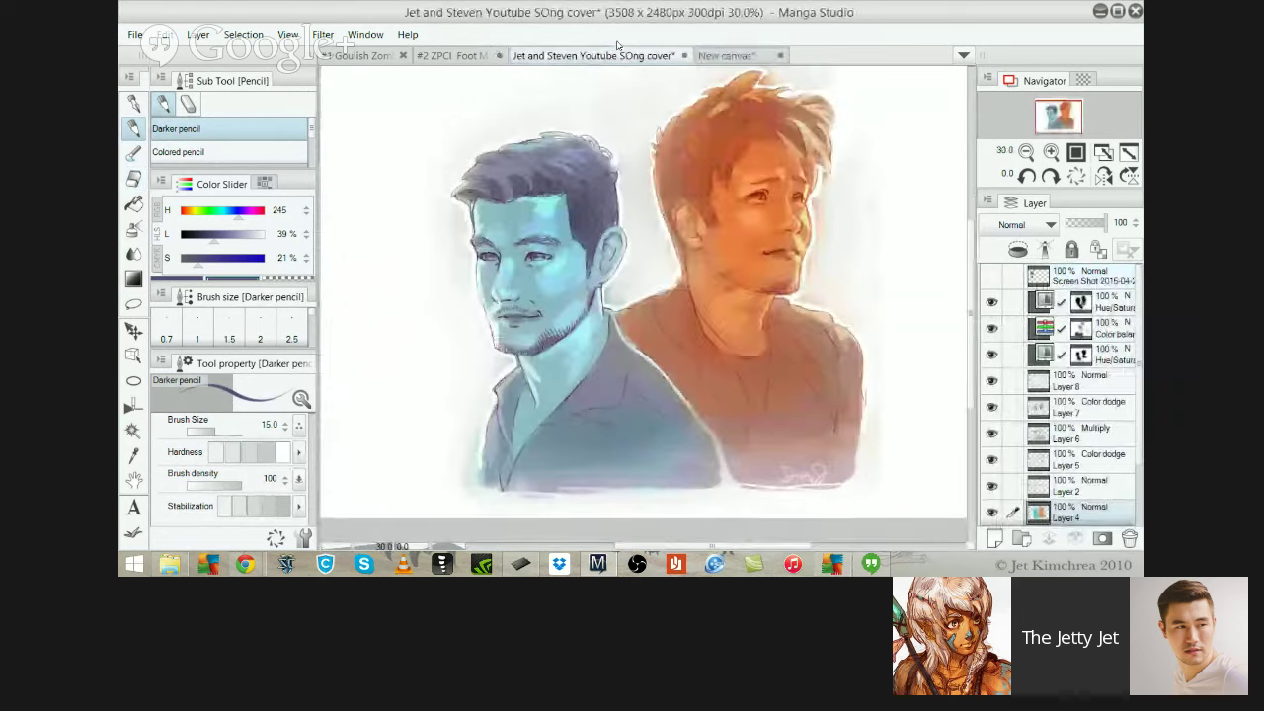
{"action": "left_click", "coordinate": [636, 56]}
{"action": "left_click_drag", "start_coordinate": [464, 305], "coordinate": [481, 372]}
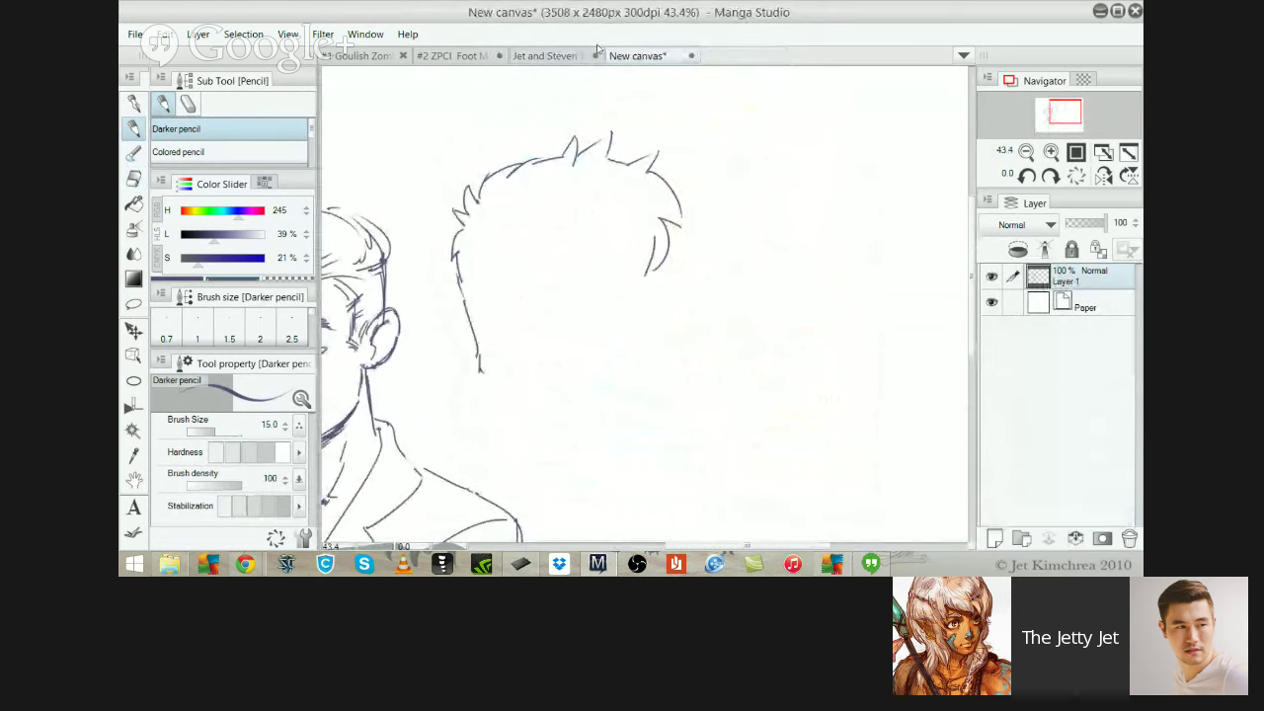
Check the painting and draw the jawline from below the ear down and across to the chin
{"action": "left_click", "coordinate": [543, 56]}
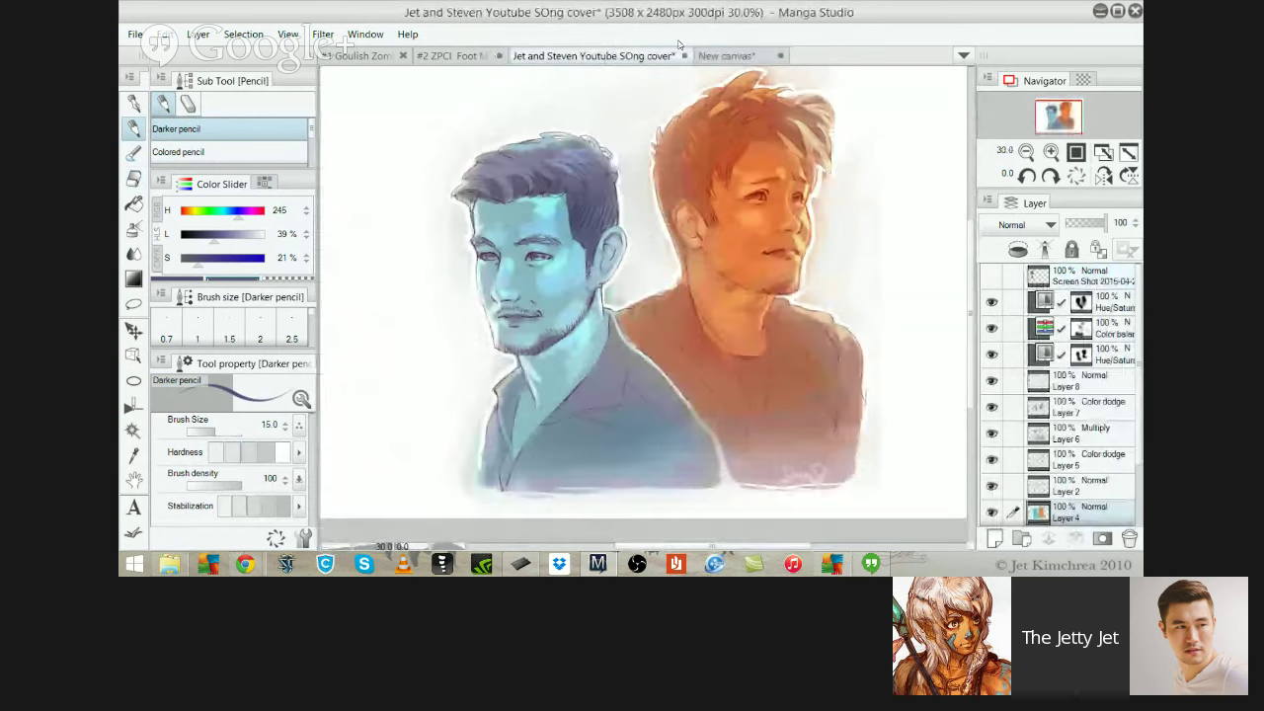
{"action": "left_click", "coordinate": [632, 55]}
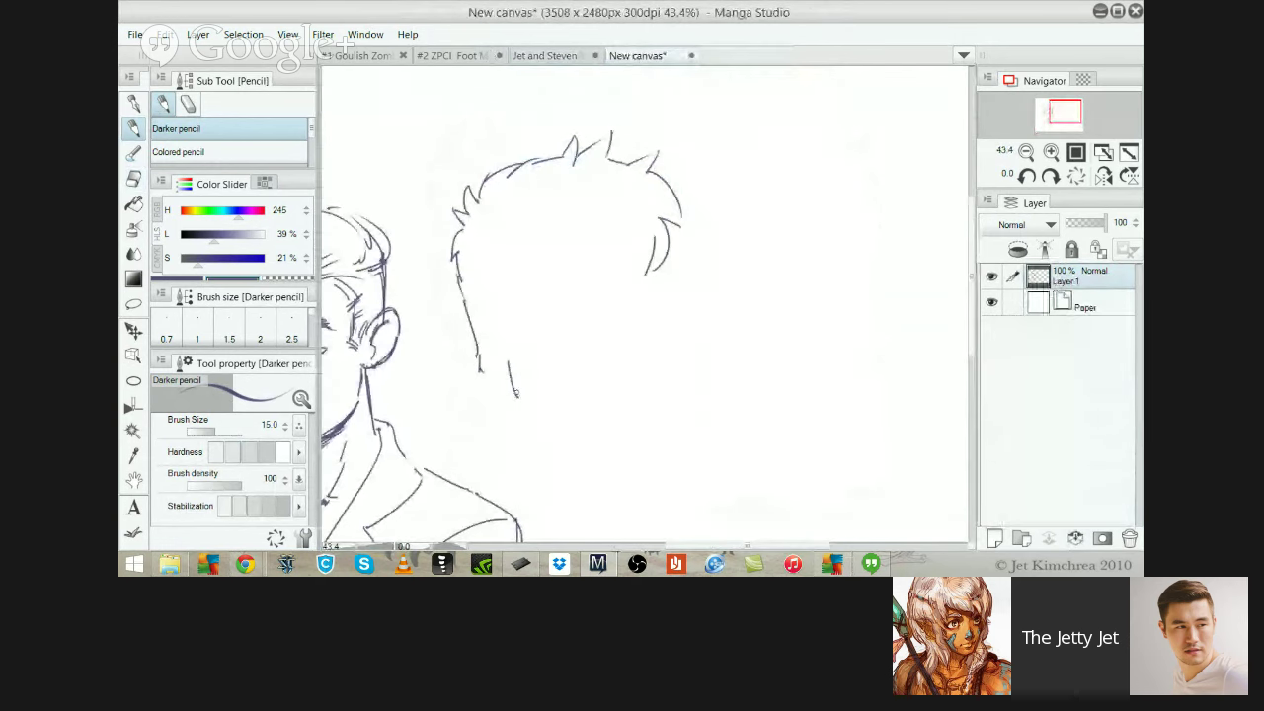
{"action": "mouse_move", "coordinate": [504, 334]}
{"action": "left_mouse_down"}
{"action": "mouse_move", "coordinate": [523, 386]}
{"action": "mouse_move", "coordinate": [624, 407]}
{"action": "left_mouse_up"}
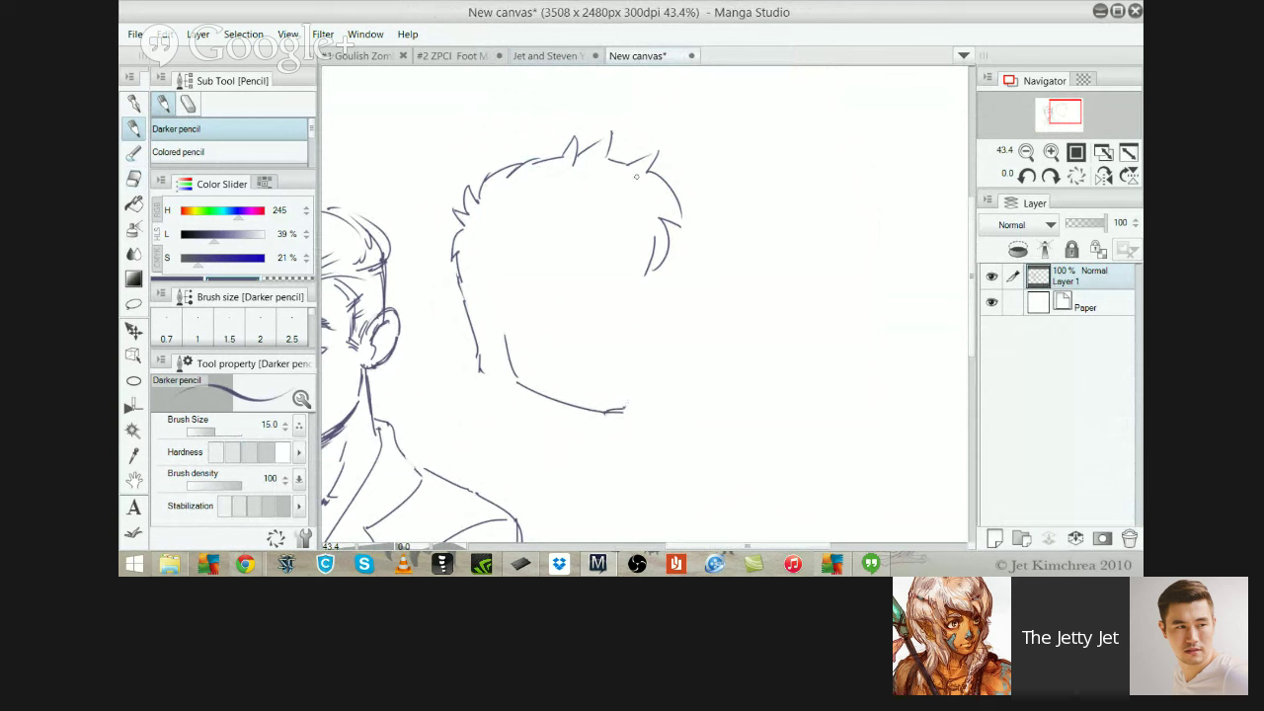
Try several versions of the far-side face contour from the forehead over the cheek to the chin
{"action": "left_click_drag", "start_coordinate": [632, 265], "coordinate": [643, 314]}
{"action": "key", "text": "ctrl+z"}
{"action": "key", "text": "ctrl+z"}
{"action": "mouse_move", "coordinate": [637, 264]}
{"action": "left_mouse_down"}
{"action": "mouse_move", "coordinate": [641, 338]}
{"action": "mouse_move", "coordinate": [646, 324]}
{"action": "mouse_move", "coordinate": [636, 374]}
{"action": "left_mouse_up"}
{"action": "key", "text": "ctrl+z"}
{"action": "key", "text": "ctrl+z"}
{"action": "left_click_drag", "start_coordinate": [635, 302], "coordinate": [629, 400]}
{"action": "key", "text": "ctrl+z"}
{"action": "left_click_drag", "start_coordinate": [634, 280], "coordinate": [634, 397]}
{"action": "key", "text": "ctrl+z"}
{"action": "mouse_move", "coordinate": [631, 265]}
{"action": "left_mouse_down"}
{"action": "mouse_move", "coordinate": [644, 315]}
{"action": "mouse_move", "coordinate": [633, 395]}
{"action": "mouse_move", "coordinate": [651, 335]}
{"action": "left_mouse_up"}
{"action": "key", "text": "ctrl+z"}
{"action": "key", "text": "ctrl+z"}
{"action": "mouse_move", "coordinate": [620, 410]}
{"action": "left_mouse_down"}
{"action": "mouse_move", "coordinate": [652, 334]}
{"action": "mouse_move", "coordinate": [640, 262]}
{"action": "mouse_move", "coordinate": [654, 323]}
{"action": "left_mouse_up"}
{"action": "key", "text": "ctrl+z"}
{"action": "key", "text": "ctrl+z"}
{"action": "left_click_drag", "start_coordinate": [638, 254], "coordinate": [654, 318]}
{"action": "key", "text": "ctrl+z"}
{"action": "left_click_drag", "start_coordinate": [639, 252], "coordinate": [651, 325]}
{"action": "key", "text": "ctrl+z"}
{"action": "key", "text": "x"}
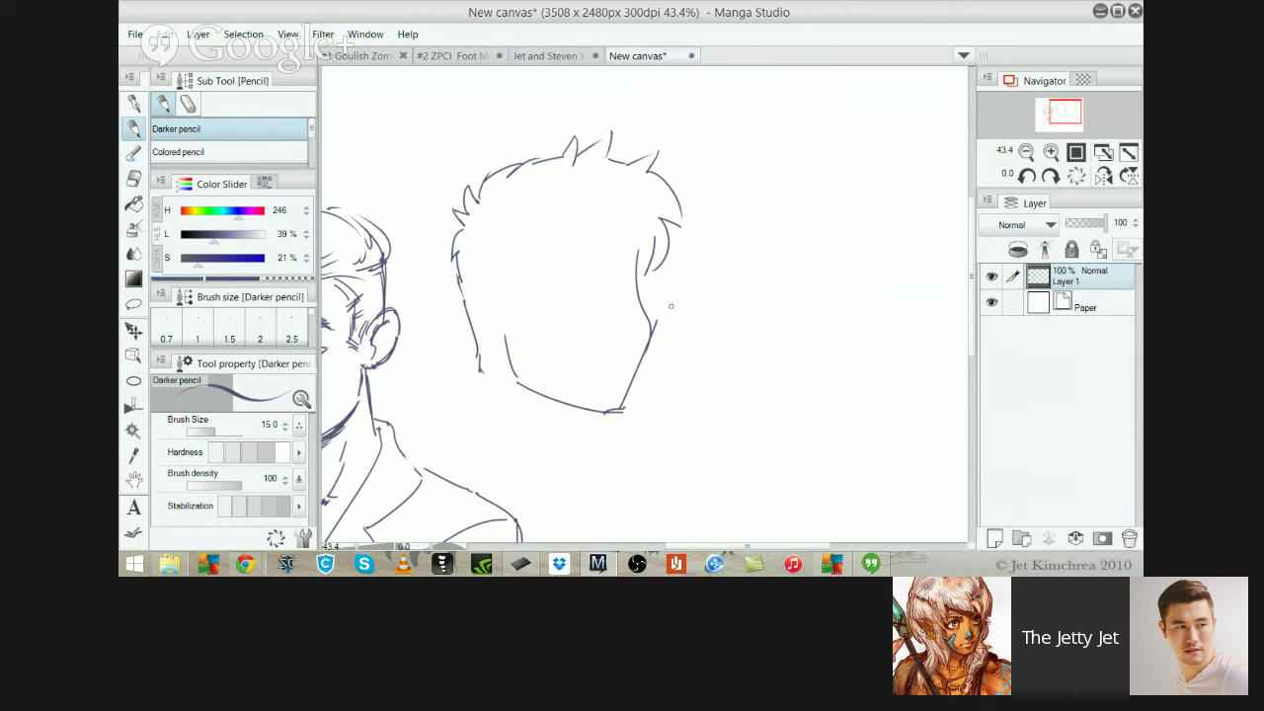
Trim the outer cheek contour with the eraser, and undo the contour attempt back to the jawline
{"action": "key", "text": "e"}
{"action": "mouse_move", "coordinate": [669, 310]}
{"action": "left_mouse_down"}
{"action": "mouse_move", "coordinate": [658, 372]}
{"action": "mouse_move", "coordinate": [618, 415]}
{"action": "mouse_move", "coordinate": [615, 403]}
{"action": "left_mouse_up"}
{"action": "key", "text": "p"}
{"action": "key", "text": "ctrl+z"}
{"action": "key", "text": "ctrl+z"}
{"action": "key", "text": "ctrl+z"}
Draw the far-side face contour from the chin over the cheekbone to the forehead, erasing the stray inner strokes under the hair
{"action": "left_click_drag", "start_coordinate": [601, 411], "coordinate": [647, 331]}
{"action": "left_click_drag", "start_coordinate": [636, 290], "coordinate": [642, 340]}
{"action": "key", "text": "e"}
{"action": "key", "text": "p"}
{"action": "key", "text": "ctrl+z"}
{"action": "key", "text": "ctrl+z"}
{"action": "key", "text": "ctrl+z"}
{"action": "key", "text": "ctrl+z"}
{"action": "key", "text": "e"}
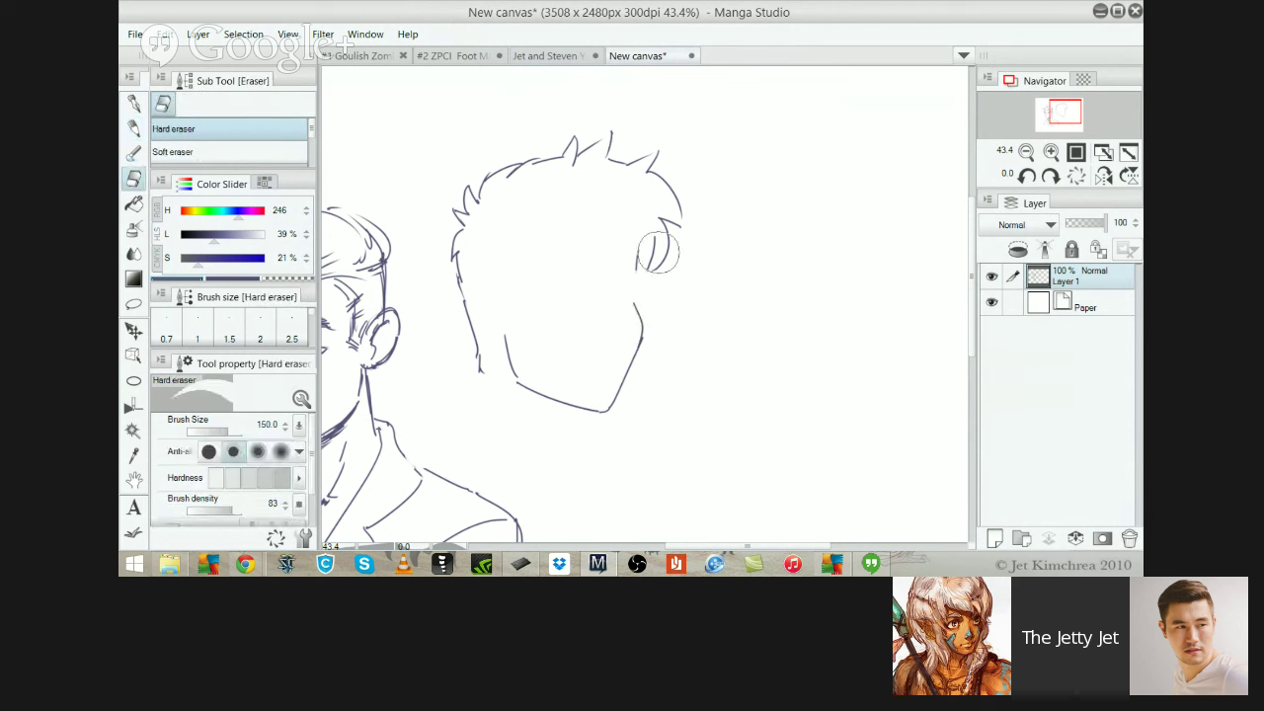
{"action": "left_click_drag", "start_coordinate": [644, 263], "coordinate": [636, 312]}
{"action": "key", "text": "p"}
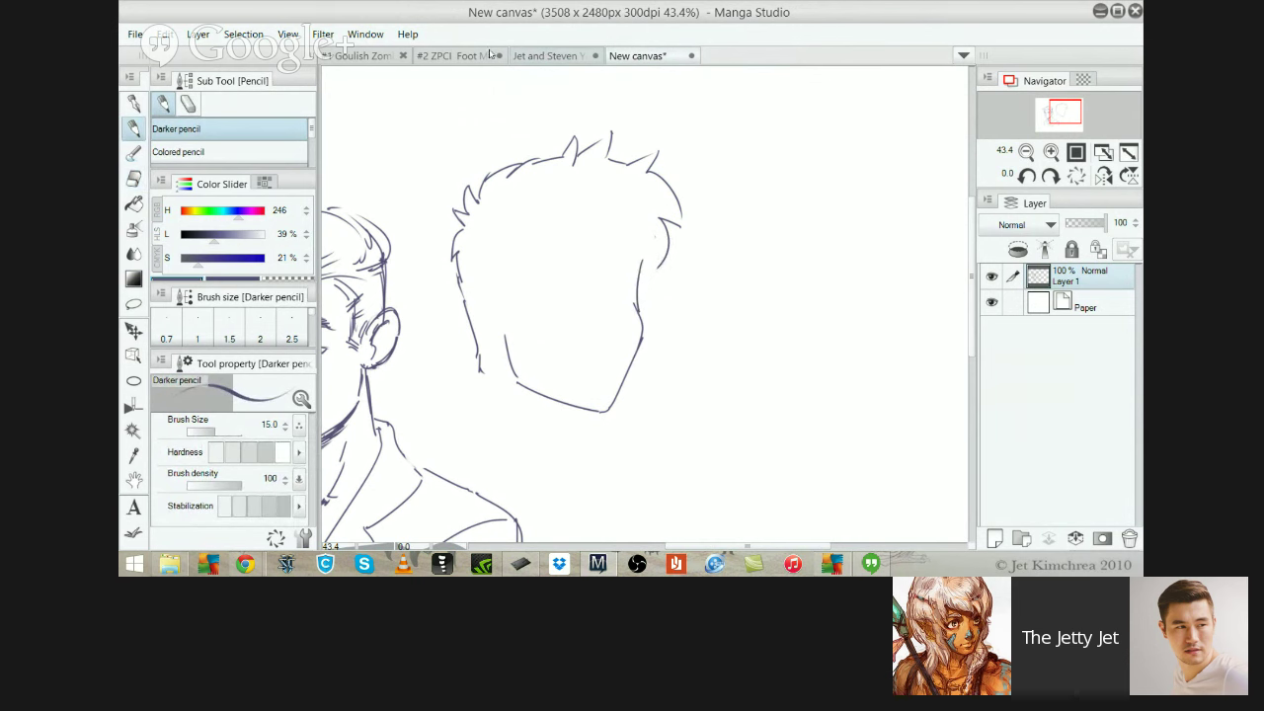
Sketch the sideburn strokes and the temple hairline on the near side of the face, checking the painting
{"action": "left_click", "coordinate": [550, 55]}
{"action": "left_click", "coordinate": [622, 56]}
{"action": "left_click_drag", "start_coordinate": [489, 280], "coordinate": [533, 315]}
{"action": "left_click_drag", "start_coordinate": [533, 263], "coordinate": [531, 313]}
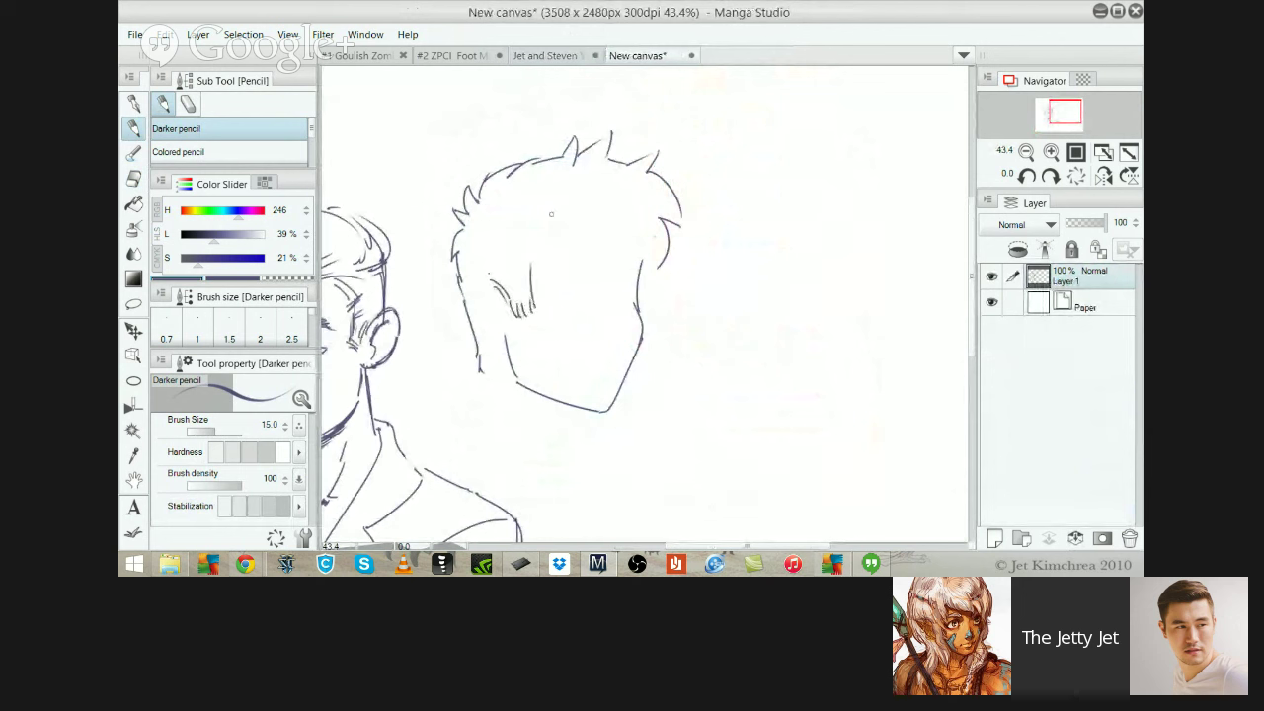
{"action": "left_click", "coordinate": [522, 55]}
{"action": "left_click", "coordinate": [630, 54]}
Draw short zigzag fringe strokes across the forehead from the temple hairline, redoing the misplaced ones
{"action": "mouse_move", "coordinate": [526, 250]}
{"action": "left_mouse_down"}
{"action": "mouse_move", "coordinate": [554, 269]}
{"action": "mouse_move", "coordinate": [534, 276]}
{"action": "left_mouse_up"}
{"action": "key", "text": "ctrl+z"}
{"action": "key", "text": "ctrl+z"}
{"action": "mouse_move", "coordinate": [538, 249]}
{"action": "left_mouse_down"}
{"action": "mouse_move", "coordinate": [543, 277]}
{"action": "mouse_move", "coordinate": [547, 264]}
{"action": "left_mouse_up"}
{"action": "left_click", "coordinate": [544, 56]}
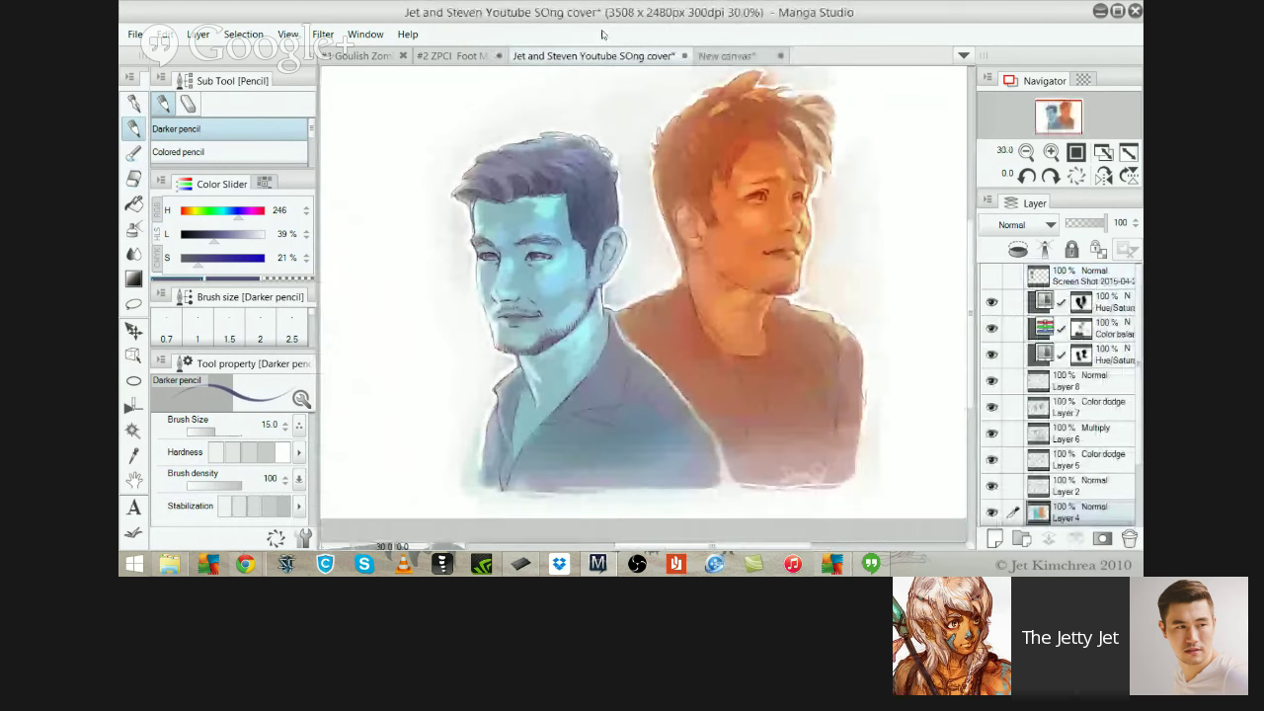
{"action": "left_click", "coordinate": [635, 56]}
{"action": "mouse_move", "coordinate": [552, 215]}
{"action": "left_mouse_down"}
{"action": "mouse_move", "coordinate": [570, 259]}
{"action": "mouse_move", "coordinate": [558, 281]}
{"action": "left_mouse_up"}
{"action": "key", "text": "ctrl+z"}
{"action": "key", "text": "ctrl+z"}
{"action": "key", "text": "ctrl+z"}
{"action": "mouse_move", "coordinate": [553, 237]}
{"action": "left_mouse_down"}
{"action": "mouse_move", "coordinate": [559, 270]}
{"action": "mouse_move", "coordinate": [572, 270]}
{"action": "left_mouse_up"}
{"action": "mouse_move", "coordinate": [585, 219]}
{"action": "left_mouse_down"}
{"action": "mouse_move", "coordinate": [577, 268]}
{"action": "mouse_move", "coordinate": [606, 209]}
{"action": "left_mouse_up"}
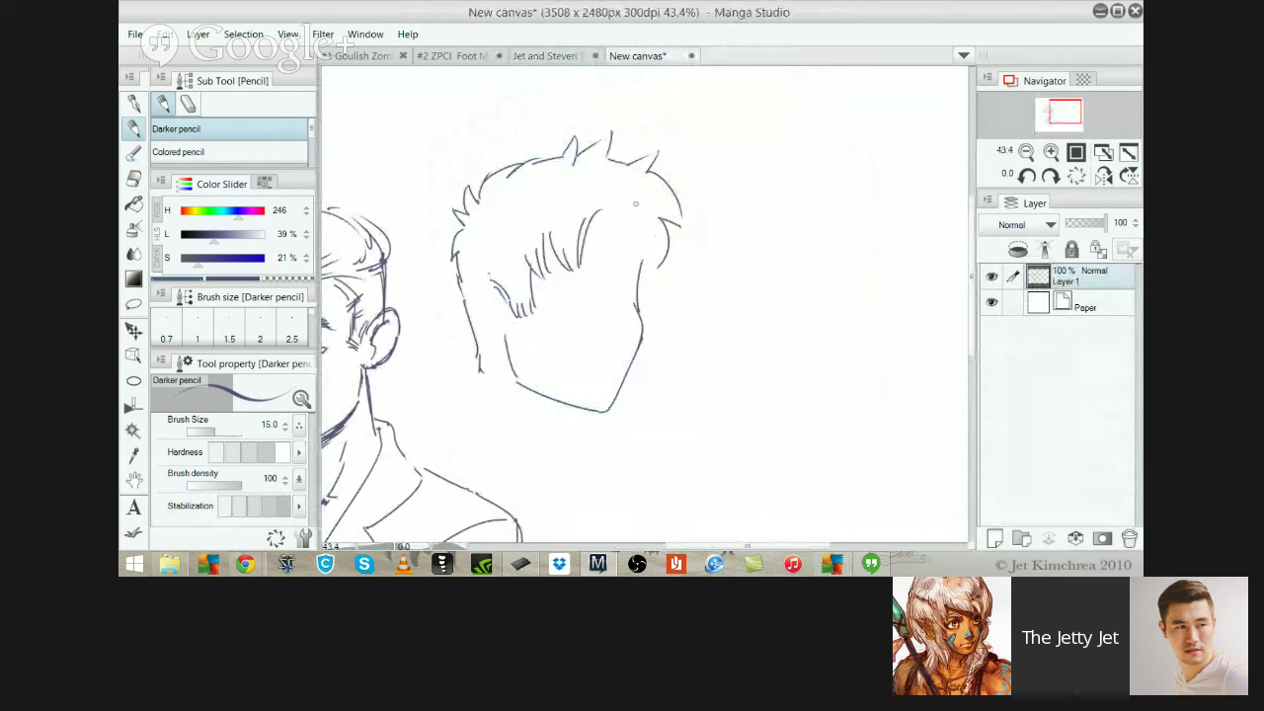
Try a slanting fringe stroke toward the far side, undo it, and erase the whole hairline and sideburn sketch
{"action": "left_click", "coordinate": [544, 56]}
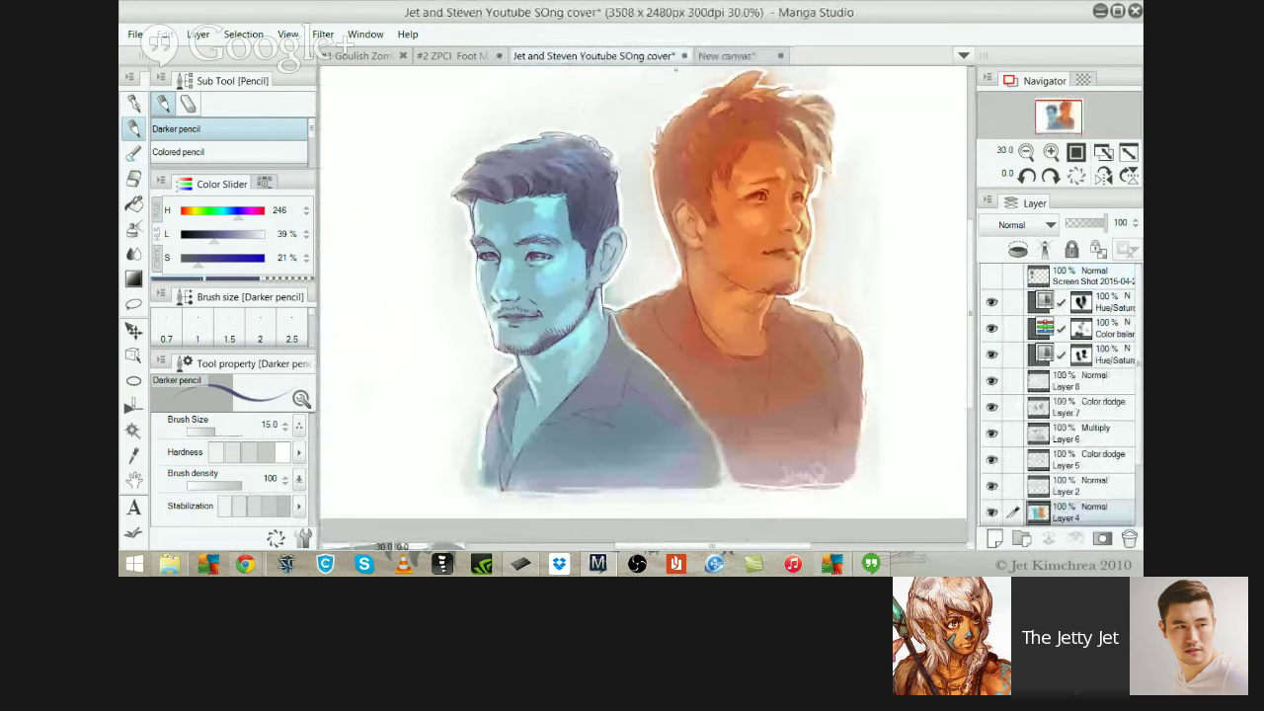
{"action": "left_click", "coordinate": [637, 56]}
{"action": "left_click_drag", "start_coordinate": [595, 211], "coordinate": [628, 242]}
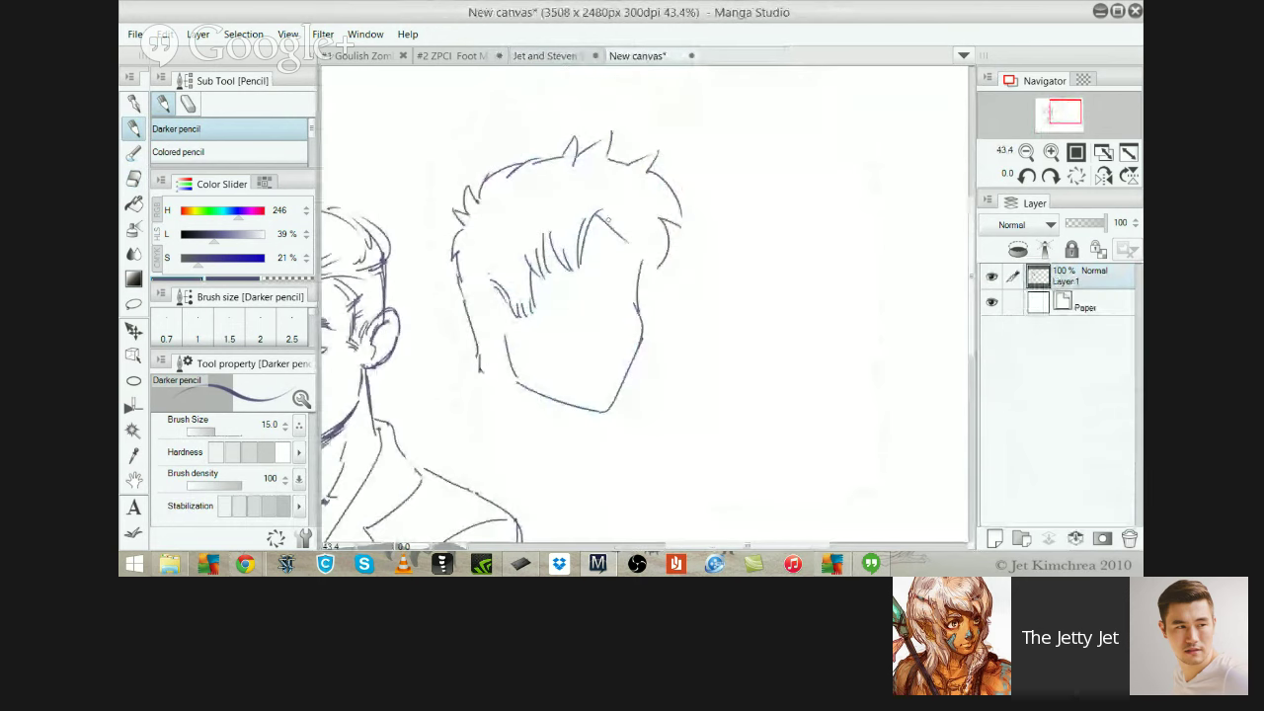
{"action": "key", "text": "ctrl+z"}
{"action": "key", "text": "ctrl+z"}
{"action": "key", "text": "ctrl+z"}
{"action": "key", "text": "ctrl+z"}
{"action": "key", "text": "ctrl+z"}
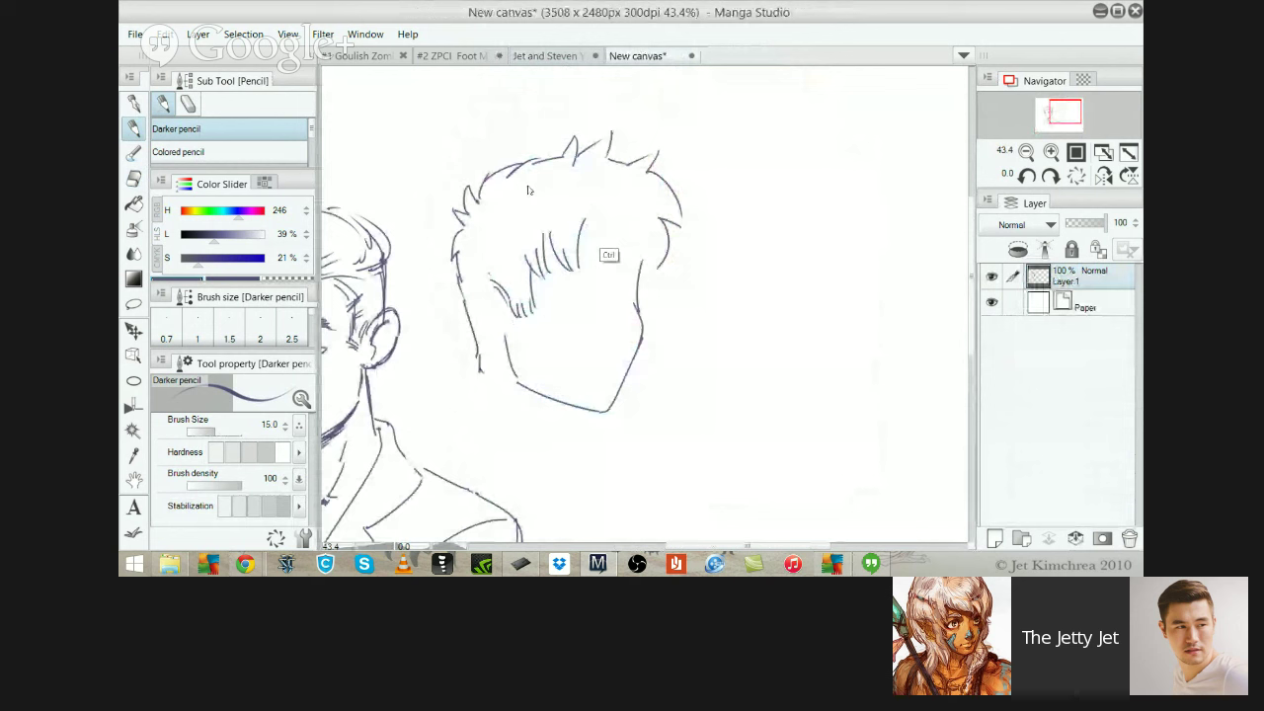
{"action": "key", "text": "e"}
{"action": "left_click_drag", "start_coordinate": [498, 262], "coordinate": [556, 231]}
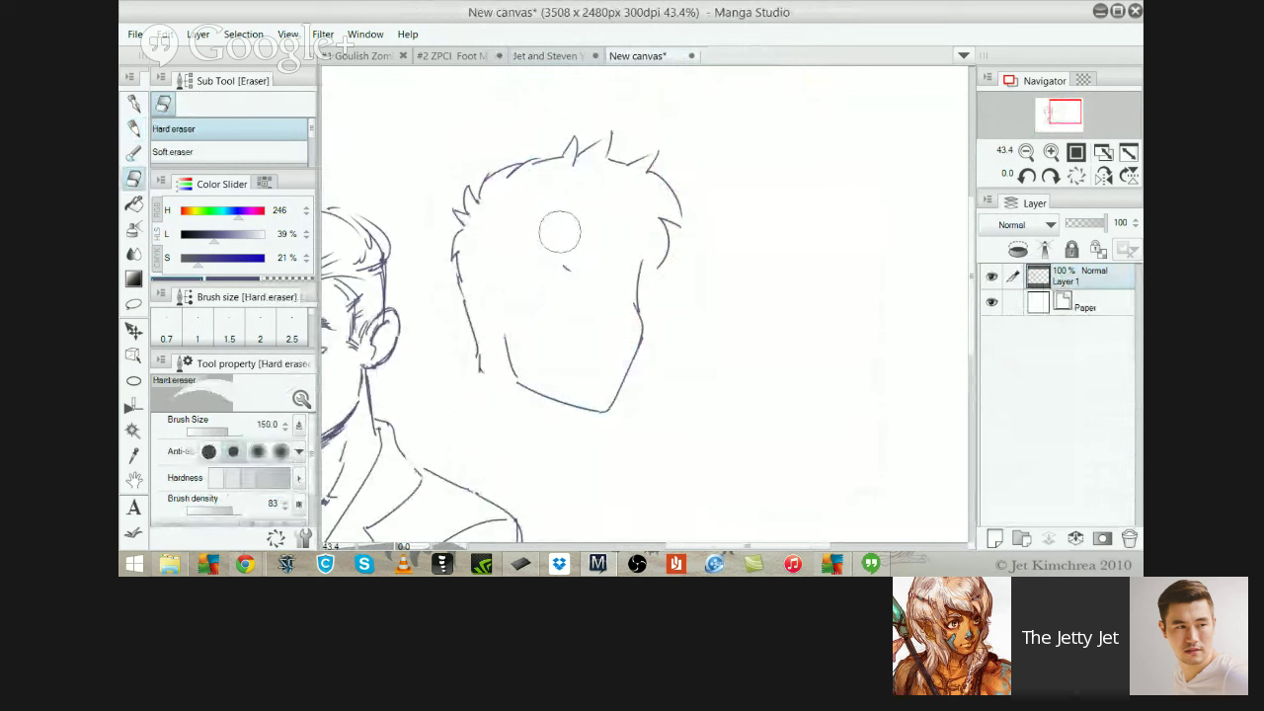
Redraw the near-side sideburn and temple hairline with short zigzag fringe strokes, checking the painting
{"action": "key", "text": "p"}
{"action": "mouse_move", "coordinate": [512, 311]}
{"action": "left_mouse_down"}
{"action": "mouse_move", "coordinate": [532, 258]}
{"action": "mouse_move", "coordinate": [562, 273]}
{"action": "left_mouse_up"}
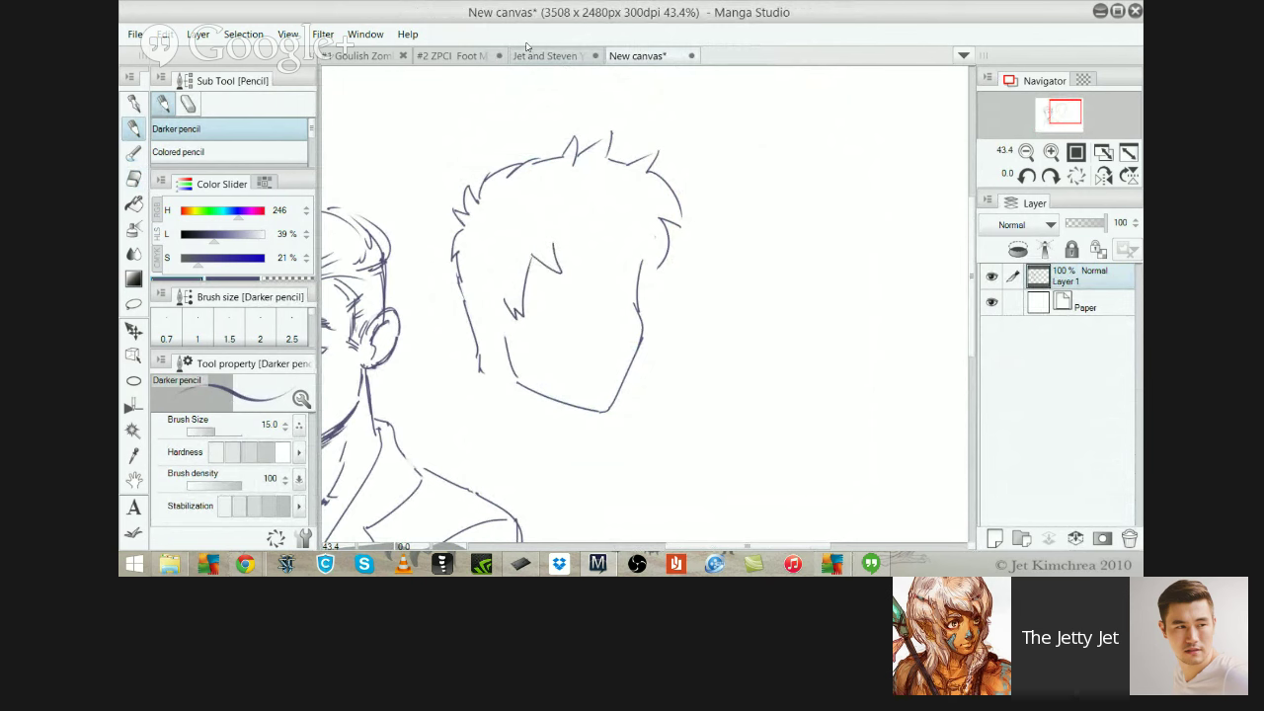
{"action": "left_click", "coordinate": [533, 55]}
{"action": "left_click", "coordinate": [640, 55]}
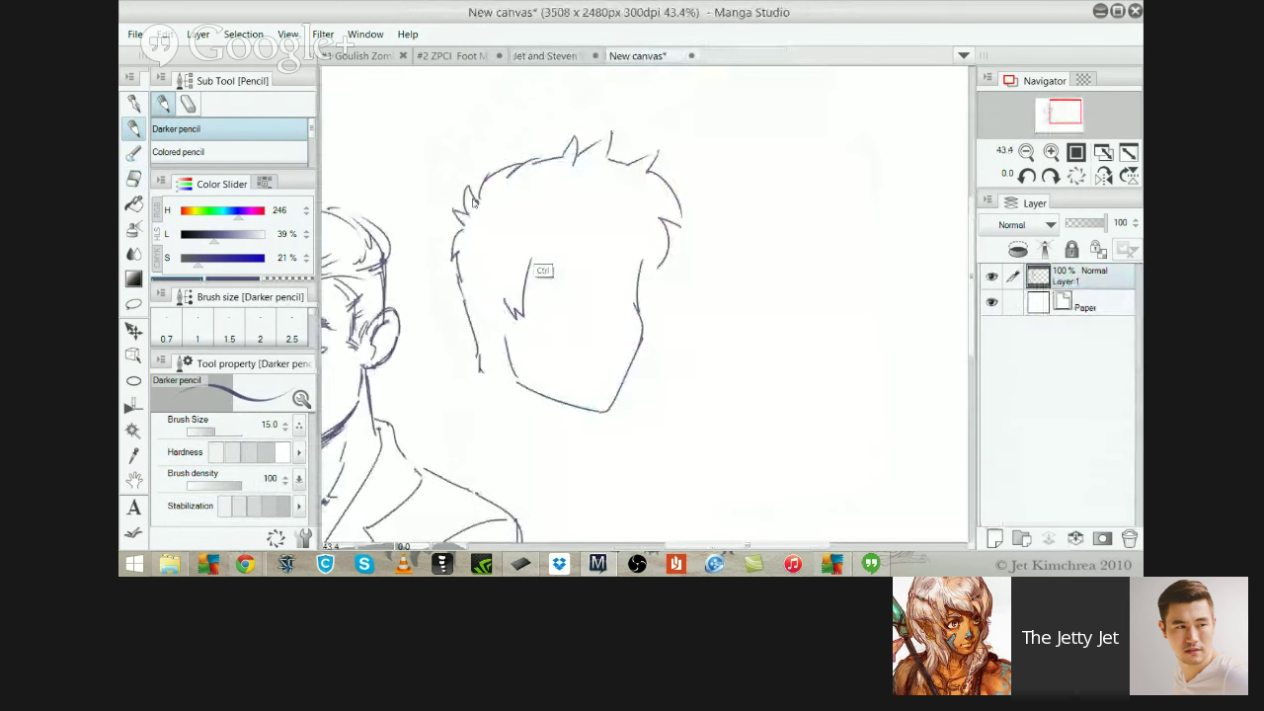
{"action": "mouse_move", "coordinate": [541, 253]}
{"action": "left_mouse_down"}
{"action": "mouse_move", "coordinate": [535, 273]}
{"action": "mouse_move", "coordinate": [573, 218]}
{"action": "mouse_move", "coordinate": [564, 266]}
{"action": "mouse_move", "coordinate": [582, 220]}
{"action": "left_mouse_up"}
{"action": "key", "text": "ctrl+z"}
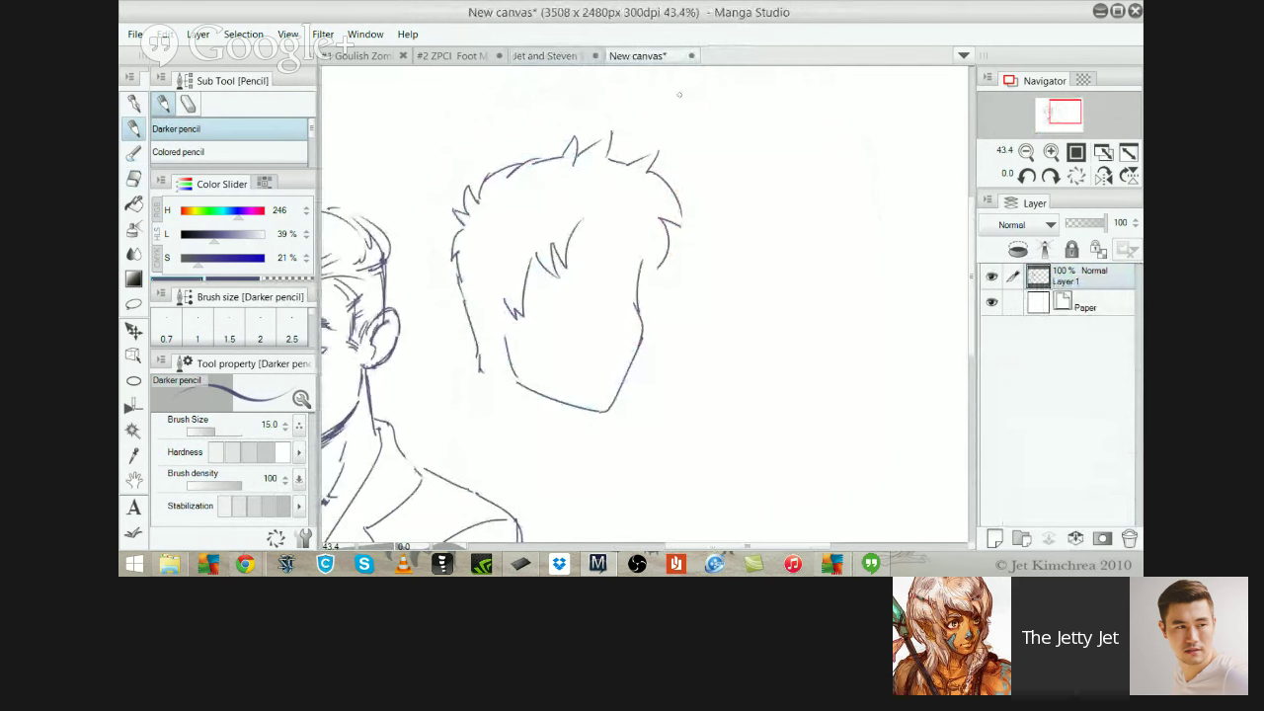
Draw the hairline from the fringe peak down to the far temple, comparing with the painting and redoing misplaced strokes
{"action": "left_click", "coordinate": [515, 55]}
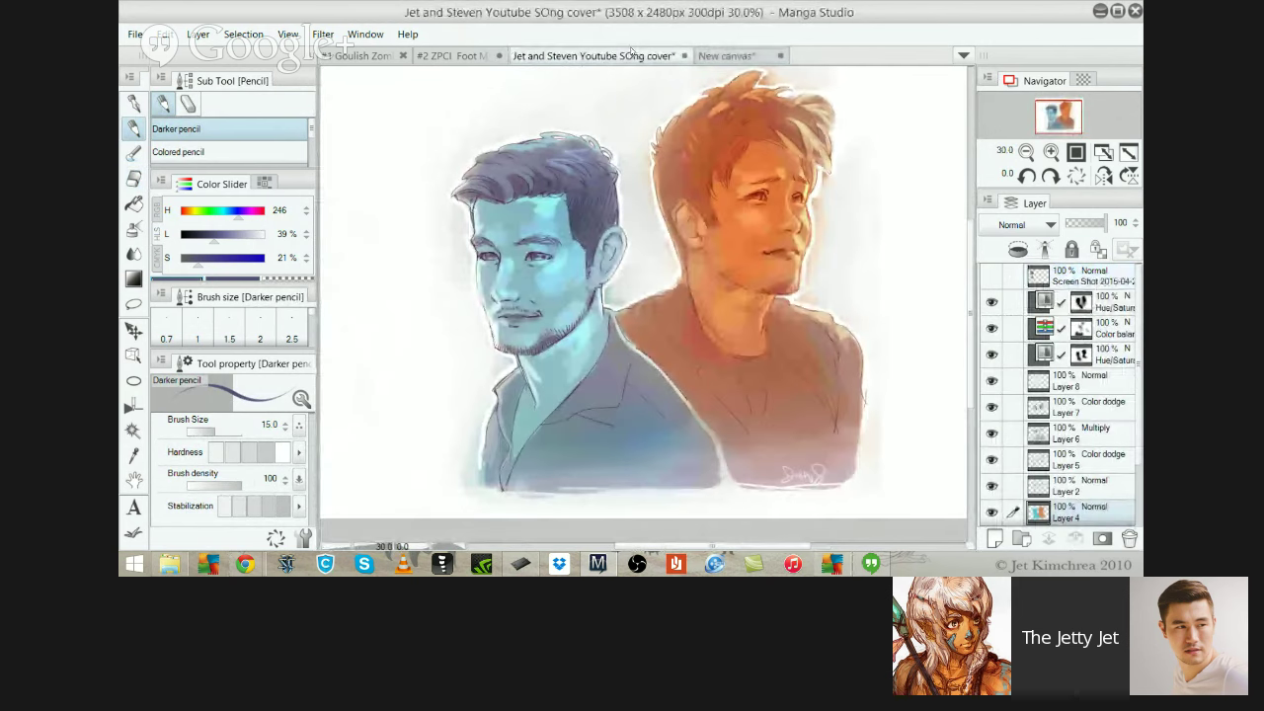
{"action": "left_click", "coordinate": [725, 55]}
{"action": "left_click_drag", "start_coordinate": [581, 219], "coordinate": [641, 248]}
{"action": "key", "text": "ctrl+z"}
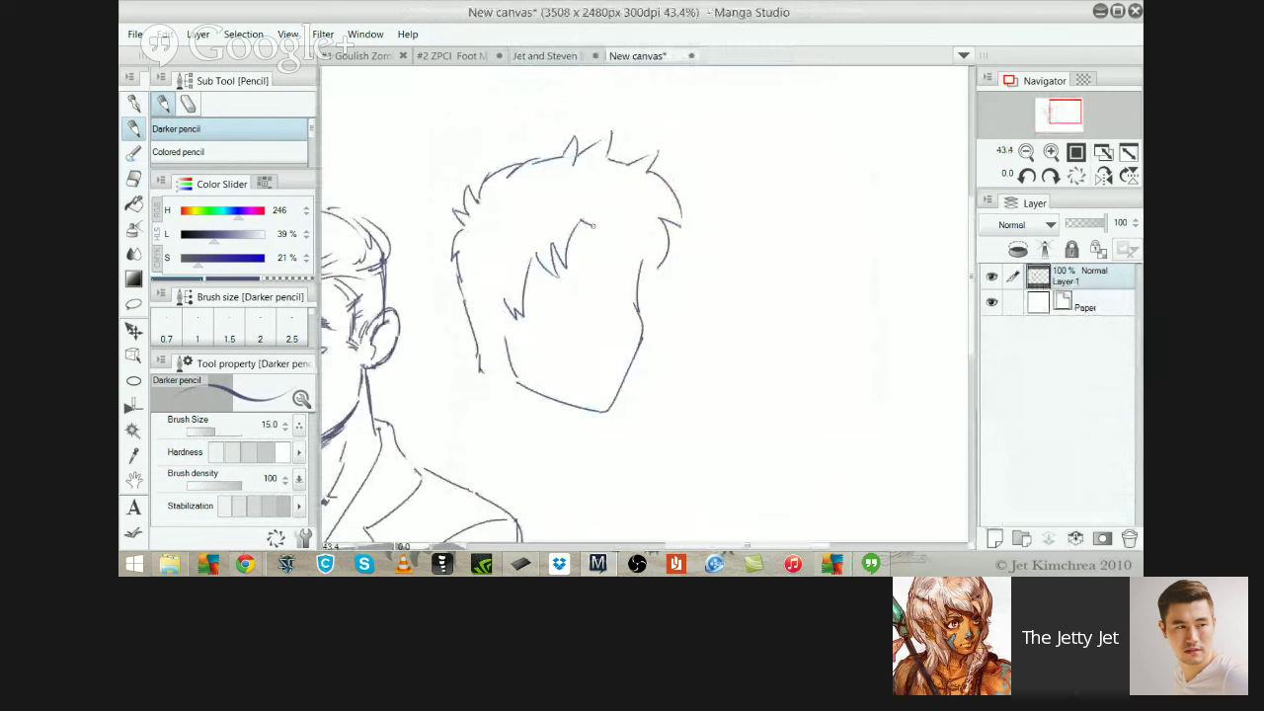
{"action": "mouse_move", "coordinate": [581, 220]}
{"action": "left_mouse_down"}
{"action": "mouse_move", "coordinate": [641, 253]}
{"action": "mouse_move", "coordinate": [633, 236]}
{"action": "mouse_move", "coordinate": [644, 285]}
{"action": "mouse_move", "coordinate": [651, 258]}
{"action": "mouse_move", "coordinate": [666, 263]}
{"action": "mouse_move", "coordinate": [641, 281]}
{"action": "left_mouse_up"}
{"action": "key", "text": "ctrl+z"}
{"action": "key", "text": "ctrl+z"}
{"action": "key", "text": "e"}
{"action": "key", "text": "p"}
Draw the pointed hair tuft hanging beside the far temple, undoing the misplaced strokes
{"action": "mouse_move", "coordinate": [641, 280]}
{"action": "left_mouse_down"}
{"action": "mouse_move", "coordinate": [660, 245]}
{"action": "mouse_move", "coordinate": [677, 229]}
{"action": "mouse_move", "coordinate": [675, 266]}
{"action": "mouse_move", "coordinate": [654, 264]}
{"action": "mouse_move", "coordinate": [670, 257]}
{"action": "mouse_move", "coordinate": [659, 278]}
{"action": "mouse_move", "coordinate": [688, 238]}
{"action": "left_mouse_up"}
{"action": "key", "text": "ctrl+z"}
{"action": "key", "text": "ctrl+z"}
{"action": "key", "text": "ctrl+z"}
{"action": "scroll", "coordinate": [584, 172], "scroll_direction": "down", "scroll_amount": 1}
{"action": "left_click_drag", "start_coordinate": [558, 190], "coordinate": [667, 129]}
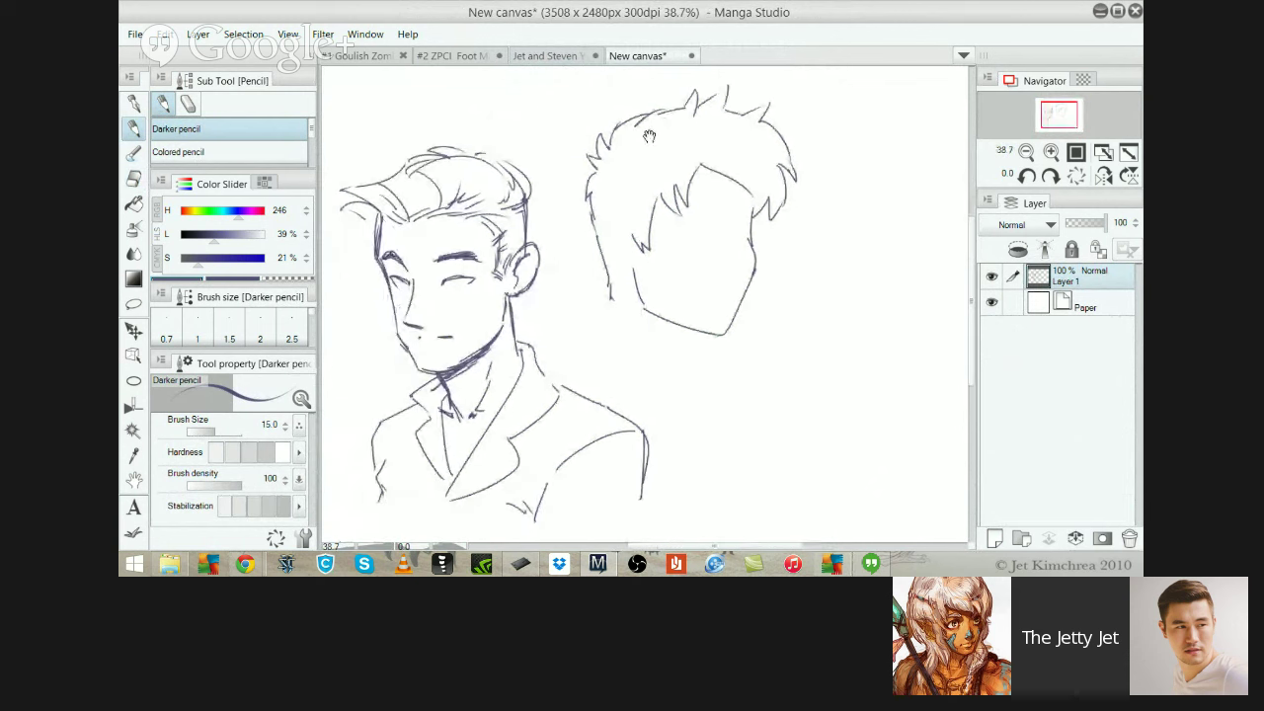
{"action": "left_click_drag", "start_coordinate": [649, 136], "coordinate": [619, 191]}
Draw the second man's ear behind the sideburn with its inner fold, redoing the misplaced outline strokes
{"action": "left_click_drag", "start_coordinate": [544, 226], "coordinate": [561, 221]}
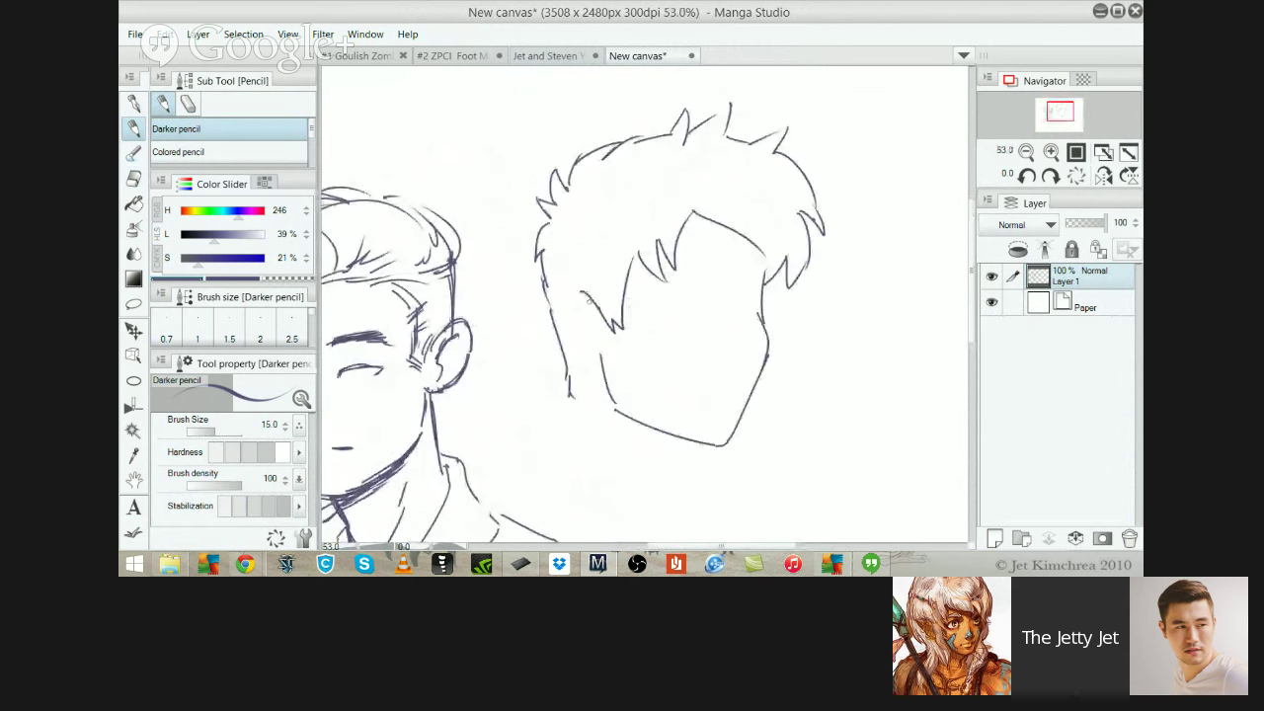
{"action": "key", "text": "ctrl+z"}
{"action": "left_click_drag", "start_coordinate": [601, 314], "coordinate": [579, 289]}
{"action": "key", "text": "ctrl+z"}
{"action": "mouse_move", "coordinate": [567, 298]}
{"action": "left_mouse_down"}
{"action": "mouse_move", "coordinate": [569, 367]}
{"action": "mouse_move", "coordinate": [605, 367]}
{"action": "mouse_move", "coordinate": [592, 376]}
{"action": "mouse_move", "coordinate": [596, 329]}
{"action": "left_mouse_up"}
{"action": "key", "text": "ctrl+z"}
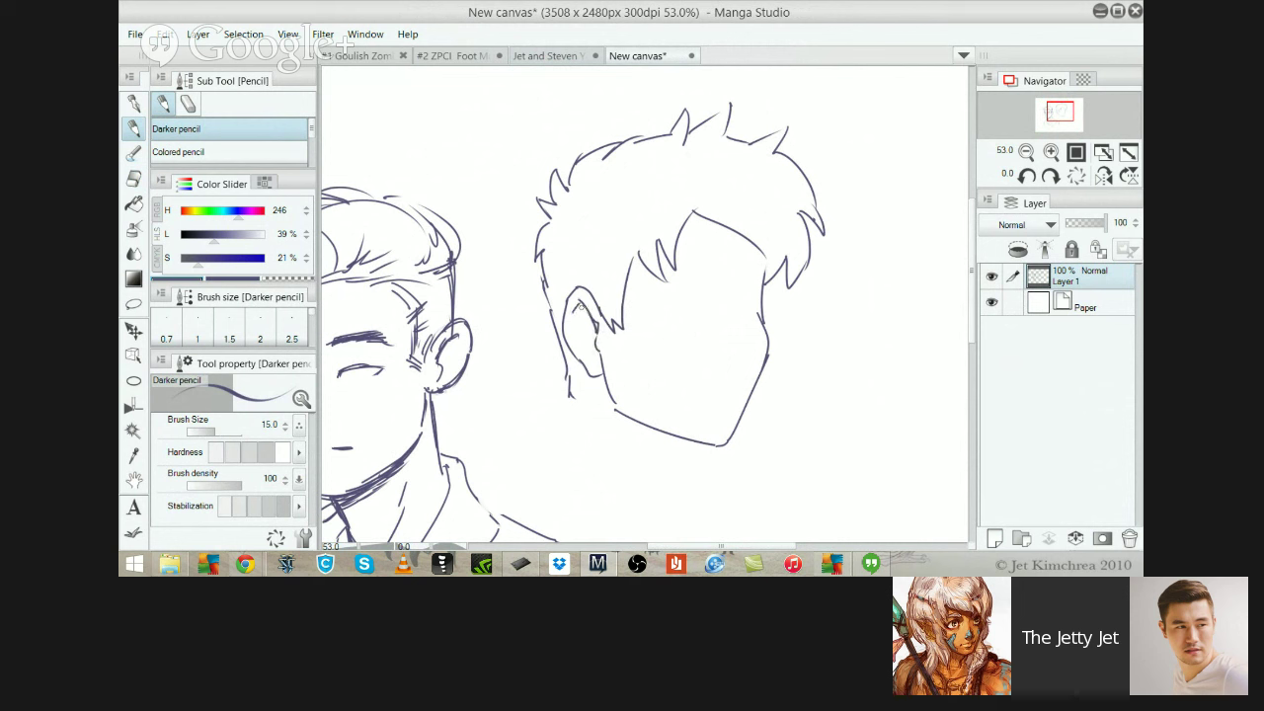
{"action": "left_click_drag", "start_coordinate": [592, 314], "coordinate": [582, 337]}
Sketch both eyebrows beneath the fringe of the second man, checking the painting
{"action": "left_click_drag", "start_coordinate": [745, 287], "coordinate": [769, 268]}
{"action": "key", "text": "ctrl+z"}
{"action": "left_click", "coordinate": [523, 55]}
{"action": "left_click", "coordinate": [726, 55]}
{"action": "mouse_move", "coordinate": [663, 285]}
{"action": "left_mouse_down"}
{"action": "mouse_move", "coordinate": [706, 275]}
{"action": "mouse_move", "coordinate": [765, 293]}
{"action": "left_mouse_up"}
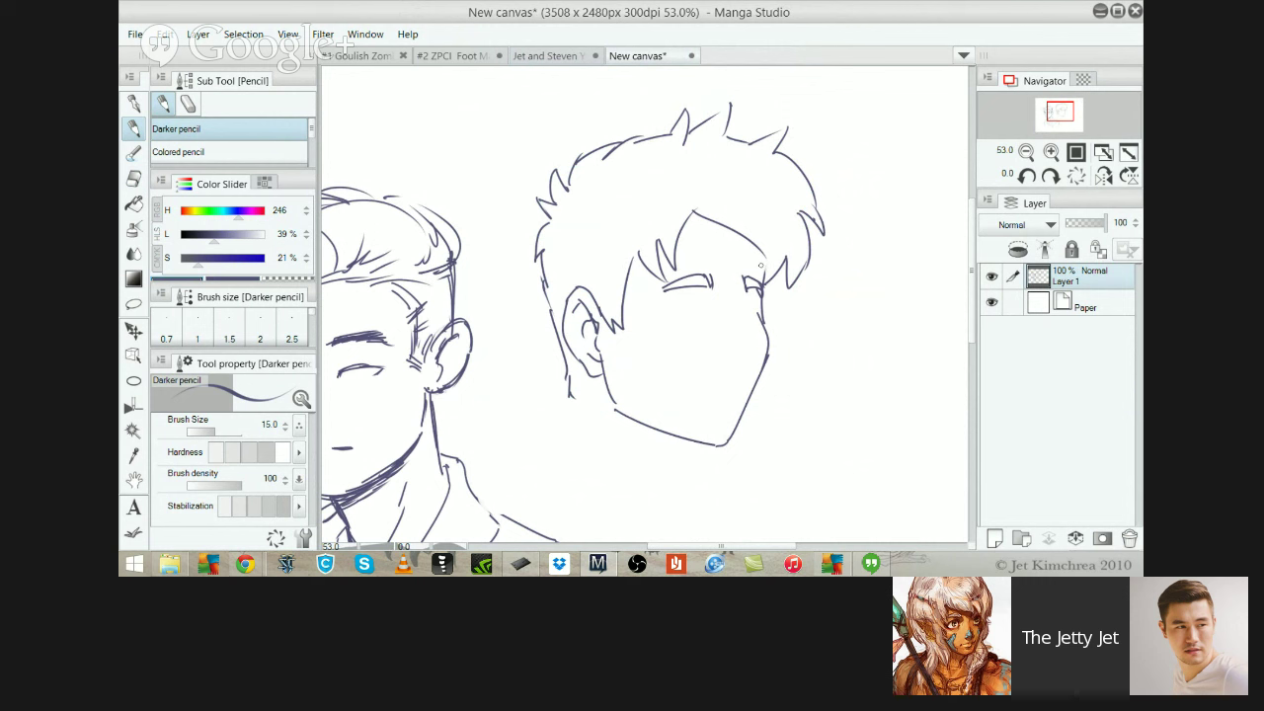
Rework the far-side eyebrow and the curved eye-socket line beneath it, erasing the misplaced strokes
{"action": "left_click_drag", "start_coordinate": [754, 273], "coordinate": [747, 324]}
{"action": "key", "text": "ctrl+z"}
{"action": "key", "text": "ctrl+z"}
{"action": "key", "text": "e"}
{"action": "mouse_move", "coordinate": [722, 288]}
{"action": "left_mouse_down"}
{"action": "mouse_move", "coordinate": [705, 281]}
{"action": "mouse_move", "coordinate": [763, 276]}
{"action": "mouse_move", "coordinate": [743, 316]}
{"action": "mouse_move", "coordinate": [764, 278]}
{"action": "mouse_move", "coordinate": [755, 283]}
{"action": "mouse_move", "coordinate": [766, 289]}
{"action": "mouse_move", "coordinate": [762, 272]}
{"action": "mouse_move", "coordinate": [768, 288]}
{"action": "left_mouse_up"}
{"action": "key", "text": "p"}
{"action": "key", "text": "e"}
{"action": "key", "text": "p"}
{"action": "key", "text": "ctrl+z"}
{"action": "mouse_move", "coordinate": [652, 296]}
{"action": "left_mouse_down"}
{"action": "mouse_move", "coordinate": [674, 280]}
{"action": "mouse_move", "coordinate": [744, 300]}
{"action": "mouse_move", "coordinate": [742, 323]}
{"action": "left_mouse_up"}
{"action": "key", "text": "ctrl+z"}
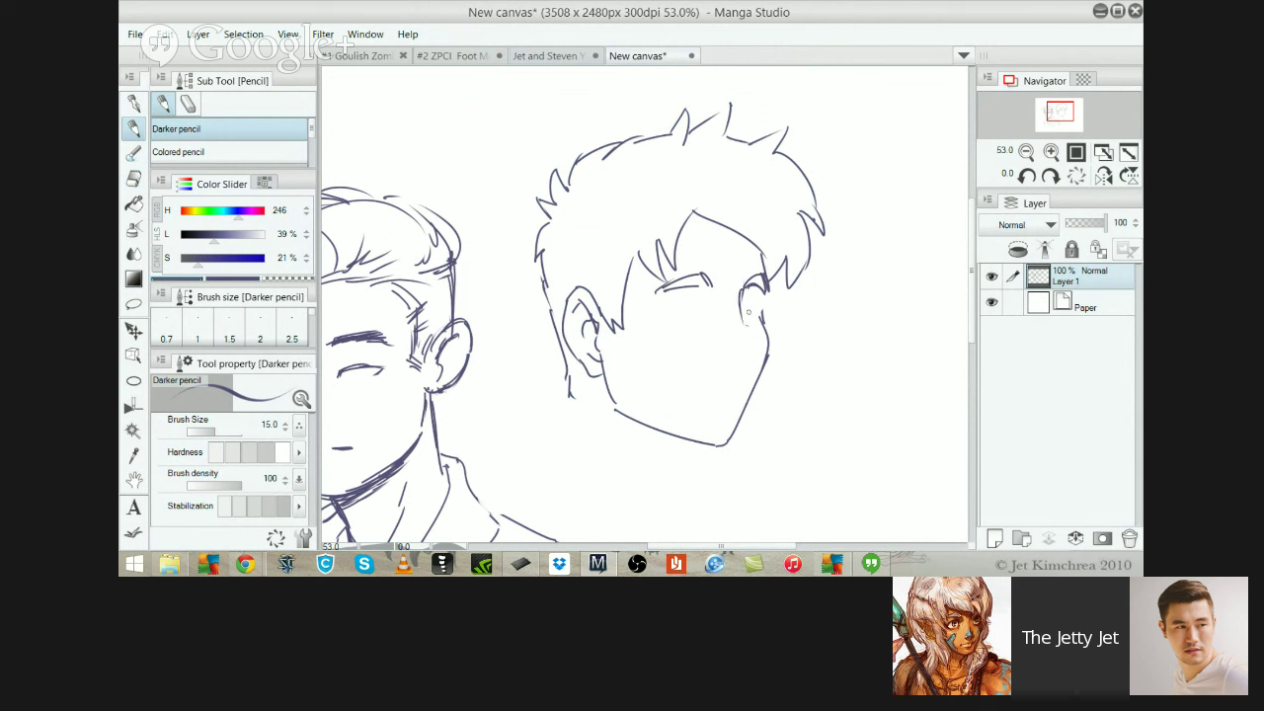
Sketch the upper eyelid lines under both eyebrows, undoing the misplaced strokes
{"action": "left_click_drag", "start_coordinate": [760, 288], "coordinate": [764, 324]}
{"action": "key", "text": "ctrl+z"}
{"action": "key", "text": "ctrl+z"}
{"action": "mouse_move", "coordinate": [664, 313]}
{"action": "left_mouse_down"}
{"action": "mouse_move", "coordinate": [701, 302]}
{"action": "mouse_move", "coordinate": [693, 294]}
{"action": "left_mouse_up"}
{"action": "key", "text": "ctrl+z"}
{"action": "key", "text": "ctrl+z"}
{"action": "key", "text": "ctrl+z"}
{"action": "key", "text": "ctrl+z"}
{"action": "key", "text": "ctrl+y"}
Lasso both eyes with their eyebrows, shift them slightly upward on the face, and deselect
{"action": "key", "text": "m"}
{"action": "mouse_move", "coordinate": [695, 263]}
{"action": "left_mouse_down"}
{"action": "mouse_move", "coordinate": [663, 281]}
{"action": "mouse_move", "coordinate": [653, 312]}
{"action": "mouse_move", "coordinate": [705, 261]}
{"action": "left_mouse_up"}
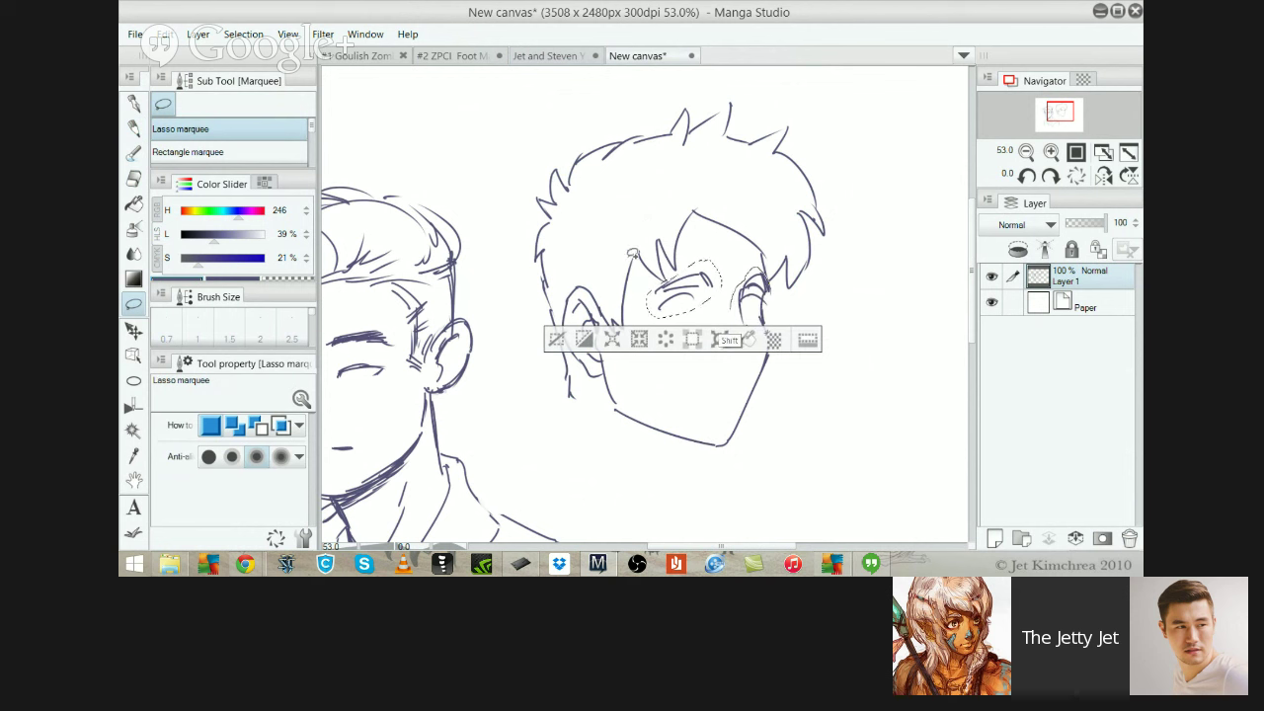
{"action": "mouse_move", "coordinate": [731, 307]}
{"action": "left_mouse_down"}
{"action": "mouse_move", "coordinate": [736, 331]}
{"action": "mouse_move", "coordinate": [753, 303]}
{"action": "mouse_move", "coordinate": [774, 299]}
{"action": "left_mouse_up"}
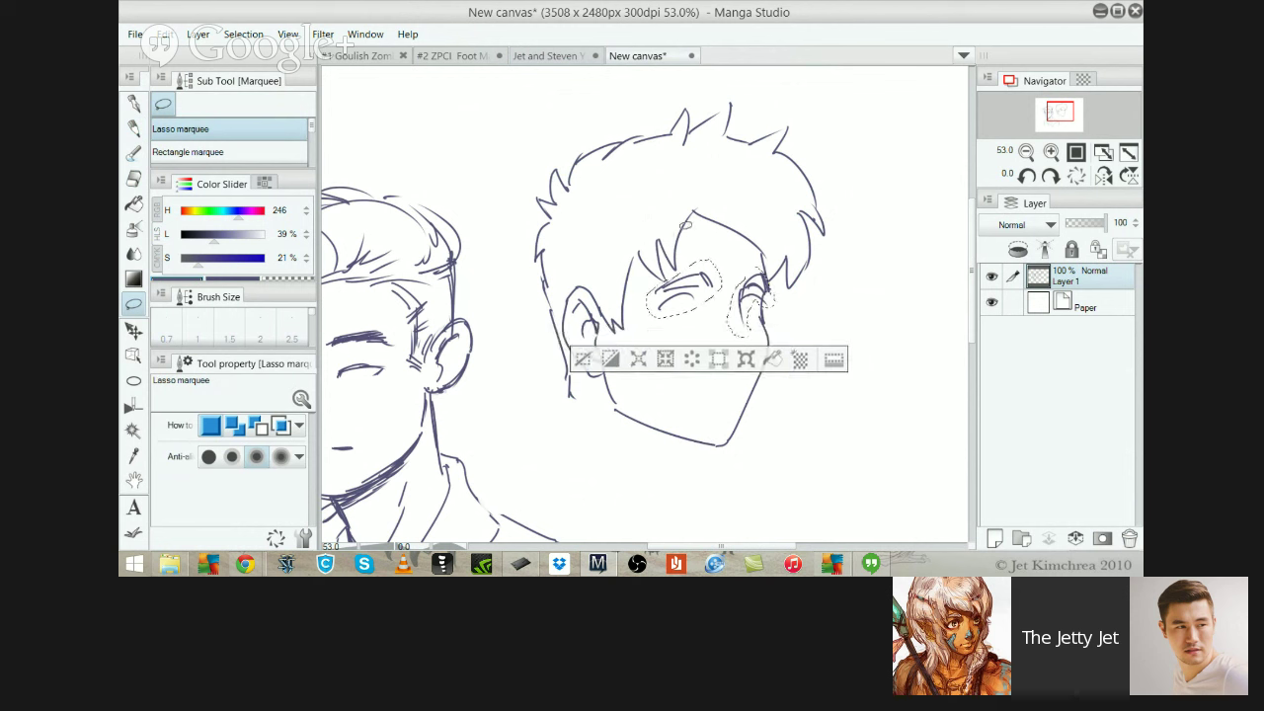
{"action": "key", "text": "k"}
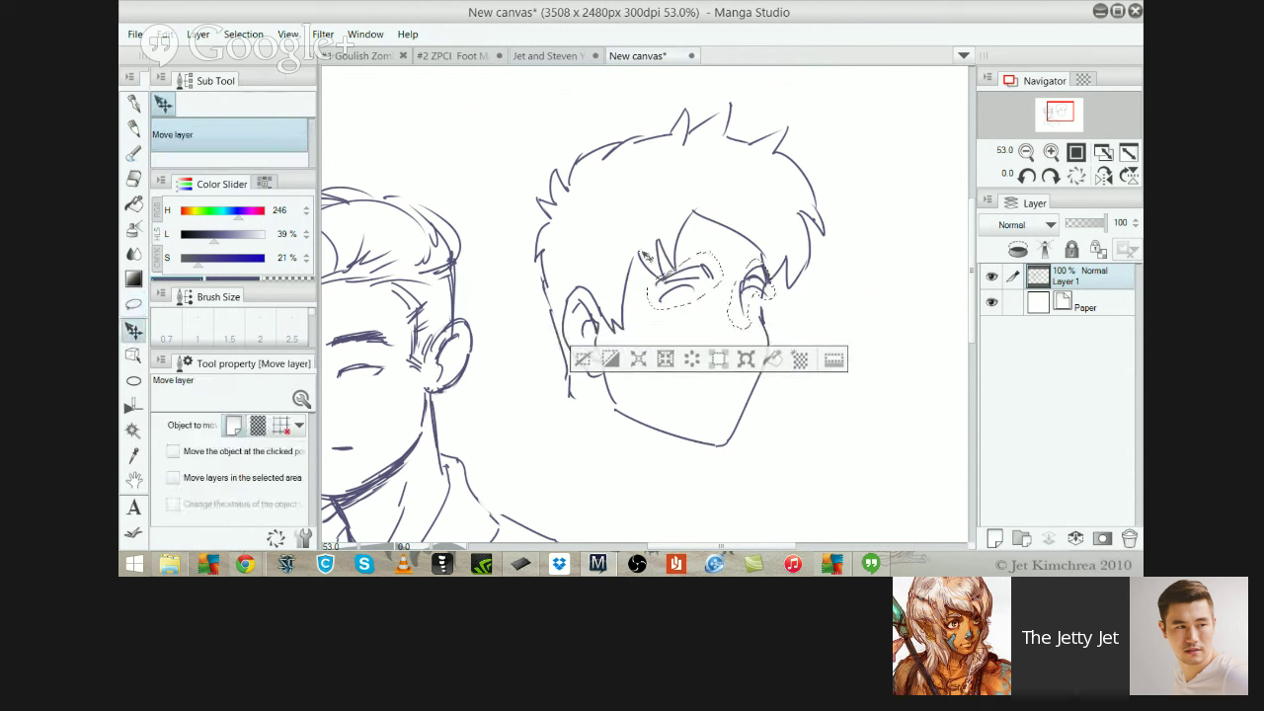
{"action": "left_click_drag", "start_coordinate": [643, 251], "coordinate": [642, 260]}
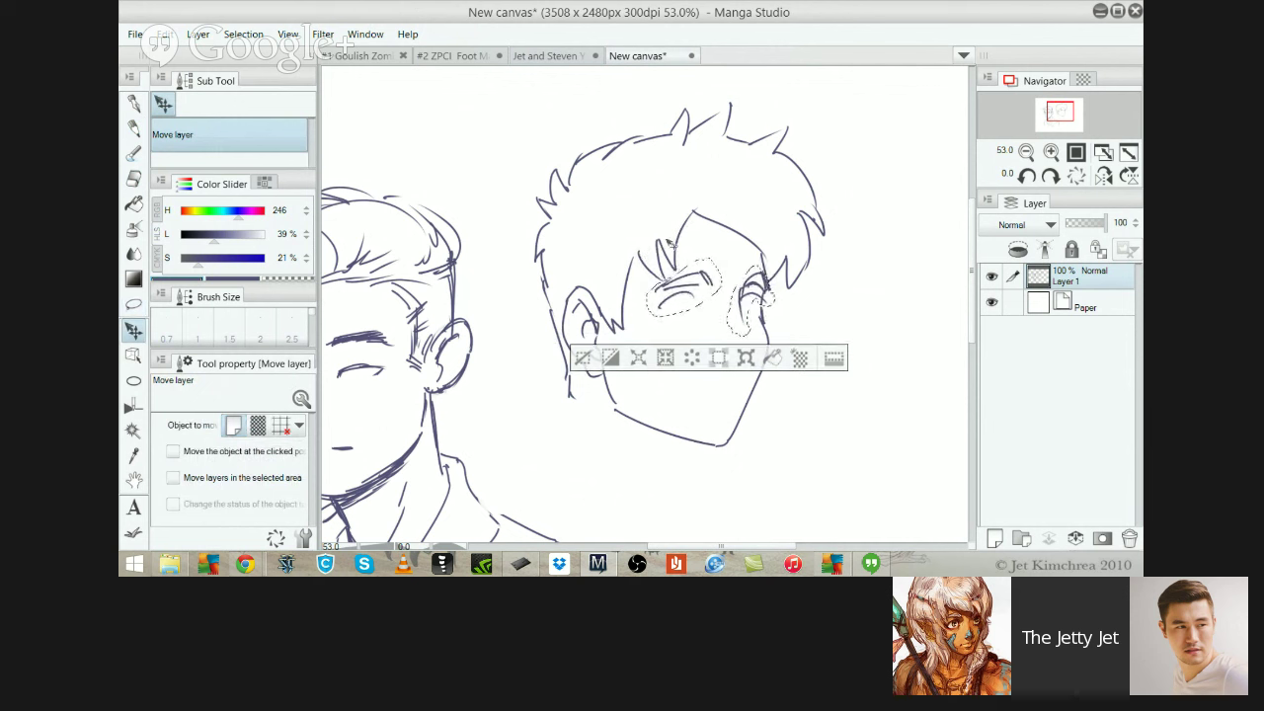
{"action": "key", "text": "ctrl+d"}
Darken the upper eyelid lines of both eyes with the Darker pencil
{"action": "key", "text": "p"}
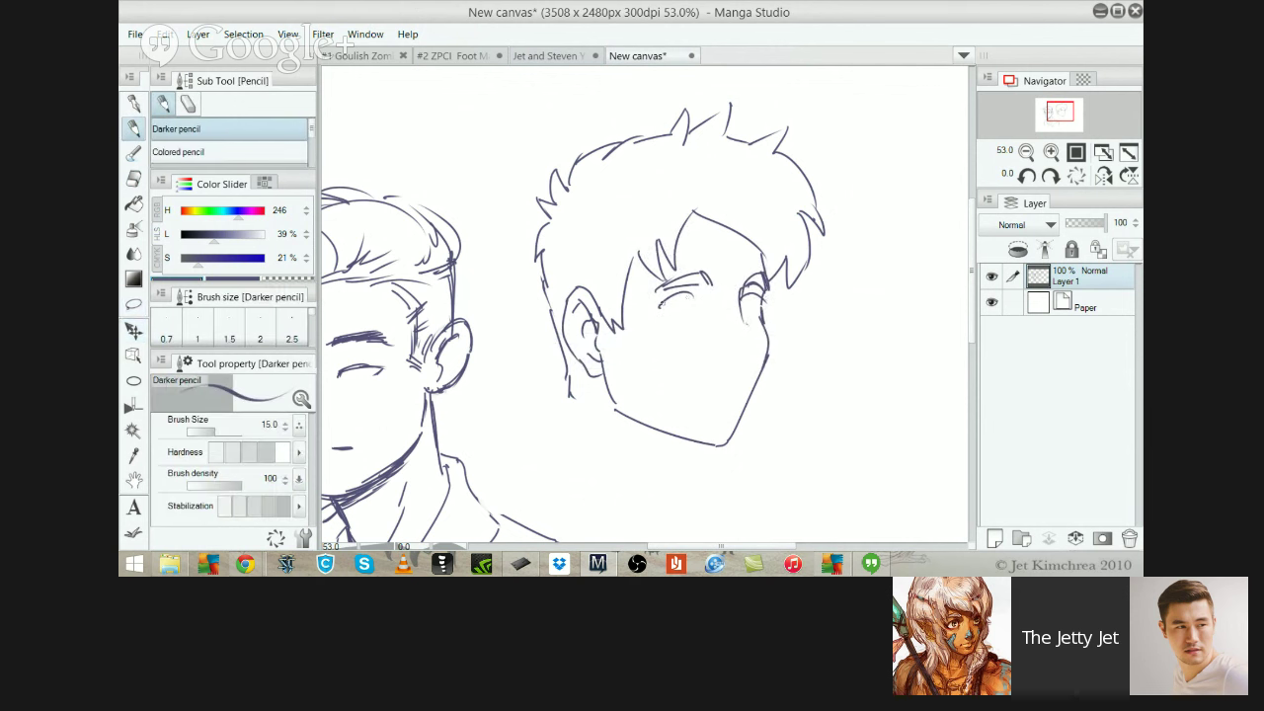
{"action": "mouse_move", "coordinate": [659, 306]}
{"action": "left_mouse_down"}
{"action": "mouse_move", "coordinate": [670, 314]}
{"action": "mouse_move", "coordinate": [684, 294]}
{"action": "left_mouse_up"}
{"action": "left_click_drag", "start_coordinate": [755, 267], "coordinate": [766, 302]}
Lasso only the two eyebrows, move them slightly up toward the fringe, and deselect
{"action": "key", "text": "m"}
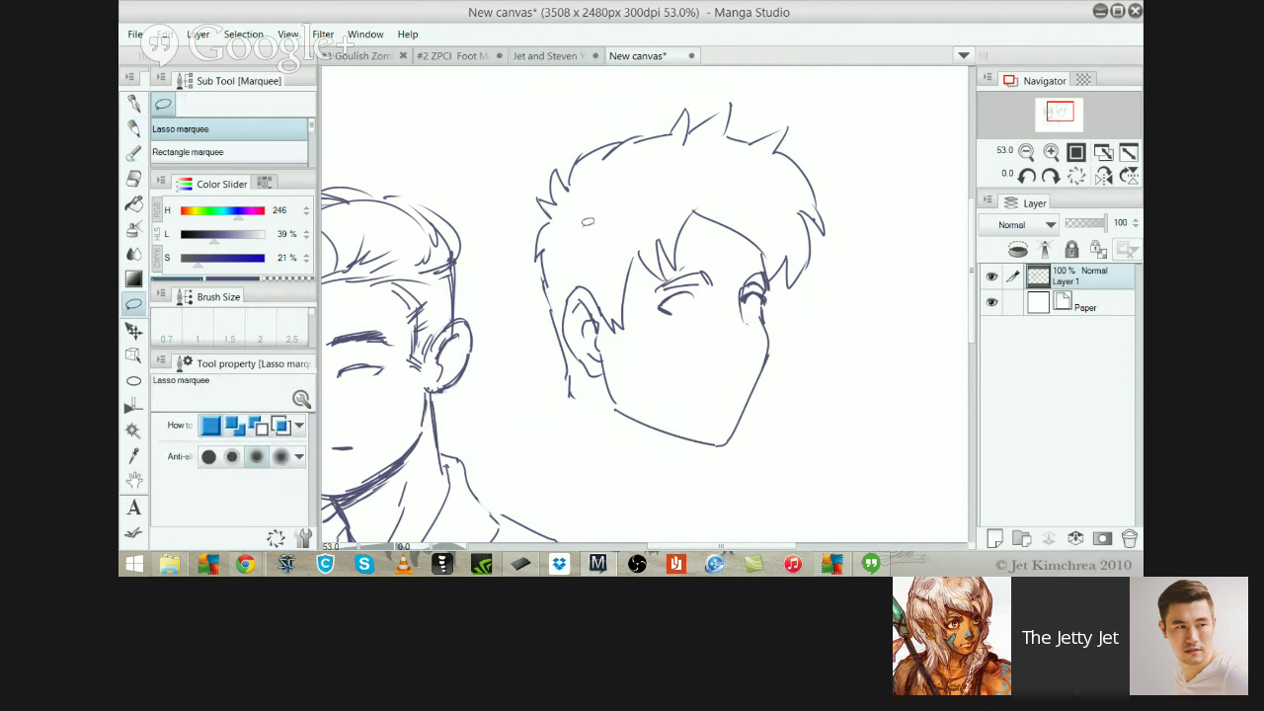
{"action": "mouse_move", "coordinate": [679, 270]}
{"action": "left_mouse_down"}
{"action": "mouse_move", "coordinate": [646, 294]}
{"action": "mouse_move", "coordinate": [702, 288]}
{"action": "mouse_move", "coordinate": [683, 268]}
{"action": "mouse_move", "coordinate": [773, 287]}
{"action": "left_mouse_up"}
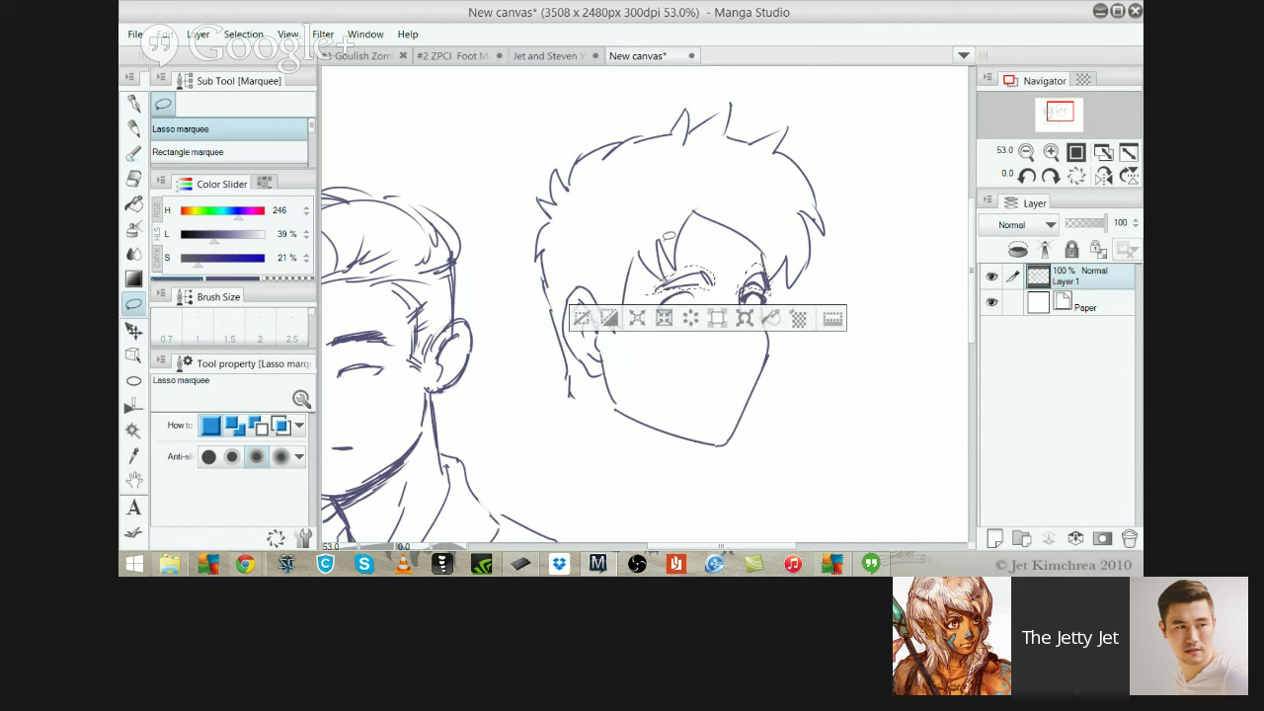
{"action": "key", "text": "k"}
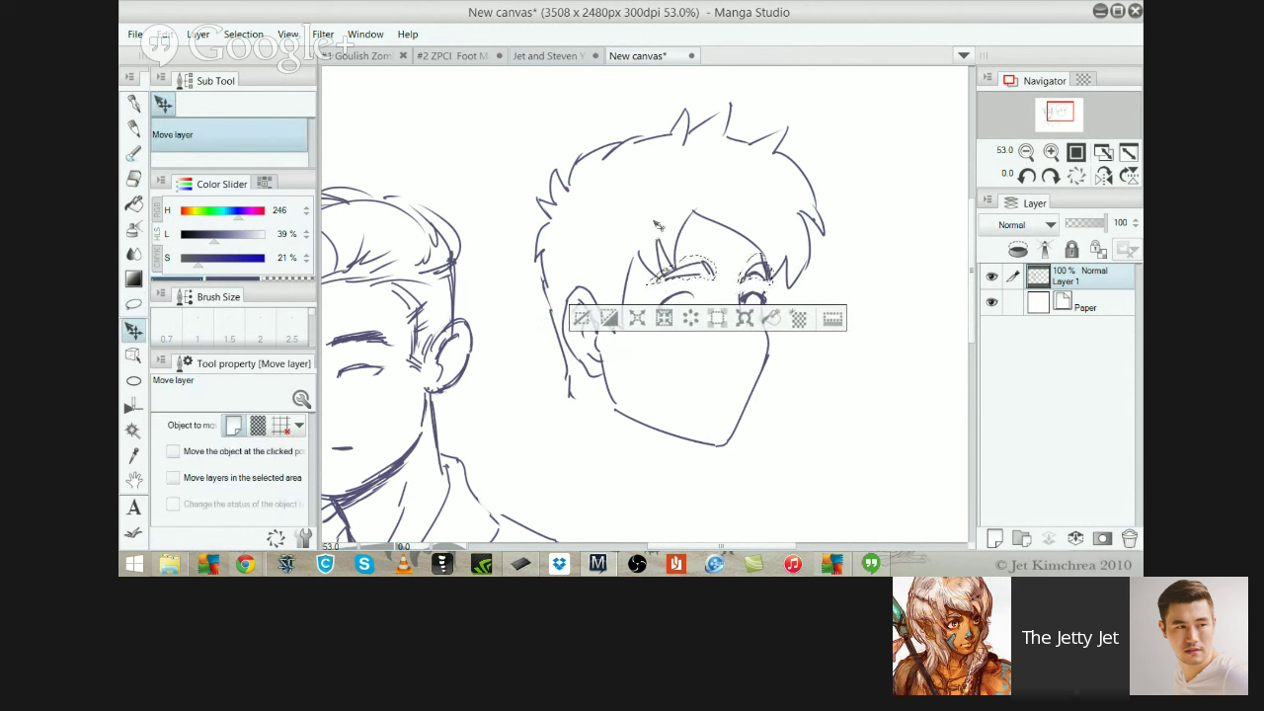
{"action": "key", "text": "ctrl+d"}
Add the near eyebrow's inner end and reinforce the eyelid lines and outer corners of both eyes
{"action": "key", "text": "p"}
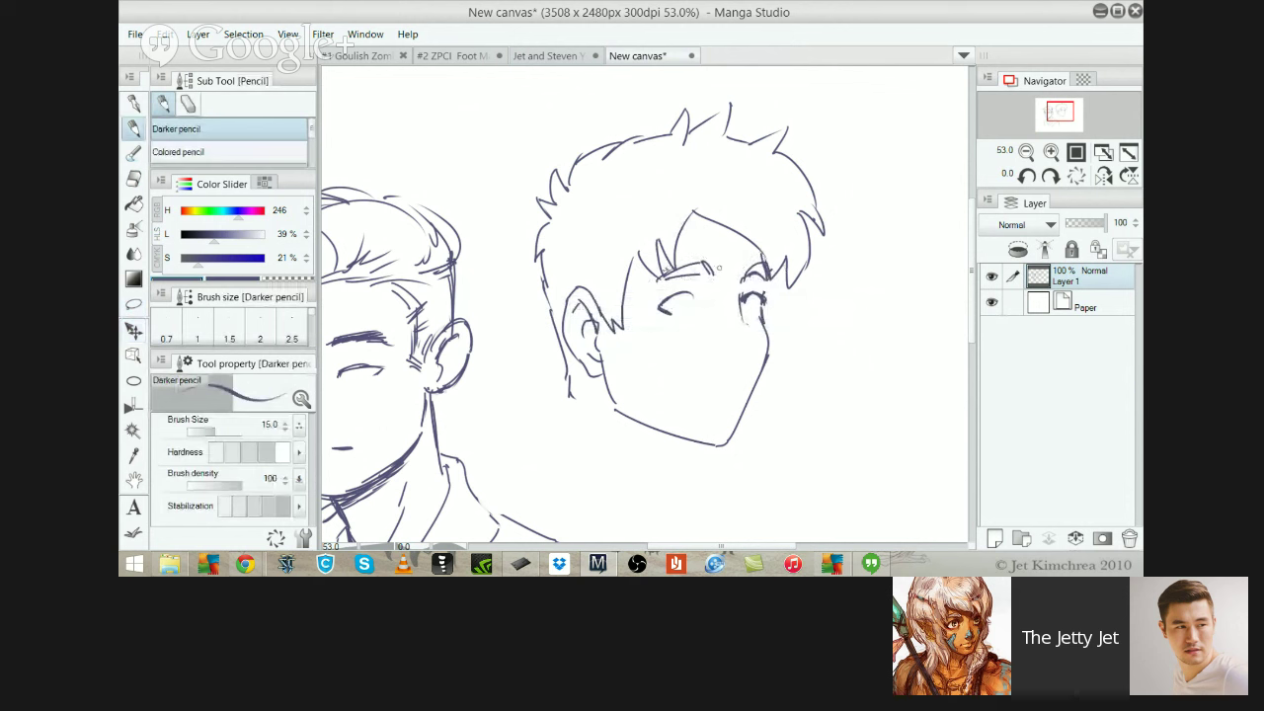
{"action": "left_click_drag", "start_coordinate": [712, 265], "coordinate": [718, 275]}
{"action": "left_click_drag", "start_coordinate": [767, 275], "coordinate": [764, 299]}
{"action": "left_click_drag", "start_coordinate": [663, 306], "coordinate": [688, 296]}
{"action": "key", "text": "ctrl+z"}
{"action": "left_click_drag", "start_coordinate": [752, 292], "coordinate": [764, 305]}
{"action": "left_click_drag", "start_coordinate": [683, 292], "coordinate": [755, 298]}
{"action": "left_click_drag", "start_coordinate": [657, 301], "coordinate": [661, 310]}
{"action": "left_click_drag", "start_coordinate": [760, 297], "coordinate": [765, 299]}
Mark the underside of the nose and the two mouth corners with short strokes, checking the painting
{"action": "left_click", "coordinate": [548, 55]}
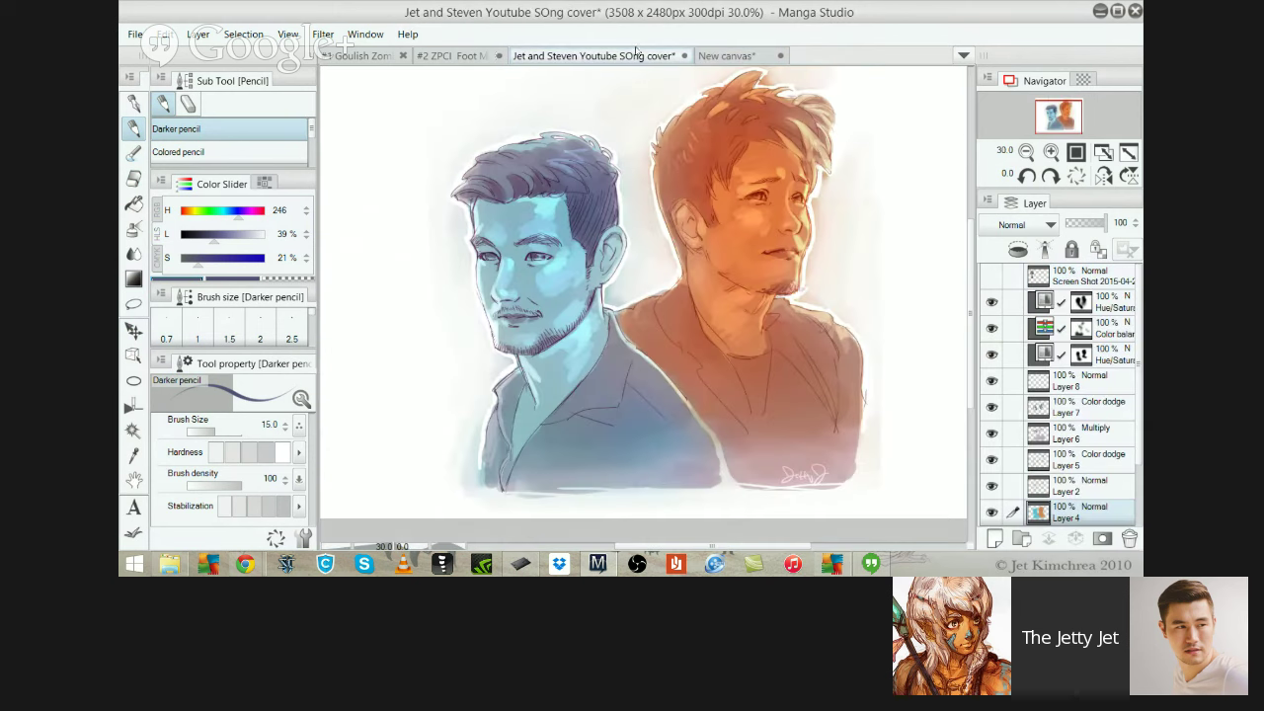
{"action": "left_click", "coordinate": [635, 49]}
{"action": "left_click_drag", "start_coordinate": [726, 358], "coordinate": [738, 355]}
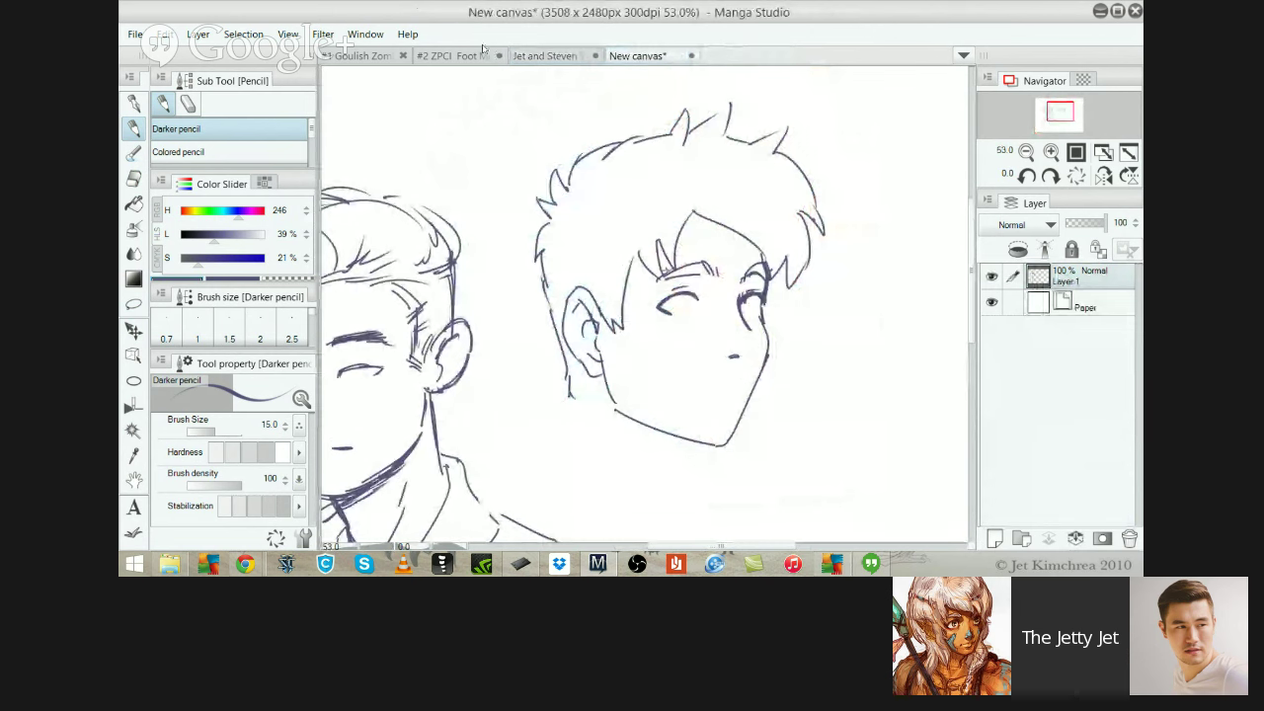
{"action": "left_click", "coordinate": [544, 55]}
{"action": "left_click", "coordinate": [633, 51]}
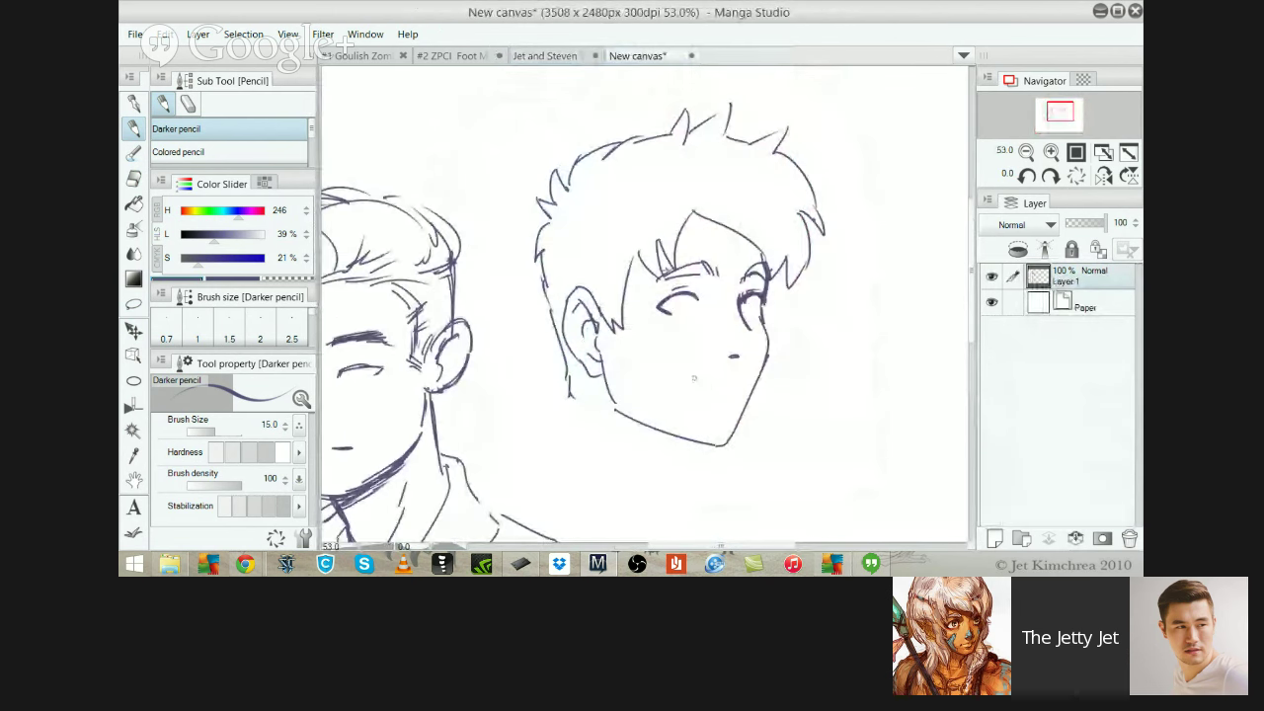
{"action": "mouse_move", "coordinate": [712, 385]}
{"action": "left_mouse_down"}
{"action": "mouse_move", "coordinate": [700, 386]}
{"action": "mouse_move", "coordinate": [750, 386]}
{"action": "left_mouse_up"}
Thicken both eyebrows with dark pencil strokes and compare the head with the painting
{"action": "mouse_move", "coordinate": [707, 266]}
{"action": "left_mouse_down"}
{"action": "mouse_move", "coordinate": [665, 273]}
{"action": "mouse_move", "coordinate": [677, 275]}
{"action": "left_mouse_up"}
{"action": "left_click_drag", "start_coordinate": [762, 265], "coordinate": [748, 277]}
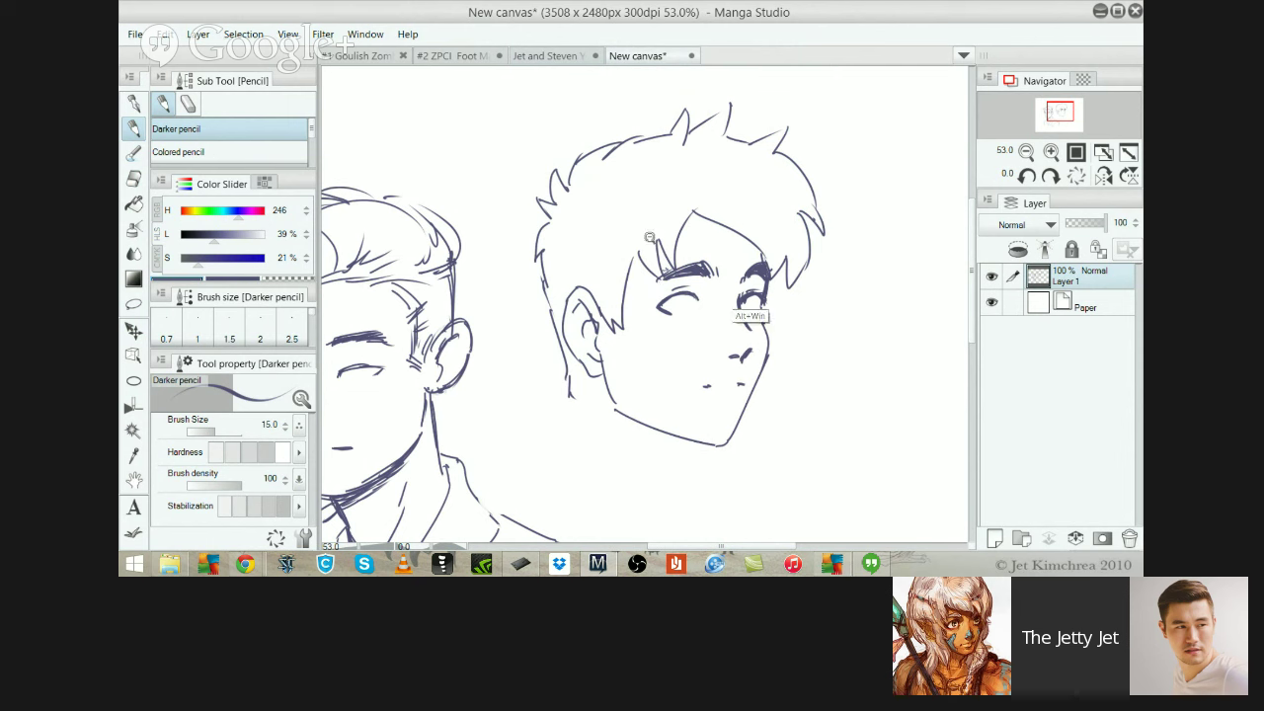
{"action": "scroll", "coordinate": [758, 284], "scroll_direction": "down", "scroll_amount": 2}
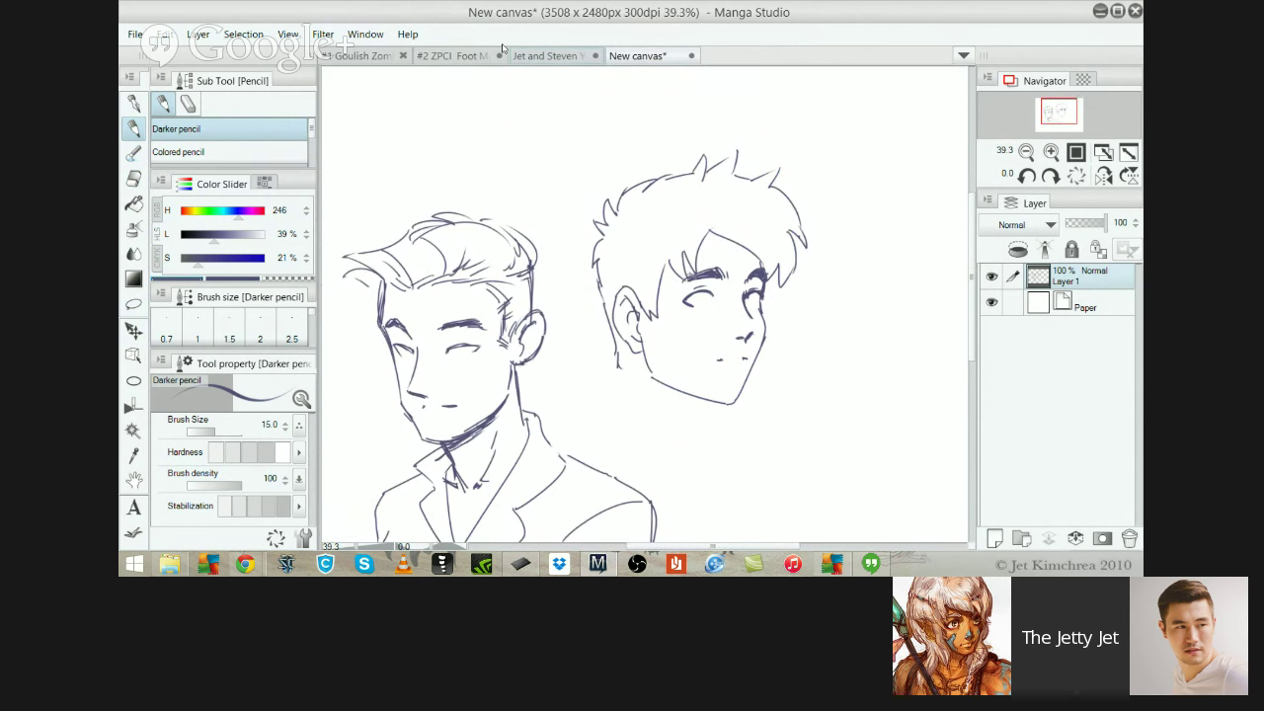
{"action": "left_click", "coordinate": [545, 56]}
{"action": "left_click", "coordinate": [637, 55]}
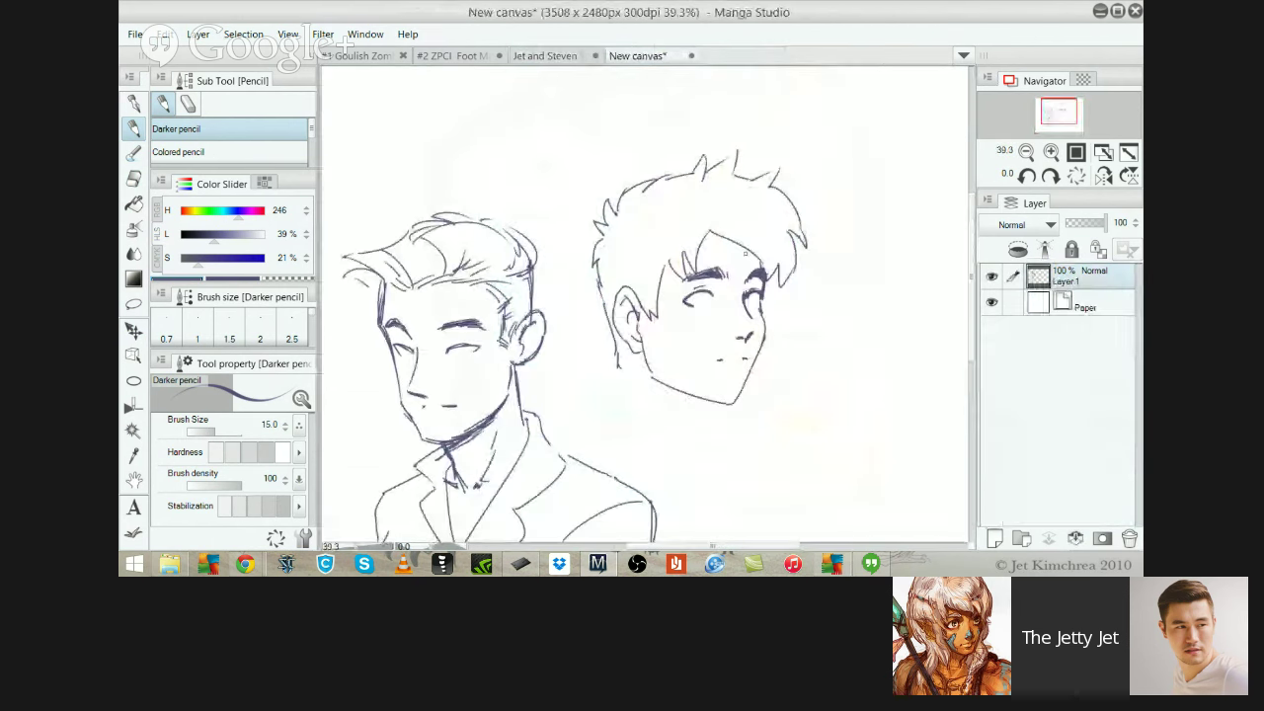
{"action": "left_click", "coordinate": [525, 55]}
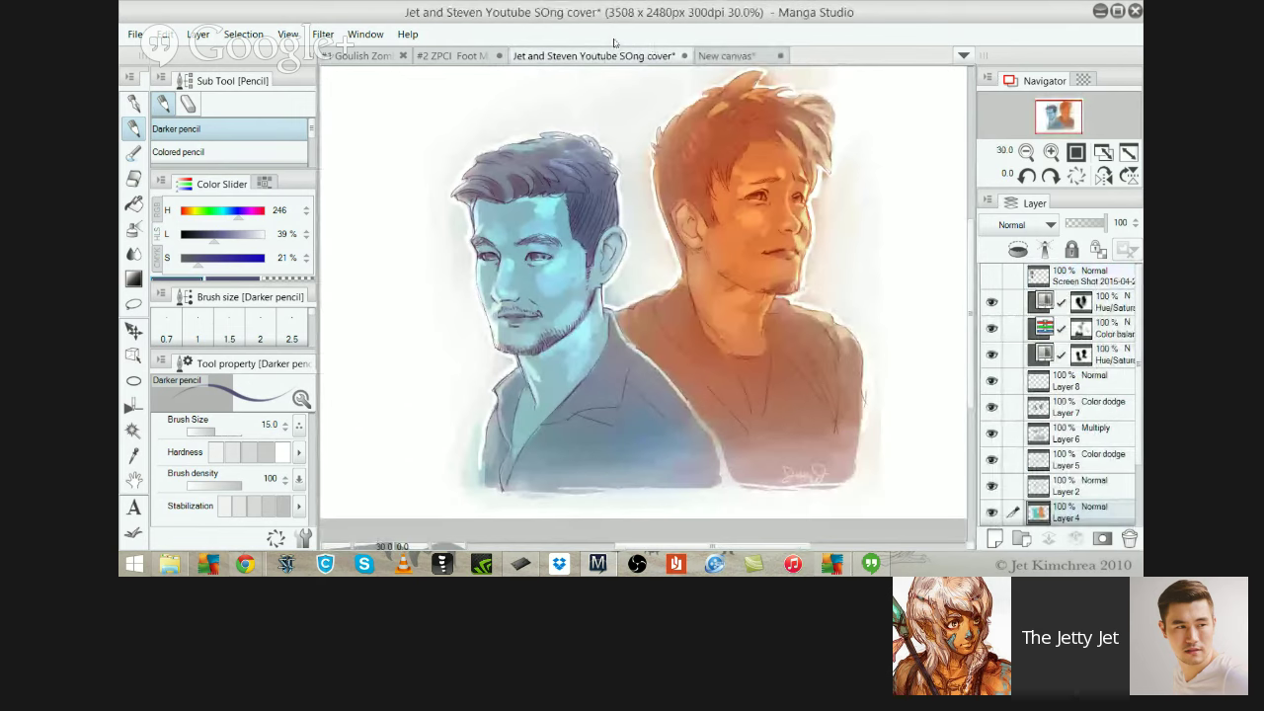
{"action": "left_click", "coordinate": [725, 55]}
Draw a short vertical iris stroke in each of the second man's eyes
{"action": "scroll", "coordinate": [599, 256], "scroll_direction": "up", "scroll_amount": 2}
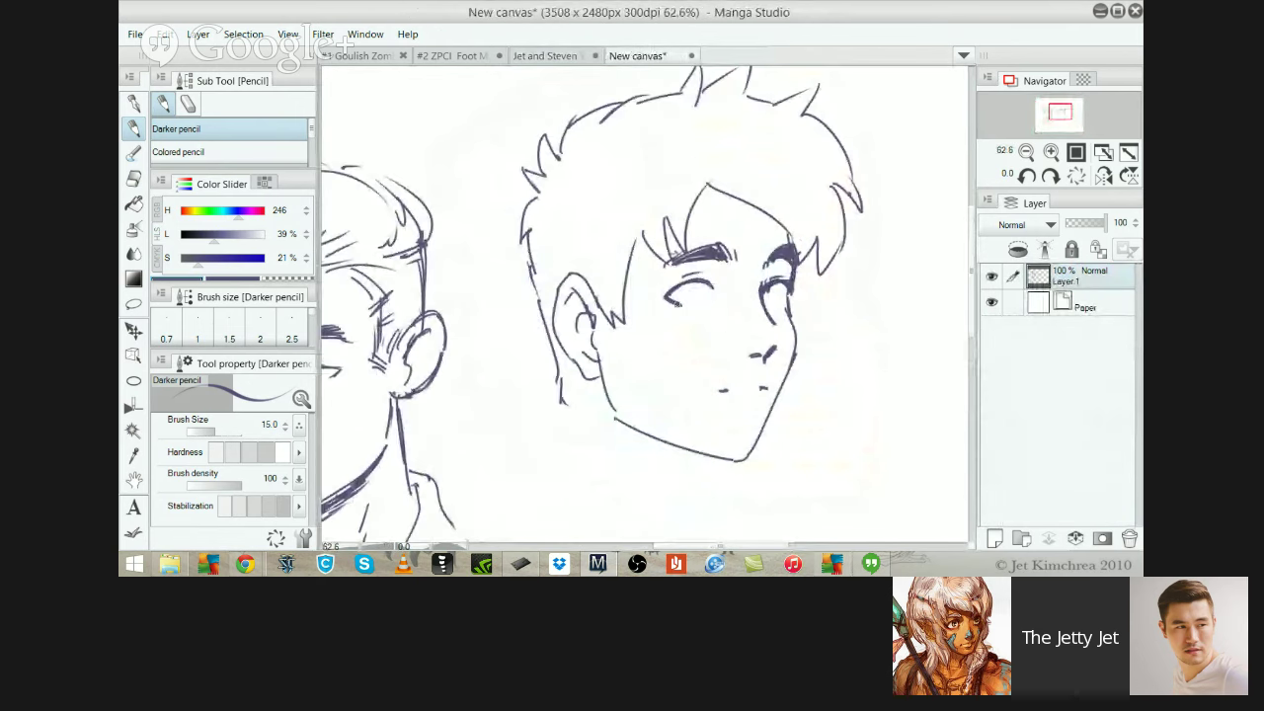
{"action": "key", "text": "e"}
{"action": "key", "text": "p"}
{"action": "left_click_drag", "start_coordinate": [704, 278], "coordinate": [703, 303]}
{"action": "left_click_drag", "start_coordinate": [781, 277], "coordinate": [780, 303]}
Draw a short front neck line under the chin and pointed nape hair below the ear, checking the painting
{"action": "left_click_drag", "start_coordinate": [681, 233], "coordinate": [622, 265]}
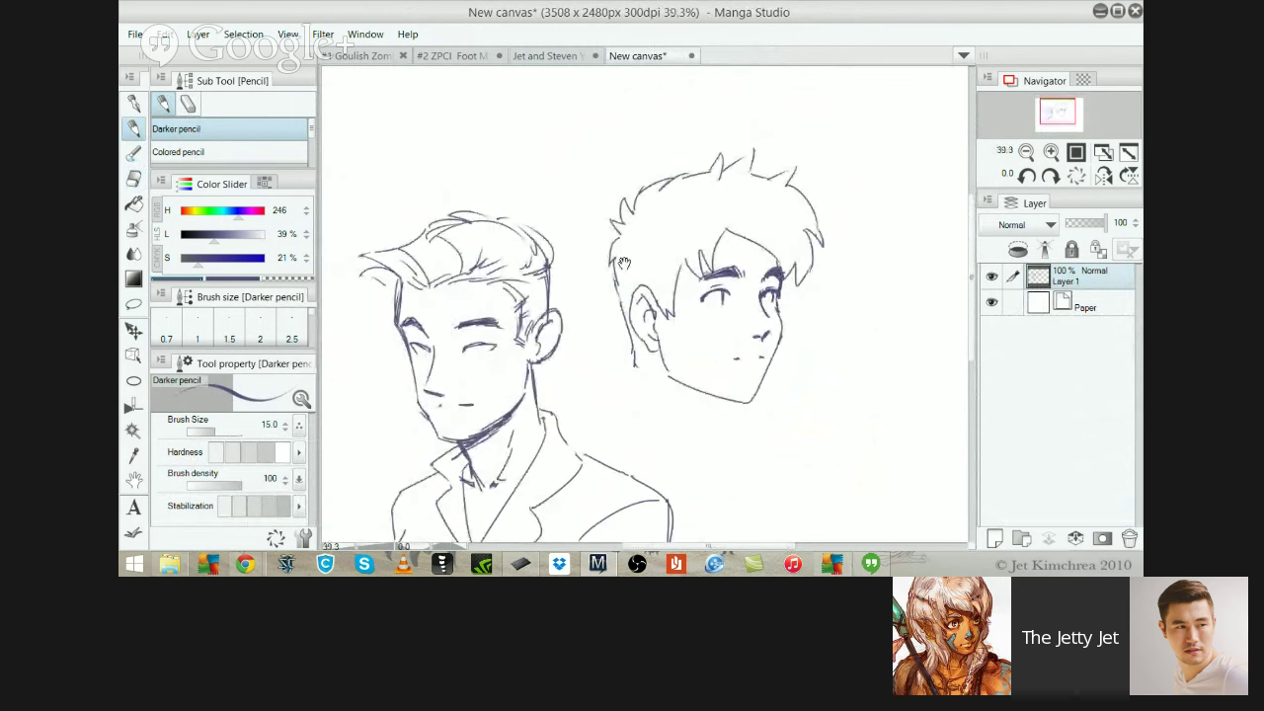
{"action": "left_click", "coordinate": [533, 56]}
{"action": "left_click", "coordinate": [726, 56]}
{"action": "scroll", "coordinate": [644, 287], "scroll_direction": "up", "scroll_amount": 1}
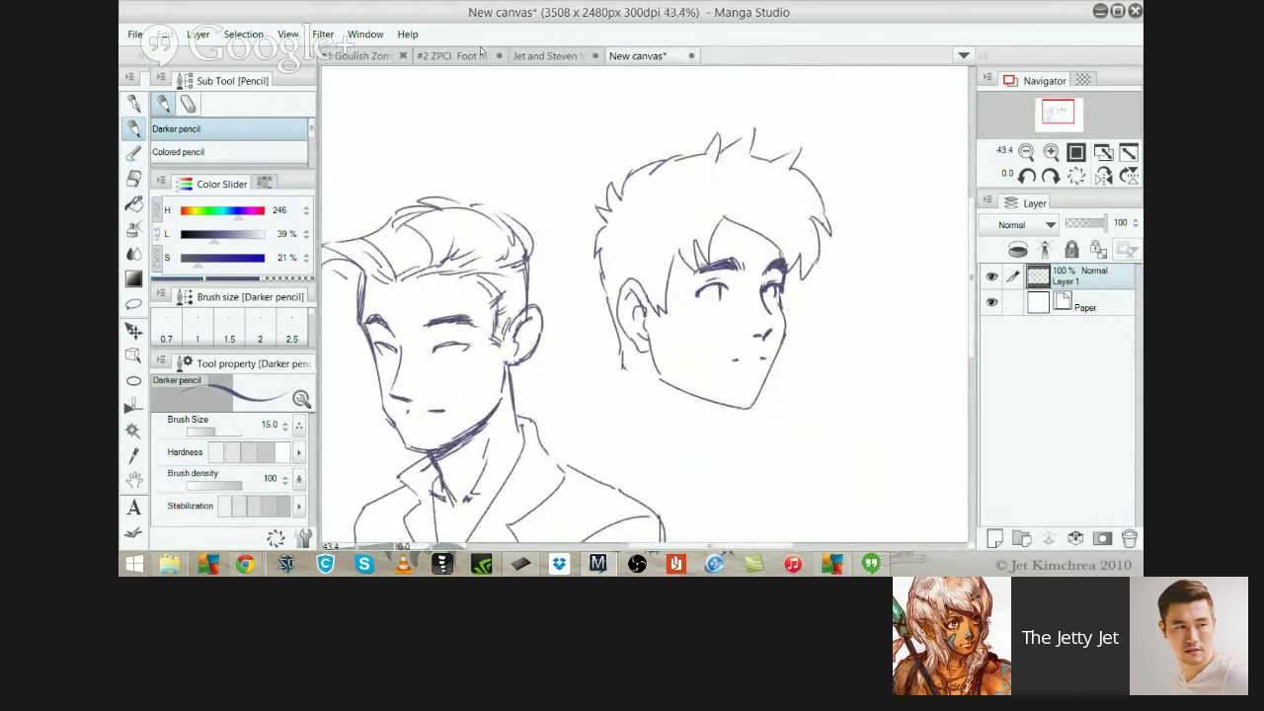
{"action": "left_click", "coordinate": [538, 55]}
{"action": "left_click", "coordinate": [726, 55]}
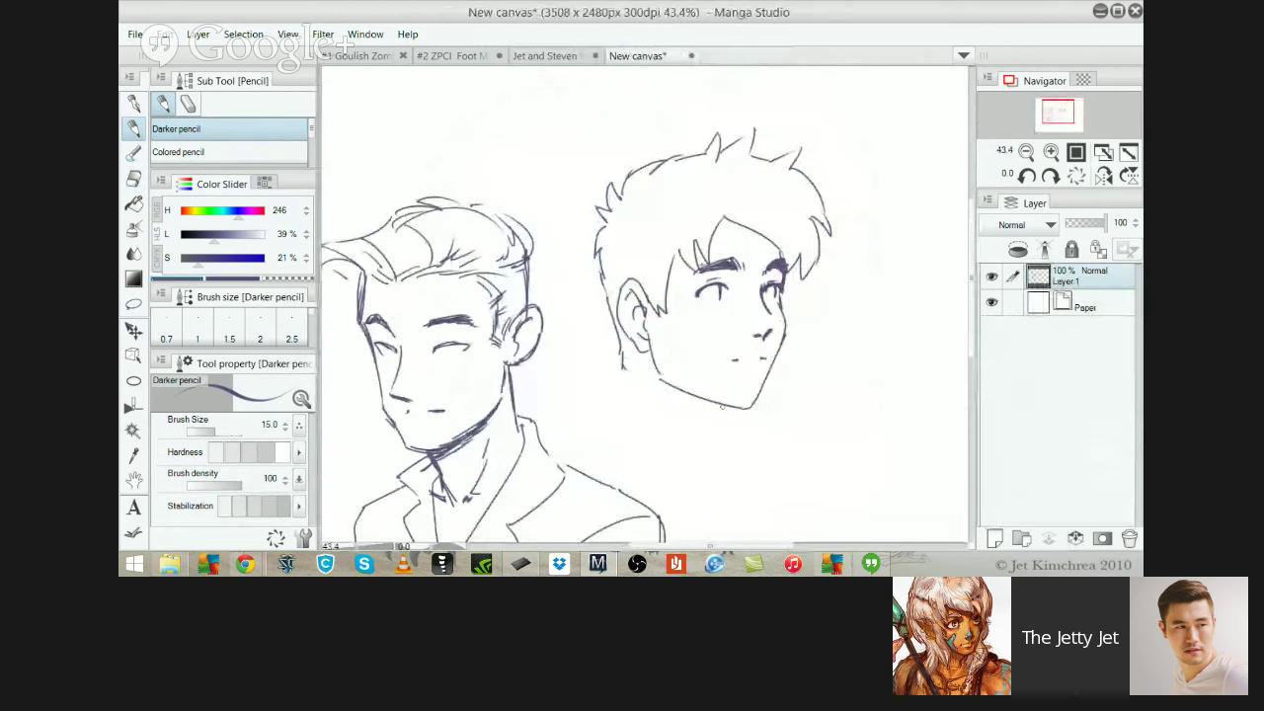
{"action": "left_click_drag", "start_coordinate": [721, 406], "coordinate": [709, 436]}
{"action": "mouse_move", "coordinate": [623, 365]}
{"action": "left_mouse_down"}
{"action": "mouse_move", "coordinate": [646, 365]}
{"action": "mouse_move", "coordinate": [629, 371]}
{"action": "mouse_move", "coordinate": [636, 380]}
{"action": "left_mouse_up"}
{"action": "key", "text": "ctrl+z"}
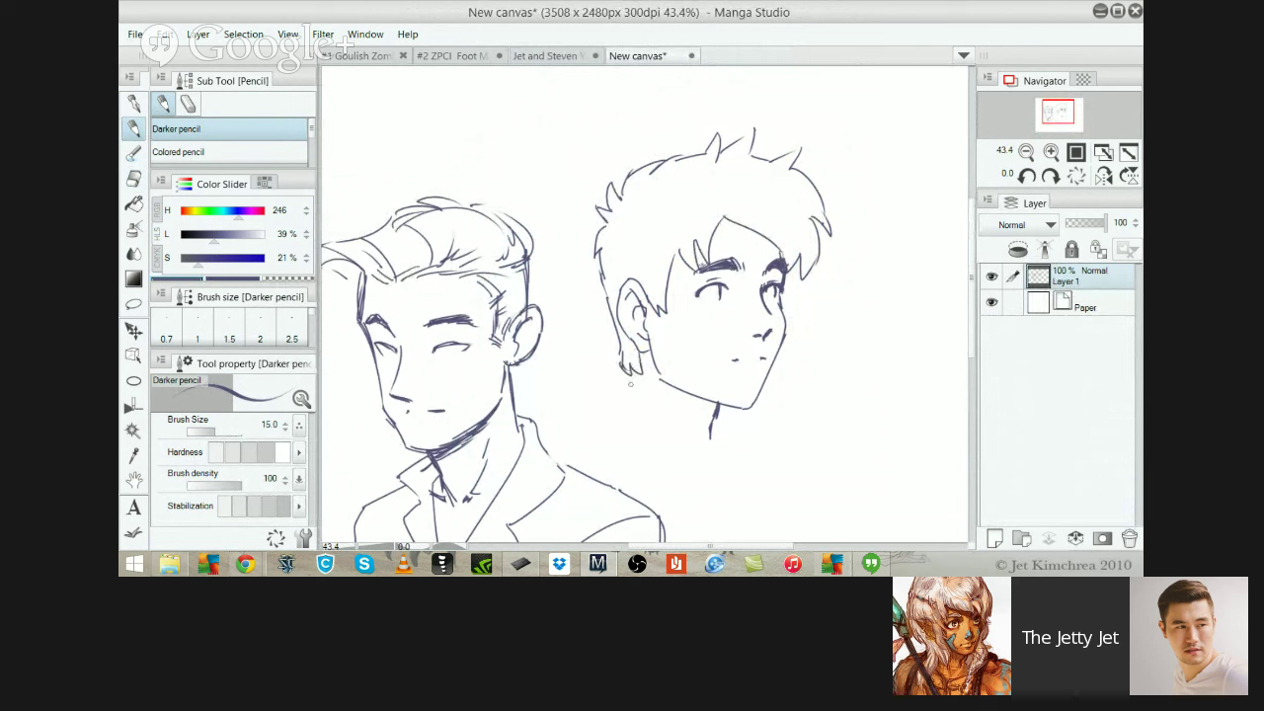
Try a back-of-neck line from the nape, undo it, remove the front neck line, and recheck the painting
{"action": "left_click_drag", "start_coordinate": [632, 363], "coordinate": [615, 417]}
{"action": "key", "text": "ctrl+z"}
{"action": "left_click_drag", "start_coordinate": [628, 367], "coordinate": [615, 416]}
{"action": "left_click", "coordinate": [563, 55]}
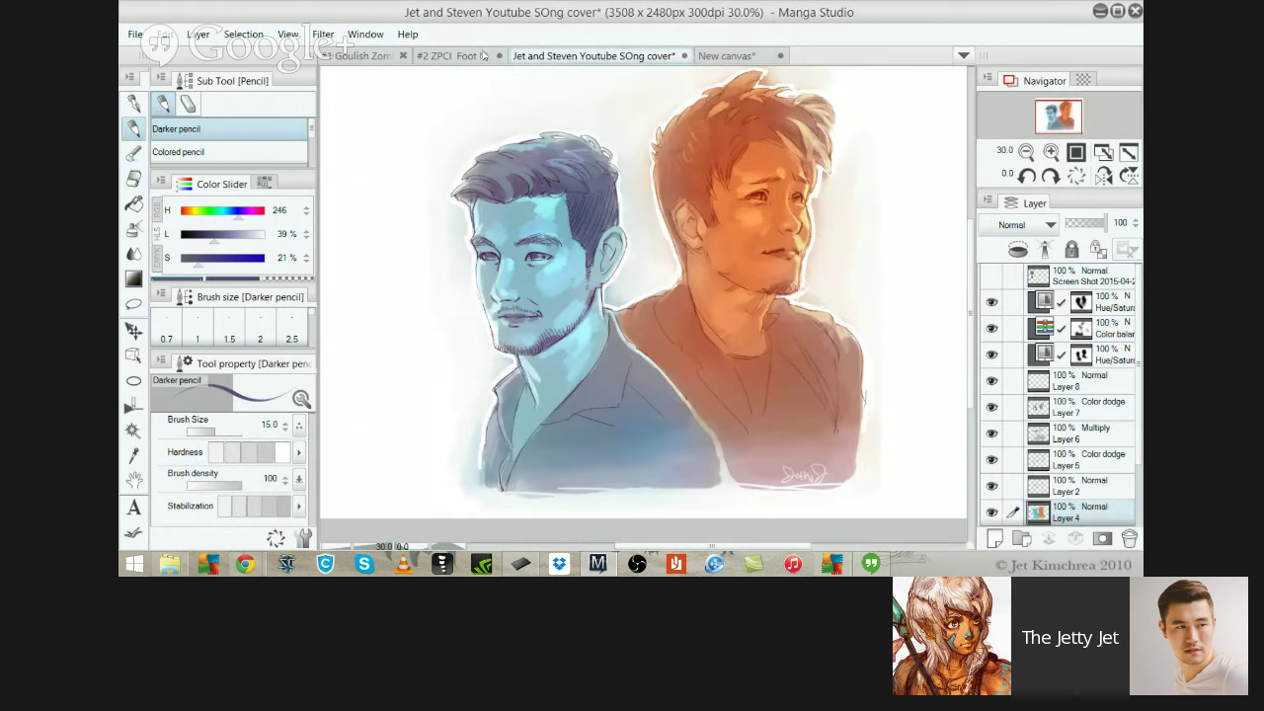
{"action": "left_click", "coordinate": [726, 55]}
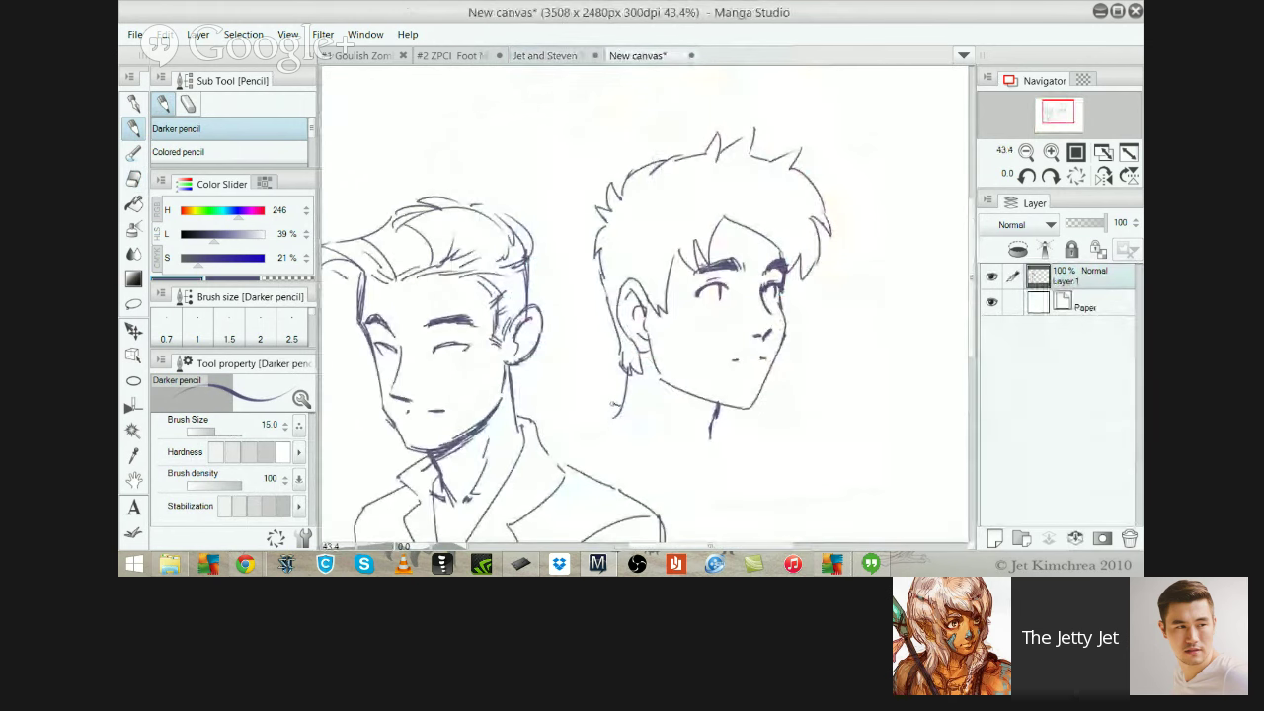
{"action": "key", "text": "ctrl+z"}
{"action": "key", "text": "ctrl+z"}
{"action": "key", "text": "e"}
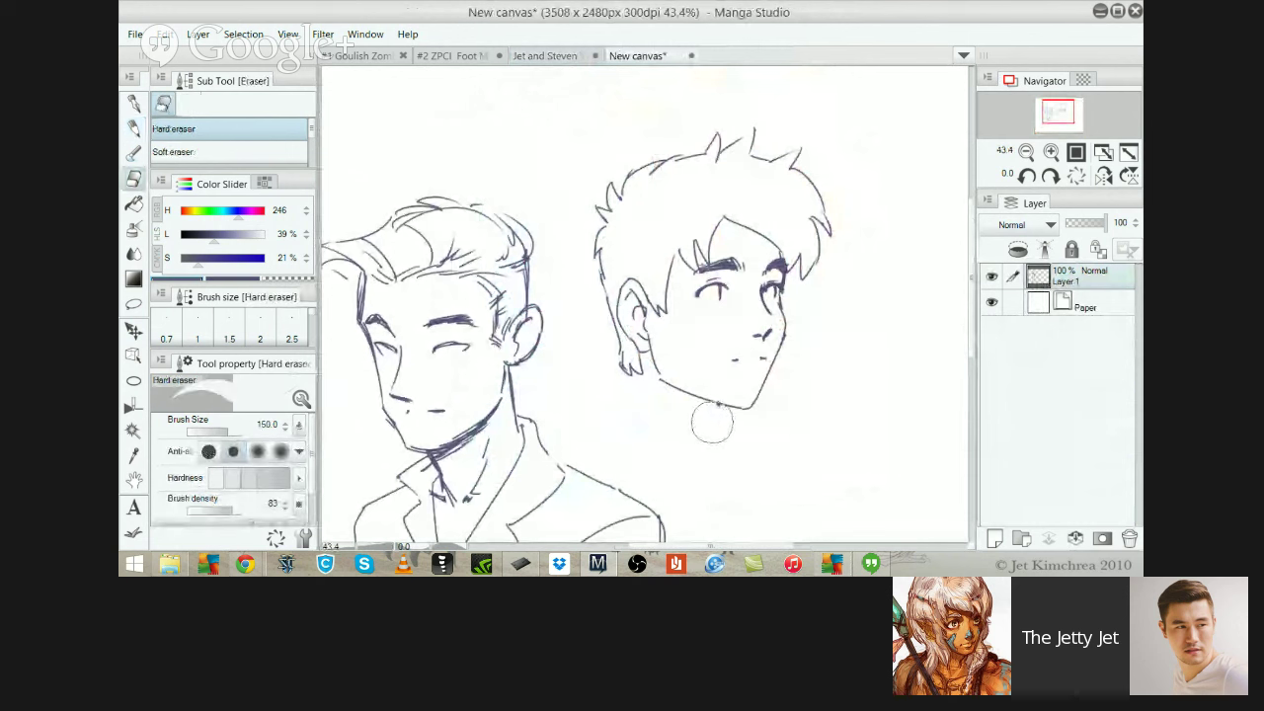
{"action": "key", "text": "p"}
{"action": "left_click", "coordinate": [545, 56]}
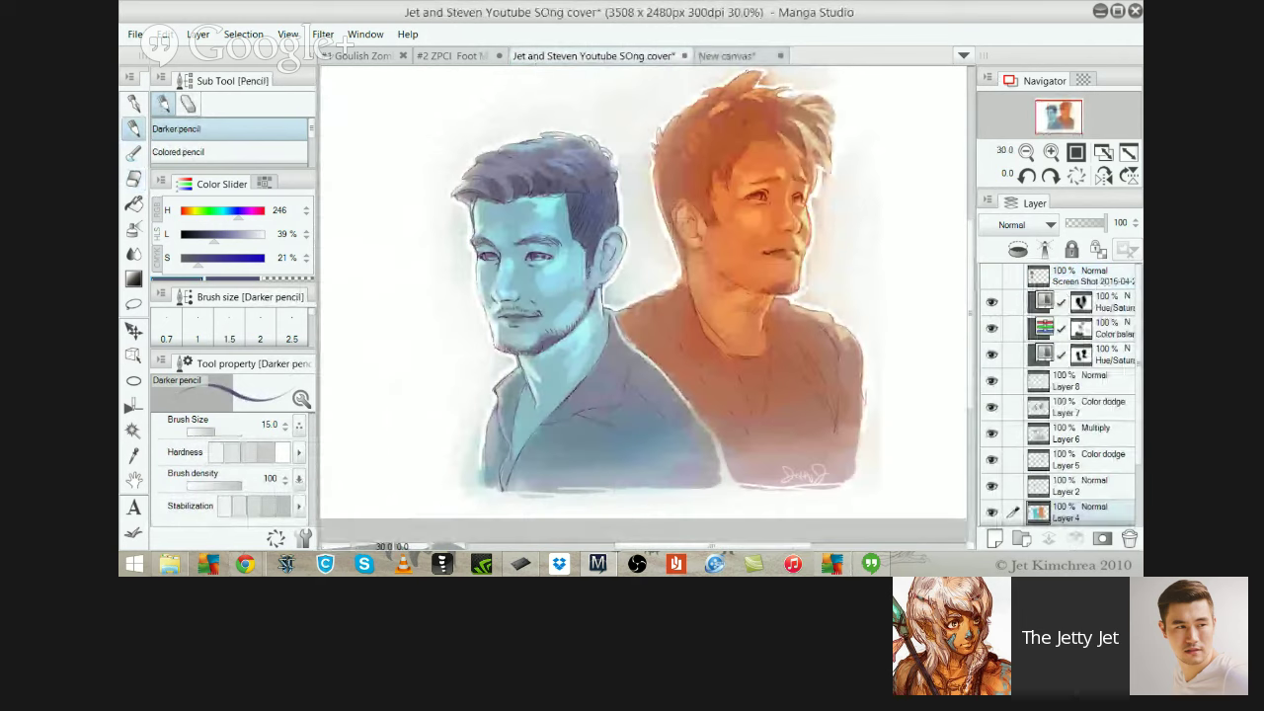
Draw the second man's front neck line under the chin and a back-of-neck line below the ear, checking the painting
{"action": "left_click", "coordinate": [637, 56]}
{"action": "left_click_drag", "start_coordinate": [734, 406], "coordinate": [714, 450]}
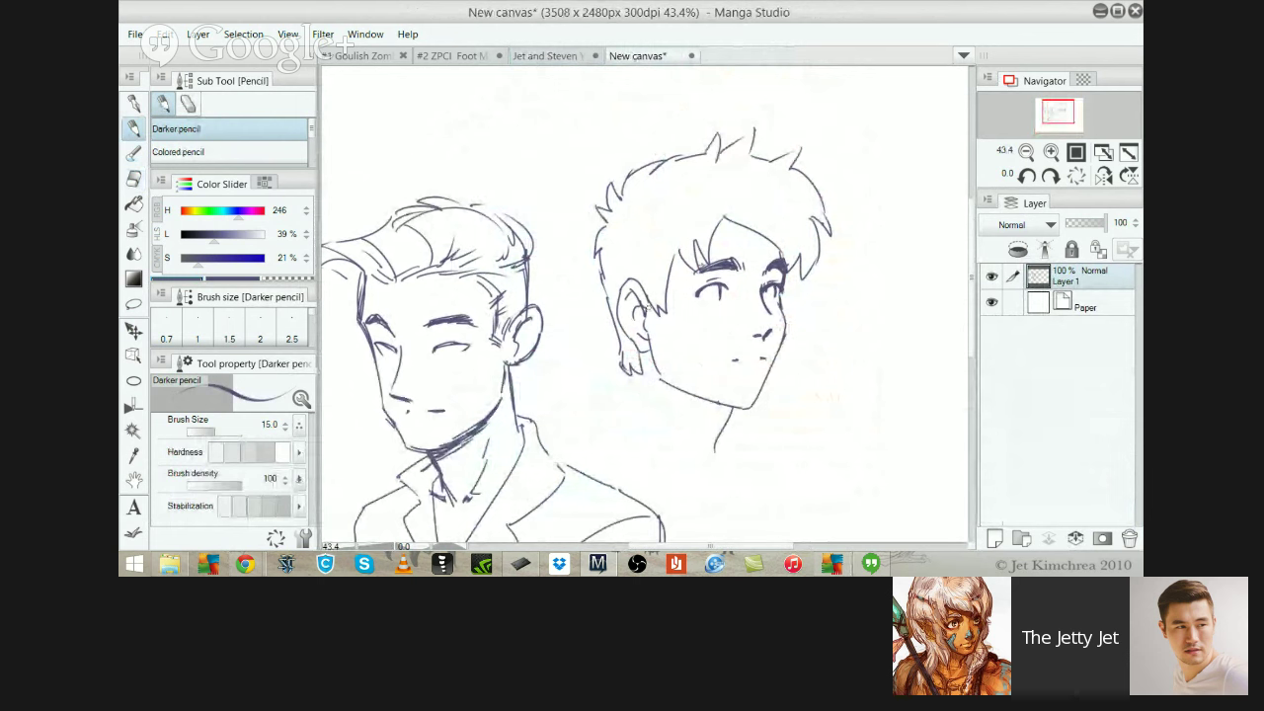
{"action": "left_click", "coordinate": [563, 55]}
{"action": "left_click", "coordinate": [726, 55]}
{"action": "left_click_drag", "start_coordinate": [631, 368], "coordinate": [637, 437]}
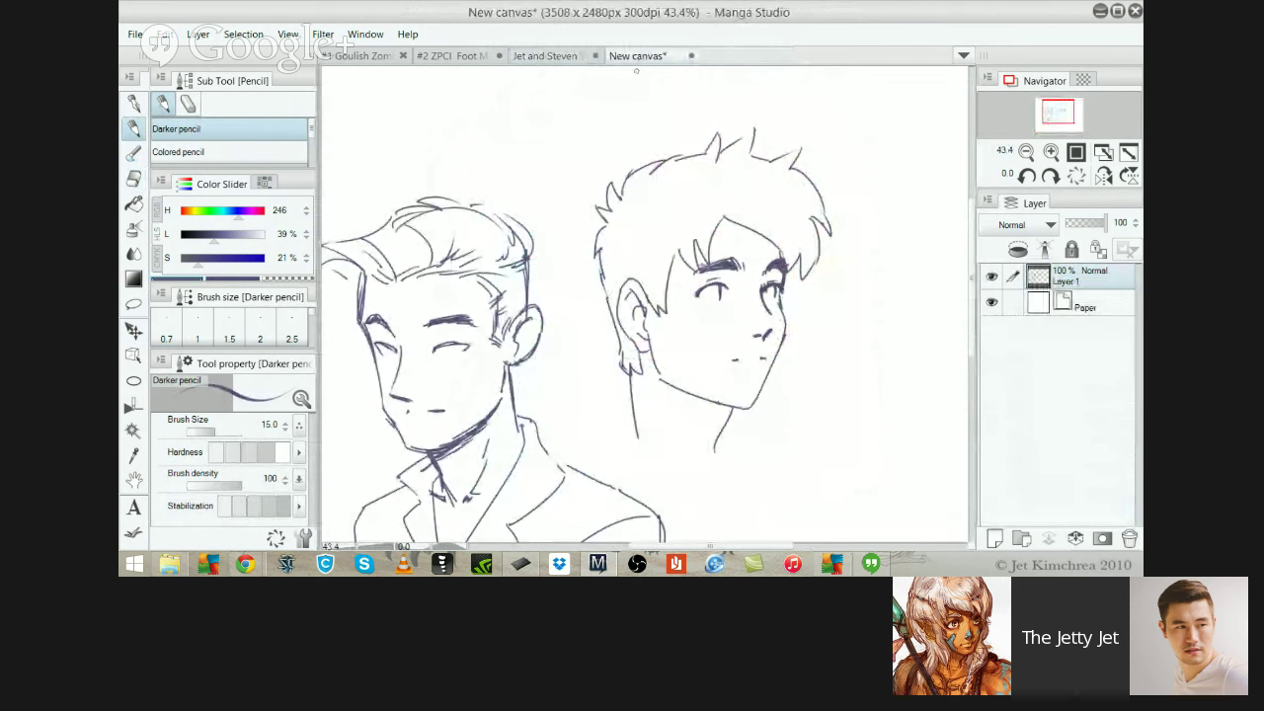
Draw a short rear shoulder slope from the second man's nape and extend the front neck line, comparing with the painting
{"action": "left_click", "coordinate": [545, 56]}
{"action": "key", "text": "ctrl+Tab"}
{"action": "left_click_drag", "start_coordinate": [613, 394], "coordinate": [587, 411]}
{"action": "left_click", "coordinate": [559, 56]}
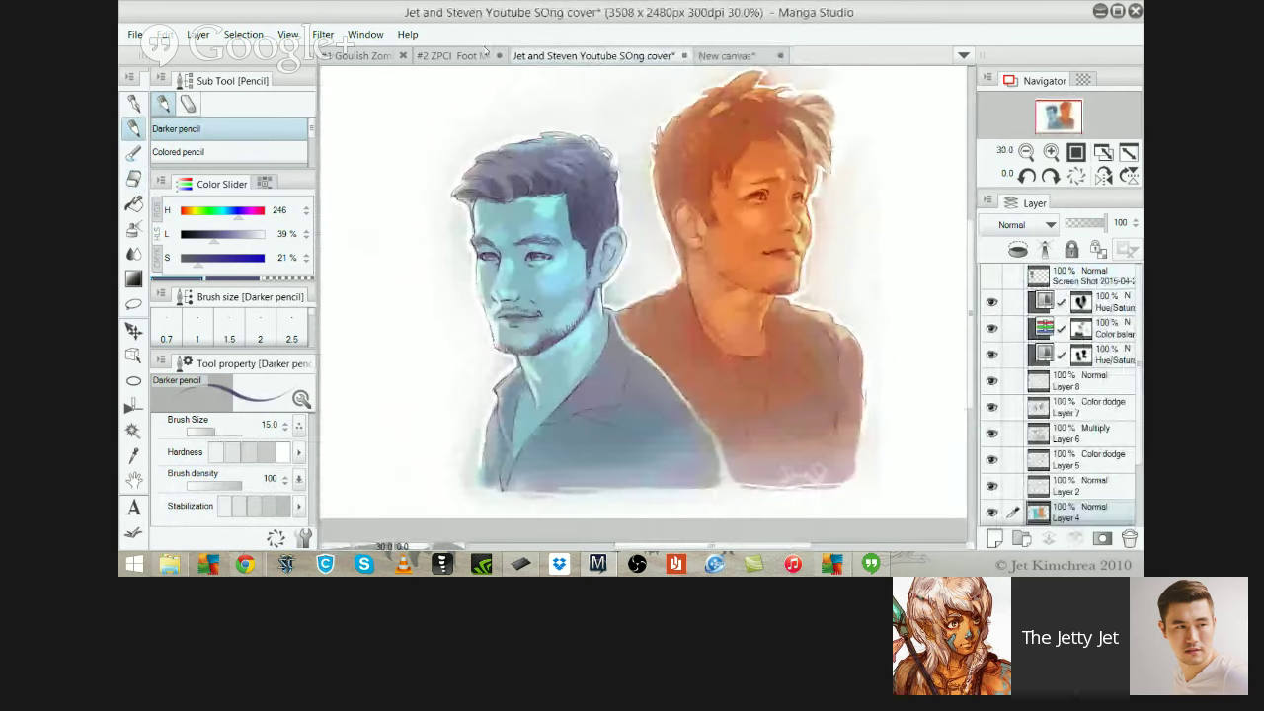
{"action": "key", "text": "ctrl+Tab"}
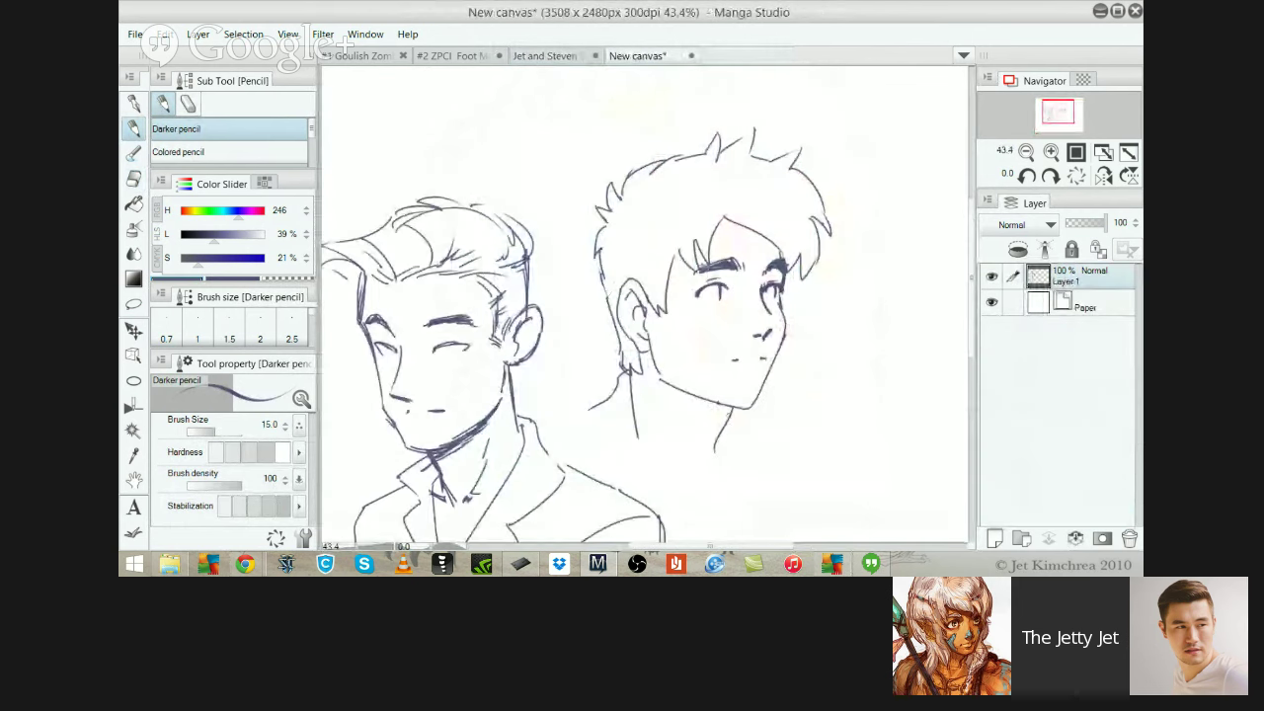
{"action": "mouse_move", "coordinate": [732, 419]}
{"action": "left_mouse_down"}
{"action": "mouse_move", "coordinate": [750, 441]}
{"action": "mouse_move", "coordinate": [725, 452]}
{"action": "mouse_move", "coordinate": [713, 483]}
{"action": "left_mouse_up"}
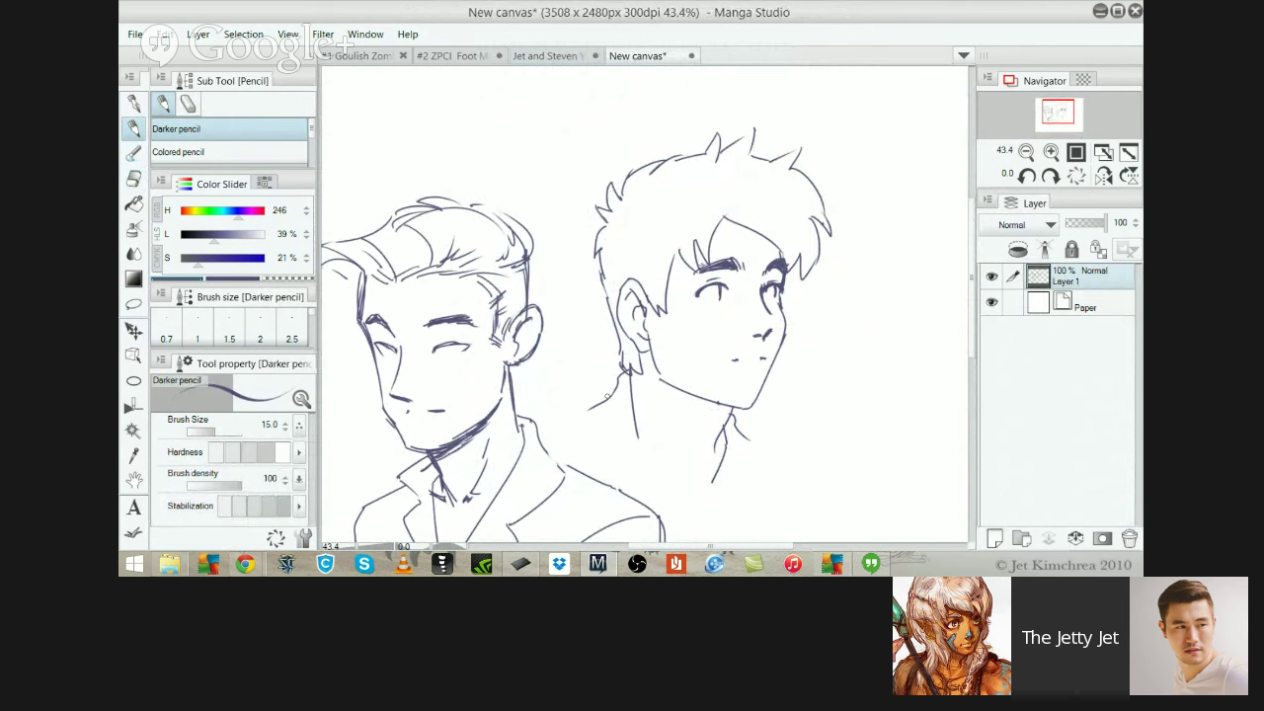
{"action": "left_click", "coordinate": [543, 56]}
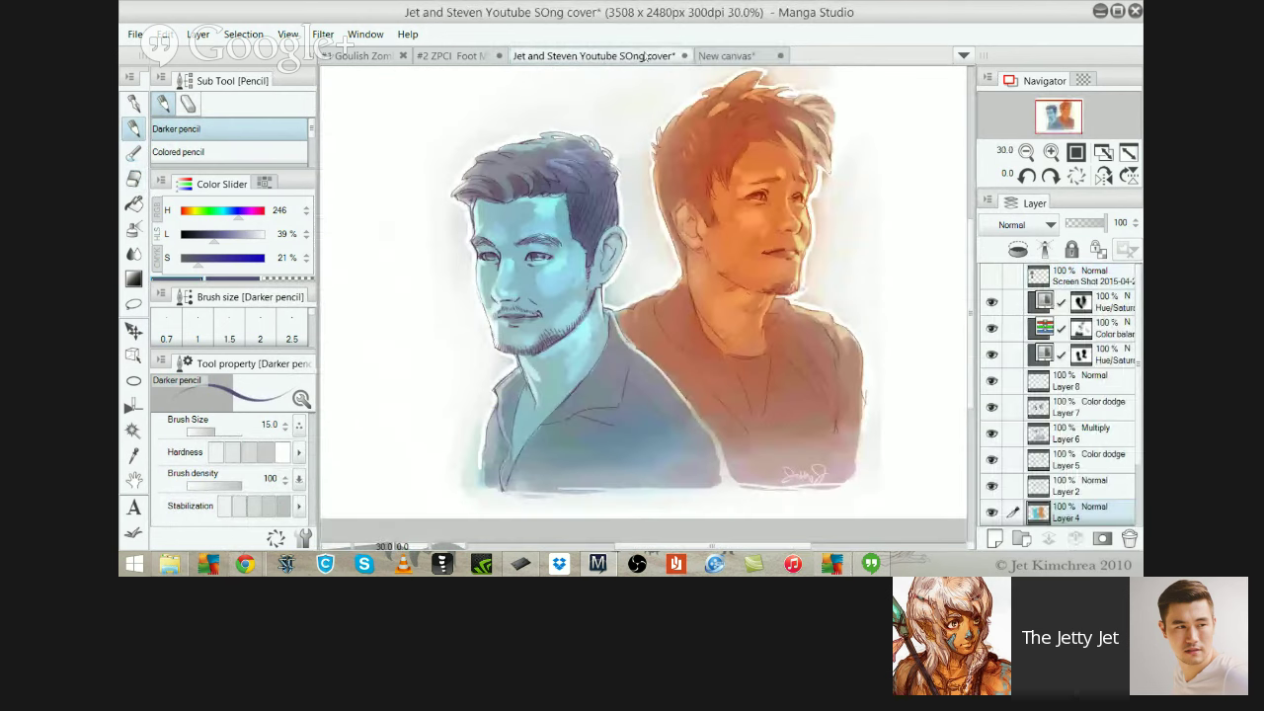
{"action": "left_click", "coordinate": [637, 55]}
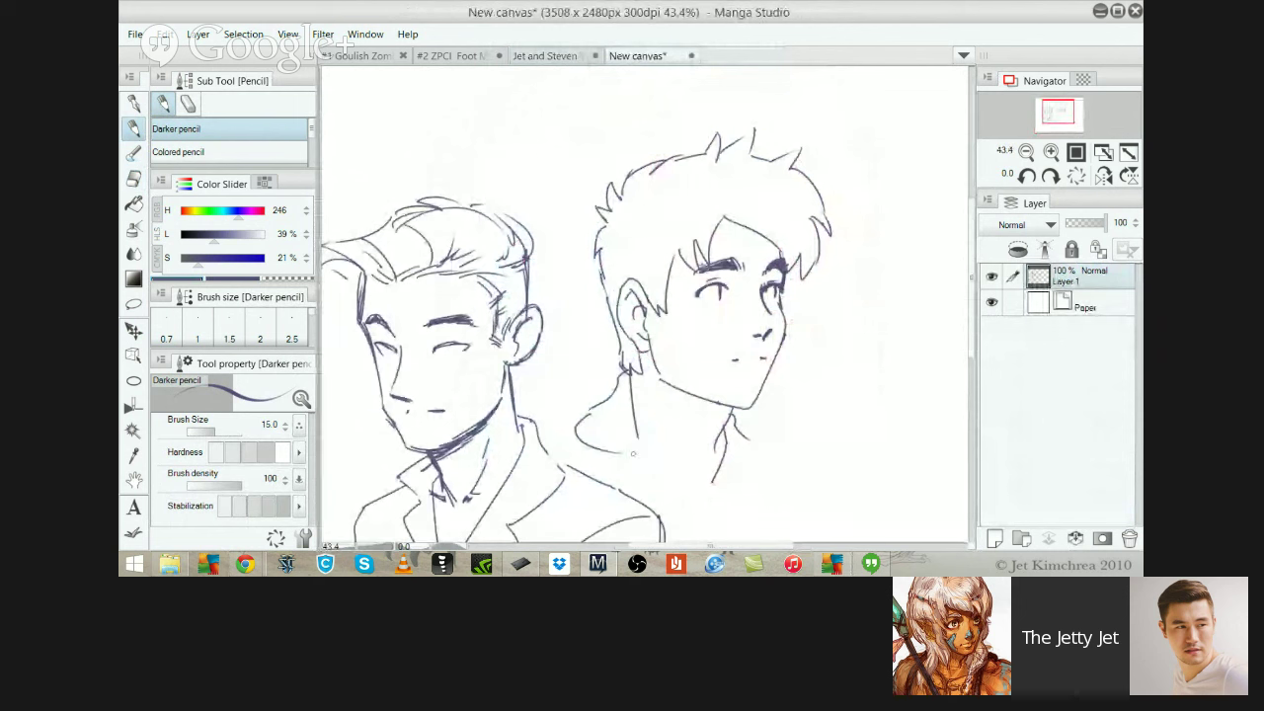
Draw the curve that turns forward from the second man's rear shoulder slope, undoing and redrawing the first attempt
{"action": "mouse_move", "coordinate": [589, 410]}
{"action": "left_mouse_down"}
{"action": "mouse_move", "coordinate": [602, 456]}
{"action": "mouse_move", "coordinate": [615, 471]}
{"action": "mouse_move", "coordinate": [580, 420]}
{"action": "mouse_move", "coordinate": [629, 469]}
{"action": "left_mouse_up"}
{"action": "key", "text": "ctrl+z"}
{"action": "key", "text": "ctrl+z"}
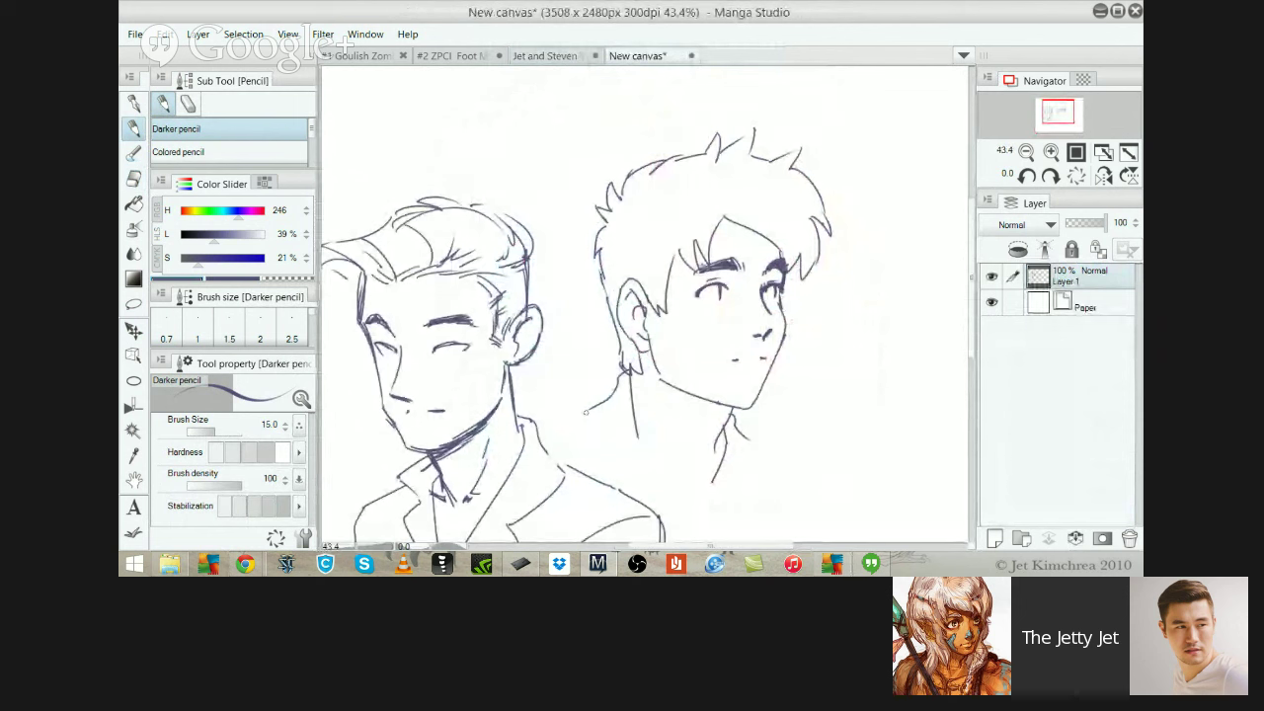
{"action": "mouse_move", "coordinate": [584, 410]}
{"action": "left_mouse_down"}
{"action": "mouse_move", "coordinate": [571, 434]}
{"action": "mouse_move", "coordinate": [602, 471]}
{"action": "left_mouse_up"}
Draw a long neck line from the second man's nape down to the chest, rechecking the painting
{"action": "key", "text": "e"}
{"action": "mouse_move", "coordinate": [643, 434]}
{"action": "left_mouse_down"}
{"action": "mouse_move", "coordinate": [635, 393]}
{"action": "mouse_move", "coordinate": [675, 474]}
{"action": "left_mouse_up"}
{"action": "key", "text": "p"}
{"action": "key", "text": "ctrl+z"}
{"action": "left_click", "coordinate": [528, 55]}
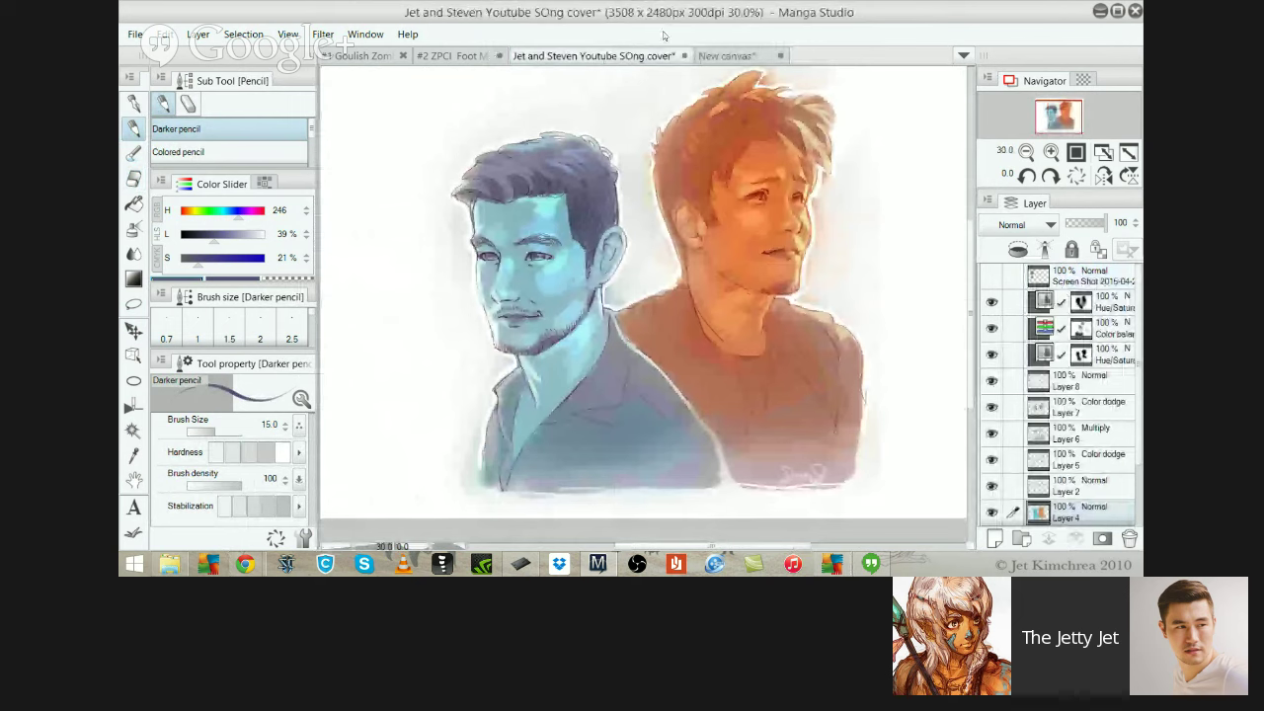
{"action": "left_click", "coordinate": [726, 55]}
{"action": "left_click_drag", "start_coordinate": [630, 377], "coordinate": [688, 517]}
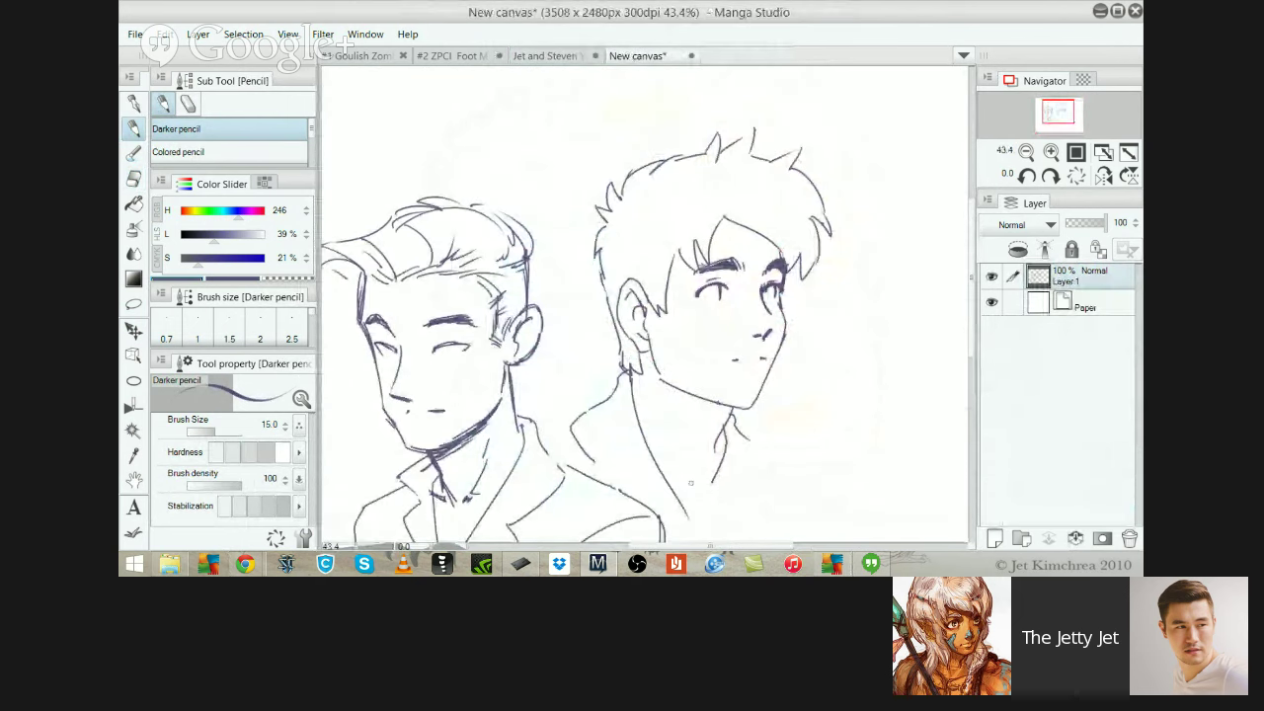
Check the painting and draw a long front neck line from under the second man's chin down to the chest
{"action": "left_click", "coordinate": [548, 55]}
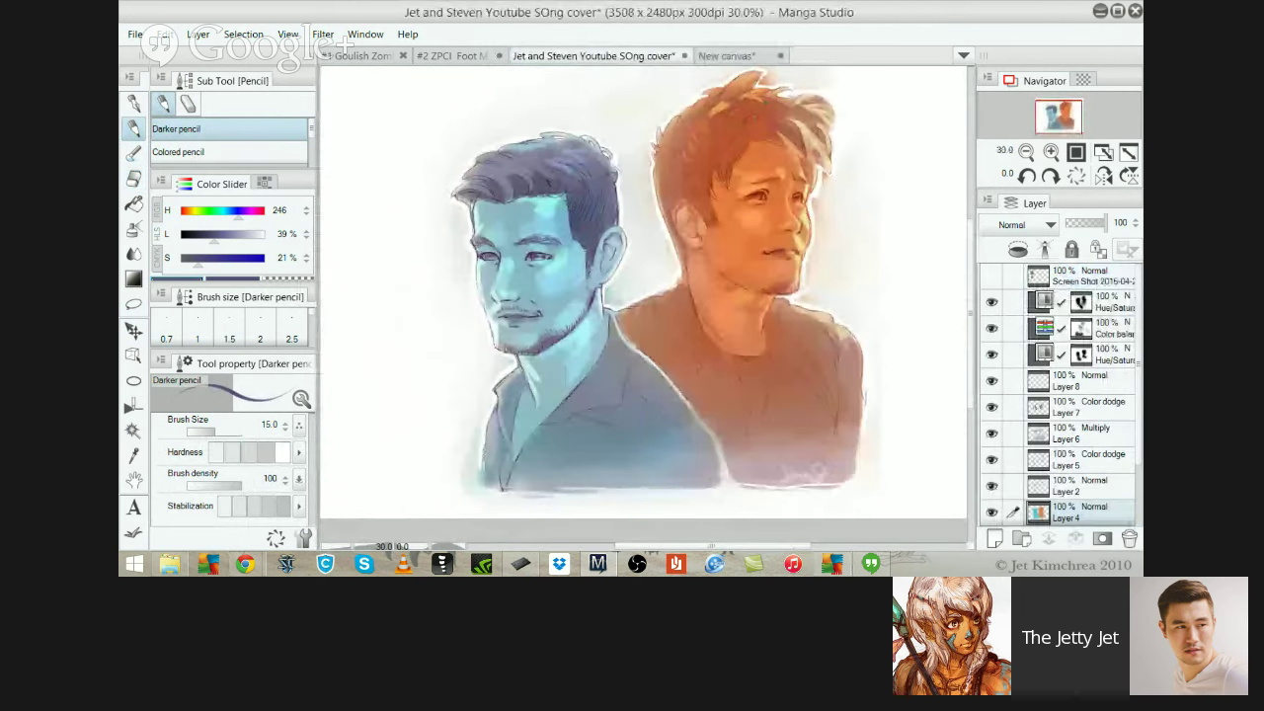
{"action": "left_click", "coordinate": [725, 56]}
{"action": "key", "text": "e"}
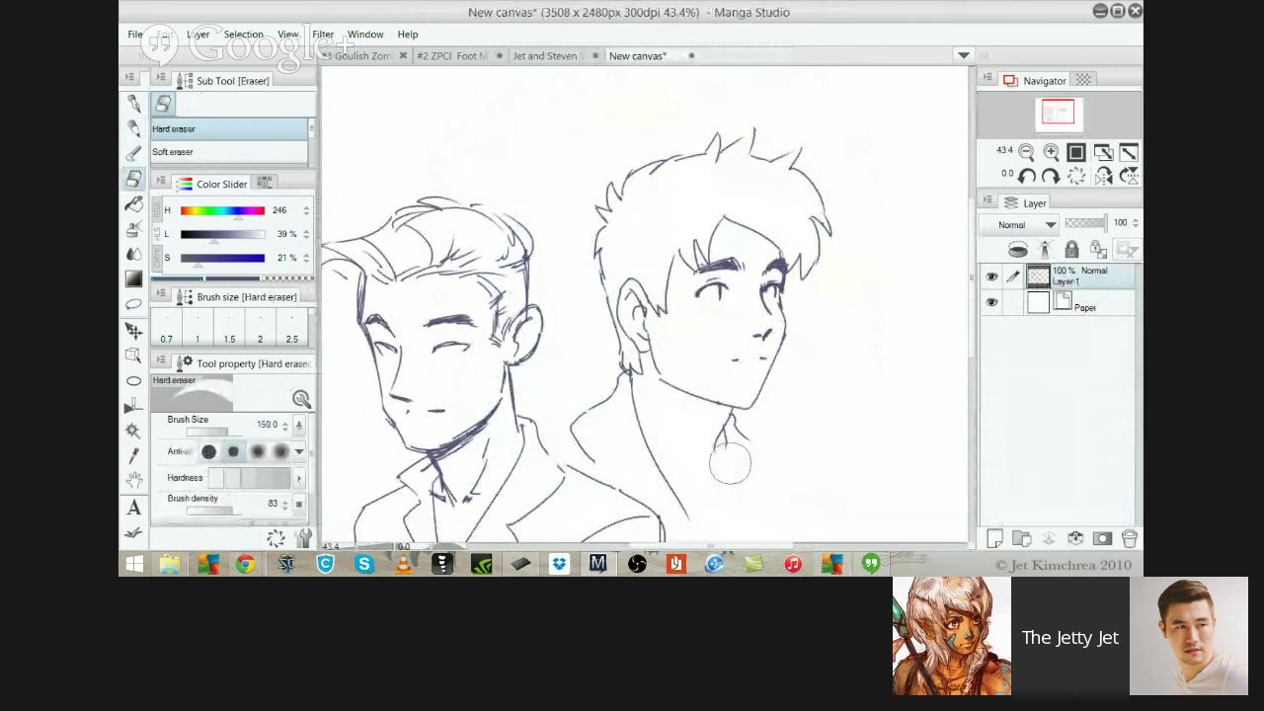
{"action": "key", "text": "p"}
{"action": "left_click_drag", "start_coordinate": [725, 433], "coordinate": [717, 542]}
{"action": "key", "text": "ctrl+z"}
{"action": "mouse_move", "coordinate": [734, 478]}
{"action": "left_mouse_down"}
{"action": "mouse_move", "coordinate": [712, 363]}
{"action": "mouse_move", "coordinate": [693, 452]}
{"action": "left_mouse_up"}
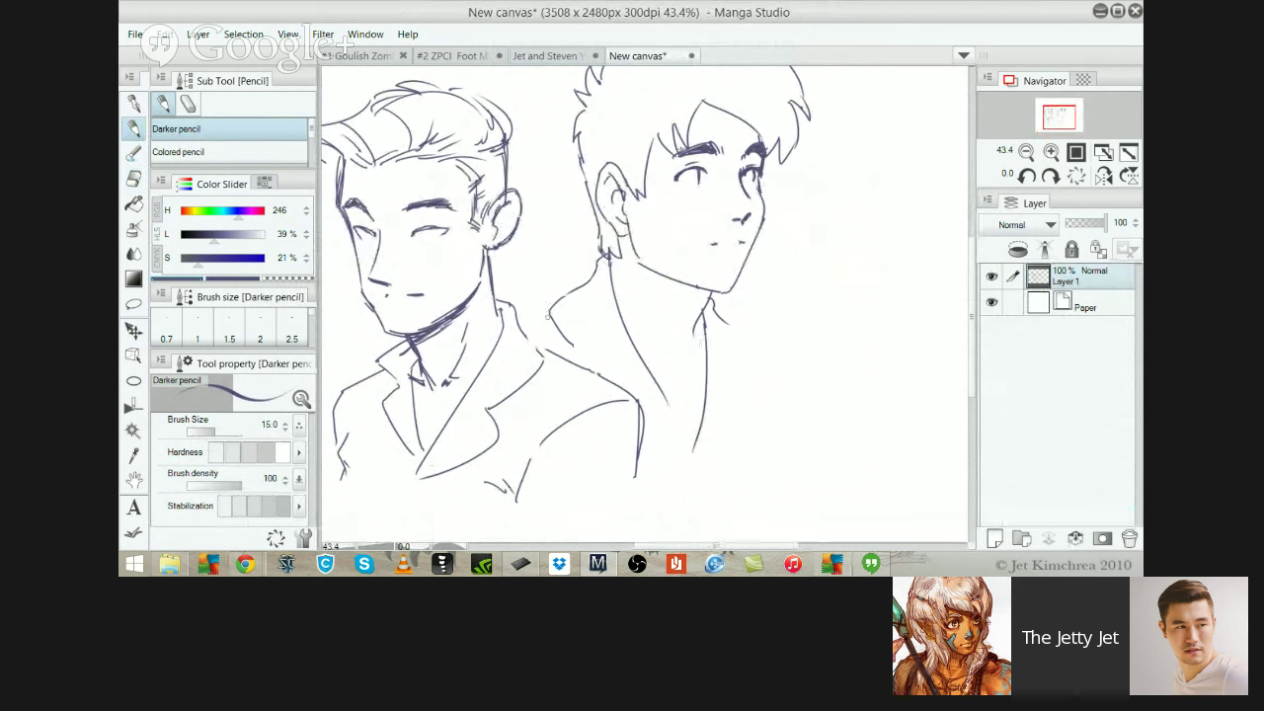
Add a short stroke from the second man's rear shoulder toward the first man's collar, and compare both figures with the painting
{"action": "left_click_drag", "start_coordinate": [549, 311], "coordinate": [532, 315]}
{"action": "left_click_drag", "start_coordinate": [667, 273], "coordinate": [645, 374]}
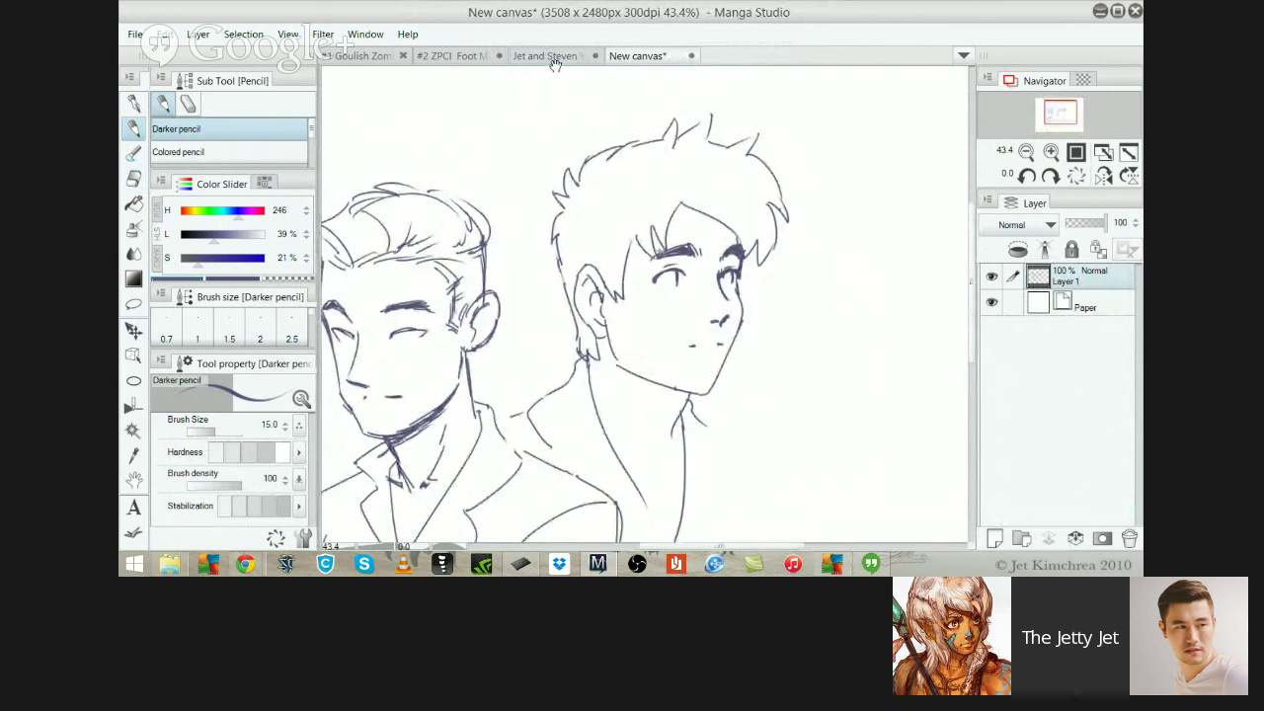
{"action": "scroll", "coordinate": [750, 342], "scroll_direction": "down", "scroll_amount": 1}
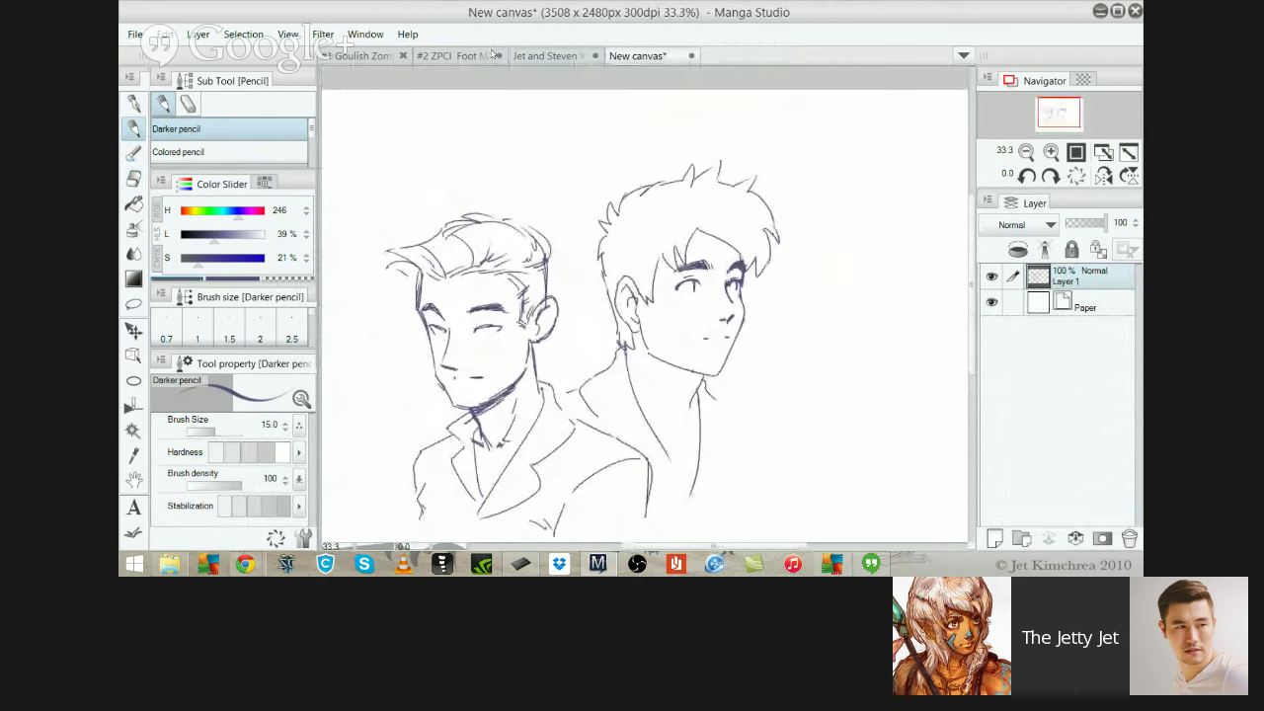
{"action": "left_click", "coordinate": [521, 55]}
{"action": "left_click", "coordinate": [715, 55]}
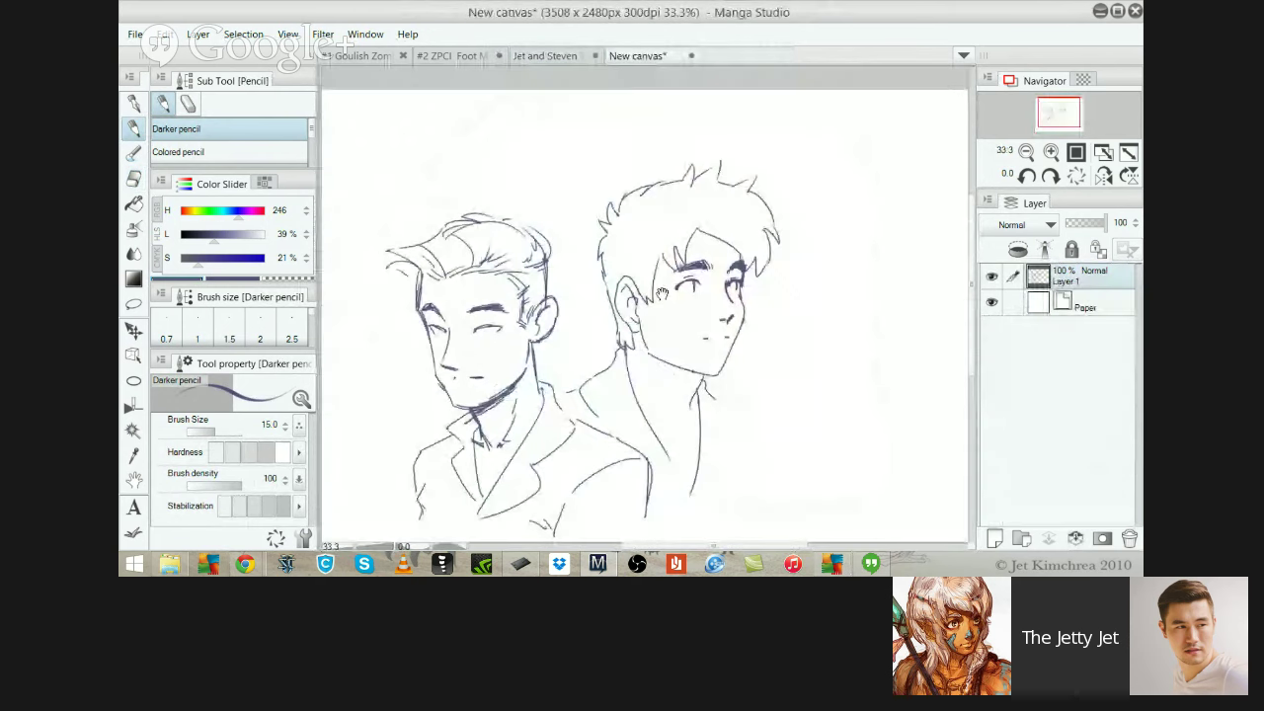
Lengthen the second man's mouth line and draw the lower edges of both eyes, checking the painting
{"action": "scroll", "coordinate": [780, 373], "scroll_direction": "up", "scroll_amount": 2}
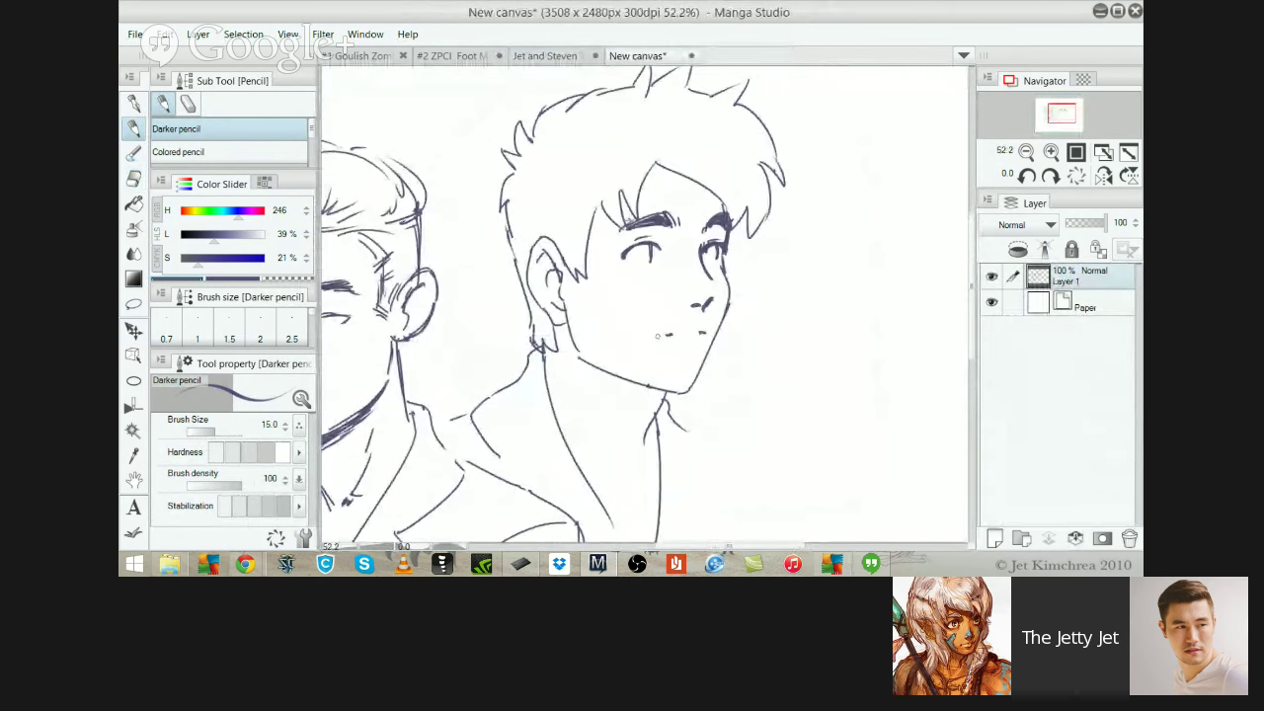
{"action": "left_click_drag", "start_coordinate": [656, 335], "coordinate": [667, 333]}
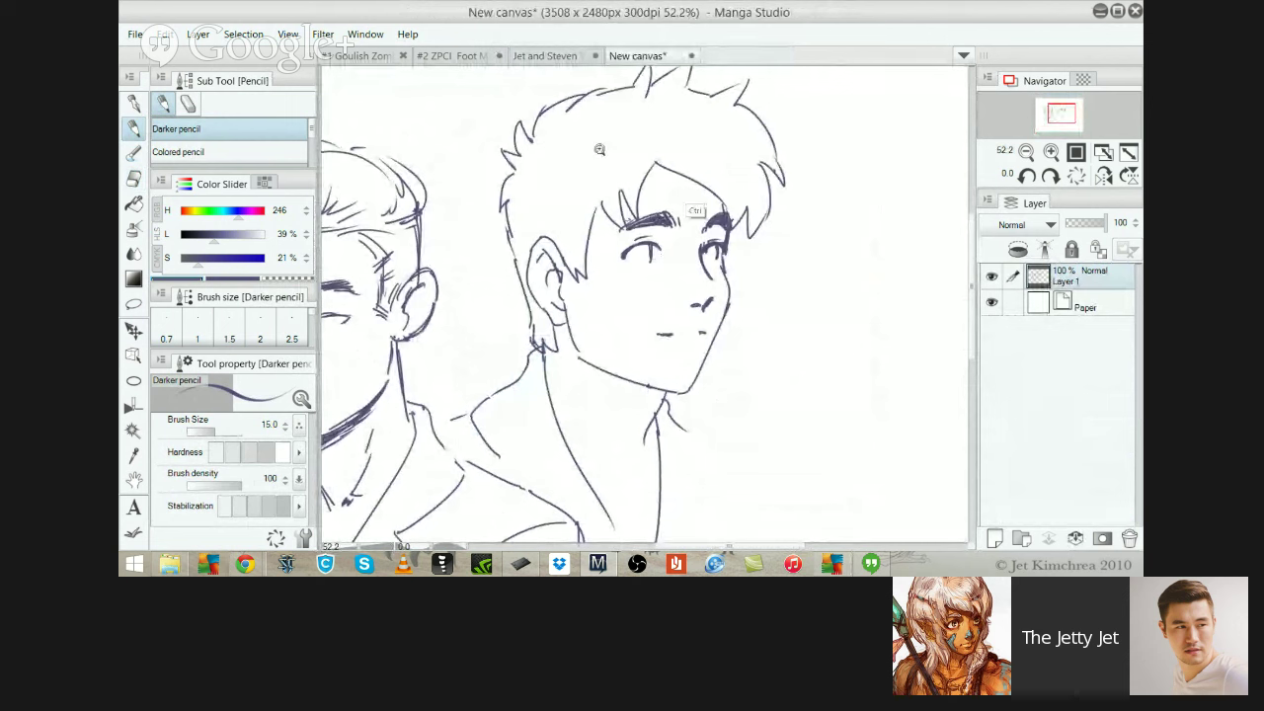
{"action": "scroll", "coordinate": [603, 168], "scroll_direction": "up", "scroll_amount": 3}
{"action": "scroll", "coordinate": [609, 166], "scroll_direction": "down", "scroll_amount": 3}
{"action": "left_click", "coordinate": [568, 55]}
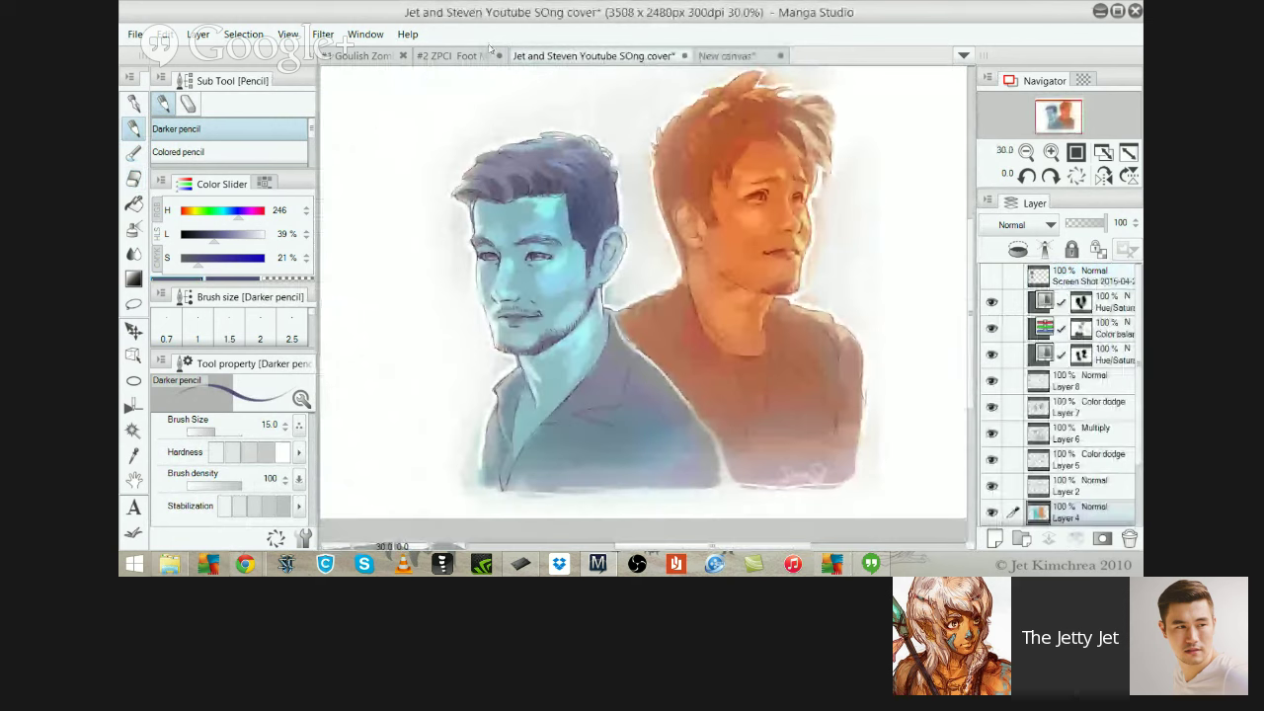
{"action": "key", "text": "ctrl+Tab"}
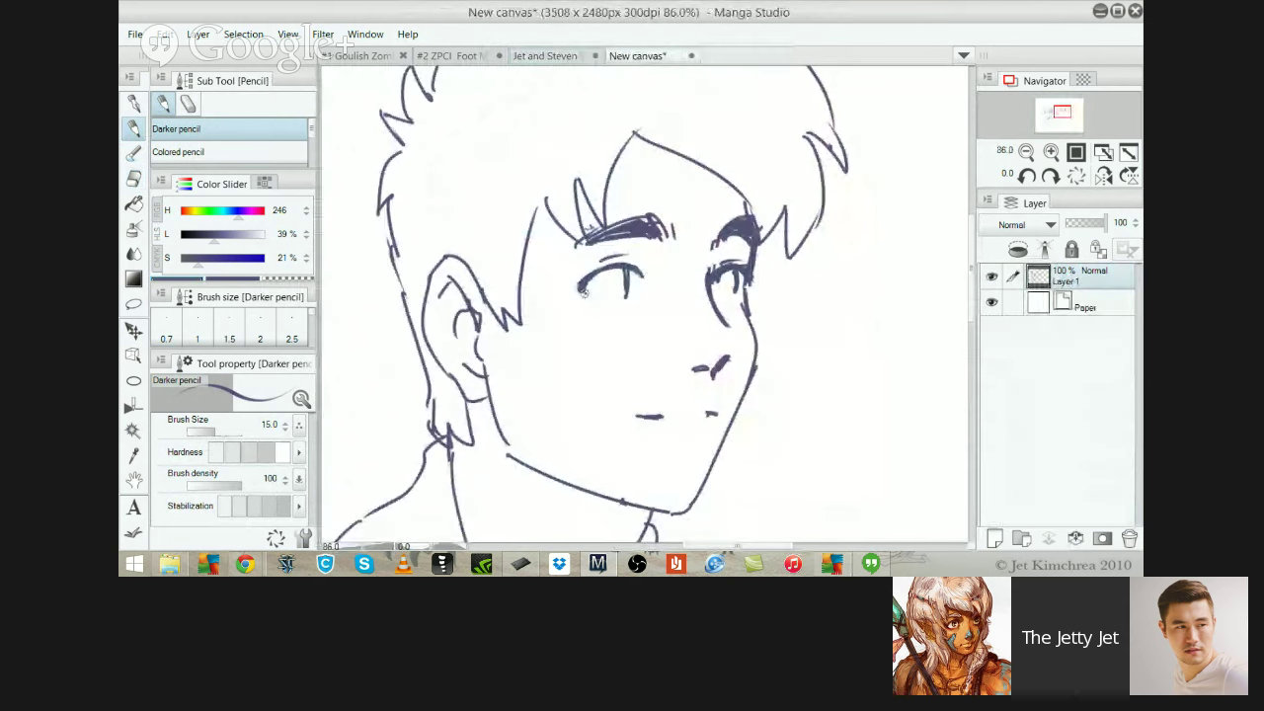
{"action": "key", "text": "ctrl+z"}
{"action": "left_click_drag", "start_coordinate": [592, 295], "coordinate": [637, 296]}
{"action": "scroll", "coordinate": [727, 293], "scroll_direction": "down", "scroll_amount": 3}
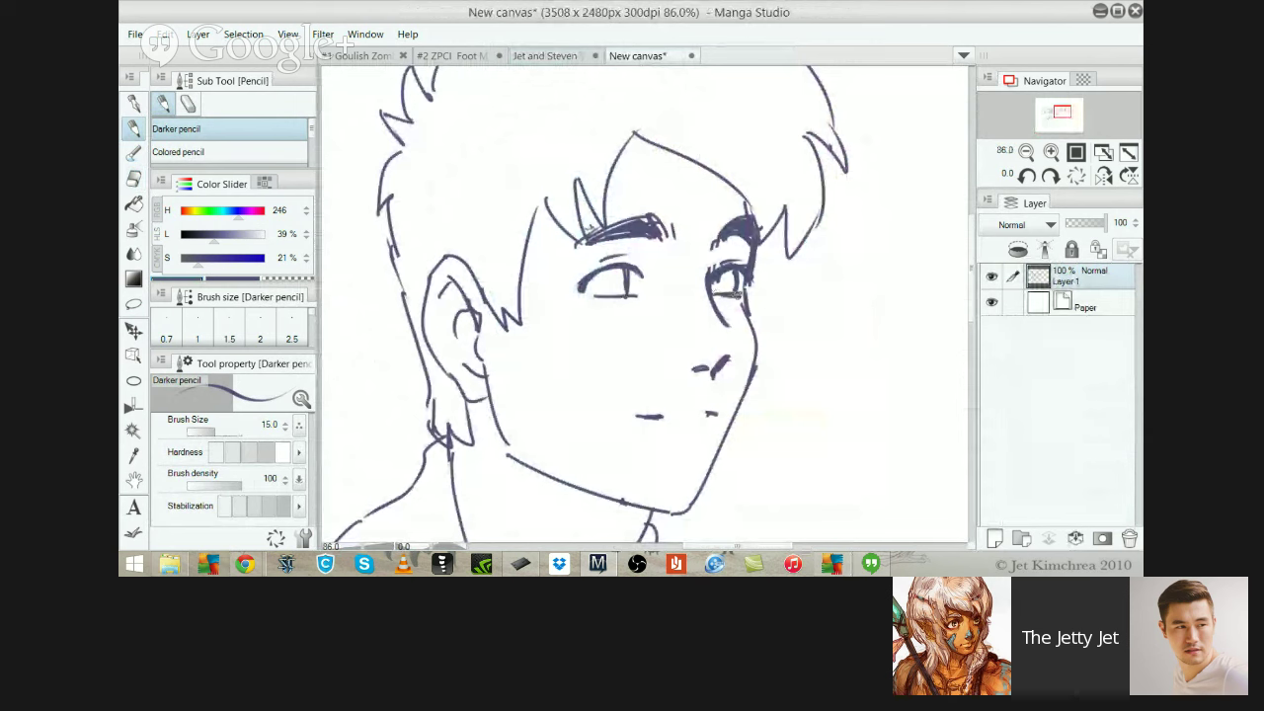
Select the first man with the lasso, enlarge him slightly, and move him up beside the second man
{"action": "scroll", "coordinate": [678, 216], "scroll_direction": "down", "scroll_amount": 2}
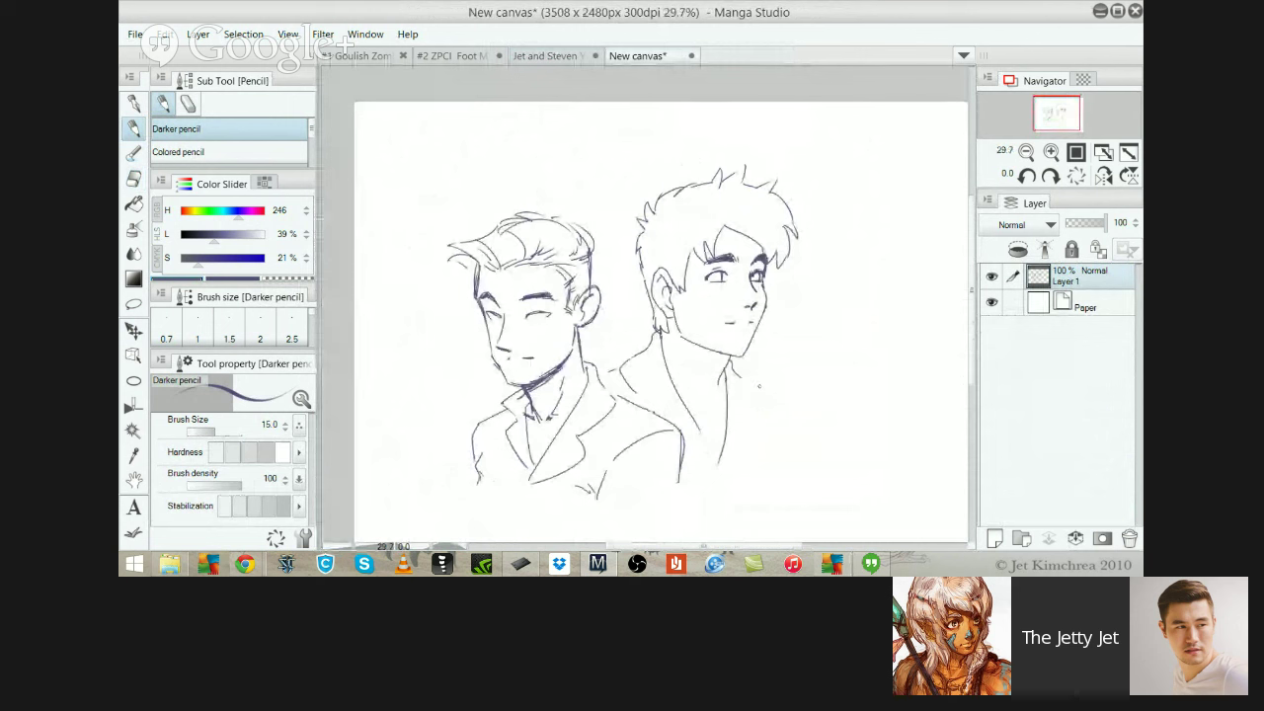
{"action": "key", "text": "m"}
{"action": "mouse_move", "coordinate": [597, 213]}
{"action": "left_mouse_down"}
{"action": "mouse_move", "coordinate": [474, 185]}
{"action": "mouse_move", "coordinate": [456, 392]}
{"action": "mouse_move", "coordinate": [588, 518]}
{"action": "mouse_move", "coordinate": [721, 498]}
{"action": "mouse_move", "coordinate": [651, 397]}
{"action": "left_mouse_up"}
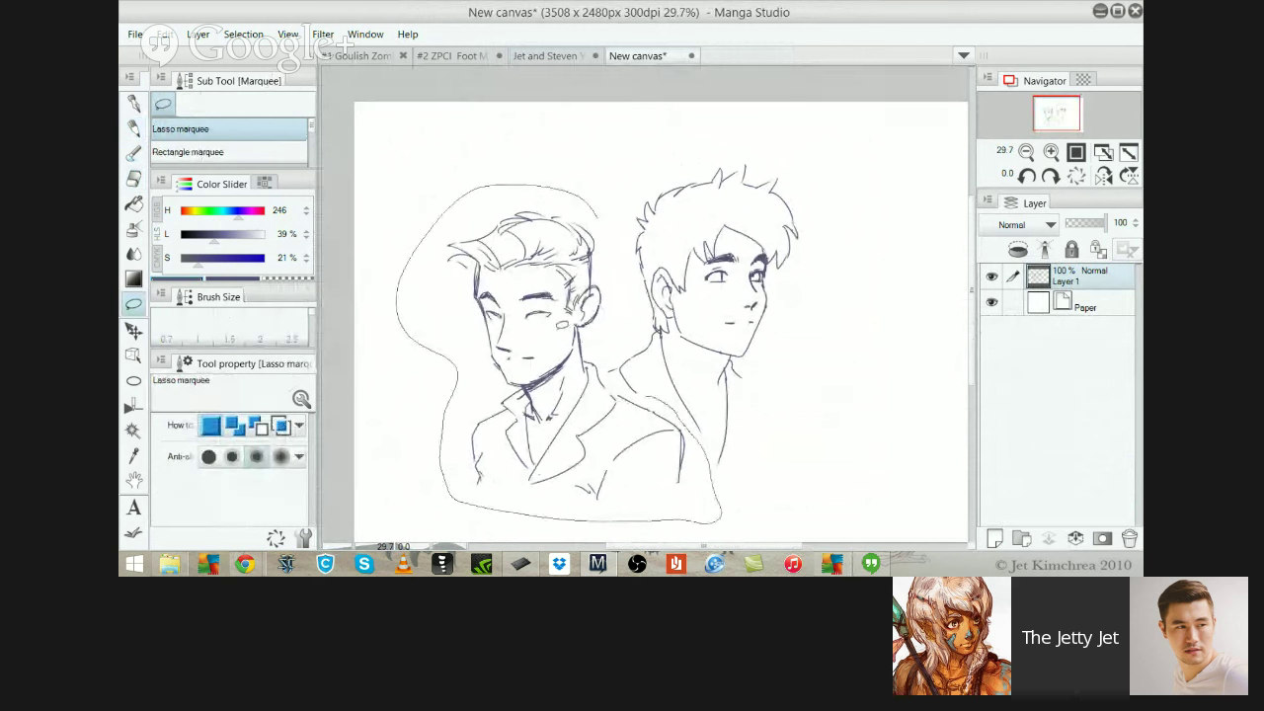
{"action": "mouse_move", "coordinate": [555, 326]}
{"action": "left_mouse_down"}
{"action": "mouse_move", "coordinate": [533, 309]}
{"action": "mouse_move", "coordinate": [517, 194]}
{"action": "left_mouse_up"}
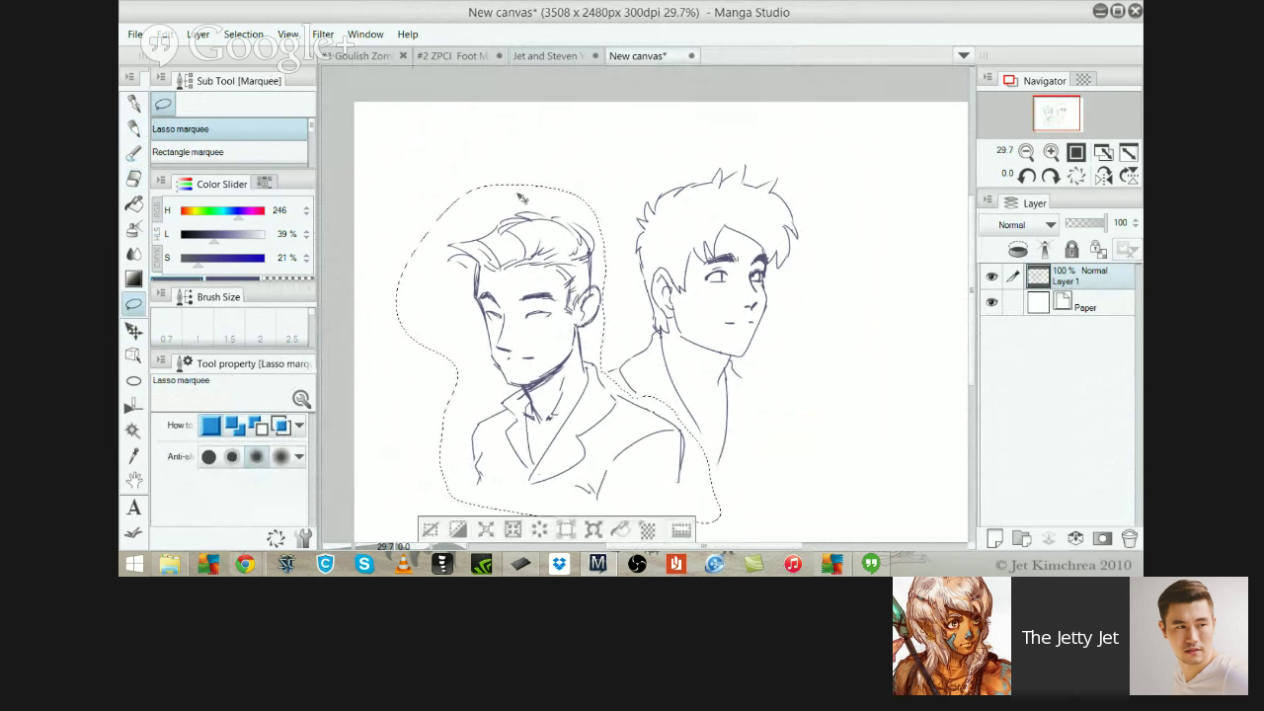
{"action": "key", "text": "ctrl+t"}
{"action": "left_click_drag", "start_coordinate": [347, 155], "coordinate": [331, 135]}
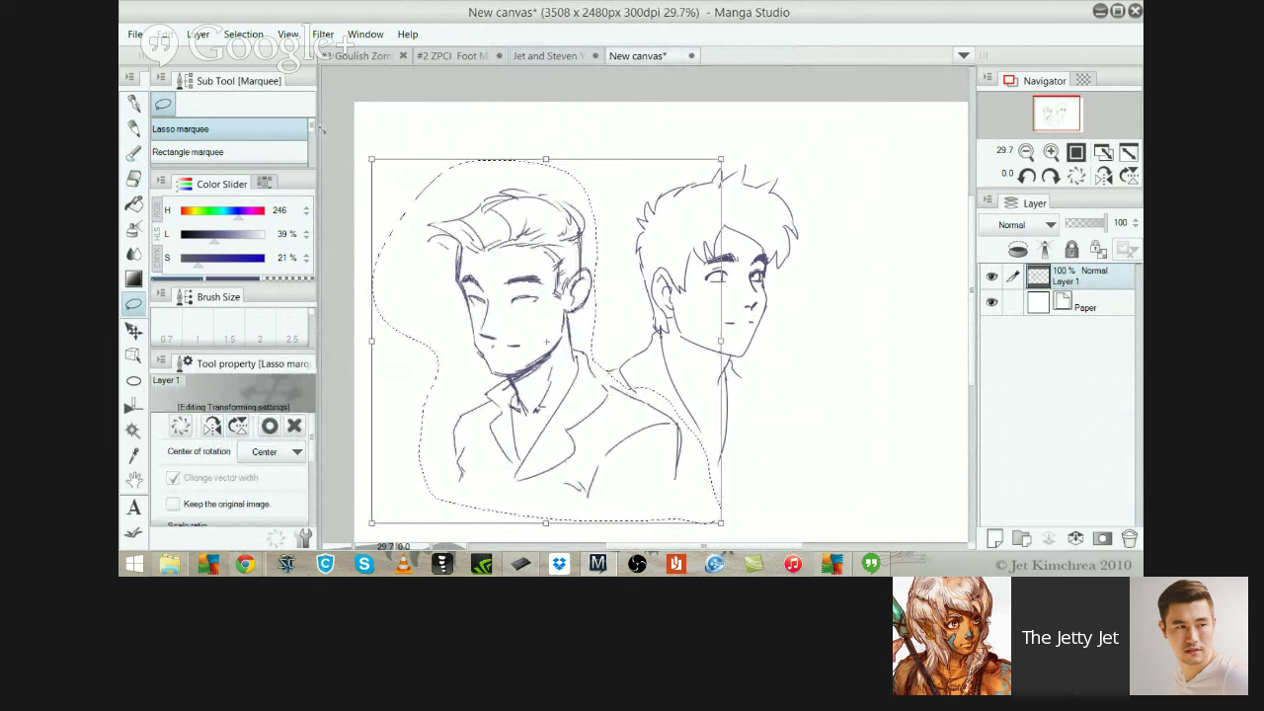
{"action": "left_click_drag", "start_coordinate": [527, 352], "coordinate": [571, 359]}
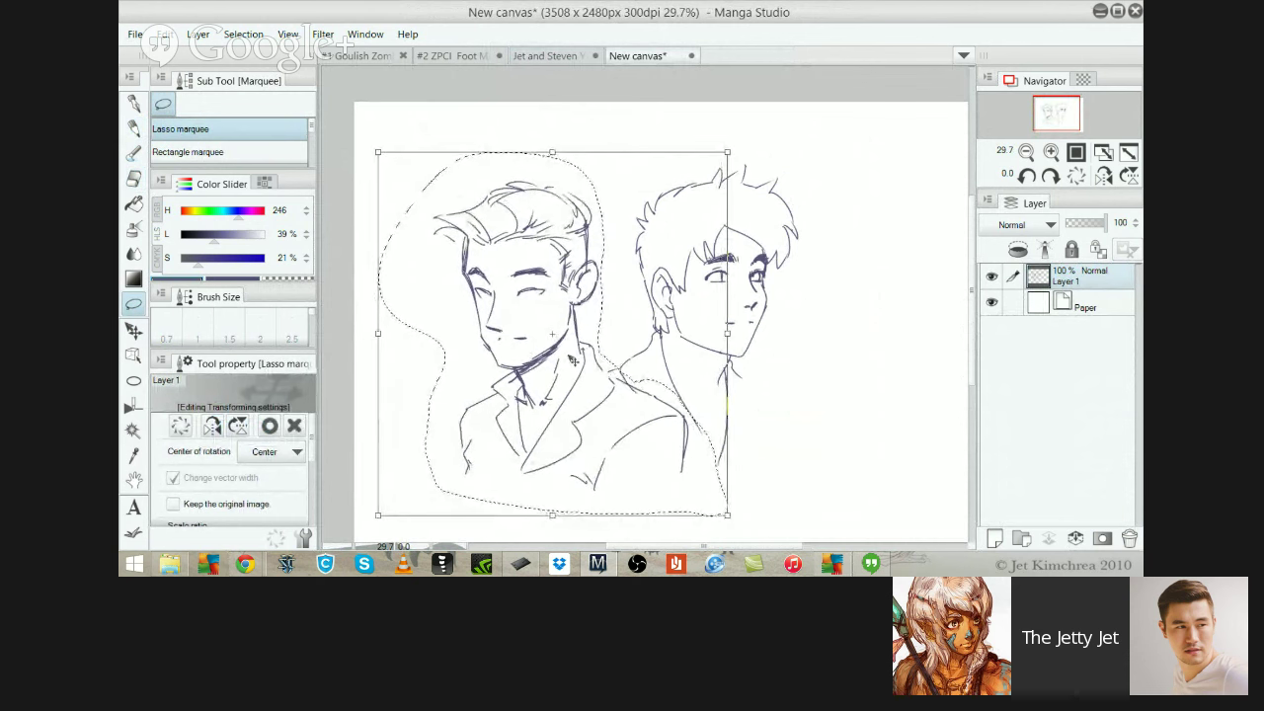
{"action": "key", "text": "Return"}
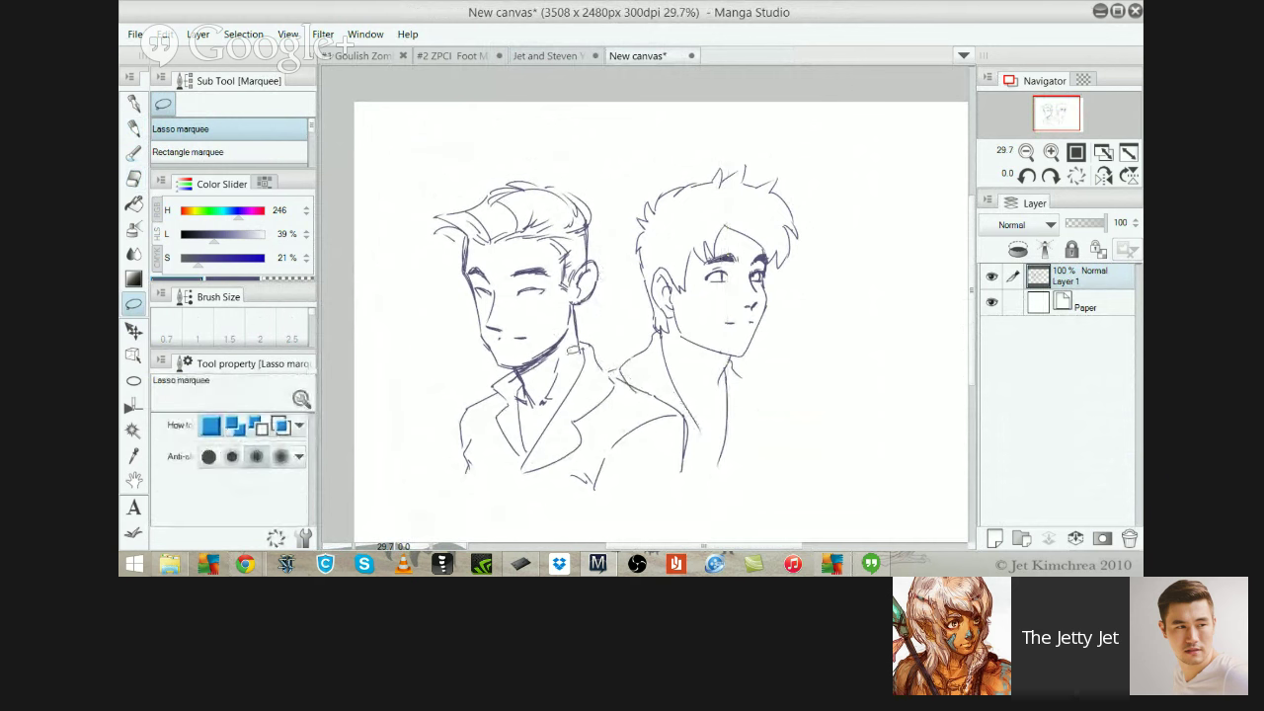
Draw the second man's far shoulder line and the jacket's front edge in pencil, undoing and redrawing strokes
{"action": "key", "text": "p"}
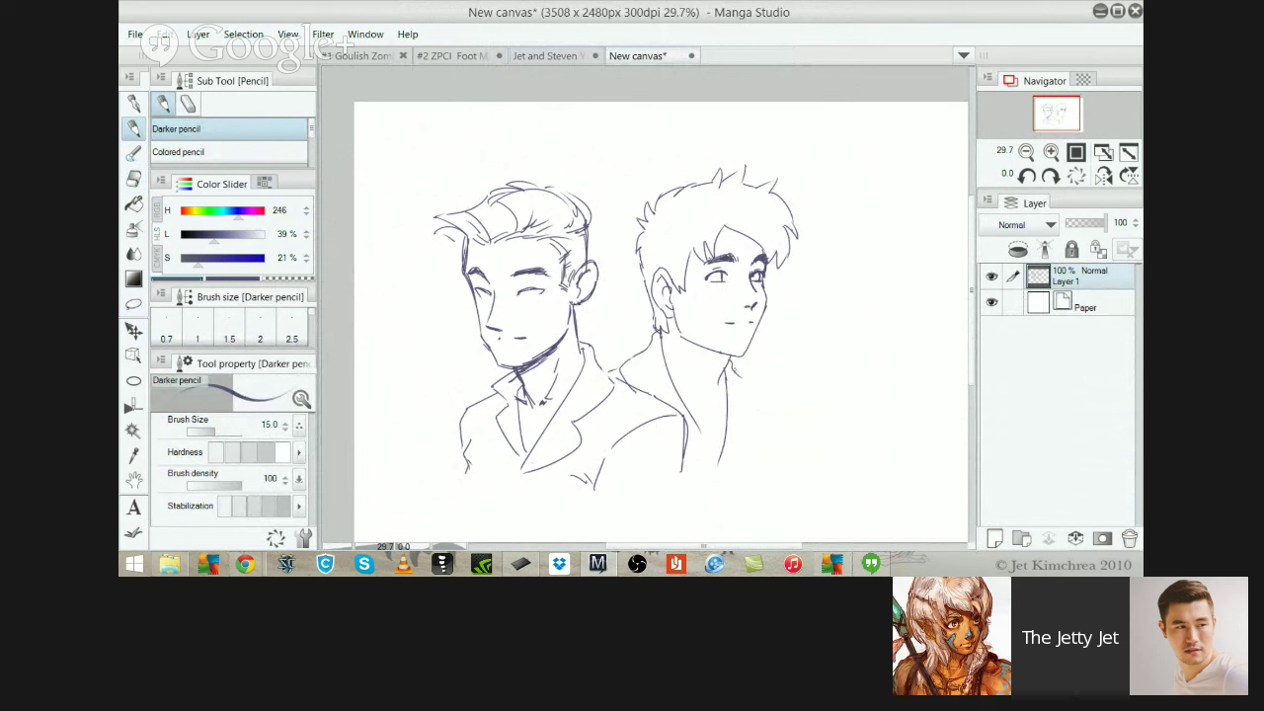
{"action": "left_click_drag", "start_coordinate": [734, 372], "coordinate": [787, 385]}
{"action": "mouse_move", "coordinate": [737, 372]}
{"action": "left_mouse_down"}
{"action": "mouse_move", "coordinate": [778, 388]}
{"action": "mouse_move", "coordinate": [789, 422]}
{"action": "left_mouse_up"}
{"action": "key", "text": "ctrl+z"}
{"action": "key", "text": "ctrl+z"}
{"action": "mouse_move", "coordinate": [744, 379]}
{"action": "left_mouse_down"}
{"action": "mouse_move", "coordinate": [751, 445]}
{"action": "mouse_move", "coordinate": [745, 410]}
{"action": "left_mouse_up"}
{"action": "key", "text": "ctrl+z"}
{"action": "left_click_drag", "start_coordinate": [748, 411], "coordinate": [731, 488]}
{"action": "key", "text": "ctrl+z"}
Draw the inner and outer sleeve lines of the second man's far arm, undoing and redrawing strokes
{"action": "left_click_drag", "start_coordinate": [776, 418], "coordinate": [773, 465]}
{"action": "key", "text": "ctrl+z"}
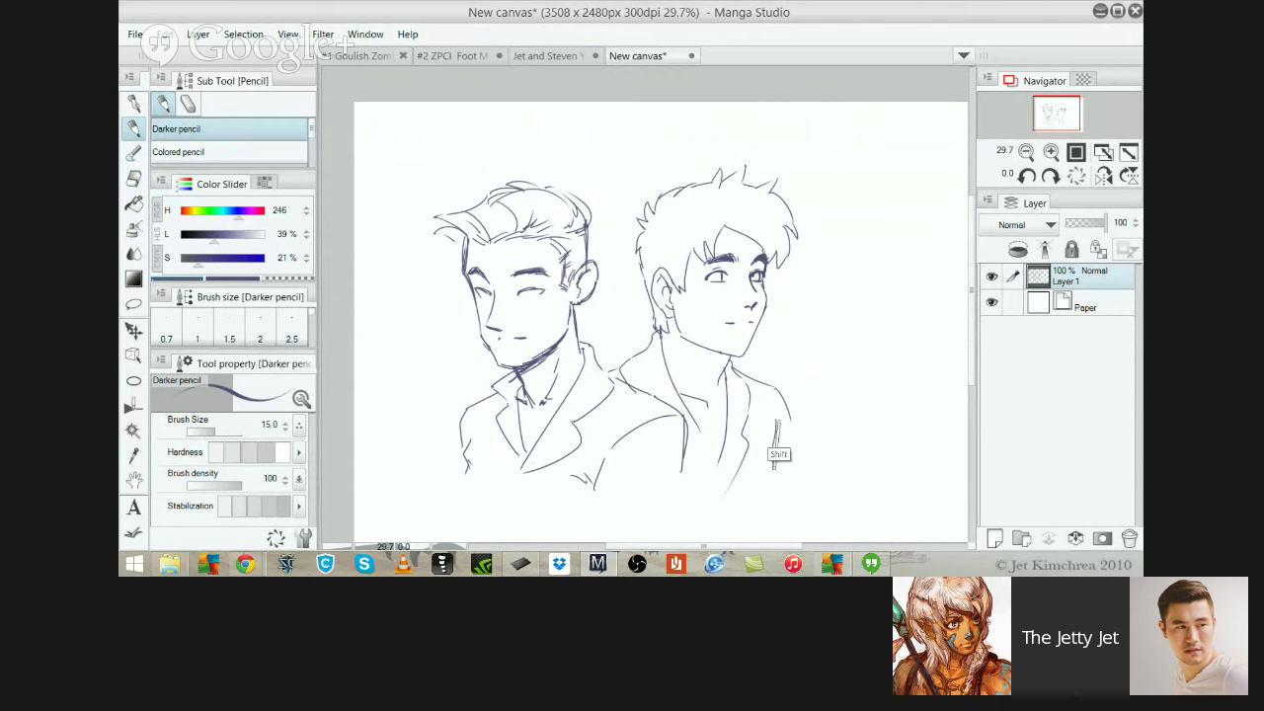
{"action": "left_click_drag", "start_coordinate": [775, 417], "coordinate": [780, 464]}
{"action": "key", "text": "ctrl+z"}
{"action": "left_click_drag", "start_coordinate": [777, 419], "coordinate": [780, 462]}
{"action": "left_click_drag", "start_coordinate": [778, 394], "coordinate": [800, 475]}
{"action": "key", "text": "ctrl+z"}
{"action": "key", "text": "ctrl+z"}
{"action": "left_click_drag", "start_coordinate": [791, 425], "coordinate": [804, 477]}
{"action": "left_click_drag", "start_coordinate": [795, 473], "coordinate": [815, 483]}
{"action": "key", "text": "ctrl+z"}
{"action": "key", "text": "ctrl+z"}
{"action": "left_click_drag", "start_coordinate": [792, 426], "coordinate": [804, 475]}
Extend the first man's sleeves downward on both arms with short fold strokes
{"action": "left_click_drag", "start_coordinate": [680, 469], "coordinate": [683, 506]}
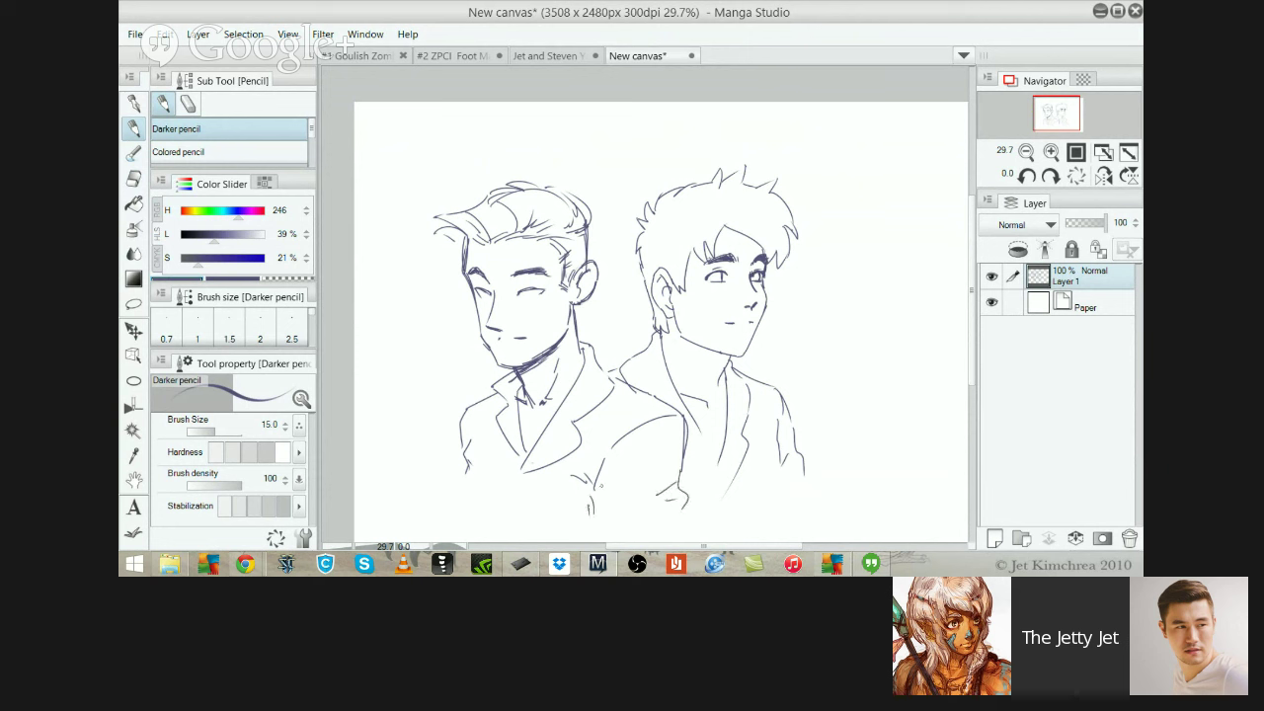
{"action": "left_click_drag", "start_coordinate": [459, 444], "coordinate": [454, 485]}
{"action": "scroll", "coordinate": [779, 378], "scroll_direction": "down", "scroll_amount": 2}
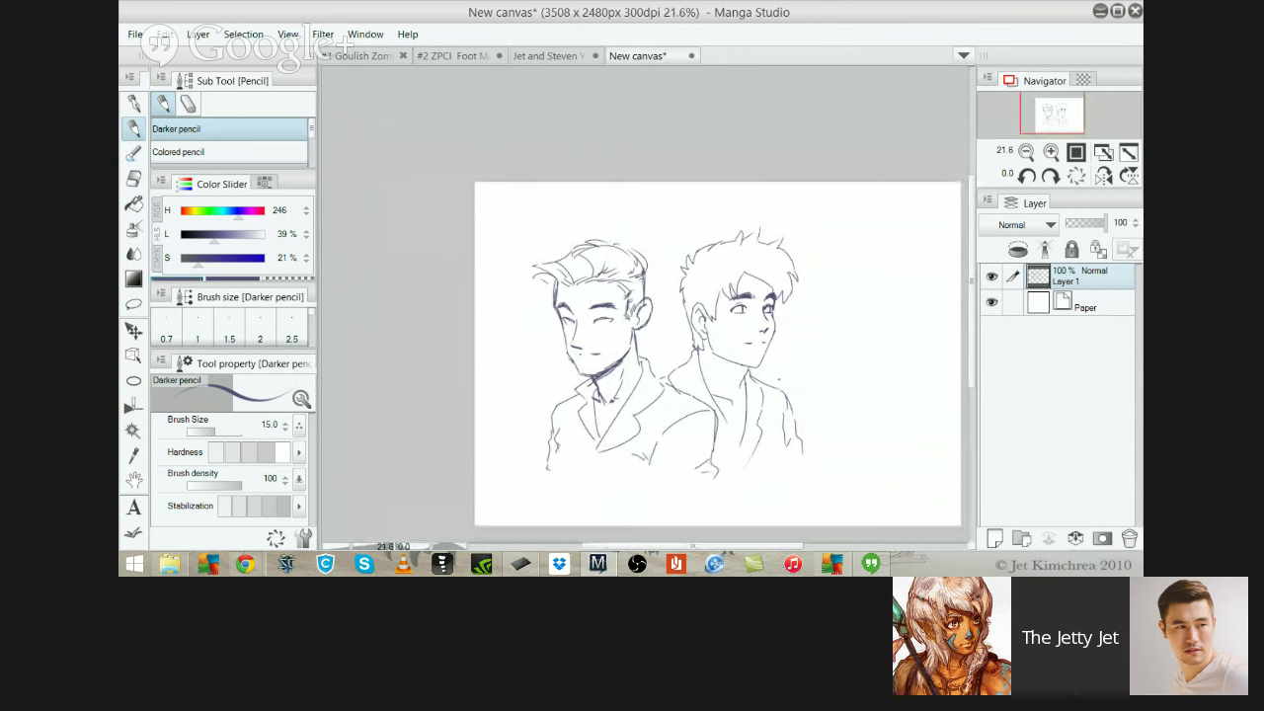
Thicken the first man's eyebrow and the shadow line beneath his jaw, undoing strays along the face outline
{"action": "scroll", "coordinate": [541, 296], "scroll_direction": "up", "scroll_amount": 2}
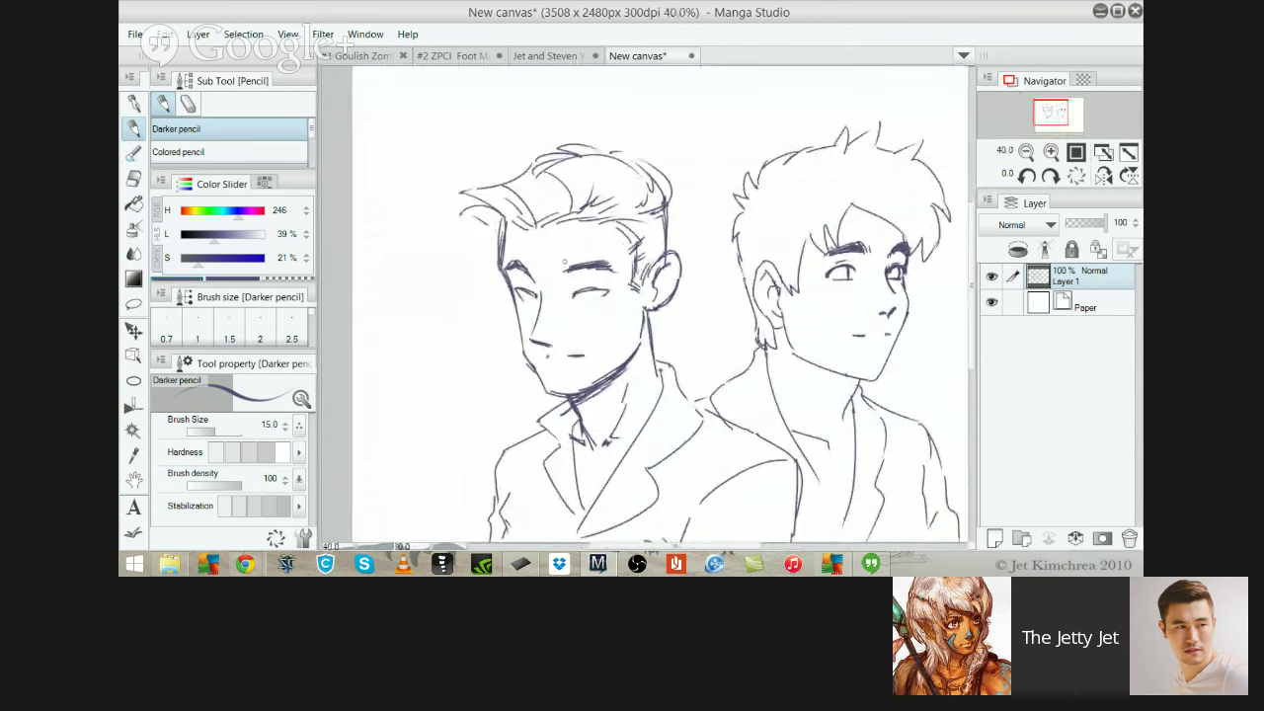
{"action": "left_click_drag", "start_coordinate": [597, 266], "coordinate": [616, 261]}
{"action": "mouse_move", "coordinate": [500, 264]}
{"action": "left_mouse_down"}
{"action": "mouse_move", "coordinate": [535, 374]}
{"action": "mouse_move", "coordinate": [567, 403]}
{"action": "left_mouse_up"}
{"action": "key", "text": "ctrl+z"}
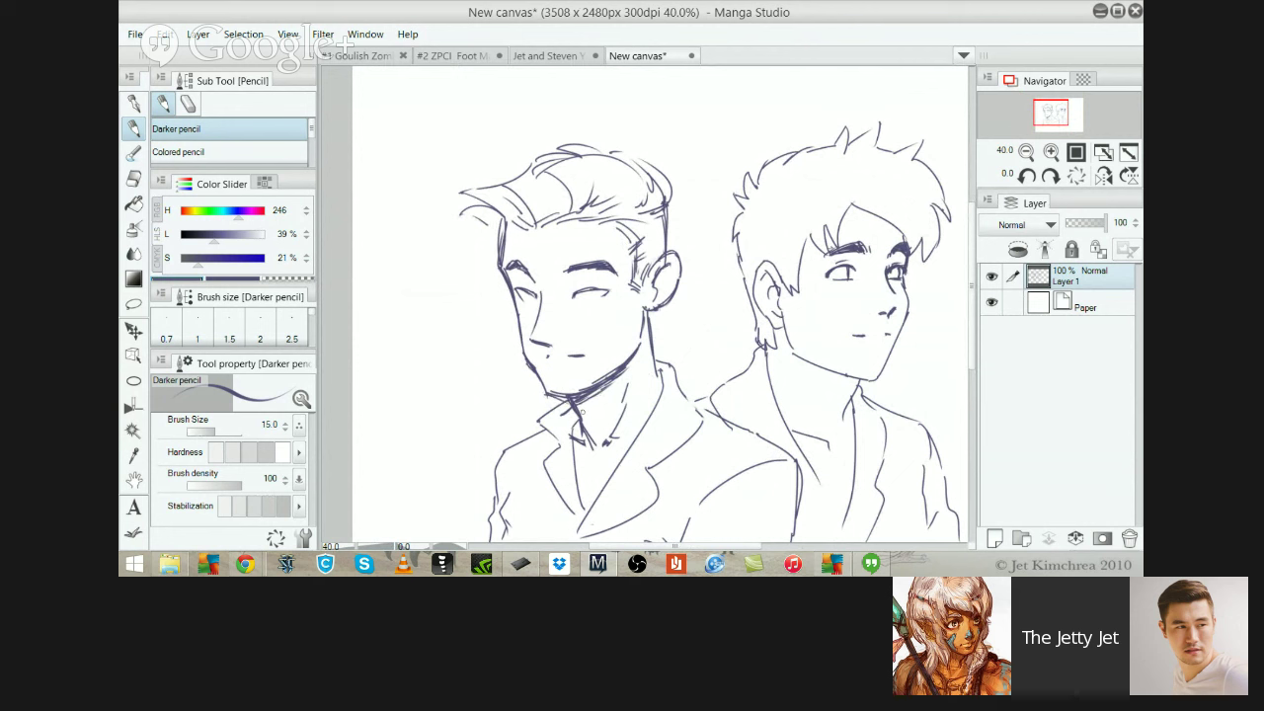
{"action": "key", "text": "ctrl+z"}
{"action": "key", "text": "ctrl+z"}
{"action": "mouse_move", "coordinate": [585, 397]}
{"action": "left_mouse_down"}
{"action": "mouse_move", "coordinate": [575, 403]}
{"action": "mouse_move", "coordinate": [626, 369]}
{"action": "mouse_move", "coordinate": [618, 379]}
{"action": "left_mouse_up"}
Darken the second man's neck lines under the chin and at the nape with thicker pencil strokes
{"action": "mouse_move", "coordinate": [810, 363]}
{"action": "left_mouse_down"}
{"action": "mouse_move", "coordinate": [619, 324]}
{"action": "mouse_move", "coordinate": [637, 401]}
{"action": "left_mouse_up"}
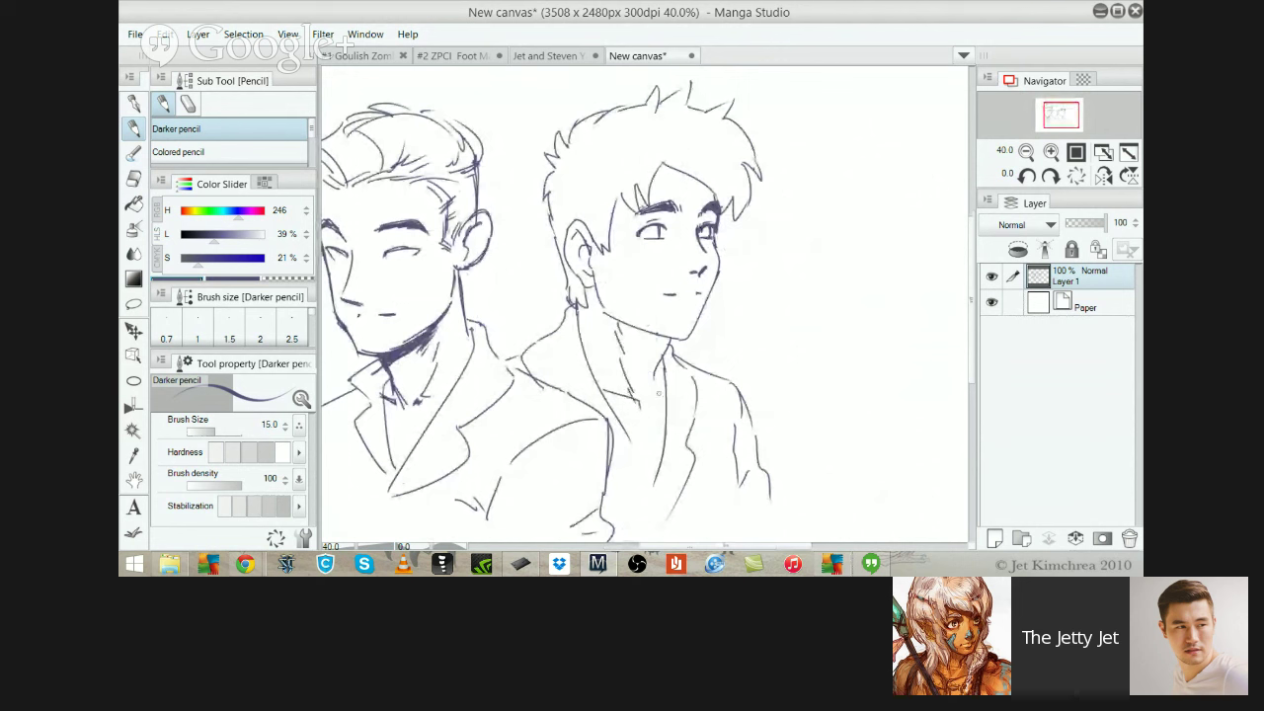
{"action": "mouse_move", "coordinate": [671, 342]}
{"action": "left_mouse_down"}
{"action": "mouse_move", "coordinate": [653, 376]}
{"action": "mouse_move", "coordinate": [669, 376]}
{"action": "mouse_move", "coordinate": [665, 410]}
{"action": "left_mouse_up"}
{"action": "left_click_drag", "start_coordinate": [670, 343], "coordinate": [672, 353]}
{"action": "mouse_move", "coordinate": [568, 311]}
{"action": "left_mouse_down"}
{"action": "mouse_move", "coordinate": [561, 340]}
{"action": "mouse_move", "coordinate": [581, 344]}
{"action": "mouse_move", "coordinate": [577, 328]}
{"action": "left_mouse_up"}
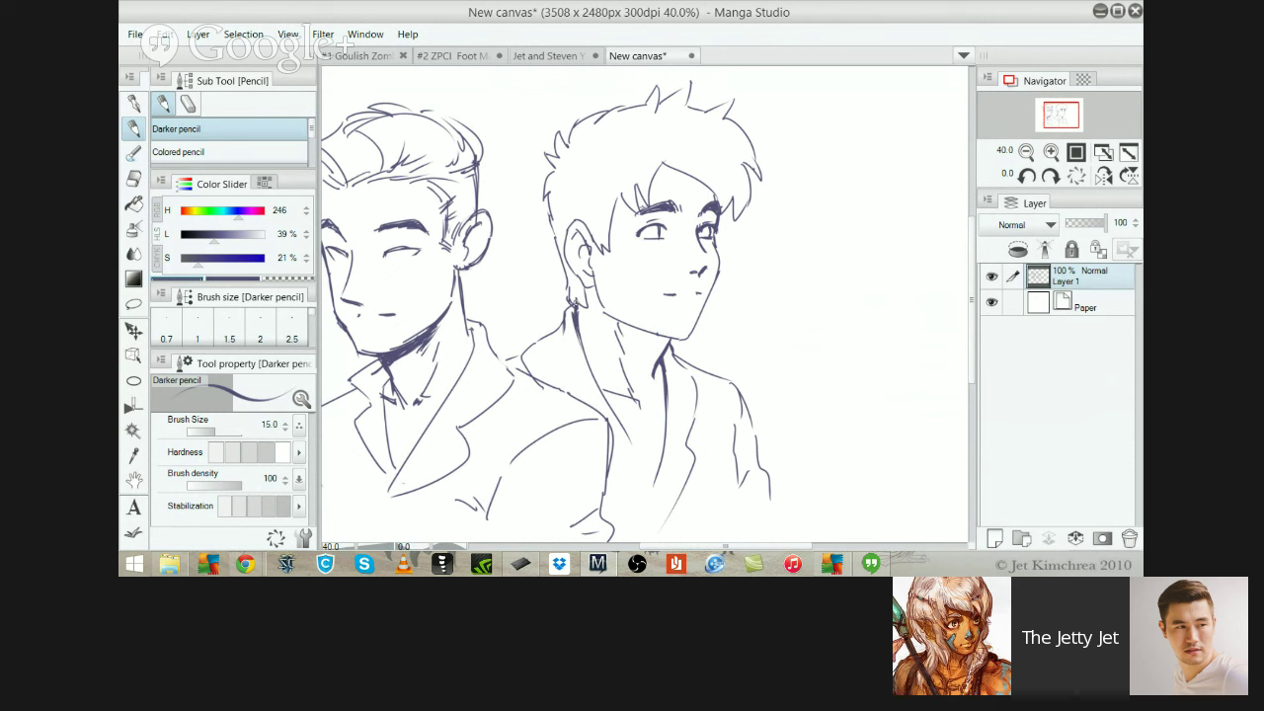
Erase part of the second man's rear shoulder line beside the first man's collar and redraw it, undoing a stray stroke
{"action": "key", "text": "e"}
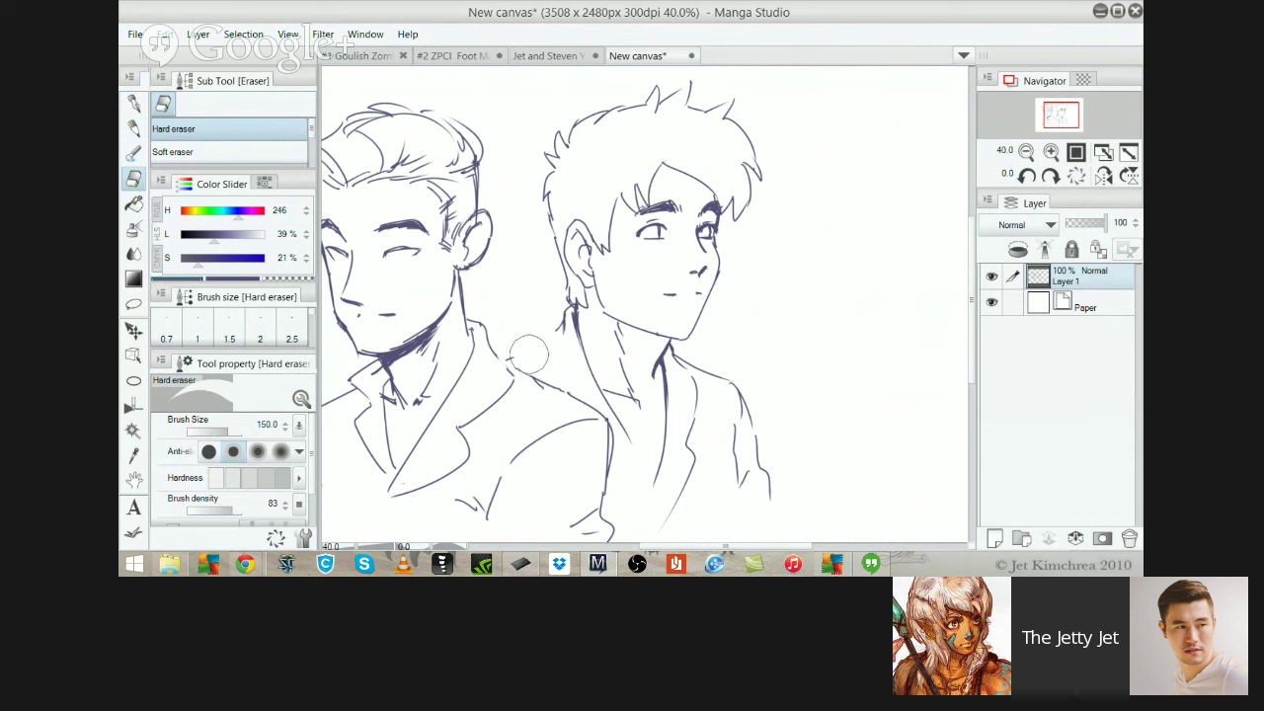
{"action": "key", "text": "p"}
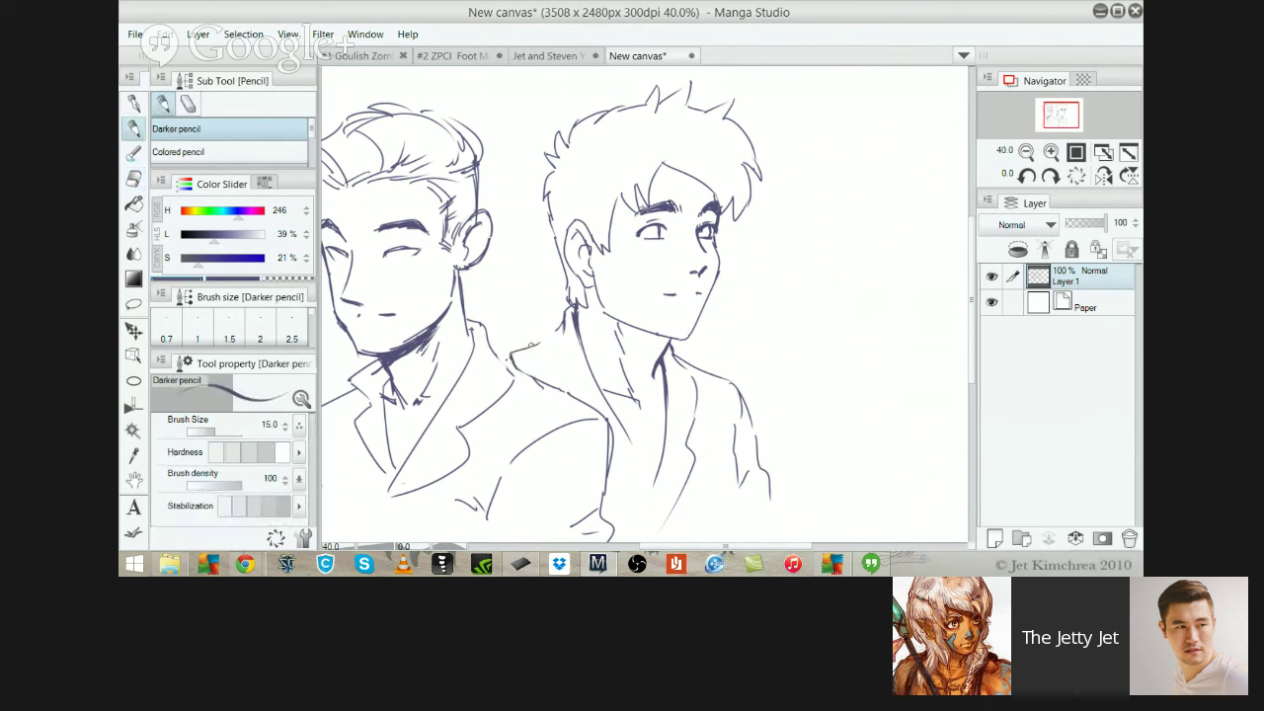
{"action": "mouse_move", "coordinate": [533, 344]}
{"action": "left_mouse_down"}
{"action": "mouse_move", "coordinate": [560, 325]}
{"action": "mouse_move", "coordinate": [514, 353]}
{"action": "mouse_move", "coordinate": [520, 365]}
{"action": "left_mouse_up"}
{"action": "key", "text": "ctrl+z"}
{"action": "key", "text": "ctrl+0"}
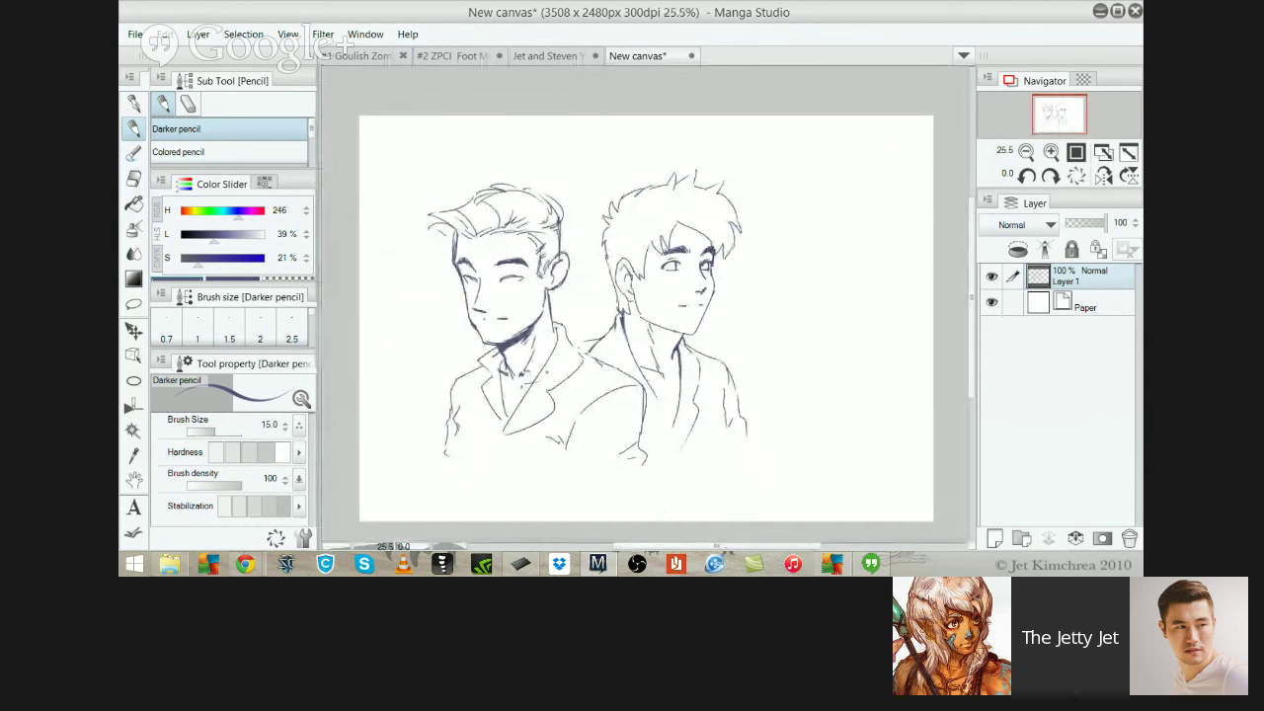
Thicken the crown outline of the first man's hair and the underside of the quiff's front tip, undoing a stray stroke
{"action": "key", "text": "k"}
{"action": "left_click_drag", "start_coordinate": [523, 312], "coordinate": [591, 297]}
{"action": "scroll", "coordinate": [590, 297], "scroll_direction": "up", "scroll_amount": 4}
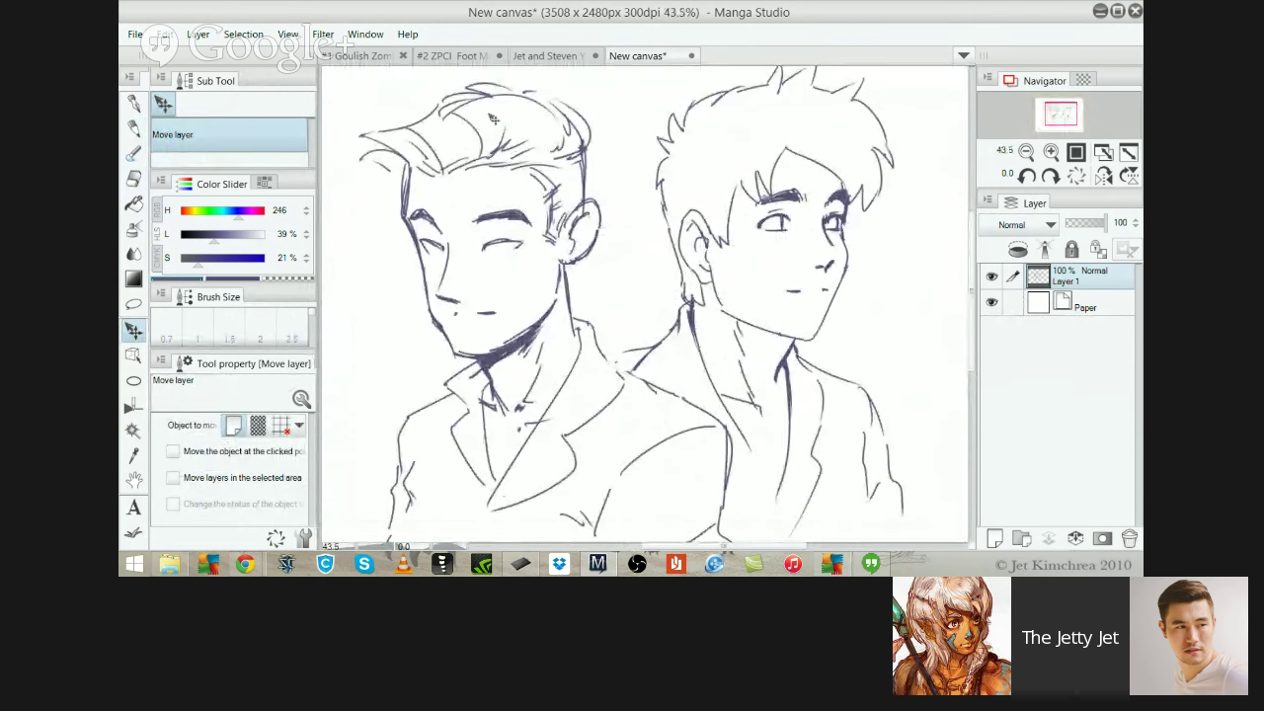
{"action": "key", "text": "p"}
{"action": "mouse_move", "coordinate": [525, 169]}
{"action": "left_mouse_down"}
{"action": "mouse_move", "coordinate": [571, 147]}
{"action": "mouse_move", "coordinate": [594, 200]}
{"action": "left_mouse_up"}
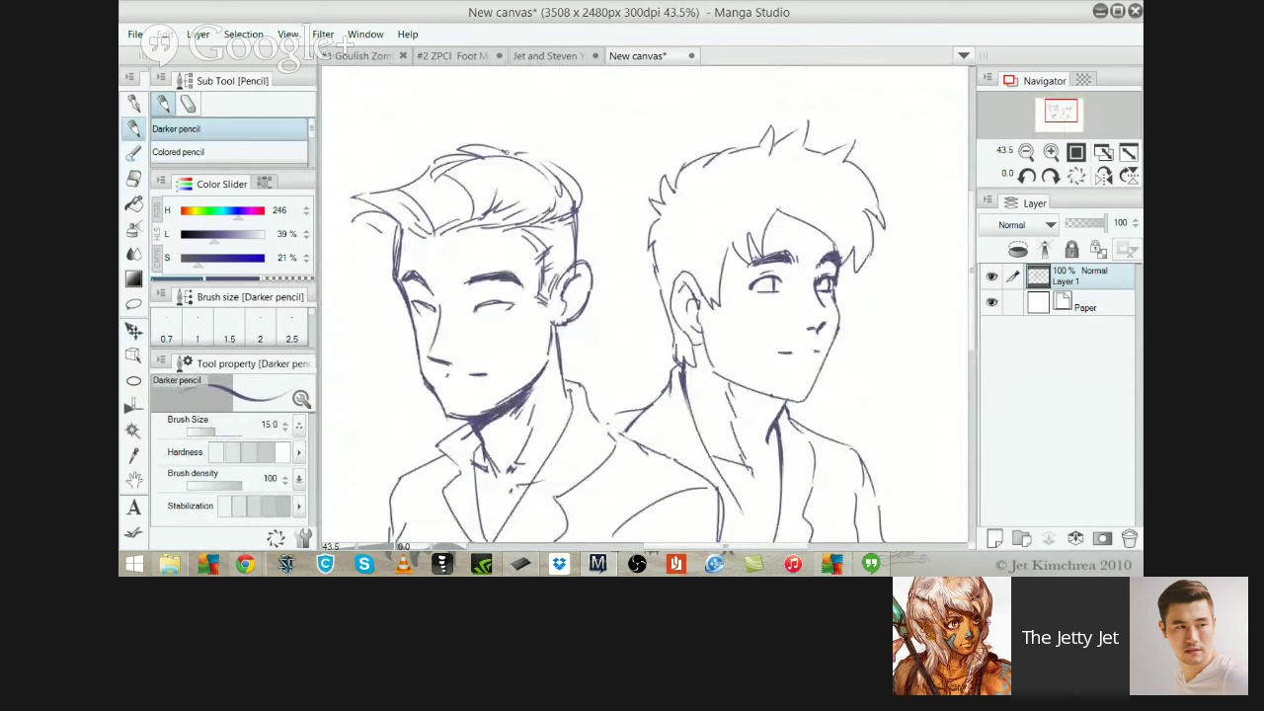
{"action": "mouse_move", "coordinate": [513, 152]}
{"action": "left_mouse_down"}
{"action": "mouse_move", "coordinate": [564, 172]}
{"action": "mouse_move", "coordinate": [578, 207]}
{"action": "left_mouse_up"}
{"action": "mouse_move", "coordinate": [343, 216]}
{"action": "left_mouse_down"}
{"action": "mouse_move", "coordinate": [352, 234]}
{"action": "mouse_move", "coordinate": [385, 239]}
{"action": "mouse_move", "coordinate": [389, 255]}
{"action": "mouse_move", "coordinate": [378, 225]}
{"action": "mouse_move", "coordinate": [398, 249]}
{"action": "left_mouse_up"}
{"action": "key", "text": "ctrl+z"}
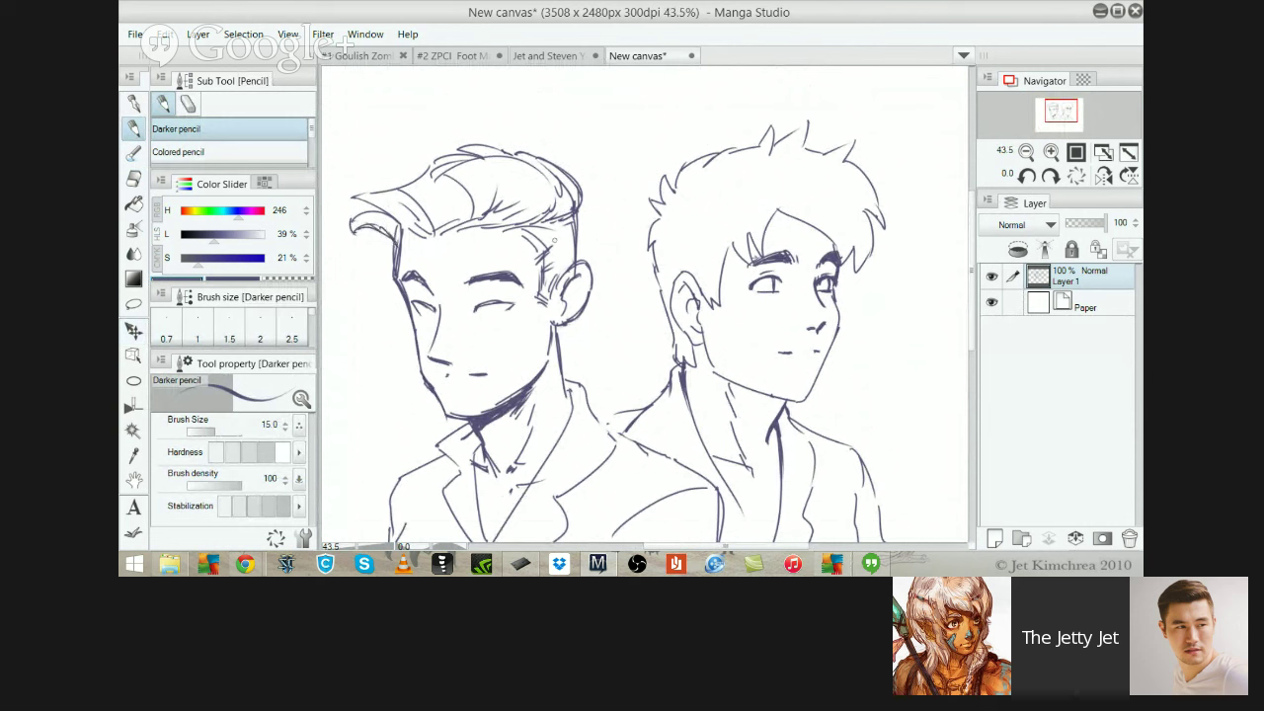
Try to shade the short hair above the first man's ear with diagonal hatching strokes
{"action": "mouse_move", "coordinate": [531, 225]}
{"action": "left_mouse_down"}
{"action": "mouse_move", "coordinate": [571, 216]}
{"action": "mouse_move", "coordinate": [528, 236]}
{"action": "mouse_move", "coordinate": [558, 246]}
{"action": "left_mouse_up"}
{"action": "left_click_drag", "start_coordinate": [574, 243], "coordinate": [540, 272]}
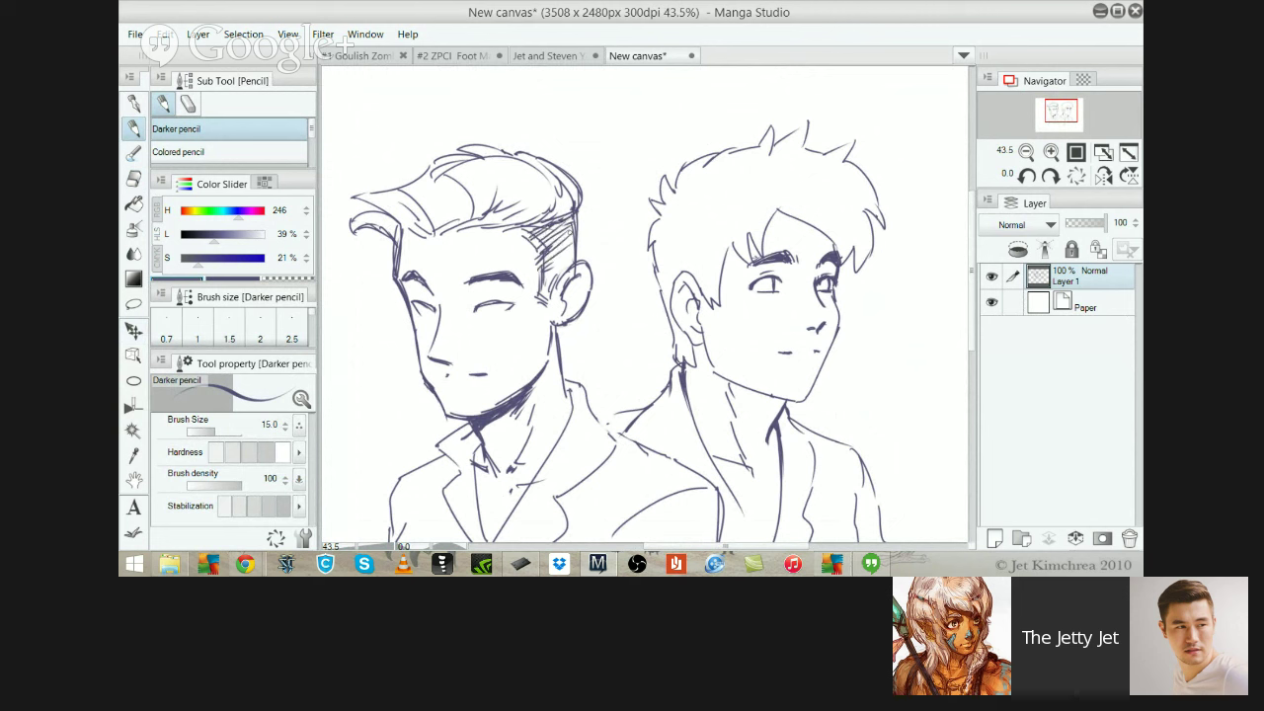
{"action": "key", "text": "ctrl+z"}
{"action": "key", "text": "ctrl+z"}
{"action": "key", "text": "ctrl+z"}
{"action": "key", "text": "ctrl+z"}
{"action": "key", "text": "ctrl+z"}
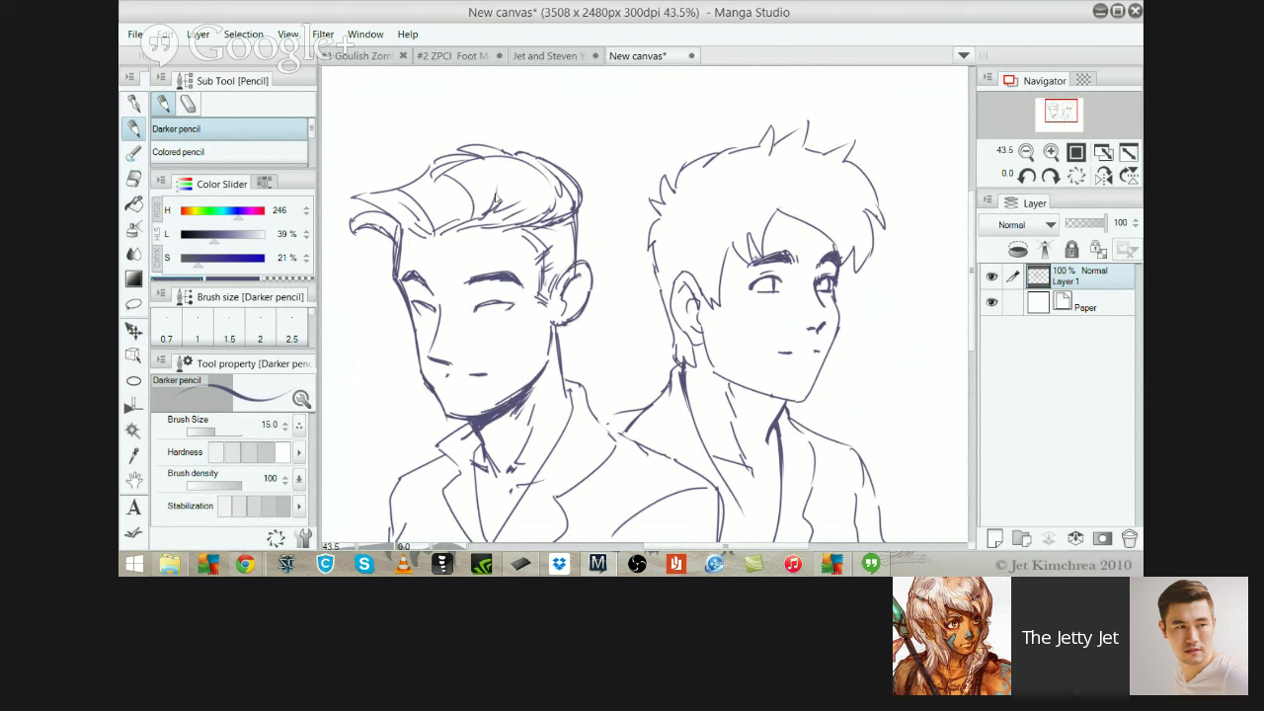
Add short strand strokes inside the second man's hair and erase a small gap in the jaw line below the ear
{"action": "left_click_drag", "start_coordinate": [687, 200], "coordinate": [701, 186]}
{"action": "key", "text": "e"}
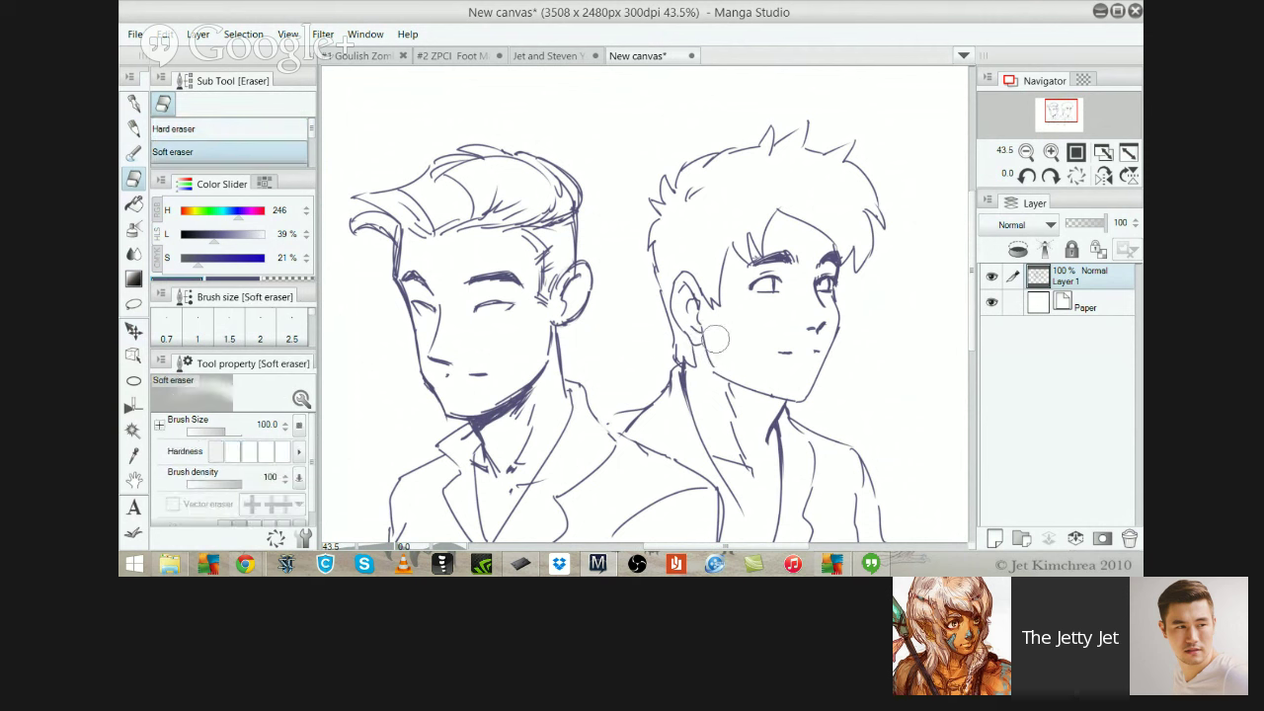
{"action": "key", "text": "e"}
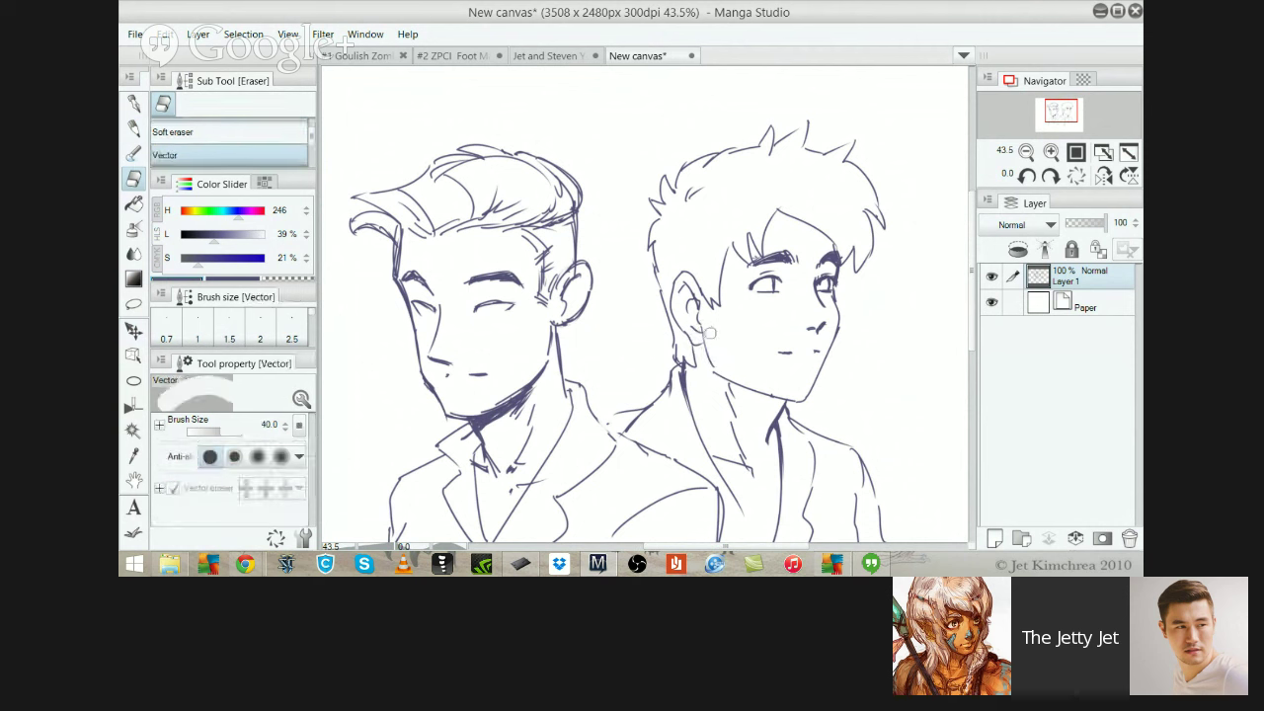
{"action": "key", "text": "p"}
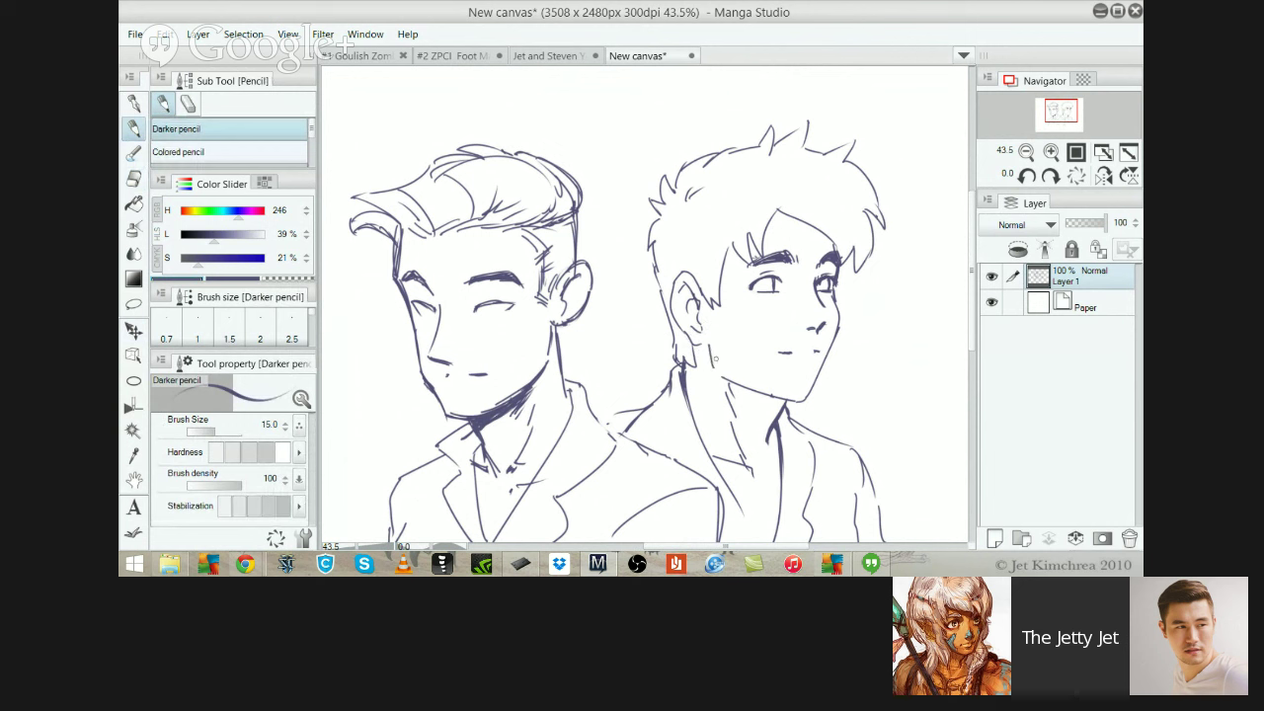
Touch up the second man's jaw corner and far eye with short pencil strokes
{"action": "left_click_drag", "start_coordinate": [726, 367], "coordinate": [746, 364]}
{"action": "left_click_drag", "start_coordinate": [828, 287], "coordinate": [833, 297]}
{"action": "left_click_drag", "start_coordinate": [550, 301], "coordinate": [511, 214]}
{"action": "scroll", "coordinate": [511, 213], "scroll_direction": "up", "scroll_amount": 2}
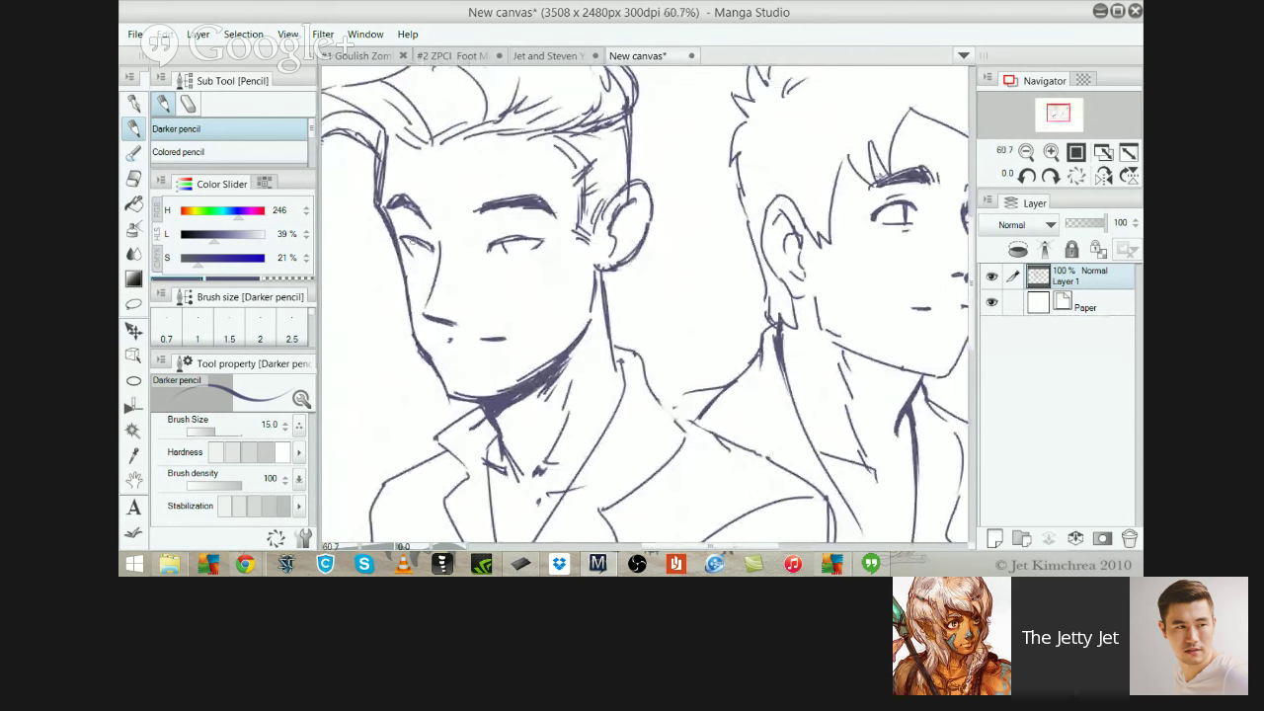
{"action": "scroll", "coordinate": [692, 237], "scroll_direction": "down", "scroll_amount": 3}
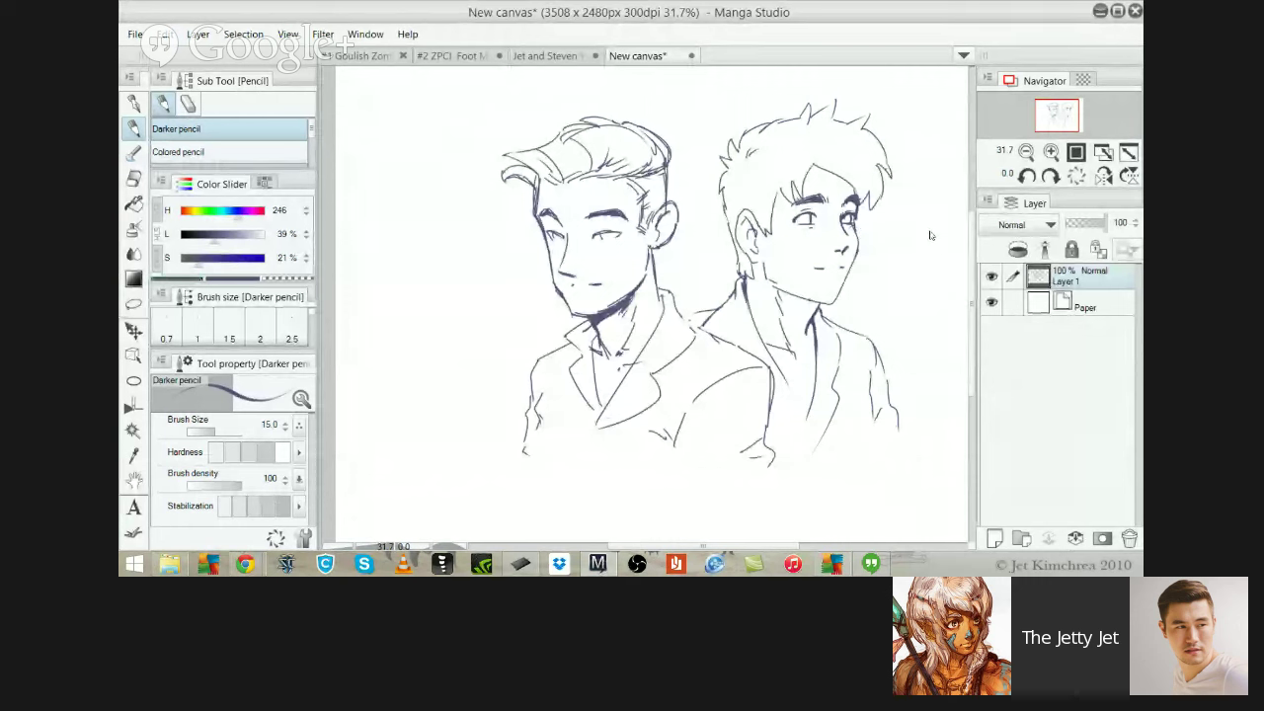
Duplicate Layer 1, leaving only the copy visible above the paper, and erase the first man's swept-up top hair on it
{"action": "right_click", "coordinate": [1063, 278]}
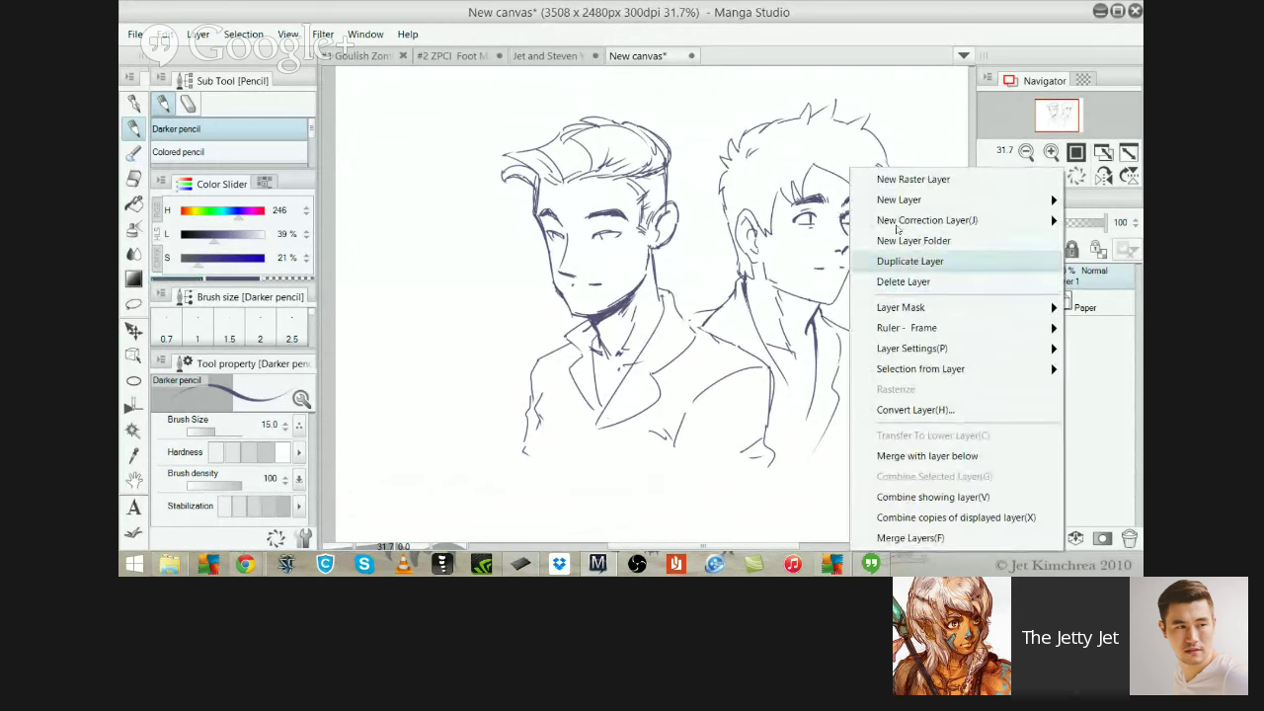
{"action": "left_click", "coordinate": [893, 261]}
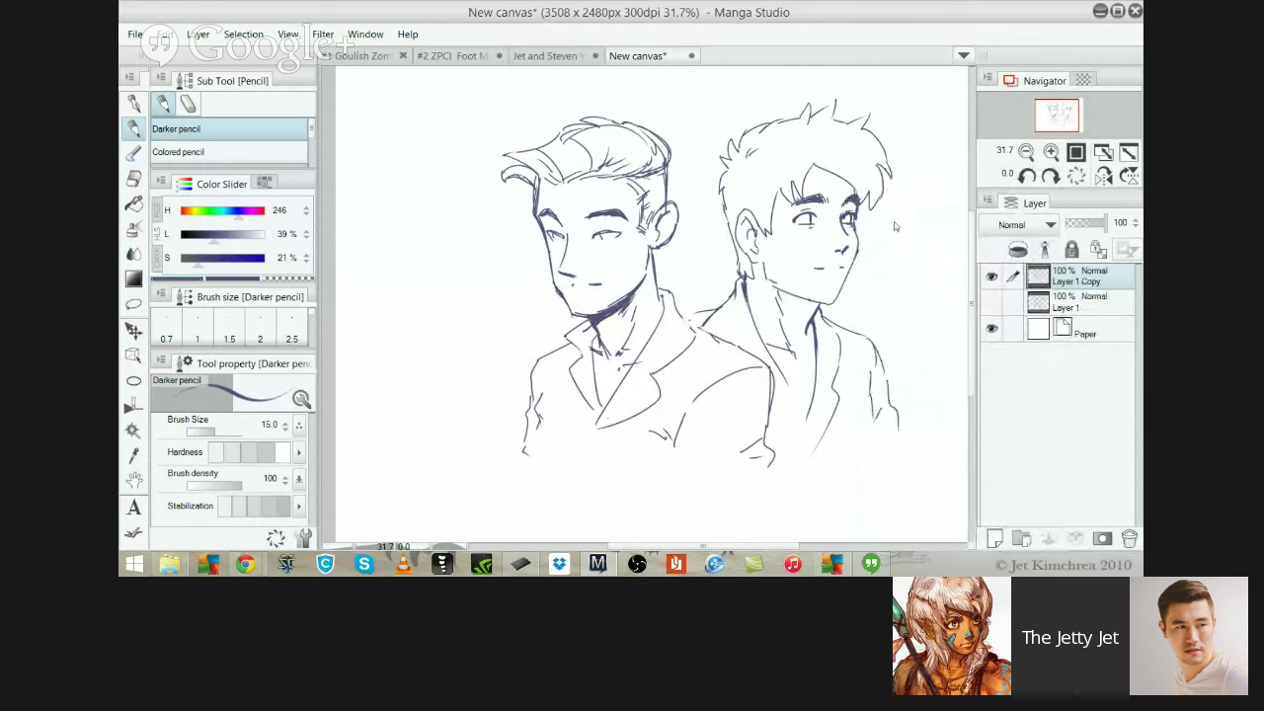
{"action": "key", "text": "e"}
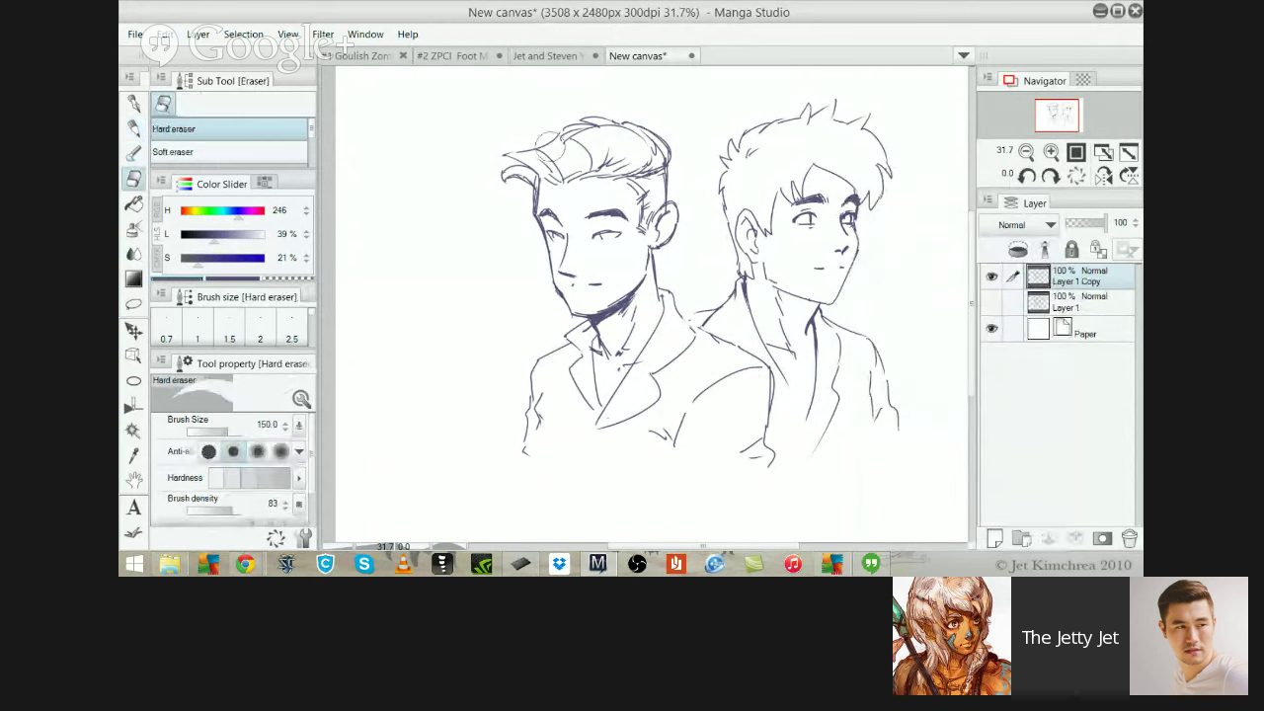
{"action": "mouse_move", "coordinate": [524, 150]}
{"action": "left_mouse_down"}
{"action": "mouse_move", "coordinate": [498, 177]}
{"action": "mouse_move", "coordinate": [538, 148]}
{"action": "mouse_move", "coordinate": [558, 156]}
{"action": "mouse_move", "coordinate": [577, 143]}
{"action": "mouse_move", "coordinate": [579, 120]}
{"action": "mouse_move", "coordinate": [665, 124]}
{"action": "mouse_move", "coordinate": [677, 150]}
{"action": "mouse_move", "coordinate": [653, 125]}
{"action": "left_mouse_up"}
{"action": "key", "text": "p"}
{"action": "key", "text": "e"}
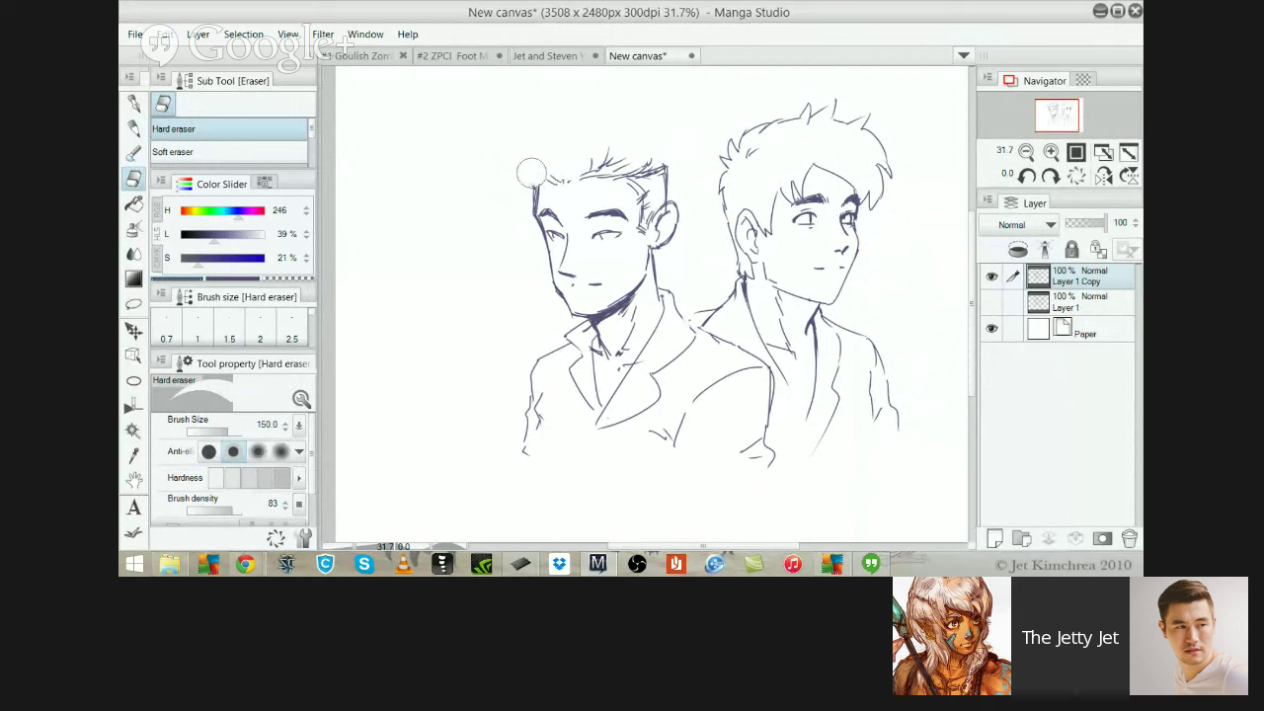
Erase the thick line at the first man's far temple and redraw the forehead contour and front hairline with thin curved strokes
{"action": "mouse_move", "coordinate": [530, 172]}
{"action": "left_mouse_down"}
{"action": "mouse_move", "coordinate": [519, 232]}
{"action": "mouse_move", "coordinate": [528, 212]}
{"action": "mouse_move", "coordinate": [538, 223]}
{"action": "left_mouse_up"}
{"action": "key", "text": "p"}
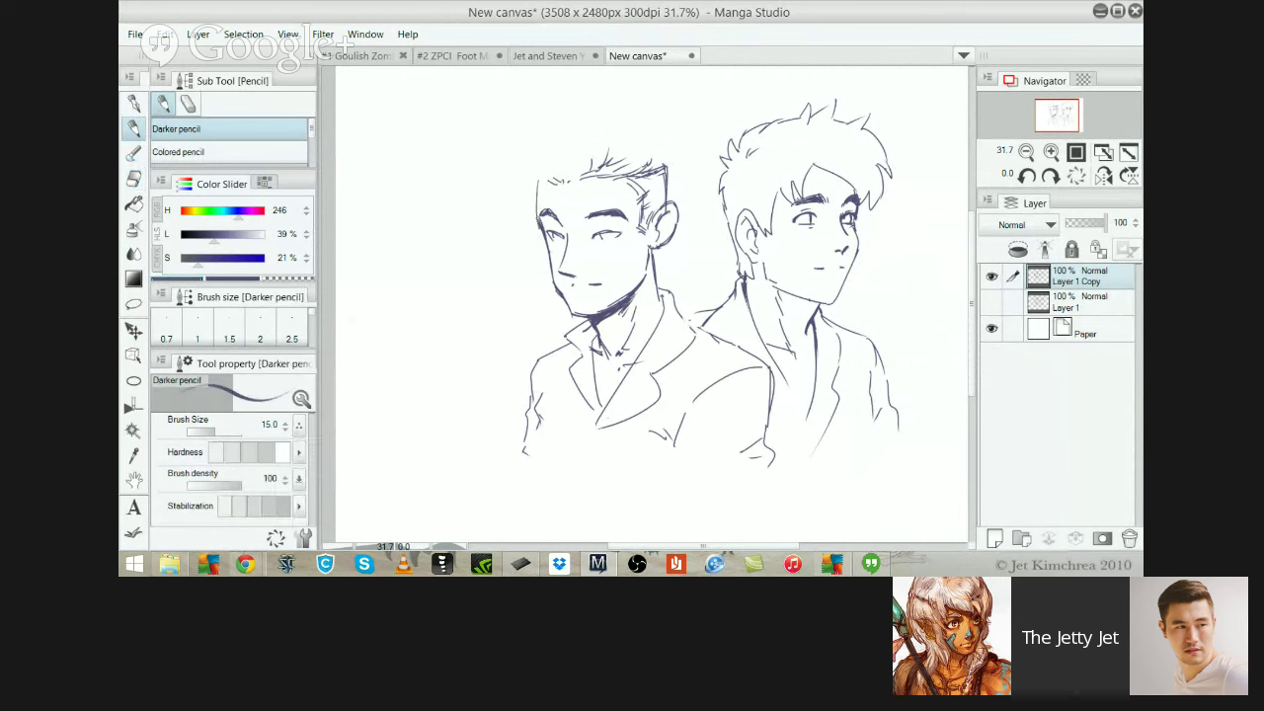
{"action": "key", "text": "ctrl+z"}
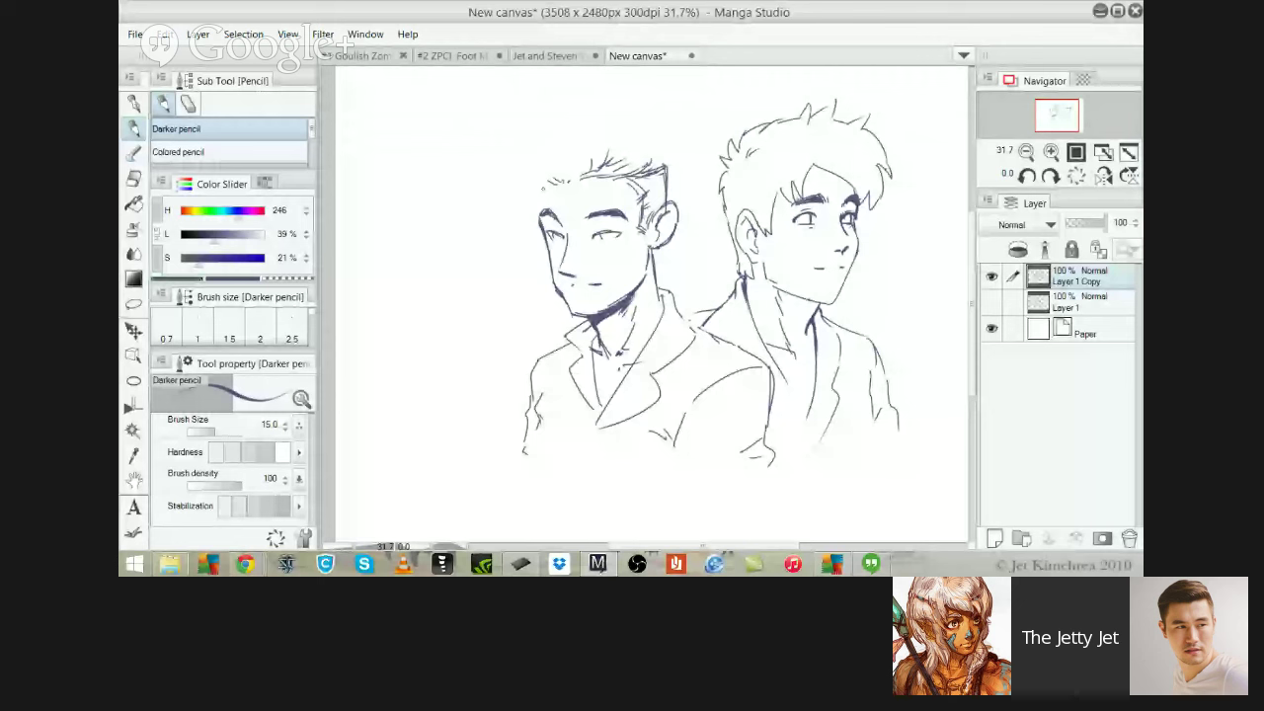
{"action": "left_click_drag", "start_coordinate": [543, 182], "coordinate": [539, 220]}
{"action": "mouse_move", "coordinate": [599, 174]}
{"action": "left_mouse_down"}
{"action": "mouse_move", "coordinate": [596, 144]}
{"action": "mouse_move", "coordinate": [547, 166]}
{"action": "mouse_move", "coordinate": [569, 180]}
{"action": "left_mouse_up"}
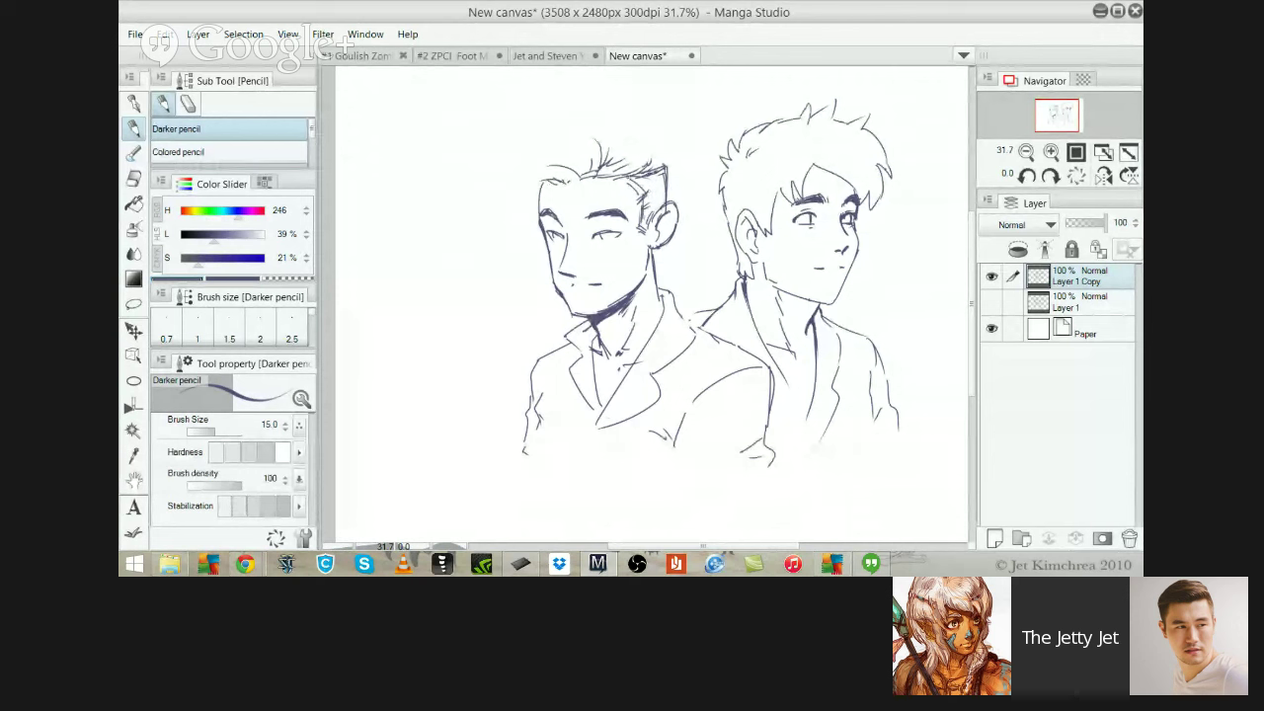
Erase the first man's side hair and the back of the head above the ear
{"action": "key", "text": "e"}
{"action": "mouse_move", "coordinate": [639, 168]}
{"action": "left_mouse_down"}
{"action": "mouse_move", "coordinate": [639, 226]}
{"action": "mouse_move", "coordinate": [661, 167]}
{"action": "mouse_move", "coordinate": [643, 170]}
{"action": "mouse_move", "coordinate": [643, 206]}
{"action": "left_mouse_up"}
{"action": "key", "text": "p"}
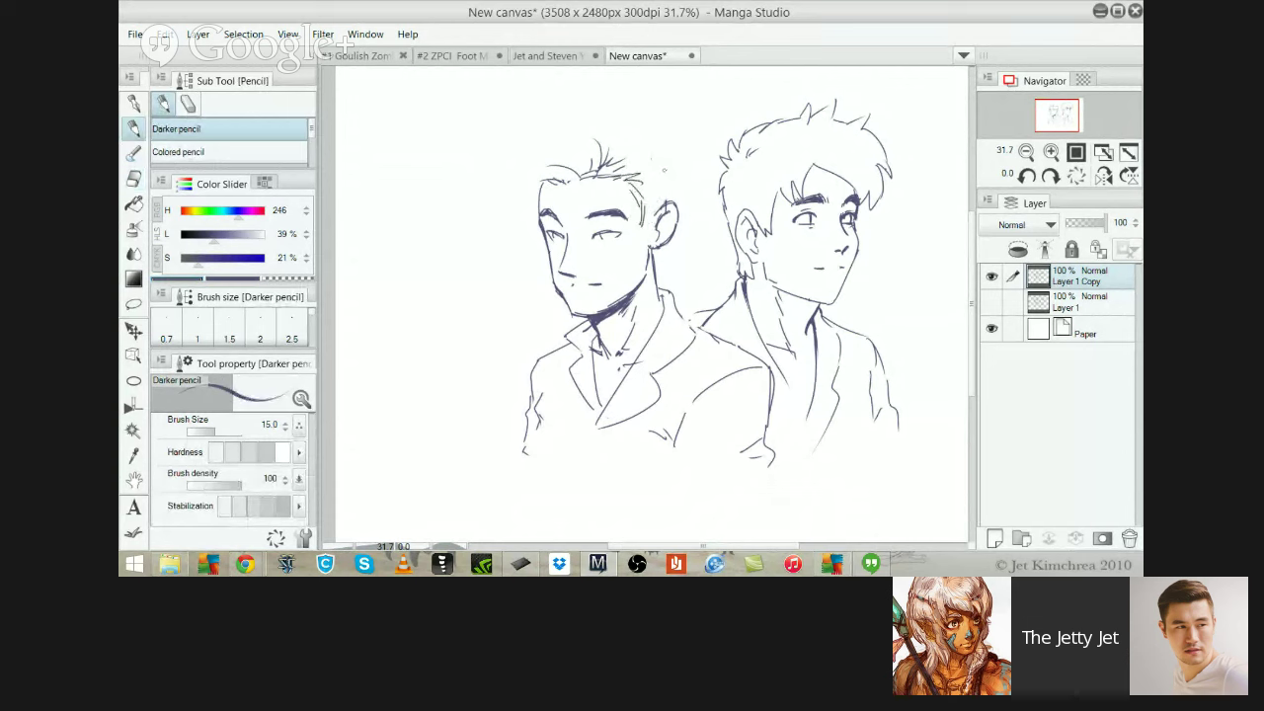
Rework the first man's eyes with short pencil strokes at the lids and outer corner, undoing unwanted strokes
{"action": "scroll", "coordinate": [617, 218], "scroll_direction": "up", "scroll_amount": 5}
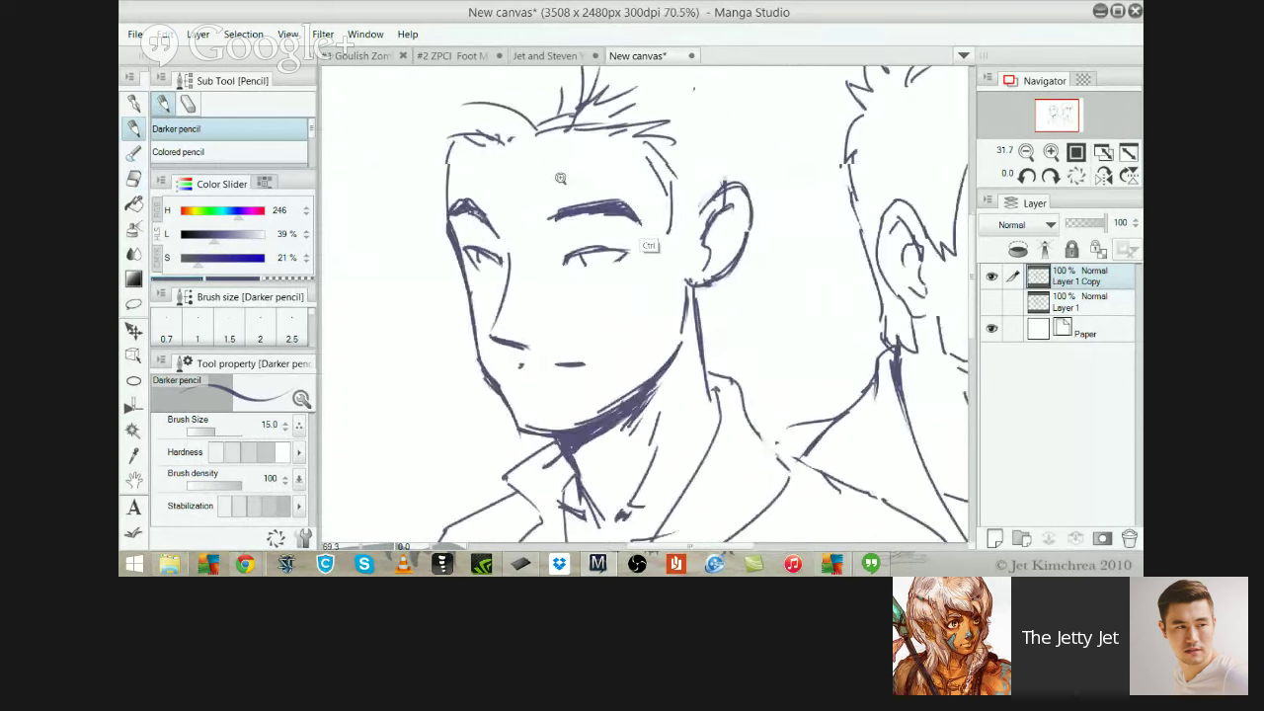
{"action": "mouse_move", "coordinate": [553, 265]}
{"action": "left_mouse_down"}
{"action": "mouse_move", "coordinate": [635, 258]}
{"action": "mouse_move", "coordinate": [622, 268]}
{"action": "left_mouse_up"}
{"action": "key", "text": "ctrl+z"}
{"action": "key", "text": "ctrl+z"}
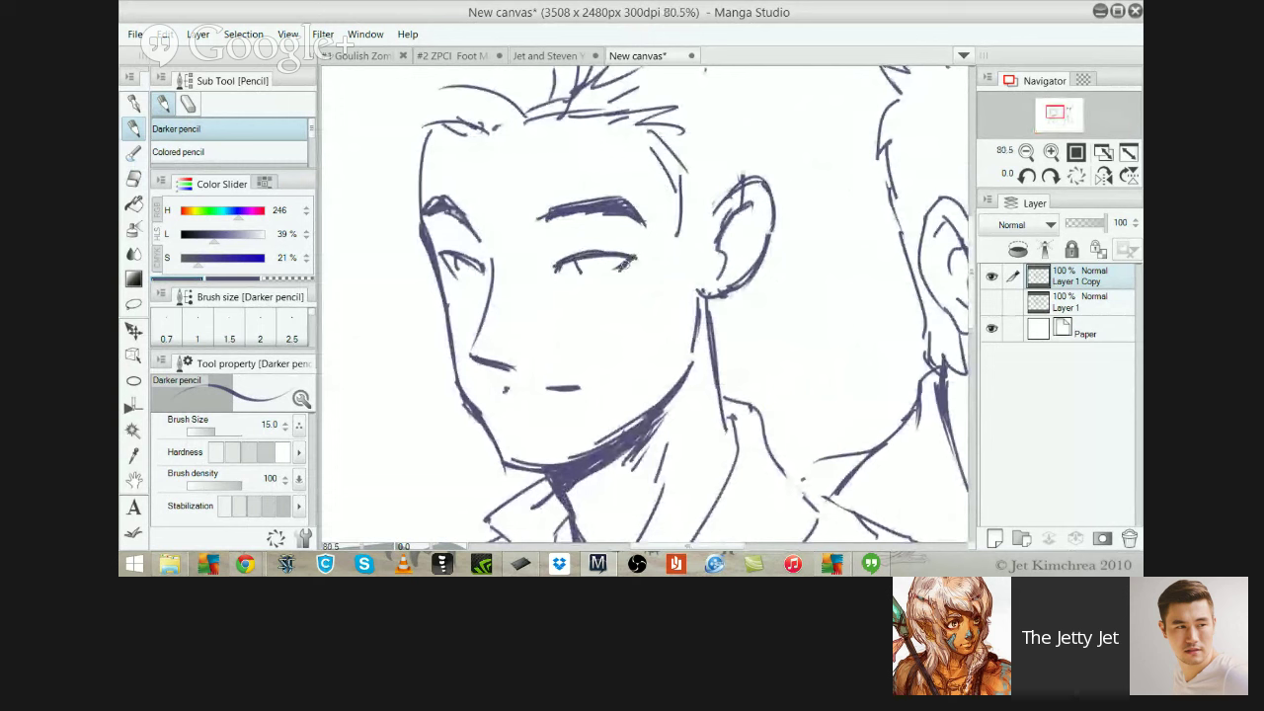
{"action": "mouse_move", "coordinate": [436, 260]}
{"action": "left_mouse_down"}
{"action": "mouse_move", "coordinate": [454, 253]}
{"action": "mouse_move", "coordinate": [458, 277]}
{"action": "left_mouse_up"}
{"action": "left_click_drag", "start_coordinate": [592, 285], "coordinate": [647, 255]}
{"action": "key", "text": "ctrl+z"}
{"action": "key", "text": "ctrl+z"}
{"action": "key", "text": "ctrl+z"}
{"action": "key", "text": "ctrl+z"}
Erase the first man's ear and the neck lines below it, and draw a long sweeping quiff curve above the forehead
{"action": "key", "text": "e"}
{"action": "mouse_move", "coordinate": [740, 259]}
{"action": "left_mouse_down"}
{"action": "mouse_move", "coordinate": [740, 184]}
{"action": "mouse_move", "coordinate": [717, 296]}
{"action": "mouse_move", "coordinate": [734, 403]}
{"action": "left_mouse_up"}
{"action": "left_click_drag", "start_coordinate": [740, 321], "coordinate": [628, 261]}
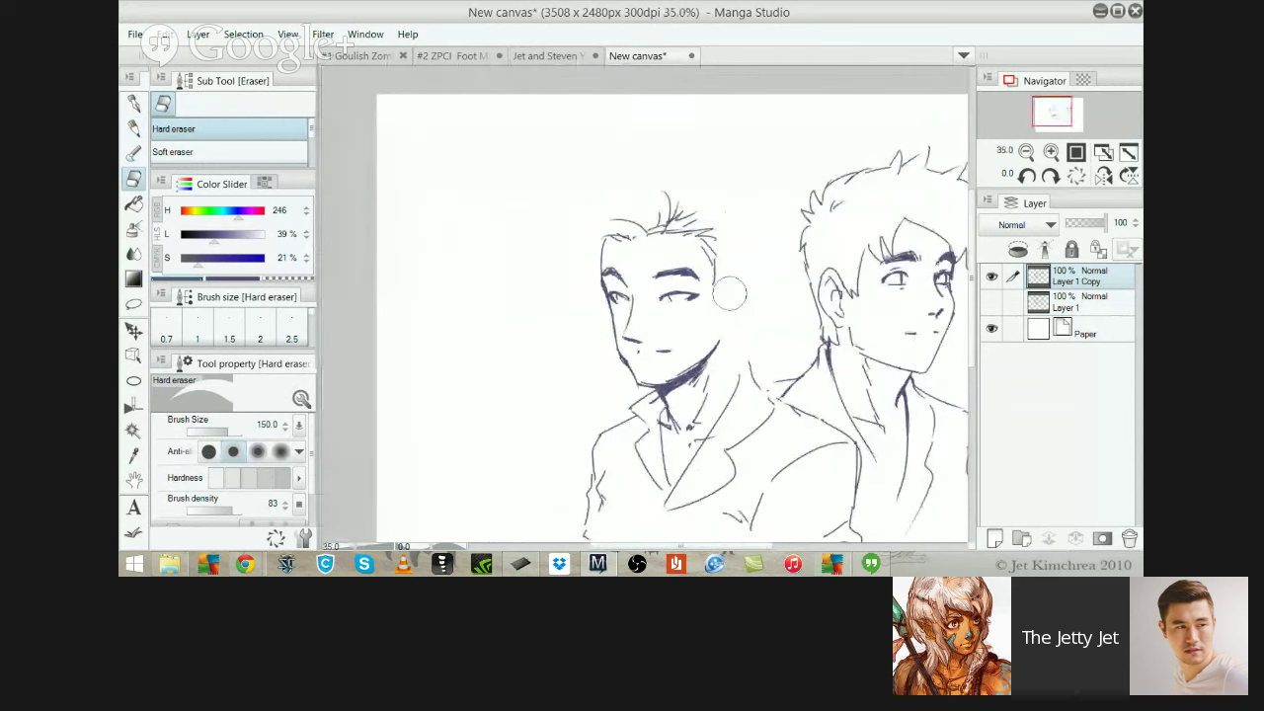
{"action": "key", "text": "p"}
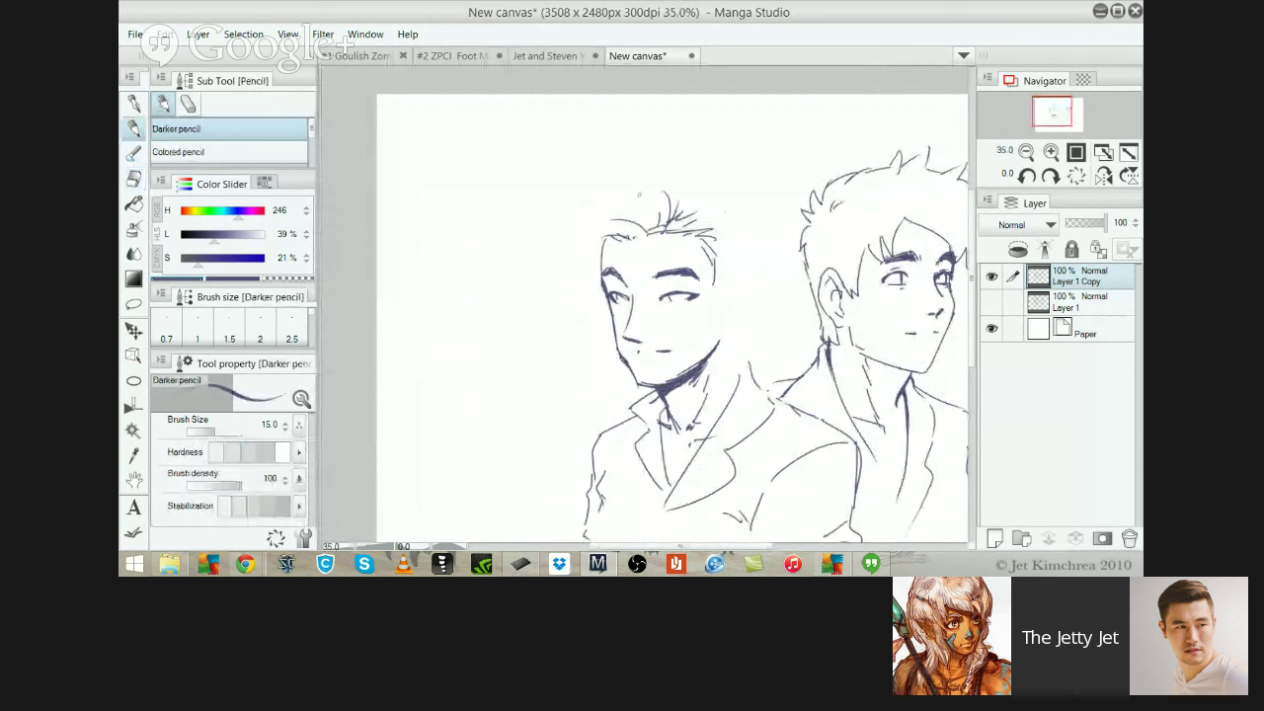
{"action": "left_click_drag", "start_coordinate": [640, 190], "coordinate": [569, 240]}
Erase the first man's mouth and chin contour and redraw the jaw down to a narrower chin, undoing failed strokes
{"action": "key", "text": "e"}
{"action": "mouse_move", "coordinate": [604, 353]}
{"action": "left_mouse_down"}
{"action": "mouse_move", "coordinate": [624, 395]}
{"action": "mouse_move", "coordinate": [606, 351]}
{"action": "mouse_move", "coordinate": [679, 366]}
{"action": "mouse_move", "coordinate": [648, 380]}
{"action": "mouse_move", "coordinate": [679, 354]}
{"action": "mouse_move", "coordinate": [650, 356]}
{"action": "left_mouse_up"}
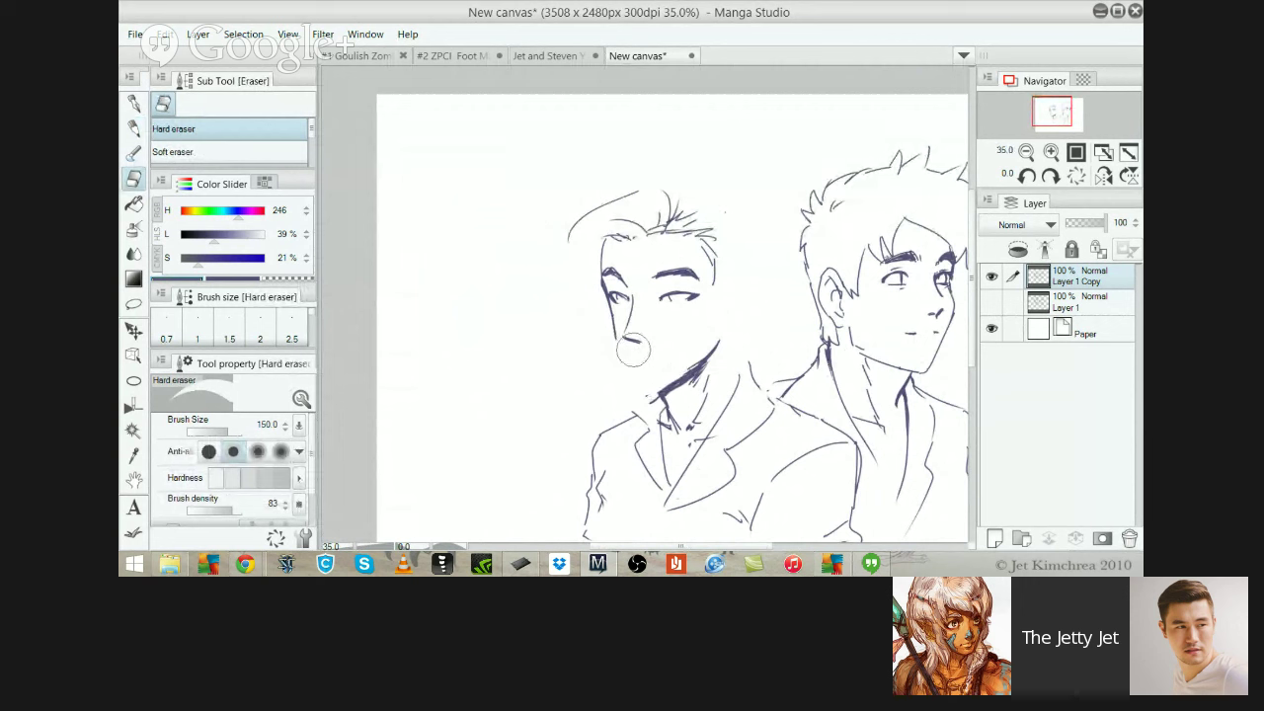
{"action": "key", "text": "p"}
{"action": "left_click_drag", "start_coordinate": [615, 334], "coordinate": [642, 388]}
{"action": "key", "text": "ctrl+z"}
{"action": "key", "text": "ctrl+z"}
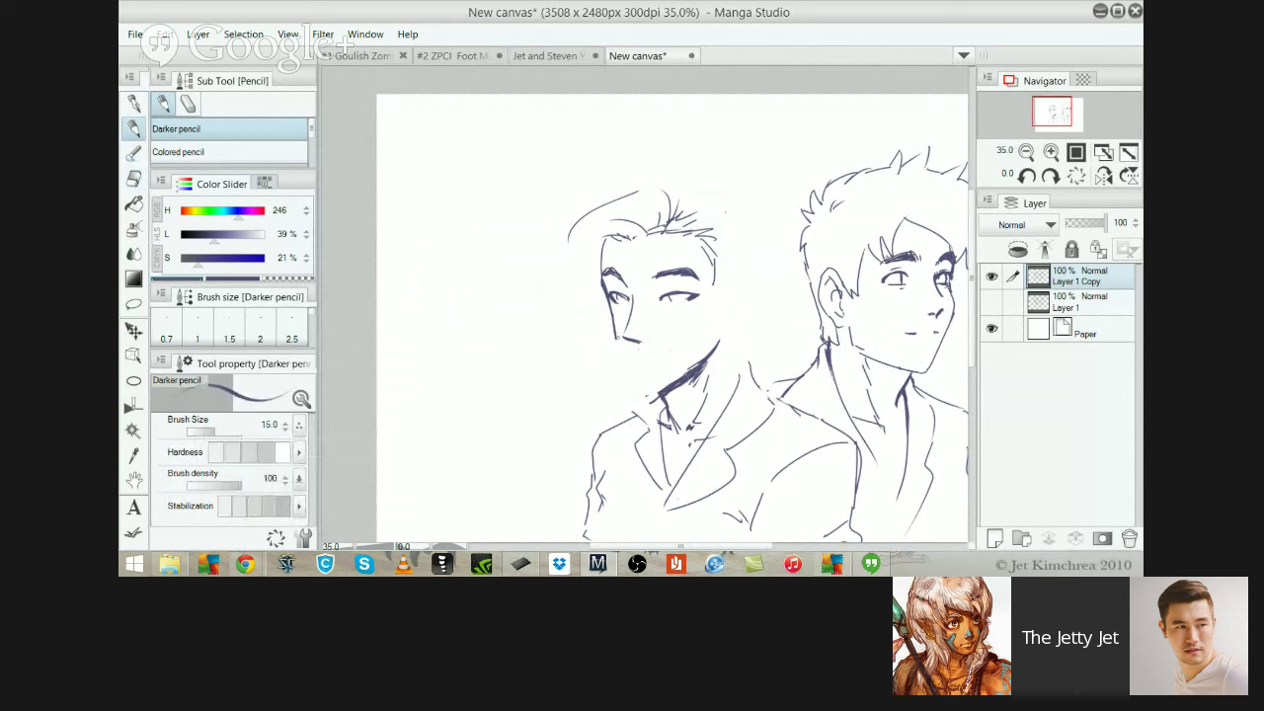
{"action": "mouse_move", "coordinate": [616, 340]}
{"action": "left_mouse_down"}
{"action": "mouse_move", "coordinate": [639, 372]}
{"action": "mouse_move", "coordinate": [691, 368]}
{"action": "left_mouse_up"}
{"action": "key", "text": "ctrl+z"}
{"action": "key", "text": "ctrl+z"}
{"action": "key", "text": "ctrl+z"}
Reshape the inner end of the first man's near eyebrow into a smooth, tapered curve, undoing unwanted strokes
{"action": "key", "text": "e"}
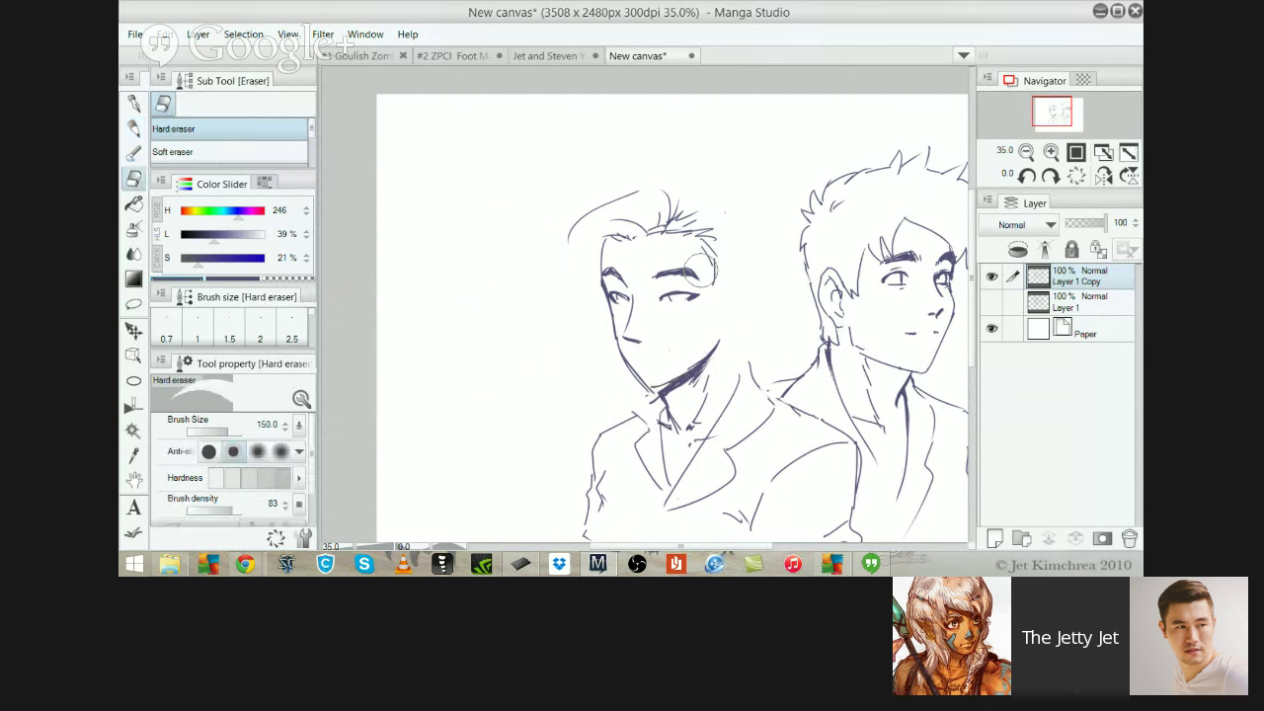
{"action": "key", "text": "p"}
{"action": "scroll", "coordinate": [663, 279], "scroll_direction": "up", "scroll_amount": 4}
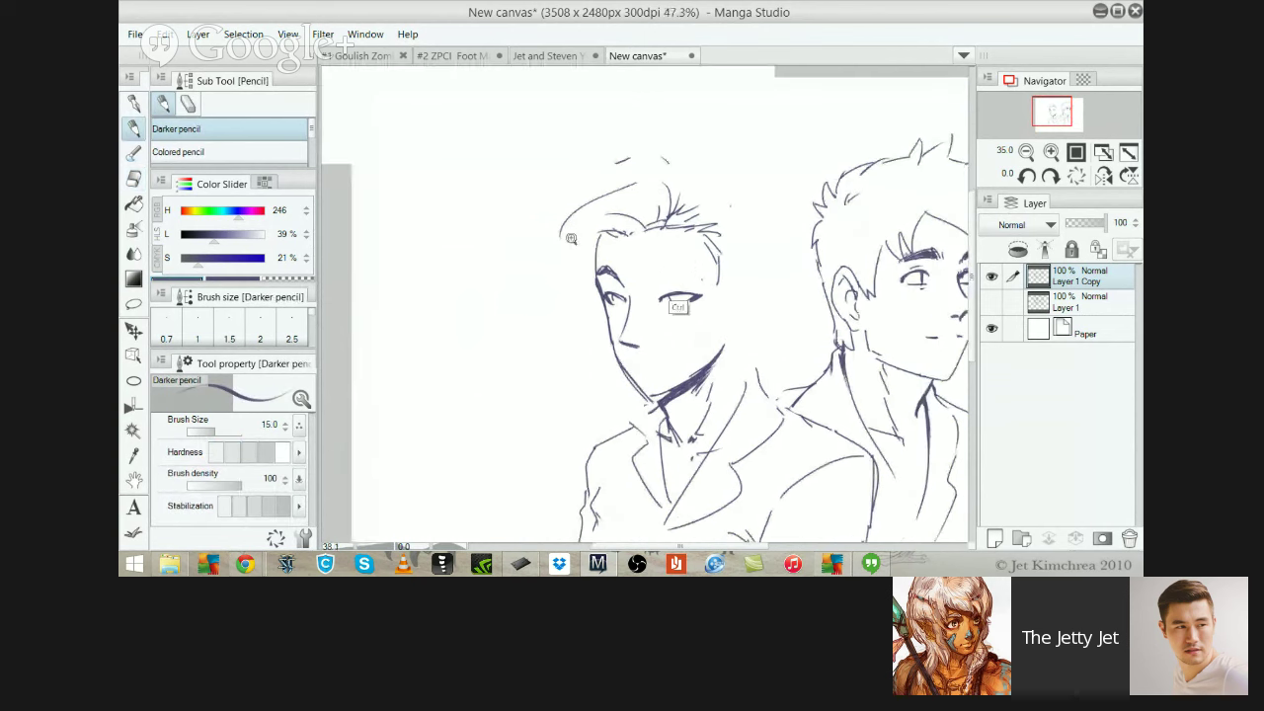
{"action": "key", "text": "e"}
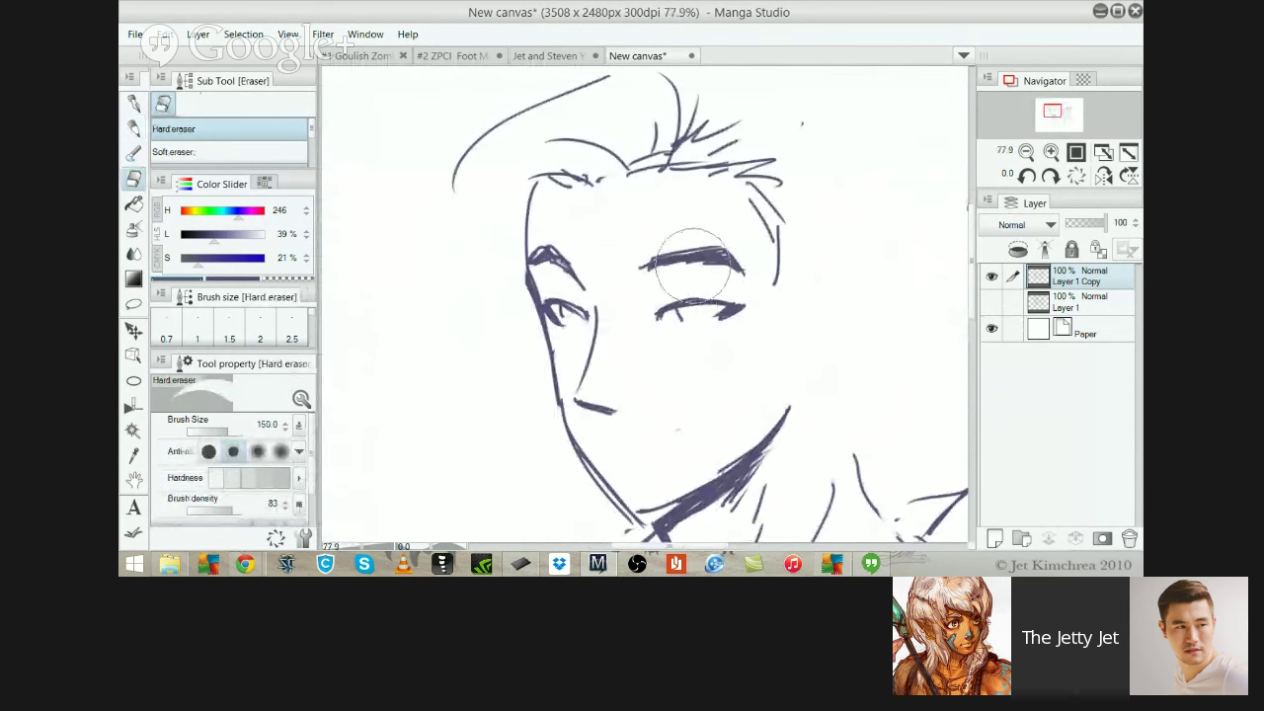
{"action": "key", "text": "p"}
{"action": "mouse_move", "coordinate": [637, 266]}
{"action": "left_mouse_down"}
{"action": "mouse_move", "coordinate": [700, 253]}
{"action": "mouse_move", "coordinate": [645, 278]}
{"action": "mouse_move", "coordinate": [716, 265]}
{"action": "left_mouse_up"}
{"action": "key", "text": "ctrl+z"}
{"action": "key", "text": "ctrl+z"}
{"action": "key", "text": "ctrl+z"}
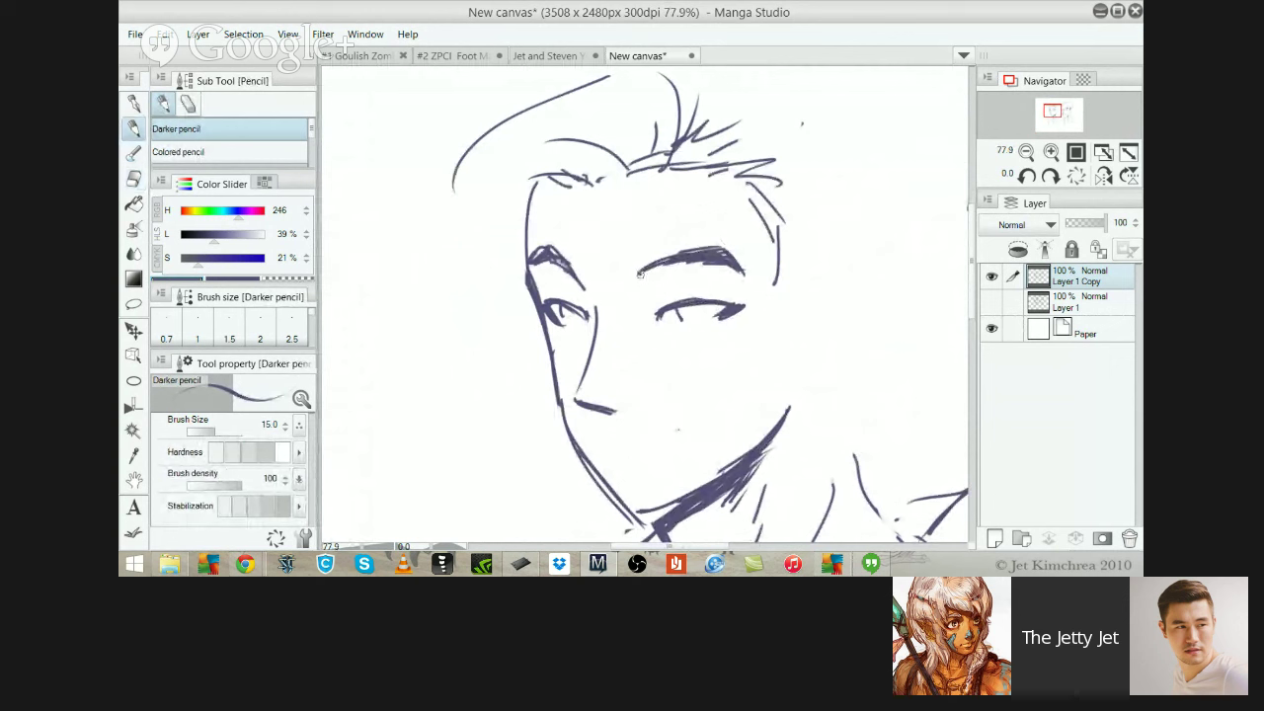
{"action": "left_click_drag", "start_coordinate": [641, 275], "coordinate": [678, 261]}
Add eyelid creases above both of the first man's eyes, darkening the near upper lash line and the forehead's hairline corner
{"action": "left_click_drag", "start_coordinate": [687, 289], "coordinate": [719, 292]}
{"action": "key", "text": "ctrl+z"}
{"action": "key", "text": "ctrl+z"}
{"action": "key", "text": "ctrl+z"}
{"action": "left_click_drag", "start_coordinate": [543, 296], "coordinate": [561, 294]}
{"action": "left_click_drag", "start_coordinate": [547, 294], "coordinate": [559, 295]}
{"action": "left_click_drag", "start_coordinate": [662, 268], "coordinate": [659, 269]}
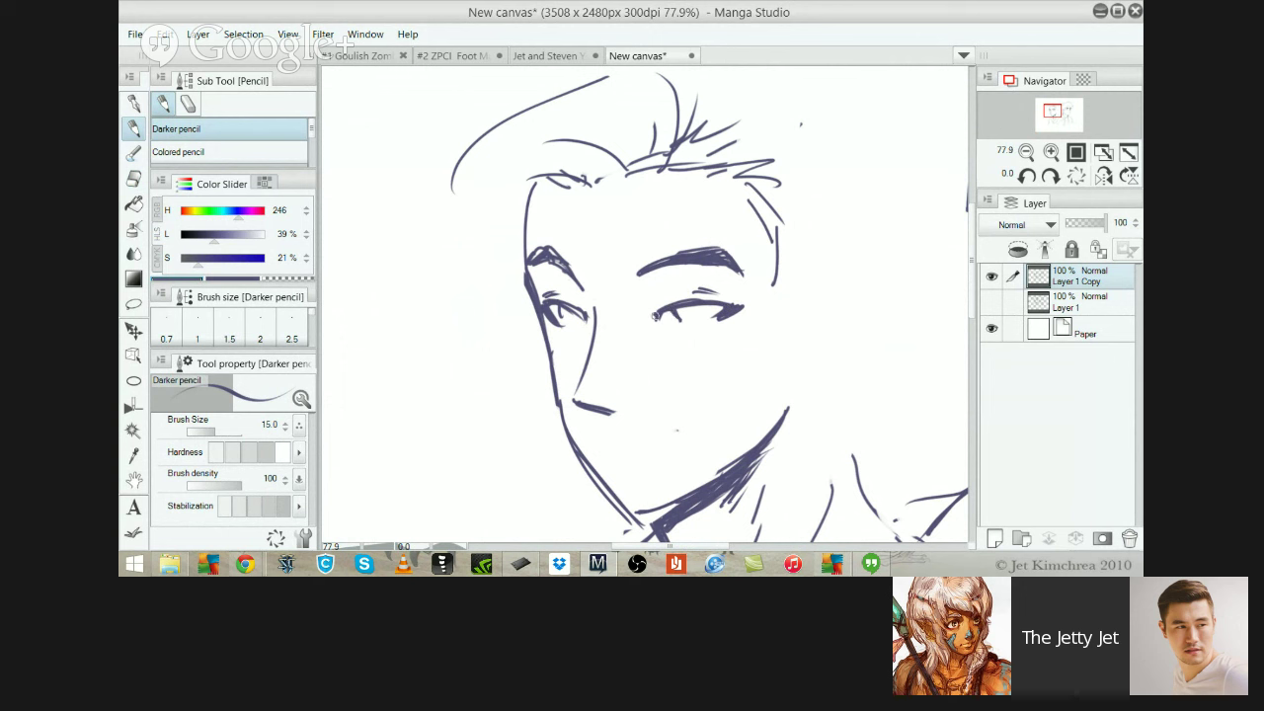
{"action": "left_click_drag", "start_coordinate": [690, 297], "coordinate": [749, 307]}
{"action": "mouse_move", "coordinate": [539, 184]}
{"action": "left_mouse_down"}
{"action": "mouse_move", "coordinate": [525, 243]}
{"action": "mouse_move", "coordinate": [553, 174]}
{"action": "left_mouse_up"}
Redraw the back of the first man's neck and the collar edge behind it, undoing unwanted strokes
{"action": "left_click_drag", "start_coordinate": [756, 236], "coordinate": [682, 243]}
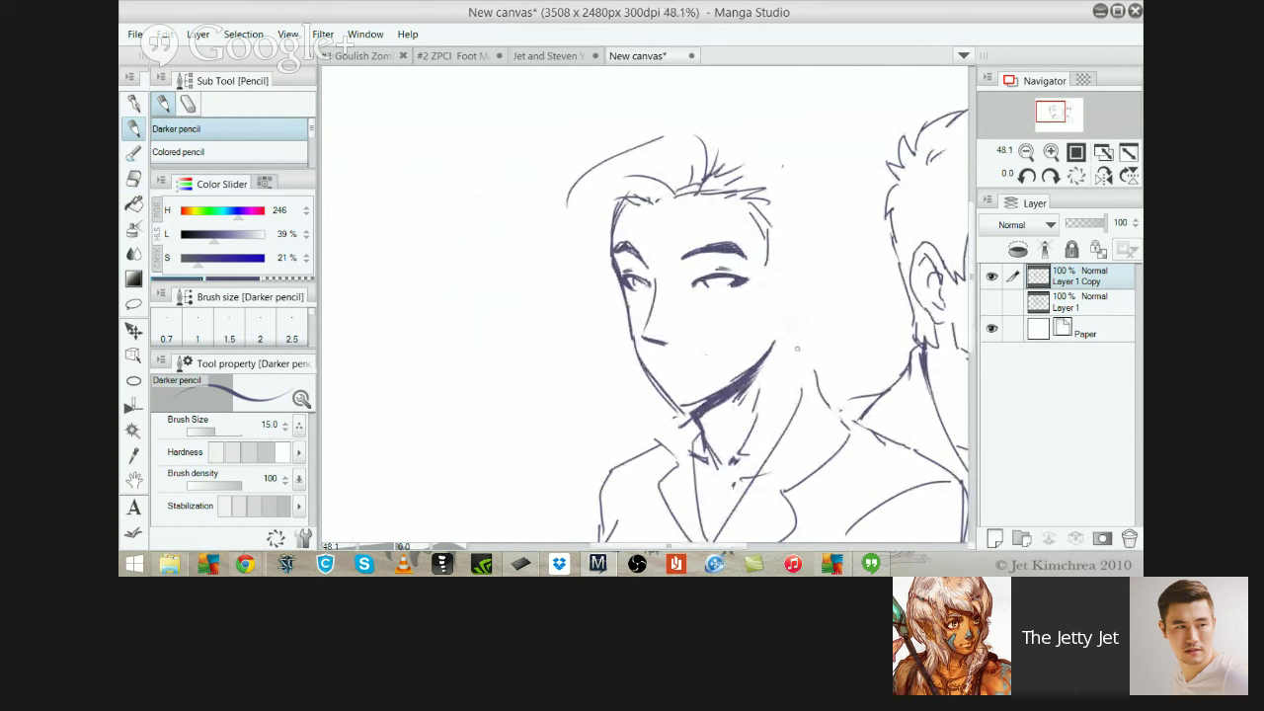
{"action": "left_click_drag", "start_coordinate": [788, 346], "coordinate": [798, 385]}
{"action": "key", "text": "ctrl+z"}
{"action": "left_click_drag", "start_coordinate": [798, 383], "coordinate": [827, 413]}
{"action": "key", "text": "ctrl+z"}
Erase the first man's spiky hair and hairline strokes above the near eyebrow, undoing the attempted replacement strokes
{"action": "key", "text": "e"}
{"action": "mouse_move", "coordinate": [691, 139]}
{"action": "left_mouse_down"}
{"action": "mouse_move", "coordinate": [744, 179]}
{"action": "mouse_move", "coordinate": [739, 195]}
{"action": "mouse_move", "coordinate": [742, 182]}
{"action": "mouse_move", "coordinate": [713, 160]}
{"action": "mouse_move", "coordinate": [675, 198]}
{"action": "mouse_move", "coordinate": [734, 196]}
{"action": "left_mouse_up"}
{"action": "key", "text": "p"}
{"action": "key", "text": "ctrl+z"}
{"action": "key", "text": "ctrl+z"}
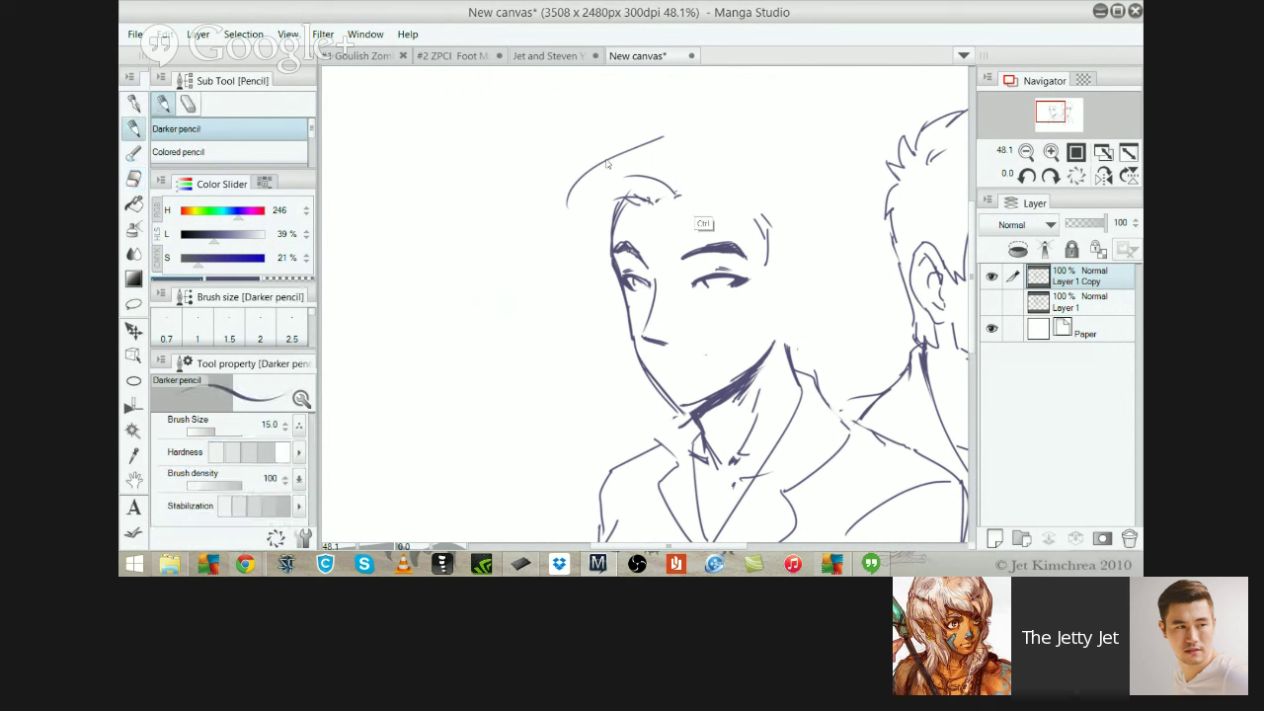
{"action": "key", "text": "e"}
{"action": "key", "text": "p"}
{"action": "left_click_drag", "start_coordinate": [632, 195], "coordinate": [724, 196]}
{"action": "key", "text": "ctrl+z"}
{"action": "key", "text": "ctrl+z"}
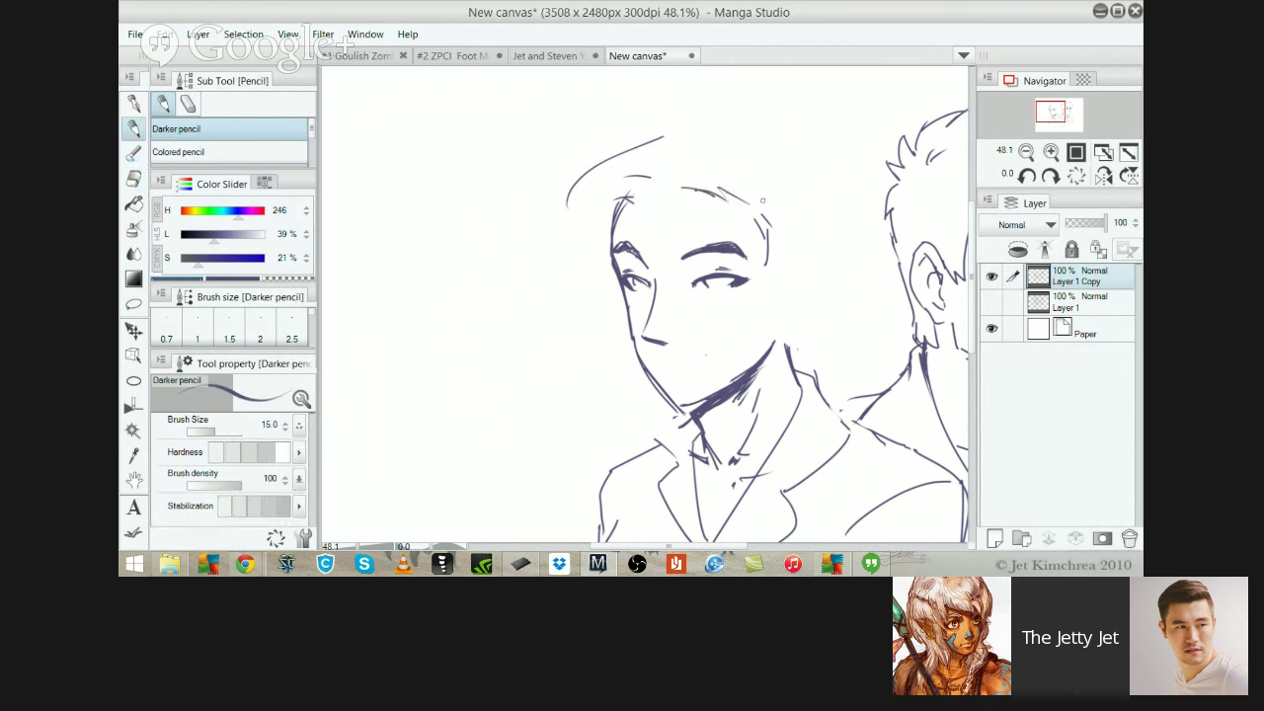
{"action": "key", "text": "ctrl+z"}
{"action": "left_click_drag", "start_coordinate": [633, 200], "coordinate": [679, 192]}
Darken the first man's nose line and base, mark the mouth with two short dashes, and strengthen the far cheek contour
{"action": "key", "text": "e"}
{"action": "mouse_move", "coordinate": [653, 337]}
{"action": "left_mouse_down"}
{"action": "mouse_move", "coordinate": [654, 310]}
{"action": "mouse_move", "coordinate": [647, 328]}
{"action": "mouse_move", "coordinate": [667, 344]}
{"action": "left_mouse_up"}
{"action": "key", "text": "p"}
{"action": "key", "text": "ctrl+z"}
{"action": "key", "text": "ctrl+z"}
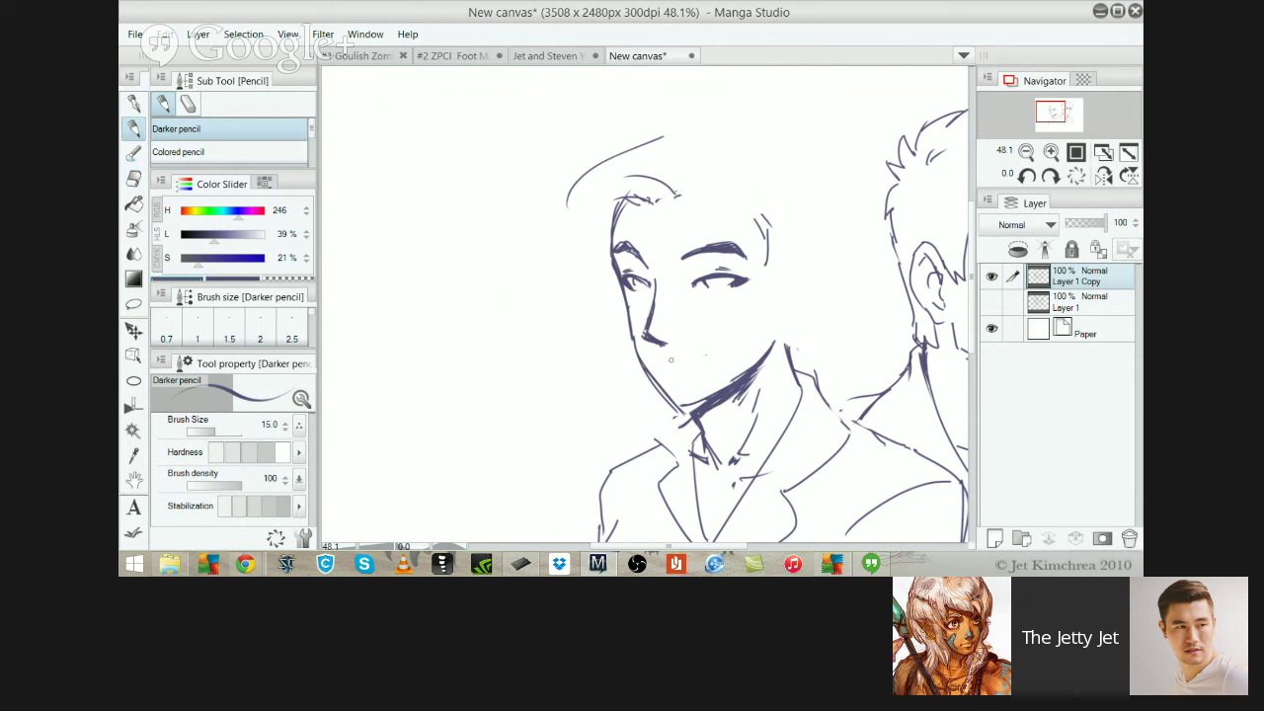
{"action": "key", "text": "ctrl+z"}
{"action": "left_click_drag", "start_coordinate": [692, 356], "coordinate": [704, 355]}
{"action": "left_click_drag", "start_coordinate": [633, 330], "coordinate": [647, 366]}
Erase the hairline strokes at the far corner of the first man's forehead and redraw the temple contour
{"action": "key", "text": "e"}
{"action": "mouse_move", "coordinate": [646, 183]}
{"action": "left_mouse_down"}
{"action": "mouse_move", "coordinate": [613, 198]}
{"action": "mouse_move", "coordinate": [673, 186]}
{"action": "mouse_move", "coordinate": [610, 251]}
{"action": "mouse_move", "coordinate": [622, 212]}
{"action": "left_mouse_up"}
{"action": "key", "text": "p"}
{"action": "mouse_move", "coordinate": [624, 189]}
{"action": "left_mouse_down"}
{"action": "mouse_move", "coordinate": [612, 241]}
{"action": "mouse_move", "coordinate": [617, 220]}
{"action": "left_mouse_up"}
Erase the first man's swept hair outline and sketch a short jagged hairline over the forehead, undoing unwanted hair sweeps
{"action": "key", "text": "e"}
{"action": "mouse_move", "coordinate": [632, 158]}
{"action": "left_mouse_down"}
{"action": "mouse_move", "coordinate": [571, 202]}
{"action": "mouse_move", "coordinate": [641, 119]}
{"action": "mouse_move", "coordinate": [565, 198]}
{"action": "mouse_move", "coordinate": [579, 185]}
{"action": "mouse_move", "coordinate": [561, 298]}
{"action": "left_mouse_up"}
{"action": "key", "text": "p"}
{"action": "key", "text": "ctrl+z"}
{"action": "mouse_move", "coordinate": [681, 111]}
{"action": "left_mouse_down"}
{"action": "mouse_move", "coordinate": [616, 161]}
{"action": "mouse_move", "coordinate": [551, 306]}
{"action": "mouse_move", "coordinate": [592, 182]}
{"action": "left_mouse_up"}
{"action": "key", "text": "ctrl+z"}
{"action": "key", "text": "ctrl+z"}
{"action": "mouse_move", "coordinate": [674, 100]}
{"action": "left_mouse_down"}
{"action": "mouse_move", "coordinate": [563, 190]}
{"action": "mouse_move", "coordinate": [590, 259]}
{"action": "mouse_move", "coordinate": [563, 385]}
{"action": "left_mouse_up"}
{"action": "key", "text": "ctrl+z"}
{"action": "key", "text": "ctrl+z"}
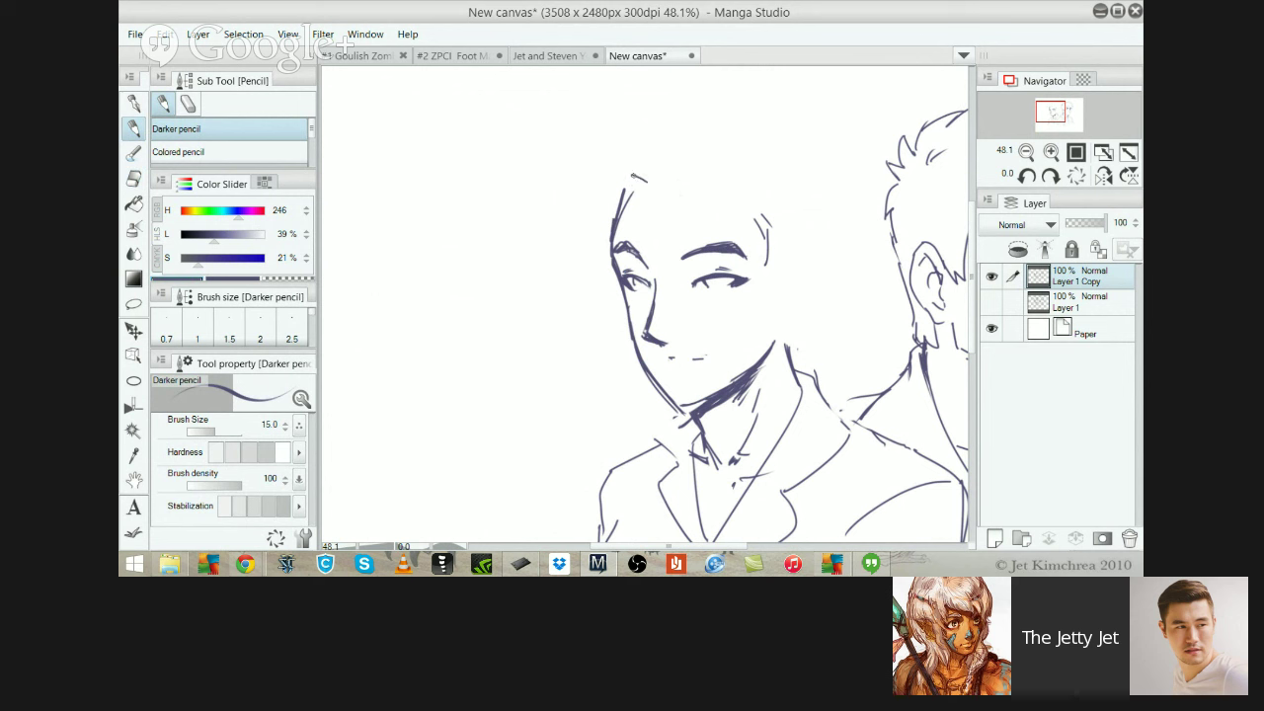
{"action": "left_click_drag", "start_coordinate": [632, 178], "coordinate": [707, 173]}
Erase the first man's heavy jaw and chin lines and redraw them as a cleaner, rounded contour up toward the ear
{"action": "left_click", "coordinate": [681, 348], "text": "alt"}
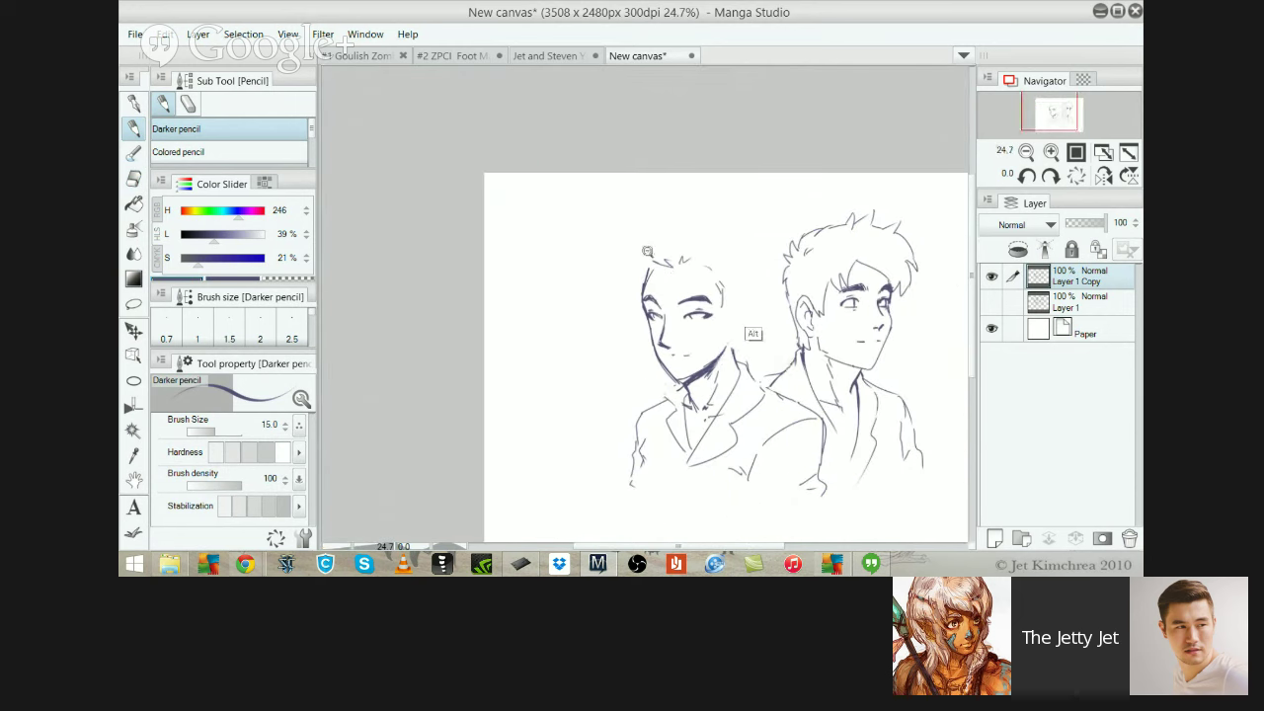
{"action": "scroll", "coordinate": [598, 299], "scroll_direction": "up", "scroll_amount": 1}
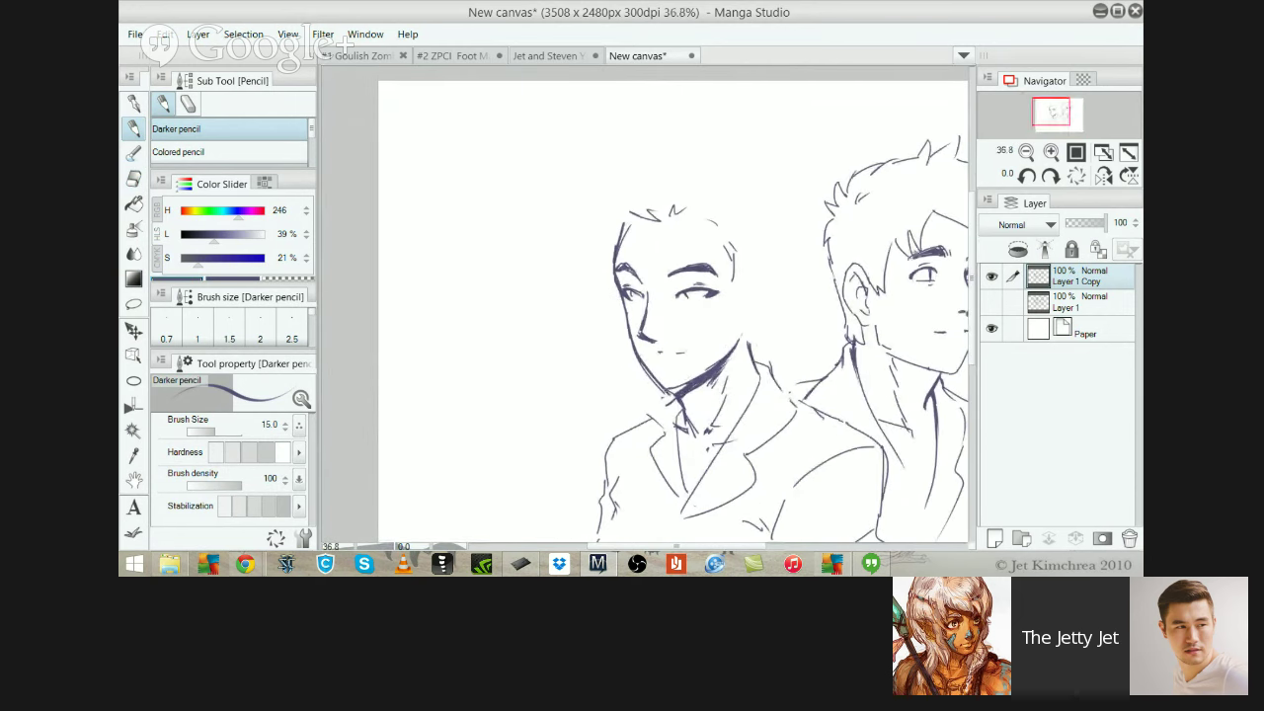
{"action": "key", "text": "e"}
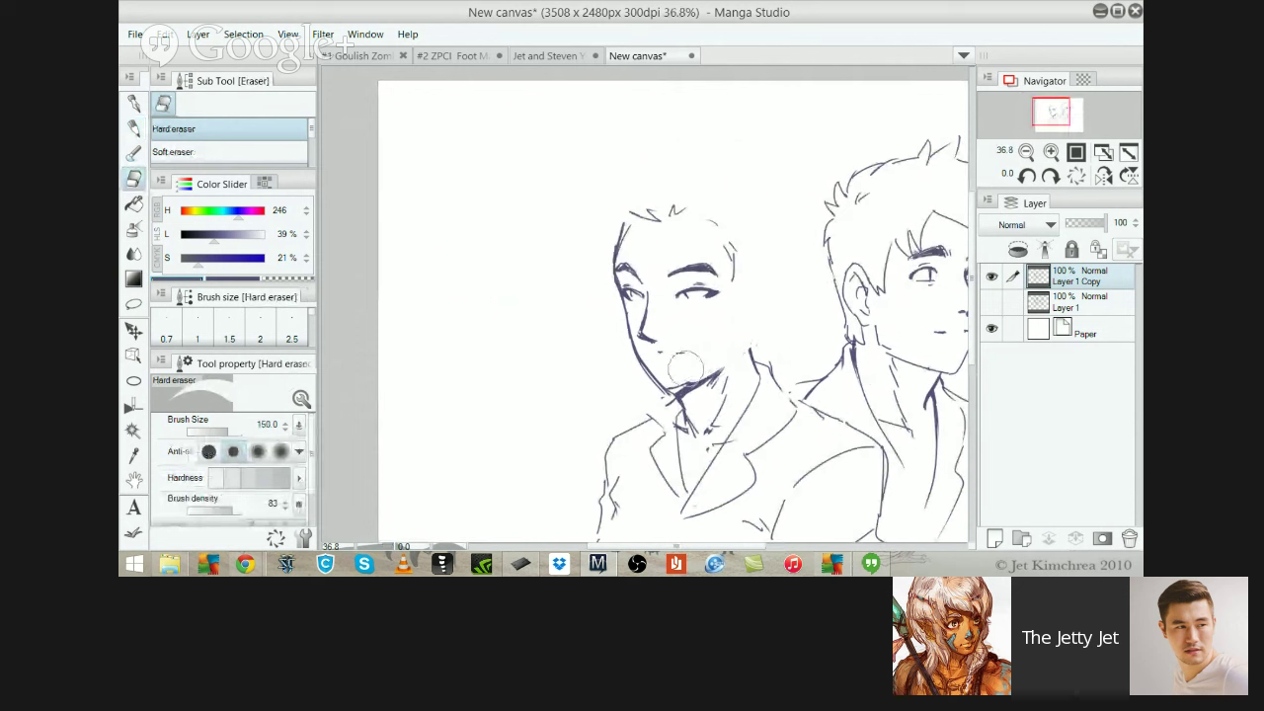
{"action": "key", "text": "p"}
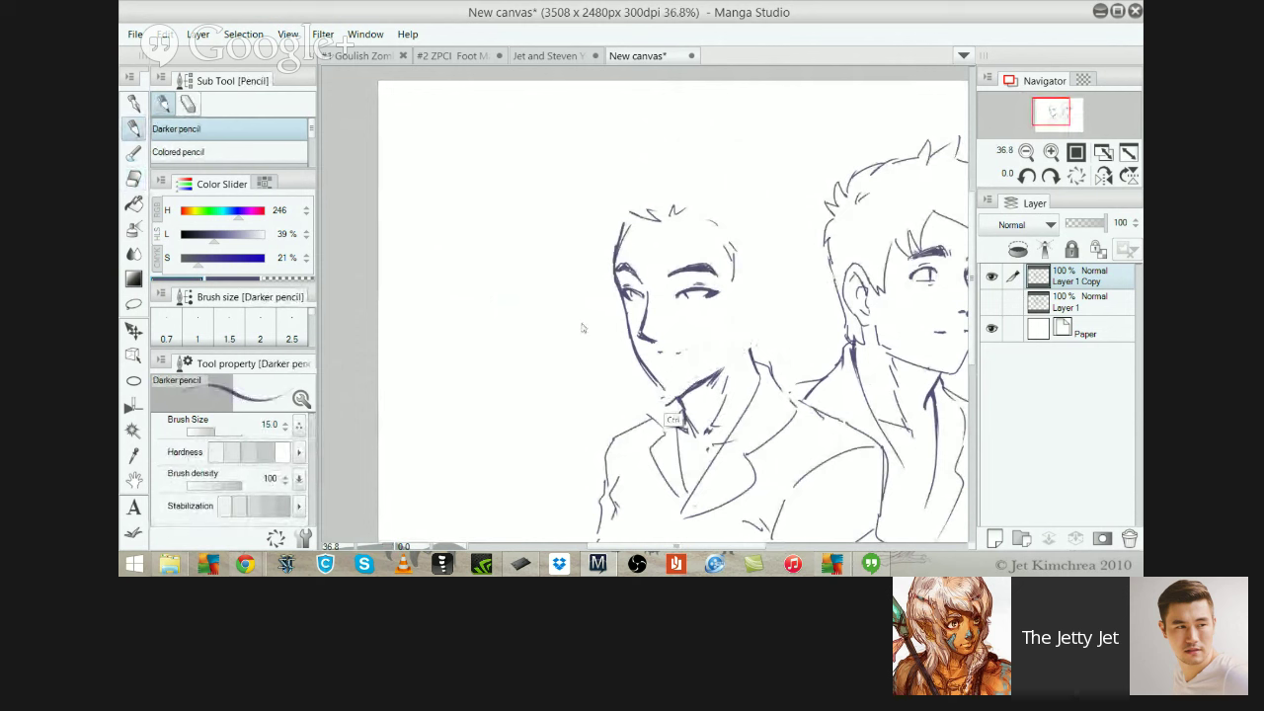
{"action": "left_click_drag", "start_coordinate": [663, 391], "coordinate": [737, 357]}
{"action": "key", "text": "ctrl+z"}
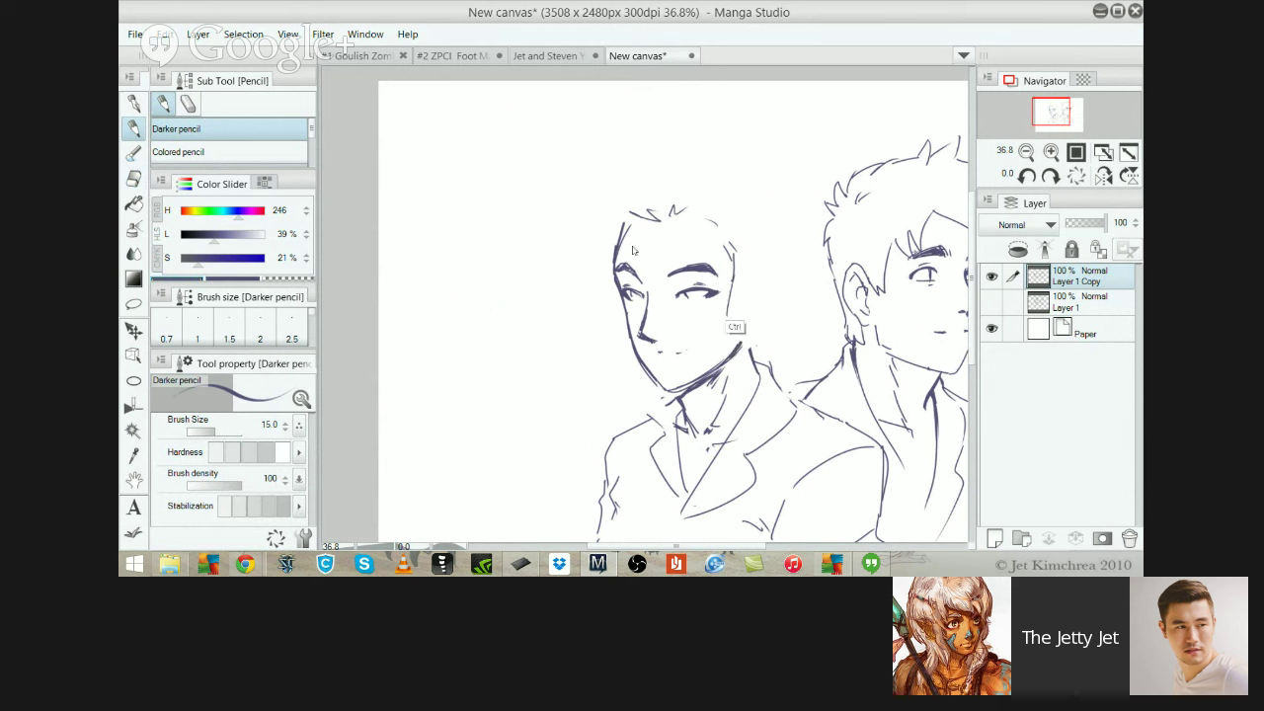
{"action": "left_click_drag", "start_coordinate": [731, 279], "coordinate": [729, 387]}
{"action": "key", "text": "ctrl+z"}
{"action": "key", "text": "ctrl+z"}
{"action": "left_click_drag", "start_coordinate": [747, 292], "coordinate": [734, 349]}
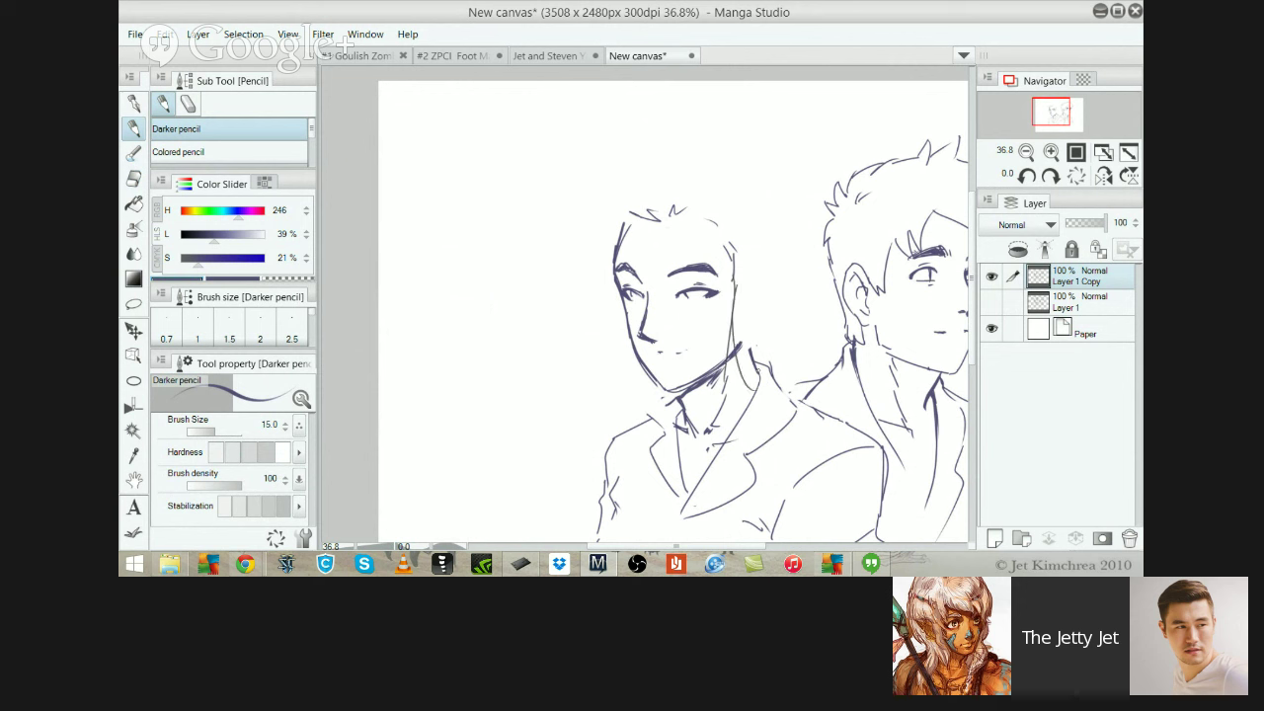
{"action": "key", "text": "ctrl+z"}
{"action": "key", "text": "ctrl+z"}
{"action": "left_click_drag", "start_coordinate": [733, 277], "coordinate": [734, 405]}
{"action": "left_click_drag", "start_coordinate": [691, 214], "coordinate": [599, 317]}
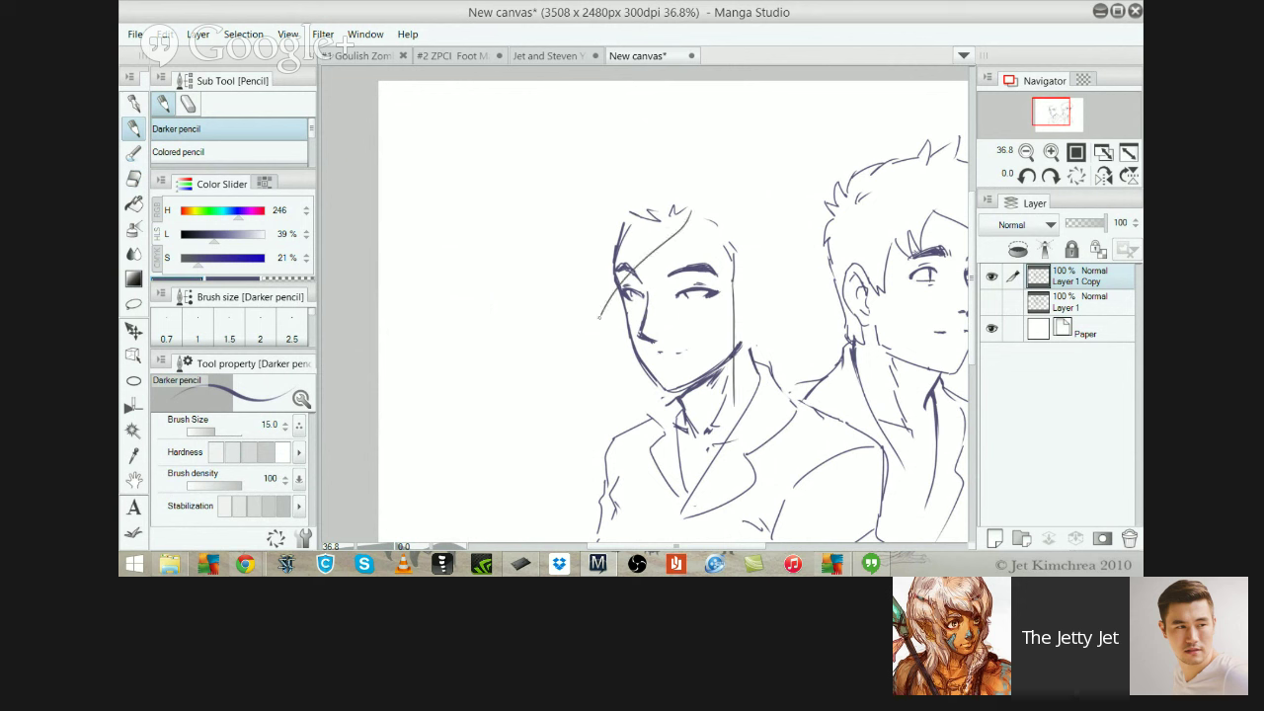
{"action": "left_click_drag", "start_coordinate": [665, 239], "coordinate": [609, 383]}
{"action": "key", "text": "ctrl+z"}
{"action": "key", "text": "ctrl+z"}
{"action": "key", "text": "ctrl+z"}
Erase the small spikes from the first man's hairline and try a broad hair outline above the head, undoing its strokes
{"action": "key", "text": "e"}
{"action": "mouse_move", "coordinate": [672, 221]}
{"action": "left_mouse_down"}
{"action": "mouse_move", "coordinate": [643, 206]}
{"action": "mouse_move", "coordinate": [673, 209]}
{"action": "left_mouse_up"}
{"action": "key", "text": "p"}
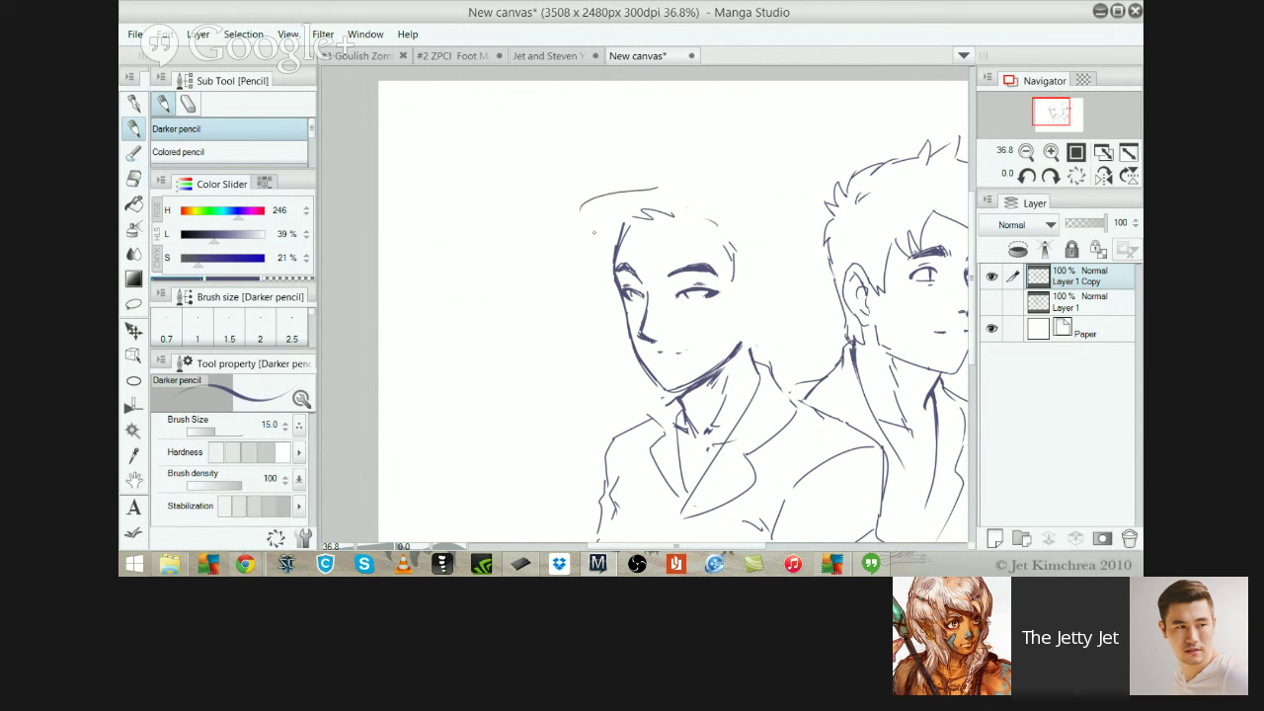
{"action": "left_click_drag", "start_coordinate": [580, 209], "coordinate": [682, 176]}
{"action": "mouse_move", "coordinate": [572, 221]}
{"action": "left_mouse_down"}
{"action": "mouse_move", "coordinate": [602, 258]}
{"action": "mouse_move", "coordinate": [612, 335]}
{"action": "left_mouse_up"}
{"action": "key", "text": "ctrl+z"}
{"action": "key", "text": "ctrl+z"}
{"action": "key", "text": "ctrl+z"}
{"action": "key", "text": "ctrl+z"}
Draw a hairline slanting down to the near temple and a swept tuft over the far forehead, undoing extra strands
{"action": "mouse_move", "coordinate": [624, 222]}
{"action": "left_mouse_down"}
{"action": "mouse_move", "coordinate": [639, 208]}
{"action": "mouse_move", "coordinate": [626, 201]}
{"action": "mouse_move", "coordinate": [731, 237]}
{"action": "left_mouse_up"}
{"action": "left_click_drag", "start_coordinate": [662, 179], "coordinate": [647, 180]}
{"action": "mouse_move", "coordinate": [649, 180]}
{"action": "left_mouse_down"}
{"action": "mouse_move", "coordinate": [622, 192]}
{"action": "mouse_move", "coordinate": [595, 238]}
{"action": "left_mouse_up"}
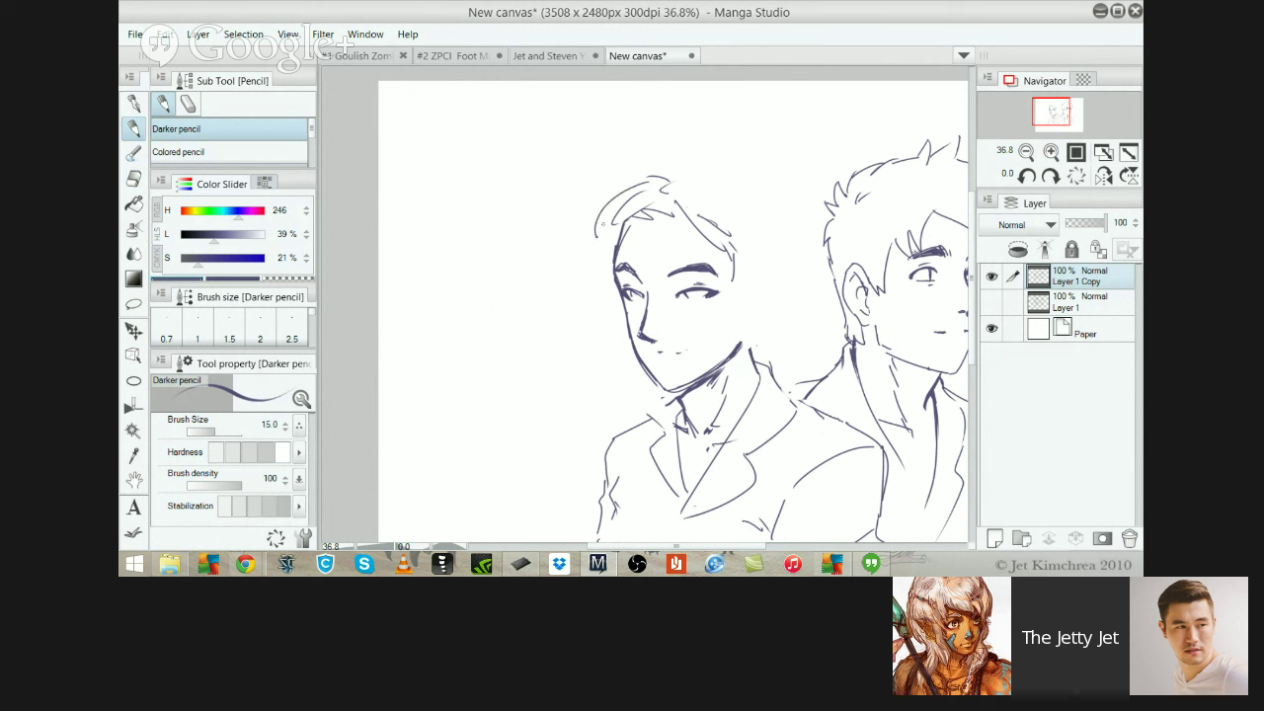
{"action": "key", "text": "ctrl+z"}
{"action": "mouse_move", "coordinate": [632, 194]}
{"action": "left_mouse_down"}
{"action": "mouse_move", "coordinate": [596, 247]}
{"action": "mouse_move", "coordinate": [622, 355]}
{"action": "left_mouse_up"}
{"action": "key", "text": "ctrl+z"}
Erase the upper end of the first man's near jaw line beside the neck
{"action": "key", "text": "e"}
{"action": "left_click_drag", "start_coordinate": [683, 377], "coordinate": [736, 344]}
{"action": "key", "text": "p"}
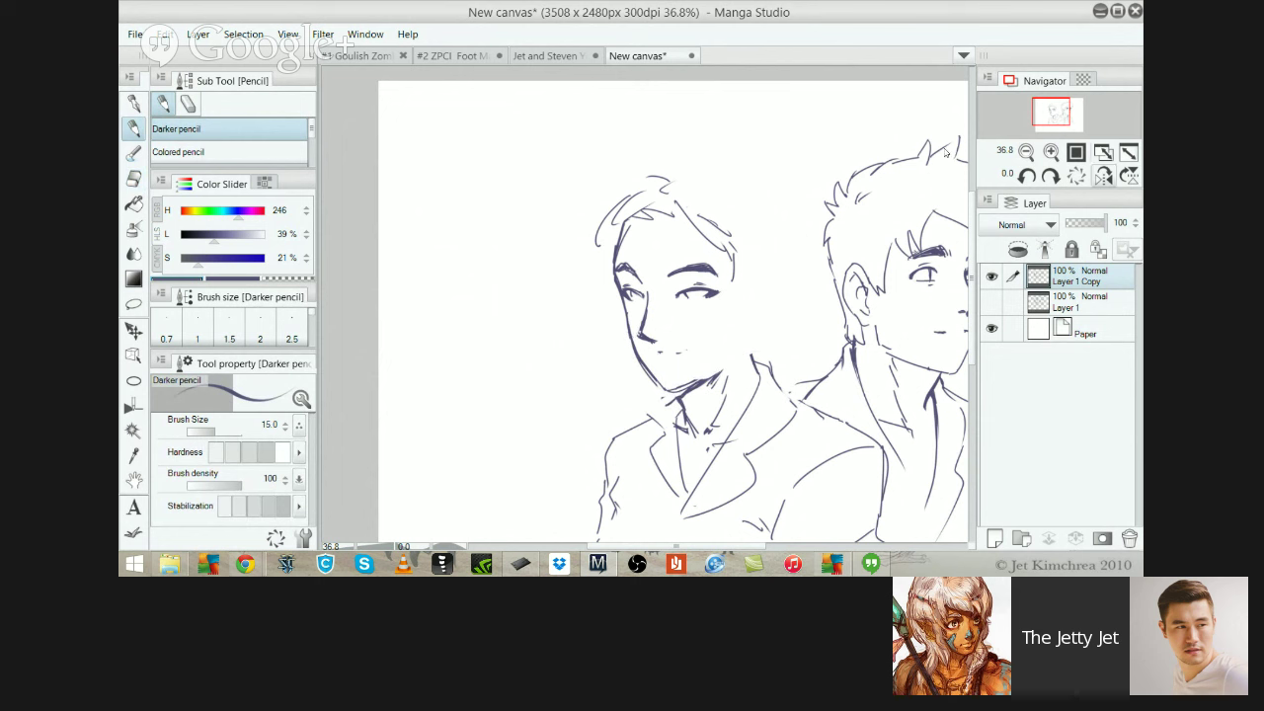
Mirror the canvas view horizontally and erase the first man's collar, lapels and chest lines
{"action": "left_click", "coordinate": [1103, 176]}
{"action": "left_click_drag", "start_coordinate": [556, 354], "coordinate": [605, 390]}
{"action": "key", "text": "e"}
{"action": "mouse_move", "coordinate": [615, 509]}
{"action": "left_mouse_down"}
{"action": "mouse_move", "coordinate": [547, 430]}
{"action": "mouse_move", "coordinate": [597, 517]}
{"action": "mouse_move", "coordinate": [521, 441]}
{"action": "mouse_move", "coordinate": [507, 384]}
{"action": "mouse_move", "coordinate": [521, 360]}
{"action": "mouse_move", "coordinate": [604, 499]}
{"action": "mouse_move", "coordinate": [627, 492]}
{"action": "mouse_move", "coordinate": [635, 471]}
{"action": "mouse_move", "coordinate": [491, 481]}
{"action": "left_mouse_up"}
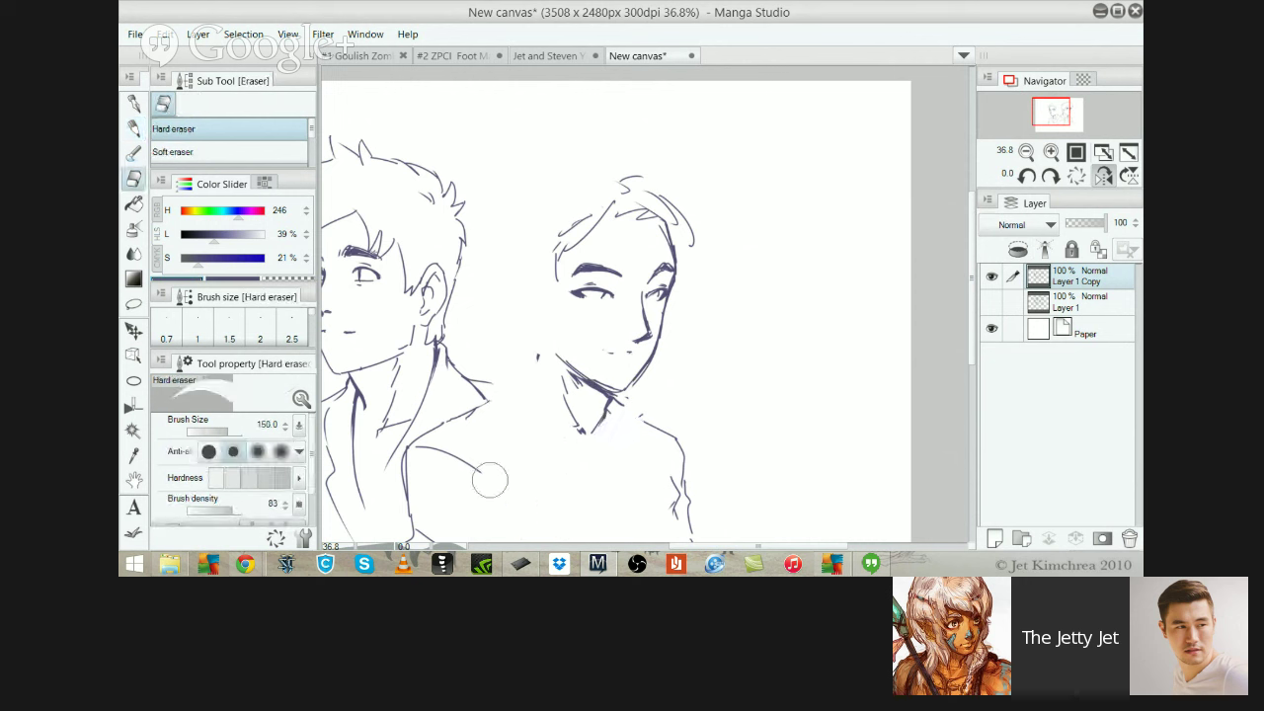
{"action": "key", "text": "p"}
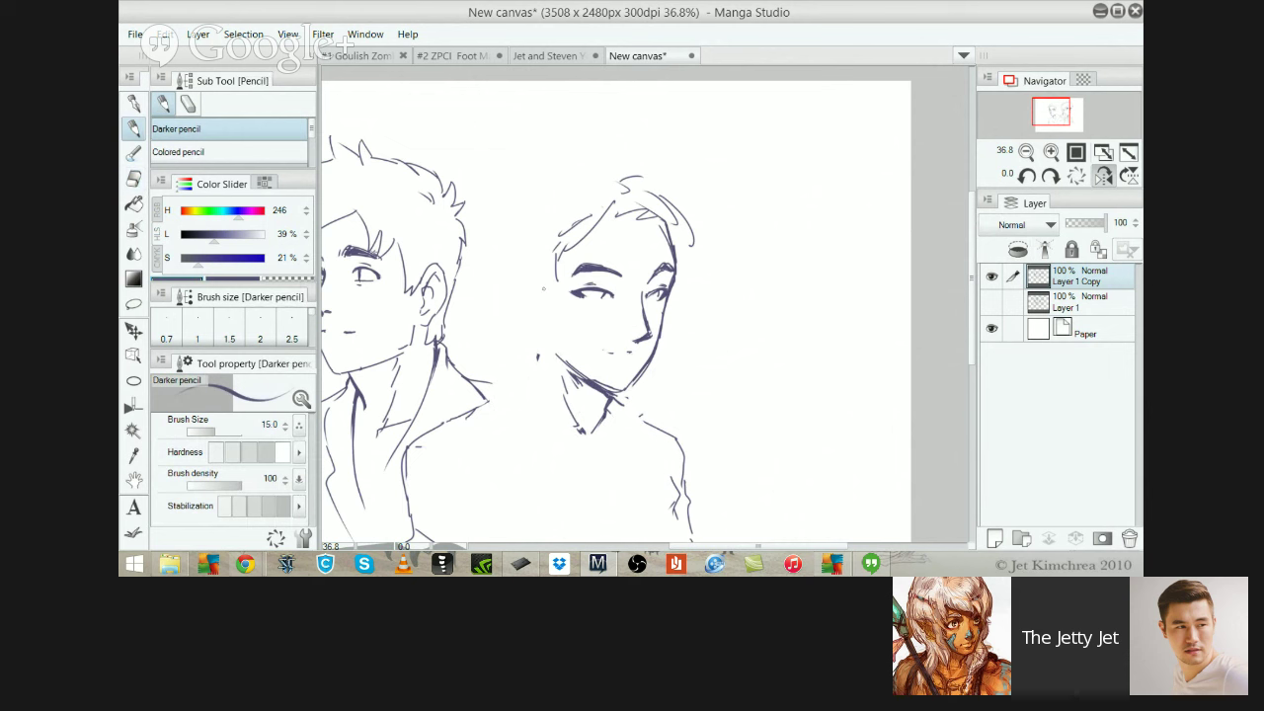
Sketch a rounded ear and two long, straight hair strands falling past the near side of the first man's face
{"action": "scroll", "coordinate": [526, 301], "scroll_direction": "up", "scroll_amount": 1}
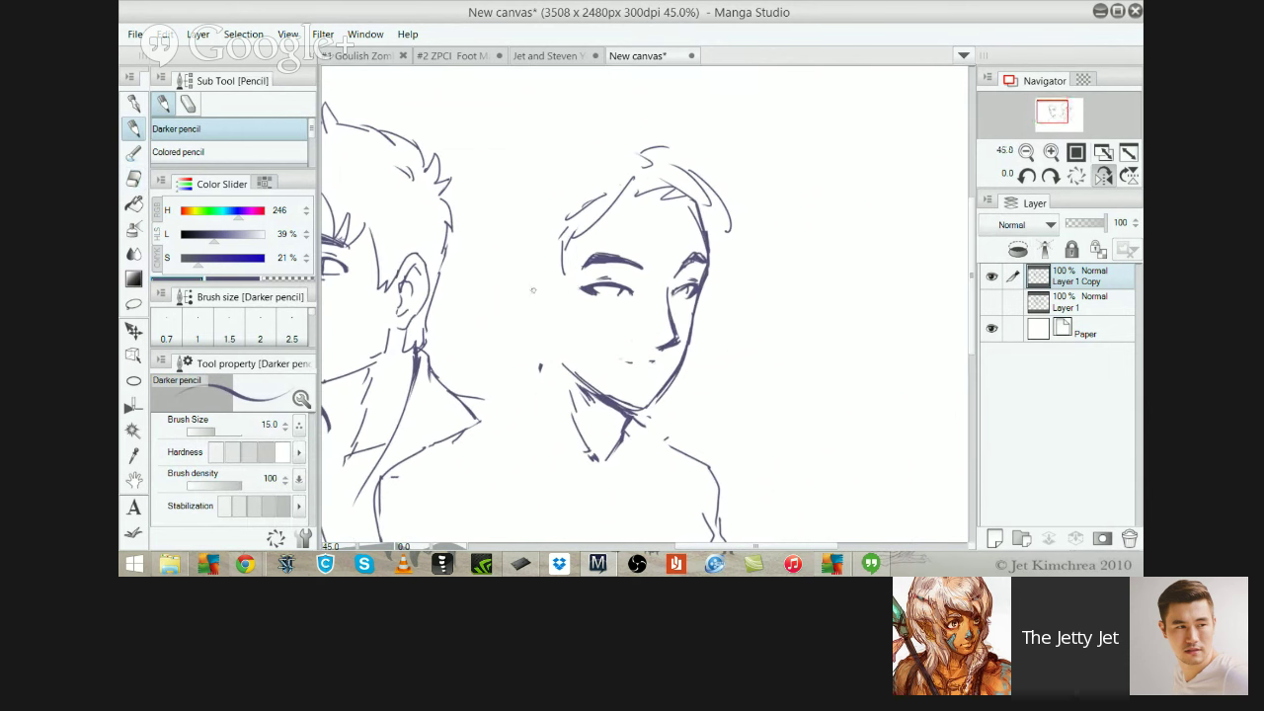
{"action": "mouse_move", "coordinate": [518, 283]}
{"action": "left_mouse_down"}
{"action": "mouse_move", "coordinate": [543, 288]}
{"action": "mouse_move", "coordinate": [515, 326]}
{"action": "mouse_move", "coordinate": [539, 343]}
{"action": "left_mouse_up"}
{"action": "left_click_drag", "start_coordinate": [561, 279], "coordinate": [555, 464]}
{"action": "left_click_drag", "start_coordinate": [543, 285], "coordinate": [527, 470]}
{"action": "left_click_drag", "start_coordinate": [694, 312], "coordinate": [689, 456]}
{"action": "key", "text": "ctrl+z"}
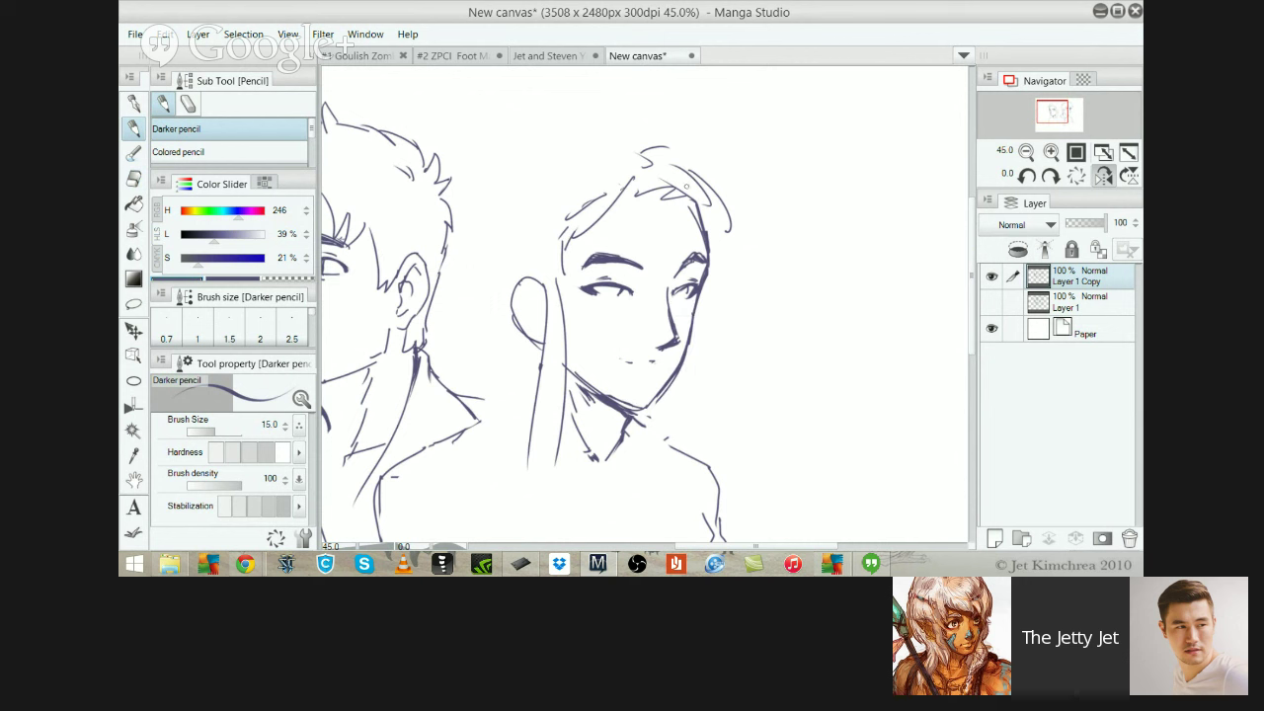
Draw long hair strands curving down the far side of the face to the shoulder, undoing a failed stroke
{"action": "left_click_drag", "start_coordinate": [726, 221], "coordinate": [746, 293]}
{"action": "key", "text": "ctrl+z"}
{"action": "mouse_move", "coordinate": [705, 196]}
{"action": "left_mouse_down"}
{"action": "mouse_move", "coordinate": [731, 259]}
{"action": "mouse_move", "coordinate": [705, 326]}
{"action": "left_mouse_up"}
{"action": "left_click_drag", "start_coordinate": [728, 275], "coordinate": [686, 450]}
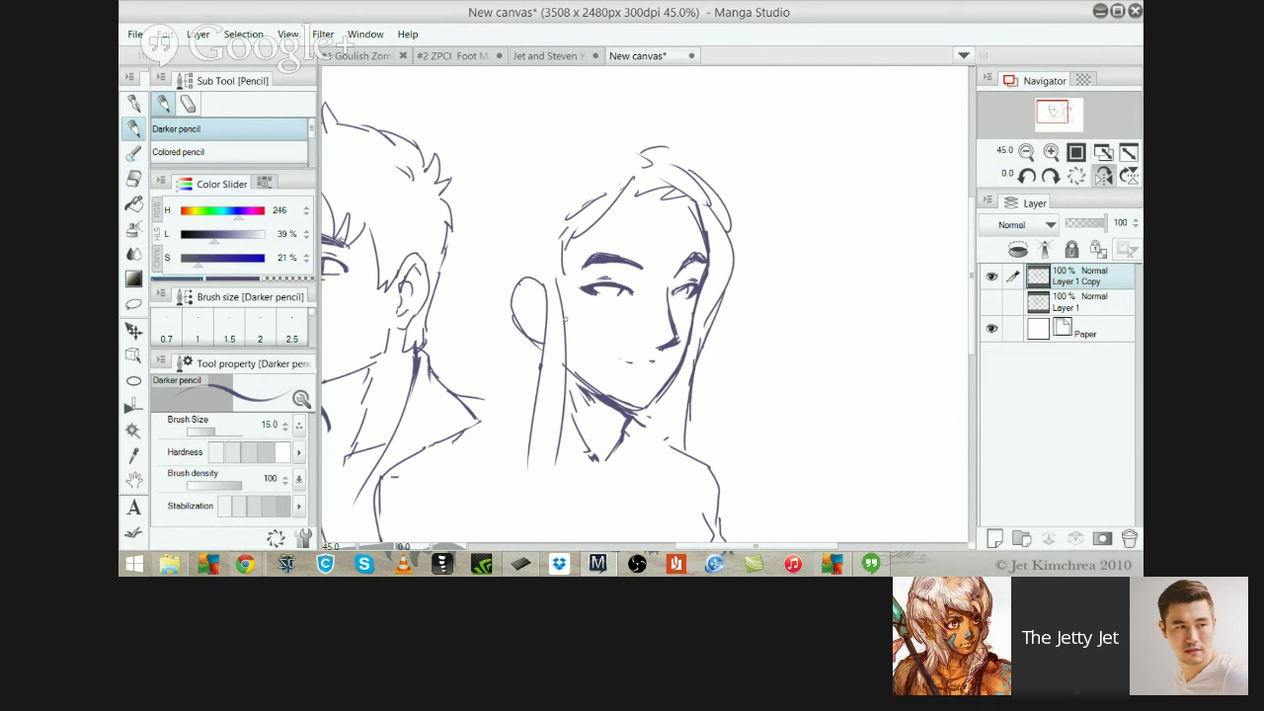
Erase the ear and the strand behind it, and extend the remaining near strand down past the shoulder
{"action": "key", "text": "e"}
{"action": "left_click_drag", "start_coordinate": [521, 272], "coordinate": [528, 464]}
{"action": "key", "text": "p"}
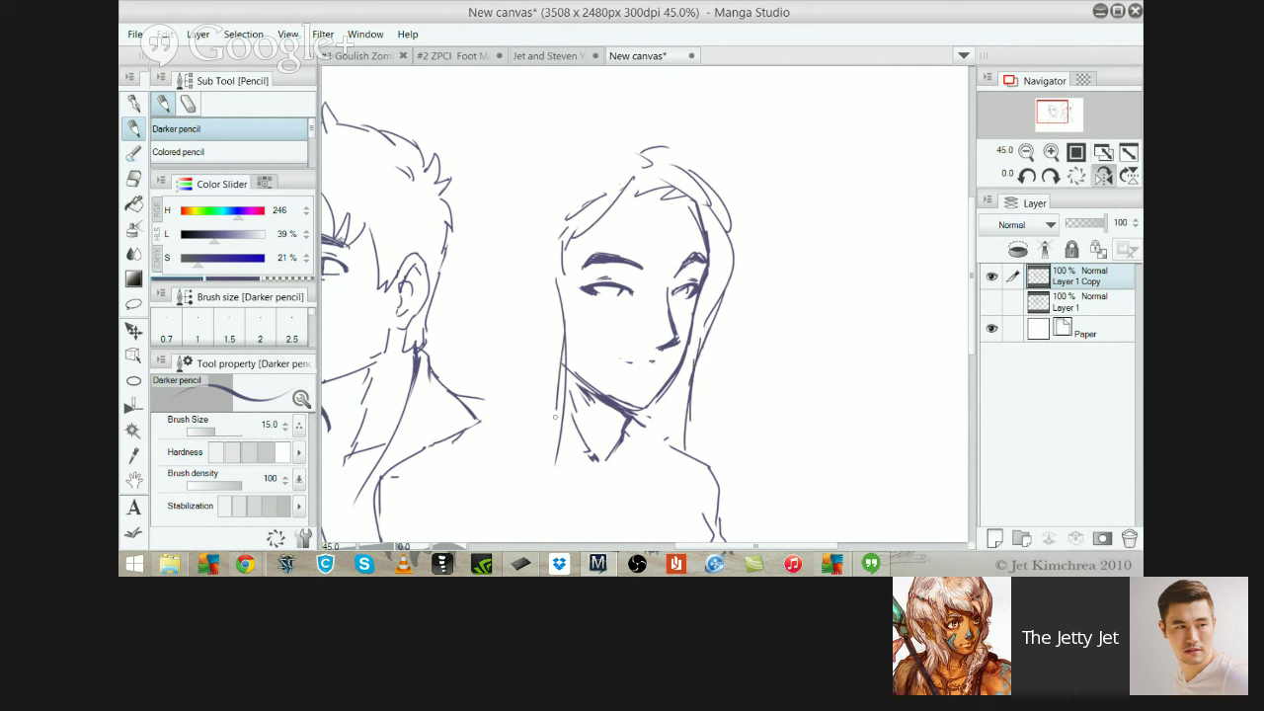
{"action": "left_click_drag", "start_coordinate": [555, 417], "coordinate": [575, 506]}
Erase the slanted hairline and the fringe strokes across the forehead, undoing the attempted replacement line
{"action": "key", "text": "e"}
{"action": "mouse_move", "coordinate": [624, 179]}
{"action": "left_mouse_down"}
{"action": "mouse_move", "coordinate": [590, 203]}
{"action": "mouse_move", "coordinate": [591, 191]}
{"action": "mouse_move", "coordinate": [566, 250]}
{"action": "mouse_move", "coordinate": [573, 235]}
{"action": "left_mouse_up"}
{"action": "key", "text": "p"}
{"action": "key", "text": "ctrl+z"}
{"action": "key", "text": "ctrl+z"}
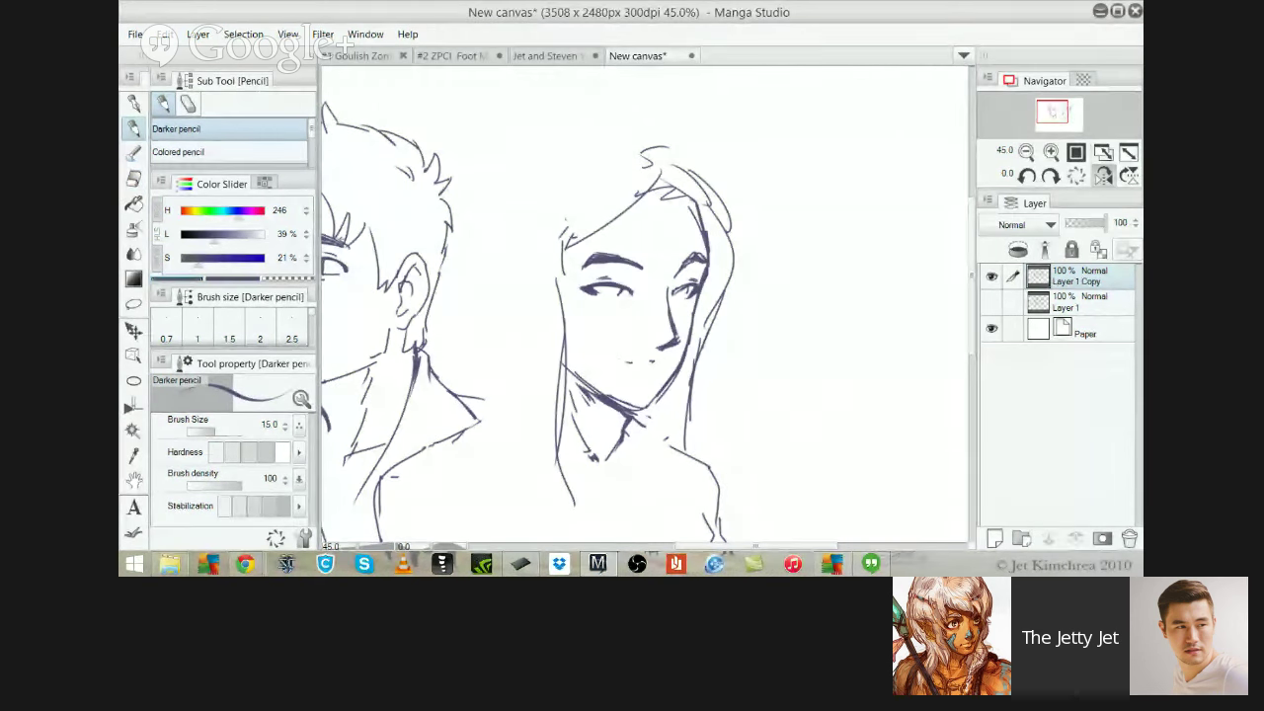
{"action": "key", "text": "ctrl+z"}
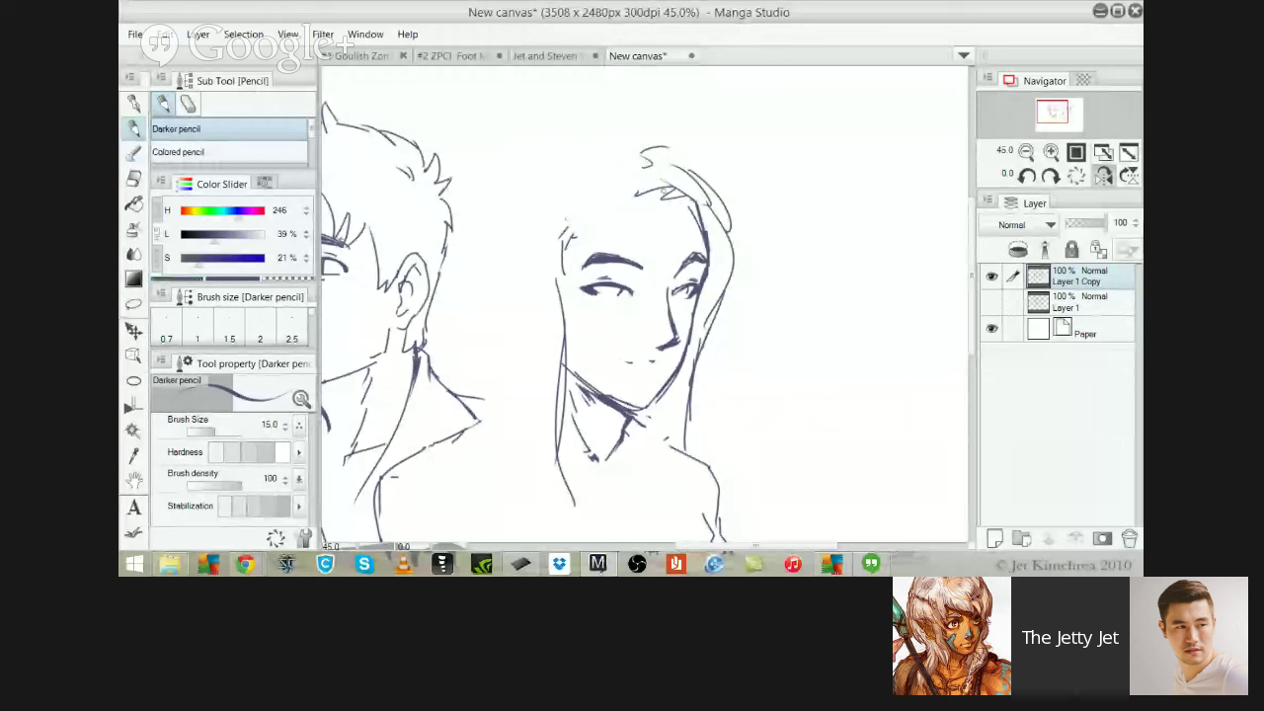
{"action": "key", "text": "e"}
{"action": "left_click_drag", "start_coordinate": [632, 176], "coordinate": [693, 217]}
{"action": "key", "text": "p"}
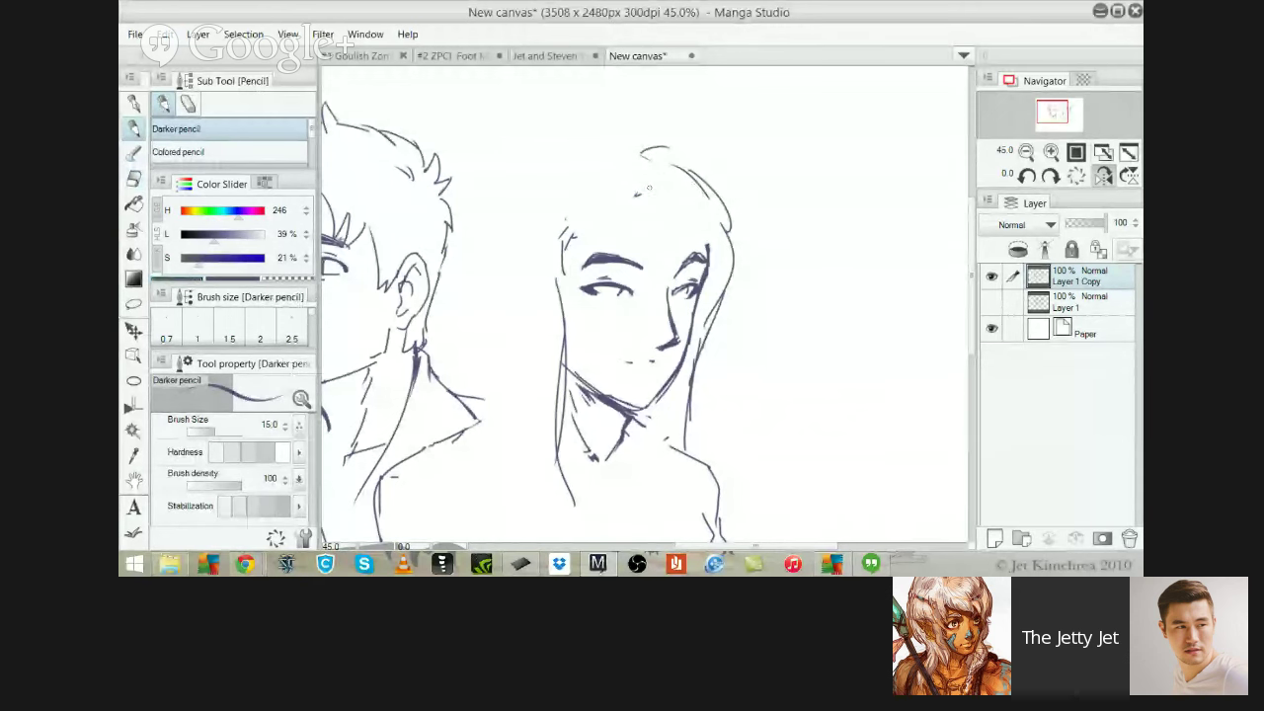
Retrace the near jaw line and replace the V-shaped neck strokes with a short throat line below the chin
{"action": "left_click_drag", "start_coordinate": [563, 361], "coordinate": [647, 408]}
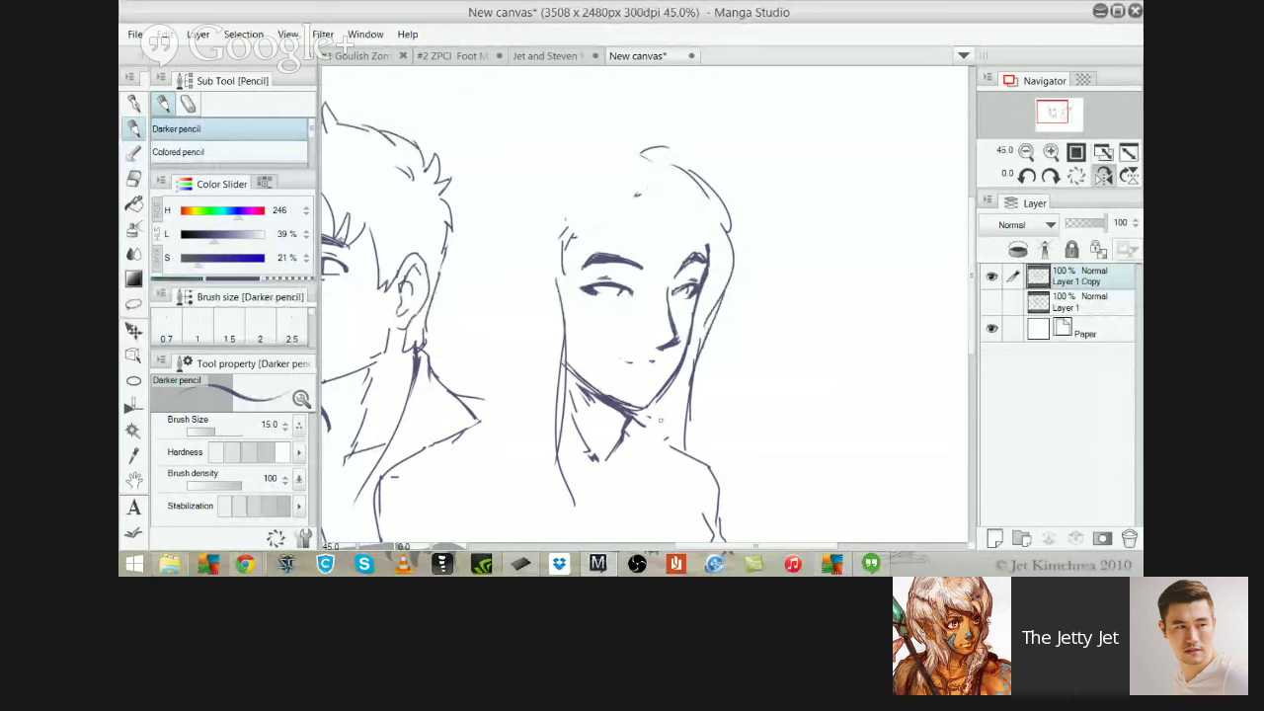
{"action": "key", "text": "e"}
{"action": "mouse_move", "coordinate": [588, 445]}
{"action": "left_mouse_down"}
{"action": "mouse_move", "coordinate": [578, 414]}
{"action": "mouse_move", "coordinate": [610, 464]}
{"action": "mouse_move", "coordinate": [618, 416]}
{"action": "mouse_move", "coordinate": [598, 456]}
{"action": "left_mouse_up"}
{"action": "key", "text": "p"}
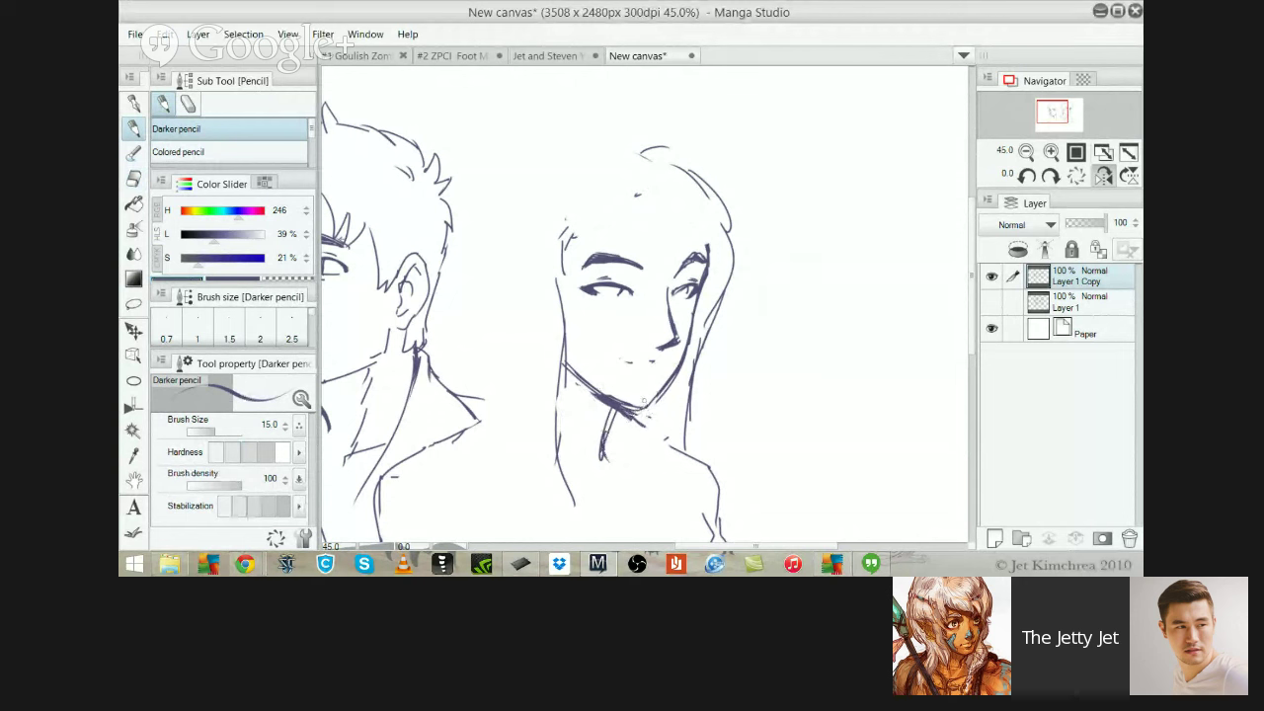
Redraw the near jaw as a thin line down to a pointed chin and redo the mouth dashes, undoing failed strokes
{"action": "key", "text": "e"}
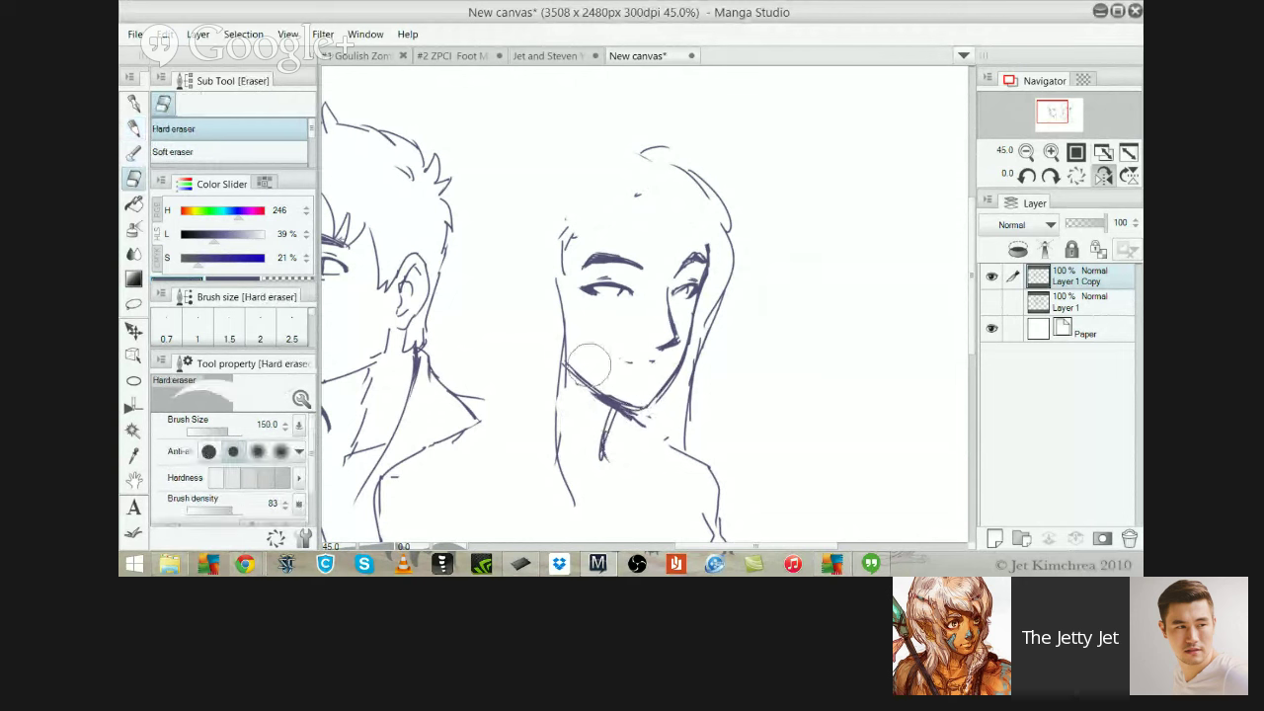
{"action": "left_click_drag", "start_coordinate": [589, 363], "coordinate": [626, 393]}
{"action": "key", "text": "p"}
{"action": "left_click_drag", "start_coordinate": [566, 360], "coordinate": [623, 406]}
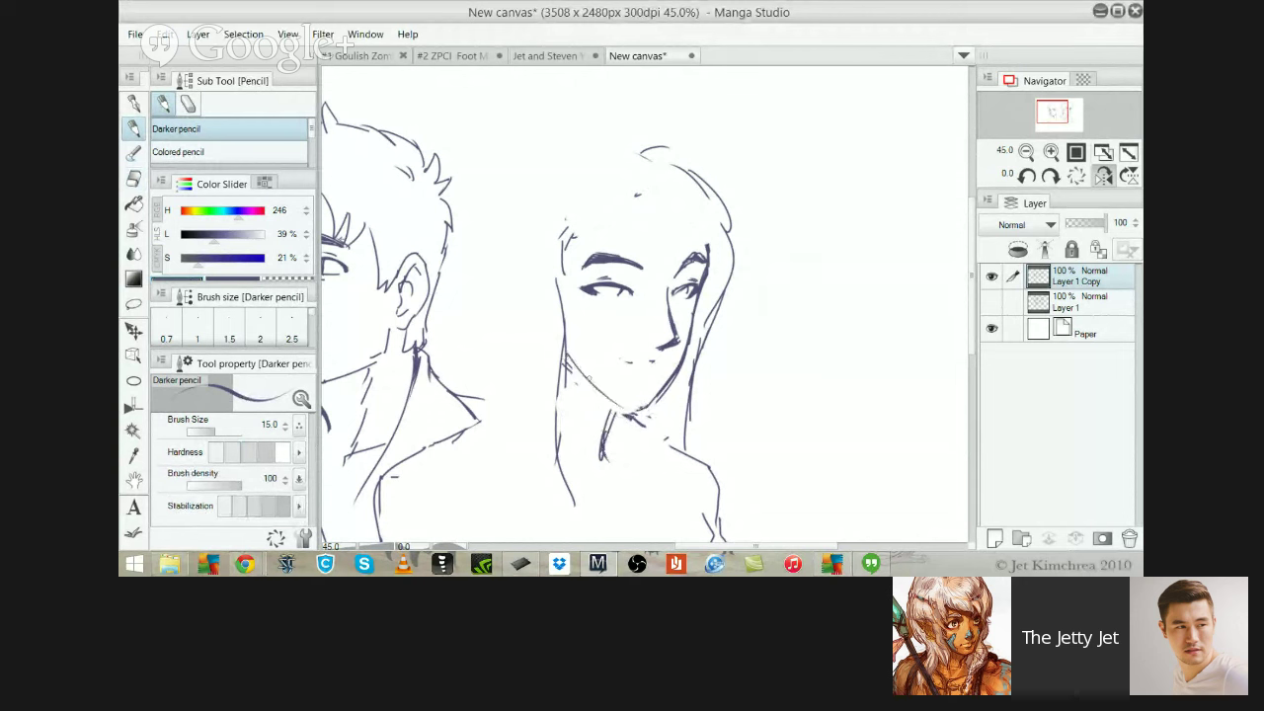
{"action": "key", "text": "ctrl+z"}
{"action": "left_click_drag", "start_coordinate": [563, 361], "coordinate": [628, 405]}
{"action": "key", "text": "ctrl+z"}
{"action": "key", "text": "ctrl+z"}
{"action": "mouse_move", "coordinate": [565, 358]}
{"action": "left_mouse_down"}
{"action": "mouse_move", "coordinate": [632, 415]}
{"action": "mouse_move", "coordinate": [661, 390]}
{"action": "mouse_move", "coordinate": [626, 366]}
{"action": "mouse_move", "coordinate": [642, 366]}
{"action": "left_mouse_up"}
{"action": "key", "text": "e"}
{"action": "key", "text": "p"}
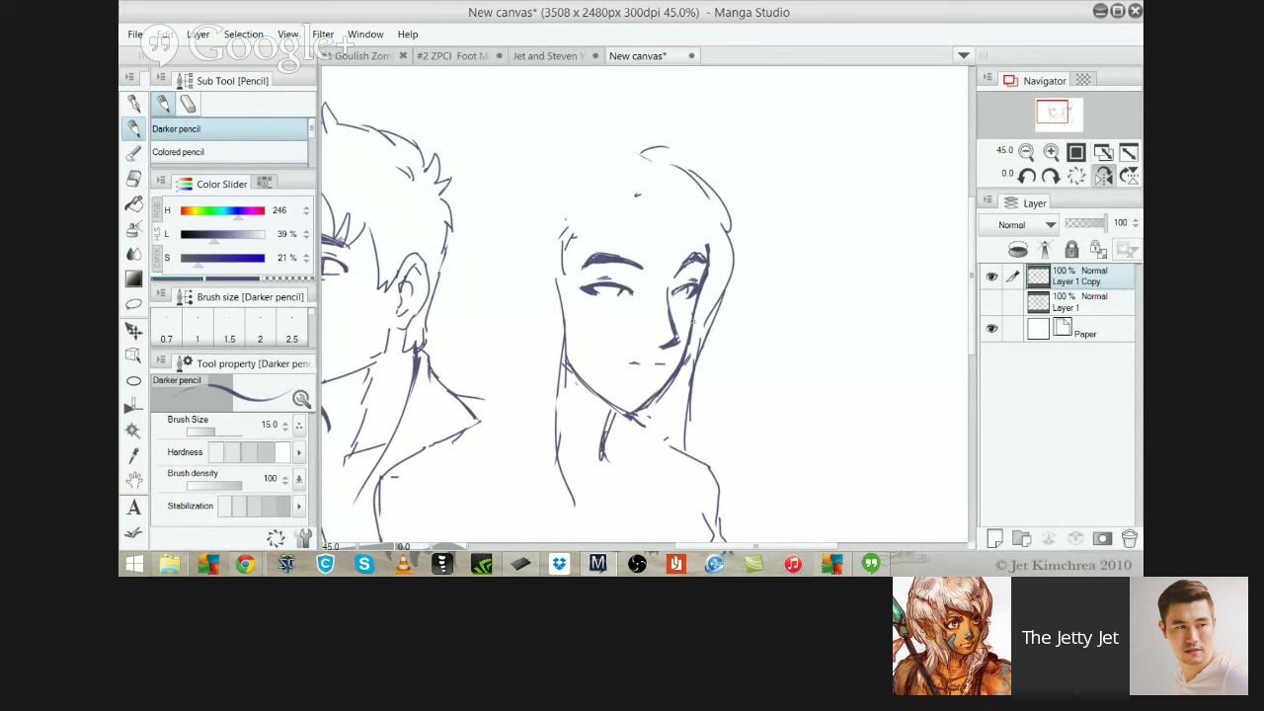
Erase the near temple line and draw side-swept bangs over the near eyebrow, adding strokes along the crown
{"action": "key", "text": "e"}
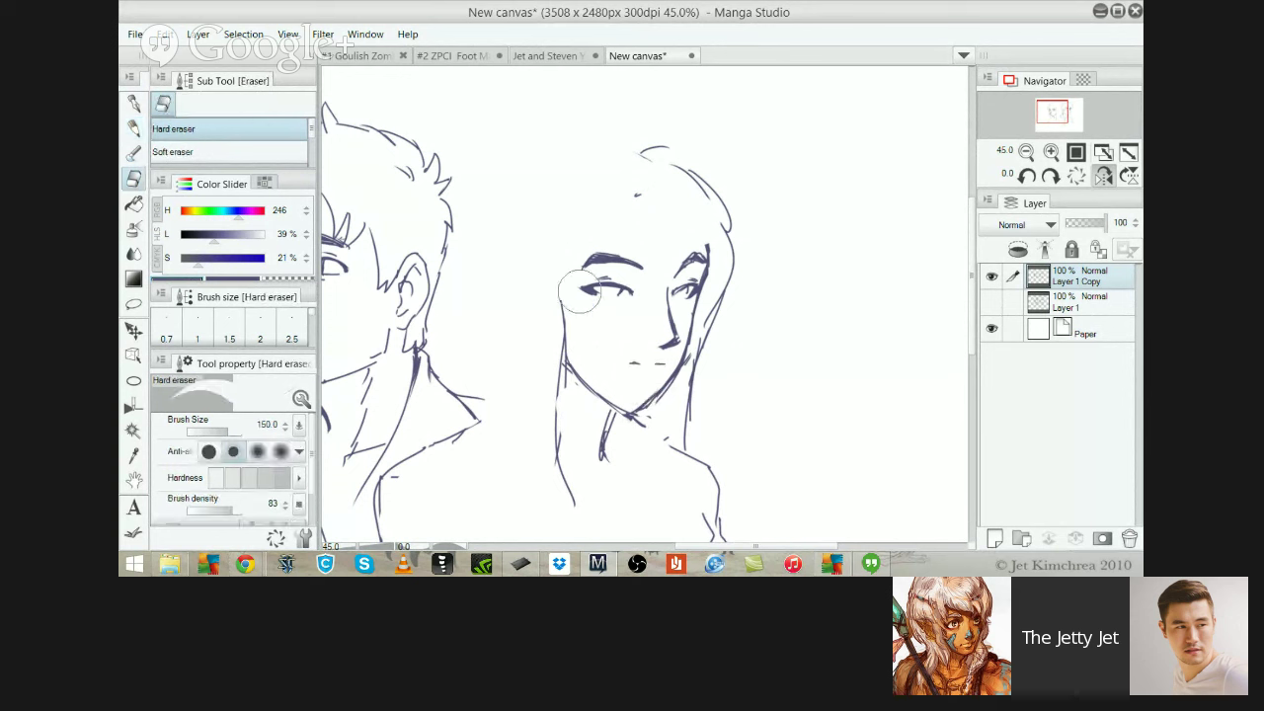
{"action": "key", "text": "p"}
{"action": "mouse_move", "coordinate": [553, 314]}
{"action": "left_mouse_down"}
{"action": "mouse_move", "coordinate": [659, 211]}
{"action": "mouse_move", "coordinate": [675, 229]}
{"action": "mouse_move", "coordinate": [656, 254]}
{"action": "left_mouse_up"}
{"action": "key", "text": "ctrl+z"}
{"action": "left_click_drag", "start_coordinate": [680, 195], "coordinate": [622, 272]}
{"action": "left_click_drag", "start_coordinate": [671, 219], "coordinate": [609, 276]}
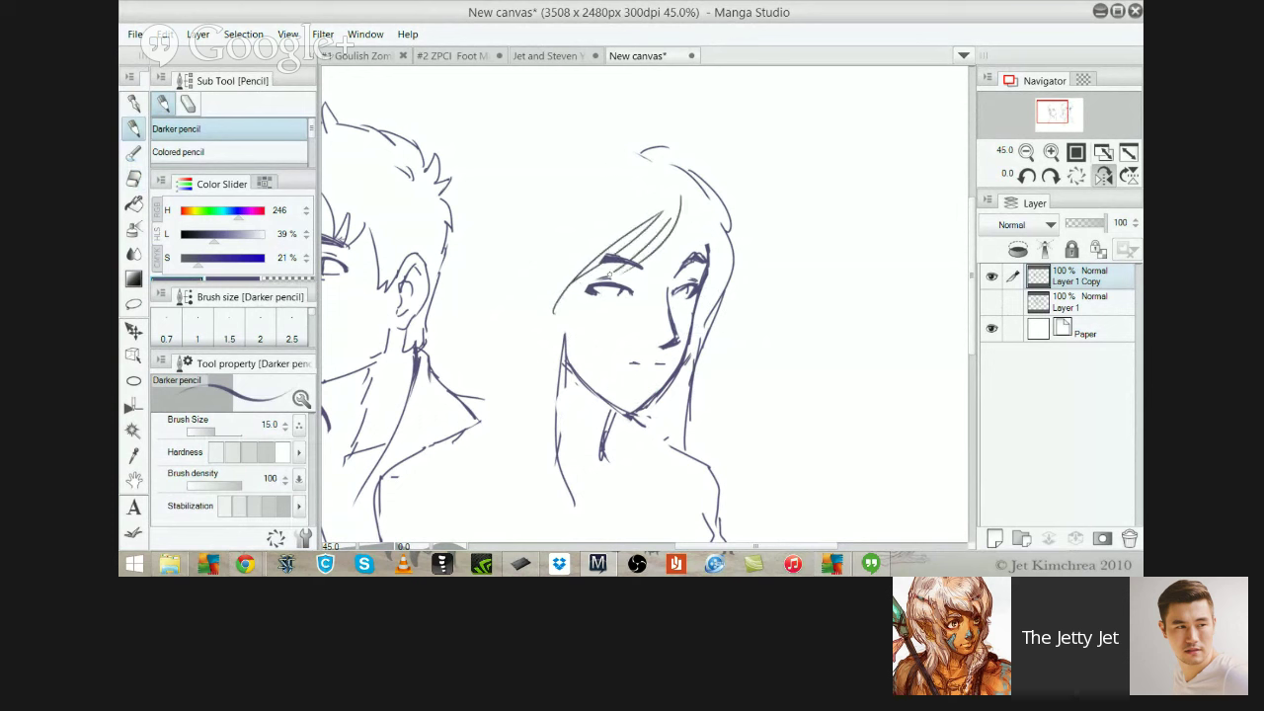
{"action": "left_click_drag", "start_coordinate": [719, 181], "coordinate": [650, 247]}
{"action": "left_click_drag", "start_coordinate": [723, 194], "coordinate": [642, 138]}
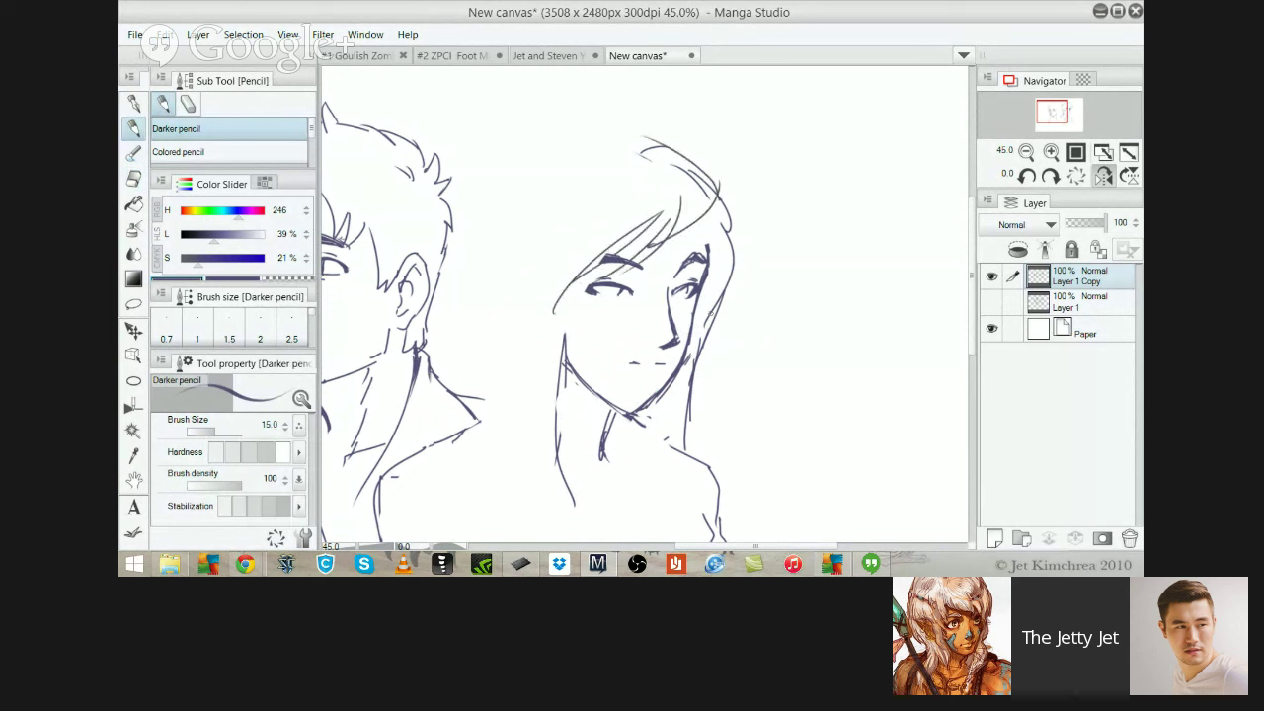
Erase the lower jaw and upper neck and redraw the jaw with a slightly higher, narrower chin
{"action": "key", "text": "e"}
{"action": "left_click_drag", "start_coordinate": [583, 372], "coordinate": [618, 415]}
{"action": "key", "text": "p"}
{"action": "mouse_move", "coordinate": [566, 344]}
{"action": "left_mouse_down"}
{"action": "mouse_move", "coordinate": [633, 415]}
{"action": "mouse_move", "coordinate": [688, 353]}
{"action": "mouse_move", "coordinate": [623, 406]}
{"action": "mouse_move", "coordinate": [655, 411]}
{"action": "mouse_move", "coordinate": [679, 395]}
{"action": "mouse_move", "coordinate": [679, 334]}
{"action": "left_mouse_up"}
{"action": "key", "text": "ctrl+z"}
{"action": "key", "text": "e"}
{"action": "key", "text": "p"}
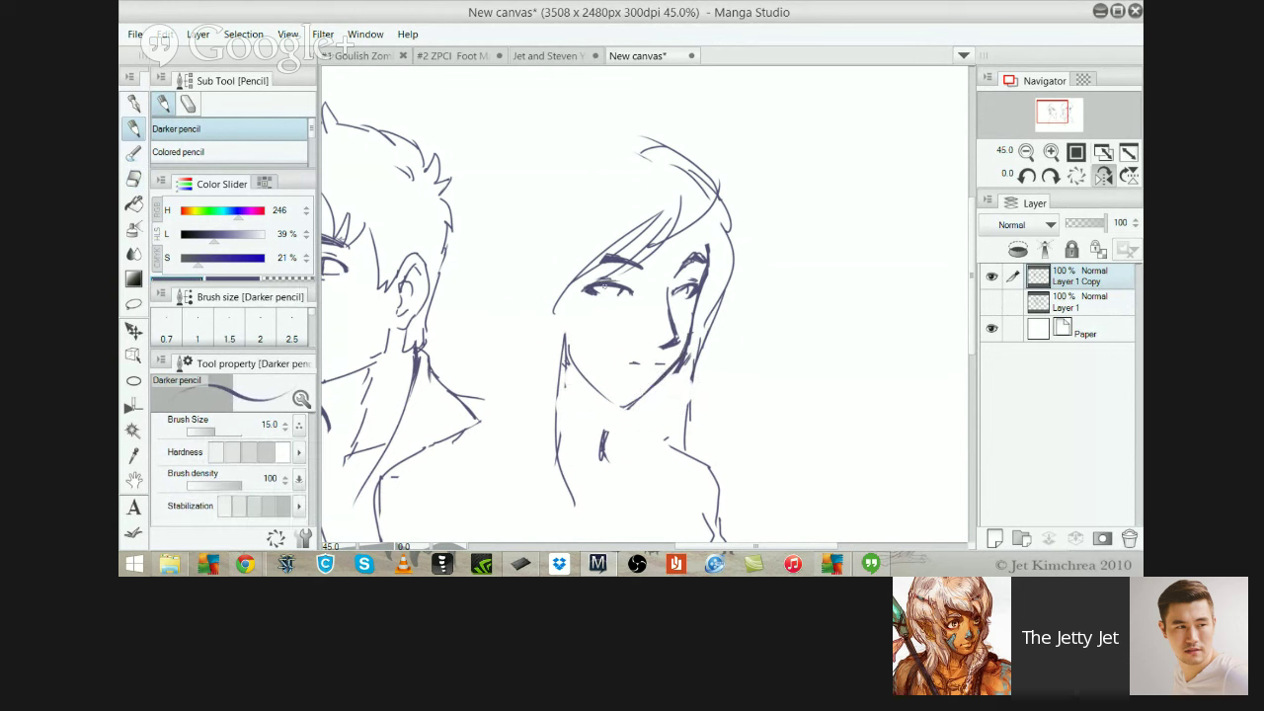
Add small pencil details to the eyes and erase the mouth dashes
{"action": "left_click_drag", "start_coordinate": [689, 286], "coordinate": [688, 294]}
{"action": "key", "text": "e"}
{"action": "left_click_drag", "start_coordinate": [635, 361], "coordinate": [675, 332]}
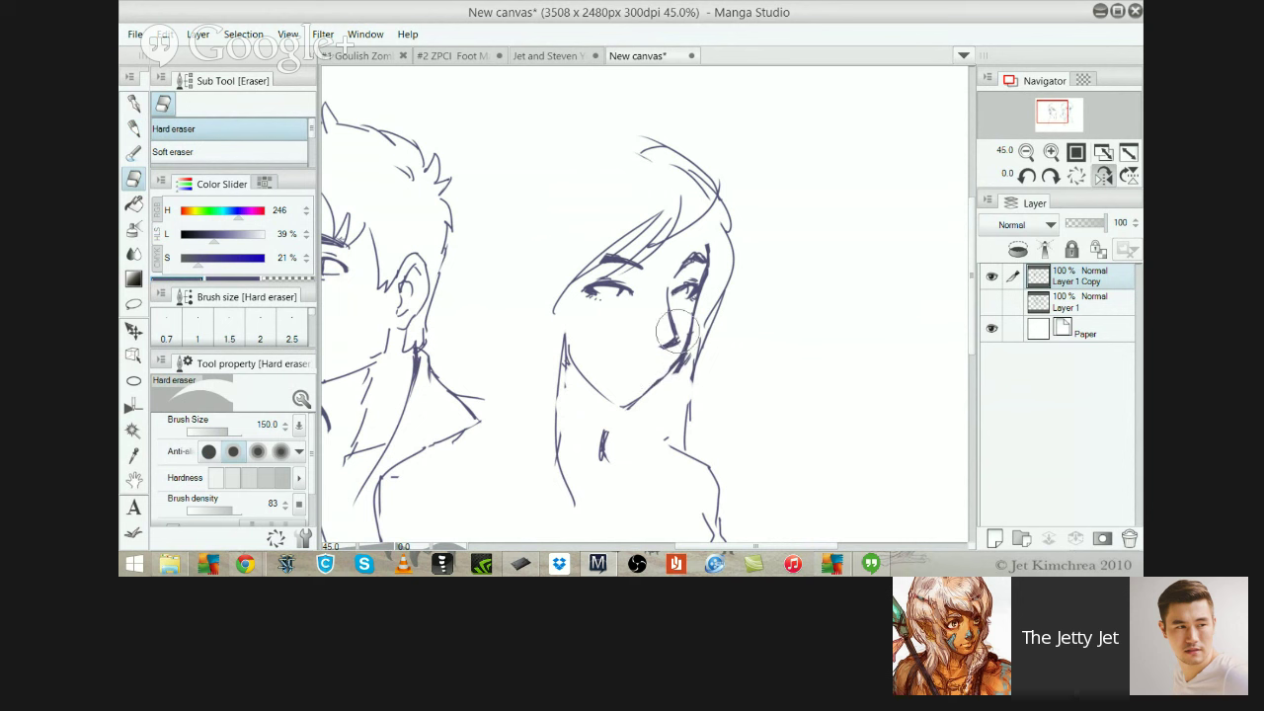
{"action": "key", "text": "p"}
{"action": "key", "text": "e"}
{"action": "mouse_move", "coordinate": [606, 366]}
{"action": "left_mouse_down"}
{"action": "mouse_move", "coordinate": [655, 375]}
{"action": "mouse_move", "coordinate": [606, 389]}
{"action": "mouse_move", "coordinate": [616, 372]}
{"action": "mouse_move", "coordinate": [622, 402]}
{"action": "mouse_move", "coordinate": [673, 373]}
{"action": "mouse_move", "coordinate": [632, 404]}
{"action": "mouse_move", "coordinate": [677, 356]}
{"action": "left_mouse_up"}
Redraw the chin's tip and the adjoining far jaw line, undoing an unwanted stroke
{"action": "key", "text": "p"}
{"action": "key", "text": "ctrl+z"}
{"action": "left_click_drag", "start_coordinate": [635, 406], "coordinate": [659, 385]}
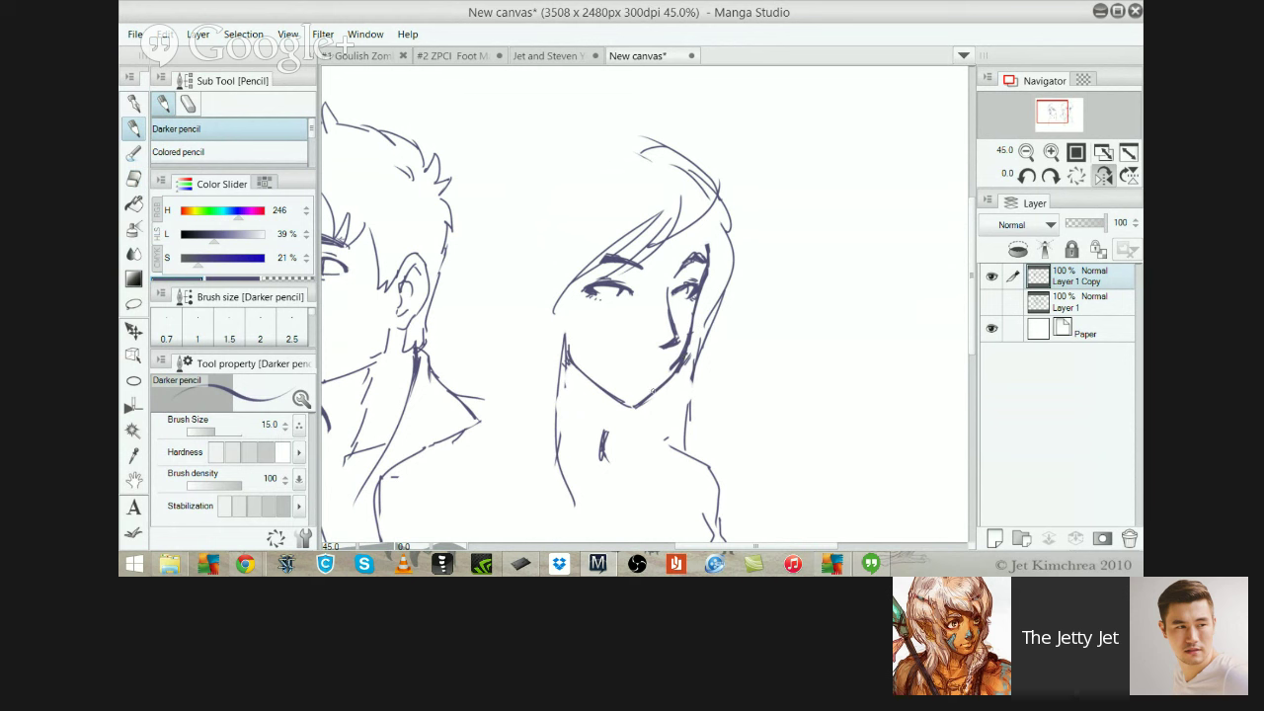
Erase the old throat mark and draw a new short neck line directly below the chin, undoing an unwanted stroke
{"action": "key", "text": "e"}
{"action": "left_click_drag", "start_coordinate": [605, 442], "coordinate": [599, 465]}
{"action": "key", "text": "p"}
{"action": "left_click_drag", "start_coordinate": [623, 402], "coordinate": [626, 438]}
{"action": "key", "text": "ctrl+z"}
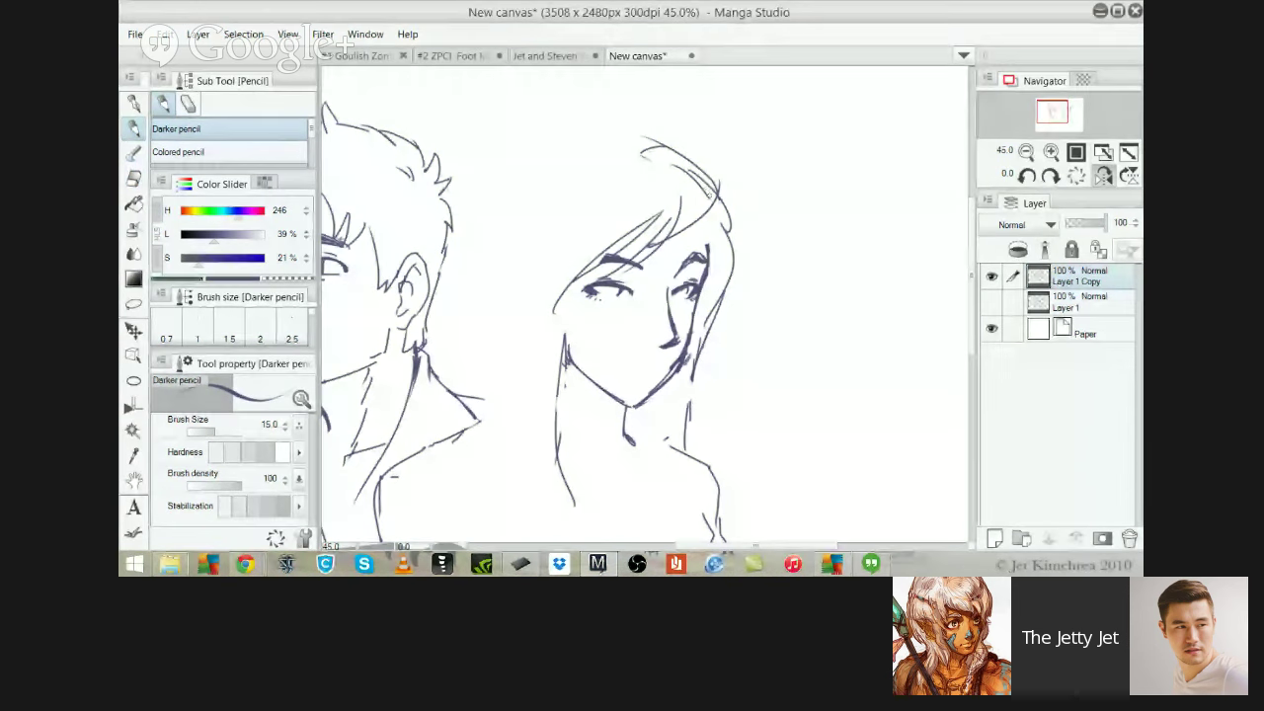
Erase the old crown and hair-part lines above the long-haired figure's fringe
{"action": "key", "text": "e"}
{"action": "mouse_move", "coordinate": [701, 207]}
{"action": "left_mouse_down"}
{"action": "mouse_move", "coordinate": [685, 192]}
{"action": "mouse_move", "coordinate": [699, 174]}
{"action": "mouse_move", "coordinate": [639, 143]}
{"action": "left_mouse_up"}
{"action": "key", "text": "p"}
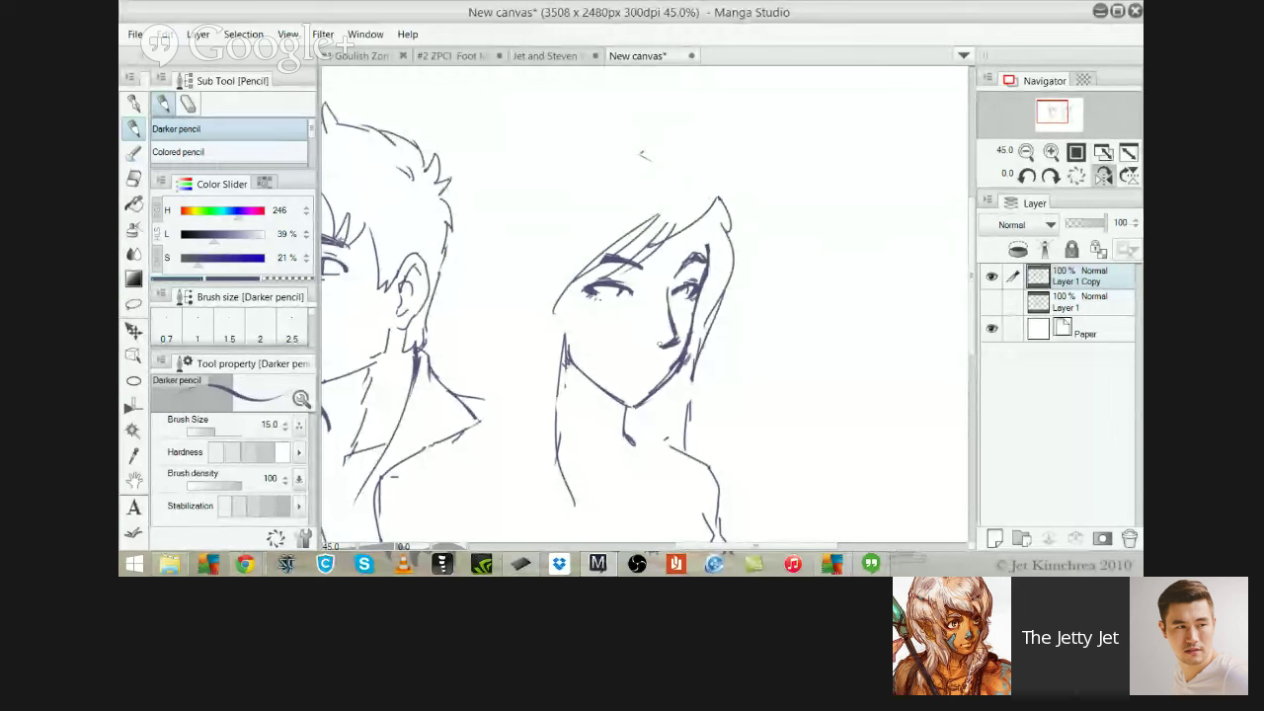
{"action": "left_click_drag", "start_coordinate": [666, 159], "coordinate": [704, 201]}
{"action": "key", "text": "ctrl+z"}
{"action": "key", "text": "ctrl+z"}
{"action": "left_click_drag", "start_coordinate": [660, 147], "coordinate": [717, 240]}
{"action": "left_click_drag", "start_coordinate": [691, 181], "coordinate": [710, 257]}
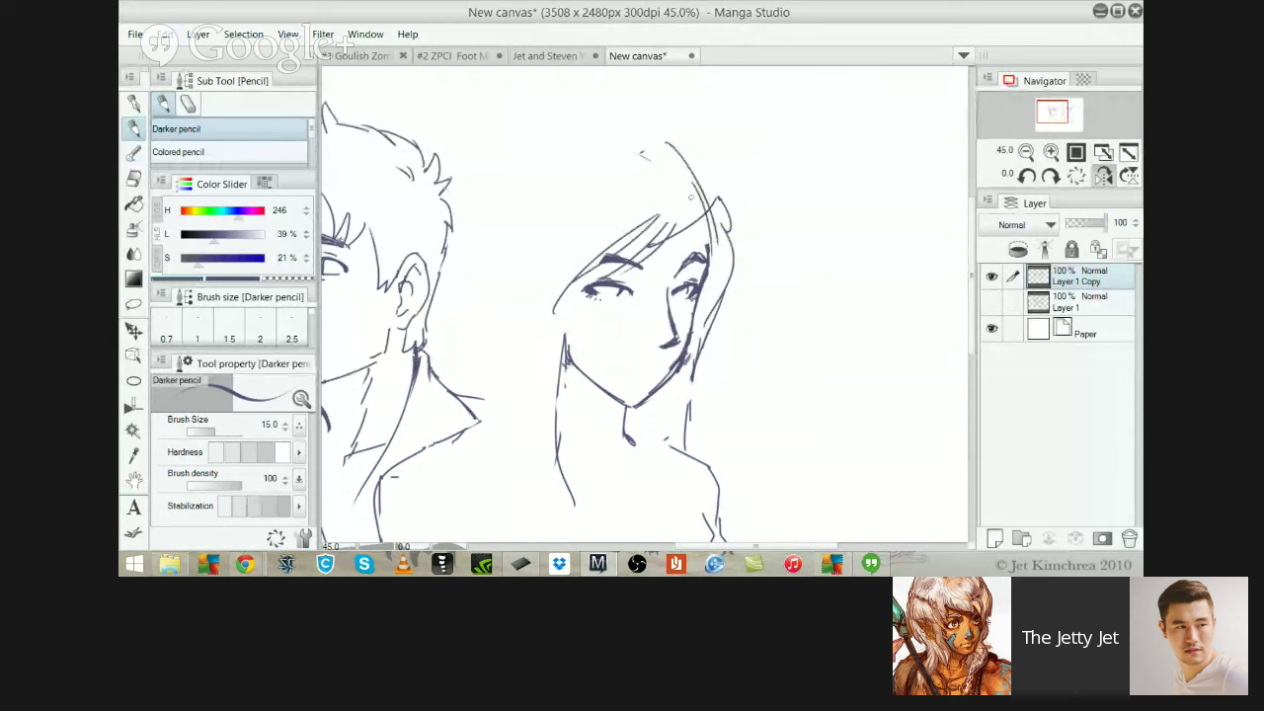
{"action": "key", "text": "ctrl+z"}
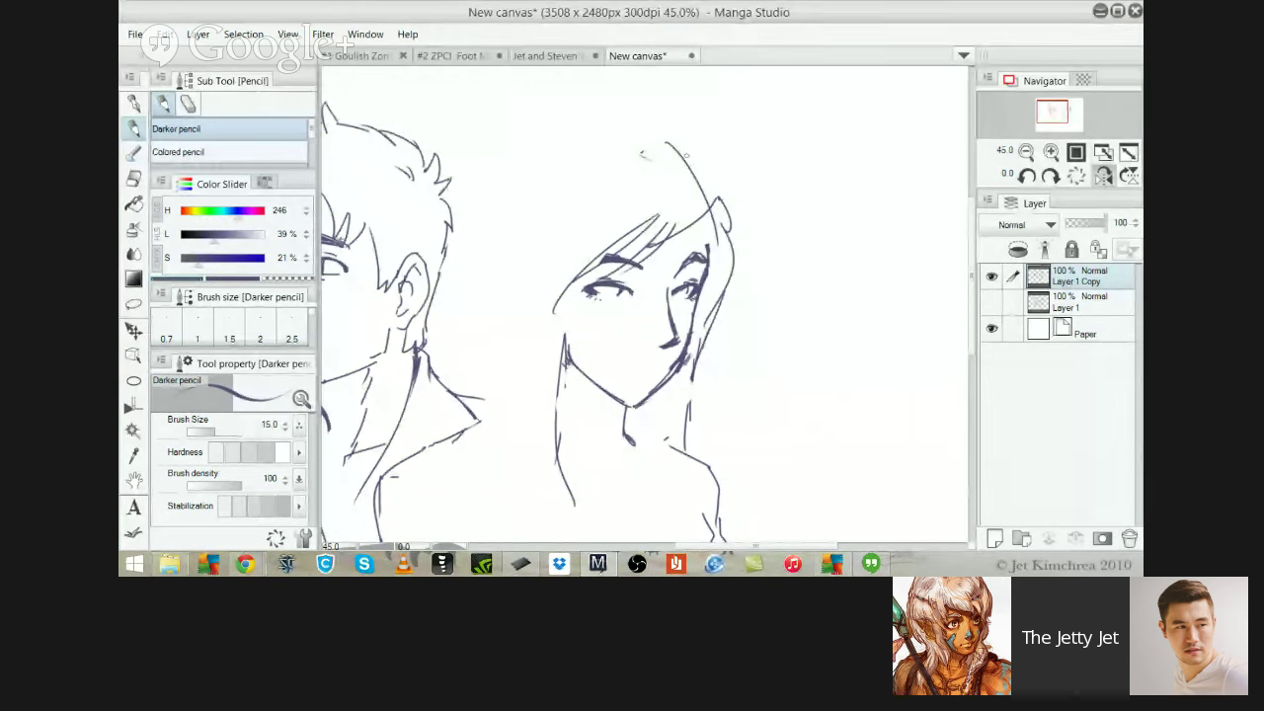
{"action": "key", "text": "e"}
{"action": "left_click_drag", "start_coordinate": [677, 135], "coordinate": [700, 175]}
{"action": "key", "text": "p"}
{"action": "mouse_move", "coordinate": [620, 134]}
{"action": "left_mouse_down"}
{"action": "mouse_move", "coordinate": [703, 188]}
{"action": "mouse_move", "coordinate": [633, 151]}
{"action": "left_mouse_up"}
{"action": "key", "text": "ctrl+z"}
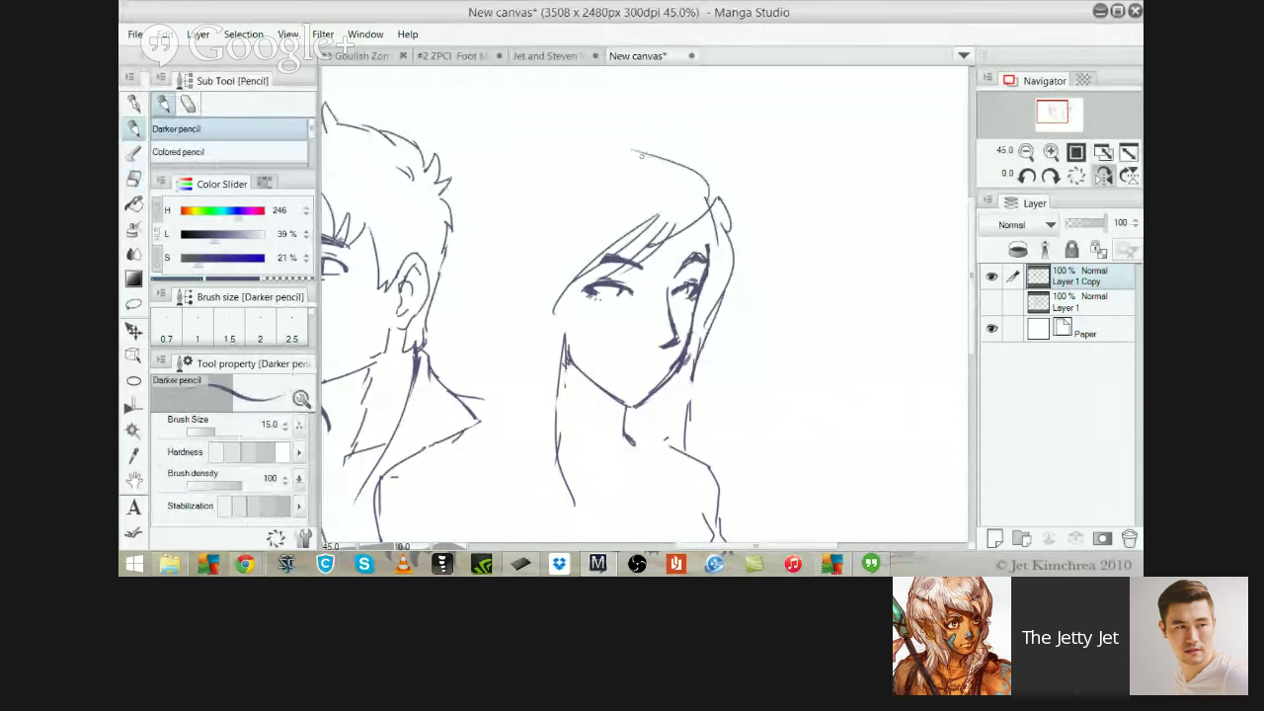
{"action": "key", "text": "ctrl+z"}
{"action": "mouse_move", "coordinate": [702, 193]}
{"action": "left_mouse_down"}
{"action": "mouse_move", "coordinate": [696, 160]}
{"action": "mouse_move", "coordinate": [702, 179]}
{"action": "mouse_move", "coordinate": [563, 135]}
{"action": "mouse_move", "coordinate": [598, 126]}
{"action": "left_mouse_up"}
{"action": "key", "text": "ctrl+z"}
{"action": "left_click_drag", "start_coordinate": [508, 191], "coordinate": [578, 143]}
{"action": "key", "text": "ctrl+z"}
{"action": "key", "text": "ctrl+z"}
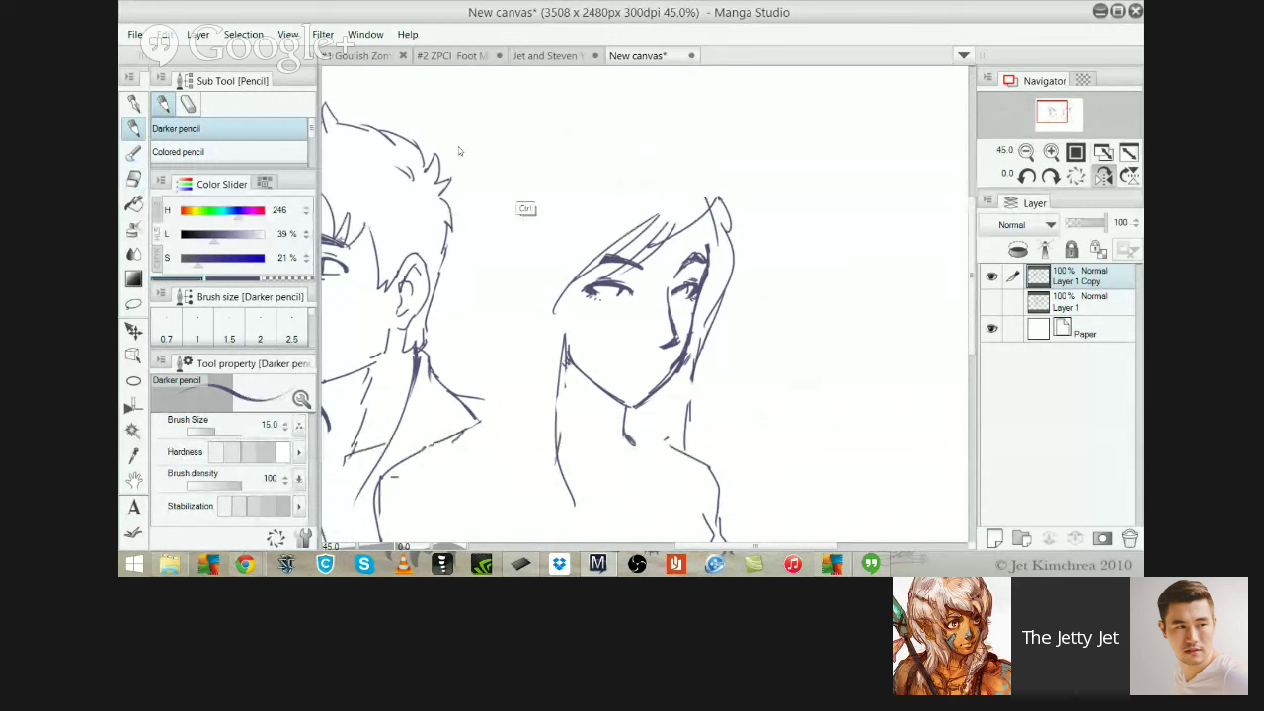
Draw the curved back outline of the hair from the crown down beside the head, undoing unwanted strokes
{"action": "mouse_move", "coordinate": [507, 179]}
{"action": "left_mouse_down"}
{"action": "mouse_move", "coordinate": [569, 146]}
{"action": "mouse_move", "coordinate": [491, 245]}
{"action": "mouse_move", "coordinate": [494, 332]}
{"action": "left_mouse_up"}
{"action": "key", "text": "ctrl+z"}
{"action": "key", "text": "ctrl+z"}
{"action": "left_click_drag", "start_coordinate": [484, 221], "coordinate": [488, 371]}
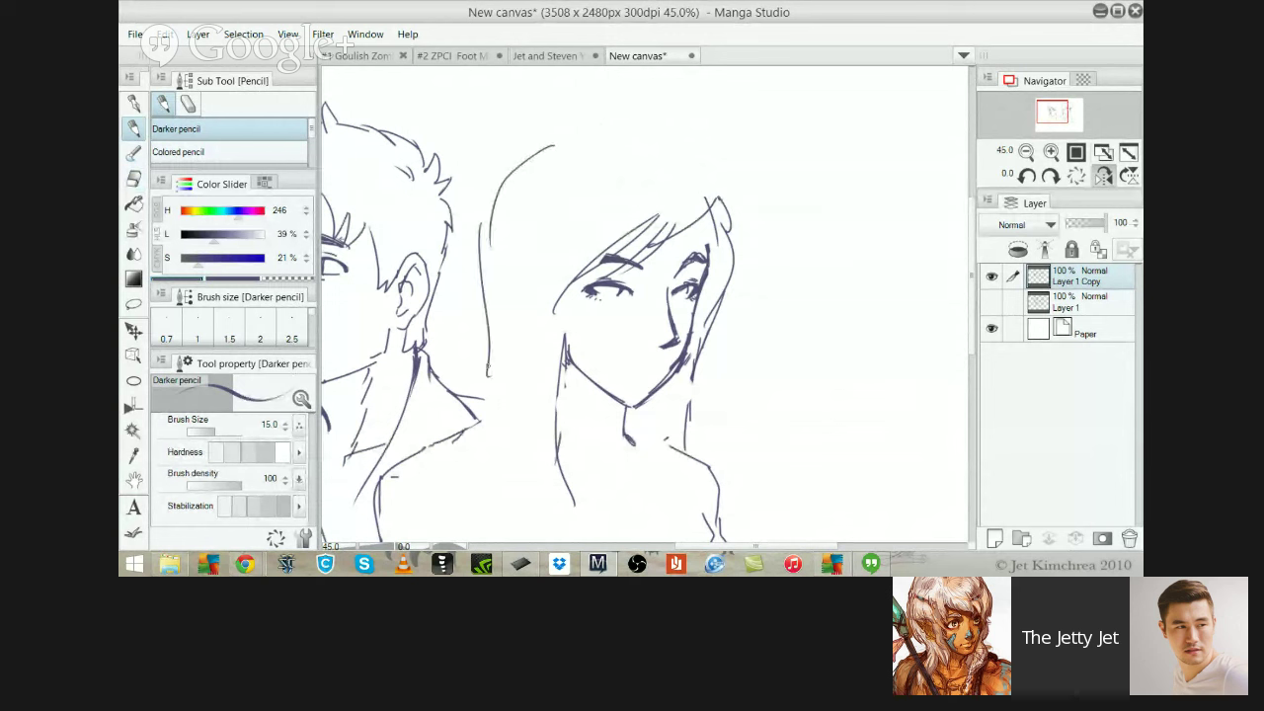
{"action": "key", "text": "ctrl+z"}
{"action": "mouse_move", "coordinate": [487, 237]}
{"action": "left_mouse_down"}
{"action": "mouse_move", "coordinate": [504, 454]}
{"action": "mouse_move", "coordinate": [496, 390]}
{"action": "left_mouse_up"}
{"action": "key", "text": "ctrl+z"}
{"action": "key", "text": "ctrl+z"}
Draw long, nearly straight hair strands falling behind the near cheek and past the shoulder, undoing unwanted strokes
{"action": "left_click_drag", "start_coordinate": [495, 303], "coordinate": [504, 520]}
{"action": "key", "text": "ctrl+z"}
{"action": "mouse_move", "coordinate": [574, 339]}
{"action": "left_mouse_down"}
{"action": "mouse_move", "coordinate": [559, 160]}
{"action": "mouse_move", "coordinate": [543, 299]}
{"action": "left_mouse_up"}
{"action": "key", "text": "ctrl+z"}
{"action": "left_click_drag", "start_coordinate": [502, 149], "coordinate": [518, 446]}
{"action": "left_click_drag", "start_coordinate": [518, 280], "coordinate": [524, 511]}
{"action": "mouse_move", "coordinate": [534, 392]}
{"action": "left_mouse_down"}
{"action": "mouse_move", "coordinate": [523, 289]}
{"action": "mouse_move", "coordinate": [521, 487]}
{"action": "left_mouse_up"}
{"action": "key", "text": "ctrl+z"}
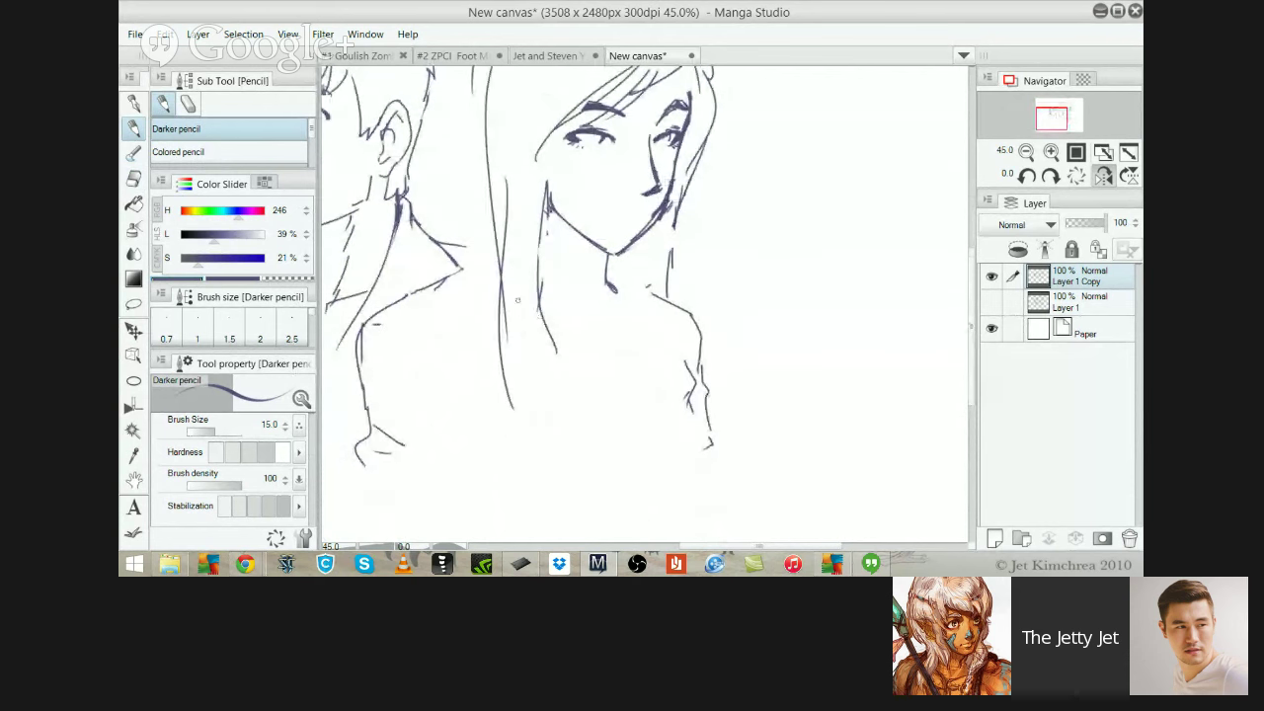
{"action": "mouse_move", "coordinate": [518, 296]}
{"action": "left_mouse_down"}
{"action": "mouse_move", "coordinate": [521, 488]}
{"action": "mouse_move", "coordinate": [538, 486]}
{"action": "left_mouse_up"}
Draw several long hair strands hanging over the chest below the neck, undoing one unwanted stroke
{"action": "mouse_move", "coordinate": [614, 265]}
{"action": "left_mouse_down"}
{"action": "mouse_move", "coordinate": [600, 460]}
{"action": "mouse_move", "coordinate": [624, 400]}
{"action": "left_mouse_up"}
{"action": "key", "text": "ctrl+z"}
{"action": "left_click_drag", "start_coordinate": [625, 397], "coordinate": [617, 449]}
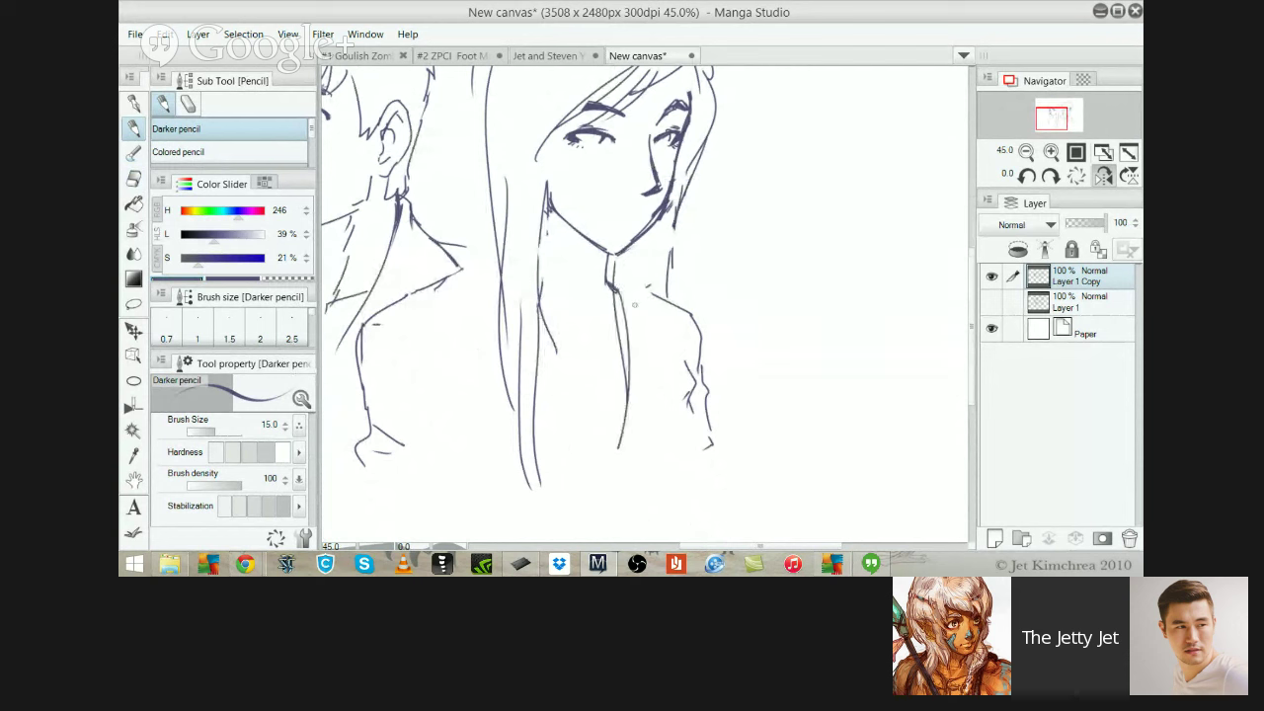
{"action": "mouse_move", "coordinate": [639, 294]}
{"action": "left_mouse_down"}
{"action": "mouse_move", "coordinate": [627, 424]}
{"action": "mouse_move", "coordinate": [644, 431]}
{"action": "left_mouse_up"}
{"action": "left_click_drag", "start_coordinate": [660, 281], "coordinate": [658, 430]}
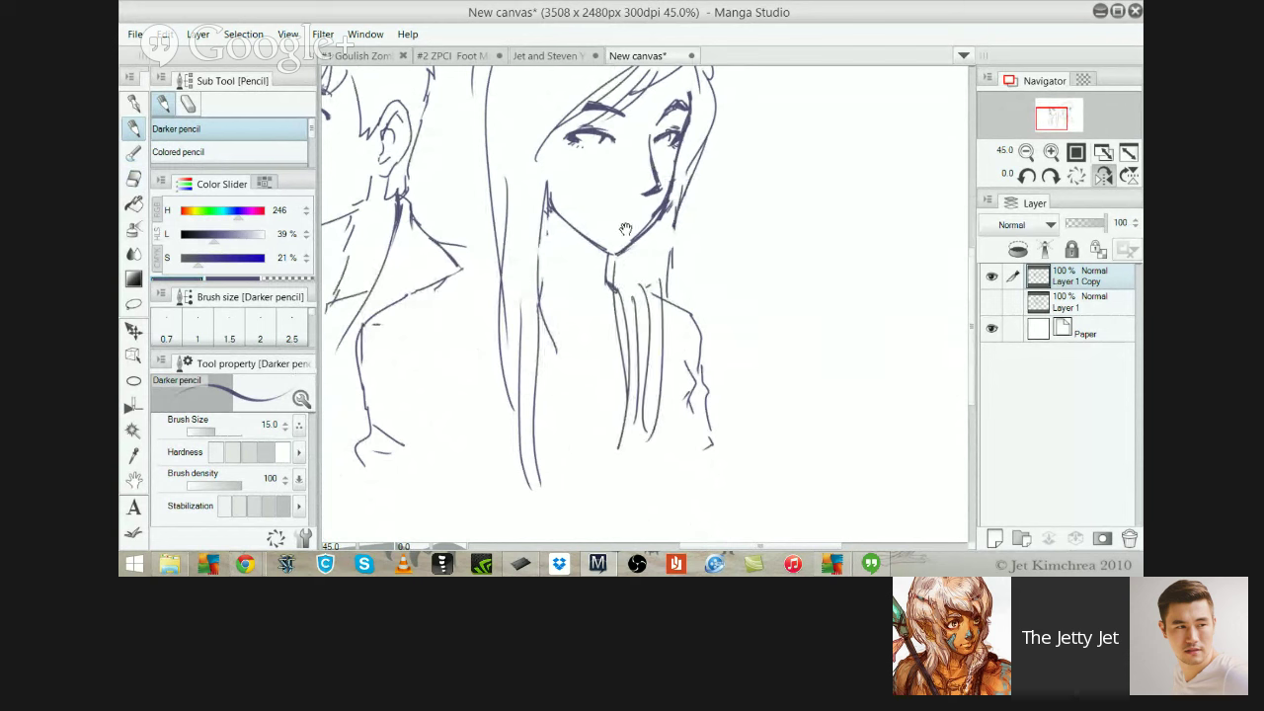
Draw the crown arc and a short far-side hair curve, and add strands along the fringe and near cheek
{"action": "left_click_drag", "start_coordinate": [630, 139], "coordinate": [663, 264]}
{"action": "left_click_drag", "start_coordinate": [726, 174], "coordinate": [711, 138]}
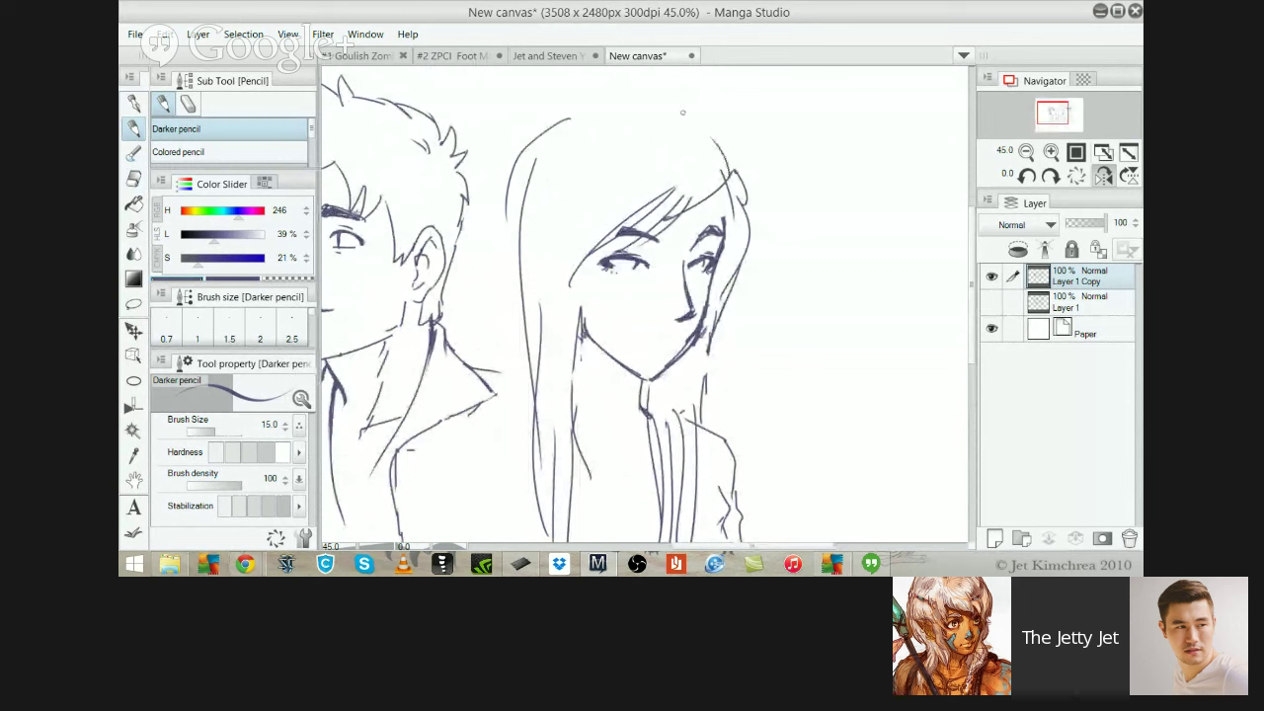
{"action": "mouse_move", "coordinate": [600, 95]}
{"action": "left_mouse_down"}
{"action": "mouse_move", "coordinate": [715, 162]}
{"action": "mouse_move", "coordinate": [741, 197]}
{"action": "left_mouse_up"}
{"action": "key", "text": "ctrl+z"}
{"action": "mouse_move", "coordinate": [605, 104]}
{"action": "left_mouse_down"}
{"action": "mouse_move", "coordinate": [730, 187]}
{"action": "mouse_move", "coordinate": [685, 143]}
{"action": "mouse_move", "coordinate": [726, 186]}
{"action": "mouse_move", "coordinate": [585, 93]}
{"action": "mouse_move", "coordinate": [675, 111]}
{"action": "left_mouse_up"}
{"action": "key", "text": "ctrl+z"}
{"action": "key", "text": "ctrl+z"}
{"action": "key", "text": "ctrl+z"}
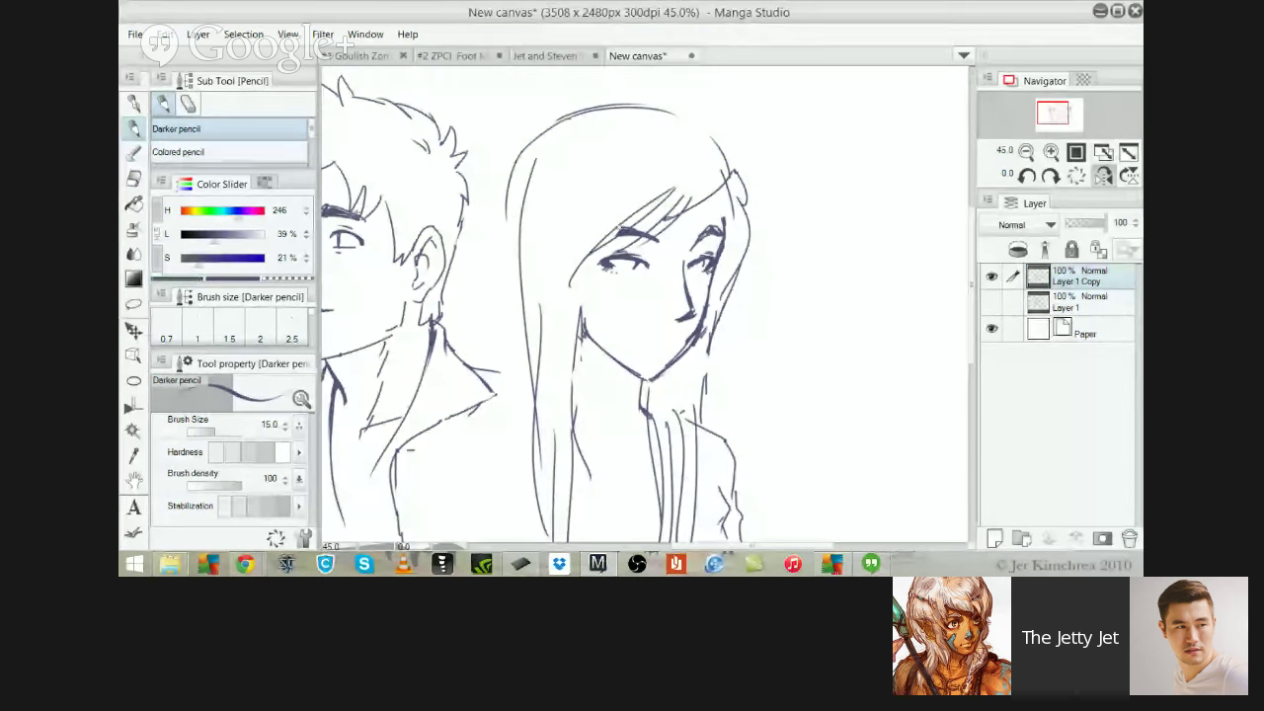
{"action": "left_click_drag", "start_coordinate": [635, 218], "coordinate": [576, 353]}
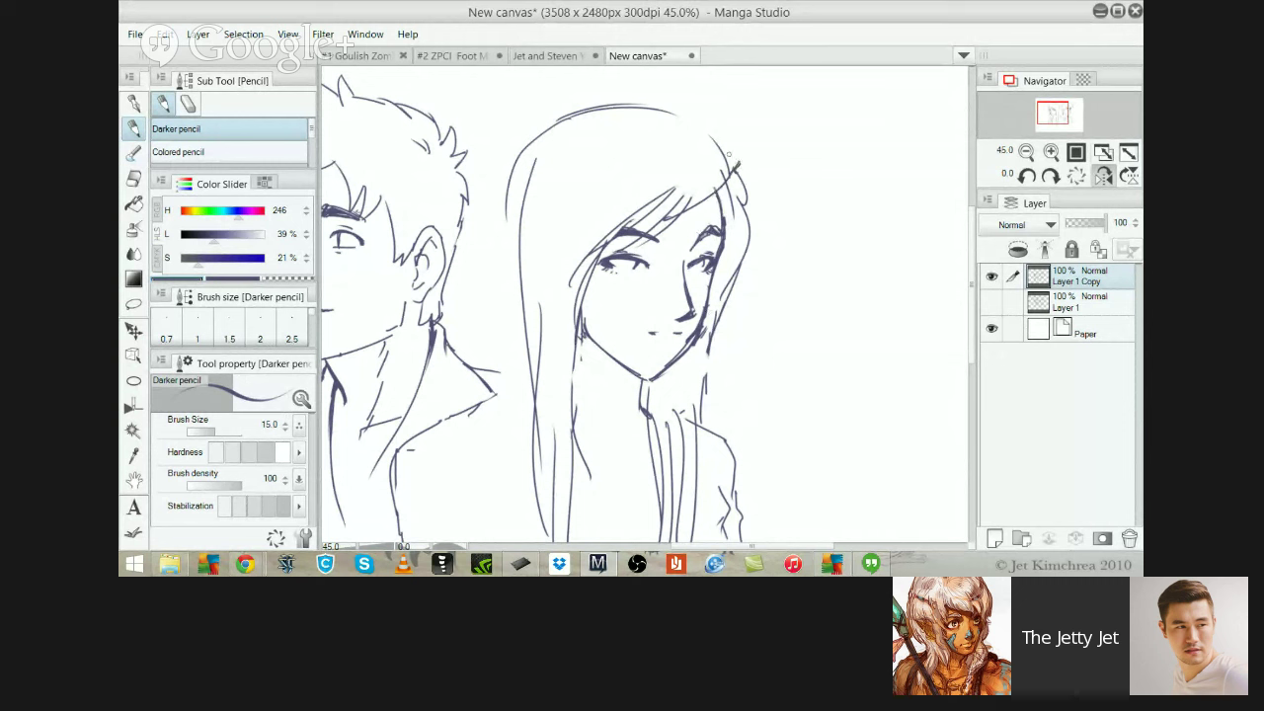
{"action": "left_click_drag", "start_coordinate": [621, 184], "coordinate": [707, 242]}
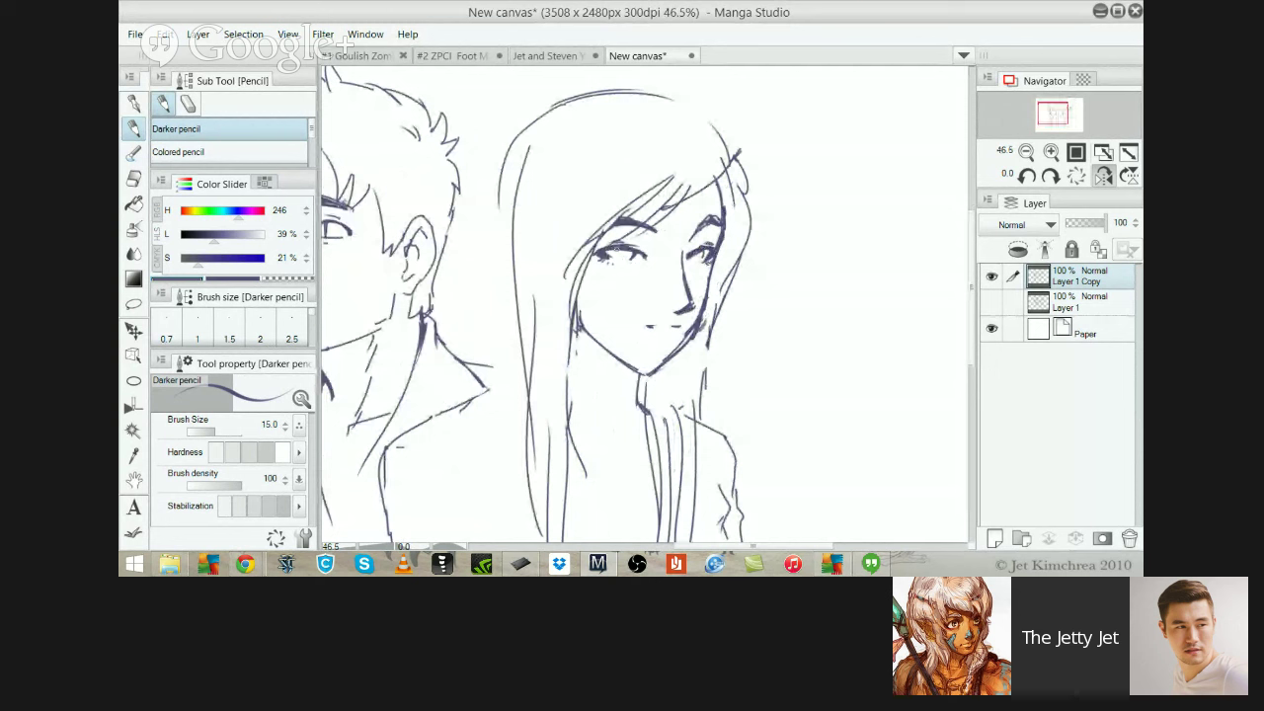
Touch up the far eye with the hard eraser at size 25 and a short pencil stroke
{"action": "key", "text": "e"}
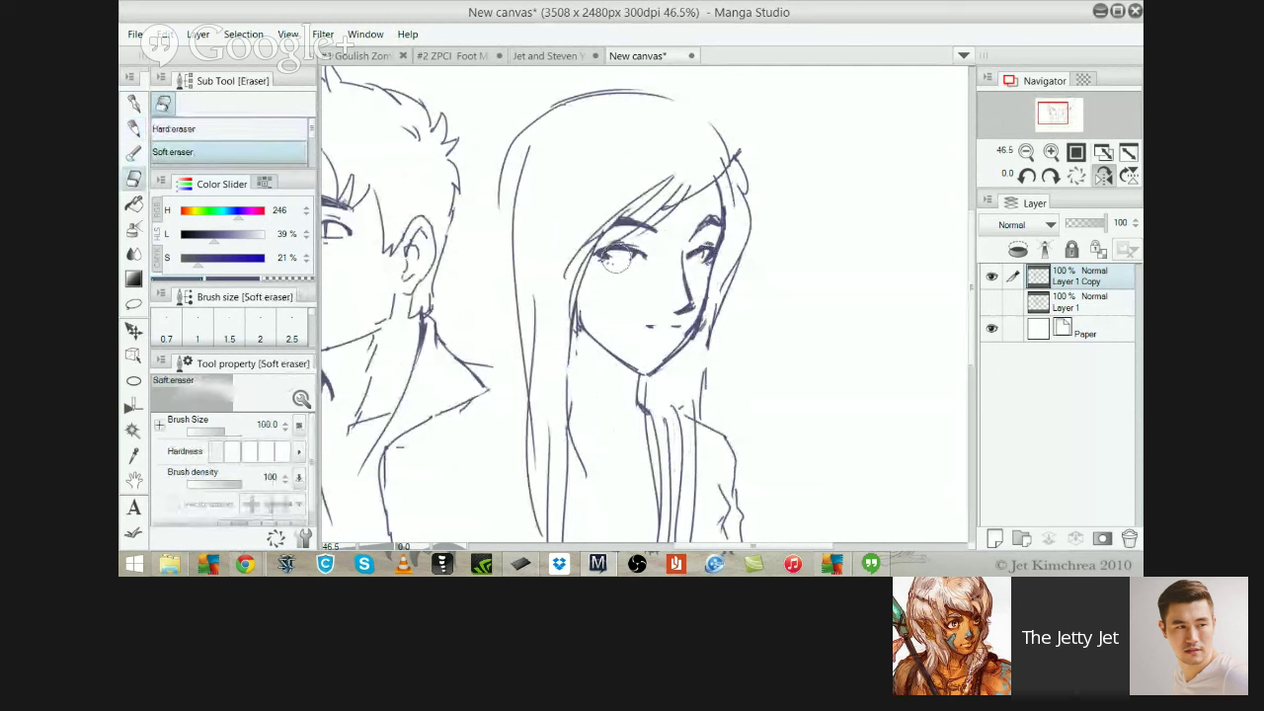
{"action": "key", "text": "e"}
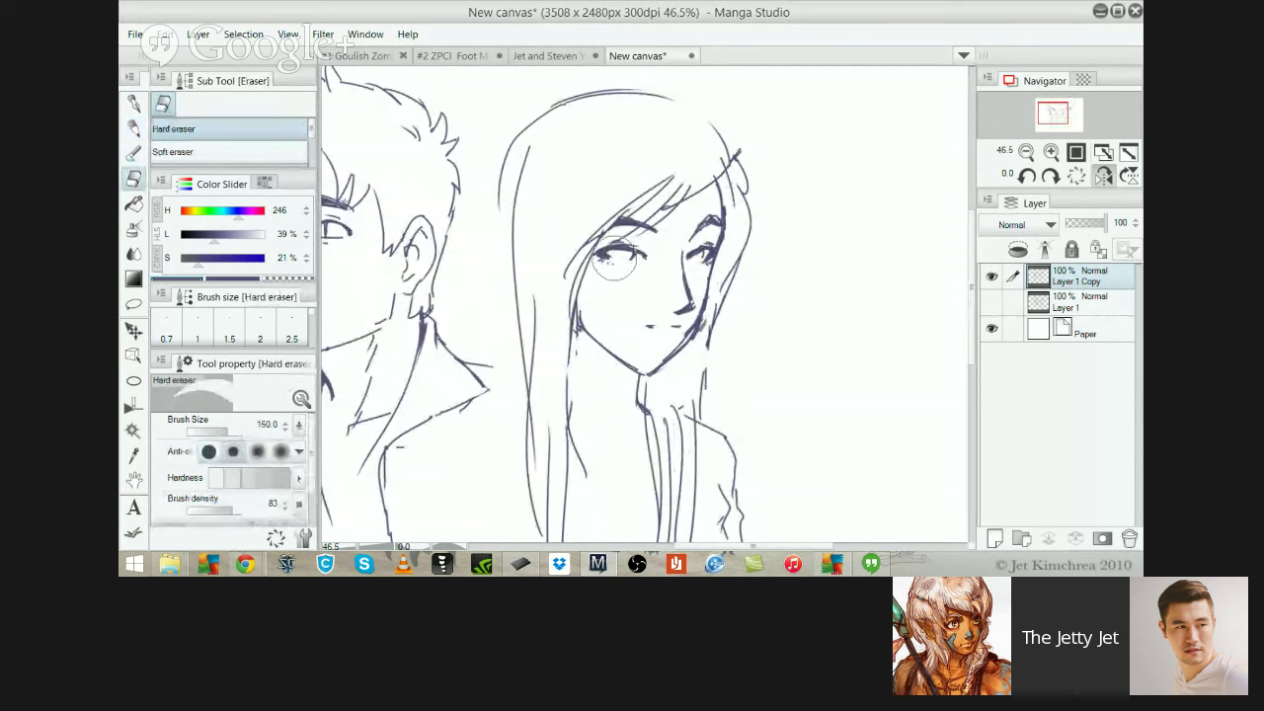
{"action": "key", "text": "["}
{"action": "key", "text": "["}
{"action": "key", "text": "["}
{"action": "key", "text": "["}
{"action": "key", "text": "["}
{"action": "key", "text": "["}
{"action": "key", "text": "["}
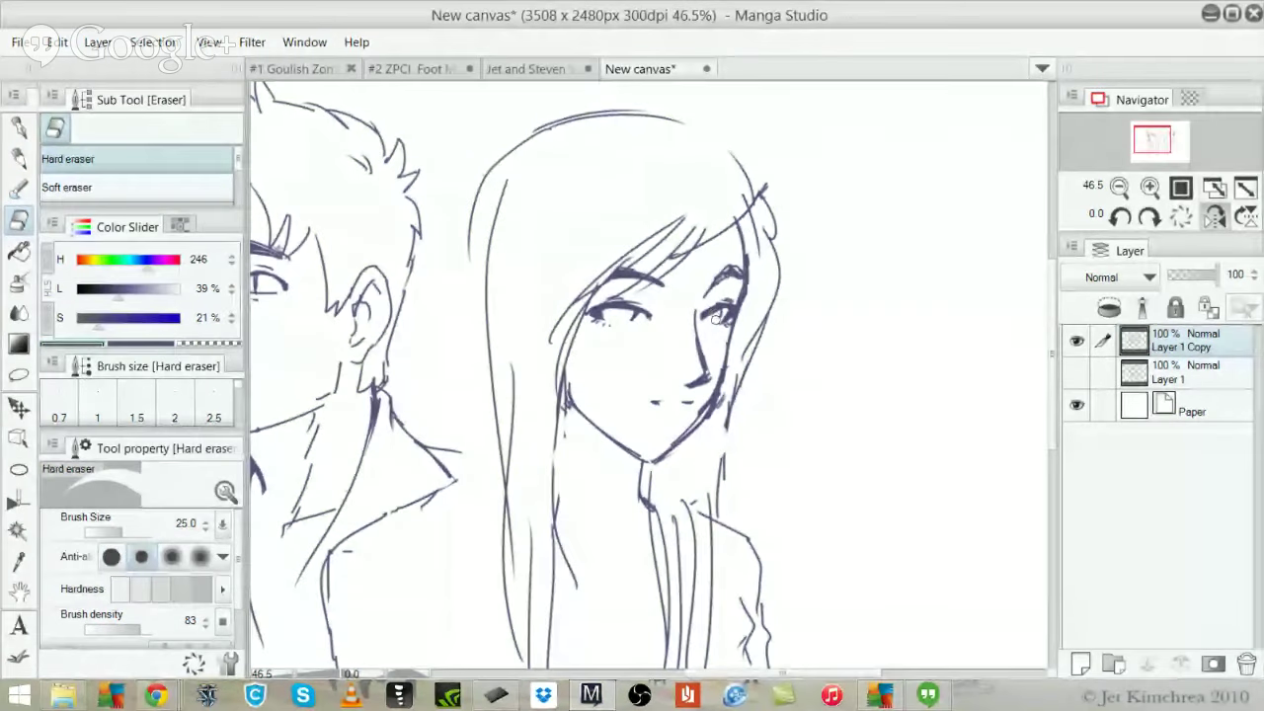
{"action": "key", "text": "p"}
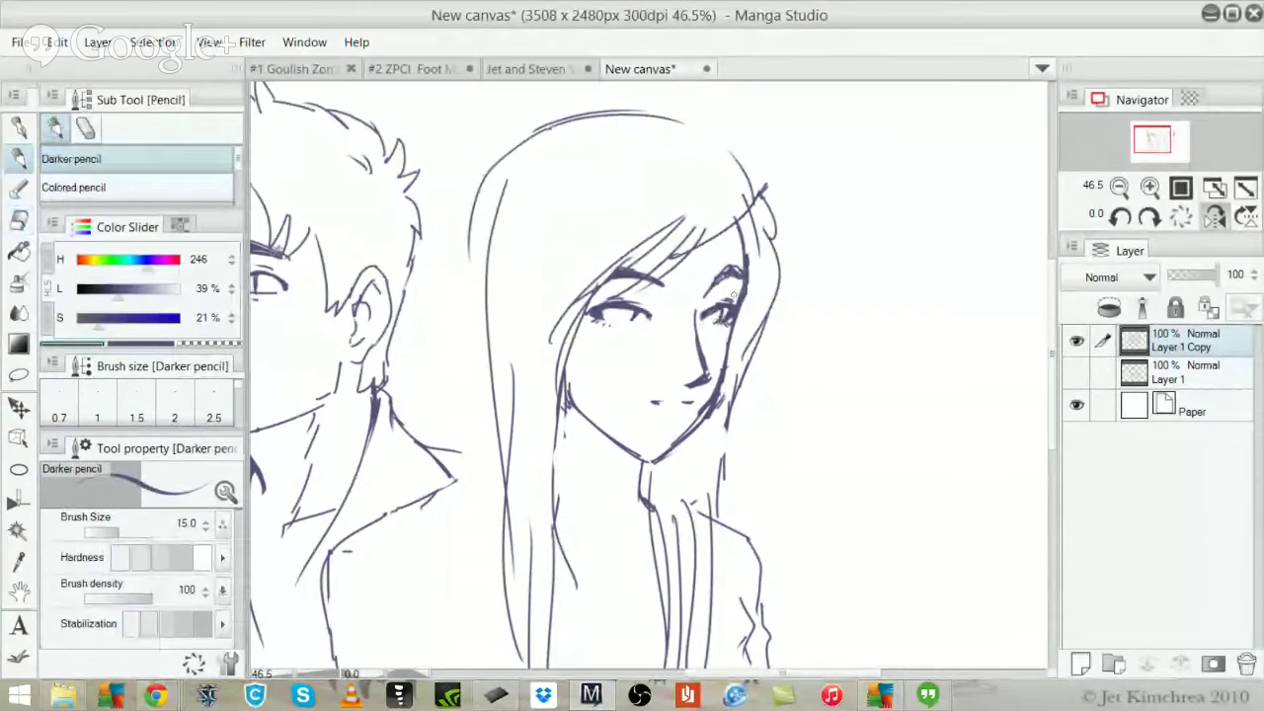
{"action": "left_click_drag", "start_coordinate": [729, 307], "coordinate": [729, 318]}
Erase the crown outline from the back of the head to the far temple with the hard eraser at size 100
{"action": "key", "text": "e"}
{"action": "key", "text": "]"}
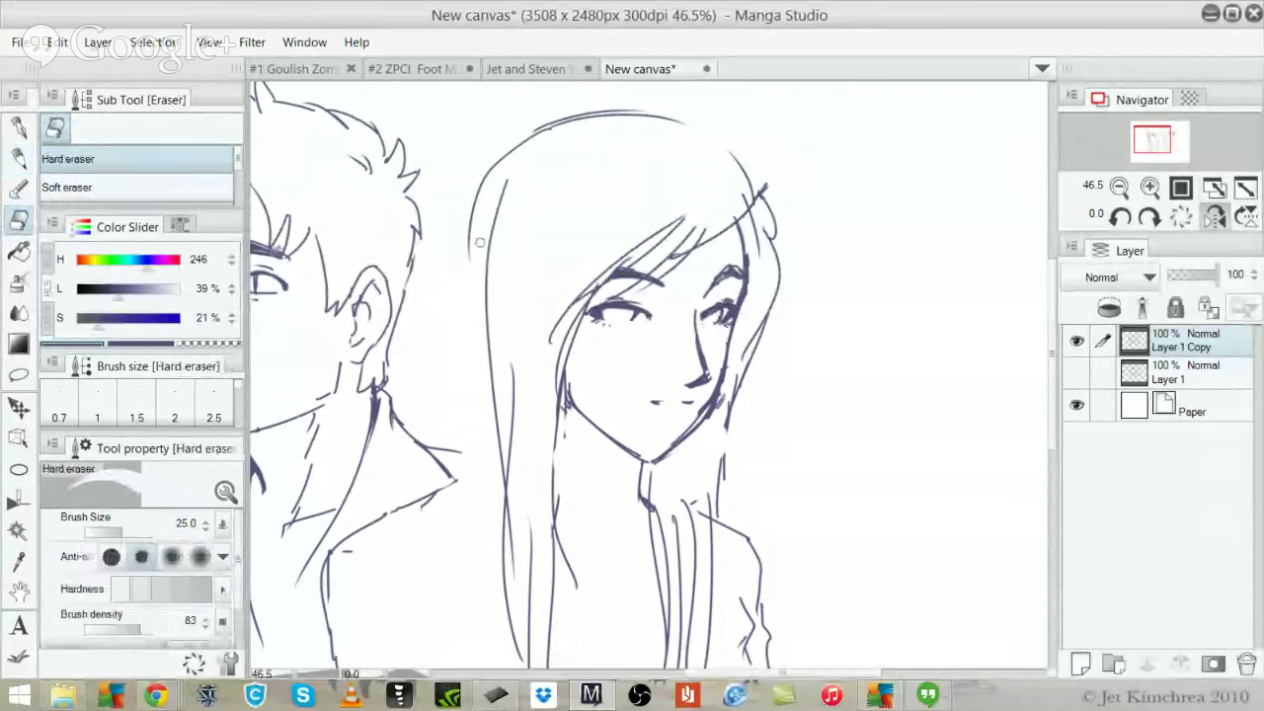
{"action": "key", "text": "]"}
{"action": "key", "text": "]"}
{"action": "key", "text": "]"}
{"action": "key", "text": "]"}
{"action": "key", "text": "]"}
{"action": "key", "text": "]"}
{"action": "mouse_move", "coordinate": [467, 254]}
{"action": "left_mouse_down"}
{"action": "mouse_move", "coordinate": [490, 153]}
{"action": "mouse_move", "coordinate": [556, 114]}
{"action": "mouse_move", "coordinate": [703, 111]}
{"action": "mouse_move", "coordinate": [692, 131]}
{"action": "mouse_move", "coordinate": [752, 160]}
{"action": "mouse_move", "coordinate": [768, 192]}
{"action": "mouse_move", "coordinate": [739, 198]}
{"action": "mouse_move", "coordinate": [778, 163]}
{"action": "left_mouse_up"}
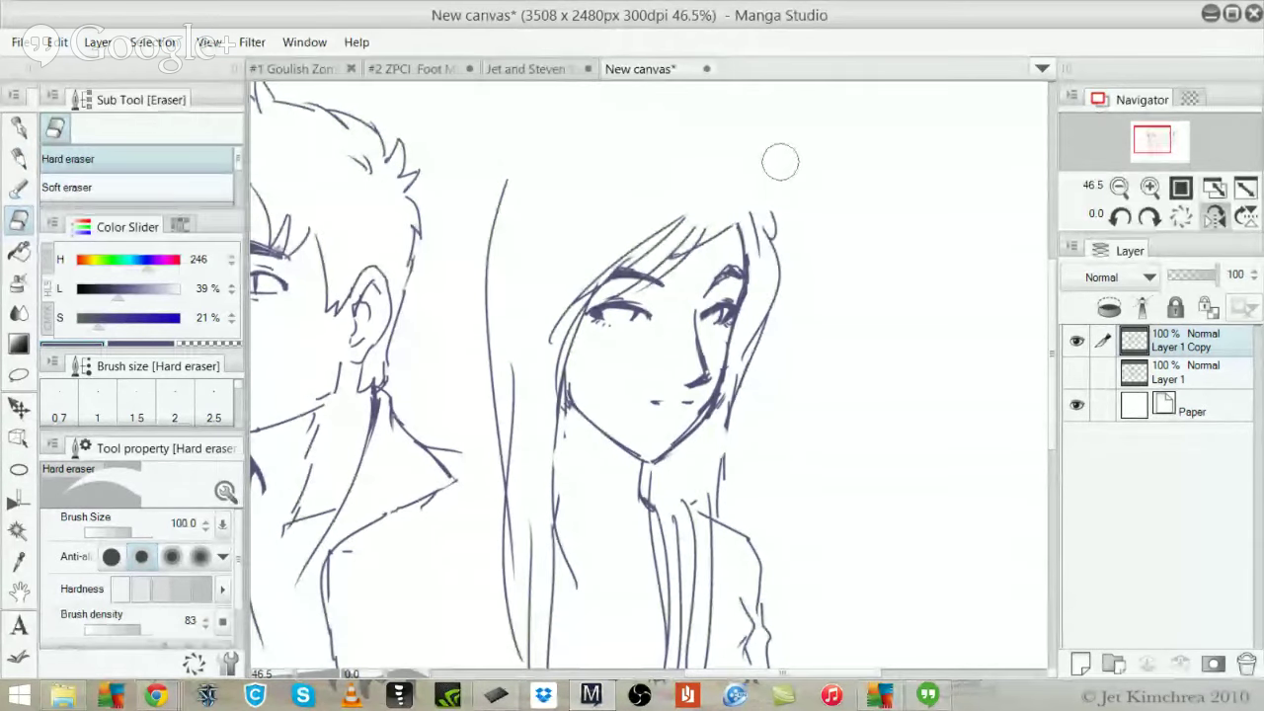
Redraw the back curve of the head from the long outer strand up to the crown, undoing unwanted attempts
{"action": "key", "text": "p"}
{"action": "left_click_drag", "start_coordinate": [498, 211], "coordinate": [541, 154]}
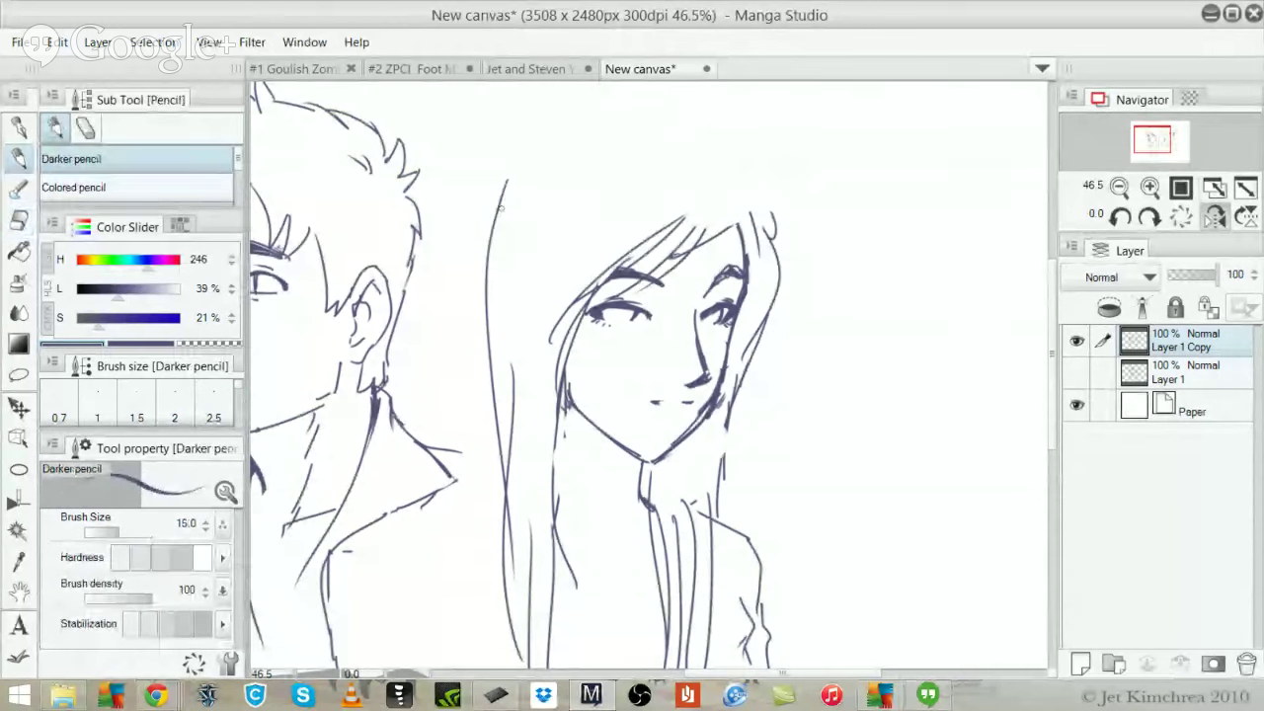
{"action": "key", "text": "ctrl+z"}
{"action": "left_click_drag", "start_coordinate": [500, 208], "coordinate": [568, 145]}
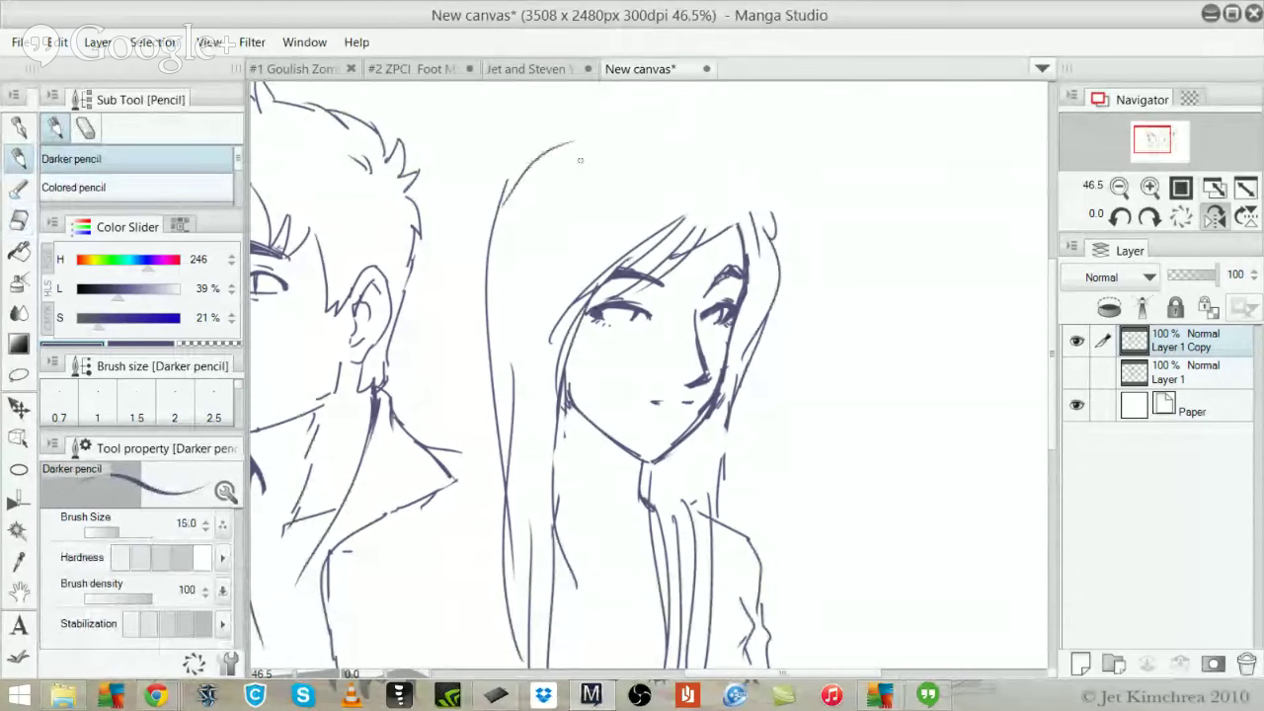
{"action": "key", "text": "ctrl+z"}
{"action": "key", "text": "ctrl+z"}
{"action": "mouse_move", "coordinate": [505, 200]}
{"action": "left_mouse_down"}
{"action": "mouse_move", "coordinate": [591, 136]}
{"action": "mouse_move", "coordinate": [515, 175]}
{"action": "mouse_move", "coordinate": [557, 147]}
{"action": "left_mouse_up"}
{"action": "key", "text": "ctrl+z"}
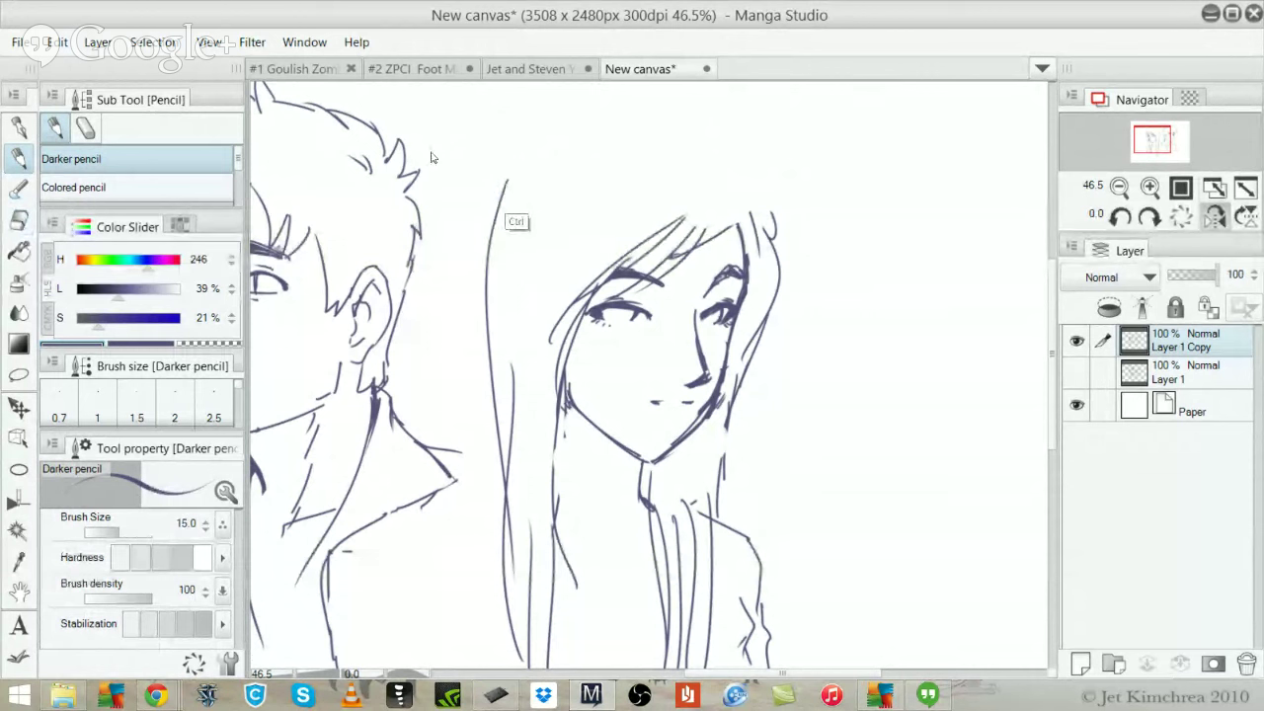
{"action": "left_click_drag", "start_coordinate": [505, 197], "coordinate": [584, 132]}
{"action": "key", "text": "ctrl+z"}
{"action": "mouse_move", "coordinate": [503, 197]}
{"action": "left_mouse_down"}
{"action": "mouse_move", "coordinate": [562, 135]}
{"action": "mouse_move", "coordinate": [610, 108]}
{"action": "left_mouse_up"}
{"action": "key", "text": "ctrl+z"}
{"action": "key", "text": "ctrl+z"}
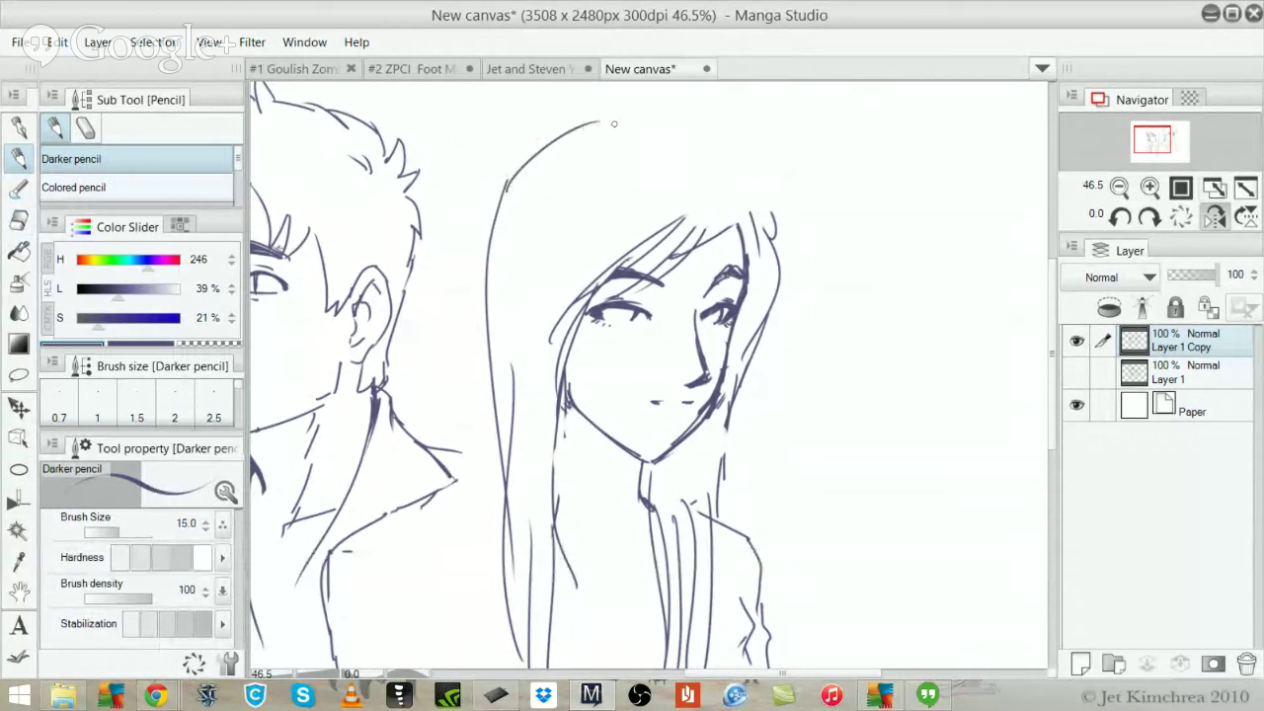
Redraw the top of the hair as a lower, flatter arc running from the crown toward the forehead, undoing unwanted attempts
{"action": "left_click_drag", "start_coordinate": [747, 214], "coordinate": [689, 254]}
{"action": "key", "text": "ctrl+z"}
{"action": "left_click_drag", "start_coordinate": [617, 115], "coordinate": [750, 190]}
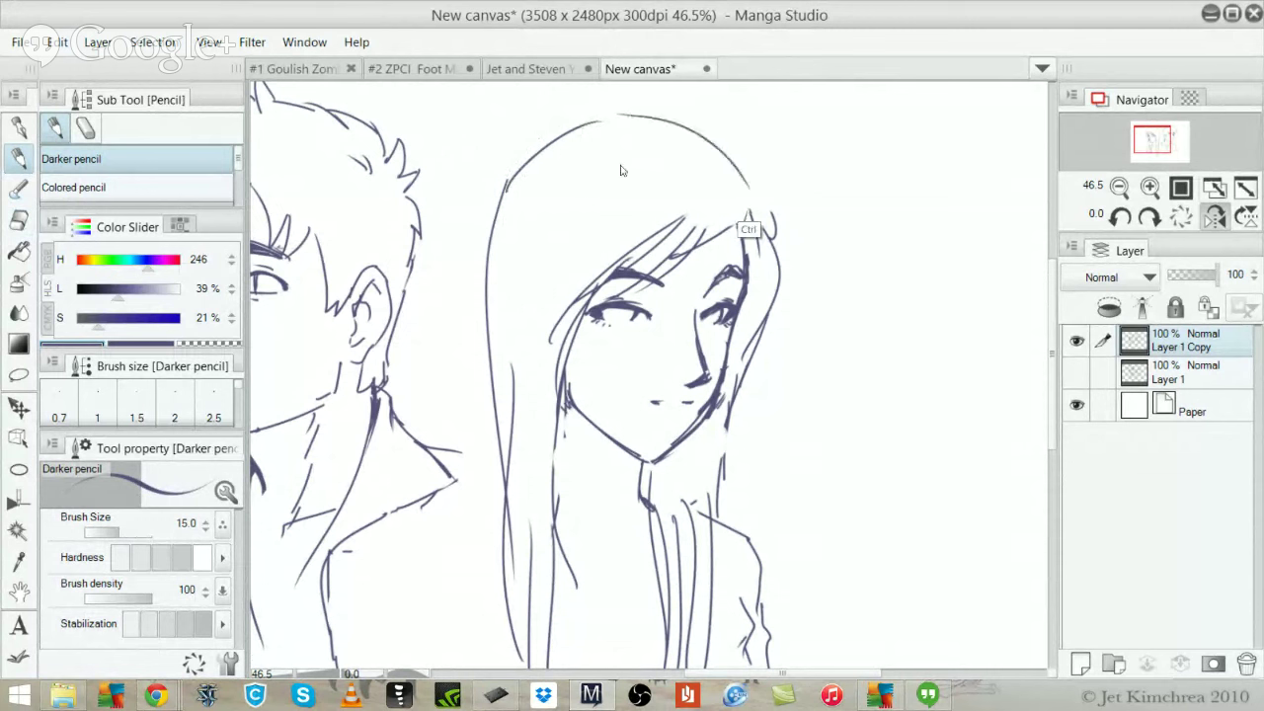
{"action": "key", "text": "ctrl+z"}
{"action": "left_click_drag", "start_coordinate": [632, 122], "coordinate": [759, 200]}
{"action": "key", "text": "ctrl+z"}
{"action": "mouse_move", "coordinate": [591, 126]}
{"action": "left_mouse_down"}
{"action": "mouse_move", "coordinate": [685, 138]}
{"action": "mouse_move", "coordinate": [745, 195]}
{"action": "left_mouse_up"}
{"action": "key", "text": "ctrl+z"}
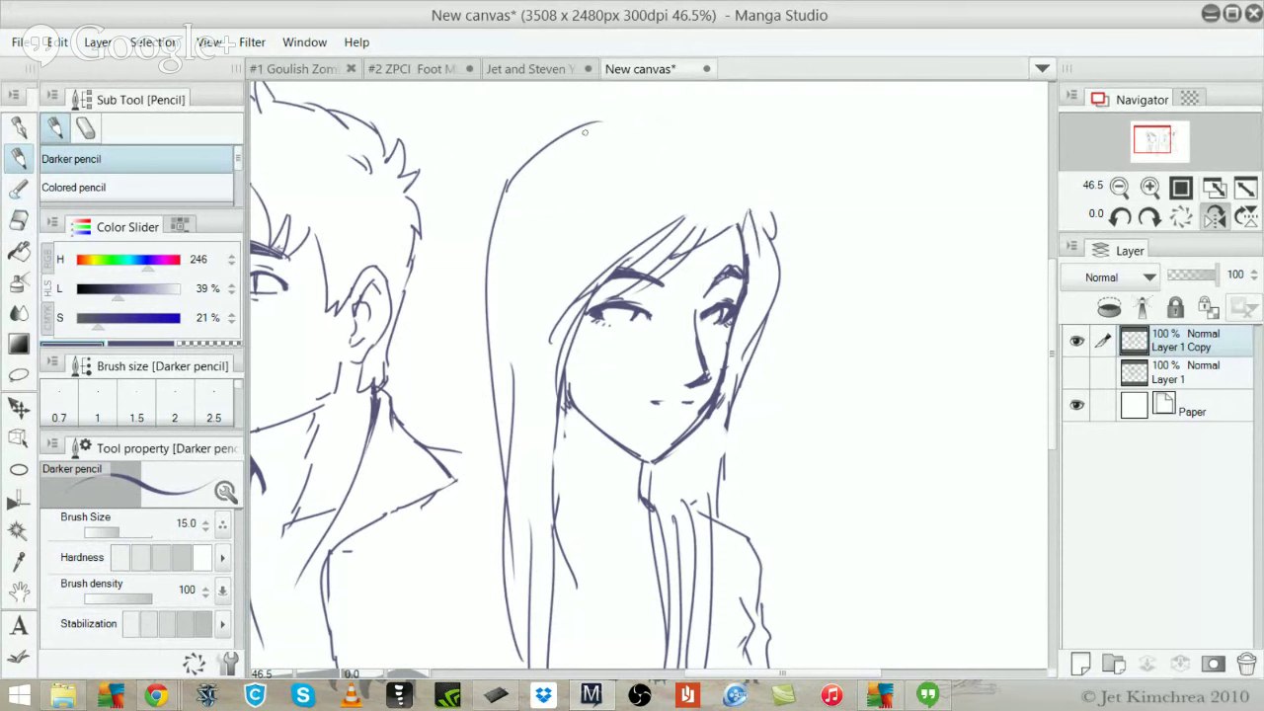
{"action": "key", "text": "ctrl+z"}
{"action": "mouse_move", "coordinate": [567, 133]}
{"action": "left_mouse_down"}
{"action": "mouse_move", "coordinate": [734, 164]}
{"action": "mouse_move", "coordinate": [691, 154]}
{"action": "left_mouse_up"}
Erase the far-side hair and the far cheek and jaw line down to the chin
{"action": "key", "text": "e"}
{"action": "mouse_move", "coordinate": [776, 192]}
{"action": "left_mouse_down"}
{"action": "mouse_move", "coordinate": [777, 372]}
{"action": "mouse_move", "coordinate": [766, 237]}
{"action": "mouse_move", "coordinate": [771, 324]}
{"action": "mouse_move", "coordinate": [740, 409]}
{"action": "mouse_move", "coordinate": [726, 420]}
{"action": "mouse_move", "coordinate": [728, 404]}
{"action": "mouse_move", "coordinate": [669, 456]}
{"action": "mouse_move", "coordinate": [734, 404]}
{"action": "mouse_move", "coordinate": [697, 427]}
{"action": "mouse_move", "coordinate": [727, 346]}
{"action": "mouse_move", "coordinate": [712, 412]}
{"action": "left_mouse_up"}
{"action": "key", "text": "p"}
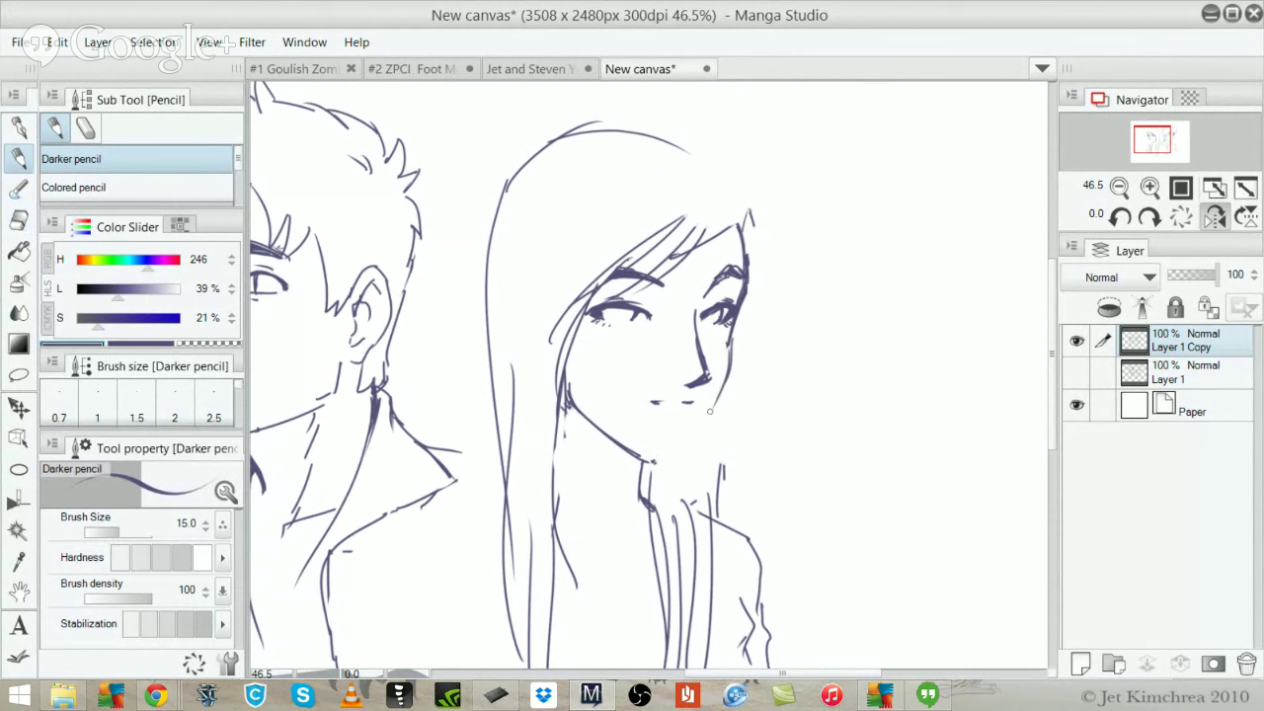
Redraw the far cheek and jaw as a smooth curve into a slightly wider chin, undoing unwanted strokes
{"action": "key", "text": "ctrl+z"}
{"action": "left_click_drag", "start_coordinate": [732, 342], "coordinate": [706, 421]}
{"action": "key", "text": "ctrl+z"}
{"action": "left_click_drag", "start_coordinate": [732, 341], "coordinate": [712, 418]}
{"action": "left_click_drag", "start_coordinate": [730, 378], "coordinate": [683, 447]}
{"action": "left_click_drag", "start_coordinate": [721, 396], "coordinate": [667, 462]}
{"action": "key", "text": "ctrl+z"}
{"action": "left_click_drag", "start_coordinate": [585, 415], "coordinate": [663, 456]}
{"action": "key", "text": "ctrl+z"}
{"action": "mouse_move", "coordinate": [628, 447]}
{"action": "left_mouse_down"}
{"action": "mouse_move", "coordinate": [668, 460]}
{"action": "mouse_move", "coordinate": [692, 432]}
{"action": "left_mouse_up"}
{"action": "key", "text": "ctrl+z"}
{"action": "key", "text": "ctrl+z"}
{"action": "key", "text": "ctrl+z"}
{"action": "key", "text": "ctrl+z"}
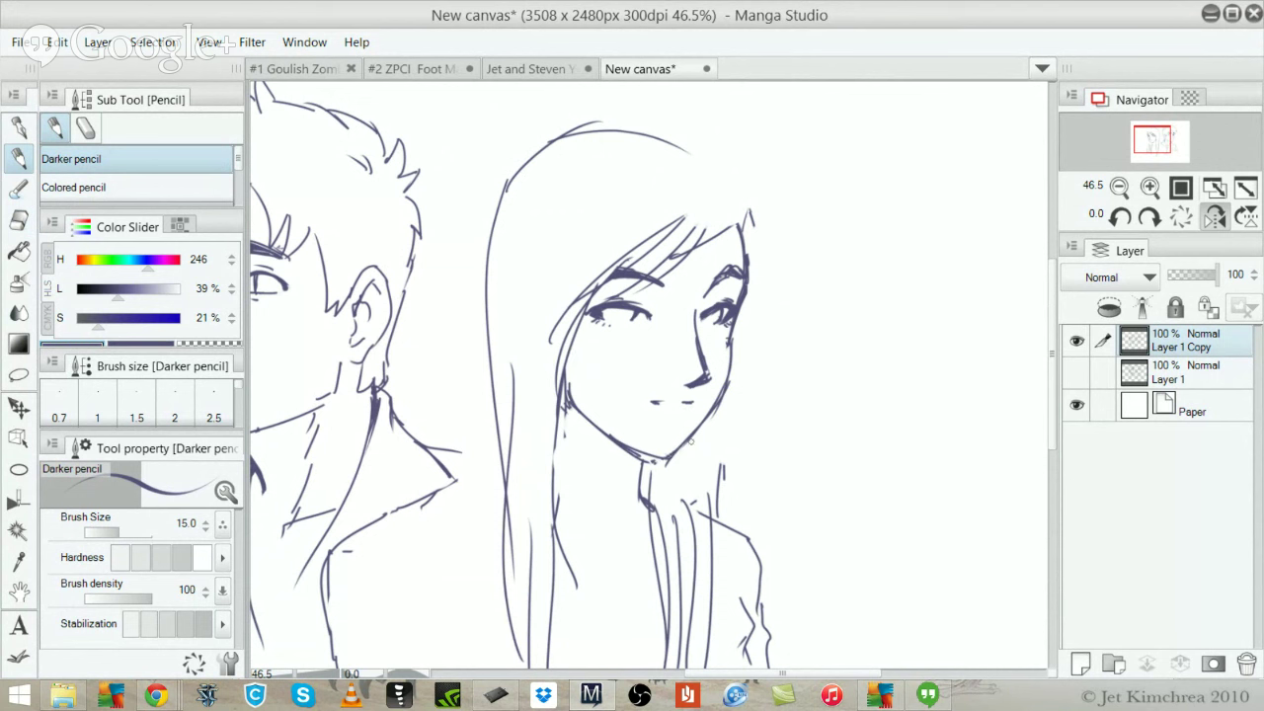
Erase the two mouth dashes and undo the trial replacement mark
{"action": "key", "text": "e"}
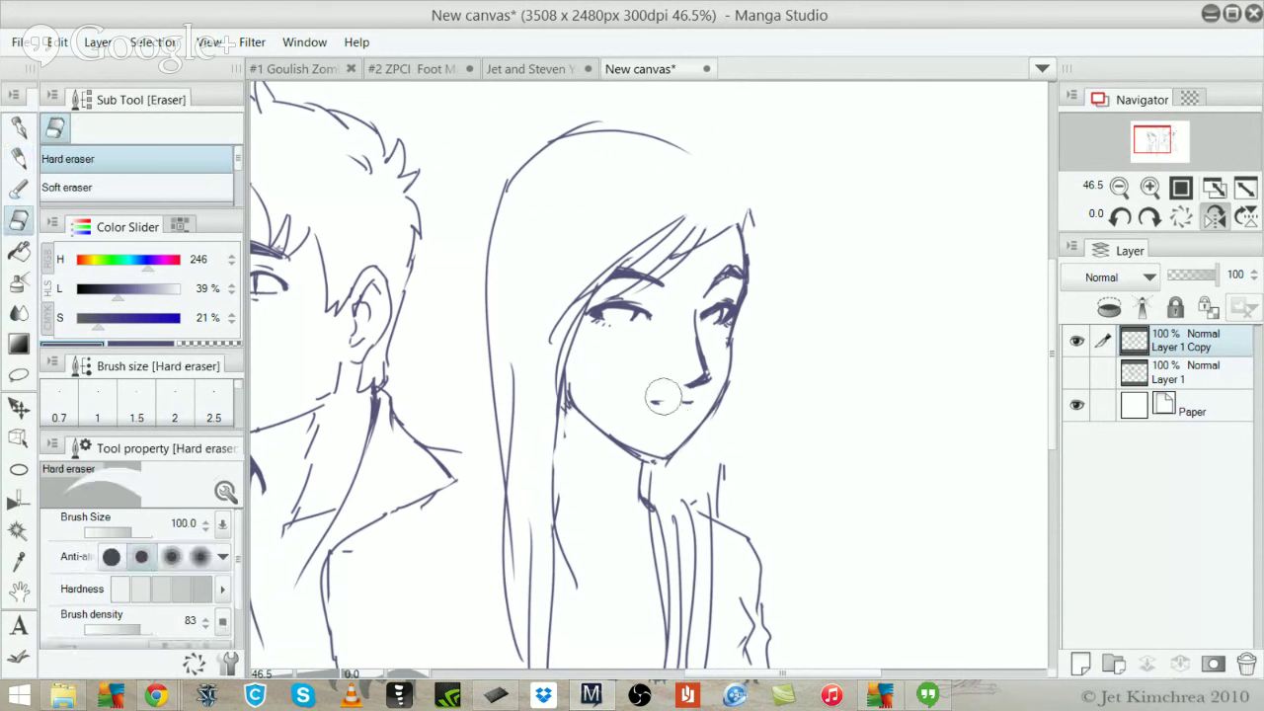
{"action": "mouse_move", "coordinate": [649, 400]}
{"action": "left_mouse_down"}
{"action": "mouse_move", "coordinate": [684, 405]}
{"action": "mouse_move", "coordinate": [656, 399]}
{"action": "left_mouse_up"}
{"action": "key", "text": "p"}
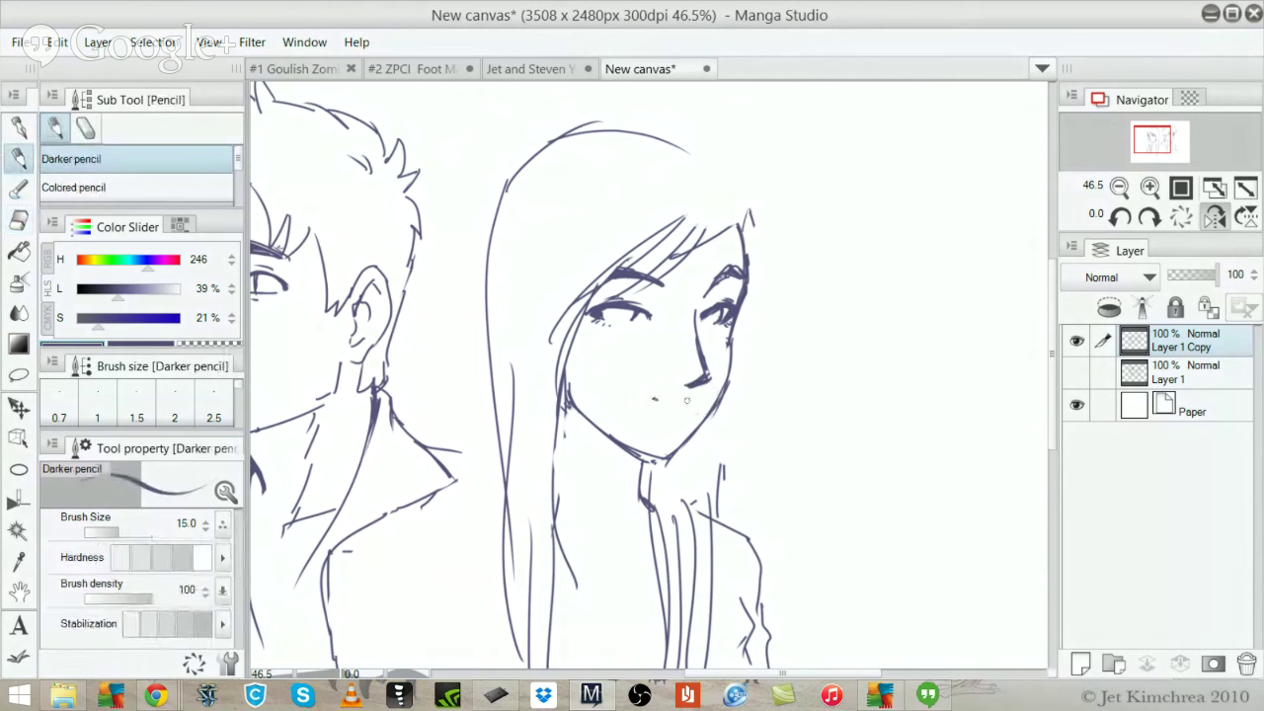
{"action": "key", "text": "ctrl+z"}
{"action": "key", "text": "ctrl+z"}
Erase the base of the nose, redraw a shorter nose tip and add small mouth dashes
{"action": "key", "text": "e"}
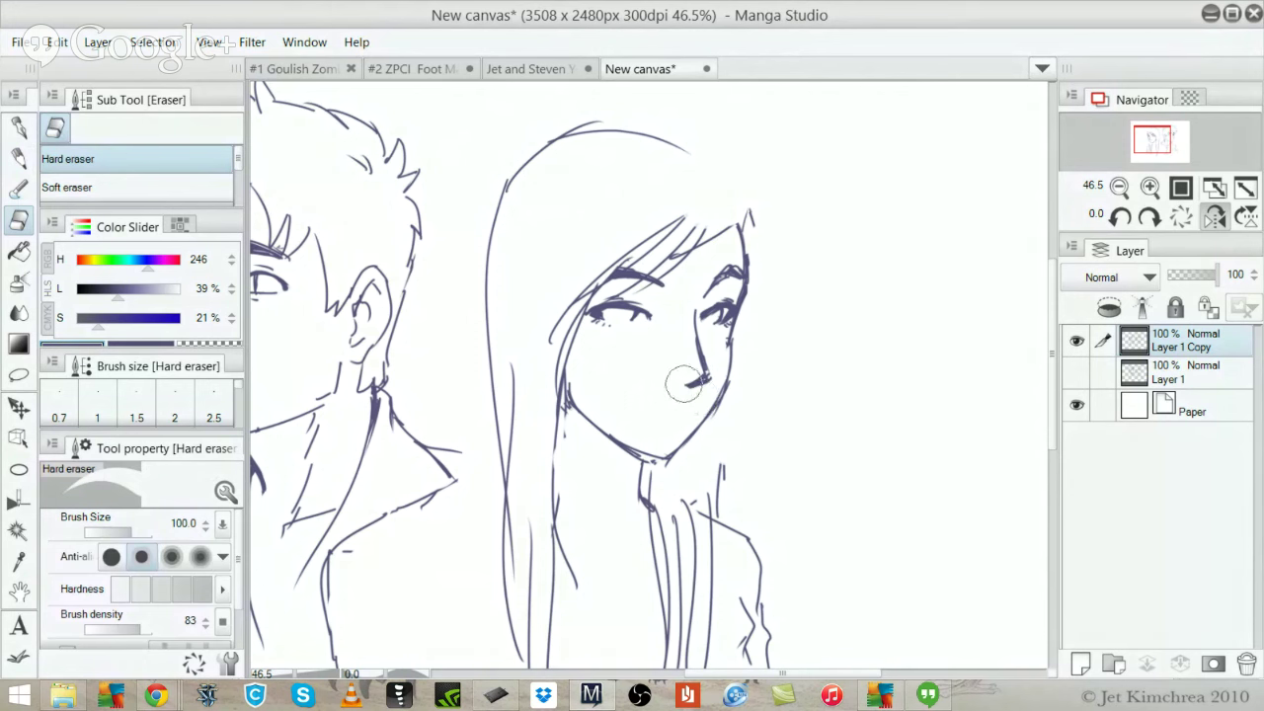
{"action": "left_click_drag", "start_coordinate": [688, 377], "coordinate": [694, 375]}
{"action": "key", "text": "p"}
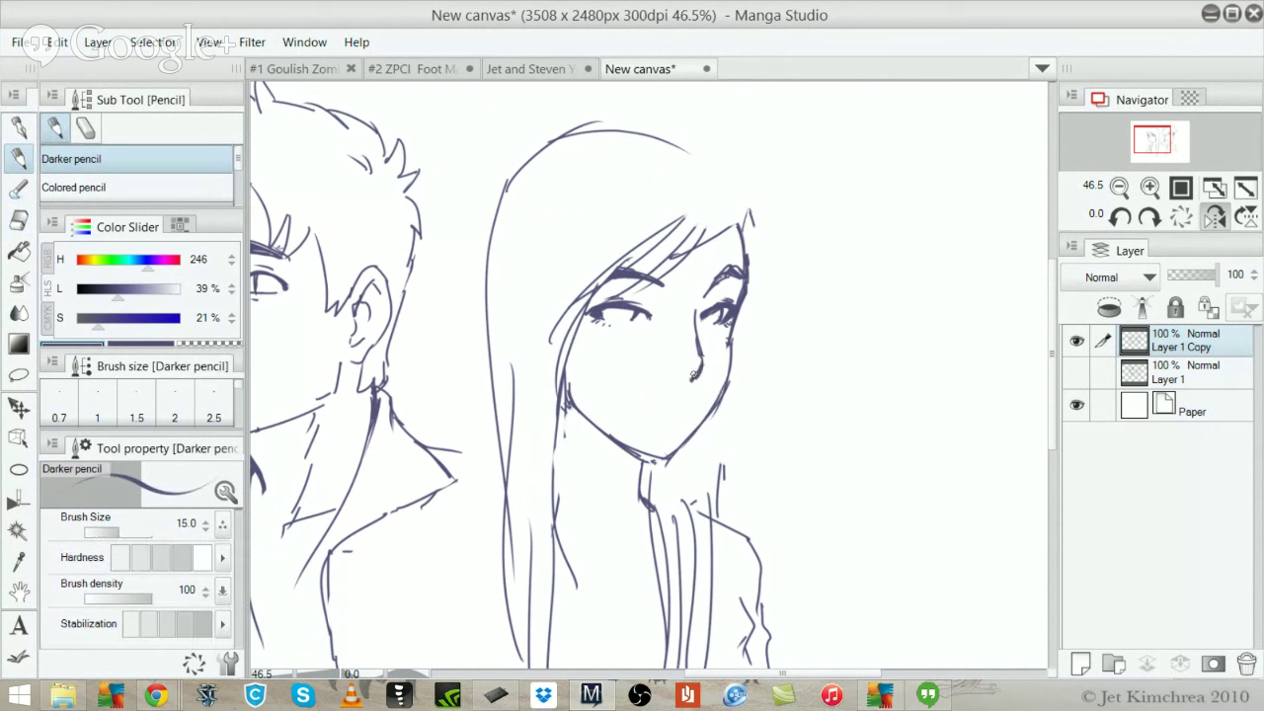
{"action": "left_click_drag", "start_coordinate": [694, 360], "coordinate": [697, 378]}
Draw a curved strand at the hair part and long far-side hair lines down past the jaw, undoing unwanted strokes
{"action": "left_click_drag", "start_coordinate": [724, 175], "coordinate": [704, 239]}
{"action": "mouse_move", "coordinate": [729, 192]}
{"action": "left_mouse_down"}
{"action": "mouse_move", "coordinate": [724, 229]}
{"action": "mouse_move", "coordinate": [750, 272]}
{"action": "left_mouse_up"}
{"action": "key", "text": "ctrl+z"}
{"action": "key", "text": "ctrl+z"}
{"action": "mouse_move", "coordinate": [734, 188]}
{"action": "left_mouse_down"}
{"action": "mouse_move", "coordinate": [763, 284]}
{"action": "mouse_move", "coordinate": [759, 350]}
{"action": "left_mouse_up"}
{"action": "key", "text": "ctrl+z"}
{"action": "key", "text": "ctrl+z"}
{"action": "left_click_drag", "start_coordinate": [743, 199], "coordinate": [737, 414]}
{"action": "left_click_drag", "start_coordinate": [759, 303], "coordinate": [727, 508]}
{"action": "left_click_drag", "start_coordinate": [749, 379], "coordinate": [730, 524]}
{"action": "left_click_drag", "start_coordinate": [733, 446], "coordinate": [725, 518]}
Erase most of the chest strands and the lower end of the far-side hair
{"action": "key", "text": "space"}
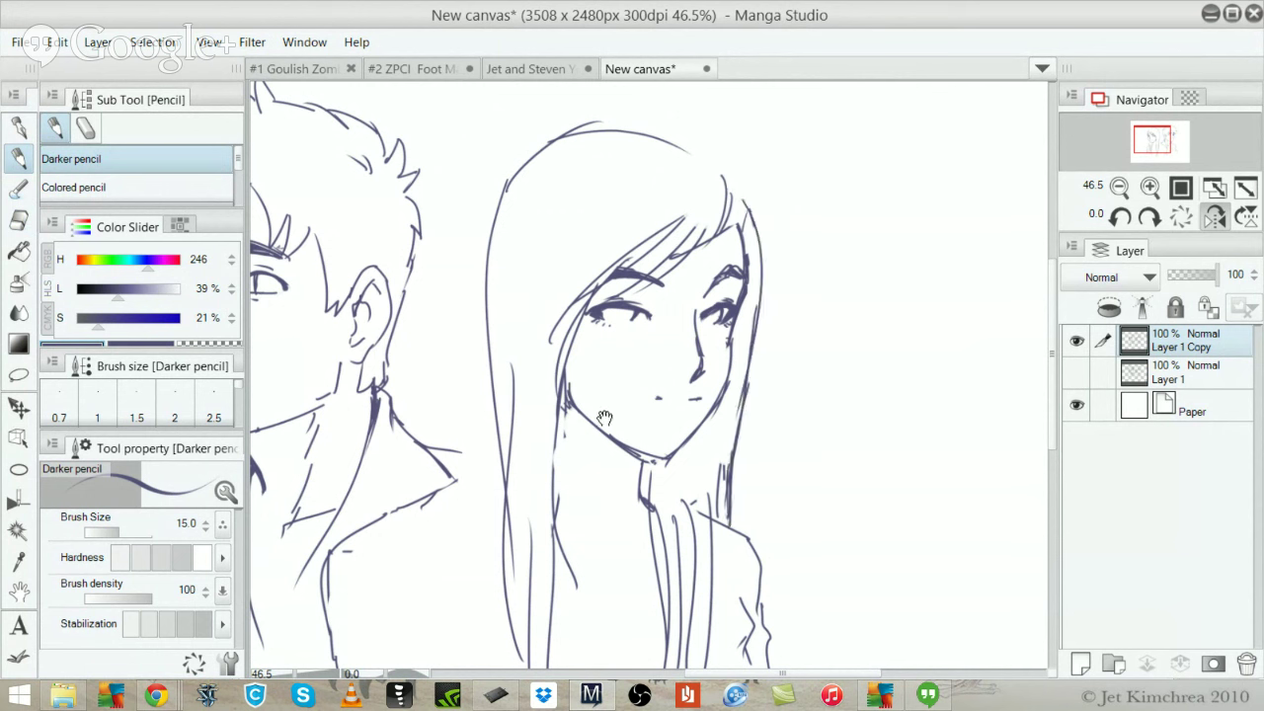
{"action": "left_click_drag", "start_coordinate": [605, 418], "coordinate": [606, 302]}
{"action": "key", "text": "e"}
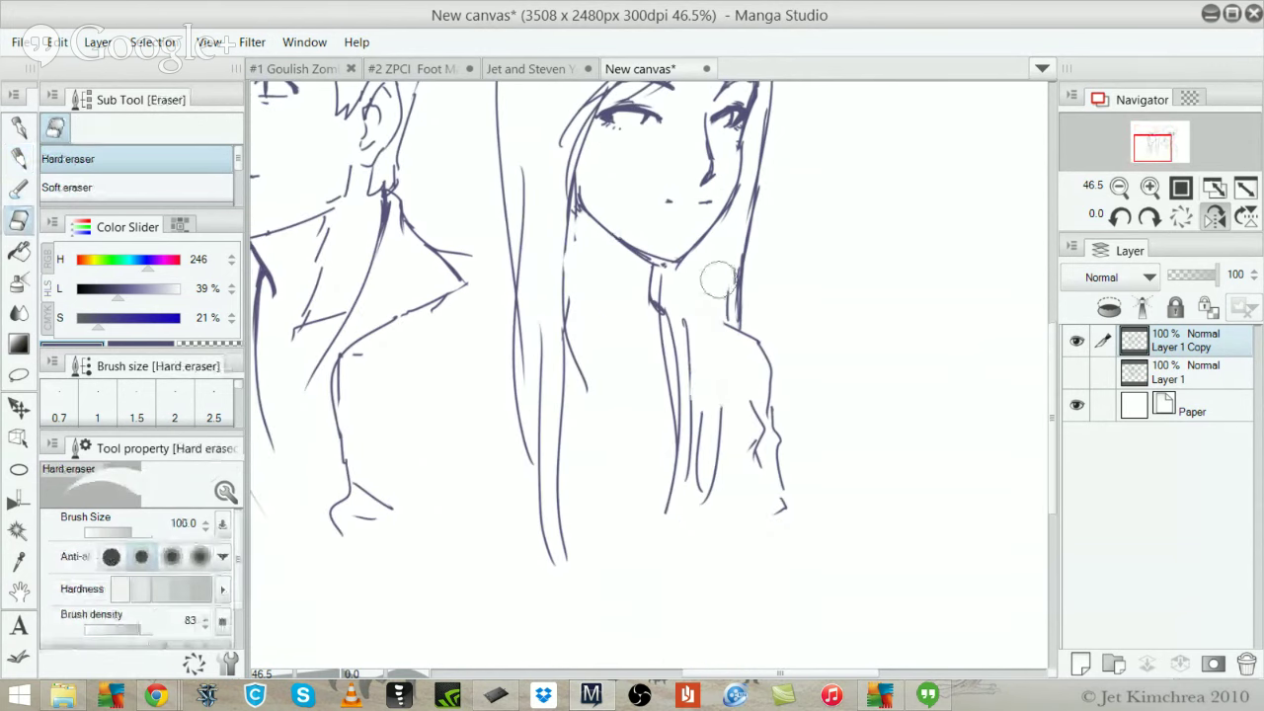
{"action": "mouse_move", "coordinate": [717, 281]}
{"action": "left_mouse_down"}
{"action": "mouse_move", "coordinate": [694, 373]}
{"action": "mouse_move", "coordinate": [691, 306]}
{"action": "mouse_move", "coordinate": [682, 500]}
{"action": "mouse_move", "coordinate": [718, 434]}
{"action": "left_mouse_up"}
{"action": "key", "text": "p"}
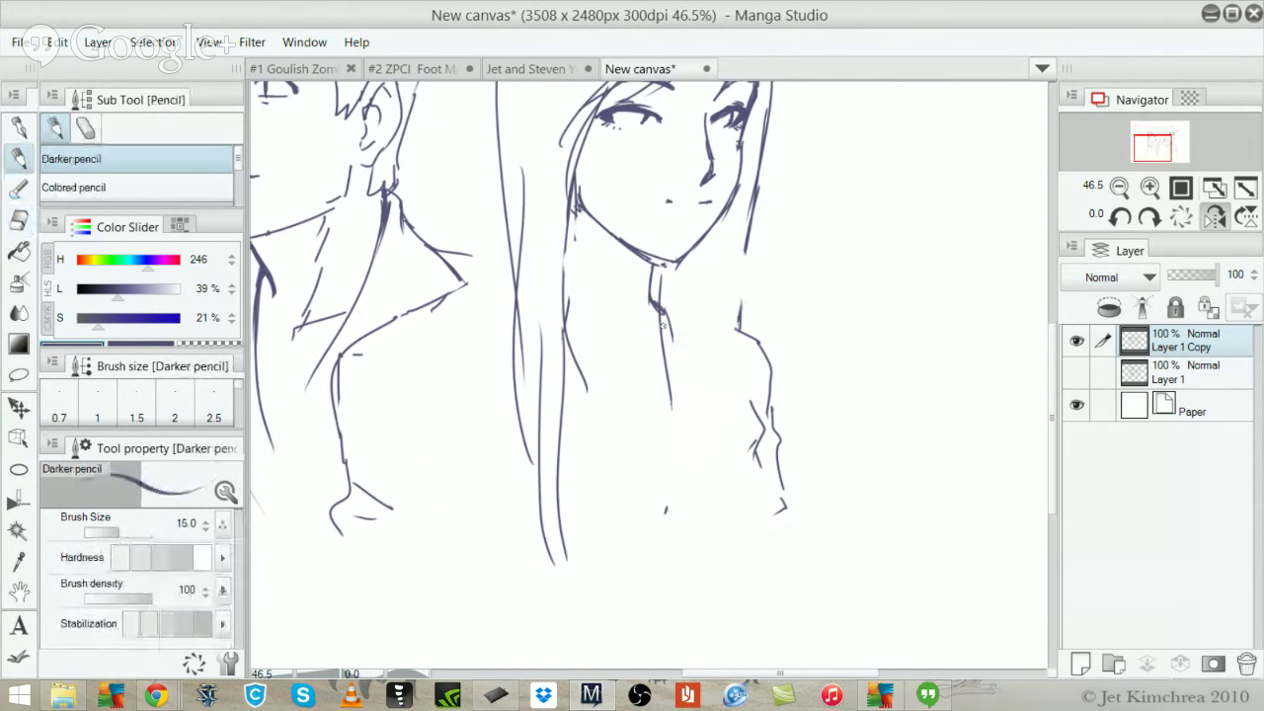
Draw long hair strands down the chest of the long-haired figure, from the neck to the far shoulder, undoing unwanted strokes
{"action": "left_click_drag", "start_coordinate": [663, 326], "coordinate": [673, 523]}
{"action": "left_click_drag", "start_coordinate": [698, 353], "coordinate": [680, 521]}
{"action": "mouse_move", "coordinate": [730, 312]}
{"action": "left_mouse_down"}
{"action": "mouse_move", "coordinate": [701, 473]}
{"action": "mouse_move", "coordinate": [725, 428]}
{"action": "left_mouse_up"}
{"action": "key", "text": "ctrl+z"}
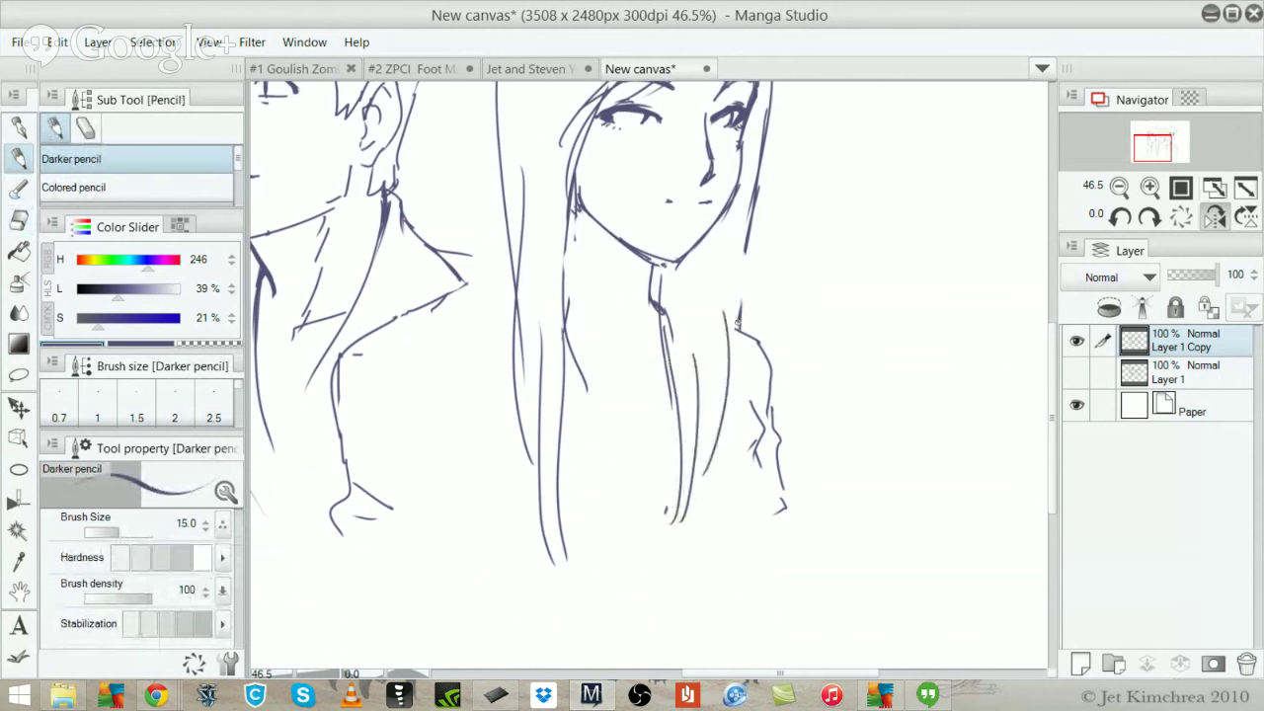
{"action": "mouse_move", "coordinate": [744, 254]}
{"action": "left_mouse_down"}
{"action": "mouse_move", "coordinate": [740, 335]}
{"action": "mouse_move", "coordinate": [754, 334]}
{"action": "left_mouse_up"}
{"action": "key", "text": "ctrl+z"}
{"action": "scroll", "coordinate": [601, 264], "scroll_direction": "down", "scroll_amount": 3}
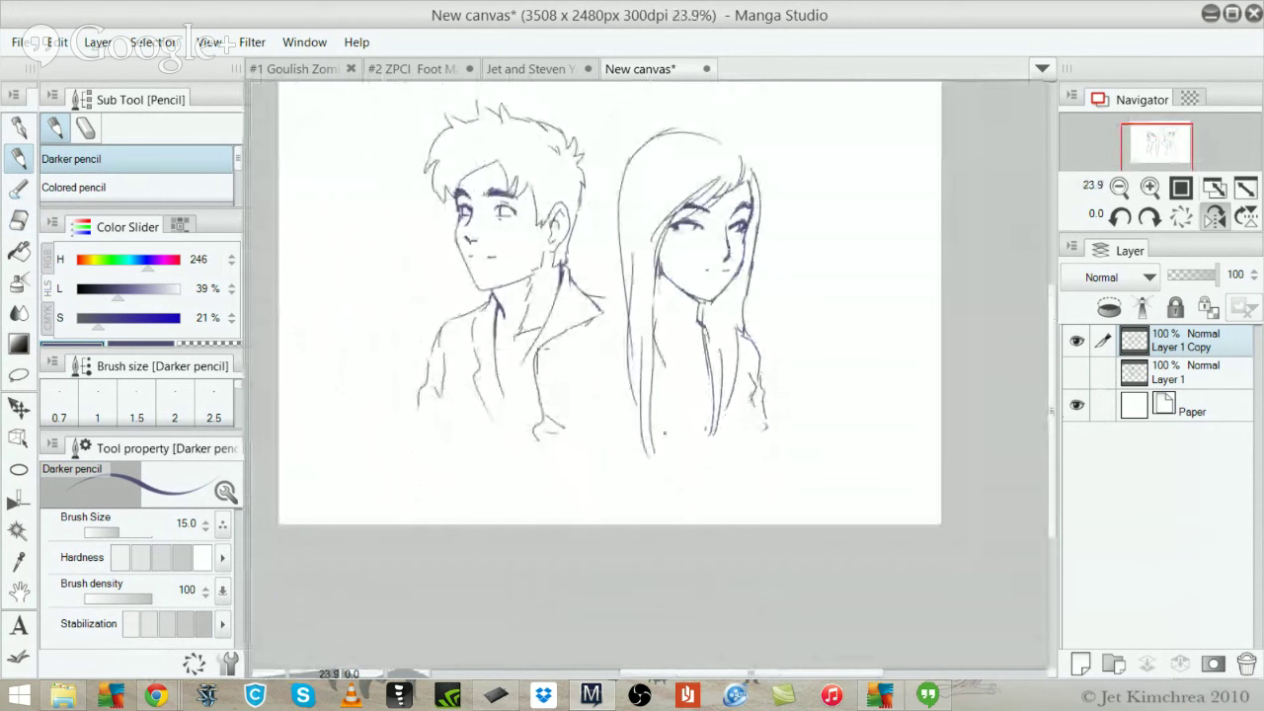
Erase the lower near-side hair of the long-haired figure and redraw it as long strands running down from the jaw
{"action": "key", "text": "e"}
{"action": "left_click_drag", "start_coordinate": [643, 331], "coordinate": [643, 449]}
{"action": "mouse_move", "coordinate": [648, 367]}
{"action": "left_mouse_down"}
{"action": "mouse_move", "coordinate": [647, 333]}
{"action": "mouse_move", "coordinate": [655, 354]}
{"action": "left_mouse_up"}
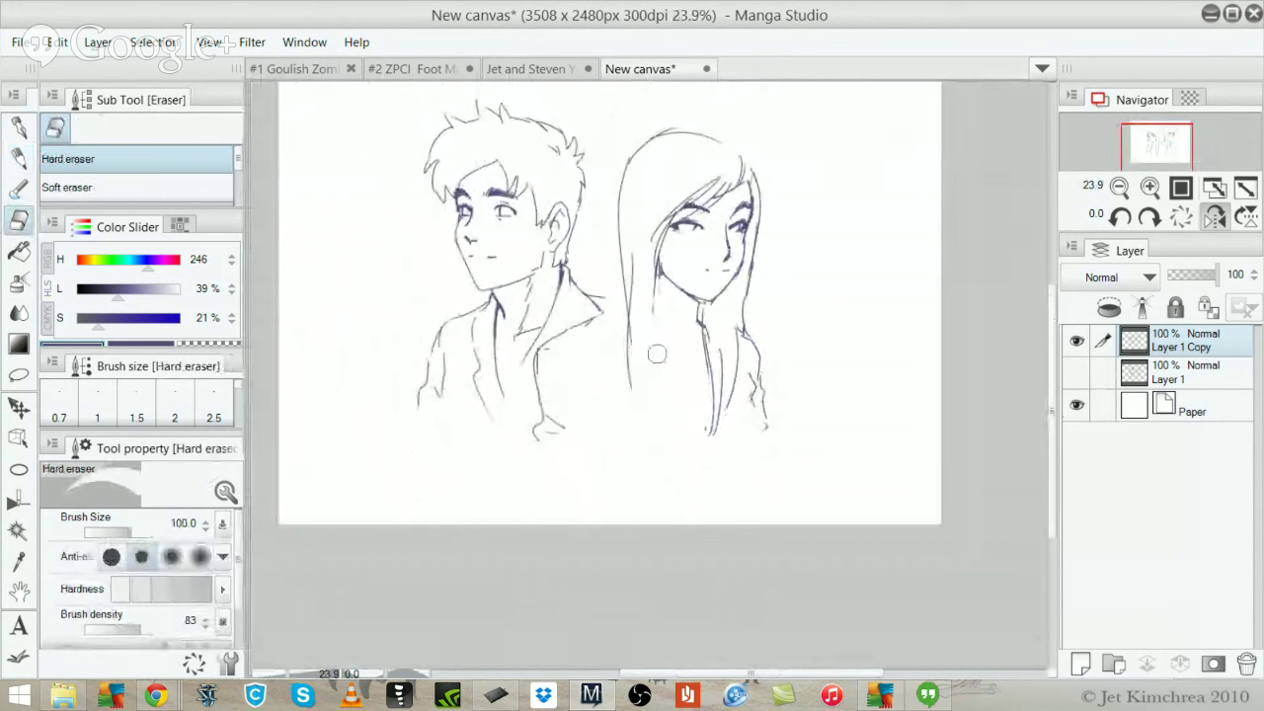
{"action": "key", "text": "p"}
{"action": "left_click_drag", "start_coordinate": [657, 278], "coordinate": [666, 440]}
{"action": "key", "text": "ctrl+z"}
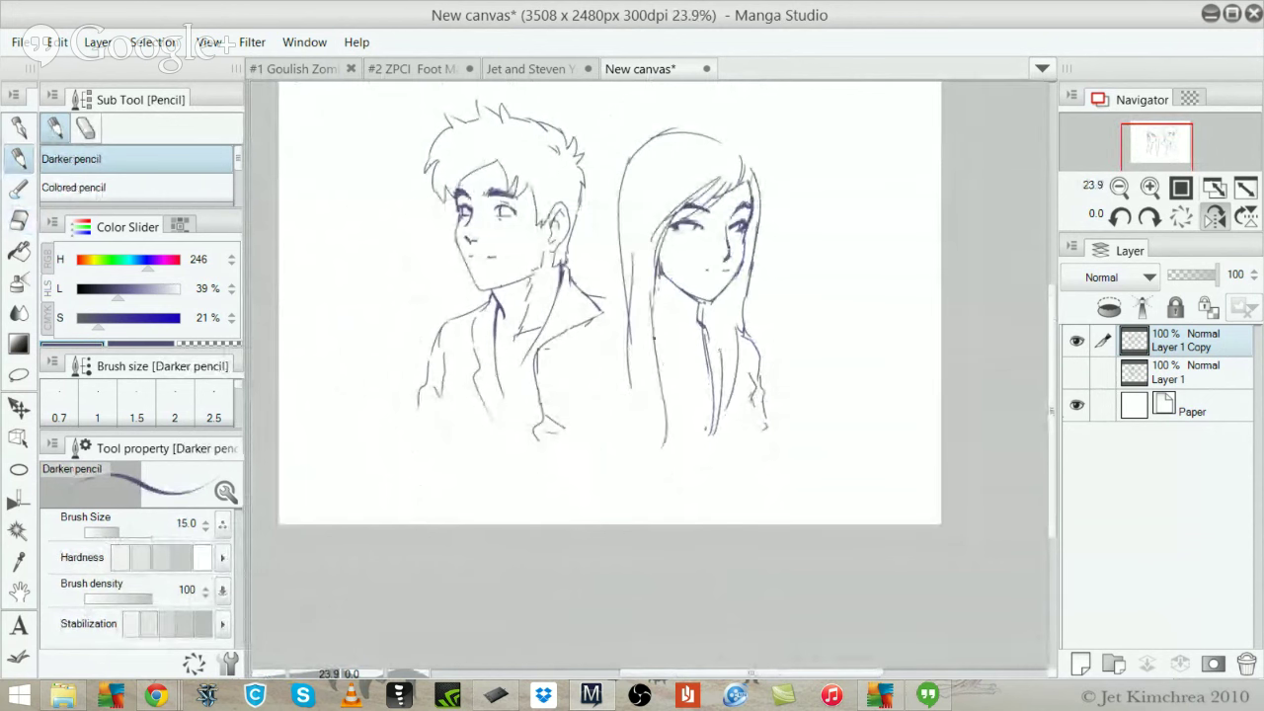
{"action": "mouse_move", "coordinate": [645, 357]}
{"action": "left_mouse_down"}
{"action": "mouse_move", "coordinate": [660, 441]}
{"action": "mouse_move", "coordinate": [637, 397]}
{"action": "mouse_move", "coordinate": [653, 419]}
{"action": "left_mouse_up"}
Darken the long-haired figure's jawline toward the chin and erase the stray marks below the near eye
{"action": "scroll", "coordinate": [627, 129], "scroll_direction": "up", "scroll_amount": 5}
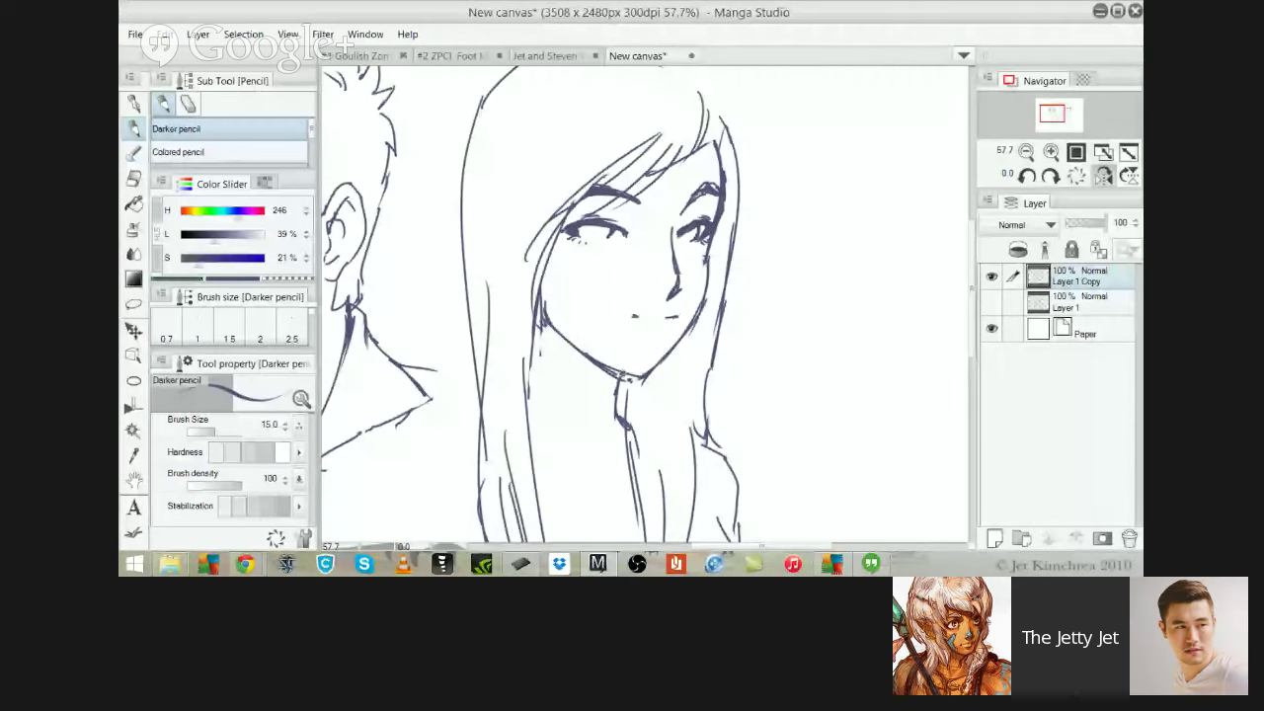
{"action": "mouse_move", "coordinate": [559, 336]}
{"action": "left_mouse_down"}
{"action": "mouse_move", "coordinate": [620, 387]}
{"action": "mouse_move", "coordinate": [621, 352]}
{"action": "mouse_move", "coordinate": [604, 339]}
{"action": "mouse_move", "coordinate": [640, 377]}
{"action": "left_mouse_up"}
{"action": "key", "text": "e"}
{"action": "key", "text": "p"}
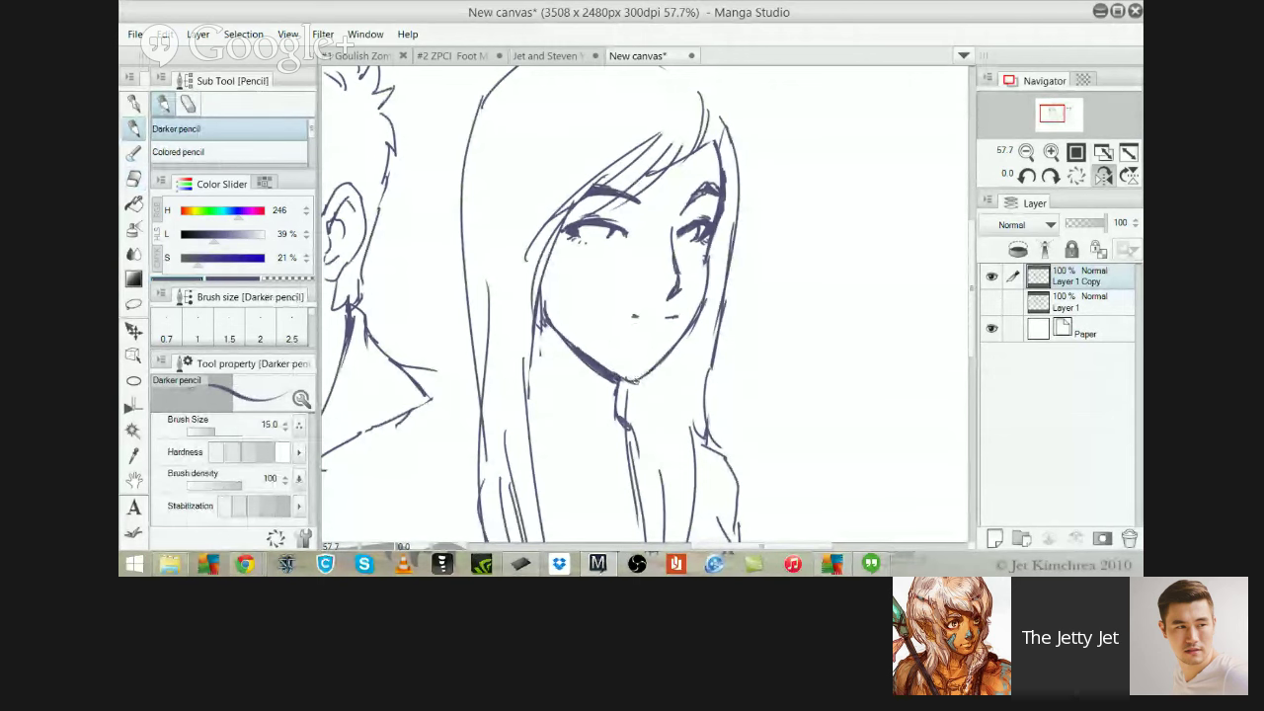
{"action": "mouse_move", "coordinate": [591, 272]}
{"action": "left_mouse_down", "text": "alt"}
{"action": "mouse_move", "coordinate": [567, 279]}
{"action": "mouse_move", "coordinate": [598, 251]}
{"action": "left_mouse_up", "text": "alt"}
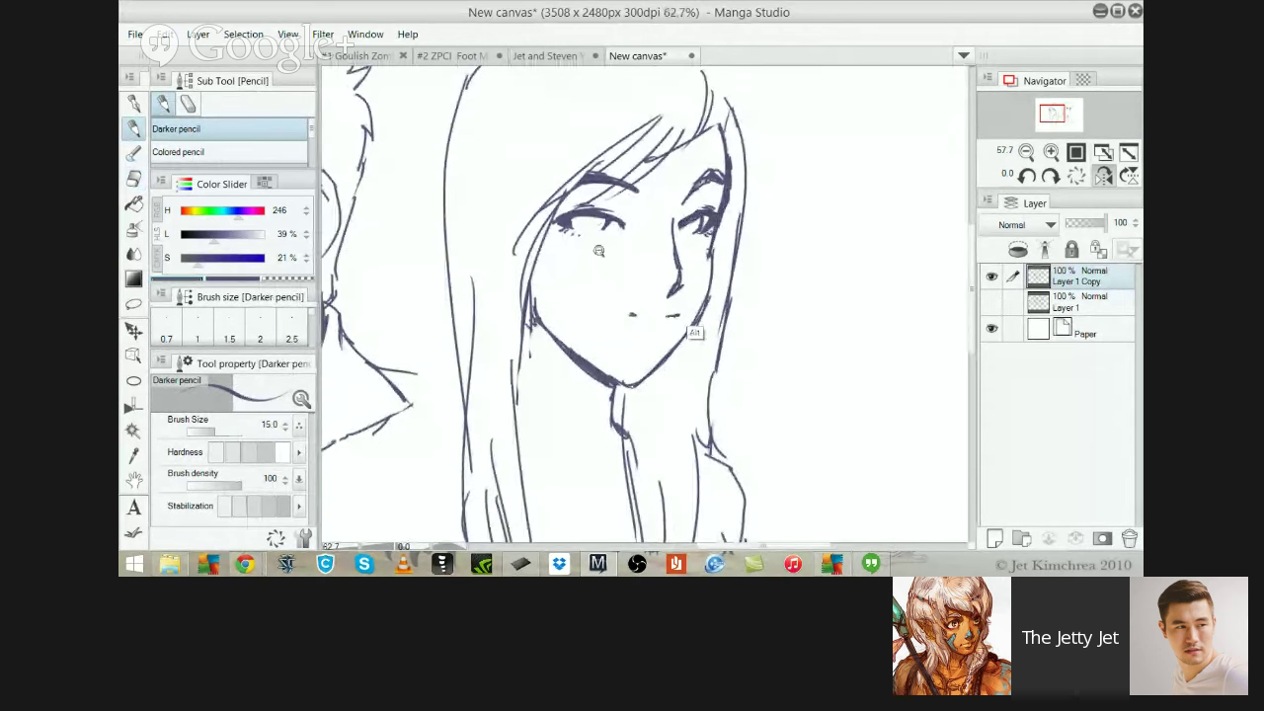
{"action": "scroll", "coordinate": [598, 250], "scroll_direction": "down", "scroll_amount": 3}
{"action": "scroll", "coordinate": [626, 253], "scroll_direction": "up", "scroll_amount": 2}
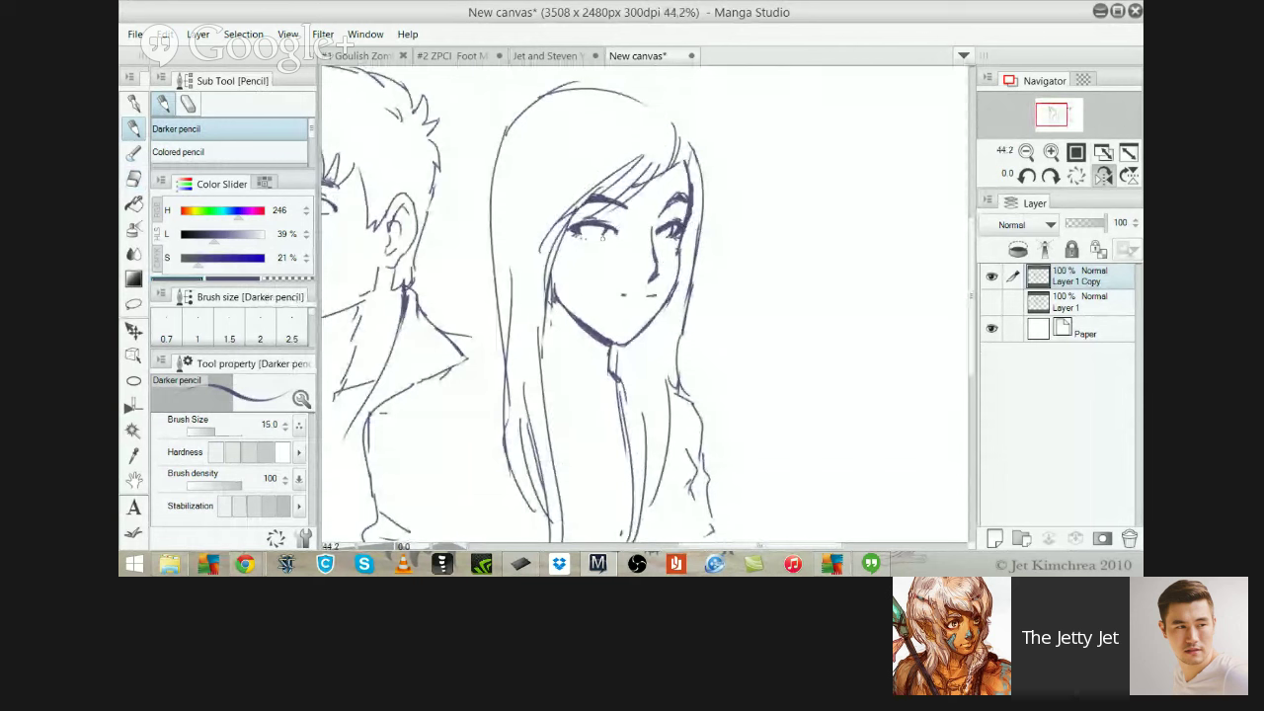
{"action": "key", "text": "e"}
{"action": "left_click_drag", "start_coordinate": [604, 243], "coordinate": [615, 232]}
Draw a long curved strand in front of the far shoulder, undoing the trial strokes beside the neck
{"action": "key", "text": "p"}
{"action": "left_click_drag", "start_coordinate": [653, 333], "coordinate": [676, 413]}
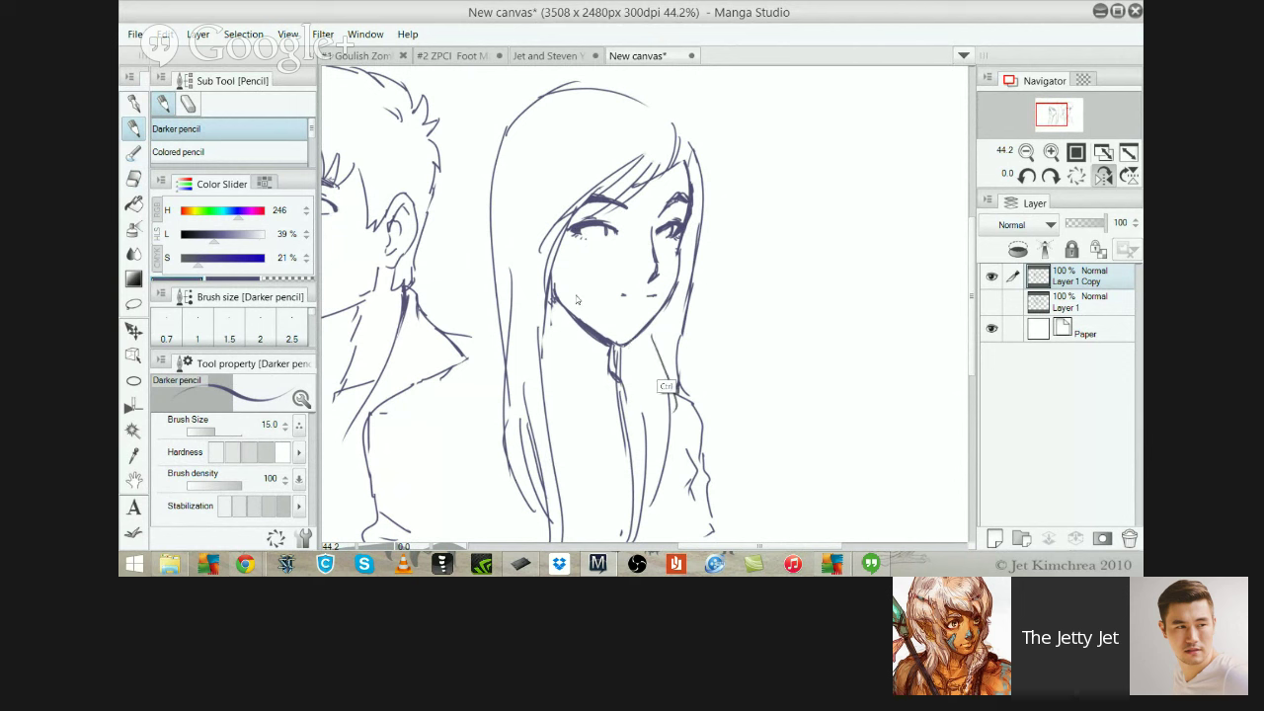
{"action": "key", "text": "ctrl+z"}
{"action": "key", "text": "ctrl+z"}
{"action": "mouse_move", "coordinate": [648, 334]}
{"action": "left_mouse_down"}
{"action": "mouse_move", "coordinate": [677, 383]}
{"action": "mouse_move", "coordinate": [678, 435]}
{"action": "left_mouse_up"}
{"action": "key", "text": "ctrl+z"}
{"action": "mouse_move", "coordinate": [670, 376]}
{"action": "left_mouse_down"}
{"action": "mouse_move", "coordinate": [683, 427]}
{"action": "mouse_move", "coordinate": [656, 525]}
{"action": "left_mouse_up"}
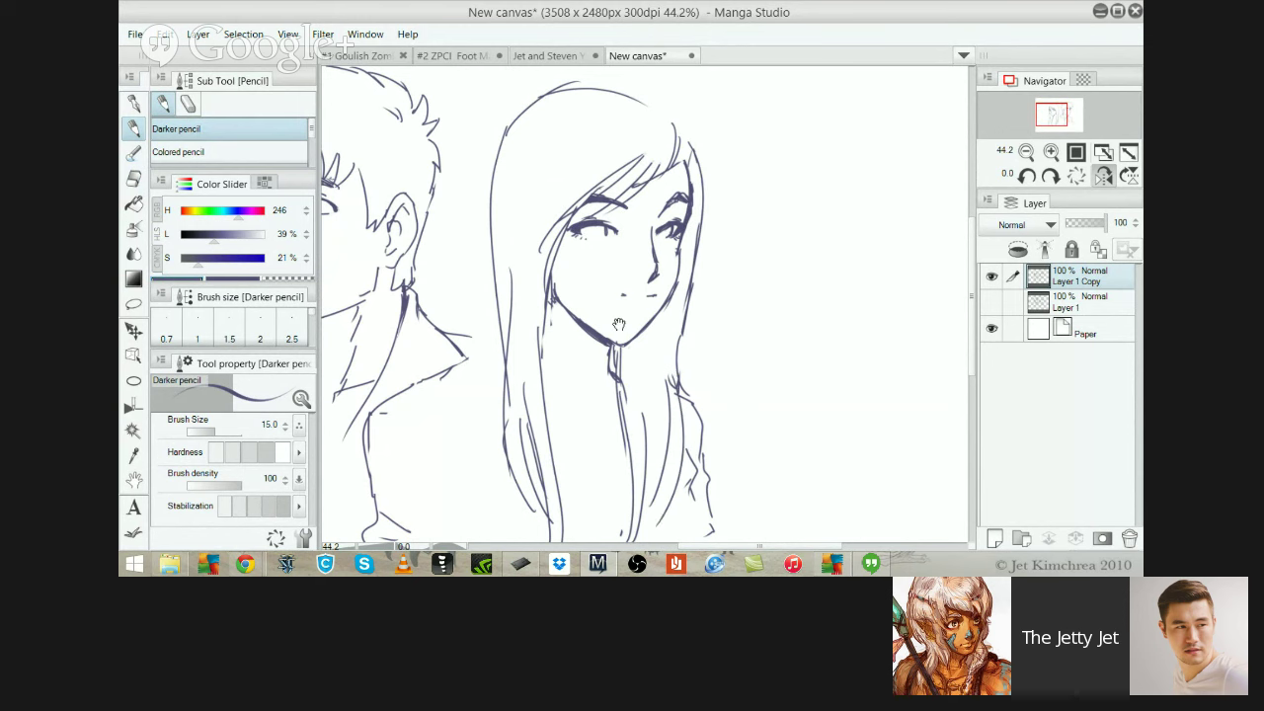
Try wider outer contours for the near side of the long hair and undo each one
{"action": "left_click_drag", "start_coordinate": [618, 323], "coordinate": [618, 227]}
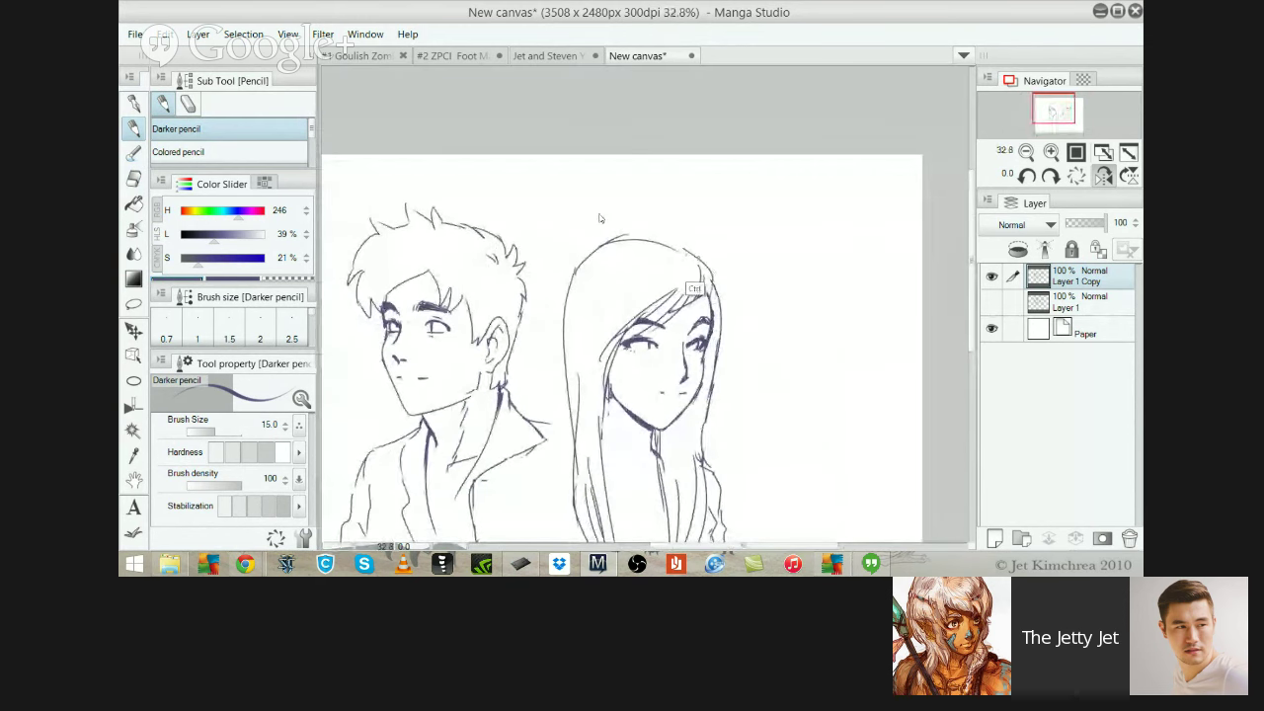
{"action": "mouse_move", "coordinate": [604, 282]}
{"action": "left_mouse_down"}
{"action": "mouse_move", "coordinate": [559, 352]}
{"action": "mouse_move", "coordinate": [563, 431]}
{"action": "left_mouse_up"}
{"action": "key", "text": "ctrl+z"}
{"action": "key", "text": "ctrl+z"}
{"action": "left_click_drag", "start_coordinate": [572, 304], "coordinate": [556, 476]}
{"action": "key", "text": "ctrl+z"}
{"action": "left_click_drag", "start_coordinate": [570, 306], "coordinate": [554, 495]}
{"action": "key", "text": "ctrl+z"}
{"action": "left_click_drag", "start_coordinate": [565, 336], "coordinate": [579, 515]}
{"action": "key", "text": "ctrl+z"}
{"action": "mouse_move", "coordinate": [573, 335]}
{"action": "left_mouse_down"}
{"action": "mouse_move", "coordinate": [565, 484]}
{"action": "mouse_move", "coordinate": [579, 509]}
{"action": "left_mouse_up"}
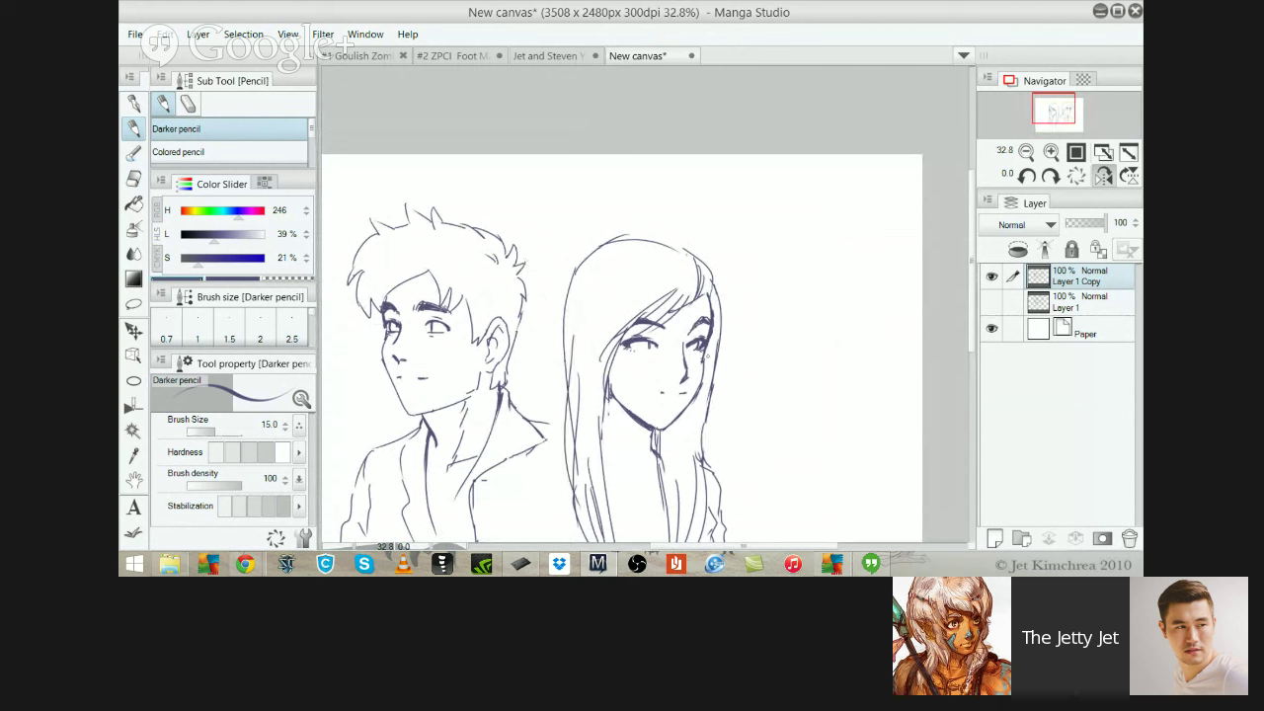
{"action": "key", "text": "ctrl+z"}
Shade the neck below the chin and add short strands beside the far shoulder, undoing unwanted strokes
{"action": "mouse_move", "coordinate": [651, 428]}
{"action": "left_mouse_down"}
{"action": "mouse_move", "coordinate": [655, 453]}
{"action": "mouse_move", "coordinate": [702, 393]}
{"action": "left_mouse_up"}
{"action": "key", "text": "ctrl+z"}
{"action": "key", "text": "ctrl+z"}
{"action": "key", "text": "ctrl+z"}
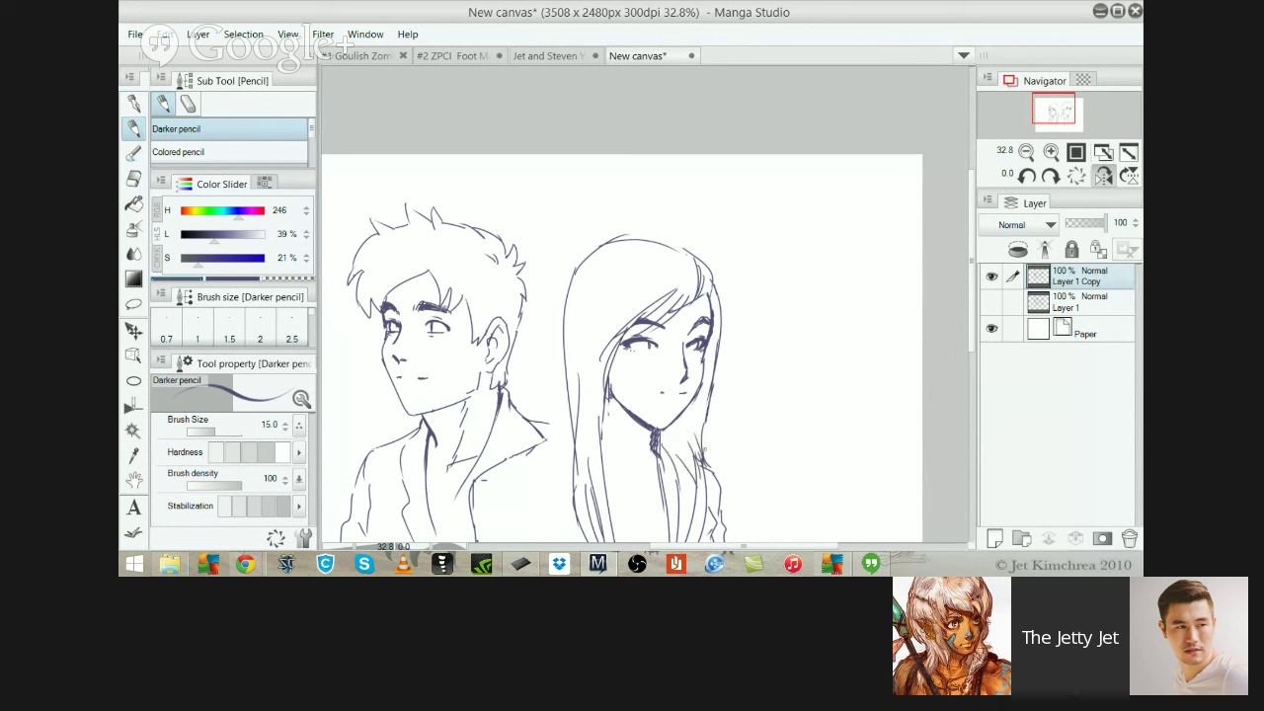
Erase the old far-side hair lines beside the cheek and undo the trial replacement strokes
{"action": "mouse_move", "coordinate": [710, 284]}
{"action": "left_mouse_down"}
{"action": "mouse_move", "coordinate": [726, 332]}
{"action": "mouse_move", "coordinate": [716, 463]}
{"action": "mouse_move", "coordinate": [668, 437]}
{"action": "mouse_move", "coordinate": [719, 372]}
{"action": "mouse_move", "coordinate": [717, 389]}
{"action": "mouse_move", "coordinate": [723, 304]}
{"action": "mouse_move", "coordinate": [704, 459]}
{"action": "mouse_move", "coordinate": [715, 424]}
{"action": "mouse_move", "coordinate": [707, 462]}
{"action": "mouse_move", "coordinate": [723, 455]}
{"action": "left_mouse_up"}
{"action": "key", "text": "ctrl+z"}
{"action": "key", "text": "ctrl+z"}
{"action": "key", "text": "e"}
{"action": "key", "text": "p"}
{"action": "key", "text": "ctrl+z"}
{"action": "key", "text": "ctrl+z"}
{"action": "key", "text": "ctrl+z"}
Redraw the far-side hair contour as one long curve from the crown down to the shoulder, undoing rejected versions
{"action": "left_click_drag", "start_coordinate": [712, 294], "coordinate": [706, 468]}
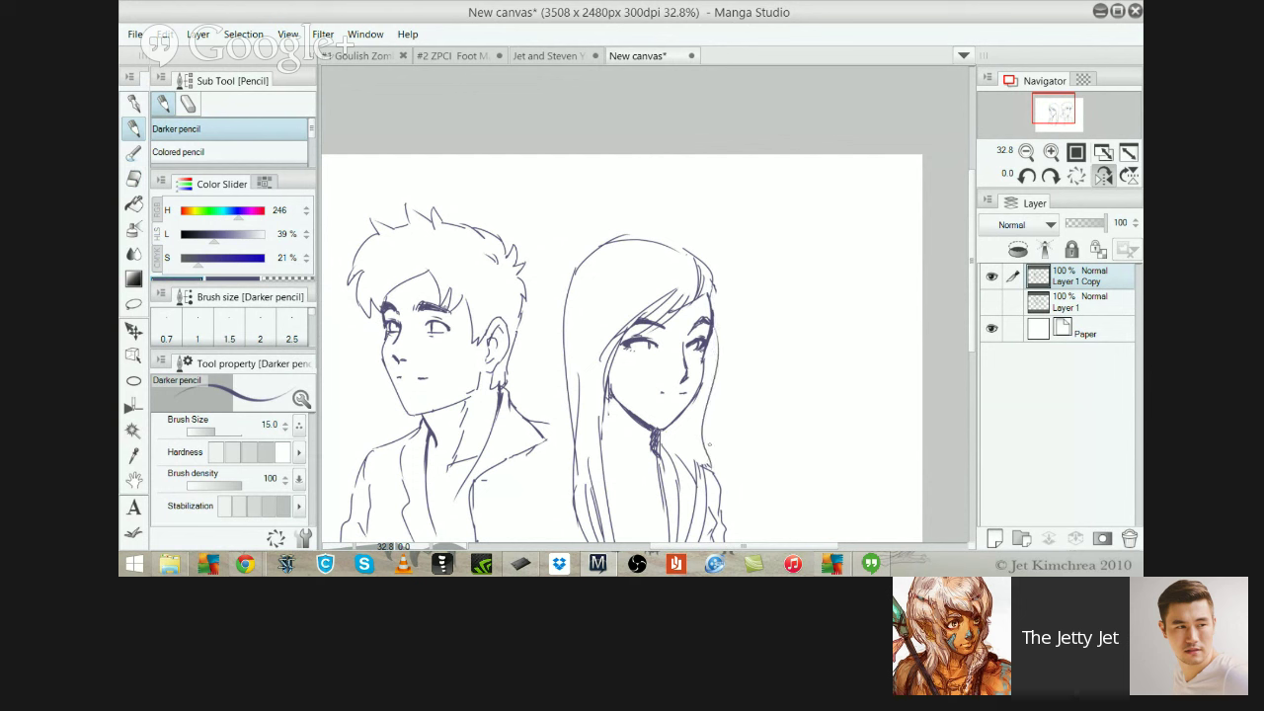
{"action": "key", "text": "ctrl+z"}
{"action": "left_click_drag", "start_coordinate": [713, 300], "coordinate": [708, 420]}
{"action": "key", "text": "ctrl+z"}
{"action": "left_click_drag", "start_coordinate": [713, 284], "coordinate": [717, 460]}
{"action": "key", "text": "ctrl+z"}
{"action": "left_click_drag", "start_coordinate": [709, 417], "coordinate": [699, 489]}
{"action": "key", "text": "ctrl+z"}
{"action": "left_click_drag", "start_coordinate": [635, 388], "coordinate": [646, 282]}
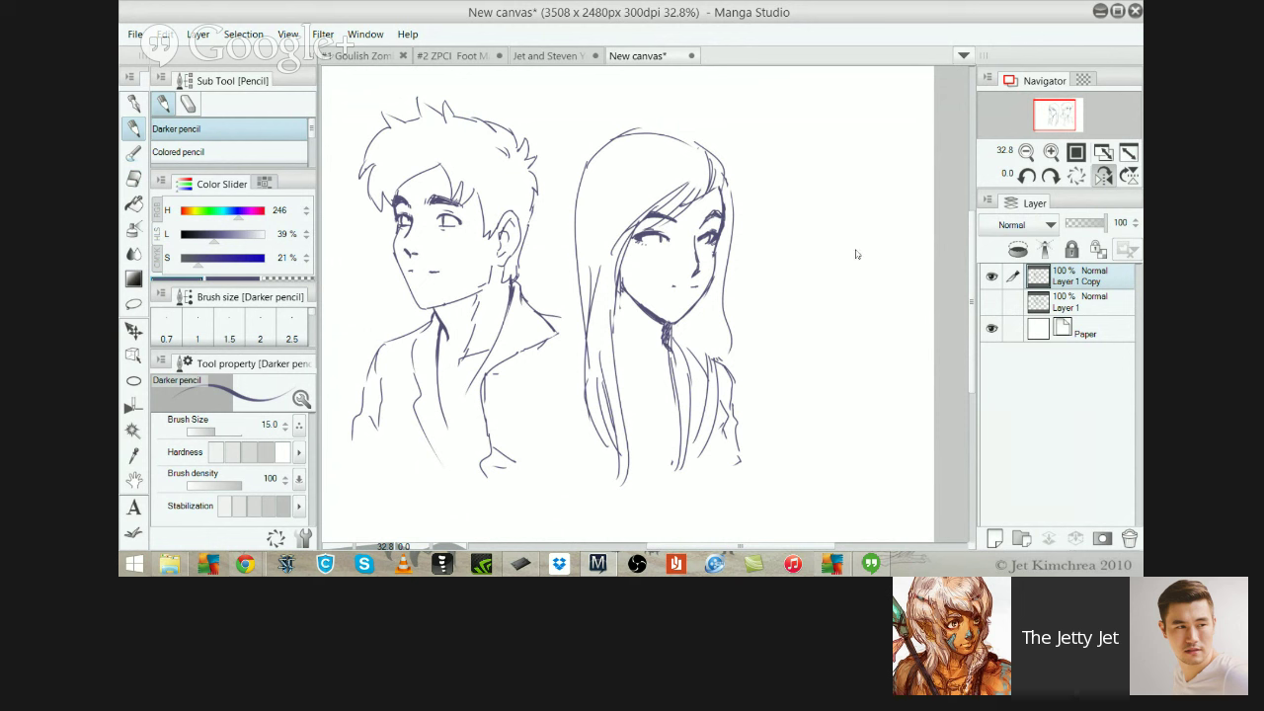
{"action": "key", "text": "ctrl+z"}
{"action": "key", "text": "ctrl+y"}
Erase the short-haired figure's fringe over the forehead and the sideburn strands in front of the ear
{"action": "key", "text": "e"}
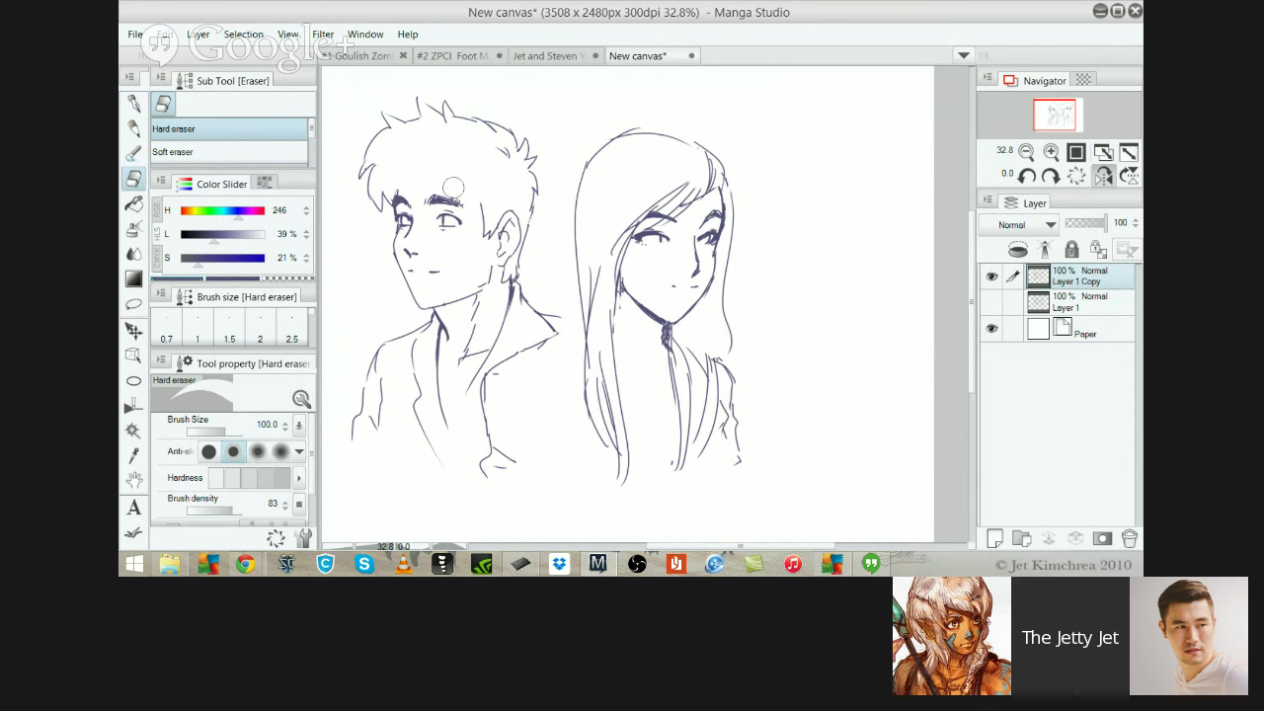
{"action": "key", "text": "p"}
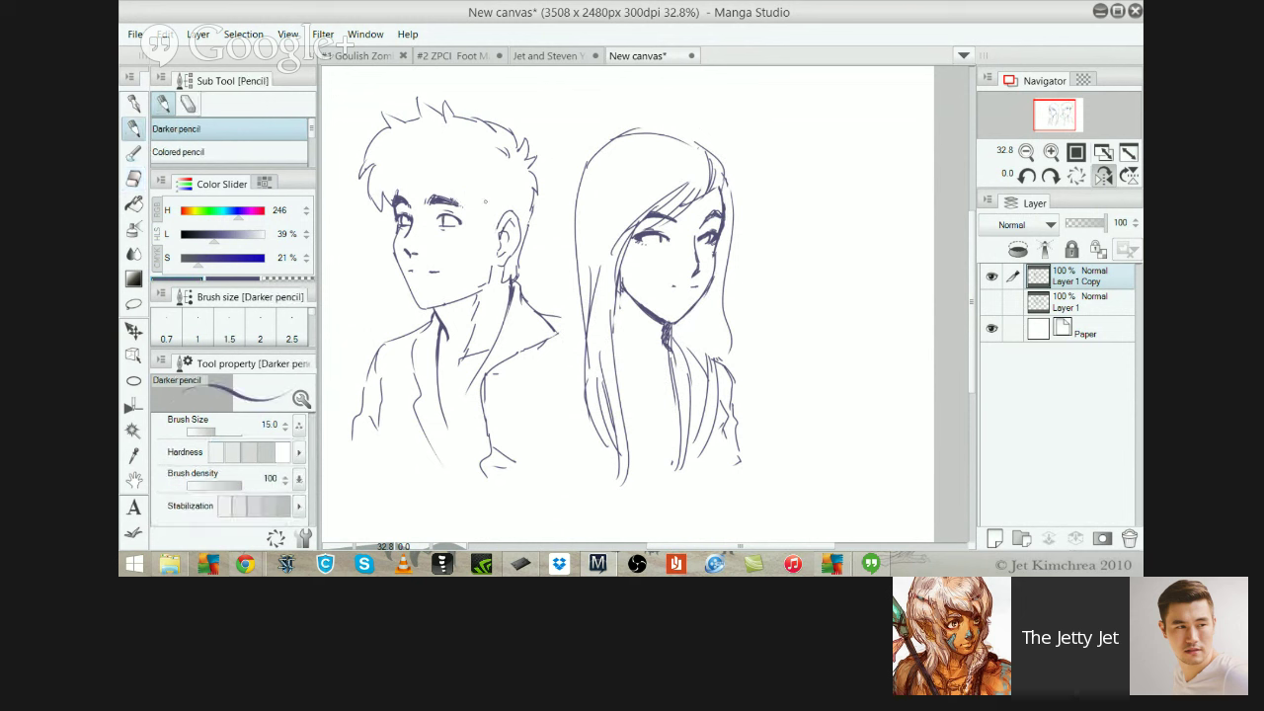
{"action": "left_click_drag", "start_coordinate": [488, 210], "coordinate": [480, 235]}
{"action": "key", "text": "ctrl+z"}
Erase the top of the long-haired figure's far shoulder and extend the far-side hair down over it
{"action": "key", "text": "e"}
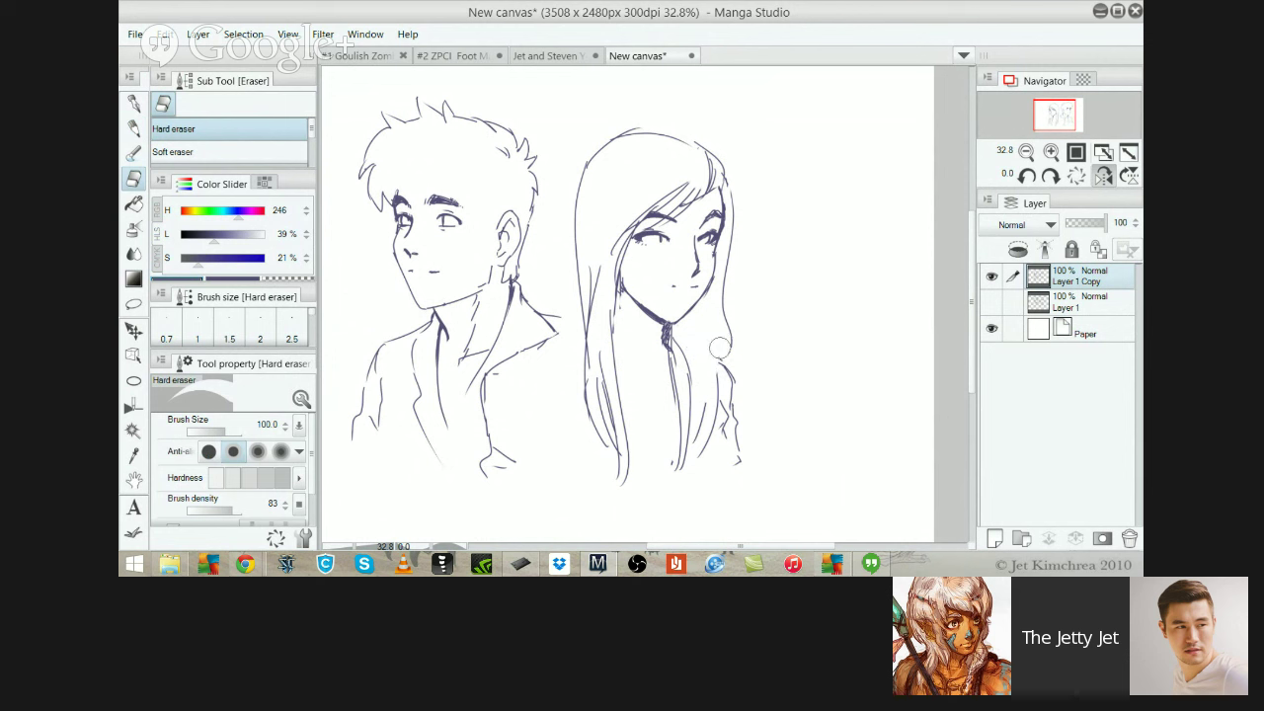
{"action": "key", "text": "p"}
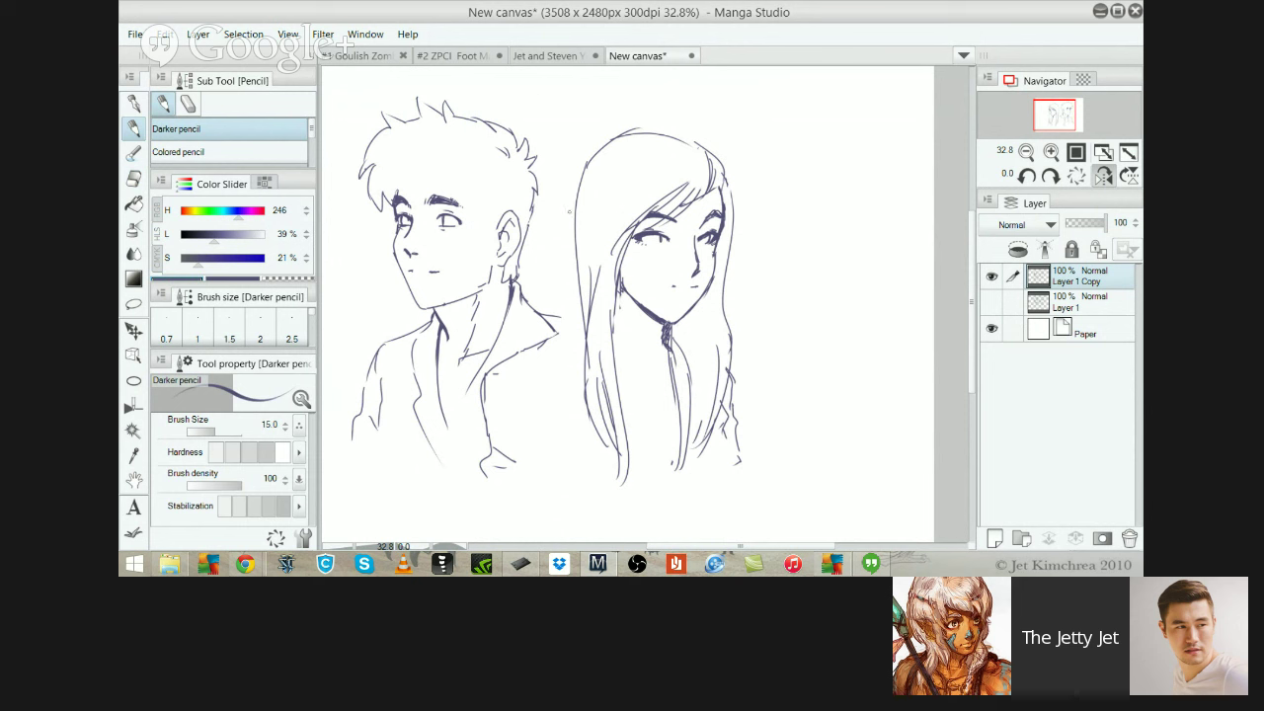
Try several long outer strands on the near side of the long hair, undoing each stroke
{"action": "left_click_drag", "start_coordinate": [604, 177], "coordinate": [560, 330]}
{"action": "key", "text": "ctrl+z"}
{"action": "left_click_drag", "start_coordinate": [577, 200], "coordinate": [566, 337]}
{"action": "key", "text": "ctrl+z"}
{"action": "left_click_drag", "start_coordinate": [575, 232], "coordinate": [591, 432]}
{"action": "key", "text": "ctrl+z"}
{"action": "left_click_drag", "start_coordinate": [578, 275], "coordinate": [612, 462]}
{"action": "key", "text": "ctrl+z"}
{"action": "left_click_drag", "start_coordinate": [581, 303], "coordinate": [624, 482]}
{"action": "key", "text": "ctrl+z"}
Draw a pointed tip at the lower end of the near-side hair and extend the central chest strand downward
{"action": "mouse_move", "coordinate": [585, 389]}
{"action": "left_mouse_down"}
{"action": "mouse_move", "coordinate": [610, 450]}
{"action": "mouse_move", "coordinate": [606, 505]}
{"action": "left_mouse_up"}
{"action": "key", "text": "ctrl+z"}
{"action": "left_click_drag", "start_coordinate": [614, 451], "coordinate": [606, 504]}
{"action": "left_click_drag", "start_coordinate": [687, 440], "coordinate": [676, 510]}
{"action": "key", "text": "ctrl+z"}
{"action": "key", "text": "ctrl+z"}
Try short strokes from the neck toward the far-side hair and undo them
{"action": "left_click_drag", "start_coordinate": [670, 334], "coordinate": [718, 306]}
{"action": "left_click_drag", "start_coordinate": [679, 366], "coordinate": [722, 326]}
{"action": "key", "text": "ctrl+z"}
{"action": "key", "text": "ctrl+z"}
{"action": "key", "text": "ctrl+z"}
{"action": "key", "text": "ctrl+z"}
Erase the strands at the long-haired figure's hair part, the adjoining crown line and the upper side-swept fringe strands
{"action": "key", "text": "e"}
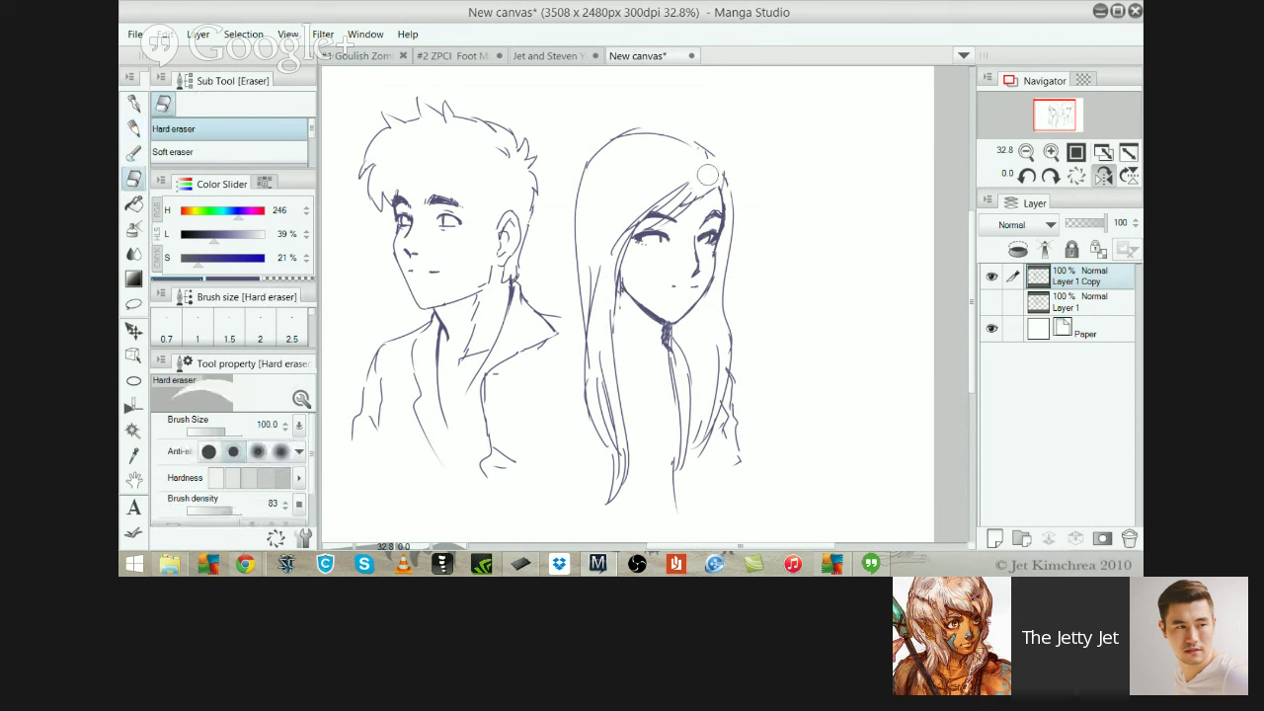
{"action": "mouse_move", "coordinate": [707, 176]}
{"action": "left_mouse_down"}
{"action": "mouse_move", "coordinate": [688, 132]}
{"action": "mouse_move", "coordinate": [705, 161]}
{"action": "left_mouse_up"}
{"action": "key", "text": "e"}
{"action": "mouse_move", "coordinate": [675, 190]}
{"action": "left_mouse_down"}
{"action": "mouse_move", "coordinate": [686, 181]}
{"action": "mouse_move", "coordinate": [613, 249]}
{"action": "mouse_move", "coordinate": [642, 236]}
{"action": "mouse_move", "coordinate": [618, 268]}
{"action": "left_mouse_up"}
{"action": "key", "text": "ctrl+z"}
{"action": "key", "text": "e"}
{"action": "key", "text": "p"}
{"action": "key", "text": "ctrl+z"}
{"action": "key", "text": "ctrl+z"}
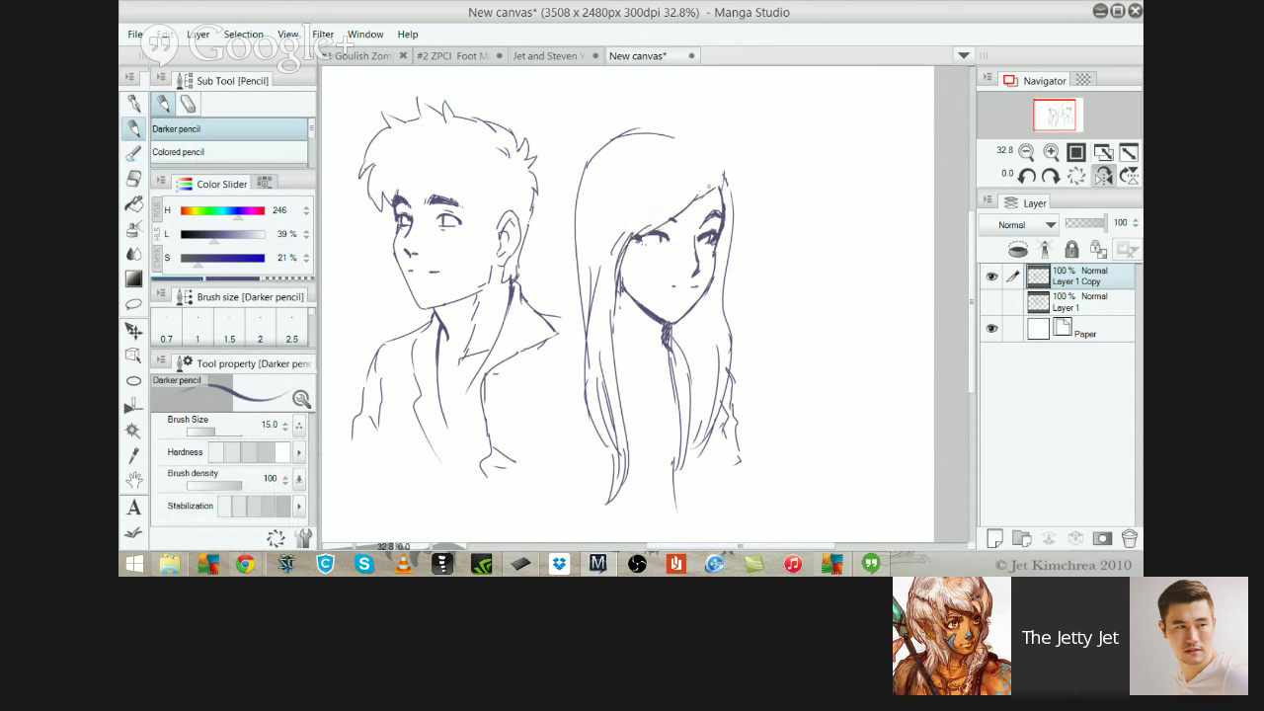
Redraw the far end of the crown and fringe so they meet in a pointed tip at the hair part
{"action": "mouse_move", "coordinate": [706, 189]}
{"action": "left_mouse_down"}
{"action": "mouse_move", "coordinate": [719, 164]}
{"action": "mouse_move", "coordinate": [723, 174]}
{"action": "left_mouse_up"}
{"action": "mouse_move", "coordinate": [674, 138]}
{"action": "left_mouse_down"}
{"action": "mouse_move", "coordinate": [727, 156]}
{"action": "mouse_move", "coordinate": [736, 185]}
{"action": "left_mouse_up"}
{"action": "key", "text": "ctrl+z"}
{"action": "mouse_move", "coordinate": [660, 135]}
{"action": "left_mouse_down"}
{"action": "mouse_move", "coordinate": [728, 158]}
{"action": "mouse_move", "coordinate": [734, 211]}
{"action": "left_mouse_up"}
{"action": "key", "text": "ctrl+z"}
Erase the short-haired figure's spiky crown and front hair
{"action": "key", "text": "e"}
{"action": "mouse_move", "coordinate": [378, 206]}
{"action": "left_mouse_down"}
{"action": "mouse_move", "coordinate": [366, 158]}
{"action": "mouse_move", "coordinate": [386, 119]}
{"action": "mouse_move", "coordinate": [461, 125]}
{"action": "mouse_move", "coordinate": [464, 148]}
{"action": "left_mouse_up"}
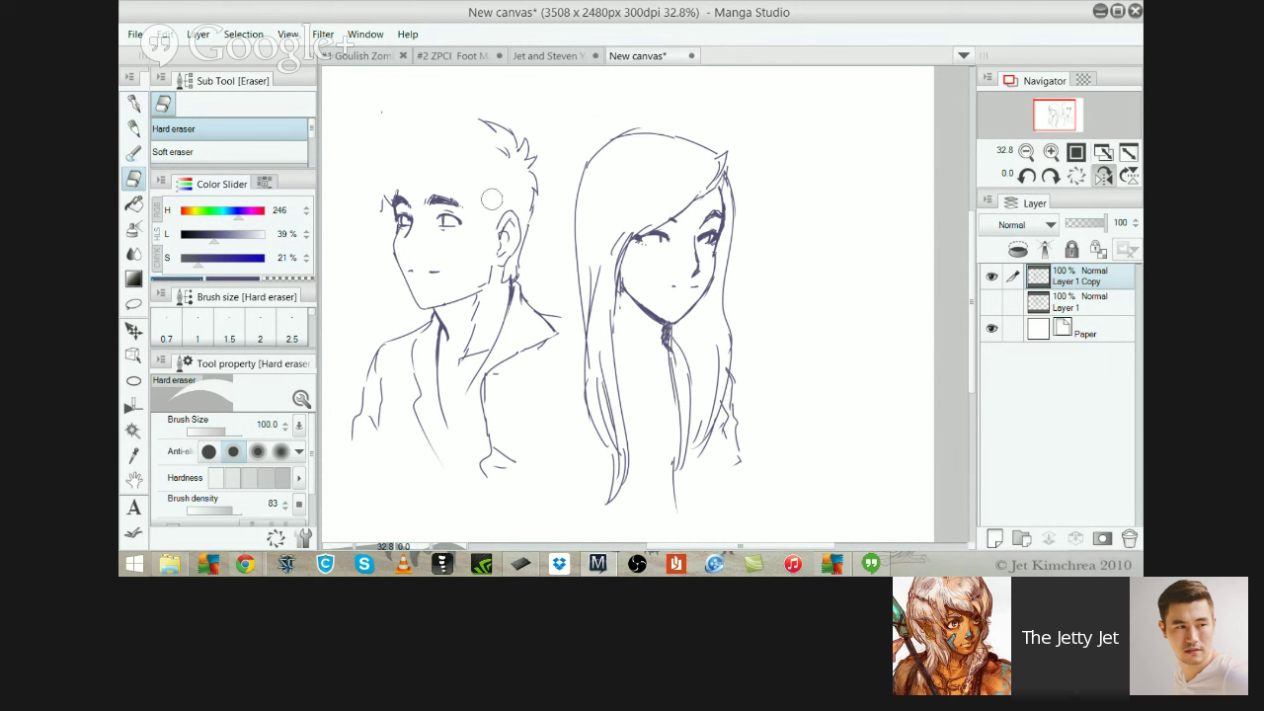
{"action": "mouse_move", "coordinate": [502, 216]}
{"action": "left_mouse_down"}
{"action": "mouse_move", "coordinate": [502, 264]}
{"action": "mouse_move", "coordinate": [534, 225]}
{"action": "mouse_move", "coordinate": [536, 152]}
{"action": "mouse_move", "coordinate": [492, 120]}
{"action": "mouse_move", "coordinate": [457, 194]}
{"action": "mouse_move", "coordinate": [469, 222]}
{"action": "mouse_move", "coordinate": [451, 231]}
{"action": "mouse_move", "coordinate": [618, 232]}
{"action": "mouse_move", "coordinate": [587, 257]}
{"action": "left_mouse_up"}
{"action": "key", "text": "p"}
{"action": "key", "text": "ctrl+z"}
{"action": "key", "text": "ctrl+z"}
{"action": "key", "text": "ctrl+z"}
{"action": "key", "text": "ctrl+z"}
Lasso both eyes of the short-haired figure, shift them slightly toward the ear and down, and deselect
{"action": "key", "text": "m"}
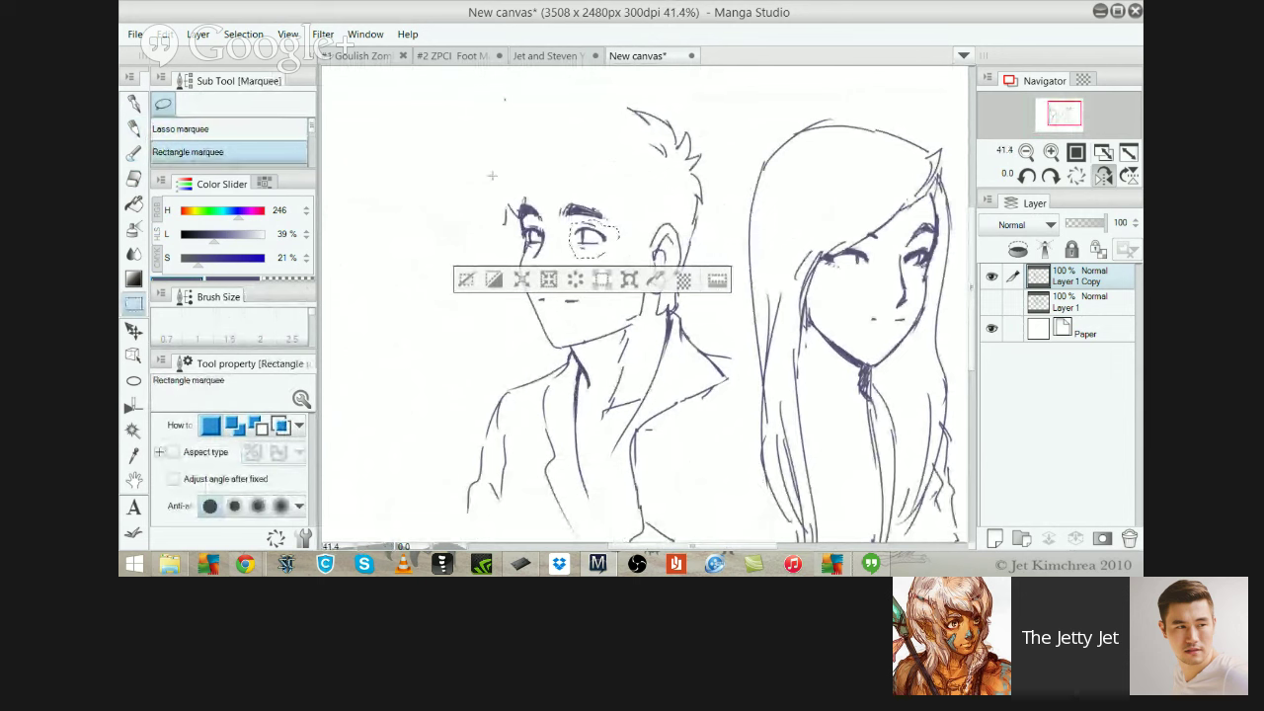
{"action": "key", "text": "m"}
{"action": "key", "text": "m"}
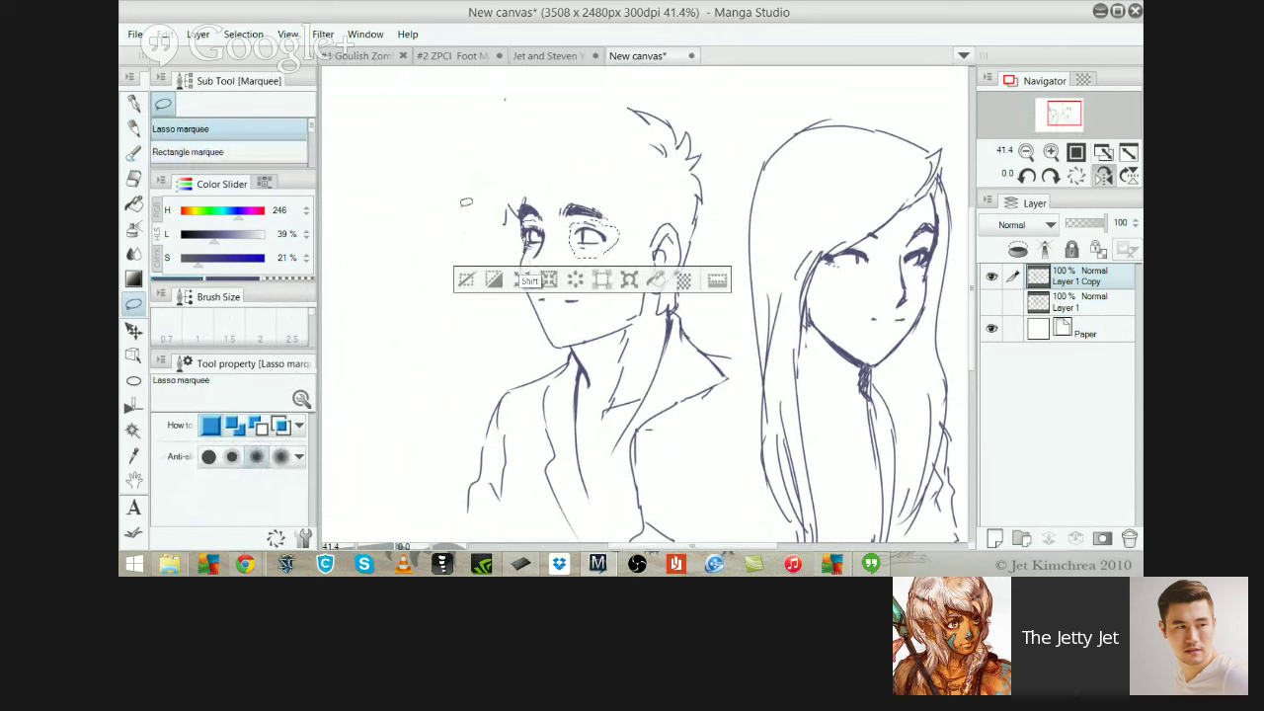
{"action": "key", "text": "shift"}
{"action": "left_click_drag", "start_coordinate": [542, 231], "coordinate": [538, 225]}
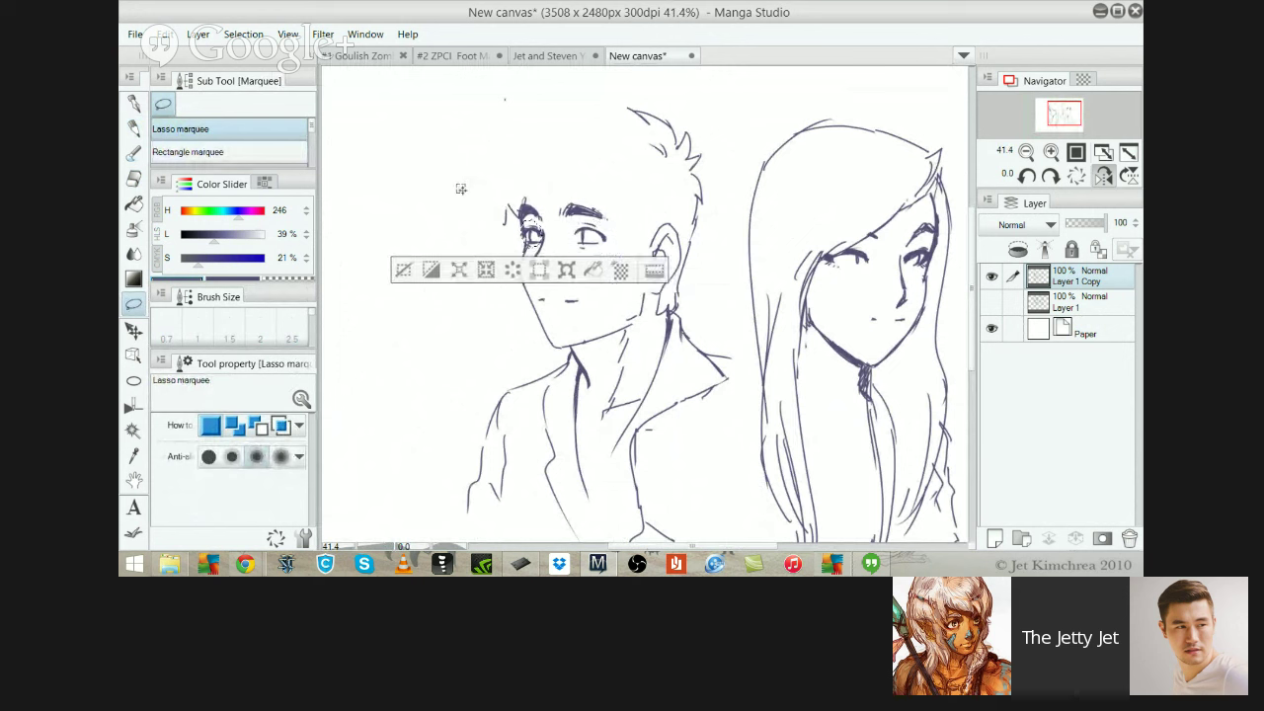
{"action": "key", "text": "shift"}
{"action": "left_click_drag", "start_coordinate": [599, 221], "coordinate": [593, 219]}
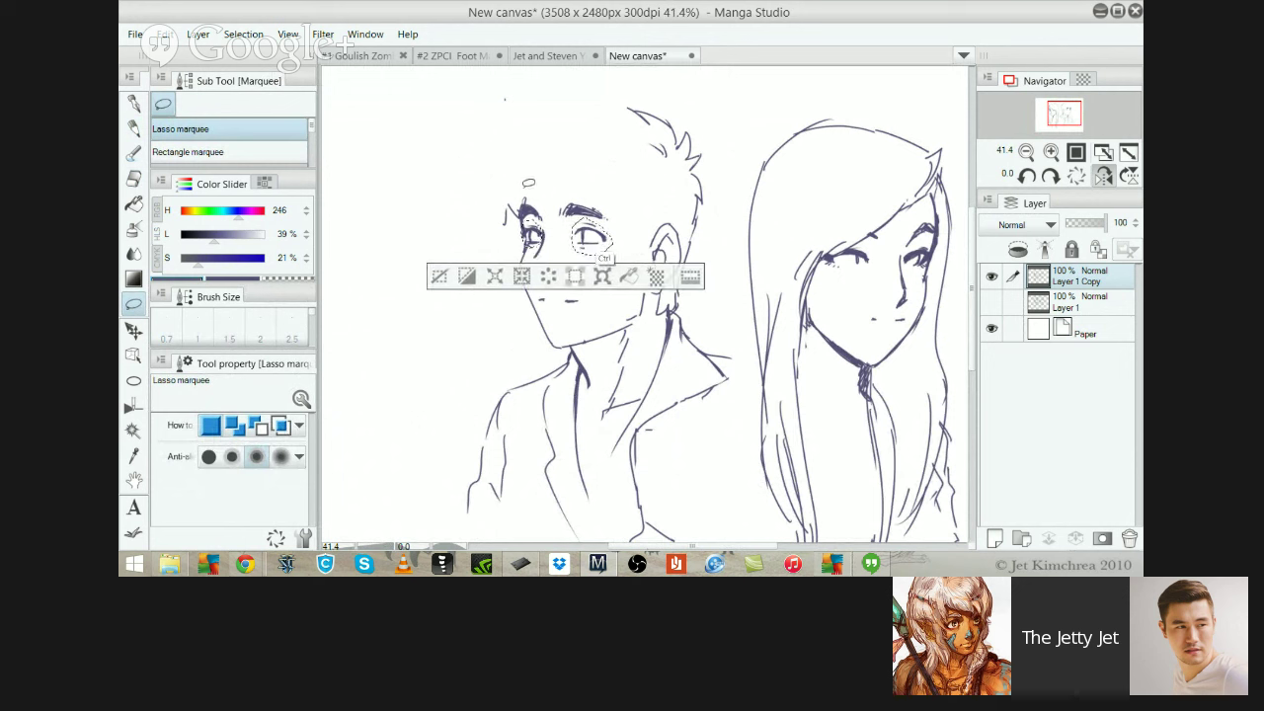
{"action": "key", "text": "ctrl+t"}
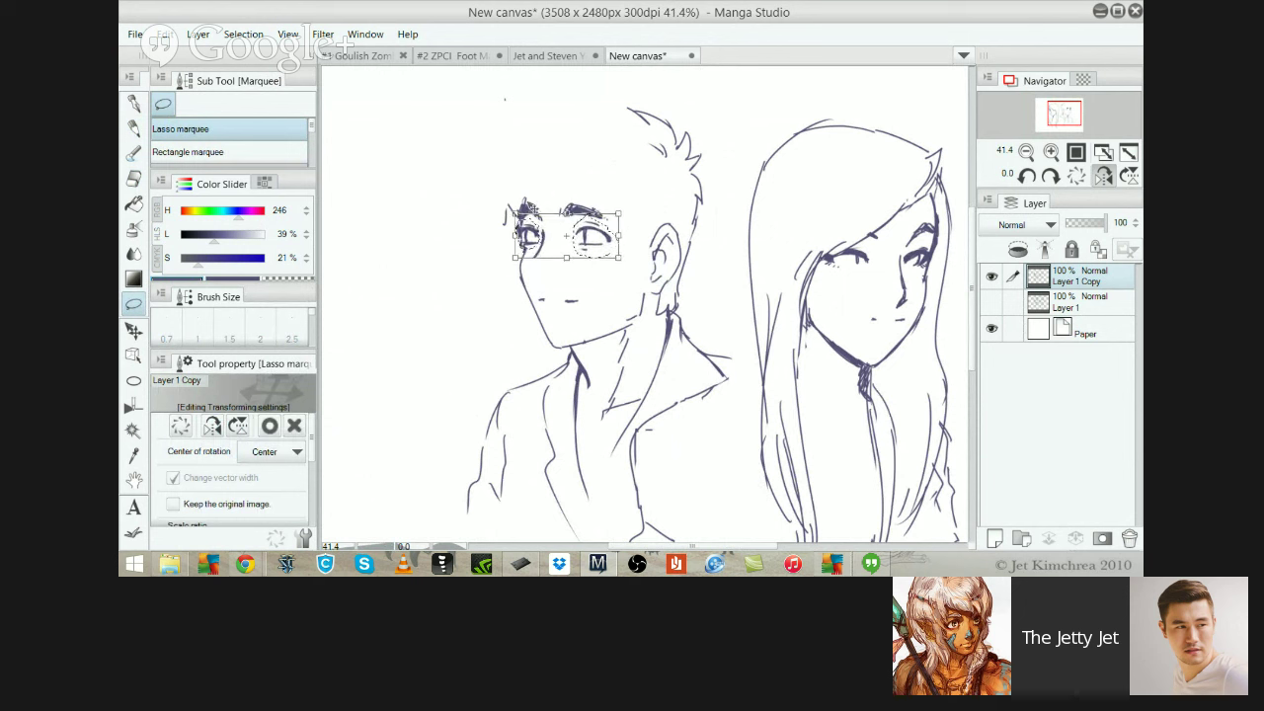
{"action": "left_click_drag", "start_coordinate": [534, 220], "coordinate": [538, 222]}
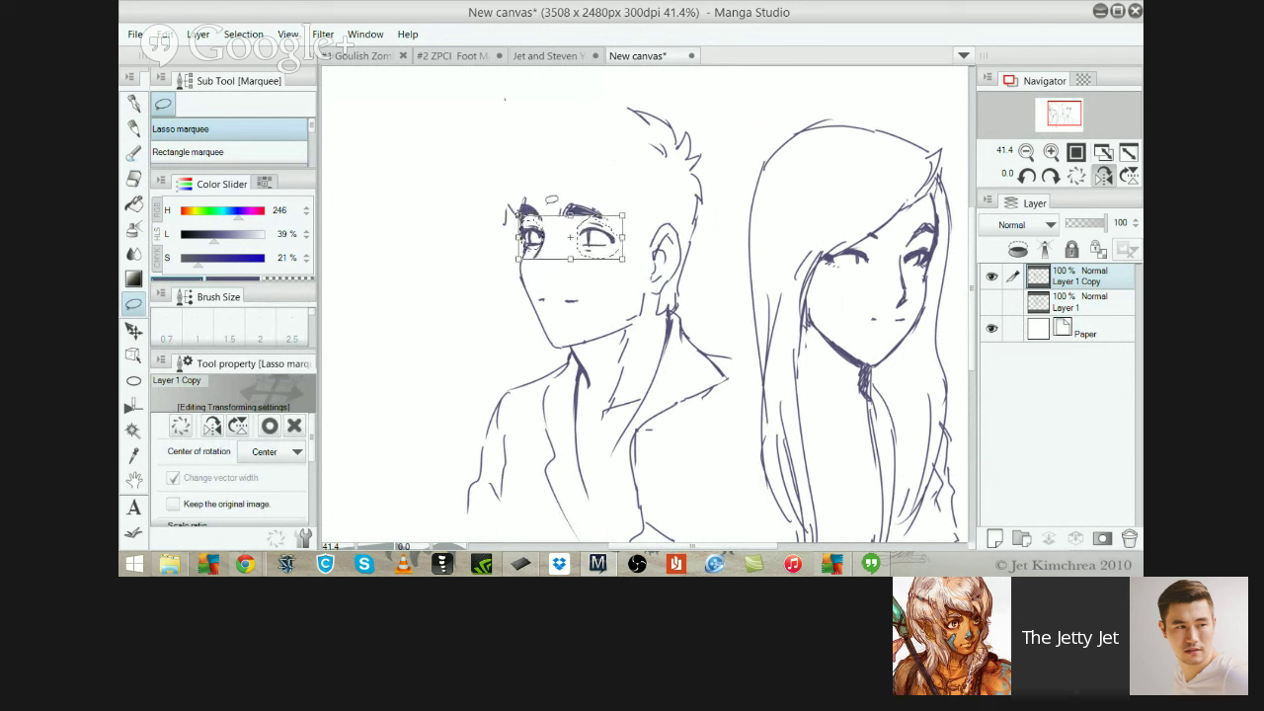
{"action": "key", "text": "Return"}
{"action": "key", "text": "ctrl+d"}
Draw outer lashes and eyelid creases on both eyes of the short-haired figure
{"action": "key", "text": "p"}
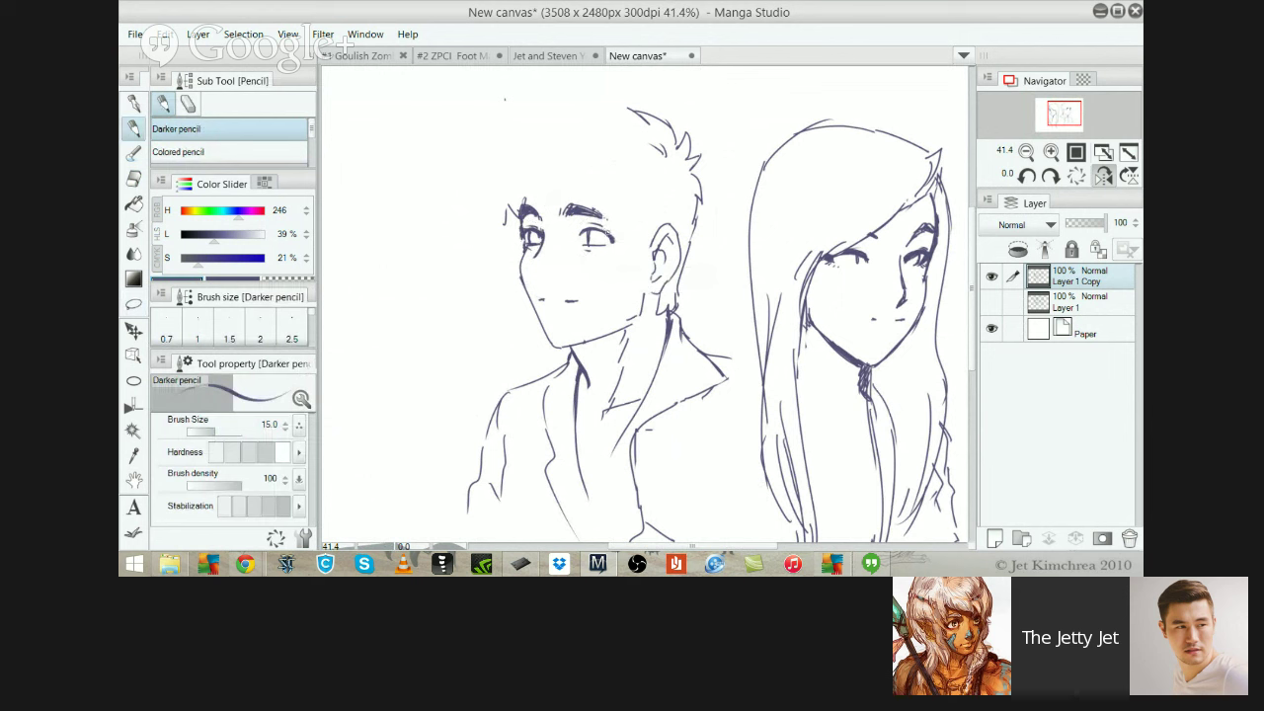
{"action": "left_click_drag", "start_coordinate": [608, 238], "coordinate": [617, 234]}
{"action": "left_click_drag", "start_coordinate": [528, 230], "coordinate": [517, 238]}
{"action": "left_click_drag", "start_coordinate": [587, 223], "coordinate": [611, 234]}
{"action": "left_click_drag", "start_coordinate": [528, 228], "coordinate": [543, 224]}
Erase the short-haired figure's near eyebrow and redraw it as a thinner arch, adding a small nose bridge stroke
{"action": "key", "text": "e"}
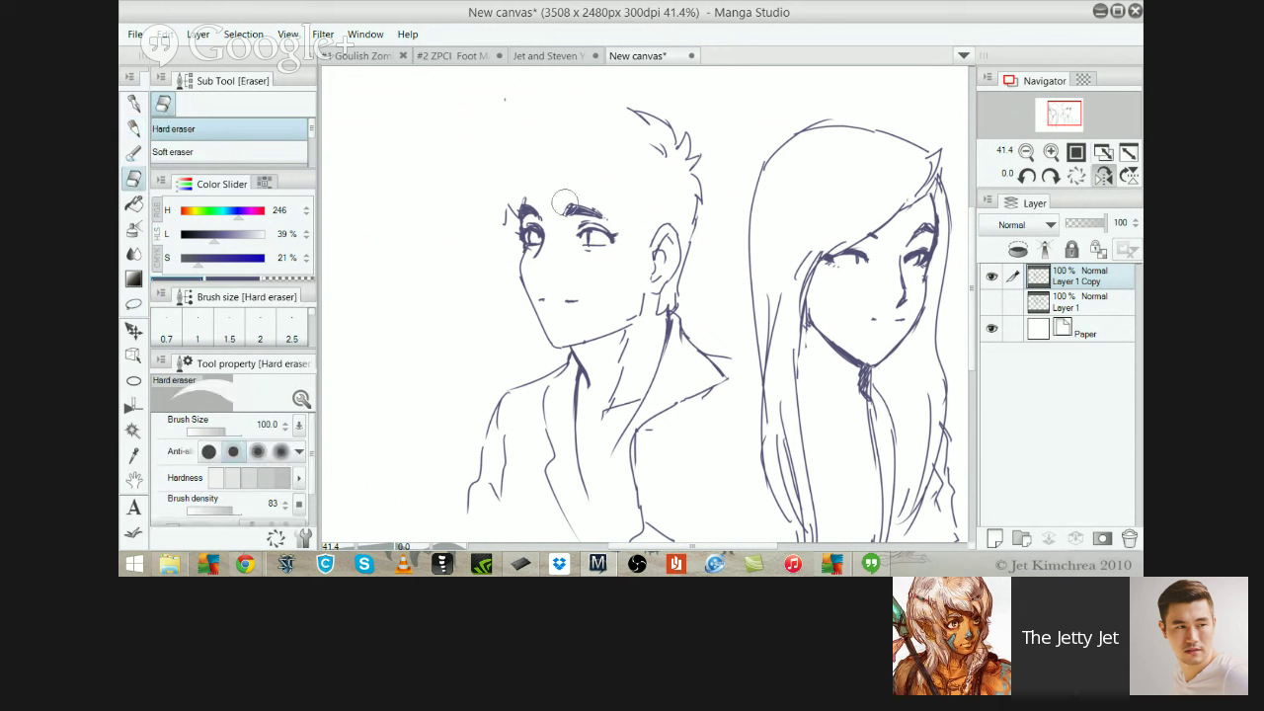
{"action": "left_click_drag", "start_coordinate": [565, 204], "coordinate": [613, 217]}
{"action": "key", "text": "p"}
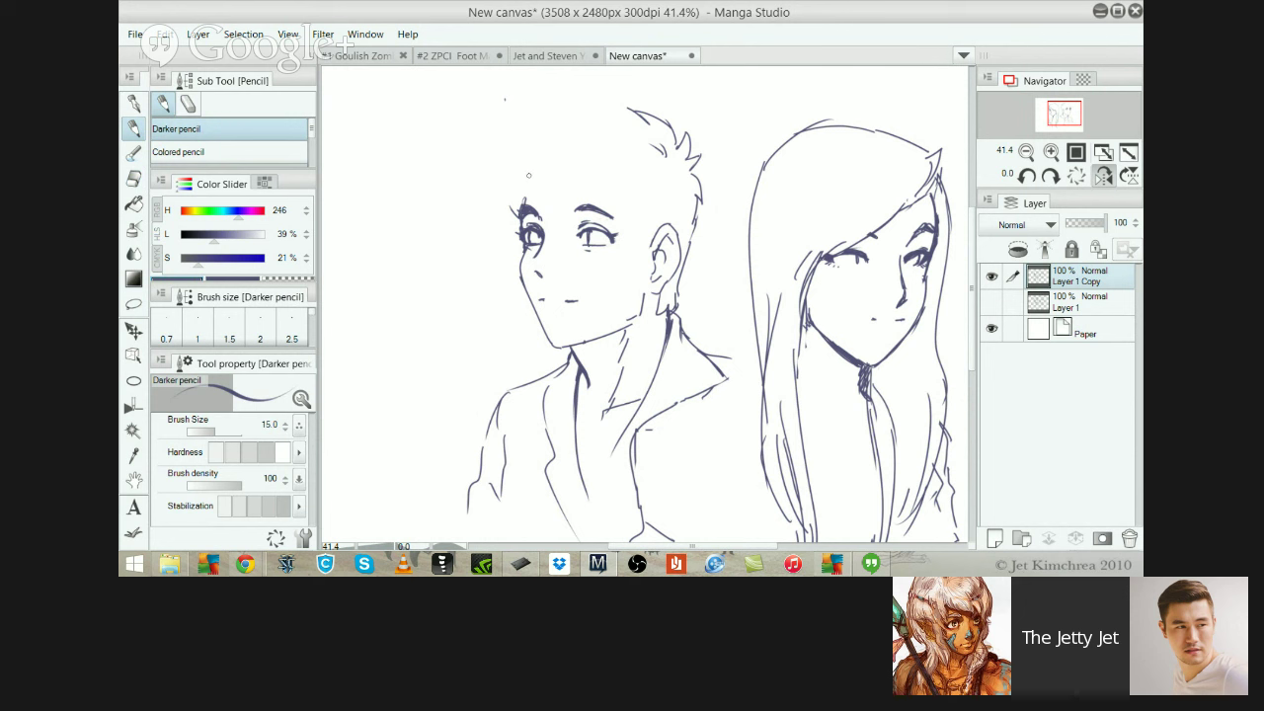
Draw new spiky locks at the front of the short-haired figure's head and above the far eye
{"action": "mouse_move", "coordinate": [528, 175]}
{"action": "left_mouse_down"}
{"action": "mouse_move", "coordinate": [565, 231]}
{"action": "mouse_move", "coordinate": [546, 212]}
{"action": "left_mouse_up"}
{"action": "key", "text": "ctrl+z"}
{"action": "key", "text": "ctrl+z"}
{"action": "left_click_drag", "start_coordinate": [511, 138], "coordinate": [472, 154]}
{"action": "mouse_move", "coordinate": [511, 150]}
{"action": "left_mouse_down"}
{"action": "mouse_move", "coordinate": [465, 174]}
{"action": "mouse_move", "coordinate": [497, 188]}
{"action": "mouse_move", "coordinate": [491, 228]}
{"action": "mouse_move", "coordinate": [483, 112]}
{"action": "left_mouse_up"}
{"action": "mouse_move", "coordinate": [506, 120]}
{"action": "left_mouse_down"}
{"action": "mouse_move", "coordinate": [530, 118]}
{"action": "mouse_move", "coordinate": [516, 142]}
{"action": "mouse_move", "coordinate": [491, 116]}
{"action": "left_mouse_up"}
{"action": "key", "text": "e"}
{"action": "key", "text": "p"}
{"action": "left_click_drag", "start_coordinate": [480, 167], "coordinate": [456, 197]}
{"action": "mouse_move", "coordinate": [496, 173]}
{"action": "left_mouse_down"}
{"action": "mouse_move", "coordinate": [444, 150]}
{"action": "mouse_move", "coordinate": [504, 122]}
{"action": "left_mouse_up"}
Draw pointed fringe strands over the forehead above the near eye, undoing unwanted strokes
{"action": "left_click_drag", "start_coordinate": [539, 179], "coordinate": [577, 226]}
{"action": "key", "text": "ctrl+z"}
{"action": "mouse_move", "coordinate": [542, 176]}
{"action": "left_mouse_down"}
{"action": "mouse_move", "coordinate": [567, 225]}
{"action": "mouse_move", "coordinate": [555, 192]}
{"action": "mouse_move", "coordinate": [581, 214]}
{"action": "mouse_move", "coordinate": [568, 223]}
{"action": "left_mouse_up"}
{"action": "key", "text": "ctrl+z"}
{"action": "key", "text": "ctrl+z"}
{"action": "key", "text": "ctrl+z"}
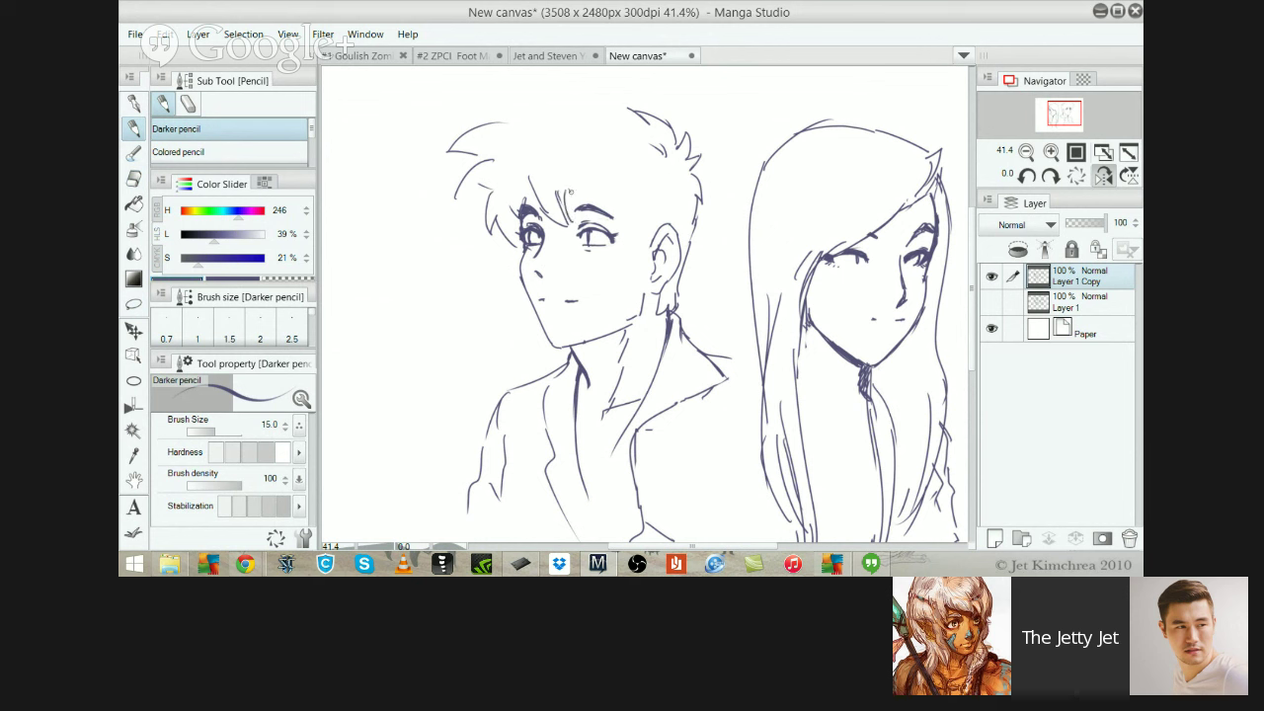
{"action": "left_click_drag", "start_coordinate": [577, 182], "coordinate": [613, 225]}
Clean up the lines around the ear and draw the hairline from the fringe to the ear
{"action": "key", "text": "e"}
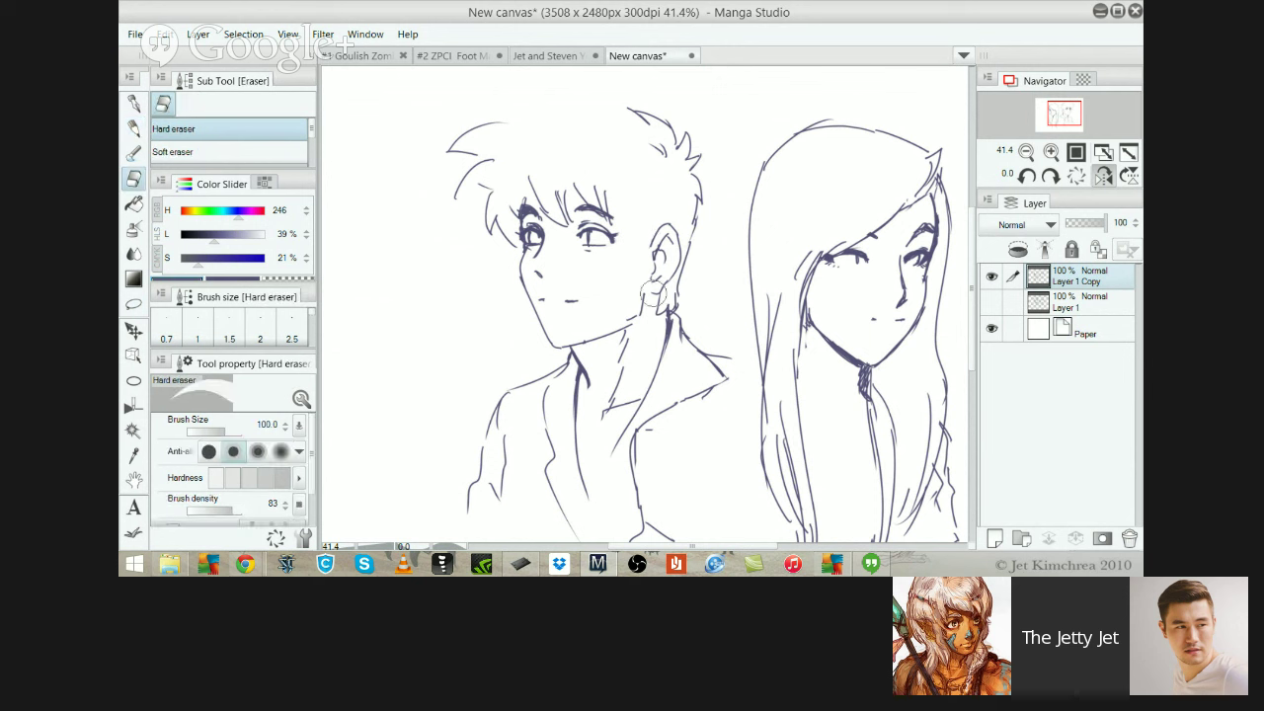
{"action": "key", "text": "p"}
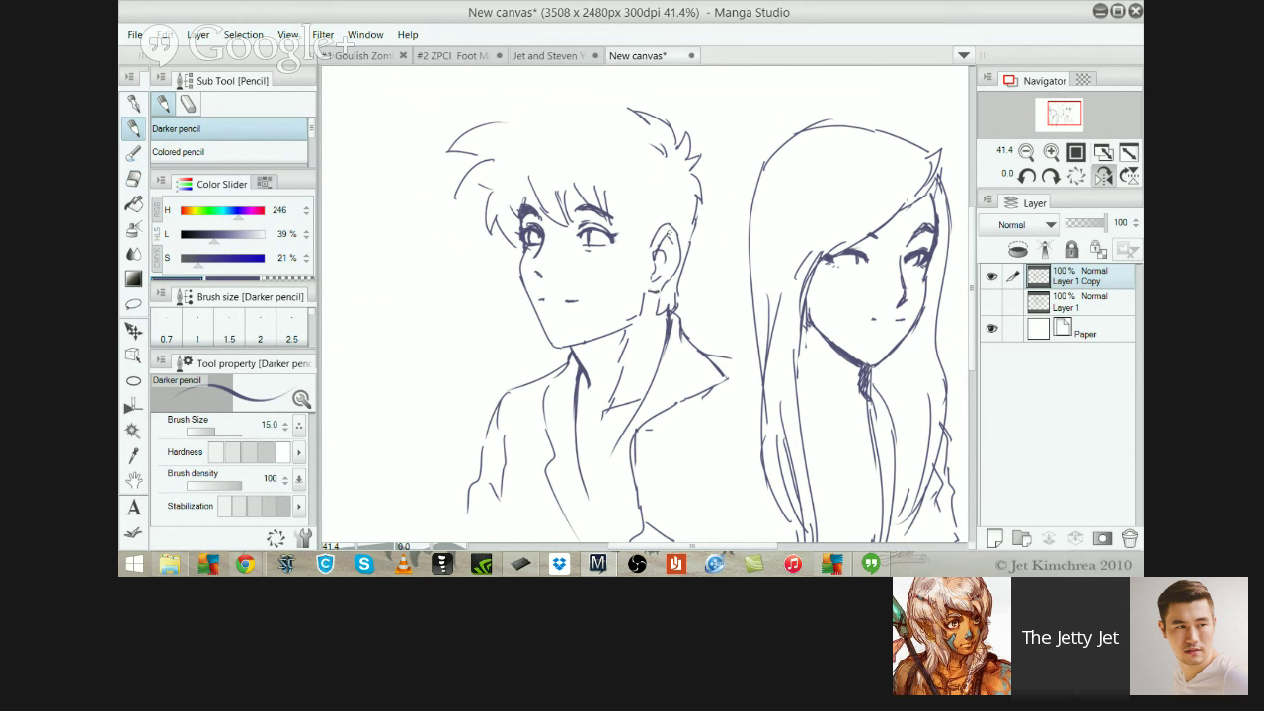
{"action": "key", "text": "e"}
{"action": "key", "text": "p"}
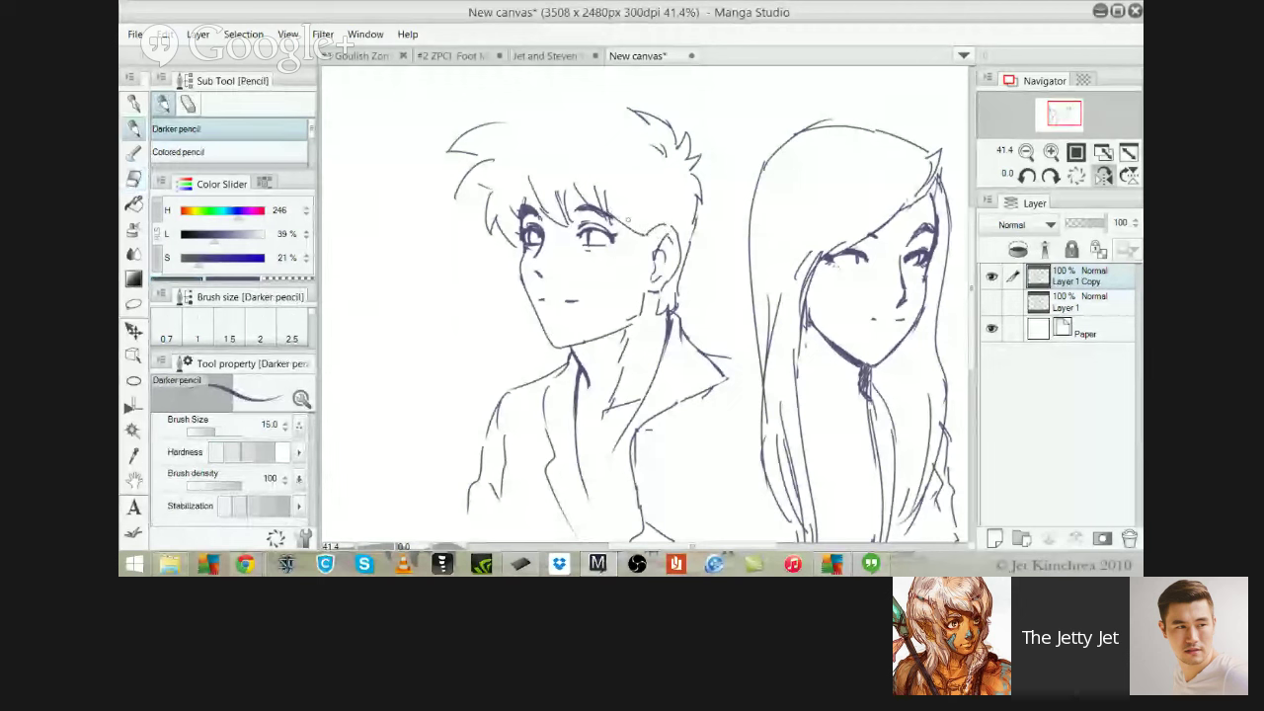
Add short sideburn strokes in front of the short-haired figure's ear and erase the hair behind the head, neck and jaw lines
{"action": "mouse_move", "coordinate": [616, 223]}
{"action": "left_mouse_down"}
{"action": "mouse_move", "coordinate": [634, 238]}
{"action": "mouse_move", "coordinate": [636, 263]}
{"action": "mouse_move", "coordinate": [632, 237]}
{"action": "mouse_move", "coordinate": [644, 235]}
{"action": "left_mouse_up"}
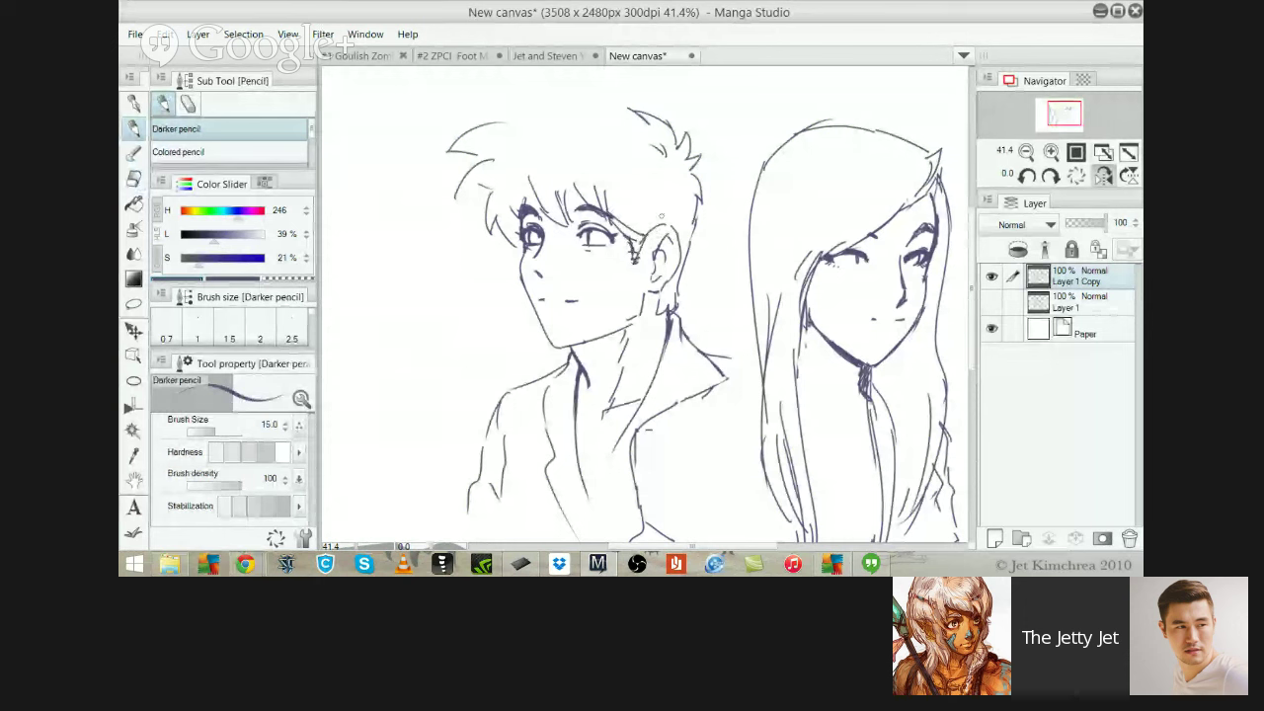
{"action": "key", "text": "e"}
{"action": "left_click_drag", "start_coordinate": [688, 166], "coordinate": [629, 104]}
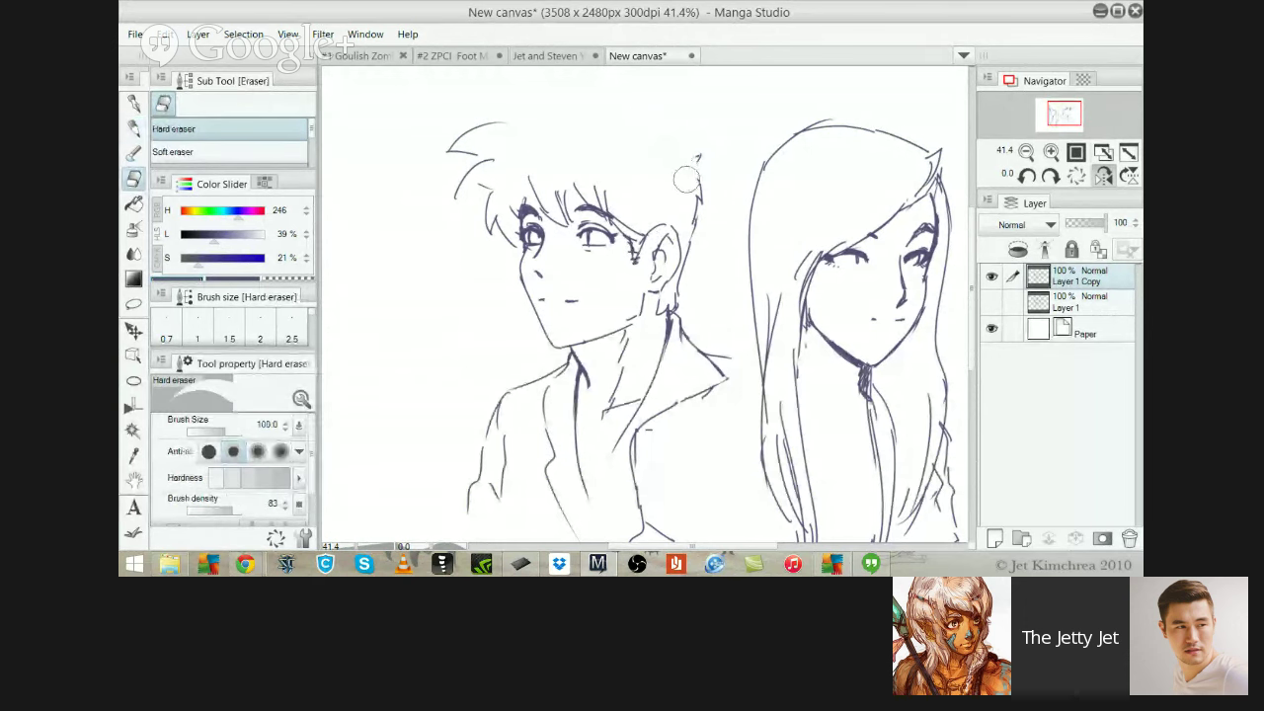
{"action": "mouse_move", "coordinate": [686, 179]}
{"action": "left_mouse_down"}
{"action": "mouse_move", "coordinate": [707, 195]}
{"action": "mouse_move", "coordinate": [695, 262]}
{"action": "left_mouse_up"}
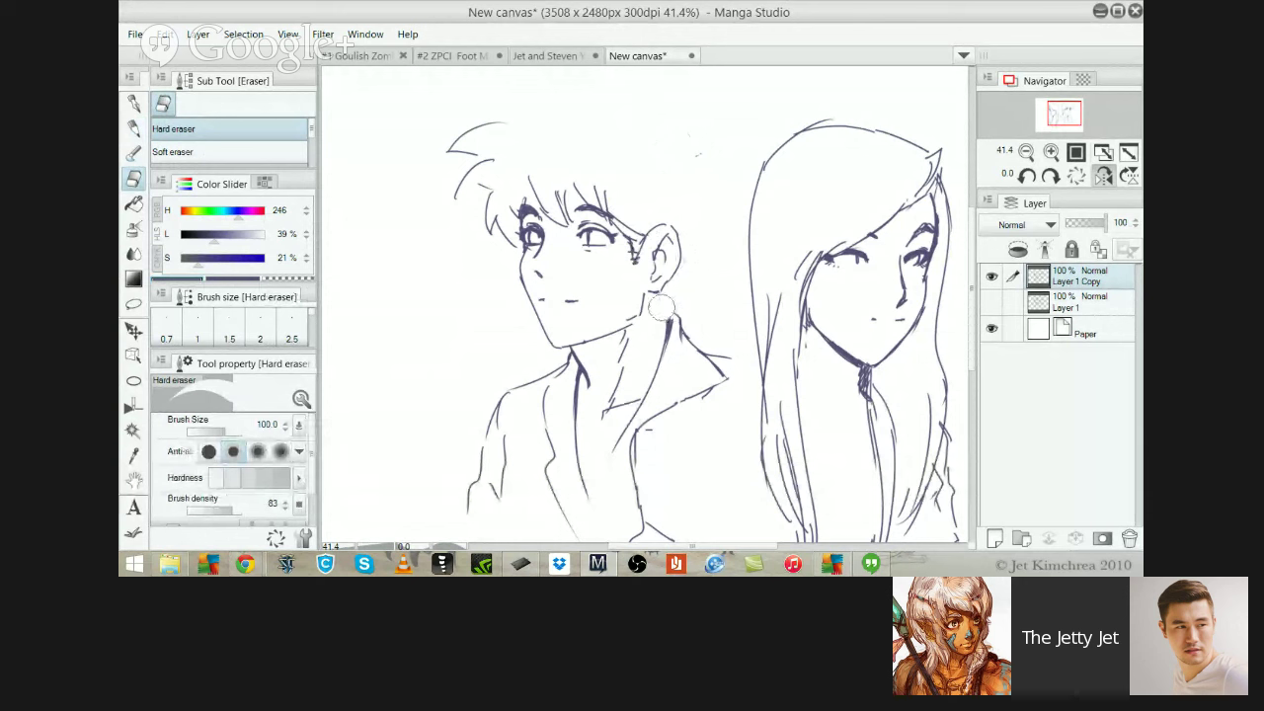
{"action": "key", "text": "p"}
{"action": "key", "text": "e"}
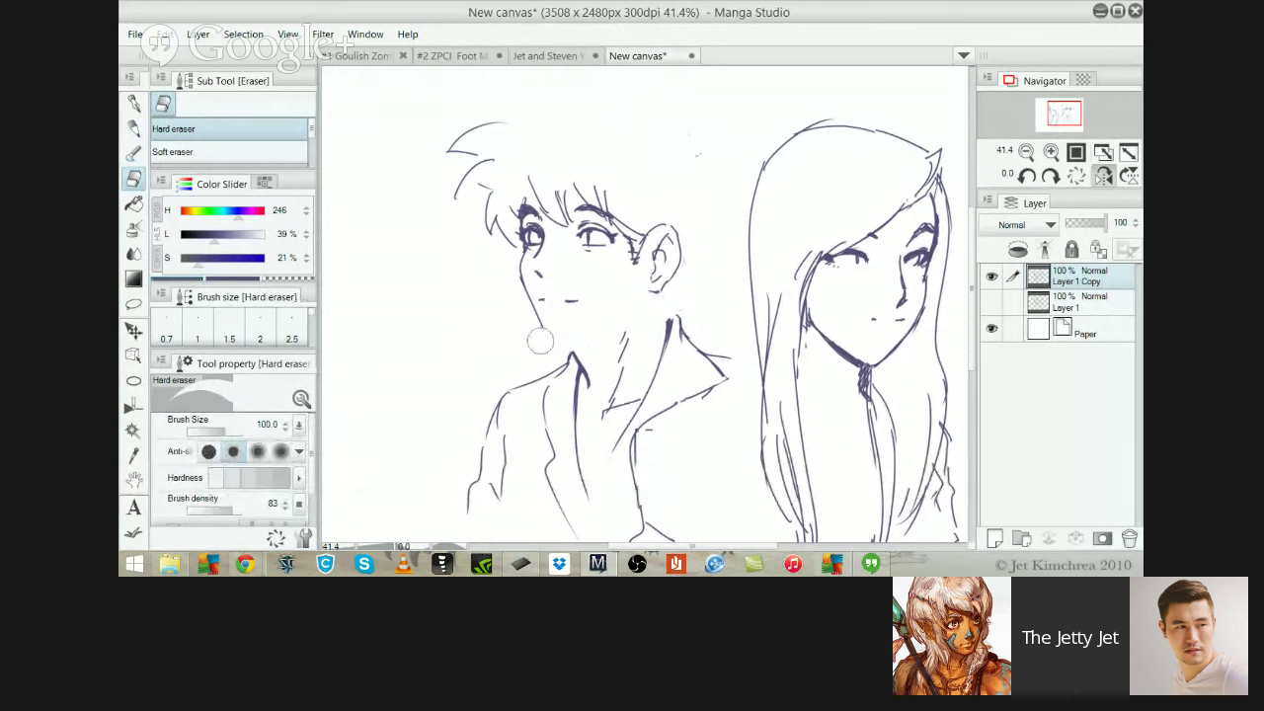
{"action": "key", "text": "p"}
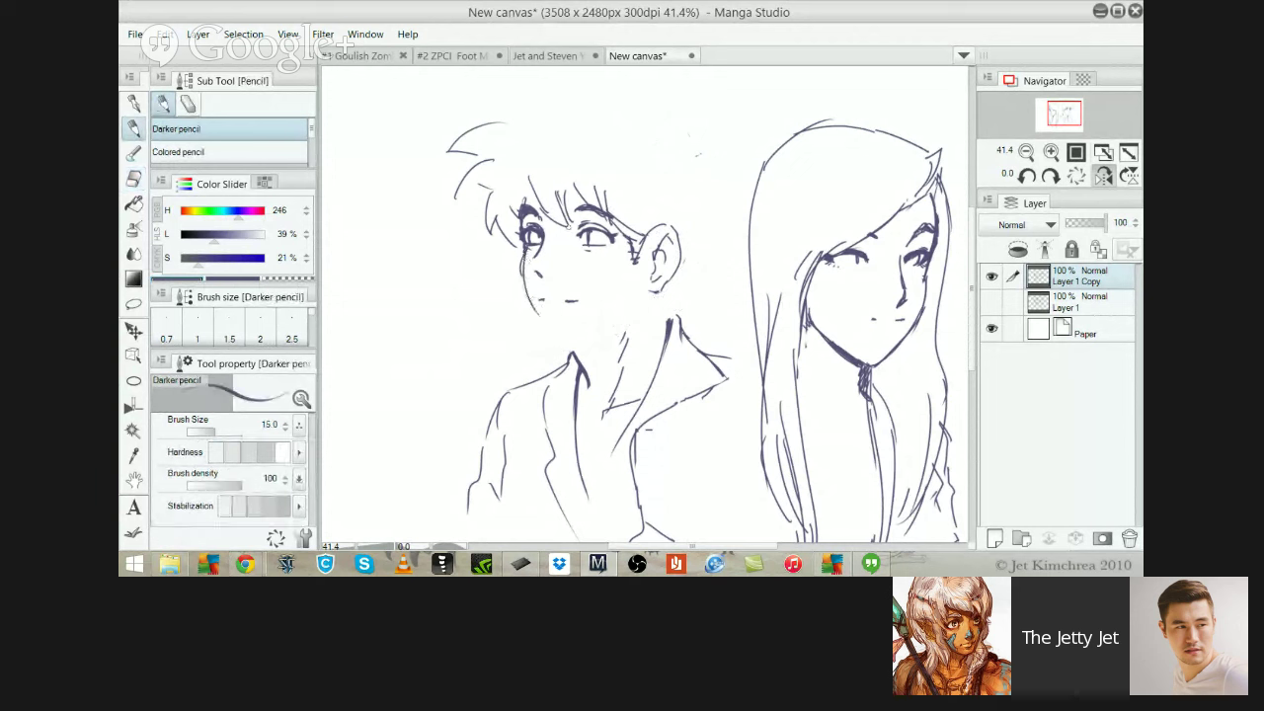
Redraw the short-haired figure's face contour from the far cheek to the chin, undoing unwanted strokes
{"action": "key", "text": "ctrl+z"}
{"action": "left_click_drag", "start_coordinate": [523, 258], "coordinate": [547, 333]}
{"action": "key", "text": "ctrl+z"}
{"action": "key", "text": "ctrl+z"}
{"action": "key", "text": "ctrl+z"}
{"action": "mouse_move", "coordinate": [523, 260]}
{"action": "left_mouse_down"}
{"action": "mouse_move", "coordinate": [542, 327]}
{"action": "mouse_move", "coordinate": [573, 346]}
{"action": "mouse_move", "coordinate": [590, 335]}
{"action": "mouse_move", "coordinate": [568, 348]}
{"action": "mouse_move", "coordinate": [583, 344]}
{"action": "left_mouse_up"}
{"action": "key", "text": "ctrl+z"}
{"action": "key", "text": "ctrl+z"}
{"action": "key", "text": "ctrl+z"}
{"action": "key", "text": "ctrl+z"}
{"action": "key", "text": "ctrl+z"}
{"action": "key", "text": "ctrl+z"}
{"action": "key", "text": "ctrl+z"}
Add a small stroke to the front hair spike and erase the neck and inner collar lines below the chin
{"action": "left_click_drag", "start_coordinate": [636, 280], "coordinate": [640, 296]}
{"action": "left_click_drag", "start_coordinate": [507, 120], "coordinate": [480, 119]}
{"action": "mouse_move", "coordinate": [684, 145]}
{"action": "left_mouse_down"}
{"action": "mouse_move", "coordinate": [698, 182]}
{"action": "mouse_move", "coordinate": [697, 171]}
{"action": "mouse_move", "coordinate": [702, 349]}
{"action": "left_mouse_up"}
{"action": "key", "text": "ctrl+z"}
{"action": "left_click_drag", "start_coordinate": [513, 253], "coordinate": [515, 339]}
{"action": "key", "text": "ctrl+z"}
{"action": "key", "text": "e"}
{"action": "mouse_move", "coordinate": [622, 333]}
{"action": "left_mouse_down"}
{"action": "mouse_move", "coordinate": [612, 393]}
{"action": "mouse_move", "coordinate": [584, 376]}
{"action": "left_mouse_up"}
{"action": "key", "text": "p"}
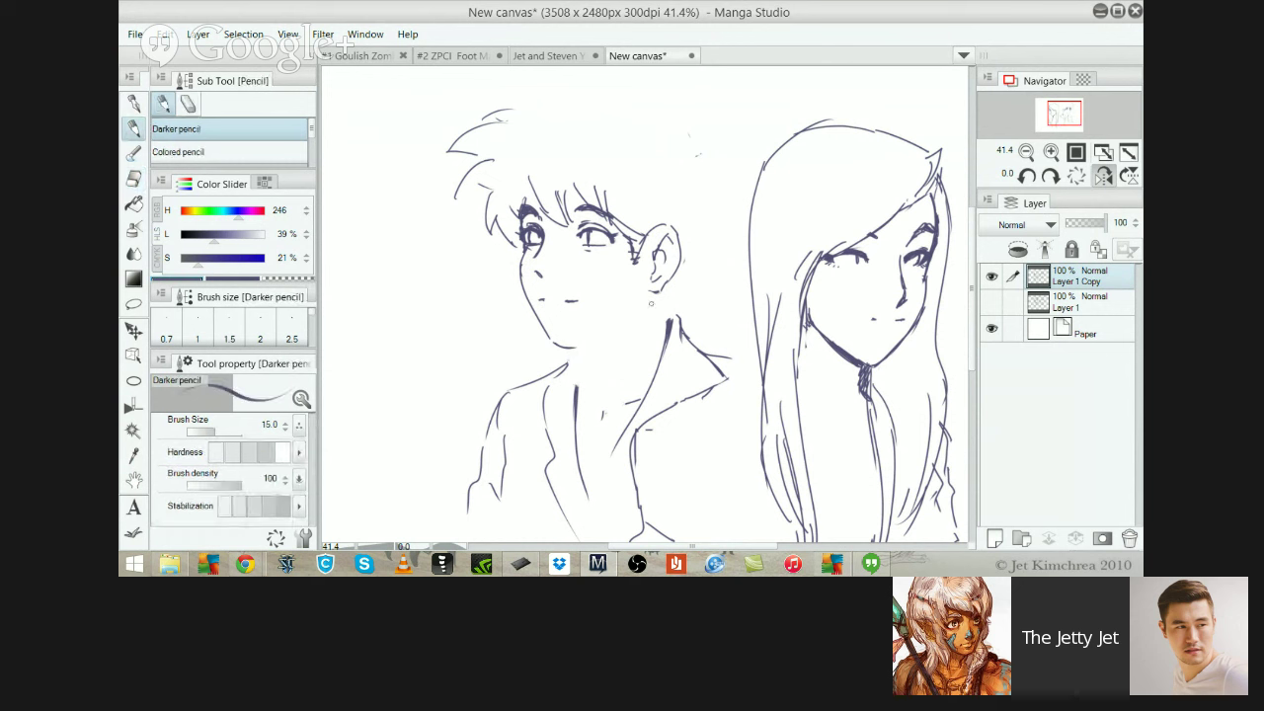
Erase the short-haired figure's ear and redraw it smaller with simple inner lines
{"action": "mouse_move", "coordinate": [656, 290]}
{"action": "left_mouse_down"}
{"action": "mouse_move", "coordinate": [684, 248]}
{"action": "mouse_move", "coordinate": [653, 289]}
{"action": "mouse_move", "coordinate": [669, 234]}
{"action": "mouse_move", "coordinate": [639, 279]}
{"action": "mouse_move", "coordinate": [632, 224]}
{"action": "mouse_move", "coordinate": [658, 229]}
{"action": "mouse_move", "coordinate": [646, 276]}
{"action": "left_mouse_up"}
{"action": "key", "text": "e"}
{"action": "key", "text": "p"}
{"action": "left_click_drag", "start_coordinate": [662, 233], "coordinate": [669, 247]}
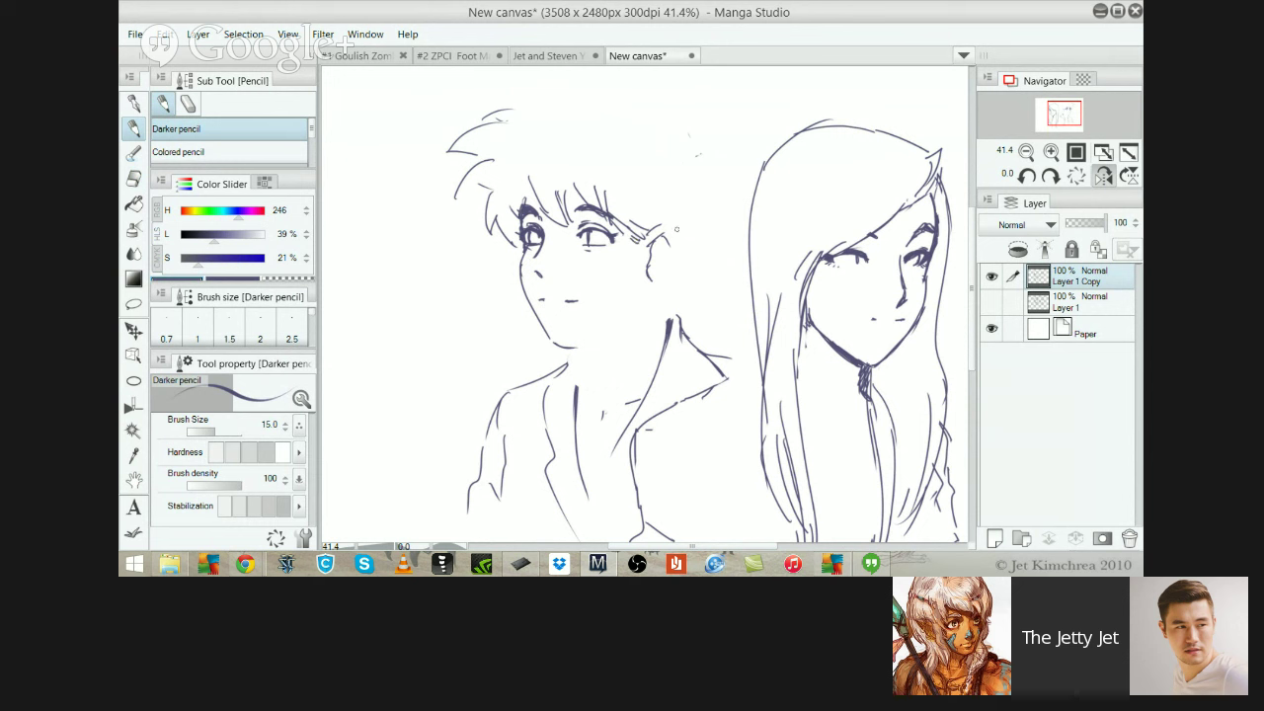
{"action": "mouse_move", "coordinate": [677, 229]}
{"action": "left_mouse_down"}
{"action": "mouse_move", "coordinate": [659, 280]}
{"action": "mouse_move", "coordinate": [653, 255]}
{"action": "mouse_move", "coordinate": [663, 274]}
{"action": "left_mouse_up"}
{"action": "mouse_move", "coordinate": [639, 285]}
{"action": "left_mouse_down"}
{"action": "mouse_move", "coordinate": [632, 313]}
{"action": "mouse_move", "coordinate": [638, 301]}
{"action": "mouse_move", "coordinate": [654, 327]}
{"action": "left_mouse_up"}
{"action": "key", "text": "ctrl+z"}
{"action": "key", "text": "ctrl+z"}
{"action": "key", "text": "ctrl+z"}
{"action": "key", "text": "ctrl+z"}
Replace the outer spikes beside the far eye with one smooth curved lock and add a curved strand above the fringe
{"action": "key", "text": "e"}
{"action": "mouse_move", "coordinate": [453, 181]}
{"action": "left_mouse_down"}
{"action": "mouse_move", "coordinate": [495, 150]}
{"action": "mouse_move", "coordinate": [472, 201]}
{"action": "mouse_move", "coordinate": [469, 181]}
{"action": "mouse_move", "coordinate": [486, 231]}
{"action": "left_mouse_up"}
{"action": "key", "text": "p"}
{"action": "key", "text": "ctrl+z"}
{"action": "key", "text": "ctrl+z"}
{"action": "left_click_drag", "start_coordinate": [474, 151], "coordinate": [476, 223]}
{"action": "key", "text": "ctrl+z"}
{"action": "key", "text": "ctrl+z"}
{"action": "left_click_drag", "start_coordinate": [462, 154], "coordinate": [468, 235]}
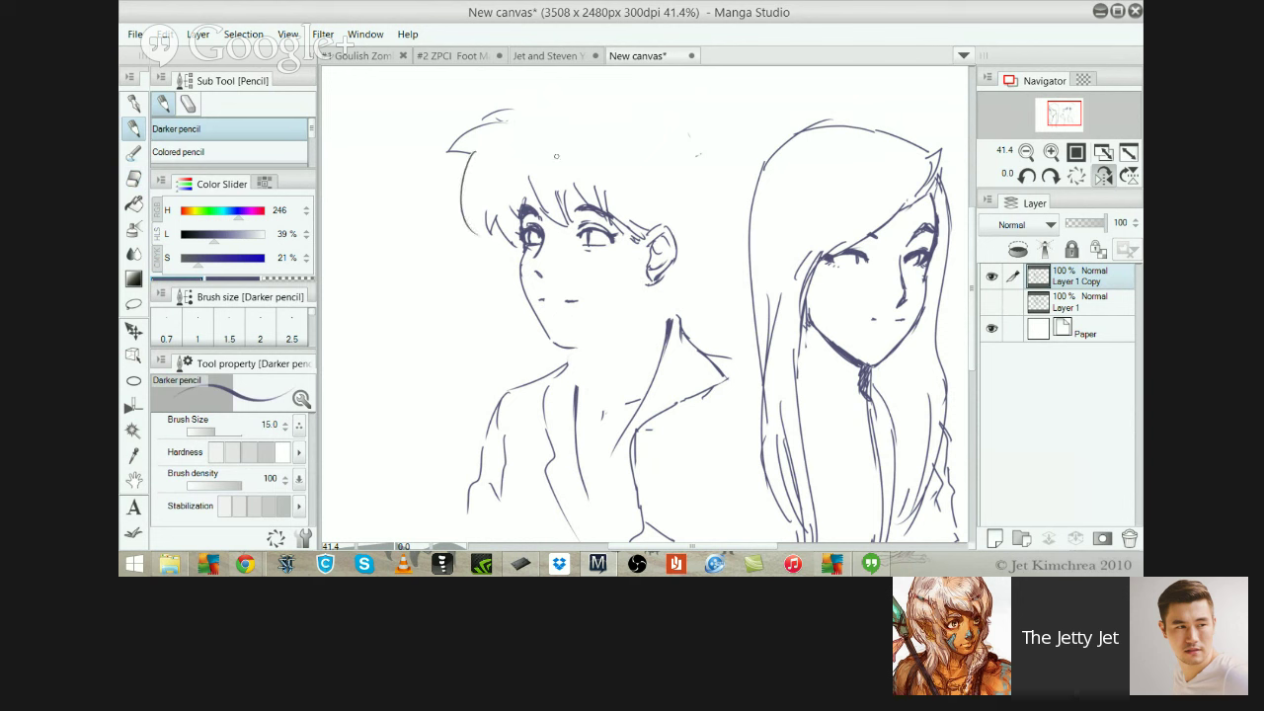
{"action": "key", "text": "ctrl+z"}
{"action": "left_click_drag", "start_coordinate": [468, 153], "coordinate": [482, 231]}
{"action": "left_click_drag", "start_coordinate": [510, 134], "coordinate": [523, 206]}
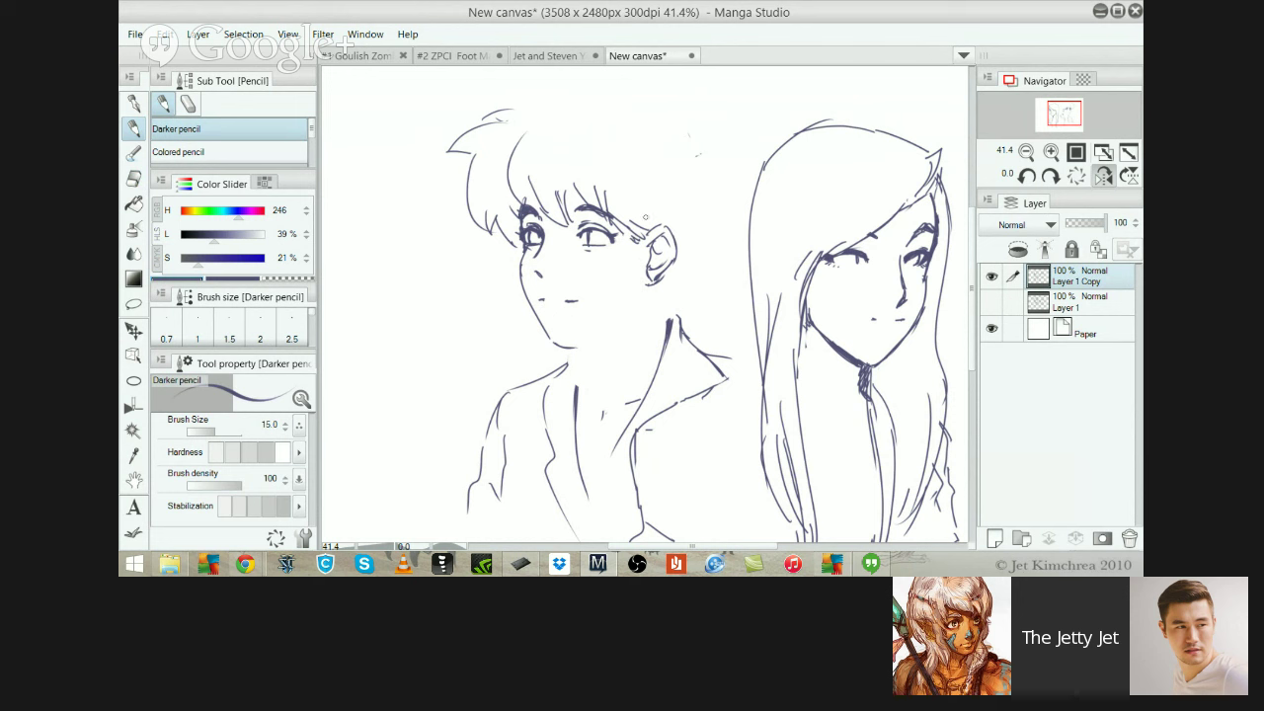
{"action": "left_click_drag", "start_coordinate": [639, 219], "coordinate": [676, 208]}
{"action": "left_click_drag", "start_coordinate": [656, 226], "coordinate": [674, 215]}
{"action": "left_click_drag", "start_coordinate": [674, 231], "coordinate": [690, 178]}
{"action": "left_click_drag", "start_coordinate": [687, 152], "coordinate": [690, 163]}
{"action": "key", "text": "ctrl+z"}
{"action": "key", "text": "ctrl+z"}
{"action": "key", "text": "ctrl+z"}
{"action": "key", "text": "ctrl+z"}
{"action": "key", "text": "ctrl+z"}
{"action": "key", "text": "ctrl+z"}
{"action": "left_click_drag", "start_coordinate": [516, 262], "coordinate": [498, 358]}
{"action": "mouse_move", "coordinate": [524, 297]}
{"action": "left_mouse_down"}
{"action": "mouse_move", "coordinate": [501, 377]}
{"action": "mouse_move", "coordinate": [536, 341]}
{"action": "left_mouse_up"}
{"action": "key", "text": "ctrl+z"}
{"action": "key", "text": "ctrl+z"}
{"action": "key", "text": "ctrl+z"}
{"action": "left_click_drag", "start_coordinate": [519, 258], "coordinate": [501, 370]}
{"action": "left_click_drag", "start_coordinate": [512, 324], "coordinate": [511, 371]}
{"action": "mouse_move", "coordinate": [716, 227]}
{"action": "left_mouse_down"}
{"action": "mouse_move", "coordinate": [713, 343]}
{"action": "mouse_move", "coordinate": [735, 345]}
{"action": "left_mouse_up"}
{"action": "key", "text": "ctrl+z"}
{"action": "mouse_move", "coordinate": [719, 292]}
{"action": "left_mouse_down"}
{"action": "mouse_move", "coordinate": [695, 361]}
{"action": "mouse_move", "coordinate": [654, 314]}
{"action": "mouse_move", "coordinate": [646, 363]}
{"action": "left_mouse_up"}
{"action": "left_click_drag", "start_coordinate": [651, 344], "coordinate": [640, 354]}
{"action": "mouse_move", "coordinate": [514, 340]}
{"action": "left_mouse_down"}
{"action": "mouse_move", "coordinate": [552, 385]}
{"action": "mouse_move", "coordinate": [554, 372]}
{"action": "left_mouse_up"}
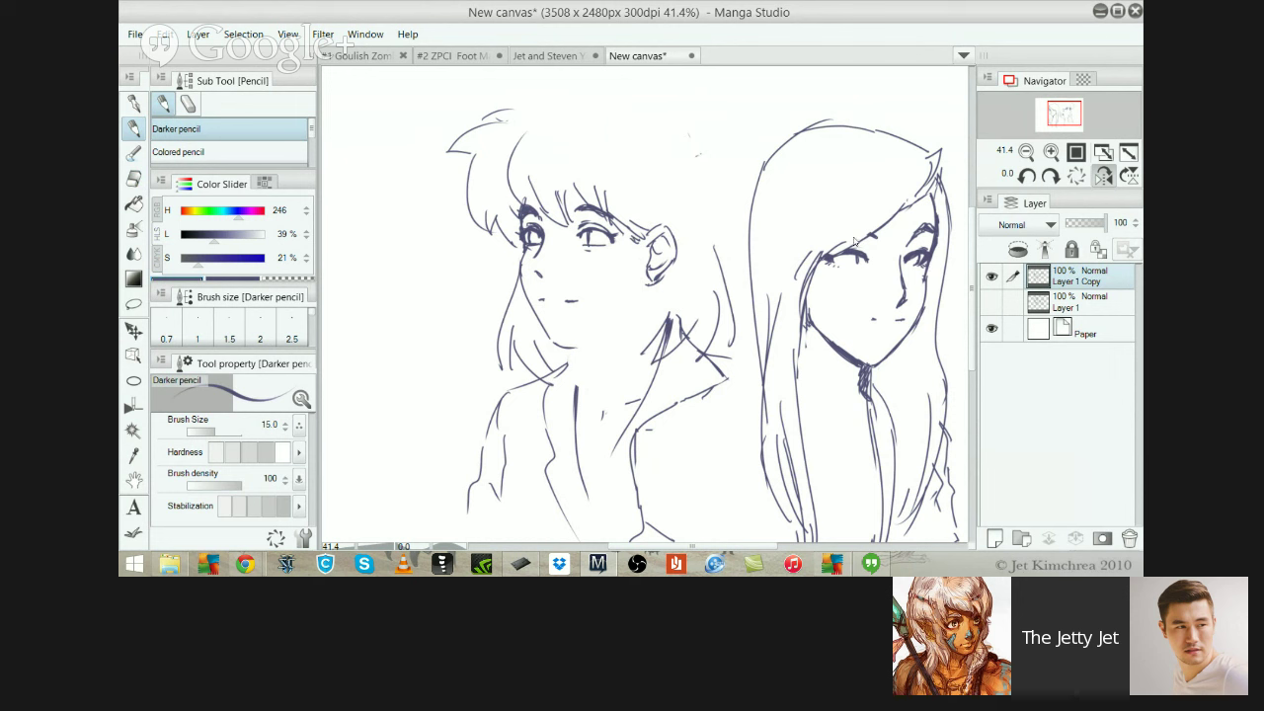
{"action": "key", "text": "ctrl+z"}
{"action": "key", "text": "ctrl+z"}
{"action": "key", "text": "ctrl+z"}
{"action": "key", "text": "ctrl+z"}
{"action": "key", "text": "ctrl+z"}
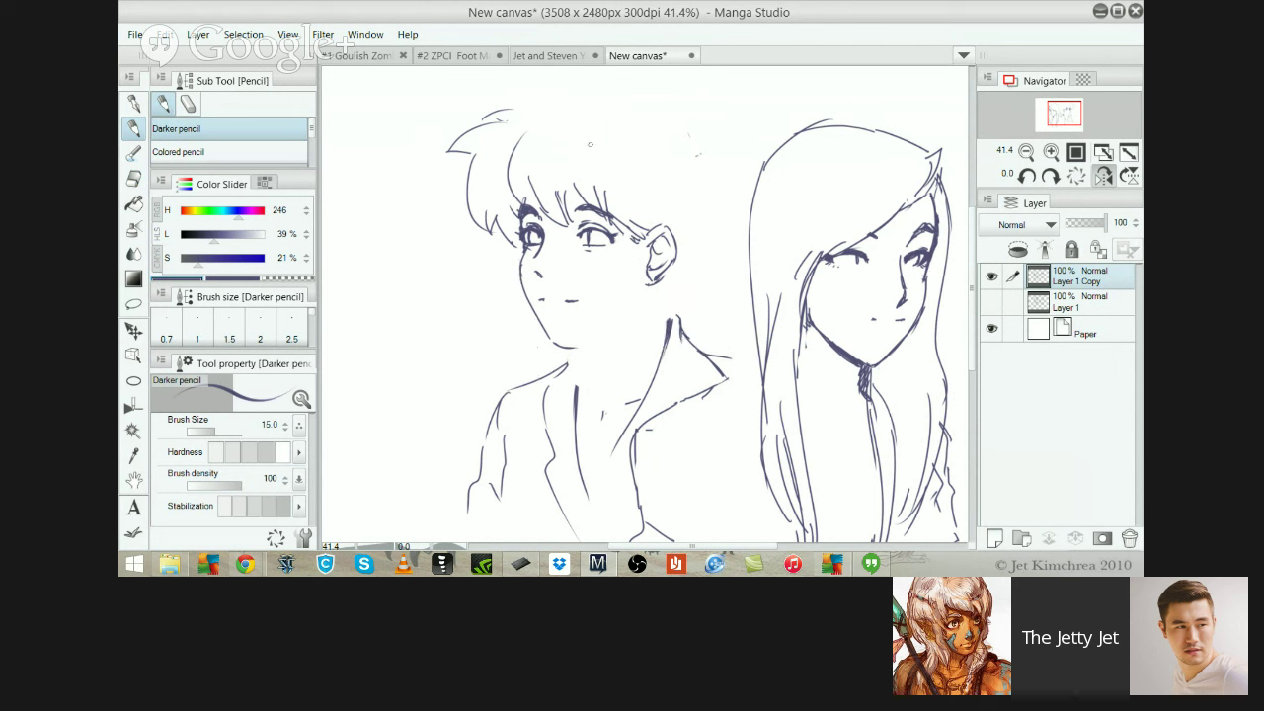
Sketch the curve of the back of the short-haired figure's head and mirror the canvas view horizontally
{"action": "left_click_drag", "start_coordinate": [692, 142], "coordinate": [704, 227]}
{"action": "left_click_drag", "start_coordinate": [703, 166], "coordinate": [691, 242]}
{"action": "mouse_move", "coordinate": [667, 117]}
{"action": "left_mouse_down"}
{"action": "mouse_move", "coordinate": [689, 136]}
{"action": "mouse_move", "coordinate": [692, 127]}
{"action": "left_mouse_up"}
{"action": "key", "text": "ctrl+z"}
{"action": "key", "text": "ctrl+z"}
{"action": "key", "text": "ctrl+z"}
{"action": "left_click", "coordinate": [1103, 176]}
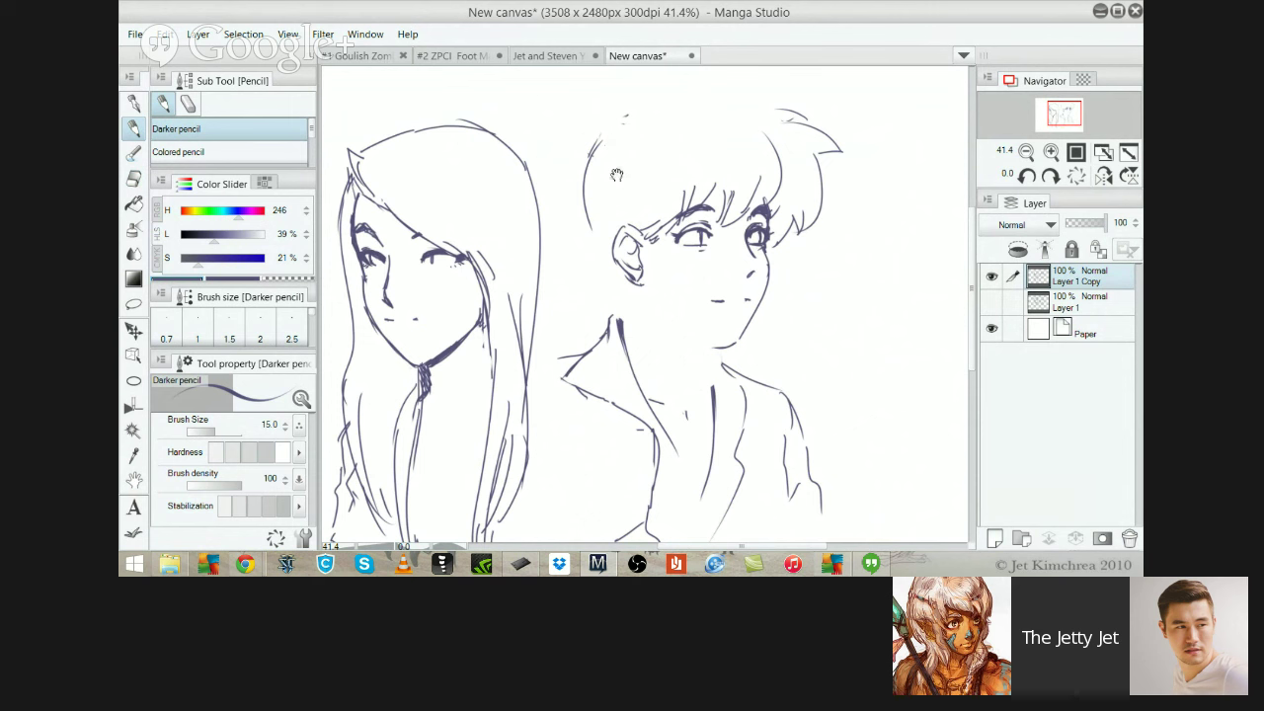
{"action": "left_click_drag", "start_coordinate": [616, 175], "coordinate": [589, 264]}
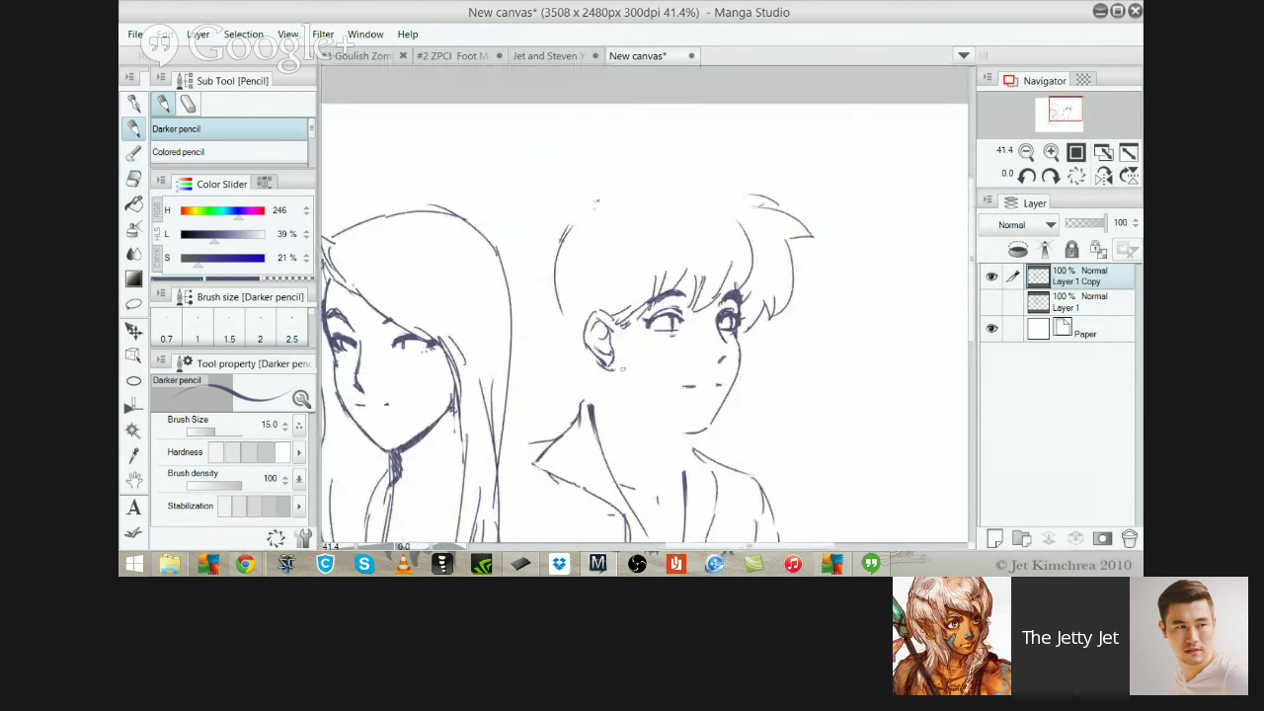
Draw long thin side locks falling from in front of the ear and from beside the far cheek down to the collar
{"action": "key", "text": "e"}
{"action": "key", "text": "p"}
{"action": "mouse_move", "coordinate": [614, 314]}
{"action": "left_mouse_down"}
{"action": "mouse_move", "coordinate": [590, 435]}
{"action": "mouse_move", "coordinate": [612, 424]}
{"action": "mouse_move", "coordinate": [604, 533]}
{"action": "left_mouse_up"}
{"action": "key", "text": "ctrl+z"}
{"action": "left_click_drag", "start_coordinate": [733, 379], "coordinate": [740, 525]}
{"action": "left_click_drag", "start_coordinate": [644, 369], "coordinate": [630, 220]}
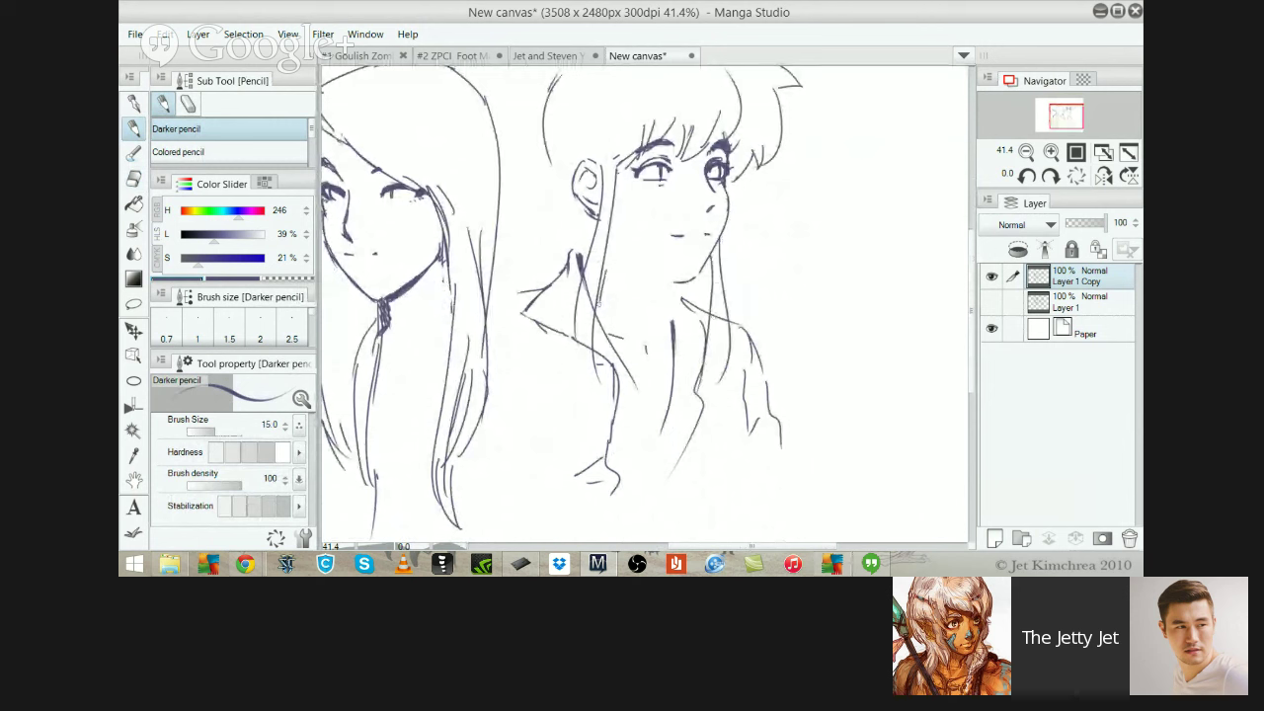
Reduce the eraser to size 50, clear the collar line crossing the near side lock and draw the lock's pointed tip
{"action": "key", "text": "e"}
{"action": "key", "text": "bracketleft"}
{"action": "key", "text": "bracketleft"}
{"action": "key", "text": "bracketleft"}
{"action": "key", "text": "bracketleft"}
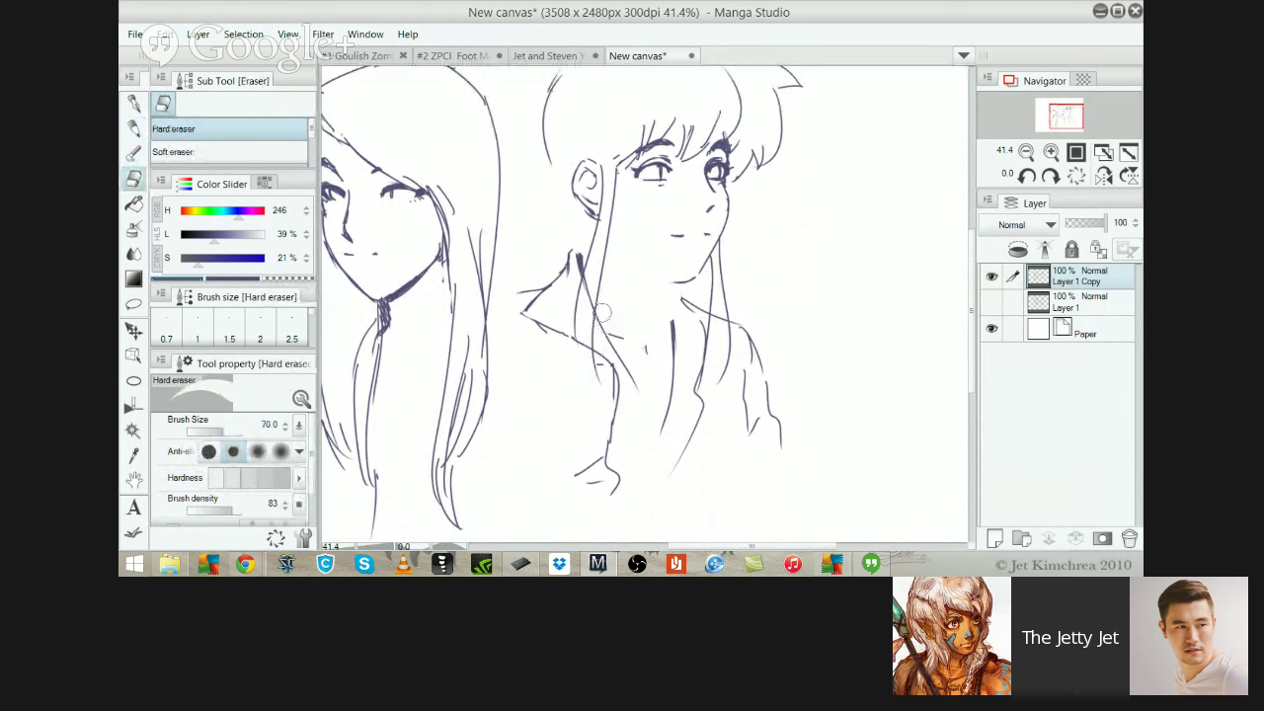
{"action": "left_click_drag", "start_coordinate": [594, 293], "coordinate": [590, 268]}
{"action": "key", "text": "p"}
{"action": "mouse_move", "coordinate": [578, 336]}
{"action": "left_mouse_down"}
{"action": "mouse_move", "coordinate": [603, 371]}
{"action": "mouse_move", "coordinate": [592, 338]}
{"action": "left_mouse_up"}
{"action": "left_click_drag", "start_coordinate": [584, 332], "coordinate": [604, 373]}
{"action": "left_click_drag", "start_coordinate": [605, 288], "coordinate": [608, 375]}
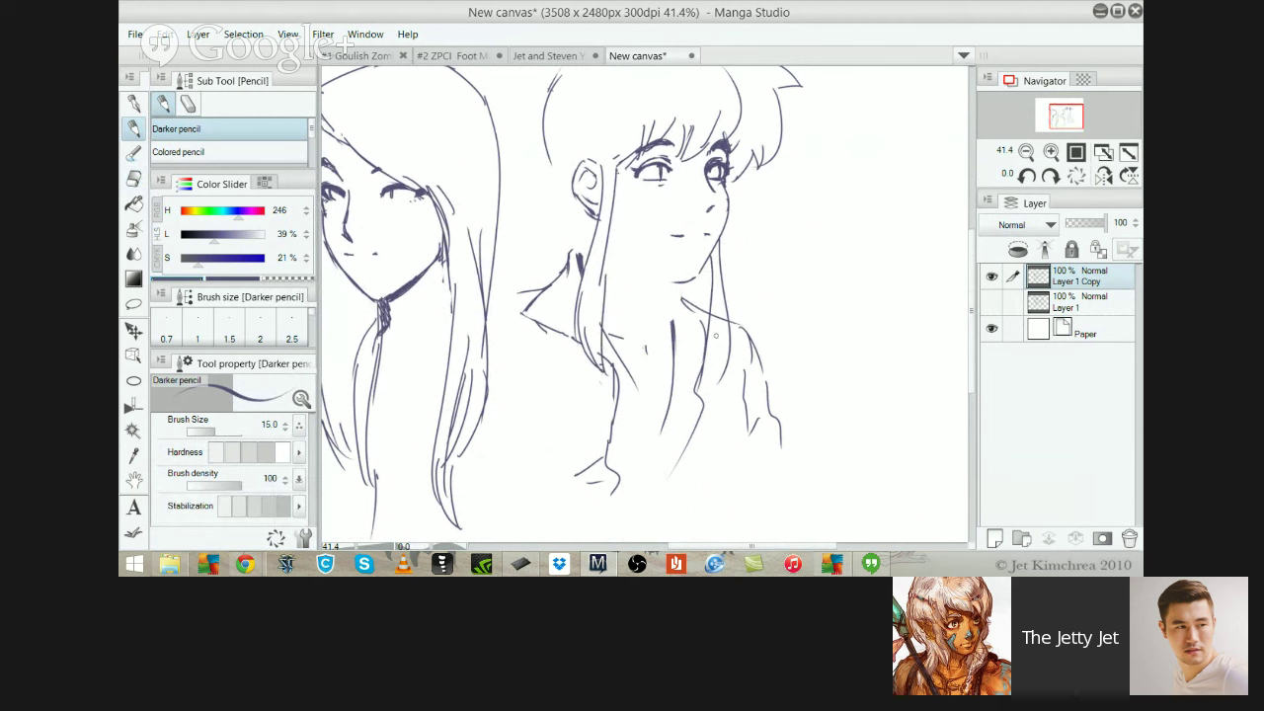
Erase the loose end of the far side lock and redraw it as a pointed tip
{"action": "key", "text": "e"}
{"action": "mouse_move", "coordinate": [723, 386]}
{"action": "left_mouse_down"}
{"action": "mouse_move", "coordinate": [727, 342]}
{"action": "mouse_move", "coordinate": [708, 371]}
{"action": "left_mouse_up"}
{"action": "key", "text": "p"}
Erase the short-haired figure's nose, mouth and upper cheek line, and draw the jaw from the near side lock to the chin
{"action": "key", "text": "e"}
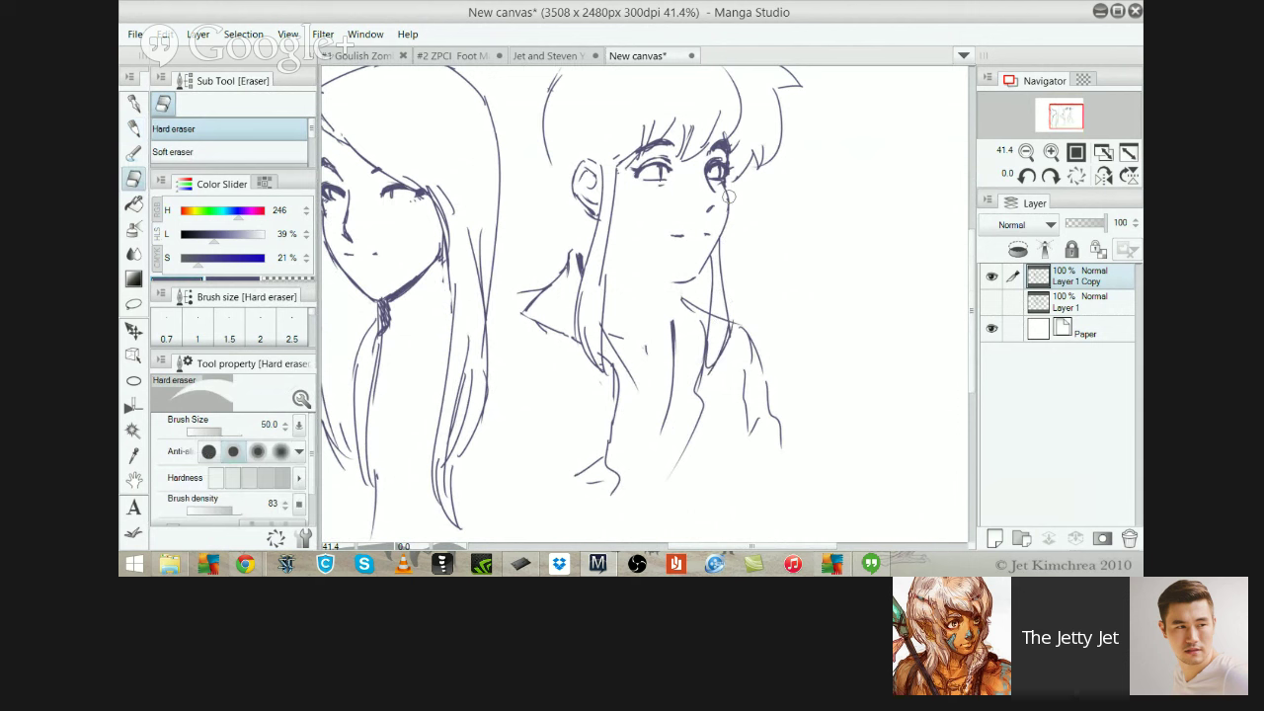
{"action": "left_click_drag", "start_coordinate": [728, 195], "coordinate": [704, 233]}
{"action": "key", "text": "p"}
{"action": "key", "text": "e"}
{"action": "key", "text": "p"}
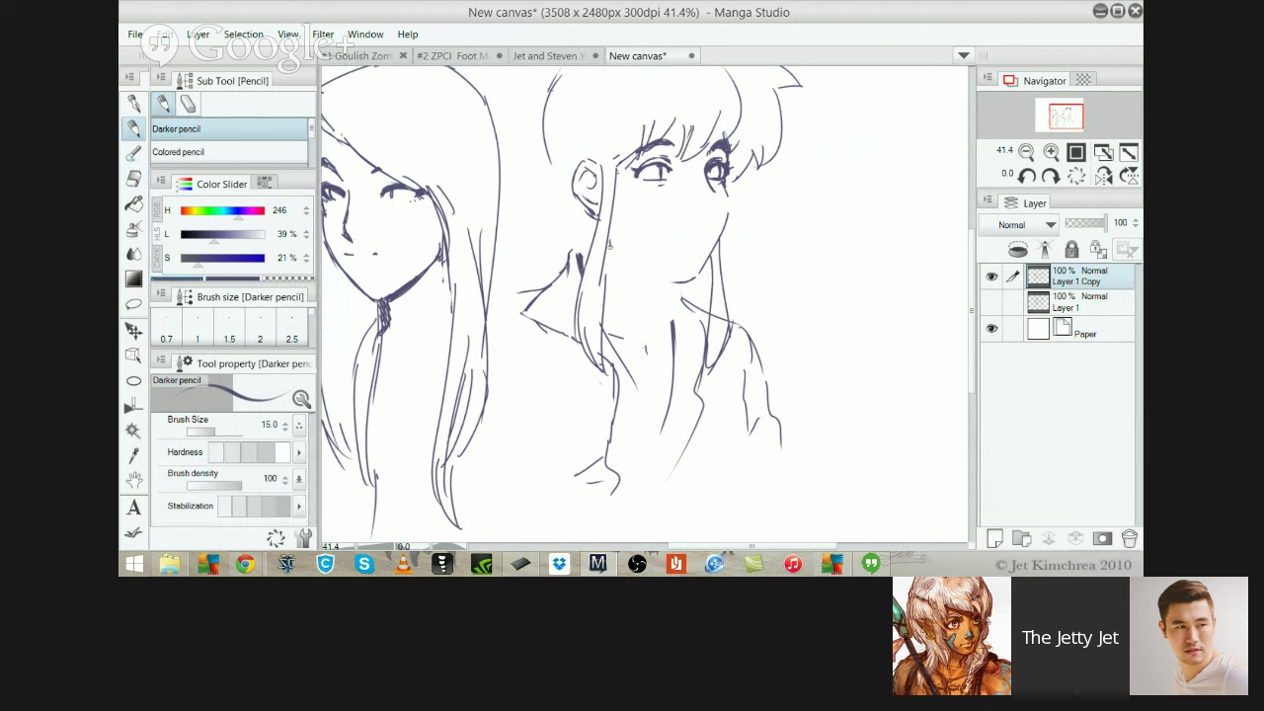
{"action": "left_click_drag", "start_coordinate": [609, 247], "coordinate": [673, 281]}
{"action": "key", "text": "ctrl+z"}
Draw the hairline behind the ear and the neck lines behind the near lock and under the chin
{"action": "scroll", "coordinate": [573, 212], "scroll_direction": "up", "scroll_amount": 2}
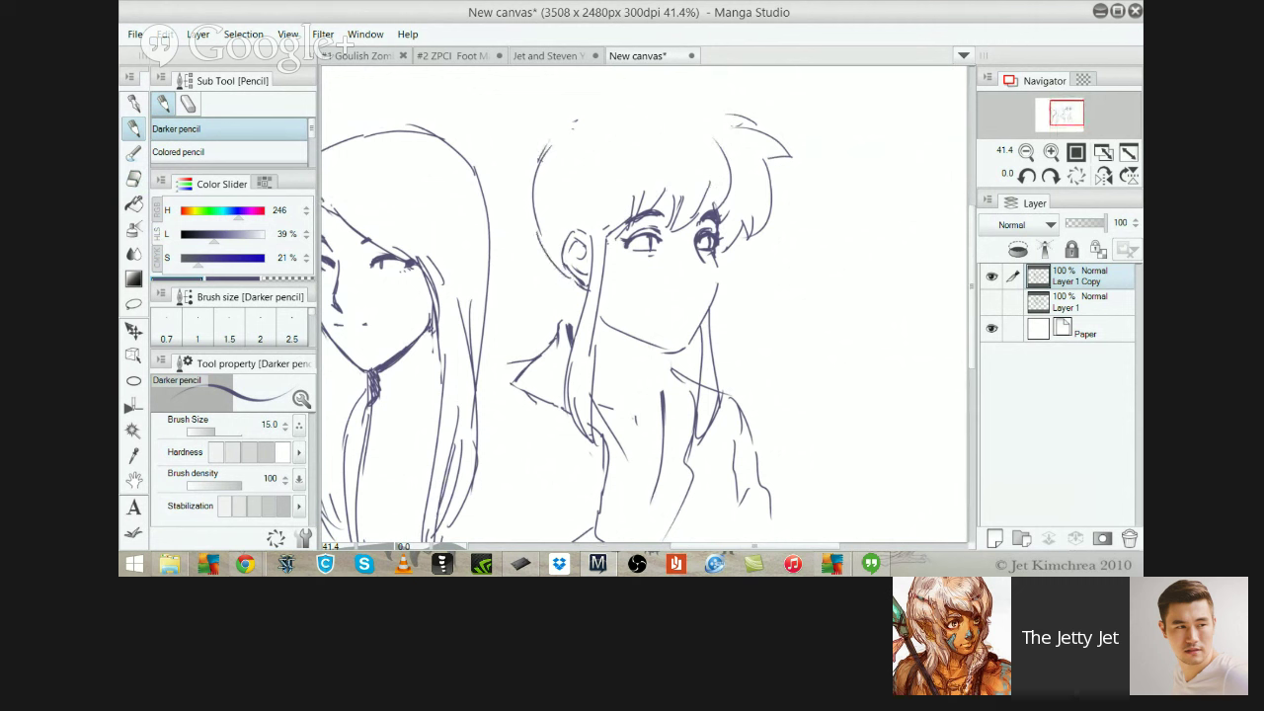
{"action": "key", "text": "ctrl+z"}
{"action": "mouse_move", "coordinate": [536, 227]}
{"action": "left_mouse_down"}
{"action": "mouse_move", "coordinate": [582, 293]}
{"action": "mouse_move", "coordinate": [577, 337]}
{"action": "left_mouse_up"}
{"action": "key", "text": "ctrl+z"}
{"action": "left_click_drag", "start_coordinate": [582, 289], "coordinate": [574, 330]}
{"action": "key", "text": "ctrl+z"}
{"action": "mouse_move", "coordinate": [652, 352]}
{"action": "left_mouse_down"}
{"action": "mouse_move", "coordinate": [626, 396]}
{"action": "mouse_move", "coordinate": [681, 375]}
{"action": "left_mouse_up"}
{"action": "key", "text": "ctrl+z"}
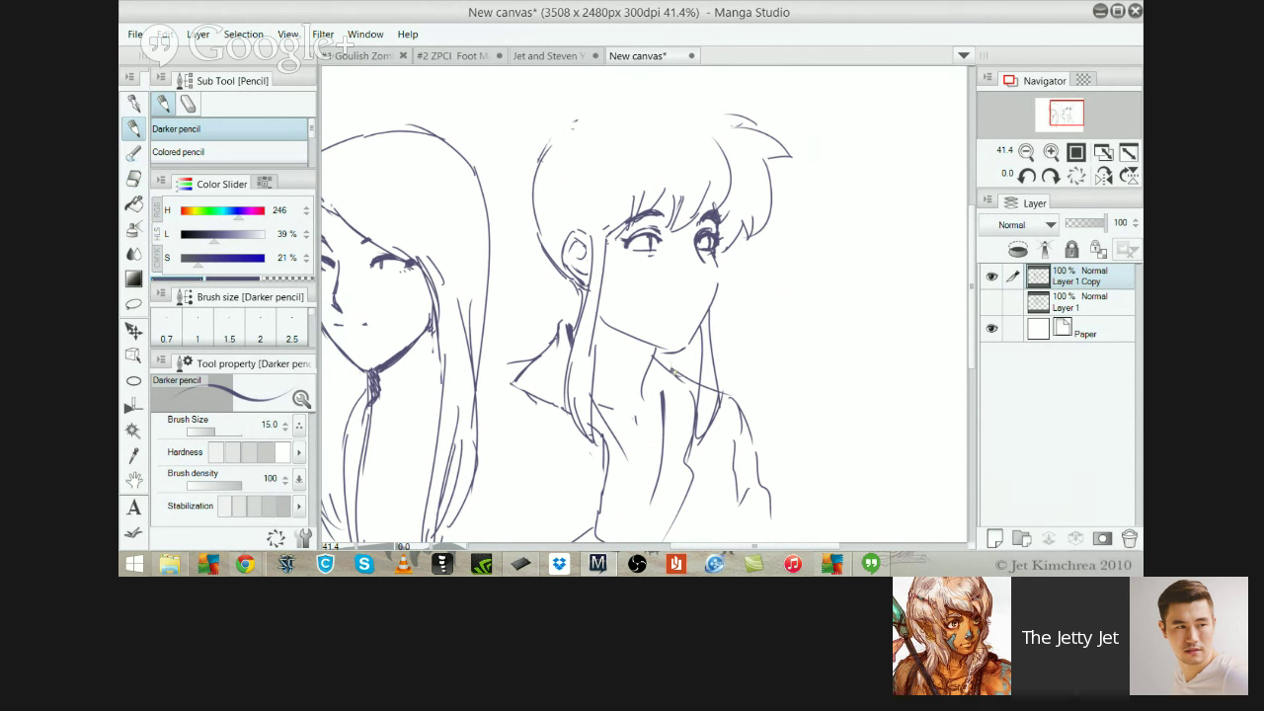
Redraw the back of the head as a fuller curve running down behind the ear
{"action": "key", "text": "e"}
{"action": "mouse_move", "coordinate": [539, 227]}
{"action": "left_mouse_down"}
{"action": "mouse_move", "coordinate": [548, 143]}
{"action": "mouse_move", "coordinate": [540, 232]}
{"action": "mouse_move", "coordinate": [541, 135]}
{"action": "mouse_move", "coordinate": [537, 233]}
{"action": "left_mouse_up"}
{"action": "key", "text": "p"}
{"action": "key", "text": "ctrl+z"}
{"action": "left_click_drag", "start_coordinate": [539, 140], "coordinate": [542, 257]}
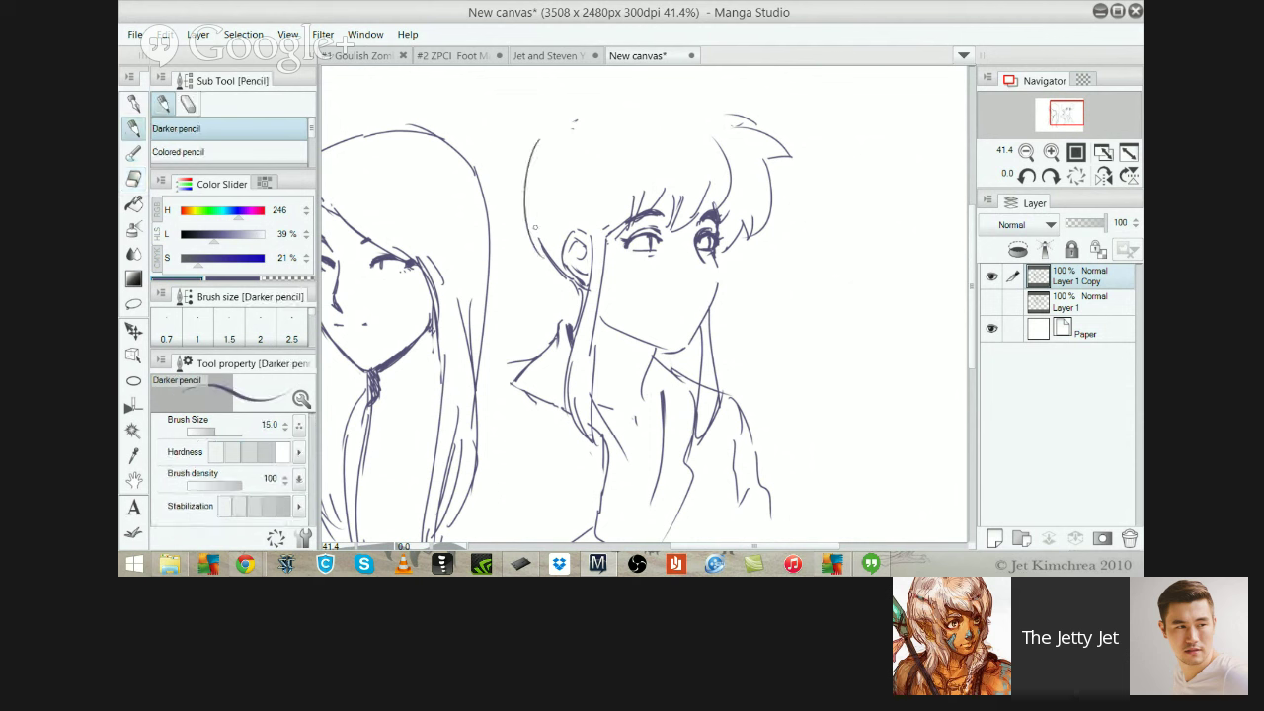
{"action": "key", "text": "ctrl+z"}
{"action": "left_click_drag", "start_coordinate": [542, 146], "coordinate": [548, 259]}
Draw an outer hair curve from the back of the head up to the crown and a curved strand above the ear
{"action": "mouse_move", "coordinate": [574, 122]}
{"action": "left_mouse_down"}
{"action": "mouse_move", "coordinate": [529, 219]}
{"action": "mouse_move", "coordinate": [539, 161]}
{"action": "left_mouse_up"}
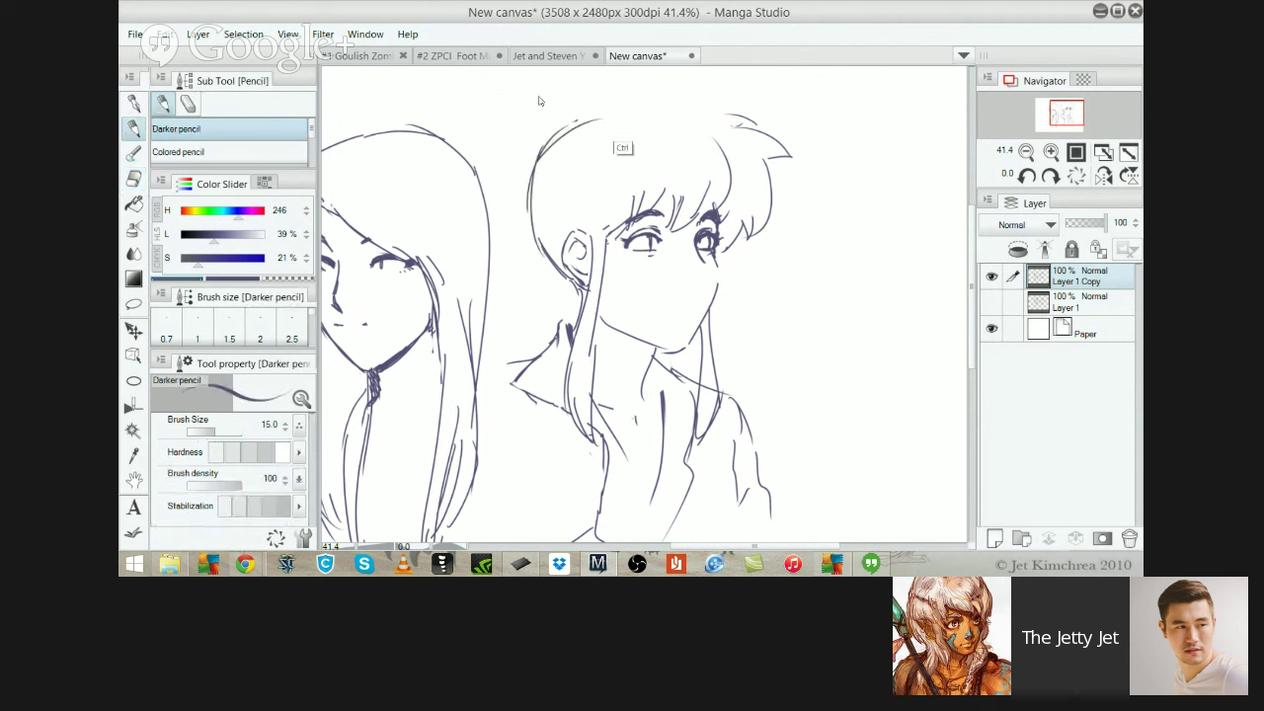
{"action": "key", "text": "ctrl+z"}
{"action": "key", "text": "ctrl+z"}
{"action": "left_click_drag", "start_coordinate": [531, 211], "coordinate": [577, 131]}
{"action": "key", "text": "ctrl+z"}
{"action": "left_click_drag", "start_coordinate": [520, 204], "coordinate": [575, 119]}
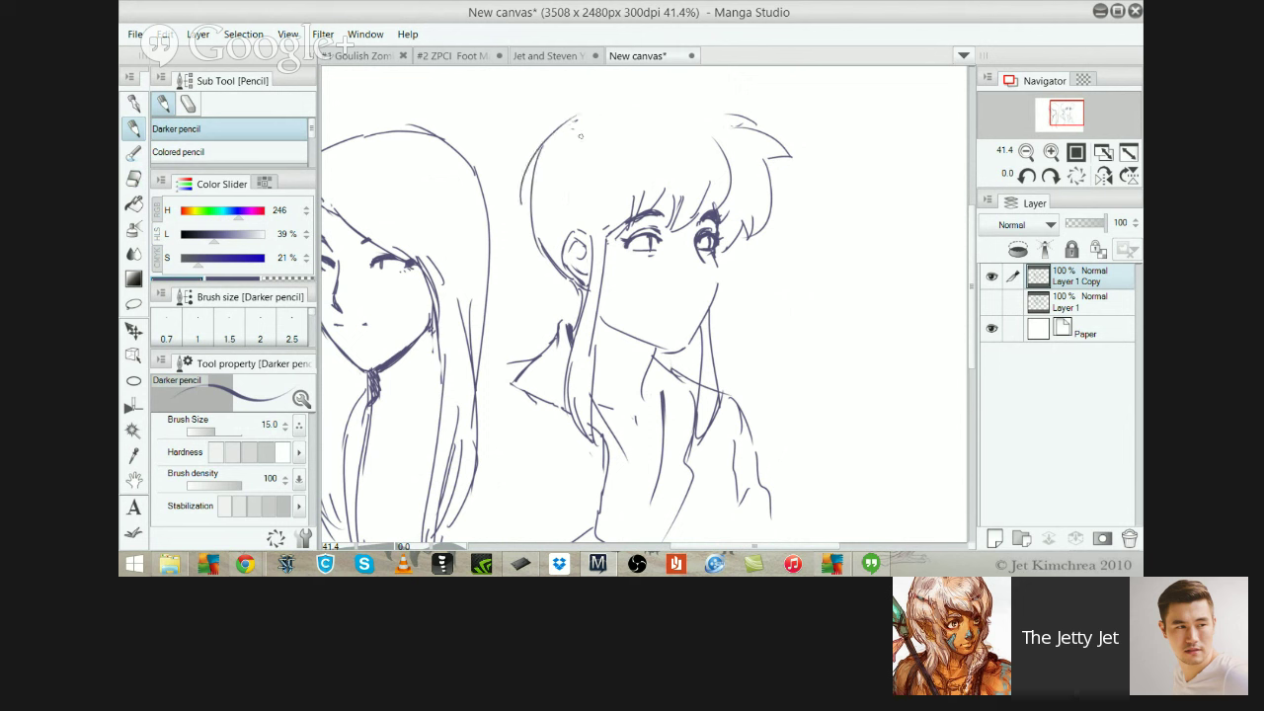
{"action": "mouse_move", "coordinate": [539, 158]}
{"action": "left_mouse_down"}
{"action": "mouse_move", "coordinate": [589, 117]}
{"action": "mouse_move", "coordinate": [582, 183]}
{"action": "mouse_move", "coordinate": [601, 247]}
{"action": "left_mouse_up"}
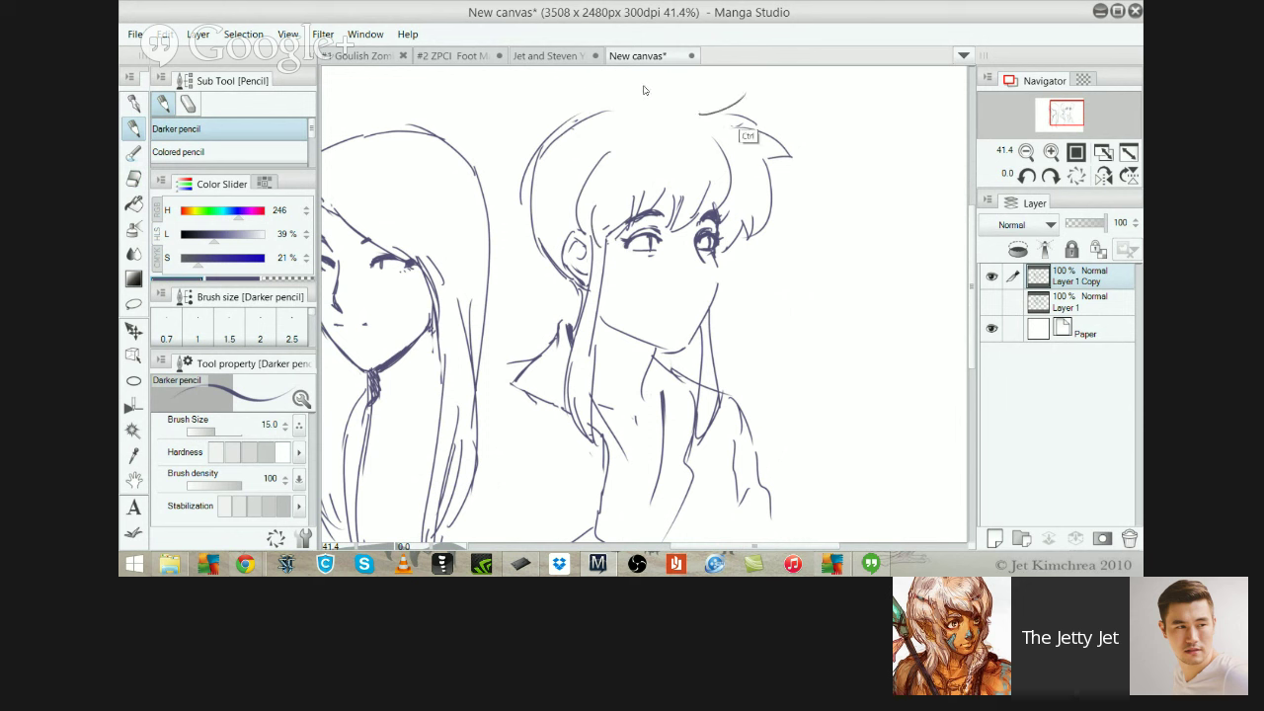
Close the top of the head with a line ending in a small spike, and add a hair tie at the crown
{"action": "key", "text": "ctrl+z"}
{"action": "left_click_drag", "start_coordinate": [721, 111], "coordinate": [742, 93]}
{"action": "left_click_drag", "start_coordinate": [628, 108], "coordinate": [719, 115]}
{"action": "left_click_drag", "start_coordinate": [557, 126], "coordinate": [592, 106]}
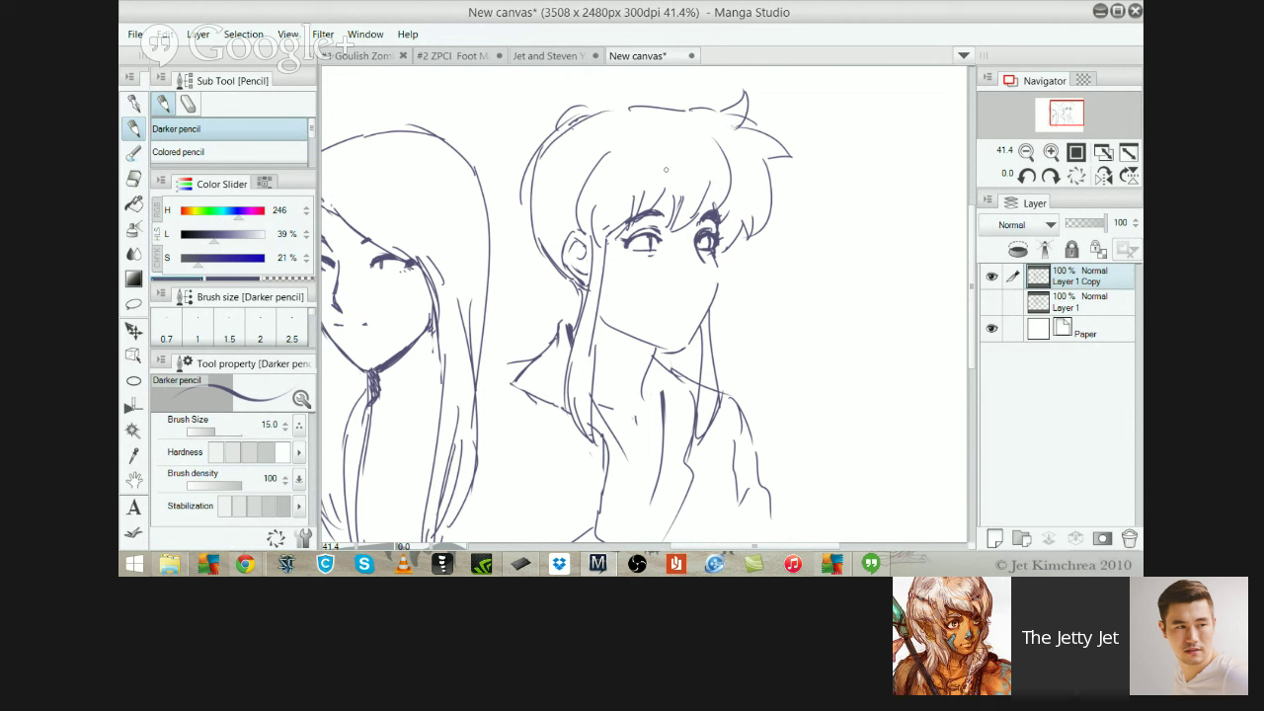
Draw a ponytail arching out from the hair tie, with its pointed ends behind the neck, undoing unwanted strokes
{"action": "mouse_move", "coordinate": [579, 104]}
{"action": "left_mouse_down"}
{"action": "mouse_move", "coordinate": [547, 79]}
{"action": "mouse_move", "coordinate": [481, 148]}
{"action": "left_mouse_up"}
{"action": "left_click_drag", "start_coordinate": [486, 252], "coordinate": [530, 283]}
{"action": "key", "text": "ctrl+z"}
{"action": "key", "text": "ctrl+z"}
{"action": "left_click_drag", "start_coordinate": [523, 83], "coordinate": [454, 145]}
{"action": "key", "text": "ctrl+z"}
{"action": "left_click_drag", "start_coordinate": [591, 103], "coordinate": [638, 211]}
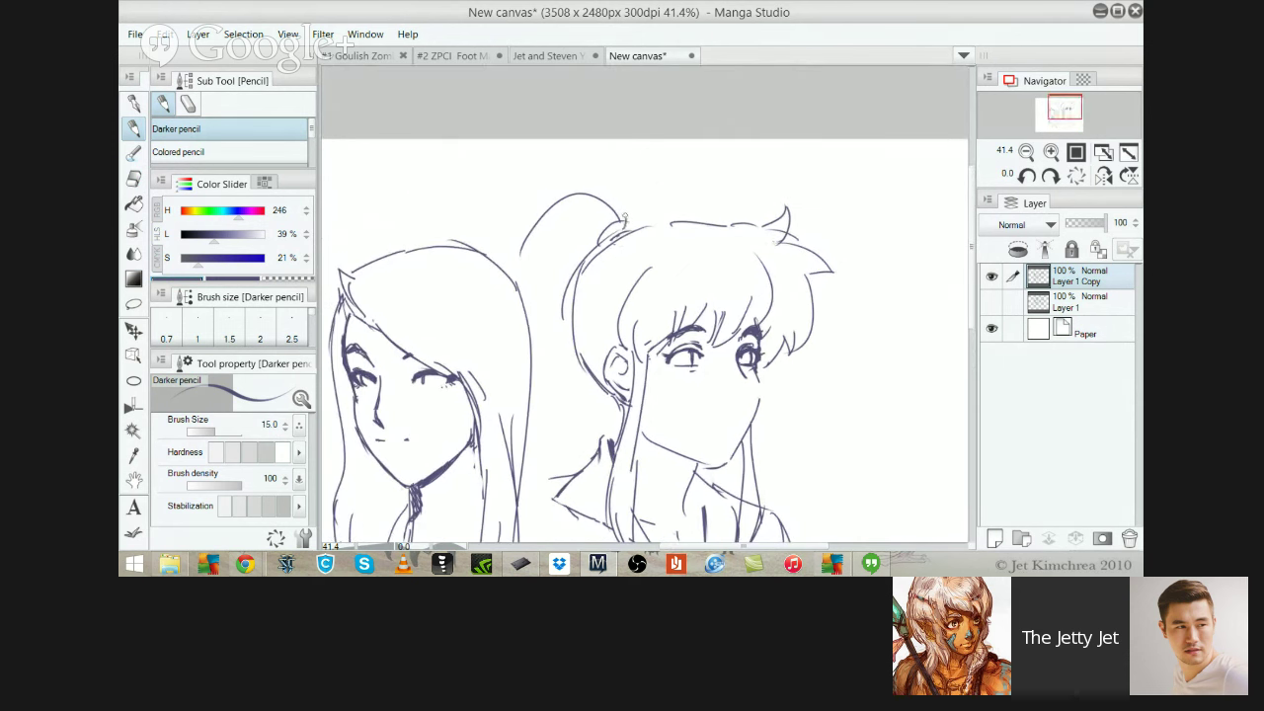
{"action": "key", "text": "ctrl+z"}
{"action": "mouse_move", "coordinate": [511, 260]}
{"action": "left_mouse_down"}
{"action": "mouse_move", "coordinate": [544, 189]}
{"action": "mouse_move", "coordinate": [530, 206]}
{"action": "mouse_move", "coordinate": [625, 184]}
{"action": "mouse_move", "coordinate": [606, 188]}
{"action": "mouse_move", "coordinate": [625, 219]}
{"action": "left_mouse_up"}
{"action": "key", "text": "ctrl+z"}
{"action": "mouse_move", "coordinate": [530, 373]}
{"action": "left_mouse_down"}
{"action": "mouse_move", "coordinate": [561, 397]}
{"action": "mouse_move", "coordinate": [534, 374]}
{"action": "mouse_move", "coordinate": [558, 396]}
{"action": "mouse_move", "coordinate": [541, 369]}
{"action": "mouse_move", "coordinate": [566, 330]}
{"action": "mouse_move", "coordinate": [572, 392]}
{"action": "left_mouse_up"}
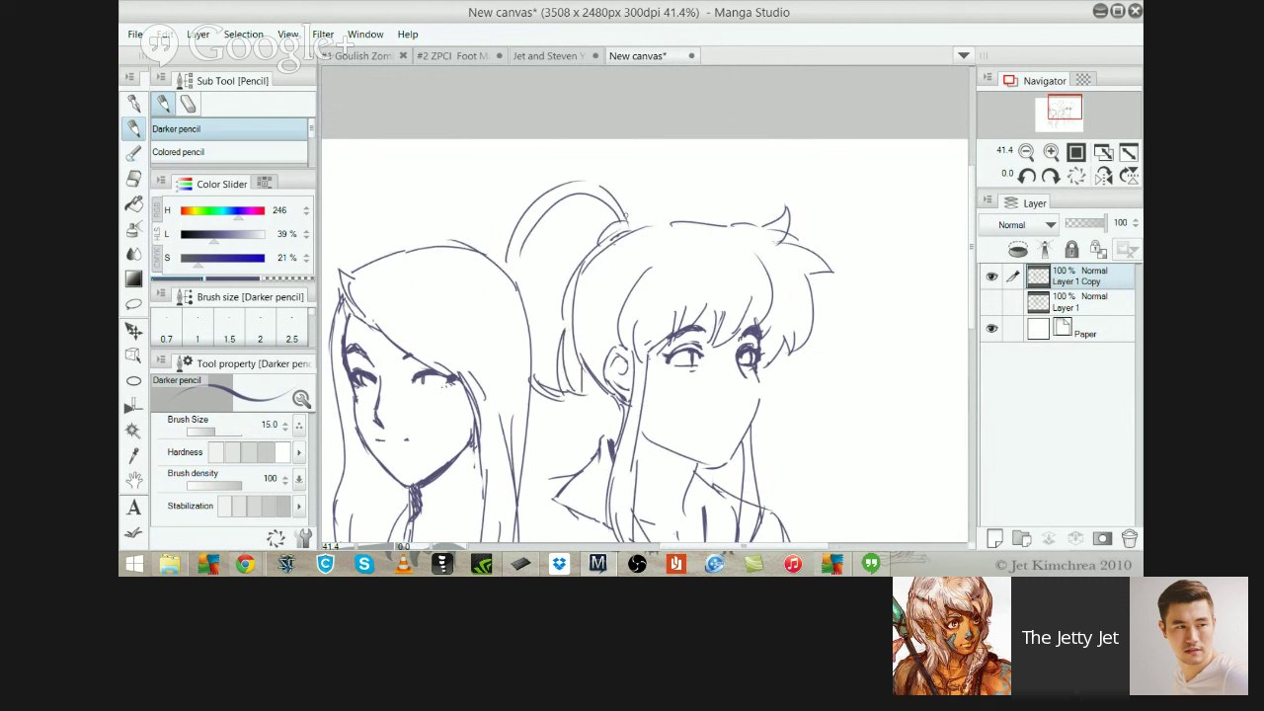
Draw the inner edge of the ponytail where it curves down toward the back of the head
{"action": "key", "text": "ctrl+z"}
{"action": "mouse_move", "coordinate": [549, 245]}
{"action": "left_mouse_down"}
{"action": "mouse_move", "coordinate": [520, 298]}
{"action": "mouse_move", "coordinate": [546, 267]}
{"action": "mouse_move", "coordinate": [566, 342]}
{"action": "left_mouse_up"}
{"action": "key", "text": "ctrl+z"}
{"action": "left_click_drag", "start_coordinate": [606, 235], "coordinate": [553, 331]}
{"action": "key", "text": "ctrl+z"}
{"action": "mouse_move", "coordinate": [530, 233]}
{"action": "left_mouse_down"}
{"action": "mouse_move", "coordinate": [534, 296]}
{"action": "mouse_move", "coordinate": [561, 319]}
{"action": "left_mouse_up"}
{"action": "left_click_drag", "start_coordinate": [533, 267], "coordinate": [565, 298]}
Erase the long-haired figure's pointed parting and the front hair over the forehead
{"action": "mouse_move", "coordinate": [647, 326]}
{"action": "left_mouse_down"}
{"action": "mouse_move", "coordinate": [679, 265]}
{"action": "mouse_move", "coordinate": [695, 264]}
{"action": "left_mouse_up"}
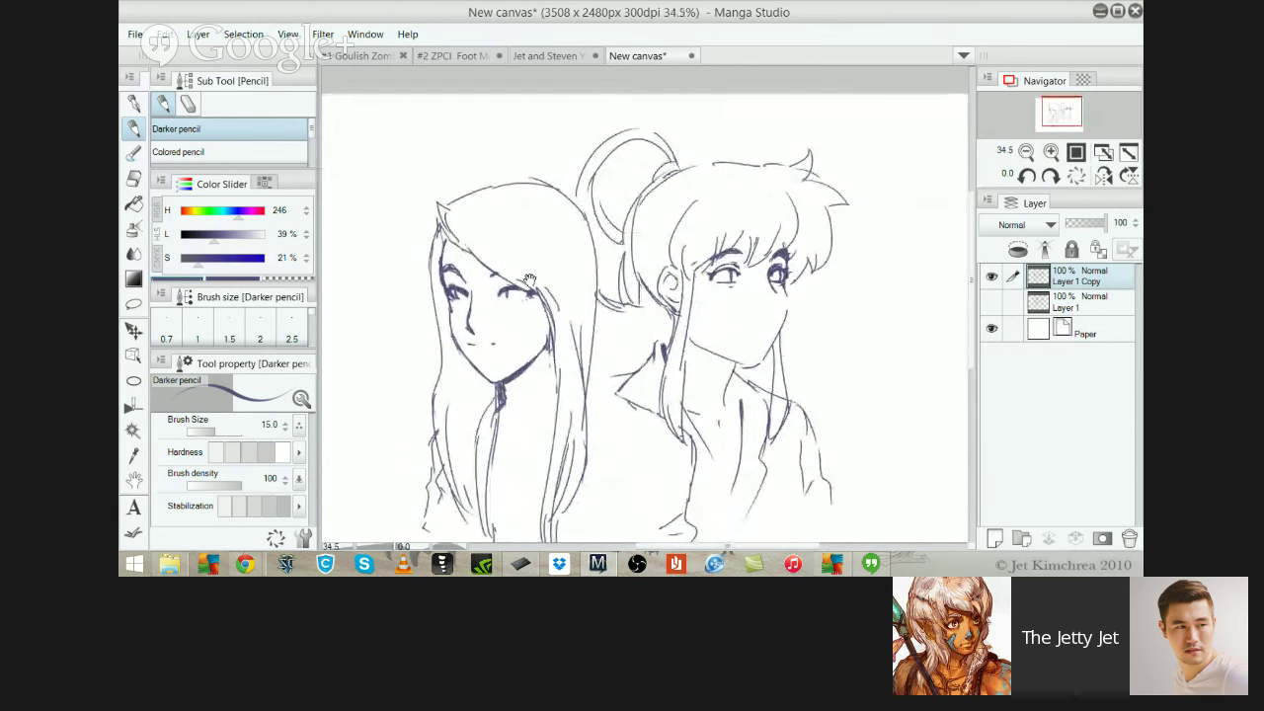
{"action": "key", "text": "e"}
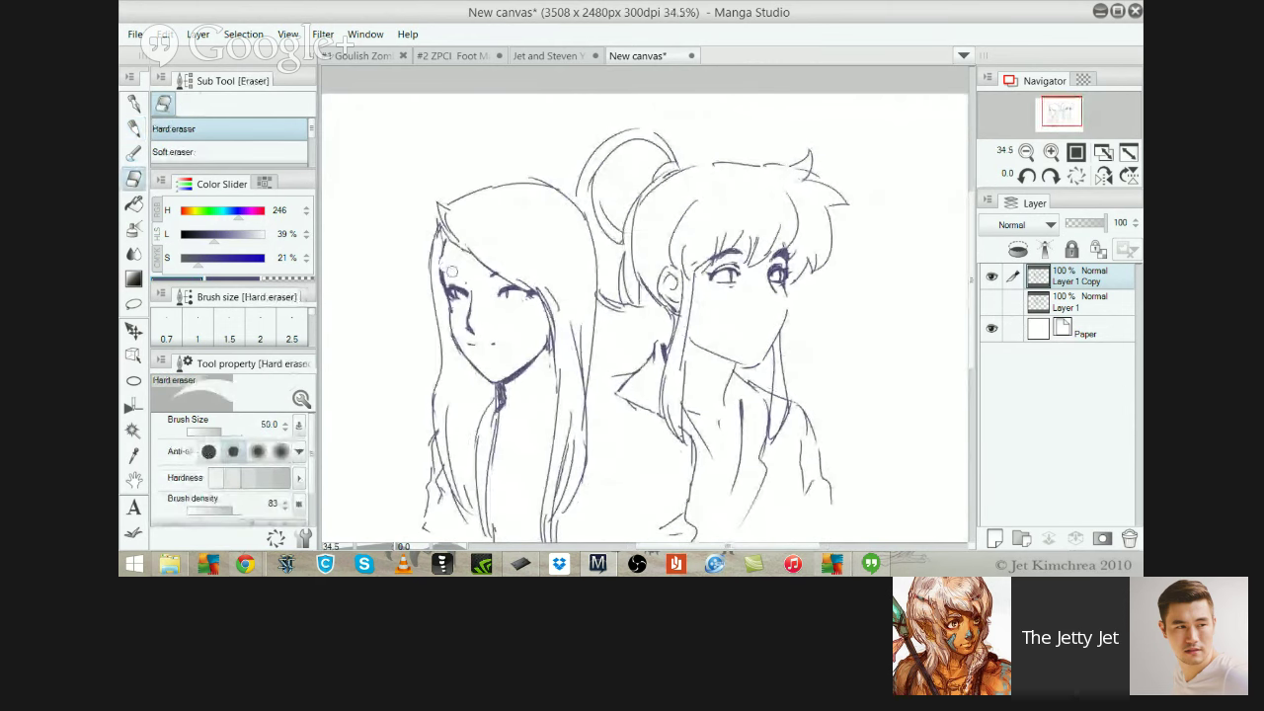
{"action": "key", "text": "p"}
{"action": "left_click_drag", "start_coordinate": [454, 231], "coordinate": [438, 271]}
{"action": "key", "text": "e"}
{"action": "mouse_move", "coordinate": [445, 211]}
{"action": "left_mouse_down"}
{"action": "mouse_move", "coordinate": [468, 240]}
{"action": "mouse_move", "coordinate": [442, 242]}
{"action": "left_mouse_up"}
Sketch a short parting strand below the long-haired figure's crown and erase its lower part and the leftover strand above the eye
{"action": "key", "text": "p"}
{"action": "left_click_drag", "start_coordinate": [475, 193], "coordinate": [482, 243]}
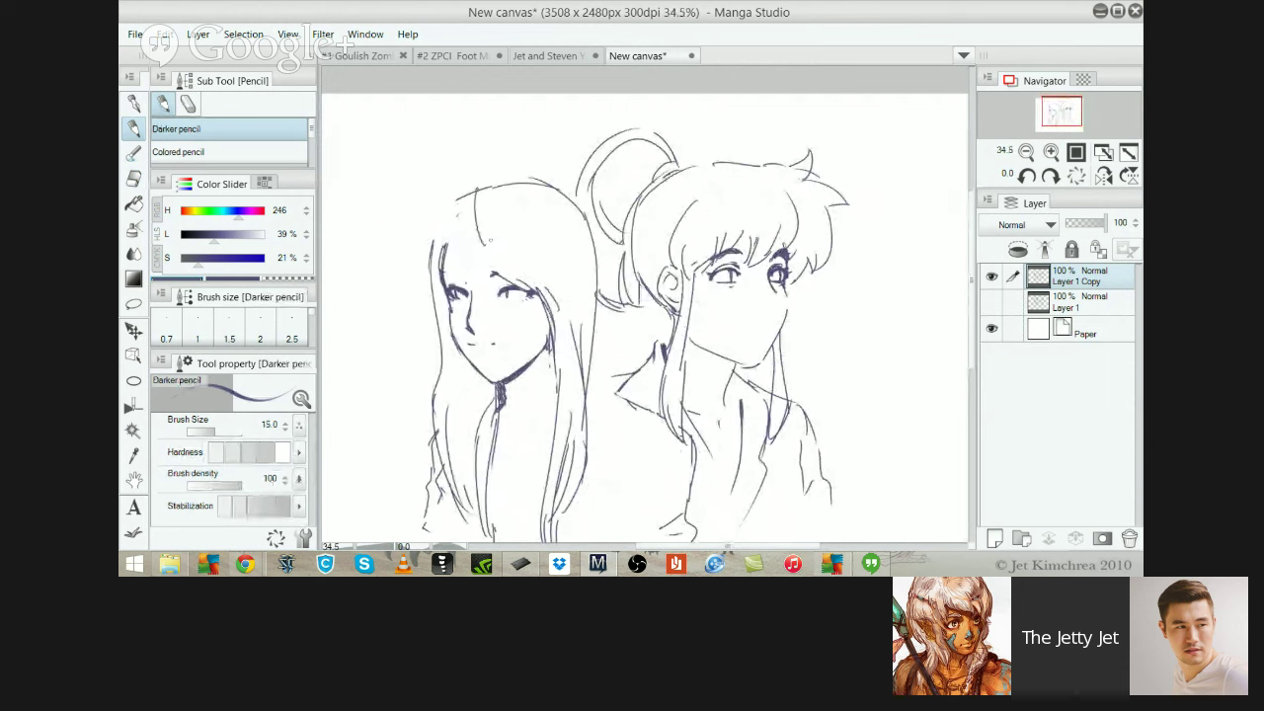
{"action": "key", "text": "ctrl+z"}
{"action": "mouse_move", "coordinate": [474, 199]}
{"action": "left_mouse_down"}
{"action": "mouse_move", "coordinate": [503, 259]}
{"action": "mouse_move", "coordinate": [494, 272]}
{"action": "mouse_move", "coordinate": [511, 279]}
{"action": "left_mouse_up"}
{"action": "key", "text": "e"}
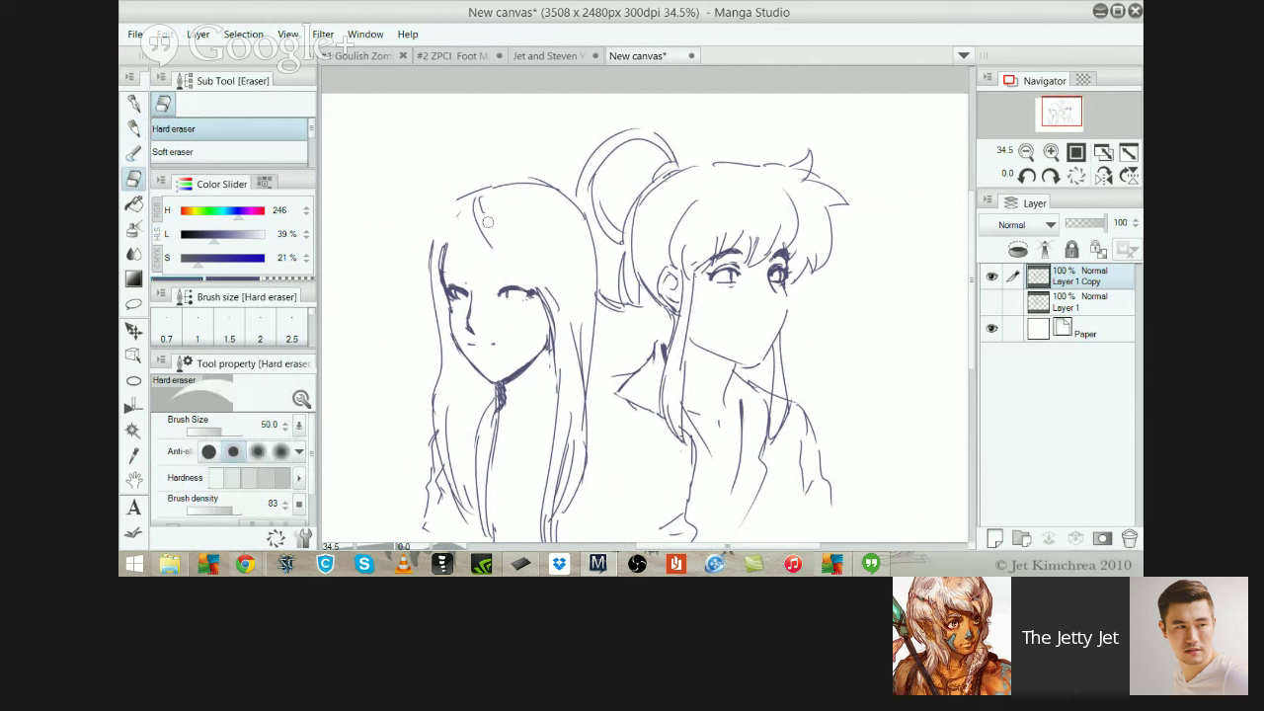
{"action": "key", "text": "p"}
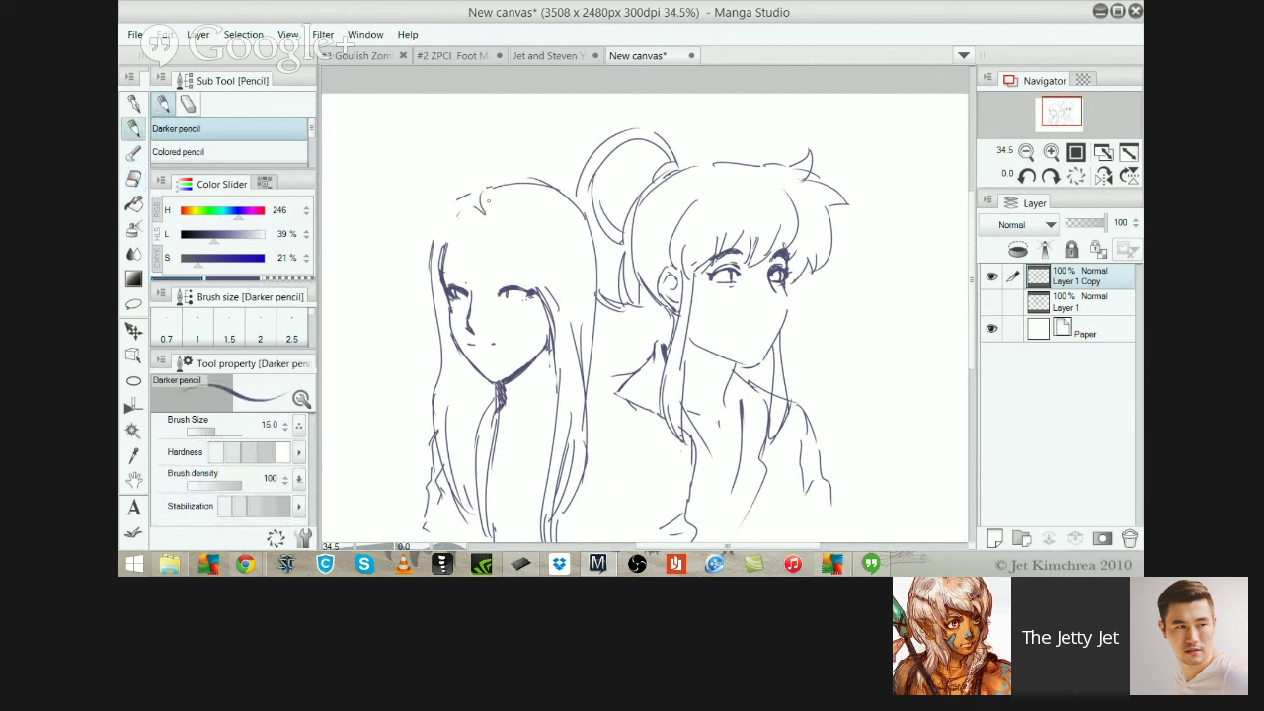
Rework the short pointed strands at the front of the long-haired figure's crown, undoing unwanted strokes
{"action": "left_click_drag", "start_coordinate": [478, 187], "coordinate": [492, 211]}
{"action": "key", "text": "ctrl+z"}
{"action": "key", "text": "ctrl+z"}
{"action": "key", "text": "ctrl+z"}
{"action": "key", "text": "ctrl+z"}
{"action": "key", "text": "ctrl+z"}
{"action": "left_click_drag", "start_coordinate": [466, 193], "coordinate": [456, 223]}
{"action": "key", "text": "ctrl+z"}
{"action": "key", "text": "ctrl+z"}
{"action": "scroll", "coordinate": [489, 280], "scroll_direction": "up", "scroll_amount": 2}
{"action": "scroll", "coordinate": [526, 280], "scroll_direction": "down", "scroll_amount": 1}
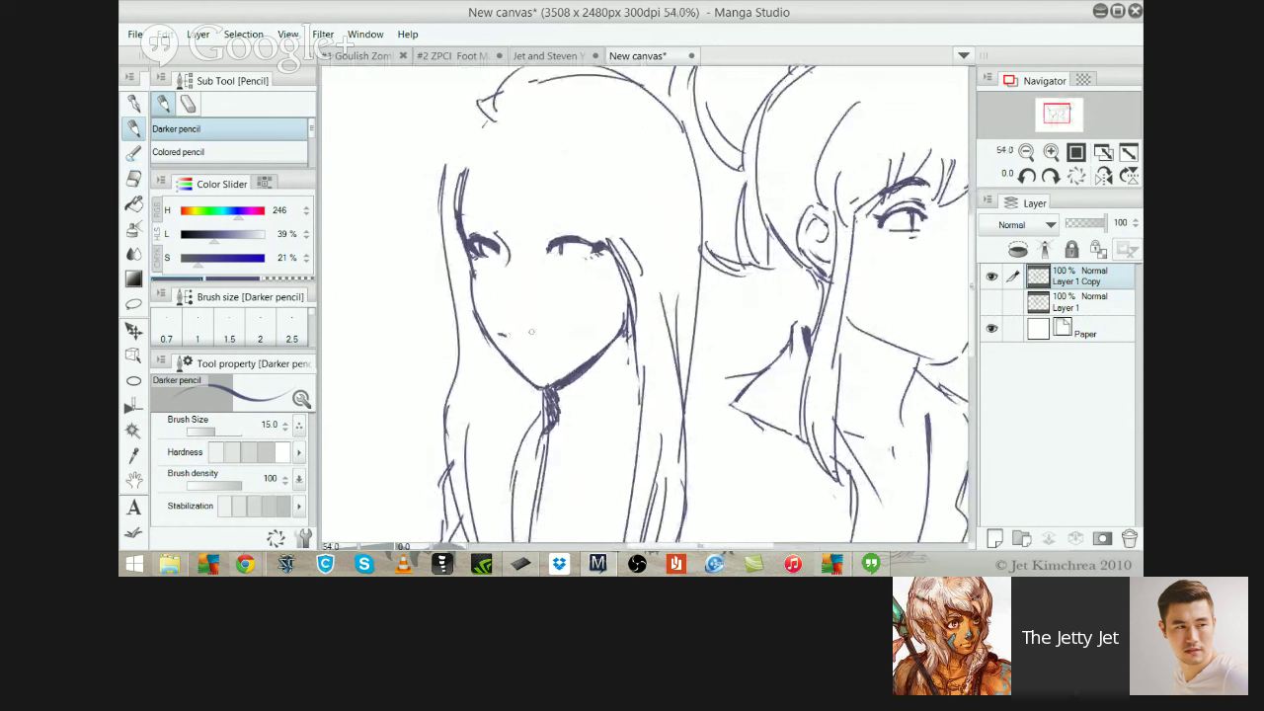
Draw swept-back strands across the long-haired figure's head from the front of the crown to the back, undoing unwanted strokes
{"action": "key", "text": "ctrl+z"}
{"action": "left_click_drag", "start_coordinate": [557, 133], "coordinate": [582, 184]}
{"action": "left_click_drag", "start_coordinate": [554, 185], "coordinate": [616, 200]}
{"action": "left_click_drag", "start_coordinate": [553, 194], "coordinate": [651, 266]}
{"action": "key", "text": "ctrl+z"}
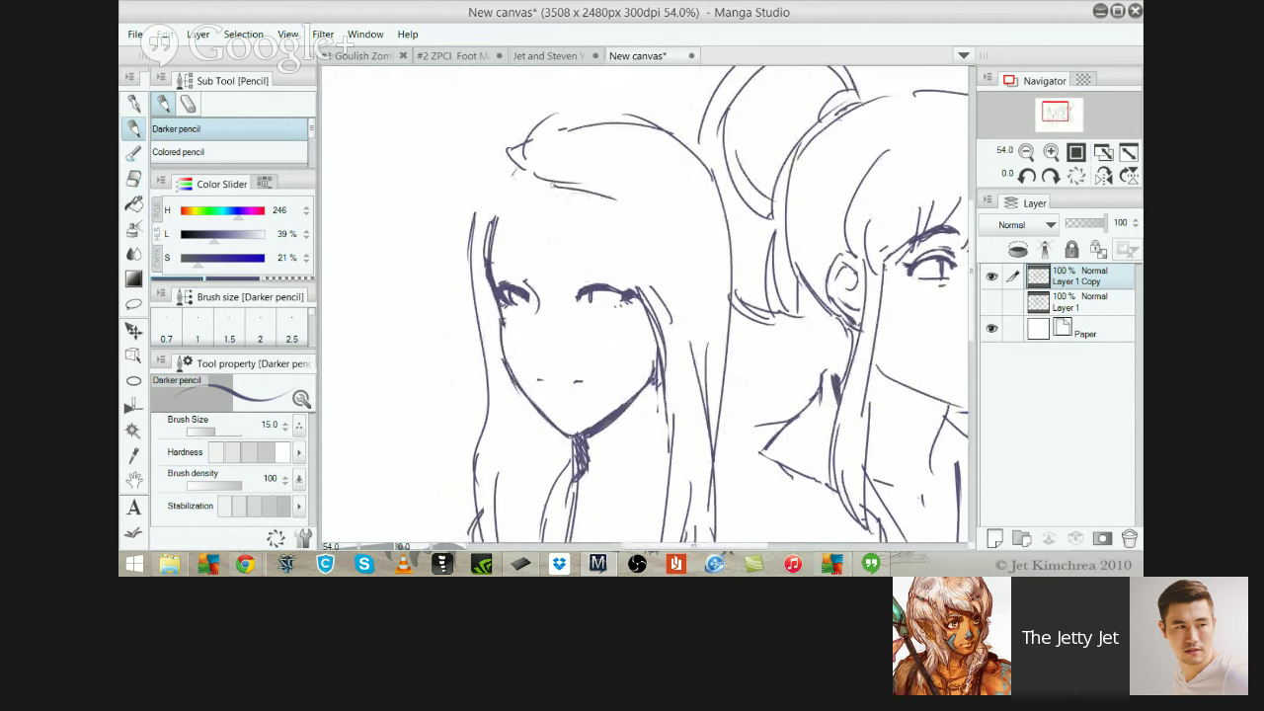
{"action": "key", "text": "ctrl+z"}
{"action": "mouse_move", "coordinate": [564, 189]}
{"action": "left_mouse_down"}
{"action": "mouse_move", "coordinate": [650, 156]}
{"action": "mouse_move", "coordinate": [697, 180]}
{"action": "left_mouse_up"}
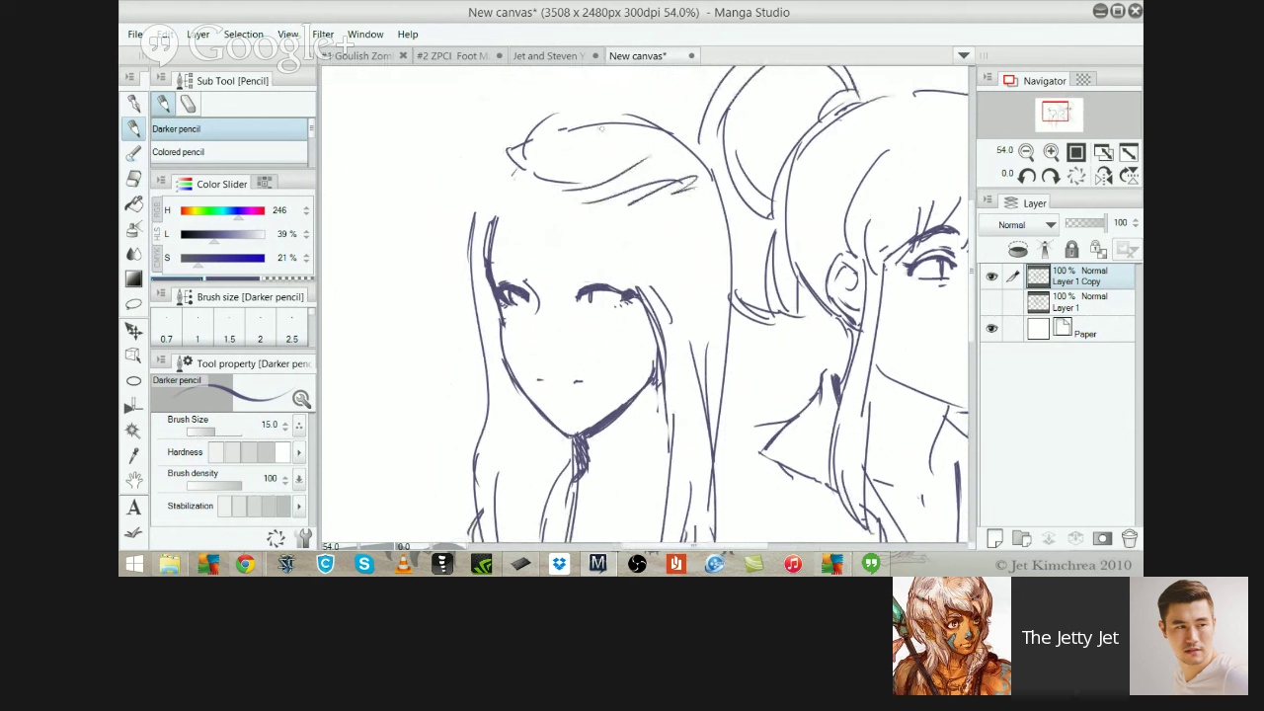
Add a small band across the long-haired figure's crown hair and a rounded hair outline from the front spike to the temple
{"action": "left_click_drag", "start_coordinate": [584, 128], "coordinate": [632, 162]}
{"action": "mouse_move", "coordinate": [523, 191]}
{"action": "left_mouse_down"}
{"action": "mouse_move", "coordinate": [510, 168]}
{"action": "mouse_move", "coordinate": [494, 197]}
{"action": "left_mouse_up"}
{"action": "mouse_move", "coordinate": [509, 148]}
{"action": "left_mouse_down"}
{"action": "mouse_move", "coordinate": [480, 166]}
{"action": "mouse_move", "coordinate": [472, 212]}
{"action": "left_mouse_up"}
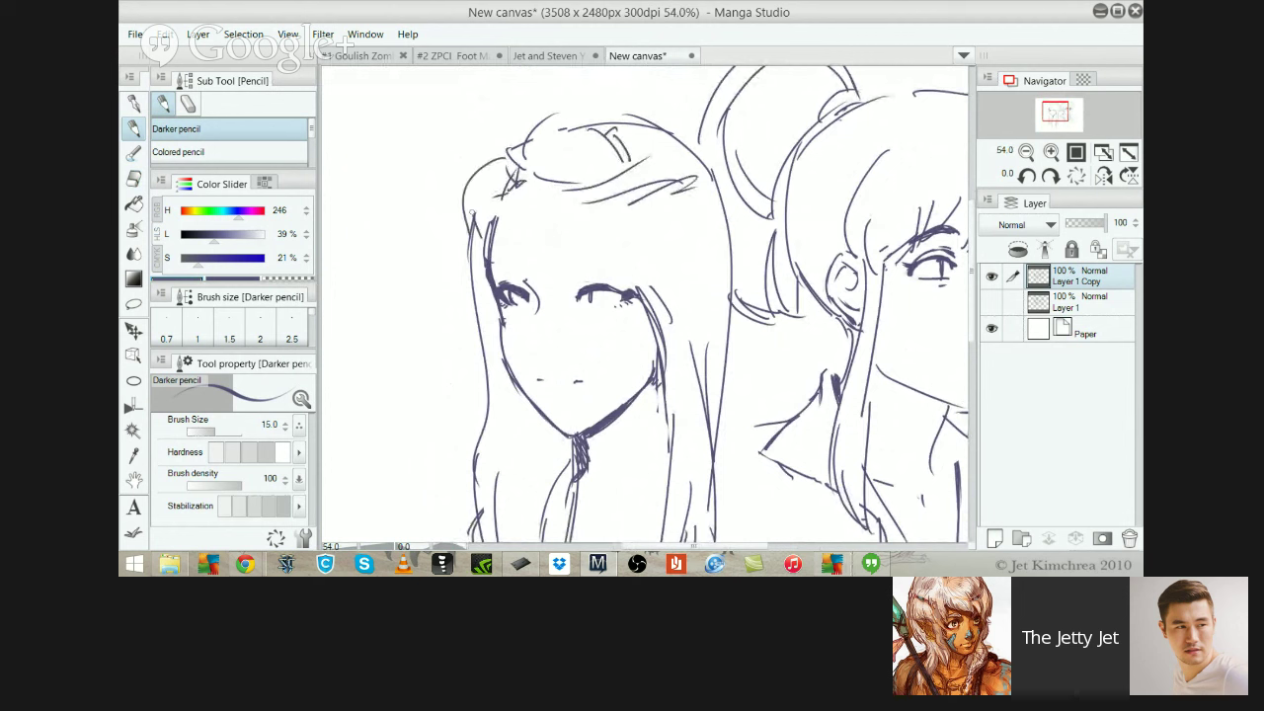
Draw long strands falling from the swept-back section down past the long-haired figure's eye and ear
{"action": "left_click_drag", "start_coordinate": [632, 241], "coordinate": [662, 320]}
{"action": "left_click_drag", "start_coordinate": [620, 215], "coordinate": [685, 322]}
{"action": "left_click_drag", "start_coordinate": [628, 184], "coordinate": [661, 217]}
{"action": "left_click_drag", "start_coordinate": [658, 213], "coordinate": [717, 296]}
{"action": "left_click_drag", "start_coordinate": [660, 187], "coordinate": [710, 252]}
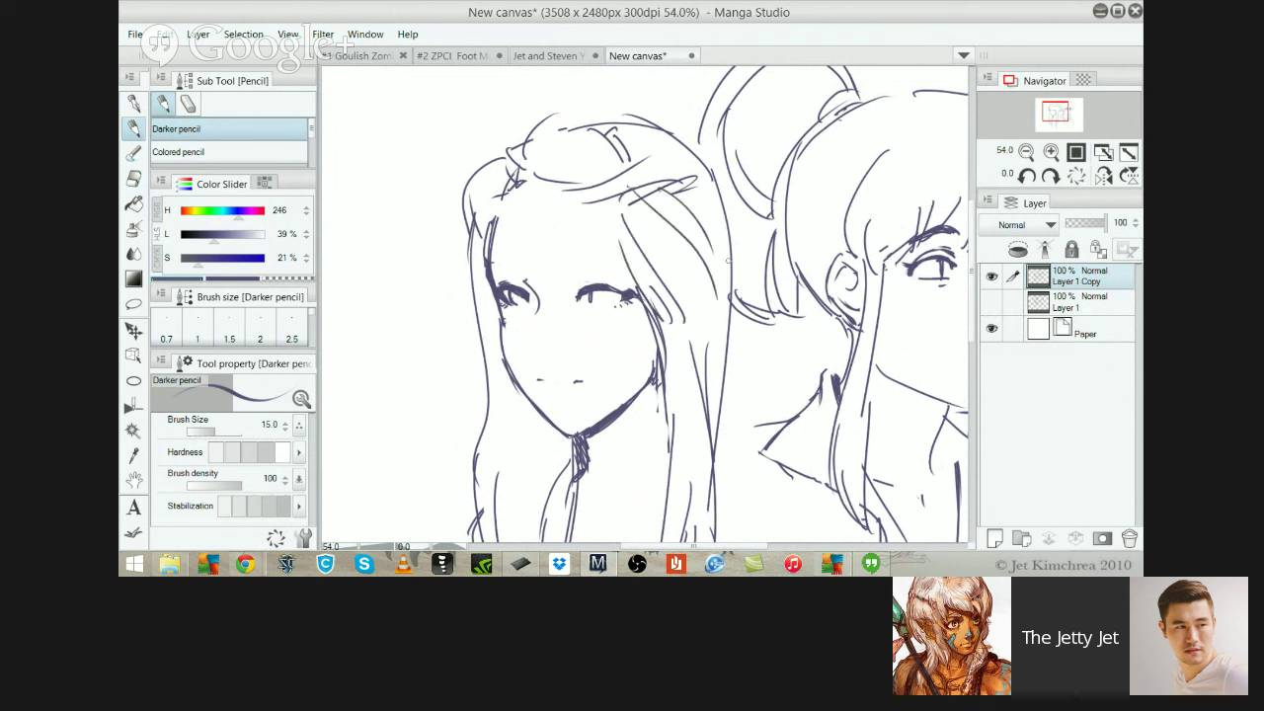
Draw a thin eyebrow for the long-haired figure and add hair strands along the outer temple
{"action": "left_click_drag", "start_coordinate": [572, 260], "coordinate": [609, 258]}
{"action": "scroll", "coordinate": [694, 280], "scroll_direction": "down", "scroll_amount": 3}
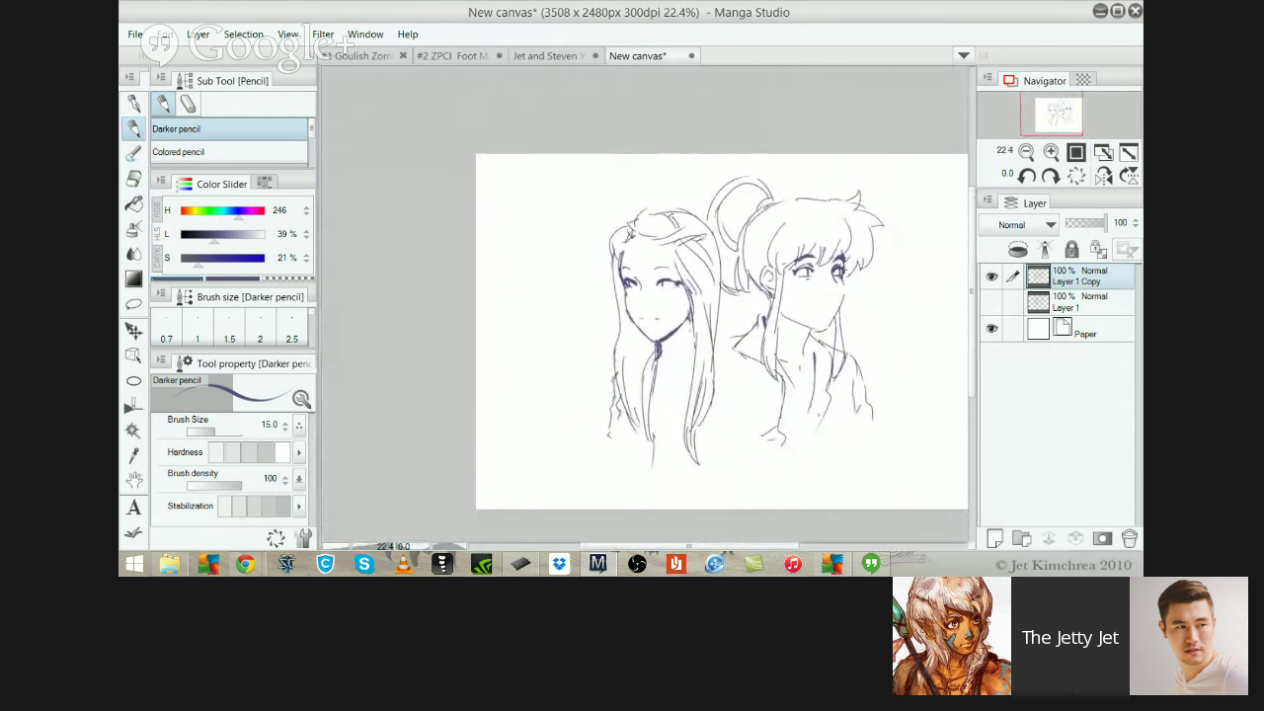
{"action": "scroll", "coordinate": [827, 302], "scroll_direction": "up", "scroll_amount": 1}
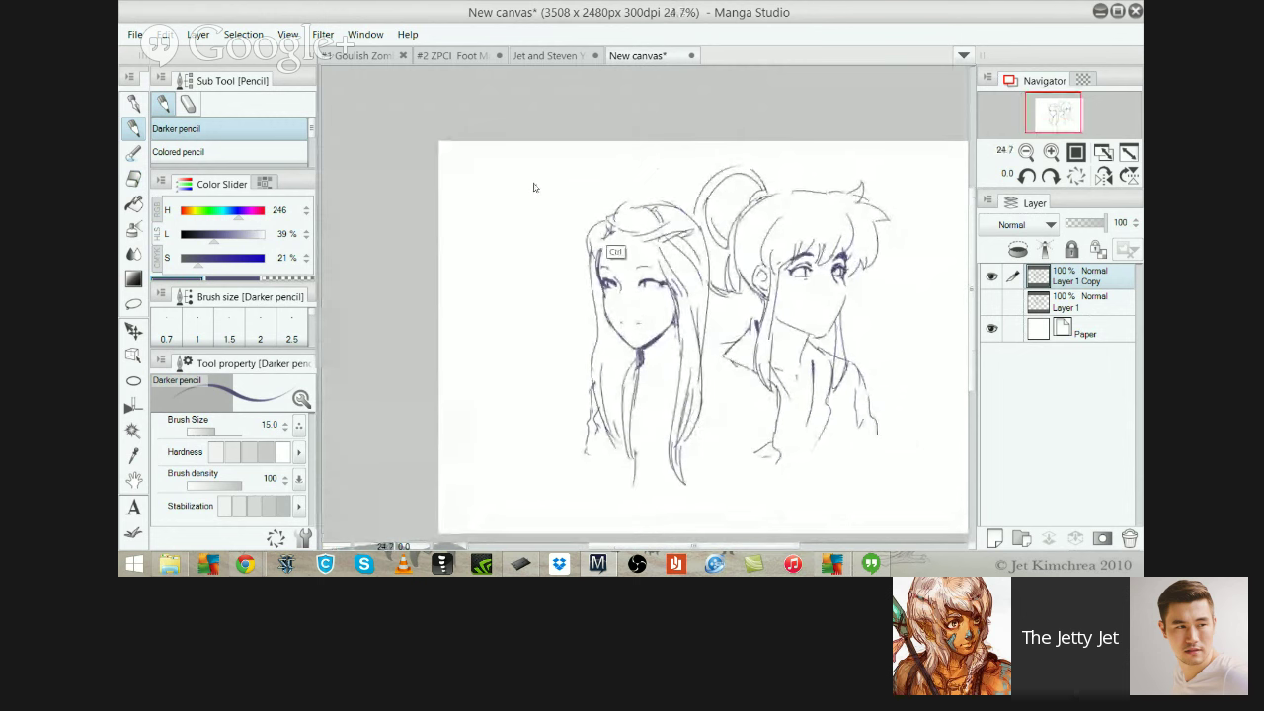
{"action": "left_click_drag", "start_coordinate": [590, 235], "coordinate": [597, 283]}
{"action": "left_click_drag", "start_coordinate": [608, 235], "coordinate": [601, 259]}
Erase the rough jaw corner of the long-haired figure and redraw the jawline up to the side hair
{"action": "scroll", "coordinate": [661, 325], "scroll_direction": "up", "scroll_amount": 5}
{"action": "key", "text": "e"}
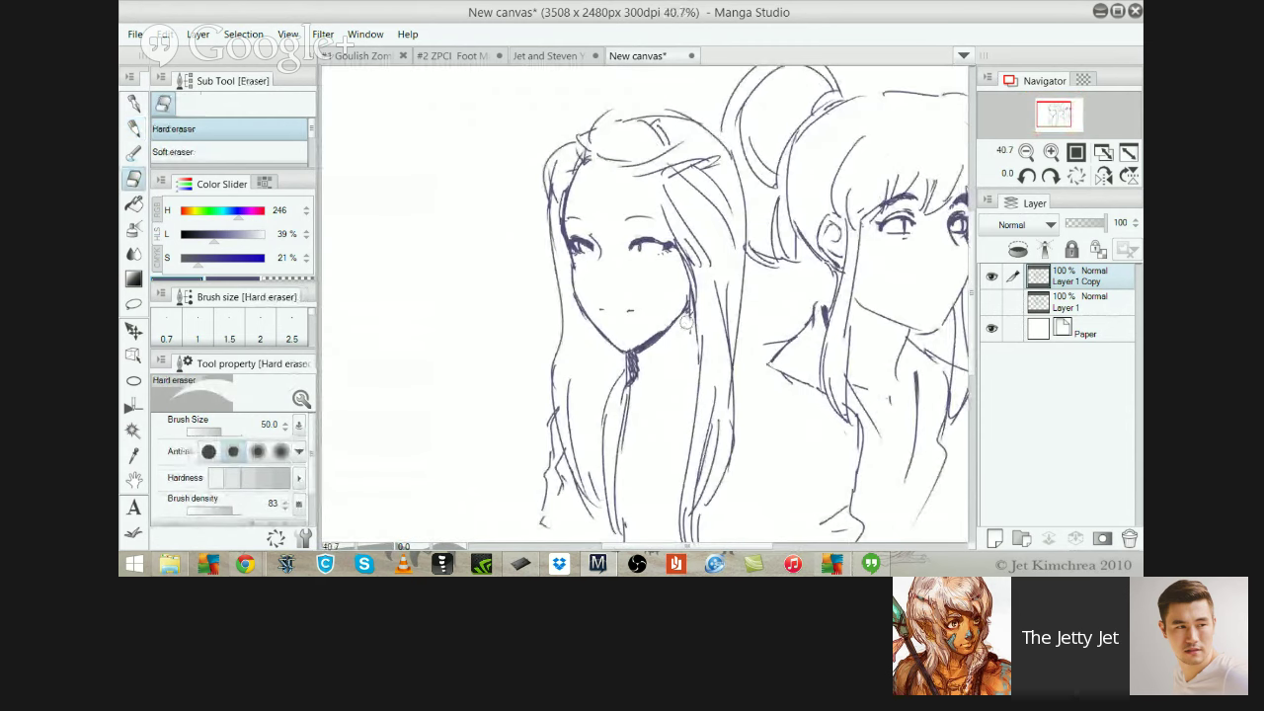
{"action": "mouse_move", "coordinate": [679, 313]}
{"action": "left_mouse_down"}
{"action": "mouse_move", "coordinate": [659, 328]}
{"action": "mouse_move", "coordinate": [690, 324]}
{"action": "mouse_move", "coordinate": [691, 307]}
{"action": "left_mouse_up"}
{"action": "key", "text": "p"}
{"action": "left_click_drag", "start_coordinate": [652, 341], "coordinate": [695, 314]}
{"action": "left_click_drag", "start_coordinate": [594, 263], "coordinate": [535, 302]}
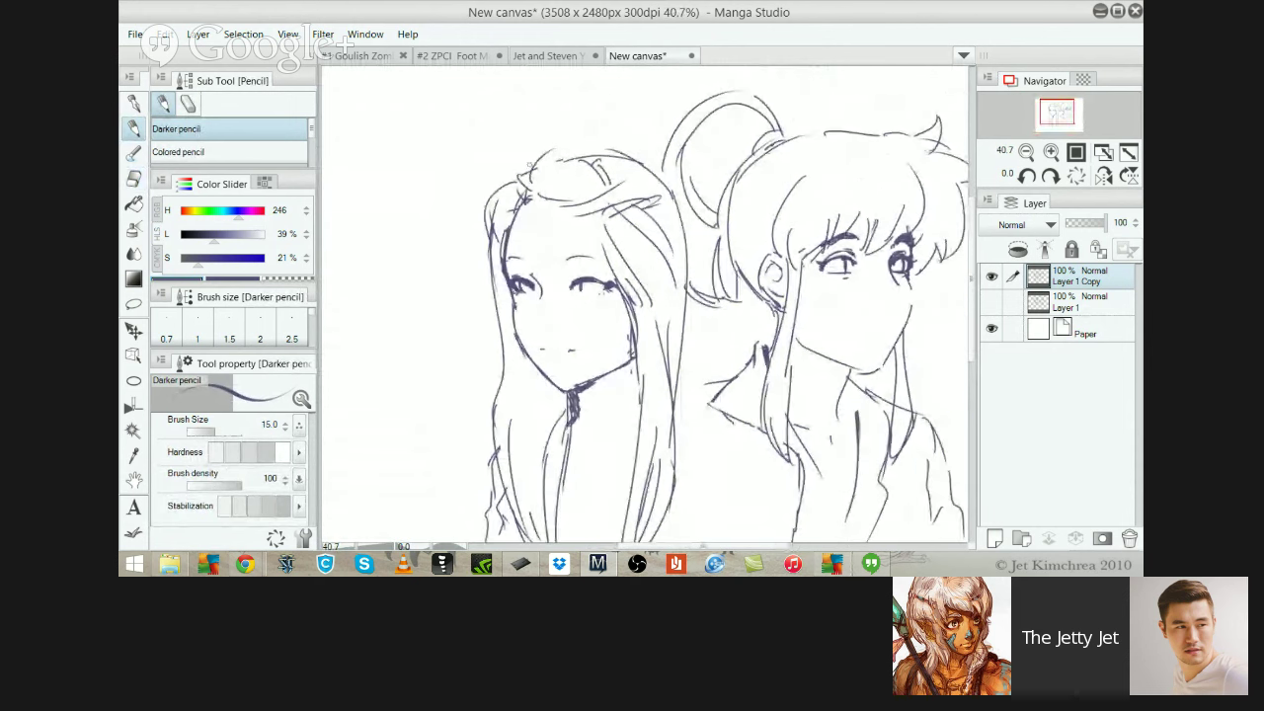
Build up the top of the long-haired figure's hair with a taller rounded curve over the crown, undoing unwanted strokes
{"action": "mouse_move", "coordinate": [521, 151]}
{"action": "left_mouse_down"}
{"action": "mouse_move", "coordinate": [503, 186]}
{"action": "mouse_move", "coordinate": [556, 138]}
{"action": "left_mouse_up"}
{"action": "left_click_drag", "start_coordinate": [538, 192], "coordinate": [523, 156]}
{"action": "left_click_drag", "start_coordinate": [525, 160], "coordinate": [636, 187]}
{"action": "key", "text": "ctrl+z"}
{"action": "left_click_drag", "start_coordinate": [563, 138], "coordinate": [610, 178]}
{"action": "left_click_drag", "start_coordinate": [497, 255], "coordinate": [509, 458]}
{"action": "key", "text": "ctrl+z"}
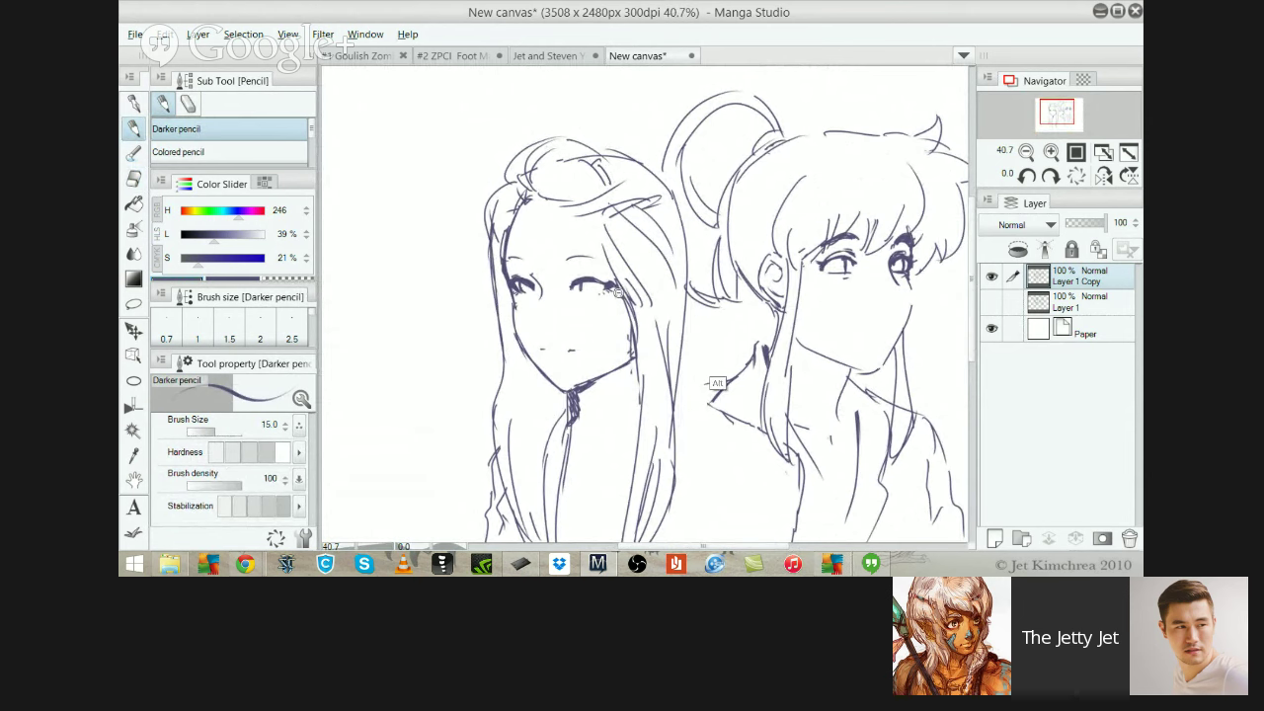
Draw a collar line between the long-haired figure's neck and side locks, undoing a stray stroke
{"action": "scroll", "coordinate": [719, 384], "scroll_direction": "down", "scroll_amount": 3}
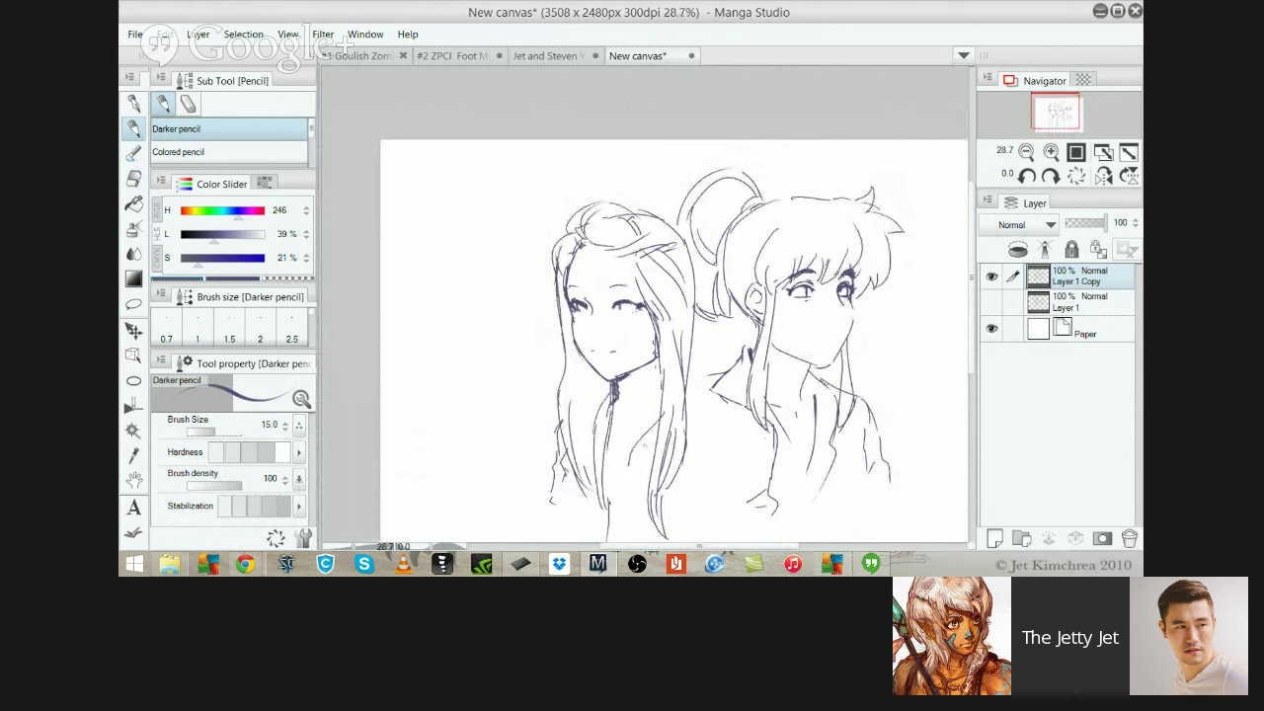
{"action": "left_click_drag", "start_coordinate": [635, 449], "coordinate": [630, 466]}
{"action": "scroll", "coordinate": [718, 329], "scroll_direction": "up", "scroll_amount": 1}
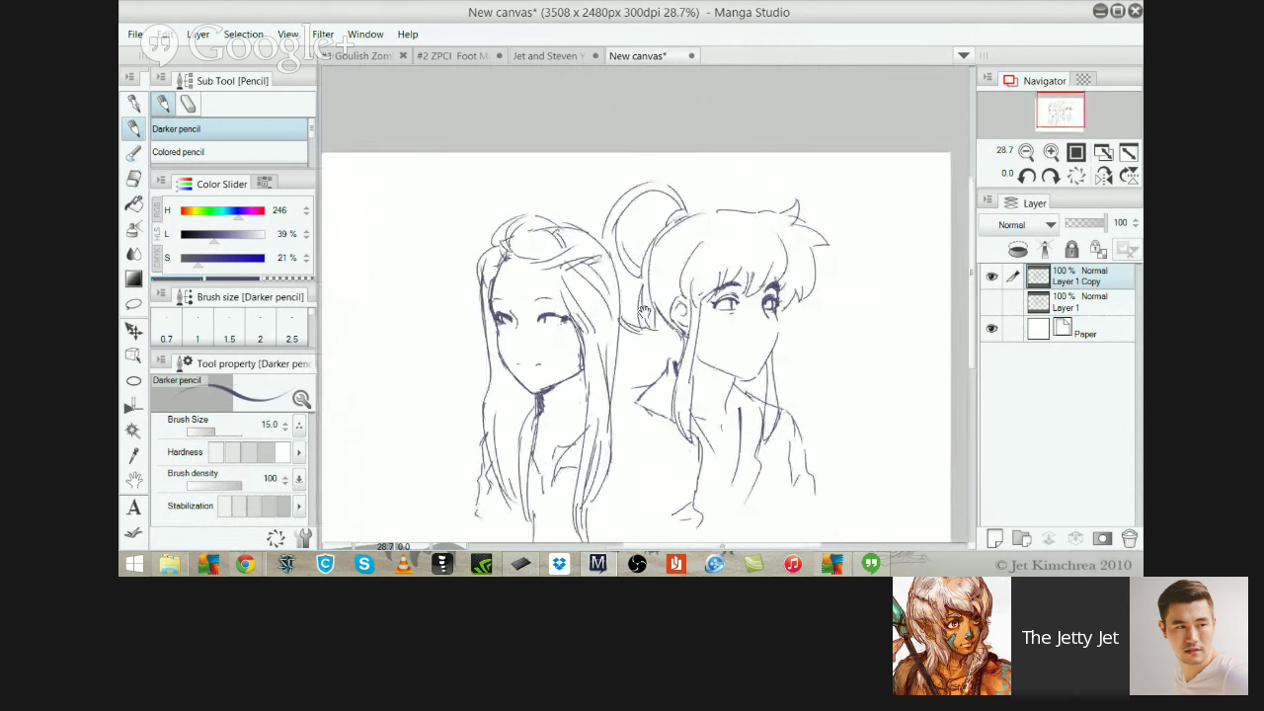
{"action": "scroll", "coordinate": [718, 341], "scroll_direction": "up", "scroll_amount": 1}
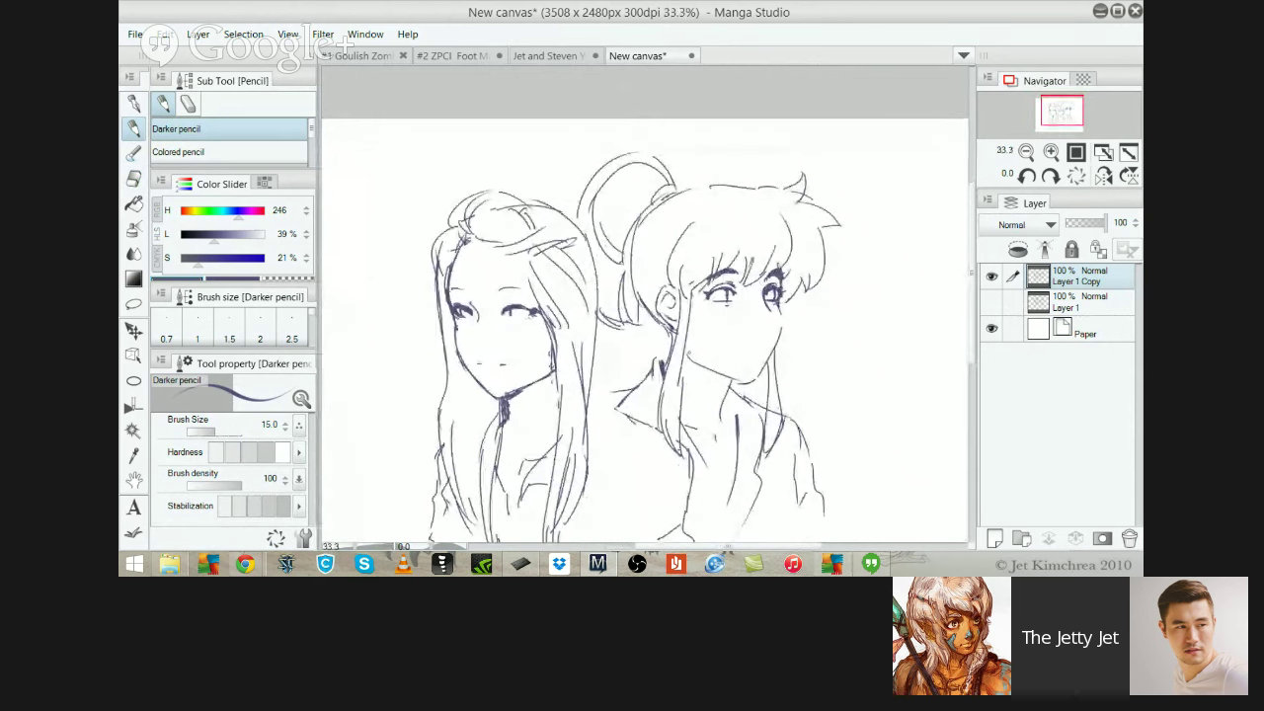
{"action": "mouse_move", "coordinate": [475, 459]}
{"action": "left_mouse_down"}
{"action": "mouse_move", "coordinate": [502, 322]}
{"action": "mouse_move", "coordinate": [482, 423]}
{"action": "left_mouse_up"}
{"action": "scroll", "coordinate": [585, 370], "scroll_direction": "down", "scroll_amount": 3}
{"action": "key", "text": "ctrl+z"}
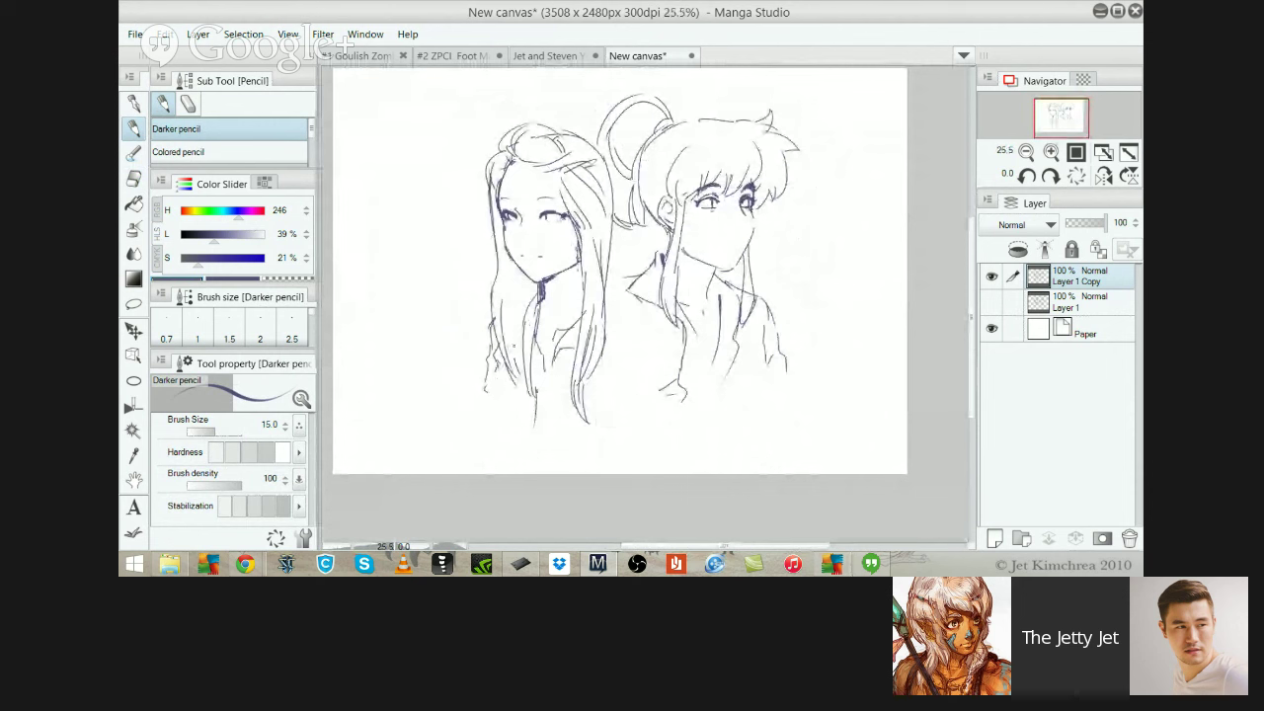
Draw the long-haired figure's outer arm outline extending below the front lock, undoing unwanted strokes
{"action": "left_click_drag", "start_coordinate": [511, 339], "coordinate": [492, 403]}
{"action": "key", "text": "ctrl+z"}
{"action": "left_click_drag", "start_coordinate": [510, 349], "coordinate": [483, 416]}
{"action": "key", "text": "ctrl+z"}
{"action": "mouse_move", "coordinate": [504, 343]}
{"action": "left_mouse_down"}
{"action": "mouse_move", "coordinate": [481, 405]}
{"action": "mouse_move", "coordinate": [493, 431]}
{"action": "left_mouse_up"}
{"action": "left_click_drag", "start_coordinate": [486, 387], "coordinate": [482, 429]}
Draw the ponytailed figure's neckline, a line across the chest and the curved side of the torso
{"action": "mouse_move", "coordinate": [704, 339]}
{"action": "left_mouse_down"}
{"action": "mouse_move", "coordinate": [715, 369]}
{"action": "mouse_move", "coordinate": [782, 384]}
{"action": "left_mouse_up"}
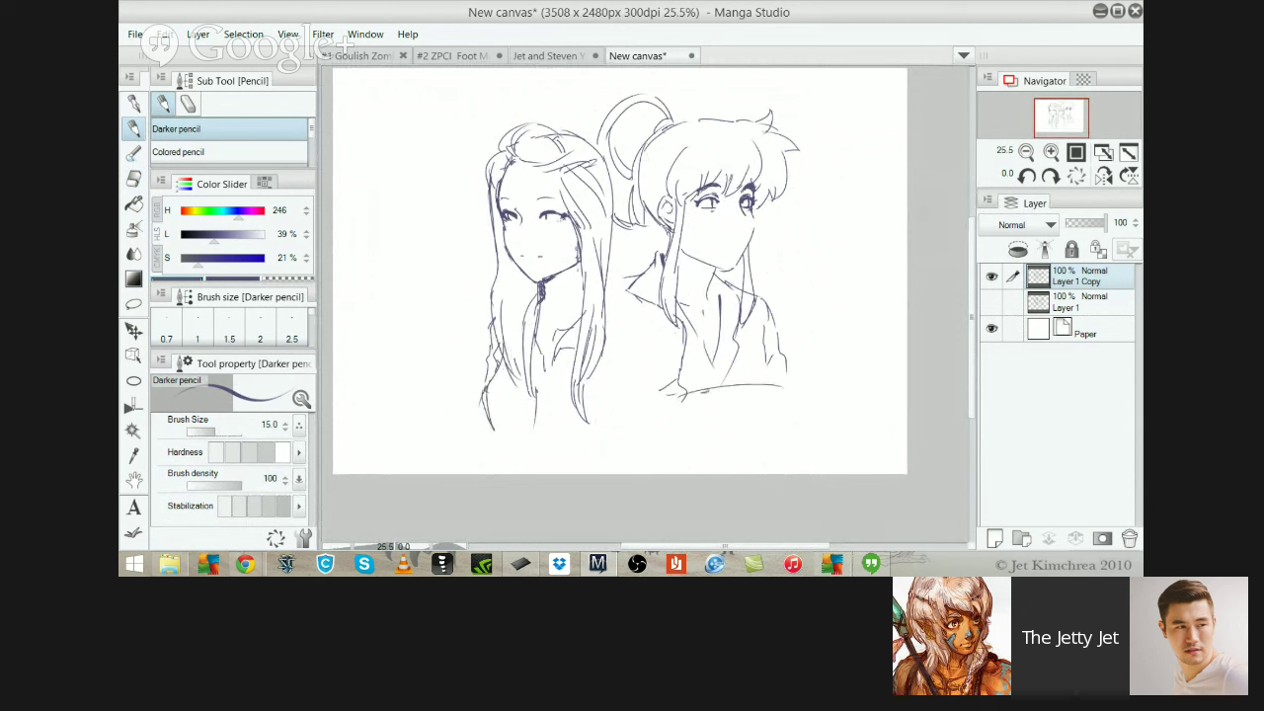
{"action": "mouse_move", "coordinate": [705, 392]}
{"action": "left_mouse_down"}
{"action": "mouse_move", "coordinate": [774, 385]}
{"action": "mouse_move", "coordinate": [752, 414]}
{"action": "left_mouse_up"}
{"action": "left_click_drag", "start_coordinate": [768, 371], "coordinate": [747, 426]}
Draw a curved chest line between the lower ends of the long-haired figure's locks, undoing extra strokes
{"action": "mouse_move", "coordinate": [545, 413]}
{"action": "left_mouse_down"}
{"action": "mouse_move", "coordinate": [594, 437]}
{"action": "mouse_move", "coordinate": [570, 447]}
{"action": "mouse_move", "coordinate": [573, 433]}
{"action": "left_mouse_up"}
{"action": "key", "text": "ctrl+z"}
{"action": "key", "text": "ctrl+z"}
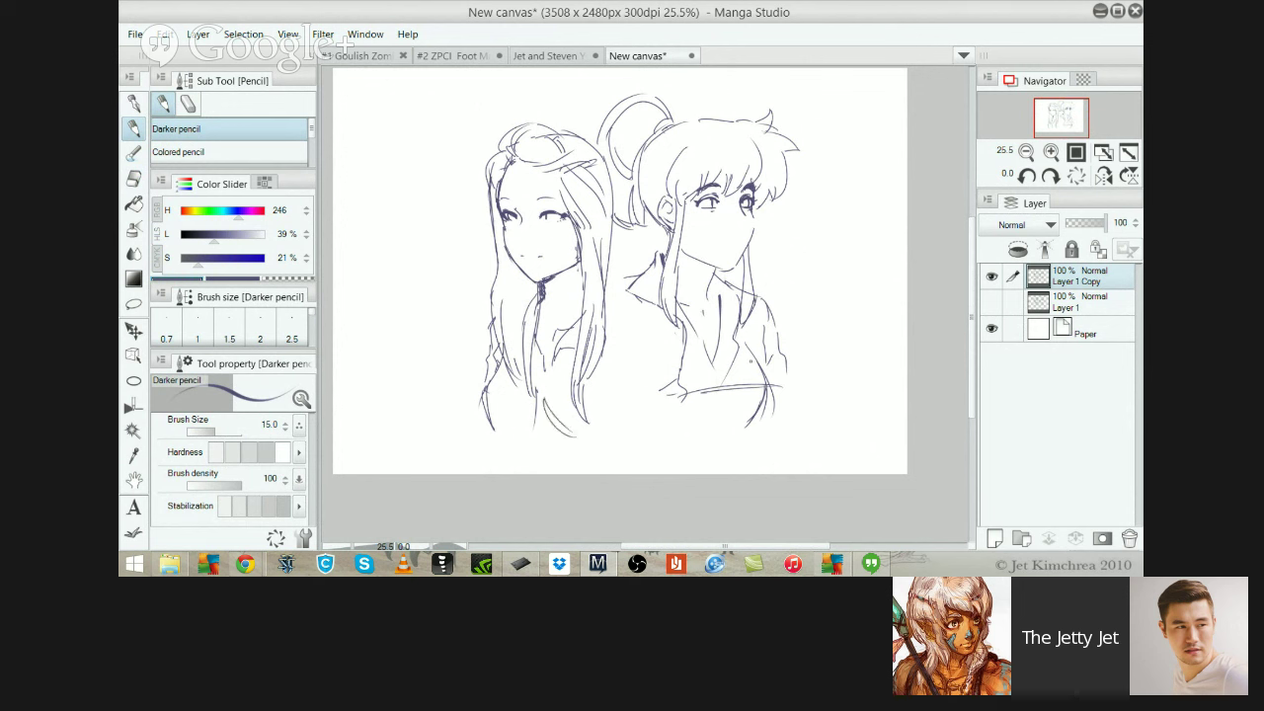
Draw the long-haired figure's rounded shoulder and arm in front of the ponytailed figure, undoing unwanted strokes
{"action": "mouse_move", "coordinate": [660, 309]}
{"action": "left_mouse_down"}
{"action": "mouse_move", "coordinate": [614, 323]}
{"action": "mouse_move", "coordinate": [647, 317]}
{"action": "mouse_move", "coordinate": [656, 427]}
{"action": "left_mouse_up"}
{"action": "key", "text": "ctrl+z"}
{"action": "key", "text": "ctrl+z"}
{"action": "key", "text": "ctrl+z"}
{"action": "mouse_move", "coordinate": [660, 259]}
{"action": "left_mouse_down"}
{"action": "mouse_move", "coordinate": [606, 296]}
{"action": "mouse_move", "coordinate": [635, 283]}
{"action": "left_mouse_up"}
{"action": "key", "text": "ctrl+z"}
{"action": "key", "text": "ctrl+z"}
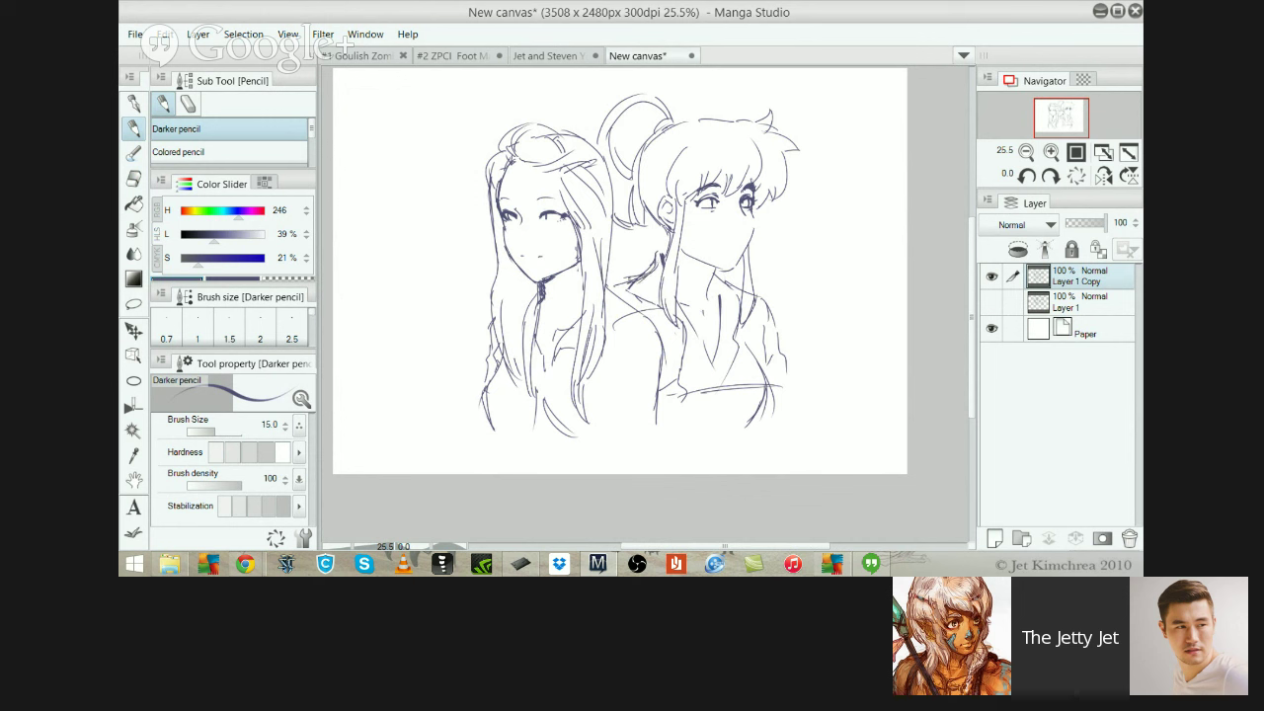
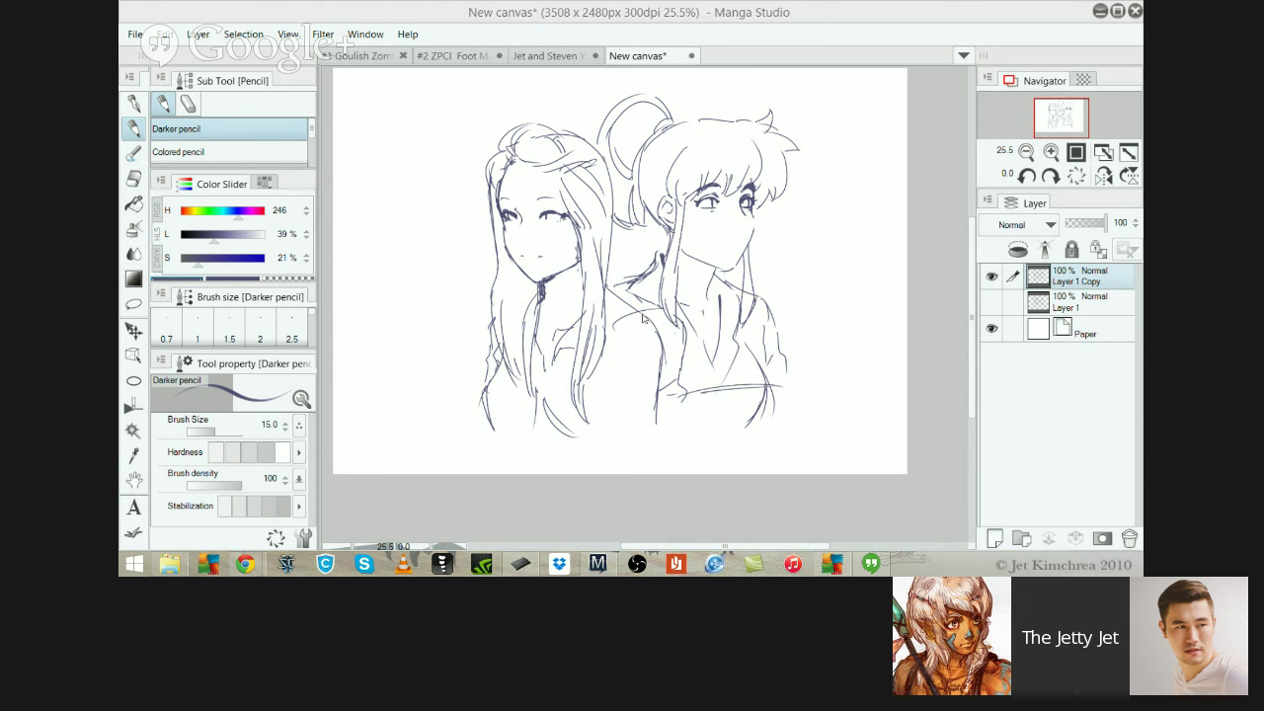
Erase the line across the ponytailed figure's chest, close the V-shaped neckline and add a lower line under the chest
{"action": "key", "text": "e"}
{"action": "mouse_move", "coordinate": [709, 387]}
{"action": "left_mouse_down"}
{"action": "mouse_move", "coordinate": [691, 393]}
{"action": "mouse_move", "coordinate": [746, 389]}
{"action": "left_mouse_up"}
{"action": "key", "text": "p"}
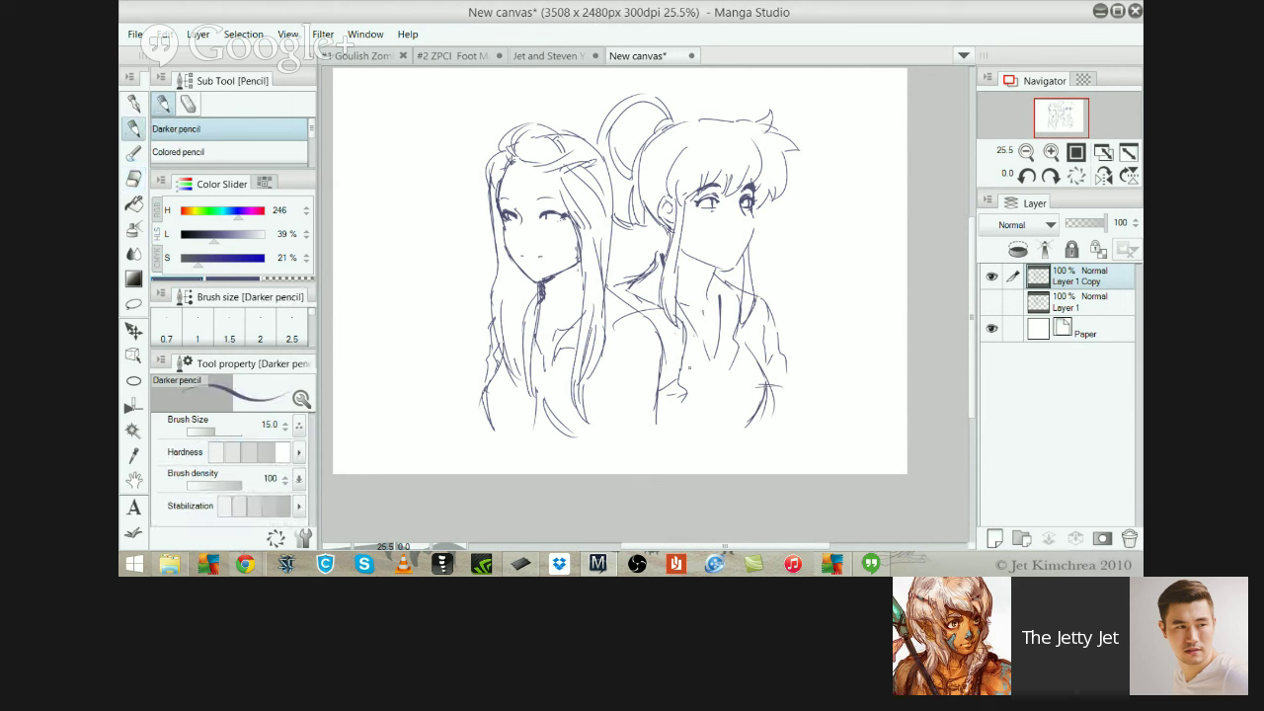
{"action": "mouse_move", "coordinate": [689, 367]}
{"action": "left_mouse_down"}
{"action": "mouse_move", "coordinate": [703, 340]}
{"action": "mouse_move", "coordinate": [721, 367]}
{"action": "left_mouse_up"}
{"action": "left_click_drag", "start_coordinate": [684, 425], "coordinate": [750, 397]}
Draw the ponytailed figure's cheek edge below the far eye and add strands at the top of the head, undoing unwanted strokes
{"action": "left_click_drag", "start_coordinate": [643, 257], "coordinate": [629, 223]}
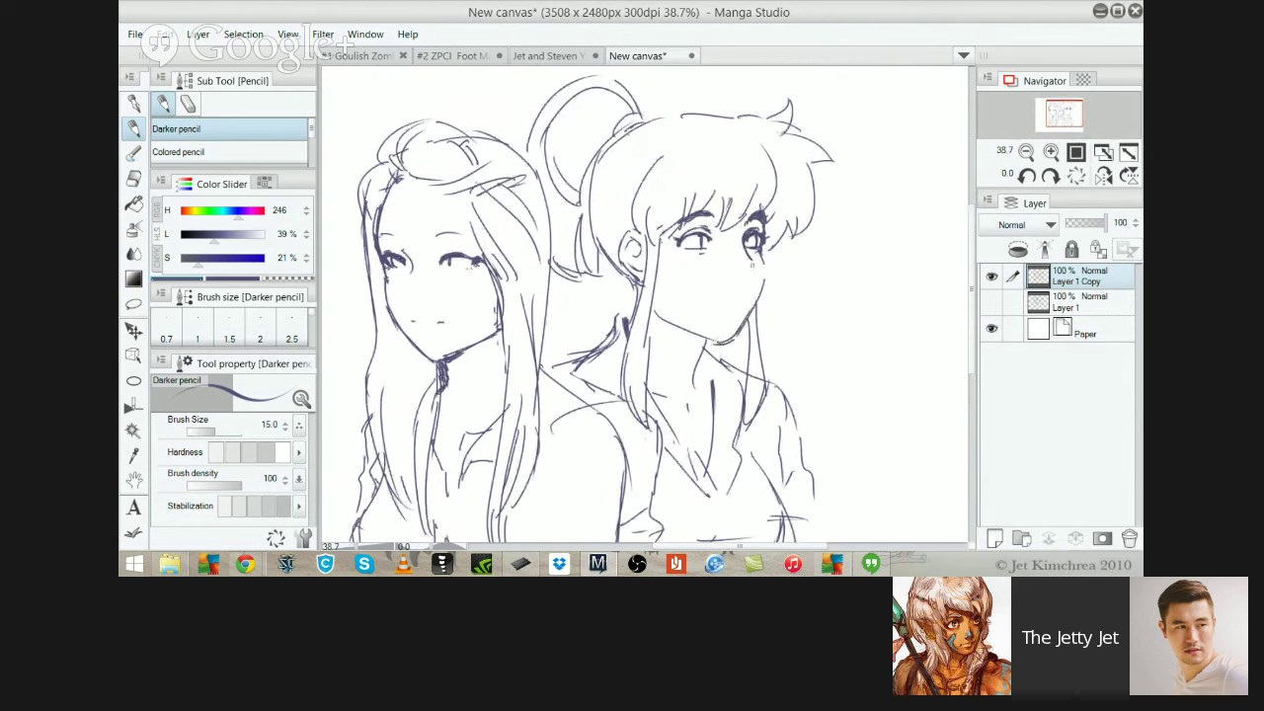
{"action": "left_click_drag", "start_coordinate": [763, 257], "coordinate": [762, 286]}
{"action": "left_click_drag", "start_coordinate": [699, 121], "coordinate": [784, 131]}
{"action": "key", "text": "ctrl+z"}
{"action": "key", "text": "ctrl+z"}
{"action": "left_click_drag", "start_coordinate": [701, 128], "coordinate": [705, 160]}
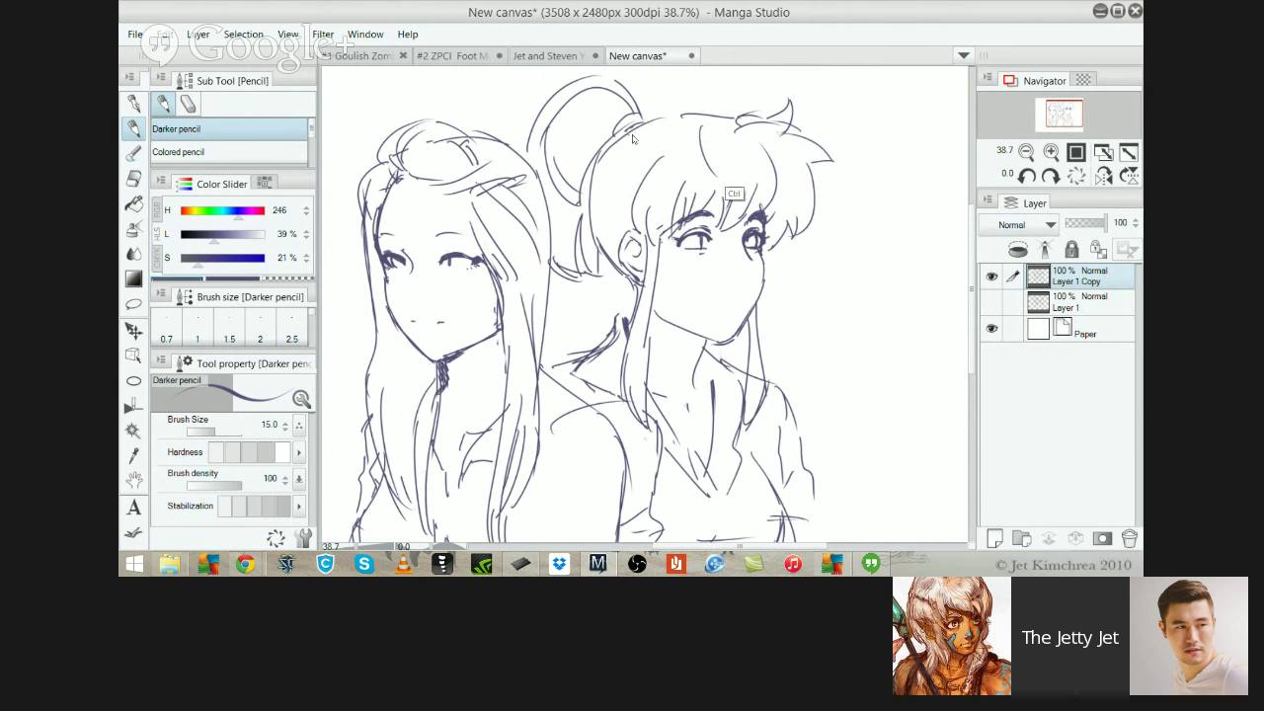
Draw curved strands sweeping from the ponytailed figure's crown over the far side of the fringe, undoing unwanted strokes
{"action": "mouse_move", "coordinate": [706, 132]}
{"action": "left_mouse_down"}
{"action": "mouse_move", "coordinate": [747, 183]}
{"action": "mouse_move", "coordinate": [761, 181]}
{"action": "left_mouse_up"}
{"action": "key", "text": "ctrl+z"}
{"action": "key", "text": "ctrl+z"}
{"action": "left_click_drag", "start_coordinate": [717, 179], "coordinate": [793, 173]}
{"action": "key", "text": "ctrl+z"}
{"action": "key", "text": "ctrl+z"}
{"action": "key", "text": "ctrl+z"}
{"action": "key", "text": "ctrl+z"}
{"action": "mouse_move", "coordinate": [719, 145]}
{"action": "left_mouse_down"}
{"action": "mouse_move", "coordinate": [808, 177]}
{"action": "mouse_move", "coordinate": [756, 193]}
{"action": "mouse_move", "coordinate": [803, 168]}
{"action": "mouse_move", "coordinate": [809, 234]}
{"action": "left_mouse_up"}
{"action": "key", "text": "ctrl+z"}
{"action": "key", "text": "ctrl+z"}
{"action": "key", "text": "ctrl+z"}
{"action": "left_click_drag", "start_coordinate": [805, 164], "coordinate": [799, 234]}
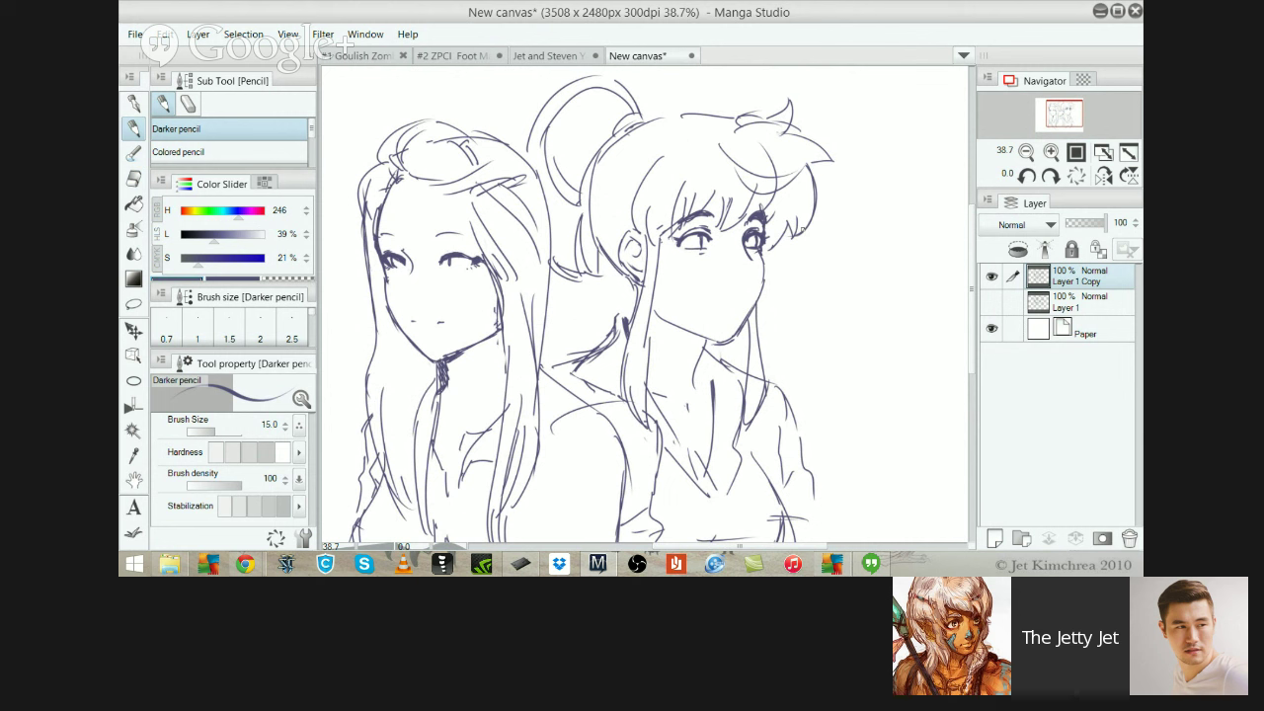
Clean up the heavy shading strokes behind the ponytailed girl's neck, leaving a small dark accent beside her hair
{"action": "left_click_drag", "start_coordinate": [635, 279], "coordinate": [620, 305]}
{"action": "key", "text": "e"}
{"action": "mouse_move", "coordinate": [617, 311]}
{"action": "left_mouse_down"}
{"action": "mouse_move", "coordinate": [578, 357]}
{"action": "mouse_move", "coordinate": [612, 354]}
{"action": "mouse_move", "coordinate": [628, 371]}
{"action": "left_mouse_up"}
{"action": "key", "text": "p"}
{"action": "key", "text": "ctrl+z"}
{"action": "mouse_move", "coordinate": [624, 326]}
{"action": "left_mouse_down"}
{"action": "mouse_move", "coordinate": [613, 357]}
{"action": "mouse_move", "coordinate": [559, 353]}
{"action": "mouse_move", "coordinate": [623, 333]}
{"action": "left_mouse_up"}
{"action": "key", "text": "ctrl+z"}
{"action": "key", "text": "ctrl+z"}
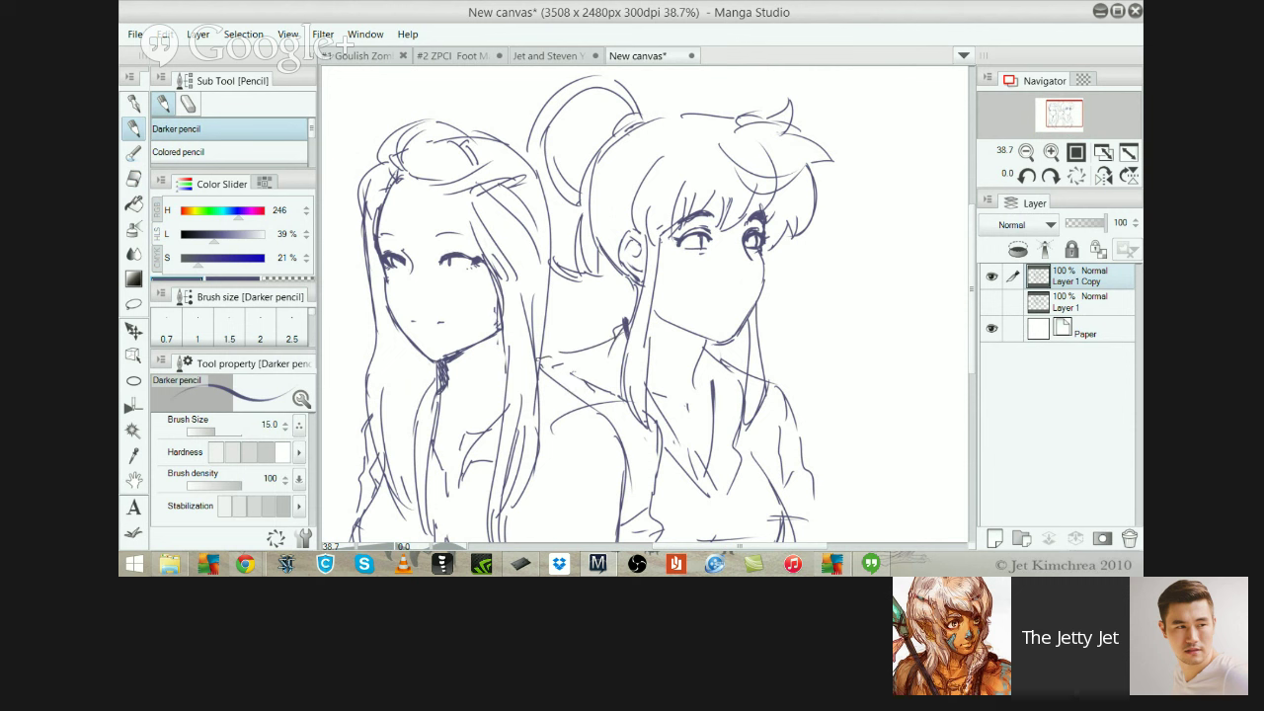
Sketch fold lines on the ponytailed girl's far sleeve and extend the outer contour of that arm
{"action": "left_click_drag", "start_coordinate": [780, 409], "coordinate": [763, 460]}
{"action": "key", "text": "ctrl+z"}
{"action": "mouse_move", "coordinate": [768, 416]}
{"action": "left_mouse_down"}
{"action": "mouse_move", "coordinate": [758, 469]}
{"action": "mouse_move", "coordinate": [781, 423]}
{"action": "left_mouse_up"}
{"action": "left_click_drag", "start_coordinate": [682, 390], "coordinate": [663, 289]}
{"action": "key", "text": "e"}
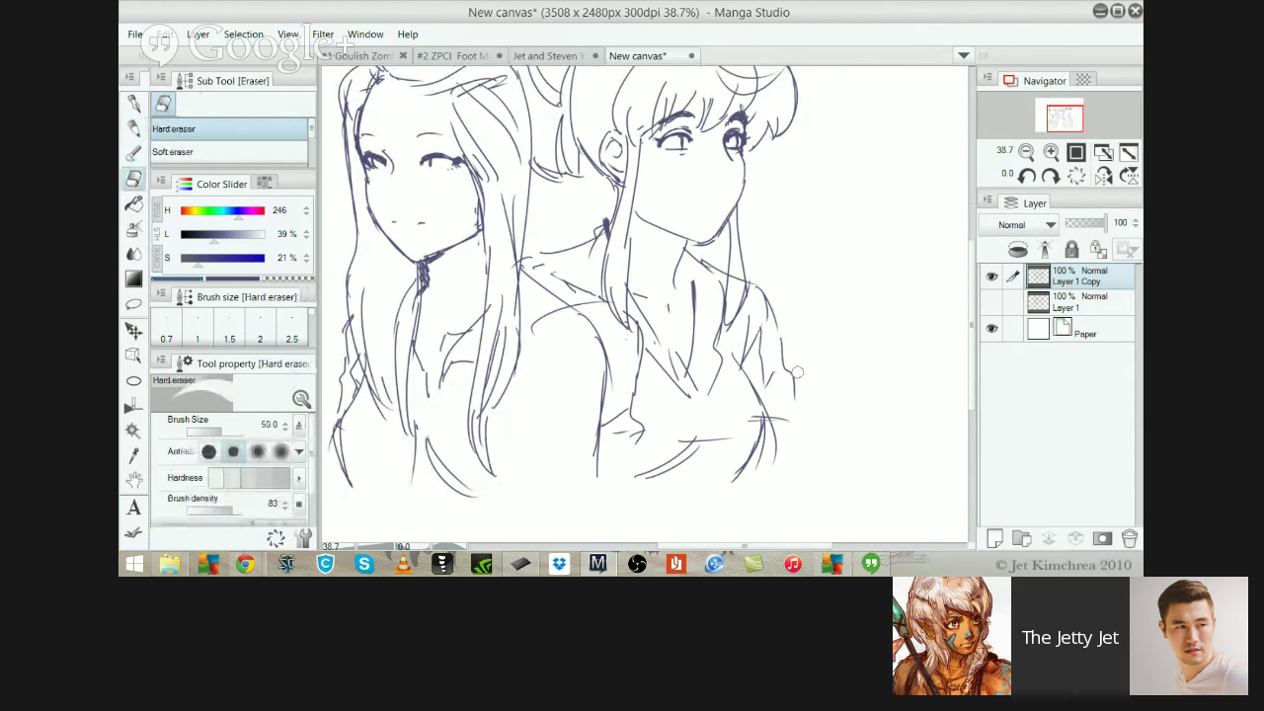
{"action": "key", "text": "p"}
{"action": "left_click_drag", "start_coordinate": [777, 324], "coordinate": [769, 408]}
{"action": "left_click_drag", "start_coordinate": [761, 359], "coordinate": [768, 403]}
Erase the loose outer lines below the ponytailed girl's chest and redraw the side of her torso
{"action": "key", "text": "e"}
{"action": "mouse_move", "coordinate": [777, 450]}
{"action": "left_mouse_down"}
{"action": "mouse_move", "coordinate": [751, 472]}
{"action": "mouse_move", "coordinate": [765, 443]}
{"action": "mouse_move", "coordinate": [703, 476]}
{"action": "mouse_move", "coordinate": [680, 454]}
{"action": "mouse_move", "coordinate": [636, 477]}
{"action": "mouse_move", "coordinate": [679, 450]}
{"action": "left_mouse_up"}
{"action": "key", "text": "p"}
{"action": "mouse_move", "coordinate": [683, 399]}
{"action": "left_mouse_down"}
{"action": "mouse_move", "coordinate": [755, 416]}
{"action": "mouse_move", "coordinate": [755, 437]}
{"action": "mouse_move", "coordinate": [758, 415]}
{"action": "mouse_move", "coordinate": [725, 499]}
{"action": "left_mouse_up"}
{"action": "left_click_drag", "start_coordinate": [655, 343], "coordinate": [633, 280]}
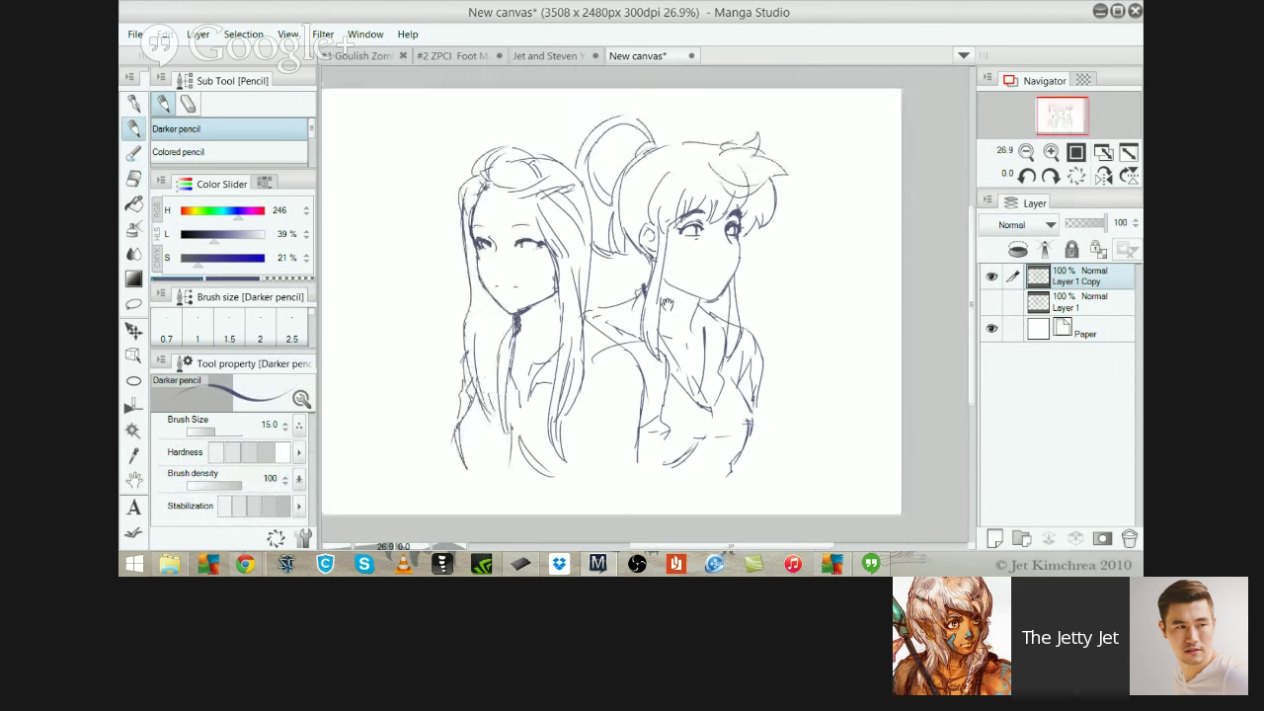
Draw the ponytailed girl's nose as a short curve and her mouth as a short broken line
{"action": "left_click_drag", "start_coordinate": [610, 205], "coordinate": [644, 206]}
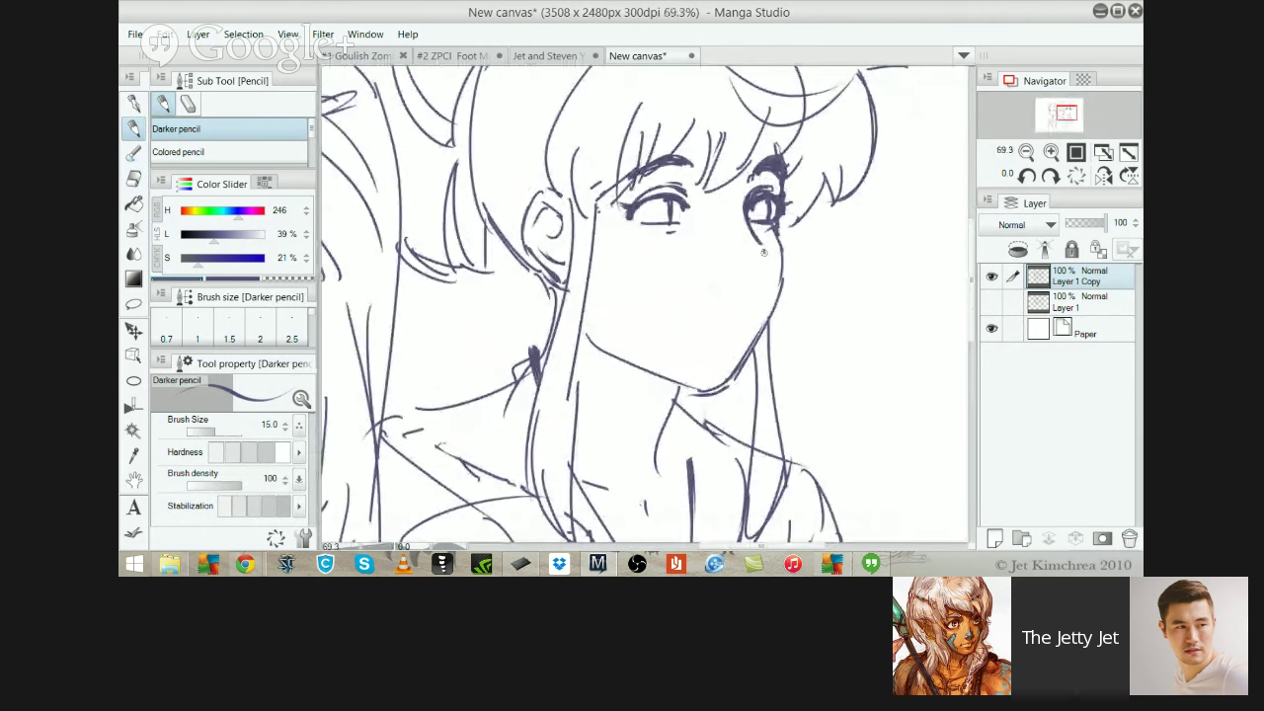
{"action": "left_click_drag", "start_coordinate": [759, 246], "coordinate": [756, 264]}
{"action": "key", "text": "ctrl+z"}
{"action": "left_click_drag", "start_coordinate": [685, 248], "coordinate": [758, 237]}
{"action": "left_click_drag", "start_coordinate": [863, 279], "coordinate": [817, 222]}
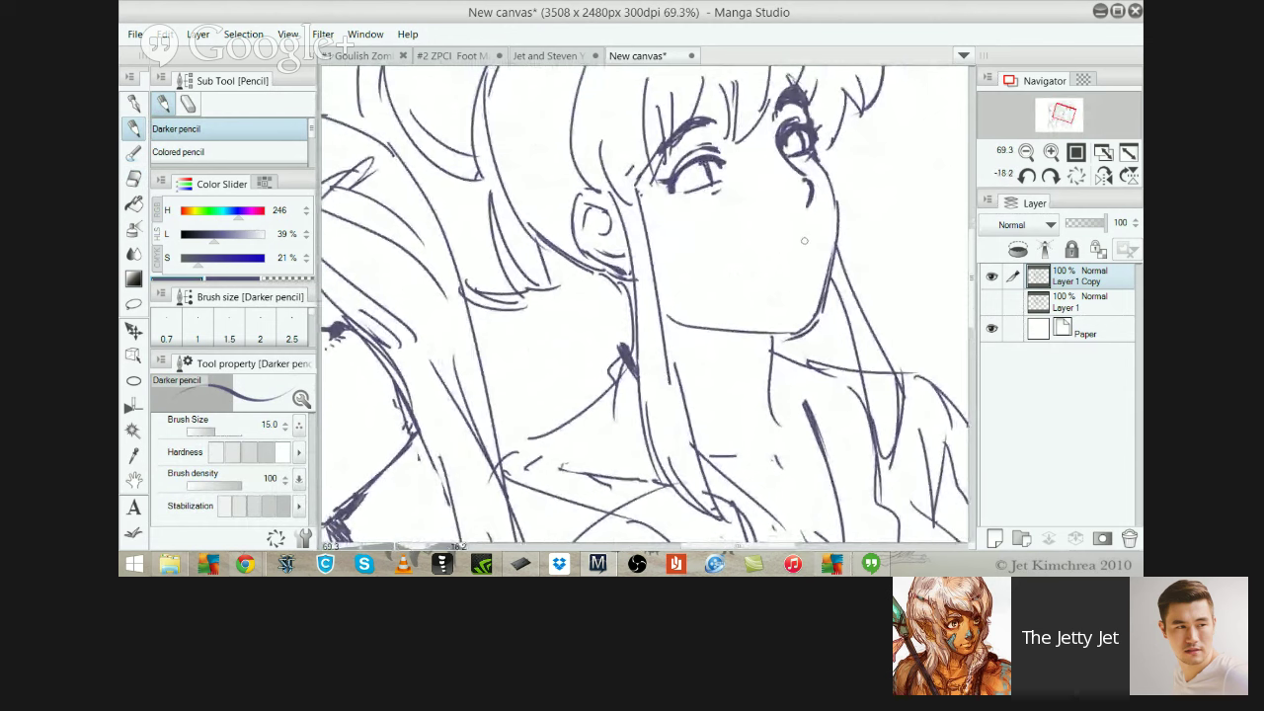
{"action": "left_click_drag", "start_coordinate": [763, 254], "coordinate": [778, 249]}
{"action": "key", "text": "ctrl+z"}
{"action": "key", "text": "ctrl+z"}
Add curved strands to the ponytail, including an extra outer loop of hair reaching toward the long-haired girl's head
{"action": "left_click_drag", "start_coordinate": [705, 198], "coordinate": [666, 198]}
{"action": "scroll", "coordinate": [508, 192], "scroll_direction": "up", "scroll_amount": 5}
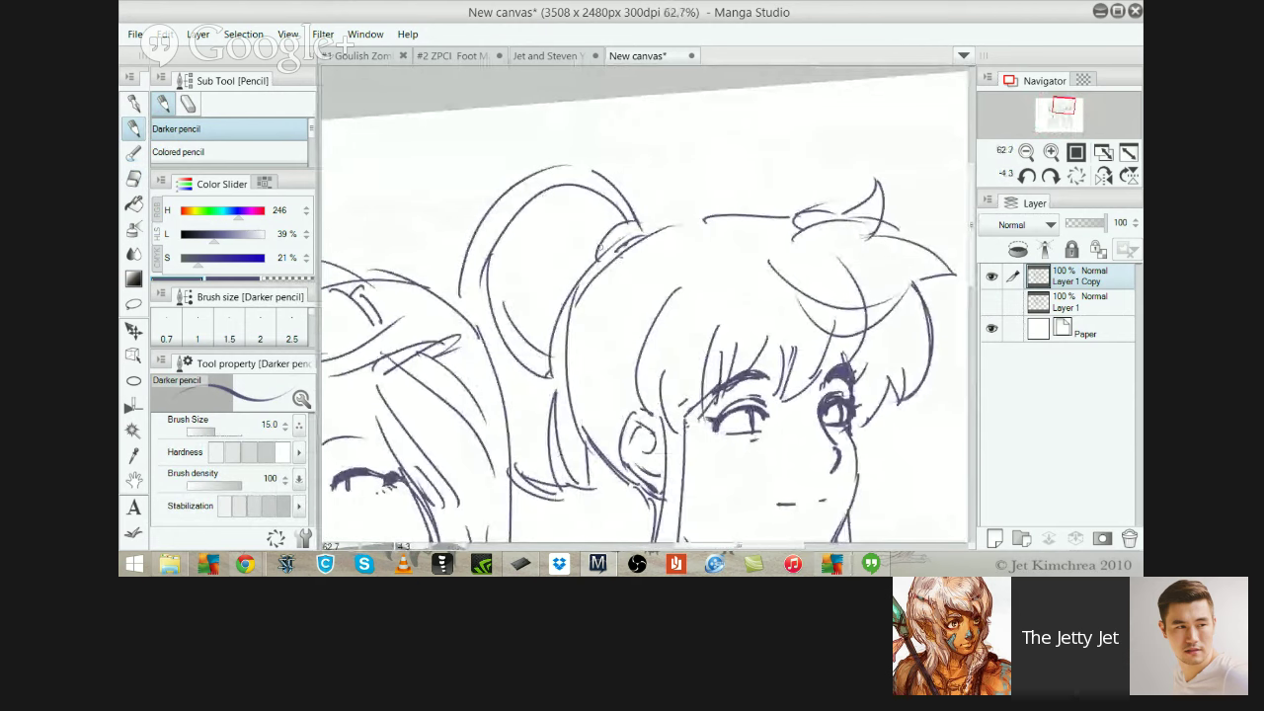
{"action": "left_click_drag", "start_coordinate": [598, 259], "coordinate": [501, 247]}
{"action": "key", "text": "ctrl+z"}
{"action": "left_click_drag", "start_coordinate": [599, 260], "coordinate": [506, 284]}
{"action": "left_click_drag", "start_coordinate": [645, 241], "coordinate": [633, 196]}
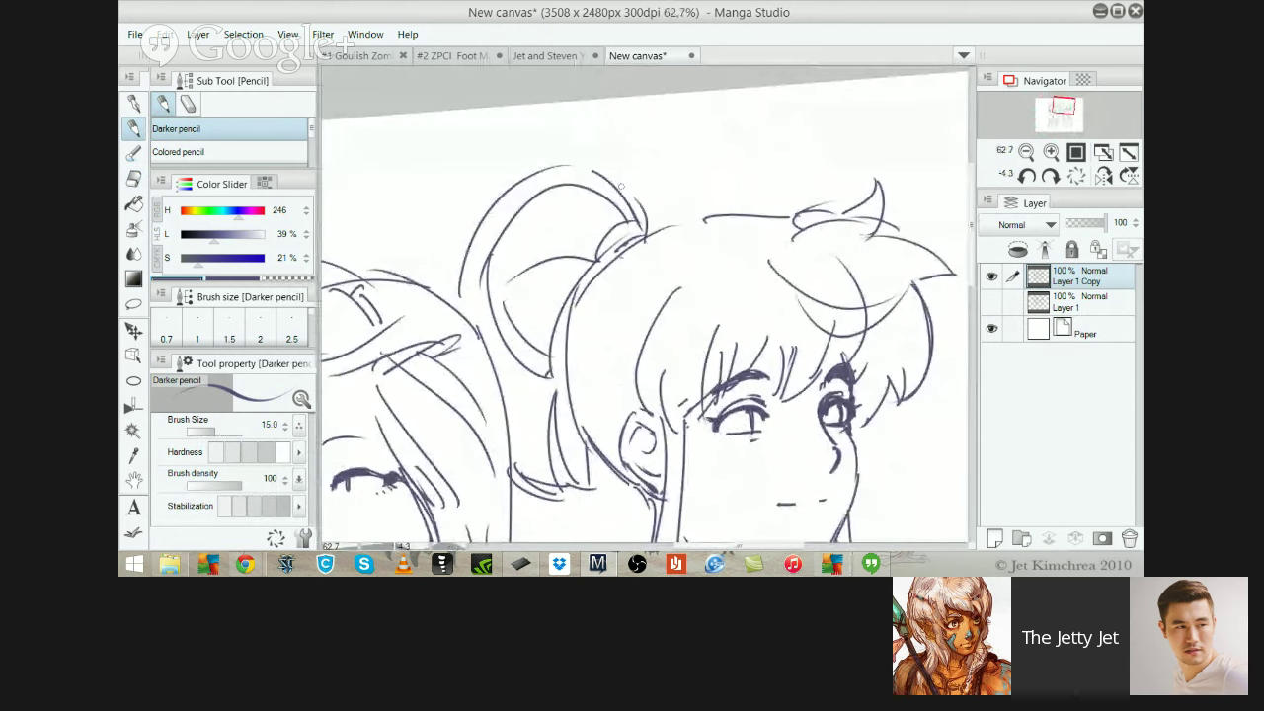
{"action": "mouse_move", "coordinate": [533, 208]}
{"action": "left_mouse_down"}
{"action": "mouse_move", "coordinate": [432, 279]}
{"action": "mouse_move", "coordinate": [504, 209]}
{"action": "left_mouse_up"}
{"action": "key", "text": "ctrl+z"}
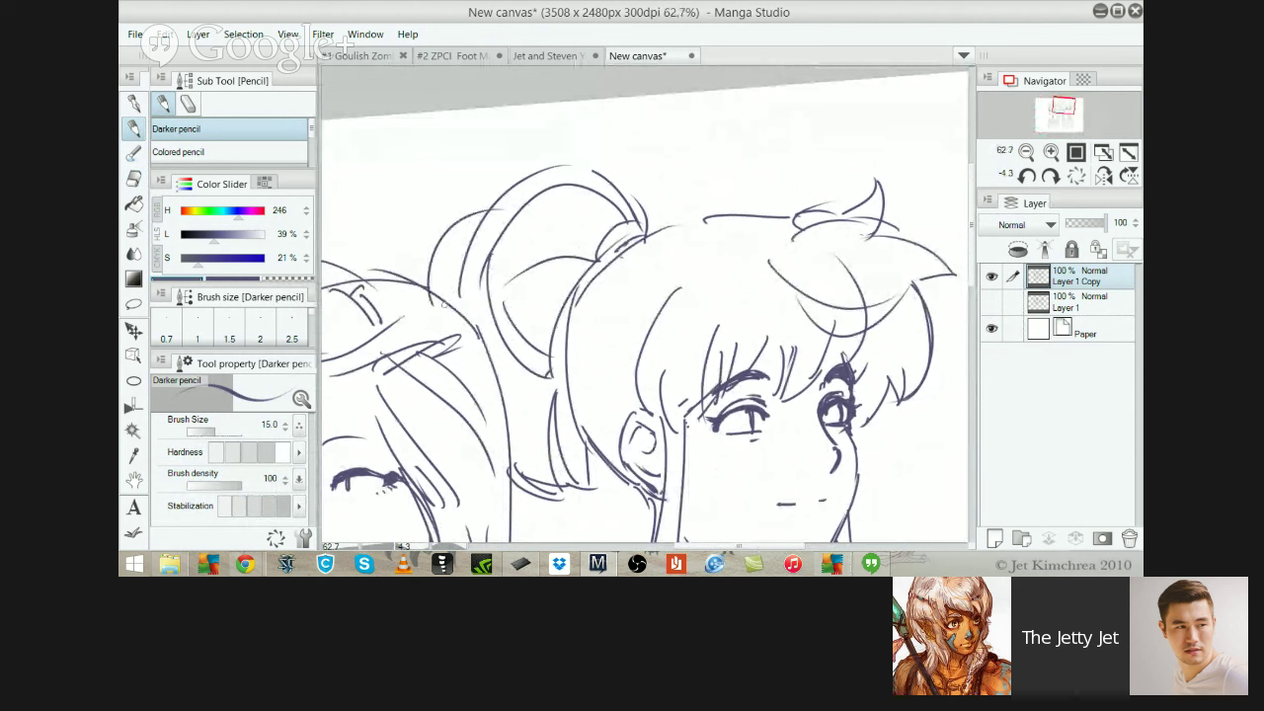
{"action": "mouse_move", "coordinate": [444, 303]}
{"action": "left_mouse_down"}
{"action": "mouse_move", "coordinate": [484, 223]}
{"action": "mouse_move", "coordinate": [517, 219]}
{"action": "mouse_move", "coordinate": [596, 251]}
{"action": "mouse_move", "coordinate": [470, 207]}
{"action": "left_mouse_up"}
{"action": "key", "text": "ctrl+z"}
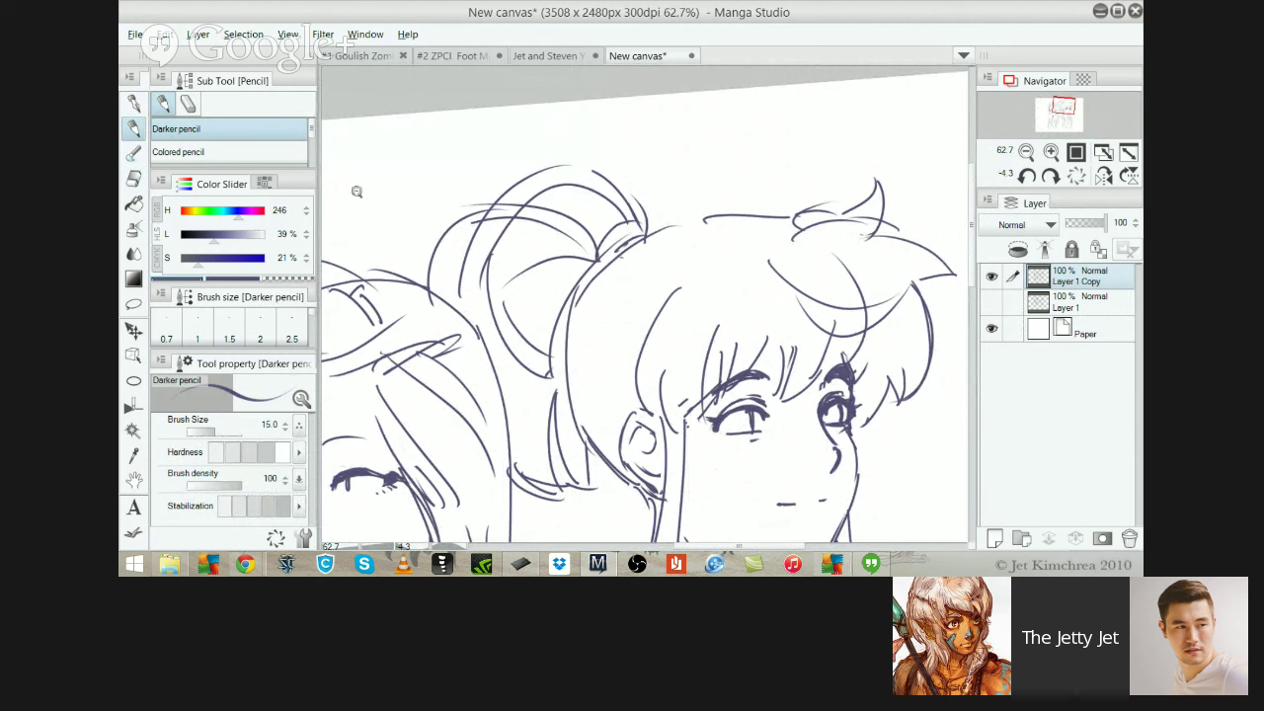
Redraw the ponytailed girl's crown outline as a continuous curve from the hair tie to the front tuft
{"action": "left_click_drag", "start_coordinate": [660, 226], "coordinate": [764, 214]}
{"action": "key", "text": "ctrl+z"}
{"action": "left_click_drag", "start_coordinate": [629, 256], "coordinate": [749, 215]}
Draw swept-back hair strands on the ponytailed girl's head, near the hair tie and running down to her ear
{"action": "left_click_drag", "start_coordinate": [594, 283], "coordinate": [601, 383]}
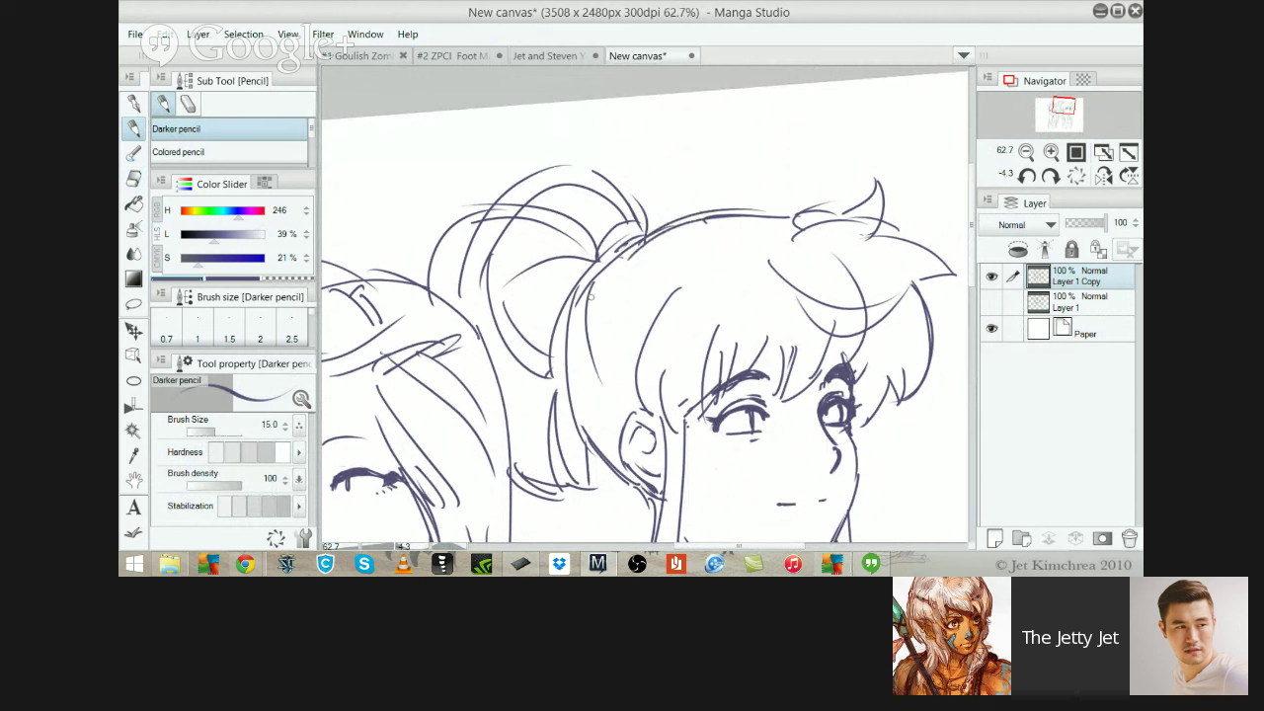
{"action": "key", "text": "ctrl+z"}
{"action": "mouse_move", "coordinate": [573, 302]}
{"action": "left_mouse_down"}
{"action": "mouse_move", "coordinate": [613, 414]}
{"action": "mouse_move", "coordinate": [565, 338]}
{"action": "mouse_move", "coordinate": [608, 412]}
{"action": "left_mouse_up"}
{"action": "key", "text": "ctrl+z"}
{"action": "left_click_drag", "start_coordinate": [582, 361], "coordinate": [644, 407]}
{"action": "left_click_drag", "start_coordinate": [612, 268], "coordinate": [707, 247]}
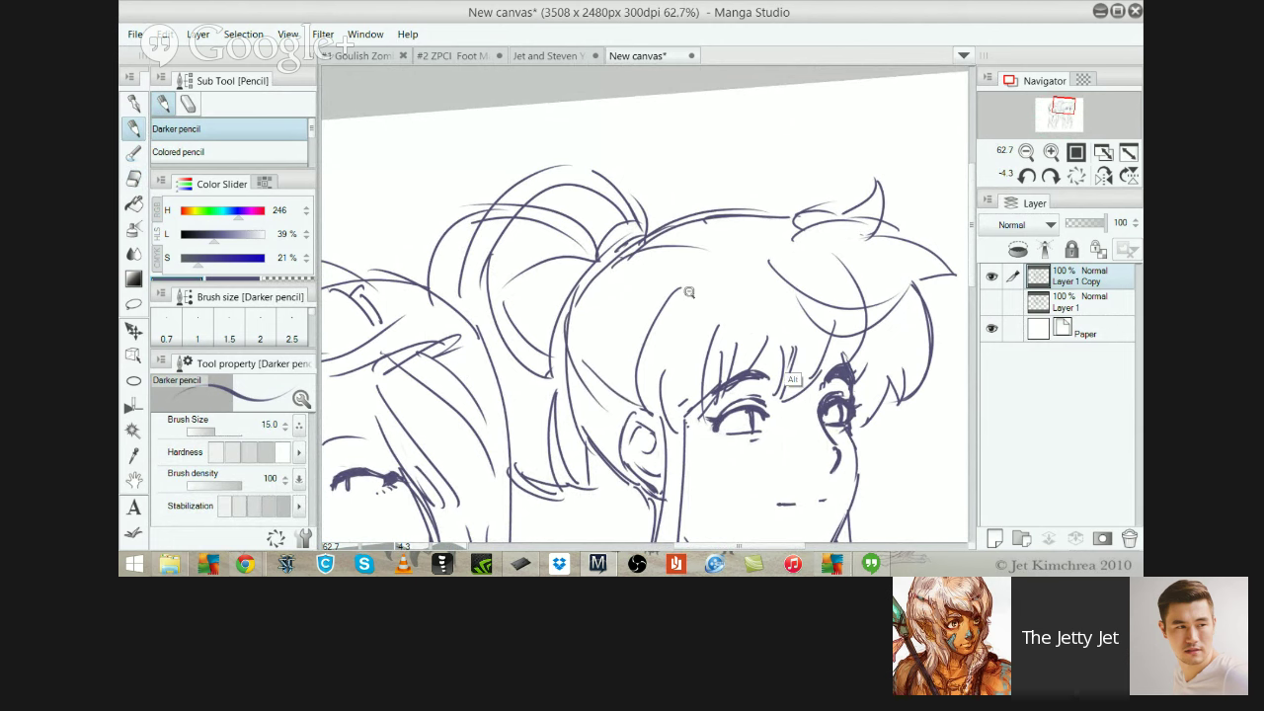
Reinforce the hair contour along the back of the ponytailed girl's head, down to the nape
{"action": "left_click_drag", "start_coordinate": [793, 377], "coordinate": [676, 257]}
{"action": "scroll", "coordinate": [701, 255], "scroll_direction": "up", "scroll_amount": 2}
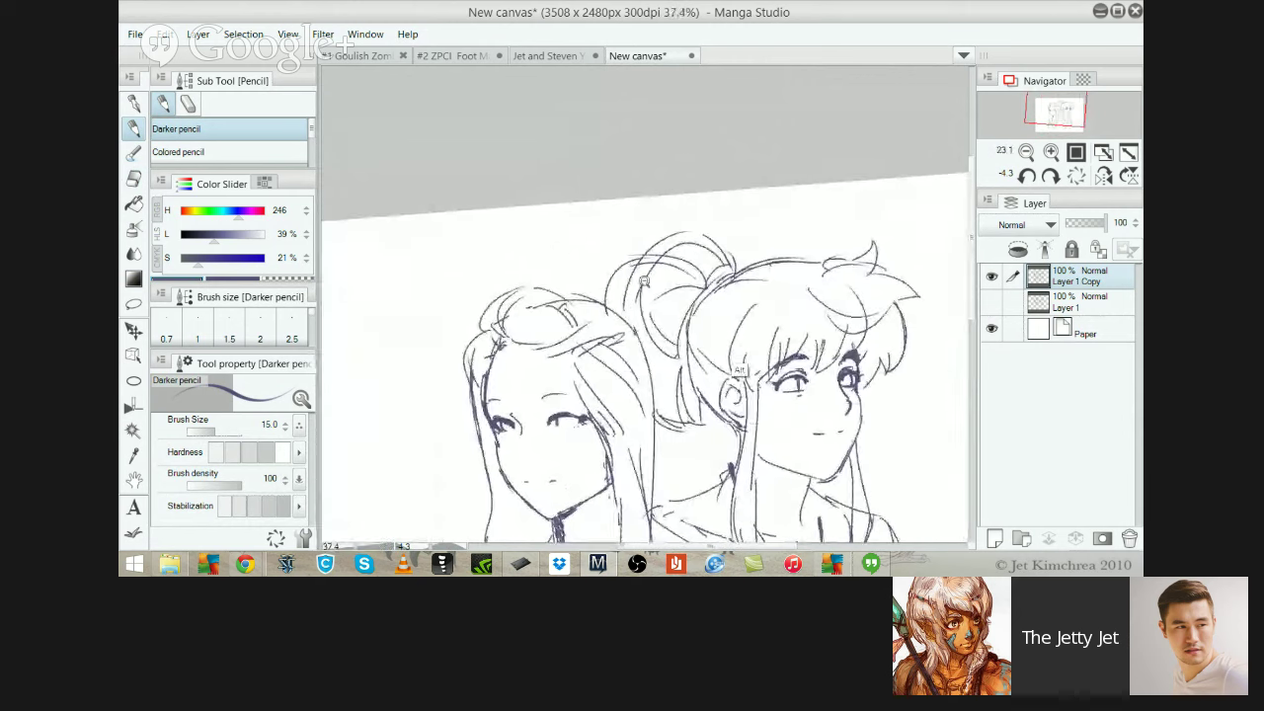
{"action": "left_click_drag", "start_coordinate": [689, 382], "coordinate": [733, 431]}
{"action": "mouse_move", "coordinate": [690, 388]}
{"action": "left_mouse_down"}
{"action": "mouse_move", "coordinate": [738, 435]}
{"action": "mouse_move", "coordinate": [740, 453]}
{"action": "left_mouse_up"}
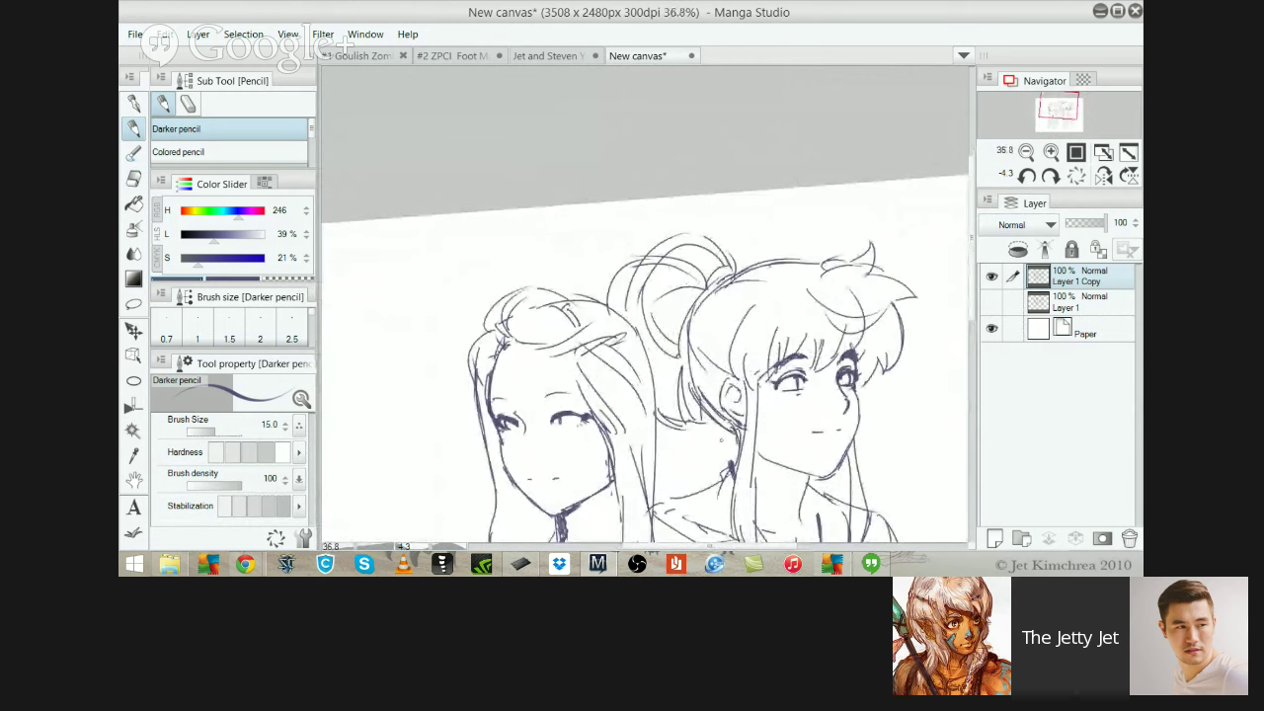
Add a short stroke to the long-haired girl's neckline between her hair strands
{"action": "scroll", "coordinate": [649, 217], "scroll_direction": "down", "scroll_amount": 1}
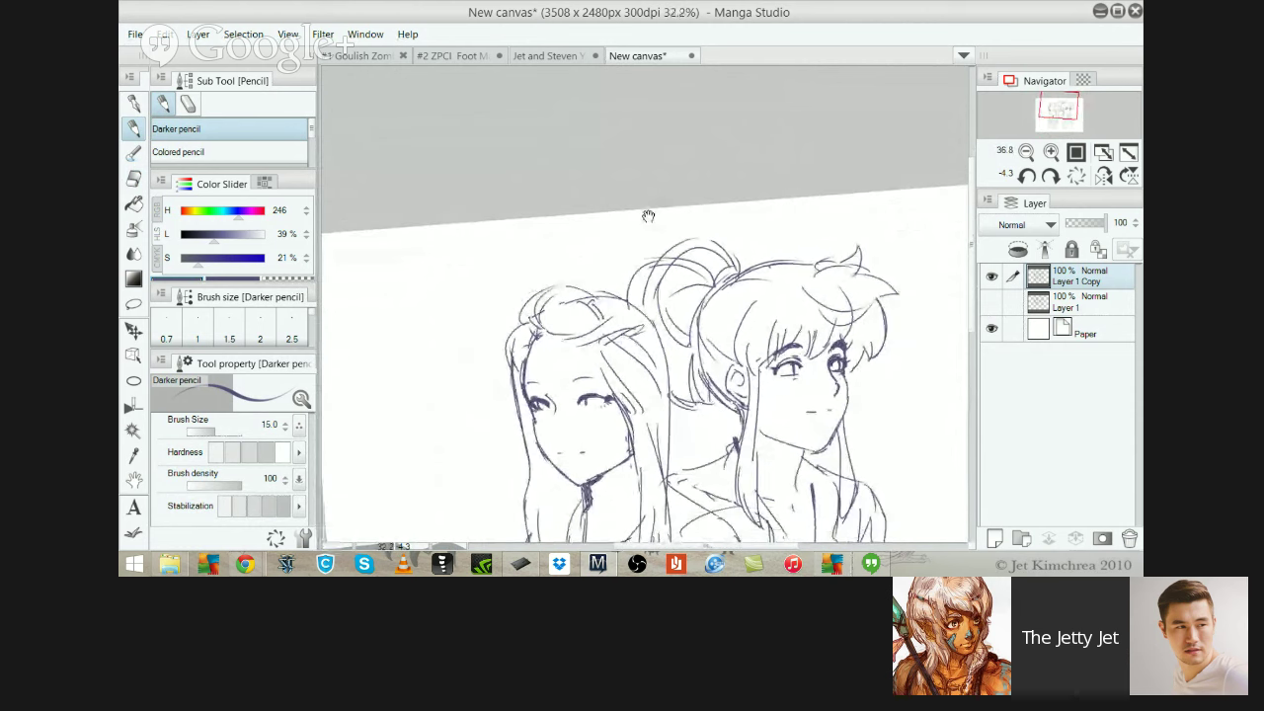
{"action": "left_click_drag", "start_coordinate": [648, 217], "coordinate": [690, 104]}
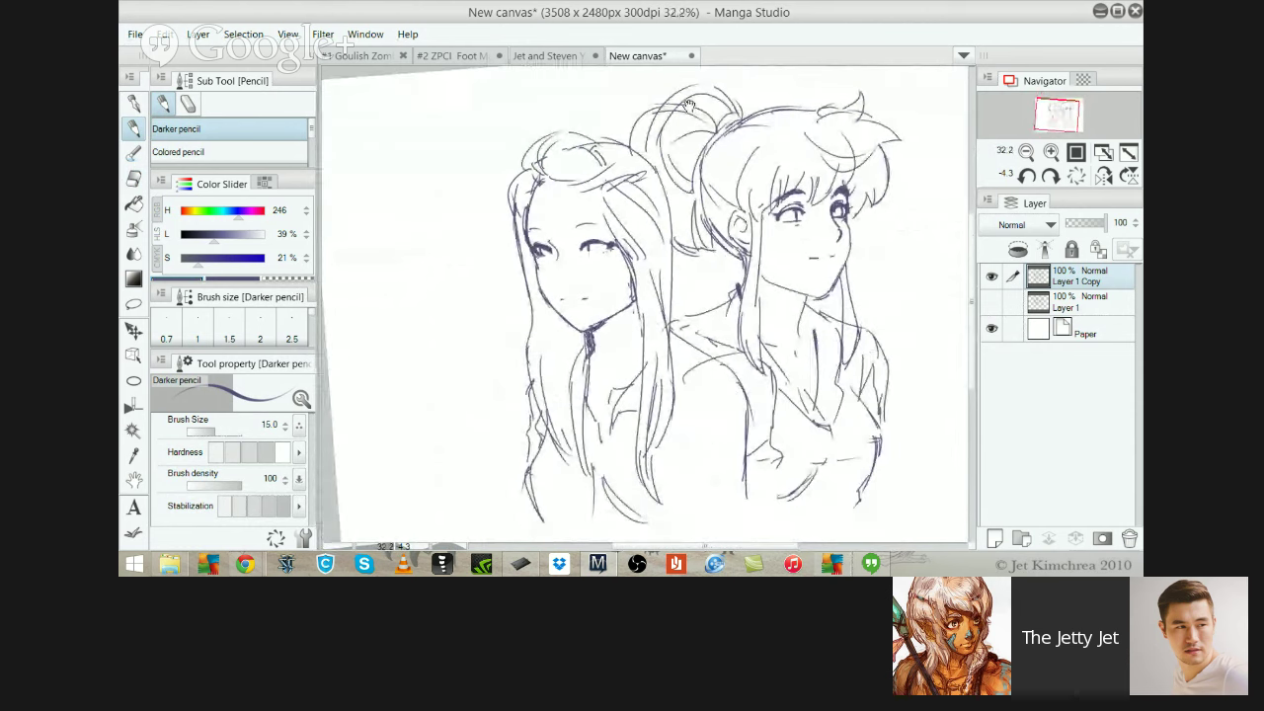
{"action": "left_click_drag", "start_coordinate": [739, 223], "coordinate": [709, 230]}
{"action": "scroll", "coordinate": [708, 230], "scroll_direction": "up", "scroll_amount": 1}
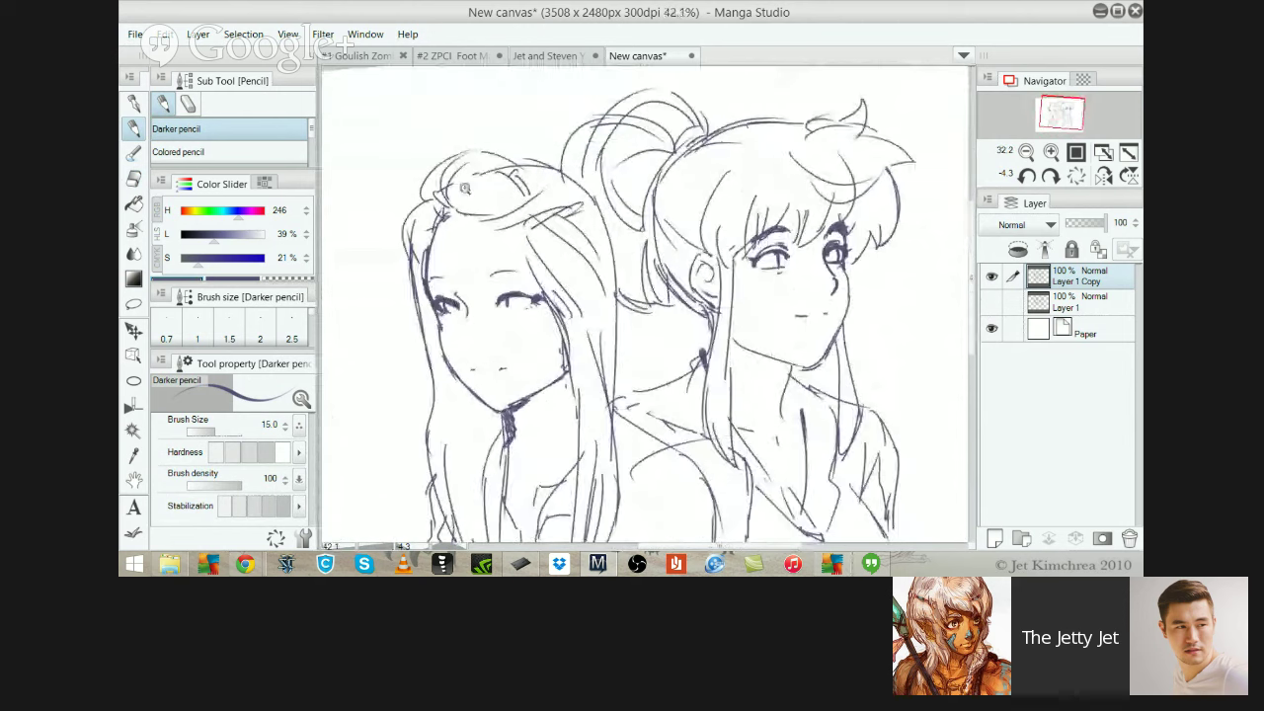
{"action": "scroll", "coordinate": [531, 272], "scroll_direction": "up", "scroll_amount": 1}
{"action": "left_click_drag", "start_coordinate": [573, 265], "coordinate": [598, 178]}
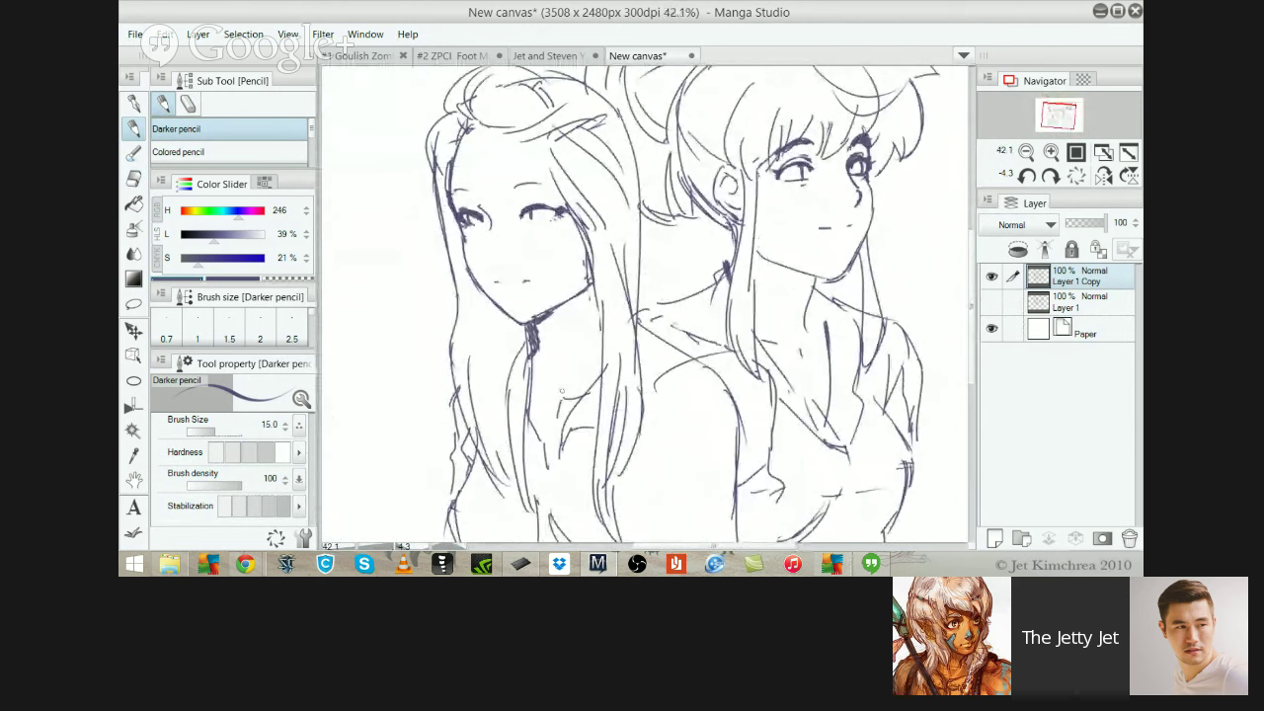
{"action": "left_click_drag", "start_coordinate": [573, 370], "coordinate": [561, 399]}
{"action": "left_click_drag", "start_coordinate": [697, 273], "coordinate": [651, 260]}
{"action": "left_click_drag", "start_coordinate": [829, 363], "coordinate": [803, 366]}
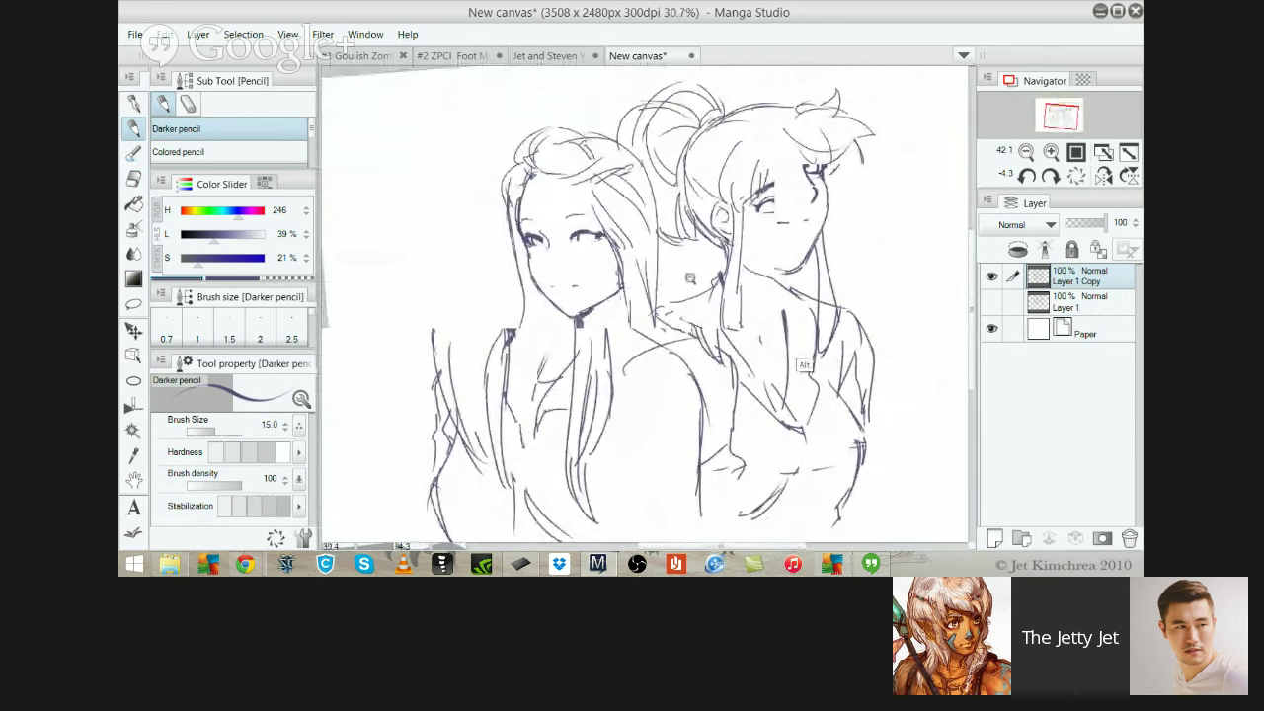
Draw the inner contour of the long-haired girl's near upper arm, undoing stray trial strokes
{"action": "left_click_drag", "start_coordinate": [691, 290], "coordinate": [498, 406]}
{"action": "mouse_move", "coordinate": [674, 386]}
{"action": "left_mouse_down"}
{"action": "mouse_move", "coordinate": [665, 406]}
{"action": "mouse_move", "coordinate": [719, 226]}
{"action": "mouse_move", "coordinate": [732, 259]}
{"action": "left_mouse_up"}
{"action": "key", "text": "ctrl+z"}
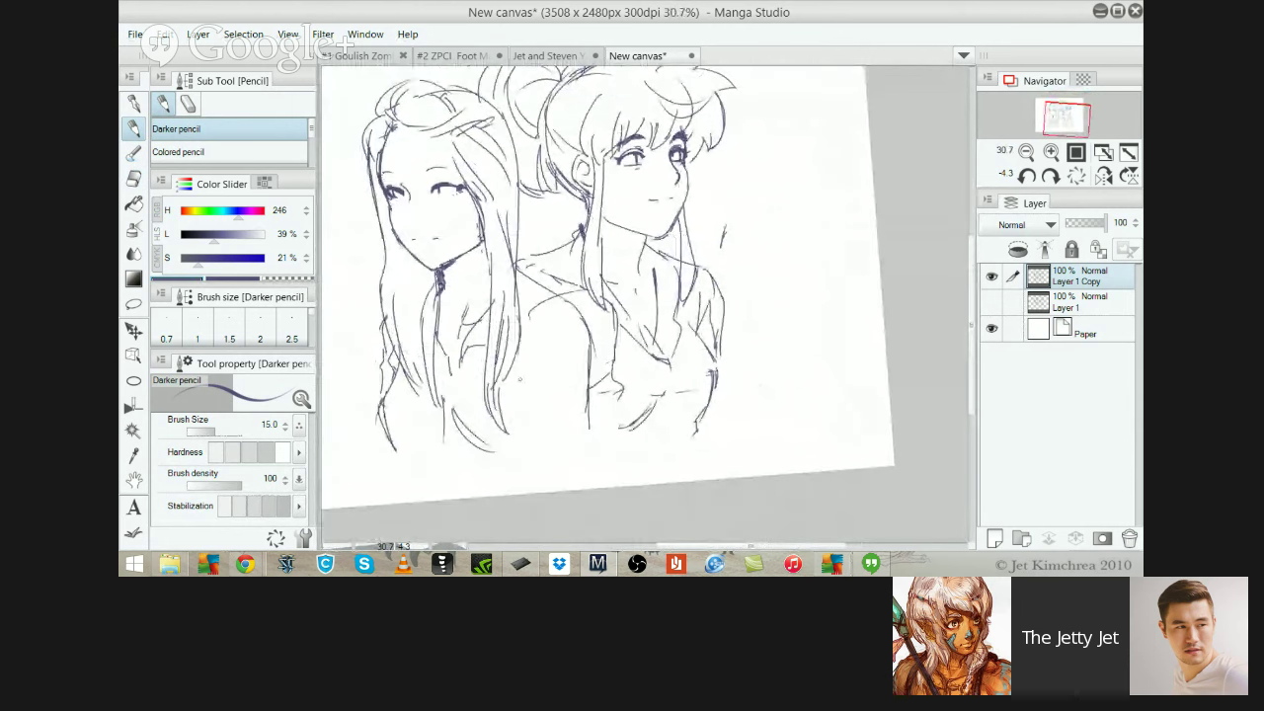
{"action": "key", "text": "ctrl+z"}
{"action": "mouse_move", "coordinate": [524, 339]}
{"action": "left_mouse_down"}
{"action": "mouse_move", "coordinate": [565, 318]}
{"action": "mouse_move", "coordinate": [533, 423]}
{"action": "left_mouse_up"}
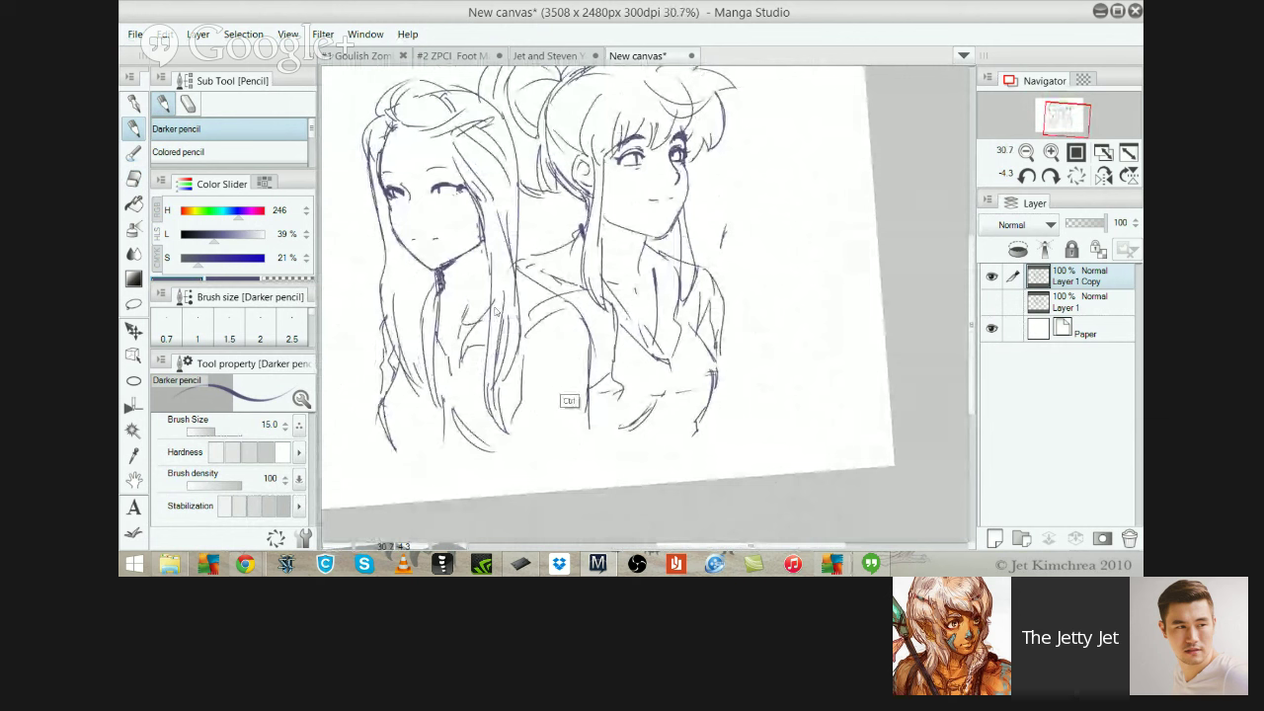
{"action": "left_click_drag", "start_coordinate": [592, 336], "coordinate": [578, 411]}
Erase the long-haired girl's lower body lines beneath the ends of her hair
{"action": "key", "text": "e"}
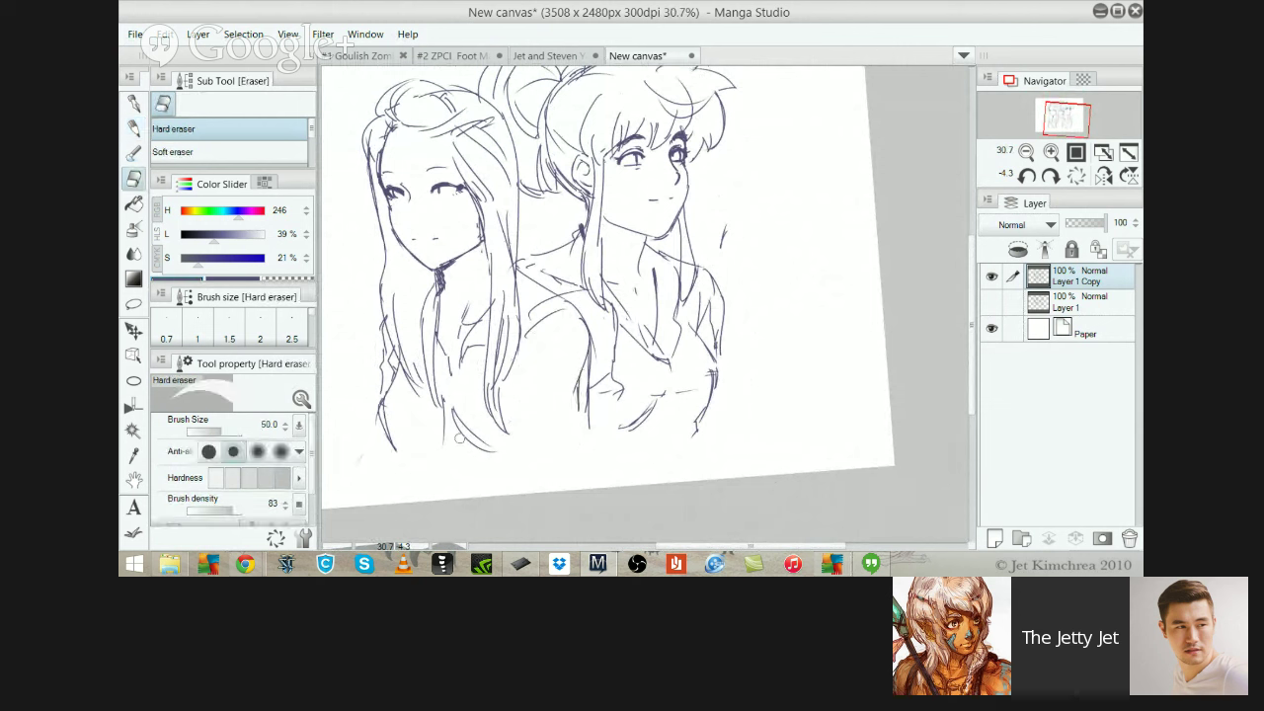
{"action": "mouse_move", "coordinate": [399, 448]}
{"action": "left_mouse_down"}
{"action": "mouse_move", "coordinate": [361, 454]}
{"action": "mouse_move", "coordinate": [387, 436]}
{"action": "mouse_move", "coordinate": [376, 415]}
{"action": "mouse_move", "coordinate": [388, 388]}
{"action": "left_mouse_up"}
{"action": "left_click_drag", "start_coordinate": [448, 435], "coordinate": [496, 446]}
Sketch the long-haired girl's hand with bent fingers beneath her hair ends, and extend the upper arm toward it
{"action": "key", "text": "p"}
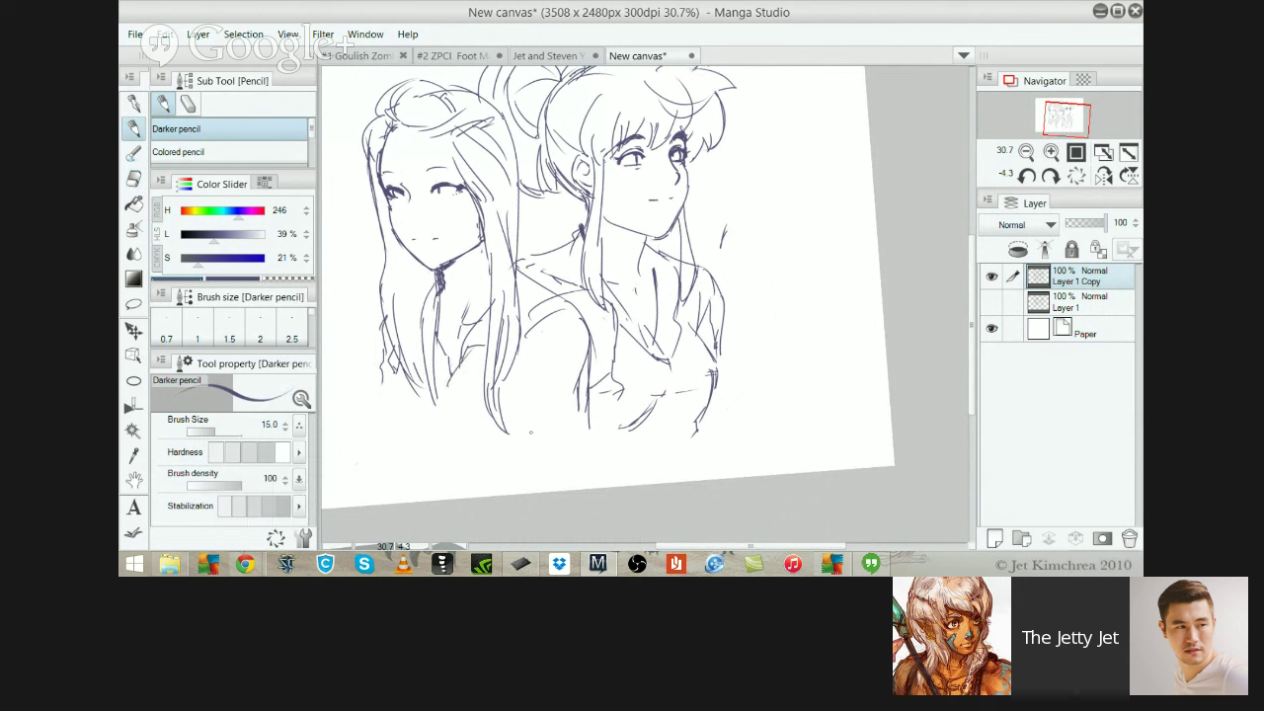
{"action": "left_click_drag", "start_coordinate": [506, 424], "coordinate": [565, 455]}
{"action": "left_click_drag", "start_coordinate": [576, 410], "coordinate": [572, 444]}
{"action": "mouse_move", "coordinate": [506, 422]}
{"action": "left_mouse_down"}
{"action": "mouse_move", "coordinate": [479, 464]}
{"action": "mouse_move", "coordinate": [534, 452]}
{"action": "left_mouse_up"}
{"action": "left_click_drag", "start_coordinate": [527, 432], "coordinate": [551, 454]}
{"action": "key", "text": "ctrl+z"}
{"action": "key", "text": "ctrl+z"}
{"action": "key", "text": "ctrl+z"}
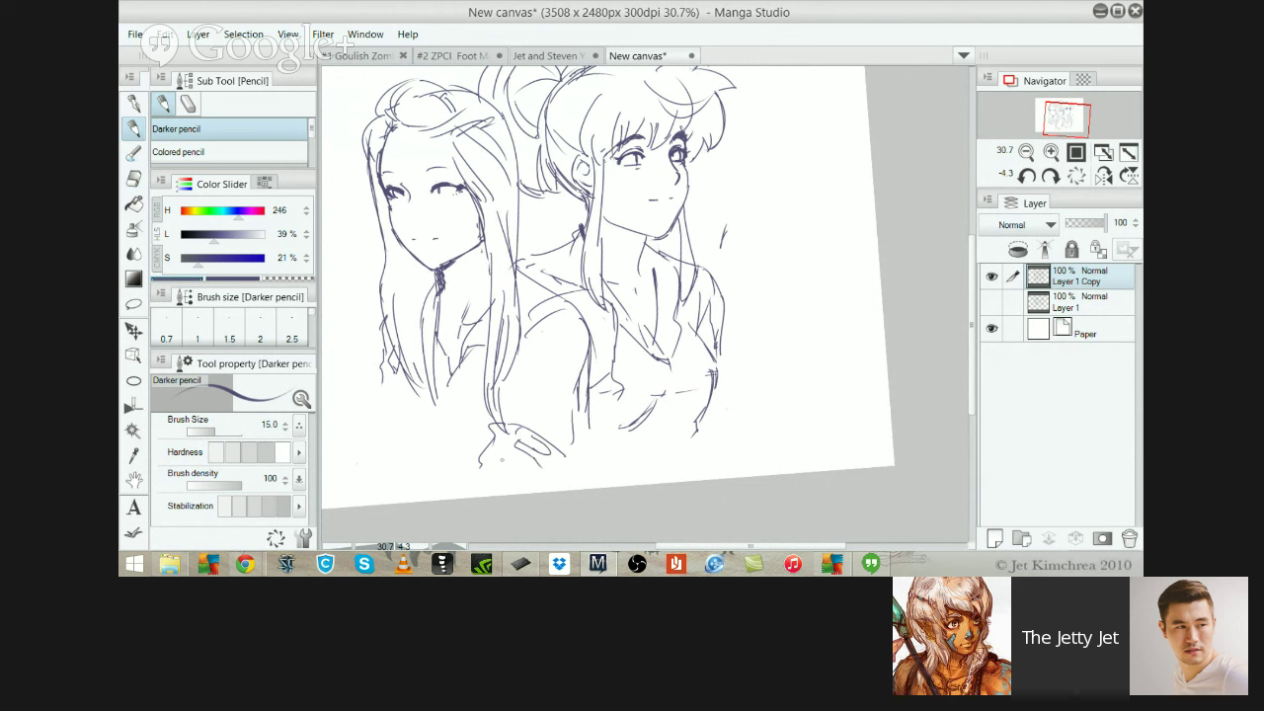
Refine the hand's outer edge with the eraser and pencil, adding a wrist line and more finger strokes
{"action": "key", "text": "e"}
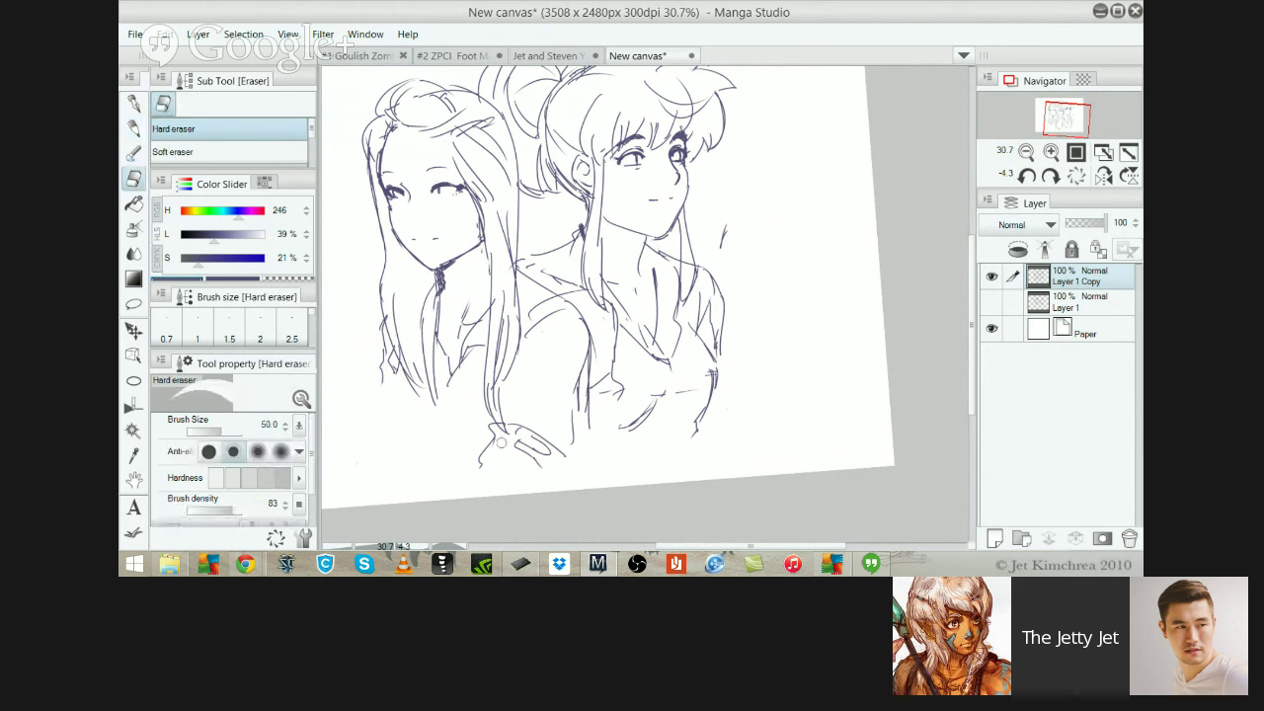
{"action": "left_click_drag", "start_coordinate": [484, 446], "coordinate": [482, 463]}
{"action": "key", "text": "p"}
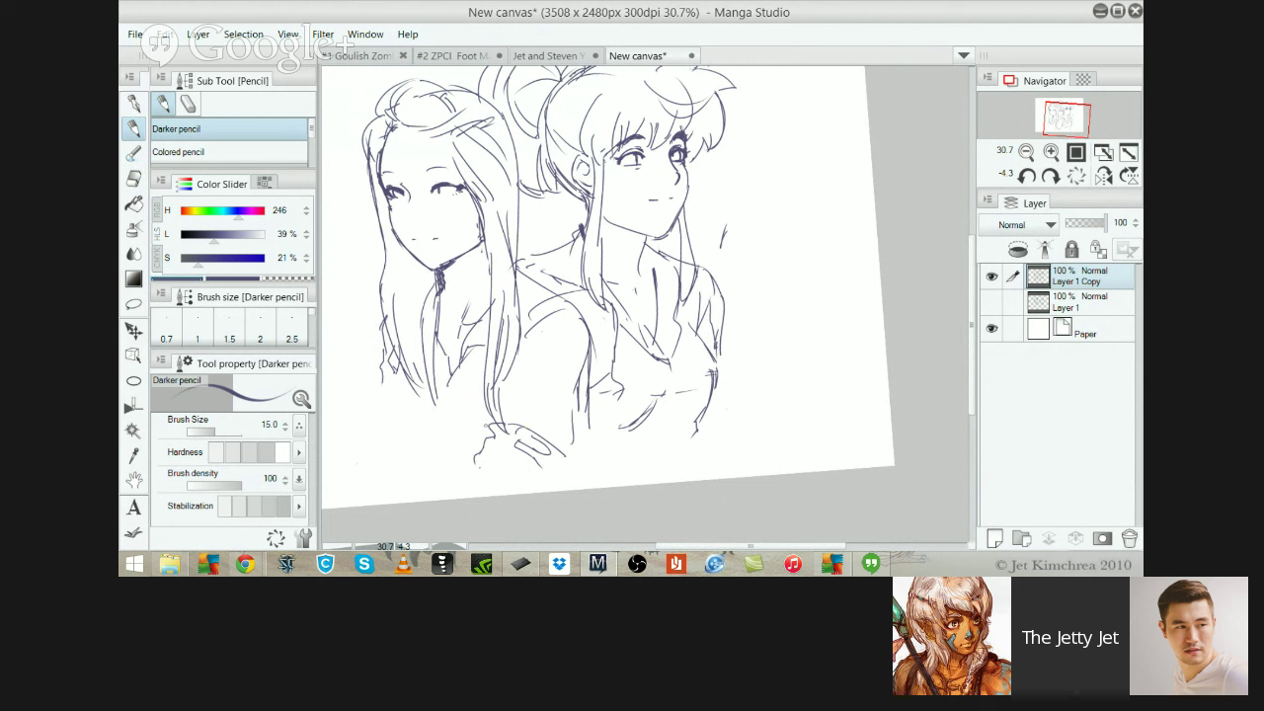
{"action": "mouse_move", "coordinate": [471, 446]}
{"action": "left_mouse_down"}
{"action": "mouse_move", "coordinate": [454, 462]}
{"action": "mouse_move", "coordinate": [527, 448]}
{"action": "mouse_move", "coordinate": [460, 445]}
{"action": "mouse_move", "coordinate": [442, 462]}
{"action": "mouse_move", "coordinate": [452, 457]}
{"action": "left_mouse_up"}
{"action": "key", "text": "ctrl+z"}
{"action": "key", "text": "ctrl+z"}
{"action": "key", "text": "ctrl+z"}
{"action": "key", "text": "ctrl+z"}
{"action": "left_click_drag", "start_coordinate": [503, 455], "coordinate": [553, 484]}
{"action": "key", "text": "ctrl+z"}
Sketch the long-haired girl's other arm, with sleeve folds, a jagged elbow contour and the lower sleeve edge
{"action": "left_click_drag", "start_coordinate": [381, 385], "coordinate": [359, 389]}
{"action": "mouse_move", "coordinate": [381, 334]}
{"action": "left_mouse_down"}
{"action": "mouse_move", "coordinate": [358, 387]}
{"action": "mouse_move", "coordinate": [338, 397]}
{"action": "mouse_move", "coordinate": [344, 389]}
{"action": "left_mouse_up"}
{"action": "key", "text": "ctrl+z"}
{"action": "left_click_drag", "start_coordinate": [346, 388], "coordinate": [322, 413]}
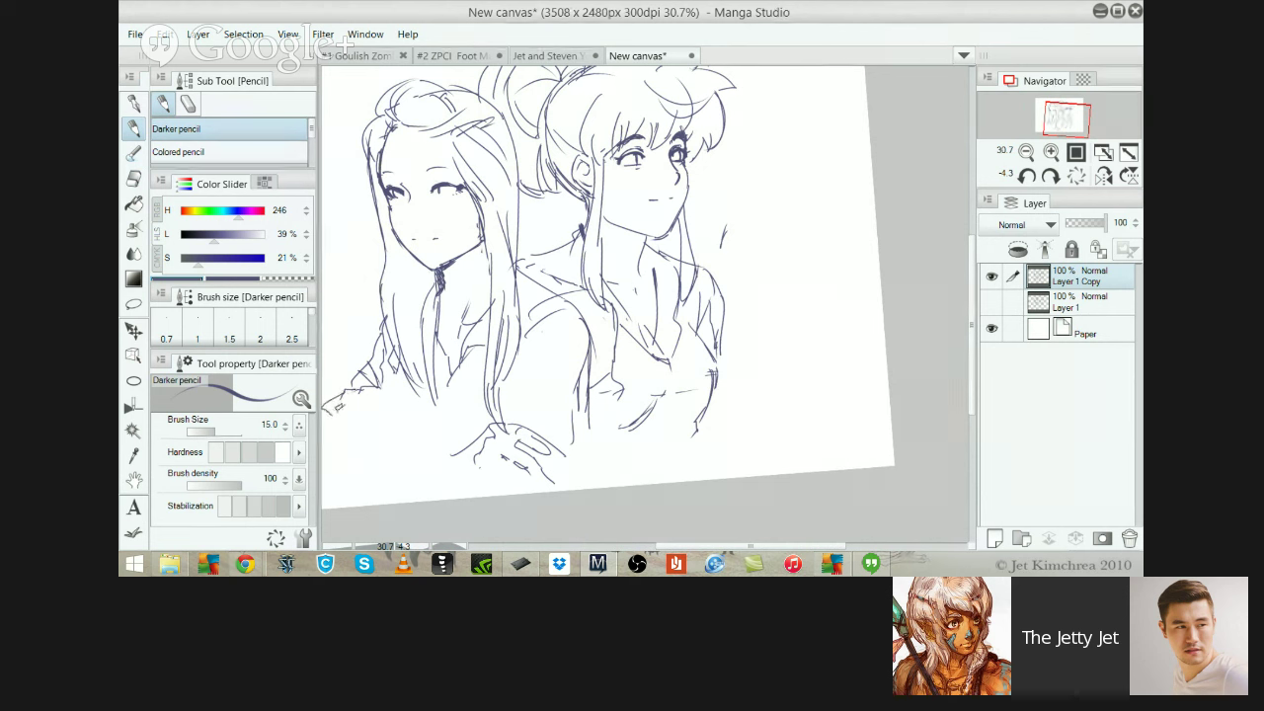
{"action": "key", "text": "e"}
{"action": "key", "text": "p"}
{"action": "mouse_move", "coordinate": [328, 420]}
{"action": "left_mouse_down"}
{"action": "mouse_move", "coordinate": [397, 370]}
{"action": "mouse_move", "coordinate": [397, 403]}
{"action": "mouse_move", "coordinate": [471, 392]}
{"action": "left_mouse_up"}
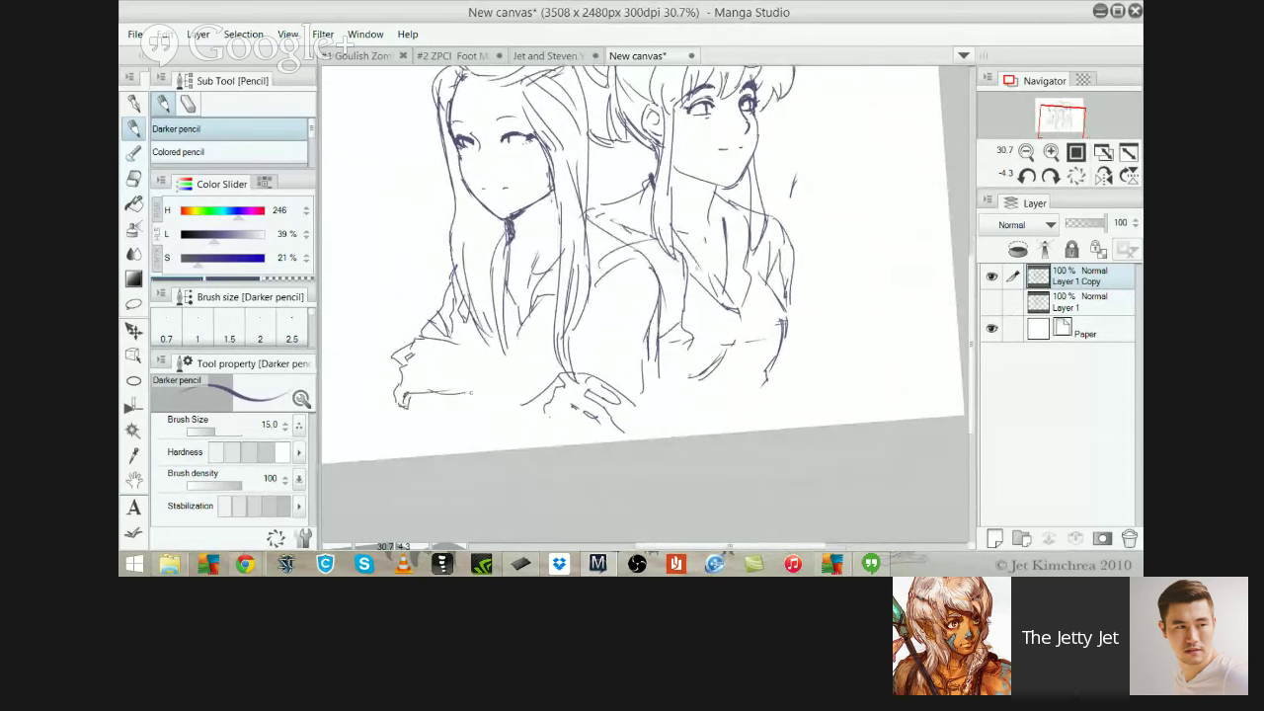
Connect the long-haired girl's forearm to the folded hand and add crease lines on her near sleeve
{"action": "key", "text": "ctrl+z"}
{"action": "left_click_drag", "start_coordinate": [464, 347], "coordinate": [485, 351]}
{"action": "key", "text": "ctrl+z"}
{"action": "left_click_drag", "start_coordinate": [694, 320], "coordinate": [630, 338]}
{"action": "scroll", "coordinate": [612, 340], "scroll_direction": "up", "scroll_amount": 2}
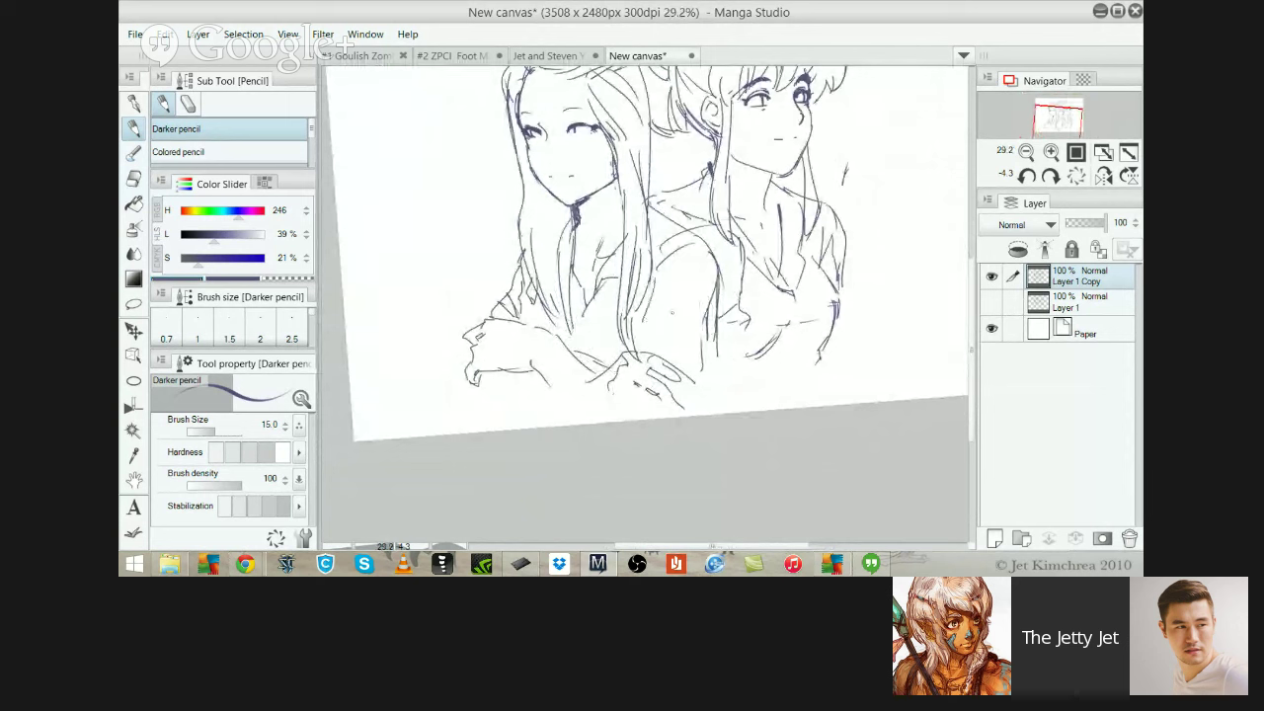
{"action": "mouse_move", "coordinate": [649, 312]}
{"action": "left_mouse_down"}
{"action": "mouse_move", "coordinate": [684, 285]}
{"action": "mouse_move", "coordinate": [708, 322]}
{"action": "left_mouse_up"}
{"action": "left_click_drag", "start_coordinate": [734, 252], "coordinate": [618, 331]}
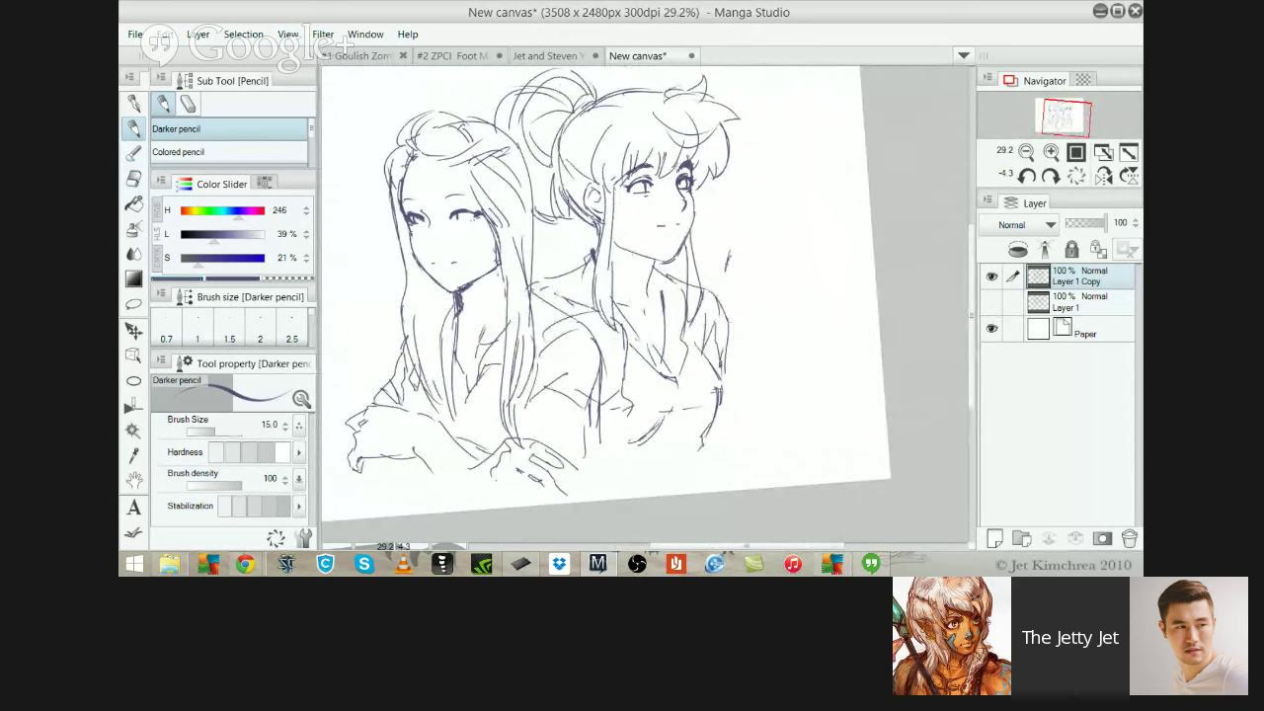
Erase the ponytailed girl's rough outer sleeve and torso lines and redraw her side as a smoother curve
{"action": "key", "text": "e"}
{"action": "left_click_drag", "start_coordinate": [707, 432], "coordinate": [722, 352]}
{"action": "key", "text": "p"}
{"action": "left_click_drag", "start_coordinate": [713, 300], "coordinate": [705, 435]}
{"action": "key", "text": "ctrl+z"}
{"action": "mouse_move", "coordinate": [698, 348]}
{"action": "left_mouse_down"}
{"action": "mouse_move", "coordinate": [717, 415]}
{"action": "mouse_move", "coordinate": [704, 434]}
{"action": "mouse_move", "coordinate": [718, 407]}
{"action": "mouse_move", "coordinate": [701, 439]}
{"action": "left_mouse_up"}
{"action": "key", "text": "ctrl+z"}
{"action": "key", "text": "ctrl+z"}
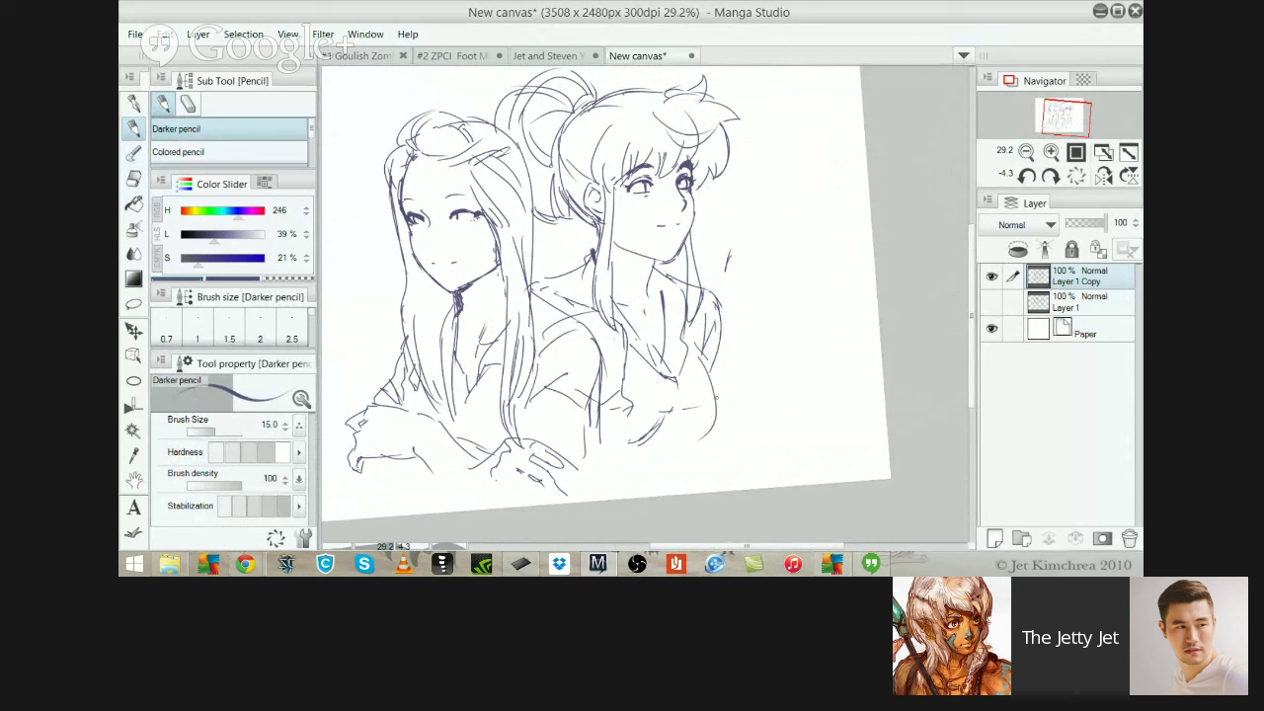
{"action": "key", "text": "ctrl+z"}
Erase the lines under the ponytailed girl's chest, then redraw her bust contour down to the waist with a short central fold
{"action": "mouse_move", "coordinate": [697, 360]}
{"action": "left_mouse_down"}
{"action": "mouse_move", "coordinate": [698, 441]}
{"action": "mouse_move", "coordinate": [630, 446]}
{"action": "mouse_move", "coordinate": [662, 416]}
{"action": "left_mouse_up"}
{"action": "key", "text": "ctrl+z"}
{"action": "key", "text": "e"}
{"action": "mouse_move", "coordinate": [663, 417]}
{"action": "left_mouse_down"}
{"action": "mouse_move", "coordinate": [636, 446]}
{"action": "mouse_move", "coordinate": [683, 414]}
{"action": "left_mouse_up"}
{"action": "key", "text": "p"}
{"action": "left_click_drag", "start_coordinate": [697, 354], "coordinate": [701, 429]}
{"action": "key", "text": "ctrl+z"}
{"action": "left_click_drag", "start_coordinate": [699, 358], "coordinate": [690, 453]}
{"action": "left_click_drag", "start_coordinate": [672, 384], "coordinate": [681, 408]}
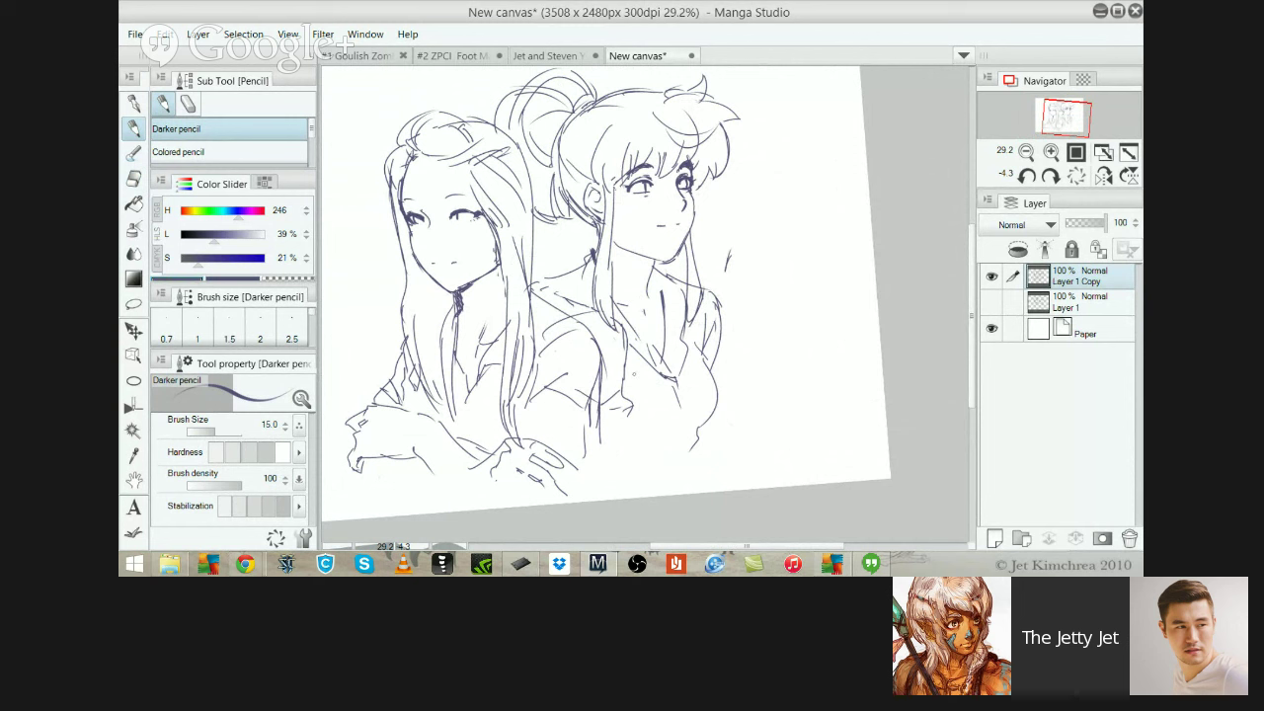
Erase the fold lines beside the ponytailed girl's near arm and tidy the dark accent behind her neck
{"action": "key", "text": "e"}
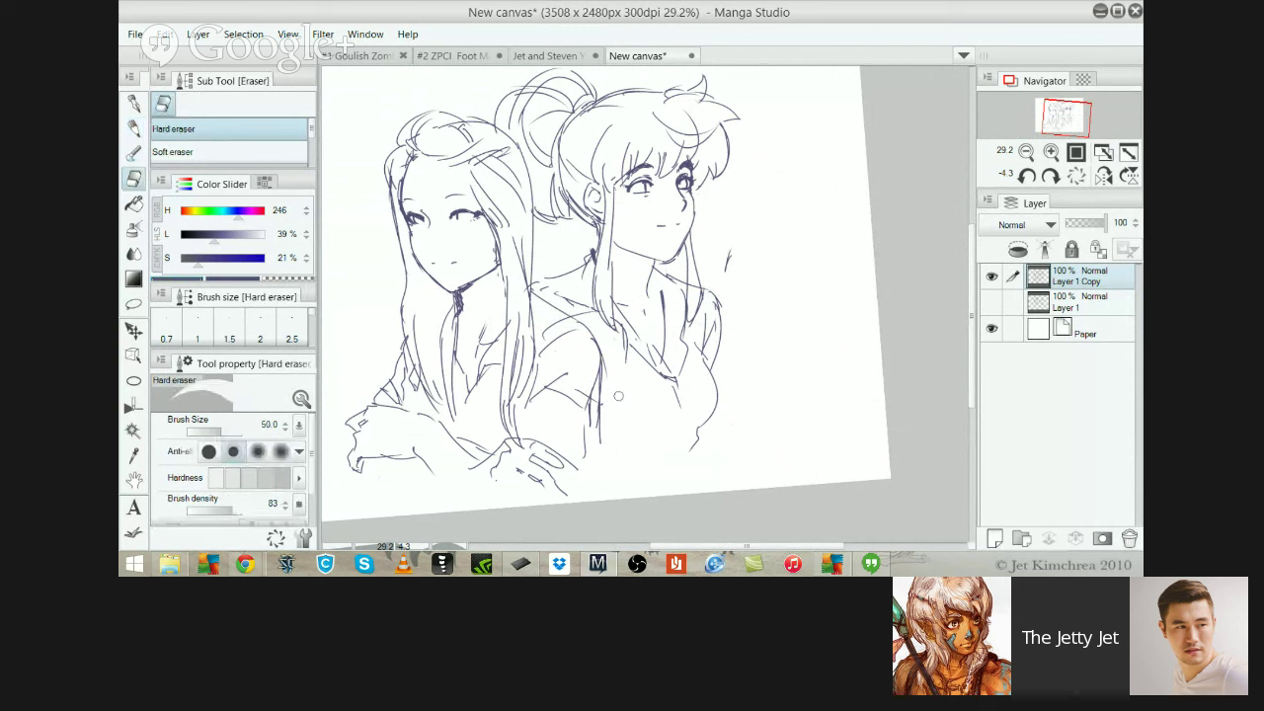
{"action": "key", "text": "p"}
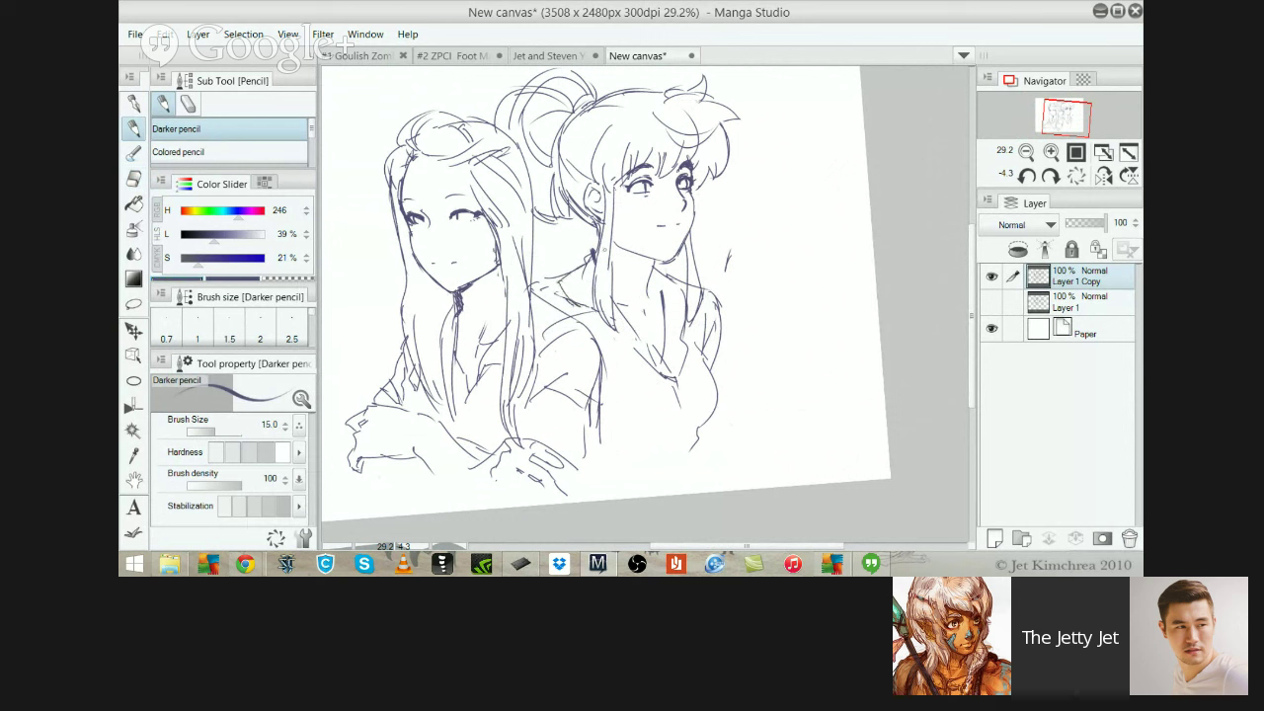
{"action": "key", "text": "e"}
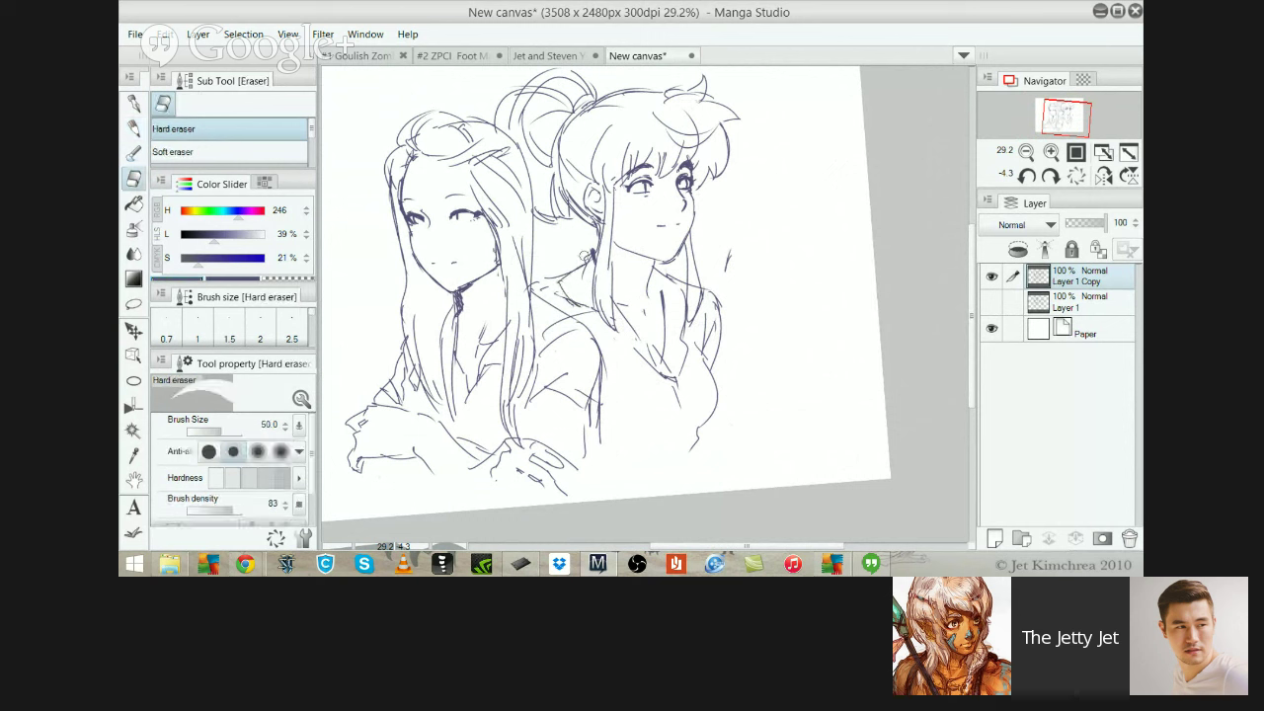
{"action": "key", "text": "p"}
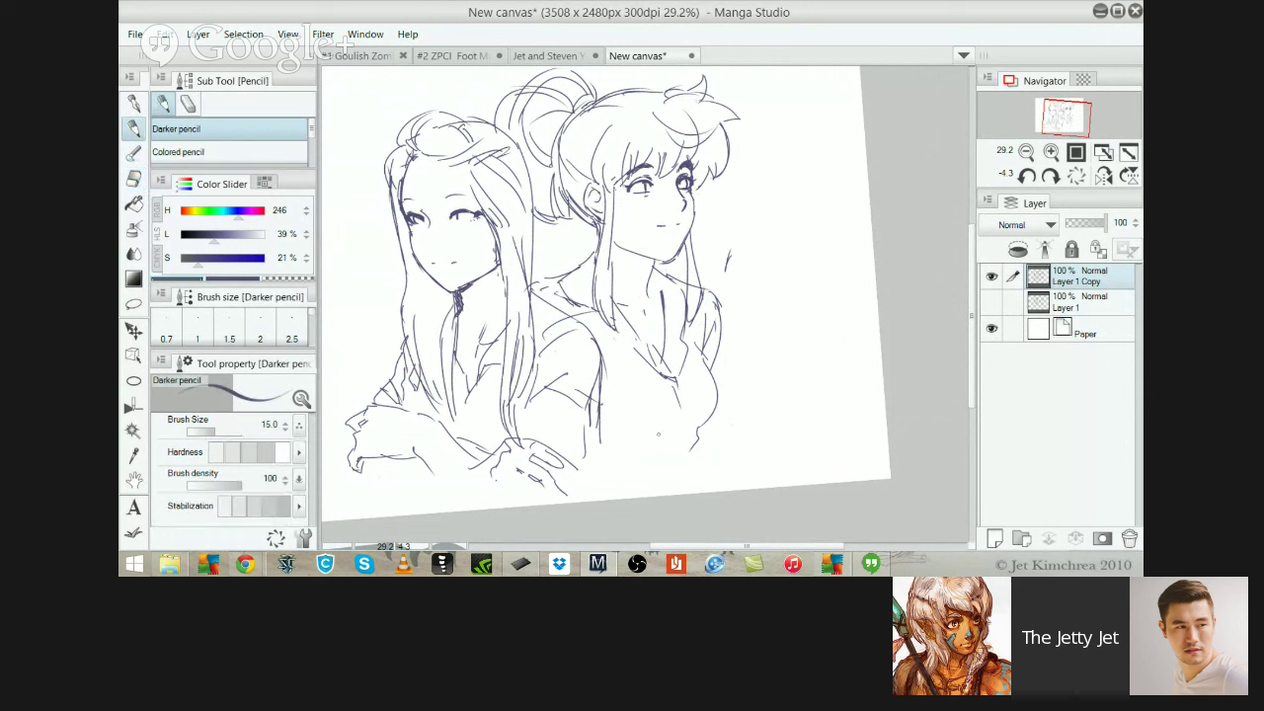
Draw the line under the ponytailed girl's bust with a short waist stroke below it
{"action": "left_click_drag", "start_coordinate": [691, 456], "coordinate": [683, 482]}
{"action": "key", "text": "ctrl+z"}
{"action": "left_click_drag", "start_coordinate": [638, 434], "coordinate": [695, 419]}
{"action": "key", "text": "ctrl+z"}
{"action": "mouse_move", "coordinate": [628, 442]}
{"action": "left_mouse_down"}
{"action": "mouse_move", "coordinate": [700, 432]}
{"action": "mouse_move", "coordinate": [681, 480]}
{"action": "left_mouse_up"}
{"action": "left_click_drag", "start_coordinate": [717, 304], "coordinate": [712, 351]}
{"action": "left_click_drag", "start_coordinate": [466, 304], "coordinate": [460, 336]}
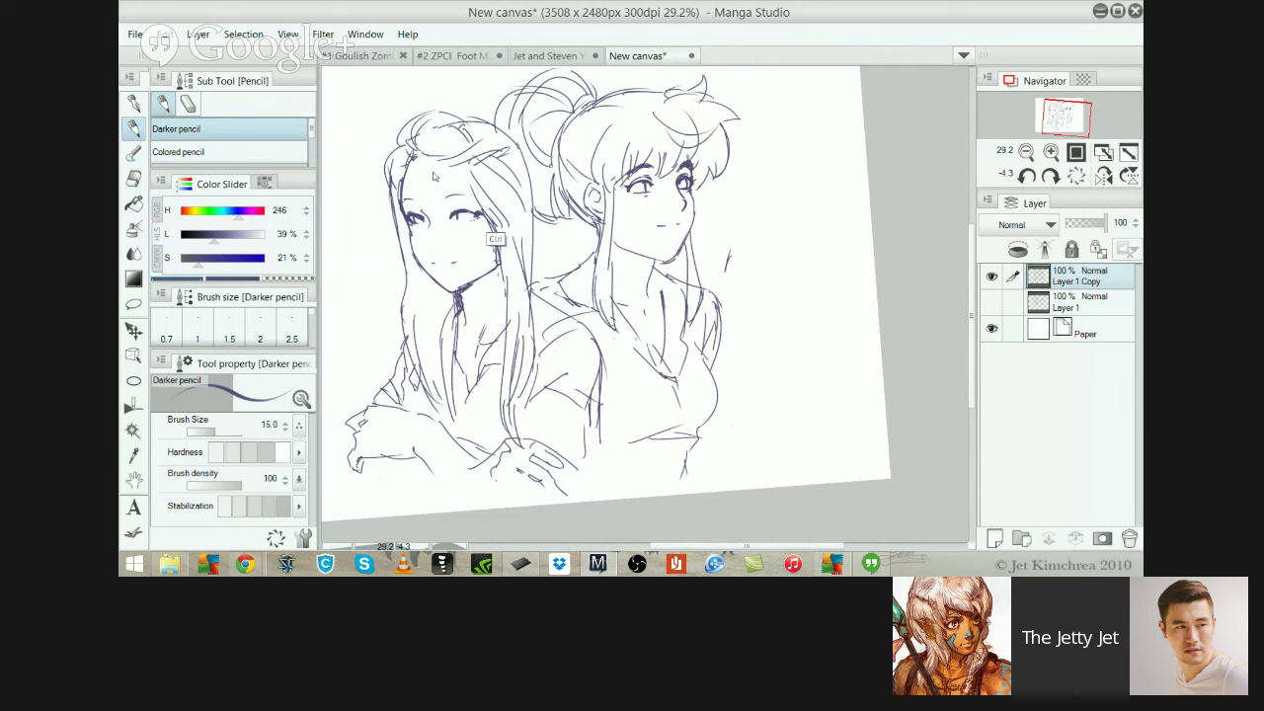
Draw the long-haired girl's nose as one angular line from the inner corner of her far eye to the tip
{"action": "scroll", "coordinate": [430, 207], "scroll_direction": "up", "scroll_amount": 3}
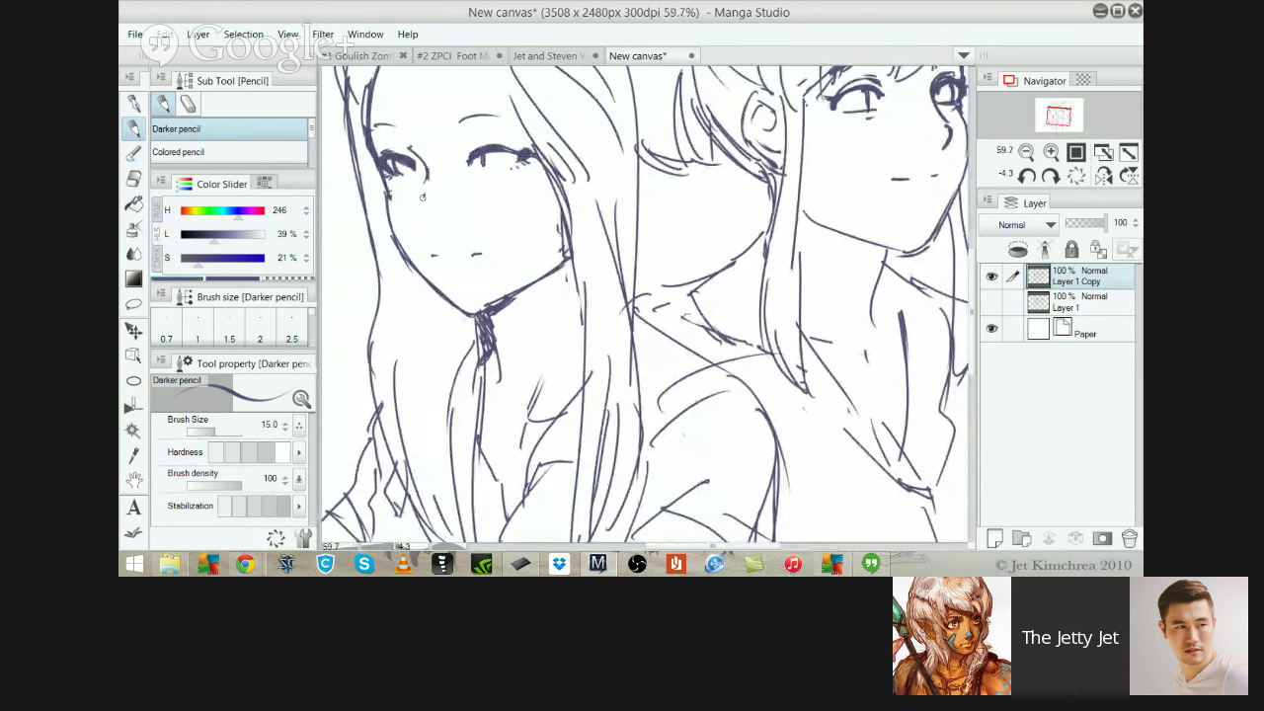
{"action": "key", "text": "ctrl+z"}
{"action": "mouse_move", "coordinate": [424, 196]}
{"action": "left_mouse_down"}
{"action": "mouse_move", "coordinate": [413, 225]}
{"action": "mouse_move", "coordinate": [414, 214]}
{"action": "mouse_move", "coordinate": [432, 234]}
{"action": "left_mouse_up"}
{"action": "key", "text": "ctrl+z"}
{"action": "key", "text": "ctrl+z"}
{"action": "scroll", "coordinate": [439, 227], "scroll_direction": "down", "scroll_amount": 5}
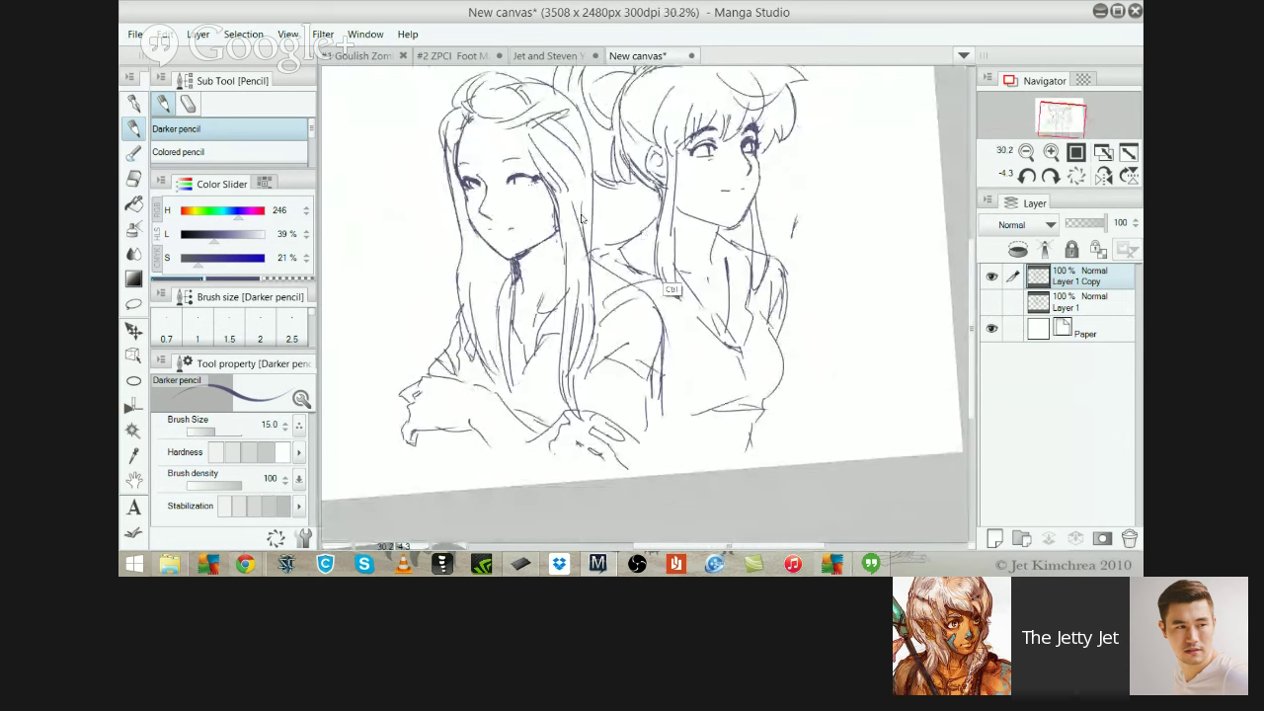
{"action": "left_click_drag", "start_coordinate": [582, 219], "coordinate": [629, 271]}
{"action": "left_click_drag", "start_coordinate": [630, 271], "coordinate": [673, 286]}
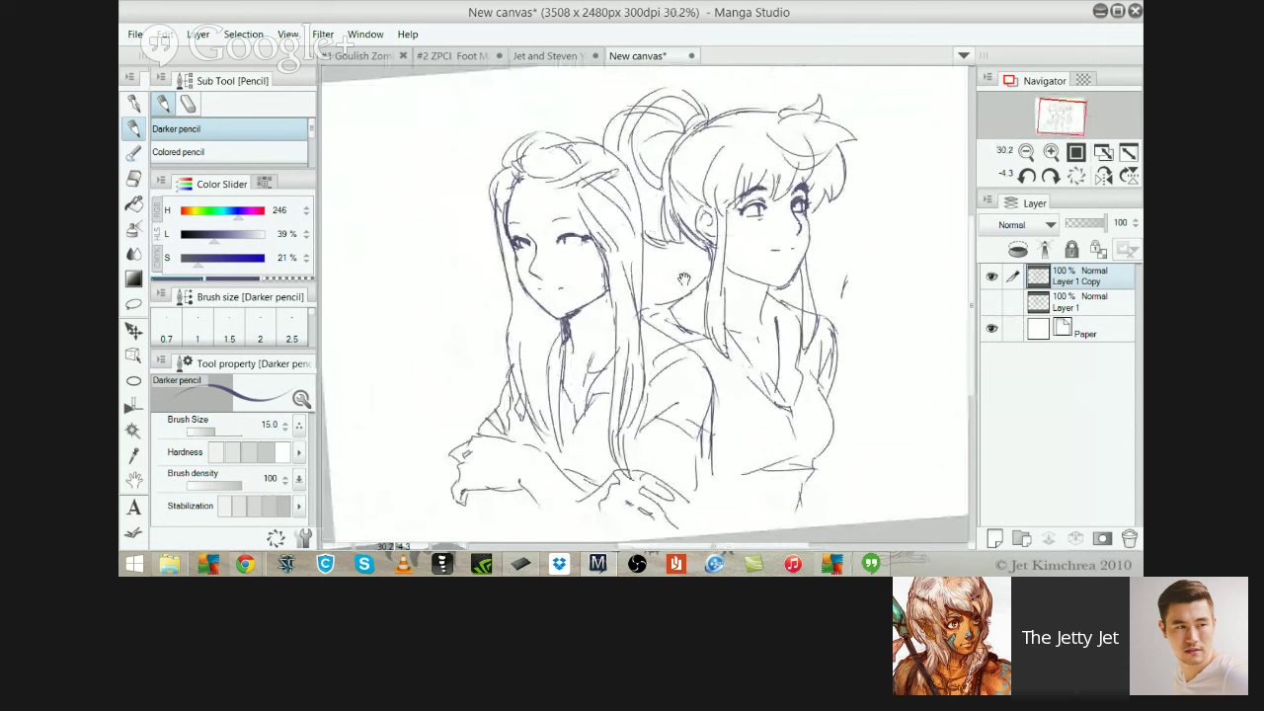
Redraw the long-haired girl's two eyebrows as short, dark arcs above her eyes
{"action": "scroll", "coordinate": [471, 203], "scroll_direction": "up", "scroll_amount": 3}
{"action": "left_click_drag", "start_coordinate": [555, 197], "coordinate": [613, 190]}
{"action": "key", "text": "ctrl+z"}
{"action": "key", "text": "ctrl+z"}
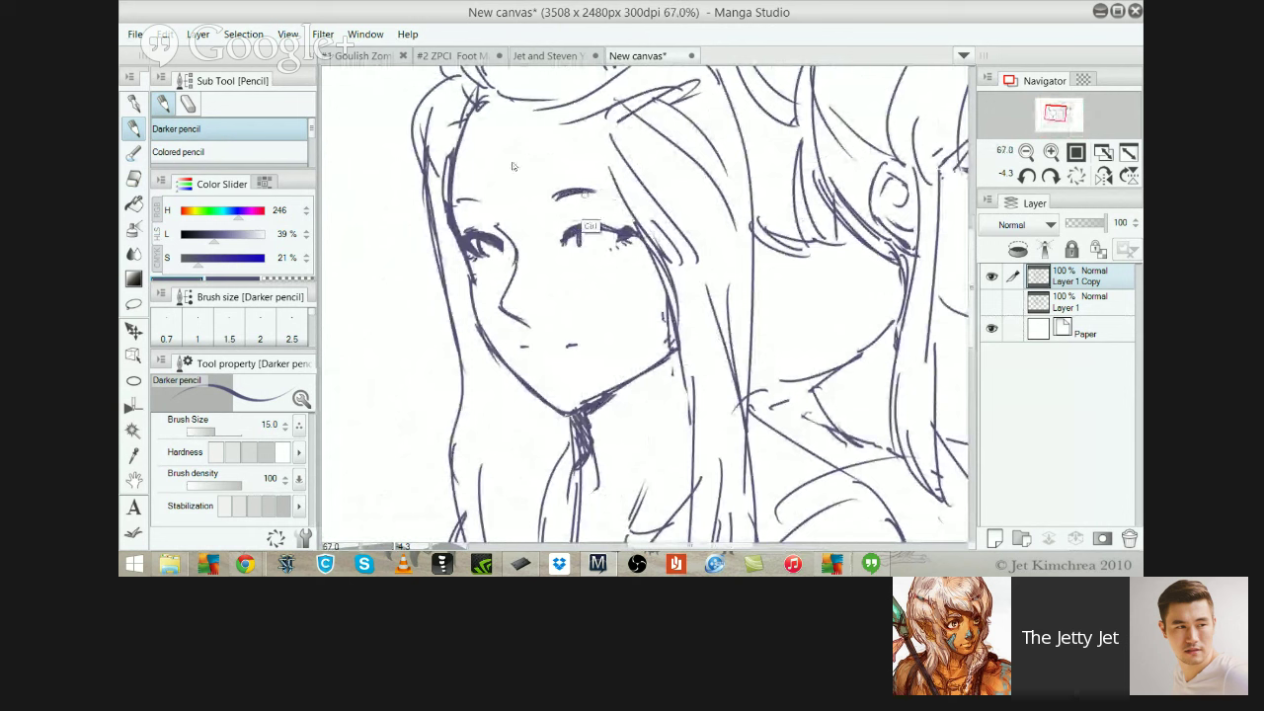
{"action": "left_click_drag", "start_coordinate": [456, 197], "coordinate": [482, 202]}
{"action": "key", "text": "ctrl+z"}
{"action": "key", "text": "ctrl+z"}
{"action": "left_click", "coordinate": [717, 261], "text": "alt"}
{"action": "left_click", "coordinate": [673, 243], "text": "alt"}
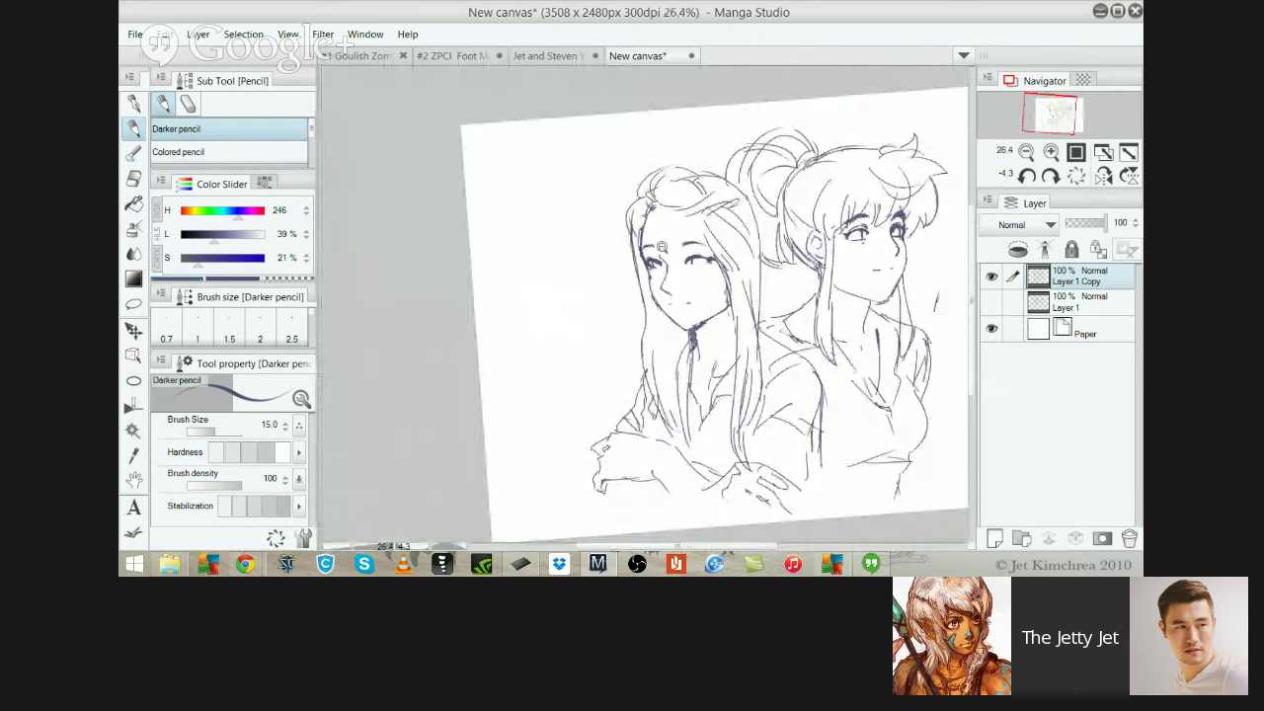
Lengthen the long-haired girl's near eyebrow and darken the upper lash line of her near eye
{"action": "left_click", "coordinate": [577, 214], "text": "ctrl"}
{"action": "scroll", "coordinate": [688, 259], "scroll_direction": "up", "scroll_amount": 3}
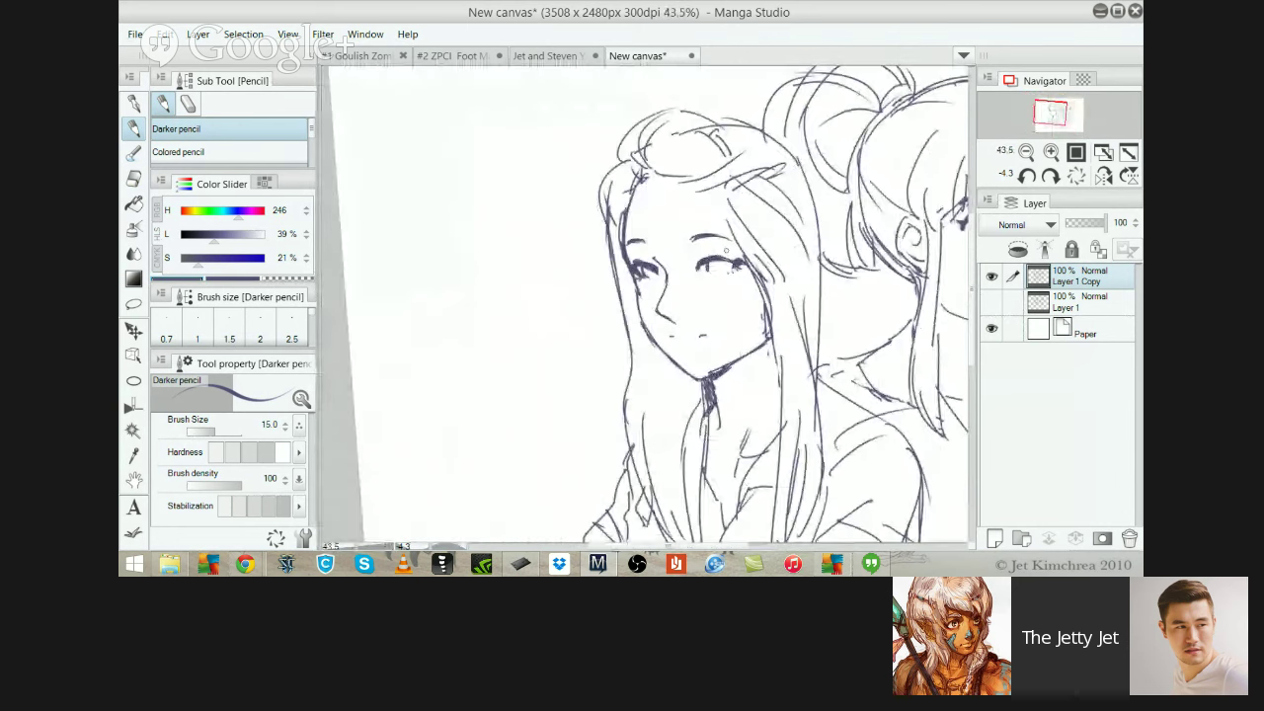
{"action": "scroll", "coordinate": [711, 259], "scroll_direction": "up", "scroll_amount": 1}
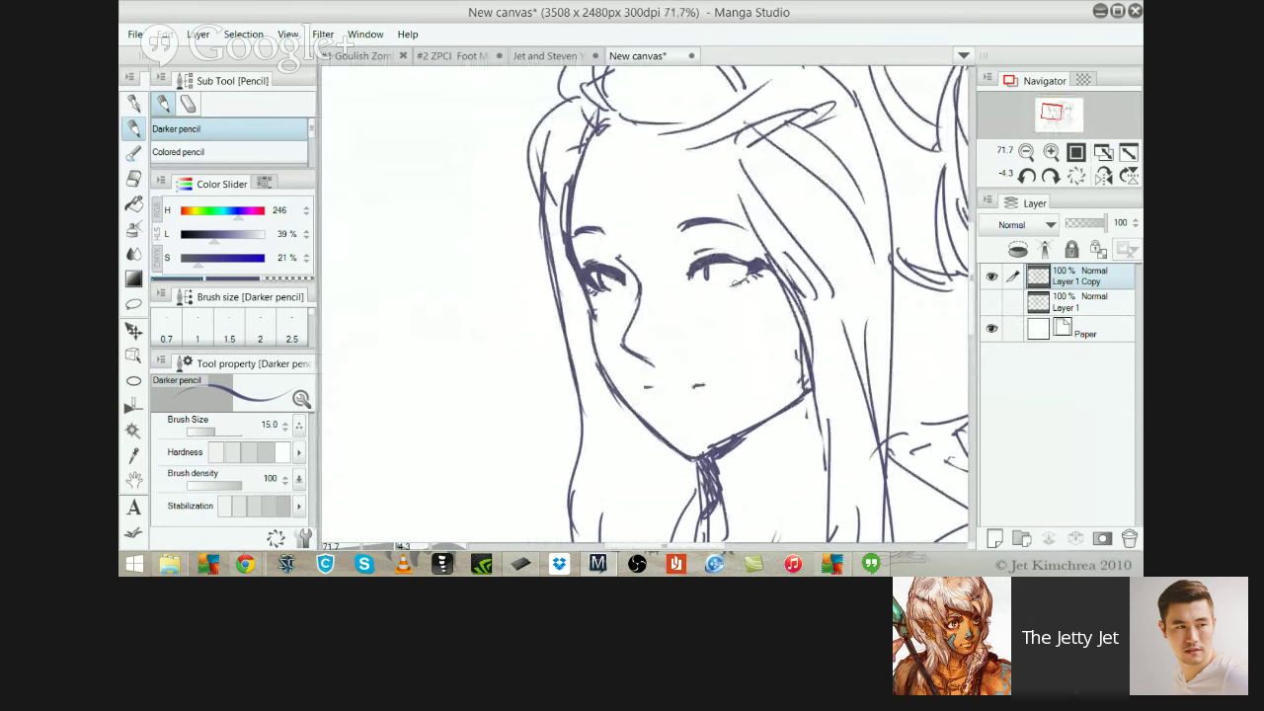
{"action": "left_click_drag", "start_coordinate": [730, 257], "coordinate": [756, 264]}
Thicken the long-haired girl's near jawline with dark shadow strokes from below the ear to the chin
{"action": "mouse_move", "coordinate": [809, 392]}
{"action": "left_mouse_down"}
{"action": "mouse_move", "coordinate": [741, 443]}
{"action": "mouse_move", "coordinate": [790, 411]}
{"action": "left_mouse_up"}
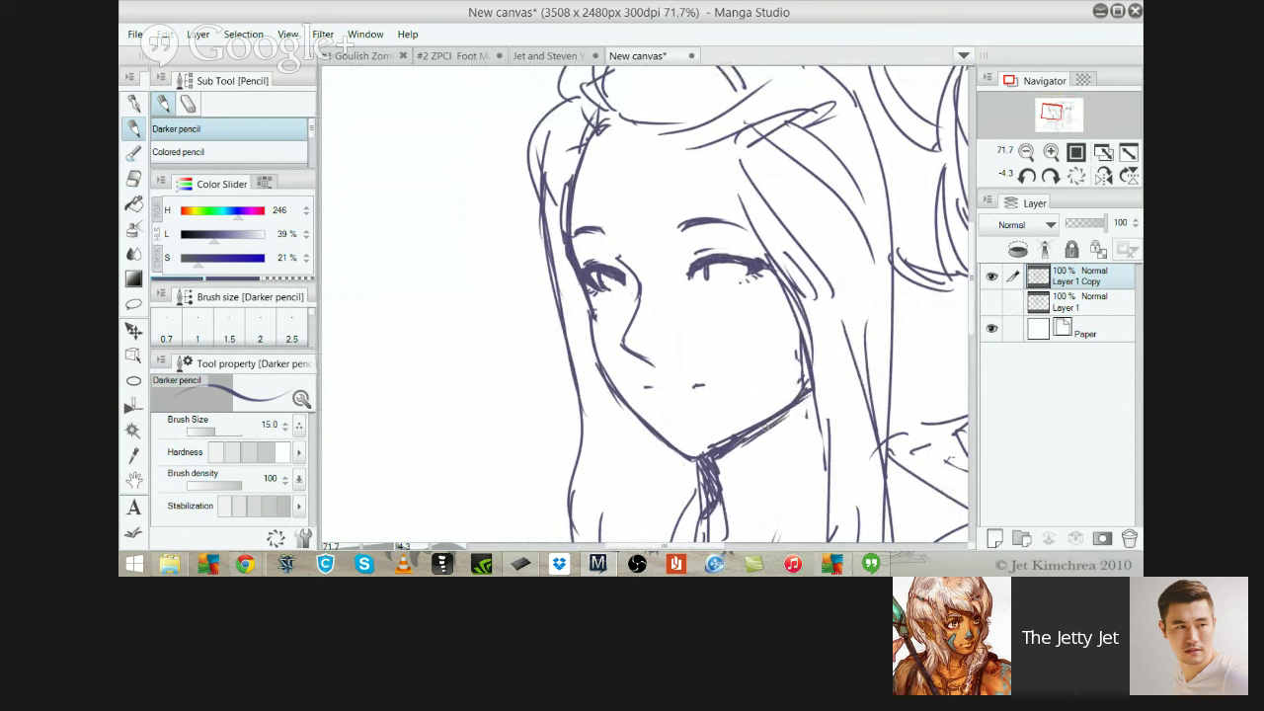
{"action": "mouse_move", "coordinate": [713, 462]}
{"action": "left_mouse_down"}
{"action": "mouse_move", "coordinate": [780, 423]}
{"action": "mouse_move", "coordinate": [751, 452]}
{"action": "mouse_move", "coordinate": [796, 407]}
{"action": "left_mouse_up"}
{"action": "left_click_drag", "start_coordinate": [742, 440], "coordinate": [812, 389]}
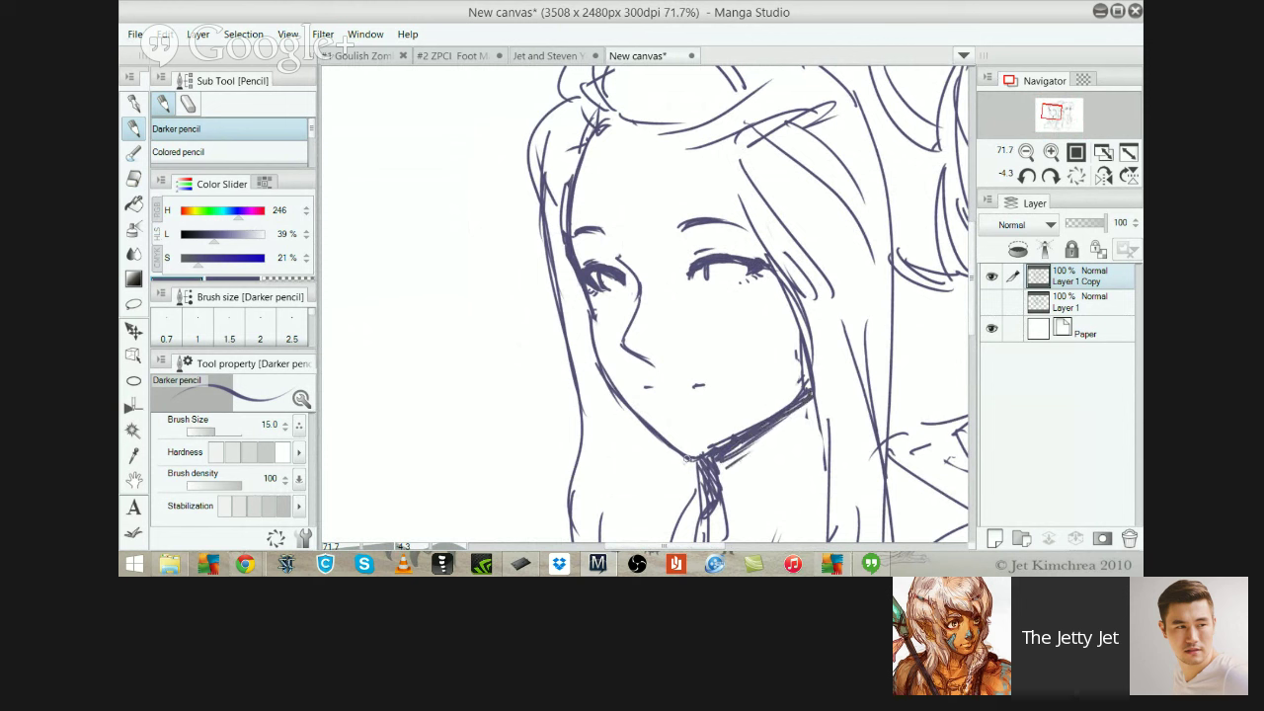
{"action": "left_click_drag", "start_coordinate": [686, 460], "coordinate": [755, 426]}
{"action": "left_click_drag", "start_coordinate": [690, 457], "coordinate": [769, 418]}
{"action": "left_click_drag", "start_coordinate": [784, 439], "coordinate": [779, 440]}
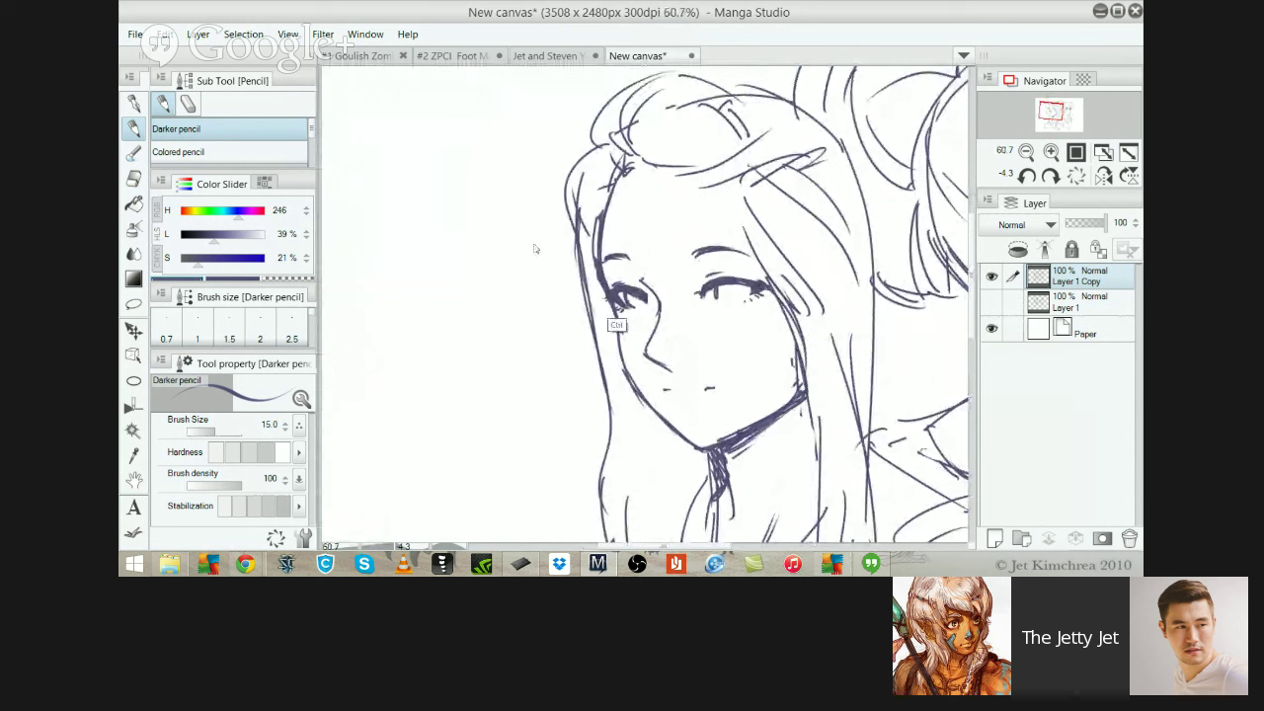
Rotate the canvas to nearly level and erase and redraw the bridge of the long-haired girl's nose
{"action": "left_click_drag", "start_coordinate": [617, 288], "coordinate": [602, 293]}
{"action": "key", "text": "ctrl+z"}
{"action": "scroll", "coordinate": [708, 361], "scroll_direction": "down", "scroll_amount": 2}
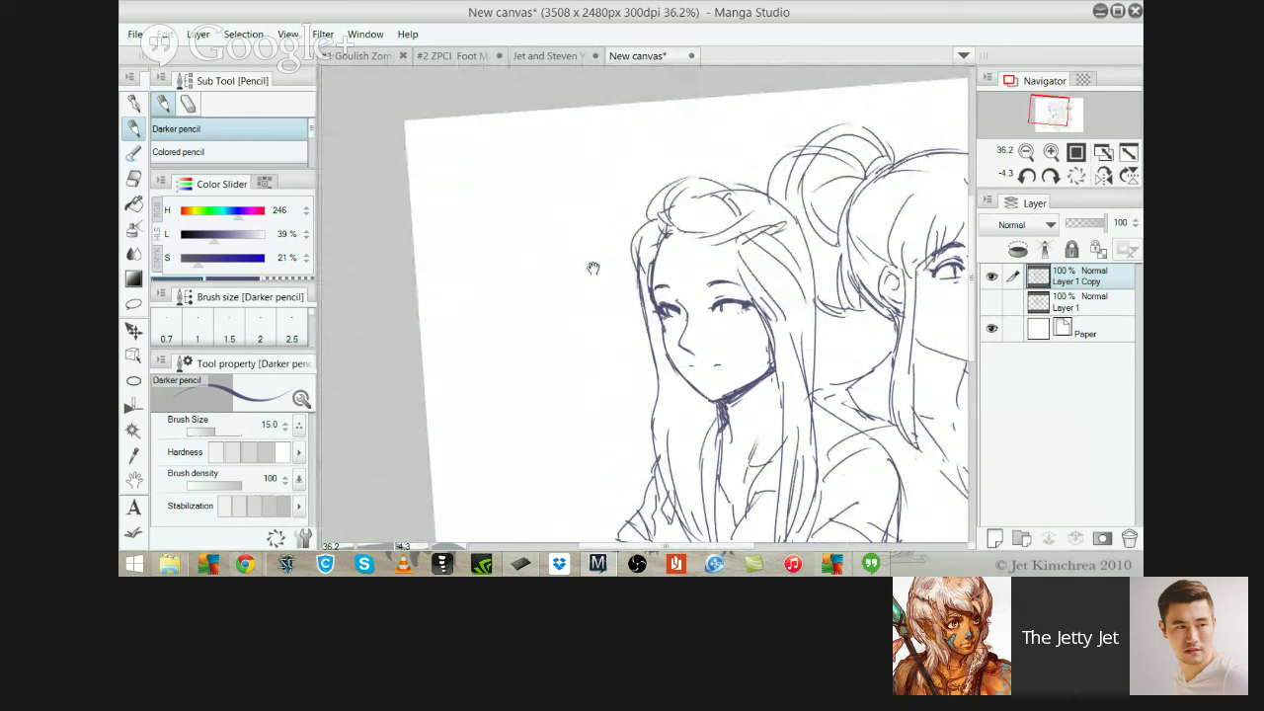
{"action": "mouse_move", "coordinate": [615, 142]}
{"action": "left_mouse_down"}
{"action": "mouse_move", "coordinate": [662, 169]}
{"action": "mouse_move", "coordinate": [638, 139]}
{"action": "left_mouse_up"}
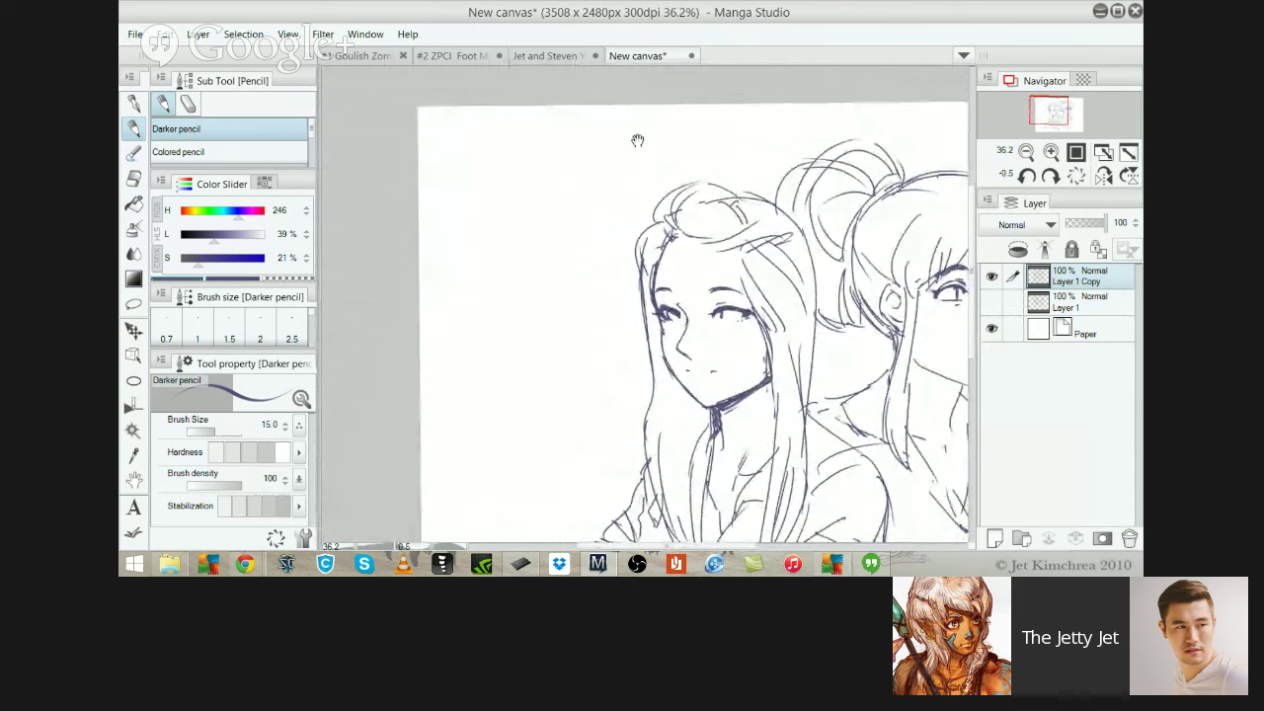
{"action": "left_click_drag", "start_coordinate": [647, 277], "coordinate": [506, 252]}
{"action": "left_click", "coordinate": [505, 253]}
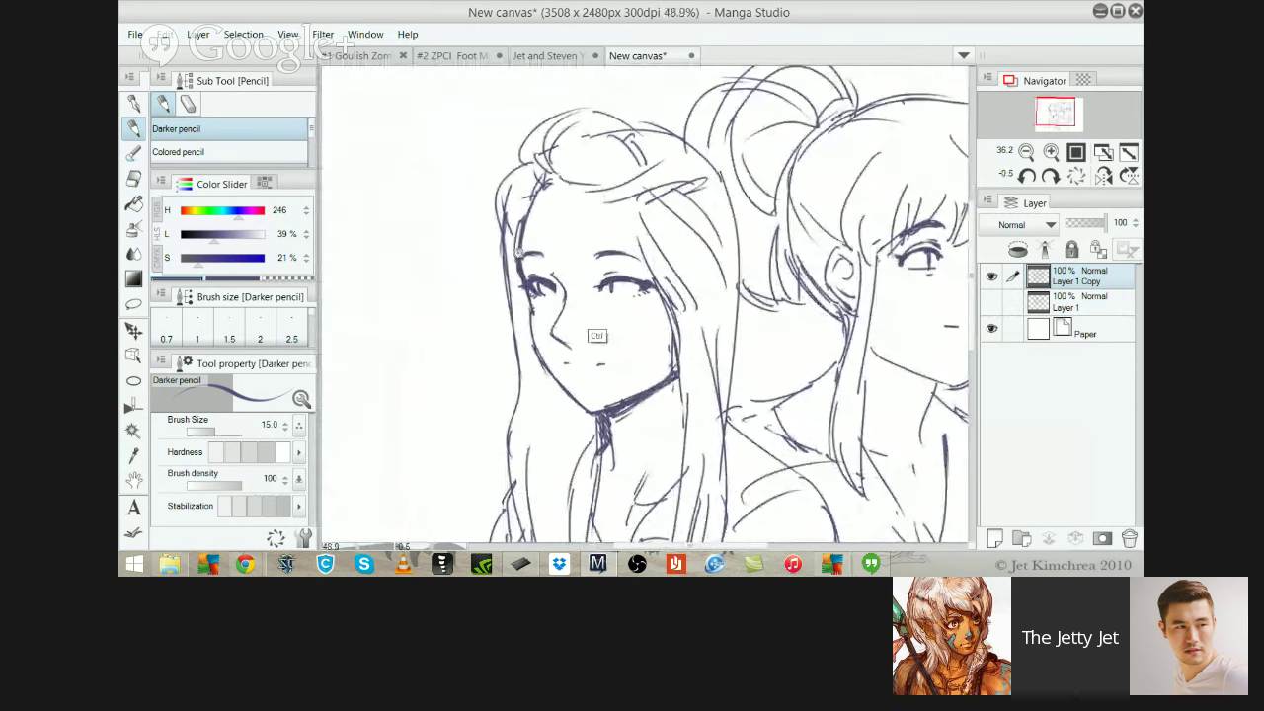
{"action": "key", "text": "e"}
{"action": "key", "text": "p"}
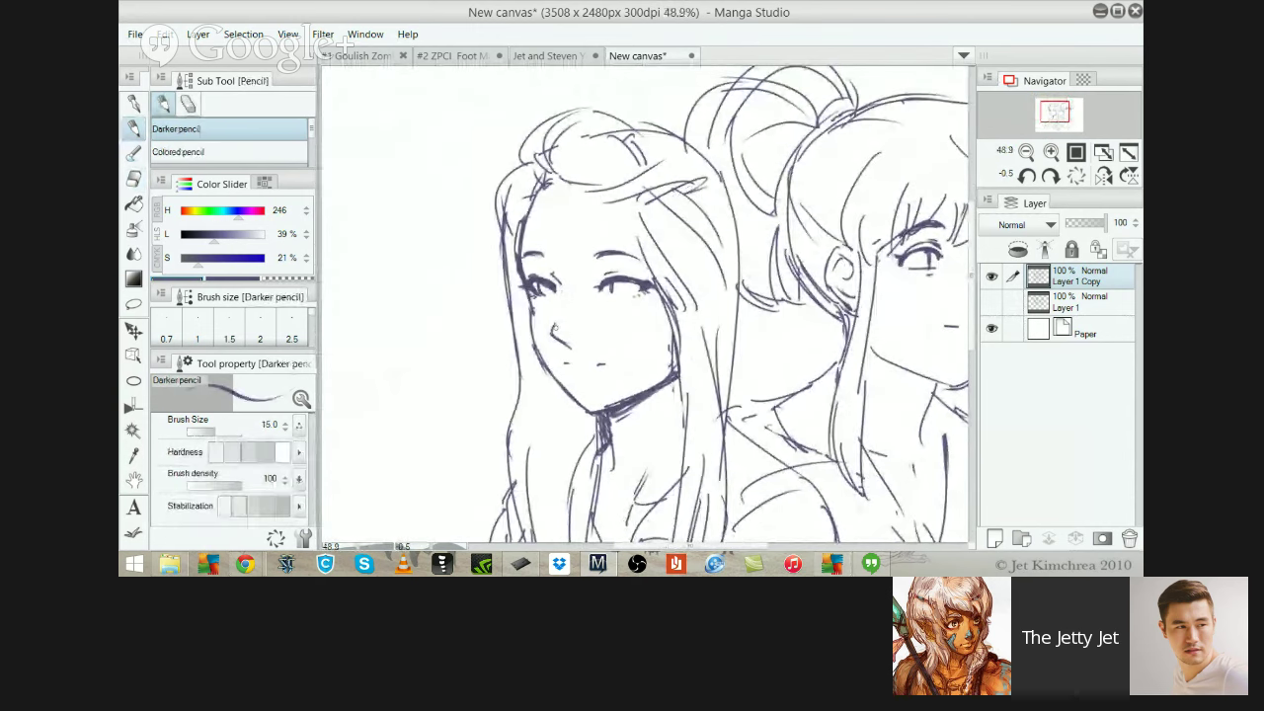
{"action": "left_click_drag", "start_coordinate": [564, 292], "coordinate": [553, 340]}
{"action": "left_click", "coordinate": [673, 310], "text": "alt"}
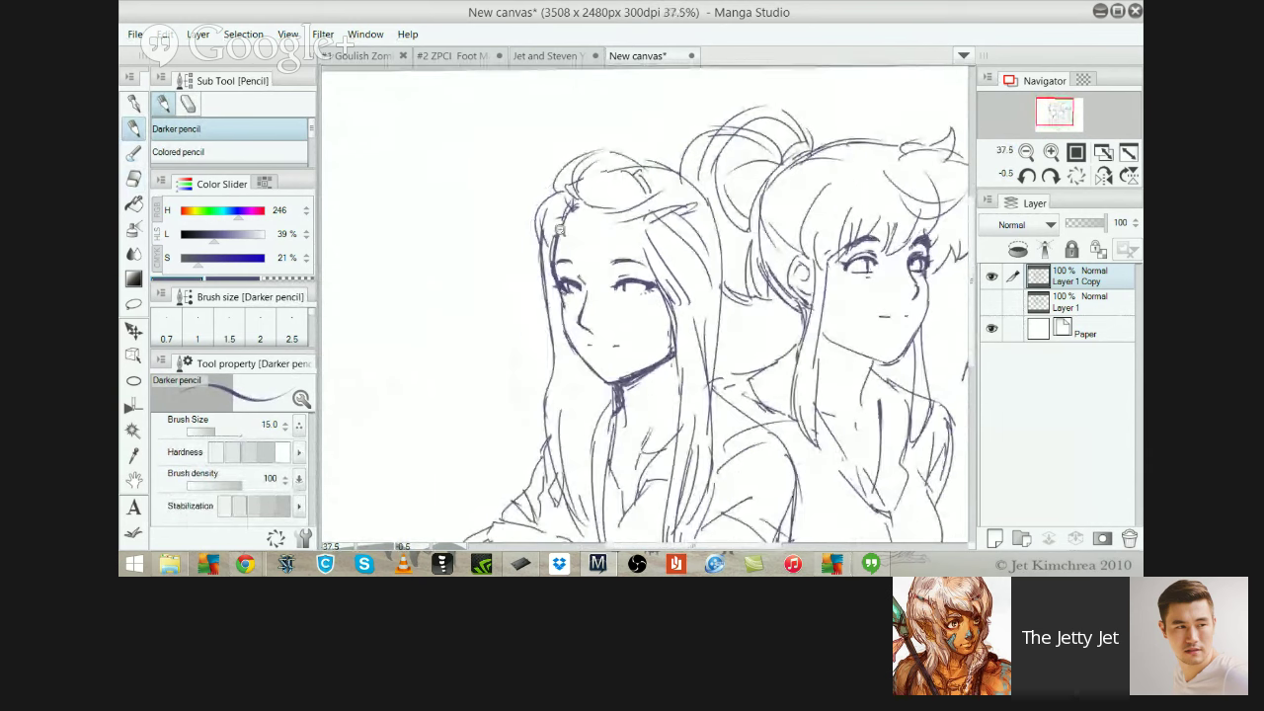
Toggle the visibility of Layer 1 and Layer 1 Copy to compare the original male sketch with the girls
{"action": "left_click", "coordinate": [676, 304], "text": "alt"}
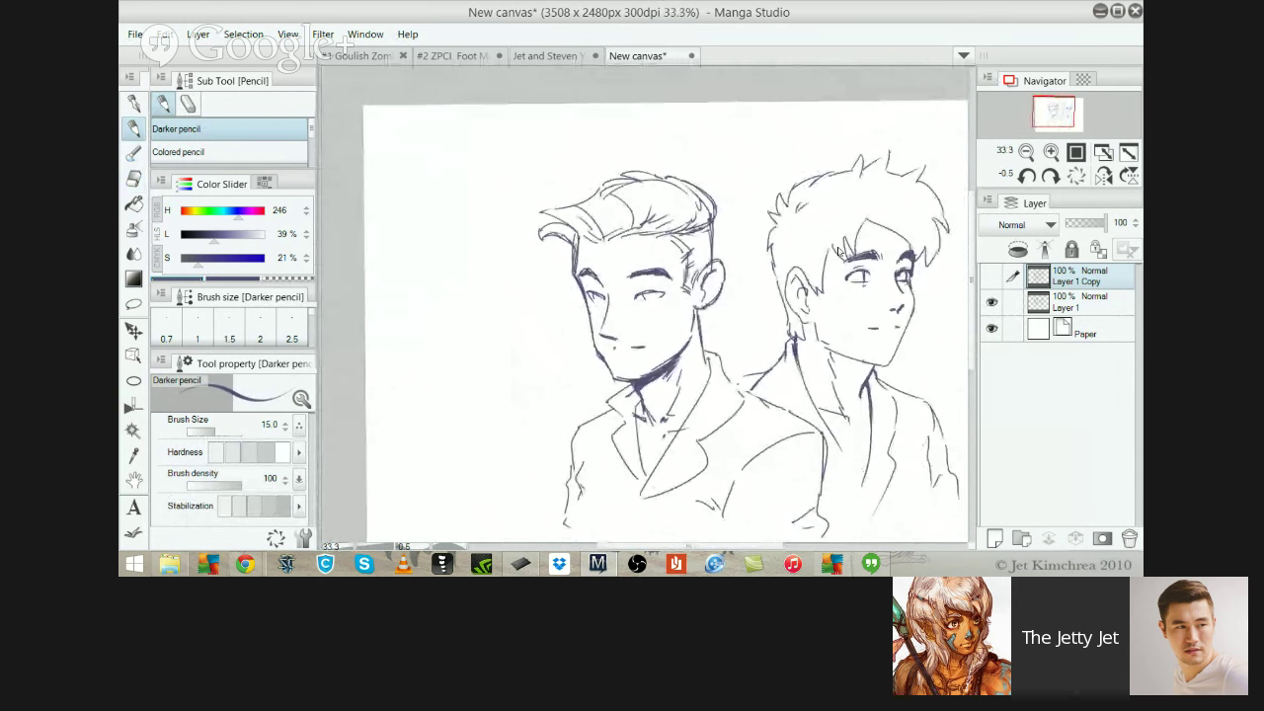
{"action": "key", "text": "ctrl+z"}
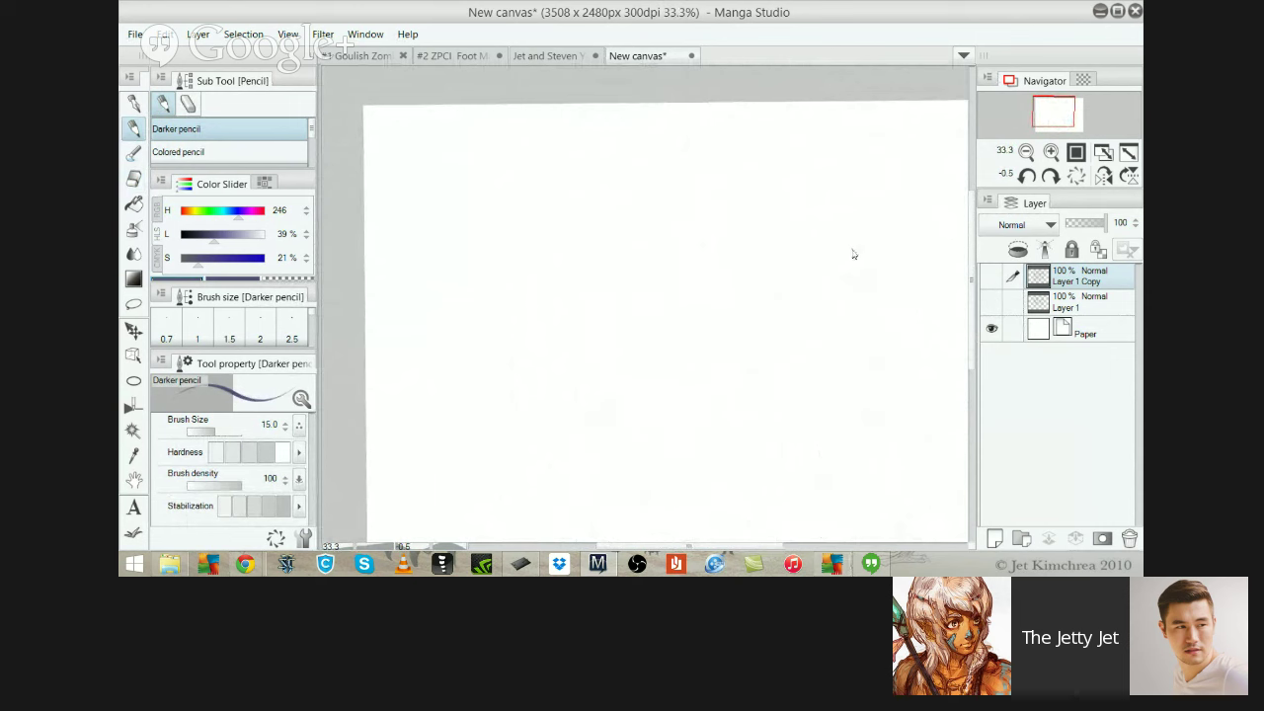
{"action": "key", "text": "ctrl+y"}
{"action": "key", "text": "ctrl+z"}
{"action": "key", "text": "ctrl+z"}
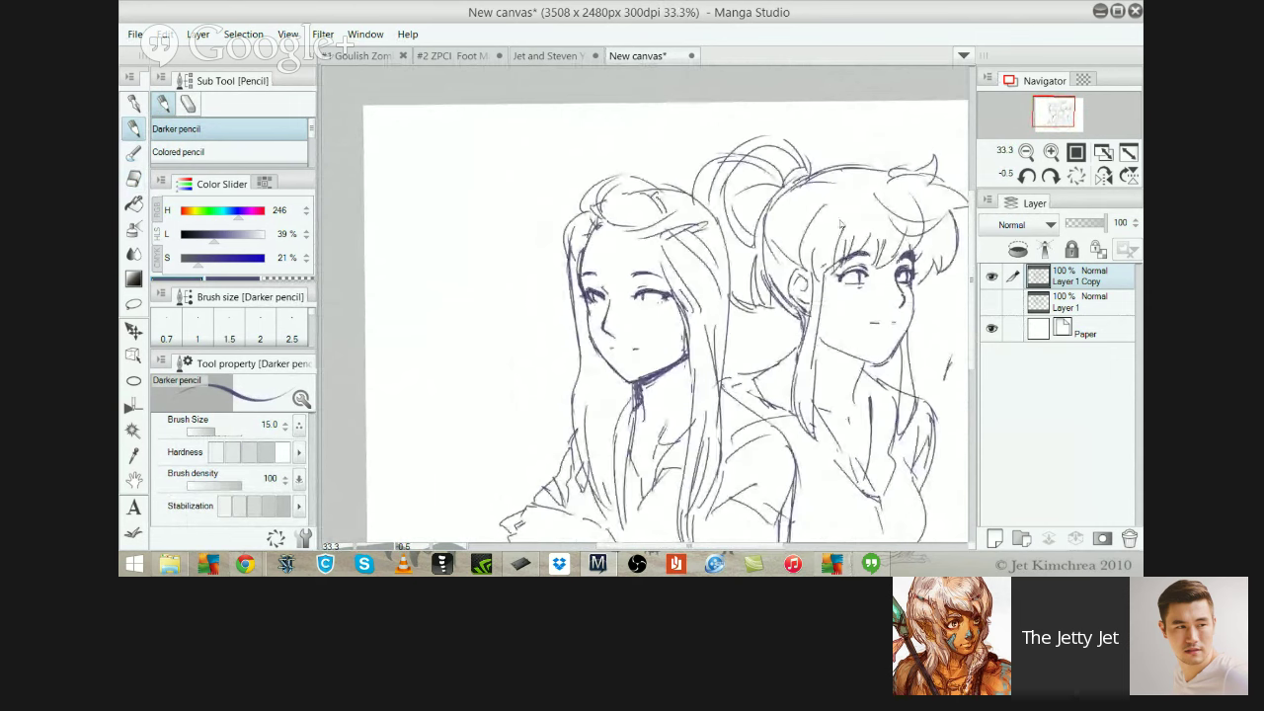
{"action": "key", "text": "ctrl+y"}
Compare the finished Jet and Steven song cover painting with the male sketch on Layer 1 and the girls' version
{"action": "left_click", "coordinate": [548, 57]}
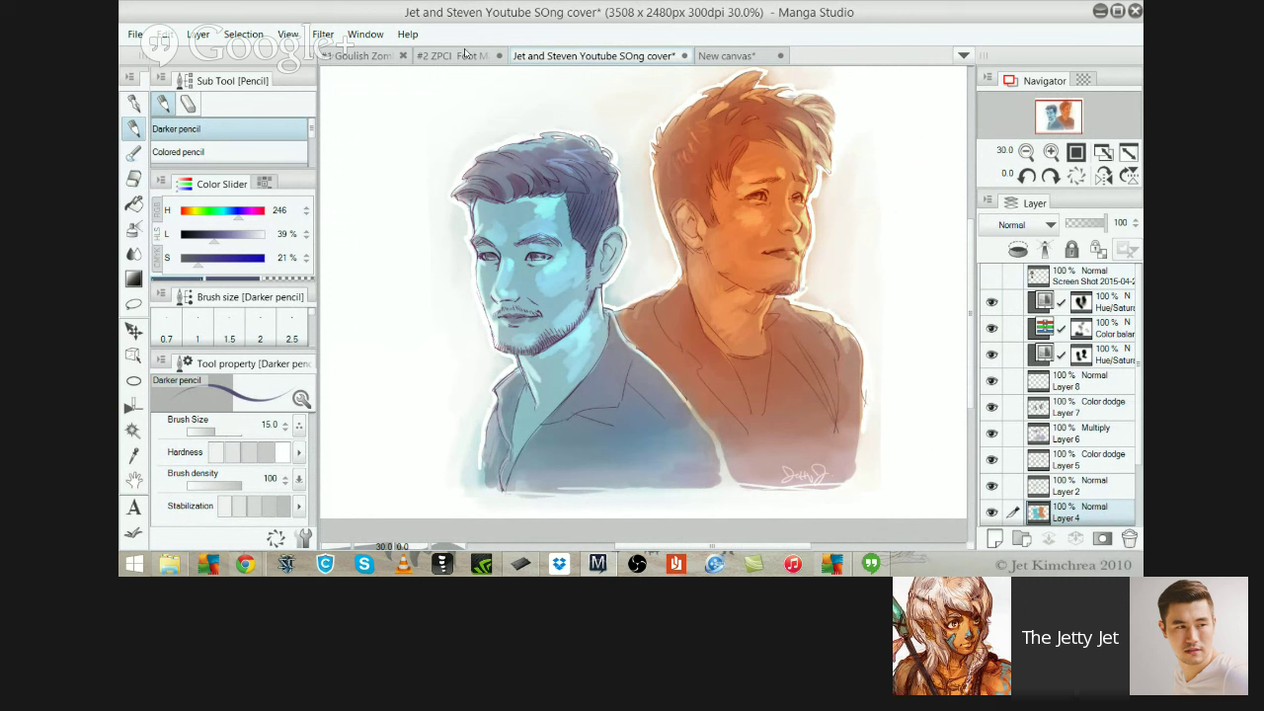
{"action": "left_click", "coordinate": [626, 47]}
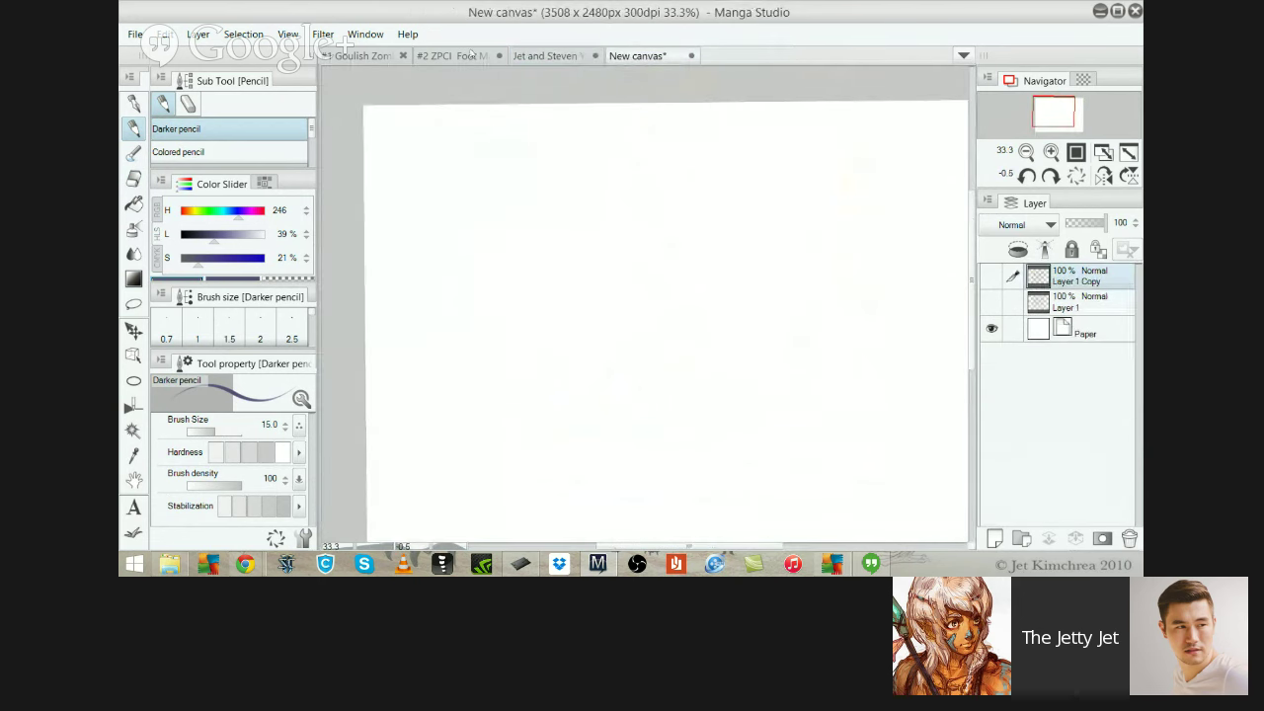
{"action": "left_click", "coordinate": [541, 56]}
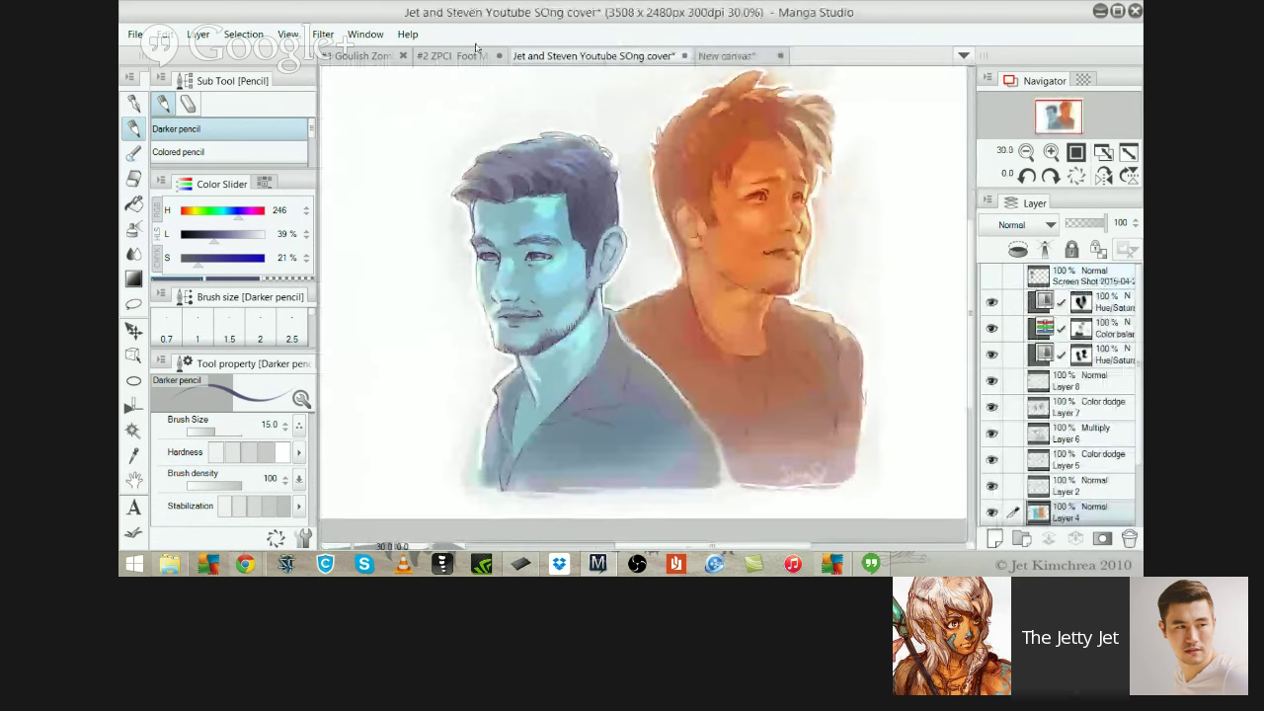
{"action": "left_click", "coordinate": [630, 43]}
{"action": "left_click", "coordinate": [991, 302]}
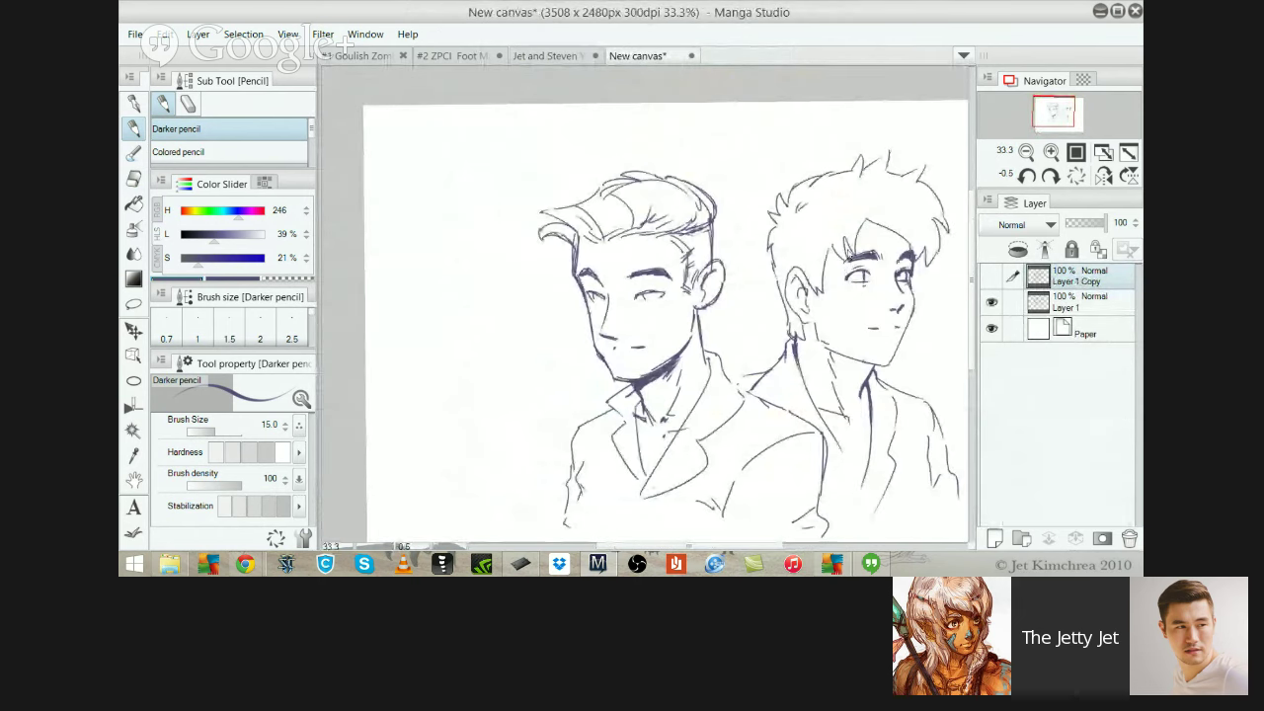
{"action": "left_click", "coordinate": [509, 56]}
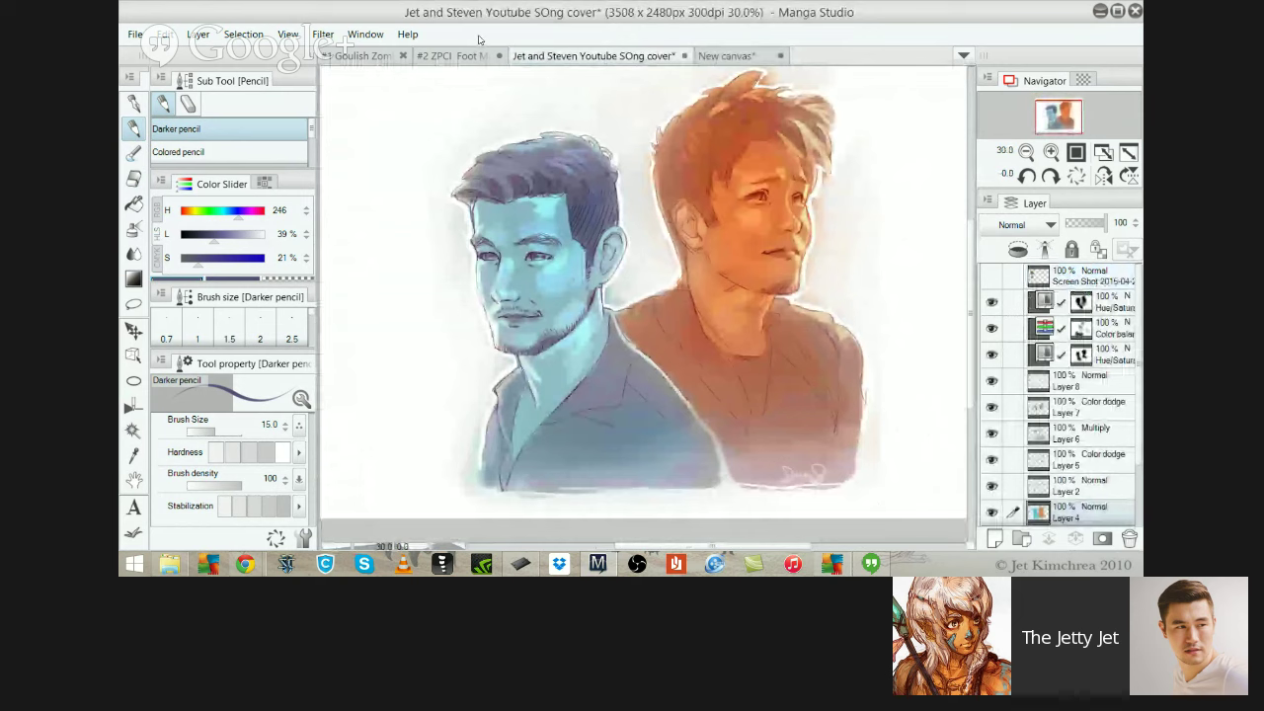
{"action": "left_click", "coordinate": [723, 56]}
{"action": "left_click", "coordinate": [991, 276]}
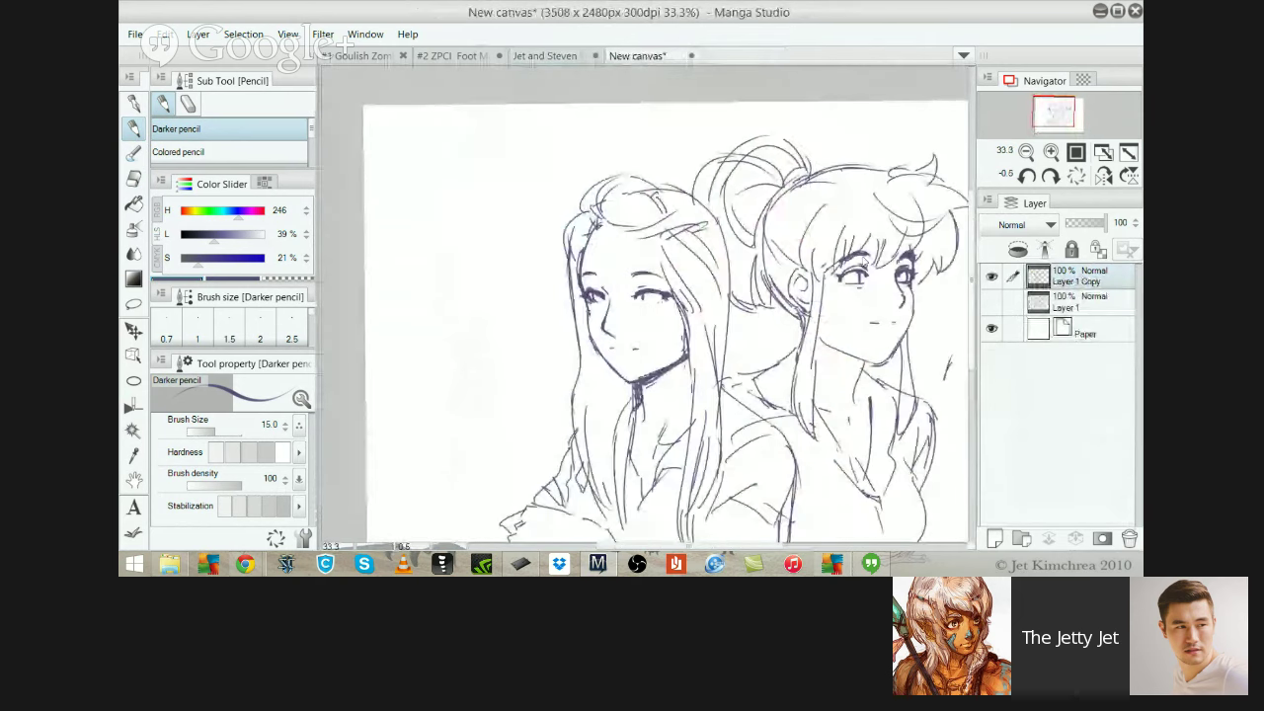
Erase the stray mark beside the ponytailed girl's shoulder
{"action": "left_click_drag", "start_coordinate": [726, 311], "coordinate": [538, 248]}
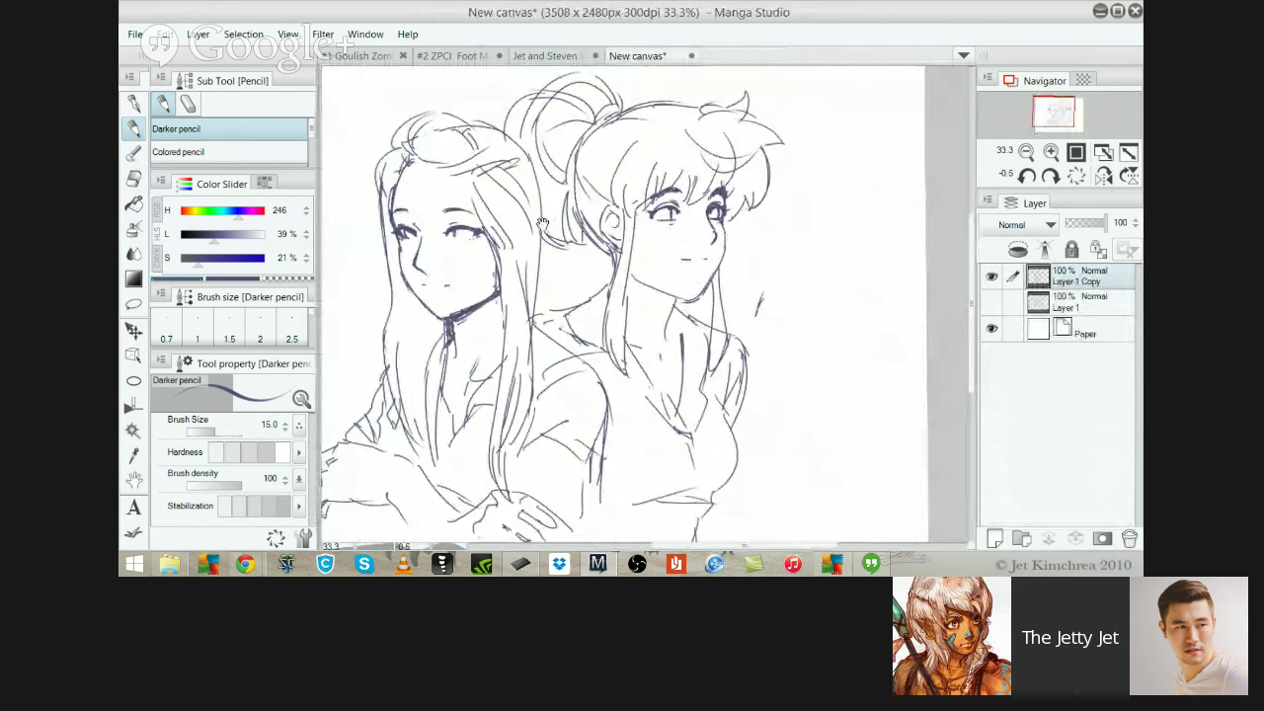
{"action": "key", "text": "e"}
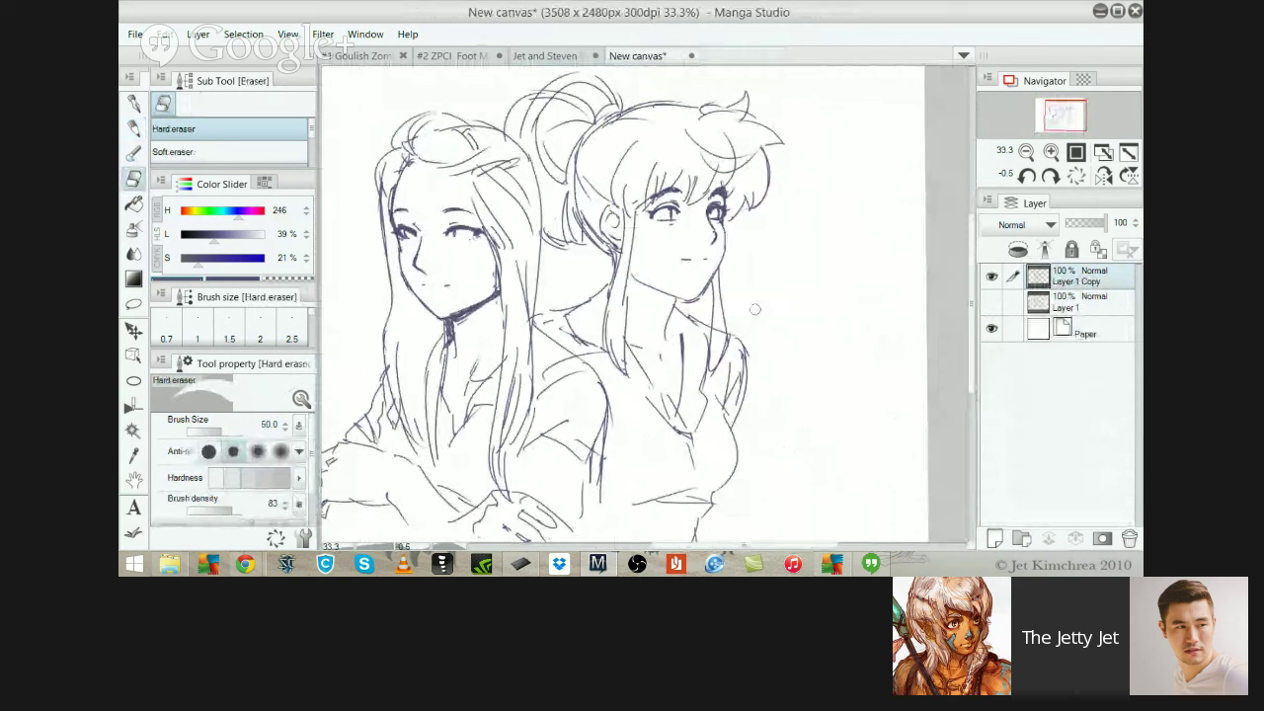
{"action": "key", "text": "p"}
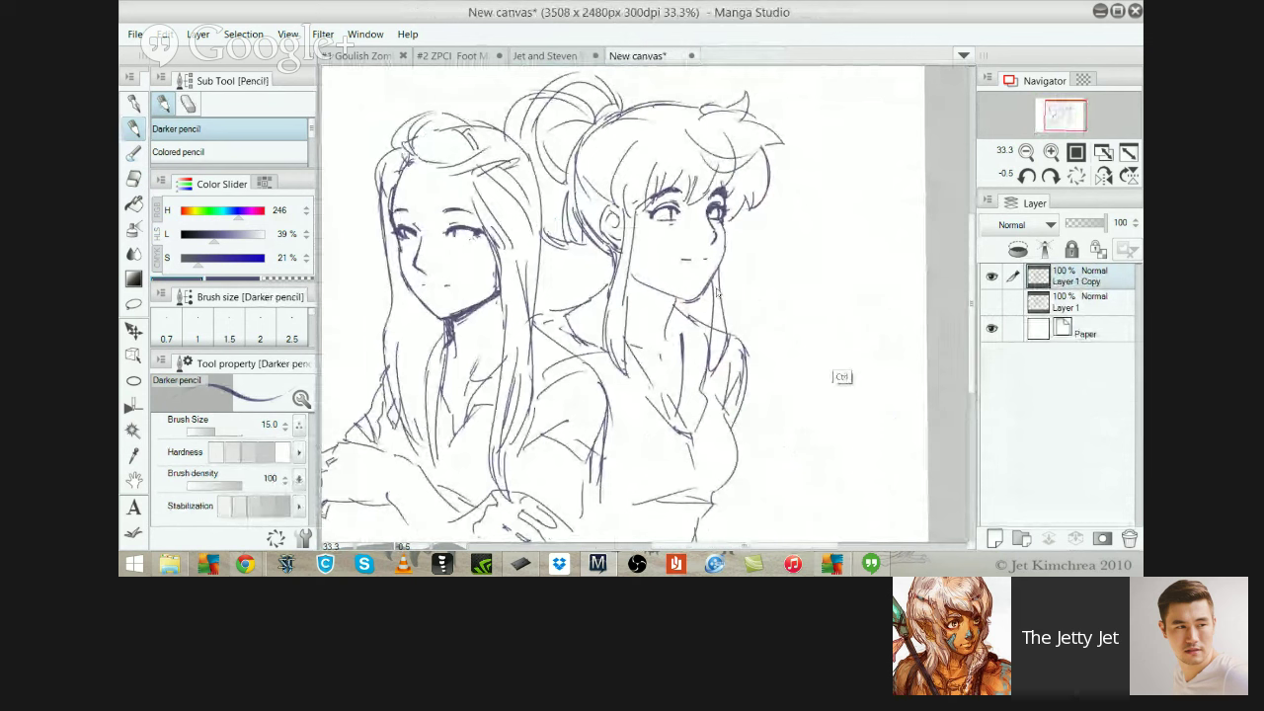
Compare the girls' sketch with the original male sketch again, then leave only Layer 1 Copy visible above the paper
{"action": "left_click", "coordinate": [991, 302]}
{"action": "left_click", "coordinate": [992, 277]}
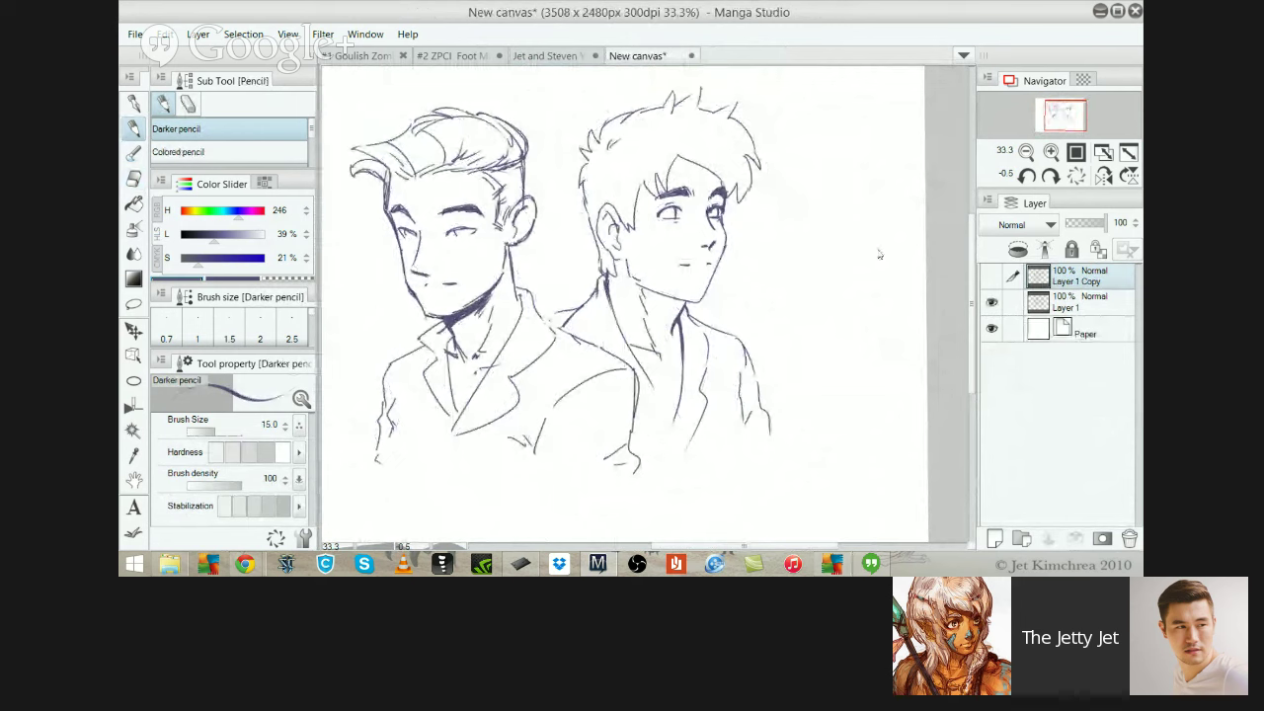
{"action": "key", "text": "ctrl+z"}
{"action": "key", "text": "ctrl+z"}
{"action": "key", "text": "ctrl+z"}
{"action": "key", "text": "ctrl+z"}
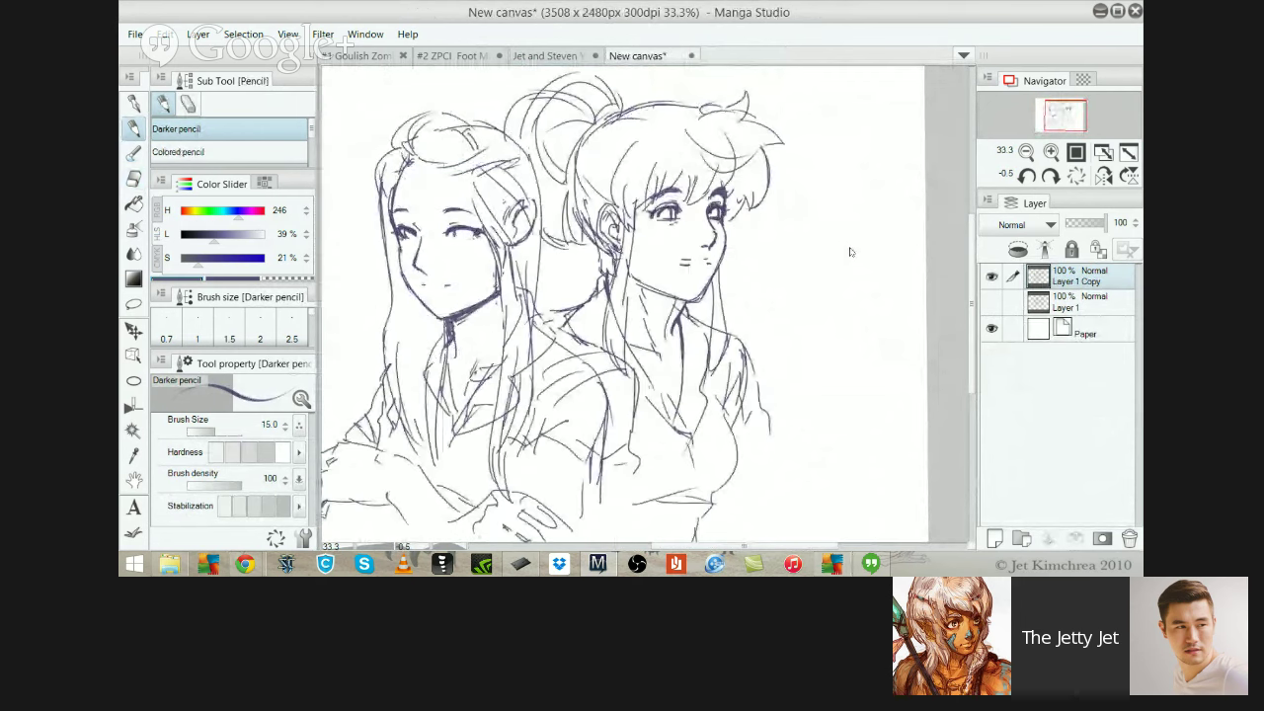
Draw the ponytailed girl's outer arm line and rough in a circle beside her shoulder for a raised hand
{"action": "left_click_drag", "start_coordinate": [739, 393], "coordinate": [763, 459]}
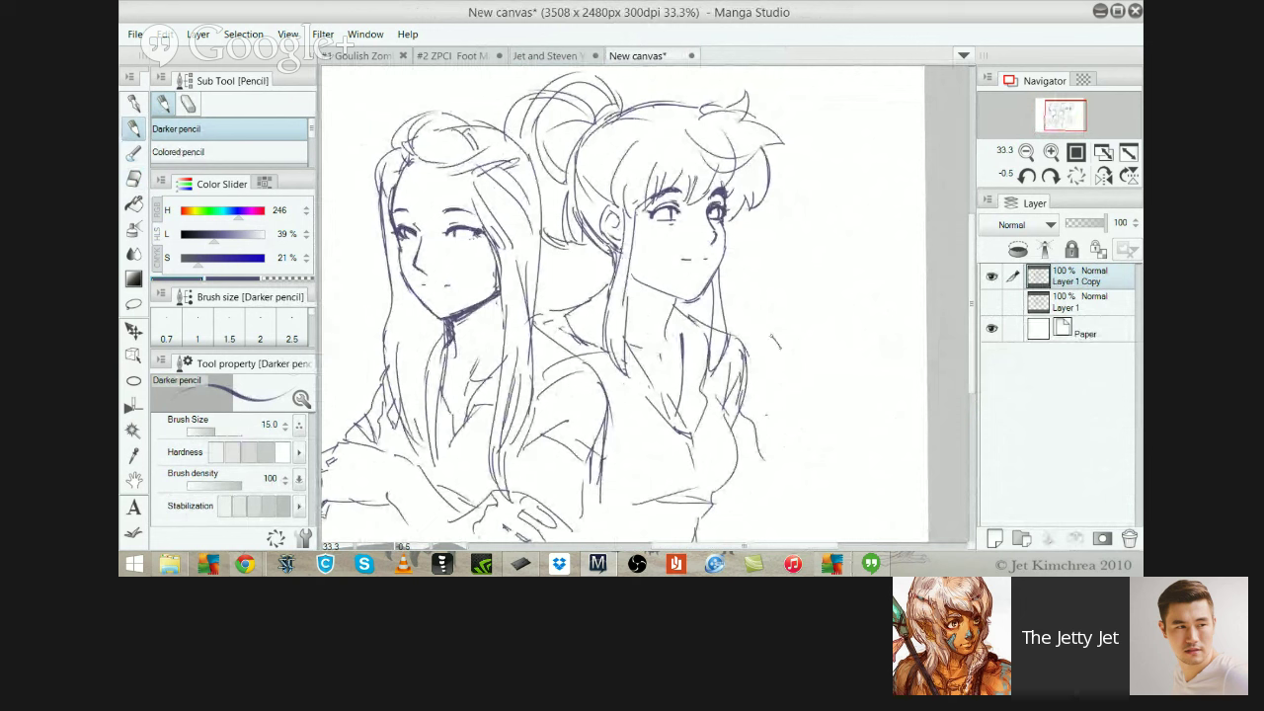
{"action": "left_click_drag", "start_coordinate": [776, 343], "coordinate": [820, 303]}
{"action": "key", "text": "ctrl+z"}
{"action": "key", "text": "ctrl+z"}
{"action": "mouse_move", "coordinate": [775, 358]}
{"action": "left_mouse_down"}
{"action": "mouse_move", "coordinate": [772, 379]}
{"action": "mouse_move", "coordinate": [764, 300]}
{"action": "mouse_move", "coordinate": [775, 355]}
{"action": "left_mouse_up"}
{"action": "key", "text": "ctrl+z"}
{"action": "key", "text": "ctrl+z"}
{"action": "key", "text": "ctrl+z"}
{"action": "key", "text": "ctrl+z"}
{"action": "mouse_move", "coordinate": [783, 403]}
{"action": "left_mouse_down"}
{"action": "mouse_move", "coordinate": [852, 376]}
{"action": "mouse_move", "coordinate": [772, 395]}
{"action": "left_mouse_up"}
{"action": "key", "text": "ctrl+z"}
{"action": "mouse_move", "coordinate": [782, 348]}
{"action": "left_mouse_down"}
{"action": "mouse_move", "coordinate": [766, 394]}
{"action": "mouse_move", "coordinate": [780, 347]}
{"action": "mouse_move", "coordinate": [782, 423]}
{"action": "mouse_move", "coordinate": [776, 359]}
{"action": "mouse_move", "coordinate": [809, 344]}
{"action": "mouse_move", "coordinate": [829, 361]}
{"action": "mouse_move", "coordinate": [835, 419]}
{"action": "mouse_move", "coordinate": [820, 413]}
{"action": "left_mouse_up"}
{"action": "key", "text": "ctrl+z"}
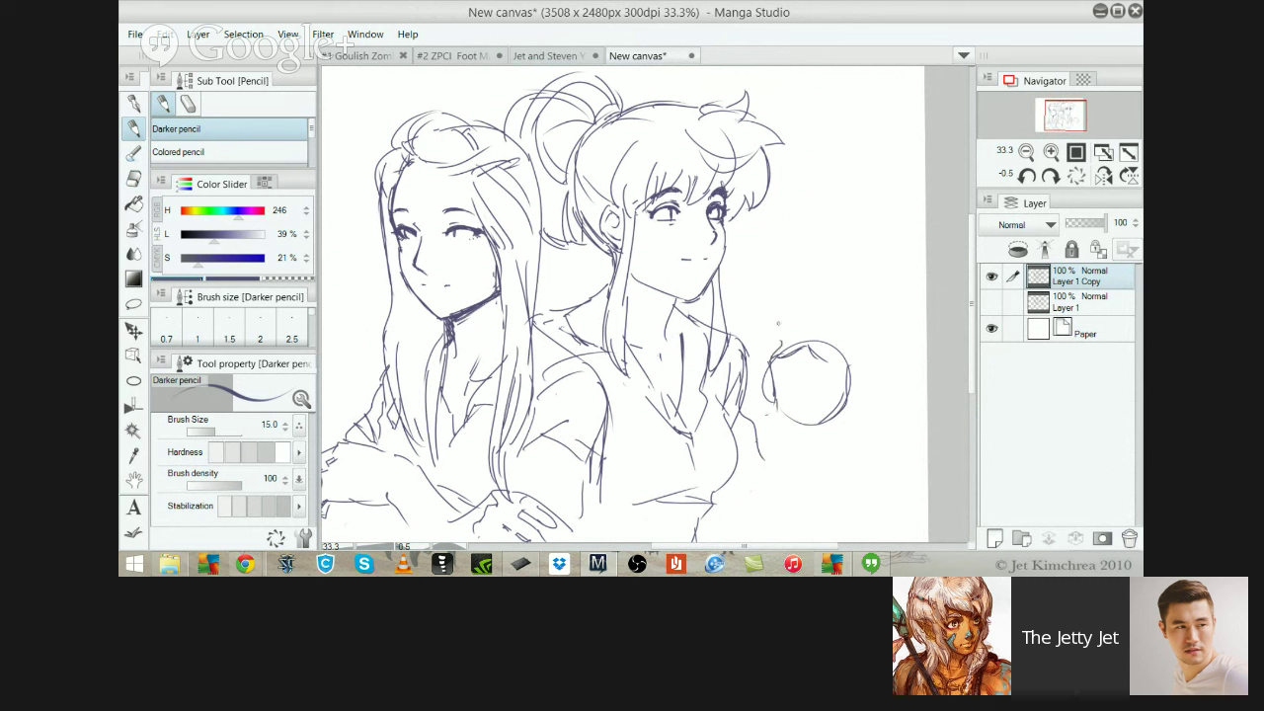
{"action": "key", "text": "ctrl+z"}
Add a curved palm line inside the hand circle and sketch two raised fingers spread in a V above it
{"action": "left_click_drag", "start_coordinate": [815, 388], "coordinate": [821, 421]}
{"action": "left_click_drag", "start_coordinate": [776, 351], "coordinate": [771, 293]}
{"action": "left_click_drag", "start_coordinate": [810, 348], "coordinate": [826, 300]}
{"action": "mouse_move", "coordinate": [810, 321]}
{"action": "left_mouse_down"}
{"action": "mouse_move", "coordinate": [803, 346]}
{"action": "mouse_move", "coordinate": [819, 285]}
{"action": "mouse_move", "coordinate": [817, 351]}
{"action": "left_mouse_up"}
{"action": "key", "text": "ctrl+z"}
{"action": "key", "text": "ctrl+z"}
{"action": "key", "text": "ctrl+z"}
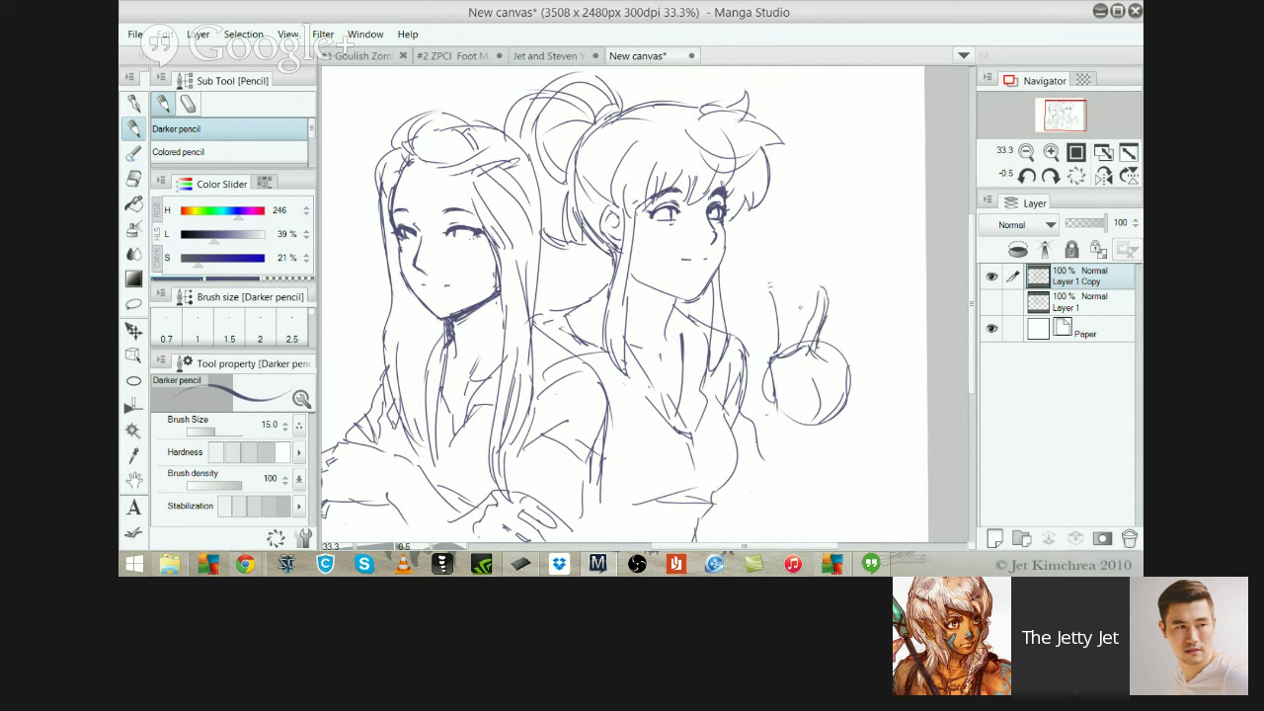
Outline the two raised fingers of the peace-sign hand and sketch the folded fingers inside the palm circle
{"action": "mouse_move", "coordinate": [771, 286]}
{"action": "left_mouse_down"}
{"action": "mouse_move", "coordinate": [789, 293]}
{"action": "mouse_move", "coordinate": [791, 349]}
{"action": "mouse_move", "coordinate": [833, 346]}
{"action": "mouse_move", "coordinate": [847, 381]}
{"action": "mouse_move", "coordinate": [839, 393]}
{"action": "mouse_move", "coordinate": [790, 373]}
{"action": "mouse_move", "coordinate": [811, 374]}
{"action": "left_mouse_up"}
{"action": "key", "text": "ctrl+z"}
{"action": "key", "text": "ctrl+z"}
{"action": "key", "text": "ctrl+z"}
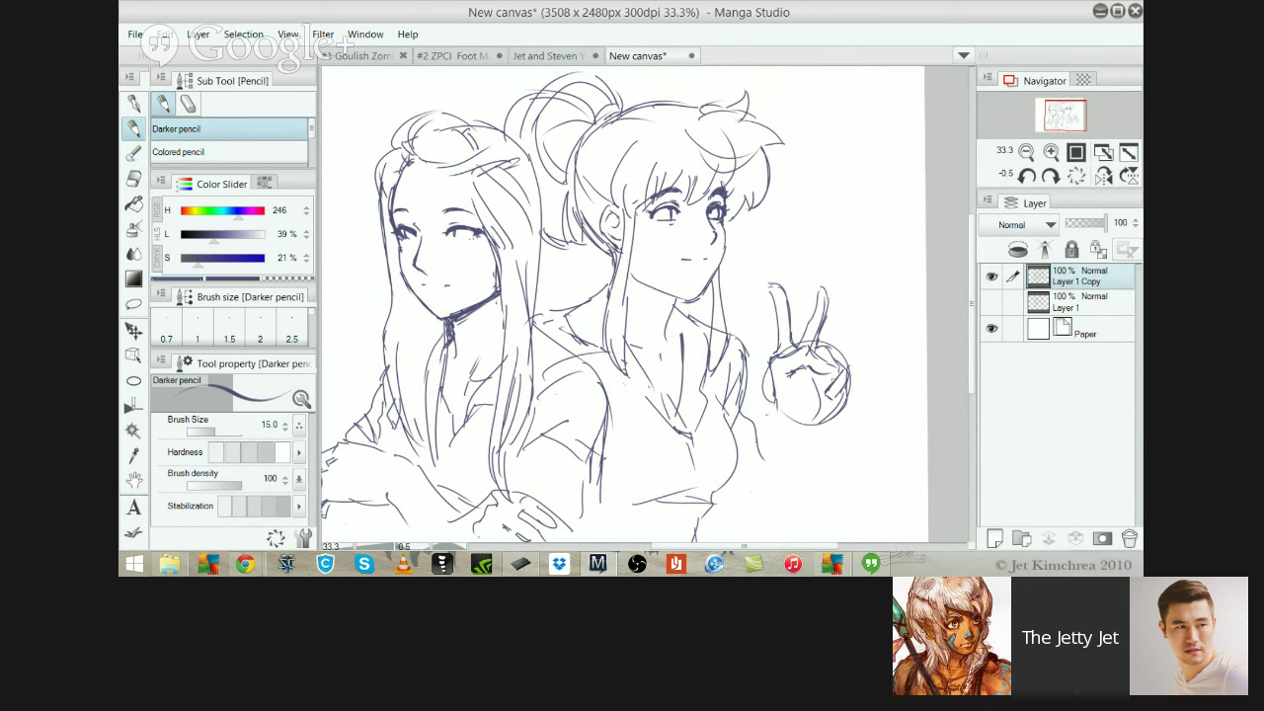
Erase the overlapping palm lines and redraw the thumb and folded fingers along the lower edge of the hand circle
{"action": "left_click_drag", "start_coordinate": [841, 403], "coordinate": [832, 422]}
{"action": "key", "text": "e"}
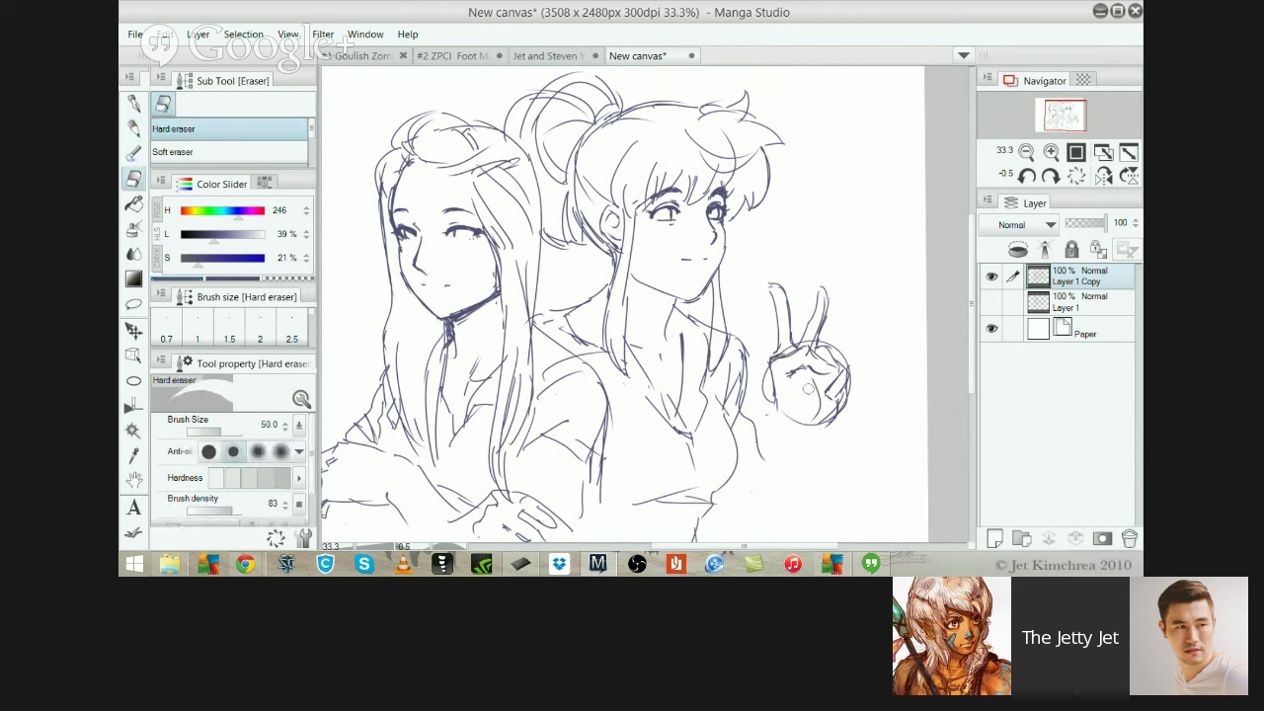
{"action": "mouse_move", "coordinate": [805, 385]}
{"action": "left_mouse_down"}
{"action": "mouse_move", "coordinate": [793, 379]}
{"action": "mouse_move", "coordinate": [823, 396]}
{"action": "left_mouse_up"}
{"action": "key", "text": "p"}
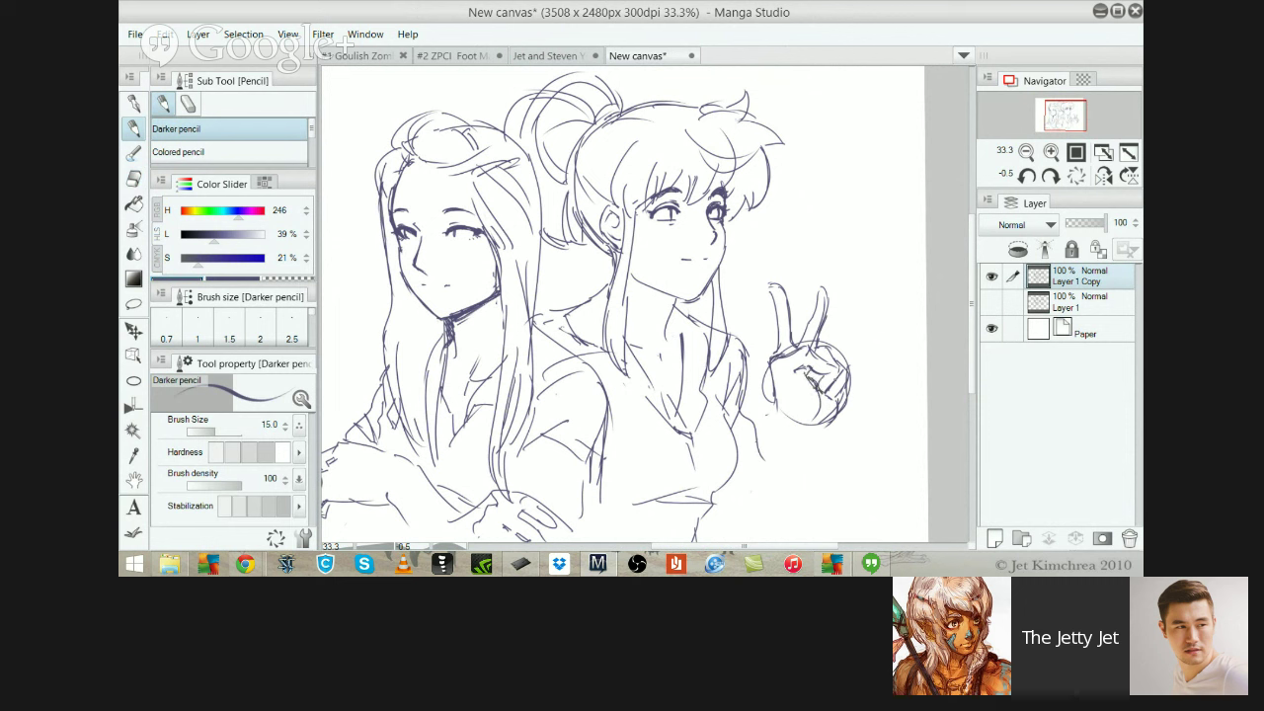
{"action": "left_click_drag", "start_coordinate": [810, 407], "coordinate": [819, 424]}
Examine the two reference photos and the coloured male portrait in the other document, toggle the photo layer, and return to the sketch
{"action": "left_click", "coordinate": [548, 55]}
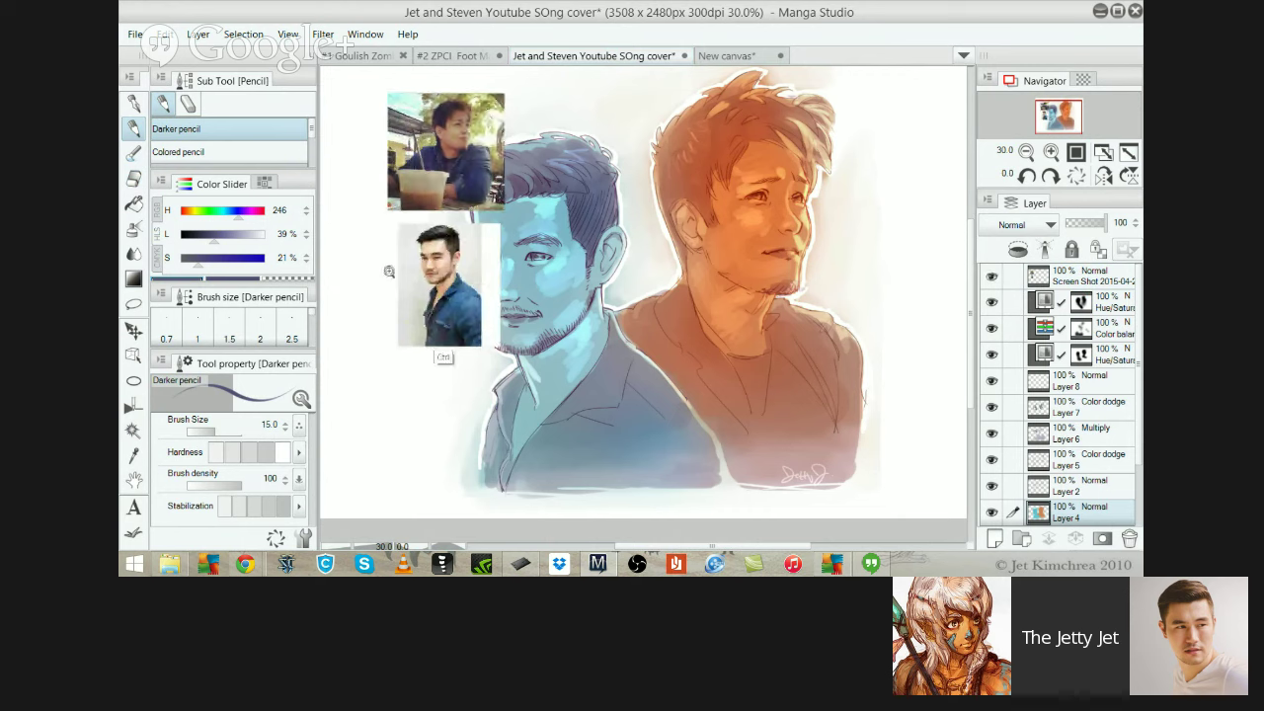
{"action": "scroll", "coordinate": [440, 282], "scroll_direction": "up", "scroll_amount": 5}
{"action": "left_click_drag", "start_coordinate": [489, 316], "coordinate": [659, 248]}
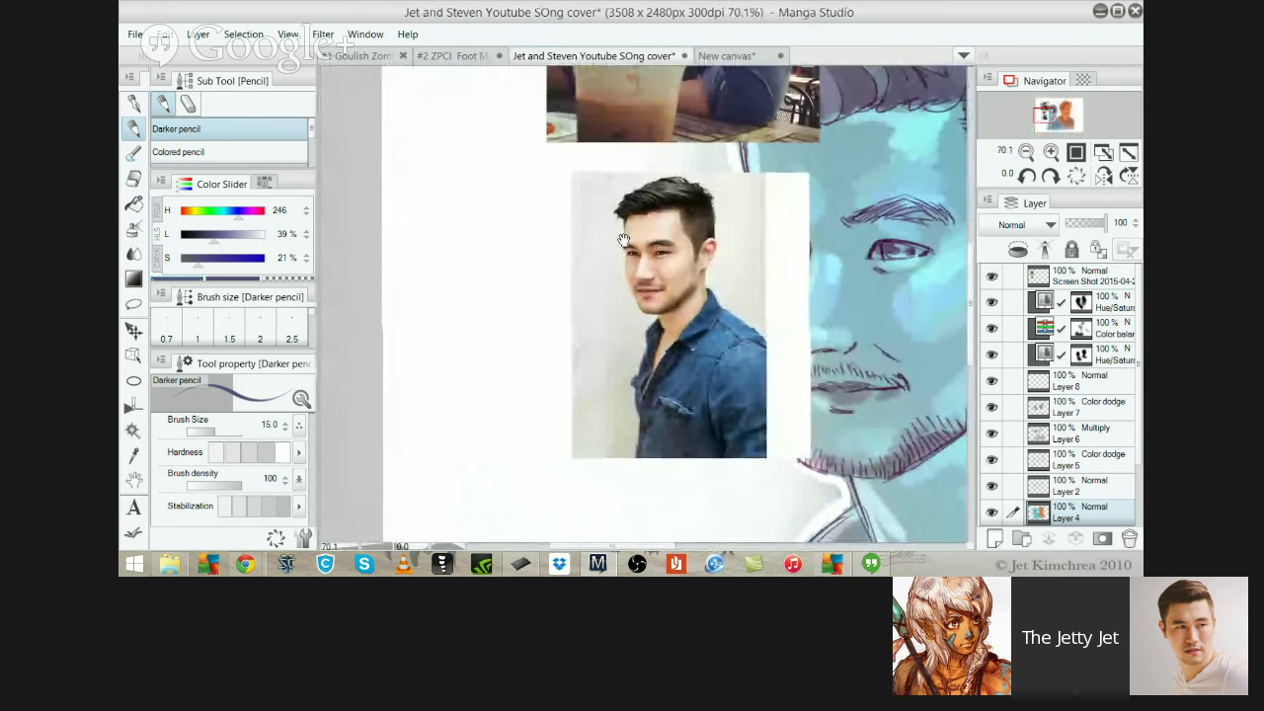
{"action": "left_click_drag", "start_coordinate": [651, 157], "coordinate": [601, 386]}
{"action": "scroll", "coordinate": [672, 325], "scroll_direction": "down", "scroll_amount": 3}
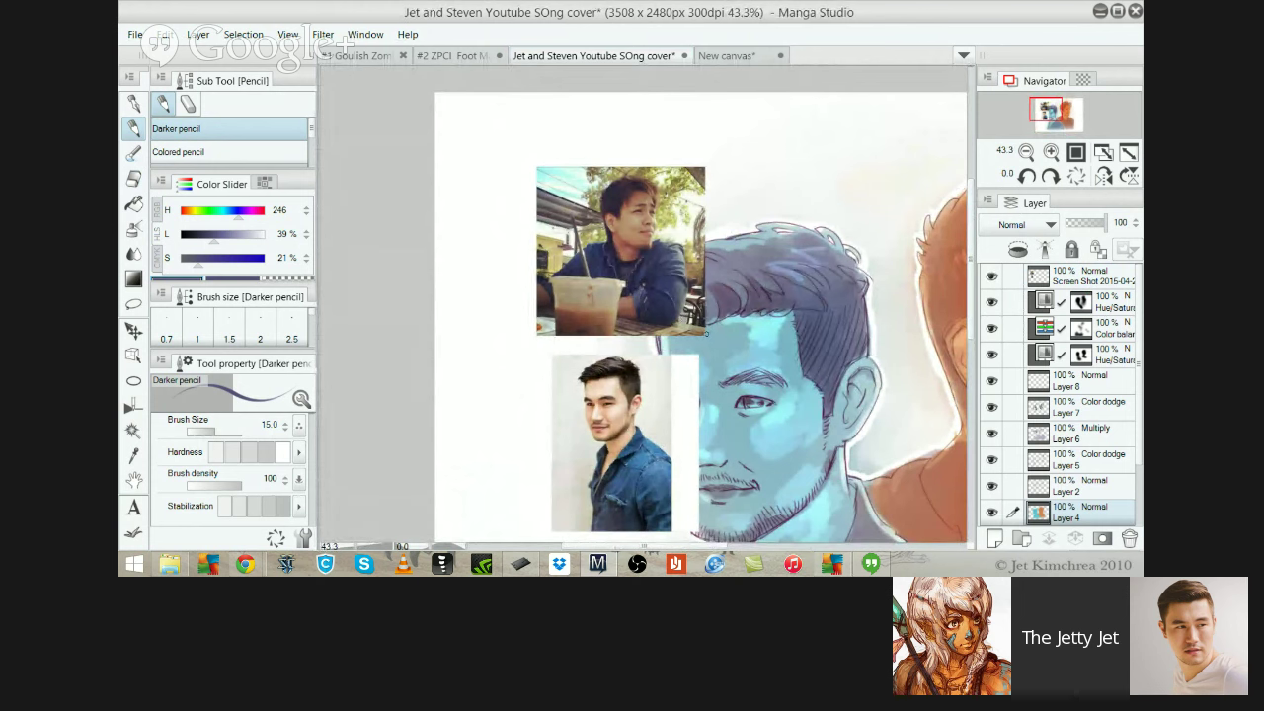
{"action": "left_click_drag", "start_coordinate": [767, 348], "coordinate": [510, 256]}
{"action": "left_click_drag", "start_coordinate": [596, 268], "coordinate": [581, 302]}
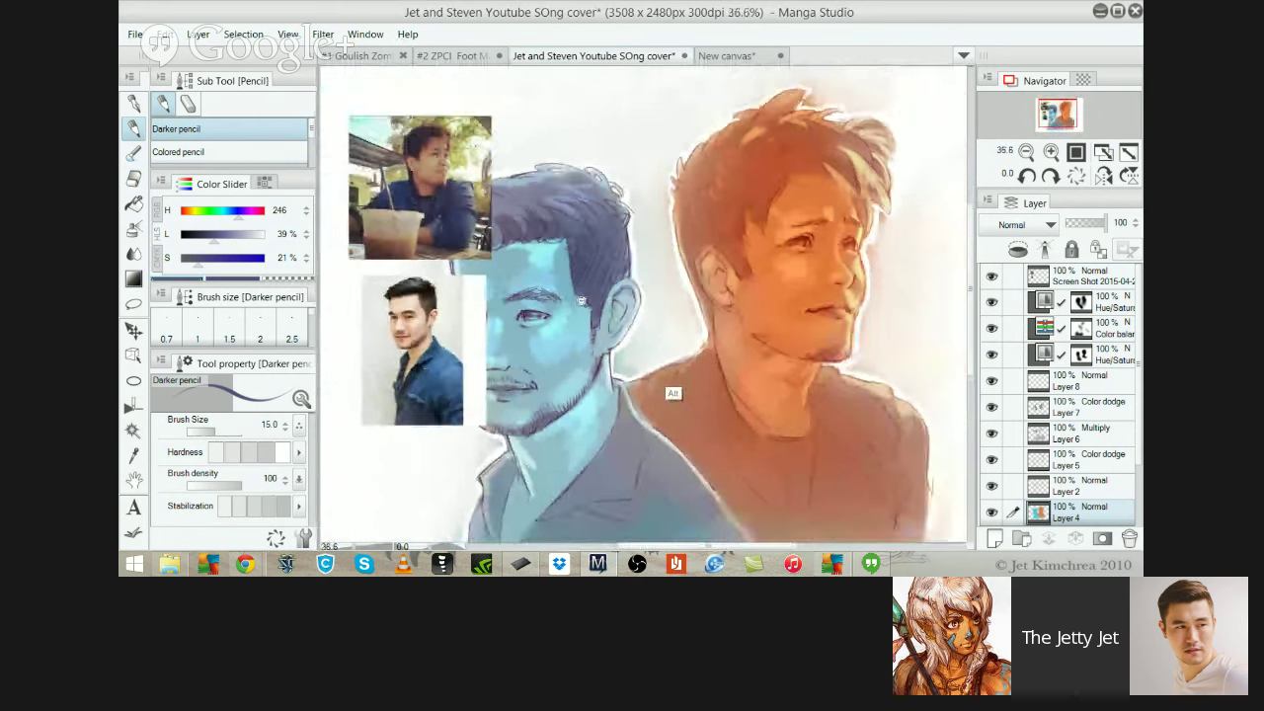
{"action": "scroll", "coordinate": [582, 300], "scroll_direction": "down", "scroll_amount": 2}
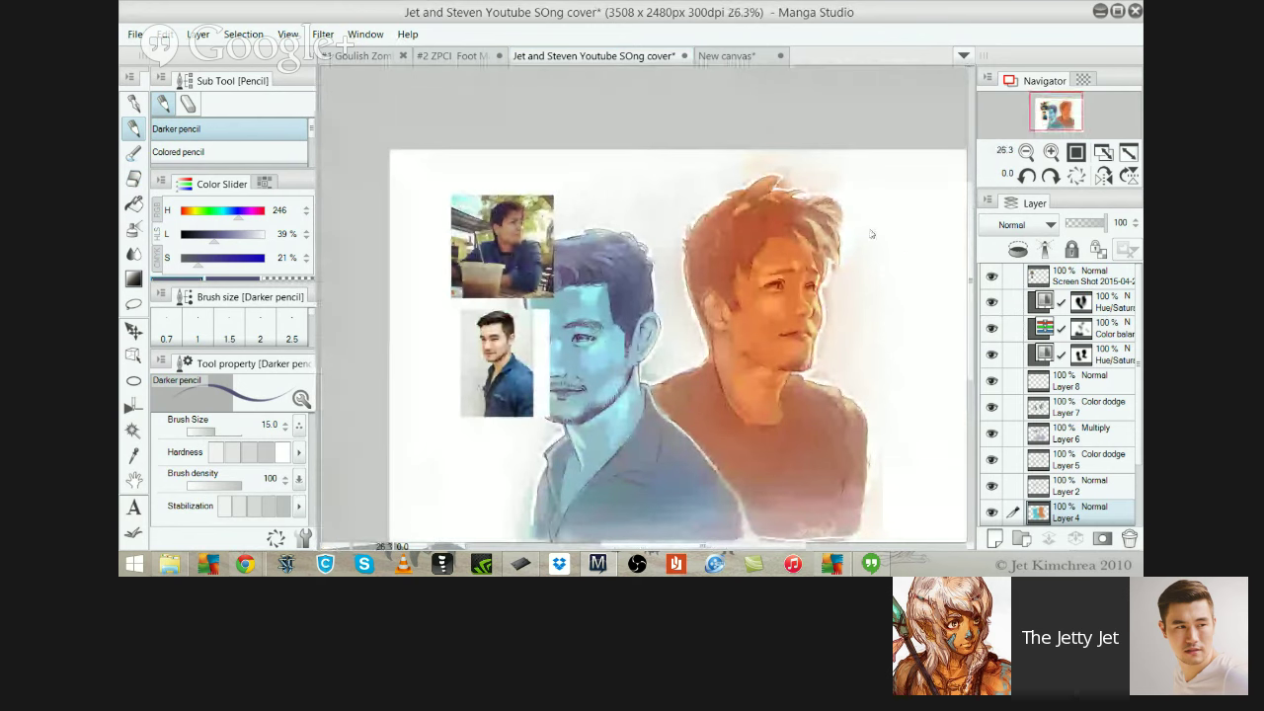
{"action": "left_click", "coordinate": [991, 275]}
{"action": "left_click", "coordinate": [731, 56]}
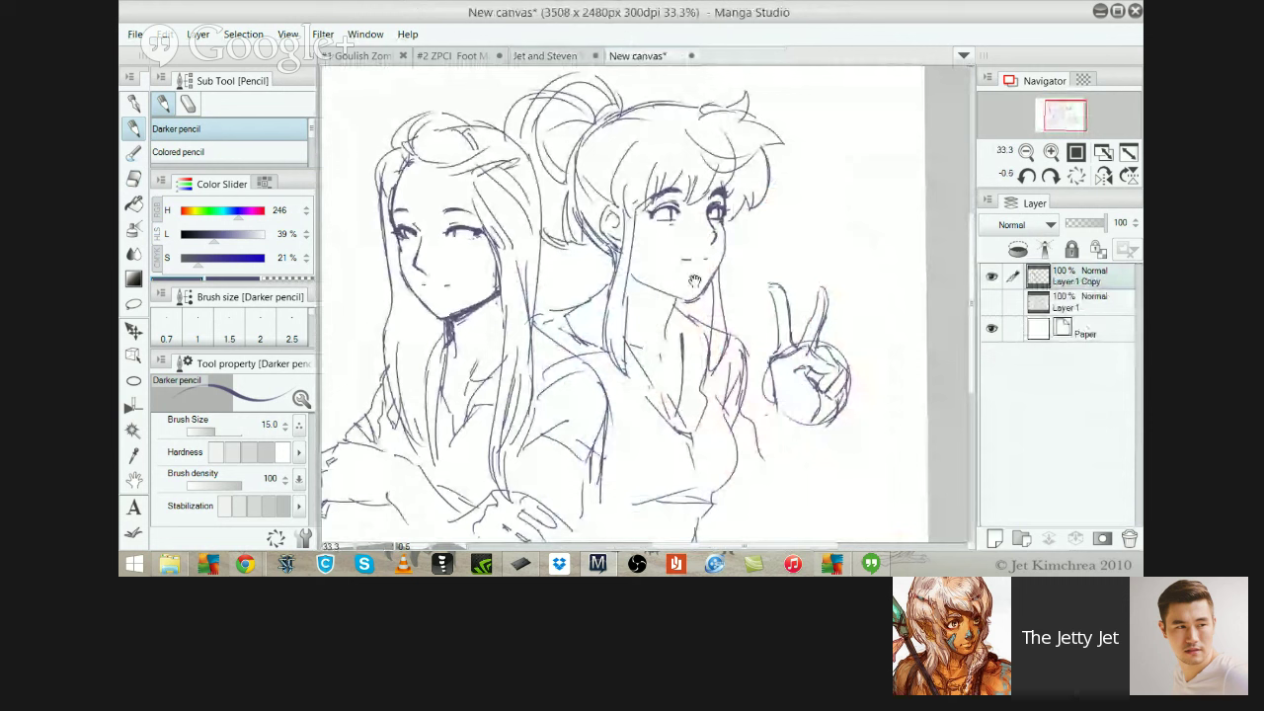
Draw the inner forearm line of the ponytailed girl's raised arm, curving from the wrist down toward the elbow
{"action": "left_click_drag", "start_coordinate": [778, 410], "coordinate": [761, 477]}
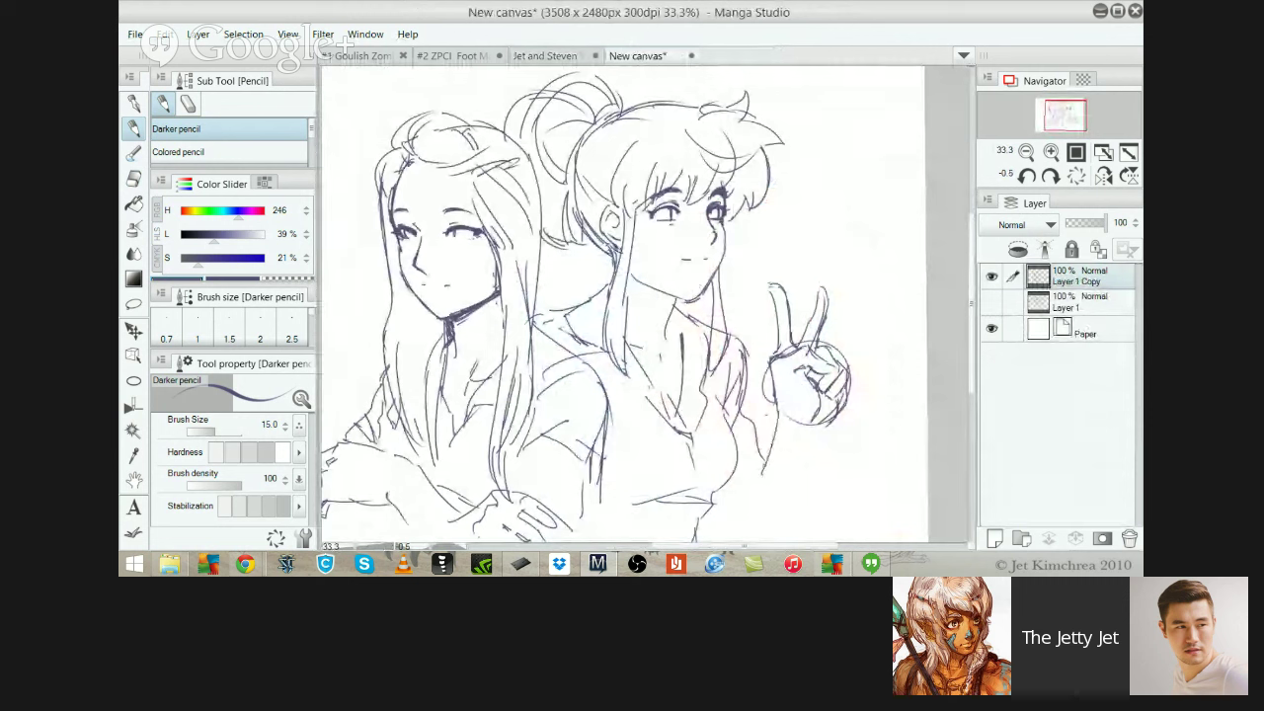
{"action": "key", "text": "ctrl+z"}
{"action": "left_click_drag", "start_coordinate": [780, 414], "coordinate": [739, 524]}
{"action": "key", "text": "ctrl+z"}
{"action": "key", "text": "ctrl+z"}
{"action": "left_click_drag", "start_coordinate": [703, 370], "coordinate": [706, 254]}
{"action": "left_click_drag", "start_coordinate": [742, 300], "coordinate": [763, 406]}
{"action": "mouse_move", "coordinate": [782, 305]}
{"action": "left_mouse_down"}
{"action": "mouse_move", "coordinate": [727, 440]}
{"action": "mouse_move", "coordinate": [737, 401]}
{"action": "mouse_move", "coordinate": [735, 428]}
{"action": "left_mouse_up"}
{"action": "key", "text": "ctrl+z"}
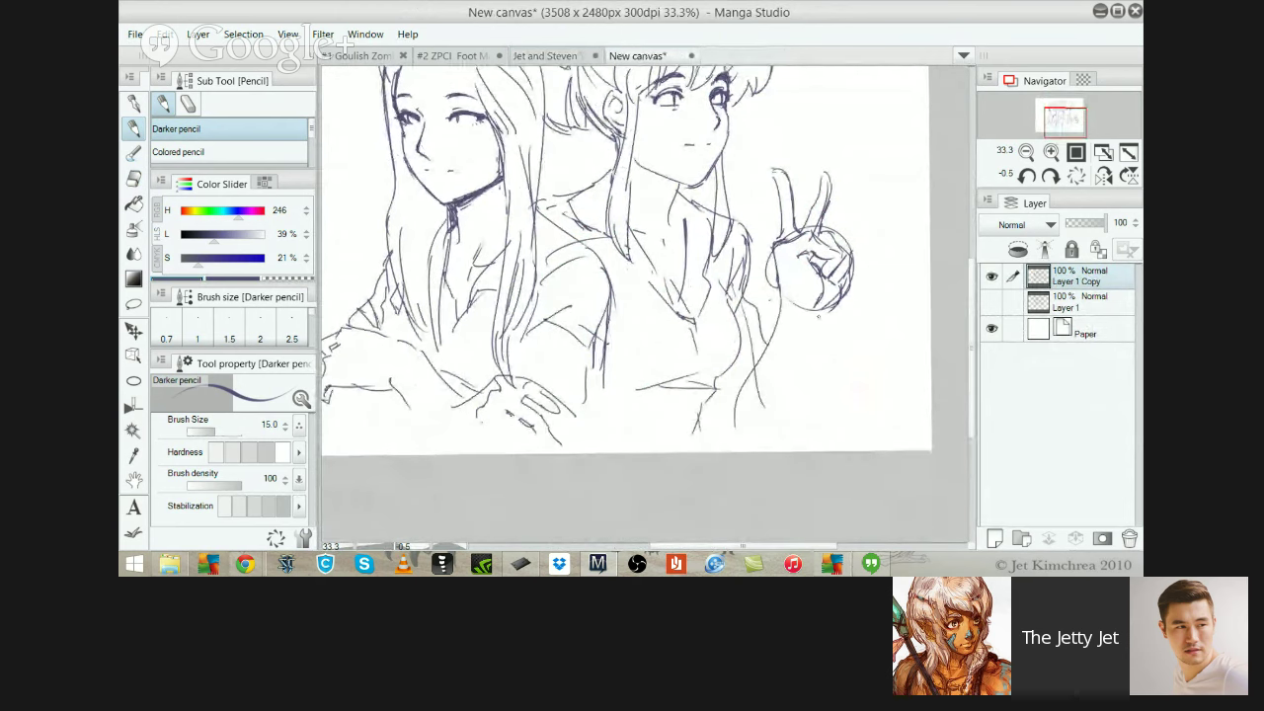
Draw the outer forearm line of the raised arm from the base of the palm down toward the canvas edge
{"action": "left_click_drag", "start_coordinate": [817, 312], "coordinate": [793, 429]}
{"action": "key", "text": "ctrl+z"}
{"action": "left_click_drag", "start_coordinate": [818, 304], "coordinate": [796, 367]}
{"action": "key", "text": "ctrl+z"}
{"action": "left_click_drag", "start_coordinate": [833, 306], "coordinate": [793, 414]}
{"action": "key", "text": "ctrl+z"}
{"action": "left_click_drag", "start_coordinate": [835, 302], "coordinate": [796, 412]}
{"action": "key", "text": "ctrl+z"}
{"action": "left_click_drag", "start_coordinate": [828, 306], "coordinate": [792, 436]}
{"action": "key", "text": "ctrl+z"}
{"action": "left_click_drag", "start_coordinate": [822, 309], "coordinate": [797, 427]}
{"action": "left_click_drag", "start_coordinate": [799, 399], "coordinate": [792, 430]}
{"action": "key", "text": "ctrl+z"}
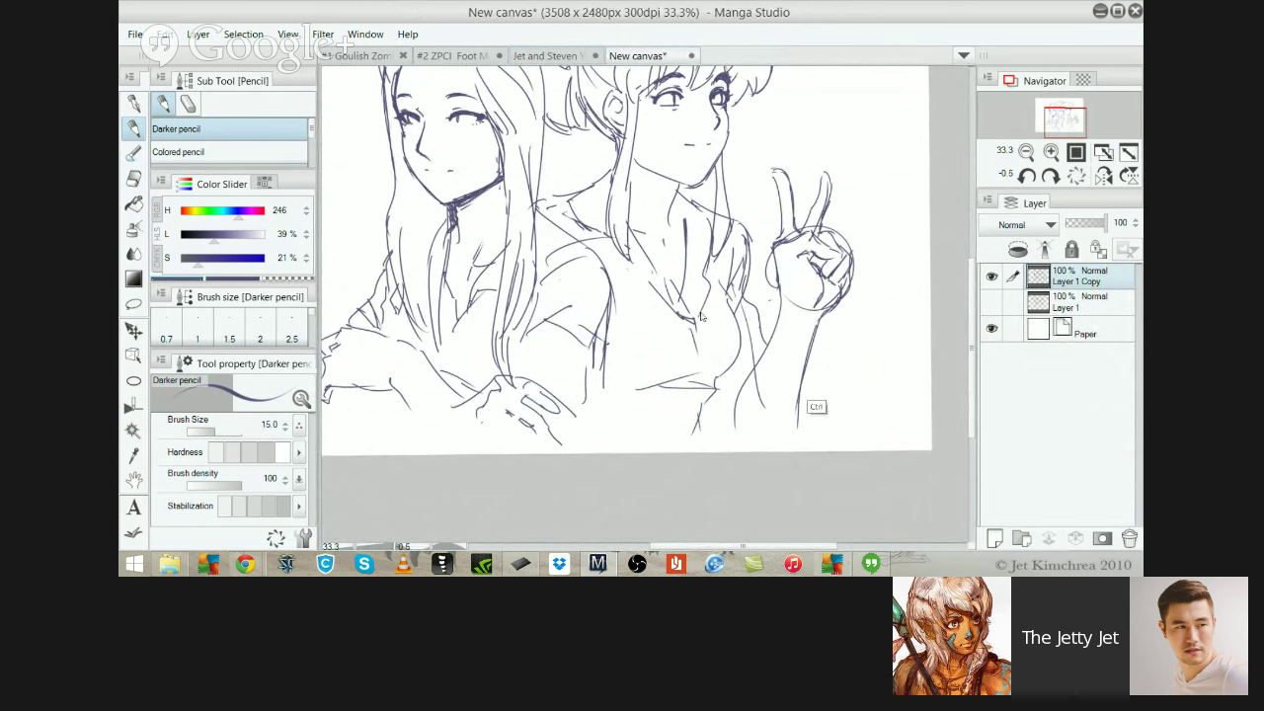
Refine the outer contour of the peace-sign hand's raised finger nearest the ponytailed girl's face
{"action": "scroll", "coordinate": [816, 222], "scroll_direction": "up", "scroll_amount": 1}
{"action": "mouse_move", "coordinate": [821, 168]}
{"action": "left_mouse_down"}
{"action": "mouse_move", "coordinate": [723, 302]}
{"action": "mouse_move", "coordinate": [725, 278]}
{"action": "mouse_move", "coordinate": [733, 286]}
{"action": "left_mouse_up"}
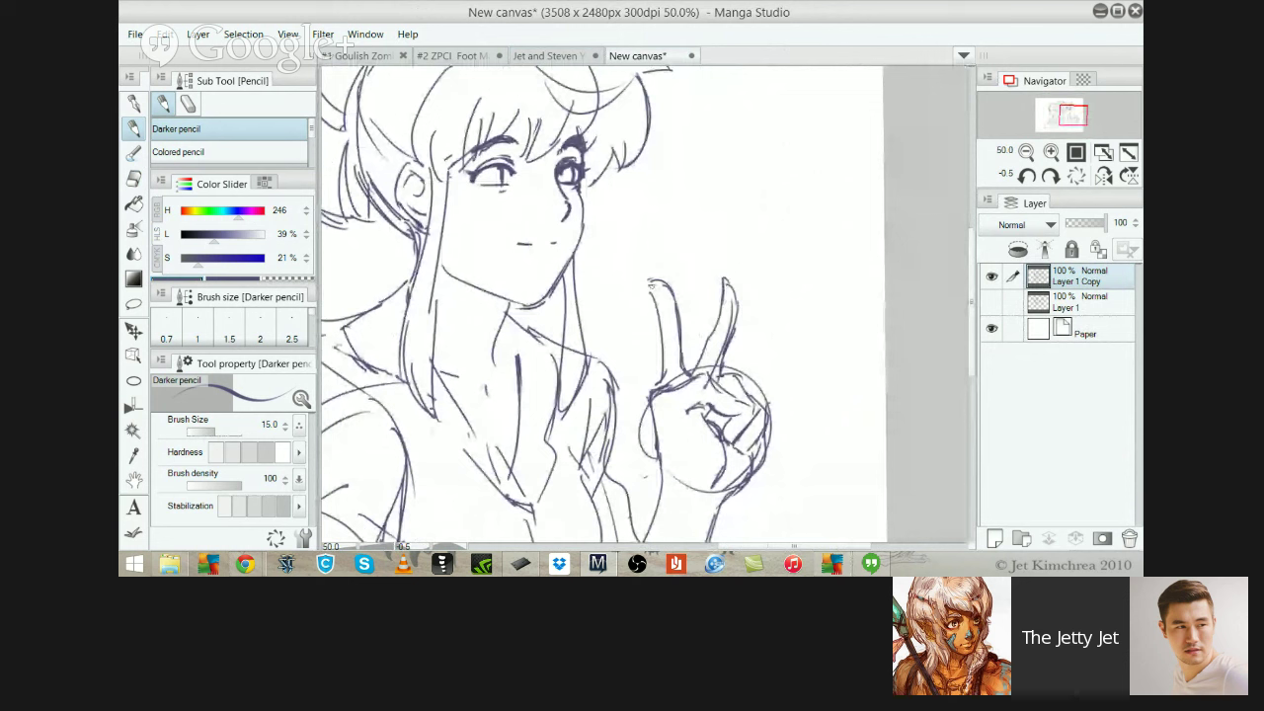
{"action": "mouse_move", "coordinate": [648, 282]}
{"action": "left_mouse_down"}
{"action": "mouse_move", "coordinate": [660, 387]}
{"action": "mouse_move", "coordinate": [699, 369]}
{"action": "mouse_move", "coordinate": [679, 379]}
{"action": "left_mouse_up"}
{"action": "scroll", "coordinate": [632, 284], "scroll_direction": "down", "scroll_amount": 4}
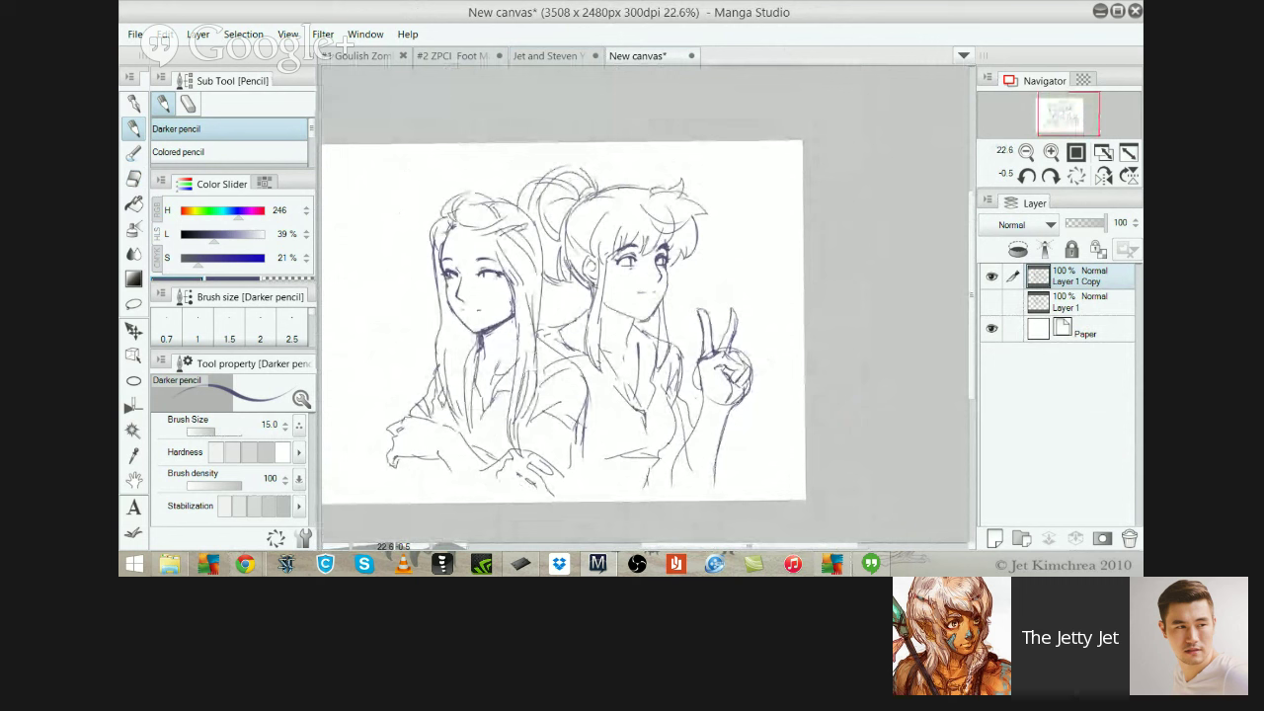
{"action": "mouse_move", "coordinate": [644, 414]}
{"action": "left_mouse_down"}
{"action": "mouse_move", "coordinate": [655, 459]}
{"action": "mouse_move", "coordinate": [631, 499]}
{"action": "left_mouse_up"}
{"action": "key", "text": "ctrl+z"}
{"action": "key", "text": "ctrl+z"}
{"action": "left_click", "coordinate": [596, 442]}
{"action": "left_click_drag", "start_coordinate": [584, 454], "coordinate": [658, 451]}
{"action": "left_click_drag", "start_coordinate": [652, 450], "coordinate": [679, 484]}
{"action": "key", "text": "ctrl+z"}
{"action": "key", "text": "ctrl+z"}
{"action": "key", "text": "ctrl+x"}
Sketch the long-haired girl's shirt collar beside her neck and touch up the hair on the ponytailed girl's head
{"action": "left_click", "coordinate": [689, 231]}
{"action": "mouse_move", "coordinate": [405, 413]}
{"action": "left_mouse_down"}
{"action": "mouse_move", "coordinate": [434, 352]}
{"action": "mouse_move", "coordinate": [428, 370]}
{"action": "mouse_move", "coordinate": [477, 341]}
{"action": "left_mouse_up"}
{"action": "mouse_move", "coordinate": [471, 347]}
{"action": "left_mouse_down"}
{"action": "mouse_move", "coordinate": [451, 359]}
{"action": "mouse_move", "coordinate": [468, 370]}
{"action": "mouse_move", "coordinate": [449, 393]}
{"action": "mouse_move", "coordinate": [469, 404]}
{"action": "left_mouse_up"}
{"action": "key", "text": "ctrl+z"}
{"action": "key", "text": "ctrl+z"}
{"action": "key", "text": "ctrl+z"}
{"action": "left_click_drag", "start_coordinate": [605, 212], "coordinate": [588, 247]}
{"action": "left_click_drag", "start_coordinate": [631, 198], "coordinate": [666, 187]}
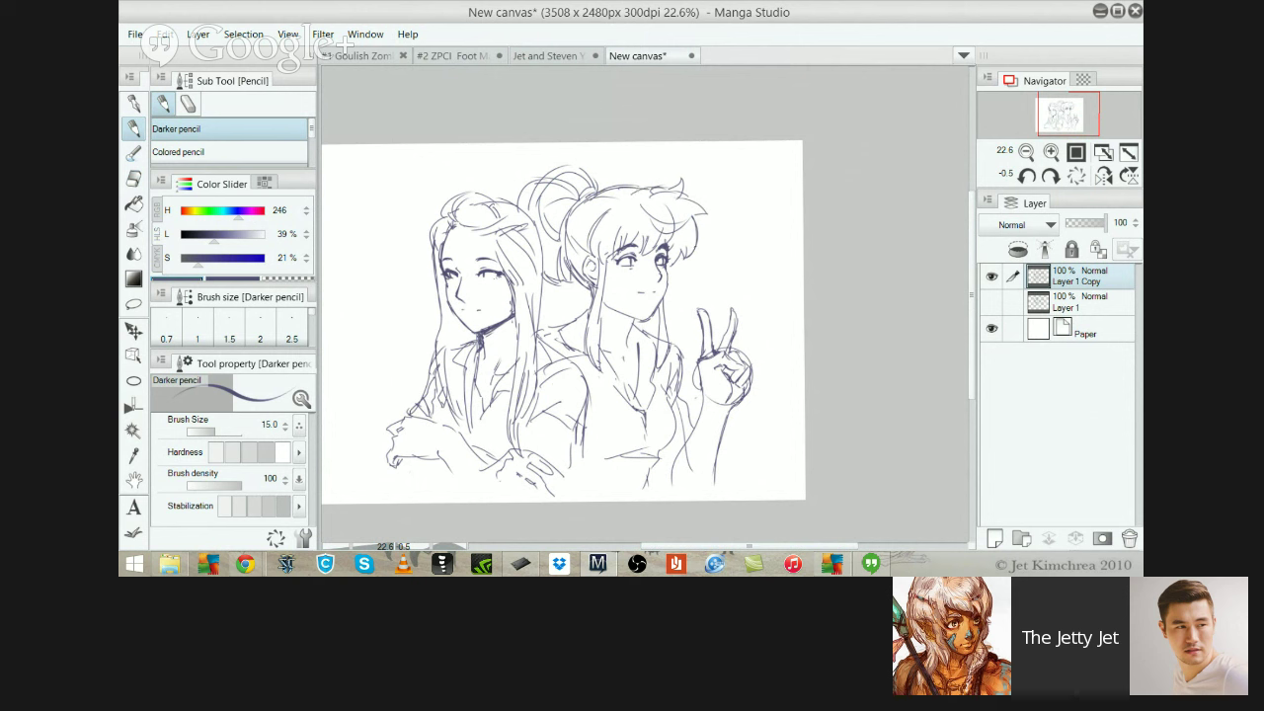
Clean up and redraw the ponytailed girl's shoulder line where it meets the back of her neck
{"action": "key", "text": "e"}
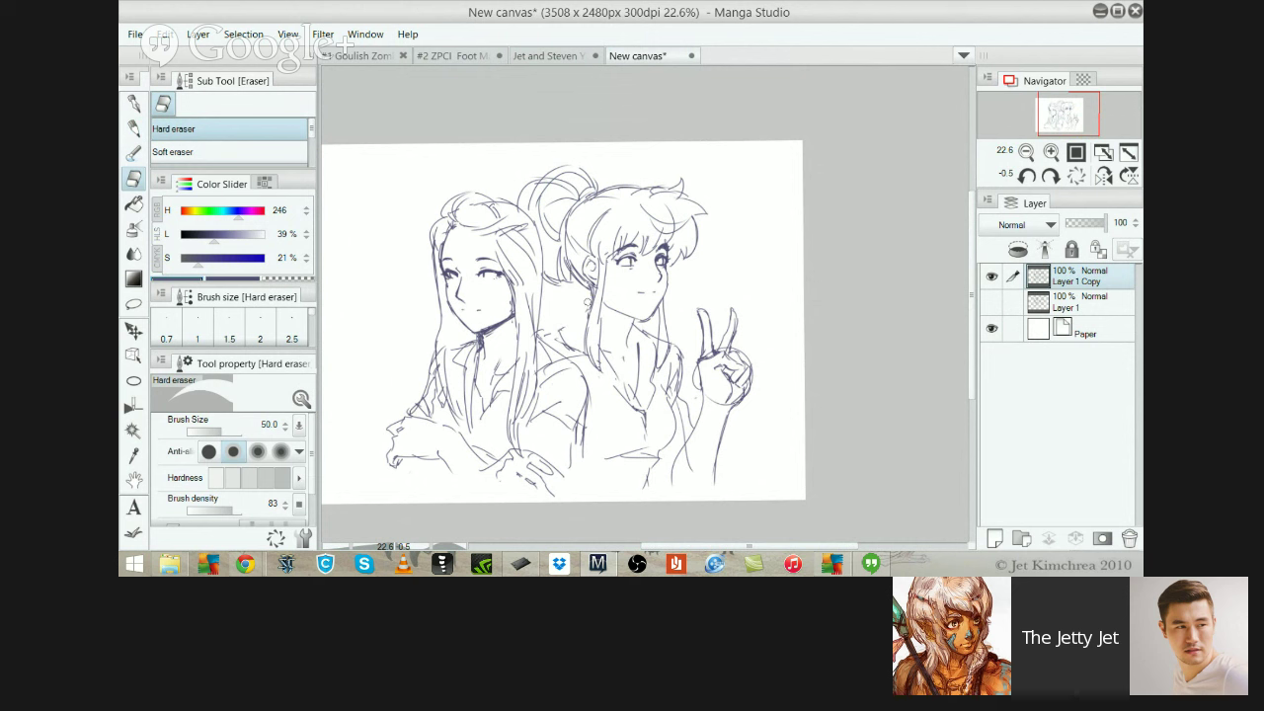
{"action": "key", "text": "p"}
{"action": "left_click_drag", "start_coordinate": [591, 309], "coordinate": [553, 329]}
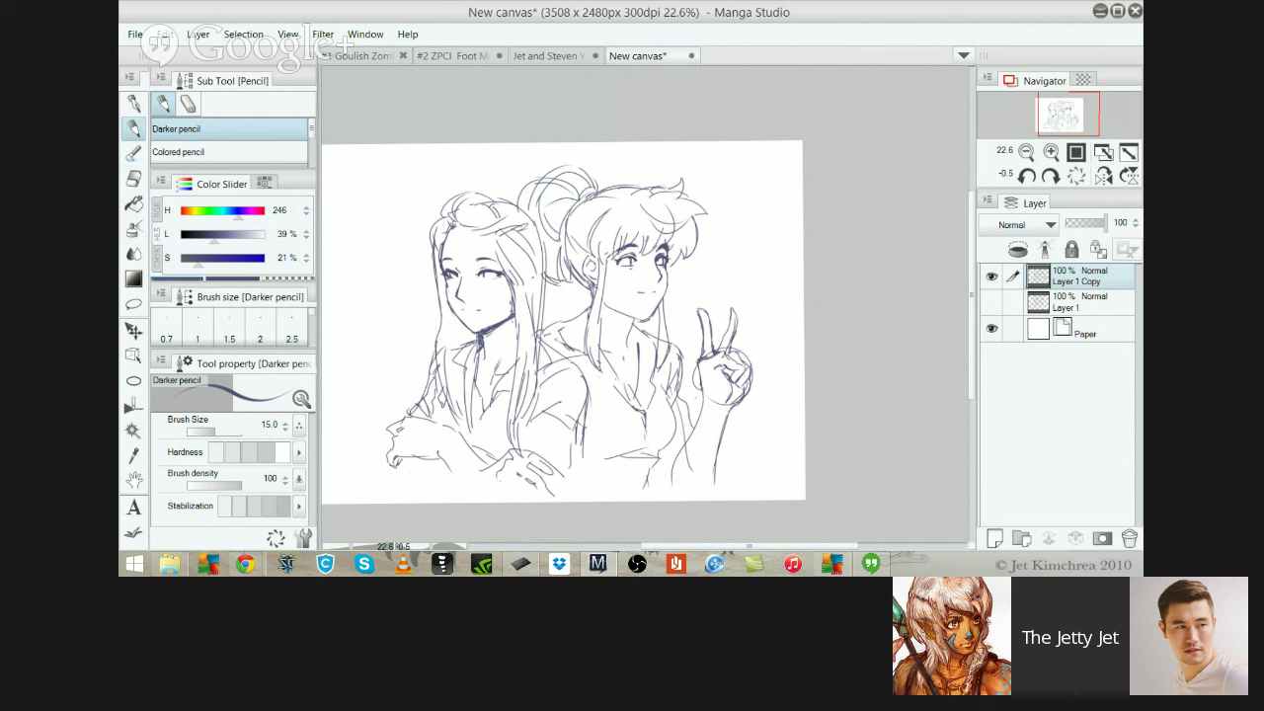
Erase the stray marks near the long-haired girl's shoulder and redraw her outer hair line down the far side of her face
{"action": "key", "text": "e"}
{"action": "mouse_move", "coordinate": [439, 338]}
{"action": "left_mouse_down"}
{"action": "mouse_move", "coordinate": [433, 255]}
{"action": "mouse_move", "coordinate": [444, 336]}
{"action": "left_mouse_up"}
{"action": "key", "text": "p"}
{"action": "key", "text": "ctrl+z"}
{"action": "left_click_drag", "start_coordinate": [432, 250], "coordinate": [440, 346]}
{"action": "key", "text": "ctrl+z"}
{"action": "left_click_drag", "start_coordinate": [434, 255], "coordinate": [440, 350]}
{"action": "key", "text": "ctrl+z"}
{"action": "left_click_drag", "start_coordinate": [436, 252], "coordinate": [442, 346]}
{"action": "key", "text": "ctrl+z"}
{"action": "left_click_drag", "start_coordinate": [438, 257], "coordinate": [442, 351]}
{"action": "key", "text": "ctrl+z"}
{"action": "left_click_drag", "start_coordinate": [436, 253], "coordinate": [439, 323]}
{"action": "key", "text": "ctrl+z"}
{"action": "left_click_drag", "start_coordinate": [437, 256], "coordinate": [441, 338]}
{"action": "key", "text": "ctrl+z"}
{"action": "left_click_drag", "start_coordinate": [436, 259], "coordinate": [435, 351]}
Clean up the long-haired girl's hair on the side facing the ponytailed girl and redraw its long strands
{"action": "key", "text": "e"}
{"action": "key", "text": "p"}
{"action": "key", "text": "e"}
{"action": "left_click_drag", "start_coordinate": [546, 266], "coordinate": [522, 276]}
{"action": "key", "text": "p"}
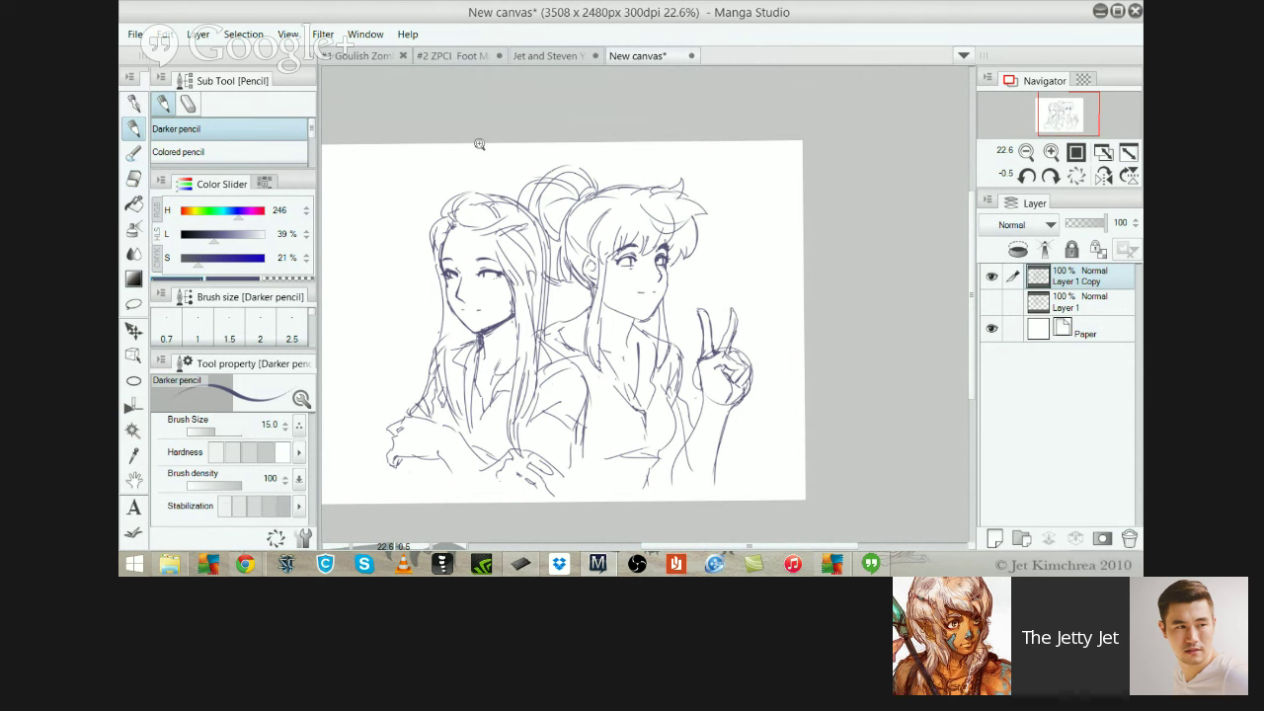
Try to refine the long-haired girl's far eye with small pencil strokes
{"action": "left_click_drag", "start_coordinate": [521, 249], "coordinate": [945, 501]}
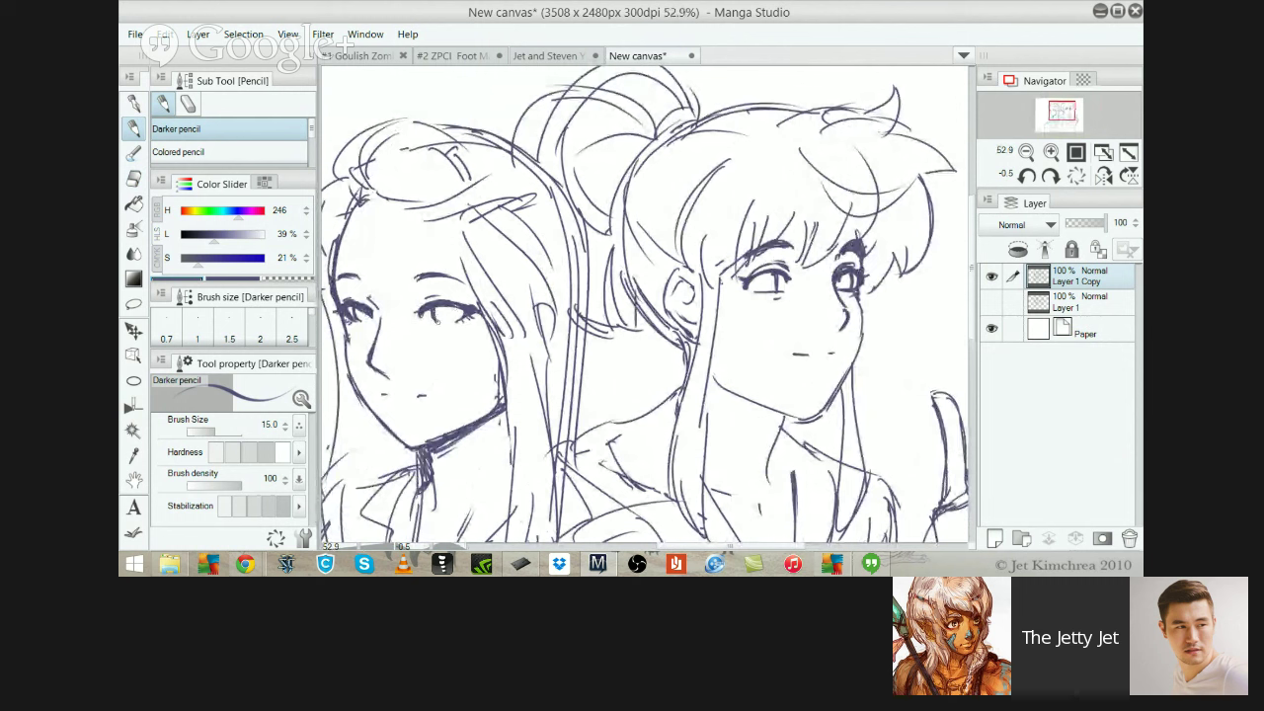
{"action": "key", "text": "ctrl+z"}
{"action": "left_click_drag", "start_coordinate": [352, 319], "coordinate": [369, 322]}
{"action": "key", "text": "ctrl+z"}
{"action": "left_click_drag", "start_coordinate": [555, 306], "coordinate": [519, 287]}
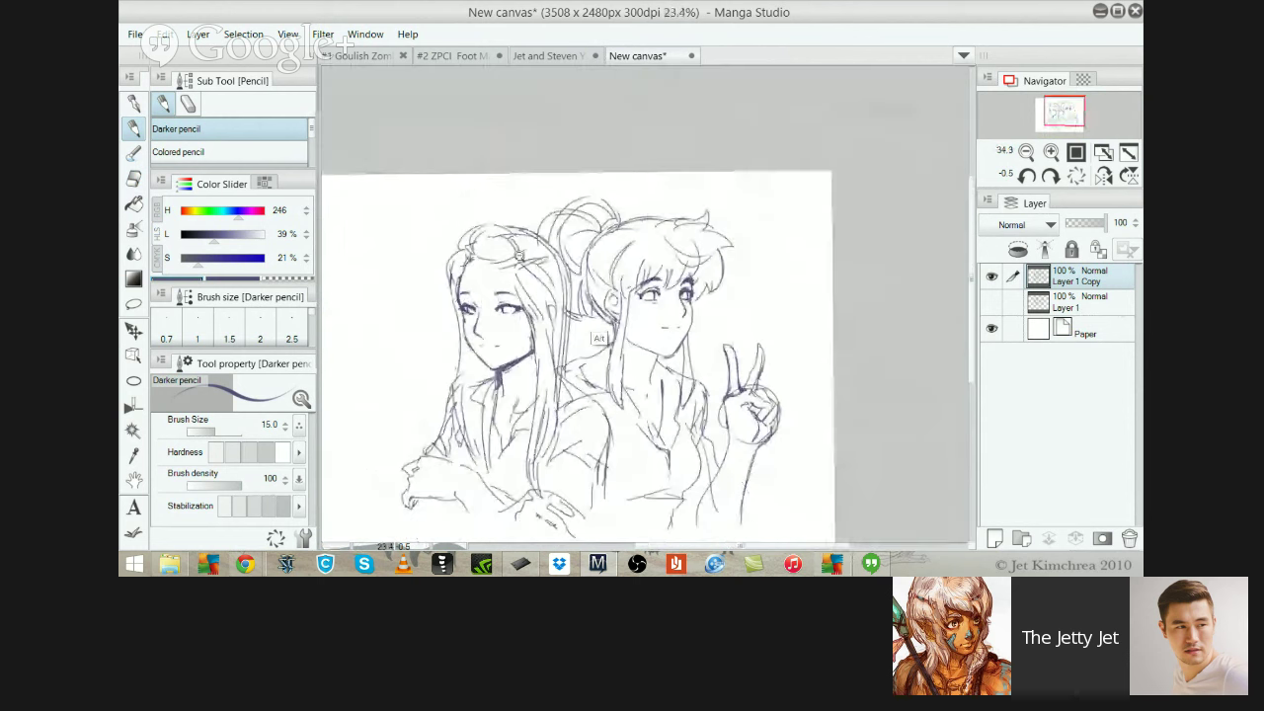
{"action": "scroll", "coordinate": [518, 255], "scroll_direction": "down", "scroll_amount": 1}
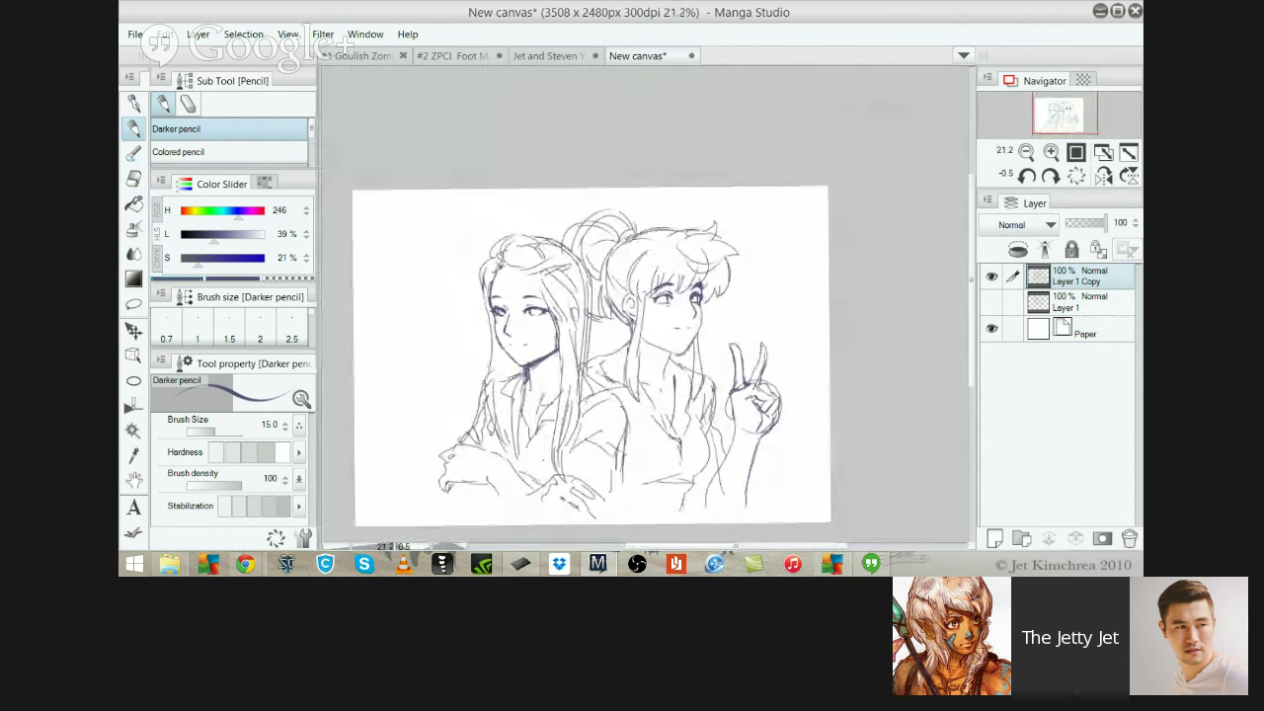
Extend the sleeve line below the long-haired girl's folded arm and erase excess lines under the forearm
{"action": "left_click_drag", "start_coordinate": [447, 486], "coordinate": [452, 510]}
{"action": "key", "text": "e"}
{"action": "mouse_move", "coordinate": [503, 494]}
{"action": "left_mouse_down"}
{"action": "mouse_move", "coordinate": [492, 485]}
{"action": "mouse_move", "coordinate": [536, 494]}
{"action": "left_mouse_up"}
{"action": "key", "text": "p"}
{"action": "key", "text": "ctrl+z"}
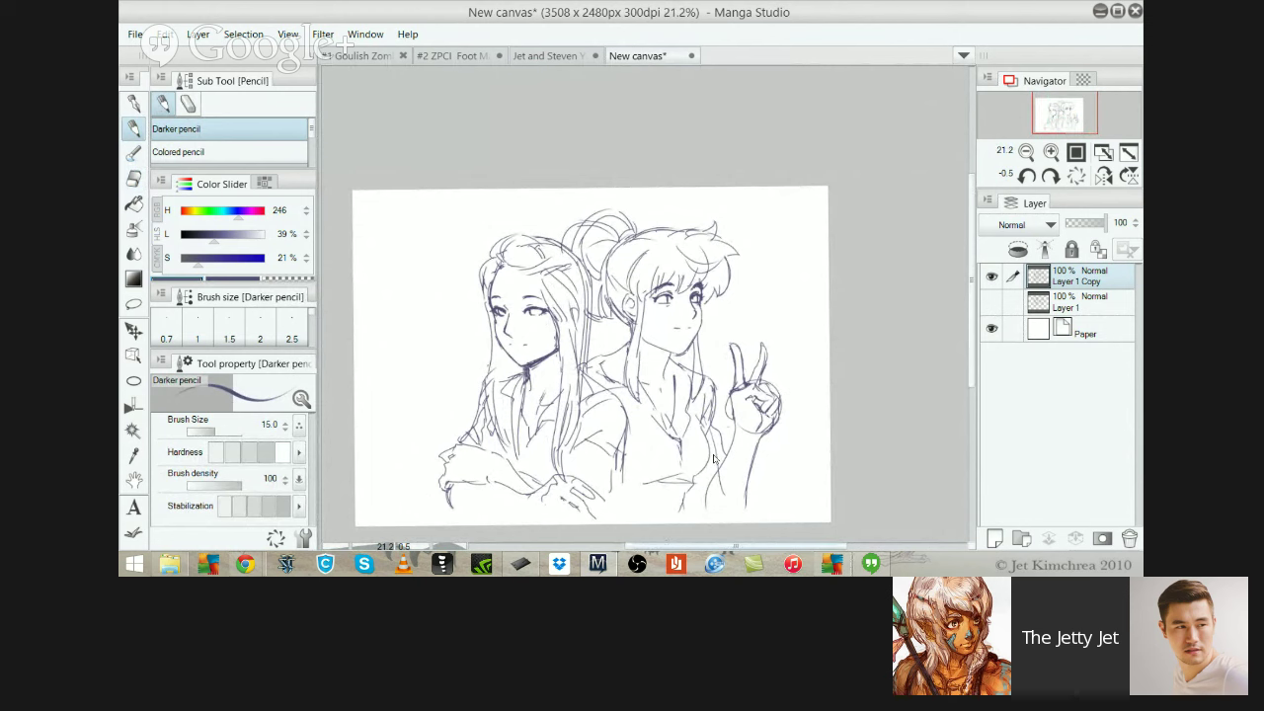
Move the whole Layer 1 Copy sketch slightly up and to the right on the canvas
{"action": "key", "text": "k"}
{"action": "mouse_move", "coordinate": [563, 356]}
{"action": "left_mouse_down"}
{"action": "mouse_move", "coordinate": [563, 323]}
{"action": "mouse_move", "coordinate": [569, 346]}
{"action": "left_mouse_up"}
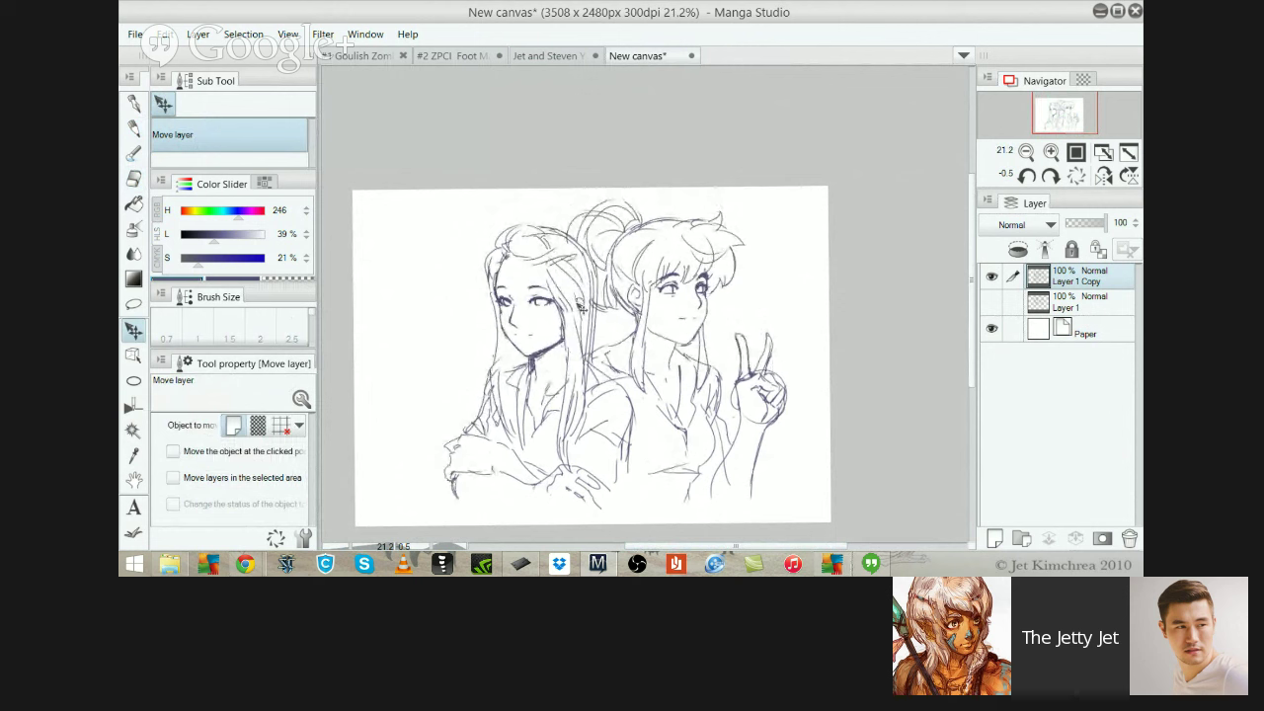
{"action": "key", "text": "p"}
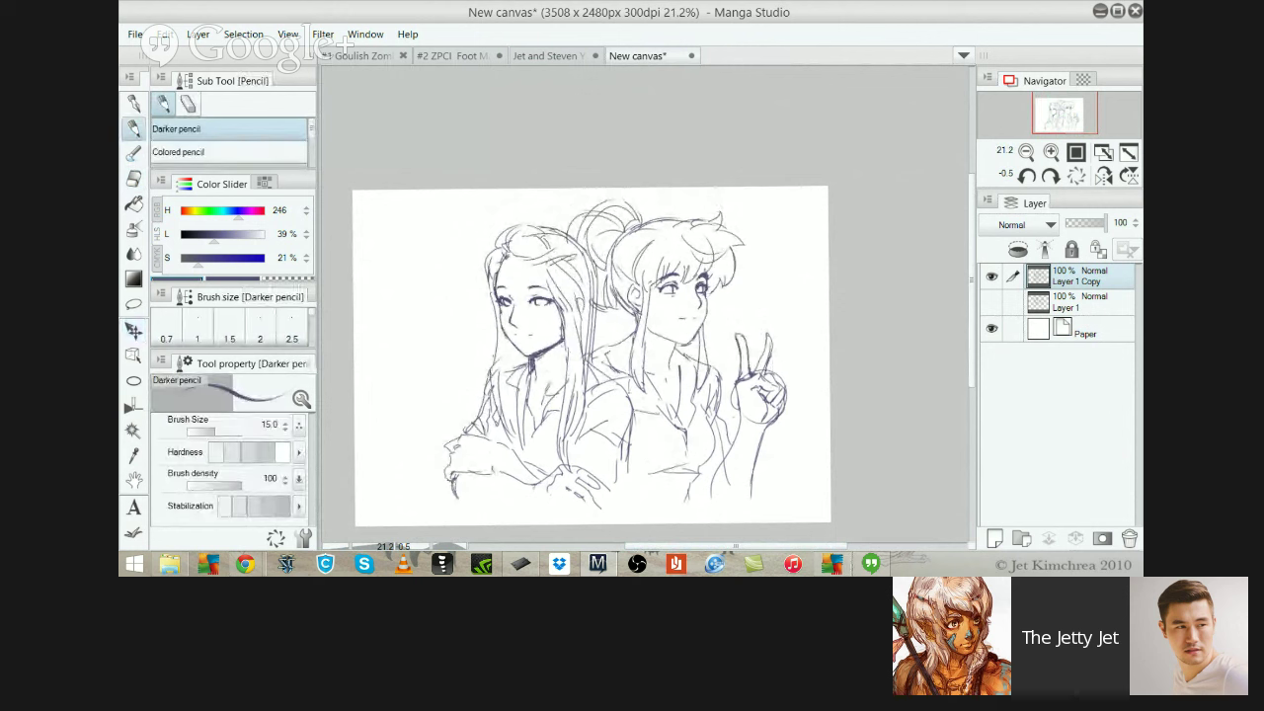
Add a collar line to the ponytailed girl's shirt and fold lines around the long-haired girl's sleeve and folded arms
{"action": "left_click_drag", "start_coordinate": [635, 407], "coordinate": [680, 427]}
{"action": "left_click_drag", "start_coordinate": [626, 448], "coordinate": [618, 465]}
{"action": "mouse_move", "coordinate": [621, 461]}
{"action": "left_mouse_down"}
{"action": "mouse_move", "coordinate": [615, 479]}
{"action": "mouse_move", "coordinate": [547, 472]}
{"action": "mouse_move", "coordinate": [527, 446]}
{"action": "left_mouse_up"}
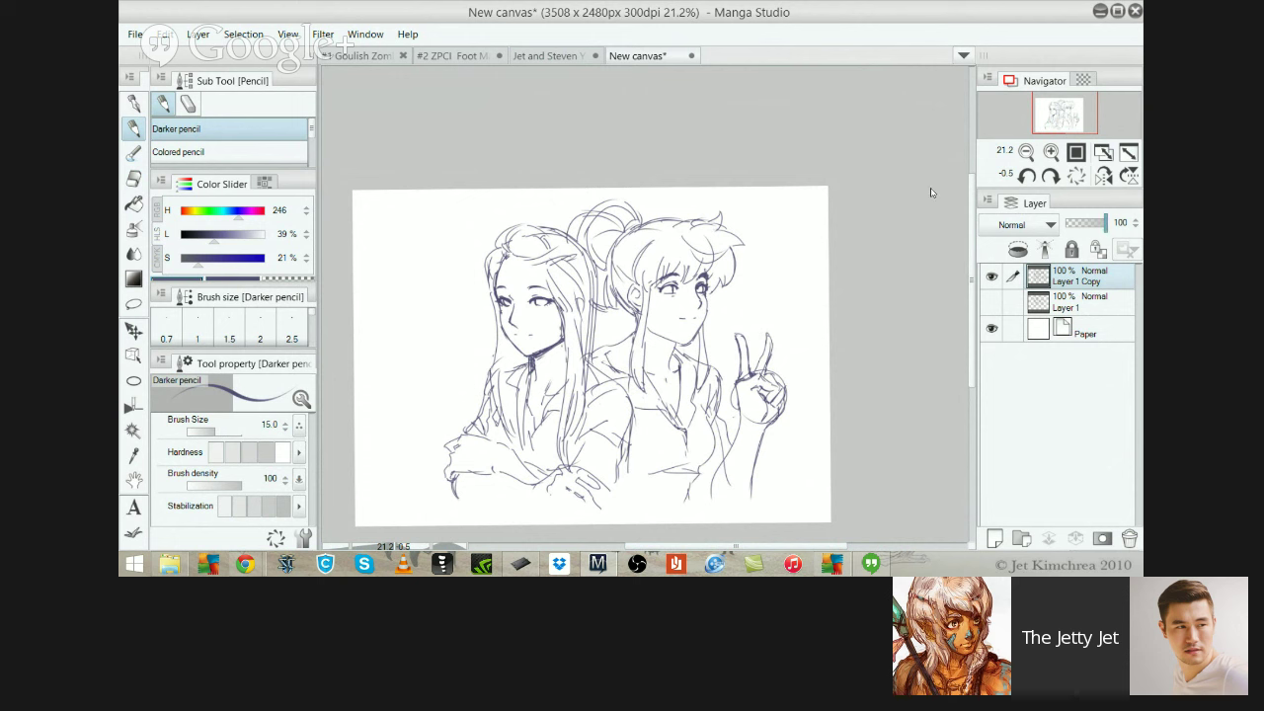
Lower Layer 1 Copy's opacity to 54 and restore it to 100
{"action": "left_click", "coordinate": [1087, 223]}
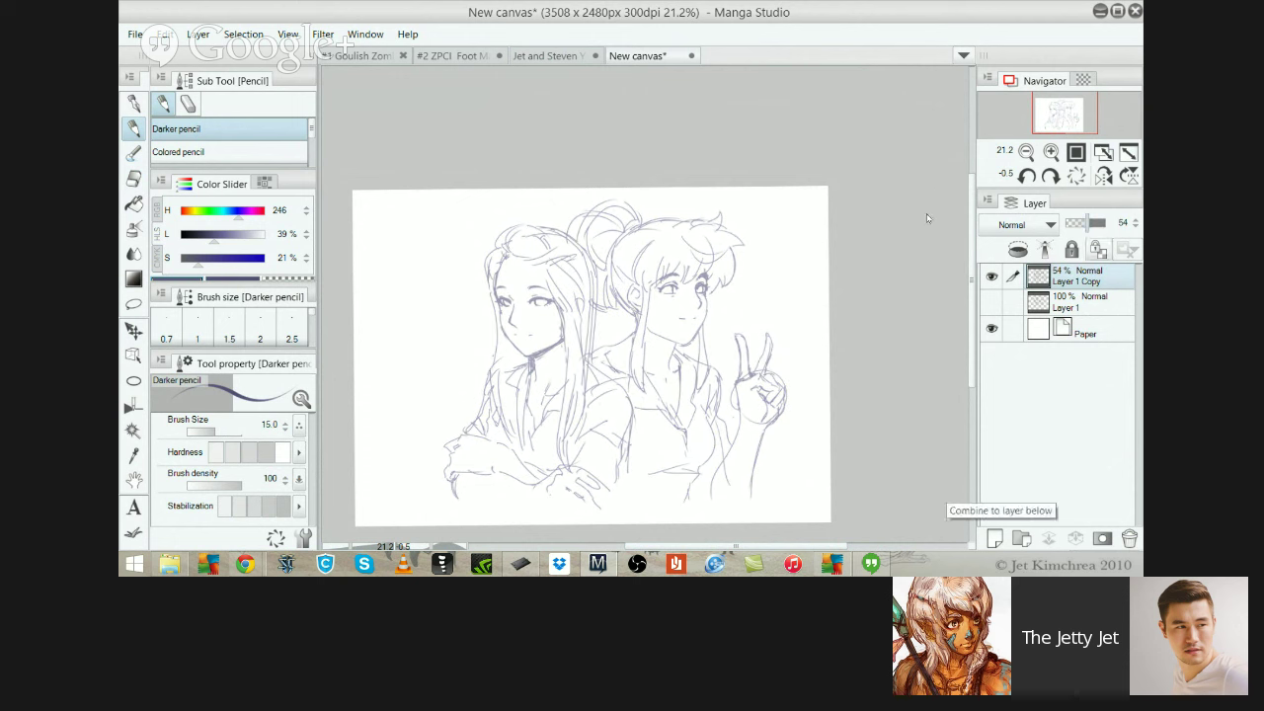
{"action": "left_click", "coordinate": [1105, 223]}
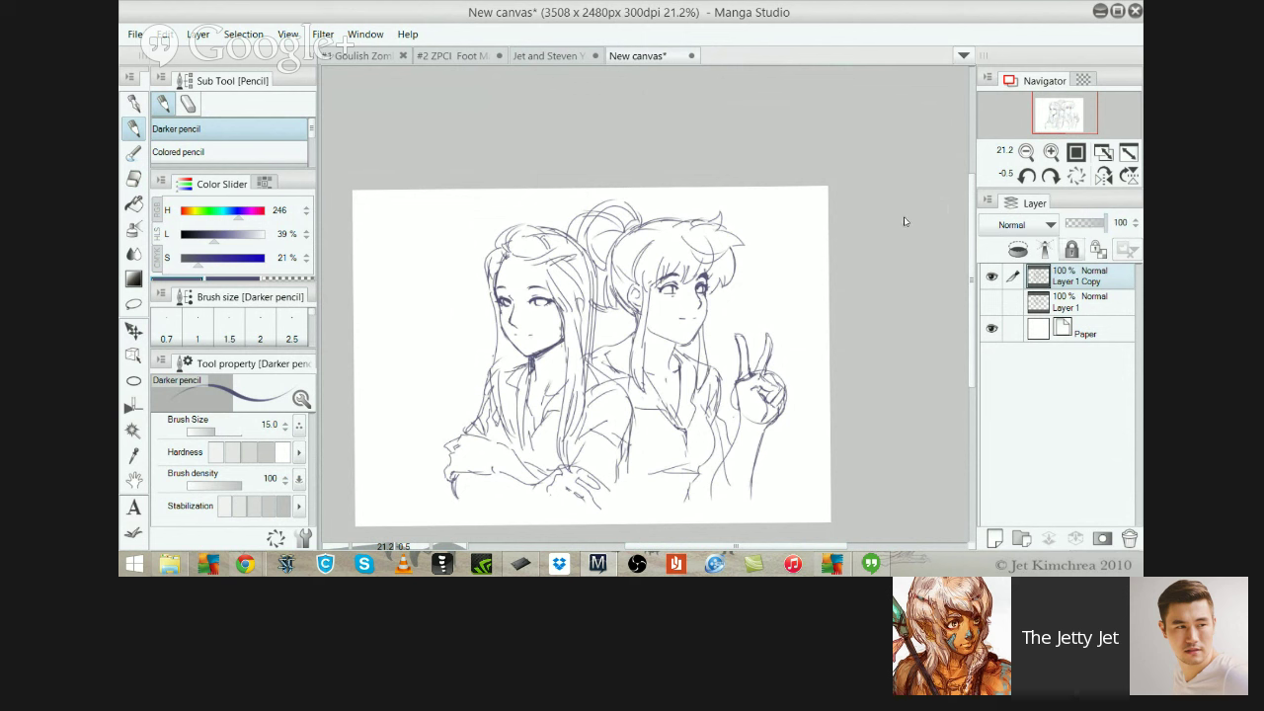
Erase the old hair and arm lines at the long-haired girl's outer shoulder and redraw the upper sleeve
{"action": "key", "text": "e"}
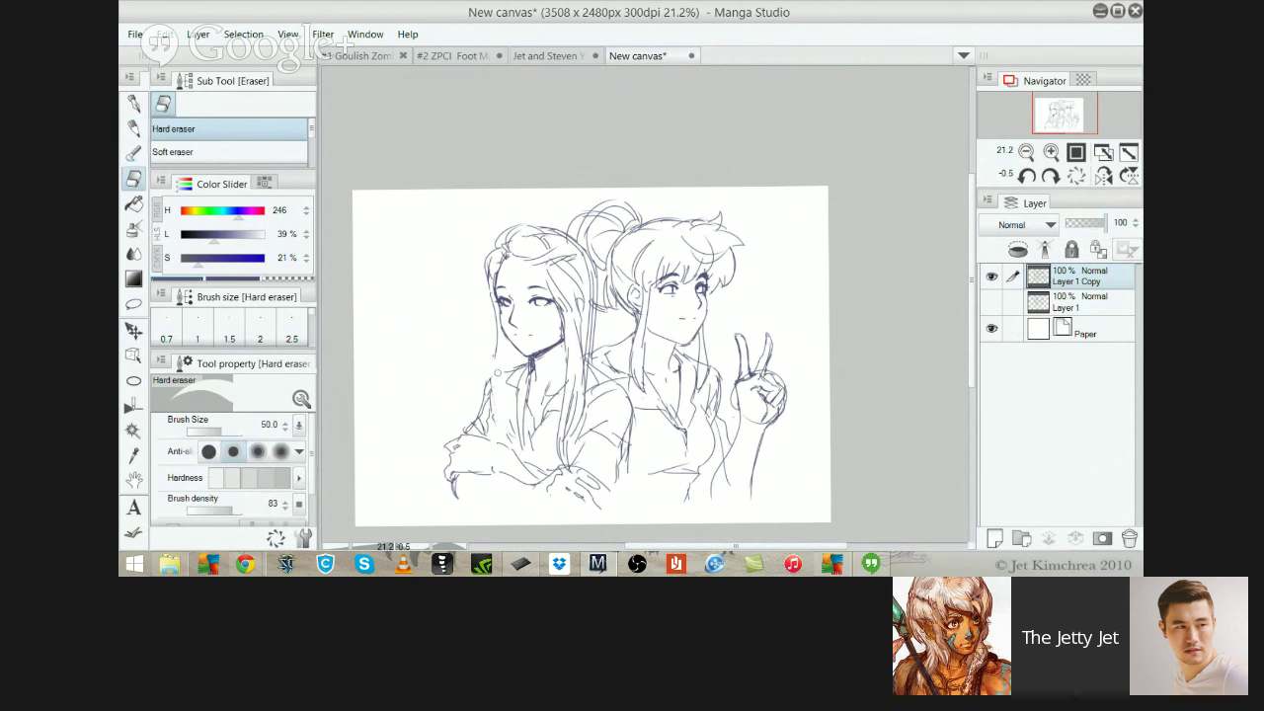
{"action": "key", "text": "p"}
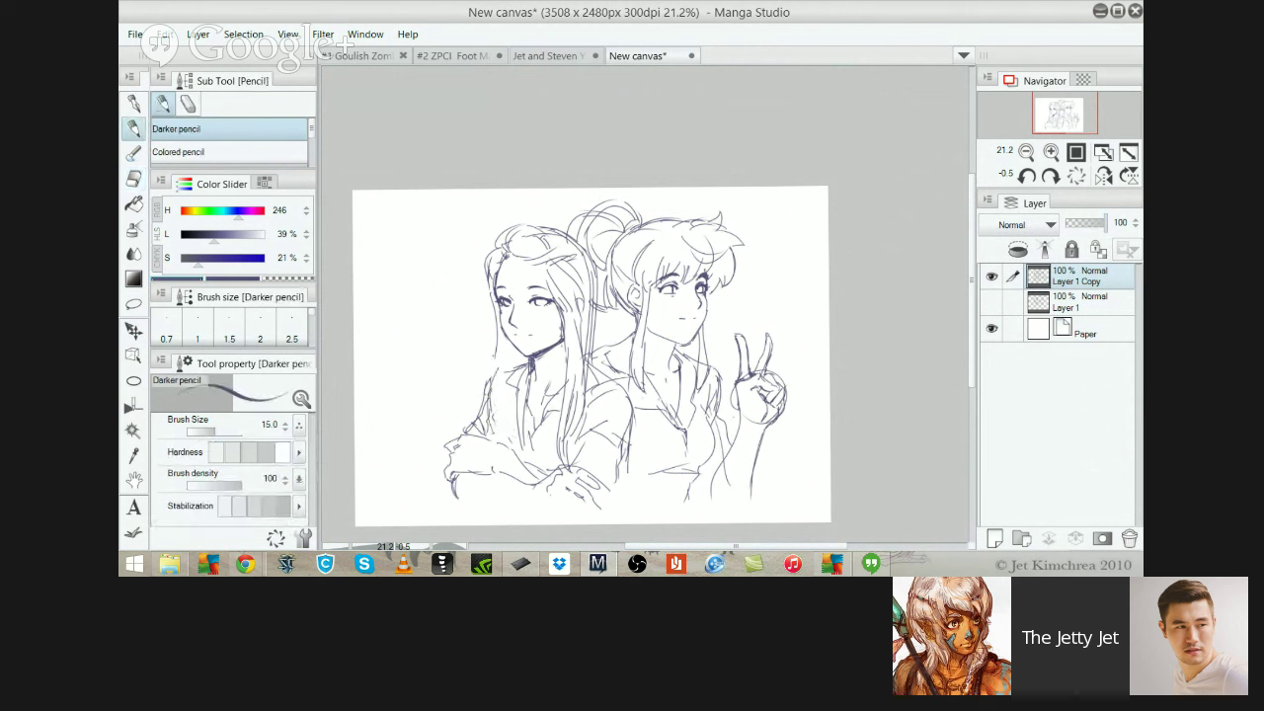
{"action": "key", "text": "e"}
{"action": "key", "text": "e"}
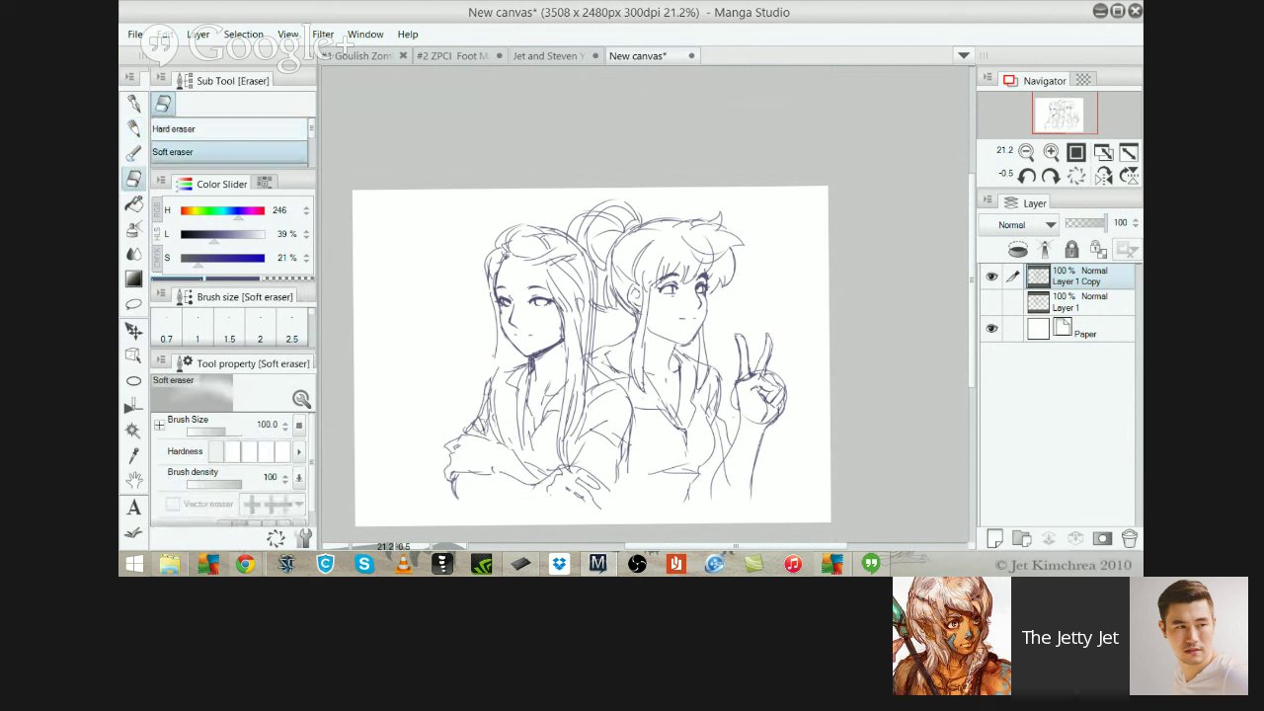
{"action": "key", "text": "e"}
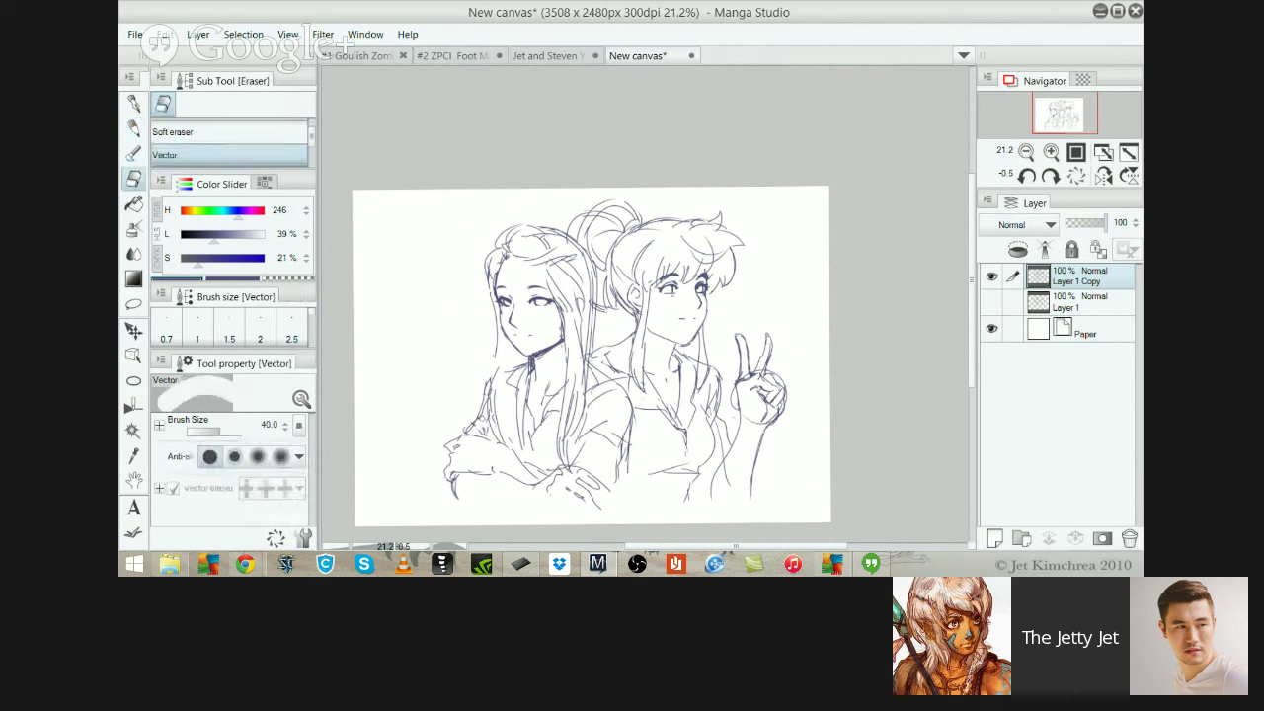
{"action": "left_click_drag", "start_coordinate": [491, 417], "coordinate": [487, 390]}
{"action": "key", "text": "p"}
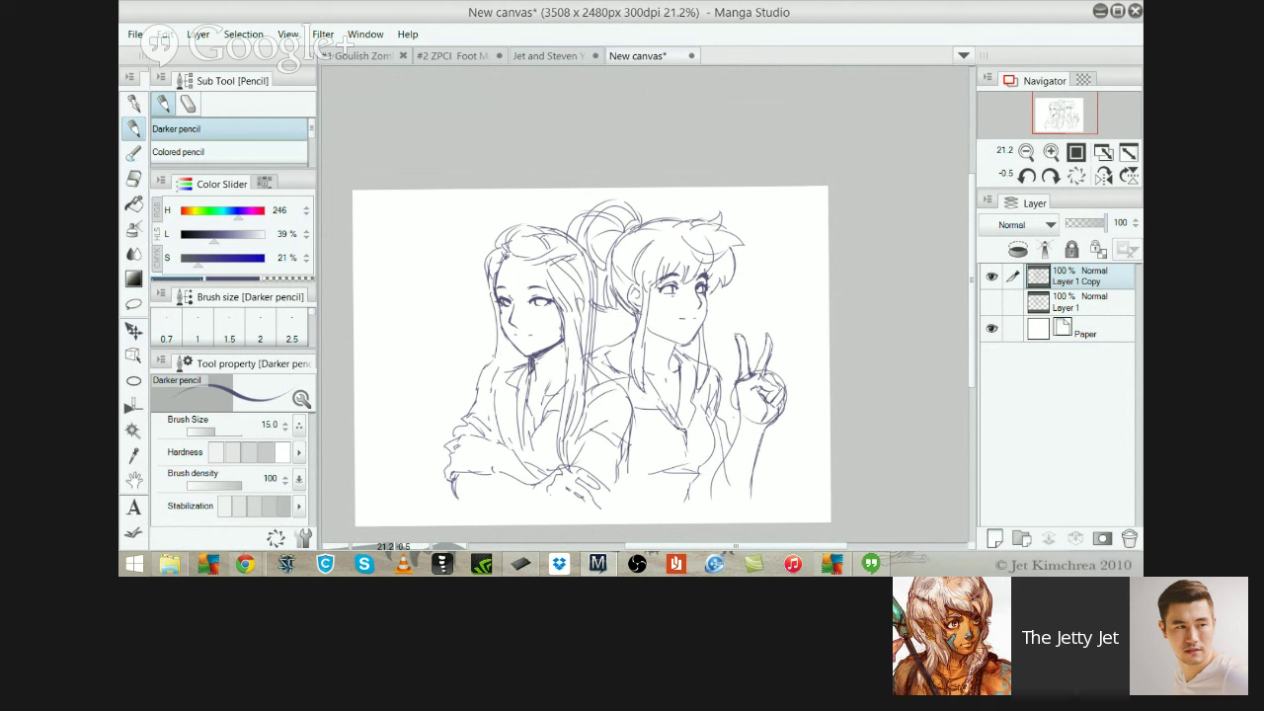
Redraw the long-haired girl's outer shoulder as a sloping line from her hair down to the upper arm
{"action": "key", "text": "ctrl+z"}
{"action": "key", "text": "ctrl+z"}
{"action": "left_click_drag", "start_coordinate": [474, 401], "coordinate": [470, 412]}
{"action": "left_click_drag", "start_coordinate": [494, 372], "coordinate": [474, 401]}
Draw a curved elbow outline at the outer end of the long-haired girl's folded arms and strengthen the opposite sleeve edge
{"action": "left_click_drag", "start_coordinate": [438, 456], "coordinate": [447, 497]}
{"action": "key", "text": "ctrl+z"}
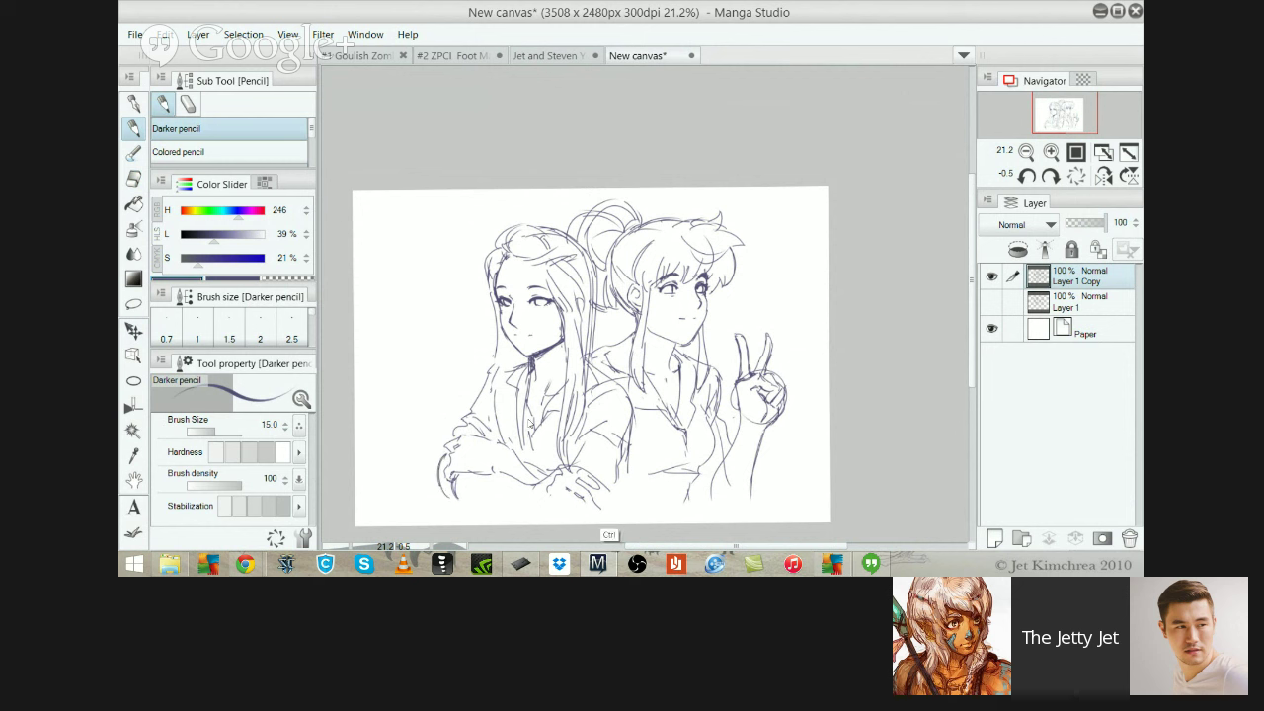
{"action": "key", "text": "ctrl+z"}
{"action": "left_click_drag", "start_coordinate": [623, 455], "coordinate": [610, 493]}
{"action": "key", "text": "ctrl+z"}
Sketch the lower edge beneath the long-haired girl's folded arms and clean up the upper forearm line
{"action": "left_click_drag", "start_coordinate": [529, 512], "coordinate": [554, 503]}
{"action": "mouse_move", "coordinate": [516, 453]}
{"action": "left_mouse_down"}
{"action": "mouse_move", "coordinate": [552, 469]}
{"action": "mouse_move", "coordinate": [521, 461]}
{"action": "mouse_move", "coordinate": [539, 468]}
{"action": "left_mouse_up"}
{"action": "key", "text": "e"}
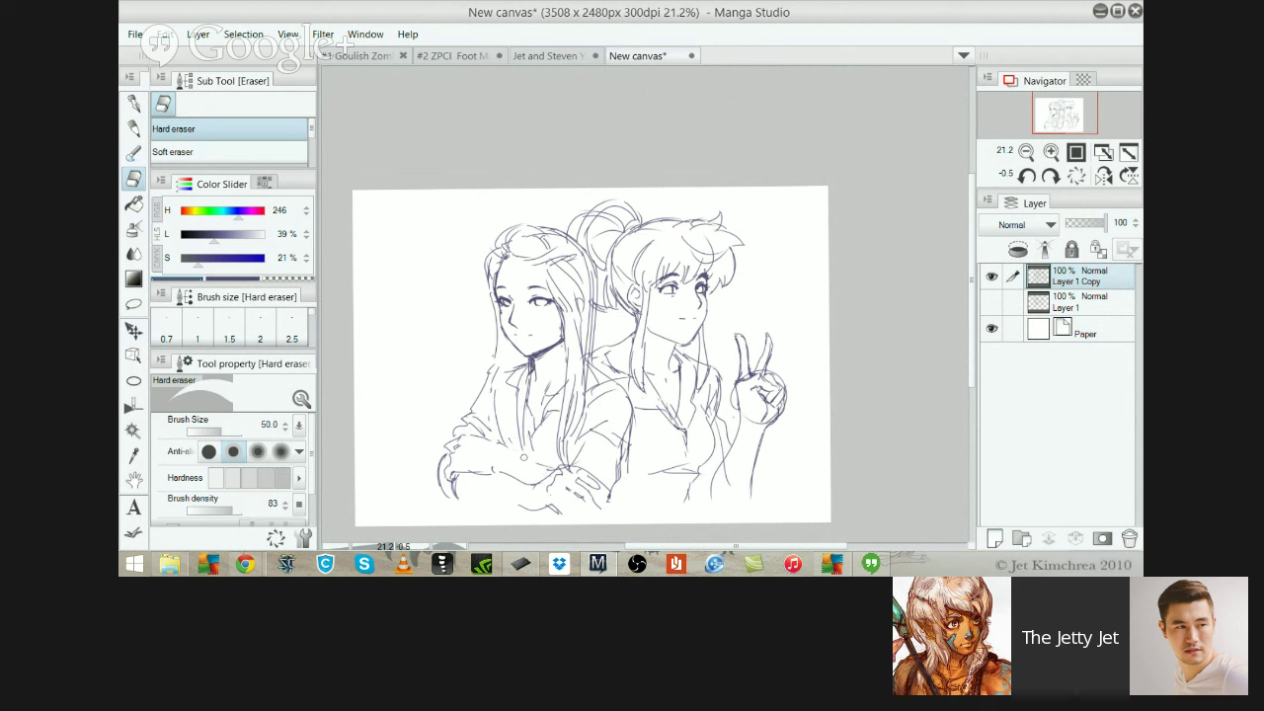
{"action": "key", "text": "p"}
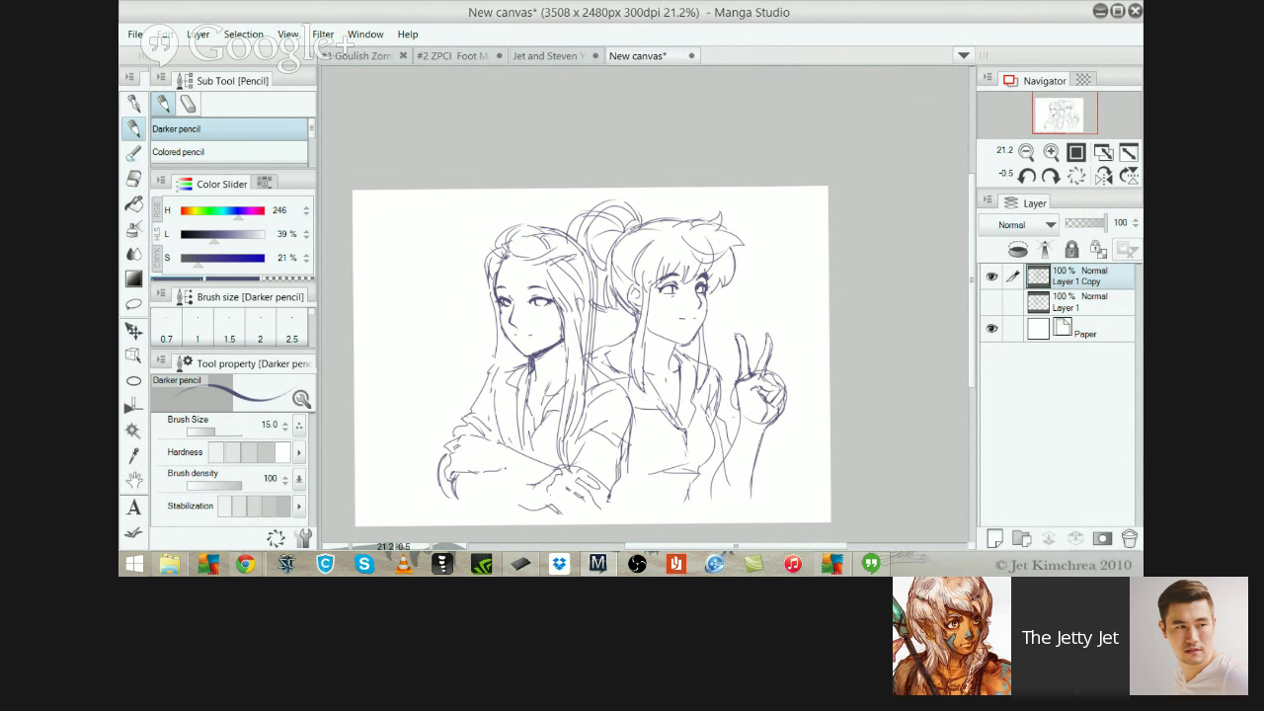
{"action": "mouse_move", "coordinate": [504, 470]}
{"action": "left_mouse_down"}
{"action": "mouse_move", "coordinate": [527, 482]}
{"action": "mouse_move", "coordinate": [510, 454]}
{"action": "mouse_move", "coordinate": [578, 469]}
{"action": "left_mouse_up"}
{"action": "key", "text": "e"}
{"action": "key", "text": "p"}
{"action": "key", "text": "ctrl+z"}
{"action": "key", "text": "ctrl+z"}
{"action": "key", "text": "ctrl+z"}
{"action": "mouse_move", "coordinate": [504, 447]}
{"action": "left_mouse_down"}
{"action": "mouse_move", "coordinate": [567, 464]}
{"action": "mouse_move", "coordinate": [536, 488]}
{"action": "left_mouse_up"}
{"action": "key", "text": "ctrl+z"}
{"action": "key", "text": "ctrl+z"}
Add a new raster layer directly beneath the sketch layer Layer 1 Copy
{"action": "scroll", "coordinate": [663, 331], "scroll_direction": "down", "scroll_amount": 2}
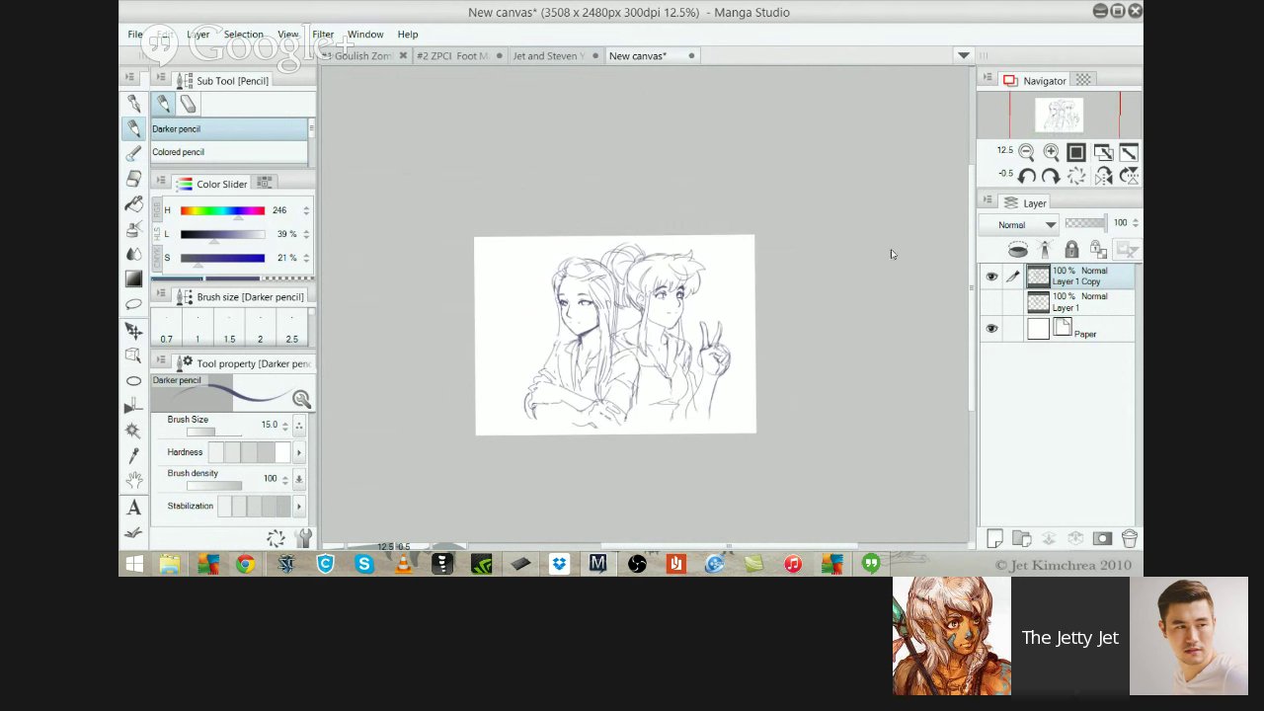
{"action": "key", "text": "alt+bracketleft"}
{"action": "key", "text": "ctrl+shift+n"}
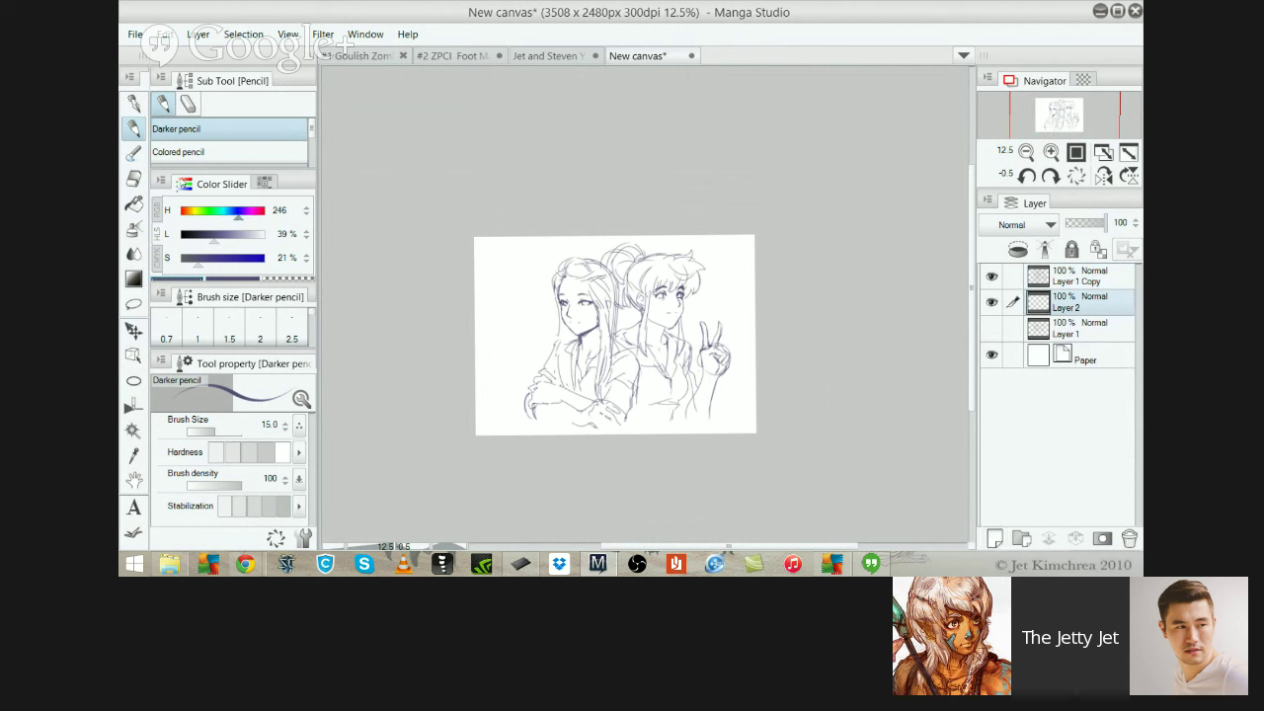
Mix a light peach skin colour with hue 25, luminosity 88% and saturation 90%
{"action": "left_click", "coordinate": [191, 210]}
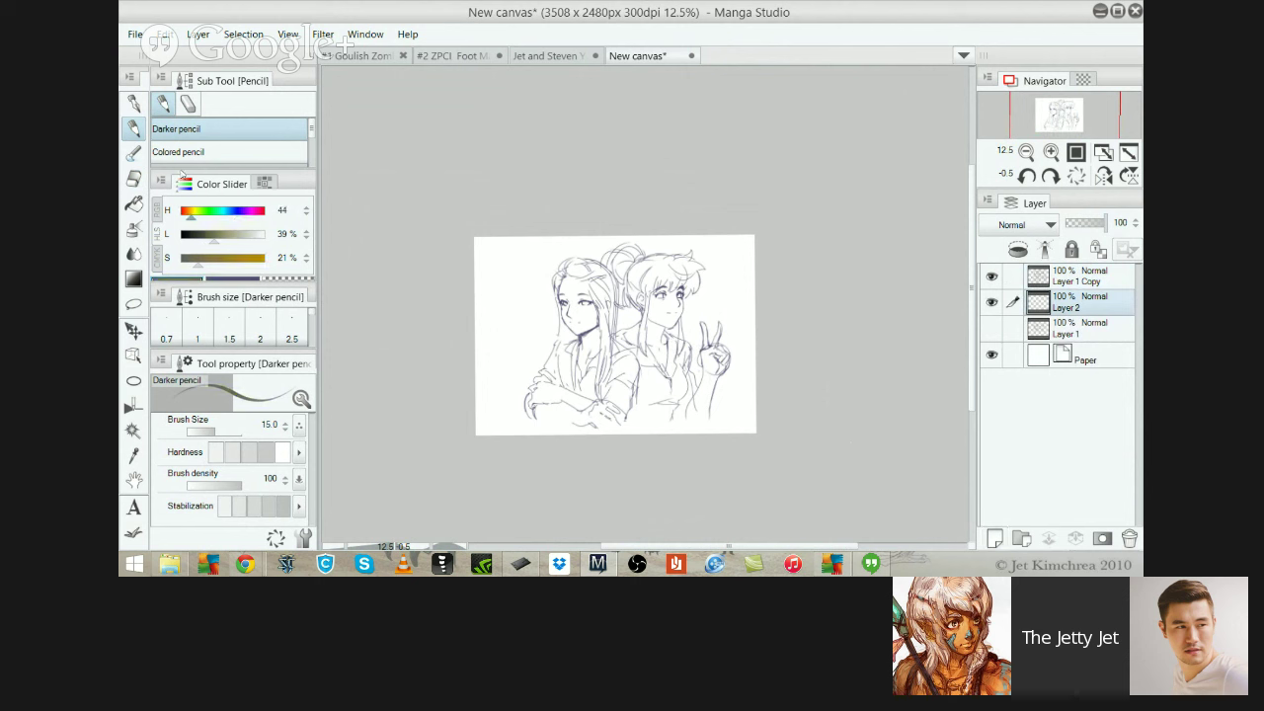
{"action": "left_click_drag", "start_coordinate": [679, 305], "coordinate": [710, 313]}
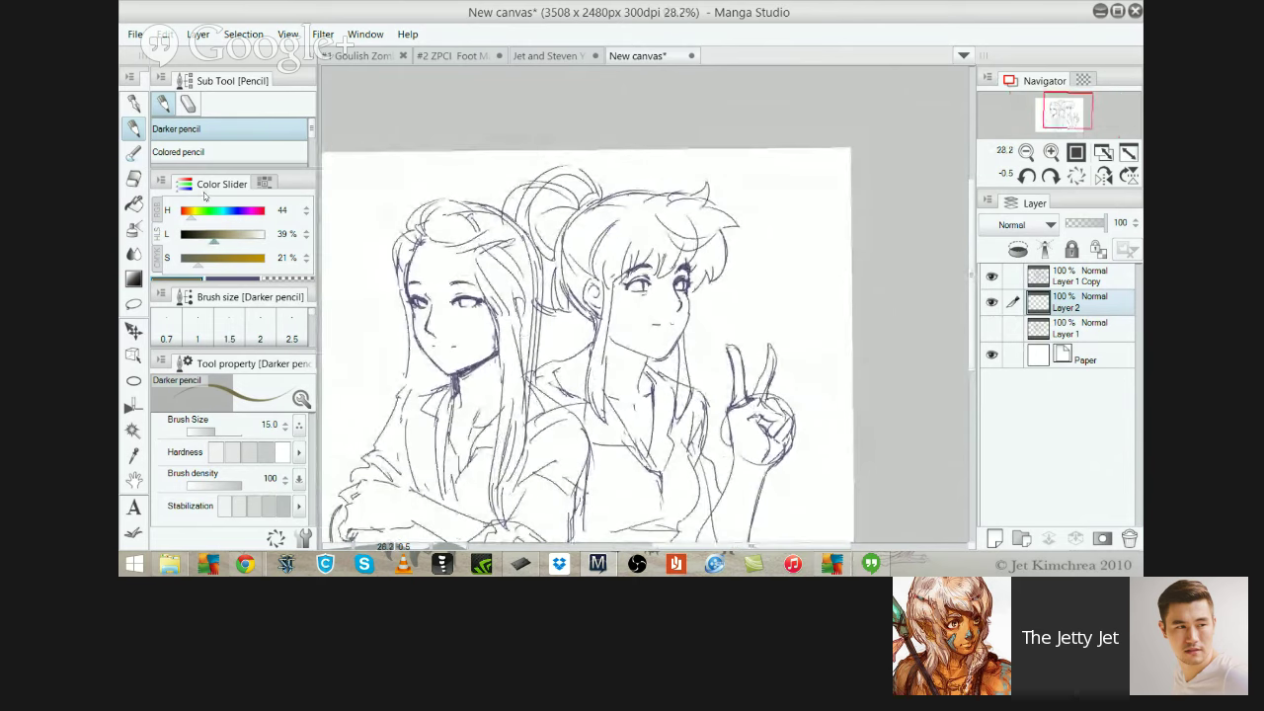
{"action": "left_click", "coordinate": [230, 258]}
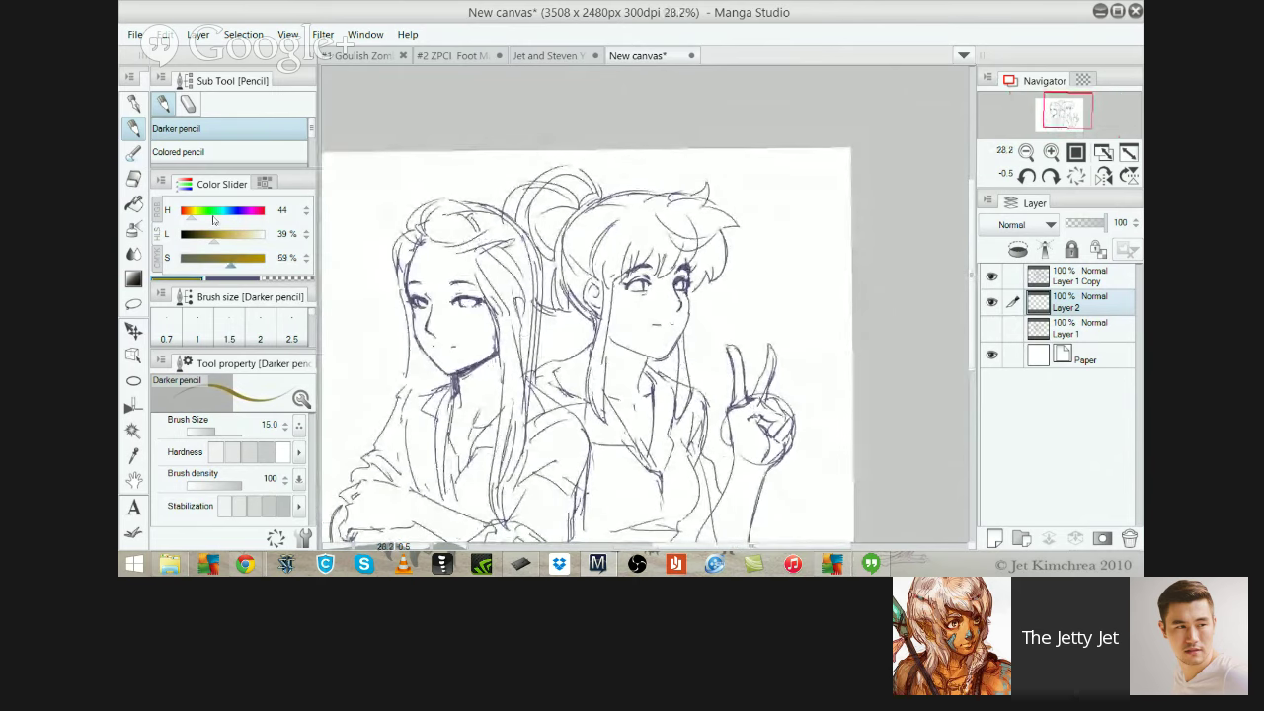
{"action": "left_click", "coordinate": [190, 211]}
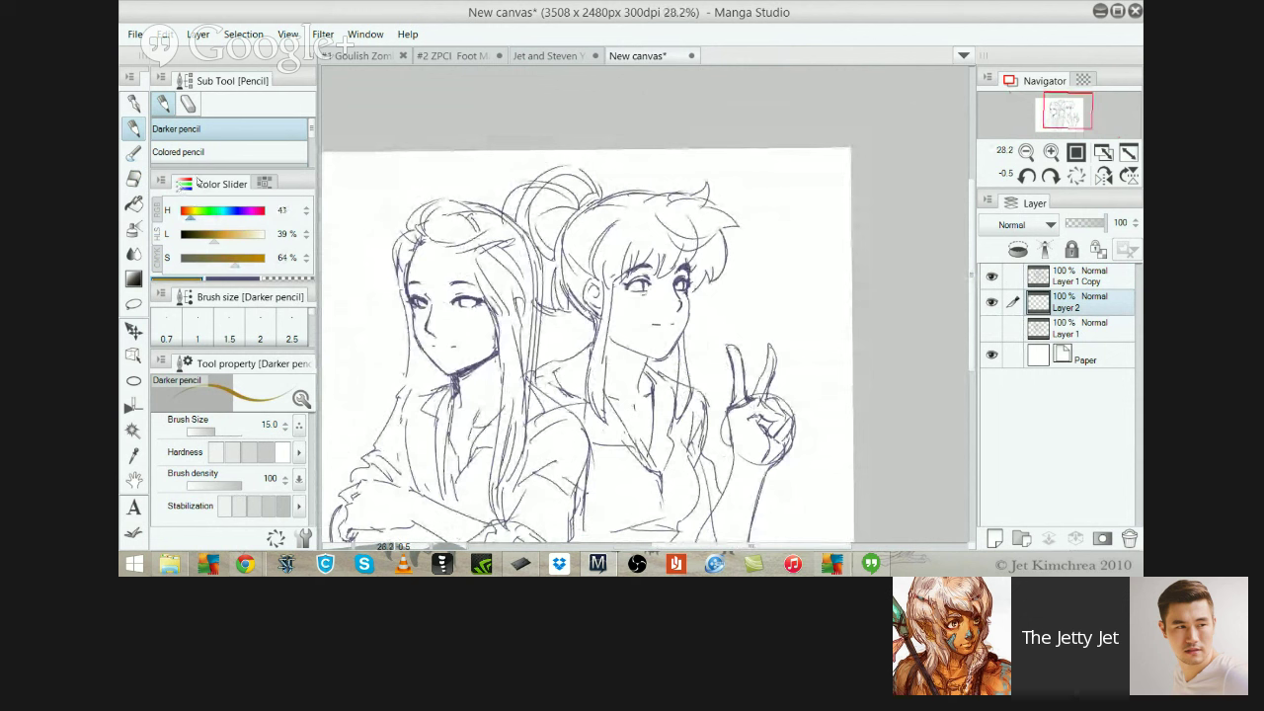
{"action": "left_click", "coordinate": [184, 211]}
{"action": "left_click_drag", "start_coordinate": [213, 236], "coordinate": [225, 236]}
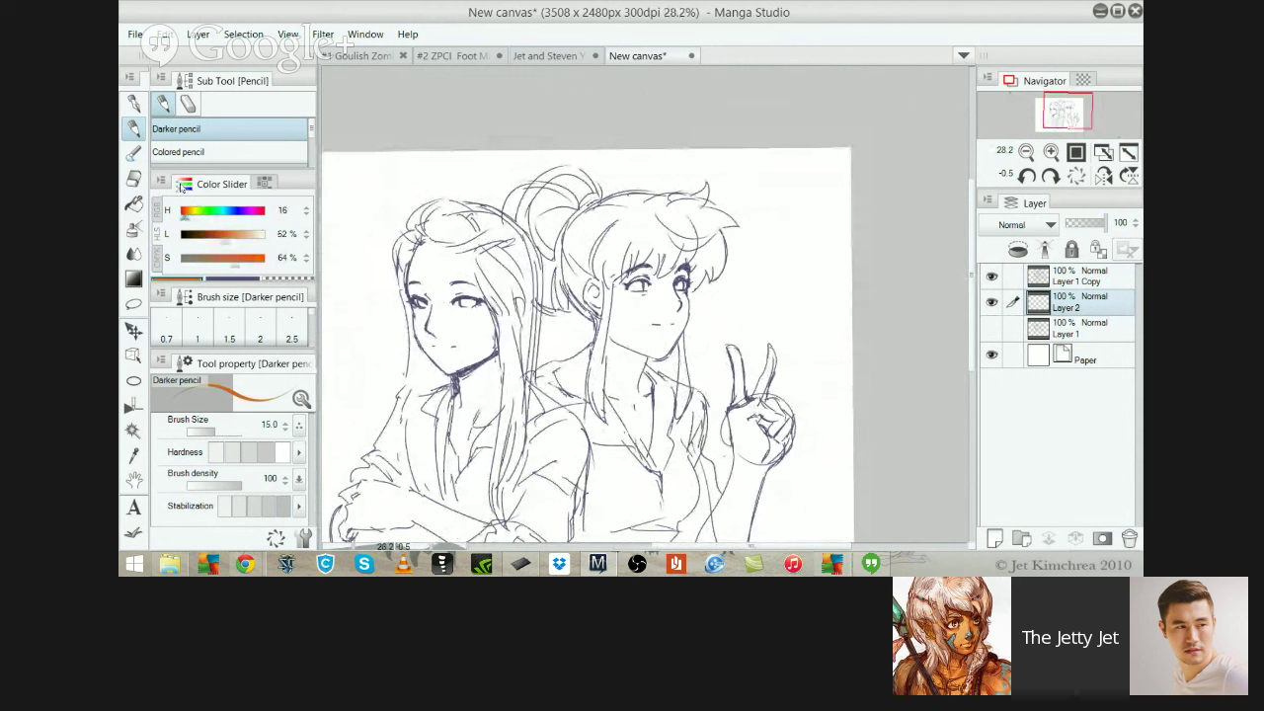
{"action": "left_click", "coordinate": [189, 210]}
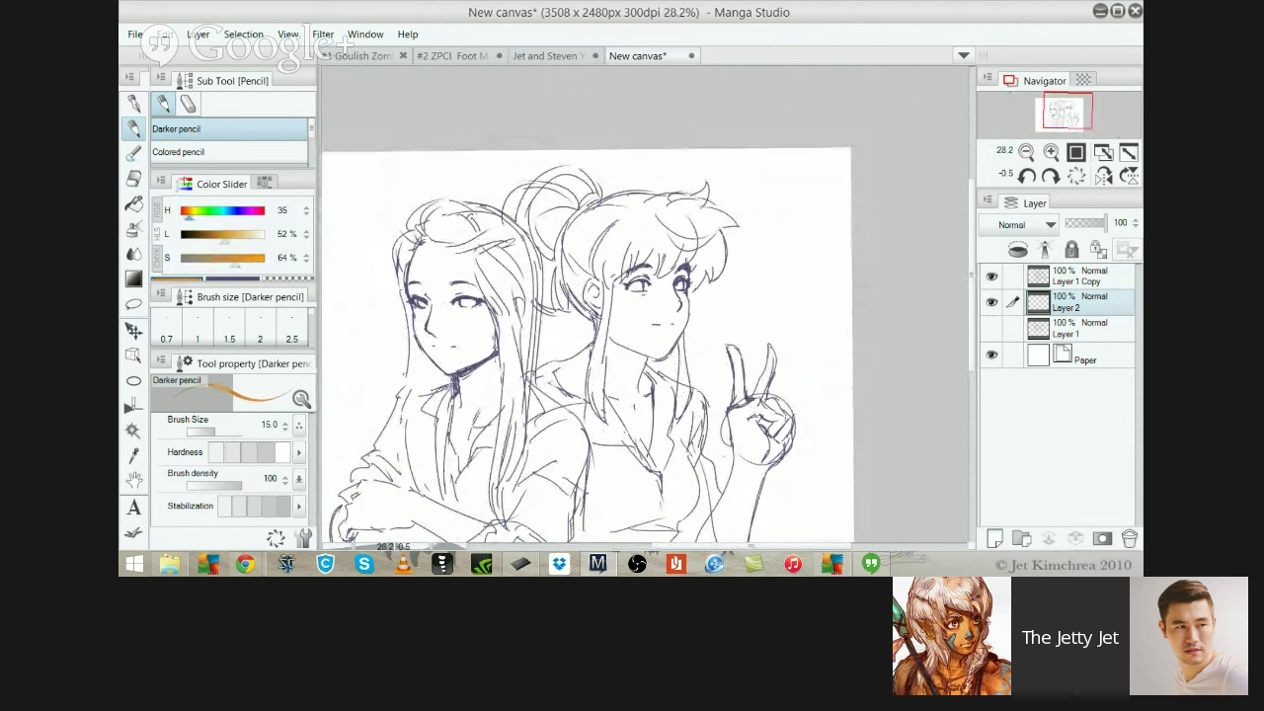
{"action": "left_click", "coordinate": [187, 210]}
{"action": "left_click", "coordinate": [232, 234]}
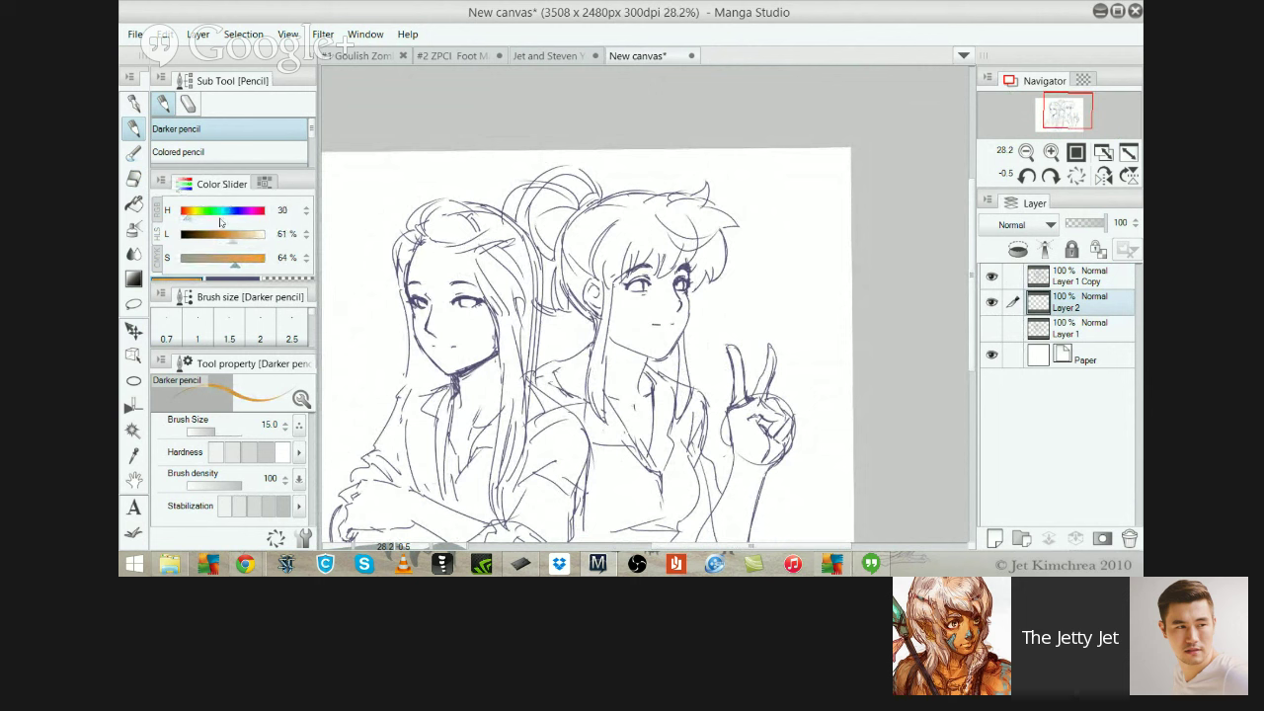
{"action": "left_click", "coordinate": [252, 258]}
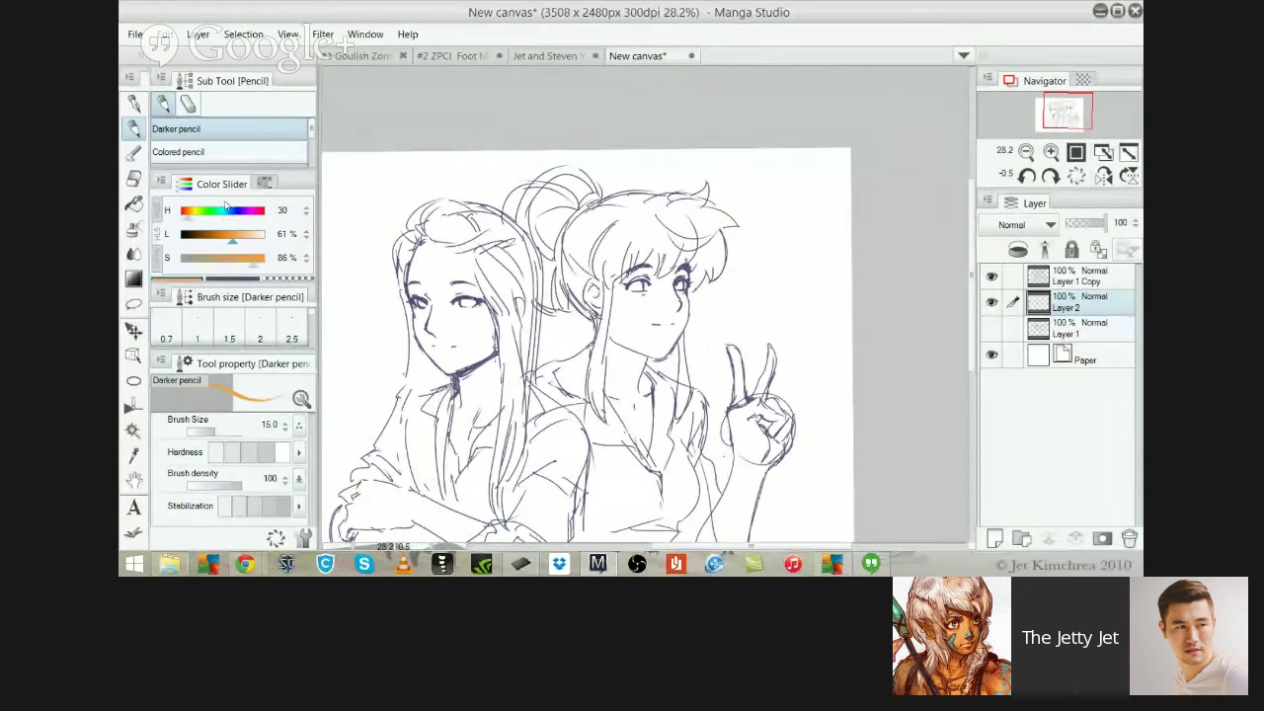
{"action": "left_click", "coordinate": [184, 211]}
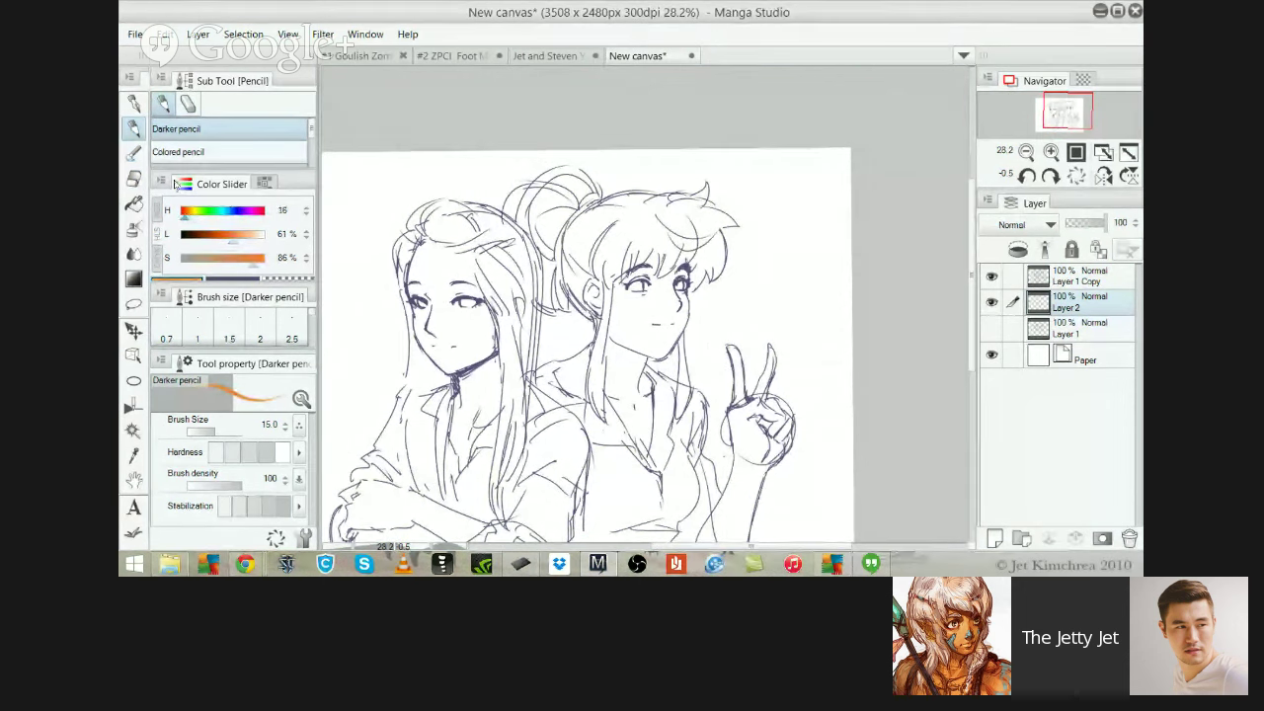
{"action": "left_click", "coordinate": [233, 231]}
{"action": "left_click_drag", "start_coordinate": [233, 236], "coordinate": [252, 236]}
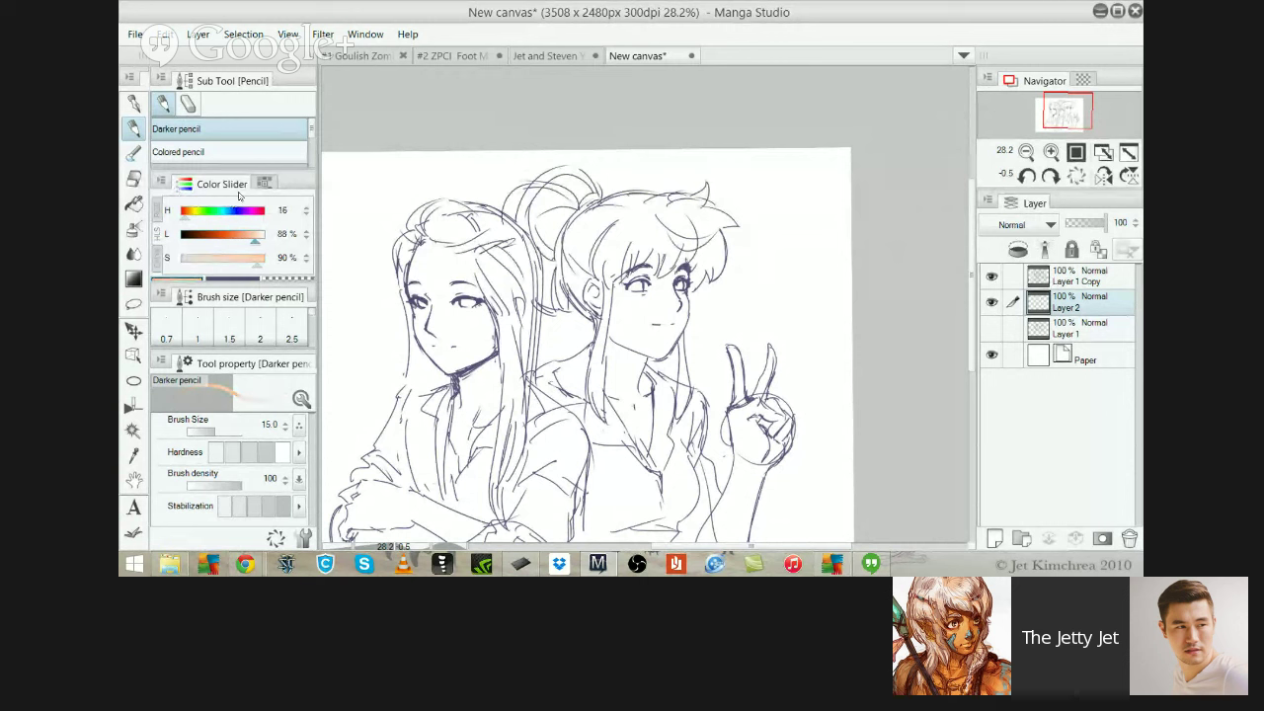
{"action": "left_click", "coordinate": [257, 234]}
{"action": "left_click_drag", "start_coordinate": [273, 285], "coordinate": [274, 330]}
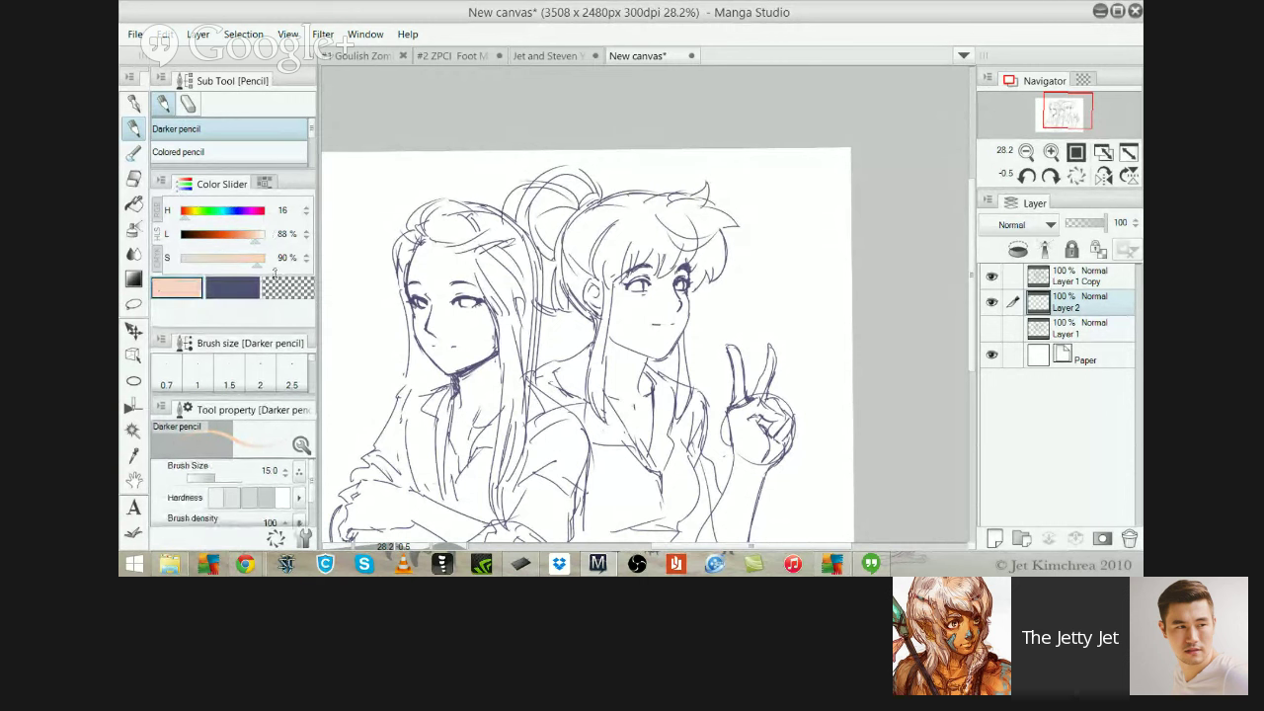
{"action": "left_click", "coordinate": [184, 211]}
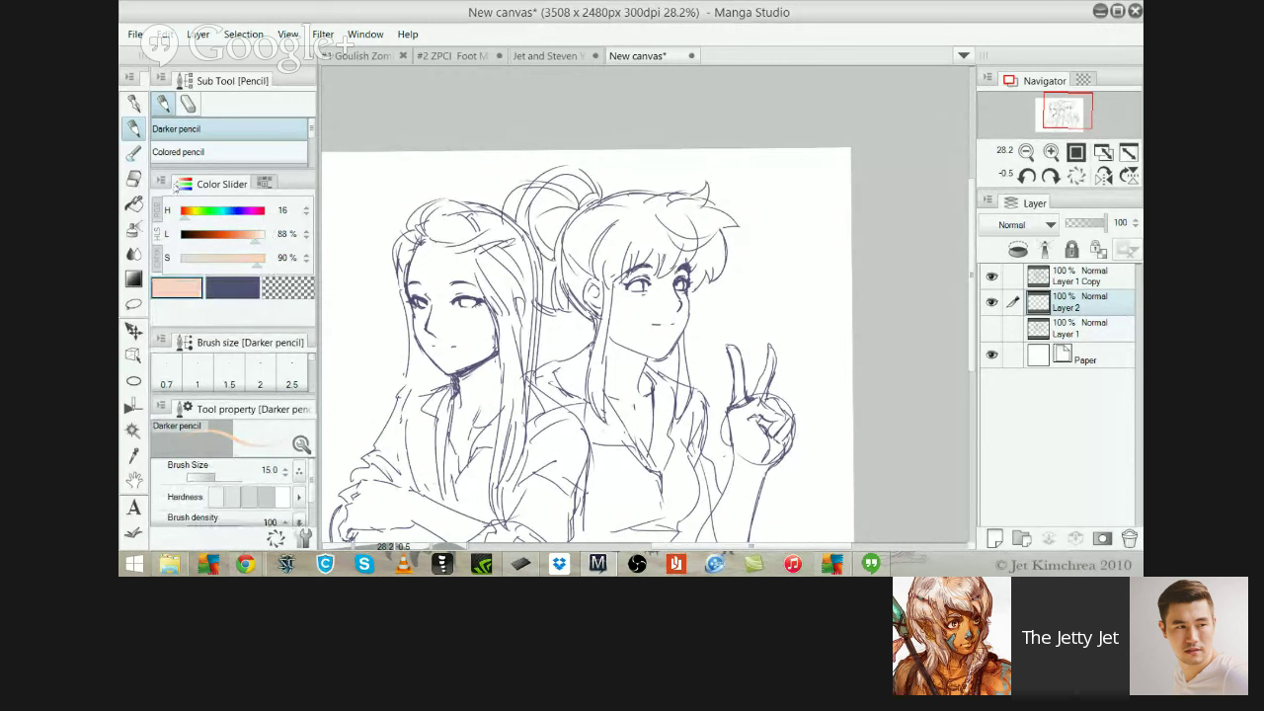
Lay the peach skin base over the bun-haired girl's face and neck with an enlarged Transparent watercolor brush
{"action": "key", "text": "b"}
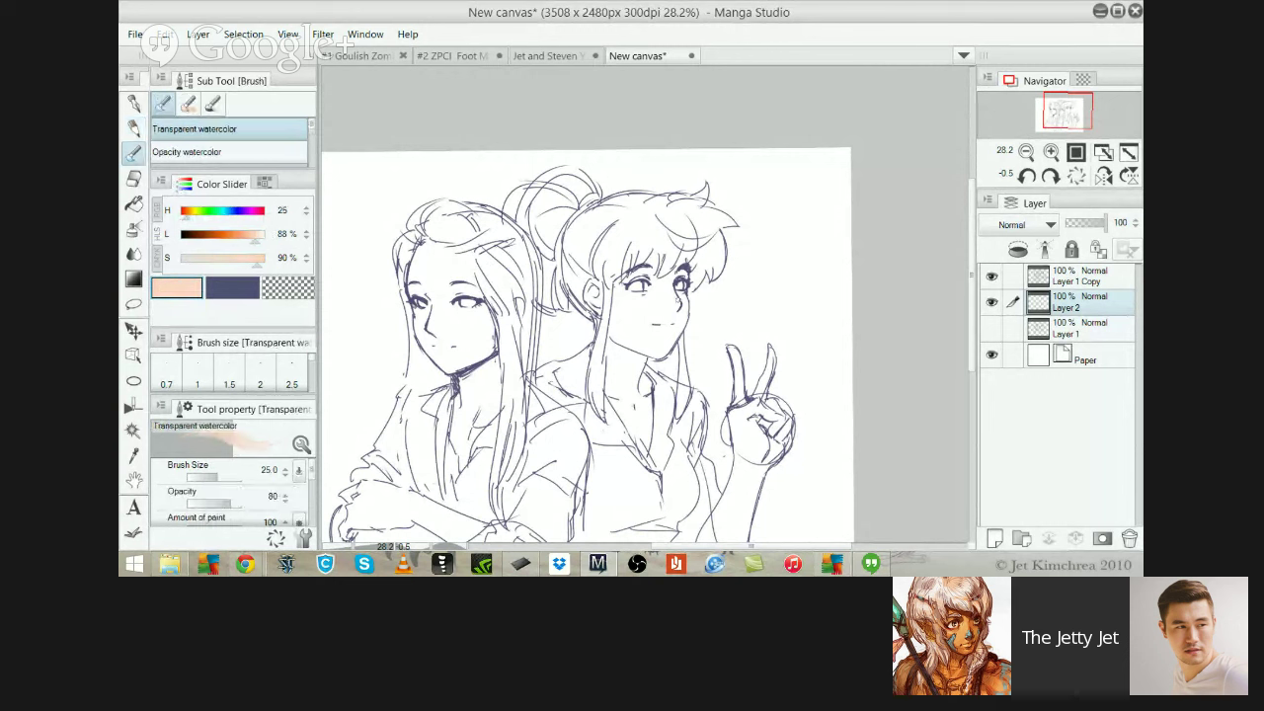
{"action": "key", "text": "bracketright"}
{"action": "key", "text": "bracketright"}
{"action": "key", "text": "bracketright"}
{"action": "key", "text": "bracketright"}
{"action": "key", "text": "bracketright"}
{"action": "key", "text": "bracketright"}
{"action": "key", "text": "bracketright"}
{"action": "key", "text": "bracketright"}
{"action": "key", "text": "bracketright"}
{"action": "mouse_move", "coordinate": [643, 319]}
{"action": "left_mouse_down"}
{"action": "mouse_move", "coordinate": [630, 294]}
{"action": "mouse_move", "coordinate": [643, 292]}
{"action": "left_mouse_up"}
{"action": "key", "text": "ctrl+z"}
{"action": "key", "text": "ctrl+z"}
{"action": "key", "text": "ctrl+z"}
{"action": "mouse_move", "coordinate": [644, 308]}
{"action": "left_mouse_down"}
{"action": "mouse_move", "coordinate": [630, 318]}
{"action": "mouse_move", "coordinate": [648, 286]}
{"action": "mouse_move", "coordinate": [647, 326]}
{"action": "mouse_move", "coordinate": [620, 355]}
{"action": "mouse_move", "coordinate": [619, 405]}
{"action": "left_mouse_up"}
{"action": "left_click_drag", "start_coordinate": [623, 331], "coordinate": [628, 361]}
Reduce the brush size to 80 and fill the rest of the bun-haired girl's face, ear and open neckline
{"action": "key", "text": "bracketleft"}
{"action": "key", "text": "bracketleft"}
{"action": "key", "text": "bracketleft"}
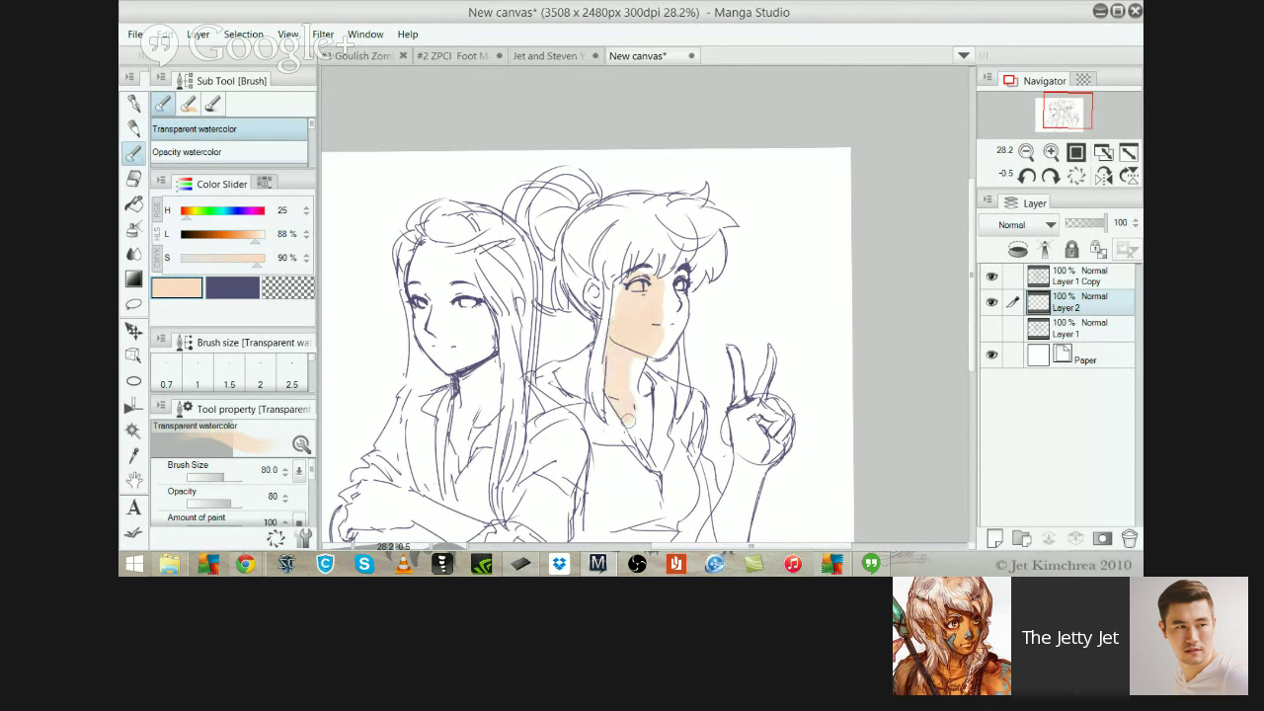
{"action": "mouse_move", "coordinate": [628, 420]}
{"action": "left_mouse_down"}
{"action": "mouse_move", "coordinate": [642, 447]}
{"action": "mouse_move", "coordinate": [637, 359]}
{"action": "mouse_move", "coordinate": [661, 318]}
{"action": "mouse_move", "coordinate": [650, 341]}
{"action": "mouse_move", "coordinate": [660, 349]}
{"action": "mouse_move", "coordinate": [666, 315]}
{"action": "mouse_move", "coordinate": [662, 351]}
{"action": "mouse_move", "coordinate": [679, 308]}
{"action": "mouse_move", "coordinate": [673, 334]}
{"action": "mouse_move", "coordinate": [680, 282]}
{"action": "left_mouse_up"}
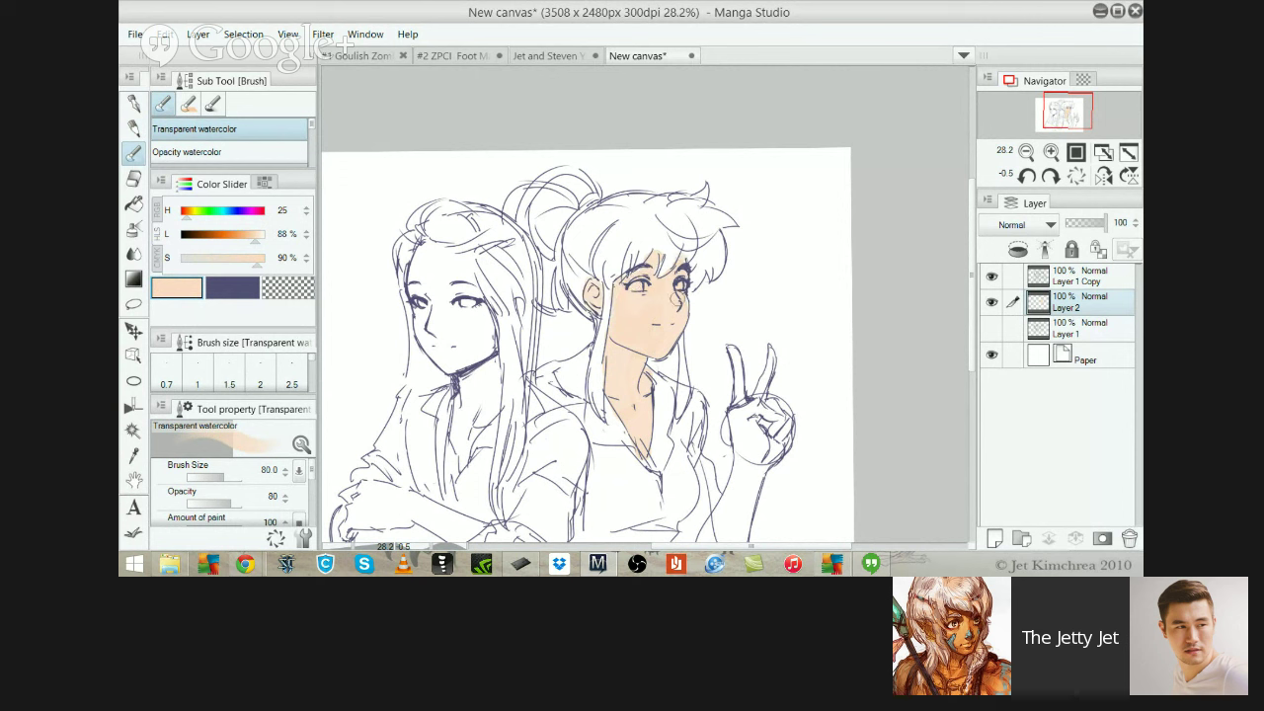
Paint the bun-haired girl's raised forearm and palm in peach and enlarge the brush to 170
{"action": "scroll", "coordinate": [656, 352], "scroll_direction": "down", "scroll_amount": 2}
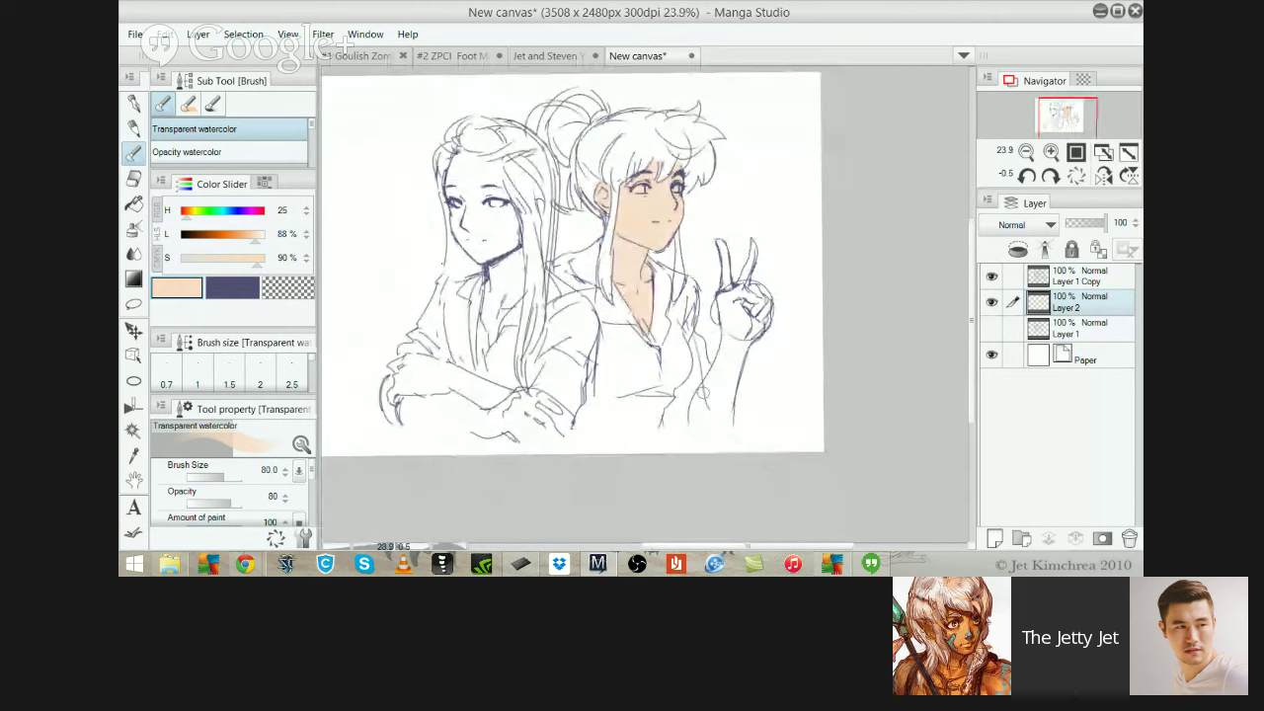
{"action": "mouse_move", "coordinate": [701, 393]}
{"action": "left_mouse_down"}
{"action": "mouse_move", "coordinate": [699, 431]}
{"action": "mouse_move", "coordinate": [734, 335]}
{"action": "mouse_move", "coordinate": [730, 303]}
{"action": "mouse_move", "coordinate": [739, 326]}
{"action": "mouse_move", "coordinate": [756, 310]}
{"action": "left_mouse_up"}
{"action": "key", "text": "bracketright"}
{"action": "key", "text": "bracketright"}
{"action": "key", "text": "bracketright"}
{"action": "key", "text": "bracketright"}
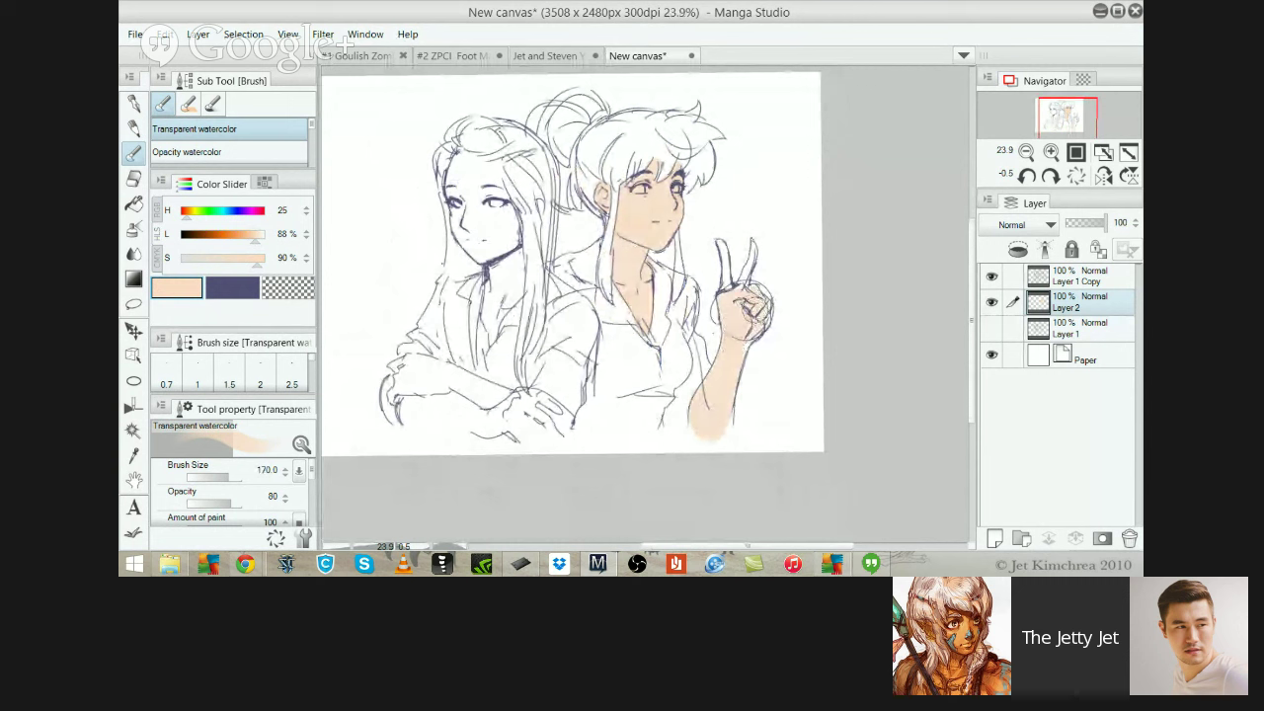
Reduce the brush size to 70 and paint the two raised fingers of the peace sign
{"action": "key", "text": "bracketleft"}
{"action": "key", "text": "bracketleft"}
{"action": "key", "text": "bracketleft"}
{"action": "key", "text": "bracketleft"}
{"action": "key", "text": "bracketleft"}
{"action": "key", "text": "bracketleft"}
{"action": "mouse_move", "coordinate": [725, 270]}
{"action": "left_mouse_down"}
{"action": "mouse_move", "coordinate": [729, 294]}
{"action": "mouse_move", "coordinate": [721, 245]}
{"action": "mouse_move", "coordinate": [738, 281]}
{"action": "mouse_move", "coordinate": [745, 244]}
{"action": "left_mouse_up"}
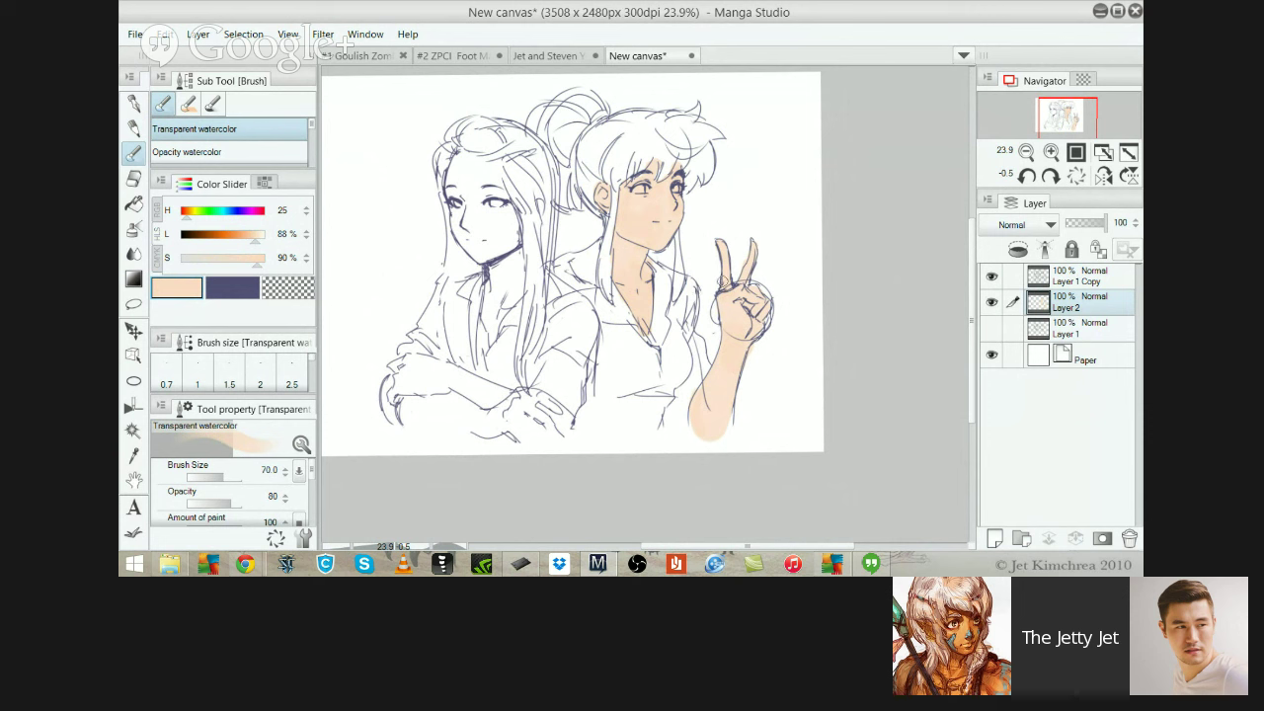
Set the brush size to 100 and try the same peach on the long-haired girl's folded arm and face
{"action": "key", "text": "]"}
{"action": "key", "text": "]"}
{"action": "key", "text": "]"}
{"action": "key", "text": "bracketleft"}
{"action": "left_click_drag", "start_coordinate": [415, 373], "coordinate": [430, 356]}
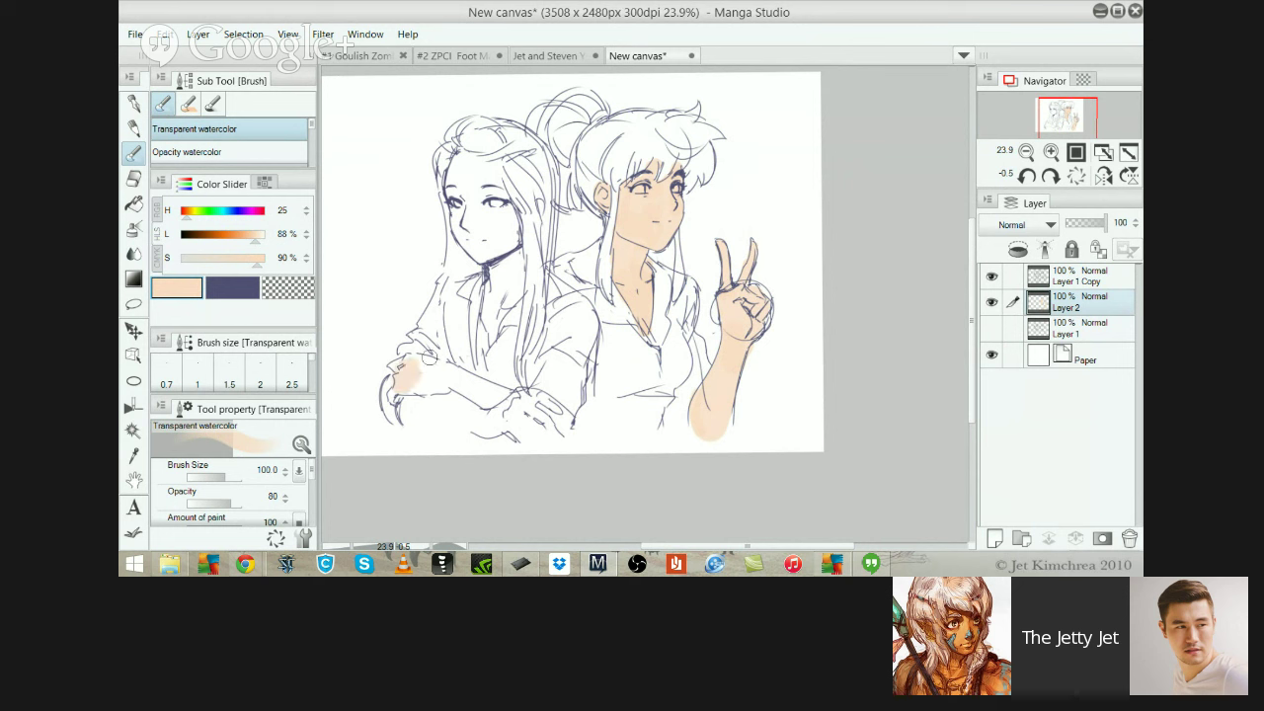
{"action": "key", "text": "ctrl+z"}
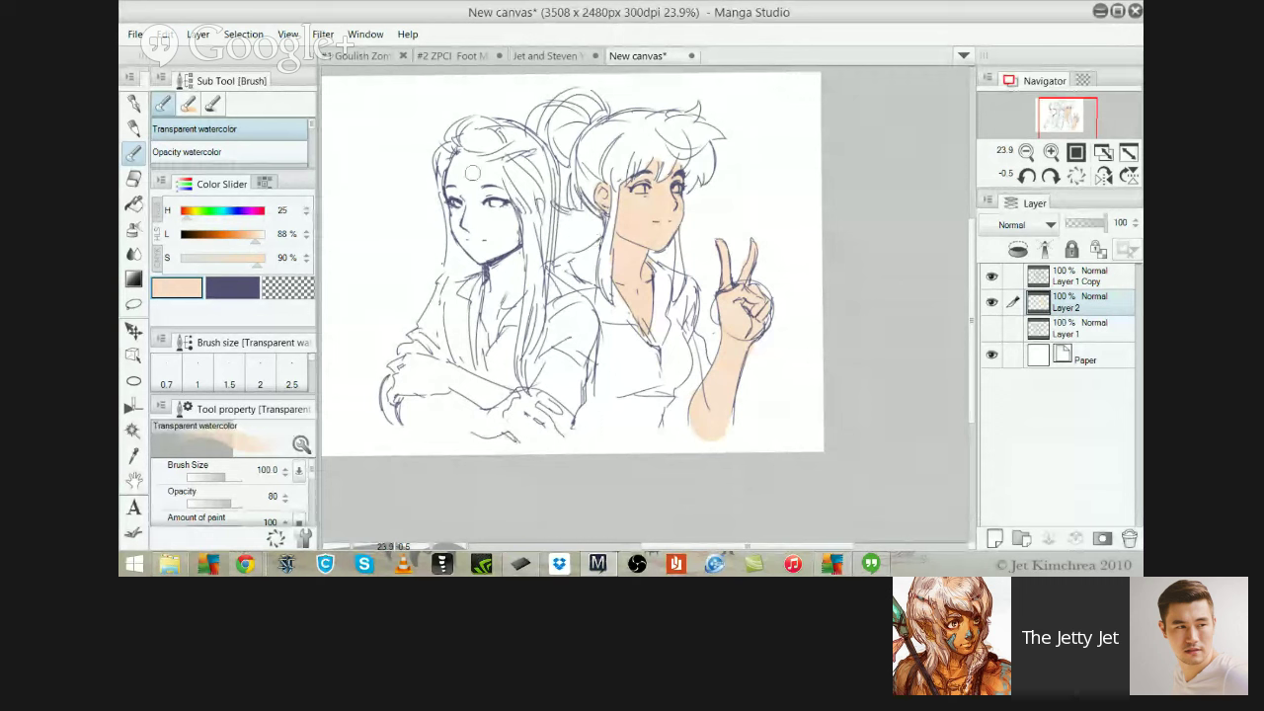
{"action": "mouse_move", "coordinate": [463, 154]}
{"action": "left_mouse_down"}
{"action": "mouse_move", "coordinate": [444, 198]}
{"action": "mouse_move", "coordinate": [459, 168]}
{"action": "mouse_move", "coordinate": [467, 181]}
{"action": "mouse_move", "coordinate": [463, 156]}
{"action": "mouse_move", "coordinate": [471, 244]}
{"action": "mouse_move", "coordinate": [463, 173]}
{"action": "mouse_move", "coordinate": [492, 248]}
{"action": "mouse_move", "coordinate": [471, 161]}
{"action": "mouse_move", "coordinate": [487, 161]}
{"action": "mouse_move", "coordinate": [508, 235]}
{"action": "mouse_move", "coordinate": [492, 324]}
{"action": "mouse_move", "coordinate": [496, 272]}
{"action": "left_mouse_up"}
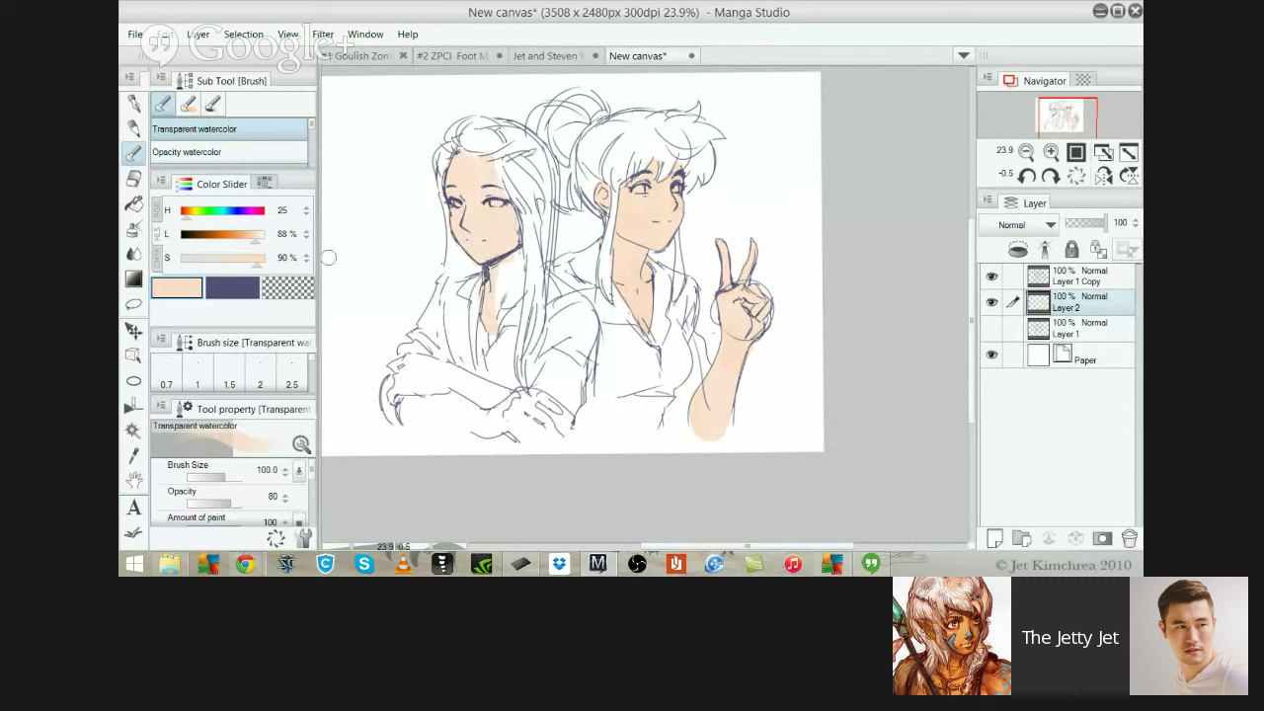
{"action": "key", "text": "ctrl+z"}
Shift the skin colour's hue to 16 and paint the long-haired girl's face, neck and open collar area
{"action": "left_click", "coordinate": [185, 211]}
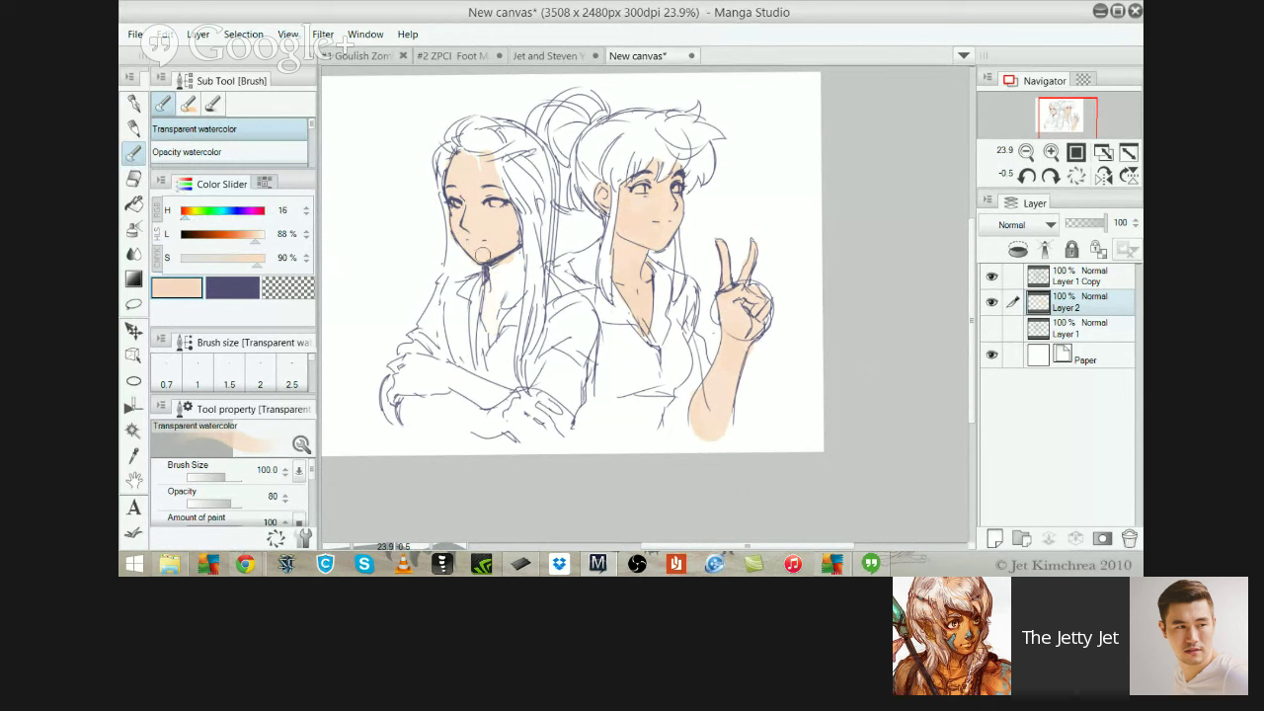
{"action": "key", "text": "ctrl+z"}
{"action": "left_click_drag", "start_coordinate": [463, 157], "coordinate": [462, 235]}
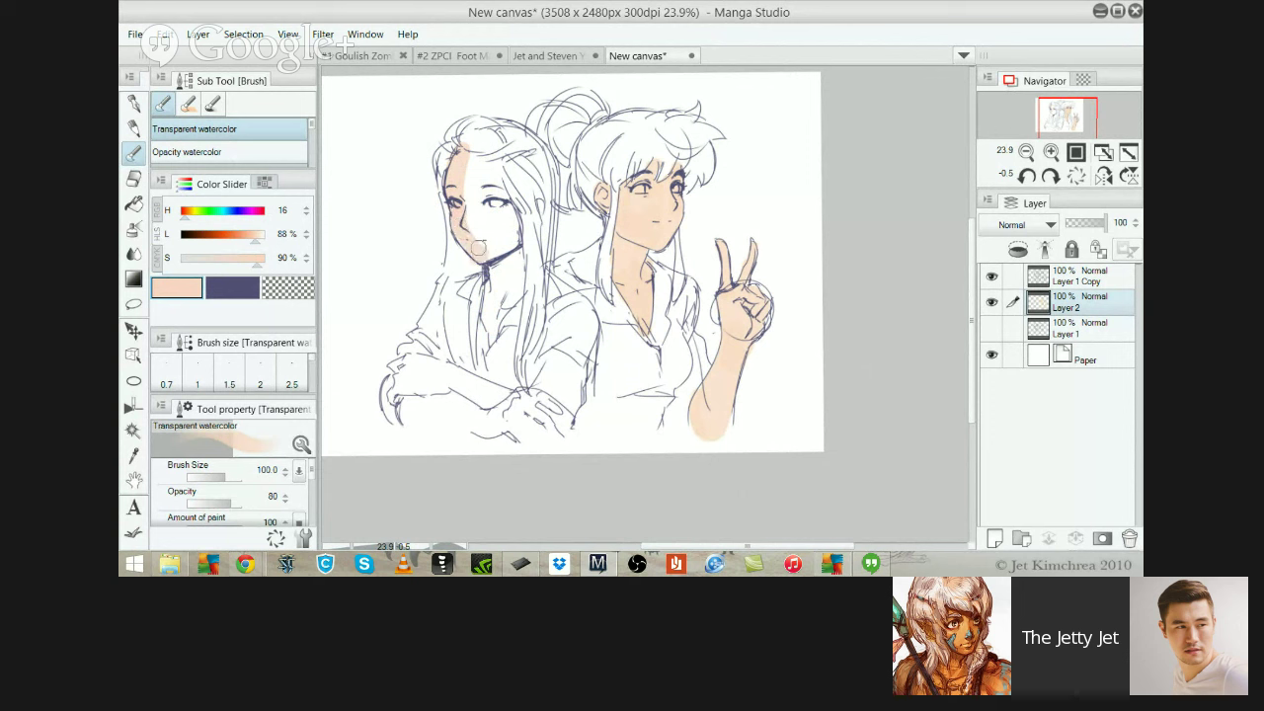
{"action": "mouse_move", "coordinate": [462, 207]}
{"action": "left_mouse_down"}
{"action": "mouse_move", "coordinate": [464, 170]}
{"action": "mouse_move", "coordinate": [494, 212]}
{"action": "mouse_move", "coordinate": [491, 340]}
{"action": "mouse_move", "coordinate": [508, 254]}
{"action": "mouse_move", "coordinate": [515, 279]}
{"action": "mouse_move", "coordinate": [519, 259]}
{"action": "mouse_move", "coordinate": [482, 156]}
{"action": "left_mouse_up"}
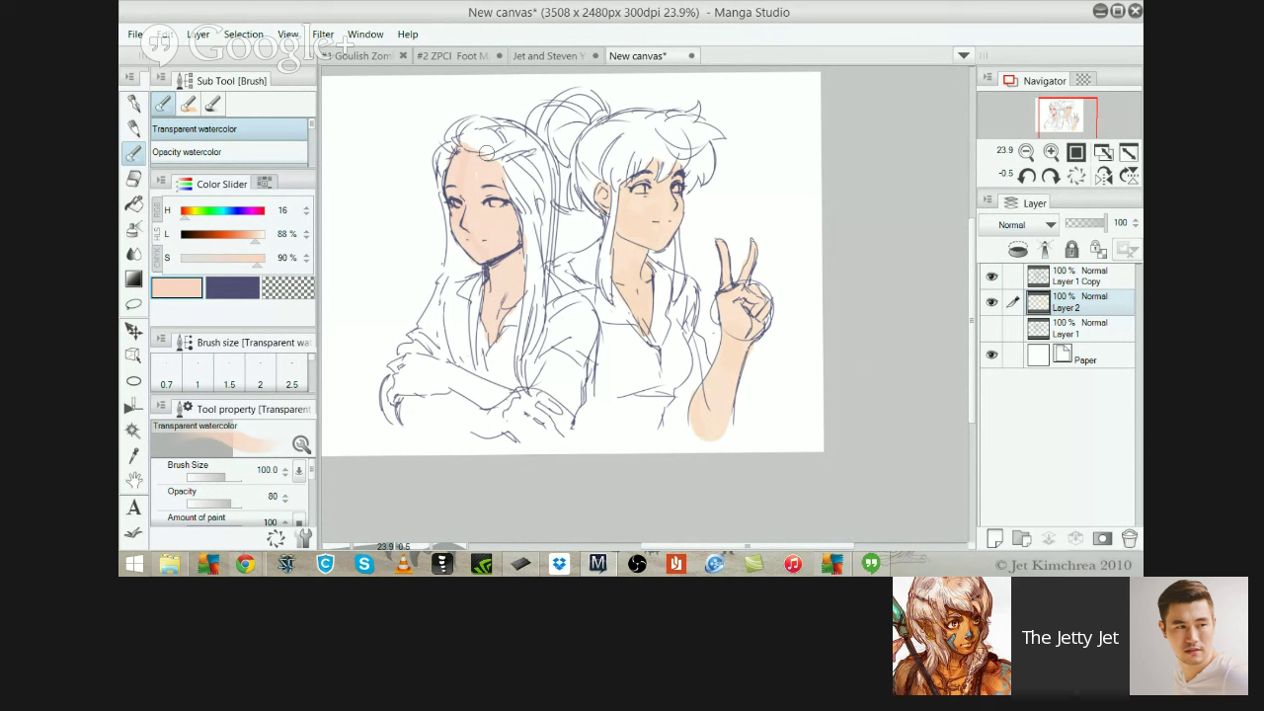
Paint the long-haired girl's folded forearms and both hands with the pinker skin colour
{"action": "mouse_move", "coordinate": [419, 400]}
{"action": "left_mouse_down"}
{"action": "mouse_move", "coordinate": [463, 403]}
{"action": "mouse_move", "coordinate": [431, 394]}
{"action": "mouse_move", "coordinate": [414, 405]}
{"action": "mouse_move", "coordinate": [447, 399]}
{"action": "mouse_move", "coordinate": [414, 419]}
{"action": "mouse_move", "coordinate": [462, 409]}
{"action": "mouse_move", "coordinate": [430, 414]}
{"action": "mouse_move", "coordinate": [479, 417]}
{"action": "mouse_move", "coordinate": [466, 425]}
{"action": "mouse_move", "coordinate": [501, 438]}
{"action": "mouse_move", "coordinate": [489, 415]}
{"action": "mouse_move", "coordinate": [506, 420]}
{"action": "mouse_move", "coordinate": [410, 414]}
{"action": "mouse_move", "coordinate": [462, 394]}
{"action": "mouse_move", "coordinate": [450, 399]}
{"action": "mouse_move", "coordinate": [467, 422]}
{"action": "mouse_move", "coordinate": [421, 420]}
{"action": "mouse_move", "coordinate": [477, 424]}
{"action": "mouse_move", "coordinate": [429, 428]}
{"action": "mouse_move", "coordinate": [517, 416]}
{"action": "mouse_move", "coordinate": [407, 420]}
{"action": "mouse_move", "coordinate": [452, 430]}
{"action": "mouse_move", "coordinate": [411, 417]}
{"action": "mouse_move", "coordinate": [558, 410]}
{"action": "mouse_move", "coordinate": [490, 419]}
{"action": "mouse_move", "coordinate": [523, 419]}
{"action": "left_mouse_up"}
{"action": "key", "text": "ctrl+z"}
{"action": "key", "text": "ctrl+z"}
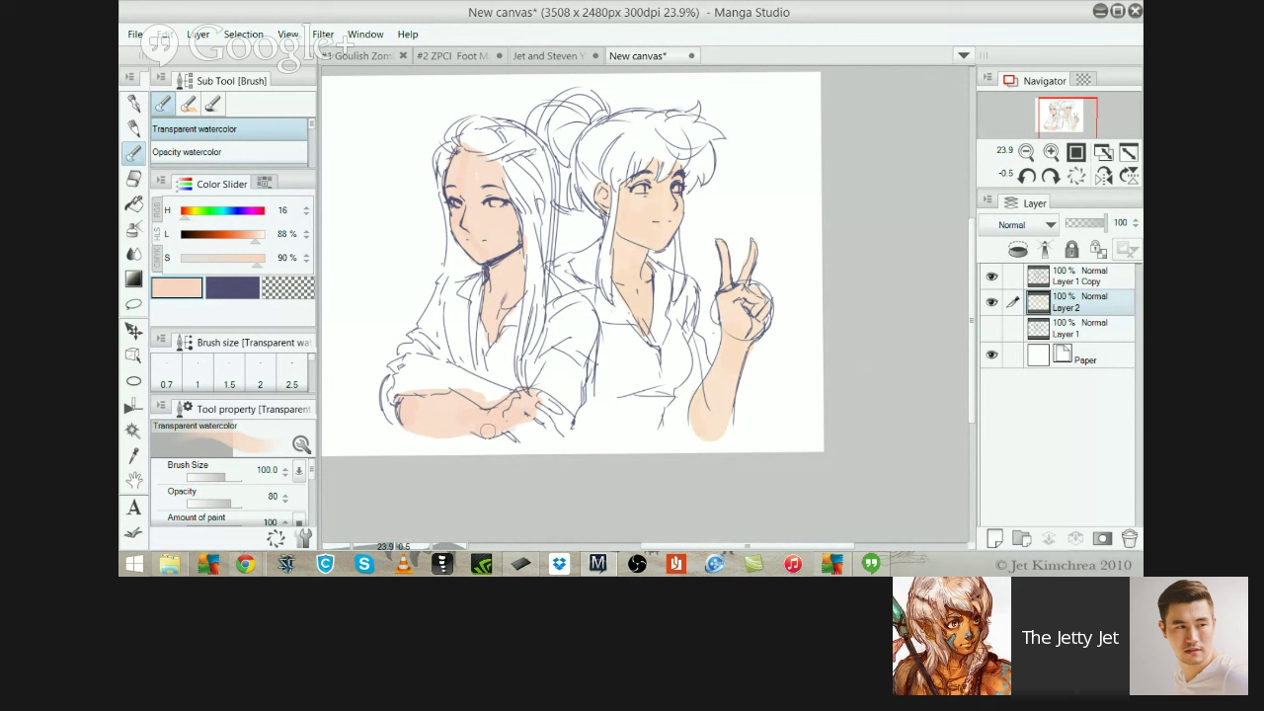
{"action": "left_click_drag", "start_coordinate": [487, 430], "coordinate": [561, 420]}
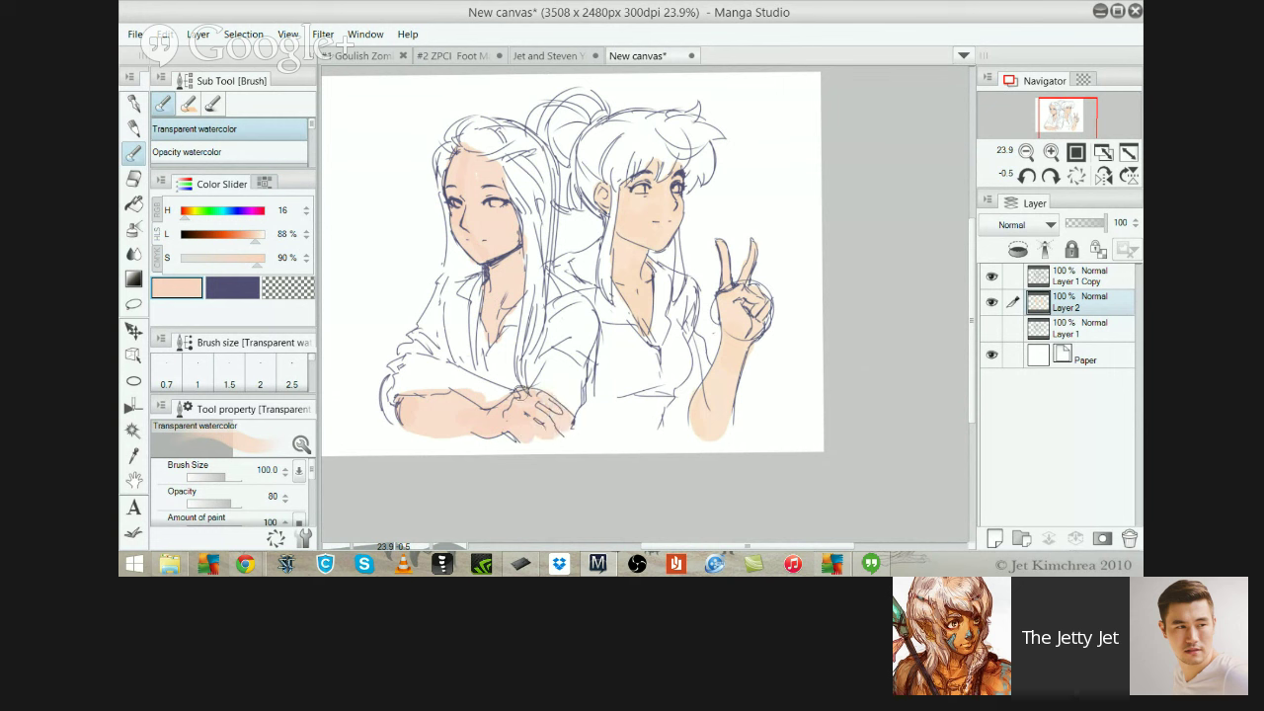
{"action": "mouse_move", "coordinate": [446, 385]}
{"action": "left_mouse_down"}
{"action": "mouse_move", "coordinate": [403, 387]}
{"action": "mouse_move", "coordinate": [398, 369]}
{"action": "mouse_move", "coordinate": [406, 363]}
{"action": "mouse_move", "coordinate": [416, 387]}
{"action": "mouse_move", "coordinate": [431, 367]}
{"action": "mouse_move", "coordinate": [457, 388]}
{"action": "mouse_move", "coordinate": [443, 367]}
{"action": "mouse_move", "coordinate": [517, 402]}
{"action": "left_mouse_up"}
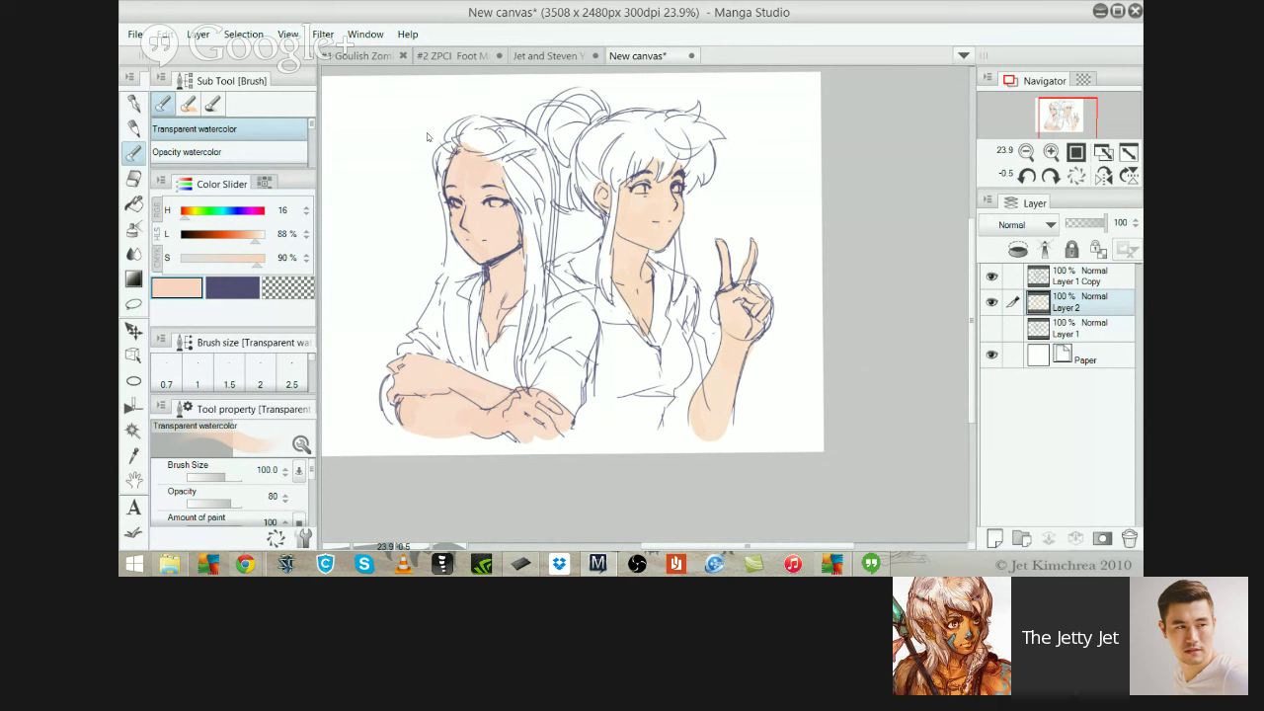
Adjust the skin layer with Hue/Saturation/Luminosity, shifting brightness to 18 and fine-tuning the saturation
{"action": "key", "text": "ctrl+t"}
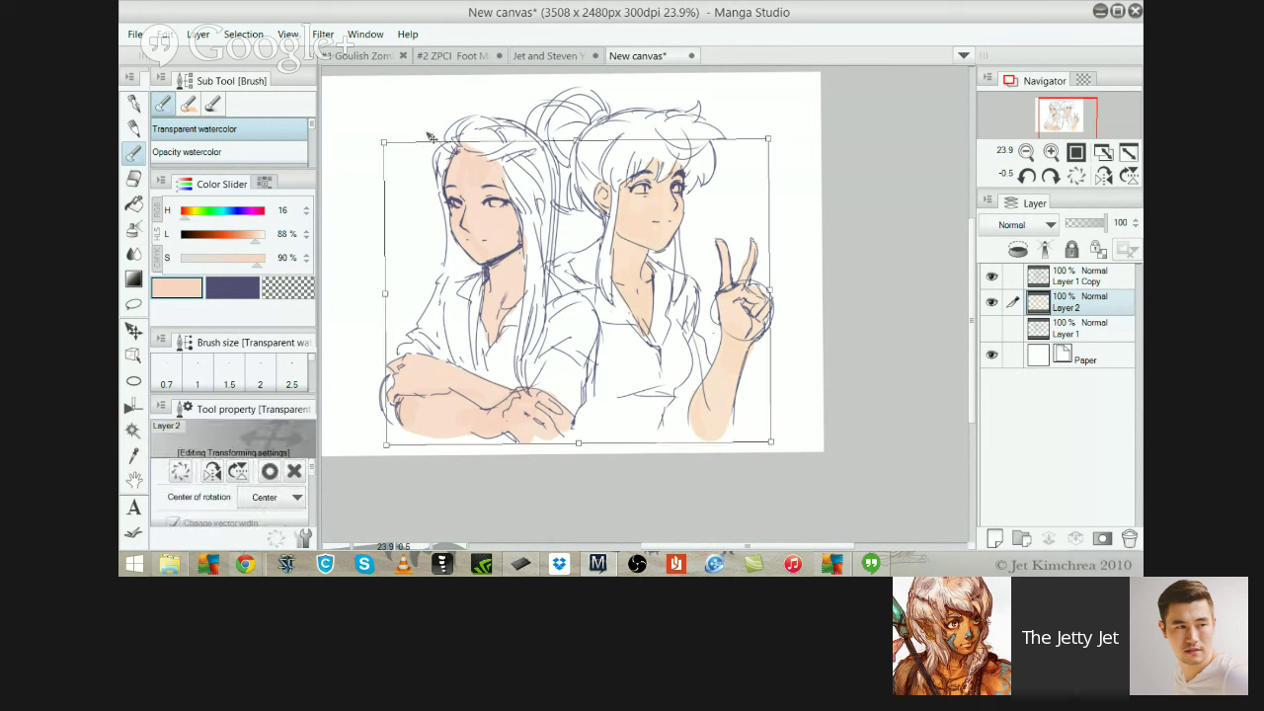
{"action": "key", "text": "Escape"}
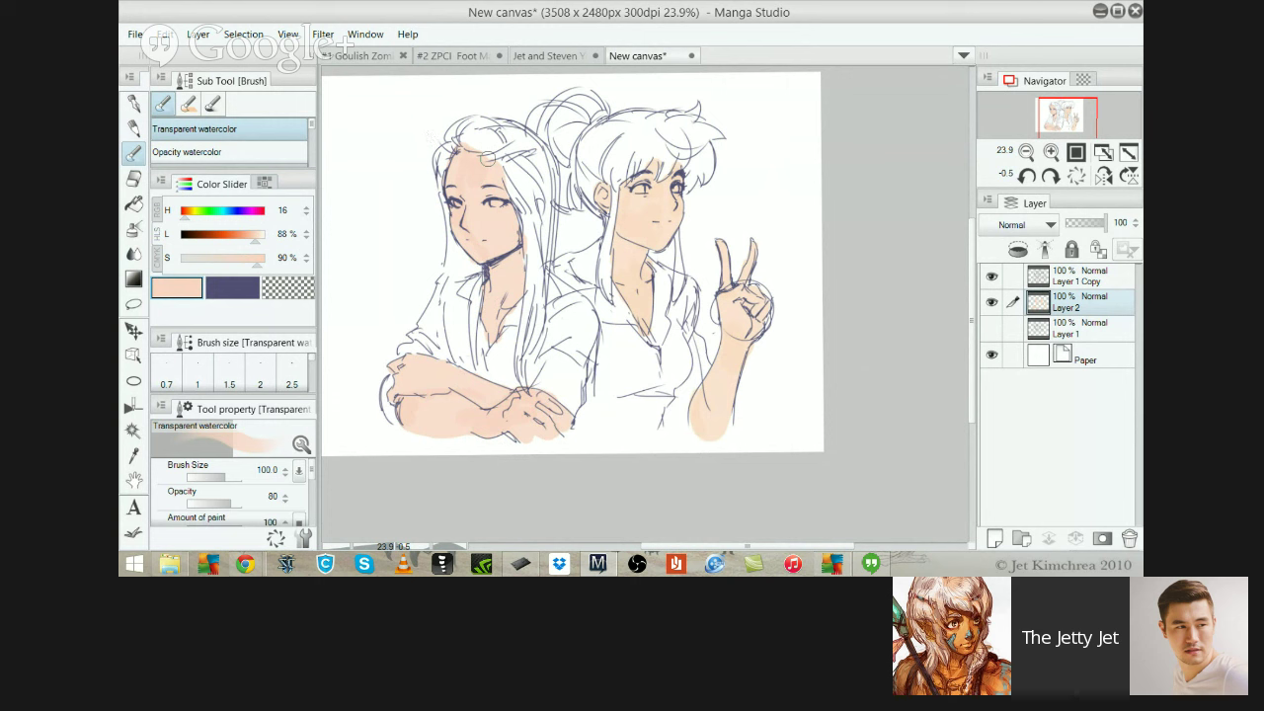
{"action": "key", "text": "ctrl+u"}
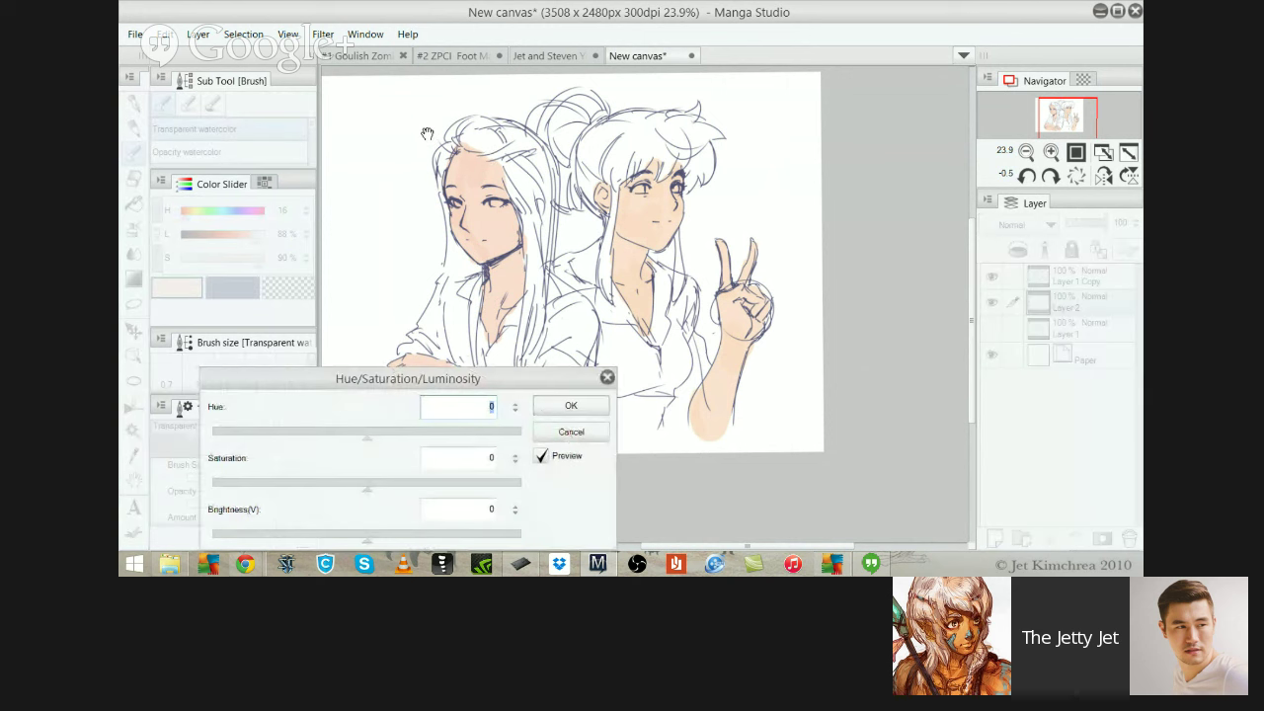
{"action": "left_click_drag", "start_coordinate": [366, 488], "coordinate": [280, 416]}
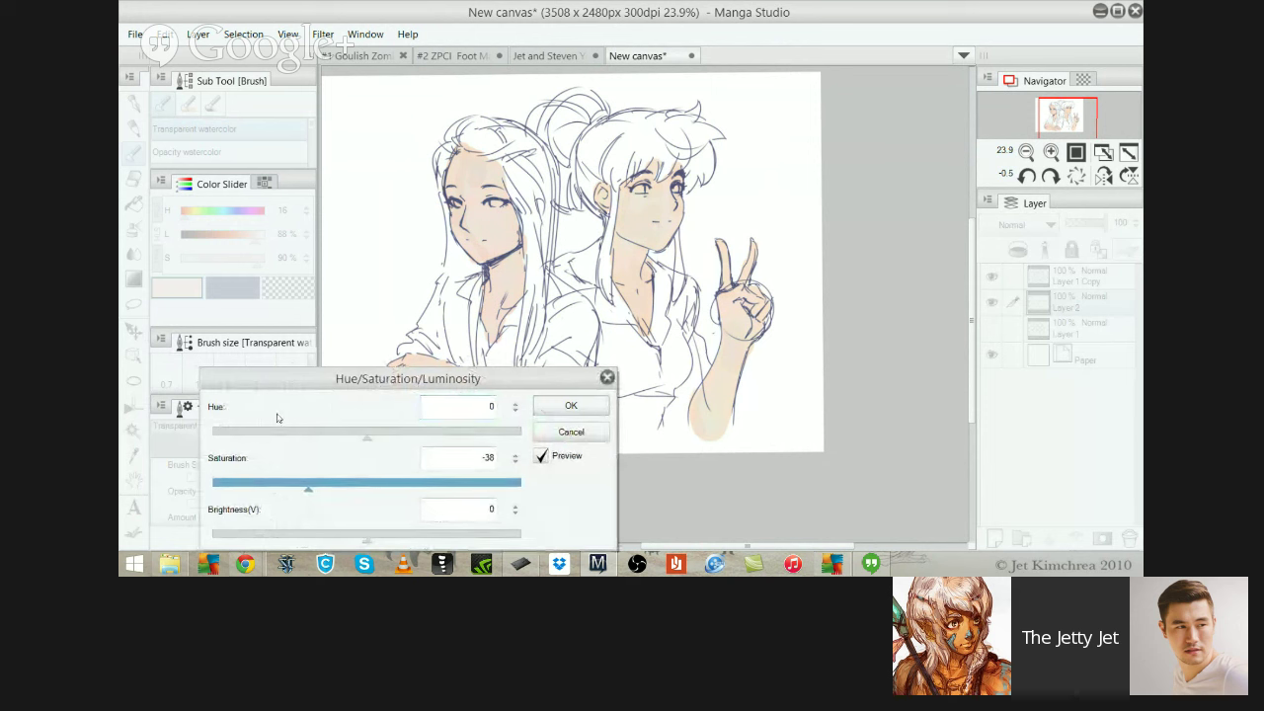
{"action": "left_click_drag", "start_coordinate": [434, 378], "coordinate": [478, 283]}
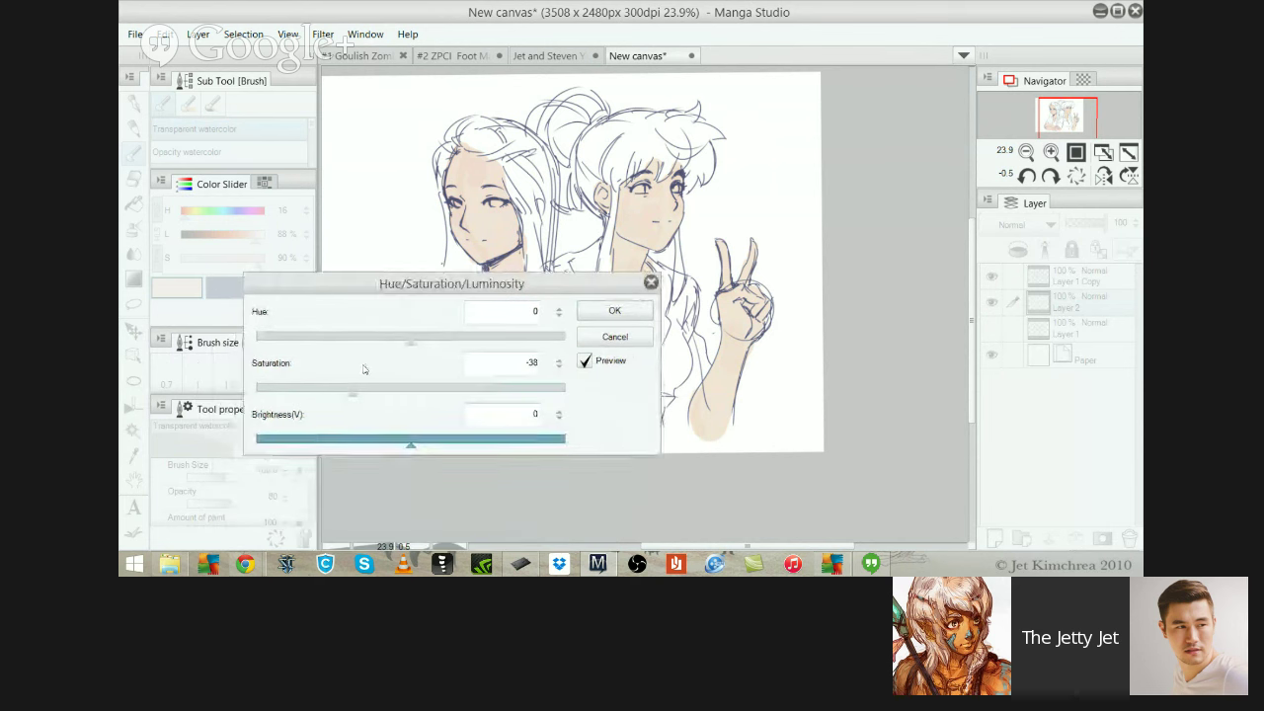
{"action": "left_click_drag", "start_coordinate": [352, 393], "coordinate": [358, 393]}
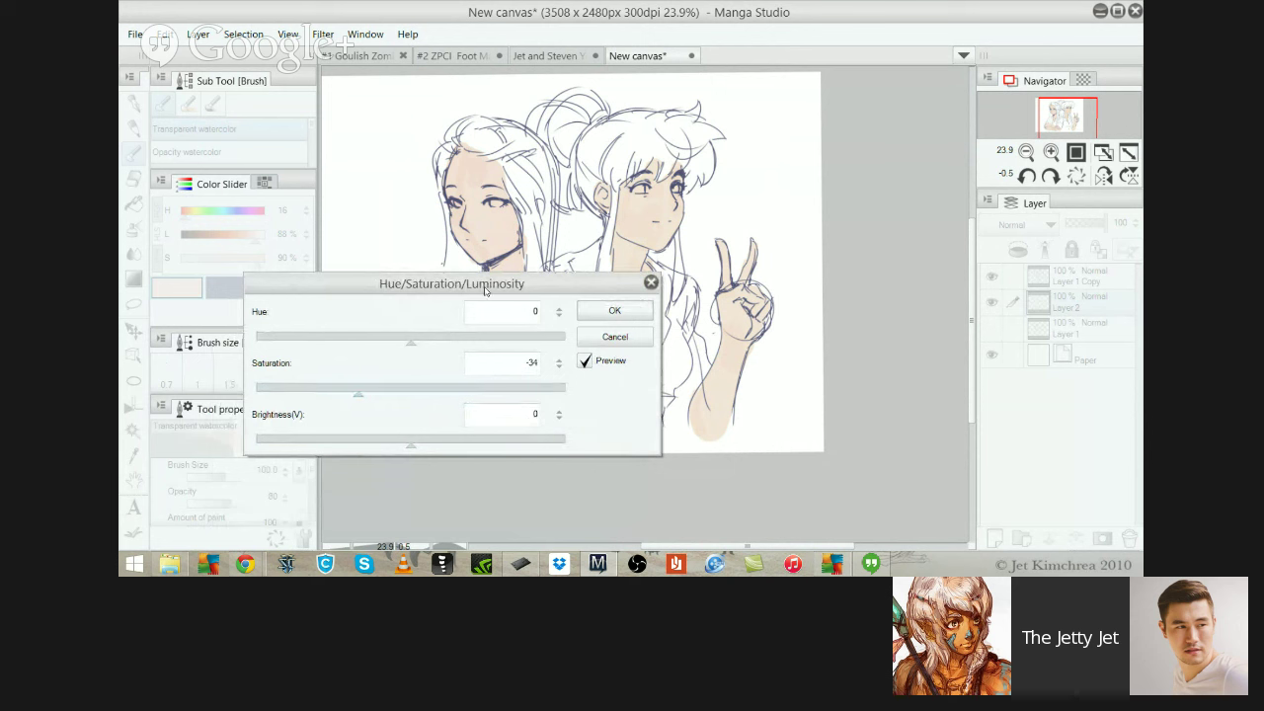
{"action": "left_click_drag", "start_coordinate": [411, 445], "coordinate": [439, 444]}
{"action": "left_click_drag", "start_coordinate": [358, 393], "coordinate": [406, 393]}
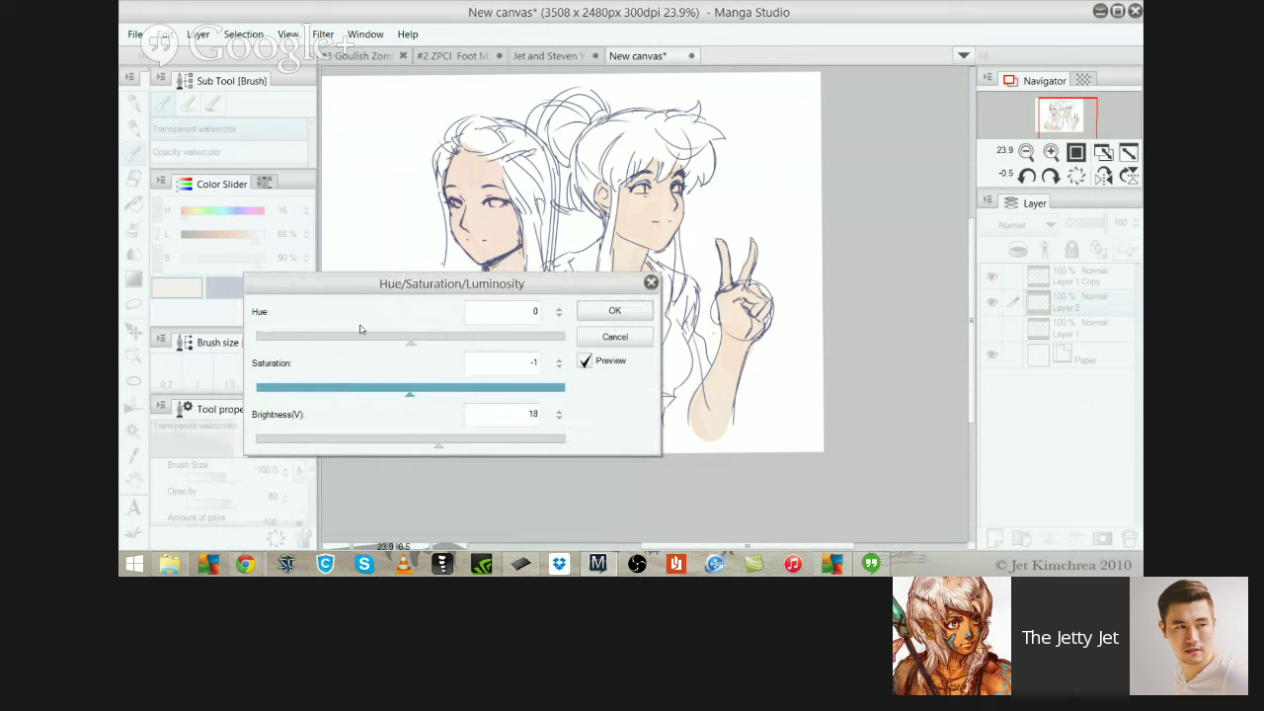
{"action": "key", "text": "BackSpace"}
{"action": "type", "text": "30"}
{"action": "key", "text": "Return"}
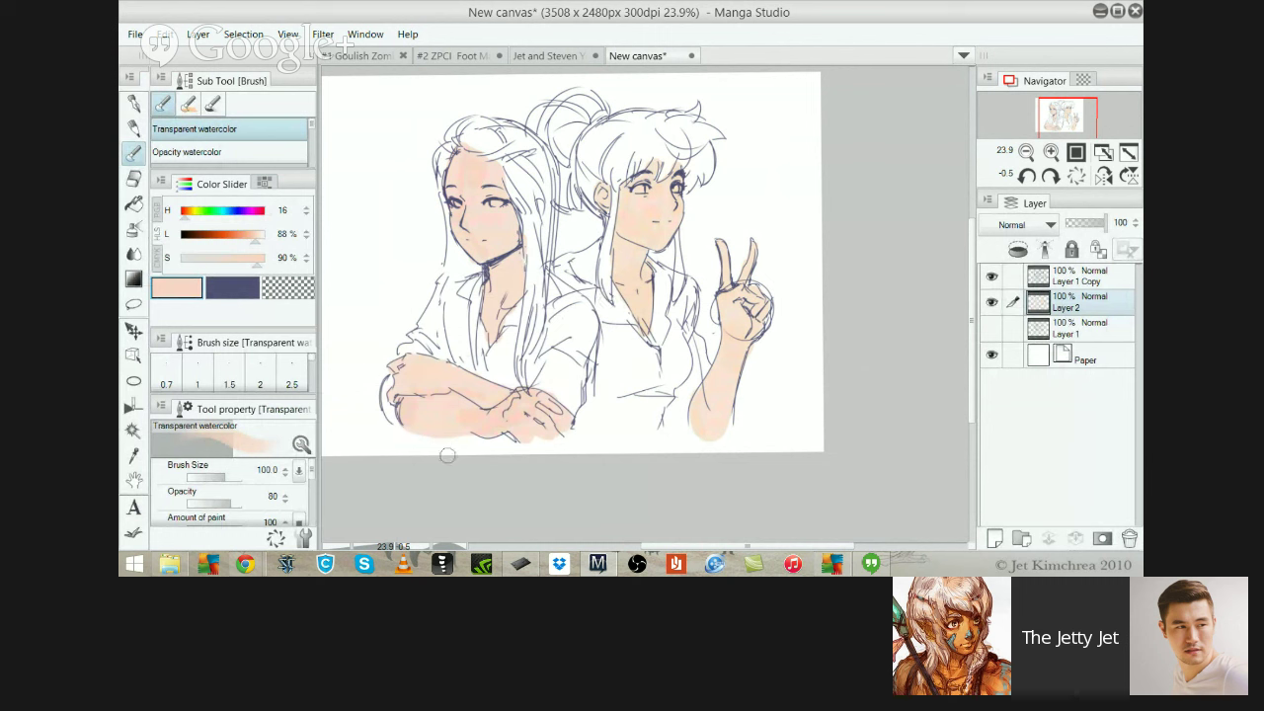
Erase the excess skin colour below the long-haired girl's folded forearm and elbow with the Hard eraser at size 50
{"action": "key", "text": "e"}
{"action": "left_click_drag", "start_coordinate": [459, 435], "coordinate": [405, 430]}
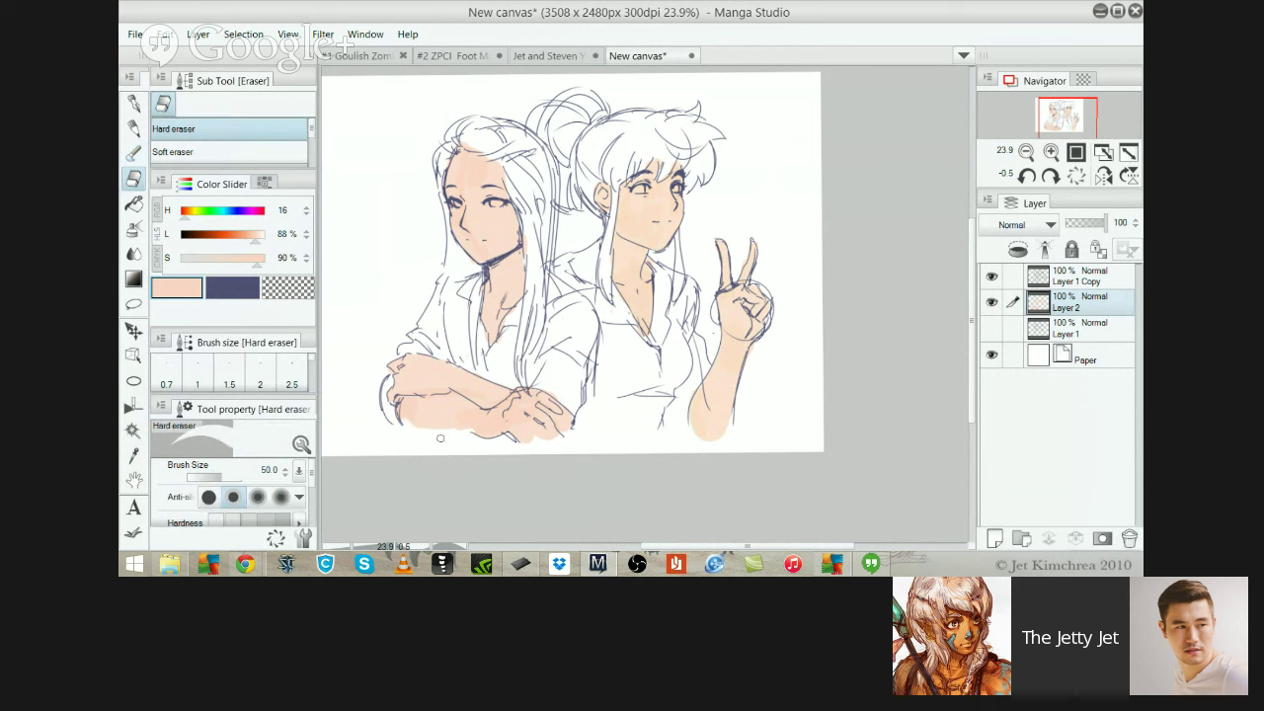
{"action": "left_click_drag", "start_coordinate": [397, 423], "coordinate": [488, 435]}
{"action": "key", "text": "ctrl+z"}
{"action": "left_click_drag", "start_coordinate": [399, 425], "coordinate": [472, 431]}
{"action": "left_click_drag", "start_coordinate": [395, 411], "coordinate": [425, 441]}
On Layer 1 Copy, pencil the lower contour of the long-haired girl's rolled sleeve and elbow in dark blue at size 15
{"action": "key", "text": "alt+bracketright"}
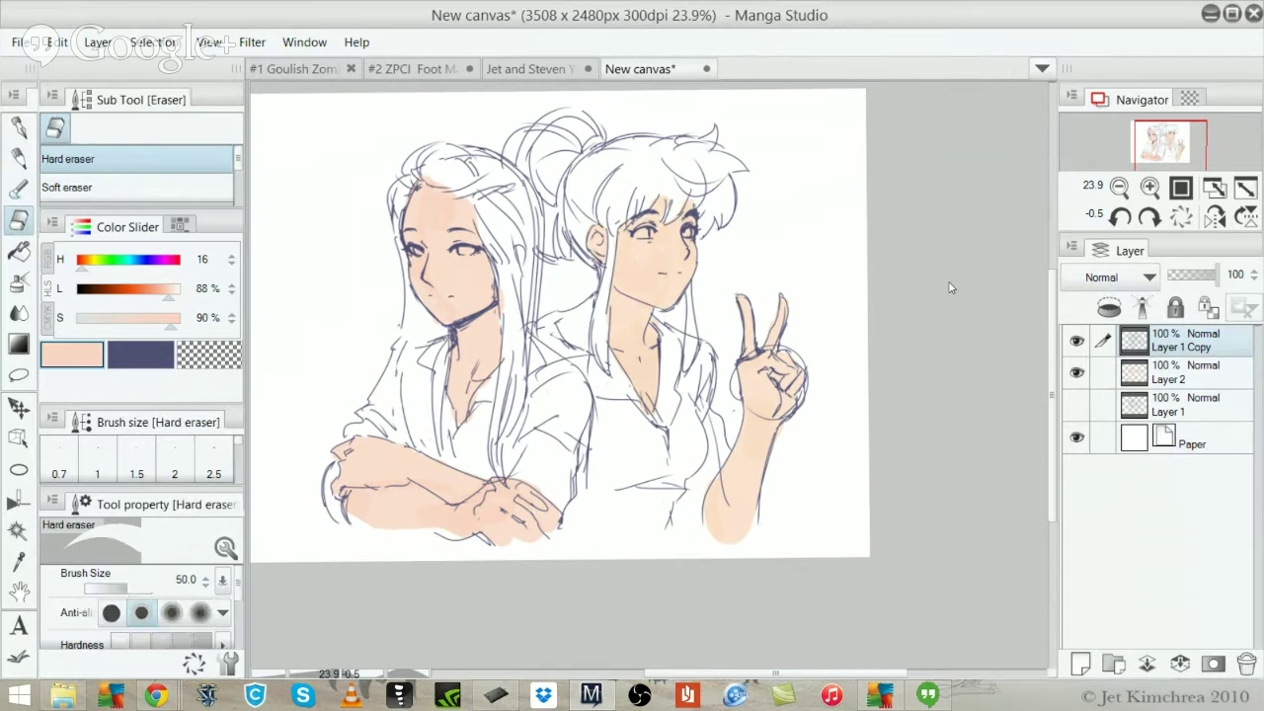
{"action": "key", "text": "p"}
{"action": "left_click_drag", "start_coordinate": [372, 242], "coordinate": [407, 229]}
{"action": "key", "text": "x"}
{"action": "left_click_drag", "start_coordinate": [360, 382], "coordinate": [524, 224]}
{"action": "left_click_drag", "start_coordinate": [463, 349], "coordinate": [432, 353]}
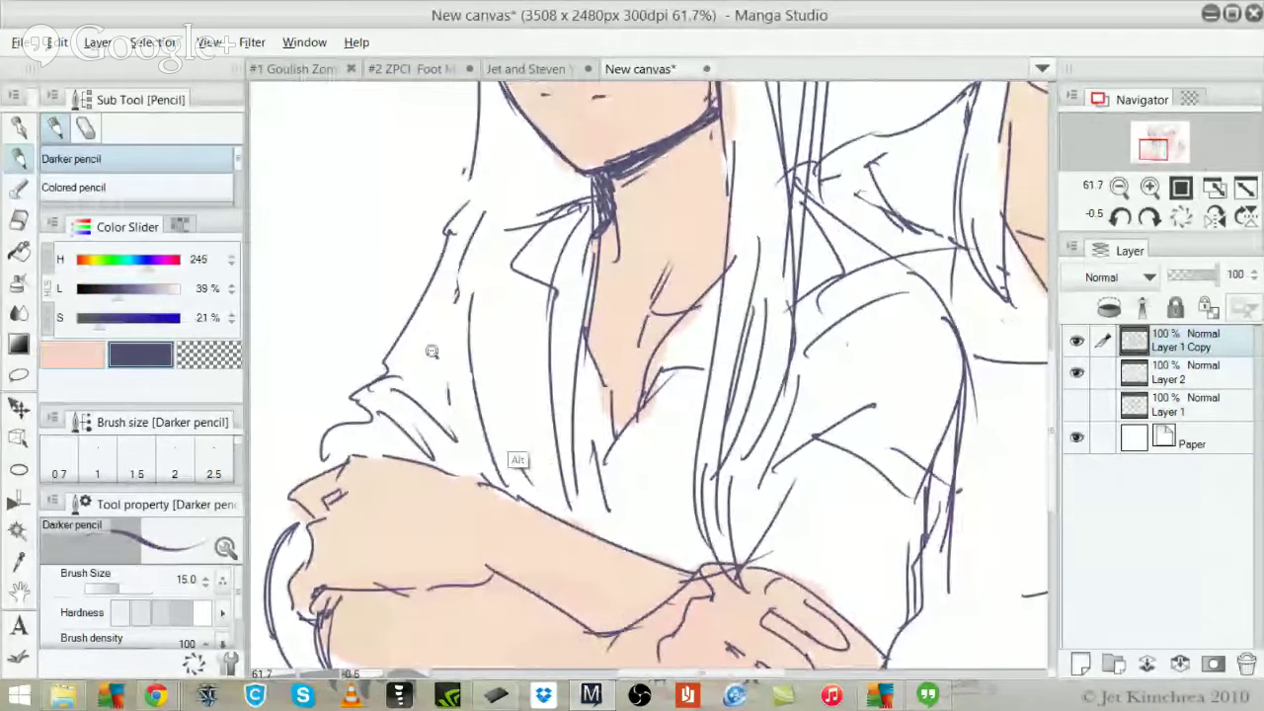
{"action": "left_click_drag", "start_coordinate": [519, 461], "coordinate": [544, 547]}
{"action": "mouse_move", "coordinate": [382, 482]}
{"action": "left_mouse_down"}
{"action": "mouse_move", "coordinate": [374, 566]}
{"action": "mouse_move", "coordinate": [421, 599]}
{"action": "left_mouse_up"}
{"action": "key", "text": "ctrl+z"}
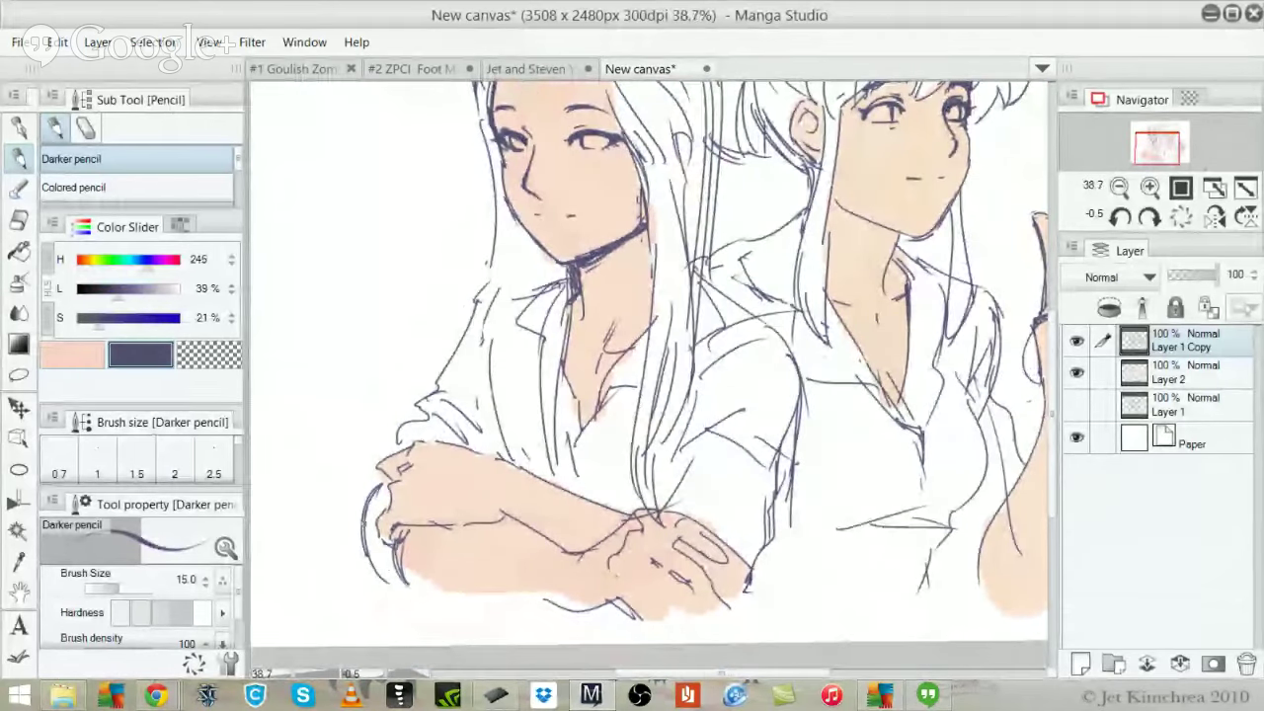
{"action": "left_click_drag", "start_coordinate": [368, 507], "coordinate": [451, 612]}
{"action": "key", "text": "ctrl+z"}
{"action": "left_click_drag", "start_coordinate": [393, 582], "coordinate": [450, 600]}
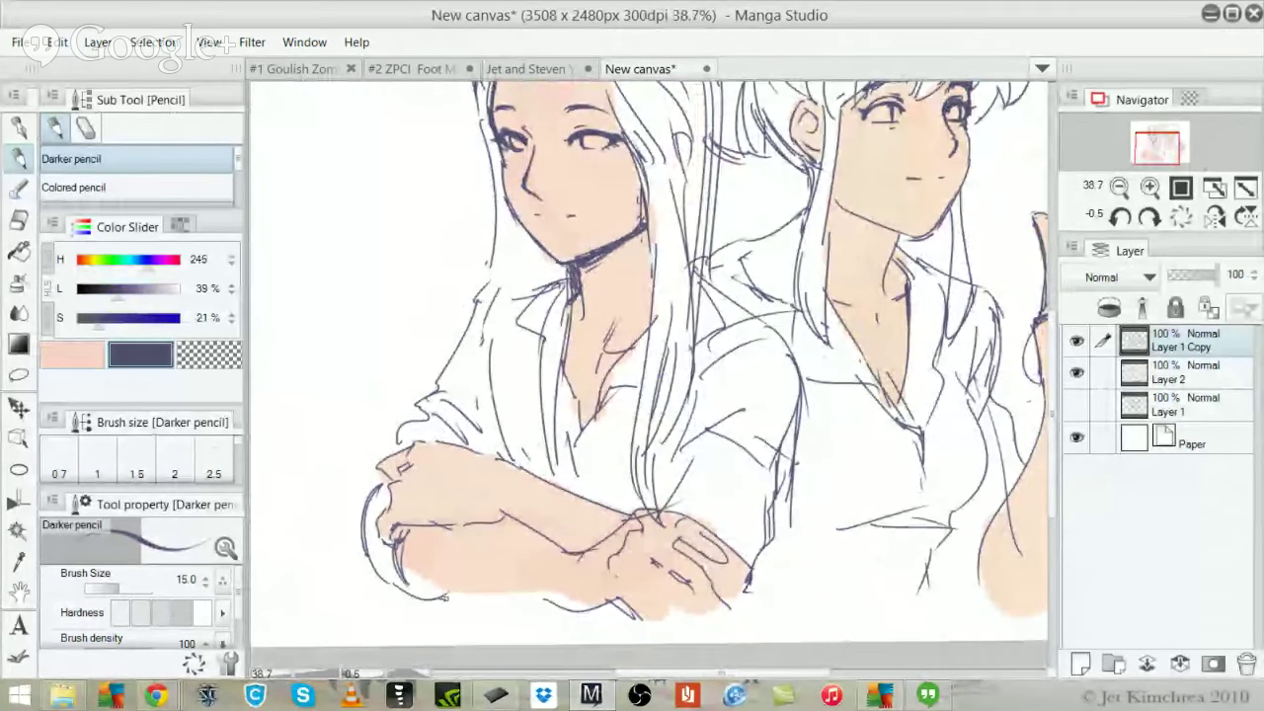
{"action": "mouse_move", "coordinate": [401, 545]}
{"action": "left_mouse_down"}
{"action": "mouse_move", "coordinate": [433, 594]}
{"action": "mouse_move", "coordinate": [452, 599]}
{"action": "left_mouse_up"}
{"action": "scroll", "coordinate": [609, 415], "scroll_direction": "down", "scroll_amount": 2}
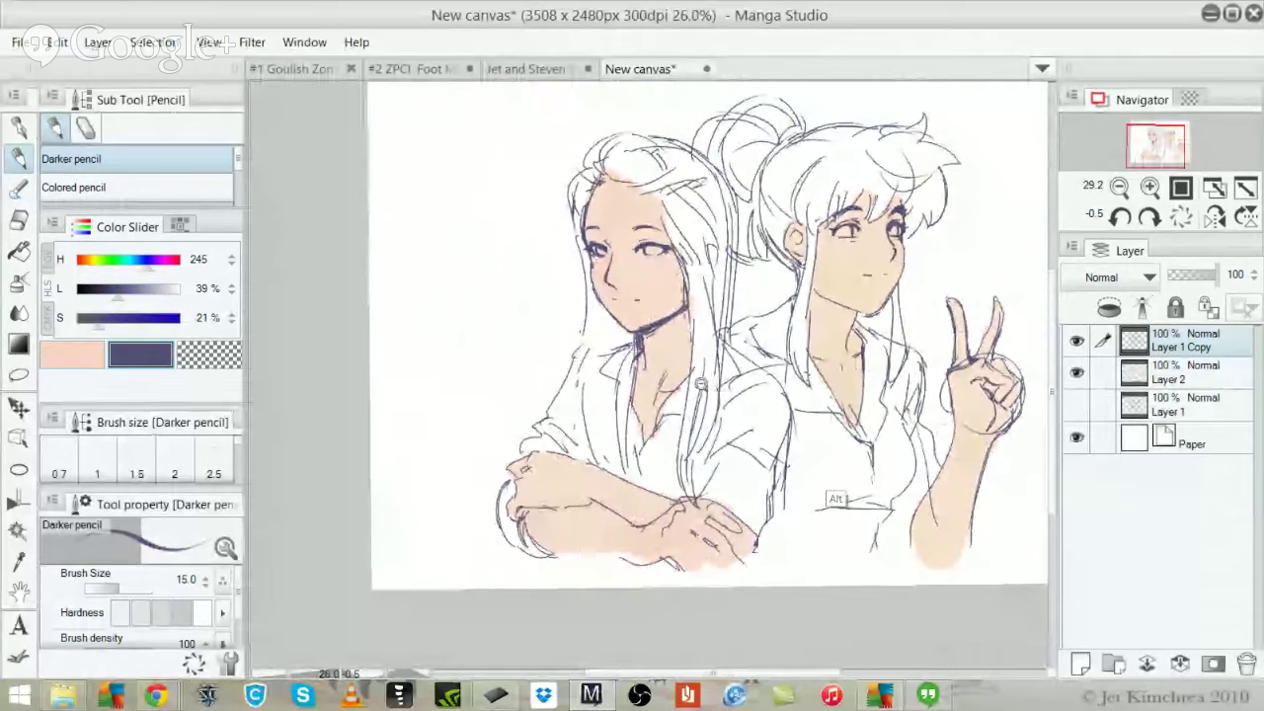
{"action": "left_click_drag", "start_coordinate": [776, 419], "coordinate": [756, 421]}
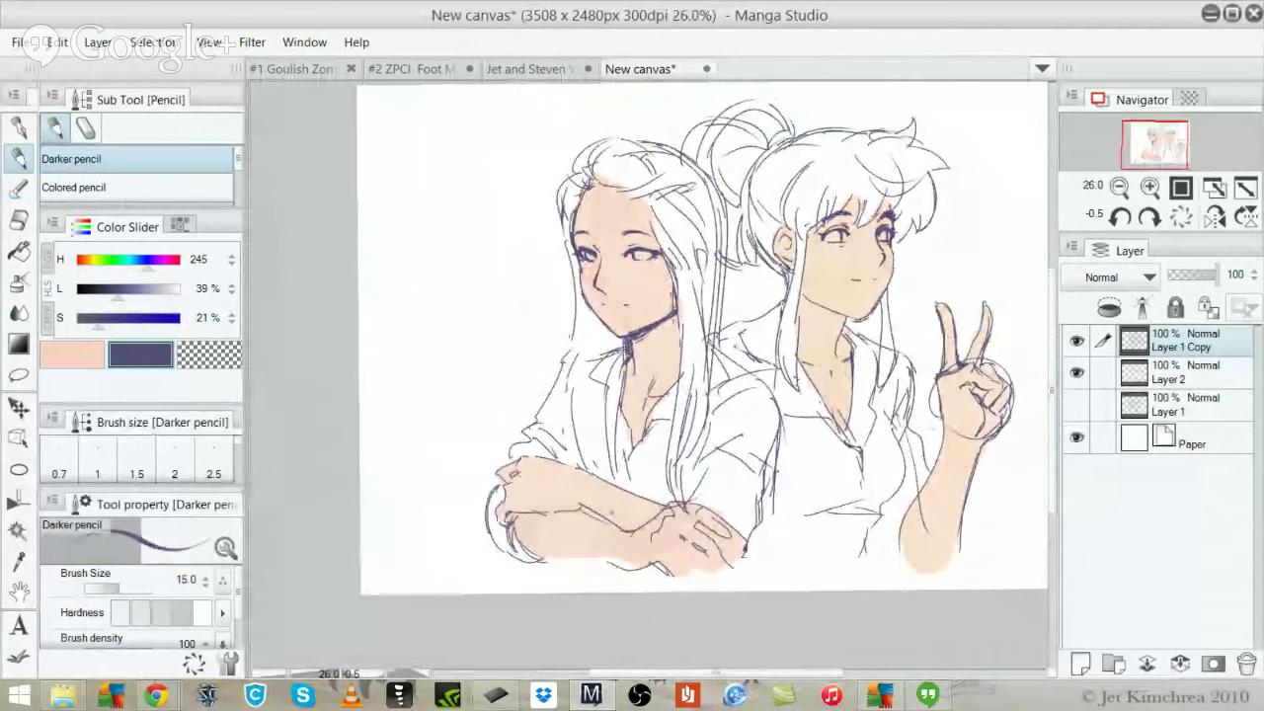
{"action": "key", "text": "ctrl"}
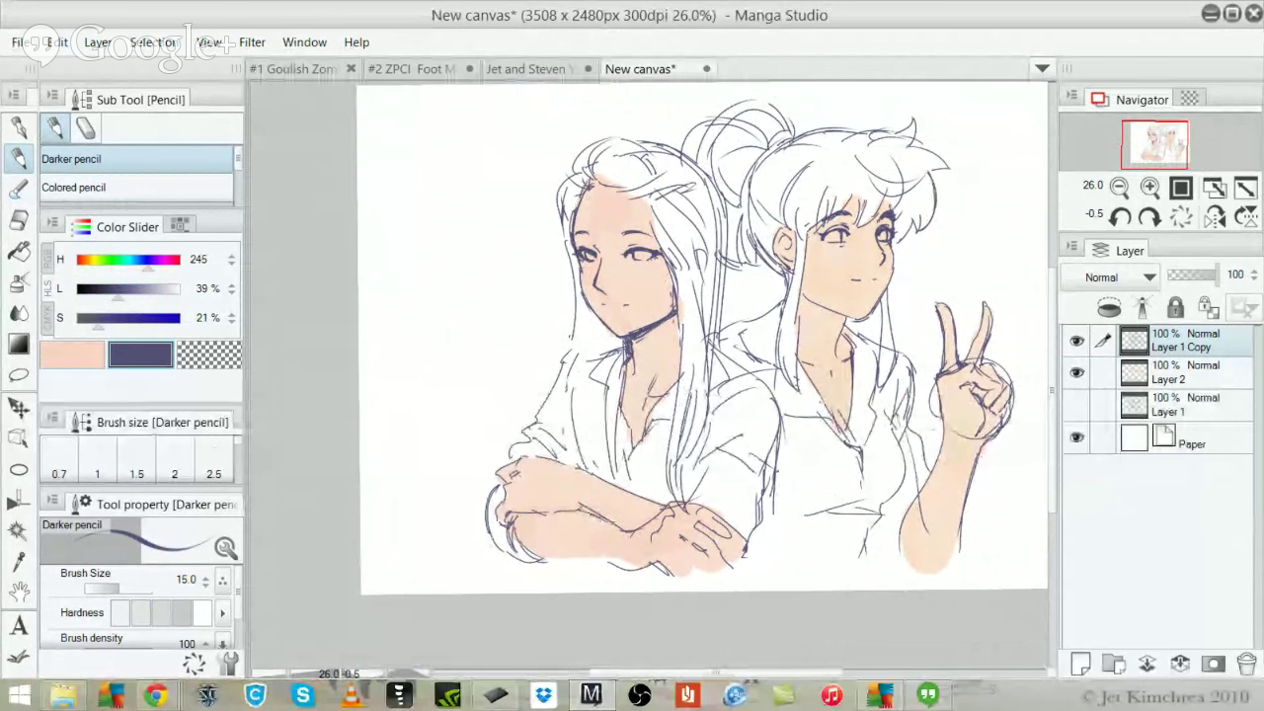
{"action": "left_click_drag", "start_coordinate": [666, 421], "coordinate": [606, 424]}
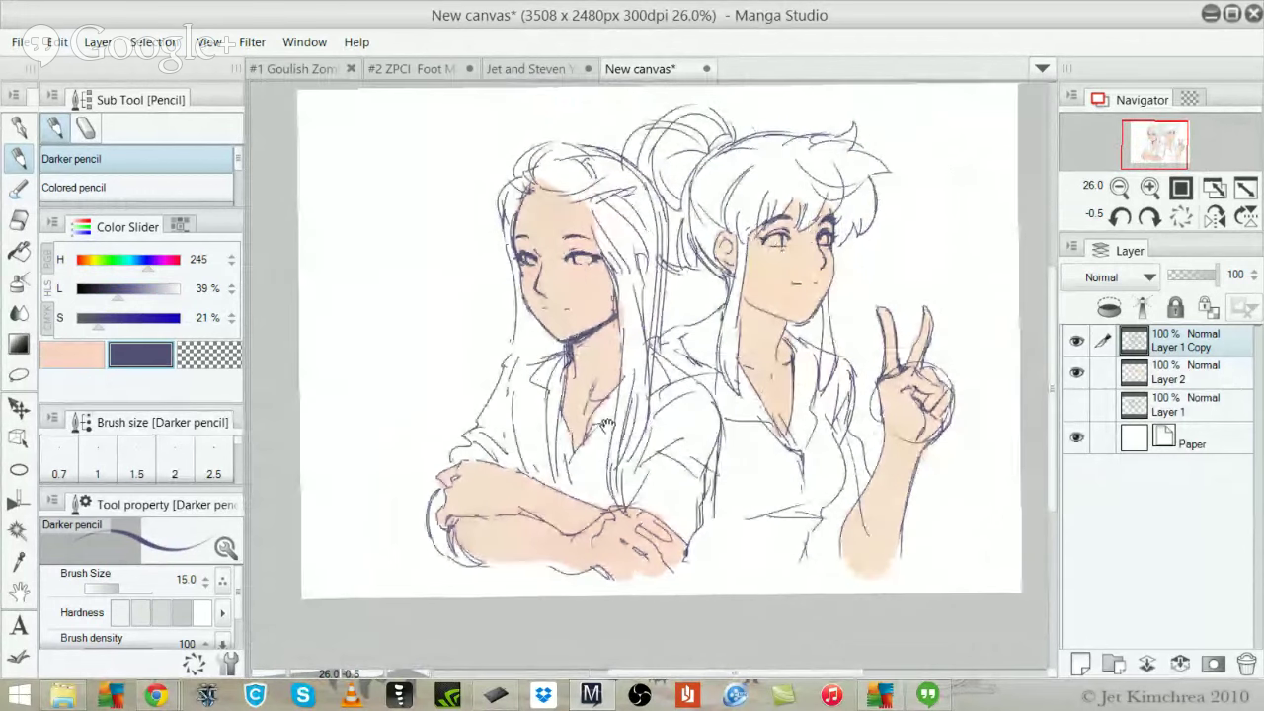
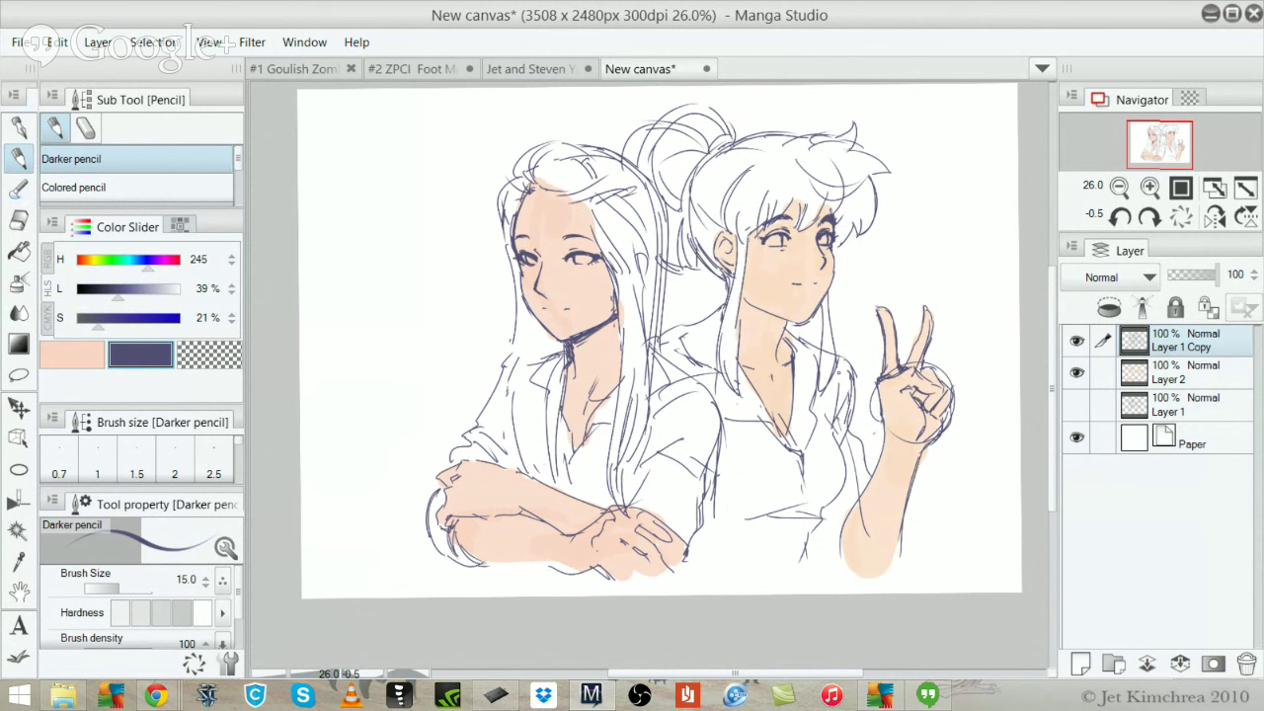
Select the skin layer, Layer 2, and brighten it with a Hue/Saturation/Luminosity brightness shift of 18
{"action": "left_click", "coordinate": [1185, 372]}
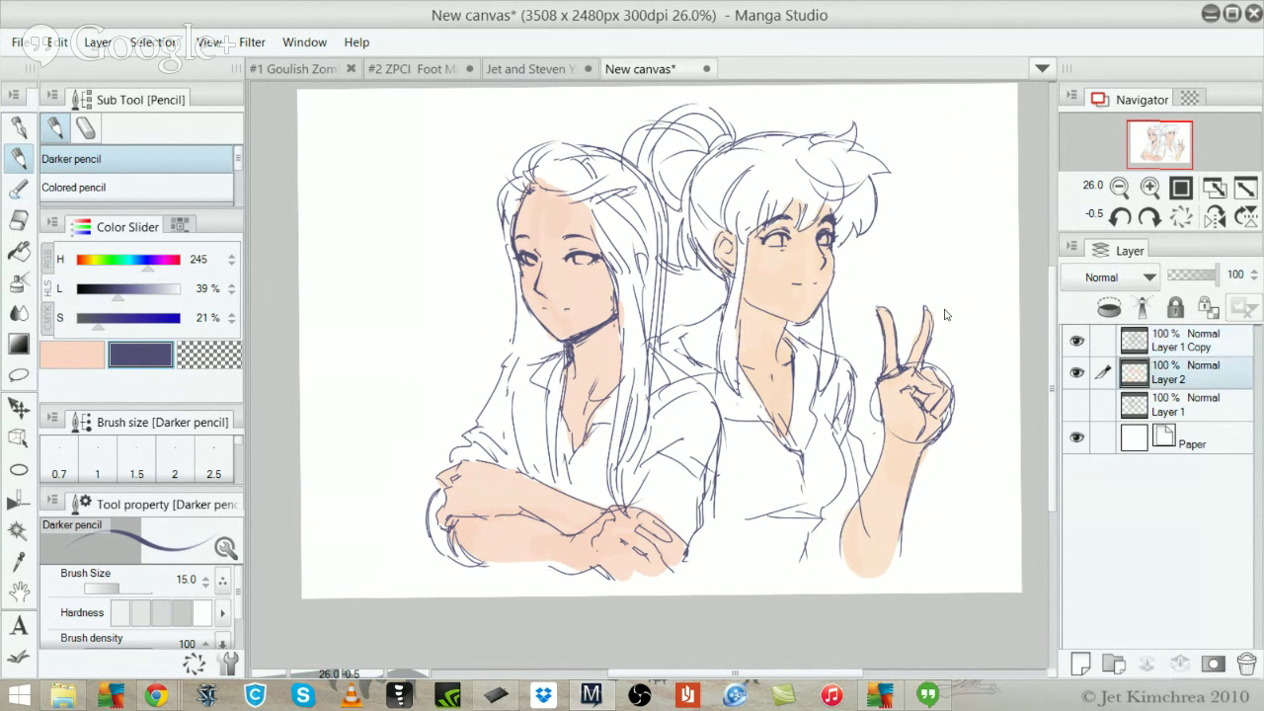
{"action": "key", "text": "ctrl+u"}
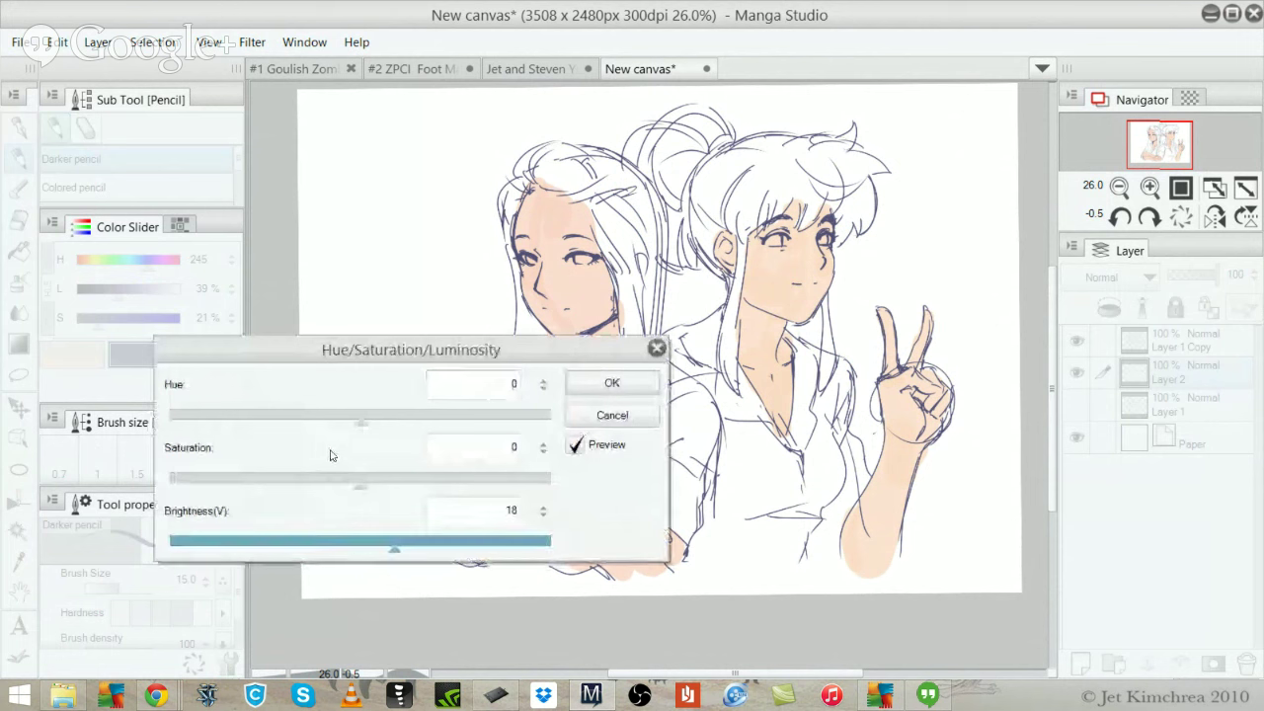
{"action": "key", "text": "Return"}
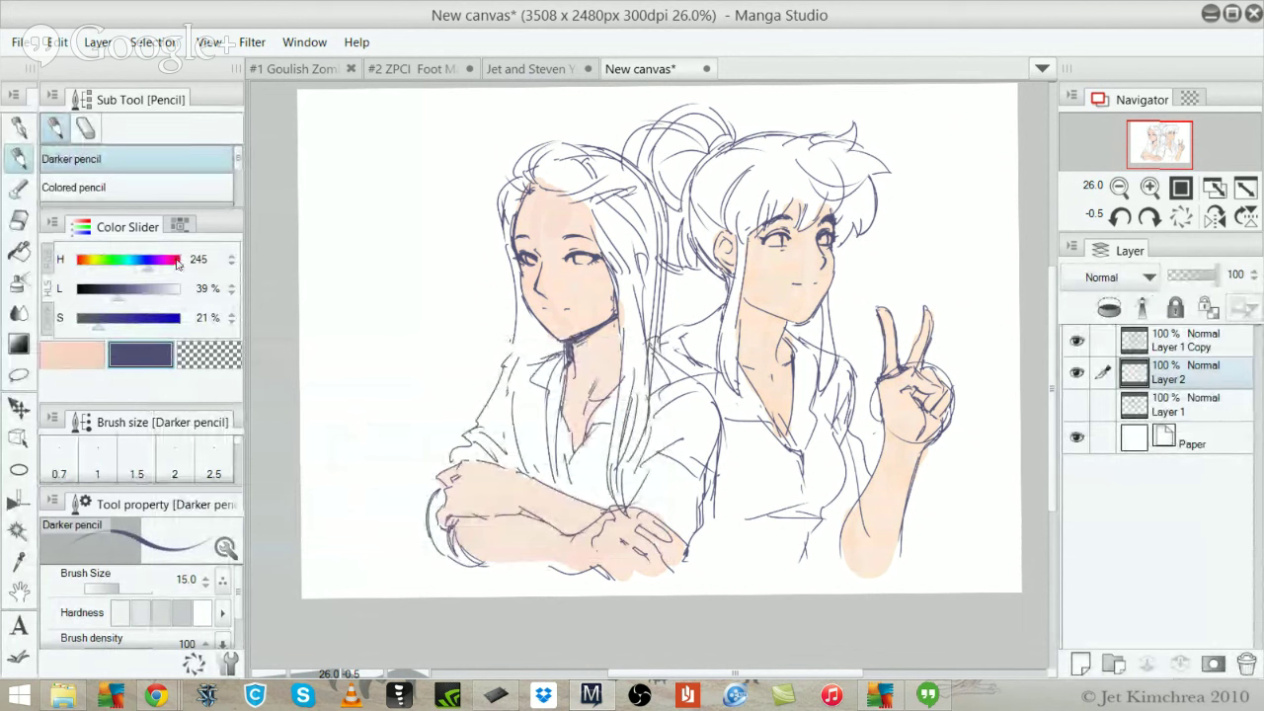
Enlarge the Darker pencil to 120 and try the dark blue on top of the long-haired girl's hair
{"action": "key", "text": "p"}
{"action": "key", "text": "b"}
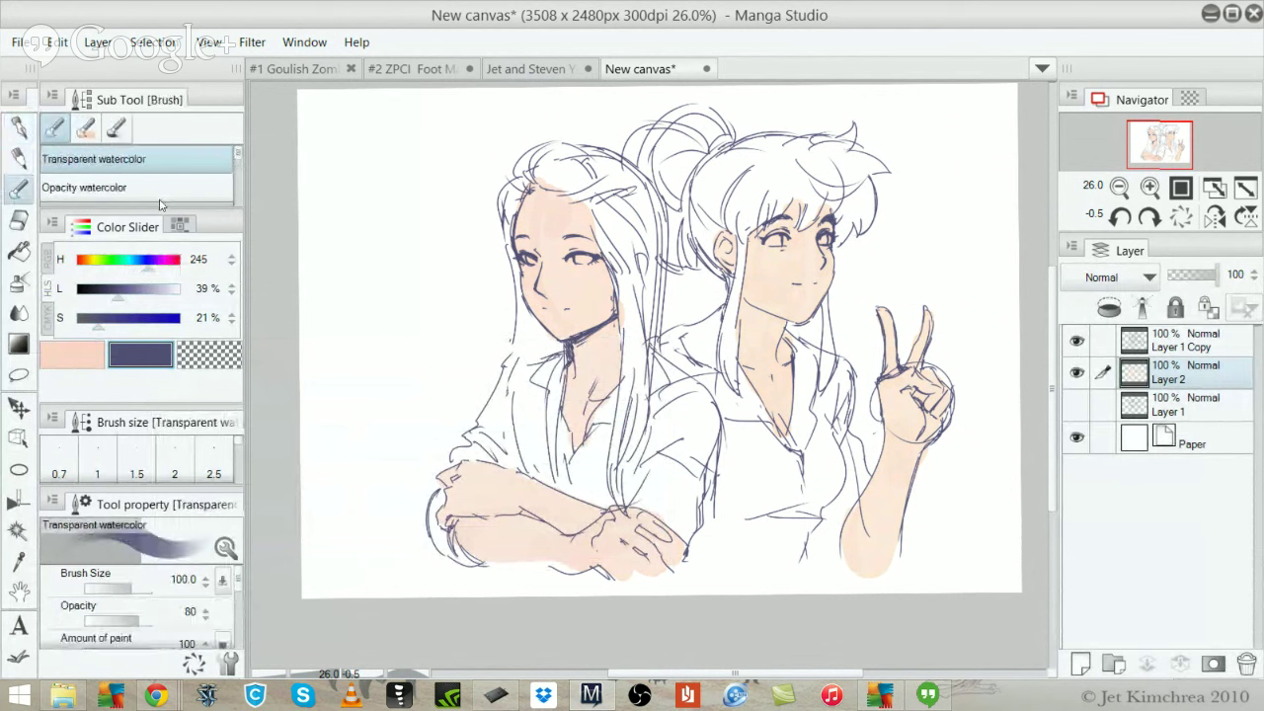
{"action": "key", "text": "p"}
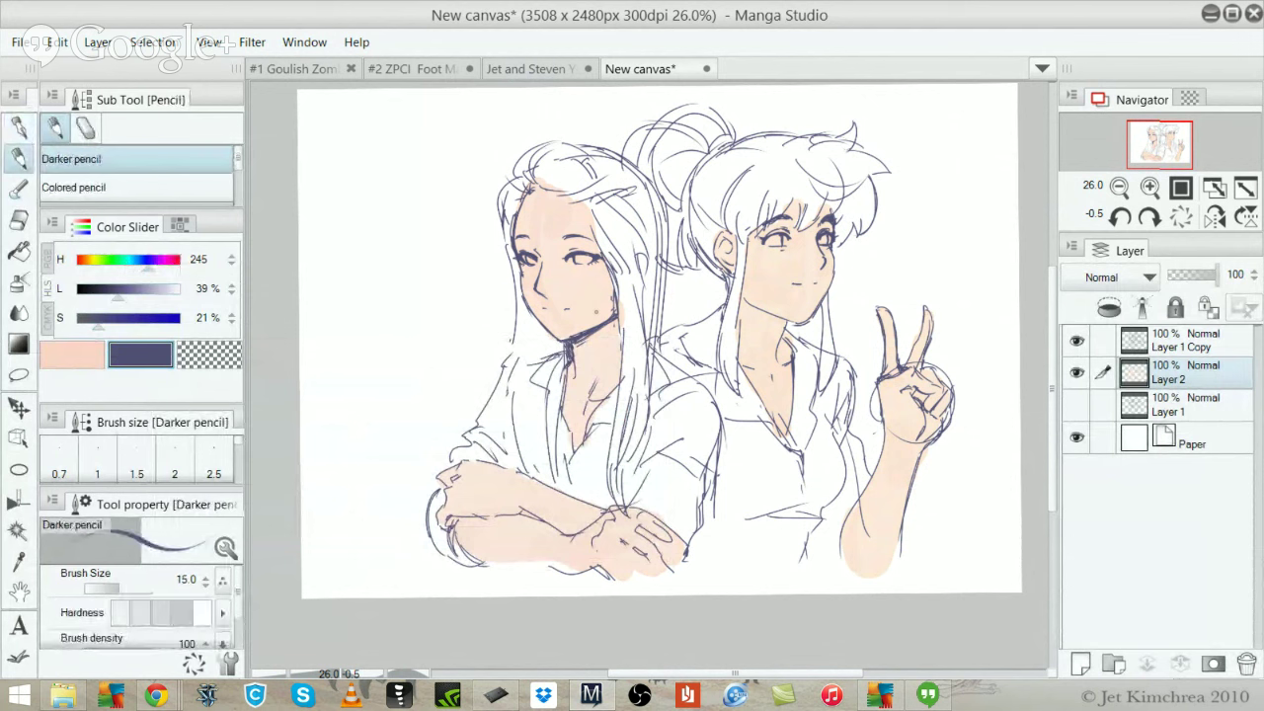
{"action": "key", "text": "bracketright"}
{"action": "key", "text": "bracketright"}
{"action": "key", "text": "bracketright"}
{"action": "key", "text": "bracketright"}
{"action": "key", "text": "bracketright"}
{"action": "key", "text": "bracketright"}
{"action": "key", "text": "bracketright"}
{"action": "key", "text": "bracketright"}
{"action": "key", "text": "bracketright"}
{"action": "key", "text": "bracketright"}
{"action": "key", "text": "bracketright"}
{"action": "left_click_drag", "start_coordinate": [572, 166], "coordinate": [598, 171]}
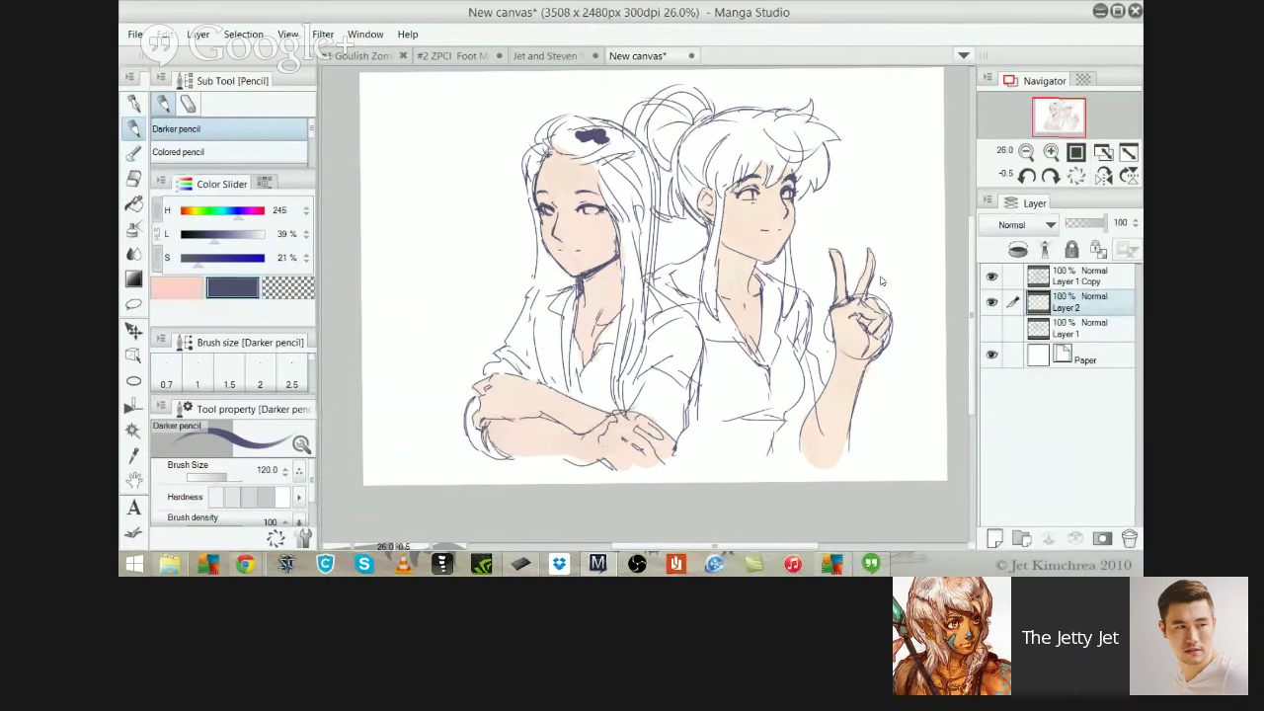
{"action": "key", "text": "ctrl+z"}
{"action": "key", "text": "ctrl+z"}
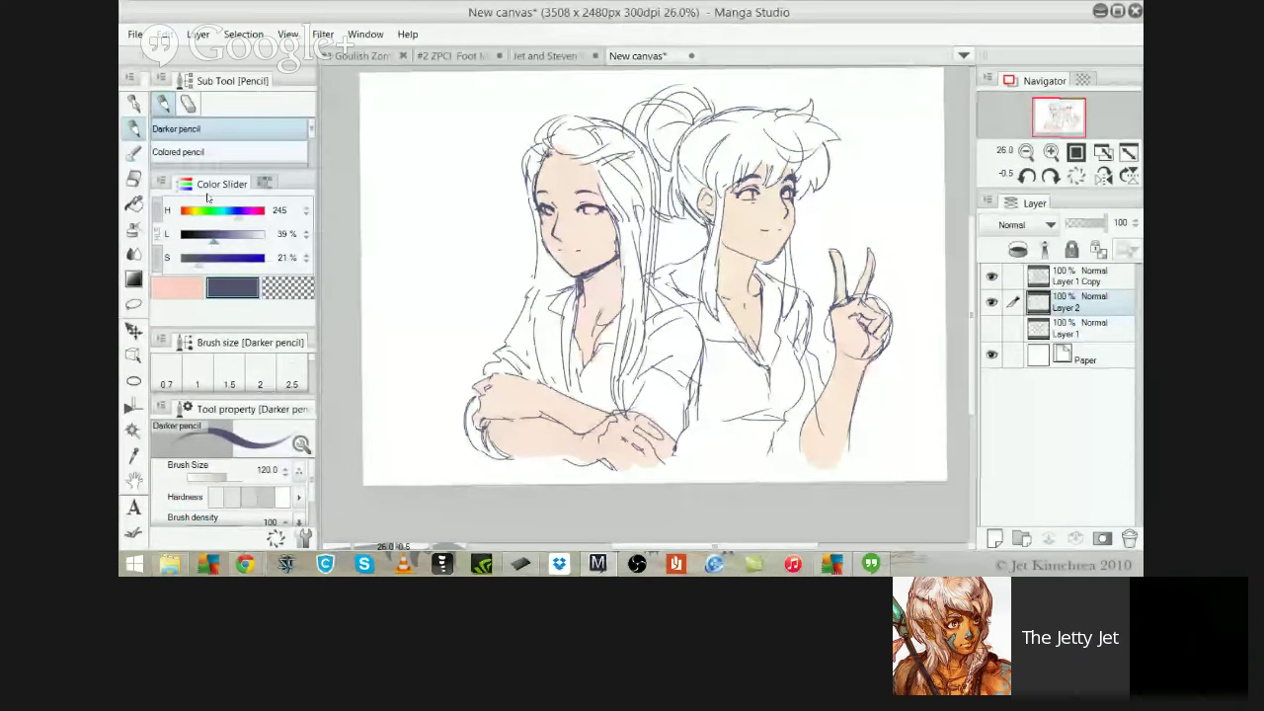
Raise the dark blue's luminosity to 45%, reduce the pencil to 70, and paint the girl's crown and the long lock beside her cheek
{"action": "left_click_drag", "start_coordinate": [236, 213], "coordinate": [219, 237]}
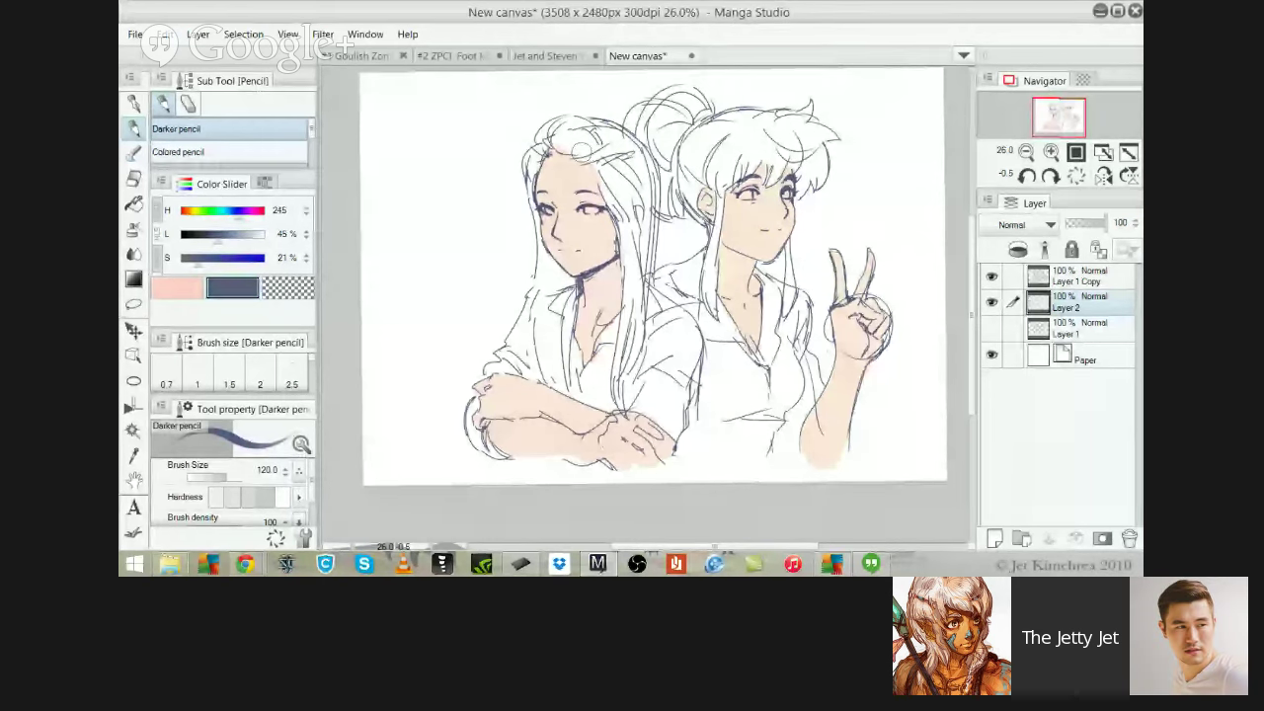
{"action": "mouse_move", "coordinate": [581, 150]}
{"action": "left_mouse_down"}
{"action": "mouse_move", "coordinate": [564, 144]}
{"action": "mouse_move", "coordinate": [616, 164]}
{"action": "mouse_move", "coordinate": [568, 138]}
{"action": "mouse_move", "coordinate": [608, 142]}
{"action": "mouse_move", "coordinate": [592, 153]}
{"action": "mouse_move", "coordinate": [632, 284]}
{"action": "mouse_move", "coordinate": [628, 246]}
{"action": "mouse_move", "coordinate": [623, 374]}
{"action": "left_mouse_up"}
{"action": "key", "text": "ctrl+z"}
{"action": "key", "text": "bracketleft"}
{"action": "key", "text": "bracketleft"}
{"action": "key", "text": "bracketleft"}
{"action": "mouse_move", "coordinate": [629, 303]}
{"action": "left_mouse_down"}
{"action": "mouse_move", "coordinate": [622, 414]}
{"action": "mouse_move", "coordinate": [639, 247]}
{"action": "mouse_move", "coordinate": [630, 288]}
{"action": "mouse_move", "coordinate": [642, 355]}
{"action": "mouse_move", "coordinate": [642, 265]}
{"action": "mouse_move", "coordinate": [647, 277]}
{"action": "left_mouse_up"}
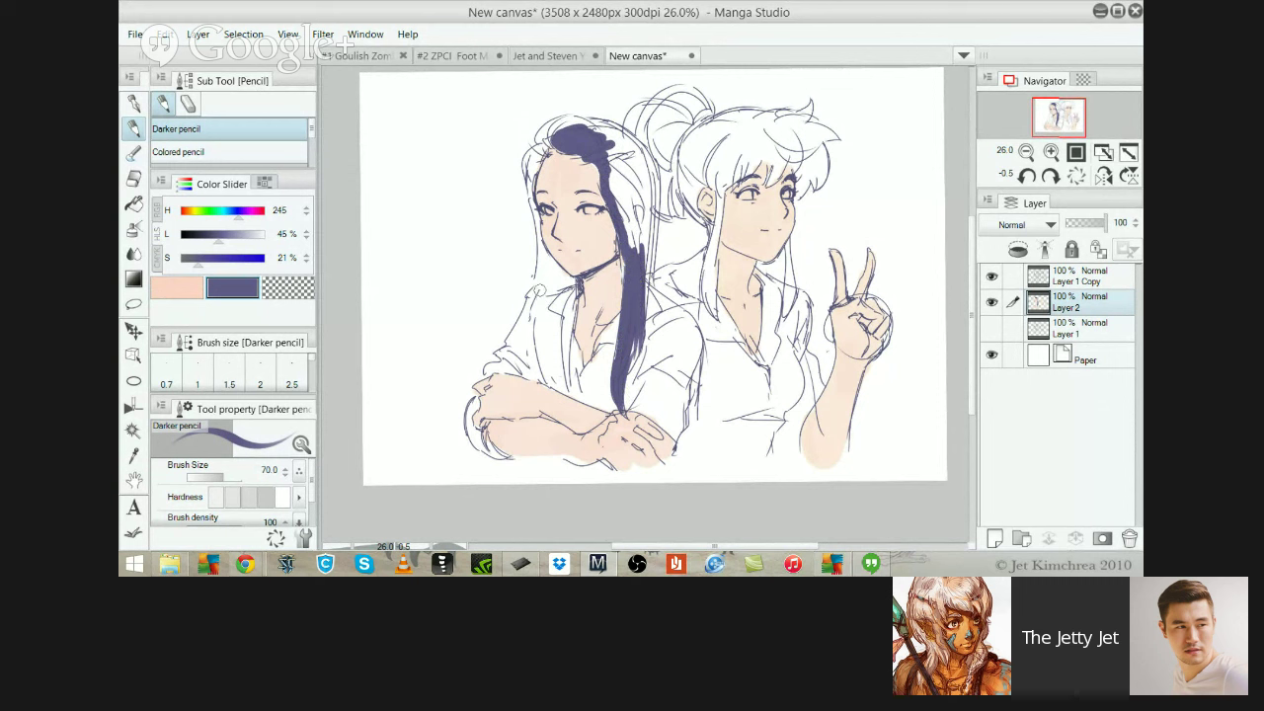
Paint the long-haired girl's other front lock dark blue, from her hairline past her cheek and collar to the folded arms
{"action": "mouse_move", "coordinate": [533, 293]}
{"action": "left_mouse_down"}
{"action": "mouse_move", "coordinate": [537, 362]}
{"action": "mouse_move", "coordinate": [544, 307]}
{"action": "mouse_move", "coordinate": [538, 352]}
{"action": "mouse_move", "coordinate": [539, 332]}
{"action": "mouse_move", "coordinate": [562, 390]}
{"action": "mouse_move", "coordinate": [558, 321]}
{"action": "mouse_move", "coordinate": [553, 376]}
{"action": "mouse_move", "coordinate": [544, 314]}
{"action": "mouse_move", "coordinate": [556, 317]}
{"action": "mouse_move", "coordinate": [545, 309]}
{"action": "mouse_move", "coordinate": [555, 280]}
{"action": "mouse_move", "coordinate": [553, 292]}
{"action": "mouse_move", "coordinate": [574, 279]}
{"action": "mouse_move", "coordinate": [540, 289]}
{"action": "mouse_move", "coordinate": [548, 301]}
{"action": "mouse_move", "coordinate": [537, 287]}
{"action": "mouse_move", "coordinate": [535, 312]}
{"action": "mouse_move", "coordinate": [554, 267]}
{"action": "left_mouse_up"}
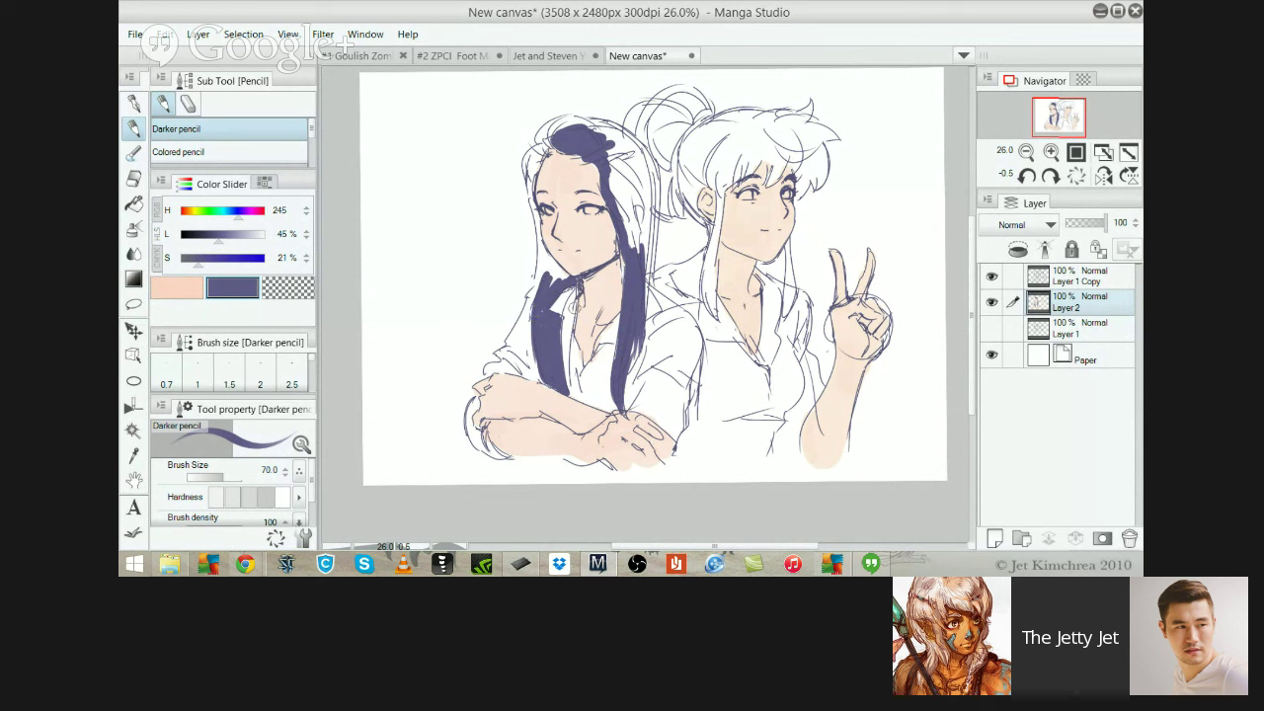
{"action": "mouse_move", "coordinate": [574, 312]}
{"action": "left_mouse_down"}
{"action": "mouse_move", "coordinate": [569, 287]}
{"action": "mouse_move", "coordinate": [565, 352]}
{"action": "left_mouse_up"}
{"action": "key", "text": "ctrl+z"}
{"action": "left_click_drag", "start_coordinate": [576, 288], "coordinate": [567, 339]}
{"action": "key", "text": "ctrl+z"}
{"action": "mouse_move", "coordinate": [543, 283]}
{"action": "left_mouse_down"}
{"action": "mouse_move", "coordinate": [544, 243]}
{"action": "mouse_move", "coordinate": [547, 280]}
{"action": "mouse_move", "coordinate": [549, 262]}
{"action": "mouse_move", "coordinate": [563, 277]}
{"action": "mouse_move", "coordinate": [534, 229]}
{"action": "mouse_move", "coordinate": [541, 243]}
{"action": "mouse_move", "coordinate": [530, 158]}
{"action": "mouse_move", "coordinate": [524, 177]}
{"action": "mouse_move", "coordinate": [541, 145]}
{"action": "mouse_move", "coordinate": [533, 180]}
{"action": "left_mouse_up"}
{"action": "key", "text": "ctrl+z"}
{"action": "key", "text": "ctrl+z"}
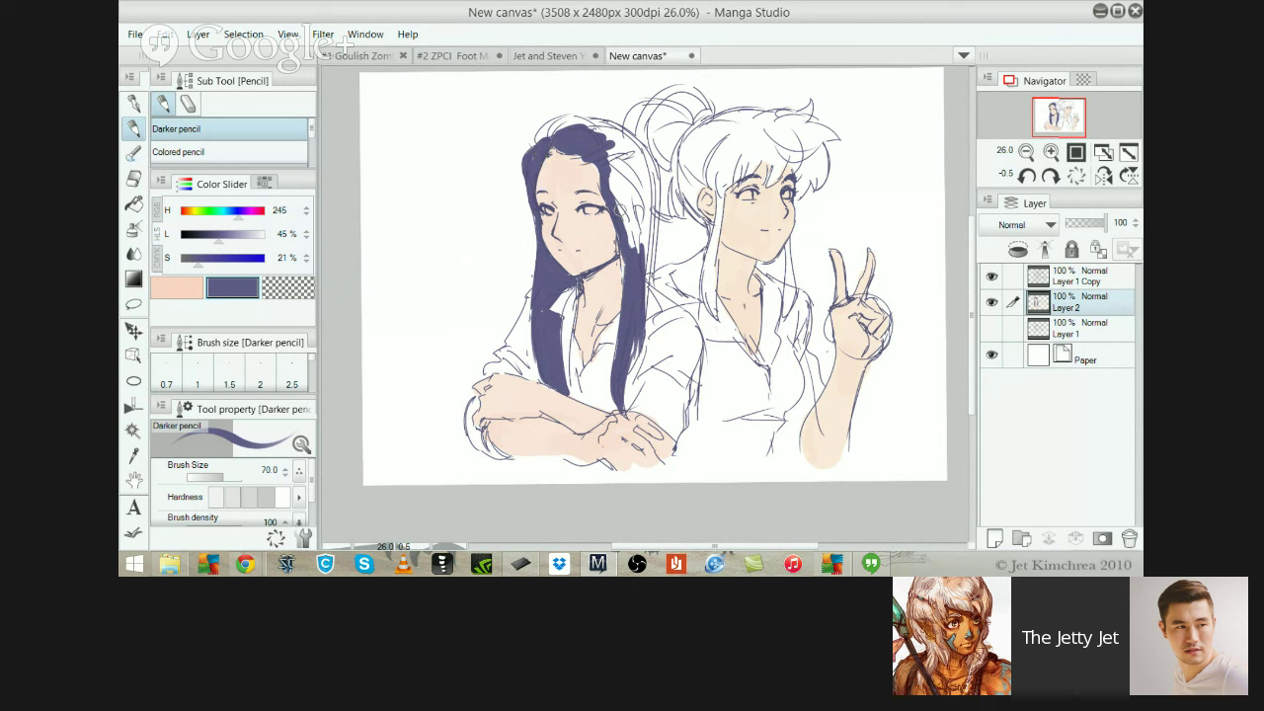
Fill the rest of the long-haired girl's hair behind her cheek and across the crown with the same dark blue
{"action": "mouse_move", "coordinate": [608, 185]}
{"action": "left_mouse_down"}
{"action": "mouse_move", "coordinate": [620, 237]}
{"action": "mouse_move", "coordinate": [632, 198]}
{"action": "mouse_move", "coordinate": [640, 258]}
{"action": "mouse_move", "coordinate": [645, 217]}
{"action": "mouse_move", "coordinate": [644, 258]}
{"action": "mouse_move", "coordinate": [649, 163]}
{"action": "mouse_move", "coordinate": [654, 258]}
{"action": "mouse_move", "coordinate": [638, 294]}
{"action": "left_mouse_up"}
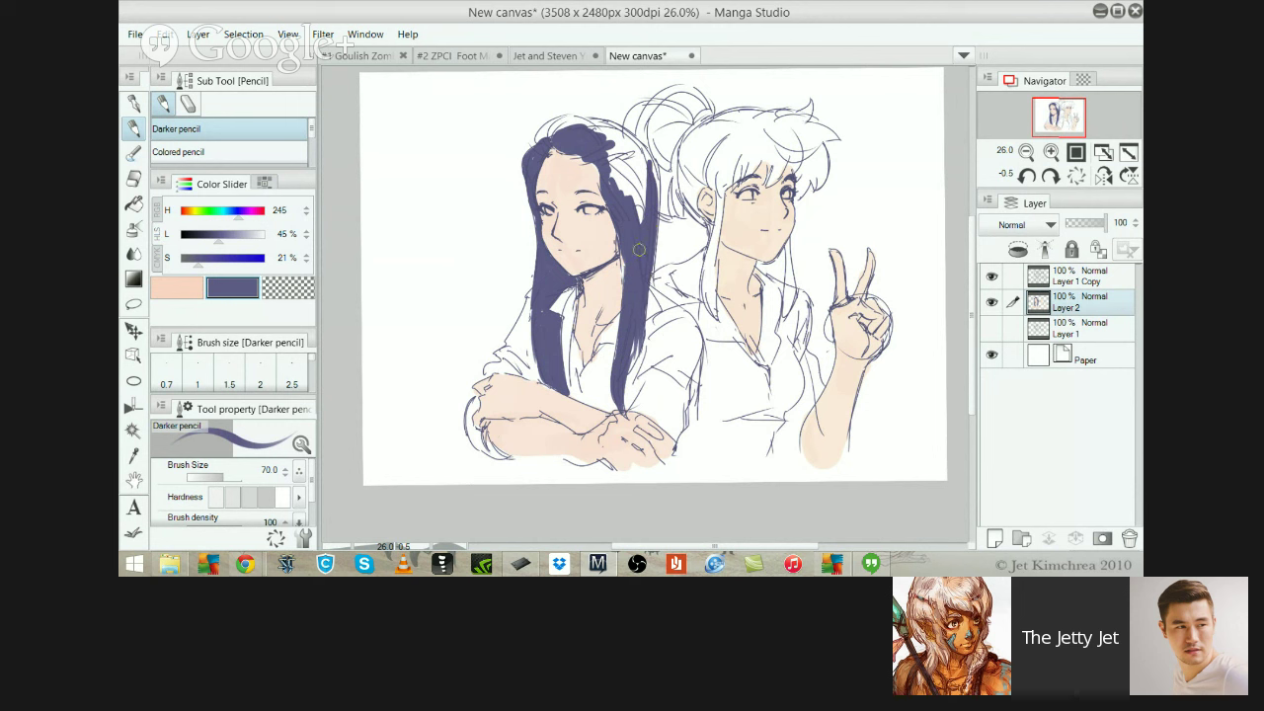
{"action": "mouse_move", "coordinate": [634, 202]}
{"action": "left_mouse_down"}
{"action": "mouse_move", "coordinate": [646, 218]}
{"action": "mouse_move", "coordinate": [645, 175]}
{"action": "mouse_move", "coordinate": [601, 164]}
{"action": "mouse_move", "coordinate": [629, 191]}
{"action": "mouse_move", "coordinate": [600, 147]}
{"action": "mouse_move", "coordinate": [637, 190]}
{"action": "mouse_move", "coordinate": [624, 163]}
{"action": "mouse_move", "coordinate": [633, 188]}
{"action": "mouse_move", "coordinate": [637, 169]}
{"action": "mouse_move", "coordinate": [599, 129]}
{"action": "mouse_move", "coordinate": [642, 158]}
{"action": "mouse_move", "coordinate": [591, 124]}
{"action": "mouse_move", "coordinate": [647, 158]}
{"action": "mouse_move", "coordinate": [632, 140]}
{"action": "mouse_move", "coordinate": [656, 185]}
{"action": "mouse_move", "coordinate": [630, 150]}
{"action": "mouse_move", "coordinate": [650, 213]}
{"action": "left_mouse_up"}
{"action": "key", "text": "ctrl+z"}
{"action": "mouse_move", "coordinate": [654, 166]}
{"action": "left_mouse_down"}
{"action": "mouse_move", "coordinate": [653, 192]}
{"action": "mouse_move", "coordinate": [593, 126]}
{"action": "mouse_move", "coordinate": [642, 160]}
{"action": "mouse_move", "coordinate": [592, 122]}
{"action": "mouse_move", "coordinate": [644, 156]}
{"action": "mouse_move", "coordinate": [613, 126]}
{"action": "left_mouse_up"}
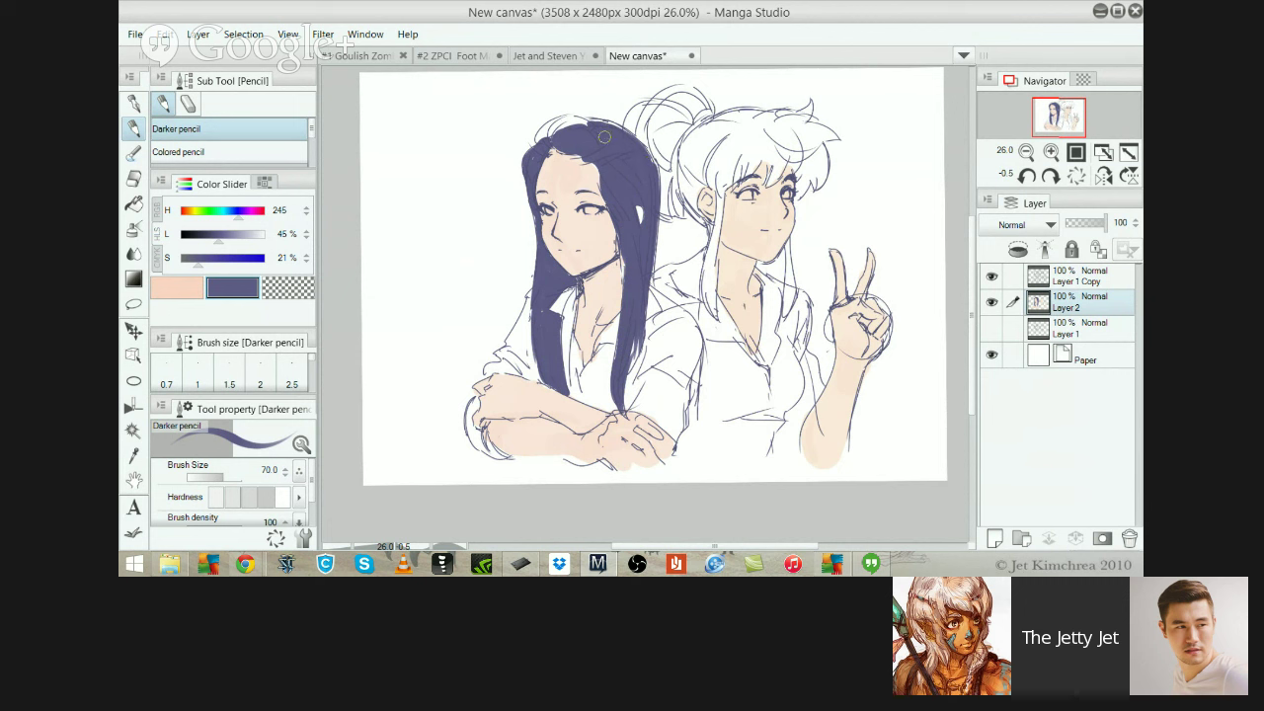
{"action": "mouse_move", "coordinate": [538, 147]}
{"action": "left_mouse_down"}
{"action": "mouse_move", "coordinate": [549, 136]}
{"action": "mouse_move", "coordinate": [536, 128]}
{"action": "mouse_move", "coordinate": [534, 140]}
{"action": "mouse_move", "coordinate": [575, 138]}
{"action": "mouse_move", "coordinate": [543, 132]}
{"action": "mouse_move", "coordinate": [589, 120]}
{"action": "mouse_move", "coordinate": [541, 131]}
{"action": "mouse_move", "coordinate": [583, 116]}
{"action": "mouse_move", "coordinate": [558, 116]}
{"action": "mouse_move", "coordinate": [632, 132]}
{"action": "left_mouse_up"}
{"action": "key", "text": "ctrl+z"}
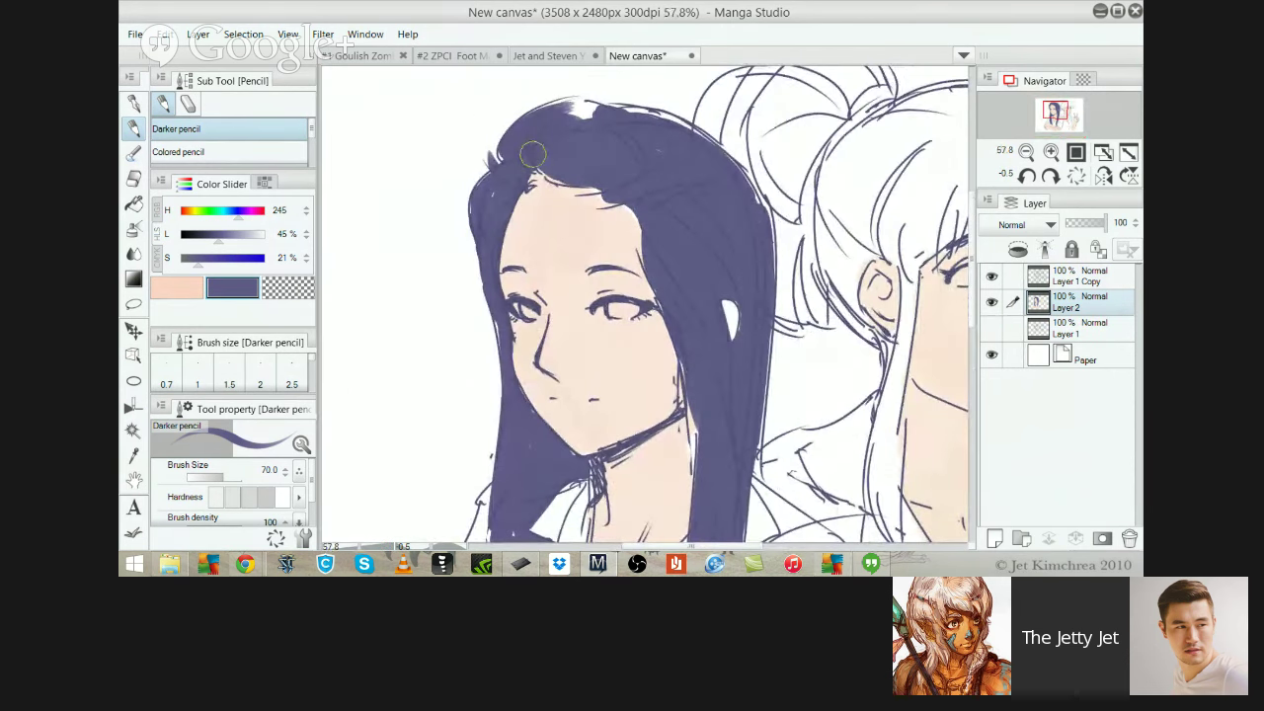
{"action": "mouse_move", "coordinate": [555, 115]}
{"action": "left_mouse_down"}
{"action": "mouse_move", "coordinate": [600, 109]}
{"action": "mouse_move", "coordinate": [705, 143]}
{"action": "mouse_move", "coordinate": [622, 113]}
{"action": "mouse_move", "coordinate": [637, 111]}
{"action": "mouse_move", "coordinate": [604, 108]}
{"action": "mouse_move", "coordinate": [663, 122]}
{"action": "mouse_move", "coordinate": [691, 158]}
{"action": "mouse_move", "coordinate": [682, 123]}
{"action": "mouse_move", "coordinate": [719, 175]}
{"action": "mouse_move", "coordinate": [651, 143]}
{"action": "mouse_move", "coordinate": [667, 122]}
{"action": "mouse_move", "coordinate": [692, 134]}
{"action": "mouse_move", "coordinate": [751, 218]}
{"action": "mouse_move", "coordinate": [626, 264]}
{"action": "left_mouse_up"}
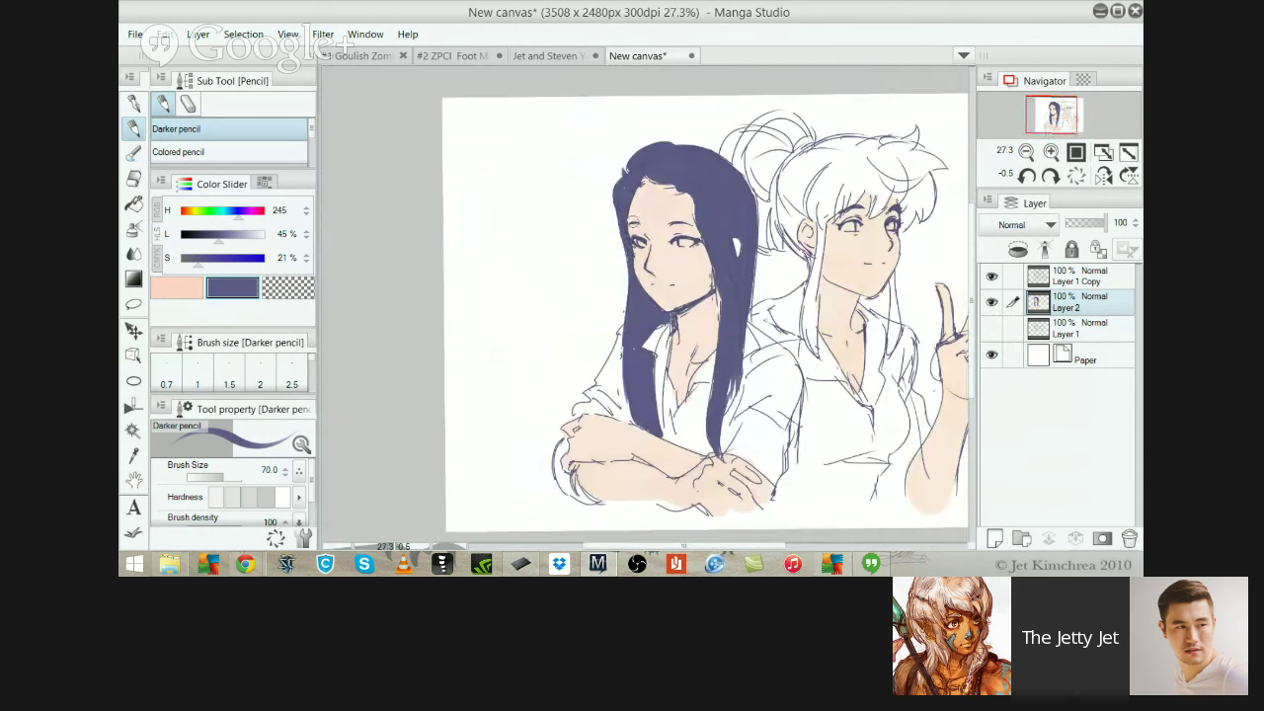
Refine the outer edges of the long-haired girl's hair with dark blue strokes along both hanging locks, undoing unwanted ones
{"action": "left_click_drag", "start_coordinate": [619, 219], "coordinate": [619, 312]}
{"action": "key", "text": "ctrl+z"}
{"action": "left_click_drag", "start_coordinate": [622, 223], "coordinate": [632, 379]}
{"action": "key", "text": "ctrl+z"}
{"action": "left_click_drag", "start_coordinate": [625, 247], "coordinate": [639, 418]}
{"action": "key", "text": "ctrl+z"}
{"action": "mouse_move", "coordinate": [632, 287]}
{"action": "left_mouse_down"}
{"action": "mouse_move", "coordinate": [621, 345]}
{"action": "mouse_move", "coordinate": [639, 442]}
{"action": "left_mouse_up"}
{"action": "key", "text": "ctrl+z"}
{"action": "mouse_move", "coordinate": [629, 304]}
{"action": "left_mouse_down"}
{"action": "mouse_move", "coordinate": [620, 364]}
{"action": "mouse_move", "coordinate": [631, 413]}
{"action": "left_mouse_up"}
{"action": "left_click_drag", "start_coordinate": [748, 279], "coordinate": [758, 324]}
{"action": "key", "text": "ctrl+z"}
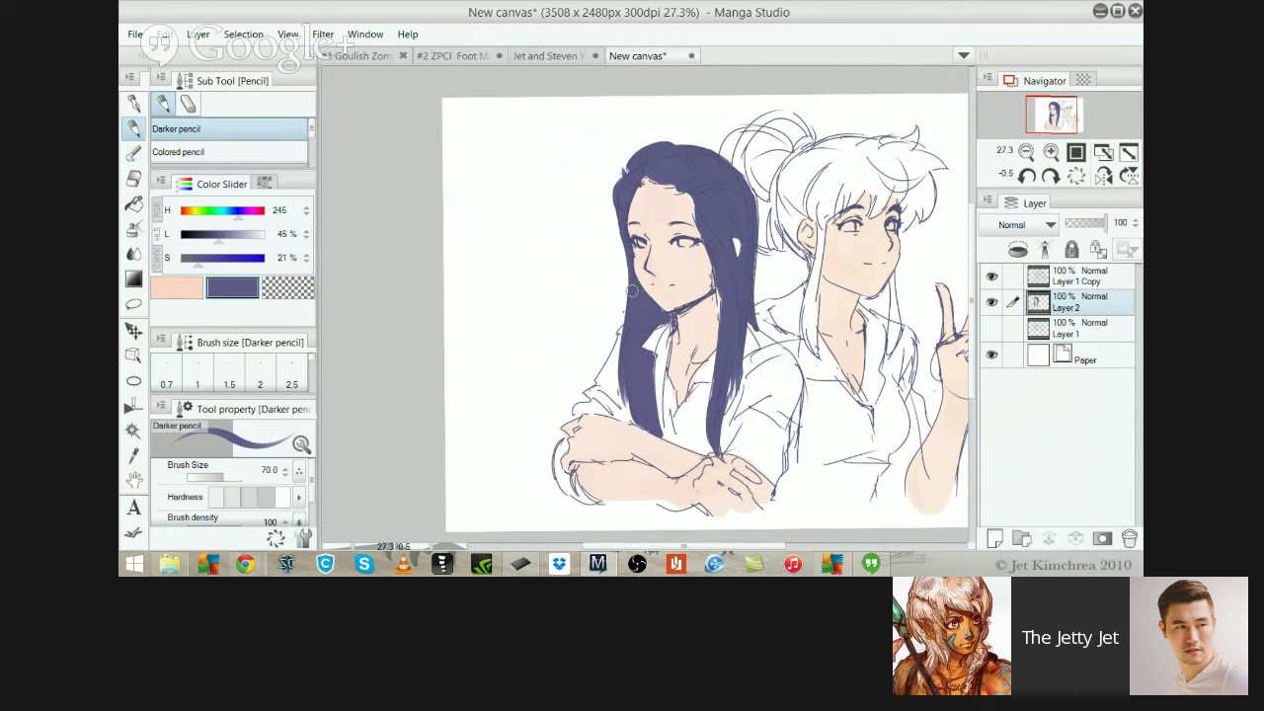
{"action": "left_click_drag", "start_coordinate": [630, 293], "coordinate": [622, 385]}
{"action": "key", "text": "ctrl+z"}
Select the long-haired girl's dark blue hair with the magic wand and raise its saturation to 100 with a slightly higher brightness
{"action": "key", "text": "m"}
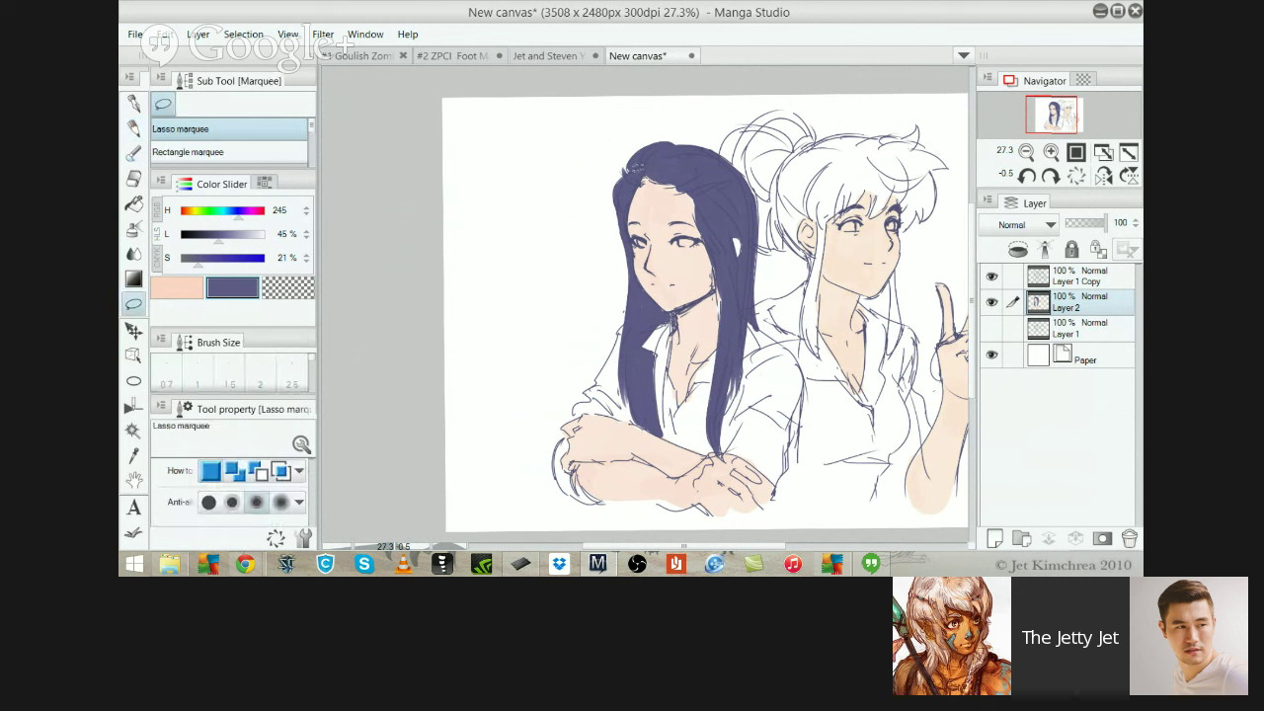
{"action": "key", "text": "w"}
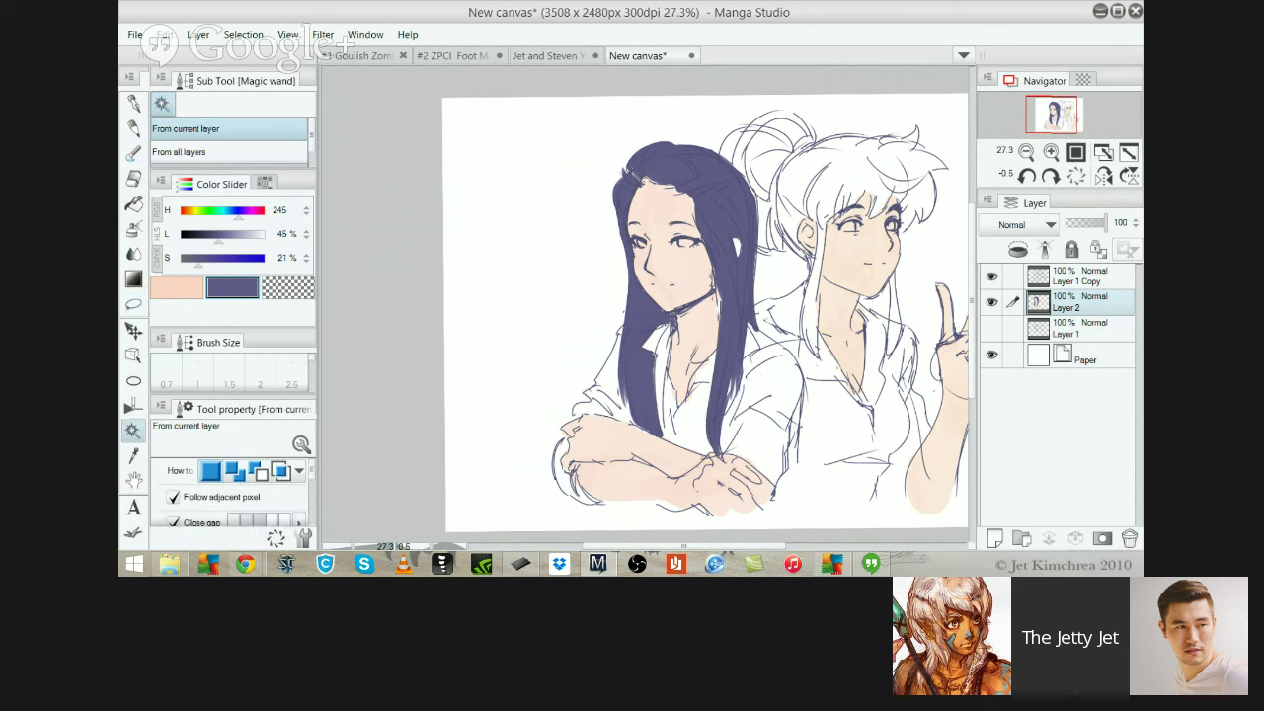
{"action": "left_click", "coordinate": [613, 179]}
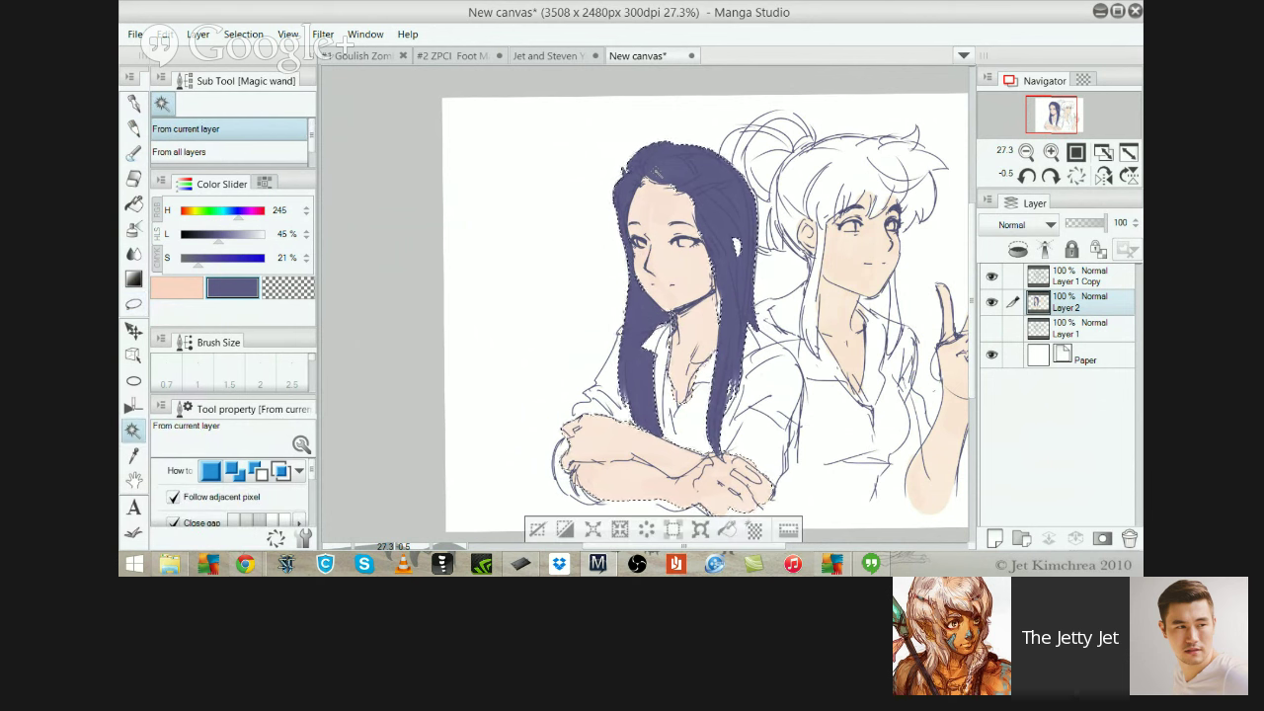
{"action": "key", "text": "ctrl+u"}
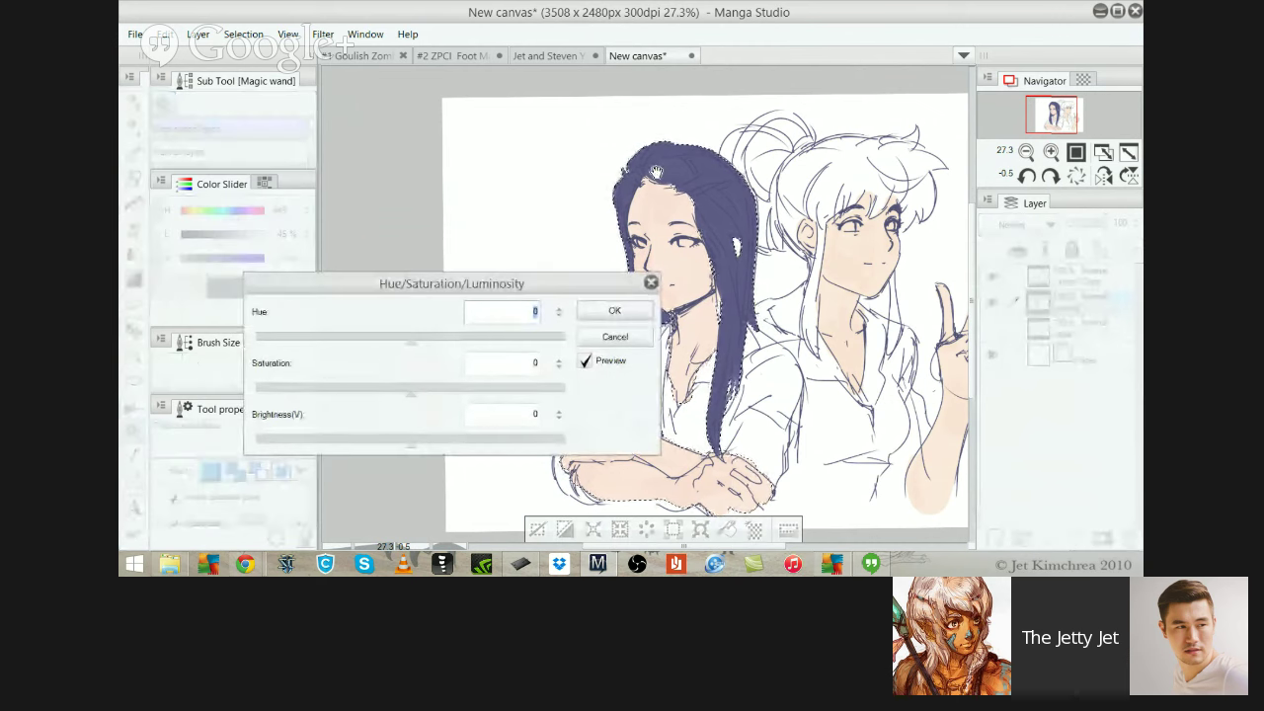
{"action": "left_click_drag", "start_coordinate": [411, 392], "coordinate": [570, 389]}
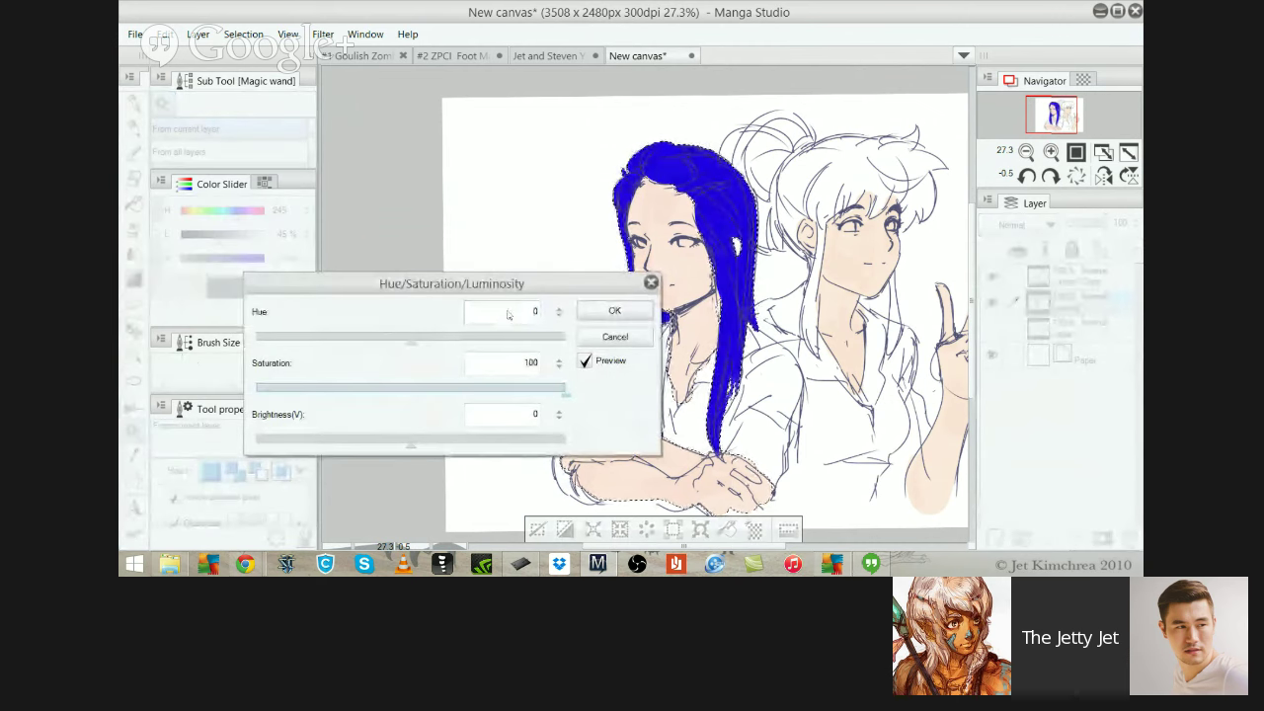
{"action": "left_click_drag", "start_coordinate": [412, 444], "coordinate": [434, 445]}
{"action": "key", "text": "Return"}
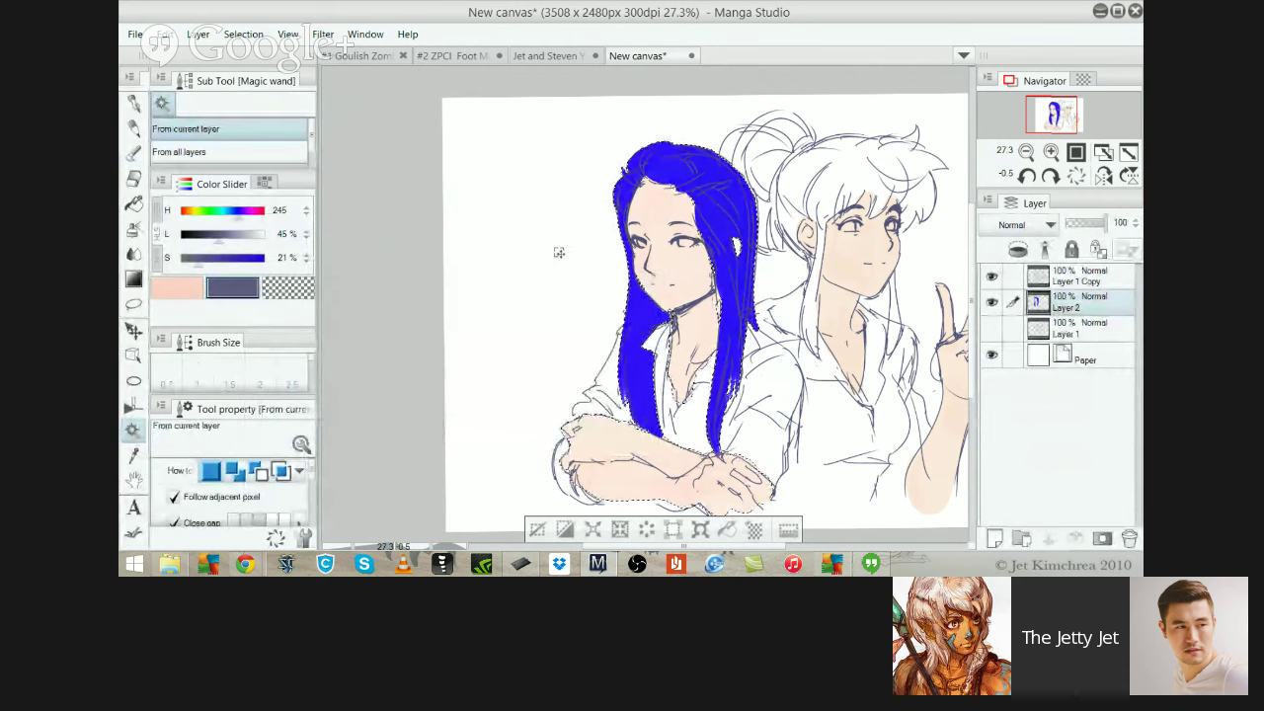
Reduce the saturation of the selected hair area to -79 with a second Hue/Saturation/Luminosity adjustment
{"action": "scroll", "coordinate": [717, 247], "scroll_direction": "up", "scroll_amount": 5}
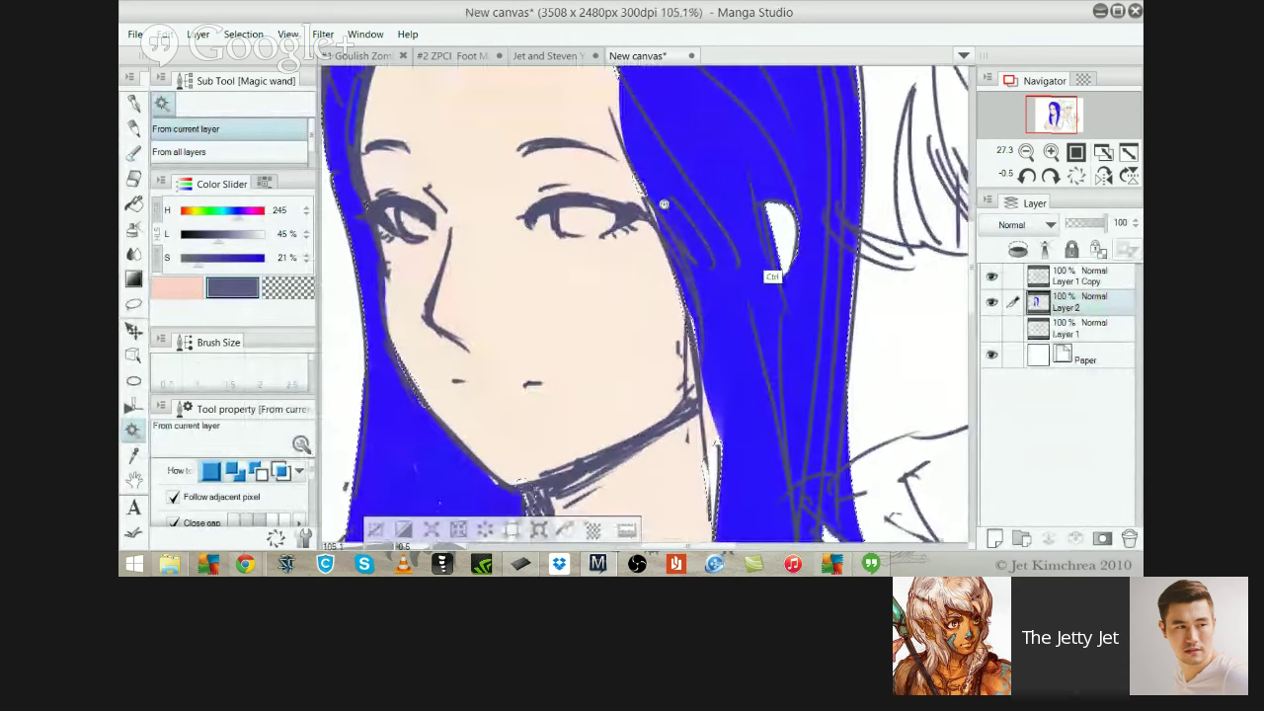
{"action": "scroll", "coordinate": [695, 223], "scroll_direction": "down", "scroll_amount": 3}
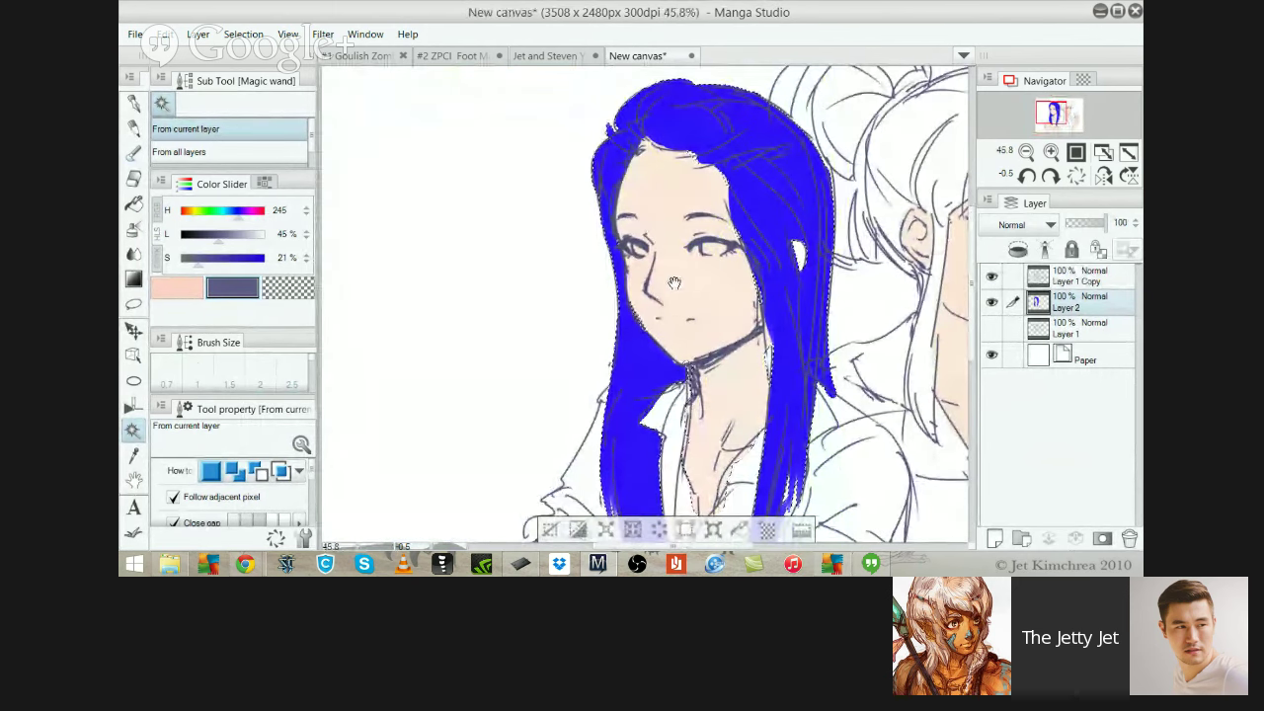
{"action": "left_click_drag", "start_coordinate": [686, 288], "coordinate": [565, 283]}
{"action": "scroll", "coordinate": [566, 284], "scroll_direction": "down", "scroll_amount": 2}
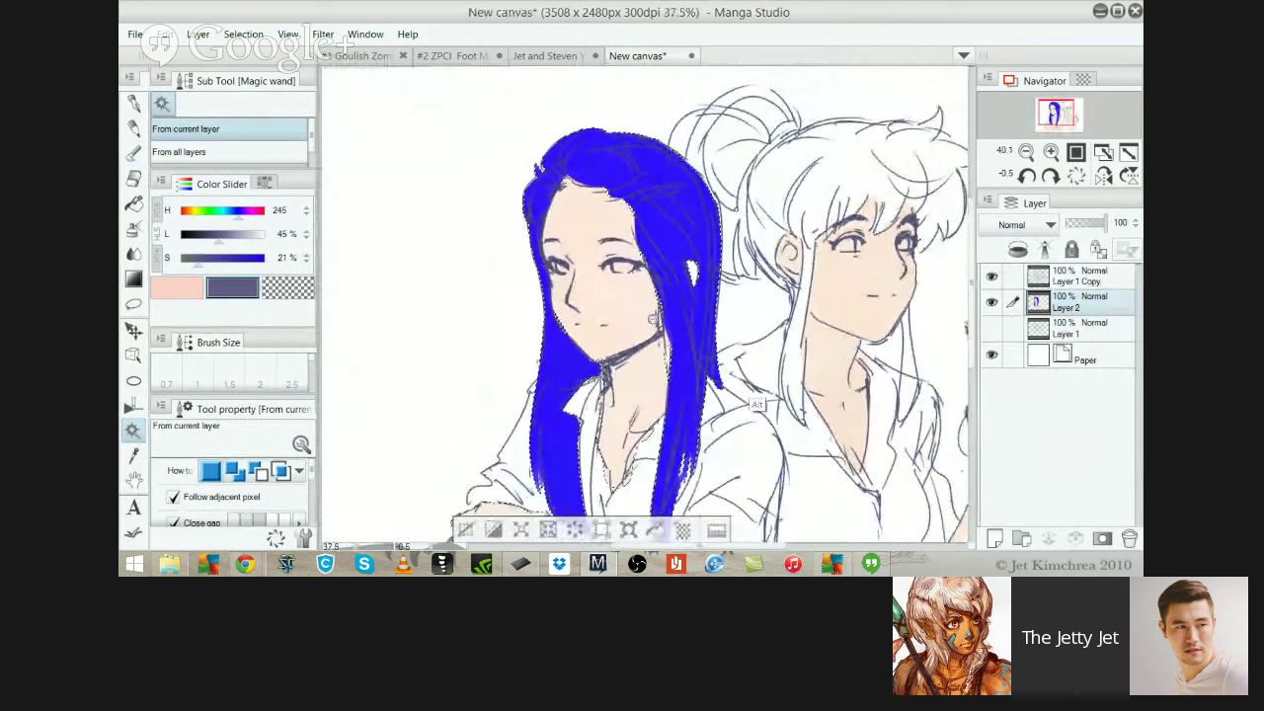
{"action": "key", "text": "ctrl+u"}
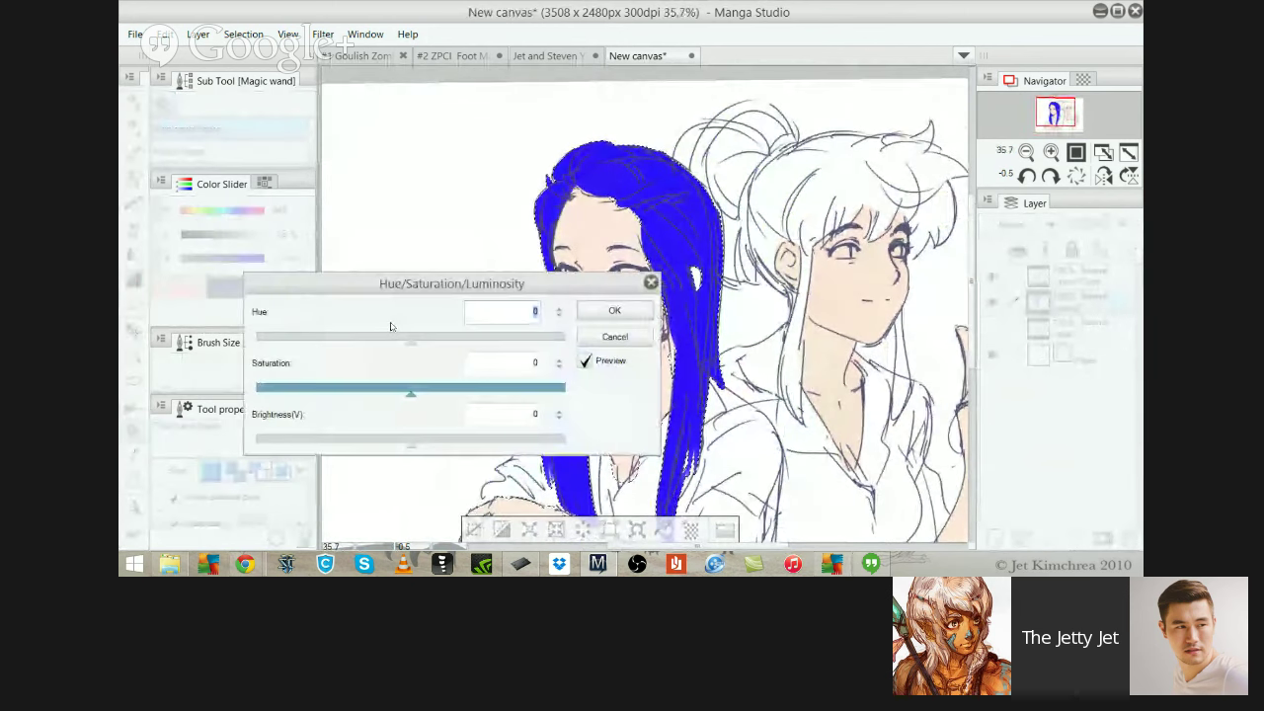
{"action": "left_click_drag", "start_coordinate": [593, 275], "coordinate": [724, 387]}
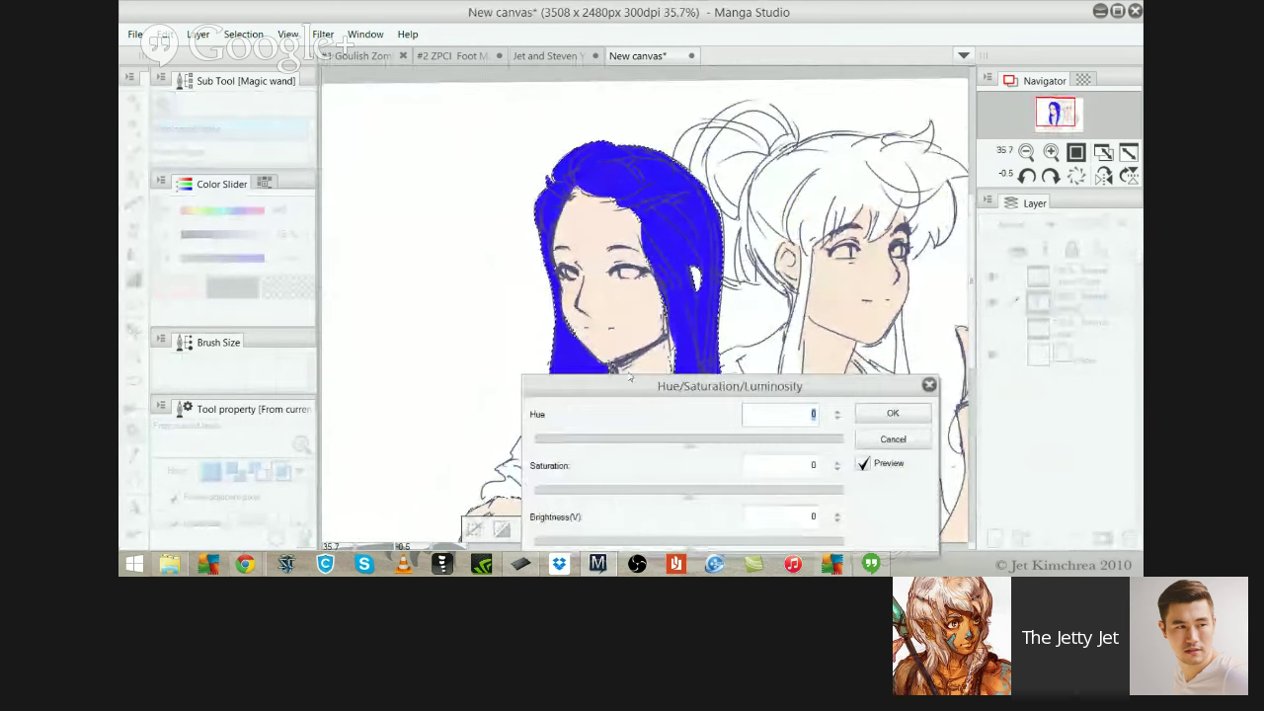
{"action": "left_click", "coordinate": [691, 489]}
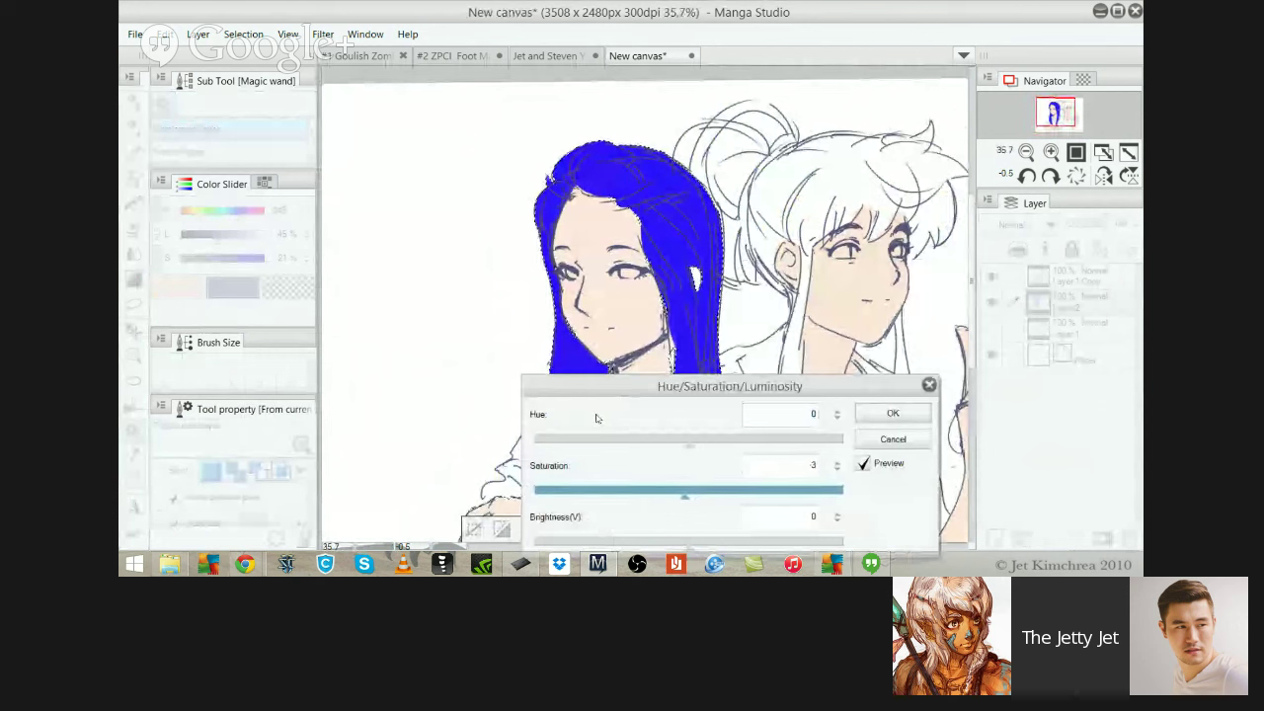
{"action": "left_click_drag", "start_coordinate": [684, 494], "coordinate": [650, 494]}
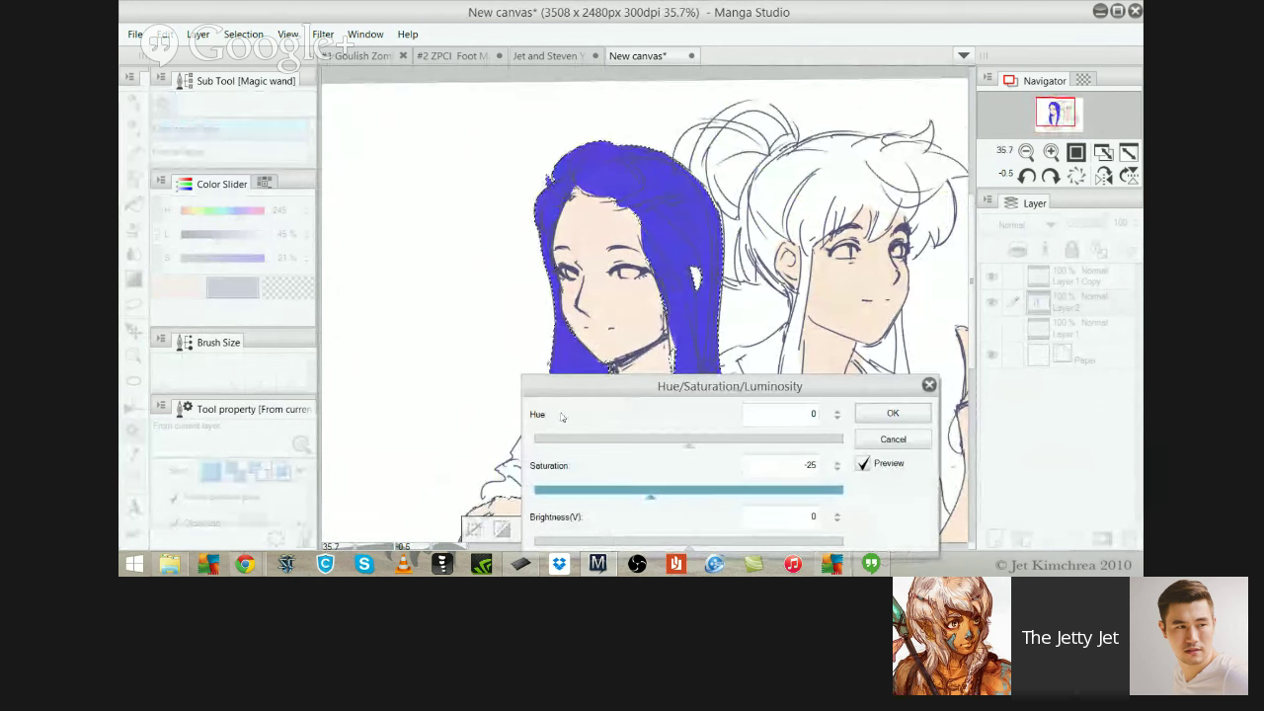
{"action": "key", "text": "Left"}
{"action": "key", "text": "Left"}
{"action": "key", "text": "Left"}
{"action": "key", "text": "Left"}
{"action": "key", "text": "Left"}
{"action": "key", "text": "Left"}
{"action": "key", "text": "Left"}
{"action": "key", "text": "Left"}
{"action": "key", "text": "Left"}
{"action": "key", "text": "Left"}
{"action": "key", "text": "Left"}
{"action": "key", "text": "Left"}
{"action": "key", "text": "Left"}
{"action": "key", "text": "Left"}
{"action": "key", "text": "Left"}
{"action": "key", "text": "Left"}
{"action": "key", "text": "Left"}
{"action": "key", "text": "Left"}
{"action": "key", "text": "Left"}
{"action": "key", "text": "Left"}
{"action": "key", "text": "Left"}
{"action": "key", "text": "Left"}
{"action": "key", "text": "Left"}
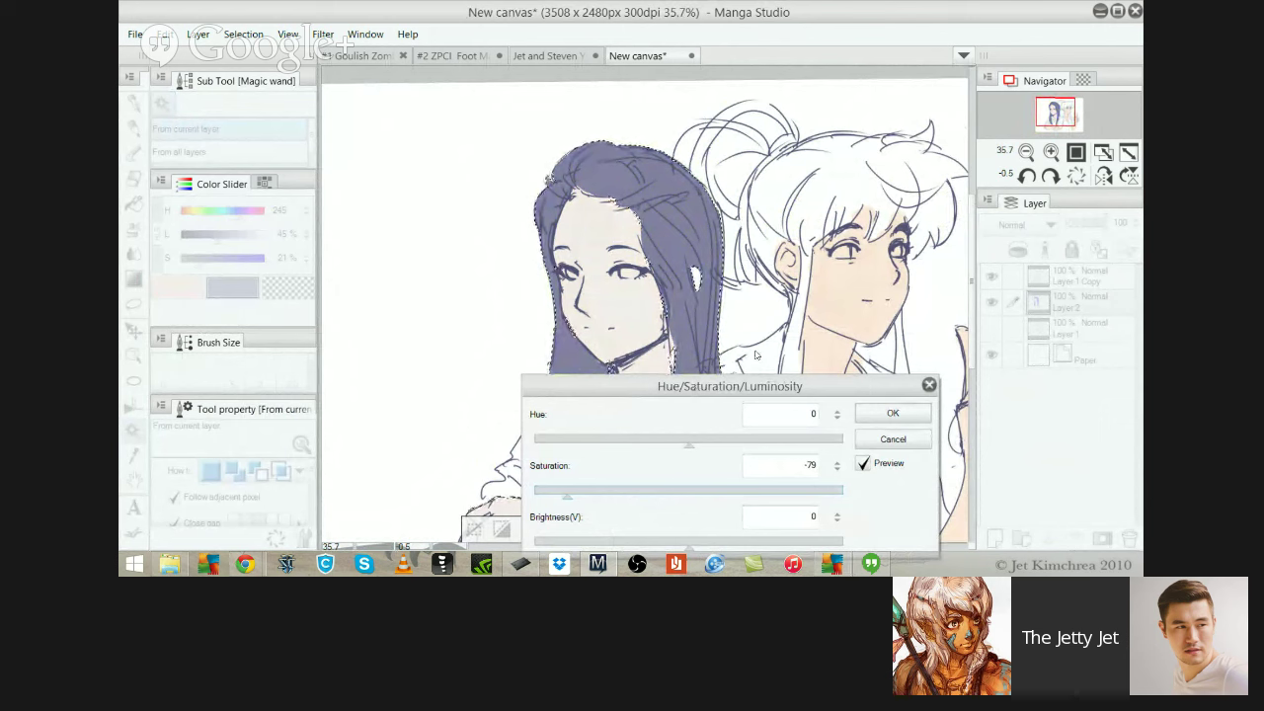
{"action": "left_click", "coordinate": [891, 412]}
Undo both Hue/Saturation/Luminosity adjustments on the long-haired girl's selected area
{"action": "scroll", "coordinate": [691, 368], "scroll_direction": "down", "scroll_amount": 2}
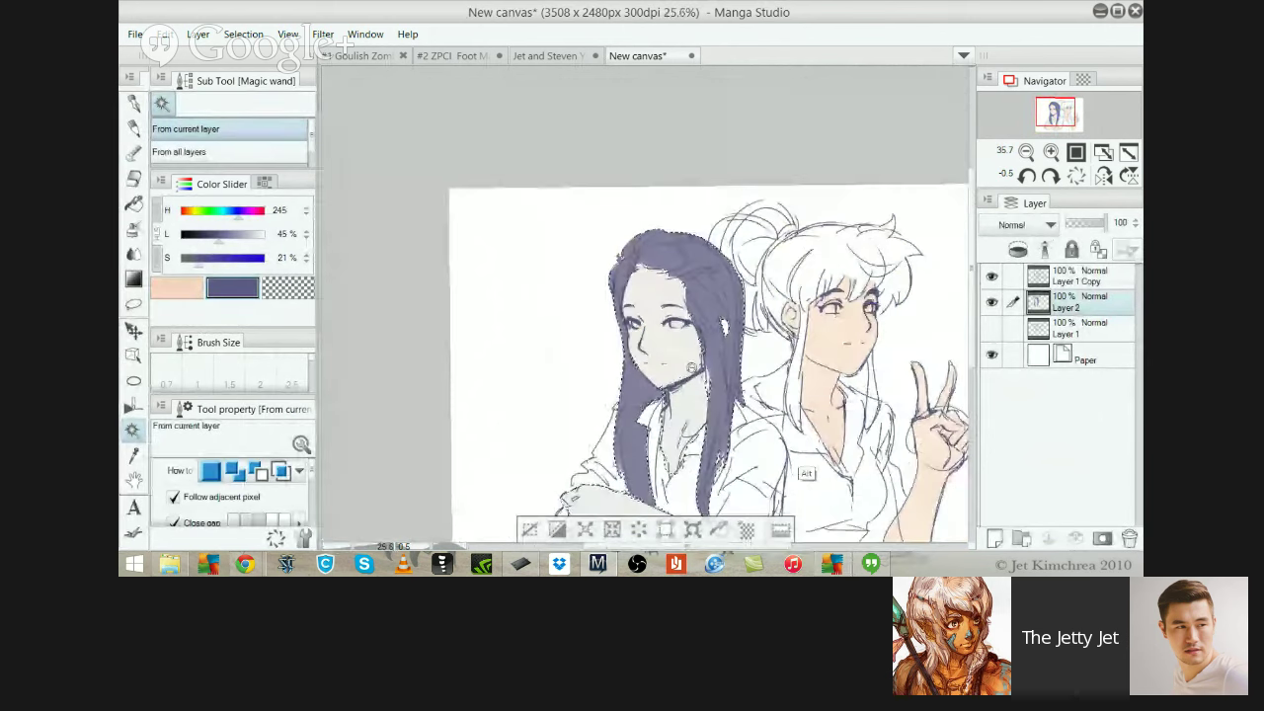
{"action": "left_click_drag", "start_coordinate": [691, 367], "coordinate": [635, 183]}
{"action": "key", "text": "ctrl+z"}
{"action": "key", "text": "ctrl+z"}
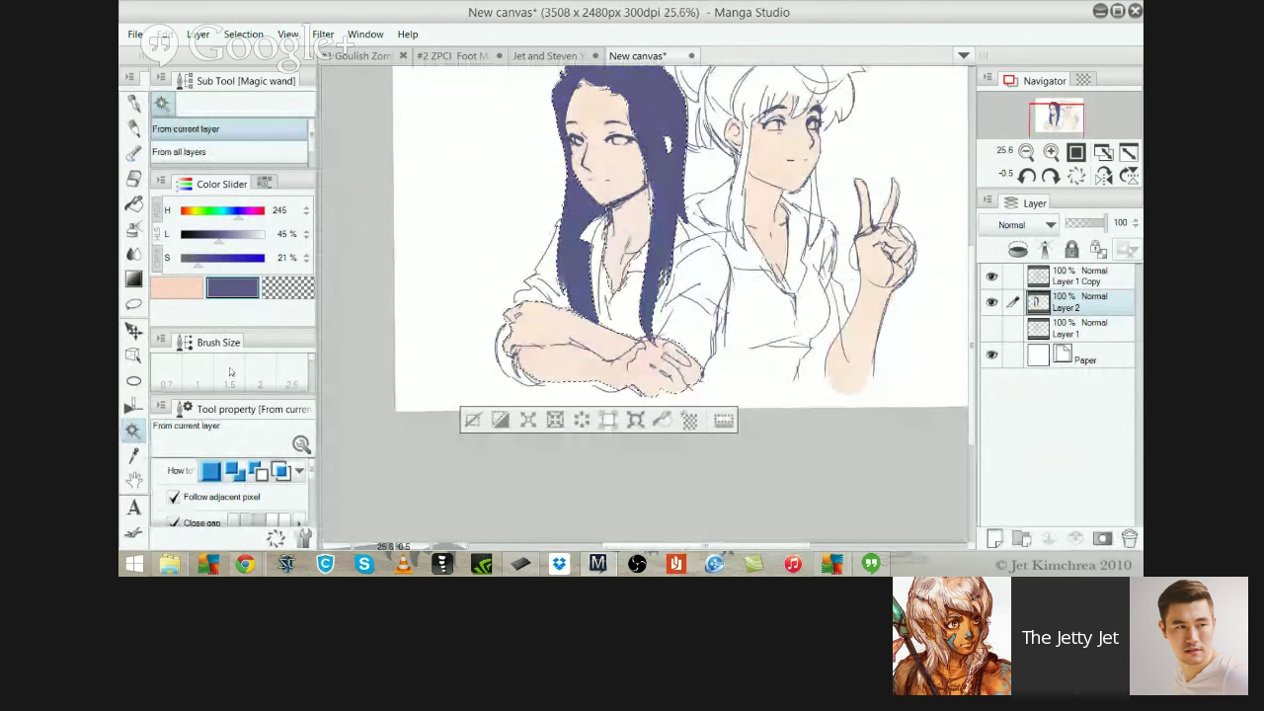
Turn off Follow adjacent pixel for the magic wand and clear the selection around the long-haired girl
{"action": "left_click", "coordinate": [173, 497]}
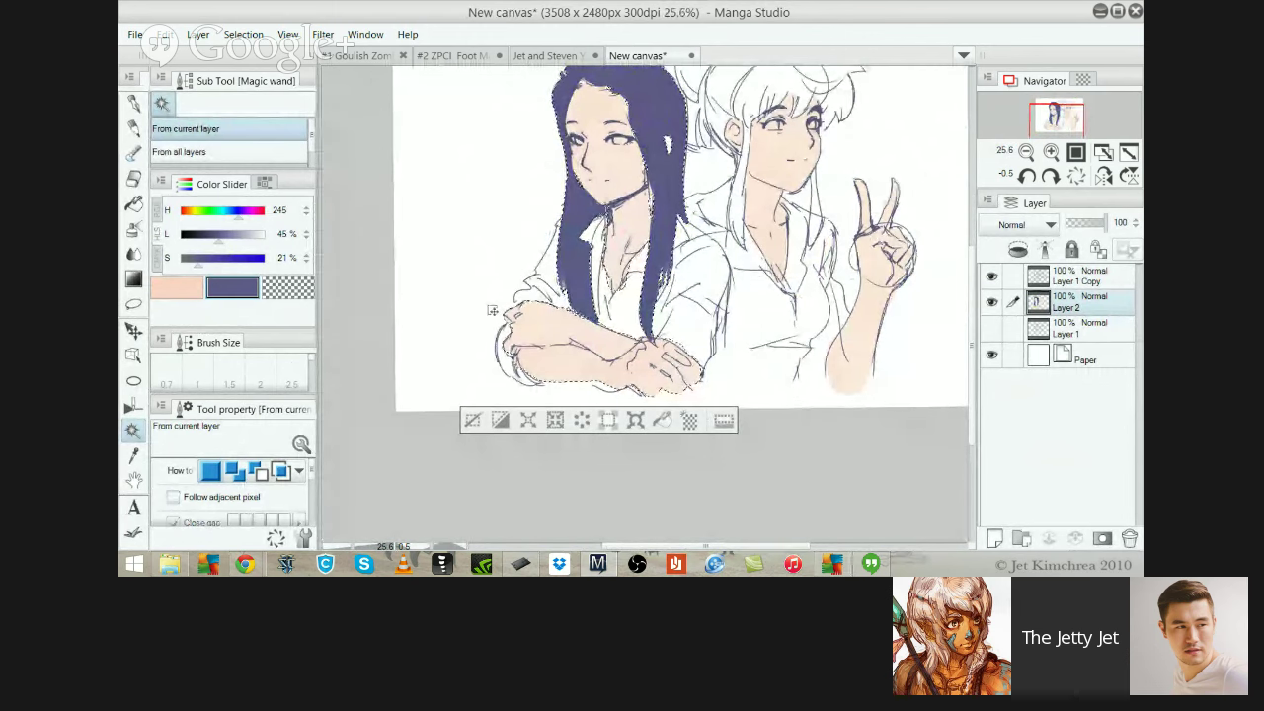
{"action": "left_click_drag", "start_coordinate": [612, 235], "coordinate": [571, 349]}
{"action": "key", "text": "ctrl+d"}
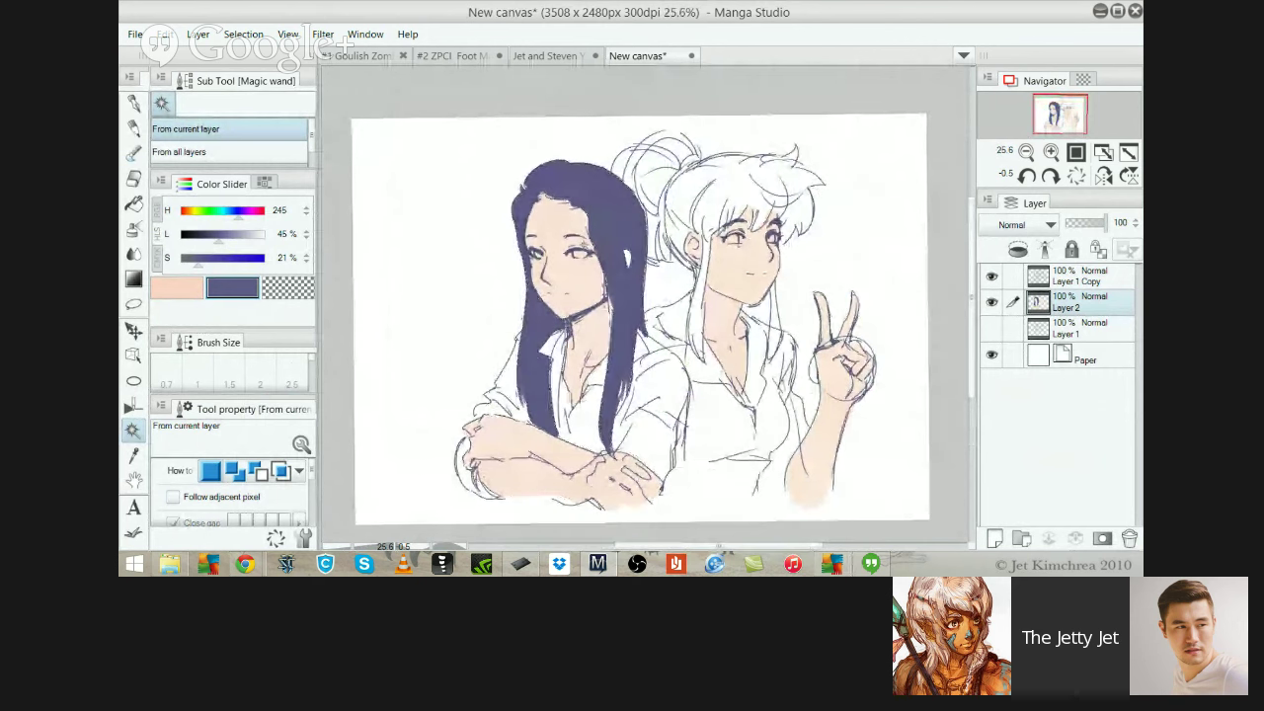
{"action": "left_click_drag", "start_coordinate": [400, 364], "coordinate": [376, 321]}
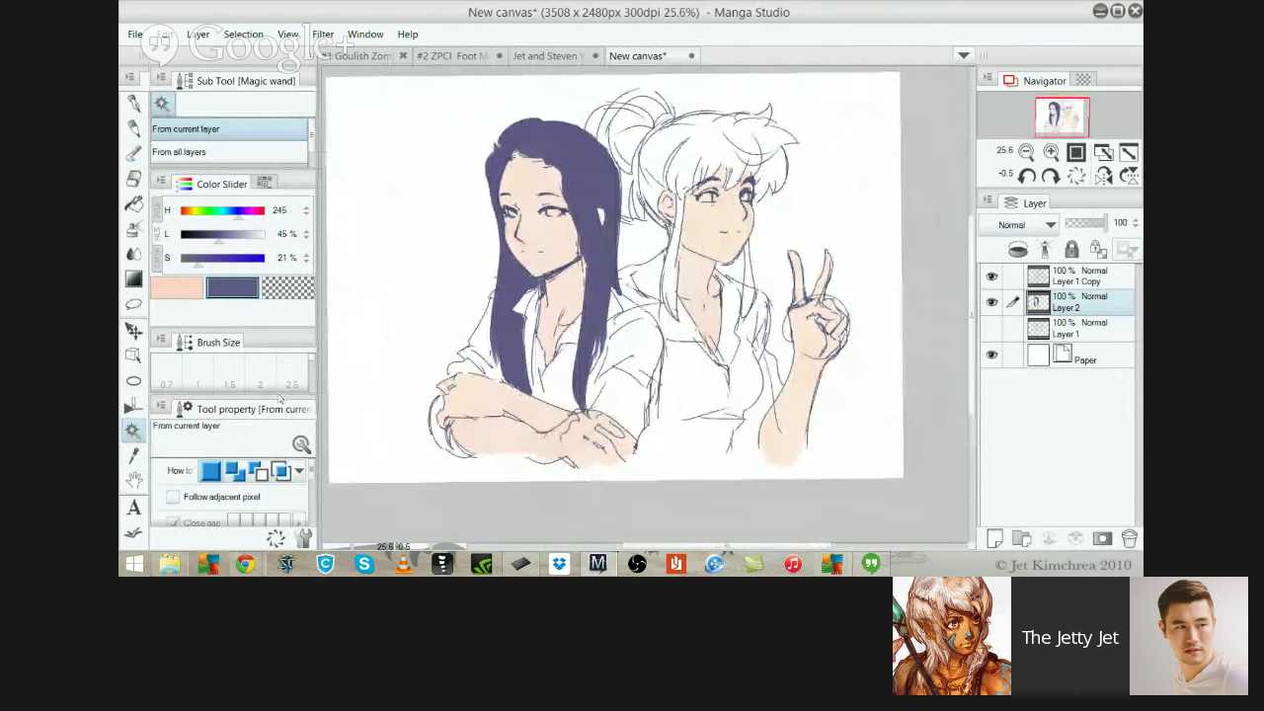
{"action": "scroll", "coordinate": [281, 403], "scroll_direction": "down", "scroll_amount": 2}
{"action": "scroll", "coordinate": [280, 402], "scroll_direction": "up", "scroll_amount": 2}
{"action": "scroll", "coordinate": [277, 403], "scroll_direction": "down", "scroll_amount": 1}
{"action": "left_click_drag", "start_coordinate": [277, 403], "coordinate": [274, 399]}
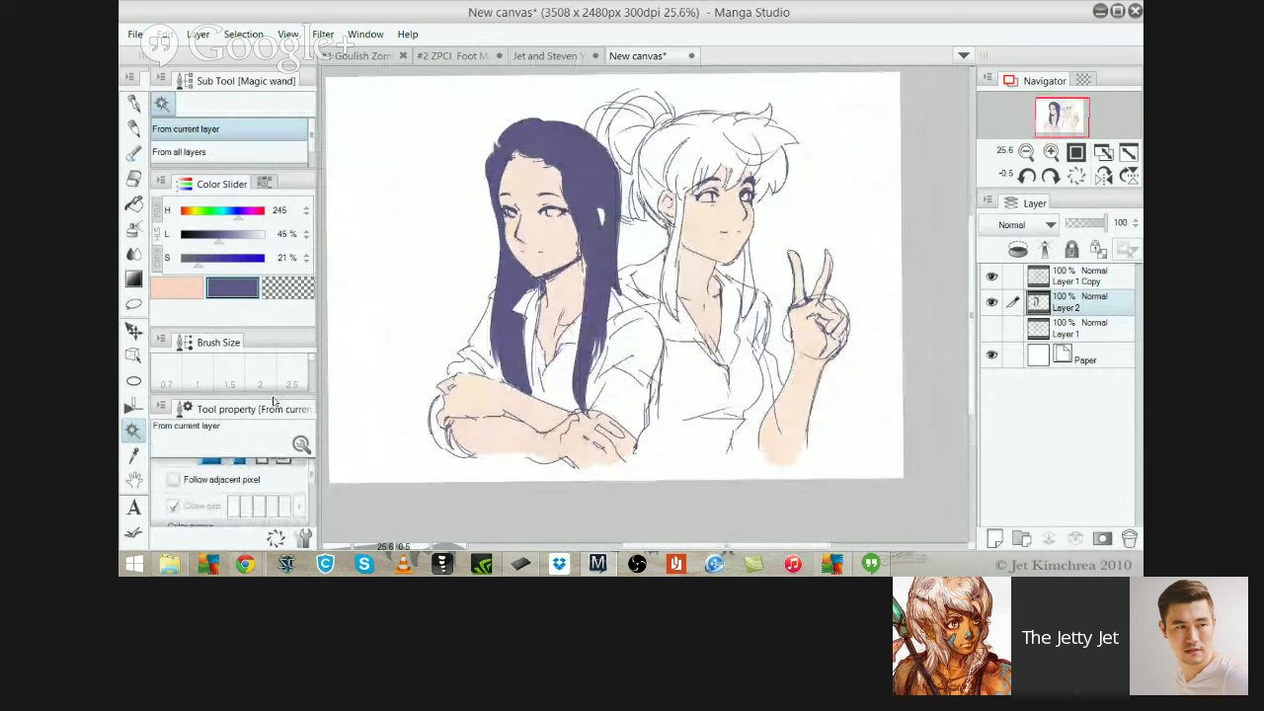
Use the Mapping pen in the hair's dark blue to fill gaps along the long-haired girl's hairline and the lock beside her cheek
{"action": "key", "text": "p"}
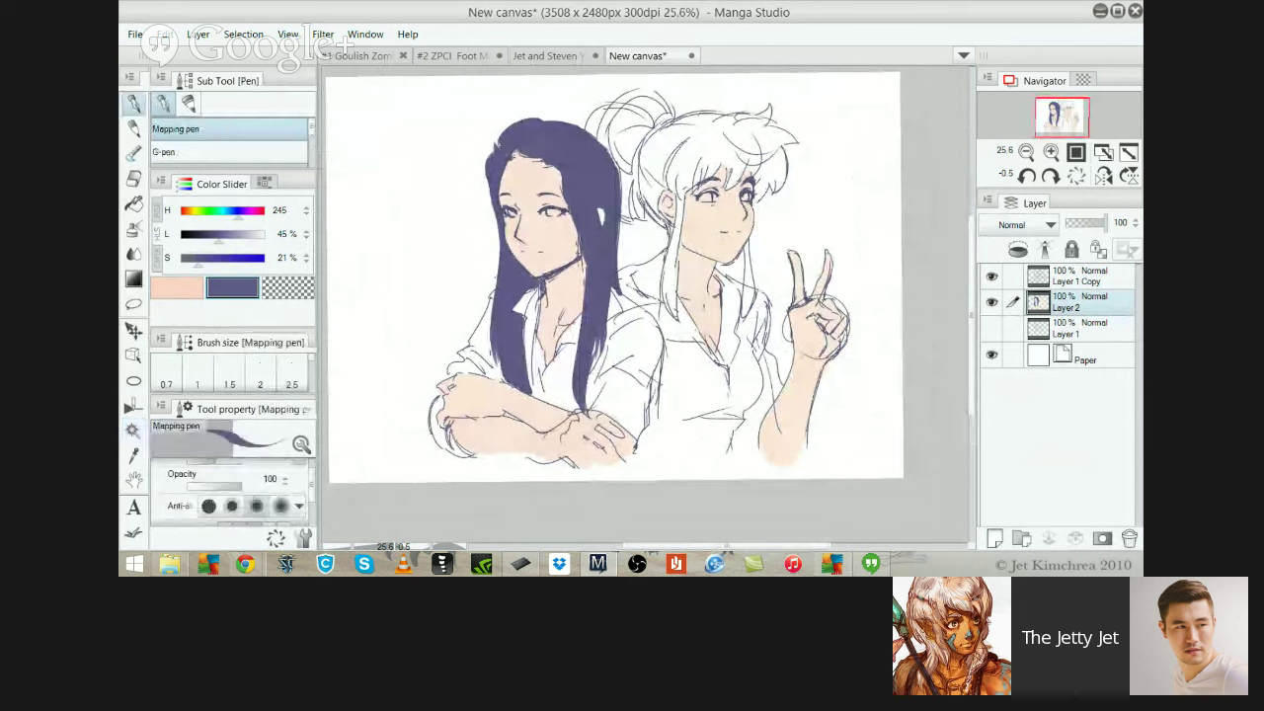
{"action": "scroll", "coordinate": [564, 176], "scroll_direction": "up", "scroll_amount": 2}
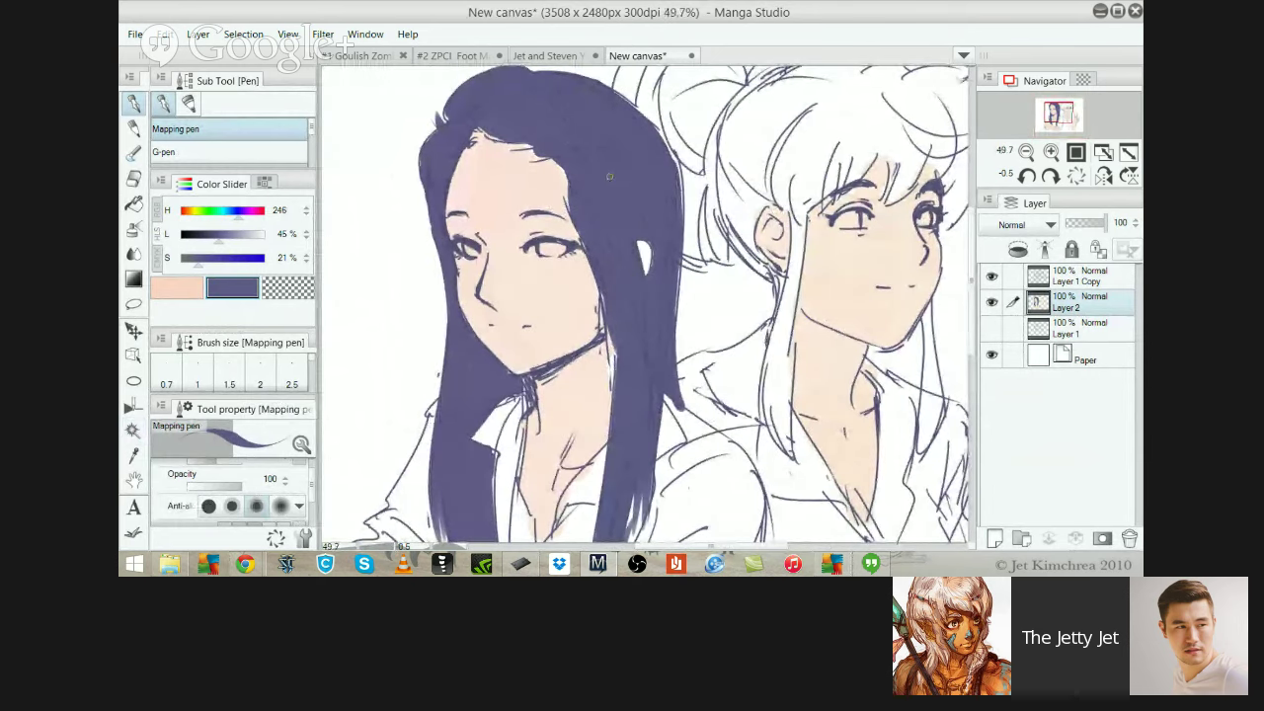
{"action": "mouse_move", "coordinate": [521, 152]}
{"action": "left_mouse_down"}
{"action": "mouse_move", "coordinate": [532, 155]}
{"action": "mouse_move", "coordinate": [596, 119]}
{"action": "mouse_move", "coordinate": [489, 137]}
{"action": "left_mouse_up"}
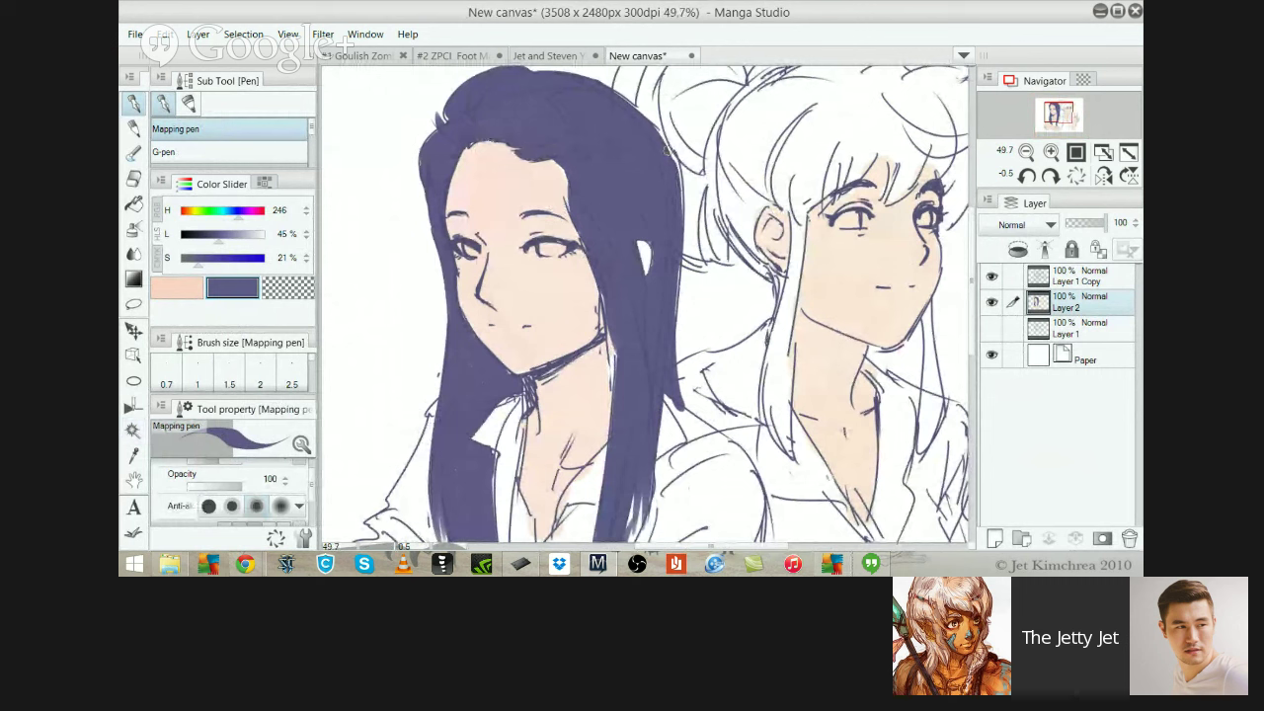
{"action": "left_click_drag", "start_coordinate": [571, 217], "coordinate": [620, 379]}
{"action": "left_click_drag", "start_coordinate": [610, 308], "coordinate": [611, 405]}
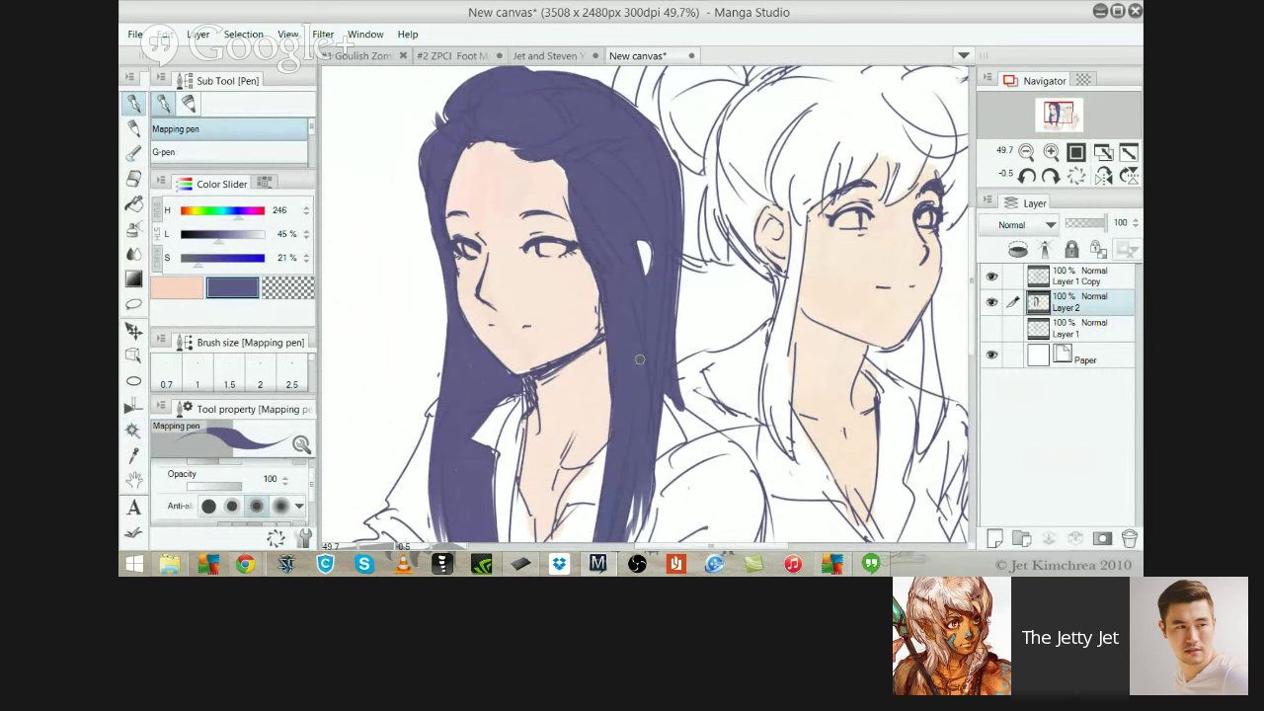
Try a dark blue stroke on the lower part of the front lock above the folded arms, undoing unwanted strokes
{"action": "scroll", "coordinate": [639, 360], "scroll_direction": "down", "scroll_amount": 3}
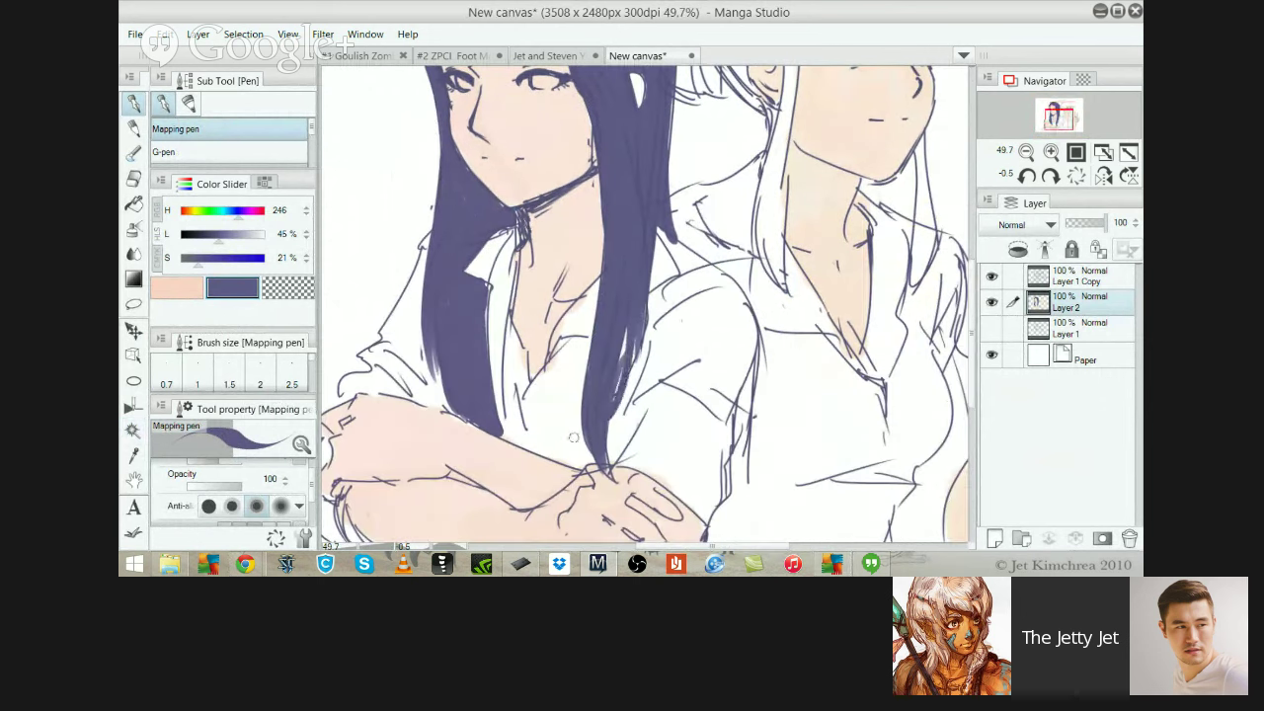
{"action": "key", "text": "ctrl+z"}
{"action": "left_click_drag", "start_coordinate": [630, 322], "coordinate": [613, 406]}
{"action": "key", "text": "ctrl+z"}
{"action": "scroll", "coordinate": [661, 237], "scroll_direction": "down", "scroll_amount": 1}
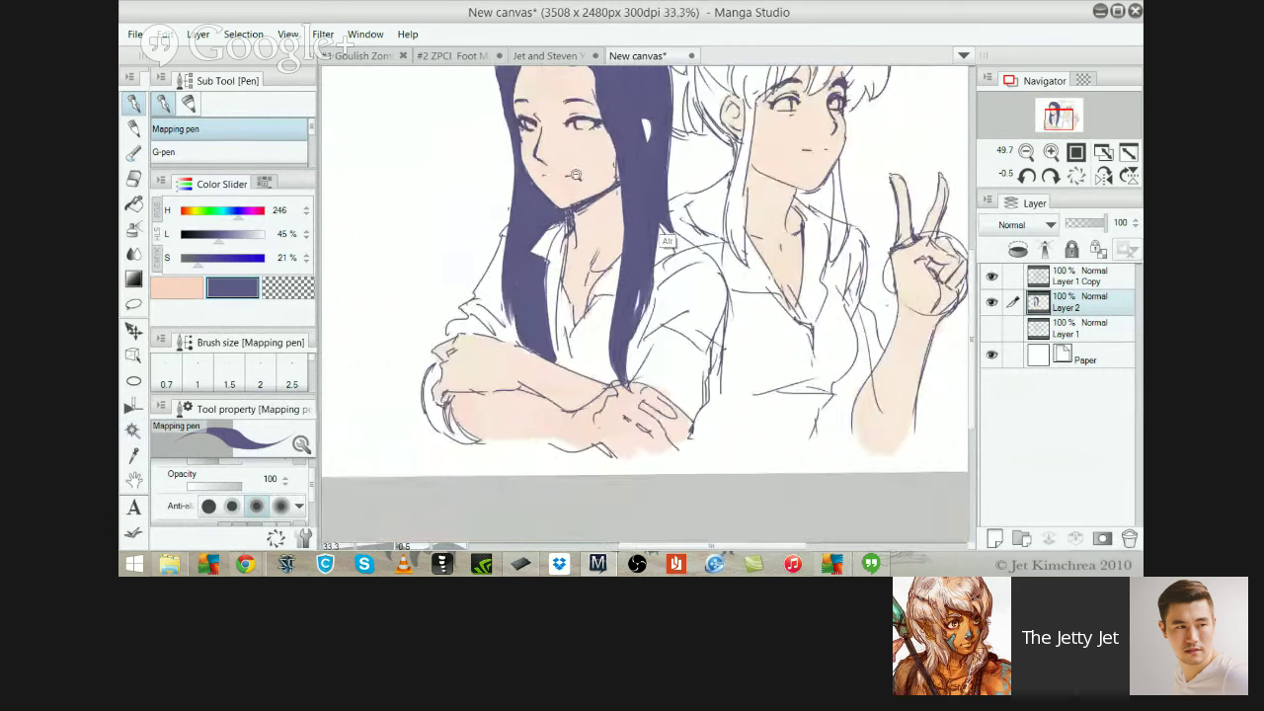
{"action": "scroll", "coordinate": [575, 175], "scroll_direction": "down", "scroll_amount": 1}
{"action": "scroll", "coordinate": [620, 183], "scroll_direction": "down", "scroll_amount": 1}
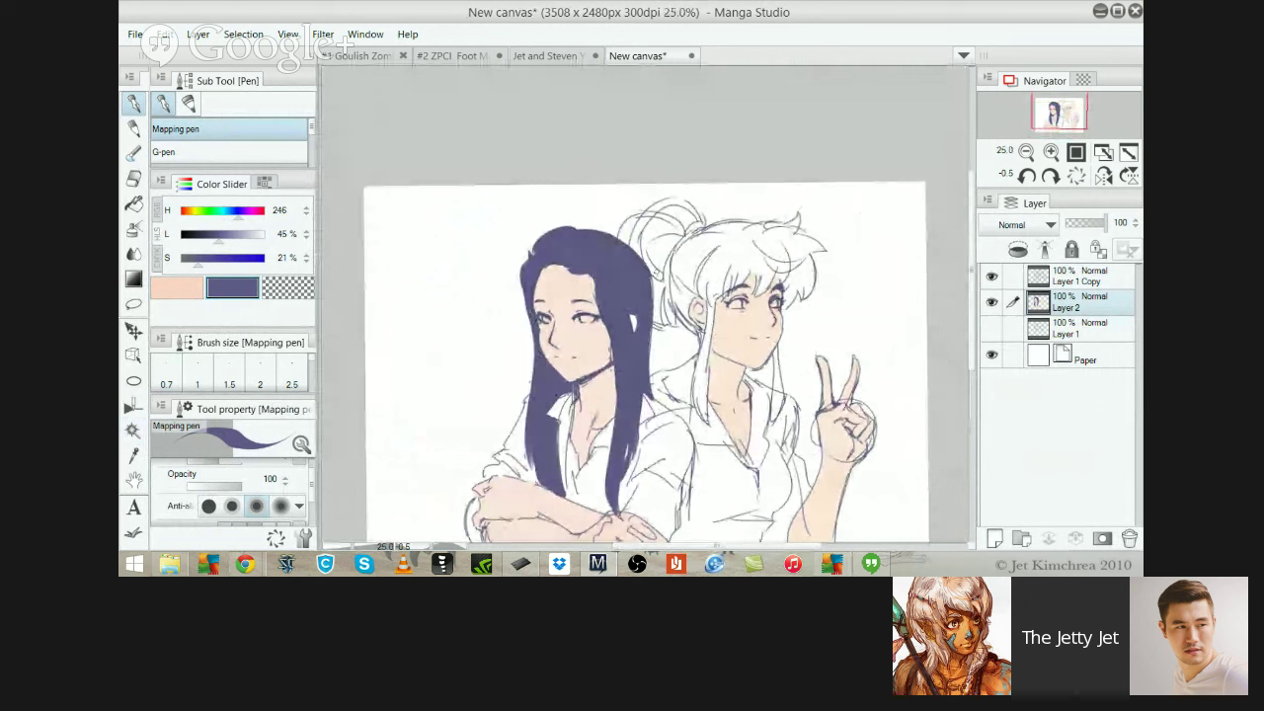
Re-enable Follow adjacent pixel for the current-layer magic wand and enlarge its tool property area to show the colour margin
{"action": "key", "text": "w"}
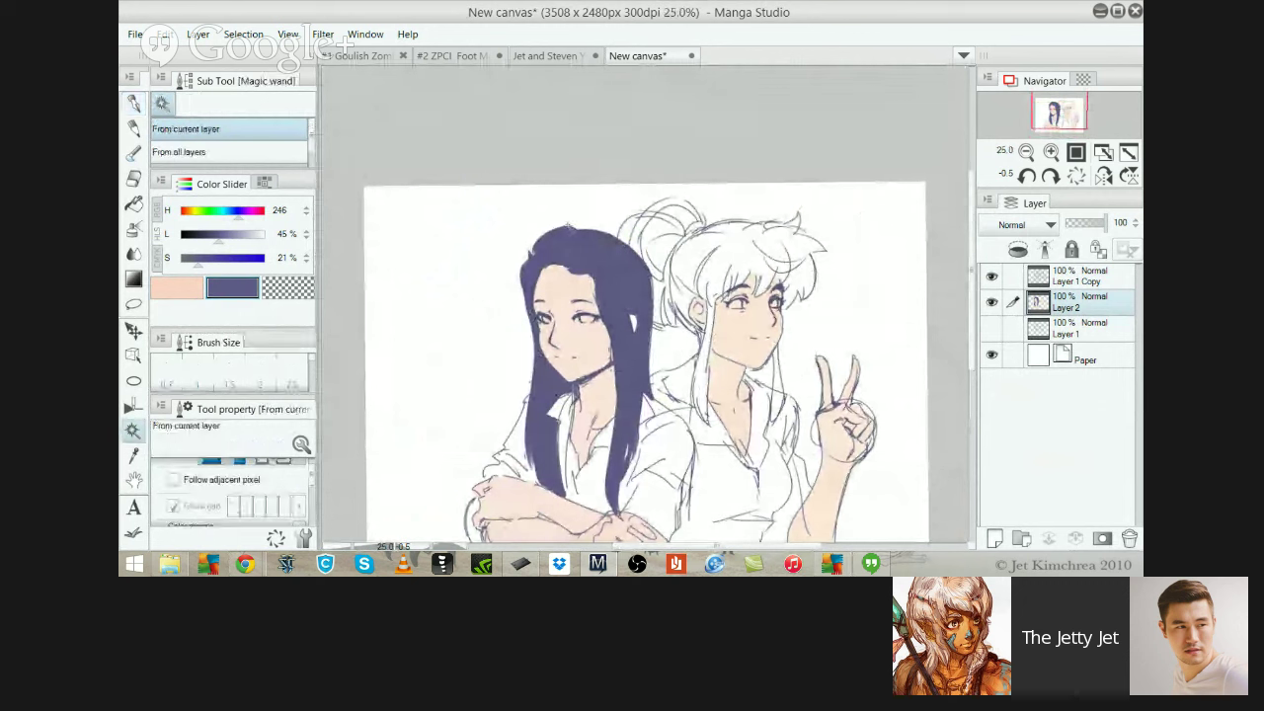
{"action": "left_click", "coordinate": [569, 225]}
{"action": "key", "text": "ctrl+d"}
{"action": "mouse_move", "coordinate": [271, 331]}
{"action": "left_mouse_down"}
{"action": "mouse_move", "coordinate": [274, 266]}
{"action": "mouse_move", "coordinate": [275, 296]}
{"action": "left_mouse_up"}
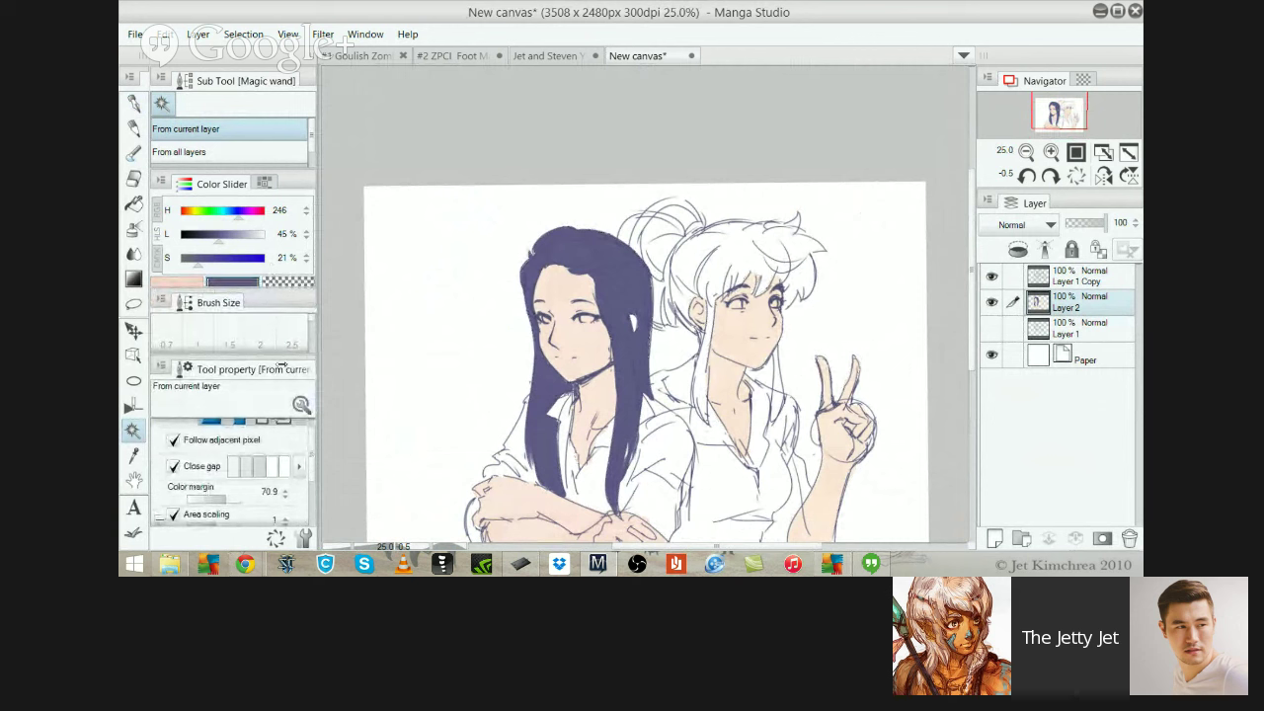
Compare the magic wand's all-layers settings with the current-layer ones, and test-select the dark blue hair before clearing the selection
{"action": "left_click", "coordinate": [258, 151]}
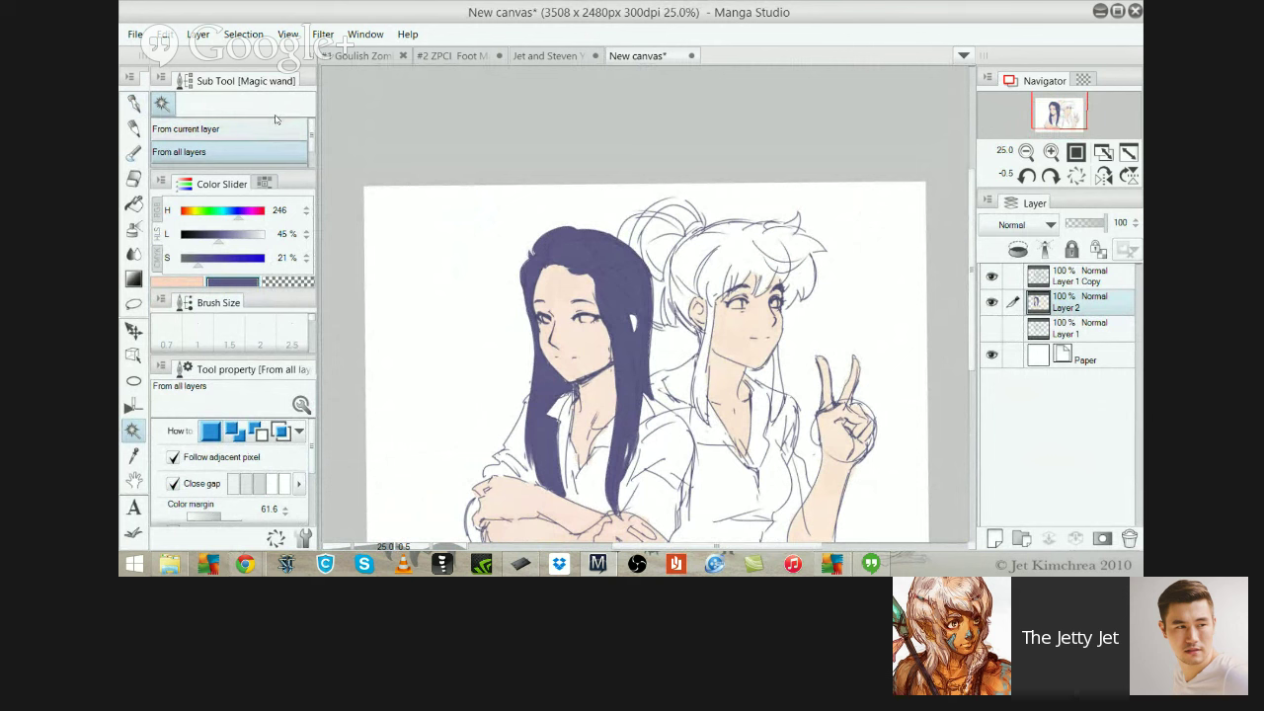
{"action": "scroll", "coordinate": [280, 121], "scroll_direction": "down", "scroll_amount": 2}
{"action": "scroll", "coordinate": [279, 120], "scroll_direction": "up", "scroll_amount": 2}
{"action": "left_click", "coordinate": [272, 120]}
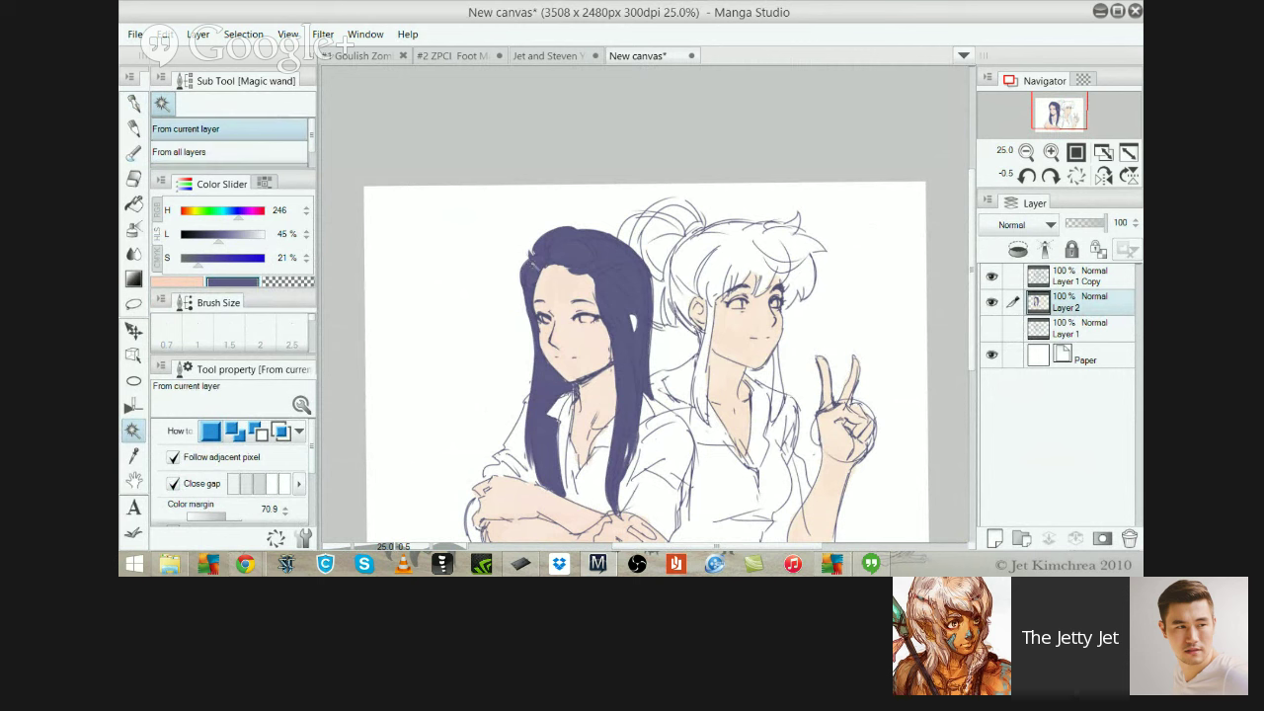
{"action": "left_click", "coordinate": [531, 251]}
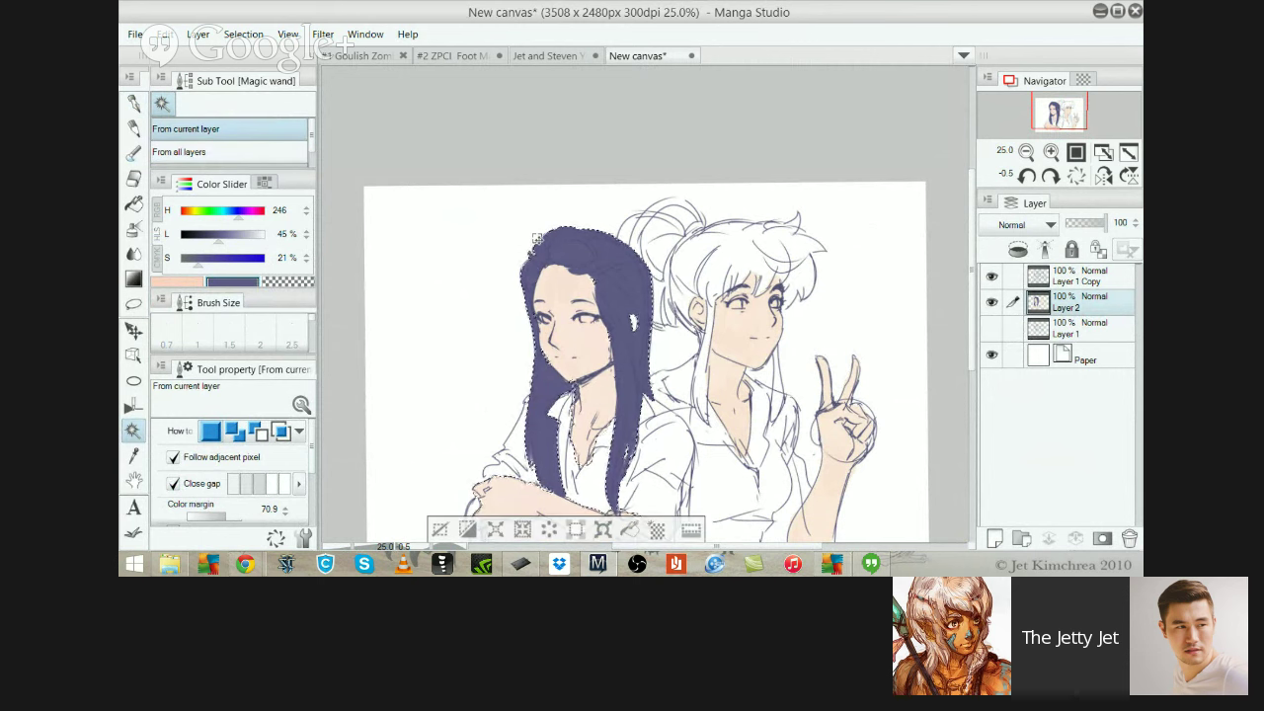
{"action": "left_click_drag", "start_coordinate": [536, 238], "coordinate": [553, 143]}
{"action": "key", "text": "ctrl+d"}
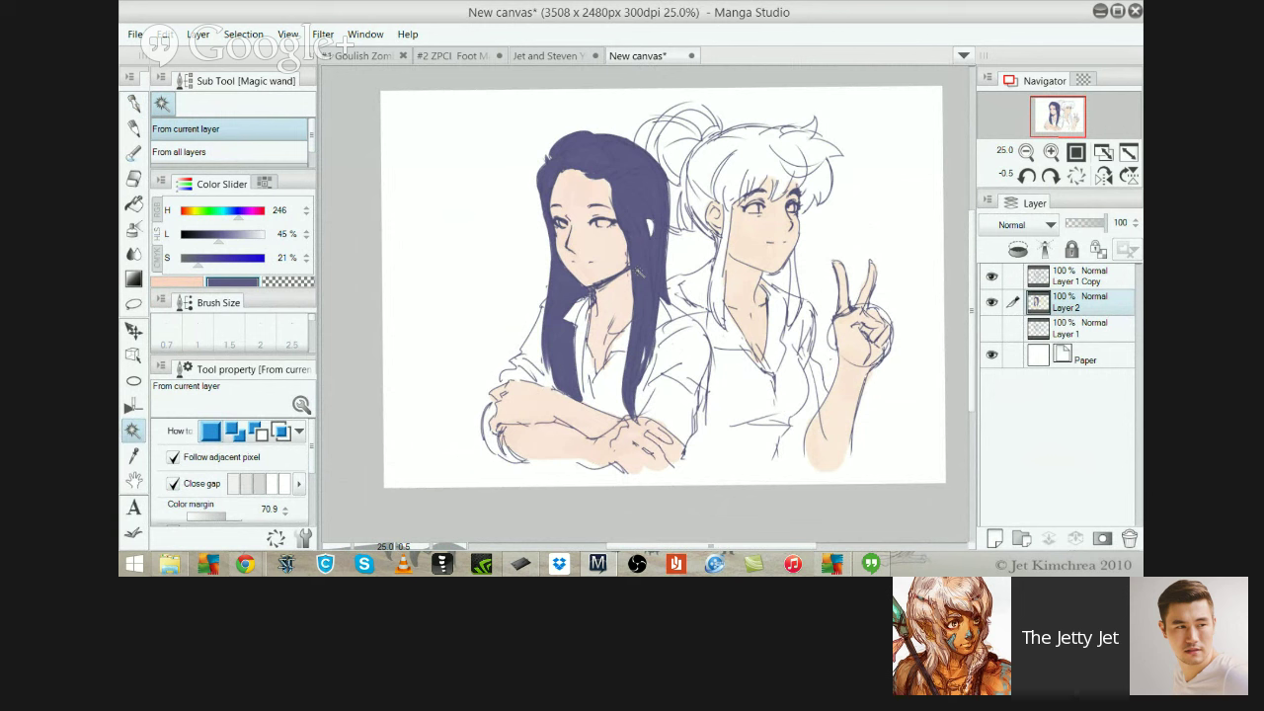
Mix a brown with hue 33 and saturation 56% and scribble a patch on the ponytailed girl's fringe
{"action": "left_click", "coordinate": [189, 210]}
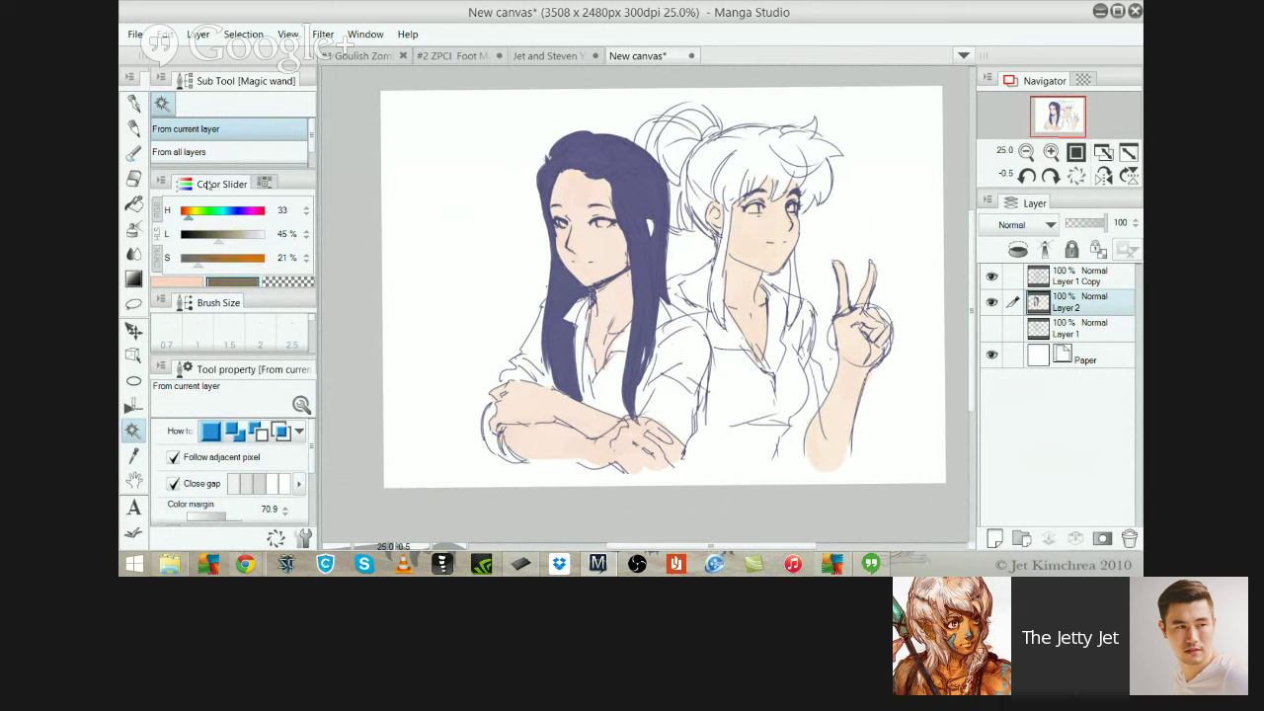
{"action": "left_click", "coordinate": [228, 258]}
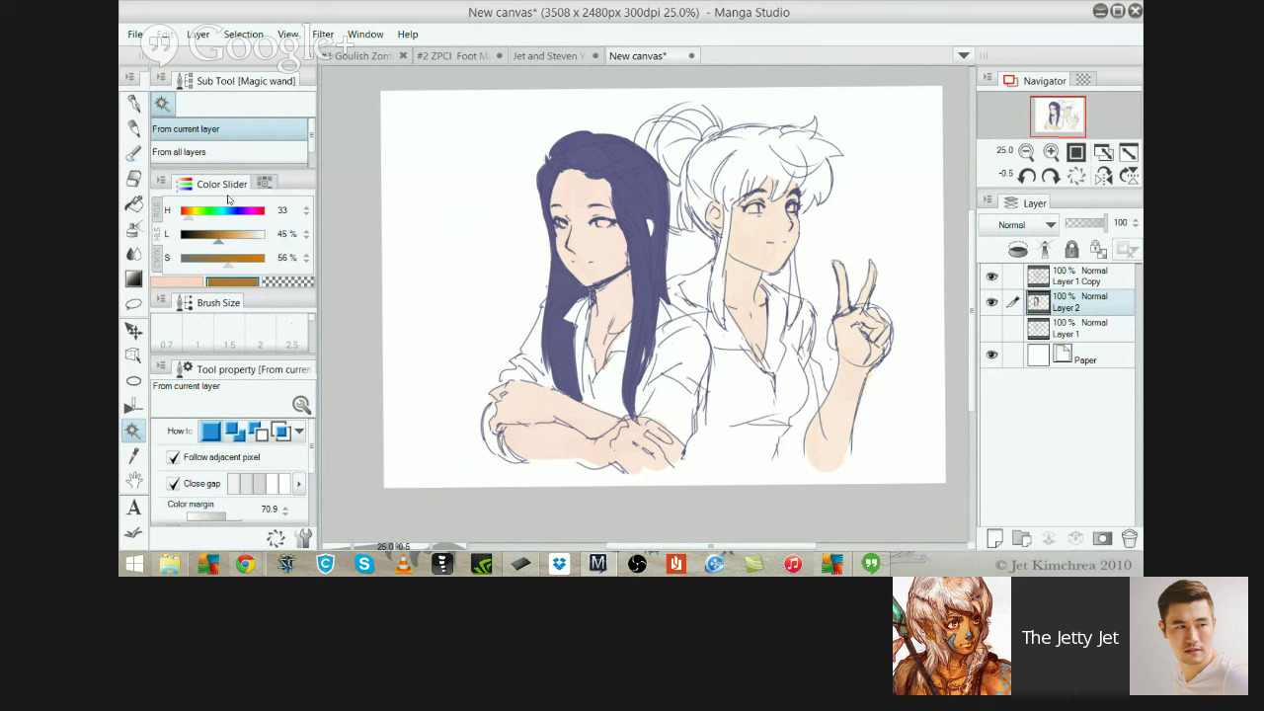
{"action": "key", "text": "p"}
{"action": "left_click_drag", "start_coordinate": [738, 167], "coordinate": [739, 184]}
Test the current-layer magic wand on the brown patch and the long-haired girl's dark blue hair, clearing each selection
{"action": "key", "text": "w"}
{"action": "left_click", "coordinate": [752, 165]}
{"action": "key", "text": "ctrl+d"}
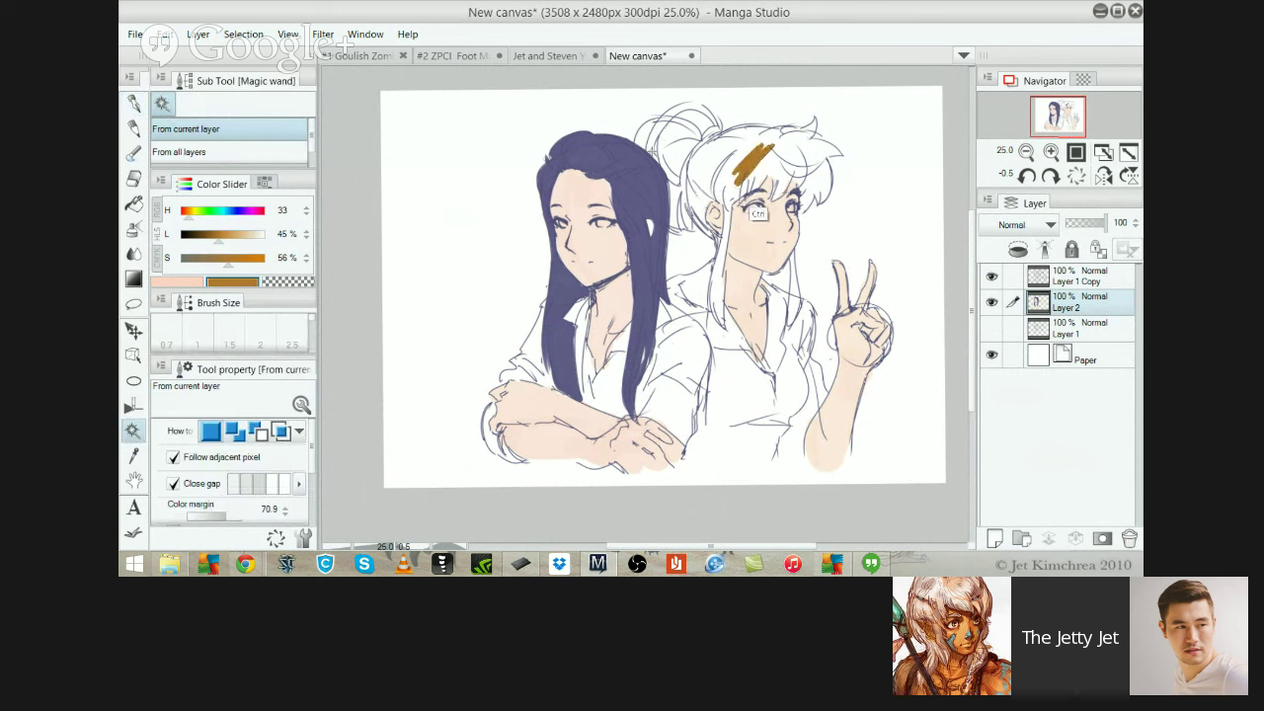
{"action": "left_click", "coordinate": [626, 214]}
{"action": "key", "text": "ctrl+d"}
{"action": "left_click", "coordinate": [514, 188]}
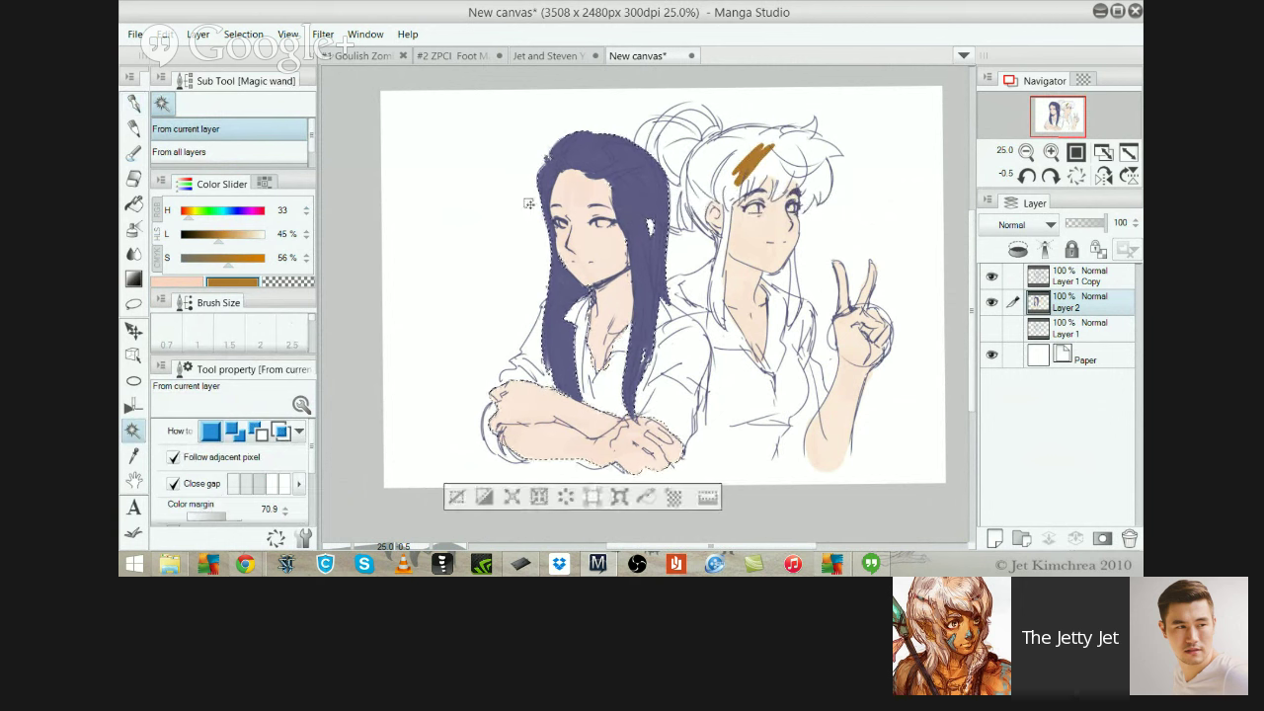
{"action": "key", "text": "ctrl+d"}
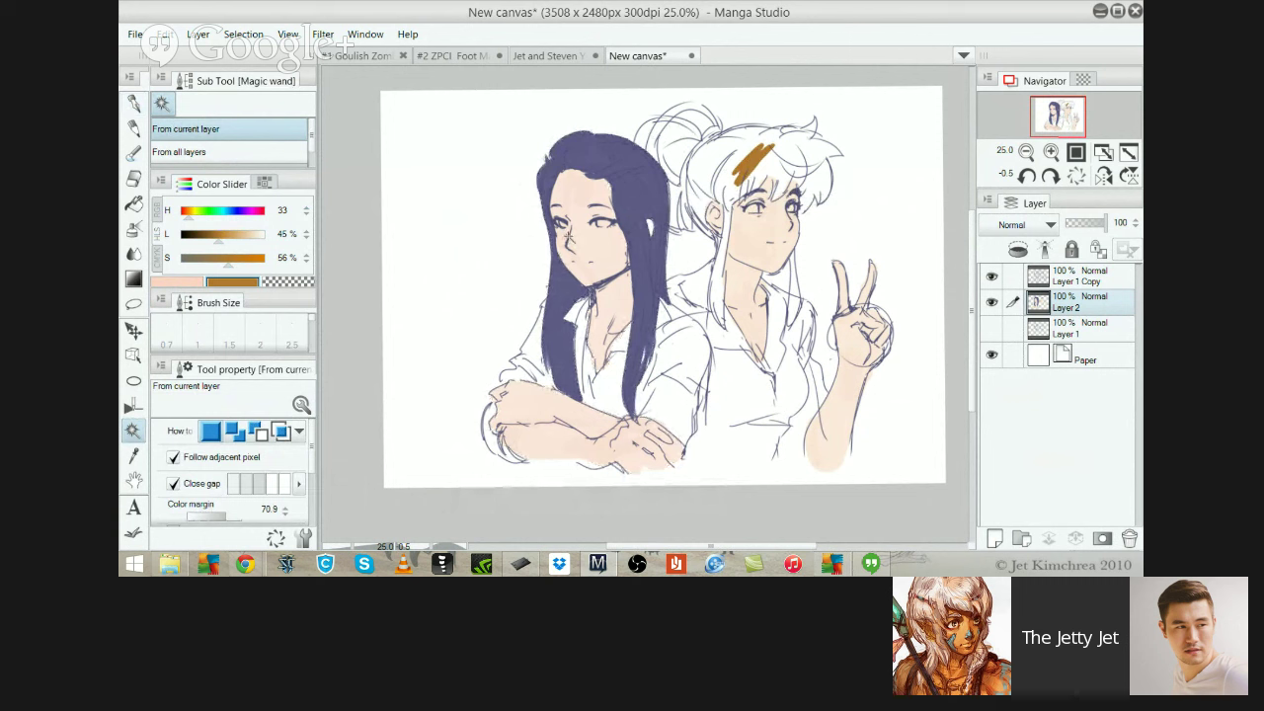
Select the long-haired girl's coloured areas, try a hue shift of 50, cancel it and clear the selection
{"action": "left_click", "coordinate": [515, 197]}
{"action": "key", "text": "ctrl+d"}
{"action": "left_click", "coordinate": [546, 160]}
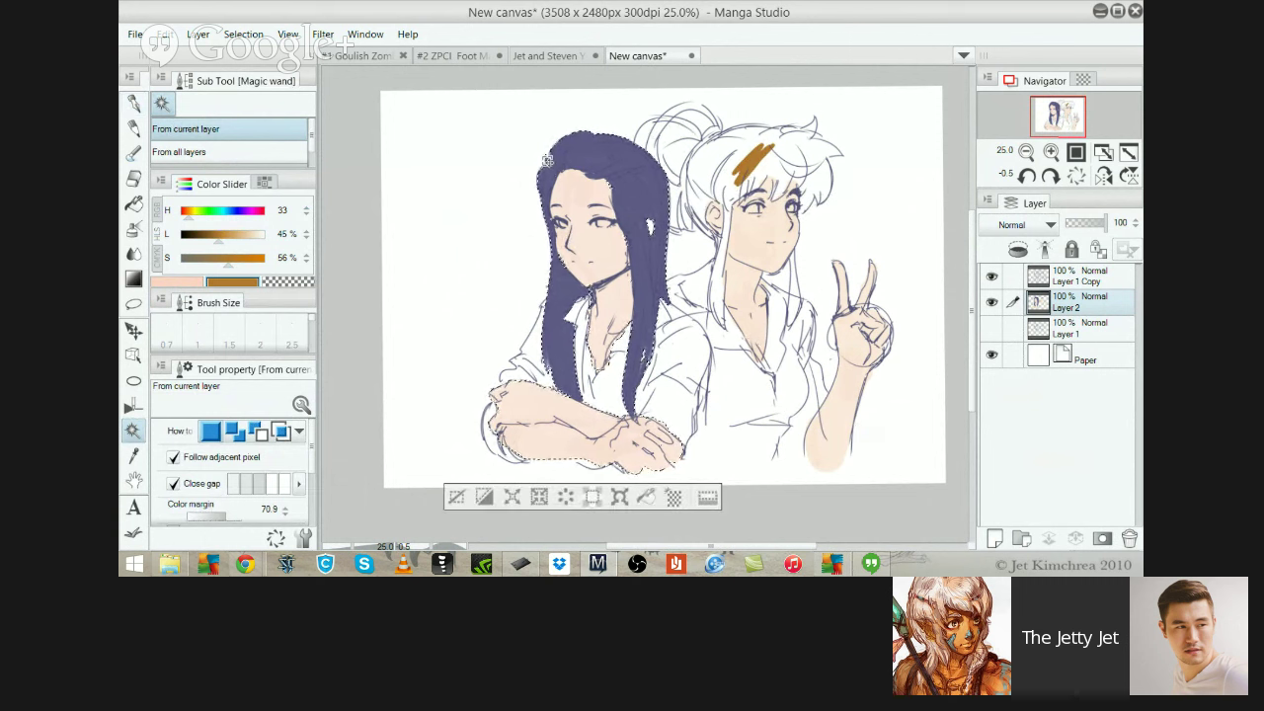
{"action": "key", "text": "ctrl+u"}
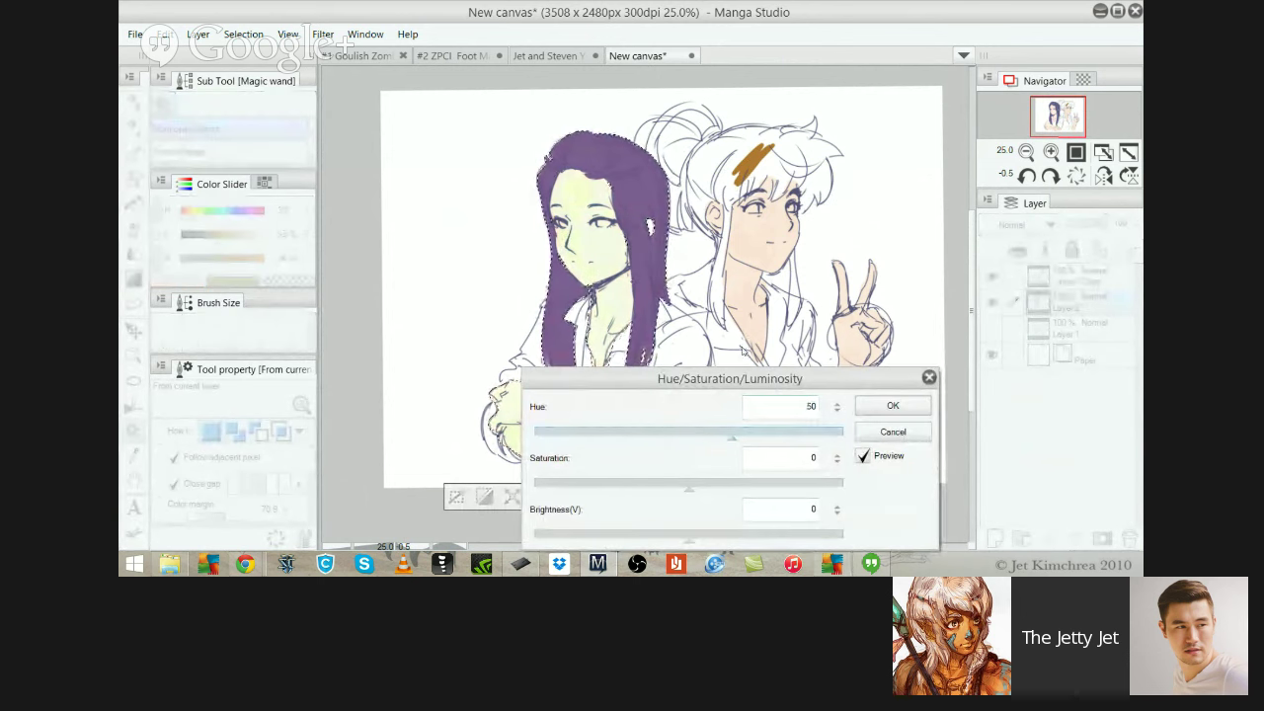
{"action": "key", "text": "Escape"}
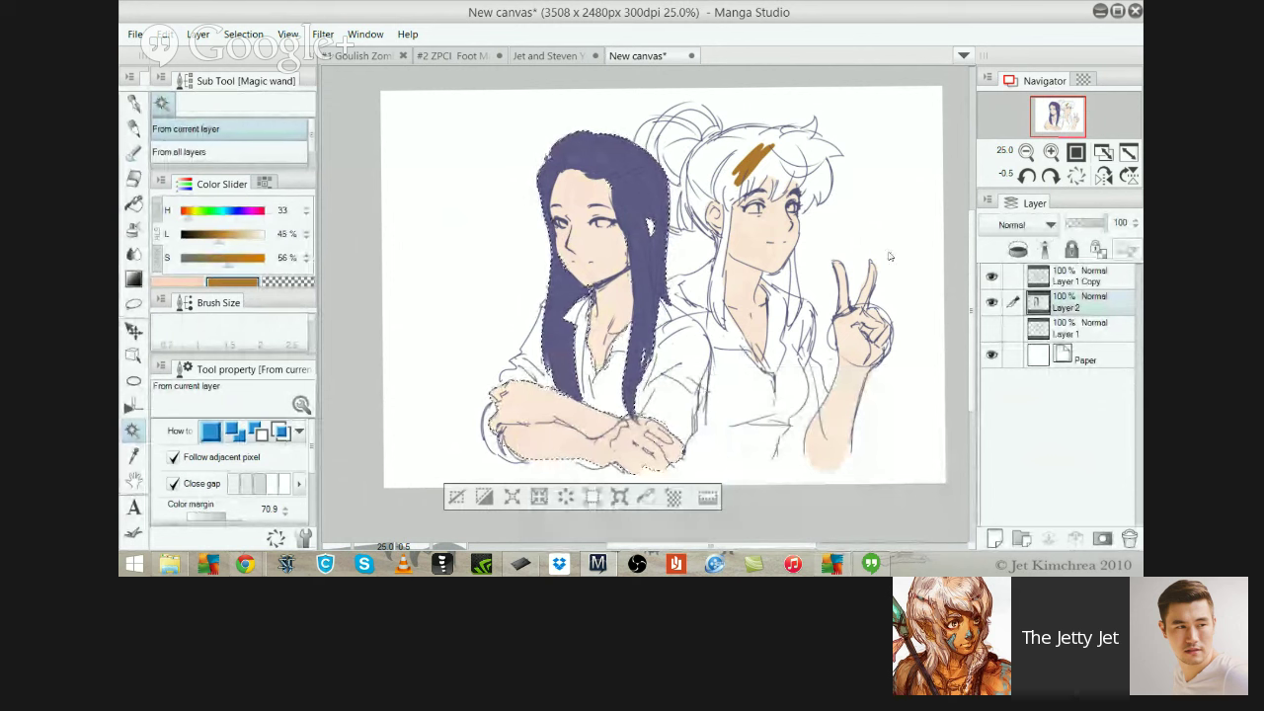
{"action": "key", "text": "e"}
{"action": "key", "text": "ctrl+d"}
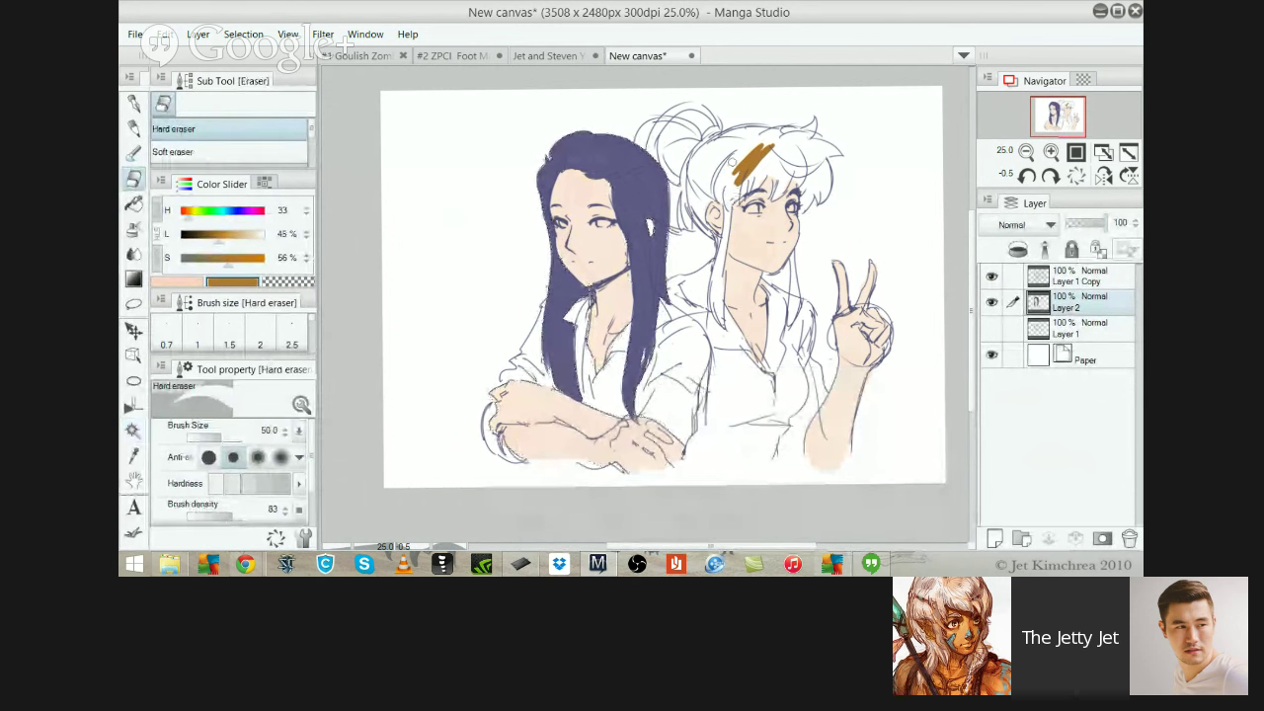
Fill the ponytailed girl's bun, crown and back hair with brown using the Mapping pen at size 80
{"action": "key", "text": "p"}
{"action": "mouse_move", "coordinate": [746, 150]}
{"action": "left_mouse_down"}
{"action": "mouse_move", "coordinate": [725, 178]}
{"action": "mouse_move", "coordinate": [765, 158]}
{"action": "mouse_move", "coordinate": [692, 178]}
{"action": "mouse_move", "coordinate": [644, 134]}
{"action": "mouse_move", "coordinate": [659, 153]}
{"action": "mouse_move", "coordinate": [661, 128]}
{"action": "mouse_move", "coordinate": [675, 179]}
{"action": "mouse_move", "coordinate": [664, 126]}
{"action": "mouse_move", "coordinate": [689, 183]}
{"action": "mouse_move", "coordinate": [674, 120]}
{"action": "mouse_move", "coordinate": [715, 123]}
{"action": "mouse_move", "coordinate": [690, 128]}
{"action": "mouse_move", "coordinate": [675, 117]}
{"action": "mouse_move", "coordinate": [684, 105]}
{"action": "mouse_move", "coordinate": [667, 106]}
{"action": "mouse_move", "coordinate": [692, 103]}
{"action": "mouse_move", "coordinate": [665, 122]}
{"action": "mouse_move", "coordinate": [709, 107]}
{"action": "left_mouse_up"}
{"action": "key", "text": "]"}
{"action": "key", "text": "]"}
{"action": "key", "text": "]"}
{"action": "key", "text": "]"}
{"action": "key", "text": "]"}
{"action": "key", "text": "]"}
{"action": "key", "text": "]"}
{"action": "key", "text": "bracketleft"}
{"action": "key", "text": "bracketleft"}
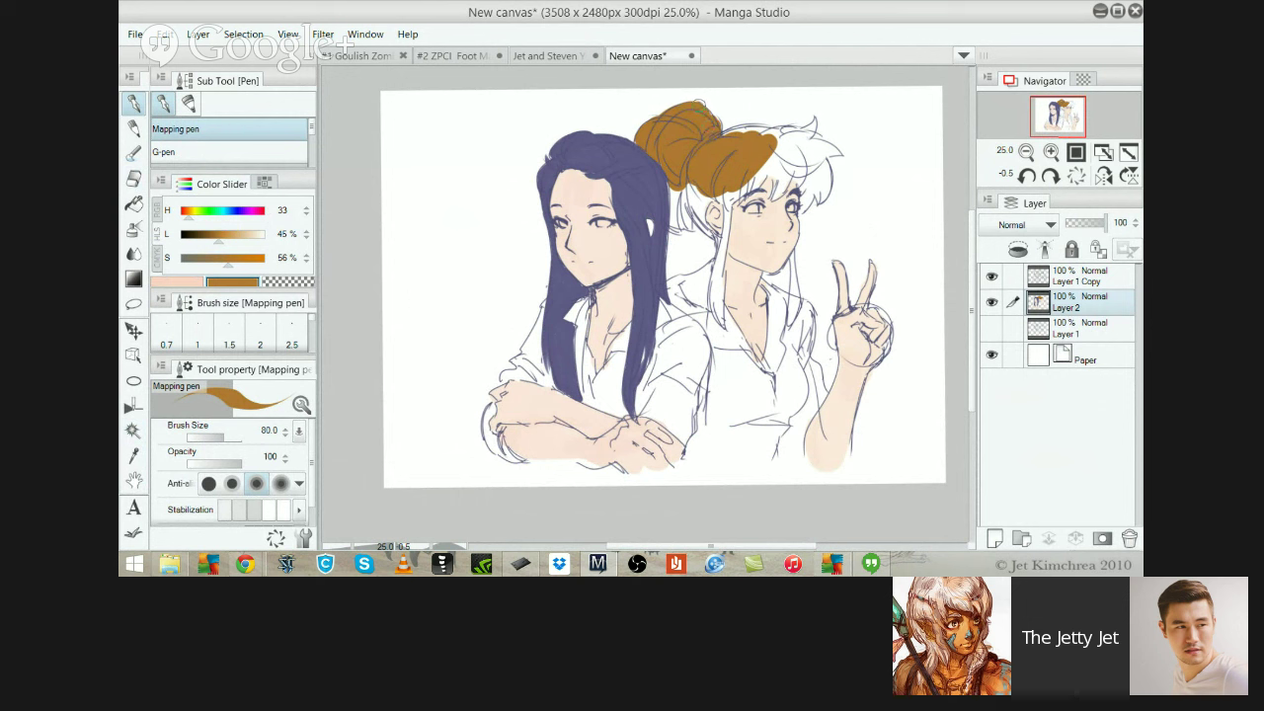
{"action": "left_click_drag", "start_coordinate": [697, 102], "coordinate": [714, 116]}
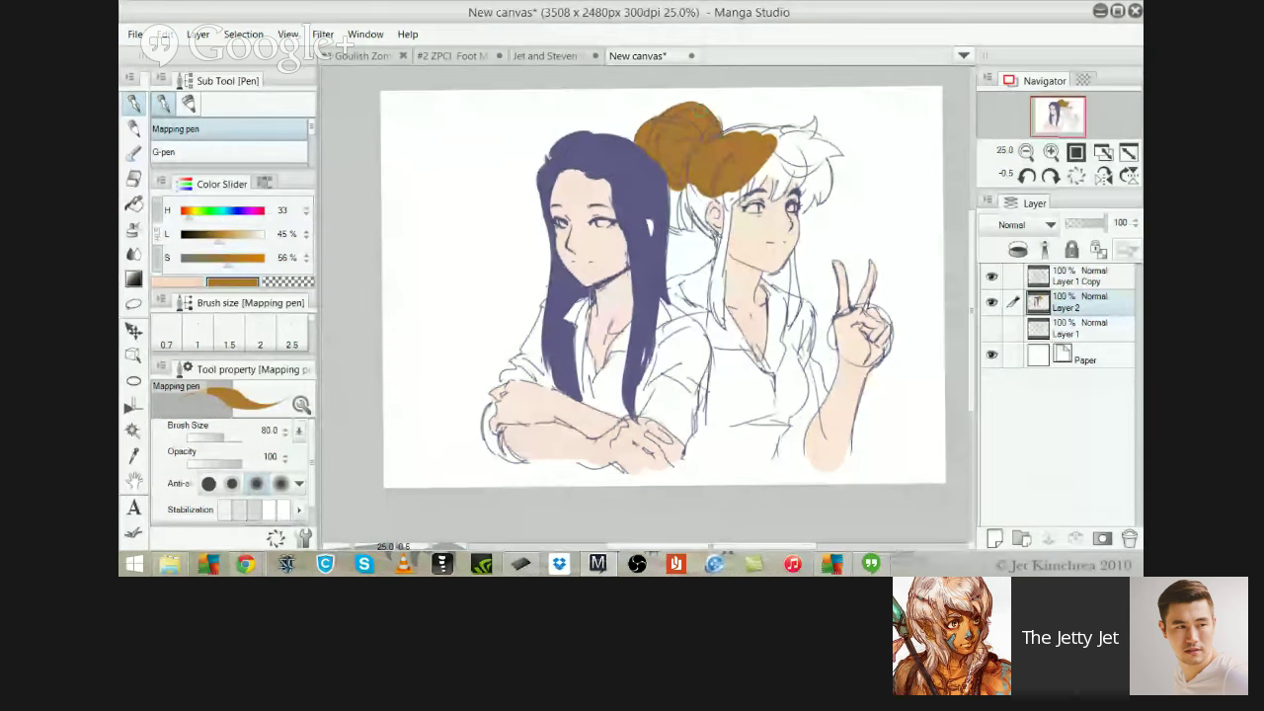
{"action": "mouse_move", "coordinate": [736, 143]}
{"action": "left_mouse_down"}
{"action": "mouse_move", "coordinate": [751, 128]}
{"action": "mouse_move", "coordinate": [770, 133]}
{"action": "left_mouse_up"}
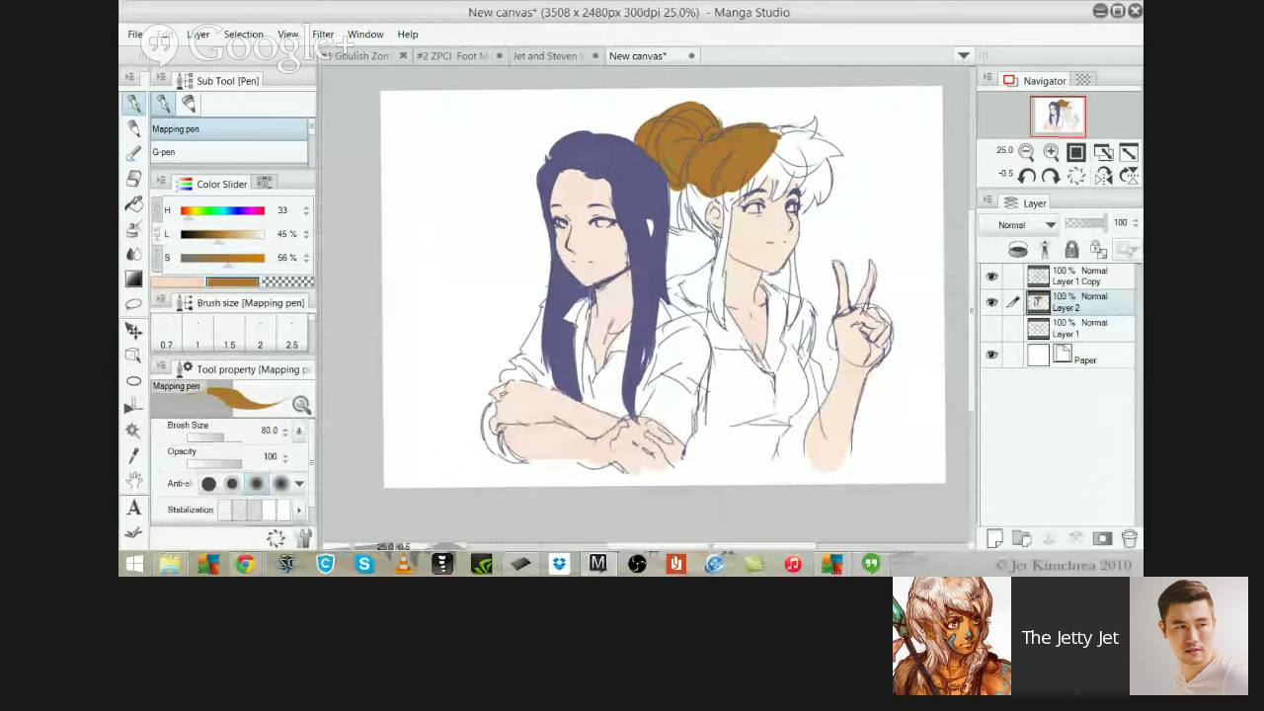
{"action": "mouse_move", "coordinate": [671, 193]}
{"action": "left_mouse_down"}
{"action": "mouse_move", "coordinate": [671, 223]}
{"action": "mouse_move", "coordinate": [691, 220]}
{"action": "mouse_move", "coordinate": [679, 223]}
{"action": "mouse_move", "coordinate": [688, 195]}
{"action": "mouse_move", "coordinate": [689, 227]}
{"action": "mouse_move", "coordinate": [691, 197]}
{"action": "mouse_move", "coordinate": [716, 237]}
{"action": "mouse_move", "coordinate": [688, 181]}
{"action": "left_mouse_up"}
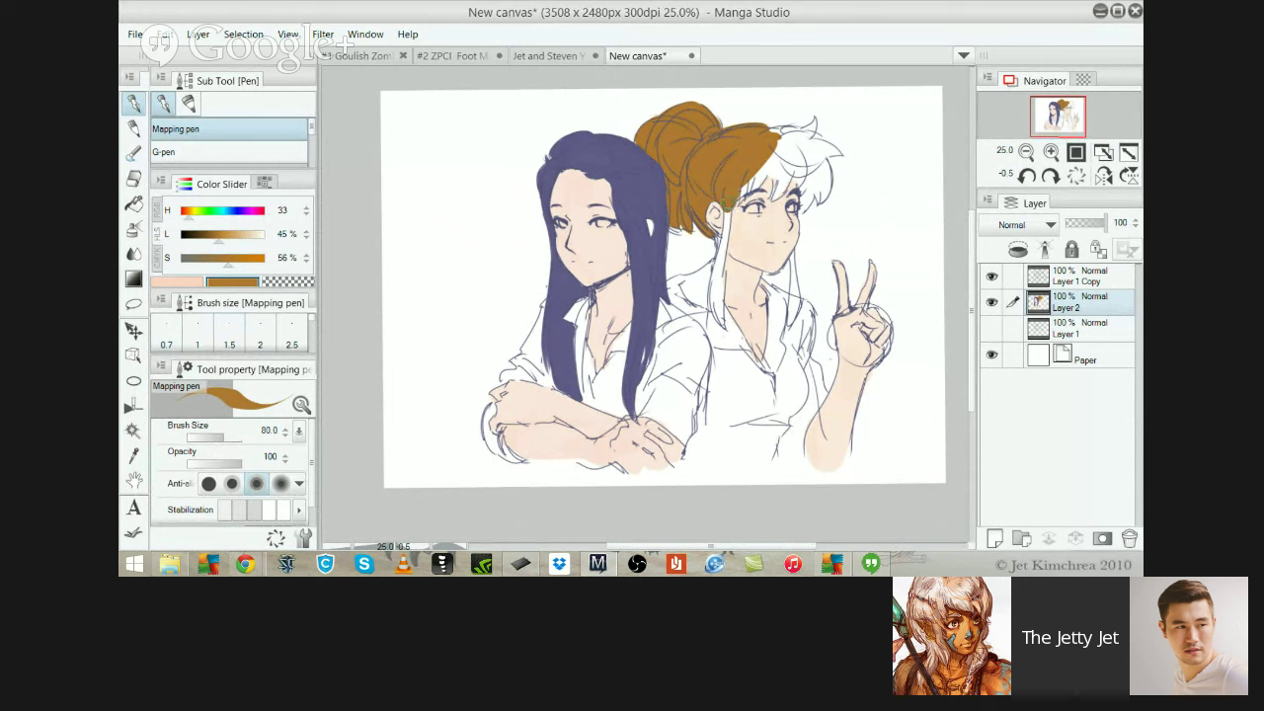
Reduce the Mapping pen to size 50 and paint the long lock in front of the ponytailed girl's ear brown
{"action": "left_click_drag", "start_coordinate": [726, 204], "coordinate": [719, 285]}
{"action": "key", "text": "ctrl+z"}
{"action": "key", "text": "bracketleft"}
{"action": "left_click_drag", "start_coordinate": [728, 210], "coordinate": [712, 302]}
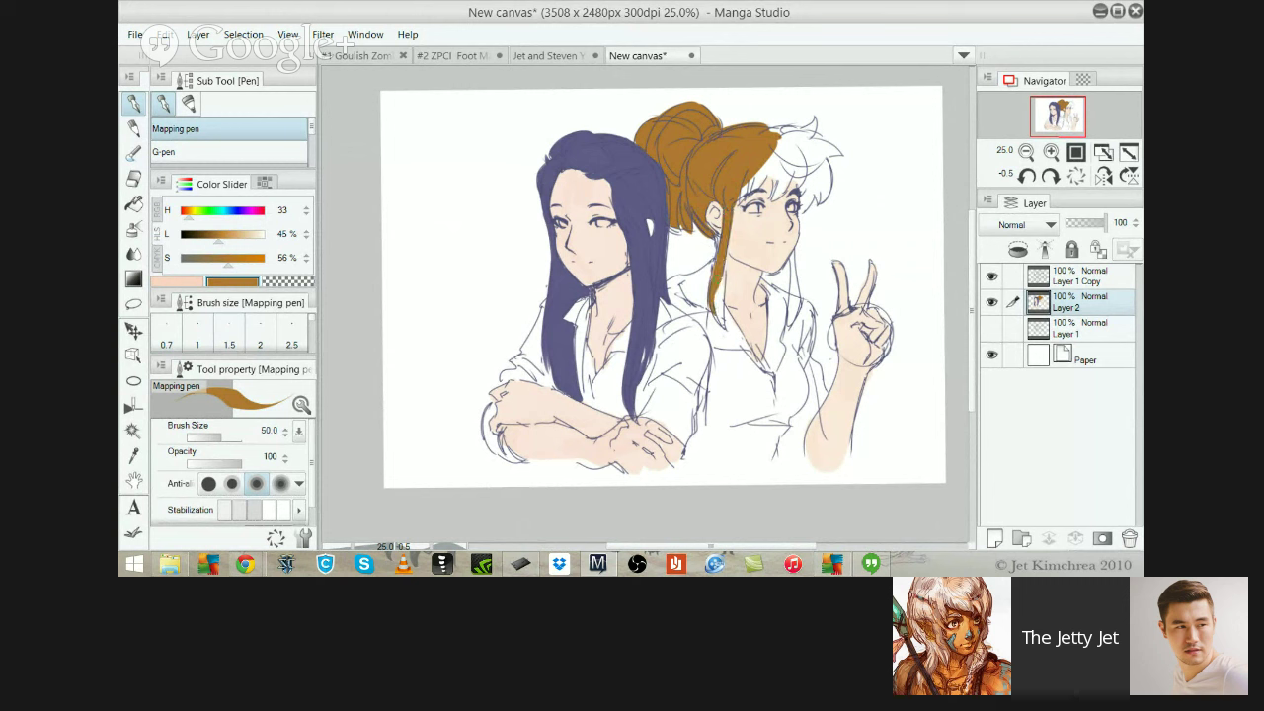
{"action": "left_click_drag", "start_coordinate": [728, 212], "coordinate": [725, 330]}
{"action": "left_click_drag", "start_coordinate": [720, 278], "coordinate": [724, 326]}
{"action": "left_click_drag", "start_coordinate": [728, 259], "coordinate": [728, 311]}
{"action": "left_click_drag", "start_coordinate": [728, 241], "coordinate": [727, 280]}
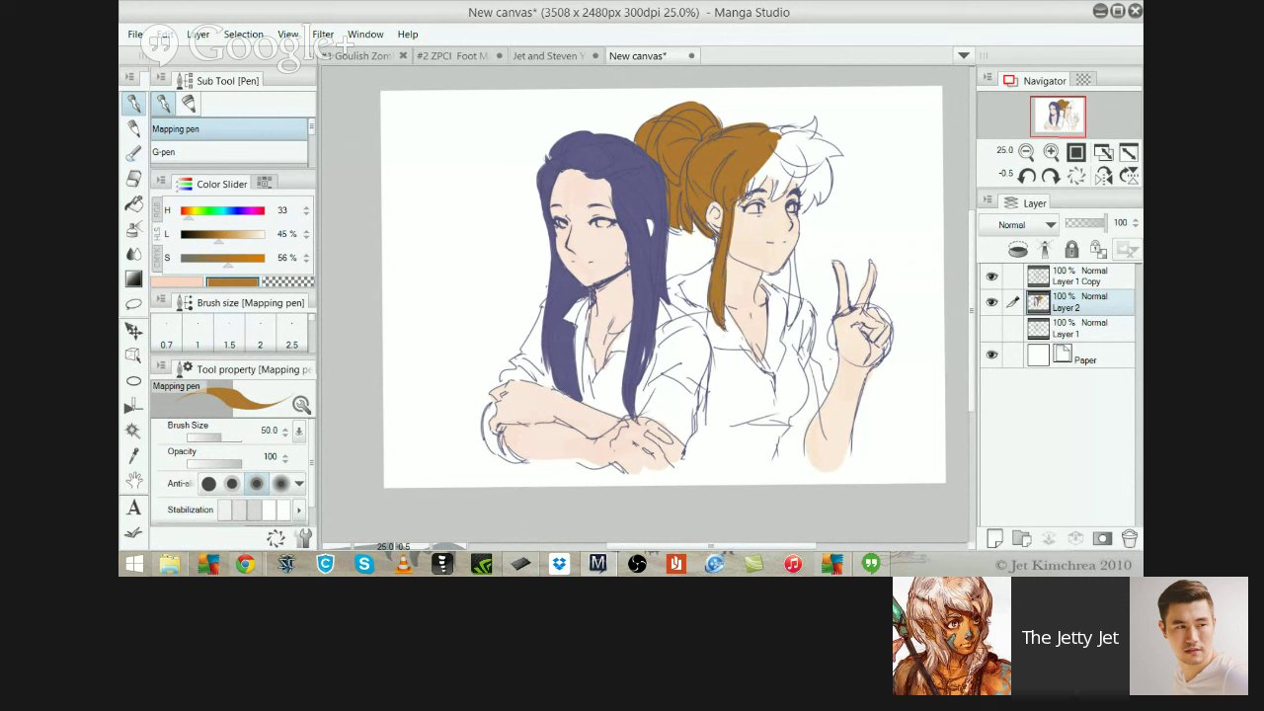
Paint the ponytailed girl's fringe strands across her forehead brown, following the pointed tips of the line art
{"action": "left_click_drag", "start_coordinate": [757, 178], "coordinate": [747, 196]}
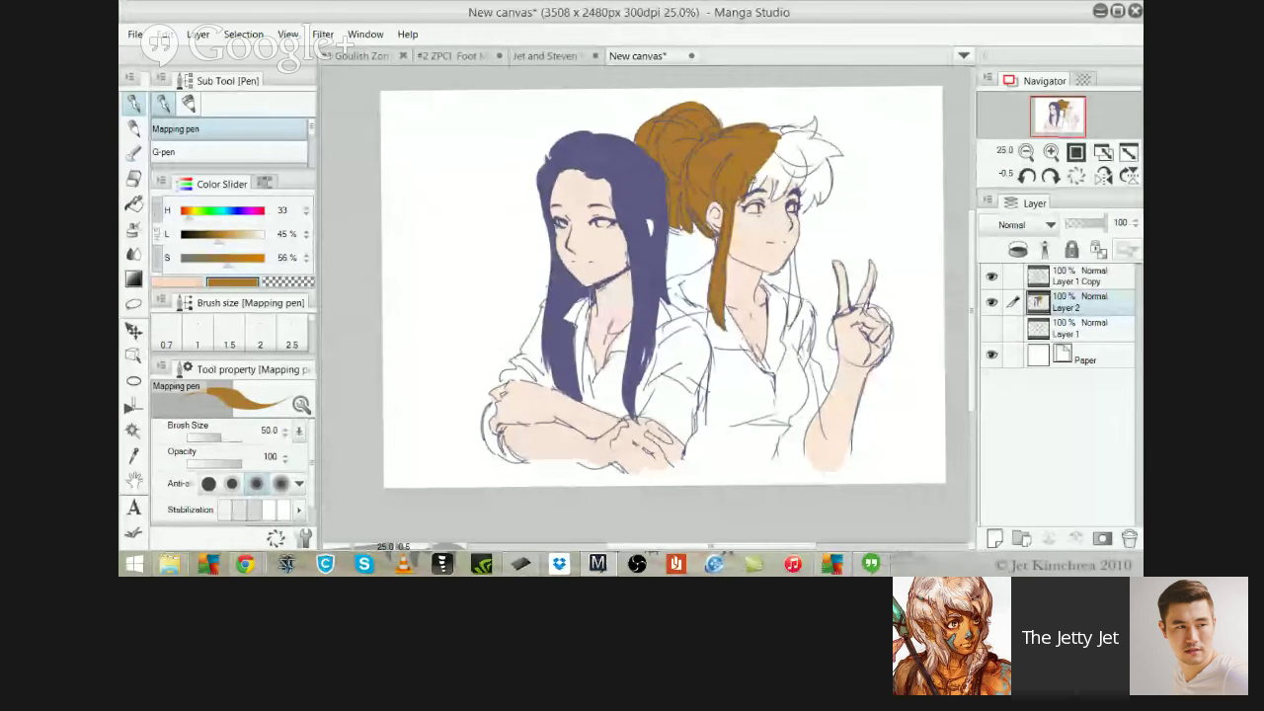
{"action": "left_click_drag", "start_coordinate": [756, 172], "coordinate": [752, 196]}
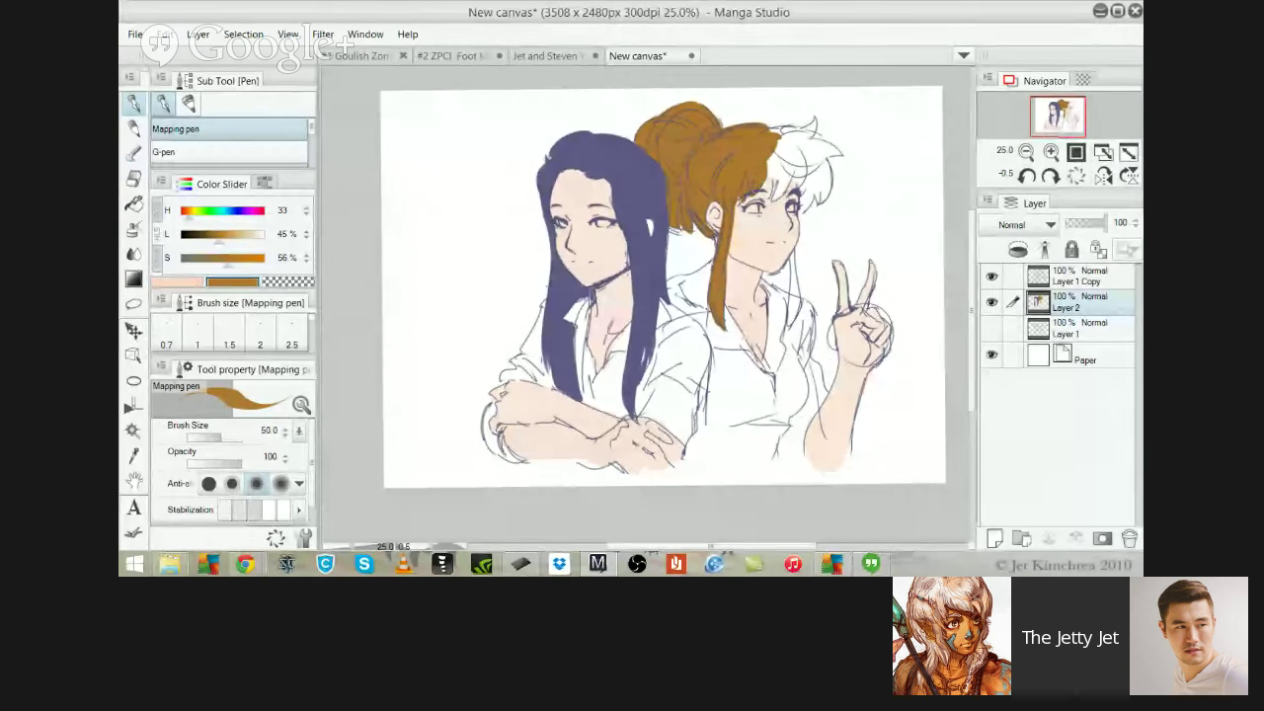
{"action": "mouse_move", "coordinate": [774, 156]}
{"action": "left_mouse_down"}
{"action": "mouse_move", "coordinate": [767, 196]}
{"action": "mouse_move", "coordinate": [778, 177]}
{"action": "mouse_move", "coordinate": [782, 212]}
{"action": "left_mouse_up"}
{"action": "mouse_move", "coordinate": [780, 158]}
{"action": "left_mouse_down"}
{"action": "mouse_move", "coordinate": [768, 202]}
{"action": "mouse_move", "coordinate": [784, 182]}
{"action": "left_mouse_up"}
{"action": "left_click_drag", "start_coordinate": [774, 196], "coordinate": [766, 206]}
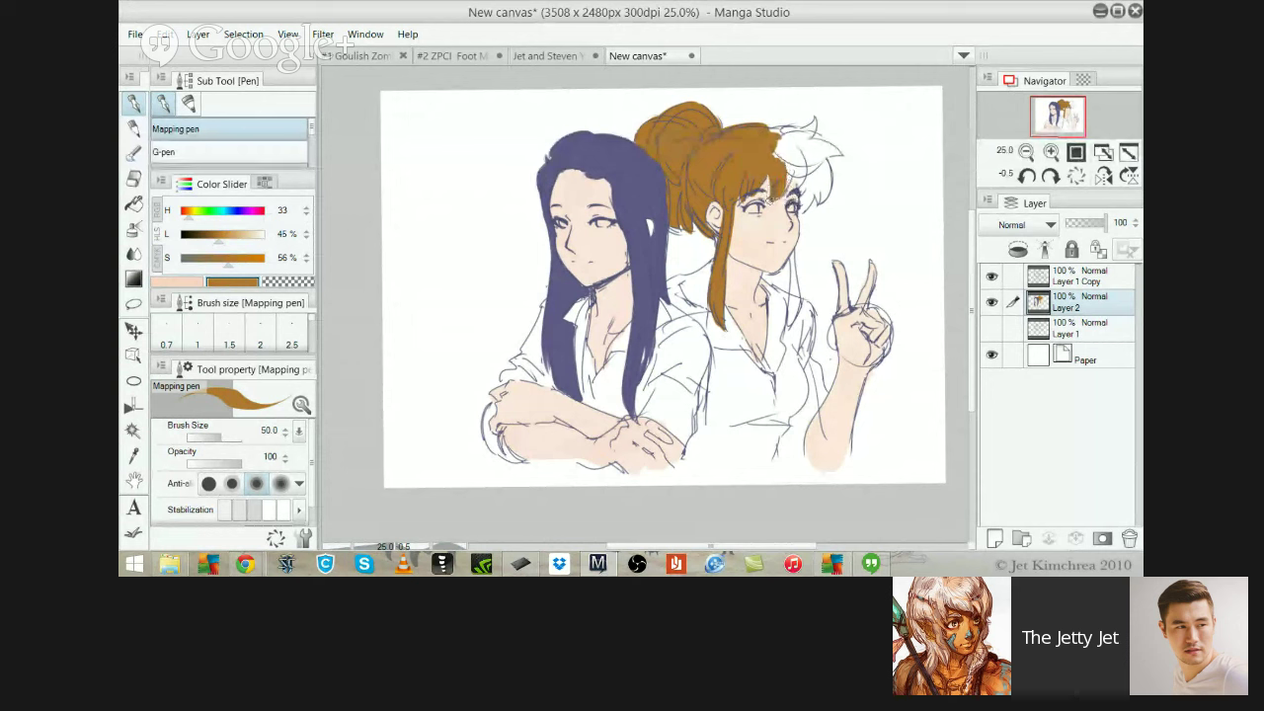
{"action": "left_click_drag", "start_coordinate": [790, 164], "coordinate": [788, 190]}
{"action": "left_click_drag", "start_coordinate": [780, 191], "coordinate": [768, 201]}
Extend the brown into the fringe tufts beside and beyond the ponytailed girl's far eye
{"action": "mouse_move", "coordinate": [794, 162]}
{"action": "left_mouse_down"}
{"action": "mouse_move", "coordinate": [785, 195]}
{"action": "mouse_move", "coordinate": [799, 192]}
{"action": "mouse_move", "coordinate": [807, 209]}
{"action": "left_mouse_up"}
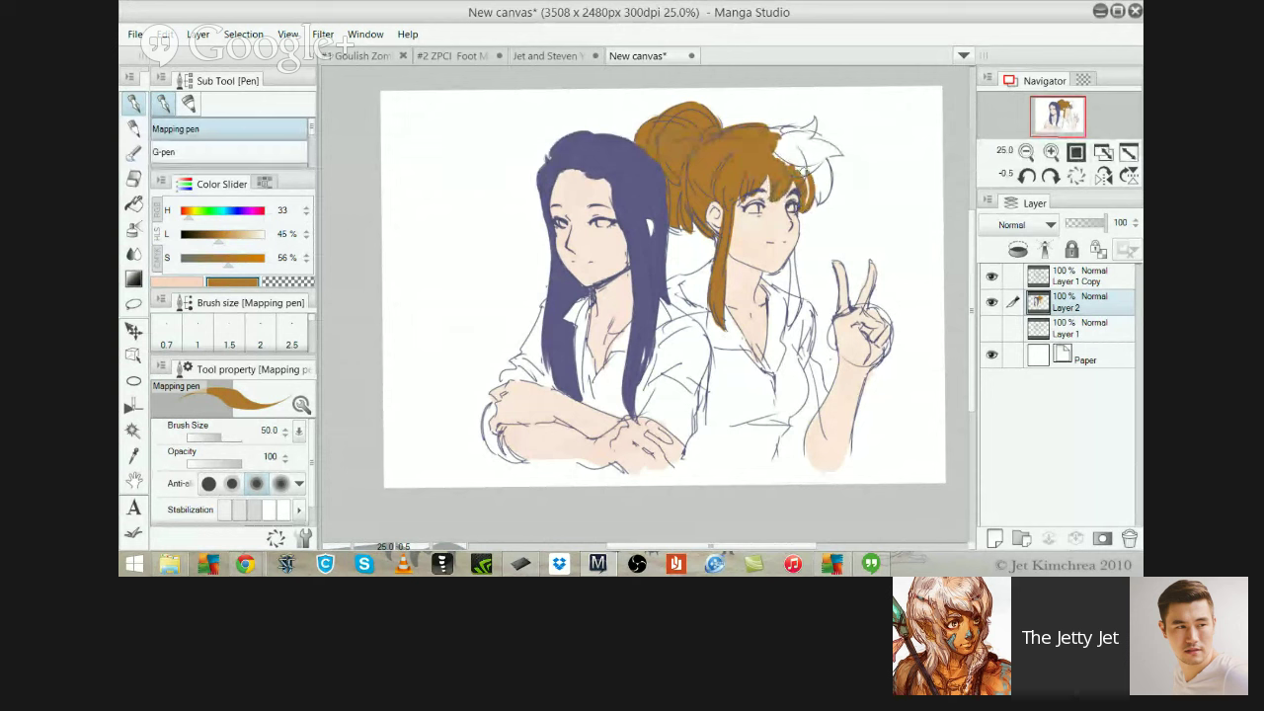
{"action": "left_click_drag", "start_coordinate": [801, 166], "coordinate": [807, 190]}
{"action": "left_click_drag", "start_coordinate": [812, 167], "coordinate": [830, 203]}
{"action": "left_click_drag", "start_coordinate": [819, 168], "coordinate": [831, 191]}
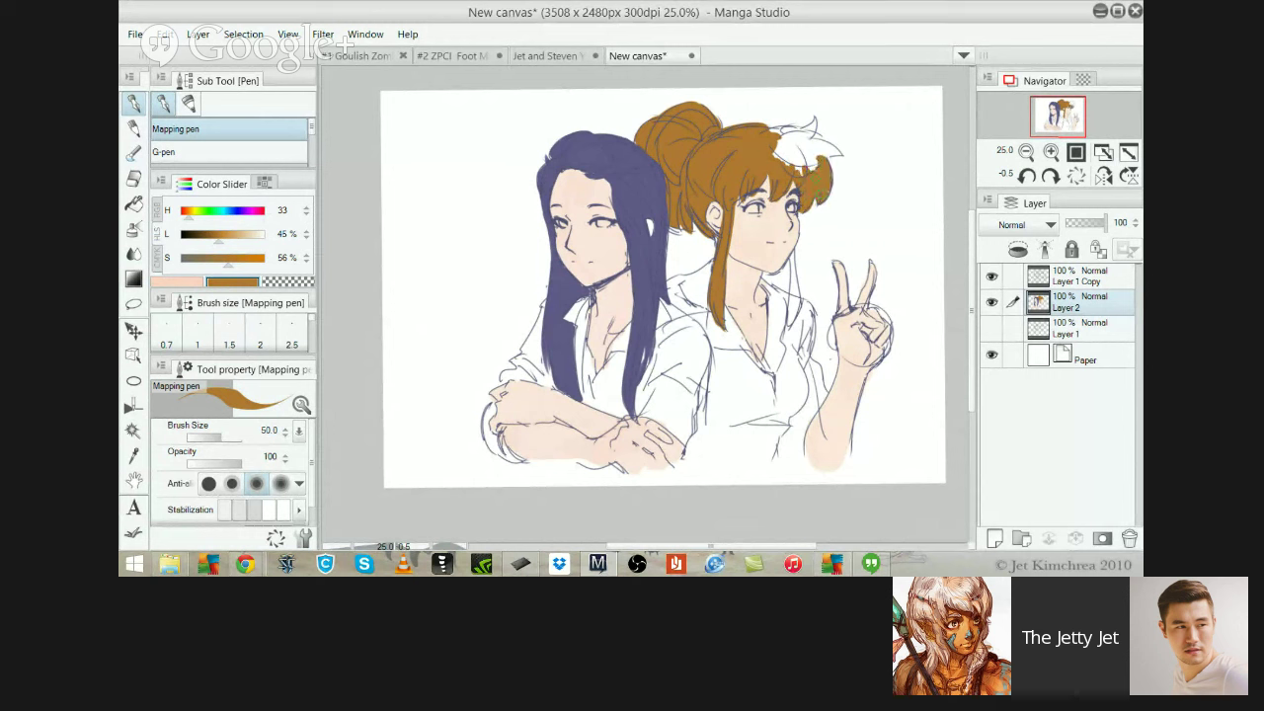
Paint the spiky tufts on top of the ponytailed girl's hair brown, undoing stray strokes and filling the remaining white gap
{"action": "mouse_move", "coordinate": [802, 135]}
{"action": "left_mouse_down"}
{"action": "mouse_move", "coordinate": [768, 129]}
{"action": "mouse_move", "coordinate": [800, 134]}
{"action": "mouse_move", "coordinate": [793, 124]}
{"action": "mouse_move", "coordinate": [825, 119]}
{"action": "left_mouse_up"}
{"action": "key", "text": "ctrl+z"}
{"action": "key", "text": "ctrl+z"}
{"action": "mouse_move", "coordinate": [815, 123]}
{"action": "left_mouse_down"}
{"action": "mouse_move", "coordinate": [800, 120]}
{"action": "mouse_move", "coordinate": [835, 156]}
{"action": "left_mouse_up"}
{"action": "key", "text": "ctrl+z"}
{"action": "key", "text": "ctrl+z"}
{"action": "mouse_move", "coordinate": [824, 144]}
{"action": "left_mouse_down"}
{"action": "mouse_move", "coordinate": [839, 160]}
{"action": "mouse_move", "coordinate": [814, 163]}
{"action": "left_mouse_up"}
{"action": "key", "text": "ctrl+z"}
{"action": "key", "text": "ctrl+z"}
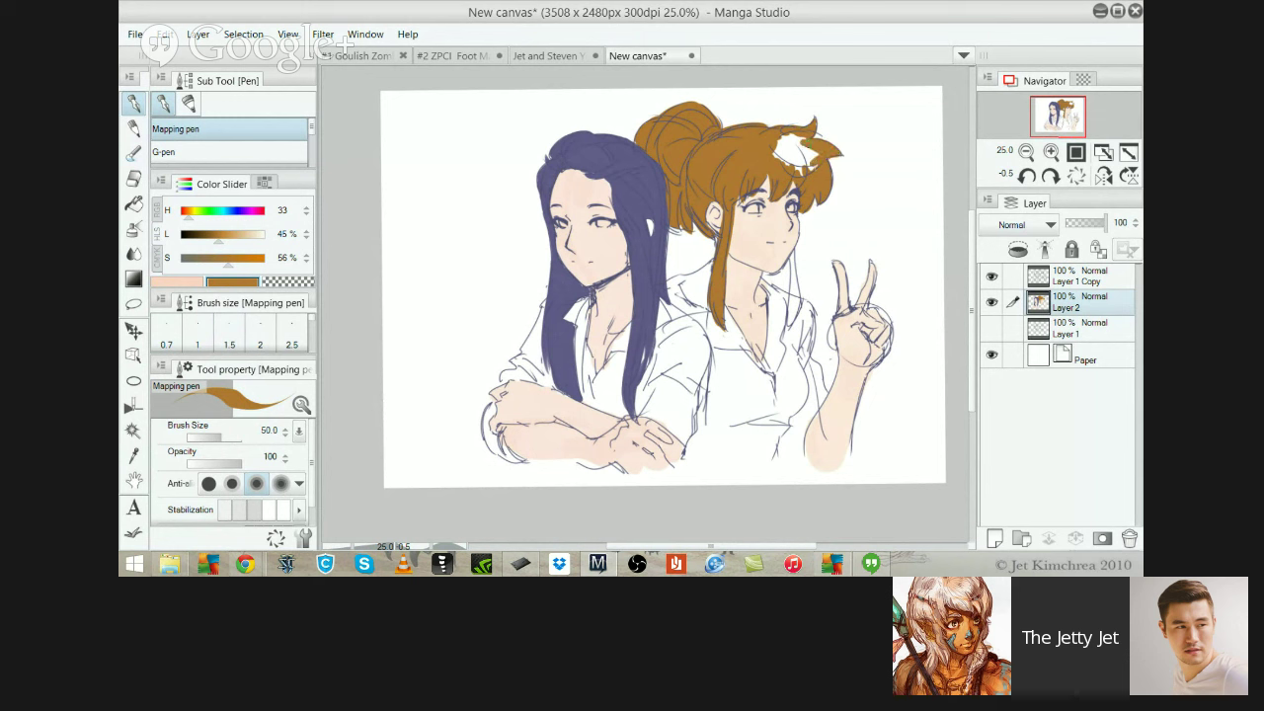
{"action": "mouse_move", "coordinate": [803, 140]}
{"action": "left_mouse_down"}
{"action": "mouse_move", "coordinate": [783, 158]}
{"action": "mouse_move", "coordinate": [786, 142]}
{"action": "left_mouse_up"}
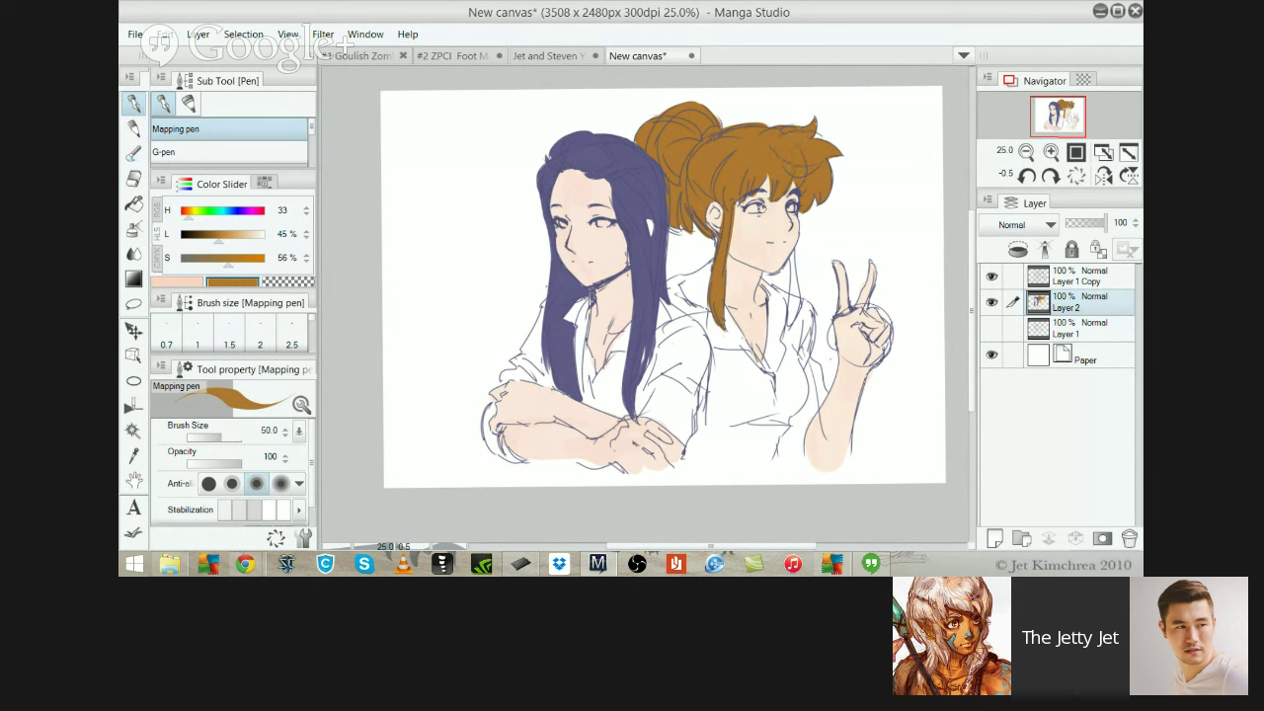
Compare the coloured drawing with the original Layer 1 sketch by toggling the layers' visibility
{"action": "left_click_drag", "start_coordinate": [847, 317], "coordinate": [816, 394]}
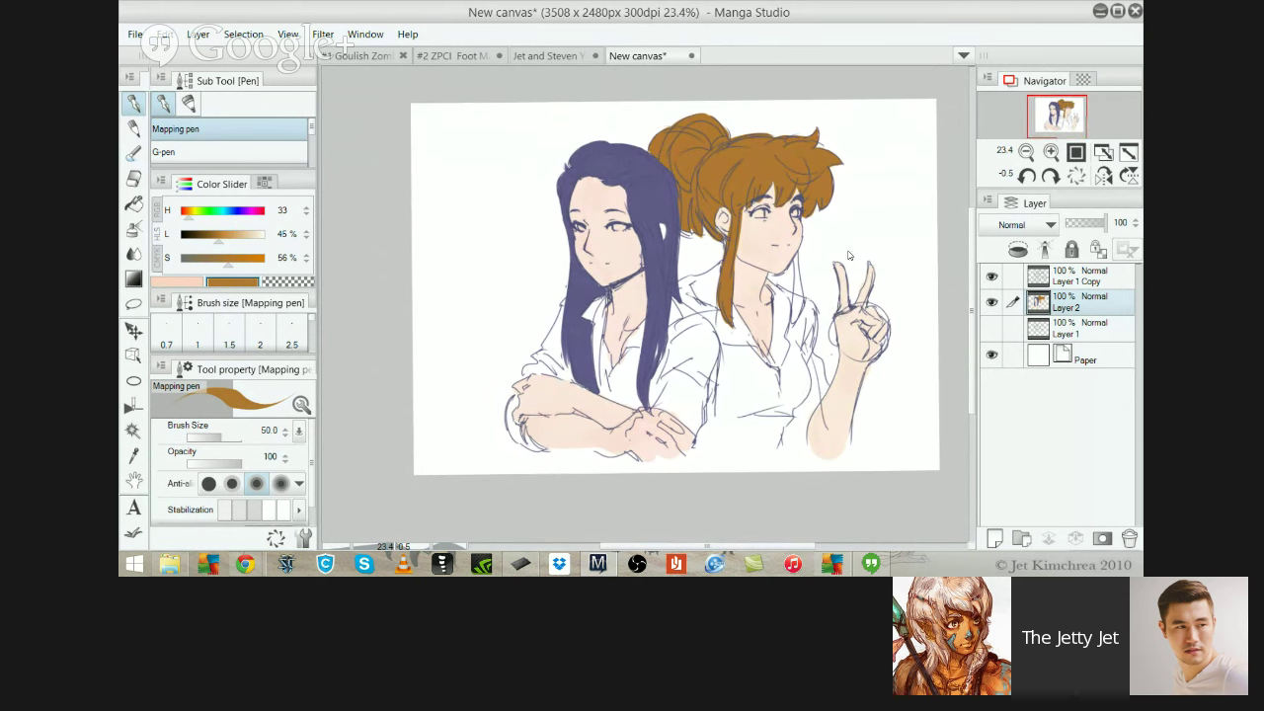
{"action": "left_click", "coordinate": [992, 302]}
{"action": "left_click", "coordinate": [991, 328]}
{"action": "left_click", "coordinate": [992, 303]}
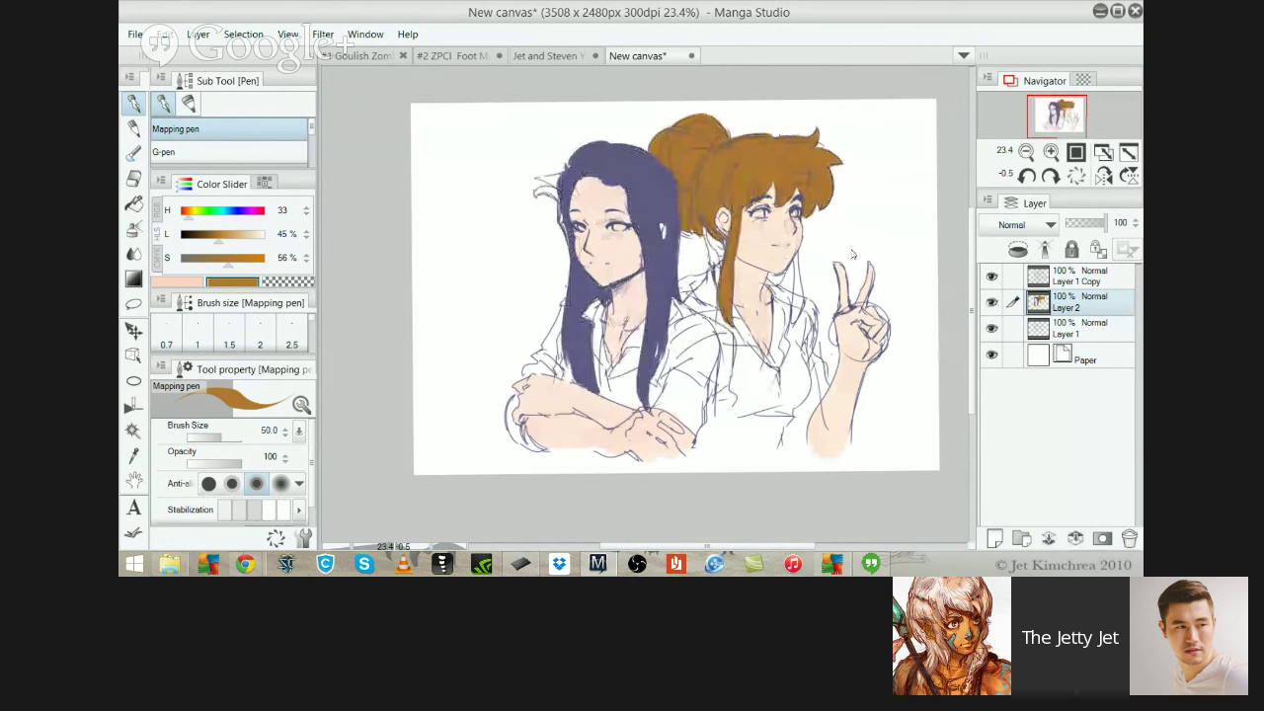
{"action": "left_click", "coordinate": [991, 302]}
{"action": "left_click", "coordinate": [991, 277]}
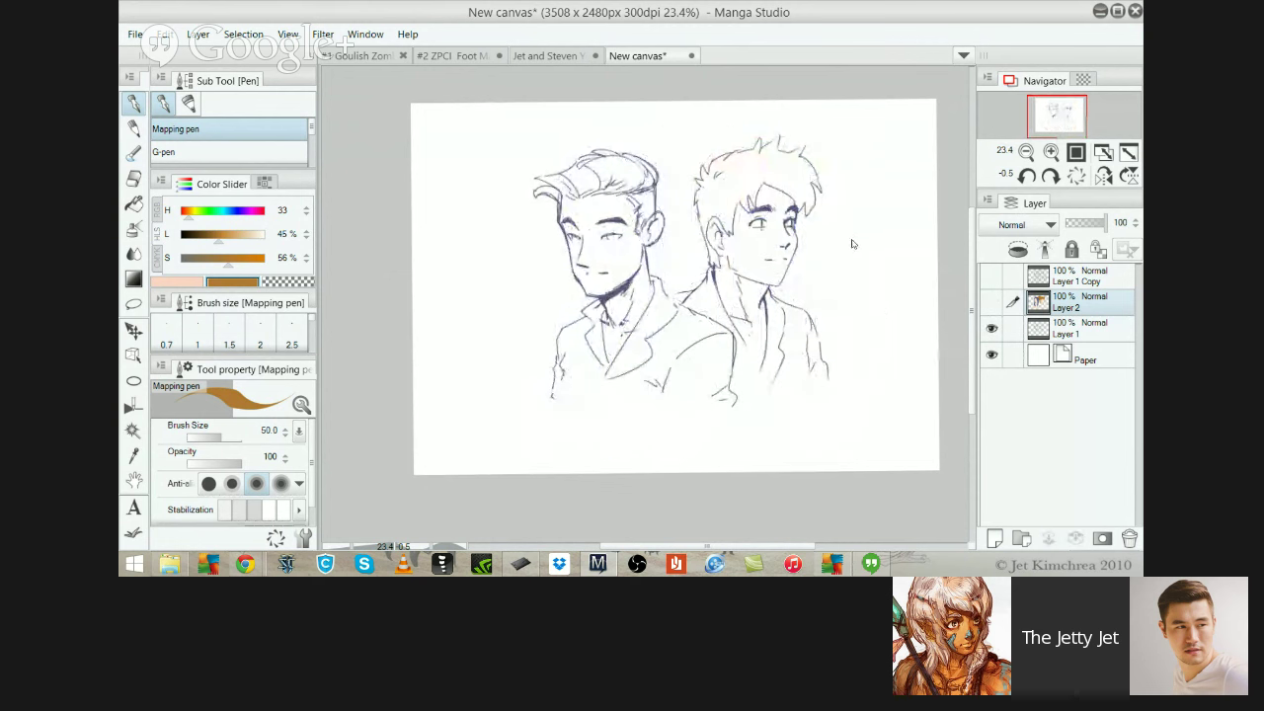
{"action": "key", "text": "ctrl+h"}
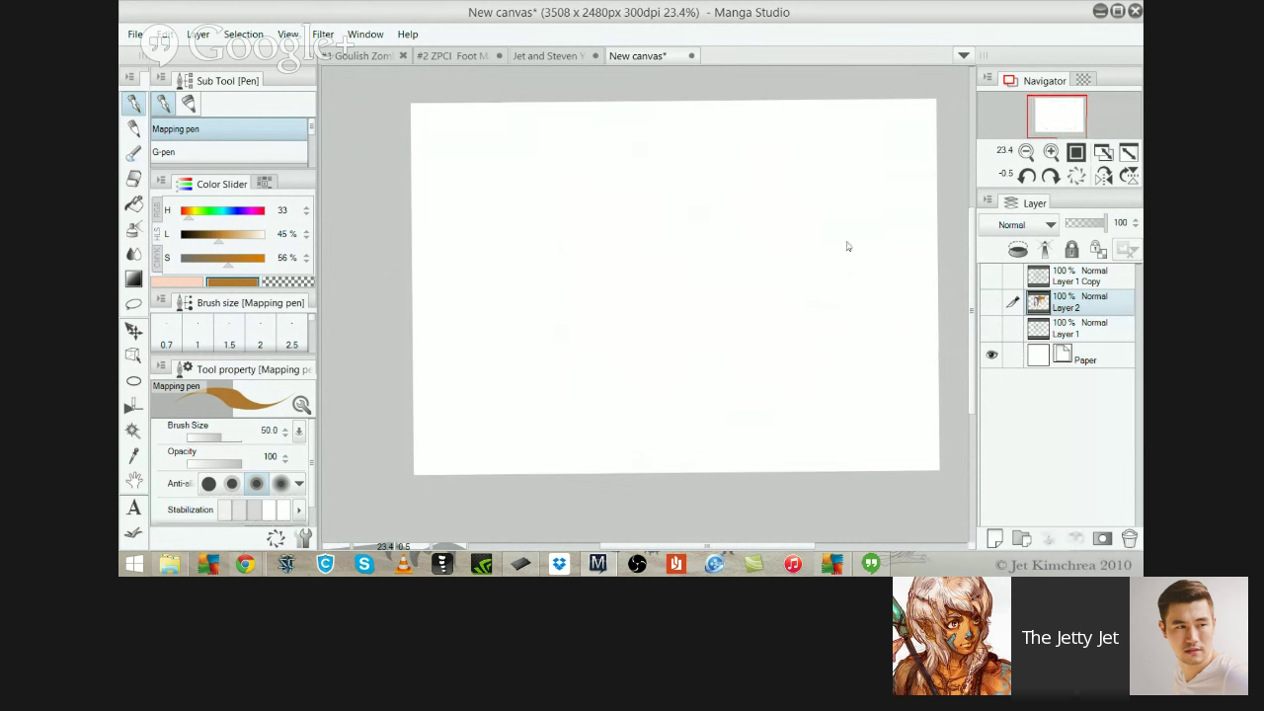
{"action": "key", "text": "ctrl+h"}
{"action": "key", "text": "ctrl+h"}
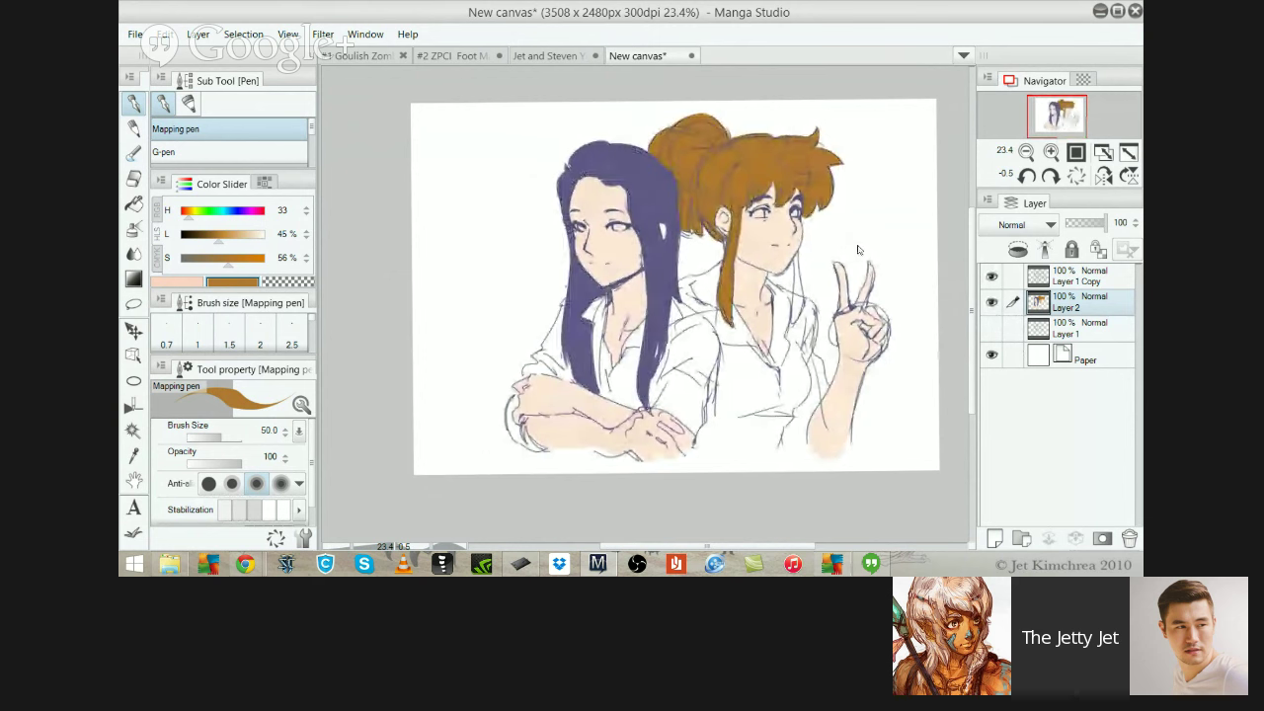
Open Hue/Saturation/Luminosity on the Layer 1 Copy line art and set its hue shift to 29
{"action": "key", "text": "alt+bracketright"}
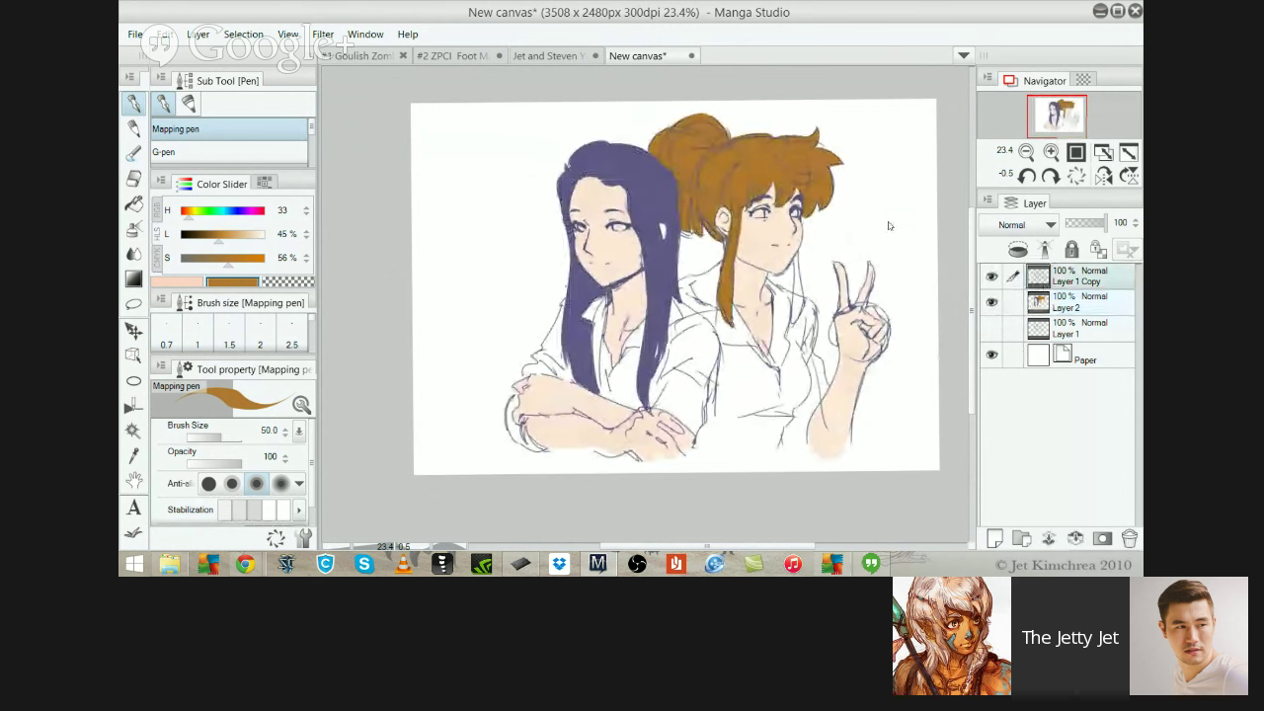
{"action": "key", "text": "ctrl+u"}
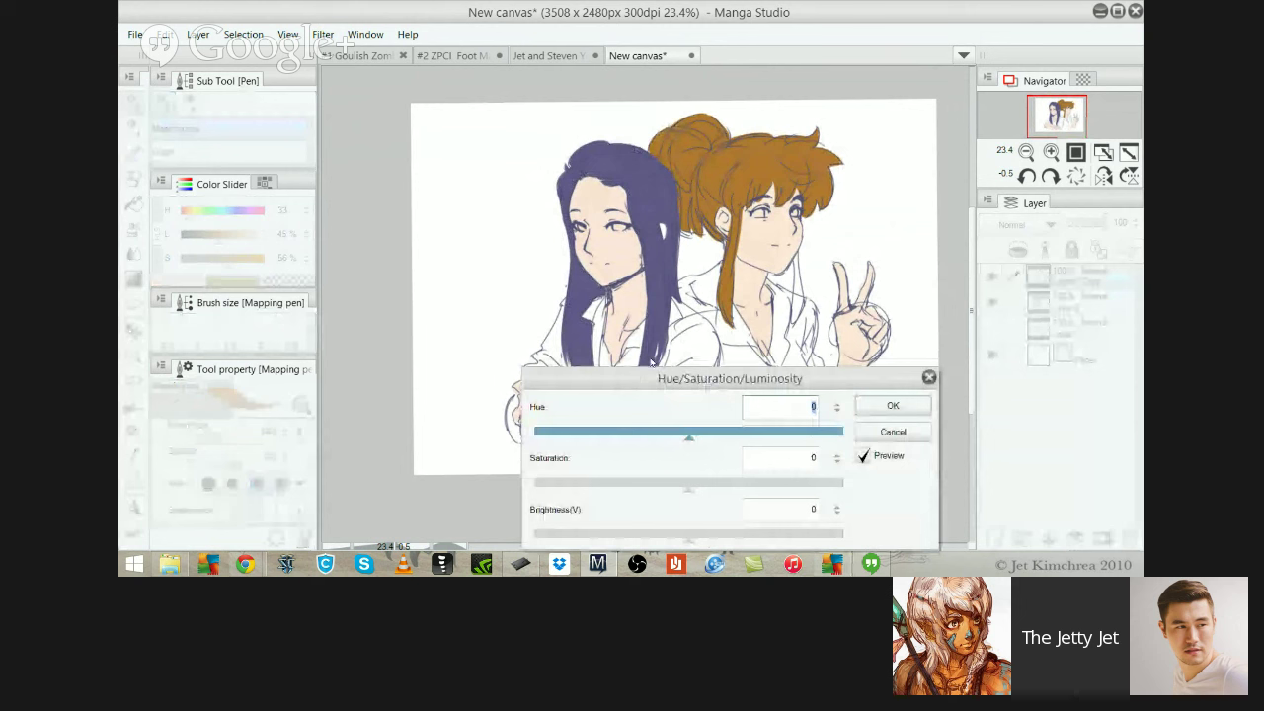
{"action": "left_click_drag", "start_coordinate": [715, 436], "coordinate": [824, 437]}
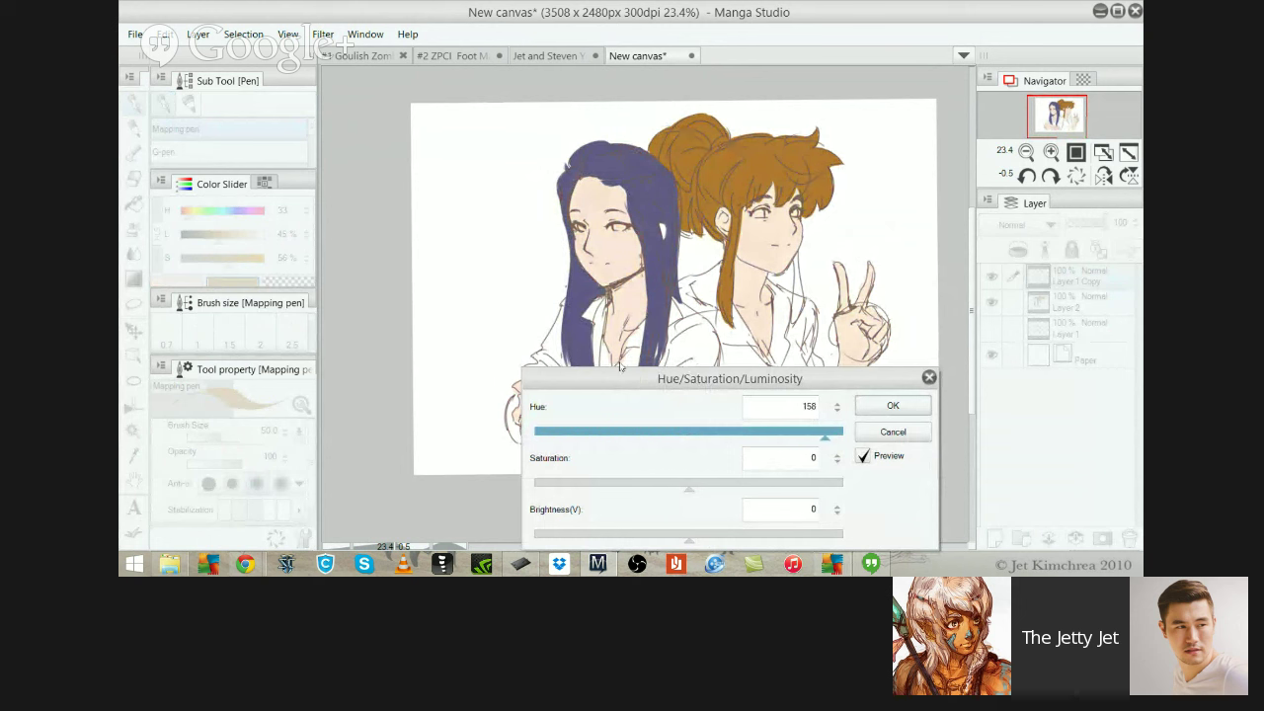
{"action": "left_click_drag", "start_coordinate": [825, 437], "coordinate": [713, 436]}
{"action": "key", "text": "Tab"}
{"action": "key", "text": "Tab"}
{"action": "key", "text": "Tab"}
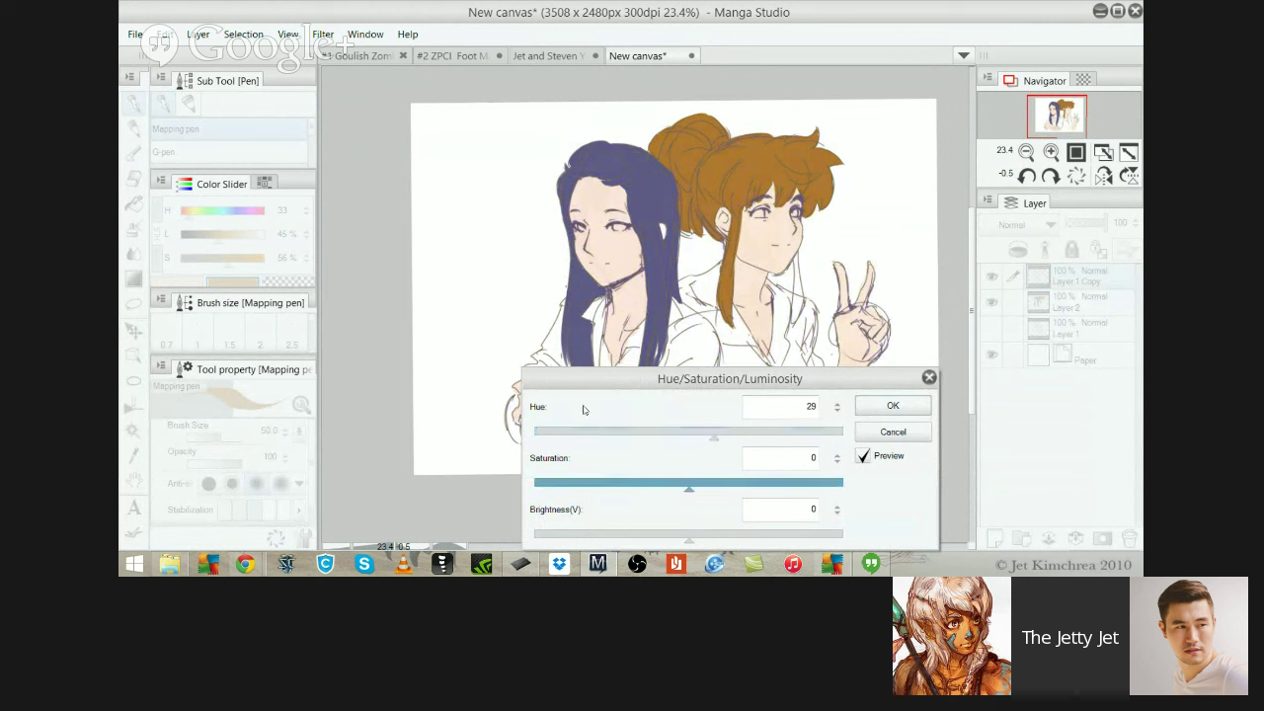
Lower the line art's brightness to -8 and apply the colour adjustment
{"action": "key", "text": "Left"}
{"action": "key", "text": "Left"}
{"action": "key", "text": "Left"}
{"action": "key", "text": "Left"}
{"action": "key", "text": "Left"}
{"action": "key", "text": "Left"}
{"action": "key", "text": "Left"}
{"action": "key", "text": "Left"}
{"action": "key", "text": "shift+Tab"}
{"action": "key", "text": "shift+Tab"}
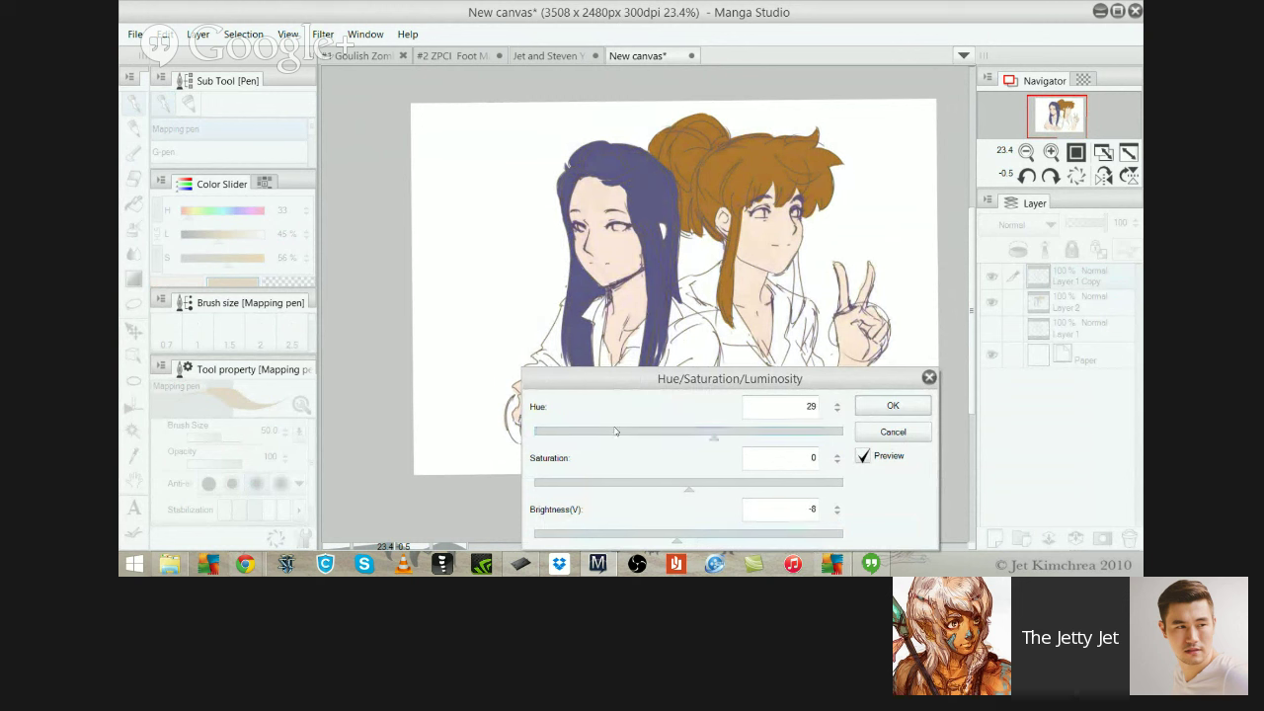
{"action": "key", "text": "Tab"}
{"action": "key", "text": "Return"}
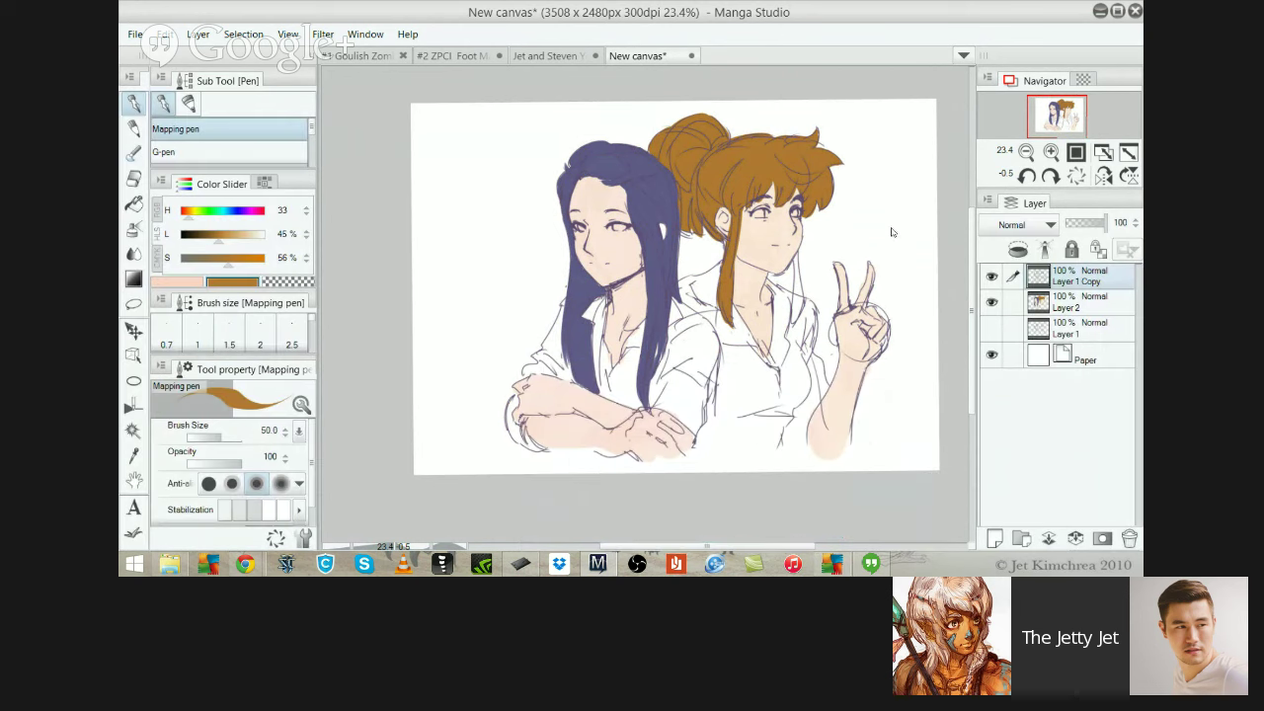
Erase the stray sketch lines around the outer elbow and underside of the long-haired girl's crossed arms
{"action": "key", "text": "e"}
{"action": "left_click_drag", "start_coordinate": [502, 404], "coordinate": [529, 452]}
{"action": "key", "text": "p"}
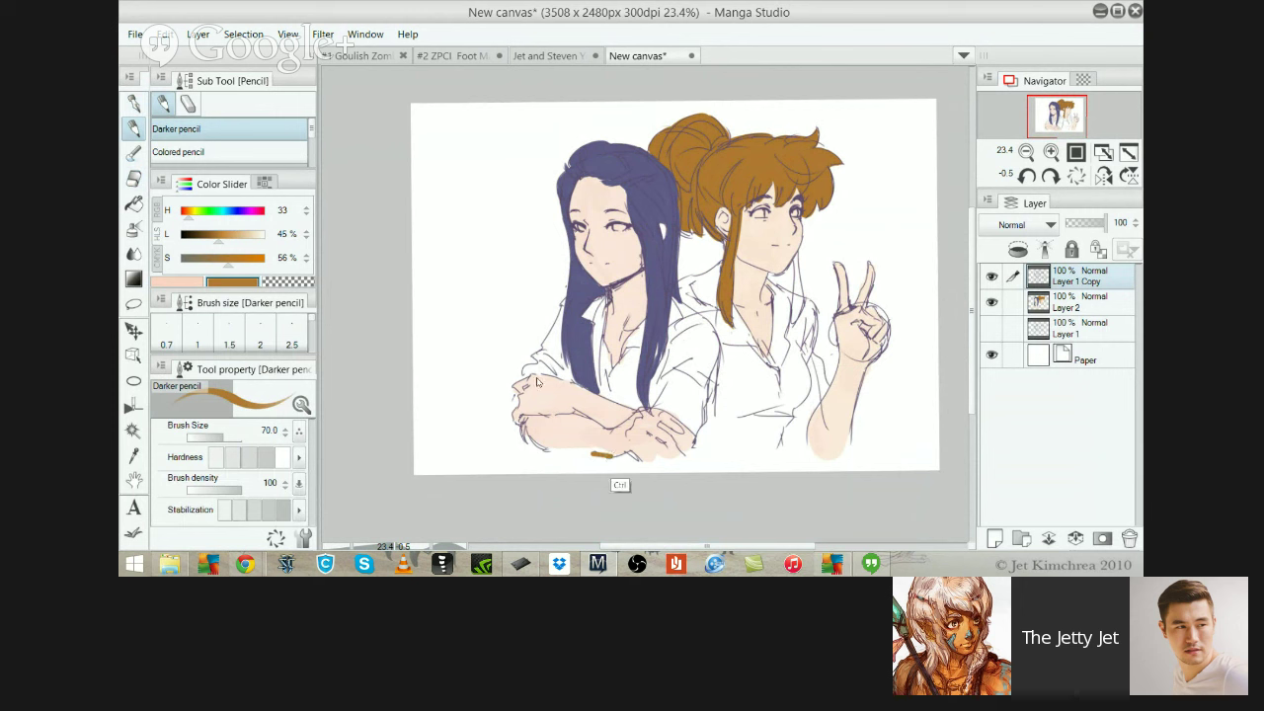
{"action": "key", "text": "e"}
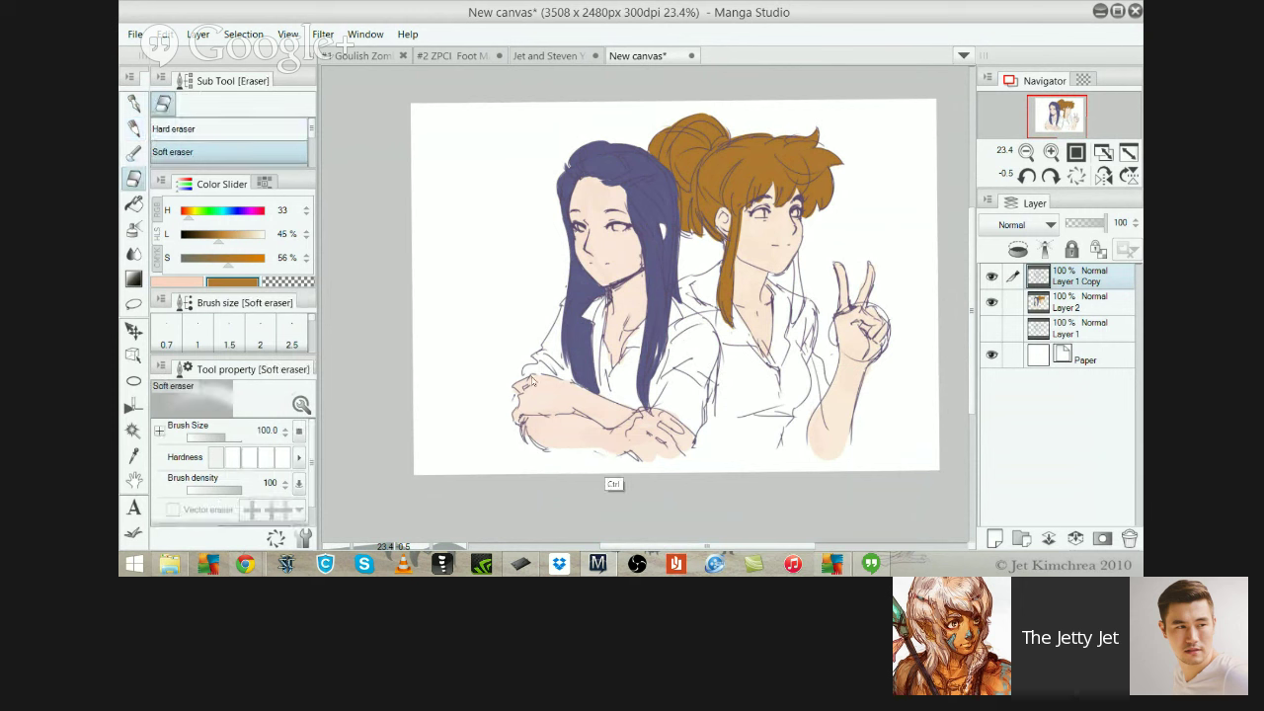
{"action": "key", "text": "e"}
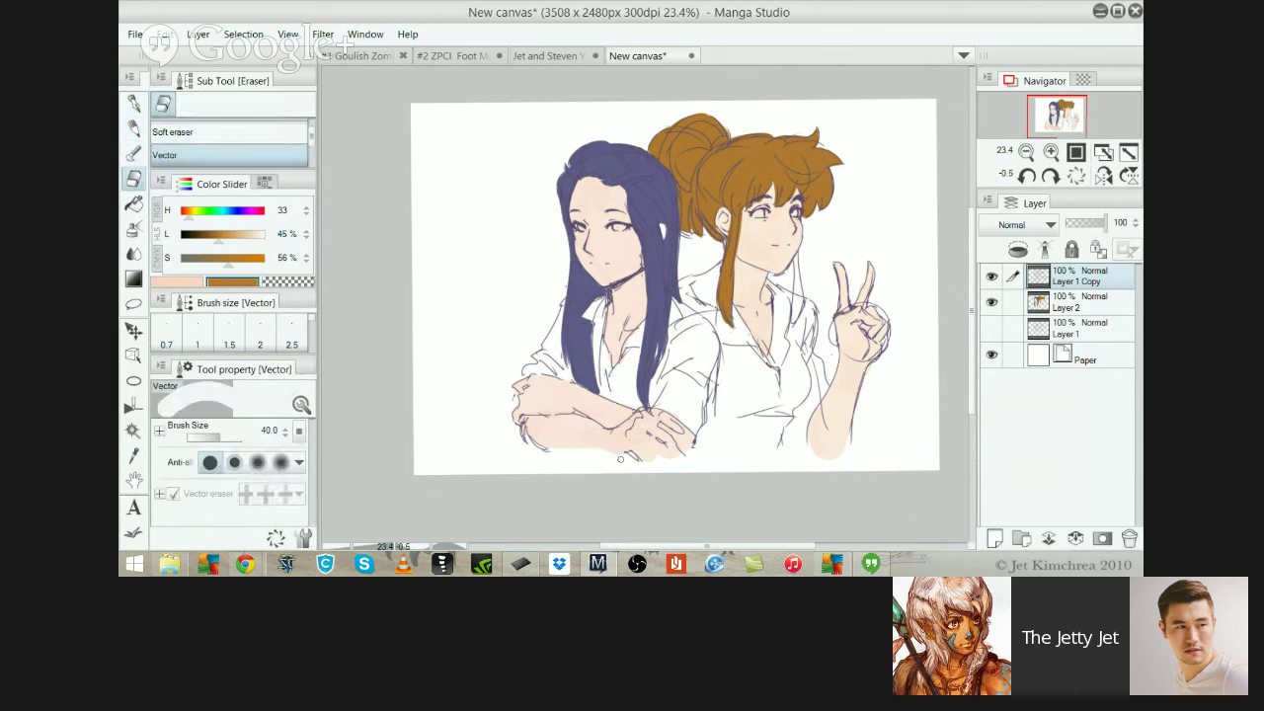
{"action": "key", "text": "p"}
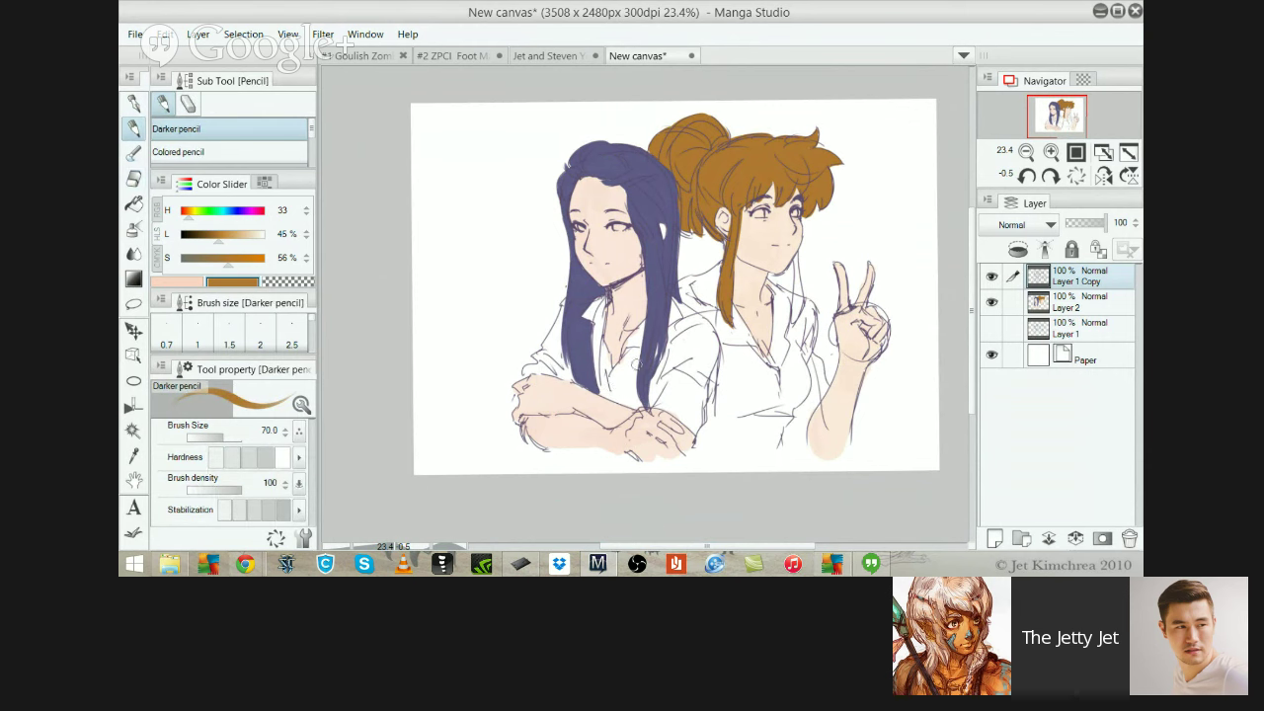
Sample the dark purple line colour and redraw the long-haired girl's shirt-front line using the Darker pencil at size 5
{"action": "key", "text": "b"}
{"action": "scroll", "coordinate": [667, 427], "scroll_direction": "up", "scroll_amount": 1}
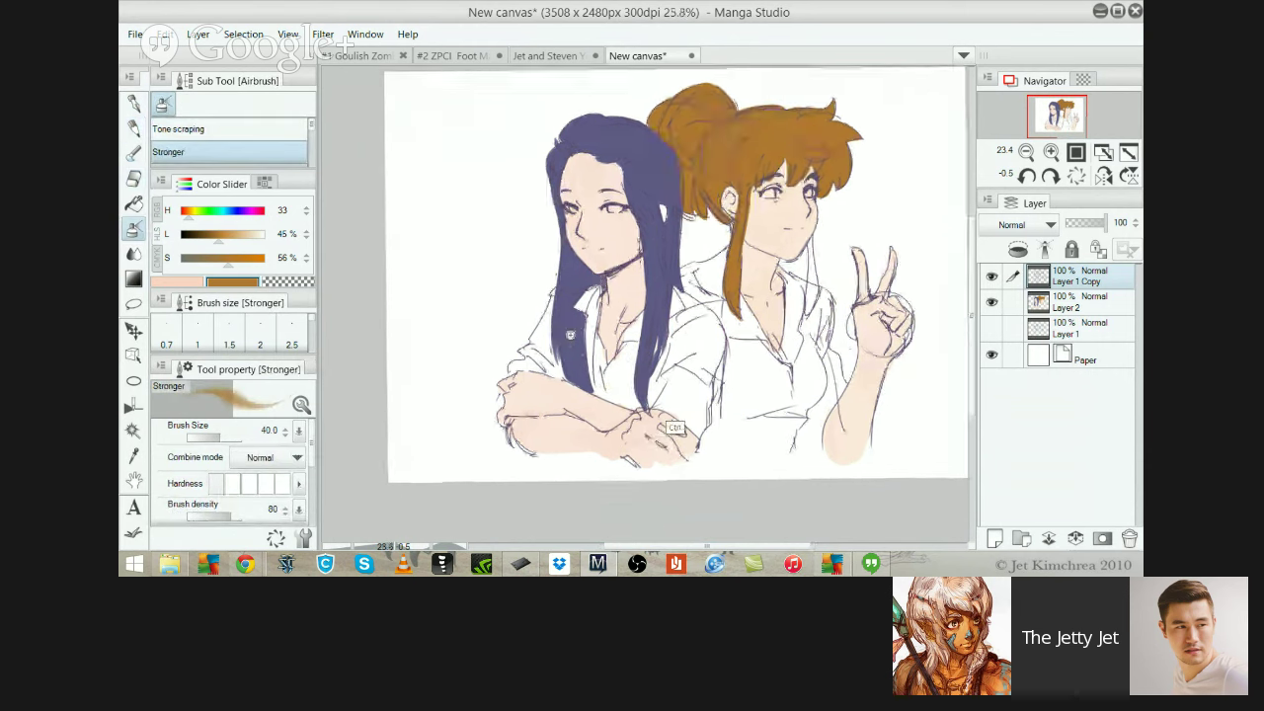
{"action": "left_click_drag", "start_coordinate": [569, 335], "coordinate": [733, 411]}
{"action": "left_click", "coordinate": [499, 149], "text": "alt"}
{"action": "key", "text": "p"}
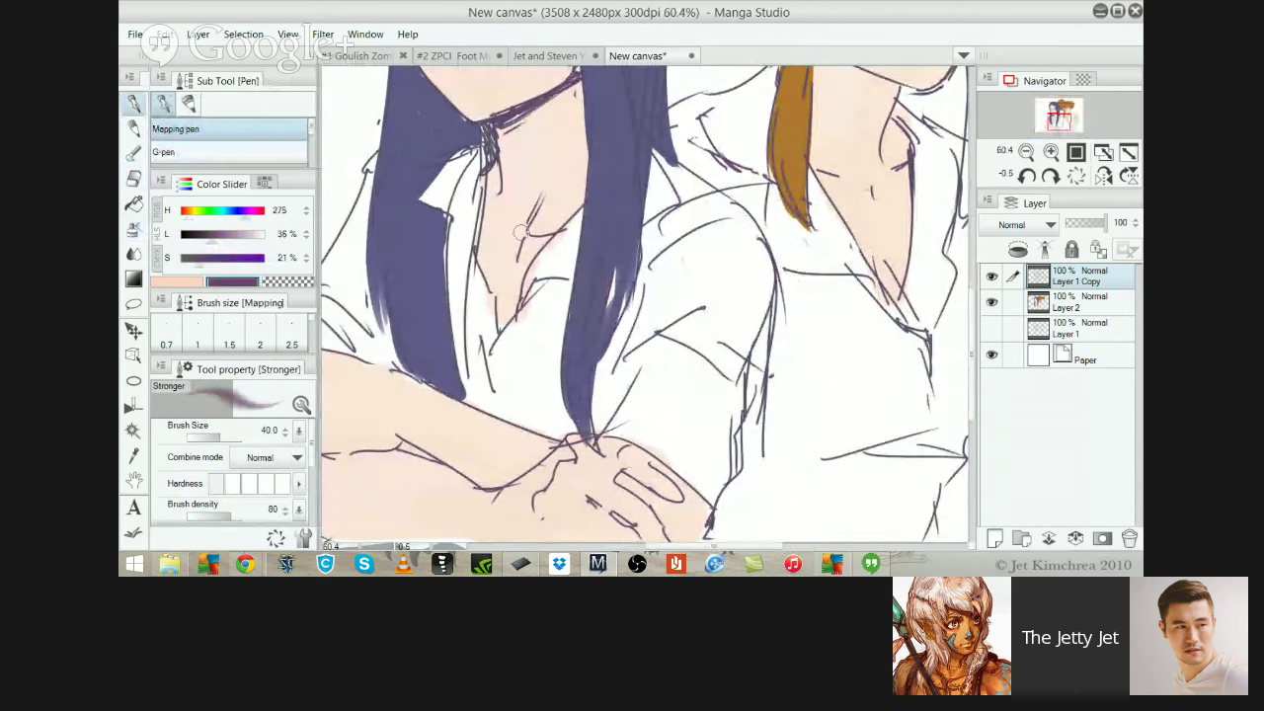
{"action": "key", "text": "p"}
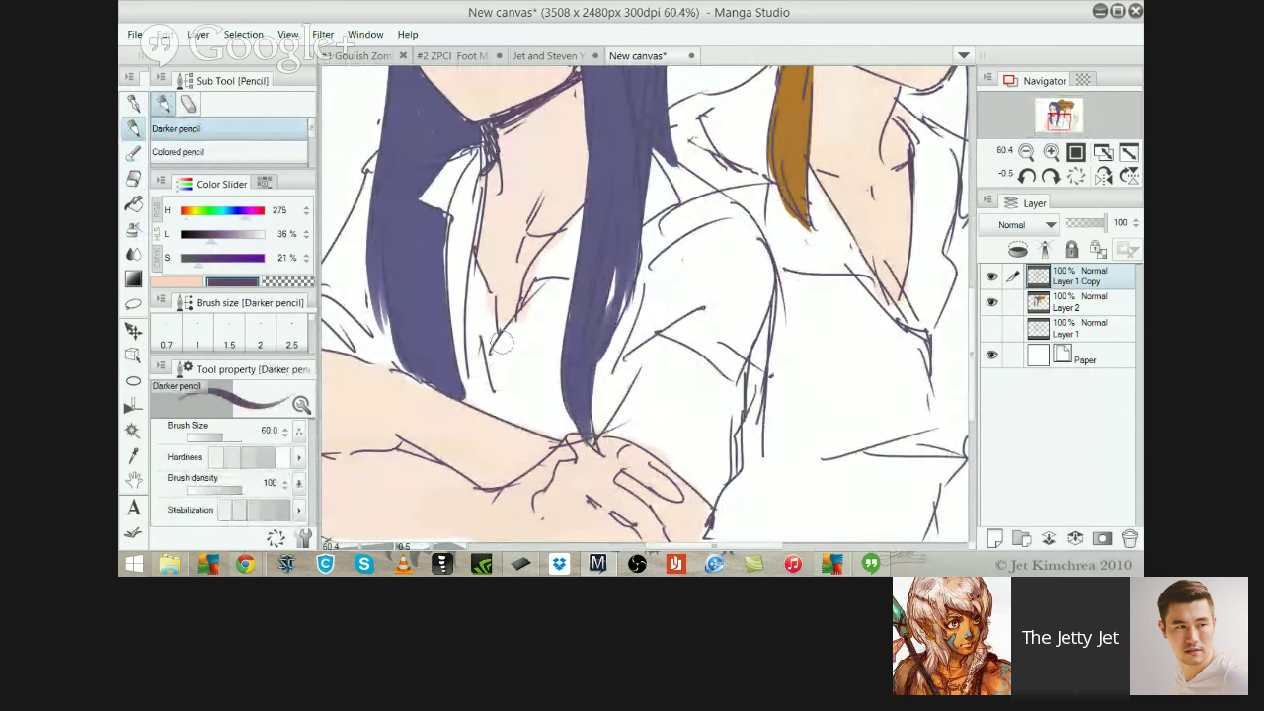
{"action": "key", "text": "bracketleft"}
{"action": "key", "text": "bracketleft"}
{"action": "key", "text": "bracketleft"}
{"action": "key", "text": "bracketleft"}
{"action": "key", "text": "bracketleft"}
{"action": "key", "text": "bracketleft"}
{"action": "key", "text": "bracketleft"}
{"action": "key", "text": "bracketleft"}
{"action": "key", "text": "bracketleft"}
{"action": "key", "text": "bracketleft"}
{"action": "key", "text": "bracketleft"}
{"action": "key", "text": "bracketleft"}
{"action": "key", "text": "bracketleft"}
{"action": "left_click_drag", "start_coordinate": [489, 363], "coordinate": [514, 409]}
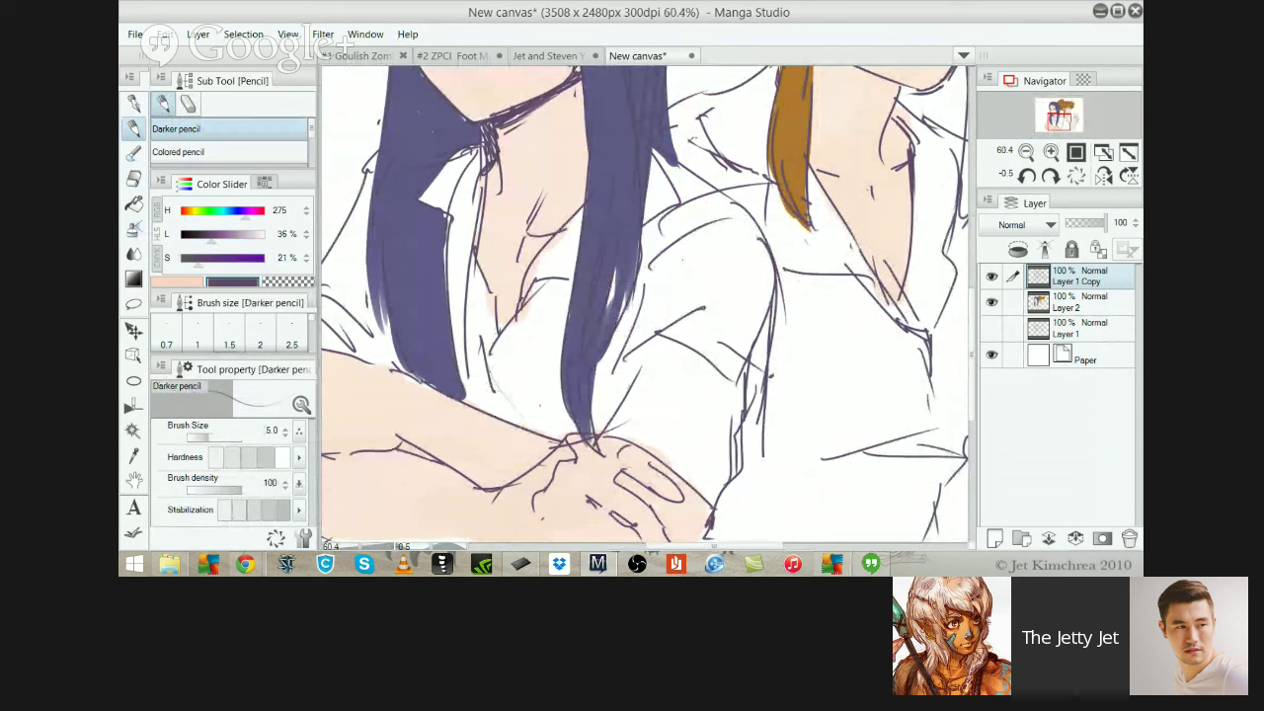
{"action": "key", "text": "ctrl+z"}
{"action": "left_click_drag", "start_coordinate": [483, 344], "coordinate": [494, 392]}
Set the Darker pencil to size 17 and strengthen the fold lines on the long-haired girl's sleeve above her resting hand
{"action": "key", "text": "bracketright"}
{"action": "key", "text": "bracketright"}
{"action": "key", "text": "bracketright"}
{"action": "key", "text": "bracketright"}
{"action": "key", "text": "bracketright"}
{"action": "scroll", "coordinate": [491, 343], "scroll_direction": "down", "scroll_amount": 1}
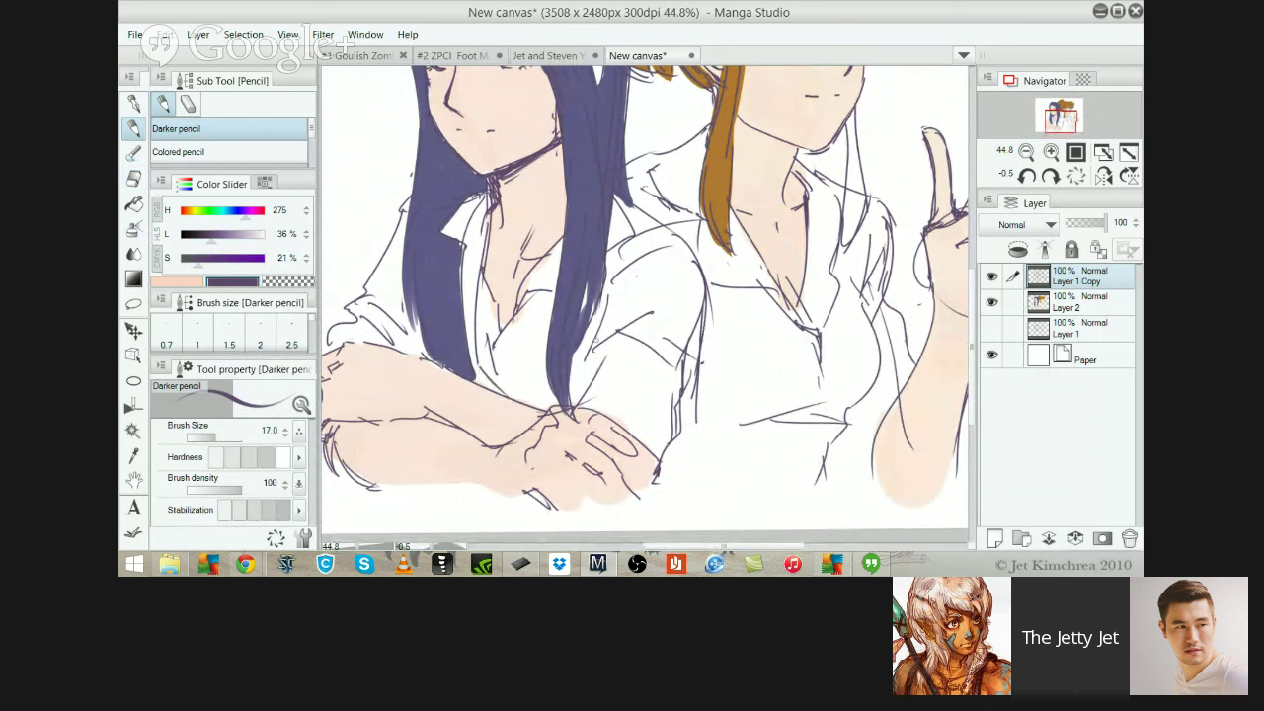
{"action": "mouse_move", "coordinate": [593, 351]}
{"action": "left_mouse_down"}
{"action": "mouse_move", "coordinate": [599, 363]}
{"action": "mouse_move", "coordinate": [602, 346]}
{"action": "left_mouse_up"}
{"action": "left_click_drag", "start_coordinate": [599, 300], "coordinate": [610, 326]}
{"action": "mouse_move", "coordinate": [506, 395]}
{"action": "left_mouse_down"}
{"action": "mouse_move", "coordinate": [555, 402]}
{"action": "mouse_move", "coordinate": [527, 418]}
{"action": "mouse_move", "coordinate": [555, 421]}
{"action": "mouse_move", "coordinate": [535, 399]}
{"action": "mouse_move", "coordinate": [563, 432]}
{"action": "mouse_move", "coordinate": [552, 403]}
{"action": "mouse_move", "coordinate": [569, 406]}
{"action": "left_mouse_up"}
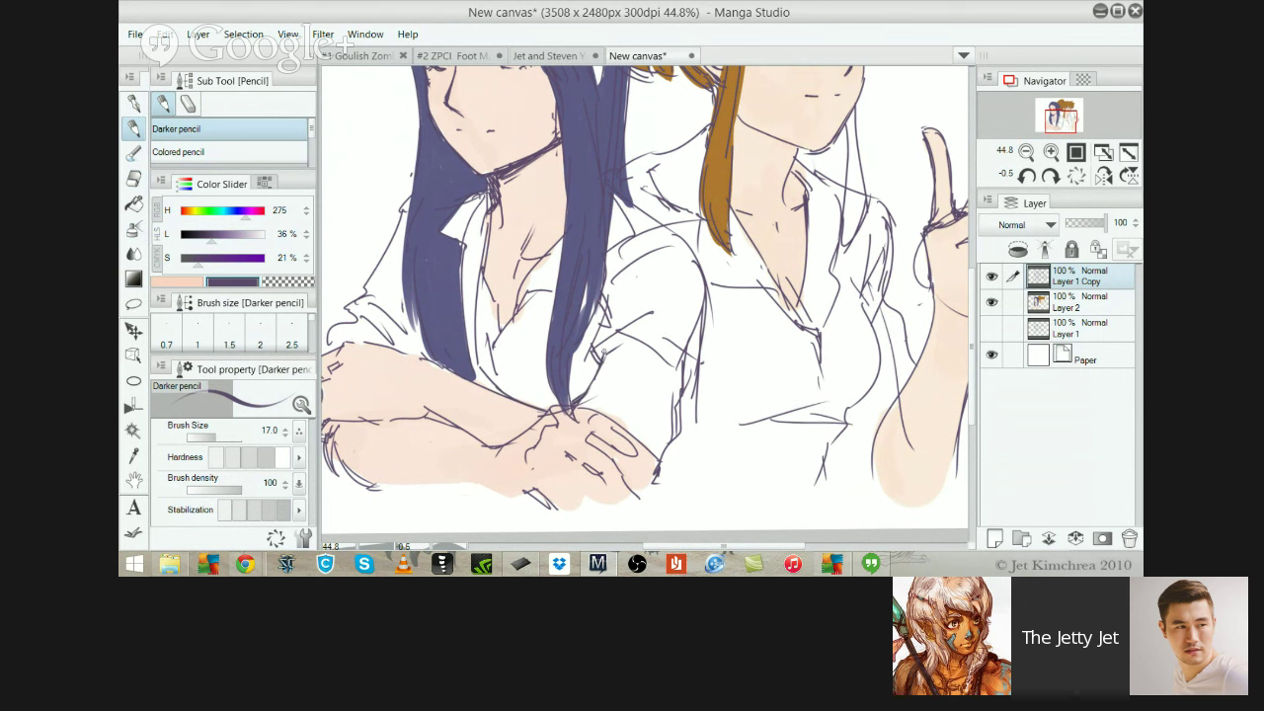
Erase loose lines around the long-haired girl's elbow and redraw the lower contour of her crossed forearms
{"action": "scroll", "coordinate": [607, 323], "scroll_direction": "down", "scroll_amount": 3}
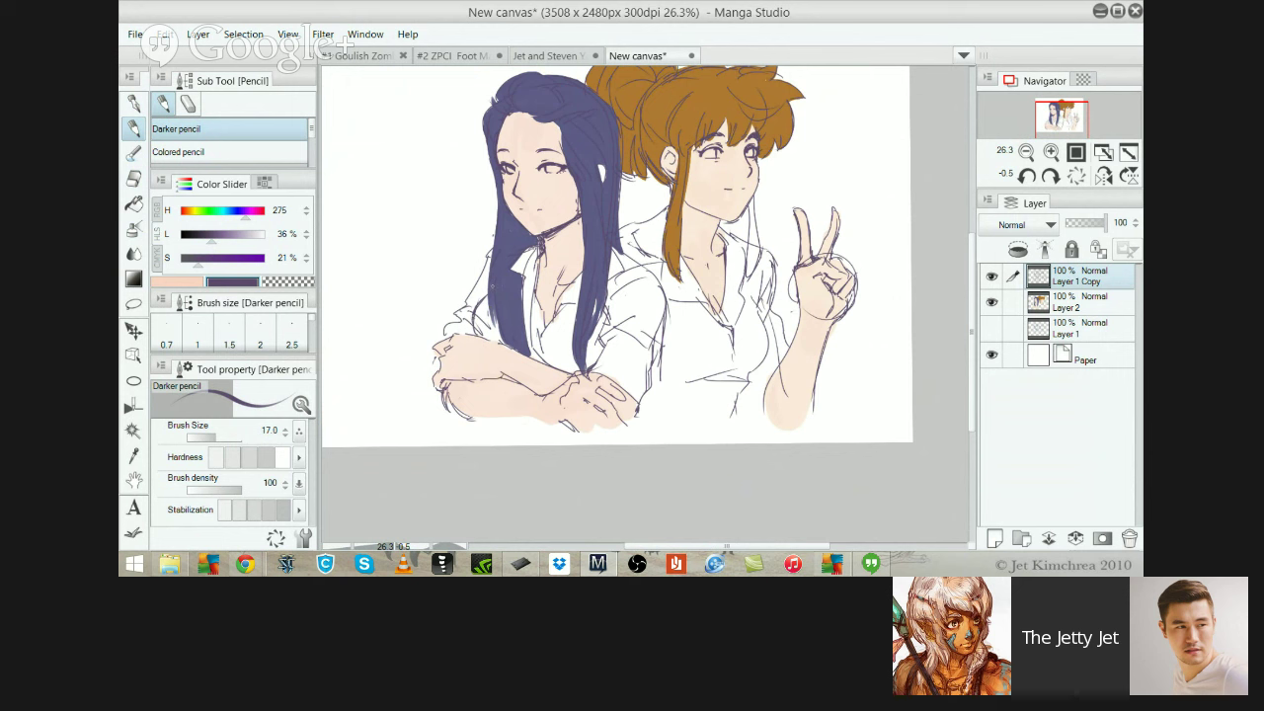
{"action": "key", "text": "e"}
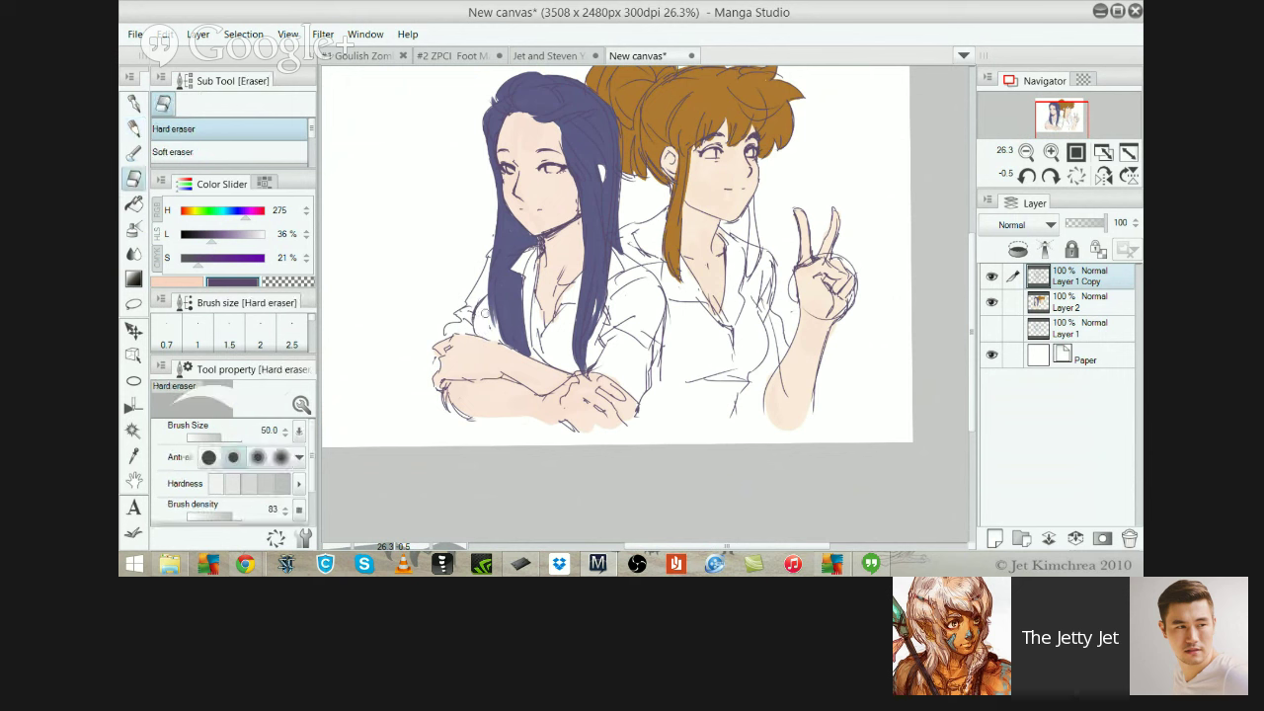
{"action": "key", "text": "p"}
{"action": "scroll", "coordinate": [681, 263], "scroll_direction": "down", "scroll_amount": 1}
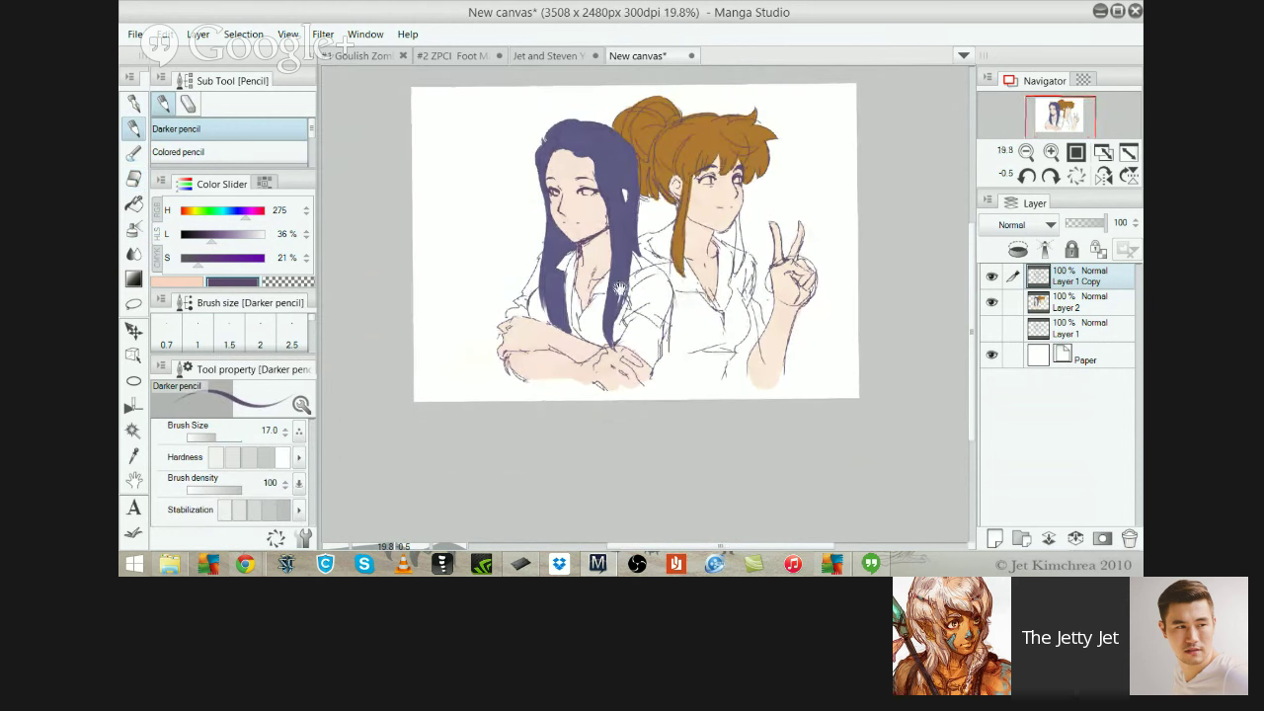
{"action": "key", "text": "e"}
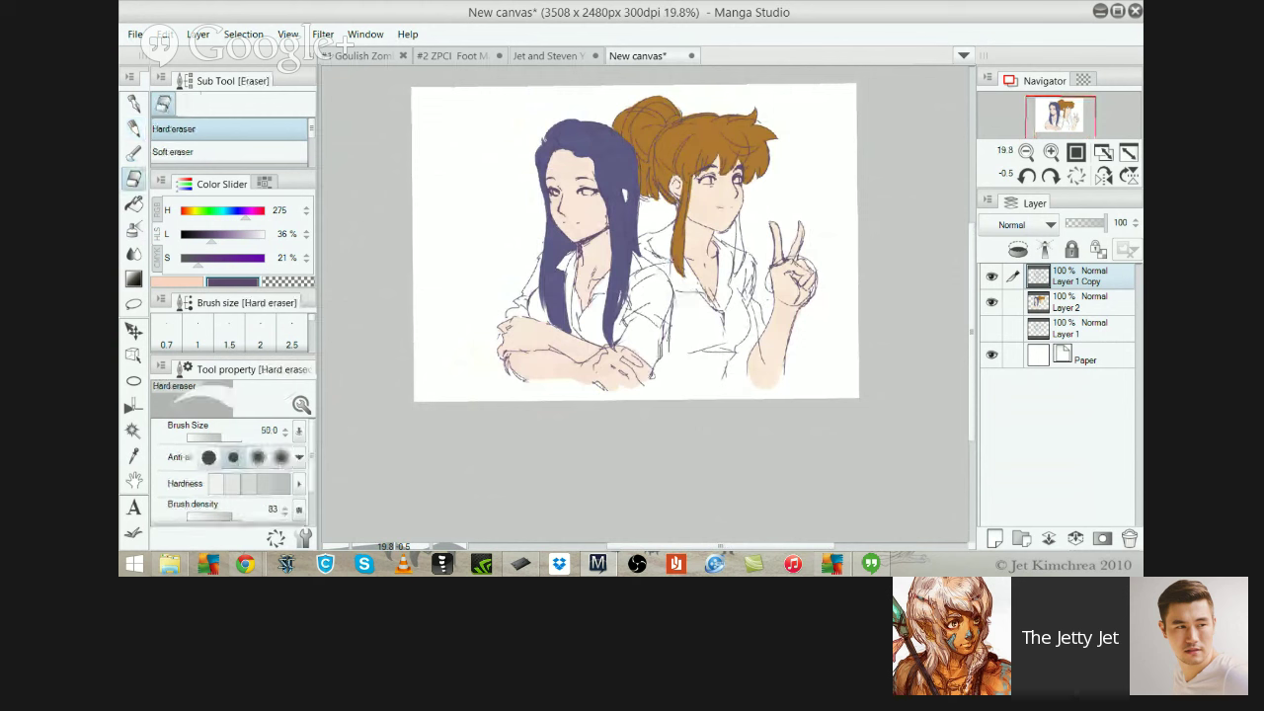
{"action": "key", "text": "p"}
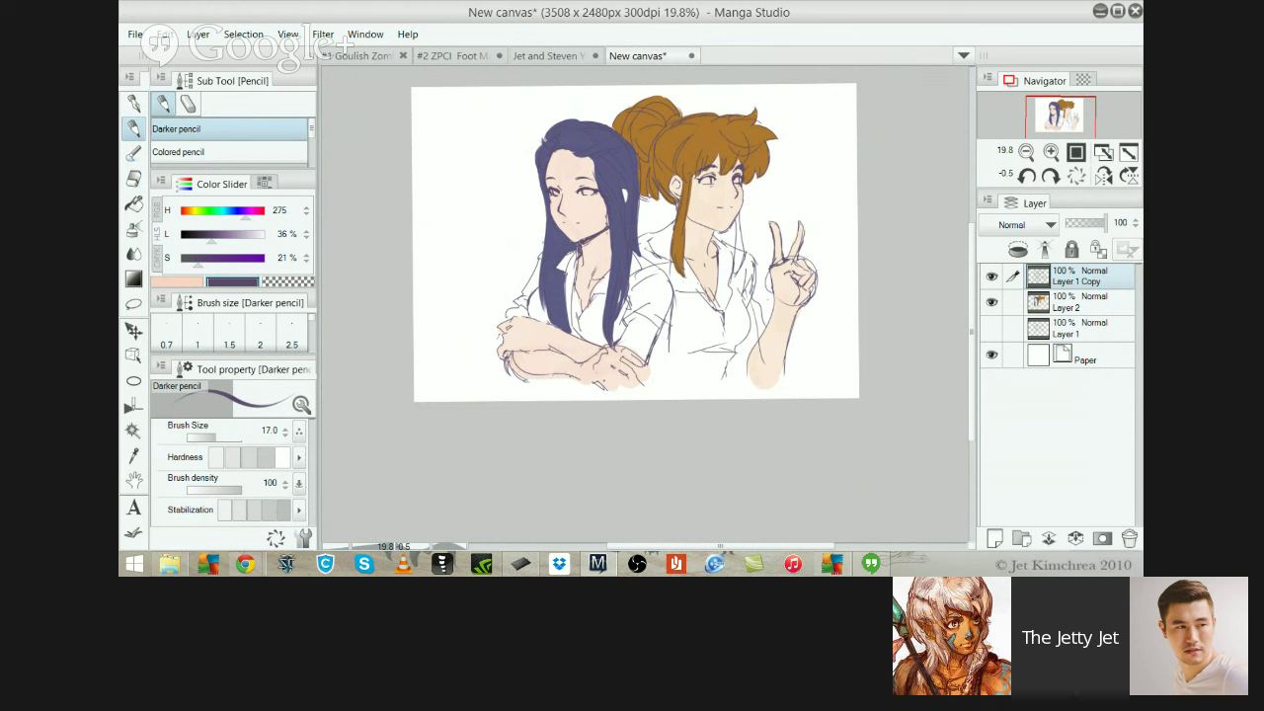
{"action": "key", "text": "e"}
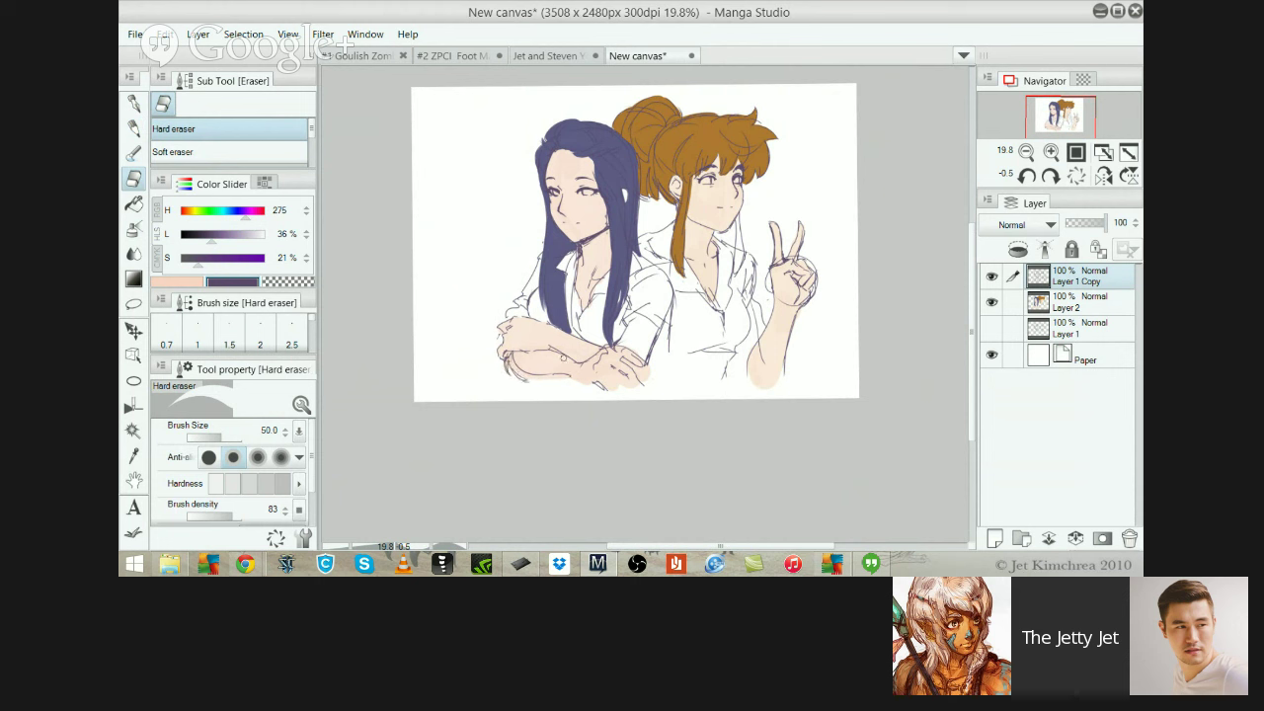
Flip the canvas view horizontally and rework the underside and elbow end of the long-haired girl's lower forearm
{"action": "left_click", "coordinate": [1104, 175]}
{"action": "mouse_move", "coordinate": [778, 365]}
{"action": "left_mouse_down"}
{"action": "mouse_move", "coordinate": [776, 379]}
{"action": "mouse_move", "coordinate": [788, 370]}
{"action": "left_mouse_up"}
{"action": "key", "text": "p"}
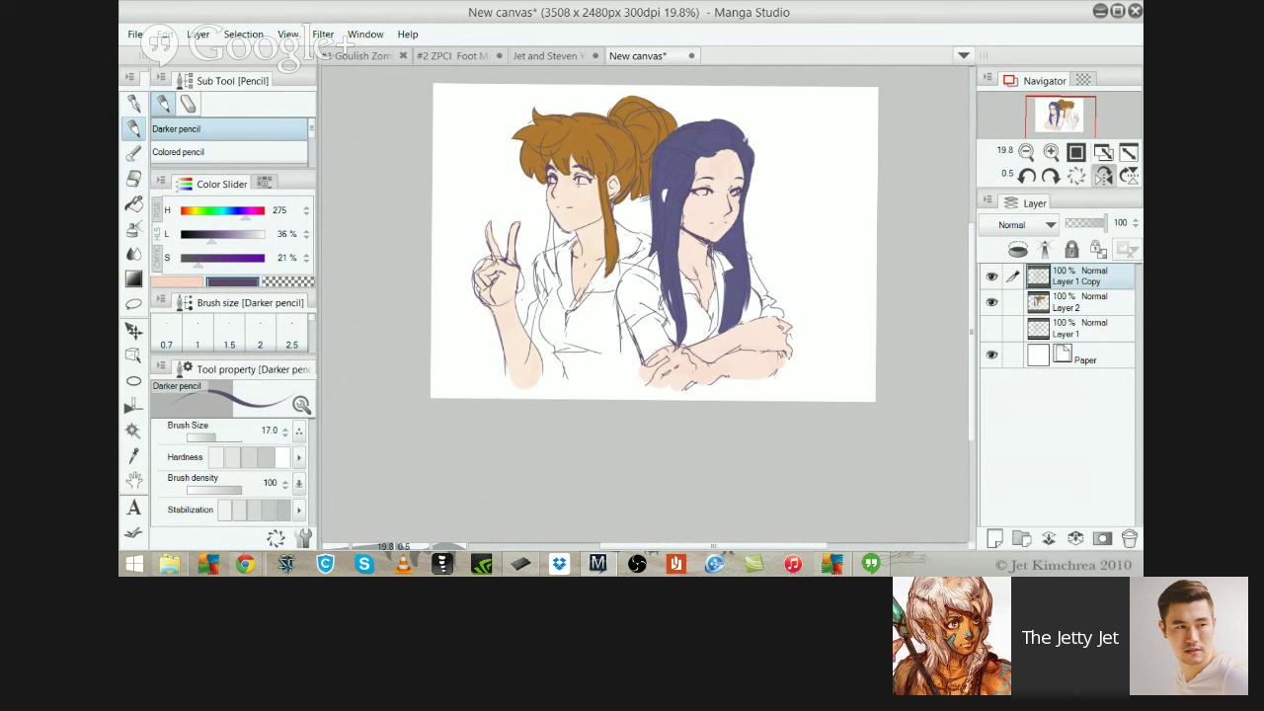
{"action": "left_click_drag", "start_coordinate": [729, 374], "coordinate": [779, 367]}
{"action": "key", "text": "e"}
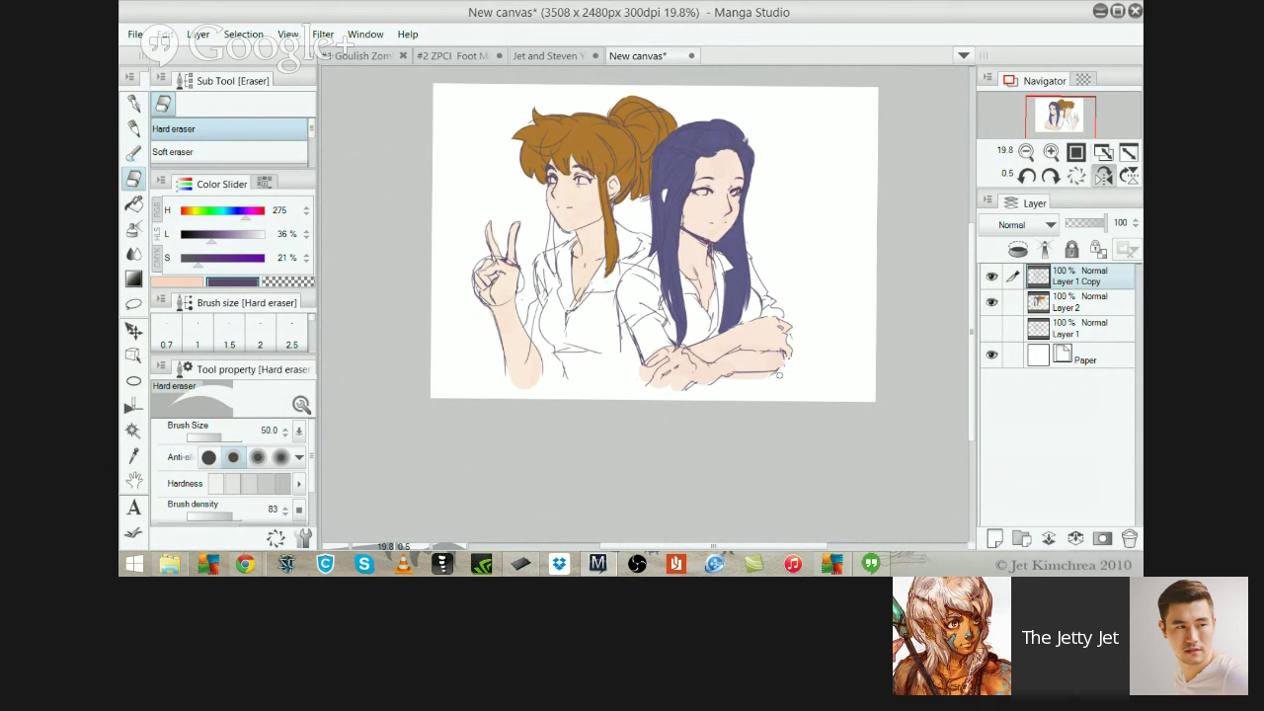
{"action": "left_click_drag", "start_coordinate": [771, 377], "coordinate": [790, 362]}
{"action": "key", "text": "p"}
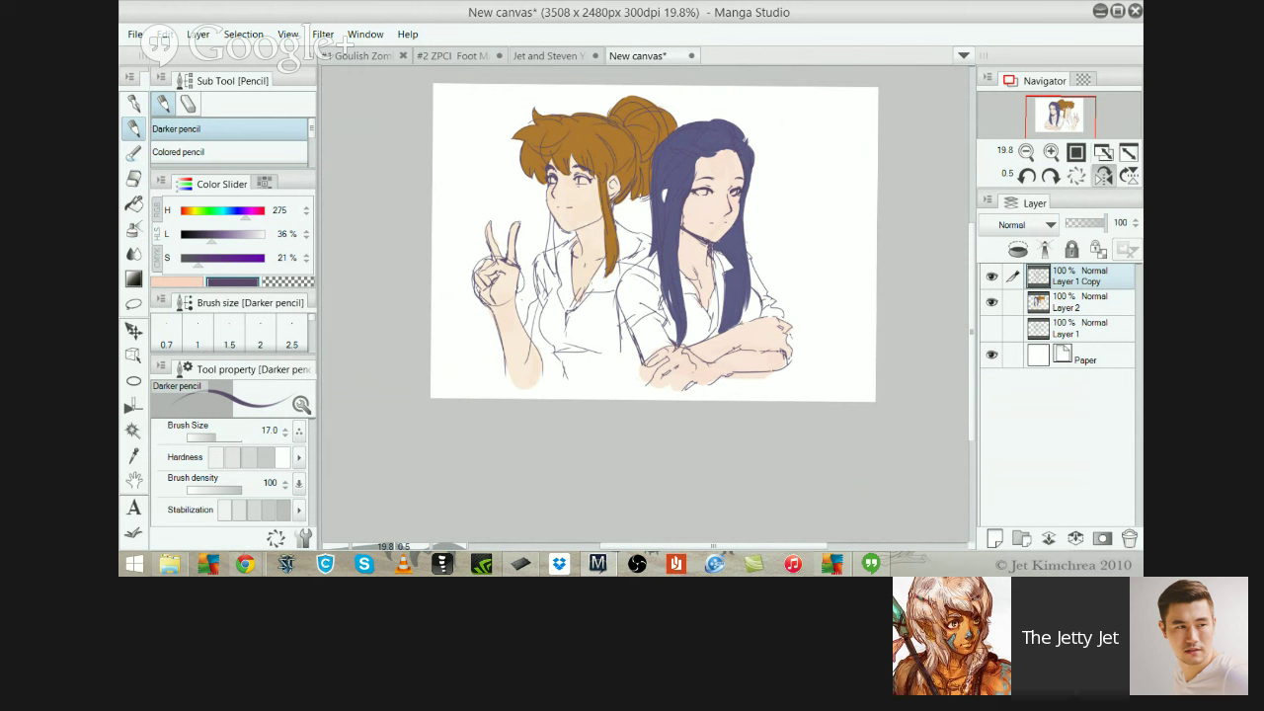
Undo the last forearm stroke, redraw the line beside the resting hand, and erase loose sleeve lines beside the hair
{"action": "key", "text": "ctrl+z"}
{"action": "left_click_drag", "start_coordinate": [698, 389], "coordinate": [740, 344]}
{"action": "key", "text": "e"}
{"action": "left_click_drag", "start_coordinate": [757, 289], "coordinate": [751, 321]}
{"action": "key", "text": "p"}
Try redrawing the contour between the two crossed forearms, undoing the unwanted strokes
{"action": "scroll", "coordinate": [780, 385], "scroll_direction": "down", "scroll_amount": 1}
{"action": "scroll", "coordinate": [784, 391], "scroll_direction": "up", "scroll_amount": 3}
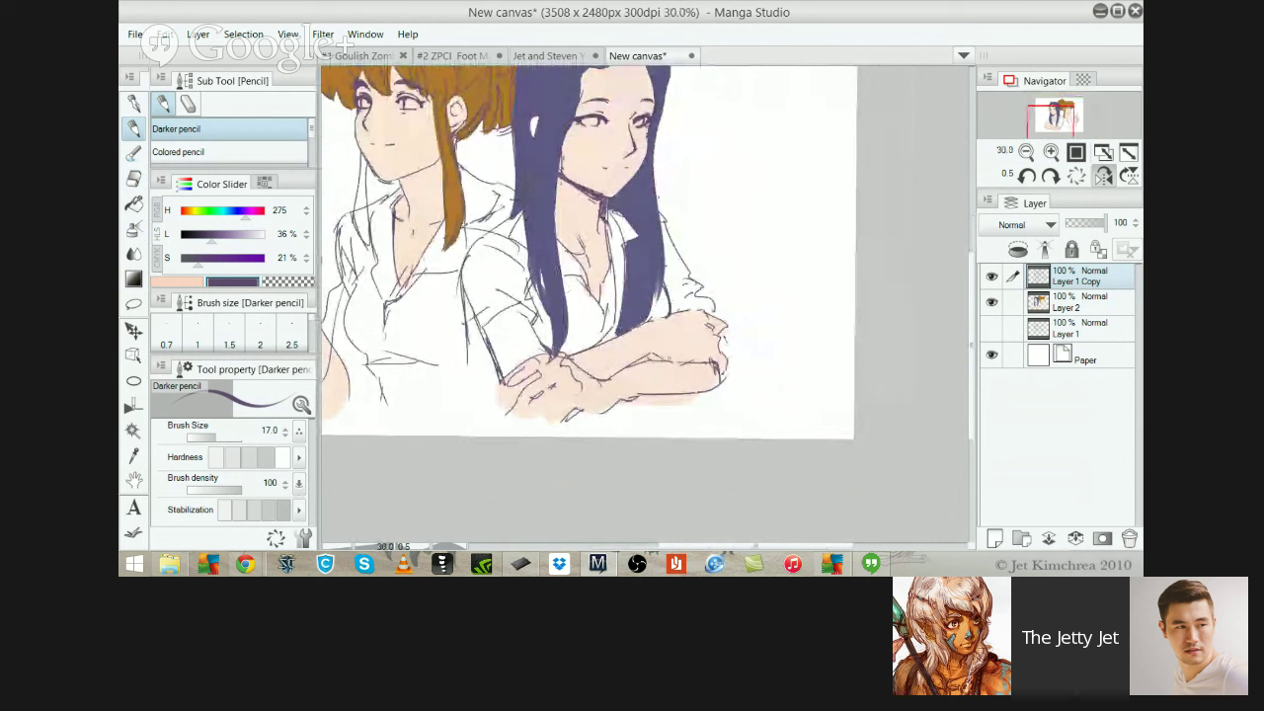
{"action": "left_click_drag", "start_coordinate": [650, 358], "coordinate": [719, 356]}
{"action": "key", "text": "e"}
{"action": "left_click_drag", "start_coordinate": [604, 379], "coordinate": [649, 354]}
{"action": "key", "text": "p"}
{"action": "key", "text": "ctrl+z"}
{"action": "key", "text": "ctrl+z"}
{"action": "key", "text": "ctrl+z"}
Erase and redraw the inner and lower contours of the crossed forearms, undoing stray strokes
{"action": "key", "text": "e"}
{"action": "mouse_move", "coordinate": [648, 363]}
{"action": "left_mouse_down"}
{"action": "mouse_move", "coordinate": [710, 366]}
{"action": "mouse_move", "coordinate": [709, 379]}
{"action": "left_mouse_up"}
{"action": "mouse_move", "coordinate": [679, 397]}
{"action": "left_mouse_down"}
{"action": "mouse_move", "coordinate": [632, 395]}
{"action": "mouse_move", "coordinate": [598, 412]}
{"action": "mouse_move", "coordinate": [718, 377]}
{"action": "left_mouse_up"}
{"action": "key", "text": "p"}
{"action": "left_click_drag", "start_coordinate": [579, 411], "coordinate": [719, 385]}
{"action": "key", "text": "ctrl+z"}
{"action": "key", "text": "ctrl+z"}
{"action": "key", "text": "ctrl+z"}
{"action": "key", "text": "ctrl+z"}
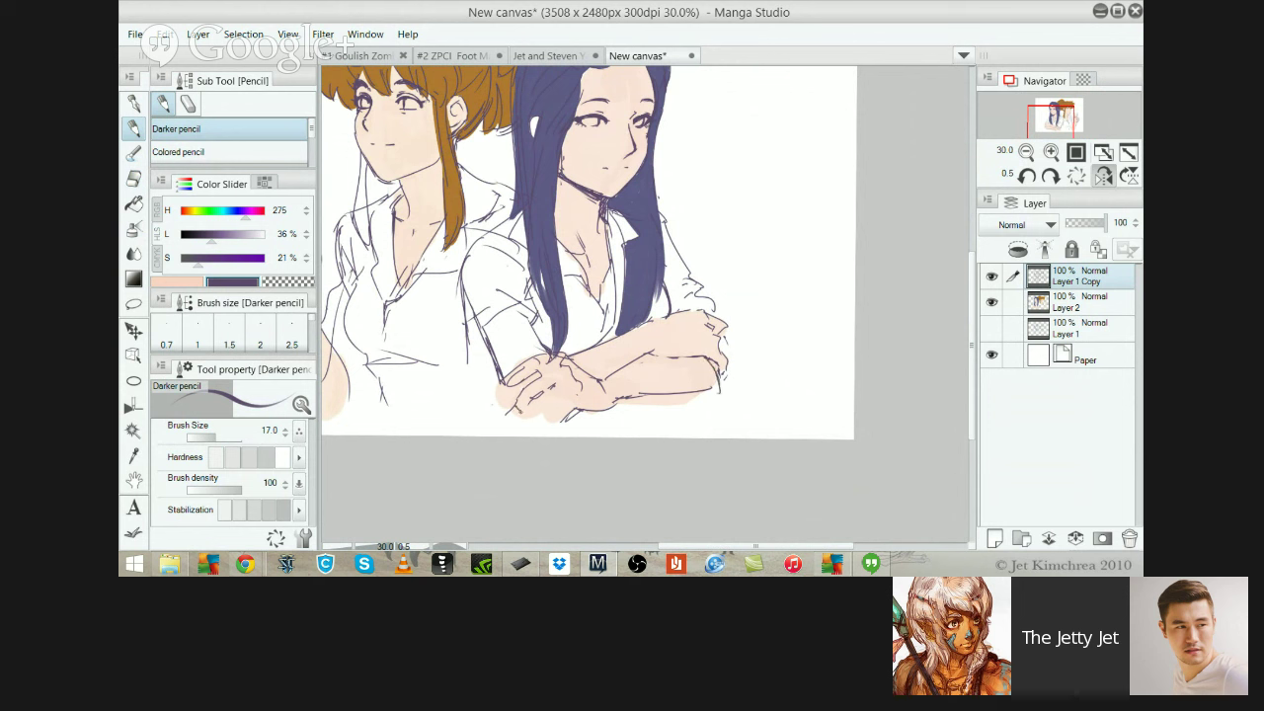
Try redrawing the fingers of the long-haired girl's resting hand, undoing unsuitable strokes
{"action": "mouse_move", "coordinate": [514, 408]}
{"action": "left_mouse_down"}
{"action": "mouse_move", "coordinate": [548, 412]}
{"action": "mouse_move", "coordinate": [514, 424]}
{"action": "mouse_move", "coordinate": [525, 427]}
{"action": "left_mouse_up"}
{"action": "key", "text": "ctrl+z"}
{"action": "mouse_move", "coordinate": [525, 427]}
{"action": "left_mouse_down"}
{"action": "mouse_move", "coordinate": [561, 401]}
{"action": "mouse_move", "coordinate": [517, 422]}
{"action": "left_mouse_up"}
{"action": "key", "text": "ctrl+z"}
{"action": "key", "text": "ctrl+z"}
{"action": "key", "text": "ctrl+z"}
{"action": "key", "text": "ctrl+z"}
{"action": "mouse_move", "coordinate": [516, 421]}
{"action": "left_mouse_down"}
{"action": "mouse_move", "coordinate": [563, 401]}
{"action": "mouse_move", "coordinate": [544, 418]}
{"action": "mouse_move", "coordinate": [553, 423]}
{"action": "mouse_move", "coordinate": [575, 405]}
{"action": "left_mouse_up"}
Redraw the upper forearm's top edge and the lines at the outer end of the crossed arms
{"action": "left_click_drag", "start_coordinate": [645, 324], "coordinate": [666, 314]}
{"action": "mouse_move", "coordinate": [664, 316]}
{"action": "left_mouse_down"}
{"action": "mouse_move", "coordinate": [703, 308]}
{"action": "mouse_move", "coordinate": [722, 375]}
{"action": "left_mouse_up"}
{"action": "key", "text": "e"}
{"action": "key", "text": "p"}
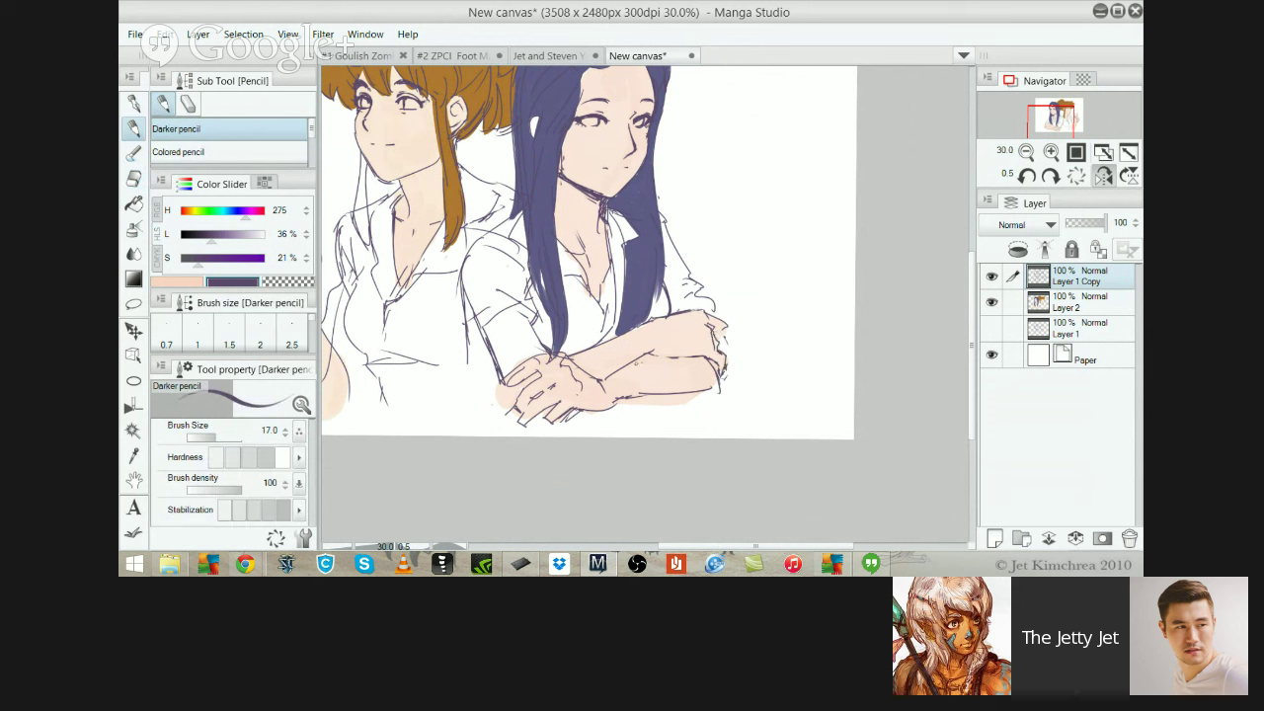
Undo the last forearm stroke and erase the resting hand's line art over the skin colour
{"action": "left_click_drag", "start_coordinate": [640, 361], "coordinate": [659, 357]}
{"action": "key", "text": "ctrl+z"}
{"action": "key", "text": "e"}
{"action": "mouse_move", "coordinate": [556, 383]}
{"action": "left_mouse_down"}
{"action": "mouse_move", "coordinate": [587, 351]}
{"action": "mouse_move", "coordinate": [590, 371]}
{"action": "mouse_move", "coordinate": [537, 387]}
{"action": "mouse_move", "coordinate": [515, 425]}
{"action": "left_mouse_up"}
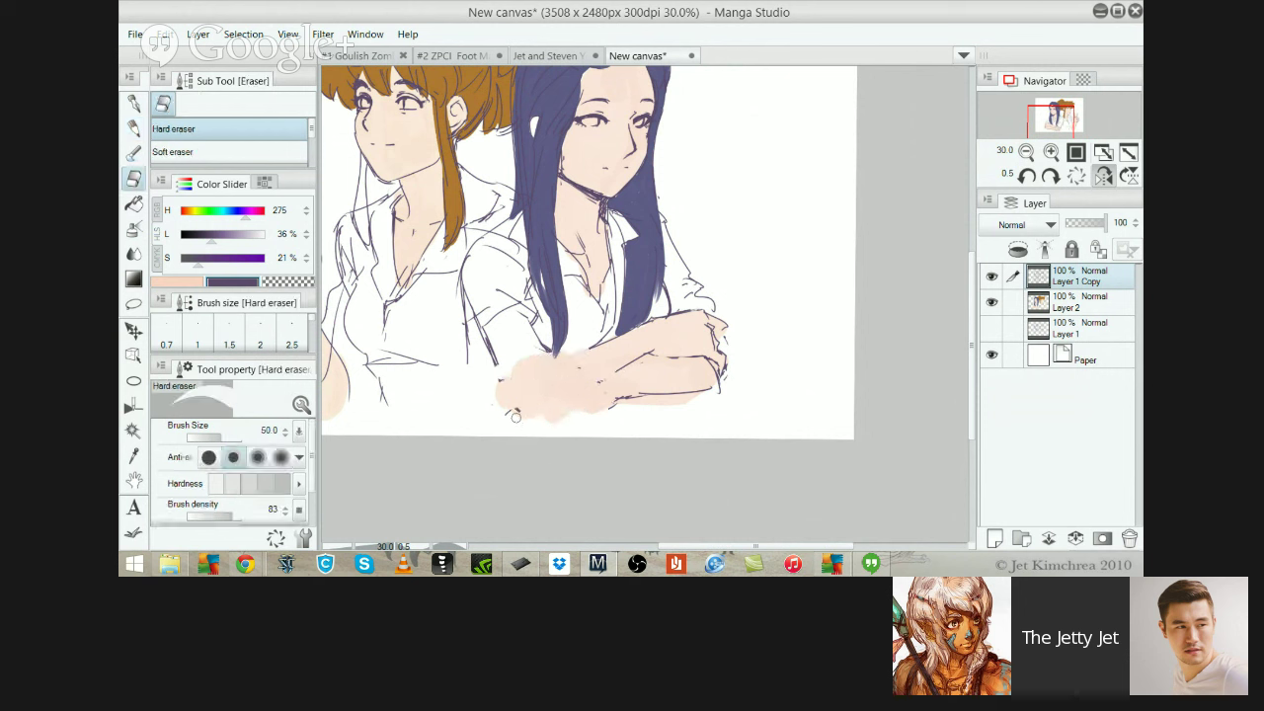
{"action": "key", "text": "p"}
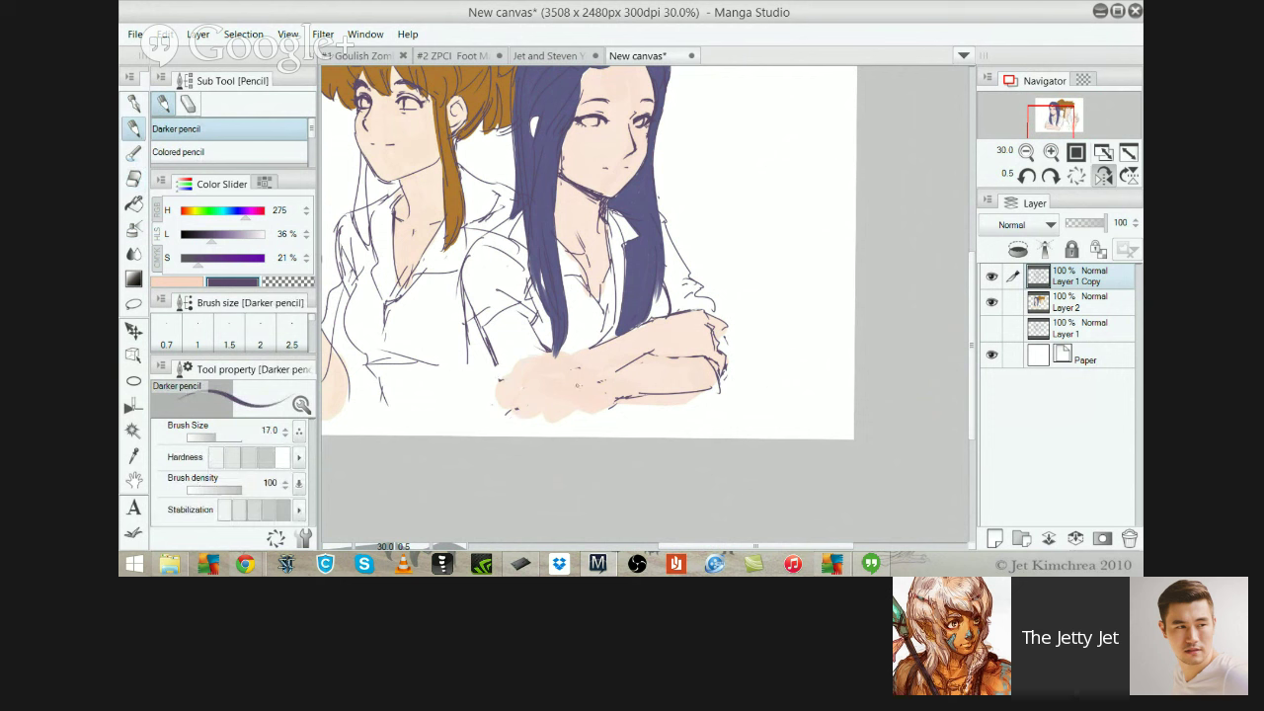
Draw a new forearm contour tucked under the other arm and sketch the rolled sleeve cuff above it
{"action": "mouse_move", "coordinate": [534, 369]}
{"action": "left_mouse_down"}
{"action": "mouse_move", "coordinate": [545, 400]}
{"action": "mouse_move", "coordinate": [588, 382]}
{"action": "mouse_move", "coordinate": [539, 379]}
{"action": "mouse_move", "coordinate": [563, 381]}
{"action": "mouse_move", "coordinate": [570, 399]}
{"action": "mouse_move", "coordinate": [524, 413]}
{"action": "mouse_move", "coordinate": [508, 399]}
{"action": "mouse_move", "coordinate": [509, 382]}
{"action": "mouse_move", "coordinate": [616, 381]}
{"action": "left_mouse_up"}
{"action": "key", "text": "ctrl+z"}
{"action": "mouse_move", "coordinate": [592, 331]}
{"action": "left_mouse_down"}
{"action": "mouse_move", "coordinate": [517, 355]}
{"action": "mouse_move", "coordinate": [519, 380]}
{"action": "mouse_move", "coordinate": [548, 360]}
{"action": "mouse_move", "coordinate": [514, 331]}
{"action": "mouse_move", "coordinate": [517, 351]}
{"action": "left_mouse_up"}
{"action": "key", "text": "ctrl+z"}
{"action": "left_click_drag", "start_coordinate": [516, 335], "coordinate": [566, 353]}
{"action": "left_click_drag", "start_coordinate": [570, 350], "coordinate": [561, 364]}
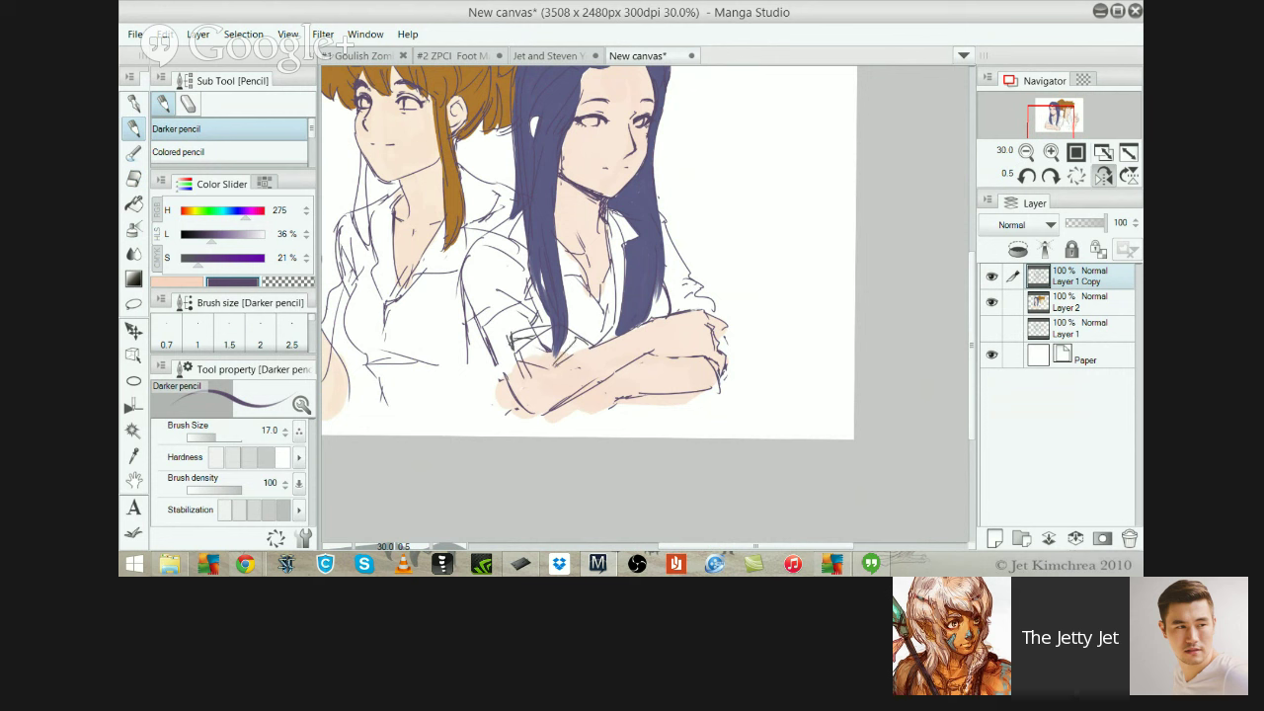
Refine the rolled cuff's folds and redraw the sleeve edge down to the long-haired girl's near elbow
{"action": "key", "text": "e"}
{"action": "mouse_move", "coordinate": [518, 372]}
{"action": "left_mouse_down"}
{"action": "mouse_move", "coordinate": [546, 348]}
{"action": "mouse_move", "coordinate": [520, 357]}
{"action": "mouse_move", "coordinate": [523, 334]}
{"action": "mouse_move", "coordinate": [515, 360]}
{"action": "mouse_move", "coordinate": [539, 365]}
{"action": "mouse_move", "coordinate": [578, 341]}
{"action": "mouse_move", "coordinate": [500, 324]}
{"action": "mouse_move", "coordinate": [509, 336]}
{"action": "mouse_move", "coordinate": [533, 329]}
{"action": "mouse_move", "coordinate": [512, 355]}
{"action": "mouse_move", "coordinate": [520, 371]}
{"action": "mouse_move", "coordinate": [582, 340]}
{"action": "mouse_move", "coordinate": [555, 353]}
{"action": "mouse_move", "coordinate": [568, 353]}
{"action": "left_mouse_up"}
{"action": "key", "text": "p"}
{"action": "mouse_move", "coordinate": [565, 357]}
{"action": "left_mouse_down"}
{"action": "mouse_move", "coordinate": [577, 352]}
{"action": "mouse_move", "coordinate": [513, 350]}
{"action": "mouse_move", "coordinate": [548, 355]}
{"action": "mouse_move", "coordinate": [551, 332]}
{"action": "mouse_move", "coordinate": [539, 342]}
{"action": "mouse_move", "coordinate": [549, 367]}
{"action": "mouse_move", "coordinate": [511, 358]}
{"action": "mouse_move", "coordinate": [508, 344]}
{"action": "mouse_move", "coordinate": [525, 355]}
{"action": "left_mouse_up"}
{"action": "key", "text": "e"}
{"action": "key", "text": "p"}
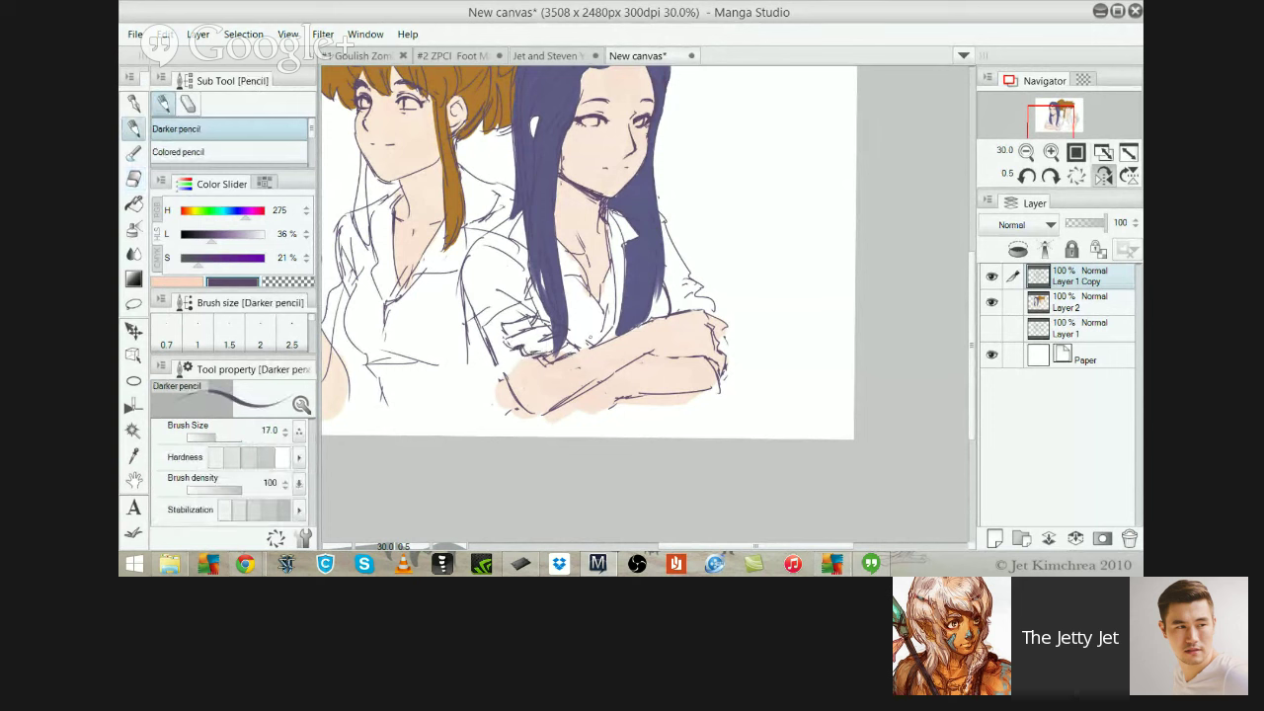
{"action": "mouse_move", "coordinate": [484, 308]}
{"action": "left_mouse_down"}
{"action": "mouse_move", "coordinate": [463, 350]}
{"action": "mouse_move", "coordinate": [500, 379]}
{"action": "mouse_move", "coordinate": [476, 318]}
{"action": "mouse_move", "coordinate": [496, 383]}
{"action": "mouse_move", "coordinate": [507, 383]}
{"action": "left_mouse_up"}
{"action": "key", "text": "e"}
{"action": "key", "text": "p"}
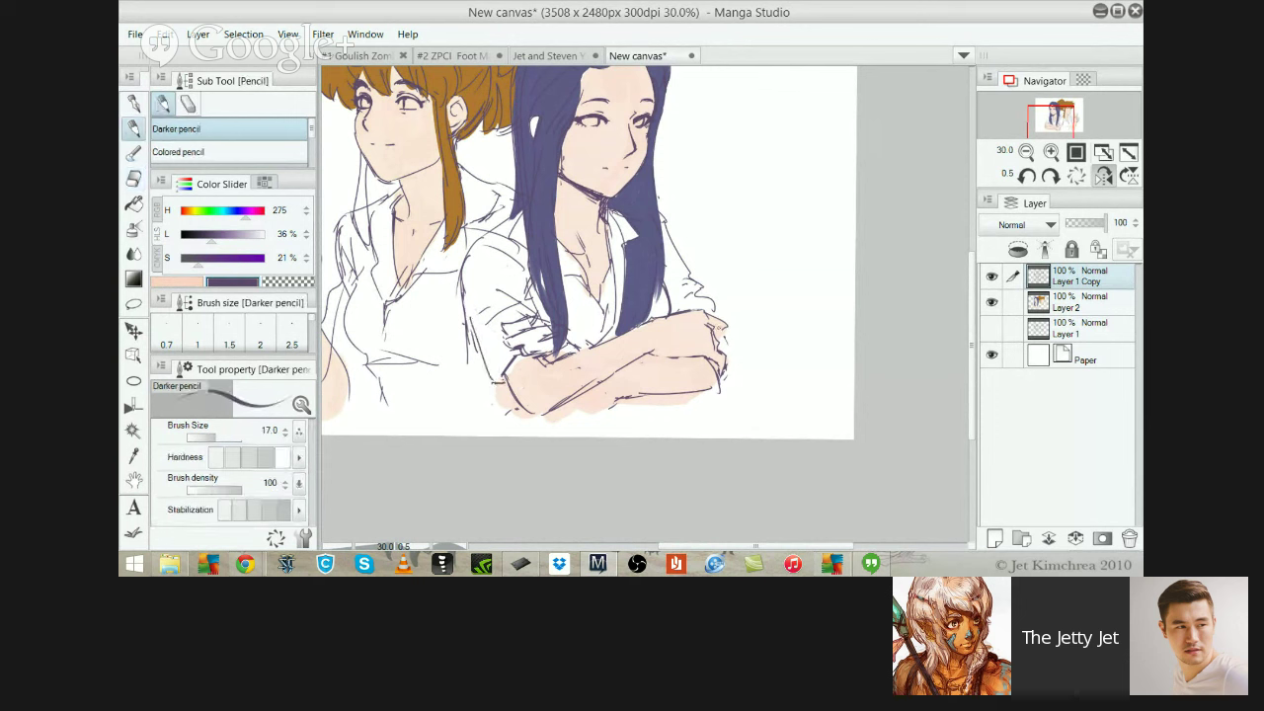
Erase the long-haired girl's far sleeve outline and redraw it closer to her hair
{"action": "key", "text": "e"}
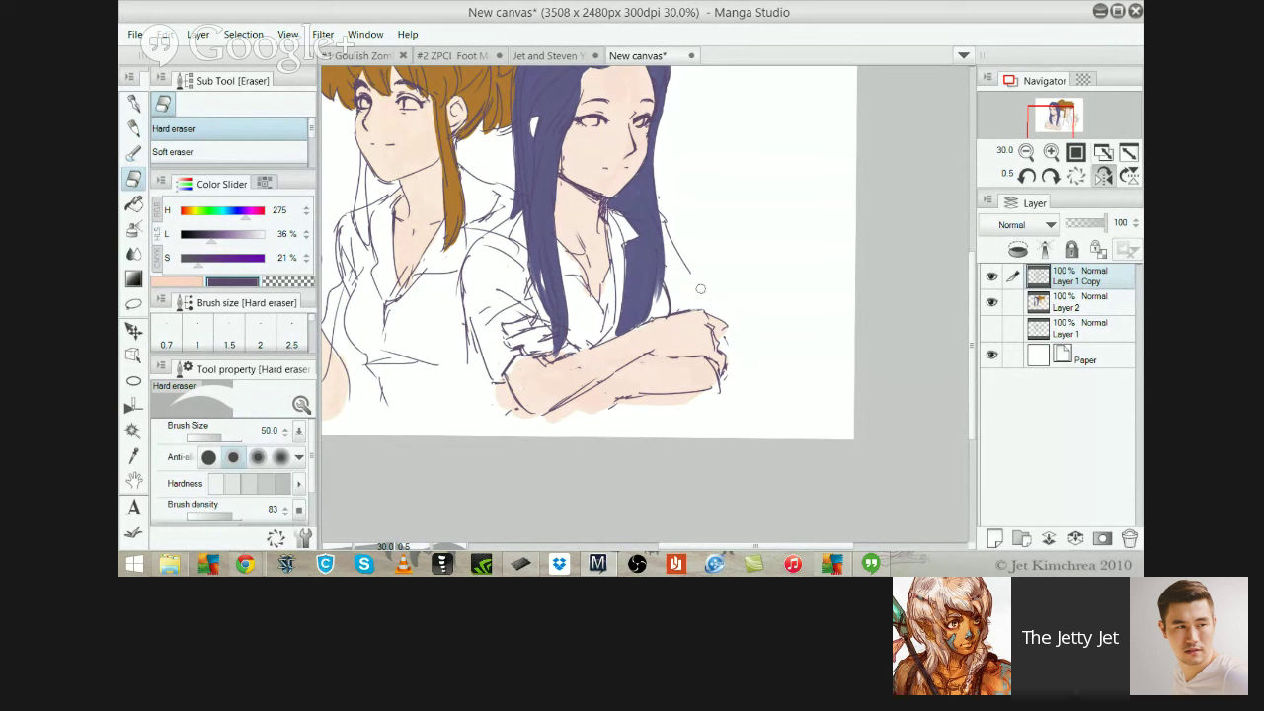
{"action": "left_click_drag", "start_coordinate": [663, 221], "coordinate": [692, 309]}
{"action": "key", "text": "p"}
{"action": "key", "text": "ctrl+z"}
Redraw the outer contour of the long-haired girl's near shoulder and sleeve, erasing the old outline and undoing stray strokes
{"action": "mouse_move", "coordinate": [520, 215]}
{"action": "left_mouse_down"}
{"action": "mouse_move", "coordinate": [467, 257]}
{"action": "mouse_move", "coordinate": [462, 290]}
{"action": "mouse_move", "coordinate": [483, 340]}
{"action": "left_mouse_up"}
{"action": "key", "text": "ctrl+z"}
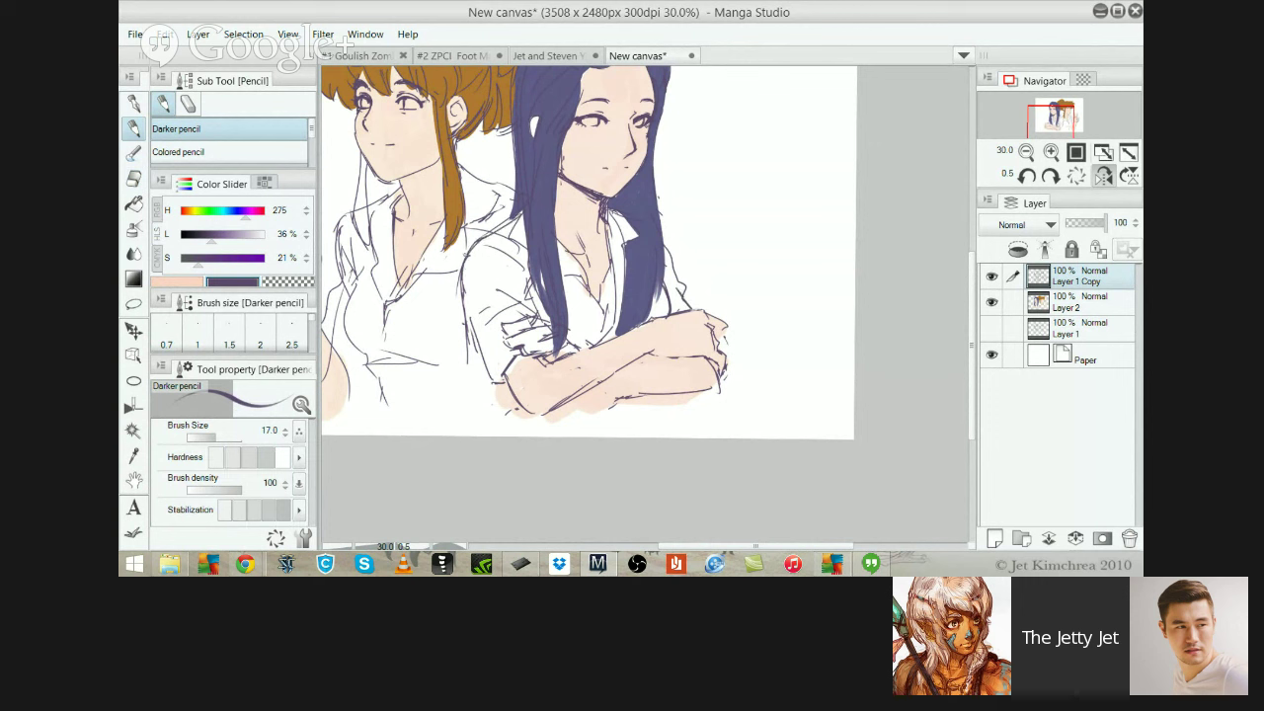
{"action": "left_click_drag", "start_coordinate": [466, 261], "coordinate": [494, 371]}
{"action": "key", "text": "e"}
{"action": "left_click_drag", "start_coordinate": [461, 267], "coordinate": [468, 346]}
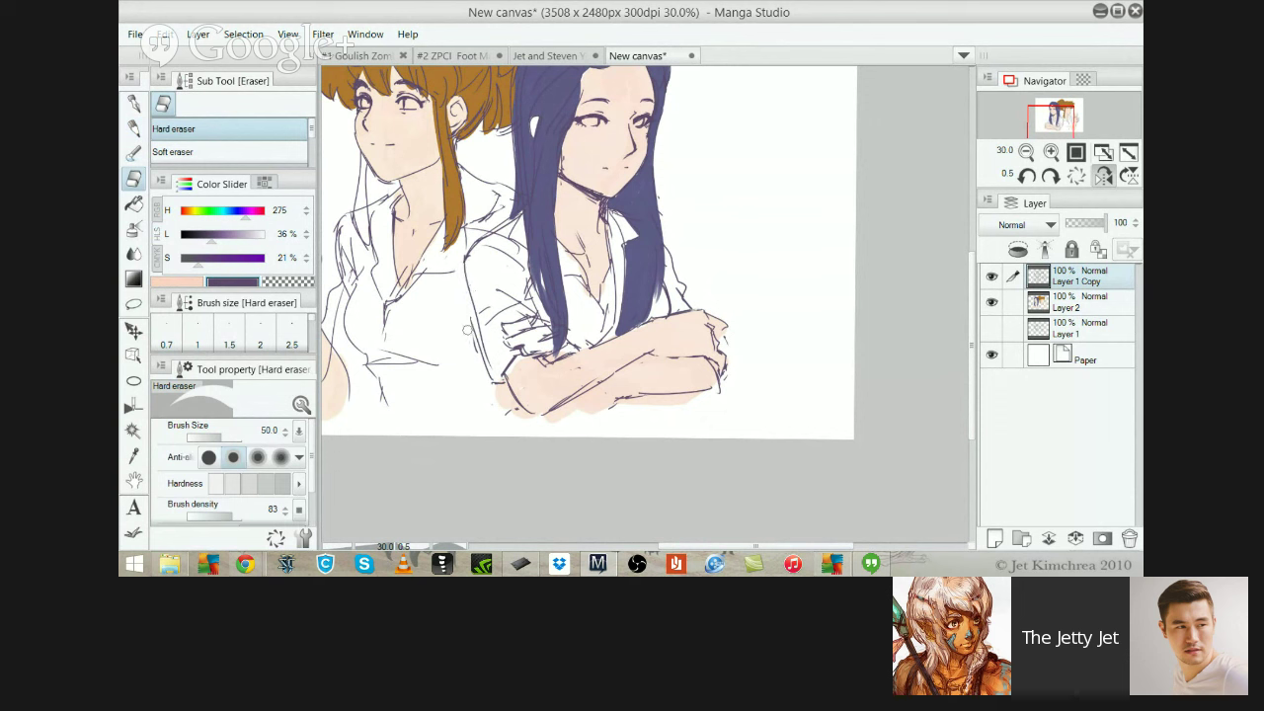
{"action": "key", "text": "p"}
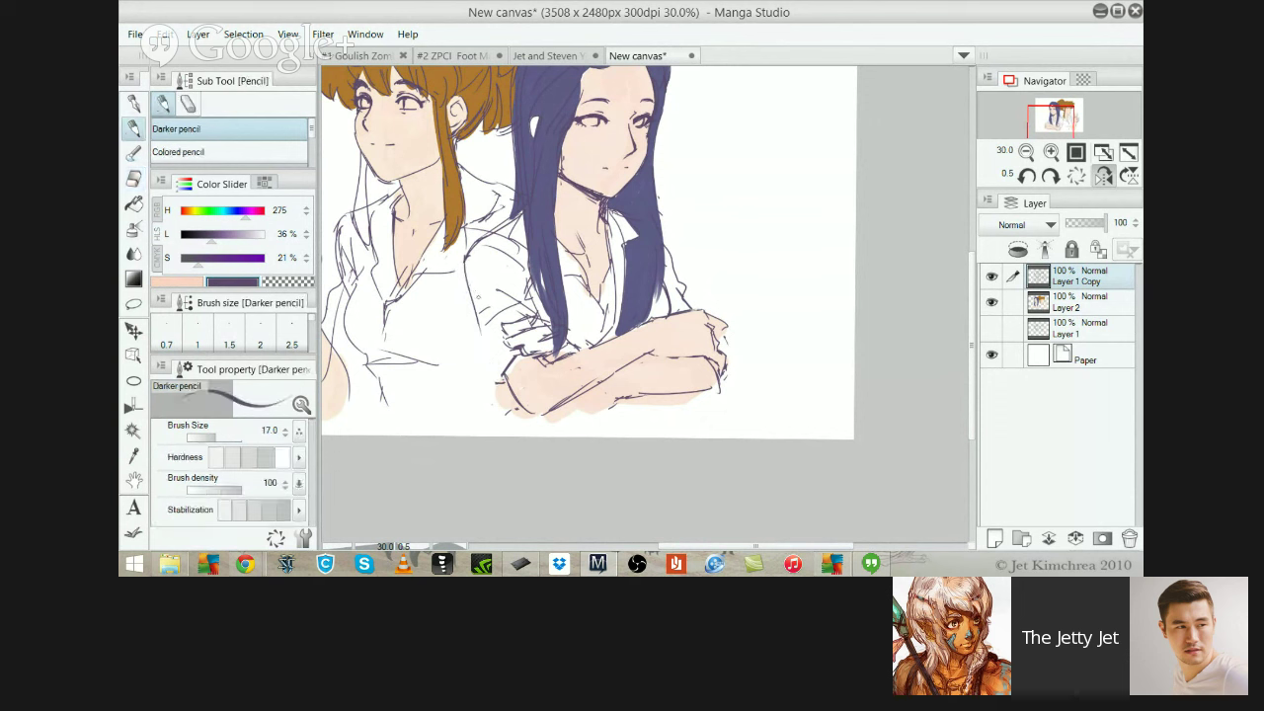
{"action": "key", "text": "ctrl+z"}
{"action": "mouse_move", "coordinate": [478, 330]}
{"action": "left_mouse_down"}
{"action": "mouse_move", "coordinate": [489, 381]}
{"action": "mouse_move", "coordinate": [502, 383]}
{"action": "left_mouse_up"}
{"action": "key", "text": "ctrl+z"}
{"action": "scroll", "coordinate": [449, 283], "scroll_direction": "up", "scroll_amount": 3}
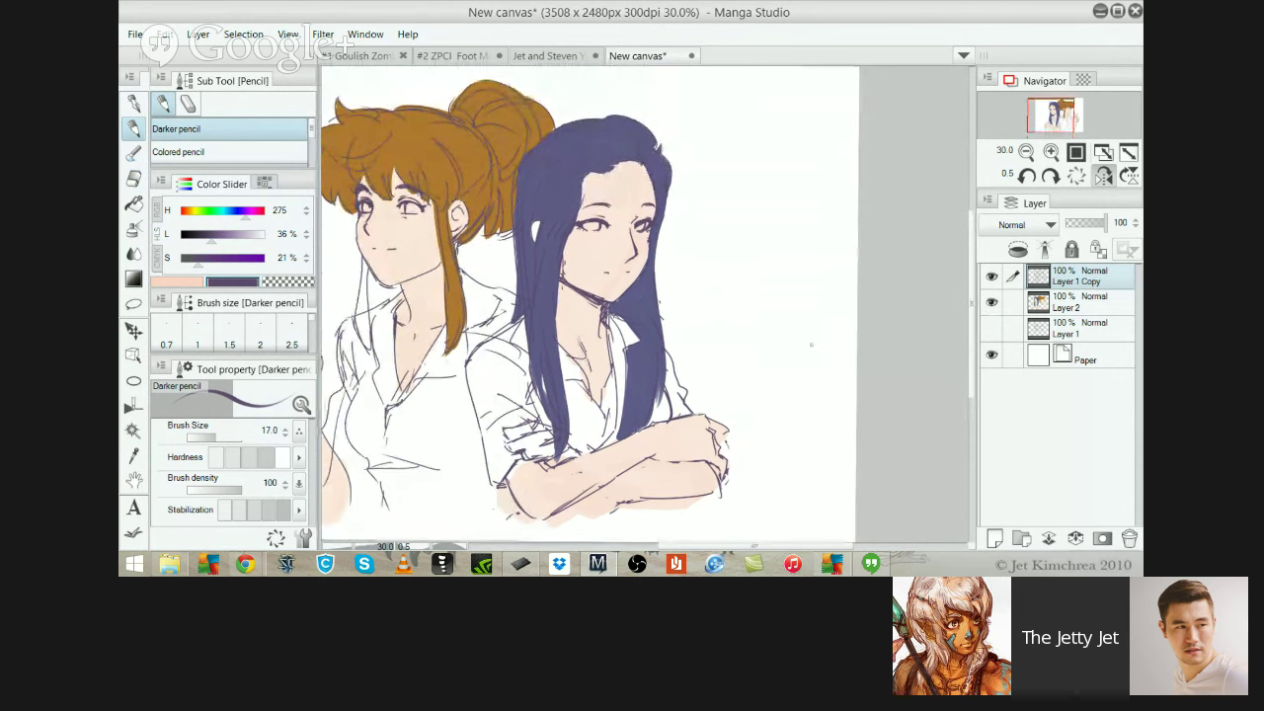
Trim the protruding tuft from the long-haired girl's hair colour on Layer 2, and return to Layer 1 Copy with the Darker pencil
{"action": "left_click", "coordinate": [1078, 303]}
{"action": "key", "text": "e"}
{"action": "left_click_drag", "start_coordinate": [662, 148], "coordinate": [667, 169]}
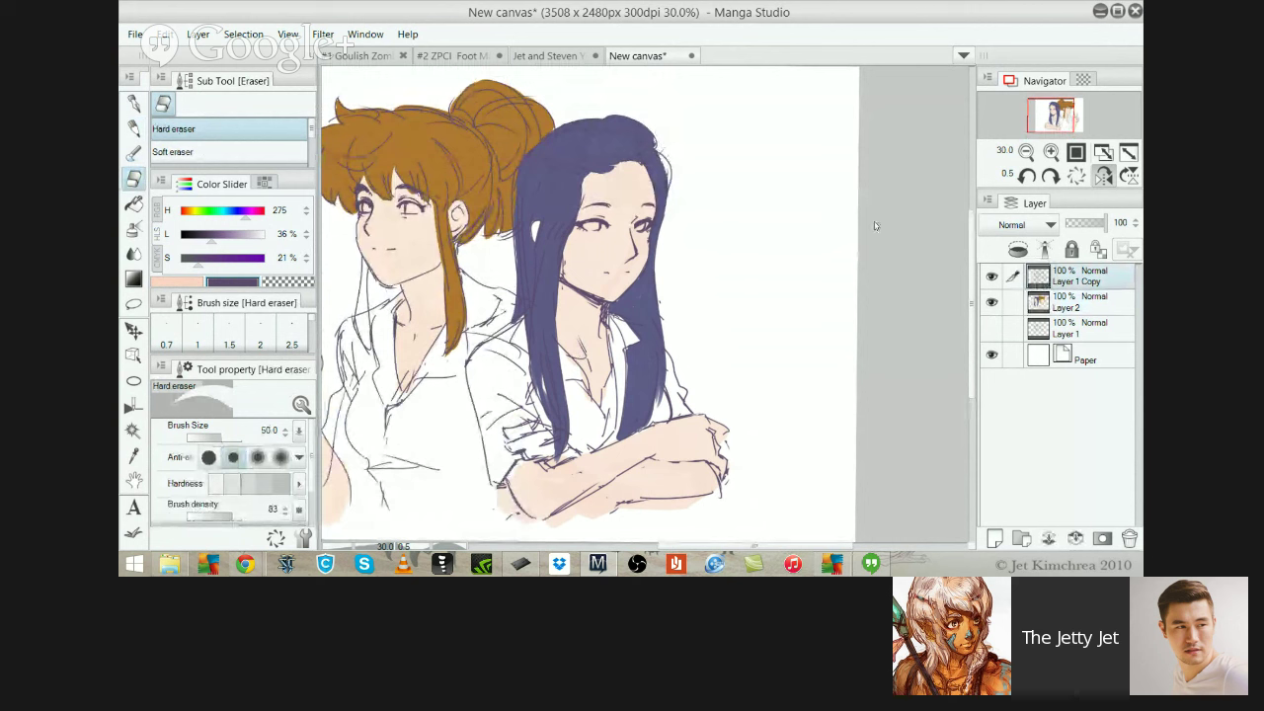
{"action": "key", "text": "alt+]"}
{"action": "key", "text": "p"}
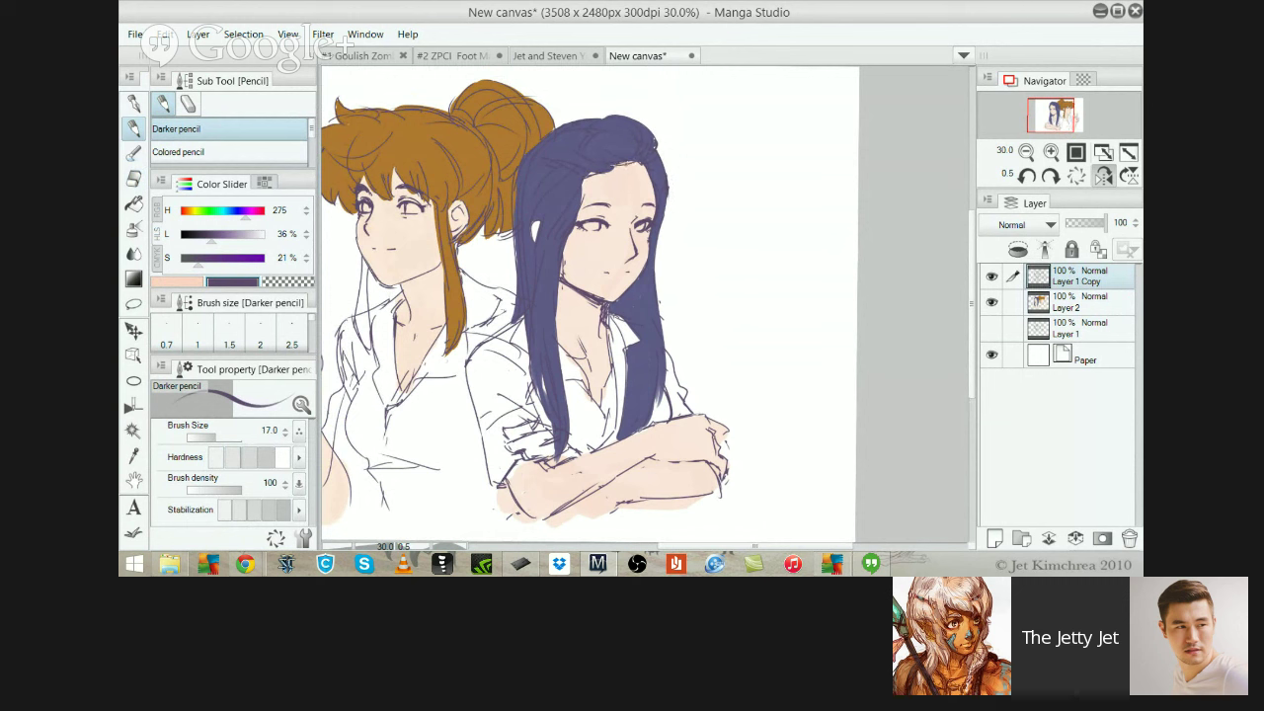
Redraw the outer contour on both sides of the long-haired girl's hair, undoing stray hairline strokes, and select Layer 2
{"action": "left_click_drag", "start_coordinate": [620, 165], "coordinate": [639, 161]}
{"action": "key", "text": "ctrl+z"}
{"action": "key", "text": "ctrl+z"}
{"action": "left_click_drag", "start_coordinate": [660, 157], "coordinate": [669, 187]}
{"action": "mouse_move", "coordinate": [523, 154]}
{"action": "left_mouse_down"}
{"action": "mouse_move", "coordinate": [549, 134]}
{"action": "mouse_move", "coordinate": [514, 215]}
{"action": "left_mouse_up"}
{"action": "left_click_drag", "start_coordinate": [526, 145], "coordinate": [583, 118]}
{"action": "left_click_drag", "start_coordinate": [609, 169], "coordinate": [625, 159]}
{"action": "key", "text": "ctrl+z"}
{"action": "left_click", "coordinate": [1079, 302]}
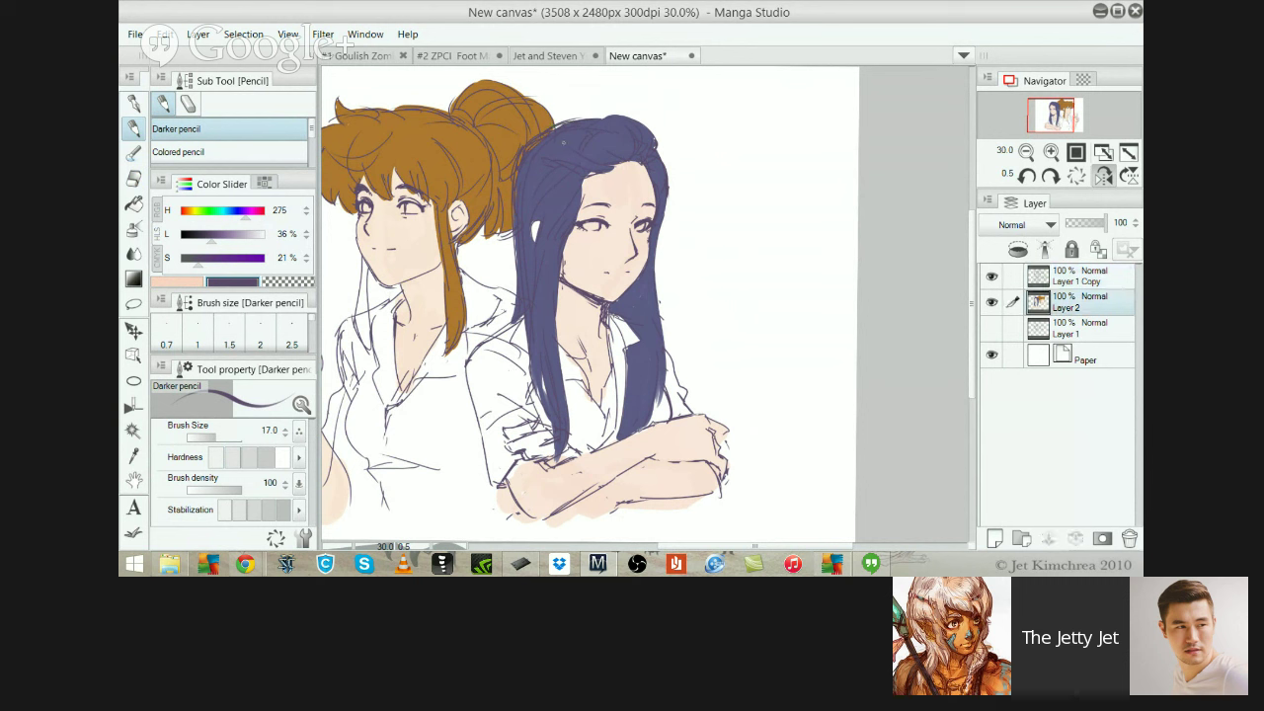
Extend the near edge of the long-haired girl's hair on Layer 2 with the Mapping pen in her sampled hair colour
{"action": "left_click", "coordinate": [567, 146], "text": "alt"}
{"action": "key", "text": "p"}
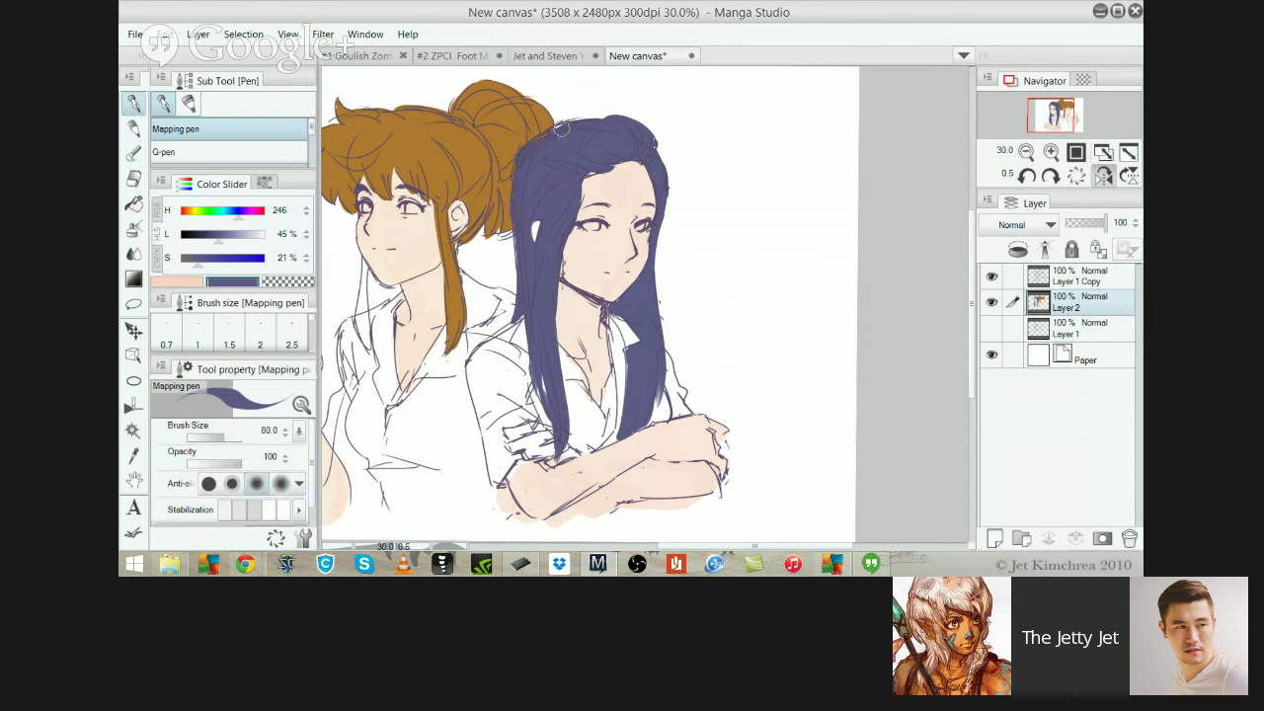
{"action": "mouse_move", "coordinate": [531, 149]}
{"action": "left_mouse_down"}
{"action": "mouse_move", "coordinate": [573, 133]}
{"action": "mouse_move", "coordinate": [521, 154]}
{"action": "mouse_move", "coordinate": [515, 233]}
{"action": "mouse_move", "coordinate": [516, 160]}
{"action": "mouse_move", "coordinate": [520, 297]}
{"action": "left_mouse_up"}
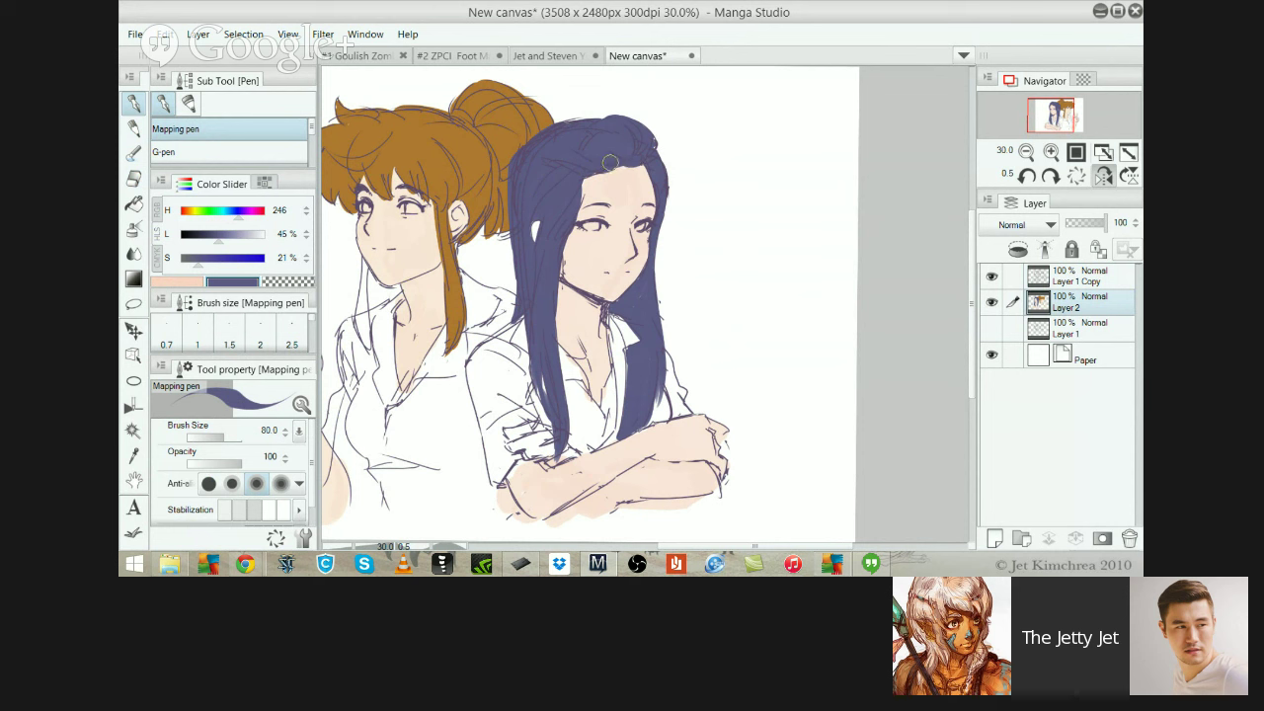
Retouch the long-haired girl's temple hairline with the Mapping pen at size 50 in sampled skin and hair colours, and the adjoining ponytail in brown
{"action": "key", "text": "bracketleft"}
{"action": "key", "text": "bracketleft"}
{"action": "key", "text": "bracketleft"}
{"action": "left_click_drag", "start_coordinate": [585, 172], "coordinate": [583, 213]}
{"action": "left_click", "coordinate": [587, 193], "text": "alt"}
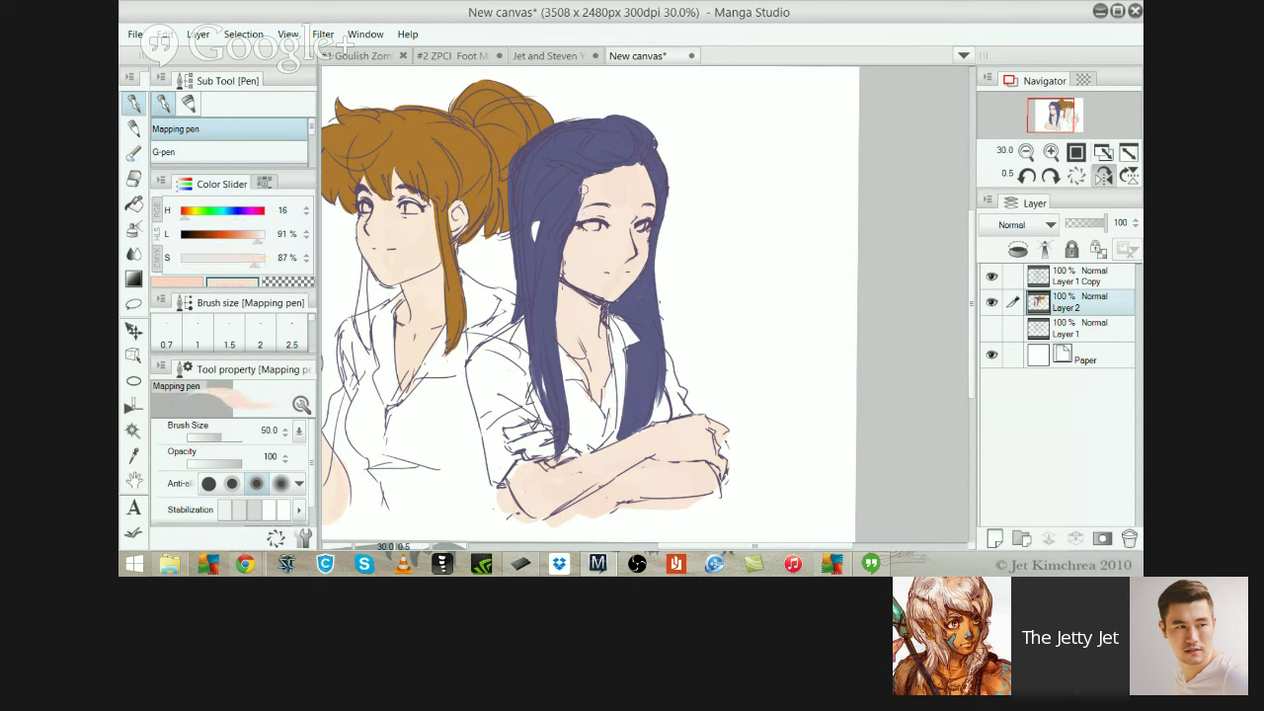
{"action": "left_click", "coordinate": [570, 216], "text": "alt"}
{"action": "left_click_drag", "start_coordinate": [584, 200], "coordinate": [586, 177]}
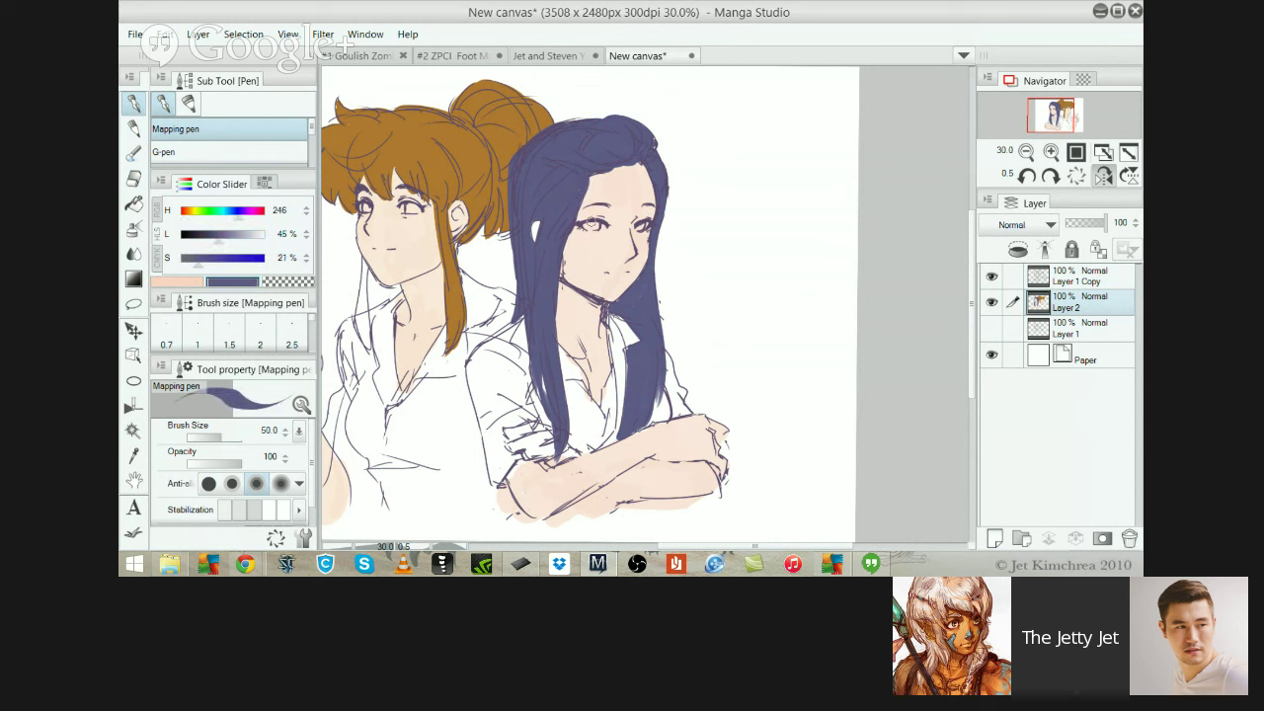
{"action": "left_click", "coordinate": [588, 210], "text": "alt"}
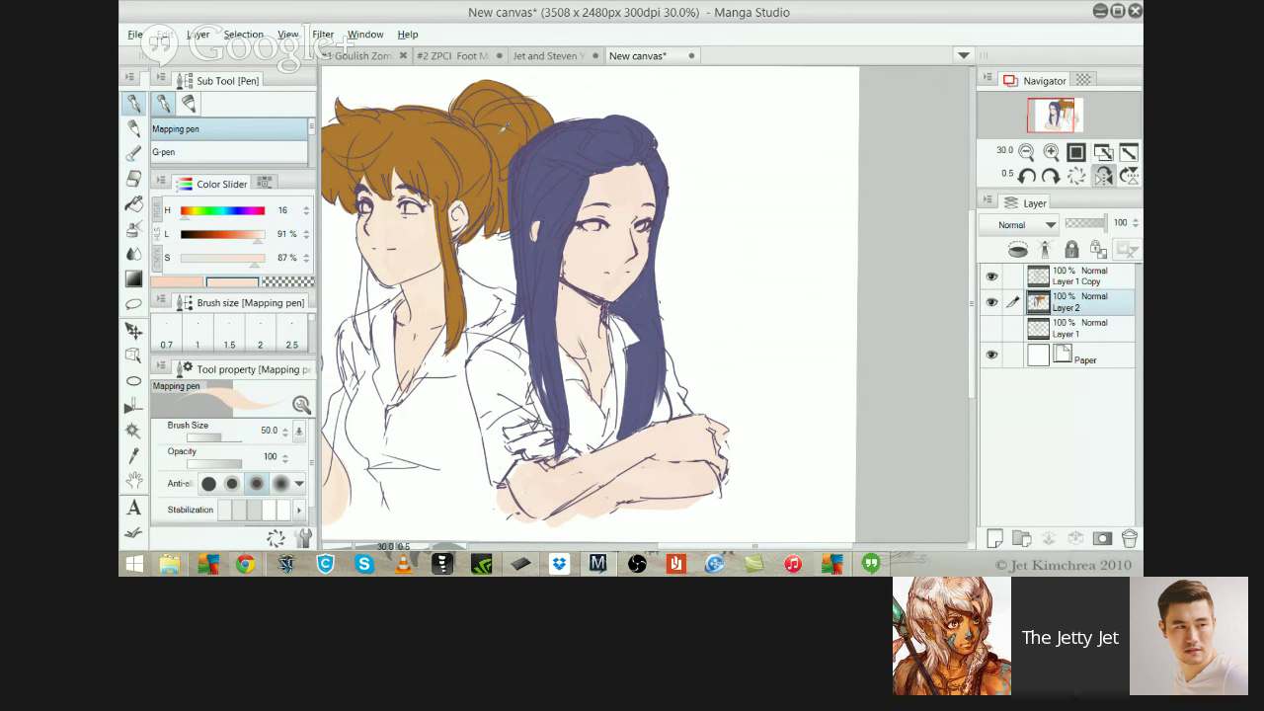
{"action": "left_click", "coordinate": [491, 225], "text": "alt"}
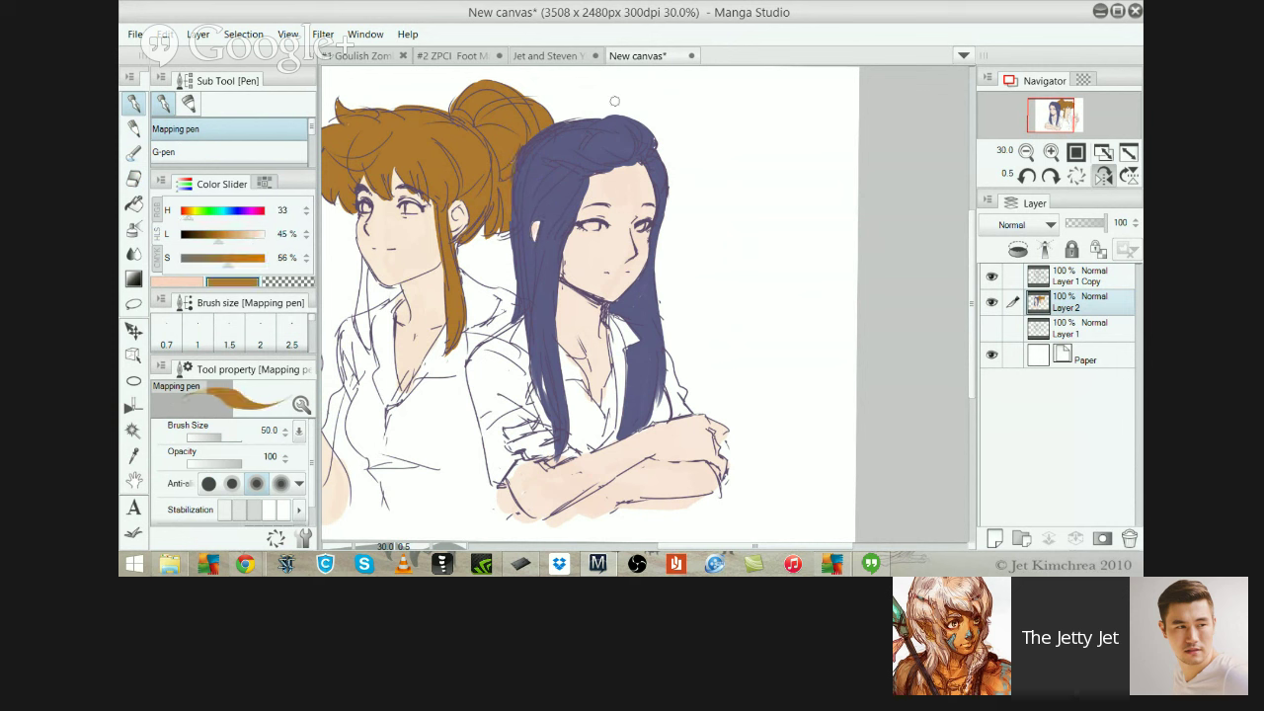
Trim the raised tuft from the crown of the long-haired girl's hair colour using the Mapping pen in transparent colour
{"action": "key", "text": "alt"}
{"action": "key", "text": "c"}
{"action": "left_click_drag", "start_coordinate": [632, 118], "coordinate": [667, 176]}
{"action": "key", "text": "ctrl+z"}
{"action": "left_click_drag", "start_coordinate": [635, 119], "coordinate": [655, 155]}
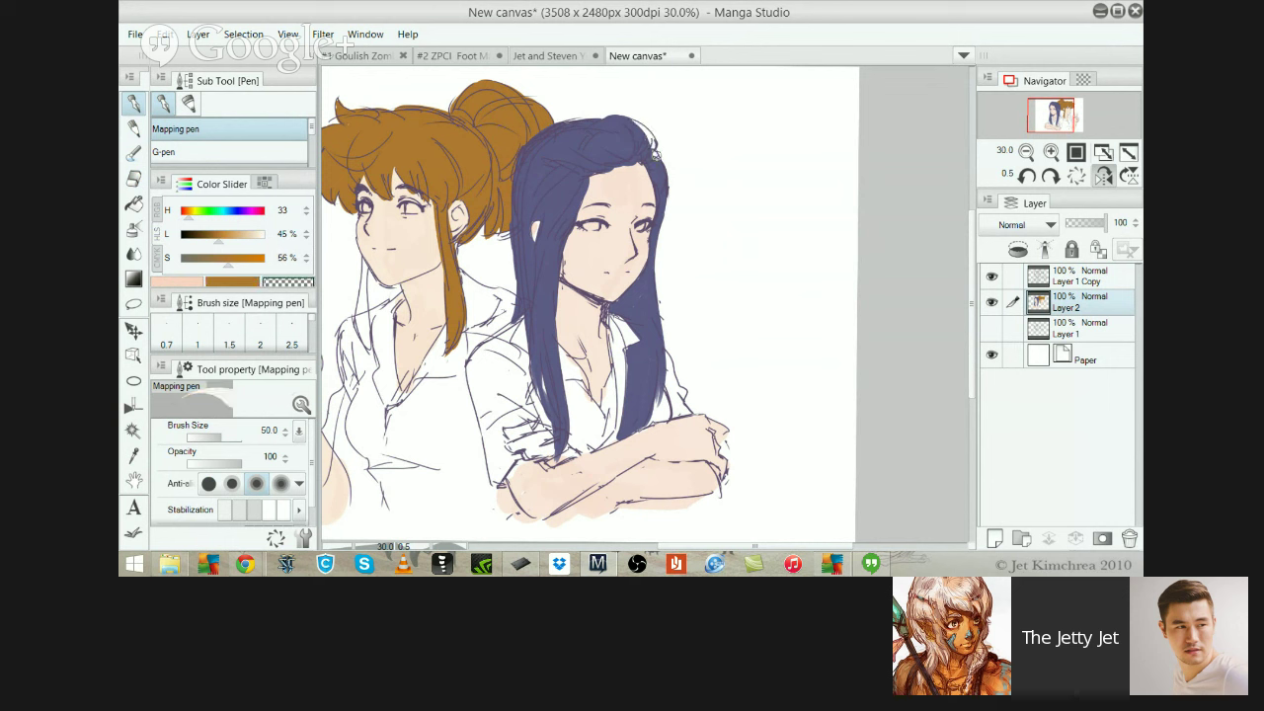
{"action": "mouse_move", "coordinate": [618, 113]}
{"action": "left_mouse_down"}
{"action": "mouse_move", "coordinate": [653, 150]}
{"action": "mouse_move", "coordinate": [628, 113]}
{"action": "left_mouse_up"}
{"action": "key", "text": "c"}
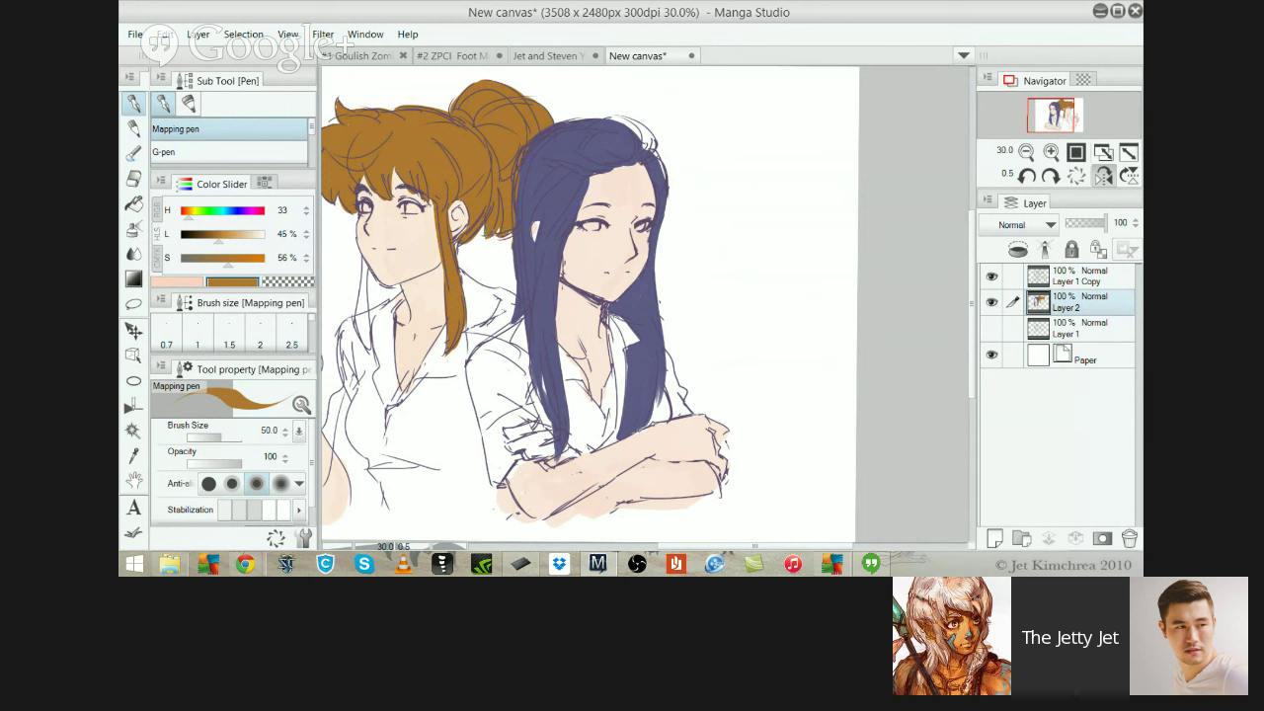
Erase the leftover tuft outline above the long-haired girl's crown on Layer 1 Copy with the Hard eraser
{"action": "left_click", "coordinate": [536, 221], "text": "alt"}
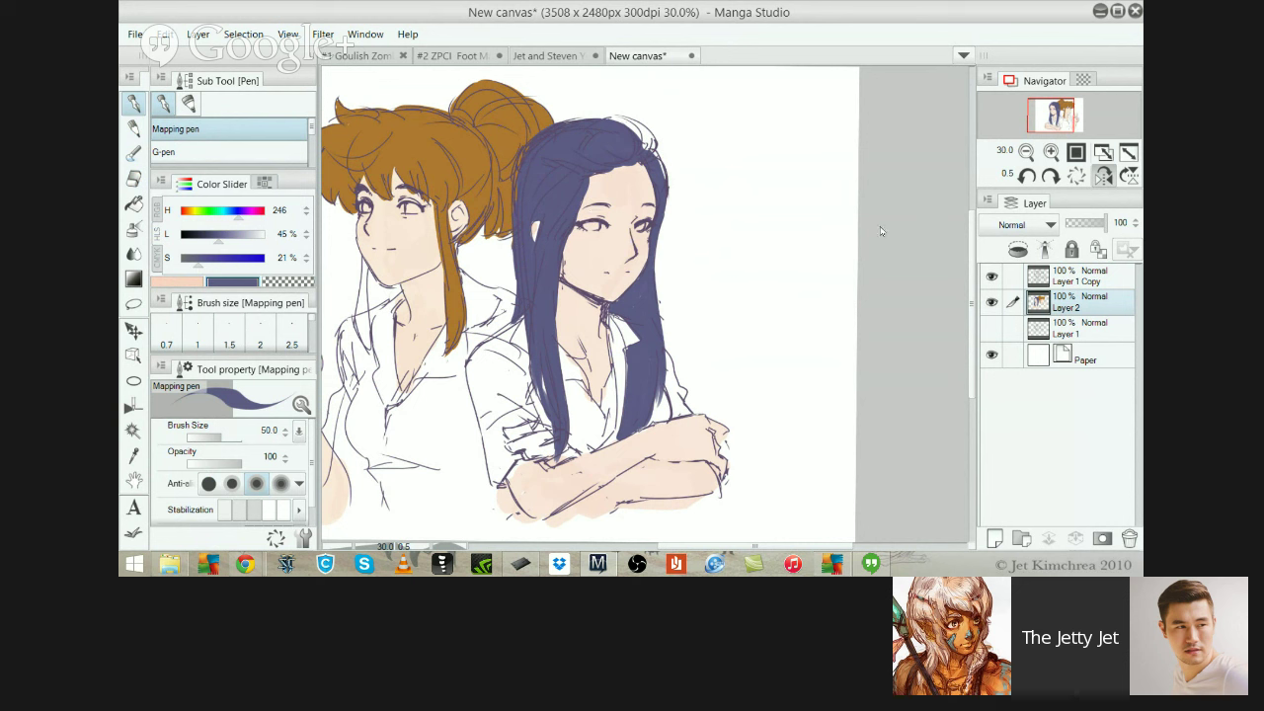
{"action": "key", "text": "e"}
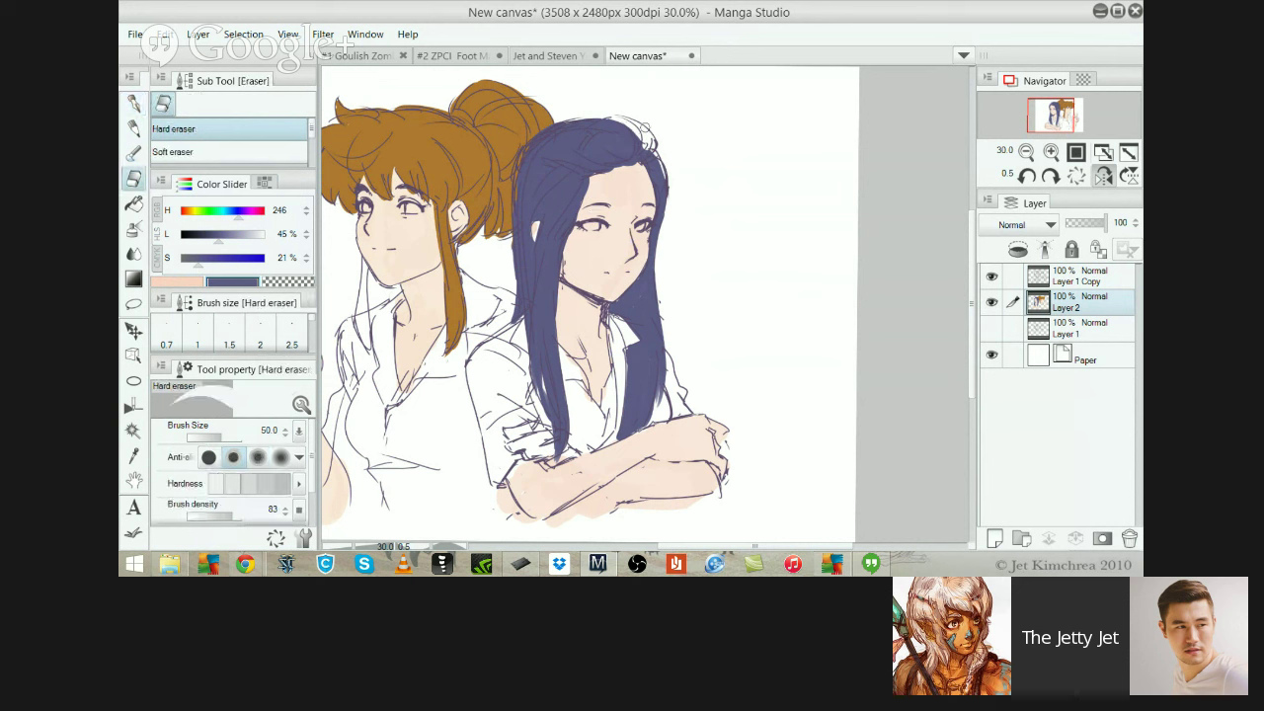
{"action": "key", "text": "alt+bracketright"}
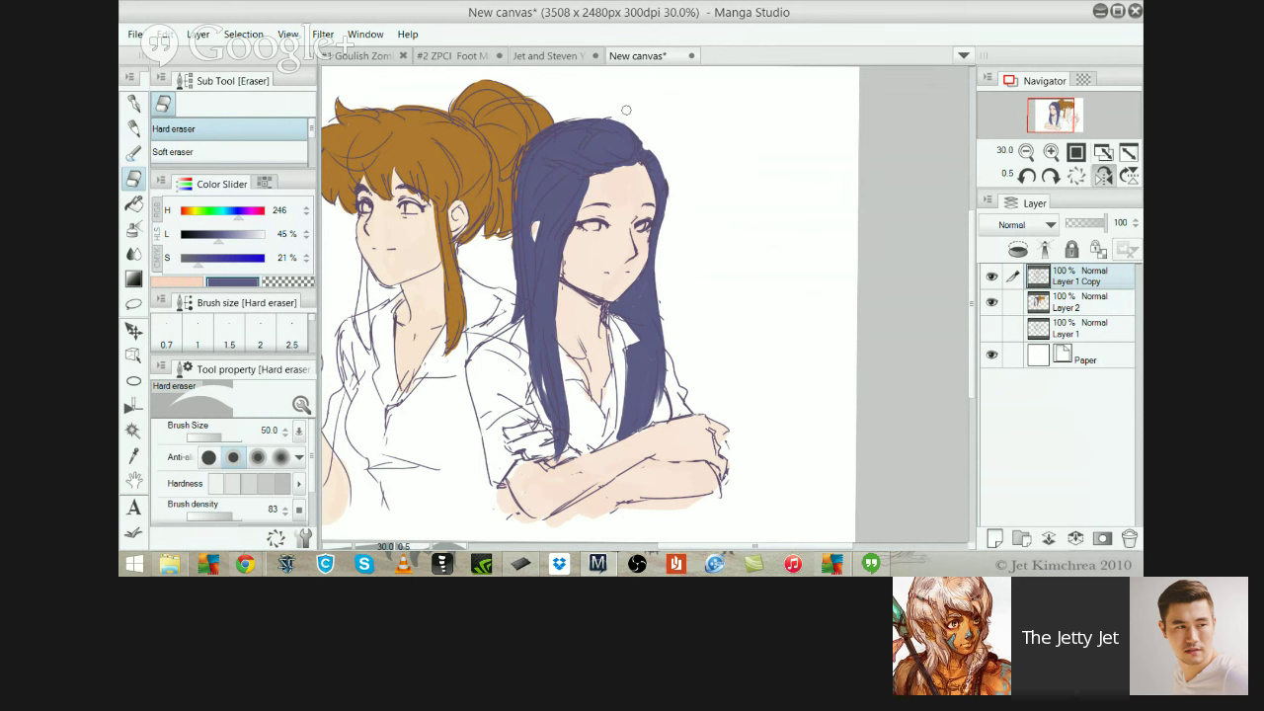
{"action": "scroll", "coordinate": [606, 242], "scroll_direction": "down", "scroll_amount": 1}
{"action": "scroll", "coordinate": [614, 252], "scroll_direction": "up", "scroll_amount": 2}
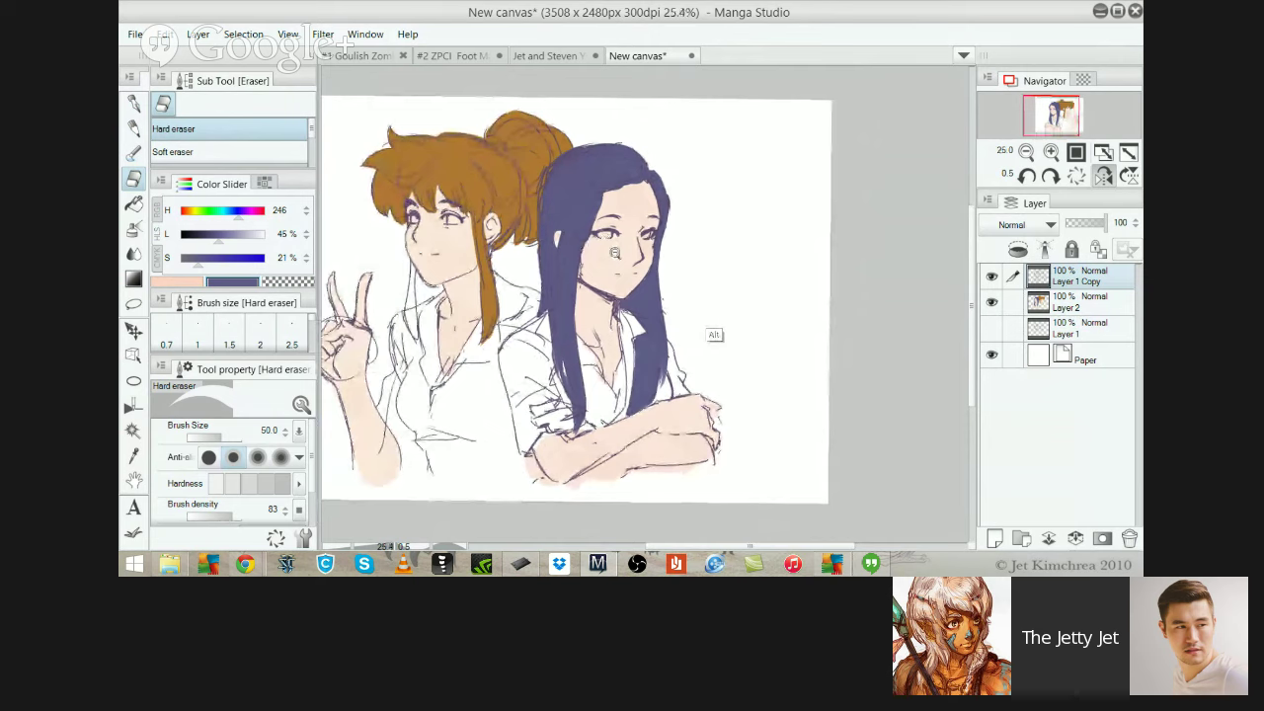
{"action": "scroll", "coordinate": [613, 253], "scroll_direction": "down", "scroll_amount": 2}
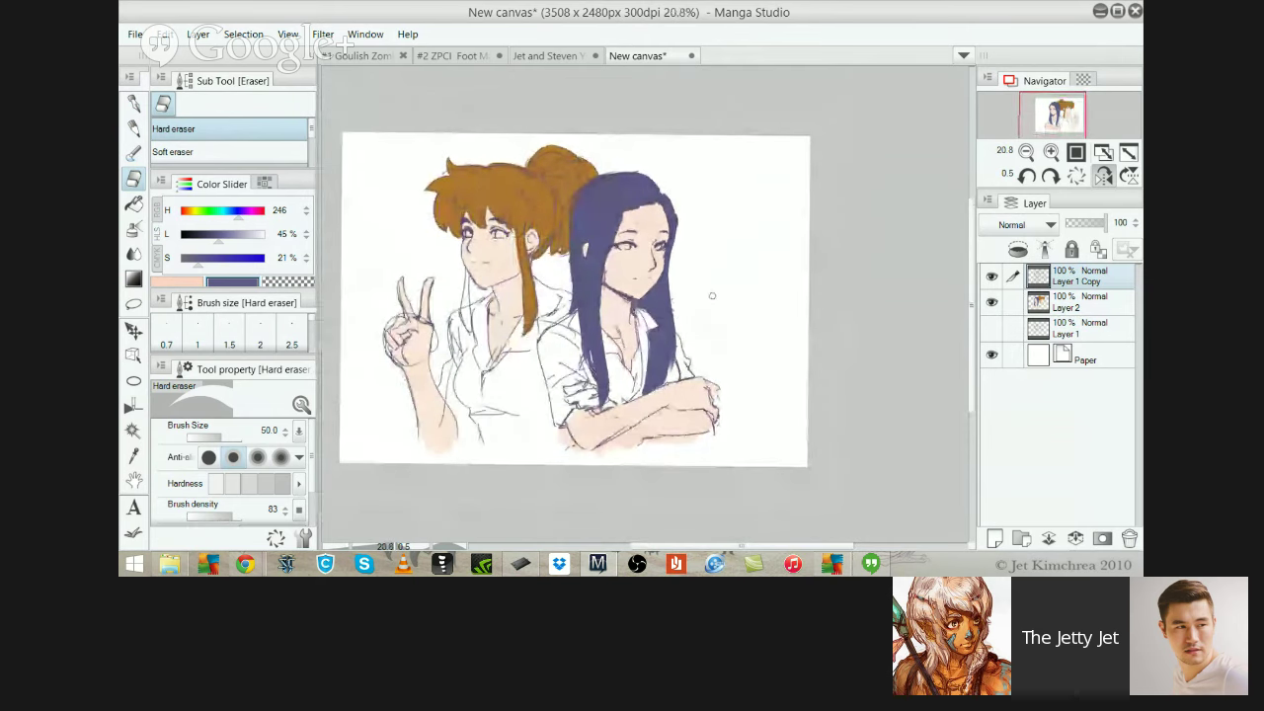
{"action": "key", "text": "period"}
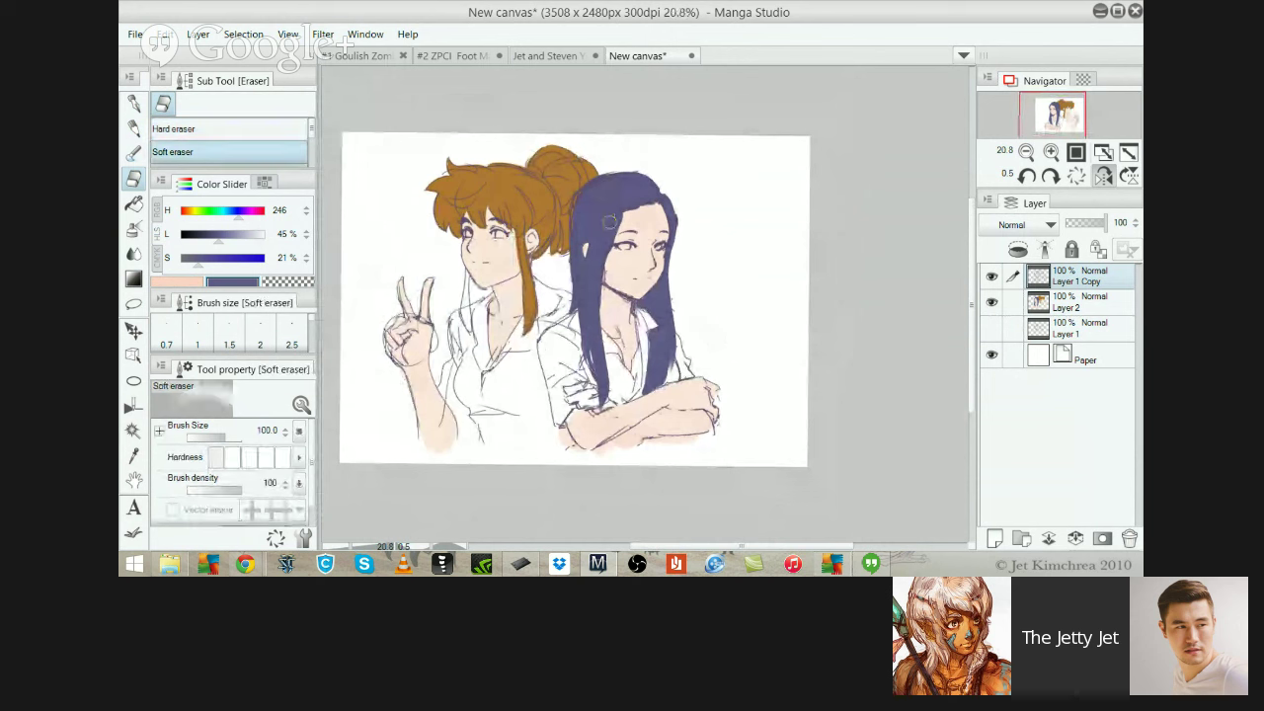
{"action": "key", "text": "bracketleft"}
{"action": "key", "text": "bracketleft"}
{"action": "key", "text": "bracketleft"}
{"action": "key", "text": "bracketleft"}
{"action": "key", "text": "bracketleft"}
{"action": "key", "text": "bracketleft"}
{"action": "key", "text": "bracketleft"}
{"action": "key", "text": "period"}
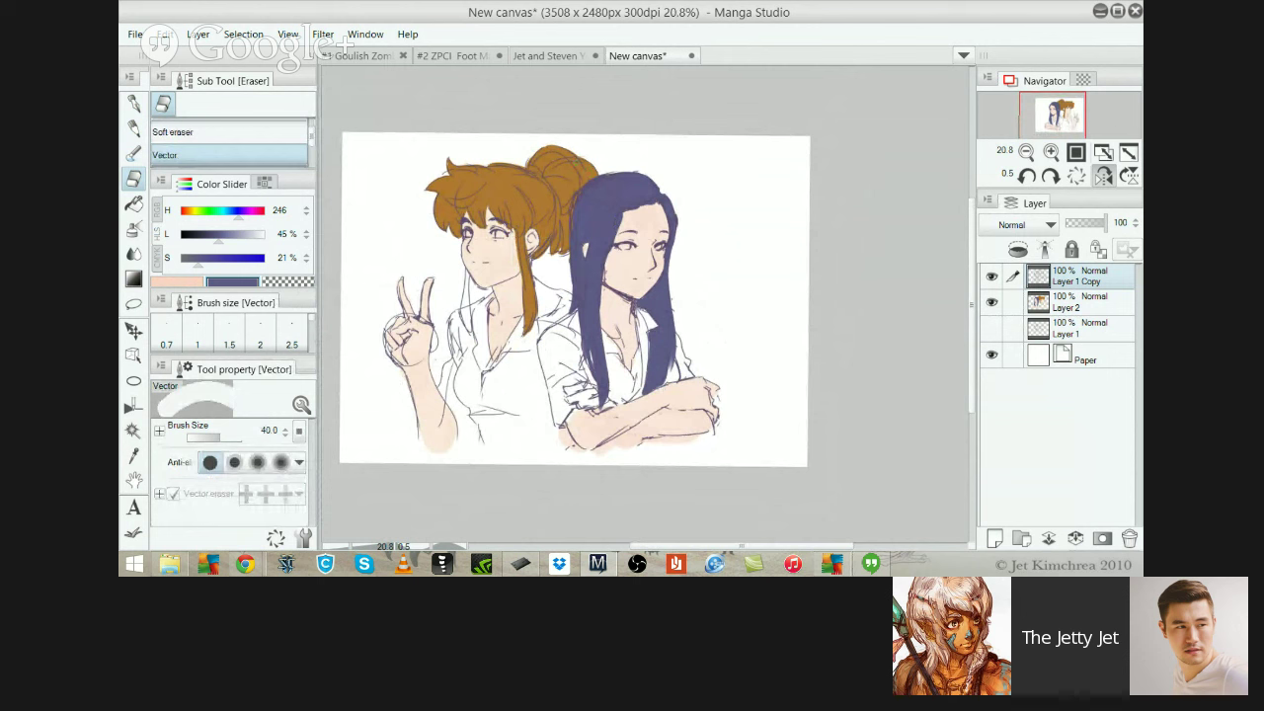
{"action": "scroll", "coordinate": [598, 226], "scroll_direction": "up", "scroll_amount": 1}
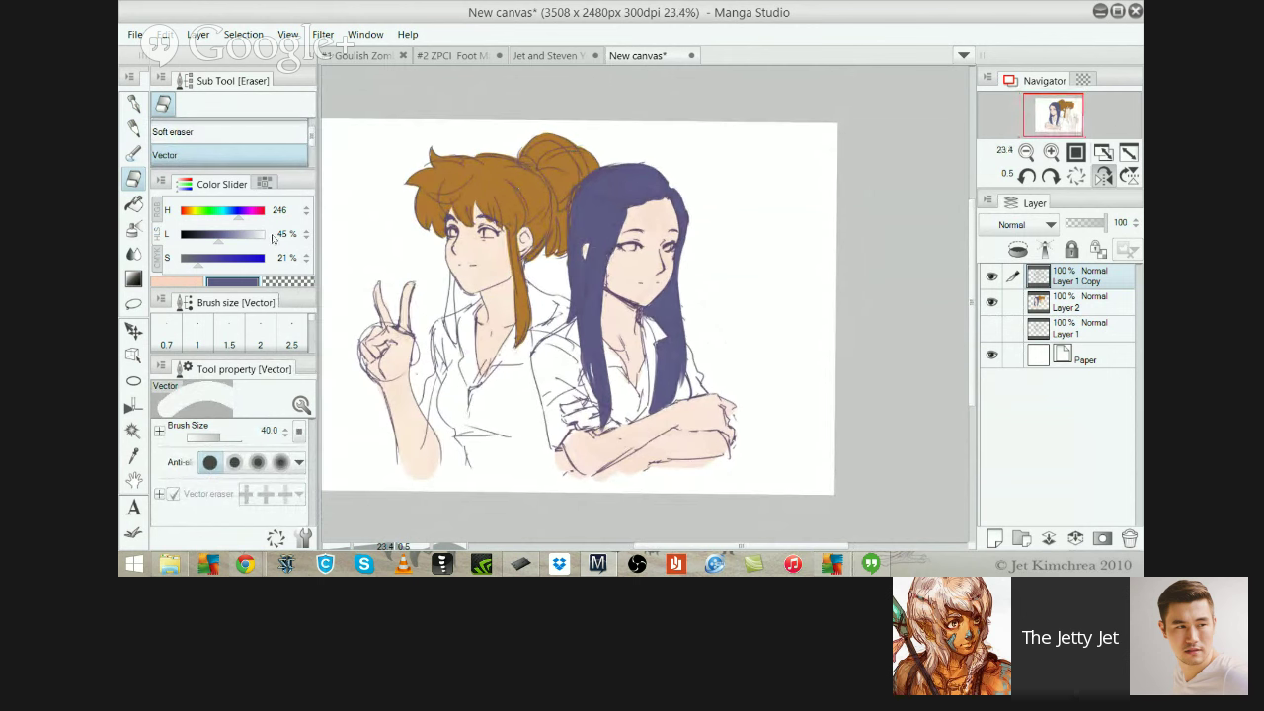
{"action": "left_click", "coordinate": [287, 282]}
{"action": "scroll", "coordinate": [622, 178], "scroll_direction": "up", "scroll_amount": 1}
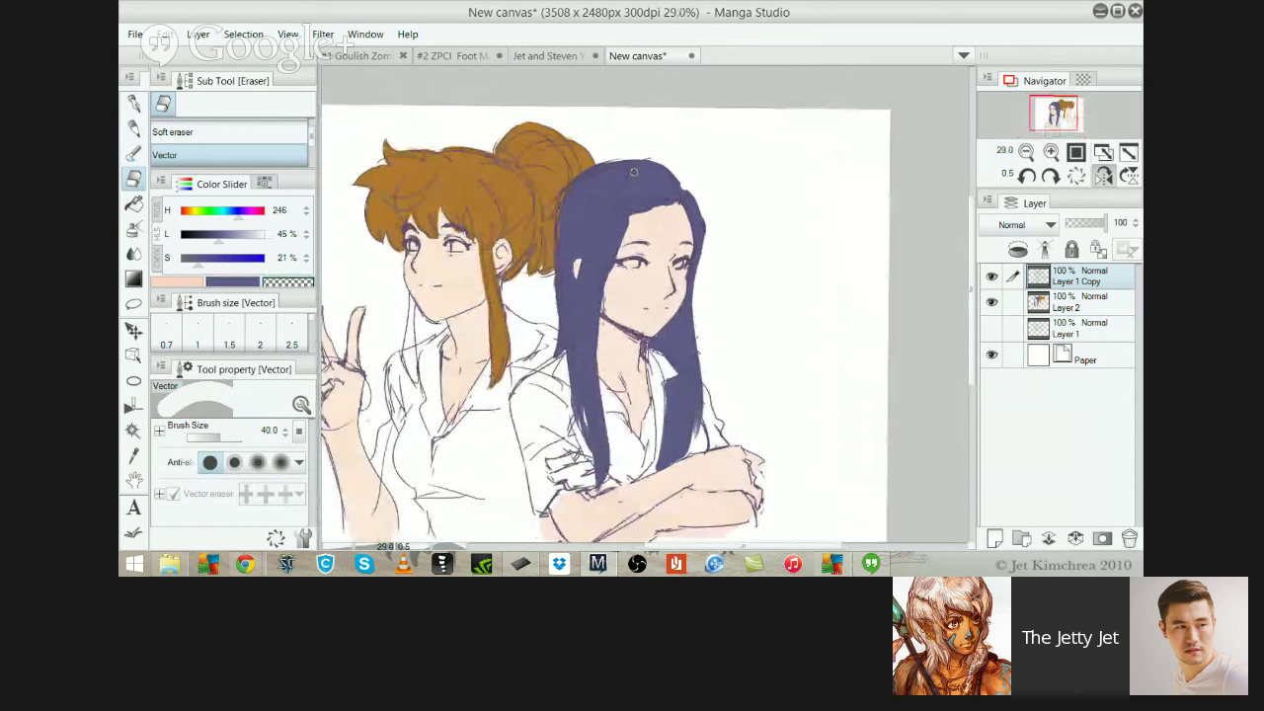
{"action": "key", "text": "bracketleft"}
{"action": "key", "text": "bracketleft"}
{"action": "key", "text": "bracketleft"}
{"action": "key", "text": "bracketleft"}
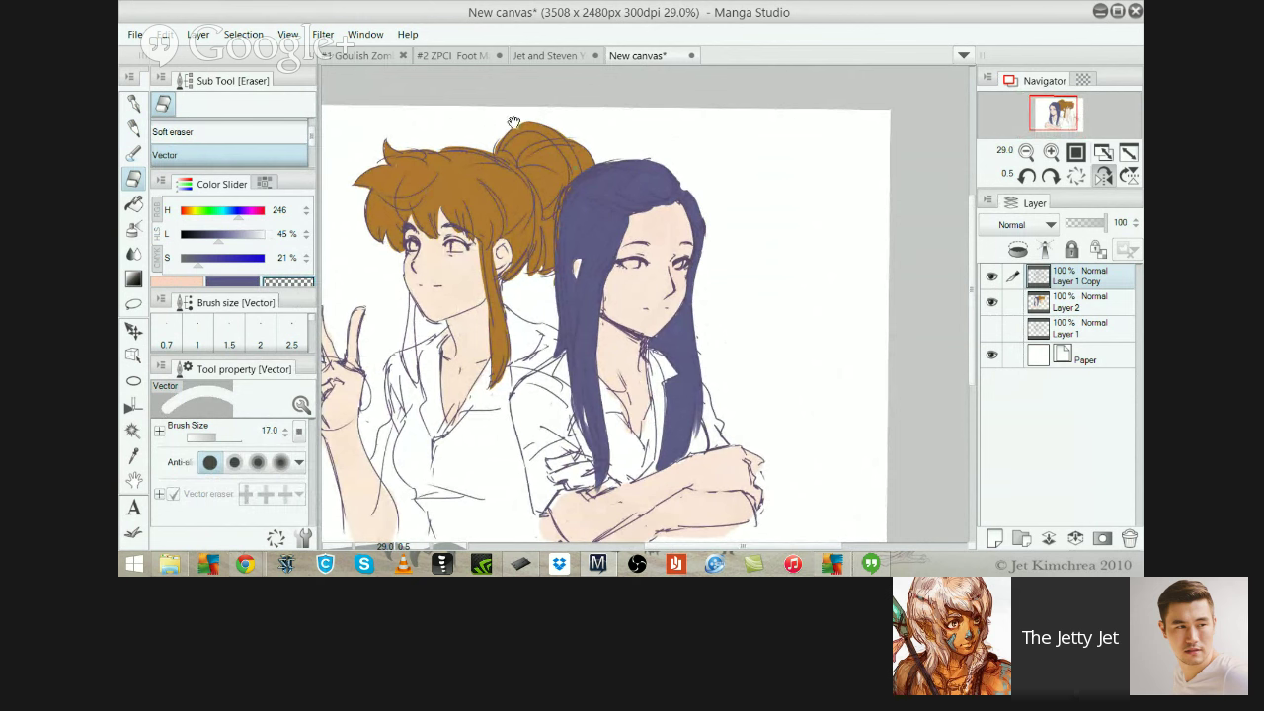
{"action": "scroll", "coordinate": [509, 138], "scroll_direction": "up", "scroll_amount": 1}
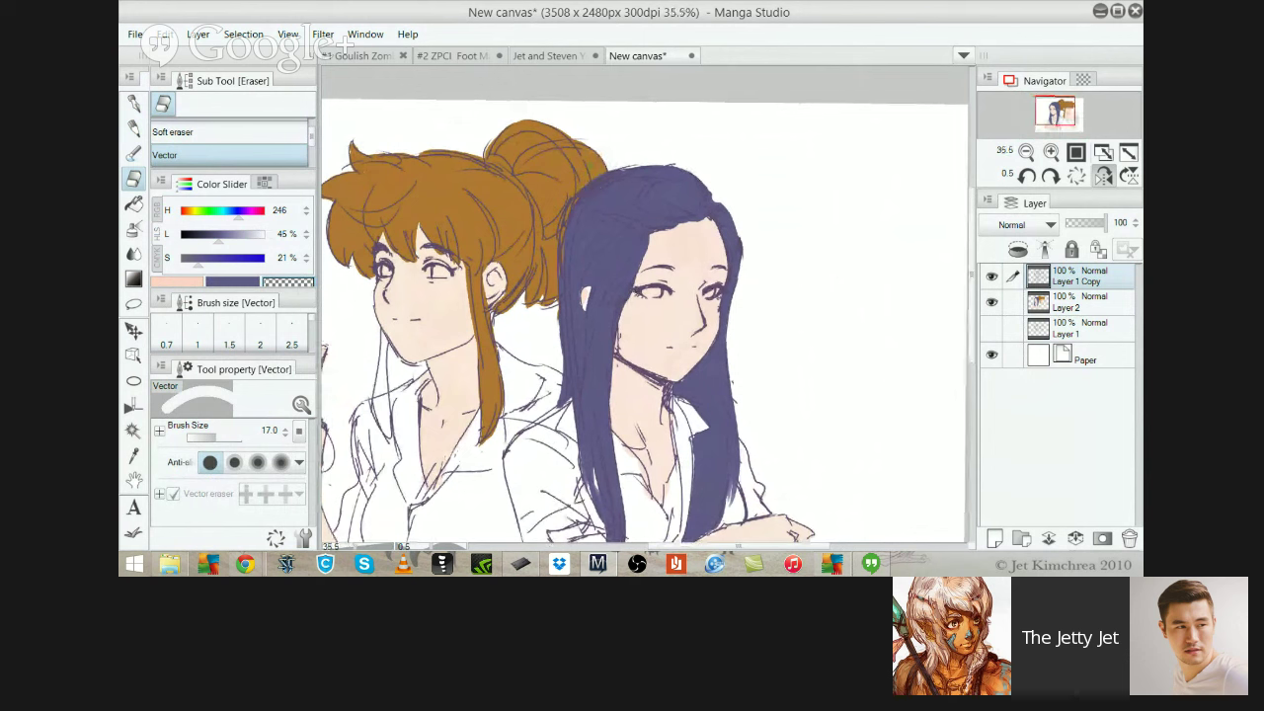
Cut thin gaps into the brown ponytail colour on Layer 2 with the Hard eraser at size 15
{"action": "key", "text": "alt+bracketleft"}
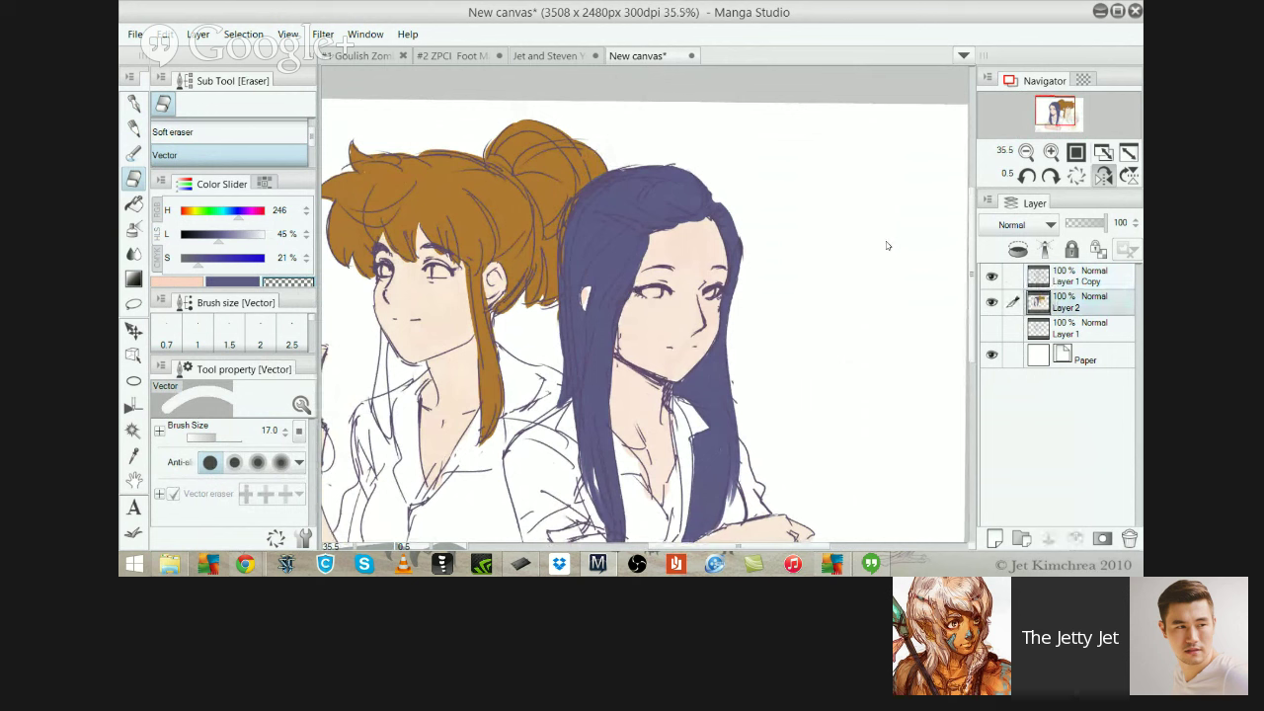
{"action": "key", "text": "e"}
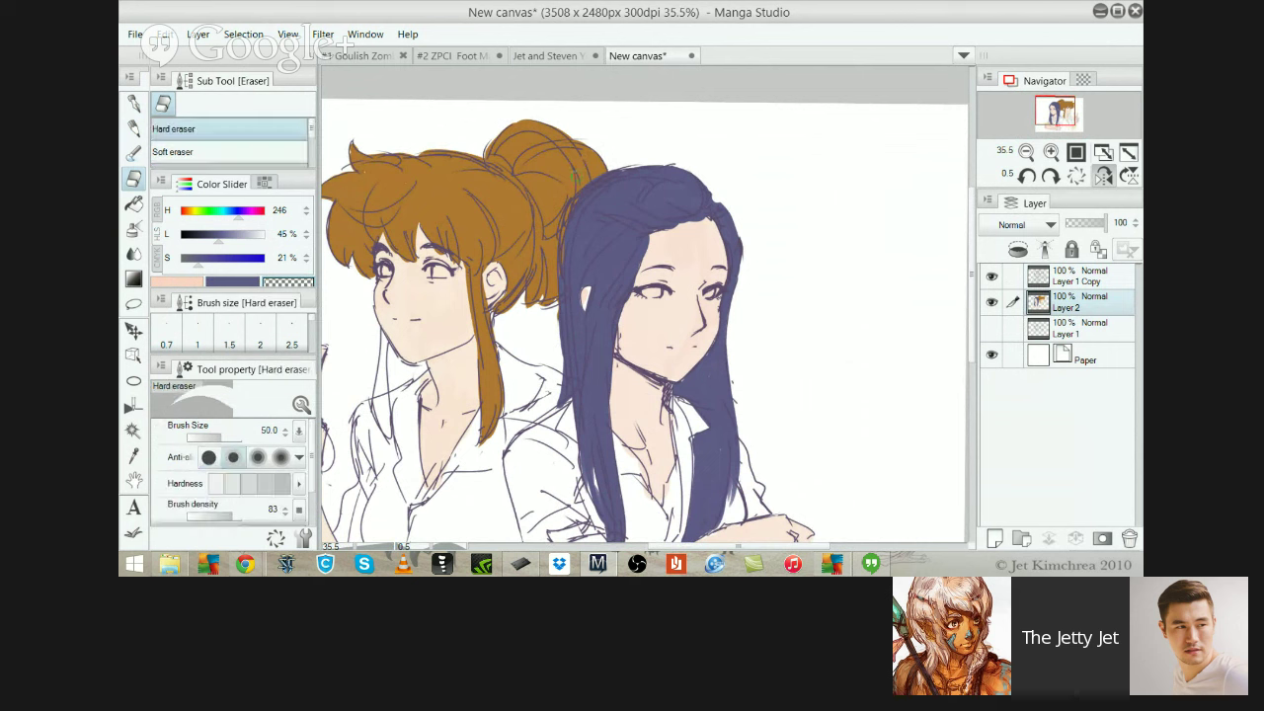
{"action": "key", "text": "bracketleft"}
{"action": "key", "text": "bracketleft"}
{"action": "key", "text": "bracketleft"}
{"action": "key", "text": "bracketleft"}
{"action": "mouse_move", "coordinate": [586, 174]}
{"action": "left_mouse_down"}
{"action": "mouse_move", "coordinate": [593, 161]}
{"action": "mouse_move", "coordinate": [596, 174]}
{"action": "left_mouse_up"}
{"action": "key", "text": "ctrl+z"}
{"action": "key", "text": "bracketleft"}
{"action": "left_click_drag", "start_coordinate": [549, 150], "coordinate": [565, 156]}
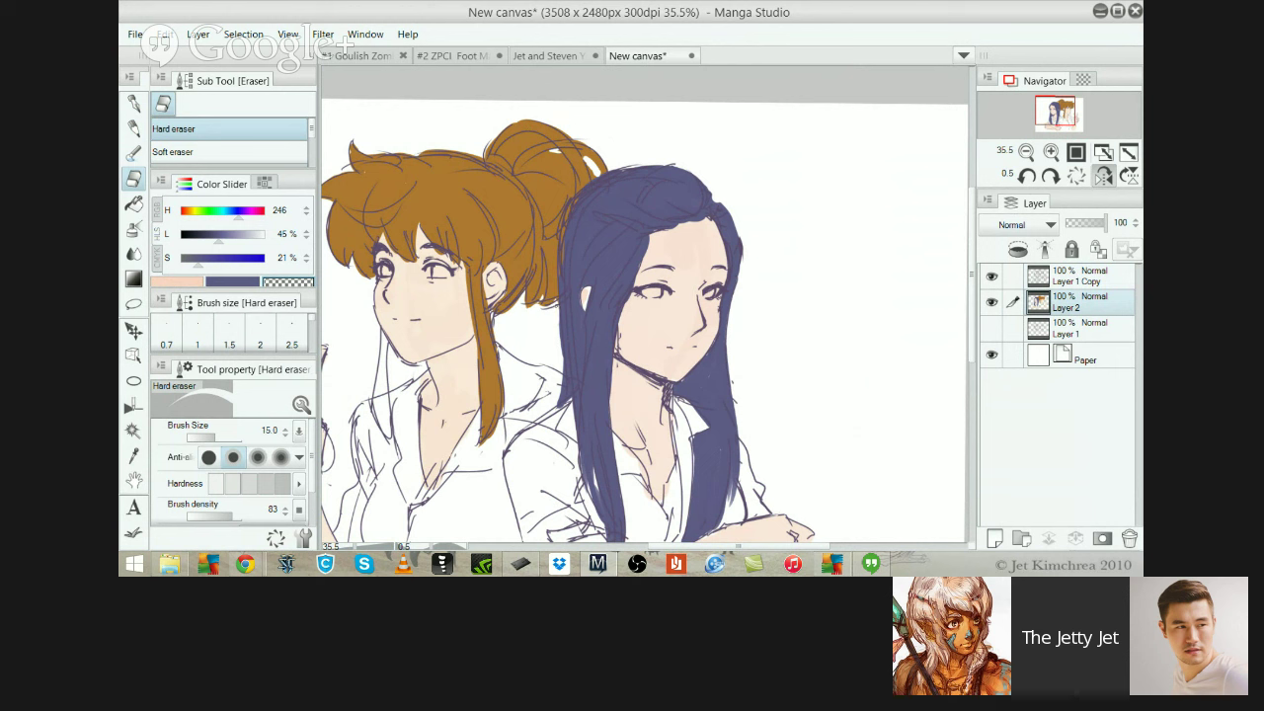
Try to reshape the near back edge of the long-haired girl's hair with the Mapping pen, undoing each stroke
{"action": "left_click_drag", "start_coordinate": [559, 353], "coordinate": [556, 308]}
{"action": "key", "text": "p"}
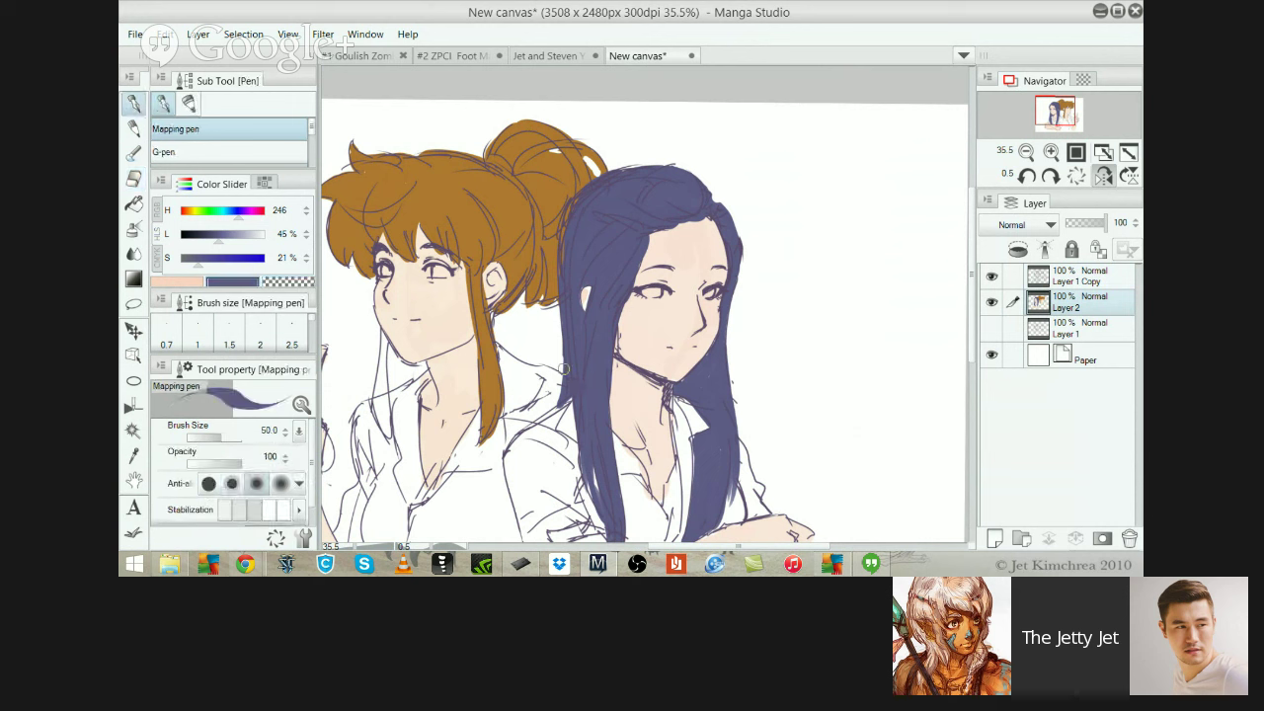
{"action": "mouse_move", "coordinate": [565, 341]}
{"action": "left_mouse_down"}
{"action": "mouse_move", "coordinate": [493, 300]}
{"action": "mouse_move", "coordinate": [552, 407]}
{"action": "left_mouse_up"}
{"action": "key", "text": "ctrl+z"}
{"action": "key", "text": "ctrl+z"}
{"action": "left_click_drag", "start_coordinate": [561, 321], "coordinate": [555, 406]}
{"action": "key", "text": "ctrl+z"}
{"action": "left_click_drag", "start_coordinate": [561, 305], "coordinate": [549, 405]}
{"action": "key", "text": "ctrl+z"}
{"action": "mouse_move", "coordinate": [562, 331]}
{"action": "left_mouse_down"}
{"action": "mouse_move", "coordinate": [549, 395]}
{"action": "mouse_move", "coordinate": [559, 401]}
{"action": "left_mouse_up"}
{"action": "key", "text": "ctrl+z"}
Touch up the long-haired girl's upper hairline and erase the hair colour along her far temple
{"action": "left_click", "coordinate": [630, 293], "text": "alt"}
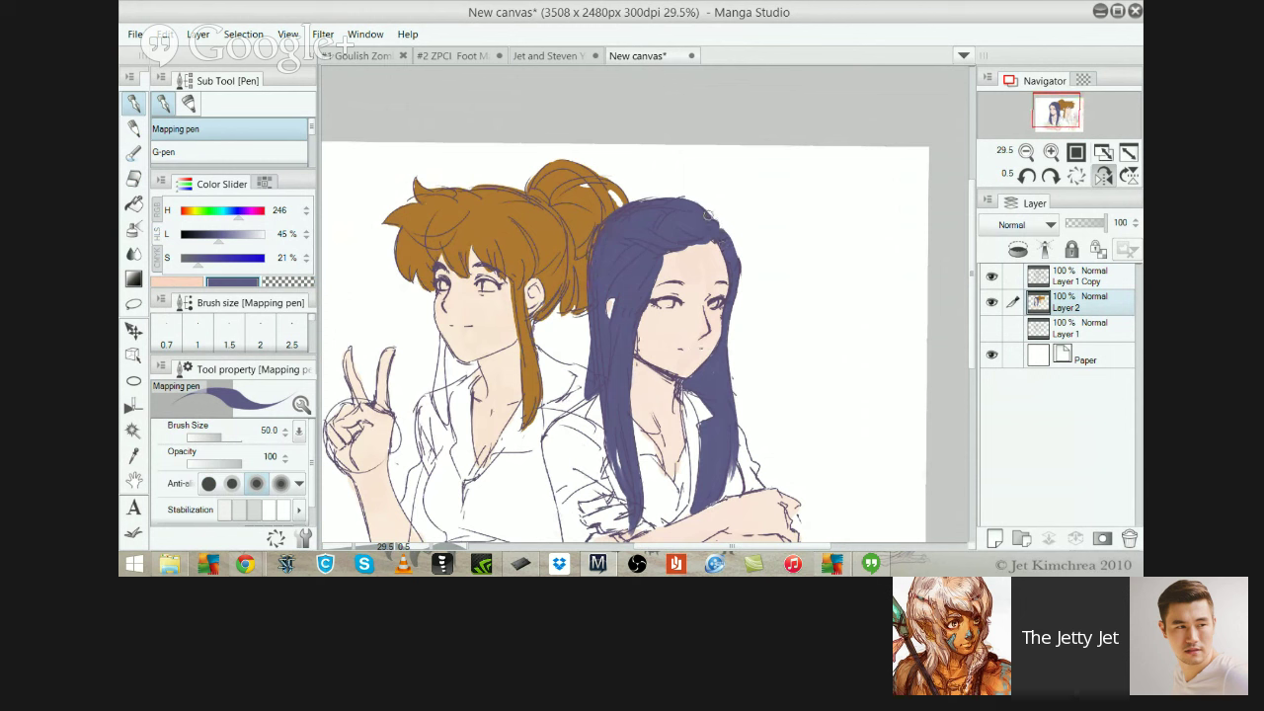
{"action": "mouse_move", "coordinate": [716, 253]}
{"action": "left_mouse_down"}
{"action": "mouse_move", "coordinate": [710, 212]}
{"action": "mouse_move", "coordinate": [715, 222]}
{"action": "left_mouse_up"}
{"action": "key", "text": "e"}
{"action": "left_click_drag", "start_coordinate": [731, 235], "coordinate": [735, 296]}
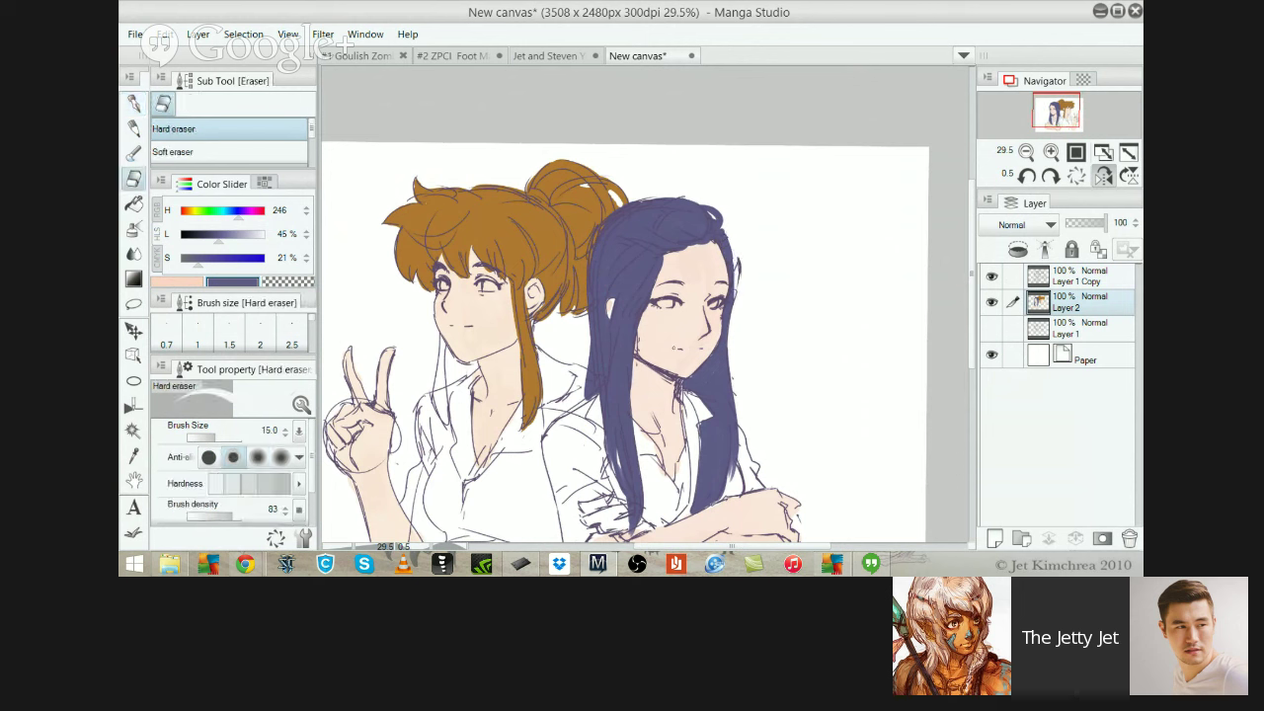
Paint a thin loose strand beside the long-haired girl's far temple with the Mapping pen at size 30, undoing stray strokes
{"action": "key", "text": "p"}
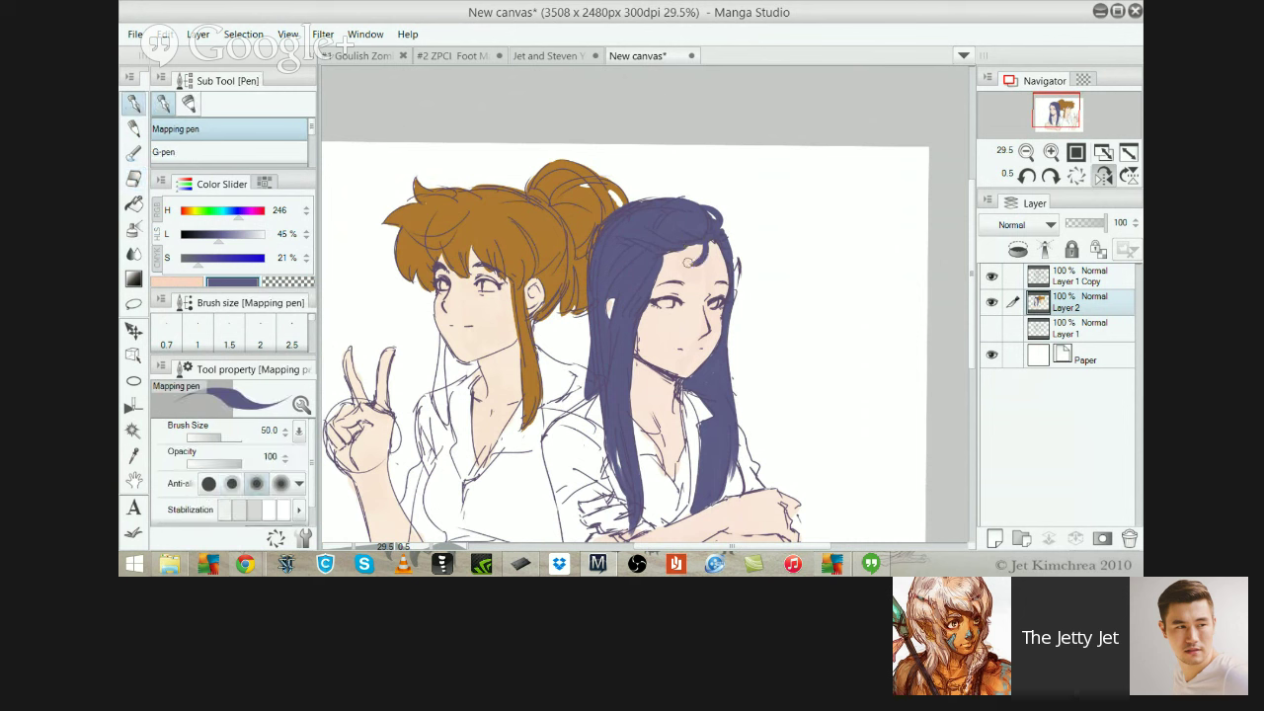
{"action": "key", "text": "ctrl+z"}
{"action": "mouse_move", "coordinate": [700, 240]}
{"action": "left_mouse_down"}
{"action": "mouse_move", "coordinate": [721, 275]}
{"action": "mouse_move", "coordinate": [740, 260]}
{"action": "left_mouse_up"}
{"action": "key", "text": "ctrl+z"}
{"action": "key", "text": "ctrl+z"}
{"action": "left_click_drag", "start_coordinate": [715, 235], "coordinate": [730, 273]}
{"action": "key", "text": "ctrl+z"}
{"action": "key", "text": "["}
{"action": "key", "text": "bracketleft"}
{"action": "mouse_move", "coordinate": [717, 237]}
{"action": "left_mouse_down"}
{"action": "mouse_move", "coordinate": [719, 206]}
{"action": "mouse_move", "coordinate": [735, 255]}
{"action": "left_mouse_up"}
{"action": "key", "text": "ctrl+z"}
{"action": "key", "text": "ctrl+z"}
Add thin loose strands along the back edge and lower lengths of the long-haired girl's hair
{"action": "left_click_drag", "start_coordinate": [590, 332], "coordinate": [583, 372]}
{"action": "key", "text": "ctrl+z"}
{"action": "key", "text": "ctrl+z"}
{"action": "left_click_drag", "start_coordinate": [592, 324], "coordinate": [587, 367]}
{"action": "left_click_drag", "start_coordinate": [731, 402], "coordinate": [759, 465]}
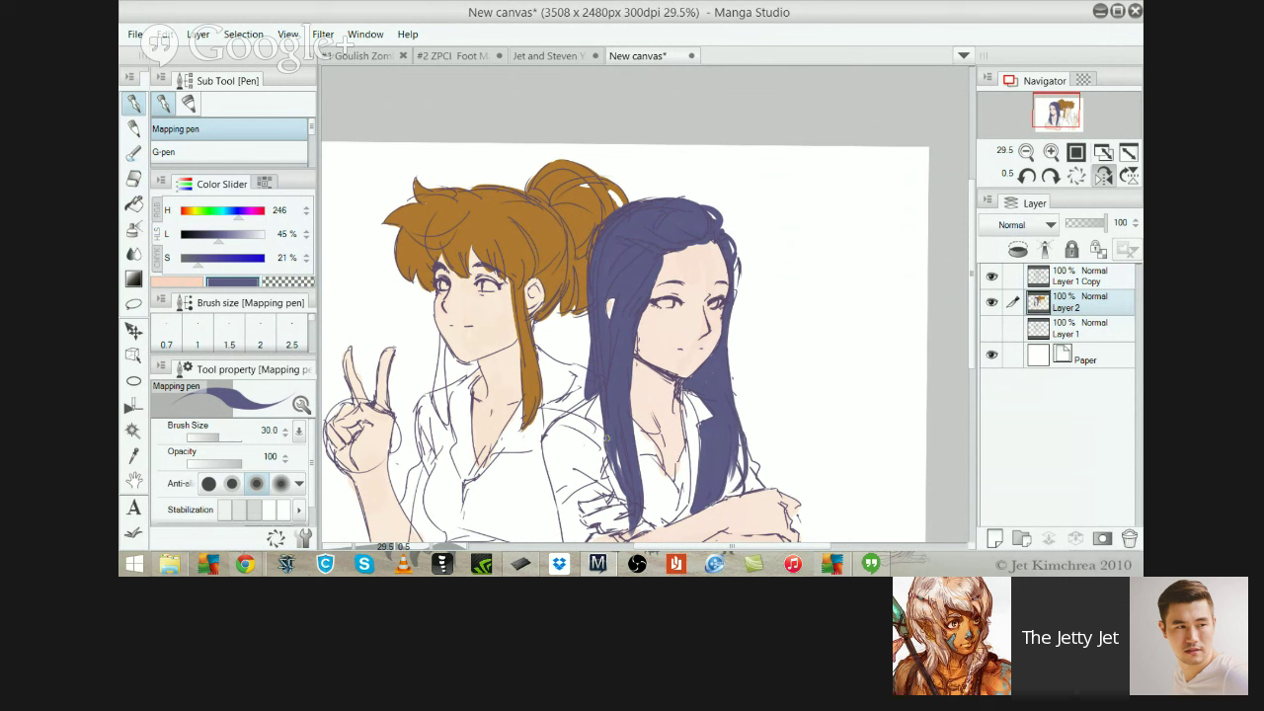
{"action": "left_click_drag", "start_coordinate": [604, 424], "coordinate": [625, 493]}
{"action": "scroll", "coordinate": [580, 254], "scroll_direction": "down", "scroll_amount": 1}
Colour the brown-haired girl's far sidelock with the Darker pencil at size 60 in her sampled hair colour
{"action": "key", "text": "e"}
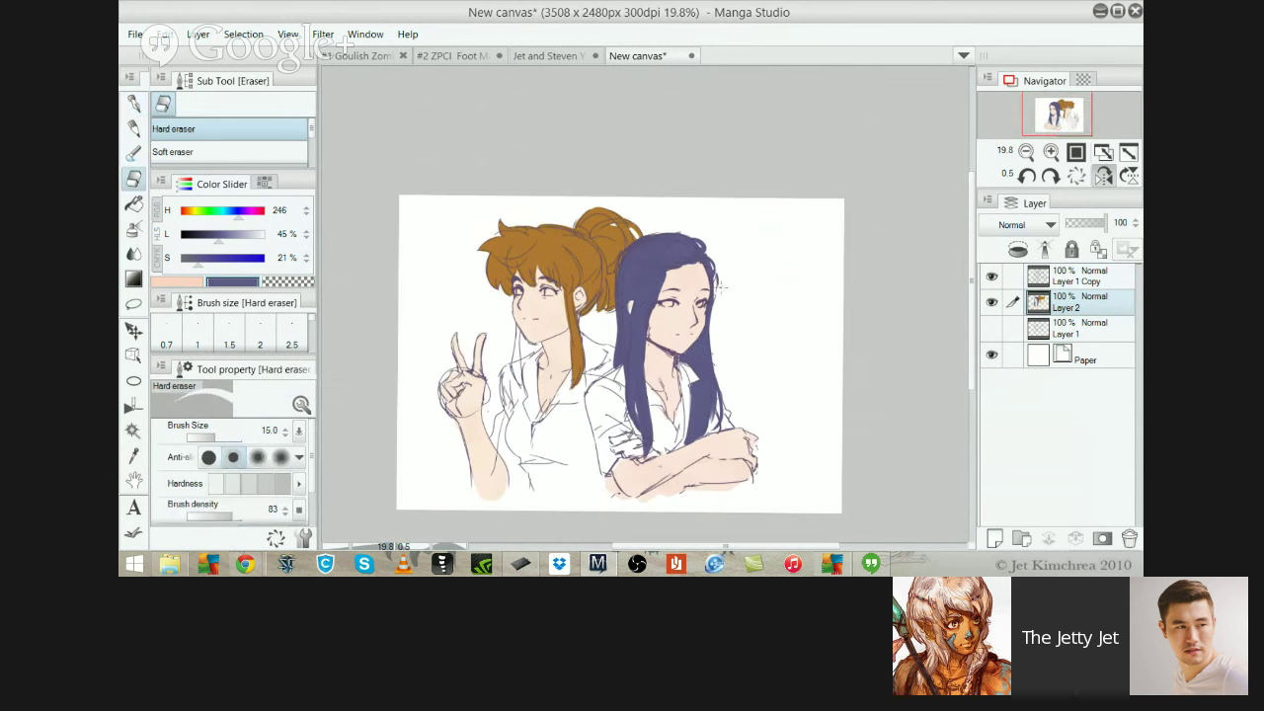
{"action": "key", "text": "p"}
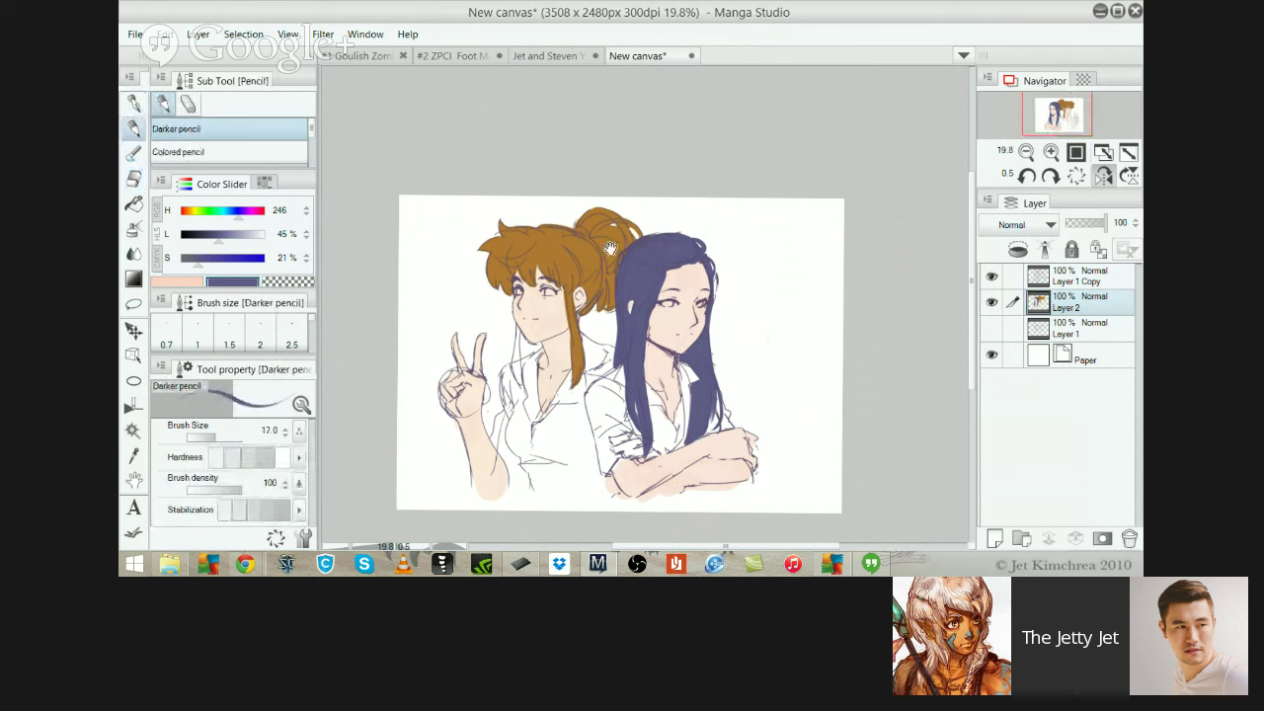
{"action": "key", "text": "ctrl"}
{"action": "scroll", "coordinate": [582, 340], "scroll_direction": "up", "scroll_amount": 1}
{"action": "left_click", "coordinate": [578, 296], "text": "alt"}
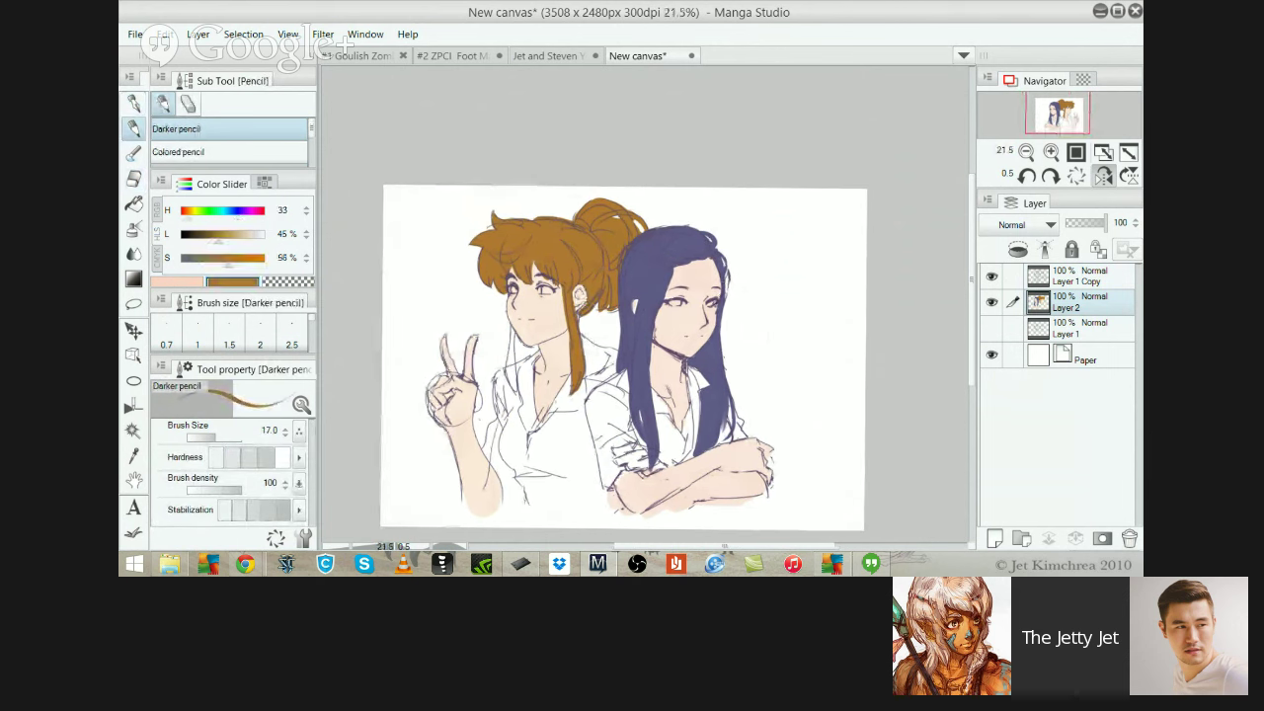
{"action": "key", "text": "bracketright"}
{"action": "key", "text": "bracketright"}
{"action": "key", "text": "bracketright"}
{"action": "mouse_move", "coordinate": [513, 330]}
{"action": "left_mouse_down"}
{"action": "mouse_move", "coordinate": [514, 393]}
{"action": "mouse_move", "coordinate": [515, 329]}
{"action": "left_mouse_up"}
{"action": "key", "text": "bracketright"}
{"action": "key", "text": "bracketright"}
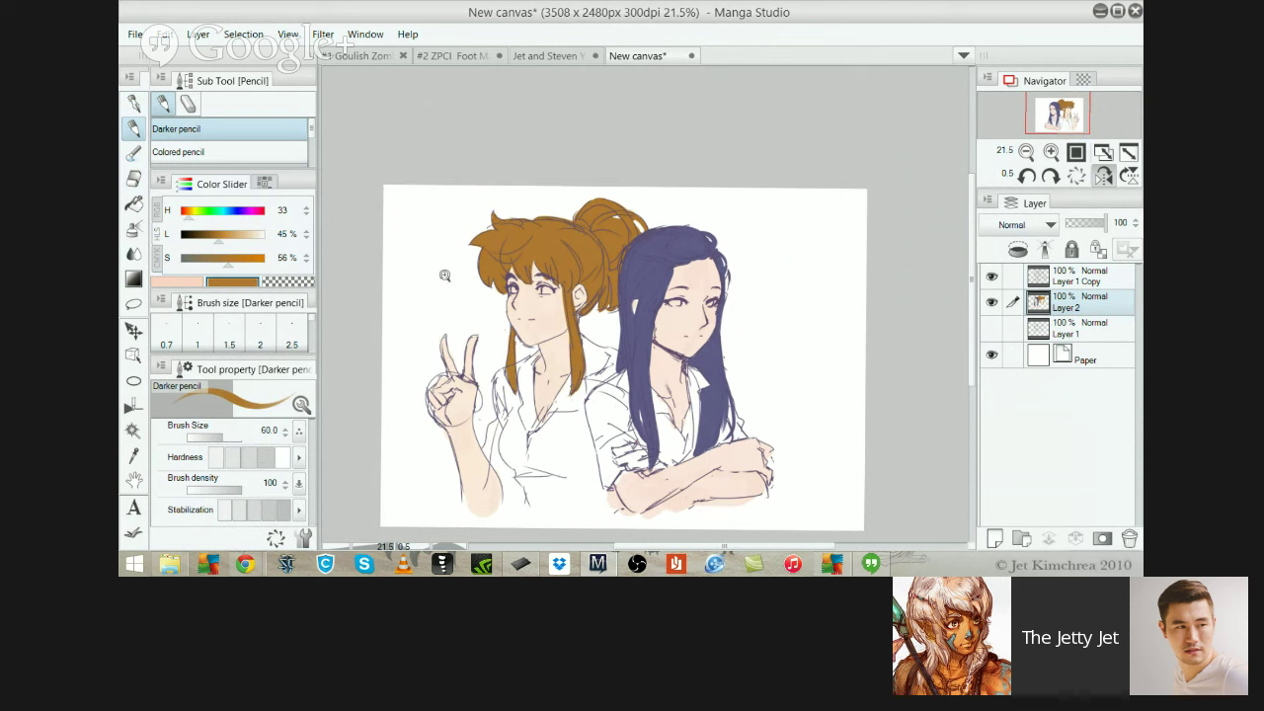
Turn off the mirrored canvas view and fill the gap at the long-haired girl's far temple with her sampled hair colour
{"action": "mouse_move", "coordinate": [585, 260]}
{"action": "left_mouse_down"}
{"action": "mouse_move", "coordinate": [496, 203]}
{"action": "mouse_move", "coordinate": [510, 191]}
{"action": "left_mouse_up"}
{"action": "scroll", "coordinate": [652, 351], "scroll_direction": "up", "scroll_amount": 1}
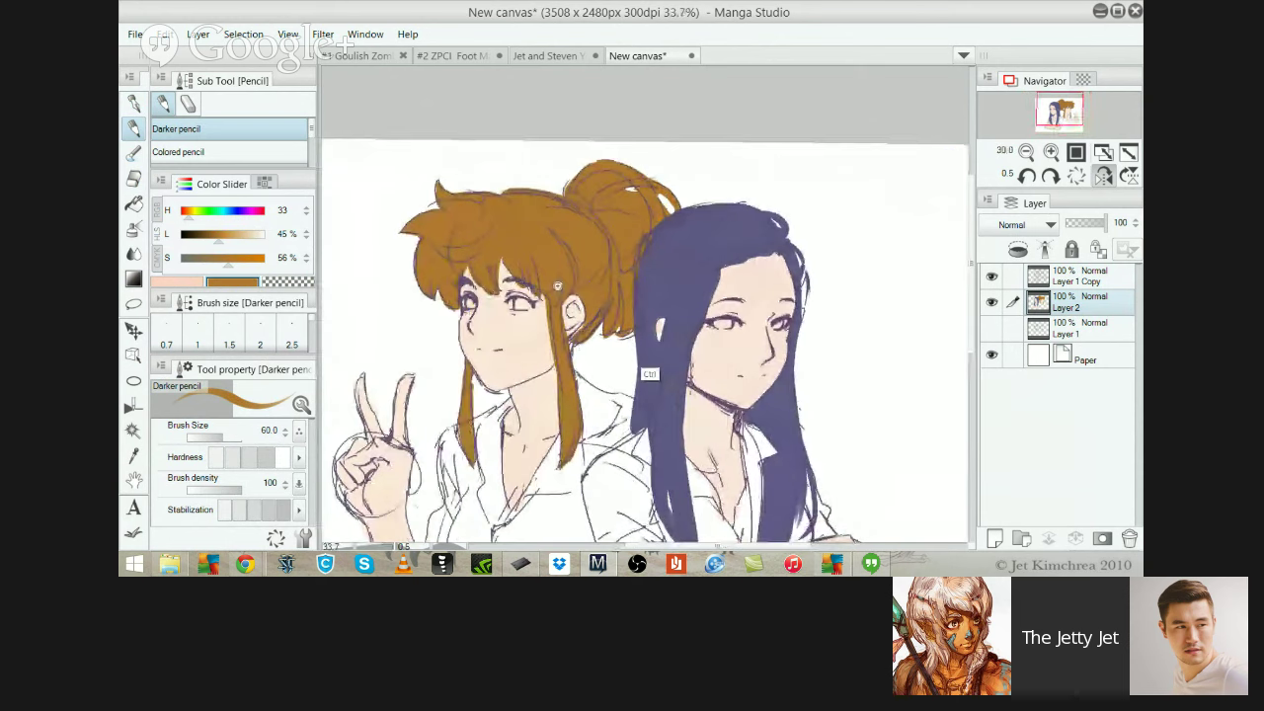
{"action": "left_click_drag", "start_coordinate": [696, 319], "coordinate": [604, 241]}
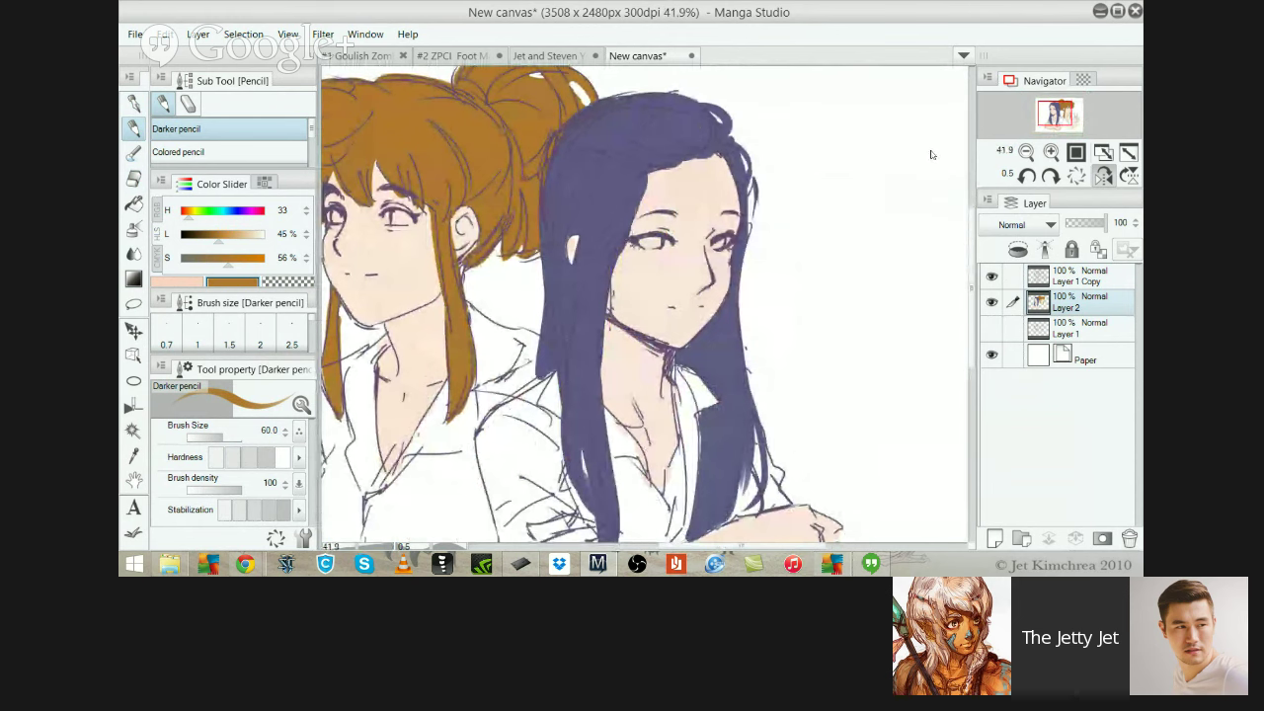
{"action": "left_click", "coordinate": [1103, 176]}
{"action": "left_click", "coordinate": [652, 268], "text": "alt"}
{"action": "scroll", "coordinate": [652, 268], "scroll_direction": "down", "scroll_amount": 1}
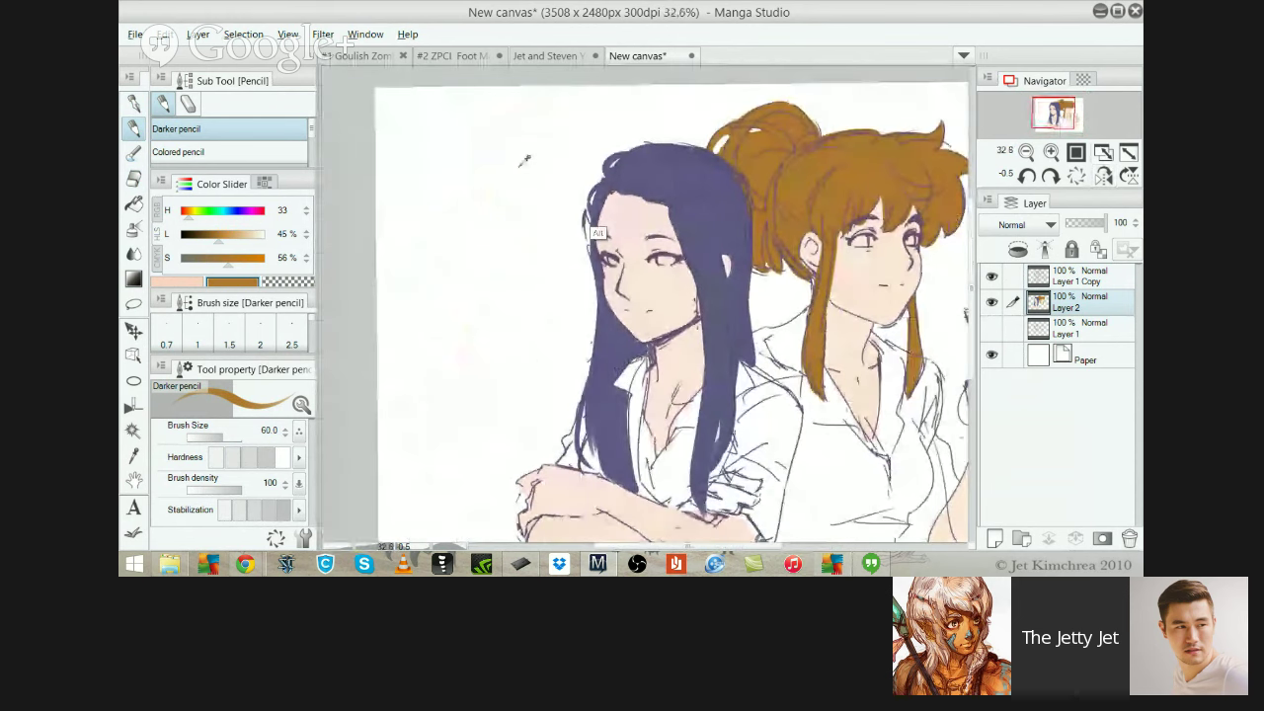
{"action": "left_click", "coordinate": [595, 235], "text": "alt"}
{"action": "left_click_drag", "start_coordinate": [590, 213], "coordinate": [594, 269]}
{"action": "left_click_drag", "start_coordinate": [586, 206], "coordinate": [593, 266]}
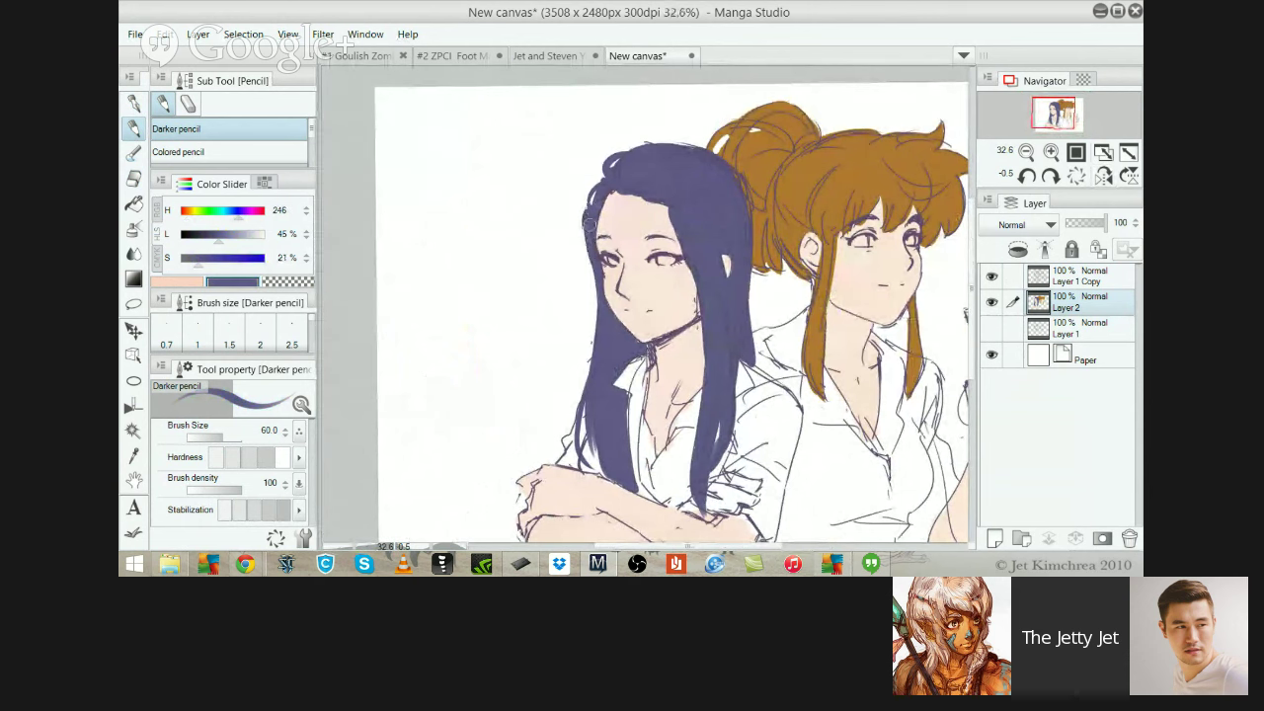
{"action": "left_click_drag", "start_coordinate": [788, 201], "coordinate": [652, 160]}
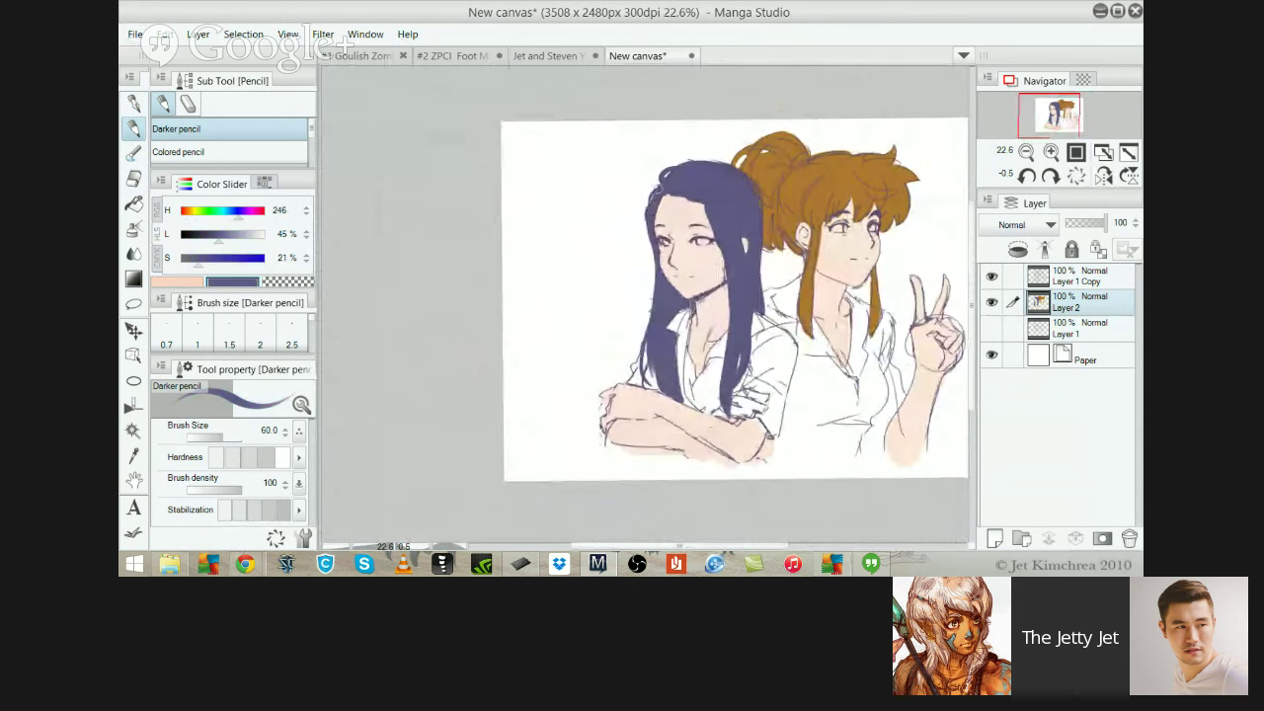
{"action": "scroll", "coordinate": [727, 179], "scroll_direction": "down", "scroll_amount": 1}
{"action": "left_click_drag", "start_coordinate": [760, 264], "coordinate": [605, 361]}
{"action": "left_click_drag", "start_coordinate": [706, 398], "coordinate": [783, 411]}
{"action": "left_click_drag", "start_coordinate": [578, 338], "coordinate": [569, 226]}
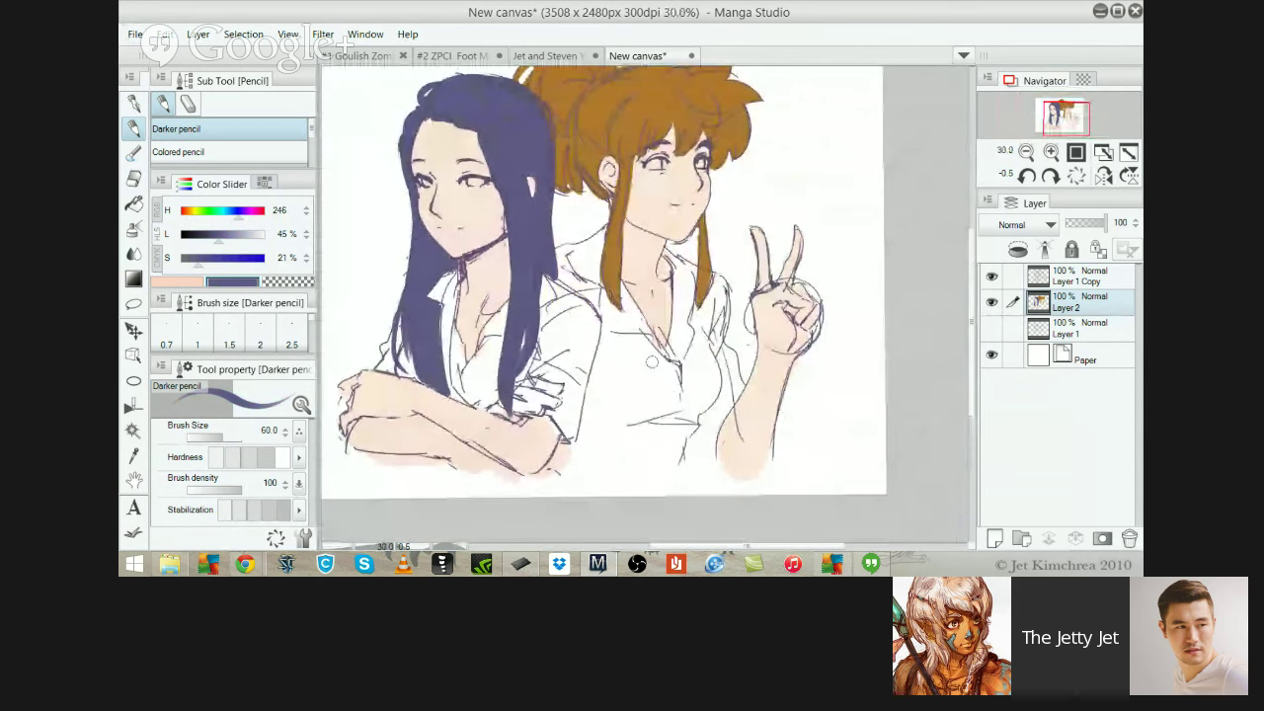
{"action": "left_click_drag", "start_coordinate": [600, 218], "coordinate": [605, 276]}
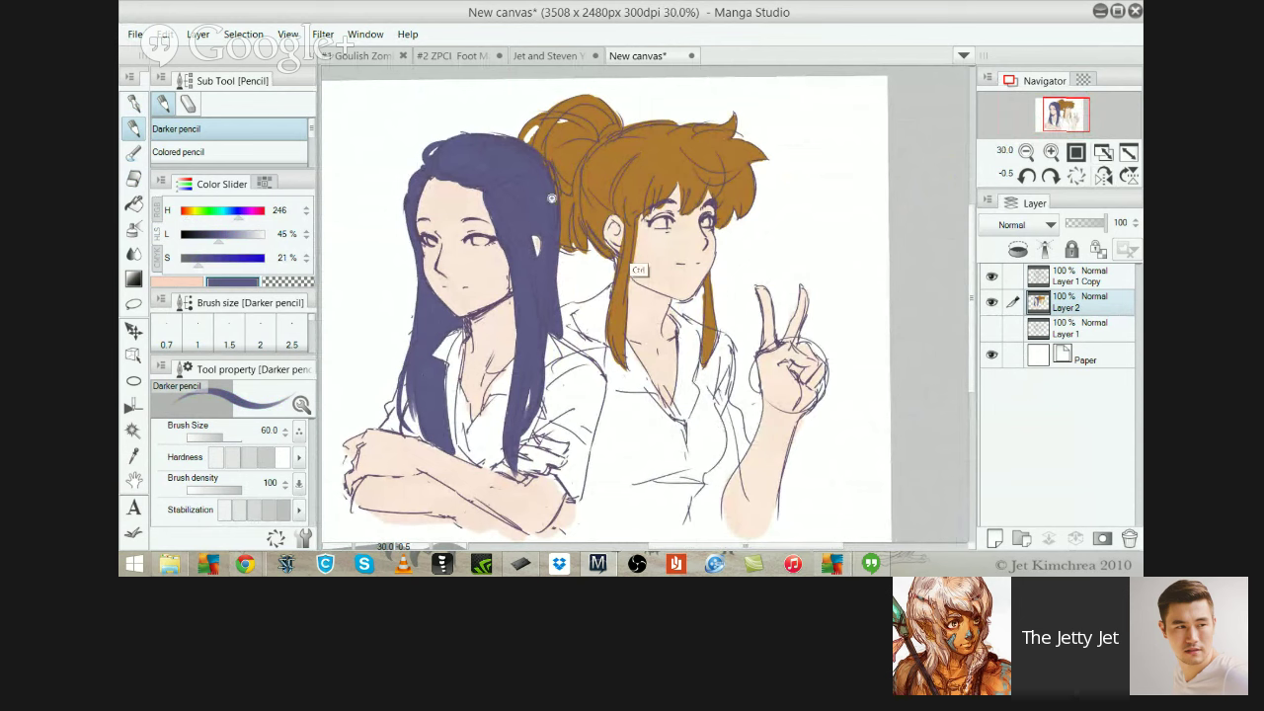
Colour the brown-haired girl's irises a darker brown based on her sampled hair colour, using hue 30, luminosity 36% and saturation 69%
{"action": "scroll", "coordinate": [642, 233], "scroll_direction": "up", "scroll_amount": 2}
{"action": "left_click", "coordinate": [671, 159], "text": "alt"}
{"action": "mouse_move", "coordinate": [655, 213]}
{"action": "left_mouse_down"}
{"action": "mouse_move", "coordinate": [667, 225]}
{"action": "mouse_move", "coordinate": [733, 223]}
{"action": "mouse_move", "coordinate": [681, 218]}
{"action": "left_mouse_up"}
{"action": "key", "text": "c"}
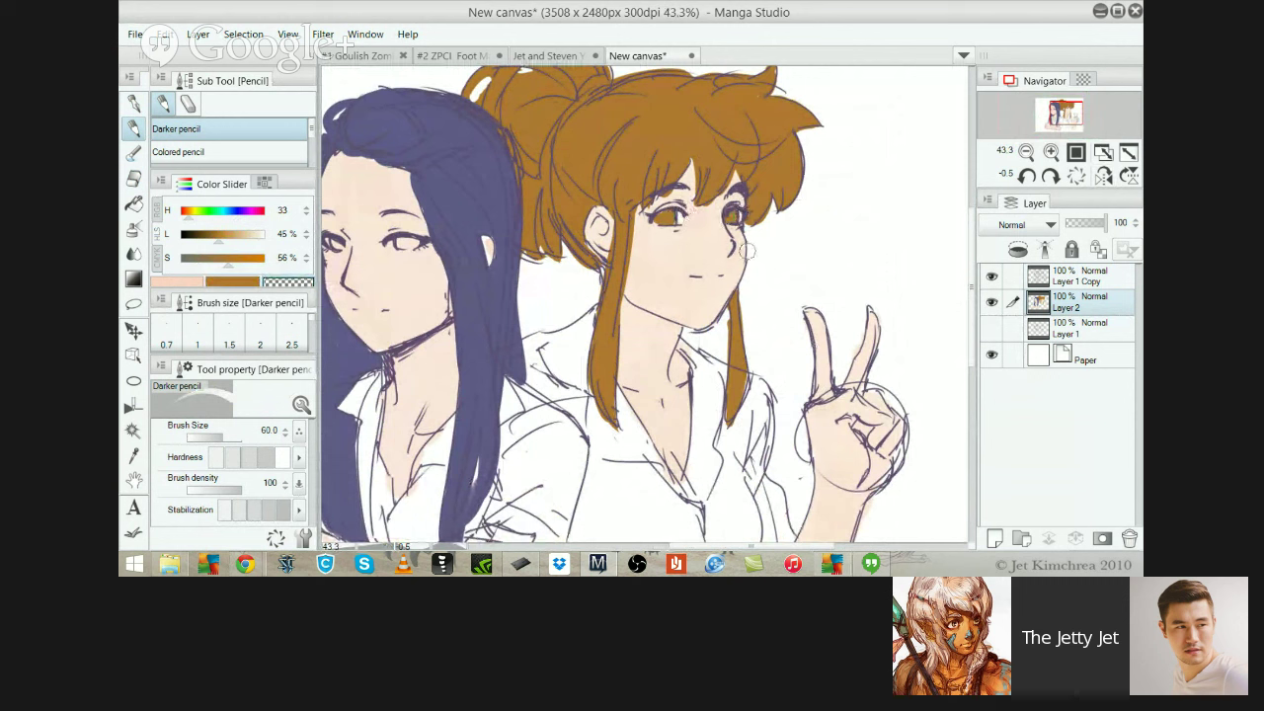
{"action": "left_click", "coordinate": [211, 237]}
{"action": "left_click", "coordinate": [239, 260]}
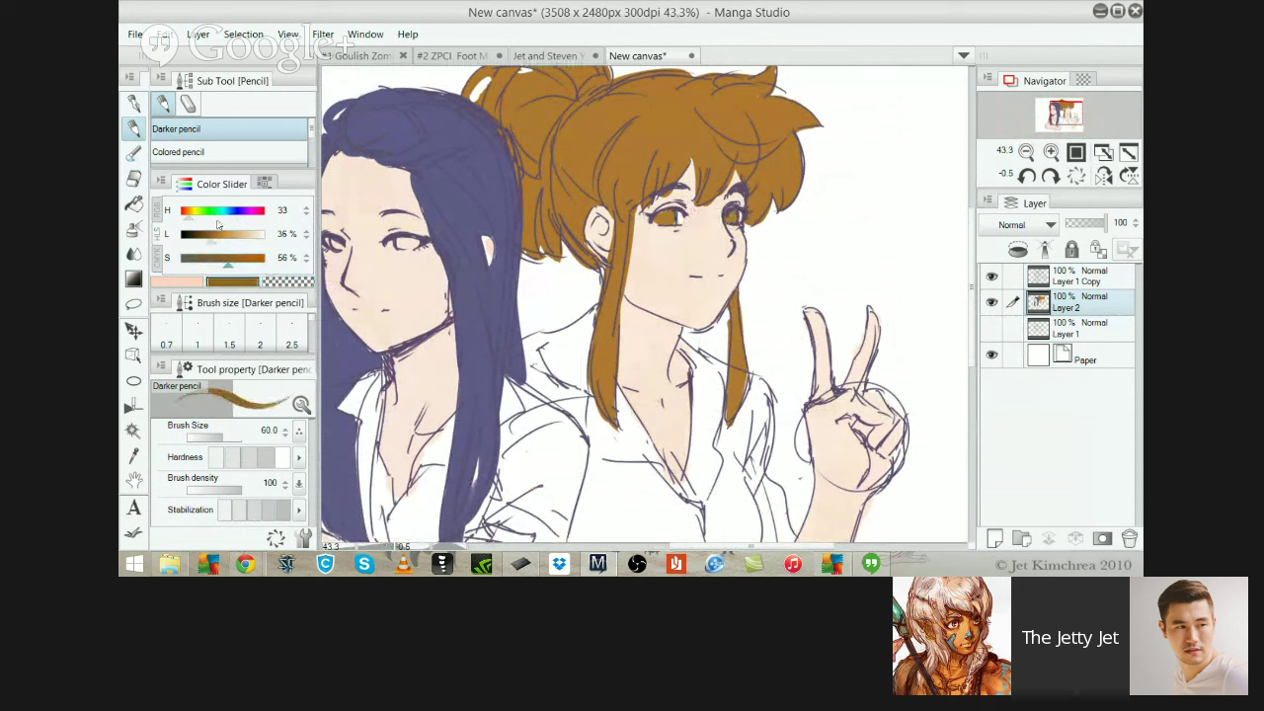
{"action": "left_click", "coordinate": [187, 214]}
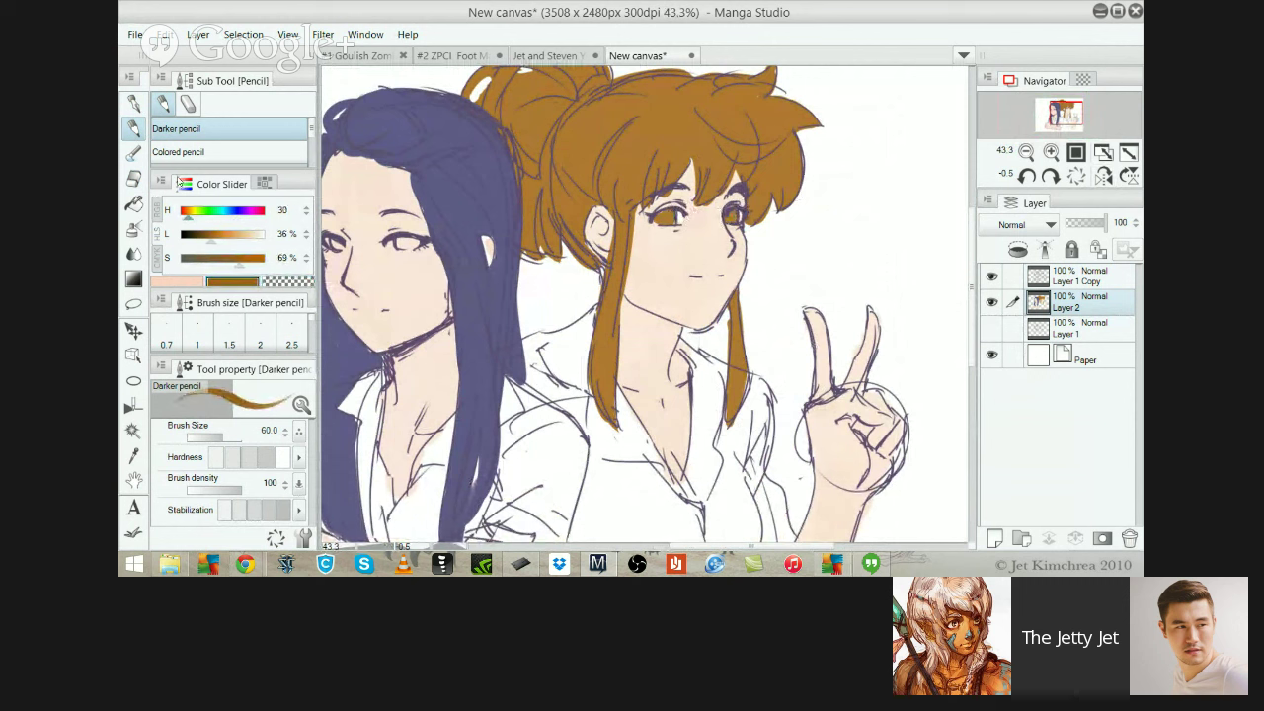
{"action": "mouse_move", "coordinate": [660, 218]}
{"action": "left_mouse_down"}
{"action": "mouse_move", "coordinate": [731, 221]}
{"action": "mouse_move", "coordinate": [734, 204]}
{"action": "left_mouse_up"}
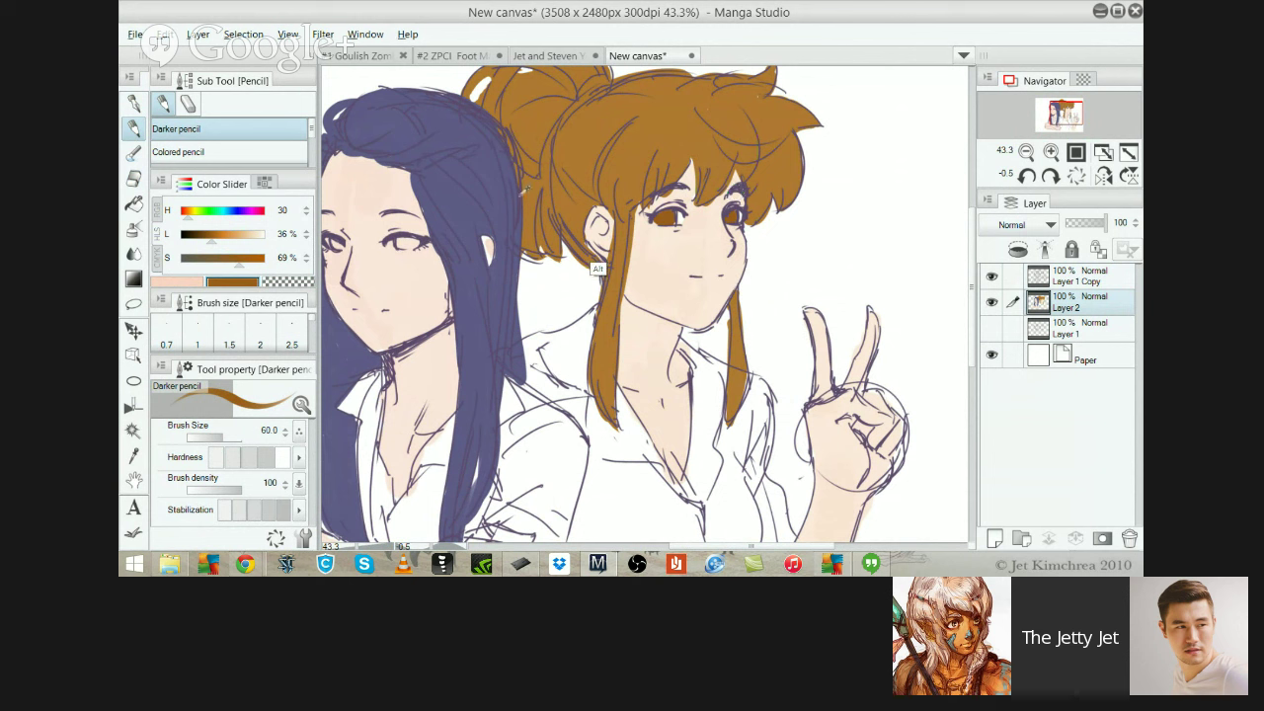
Touch up the edges of the brown-haired girl's fringe and face in her sampled skin and hair colours with the Darker pencil at size 25
{"action": "left_click", "coordinate": [598, 273], "text": "alt"}
{"action": "key", "text": "bracketleft"}
{"action": "key", "text": "bracketleft"}
{"action": "key", "text": "bracketleft"}
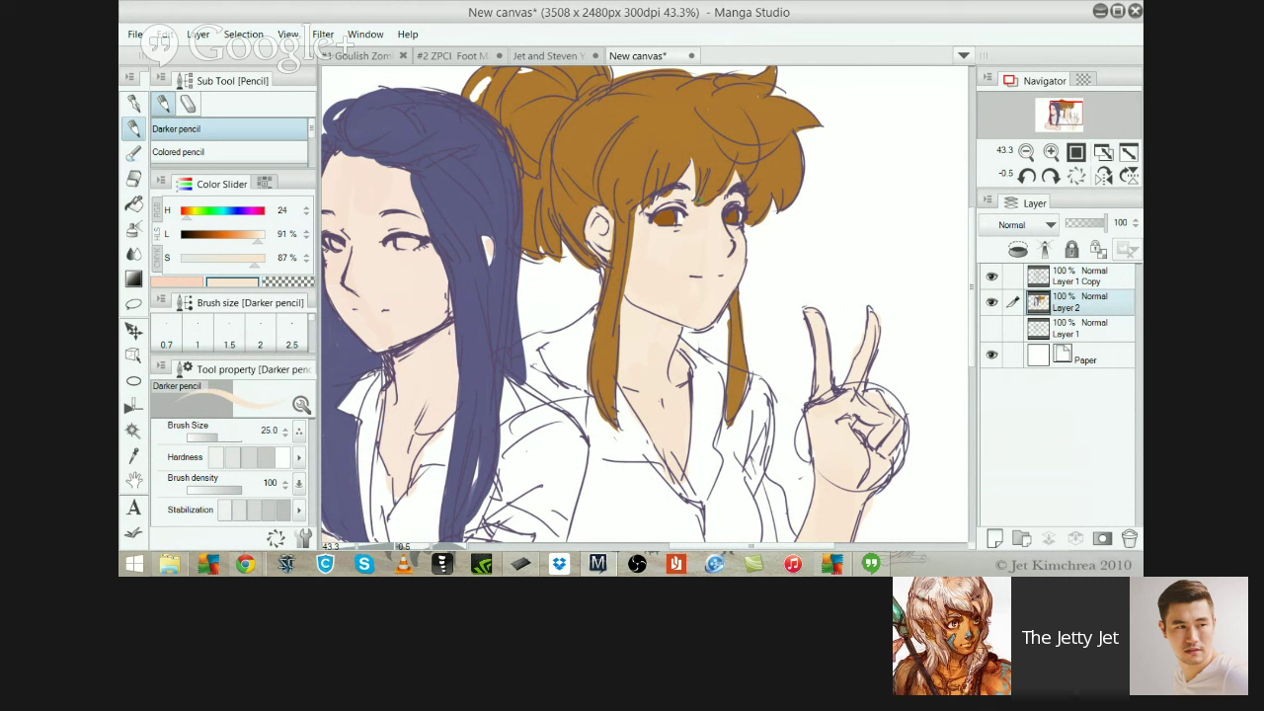
{"action": "left_click", "coordinate": [697, 186], "text": "alt"}
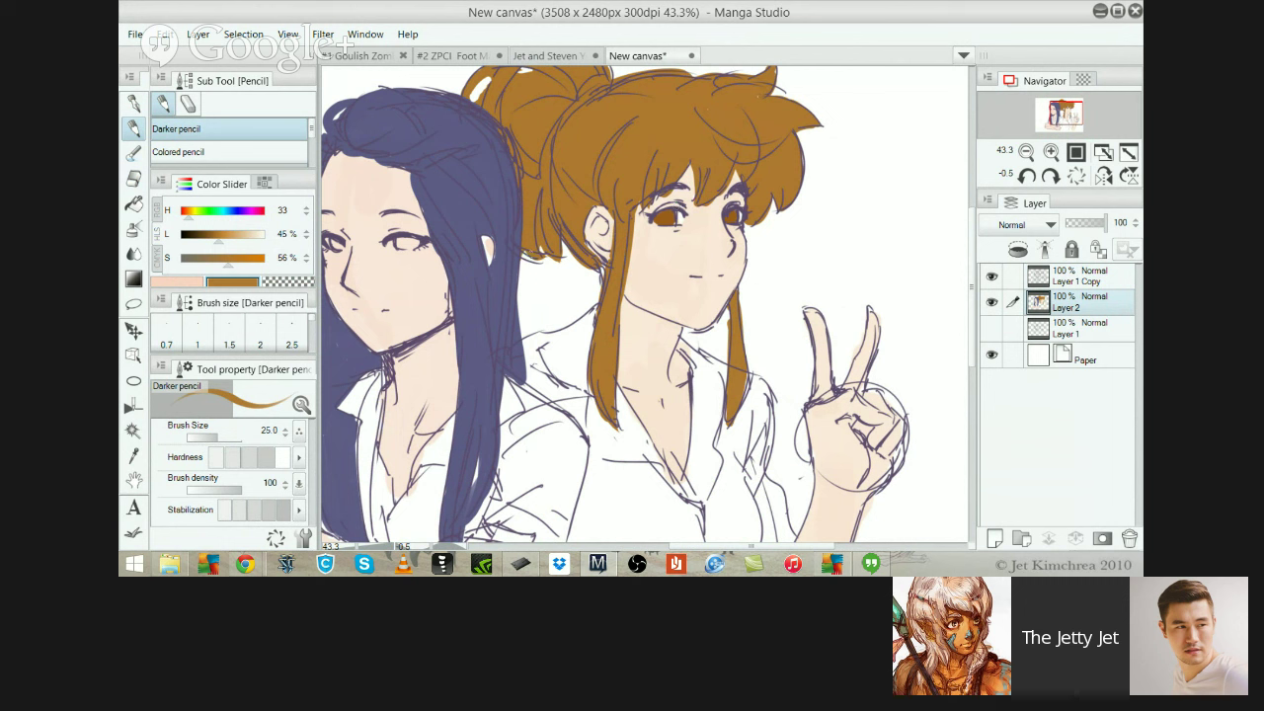
Cut gaps into the lower end of the ponytail with the Hard eraser and reshape its tips with the Mapping pen at size 30
{"action": "key", "text": "e"}
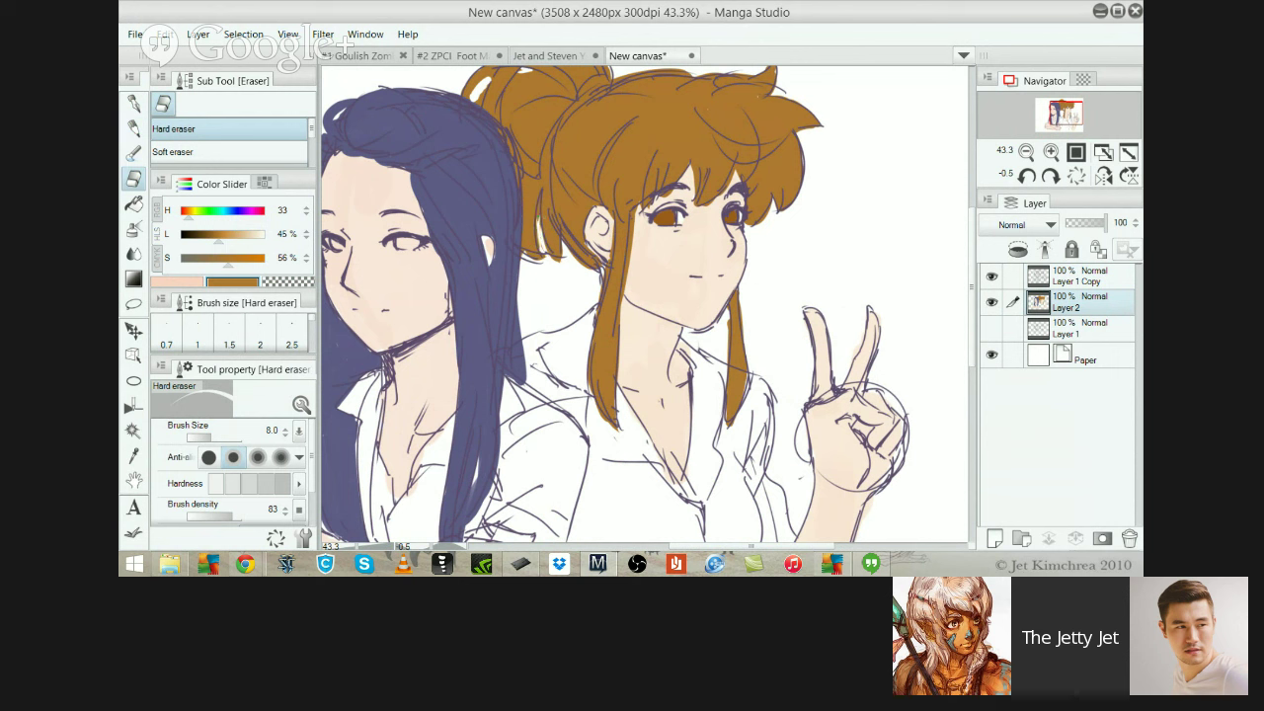
{"action": "key", "text": "ctrl"}
{"action": "left_click_drag", "start_coordinate": [540, 218], "coordinate": [557, 261]}
{"action": "left_click_drag", "start_coordinate": [540, 201], "coordinate": [541, 230]}
{"action": "key", "text": "p"}
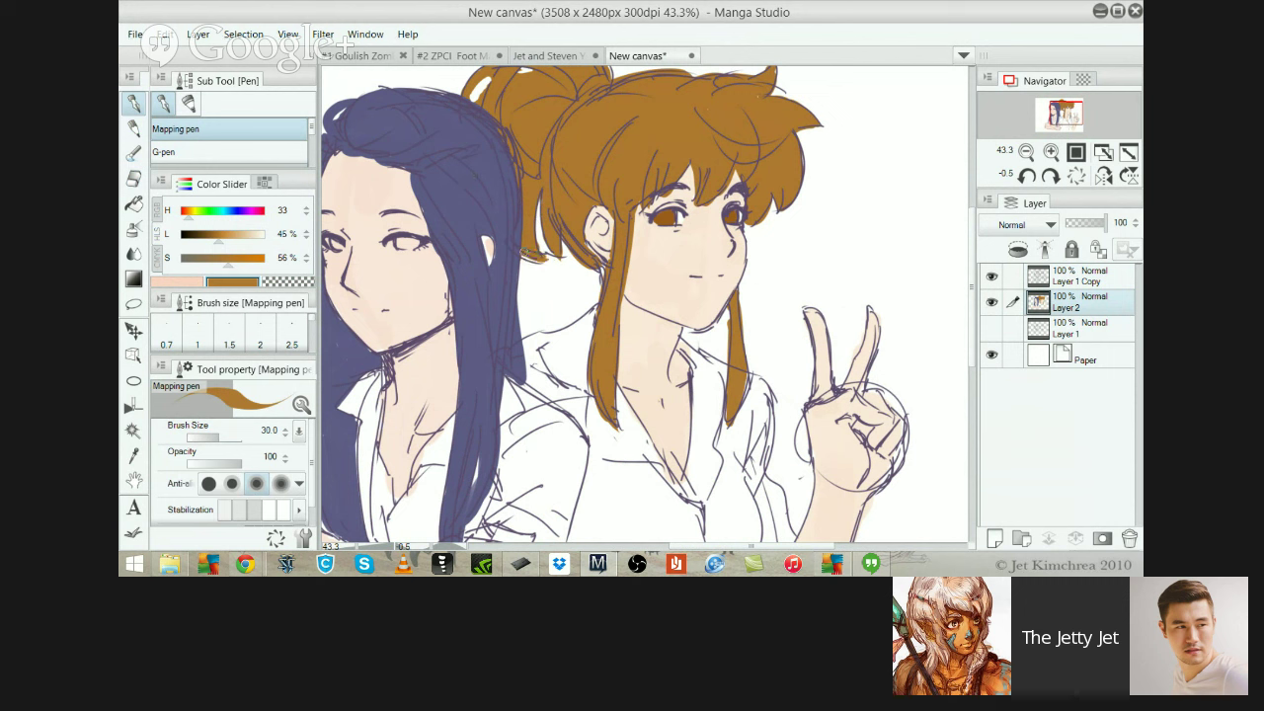
{"action": "left_click_drag", "start_coordinate": [523, 251], "coordinate": [556, 258]}
{"action": "scroll", "coordinate": [559, 169], "scroll_direction": "down", "scroll_amount": 1}
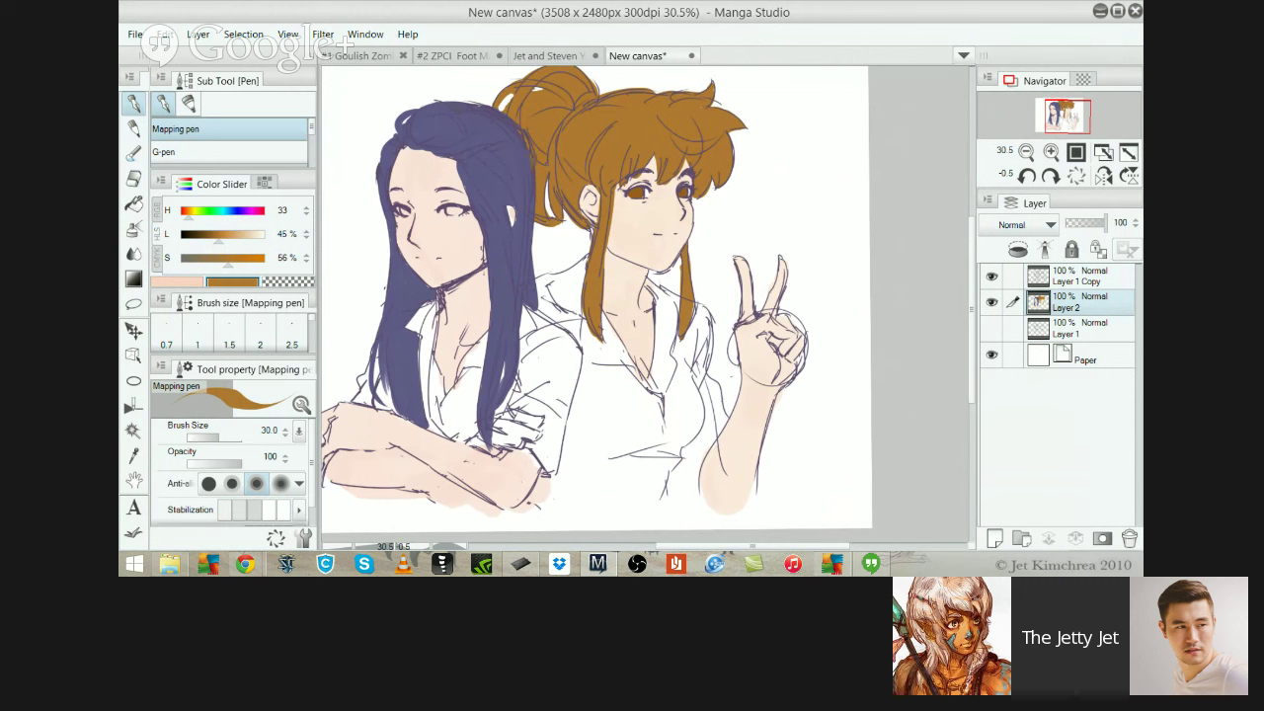
Touch up both girls' hair edges and the skin below the brown-haired girl's fringe with the Mapping pen in sampled colours
{"action": "left_click", "coordinate": [495, 153], "text": "alt"}
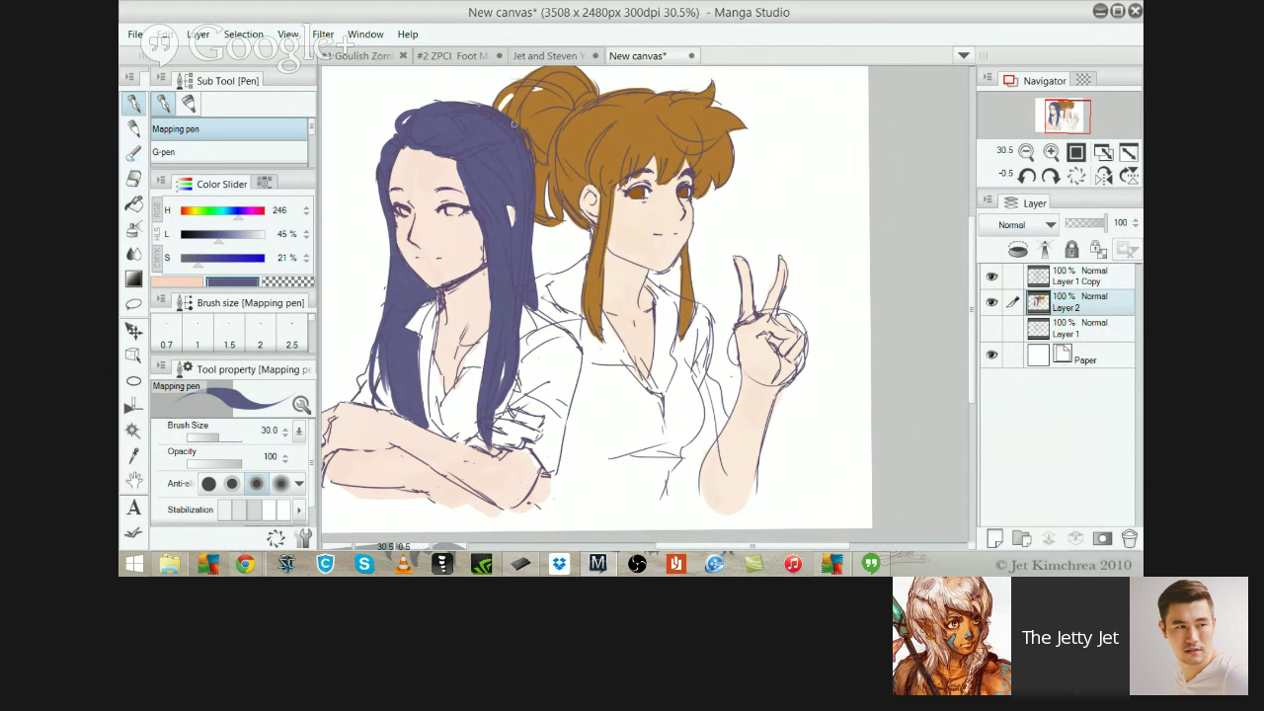
{"action": "scroll", "coordinate": [523, 143], "scroll_direction": "down", "scroll_amount": 1}
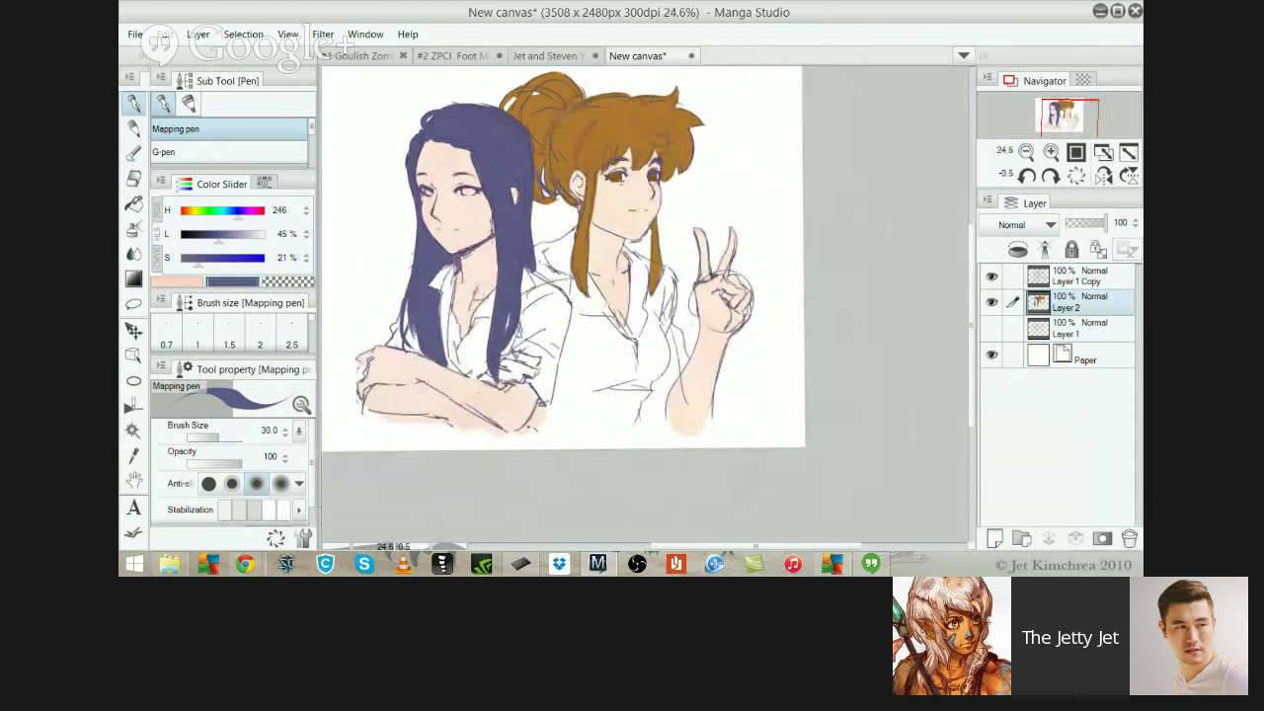
{"action": "left_click", "coordinate": [550, 196], "text": "alt"}
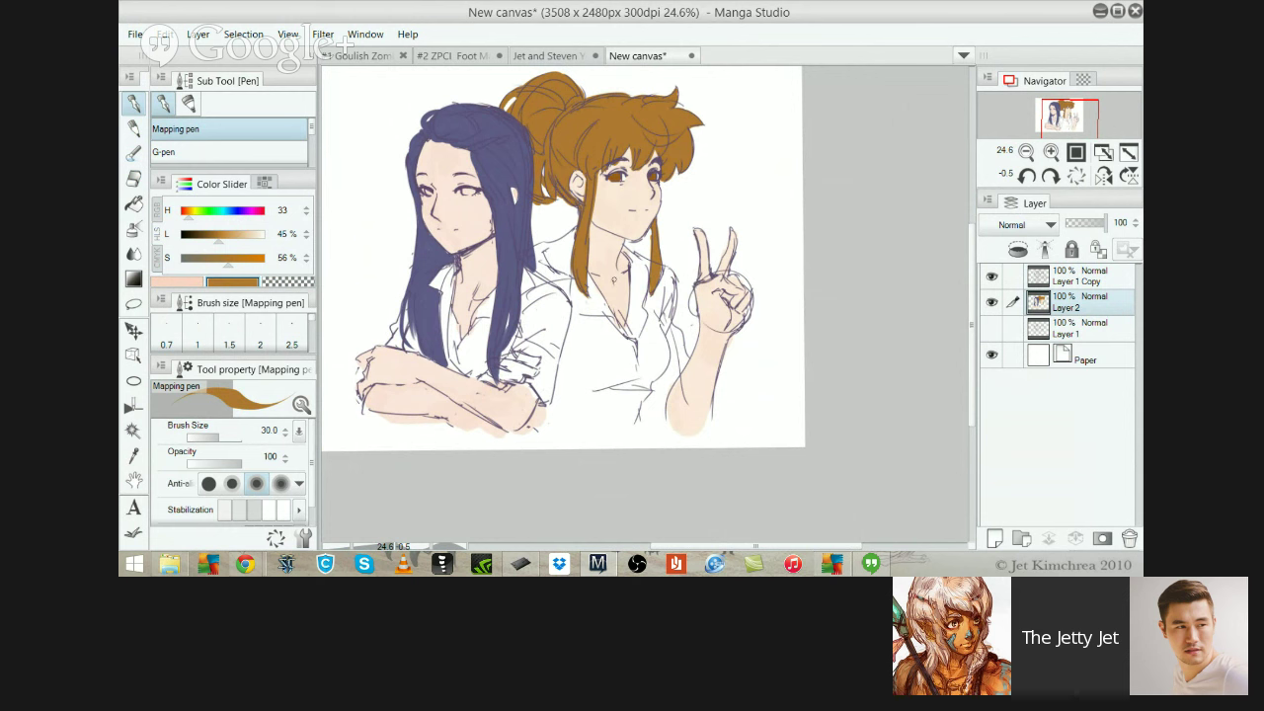
{"action": "scroll", "coordinate": [623, 198], "scroll_direction": "up", "scroll_amount": 1}
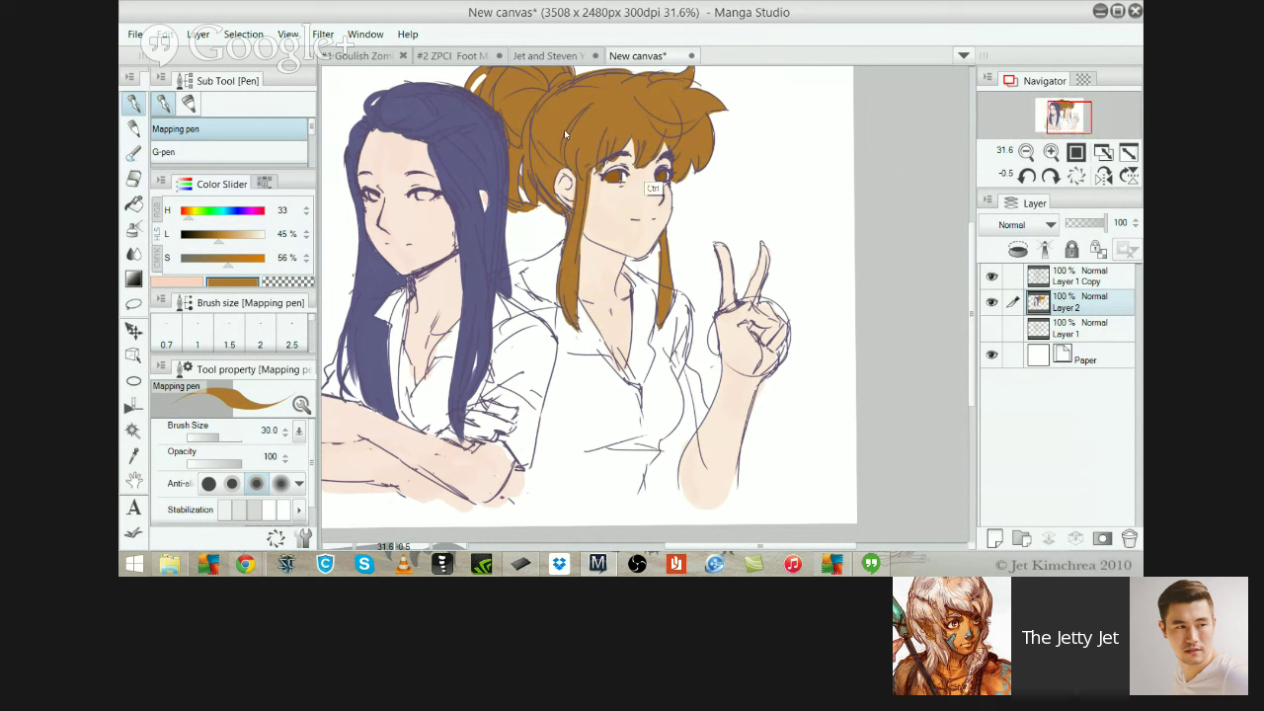
{"action": "left_click", "coordinate": [624, 192], "text": "alt"}
{"action": "left_click_drag", "start_coordinate": [614, 159], "coordinate": [609, 165]}
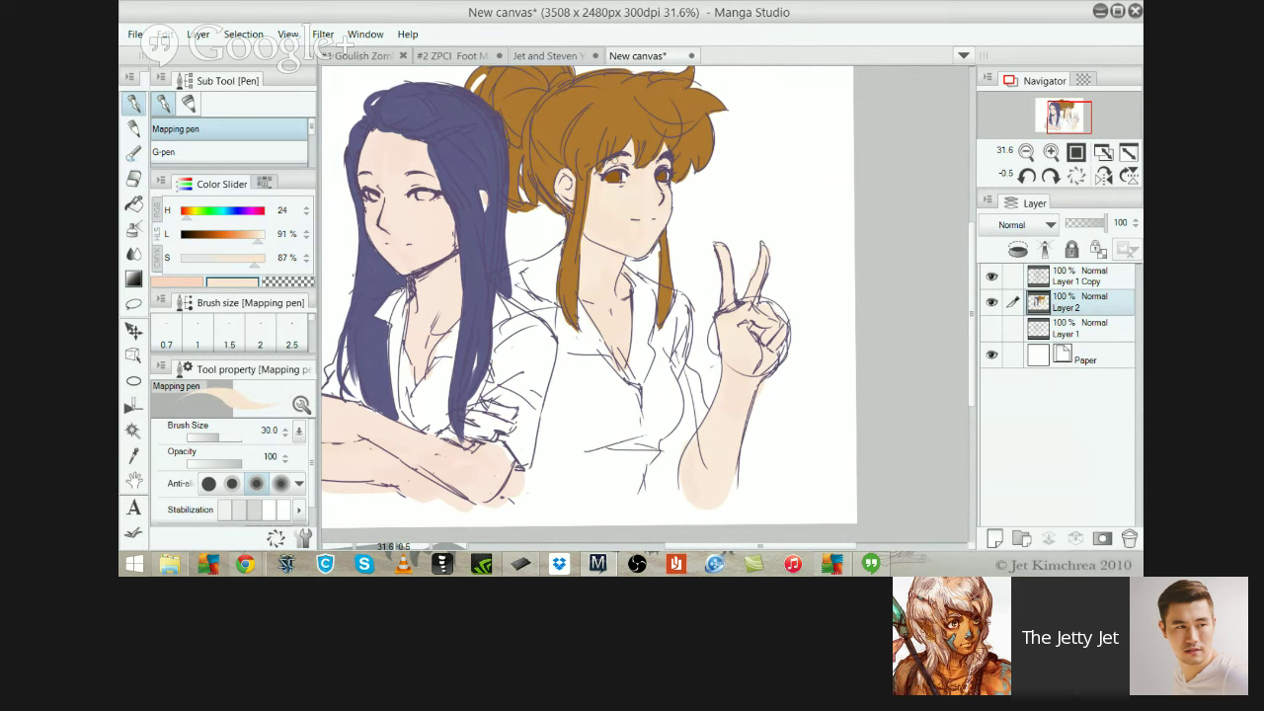
{"action": "scroll", "coordinate": [641, 173], "scroll_direction": "down", "scroll_amount": 1}
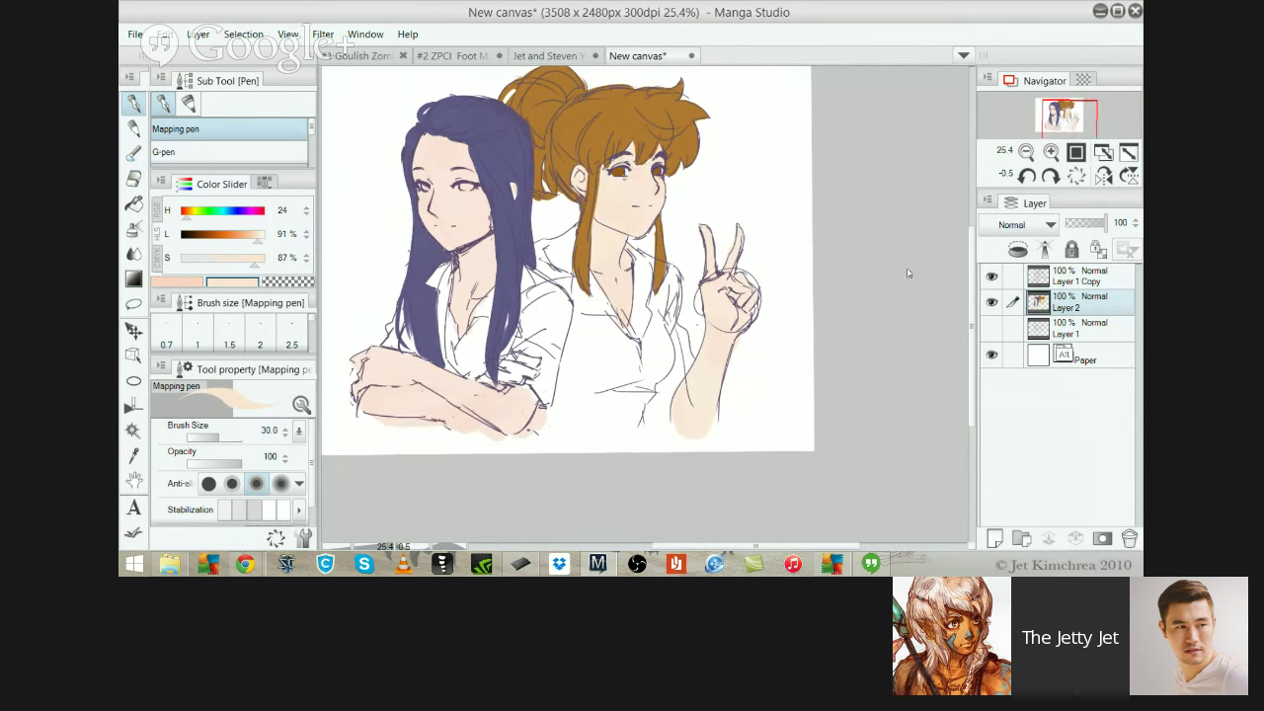
Erase the dark fill inside the brown-haired girl's eyebrows on Layer 1 Copy with an enlarged Hard eraser
{"action": "key", "text": "alt+bracketright"}
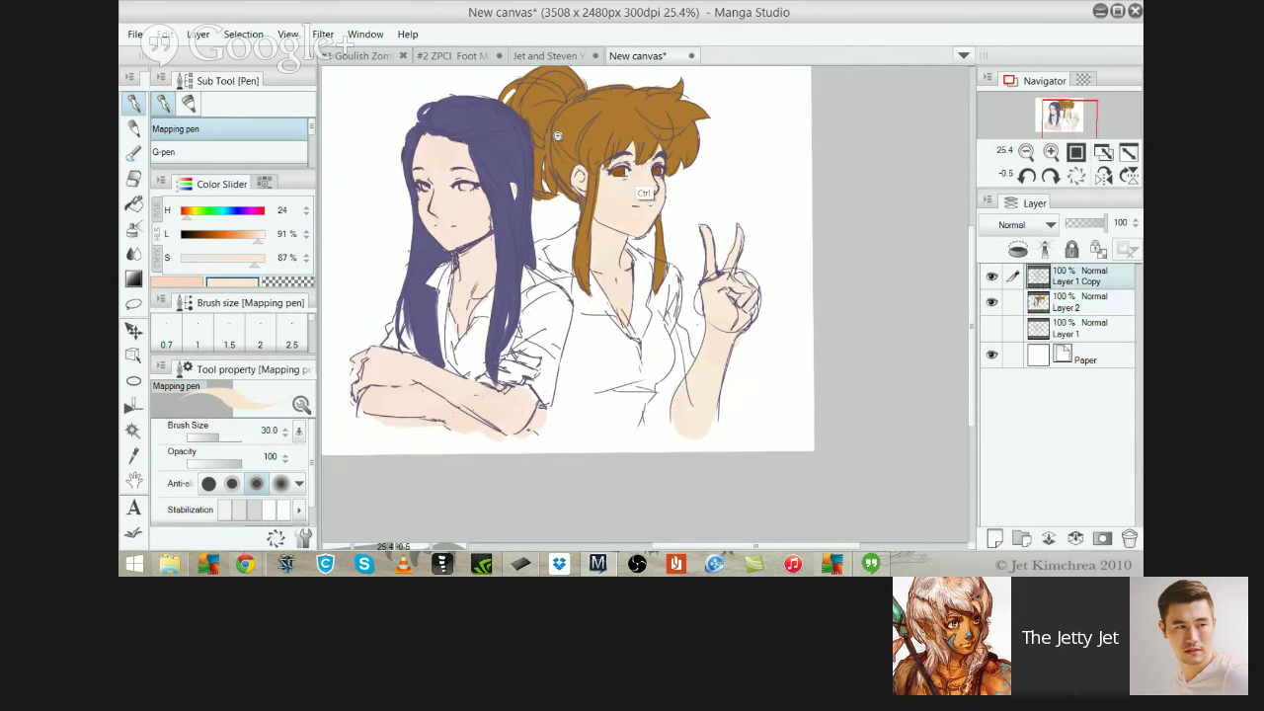
{"action": "scroll", "coordinate": [633, 150], "scroll_direction": "up", "scroll_amount": 5}
{"action": "key", "text": "e"}
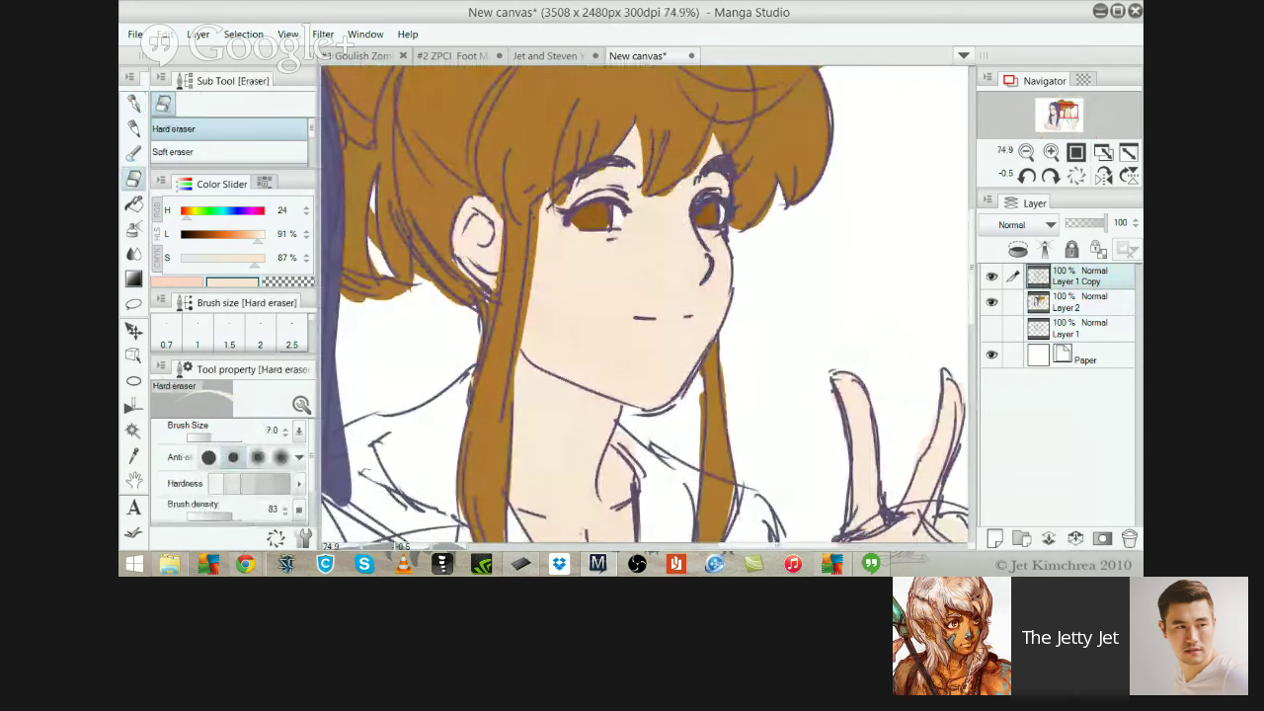
{"action": "key", "text": "bracketright"}
{"action": "key", "text": "bracketright"}
{"action": "left_click_drag", "start_coordinate": [707, 171], "coordinate": [726, 162]}
Colour the brown-haired girl's eyebrows on Layer 2 with the Darker pencil at size 25 in her sampled hair colour
{"action": "key", "text": "ctrl+bracketleft"}
{"action": "key", "text": "p"}
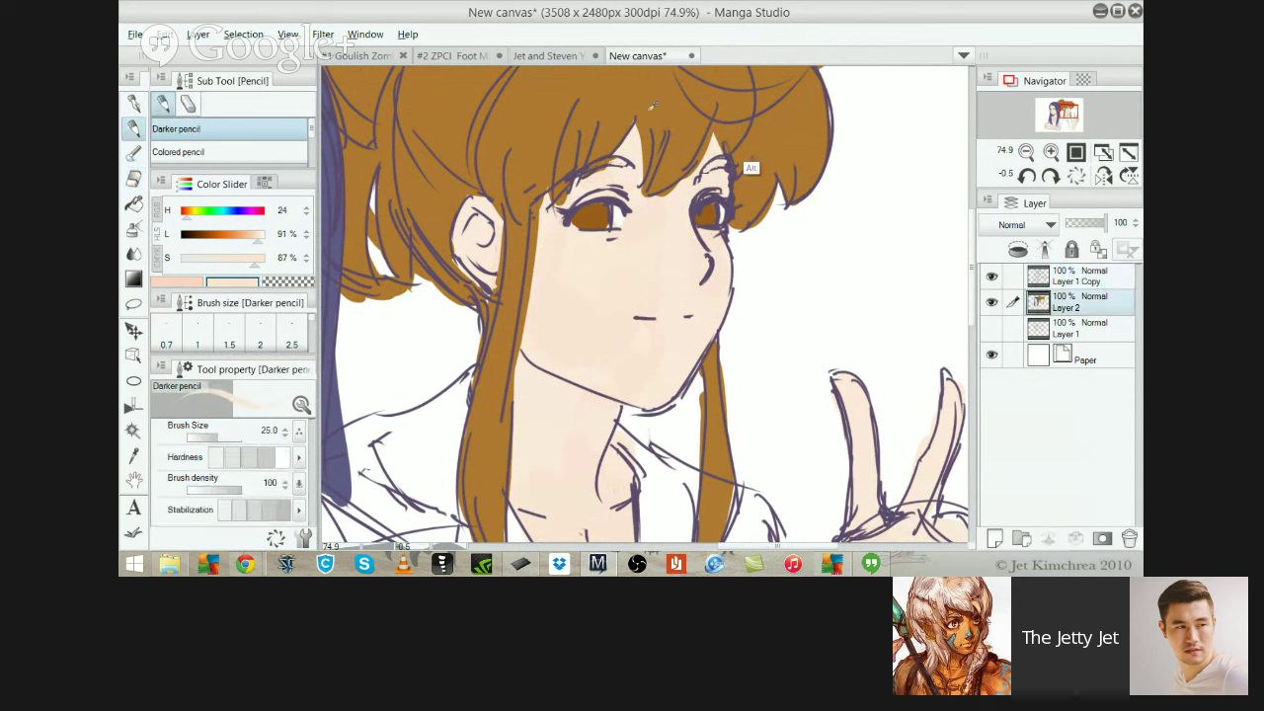
{"action": "left_click", "coordinate": [750, 166], "text": "alt"}
{"action": "left_click_drag", "start_coordinate": [703, 170], "coordinate": [719, 160]}
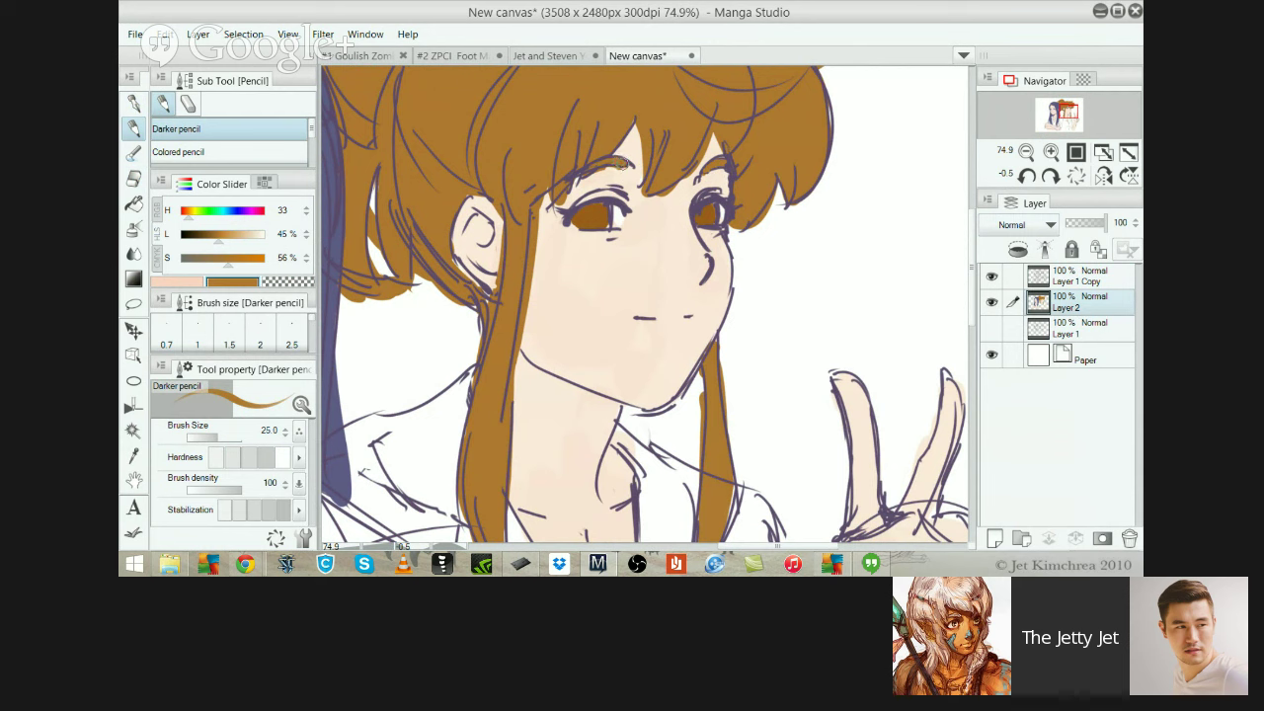
{"action": "left_click_drag", "start_coordinate": [589, 170], "coordinate": [620, 170]}
{"action": "scroll", "coordinate": [802, 287], "scroll_direction": "down", "scroll_amount": 4}
{"action": "scroll", "coordinate": [779, 265], "scroll_direction": "up", "scroll_amount": 3}
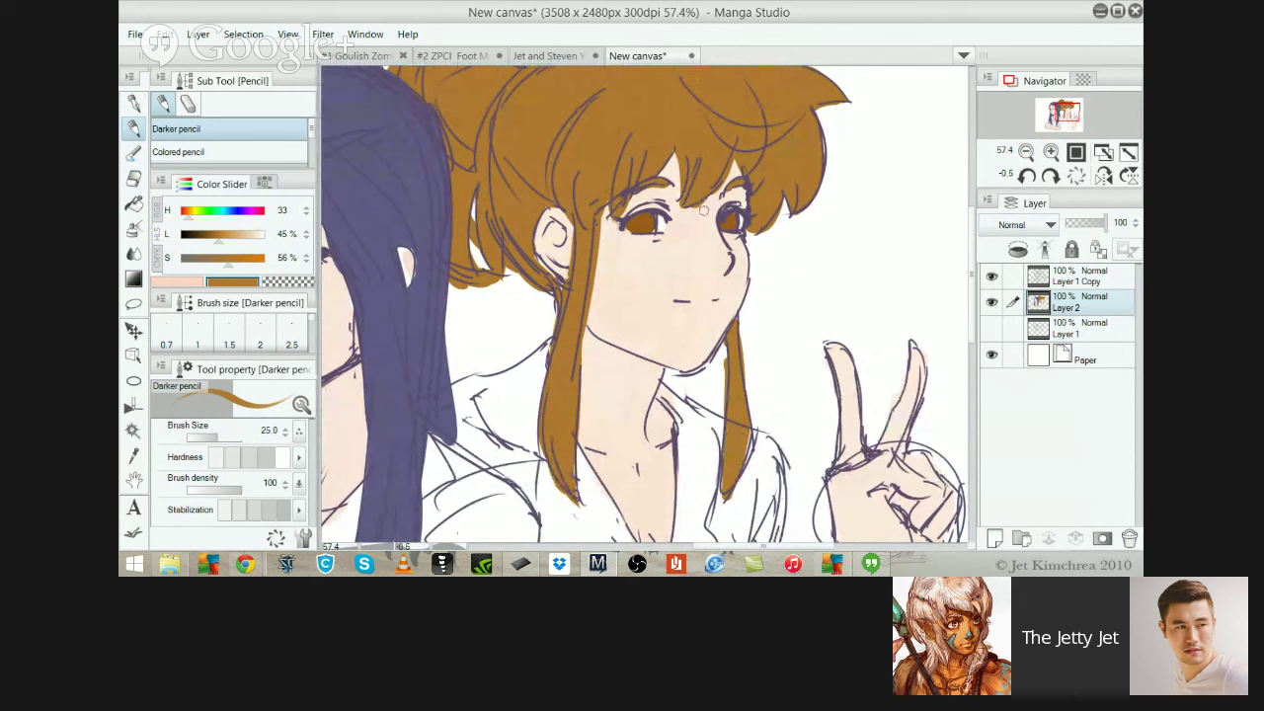
Reshape the gap in the brown-haired girl's fringe above her near eyebrow using her sampled skin and hair colours
{"action": "left_click", "coordinate": [700, 245], "text": "alt"}
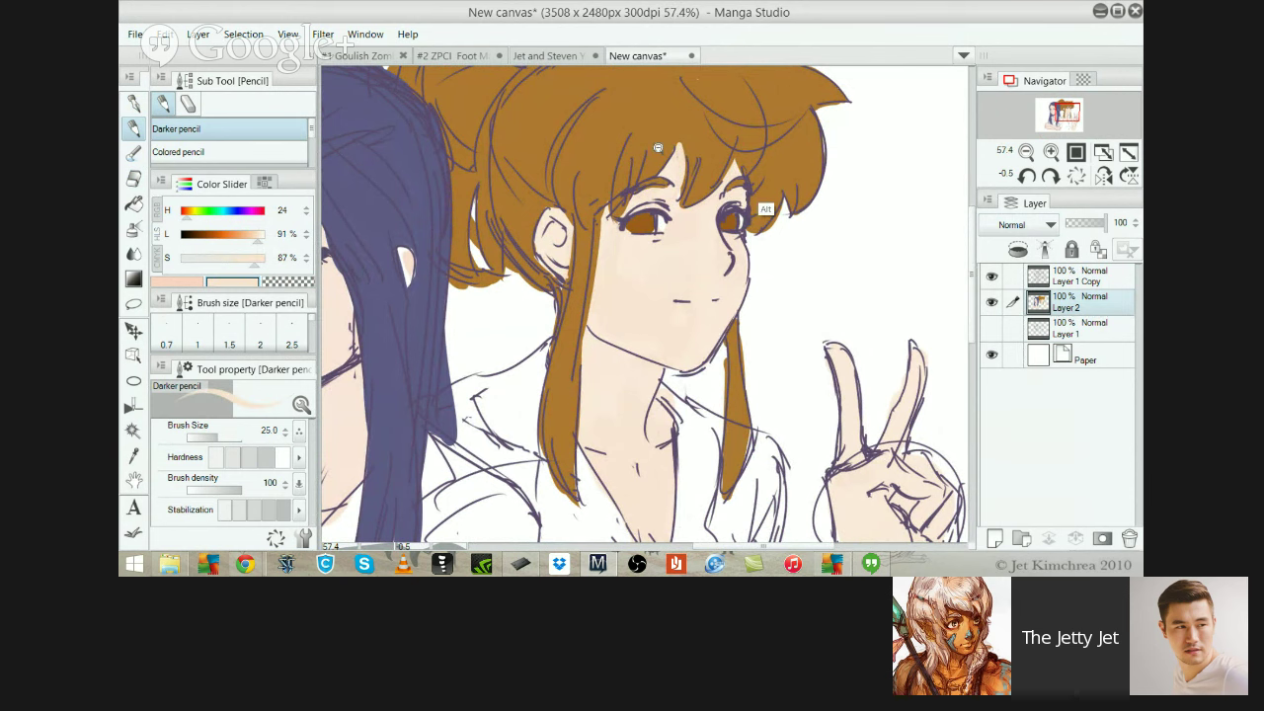
{"action": "scroll", "coordinate": [766, 209], "scroll_direction": "down", "scroll_amount": 3}
{"action": "scroll", "coordinate": [767, 200], "scroll_direction": "up", "scroll_amount": 4}
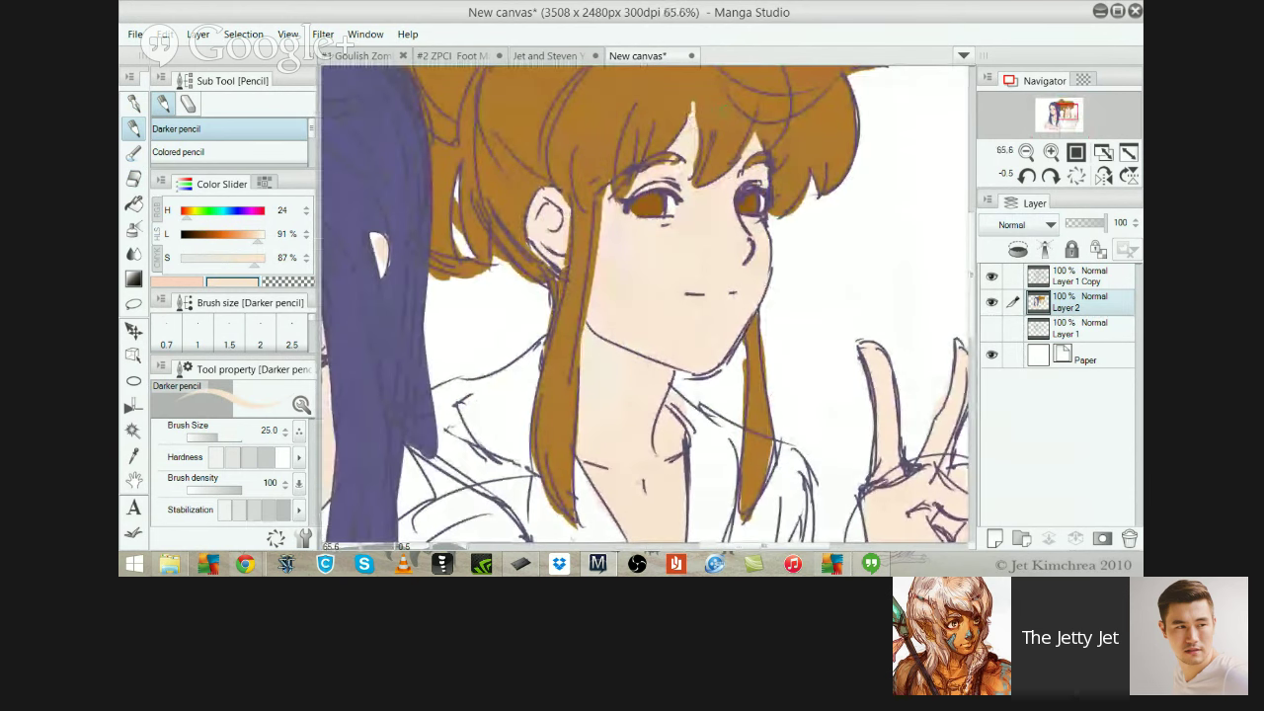
{"action": "left_click", "coordinate": [703, 148], "text": "alt"}
{"action": "left_click_drag", "start_coordinate": [685, 135], "coordinate": [677, 155]}
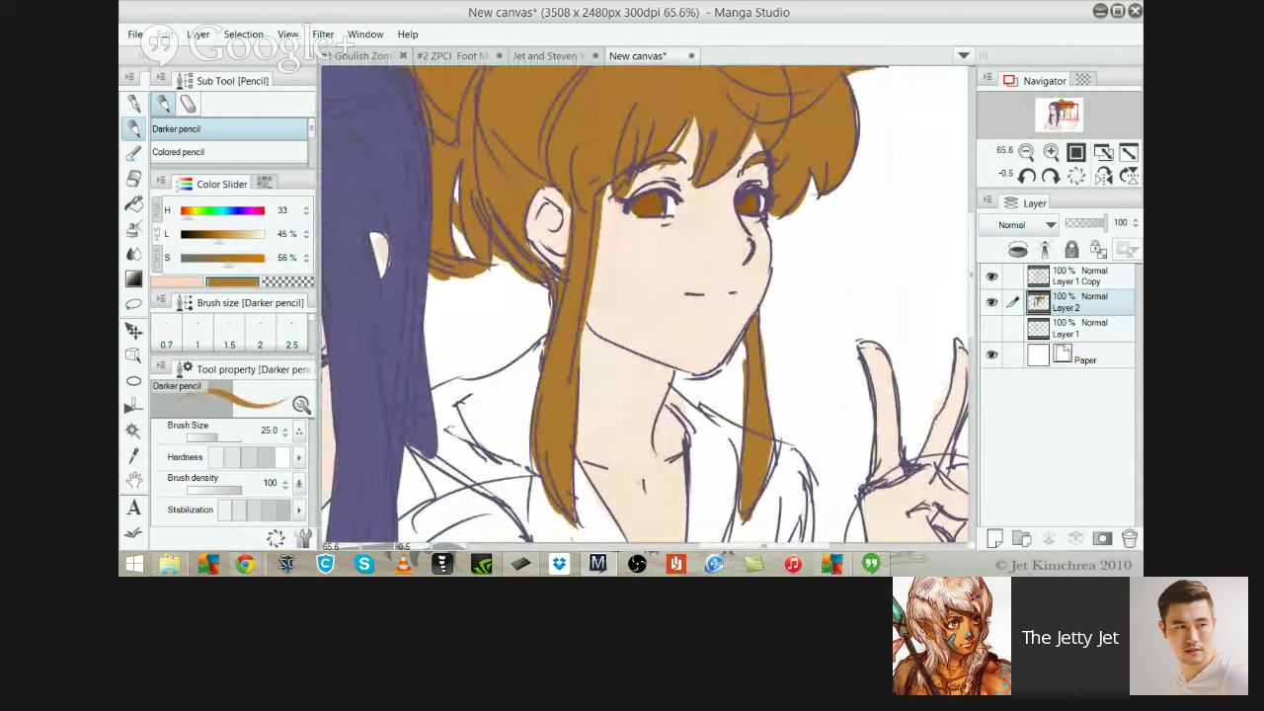
{"action": "scroll", "coordinate": [760, 148], "scroll_direction": "down", "scroll_amount": 2}
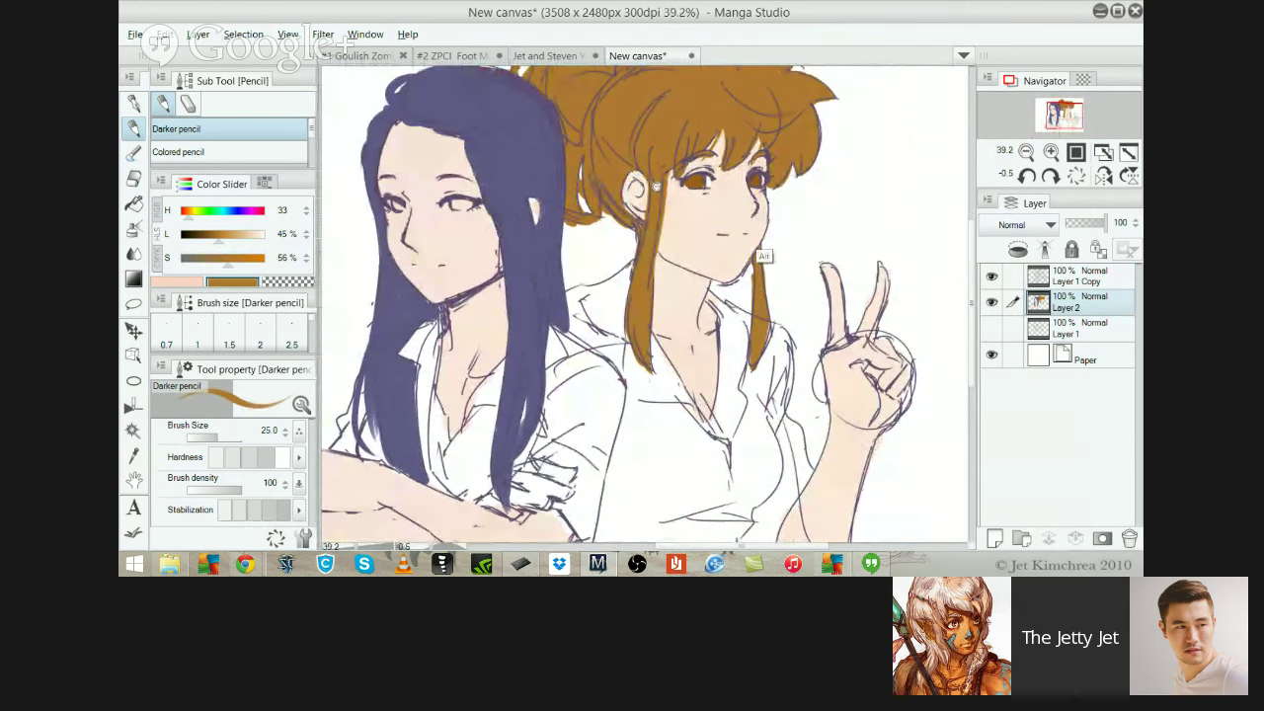
{"action": "scroll", "coordinate": [691, 296], "scroll_direction": "down", "scroll_amount": 1}
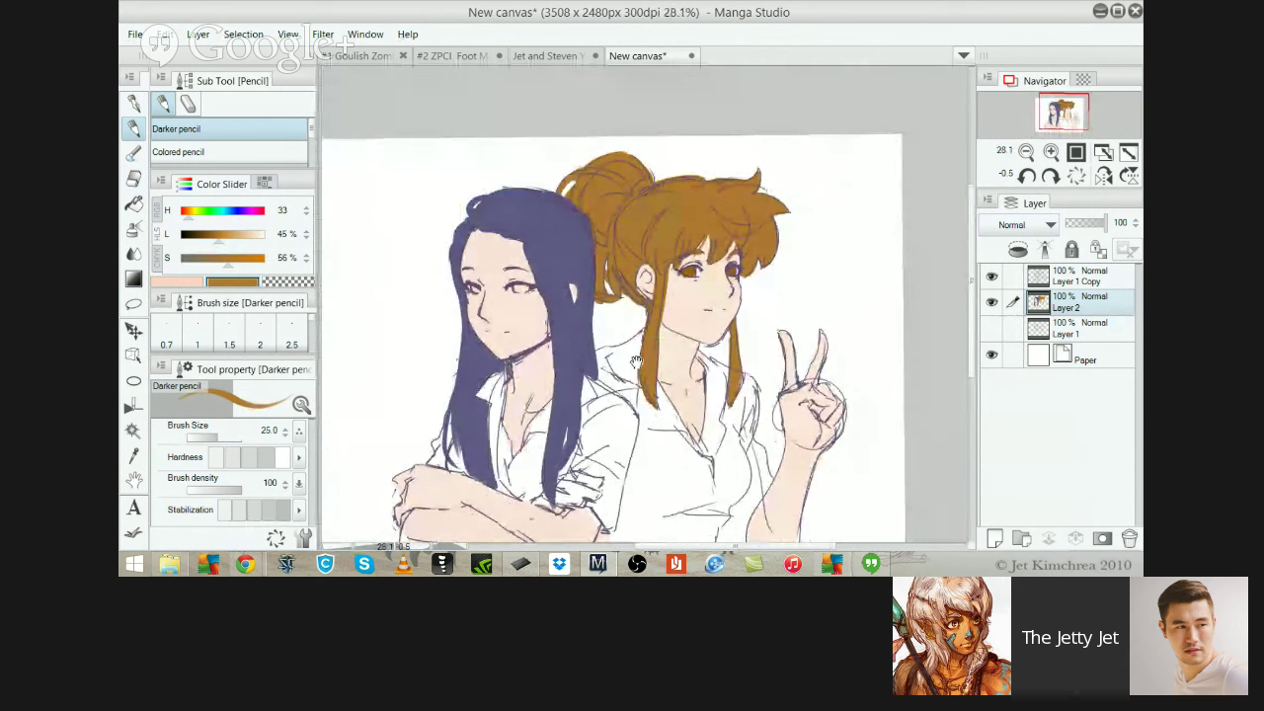
{"action": "scroll", "coordinate": [636, 361], "scroll_direction": "down", "scroll_amount": 1}
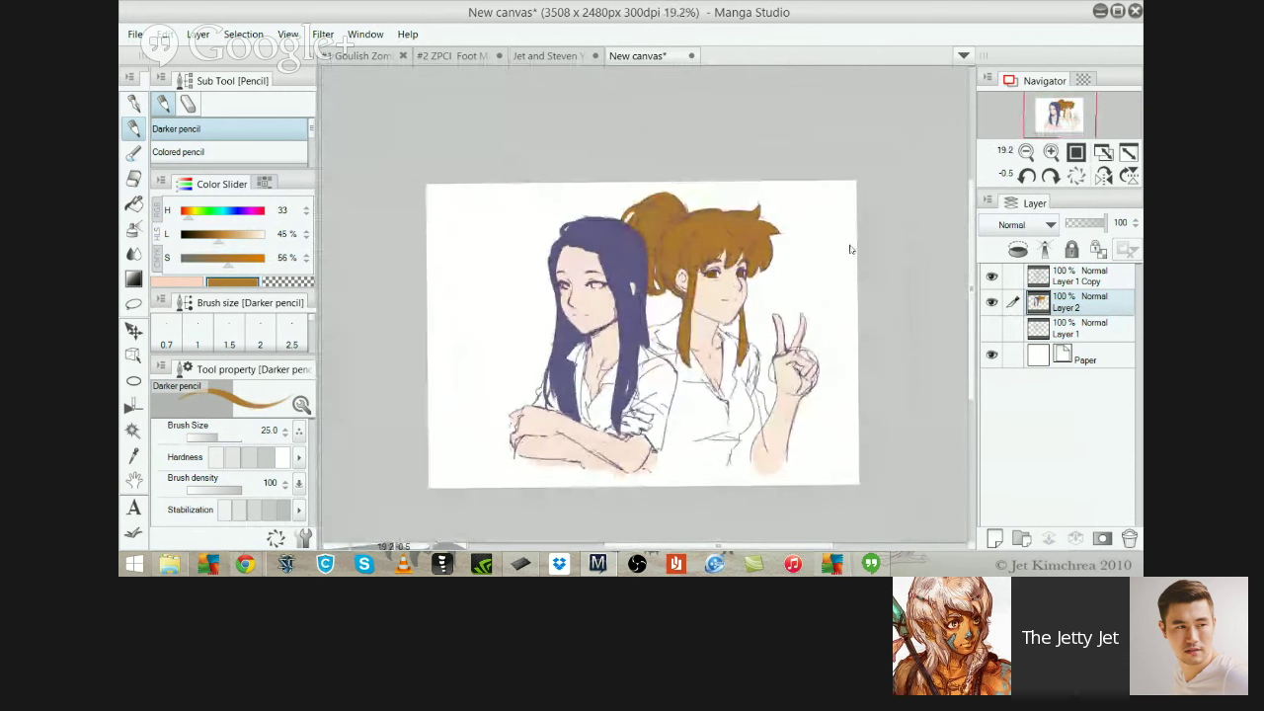
{"action": "key", "text": "ctrl+comma"}
{"action": "key", "text": "ctrl+comma"}
{"action": "key", "text": "ctrl+u"}
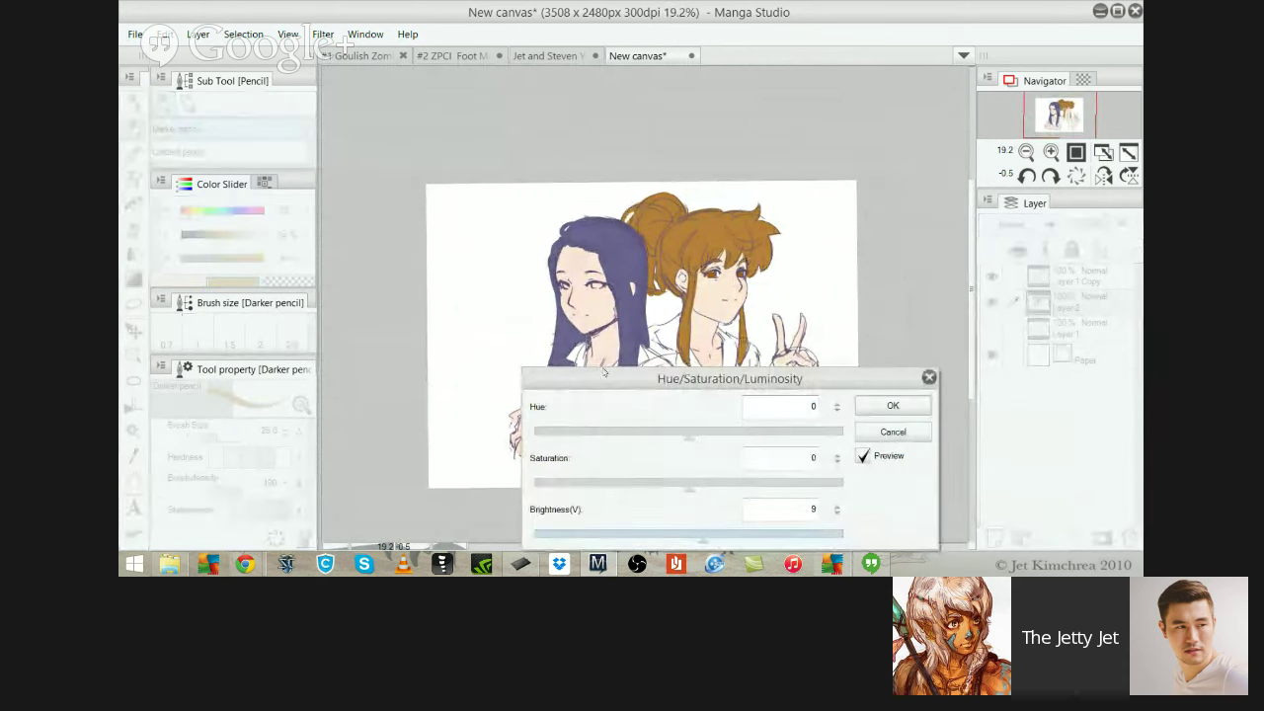
{"action": "left_click_drag", "start_coordinate": [689, 436], "coordinate": [677, 435]}
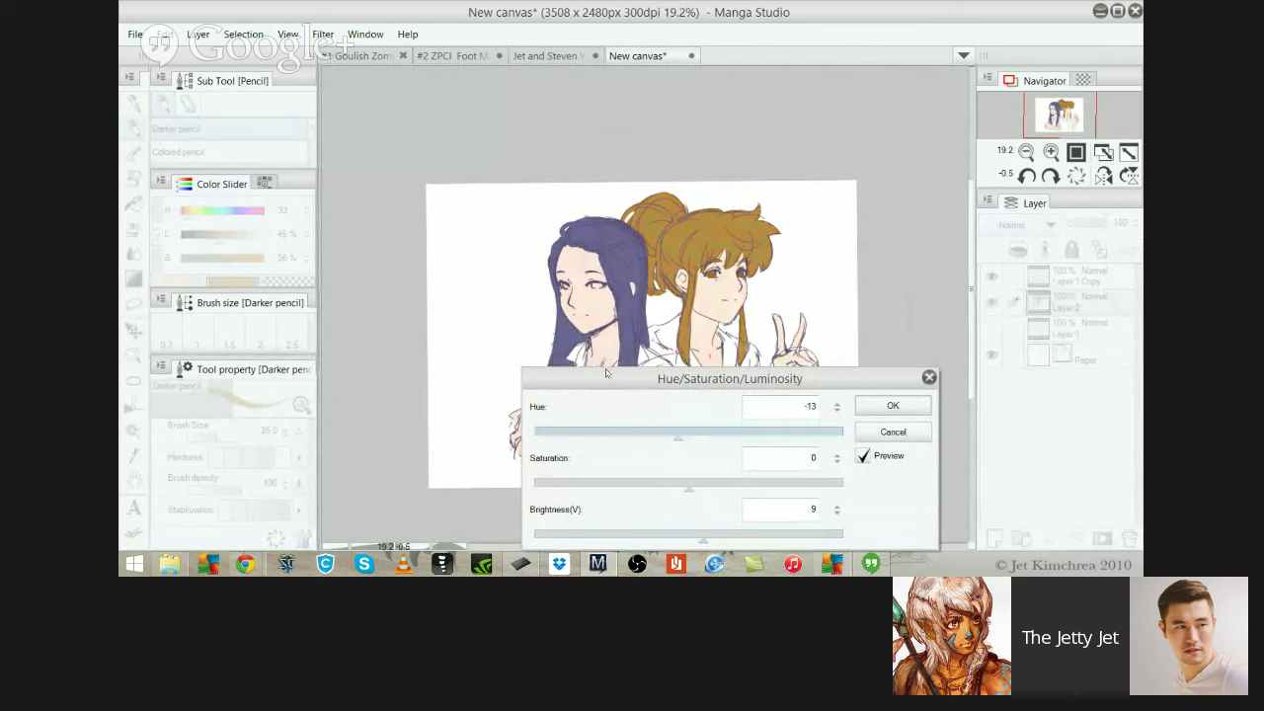
{"action": "key", "text": "Escape"}
Colour both of the long-haired girl's irises with the Mapping pen at size 30 in her sampled hair colour
{"action": "scroll", "coordinate": [742, 321], "scroll_direction": "up", "scroll_amount": 1}
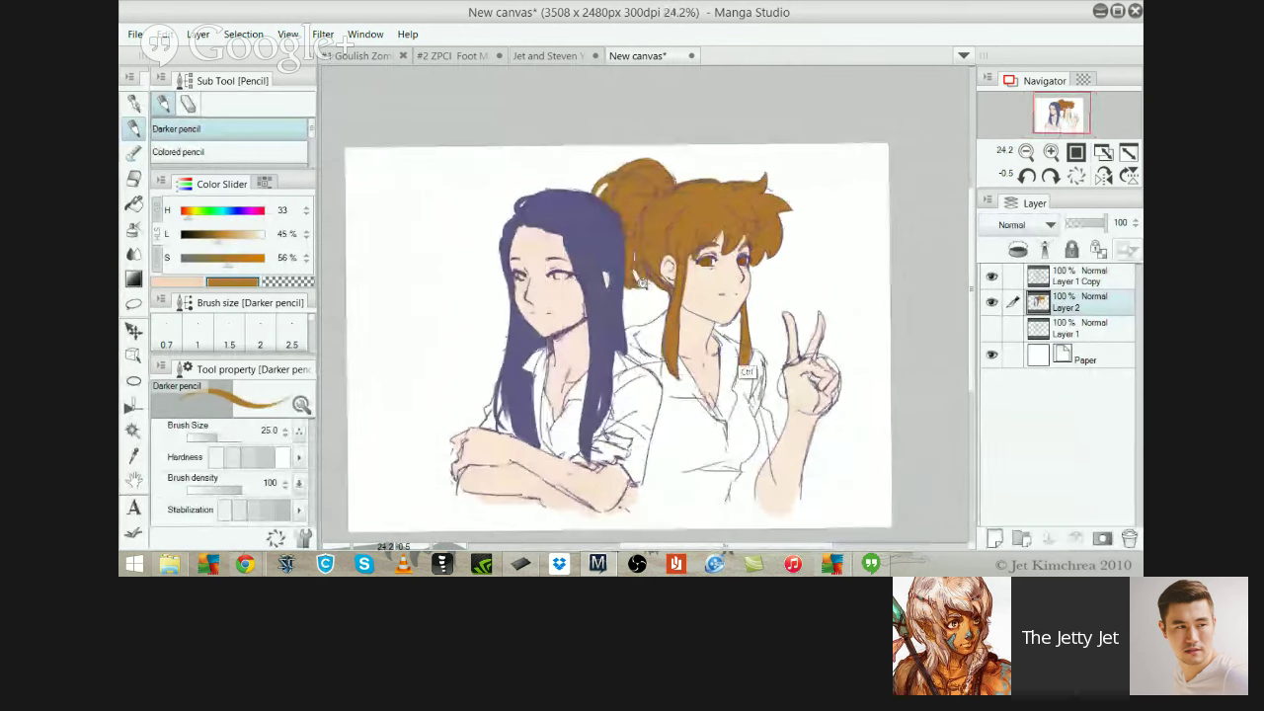
{"action": "scroll", "coordinate": [583, 277], "scroll_direction": "up", "scroll_amount": 2}
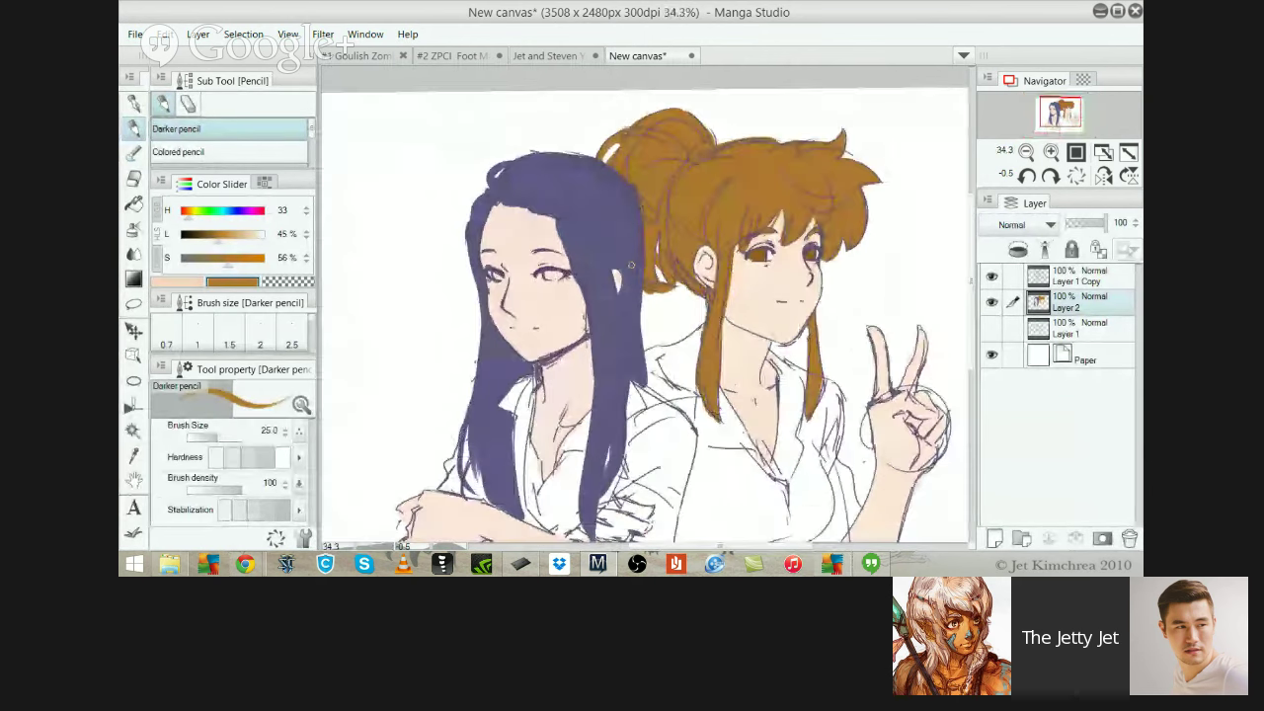
{"action": "left_click", "coordinate": [595, 275], "text": "alt"}
{"action": "scroll", "coordinate": [443, 247], "scroll_direction": "up", "scroll_amount": 2}
{"action": "key", "text": "p"}
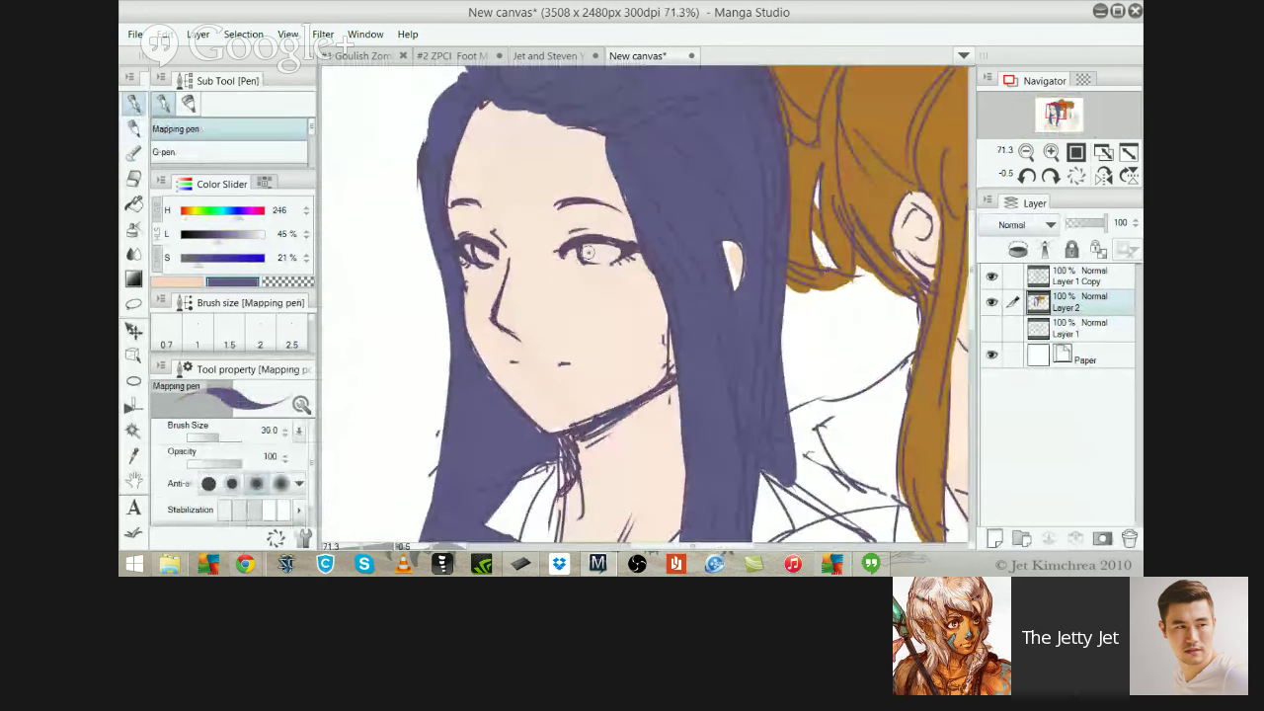
{"action": "mouse_move", "coordinate": [592, 256]}
{"action": "left_mouse_down"}
{"action": "mouse_move", "coordinate": [610, 254]}
{"action": "mouse_move", "coordinate": [567, 256]}
{"action": "left_mouse_up"}
{"action": "left_click_drag", "start_coordinate": [474, 245], "coordinate": [499, 265]}
{"action": "left_click", "coordinate": [362, 247], "text": "alt"}
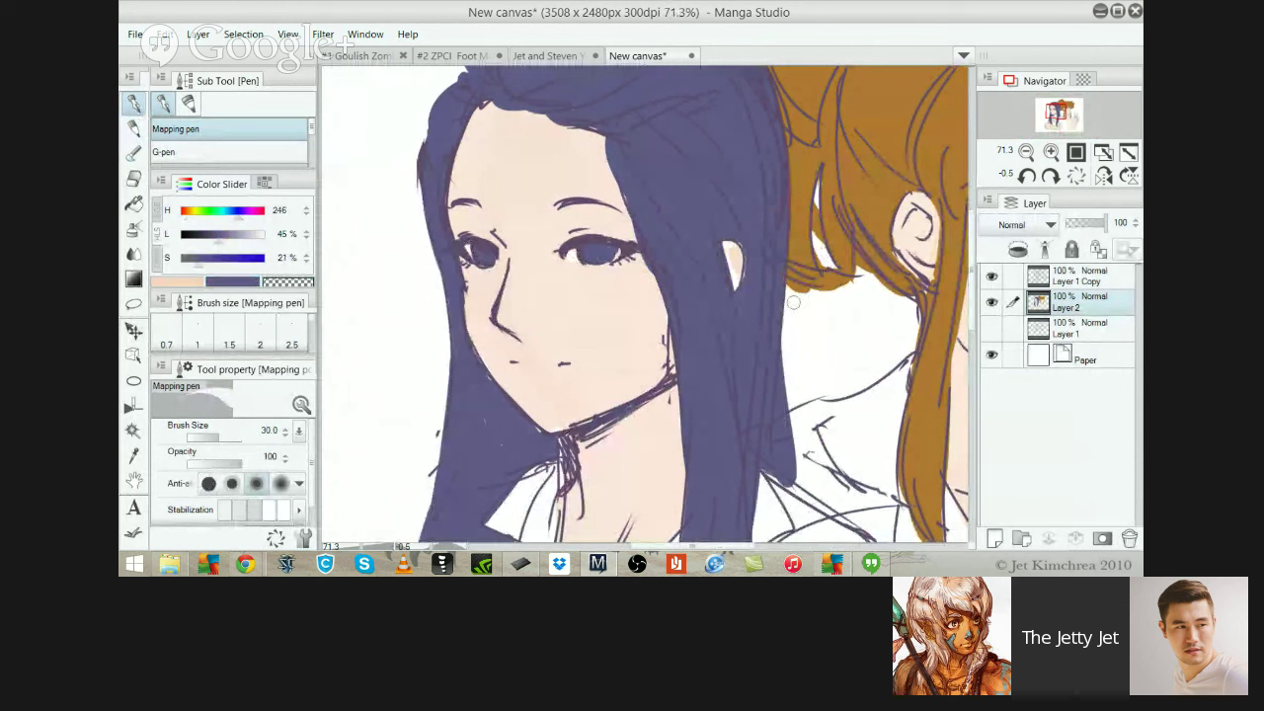
Paint the long-haired girl's lips with the Mapping pen in orange at hue 16, luminosity 72% and saturation 92%, undoing stray strokes
{"action": "left_click", "coordinate": [563, 366], "text": "alt"}
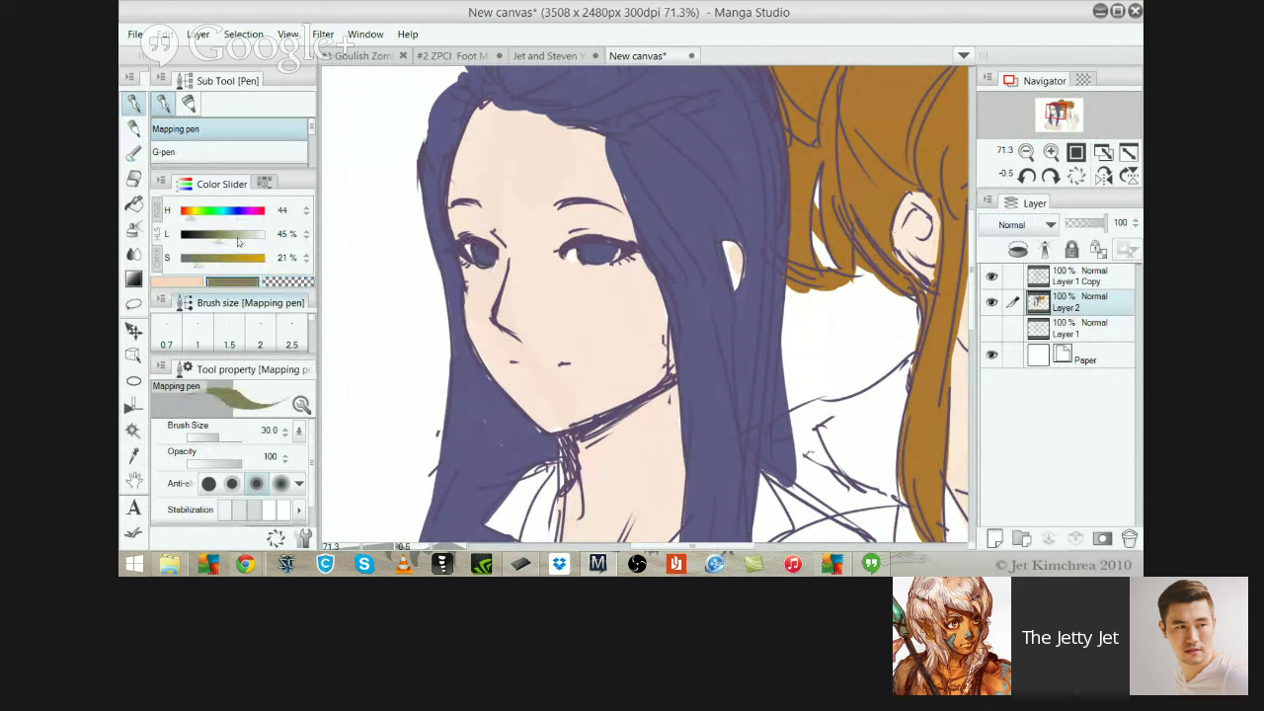
{"action": "left_click", "coordinate": [561, 367], "text": "alt"}
{"action": "left_click_drag", "start_coordinate": [253, 236], "coordinate": [242, 236]}
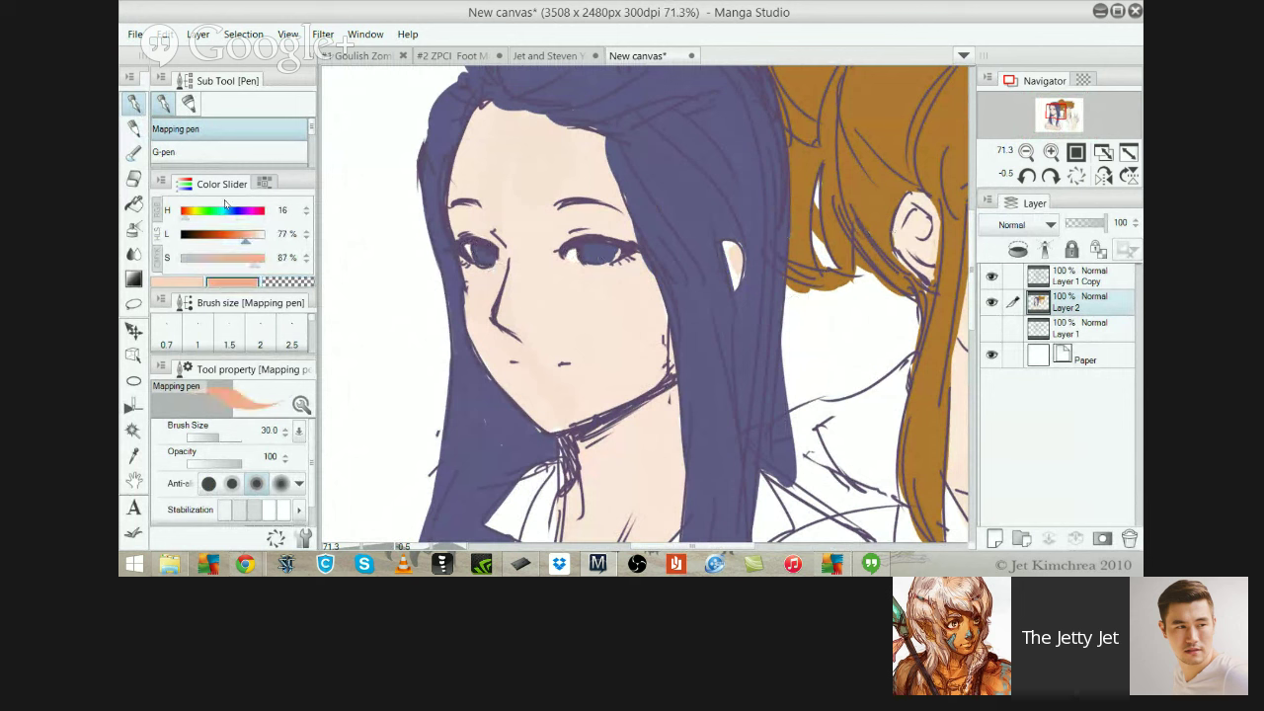
{"action": "left_click", "coordinate": [254, 259]}
{"action": "left_click", "coordinate": [259, 258]}
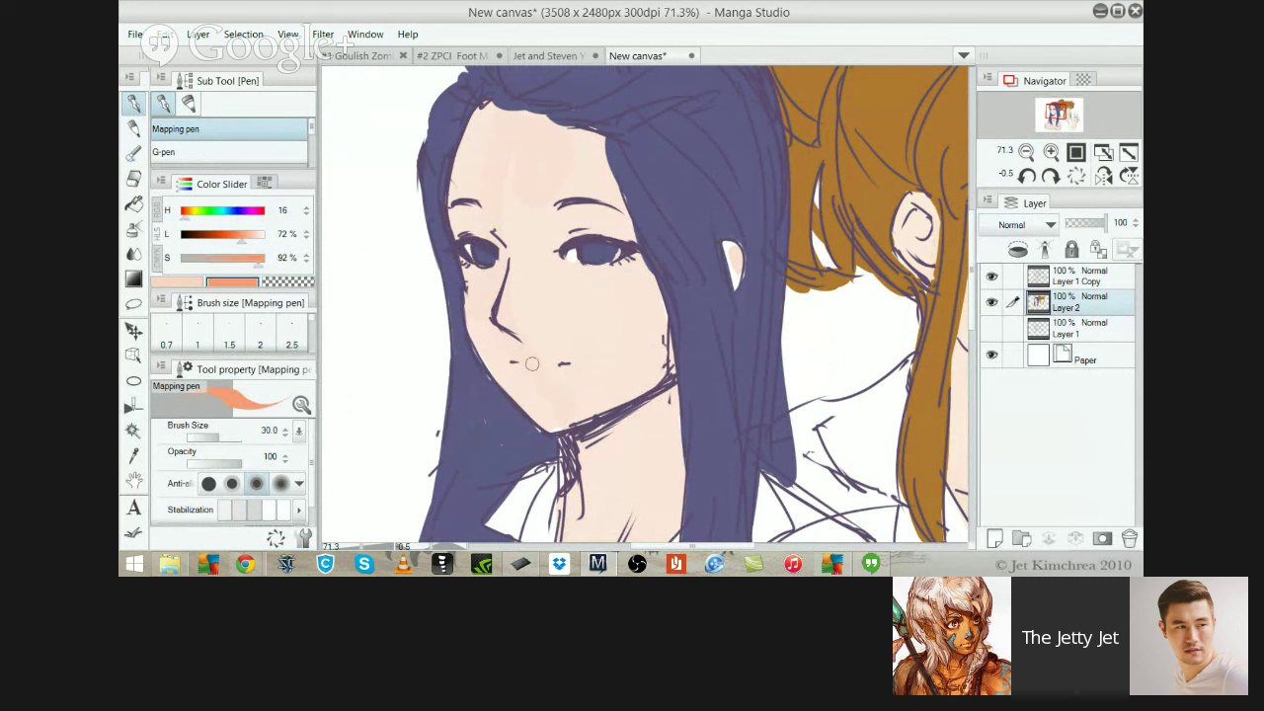
{"action": "mouse_move", "coordinate": [533, 363]}
{"action": "left_mouse_down"}
{"action": "mouse_move", "coordinate": [551, 363]}
{"action": "mouse_move", "coordinate": [520, 364]}
{"action": "mouse_move", "coordinate": [561, 366]}
{"action": "left_mouse_up"}
{"action": "key", "text": "ctrl+z"}
{"action": "key", "text": "ctrl+z"}
{"action": "key", "text": "ctrl+z"}
{"action": "key", "text": "ctrl+z"}
Paint the brown-haired girl's lips in a stronger orange at hue 16, luminosity 64% and saturation 100%
{"action": "left_click_drag", "start_coordinate": [644, 294], "coordinate": [341, 309]}
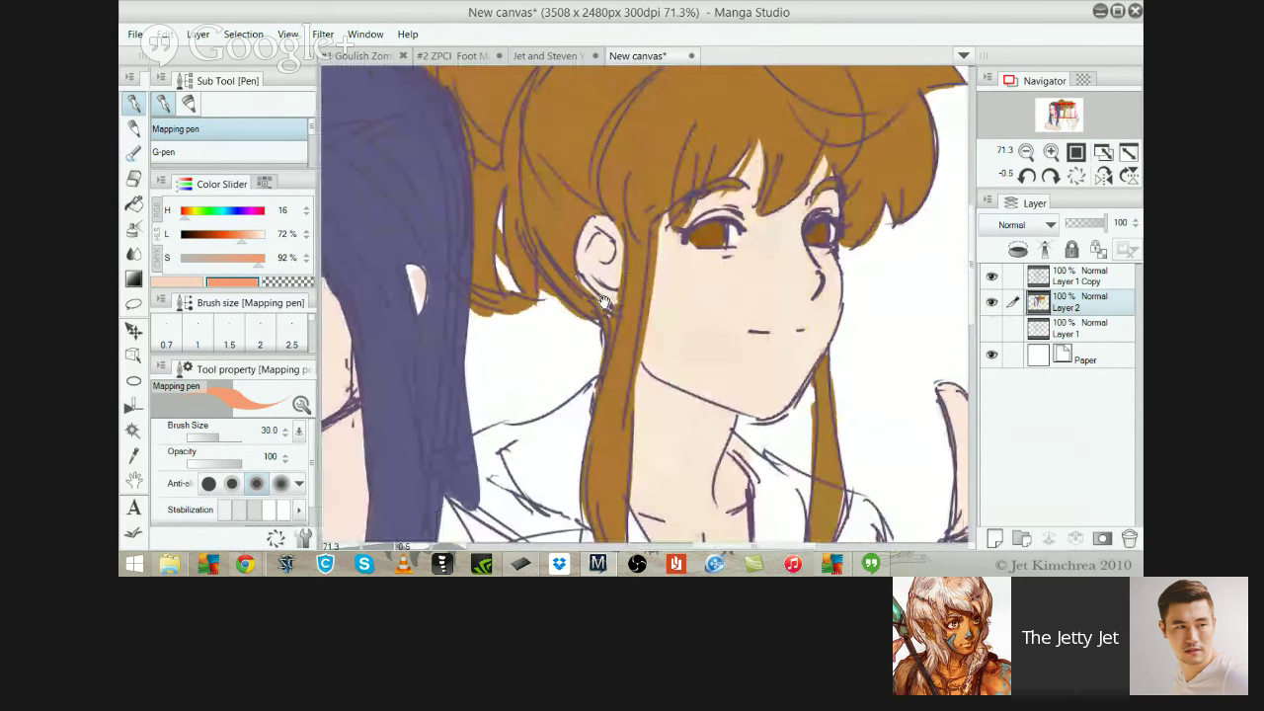
{"action": "left_click", "coordinate": [234, 236]}
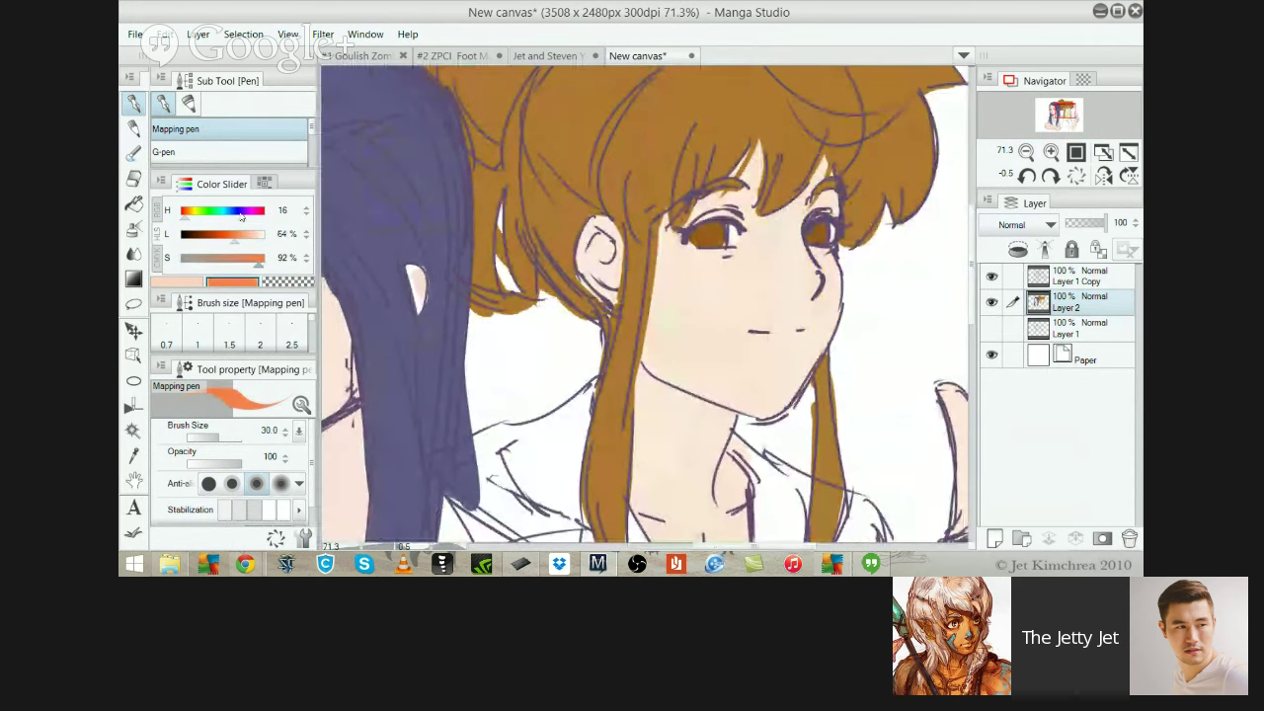
{"action": "left_click", "coordinate": [261, 258]}
{"action": "mouse_move", "coordinate": [769, 332]}
{"action": "left_mouse_down"}
{"action": "mouse_move", "coordinate": [795, 331]}
{"action": "mouse_move", "coordinate": [780, 335]}
{"action": "left_mouse_up"}
{"action": "key", "text": "ctrl+z"}
{"action": "key", "text": "ctrl+z"}
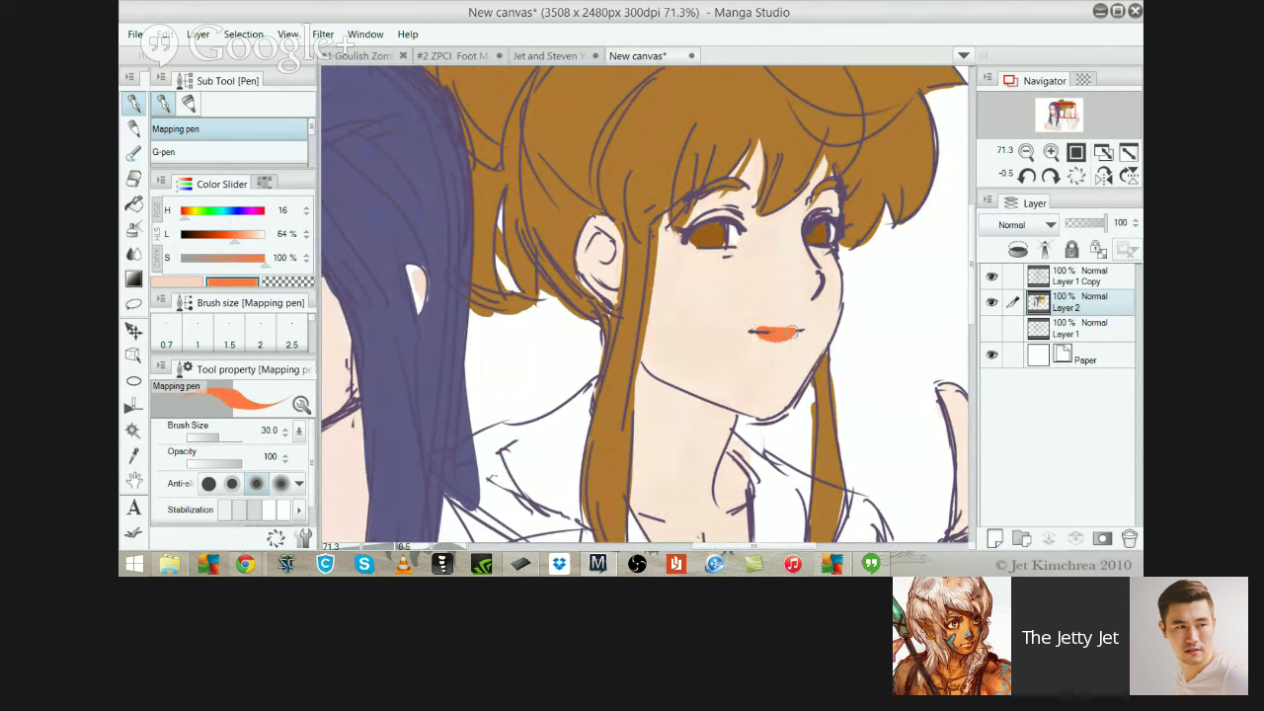
{"action": "scroll", "coordinate": [780, 332], "scroll_direction": "down", "scroll_amount": 3}
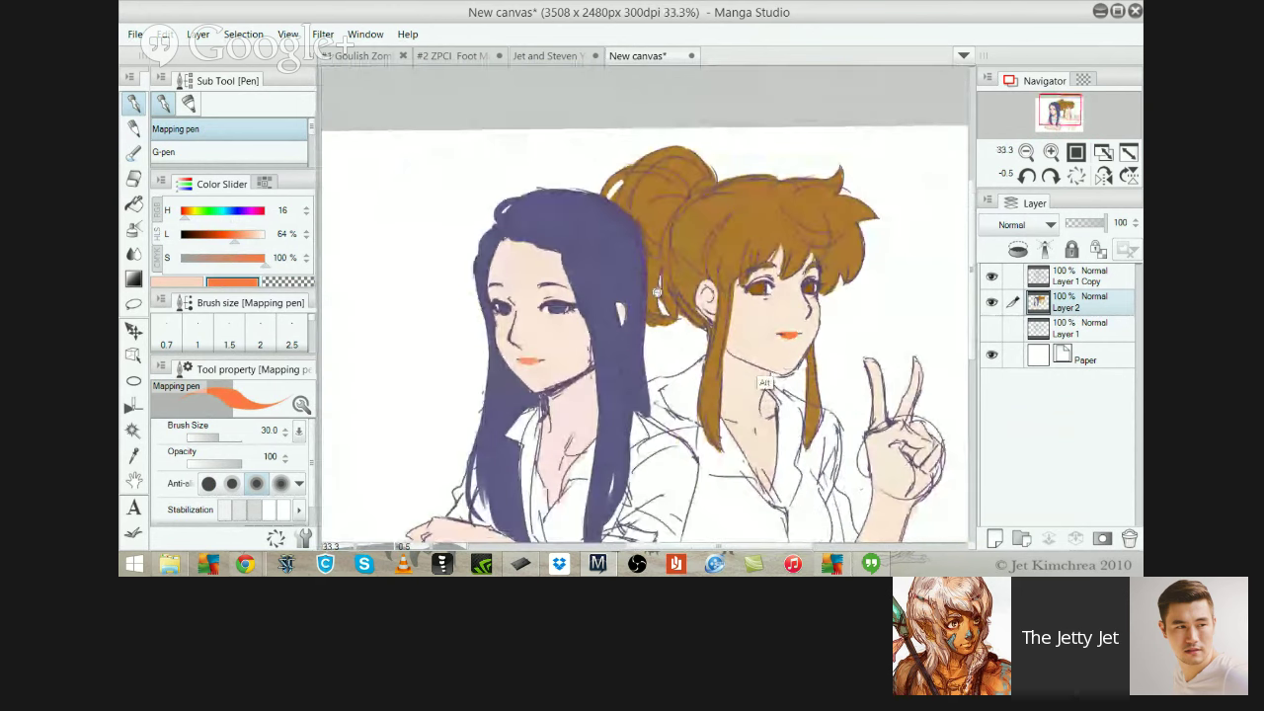
{"action": "scroll", "coordinate": [774, 343], "scroll_direction": "up", "scroll_amount": 3}
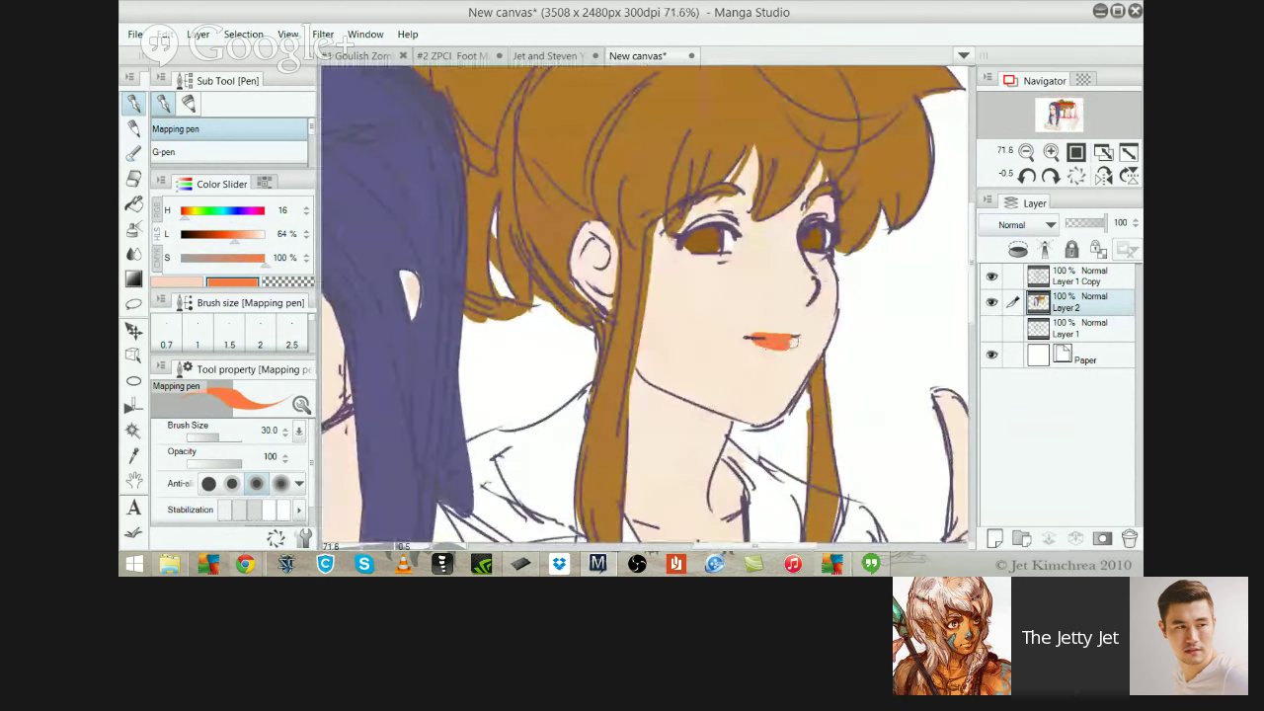
{"action": "mouse_move", "coordinate": [793, 340]}
{"action": "left_mouse_down"}
{"action": "mouse_move", "coordinate": [749, 335]}
{"action": "mouse_move", "coordinate": [796, 337]}
{"action": "left_mouse_up"}
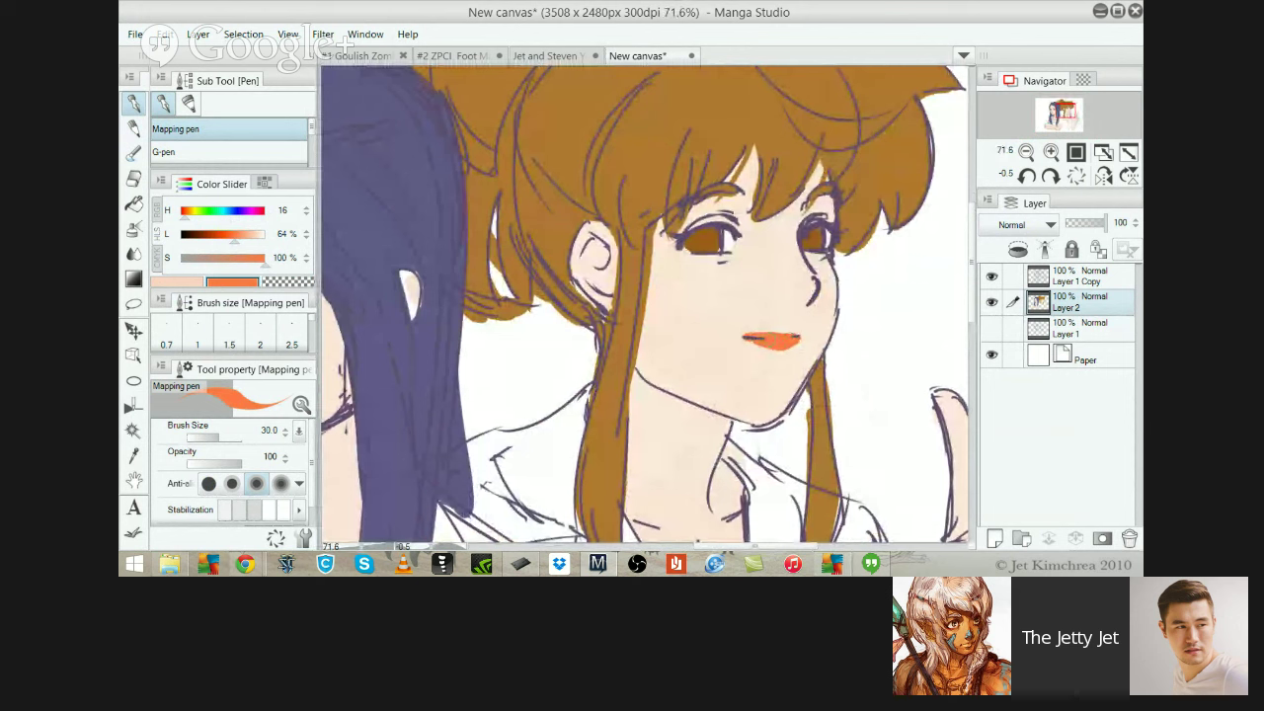
Clean up the shape of the brown-haired girl's lips with the Mapping pen using her sampled skin and lip colours
{"action": "key", "text": "ctrl+z"}
{"action": "left_click_drag", "start_coordinate": [751, 342], "coordinate": [774, 350]}
{"action": "key", "text": "e"}
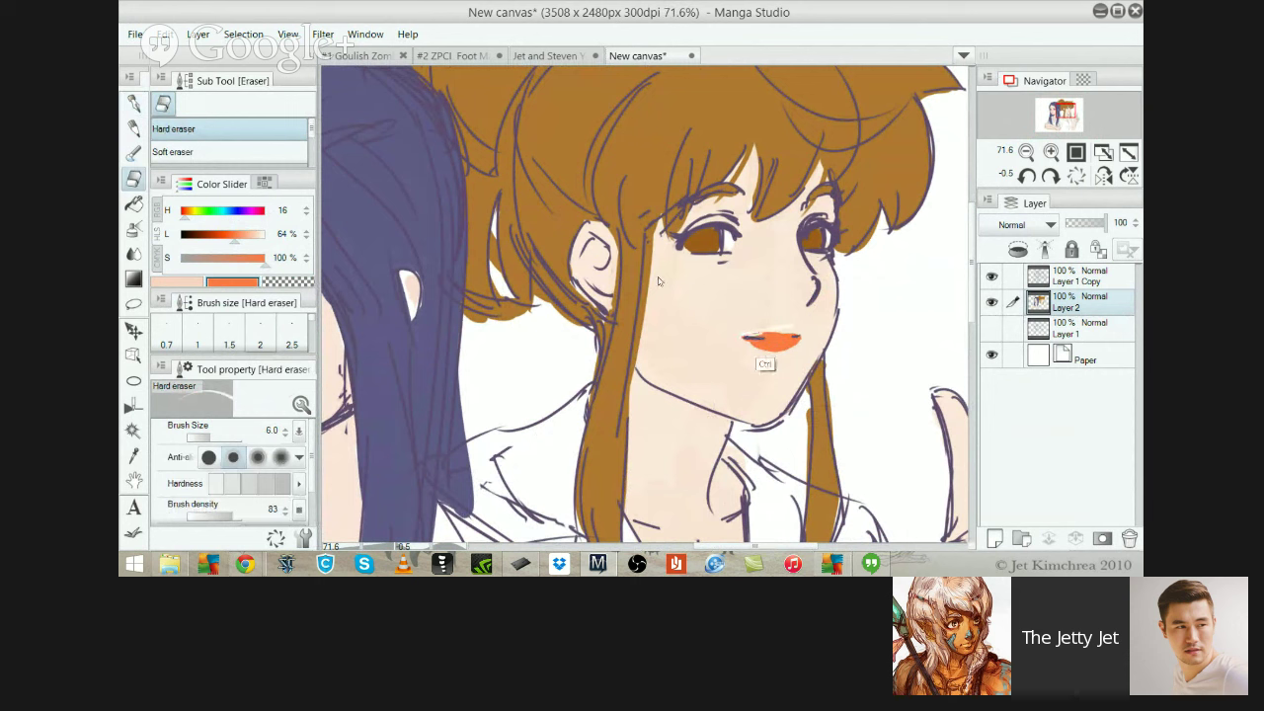
{"action": "left_click", "coordinate": [662, 281], "text": "ctrl"}
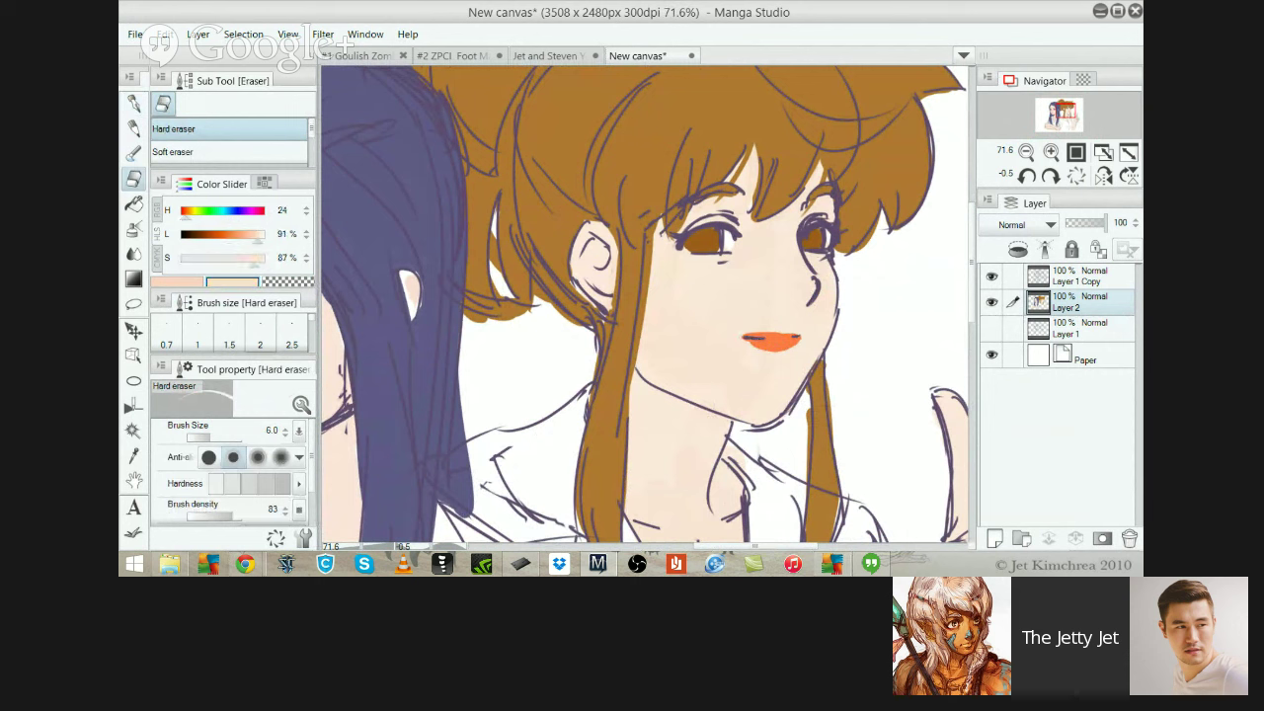
{"action": "key", "text": "p"}
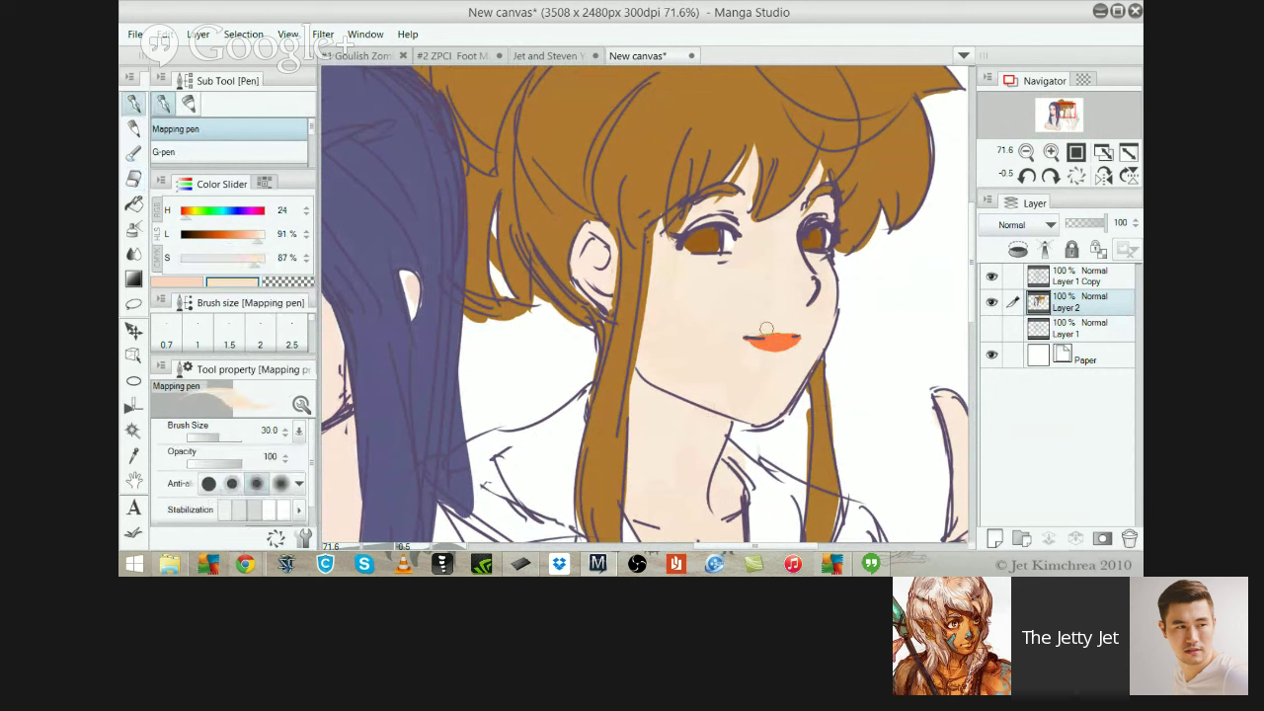
{"action": "left_click", "coordinate": [770, 338], "text": "ctrl"}
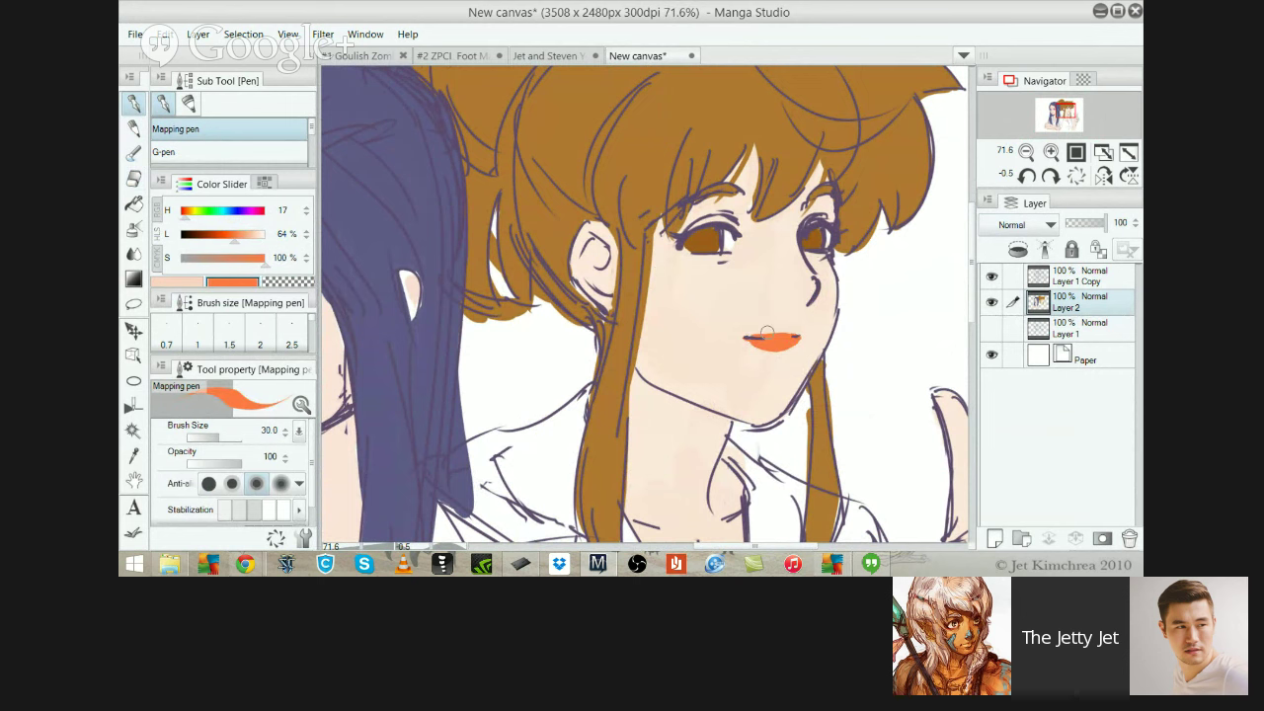
Try selecting the brown-haired girl's near iris and face with the Magic wand, with Follow adjacent pixel on and off
{"action": "scroll", "coordinate": [818, 353], "scroll_direction": "down", "scroll_amount": 3}
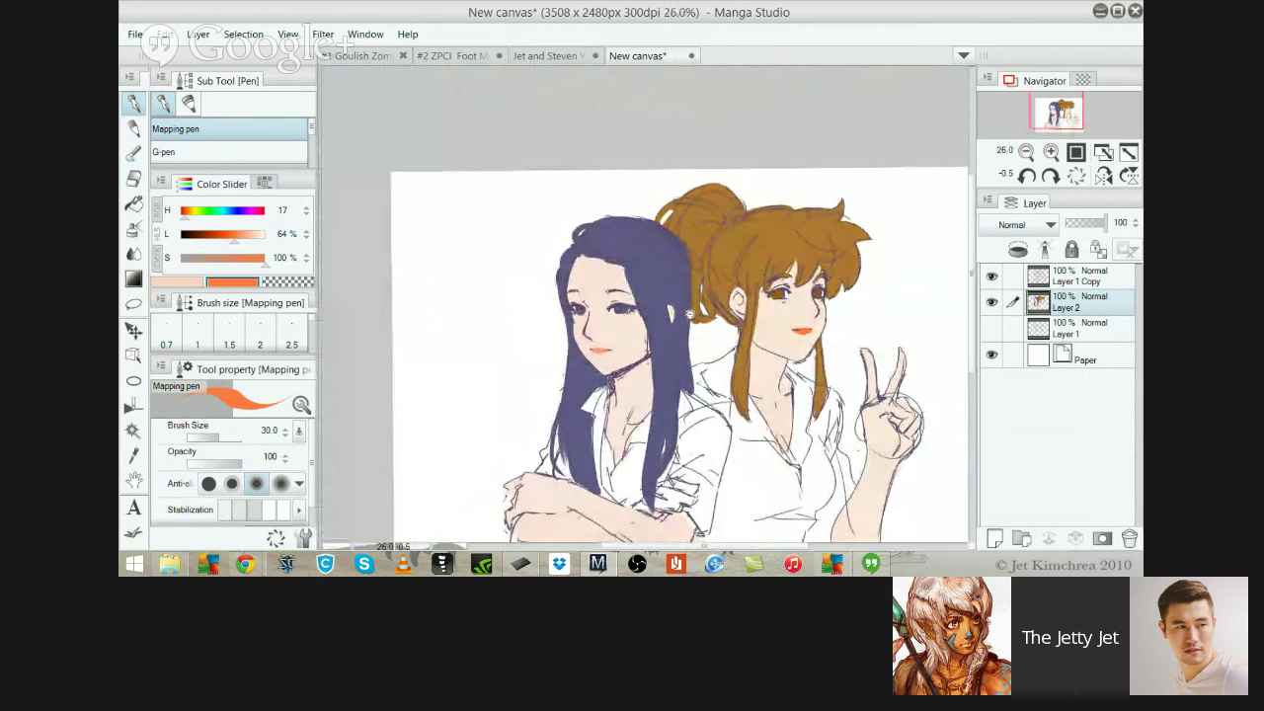
{"action": "scroll", "coordinate": [913, 478], "scroll_direction": "down", "scroll_amount": 1}
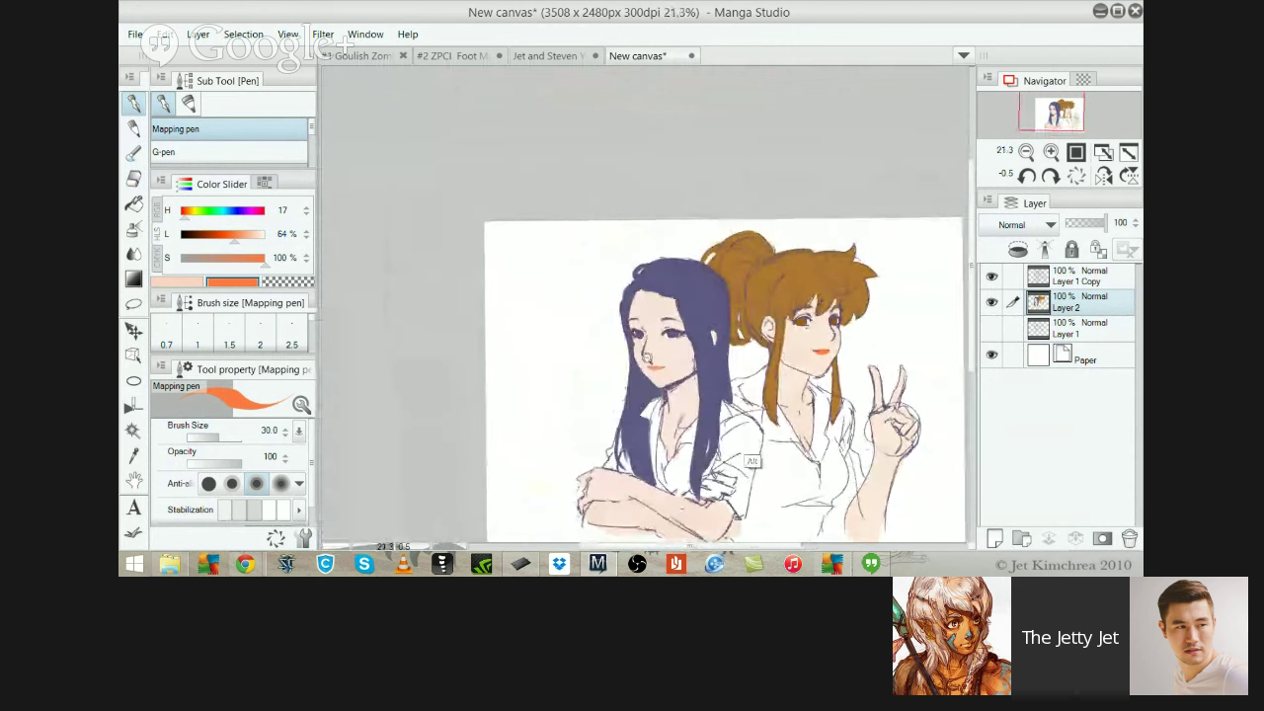
{"action": "scroll", "coordinate": [668, 276], "scroll_direction": "up", "scroll_amount": 3}
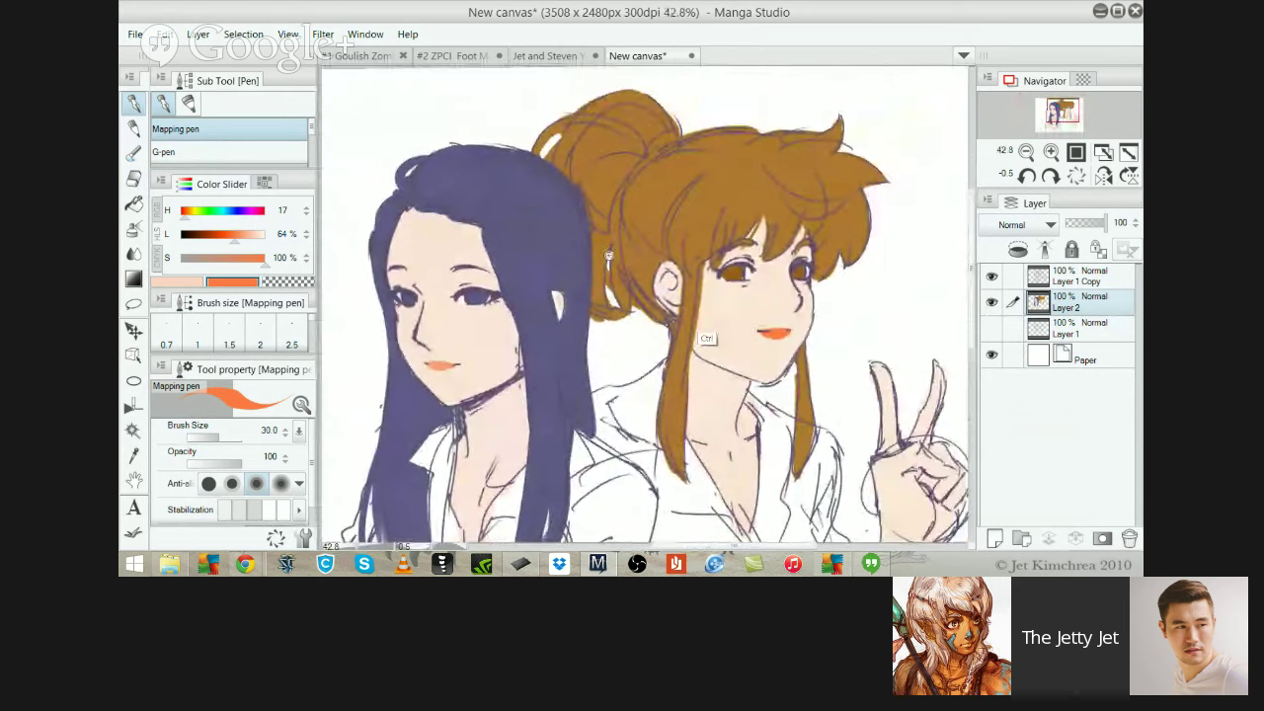
{"action": "scroll", "coordinate": [703, 334], "scroll_direction": "up", "scroll_amount": 1}
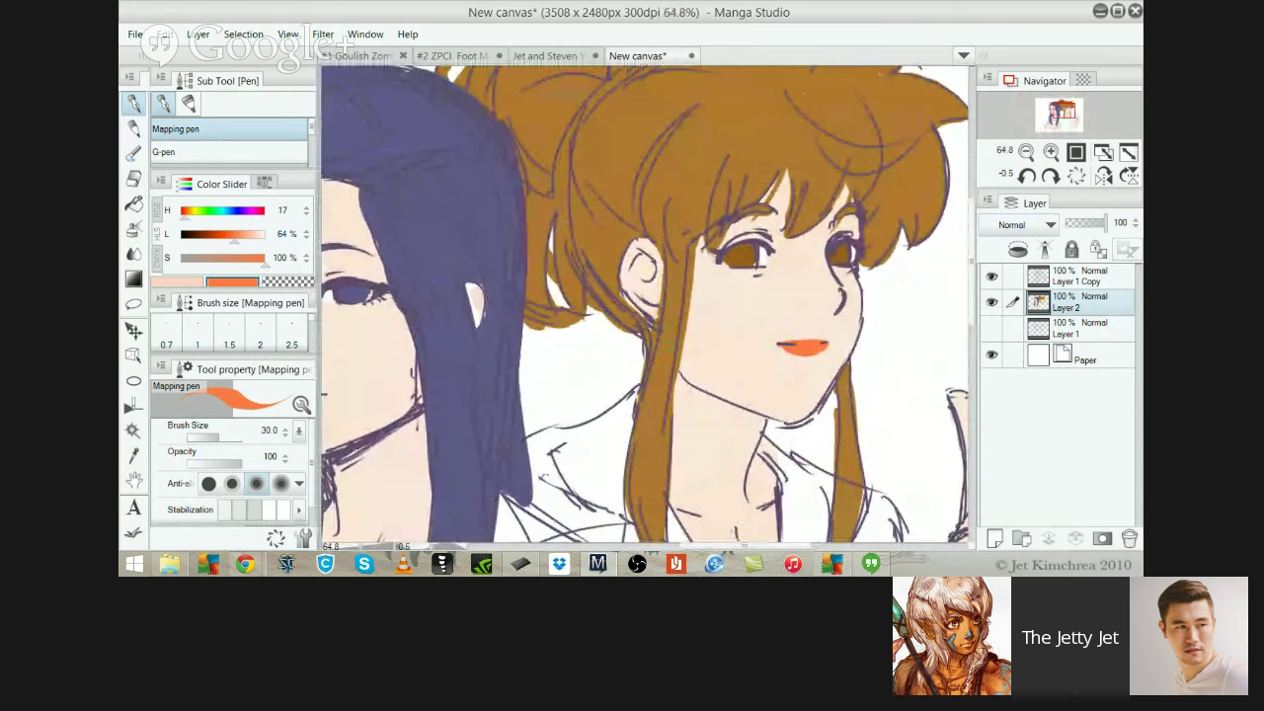
{"action": "key", "text": "w"}
{"action": "left_click", "coordinate": [738, 256]}
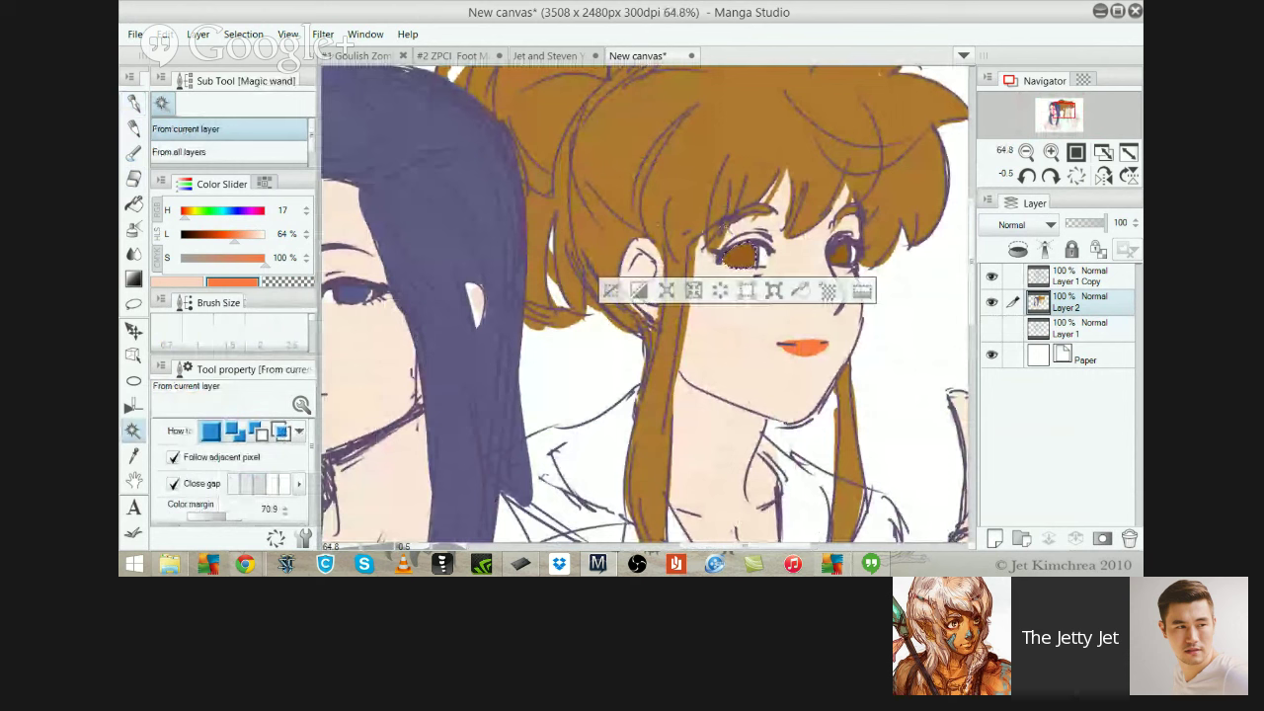
{"action": "key", "text": "ctrl+d"}
{"action": "left_click", "coordinate": [173, 457]}
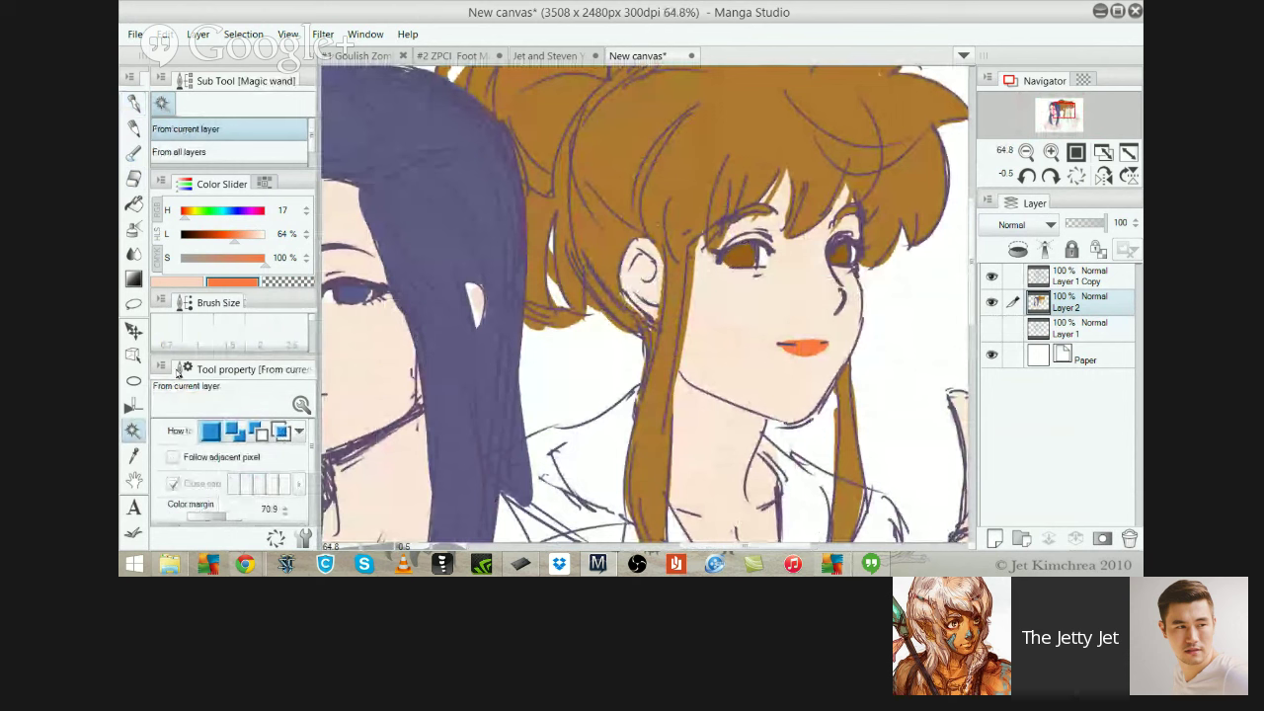
{"action": "left_click", "coordinate": [804, 293]}
{"action": "key", "text": "ctrl+d"}
{"action": "left_click", "coordinate": [174, 458]}
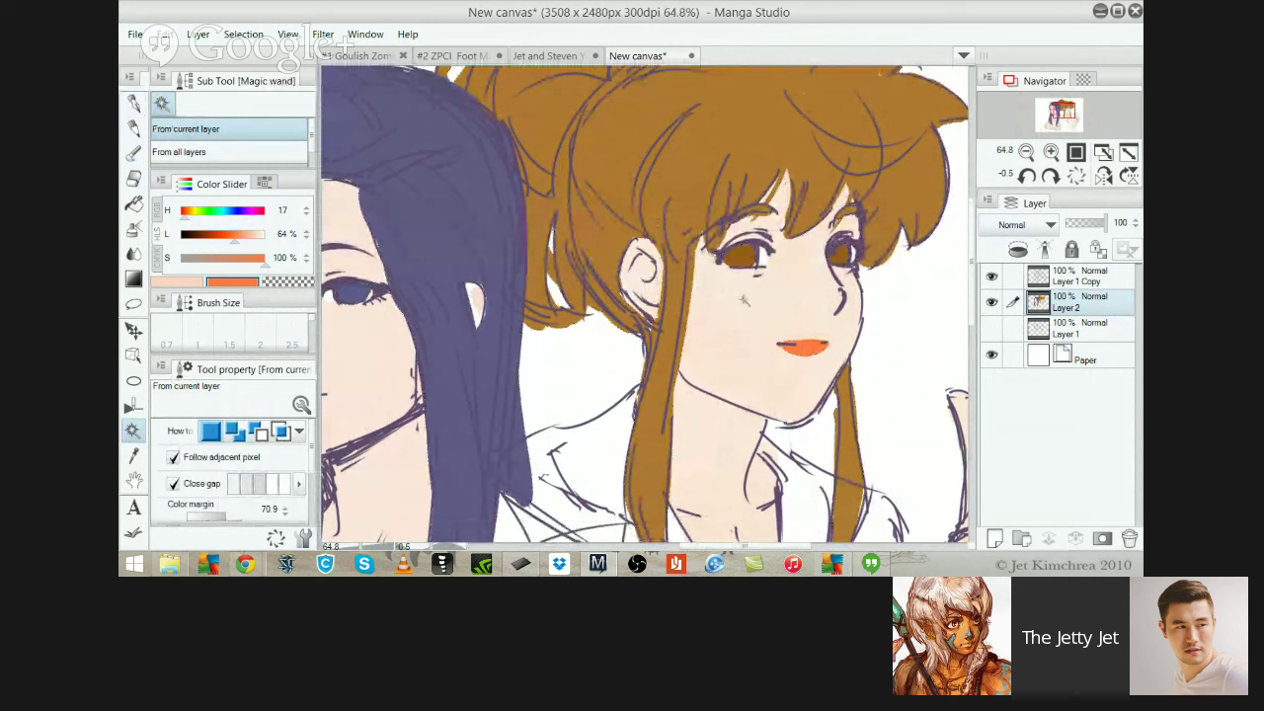
Lower the Magic wand's color margin to 8.1 and test the selection on the brown-haired girl's hair
{"action": "scroll", "coordinate": [267, 399], "scroll_direction": "down", "scroll_amount": 3}
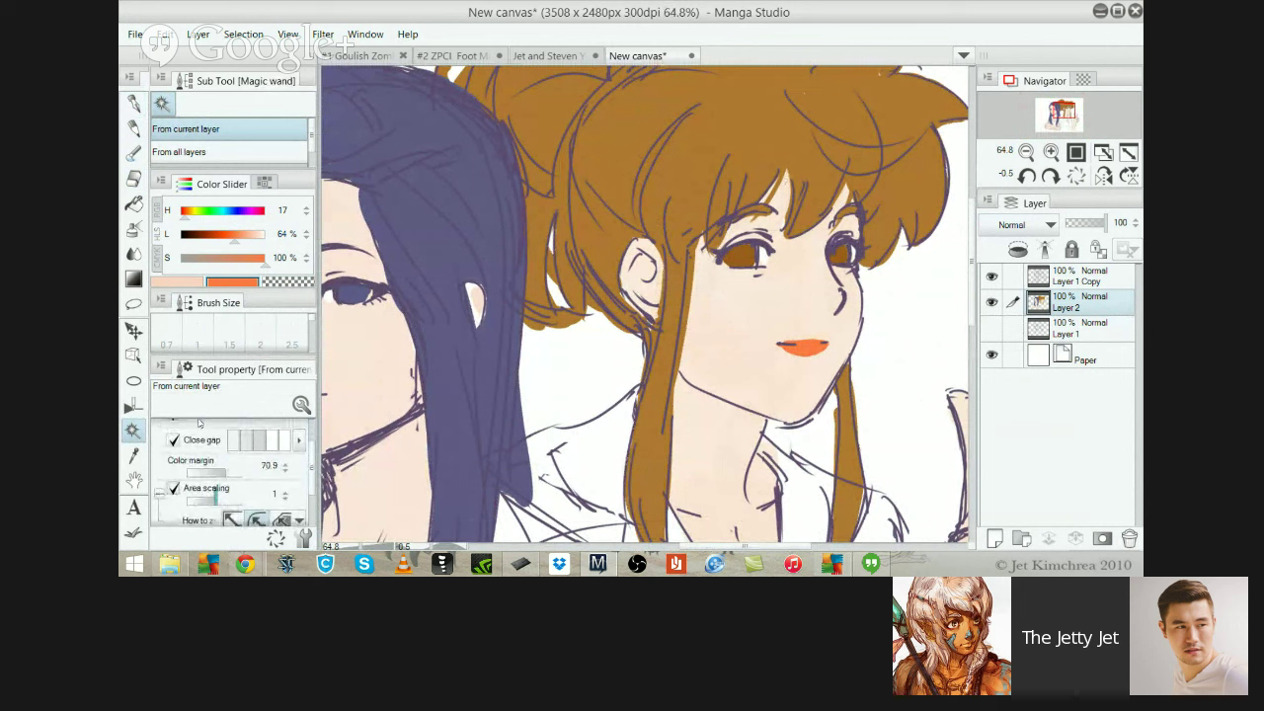
{"action": "left_click_drag", "start_coordinate": [207, 399], "coordinate": [182, 395]}
{"action": "left_click", "coordinate": [673, 236]}
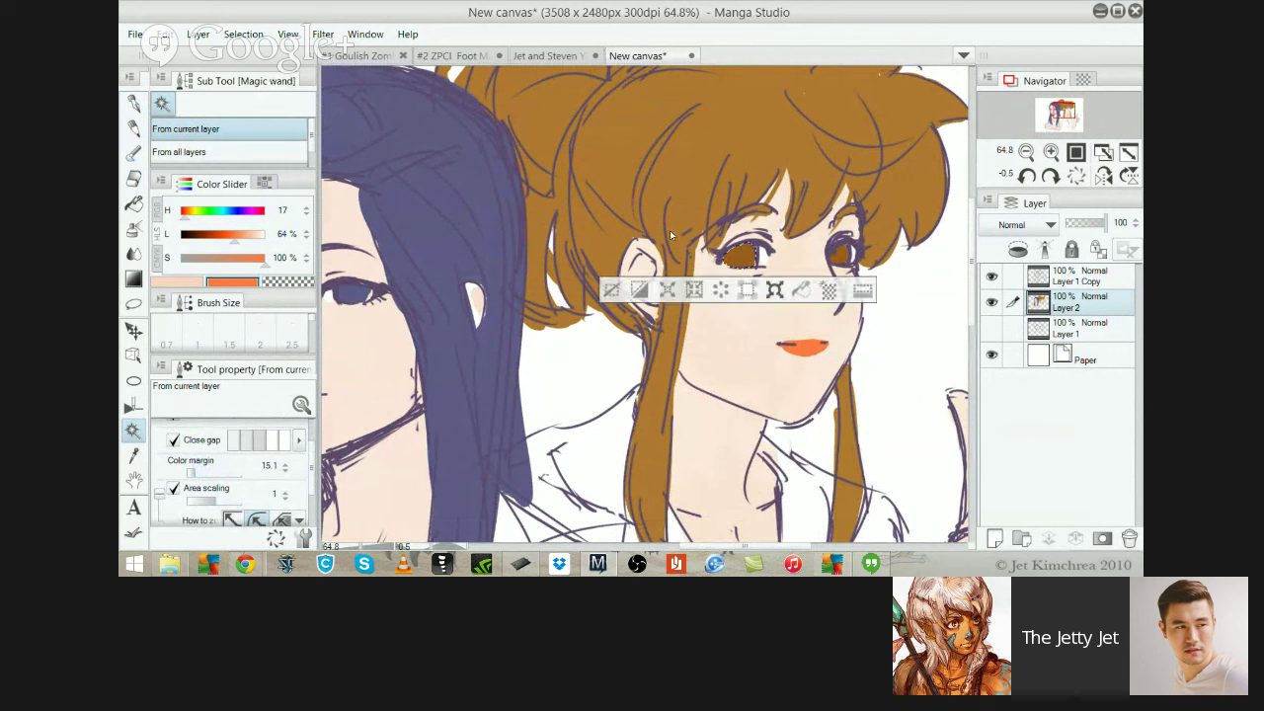
{"action": "key", "text": "ctrl+d"}
{"action": "left_click", "coordinate": [181, 398]}
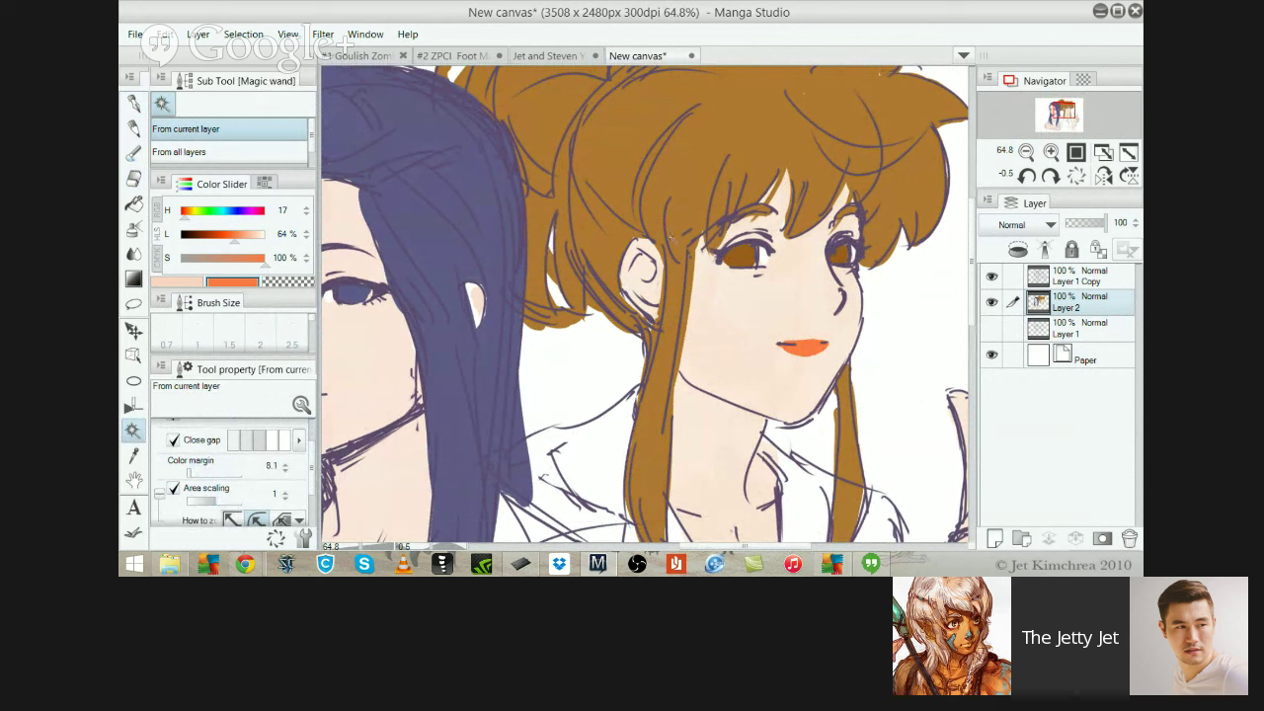
{"action": "left_click", "coordinate": [673, 238]}
{"action": "key", "text": "ctrl+d"}
{"action": "left_click", "coordinate": [723, 217], "text": "shift"}
{"action": "left_click", "coordinate": [644, 221], "text": "shift"}
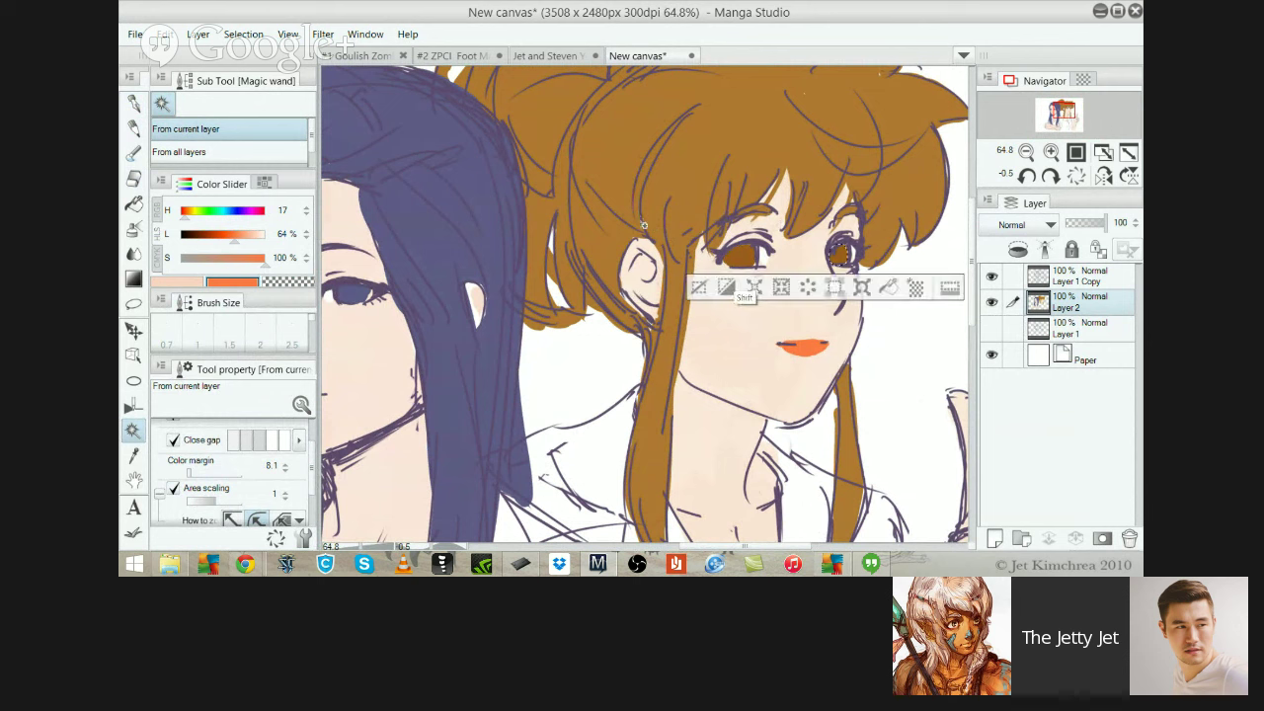
{"action": "left_click", "coordinate": [622, 303], "text": "shift"}
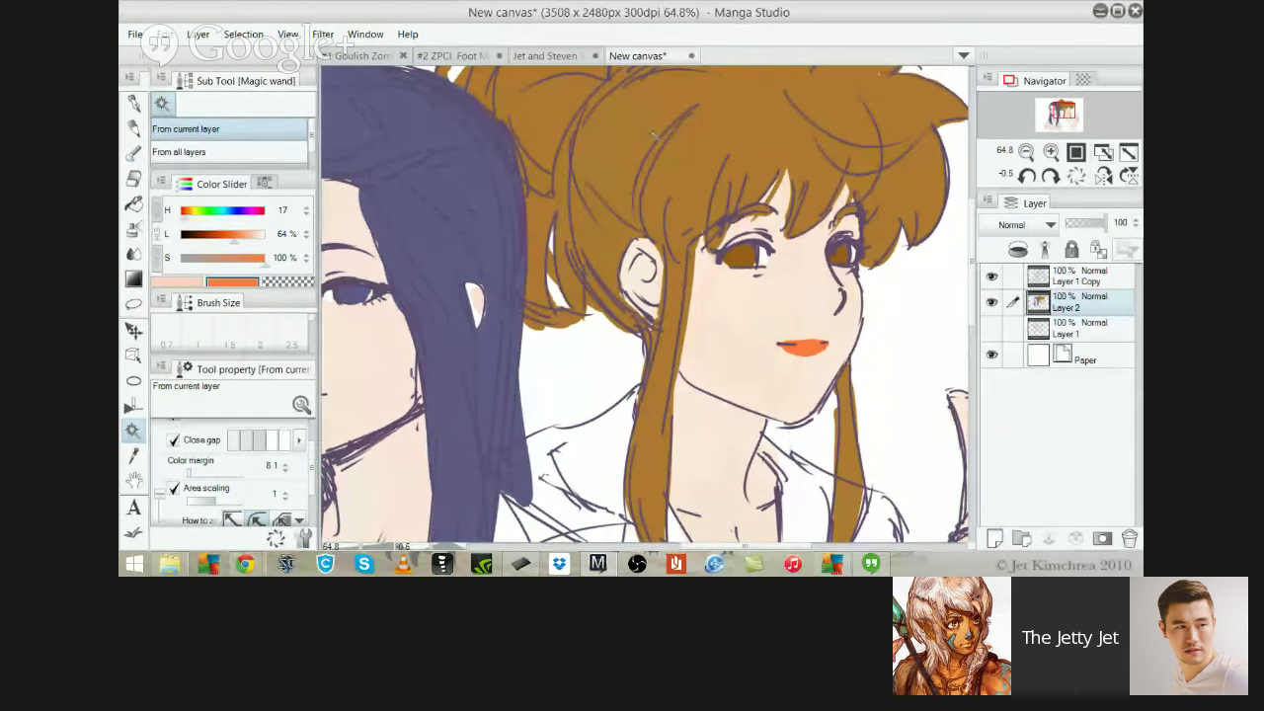
Test the Magic wand on the brown-haired girl's ponytail and lips, clearing each selection
{"action": "key", "text": "alt"}
{"action": "scroll", "coordinate": [628, 268], "scroll_direction": "down", "scroll_amount": 1}
{"action": "left_click_drag", "start_coordinate": [628, 269], "coordinate": [543, 263]}
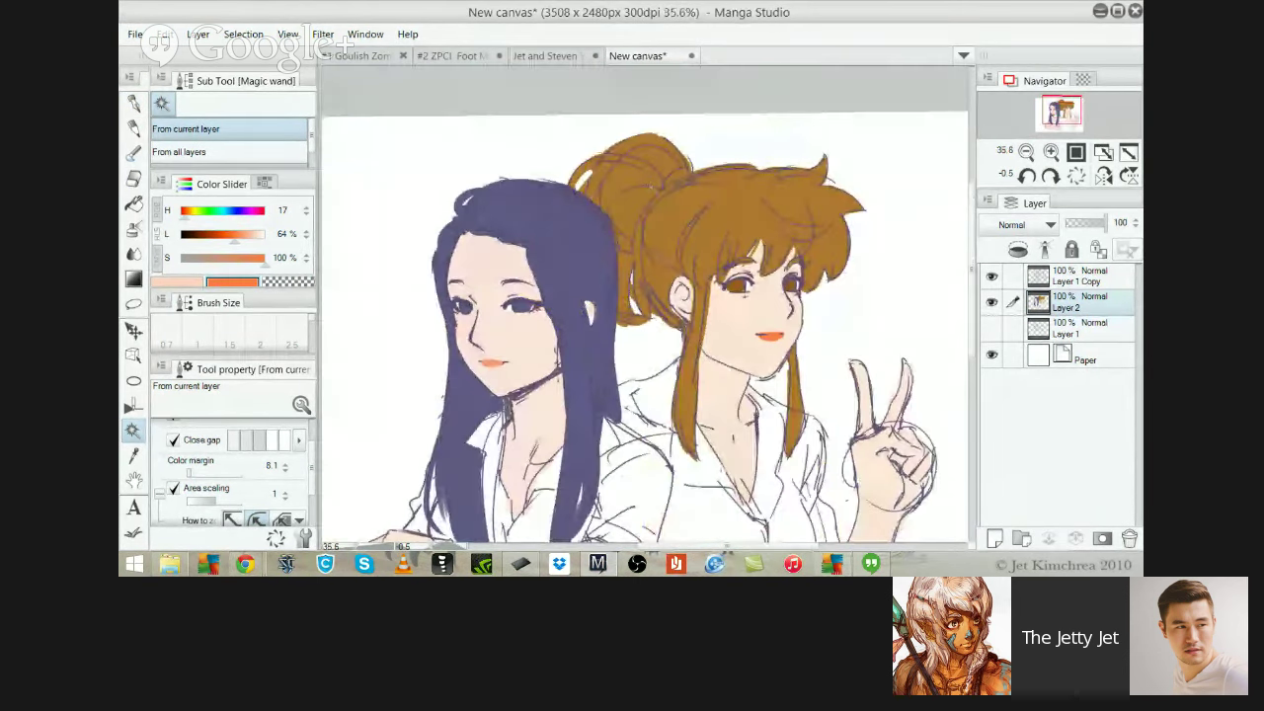
{"action": "left_click", "coordinate": [649, 184]}
{"action": "key", "text": "ctrl+d"}
{"action": "left_click", "coordinate": [771, 336]}
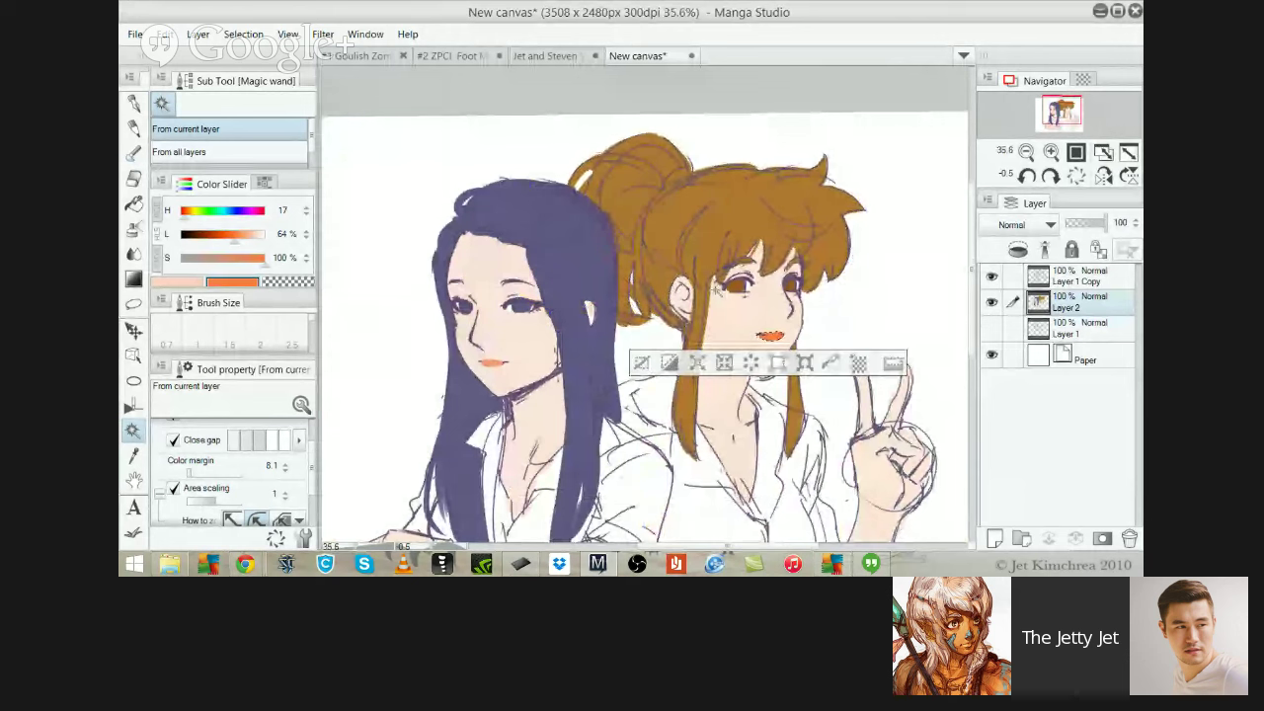
{"action": "key", "text": "ctrl+d"}
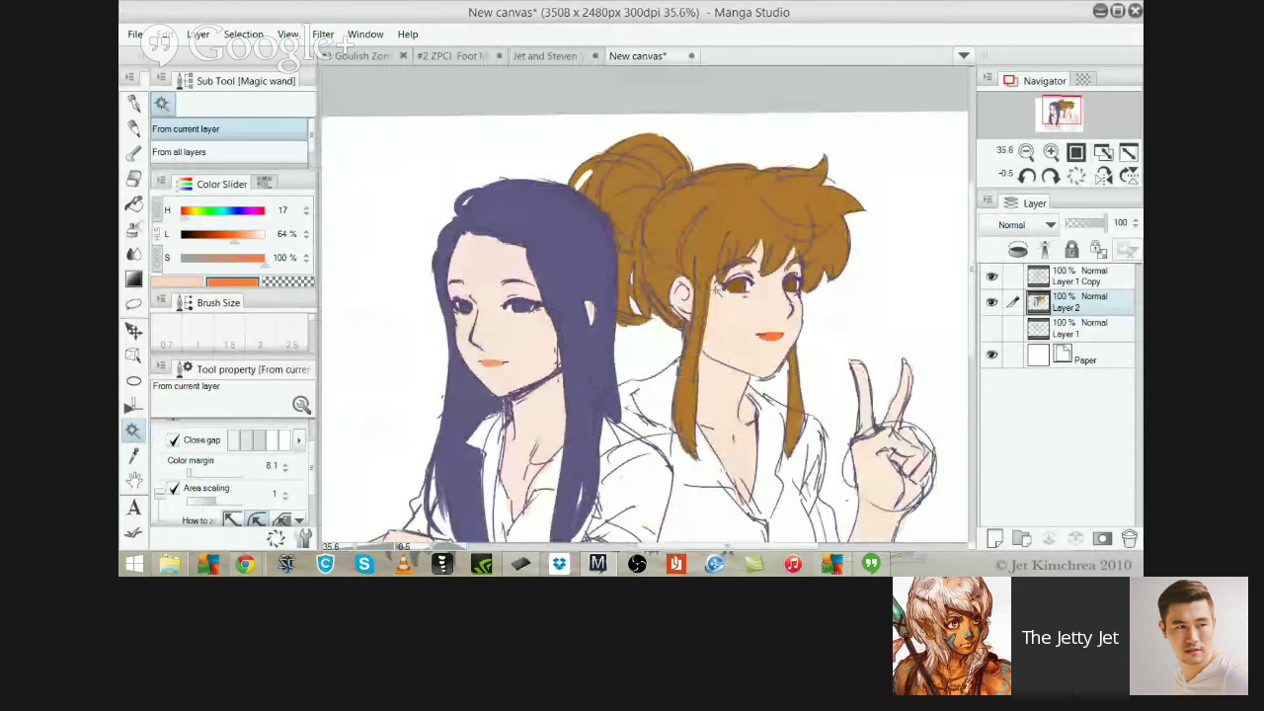
Tidy around the long-haired girl's eyes with the Mapping pen at size 30, using her sampled skin colour and the transparent colour
{"action": "key", "text": "p"}
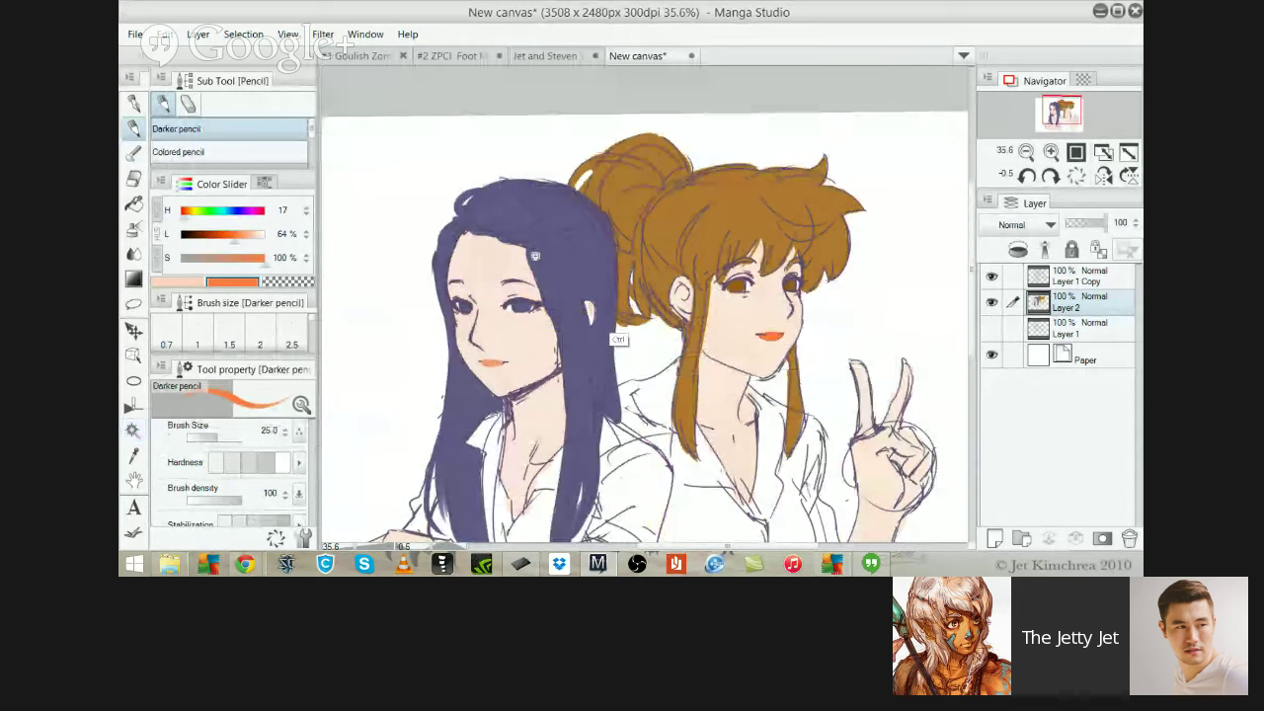
{"action": "scroll", "coordinate": [523, 331], "scroll_direction": "up", "scroll_amount": 3}
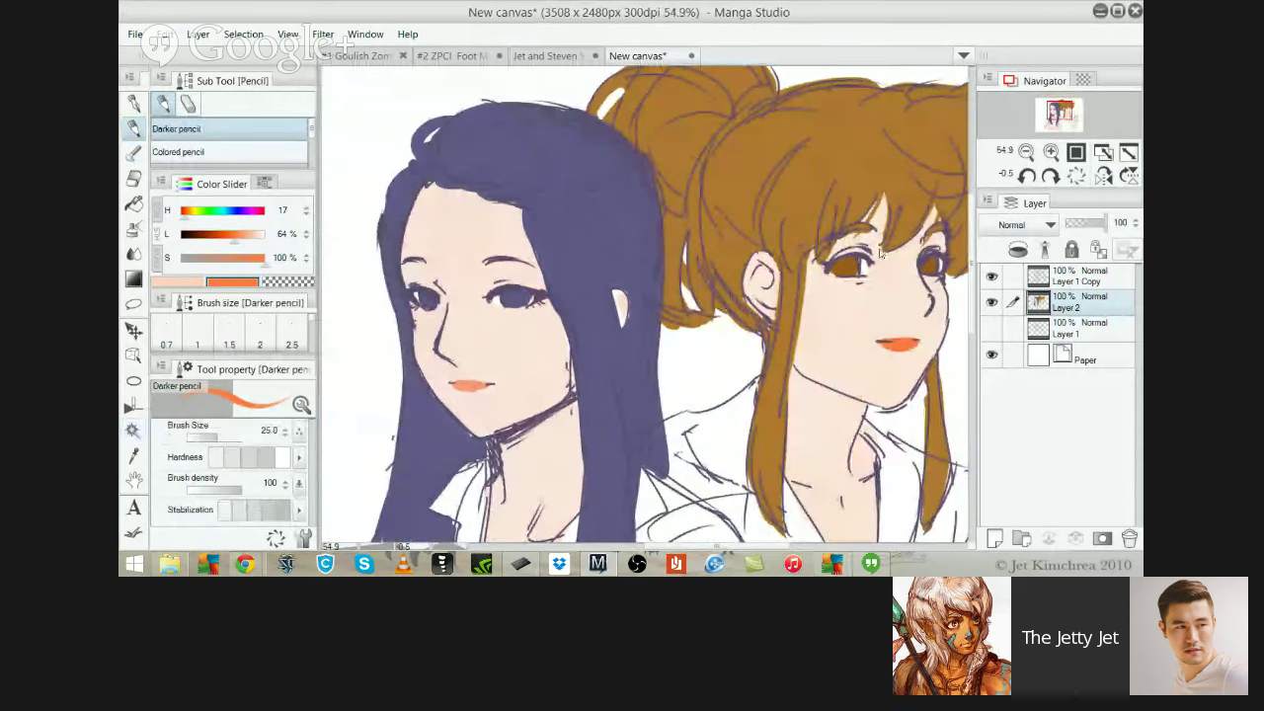
{"action": "left_click", "coordinate": [459, 254], "text": "alt"}
{"action": "key", "text": "p"}
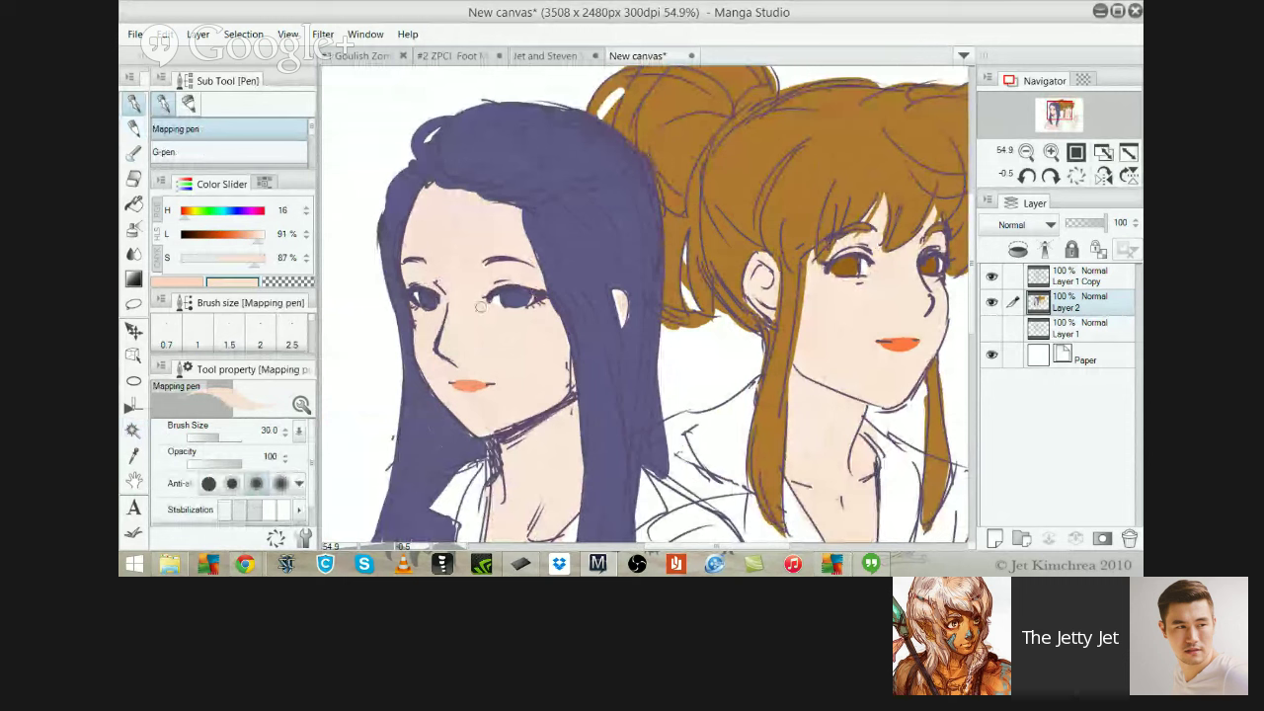
{"action": "key", "text": "c"}
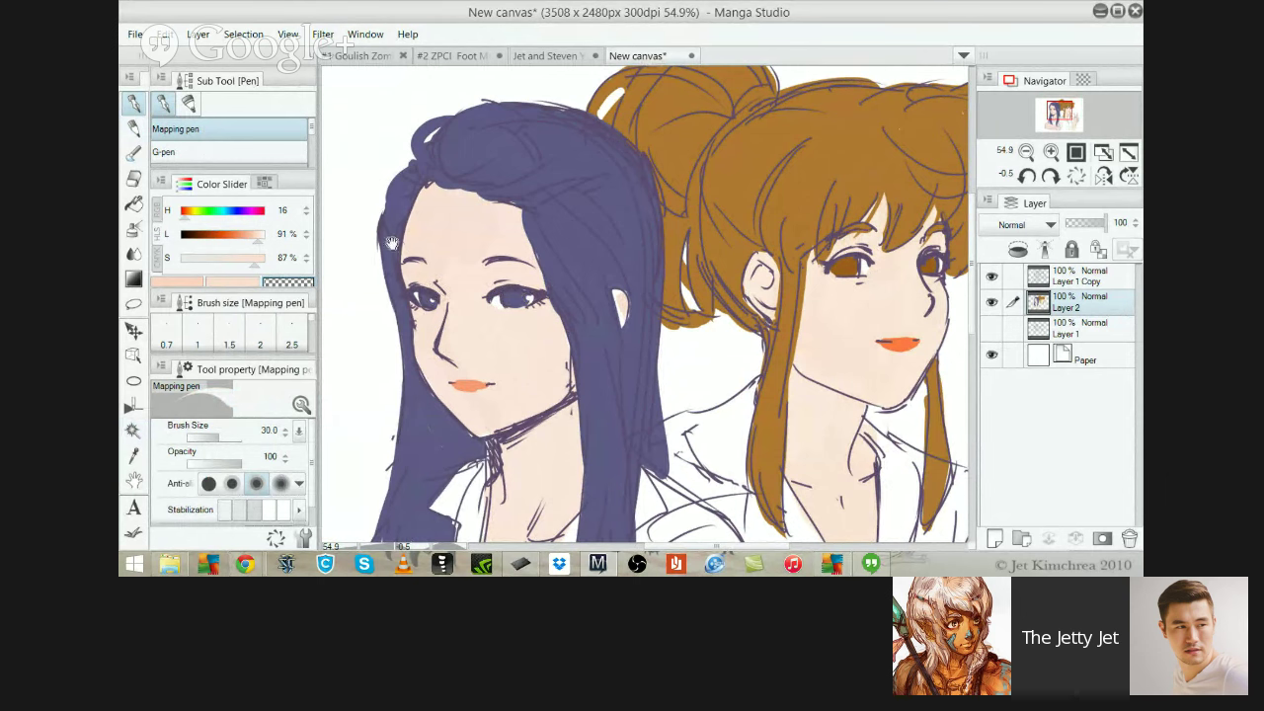
Sample the brown-haired girl's facial skin colour for the Mapping pen
{"action": "scroll", "coordinate": [723, 352], "scroll_direction": "down", "scroll_amount": 1}
{"action": "left_click_drag", "start_coordinate": [683, 284], "coordinate": [480, 333]}
{"action": "left_click", "coordinate": [650, 355], "text": "alt"}
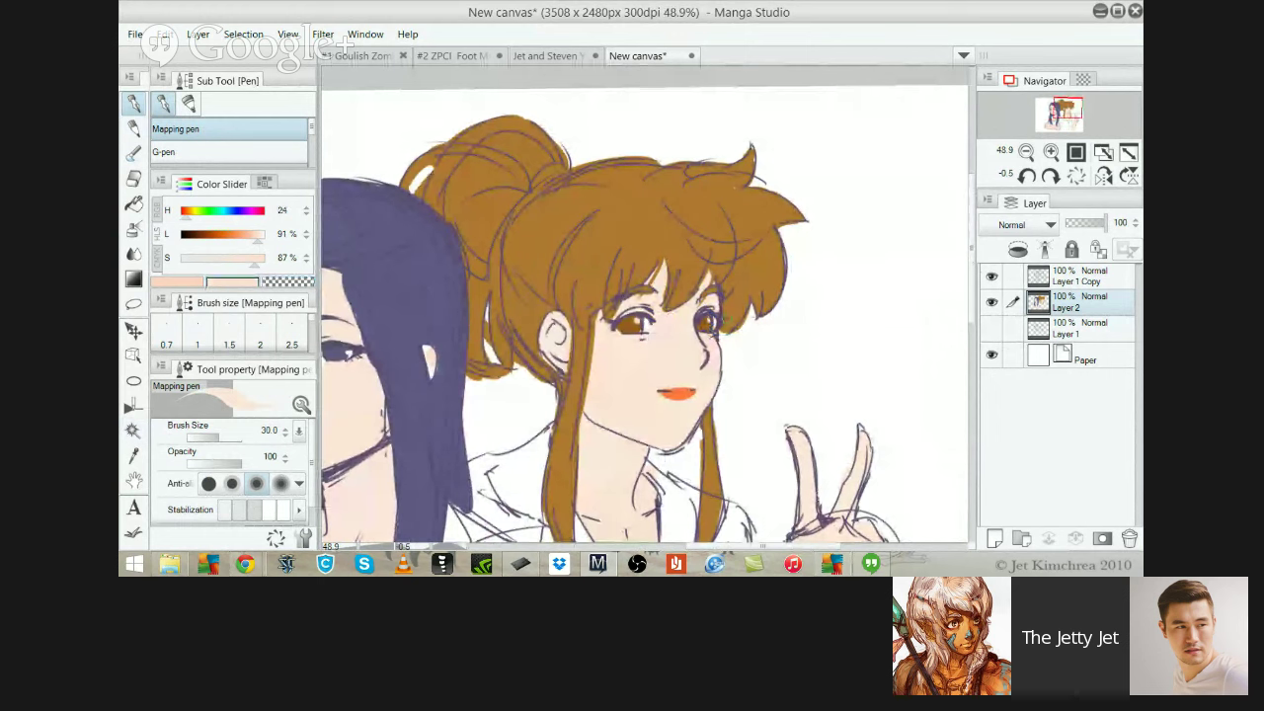
{"action": "scroll", "coordinate": [633, 286], "scroll_direction": "down", "scroll_amount": 2}
{"action": "scroll", "coordinate": [633, 287], "scroll_direction": "down", "scroll_amount": 1}
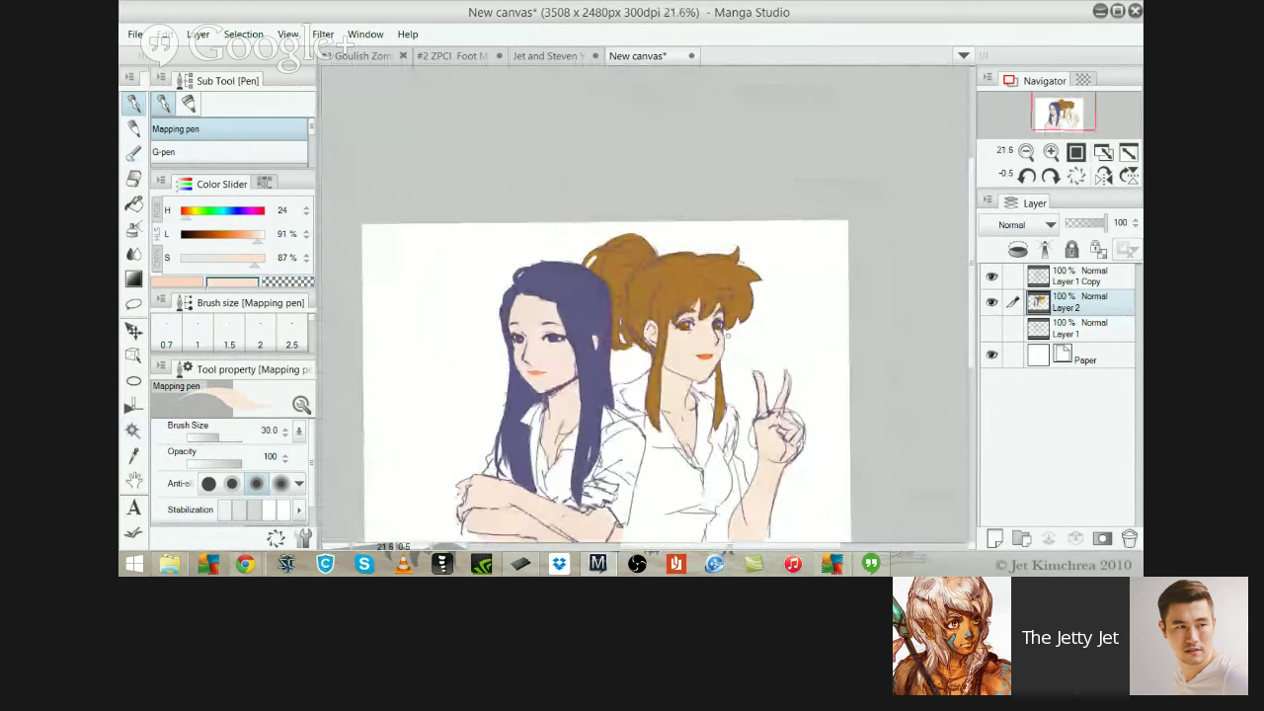
{"action": "scroll", "coordinate": [626, 280], "scroll_direction": "up", "scroll_amount": 3}
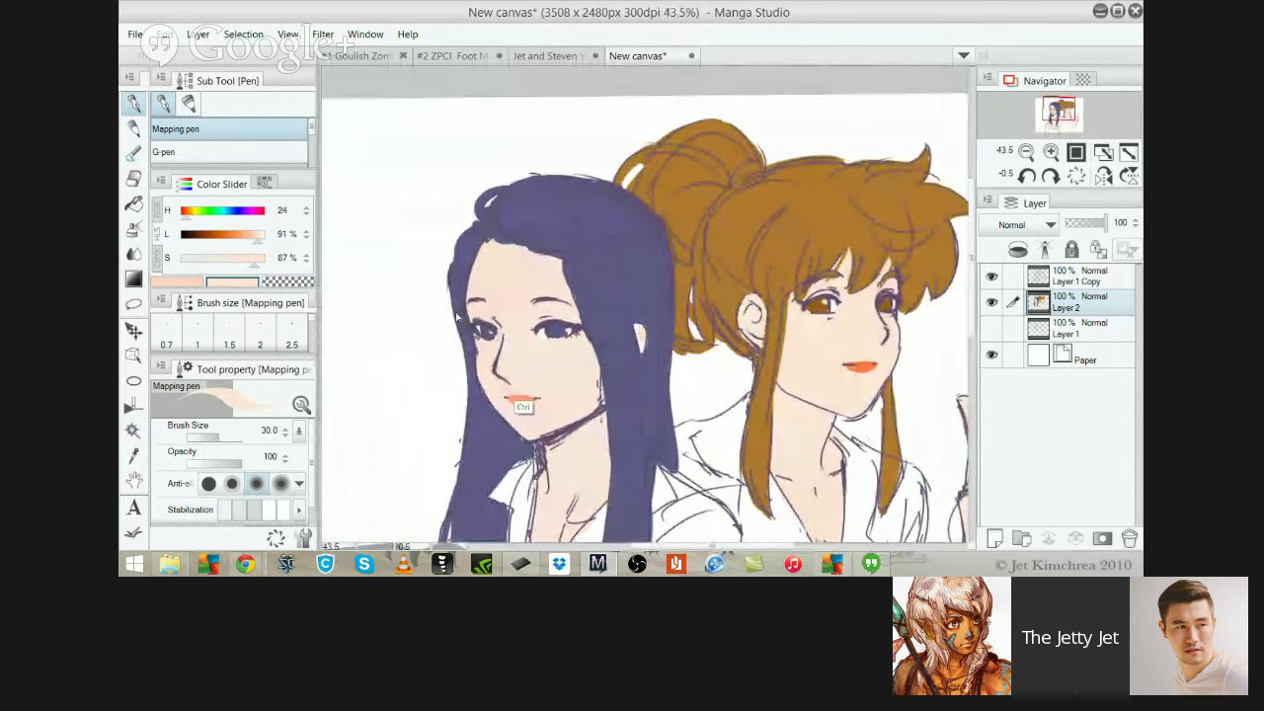
Select the brown-haired girl's hair with the Magic wand, adjust it to hue -1, saturation 9 and brightness 6, and deselect
{"action": "scroll", "coordinate": [691, 380], "scroll_direction": "down", "scroll_amount": 2}
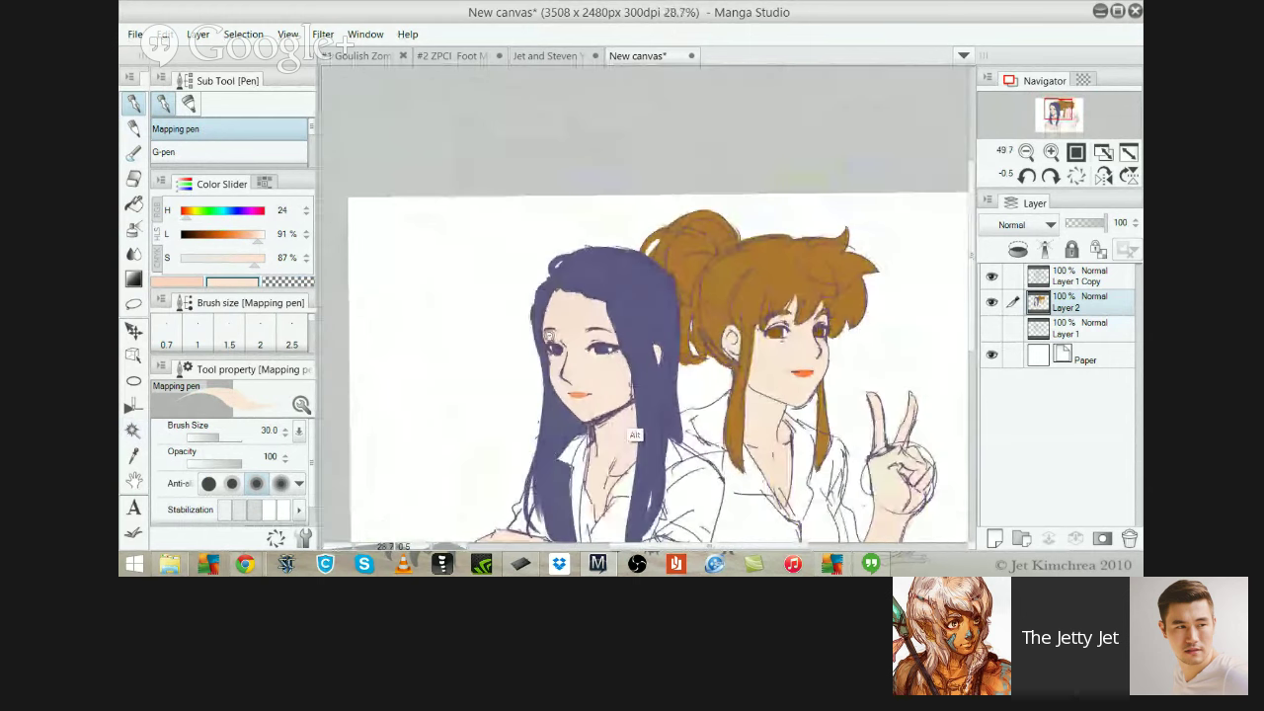
{"action": "scroll", "coordinate": [713, 369], "scroll_direction": "down", "scroll_amount": 1}
{"action": "key", "text": "w"}
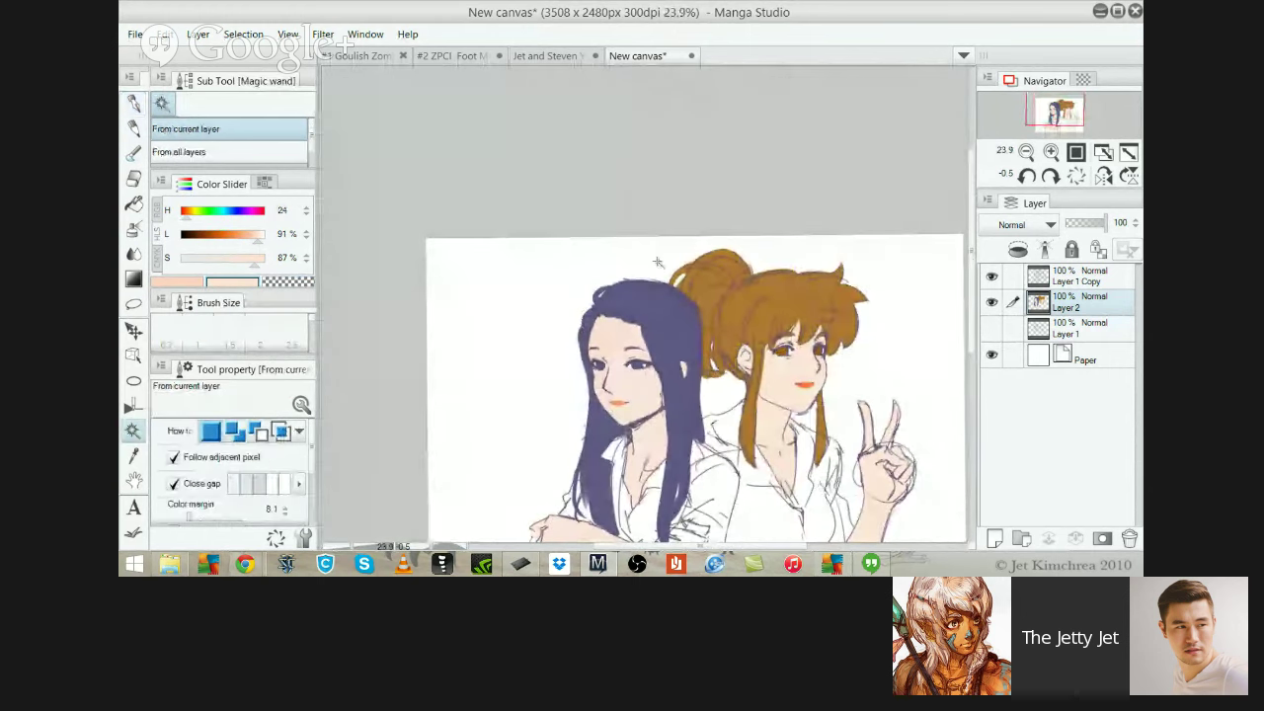
{"action": "left_click", "coordinate": [666, 254]}
{"action": "key", "text": "ctrl+u"}
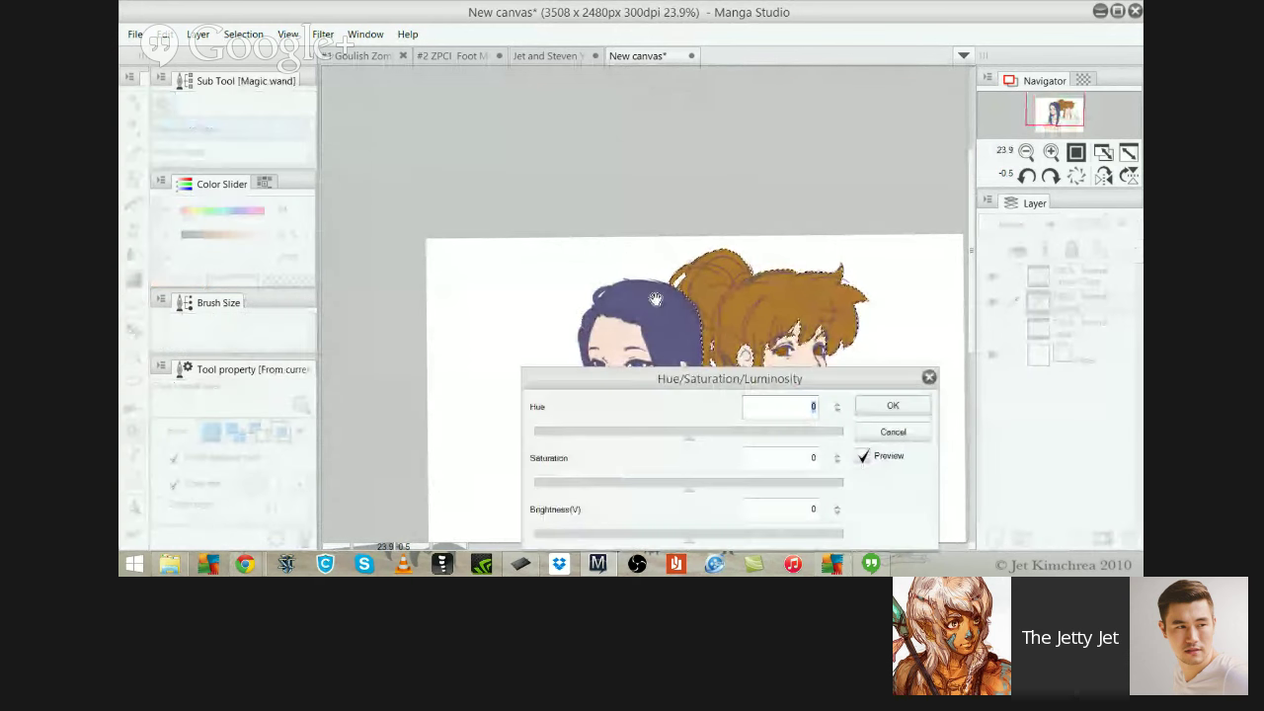
{"action": "mouse_move", "coordinate": [700, 437]}
{"action": "left_mouse_down"}
{"action": "mouse_move", "coordinate": [639, 436]}
{"action": "mouse_move", "coordinate": [689, 436]}
{"action": "left_mouse_up"}
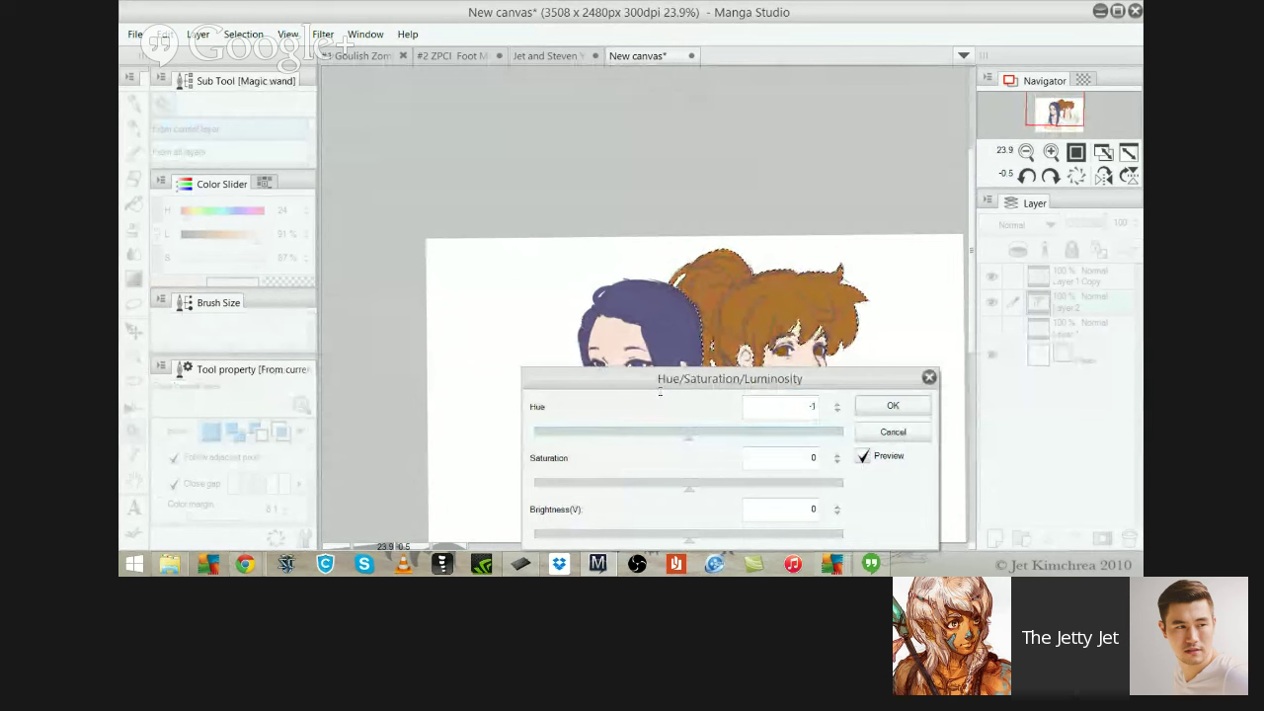
{"action": "left_click_drag", "start_coordinate": [664, 378], "coordinate": [229, 185]}
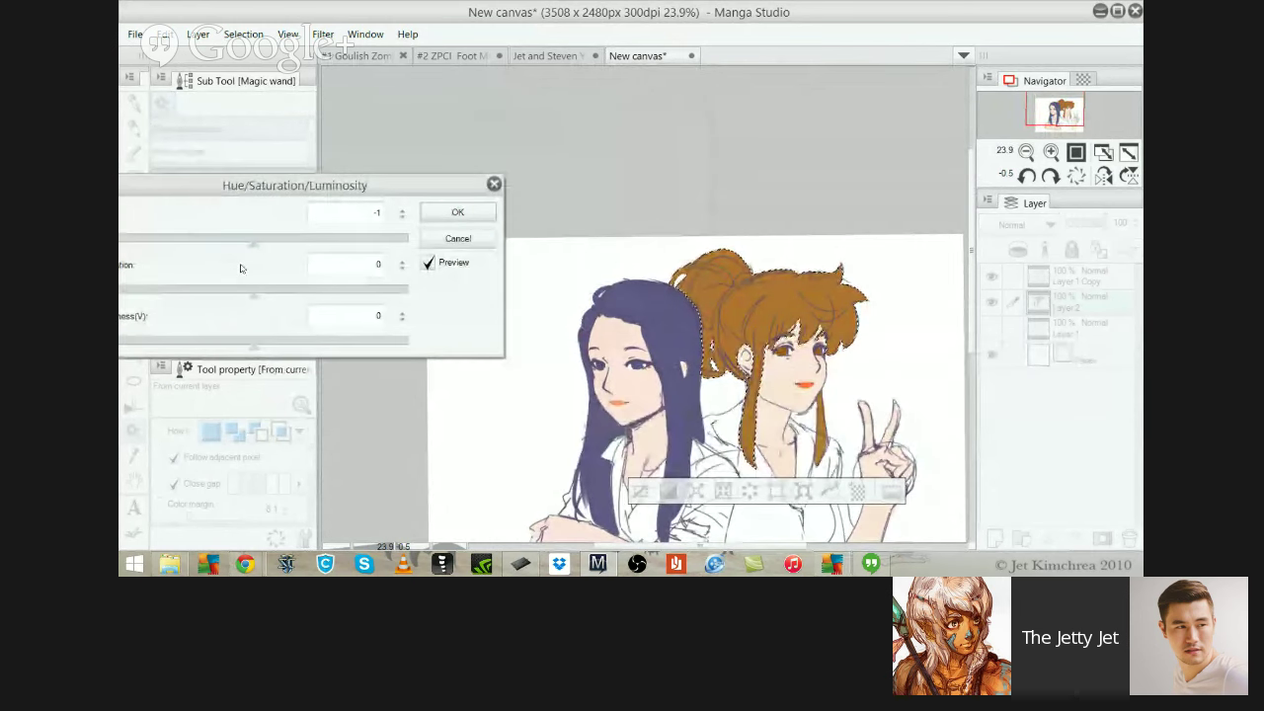
{"action": "left_click_drag", "start_coordinate": [255, 292], "coordinate": [268, 292]}
{"action": "left_click_drag", "start_coordinate": [288, 176], "coordinate": [365, 146]}
{"action": "left_click", "coordinate": [336, 316]}
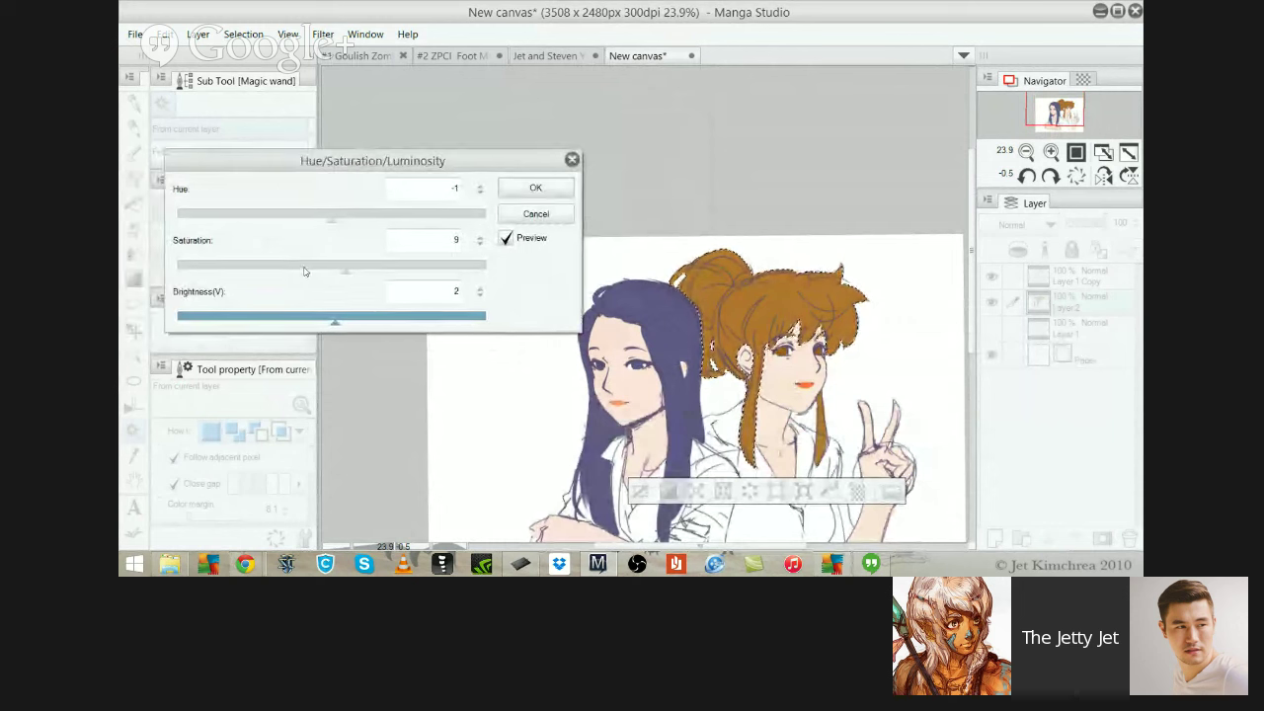
{"action": "mouse_move", "coordinate": [335, 321]}
{"action": "left_mouse_down"}
{"action": "mouse_move", "coordinate": [316, 322]}
{"action": "mouse_move", "coordinate": [341, 322]}
{"action": "left_mouse_up"}
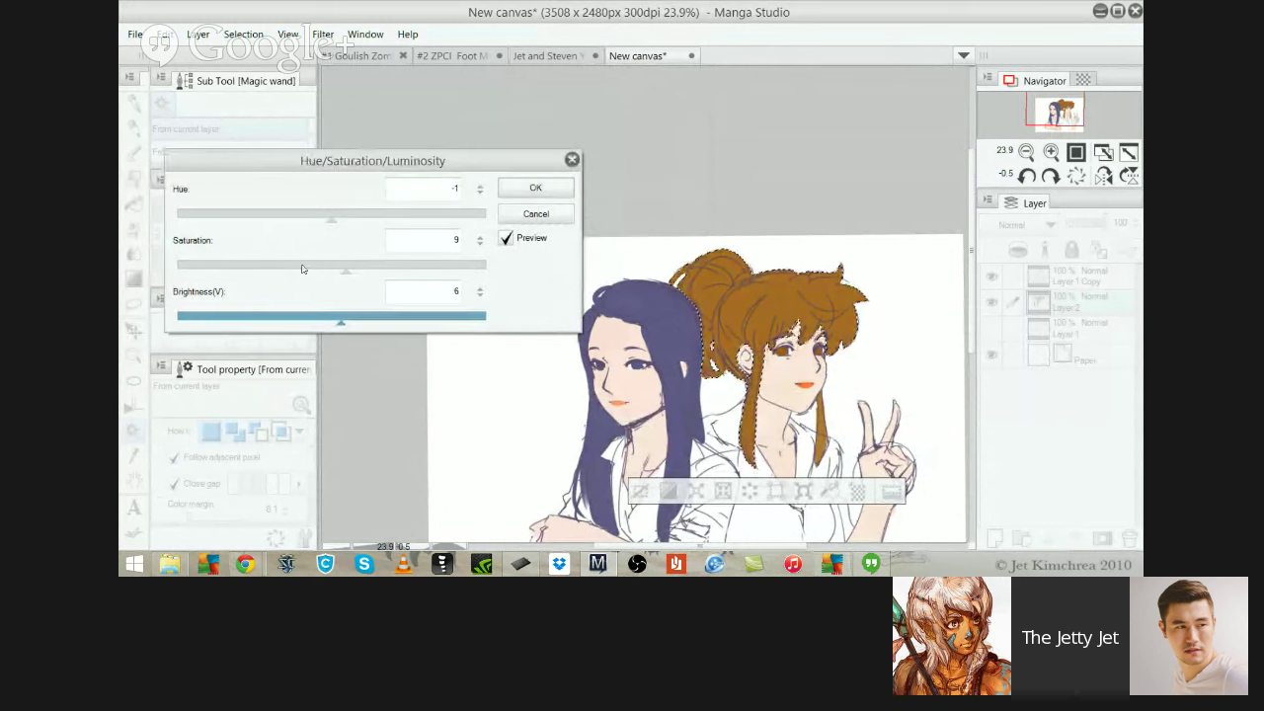
{"action": "key", "text": "Return"}
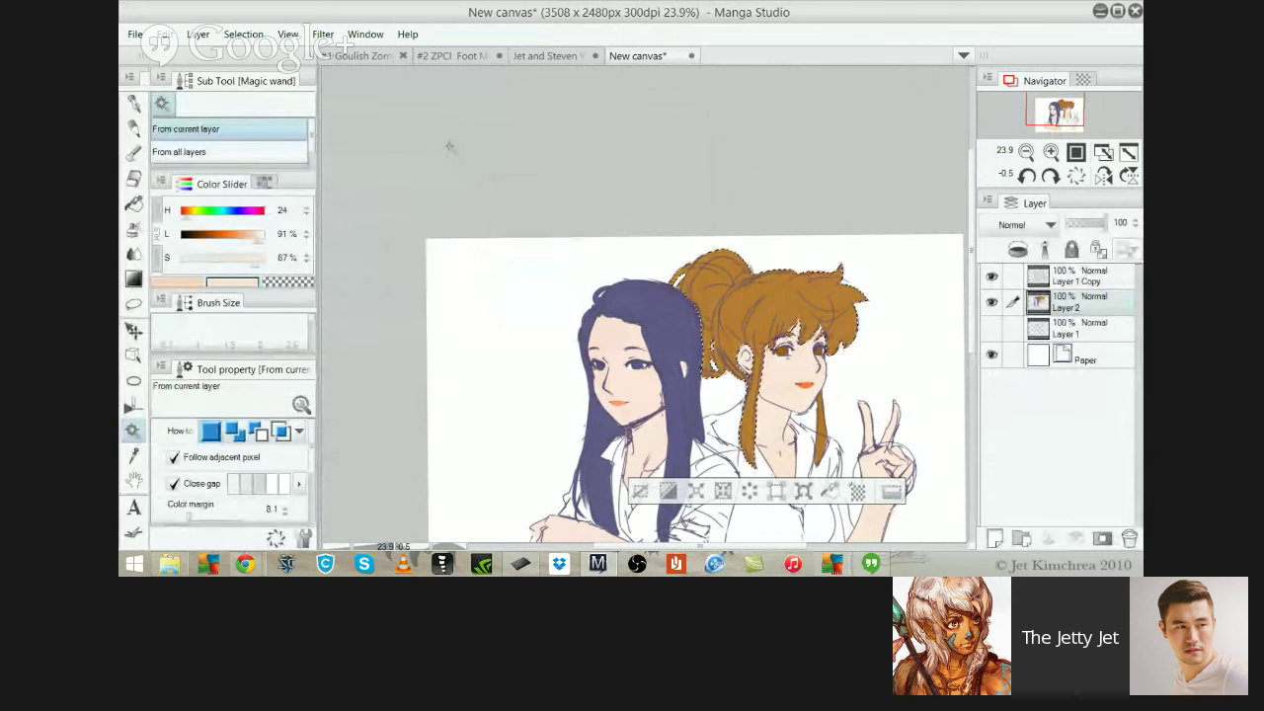
{"action": "key", "text": "ctrl+d"}
Select both of the brown-haired girl's irises with the Magic wand, adjust them to hue -4 and brightness 1, and deselect
{"action": "key", "text": "p"}
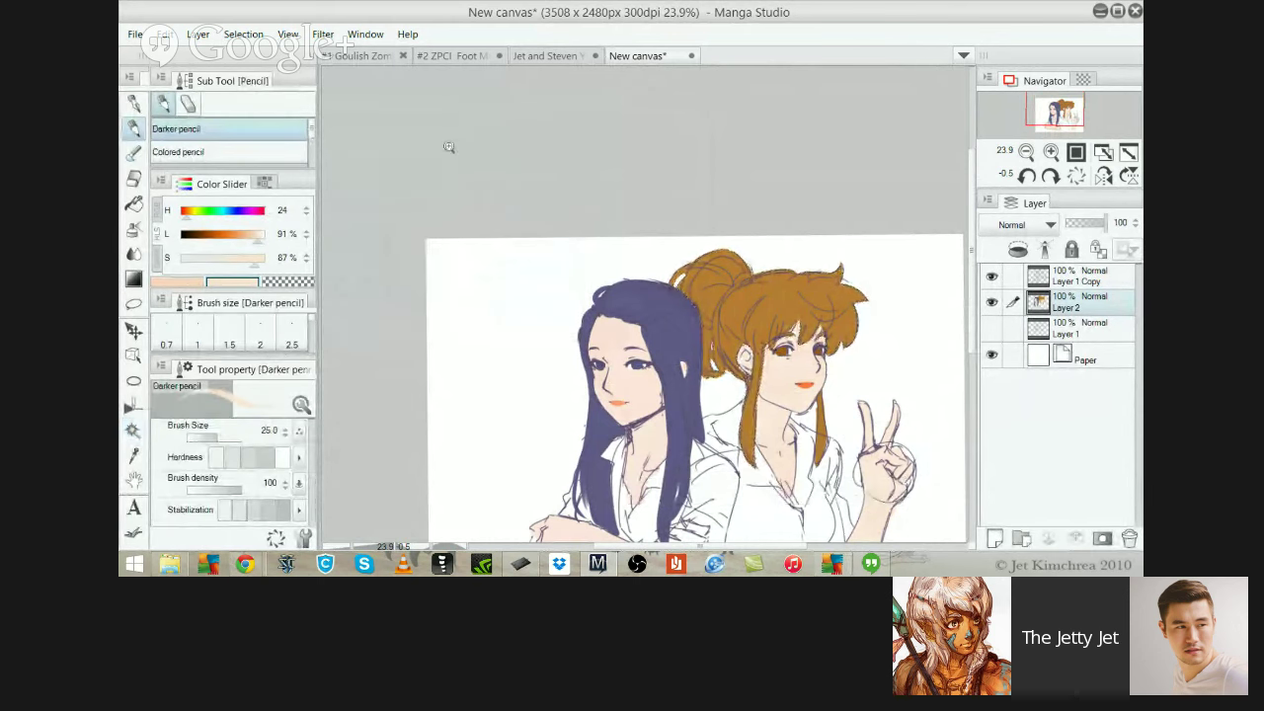
{"action": "left_click_drag", "start_coordinate": [724, 326], "coordinate": [694, 301]}
{"action": "scroll", "coordinate": [694, 299], "scroll_direction": "up", "scroll_amount": 1}
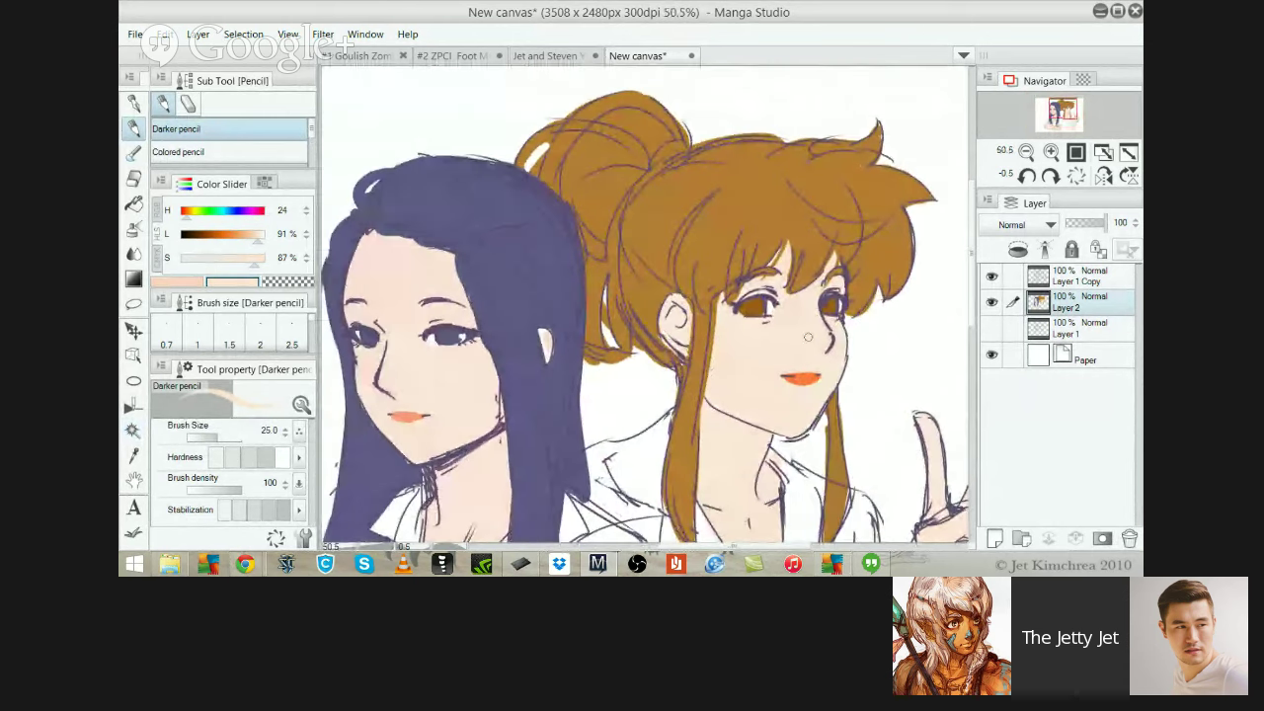
{"action": "key", "text": "w"}
{"action": "left_click", "coordinate": [755, 308]}
{"action": "left_click", "coordinate": [830, 308], "text": "shift"}
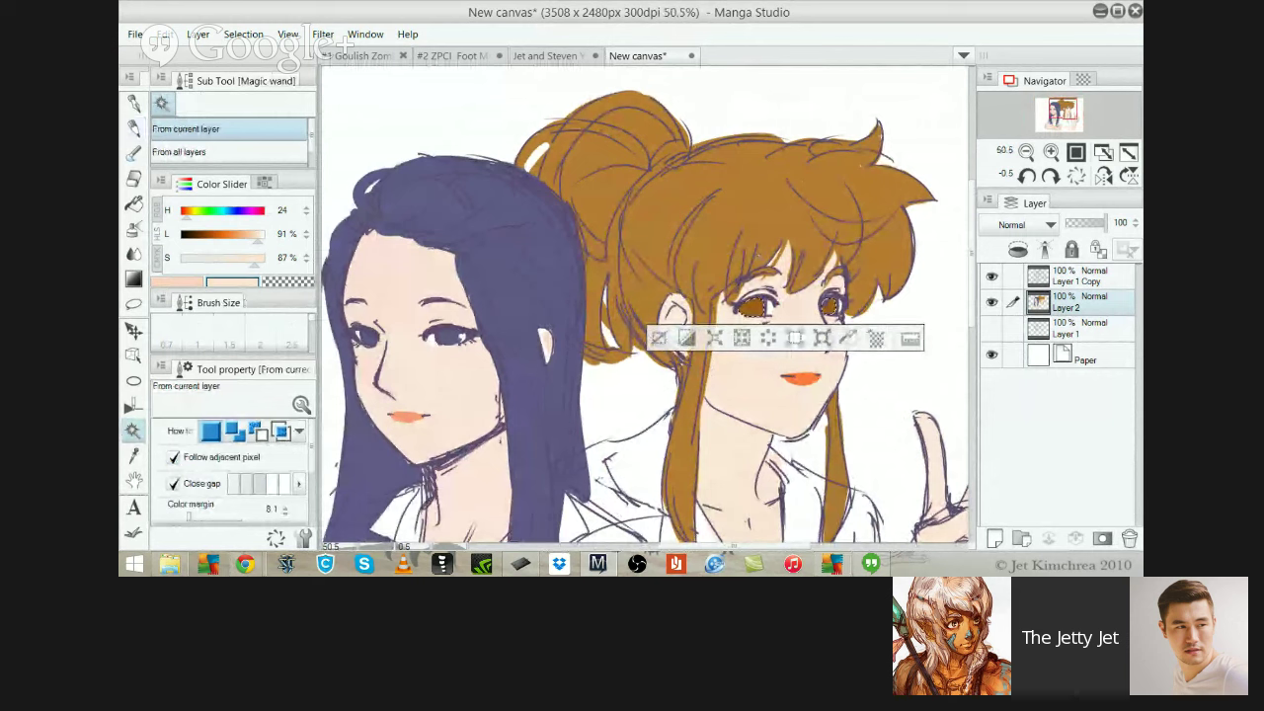
{"action": "key", "text": "ctrl+u"}
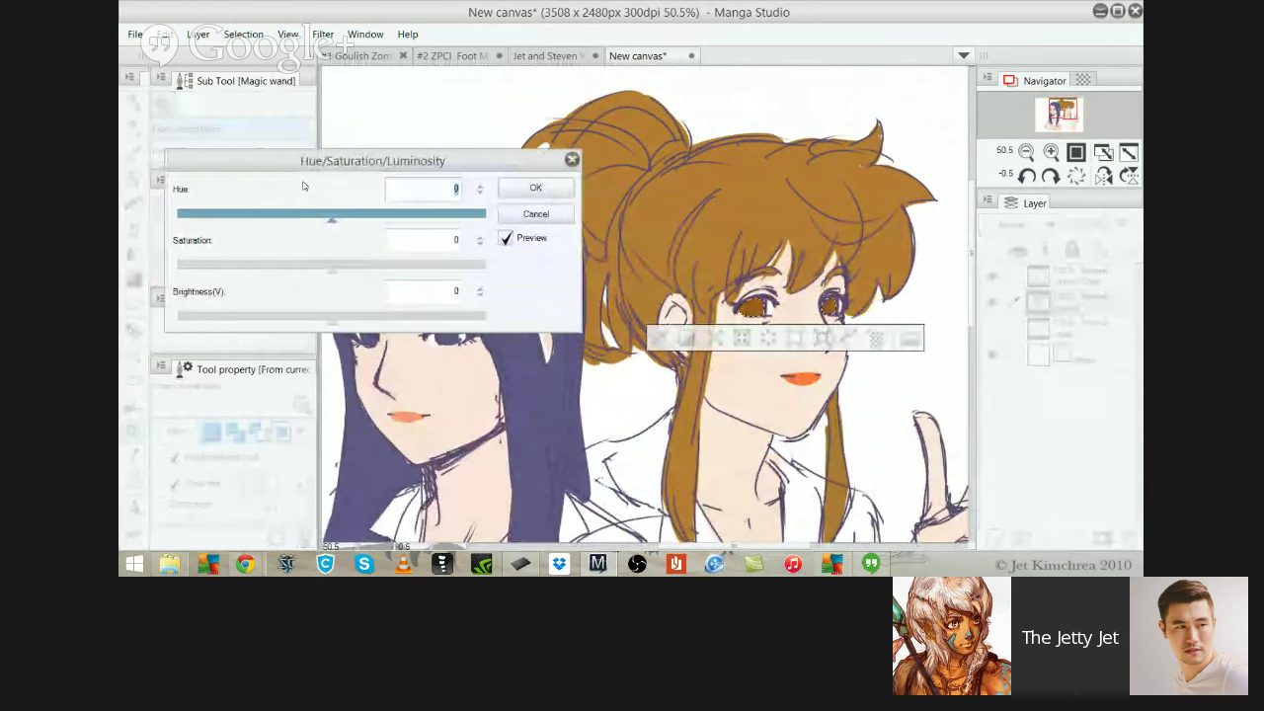
{"action": "left_click_drag", "start_coordinate": [332, 217], "coordinate": [302, 210]}
{"action": "left_click", "coordinate": [332, 269]}
{"action": "left_click_drag", "start_coordinate": [332, 320], "coordinate": [334, 321]}
{"action": "left_click", "coordinate": [303, 267]}
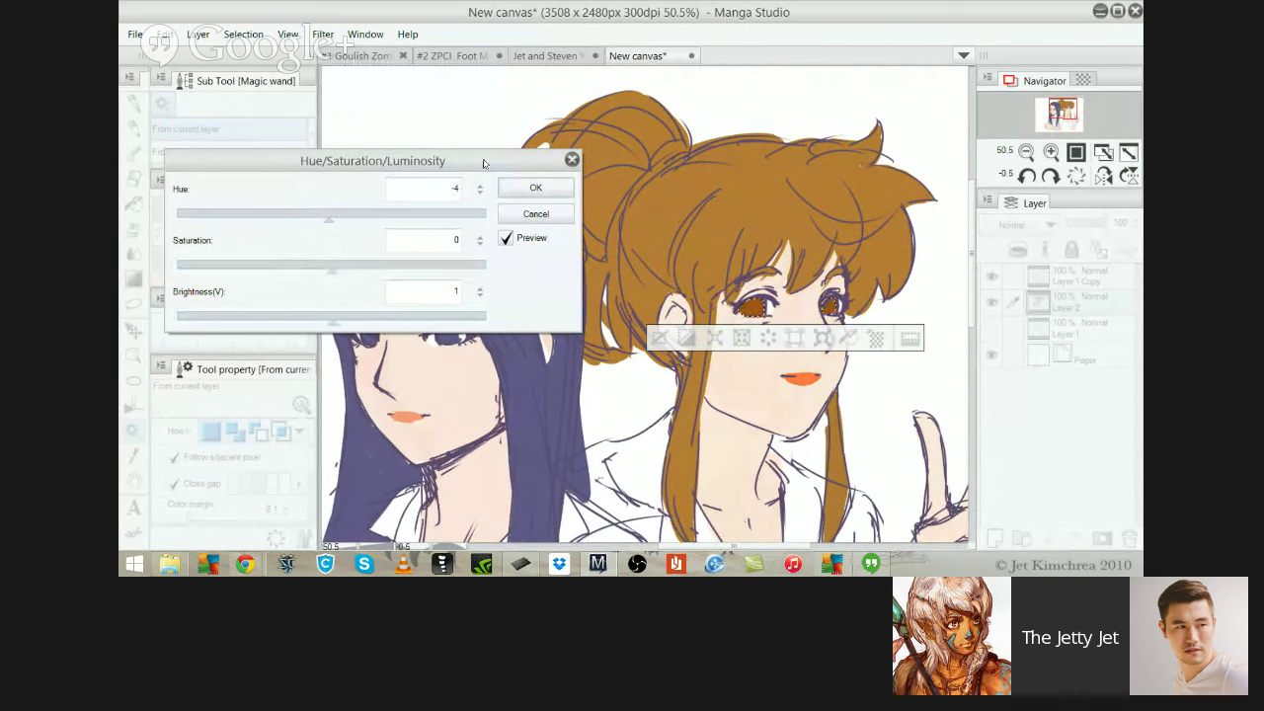
{"action": "left_click", "coordinate": [536, 188]}
{"action": "key", "text": "ctrl+d"}
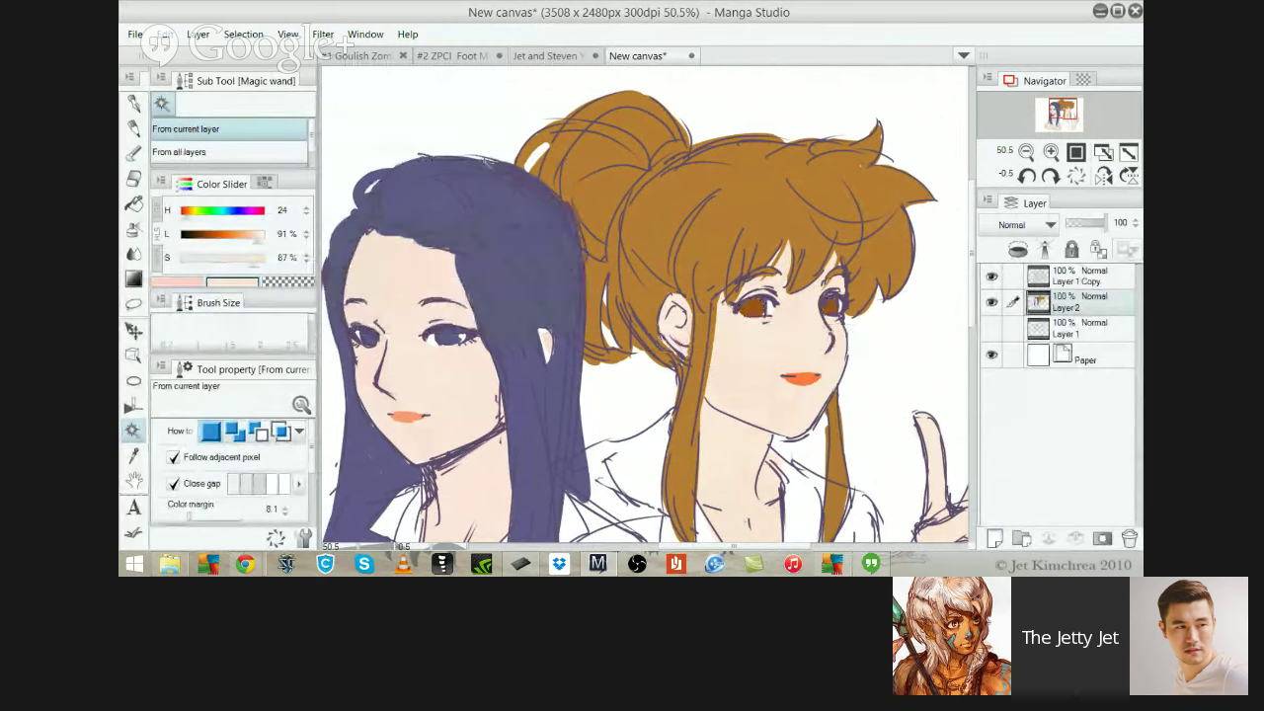
{"action": "key", "text": "m"}
{"action": "key", "text": "w"}
{"action": "left_click", "coordinate": [396, 278]}
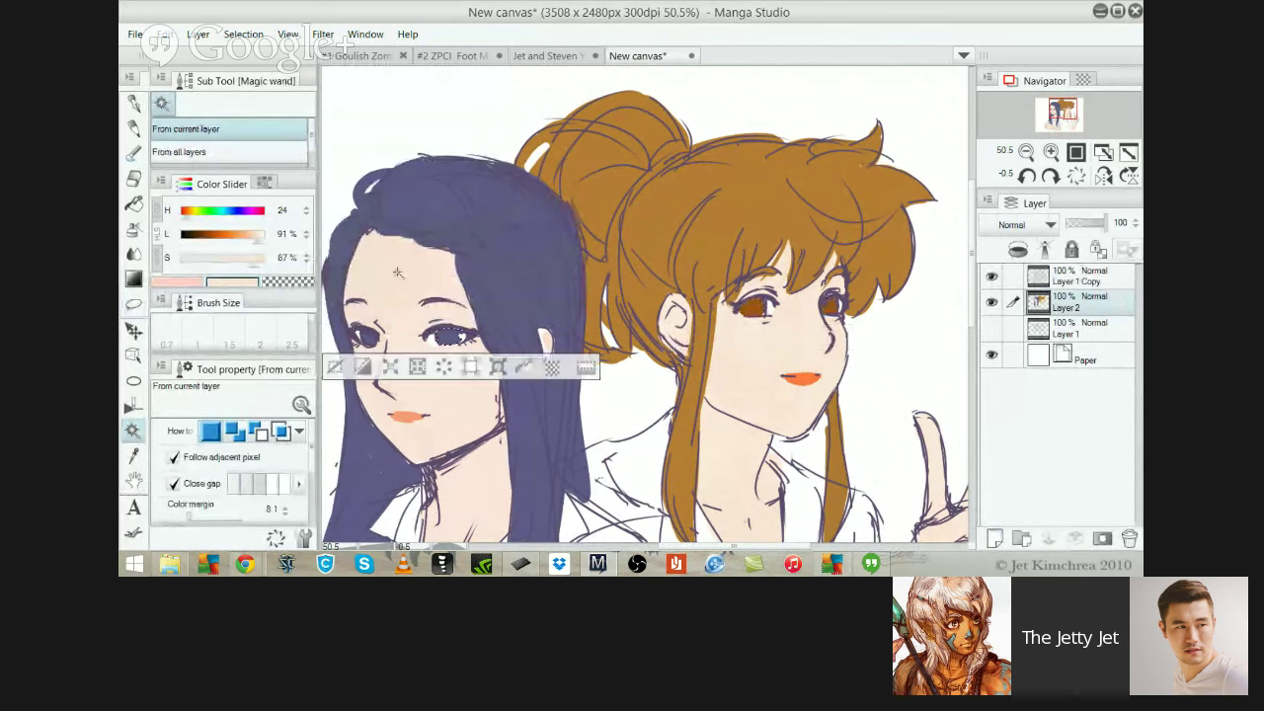
{"action": "key", "text": "ctrl+d"}
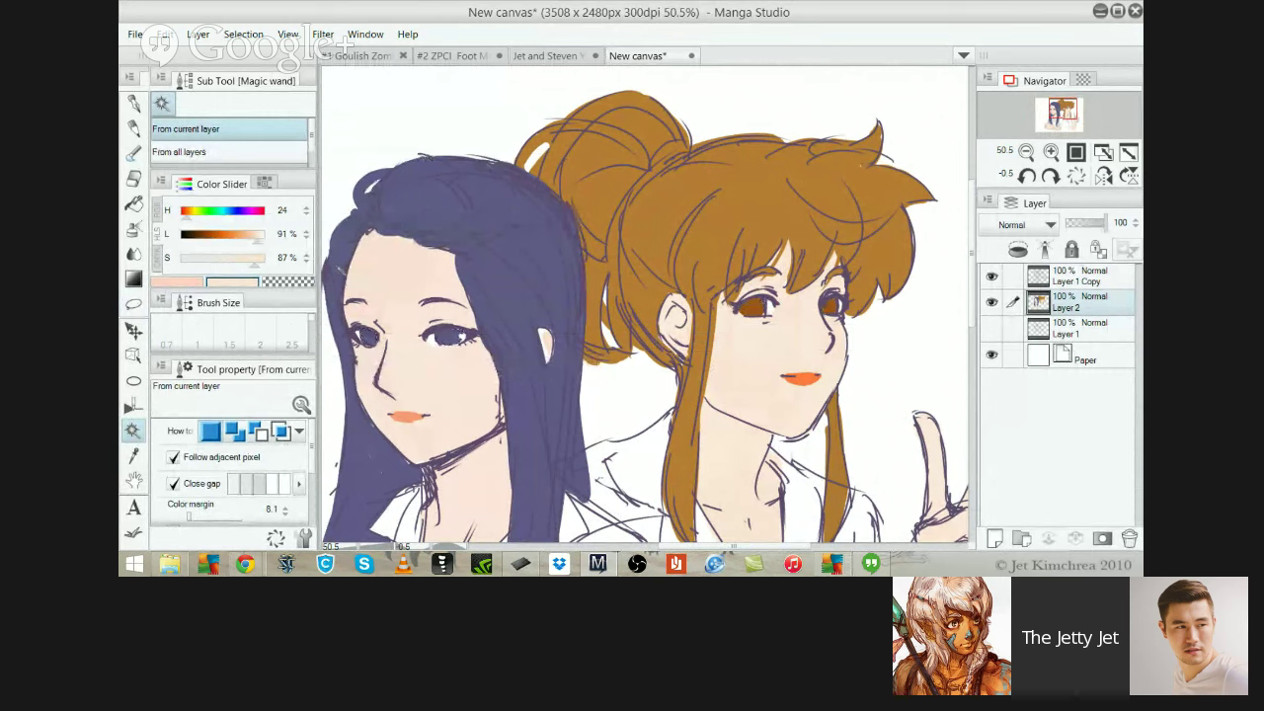
Paint golden highlights in the brown-haired girl's irises with the Mapping pen, using hue 41, luminosity 56% and saturation 82%
{"action": "key", "text": "p"}
{"action": "scroll", "coordinate": [755, 326], "scroll_direction": "up", "scroll_amount": 3}
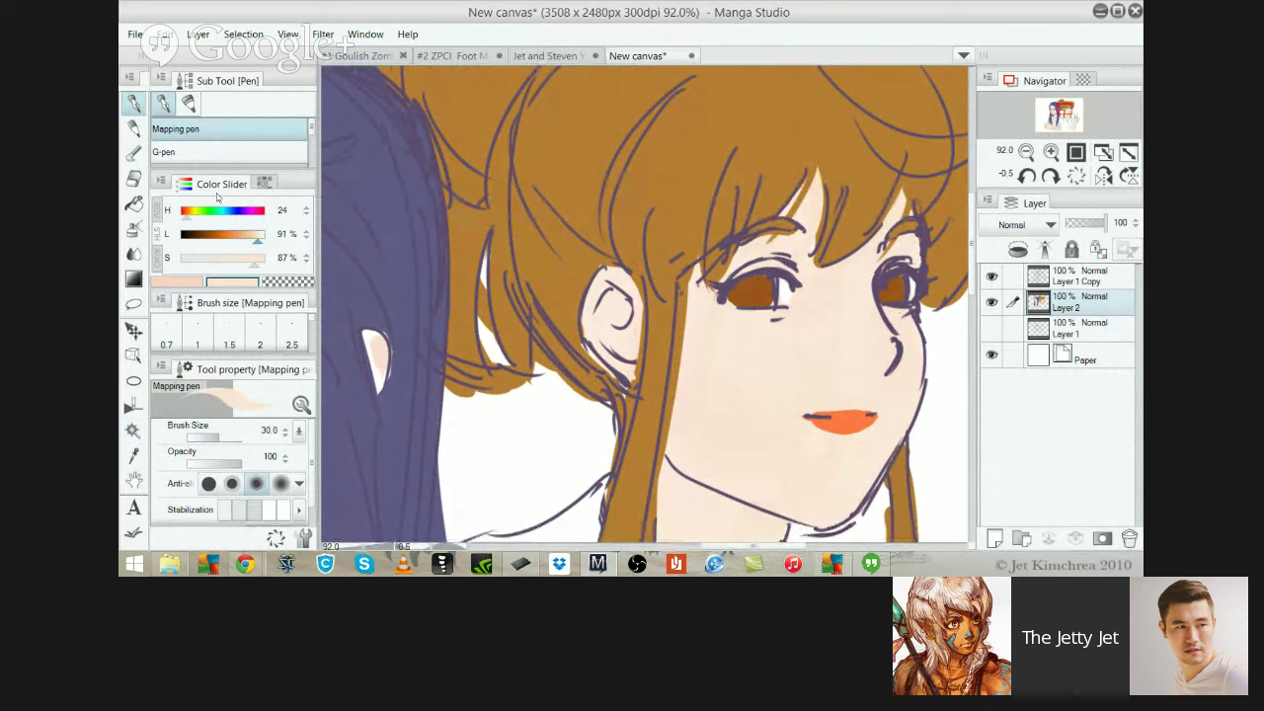
{"action": "left_click", "coordinate": [242, 235]}
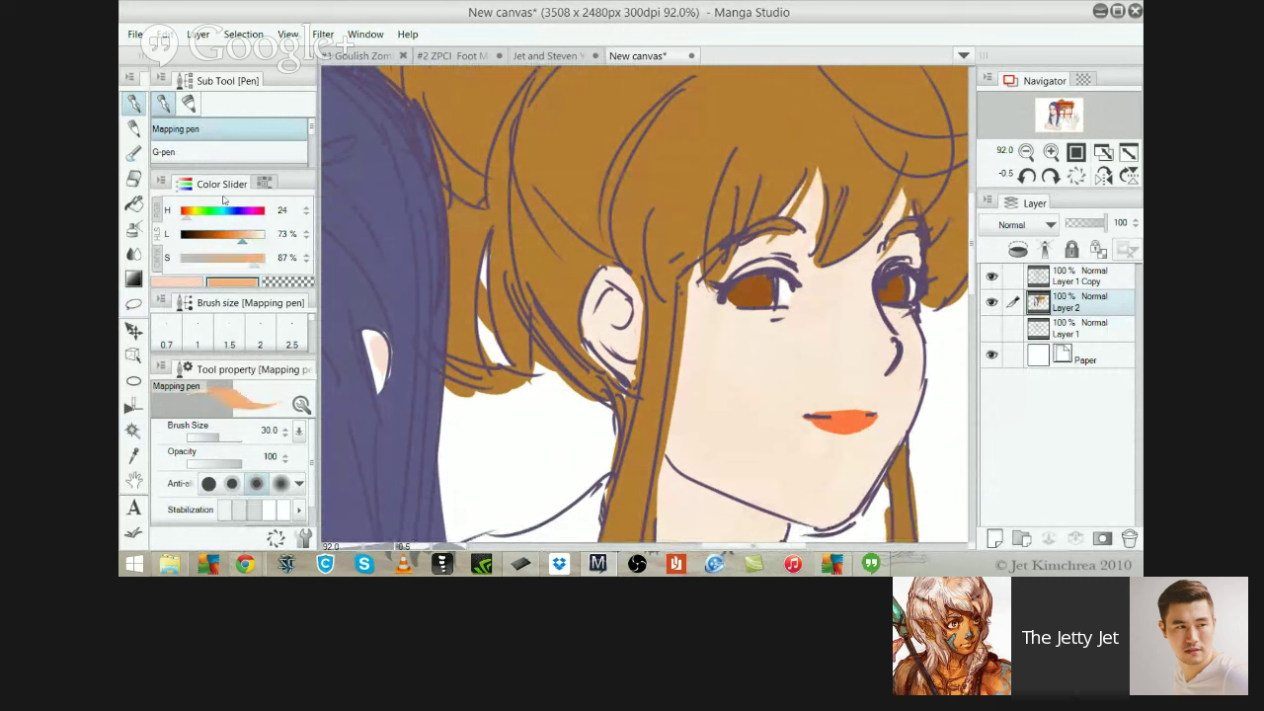
{"action": "left_click", "coordinate": [757, 300], "text": "alt"}
{"action": "left_click_drag", "start_coordinate": [188, 211], "coordinate": [191, 185]}
{"action": "left_click", "coordinate": [228, 234]}
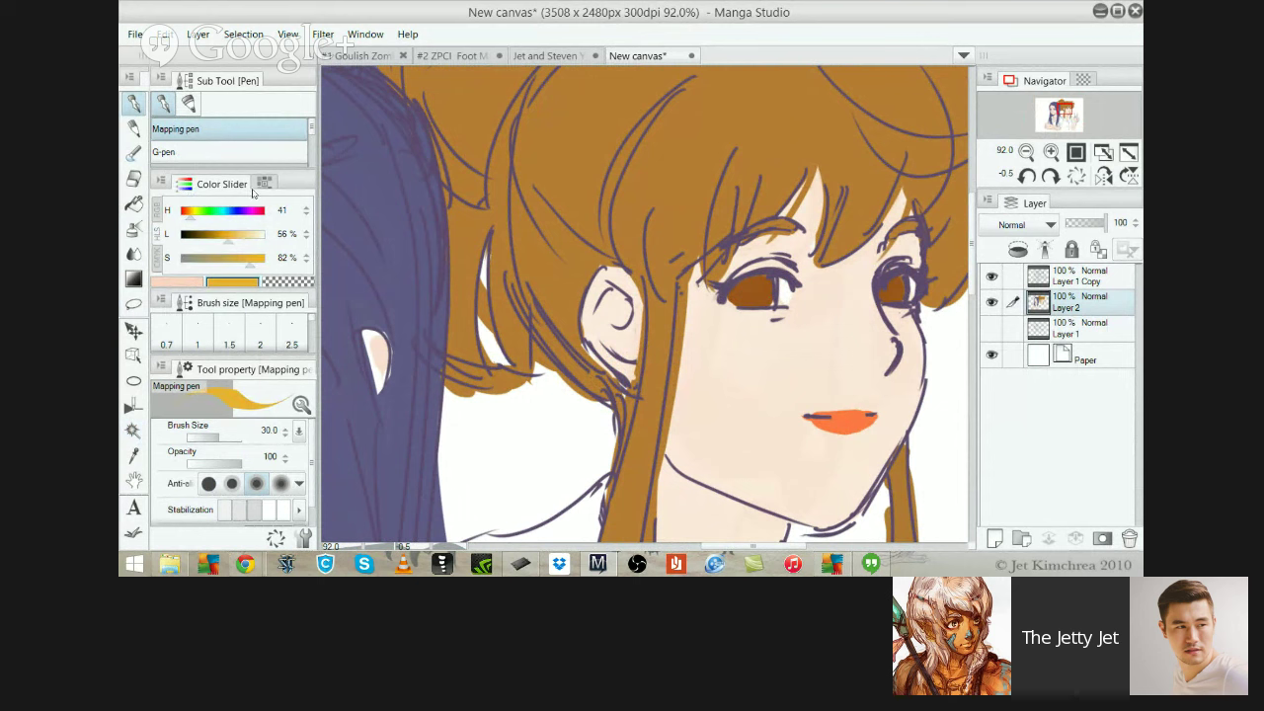
{"action": "left_click_drag", "start_coordinate": [739, 296], "coordinate": [767, 301]}
{"action": "left_click_drag", "start_coordinate": [887, 333], "coordinate": [742, 346]}
{"action": "left_click_drag", "start_coordinate": [651, 355], "coordinate": [724, 285]}
{"action": "left_click_drag", "start_coordinate": [723, 286], "coordinate": [491, 304]}
{"action": "scroll", "coordinate": [543, 303], "scroll_direction": "up", "scroll_amount": 5}
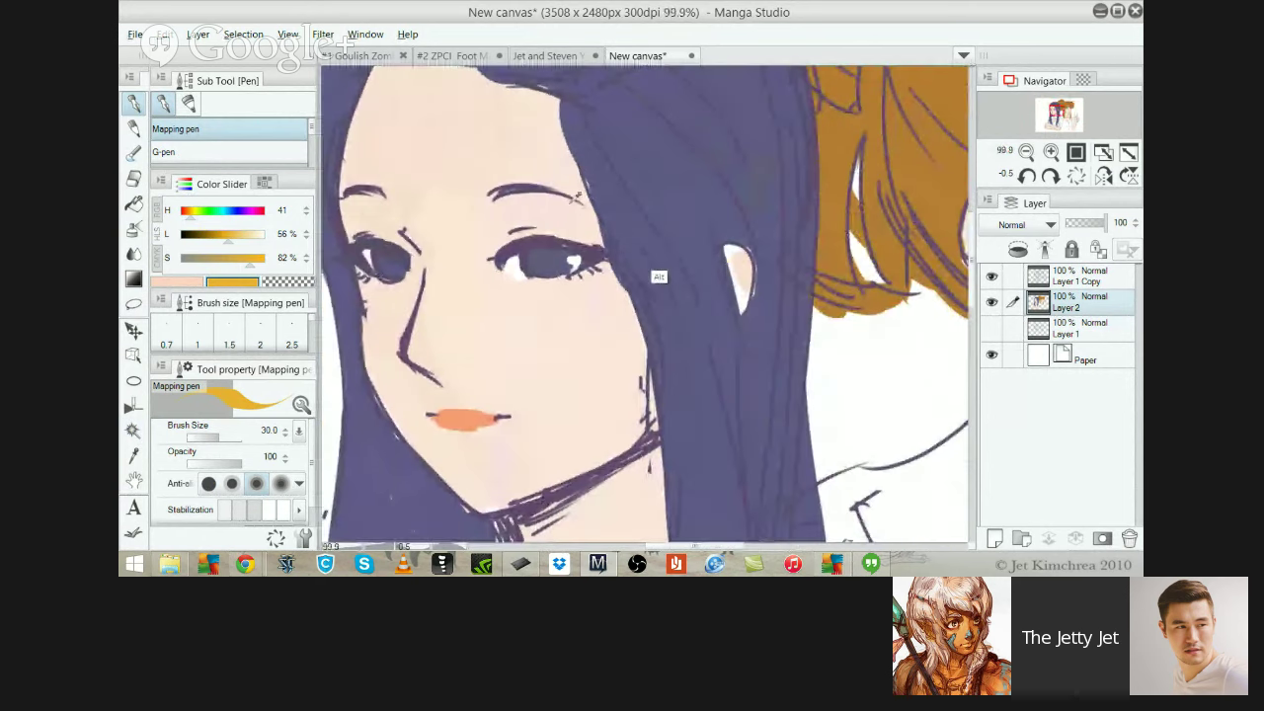
Mix a brighter blue (hue 202, luminosity 58%, saturation 61%) and paint it into the lower irises of the long-haired woman's eyes
{"action": "left_click", "coordinate": [609, 231], "text": "alt"}
{"action": "left_click_drag", "start_coordinate": [238, 213], "coordinate": [228, 213]}
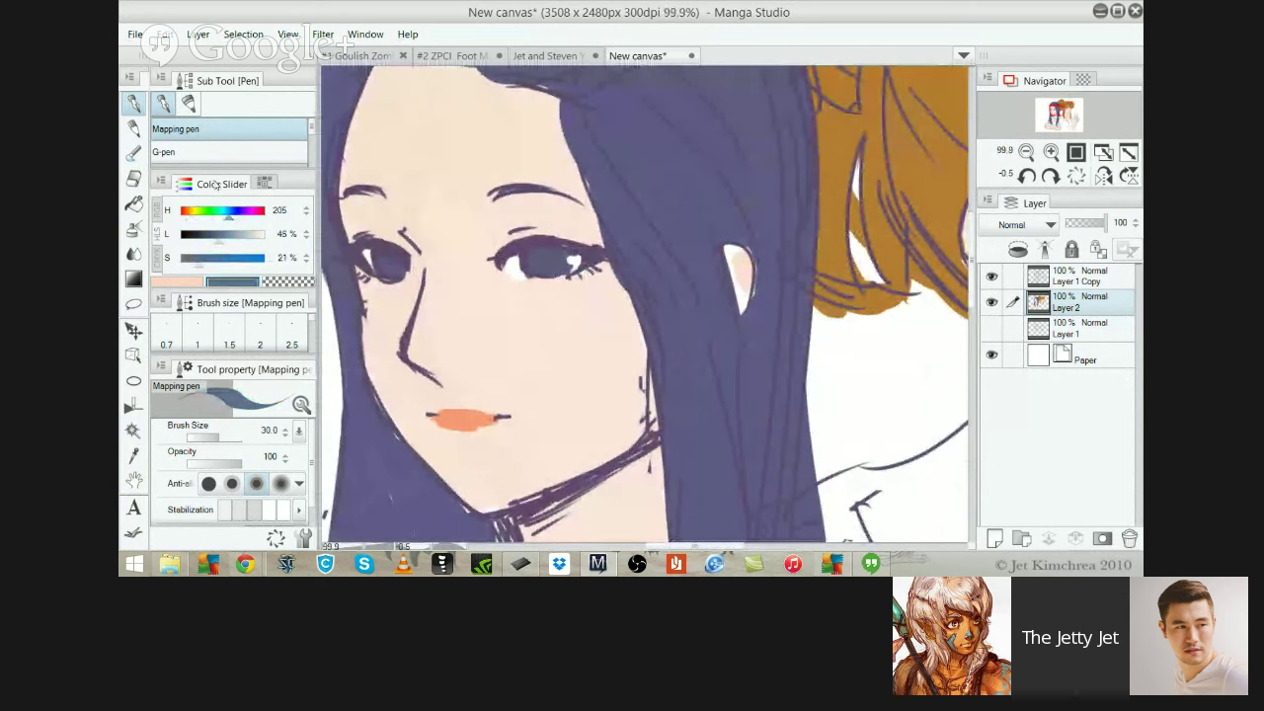
{"action": "mouse_move", "coordinate": [199, 261]}
{"action": "left_mouse_down"}
{"action": "mouse_move", "coordinate": [221, 262]}
{"action": "mouse_move", "coordinate": [231, 238]}
{"action": "left_mouse_up"}
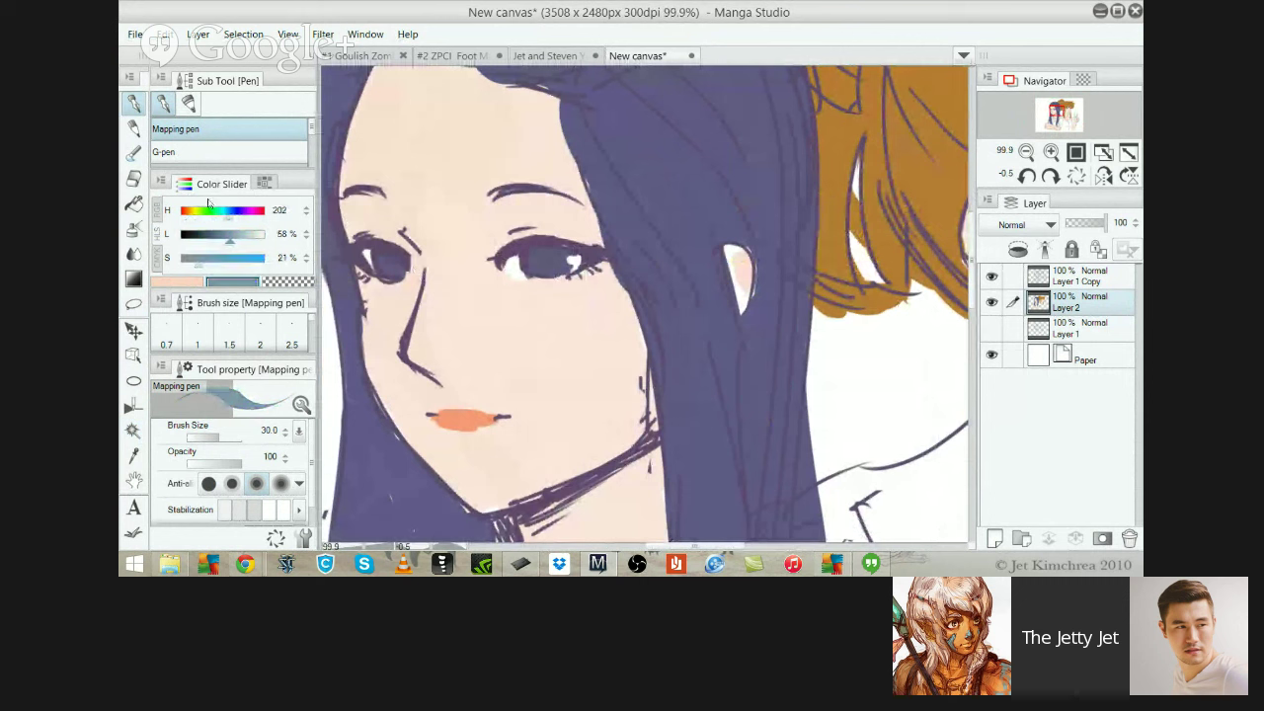
{"action": "left_click", "coordinate": [232, 258]}
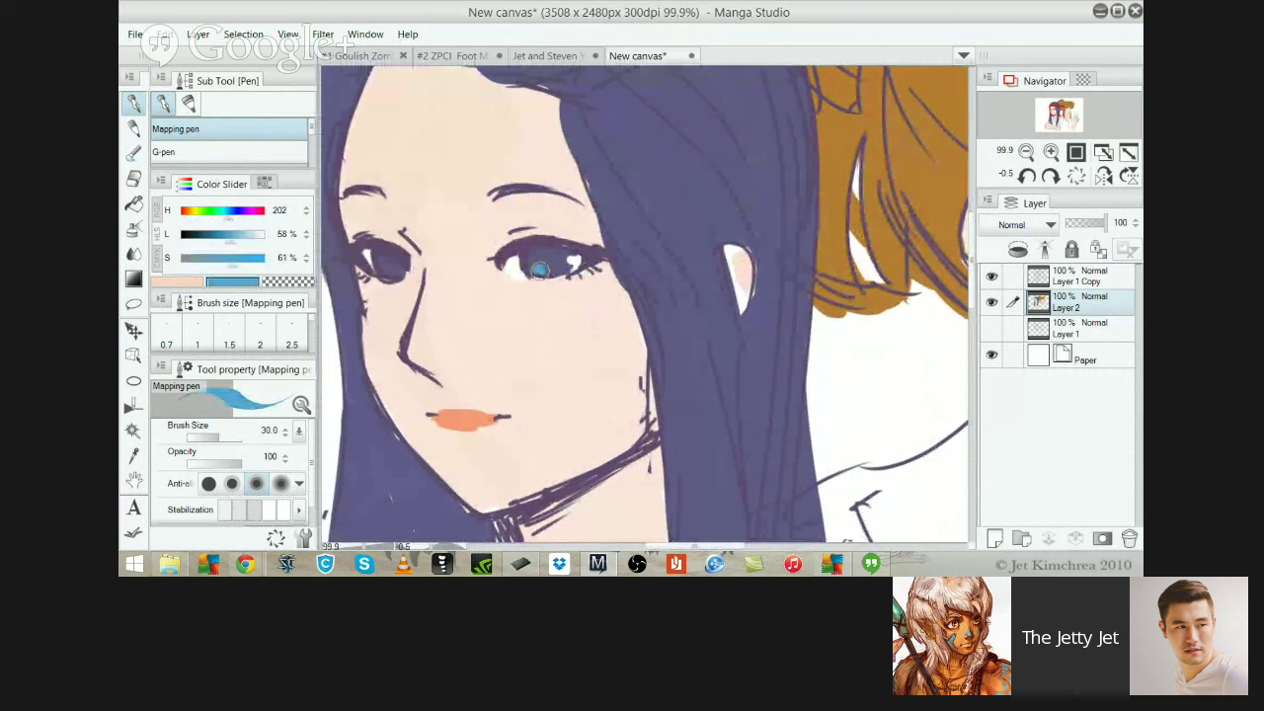
{"action": "left_click_drag", "start_coordinate": [538, 269], "coordinate": [560, 267]}
{"action": "left_click_drag", "start_coordinate": [387, 265], "coordinate": [404, 269]}
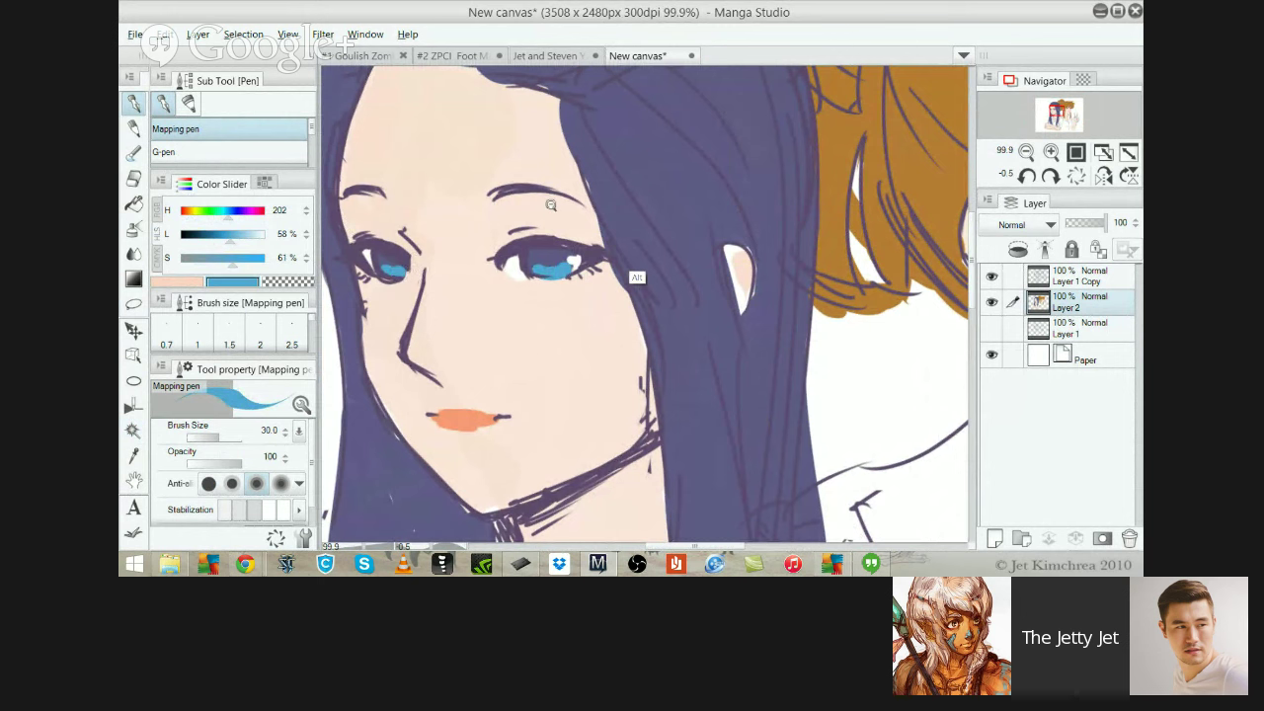
{"action": "scroll", "coordinate": [551, 204], "scroll_direction": "down", "scroll_amount": 5}
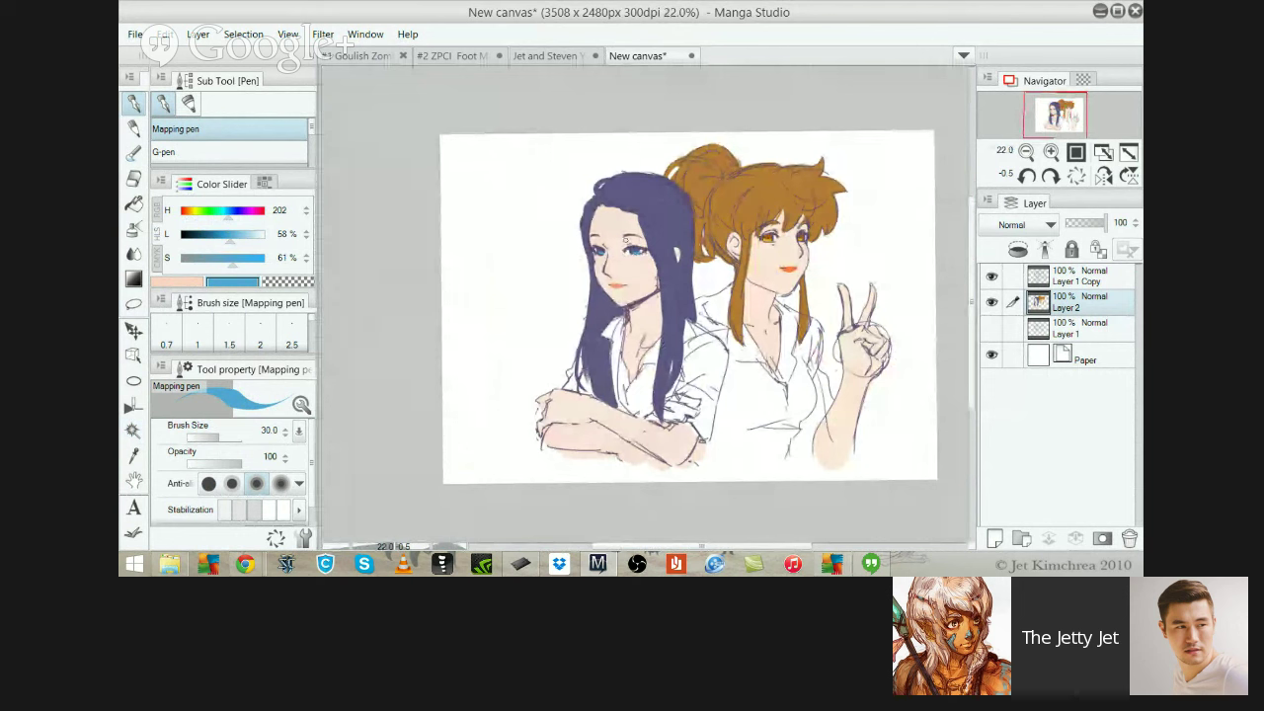
Examine the flat colouring of both women up close and at full view, sampling the ponytailed woman's hair and iris colours
{"action": "scroll", "coordinate": [625, 240], "scroll_direction": "up", "scroll_amount": 3}
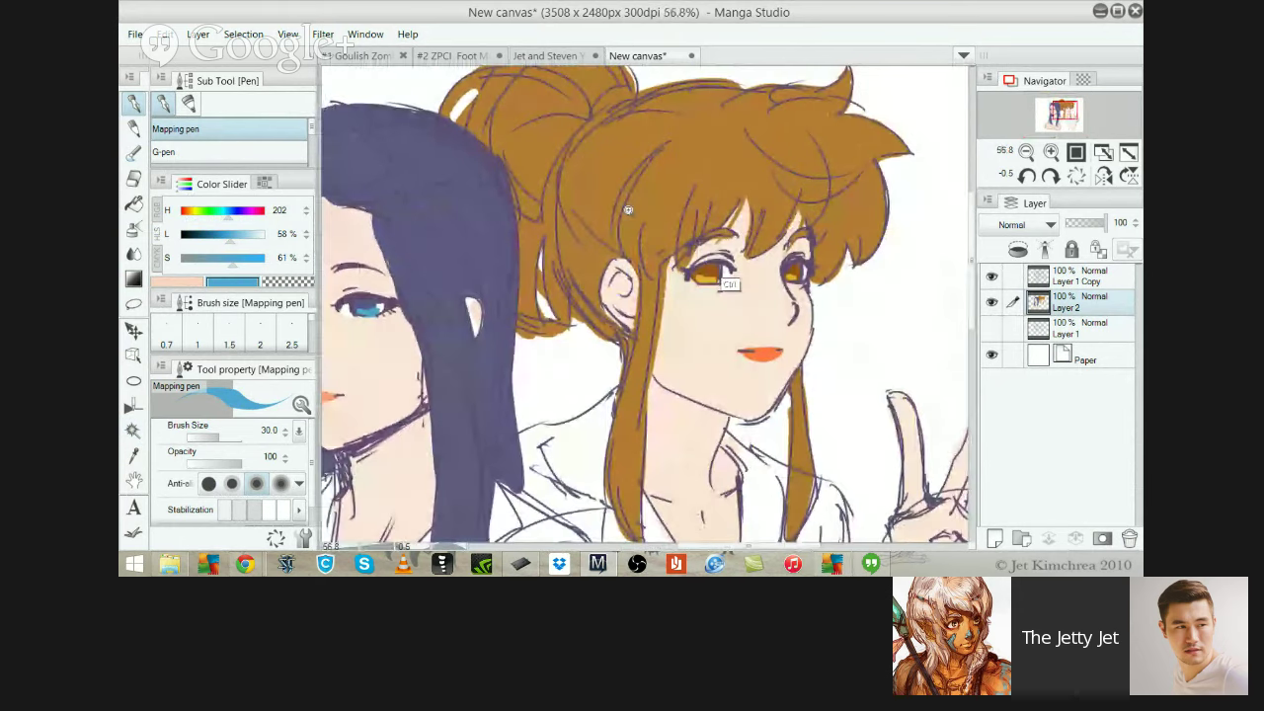
{"action": "scroll", "coordinate": [726, 282], "scroll_direction": "up", "scroll_amount": 1}
{"action": "left_click", "coordinate": [701, 281], "text": "alt"}
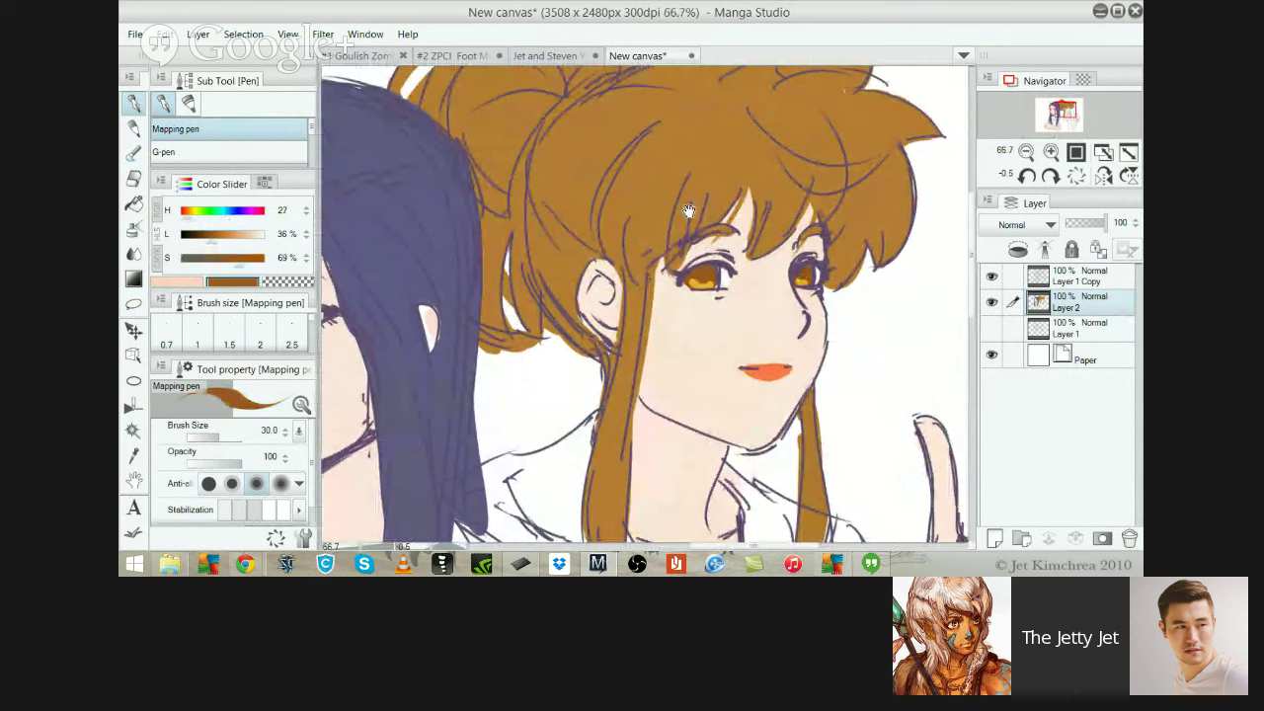
{"action": "scroll", "coordinate": [688, 210], "scroll_direction": "down", "scroll_amount": 4}
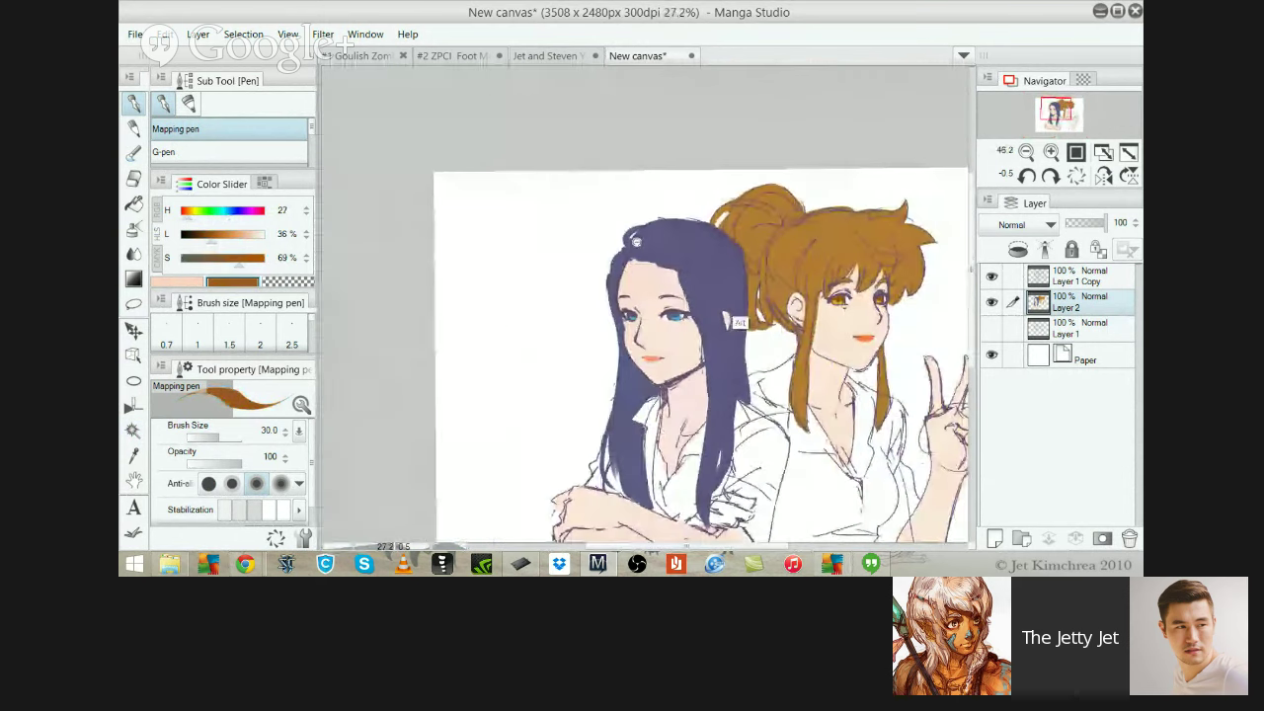
{"action": "scroll", "coordinate": [846, 357], "scroll_direction": "down", "scroll_amount": 1}
{"action": "left_click_drag", "start_coordinate": [639, 286], "coordinate": [503, 286]}
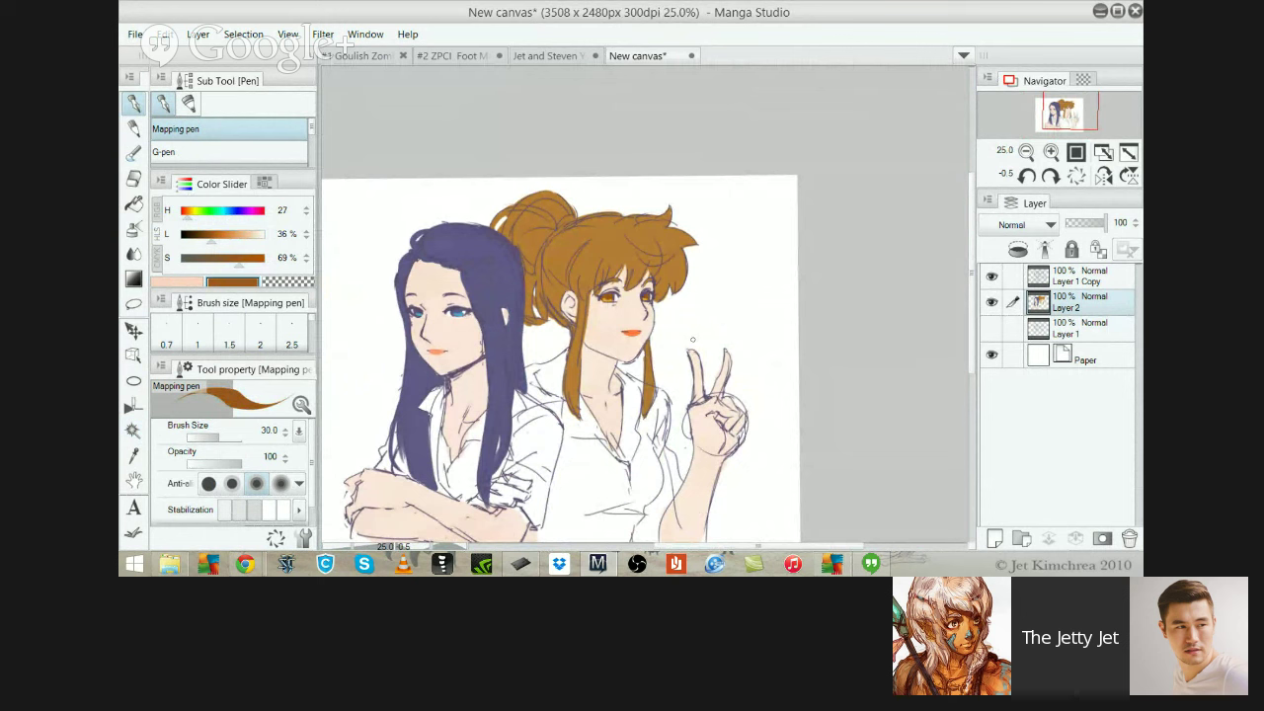
{"action": "scroll", "coordinate": [569, 242], "scroll_direction": "up", "scroll_amount": 2}
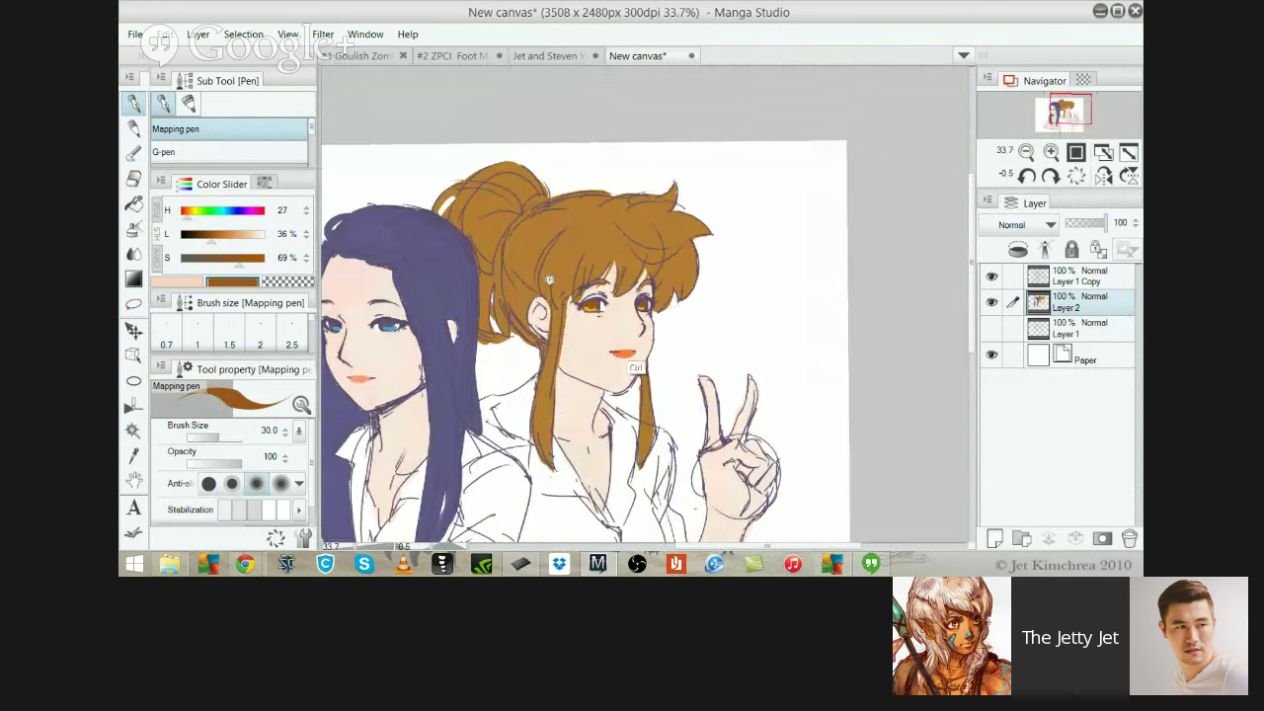
{"action": "scroll", "coordinate": [553, 296], "scroll_direction": "down", "scroll_amount": 1}
{"action": "left_click", "coordinate": [540, 333], "text": "alt"}
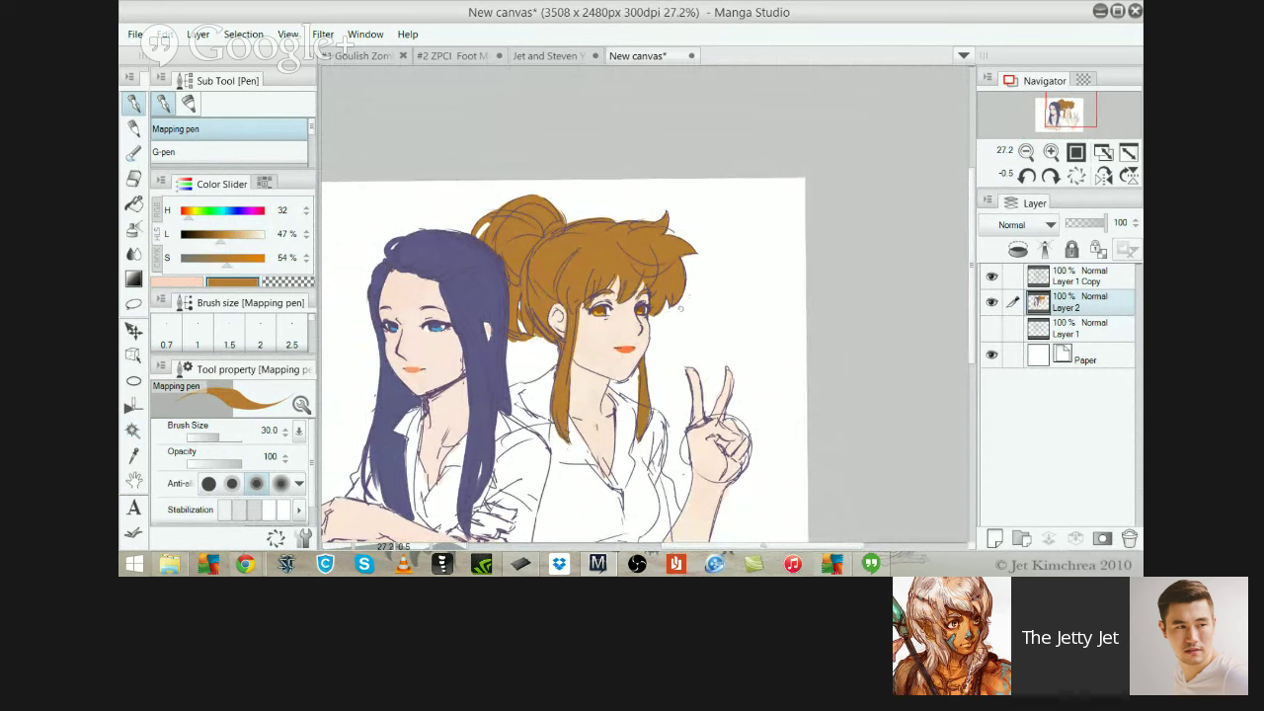
{"action": "scroll", "coordinate": [593, 271], "scroll_direction": "down", "scroll_amount": 2}
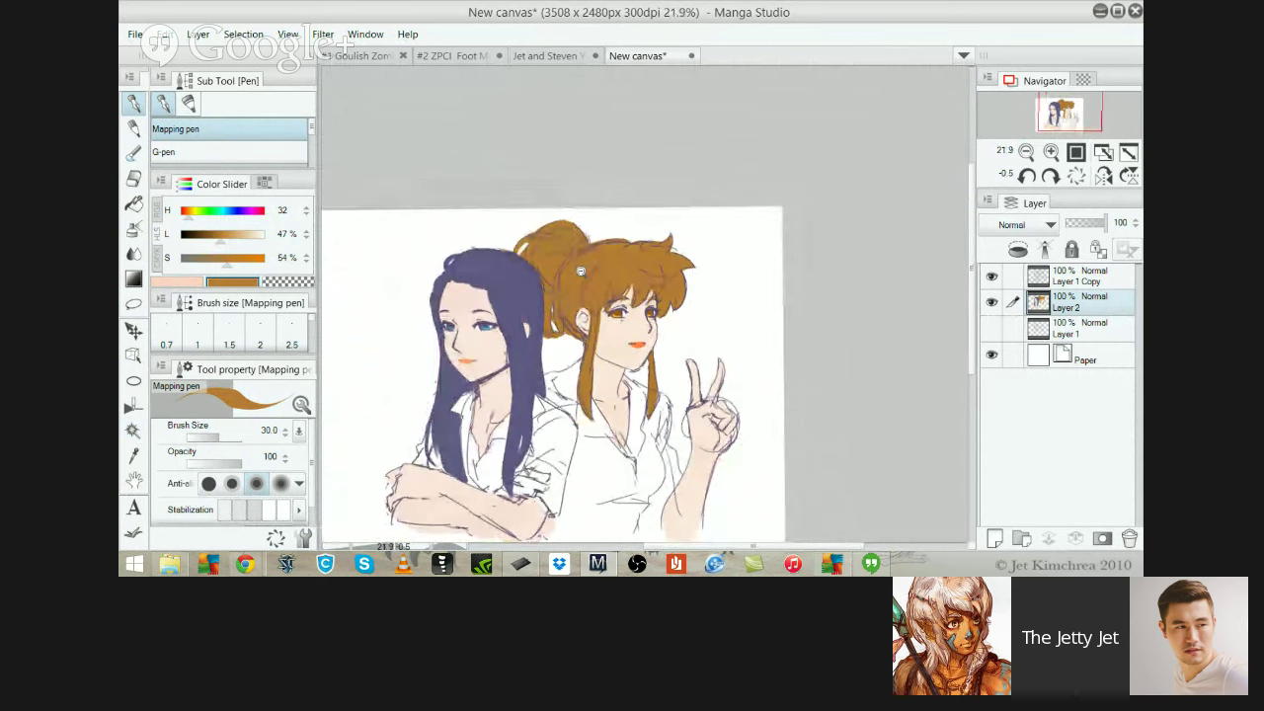
{"action": "scroll", "coordinate": [593, 267], "scroll_direction": "down", "scroll_amount": 3}
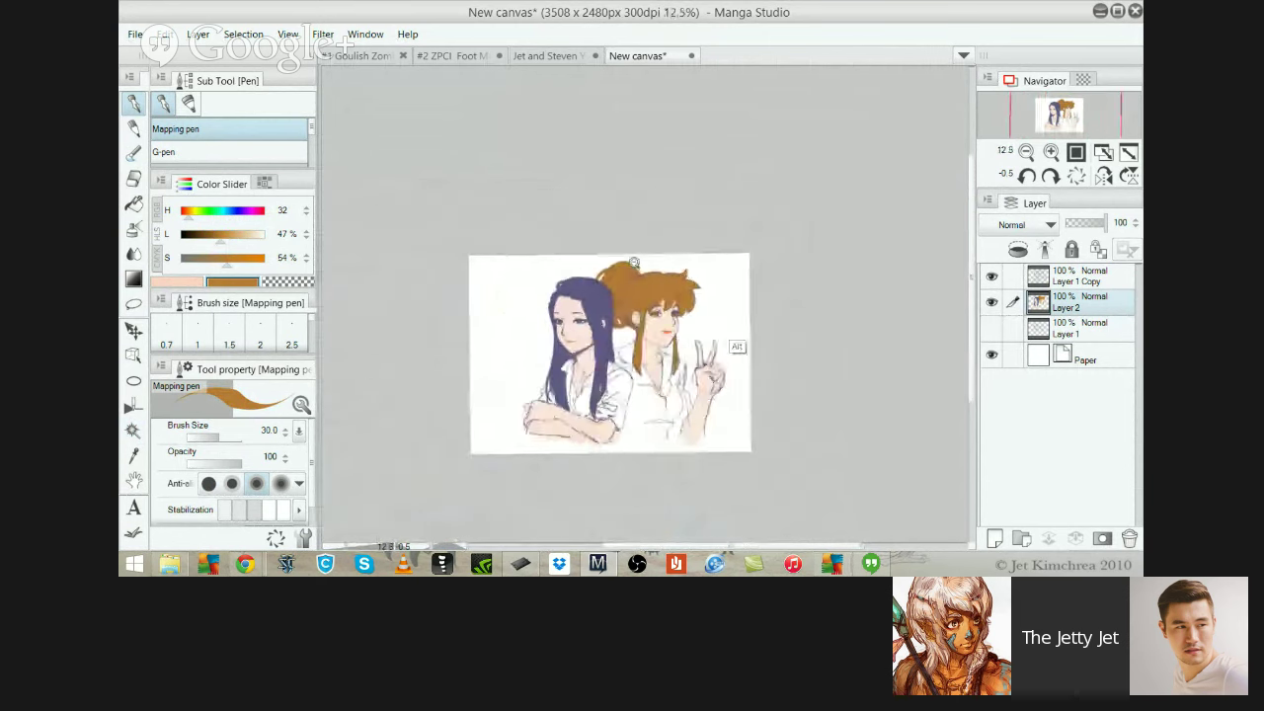
{"action": "scroll", "coordinate": [603, 257], "scroll_direction": "up", "scroll_amount": 5}
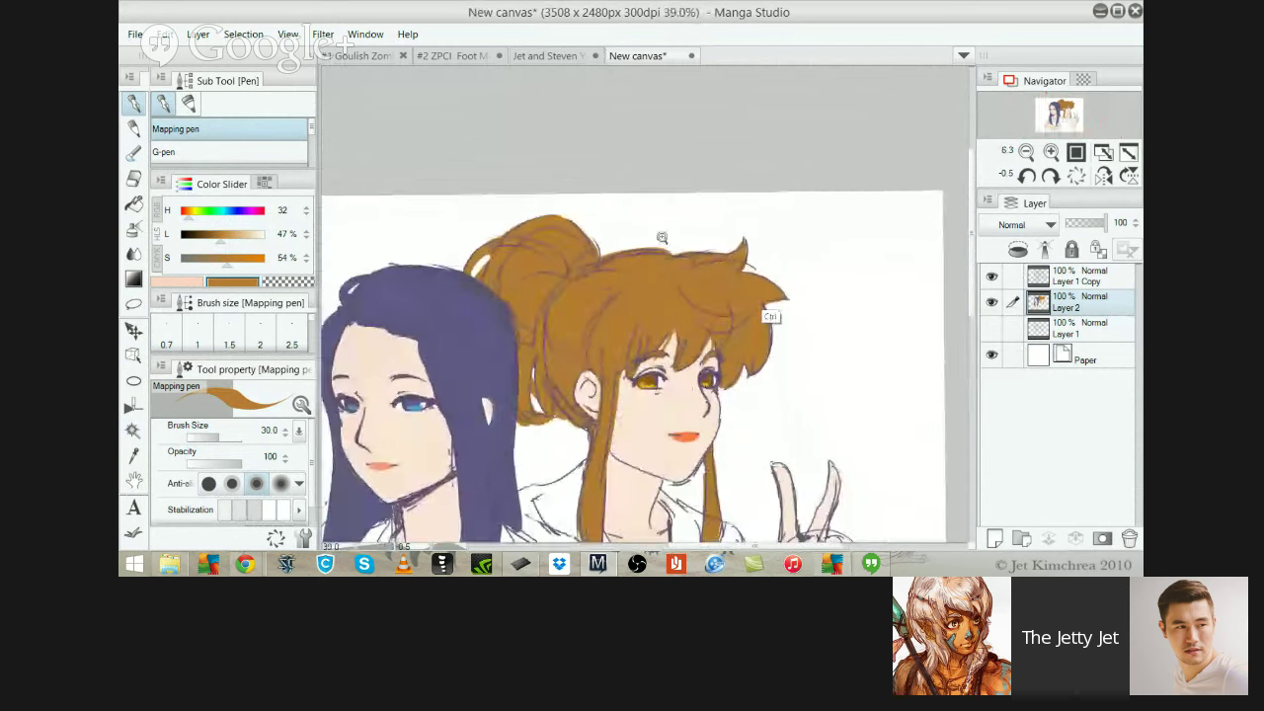
{"action": "left_click", "coordinate": [618, 426], "text": "alt"}
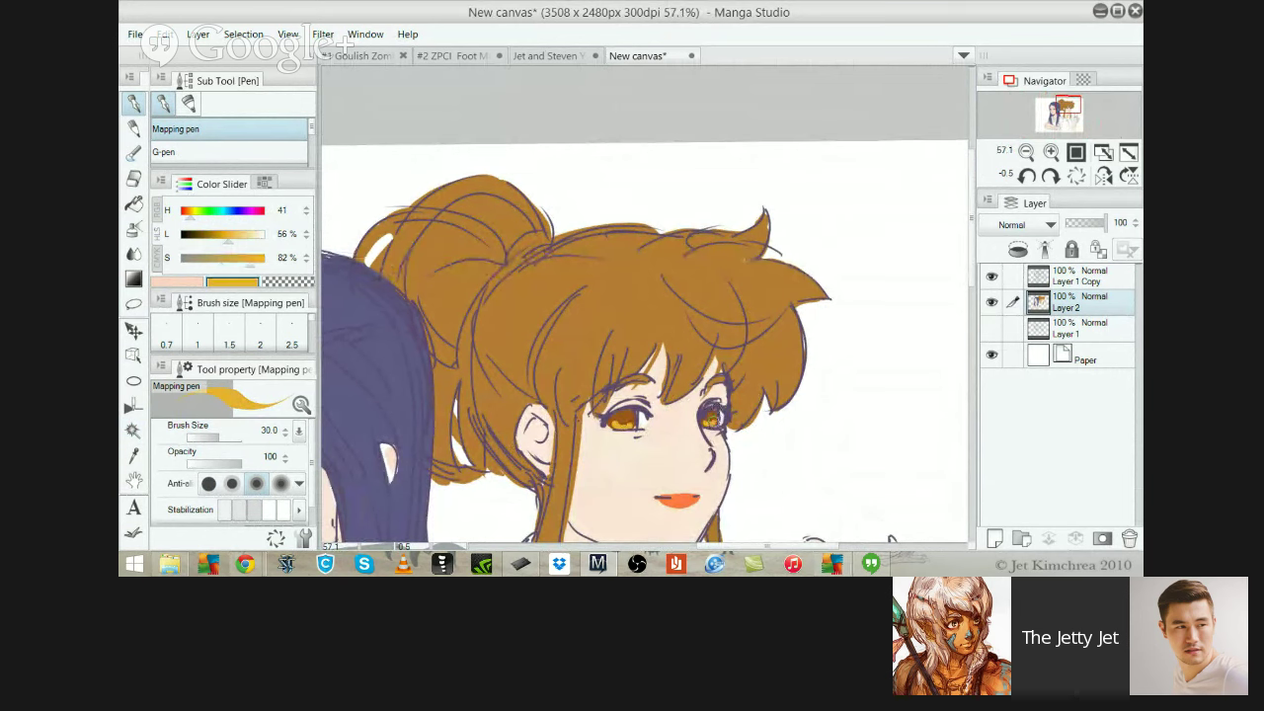
{"action": "scroll", "coordinate": [715, 418], "scroll_direction": "down", "scroll_amount": 3}
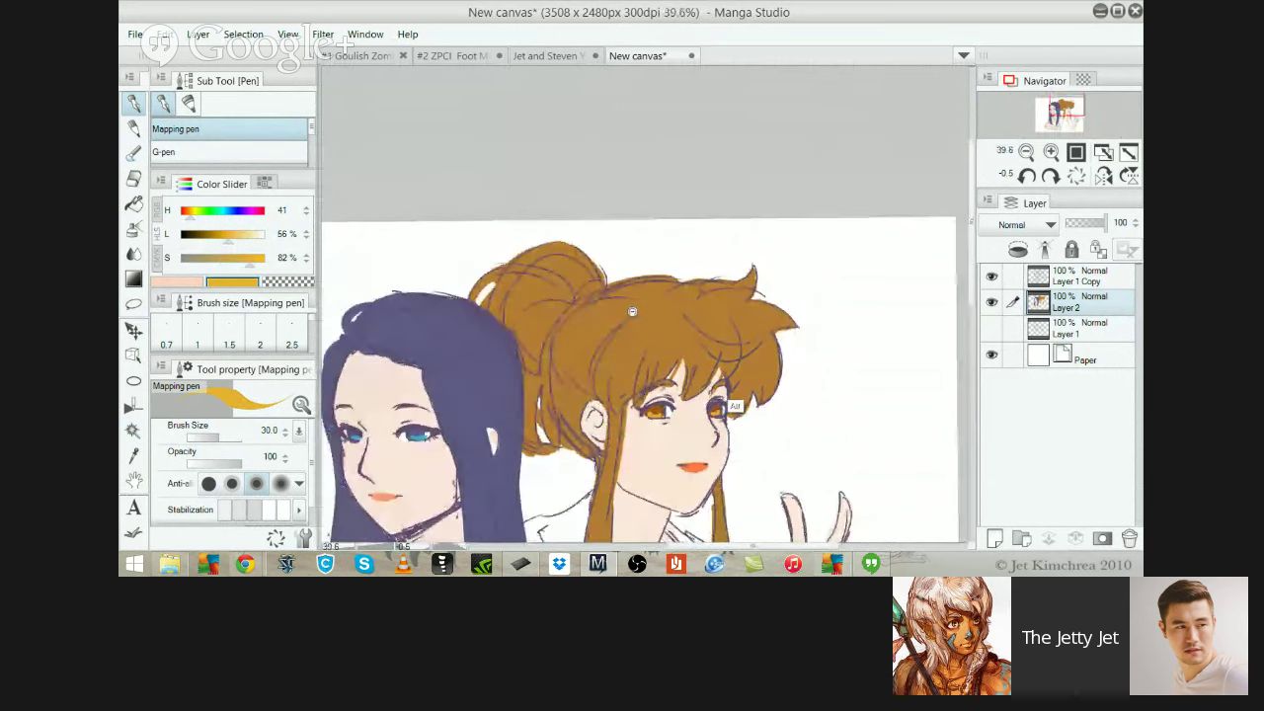
{"action": "left_click_drag", "start_coordinate": [636, 326], "coordinate": [596, 167]}
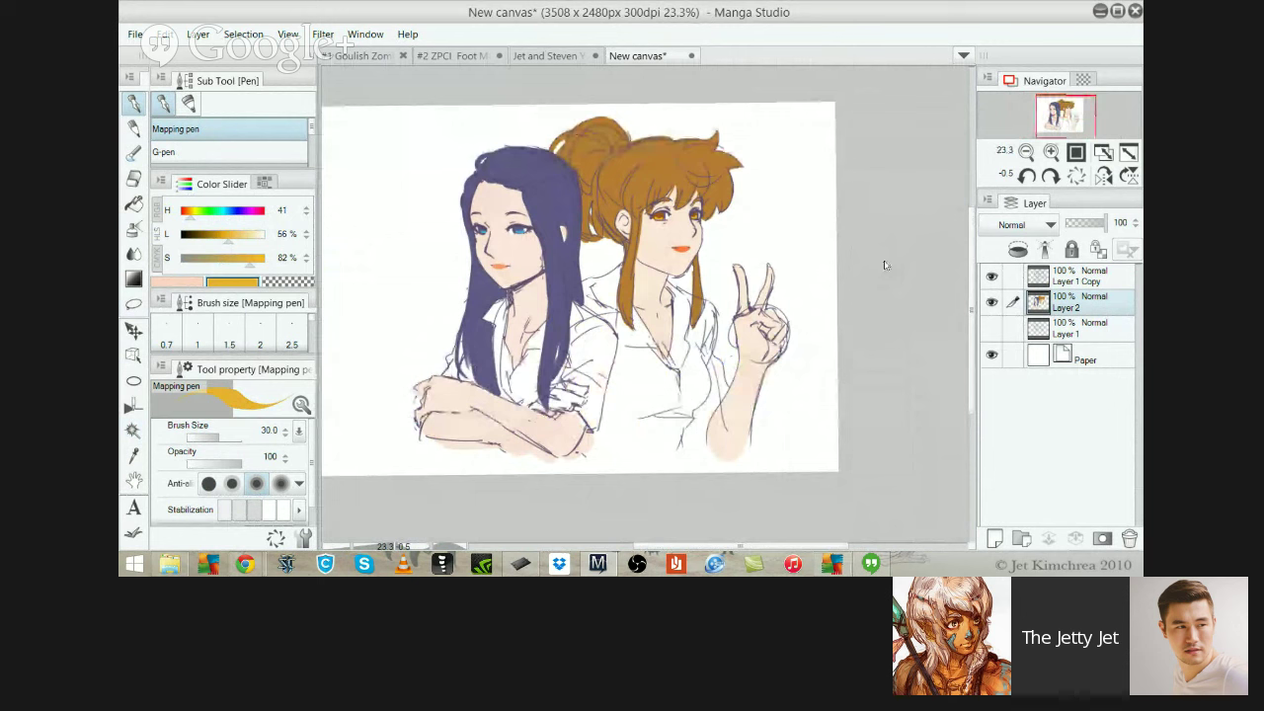
Try to select the long-haired woman's face, neck and forearm skin areas with the magic wand
{"action": "key", "text": "w"}
{"action": "left_click", "coordinate": [451, 272]}
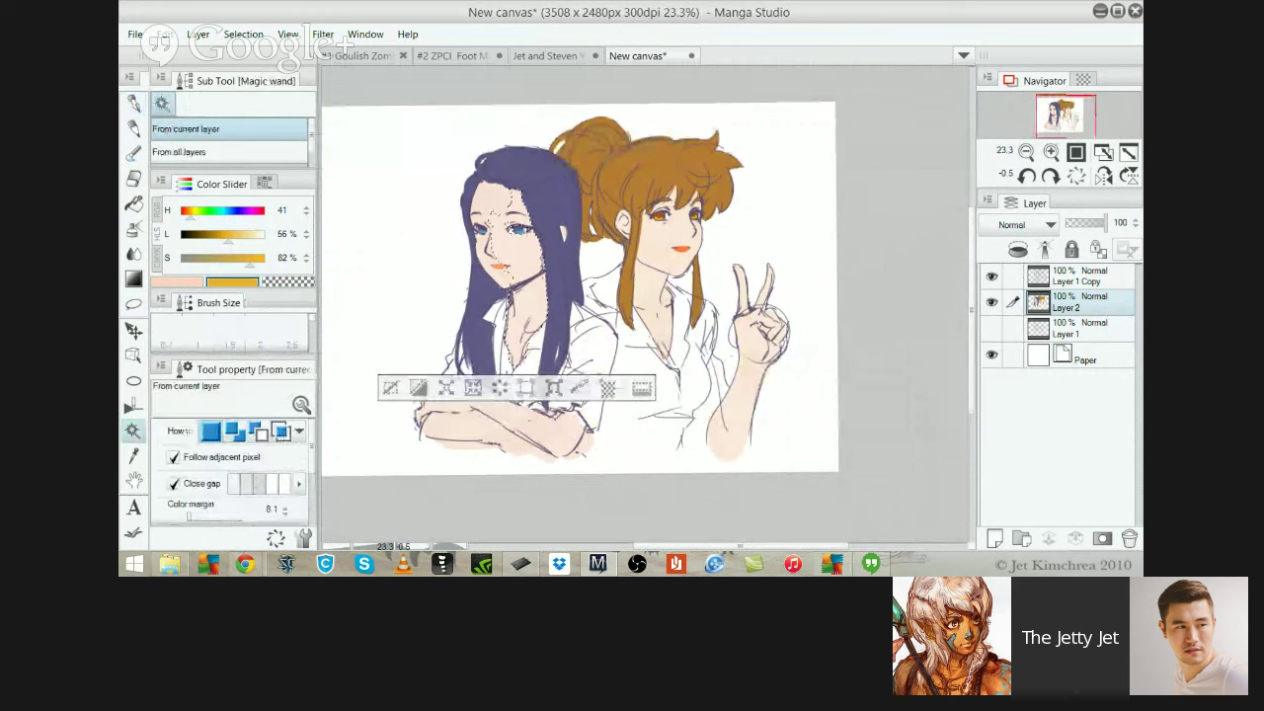
{"action": "left_click", "coordinate": [437, 166], "text": "shift"}
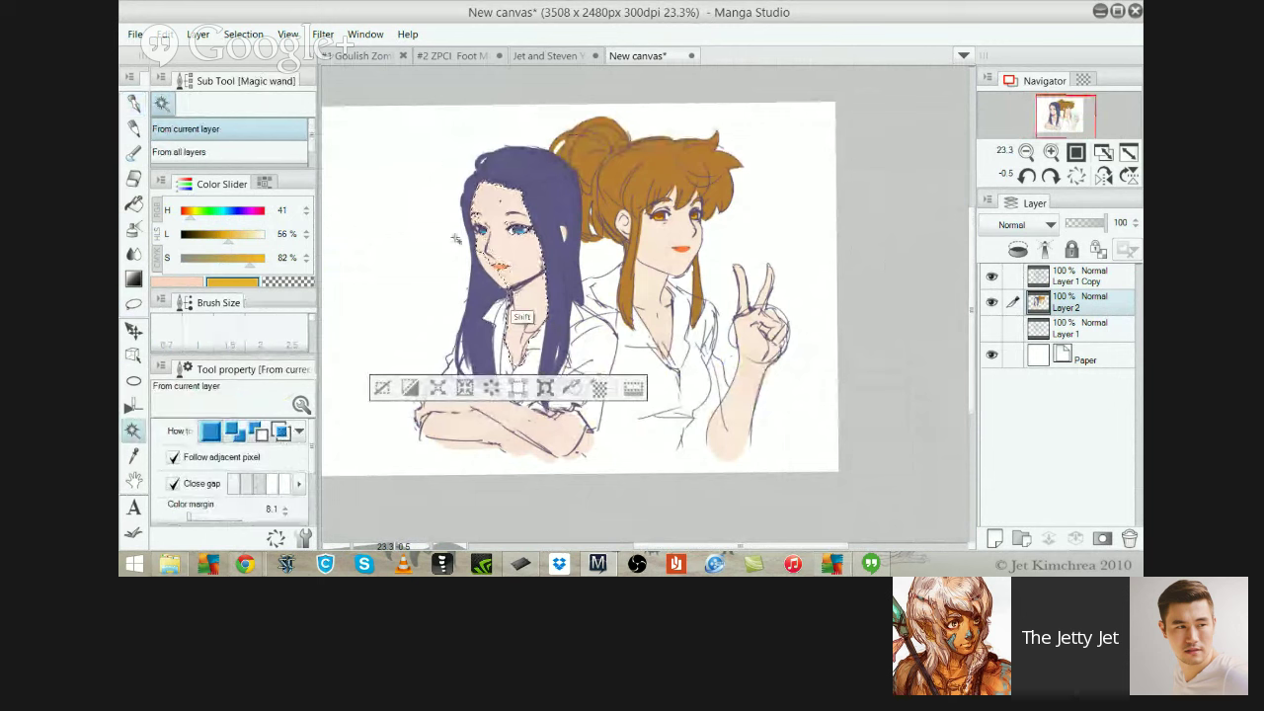
{"action": "left_click", "coordinate": [407, 359], "text": "shift"}
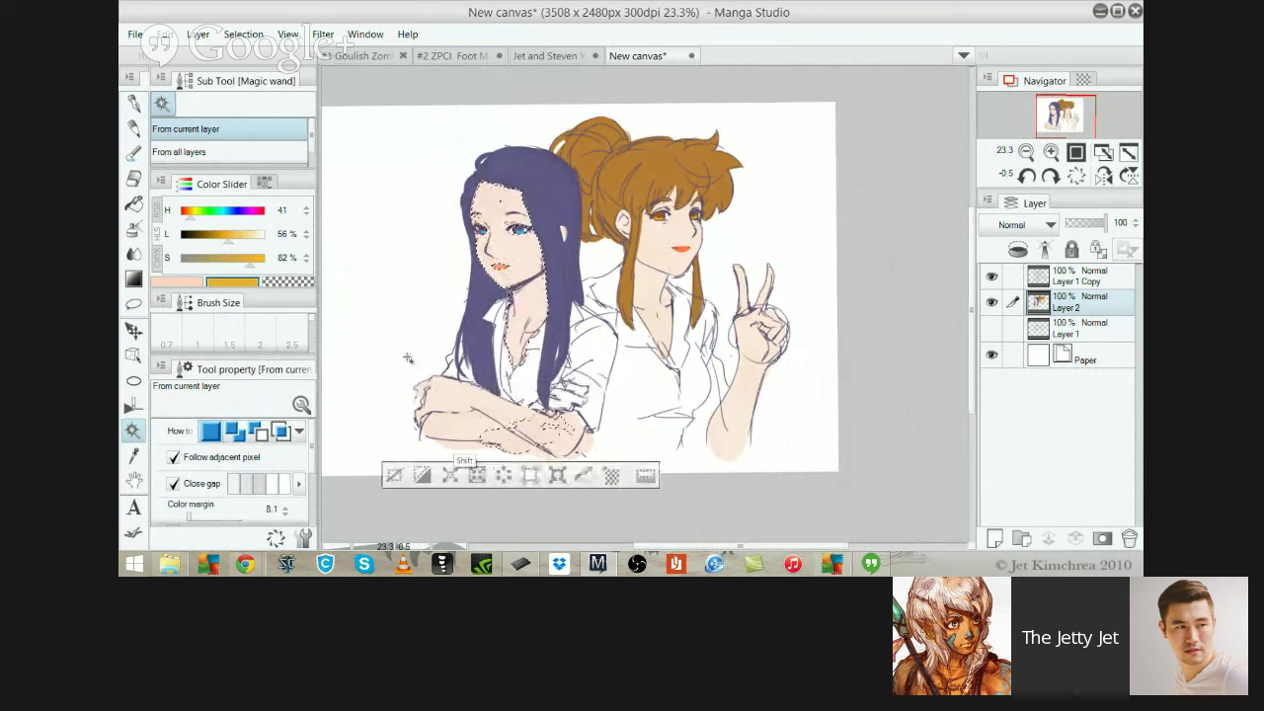
{"action": "left_click", "coordinate": [407, 350], "text": "shift"}
{"action": "left_click", "coordinate": [408, 330], "text": "shift"}
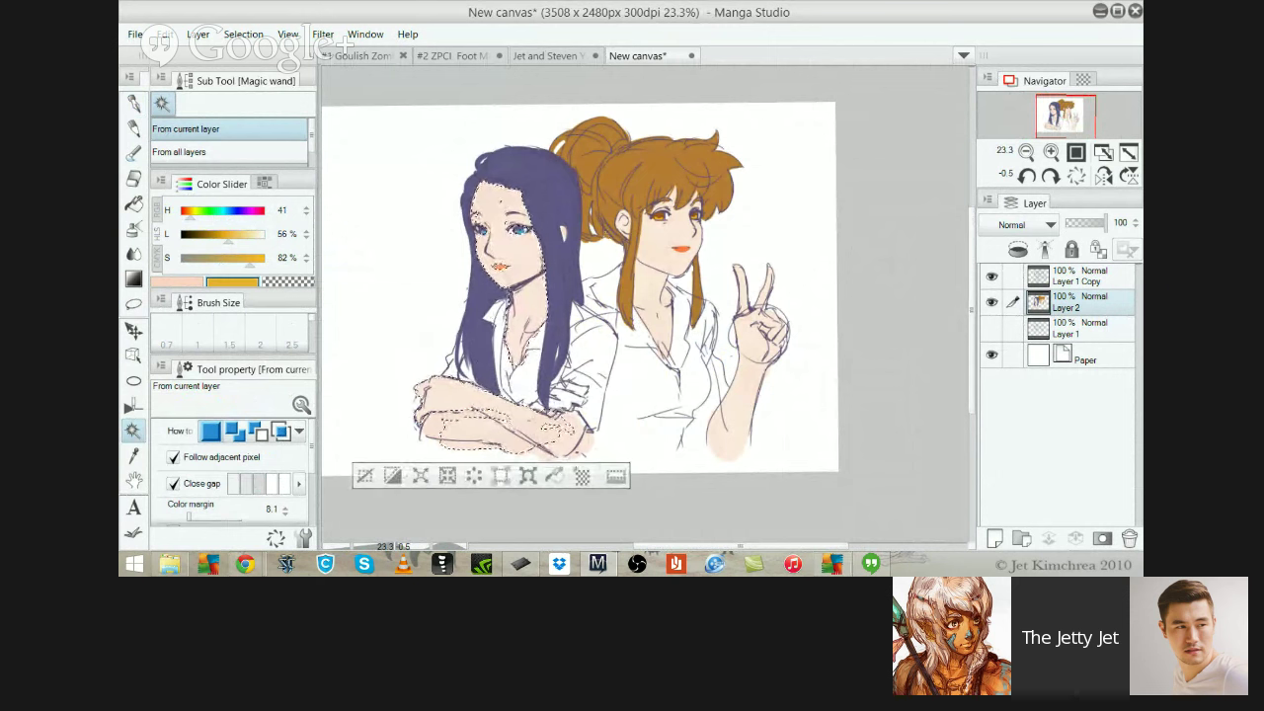
{"action": "key", "text": "ctrl+d"}
Try to select the ponytailed woman's raised hand, forearm and neck with the magic wand
{"action": "left_click", "coordinate": [652, 308]}
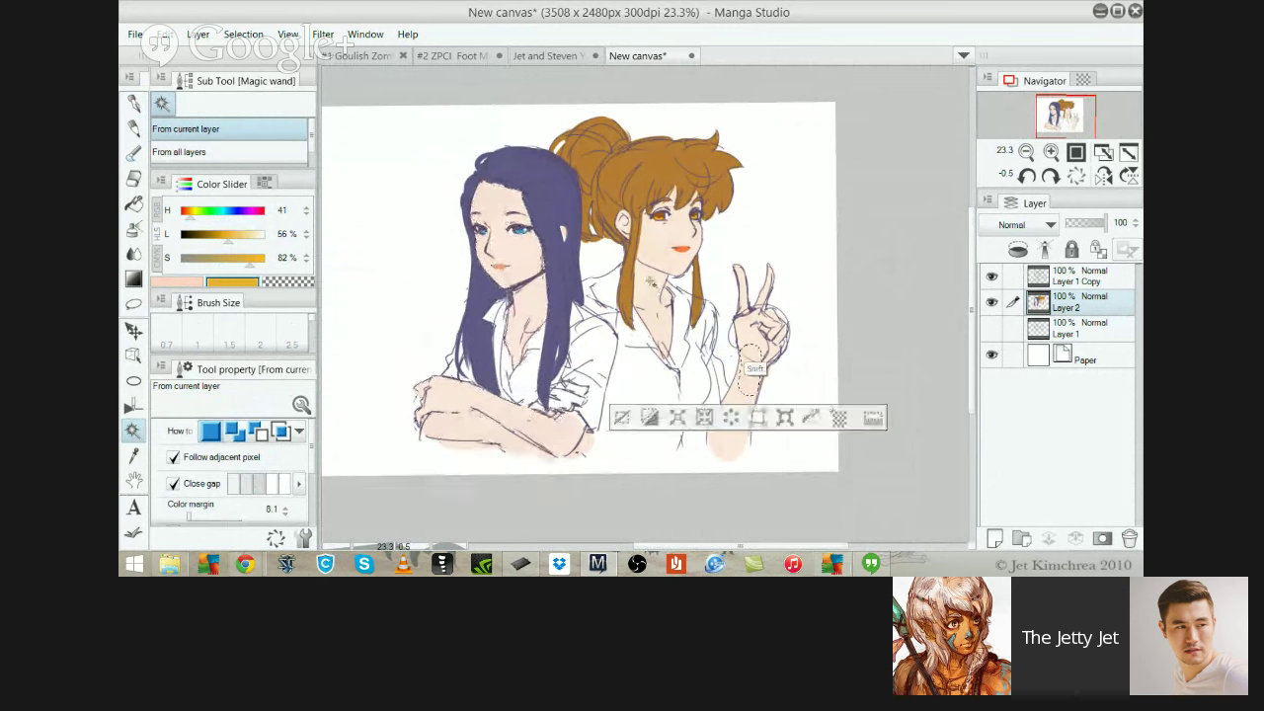
{"action": "left_click", "coordinate": [652, 314], "text": "shift"}
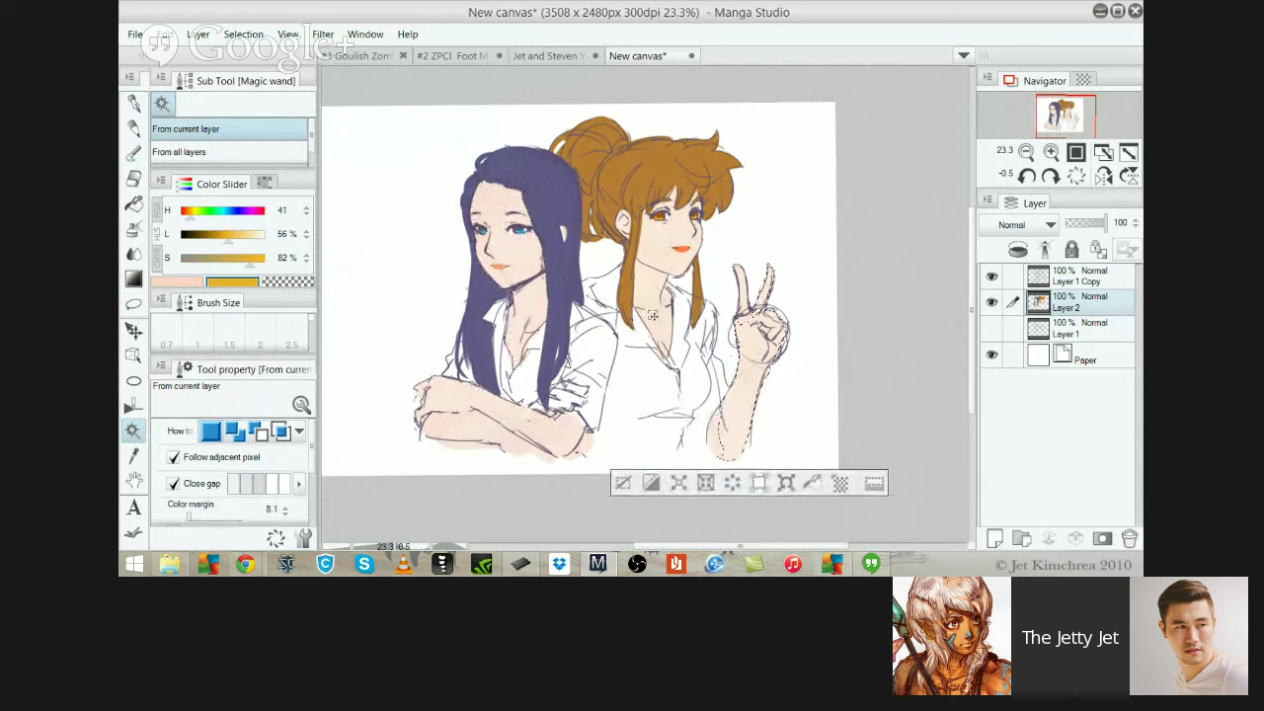
{"action": "left_click", "coordinate": [664, 288], "text": "shift"}
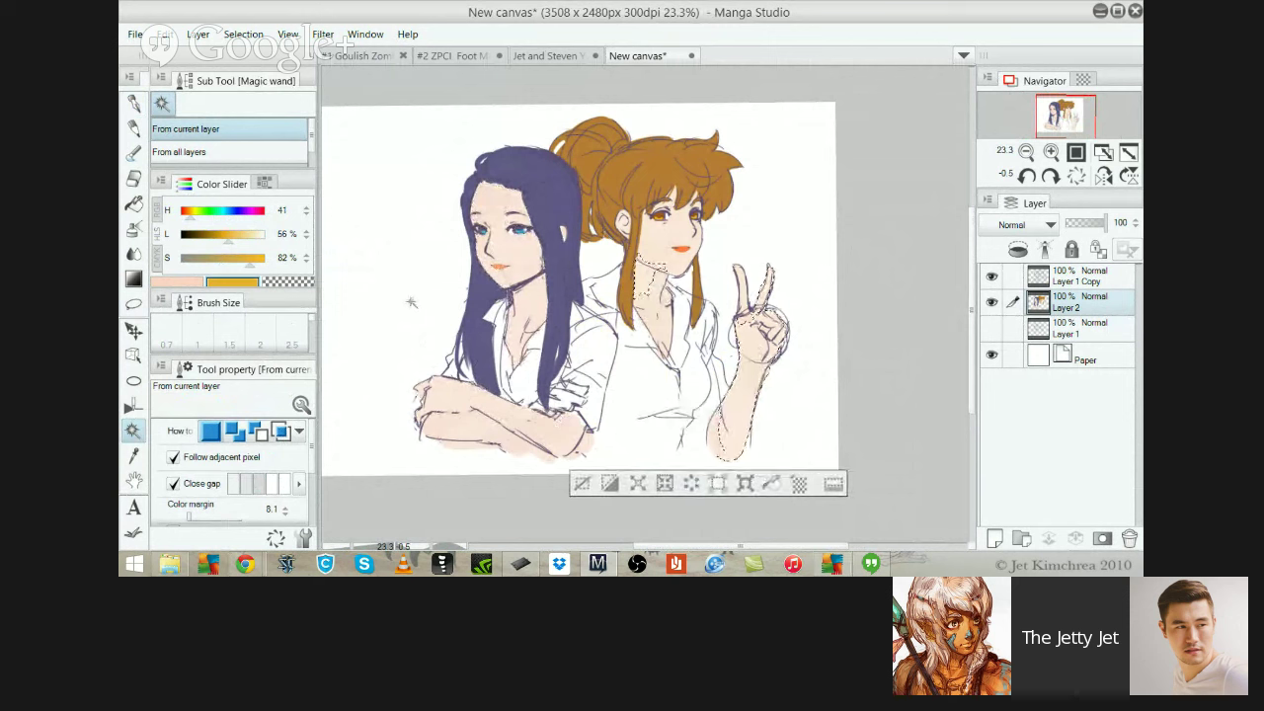
Set the magic wand's color margin to 74.4 and test it with trial selections on the coloured figures
{"action": "left_click_drag", "start_coordinate": [189, 515], "coordinate": [226, 514]}
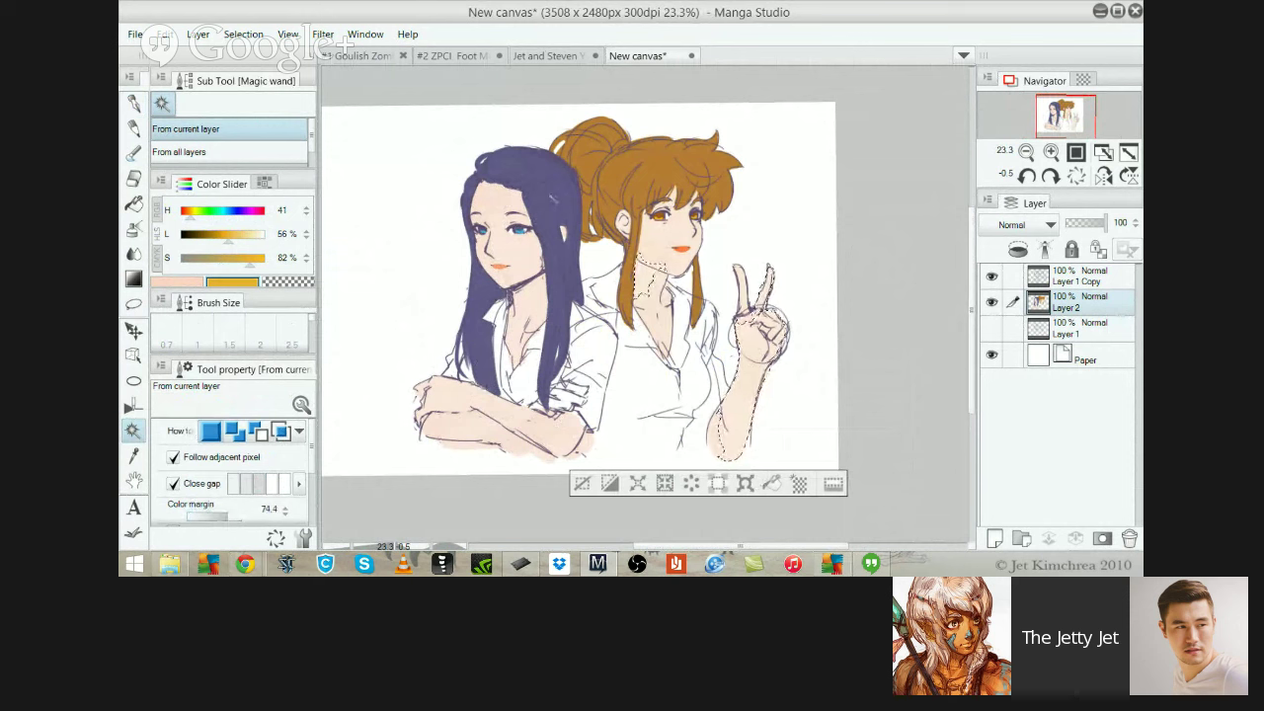
{"action": "key", "text": "ctrl+d"}
{"action": "left_click", "coordinate": [575, 200]}
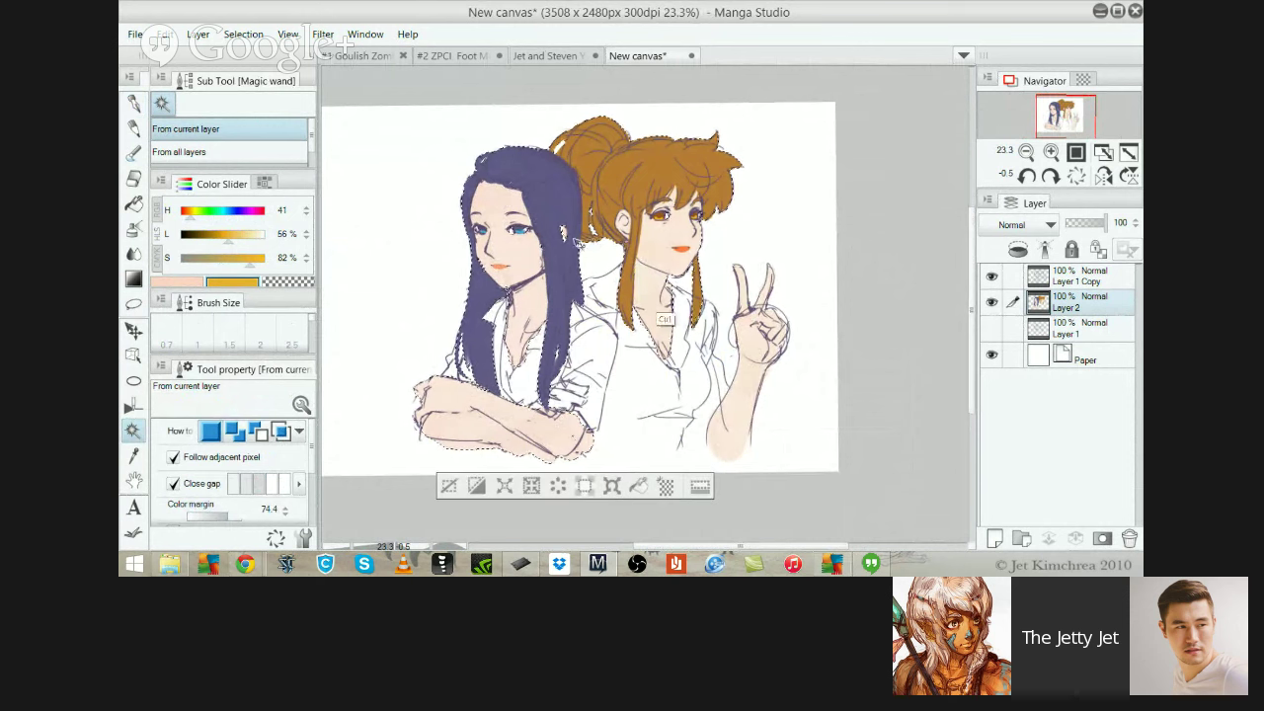
{"action": "key", "text": "ctrl+d"}
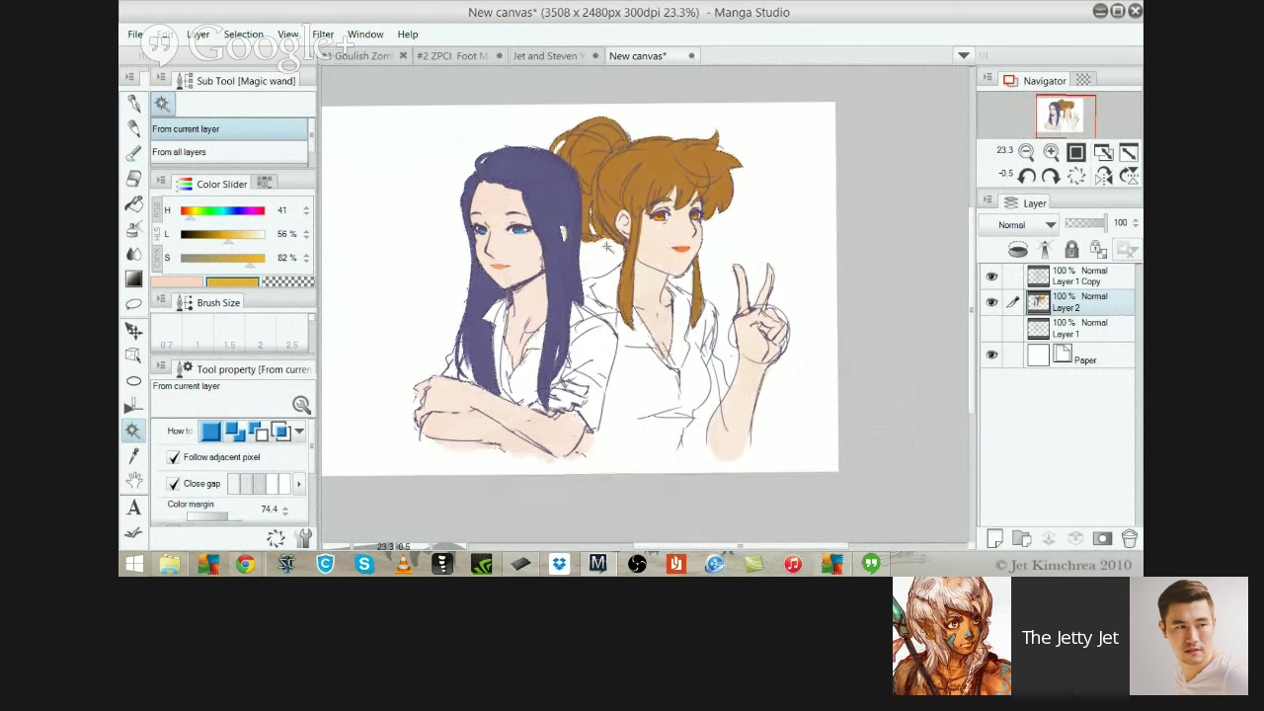
{"action": "key", "text": "p"}
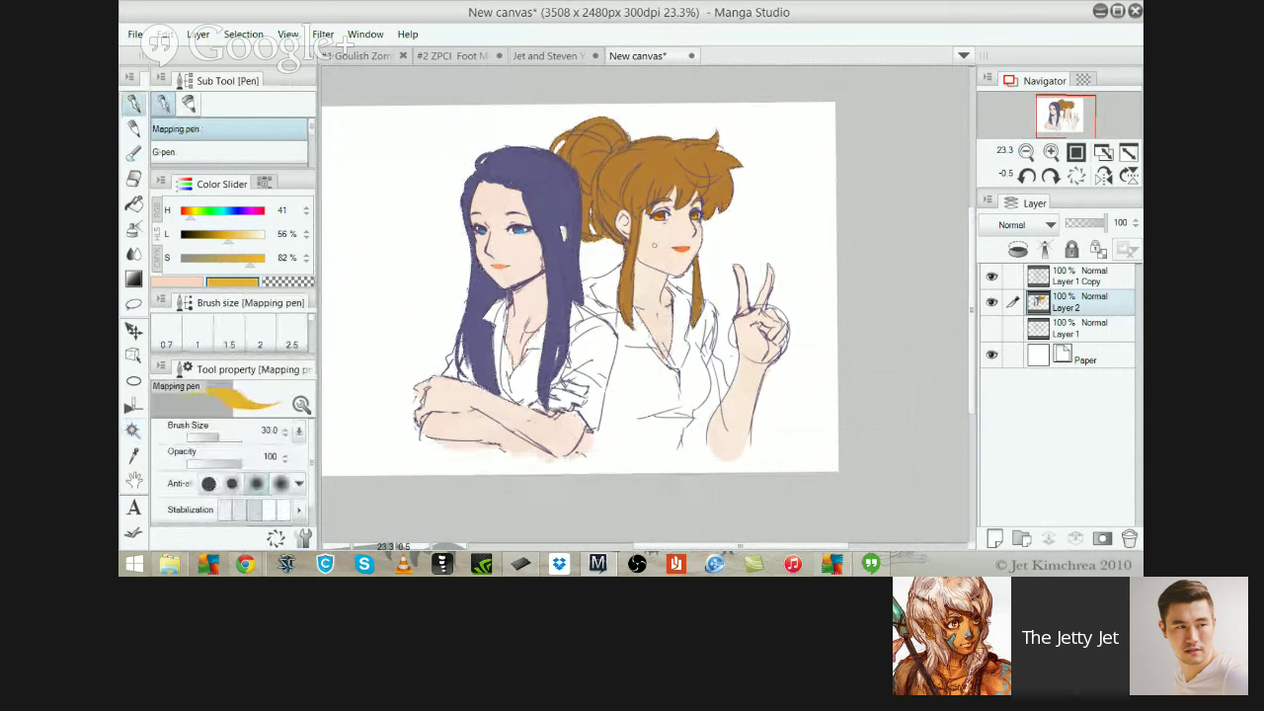
{"action": "key", "text": "w"}
{"action": "left_click", "coordinate": [571, 206]}
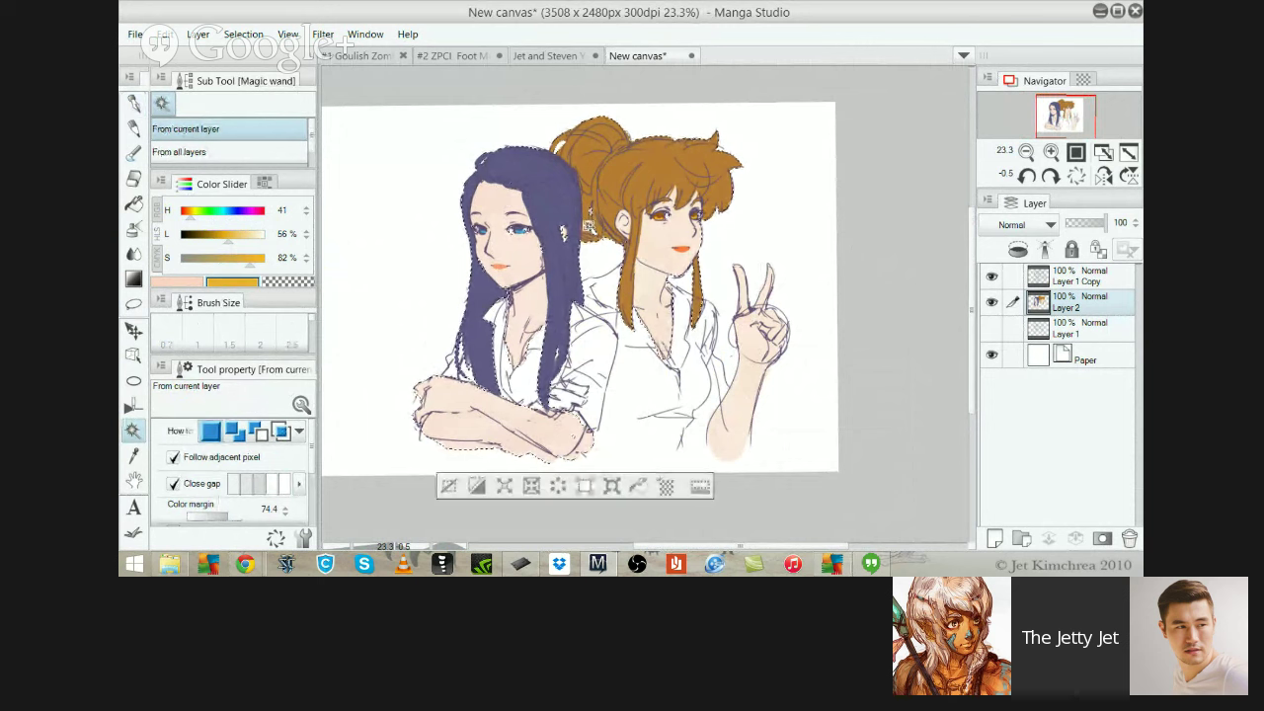
{"action": "key", "text": "ctrl+d"}
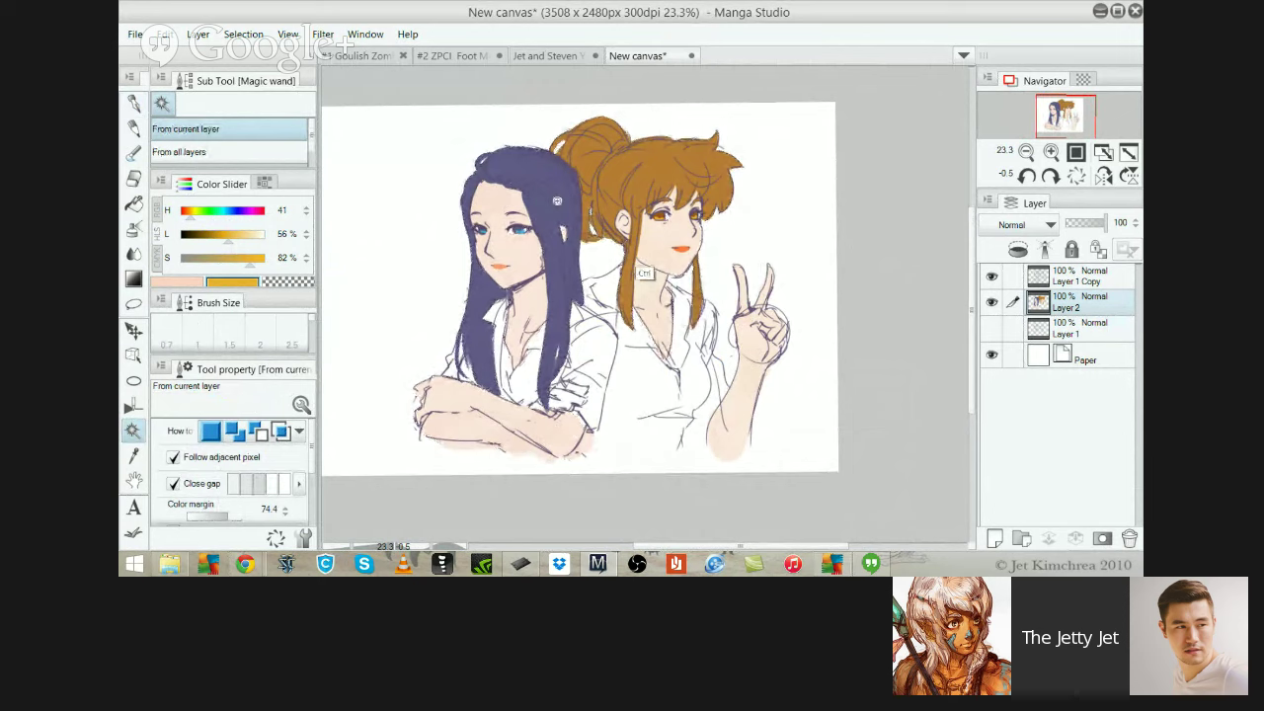
Try to select the ponytailed woman's raised hand and forearm, adding an area around her far eye with the lasso marquee
{"action": "scroll", "coordinate": [648, 242], "scroll_direction": "up", "scroll_amount": 3}
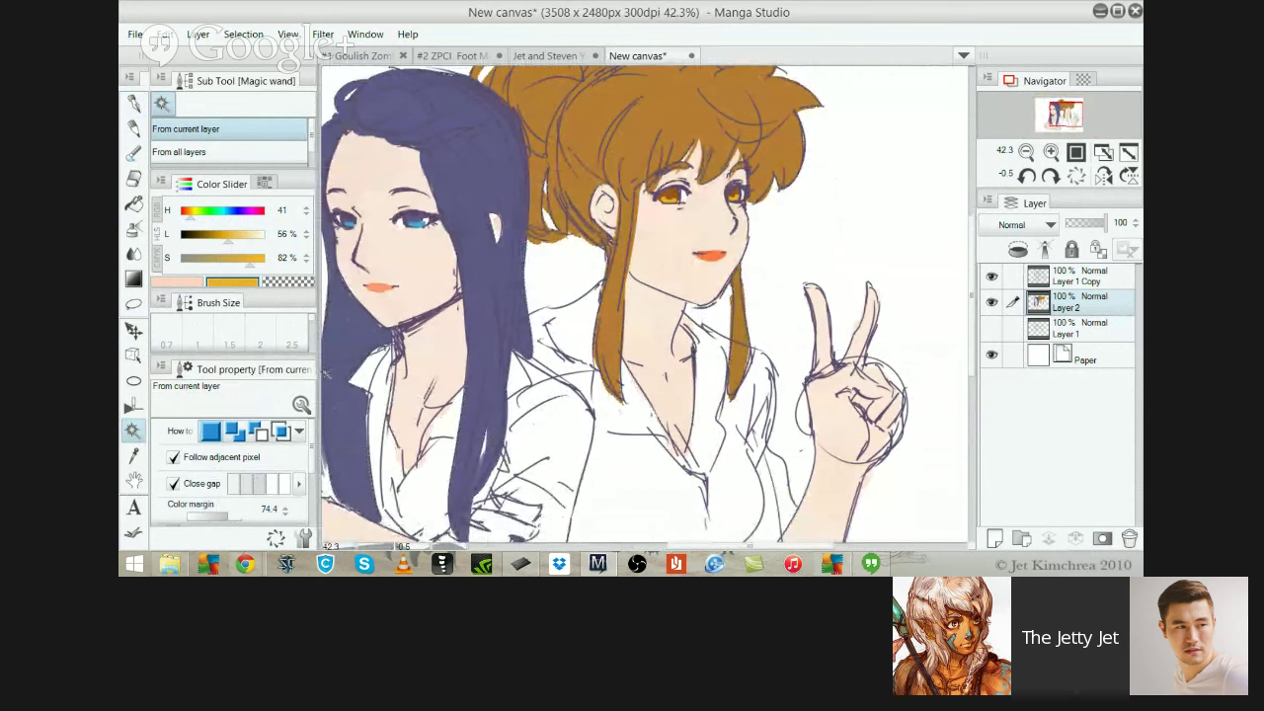
{"action": "scroll", "coordinate": [636, 244], "scroll_direction": "down", "scroll_amount": 2}
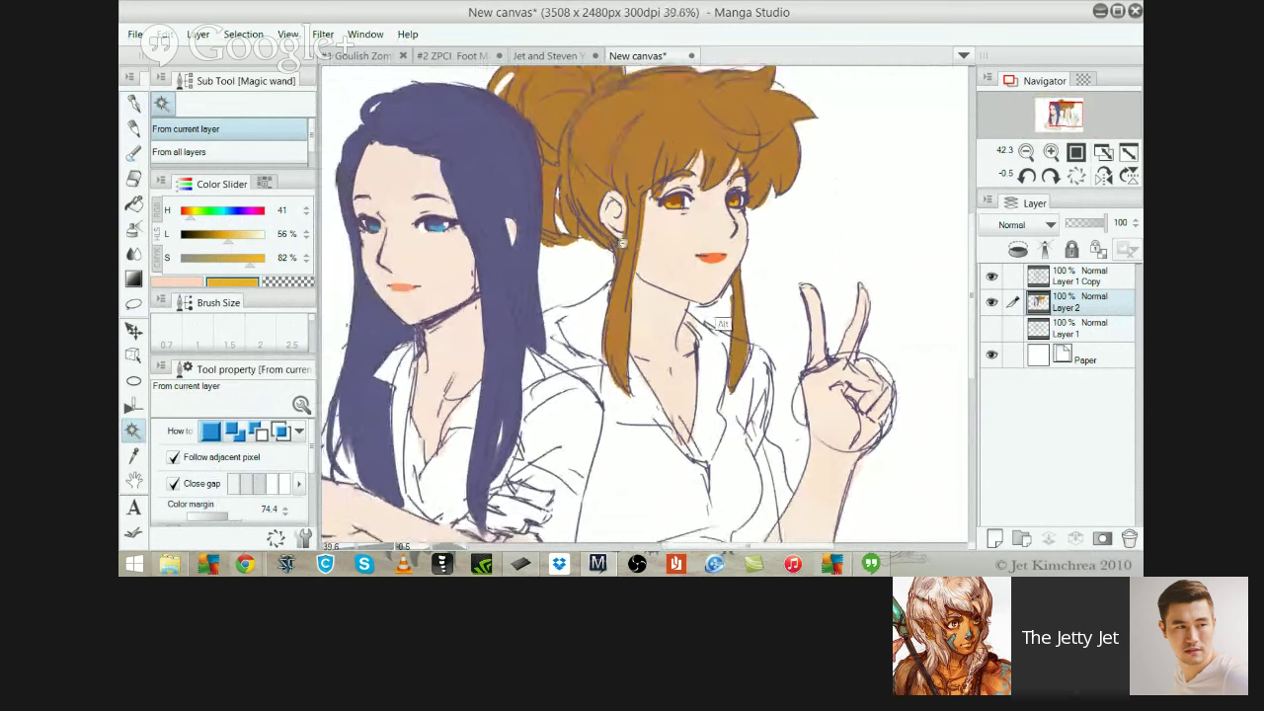
{"action": "scroll", "coordinate": [633, 227], "scroll_direction": "up", "scroll_amount": 1}
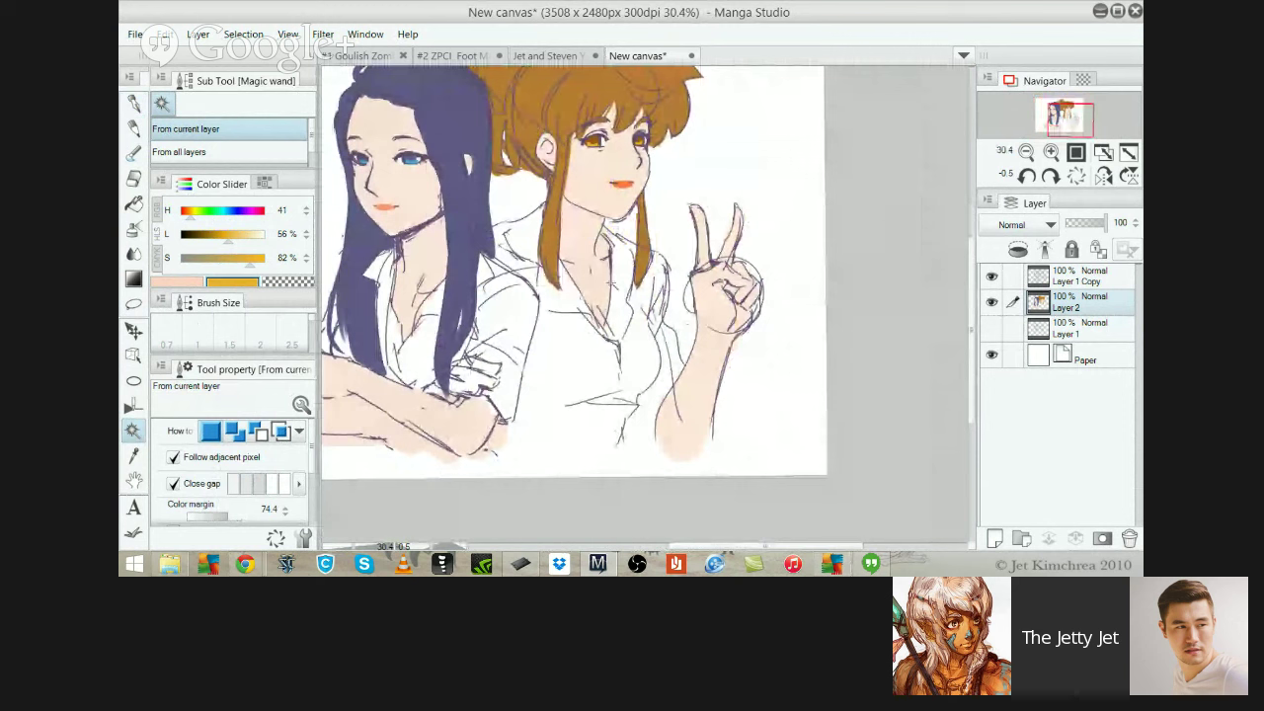
{"action": "left_click", "coordinate": [733, 248]}
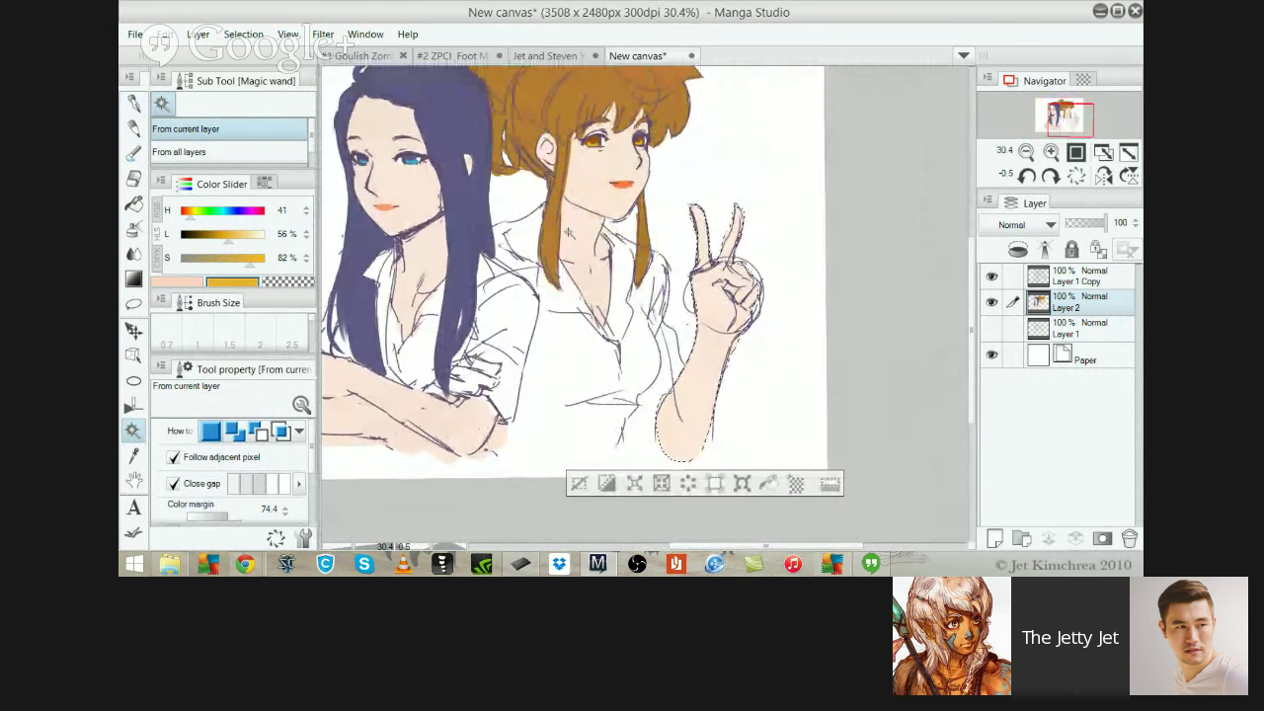
{"action": "key", "text": "m"}
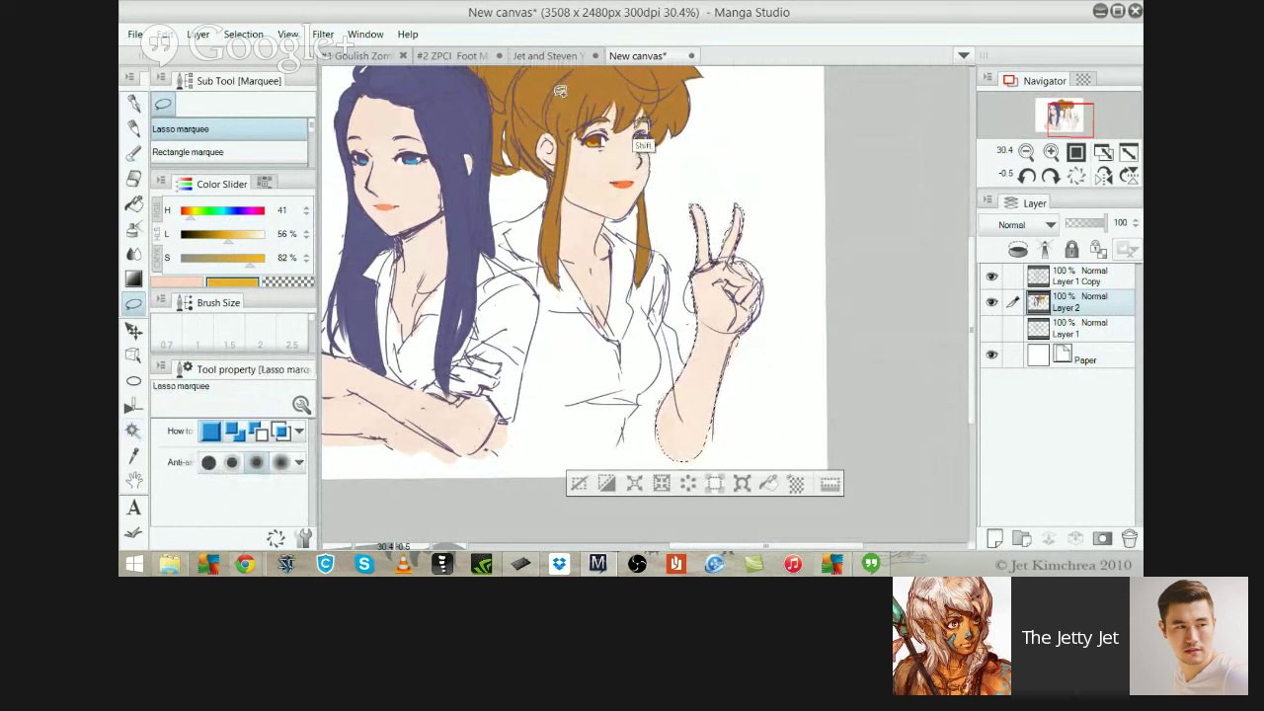
{"action": "left_click_drag", "start_coordinate": [641, 109], "coordinate": [615, 121]}
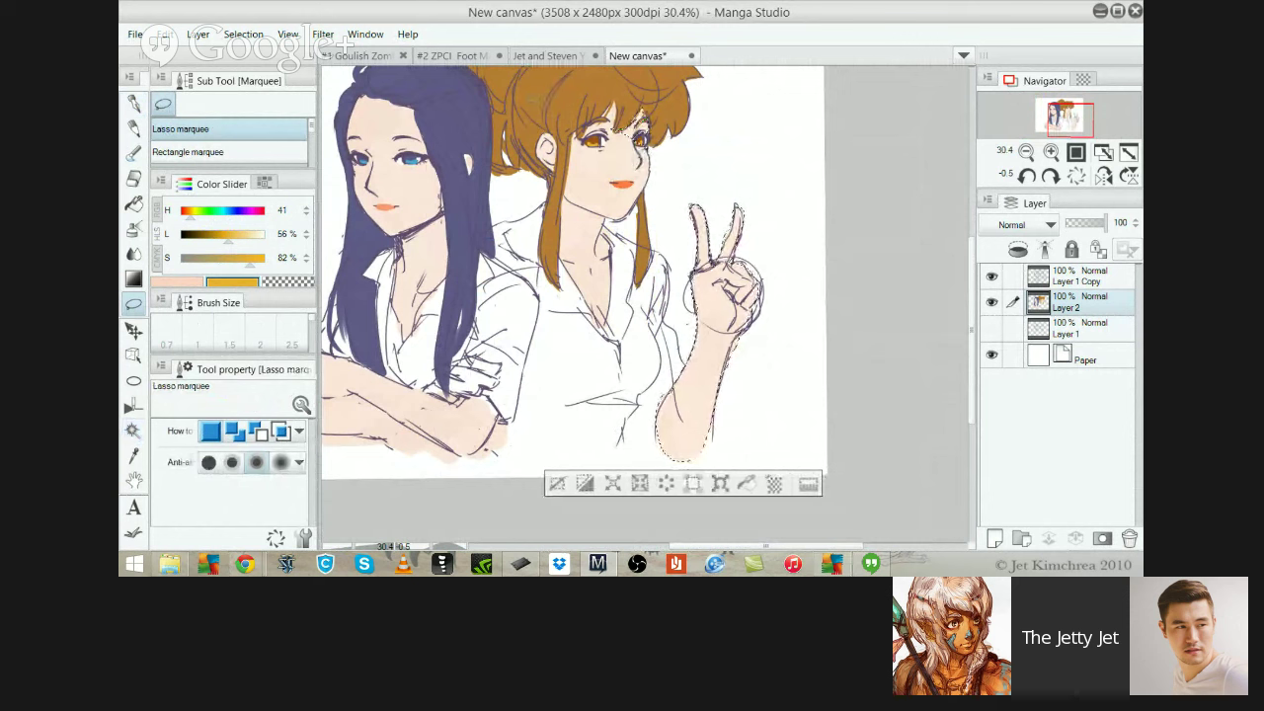
{"action": "key", "text": "ctrl+d"}
{"action": "key", "text": "w"}
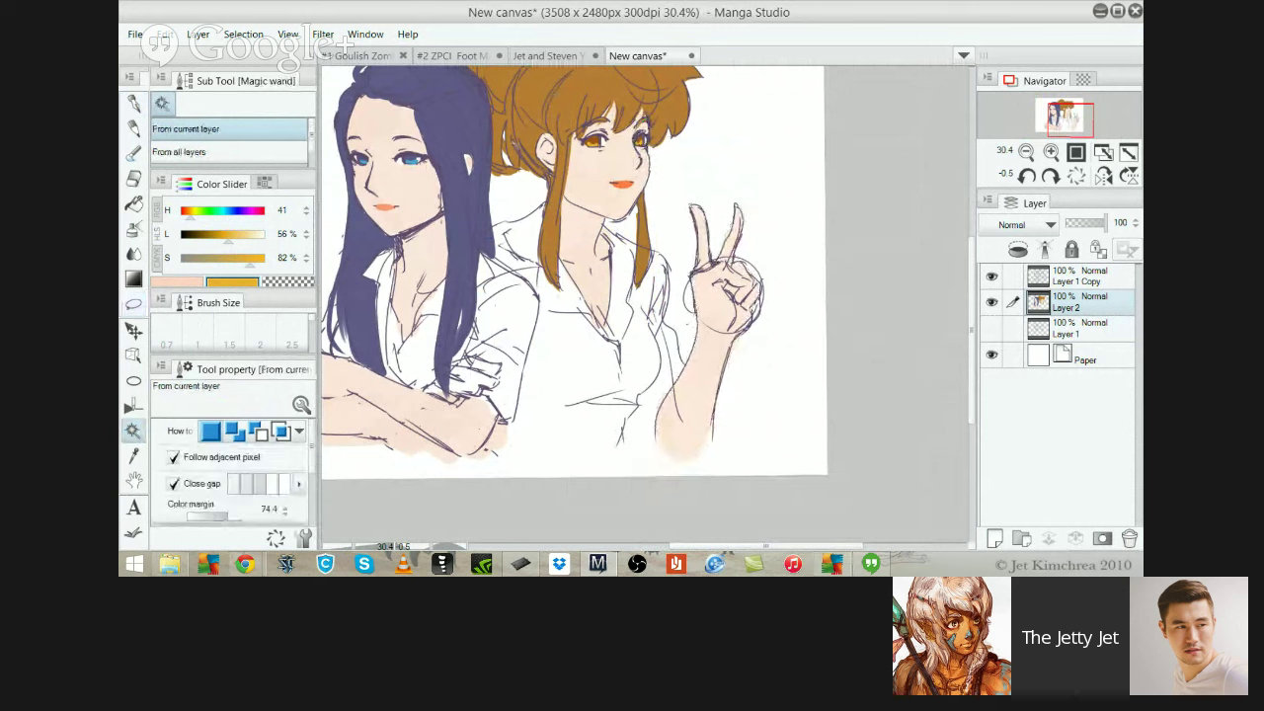
Try magic wand selections around the ponytailed woman's jaw and ear, clearing each one
{"action": "left_click", "coordinate": [603, 196]}
{"action": "key", "text": "ctrl+d"}
{"action": "left_click", "coordinate": [534, 137]}
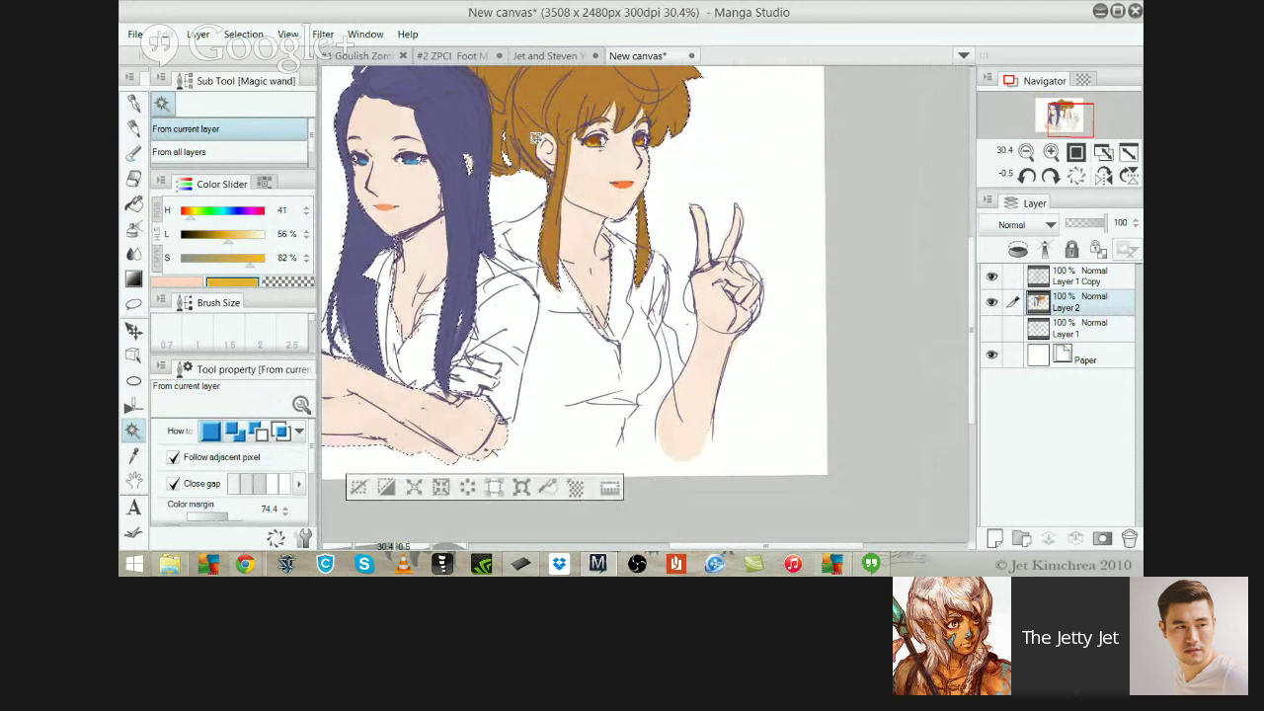
{"action": "key", "text": "ctrl+d"}
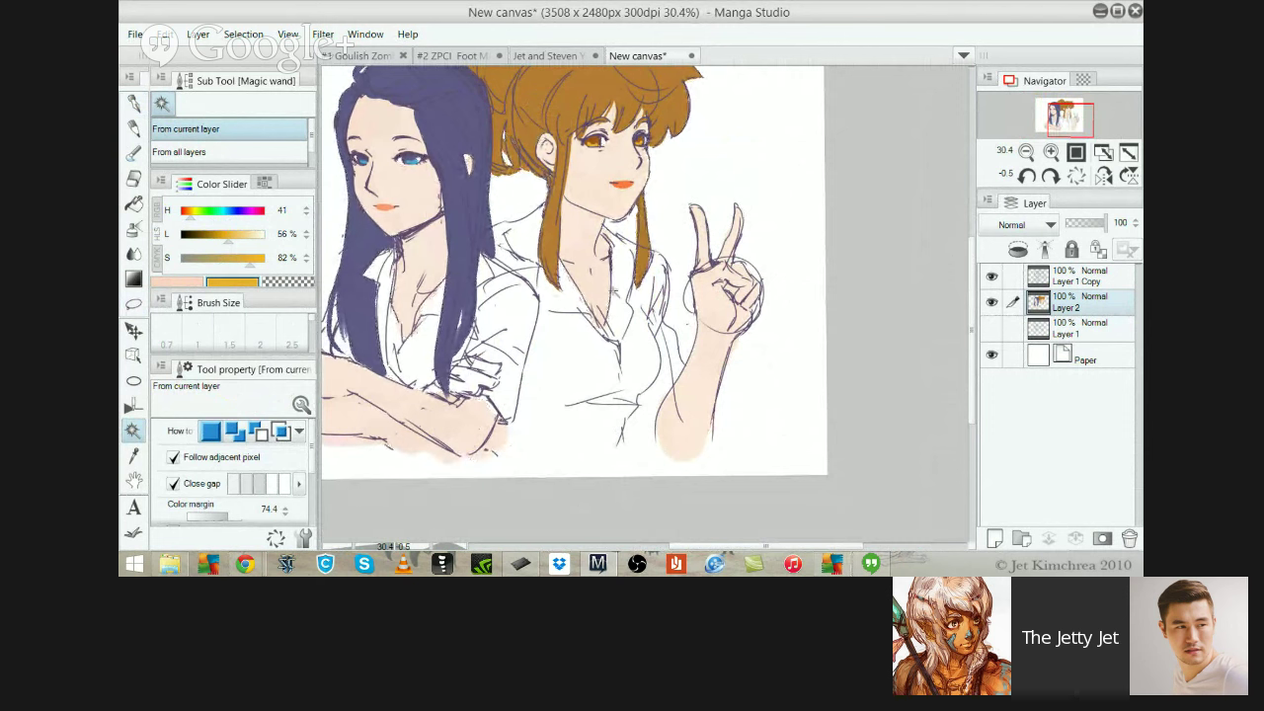
Try to combine the raised hand and forearm with another area in one magic wand selection, and clear it
{"action": "left_click", "coordinate": [711, 306]}
{"action": "left_click", "coordinate": [494, 196], "text": "shift"}
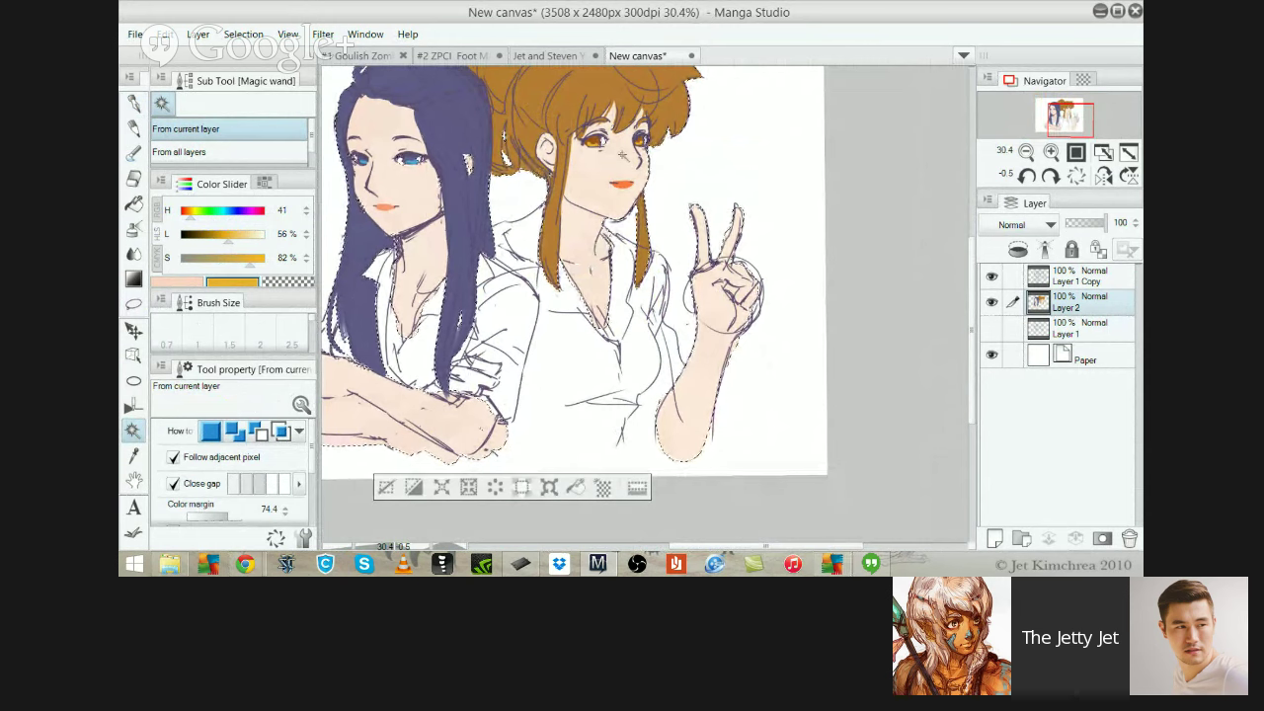
{"action": "scroll", "coordinate": [622, 155], "scroll_direction": "down", "scroll_amount": 2}
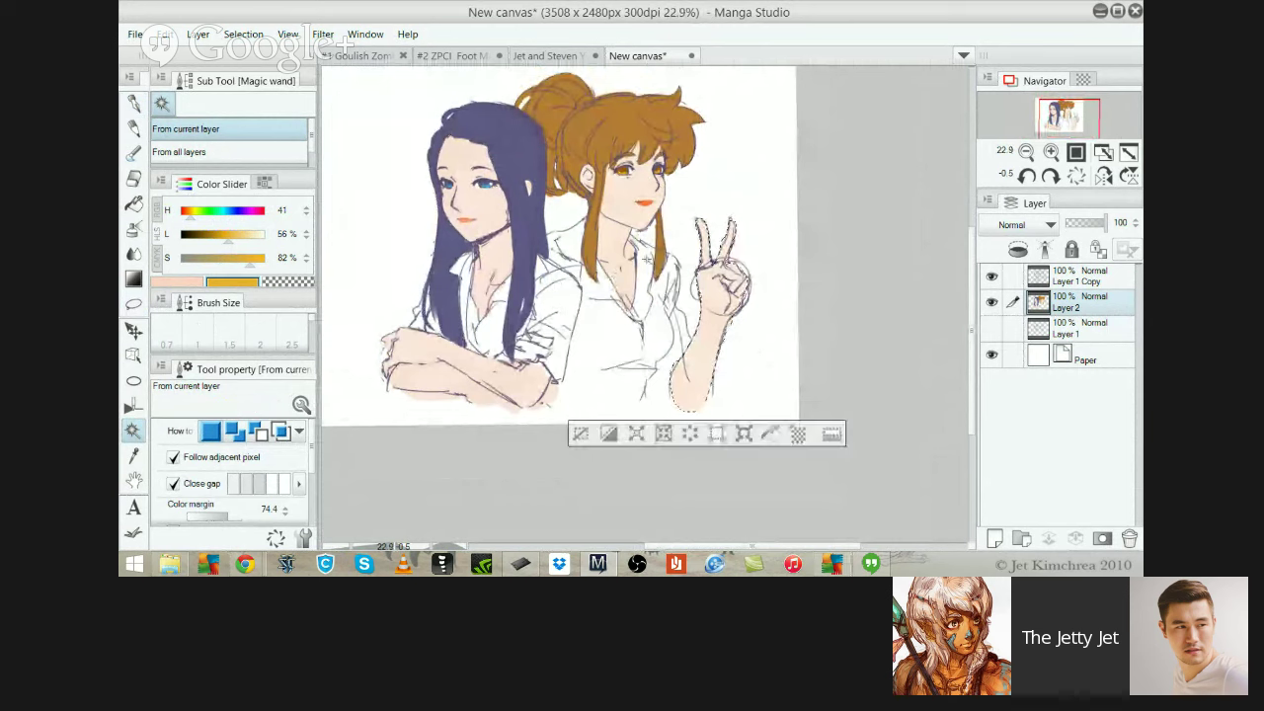
{"action": "key", "text": "ctrl+d"}
Sample the skin tone from the ponytailed woman's neck as the drawing color, undo the test stroke, and switch to the mapping pen
{"action": "key", "text": "p"}
{"action": "left_click_drag", "start_coordinate": [651, 218], "coordinate": [584, 173]}
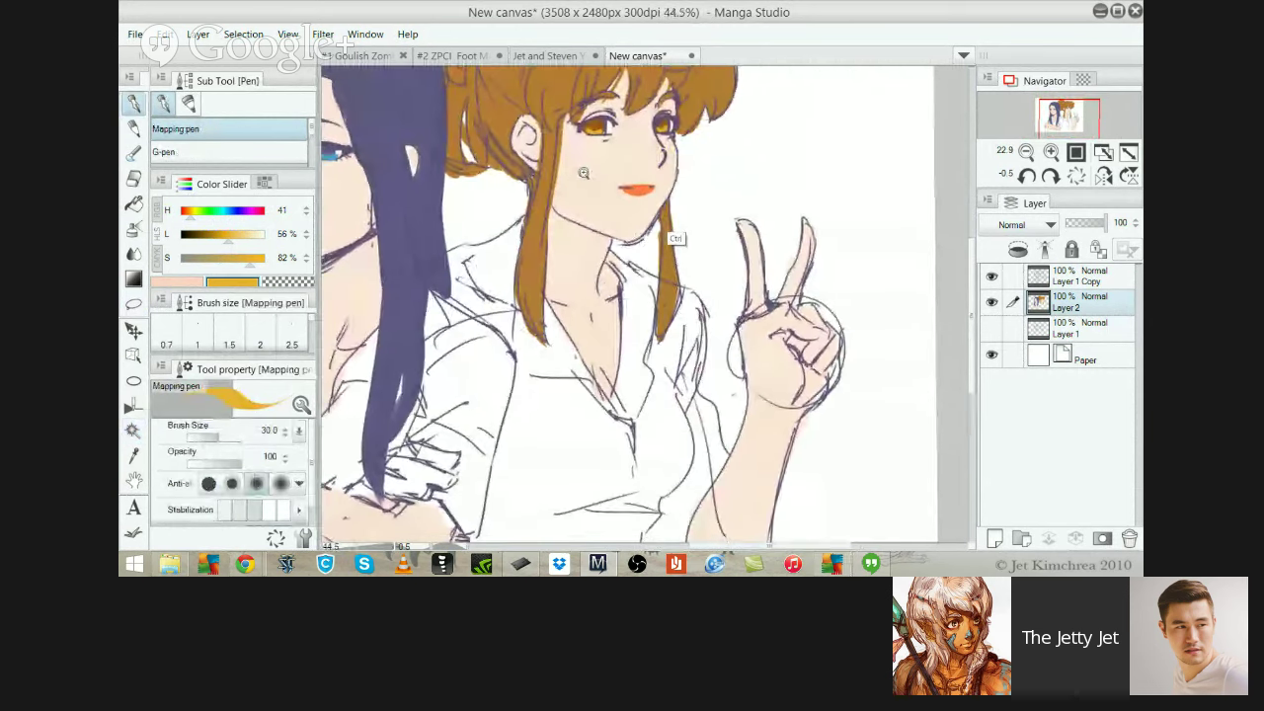
{"action": "key", "text": "period"}
{"action": "key", "text": "period"}
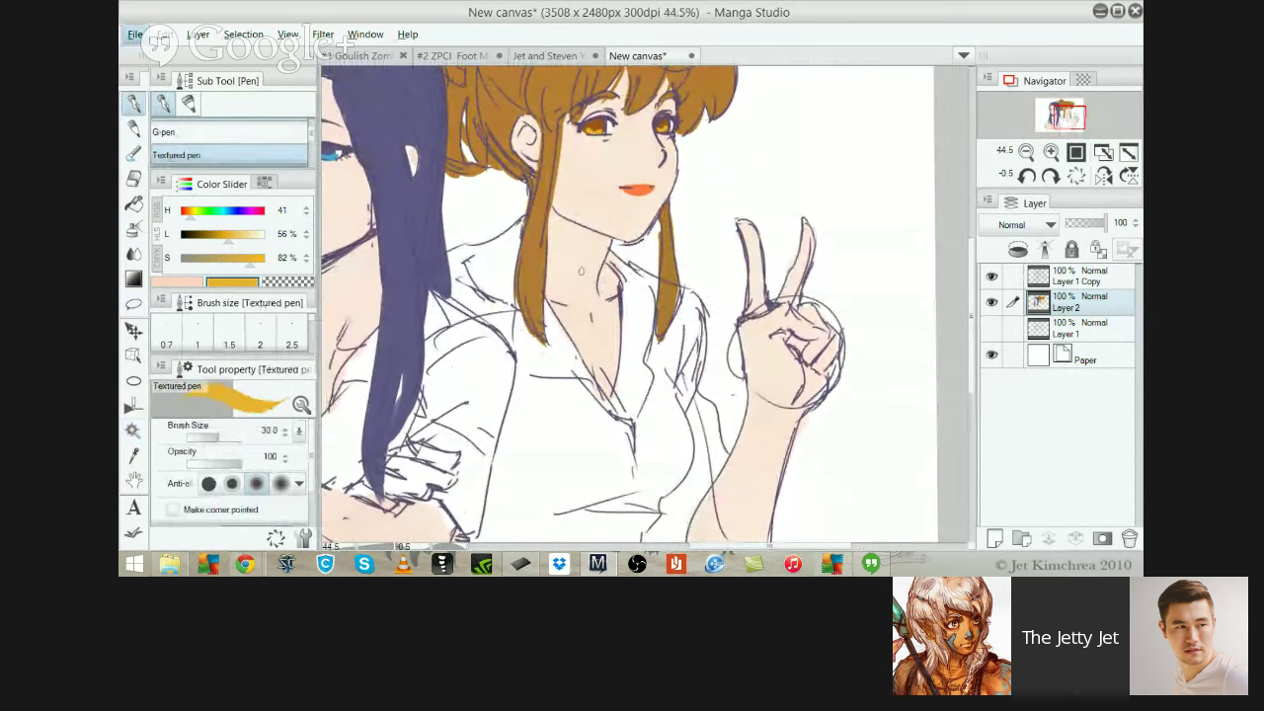
{"action": "left_click_drag", "start_coordinate": [584, 237], "coordinate": [573, 286]}
{"action": "key", "text": "ctrl+z"}
{"action": "left_click", "coordinate": [590, 296], "text": "alt"}
{"action": "key", "text": "p"}
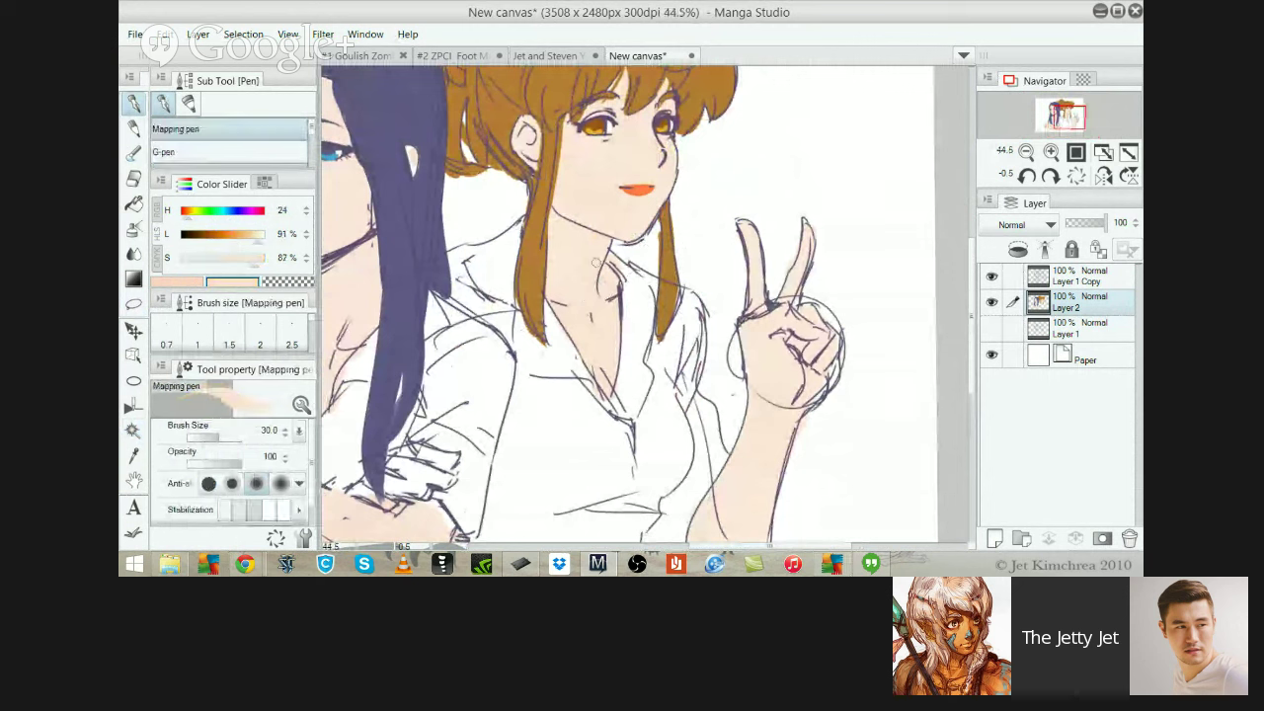
Enlarge the mapping pen's brush size to 250
{"action": "key", "text": "w"}
{"action": "key", "text": "p"}
{"action": "key", "text": "]"}
{"action": "key", "text": "]"}
{"action": "key", "text": "]"}
{"action": "key", "text": "]"}
{"action": "key", "text": "]"}
{"action": "key", "text": "]"}
{"action": "key", "text": "]"}
{"action": "key", "text": "]"}
{"action": "key", "text": "]"}
{"action": "key", "text": "]"}
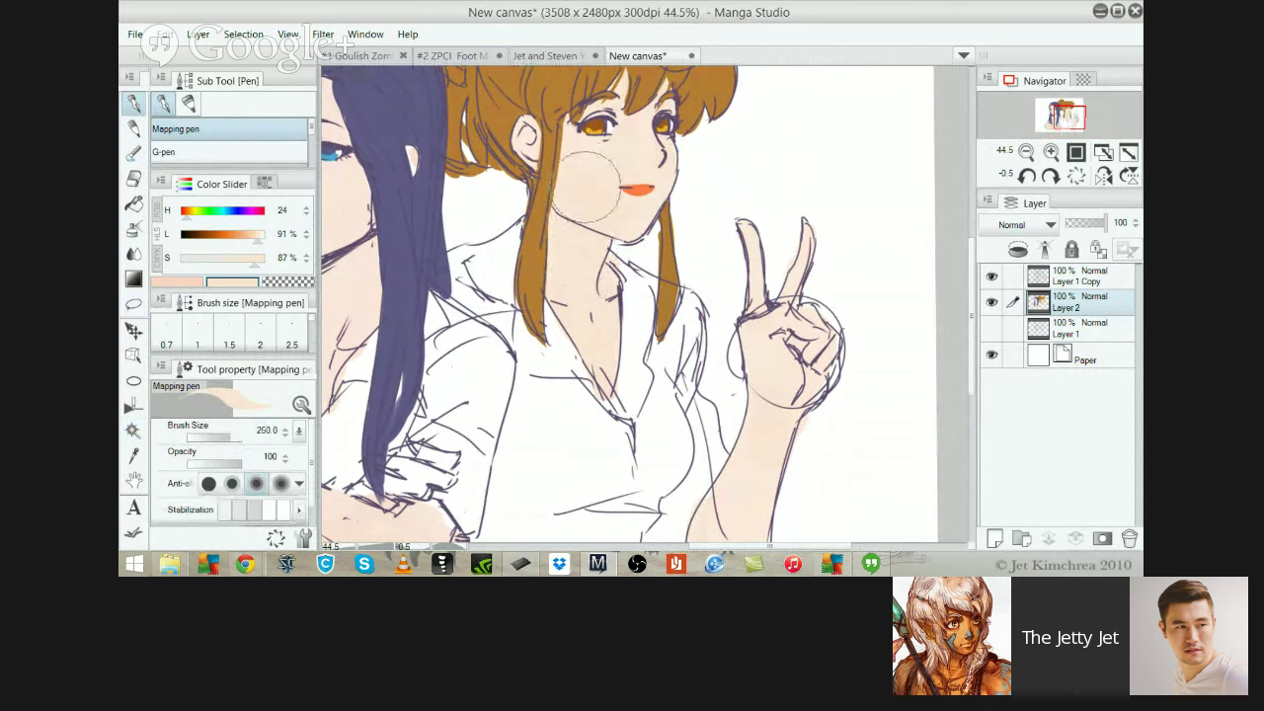
Reduce the mapping pen's brush size to 25 and touch up the ponytailed woman's cheek below the eye with the skin tone
{"action": "key", "text": "["}
{"action": "key", "text": "["}
{"action": "key", "text": "["}
{"action": "key", "text": "["}
{"action": "key", "text": "["}
{"action": "key", "text": "["}
{"action": "key", "text": "["}
{"action": "key", "text": "["}
{"action": "key", "text": "["}
{"action": "key", "text": "["}
{"action": "key", "text": "["}
{"action": "key", "text": "["}
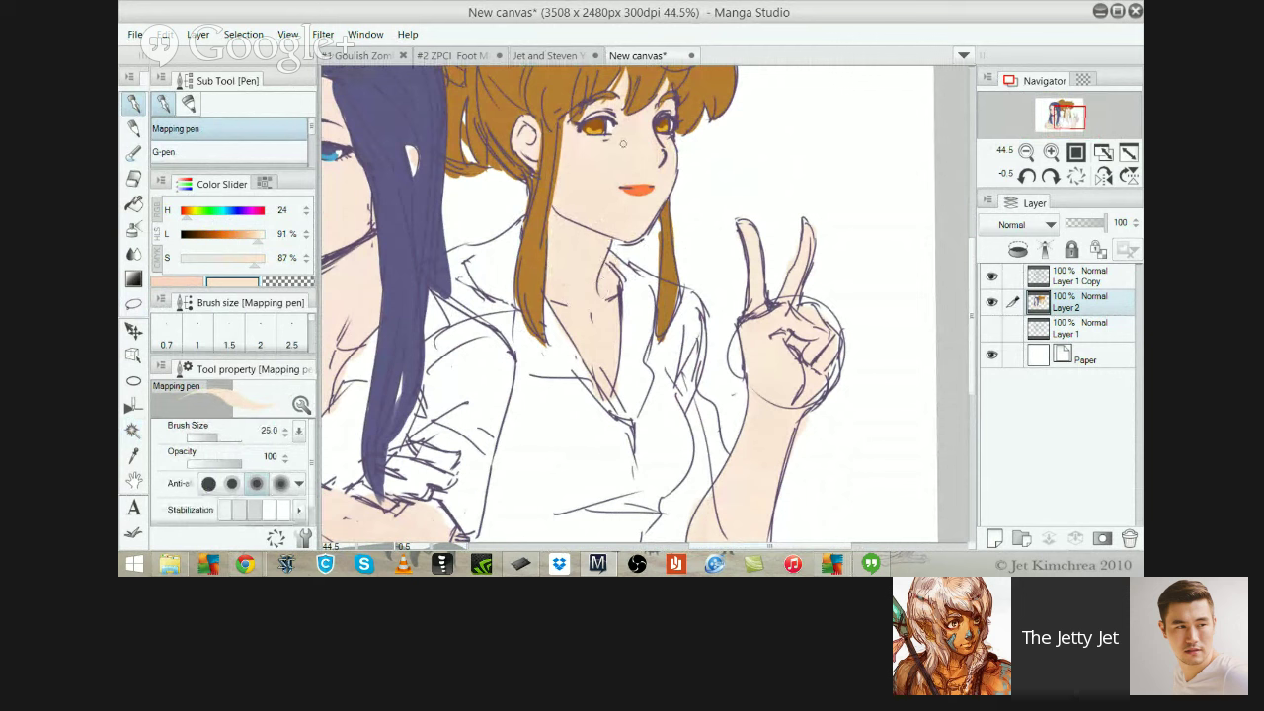
{"action": "mouse_move", "coordinate": [623, 144]}
{"action": "left_mouse_down"}
{"action": "mouse_move", "coordinate": [585, 147]}
{"action": "mouse_move", "coordinate": [640, 142]}
{"action": "left_mouse_up"}
{"action": "key", "text": "["}
{"action": "key", "text": "["}
{"action": "scroll", "coordinate": [540, 120], "scroll_direction": "down", "scroll_amount": 5}
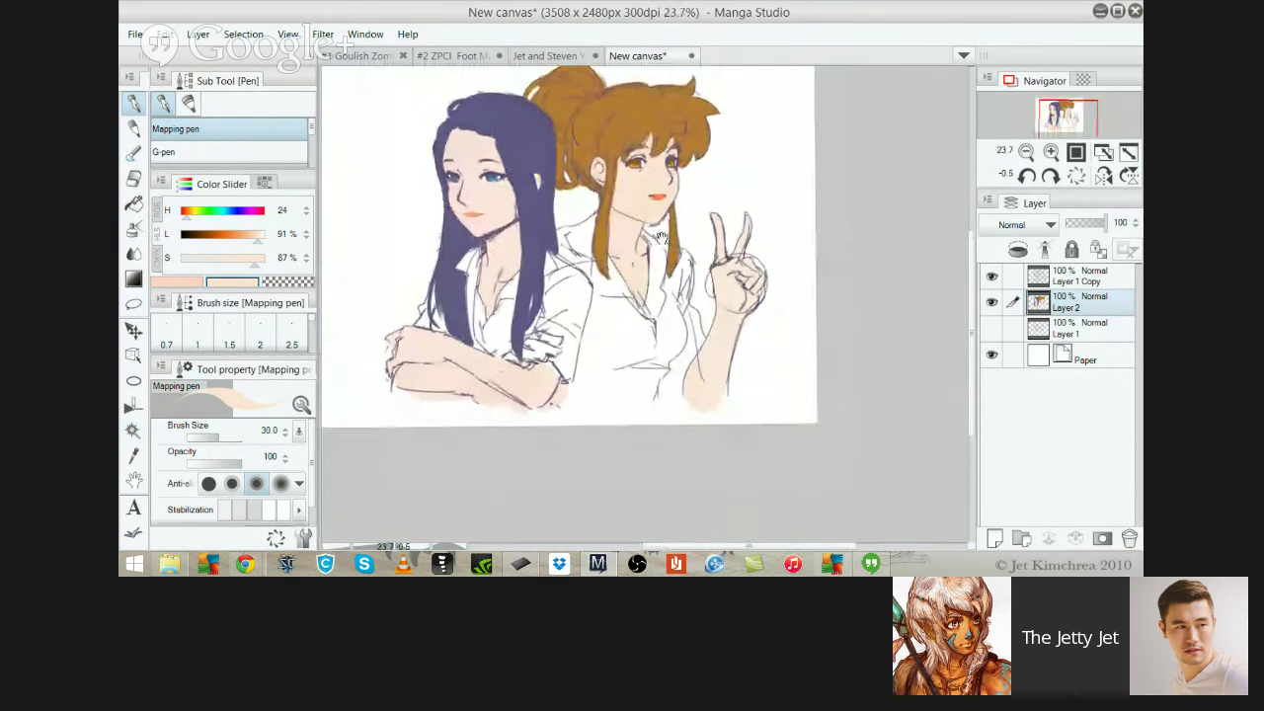
Retry the magic wand on the coloured figures after the skin touch-up, and clear the selection
{"action": "key", "text": "w"}
{"action": "left_click", "coordinate": [779, 409]}
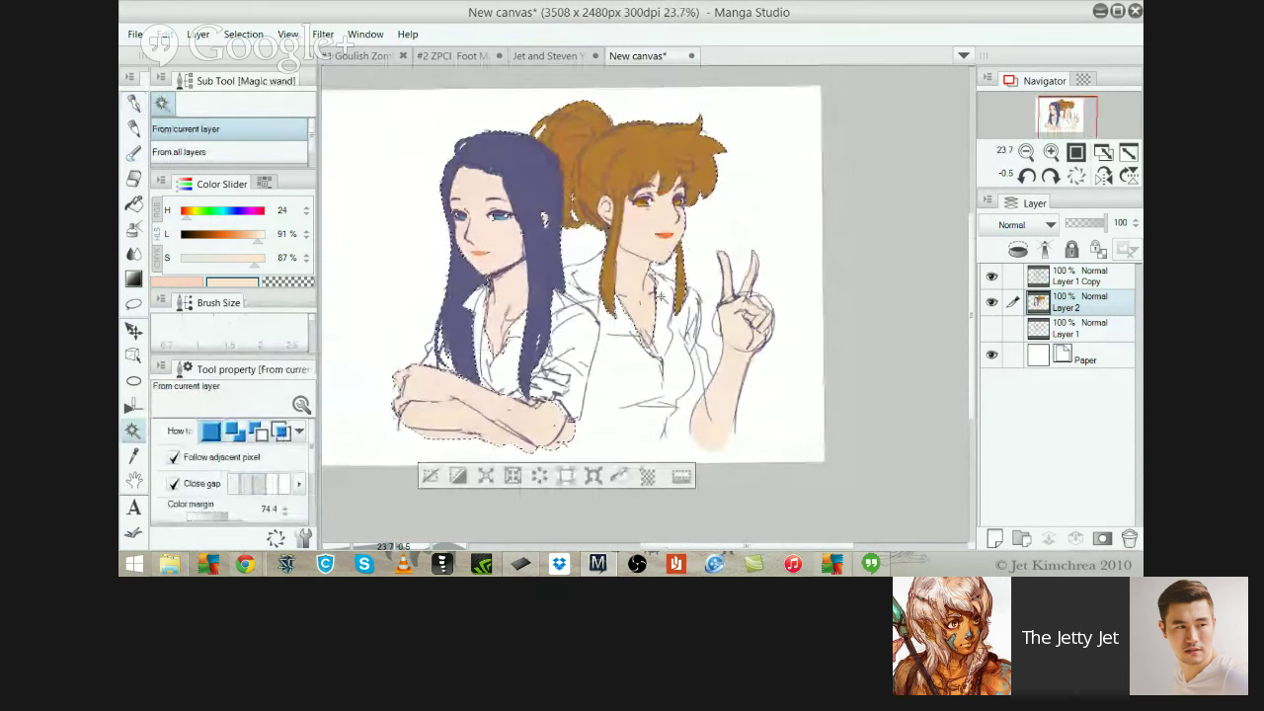
{"action": "key", "text": "ctrl+d"}
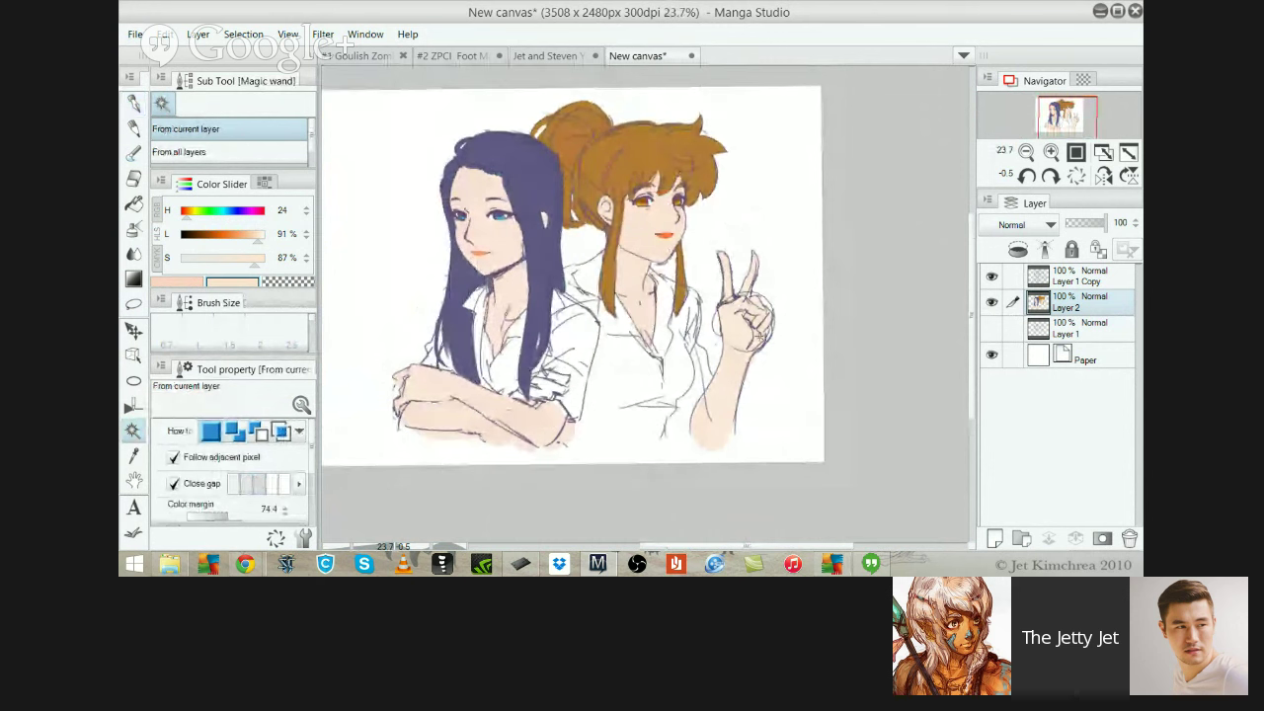
Set the magic wand's color margin to 26.7 and test it on both women's faces and the long-haired woman's crossed arms
{"action": "left_click_drag", "start_coordinate": [269, 292], "coordinate": [267, 281]}
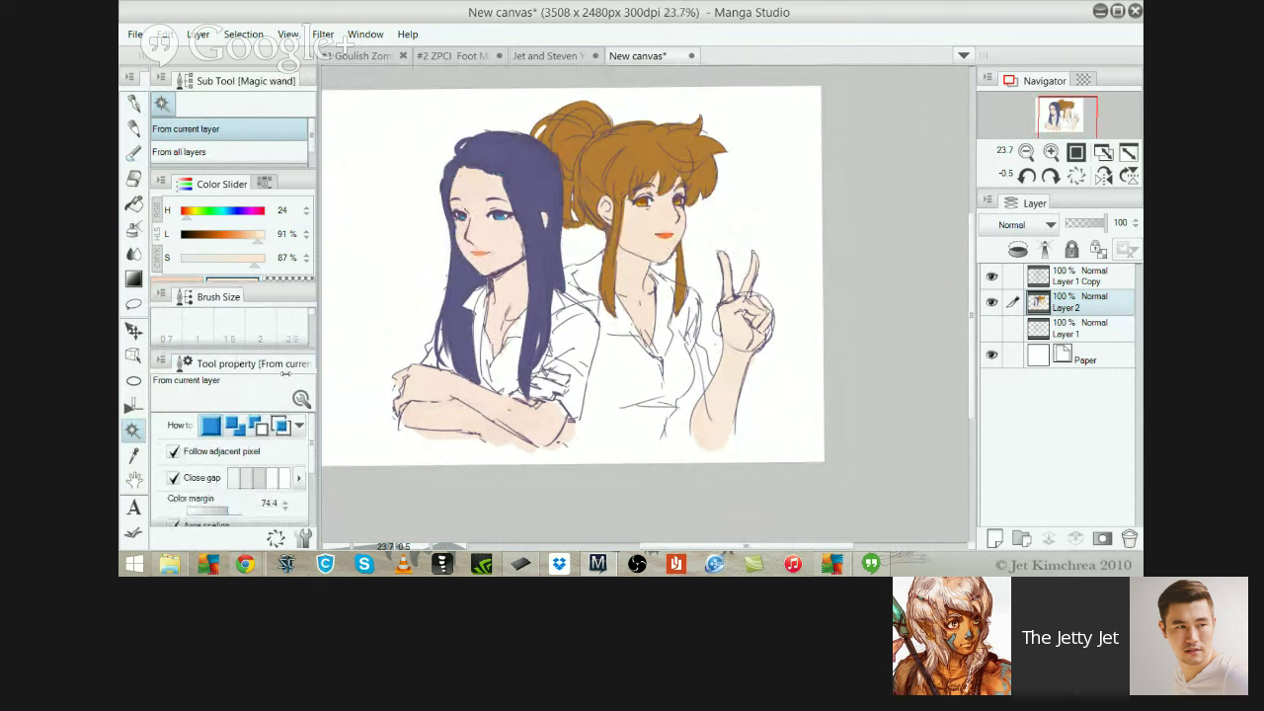
{"action": "scroll", "coordinate": [257, 385], "scroll_direction": "down", "scroll_amount": 2}
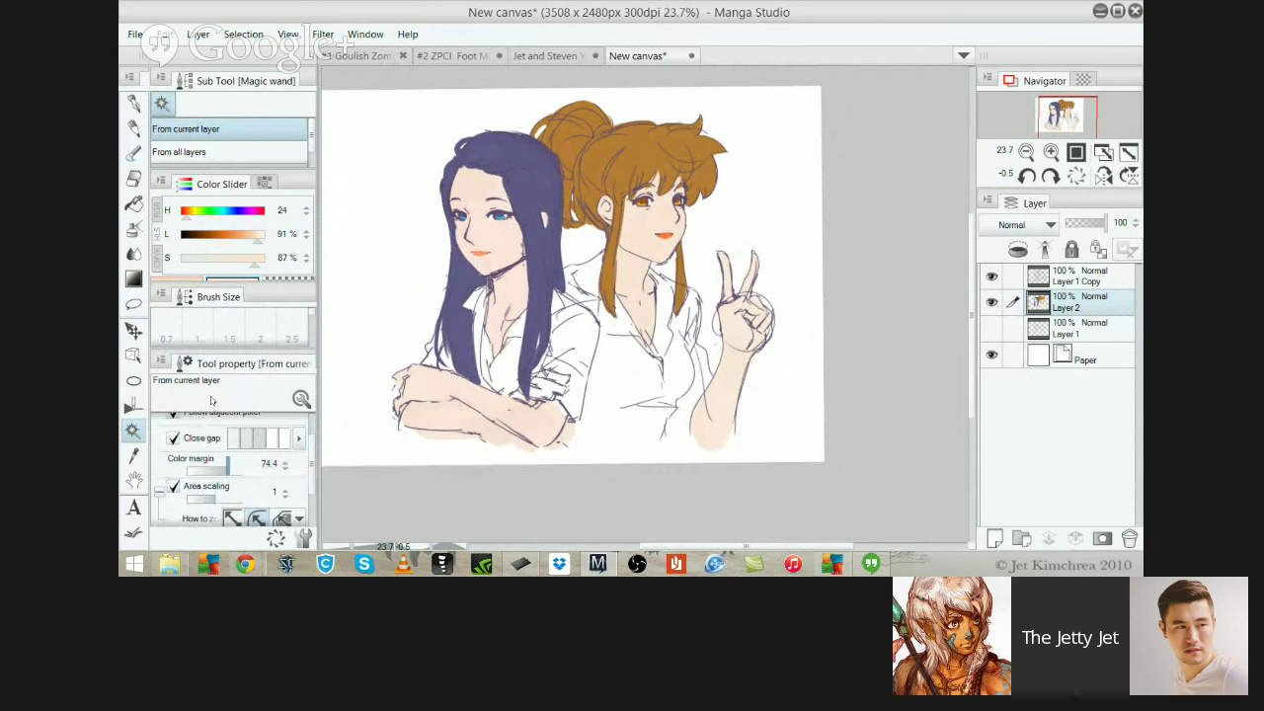
{"action": "left_click_drag", "start_coordinate": [229, 468], "coordinate": [201, 468]}
{"action": "left_click", "coordinate": [640, 233]}
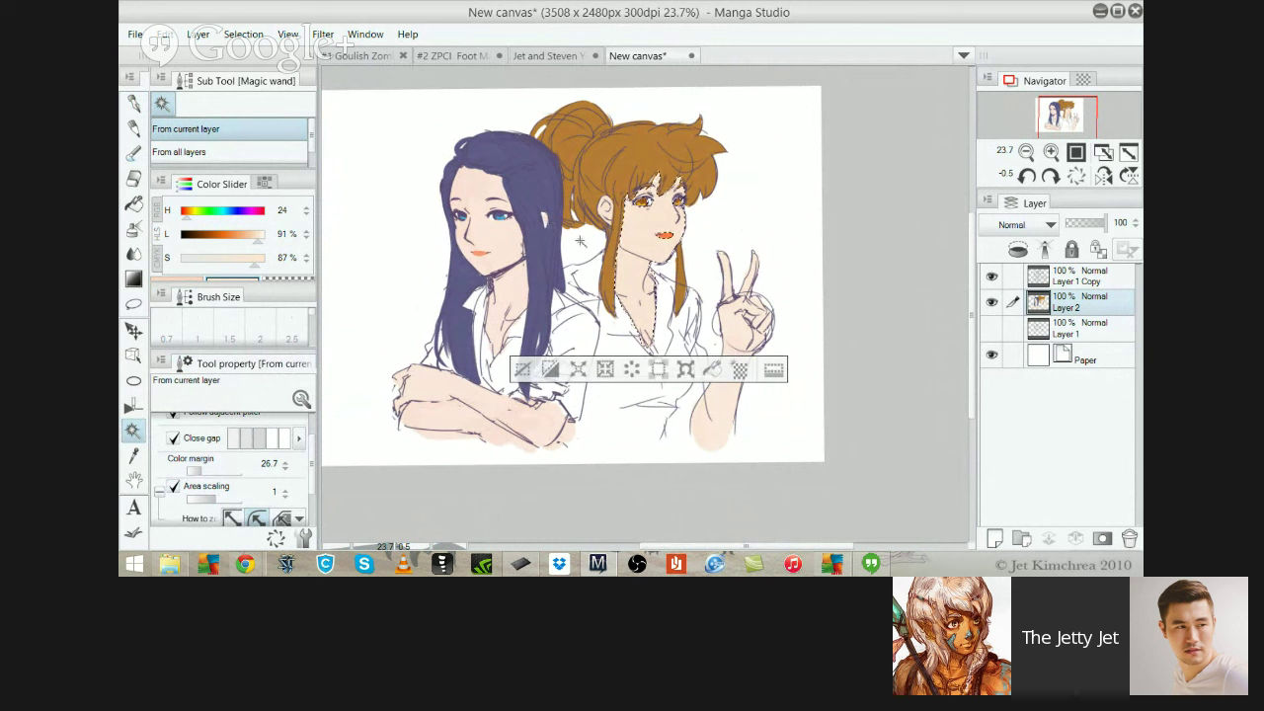
{"action": "left_click", "coordinate": [474, 244]}
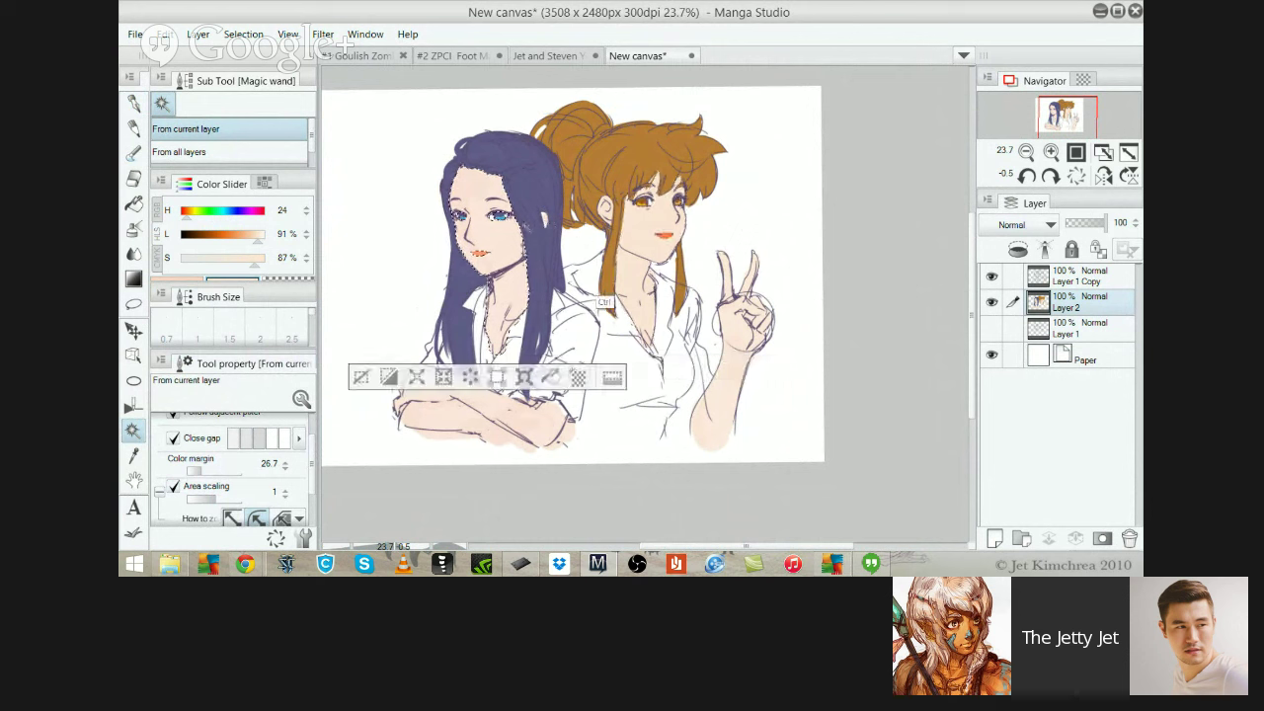
{"action": "key", "text": "ctrl+d"}
{"action": "left_click", "coordinate": [473, 410]}
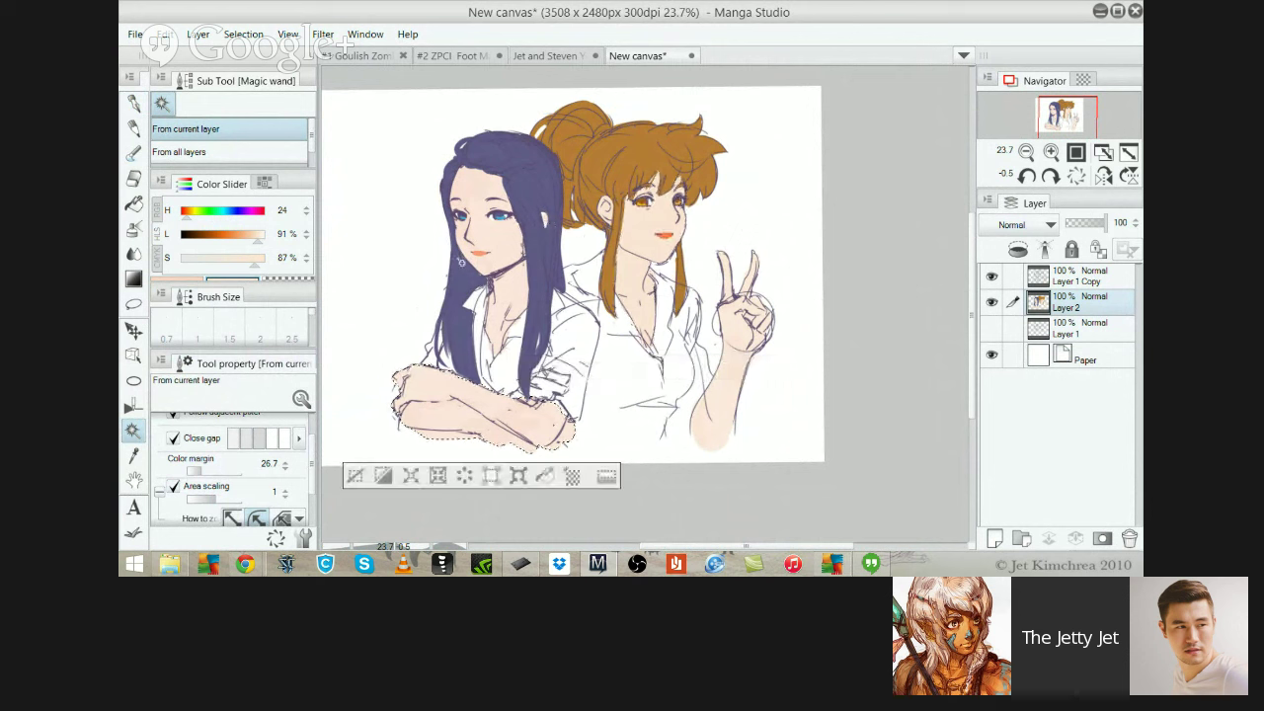
{"action": "key", "text": "ctrl+d"}
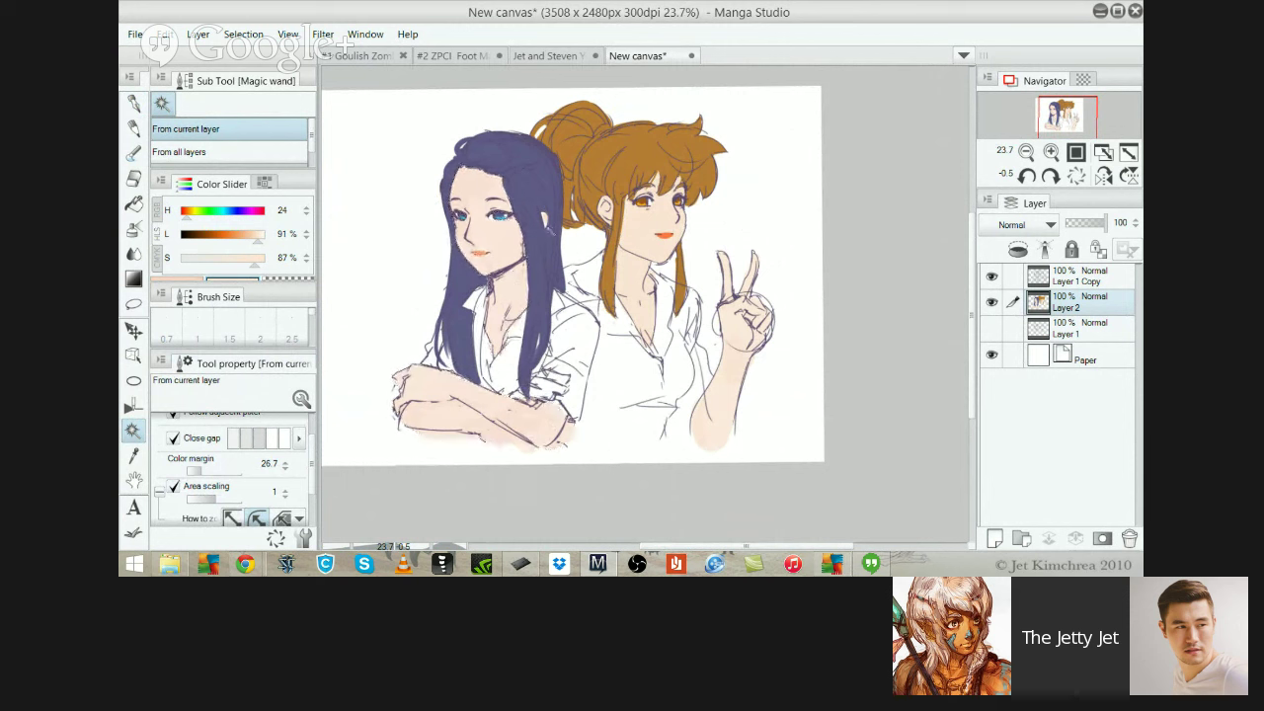
Select the ponytailed woman's face, neck and raised arm skin, apply saturation 25 and brightness -8 to it, and clear the selection
{"action": "left_click", "coordinate": [633, 209]}
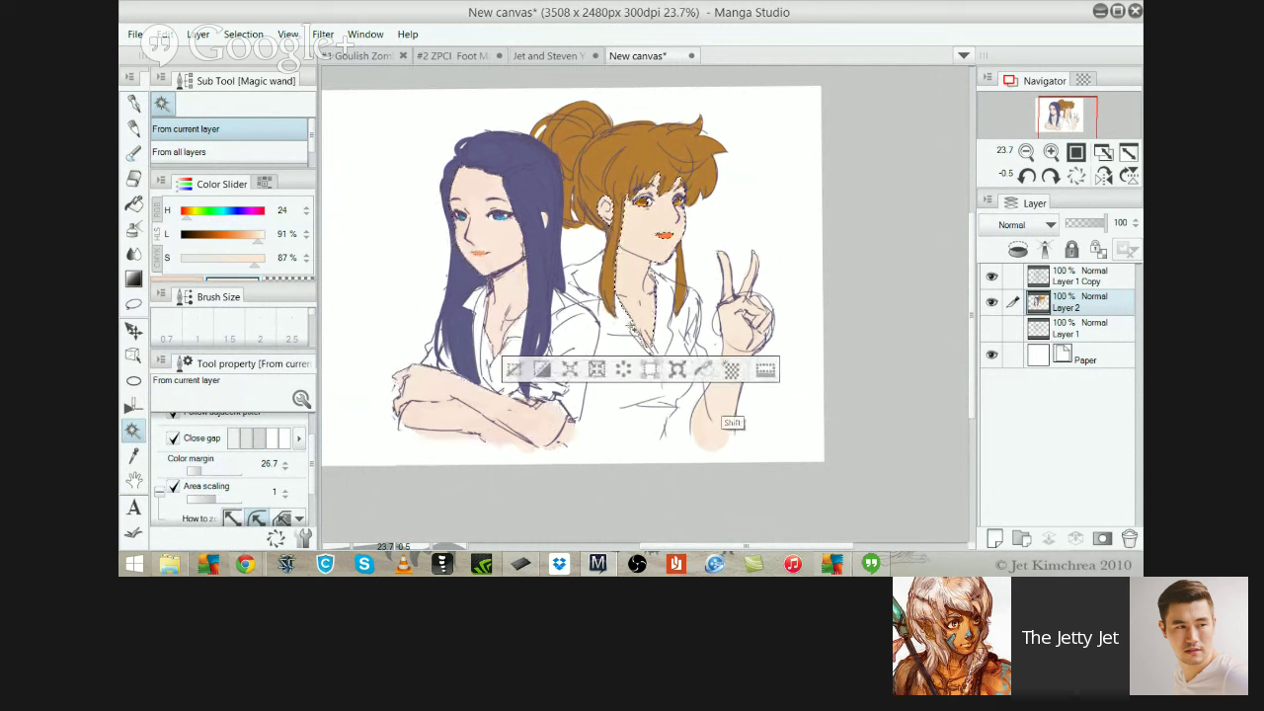
{"action": "left_click", "coordinate": [727, 410], "text": "shift"}
{"action": "key", "text": "ctrl+u"}
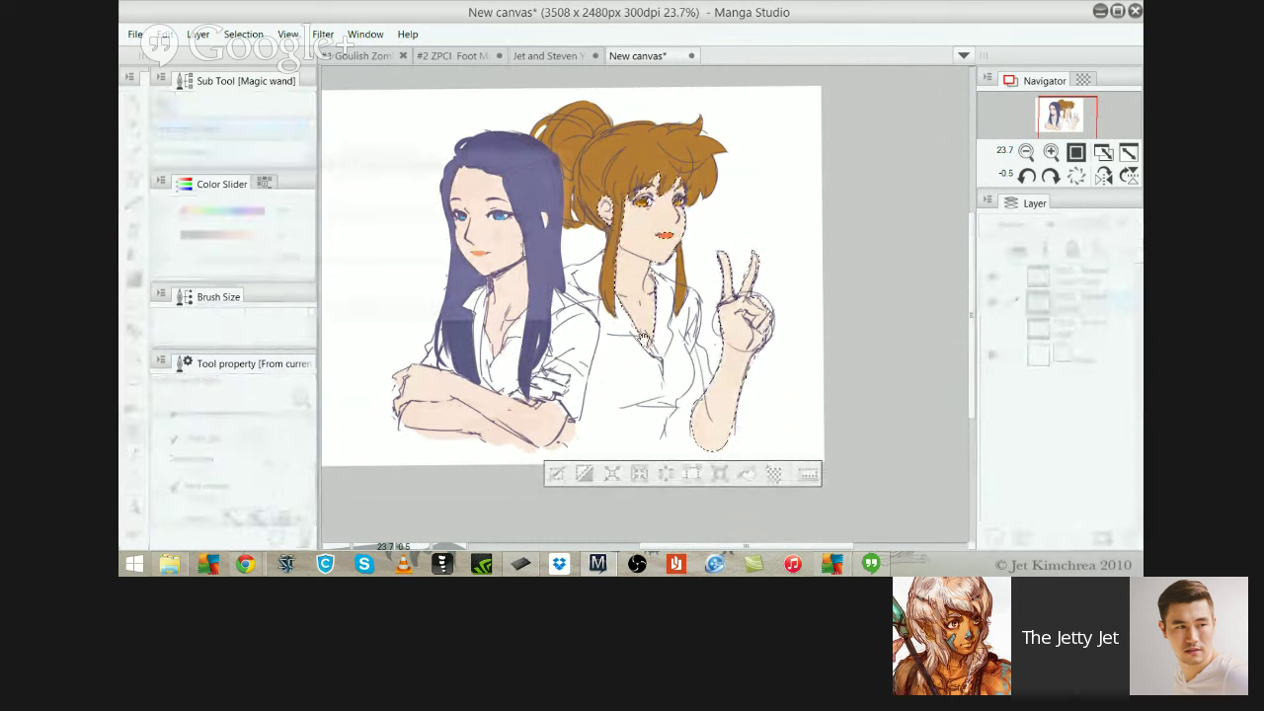
{"action": "mouse_move", "coordinate": [438, 160]}
{"action": "left_mouse_down"}
{"action": "mouse_move", "coordinate": [369, 415]}
{"action": "mouse_move", "coordinate": [764, 389]}
{"action": "mouse_move", "coordinate": [857, 373]}
{"action": "mouse_move", "coordinate": [843, 350]}
{"action": "left_mouse_up"}
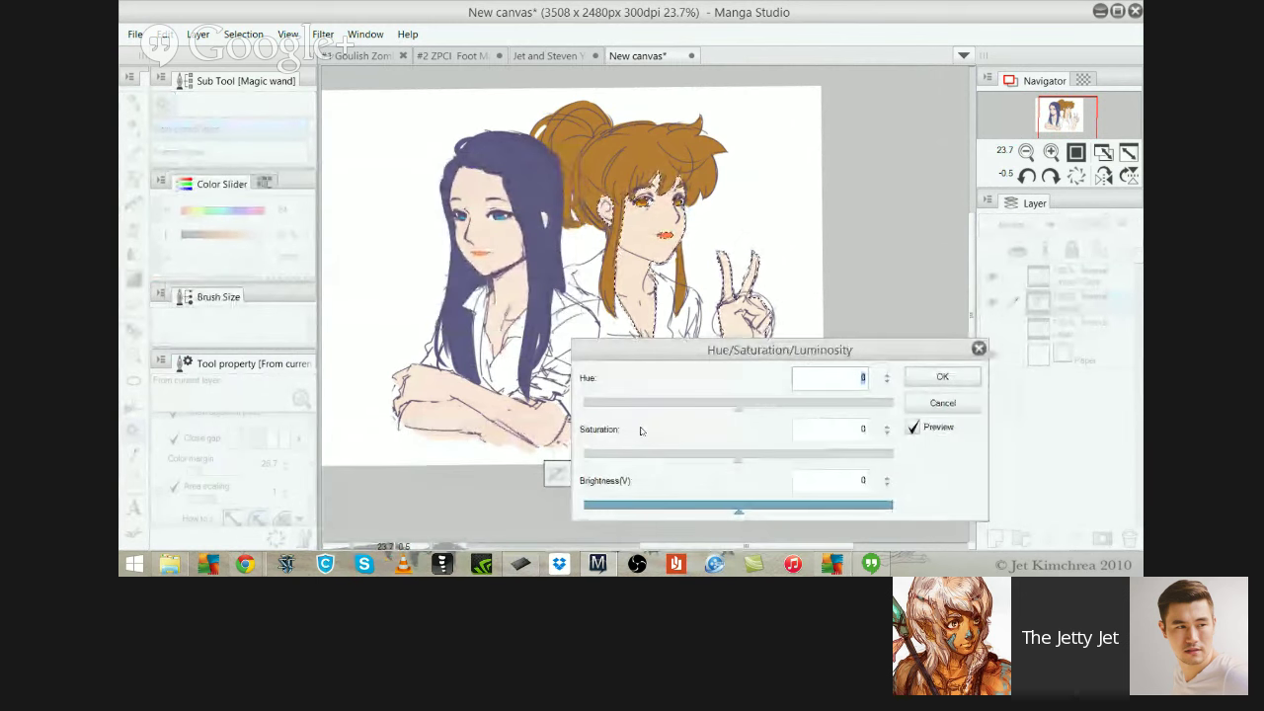
{"action": "left_click_drag", "start_coordinate": [738, 460], "coordinate": [746, 460]}
{"action": "left_click_drag", "start_coordinate": [738, 511], "coordinate": [729, 511]}
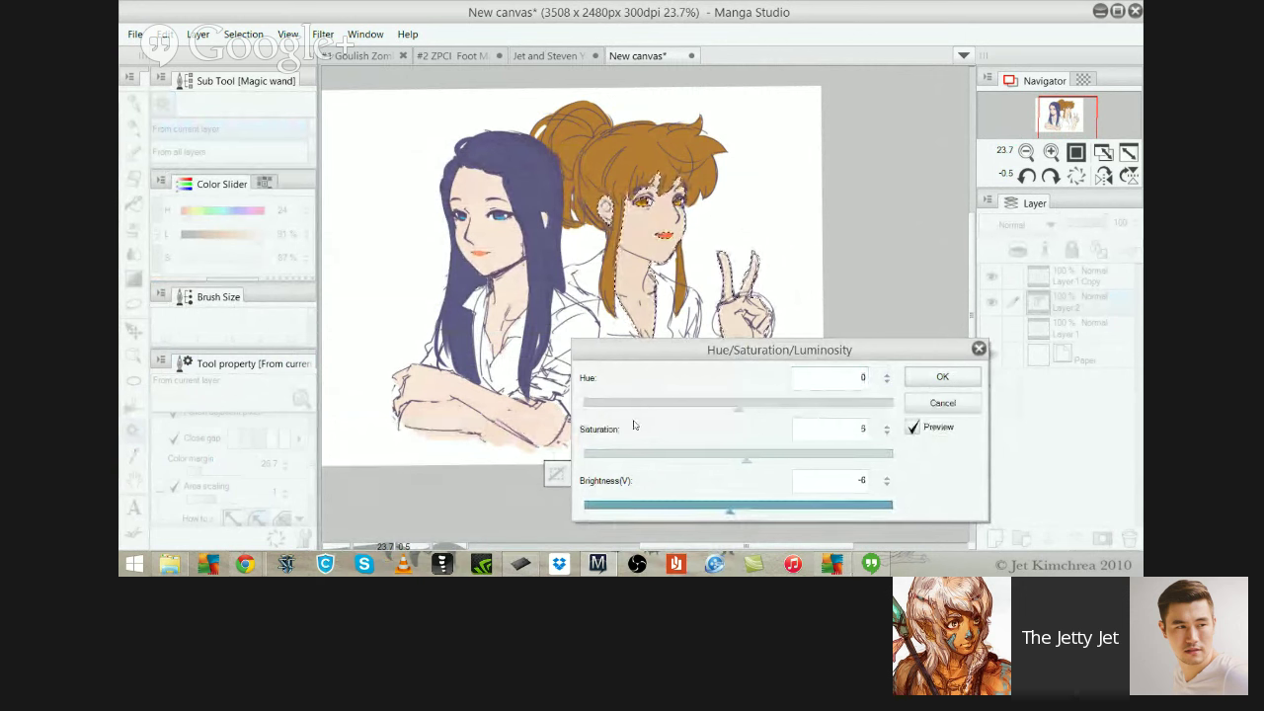
{"action": "left_click_drag", "start_coordinate": [746, 460], "coordinate": [778, 460]}
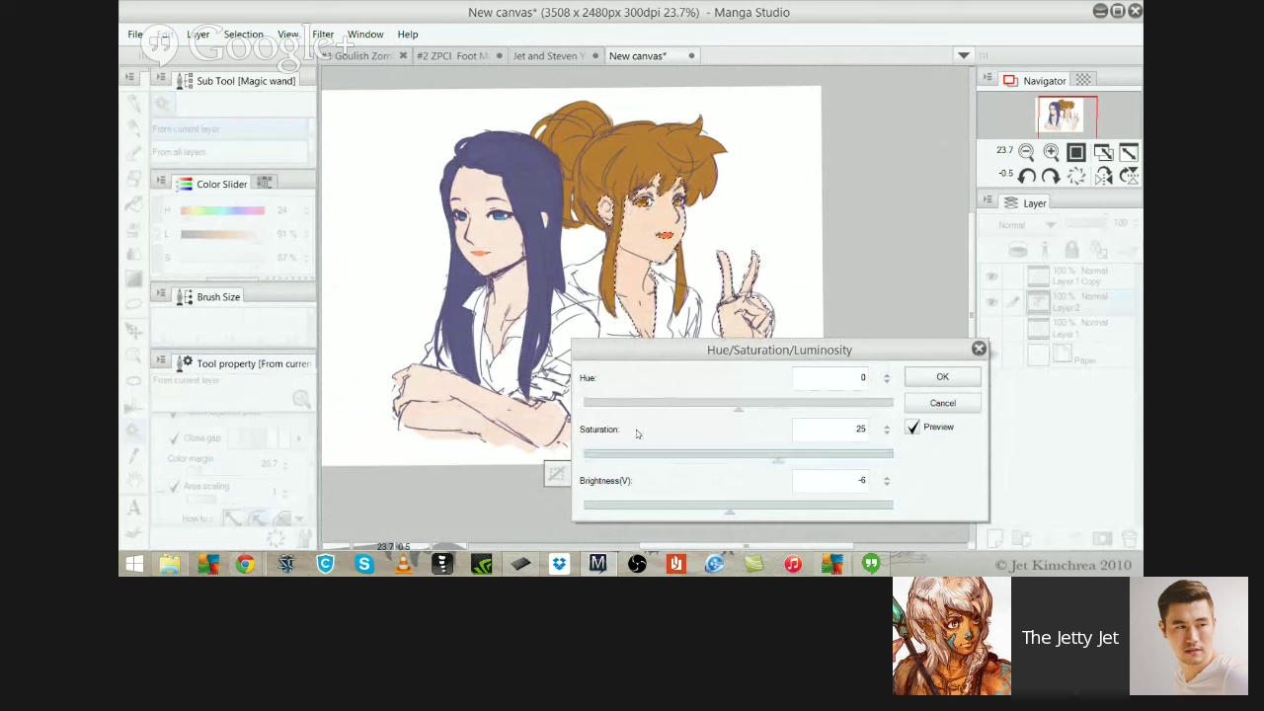
{"action": "left_click_drag", "start_coordinate": [729, 511], "coordinate": [727, 511]}
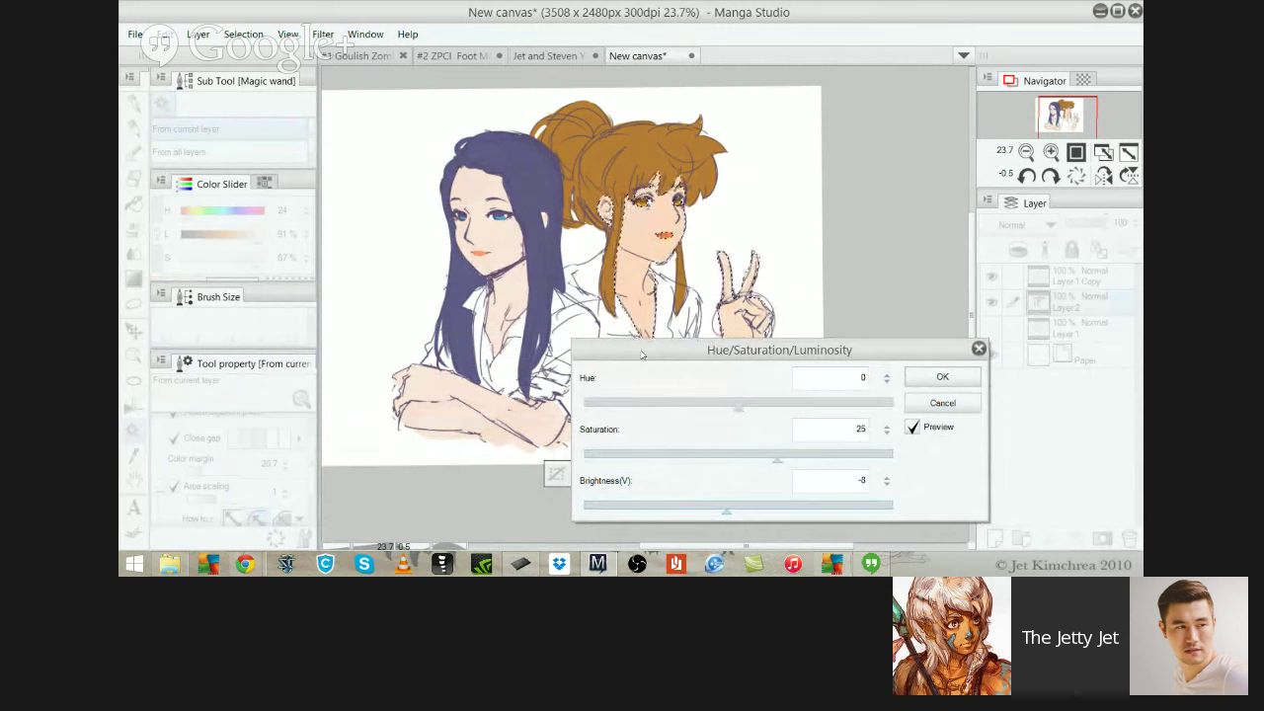
{"action": "key", "text": "Return"}
{"action": "key", "text": "ctrl+d"}
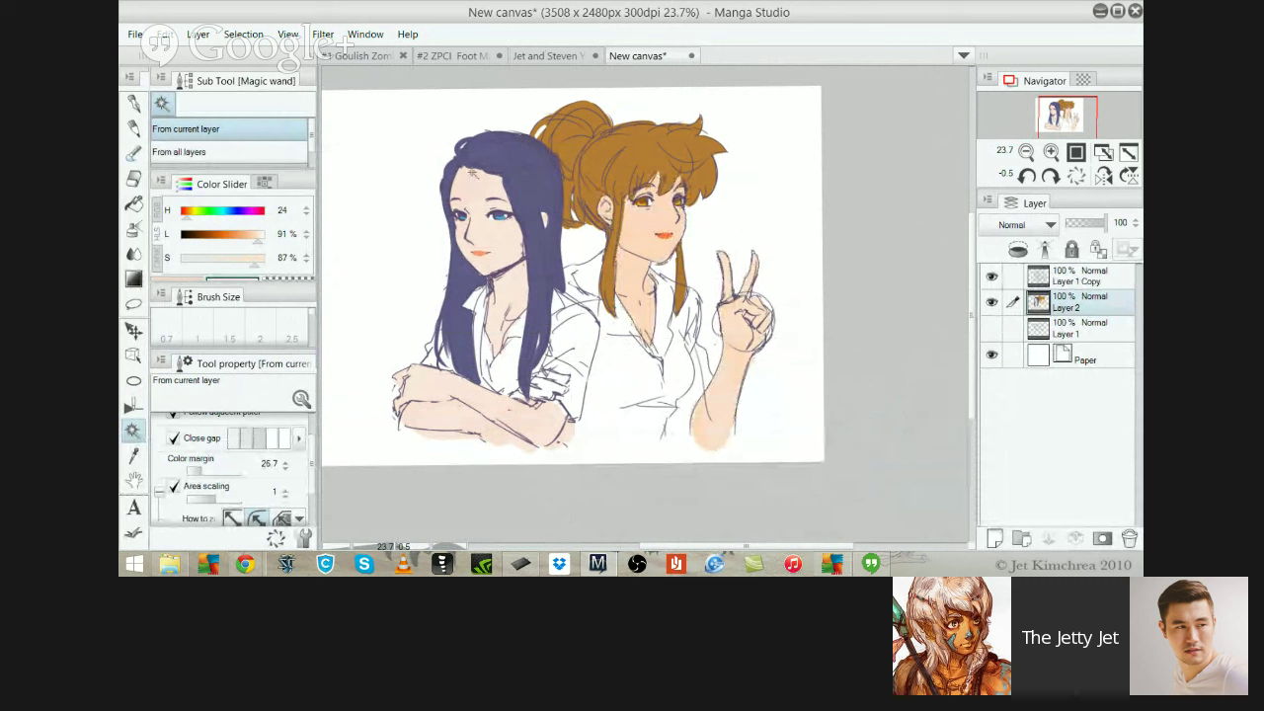
Select the long-haired woman's hair with the magic wand, apply hue -4 and brightness 5 to it, and clear the selection
{"action": "left_click", "coordinate": [541, 286]}
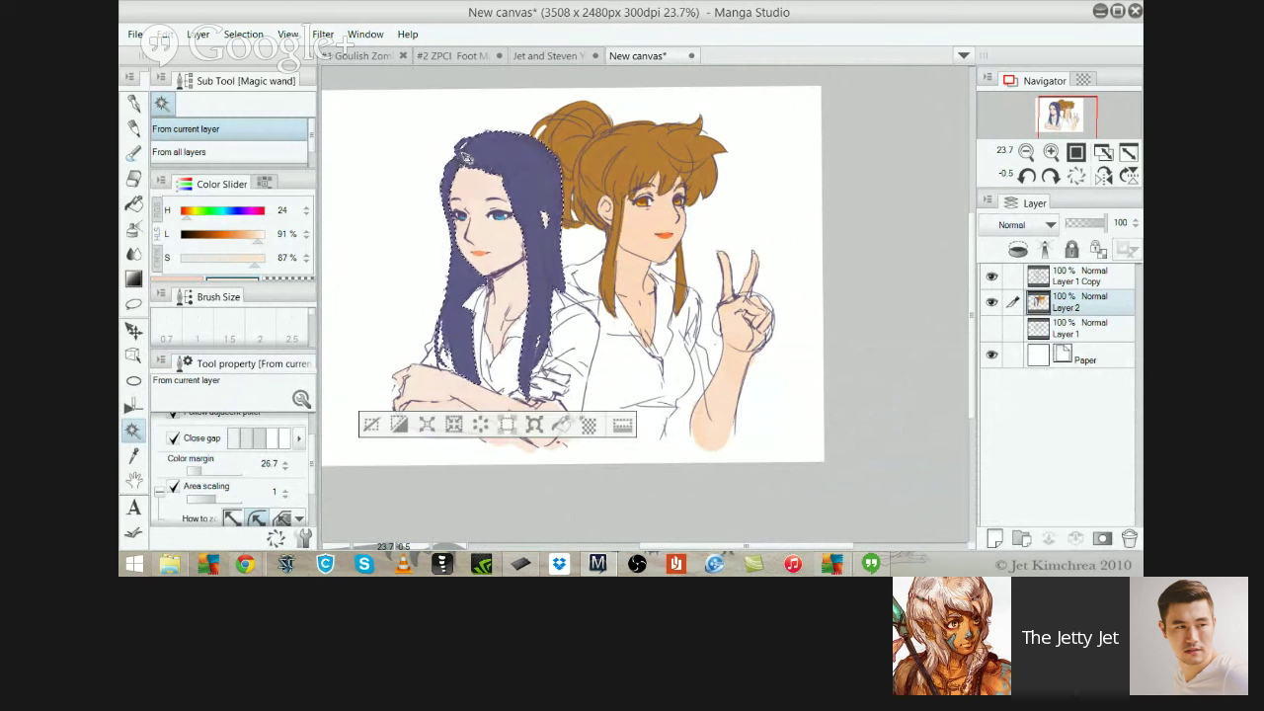
{"action": "key", "text": "ctrl+u"}
{"action": "left_click_drag", "start_coordinate": [737, 510], "coordinate": [746, 510]}
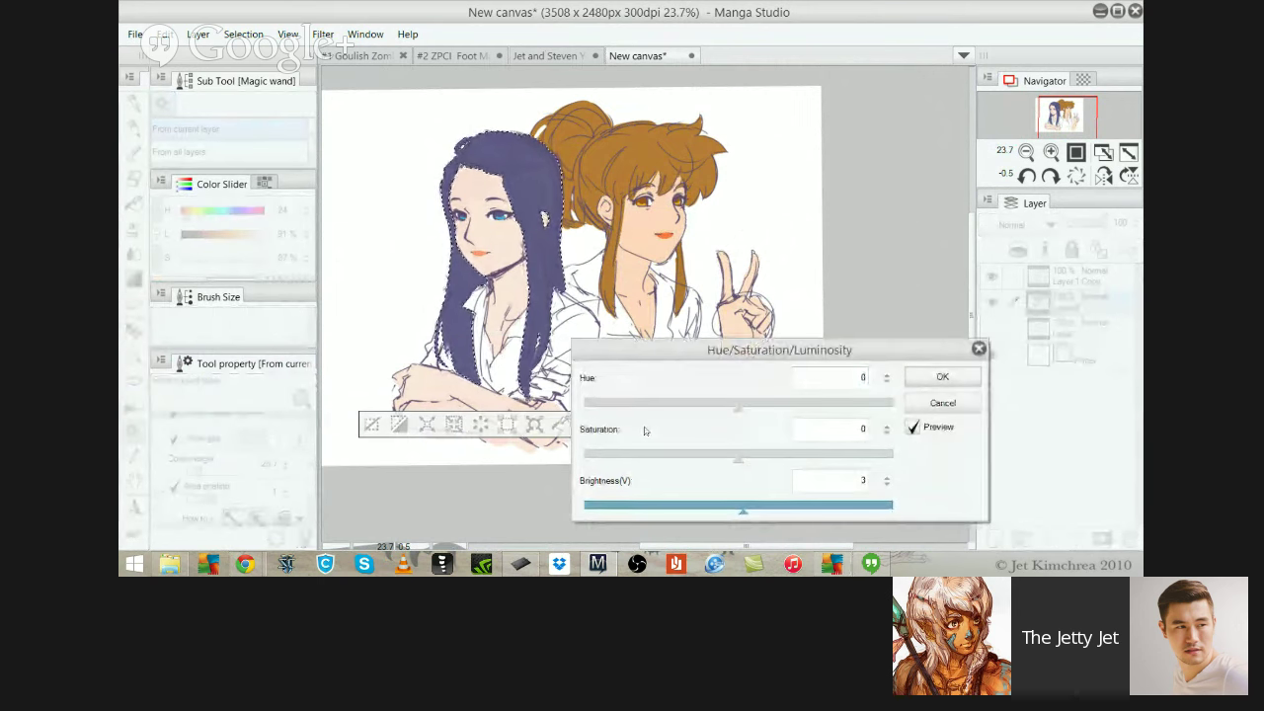
{"action": "key", "text": "Tab"}
{"action": "key", "text": "Tab"}
{"action": "key", "text": "Tab"}
{"action": "key", "text": "Tab"}
{"action": "key", "text": "Tab"}
{"action": "key", "text": "Right"}
{"action": "key", "text": "Right"}
{"action": "key", "text": "Right"}
{"action": "key", "text": "Right"}
{"action": "key", "text": "Right"}
{"action": "key", "text": "Right"}
{"action": "key", "text": "Right"}
{"action": "key", "text": "Right"}
{"action": "key", "text": "Right"}
{"action": "key", "text": "Right"}
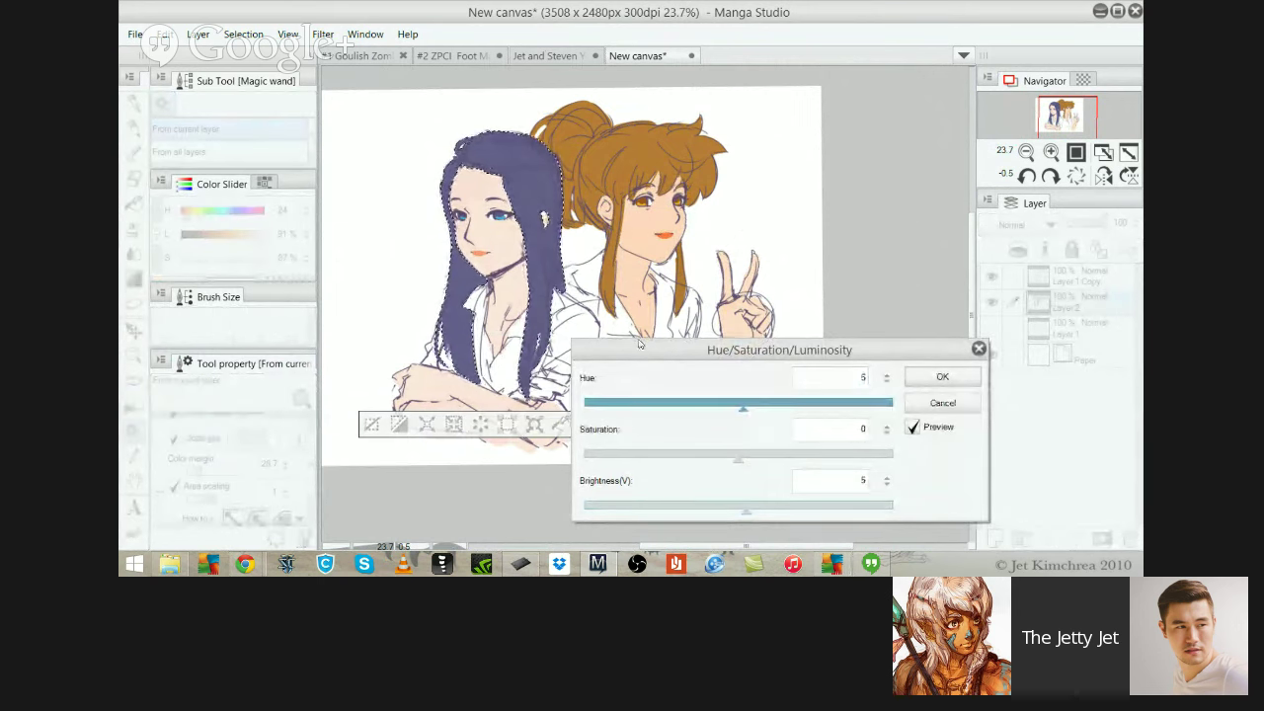
{"action": "key", "text": "Right"}
{"action": "key", "text": "Right"}
{"action": "key", "text": "Right"}
{"action": "key", "text": "Right"}
{"action": "key", "text": "Right"}
{"action": "key", "text": "Right"}
{"action": "key", "text": "Right"}
{"action": "key", "text": "Right"}
{"action": "key", "text": "Right"}
{"action": "key", "text": "Right"}
{"action": "key", "text": "Right"}
{"action": "key", "text": "Right"}
{"action": "key", "text": "Right"}
{"action": "key", "text": "Right"}
{"action": "key", "text": "Right"}
{"action": "key", "text": "Right"}
{"action": "key", "text": "Right"}
{"action": "key", "text": "Right"}
{"action": "key", "text": "Right"}
{"action": "key", "text": "Right"}
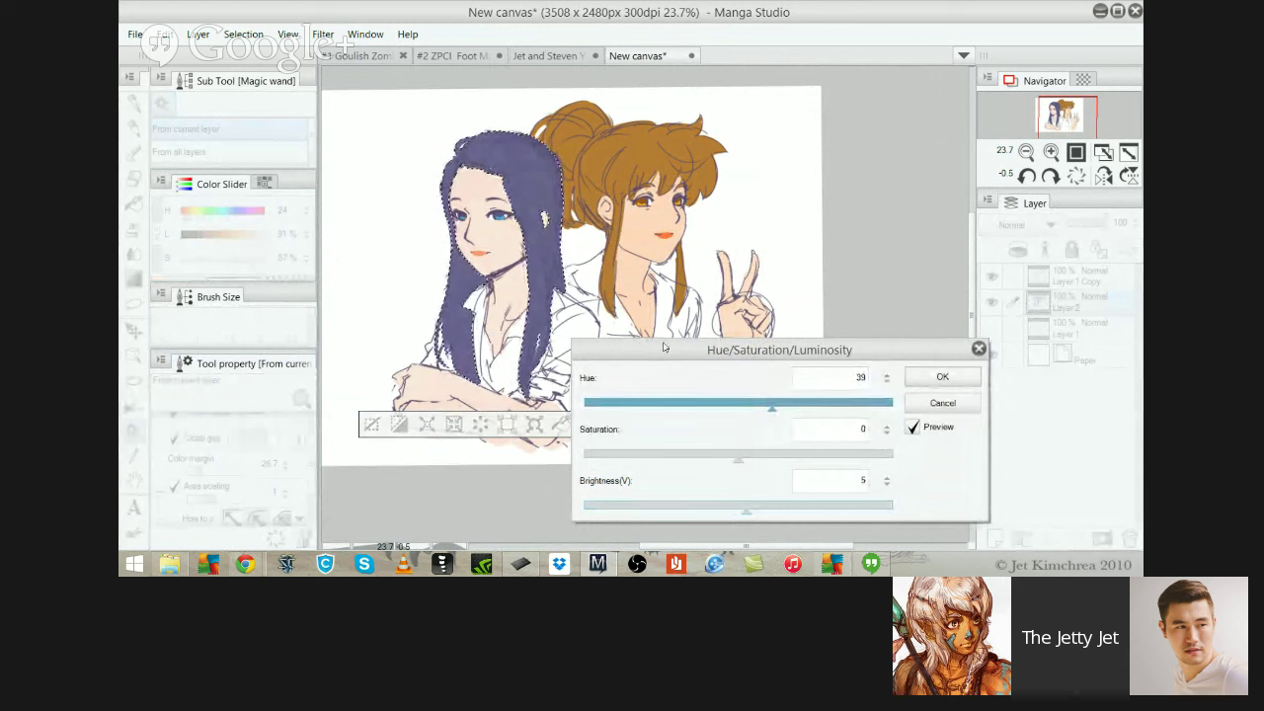
{"action": "left_click_drag", "start_coordinate": [772, 405], "coordinate": [735, 405]}
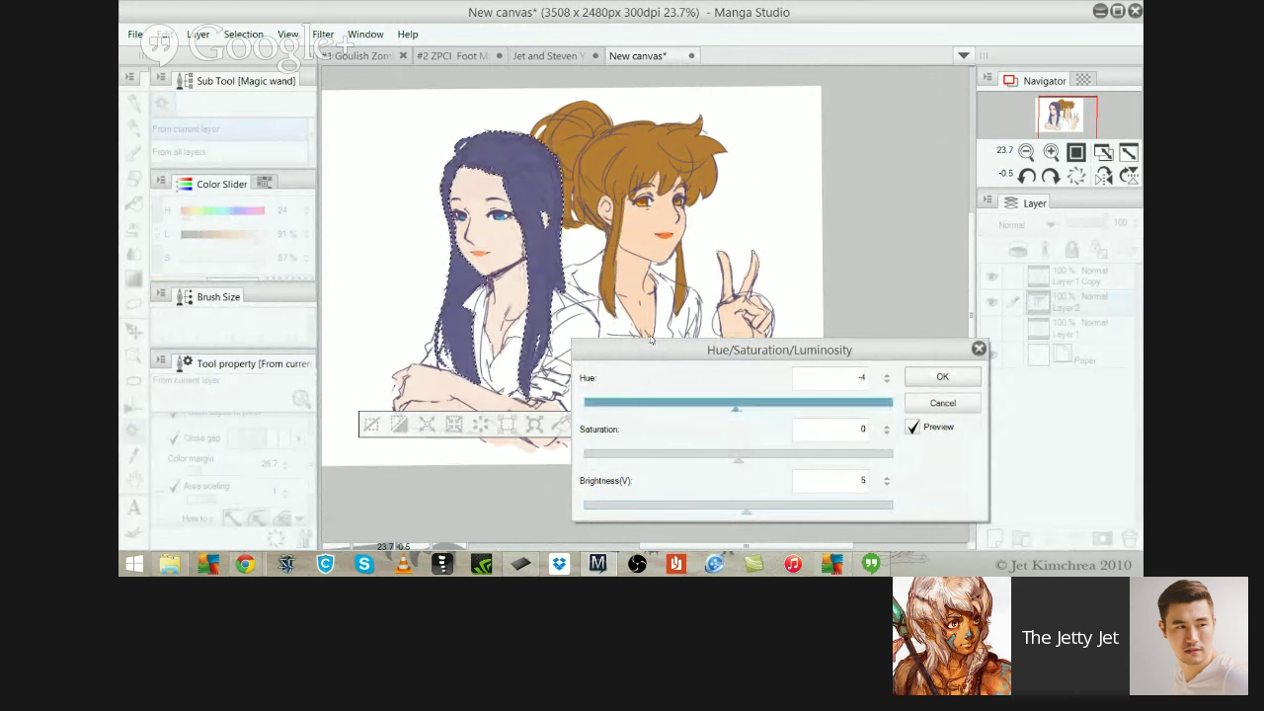
{"action": "key", "text": "Return"}
{"action": "key", "text": "ctrl+d"}
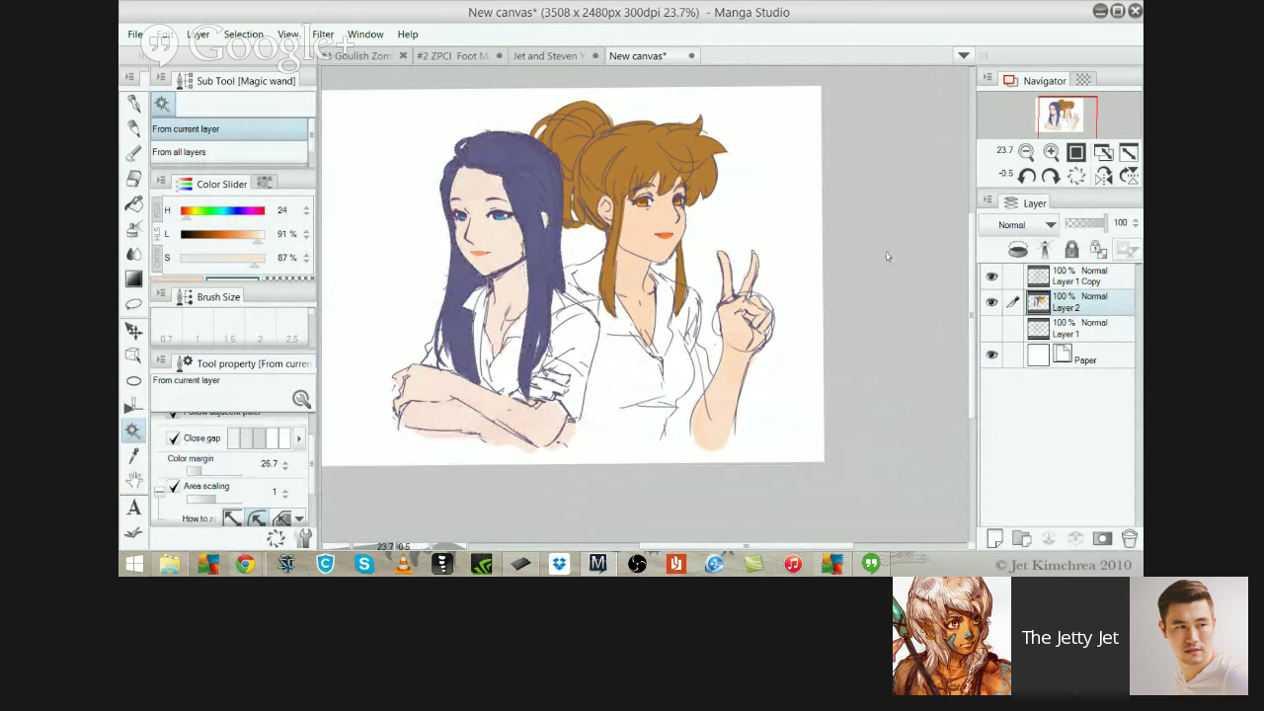
Add a new layer above Layer 2, try the magic wand on it, clear the selection and return to Layer 2
{"action": "key", "text": "ctrl+shift+n"}
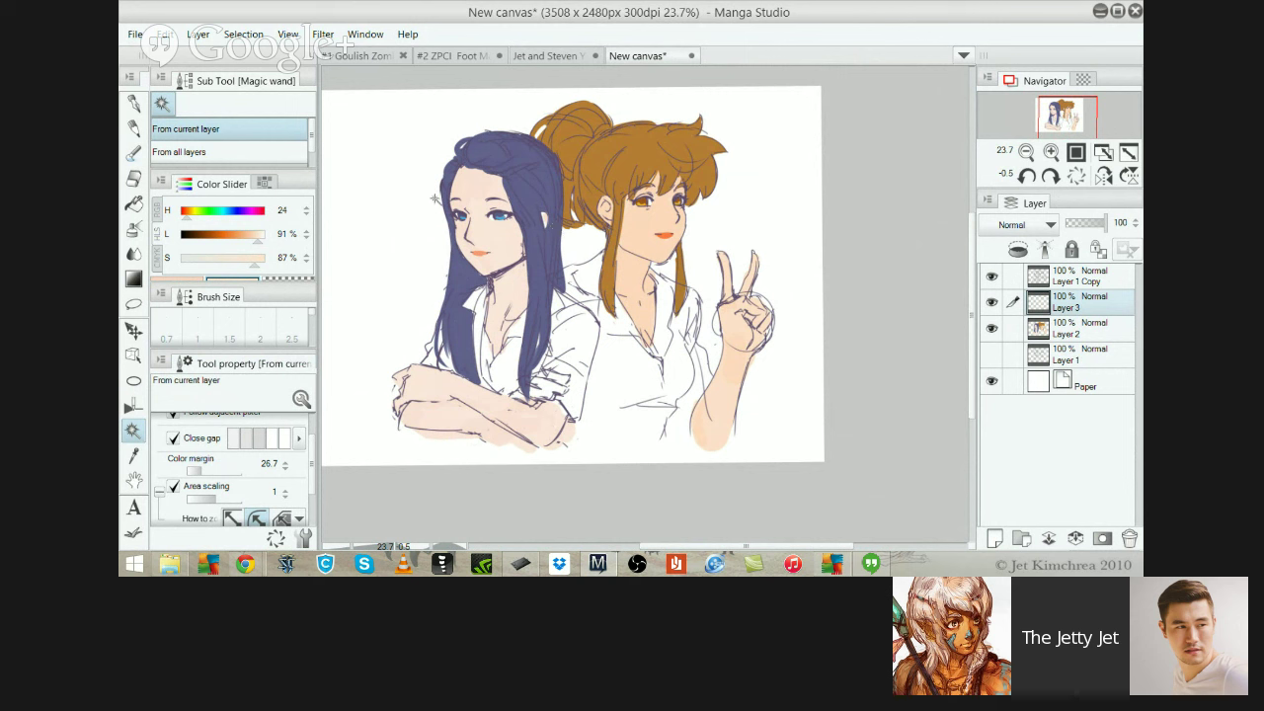
{"action": "left_click", "coordinate": [471, 269]}
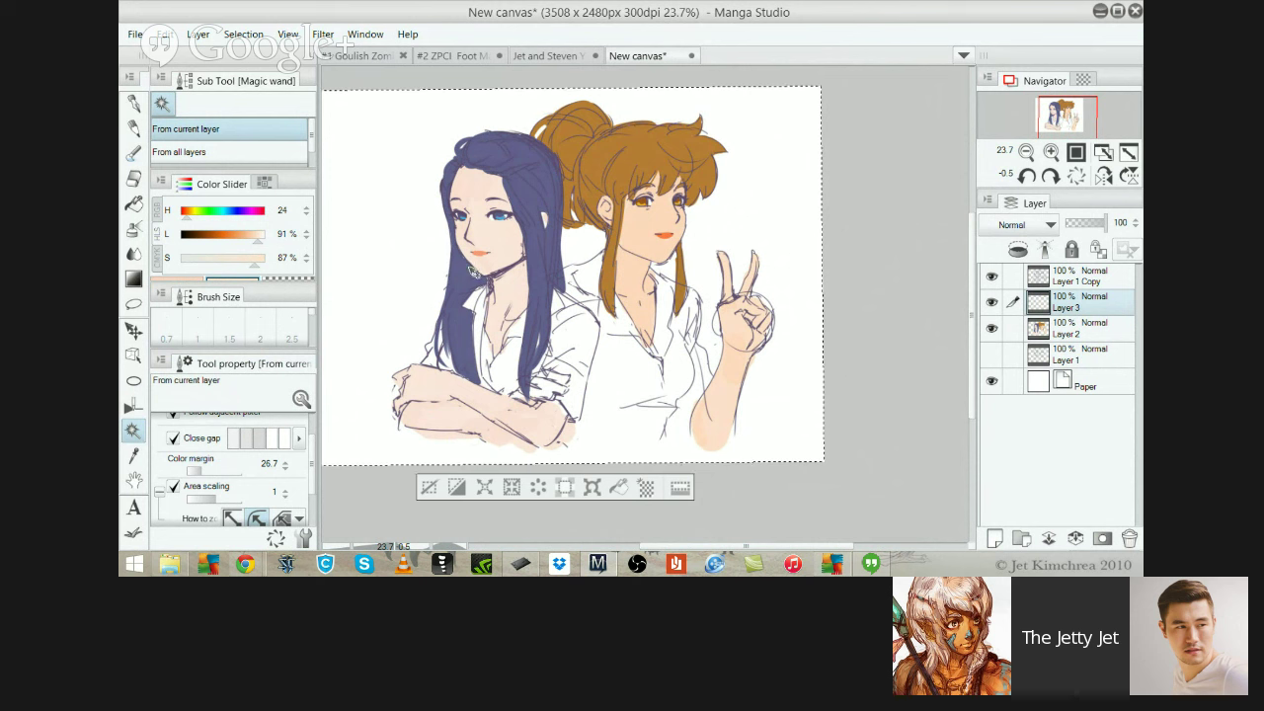
{"action": "key", "text": "ctrl+d"}
{"action": "key", "text": "alt+bracketleft"}
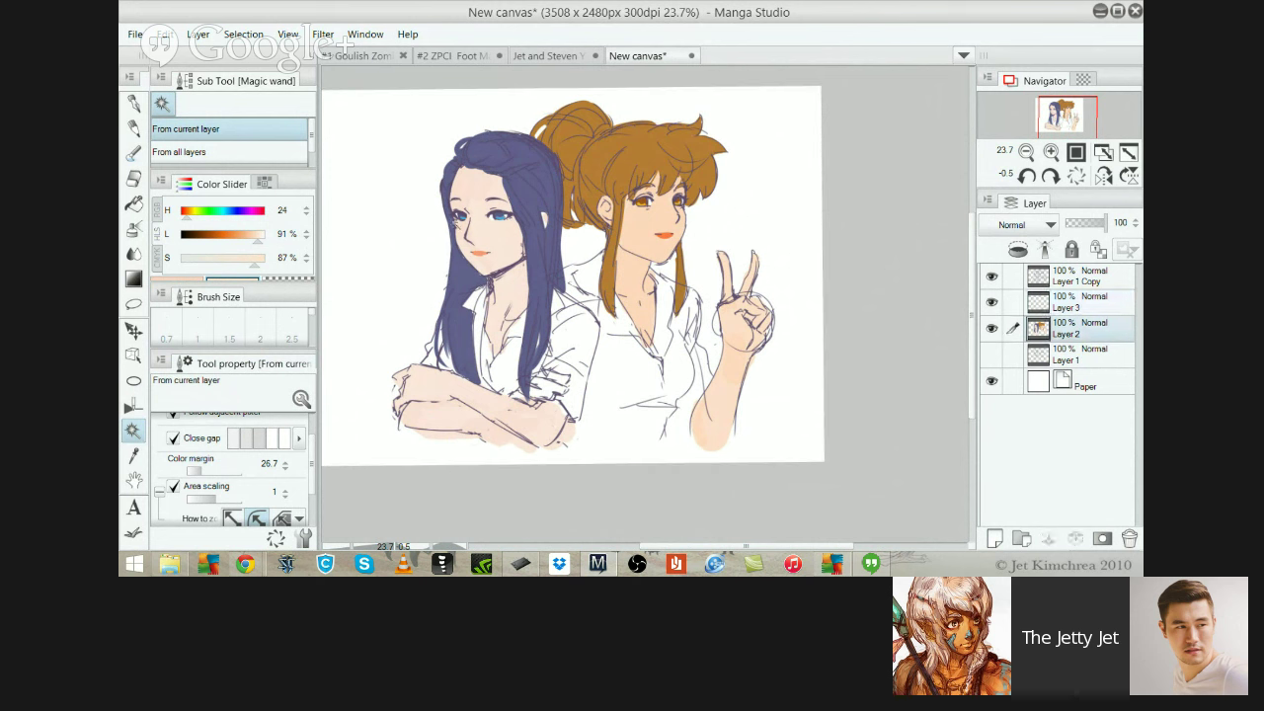
Test the magic wand on both women's skin areas, clear the selection, and add another new layer directly above Layer 2
{"action": "left_click", "coordinate": [468, 223]}
{"action": "left_click", "coordinate": [526, 440], "text": "shift"}
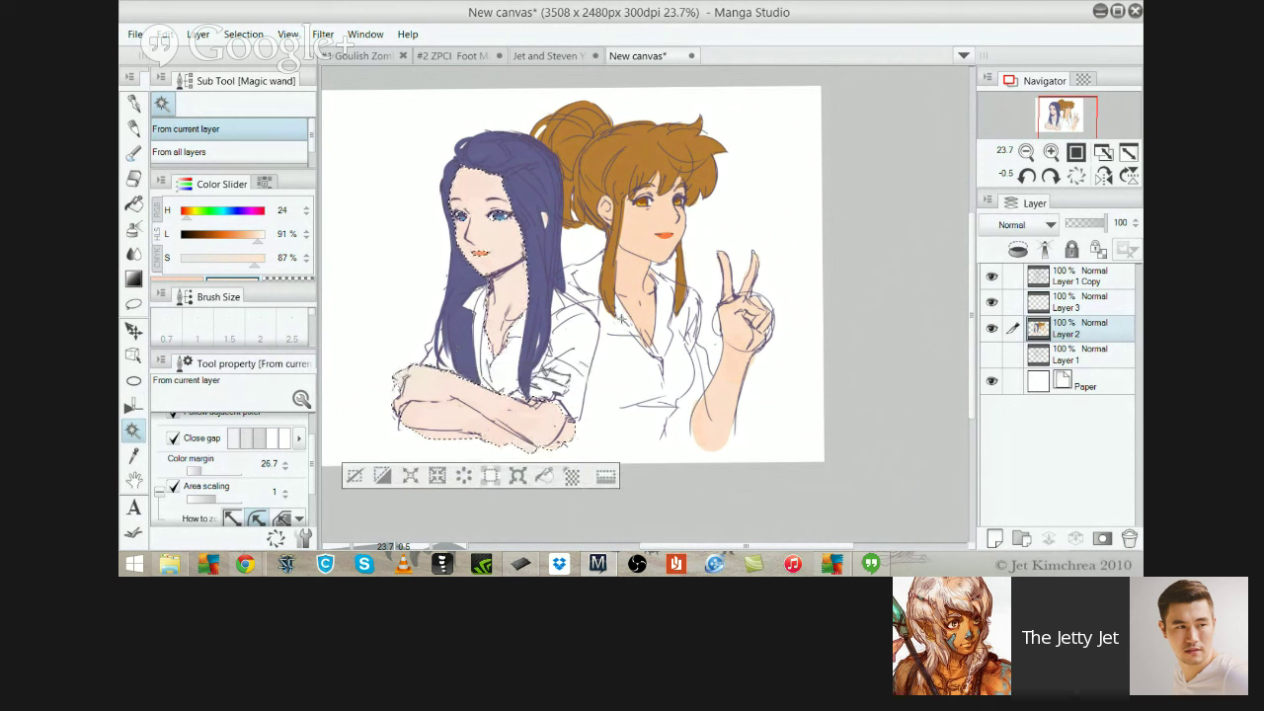
{"action": "left_click", "coordinate": [723, 383]}
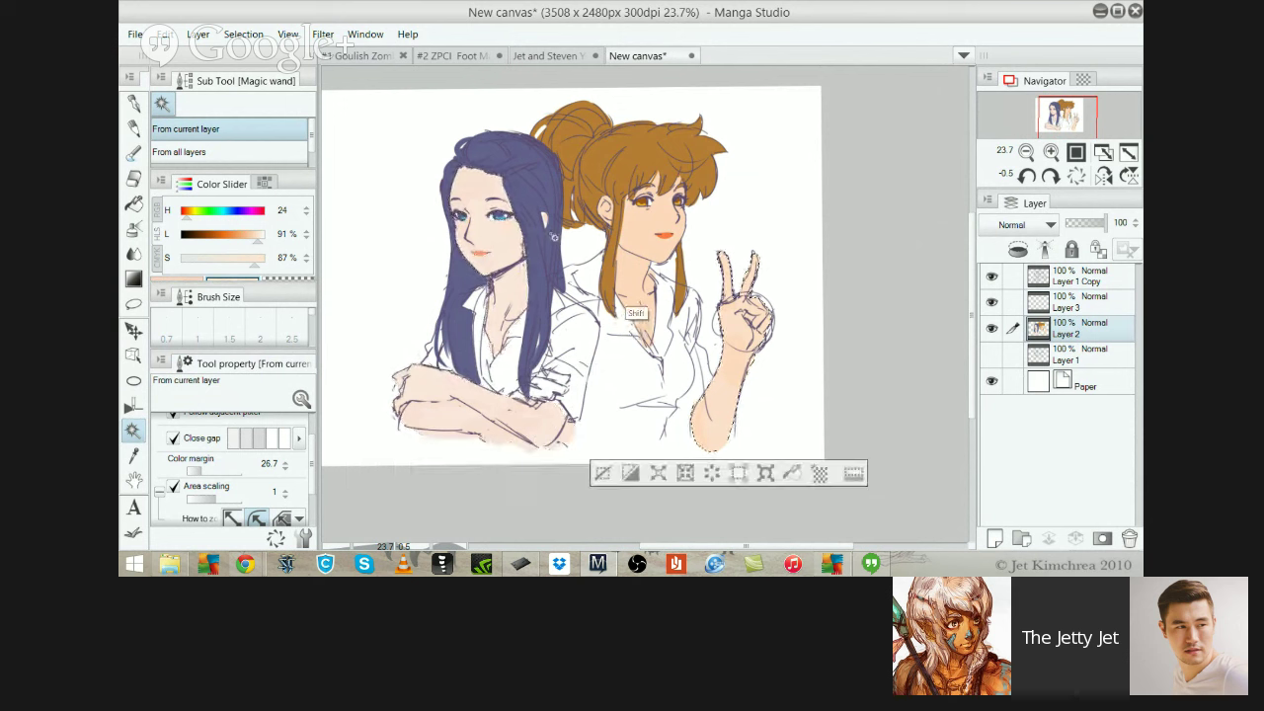
{"action": "left_click", "coordinate": [640, 314], "text": "shift"}
{"action": "key", "text": "ctrl+d"}
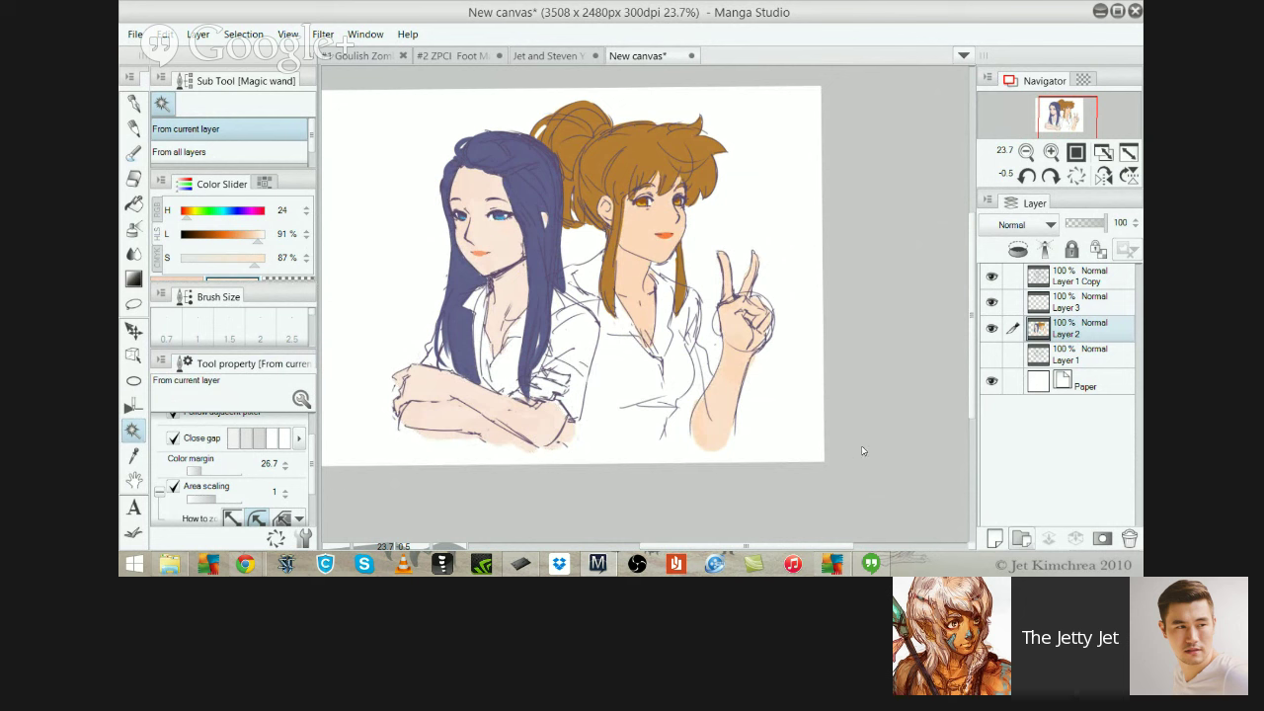
{"action": "key", "text": "ctrl+shift+n"}
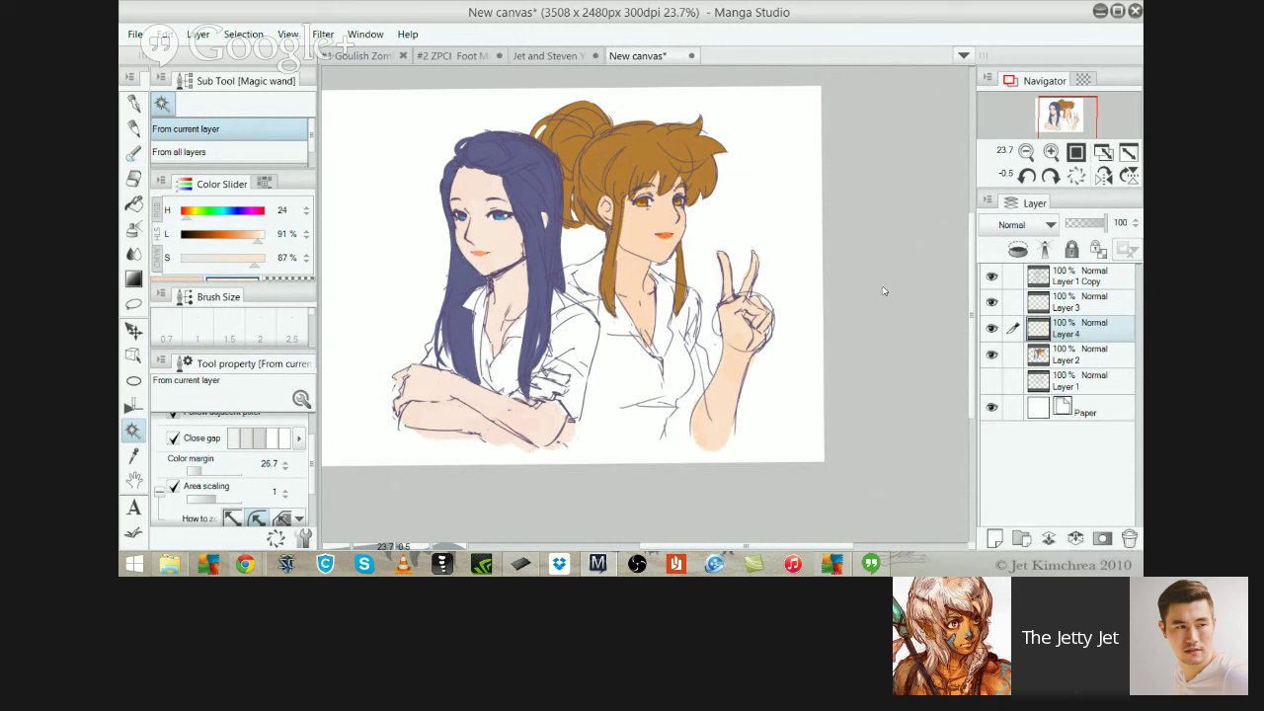
Make the line art layer, Layer 1 Copy, active and shift its hue by 75
{"action": "key", "text": "alt+bracketright"}
{"action": "key", "text": "alt+bracketright"}
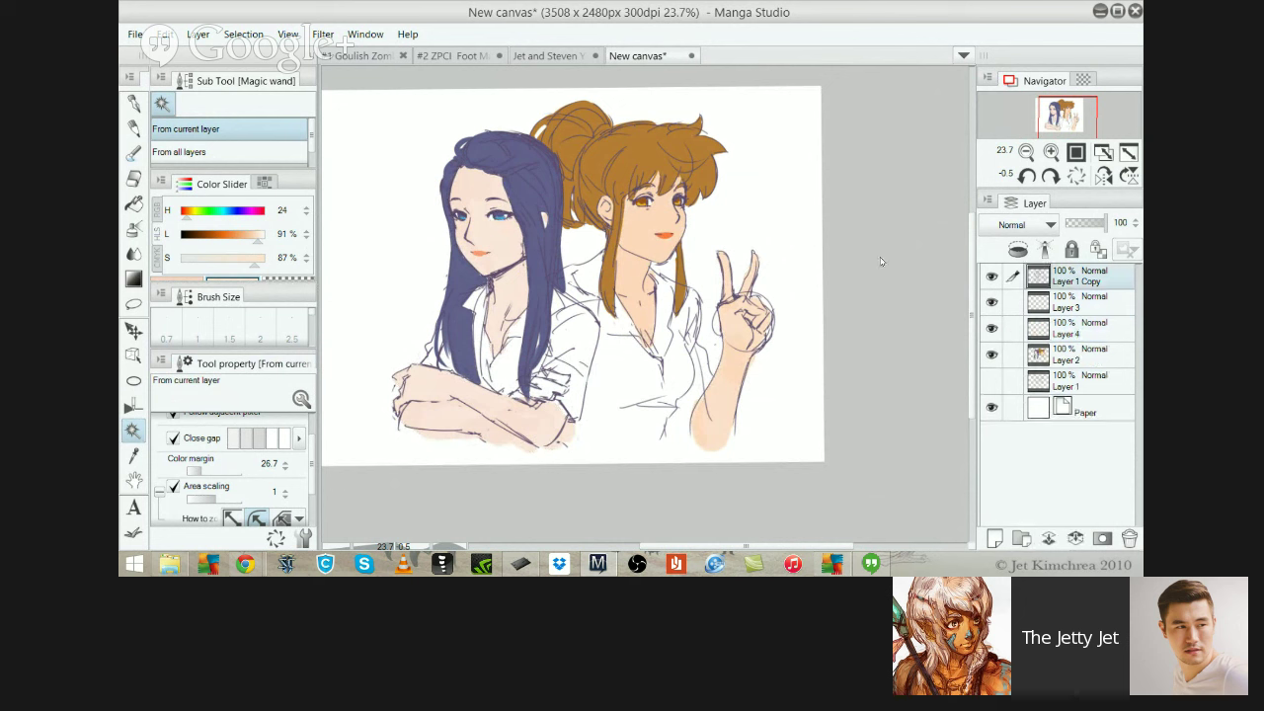
{"action": "key", "text": "alt+bracketleft"}
{"action": "key", "text": "alt+bracketright"}
{"action": "key", "text": "ctrl+u"}
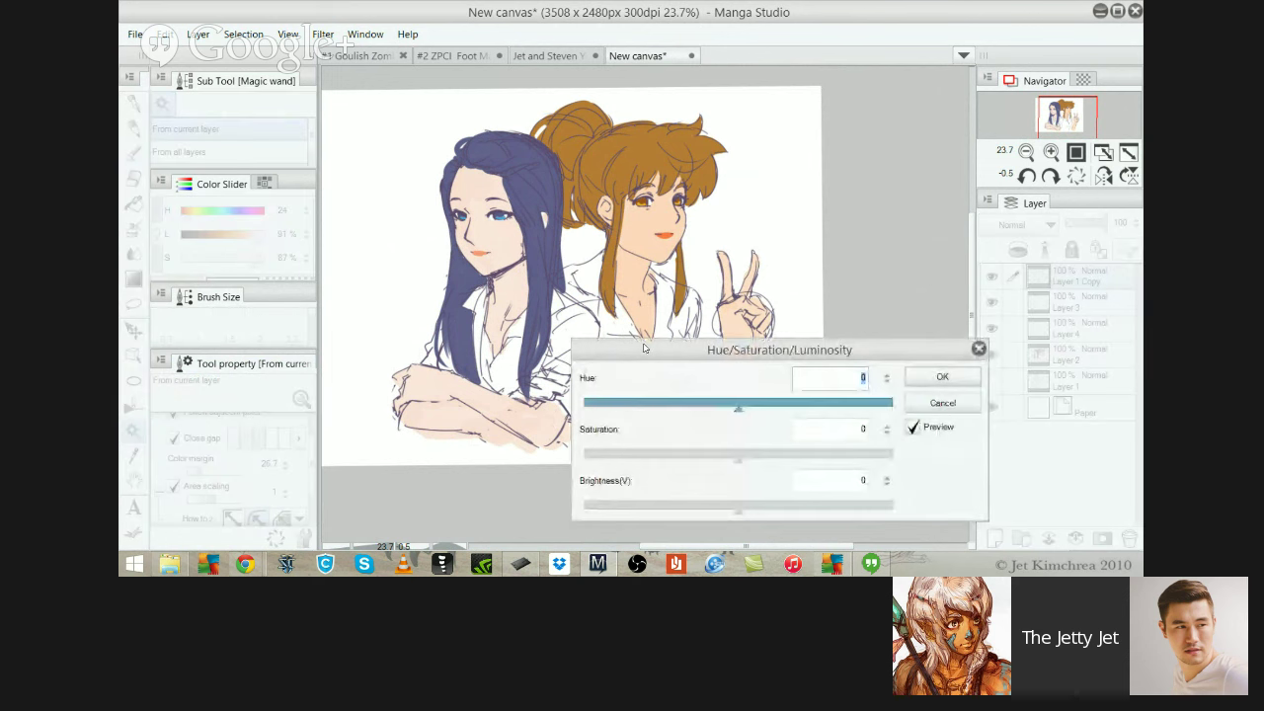
{"action": "type", "text": "119"}
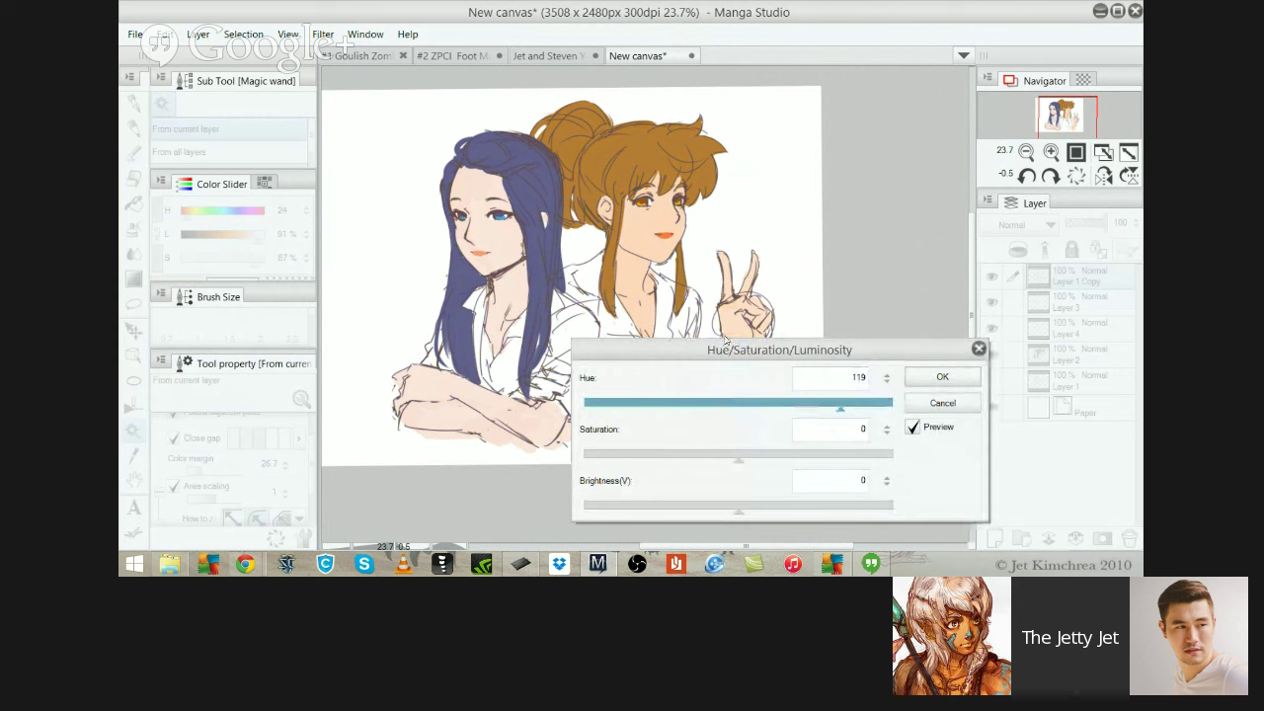
{"action": "left_click", "coordinate": [816, 404]}
{"action": "type", "text": "75"}
{"action": "key", "text": "Return"}
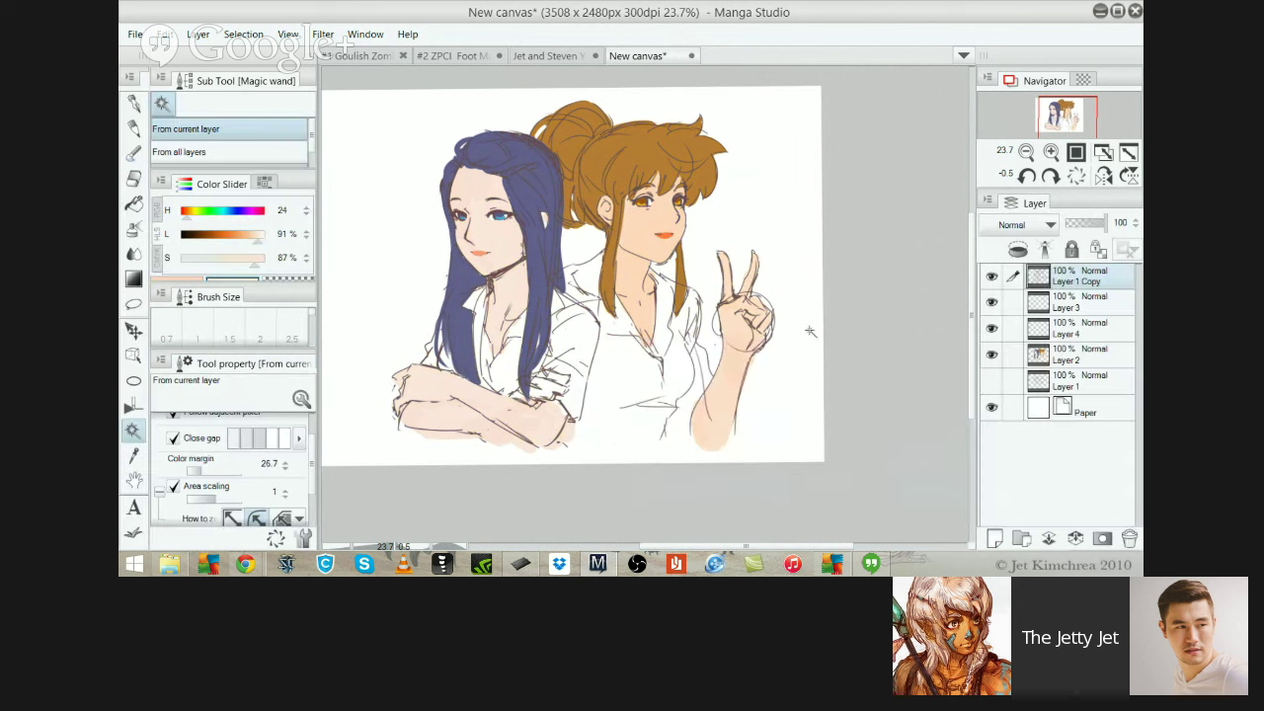
Set the blending mode of Layer 4 to Multiply
{"action": "key", "text": "alt+bracketleft"}
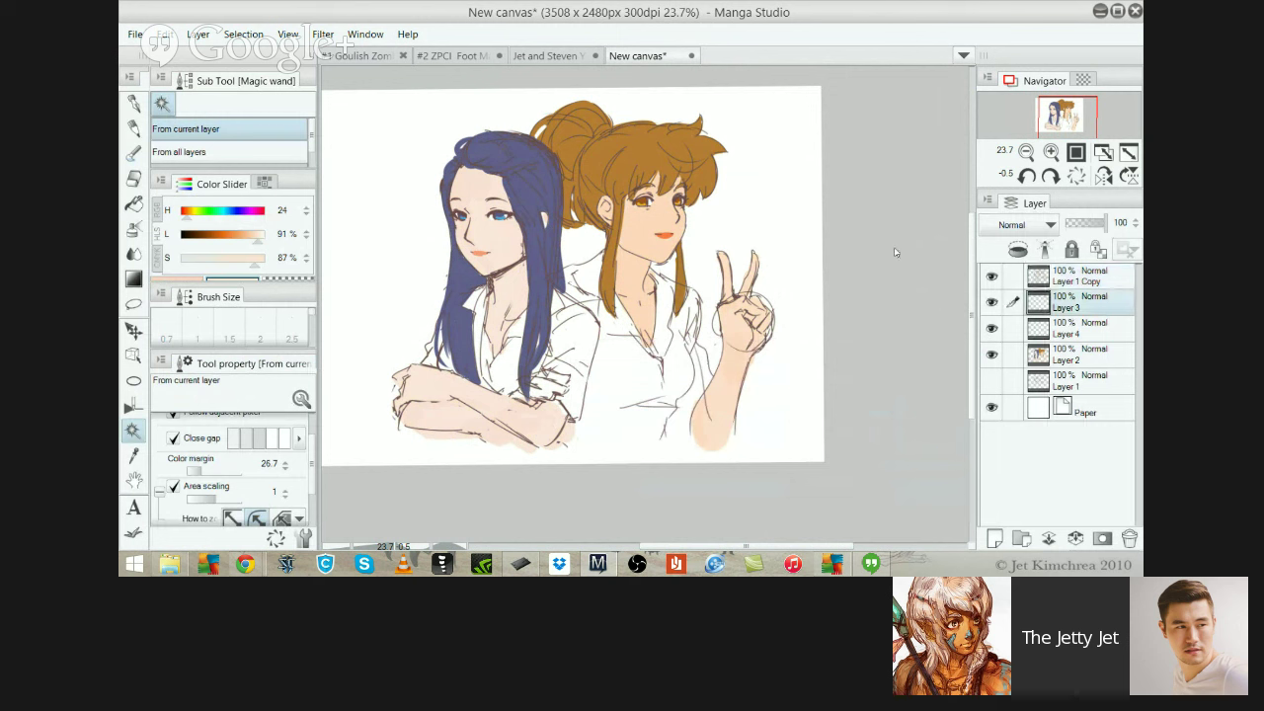
{"action": "left_click", "coordinate": [1058, 328]}
{"action": "left_click", "coordinate": [1013, 225]}
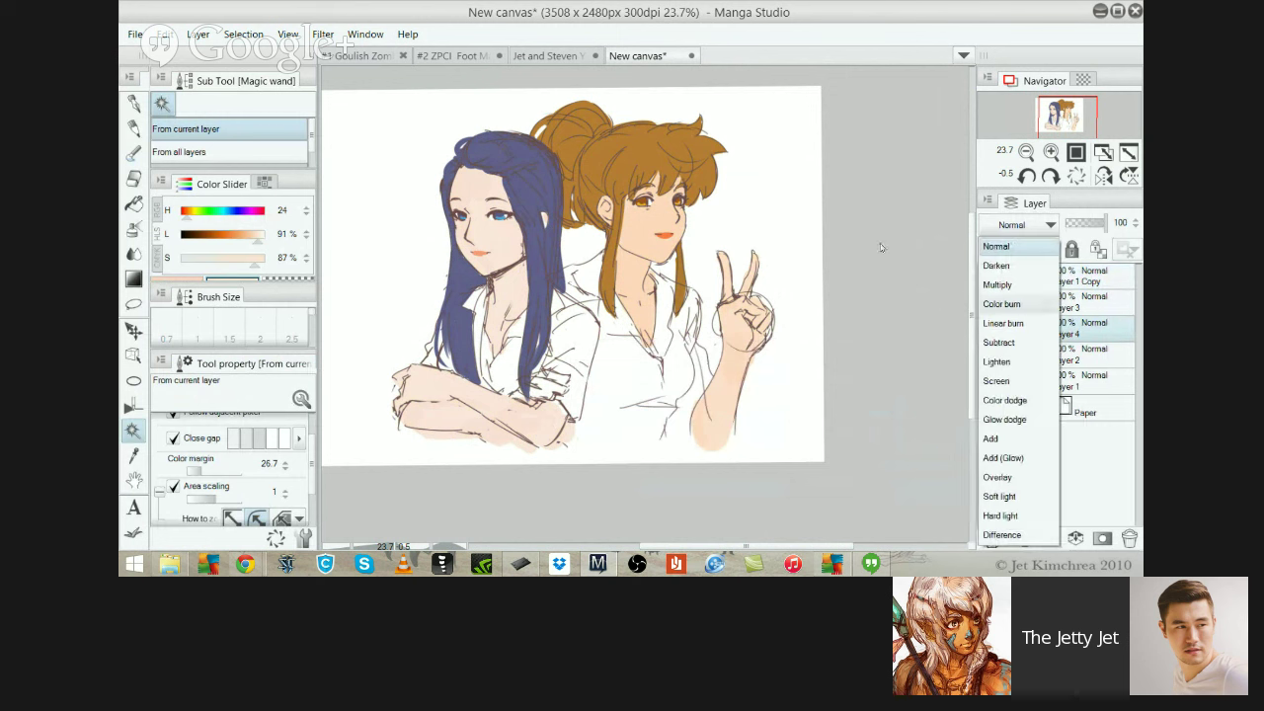
{"action": "key", "text": "Down"}
{"action": "key", "text": "Down"}
{"action": "key", "text": "Down"}
{"action": "key", "text": "Down"}
{"action": "key", "text": "Down"}
{"action": "key", "text": "Up"}
{"action": "key", "text": "Up"}
{"action": "key", "text": "Up"}
{"action": "key", "text": "Up"}
{"action": "key", "text": "Up"}
{"action": "key", "text": "Up"}
{"action": "key", "text": "Up"}
{"action": "key", "text": "Up"}
{"action": "key", "text": "Up"}
{"action": "key", "text": "Return"}
Shade the folded fingers, palm and wrist of the raised hand on Layer 4 with the mapping pen in a light skin tone
{"action": "key", "text": "p"}
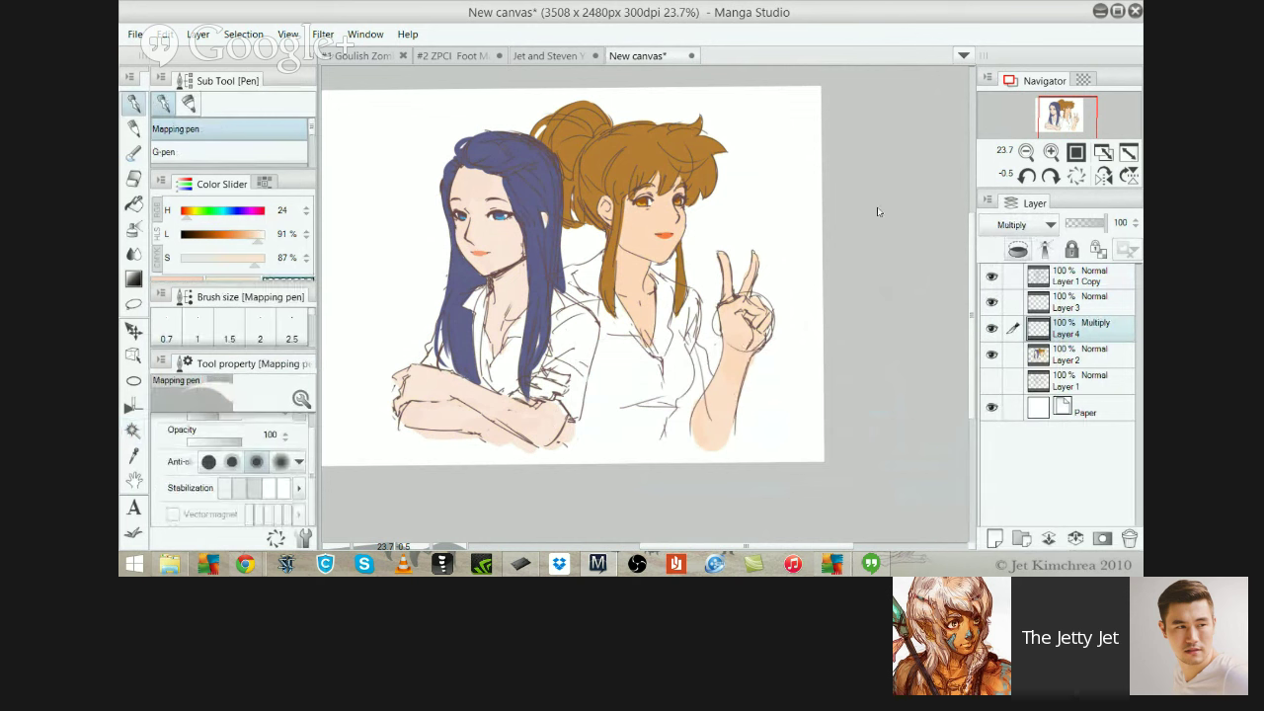
{"action": "left_click", "coordinate": [991, 329]}
{"action": "key", "text": "period"}
{"action": "key", "text": "period"}
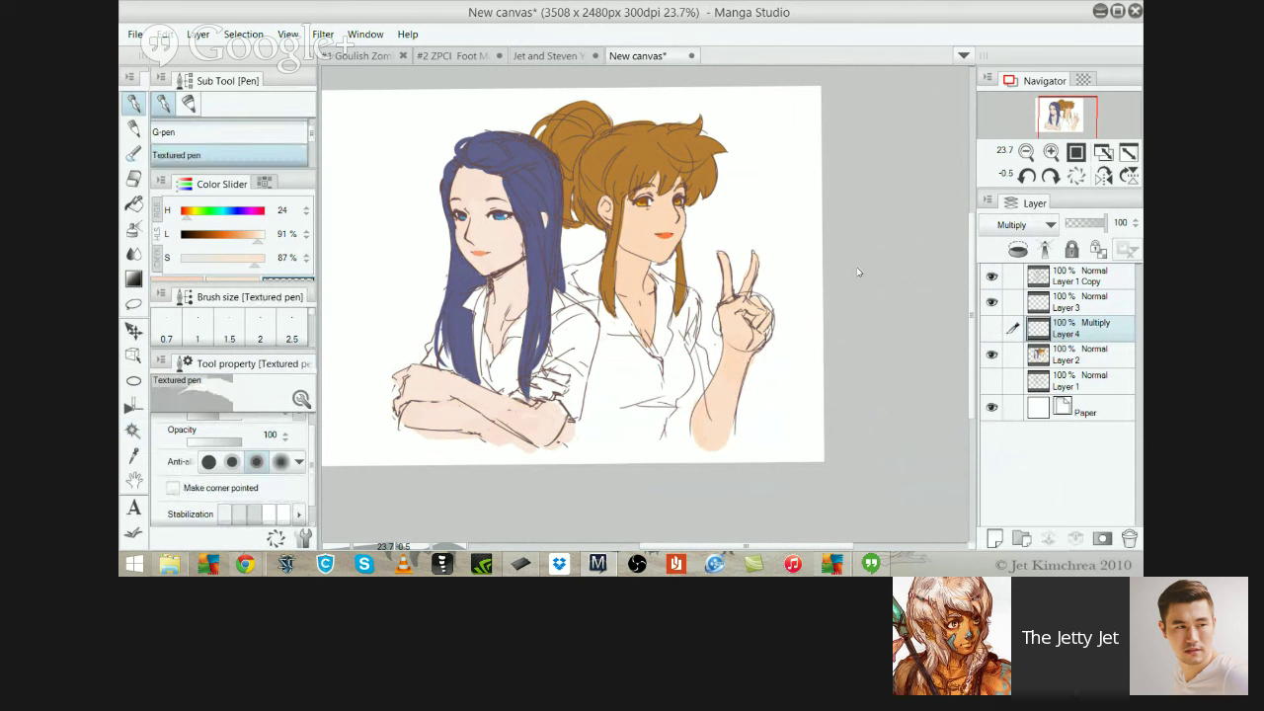
{"action": "key", "text": "ctrl+h"}
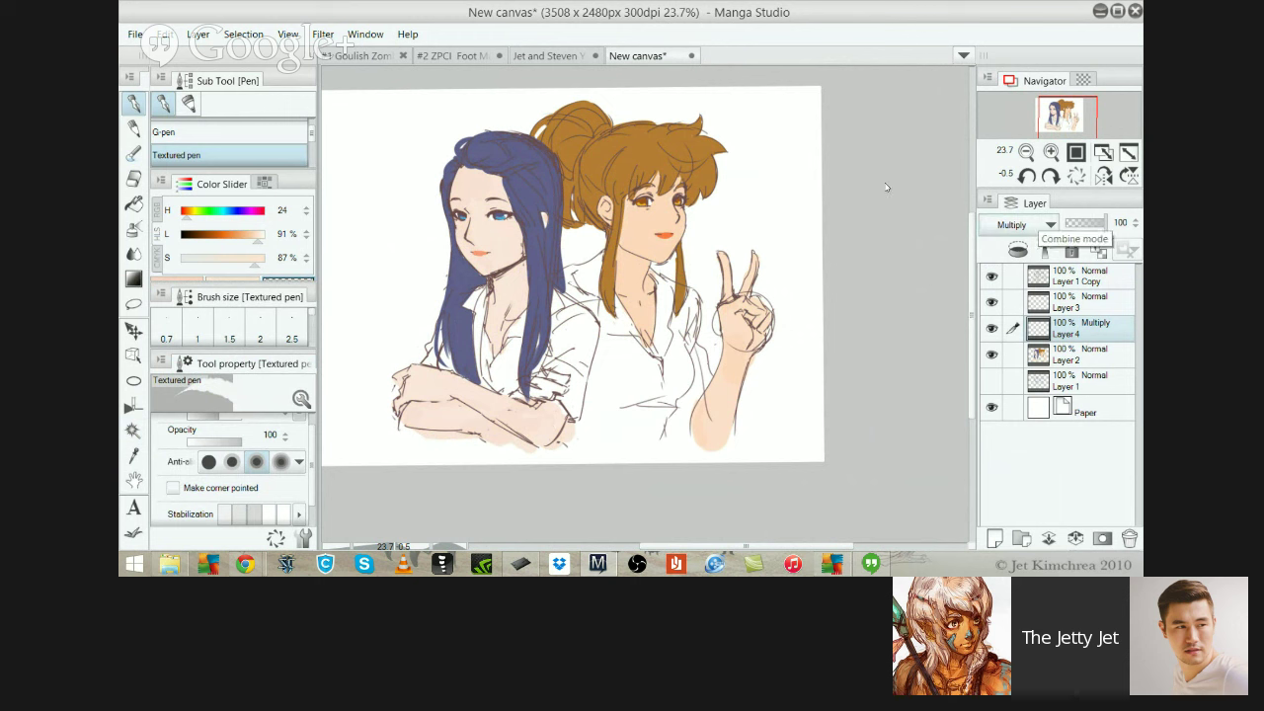
{"action": "key", "text": "comma"}
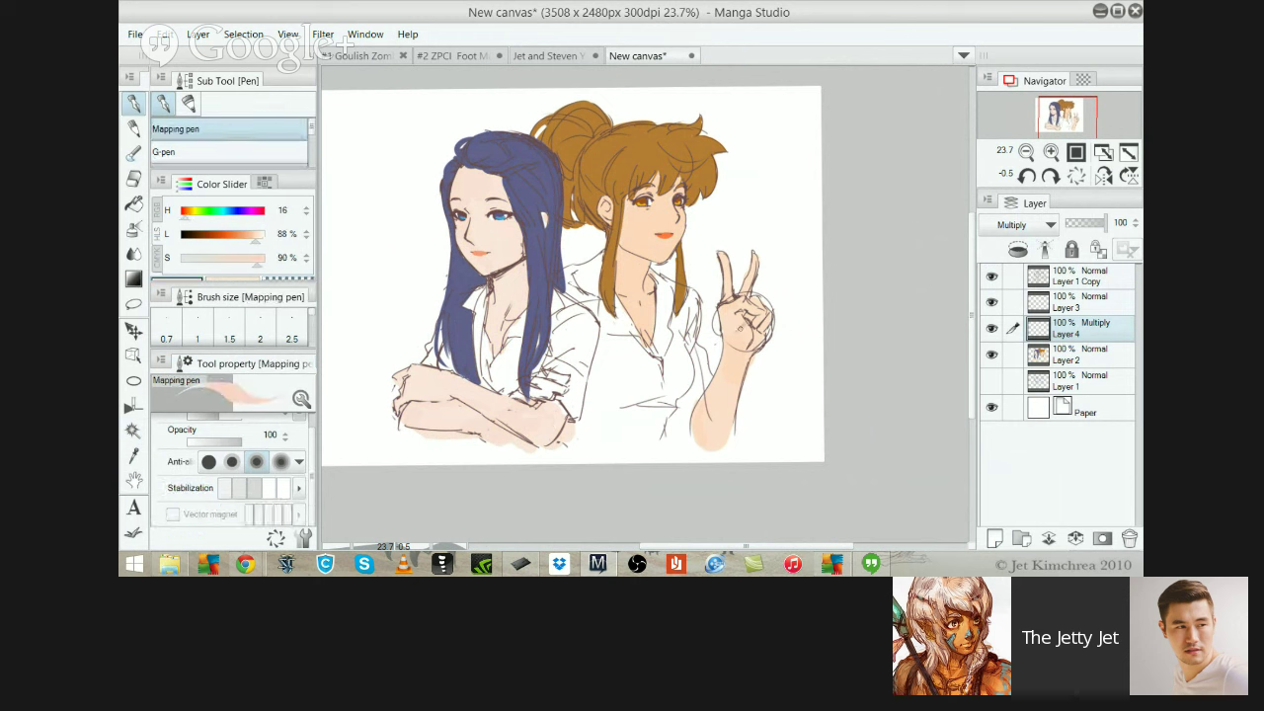
{"action": "scroll", "coordinate": [748, 363], "scroll_direction": "up", "scroll_amount": 2}
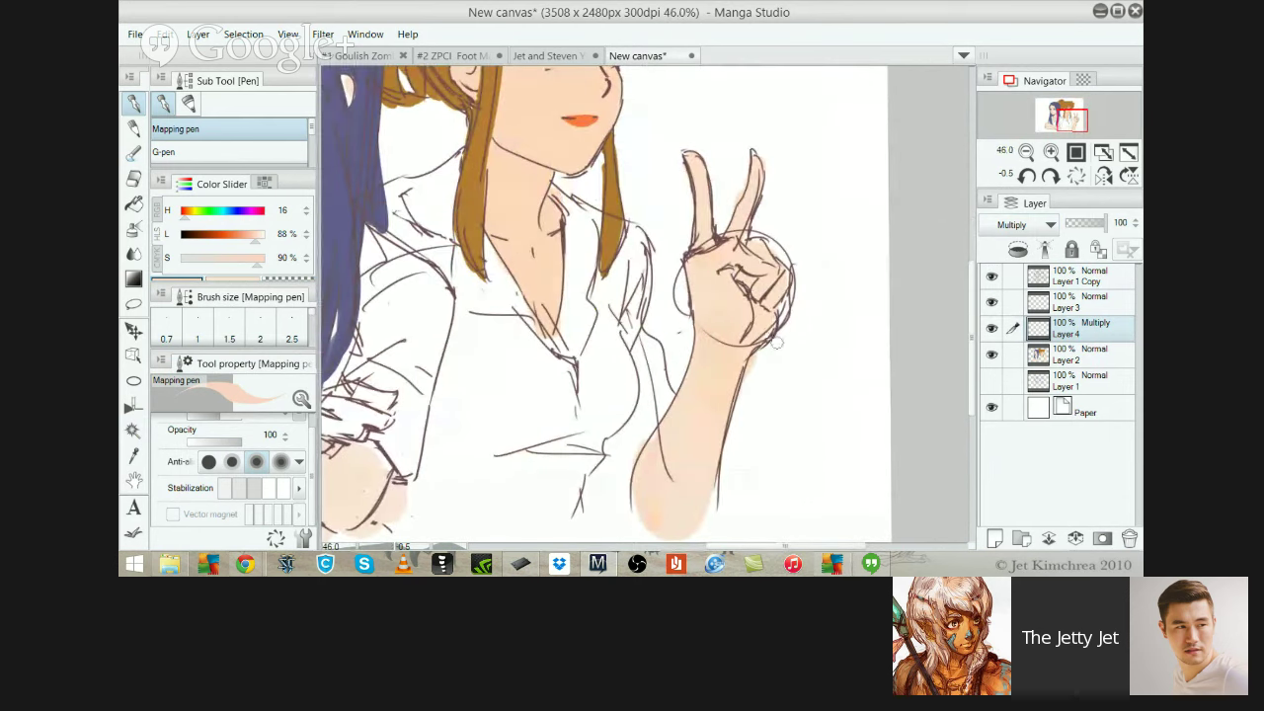
{"action": "mouse_move", "coordinate": [777, 342]}
{"action": "left_mouse_down"}
{"action": "mouse_move", "coordinate": [760, 282]}
{"action": "mouse_move", "coordinate": [774, 296]}
{"action": "left_mouse_up"}
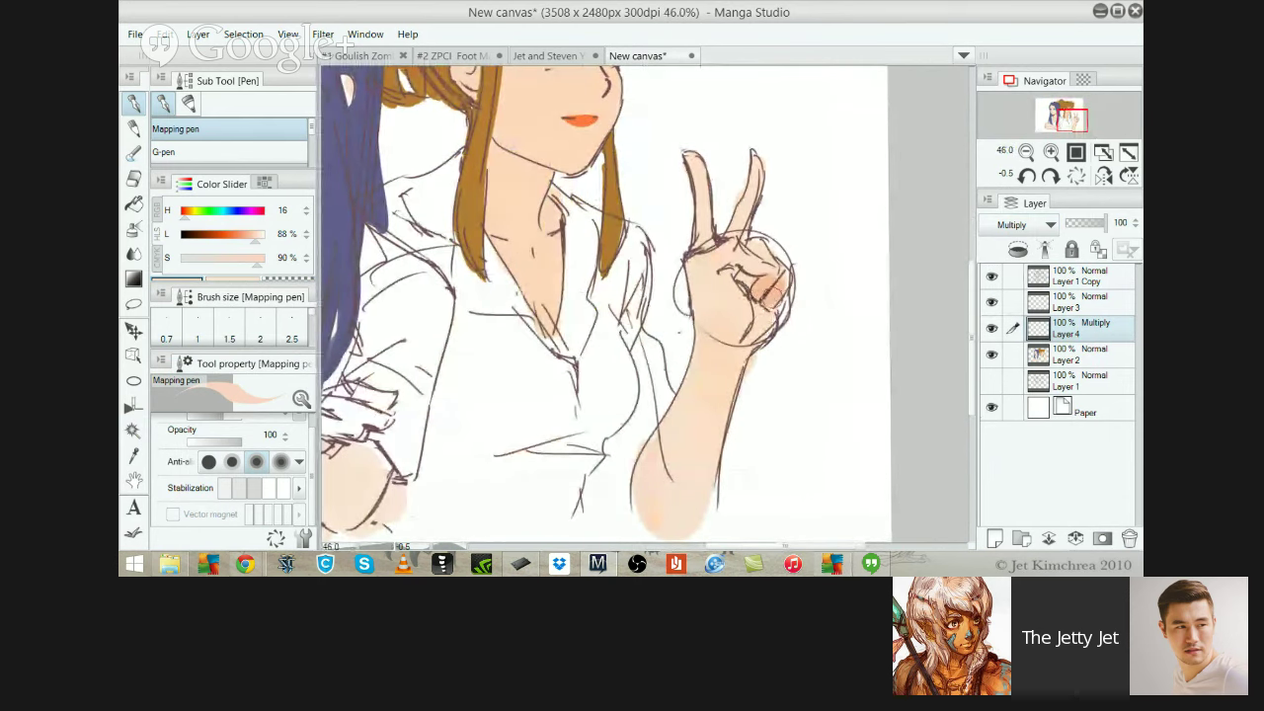
{"action": "left_click_drag", "start_coordinate": [719, 350], "coordinate": [761, 330]}
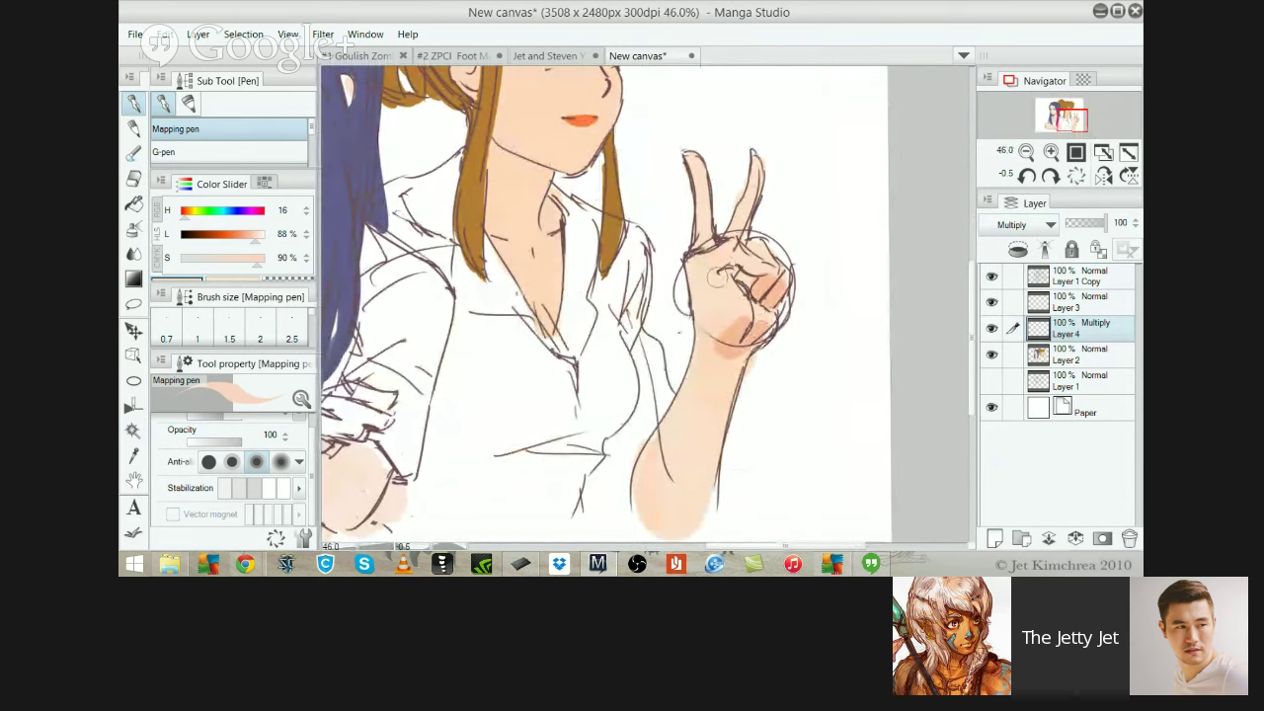
{"action": "mouse_move", "coordinate": [717, 277]}
{"action": "left_mouse_down"}
{"action": "mouse_move", "coordinate": [741, 281]}
{"action": "mouse_move", "coordinate": [742, 269]}
{"action": "left_mouse_up"}
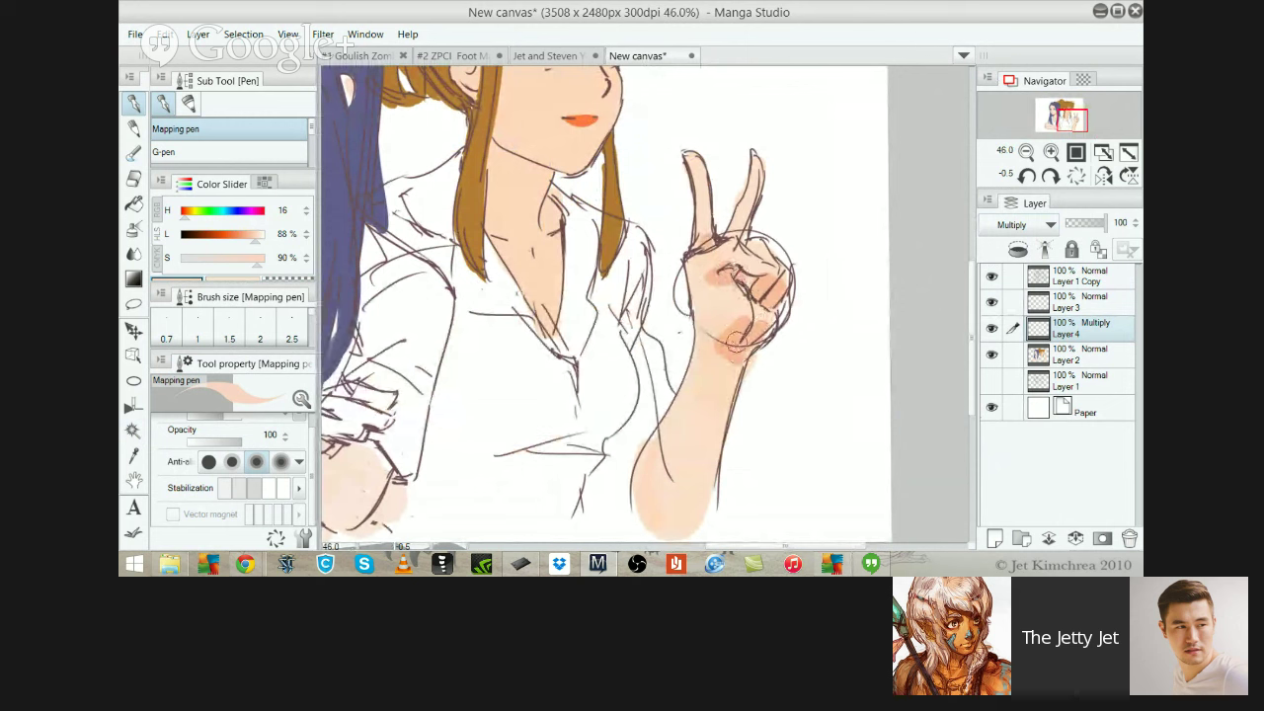
Erase part of the inner lines of the raised hand on the line art layer, Layer 1 Copy
{"action": "left_click", "coordinate": [1078, 276]}
{"action": "key", "text": "e"}
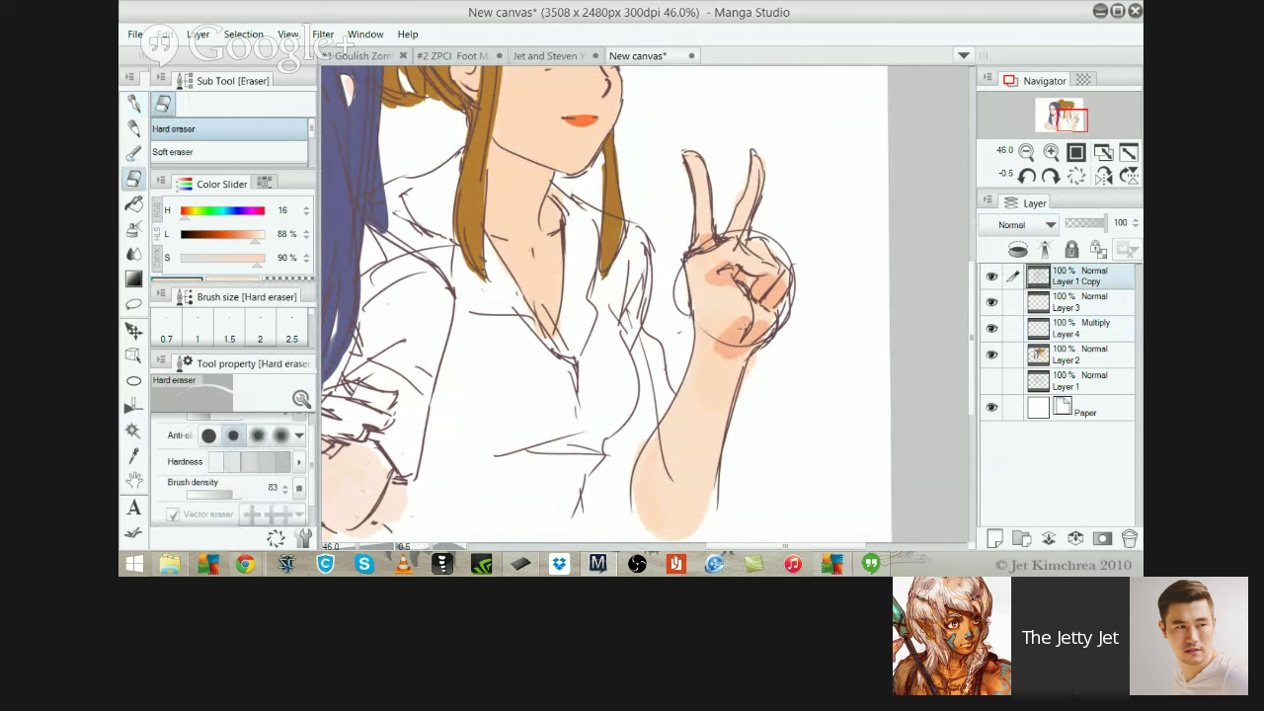
{"action": "key", "text": "e"}
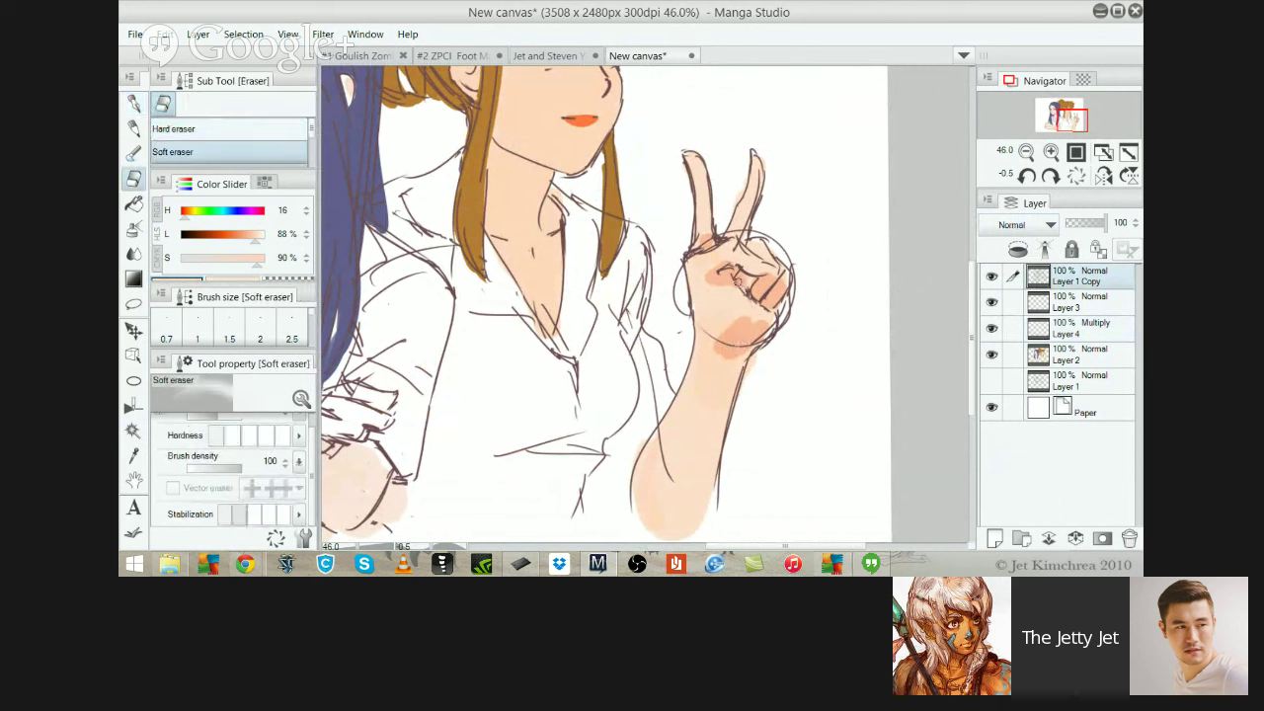
Sample the dark line colour, reduce the mapping pen's brush size to 12, and try out new thumb lines on the raised hand
{"action": "key", "text": "p"}
{"action": "left_click", "coordinate": [728, 284], "text": "alt"}
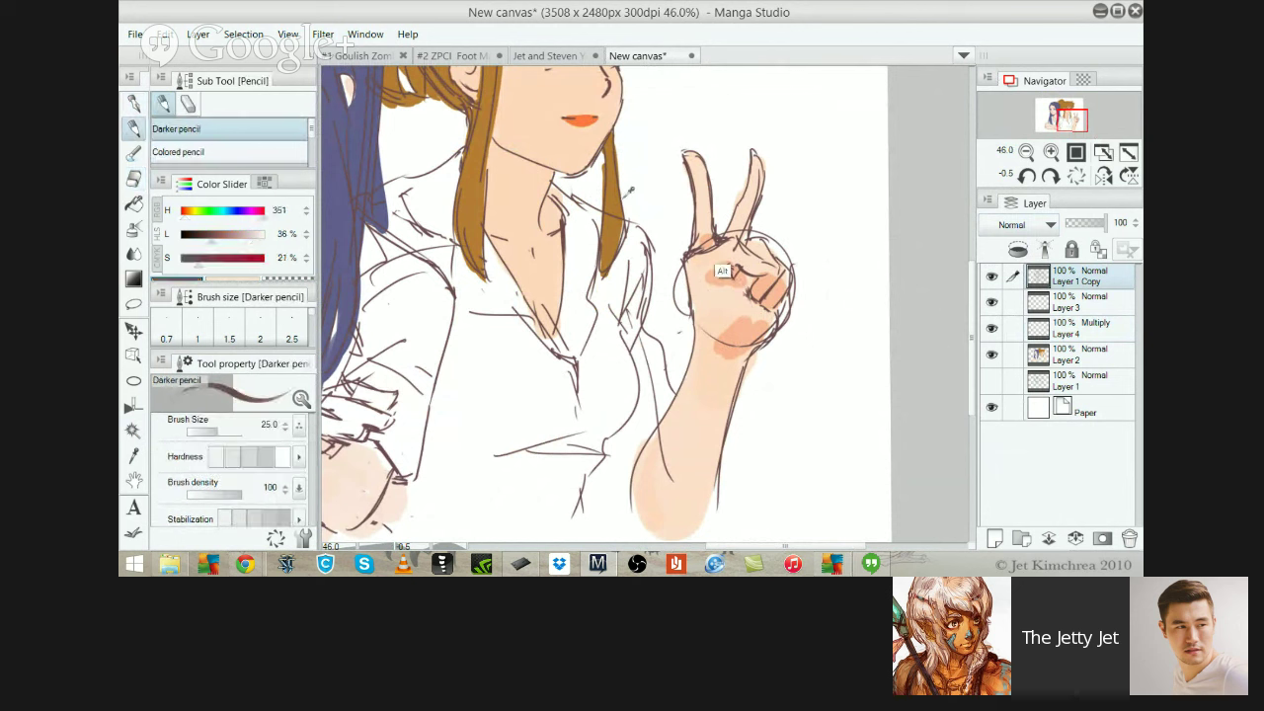
{"action": "key", "text": "p"}
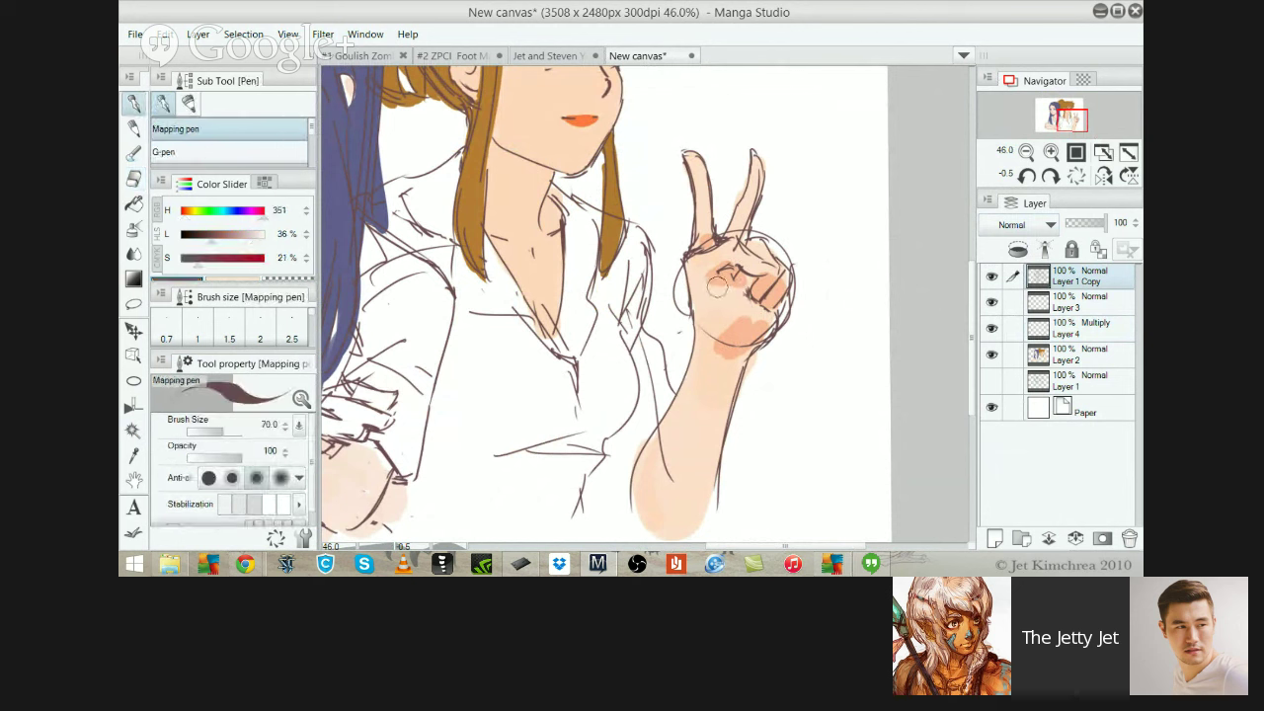
{"action": "key", "text": "bracketleft"}
{"action": "key", "text": "bracketleft"}
{"action": "key", "text": "bracketleft"}
{"action": "key", "text": "bracketleft"}
{"action": "key", "text": "bracketleft"}
{"action": "key", "text": "bracketleft"}
{"action": "key", "text": "bracketleft"}
{"action": "key", "text": "bracketleft"}
{"action": "key", "text": "bracketleft"}
{"action": "left_click_drag", "start_coordinate": [719, 284], "coordinate": [740, 312]}
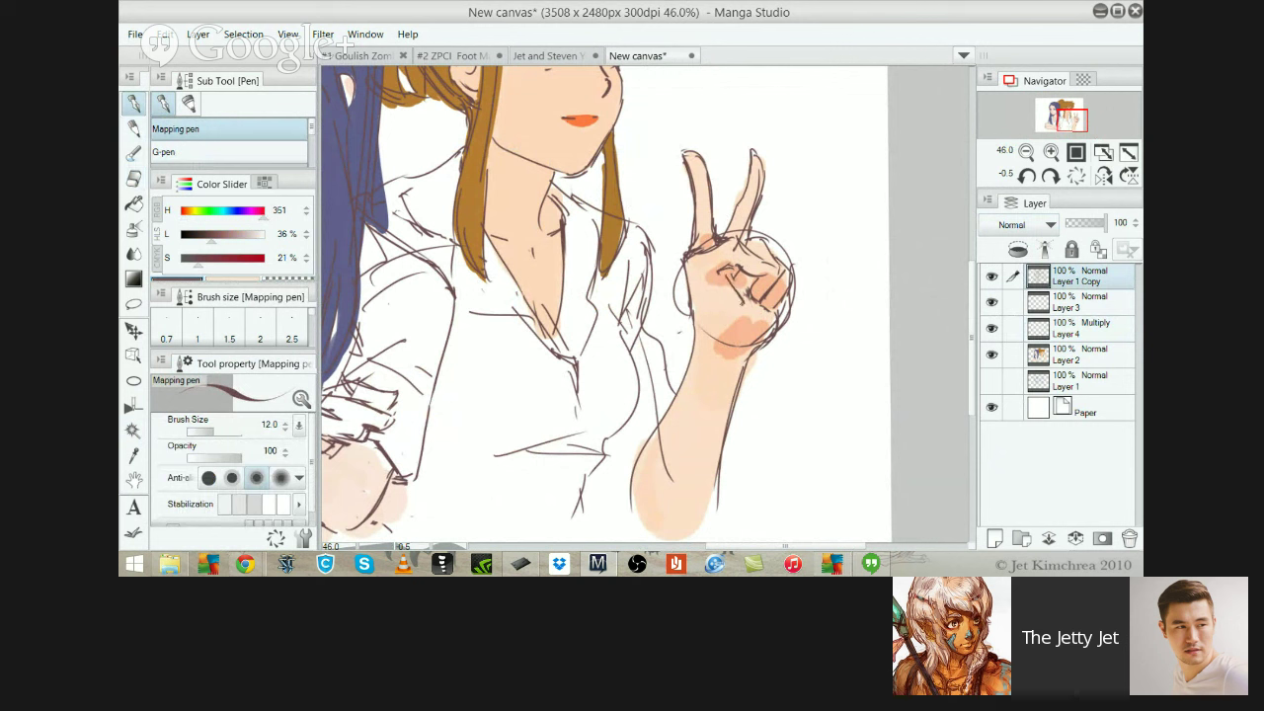
{"action": "key", "text": "ctrl+z"}
{"action": "left_click_drag", "start_coordinate": [731, 268], "coordinate": [718, 280]}
{"action": "key", "text": "ctrl+z"}
Redraw the thumb and folded finger lines of the raised hand, and clean them up with the hard eraser
{"action": "mouse_move", "coordinate": [734, 316]}
{"action": "left_mouse_down"}
{"action": "mouse_move", "coordinate": [726, 336]}
{"action": "mouse_move", "coordinate": [773, 314]}
{"action": "left_mouse_up"}
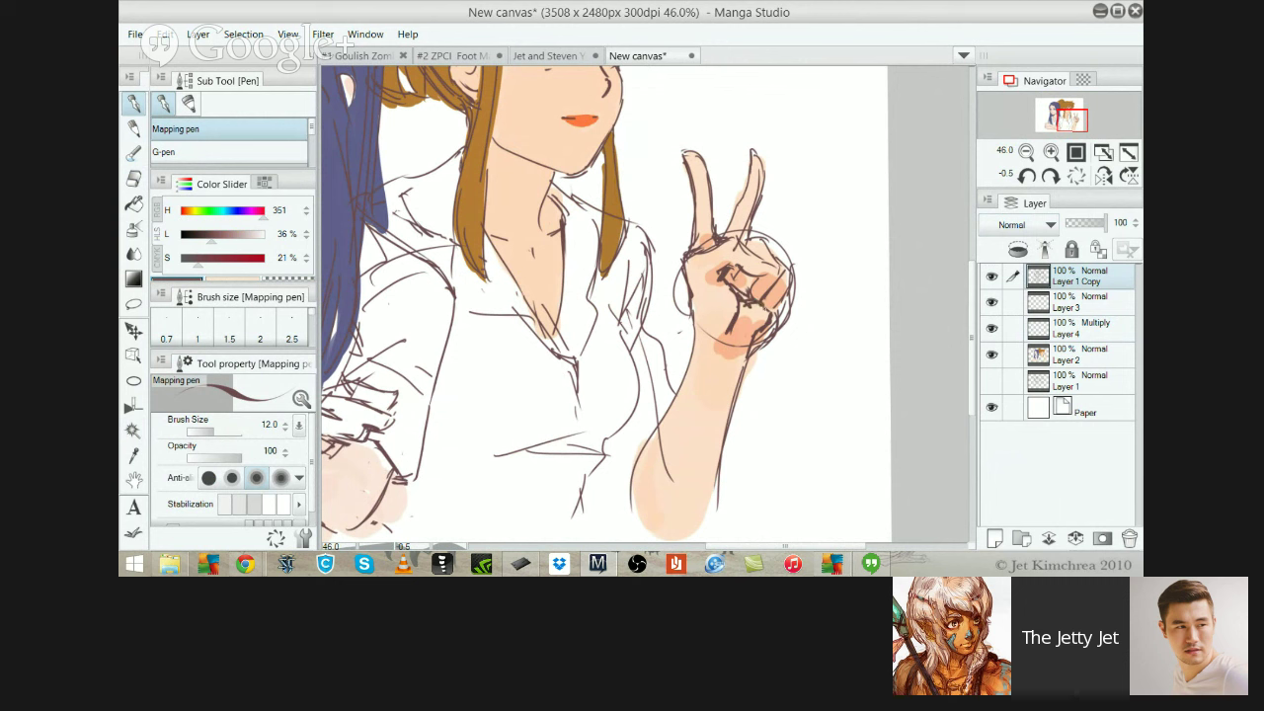
{"action": "left_click_drag", "start_coordinate": [757, 304], "coordinate": [771, 288]}
{"action": "key", "text": "e"}
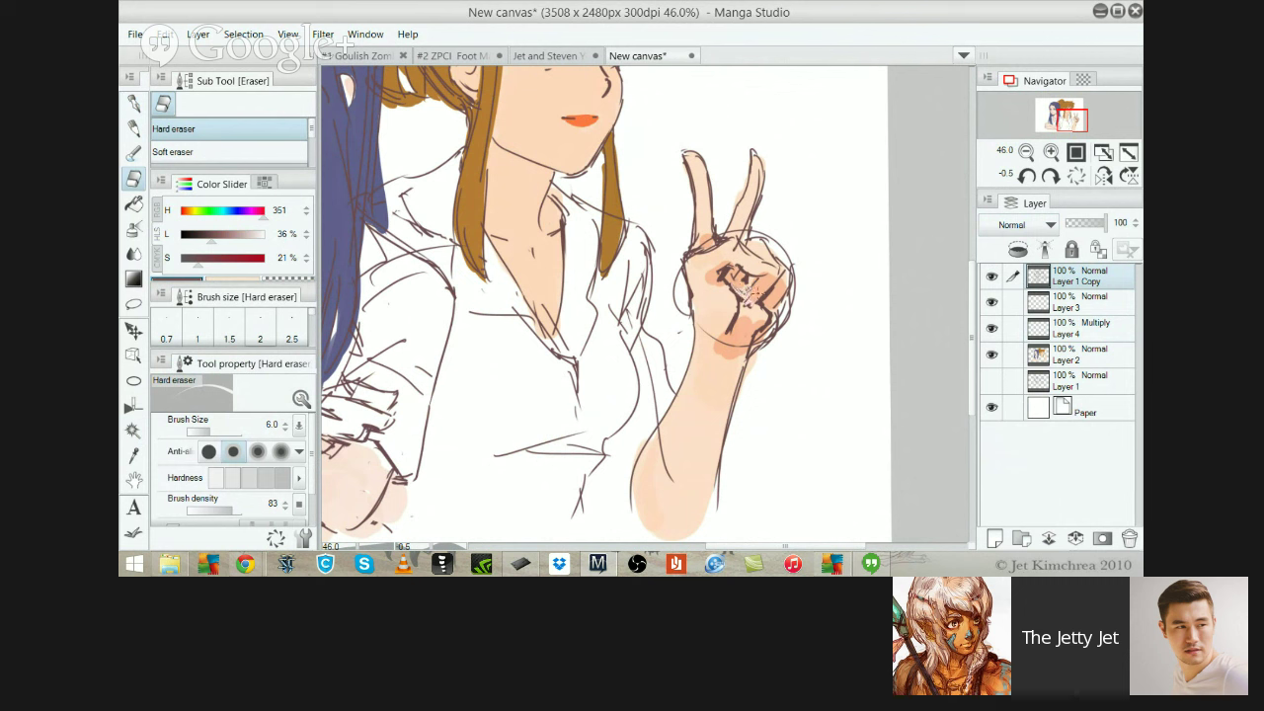
{"action": "key", "text": "p"}
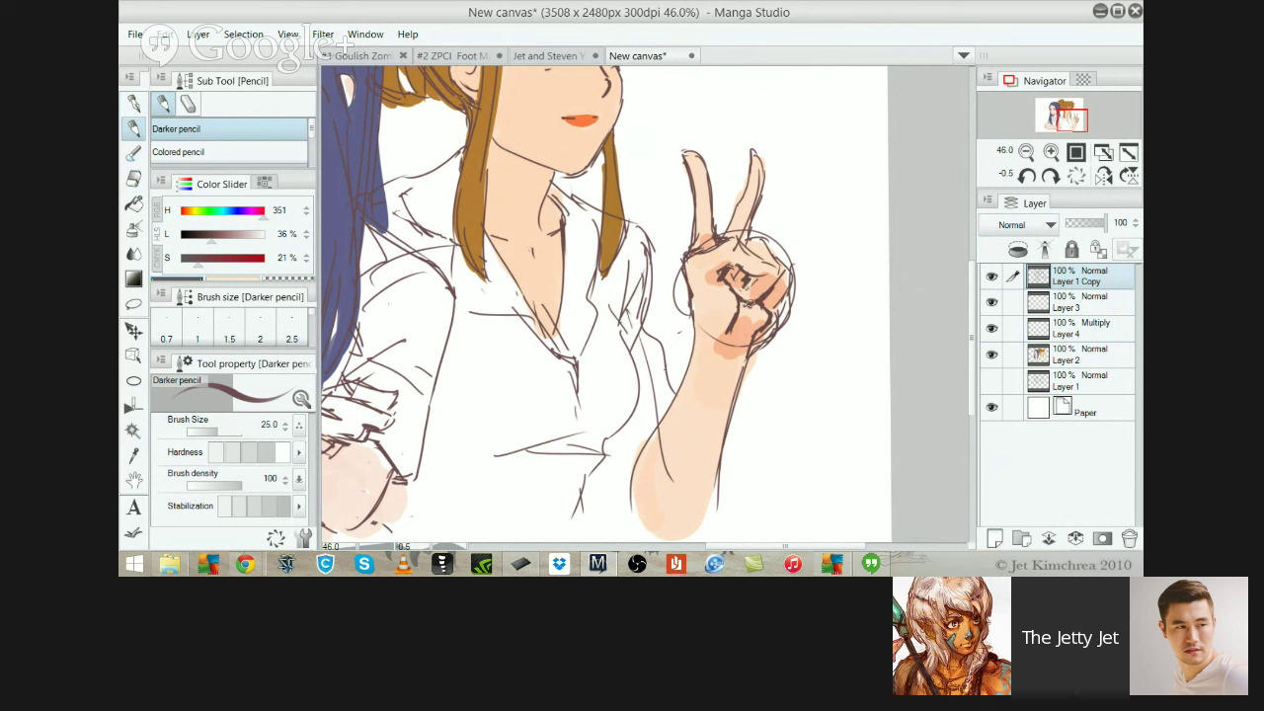
Erase the outer folded finger lines of the raised hand on Layer 1 Copy with the hard and vector erasers
{"action": "left_click_drag", "start_coordinate": [759, 297], "coordinate": [778, 275]}
{"action": "key", "text": "e"}
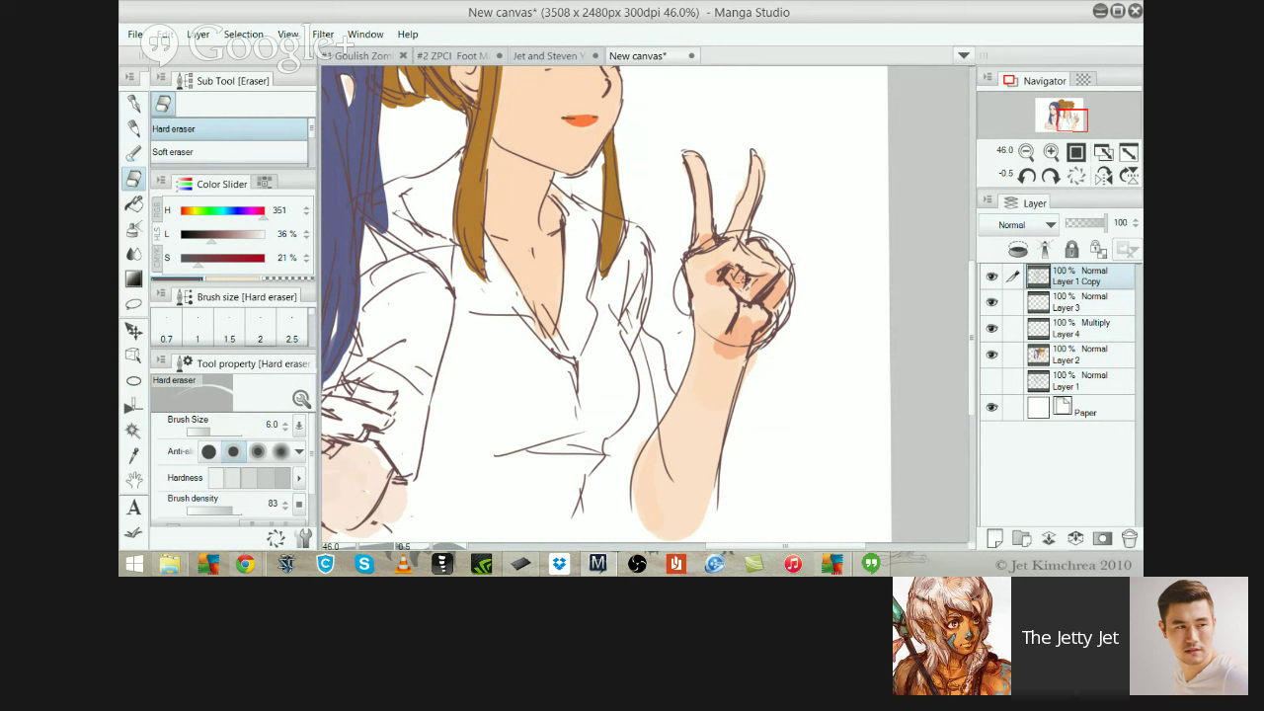
{"action": "key", "text": "e"}
{"action": "mouse_move", "coordinate": [758, 244]}
{"action": "left_mouse_down"}
{"action": "mouse_move", "coordinate": [771, 246]}
{"action": "mouse_move", "coordinate": [776, 281]}
{"action": "mouse_move", "coordinate": [758, 300]}
{"action": "left_mouse_up"}
{"action": "key", "text": "e"}
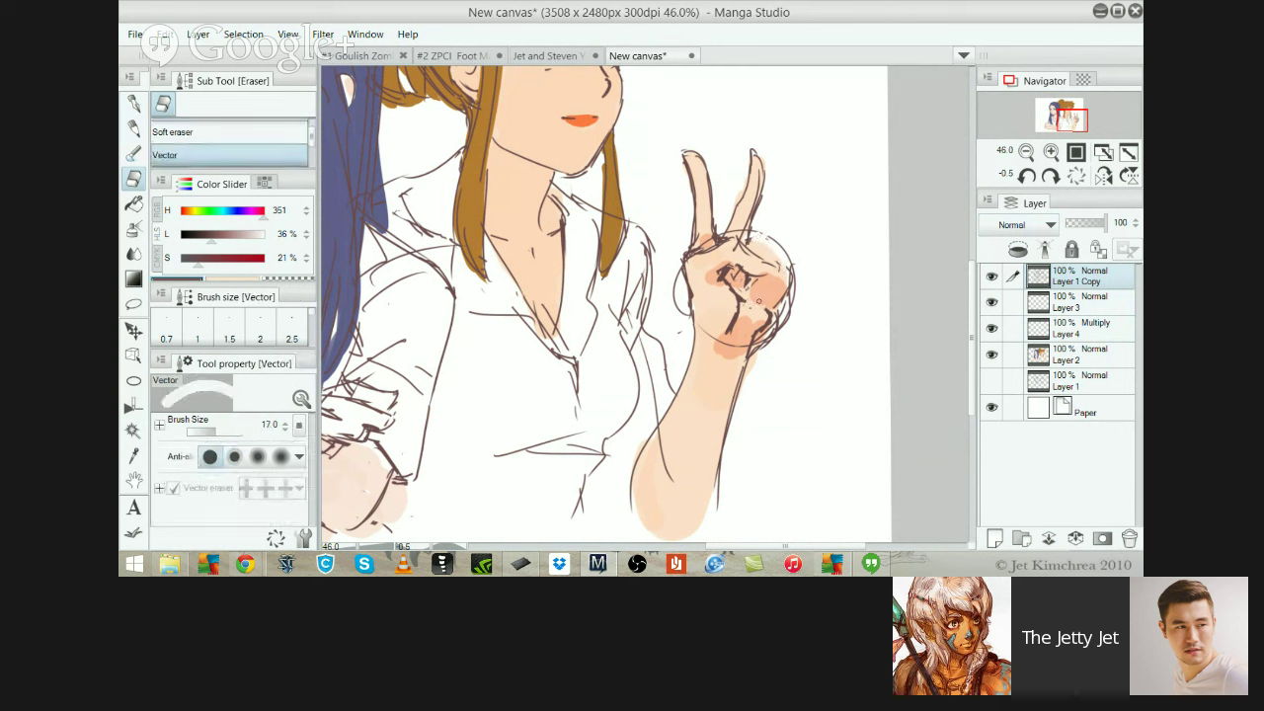
Redraw the knuckles and outer folded finger lines of the raised hand with the Darker pencil at size 25
{"action": "key", "text": "p"}
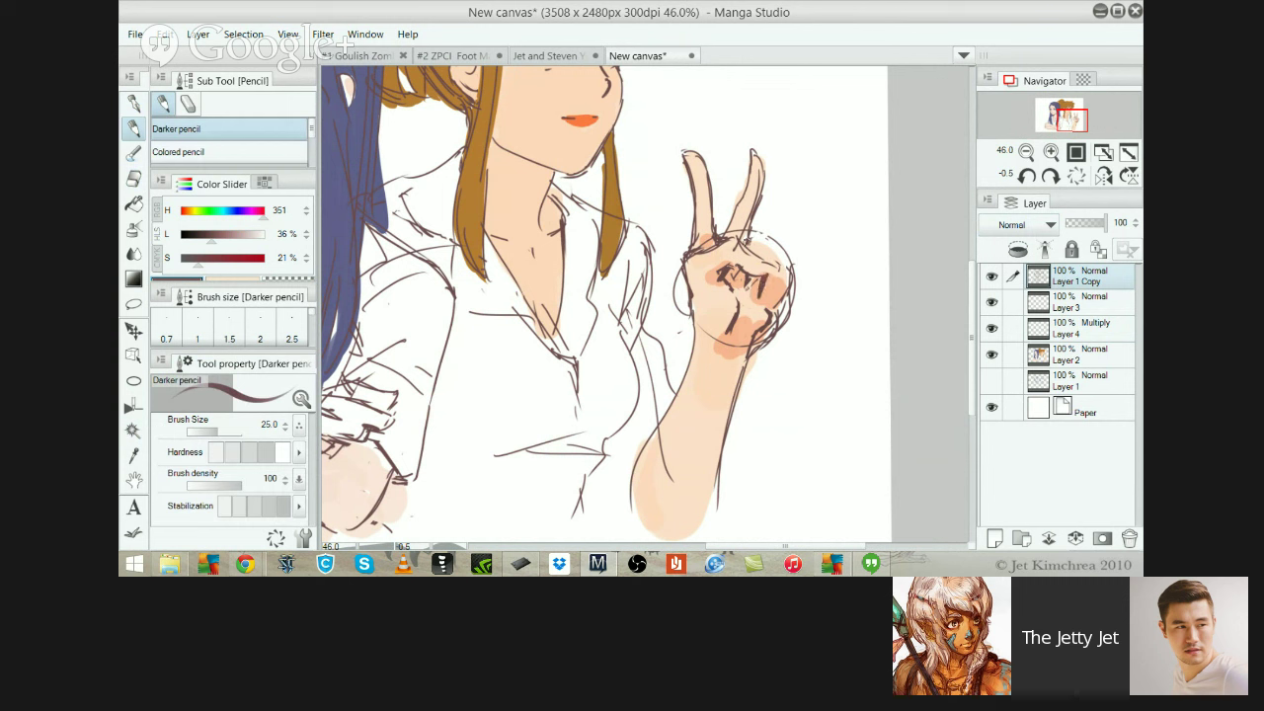
{"action": "left_click_drag", "start_coordinate": [742, 238], "coordinate": [774, 252]}
{"action": "left_click_drag", "start_coordinate": [785, 292], "coordinate": [756, 301]}
{"action": "key", "text": "alt"}
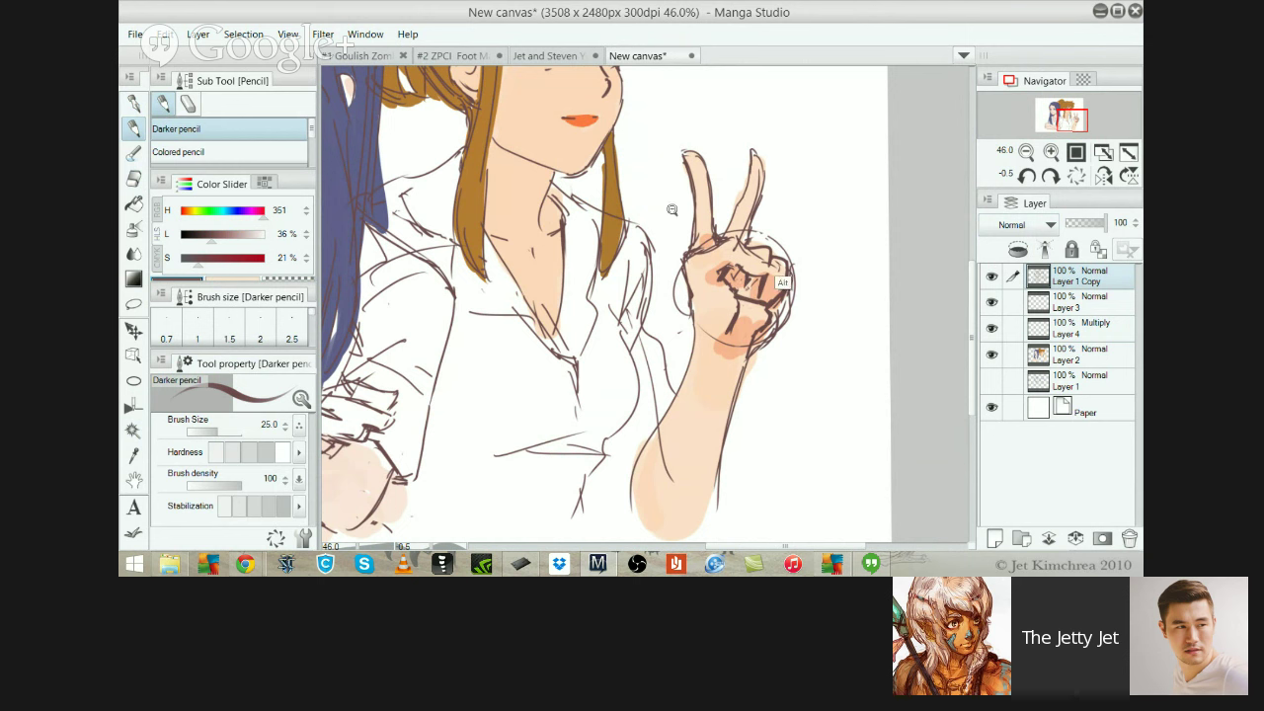
{"action": "scroll", "coordinate": [733, 288], "scroll_direction": "down", "scroll_amount": 2}
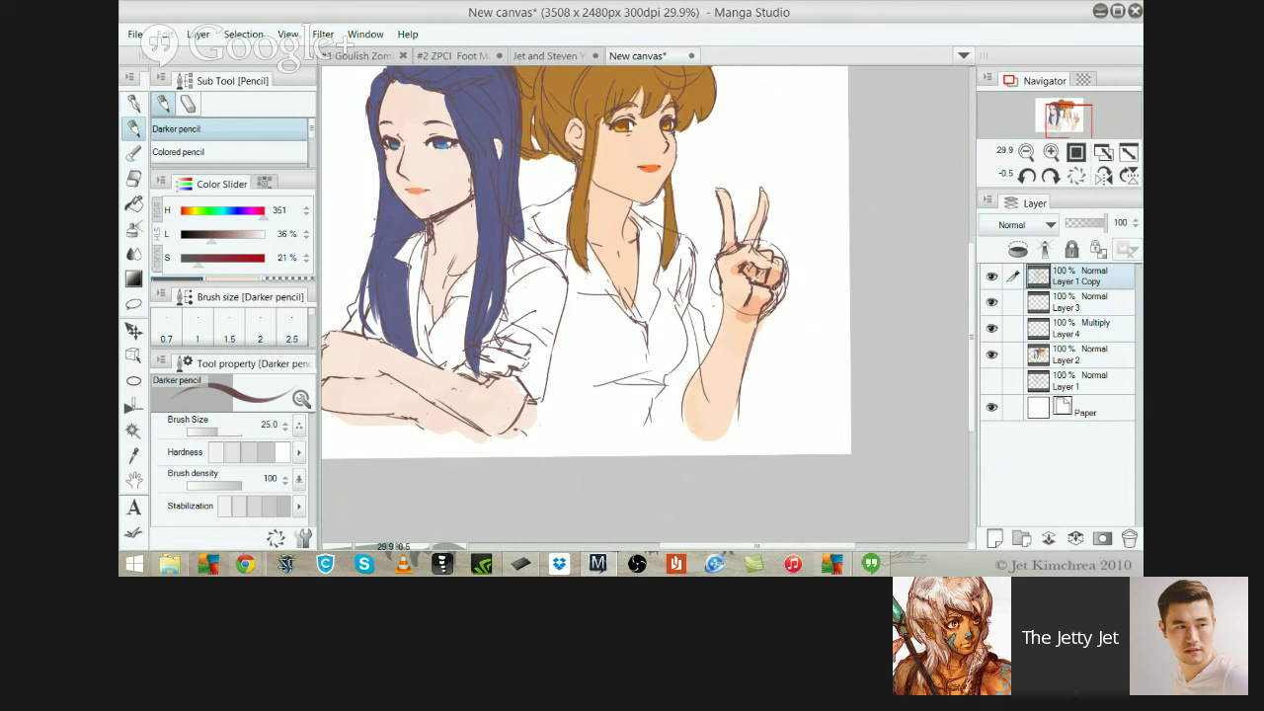
Strengthen the outer outline of the folded fingers, and clean up the lines inside the fist with the hard eraser
{"action": "left_click_drag", "start_coordinate": [759, 243], "coordinate": [772, 256]}
{"action": "key", "text": "e"}
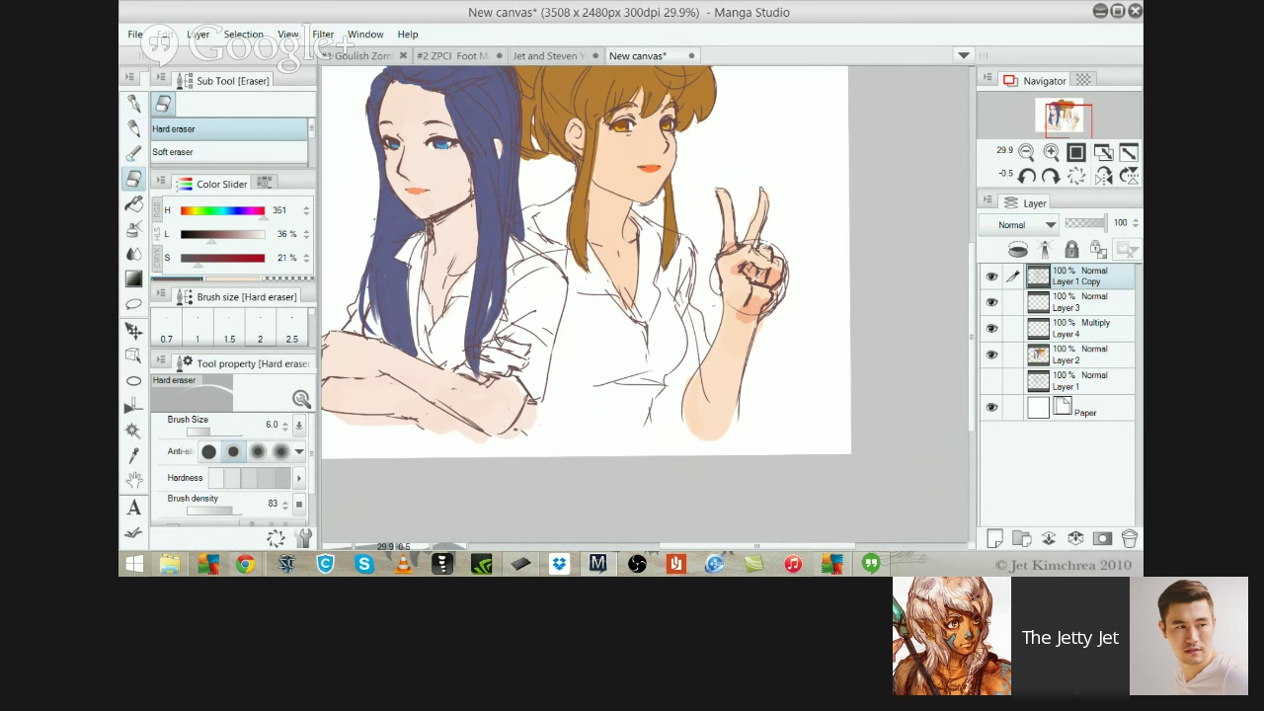
{"action": "key", "text": "p"}
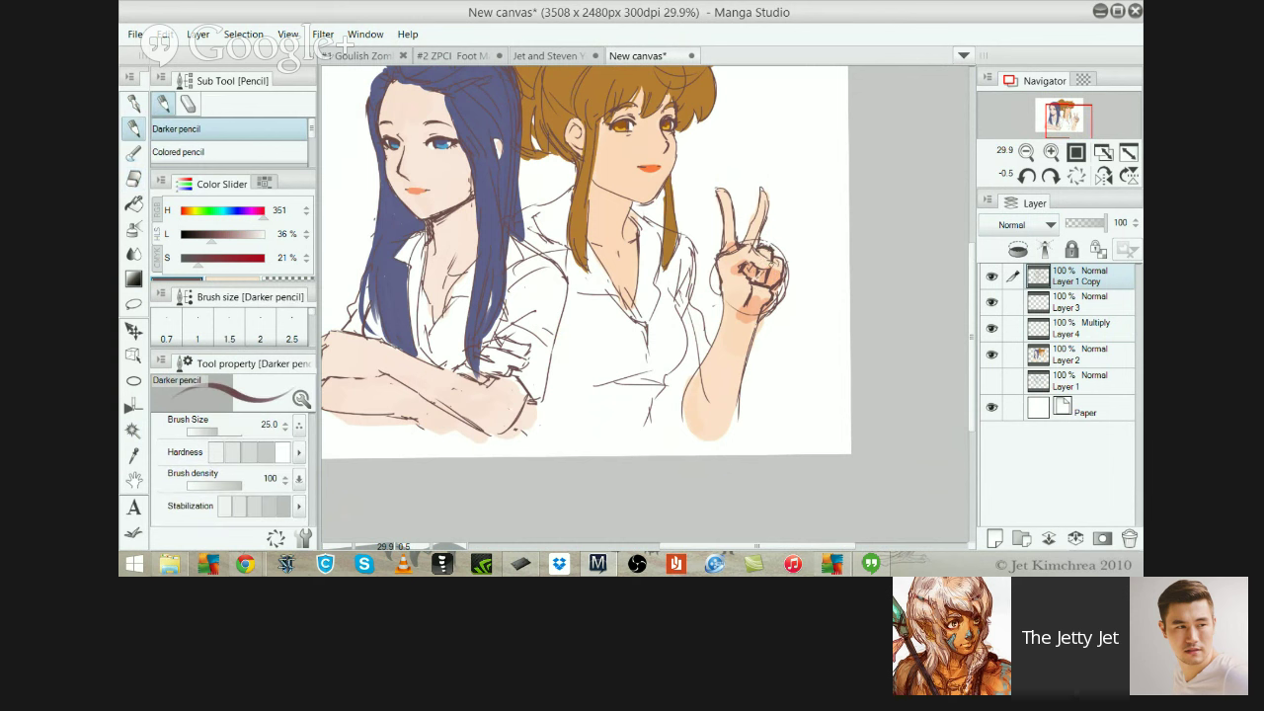
{"action": "mouse_move", "coordinate": [784, 280]}
{"action": "left_mouse_down"}
{"action": "mouse_move", "coordinate": [809, 279]}
{"action": "mouse_move", "coordinate": [756, 298]}
{"action": "mouse_move", "coordinate": [738, 276]}
{"action": "mouse_move", "coordinate": [770, 240]}
{"action": "left_mouse_up"}
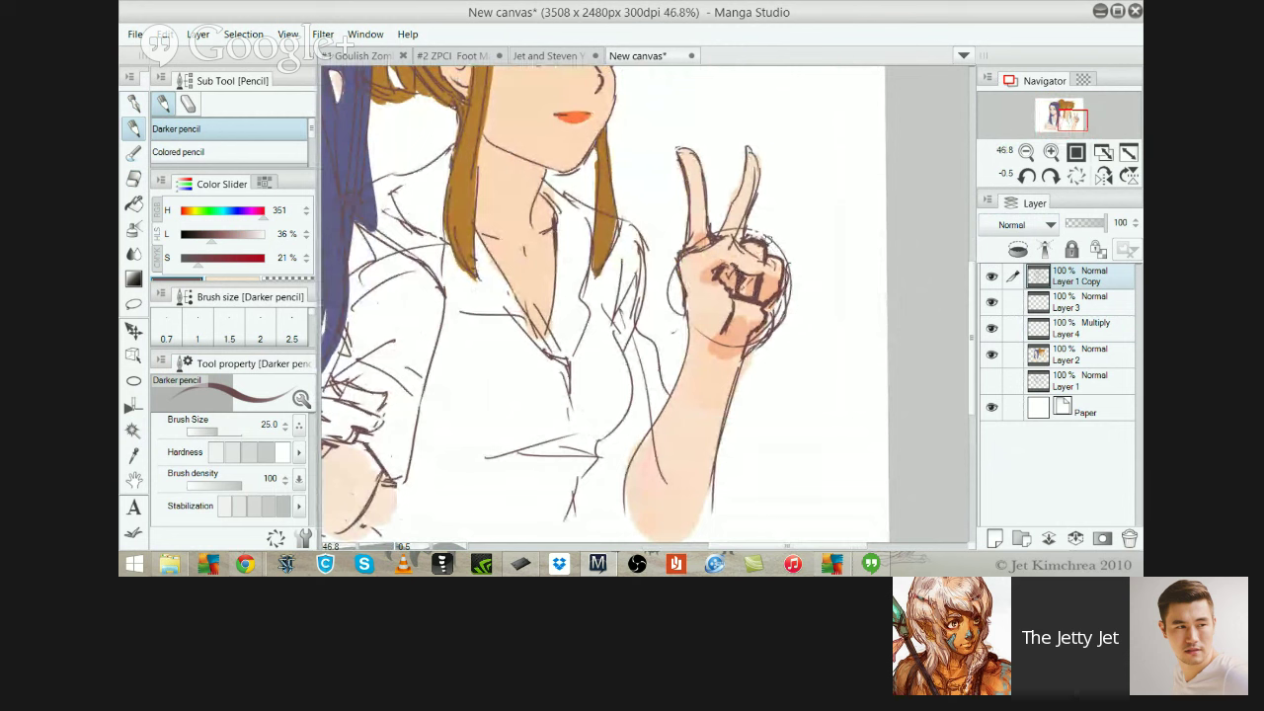
{"action": "key", "text": "e"}
{"action": "left_click_drag", "start_coordinate": [743, 276], "coordinate": [742, 280]}
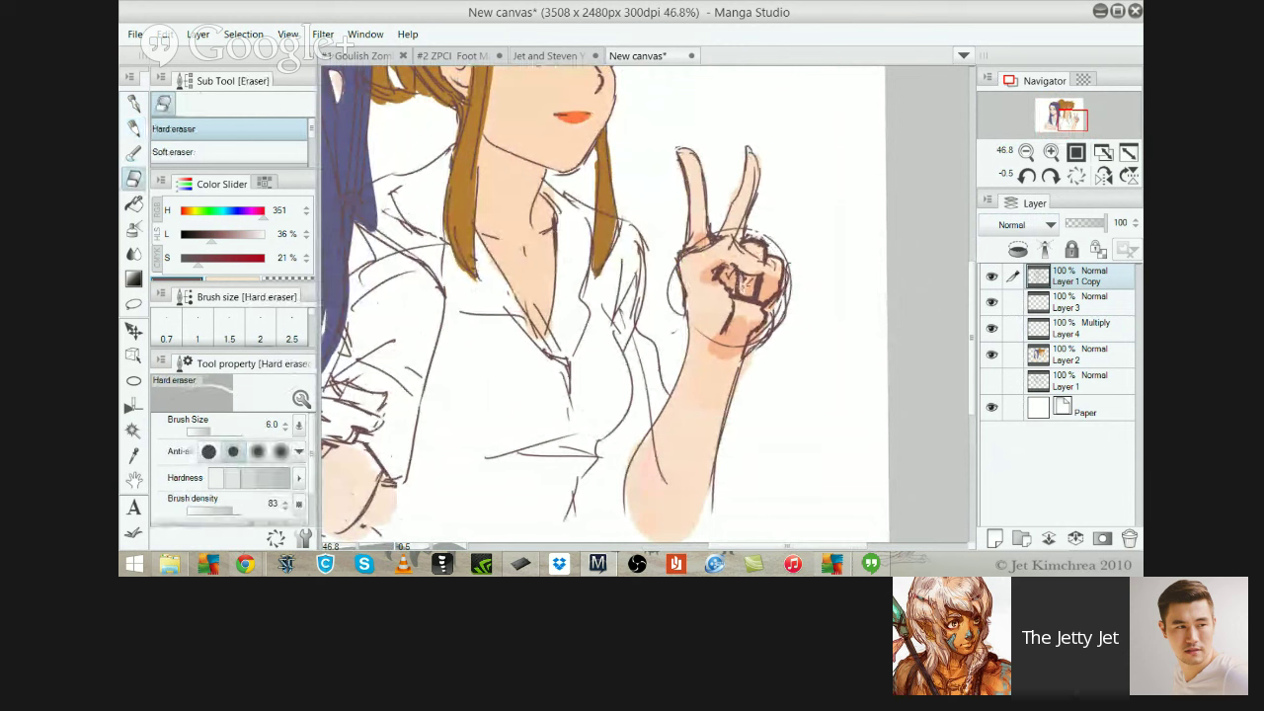
Trim the lines at the lower edge of the folded fingers with the hard eraser
{"action": "key", "text": "p"}
{"action": "scroll", "coordinate": [768, 286], "scroll_direction": "down", "scroll_amount": 4}
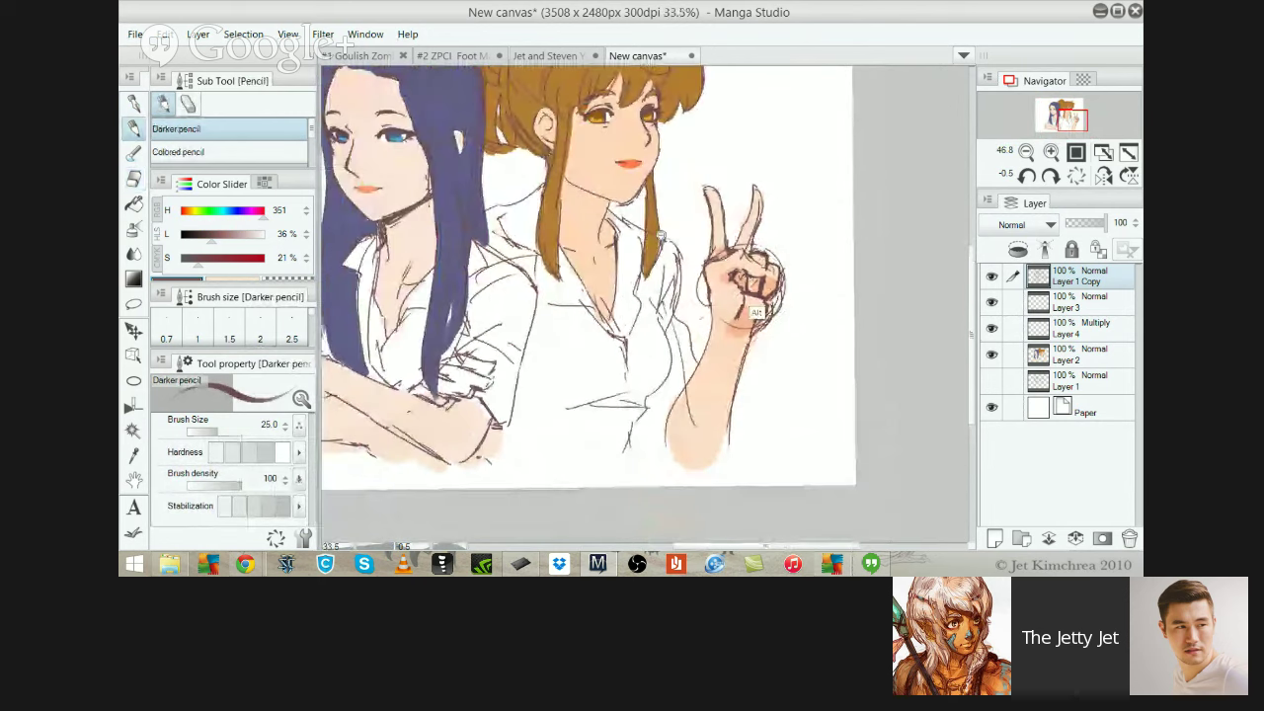
{"action": "scroll", "coordinate": [768, 301], "scroll_direction": "up", "scroll_amount": 3}
{"action": "key", "text": "e"}
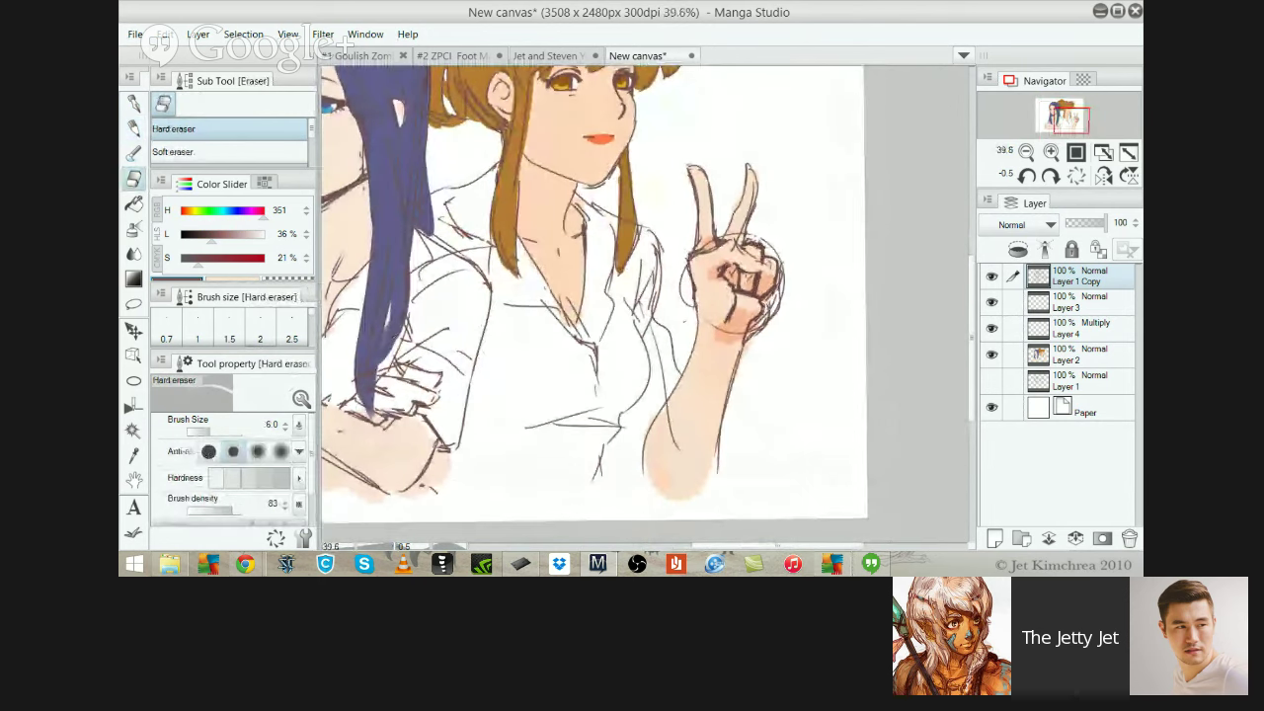
{"action": "left_click_drag", "start_coordinate": [756, 300], "coordinate": [755, 312]}
{"action": "key", "text": "p"}
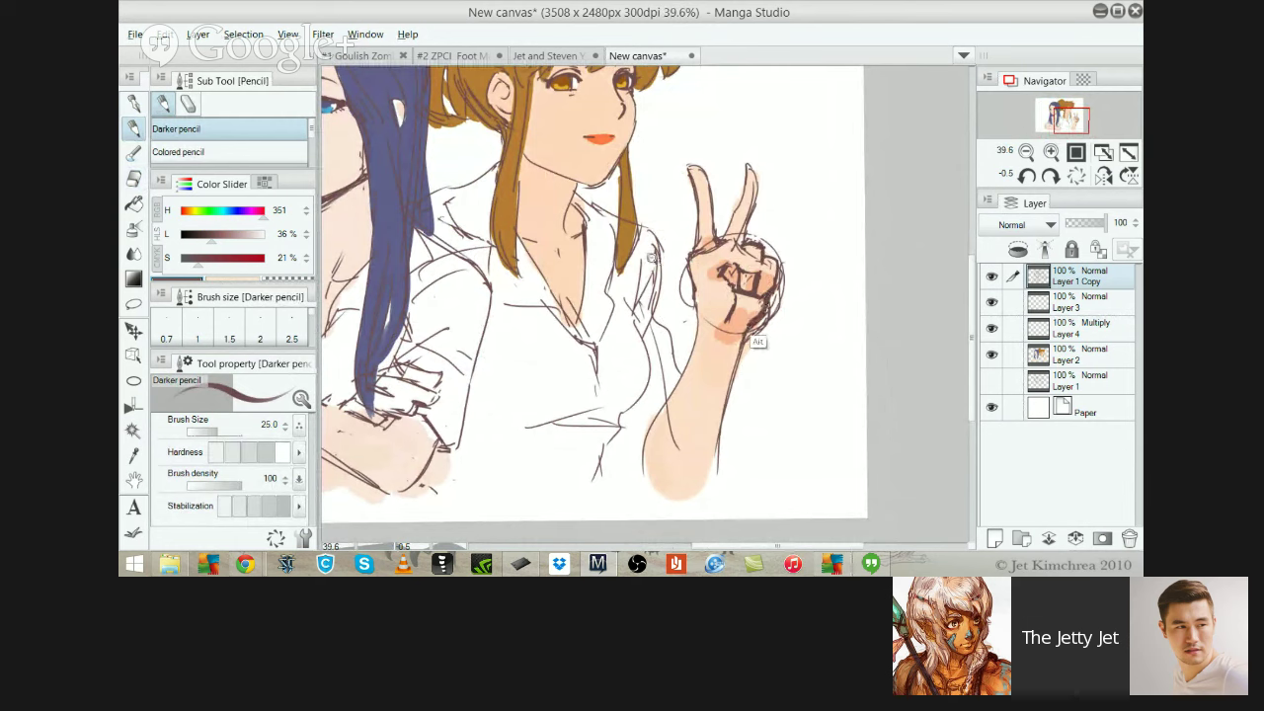
Mirror the canvas view horizontally to check the raised hand from the opposite side
{"action": "scroll", "coordinate": [648, 259], "scroll_direction": "down", "scroll_amount": 2}
{"action": "scroll", "coordinate": [749, 338], "scroll_direction": "up", "scroll_amount": 1}
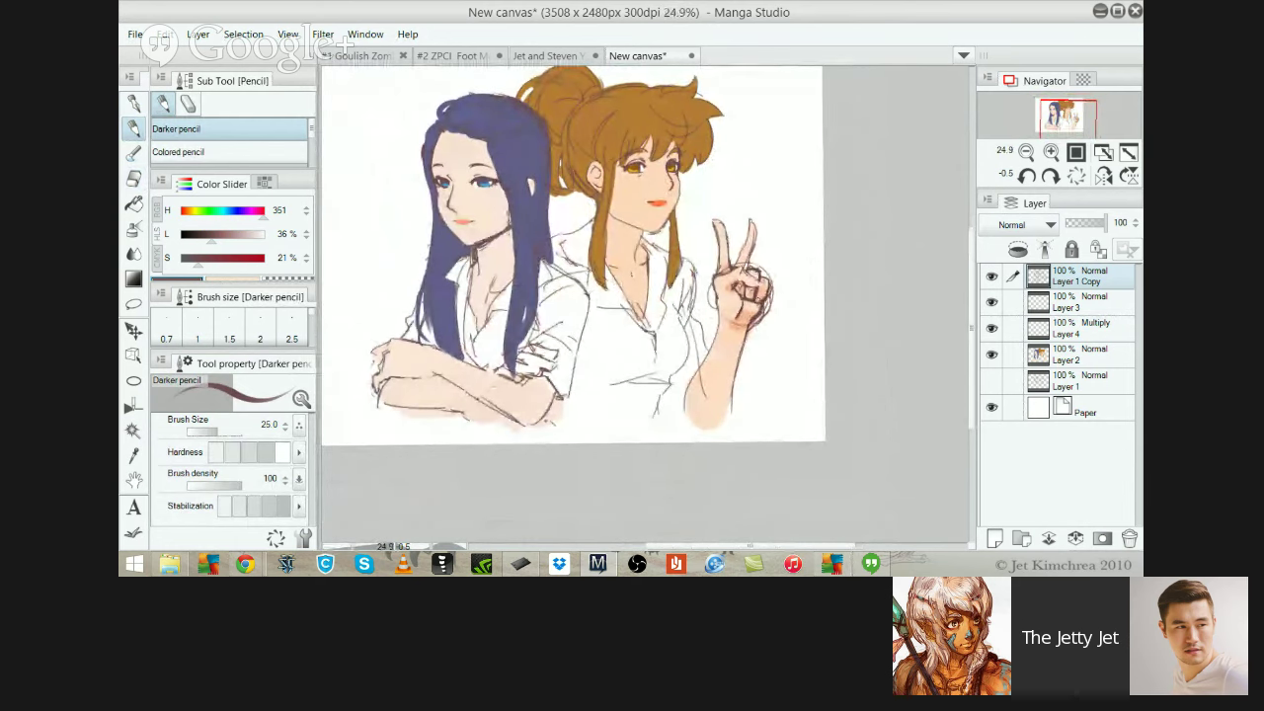
{"action": "scroll", "coordinate": [765, 301], "scroll_direction": "down", "scroll_amount": 1}
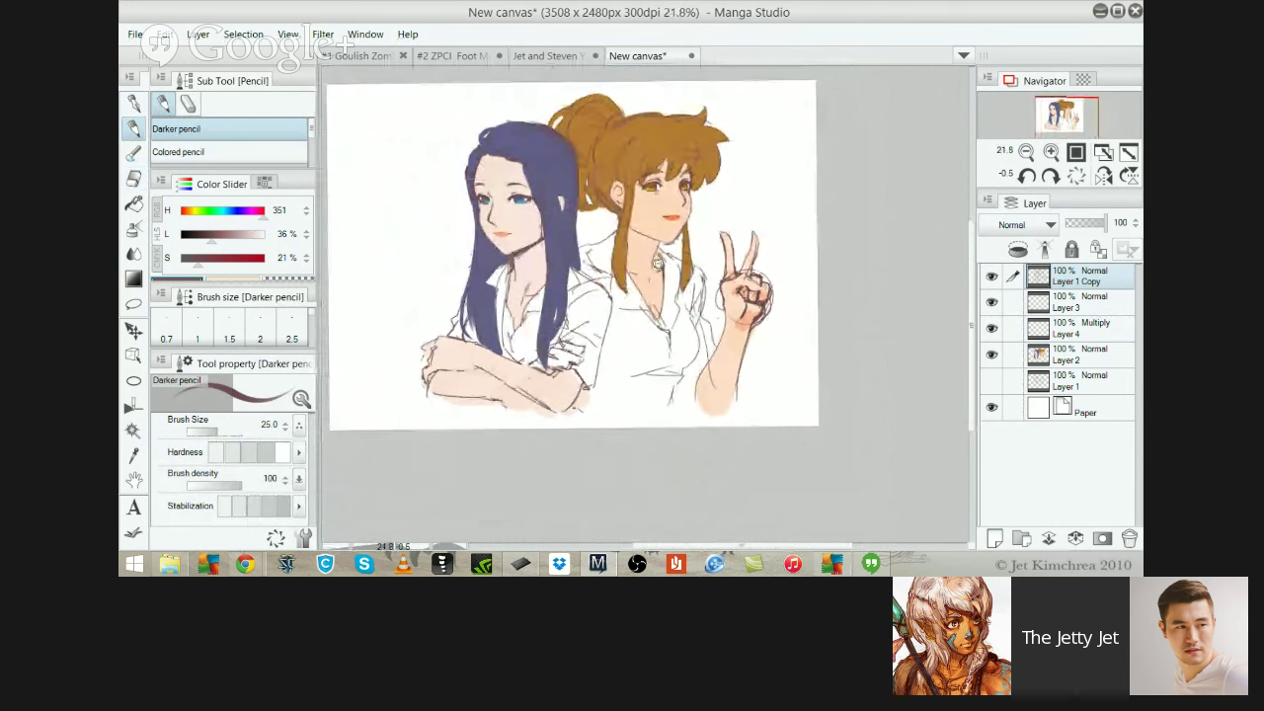
{"action": "left_click", "coordinate": [1103, 176]}
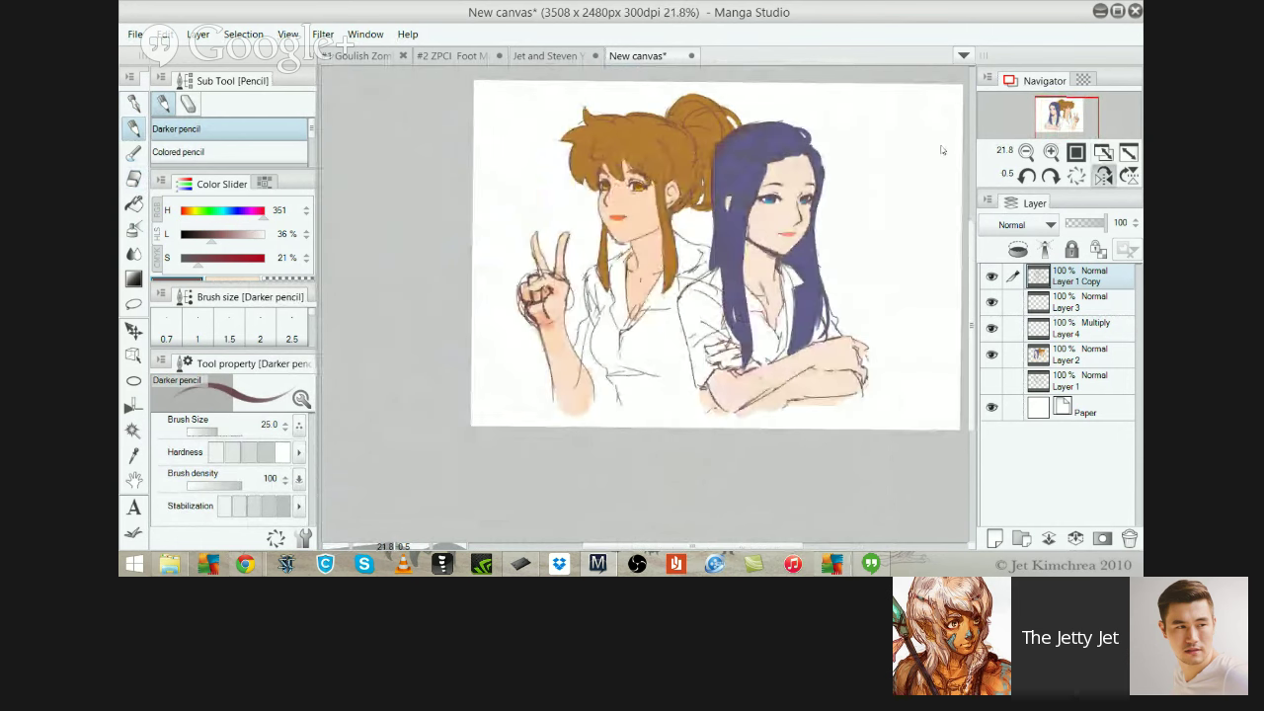
{"action": "scroll", "coordinate": [590, 275], "scroll_direction": "up", "scroll_amount": 7}
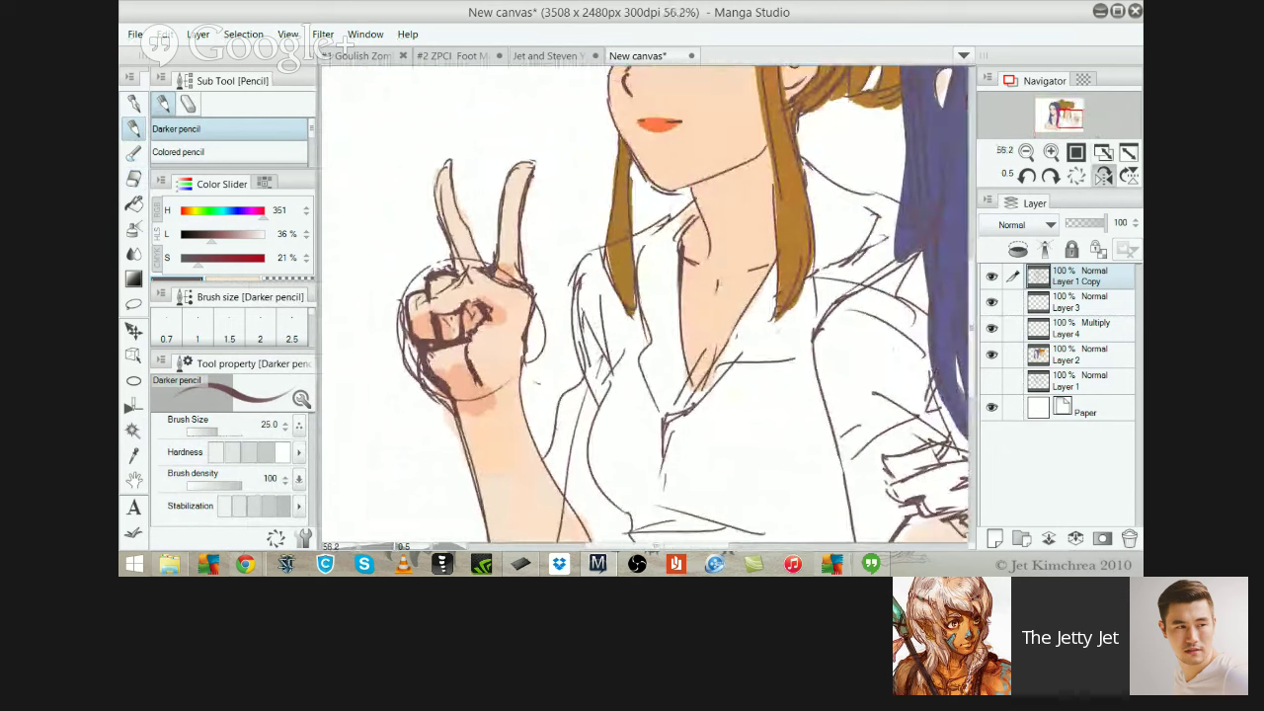
Try out a different folded finger line on the raised hand and undo it
{"action": "key", "text": "ctrl+z"}
{"action": "mouse_move", "coordinate": [464, 272]}
{"action": "left_mouse_down"}
{"action": "mouse_move", "coordinate": [425, 299]}
{"action": "mouse_move", "coordinate": [439, 309]}
{"action": "left_mouse_up"}
{"action": "key", "text": "ctrl+z"}
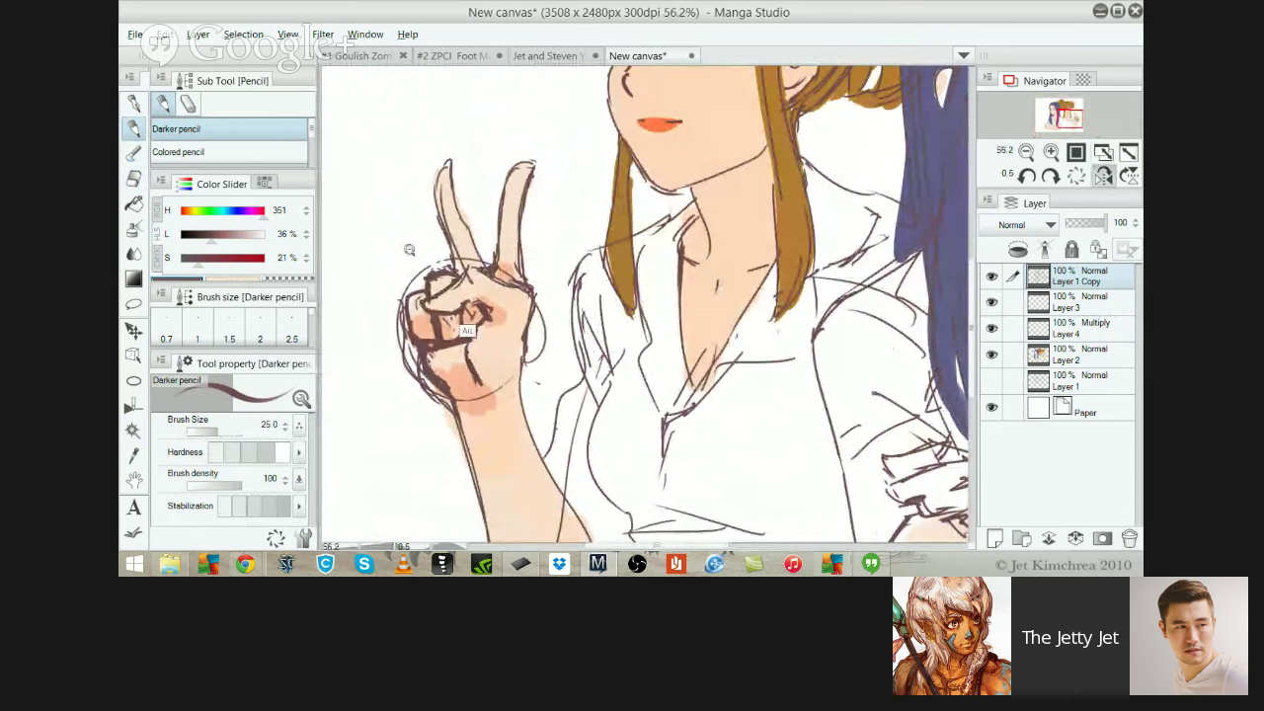
{"action": "scroll", "coordinate": [409, 246], "scroll_direction": "down", "scroll_amount": 4}
Shade the brown-haired woman's neck under the jaw on Layer 4 with a sampled light skin tone at brush size 60
{"action": "left_click", "coordinate": [1081, 329]}
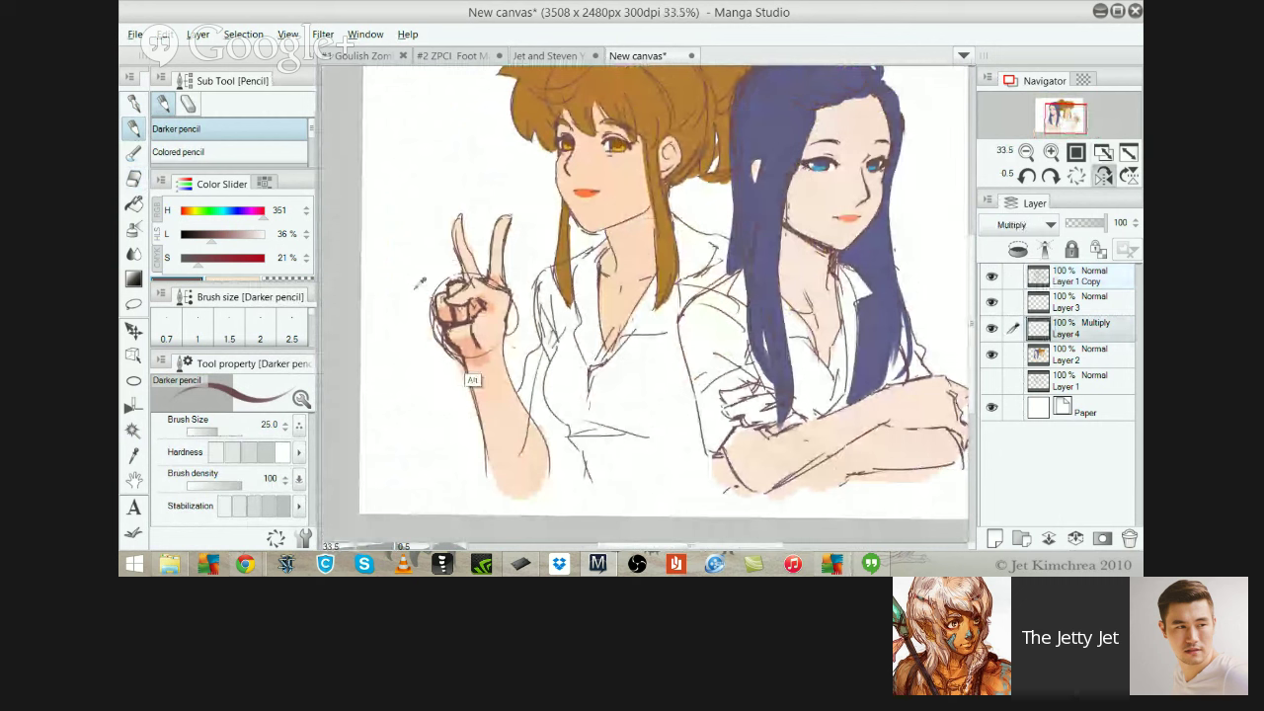
{"action": "left_click", "coordinate": [471, 381], "text": "alt"}
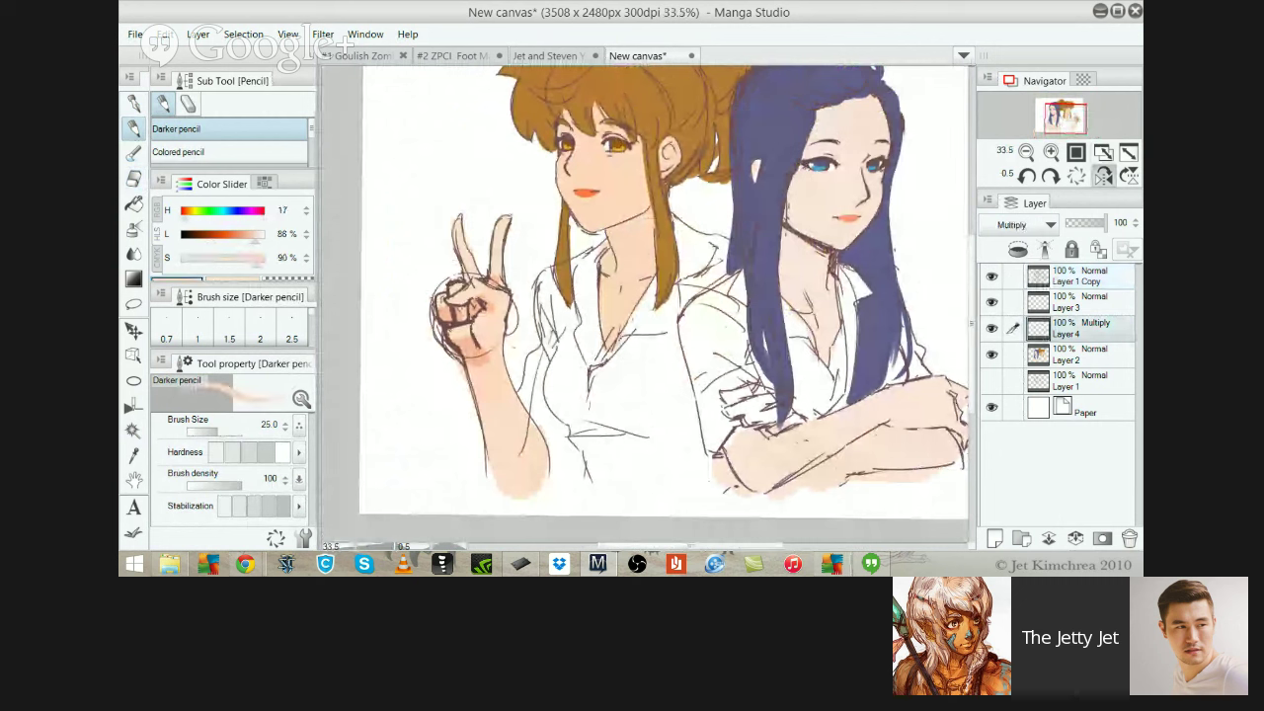
{"action": "key", "text": "]"}
{"action": "key", "text": "]"}
{"action": "key", "text": "]"}
{"action": "key", "text": "]"}
{"action": "left_click_drag", "start_coordinate": [613, 232], "coordinate": [647, 213]}
{"action": "scroll", "coordinate": [671, 161], "scroll_direction": "up", "scroll_amount": 3}
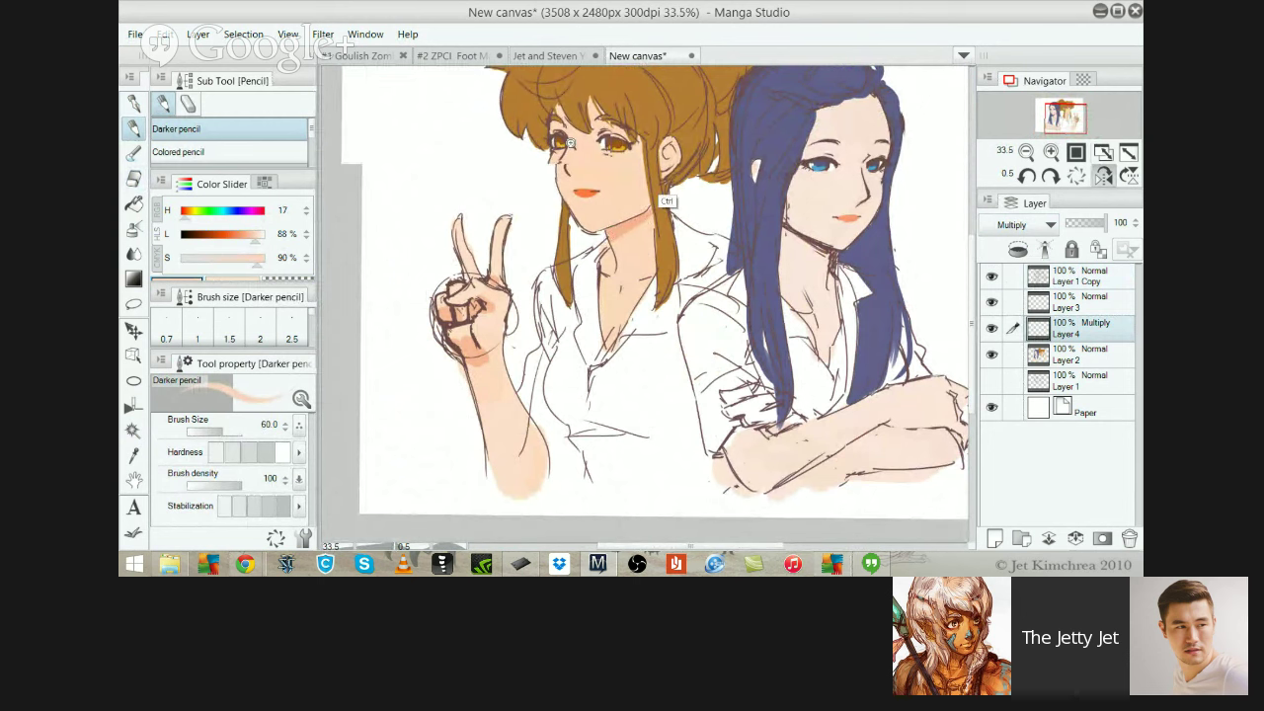
Shade the brown-haired woman's forehead under the fringe, her nose, the area around her eyes and her collarbone on Layer 4
{"action": "left_click_drag", "start_coordinate": [666, 158], "coordinate": [636, 304]}
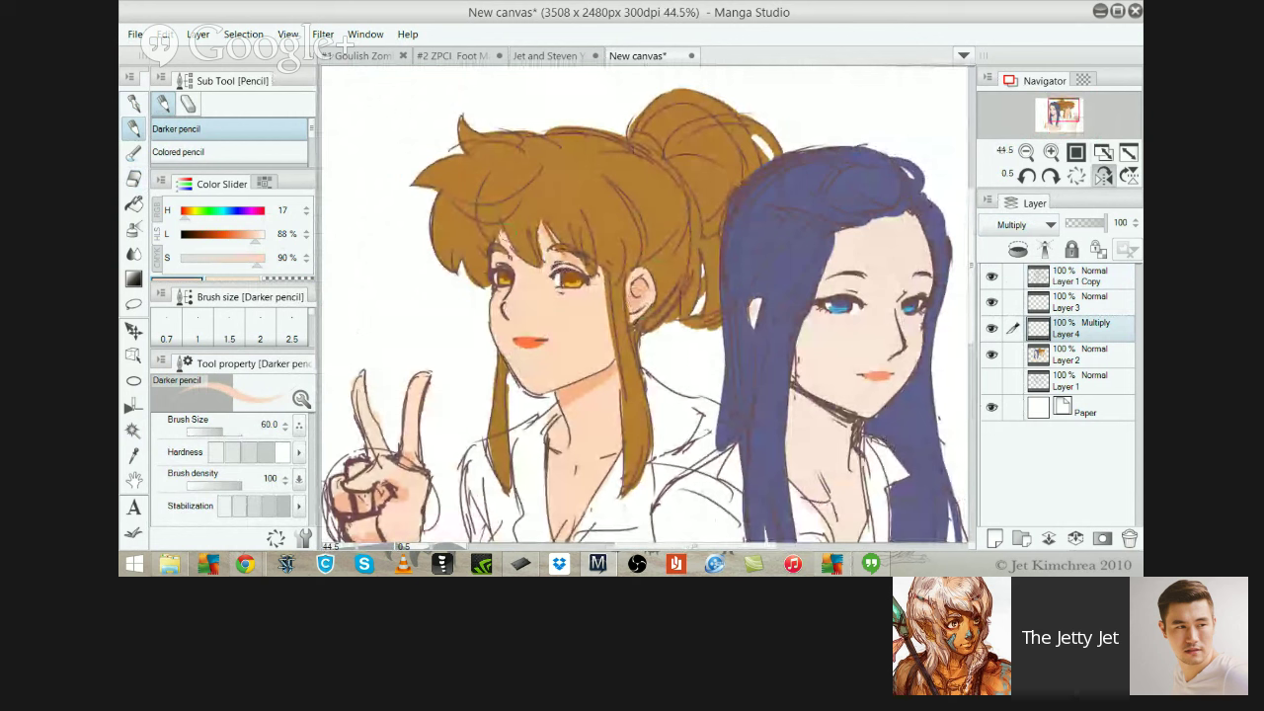
{"action": "mouse_move", "coordinate": [502, 235]}
{"action": "left_mouse_down"}
{"action": "mouse_move", "coordinate": [522, 259]}
{"action": "mouse_move", "coordinate": [504, 235]}
{"action": "mouse_move", "coordinate": [490, 257]}
{"action": "mouse_move", "coordinate": [556, 267]}
{"action": "mouse_move", "coordinate": [543, 260]}
{"action": "left_mouse_up"}
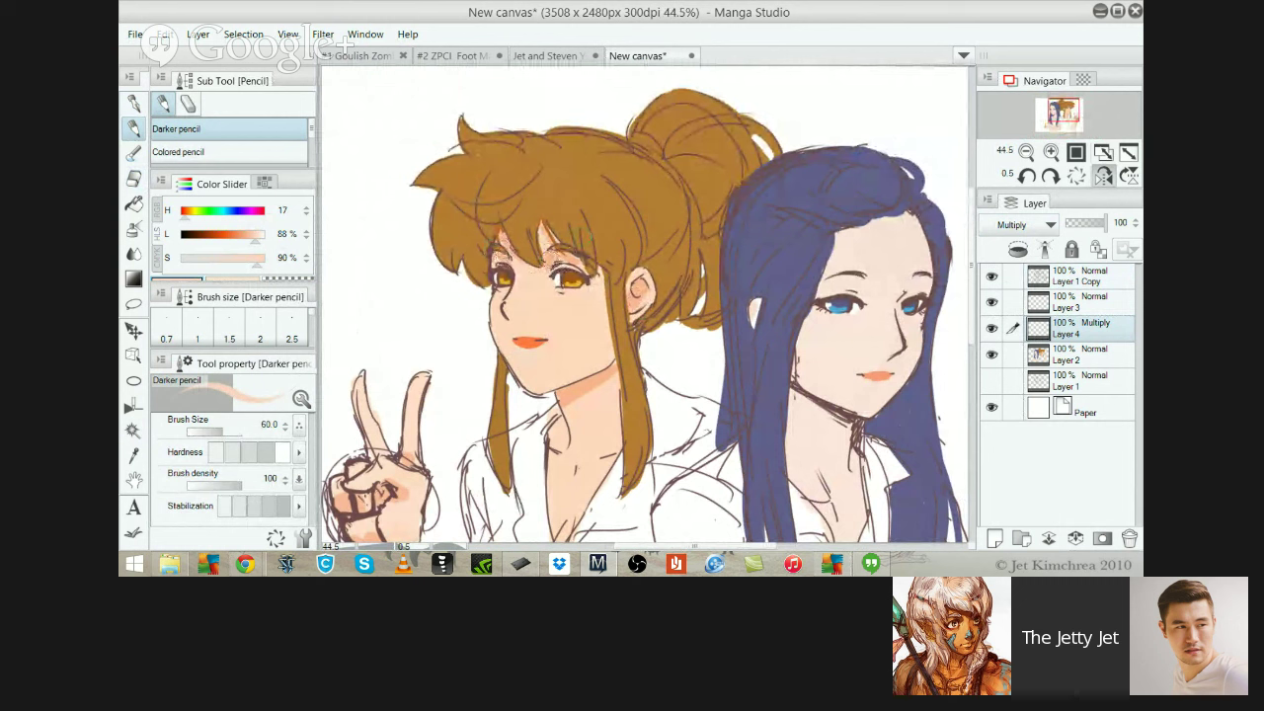
{"action": "left_click_drag", "start_coordinate": [507, 313], "coordinate": [568, 292]}
{"action": "scroll", "coordinate": [532, 380], "scroll_direction": "down", "scroll_amount": 2}
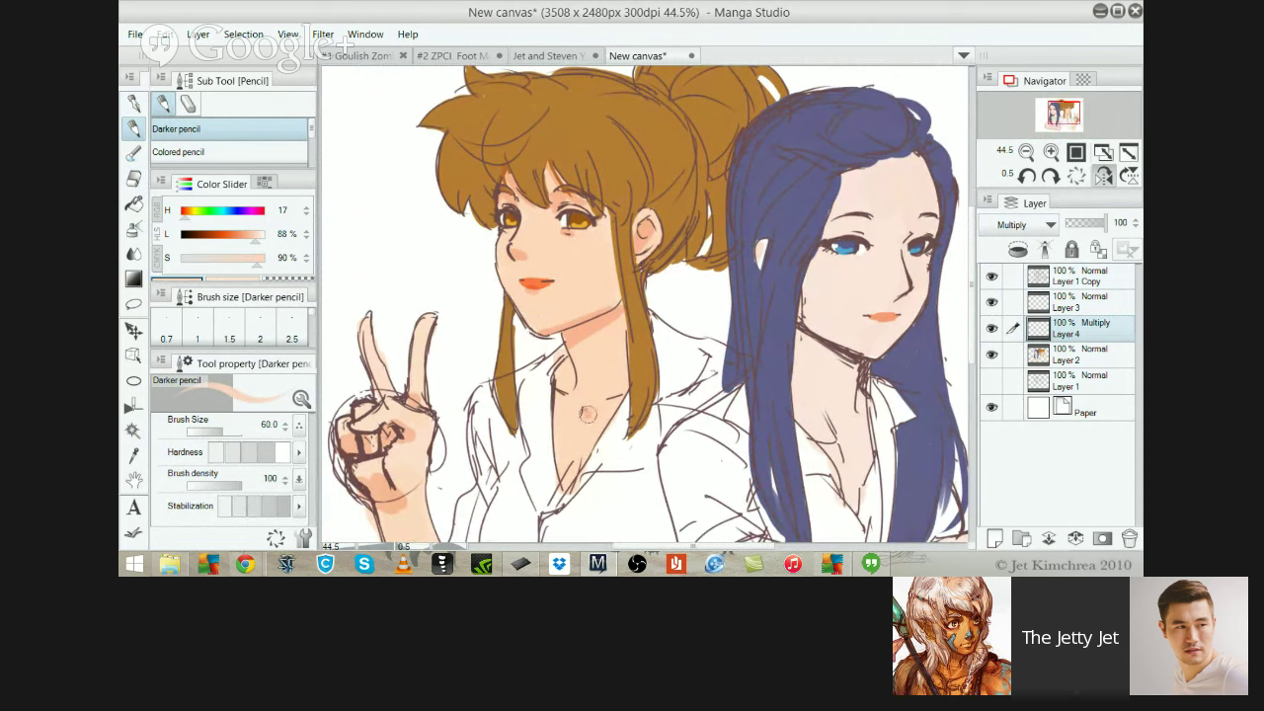
{"action": "scroll", "coordinate": [647, 325], "scroll_direction": "down", "scroll_amount": 2}
Shade the brown hair on Layer 4 behind the ear, in the ponytail and along the side of the fringe
{"action": "scroll", "coordinate": [668, 313], "scroll_direction": "up", "scroll_amount": 3}
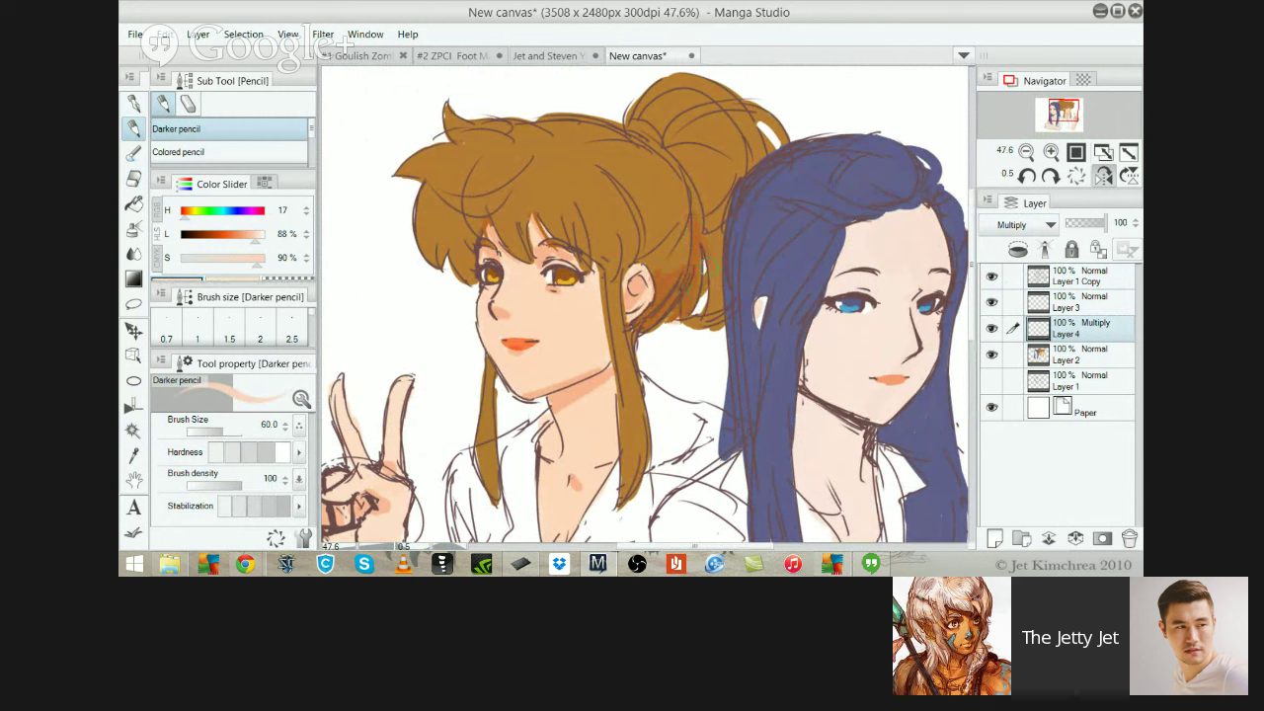
{"action": "left_click_drag", "start_coordinate": [710, 269], "coordinate": [726, 296]}
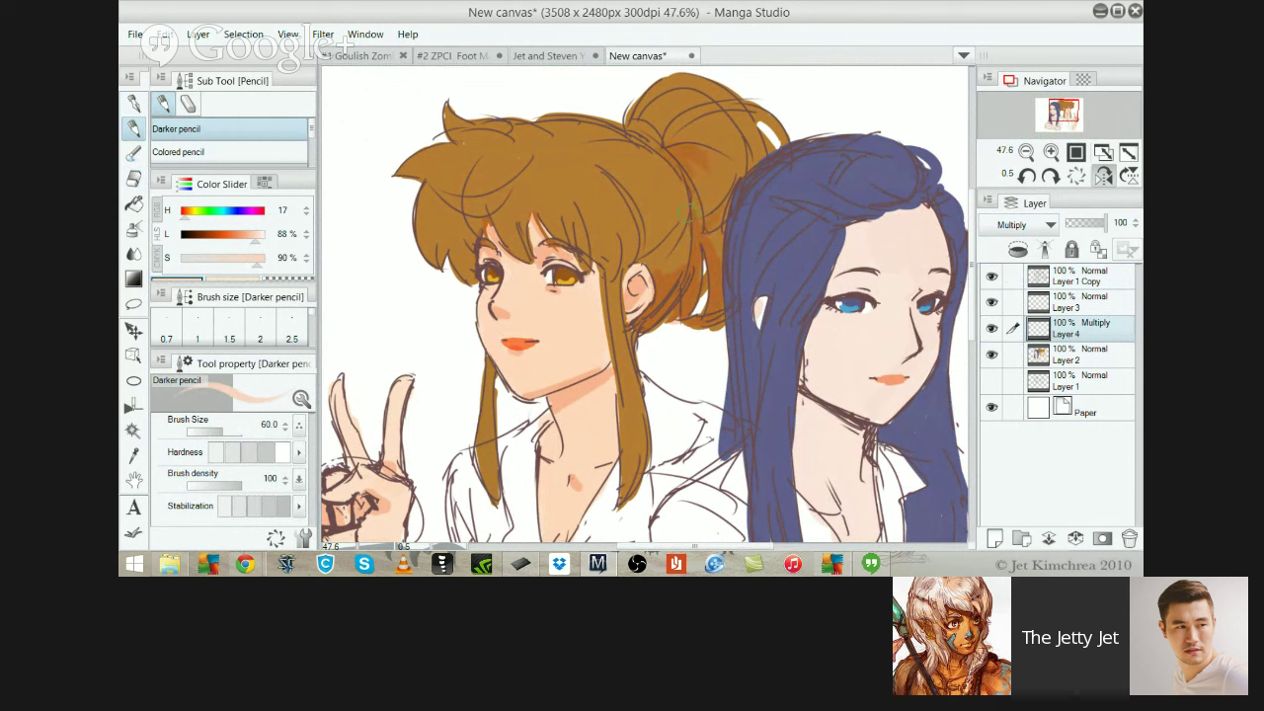
{"action": "mouse_move", "coordinate": [441, 263]}
{"action": "left_mouse_down"}
{"action": "mouse_move", "coordinate": [454, 214]}
{"action": "mouse_move", "coordinate": [439, 235]}
{"action": "mouse_move", "coordinate": [452, 244]}
{"action": "mouse_move", "coordinate": [464, 212]}
{"action": "mouse_move", "coordinate": [453, 245]}
{"action": "mouse_move", "coordinate": [474, 264]}
{"action": "mouse_move", "coordinate": [481, 224]}
{"action": "left_mouse_up"}
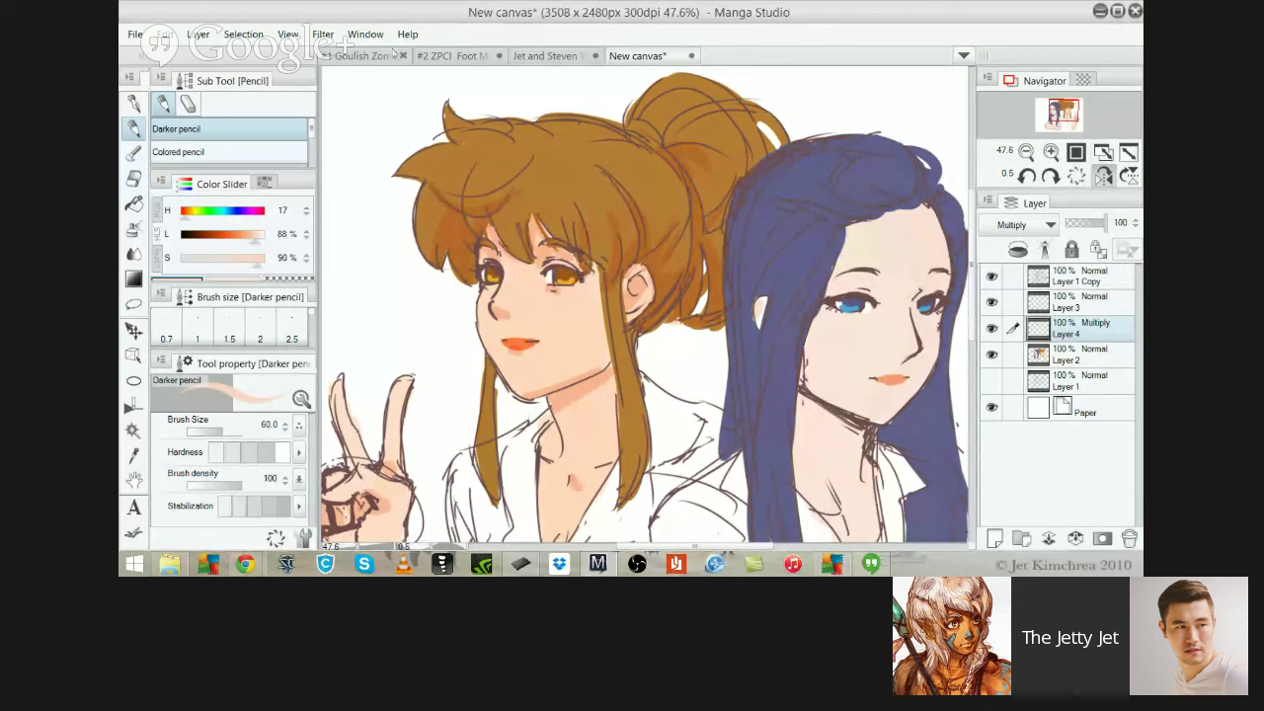
View the #2 ZPCI Foot Man and #1 Goulish Zombie Concept Art drawings
{"action": "left_click", "coordinate": [450, 55]}
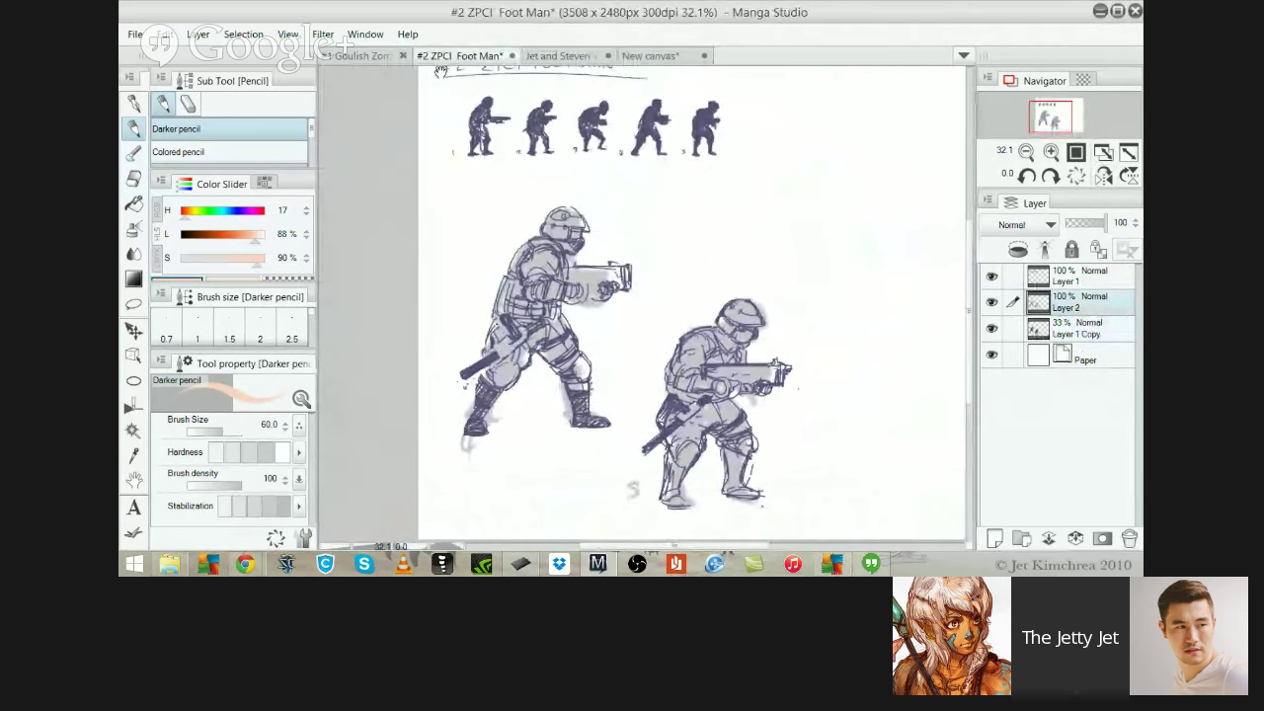
{"action": "left_click", "coordinate": [339, 54]}
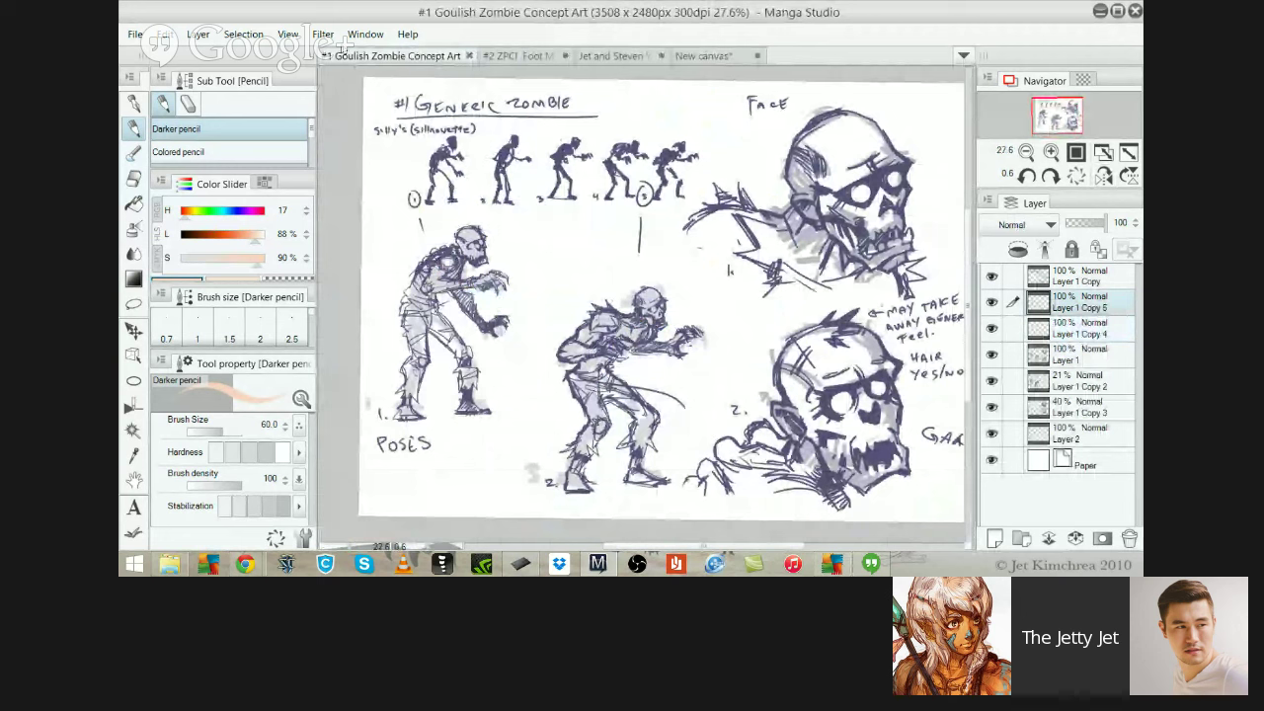
Return to the New canvas drawing and add shading at the base of the brown ponytail
{"action": "left_click", "coordinate": [702, 56]}
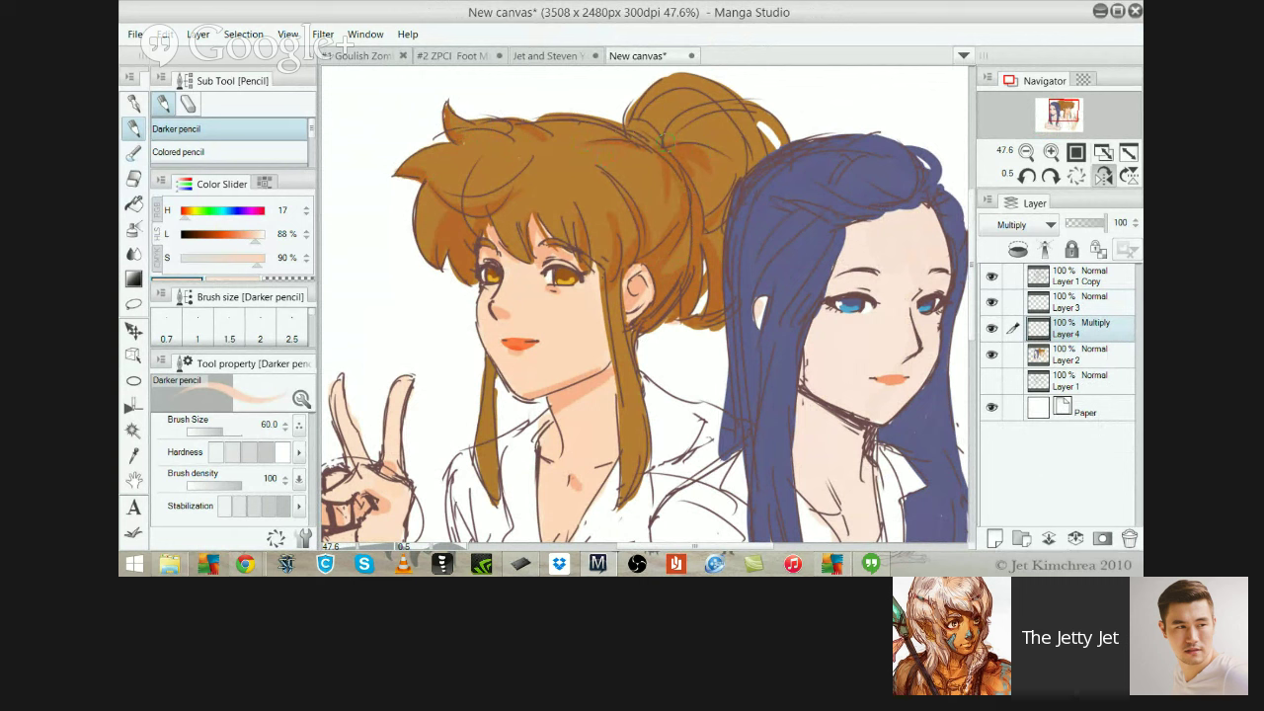
{"action": "left_click_drag", "start_coordinate": [663, 142], "coordinate": [660, 105]}
Browse the artwork to open in the Work > Armor Games > Sonny > Sonny Jpeg folder
{"action": "left_click", "coordinate": [135, 35]}
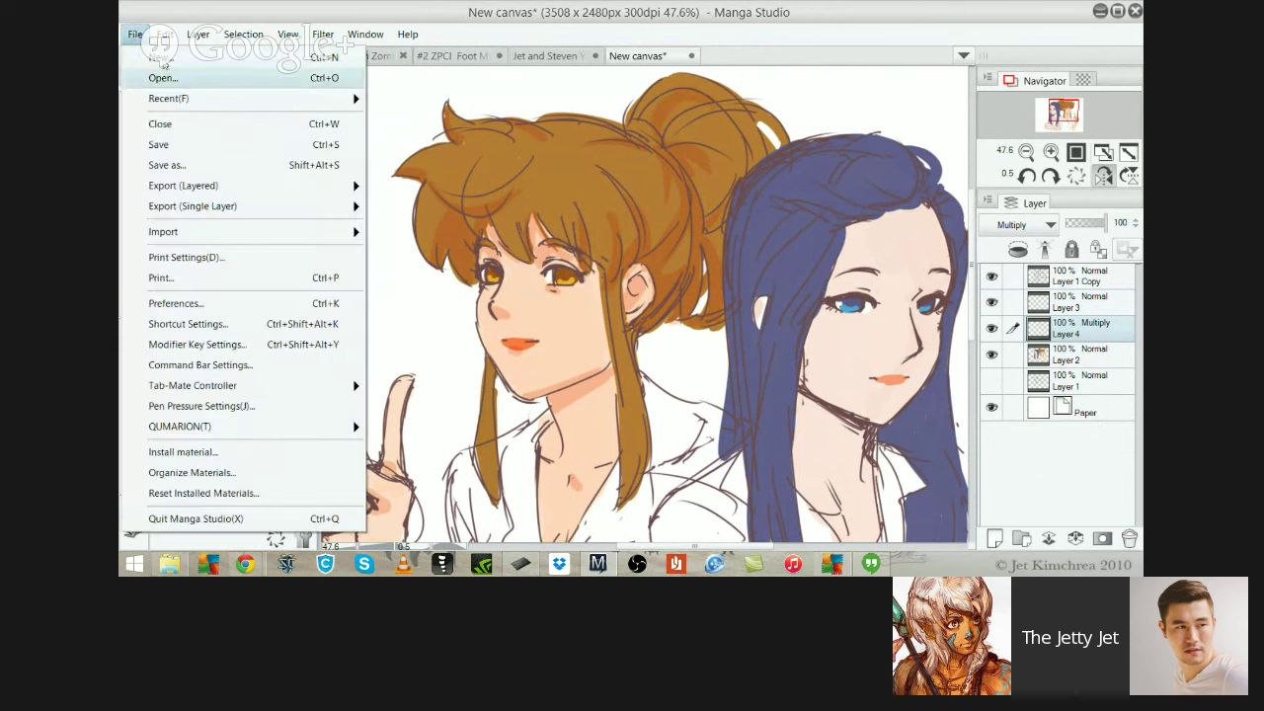
{"action": "left_click", "coordinate": [164, 75]}
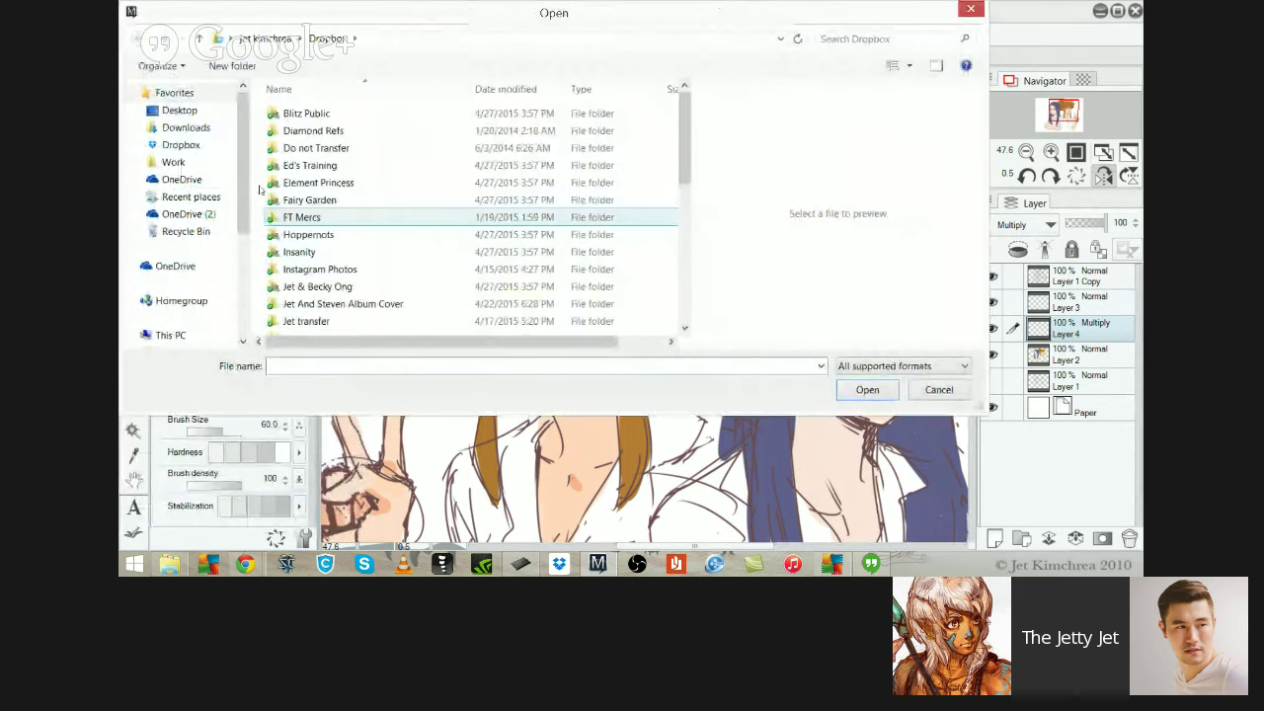
{"action": "left_click", "coordinate": [174, 162]}
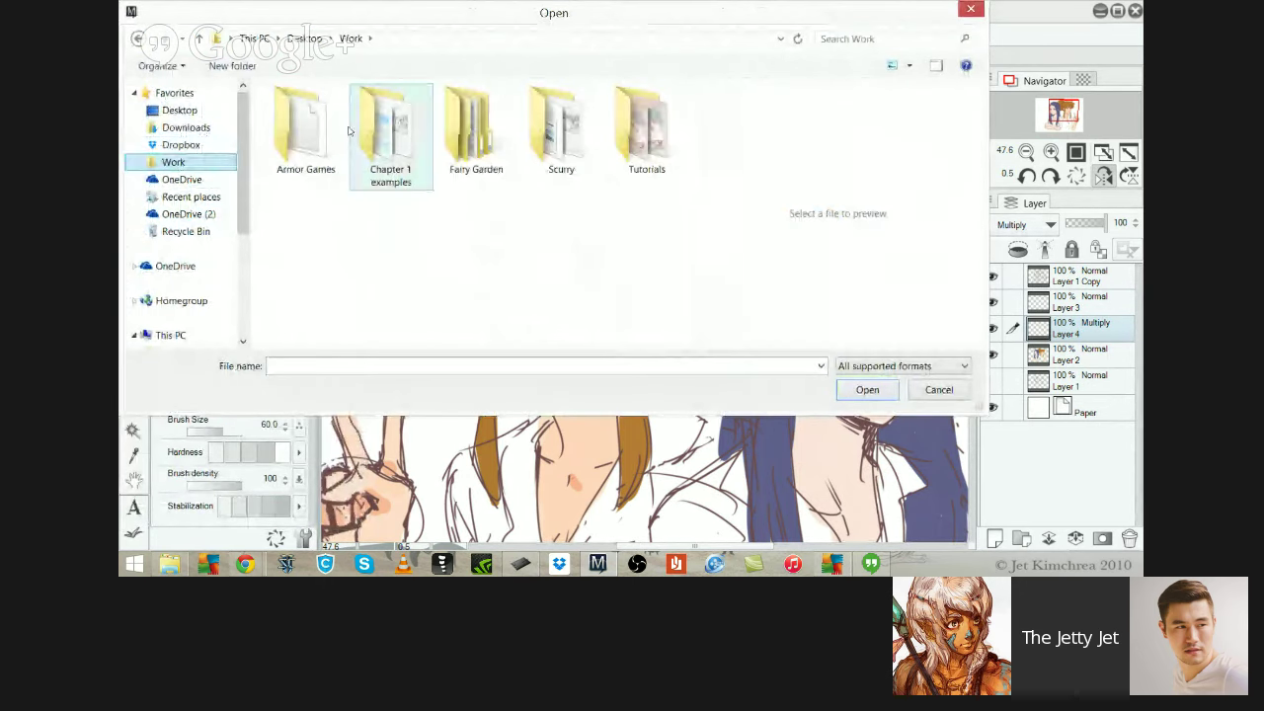
{"action": "double_click", "coordinate": [302, 128]}
{"action": "double_click", "coordinate": [297, 130]}
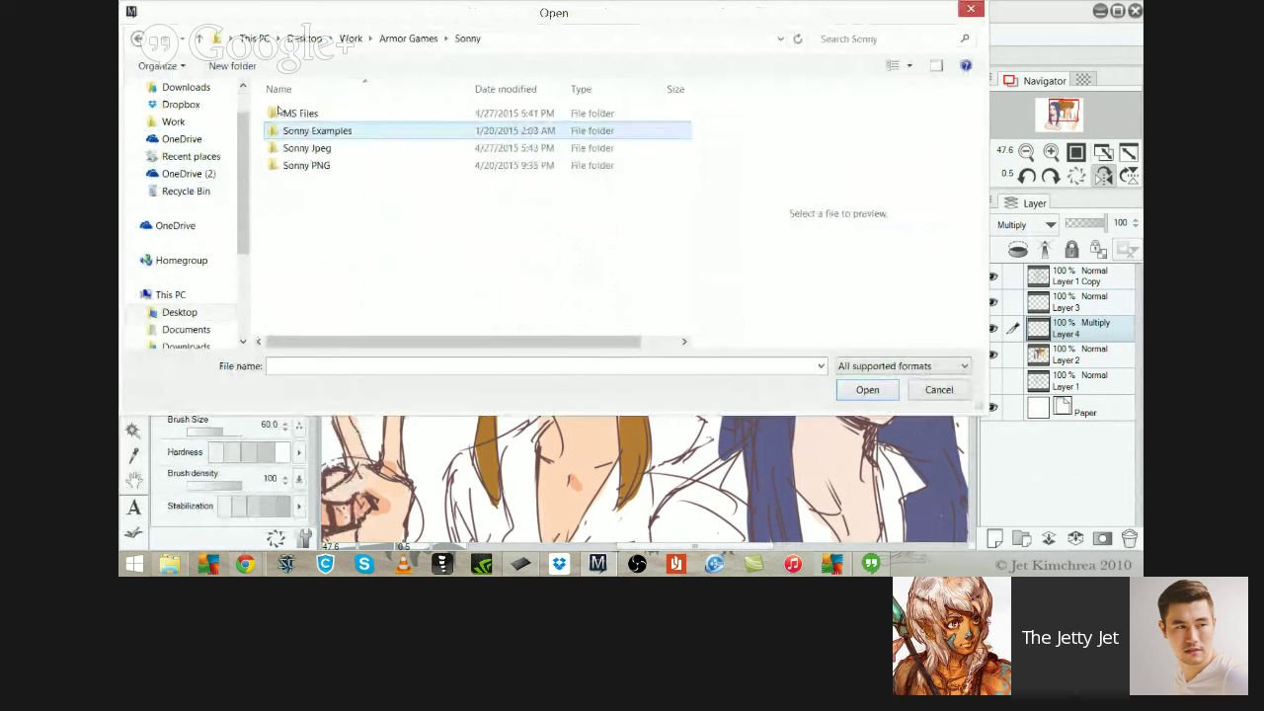
{"action": "left_click", "coordinate": [306, 165]}
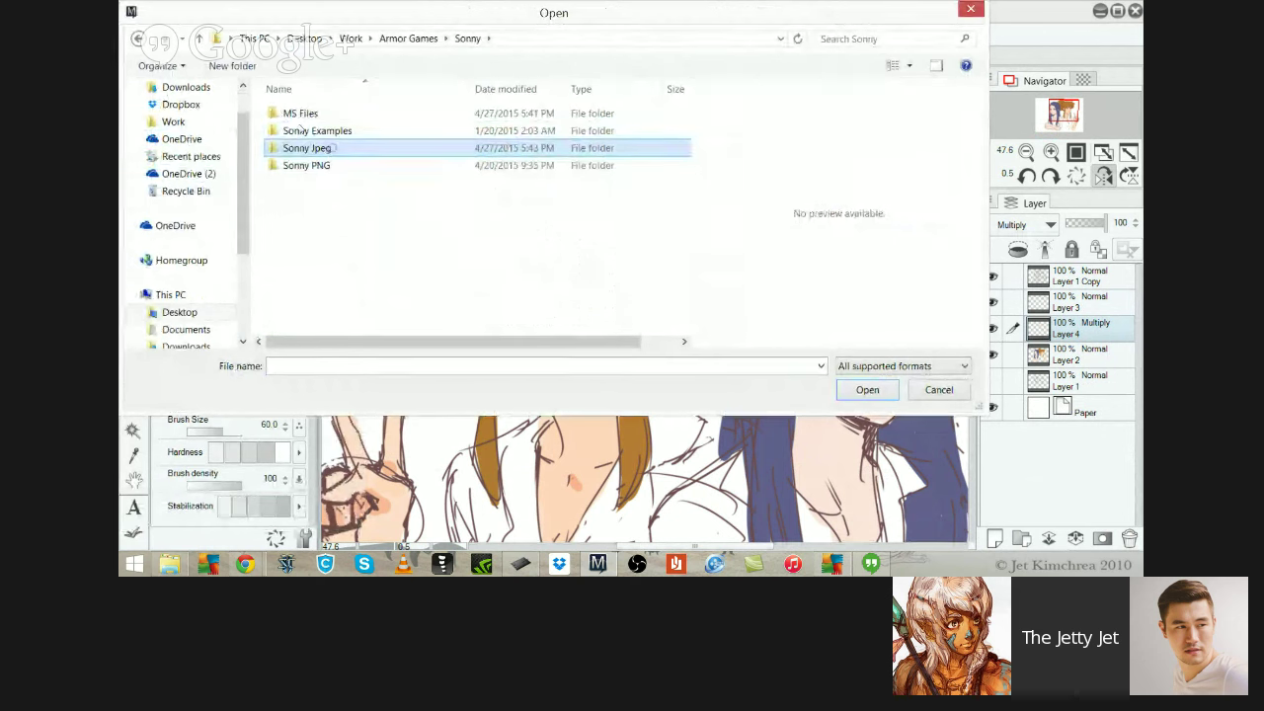
{"action": "left_click", "coordinate": [314, 148]}
{"action": "left_click", "coordinate": [324, 164]}
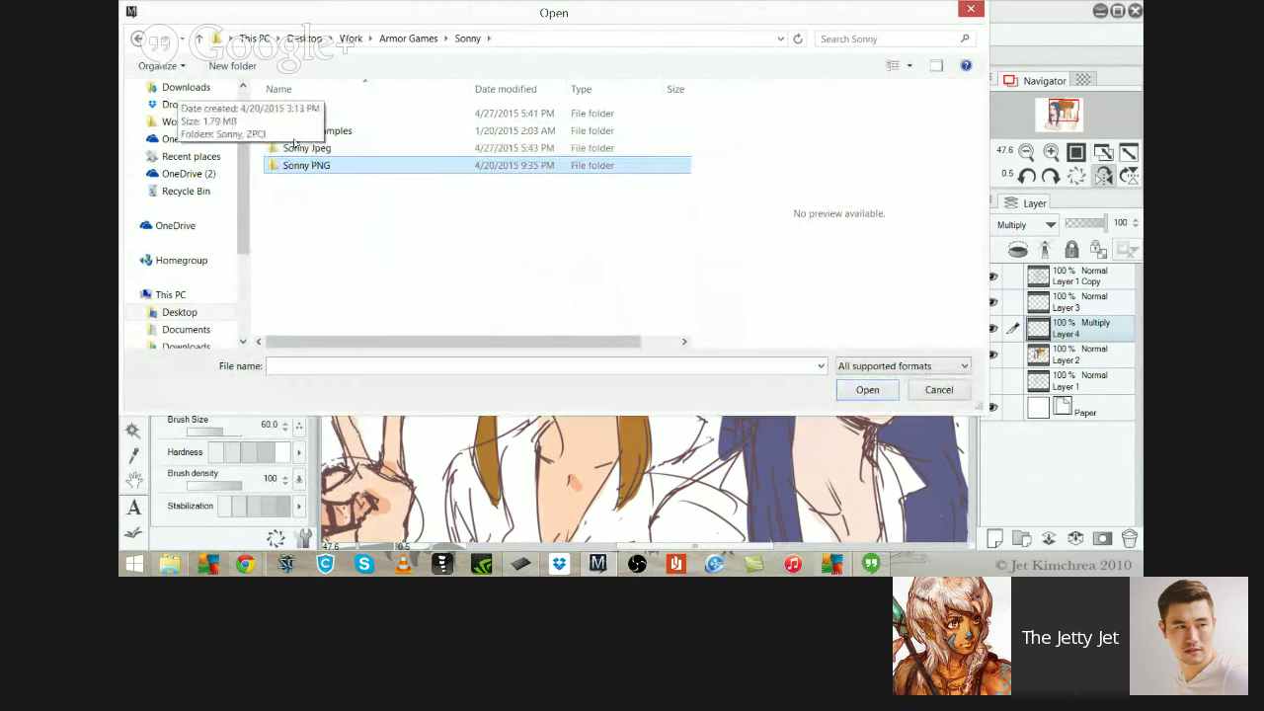
{"action": "left_click", "coordinate": [329, 149]}
{"action": "double_click", "coordinate": [331, 149]}
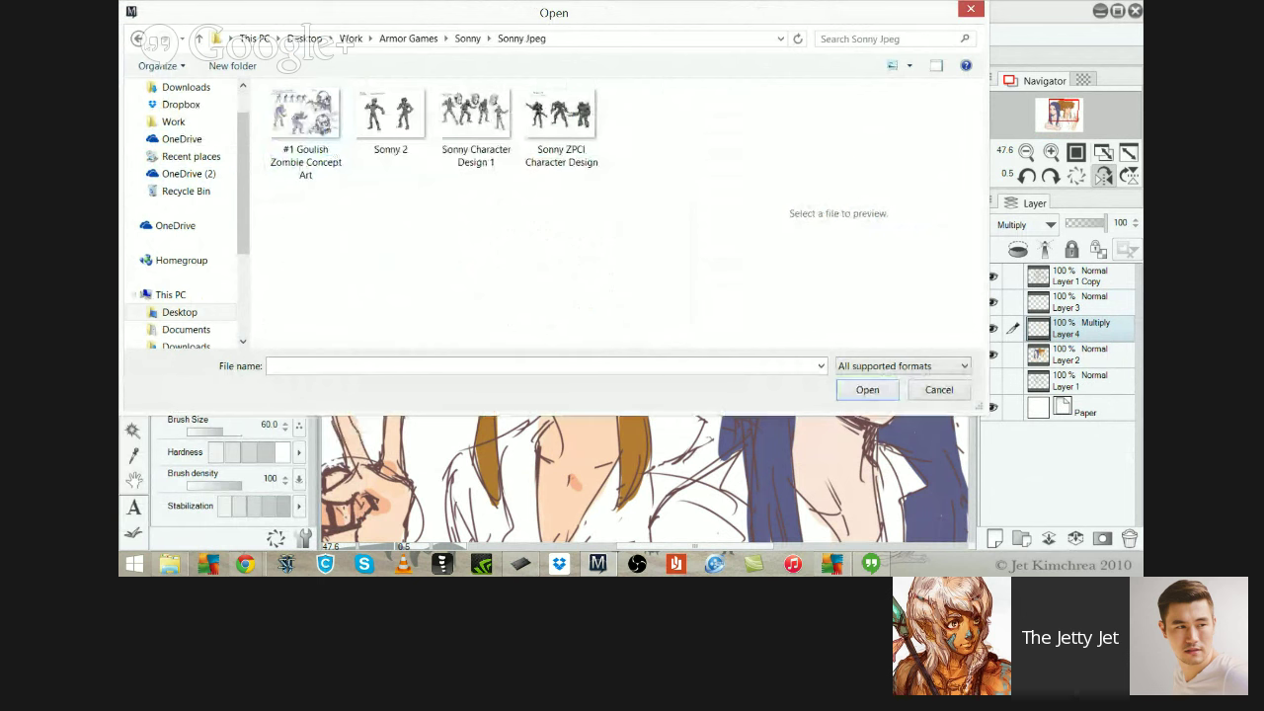
Go back to the Sonny folder, check its MS Files subfolder and leave without opening a drawing
{"action": "left_click", "coordinate": [138, 38]}
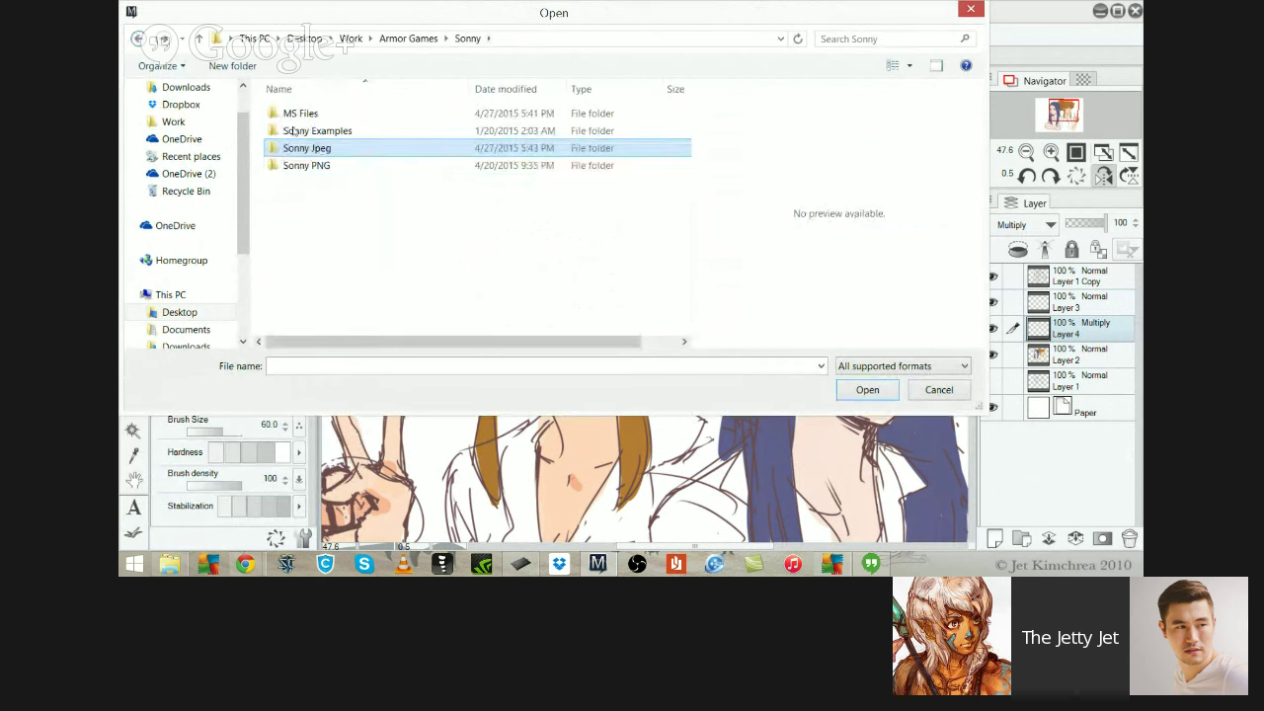
{"action": "left_click", "coordinate": [300, 147]}
{"action": "left_click", "coordinate": [304, 164]}
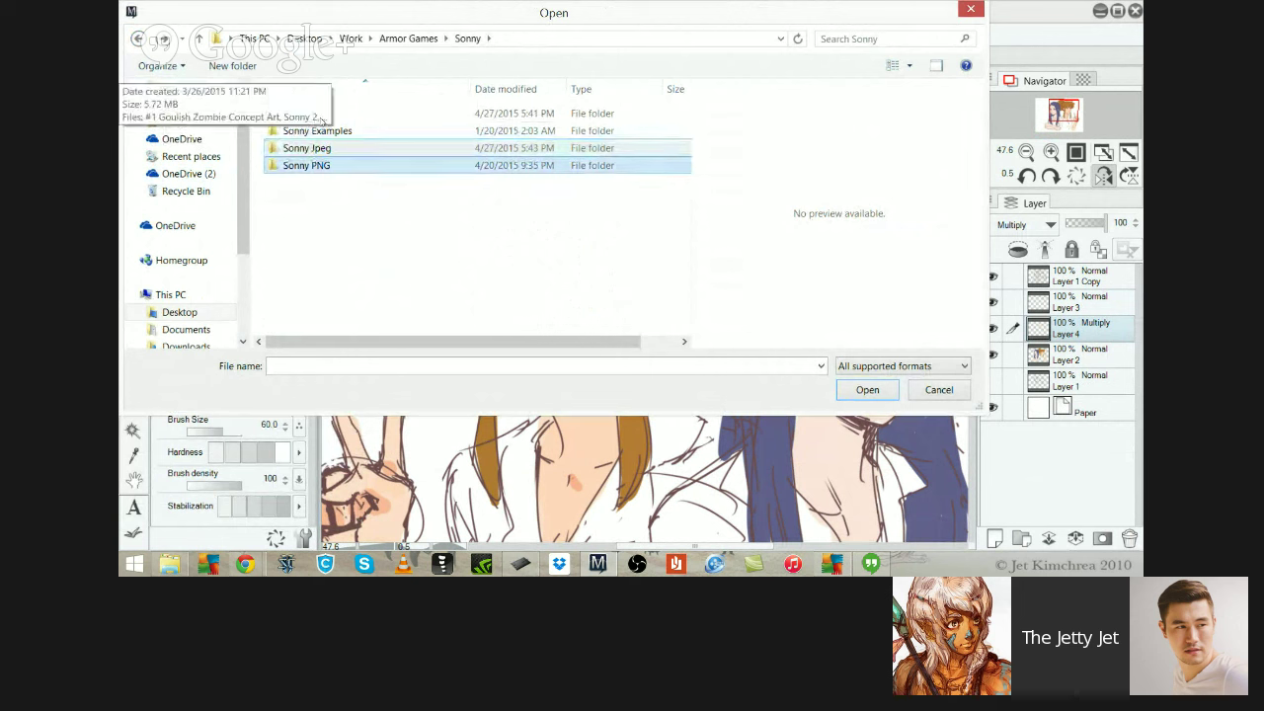
{"action": "left_click", "coordinate": [304, 129]}
{"action": "key", "text": "Up"}
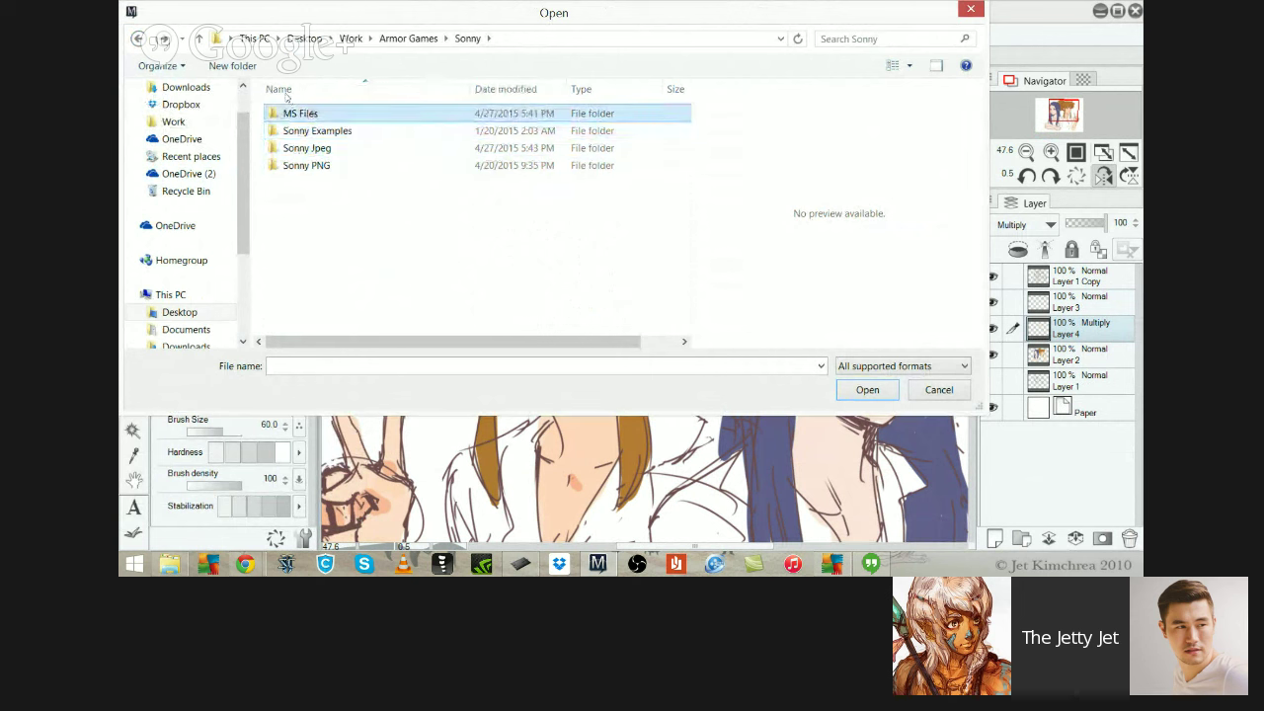
{"action": "key", "text": "Return"}
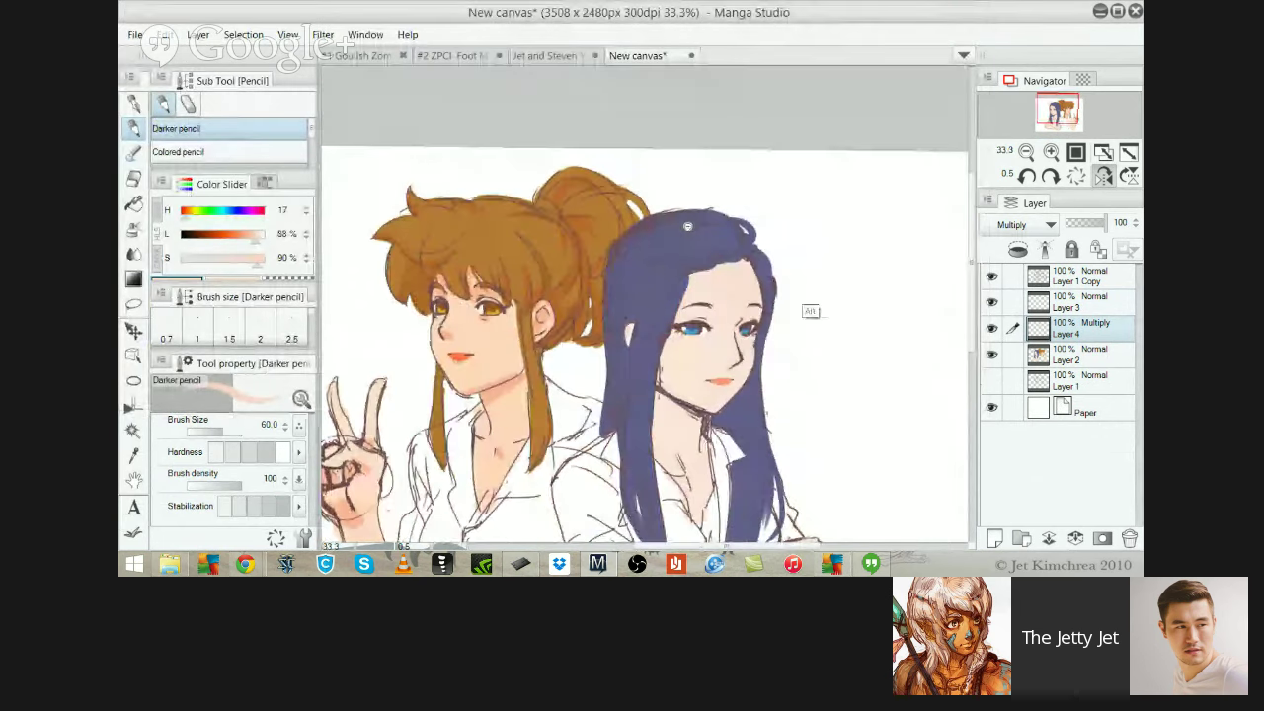
On Layer 1 Copy, darken the blue-haired woman's upper eyelid lines with the Mapping pen in the dark line colour picked from the drawing
{"action": "scroll", "coordinate": [763, 377], "scroll_direction": "up", "scroll_amount": 1}
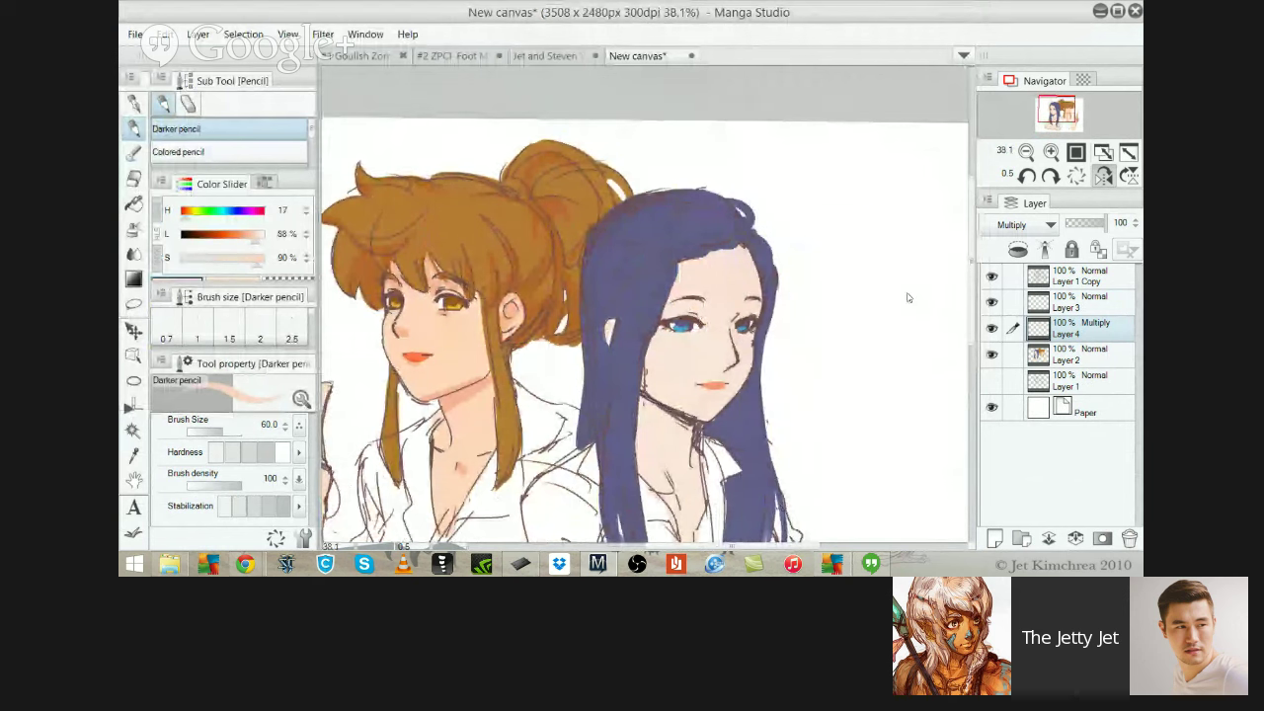
{"action": "left_click", "coordinate": [738, 345], "text": "ctrl"}
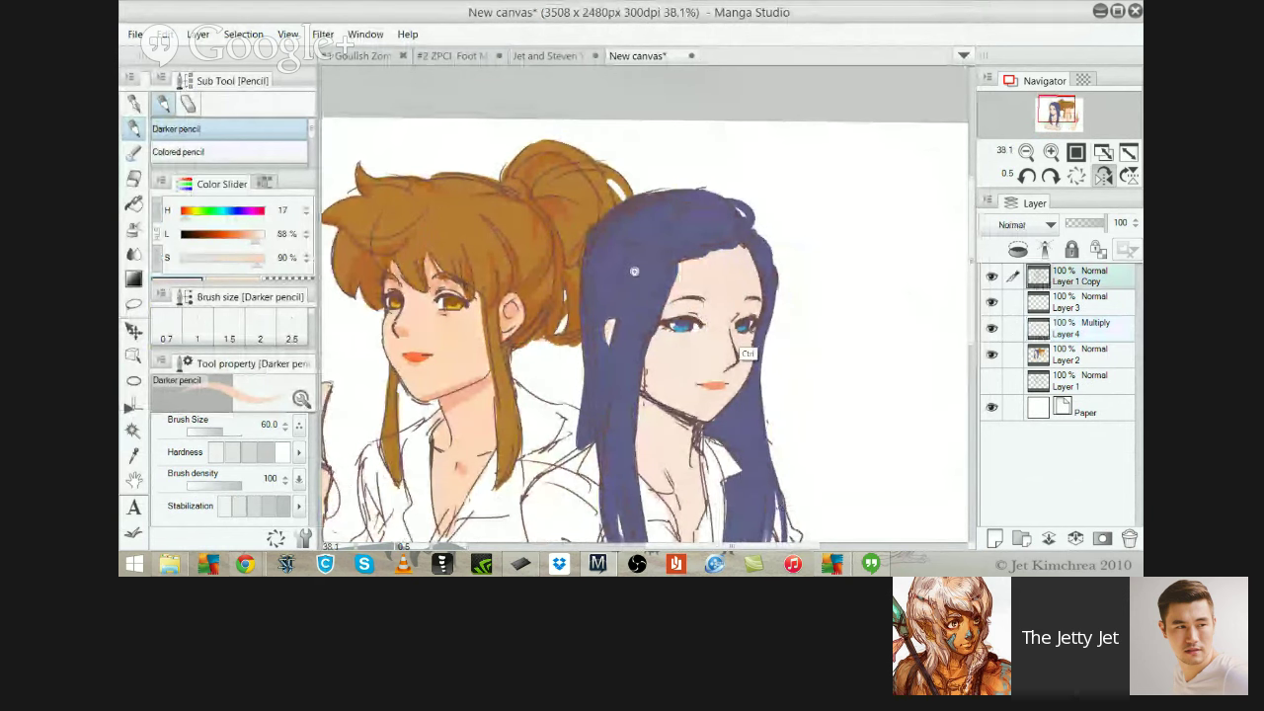
{"action": "scroll", "coordinate": [737, 327], "scroll_direction": "up", "scroll_amount": 3}
{"action": "key", "text": "p"}
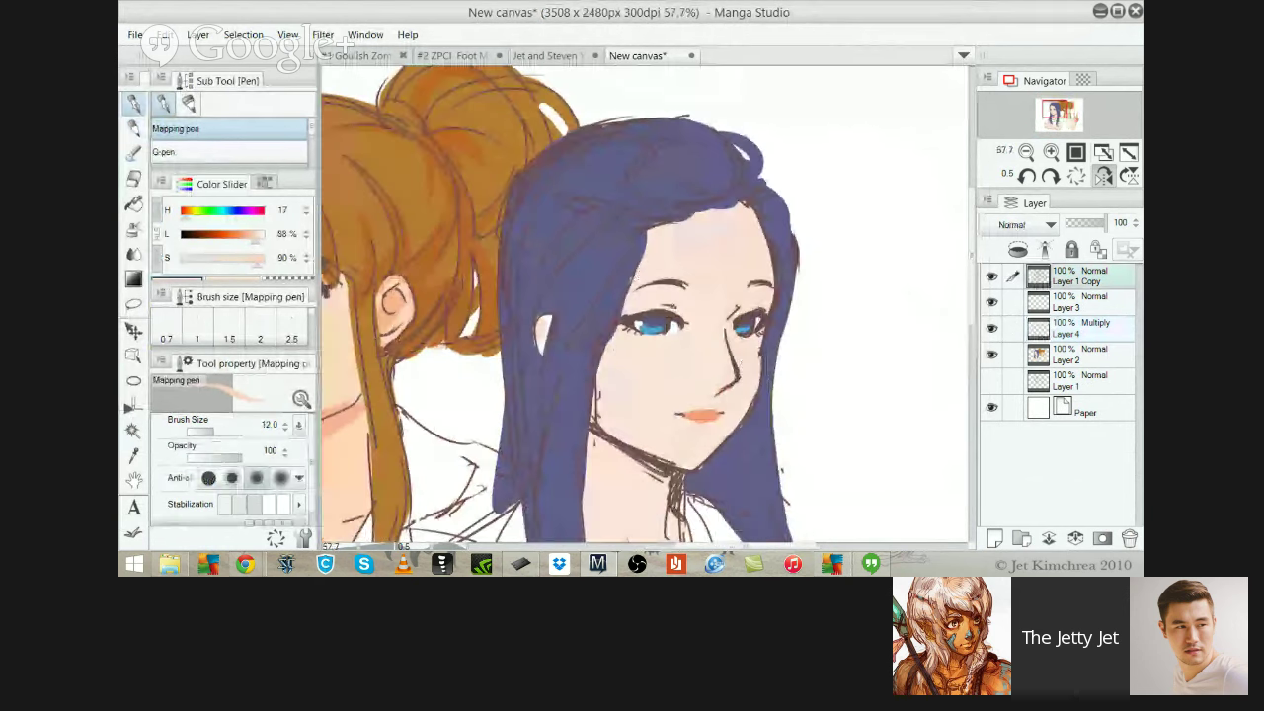
{"action": "scroll", "coordinate": [658, 307], "scroll_direction": "up", "scroll_amount": 5}
{"action": "left_click", "coordinate": [592, 326], "text": "alt"}
{"action": "left_click_drag", "start_coordinate": [588, 323], "coordinate": [671, 325]}
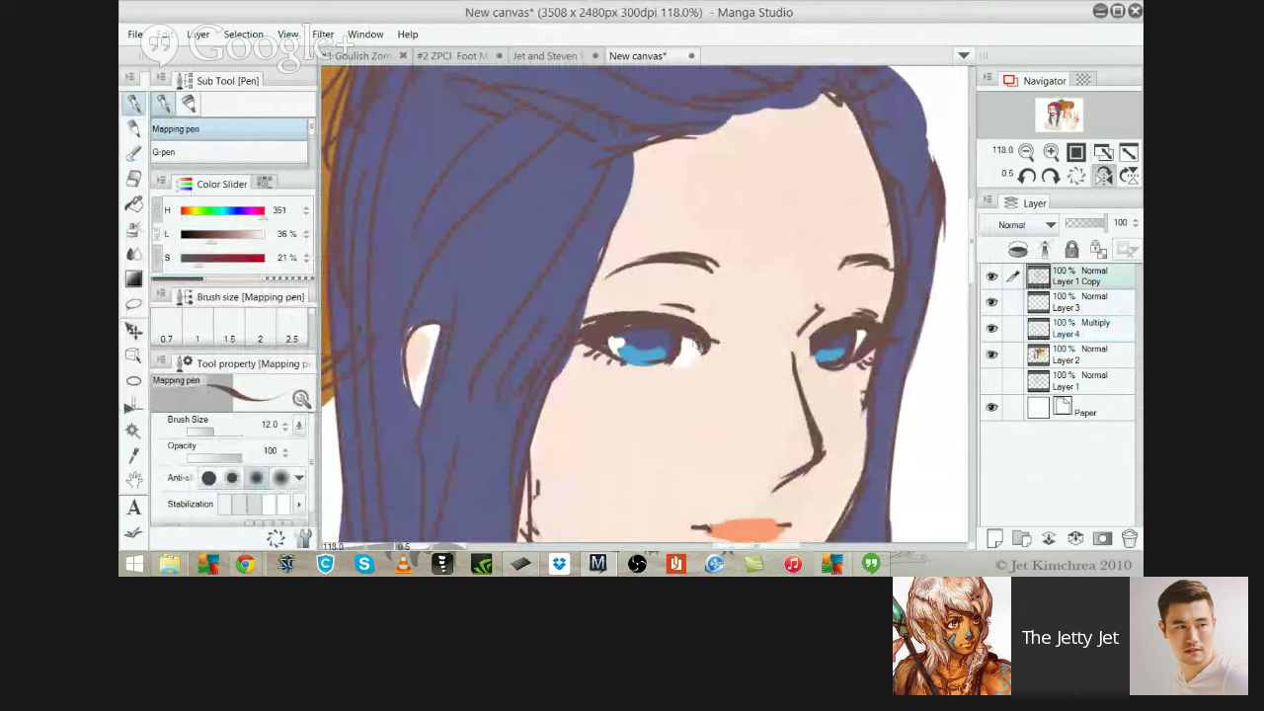
{"action": "mouse_move", "coordinate": [812, 336]}
{"action": "left_mouse_down"}
{"action": "mouse_move", "coordinate": [859, 320]}
{"action": "mouse_move", "coordinate": [873, 341]}
{"action": "mouse_move", "coordinate": [892, 327]}
{"action": "left_mouse_up"}
{"action": "scroll", "coordinate": [887, 339], "scroll_direction": "down", "scroll_amount": 4}
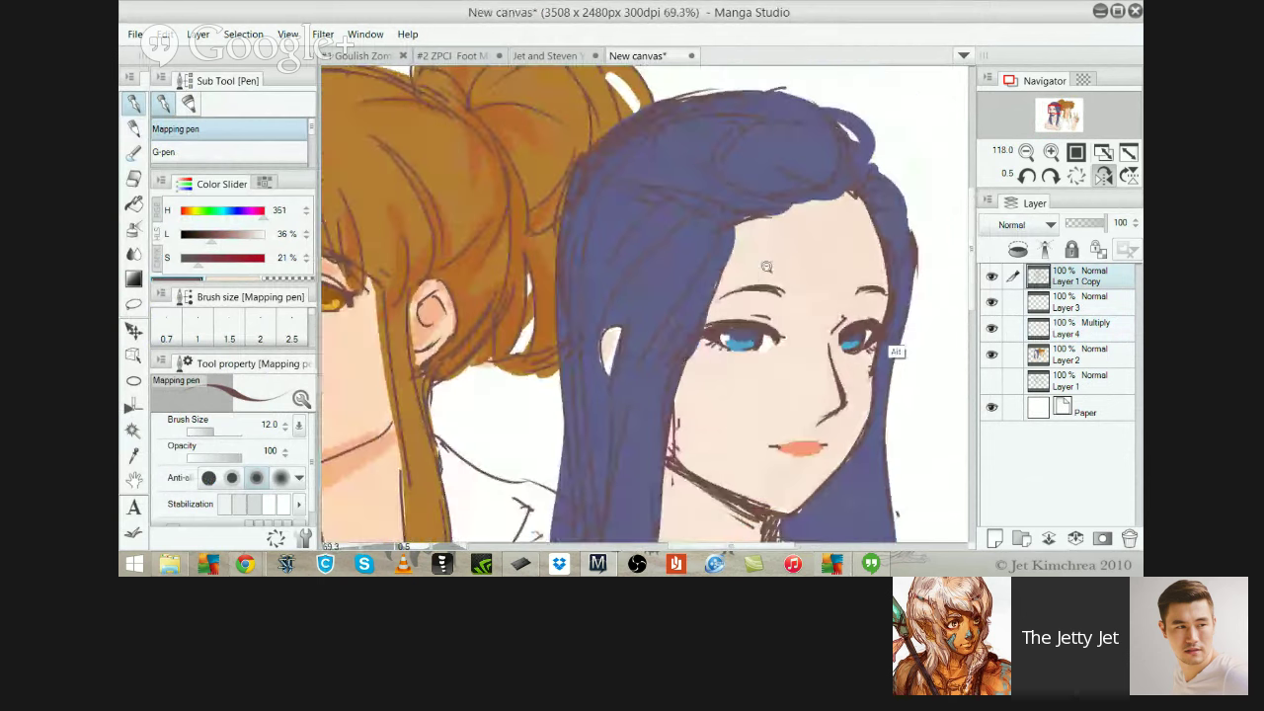
Extend the inner end of the blue-haired woman's far eyebrow with the Darker pencil and trim it with the Hard eraser
{"action": "scroll", "coordinate": [861, 333], "scroll_direction": "up", "scroll_amount": 3}
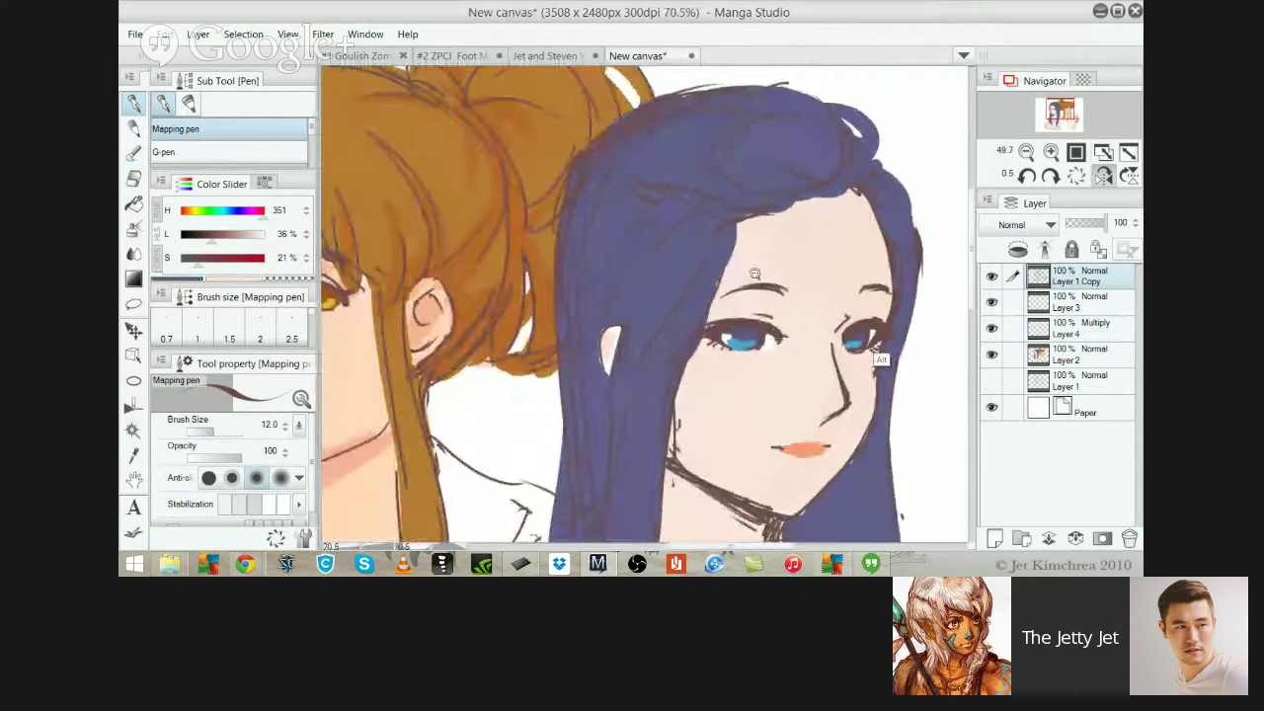
{"action": "key", "text": "e"}
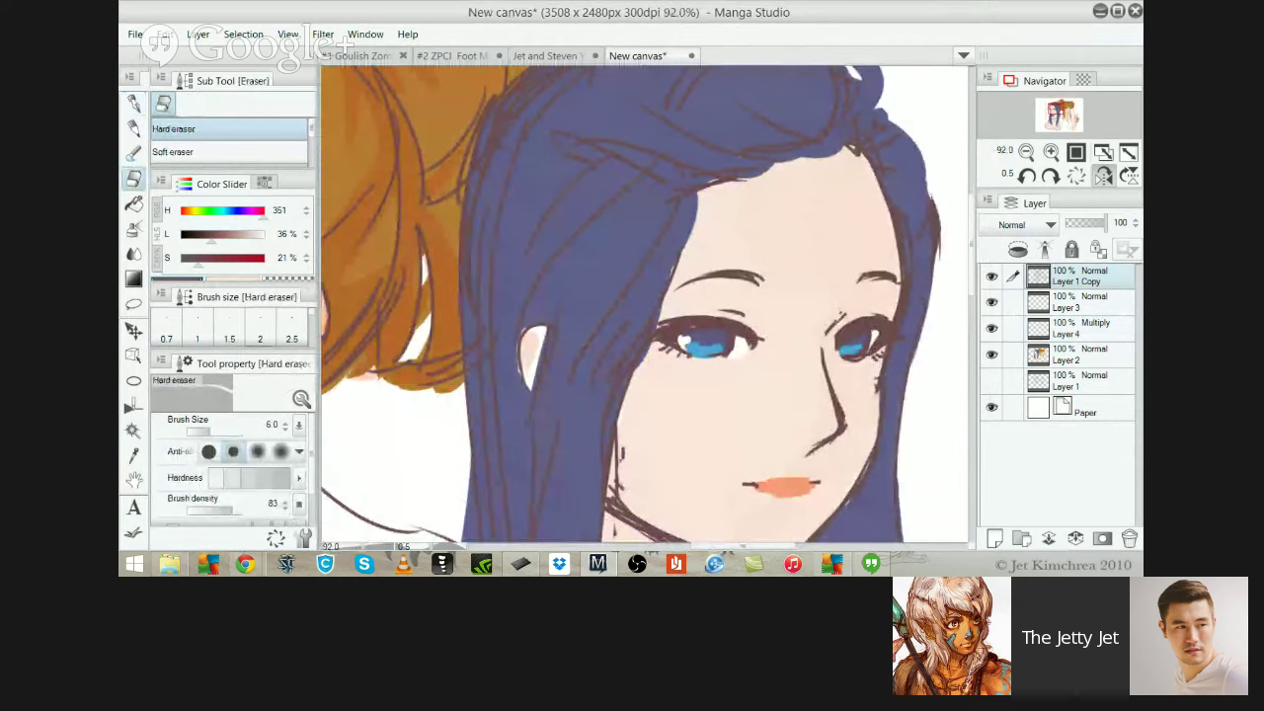
{"action": "key", "text": "p"}
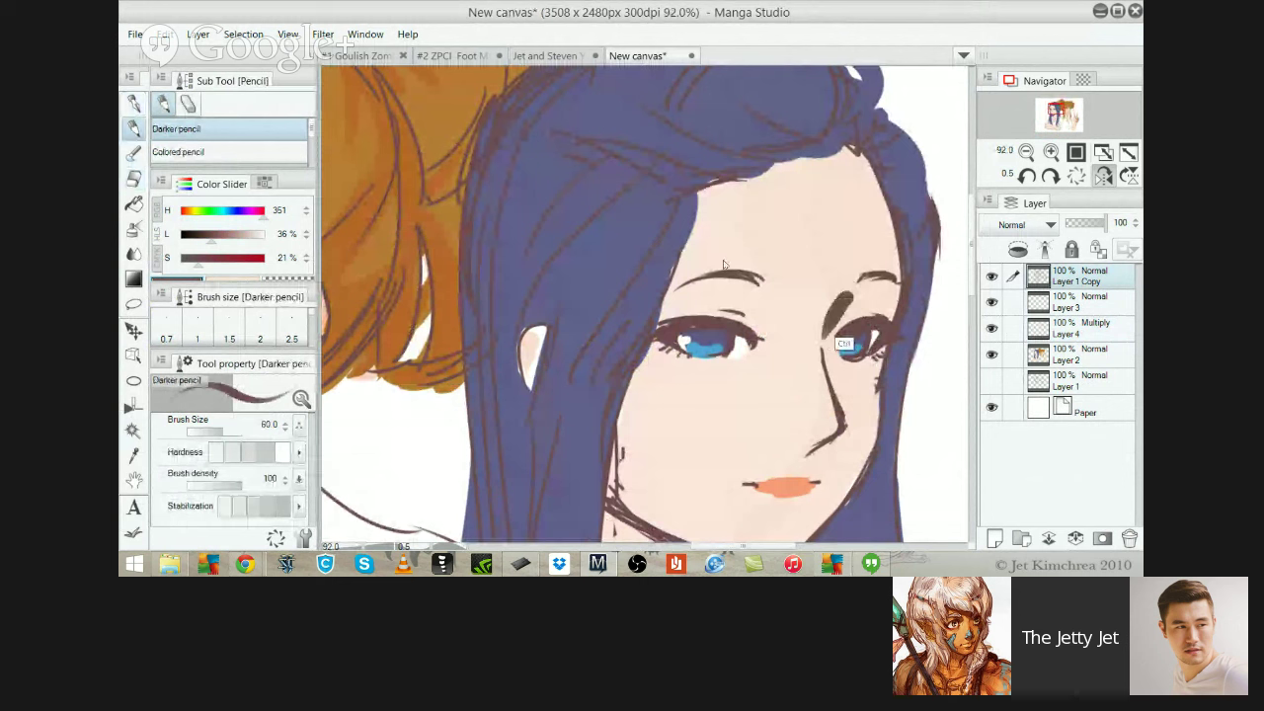
{"action": "left_click_drag", "start_coordinate": [866, 277], "coordinate": [840, 300]}
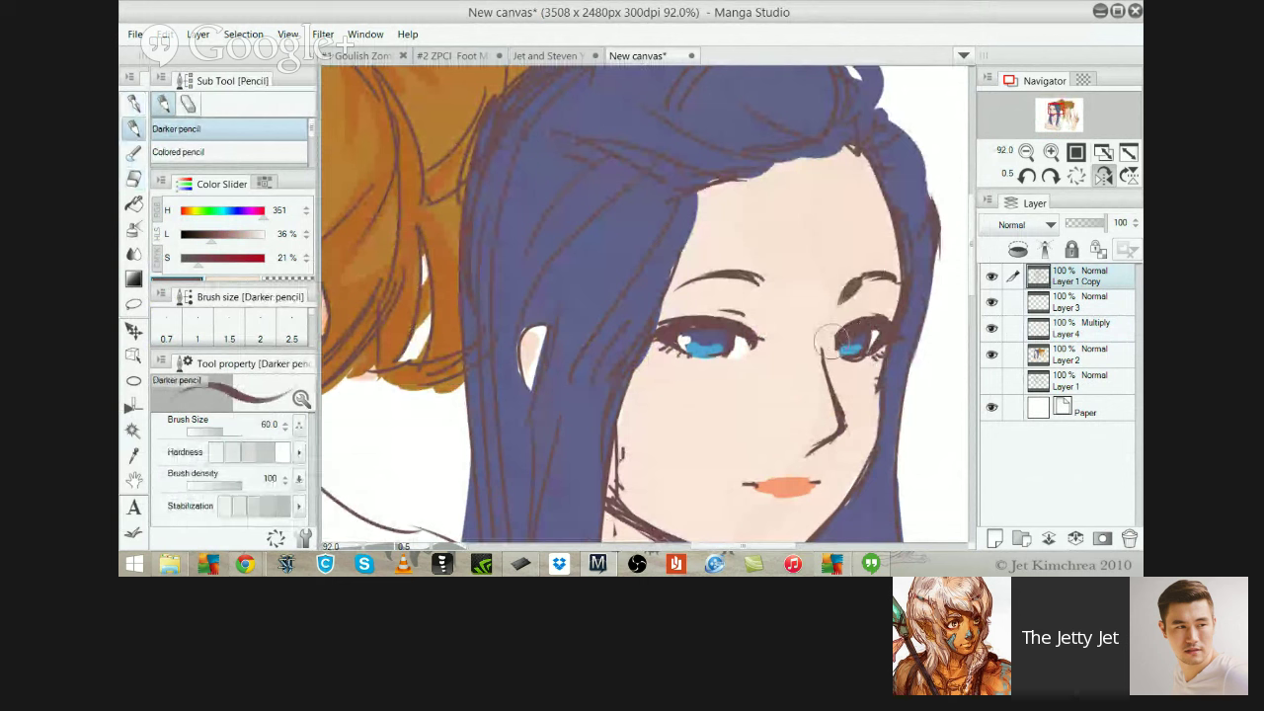
{"action": "key", "text": "e"}
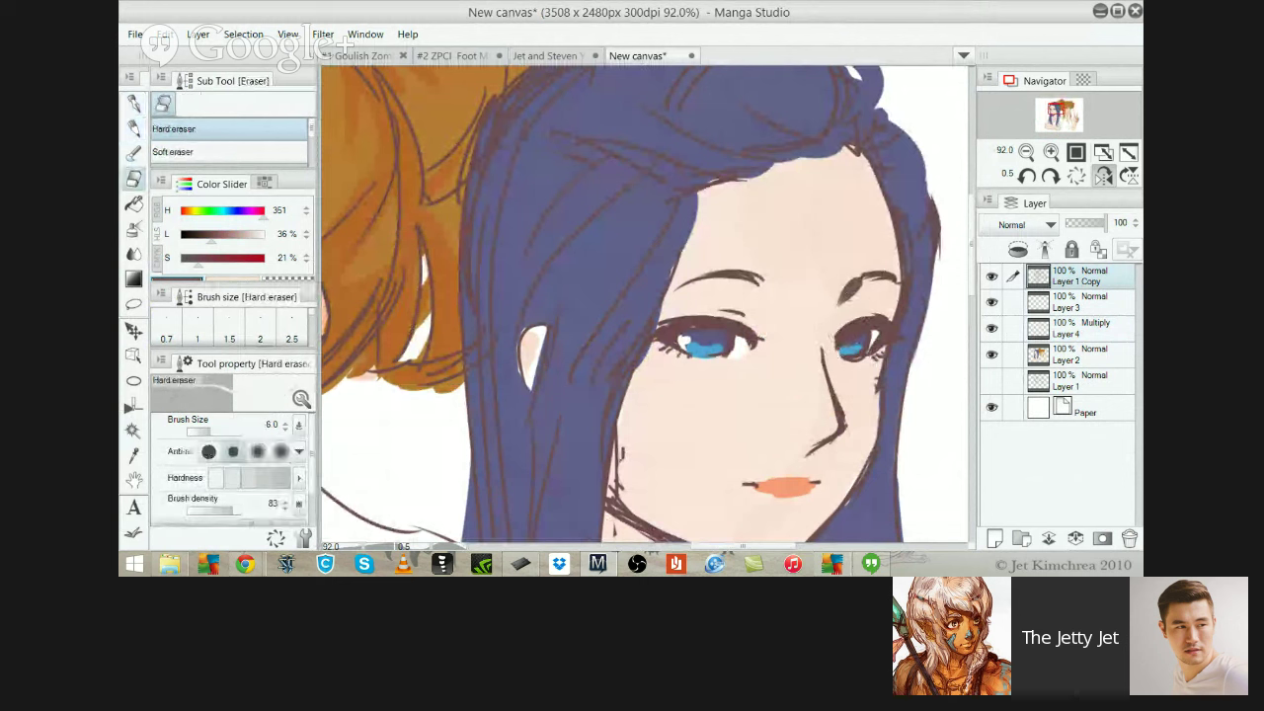
{"action": "left_click_drag", "start_coordinate": [857, 289], "coordinate": [845, 300]}
{"action": "scroll", "coordinate": [843, 381], "scroll_direction": "down", "scroll_amount": 5}
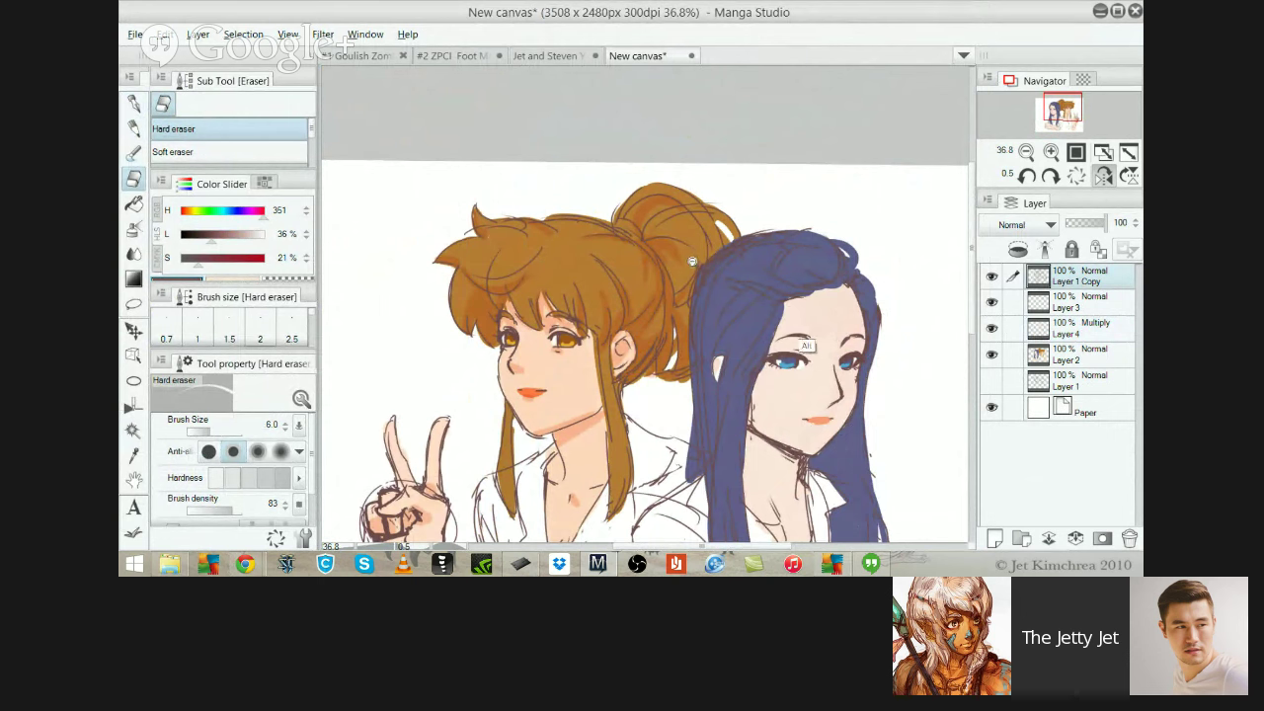
Shade the brown hair around the ponytail on Layer 4 with the Mapping pen at size 40, using the brown picked from Layer 2
{"action": "scroll", "coordinate": [790, 318], "scroll_direction": "down", "scroll_amount": 4}
{"action": "scroll", "coordinate": [694, 260], "scroll_direction": "up", "scroll_amount": 5}
{"action": "left_click_drag", "start_coordinate": [694, 260], "coordinate": [839, 338]}
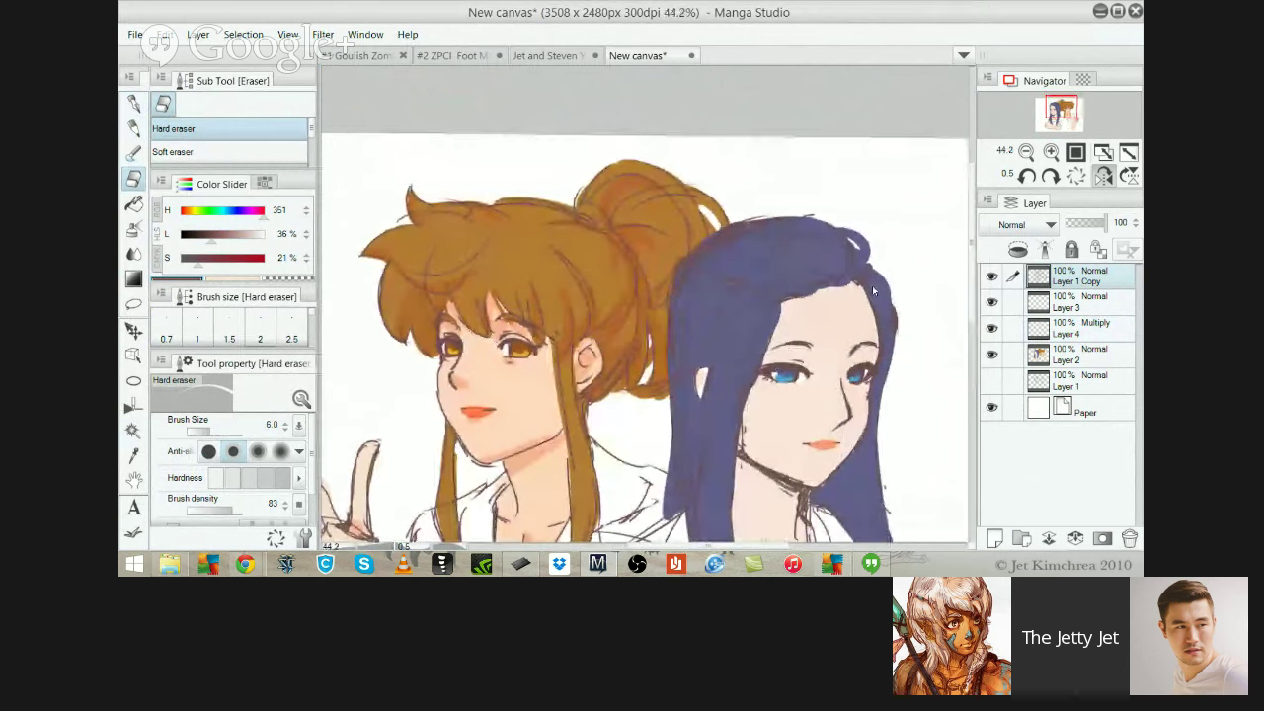
{"action": "left_click", "coordinate": [885, 300], "text": "ctrl+shift"}
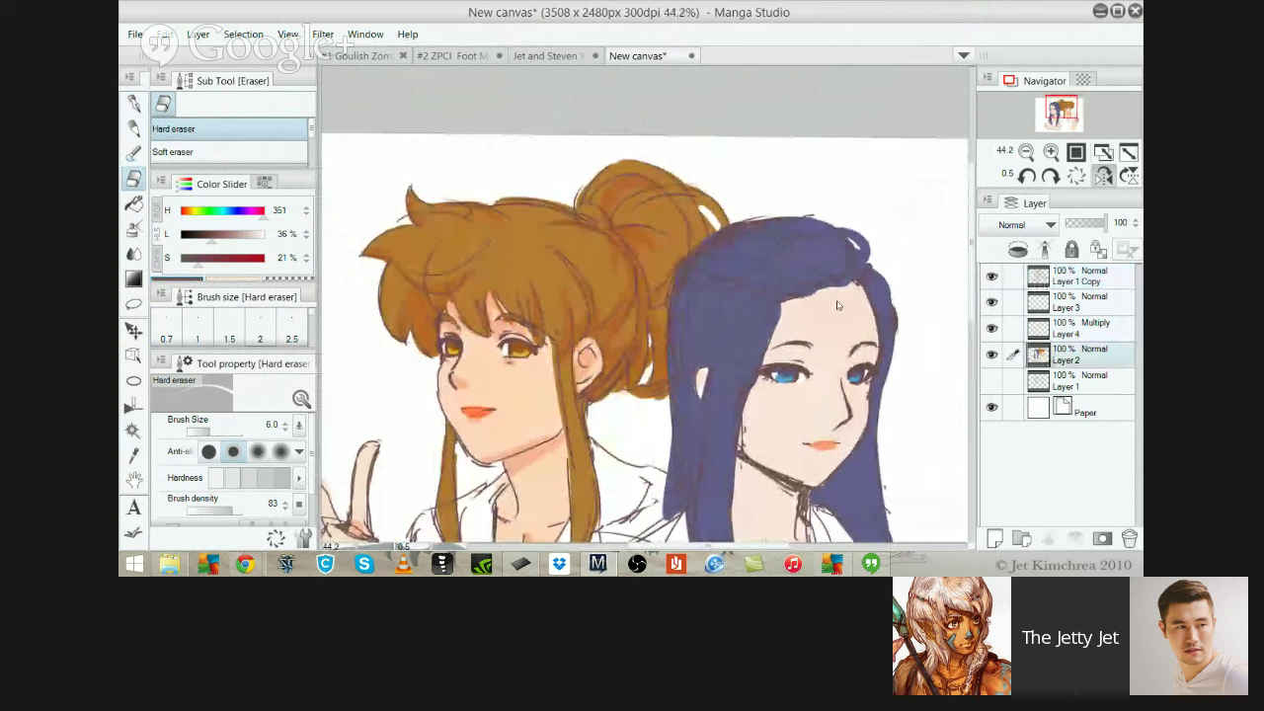
{"action": "left_click", "coordinate": [613, 387], "text": "alt"}
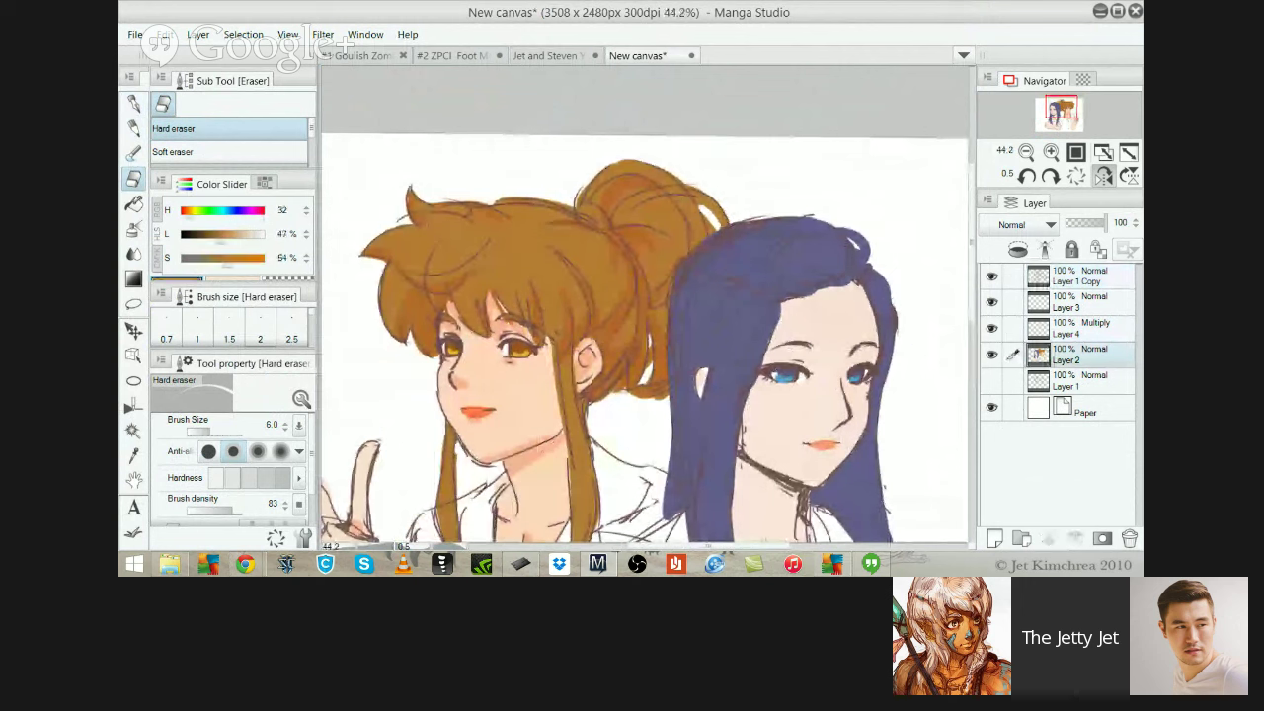
{"action": "key", "text": "p"}
{"action": "key", "text": "bracketright"}
{"action": "key", "text": "bracketright"}
{"action": "key", "text": "bracketright"}
{"action": "key", "text": "bracketright"}
{"action": "key", "text": "bracketright"}
{"action": "key", "text": "bracketright"}
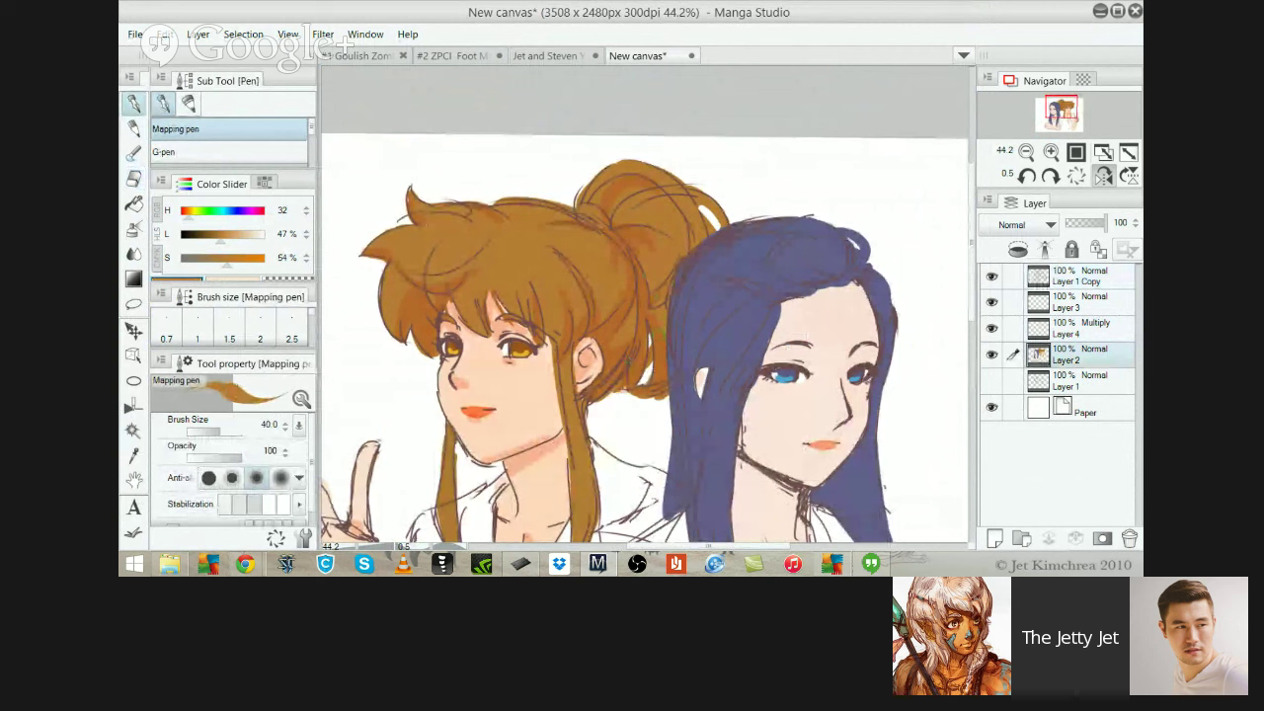
{"action": "left_click", "coordinate": [889, 283], "text": "ctrl"}
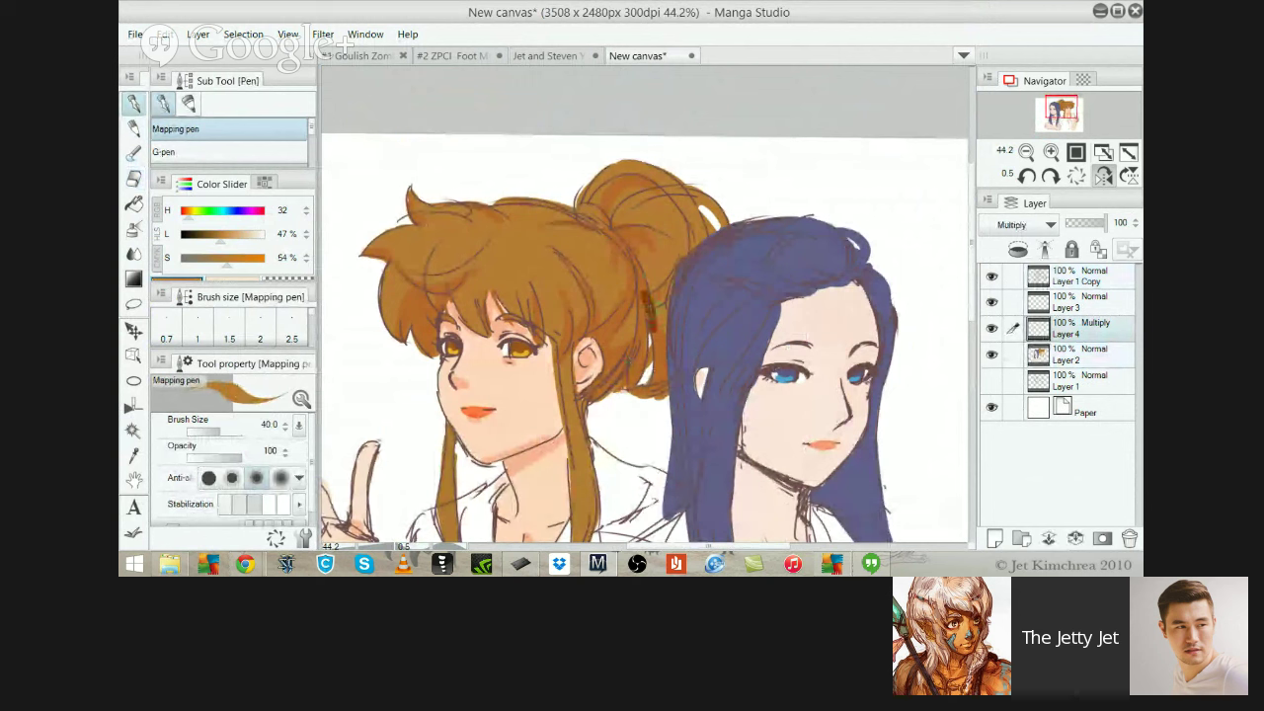
Shade the blue-haired woman's neck under the jaw on Layer 4 with the picked skin tone, using the Mapping pen at size 70
{"action": "left_click", "coordinate": [549, 383], "text": "alt"}
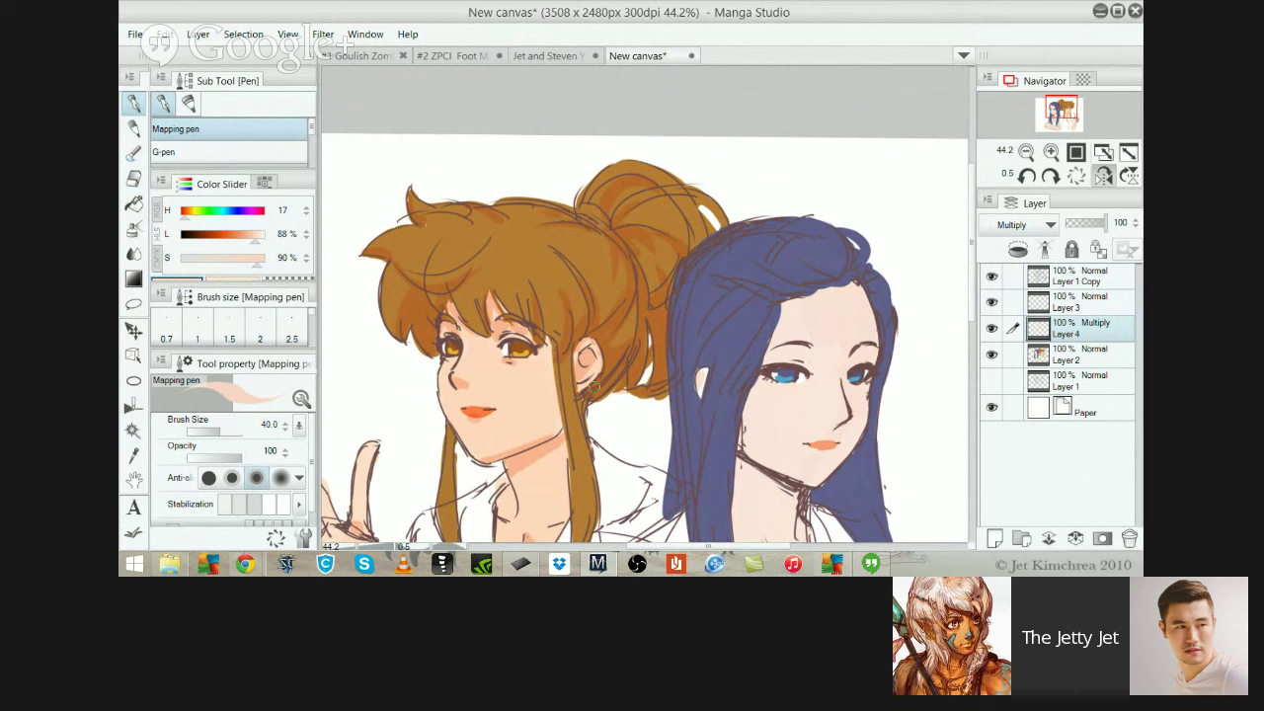
{"action": "scroll", "coordinate": [597, 466], "scroll_direction": "down", "scroll_amount": 2}
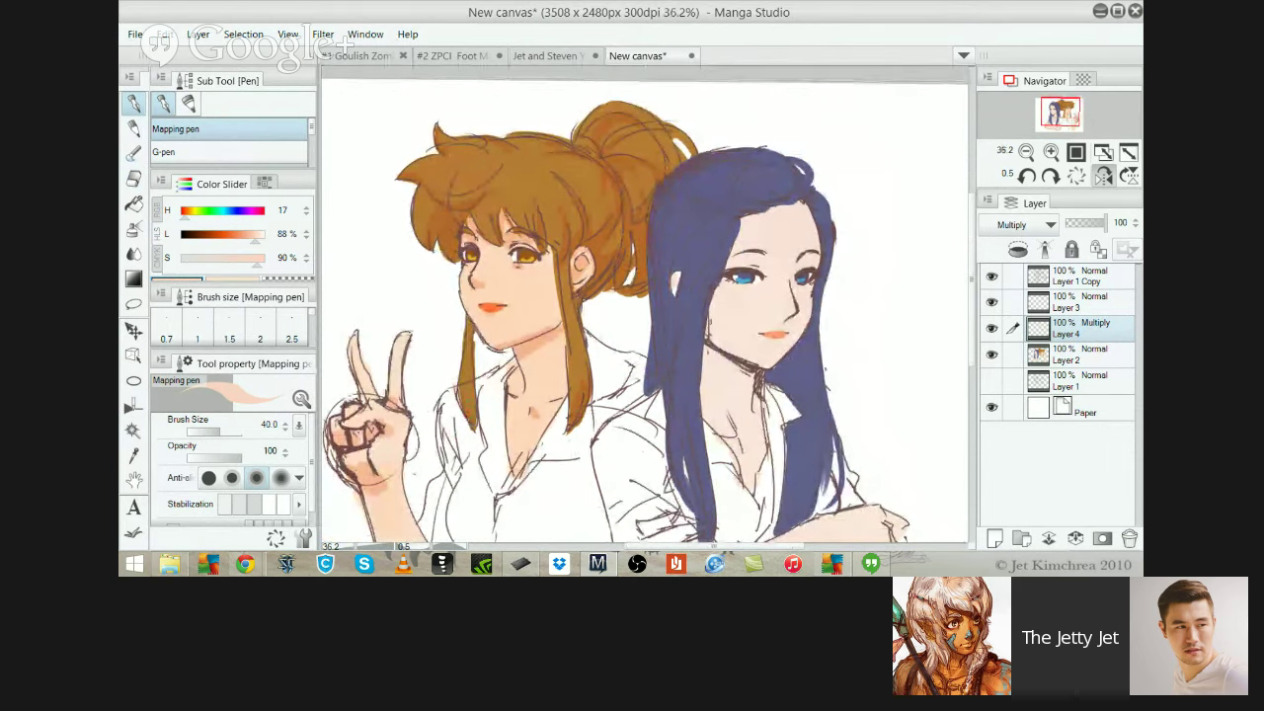
{"action": "left_click_drag", "start_coordinate": [473, 379], "coordinate": [466, 334]}
{"action": "left_click_drag", "start_coordinate": [711, 350], "coordinate": [761, 393]}
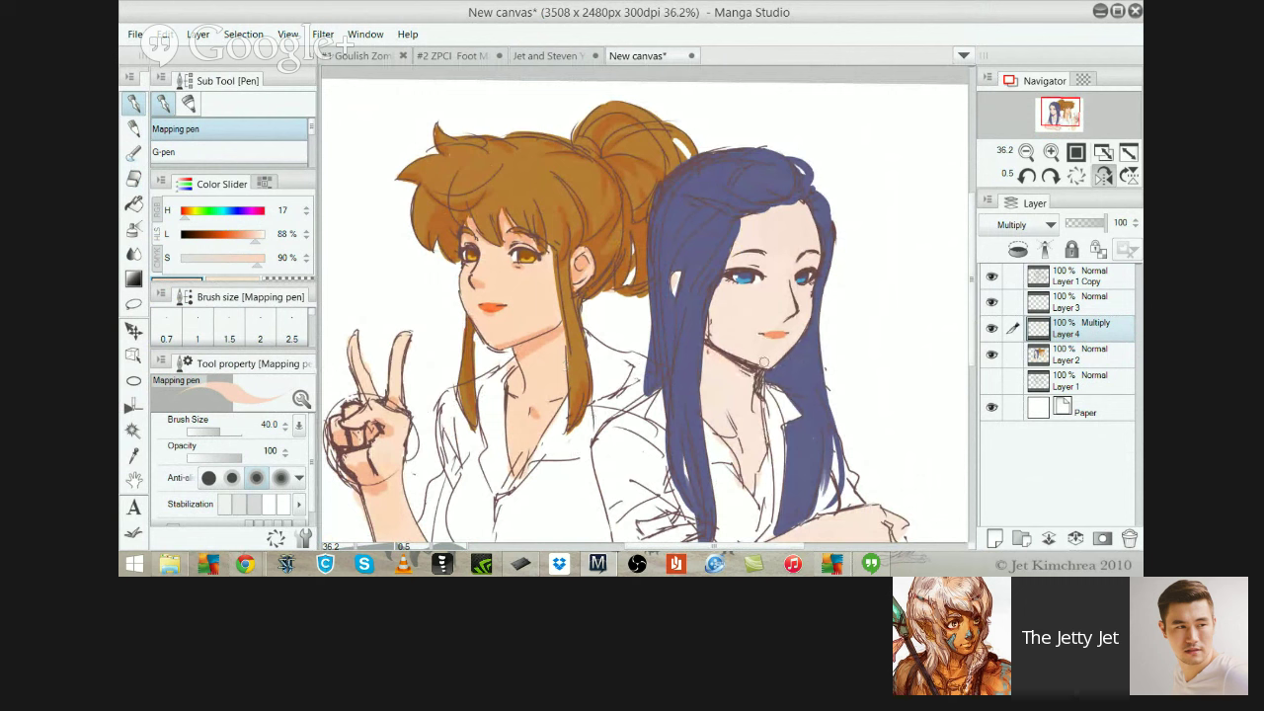
{"action": "key", "text": "bracketright"}
{"action": "key", "text": "bracketright"}
{"action": "mouse_move", "coordinate": [707, 349]}
{"action": "left_mouse_down"}
{"action": "mouse_move", "coordinate": [764, 384]}
{"action": "mouse_move", "coordinate": [758, 371]}
{"action": "left_mouse_up"}
{"action": "key", "text": "ctrl+z"}
{"action": "key", "text": "ctrl+z"}
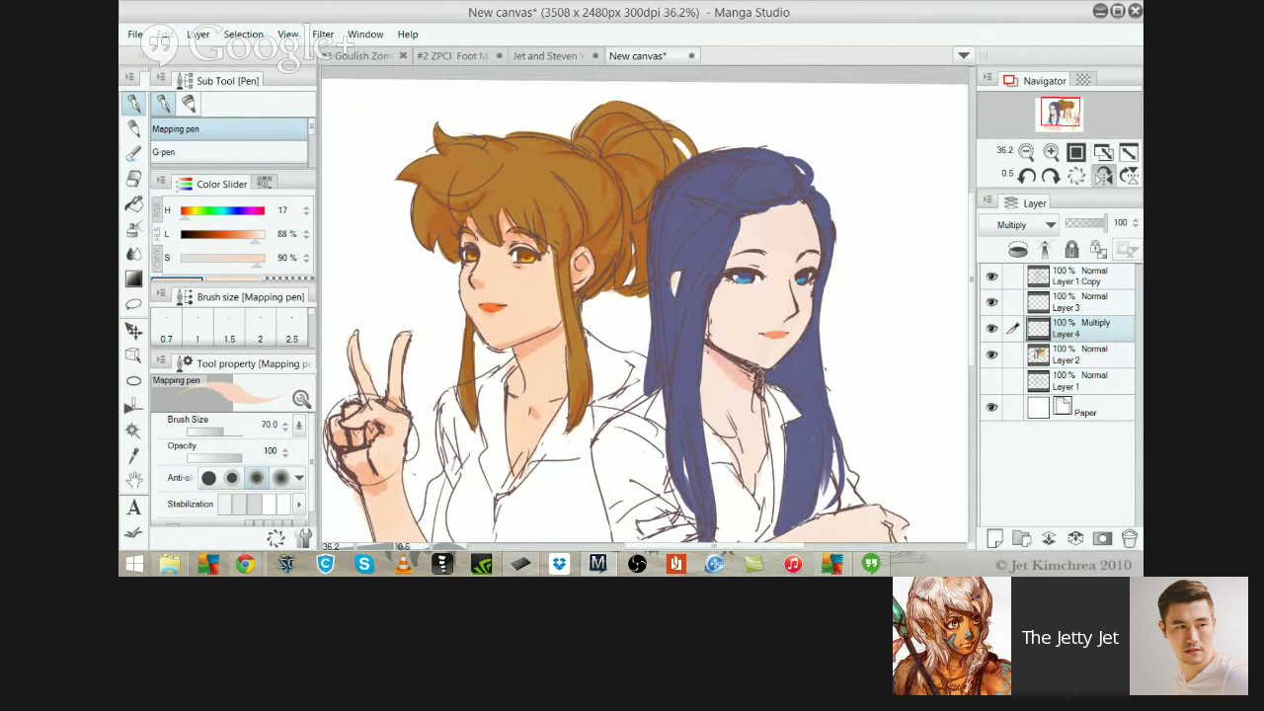
Reduce the Mapping pen to size 40 and shade the blue-haired woman's skin under the eyebrows, in the ear, below the nose and beside the hair
{"action": "mouse_move", "coordinate": [797, 262]}
{"action": "left_mouse_down"}
{"action": "mouse_move", "coordinate": [796, 276]}
{"action": "mouse_move", "coordinate": [769, 260]}
{"action": "left_mouse_up"}
{"action": "key", "text": "ctrl+z"}
{"action": "key", "text": "["}
{"action": "key", "text": "["}
{"action": "scroll", "coordinate": [733, 255], "scroll_direction": "up", "scroll_amount": 1}
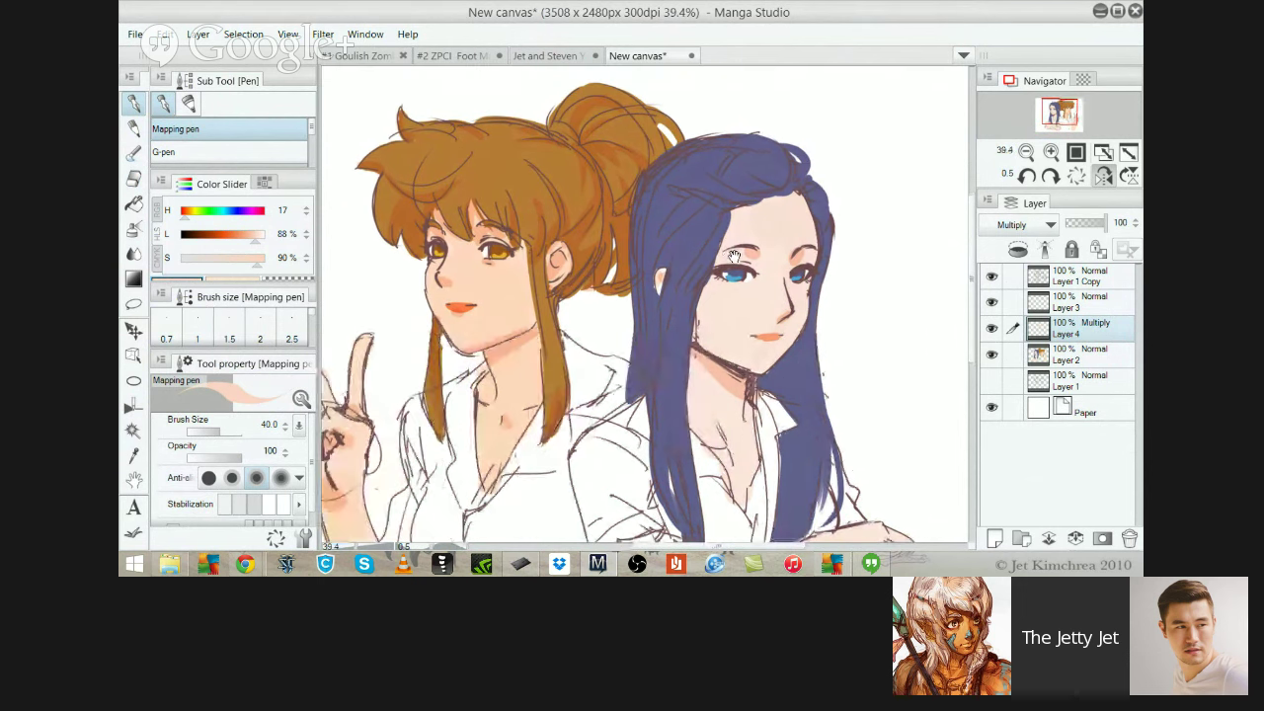
{"action": "scroll", "coordinate": [734, 255], "scroll_direction": "up", "scroll_amount": 5}
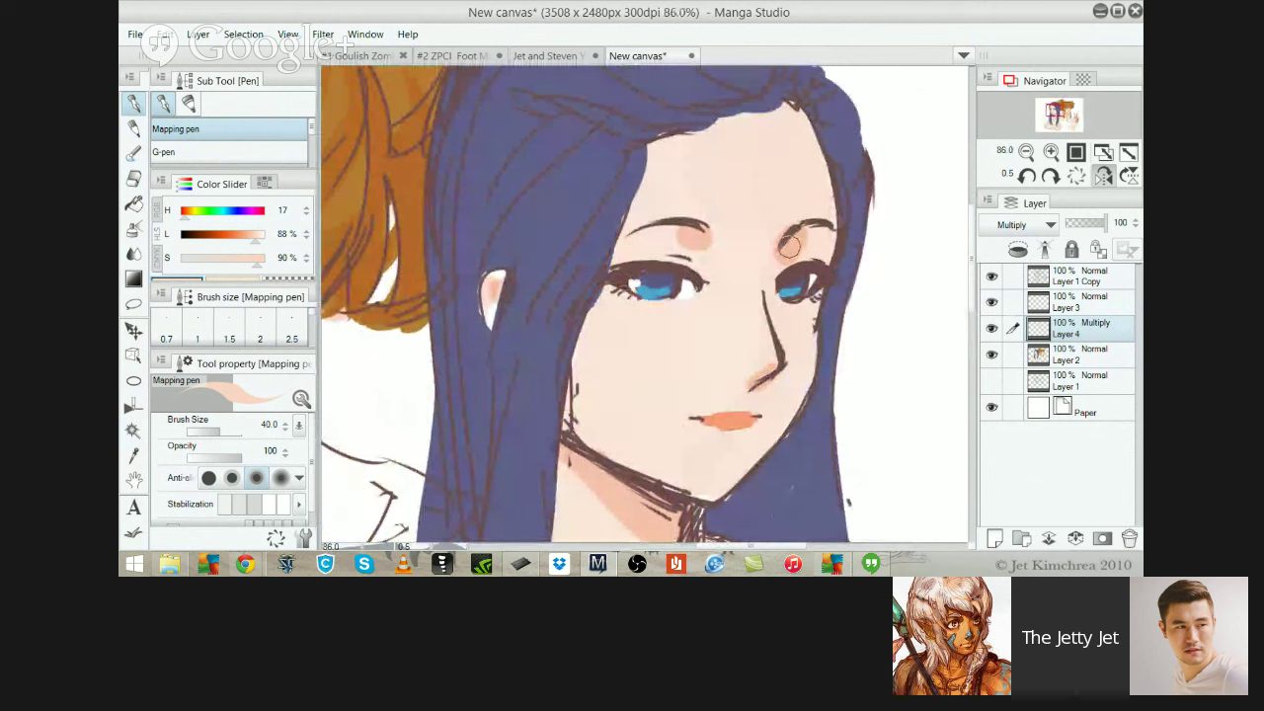
{"action": "scroll", "coordinate": [637, 247], "scroll_direction": "down", "scroll_amount": 6}
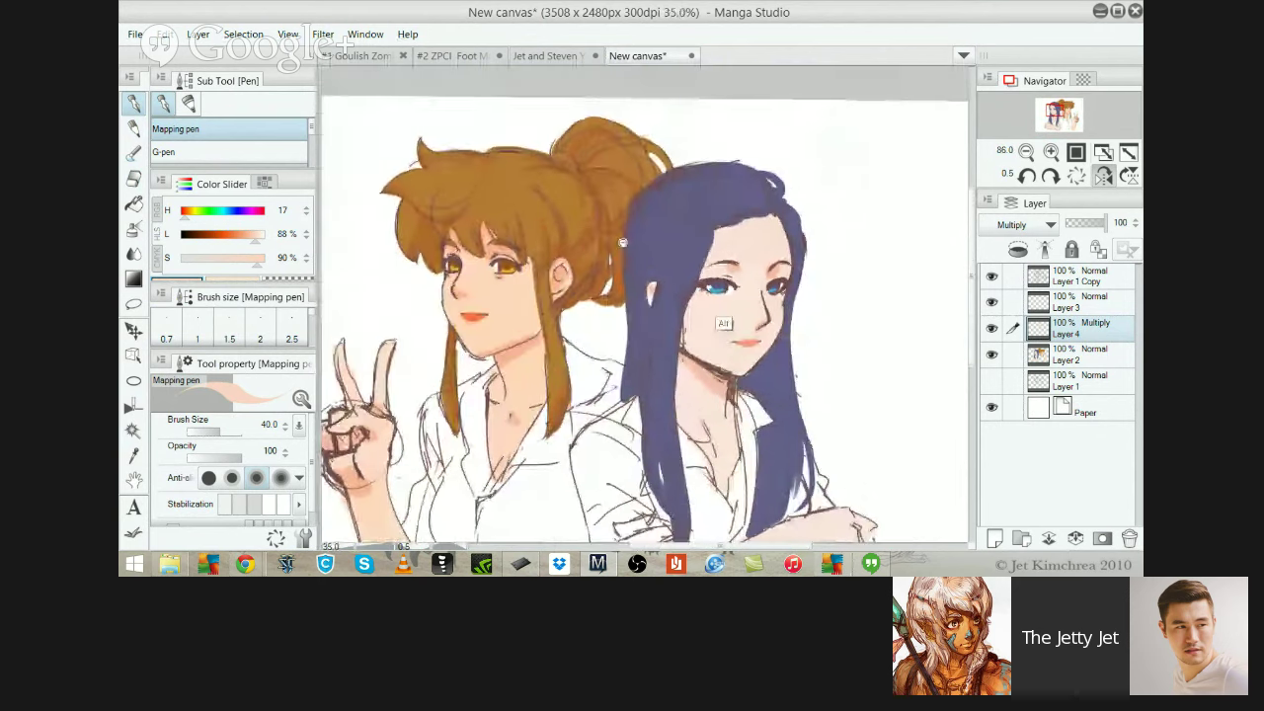
{"action": "scroll", "coordinate": [625, 246], "scroll_direction": "up", "scroll_amount": 3}
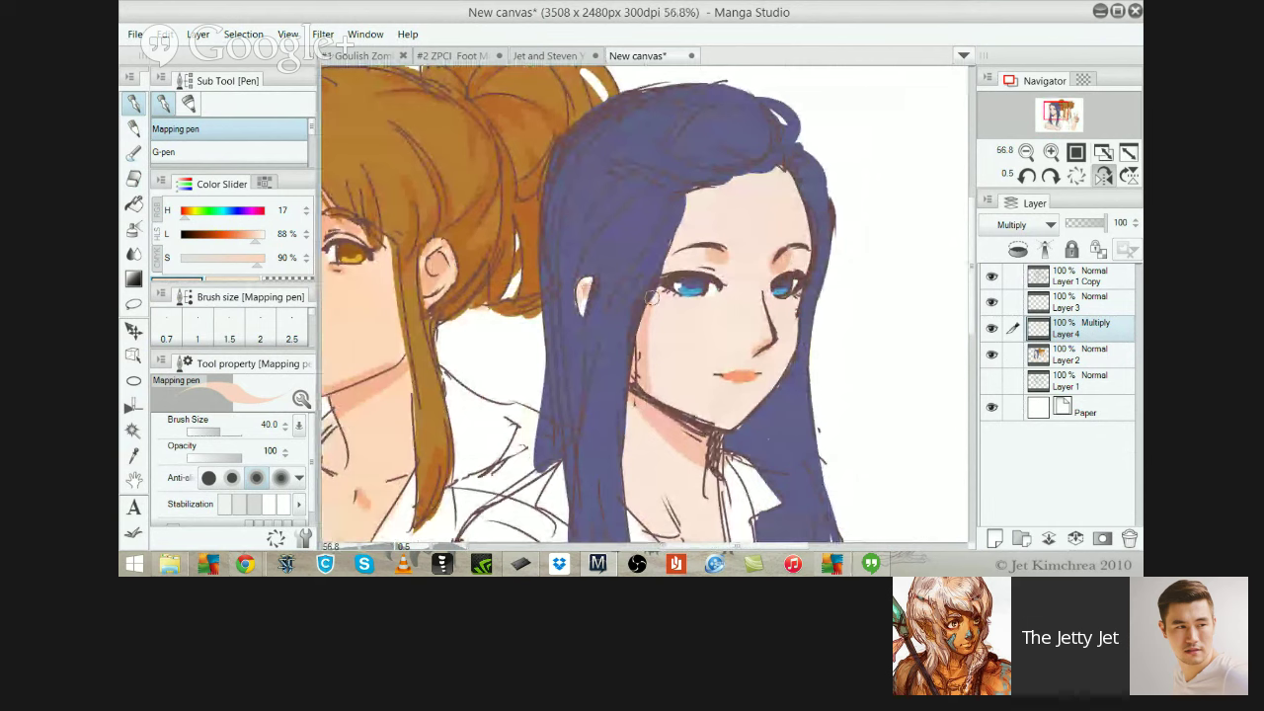
Sample the brown-haired woman's skin tone using the eyedropper's Color picker mode, and return to the Mapping pen
{"action": "scroll", "coordinate": [562, 281], "scroll_direction": "down", "scroll_amount": 3}
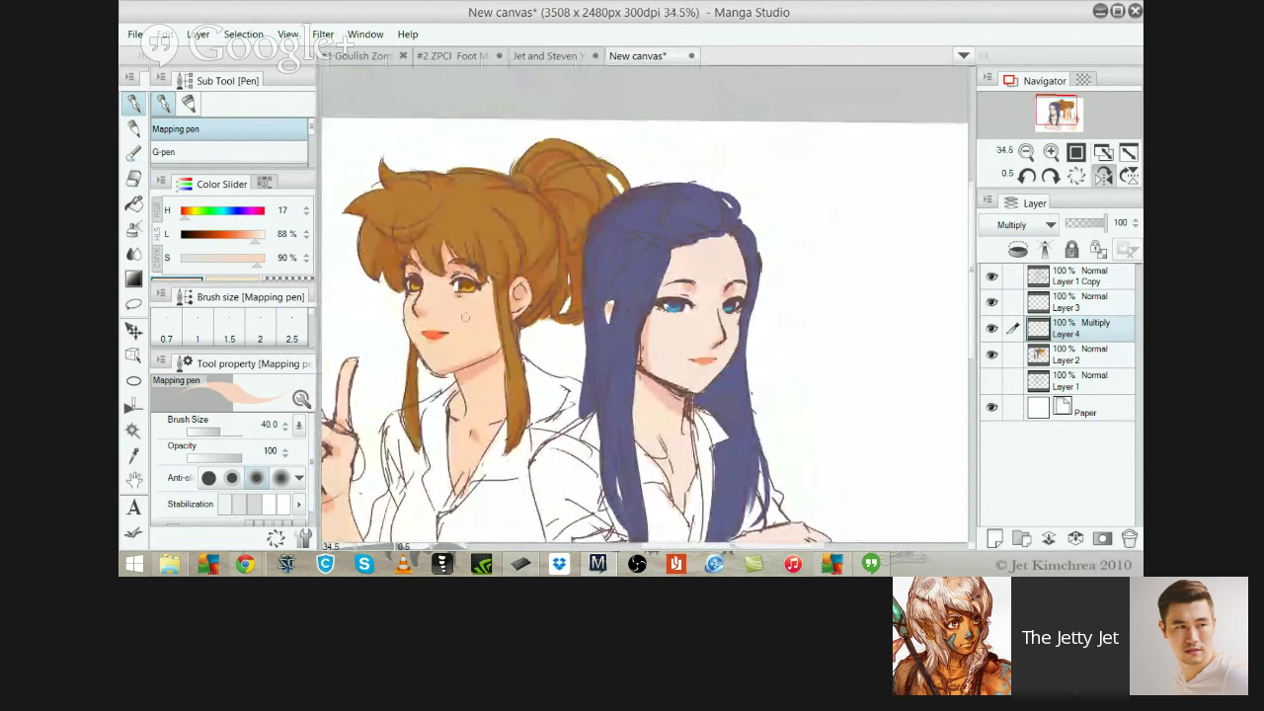
{"action": "left_click", "coordinate": [467, 353], "text": "alt"}
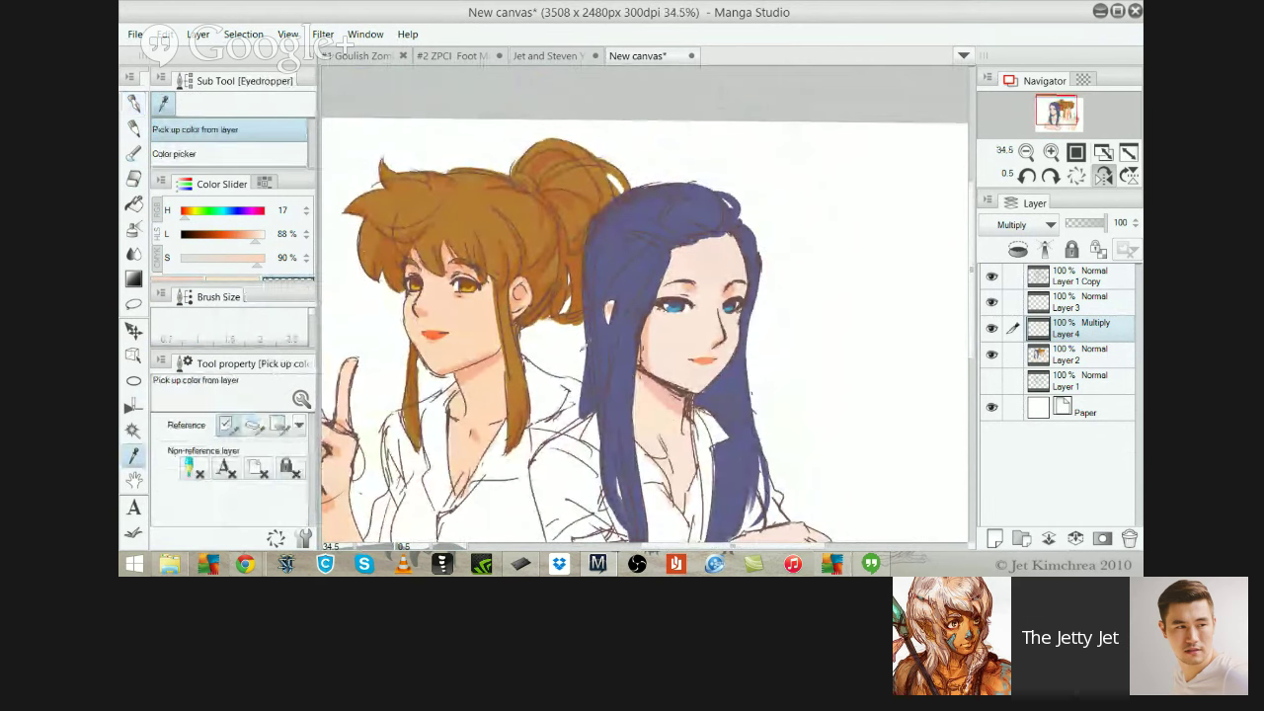
{"action": "left_click", "coordinate": [233, 151]}
{"action": "left_click", "coordinate": [413, 268]}
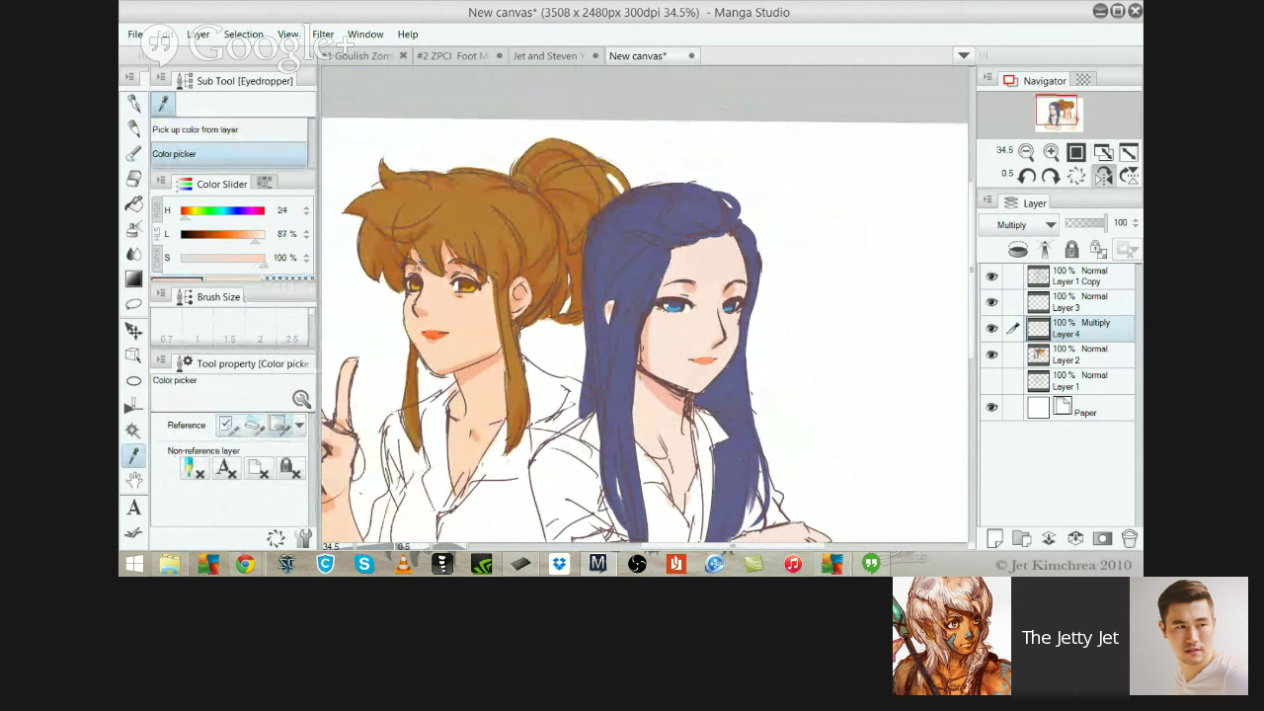
{"action": "key", "text": "p"}
Try a Mapping pen stroke of the sampled skin tone on the brown-haired woman's cheek
{"action": "mouse_move", "coordinate": [472, 324]}
{"action": "left_mouse_down"}
{"action": "mouse_move", "coordinate": [489, 341]}
{"action": "mouse_move", "coordinate": [471, 327]}
{"action": "left_mouse_up"}
{"action": "key", "text": "ctrl+z"}
{"action": "key", "text": "ctrl+z"}
{"action": "key", "text": "ctrl+z"}
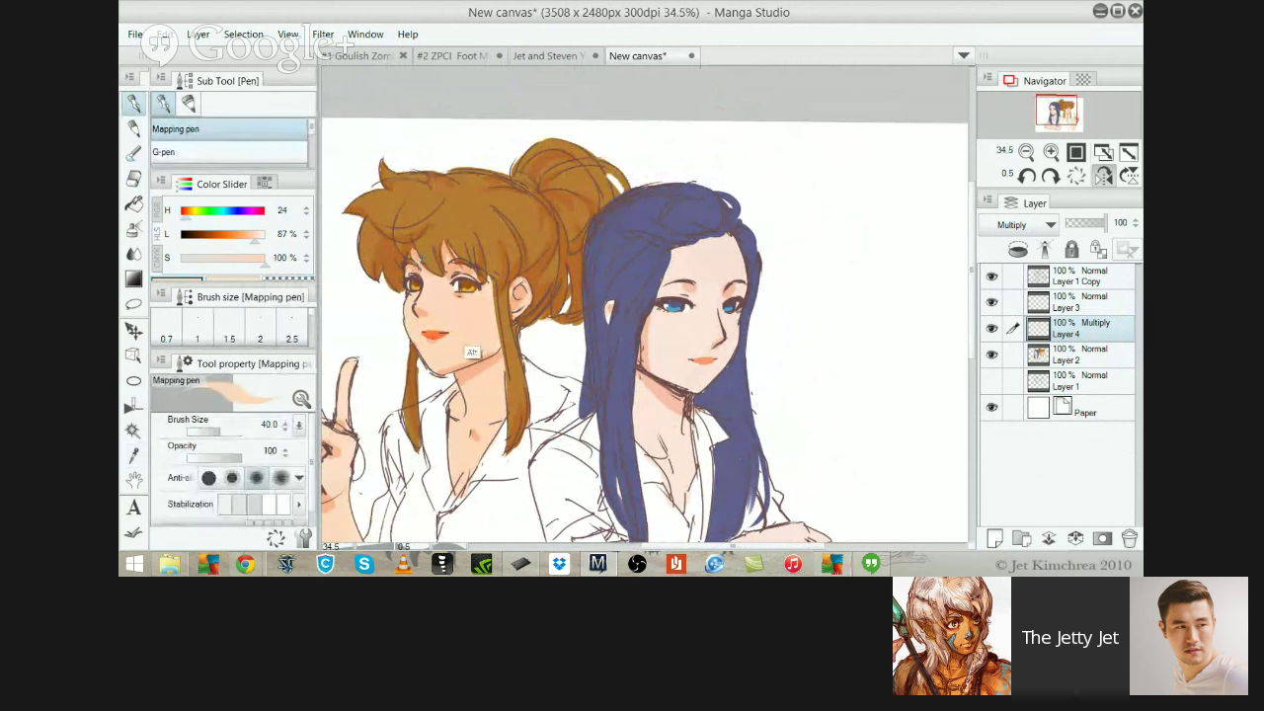
Enlarge the Mapping pen to size 70 and add skin shading to the blue-haired woman's neck on Layer 4
{"action": "scroll", "coordinate": [476, 326], "scroll_direction": "up", "scroll_amount": 3}
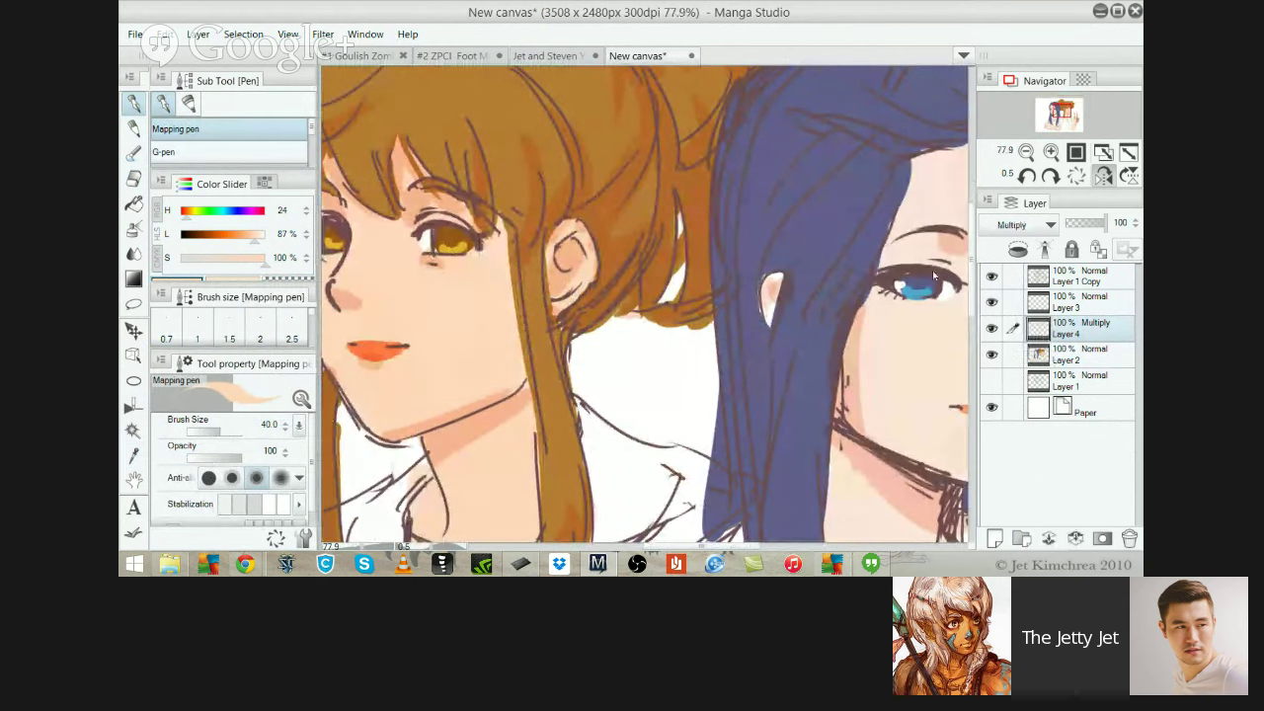
{"action": "scroll", "coordinate": [813, 404], "scroll_direction": "down", "scroll_amount": 4}
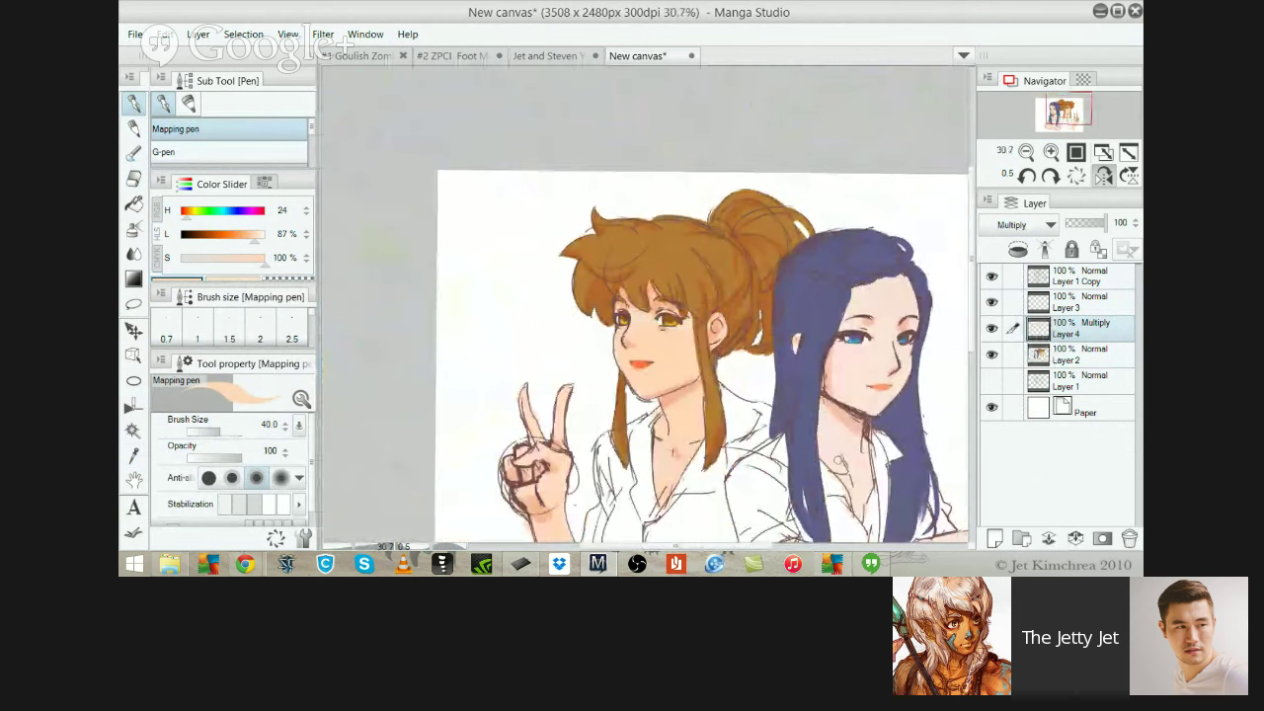
{"action": "mouse_move", "coordinate": [827, 432]}
{"action": "left_mouse_down"}
{"action": "mouse_move", "coordinate": [844, 456]}
{"action": "mouse_move", "coordinate": [835, 430]}
{"action": "left_mouse_up"}
{"action": "key", "text": "bracketright"}
{"action": "key", "text": "bracketright"}
{"action": "key", "text": "bracketright"}
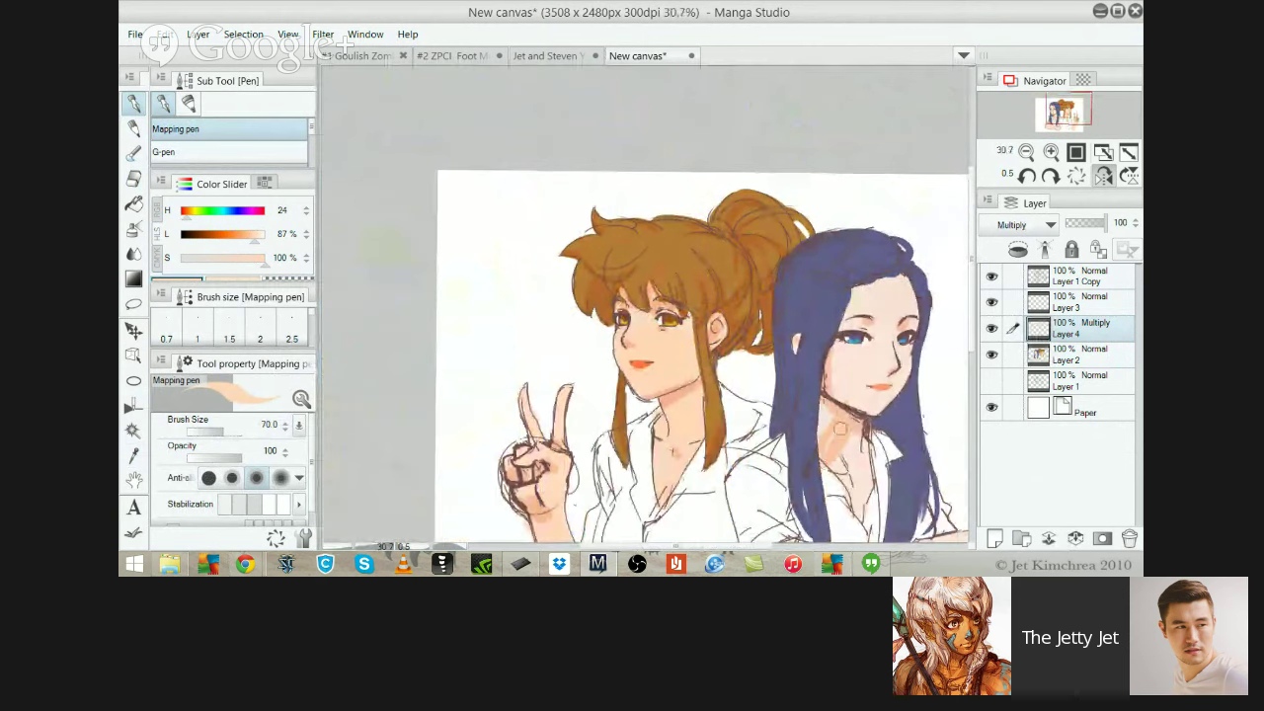
{"action": "scroll", "coordinate": [867, 331], "scroll_direction": "down", "scroll_amount": 2}
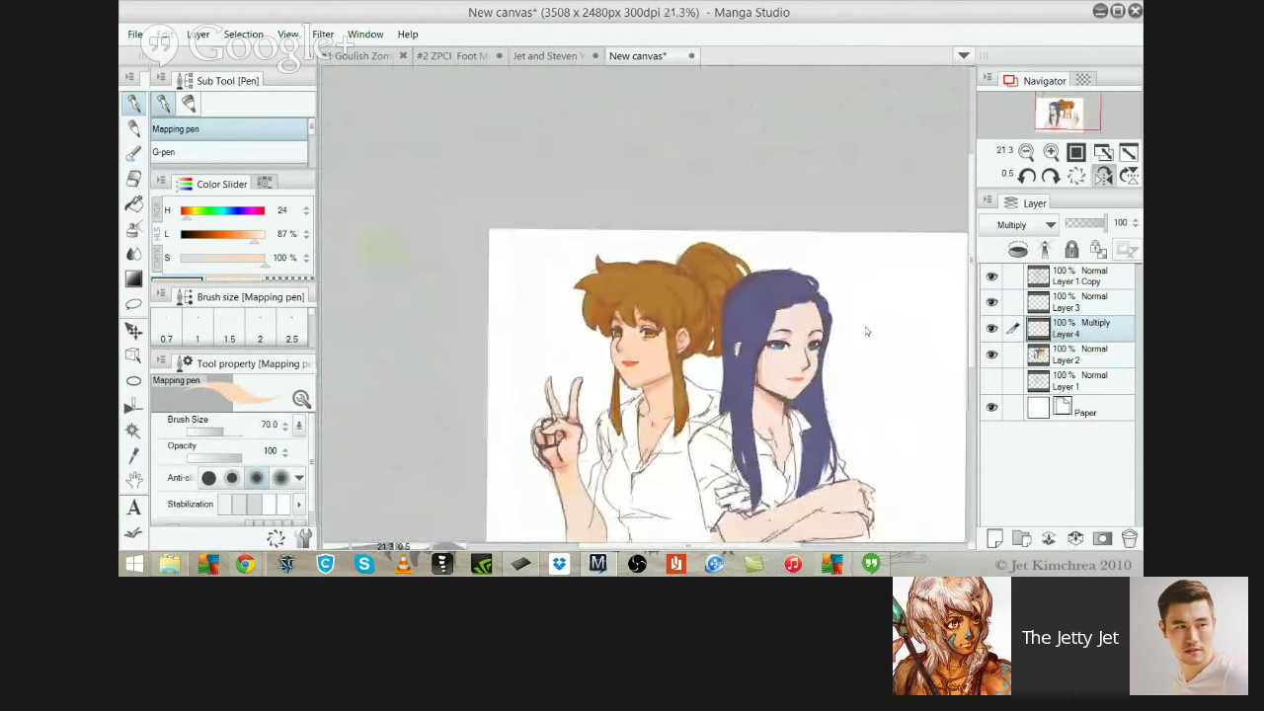
Try recolouring the Layer 4 shading with hue -135, saturation -9 and brightness -57
{"action": "key", "text": "ctrl+u"}
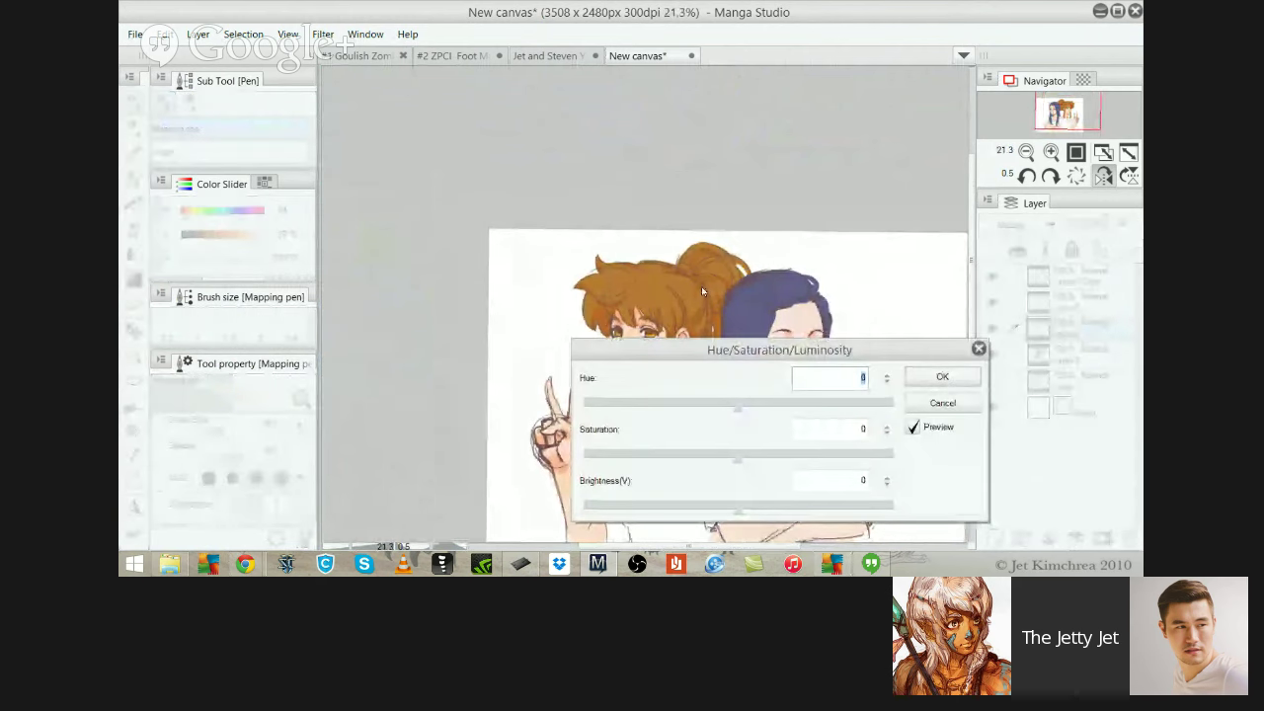
{"action": "left_click_drag", "start_coordinate": [731, 347], "coordinate": [395, 71]}
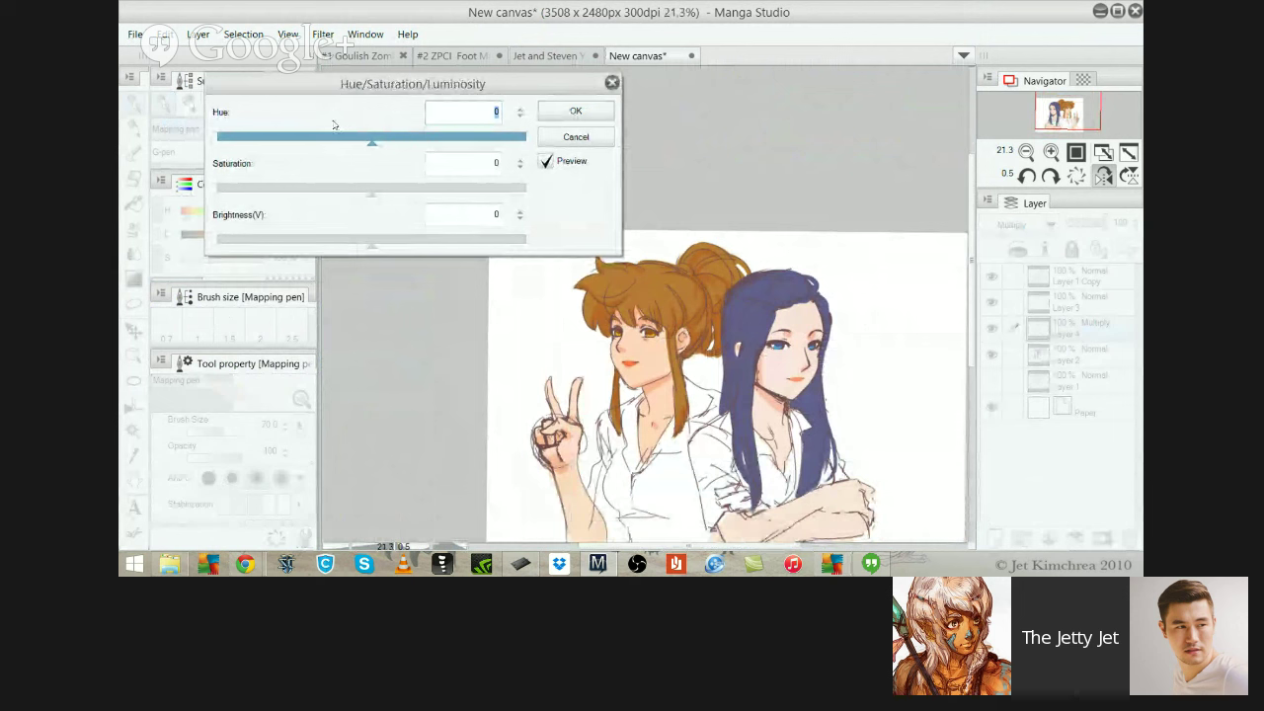
{"action": "mouse_move", "coordinate": [333, 123]}
{"action": "left_mouse_down"}
{"action": "mouse_move", "coordinate": [370, 124]}
{"action": "mouse_move", "coordinate": [239, 122]}
{"action": "mouse_move", "coordinate": [256, 129]}
{"action": "mouse_move", "coordinate": [236, 112]}
{"action": "left_mouse_up"}
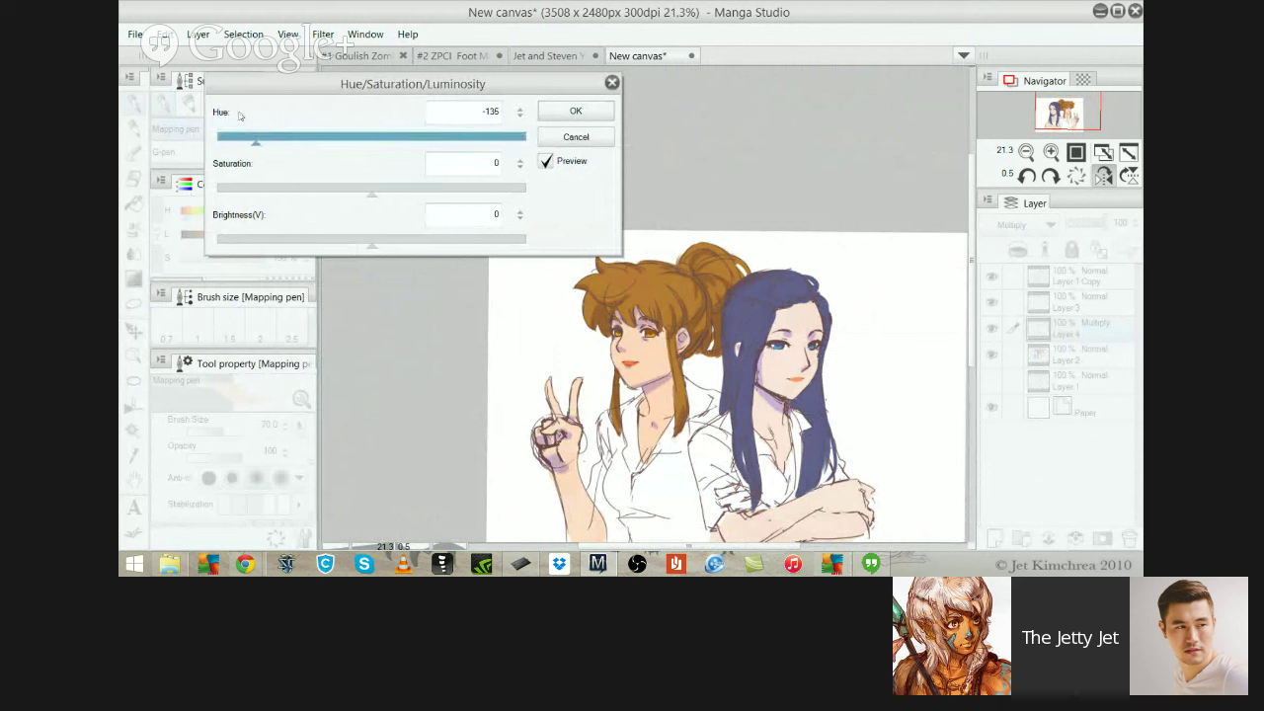
{"action": "scroll", "coordinate": [316, 201], "scroll_direction": "down", "scroll_amount": 4}
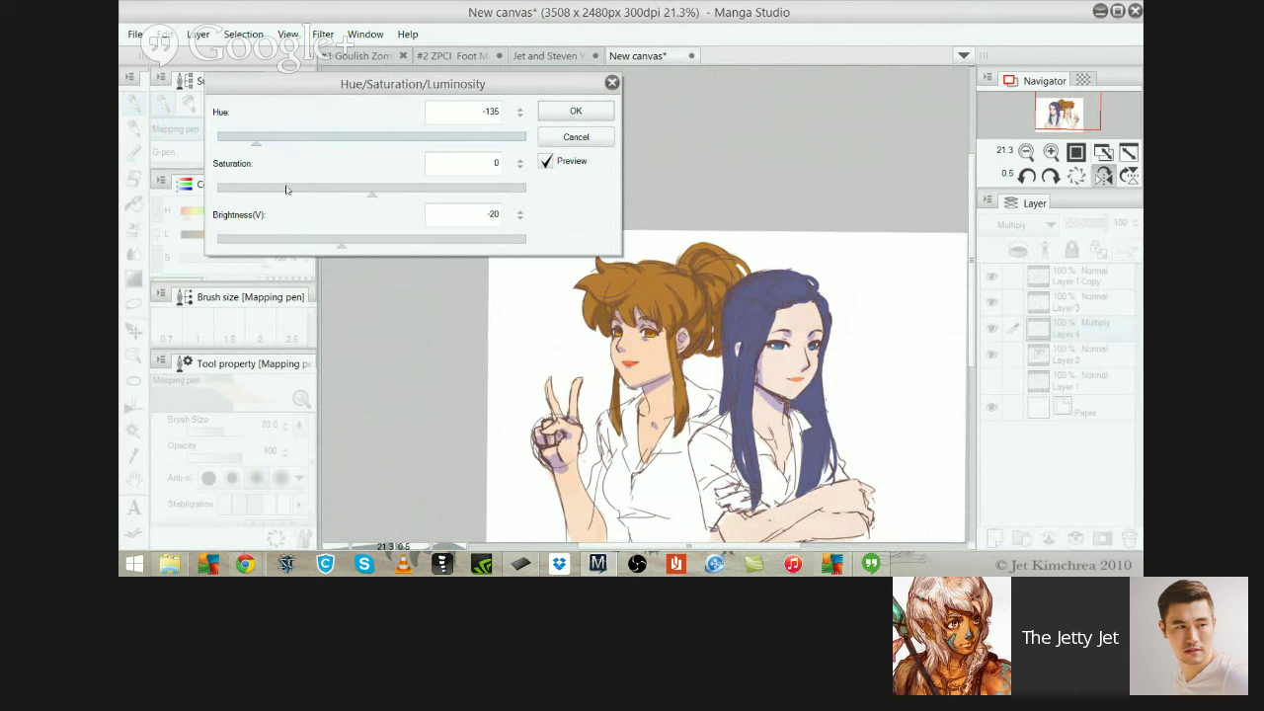
{"action": "mouse_move", "coordinate": [320, 156]}
{"action": "left_mouse_down"}
{"action": "mouse_move", "coordinate": [292, 153]}
{"action": "mouse_move", "coordinate": [329, 171]}
{"action": "left_mouse_up"}
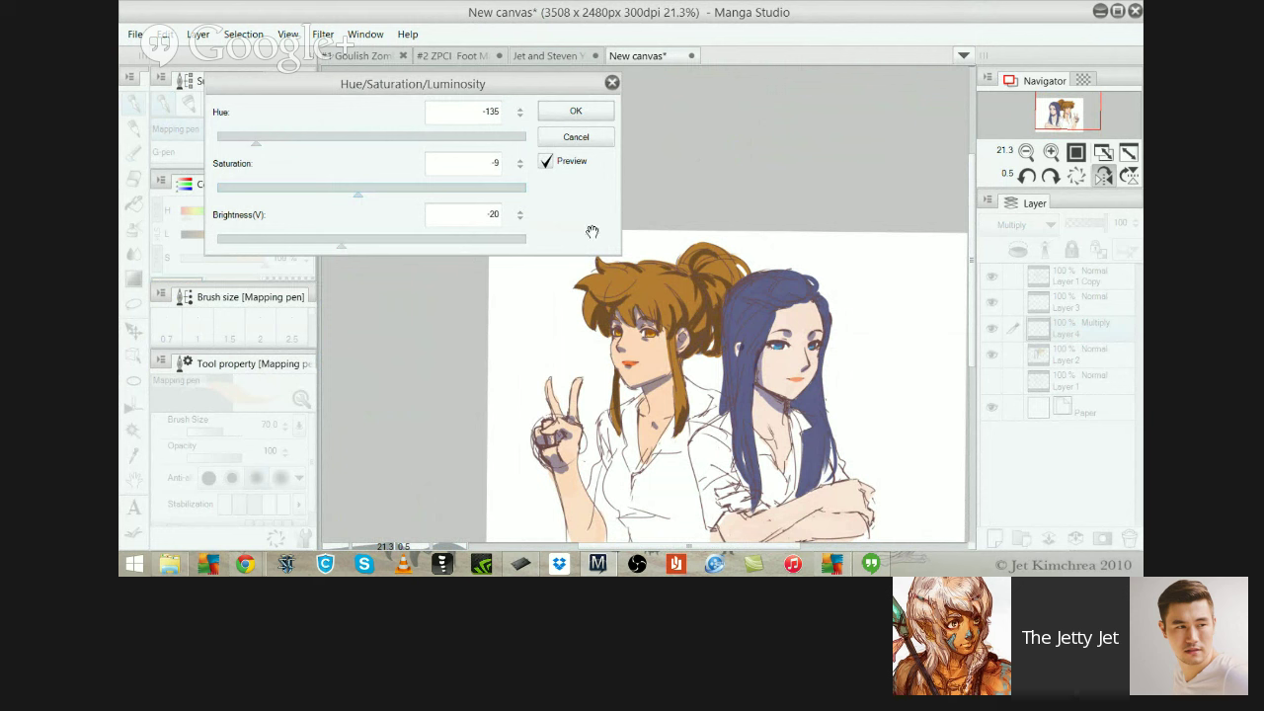
{"action": "left_click", "coordinate": [284, 239]}
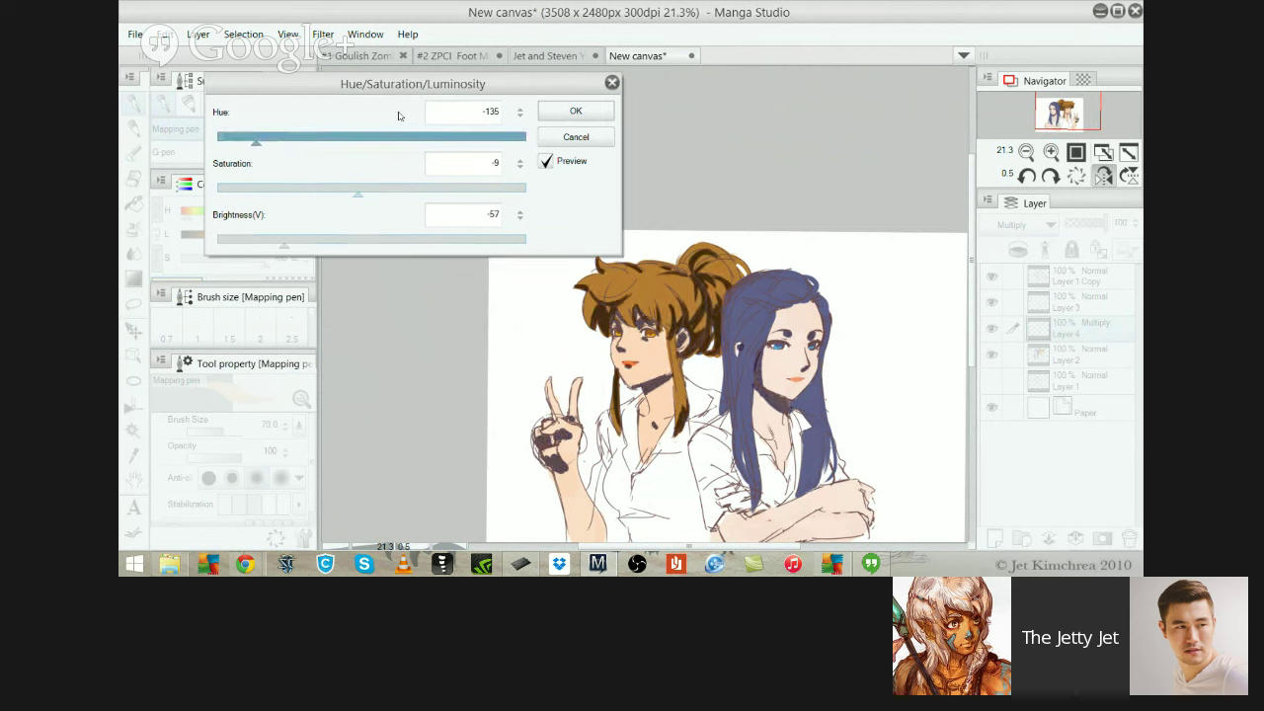
{"action": "left_click", "coordinate": [576, 112]}
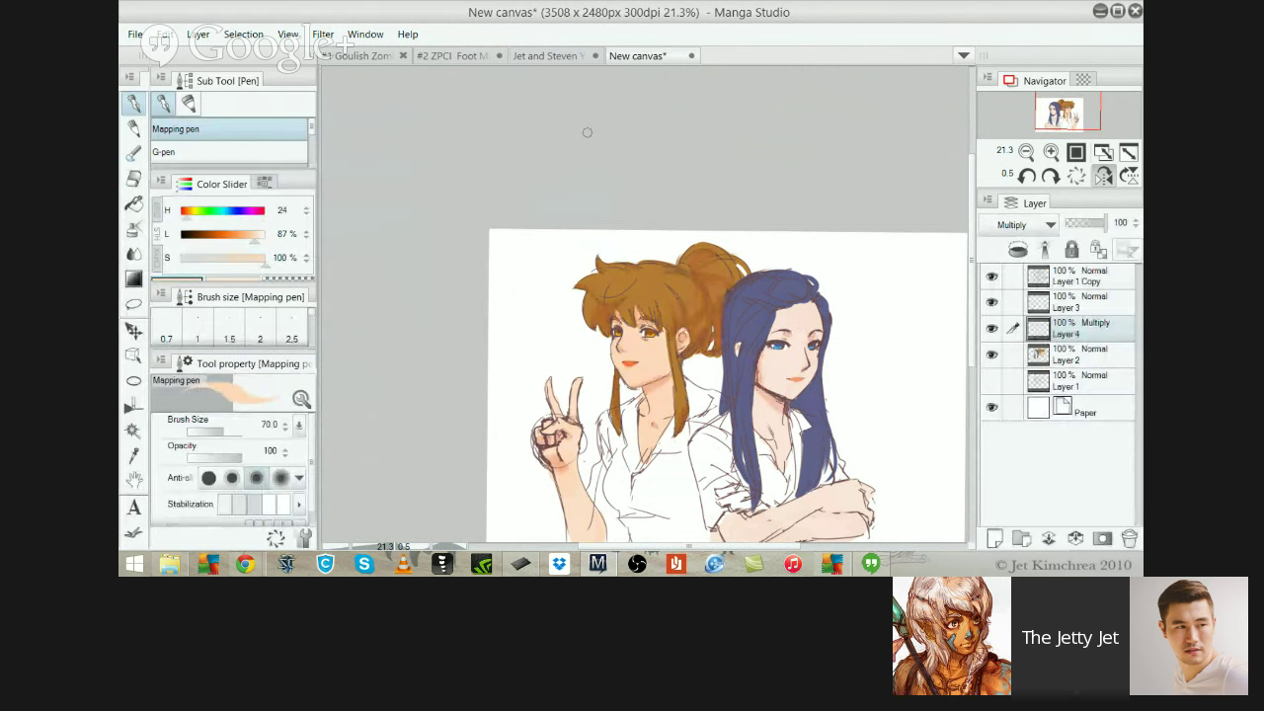
Darken the Layer 4 shading by setting its brightness to -7 in the Hue/Saturation/Luminosity adjustment
{"action": "key", "text": "ctrl+u"}
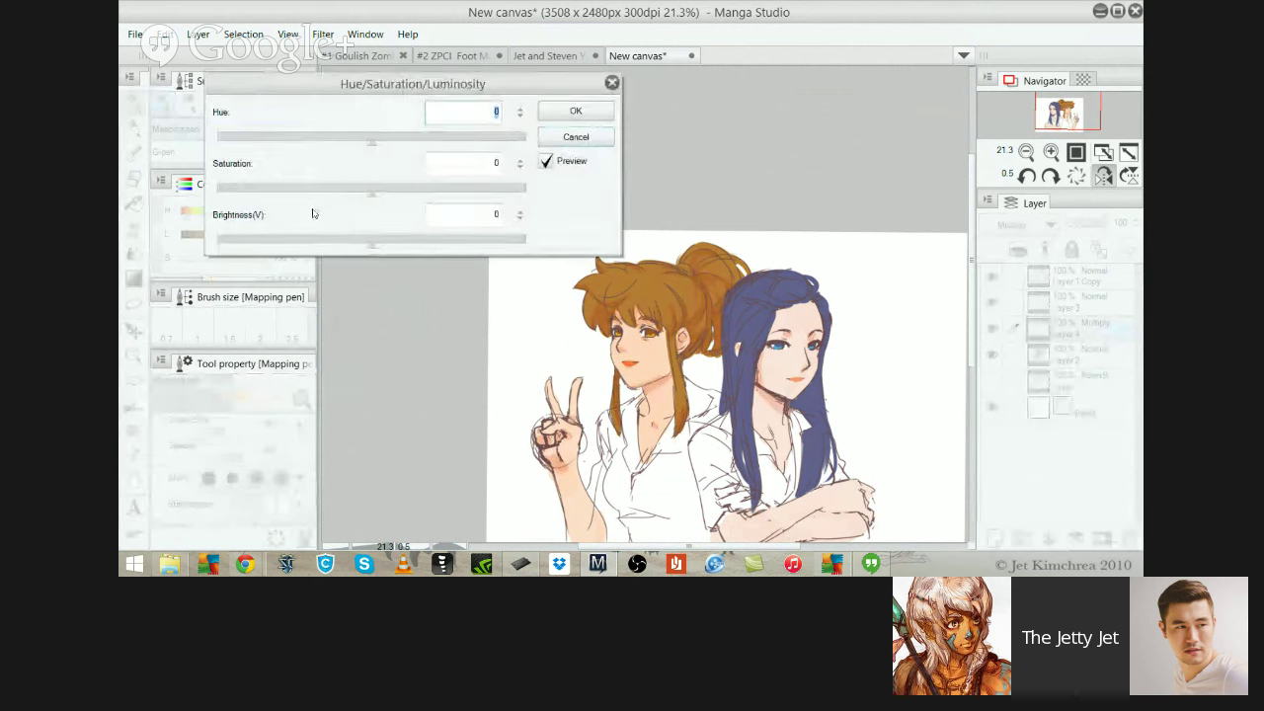
{"action": "left_click_drag", "start_coordinate": [372, 243], "coordinate": [361, 243]}
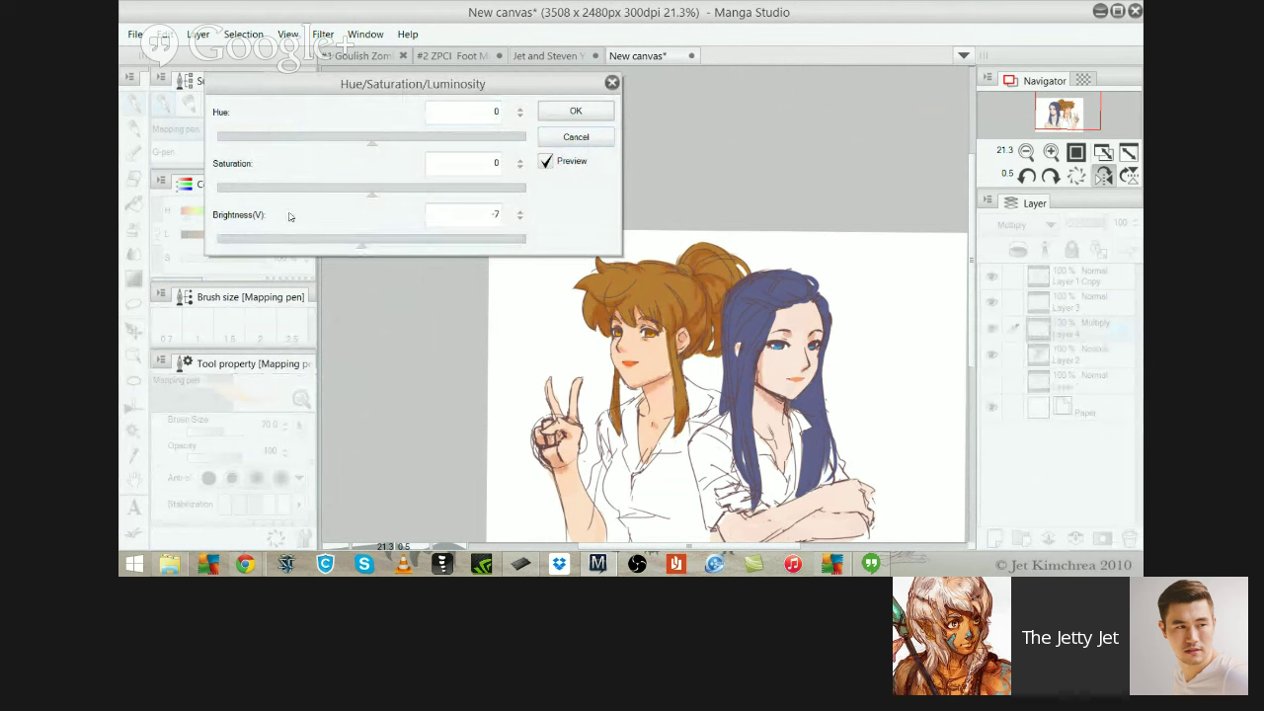
{"action": "left_click", "coordinate": [576, 111]}
{"action": "scroll", "coordinate": [730, 346], "scroll_direction": "up", "scroll_amount": 4}
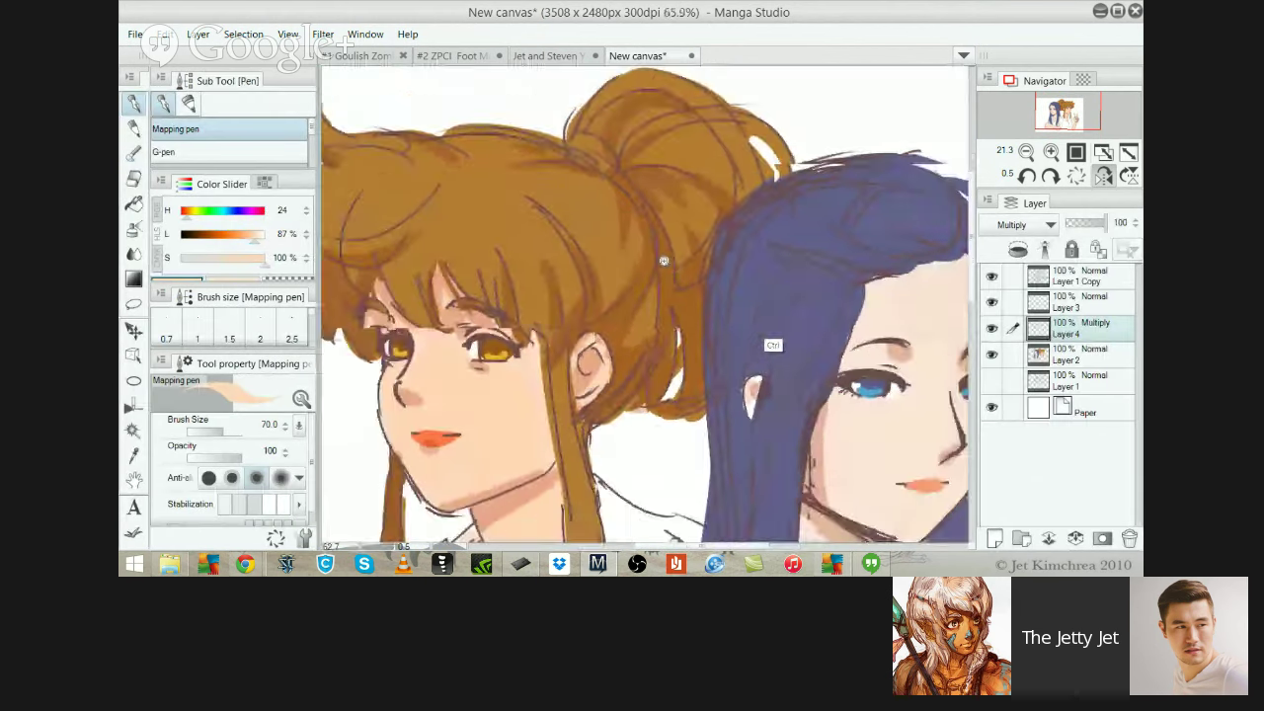
{"action": "scroll", "coordinate": [773, 355], "scroll_direction": "down", "scroll_amount": 4}
Shade the back of the brown hair on Layer 4 with Transparent watercolor at size 100, using the shadow colour picked from that layer
{"action": "scroll", "coordinate": [613, 314], "scroll_direction": "up", "scroll_amount": 3}
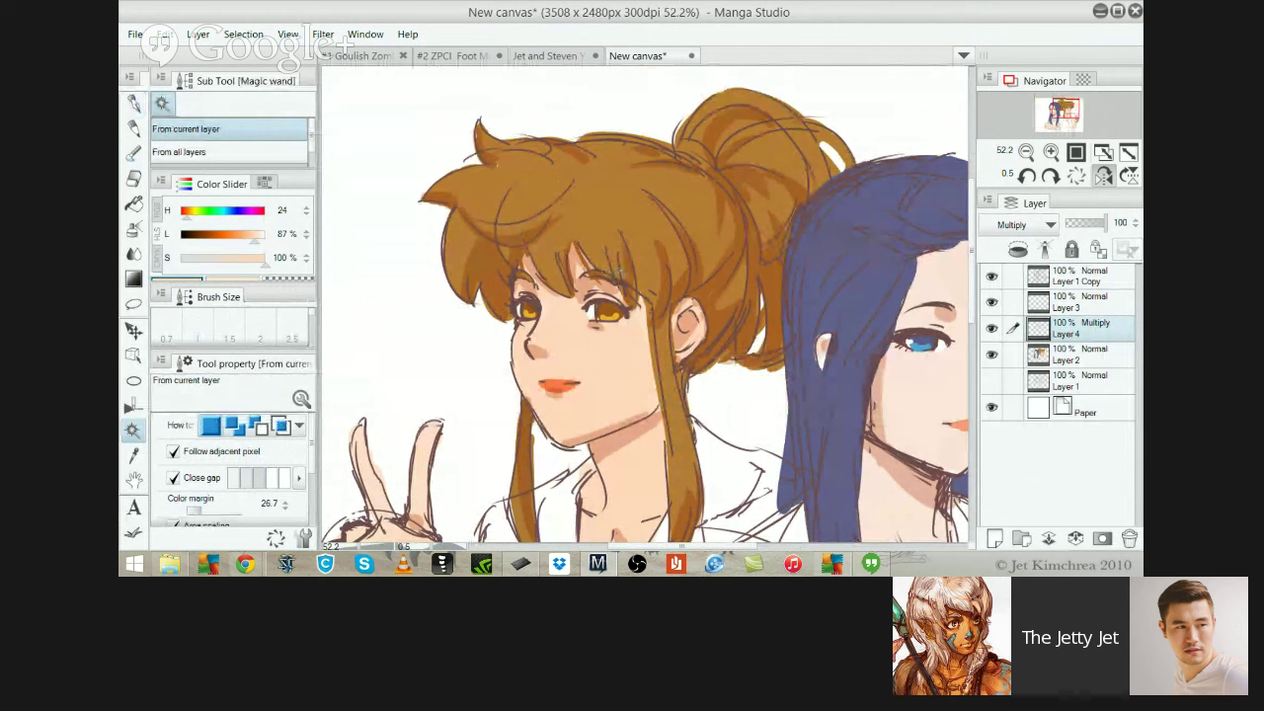
{"action": "key", "text": "b"}
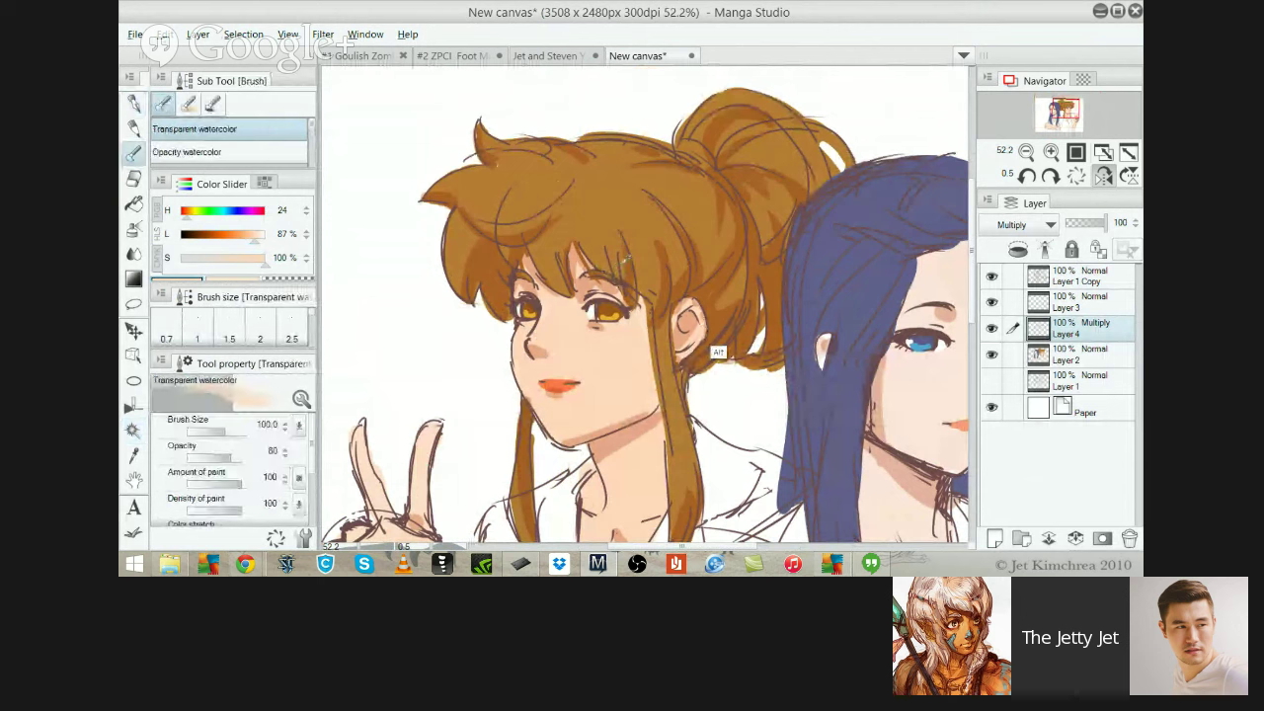
{"action": "left_click", "coordinate": [717, 356], "text": "alt"}
{"action": "key", "text": "period"}
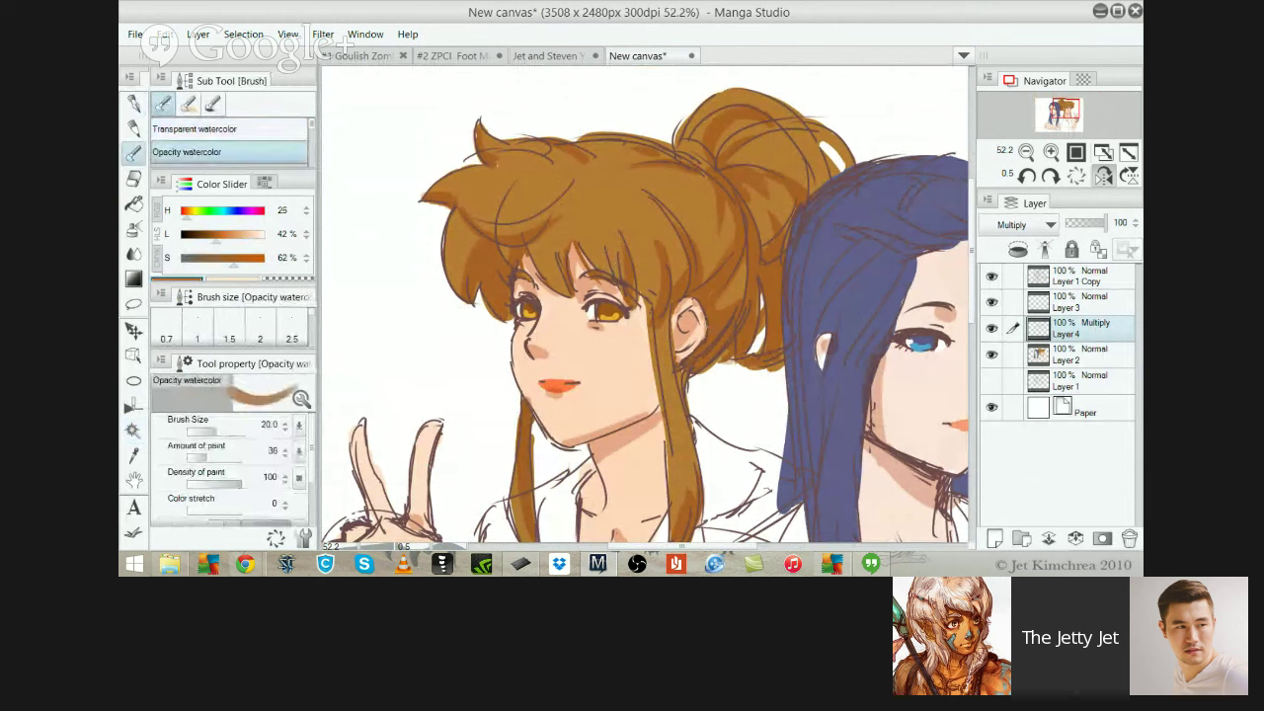
{"action": "key", "text": "i"}
{"action": "left_click", "coordinate": [624, 258]}
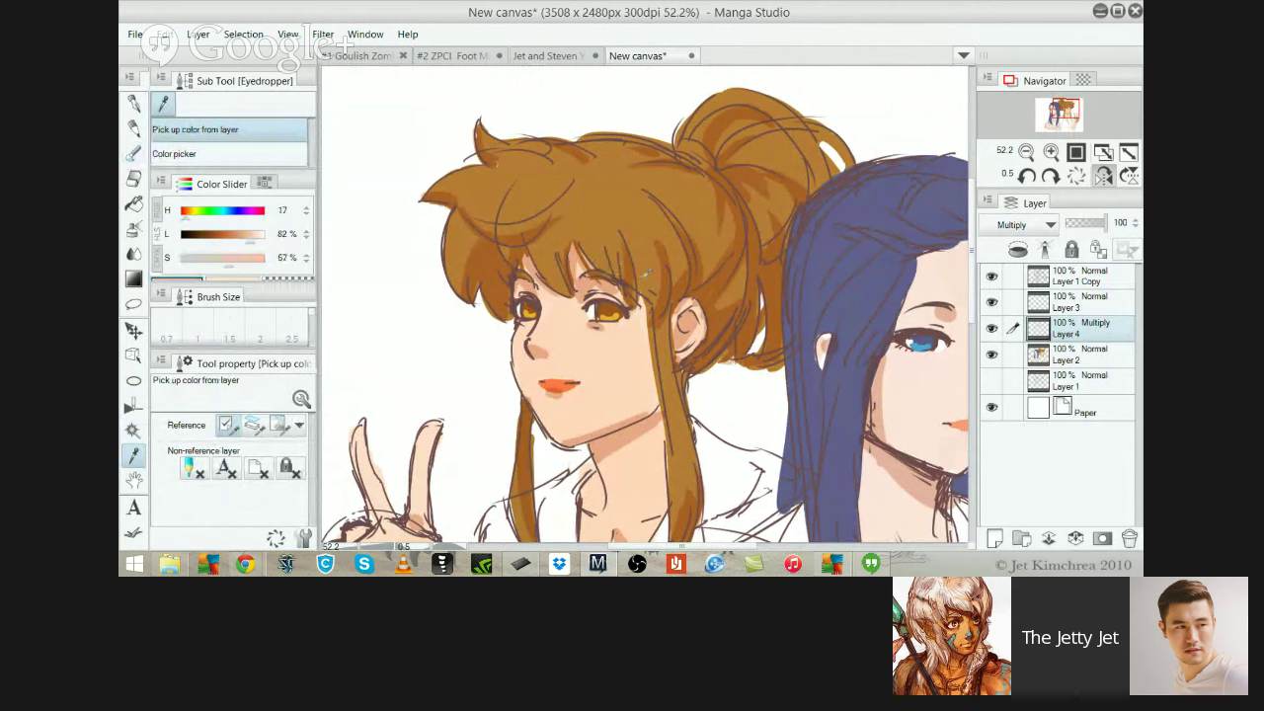
{"action": "key", "text": "b"}
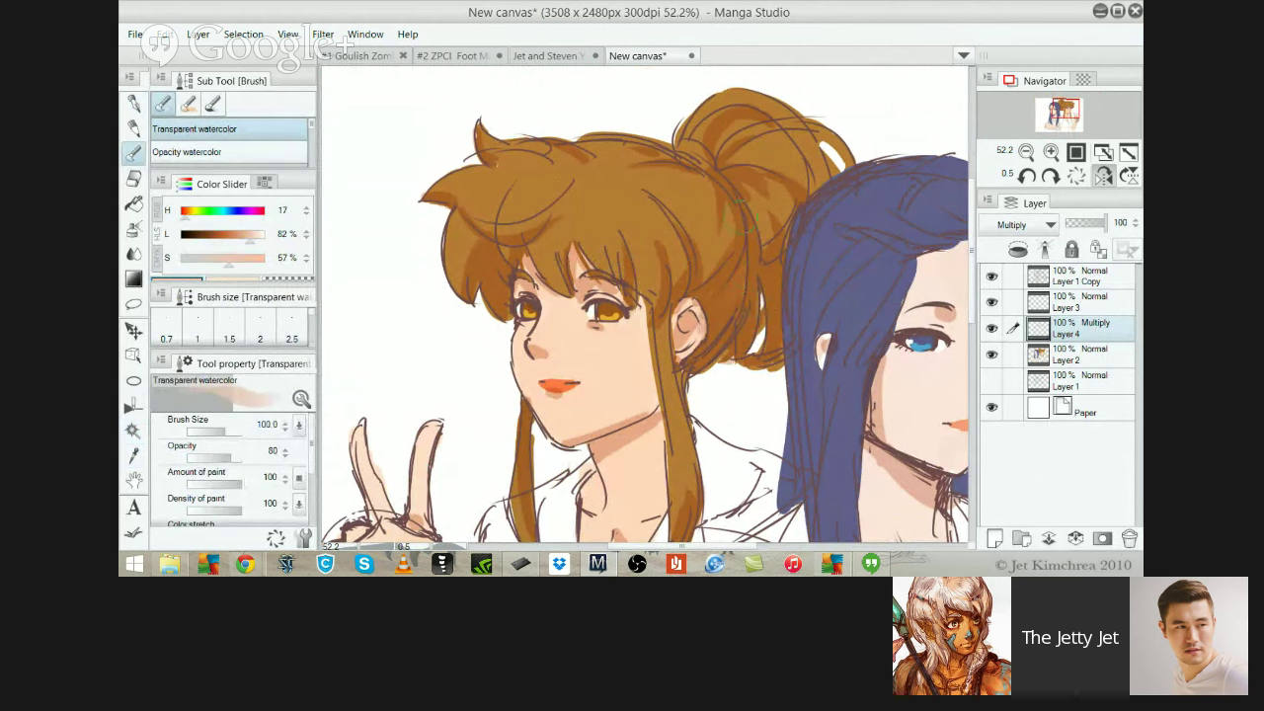
{"action": "left_click_drag", "start_coordinate": [762, 300], "coordinate": [673, 308]}
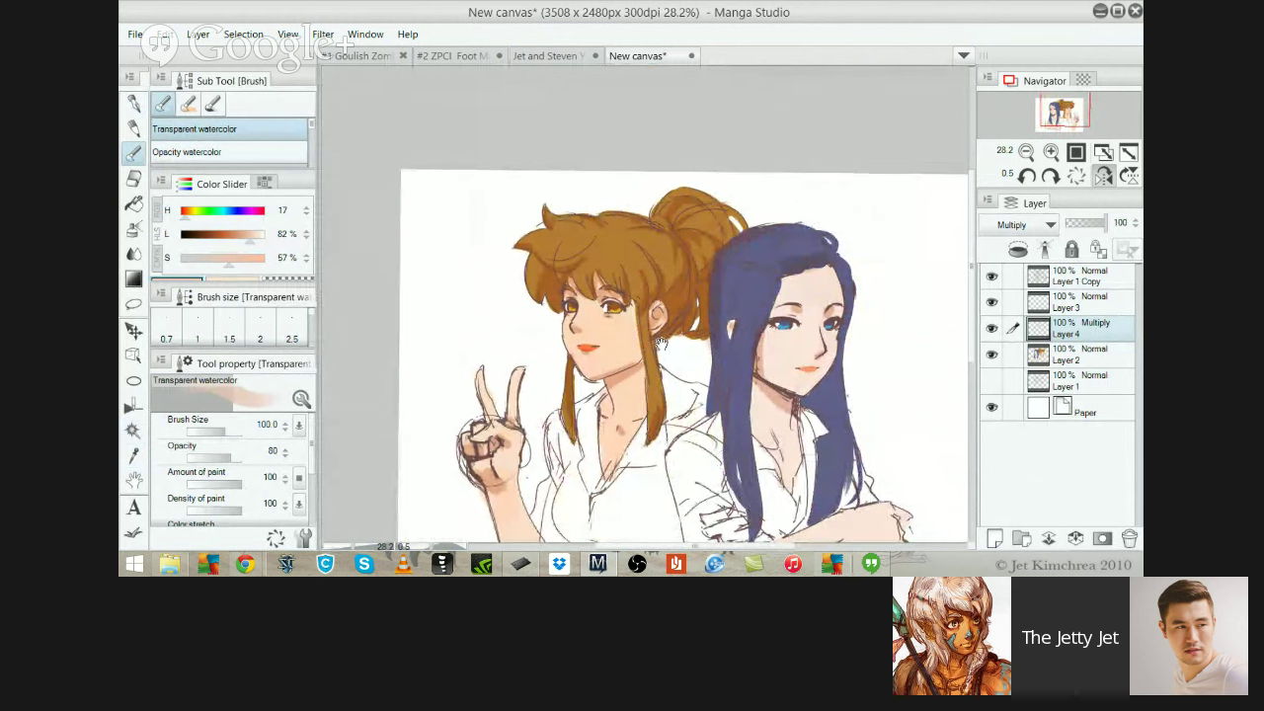
{"action": "scroll", "coordinate": [659, 343], "scroll_direction": "down", "scroll_amount": 2}
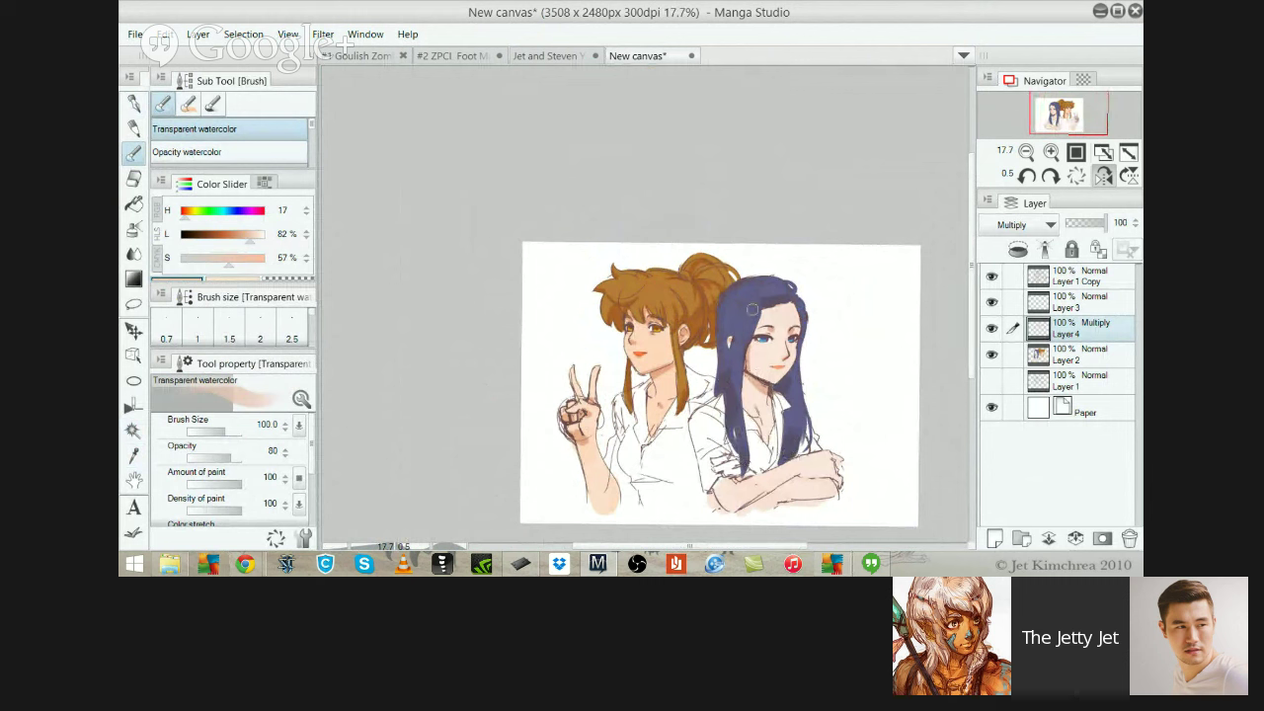
Shade the strands of the blue hair on Layer 4 with Transparent watercolor, reducing the brush to size 60 and then 25
{"action": "key", "text": "bracketleft"}
{"action": "key", "text": "bracketleft"}
{"action": "key", "text": "bracketleft"}
{"action": "scroll", "coordinate": [731, 343], "scroll_direction": "up", "scroll_amount": 3}
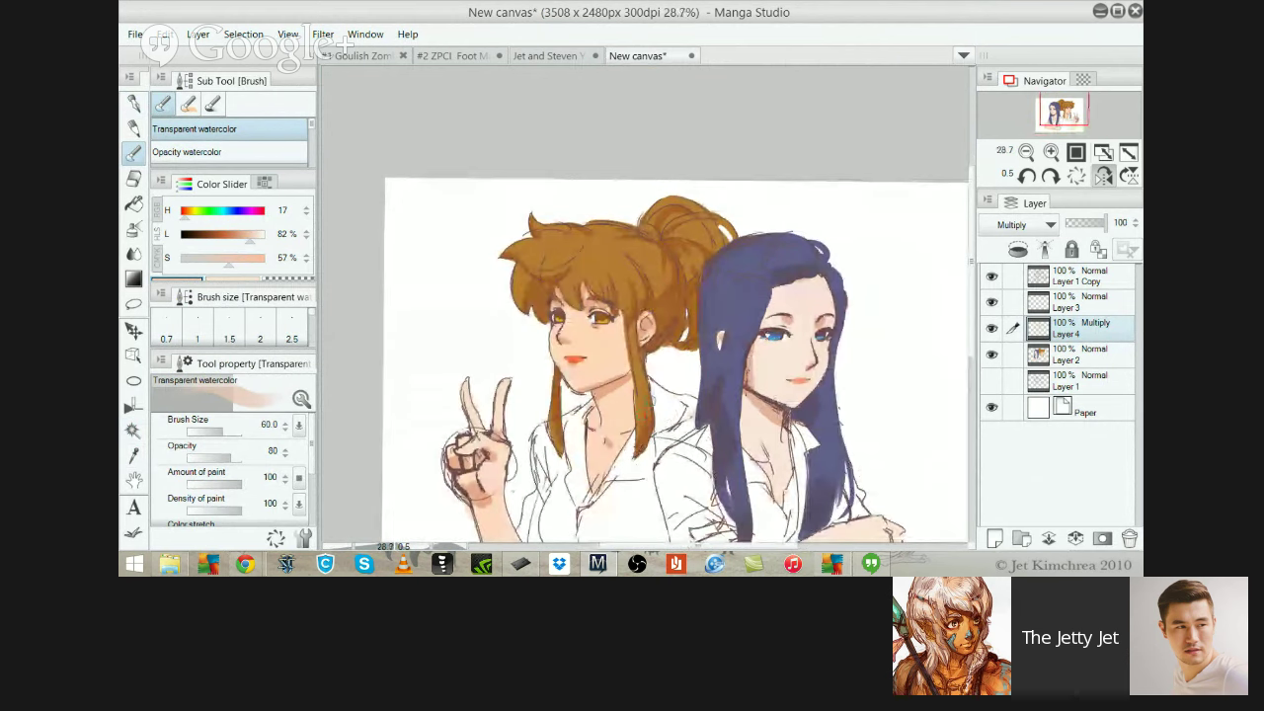
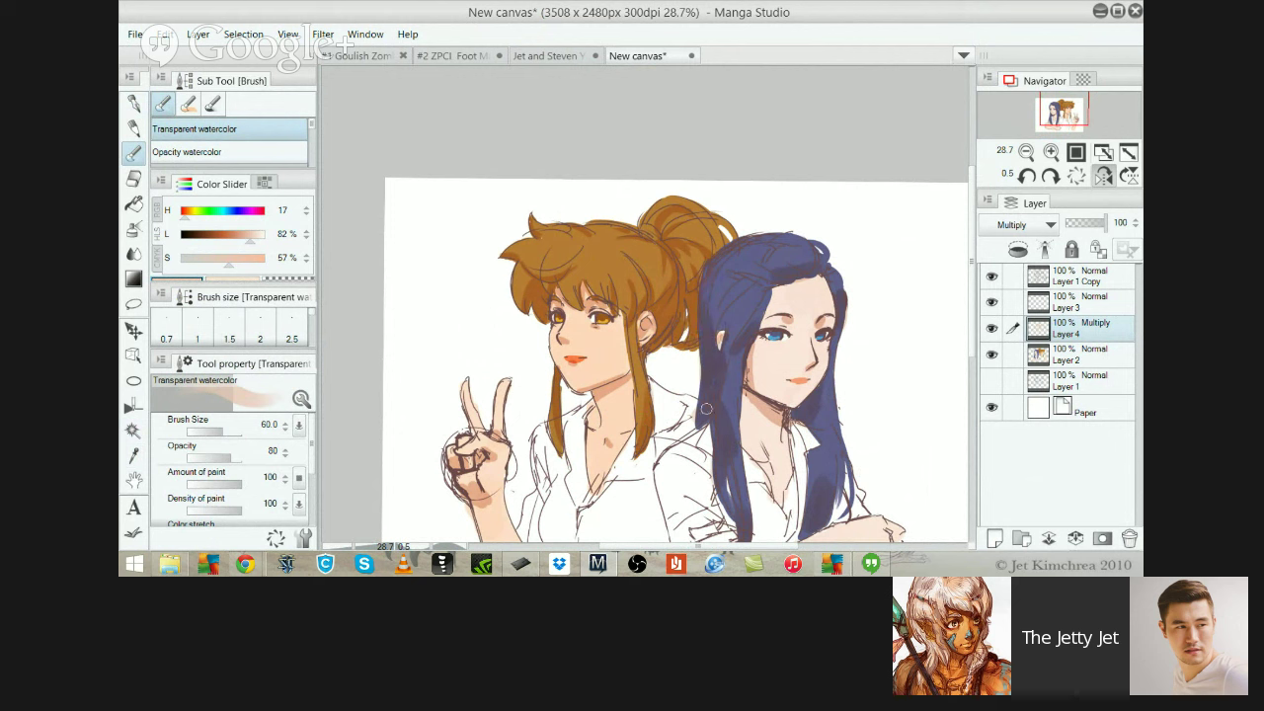
{"action": "key", "text": "ctrl+z"}
{"action": "key", "text": "ctrl+z"}
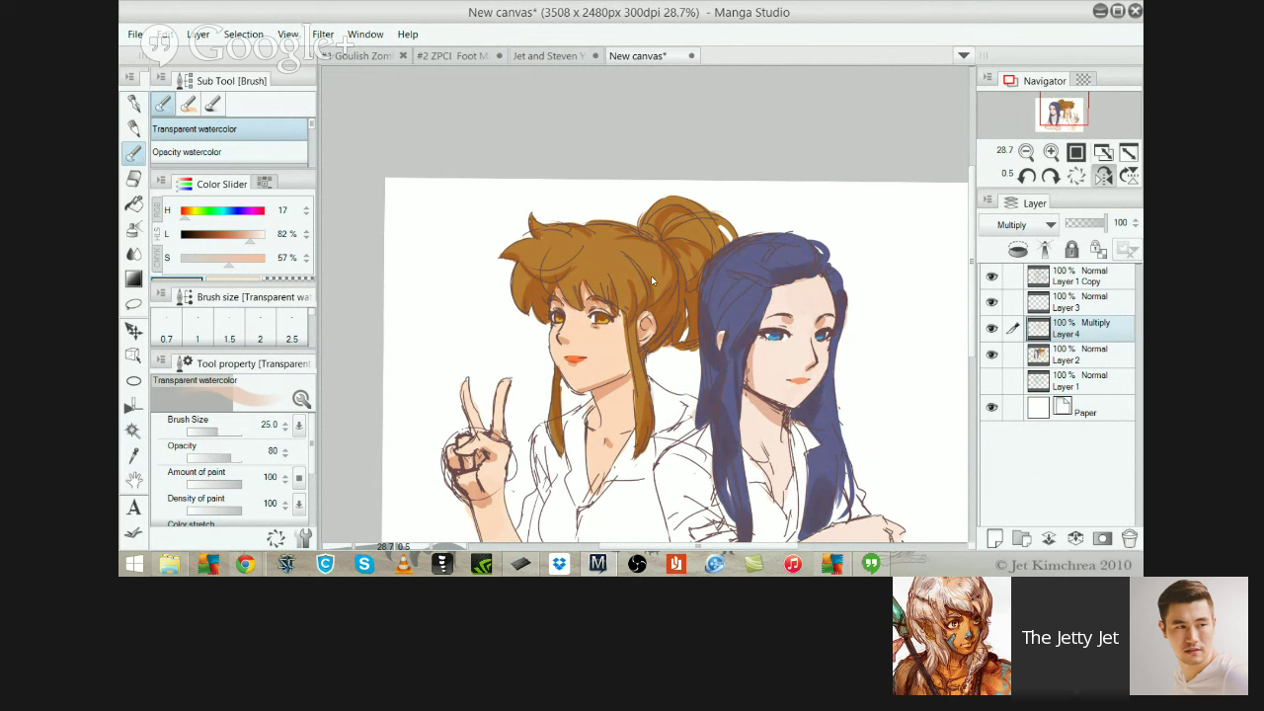
{"action": "key", "text": "ctrl"}
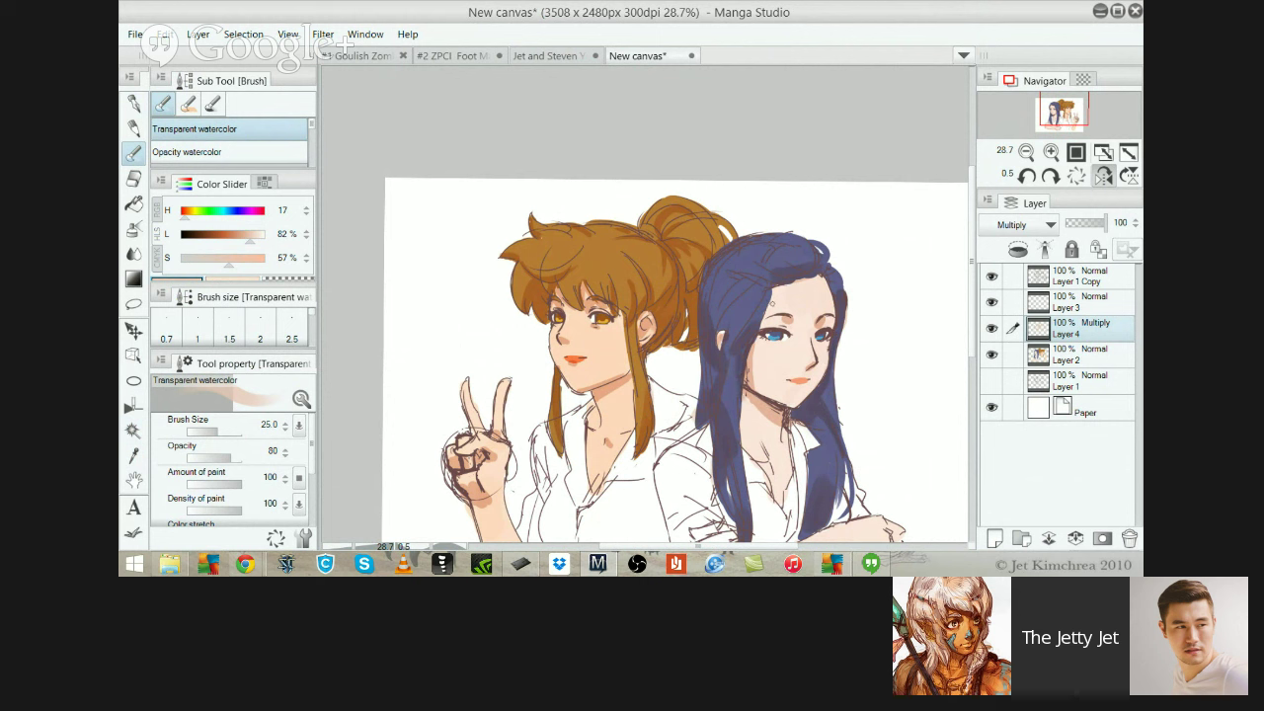
Set the Transparent watercolor brush to size 60 and make Layer 2 the active layer
{"action": "key", "text": "]"}
{"action": "key", "text": "]"}
{"action": "key", "text": "alt+bracketleft"}
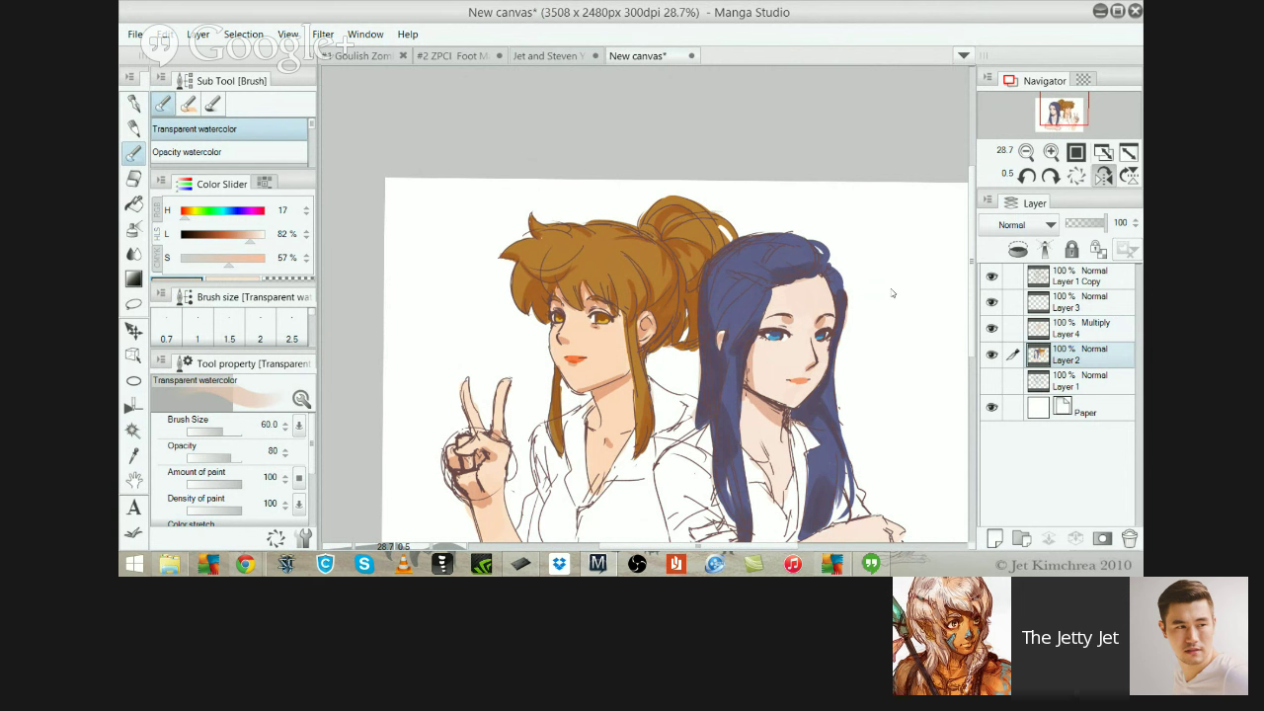
{"action": "left_click_drag", "start_coordinate": [689, 252], "coordinate": [707, 291]}
{"action": "left_click_drag", "start_coordinate": [761, 343], "coordinate": [754, 247]}
Recolour the line art on Layer 1 Copy with a Hue/Saturation/Luminosity adjustment of hue 5 and brightness 2
{"action": "left_click", "coordinate": [897, 235], "text": "ctrl+shift"}
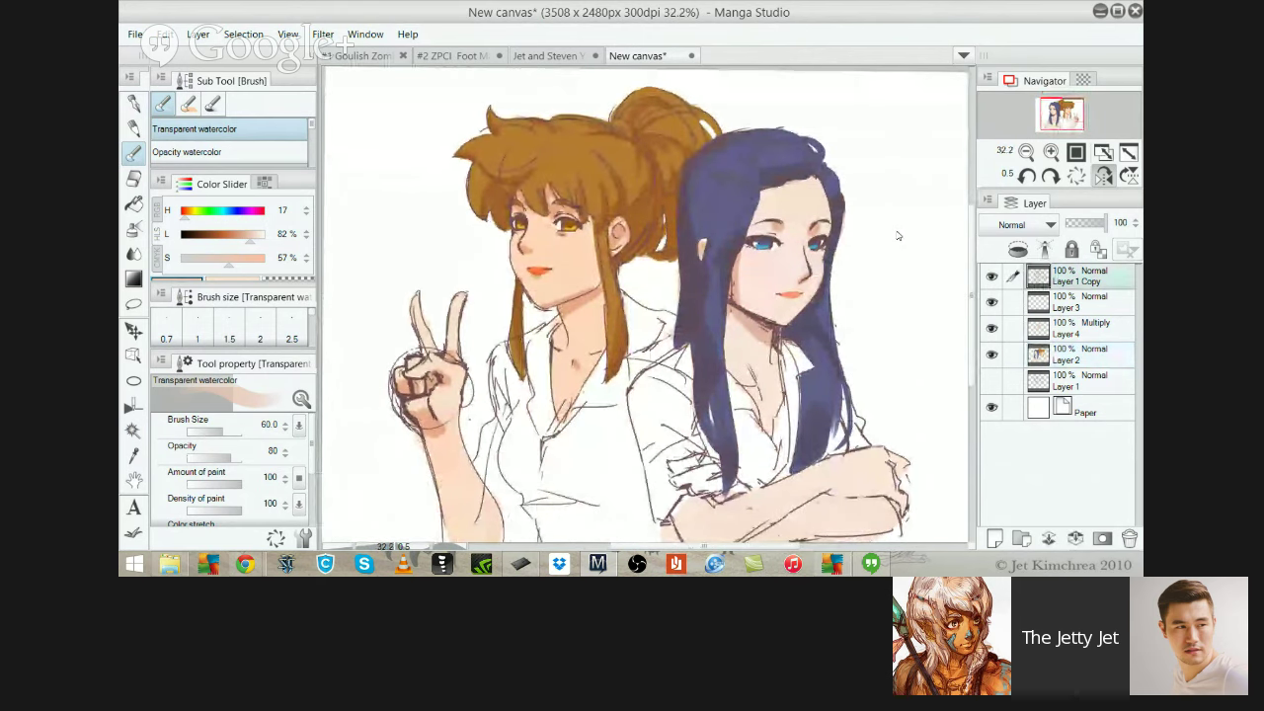
{"action": "key", "text": "ctrl+u"}
{"action": "left_click_drag", "start_coordinate": [425, 85], "coordinate": [368, 37]}
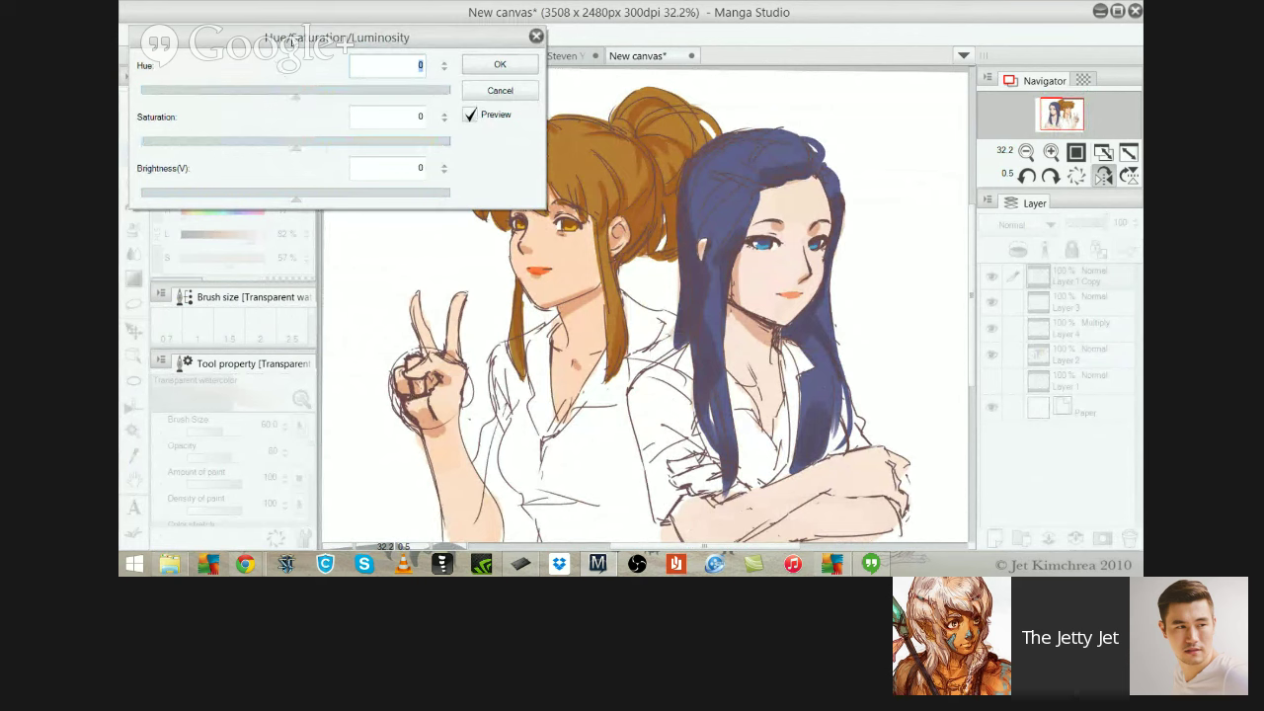
{"action": "left_click_drag", "start_coordinate": [227, 32], "coordinate": [707, 352]}
{"action": "left_click_drag", "start_coordinate": [776, 417], "coordinate": [755, 417]}
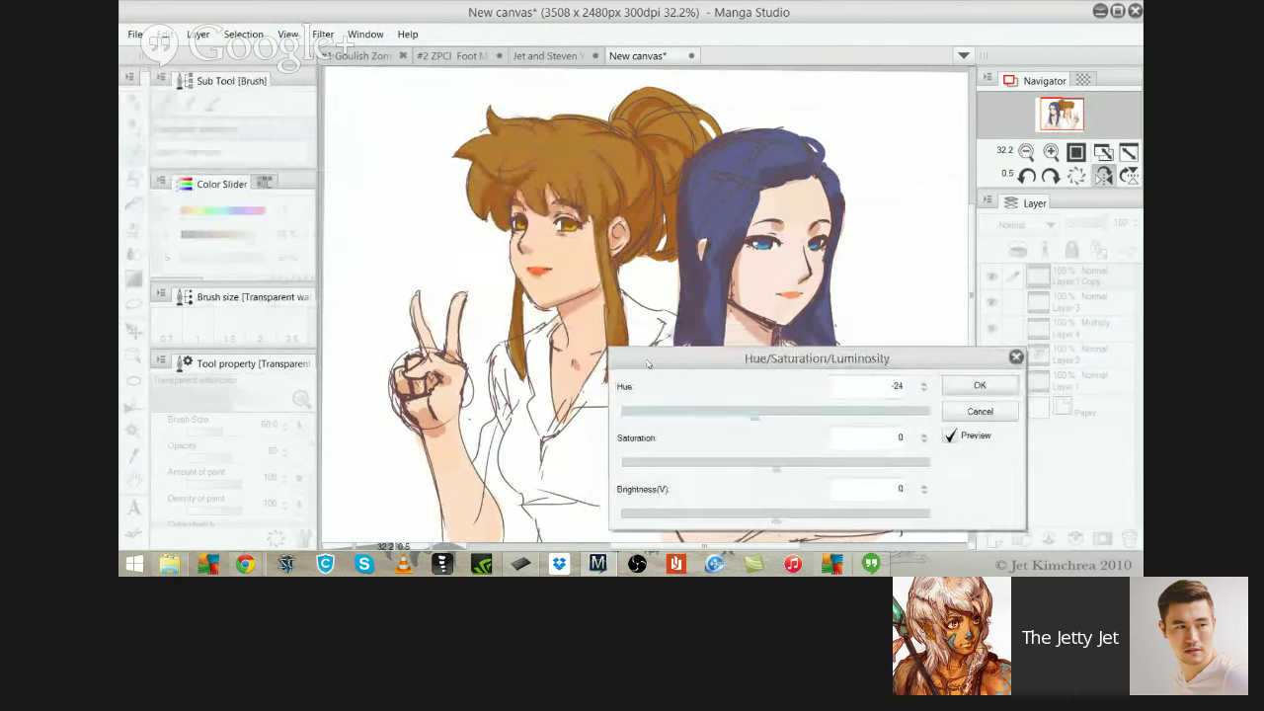
{"action": "mouse_move", "coordinate": [777, 518]}
{"action": "left_mouse_down"}
{"action": "mouse_move", "coordinate": [802, 518]}
{"action": "mouse_move", "coordinate": [779, 518]}
{"action": "left_mouse_up"}
{"action": "left_click_drag", "start_coordinate": [755, 416], "coordinate": [780, 417]}
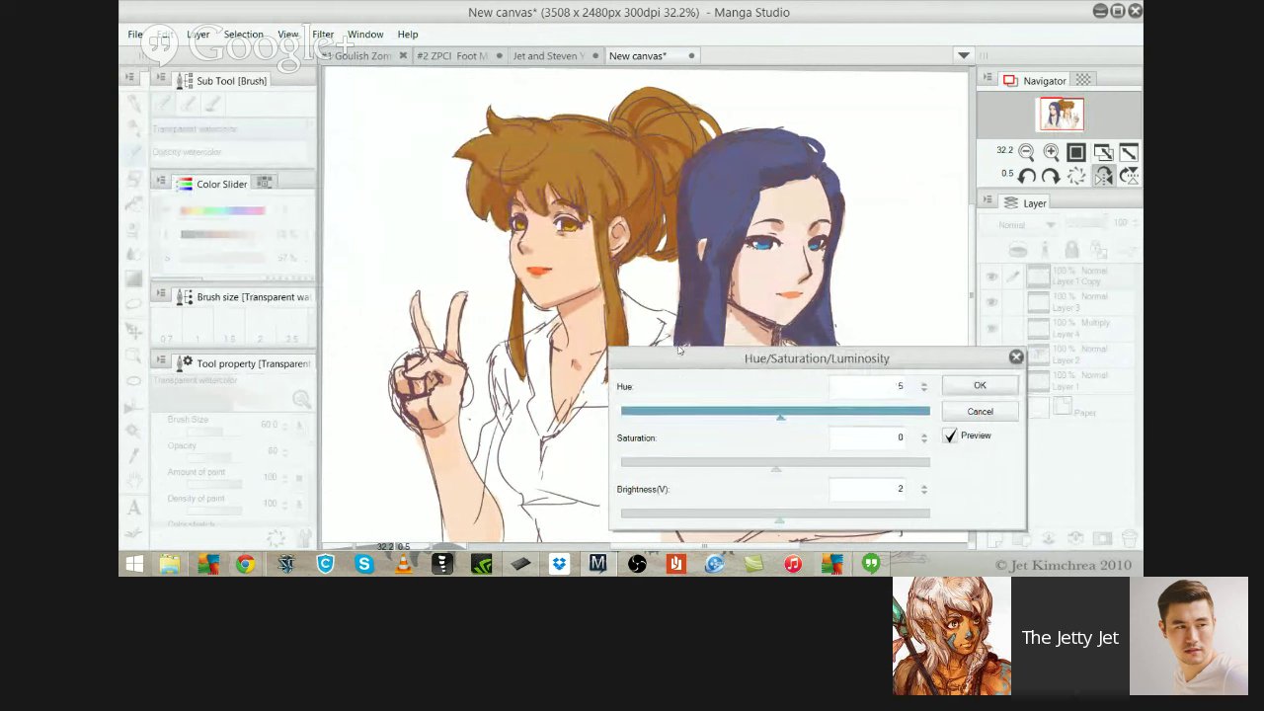
{"action": "key", "text": "Tab"}
{"action": "key", "text": "shift+Tab"}
{"action": "left_click", "coordinate": [977, 386]}
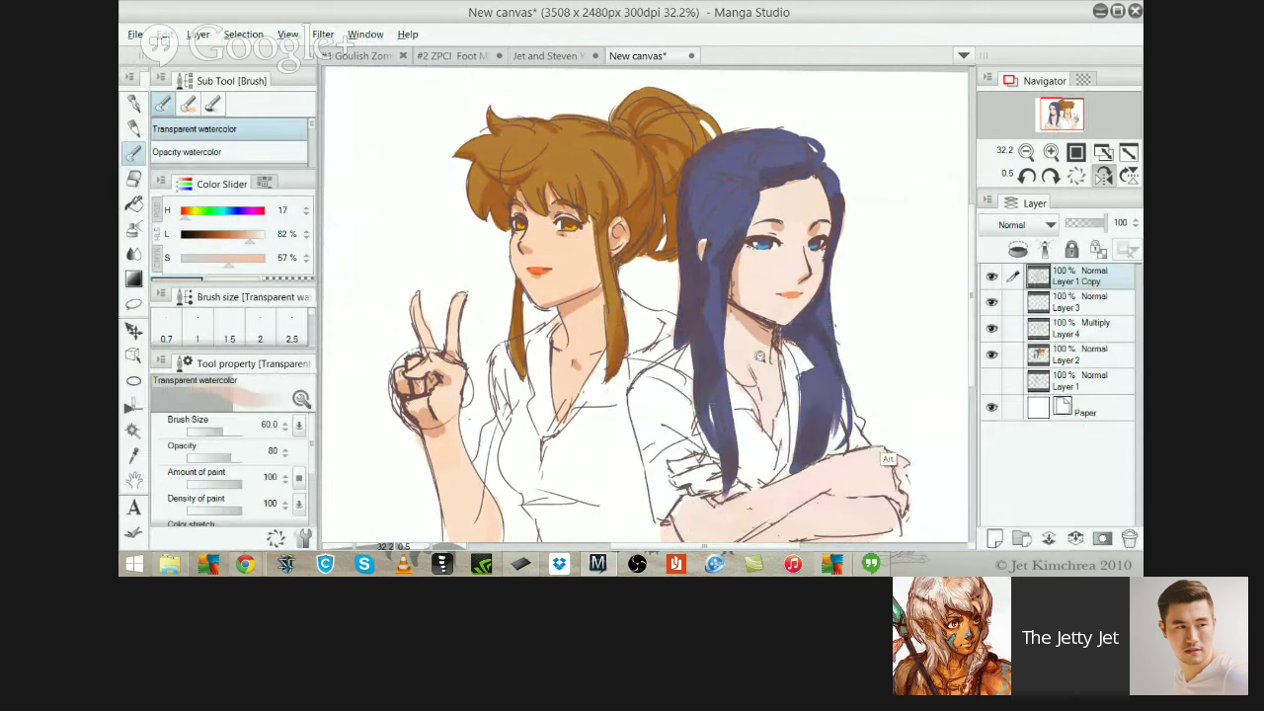
Fill the blue-haired woman's iris on Layer 2 with the Mapping pen at size 25, using the blue picked from her eye
{"action": "left_click", "coordinate": [875, 432], "text": "alt"}
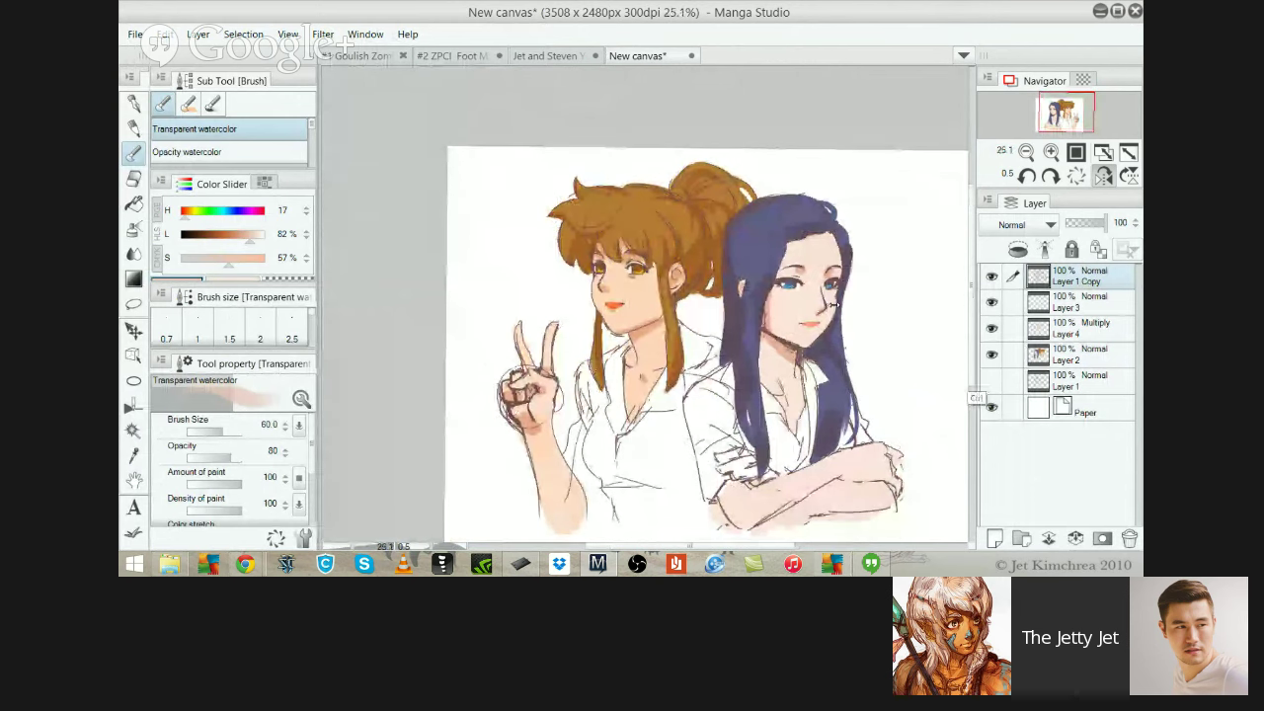
{"action": "left_click", "coordinate": [1079, 355]}
{"action": "scroll", "coordinate": [803, 306], "scroll_direction": "up", "scroll_amount": 5}
{"action": "key", "text": "p"}
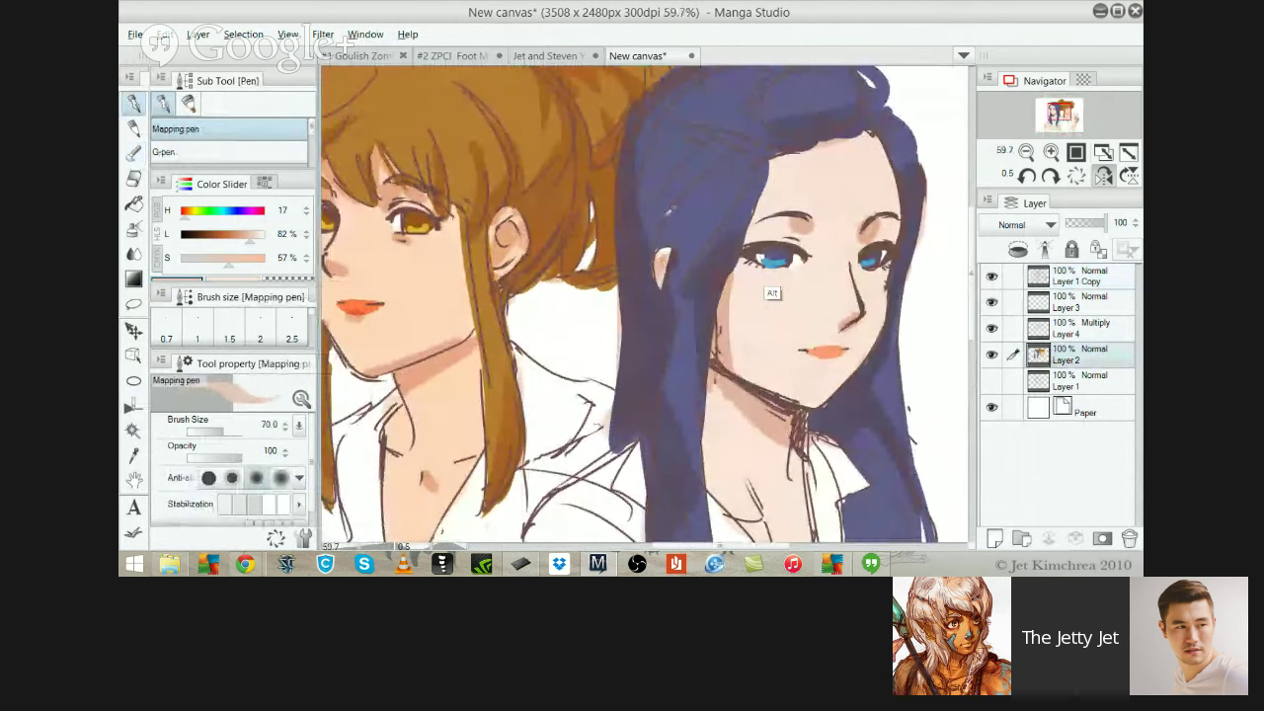
{"action": "left_click", "coordinate": [771, 261], "text": "alt"}
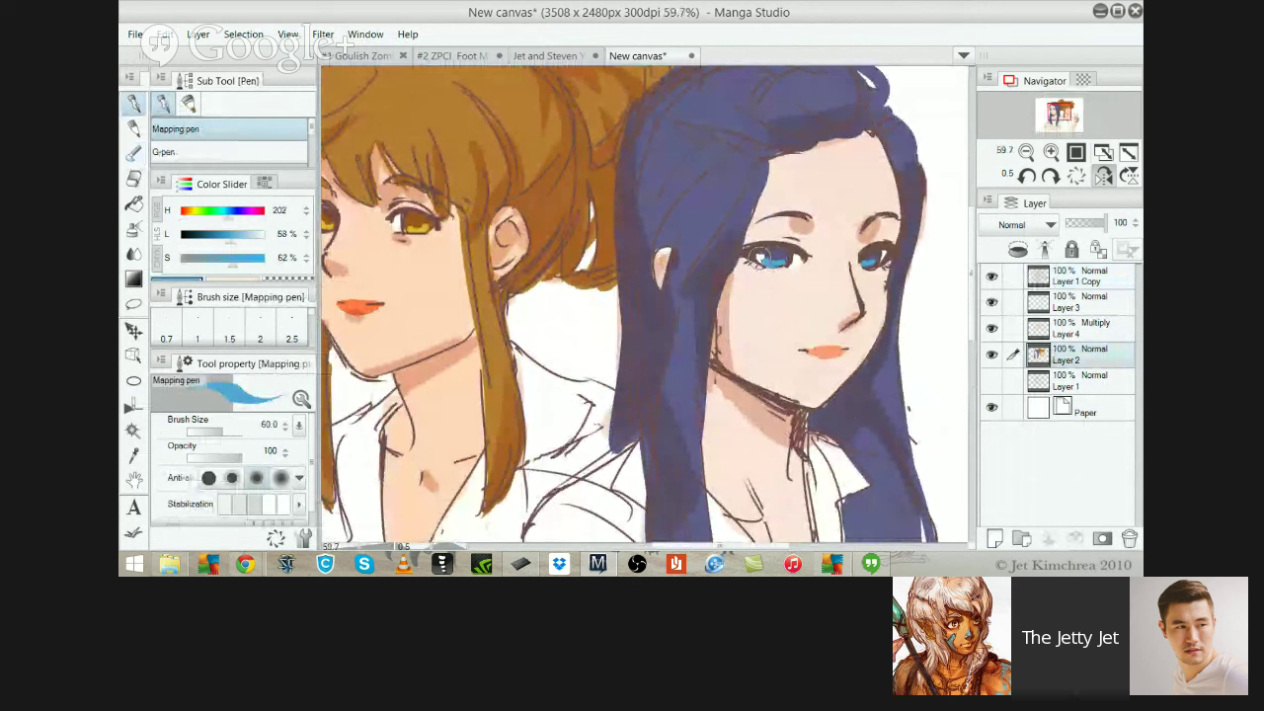
{"action": "key", "text": "bracketleft"}
{"action": "key", "text": "bracketleft"}
{"action": "key", "text": "bracketleft"}
{"action": "key", "text": "bracketleft"}
{"action": "left_click_drag", "start_coordinate": [760, 258], "coordinate": [775, 256]}
Touch up the blue-haired woman's eye lines on Layer 1 Copy with the Mapping pen at size 15 in the picked line colour
{"action": "key", "text": "e"}
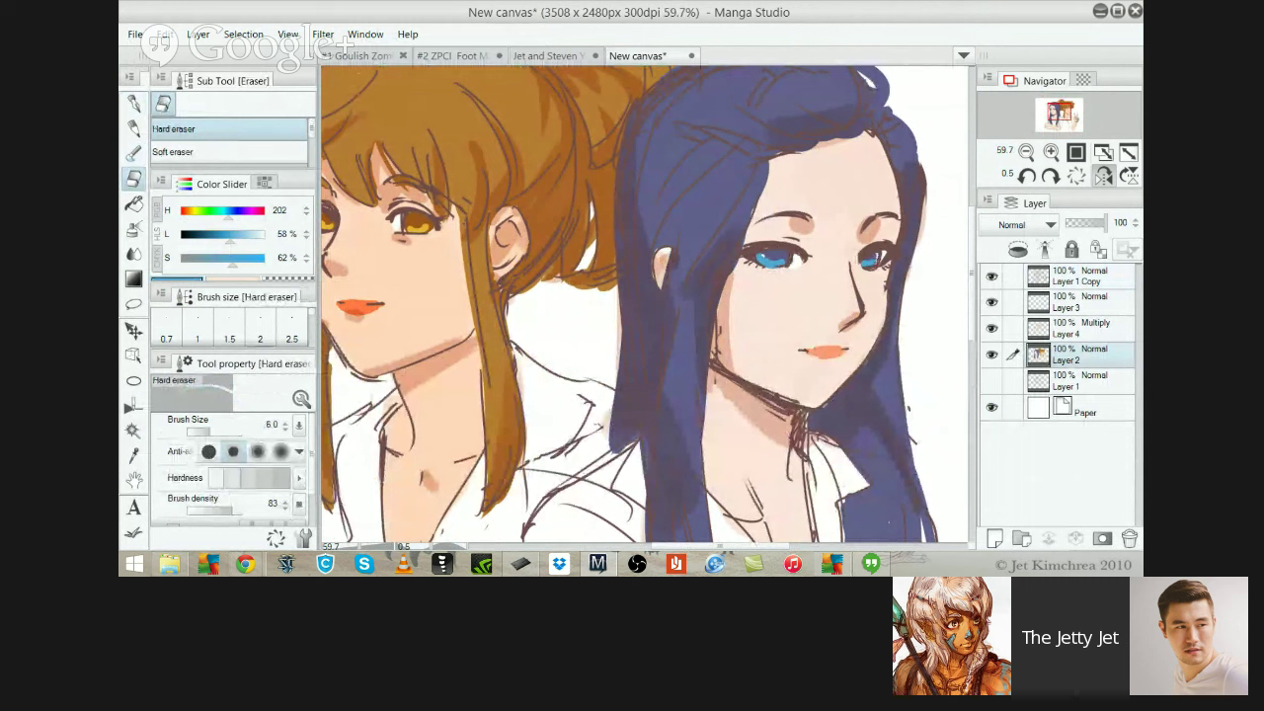
{"action": "left_click", "coordinate": [1078, 277]}
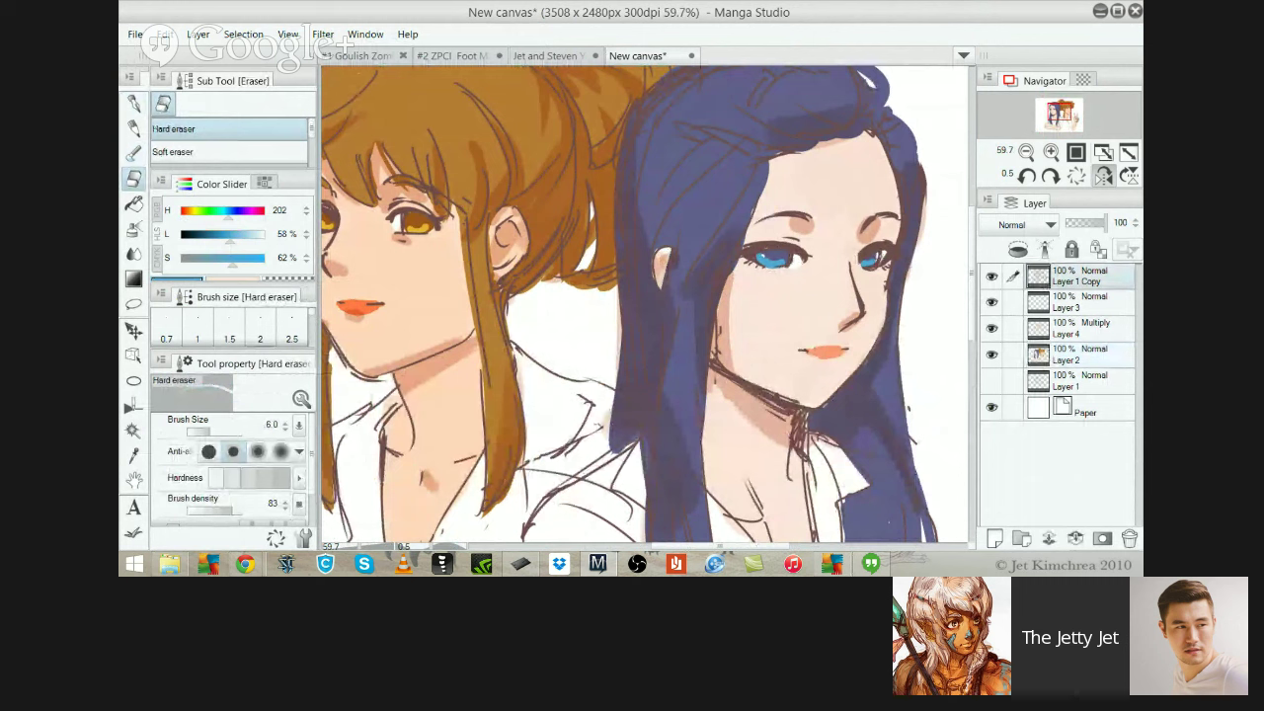
{"action": "key", "text": "p"}
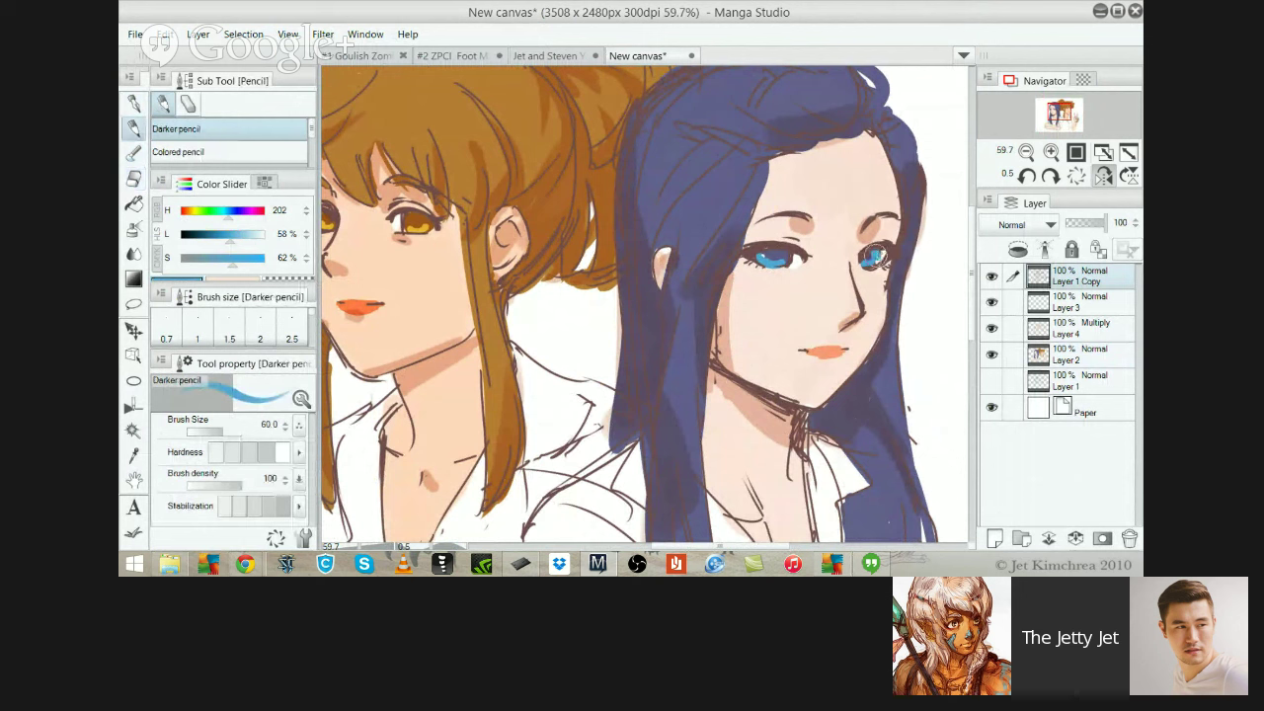
{"action": "left_click", "coordinate": [876, 253], "text": "alt"}
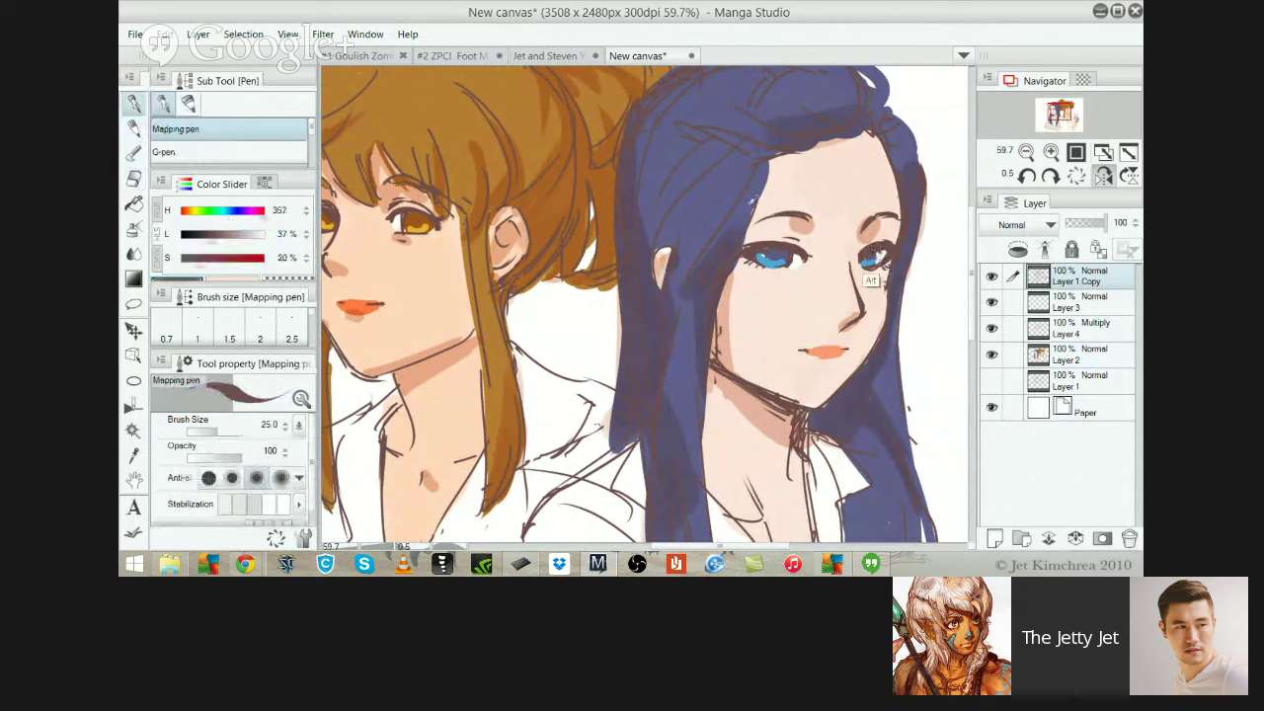
{"action": "key", "text": "bracketleft"}
{"action": "key", "text": "bracketleft"}
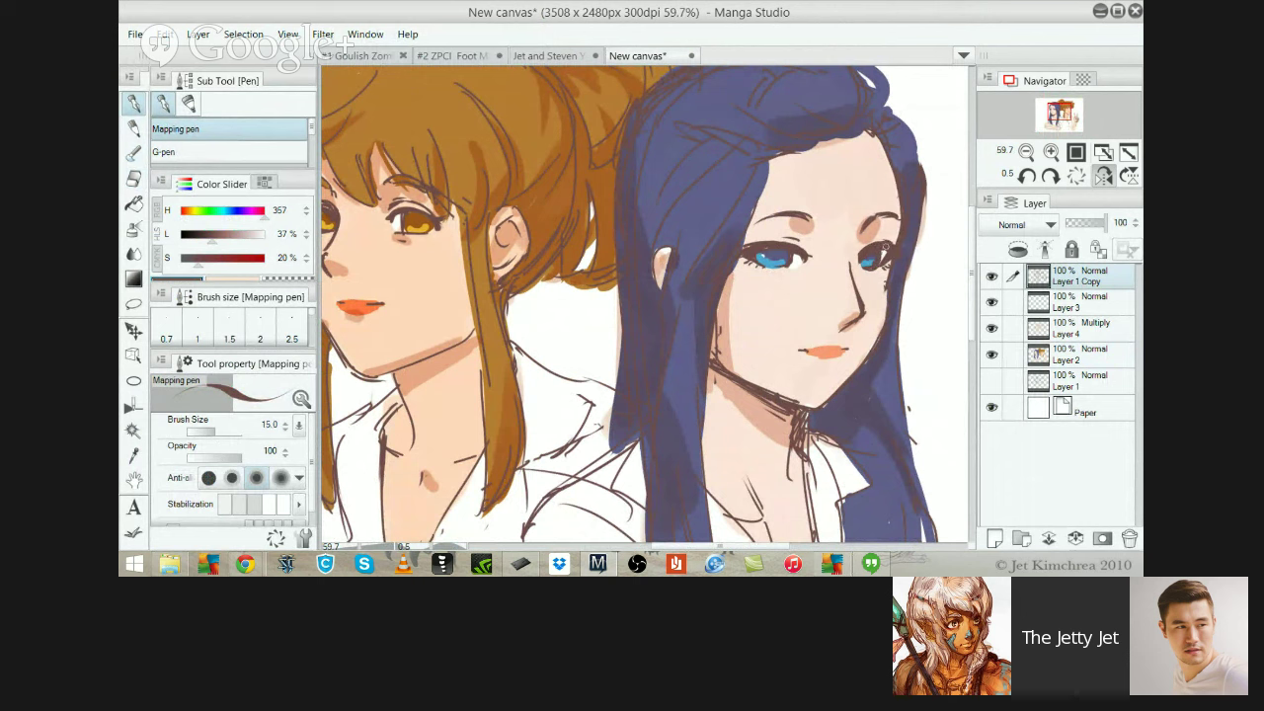
{"action": "scroll", "coordinate": [889, 243], "scroll_direction": "down", "scroll_amount": 4}
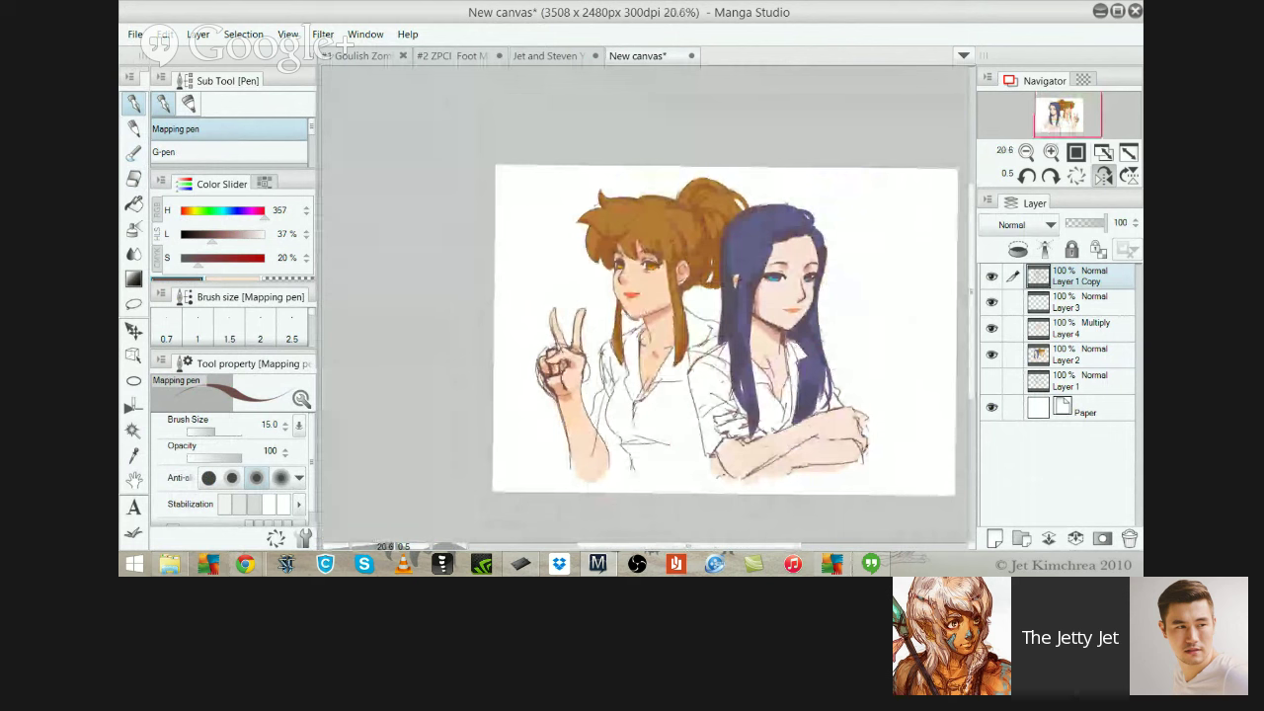
Make Layer 4 active and pick its skin-shadow colour from the brown-haired woman's neck
{"action": "left_click", "coordinate": [1076, 333]}
{"action": "key", "text": "period"}
{"action": "key", "text": "period"}
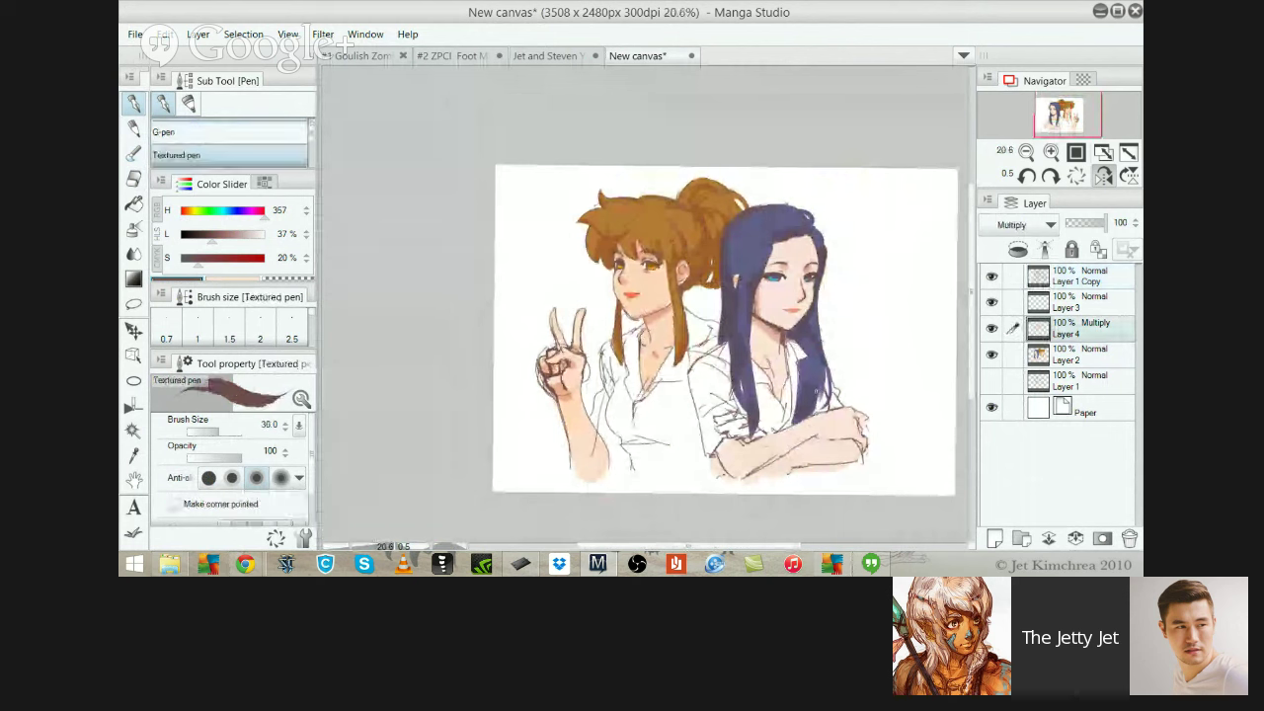
{"action": "left_click", "coordinate": [665, 329], "text": "alt"}
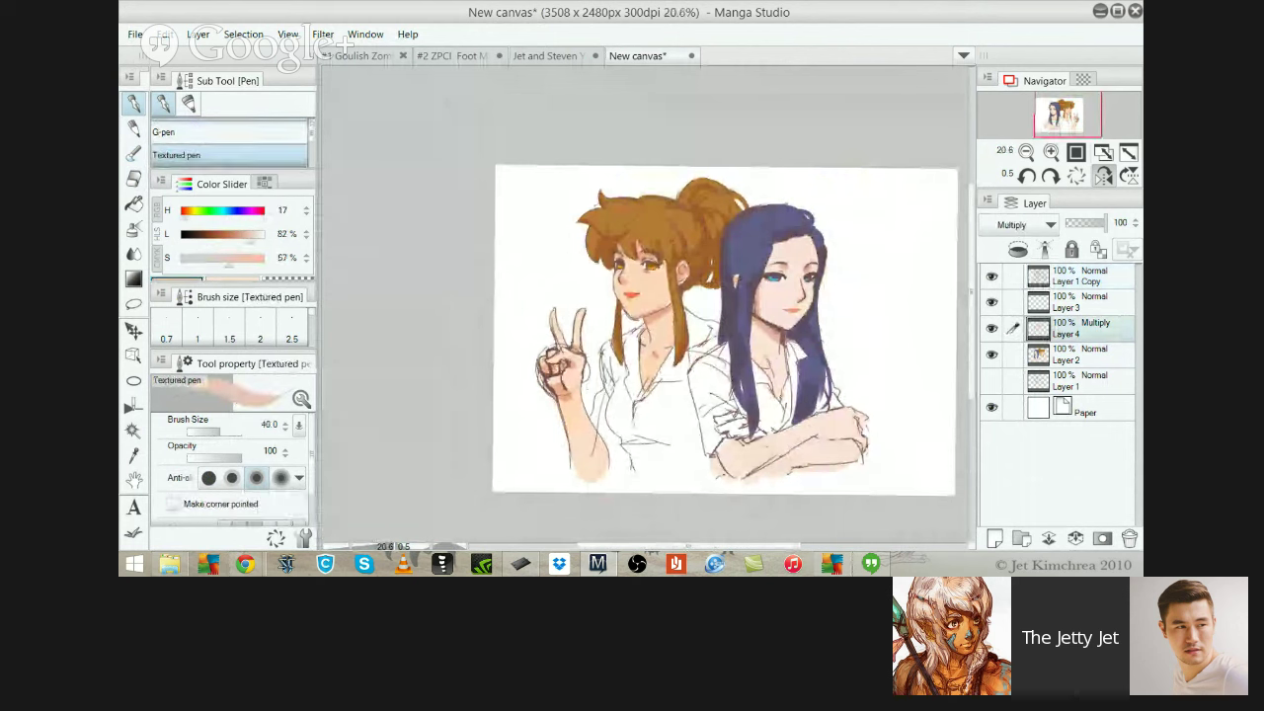
{"action": "key", "text": "bracketright"}
{"action": "key", "text": "bracketright"}
{"action": "key", "text": "bracketright"}
{"action": "left_click_drag", "start_coordinate": [614, 433], "coordinate": [617, 462]}
{"action": "key", "text": "ctrl+z"}
{"action": "key", "text": "comma"}
{"action": "key", "text": "comma"}
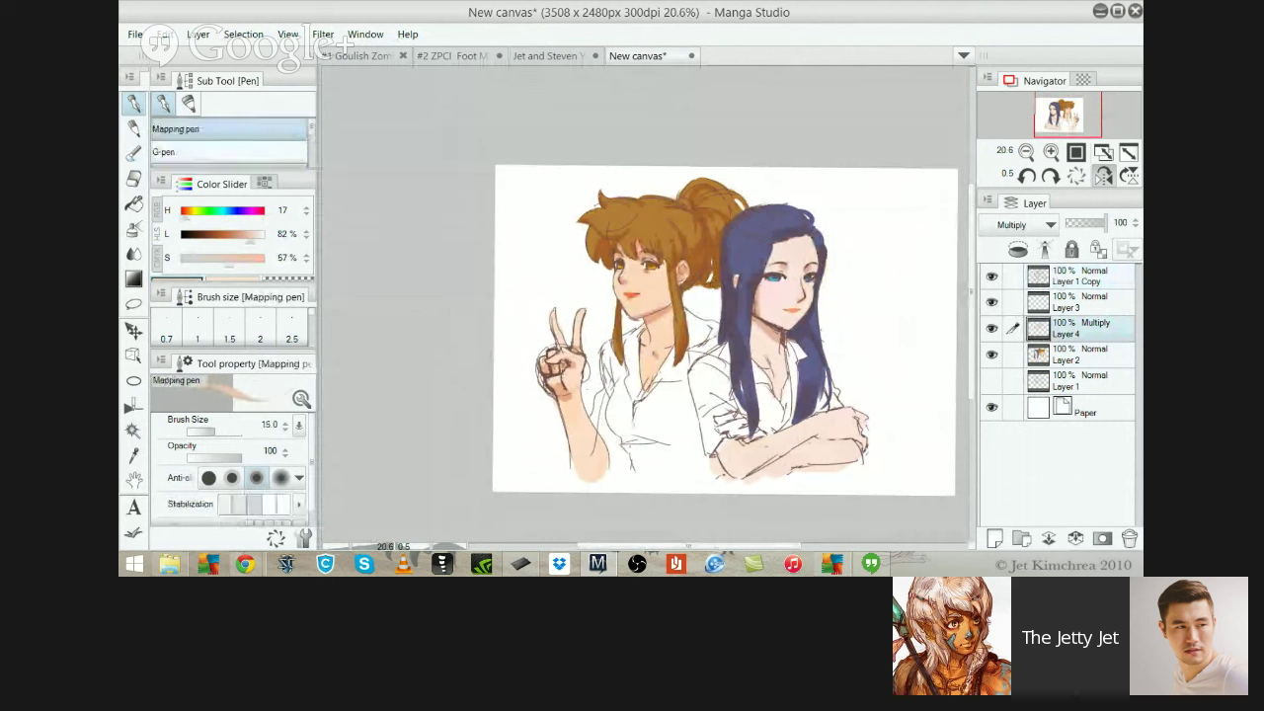
Shade the folds below the bust of the brown-haired woman's shirt on Layer 4 with the Mapping pen at size 80
{"action": "key", "text": "bracketright"}
{"action": "key", "text": "bracketright"}
{"action": "key", "text": "bracketright"}
{"action": "key", "text": "bracketright"}
{"action": "key", "text": "bracketright"}
{"action": "key", "text": "bracketright"}
{"action": "key", "text": "bracketright"}
{"action": "mouse_move", "coordinate": [614, 434]}
{"action": "left_mouse_down"}
{"action": "mouse_move", "coordinate": [696, 444]}
{"action": "mouse_move", "coordinate": [627, 448]}
{"action": "mouse_move", "coordinate": [654, 451]}
{"action": "mouse_move", "coordinate": [638, 450]}
{"action": "mouse_move", "coordinate": [605, 430]}
{"action": "mouse_move", "coordinate": [630, 458]}
{"action": "left_mouse_up"}
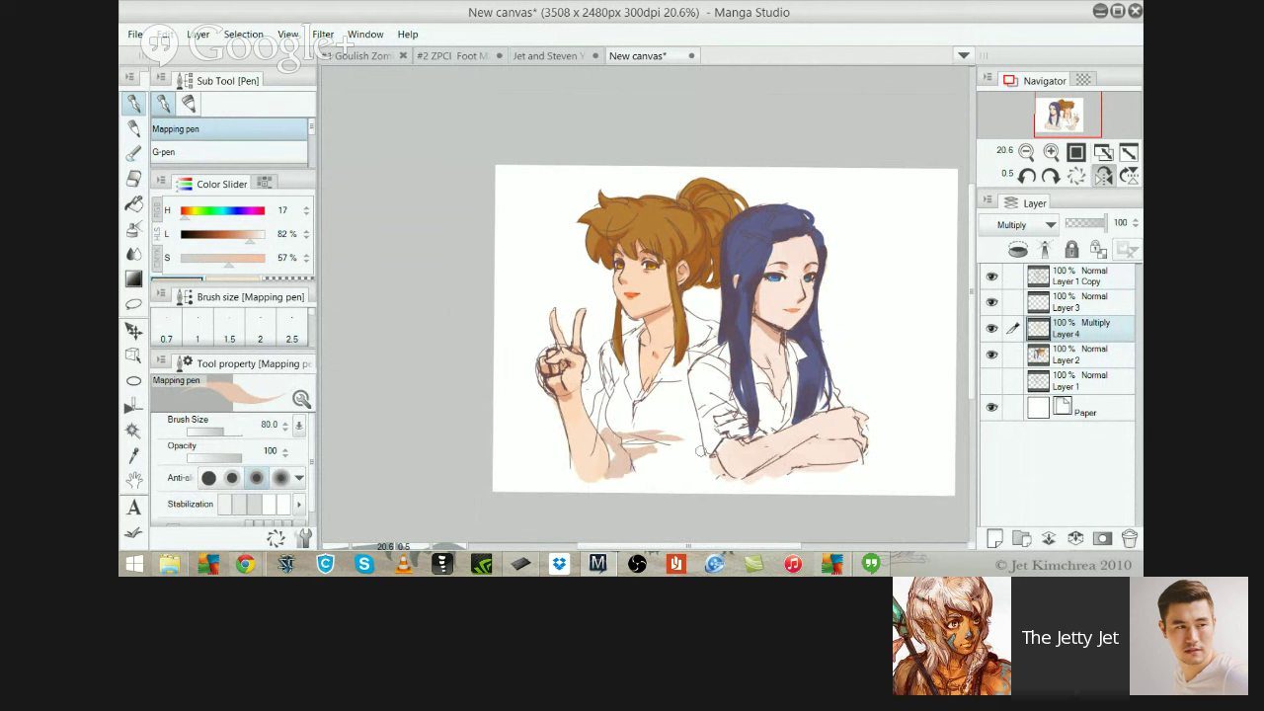
Extend the shirt shading towards the blue-haired woman with the Mapping pen at size 120, then reduce the brush to size 80
{"action": "key", "text": "bracketright"}
{"action": "key", "text": "bracketright"}
{"action": "mouse_move", "coordinate": [694, 415]}
{"action": "left_mouse_down"}
{"action": "mouse_move", "coordinate": [662, 436]}
{"action": "mouse_move", "coordinate": [678, 441]}
{"action": "left_mouse_up"}
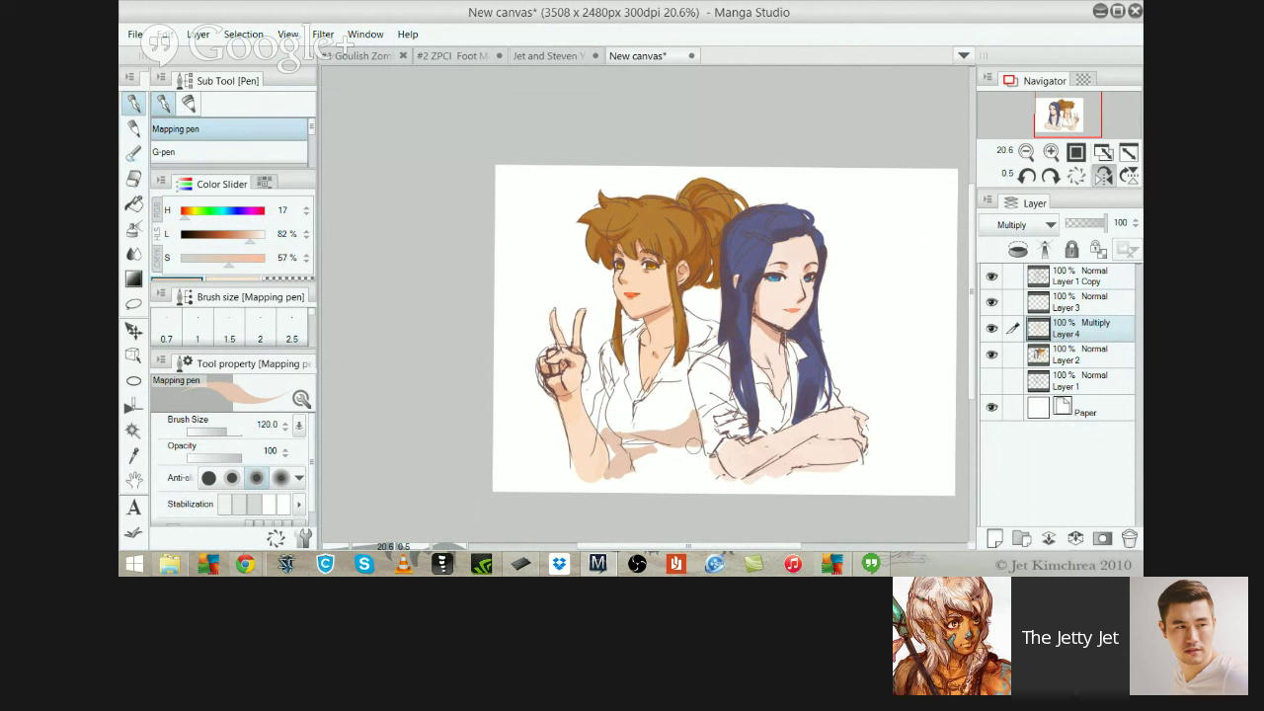
{"action": "scroll", "coordinate": [667, 468], "scroll_direction": "up", "scroll_amount": 1}
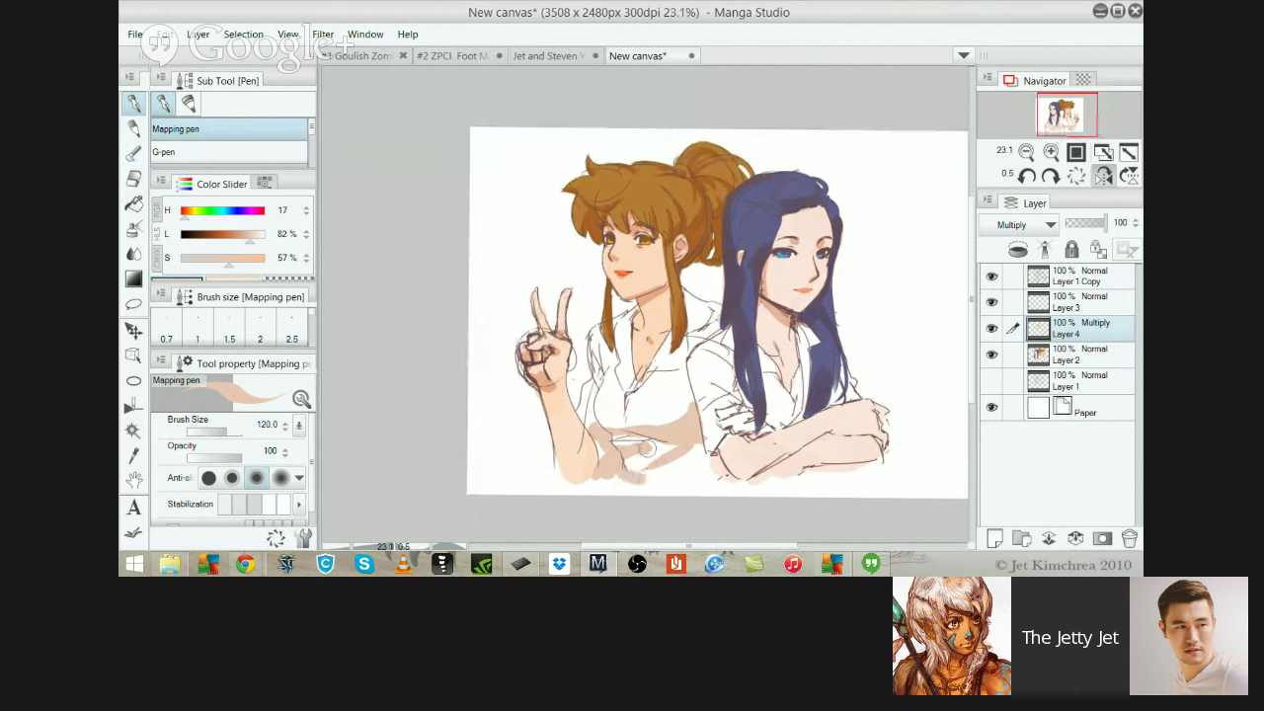
{"action": "mouse_move", "coordinate": [670, 445]}
{"action": "left_mouse_down"}
{"action": "mouse_move", "coordinate": [636, 447]}
{"action": "mouse_move", "coordinate": [664, 446]}
{"action": "left_mouse_up"}
{"action": "key", "text": "bracketleft"}
{"action": "key", "text": "bracketleft"}
Paint the blue-haired woman's hand on Layer 2 with the Darker pencil in her skin colour and trim it with transparent colour
{"action": "key", "text": "p"}
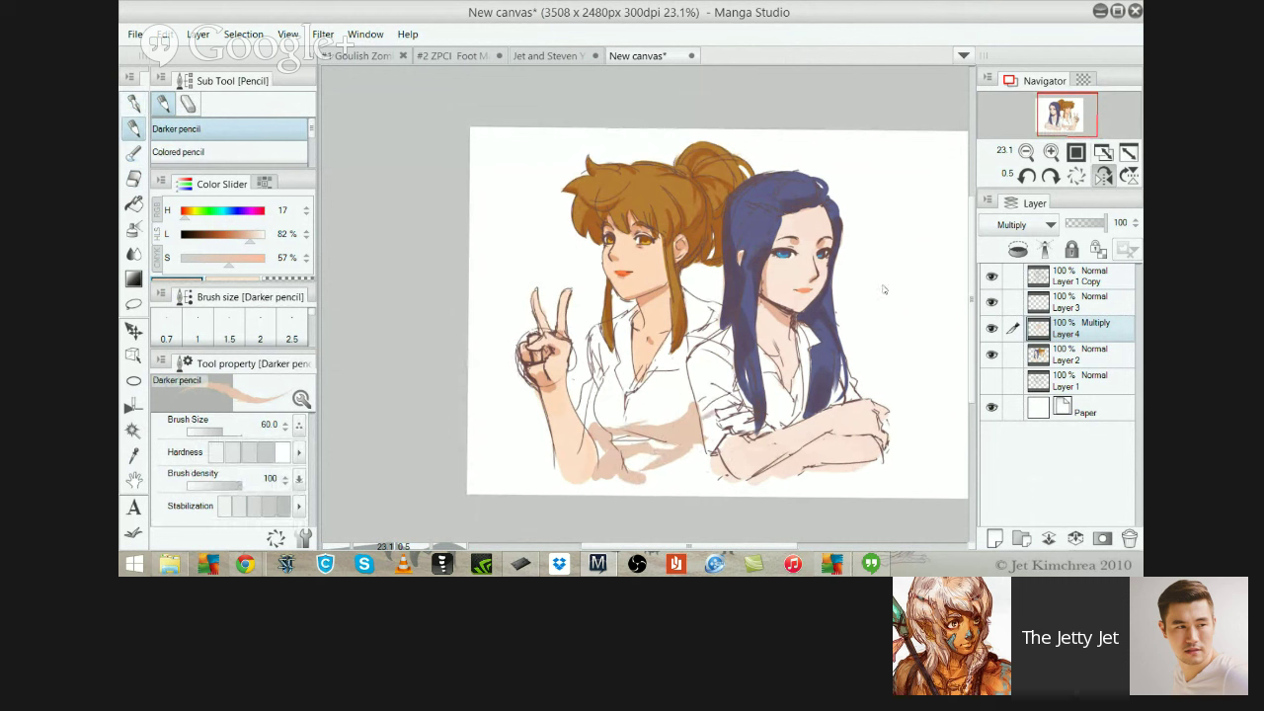
{"action": "left_click", "coordinate": [1079, 355]}
{"action": "left_click", "coordinate": [731, 481], "text": "alt"}
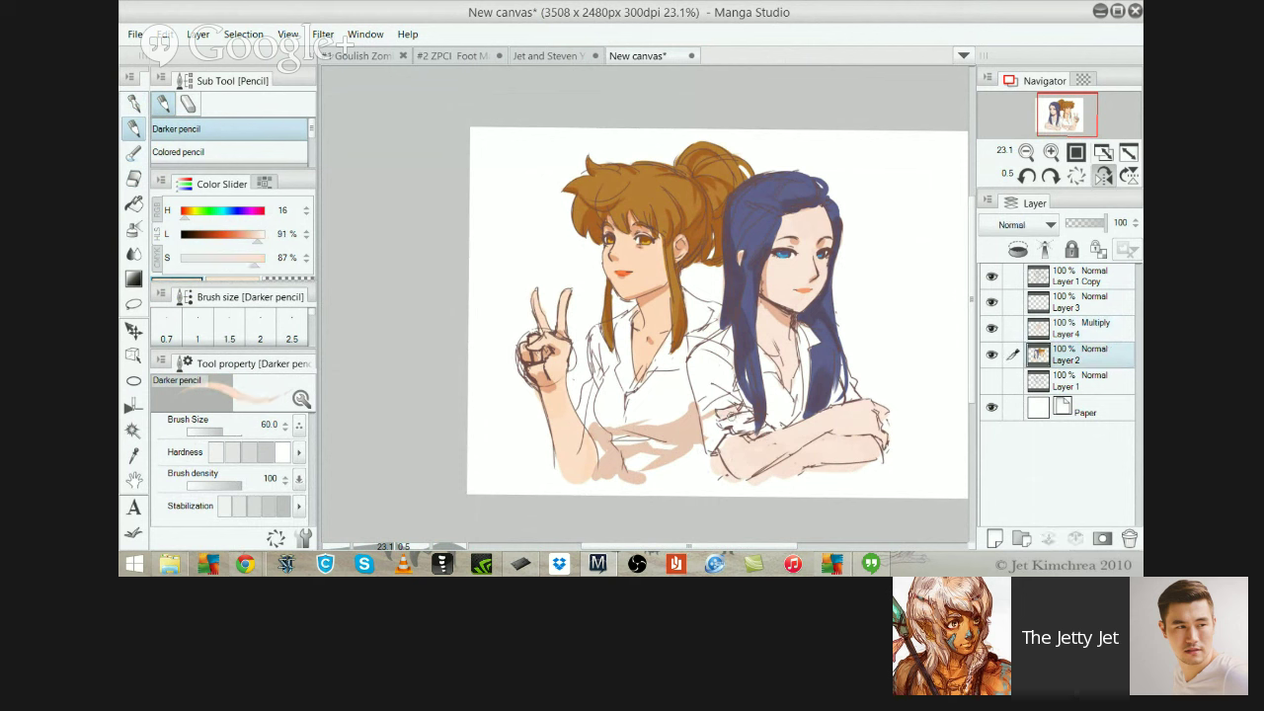
{"action": "left_click_drag", "start_coordinate": [732, 416], "coordinate": [728, 423]}
{"action": "key", "text": "c"}
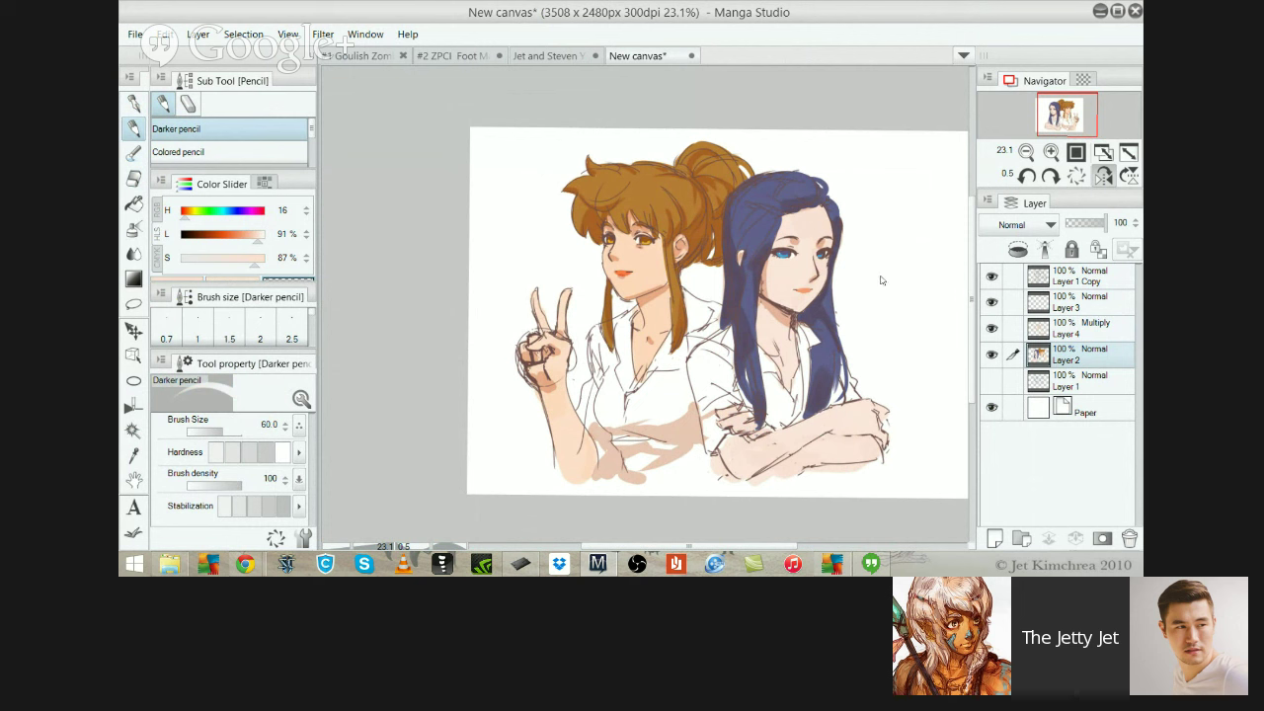
Shade the blue-haired woman's crossed arms on Layer 4 with the Darker pencil at size 60 in the picked shadow colour
{"action": "left_click", "coordinate": [1081, 329]}
{"action": "left_click", "coordinate": [785, 428], "text": "alt"}
{"action": "left_click_drag", "start_coordinate": [767, 421], "coordinate": [789, 419]}
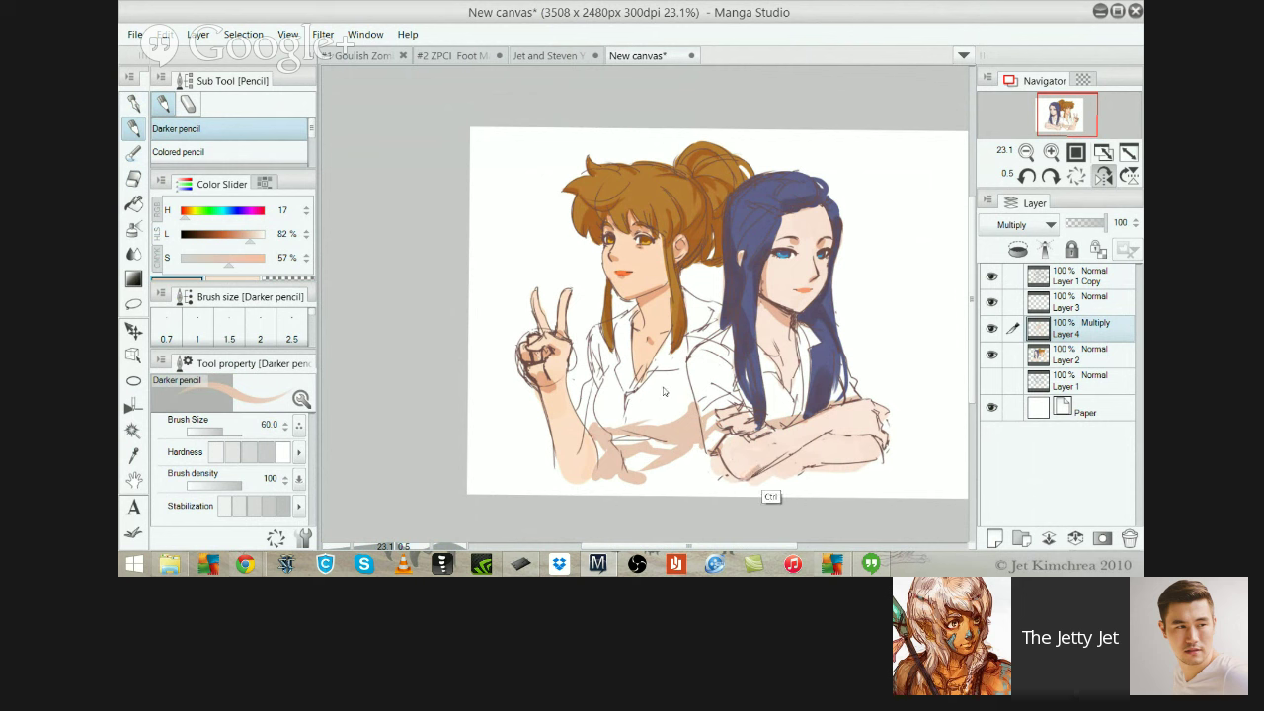
{"action": "left_click_drag", "start_coordinate": [763, 469], "coordinate": [823, 435]}
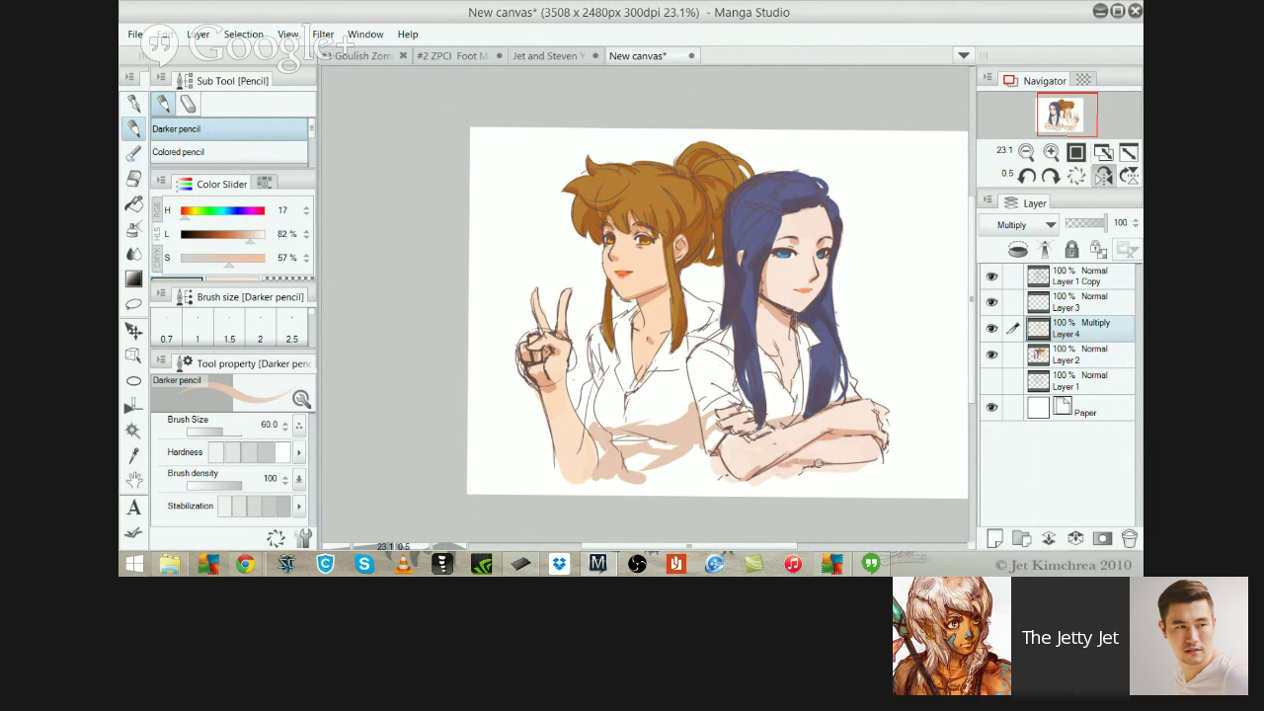
{"action": "mouse_move", "coordinate": [775, 463]}
{"action": "left_mouse_down"}
{"action": "mouse_move", "coordinate": [762, 471]}
{"action": "mouse_move", "coordinate": [787, 471]}
{"action": "left_mouse_up"}
{"action": "mouse_move", "coordinate": [766, 472]}
{"action": "left_mouse_down"}
{"action": "mouse_move", "coordinate": [822, 471]}
{"action": "mouse_move", "coordinate": [763, 481]}
{"action": "left_mouse_up"}
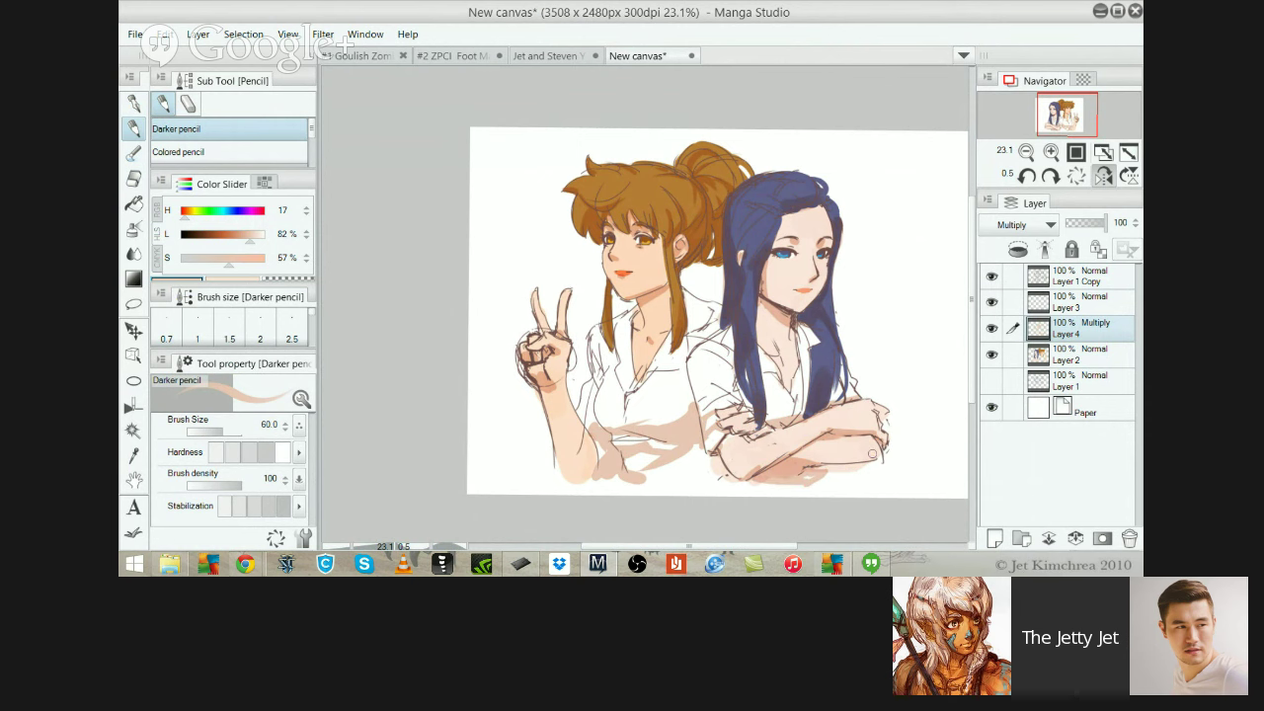
Clean up the line art around the blue-haired woman's face on Layer 1 Copy with the Hard eraser at size 6
{"action": "left_click", "coordinate": [1086, 276]}
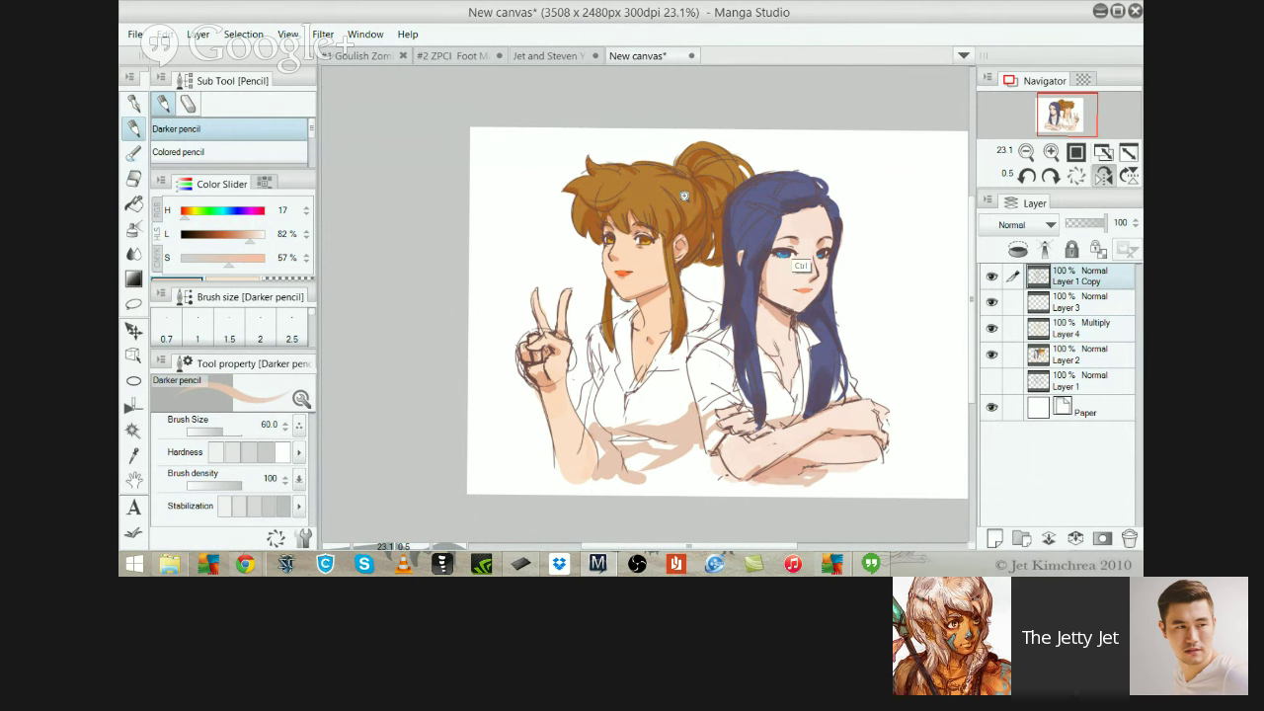
{"action": "left_click_drag", "start_coordinate": [797, 237], "coordinate": [842, 257]}
{"action": "key", "text": "e"}
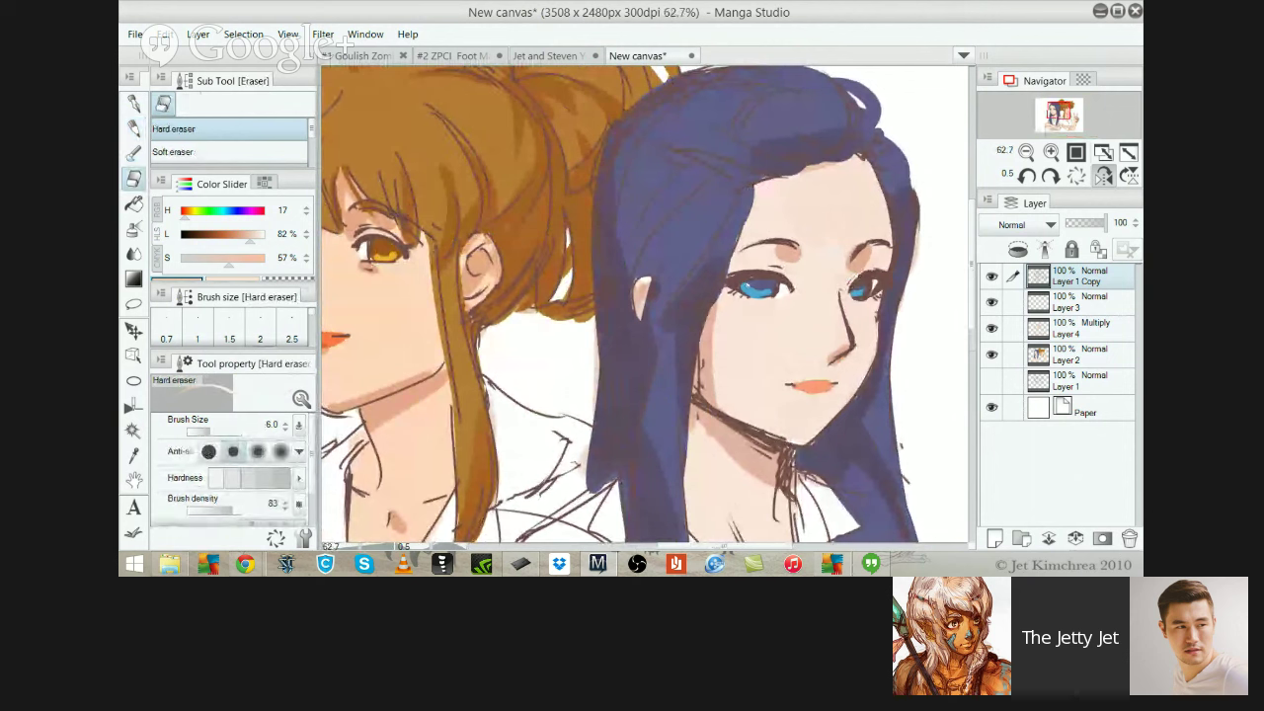
{"action": "key", "text": "p"}
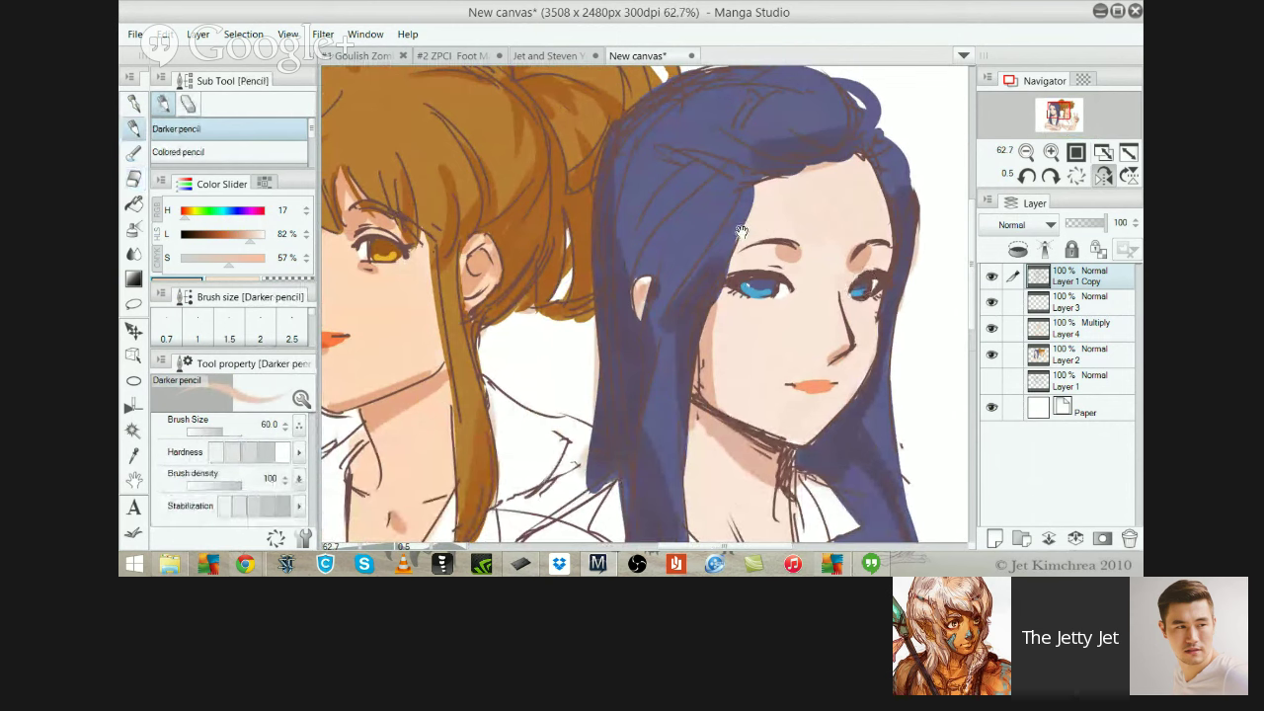
{"action": "scroll", "coordinate": [859, 281], "scroll_direction": "down", "scroll_amount": 2}
{"action": "left_click_drag", "start_coordinate": [735, 231], "coordinate": [710, 237]}
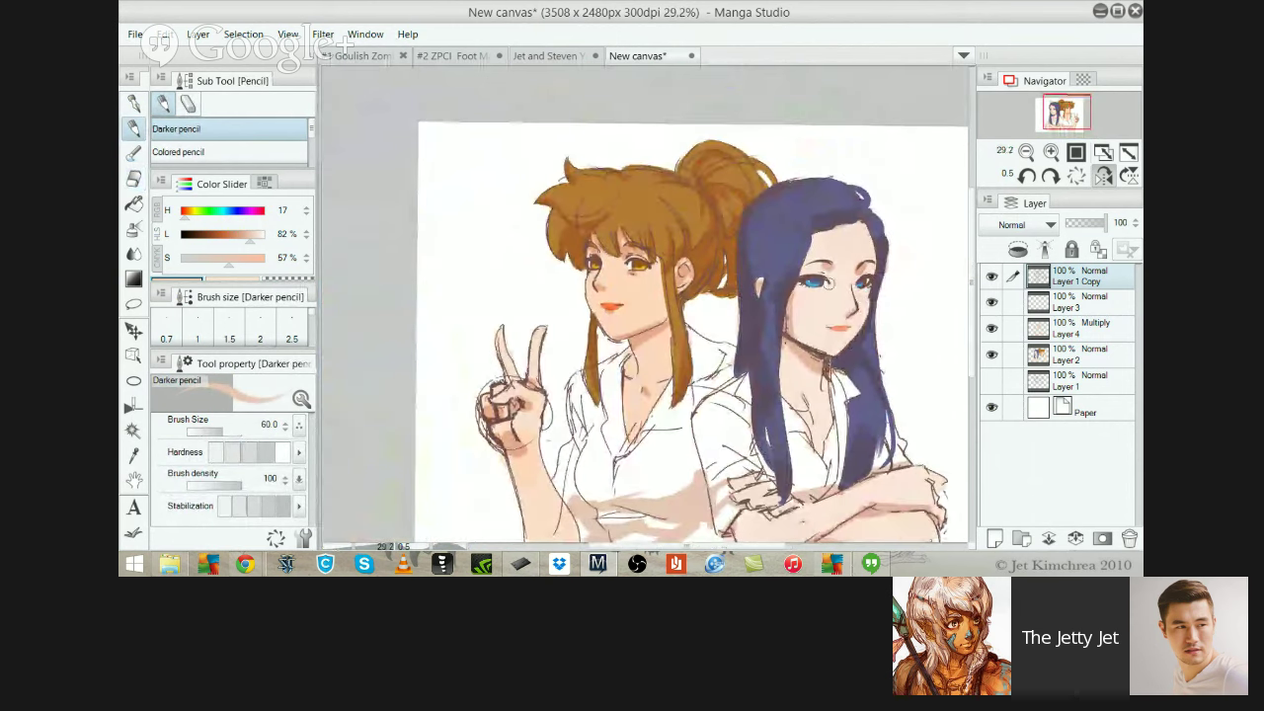
Fill the gaps at the edge of the blue hair on Layer 2 with the Mapping pen at size 80 in the picked hair colour
{"action": "left_click", "coordinate": [892, 293], "text": "ctrl+shift"}
{"action": "key", "text": "p"}
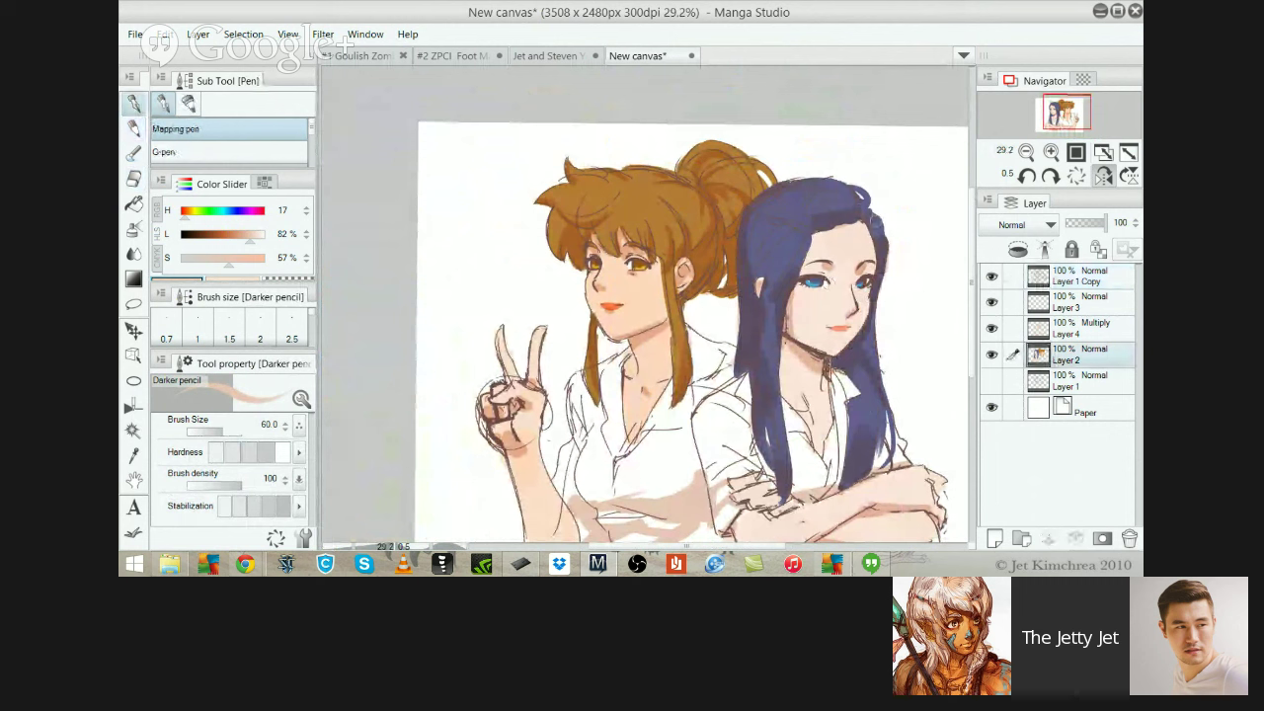
{"action": "left_click", "coordinate": [873, 223], "text": "alt"}
{"action": "mouse_move", "coordinate": [875, 228]}
{"action": "left_mouse_down"}
{"action": "mouse_move", "coordinate": [859, 219]}
{"action": "mouse_move", "coordinate": [868, 229]}
{"action": "left_mouse_up"}
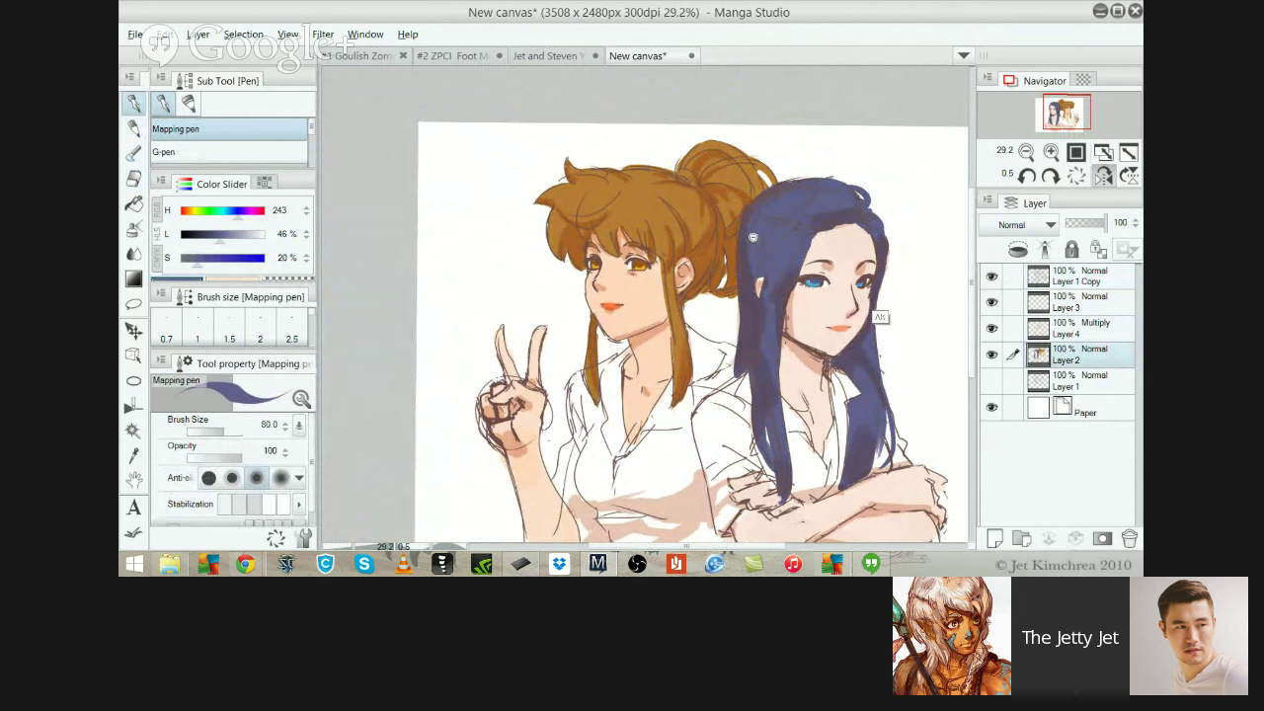
{"action": "scroll", "coordinate": [874, 316], "scroll_direction": "down", "scroll_amount": 1}
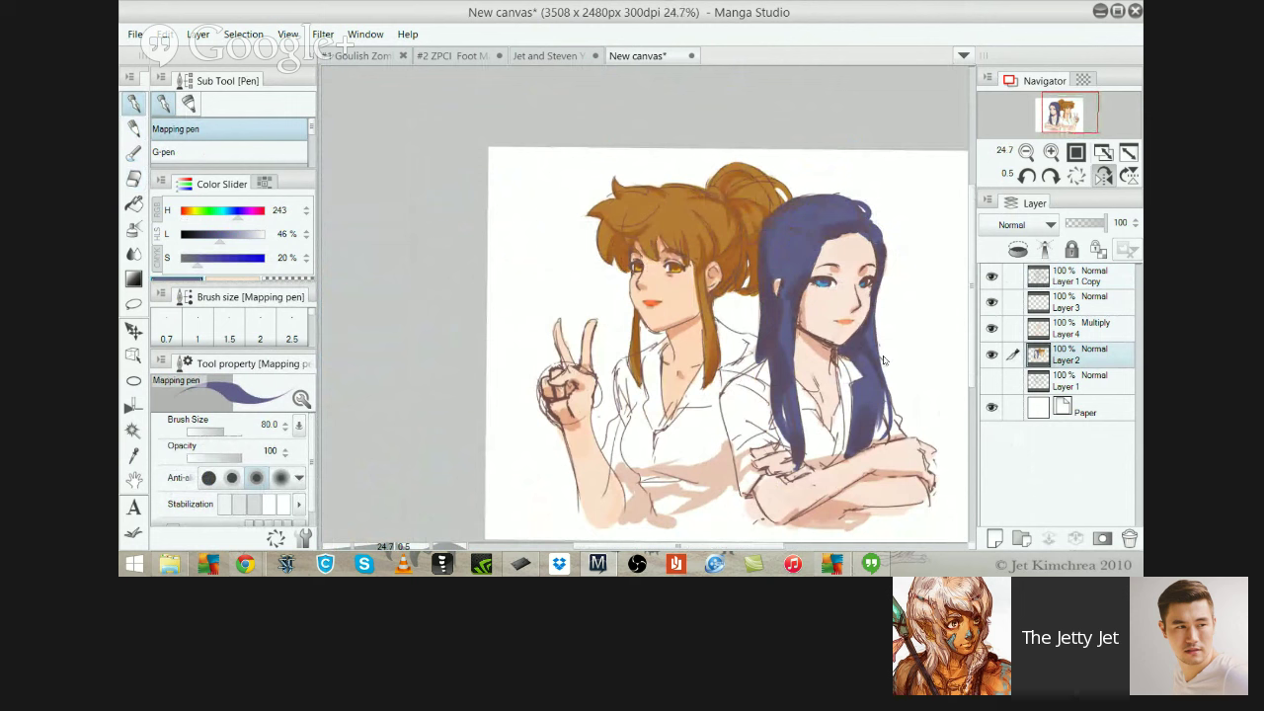
Shade the sleeve and side of the brown-haired woman's shirt on Layer 4 with the Mapping pen at size 60 in the shadow colour
{"action": "key", "text": "alt+]"}
{"action": "left_click", "coordinate": [679, 466], "text": "alt"}
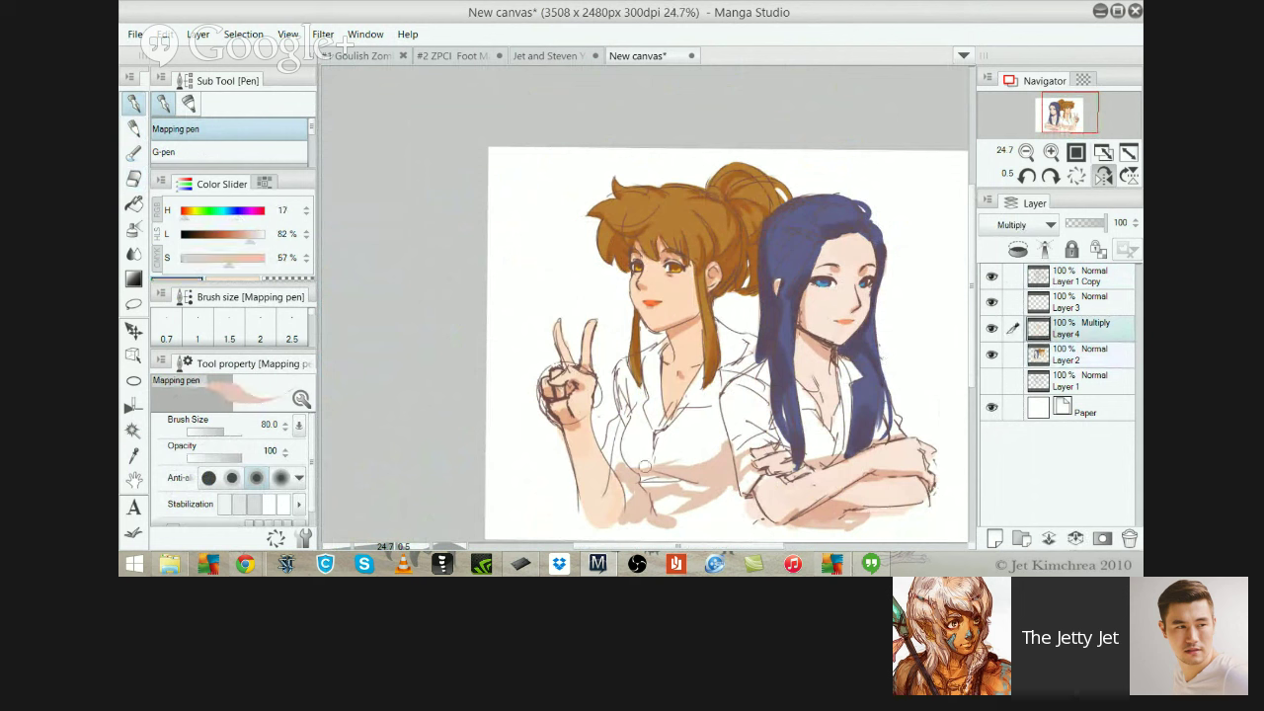
{"action": "key", "text": "bracketleft"}
{"action": "key", "text": "bracketleft"}
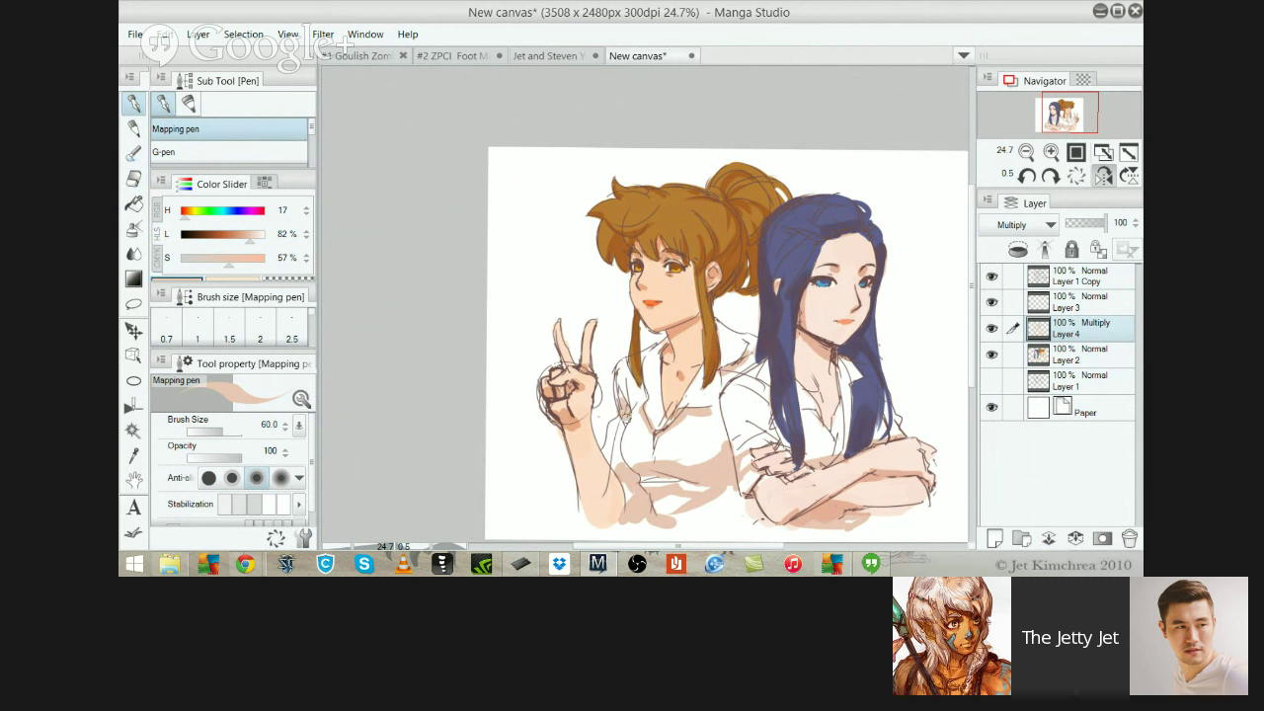
{"action": "left_click_drag", "start_coordinate": [611, 429], "coordinate": [617, 437]}
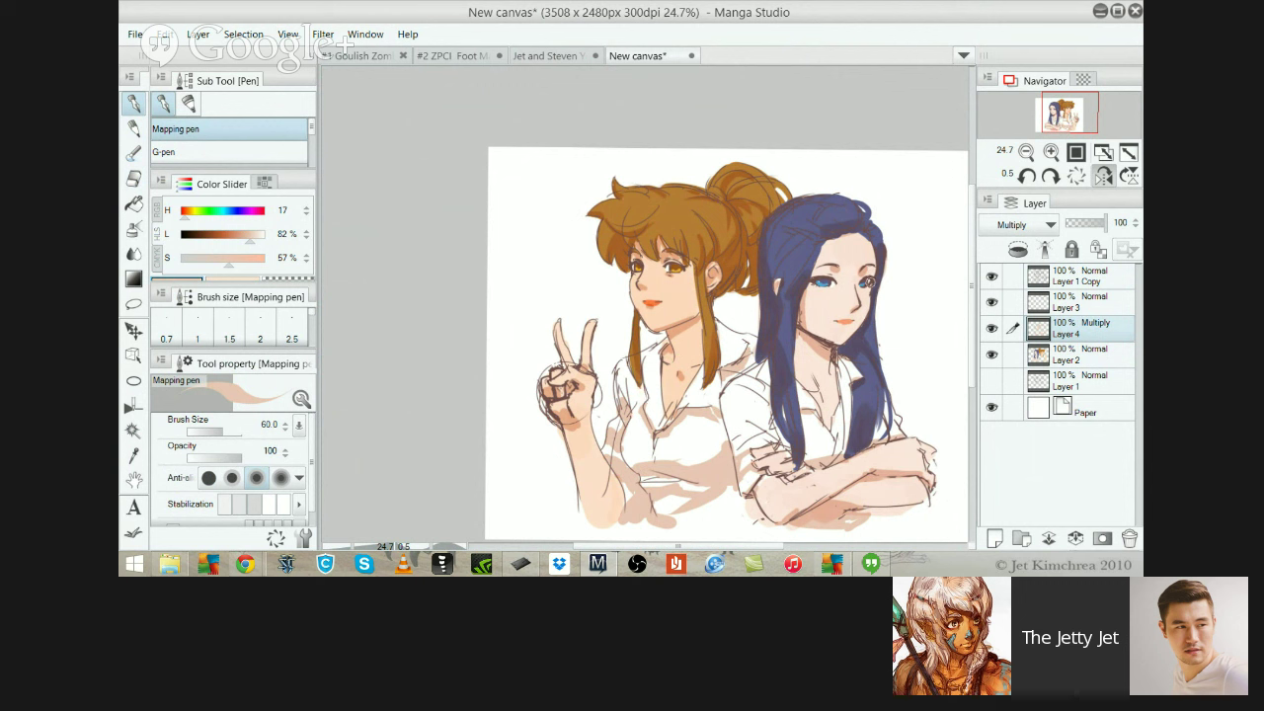
{"action": "left_click", "coordinate": [1078, 354]}
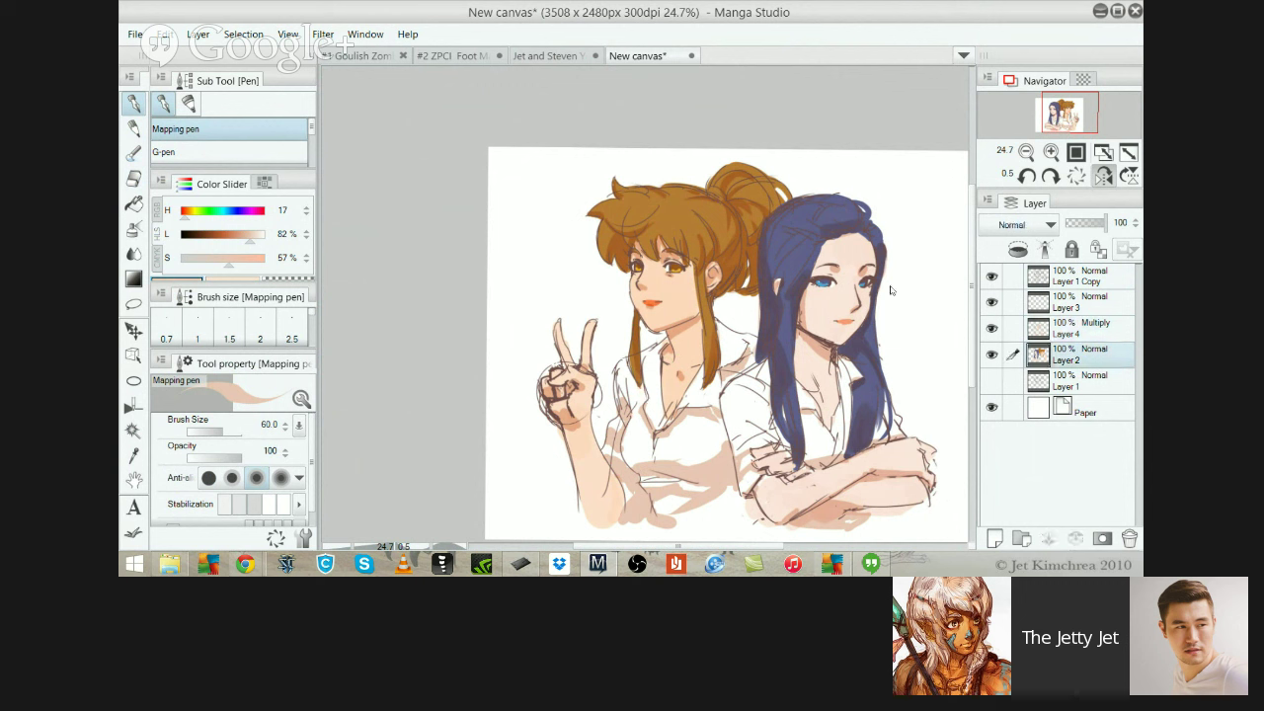
{"action": "left_click_drag", "start_coordinate": [704, 305], "coordinate": [578, 275]}
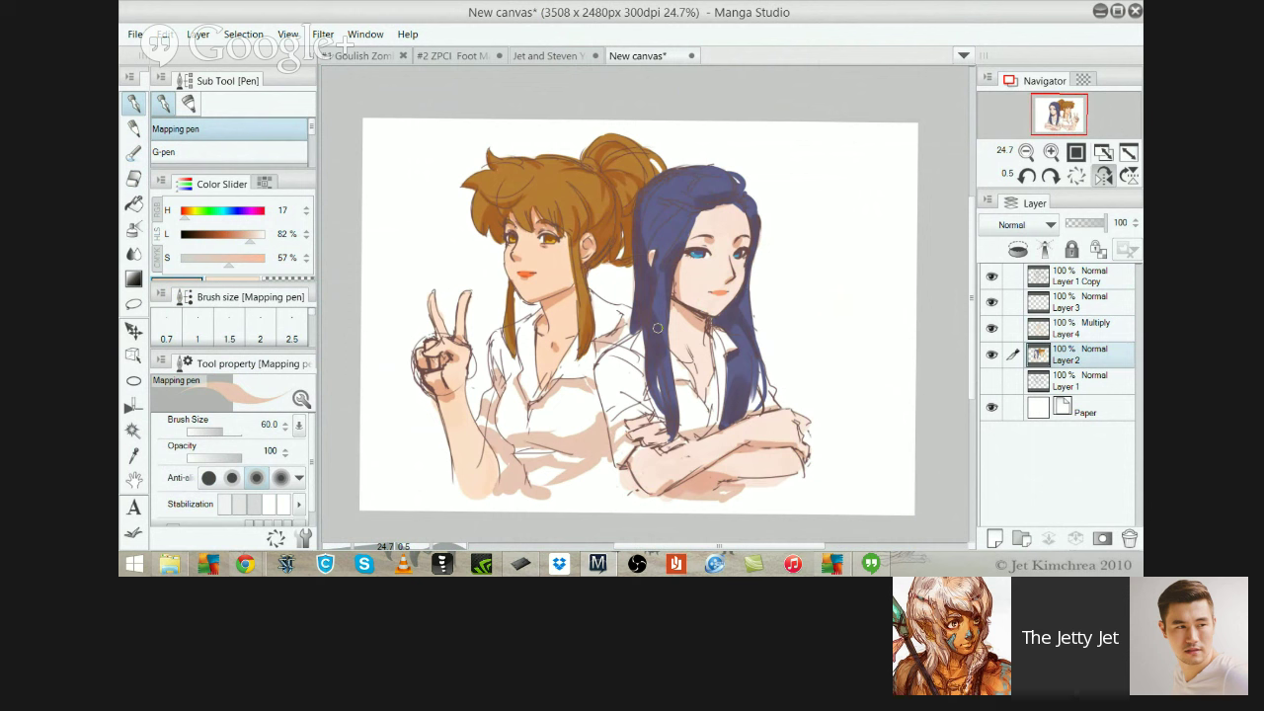
{"action": "left_click_drag", "start_coordinate": [641, 388], "coordinate": [633, 378]}
{"action": "key", "text": "ctrl+z"}
{"action": "key", "text": "ctrl"}
{"action": "key", "text": "ctrl+z"}
{"action": "left_click", "coordinate": [991, 328]}
{"action": "left_click", "coordinate": [991, 328]}
{"action": "left_click", "coordinate": [1080, 329]}
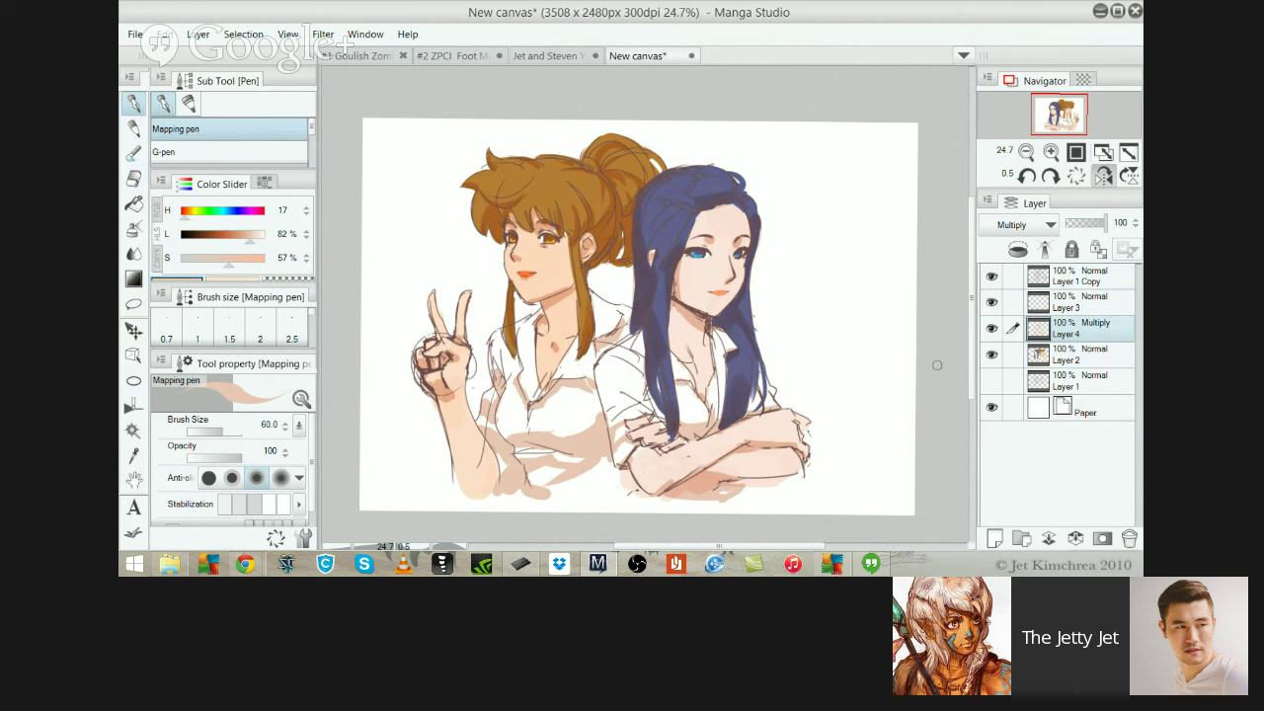
Paint the blue hair over the shirt collar on Layer 2 with the Mapping pen at size 60 in the picked hair colour
{"action": "left_click", "coordinate": [1078, 354]}
{"action": "left_click", "coordinate": [741, 375], "text": "alt"}
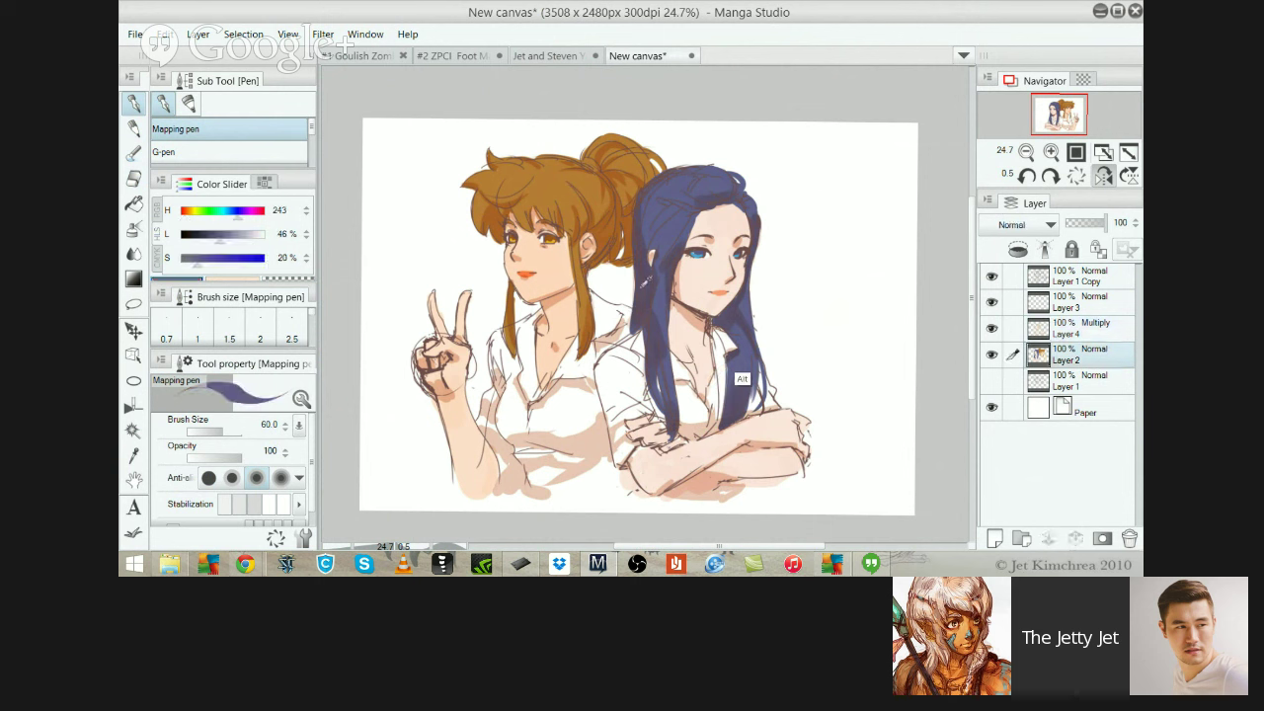
{"action": "left_click_drag", "start_coordinate": [712, 328], "coordinate": [720, 387]}
{"action": "key", "text": "ctrl+z"}
{"action": "key", "text": "ctrl+z"}
{"action": "left_click_drag", "start_coordinate": [713, 337], "coordinate": [715, 395]}
{"action": "key", "text": "ctrl+z"}
{"action": "key", "text": "ctrl+z"}
{"action": "key", "text": "ctrl+z"}
{"action": "left_click_drag", "start_coordinate": [710, 336], "coordinate": [722, 398]}
{"action": "key", "text": "ctrl+z"}
{"action": "key", "text": "ctrl+y"}
Shade the blue-haired woman's shirt sleeve and collar area on Layer 4 with the Mapping pen in the picked shadow colour
{"action": "key", "text": "alt+bracketright"}
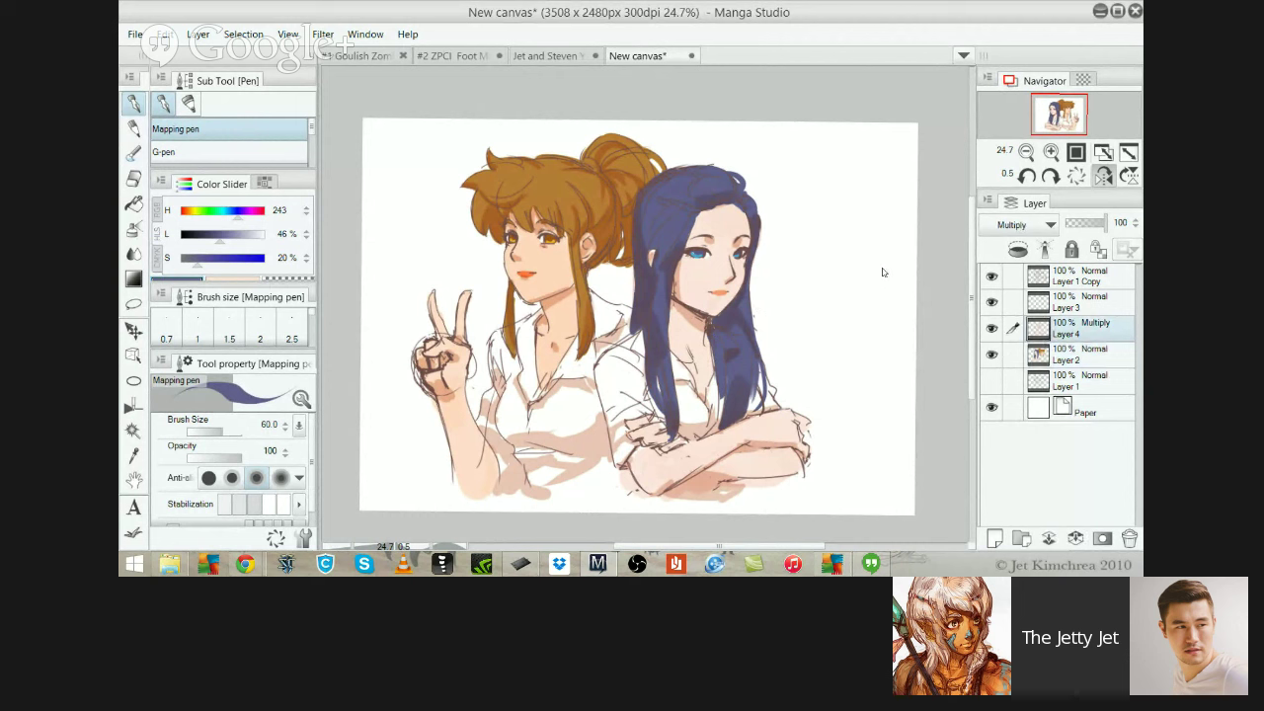
{"action": "left_click", "coordinate": [543, 430], "text": "alt"}
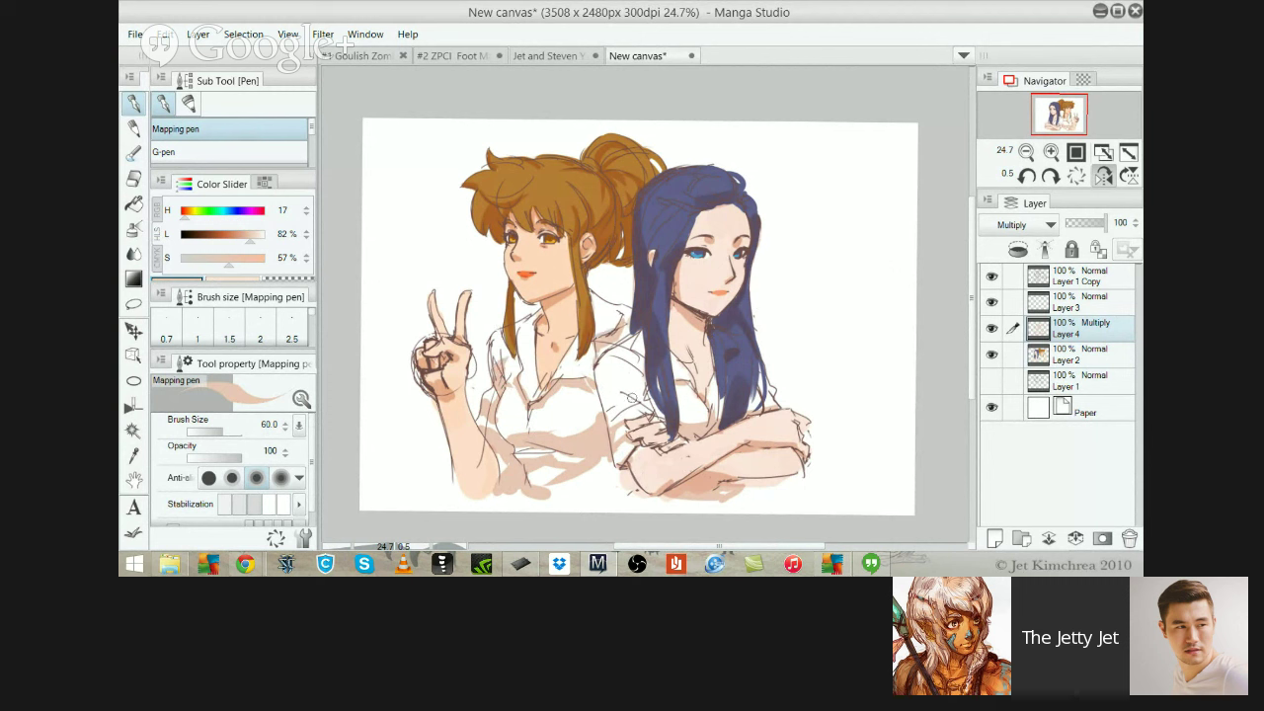
{"action": "left_click_drag", "start_coordinate": [623, 395], "coordinate": [645, 397]}
{"action": "left_click_drag", "start_coordinate": [676, 317], "coordinate": [666, 358]}
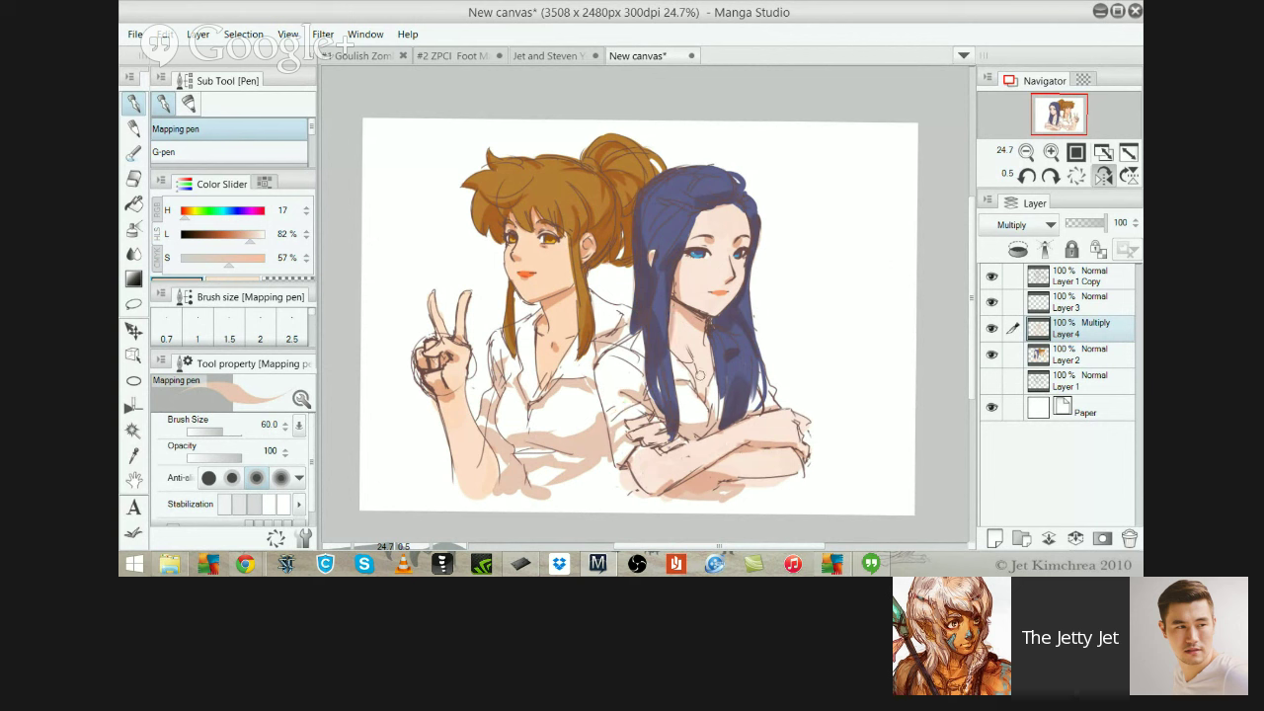
Try to extend the shading over the lower side of the brown-haired woman's shirt on Layer 4 with the Mapping pen at size 100
{"action": "left_click", "coordinate": [717, 373], "text": "alt"}
{"action": "scroll", "coordinate": [748, 358], "scroll_direction": "down", "scroll_amount": 1}
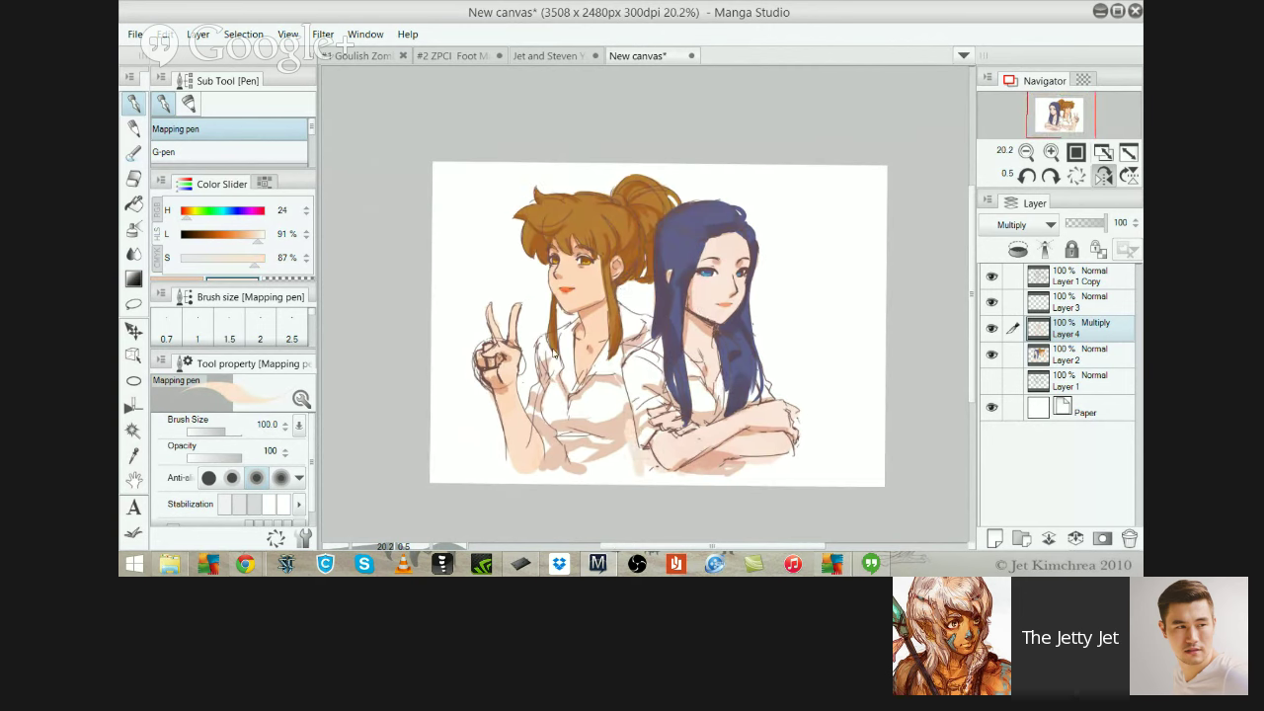
{"action": "left_click", "coordinate": [626, 454], "text": "alt"}
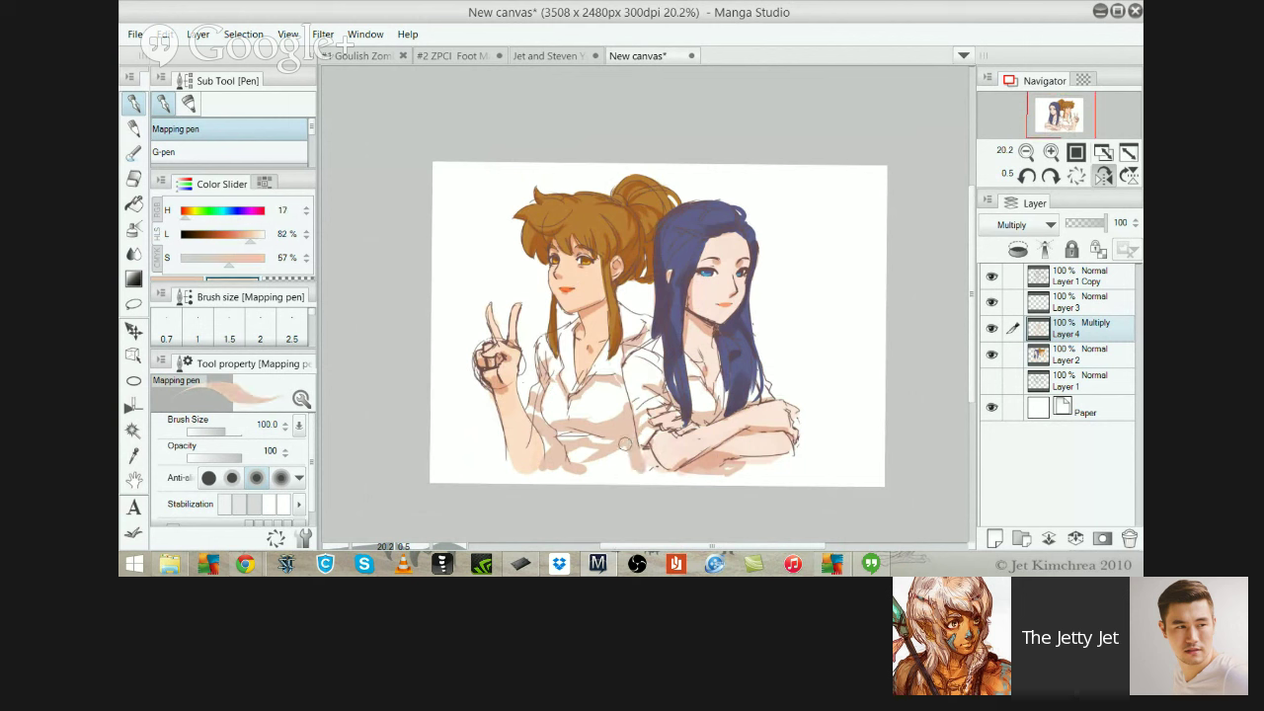
{"action": "left_click_drag", "start_coordinate": [637, 442], "coordinate": [584, 457]}
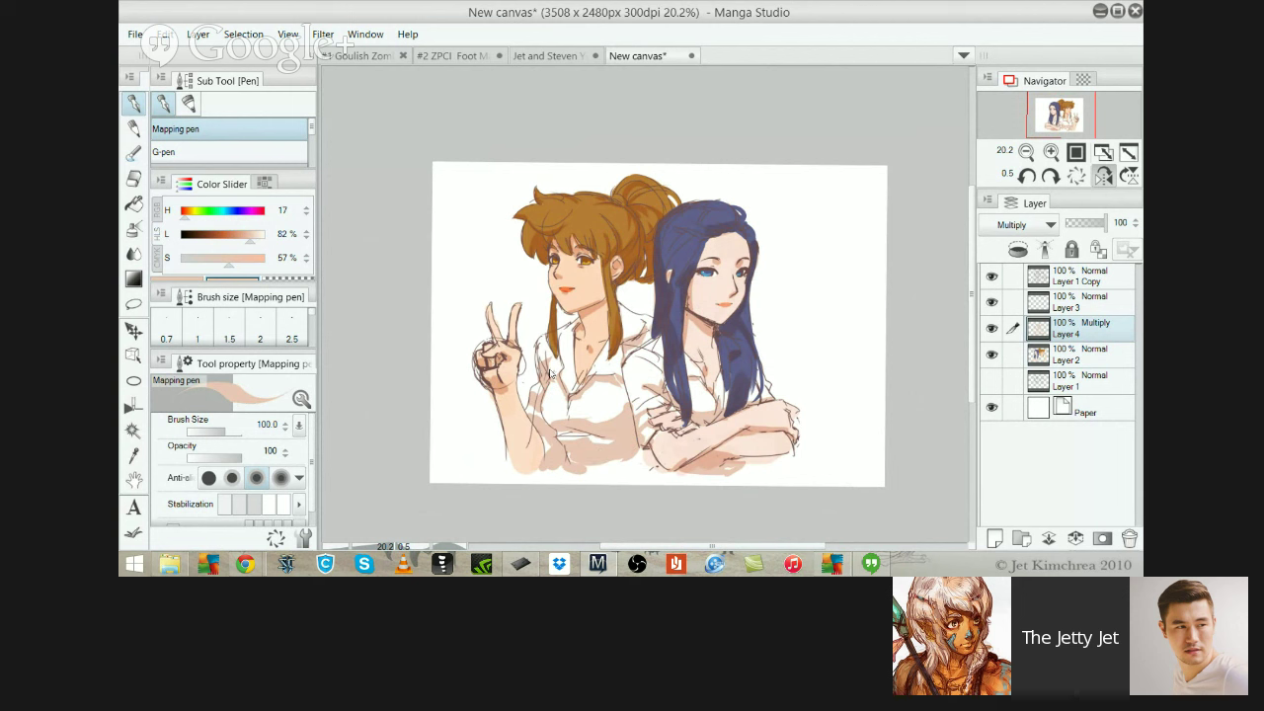
{"action": "key", "text": "ctrl+z"}
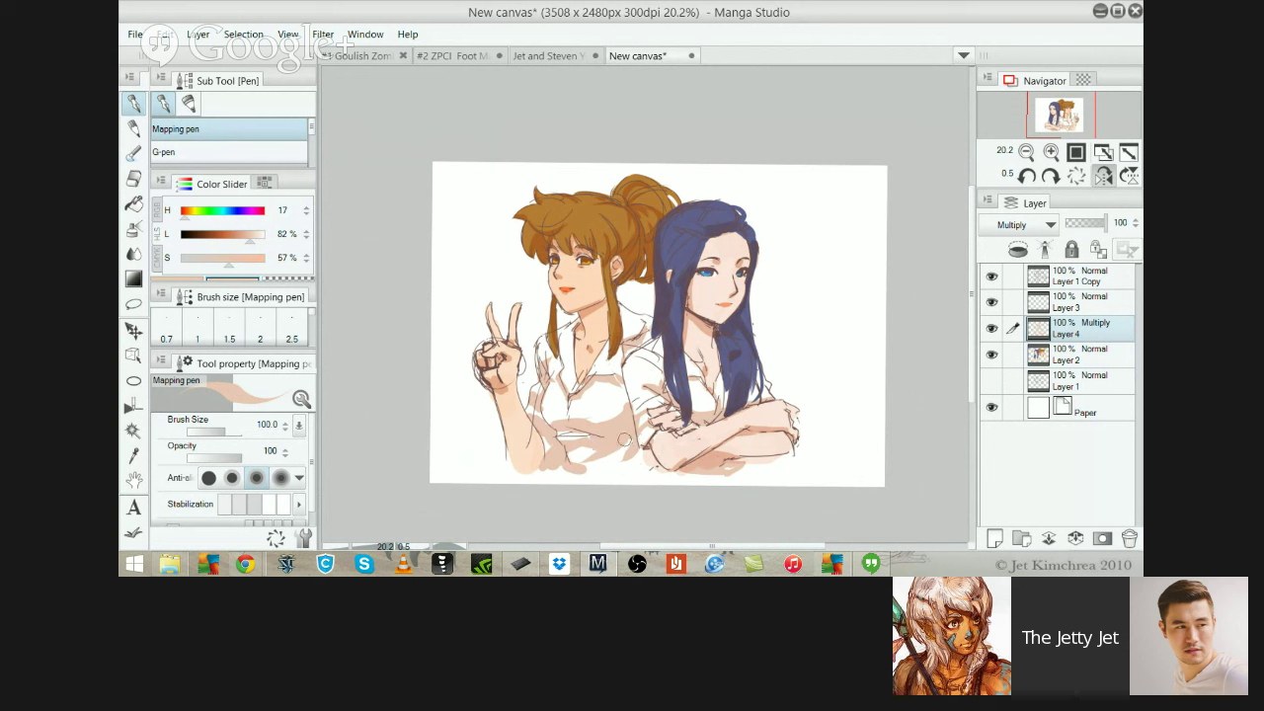
Trim the brown-haired woman's shirt shading on Layer 4 with the Hard eraser at size 30
{"action": "key", "text": "e"}
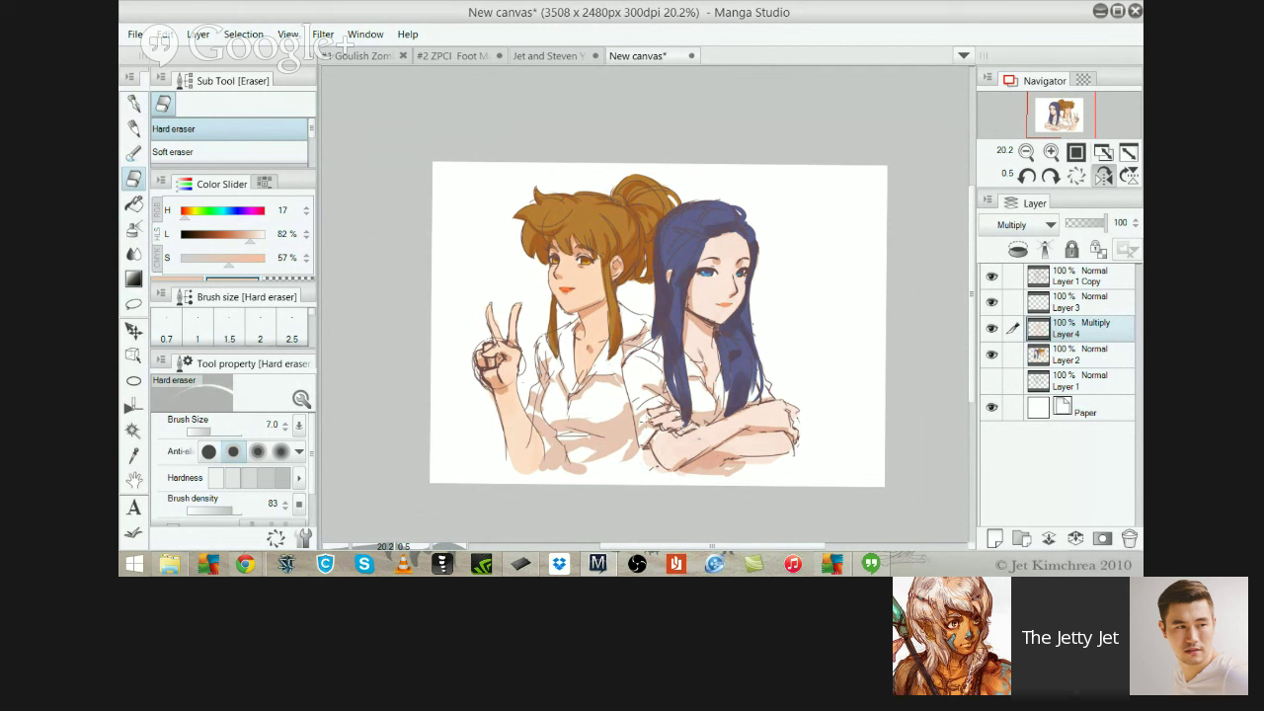
{"action": "key", "text": "]"}
{"action": "key", "text": "]"}
{"action": "key", "text": "]"}
{"action": "key", "text": "]"}
{"action": "key", "text": "]"}
{"action": "key", "text": "]"}
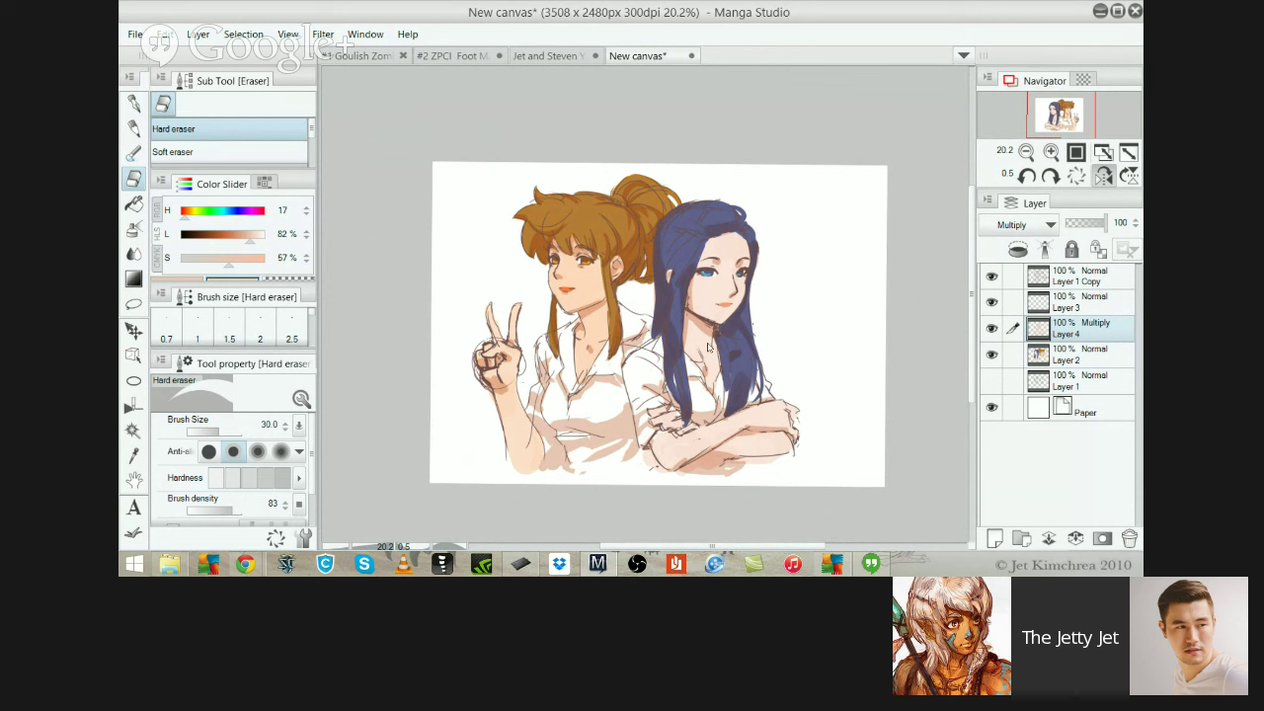
Shift the hue of the Layer 4 shading by -20 with the Hue/Saturation/Luminosity correction
{"action": "key", "text": "ctrl+u"}
{"action": "mouse_move", "coordinate": [776, 415]}
{"action": "left_mouse_down"}
{"action": "mouse_move", "coordinate": [799, 415]}
{"action": "mouse_move", "coordinate": [769, 416]}
{"action": "left_mouse_up"}
{"action": "key", "text": "BackSpace"}
{"action": "key", "text": "BackSpace"}
{"action": "type", "text": "-4"}
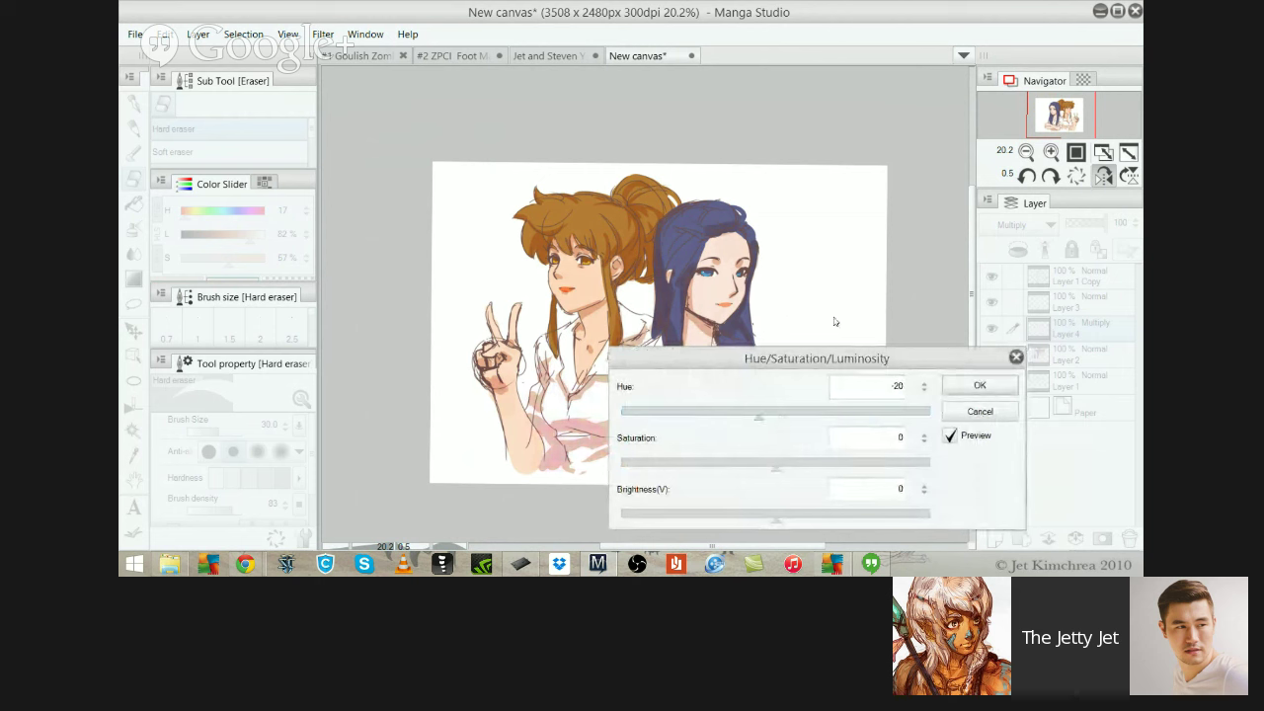
{"action": "key", "text": "Return"}
{"action": "key", "text": "alt"}
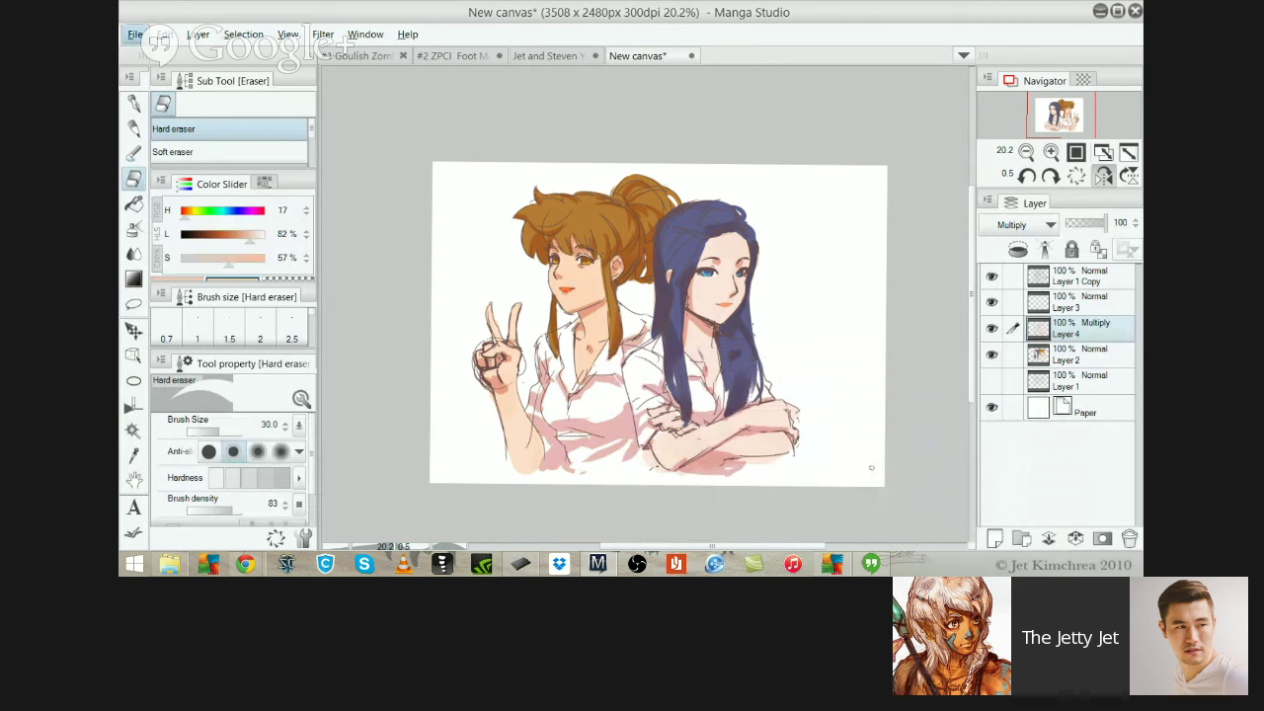
Refine the blue-haired woman's eyebrow line on Layer 1 Copy with the Soft eraser at size 25
{"action": "left_click", "coordinate": [1061, 277]}
{"action": "left_click_drag", "start_coordinate": [733, 263], "coordinate": [771, 259]}
{"action": "scroll", "coordinate": [730, 261], "scroll_direction": "up", "scroll_amount": 2}
{"action": "key", "text": "e"}
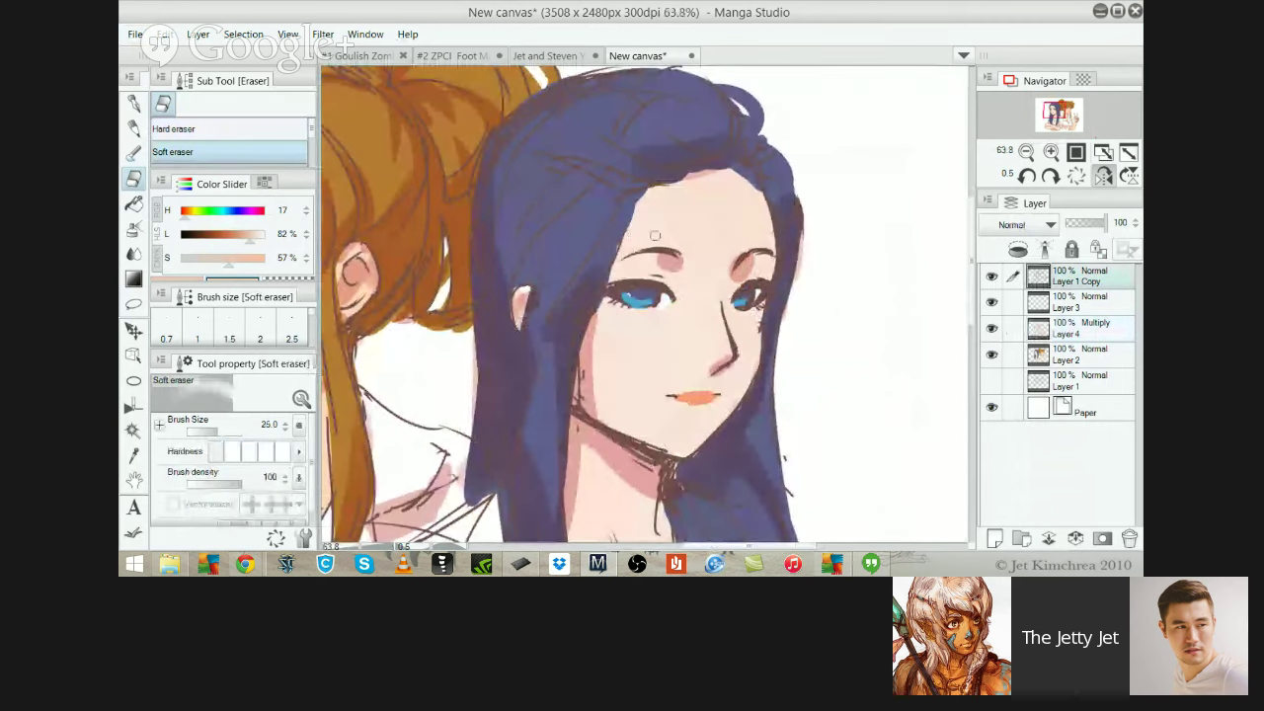
{"action": "mouse_move", "coordinate": [662, 236]}
{"action": "left_mouse_down"}
{"action": "mouse_move", "coordinate": [693, 262]}
{"action": "mouse_move", "coordinate": [674, 251]}
{"action": "left_mouse_up"}
{"action": "key", "text": "e"}
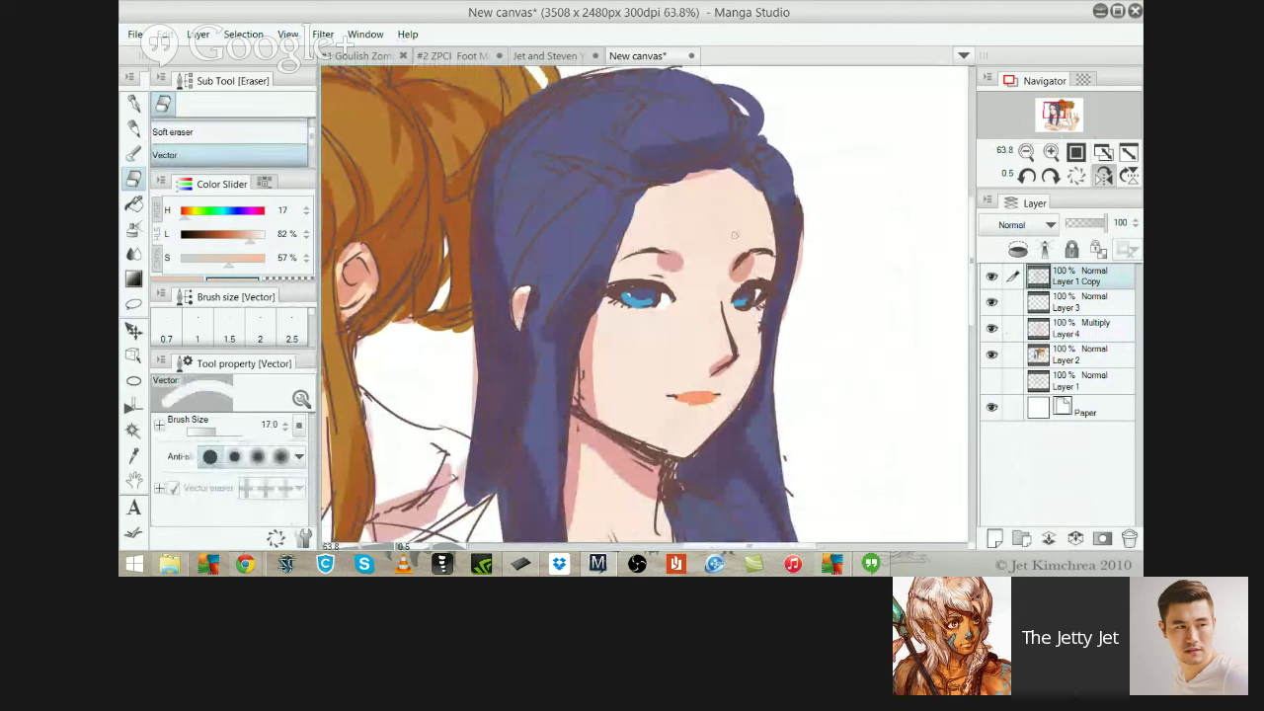
Shade the brown-haired woman's cheek along the hair strand on Layer 4 with the Darker pencil at size 25 in the picked shadow colour
{"action": "key", "text": "p"}
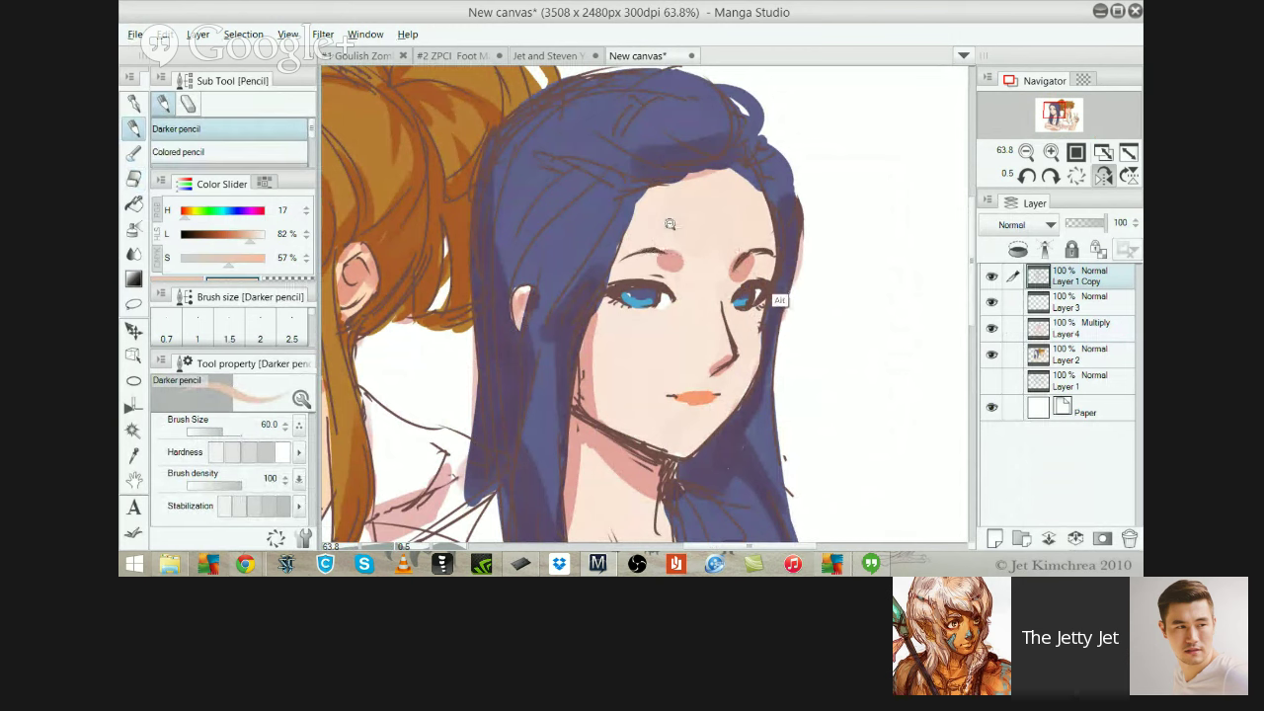
{"action": "left_click_drag", "start_coordinate": [780, 299], "coordinate": [668, 324]}
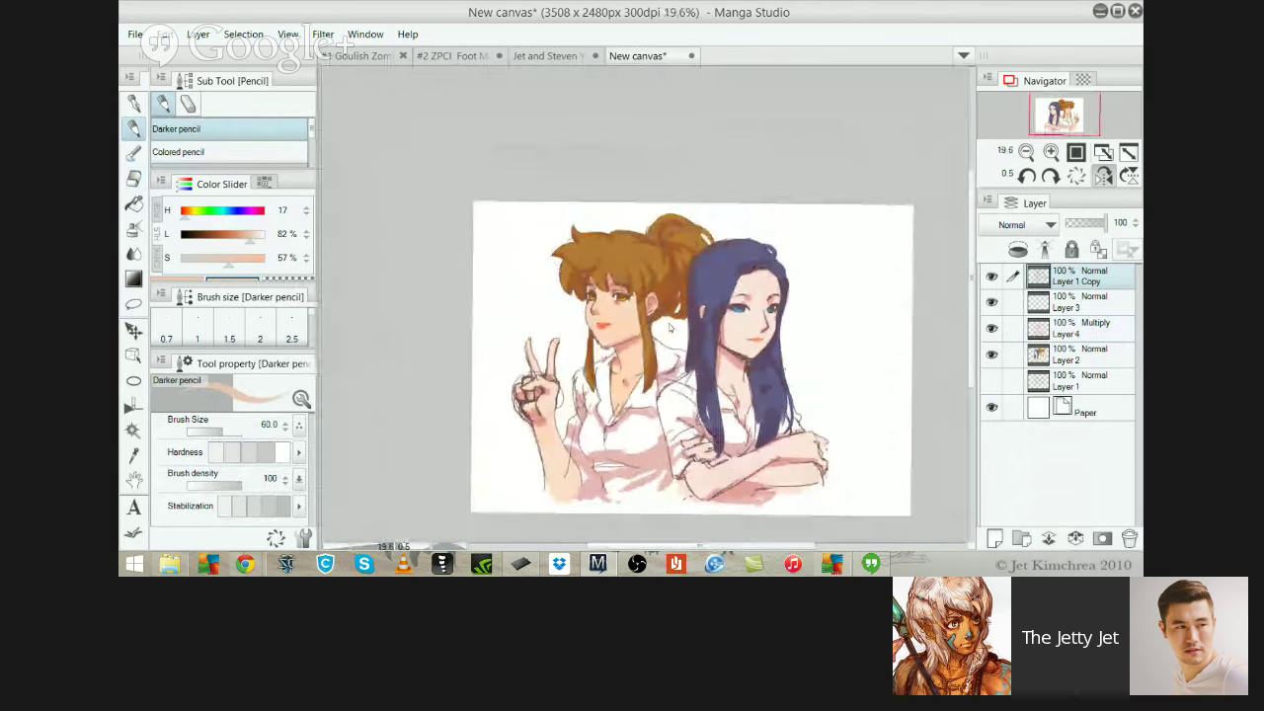
{"action": "scroll", "coordinate": [778, 388], "scroll_direction": "up", "scroll_amount": 3}
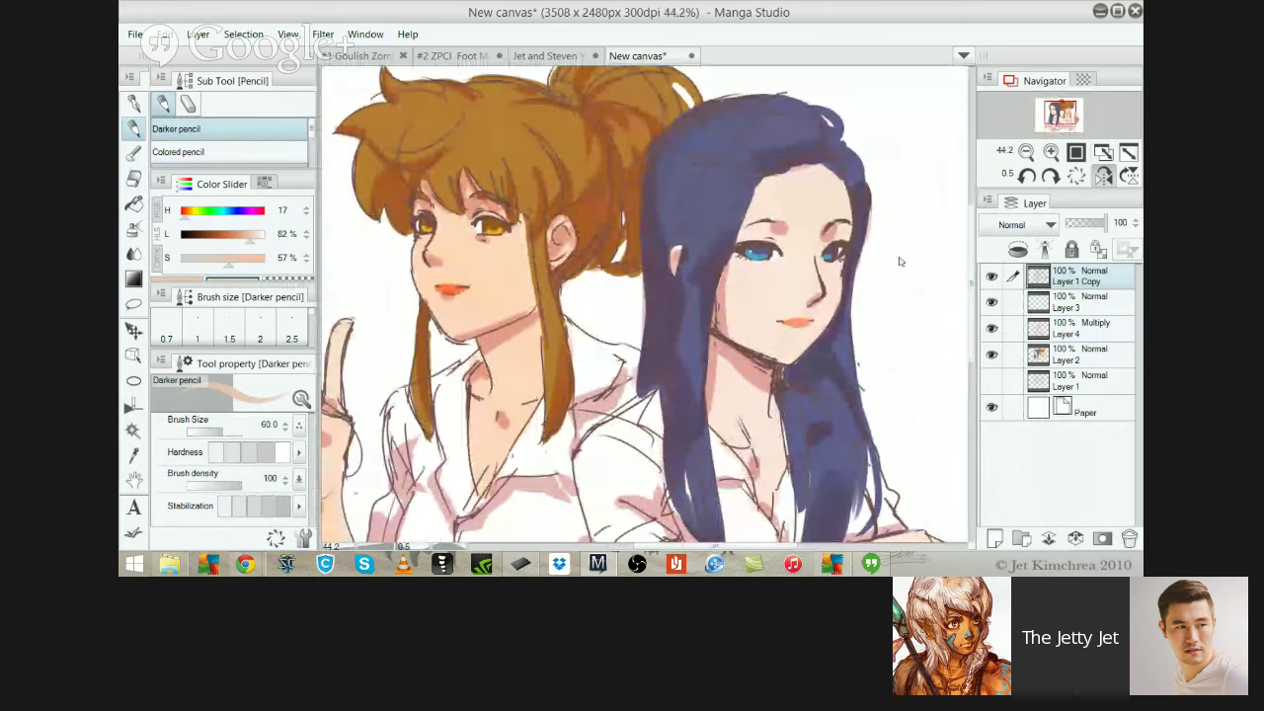
{"action": "key", "text": "alt+bracketleft"}
{"action": "key", "text": "alt+bracketleft"}
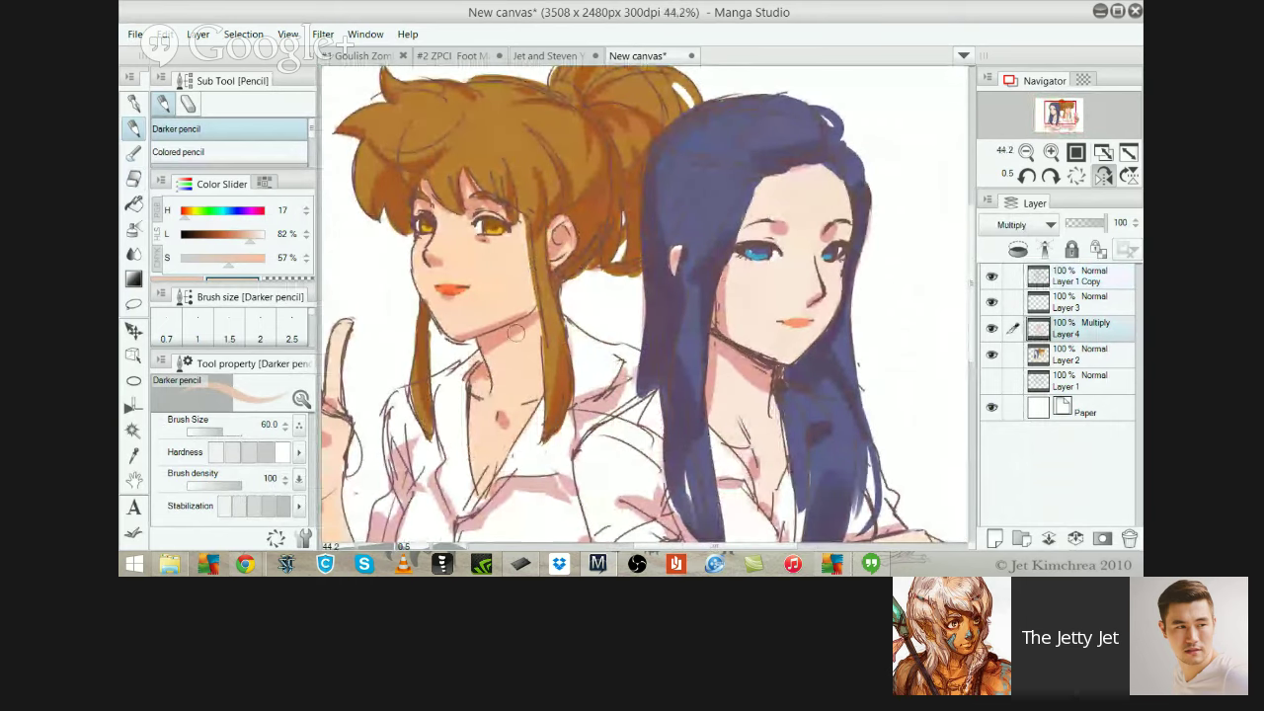
{"action": "left_click", "coordinate": [508, 359], "text": "alt"}
{"action": "left_click_drag", "start_coordinate": [527, 221], "coordinate": [532, 319]}
{"action": "key", "text": "ctrl+z"}
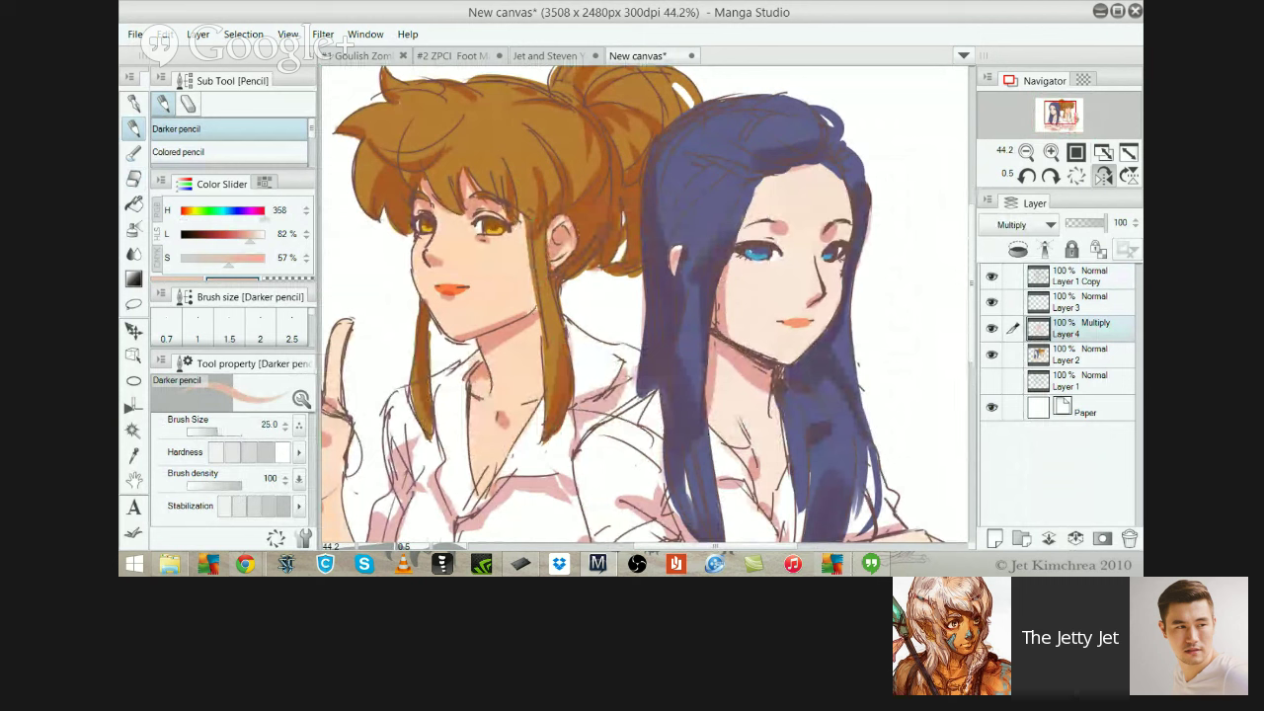
{"action": "mouse_move", "coordinate": [535, 263]}
{"action": "left_mouse_down"}
{"action": "mouse_move", "coordinate": [541, 393]}
{"action": "mouse_move", "coordinate": [536, 326]}
{"action": "left_mouse_up"}
{"action": "key", "text": "ctrl+z"}
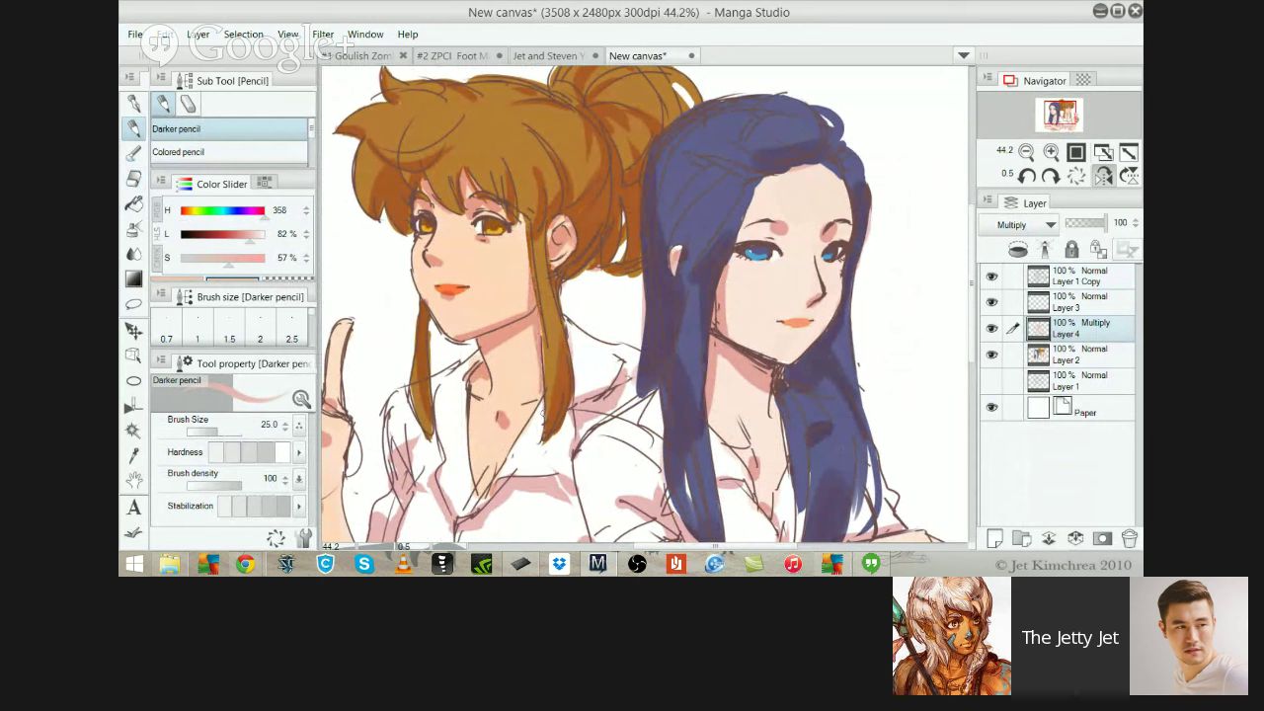
Fill in the shadow across the front of the brown-haired woman's shirt on Layer 4 with the Darker pencil at size 80
{"action": "scroll", "coordinate": [575, 337], "scroll_direction": "down", "scroll_amount": 5}
{"action": "left_click_drag", "start_coordinate": [755, 500], "coordinate": [811, 455]}
{"action": "key", "text": "bracketright"}
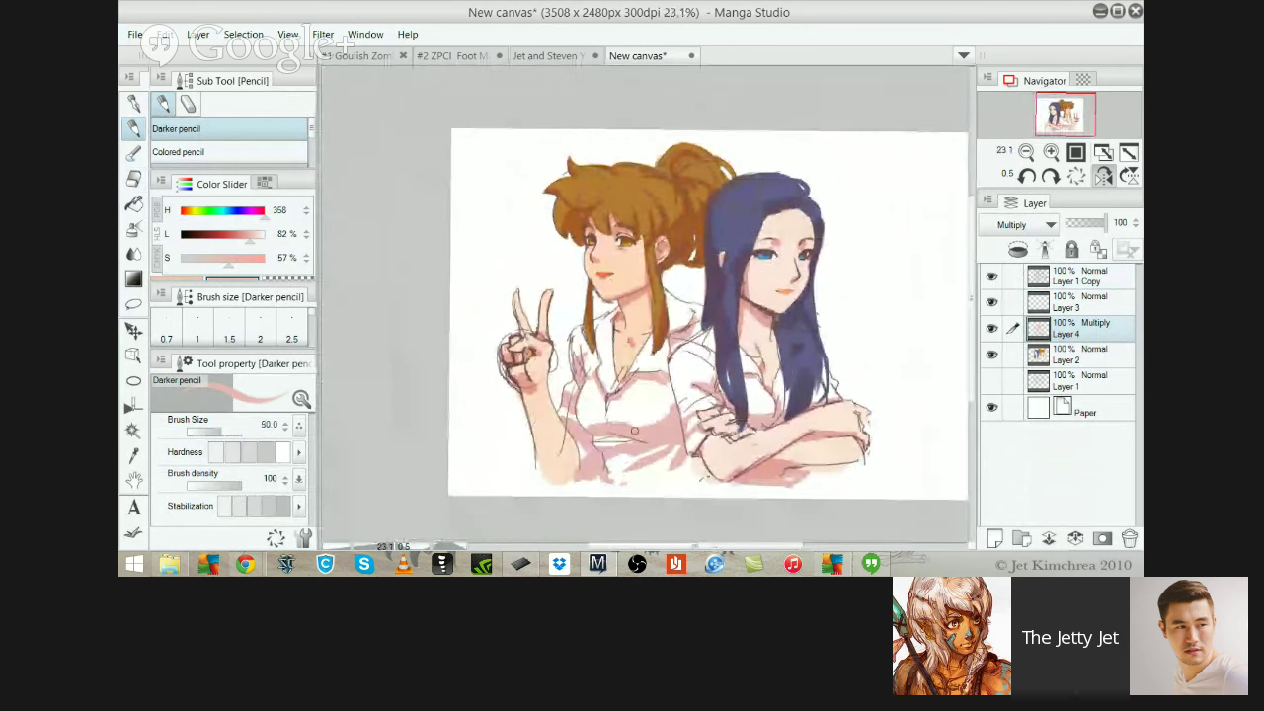
{"action": "key", "text": "bracketright"}
{"action": "key", "text": "bracketright"}
{"action": "key", "text": "bracketright"}
{"action": "mouse_move", "coordinate": [624, 424]}
{"action": "left_mouse_down"}
{"action": "mouse_move", "coordinate": [675, 410]}
{"action": "mouse_move", "coordinate": [639, 423]}
{"action": "mouse_move", "coordinate": [656, 419]}
{"action": "left_mouse_up"}
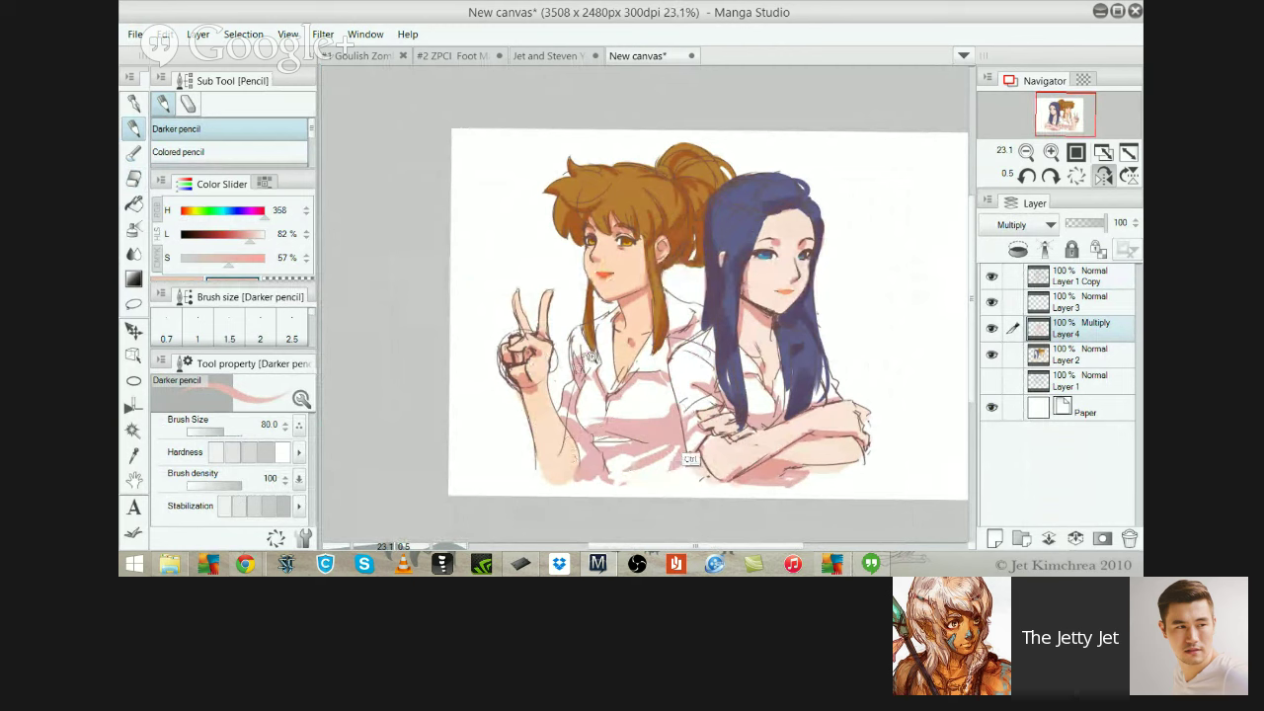
Clean up the shadow edges on the front of the brown-haired woman's shirt with the Hard eraser at size 30
{"action": "scroll", "coordinate": [690, 459], "scroll_direction": "up", "scroll_amount": 3}
{"action": "key", "text": "e"}
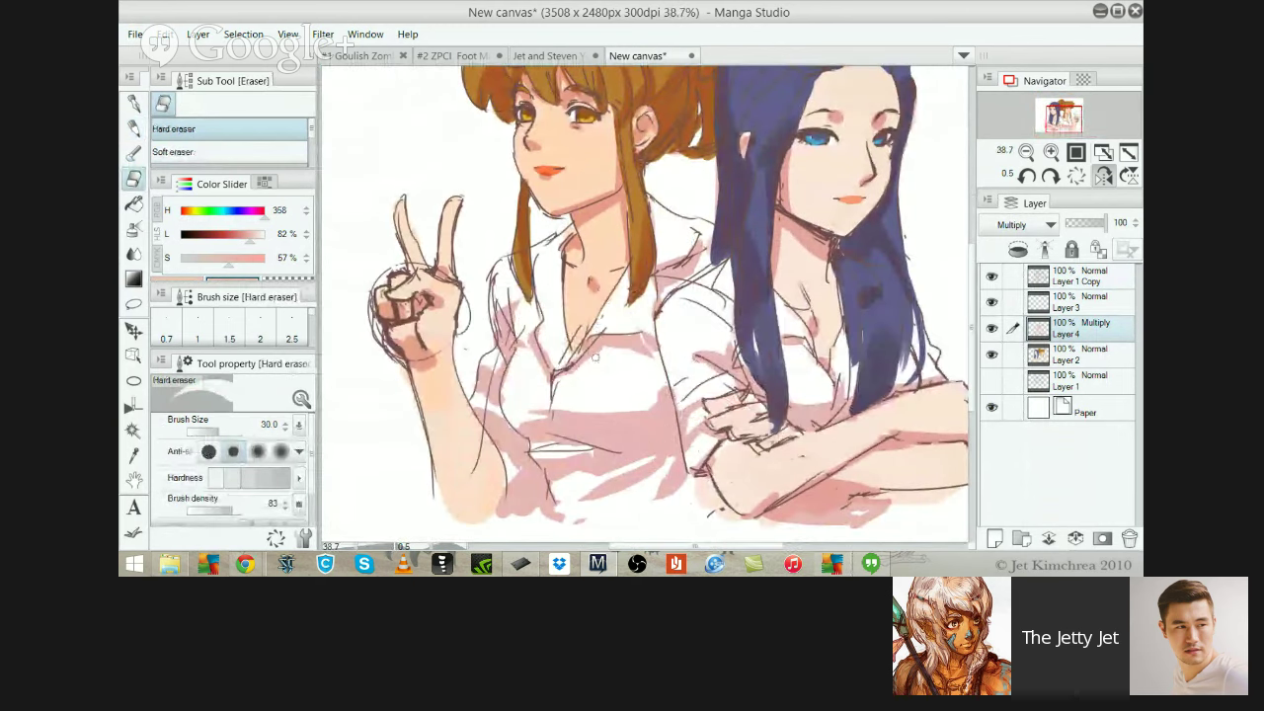
{"action": "scroll", "coordinate": [865, 316], "scroll_direction": "down", "scroll_amount": 2}
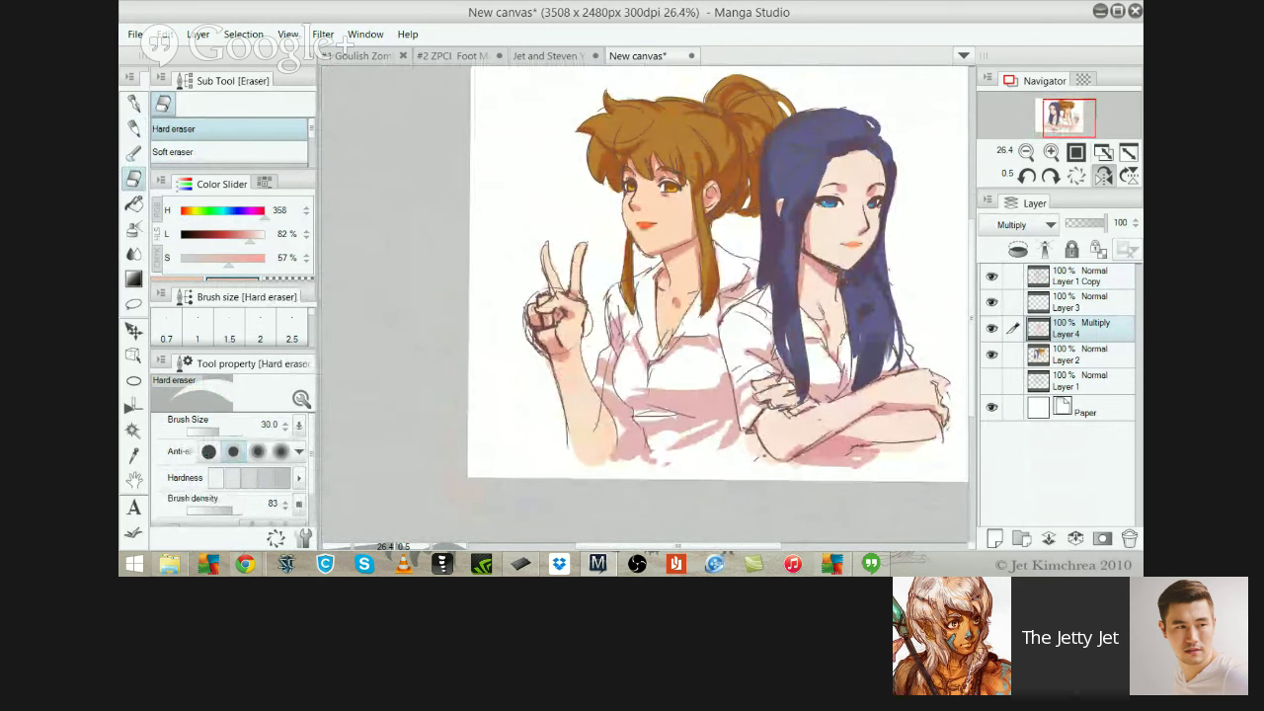
{"action": "left_click_drag", "start_coordinate": [760, 277], "coordinate": [625, 343]}
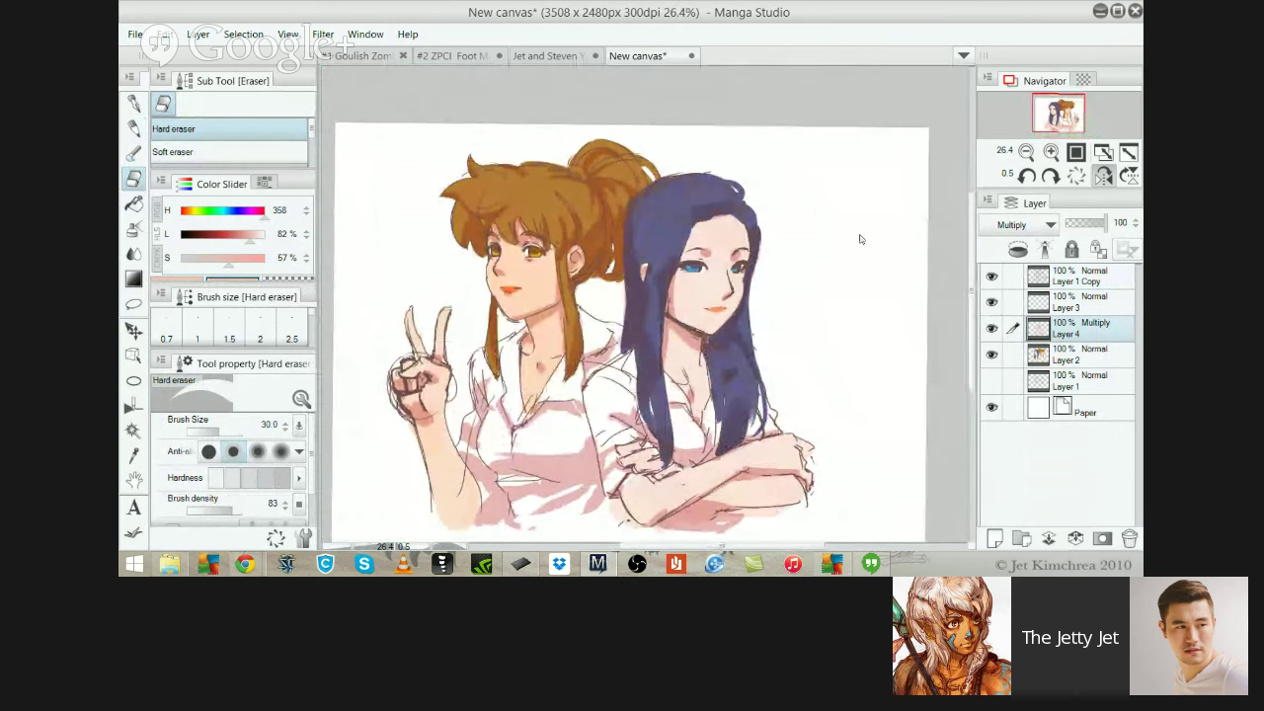
{"action": "key", "text": "ctrl+z"}
{"action": "key", "text": "ctrl+y"}
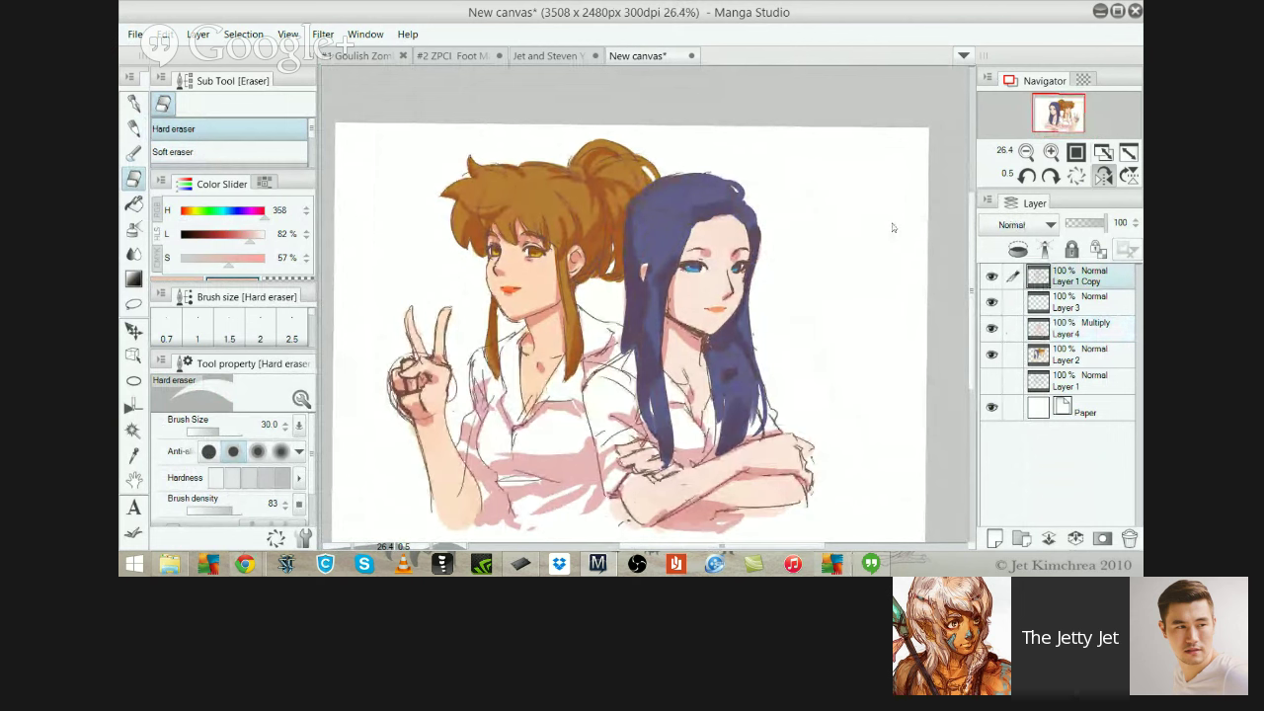
Trim the outer edge of the blue hair beside the face on Layer 2 and its line on Layer 1 Copy with the Vector eraser at size 17
{"action": "key", "text": "ctrl+z"}
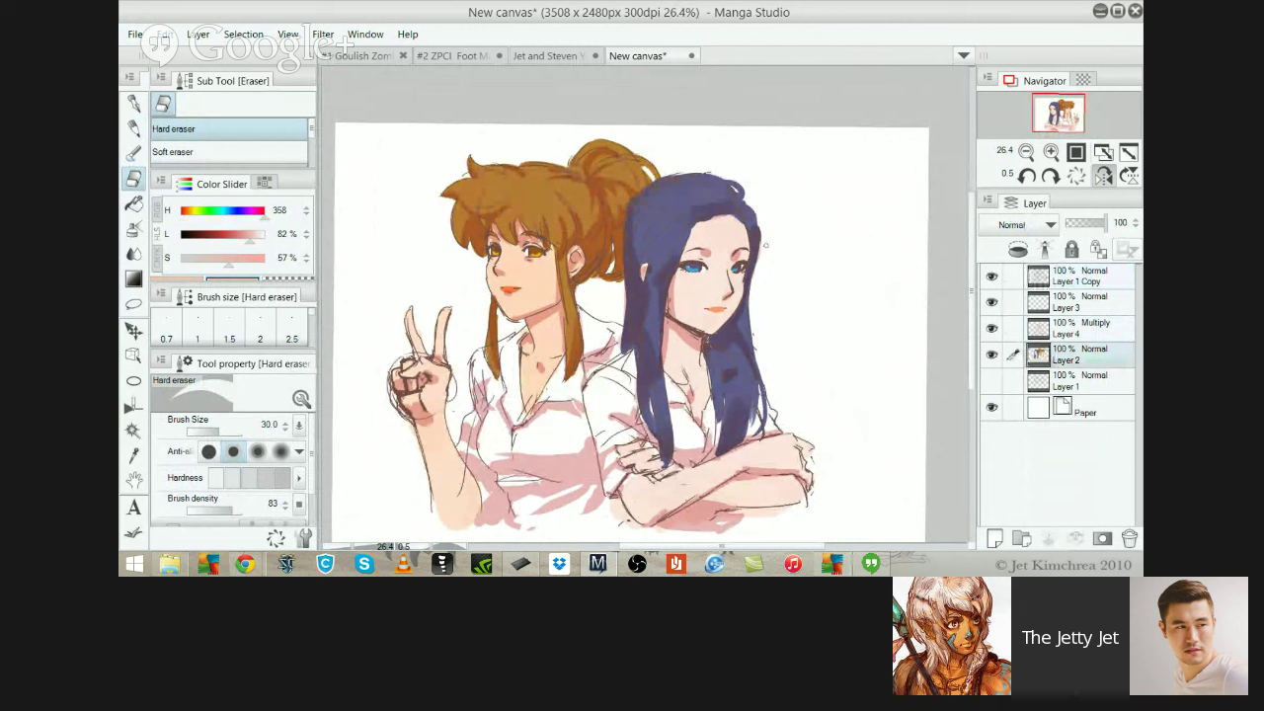
{"action": "key", "text": "e"}
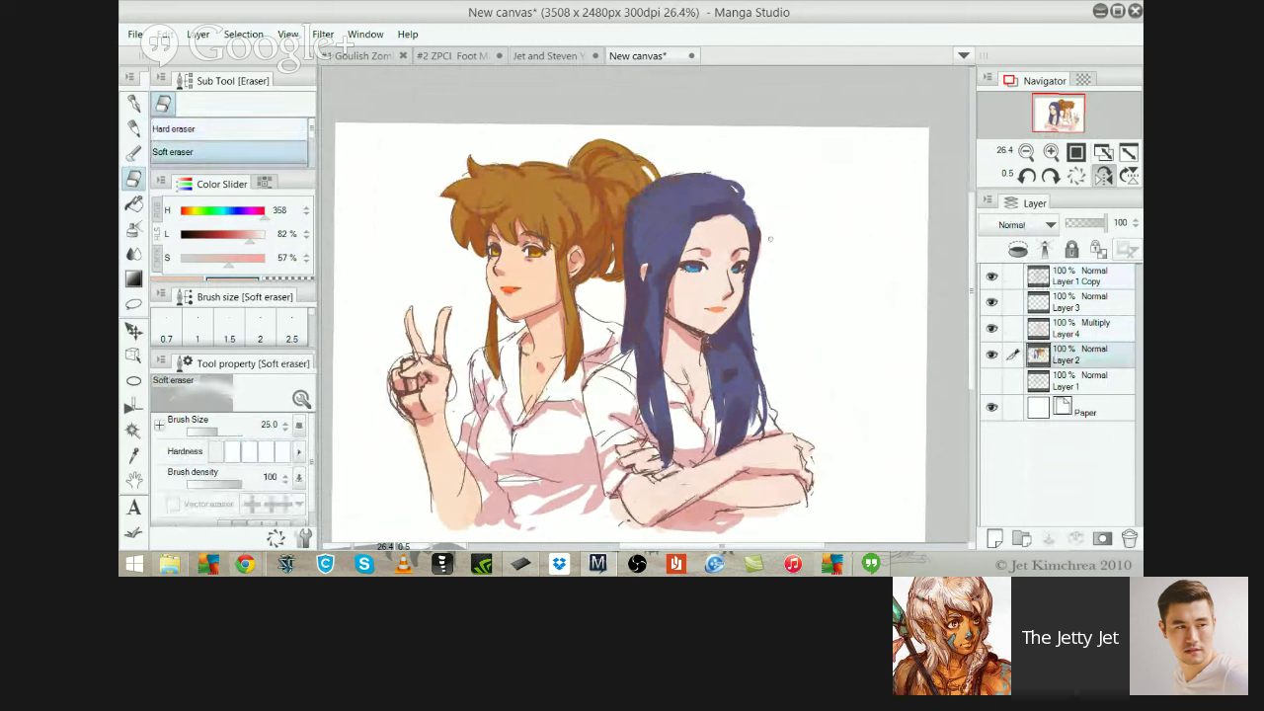
{"action": "key", "text": "period"}
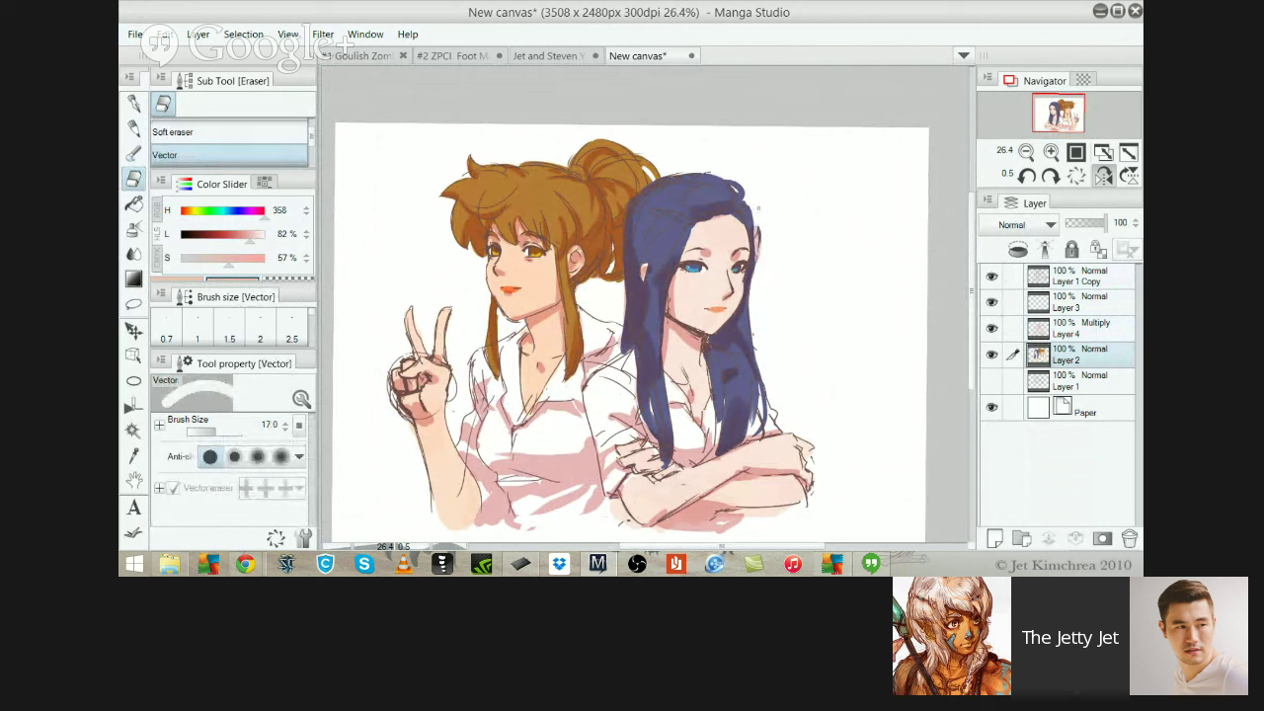
{"action": "left_click", "coordinate": [1080, 276]}
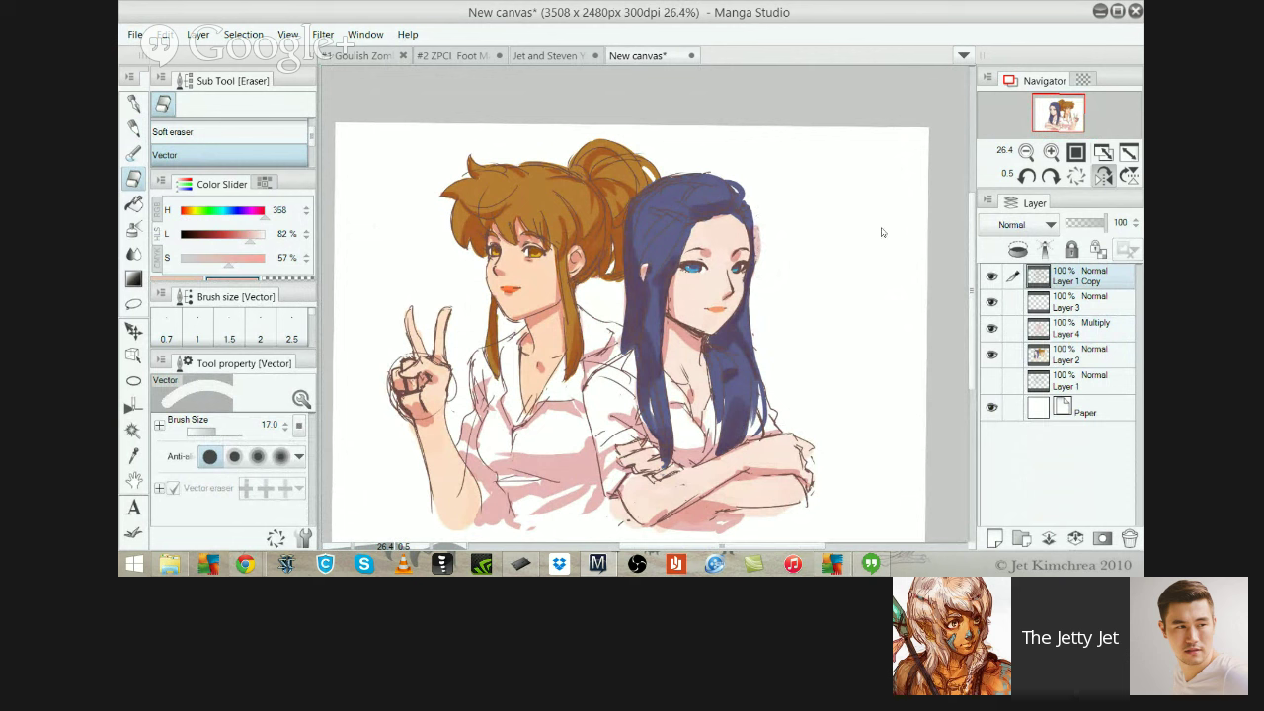
Hide the colour layer, Layer 2, and the shading layer, Layer 4, leaving the line art showing
{"action": "left_click", "coordinate": [991, 277]}
{"action": "key", "text": "ctrl+comma"}
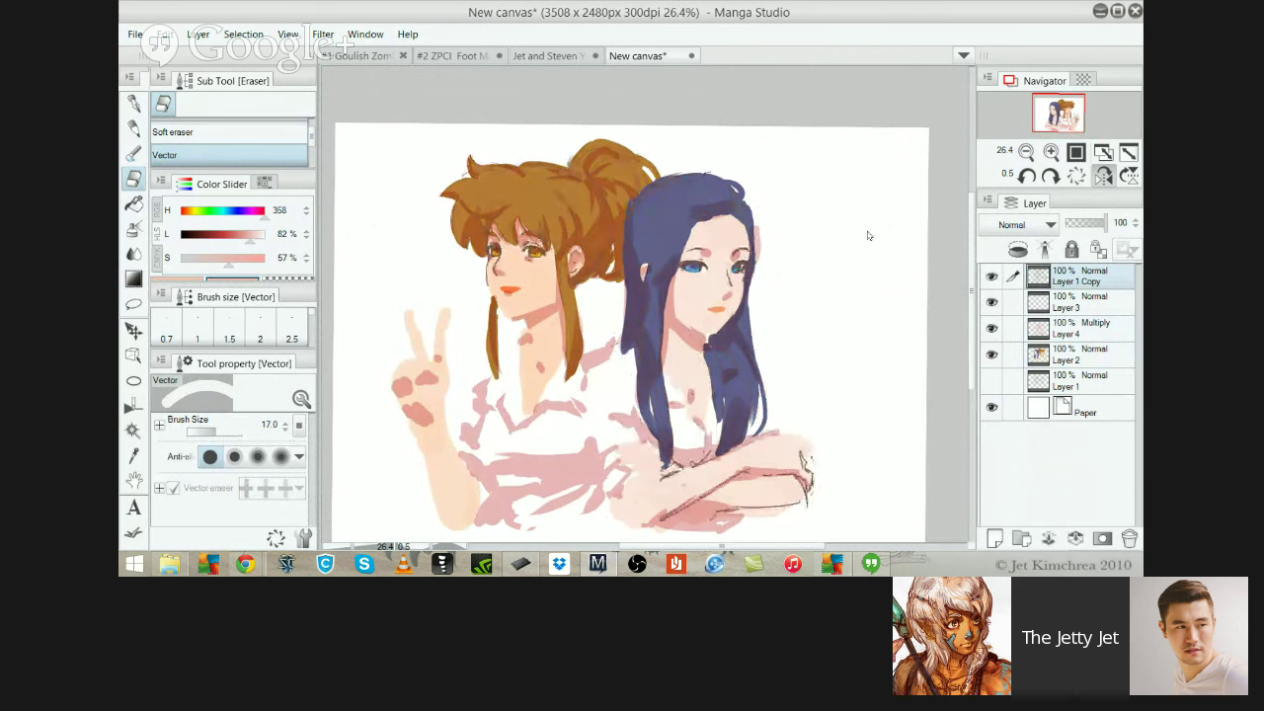
{"action": "left_click_drag", "start_coordinate": [517, 255], "coordinate": [611, 227]}
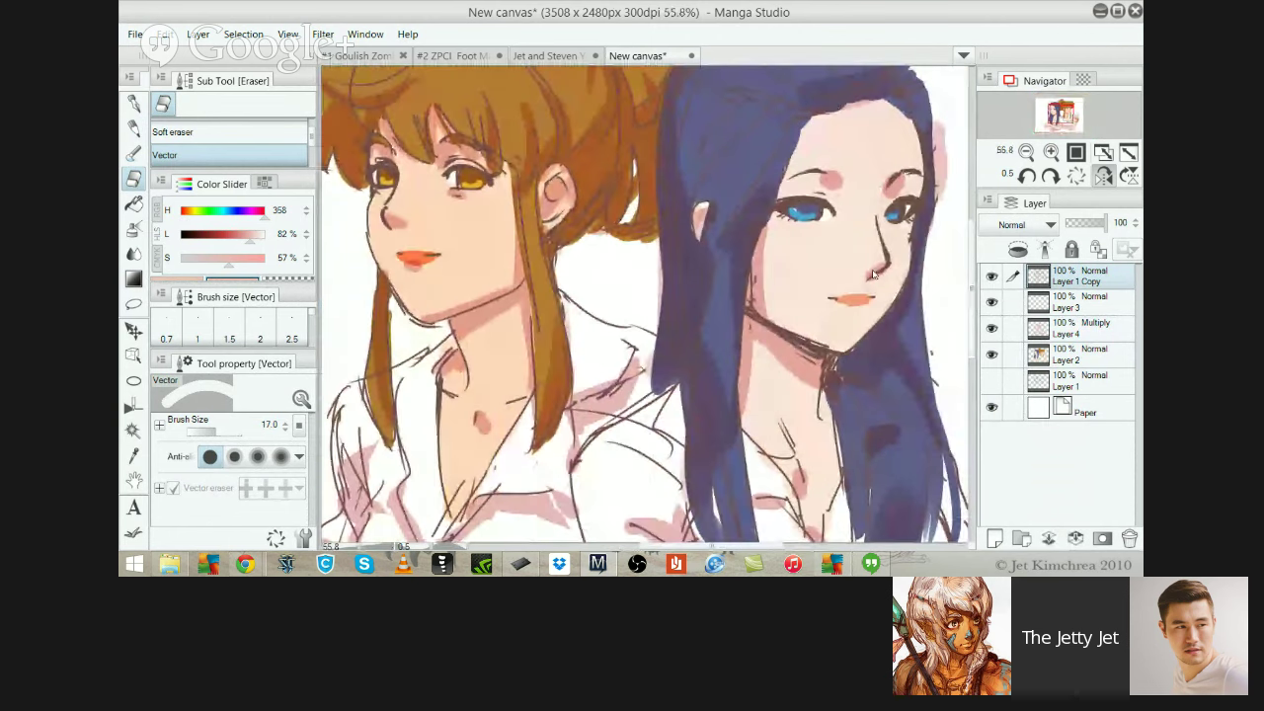
{"action": "left_click", "coordinate": [991, 354]}
{"action": "left_click", "coordinate": [991, 329]}
{"action": "scroll", "coordinate": [856, 374], "scroll_direction": "down", "scroll_amount": 1}
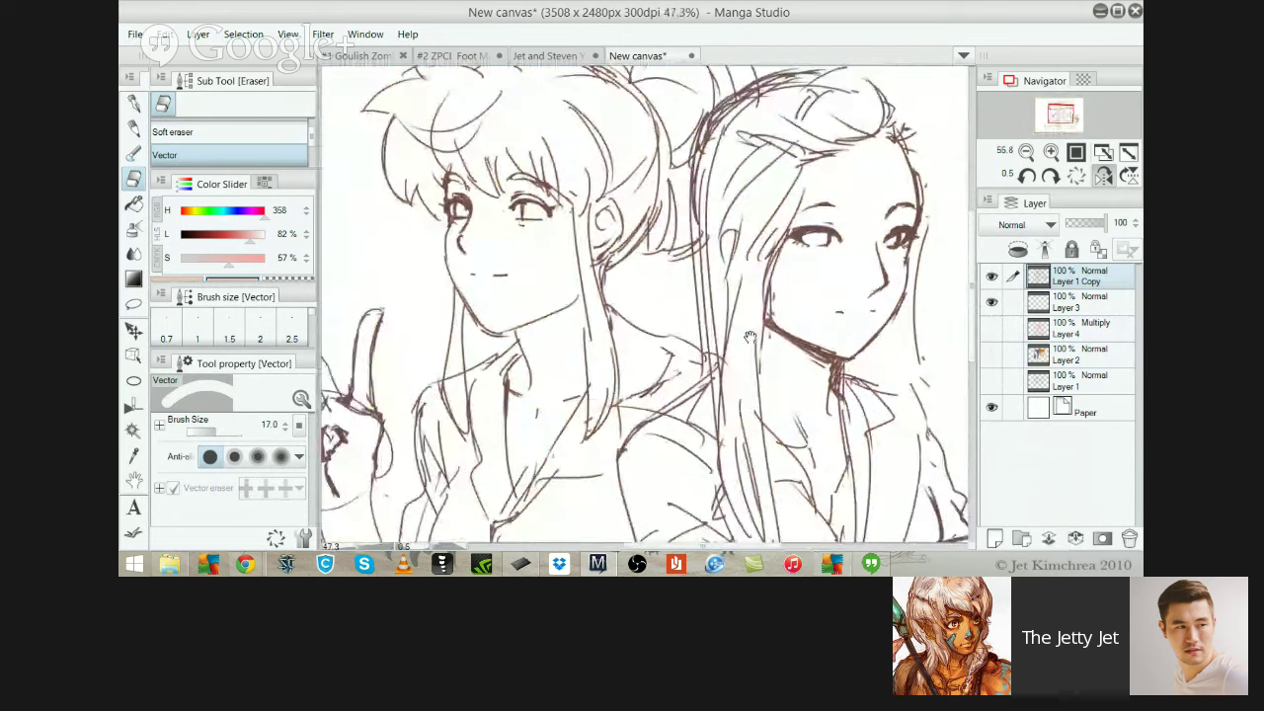
Lower the opacity of Layer 1 Copy to 32% and add a new layer above it for redrawing the brown-haired woman's face with the Darker pencil
{"action": "left_click_drag", "start_coordinate": [1105, 222], "coordinate": [1081, 223]}
{"action": "left_click", "coordinate": [995, 539]}
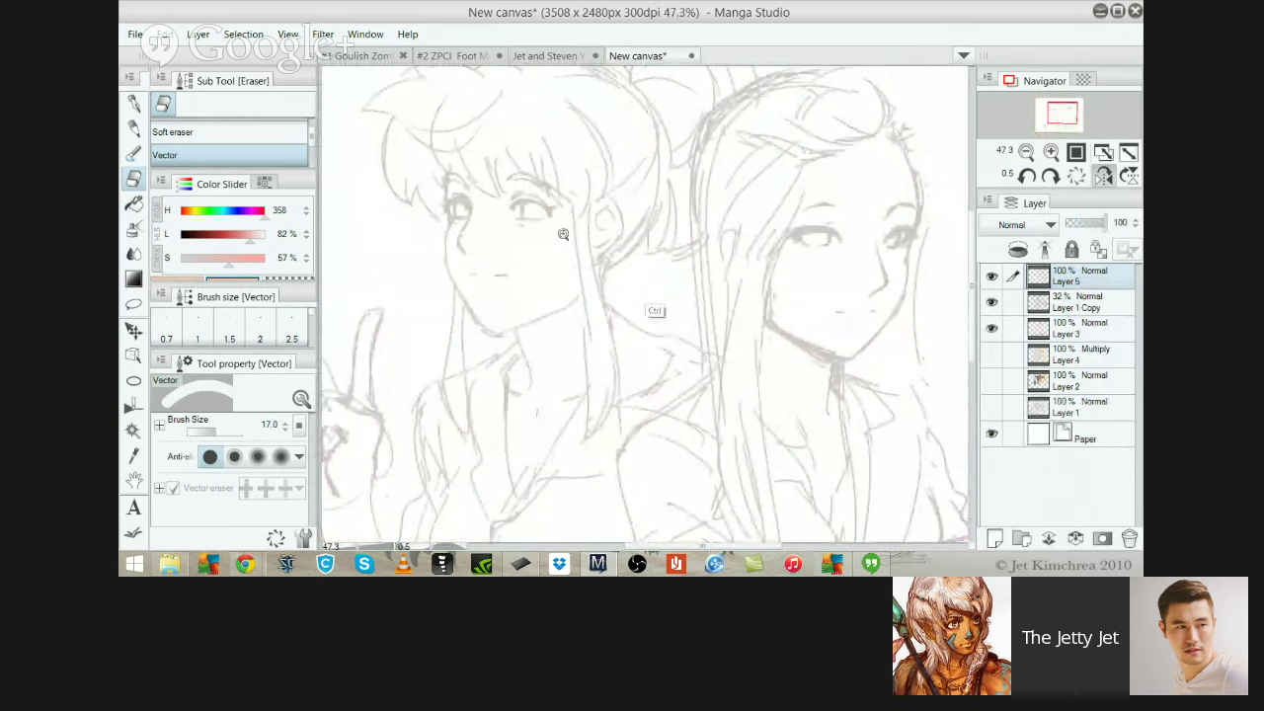
{"action": "scroll", "coordinate": [655, 310], "scroll_direction": "up", "scroll_amount": 2}
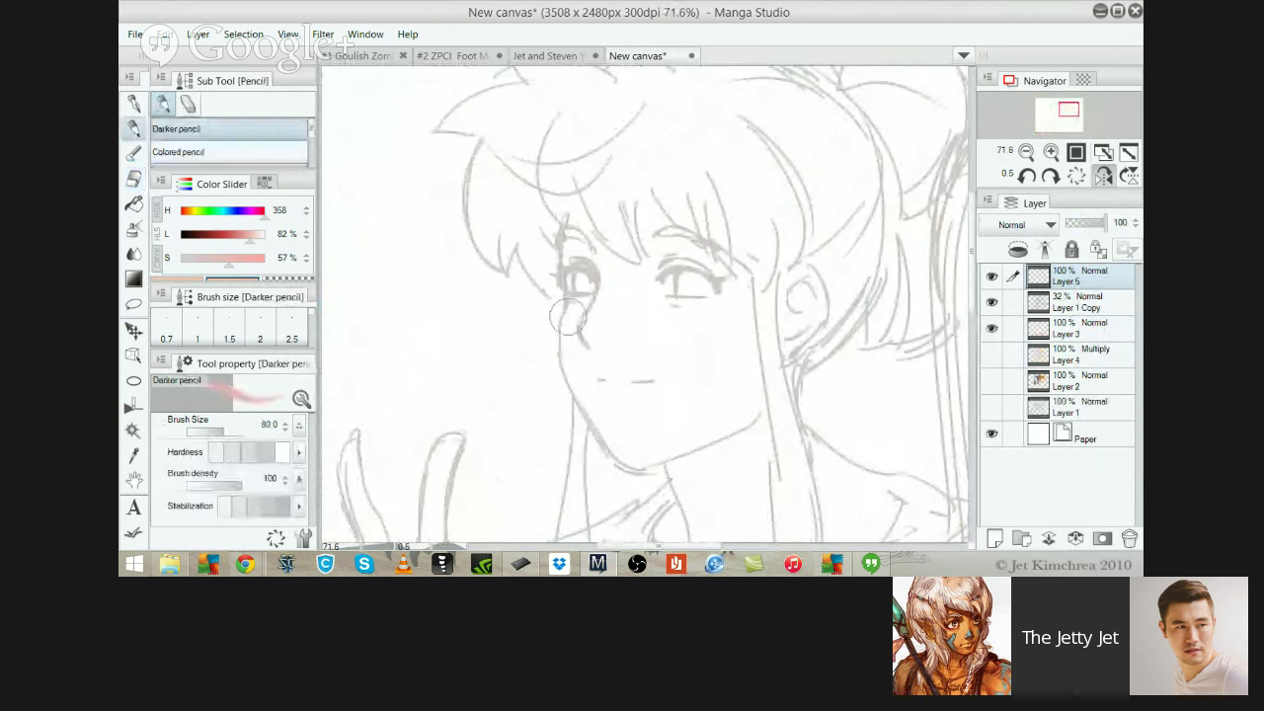
Set the Darker pencil to black with lightness 0% and brush size 12 for redrawing on Layer 5
{"action": "key", "text": "p"}
{"action": "left_click_drag", "start_coordinate": [198, 234], "coordinate": [177, 236]}
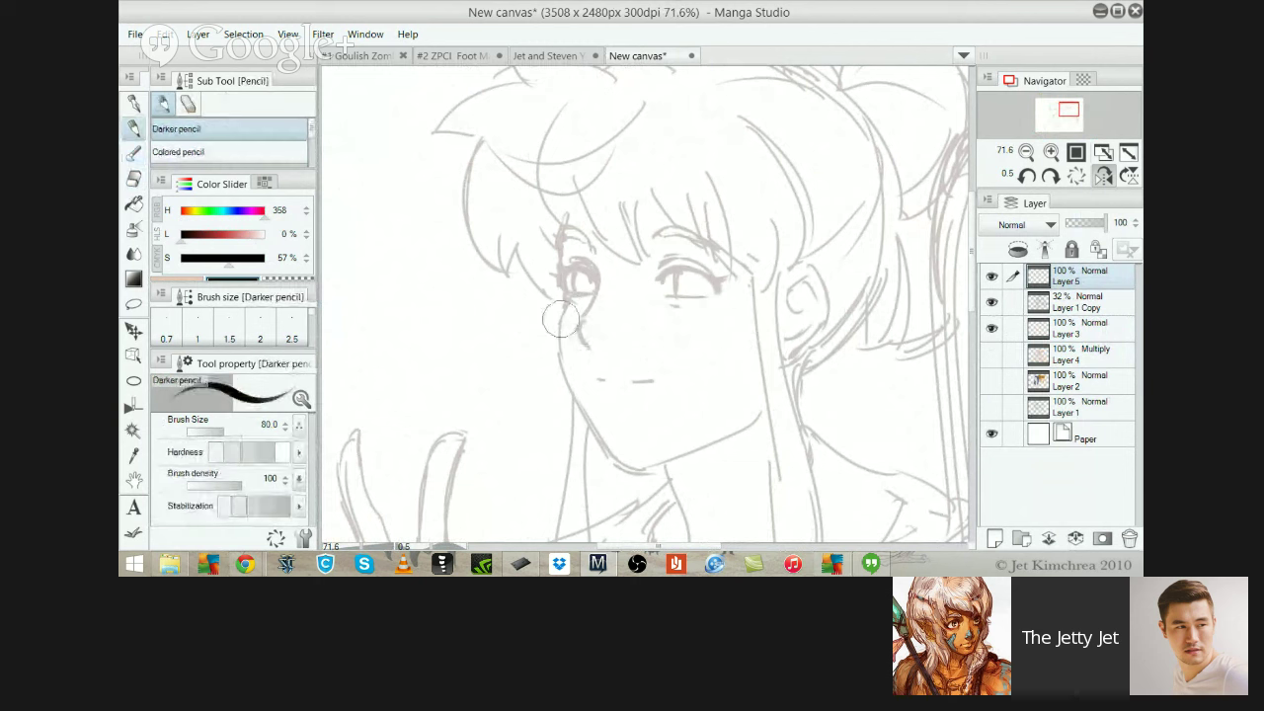
{"action": "left_click_drag", "start_coordinate": [515, 321], "coordinate": [508, 385]}
{"action": "key", "text": "ctrl+z"}
{"action": "key", "text": "bracketleft"}
{"action": "key", "text": "bracketleft"}
{"action": "key", "text": "bracketleft"}
{"action": "key", "text": "bracketleft"}
{"action": "key", "text": "bracketleft"}
{"action": "key", "text": "bracketleft"}
{"action": "key", "text": "bracketleft"}
{"action": "key", "text": "bracketleft"}
{"action": "key", "text": "bracketleft"}
{"action": "key", "text": "bracketleft"}
{"action": "key", "text": "bracketleft"}
{"action": "key", "text": "bracketleft"}
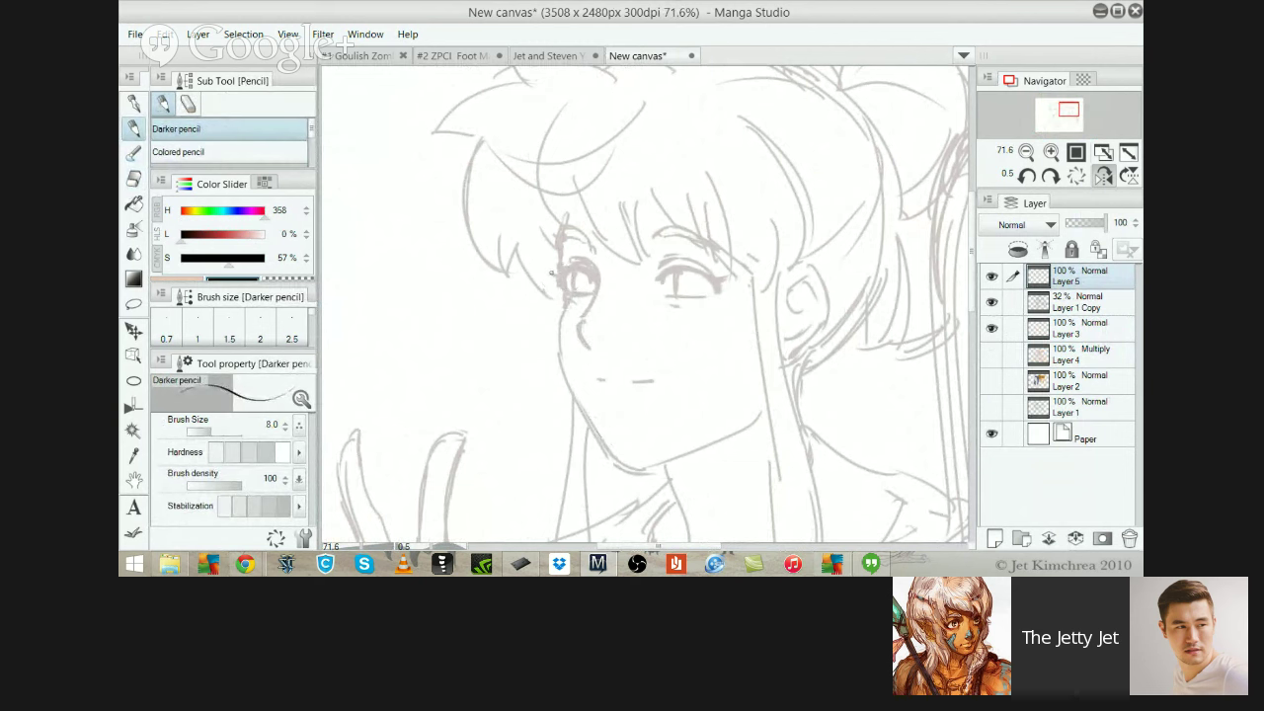
{"action": "scroll", "coordinate": [551, 276], "scroll_direction": "up", "scroll_amount": 2}
{"action": "key", "text": "bracketright"}
{"action": "key", "text": "bracketright"}
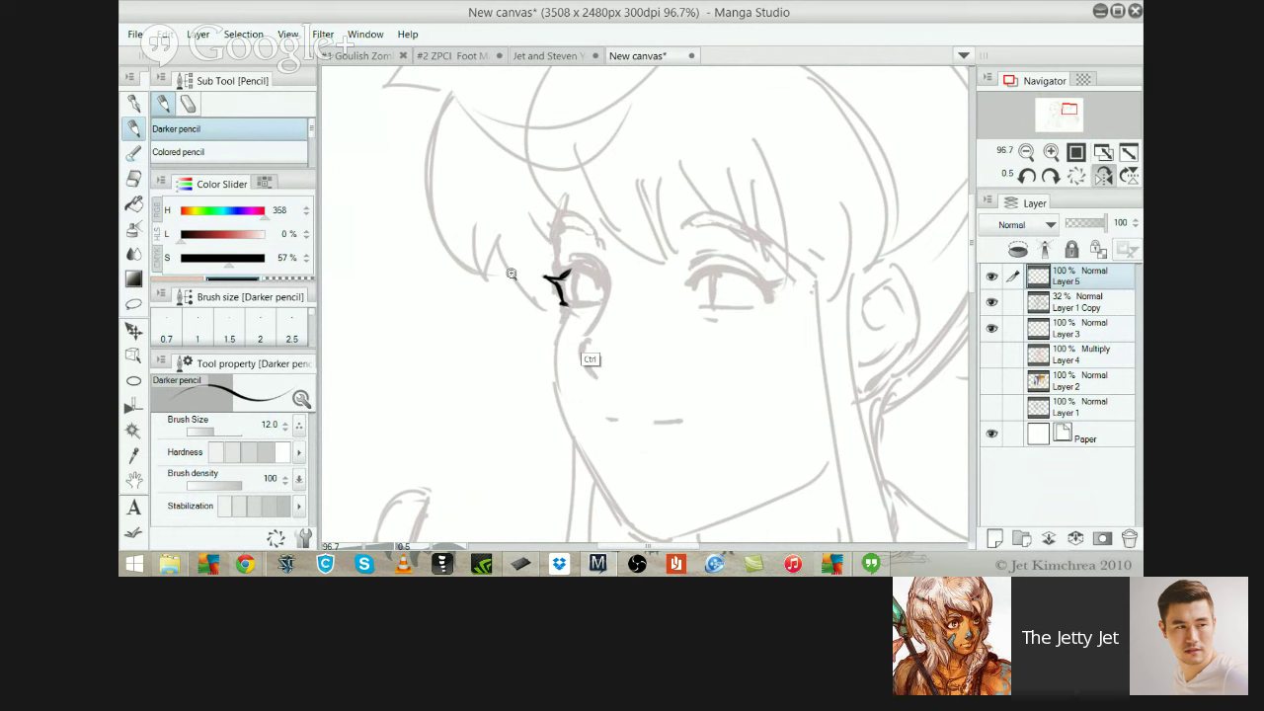
Trace the outer corner and upper lid of the brown-haired woman's far eye and the face contour below it on Layer 5
{"action": "left_click_drag", "start_coordinate": [592, 360], "coordinate": [568, 372]}
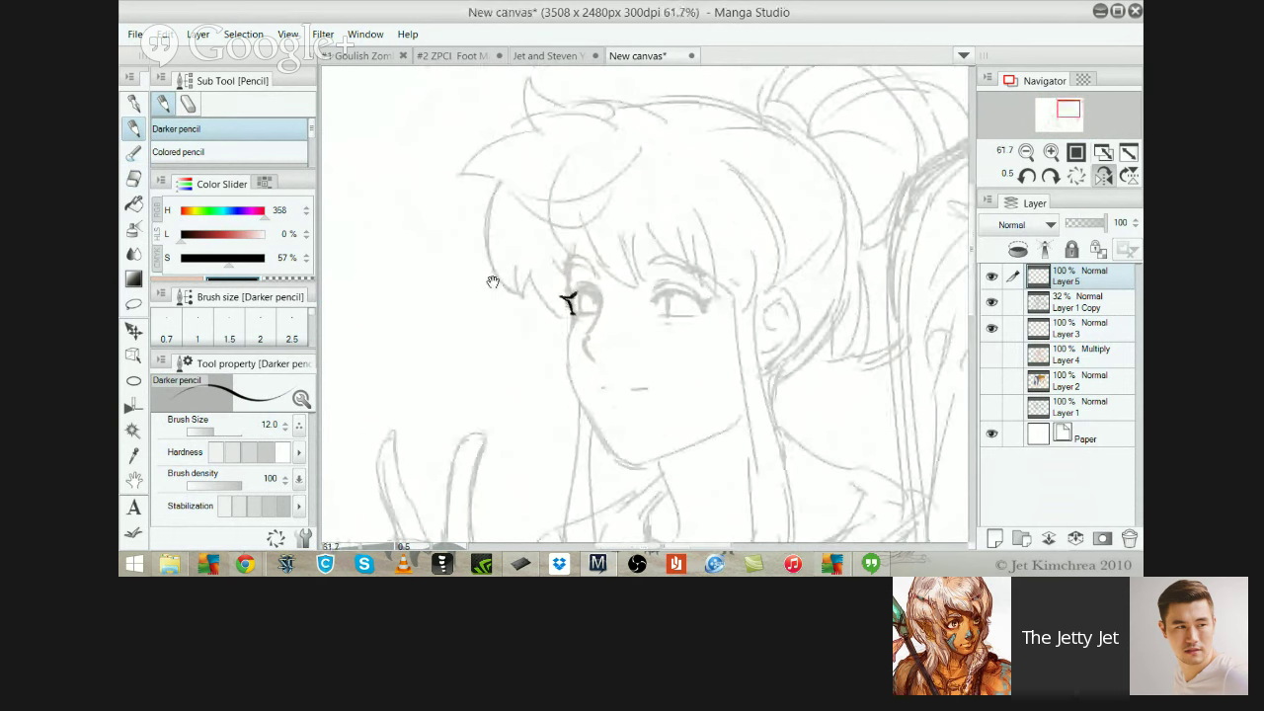
{"action": "scroll", "coordinate": [492, 281], "scroll_direction": "up", "scroll_amount": 6}
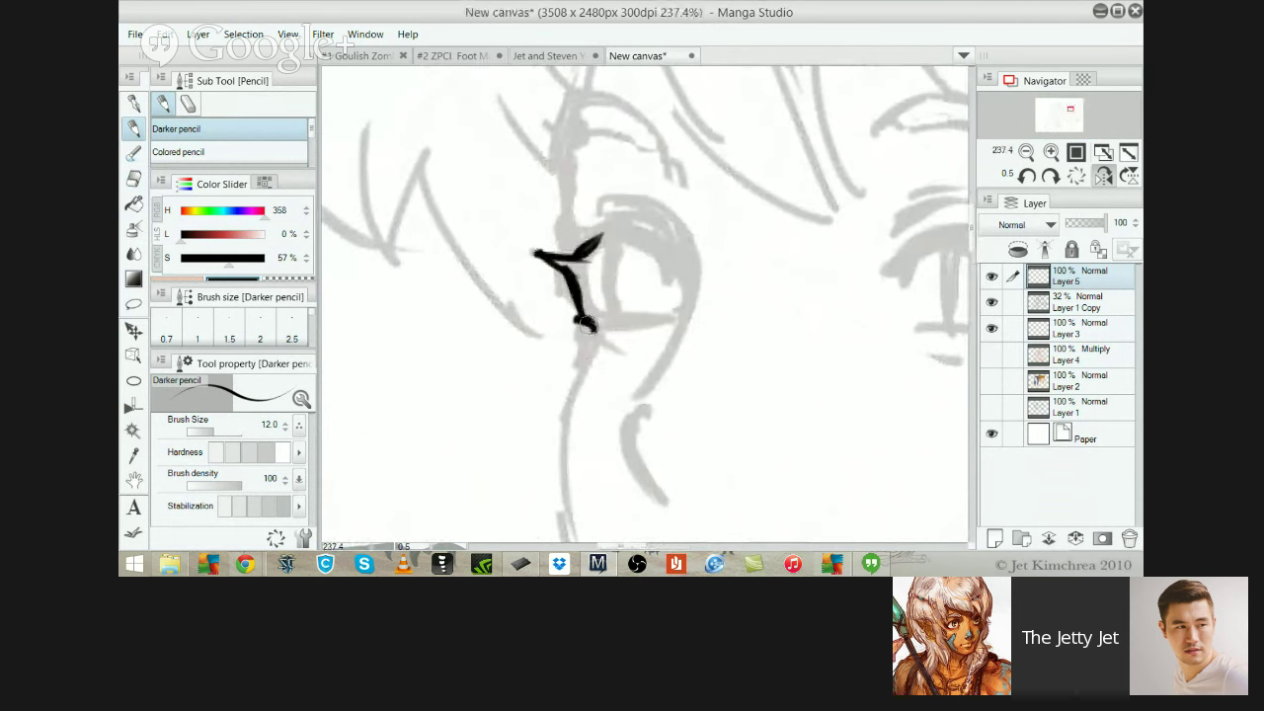
{"action": "left_click_drag", "start_coordinate": [588, 326], "coordinate": [561, 538]}
{"action": "mouse_move", "coordinate": [609, 244]}
{"action": "left_mouse_down"}
{"action": "mouse_move", "coordinate": [535, 286]}
{"action": "mouse_move", "coordinate": [616, 335]}
{"action": "left_mouse_up"}
Trace the pointed hair tips beside the far eye and the long outer curve of that hair lock
{"action": "mouse_move", "coordinate": [363, 248]}
{"action": "left_mouse_down"}
{"action": "mouse_move", "coordinate": [431, 287]}
{"action": "mouse_move", "coordinate": [545, 432]}
{"action": "left_mouse_up"}
{"action": "mouse_move", "coordinate": [419, 263]}
{"action": "left_mouse_down"}
{"action": "mouse_move", "coordinate": [525, 207]}
{"action": "mouse_move", "coordinate": [507, 297]}
{"action": "left_mouse_up"}
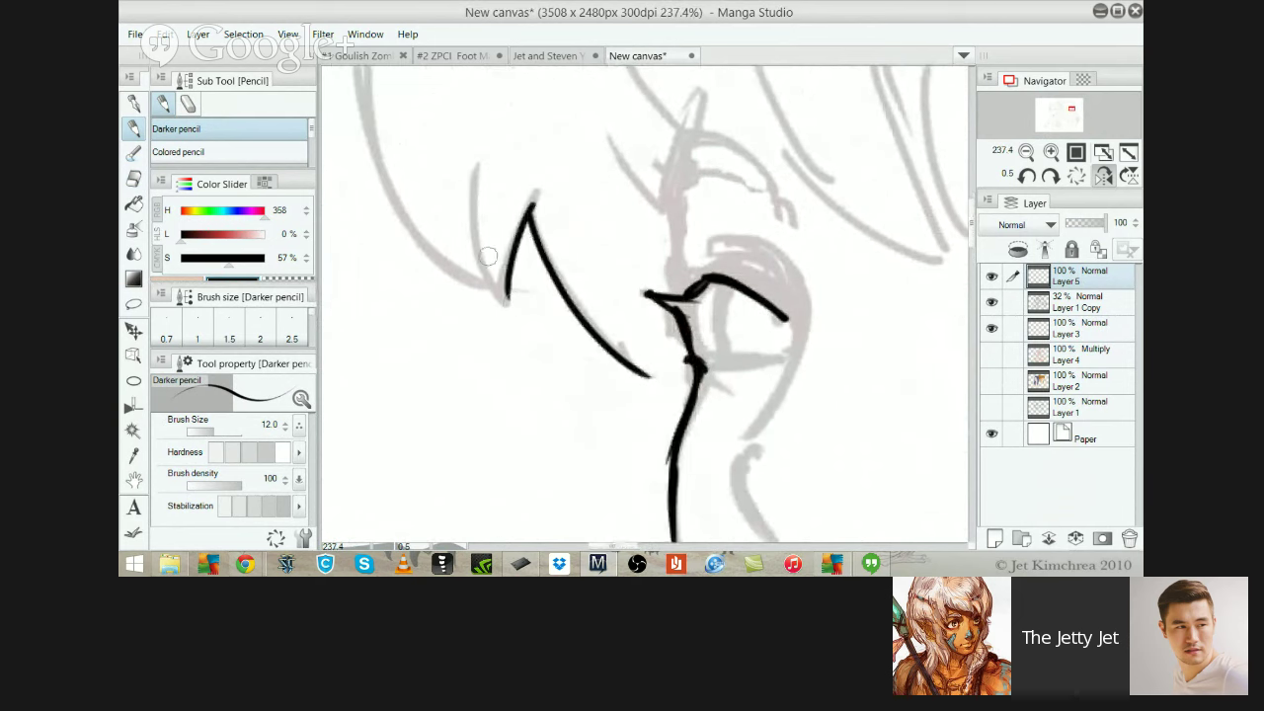
{"action": "mouse_move", "coordinate": [470, 168]}
{"action": "left_mouse_down"}
{"action": "mouse_move", "coordinate": [467, 217]}
{"action": "mouse_move", "coordinate": [508, 304]}
{"action": "left_mouse_up"}
{"action": "mouse_move", "coordinate": [492, 231]}
{"action": "left_mouse_down"}
{"action": "mouse_move", "coordinate": [412, 174]}
{"action": "mouse_move", "coordinate": [479, 269]}
{"action": "left_mouse_up"}
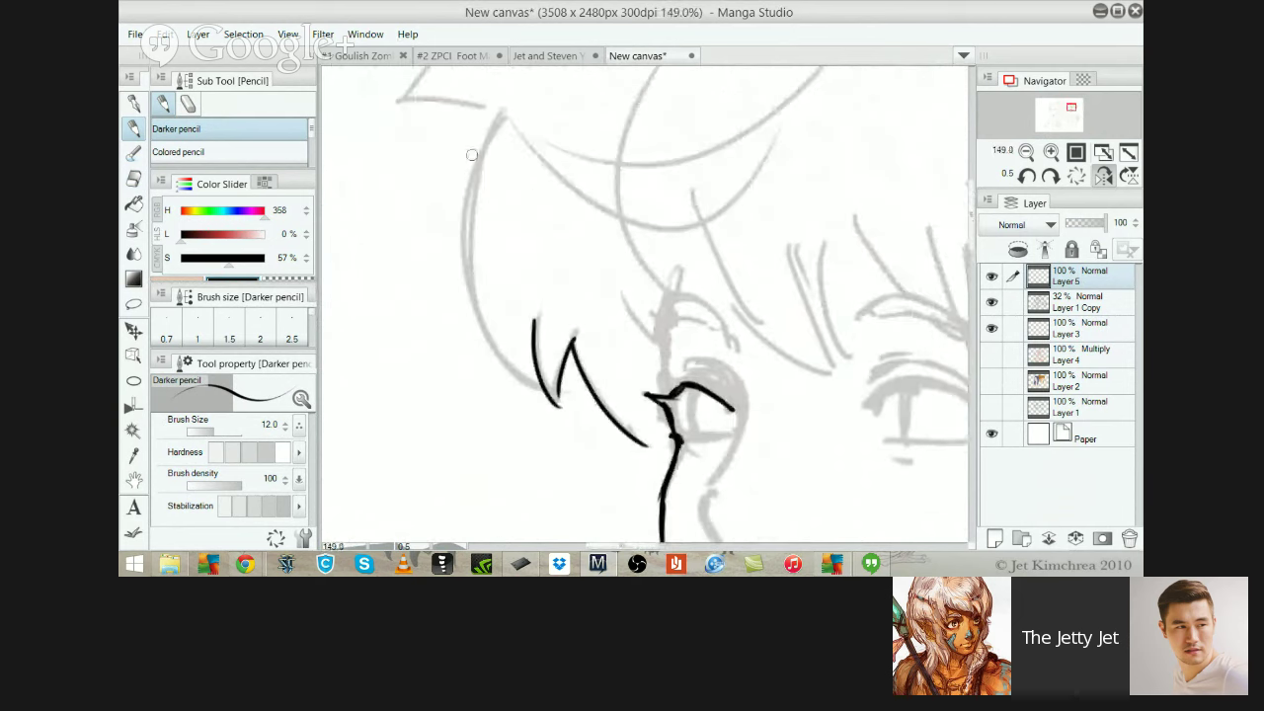
{"action": "mouse_move", "coordinate": [472, 155]}
{"action": "left_mouse_down"}
{"action": "mouse_move", "coordinate": [530, 367]}
{"action": "mouse_move", "coordinate": [464, 224]}
{"action": "mouse_move", "coordinate": [555, 404]}
{"action": "left_mouse_up"}
{"action": "key", "text": "ctrl+z"}
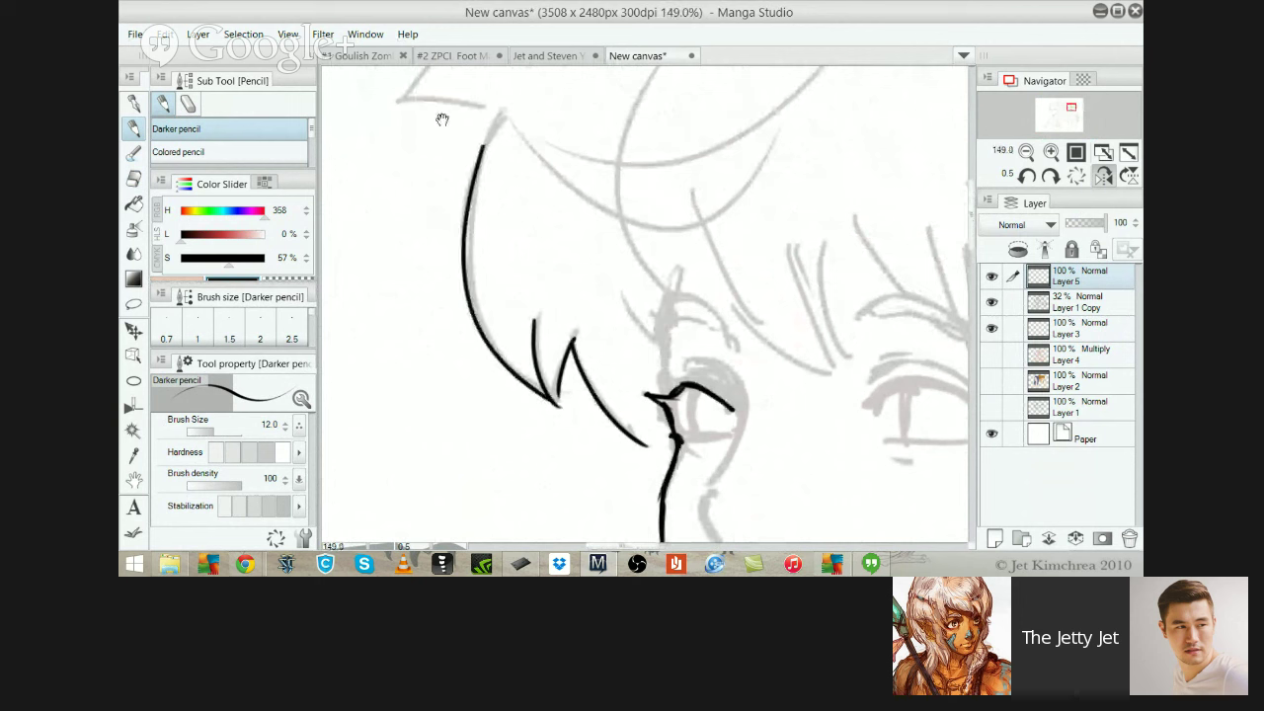
Trace the fringe curve sweeping down from the top of the side lock and start the pointed tuft beside it
{"action": "left_click_drag", "start_coordinate": [442, 119], "coordinate": [437, 171]}
{"action": "mouse_move", "coordinate": [466, 235]}
{"action": "left_mouse_down"}
{"action": "mouse_move", "coordinate": [511, 153]}
{"action": "mouse_move", "coordinate": [640, 272]}
{"action": "left_mouse_up"}
{"action": "key", "text": "ctrl+z"}
{"action": "left_click_drag", "start_coordinate": [501, 147], "coordinate": [665, 280]}
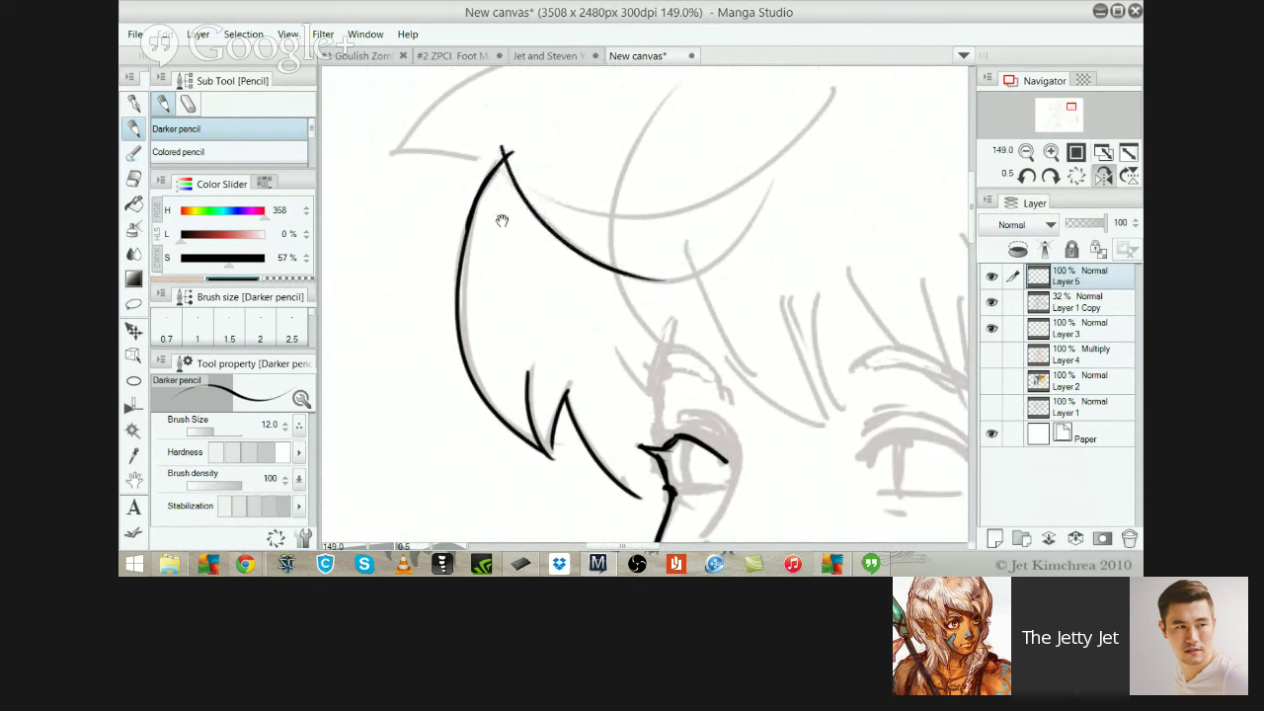
{"action": "left_click_drag", "start_coordinate": [501, 220], "coordinate": [549, 319]}
{"action": "left_click_drag", "start_coordinate": [437, 252], "coordinate": [541, 263]}
{"action": "mouse_move", "coordinate": [437, 252]}
{"action": "left_mouse_down"}
{"action": "mouse_move", "coordinate": [467, 220]}
{"action": "mouse_move", "coordinate": [506, 249]}
{"action": "mouse_move", "coordinate": [536, 234]}
{"action": "mouse_move", "coordinate": [524, 237]}
{"action": "left_mouse_up"}
{"action": "left_click_drag", "start_coordinate": [502, 247], "coordinate": [546, 271]}
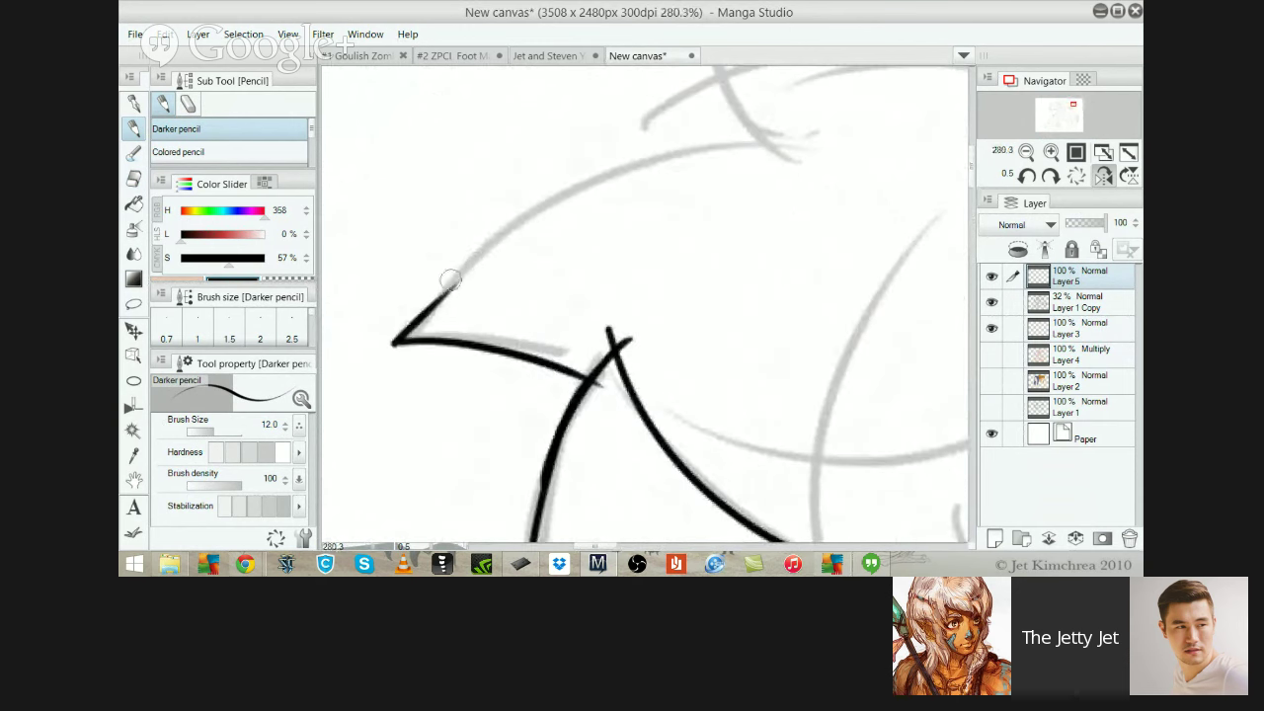
{"action": "left_click_drag", "start_coordinate": [443, 287], "coordinate": [710, 160]}
{"action": "key", "text": "ctrl+z"}
{"action": "key", "text": "ctrl+z"}
{"action": "mouse_move", "coordinate": [445, 295]}
{"action": "left_mouse_down"}
{"action": "mouse_move", "coordinate": [768, 167]}
{"action": "mouse_move", "coordinate": [651, 164]}
{"action": "mouse_move", "coordinate": [708, 139]}
{"action": "mouse_move", "coordinate": [805, 143]}
{"action": "left_mouse_up"}
{"action": "key", "text": "ctrl+z"}
{"action": "key", "text": "ctrl+z"}
{"action": "mouse_move", "coordinate": [440, 294]}
{"action": "left_mouse_down"}
{"action": "mouse_move", "coordinate": [666, 159]}
{"action": "mouse_move", "coordinate": [538, 209]}
{"action": "mouse_move", "coordinate": [702, 161]}
{"action": "mouse_move", "coordinate": [689, 140]}
{"action": "mouse_move", "coordinate": [483, 230]}
{"action": "mouse_move", "coordinate": [507, 300]}
{"action": "mouse_move", "coordinate": [533, 273]}
{"action": "left_mouse_up"}
{"action": "key", "text": "ctrl+z"}
{"action": "key", "text": "ctrl+z"}
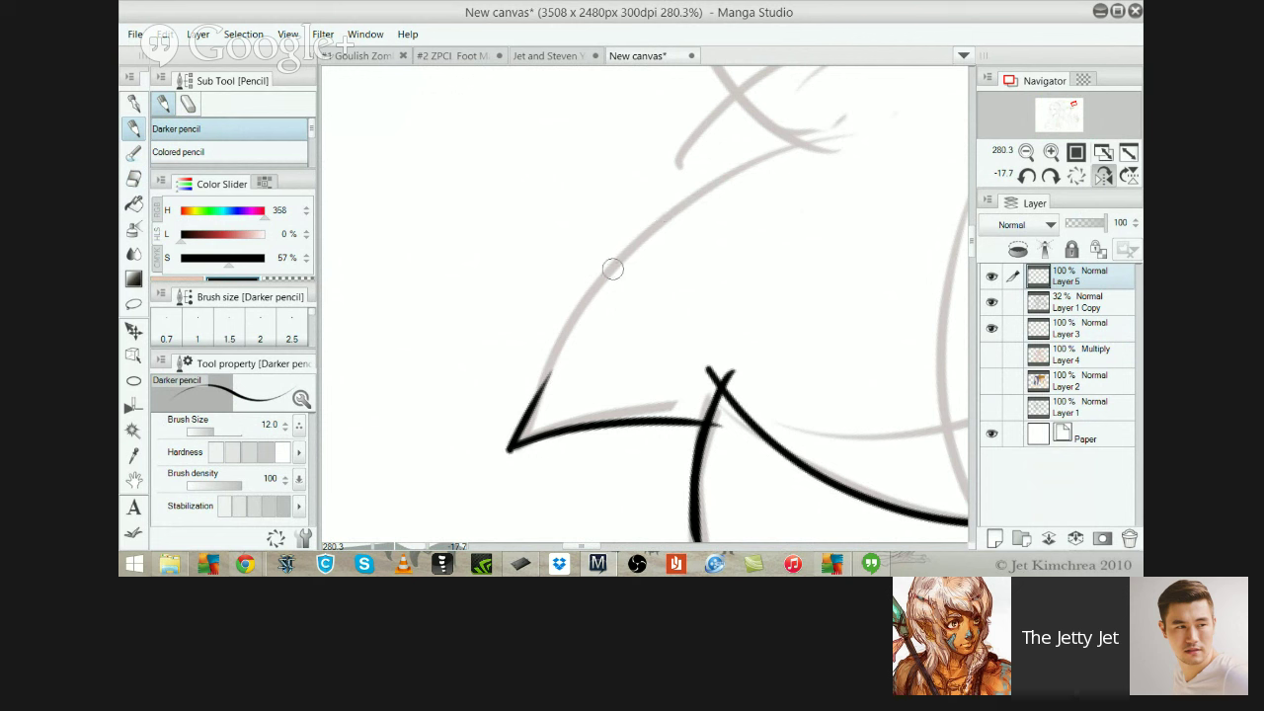
Rotate the canvas to -17.7 degrees, trace the upper edge of the pointed tuft and extend the fringe curve
{"action": "left_click_drag", "start_coordinate": [540, 371], "coordinate": [756, 156]}
{"action": "key", "text": "ctrl+z"}
{"action": "mouse_move", "coordinate": [543, 383]}
{"action": "left_mouse_down"}
{"action": "mouse_move", "coordinate": [629, 252]}
{"action": "mouse_move", "coordinate": [778, 175]}
{"action": "mouse_move", "coordinate": [558, 338]}
{"action": "mouse_move", "coordinate": [802, 144]}
{"action": "left_mouse_up"}
{"action": "key", "text": "ctrl+z"}
{"action": "left_click_drag", "start_coordinate": [640, 218], "coordinate": [479, 237]}
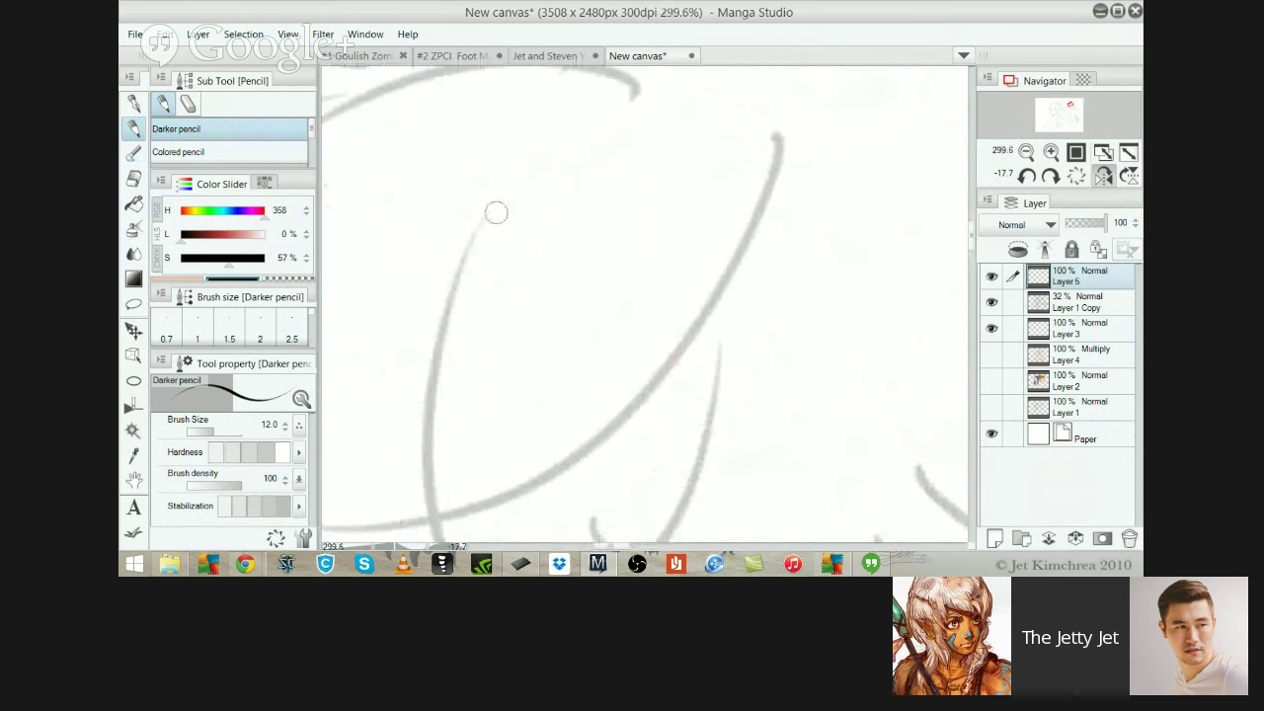
{"action": "left_click_drag", "start_coordinate": [385, 352], "coordinate": [517, 99]}
{"action": "left_click_drag", "start_coordinate": [482, 228], "coordinate": [440, 335]}
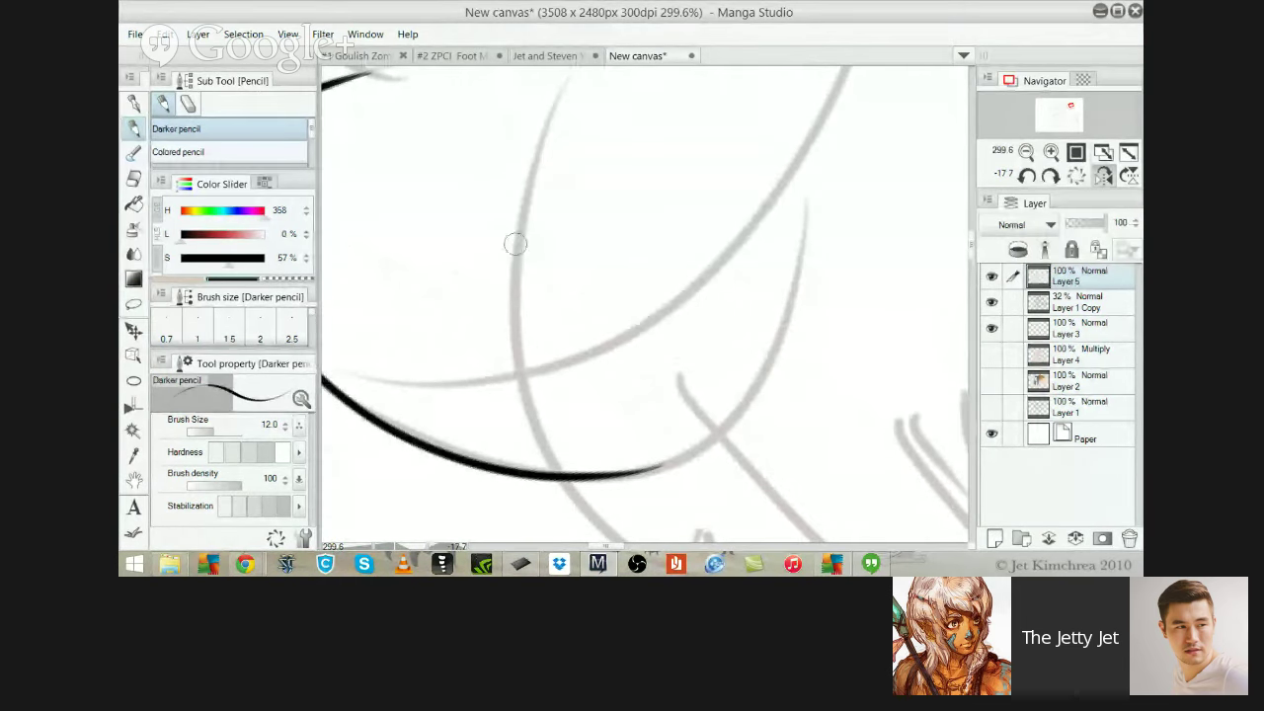
Trace both edges of the small upright hair tuft above the pointed tuft
{"action": "scroll", "coordinate": [427, 206], "scroll_direction": "down", "scroll_amount": 3}
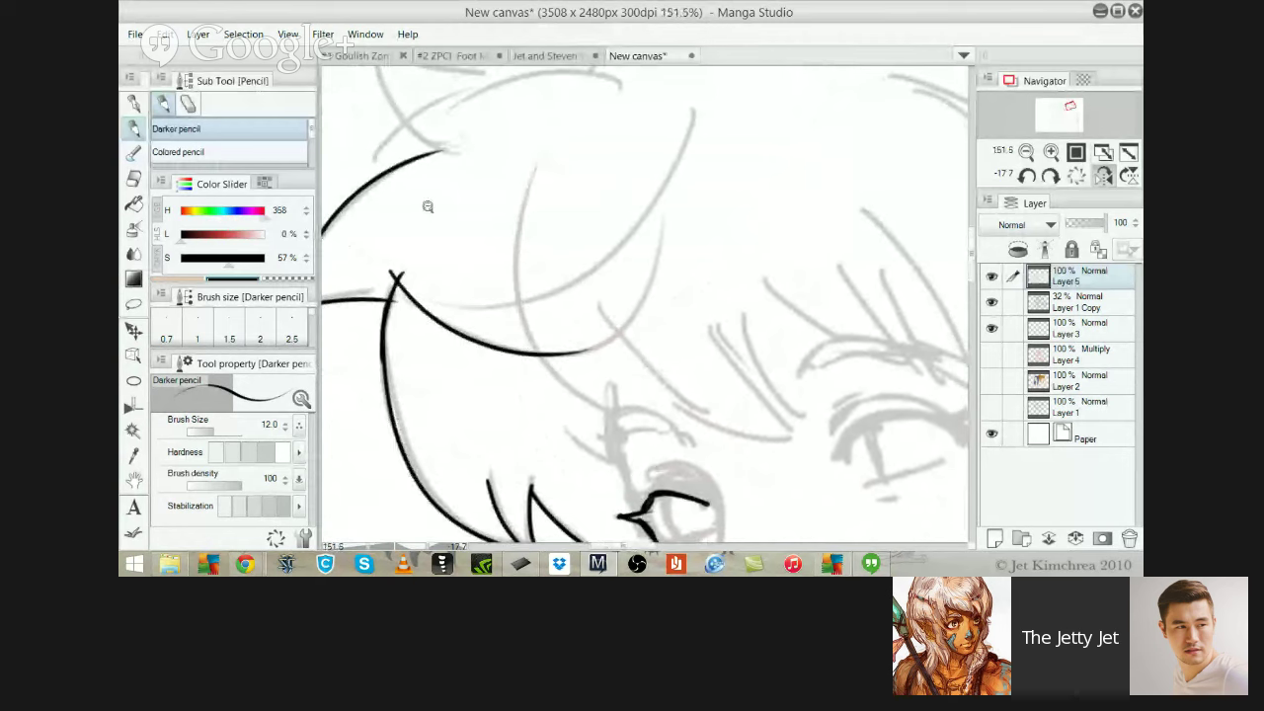
{"action": "scroll", "coordinate": [575, 231], "scroll_direction": "down", "scroll_amount": 3}
{"action": "scroll", "coordinate": [573, 203], "scroll_direction": "up", "scroll_amount": 4}
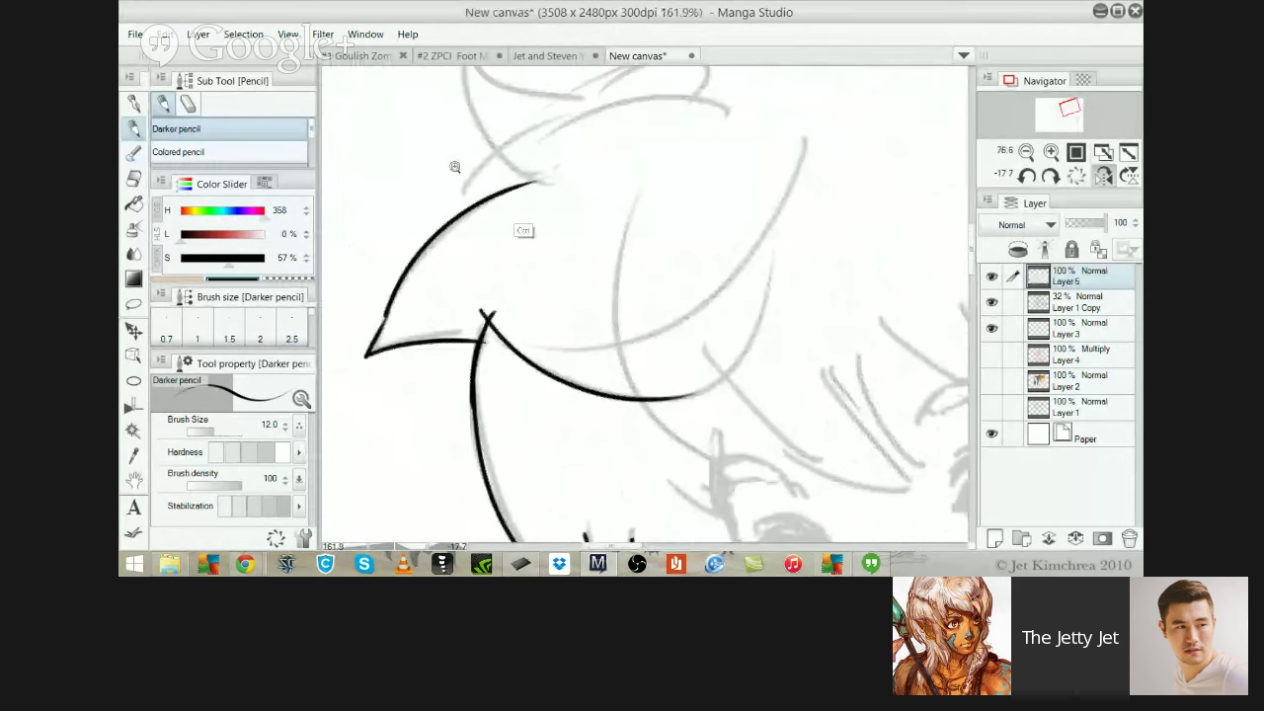
{"action": "mouse_move", "coordinate": [474, 187]}
{"action": "left_mouse_down"}
{"action": "mouse_move", "coordinate": [481, 291]}
{"action": "mouse_move", "coordinate": [470, 201]}
{"action": "mouse_move", "coordinate": [547, 345]}
{"action": "left_mouse_up"}
{"action": "key", "text": "ctrl+z"}
{"action": "left_click_drag", "start_coordinate": [469, 184], "coordinate": [543, 252]}
{"action": "key", "text": "ctrl+z"}
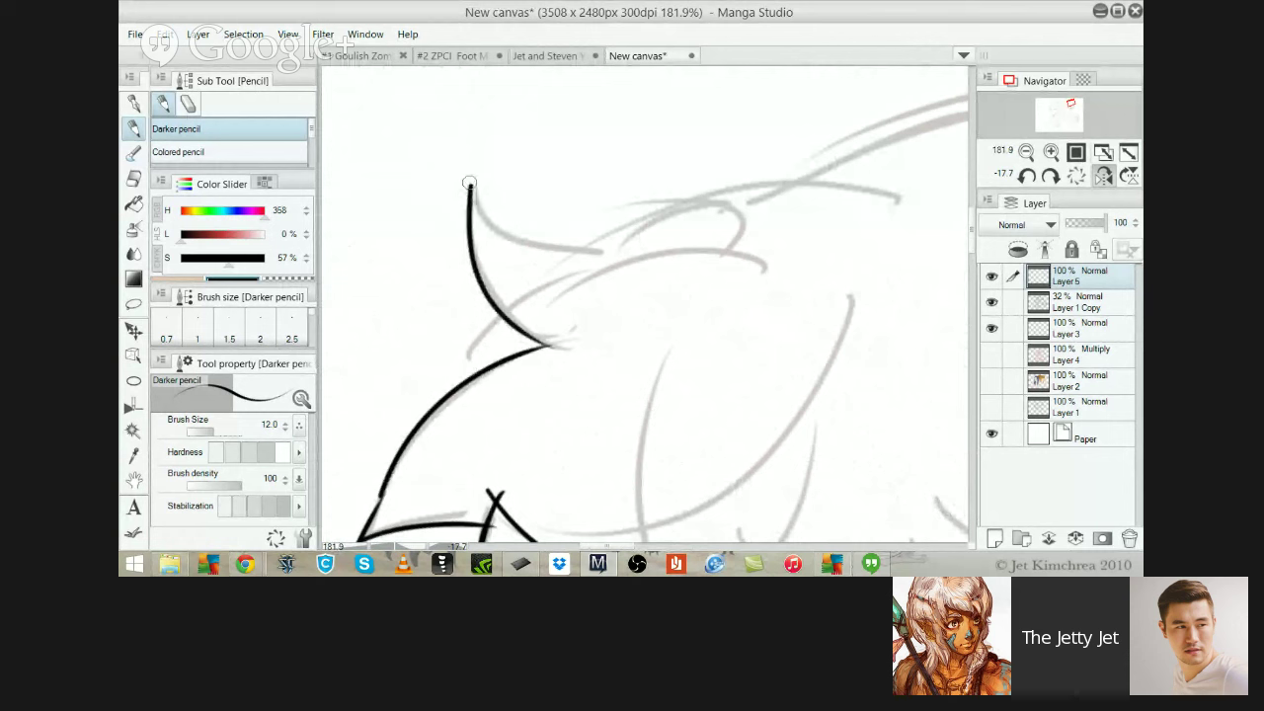
{"action": "mouse_move", "coordinate": [469, 182]}
{"action": "left_mouse_down"}
{"action": "mouse_move", "coordinate": [491, 223]}
{"action": "mouse_move", "coordinate": [543, 253]}
{"action": "left_mouse_up"}
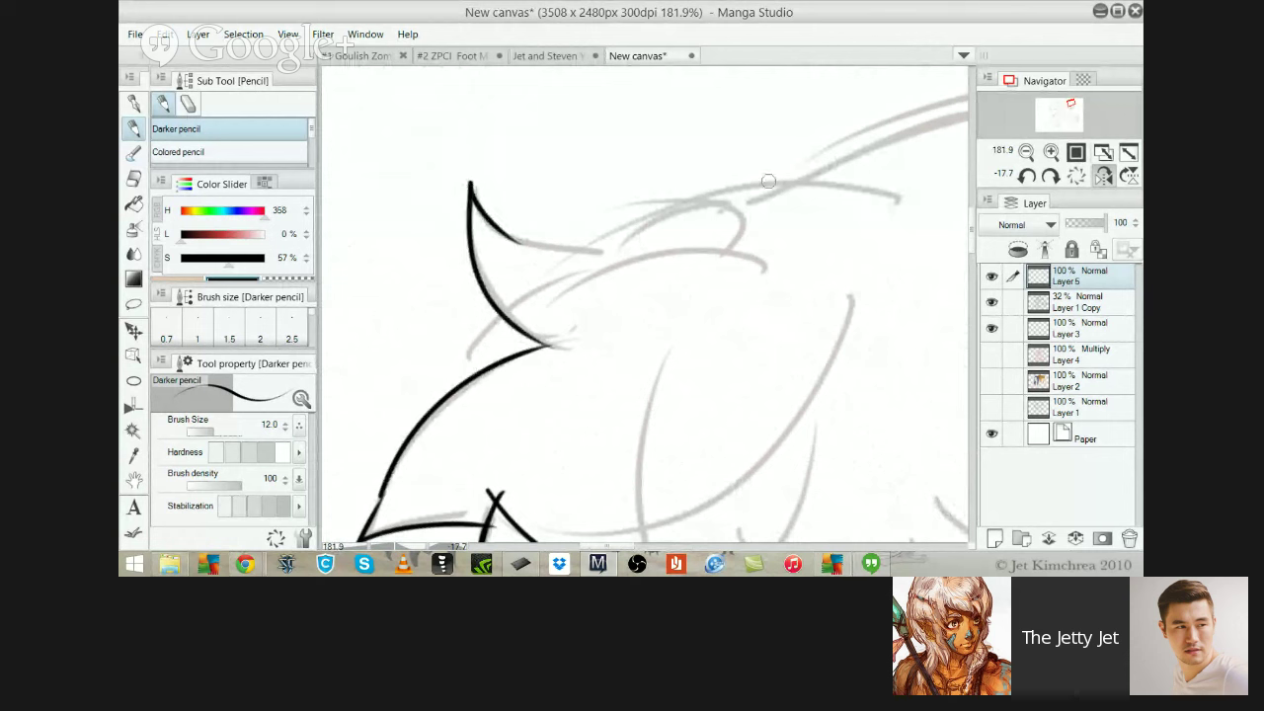
{"action": "left_click_drag", "start_coordinate": [656, 128], "coordinate": [778, 161]}
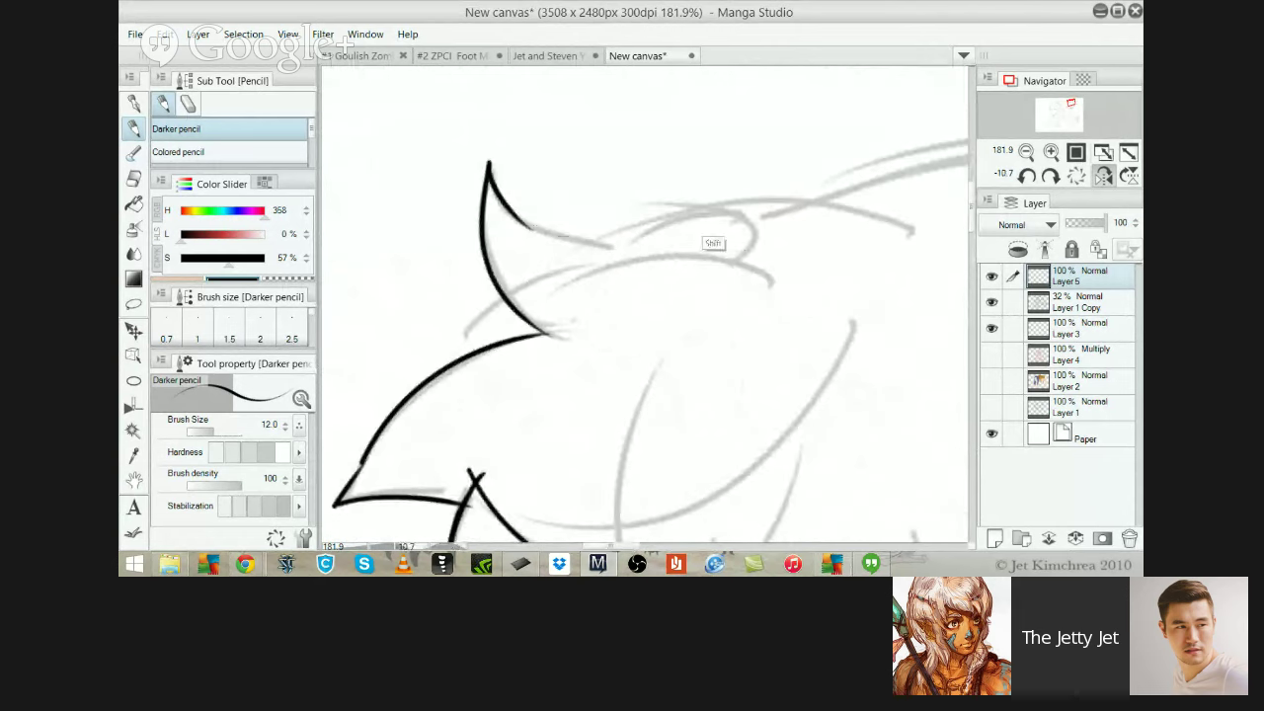
{"action": "mouse_move", "coordinate": [711, 242]}
{"action": "left_mouse_down"}
{"action": "mouse_move", "coordinate": [618, 169]}
{"action": "mouse_move", "coordinate": [629, 316]}
{"action": "mouse_move", "coordinate": [487, 116]}
{"action": "mouse_move", "coordinate": [392, 349]}
{"action": "mouse_move", "coordinate": [355, 164]}
{"action": "mouse_move", "coordinate": [622, 119]}
{"action": "mouse_move", "coordinate": [491, 79]}
{"action": "mouse_move", "coordinate": [472, 95]}
{"action": "left_mouse_up"}
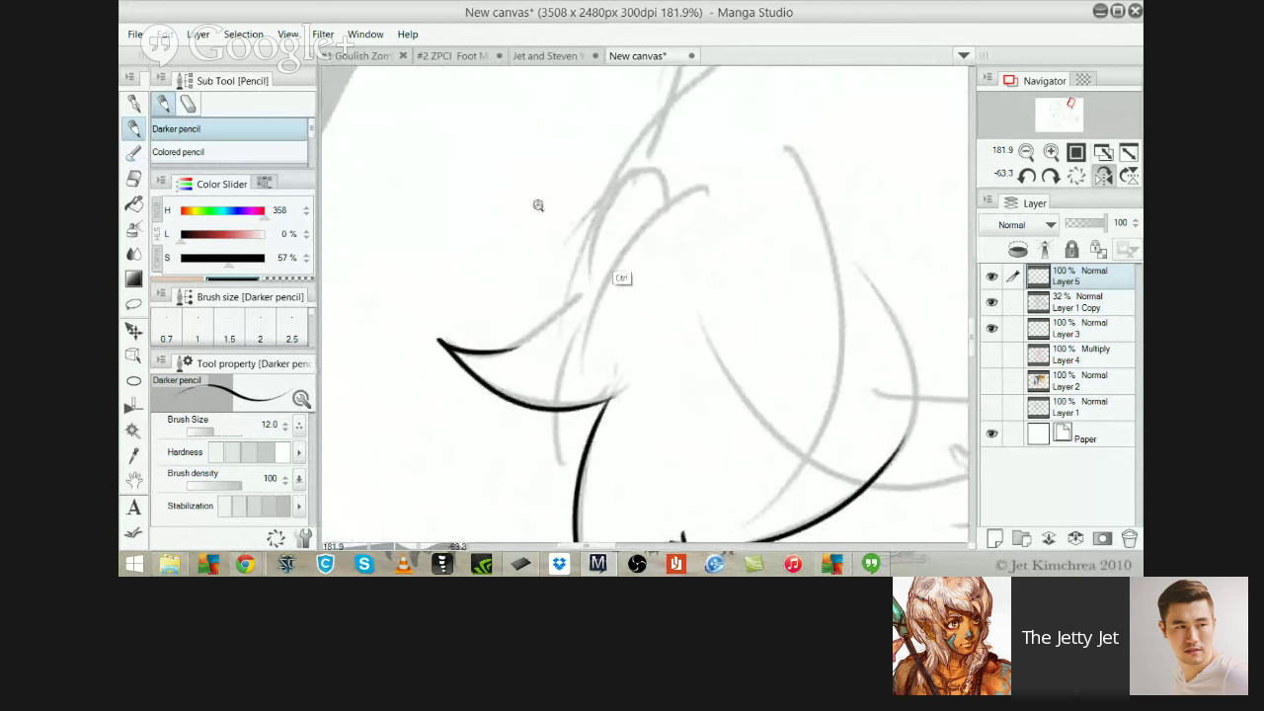
{"action": "left_click_drag", "start_coordinate": [539, 204], "coordinate": [549, 186]}
{"action": "left_click_drag", "start_coordinate": [684, 162], "coordinate": [586, 336]}
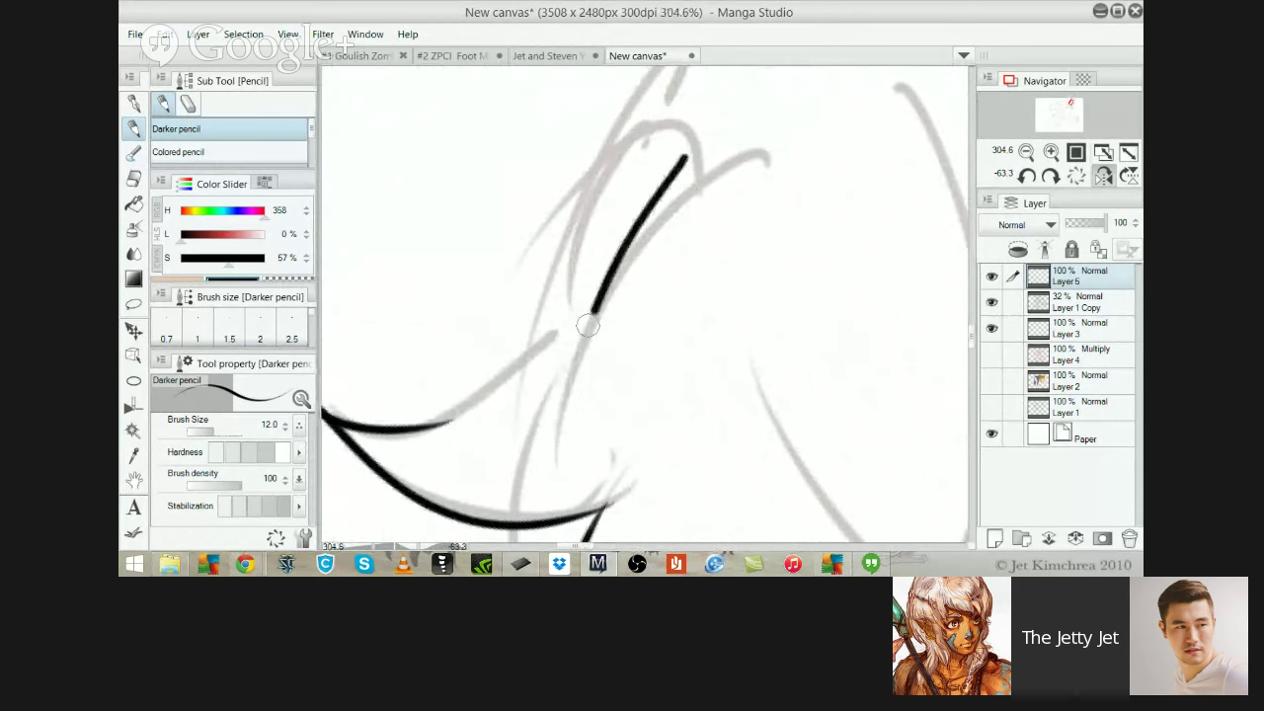
{"action": "key", "text": "ctrl+z"}
{"action": "mouse_move", "coordinate": [736, 119]}
{"action": "left_mouse_down"}
{"action": "mouse_move", "coordinate": [753, 112]}
{"action": "mouse_move", "coordinate": [592, 341]}
{"action": "left_mouse_up"}
{"action": "key", "text": "ctrl+z"}
{"action": "left_click_drag", "start_coordinate": [747, 111], "coordinate": [543, 367]}
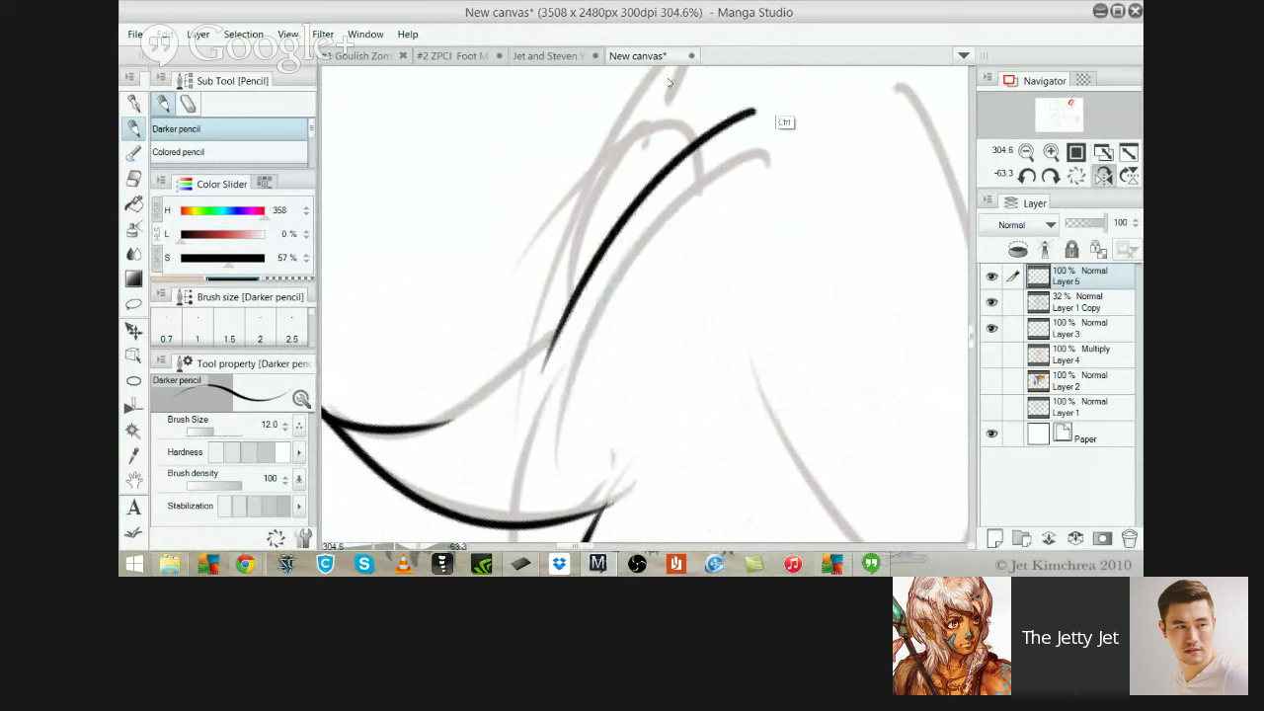
{"action": "key", "text": "ctrl+z"}
{"action": "left_click_drag", "start_coordinate": [780, 98], "coordinate": [565, 395]}
{"action": "key", "text": "ctrl+z"}
{"action": "left_click_drag", "start_coordinate": [757, 296], "coordinate": [488, 146]}
{"action": "key", "text": "ctrl+z"}
{"action": "left_click_drag", "start_coordinate": [782, 346], "coordinate": [507, 90]}
{"action": "key", "text": "ctrl+z"}
{"action": "mouse_move", "coordinate": [665, 105]}
{"action": "left_mouse_down"}
{"action": "mouse_move", "coordinate": [550, 377]}
{"action": "mouse_move", "coordinate": [542, 248]}
{"action": "mouse_move", "coordinate": [602, 507]}
{"action": "left_mouse_up"}
{"action": "key", "text": "ctrl+z"}
{"action": "left_click_drag", "start_coordinate": [653, 142], "coordinate": [555, 417]}
{"action": "key", "text": "ctrl+z"}
{"action": "key", "text": "ctrl+z"}
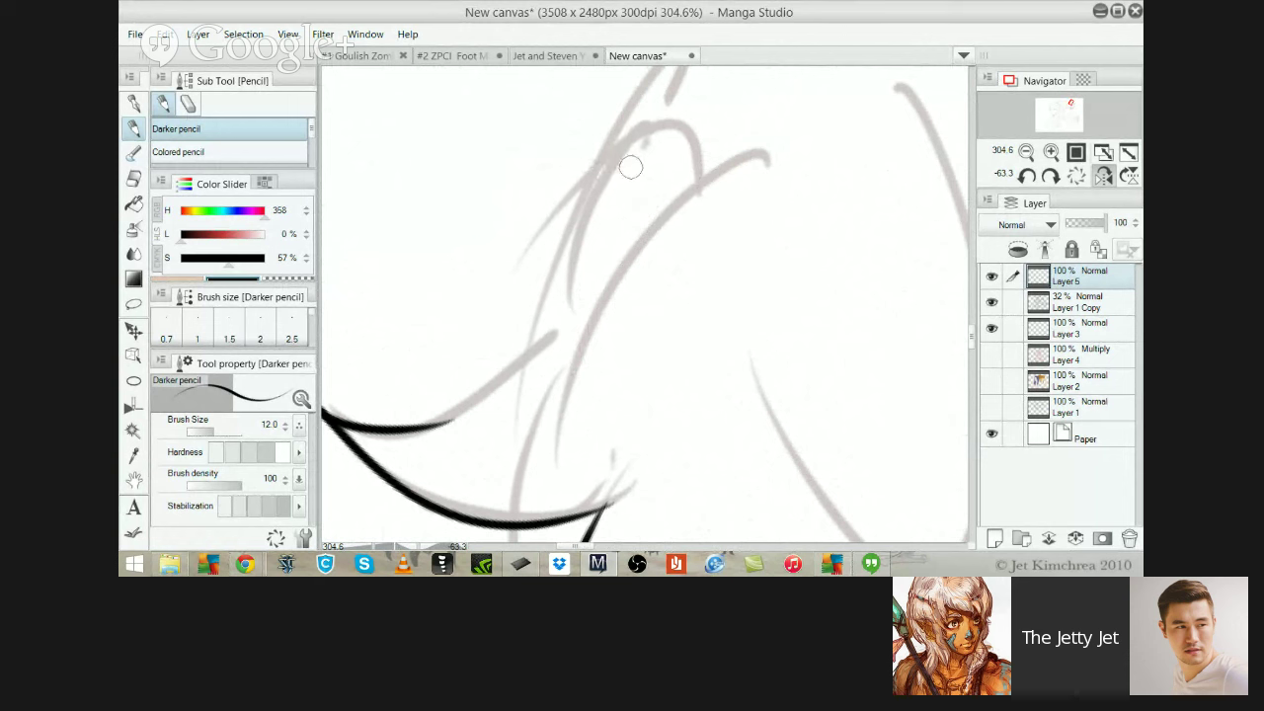
{"action": "left_click_drag", "start_coordinate": [562, 163], "coordinate": [580, 278]}
{"action": "mouse_move", "coordinate": [657, 178]}
{"action": "left_mouse_down"}
{"action": "mouse_move", "coordinate": [621, 171]}
{"action": "mouse_move", "coordinate": [647, 180]}
{"action": "mouse_move", "coordinate": [711, 158]}
{"action": "mouse_move", "coordinate": [553, 415]}
{"action": "left_mouse_up"}
{"action": "key", "text": "ctrl+z"}
{"action": "left_click_drag", "start_coordinate": [770, 128], "coordinate": [530, 437]}
{"action": "key", "text": "ctrl+z"}
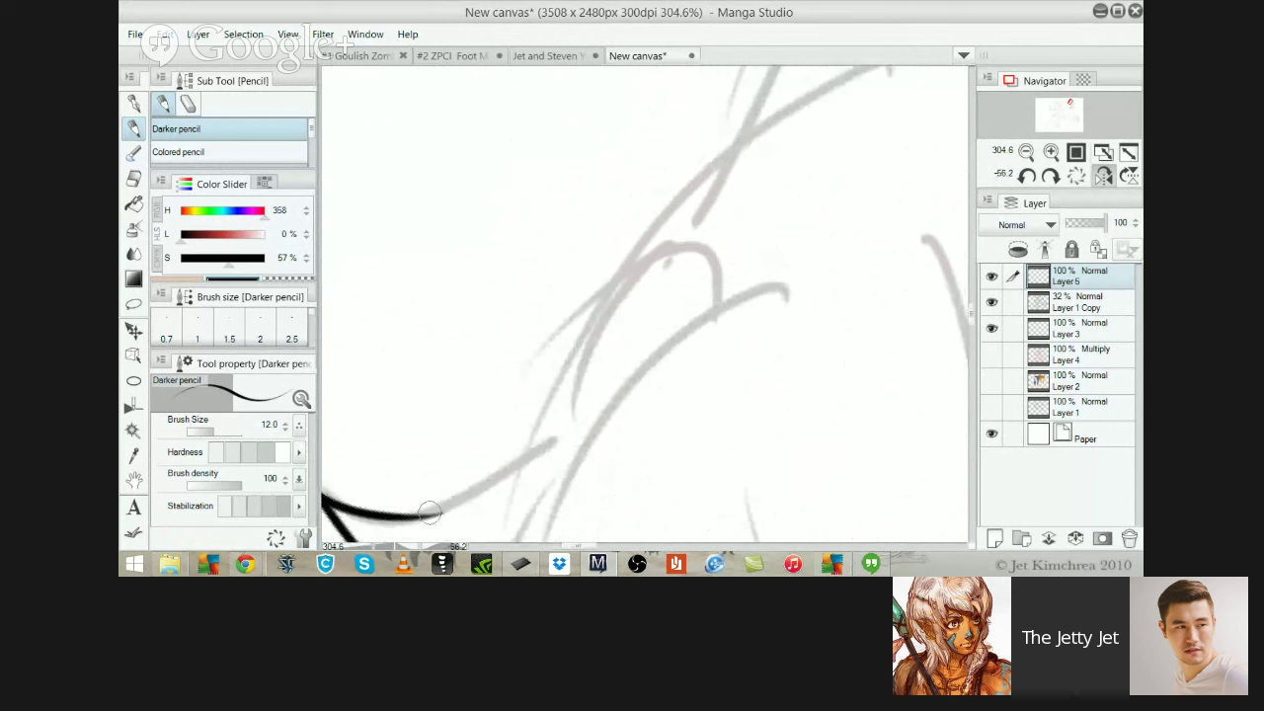
Trace the top edge of the hair in one curve from the crown down into the upright tuft
{"action": "left_click_drag", "start_coordinate": [425, 511], "coordinate": [534, 425]}
{"action": "key", "text": "ctrl+z"}
{"action": "key", "text": "ctrl+z"}
{"action": "mouse_move", "coordinate": [739, 157]}
{"action": "left_mouse_down"}
{"action": "mouse_move", "coordinate": [610, 311]}
{"action": "mouse_move", "coordinate": [654, 224]}
{"action": "mouse_move", "coordinate": [481, 482]}
{"action": "mouse_move", "coordinate": [544, 407]}
{"action": "mouse_move", "coordinate": [393, 507]}
{"action": "left_mouse_up"}
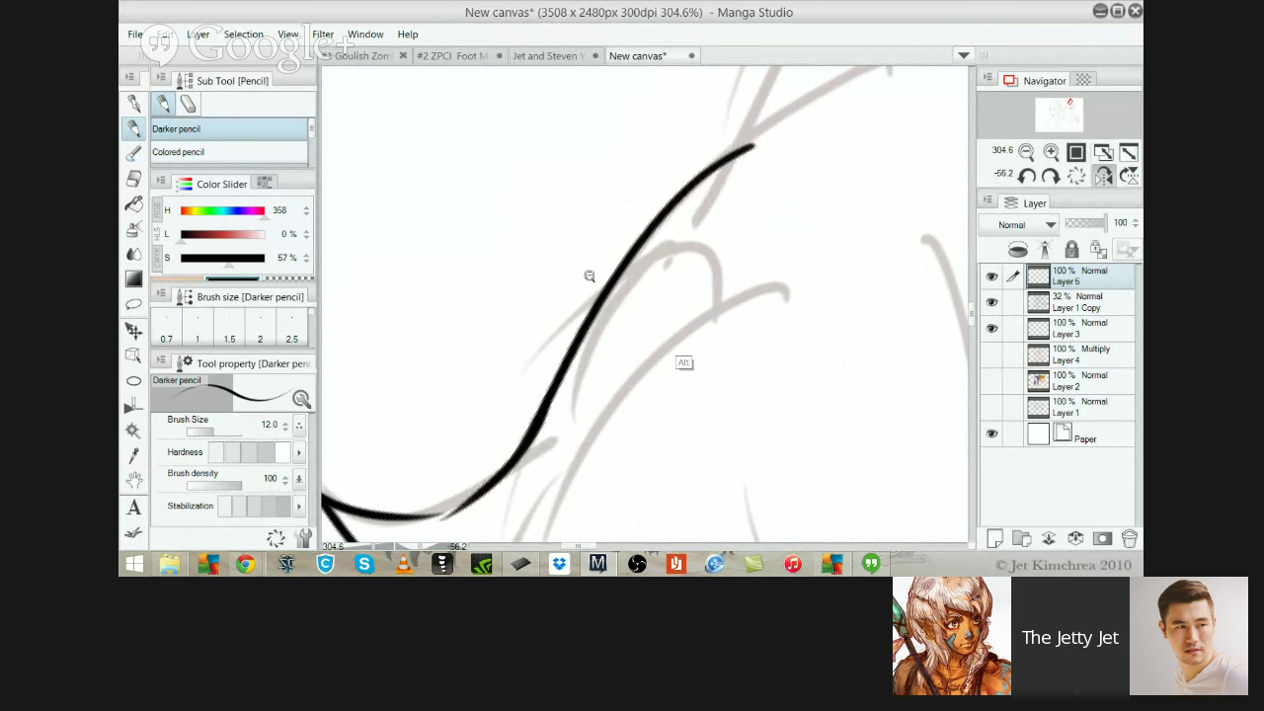
{"action": "left_click_drag", "start_coordinate": [590, 277], "coordinate": [484, 280]}
{"action": "left_click_drag", "start_coordinate": [637, 279], "coordinate": [682, 267]}
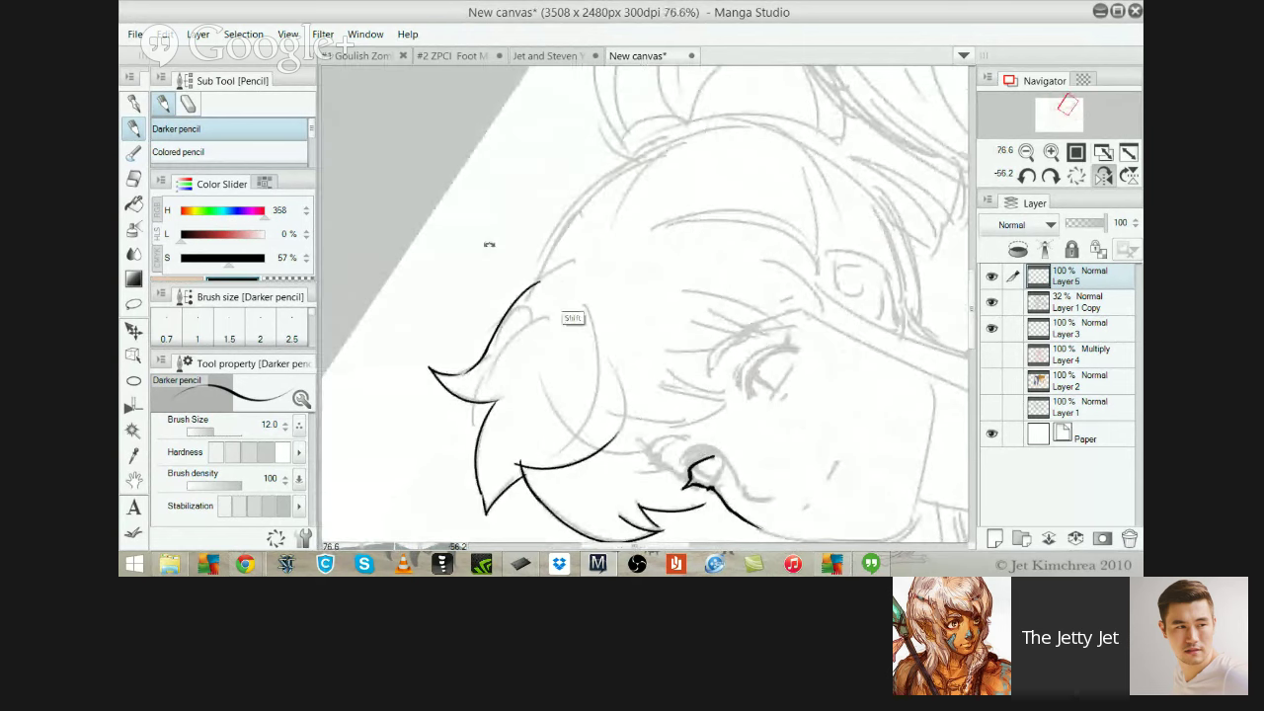
Scribble loose, looping strokes over the brown-haired woman's crown and fringe on Layer 5
{"action": "left_click_drag", "start_coordinate": [488, 243], "coordinate": [566, 283]}
{"action": "left_click_drag", "start_coordinate": [598, 144], "coordinate": [522, 375]}
{"action": "left_click", "coordinate": [619, 396], "text": "ctrl"}
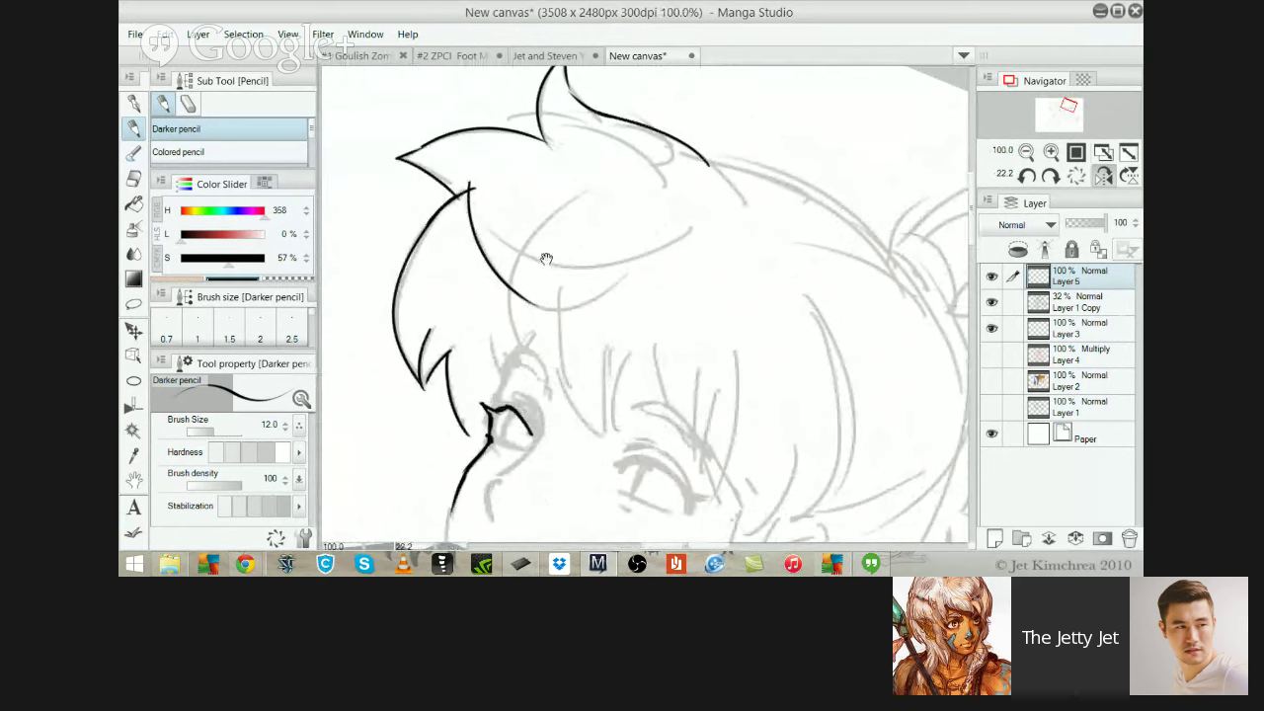
{"action": "left_click_drag", "start_coordinate": [544, 254], "coordinate": [670, 223]}
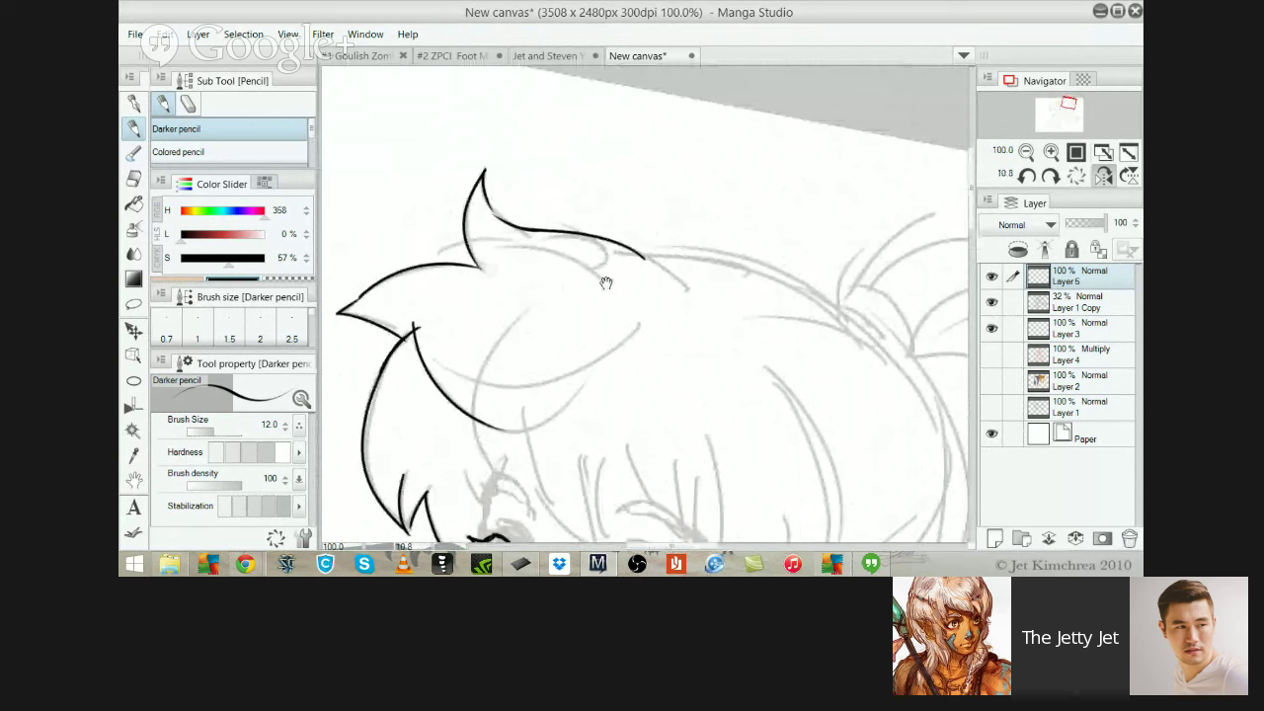
{"action": "left_click_drag", "start_coordinate": [606, 284], "coordinate": [635, 263]}
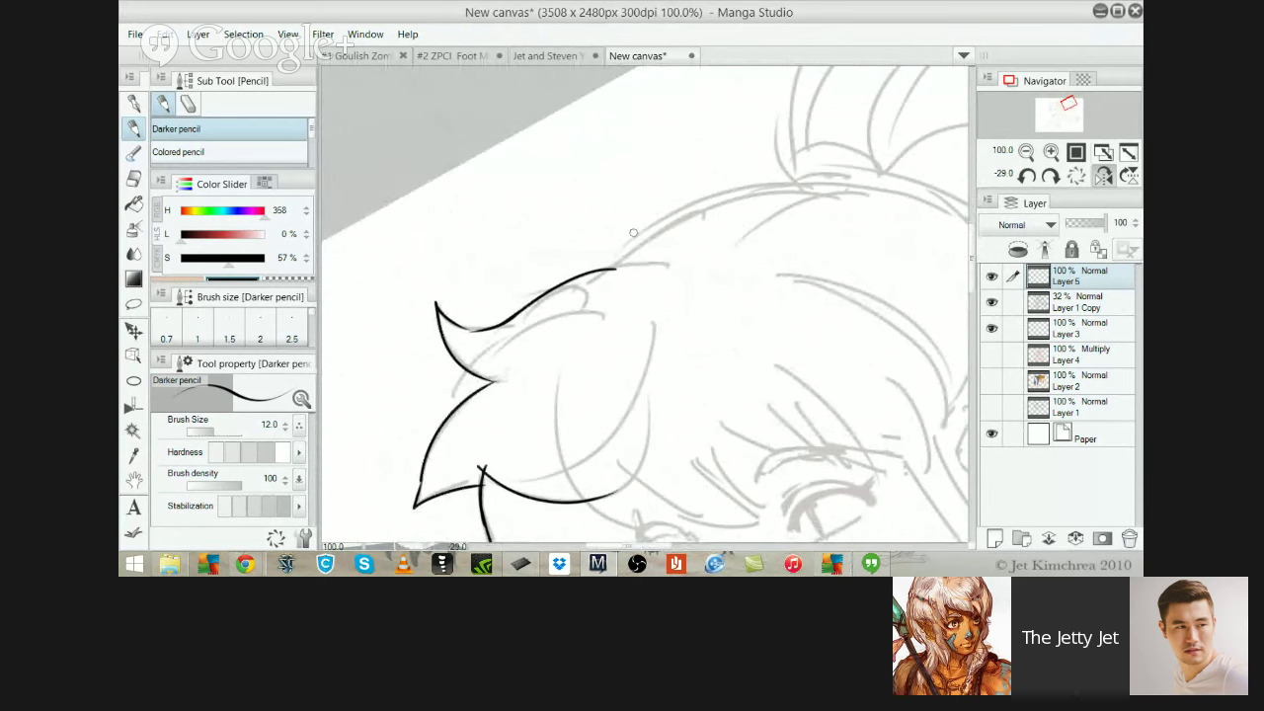
{"action": "left_click_drag", "start_coordinate": [565, 301], "coordinate": [543, 202]}
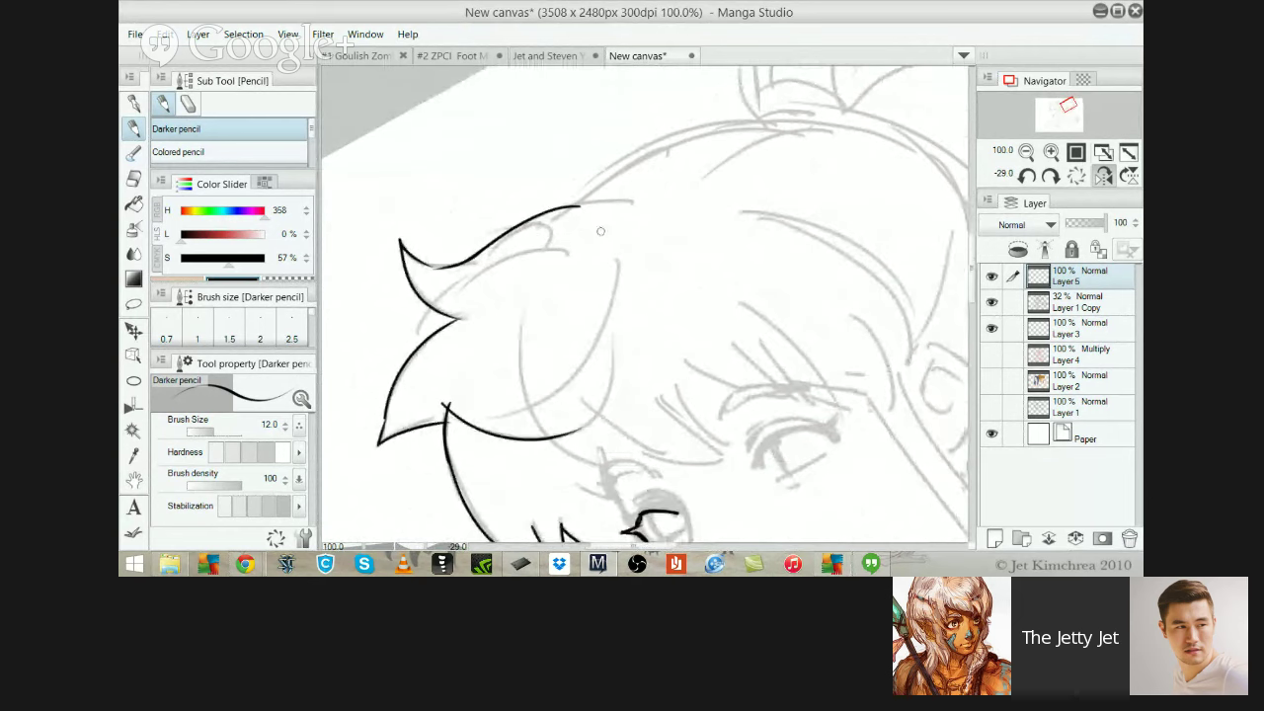
{"action": "mouse_move", "coordinate": [587, 238]}
{"action": "left_mouse_down"}
{"action": "mouse_move", "coordinate": [573, 331]}
{"action": "mouse_move", "coordinate": [604, 390]}
{"action": "mouse_move", "coordinate": [622, 359]}
{"action": "mouse_move", "coordinate": [674, 375]}
{"action": "mouse_move", "coordinate": [588, 235]}
{"action": "mouse_move", "coordinate": [505, 329]}
{"action": "mouse_move", "coordinate": [537, 339]}
{"action": "mouse_move", "coordinate": [591, 221]}
{"action": "mouse_move", "coordinate": [653, 197]}
{"action": "left_mouse_up"}
{"action": "mouse_move", "coordinate": [562, 153]}
{"action": "left_mouse_down"}
{"action": "mouse_move", "coordinate": [651, 174]}
{"action": "mouse_move", "coordinate": [624, 131]}
{"action": "mouse_move", "coordinate": [668, 151]}
{"action": "left_mouse_up"}
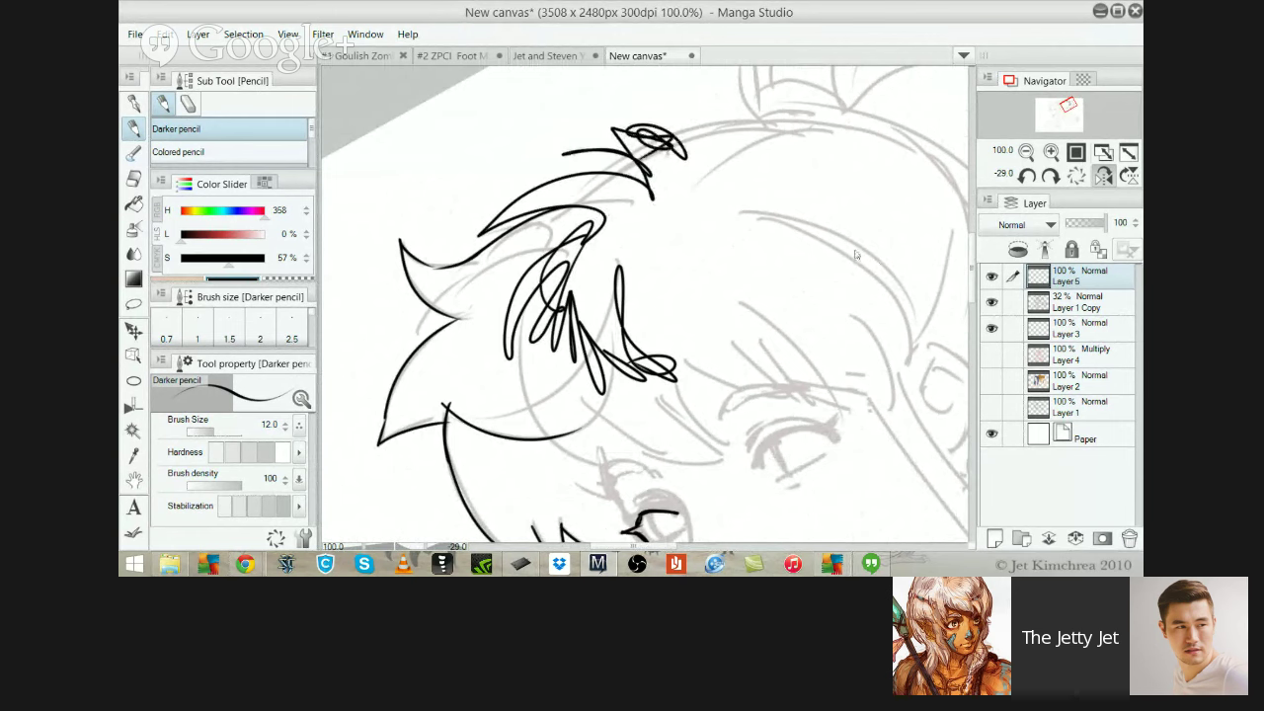
Hide Layer 5, Layer 1 Copy and Layer 3, and show the colours on Layer 2 with the Multiply shading on Layer 4
{"action": "left_click_drag", "start_coordinate": [600, 243], "coordinate": [547, 231]}
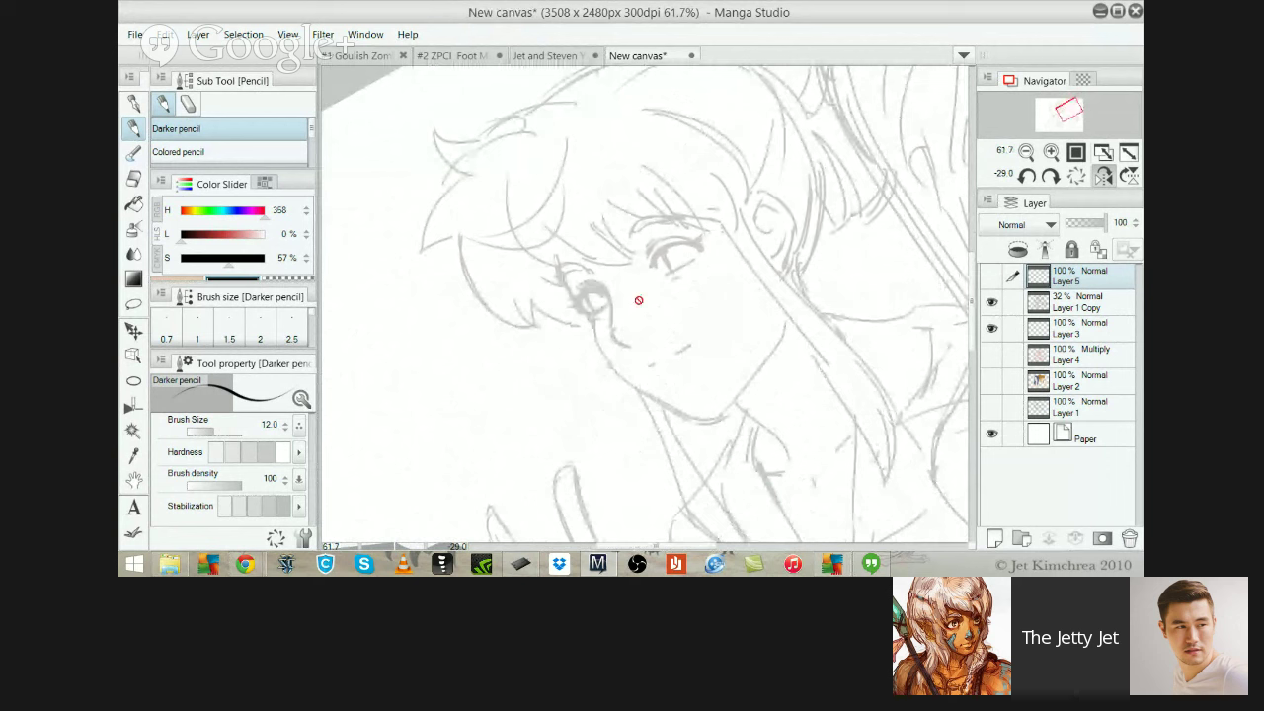
{"action": "left_click", "coordinate": [991, 302]}
{"action": "left_click", "coordinate": [991, 329]}
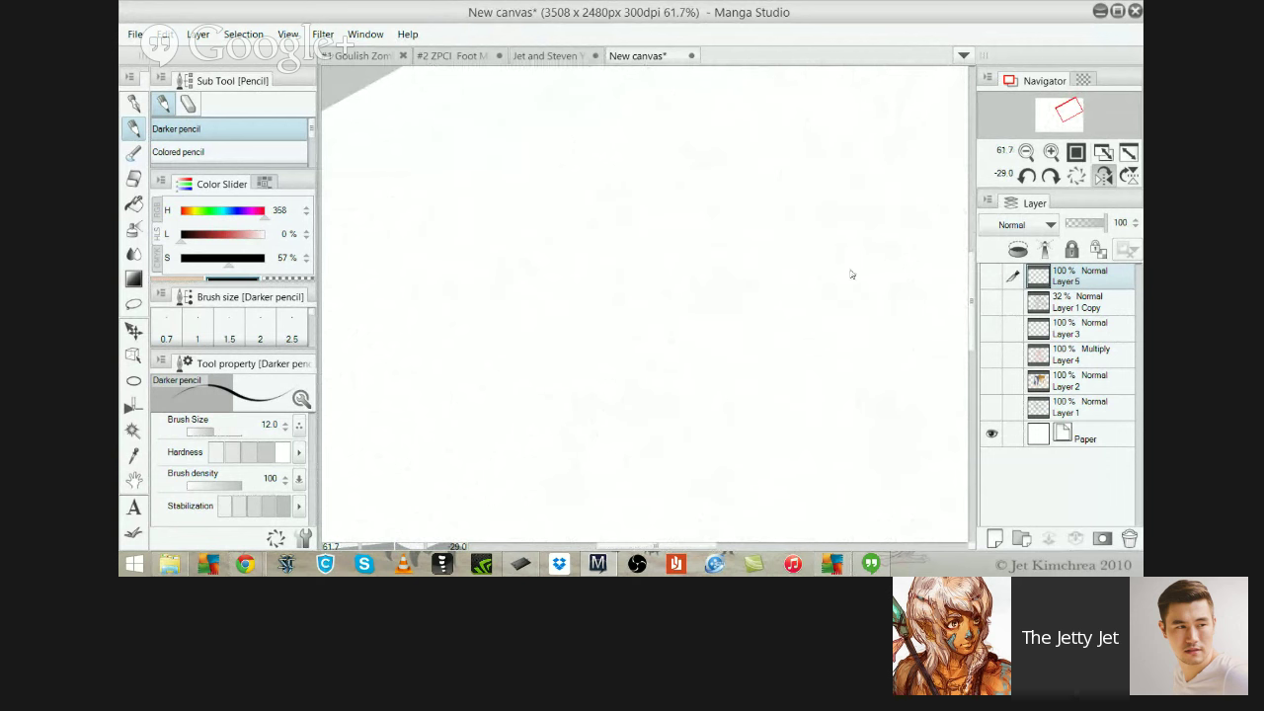
{"action": "left_click", "coordinate": [991, 381]}
{"action": "left_click", "coordinate": [991, 354]}
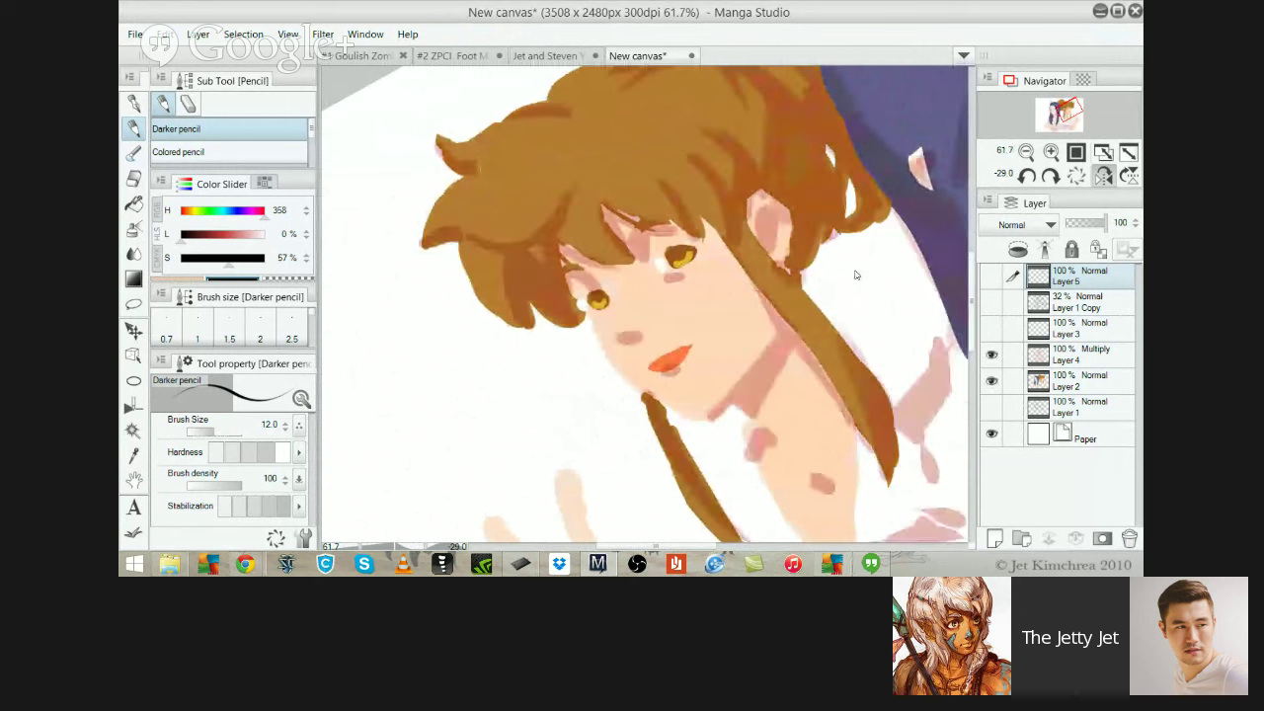
Show Layer 1 Copy and Layer 3 over the colours, keep Layer 5 hidden, and make Layer 1 Copy the active layer
{"action": "left_click", "coordinate": [991, 302]}
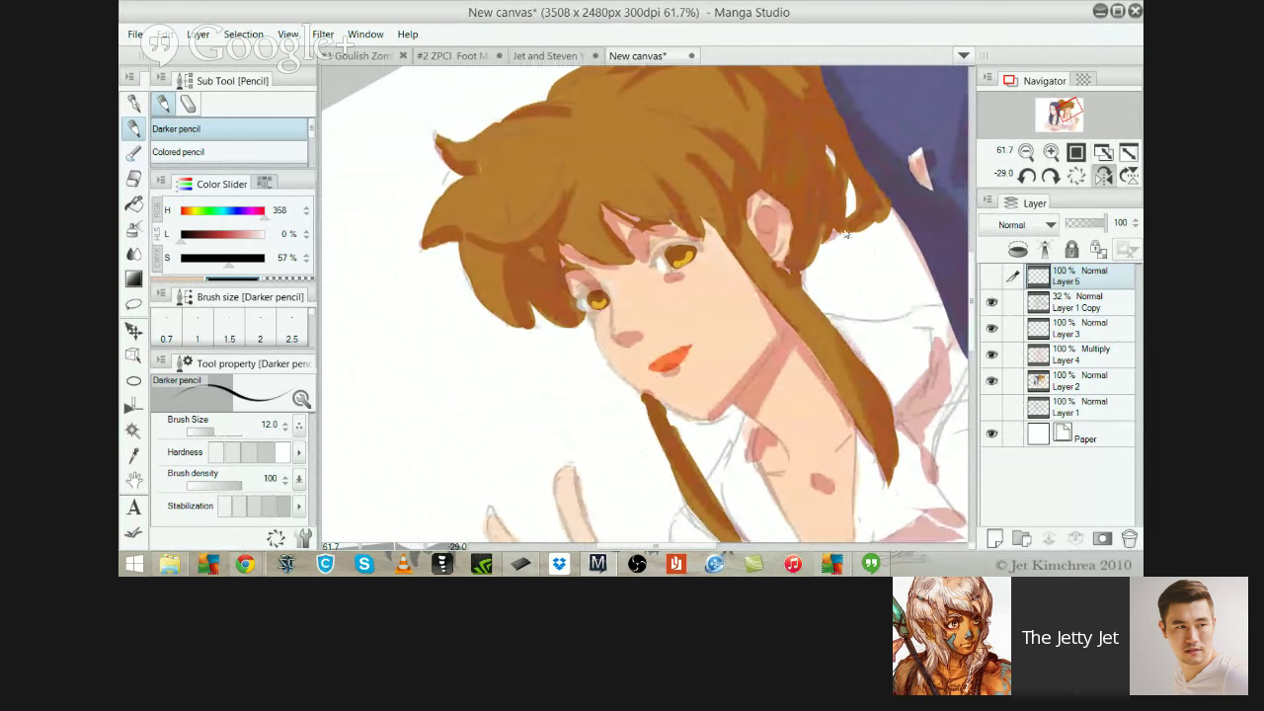
{"action": "key", "text": "ctrl+shift+z"}
{"action": "left_click", "coordinate": [991, 277]}
{"action": "left_click", "coordinate": [1079, 302]}
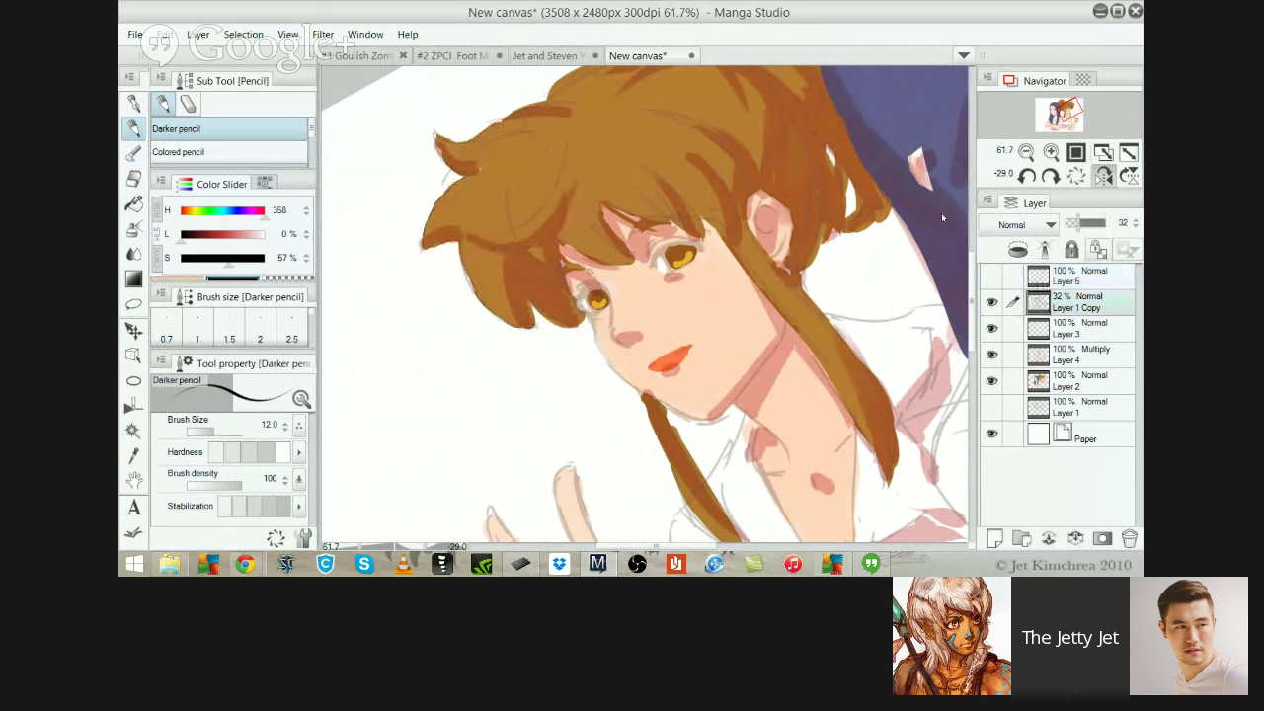
Raise the opacity of Layer 1 Copy to 100%
{"action": "left_click_drag", "start_coordinate": [1079, 223], "coordinate": [1110, 223]}
{"action": "left_click_drag", "start_coordinate": [857, 230], "coordinate": [883, 423]}
{"action": "left_click", "coordinate": [867, 384], "text": "alt"}
{"action": "left_click", "coordinate": [753, 316], "text": "alt"}
{"action": "left_click_drag", "start_coordinate": [753, 317], "coordinate": [619, 222]}
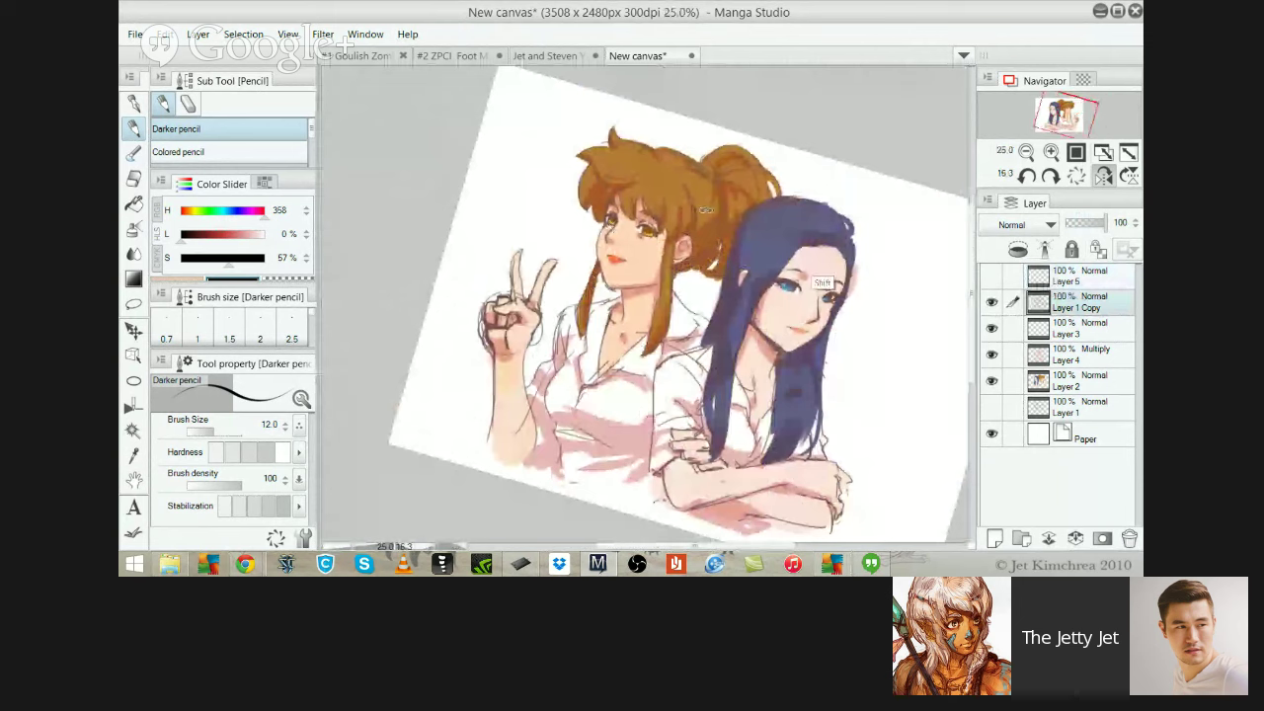
{"action": "left_click_drag", "start_coordinate": [732, 254], "coordinate": [796, 314]}
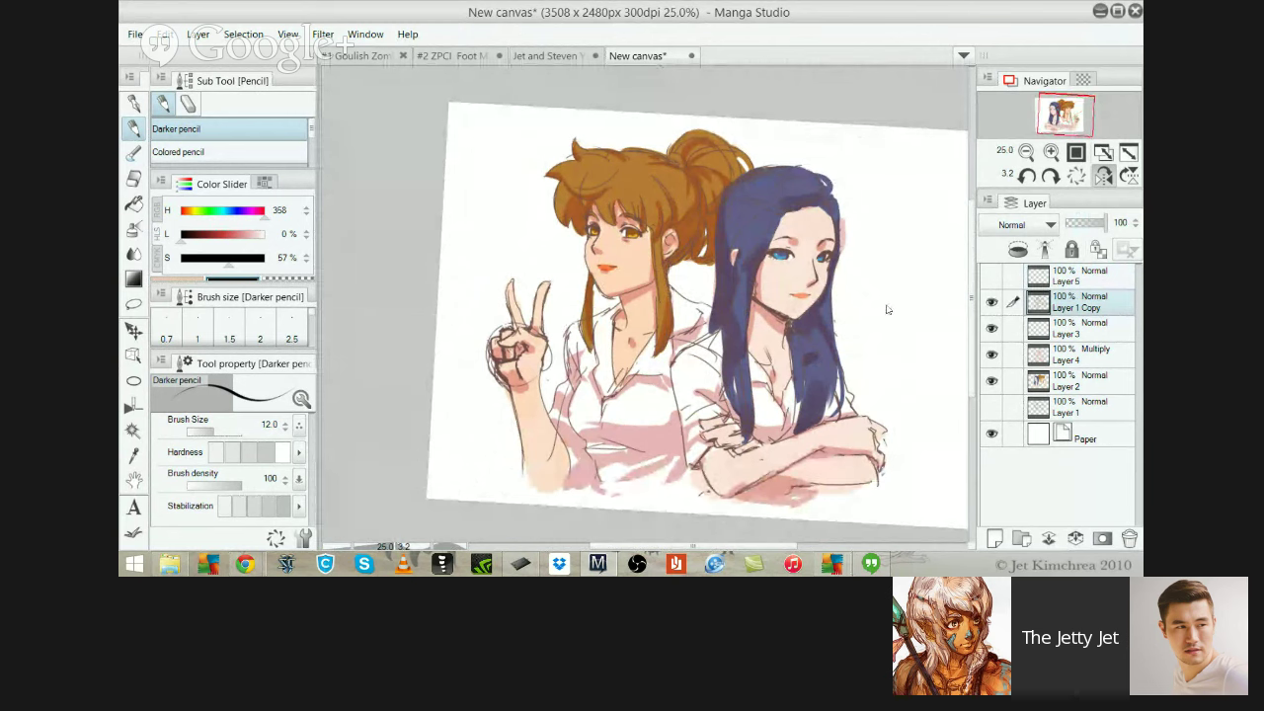
Paint over the blue-haired woman's orange lips on Layer 2 with the Mapping pen, using the skin colour sampled beside her mouth
{"action": "left_click", "coordinate": [774, 363], "text": "ctrl+shift"}
{"action": "left_click_drag", "start_coordinate": [783, 322], "coordinate": [824, 347]}
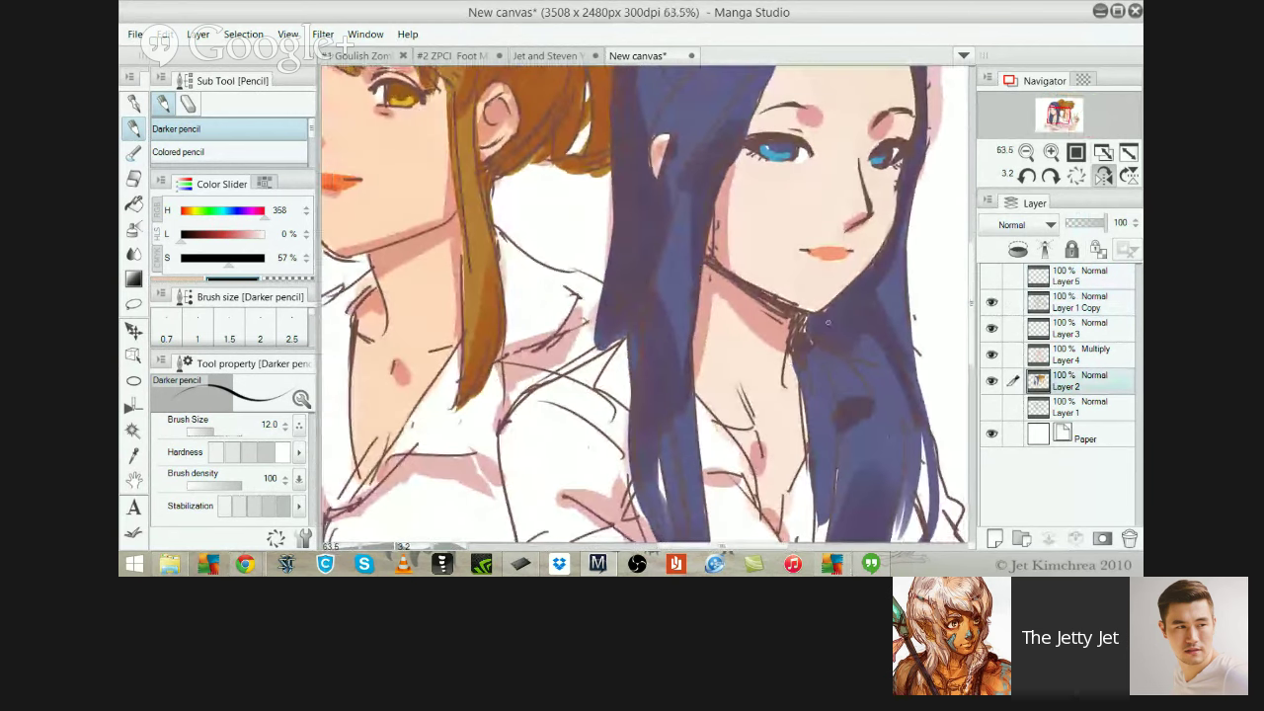
{"action": "key", "text": "e"}
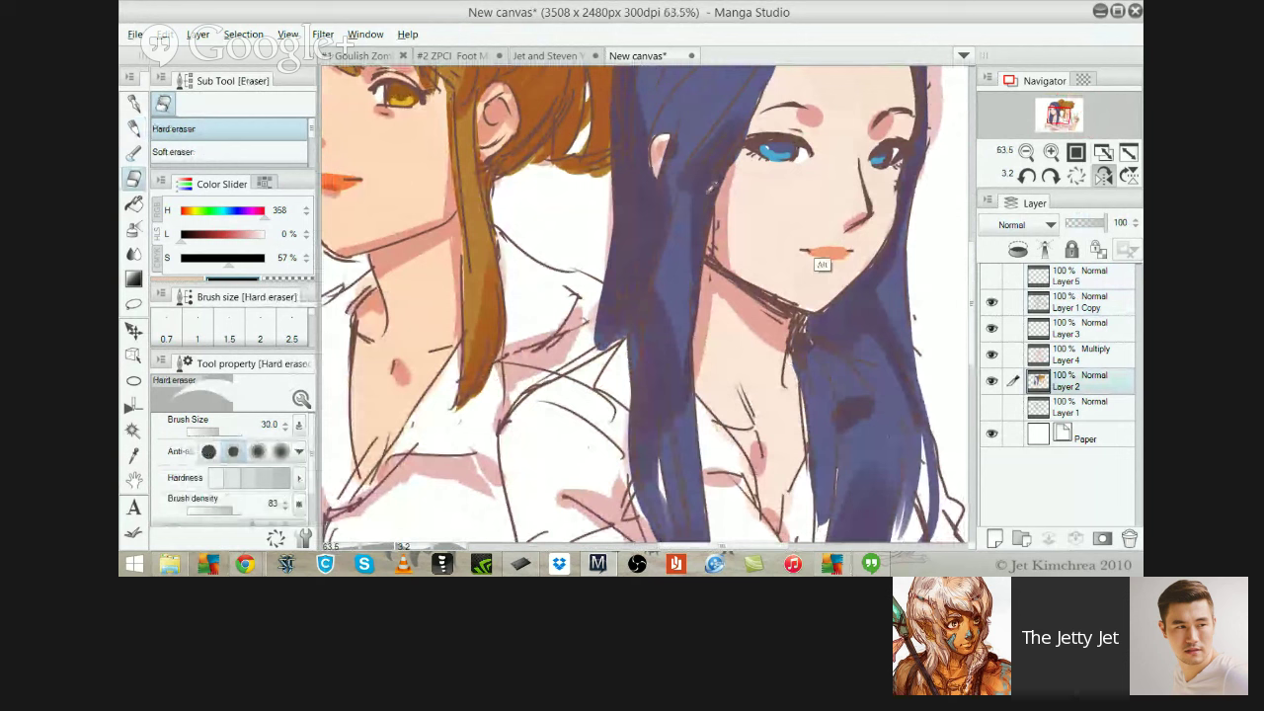
{"action": "left_click", "coordinate": [821, 266], "text": "alt"}
{"action": "left_click_drag", "start_coordinate": [802, 250], "coordinate": [852, 247]}
{"action": "key", "text": "ctrl+z"}
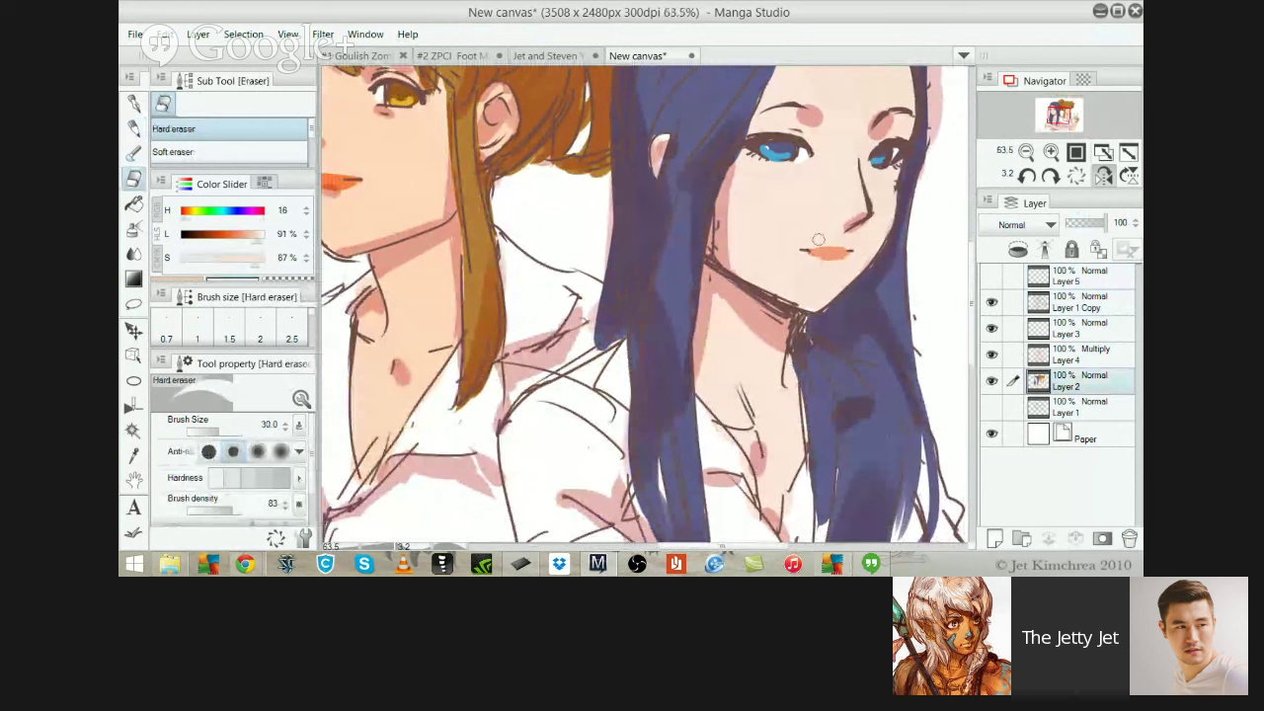
{"action": "key", "text": "p"}
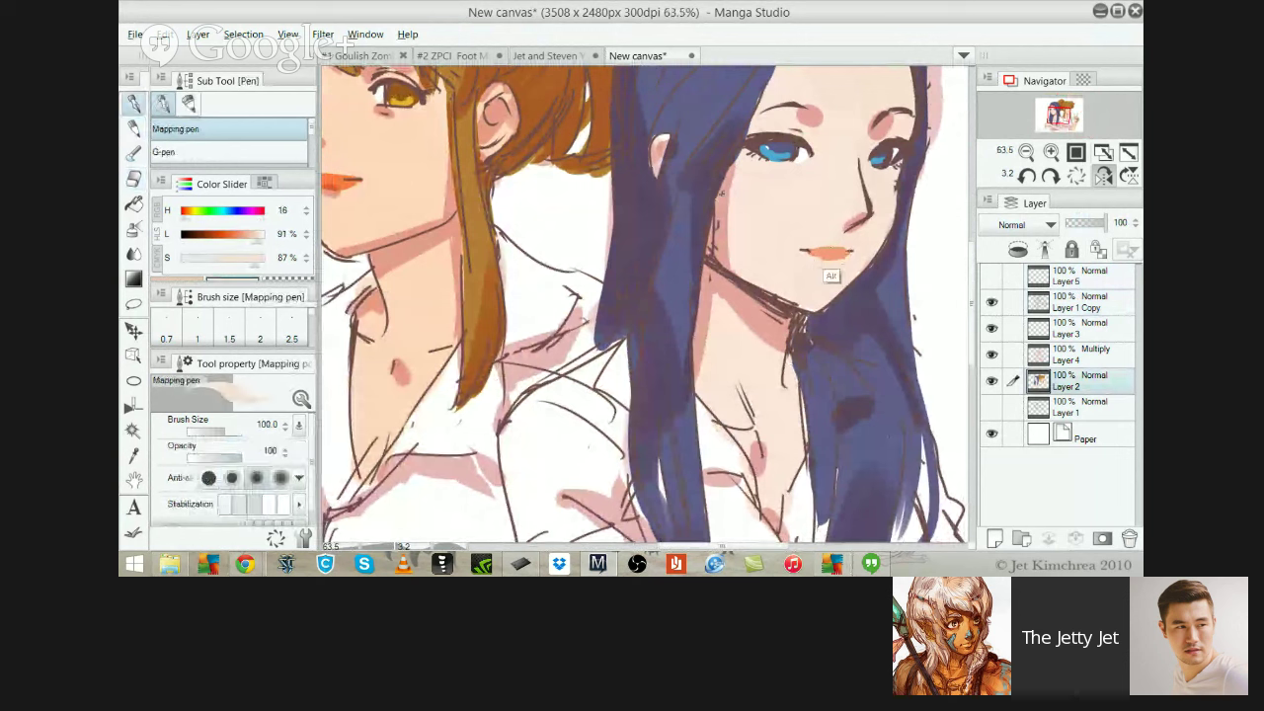
{"action": "mouse_move", "coordinate": [823, 250]}
{"action": "left_mouse_down"}
{"action": "mouse_move", "coordinate": [851, 249]}
{"action": "mouse_move", "coordinate": [828, 251]}
{"action": "left_mouse_up"}
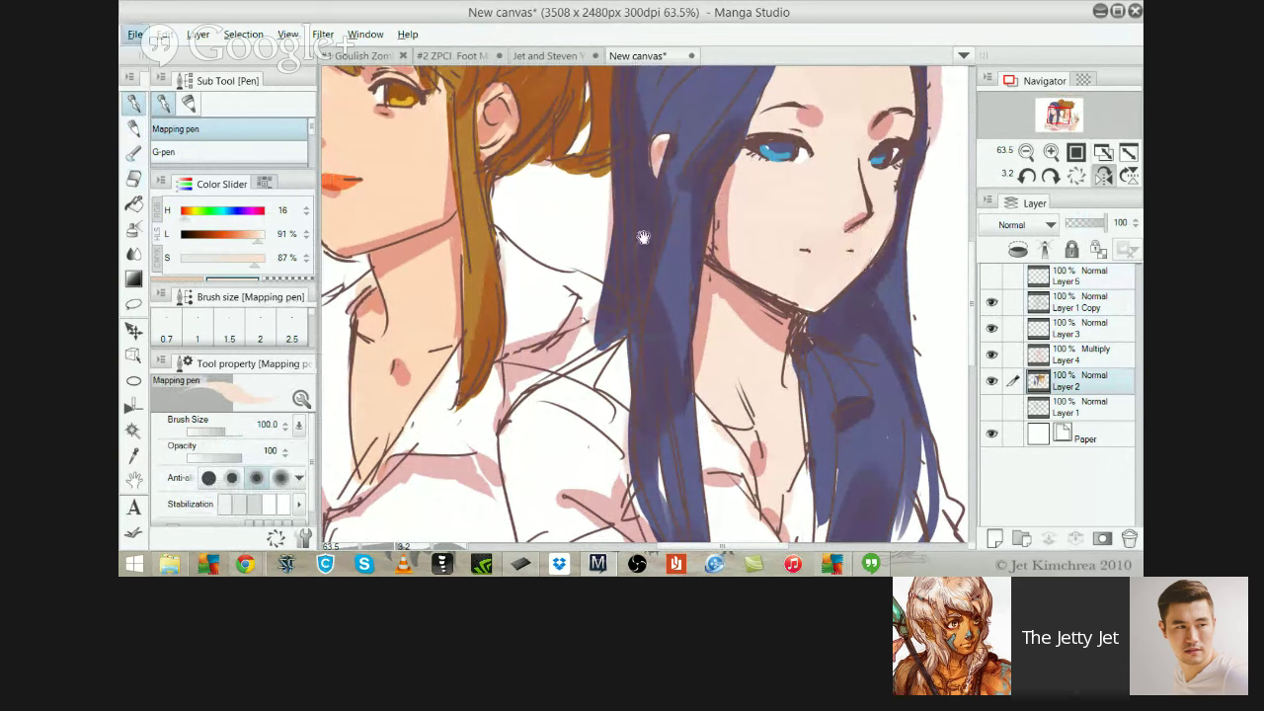
Repaint the blue-haired woman's lips with the Transparent watercolor brush at size 17, using orange sampled from the brown-haired woman's lips
{"action": "left_click_drag", "start_coordinate": [632, 237], "coordinate": [733, 334]}
{"action": "left_click", "coordinate": [449, 278], "text": "alt"}
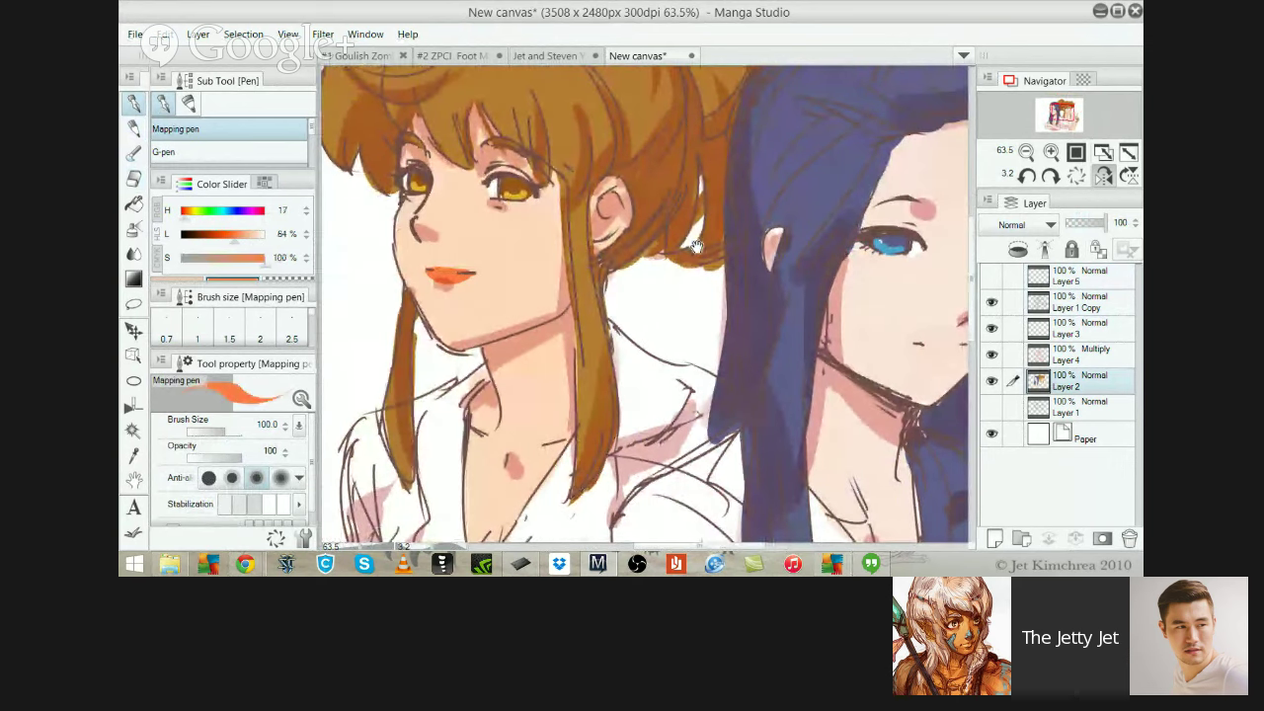
{"action": "left_click_drag", "start_coordinate": [844, 300], "coordinate": [699, 279]}
{"action": "mouse_move", "coordinate": [797, 298]}
{"action": "left_mouse_down"}
{"action": "mouse_move", "coordinate": [842, 354]}
{"action": "mouse_move", "coordinate": [804, 226]}
{"action": "left_mouse_up"}
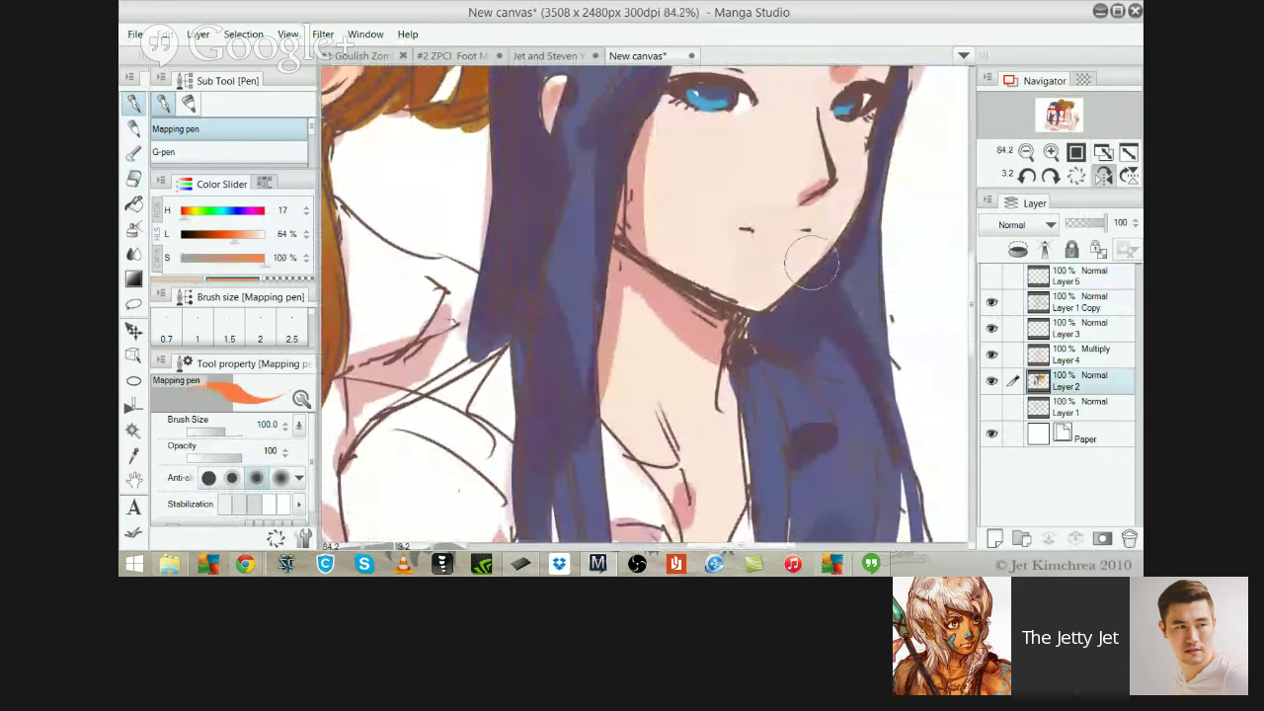
{"action": "key", "text": "b"}
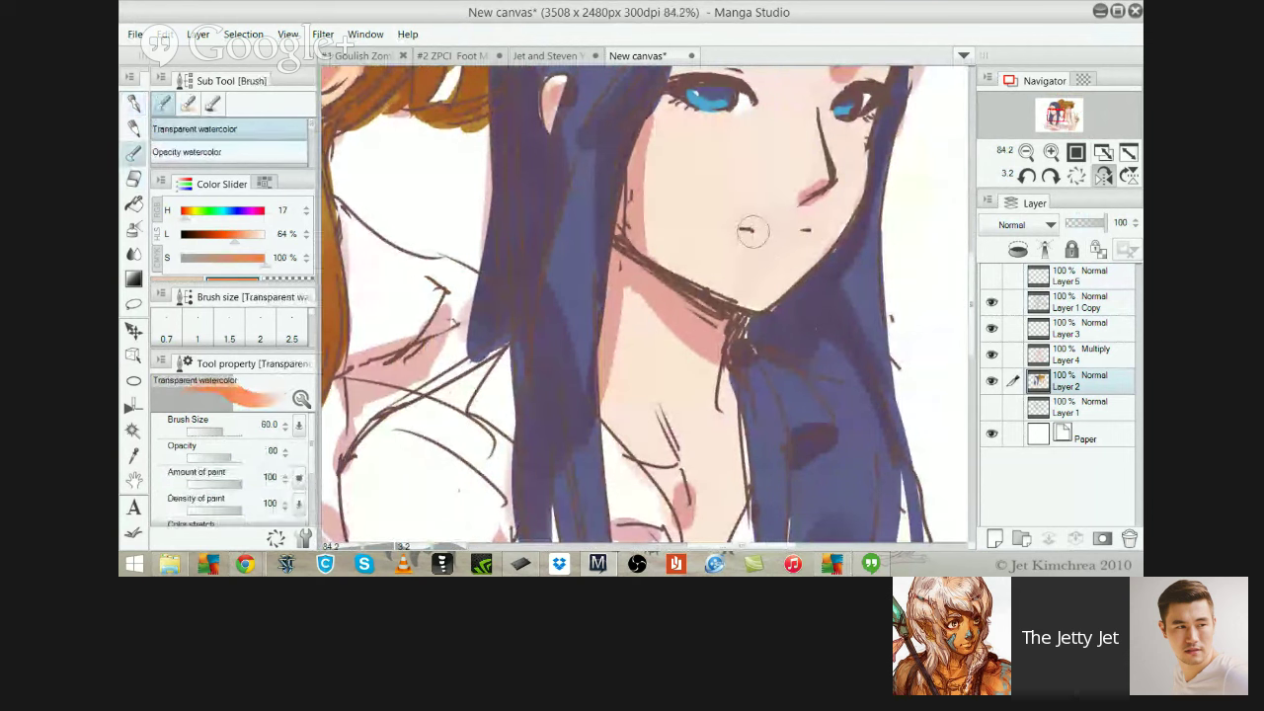
{"action": "left_click_drag", "start_coordinate": [746, 233], "coordinate": [800, 237]}
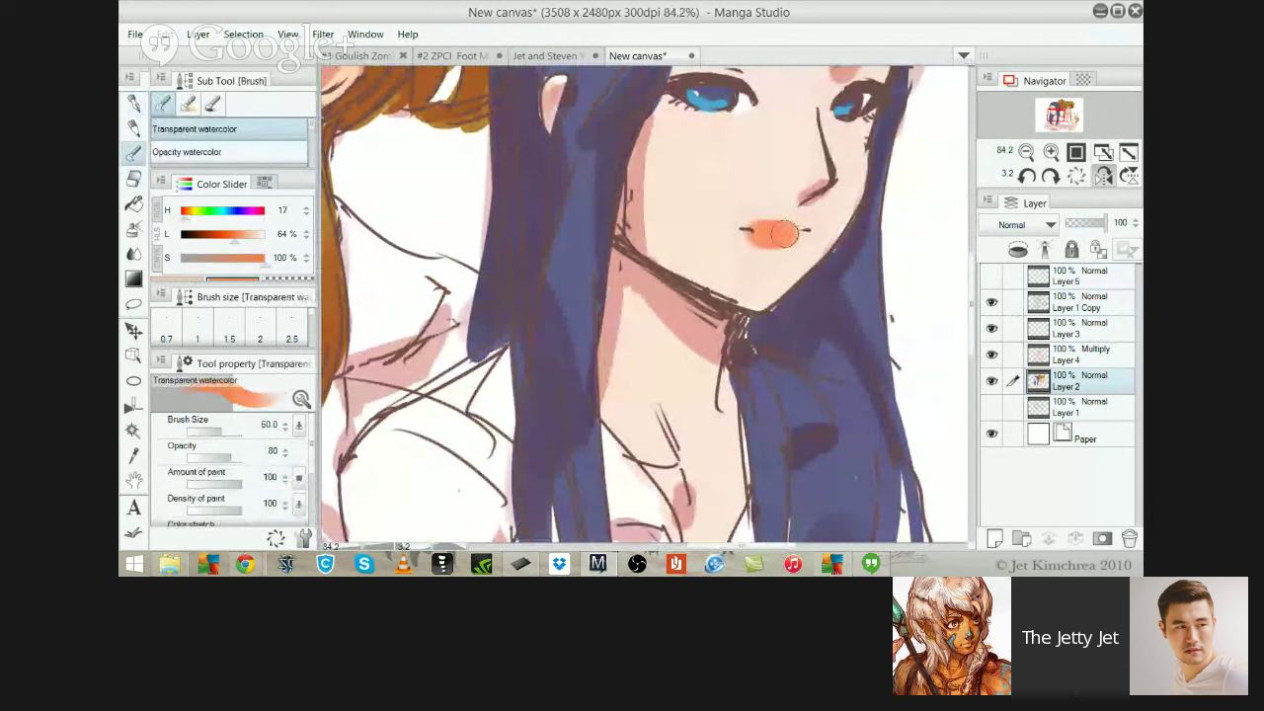
{"action": "key", "text": "ctrl+z"}
{"action": "key", "text": "ctrl+z"}
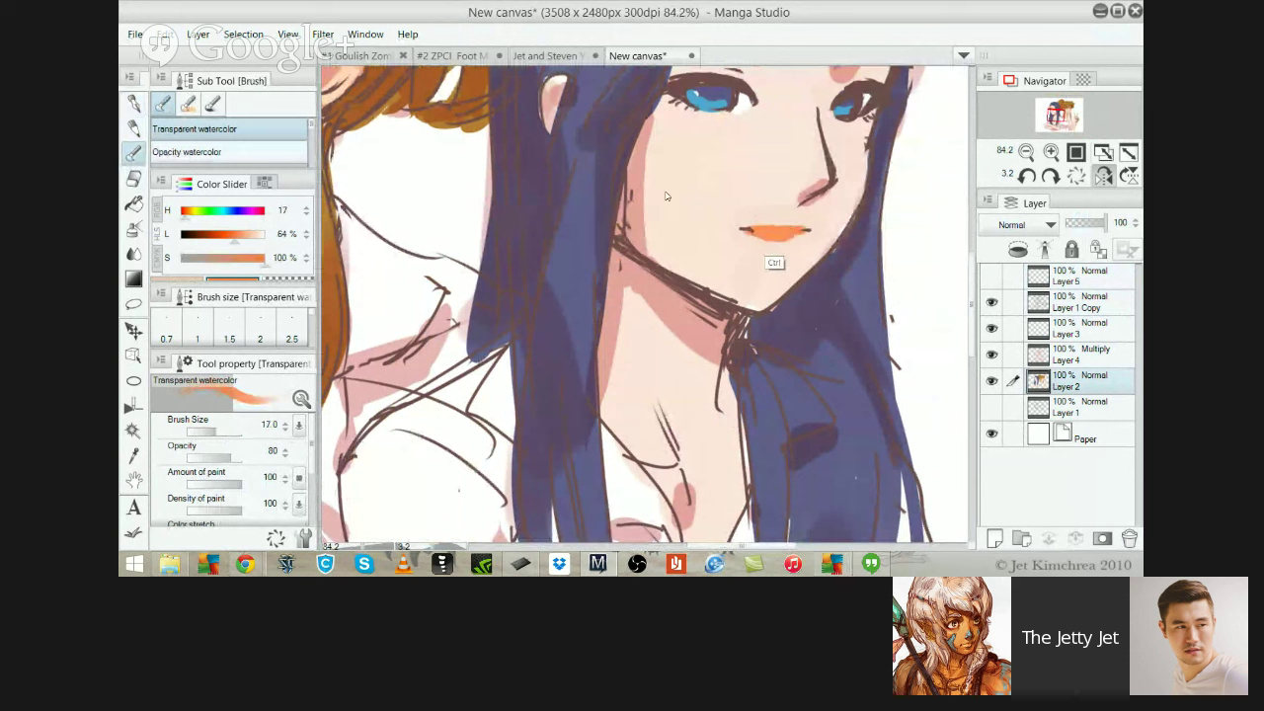
{"action": "key", "text": "ctrl+z"}
{"action": "key", "text": "ctrl+z"}
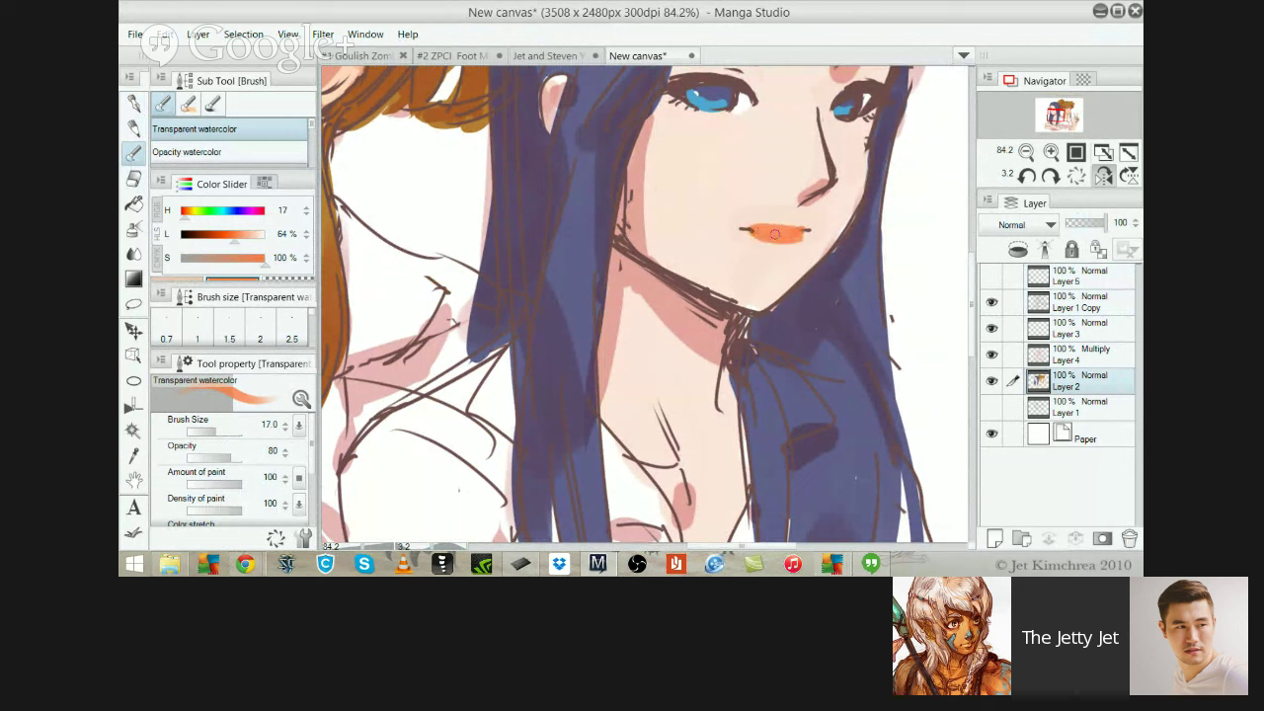
Make the Multiply shading on Layer 4 active and switch to the Hard eraser at size 70
{"action": "left_click_drag", "start_coordinate": [723, 163], "coordinate": [661, 294]}
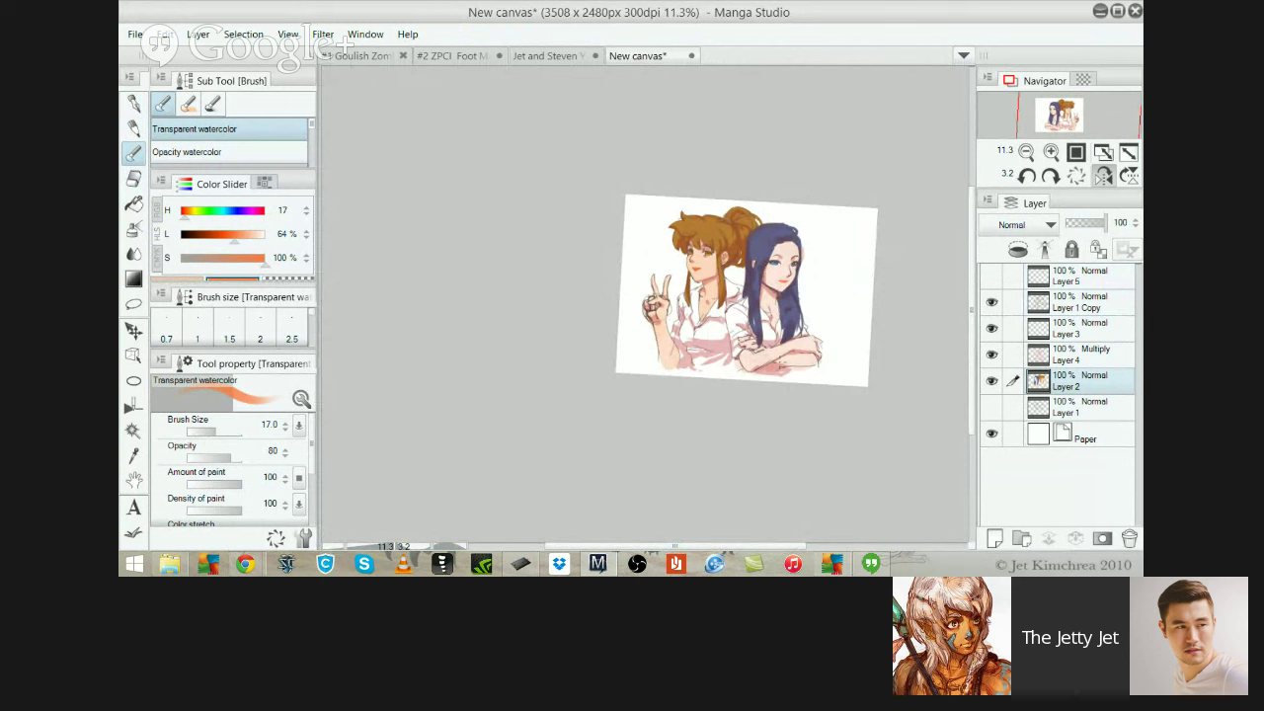
{"action": "left_click_drag", "start_coordinate": [661, 293], "coordinate": [789, 371]}
{"action": "key", "text": "alt+]"}
{"action": "key", "text": "e"}
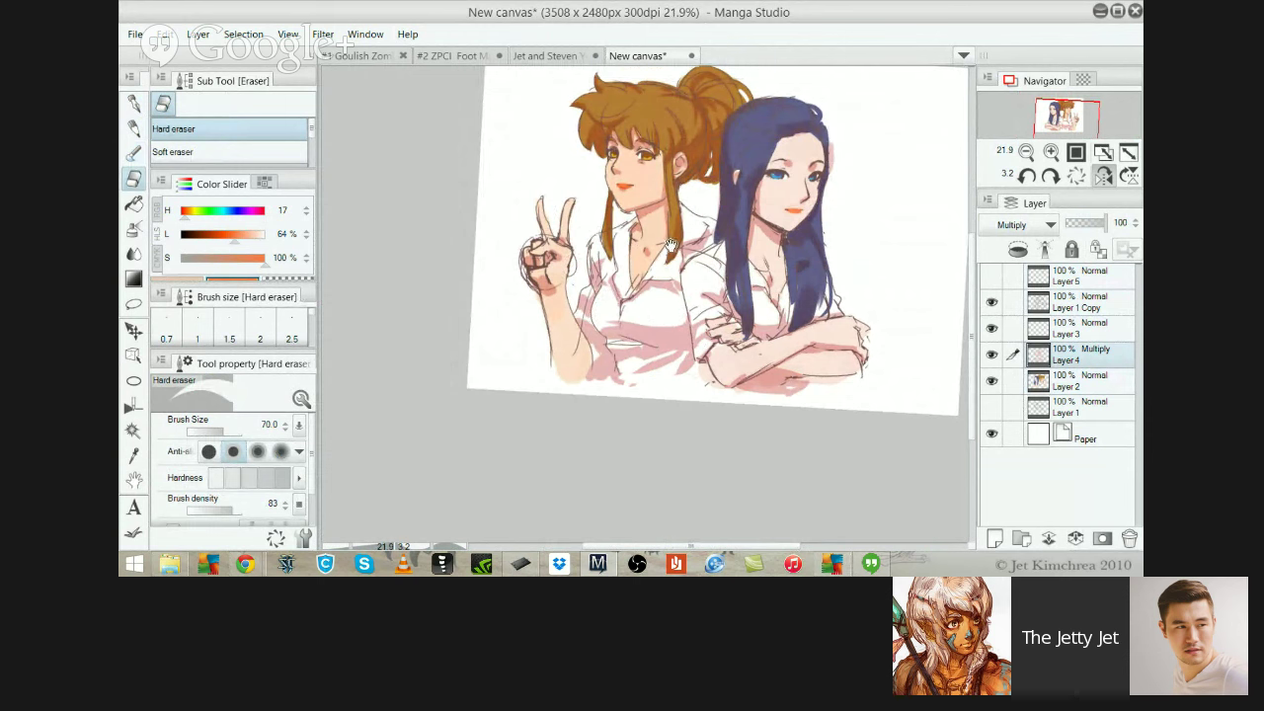
{"action": "left_click_drag", "start_coordinate": [709, 150], "coordinate": [684, 144]}
{"action": "left_click", "coordinate": [630, 182], "text": "ctrl"}
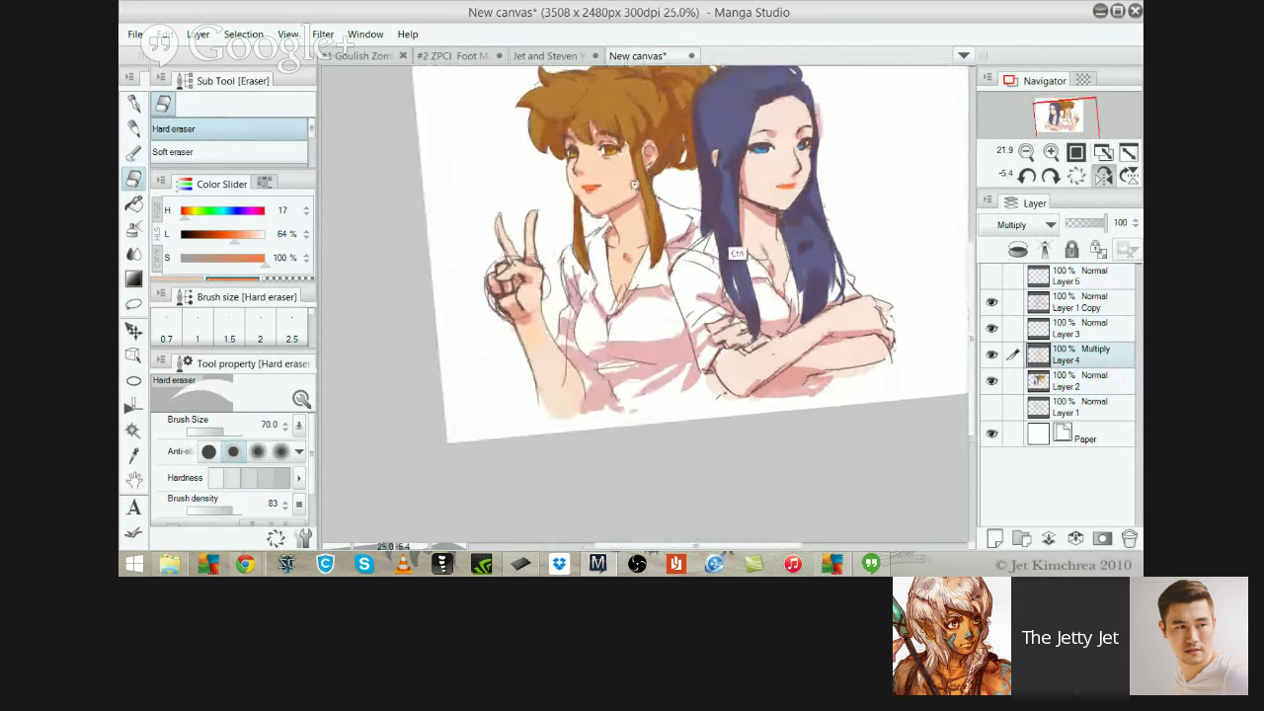
{"action": "left_click_drag", "start_coordinate": [640, 243], "coordinate": [608, 347]}
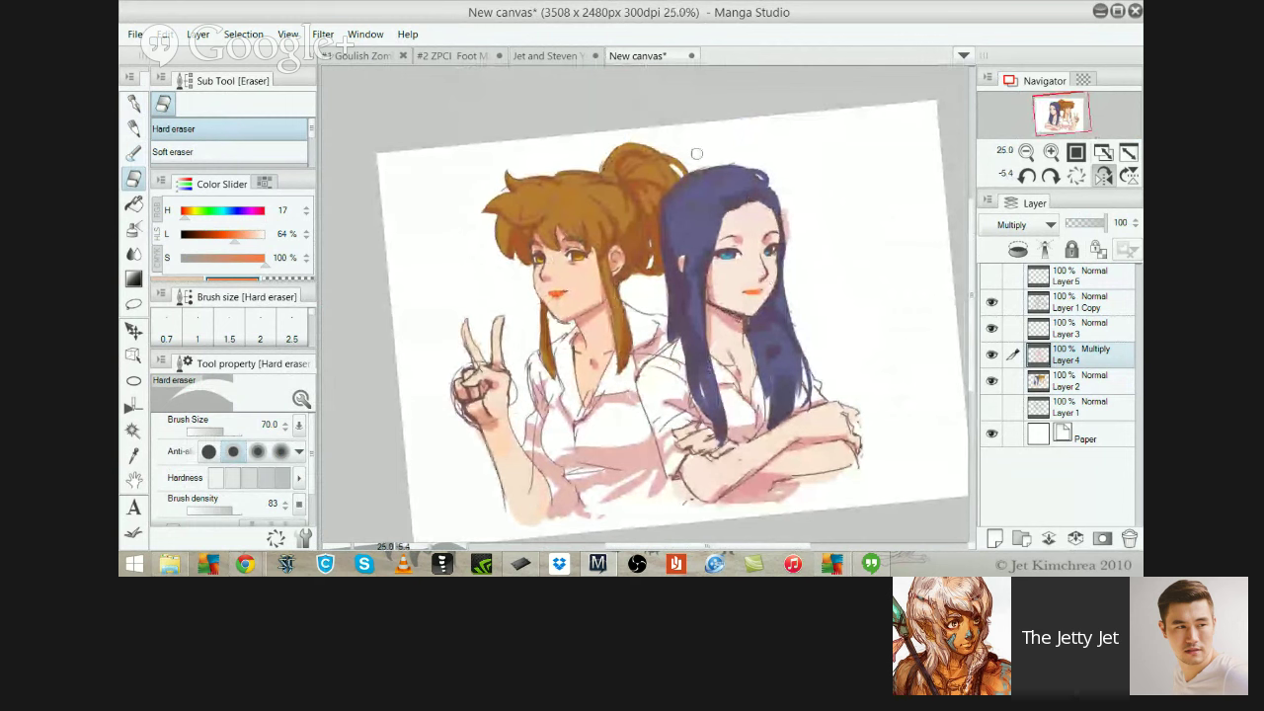
Try loose Darker pencil strokes beside the brown-haired woman's hair and raised hand, and undo them
{"action": "key", "text": "p"}
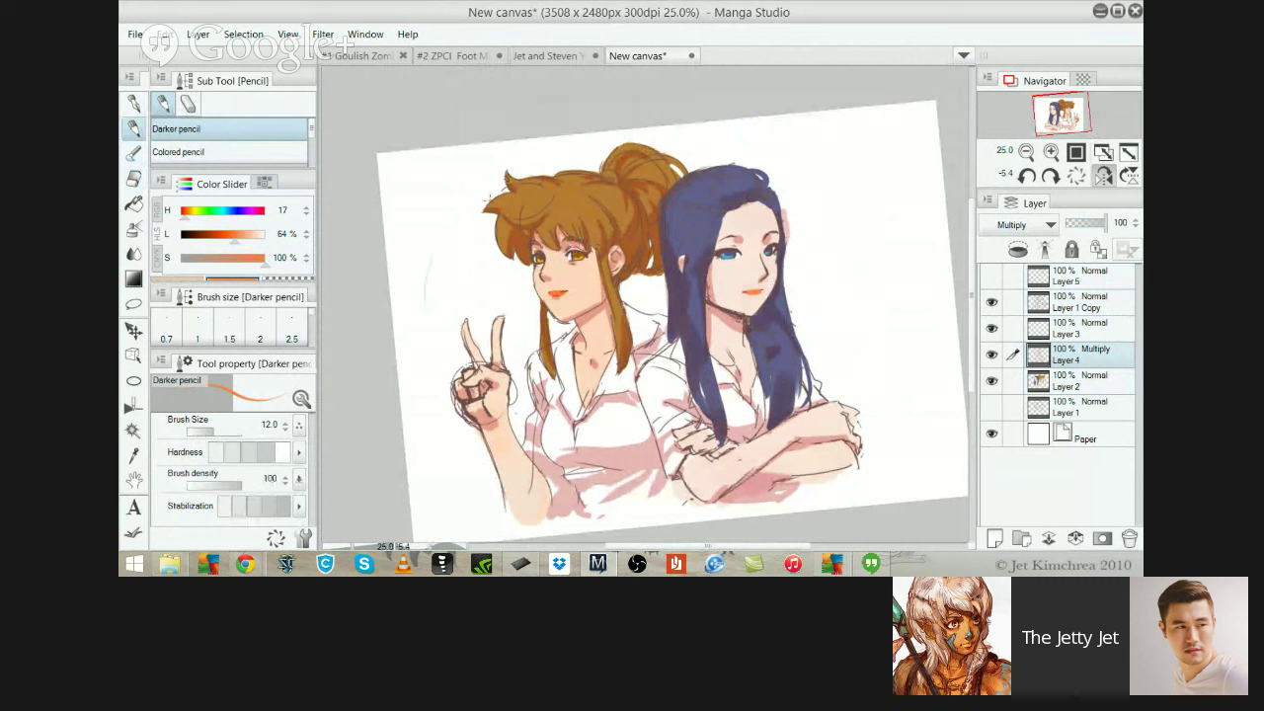
{"action": "key", "text": "ctrl+z"}
{"action": "left_click_drag", "start_coordinate": [422, 332], "coordinate": [485, 196]}
{"action": "key", "text": "ctrl+z"}
{"action": "mouse_move", "coordinate": [406, 338]}
{"action": "left_mouse_down"}
{"action": "mouse_move", "coordinate": [541, 158]}
{"action": "mouse_move", "coordinate": [505, 187]}
{"action": "mouse_move", "coordinate": [452, 319]}
{"action": "left_mouse_up"}
{"action": "key", "text": "ctrl+z"}
{"action": "key", "text": "ctrl+z"}
{"action": "key", "text": "ctrl+z"}
Try long pencil strokes along the brown-haired woman's raised forearm at different canvas angles
{"action": "left_click_drag", "start_coordinate": [576, 341], "coordinate": [595, 251]}
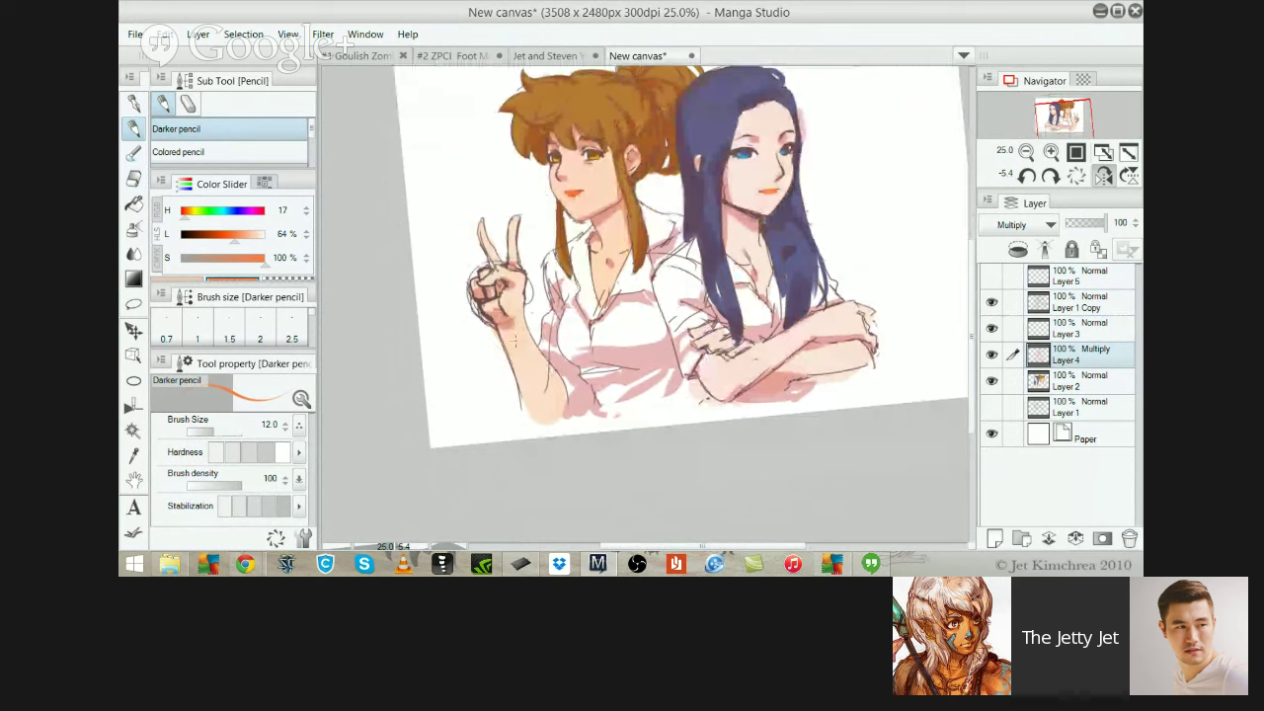
{"action": "left_click_drag", "start_coordinate": [514, 342], "coordinate": [516, 258]}
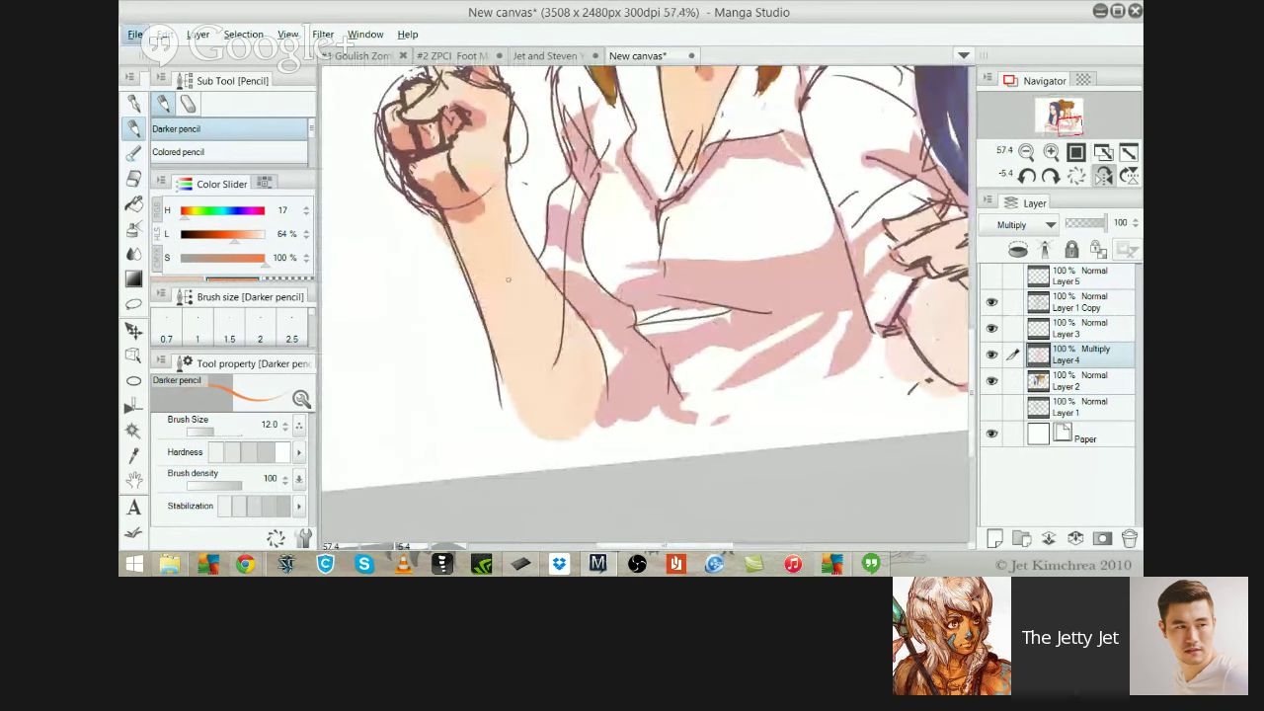
{"action": "left_click_drag", "start_coordinate": [424, 219], "coordinate": [455, 207]}
{"action": "mouse_move", "coordinate": [529, 206]}
{"action": "left_mouse_down"}
{"action": "mouse_move", "coordinate": [593, 204]}
{"action": "mouse_move", "coordinate": [638, 243]}
{"action": "mouse_move", "coordinate": [630, 212]}
{"action": "left_mouse_up"}
{"action": "left_click_drag", "start_coordinate": [630, 201], "coordinate": [653, 301]}
{"action": "left_click_drag", "start_coordinate": [751, 188], "coordinate": [476, 350]}
{"action": "key", "text": "ctrl+z"}
{"action": "key", "text": "ctrl+z"}
{"action": "left_click_drag", "start_coordinate": [754, 180], "coordinate": [418, 354]}
{"action": "left_click_drag", "start_coordinate": [823, 264], "coordinate": [538, 189]}
{"action": "left_click_drag", "start_coordinate": [662, 162], "coordinate": [478, 135]}
{"action": "mouse_move", "coordinate": [508, 318]}
{"action": "left_mouse_down"}
{"action": "mouse_move", "coordinate": [560, 334]}
{"action": "mouse_move", "coordinate": [504, 253]}
{"action": "mouse_move", "coordinate": [507, 200]}
{"action": "mouse_move", "coordinate": [589, 265]}
{"action": "mouse_move", "coordinate": [573, 249]}
{"action": "mouse_move", "coordinate": [663, 233]}
{"action": "mouse_move", "coordinate": [573, 208]}
{"action": "mouse_move", "coordinate": [656, 383]}
{"action": "mouse_move", "coordinate": [628, 231]}
{"action": "mouse_move", "coordinate": [558, 327]}
{"action": "left_mouse_up"}
{"action": "left_click", "coordinate": [558, 334]}
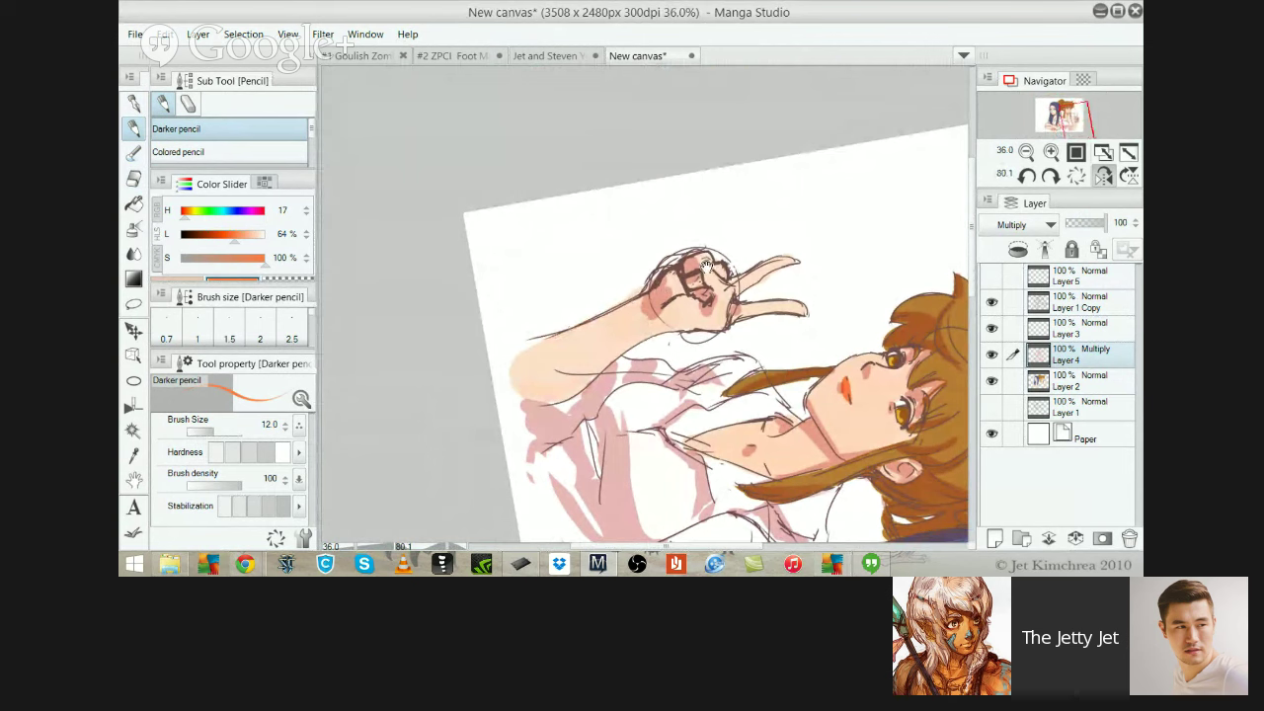
Darken the line work on Layer 1 Copy with Hue/Saturation/Luminosity by setting Brightness to -63
{"action": "left_click_drag", "start_coordinate": [725, 195], "coordinate": [579, 338]}
{"action": "left_click", "coordinate": [1082, 304]}
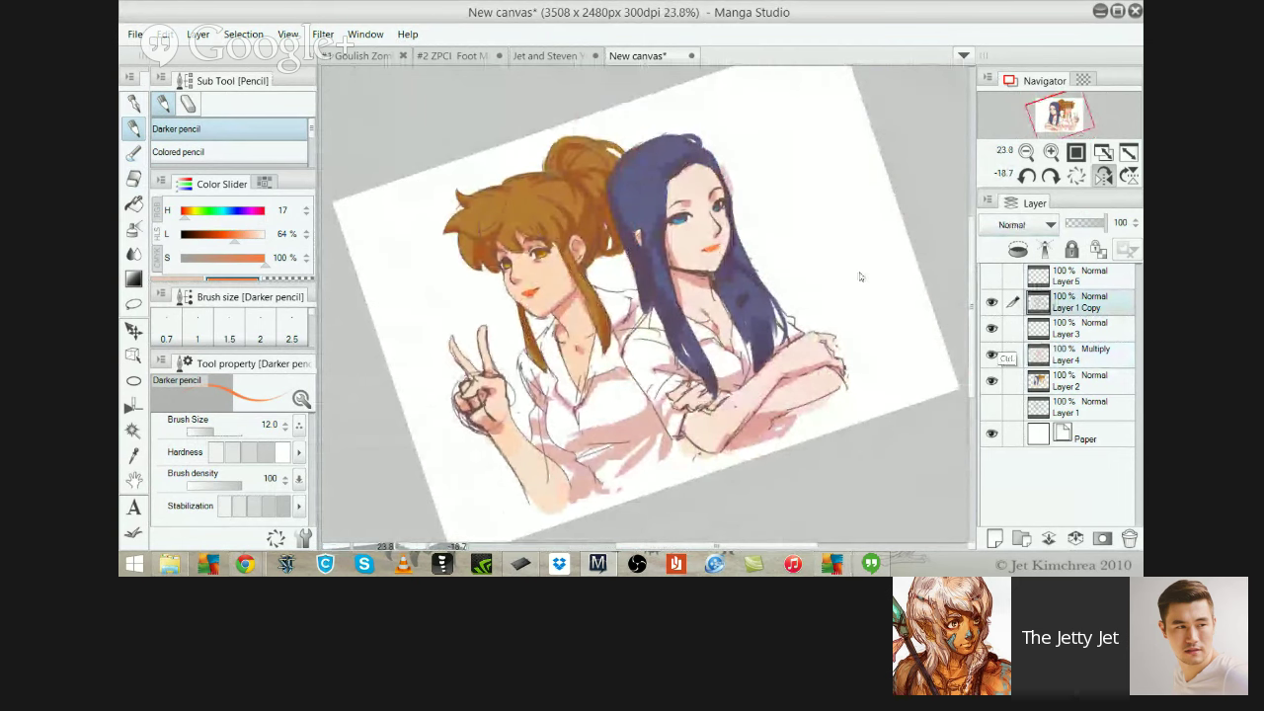
{"action": "key", "text": "ctrl+u"}
{"action": "left_click_drag", "start_coordinate": [776, 518], "coordinate": [738, 519]}
{"action": "left_click_drag", "start_coordinate": [739, 519], "coordinate": [679, 519]}
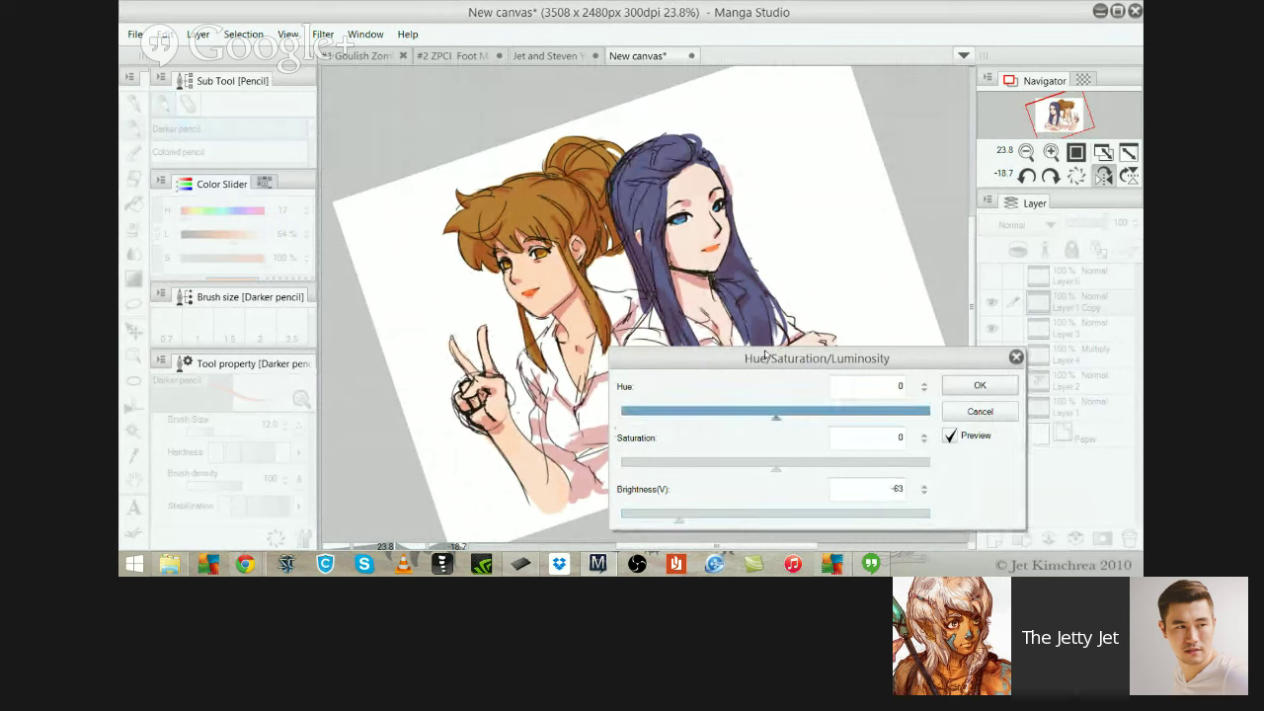
{"action": "key", "text": "Return"}
Adjust the line work on Layer 1 Copy again with Hue/Saturation/Luminosity, setting Saturation to 42 and Brightness to 4
{"action": "left_click_drag", "start_coordinate": [796, 230], "coordinate": [838, 286]}
{"action": "key", "text": "ctrl+u"}
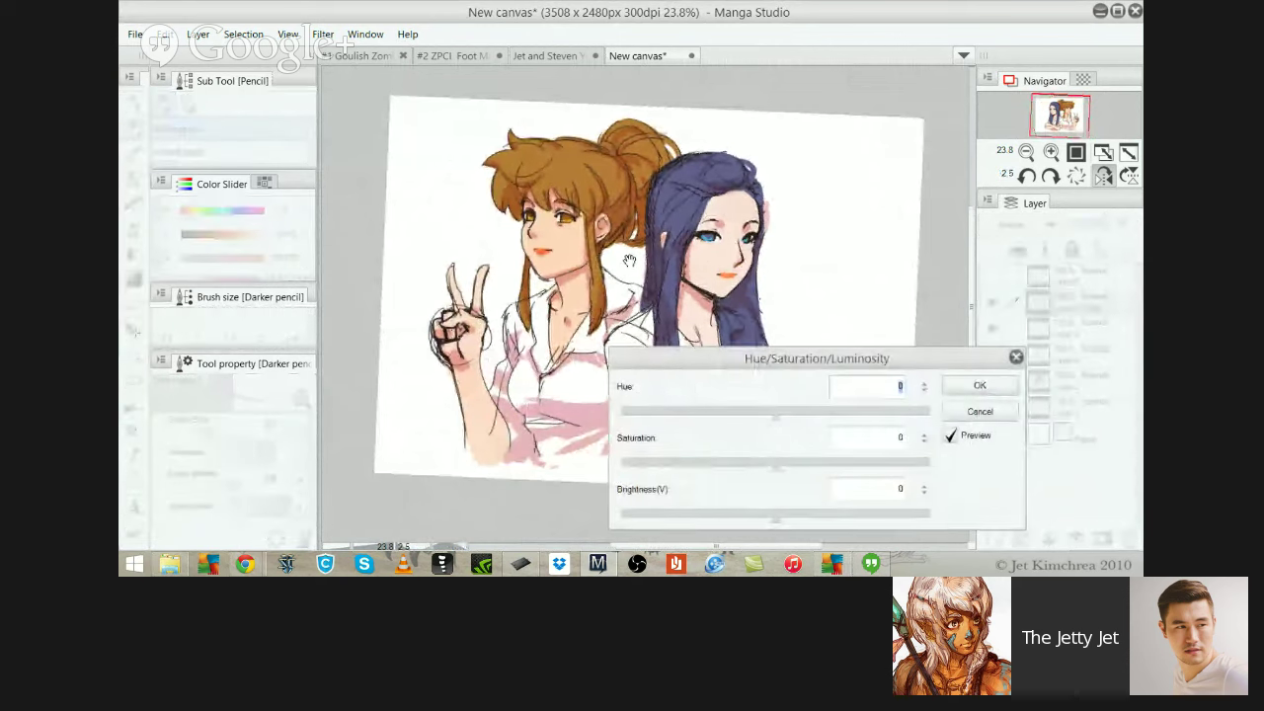
{"action": "left_click_drag", "start_coordinate": [776, 467], "coordinate": [840, 467]}
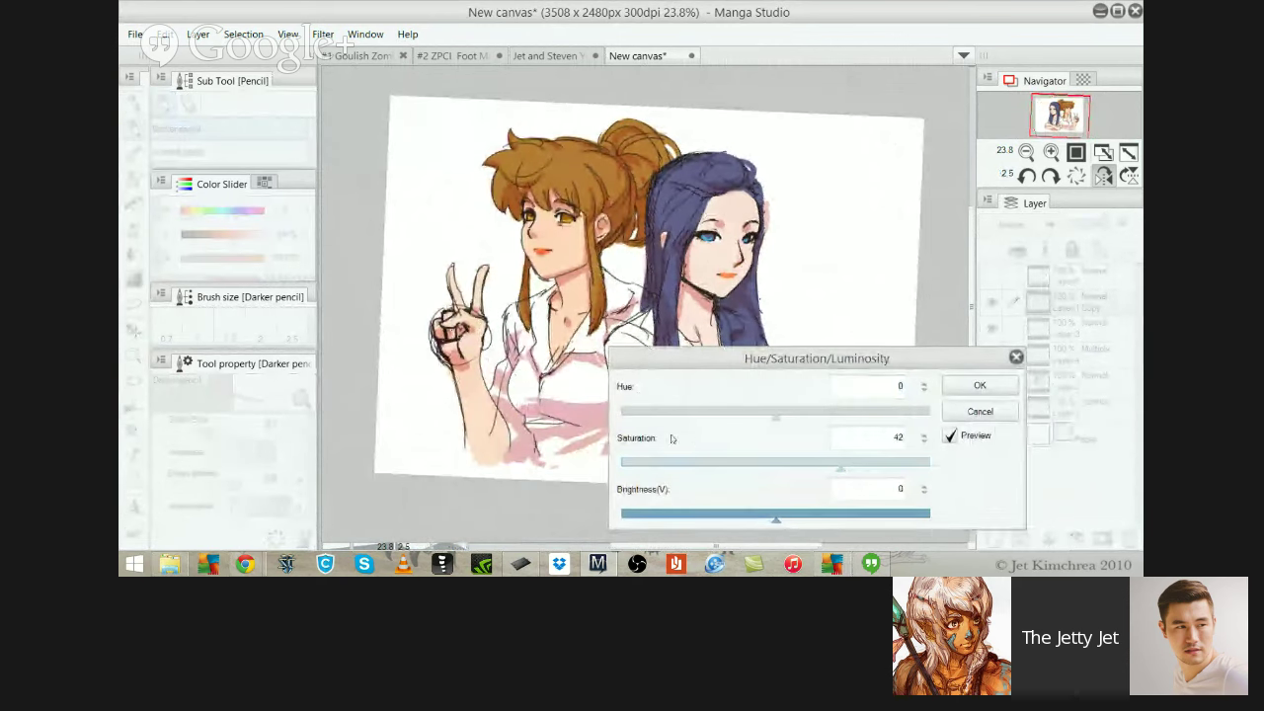
{"action": "key", "text": "Right"}
{"action": "key", "text": "Right"}
{"action": "key", "text": "Right"}
{"action": "key", "text": "Right"}
{"action": "key", "text": "Right"}
{"action": "key", "text": "Right"}
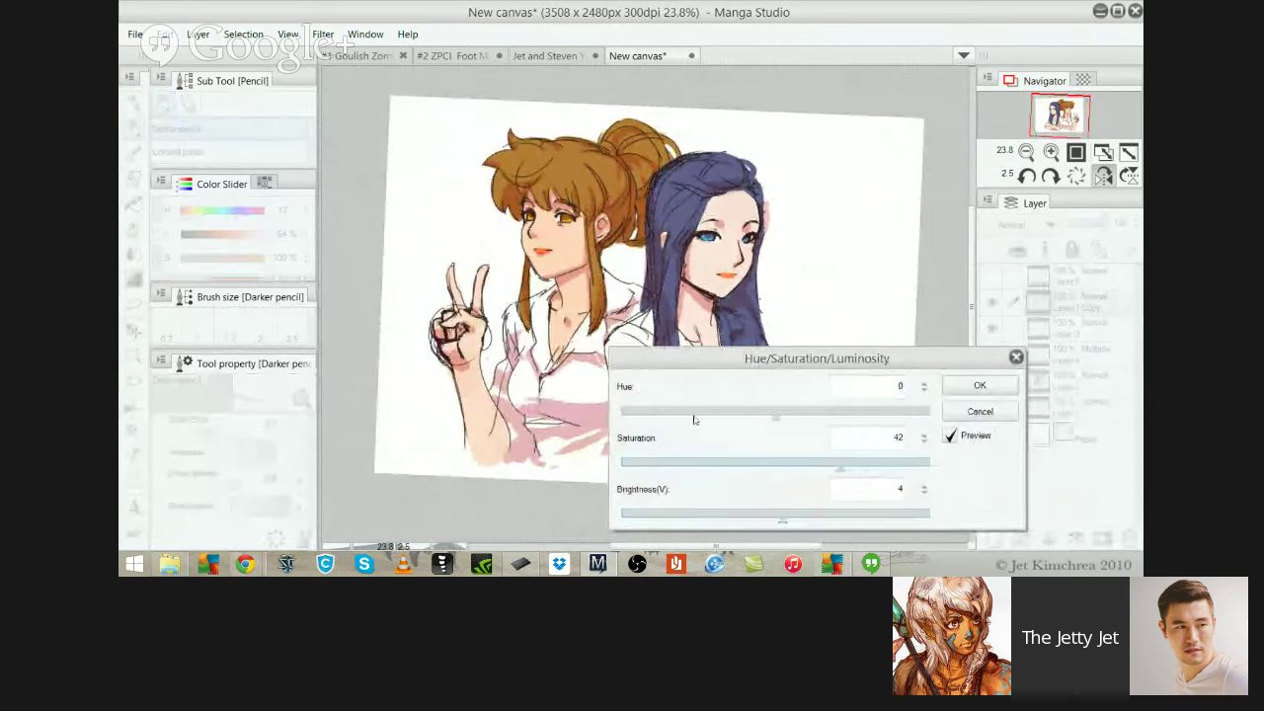
{"action": "key", "text": "Return"}
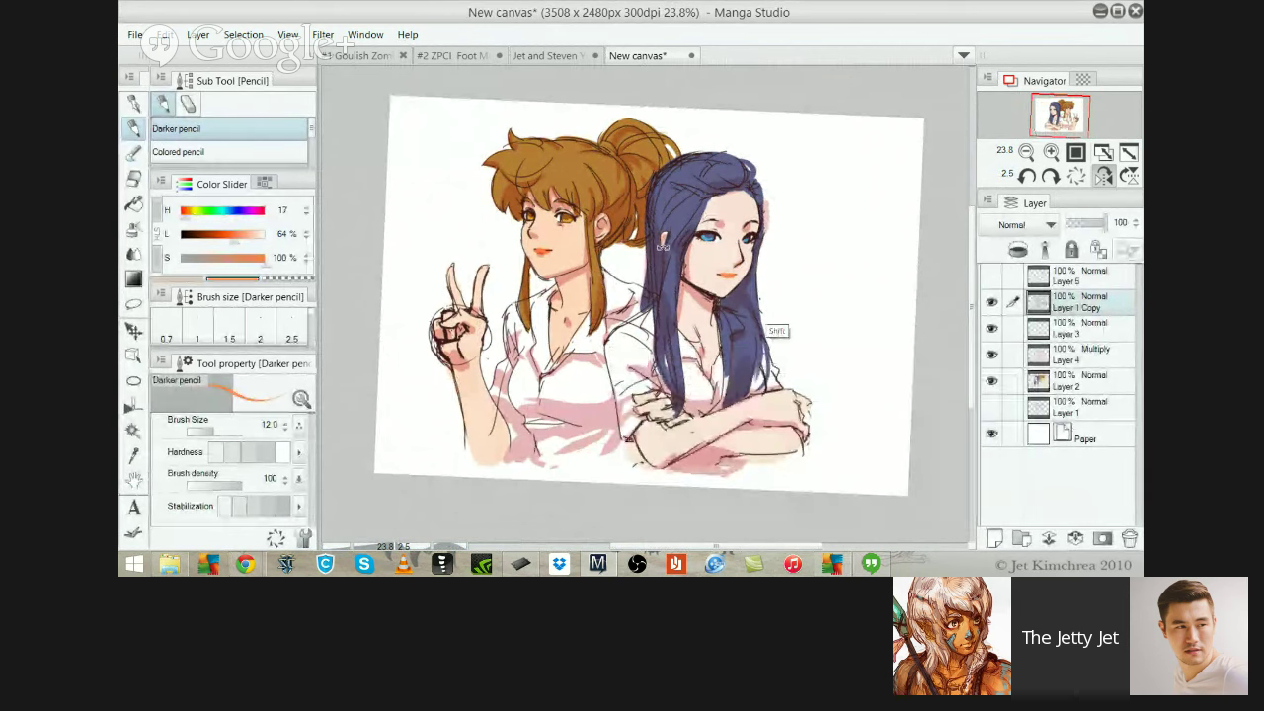
Switch to the Hard eraser at size 30 for the blue-haired woman's line work on Layer 1 Copy
{"action": "left_click_drag", "start_coordinate": [661, 248], "coordinate": [646, 216]}
{"action": "scroll", "coordinate": [766, 286], "scroll_direction": "up", "scroll_amount": 1}
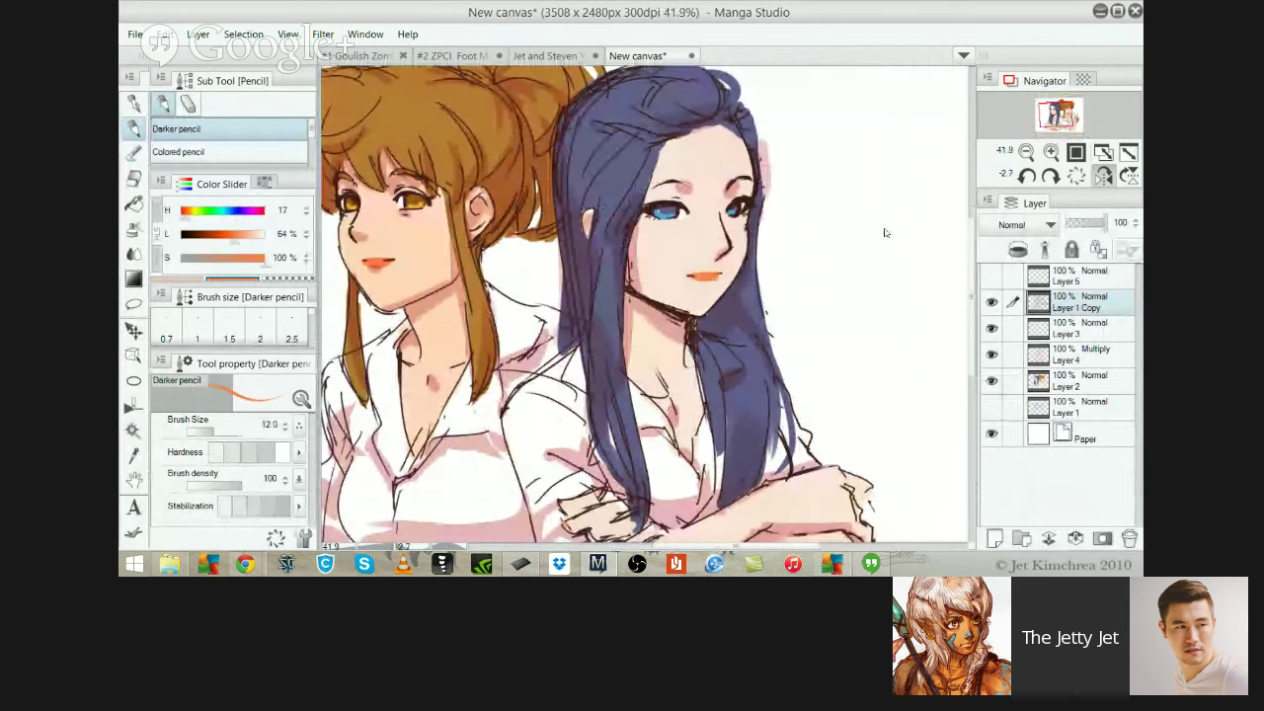
{"action": "scroll", "coordinate": [722, 333], "scroll_direction": "up", "scroll_amount": 2}
{"action": "key", "text": "e"}
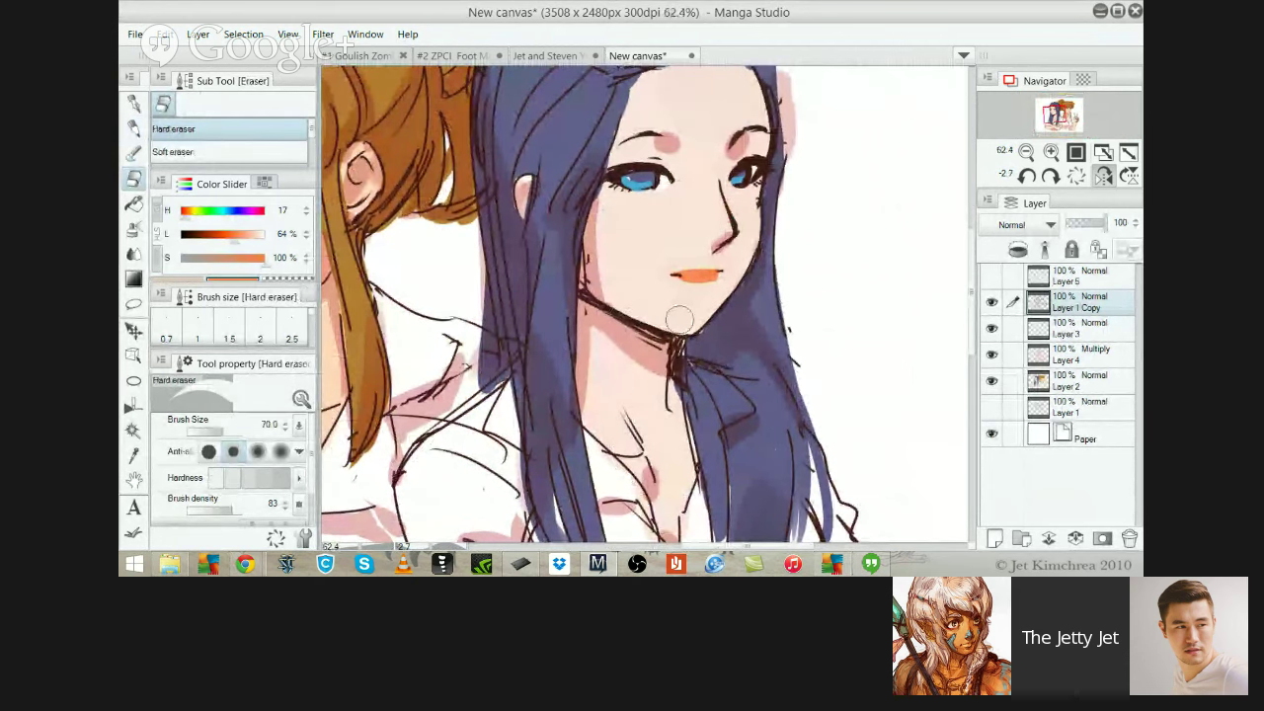
{"action": "scroll", "coordinate": [685, 323], "scroll_direction": "down", "scroll_amount": 4}
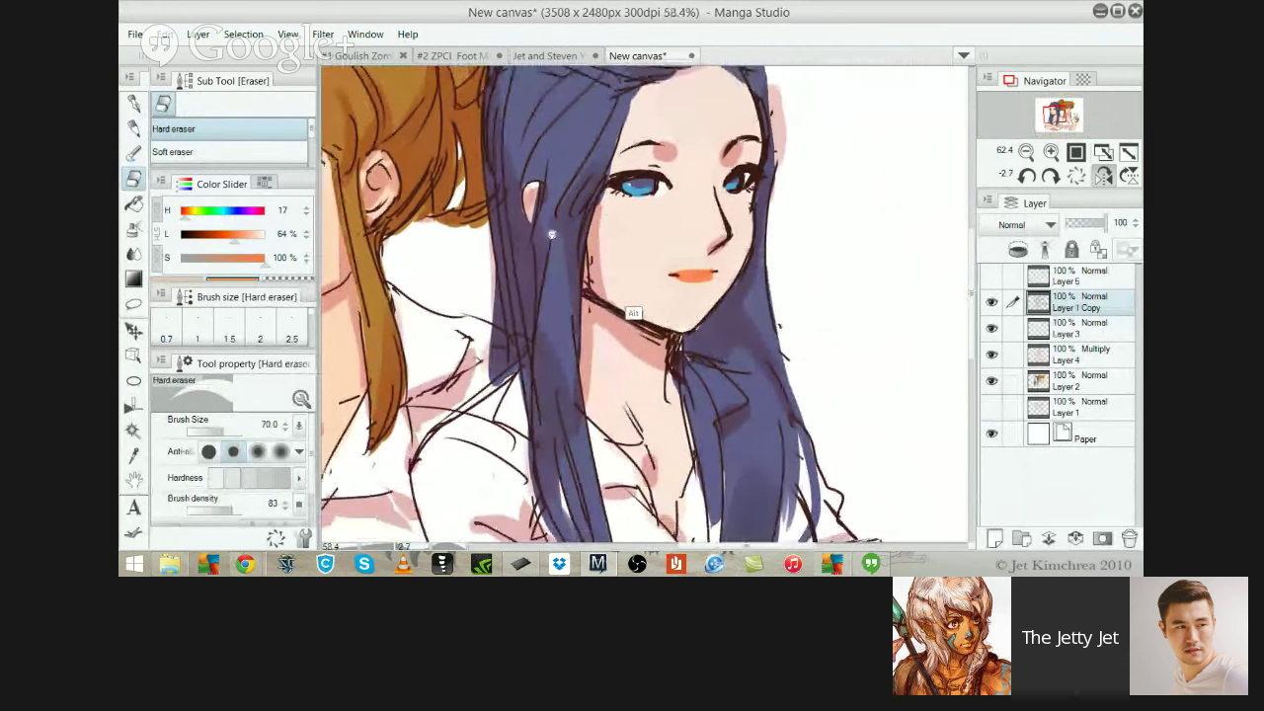
{"action": "left_click_drag", "start_coordinate": [657, 181], "coordinate": [643, 234]}
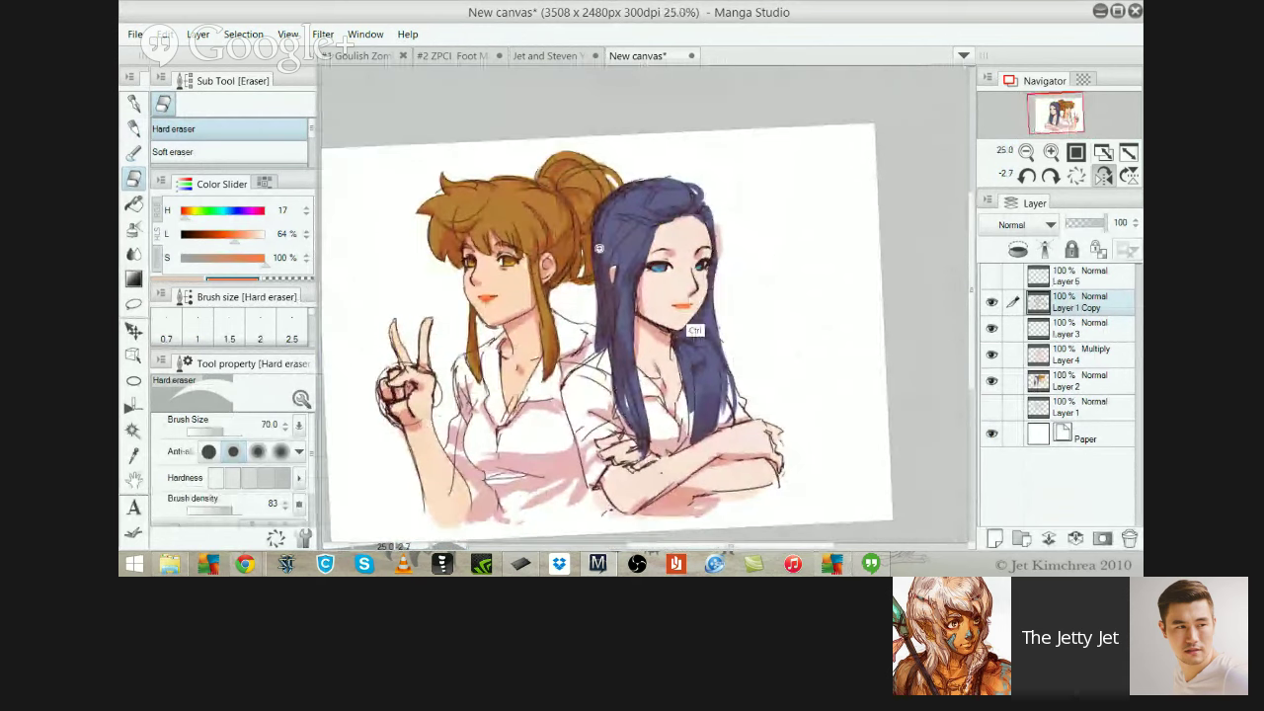
{"action": "scroll", "coordinate": [689, 292], "scroll_direction": "up", "scroll_amount": 2}
{"action": "key", "text": "["}
{"action": "key", "text": "["}
{"action": "key", "text": "["}
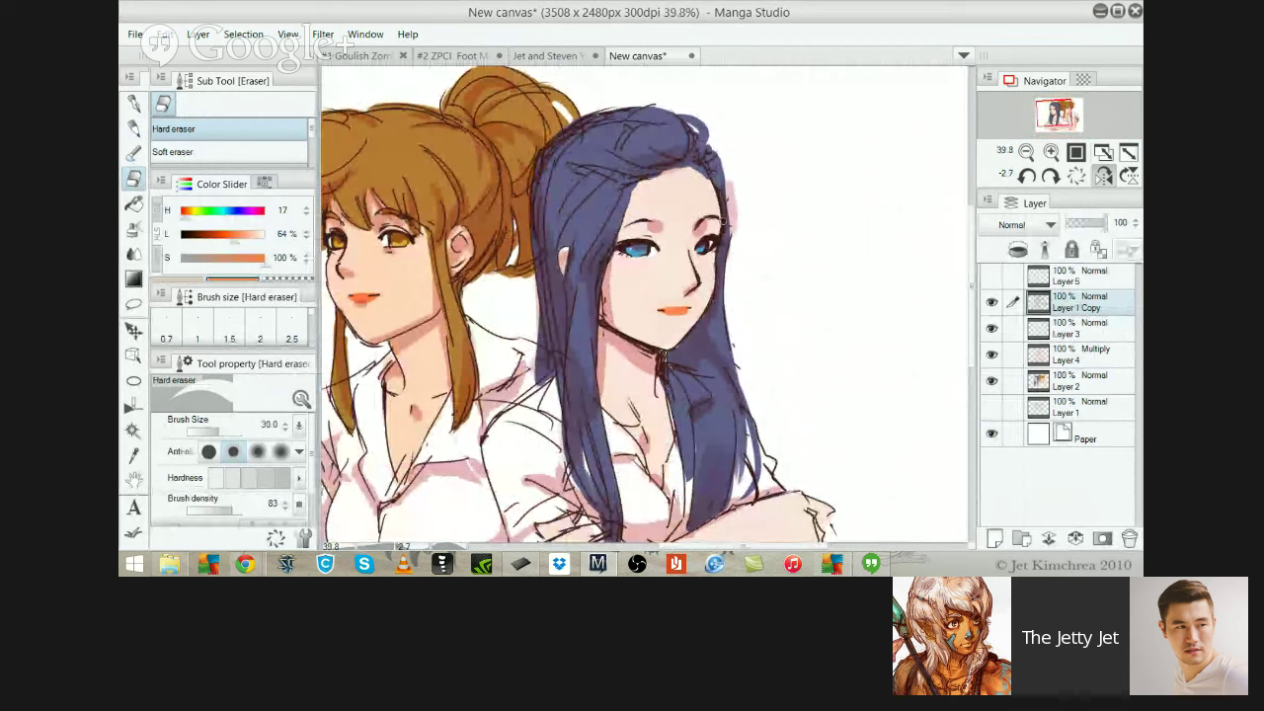
Switch to the Darker pencil at size 12 and sample the dark brown line colour from the line work
{"action": "scroll", "coordinate": [633, 177], "scroll_direction": "down", "scroll_amount": 1}
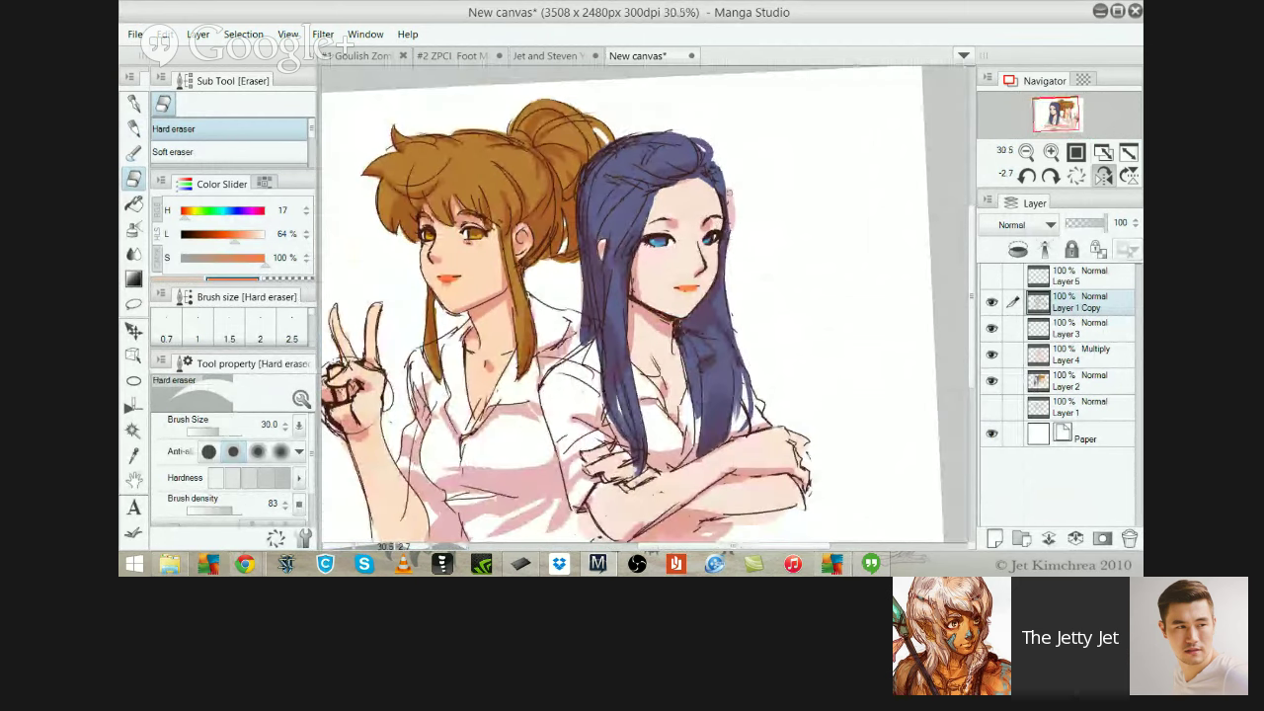
{"action": "scroll", "coordinate": [628, 161], "scroll_direction": "down", "scroll_amount": 1}
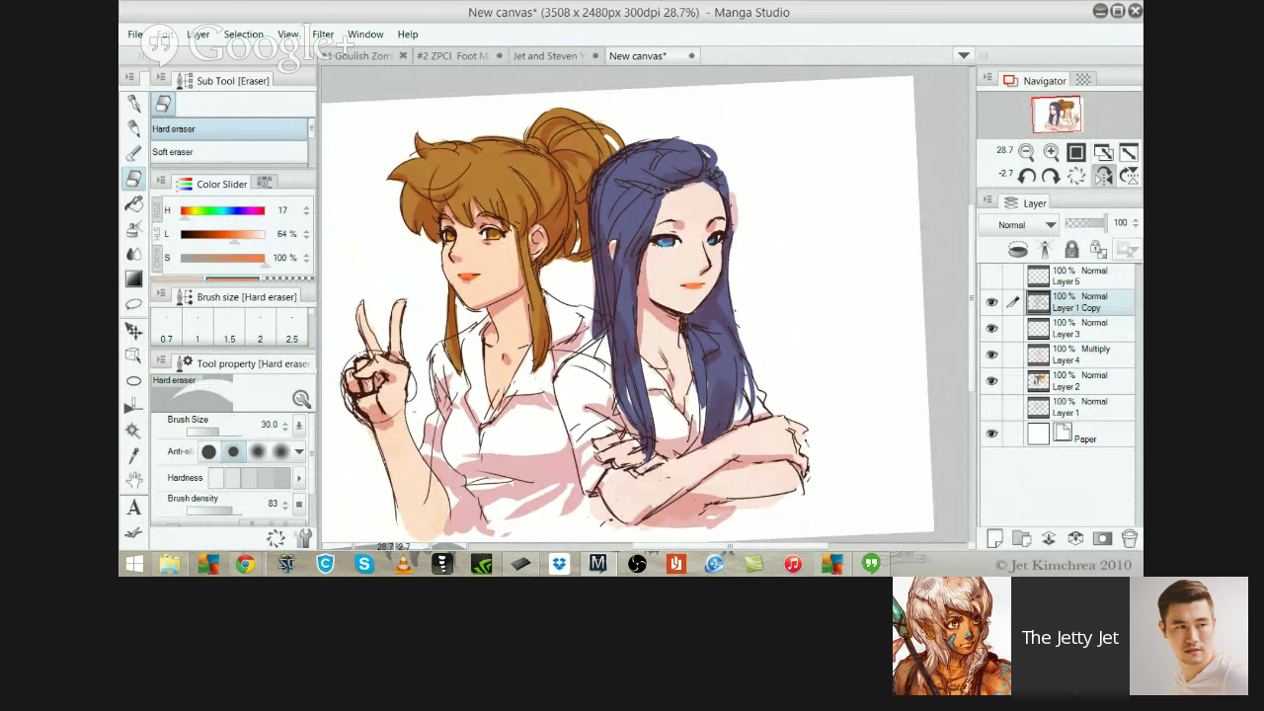
{"action": "scroll", "coordinate": [656, 297], "scroll_direction": "up", "scroll_amount": 2}
{"action": "key", "text": "p"}
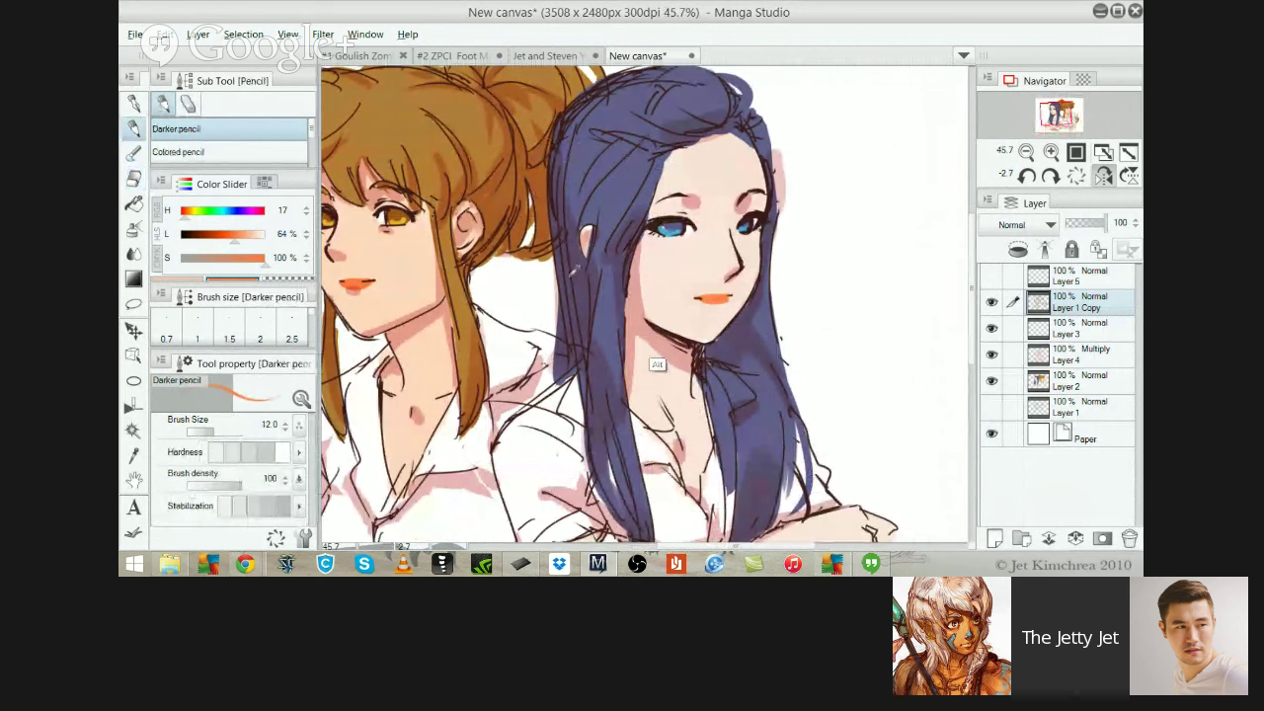
{"action": "left_click", "coordinate": [651, 367], "text": "alt"}
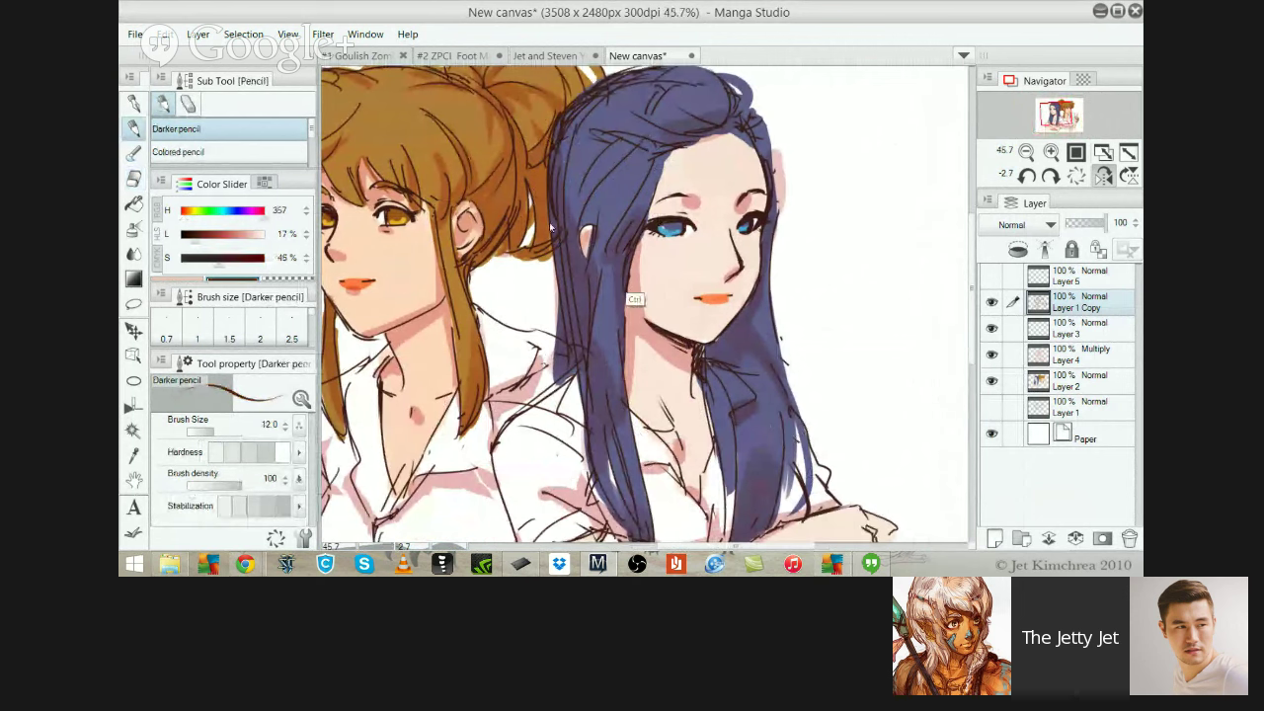
Touch up the line work of the two women's blouses on Layer 1 Copy with the pencil
{"action": "scroll", "coordinate": [637, 316], "scroll_direction": "down", "scroll_amount": 2}
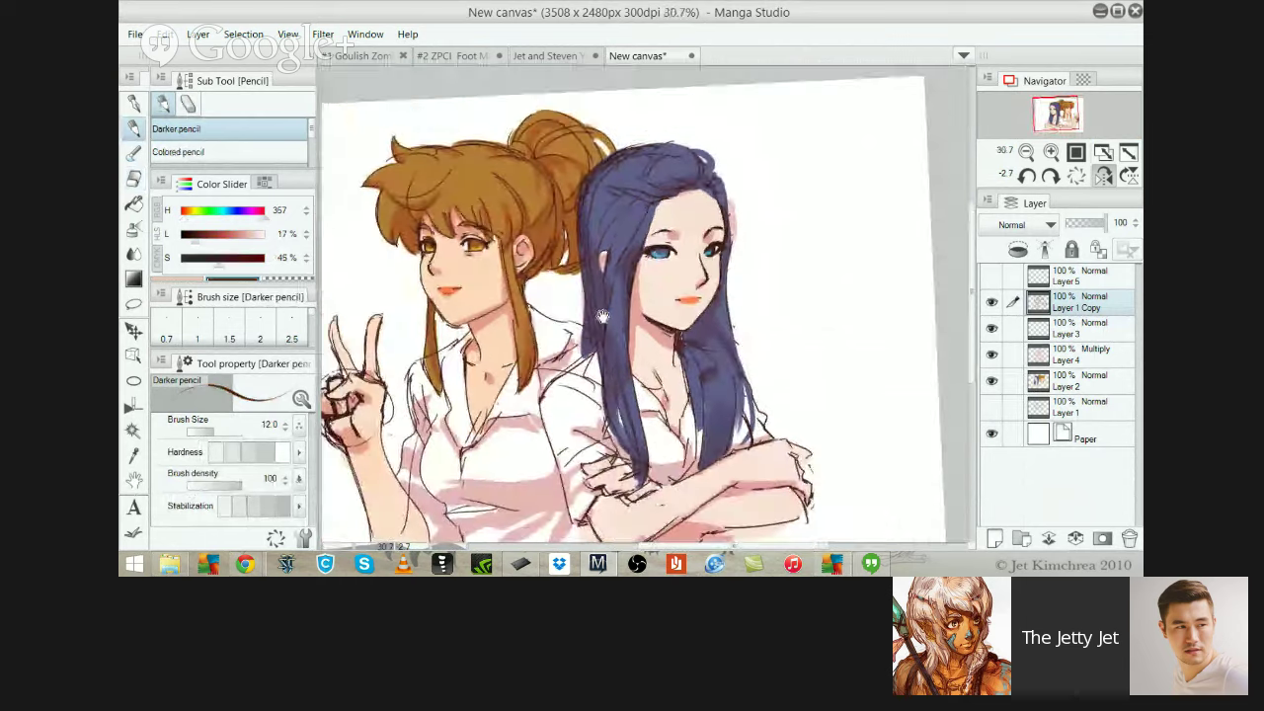
{"action": "key", "text": "e"}
{"action": "key", "text": "p"}
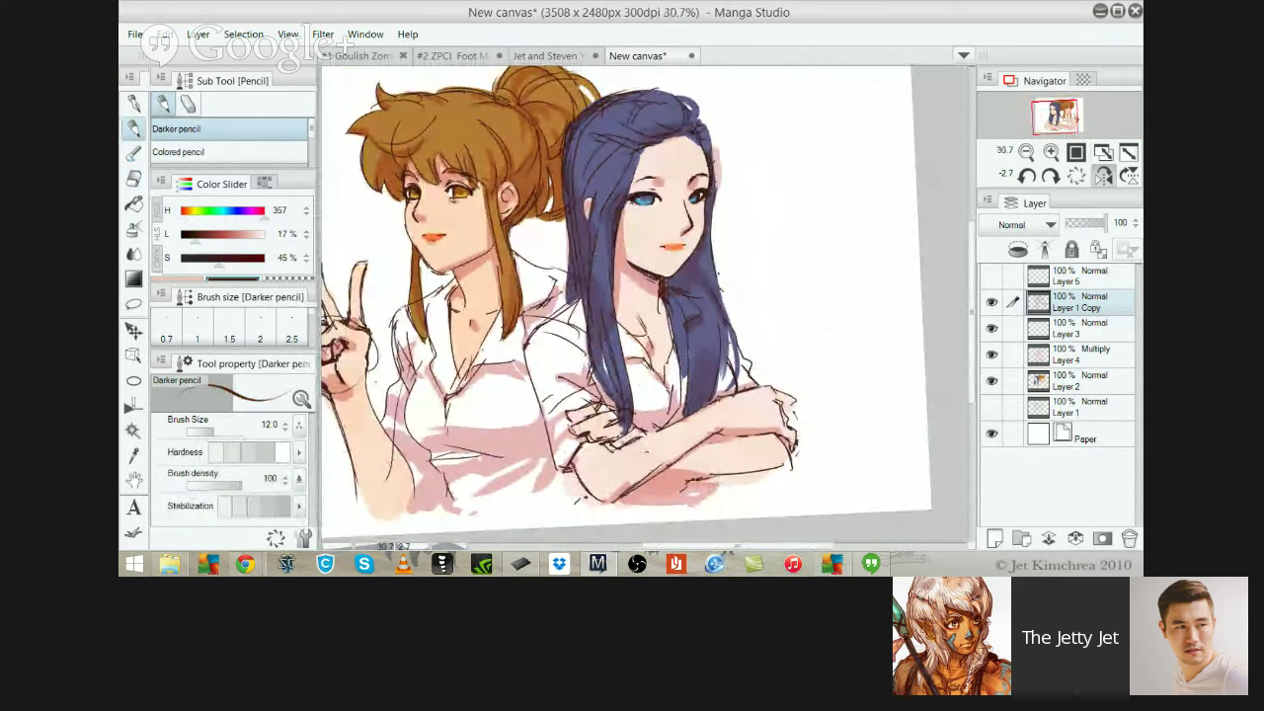
{"action": "mouse_move", "coordinate": [650, 362]}
{"action": "left_mouse_down"}
{"action": "mouse_move", "coordinate": [676, 404]}
{"action": "mouse_move", "coordinate": [658, 380]}
{"action": "left_mouse_up"}
{"action": "key", "text": "e"}
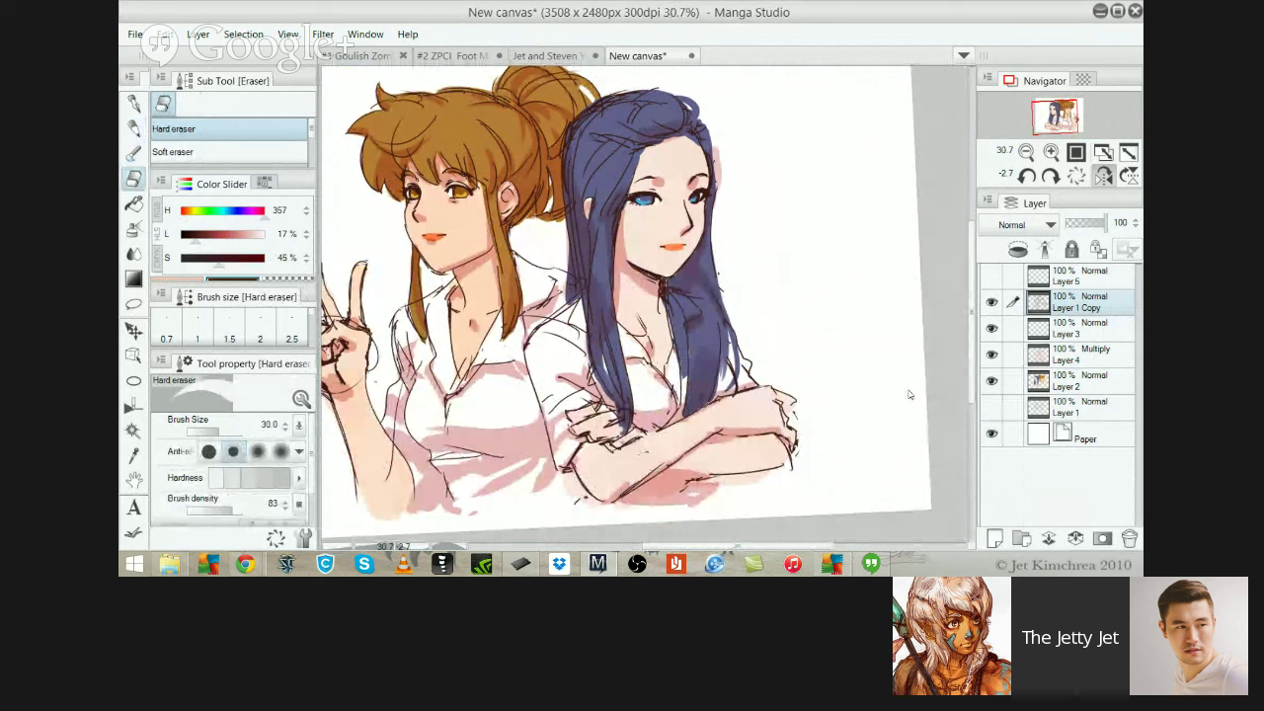
{"action": "key", "text": "p"}
{"action": "key", "text": "ctrl+z"}
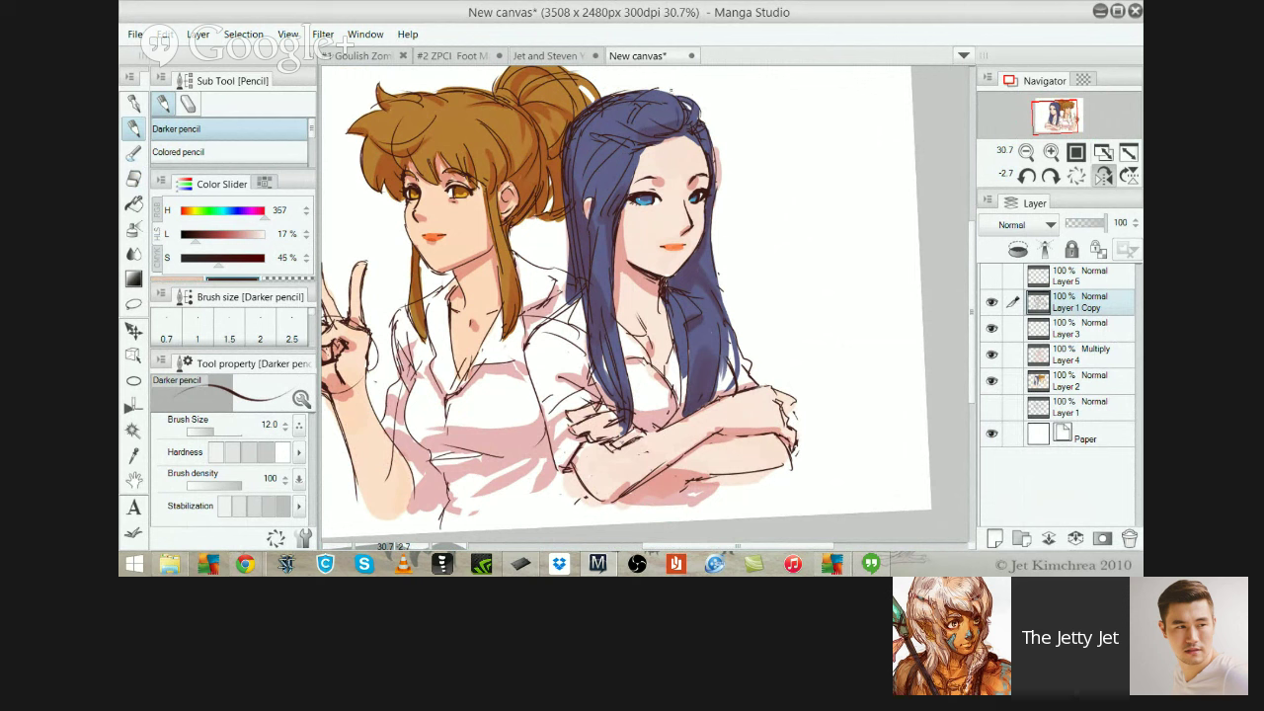
Outline a small slanted rectangular hair clip in the blue-haired woman's hair, retrying strokes with the Darker pencil
{"action": "key", "text": "e"}
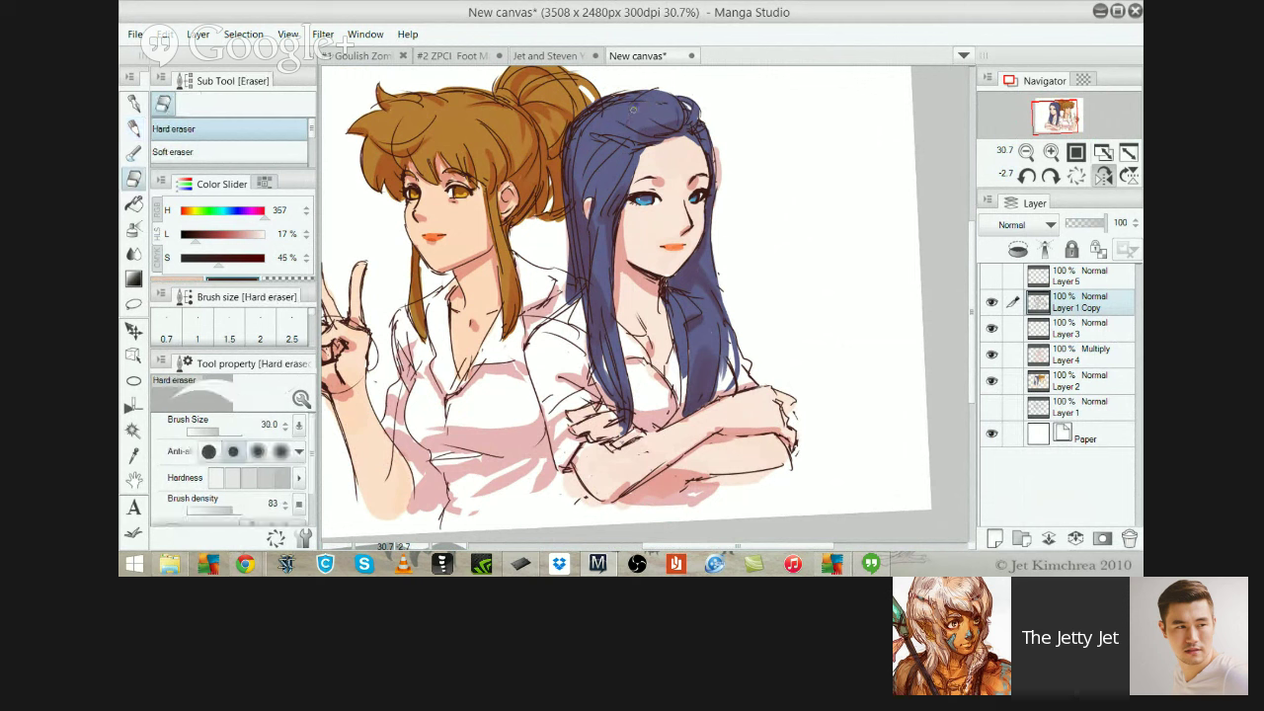
{"action": "key", "text": "p"}
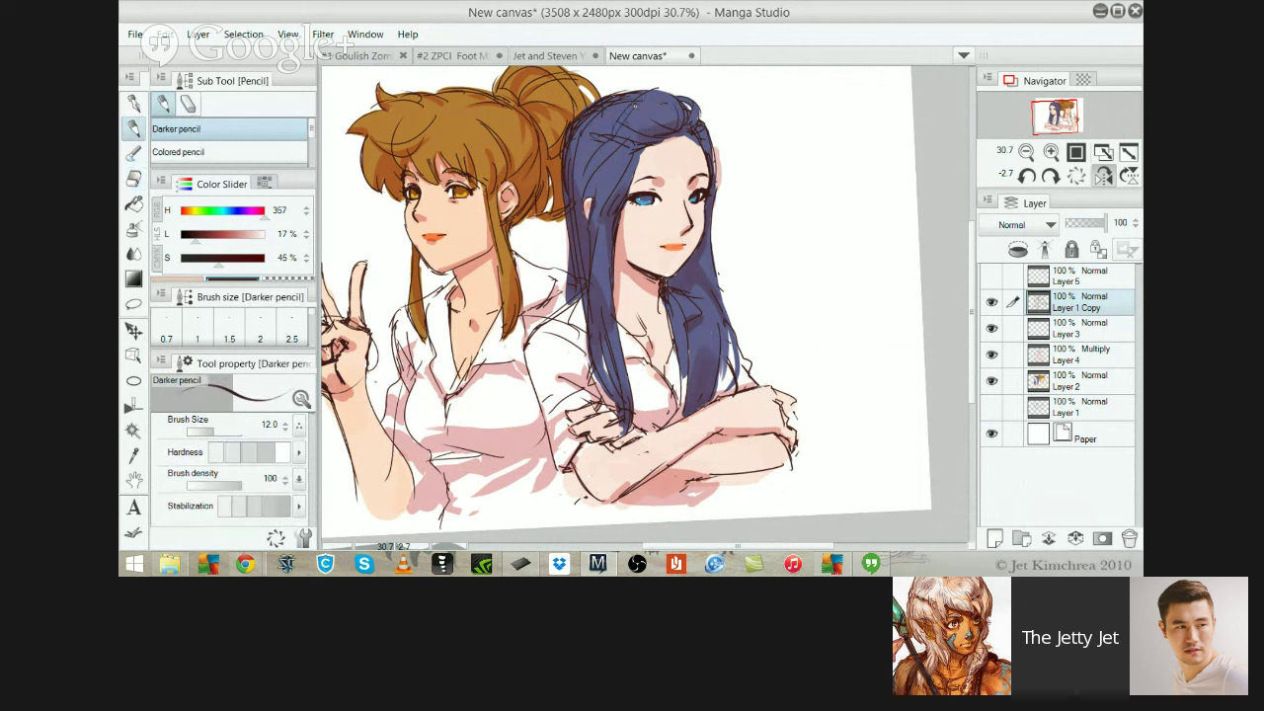
{"action": "key", "text": "ctrl+z"}
{"action": "key", "text": "ctrl+z"}
{"action": "left_click", "coordinate": [661, 227]}
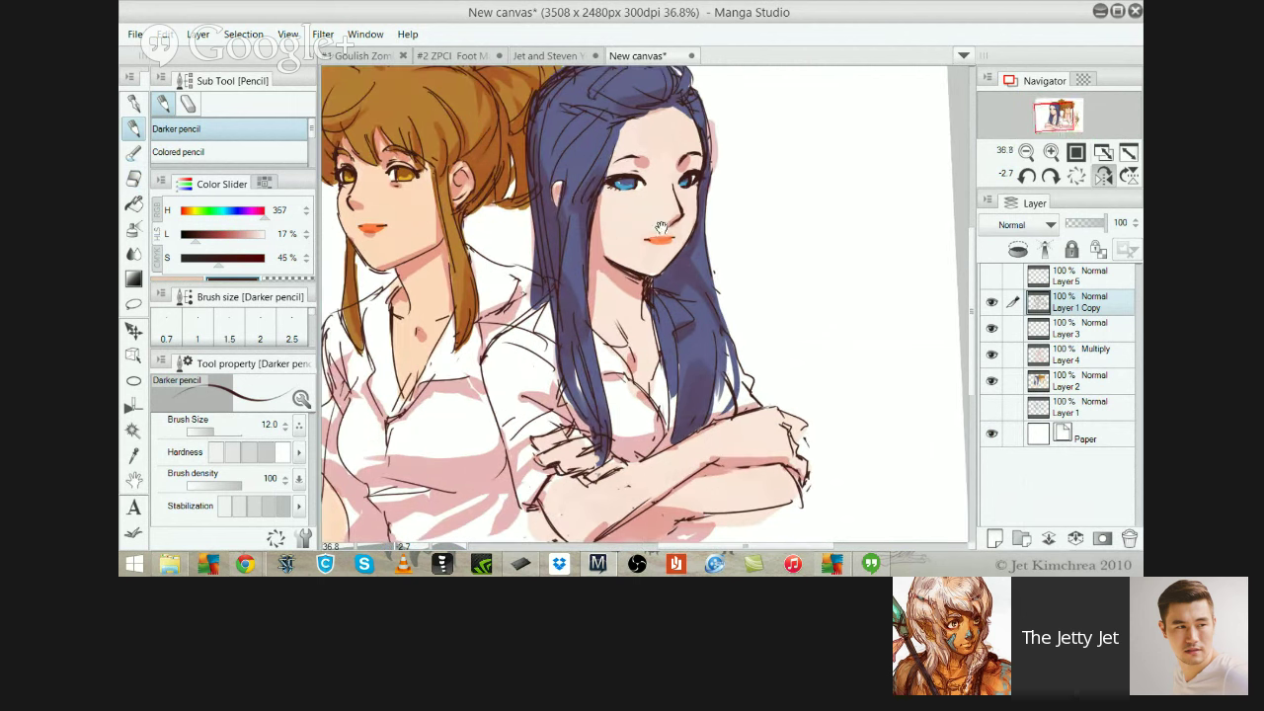
{"action": "left_click_drag", "start_coordinate": [661, 227], "coordinate": [706, 292]}
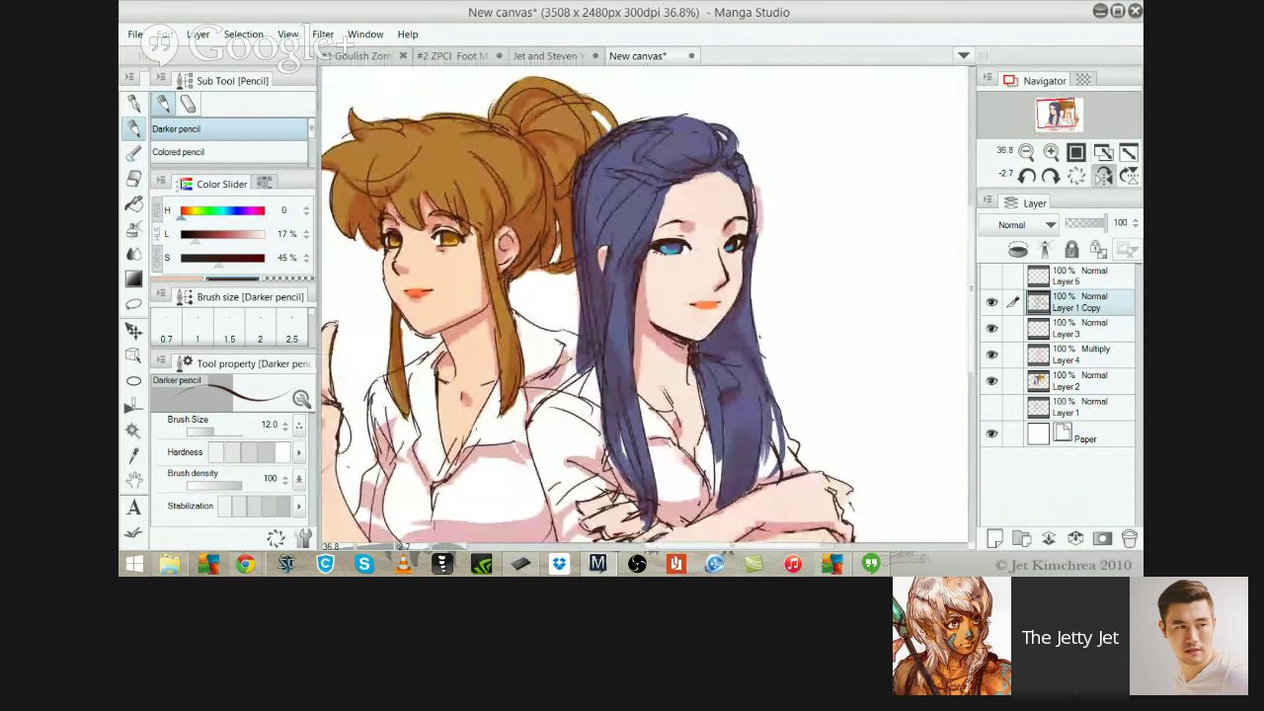
Switch to the Mapping pen on Layer 2 and mix a red with luminosity 45% and saturation 65%
{"action": "key", "text": "p"}
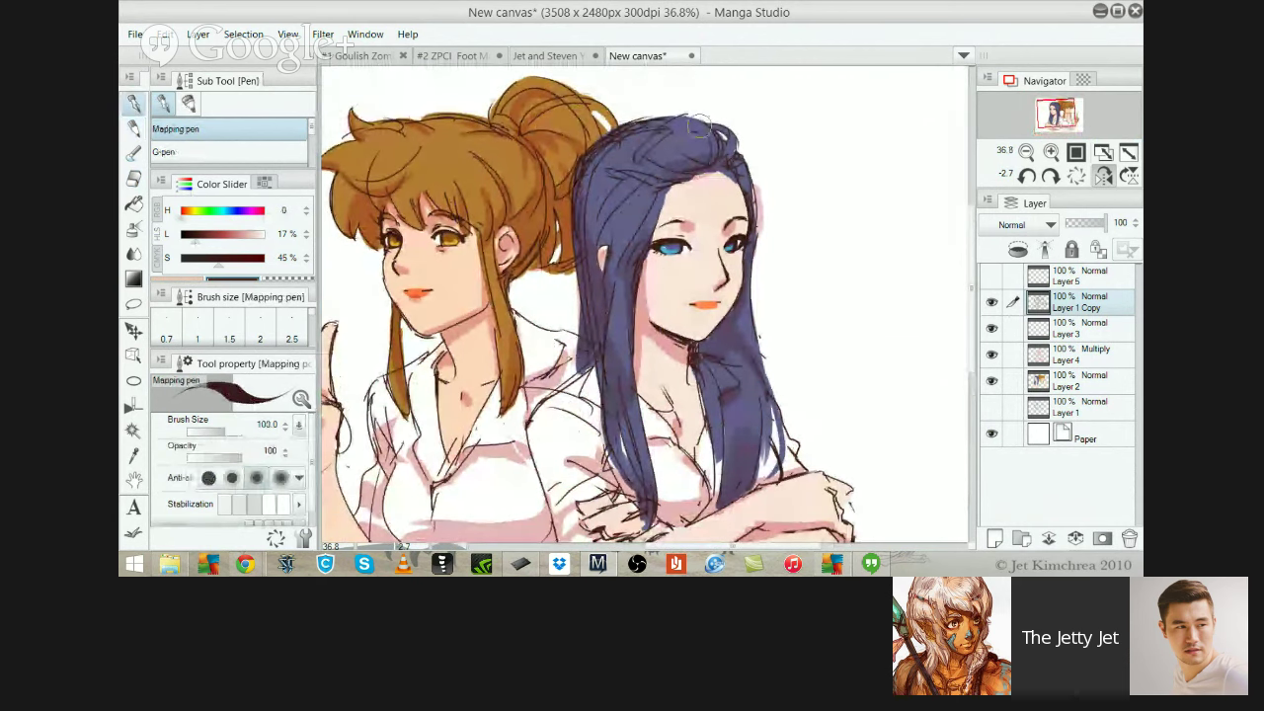
{"action": "left_click", "coordinate": [883, 316], "text": "ctrl+shift"}
{"action": "left_click_drag", "start_coordinate": [632, 194], "coordinate": [597, 275]}
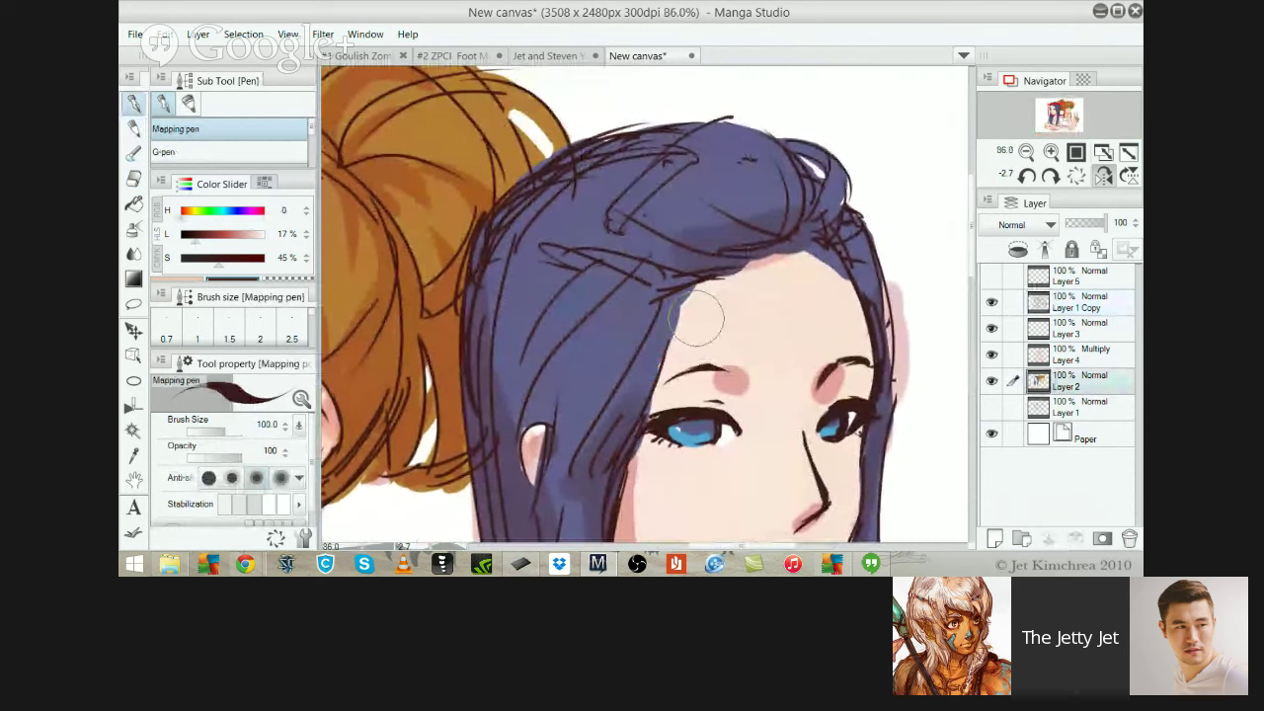
{"action": "key", "text": "["}
{"action": "key", "text": "["}
{"action": "left_click", "coordinate": [221, 236]}
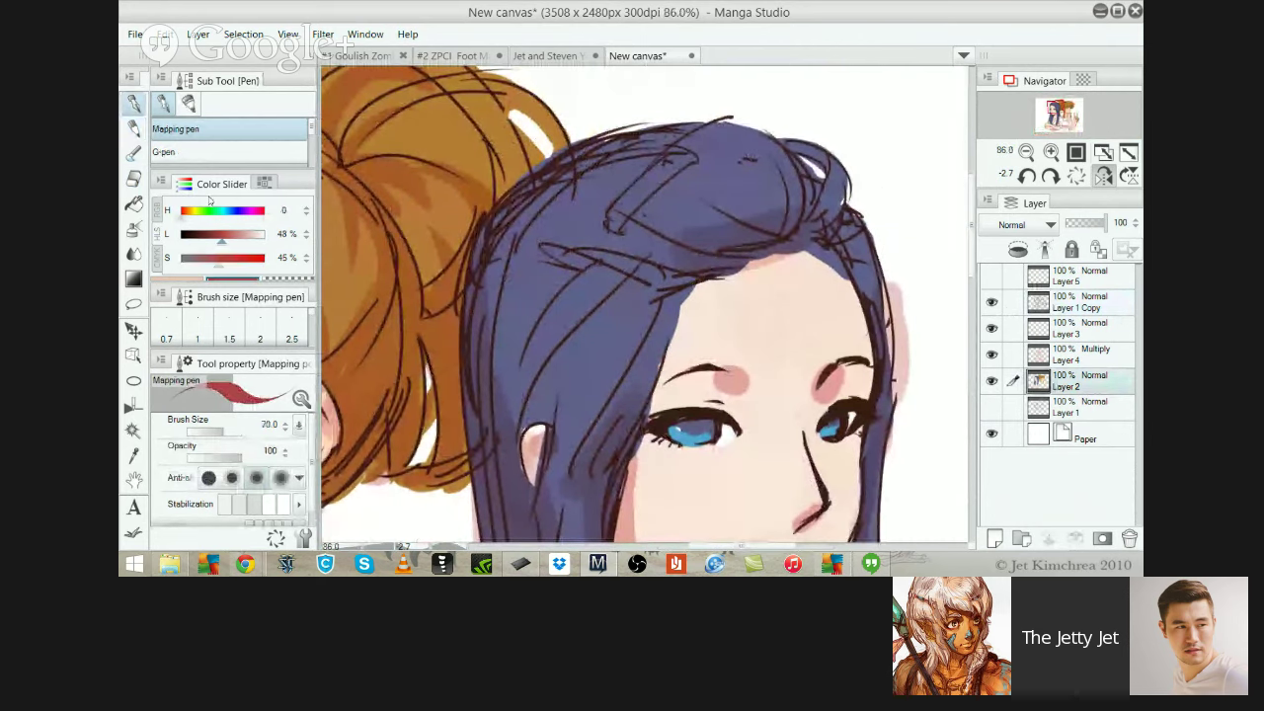
{"action": "left_click_drag", "start_coordinate": [218, 260], "coordinate": [235, 260]}
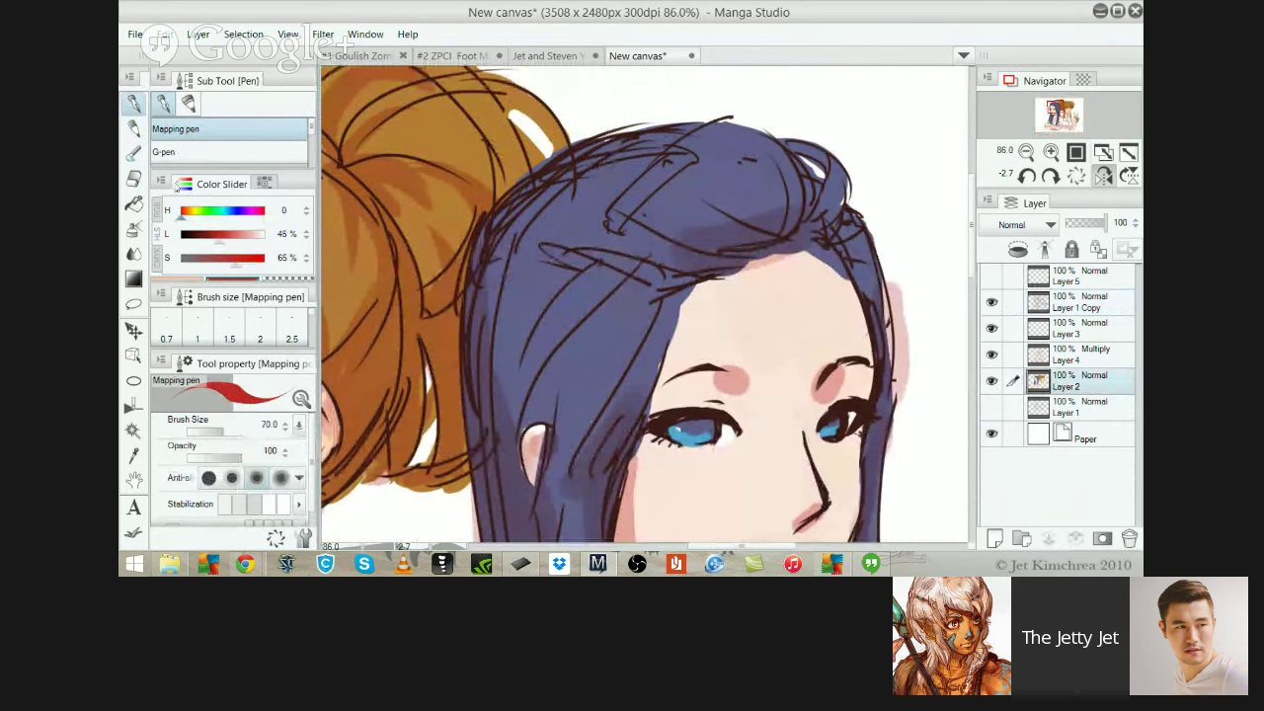
Fill the blue-haired woman's hair clip with red on Layer 2 using the Mapping pen at size 30
{"action": "key", "text": "["}
{"action": "key", "text": "["}
{"action": "key", "text": "["}
{"action": "key", "text": "["}
{"action": "left_click_drag", "start_coordinate": [619, 211], "coordinate": [668, 166]}
{"action": "mouse_move", "coordinate": [616, 220]}
{"action": "left_mouse_down"}
{"action": "mouse_move", "coordinate": [674, 170]}
{"action": "mouse_move", "coordinate": [613, 223]}
{"action": "mouse_move", "coordinate": [667, 158]}
{"action": "mouse_move", "coordinate": [687, 158]}
{"action": "left_mouse_up"}
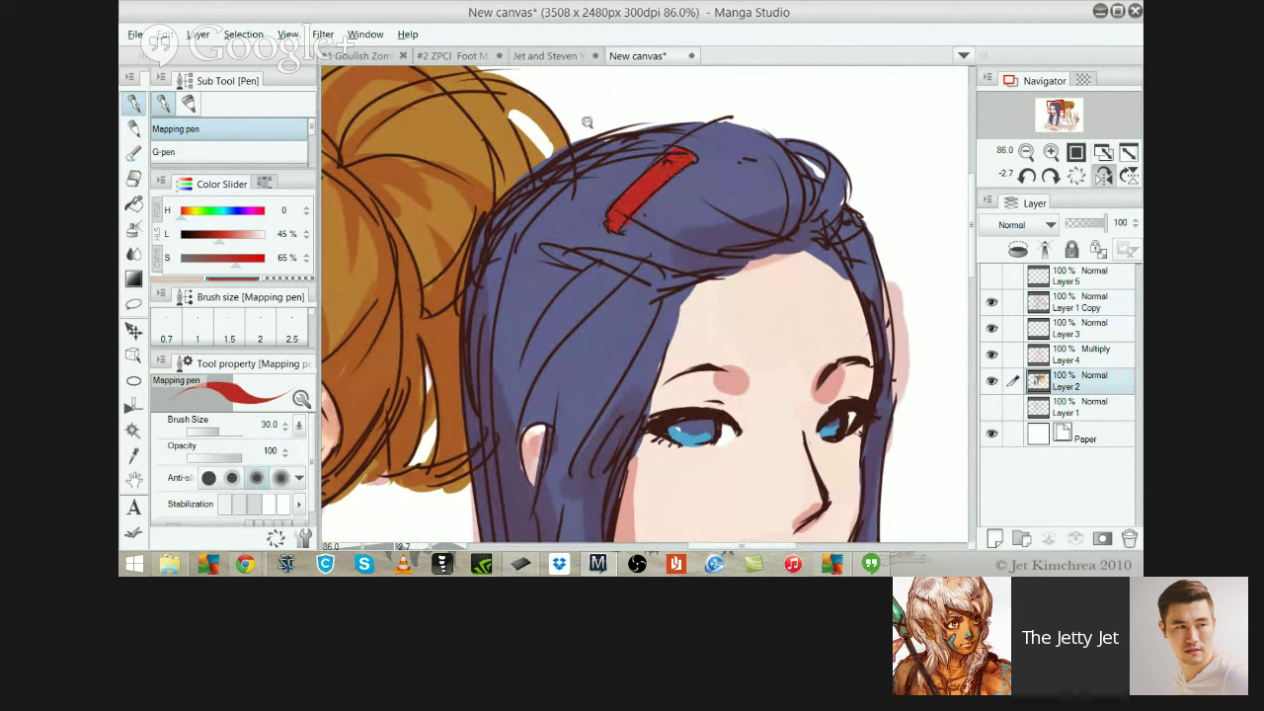
{"action": "left_click", "coordinate": [727, 185], "text": "alt"}
{"action": "left_click", "coordinate": [731, 188], "text": "alt"}
{"action": "left_click", "coordinate": [735, 193], "text": "alt"}
{"action": "left_click_drag", "start_coordinate": [771, 321], "coordinate": [668, 254]}
{"action": "left_click_drag", "start_coordinate": [725, 384], "coordinate": [719, 307]}
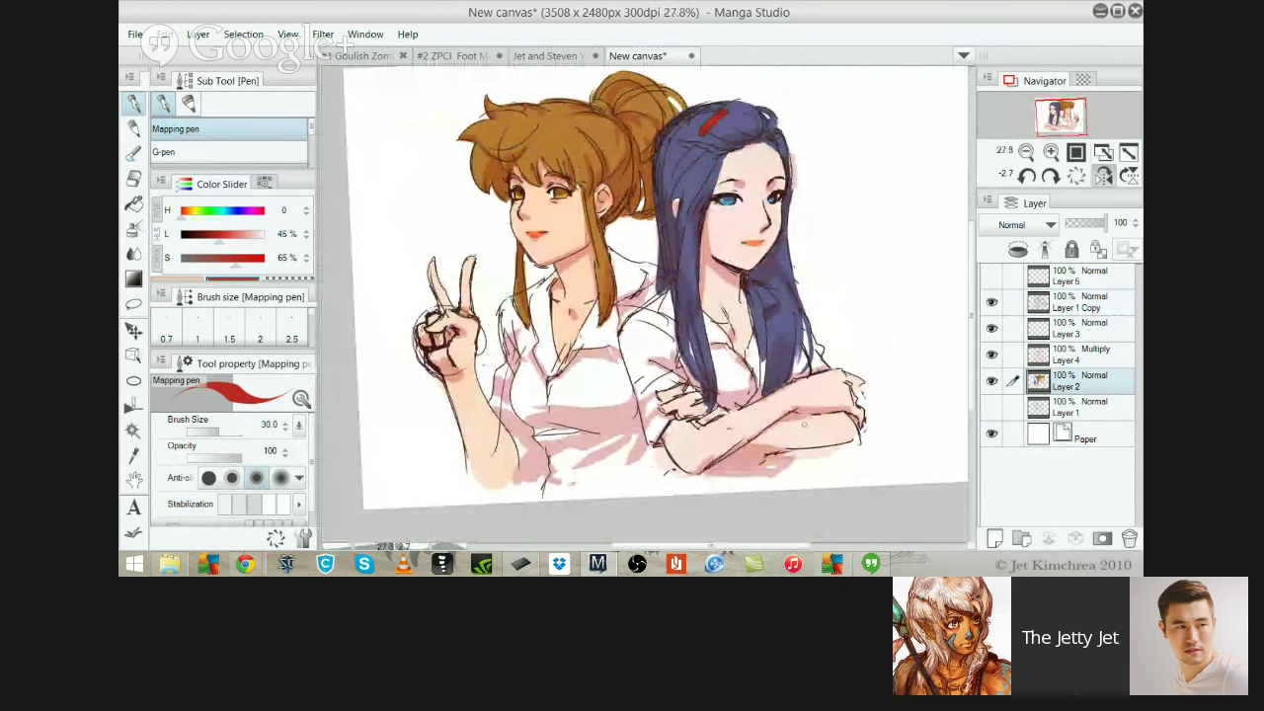
Select Layer 1 Copy and Layer 2 together and ready the Lasso marquee for the brown-haired woman's eyes
{"action": "left_click", "coordinate": [1079, 302]}
{"action": "left_click_drag", "start_coordinate": [467, 228], "coordinate": [539, 211]}
{"action": "left_click_drag", "start_coordinate": [548, 195], "coordinate": [572, 278]}
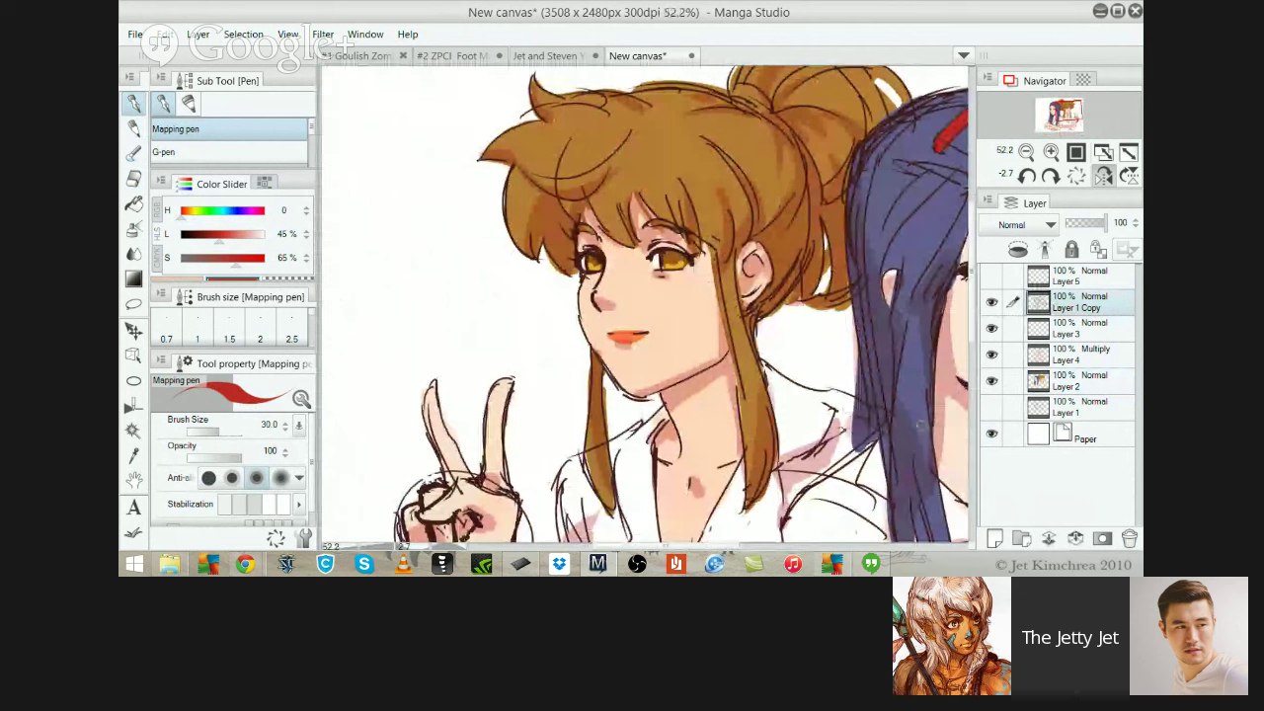
{"action": "key", "text": "m"}
{"action": "left_click", "coordinate": [1041, 382], "text": "shift"}
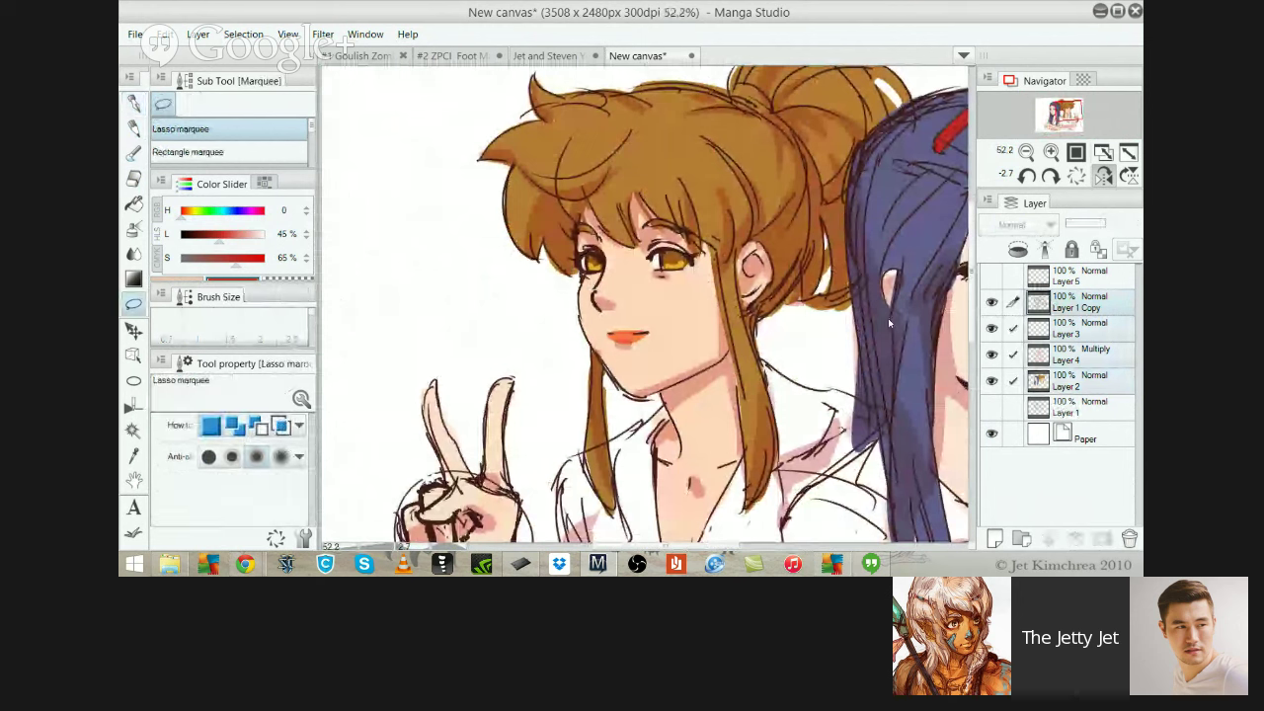
{"action": "left_click", "coordinate": [1043, 382]}
{"action": "left_click", "coordinate": [1059, 304], "text": "ctrl"}
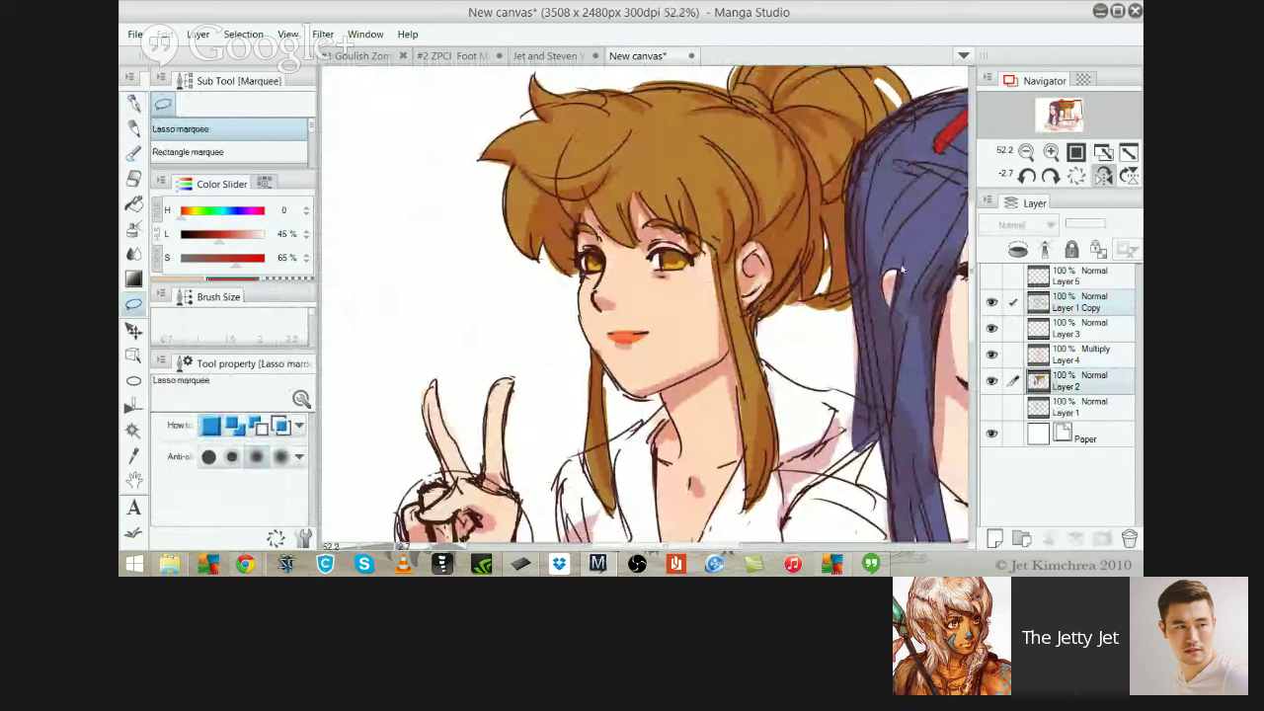
{"action": "key", "text": "m"}
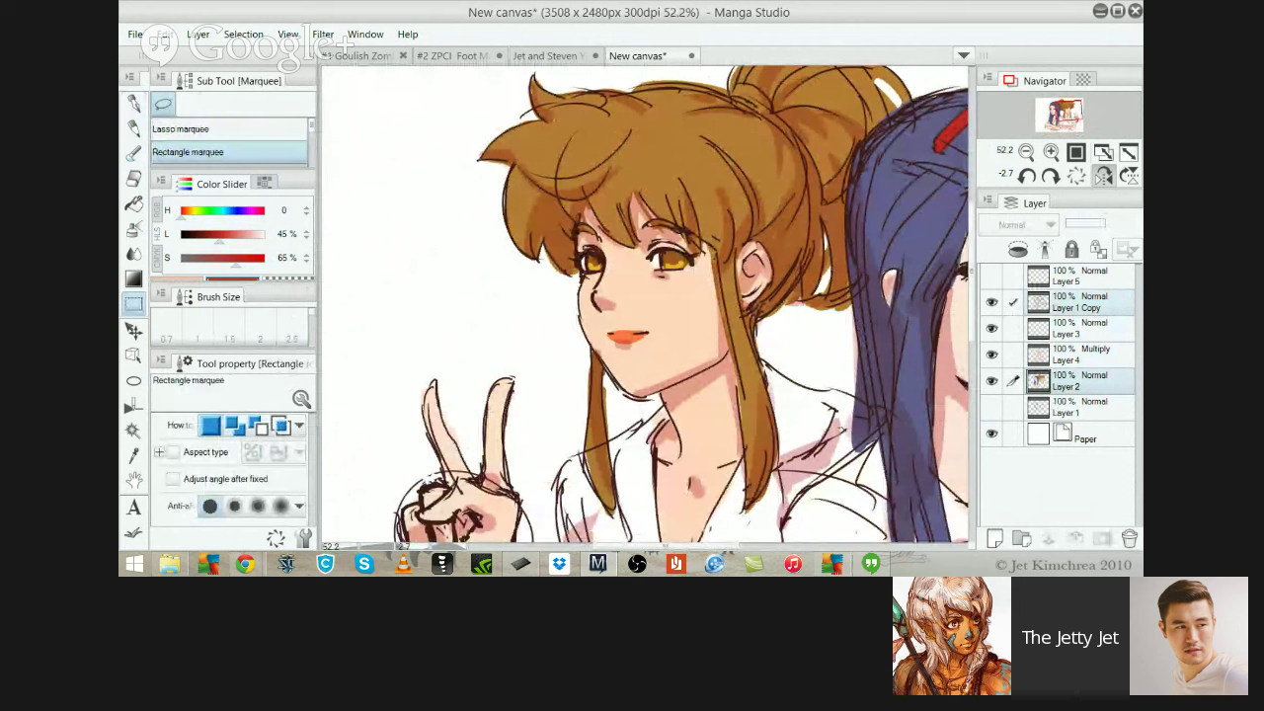
{"action": "key", "text": "m"}
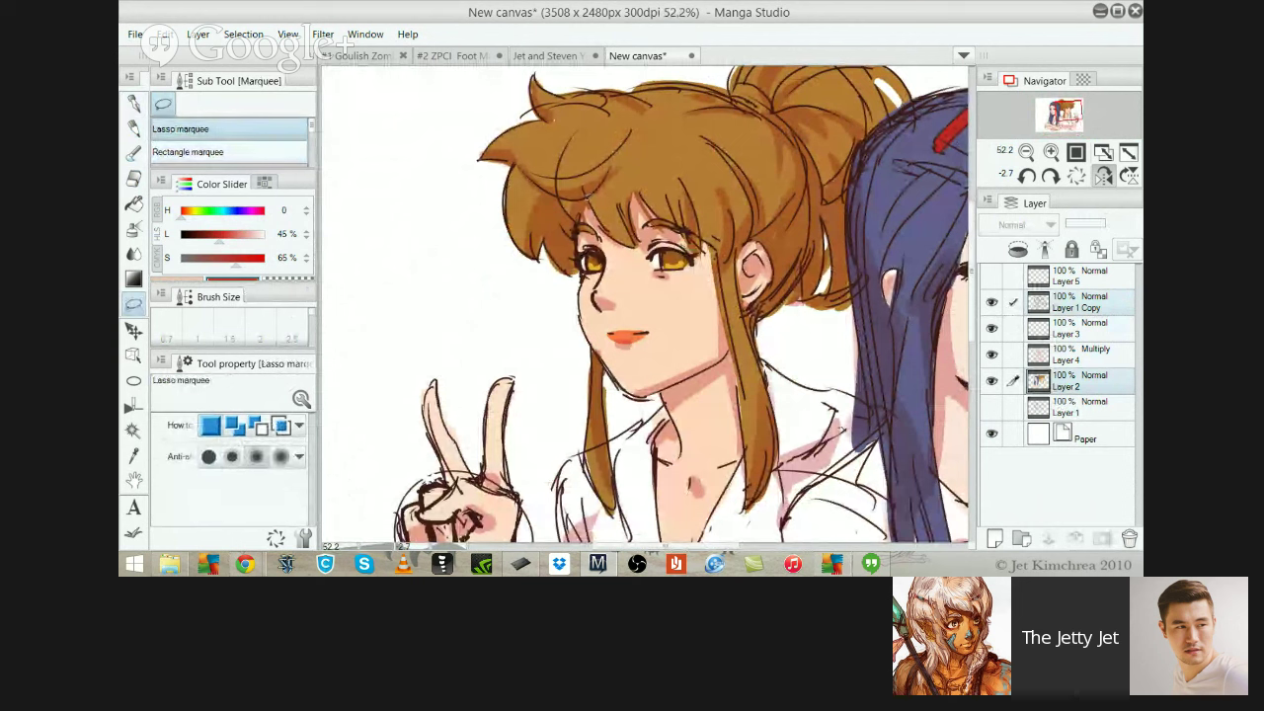
Lasso the brown-haired woman's near eye on both layers, enlarge it slightly with a transform and deselect it
{"action": "mouse_move", "coordinate": [644, 245]}
{"action": "left_mouse_down"}
{"action": "mouse_move", "coordinate": [686, 279]}
{"action": "mouse_move", "coordinate": [652, 239]}
{"action": "left_mouse_up"}
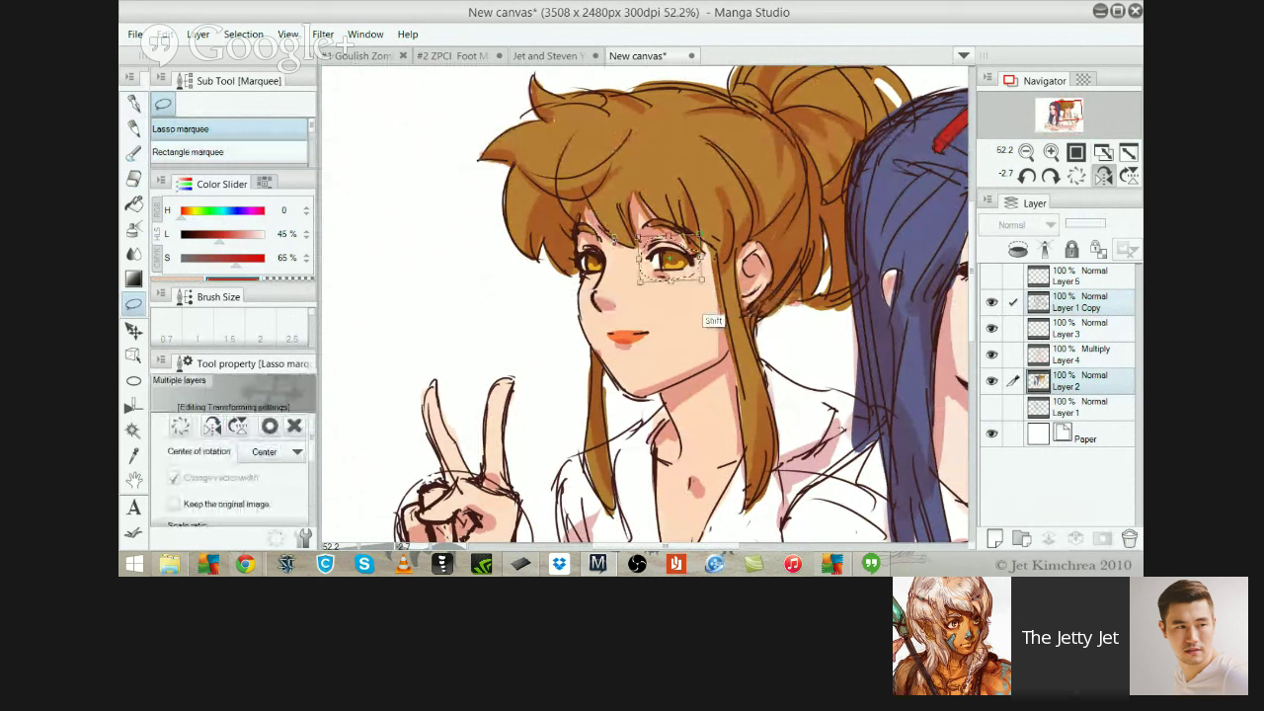
{"action": "left_click", "coordinate": [704, 303]}
{"action": "mouse_move", "coordinate": [702, 279]}
{"action": "left_mouse_down"}
{"action": "mouse_move", "coordinate": [716, 290]}
{"action": "mouse_move", "coordinate": [699, 278]}
{"action": "left_mouse_up"}
{"action": "left_click_drag", "start_coordinate": [601, 230], "coordinate": [609, 234]}
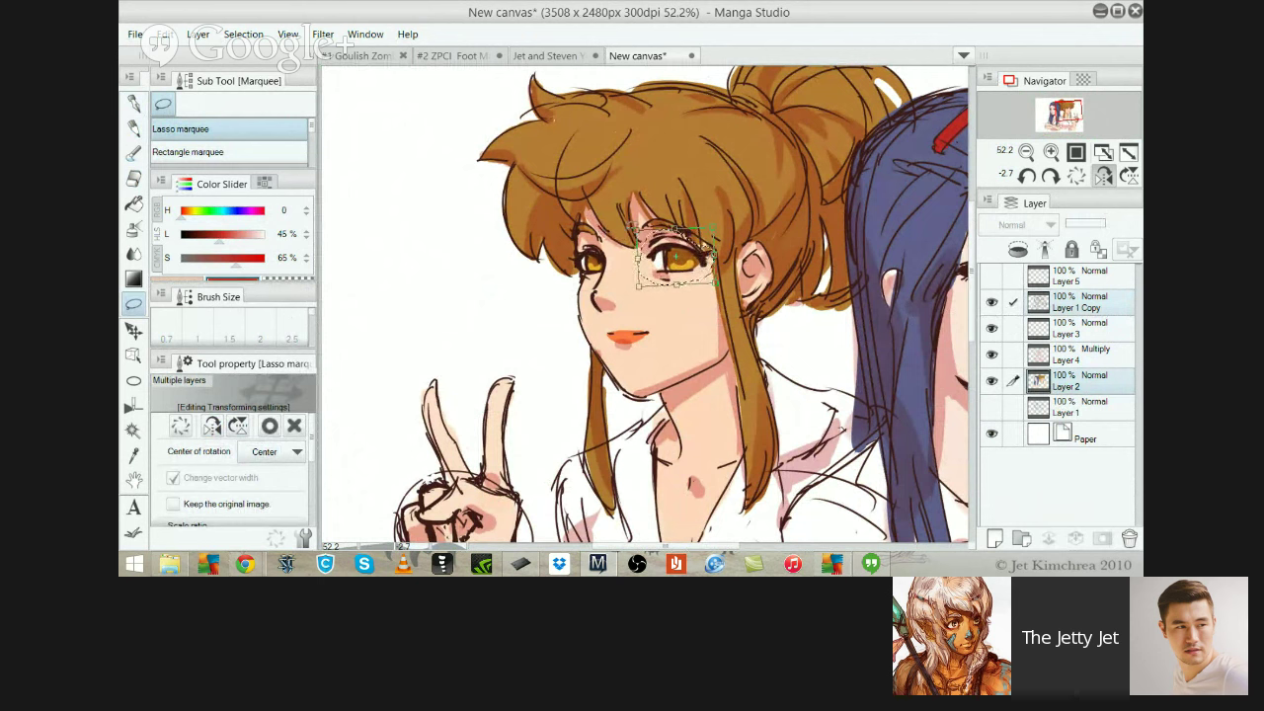
{"action": "key", "text": "Return"}
{"action": "key", "text": "ctrl+d"}
{"action": "scroll", "coordinate": [773, 397], "scroll_direction": "down", "scroll_amount": 2}
{"action": "left_click_drag", "start_coordinate": [772, 397], "coordinate": [556, 295]}
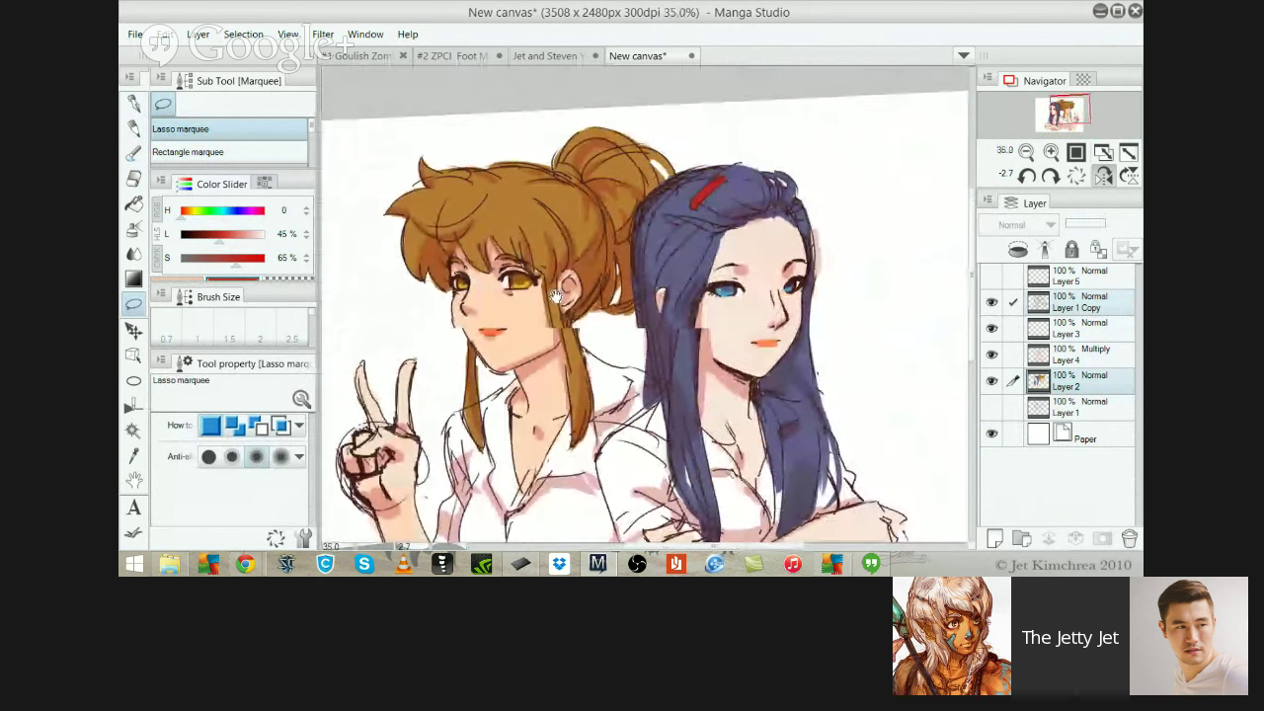
{"action": "scroll", "coordinate": [558, 296], "scroll_direction": "down", "scroll_amount": 2}
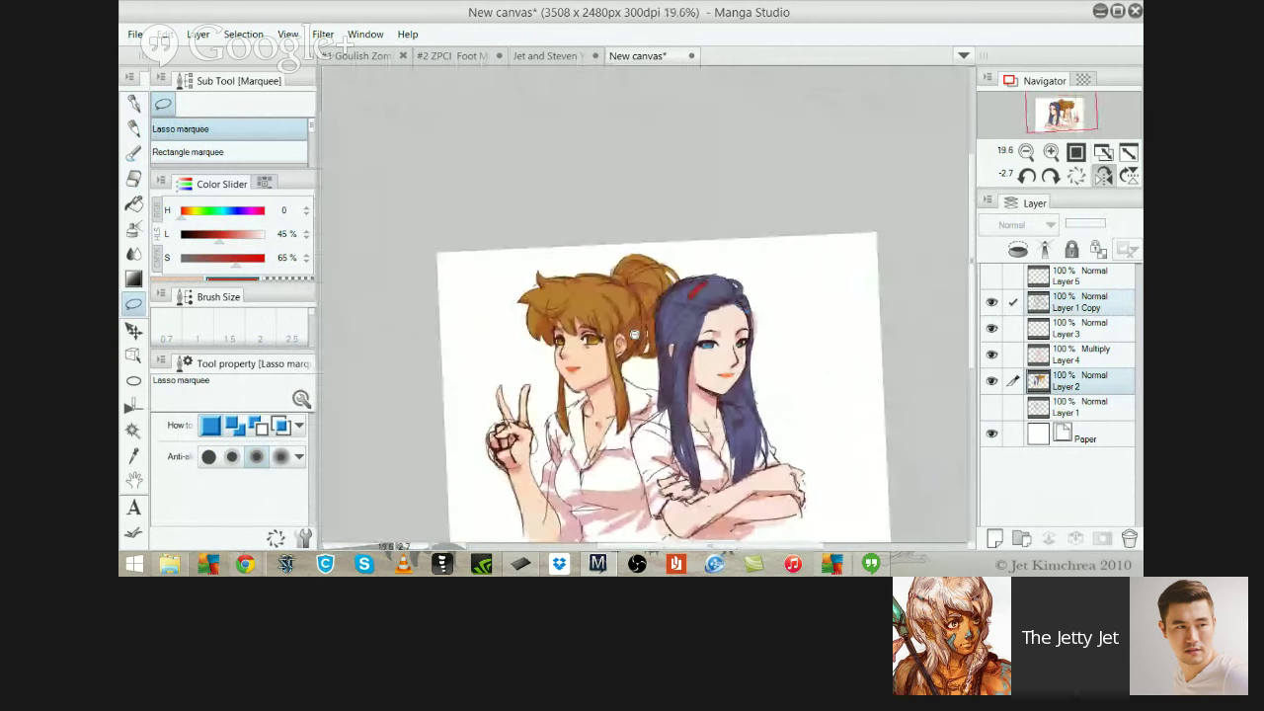
Lasso and slightly enlarge the brown-haired woman's far eye, deselect it, and make Layer 1 Copy the only selected layer
{"action": "scroll", "coordinate": [558, 276], "scroll_direction": "up", "scroll_amount": 3}
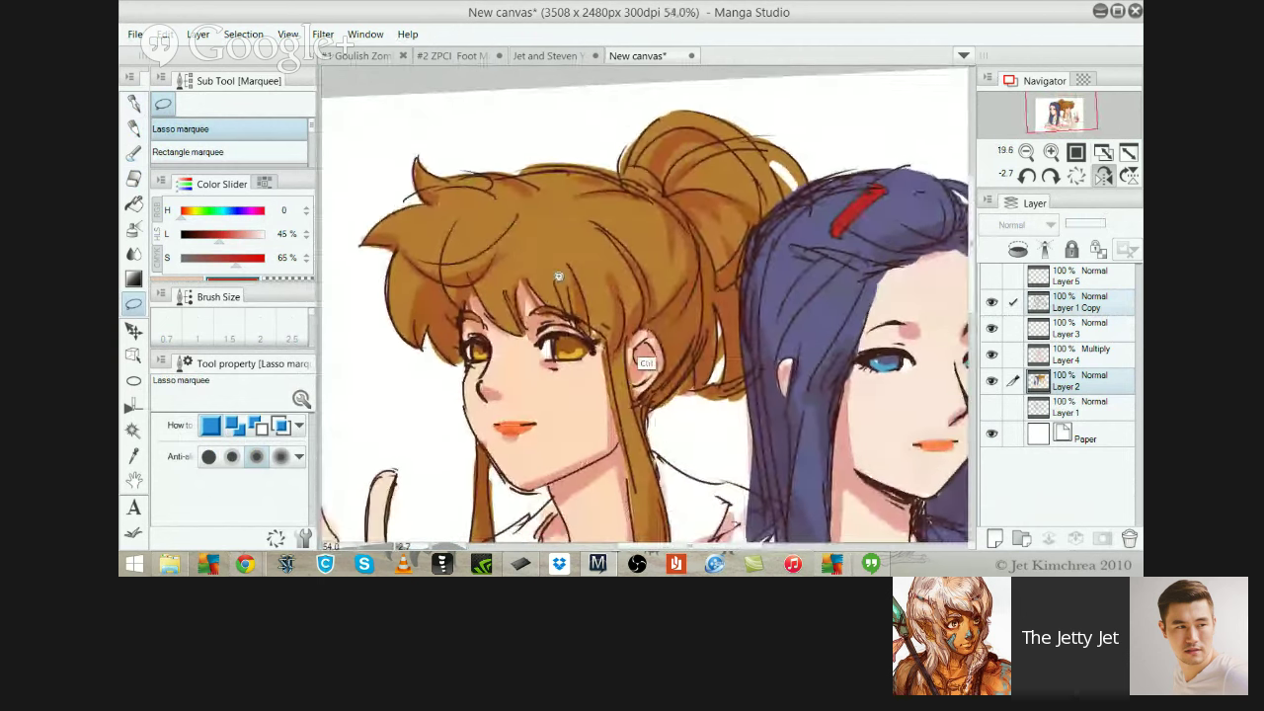
{"action": "left_click_drag", "start_coordinate": [558, 276], "coordinate": [619, 263]}
{"action": "key", "text": "m"}
{"action": "key", "text": "m"}
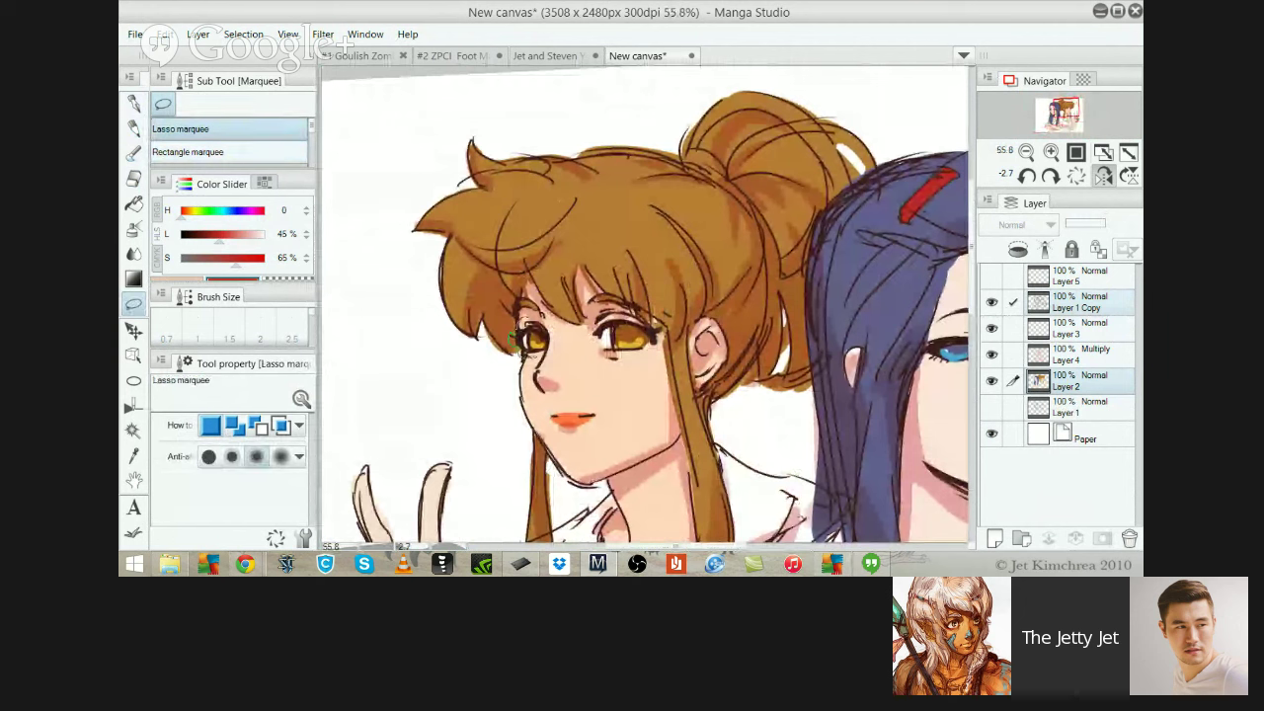
{"action": "left_click_drag", "start_coordinate": [513, 337], "coordinate": [514, 339]}
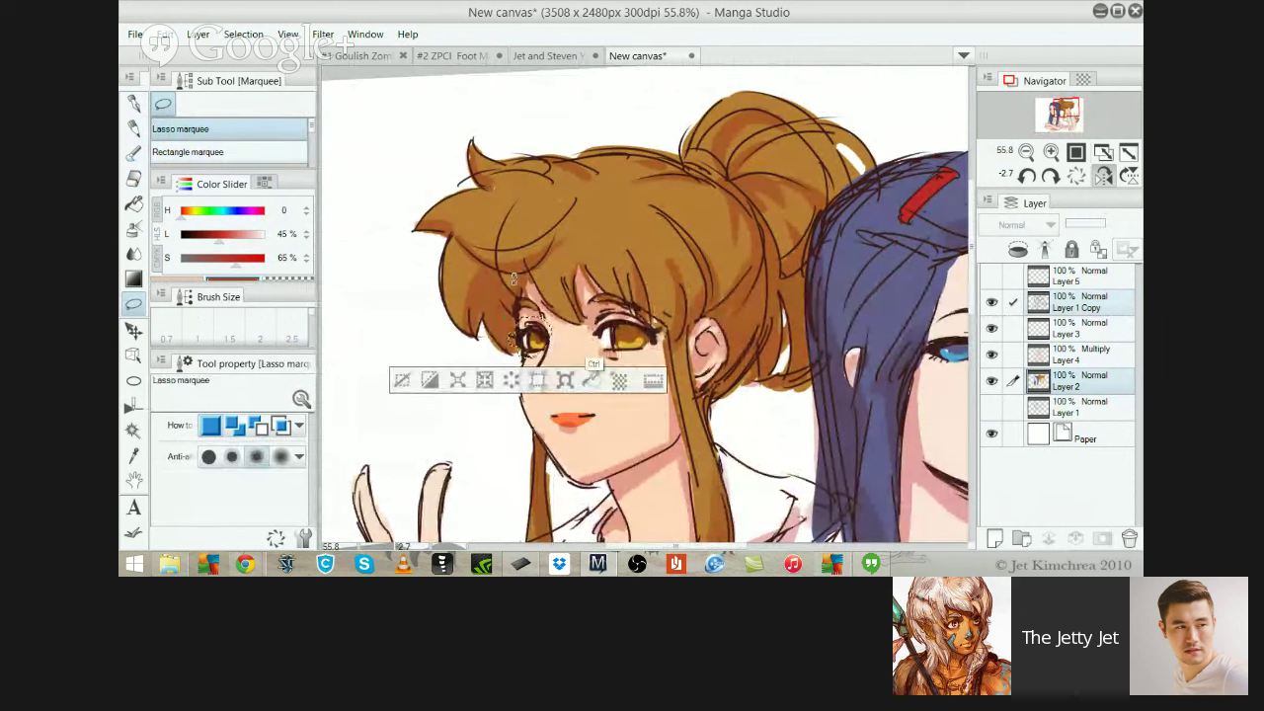
{"action": "key", "text": "ctrl+t"}
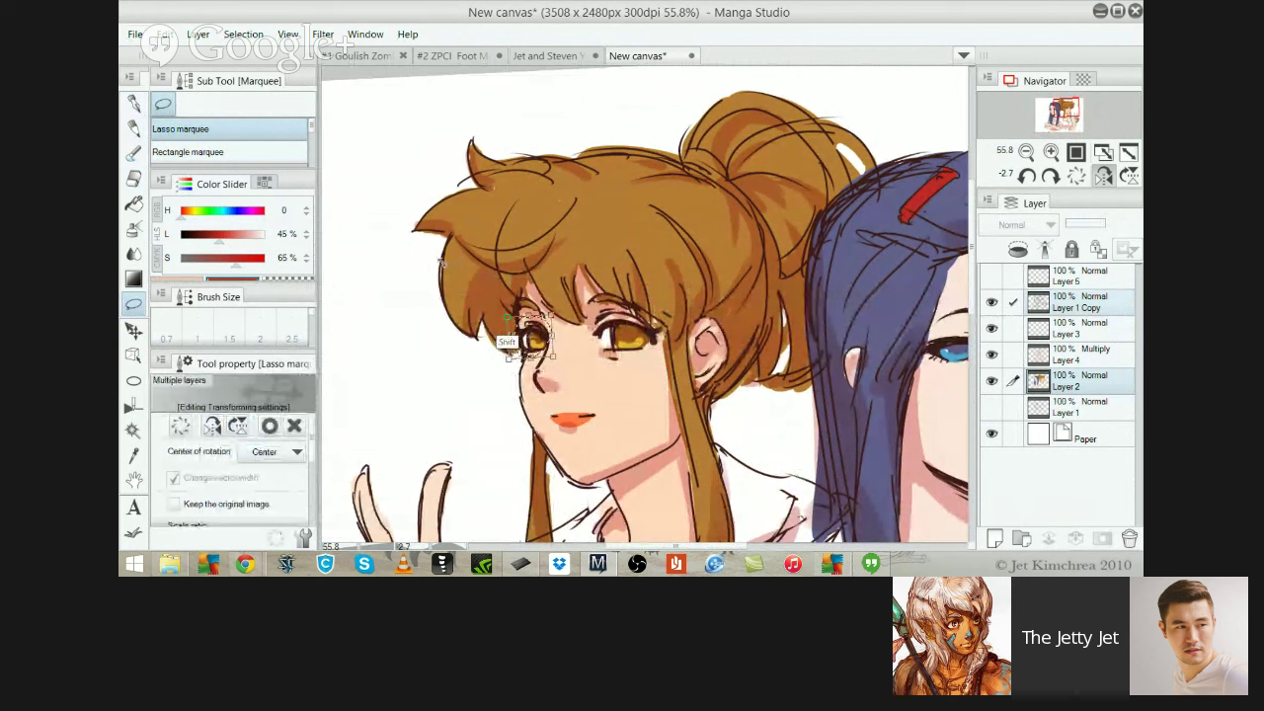
{"action": "left_click_drag", "start_coordinate": [507, 316], "coordinate": [502, 311]}
{"action": "left_click_drag", "start_coordinate": [457, 256], "coordinate": [479, 281]}
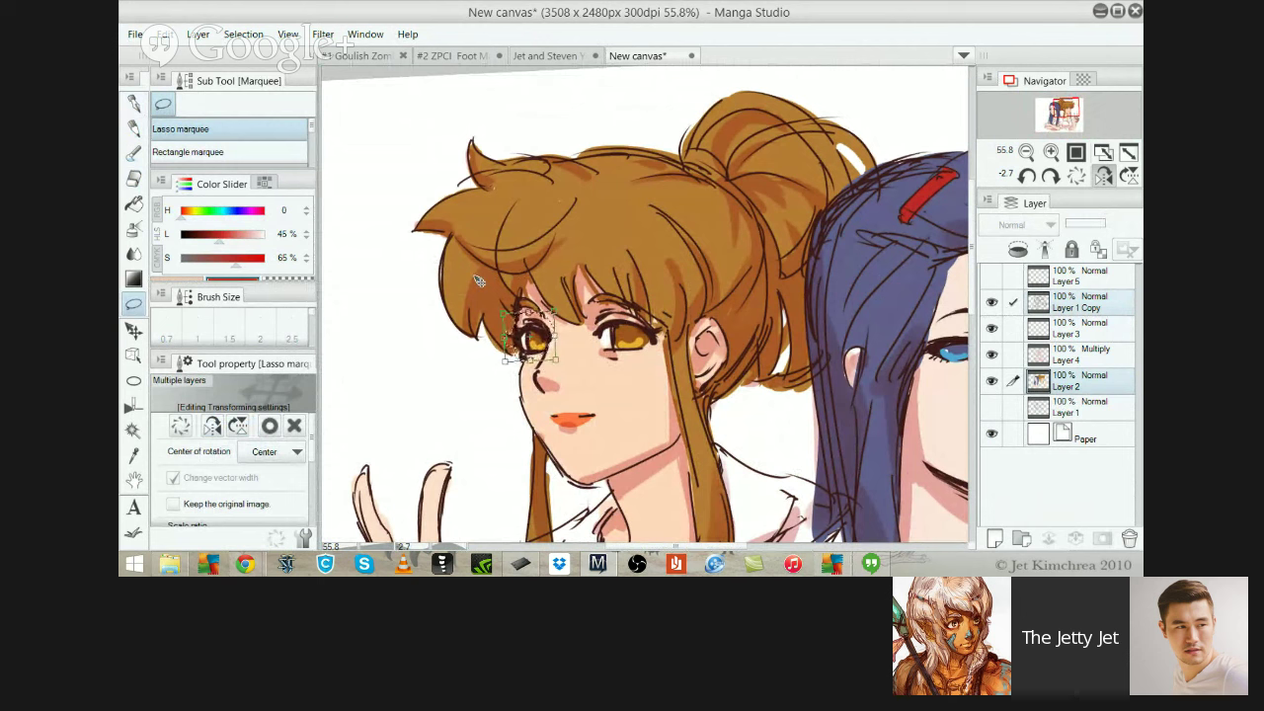
{"action": "key", "text": "Return"}
{"action": "key", "text": "ctrl+d"}
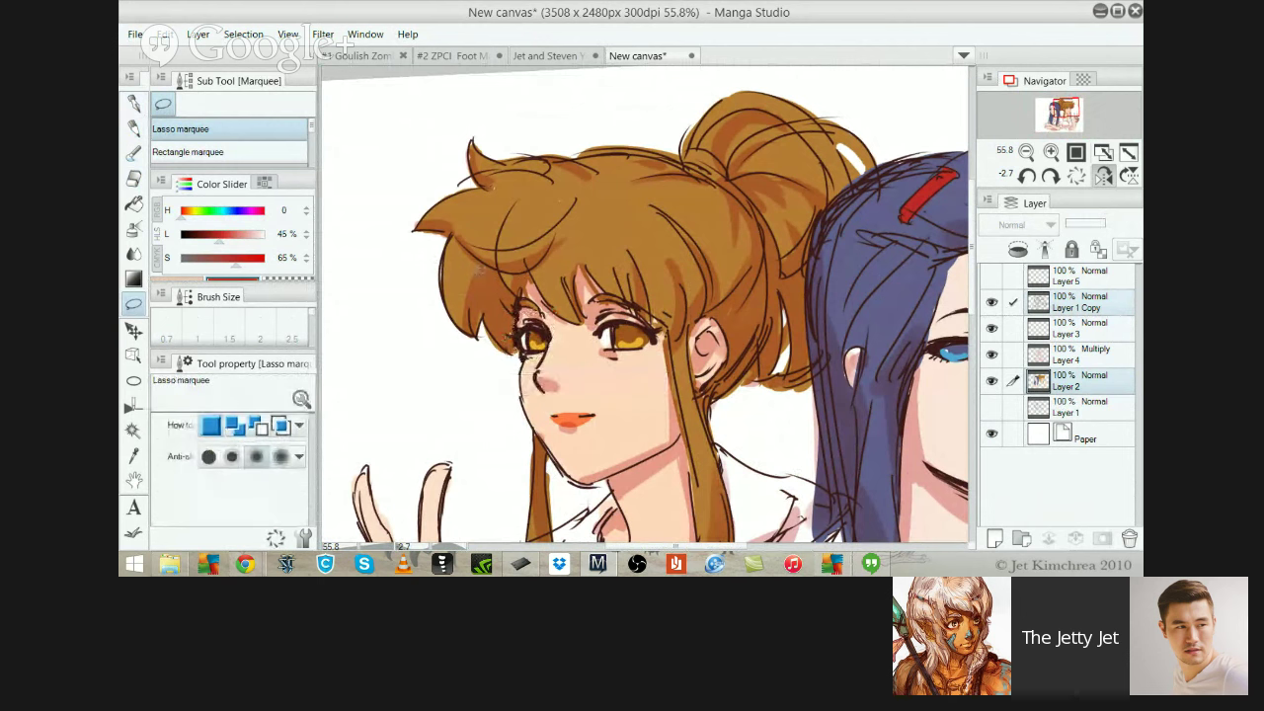
{"action": "scroll", "coordinate": [476, 275], "scroll_direction": "down", "scroll_amount": 4}
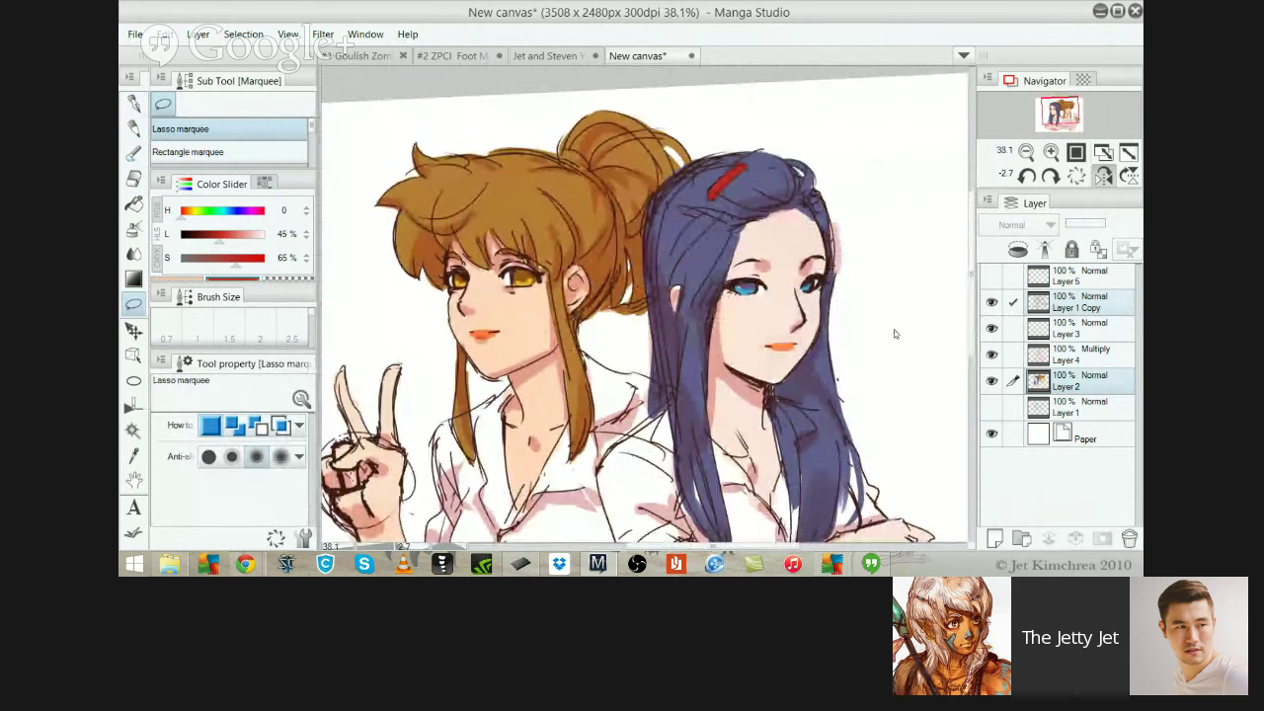
{"action": "left_click", "coordinate": [1078, 302]}
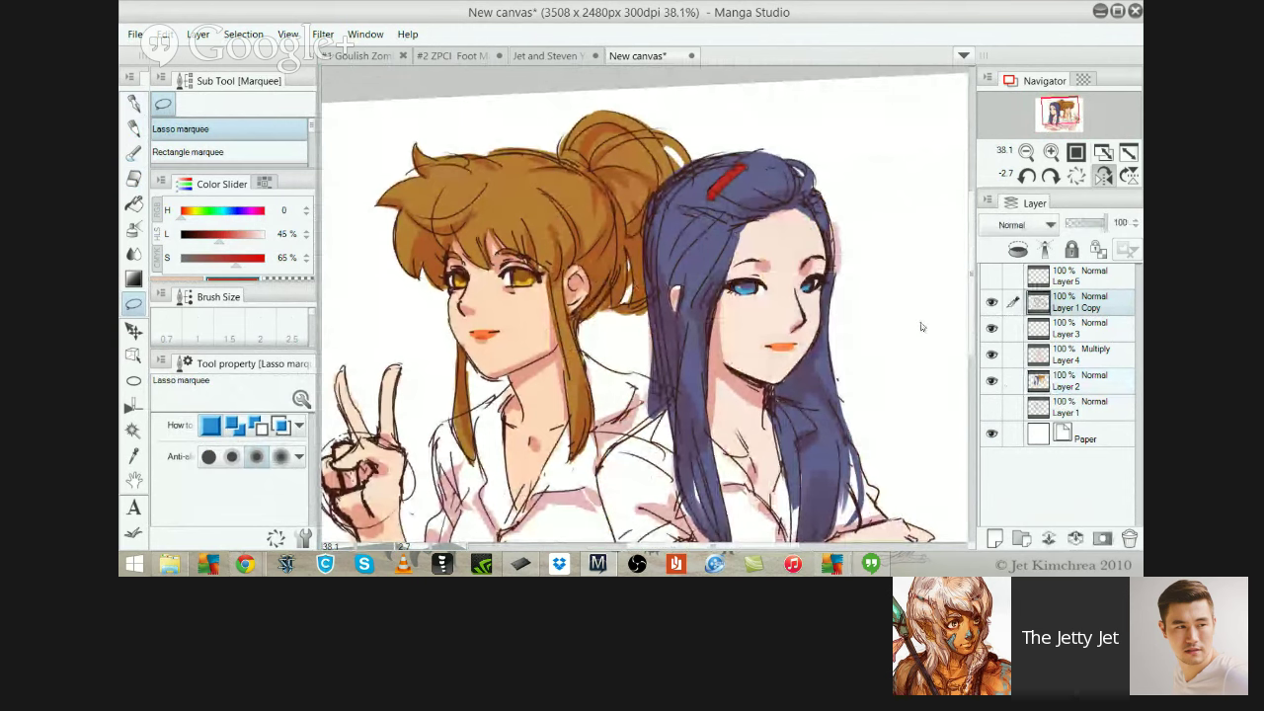
Add a new raster layer directly above Layer 1 Copy for the eye highlights
{"action": "left_click", "coordinate": [910, 284], "text": "ctrl+shift"}
{"action": "key", "text": "b"}
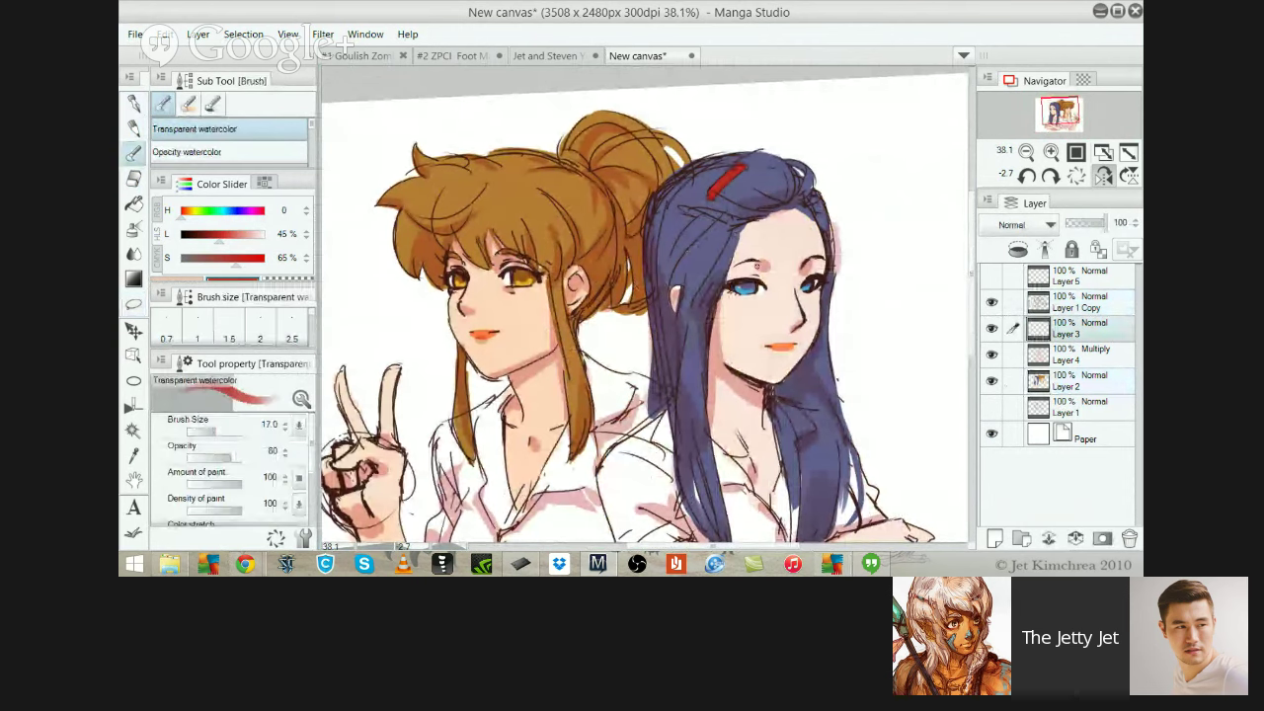
{"action": "scroll", "coordinate": [748, 273], "scroll_direction": "up", "scroll_amount": 4}
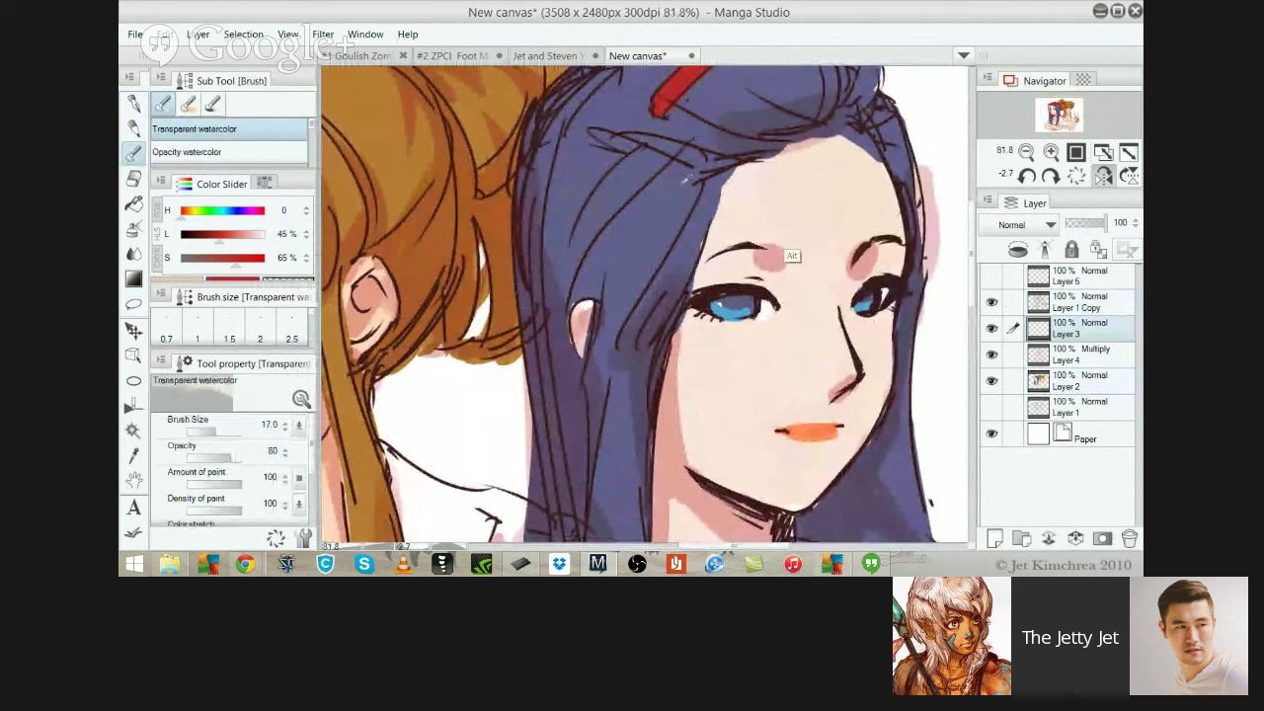
{"action": "key", "text": "p"}
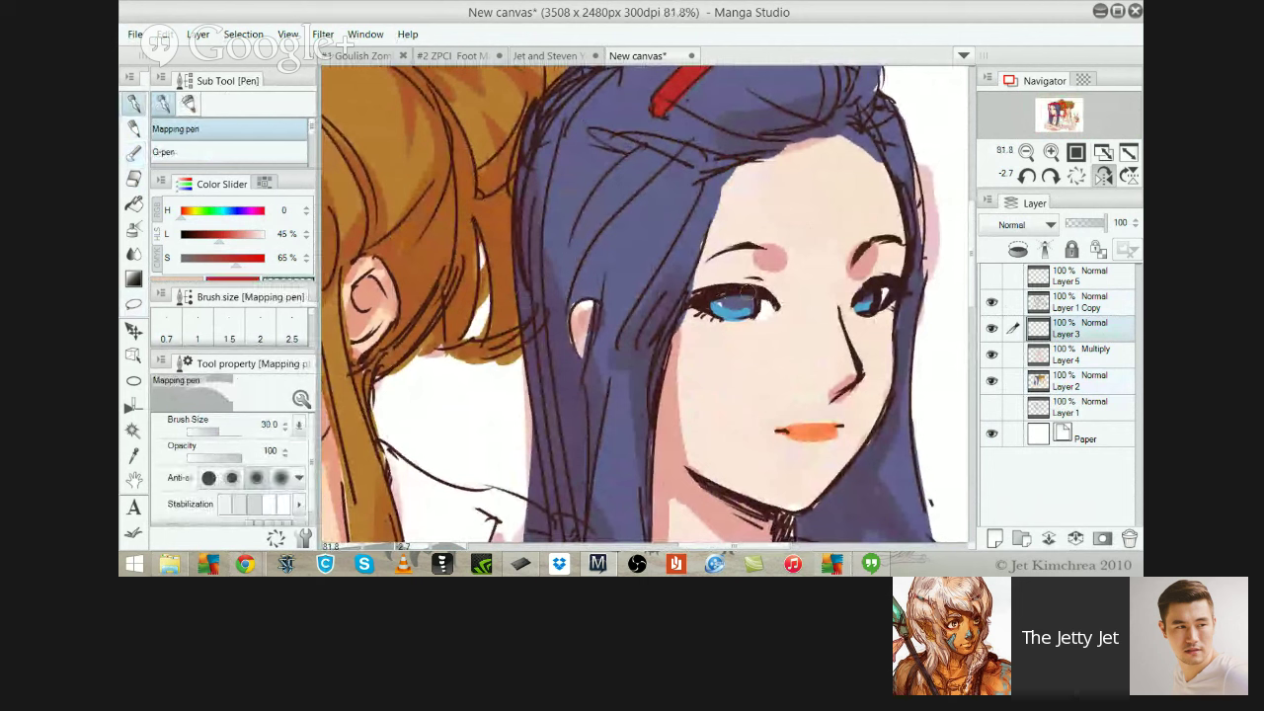
{"action": "key", "text": "alt+bracketleft"}
{"action": "key", "text": "alt+bracketright"}
{"action": "key", "text": "alt+bracketright"}
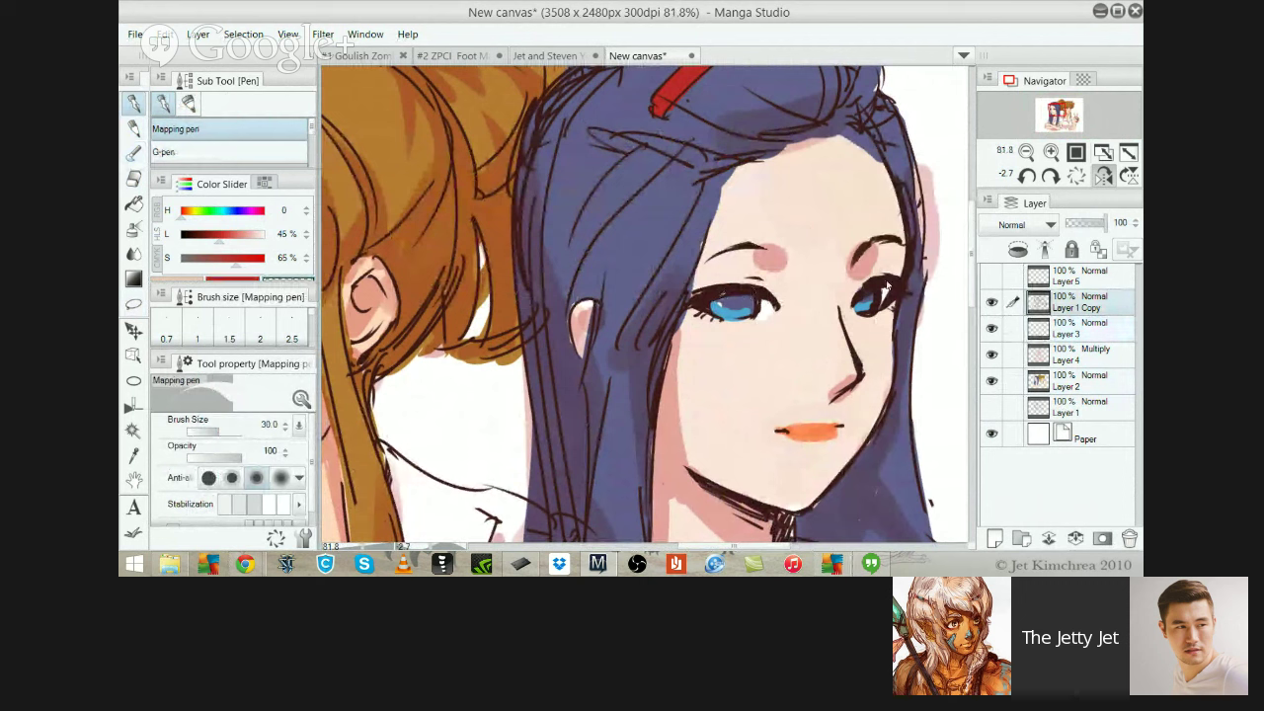
{"action": "key", "text": "ctrl+shift+n"}
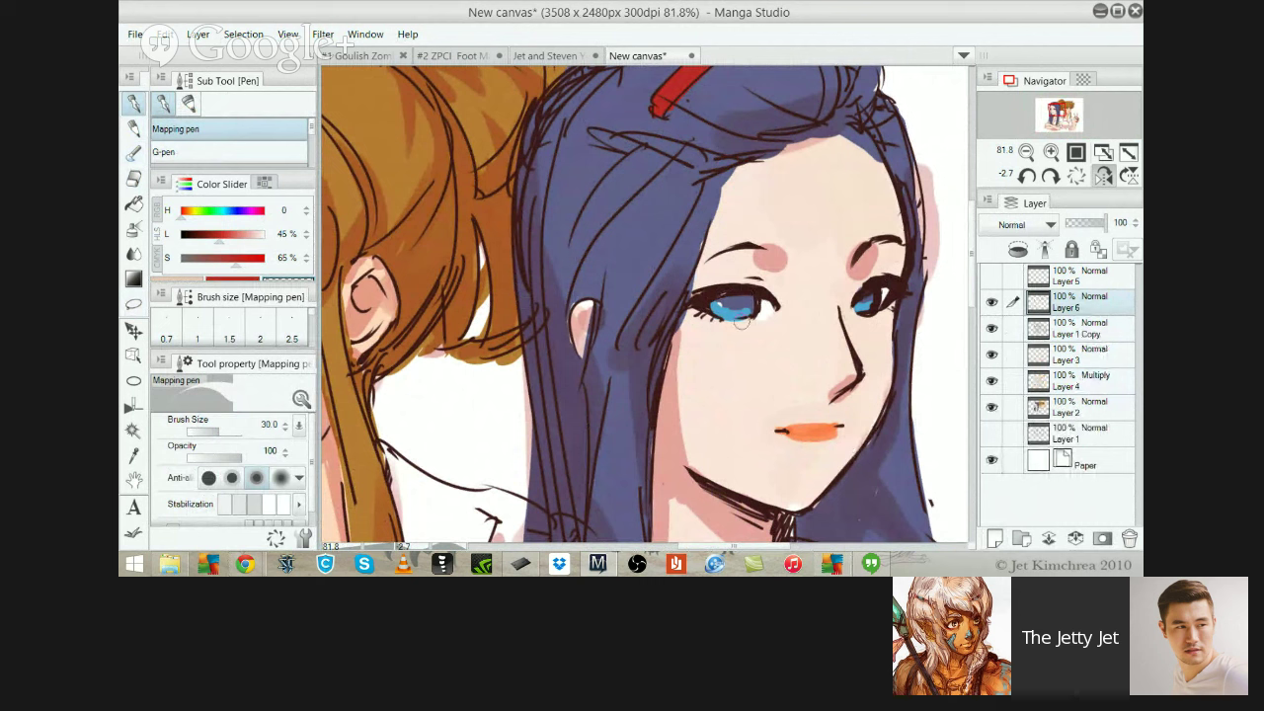
Sample a pale skin tone (H 17, L 82, S 57) and dab a highlight into the blue-haired woman's near eye using the Mapping pen at size 30
{"action": "key", "text": "b"}
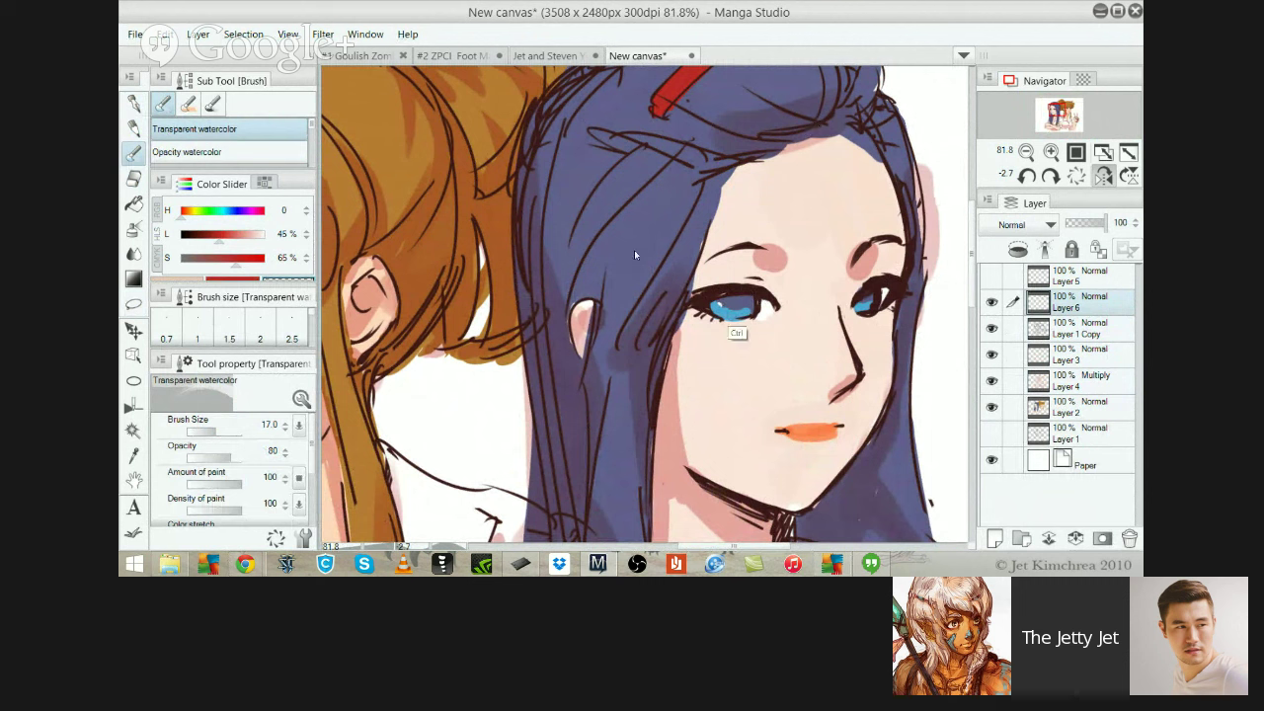
{"action": "key", "text": "p"}
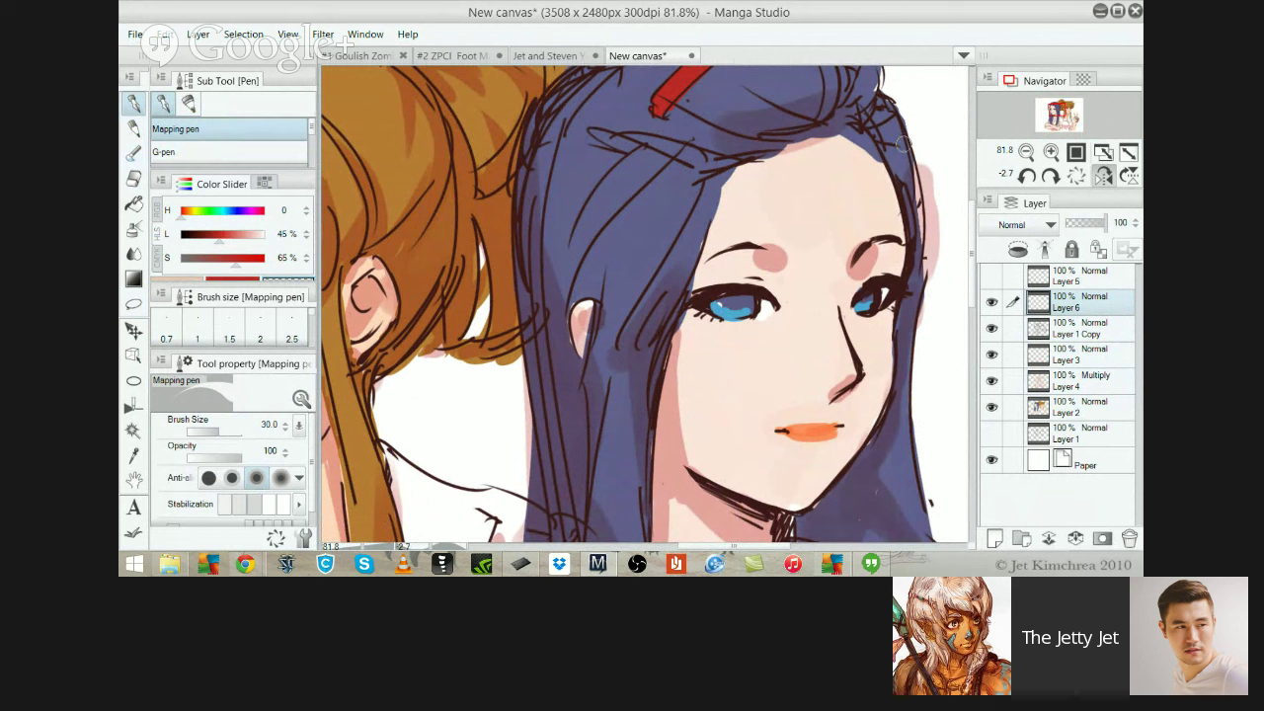
{"action": "left_click", "coordinate": [901, 145], "text": "alt"}
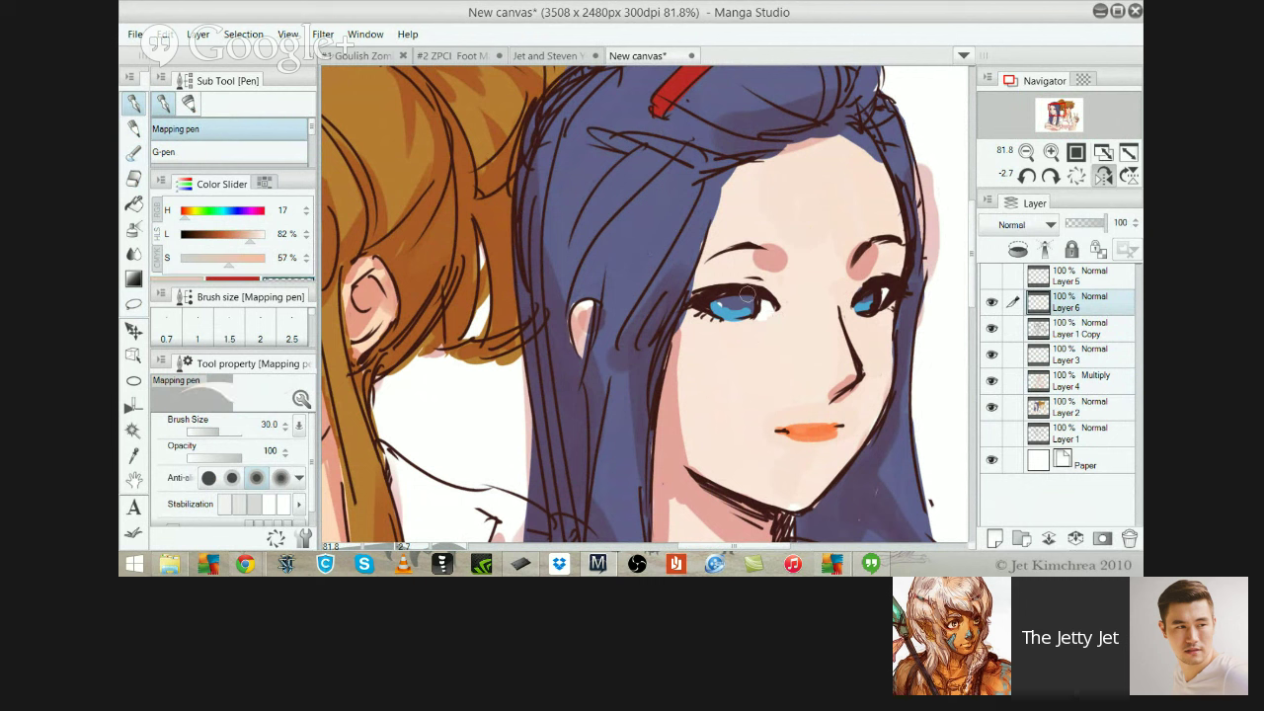
{"action": "key", "text": "x"}
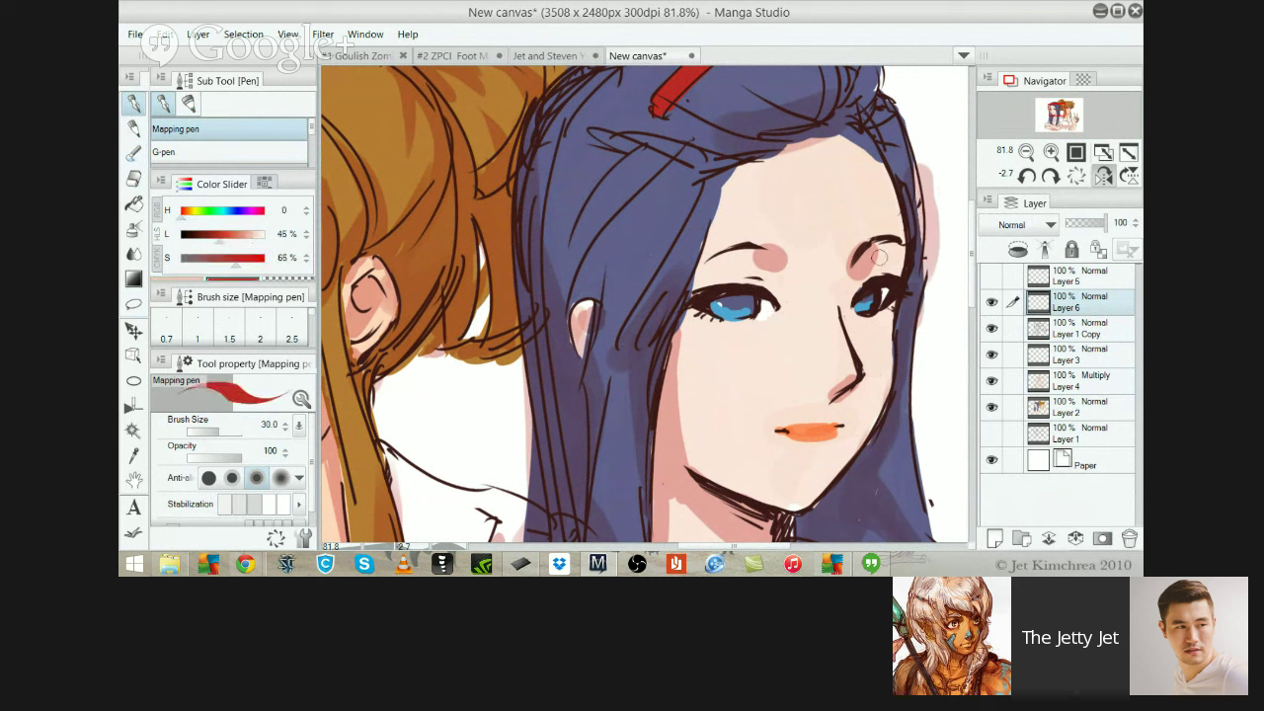
{"action": "key", "text": "x"}
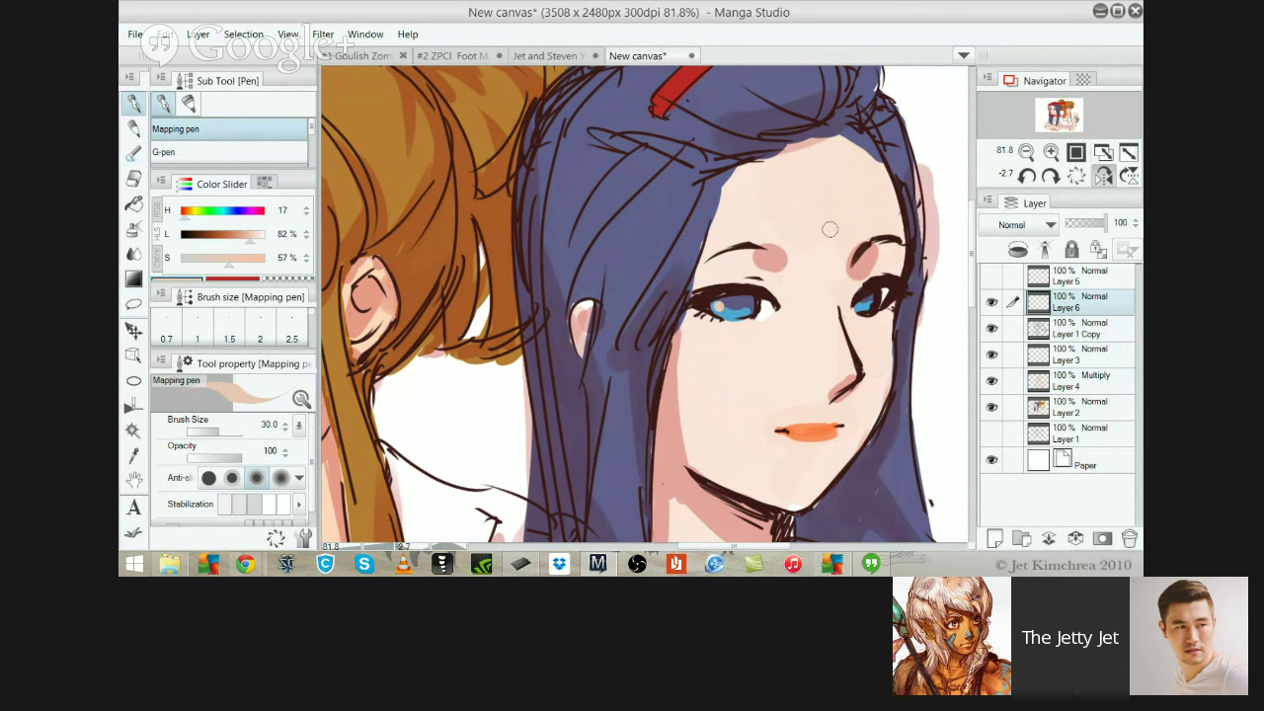
Dab matching pale highlights into the brown-haired woman's eyes on Layer 6 with the Mapping pen
{"action": "scroll", "coordinate": [861, 306], "scroll_direction": "down", "scroll_amount": 3}
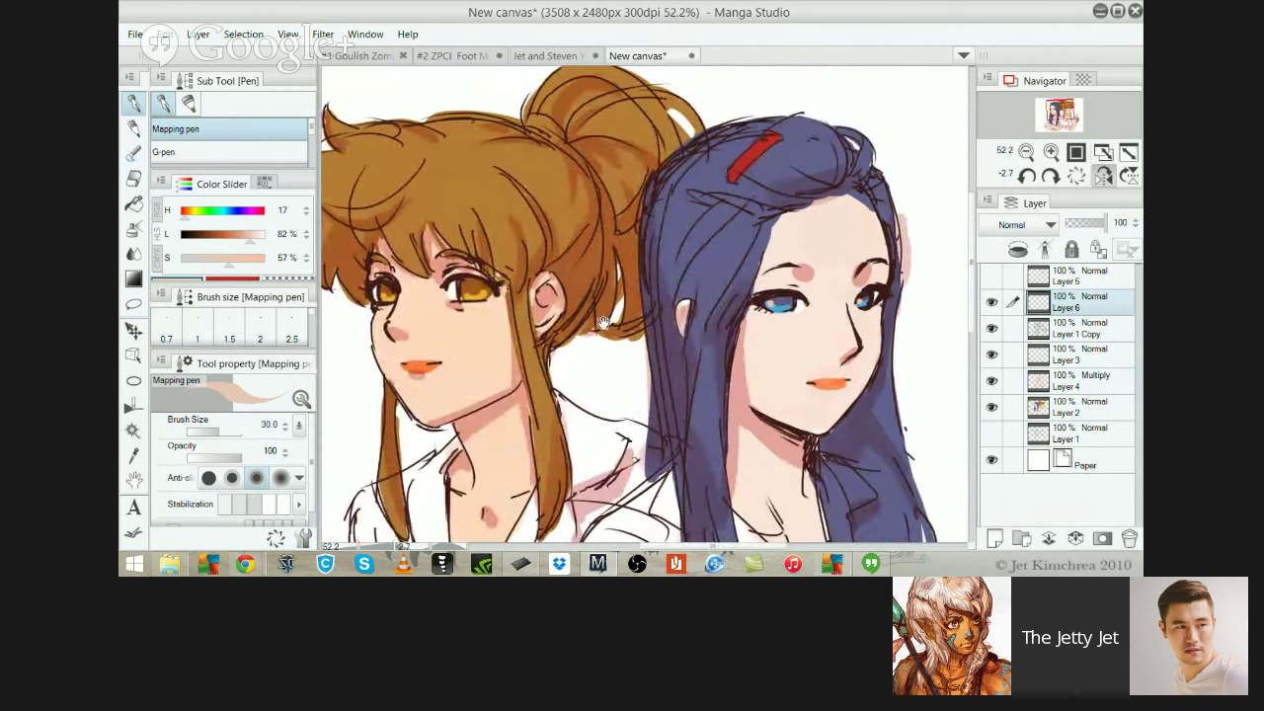
{"action": "left_click_drag", "start_coordinate": [584, 328], "coordinate": [740, 308]}
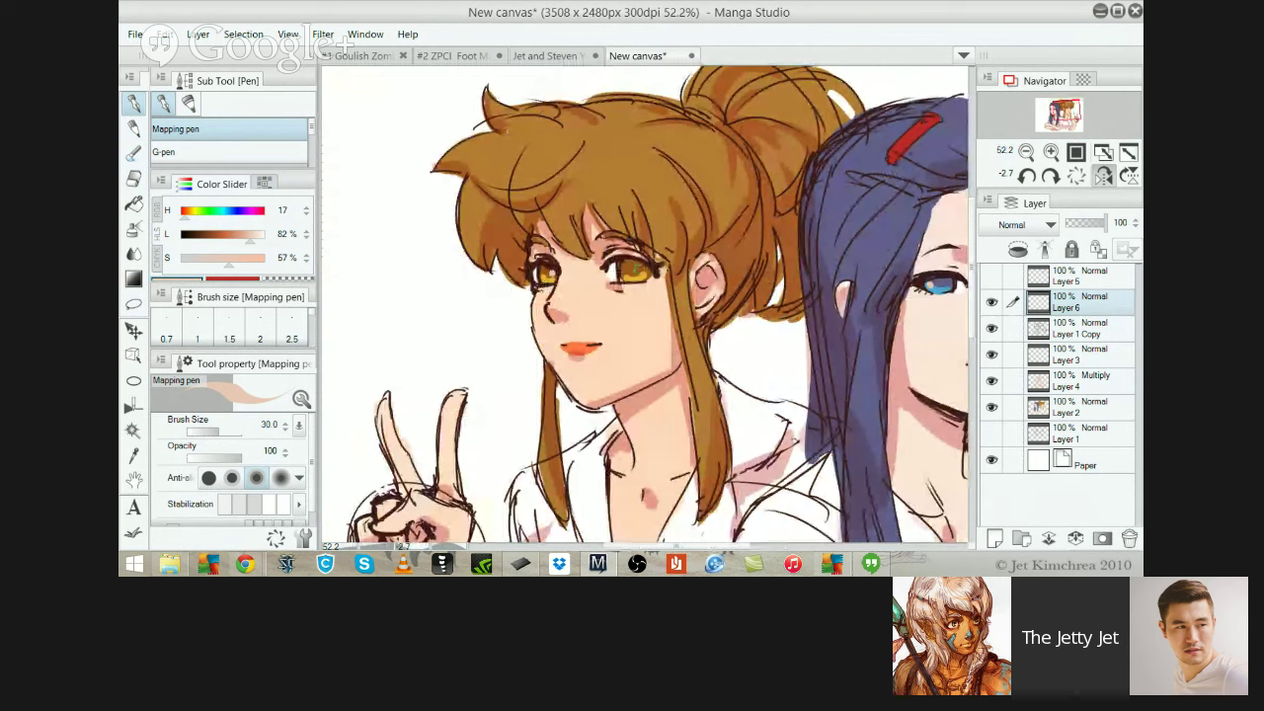
{"action": "key", "text": "alt"}
{"action": "left_click_drag", "start_coordinate": [698, 268], "coordinate": [448, 234]}
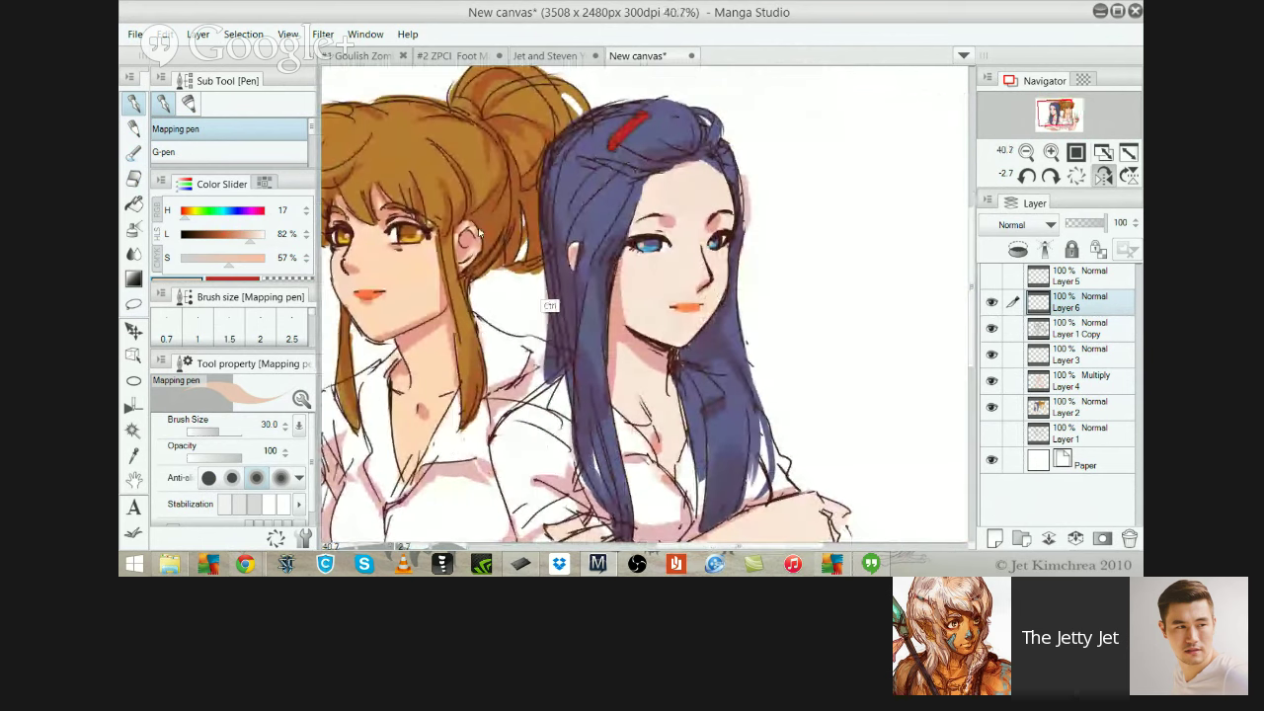
{"action": "left_click_drag", "start_coordinate": [430, 276], "coordinate": [369, 188]}
{"action": "scroll", "coordinate": [412, 225], "scroll_direction": "up", "scroll_amount": 2}
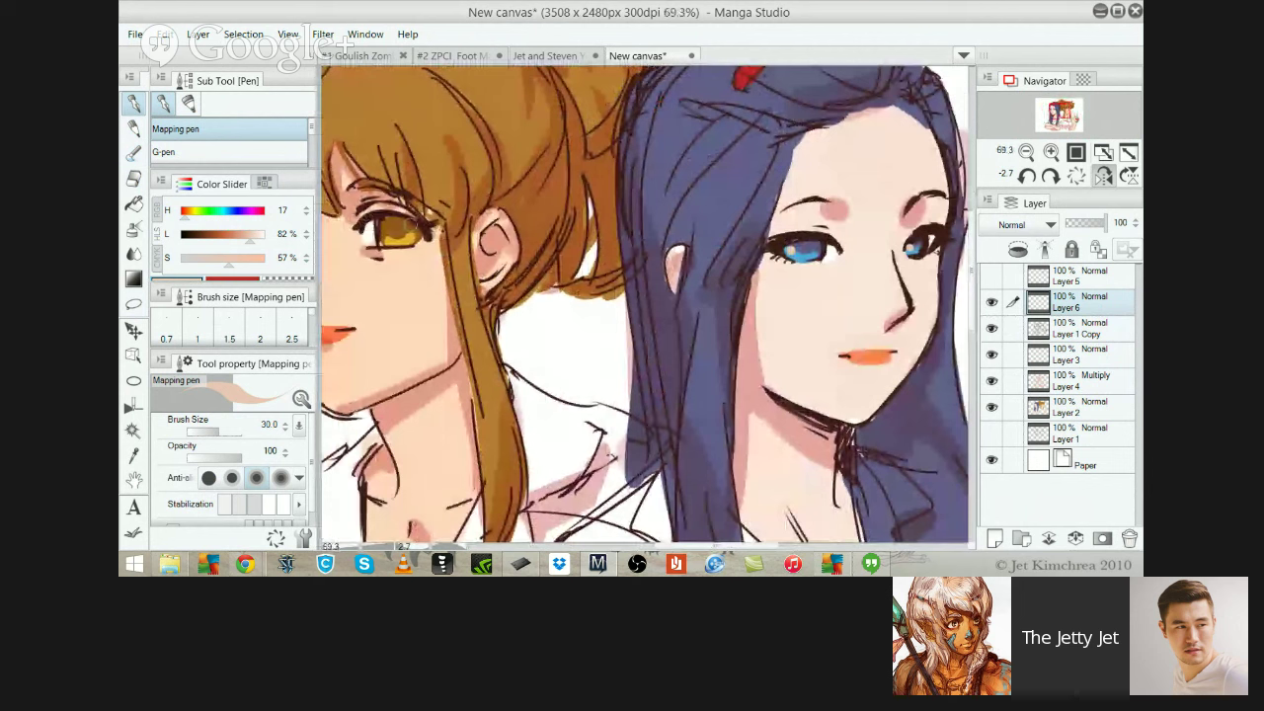
{"action": "left_click_drag", "start_coordinate": [420, 227], "coordinate": [602, 242]}
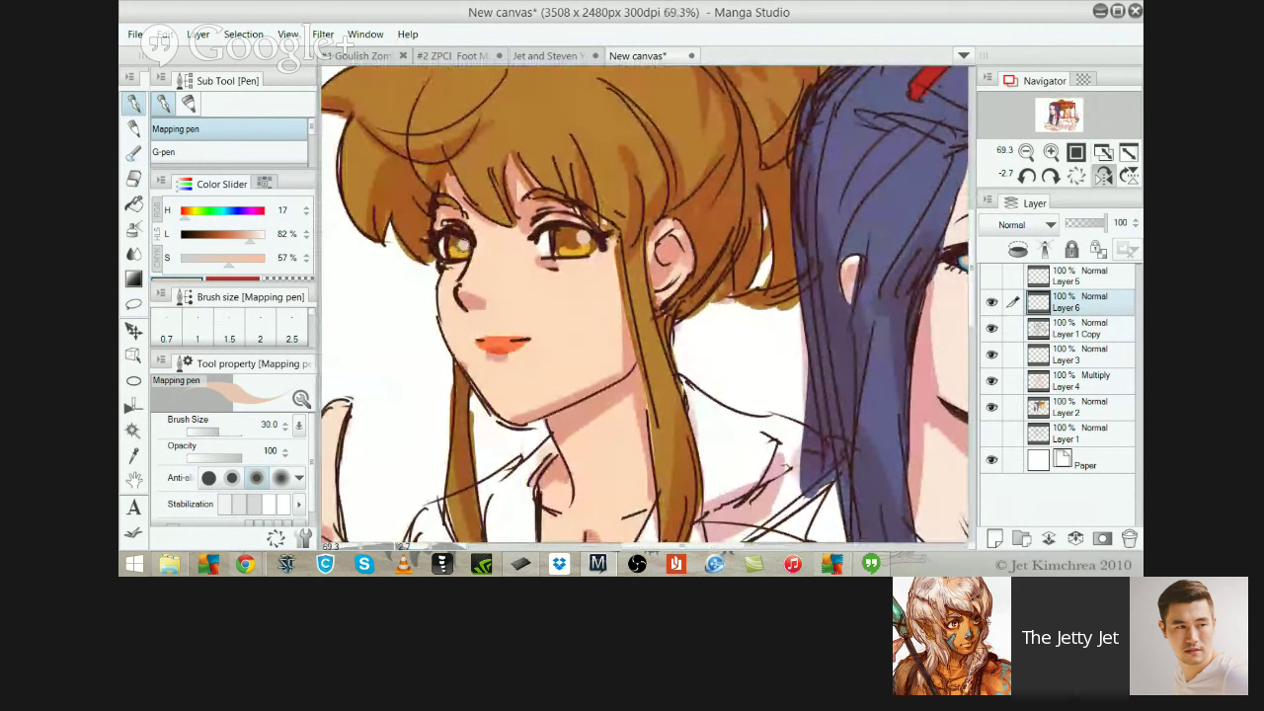
{"action": "left_click_drag", "start_coordinate": [665, 262], "coordinate": [554, 279]}
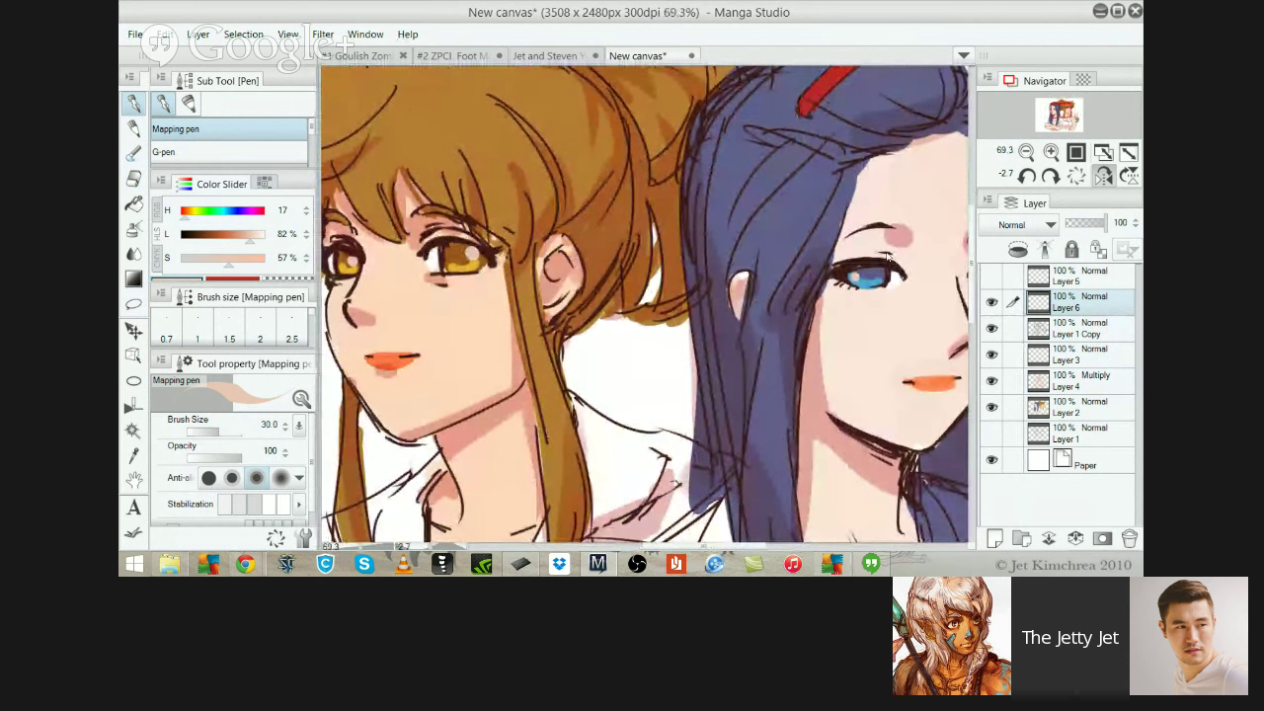
Move the highlight layer, Layer 6, beneath Layer 1 Copy in the layer stack and keep it active
{"action": "left_click", "coordinate": [1080, 329]}
{"action": "left_click_drag", "start_coordinate": [509, 321], "coordinate": [523, 316]}
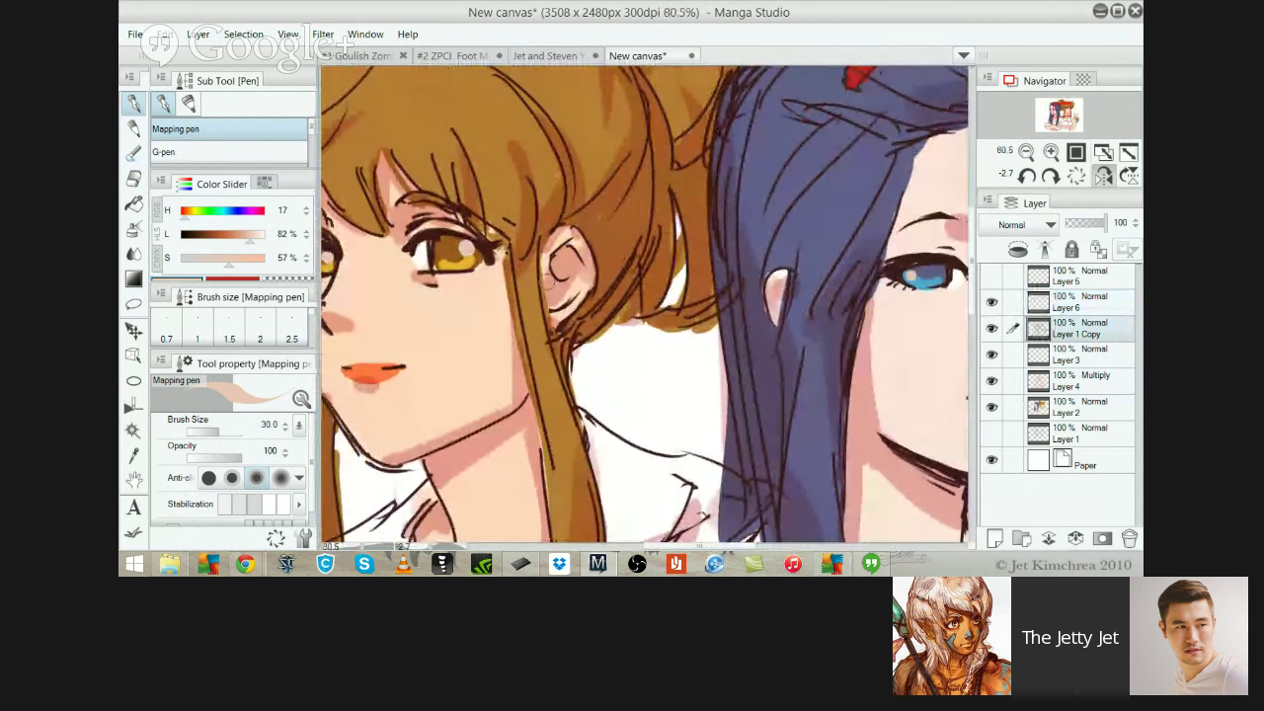
{"action": "left_click_drag", "start_coordinate": [1074, 303], "coordinate": [1074, 341]}
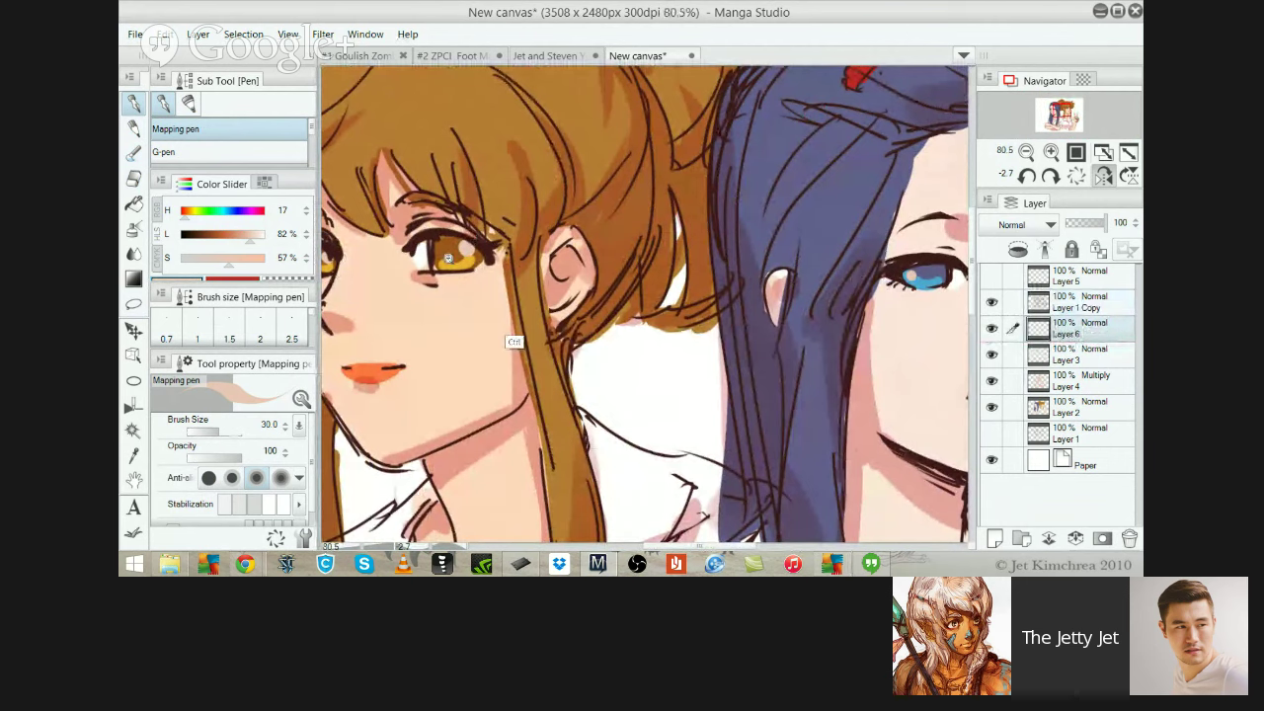
Pick the dark brown line colour from the brown-haired woman's upper eyelid with the Color picker
{"action": "scroll", "coordinate": [434, 247], "scroll_direction": "up", "scroll_amount": 4}
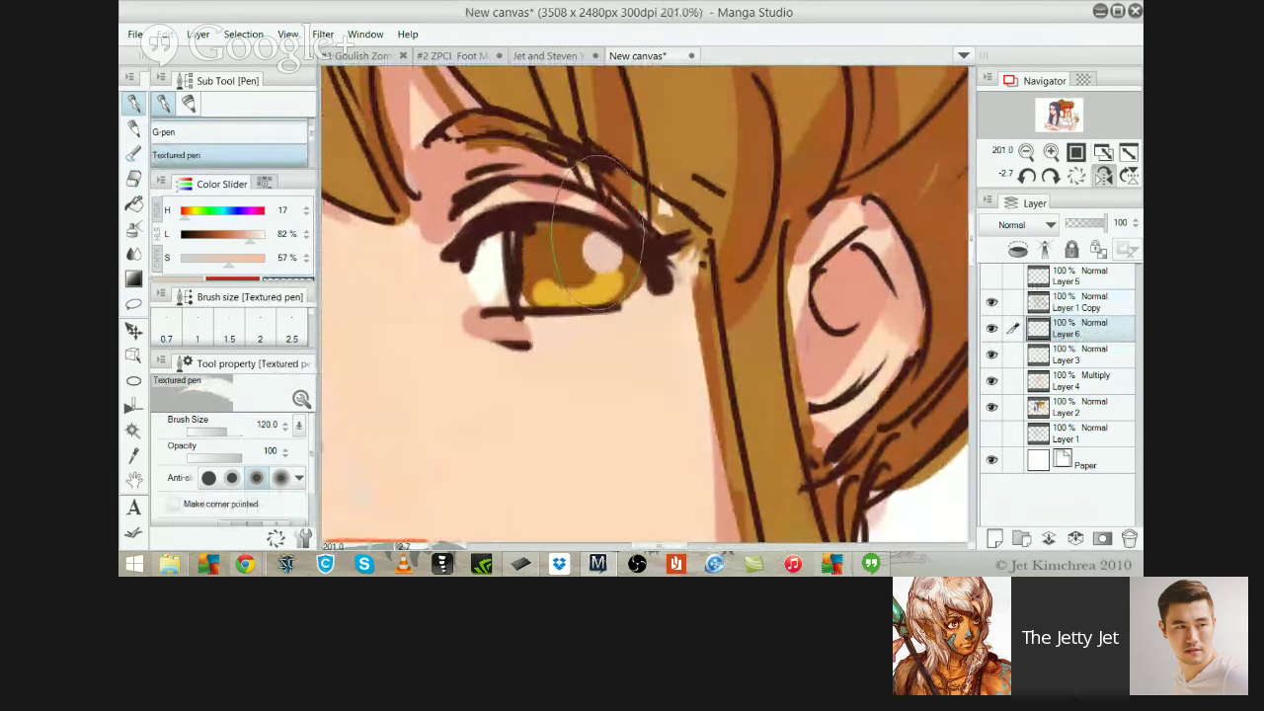
{"action": "key", "text": "p"}
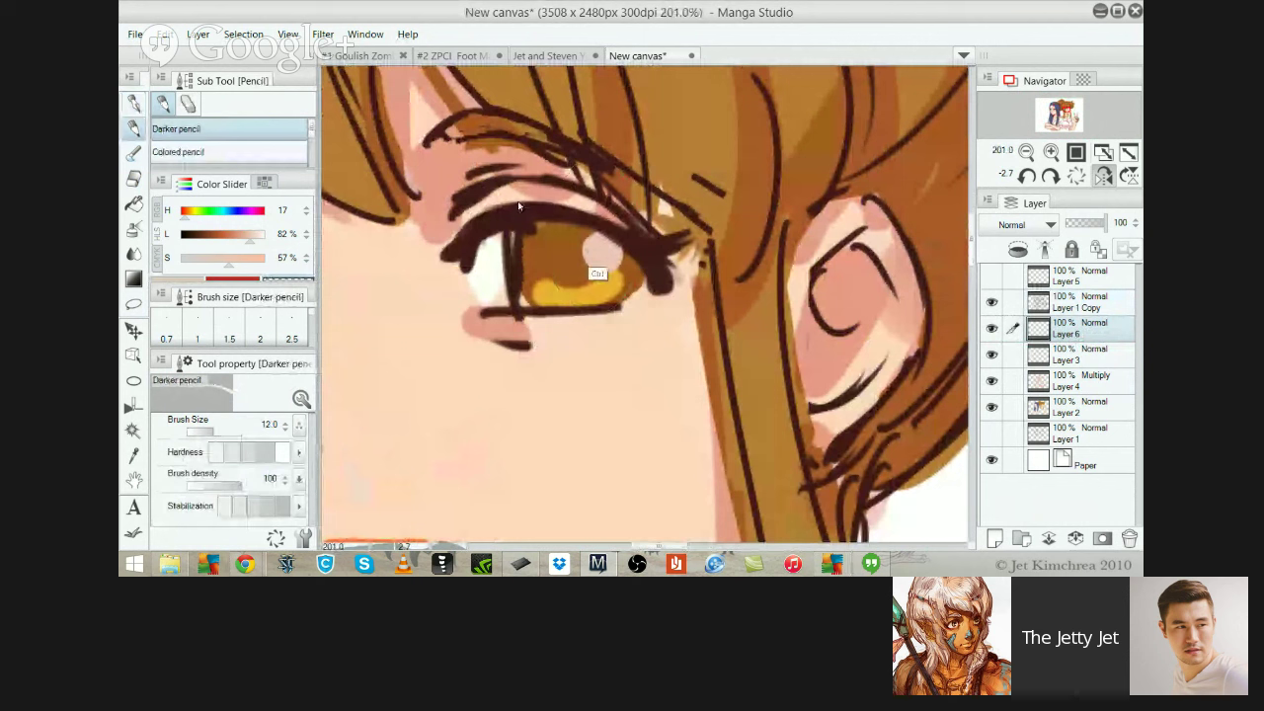
{"action": "key", "text": "x"}
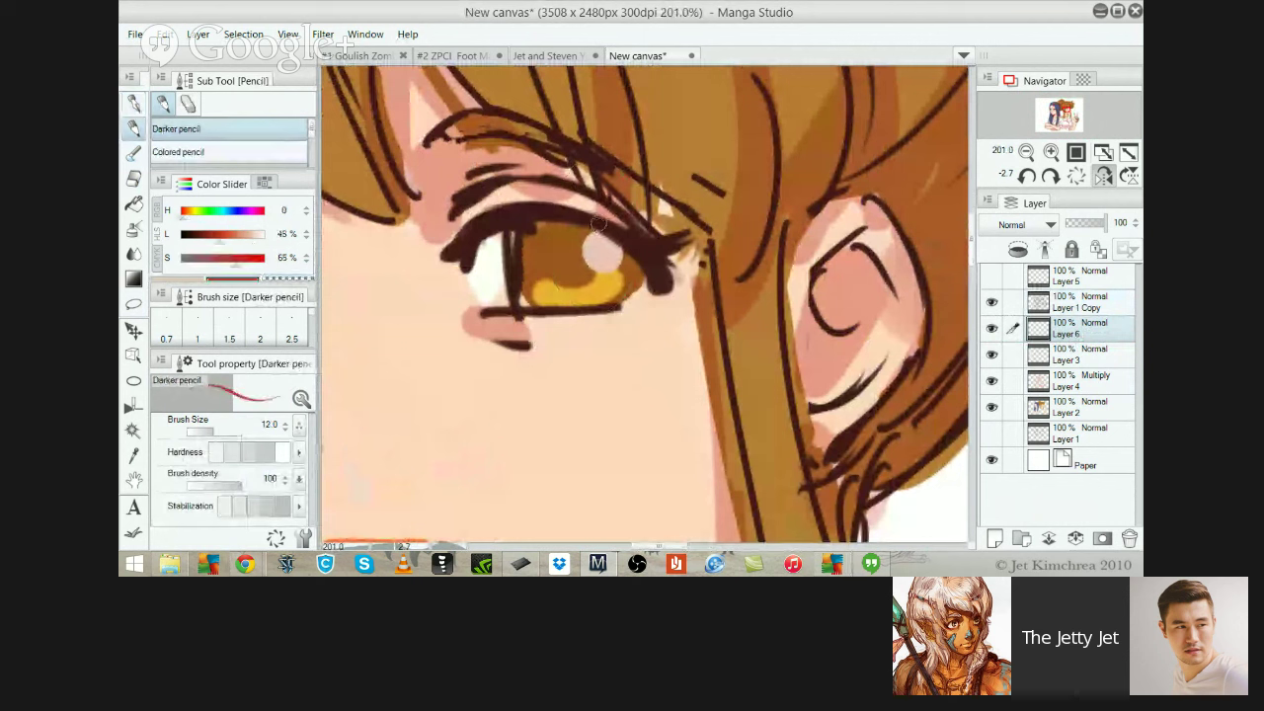
{"action": "key", "text": "i"}
{"action": "left_click", "coordinate": [227, 153]}
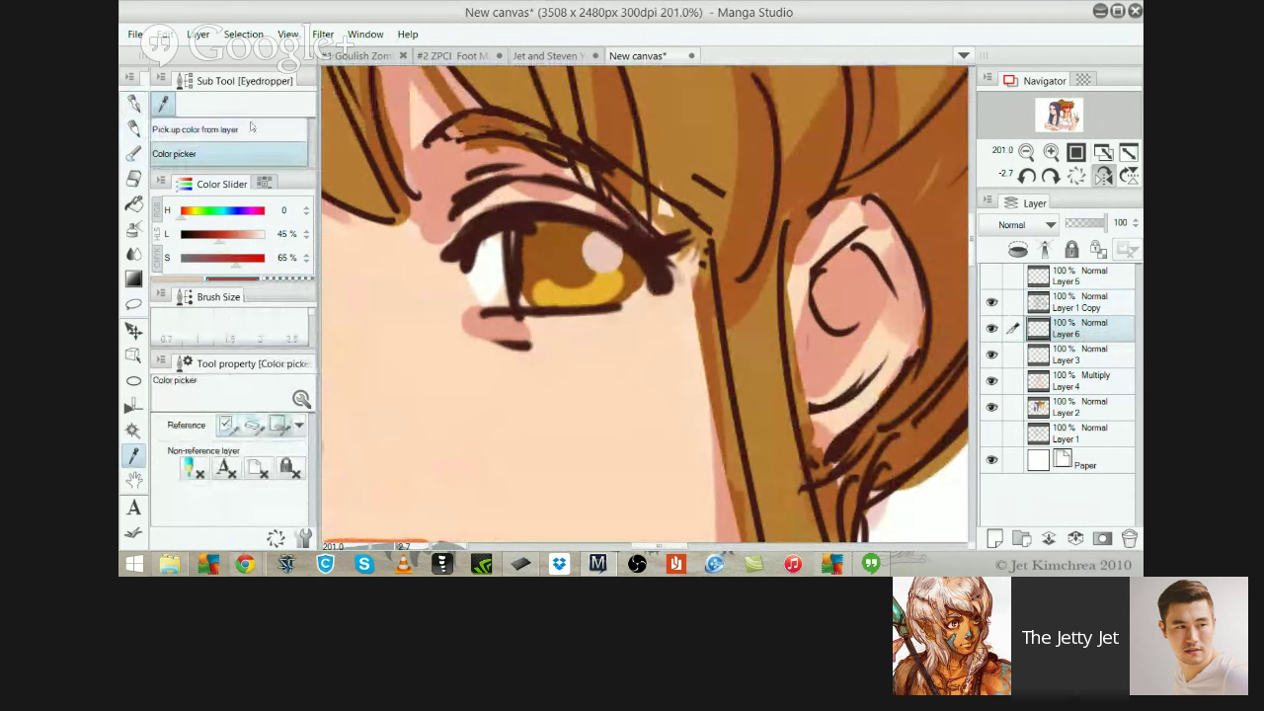
{"action": "left_click", "coordinate": [532, 176]}
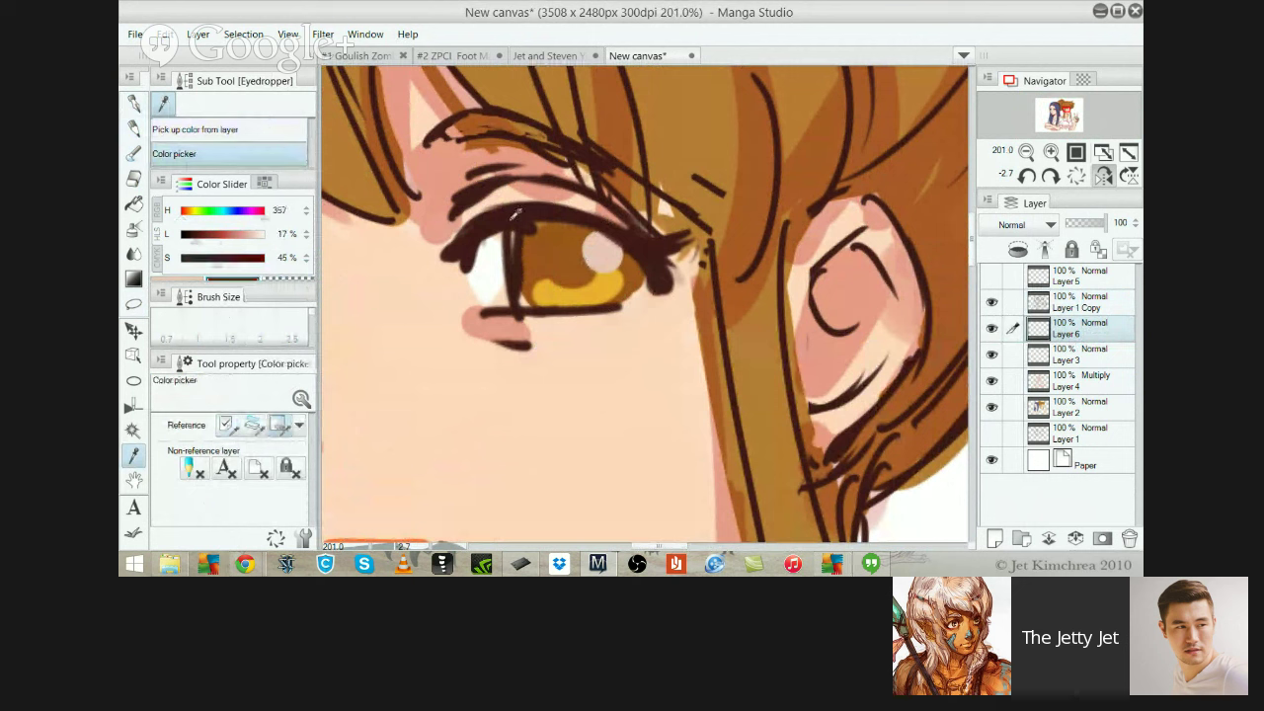
Outline the highlight in the brown-haired woman's near eye on Layer 6 with the Darker pencil at size 8
{"action": "key", "text": "p"}
{"action": "key", "text": "p"}
{"action": "key", "text": "bracketleft"}
{"action": "key", "text": "bracketleft"}
{"action": "key", "text": "bracketleft"}
{"action": "key", "text": "bracketleft"}
{"action": "key", "text": "bracketleft"}
{"action": "key", "text": "bracketleft"}
{"action": "key", "text": "bracketleft"}
{"action": "key", "text": "bracketleft"}
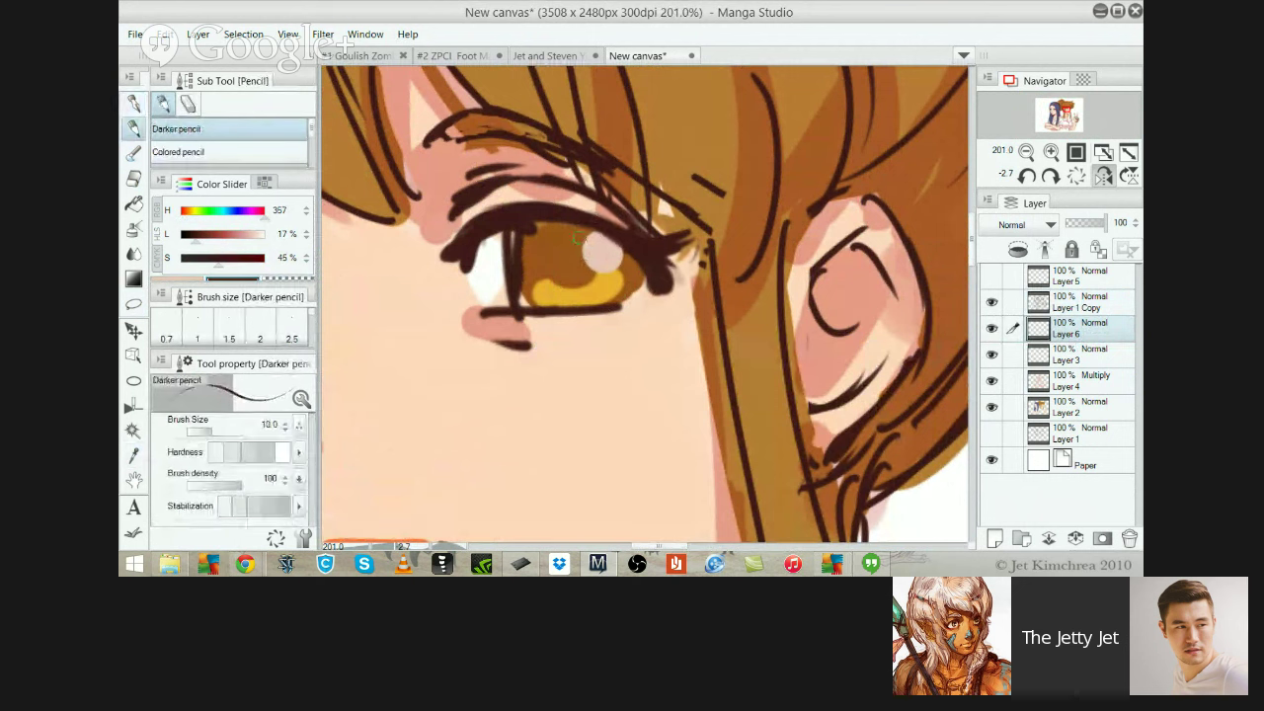
{"action": "key", "text": "bracketright"}
{"action": "key", "text": "bracketright"}
{"action": "key", "text": "bracketright"}
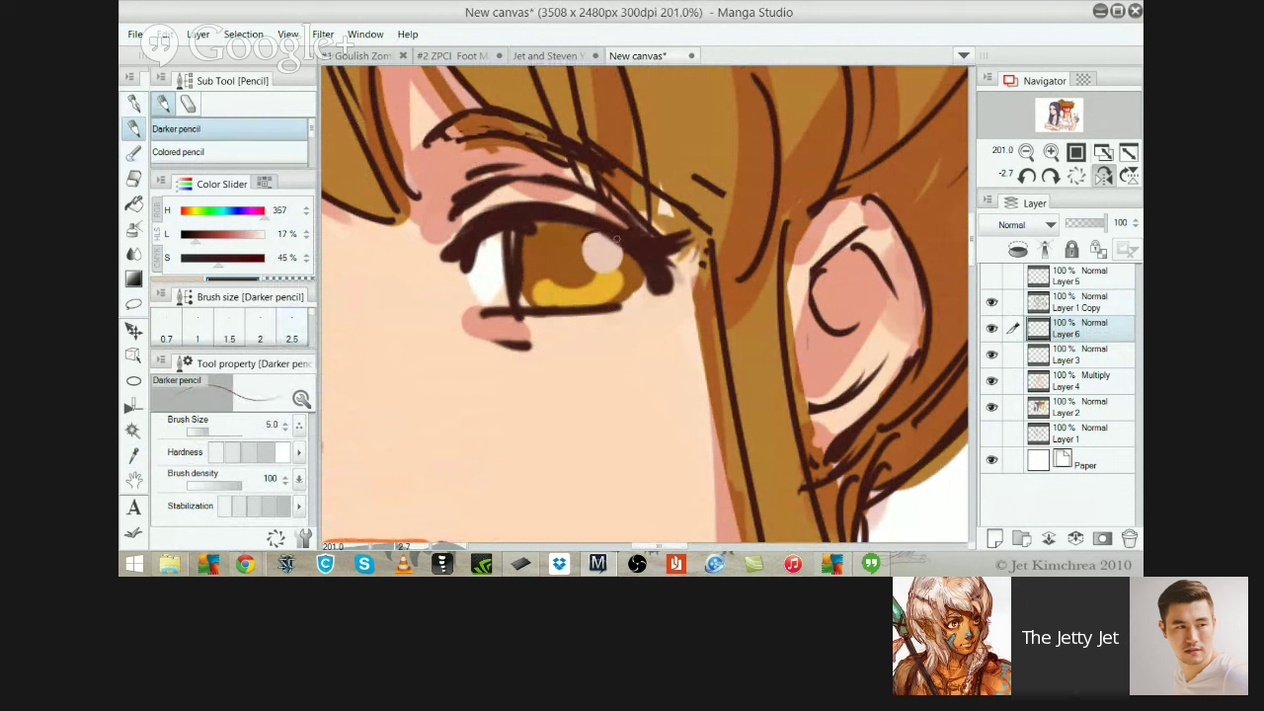
{"action": "key", "text": "bracketright"}
{"action": "key", "text": "bracketright"}
{"action": "key", "text": "bracketright"}
{"action": "mouse_move", "coordinate": [596, 272]}
{"action": "left_mouse_down"}
{"action": "mouse_move", "coordinate": [624, 247]}
{"action": "mouse_move", "coordinate": [622, 266]}
{"action": "mouse_move", "coordinate": [623, 248]}
{"action": "left_mouse_up"}
{"action": "key", "text": "ctrl+z"}
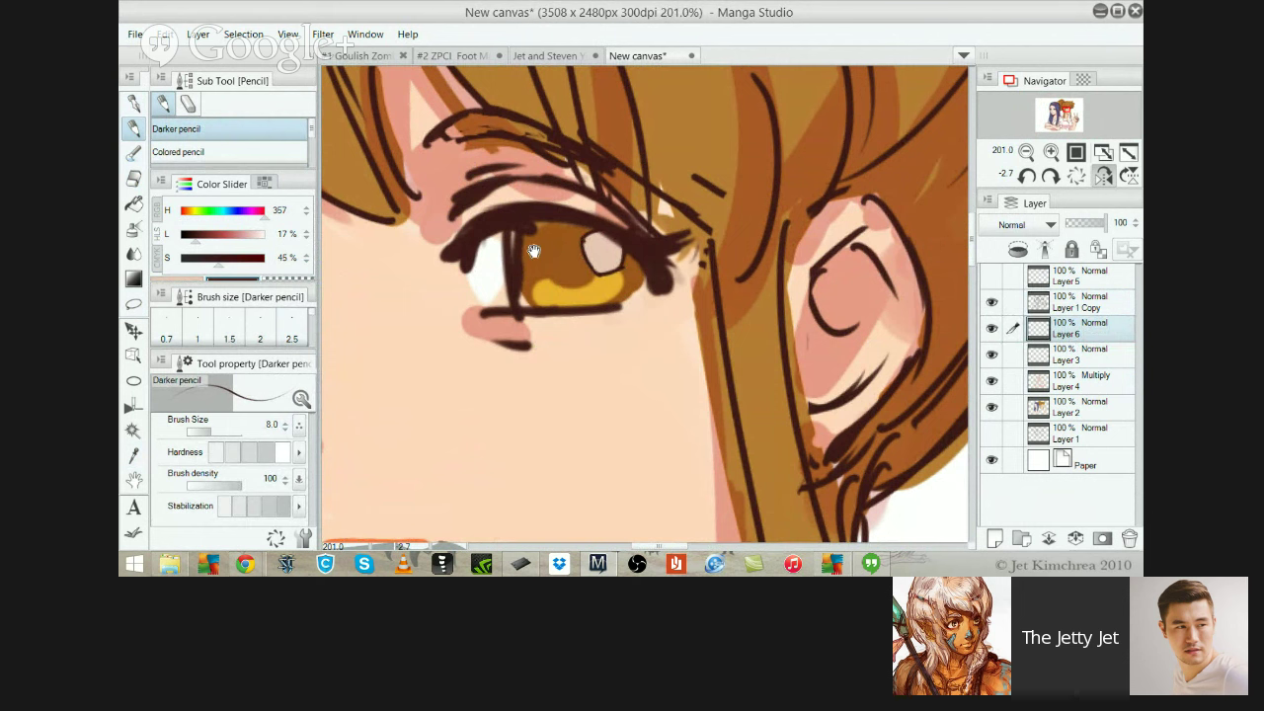
Undo the dark outlines around the iris highlights in both of the brown-haired girl's eyes
{"action": "left_click_drag", "start_coordinate": [444, 342], "coordinate": [603, 349]}
{"action": "scroll", "coordinate": [629, 276], "scroll_direction": "down", "scroll_amount": 1}
{"action": "mouse_move", "coordinate": [428, 270]}
{"action": "left_mouse_down"}
{"action": "mouse_move", "coordinate": [433, 296]}
{"action": "mouse_move", "coordinate": [449, 289]}
{"action": "mouse_move", "coordinate": [440, 296]}
{"action": "left_mouse_up"}
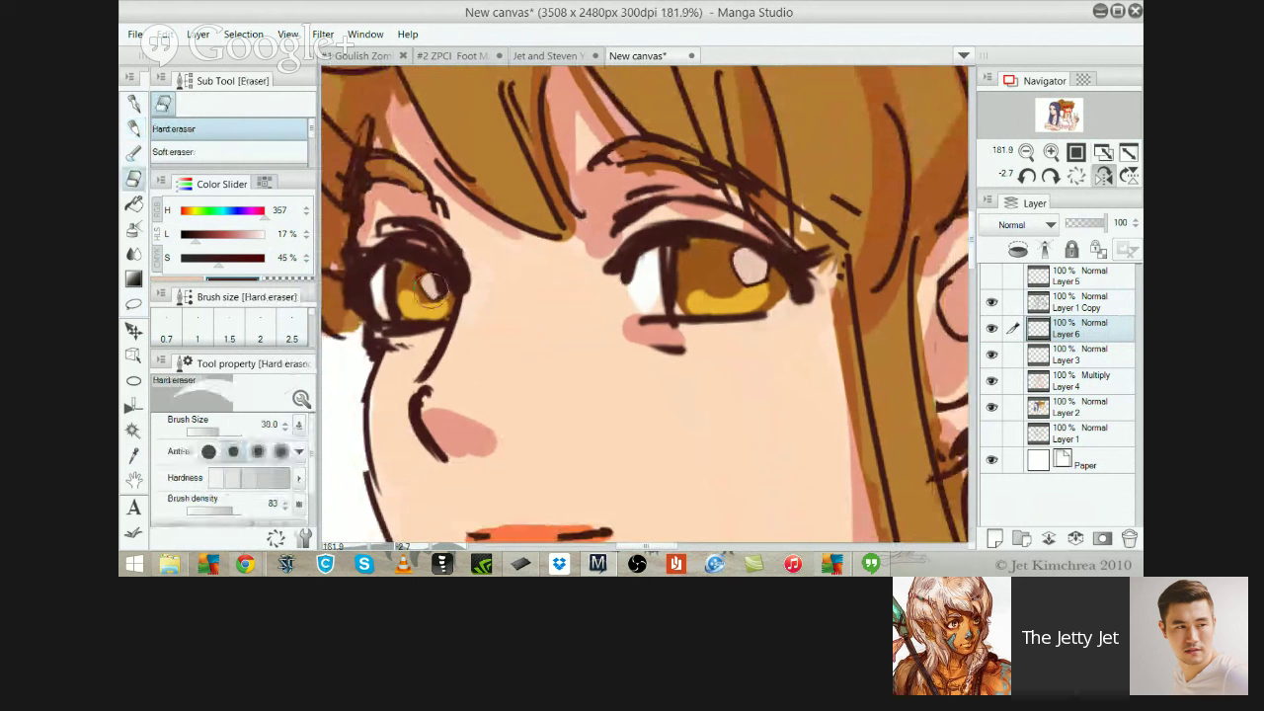
{"action": "key", "text": "e"}
{"action": "left_click", "coordinate": [1078, 304]}
{"action": "key", "text": "ctrl+z"}
{"action": "key", "text": "ctrl+z"}
{"action": "key", "text": "ctrl+z"}
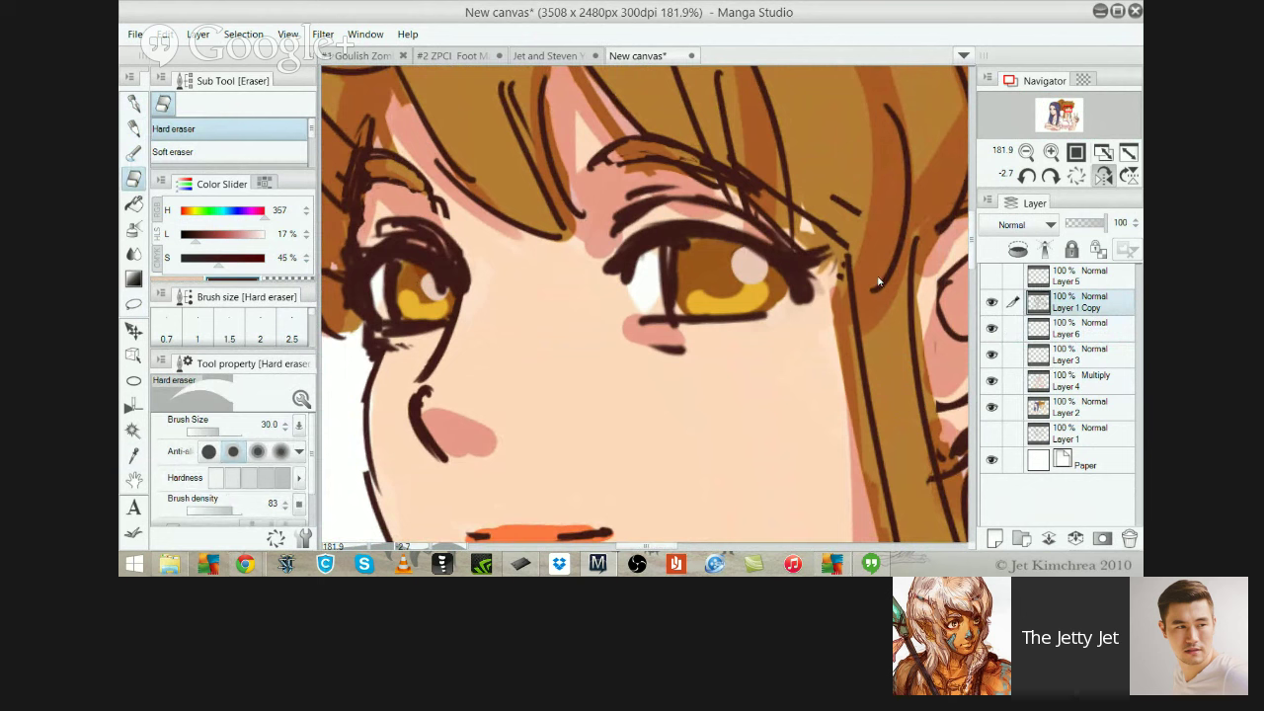
Sample the pink skin shadow from Multiply Layer 4, test it with a mapping pen stroke beside the face, and undo the stroke
{"action": "left_click", "coordinate": [888, 330], "text": "ctrl+shift"}
{"action": "left_click_drag", "start_coordinate": [737, 348], "coordinate": [489, 290]}
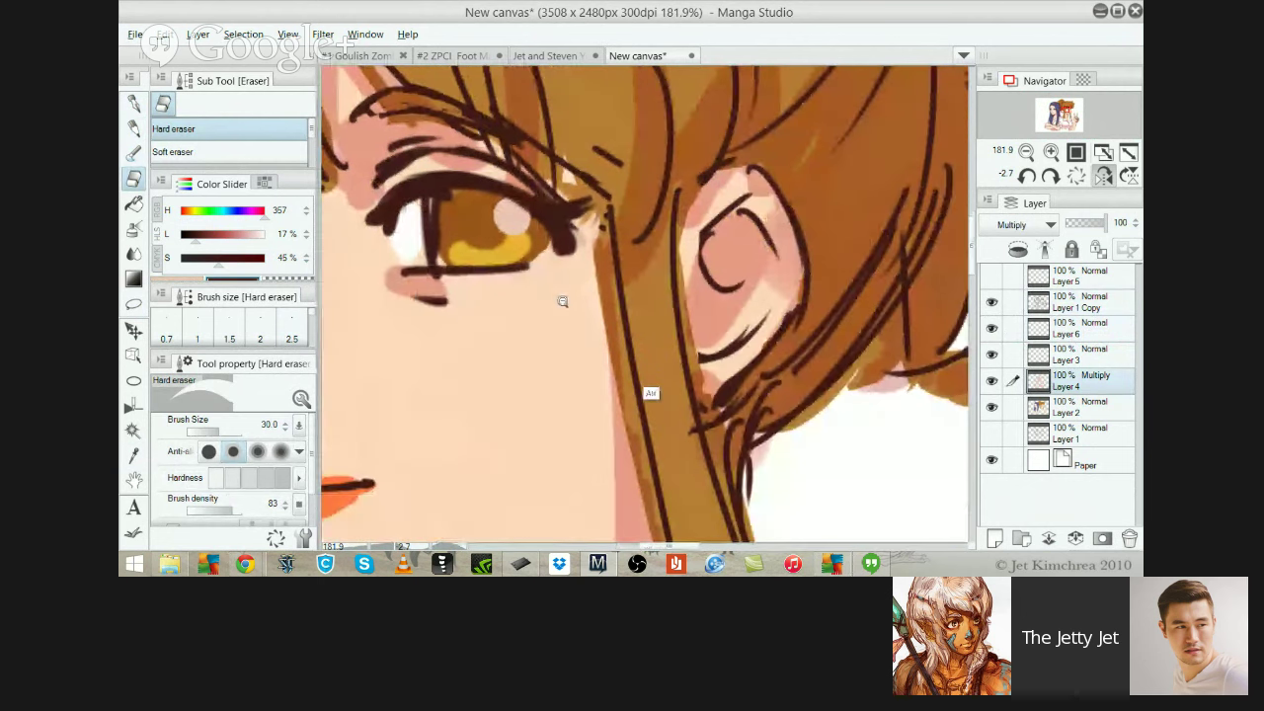
{"action": "left_click_drag", "start_coordinate": [561, 303], "coordinate": [579, 300]}
{"action": "mouse_move", "coordinate": [606, 355]}
{"action": "left_mouse_down"}
{"action": "mouse_move", "coordinate": [579, 349]}
{"action": "mouse_move", "coordinate": [691, 286]}
{"action": "left_mouse_up"}
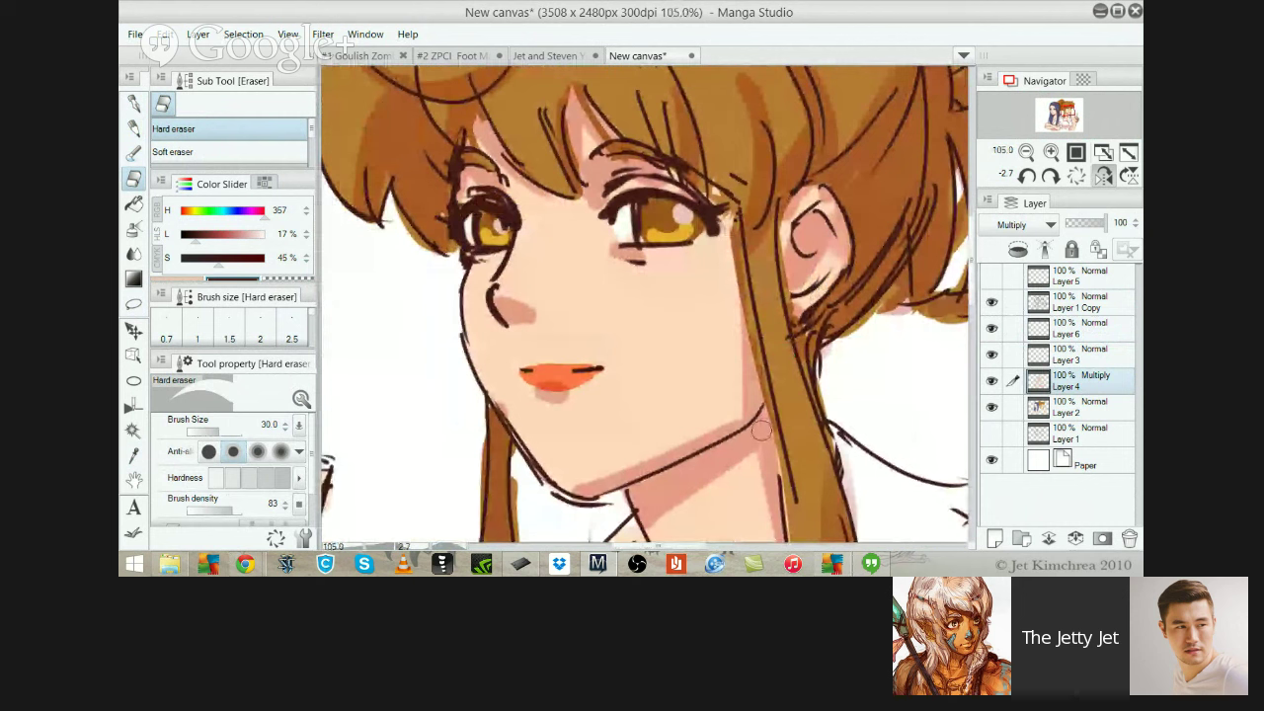
{"action": "key", "text": "i"}
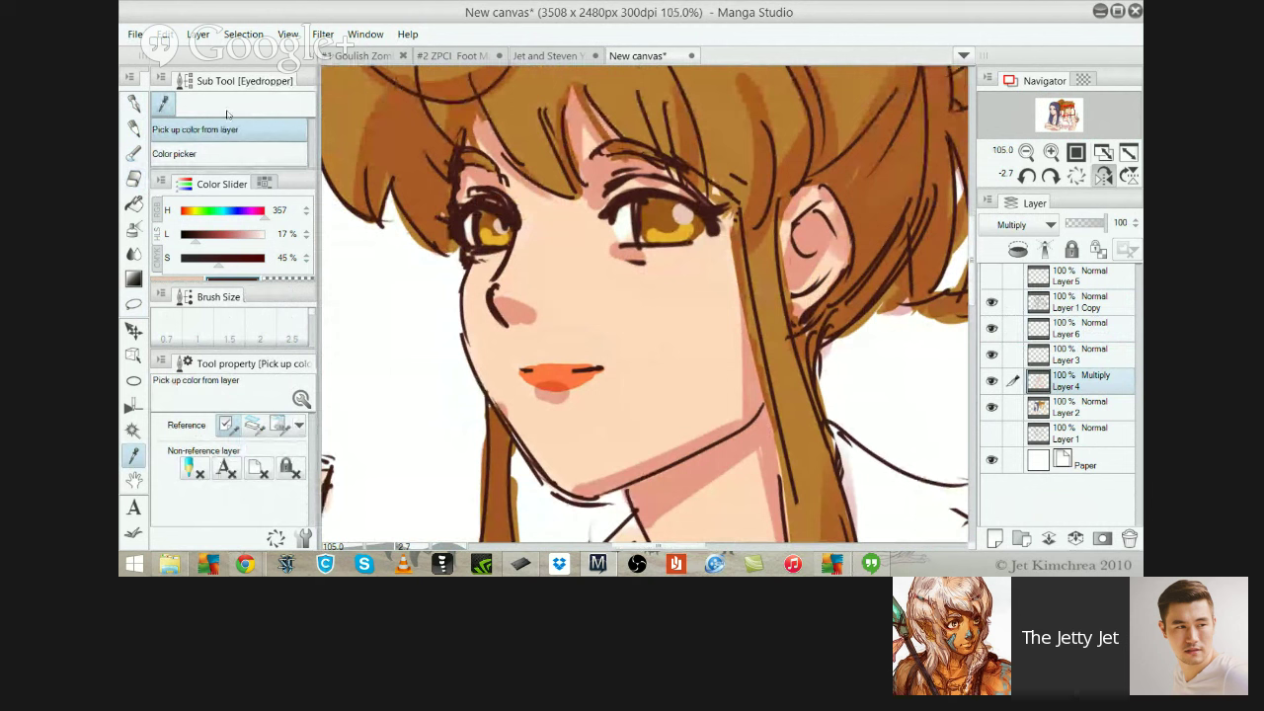
{"action": "left_click", "coordinate": [265, 151]}
{"action": "left_click", "coordinate": [259, 125]}
{"action": "left_click", "coordinate": [649, 316]}
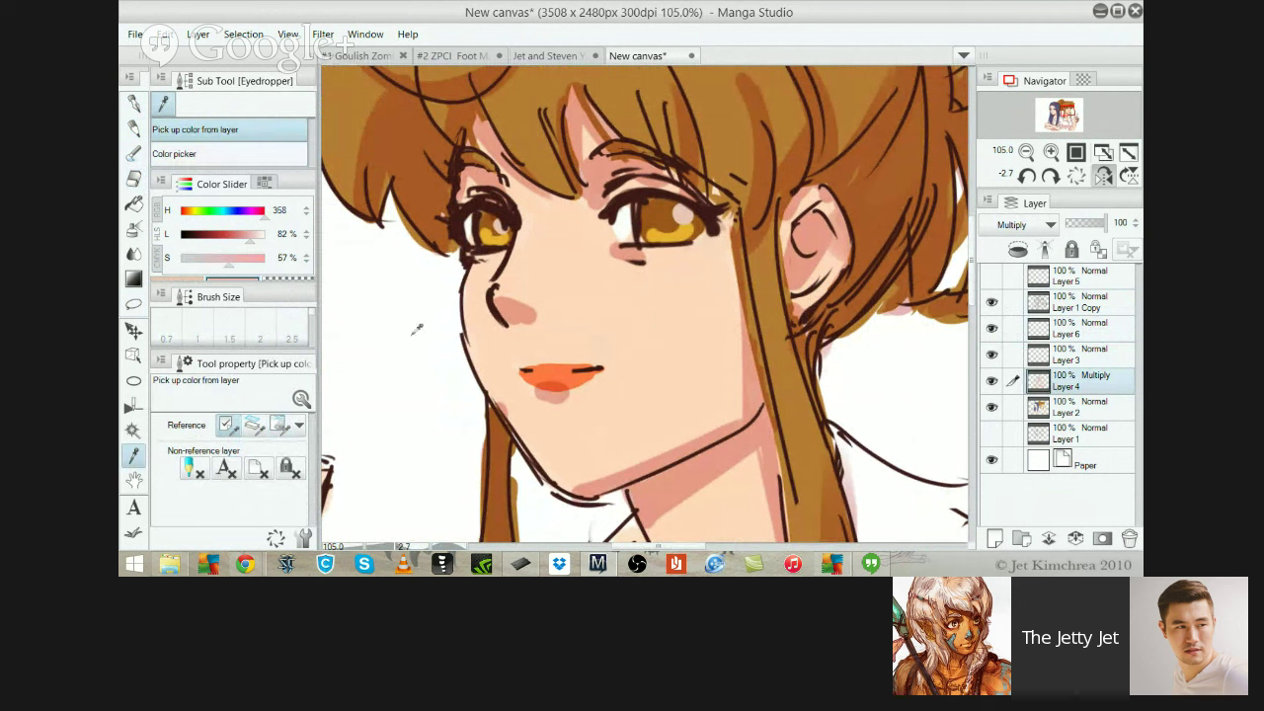
{"action": "key", "text": "p"}
{"action": "mouse_move", "coordinate": [422, 400]}
{"action": "left_mouse_down"}
{"action": "mouse_move", "coordinate": [434, 360]}
{"action": "mouse_move", "coordinate": [454, 375]}
{"action": "mouse_move", "coordinate": [399, 450]}
{"action": "mouse_move", "coordinate": [524, 343]}
{"action": "mouse_move", "coordinate": [439, 403]}
{"action": "mouse_move", "coordinate": [477, 371]}
{"action": "mouse_move", "coordinate": [405, 404]}
{"action": "mouse_move", "coordinate": [444, 383]}
{"action": "left_mouse_up"}
{"action": "key", "text": "ctrl+z"}
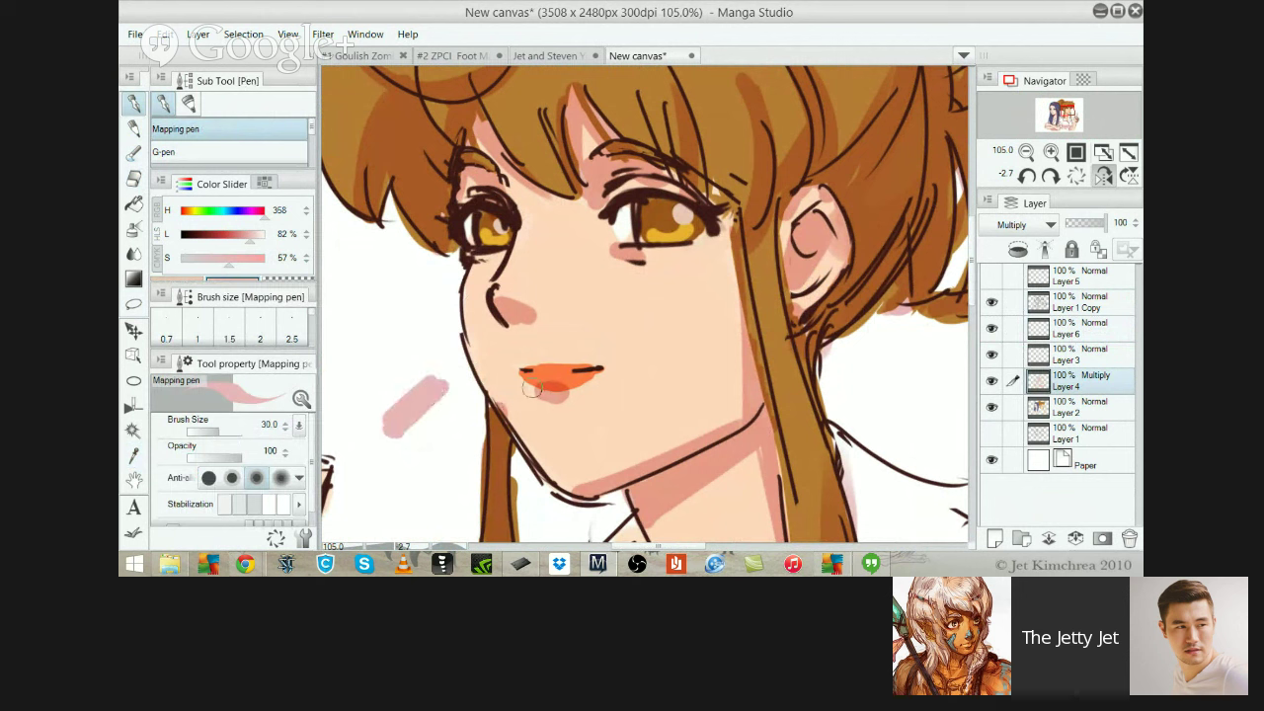
{"action": "key", "text": "ctrl+z"}
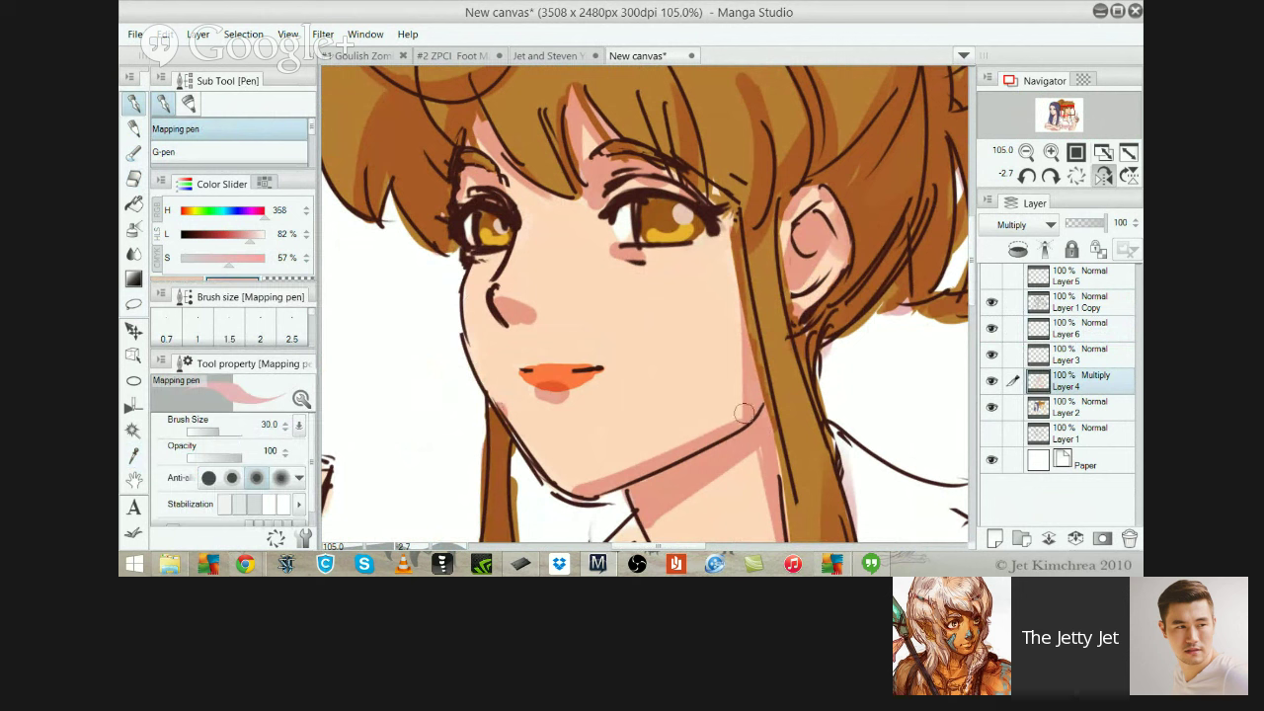
Sample the displayed cheek color with the Color picker, test it with the mapping pen across the jaw on Layer 4, and undo it
{"action": "key", "text": "i"}
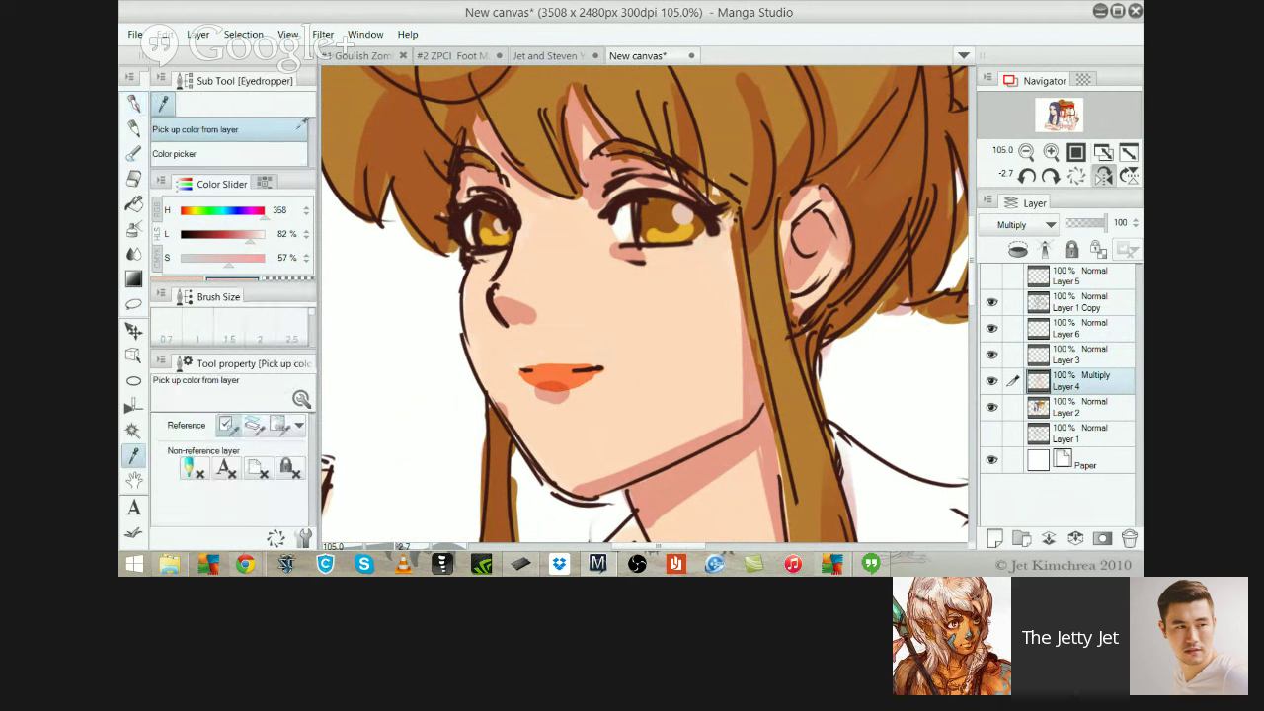
{"action": "left_click", "coordinate": [227, 153]}
{"action": "left_click", "coordinate": [649, 306]}
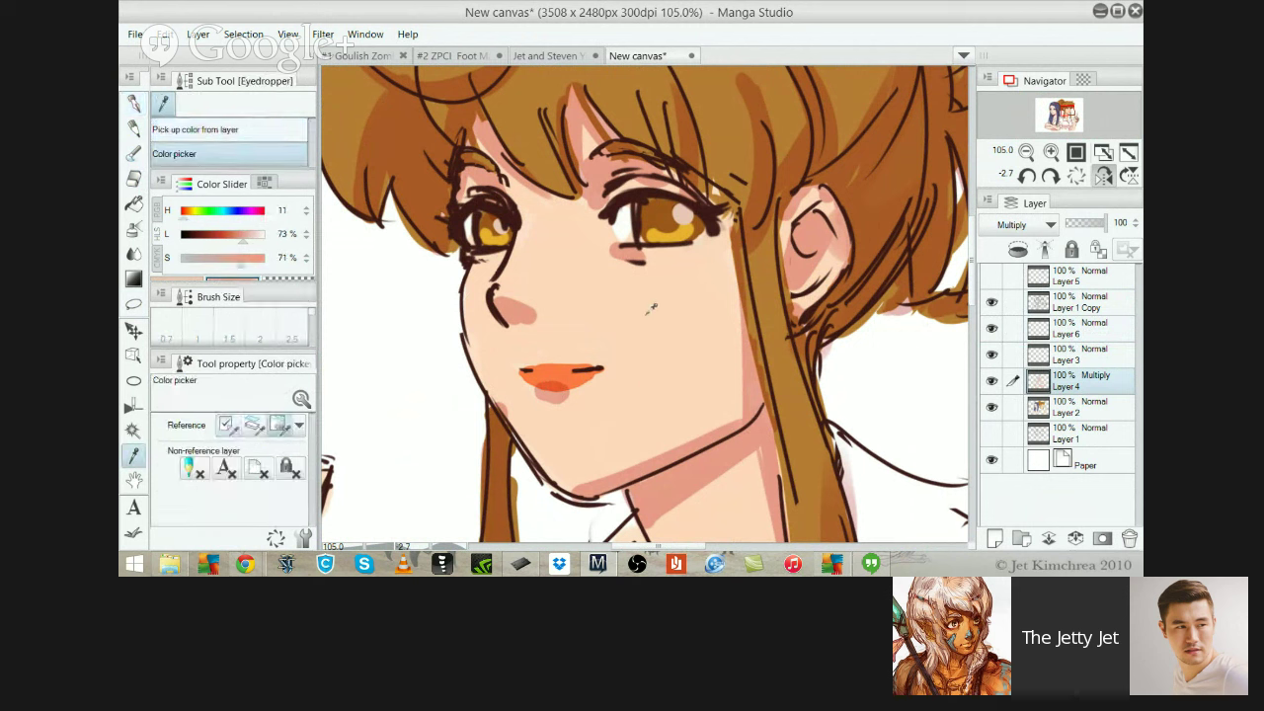
{"action": "key", "text": "p"}
{"action": "mouse_move", "coordinate": [711, 375]}
{"action": "left_mouse_down"}
{"action": "mouse_move", "coordinate": [701, 372]}
{"action": "mouse_move", "coordinate": [745, 353]}
{"action": "mouse_move", "coordinate": [766, 360]}
{"action": "mouse_move", "coordinate": [740, 390]}
{"action": "mouse_move", "coordinate": [753, 405]}
{"action": "mouse_move", "coordinate": [825, 379]}
{"action": "left_mouse_up"}
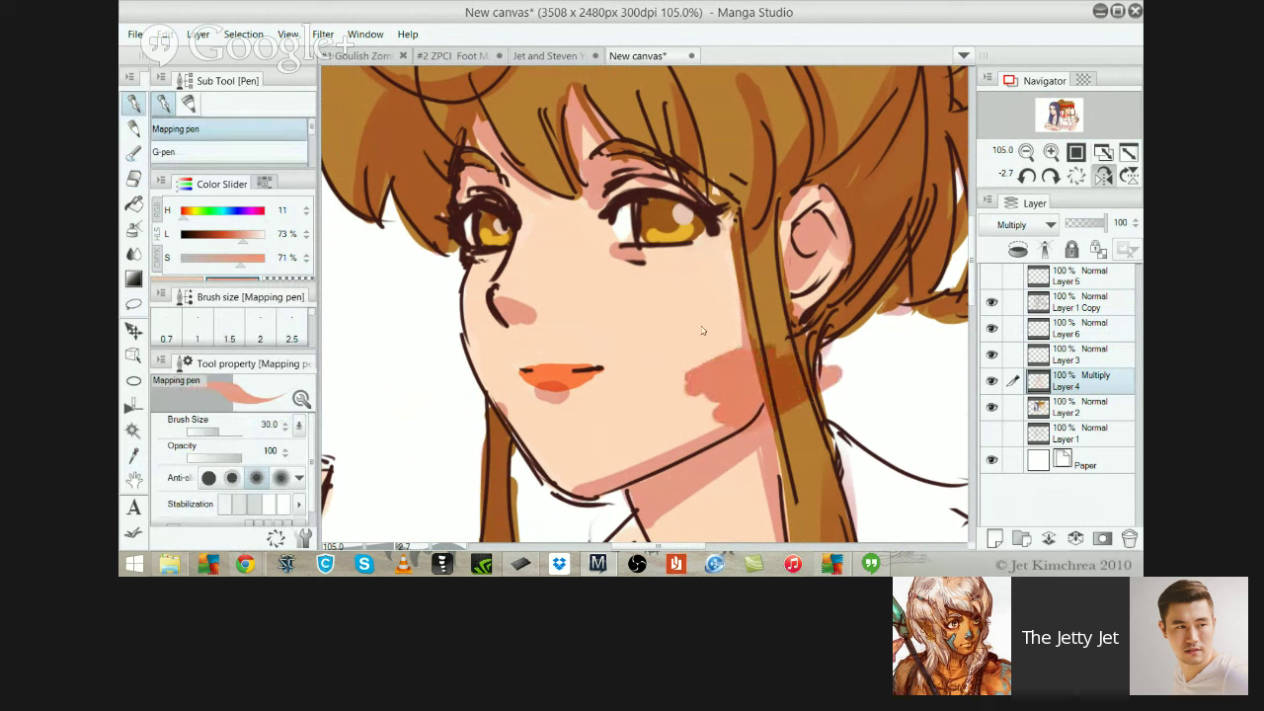
{"action": "key", "text": "ctrl+z"}
{"action": "key", "text": "i"}
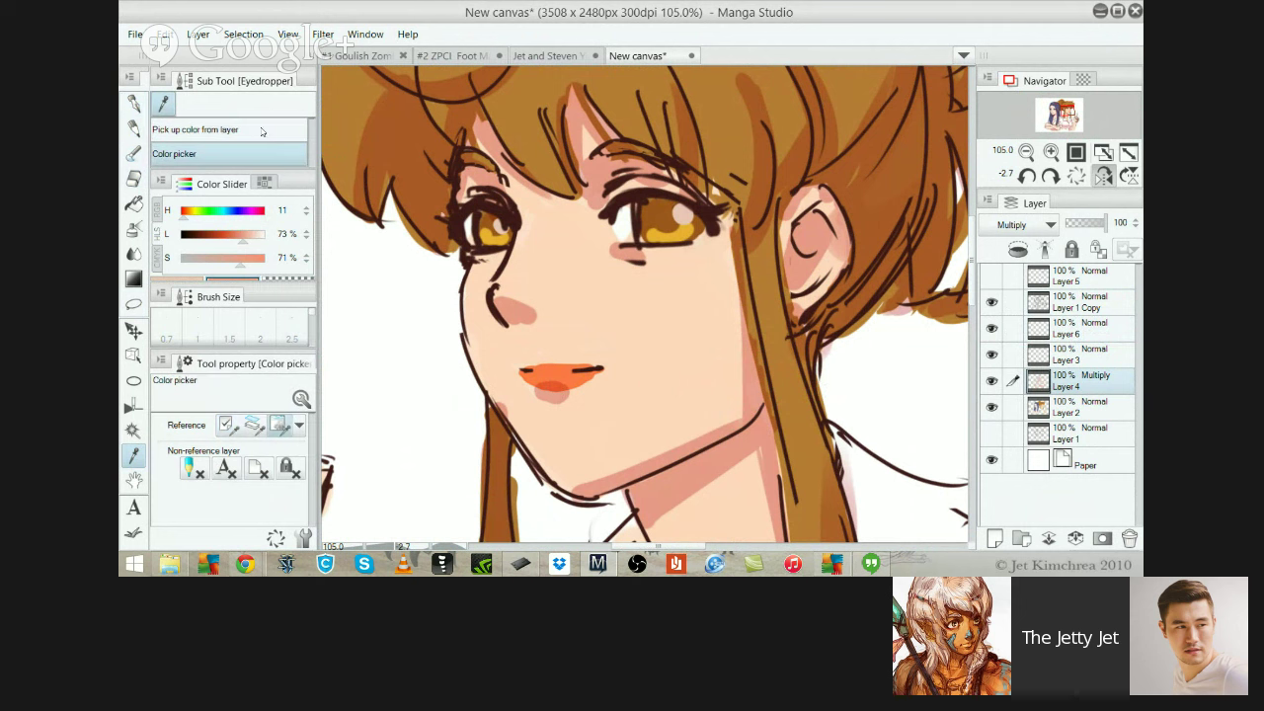
{"action": "left_click", "coordinate": [227, 153]}
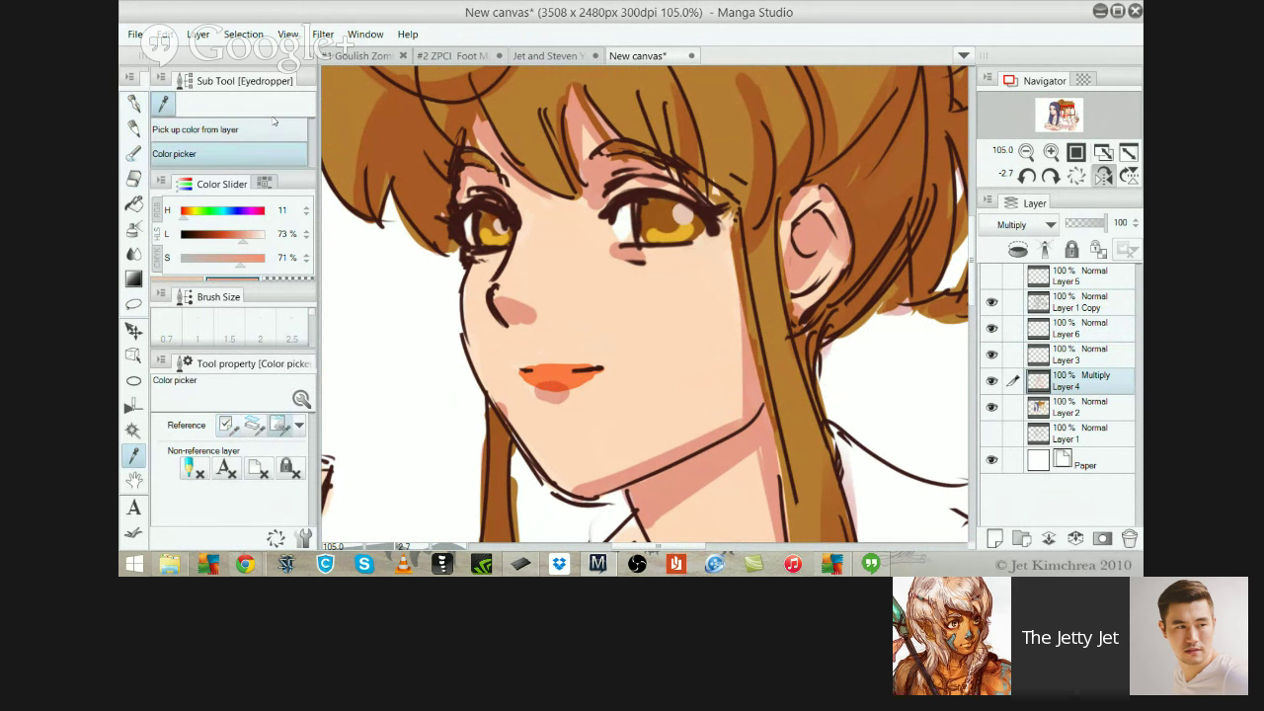
Brighten the iris highlights in both of the brown-haired girl's eyes with white Transparent watercolor on Layer 6
{"action": "left_click", "coordinate": [1093, 302]}
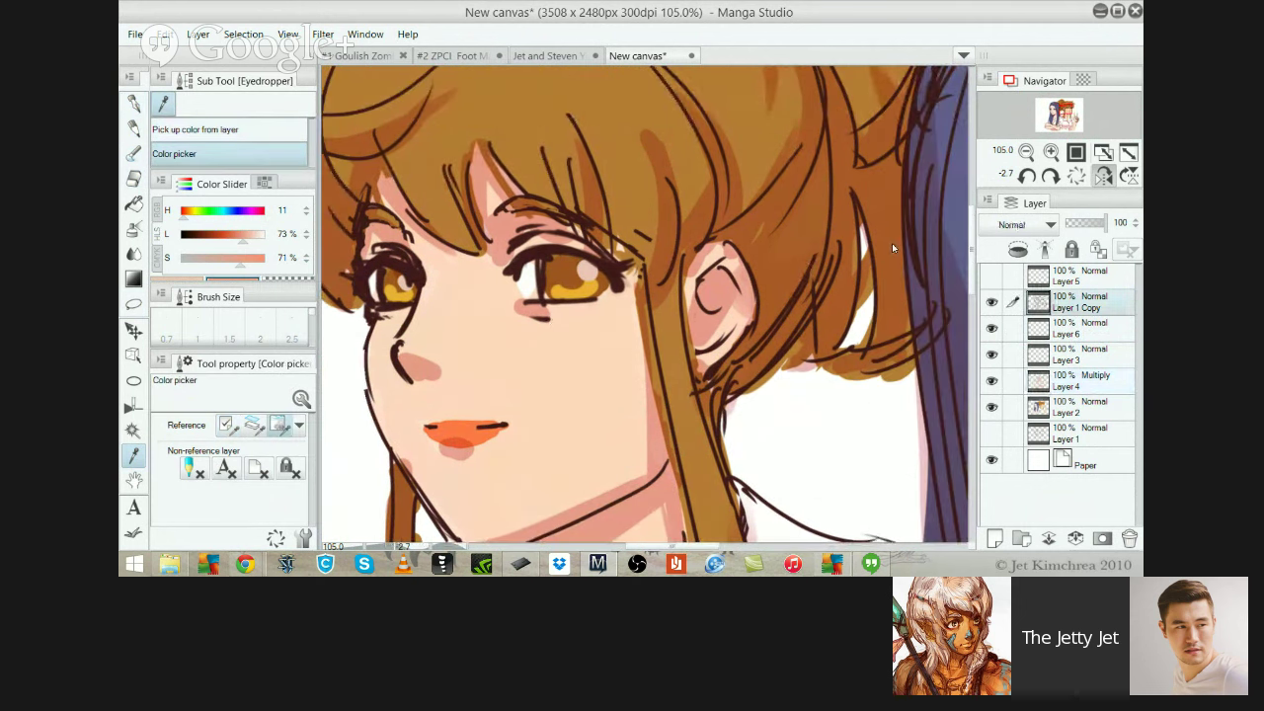
{"action": "left_click", "coordinate": [883, 276], "text": "ctrl+shift"}
{"action": "left_click", "coordinate": [807, 437]}
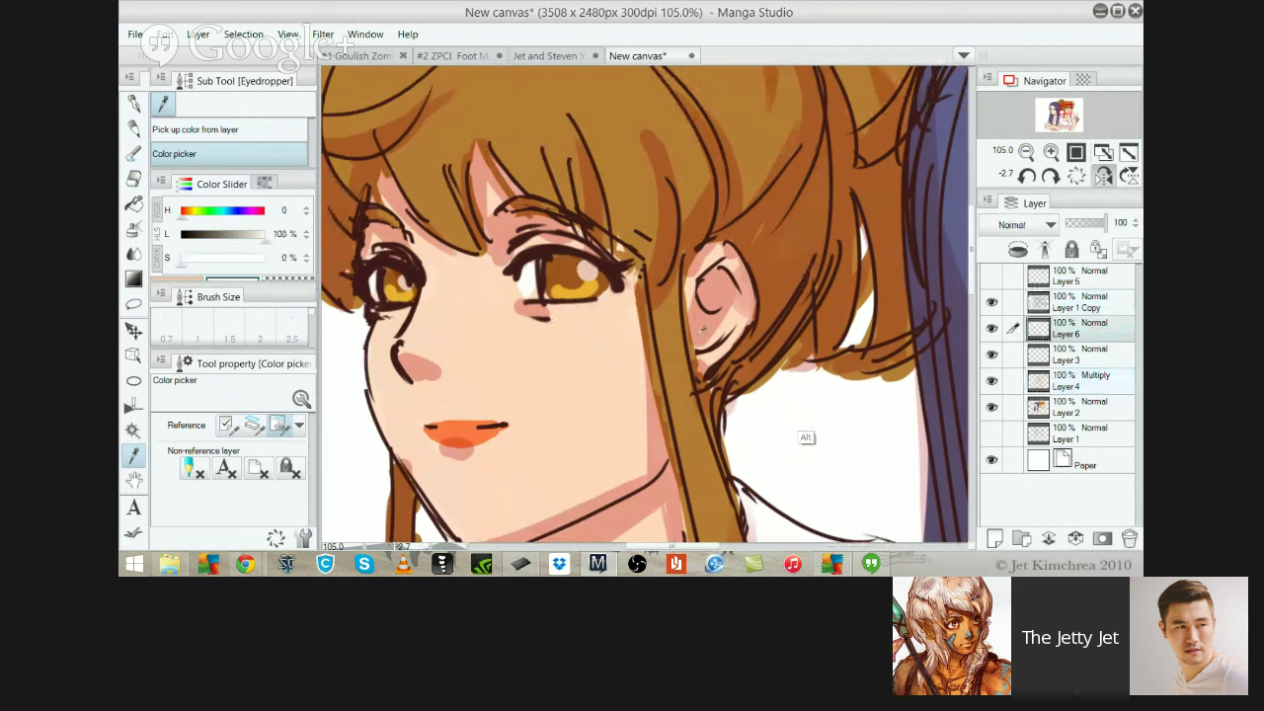
{"action": "key", "text": "b"}
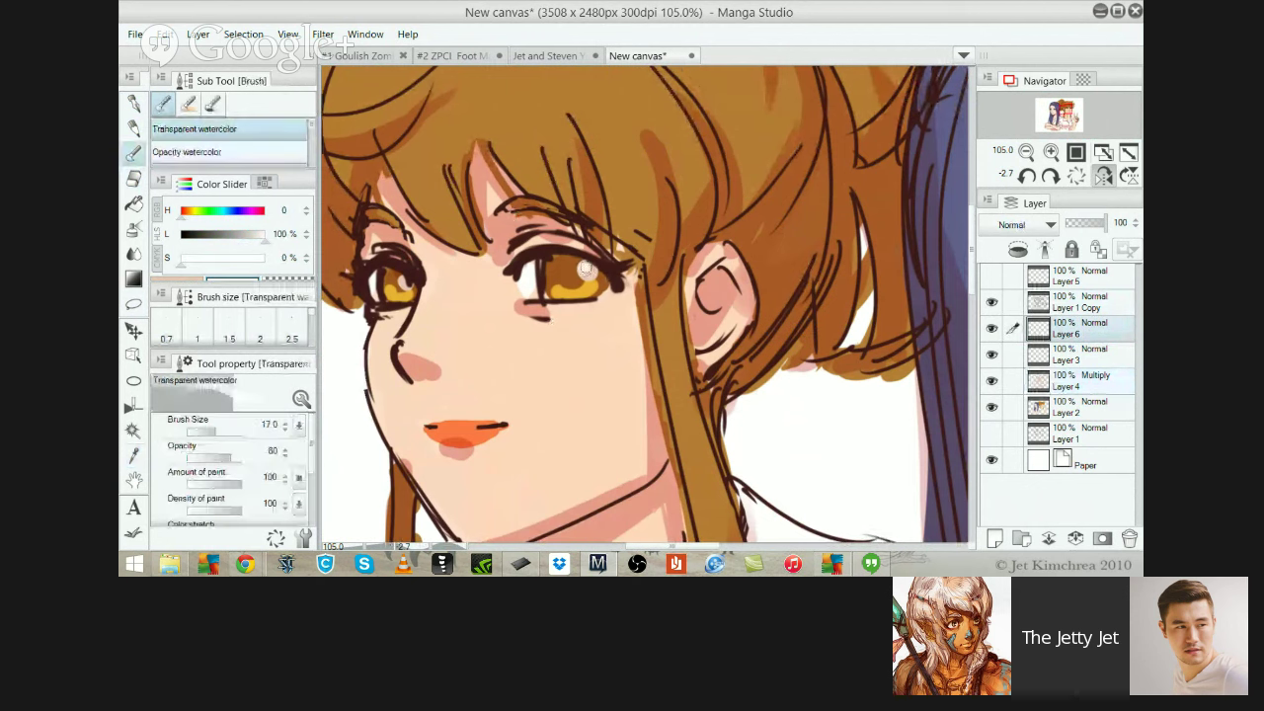
{"action": "left_click_drag", "start_coordinate": [512, 214], "coordinate": [606, 234]}
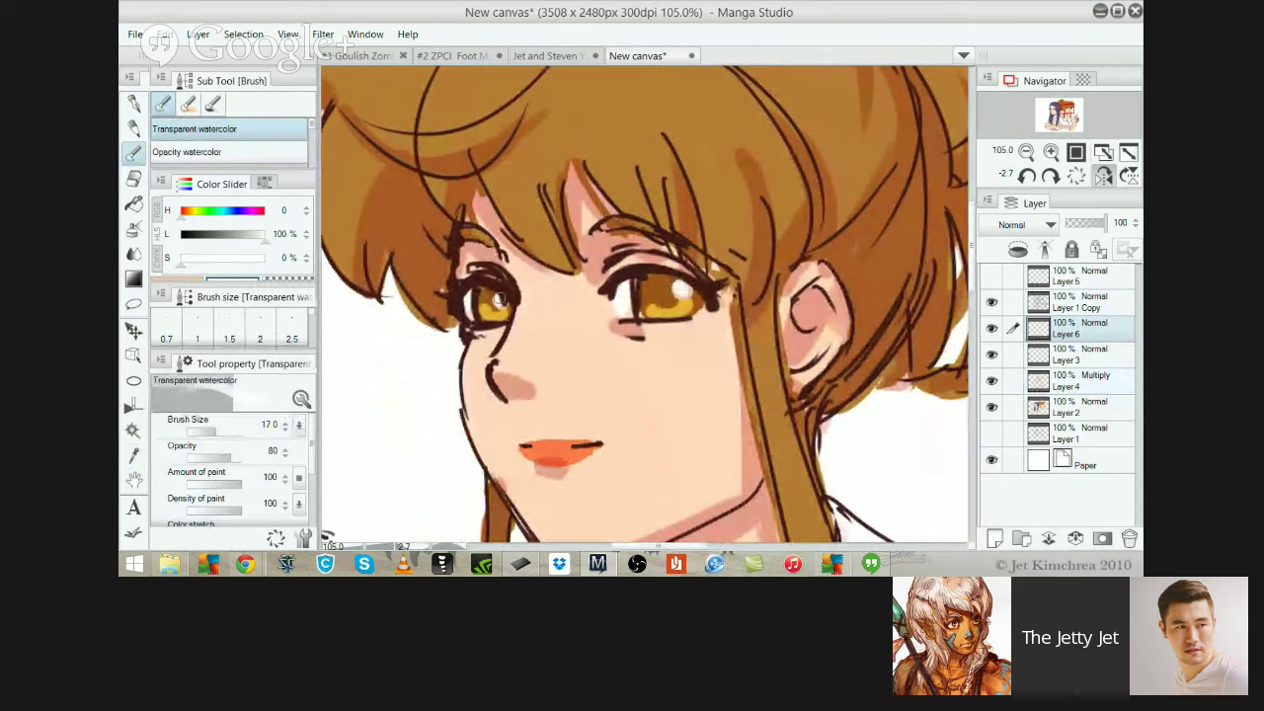
Redraw the brown-haired girl's nose line on Layer 1 Copy with the Darker pencil in the sampled dark line color
{"action": "left_click", "coordinate": [894, 260], "text": "ctrl+shift"}
{"action": "key", "text": "e"}
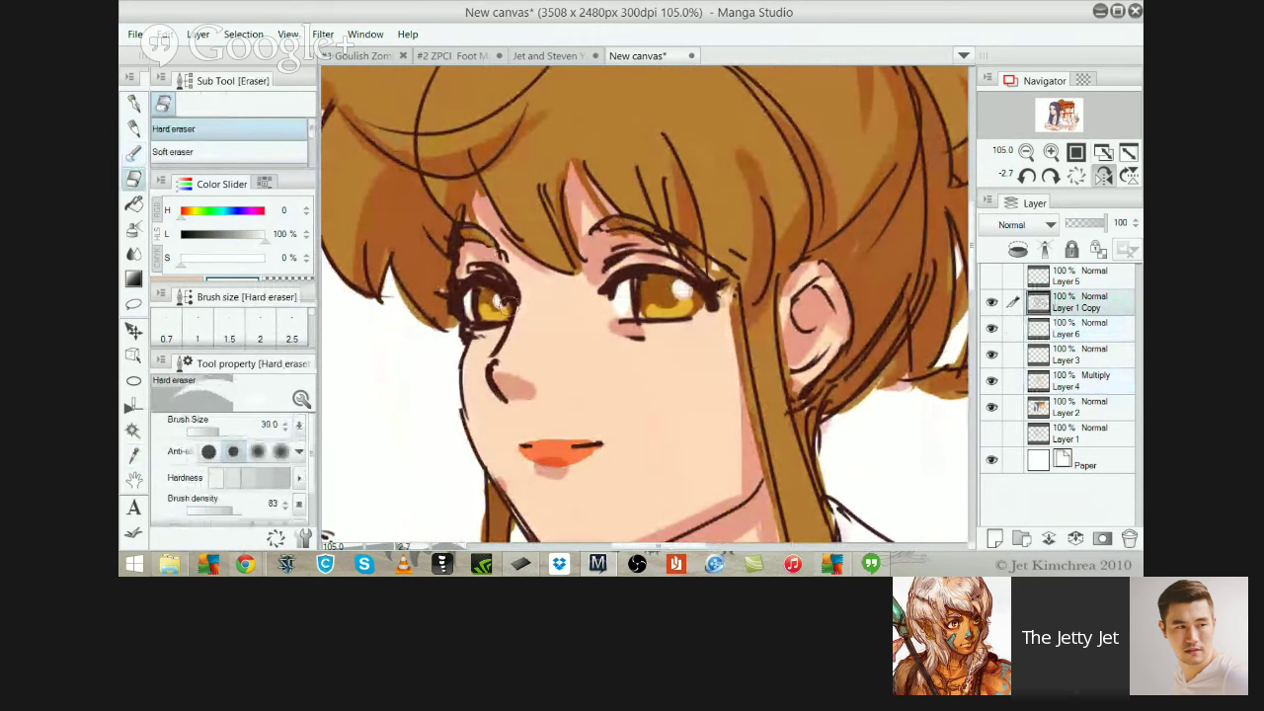
{"action": "left_click", "coordinate": [760, 314], "text": "alt"}
{"action": "left_click", "coordinate": [779, 325], "text": "alt"}
{"action": "scroll", "coordinate": [671, 286], "scroll_direction": "down", "scroll_amount": 3}
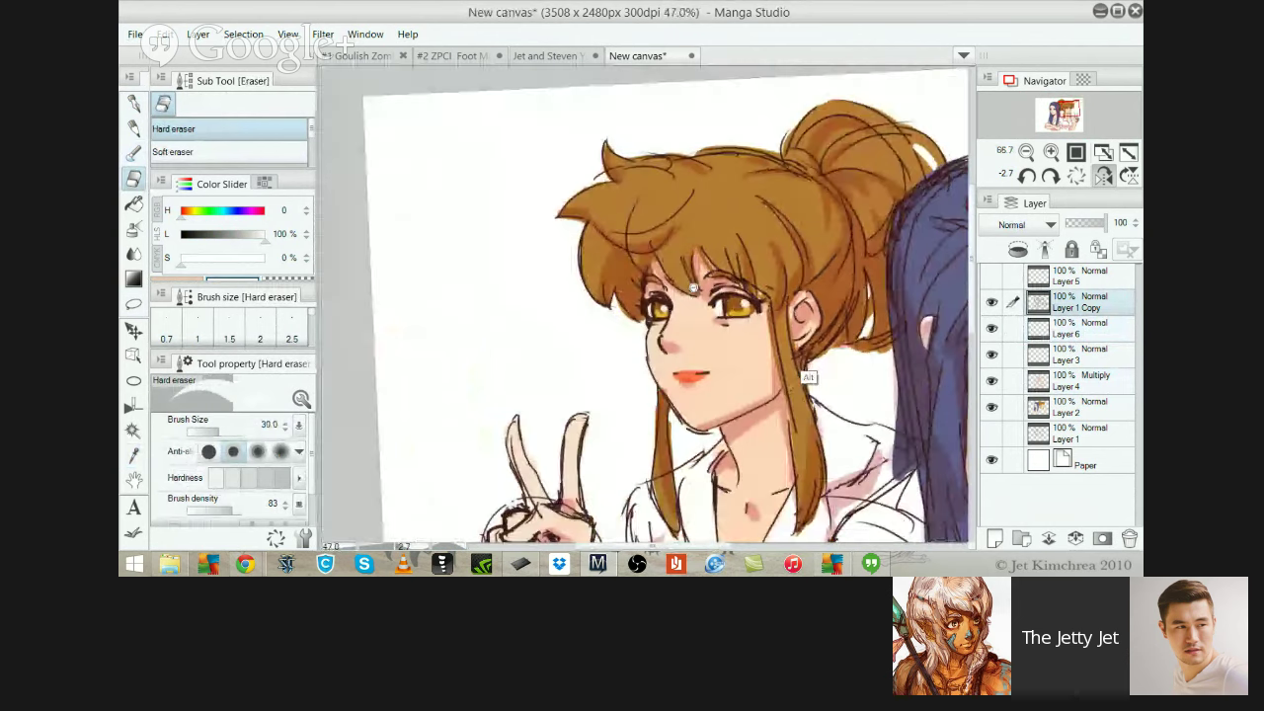
{"action": "left_click_drag", "start_coordinate": [655, 421], "coordinate": [725, 419]}
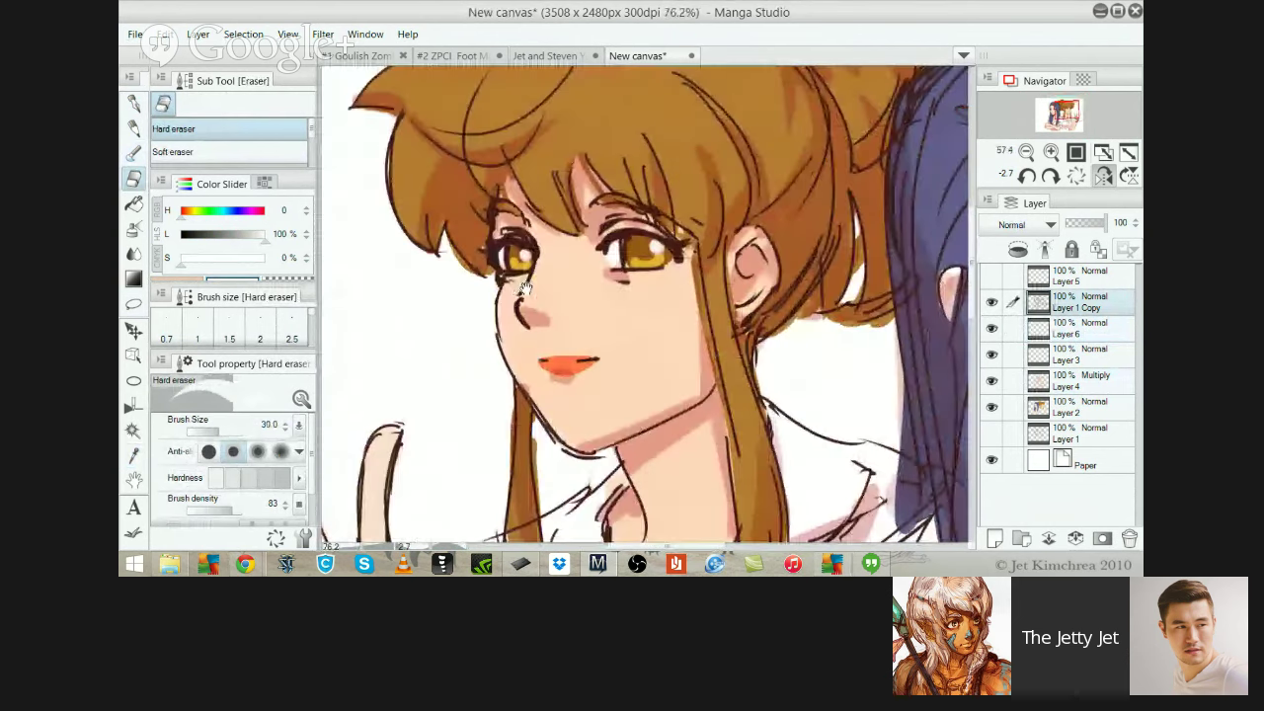
{"action": "left_click_drag", "start_coordinate": [553, 297], "coordinate": [632, 370]}
{"action": "key", "text": "e"}
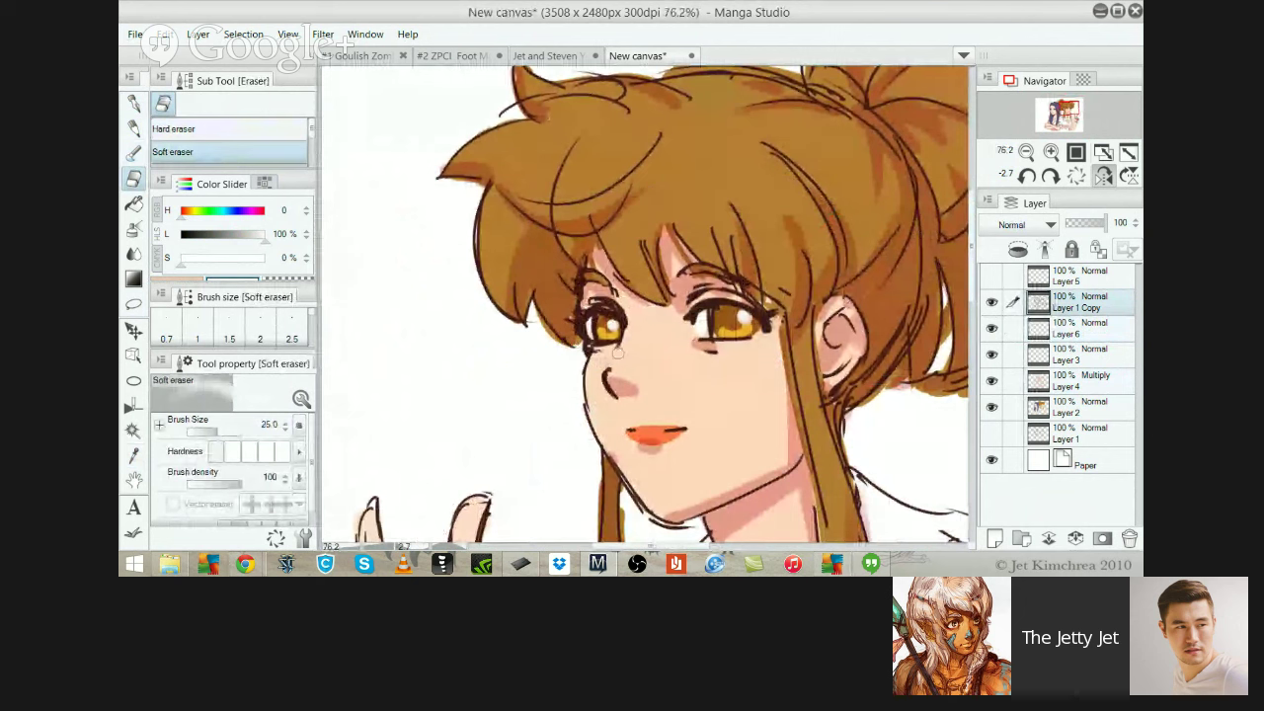
{"action": "key", "text": "p"}
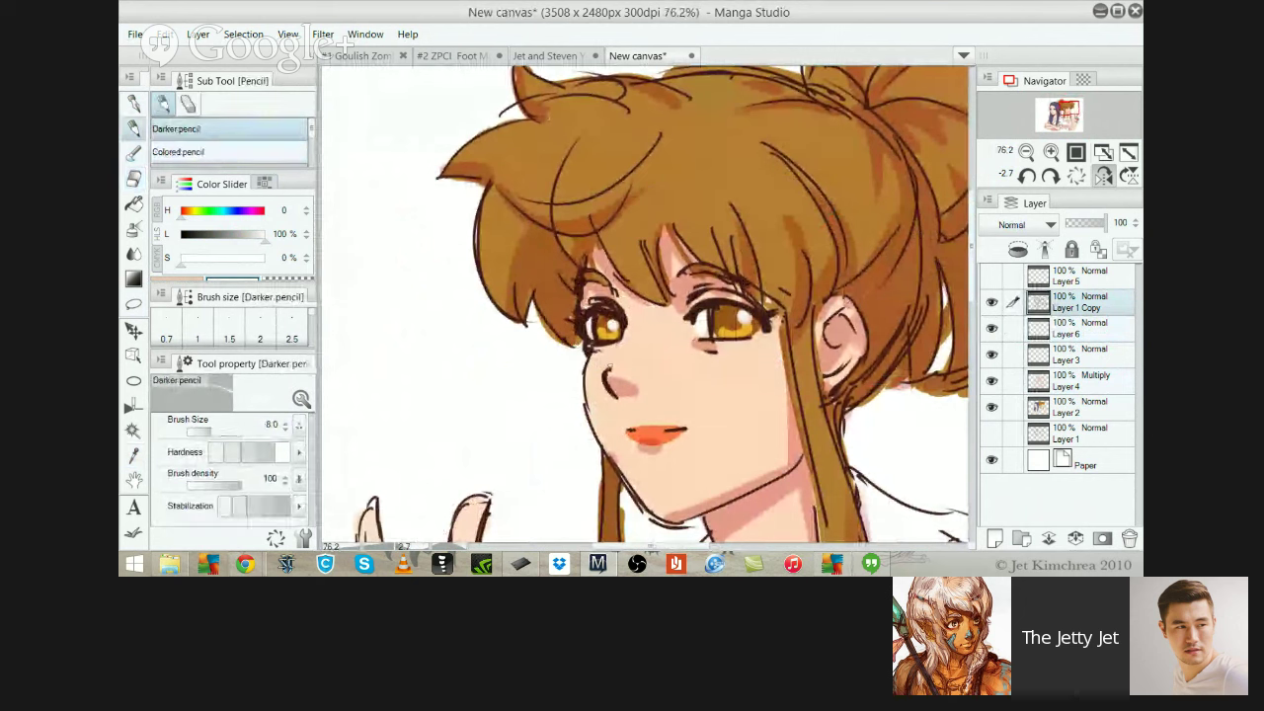
{"action": "left_click", "coordinate": [604, 400], "text": "alt"}
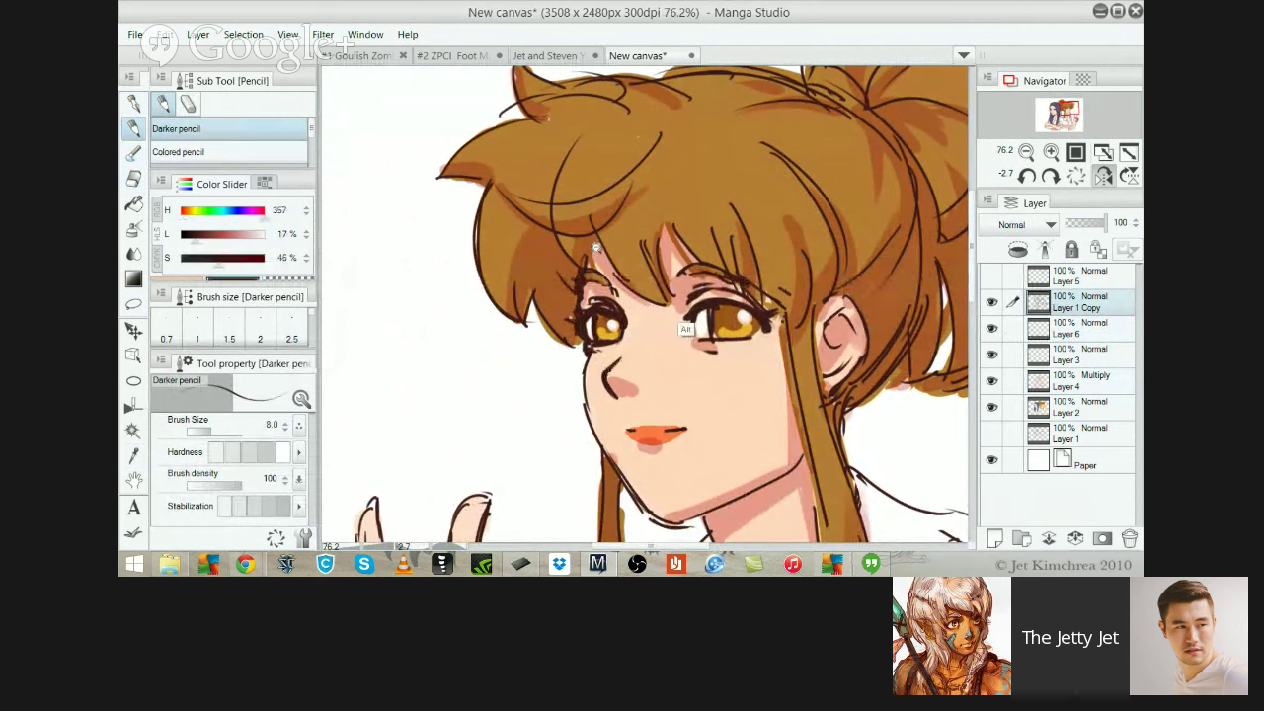
Examine both girls' faces and the overall composition at several magnifications
{"action": "left_click_drag", "start_coordinate": [596, 247], "coordinate": [504, 255]}
{"action": "left_click_drag", "start_coordinate": [820, 341], "coordinate": [630, 372]}
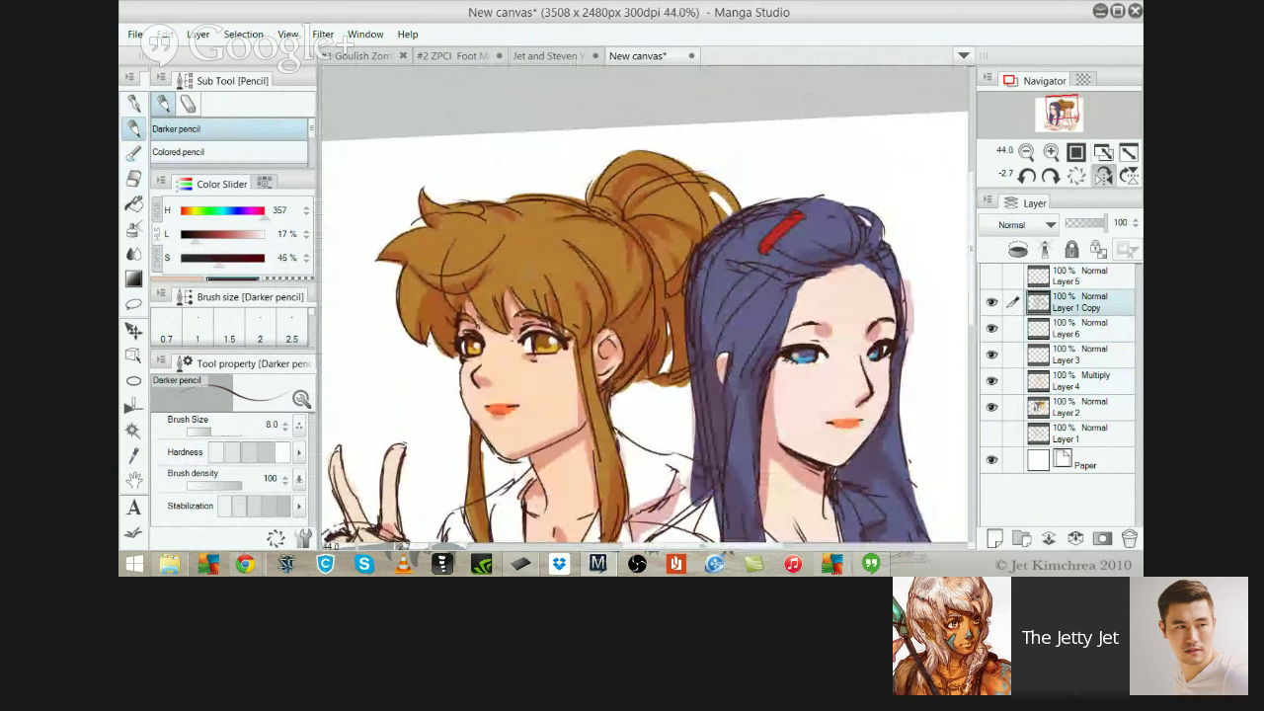
{"action": "scroll", "coordinate": [789, 395], "scroll_direction": "down", "scroll_amount": 2}
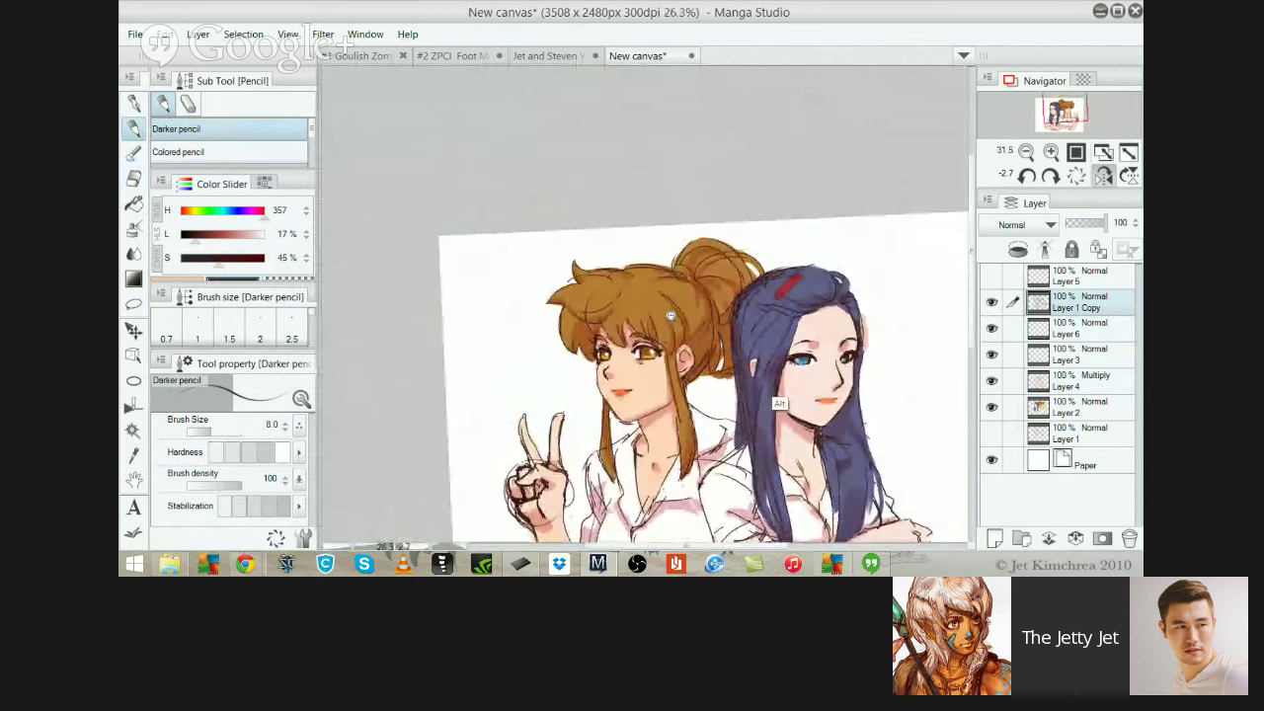
{"action": "scroll", "coordinate": [696, 330], "scroll_direction": "up", "scroll_amount": 1}
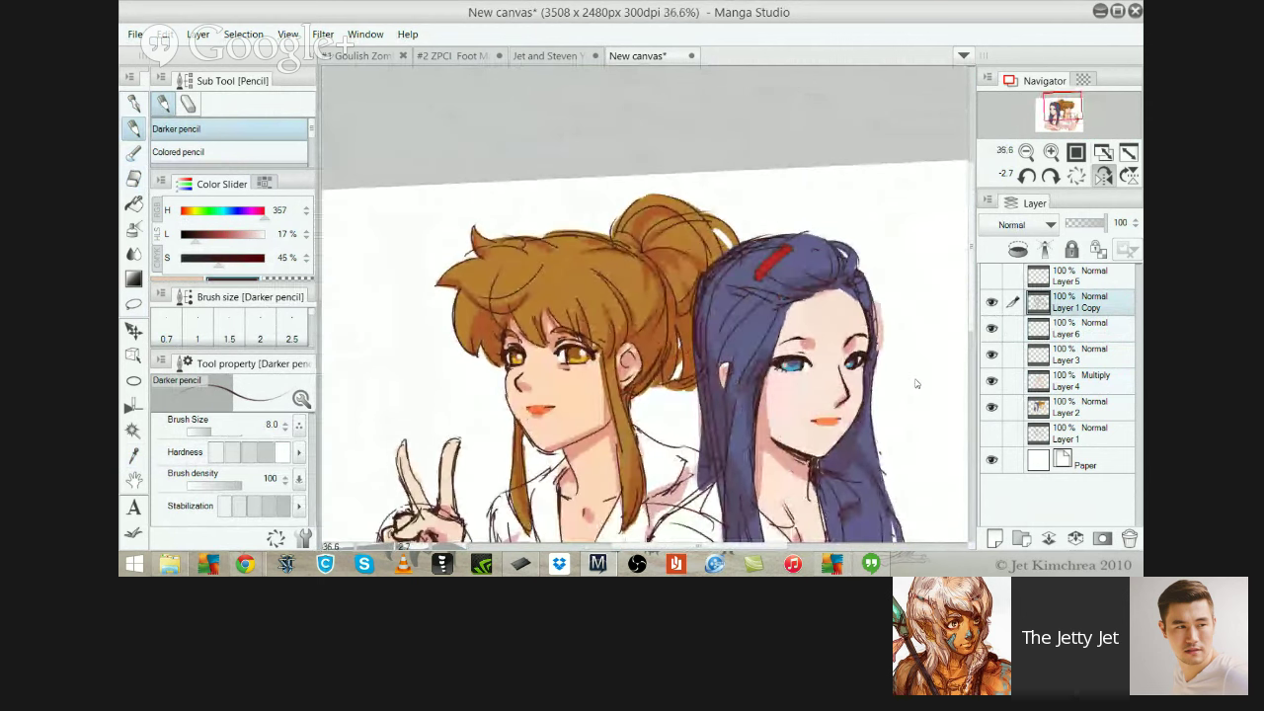
{"action": "scroll", "coordinate": [513, 381], "scroll_direction": "up", "scroll_amount": 2}
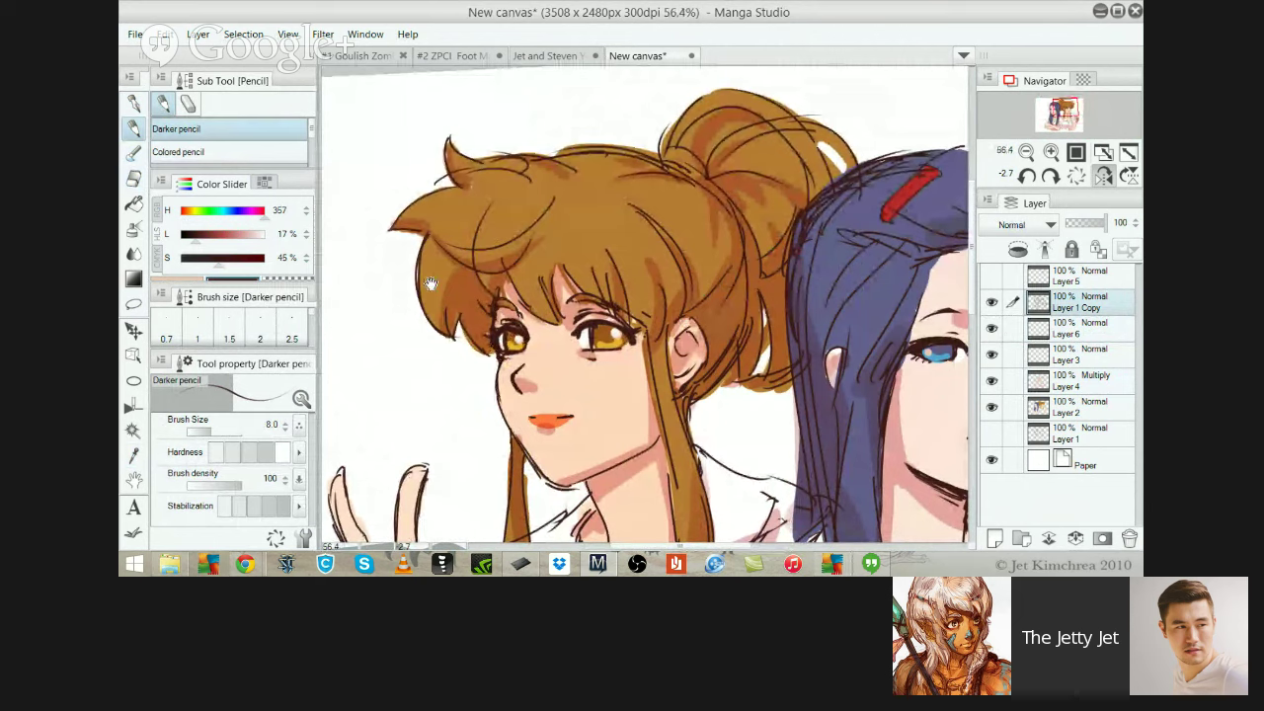
{"action": "scroll", "coordinate": [430, 283], "scroll_direction": "down", "scroll_amount": 3}
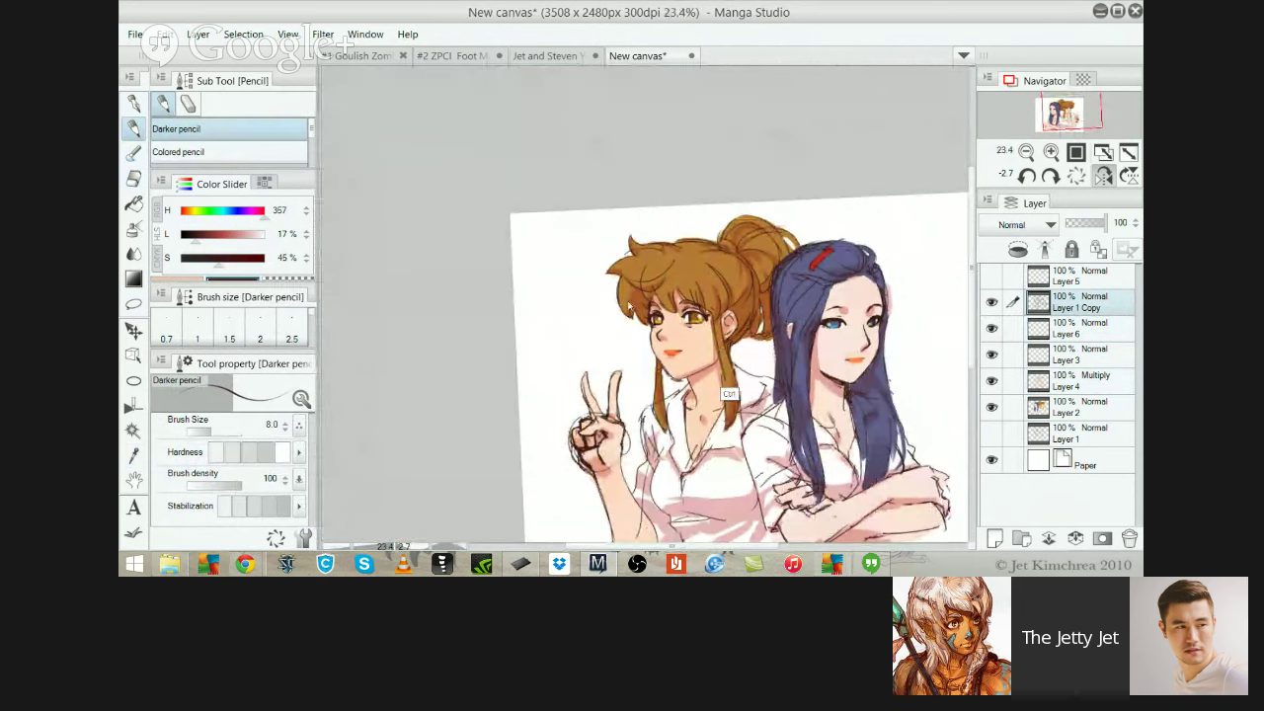
{"action": "scroll", "coordinate": [721, 331], "scroll_direction": "down", "scroll_amount": 1}
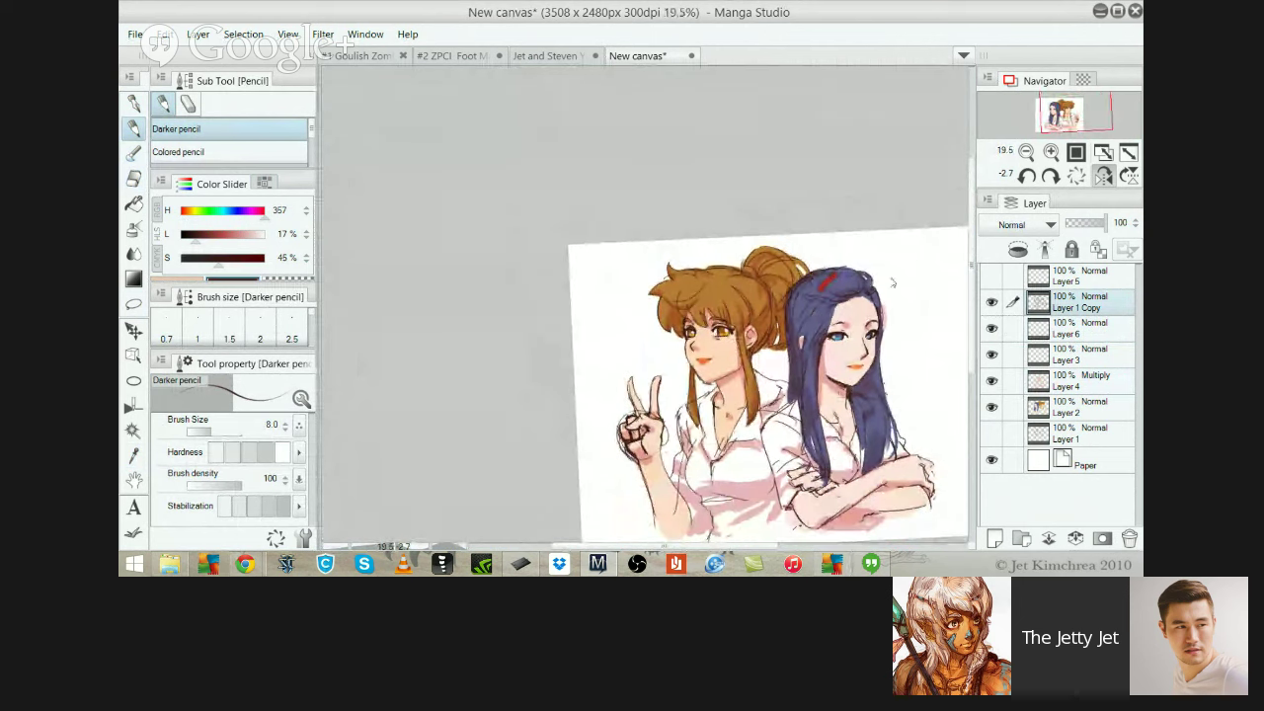
Move Layer 6 above Layer 1 Copy in the layer stack
{"action": "key", "text": "alt+bracketleft"}
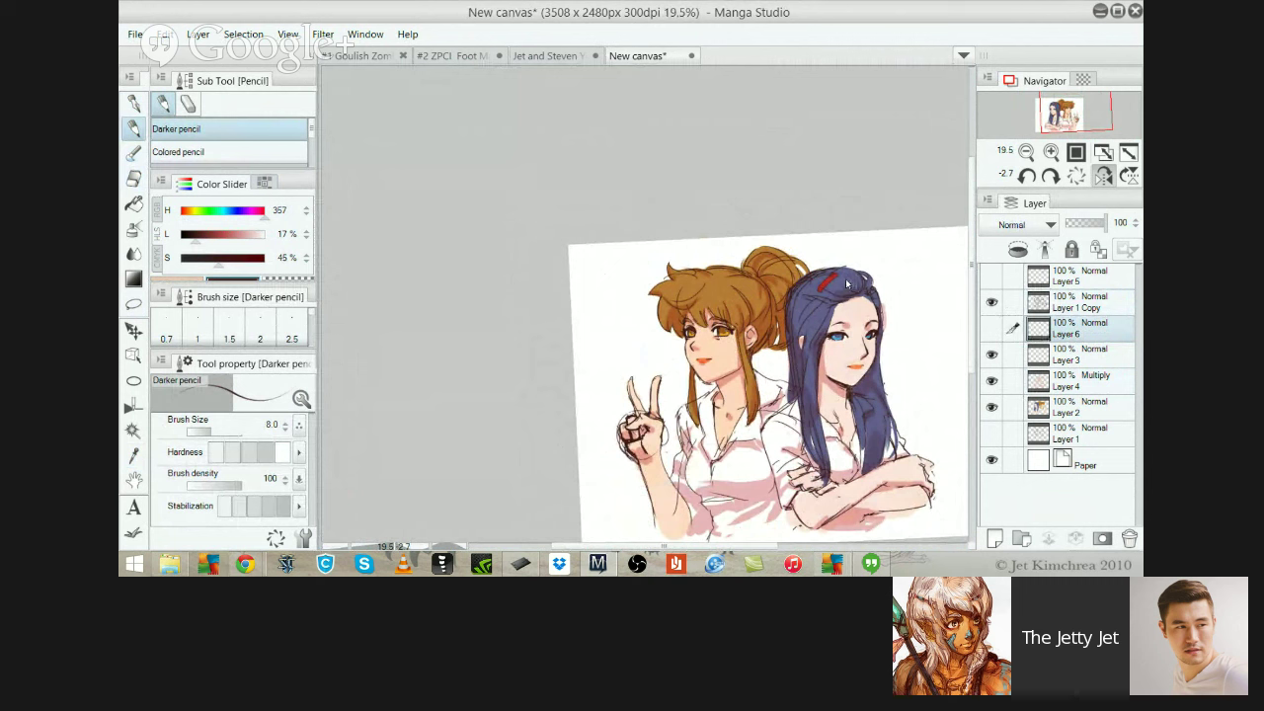
{"action": "key", "text": "p"}
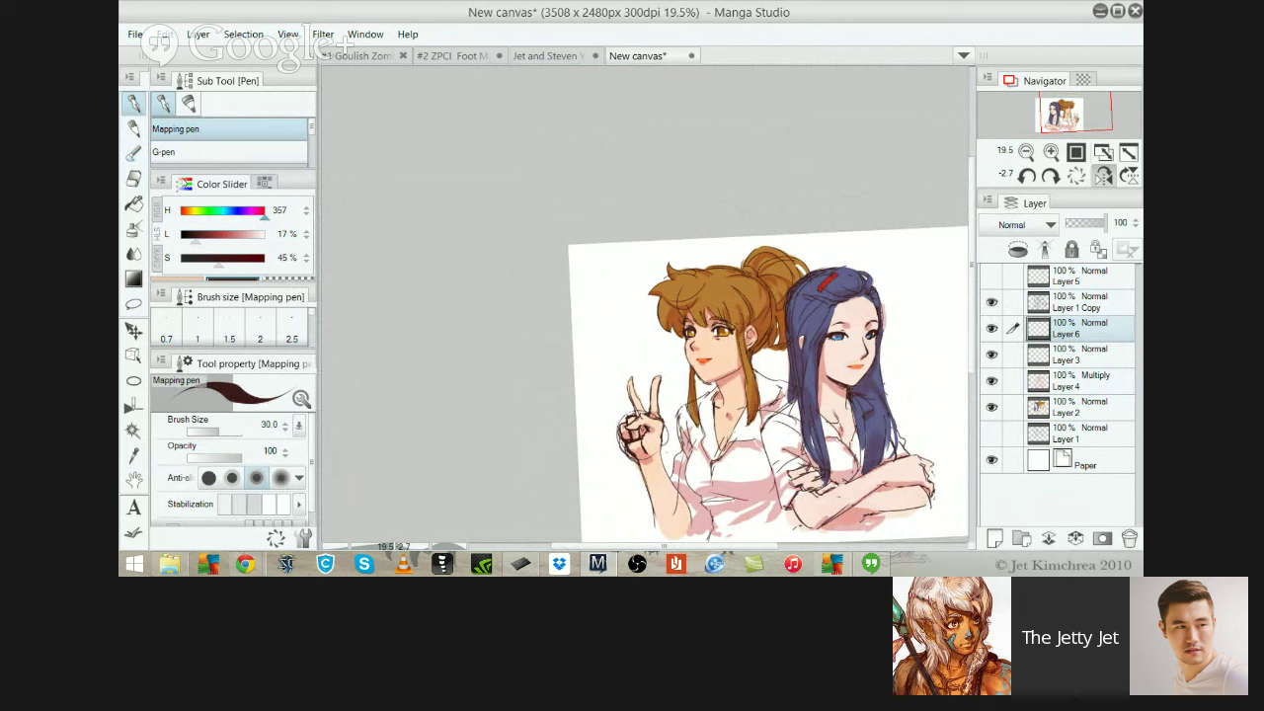
{"action": "key", "text": "alt+bracketright"}
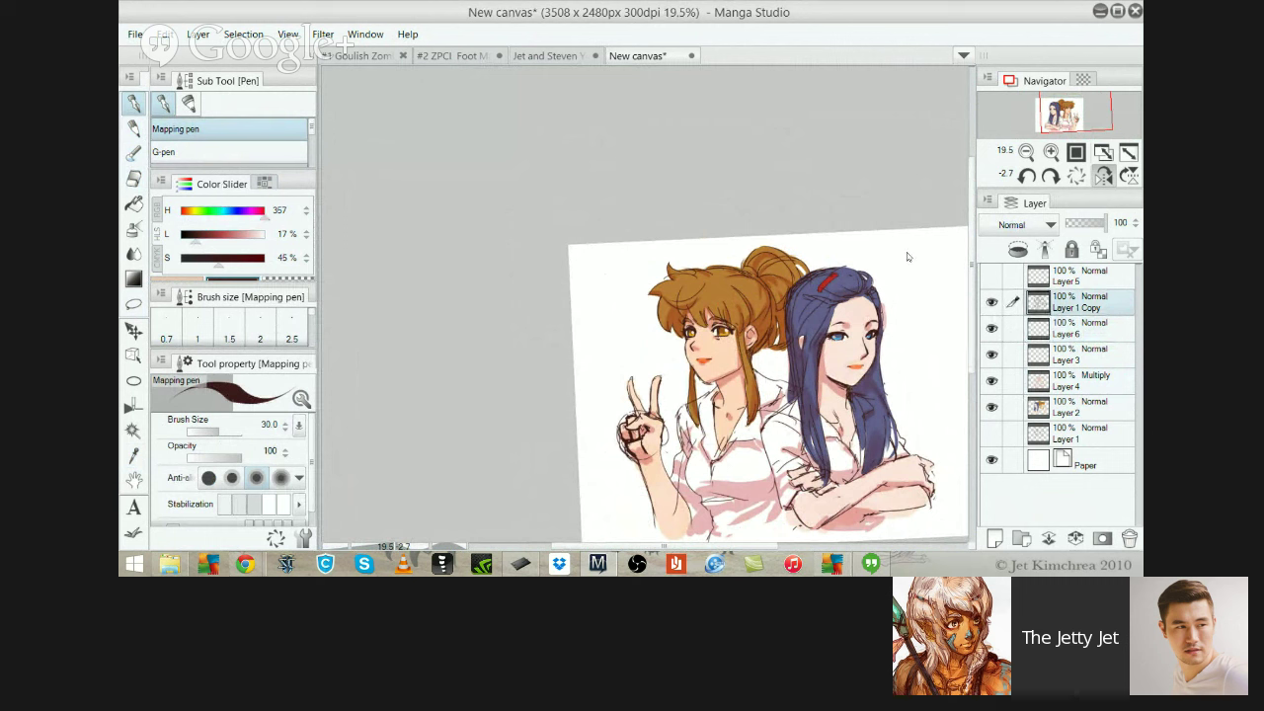
{"action": "key", "text": "ctrl+z"}
{"action": "key", "text": "ctrl+comma"}
{"action": "key", "text": "alt+bracketleft"}
{"action": "key", "text": "ctrl+bracketright"}
Add a new layer above Layer 6 and set its blending mode to Color dodge
{"action": "key", "text": "ctrl+shift+n"}
{"action": "left_click", "coordinate": [1027, 225]}
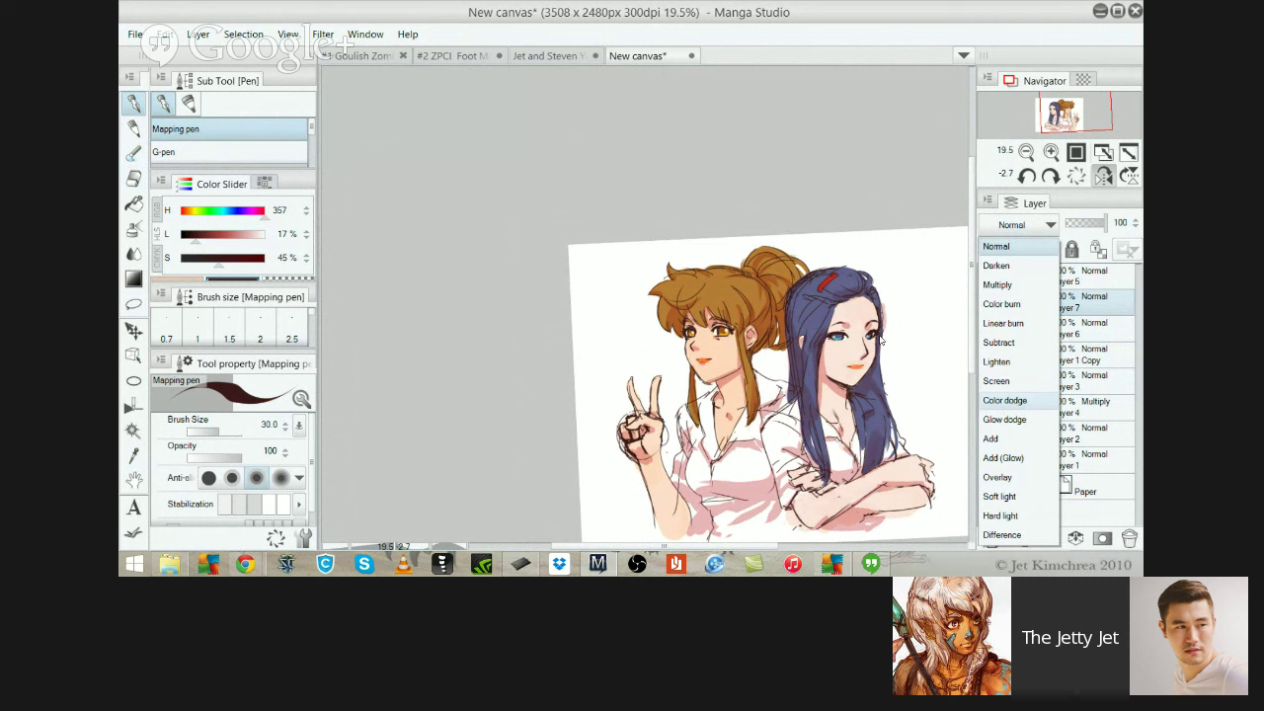
{"action": "left_click", "coordinate": [1004, 400]}
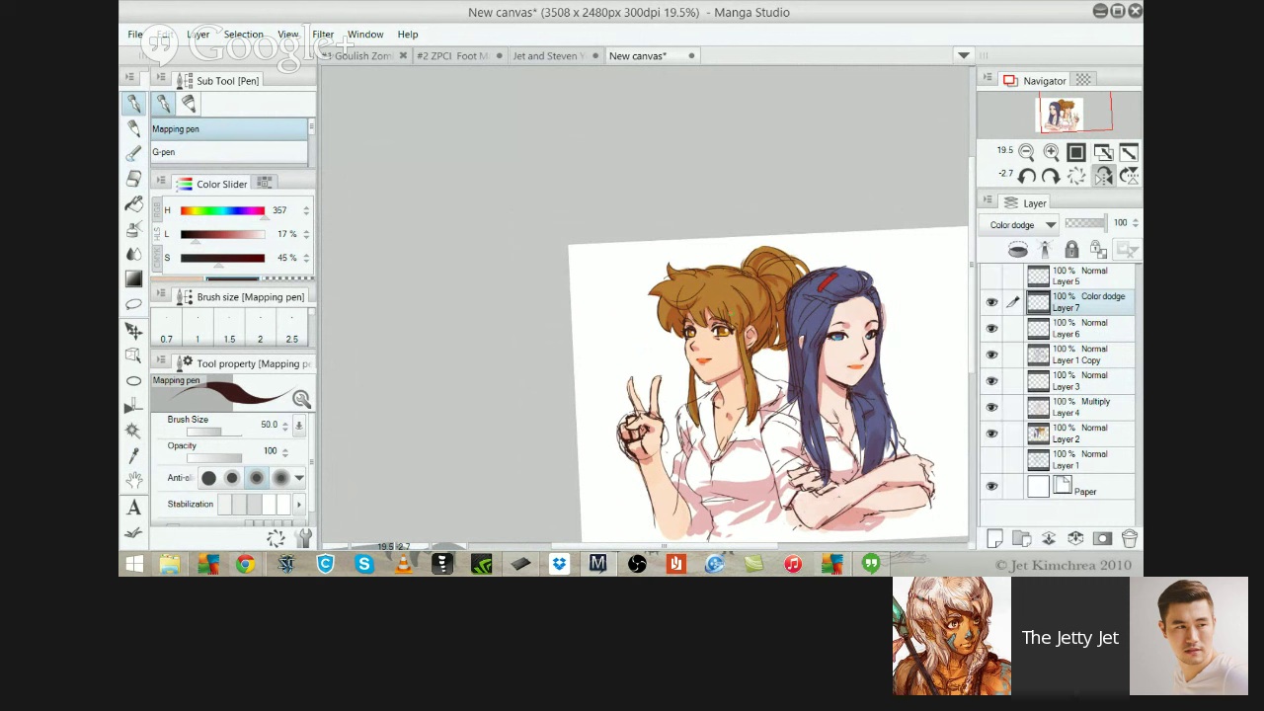
{"action": "scroll", "coordinate": [711, 330], "scroll_direction": "up", "scroll_amount": 2}
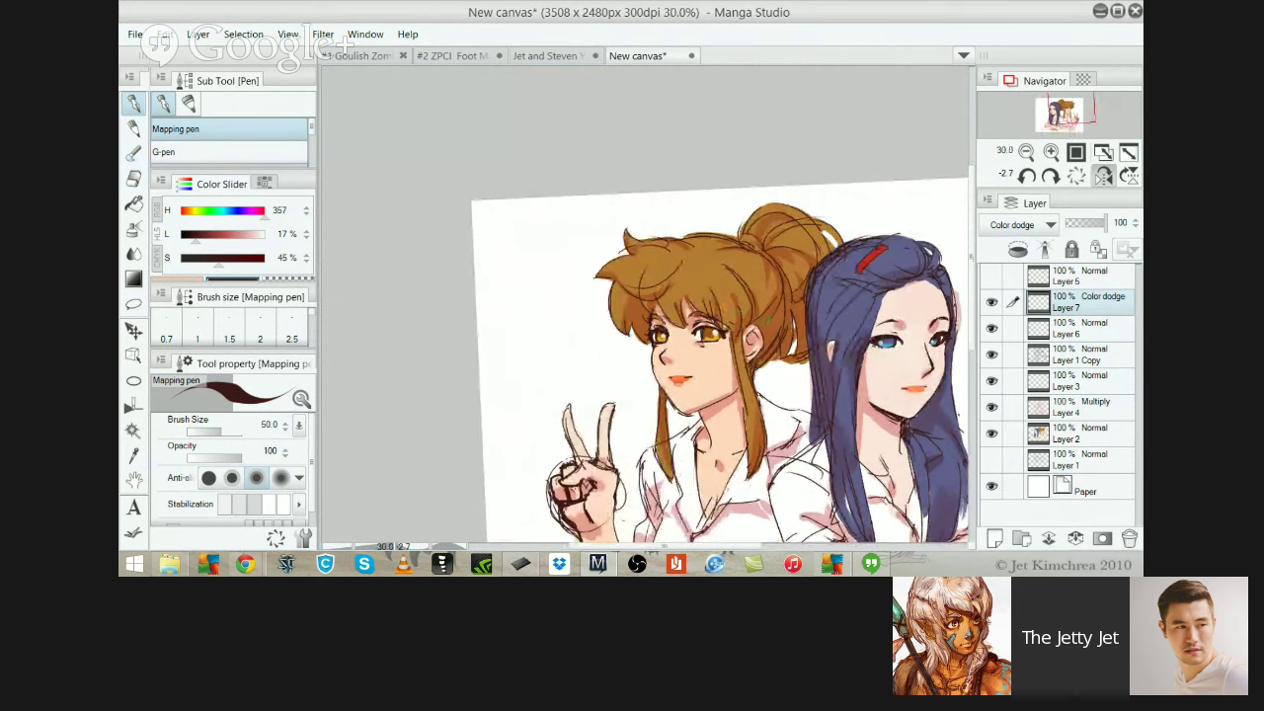
Paint highlights across the brown-haired girl's bangs on Layer 7 with the Mapping pen at size 25 in the sampled hair color
{"action": "left_click", "coordinate": [787, 359], "text": "alt"}
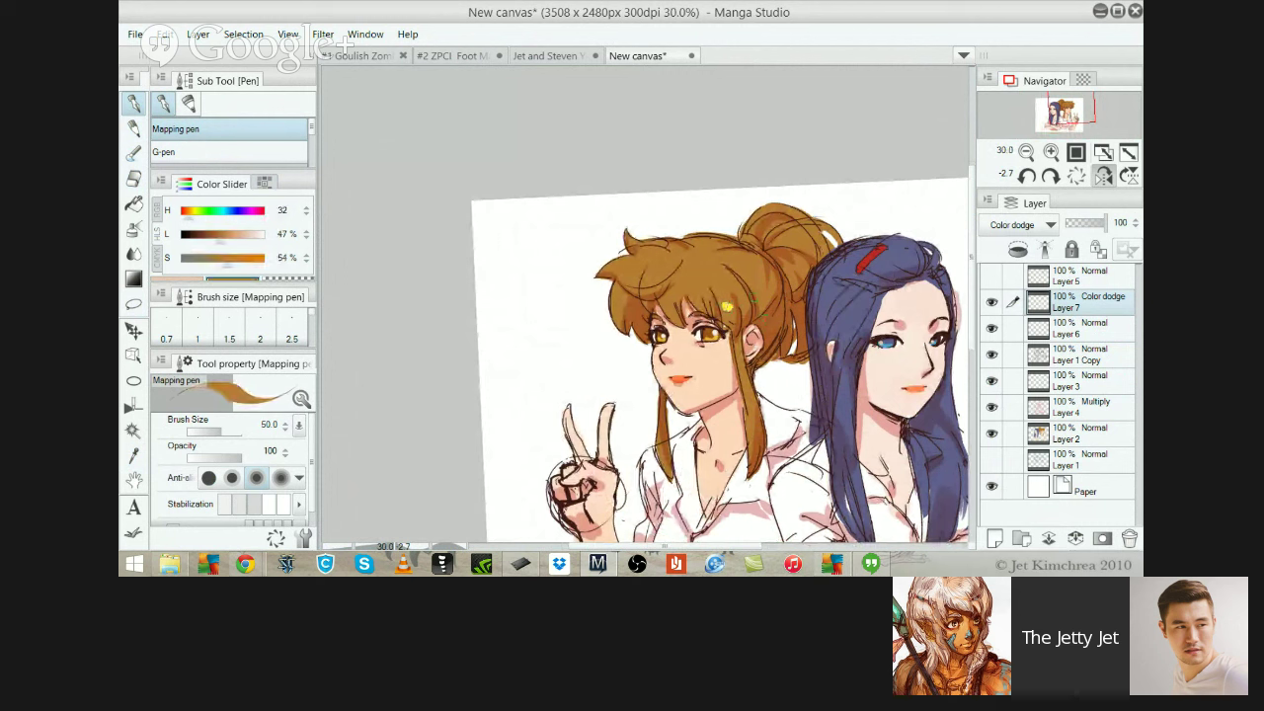
{"action": "key", "text": "ctrl+z"}
{"action": "key", "text": "ctrl+z"}
{"action": "key", "text": "bracketleft"}
{"action": "key", "text": "ctrl+z"}
{"action": "left_click_drag", "start_coordinate": [720, 304], "coordinate": [721, 310]}
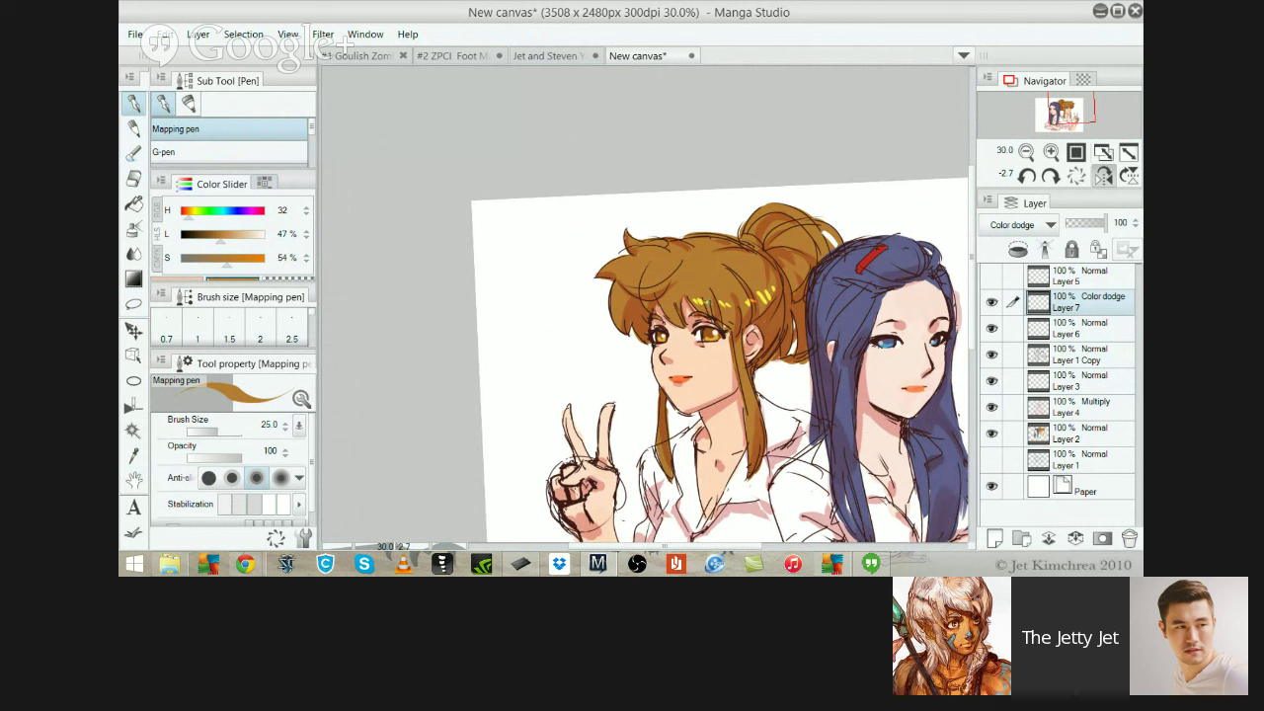
Redo the last bang highlights and add more on the brown hair's front tuft and bun and on the blue hair
{"action": "key", "text": "ctrl+z"}
{"action": "key", "text": "ctrl+z"}
{"action": "key", "text": "ctrl+z"}
{"action": "left_click_drag", "start_coordinate": [622, 260], "coordinate": [643, 265]}
{"action": "left_click_drag", "start_coordinate": [625, 267], "coordinate": [618, 266]}
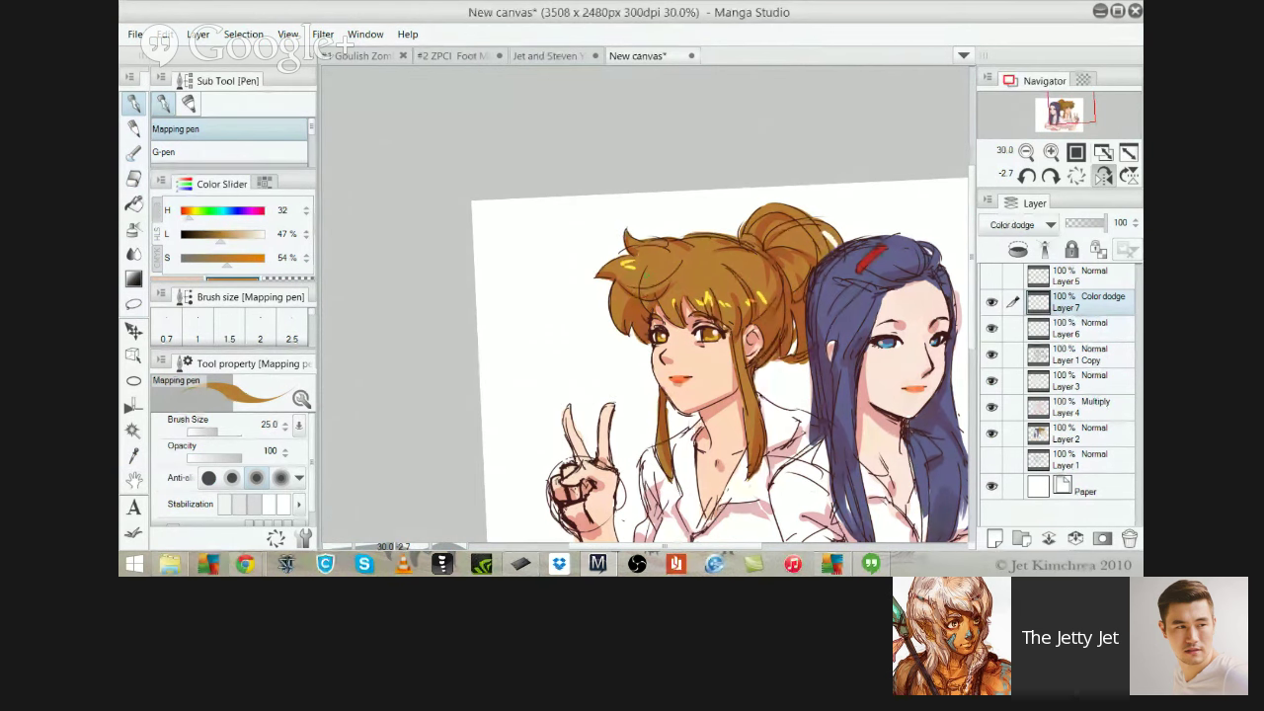
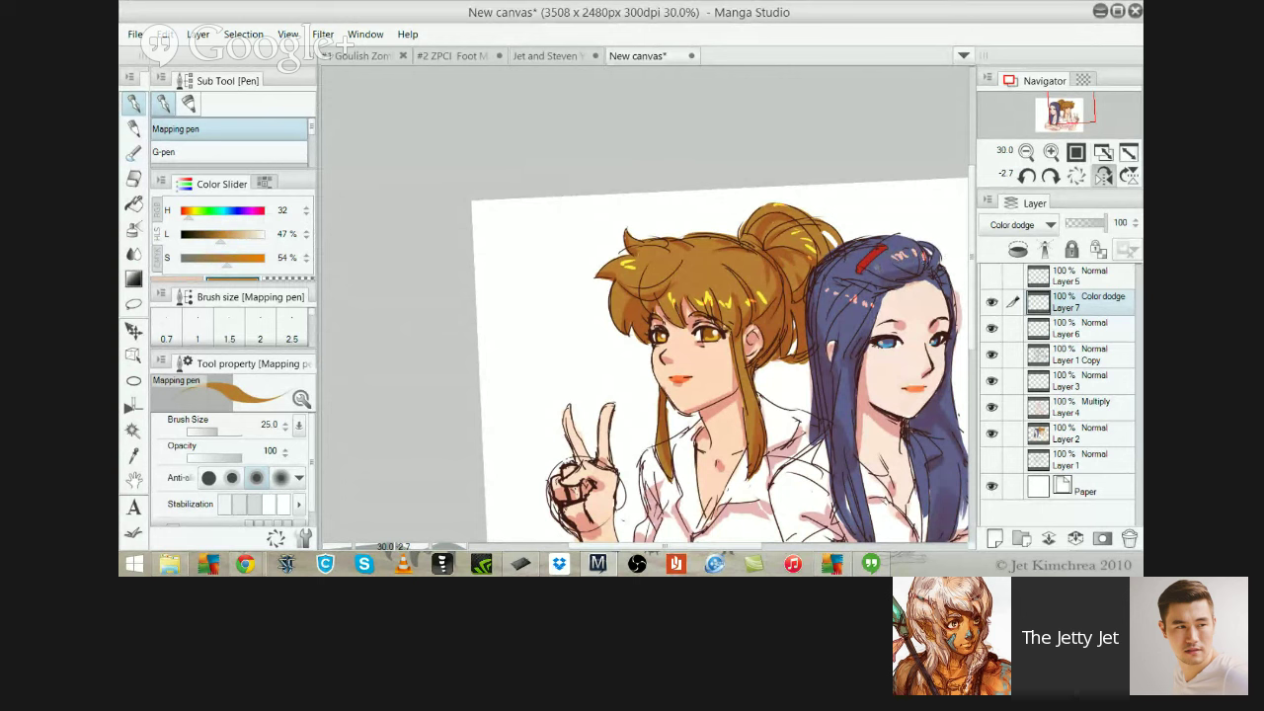
Lower the brightness of the Color dodge highlights on Layer 7 to -23 and check the whole picture
{"action": "left_click_drag", "start_coordinate": [809, 315], "coordinate": [769, 307]}
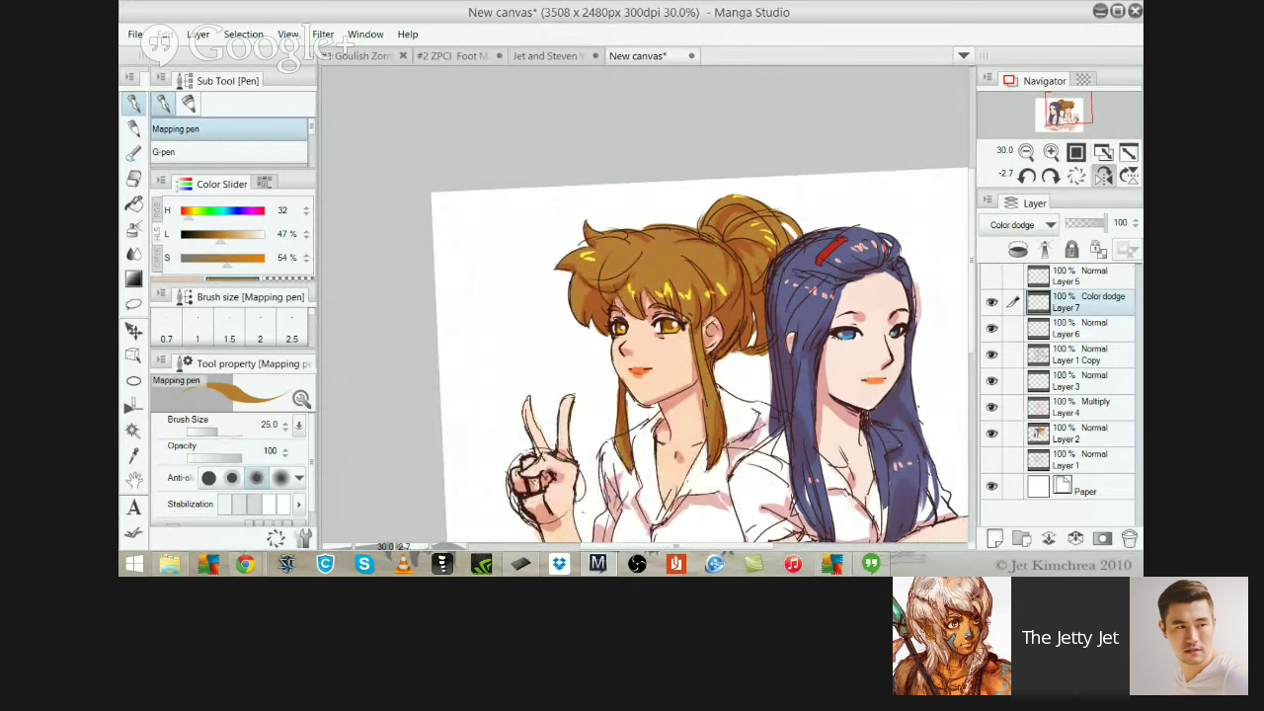
{"action": "scroll", "coordinate": [762, 380], "scroll_direction": "down", "scroll_amount": 1}
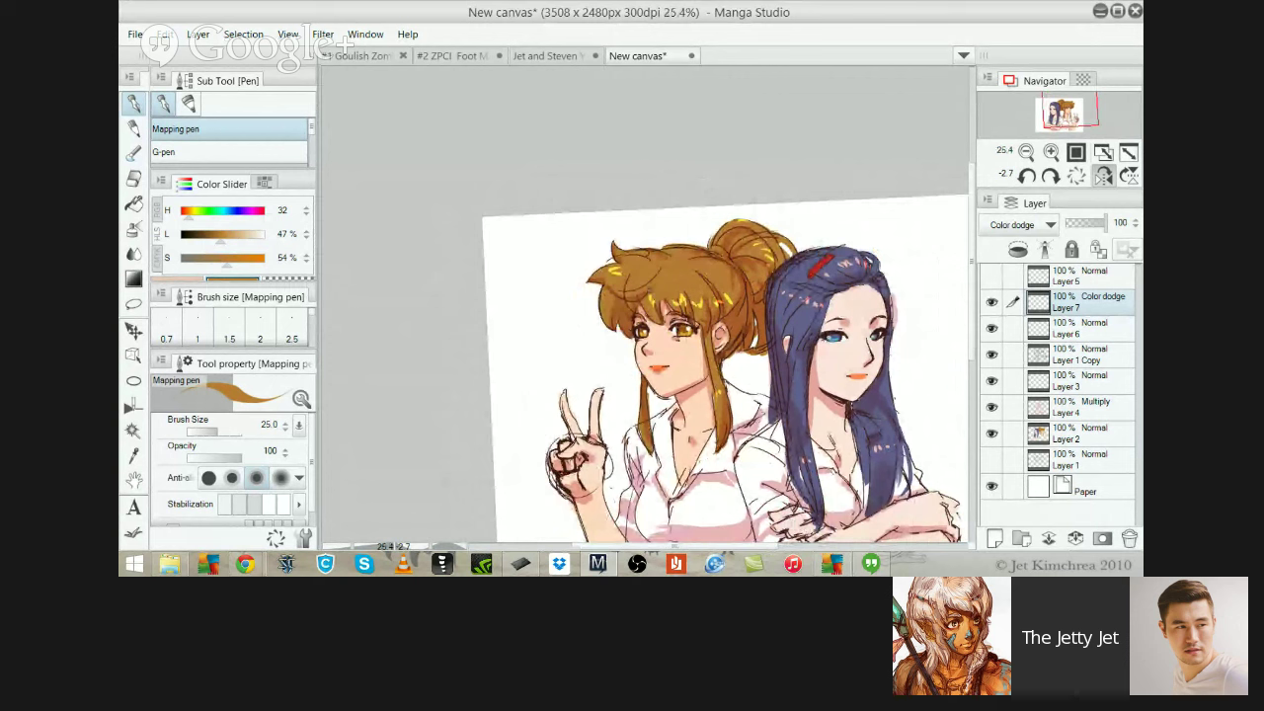
{"action": "key", "text": "ctrl+u"}
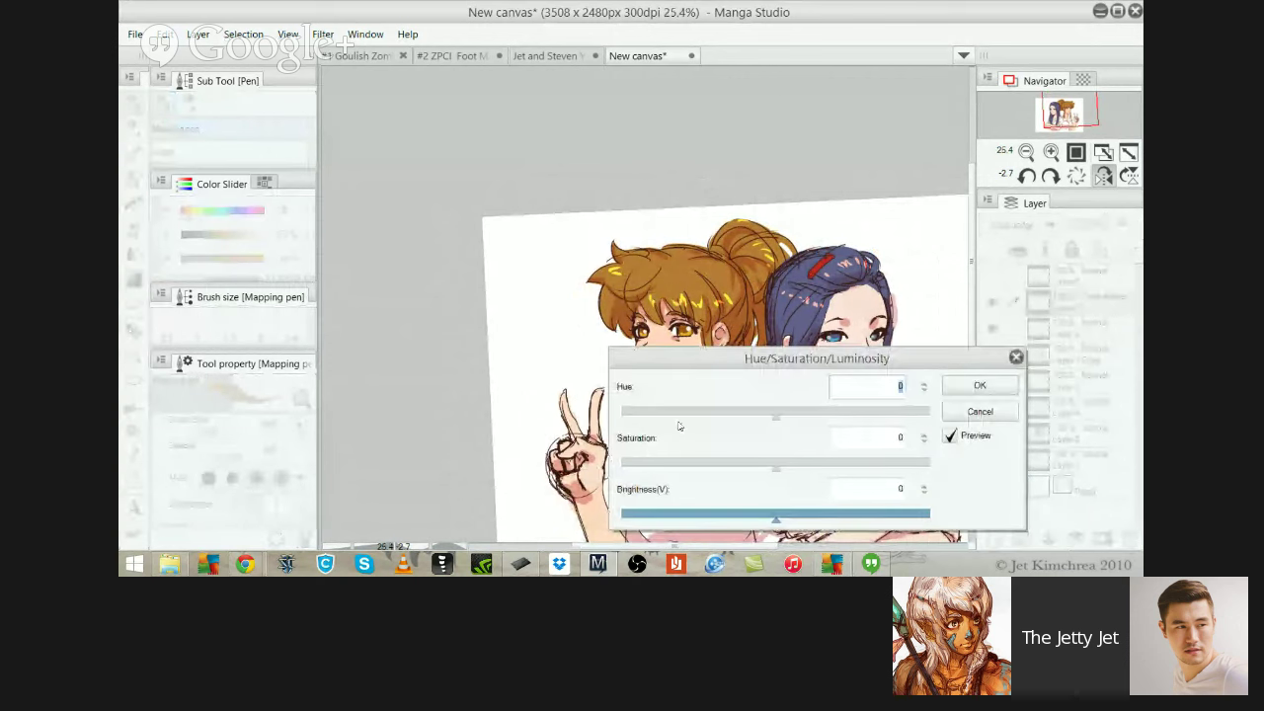
{"action": "left_click_drag", "start_coordinate": [776, 519], "coordinate": [741, 519]}
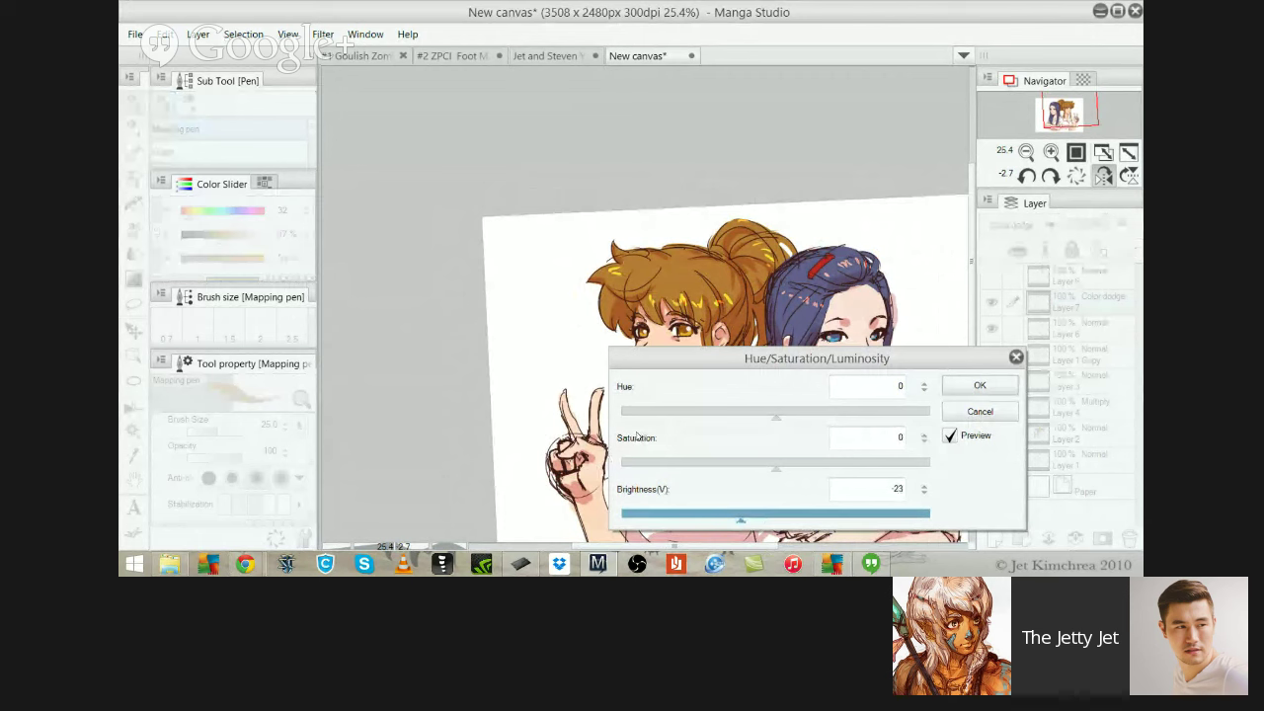
{"action": "key", "text": "Return"}
{"action": "scroll", "coordinate": [667, 352], "scroll_direction": "down", "scroll_amount": 2}
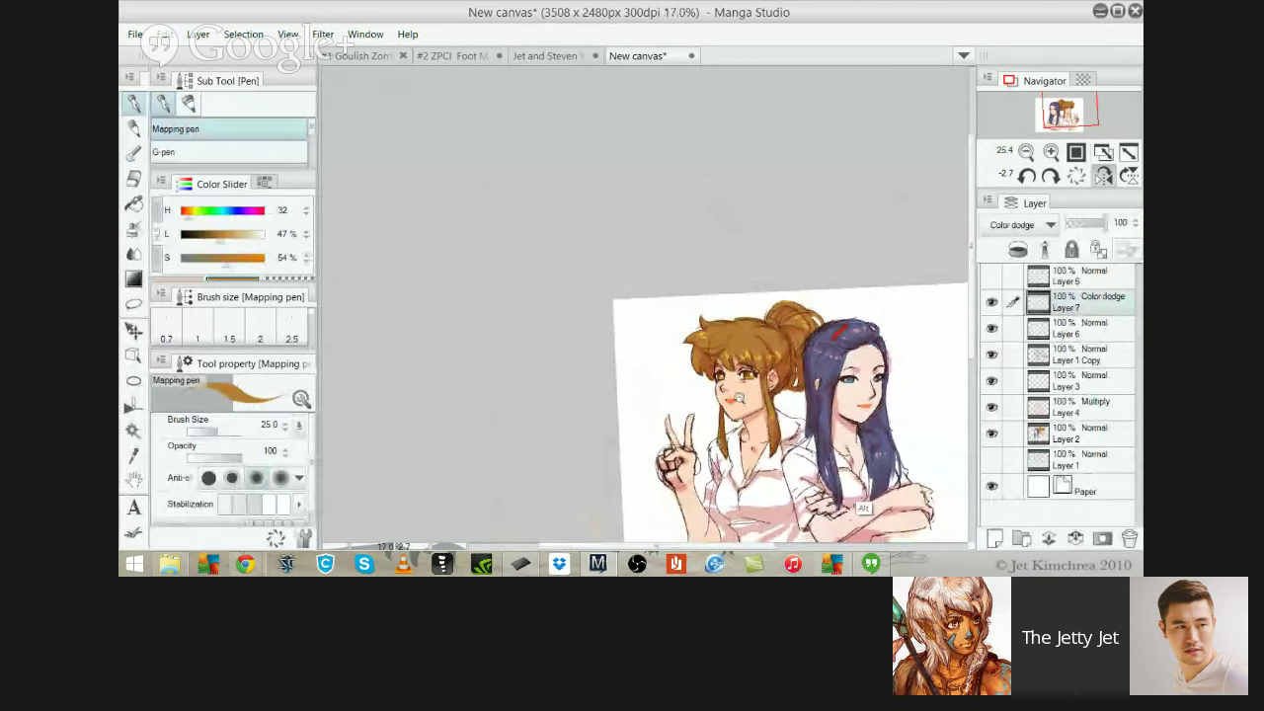
{"action": "scroll", "coordinate": [758, 371], "scroll_direction": "up", "scroll_amount": 4}
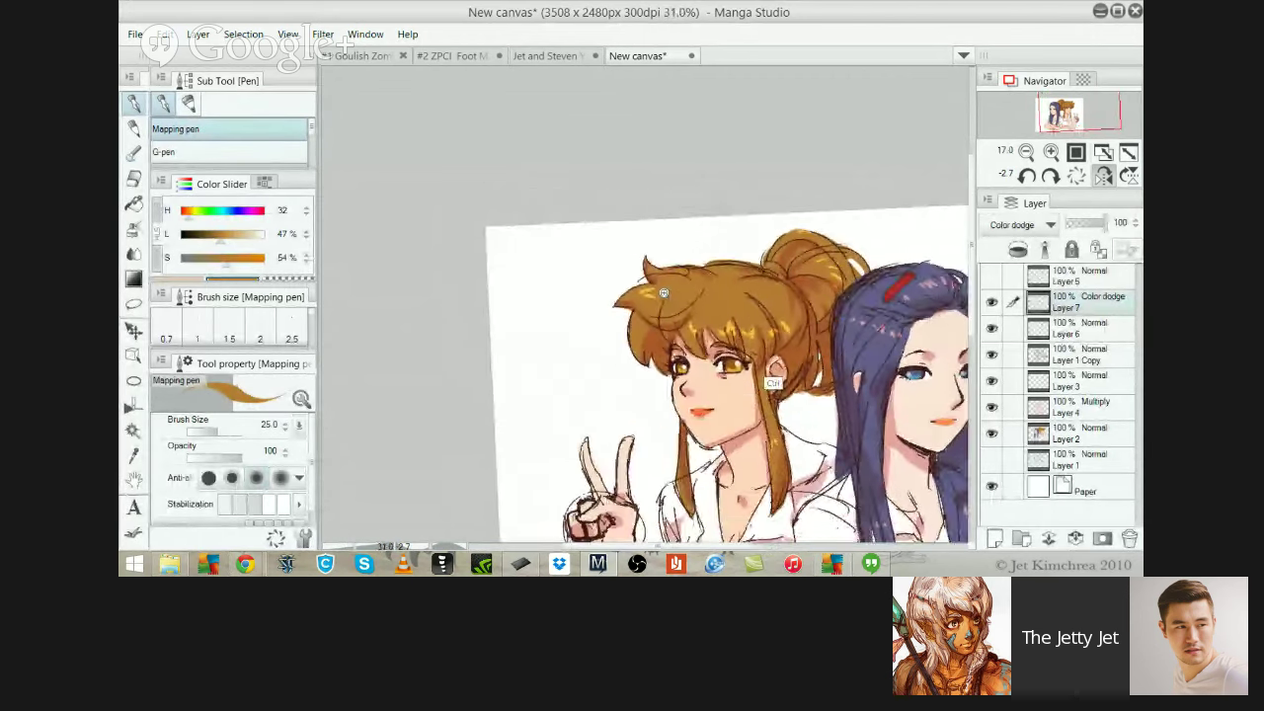
Thicken the brown-haired girl's upper eyelash line on Layer 1 Copy with the Mapping pen in the sampled dark line color
{"action": "left_click", "coordinate": [875, 290], "text": "ctrl+shift"}
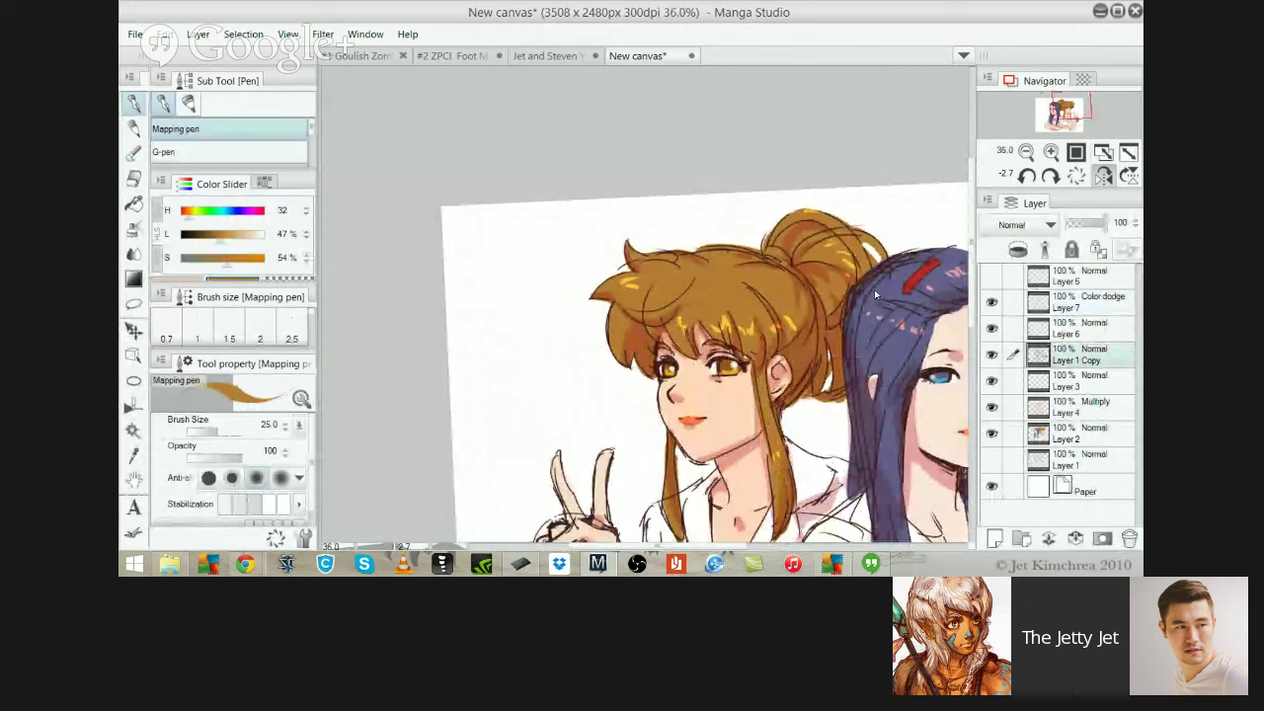
{"action": "key", "text": "e"}
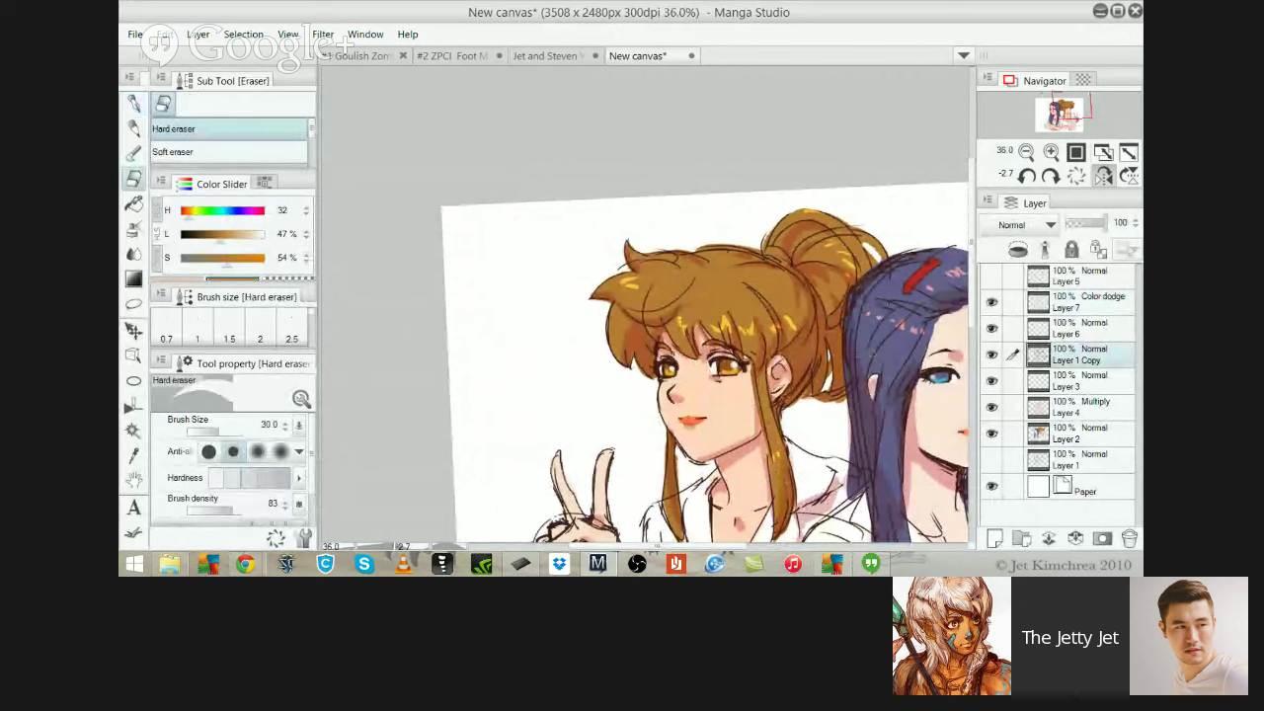
{"action": "scroll", "coordinate": [703, 361], "scroll_direction": "up", "scroll_amount": 4}
{"action": "key", "text": "p"}
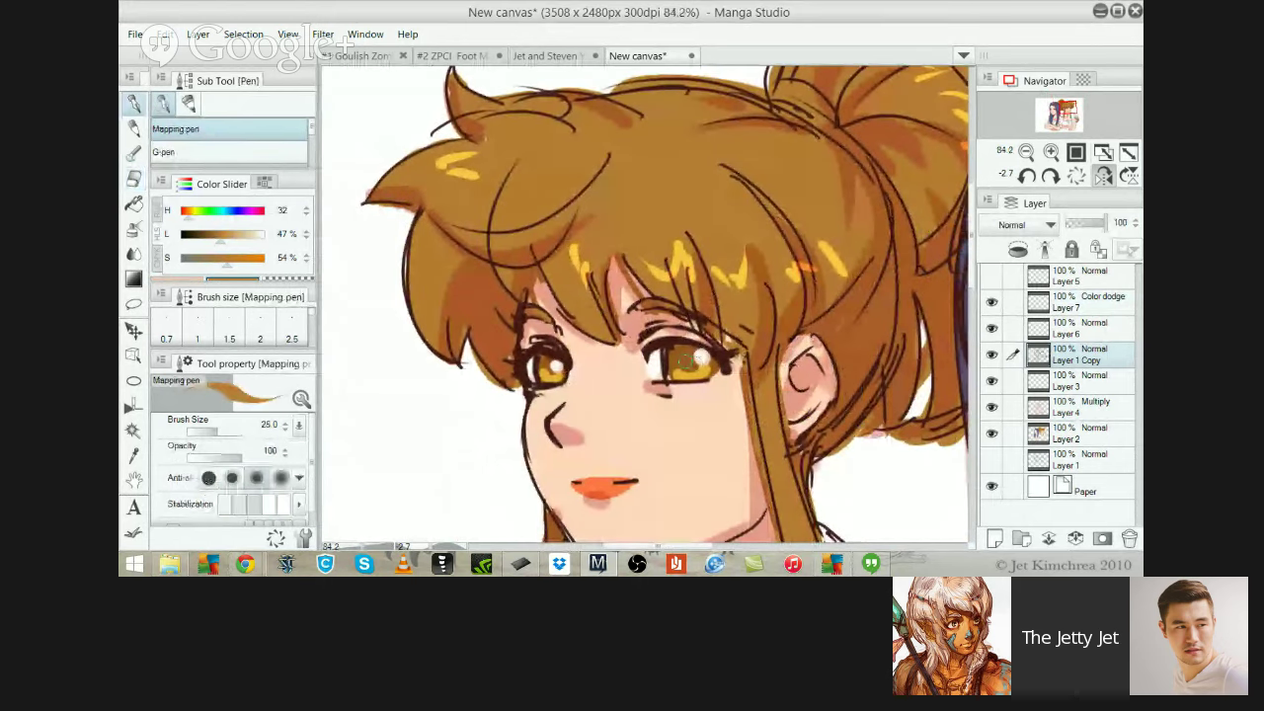
{"action": "left_click", "coordinate": [667, 341], "text": "alt"}
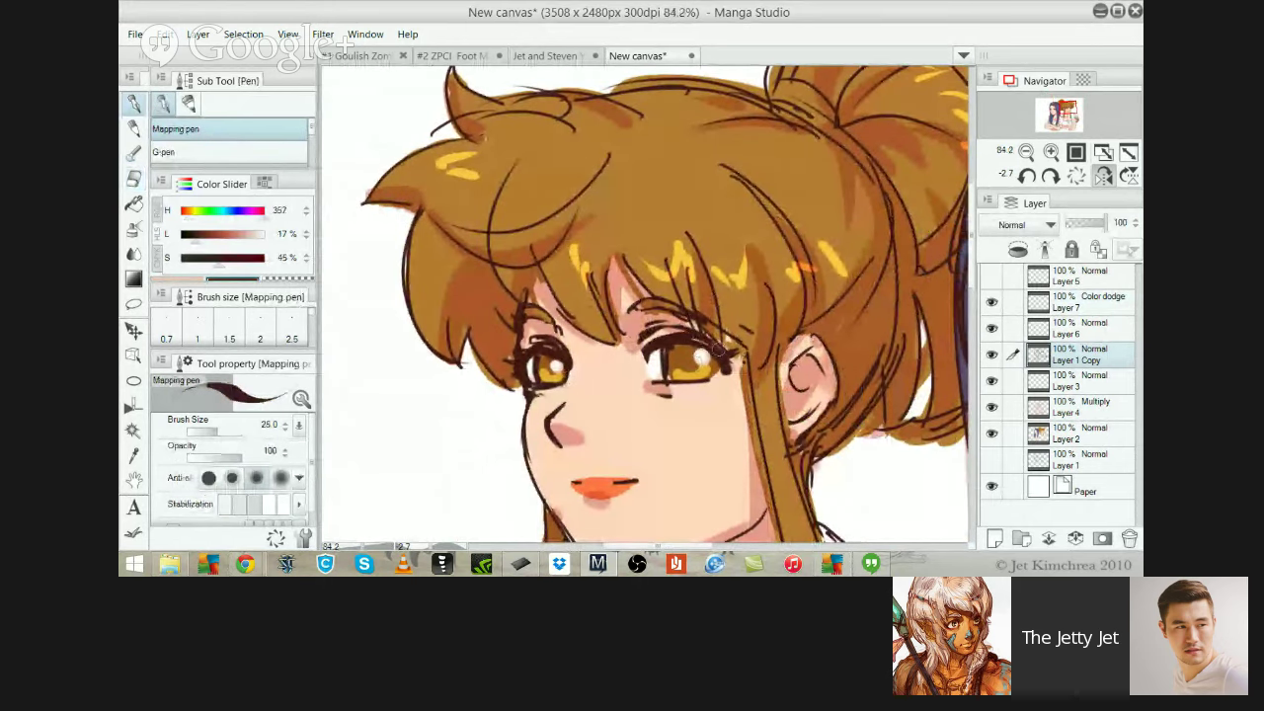
{"action": "mouse_move", "coordinate": [639, 346]}
{"action": "left_mouse_down"}
{"action": "mouse_move", "coordinate": [693, 337]}
{"action": "mouse_move", "coordinate": [704, 350]}
{"action": "left_mouse_up"}
{"action": "key", "text": "ctrl+z"}
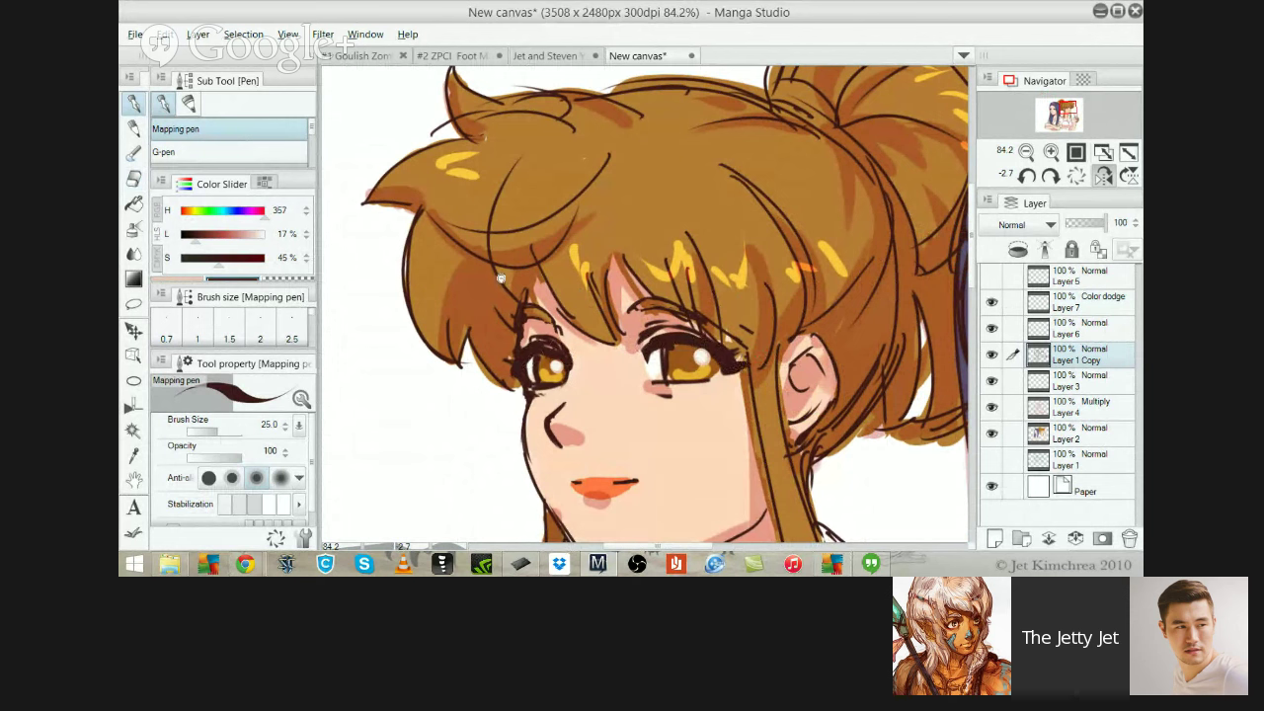
{"action": "scroll", "coordinate": [501, 279], "scroll_direction": "down", "scroll_amount": 5}
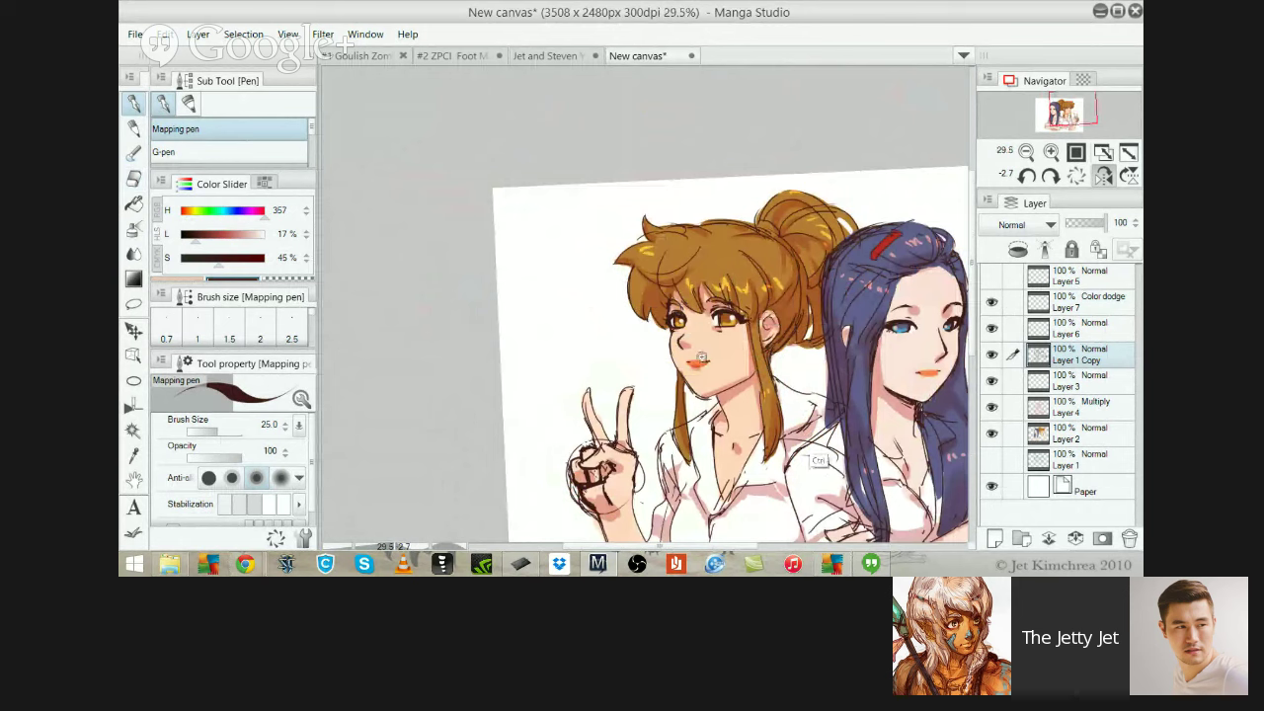
{"action": "scroll", "coordinate": [701, 357], "scroll_direction": "up", "scroll_amount": 5}
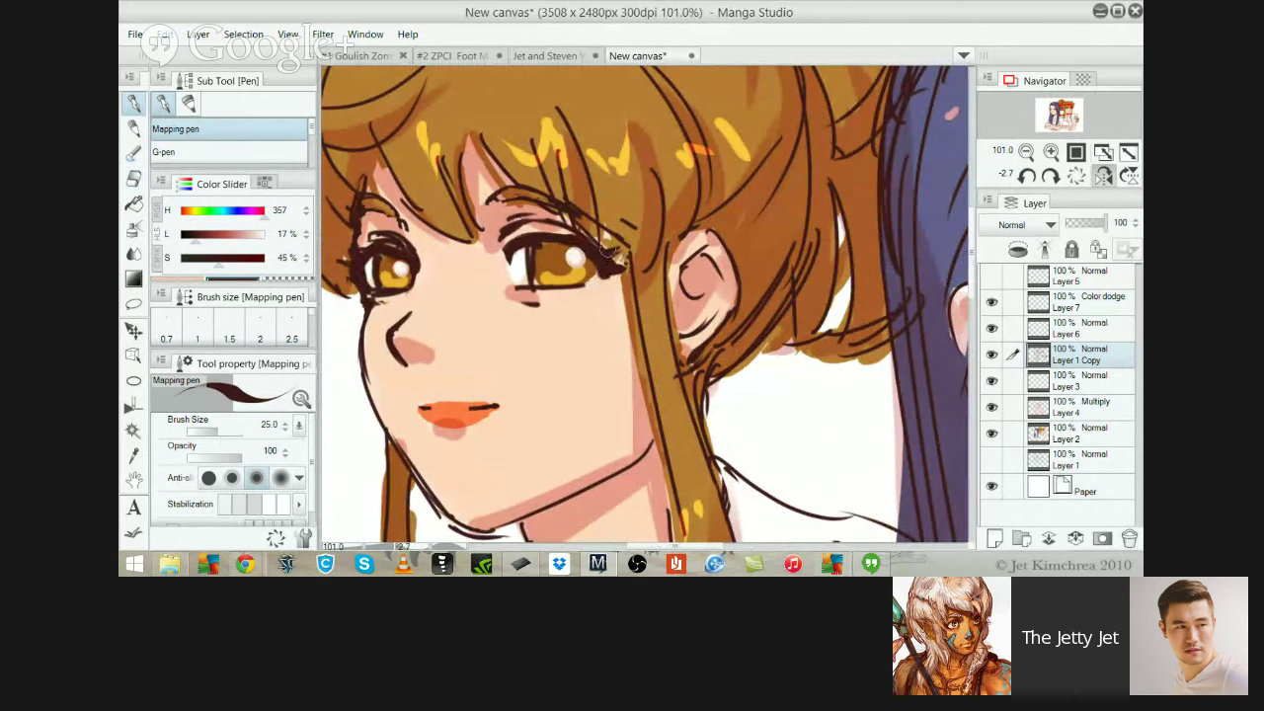
{"action": "scroll", "coordinate": [483, 205], "scroll_direction": "down", "scroll_amount": 3}
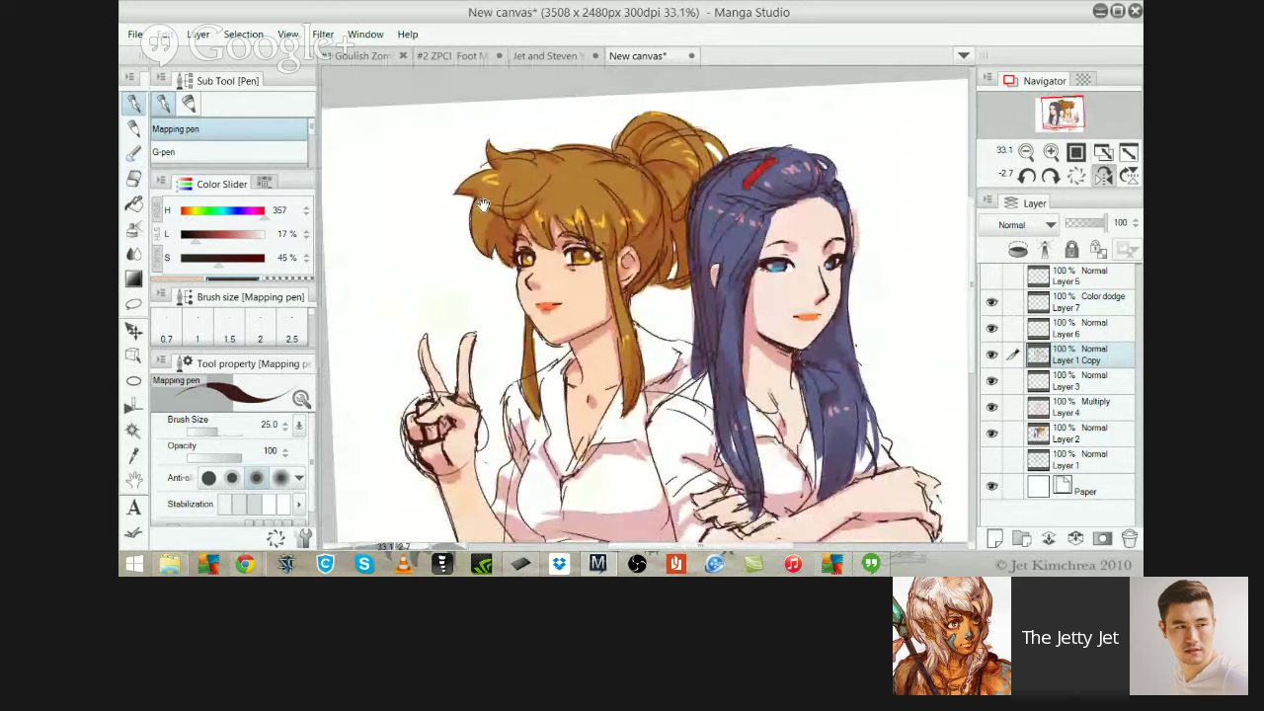
Trim the corner of the blue-haired girl's lips on Layer 2 by painting over it with the sampled skin color
{"action": "left_click_drag", "start_coordinate": [727, 327], "coordinate": [697, 339]}
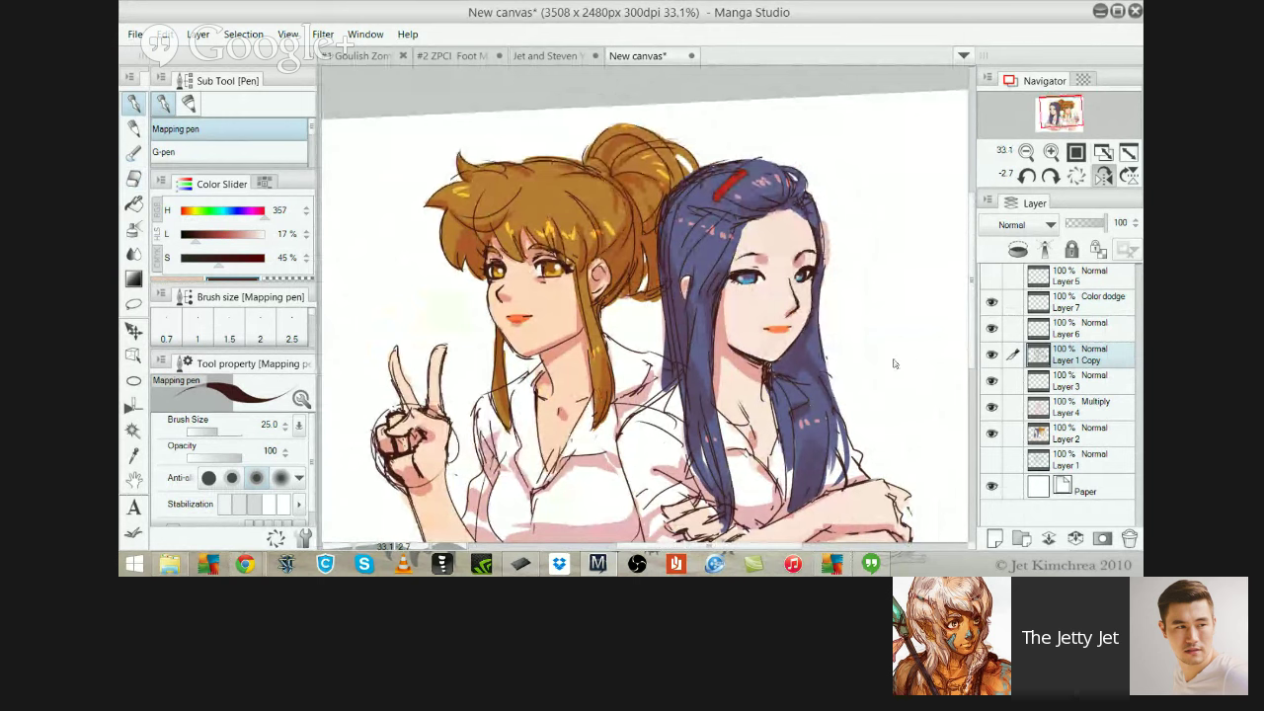
{"action": "scroll", "coordinate": [761, 355], "scroll_direction": "up", "scroll_amount": 4}
{"action": "left_click", "coordinate": [829, 296], "text": "alt"}
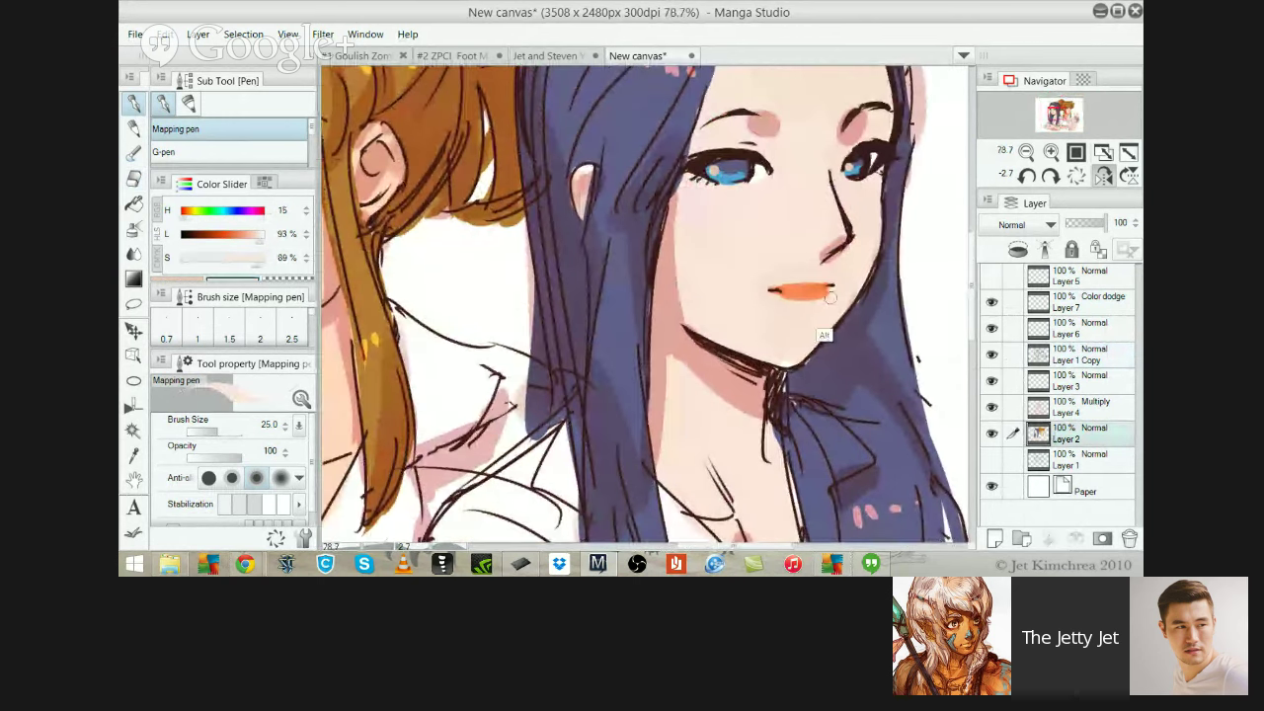
{"action": "left_click", "coordinate": [901, 300], "text": "ctrl+shift"}
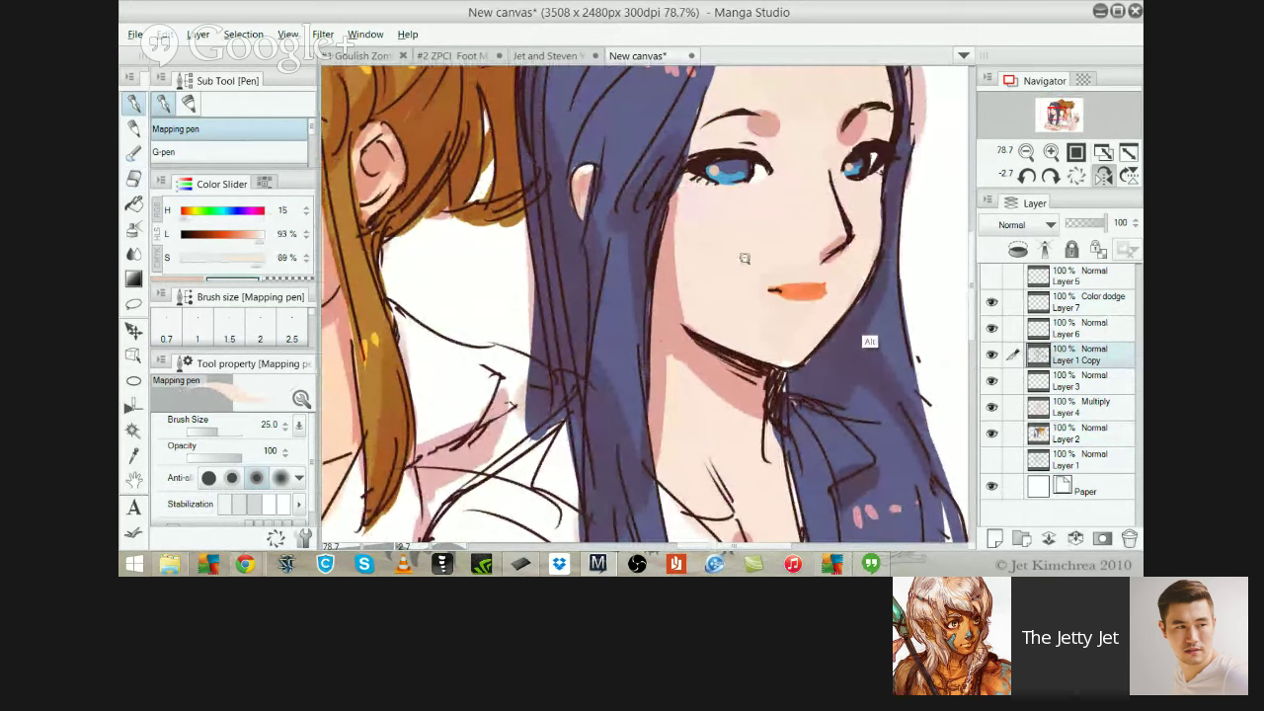
{"action": "scroll", "coordinate": [744, 258], "scroll_direction": "down", "scroll_amount": 4}
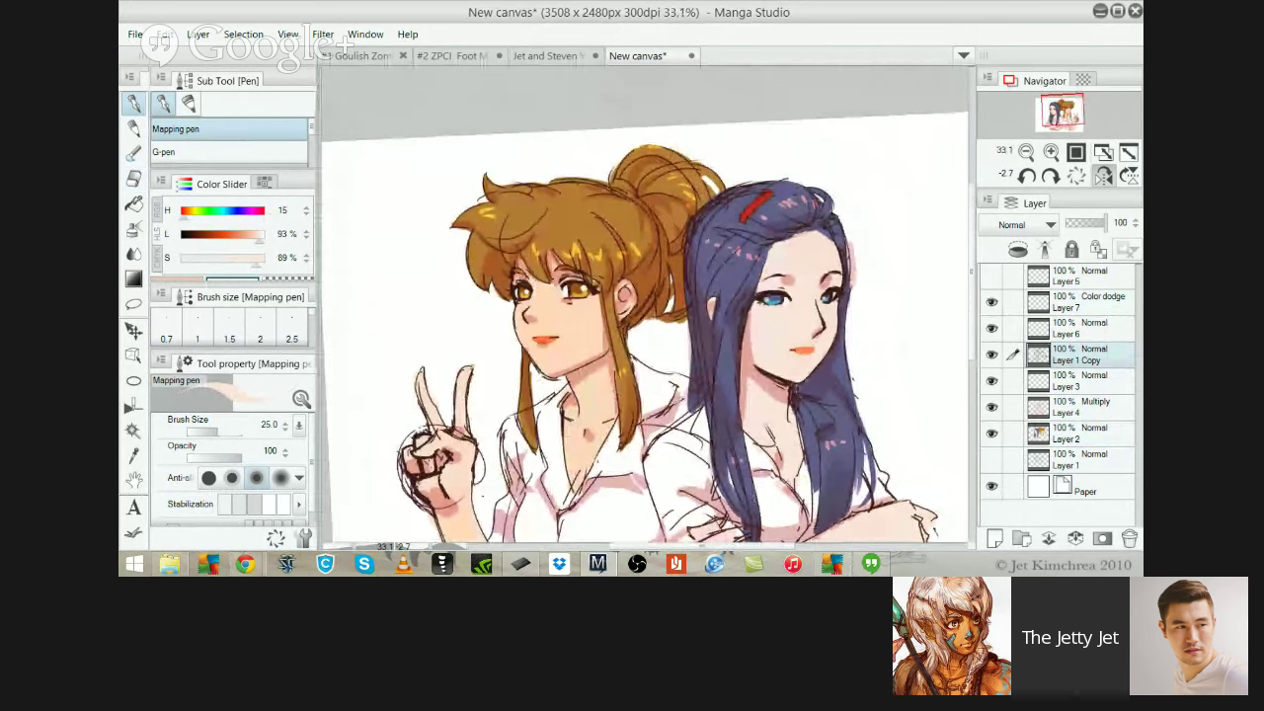
Add glowing highlights to the blue-haired girl's eyes on Color dodge Layer 7 using the sampled yellow hair highlight color
{"action": "left_click", "coordinate": [899, 254], "text": "ctrl+shift"}
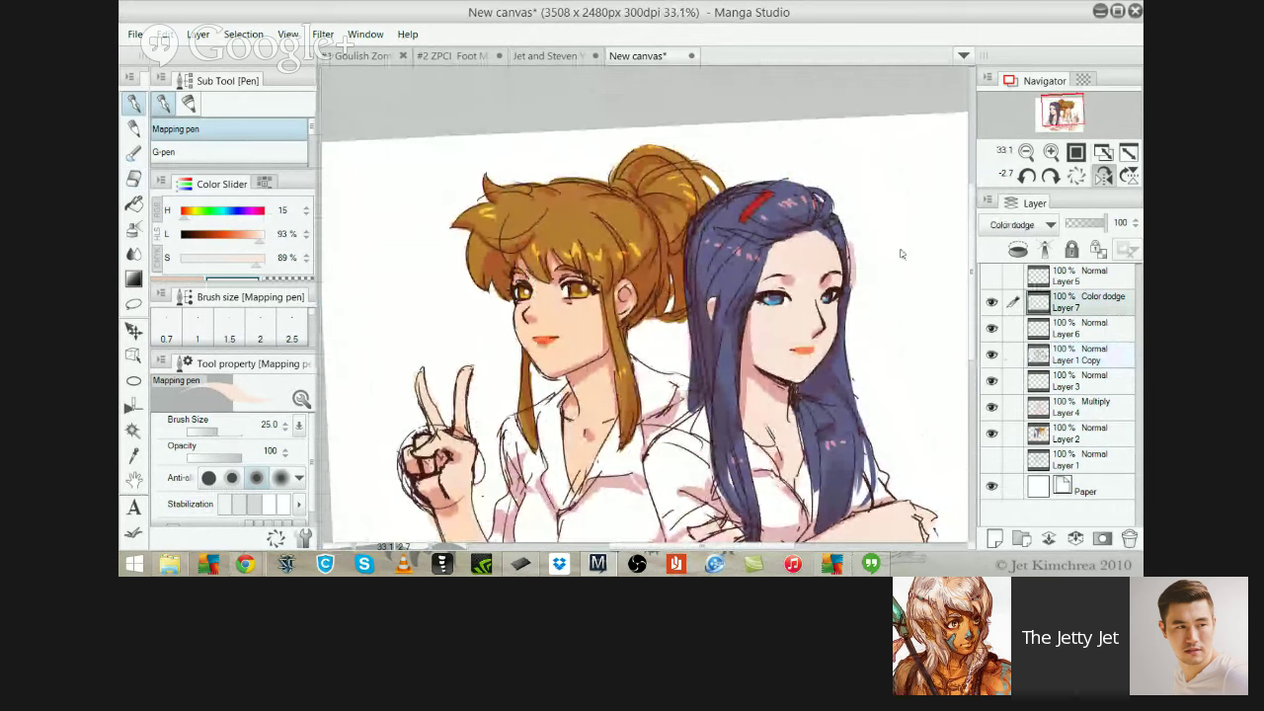
{"action": "scroll", "coordinate": [680, 349], "scroll_direction": "up", "scroll_amount": 5}
{"action": "left_click", "coordinate": [555, 148], "text": "alt"}
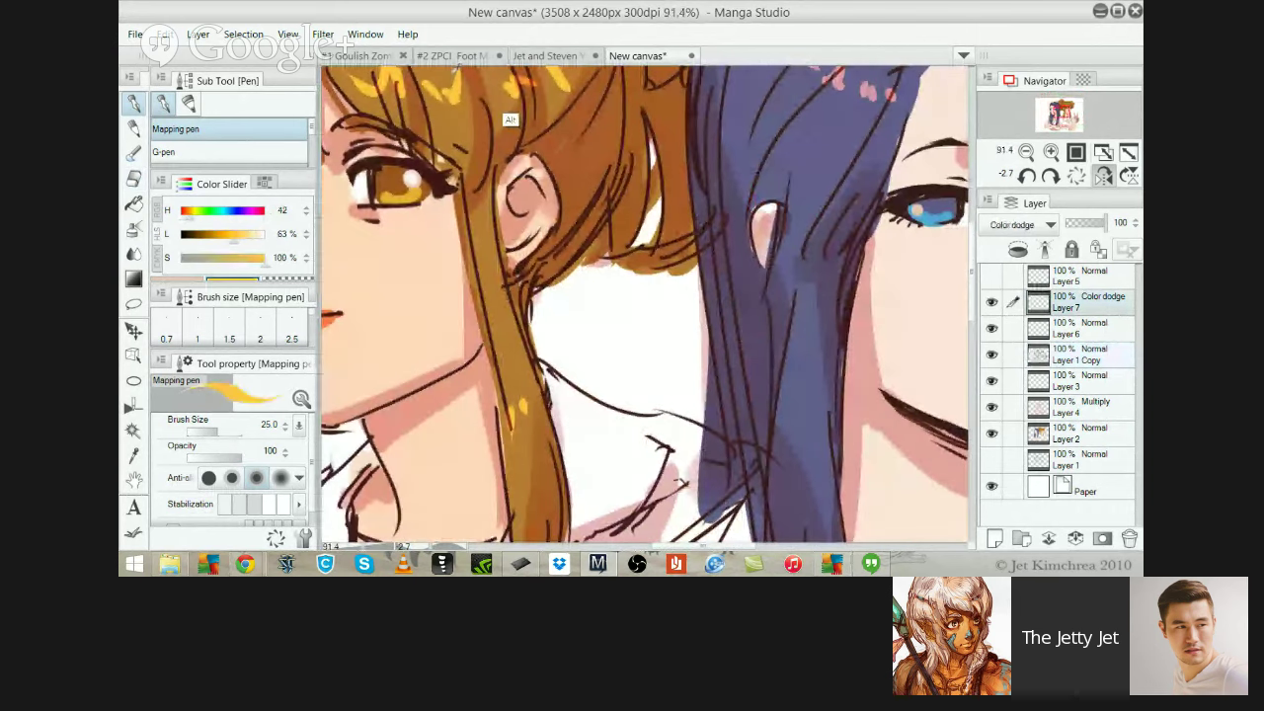
{"action": "left_click", "coordinate": [920, 209]}
{"action": "left_click_drag", "start_coordinate": [758, 225], "coordinate": [536, 280]}
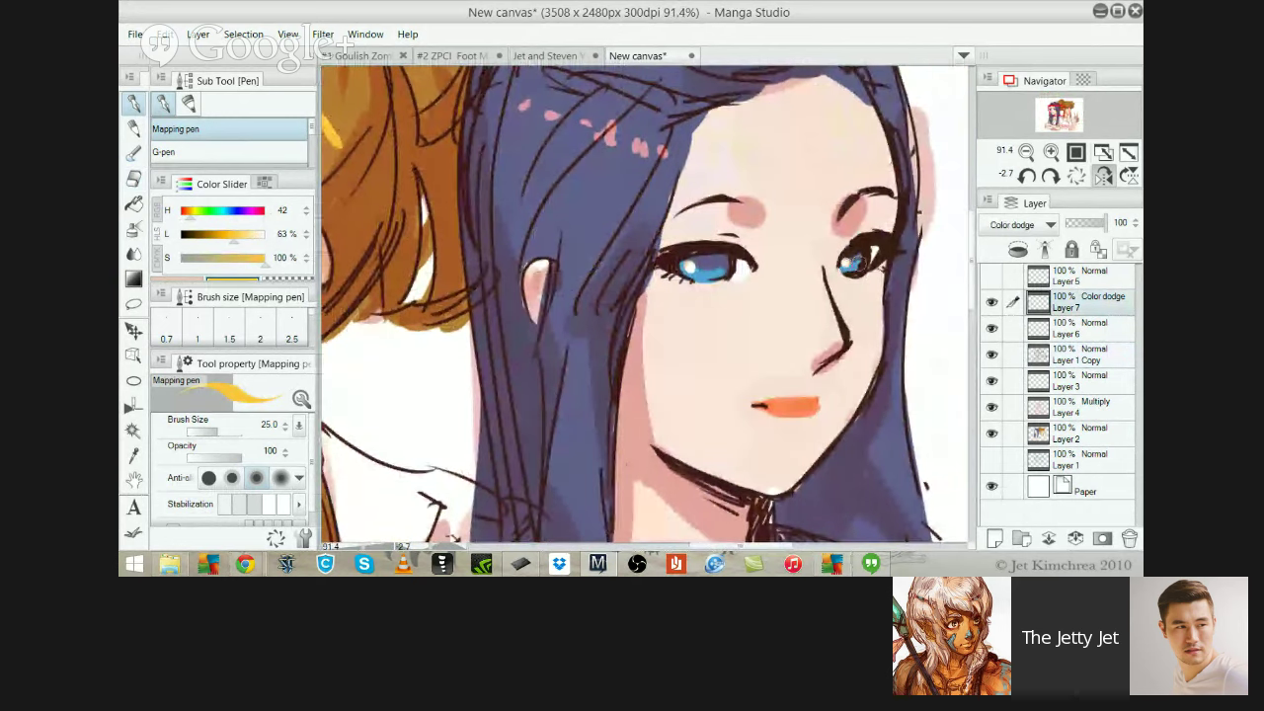
Add small highlights to the girls' lips on Layer 7 and review the full illustration
{"action": "scroll", "coordinate": [823, 330], "scroll_direction": "down", "scroll_amount": 2}
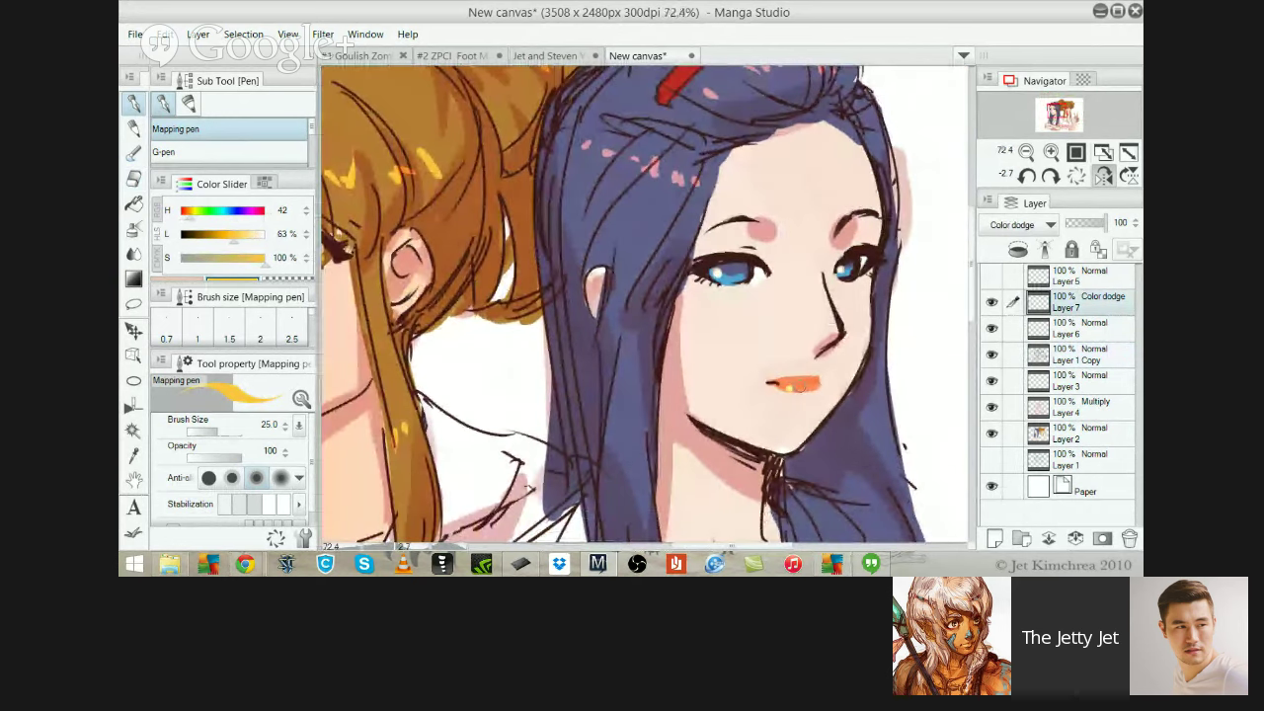
{"action": "left_click_drag", "start_coordinate": [614, 348], "coordinate": [761, 327]}
{"action": "left_click_drag", "start_coordinate": [549, 344], "coordinate": [745, 347]}
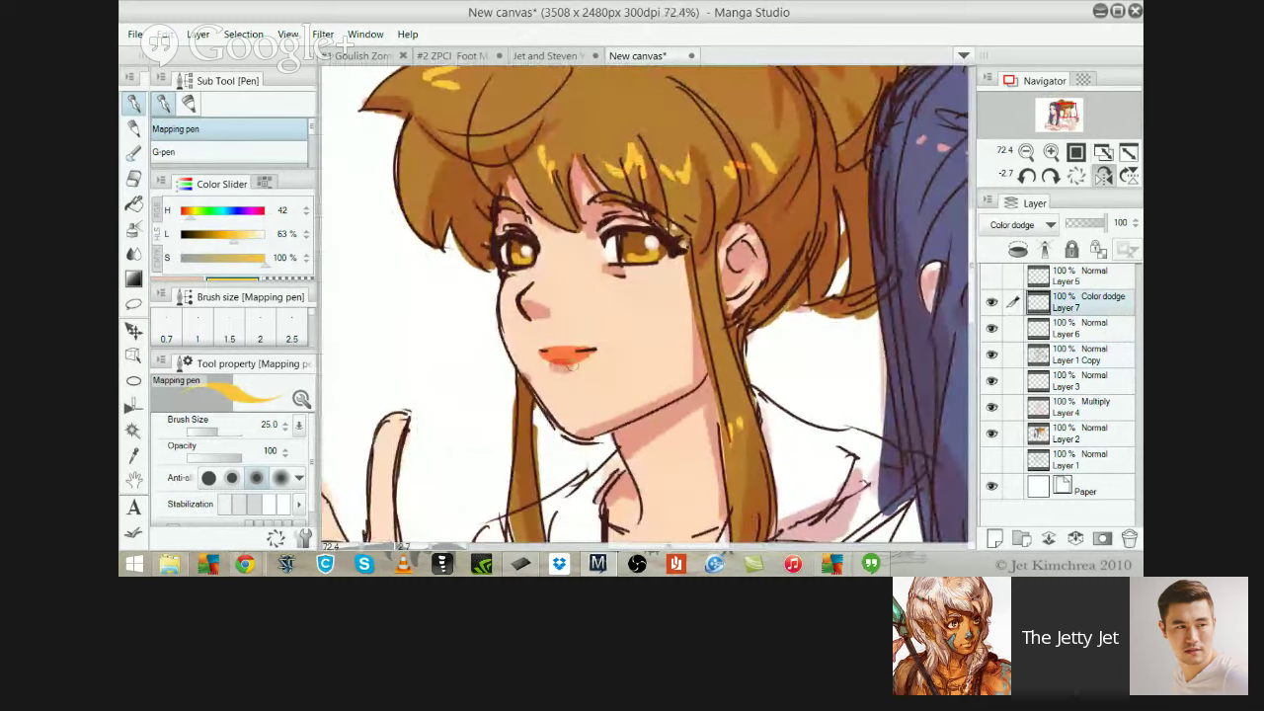
{"action": "scroll", "coordinate": [725, 385], "scroll_direction": "down", "scroll_amount": 3}
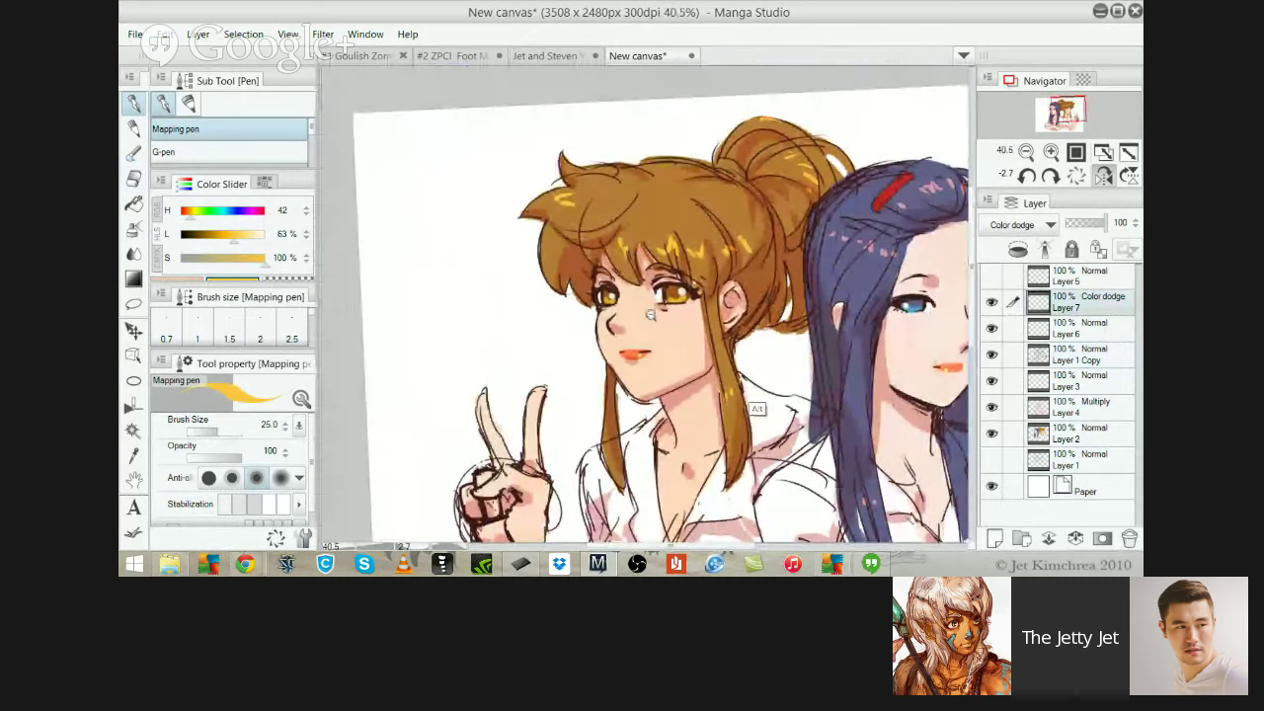
{"action": "scroll", "coordinate": [735, 383], "scroll_direction": "down", "scroll_amount": 1}
{"action": "scroll", "coordinate": [736, 383], "scroll_direction": "down", "scroll_amount": 2}
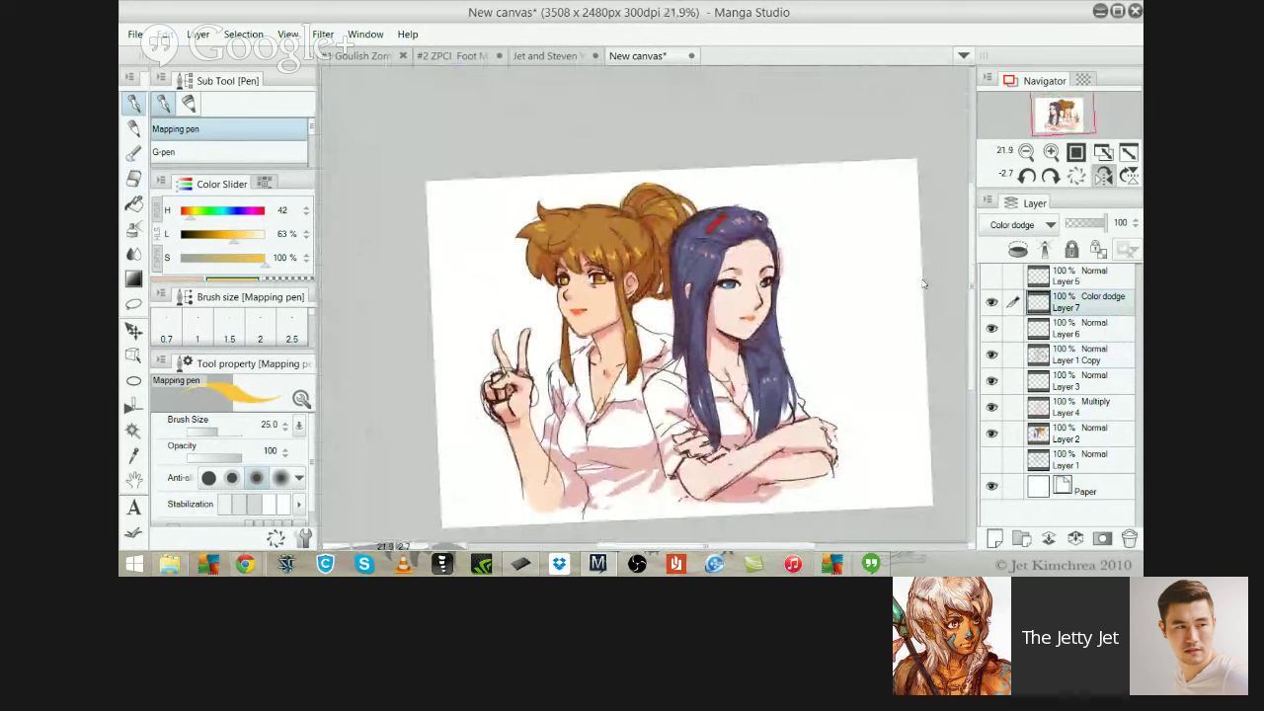
Soften the blue-haired girl's shirt shading on Multiply Layer 4 with the Blend tool, reducing its brush size to 50
{"action": "left_click", "coordinate": [1081, 407]}
{"action": "scroll", "coordinate": [718, 442], "scroll_direction": "up", "scroll_amount": 2}
{"action": "left_click_drag", "start_coordinate": [725, 426], "coordinate": [735, 290]}
{"action": "key", "text": "j"}
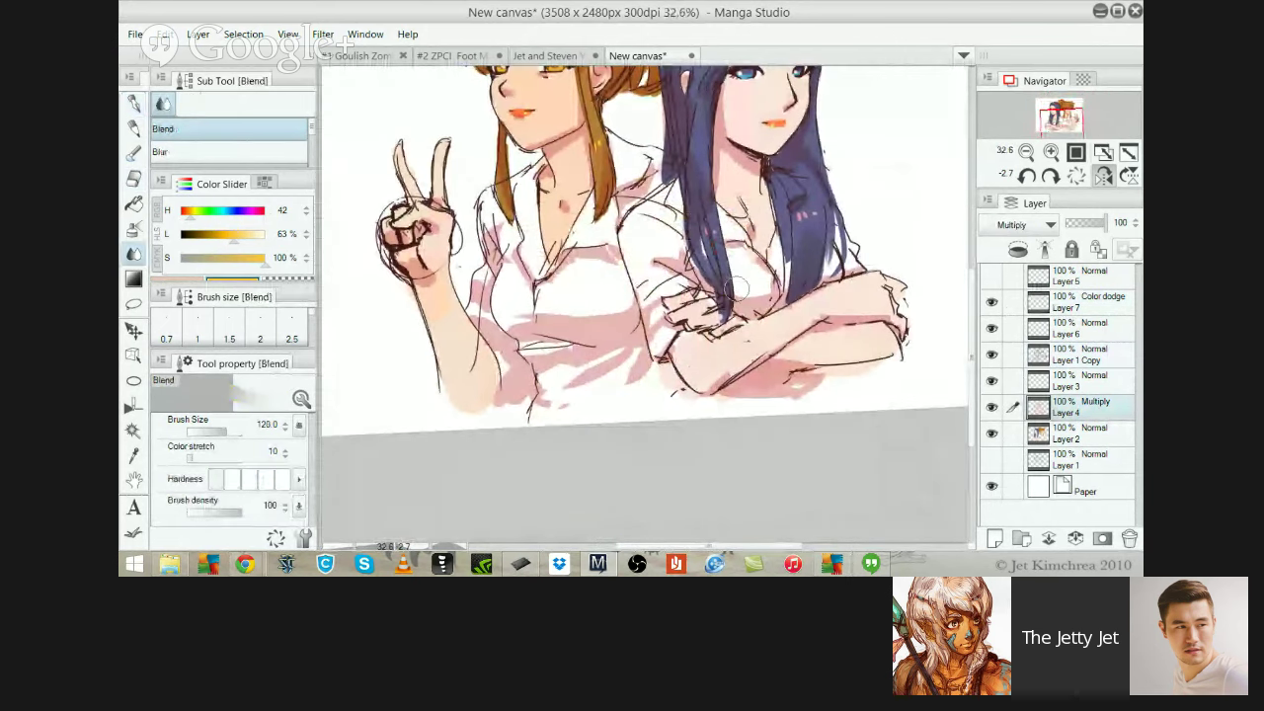
{"action": "left_click_drag", "start_coordinate": [622, 283], "coordinate": [691, 285]}
{"action": "left_click_drag", "start_coordinate": [869, 344], "coordinate": [699, 427]}
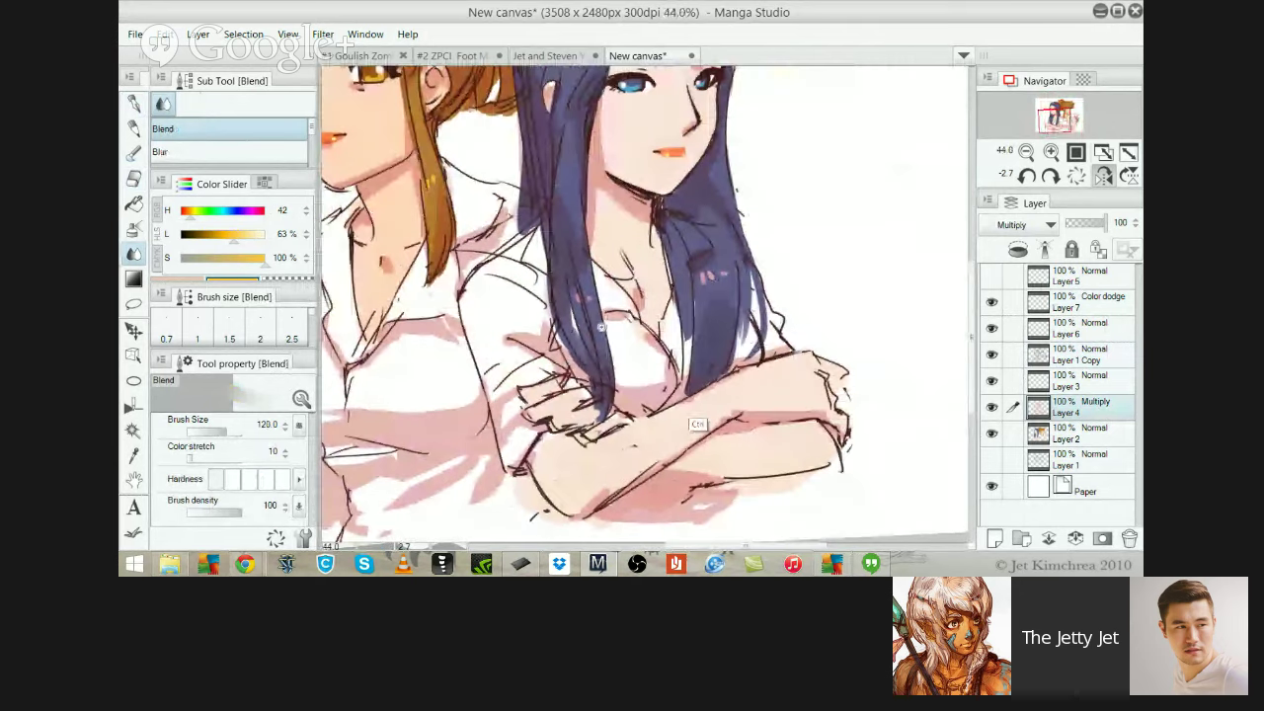
{"action": "left_click_drag", "start_coordinate": [623, 385], "coordinate": [656, 373]}
{"action": "key", "text": "ctrl+z"}
{"action": "key", "text": "["}
{"action": "key", "text": "["}
{"action": "key", "text": "["}
{"action": "key", "text": "["}
{"action": "key", "text": "["}
Blend the edges of the chest shading on the brown-haired girl's shirt into soft gradients on Layer 4
{"action": "left_click_drag", "start_coordinate": [558, 312], "coordinate": [769, 273]}
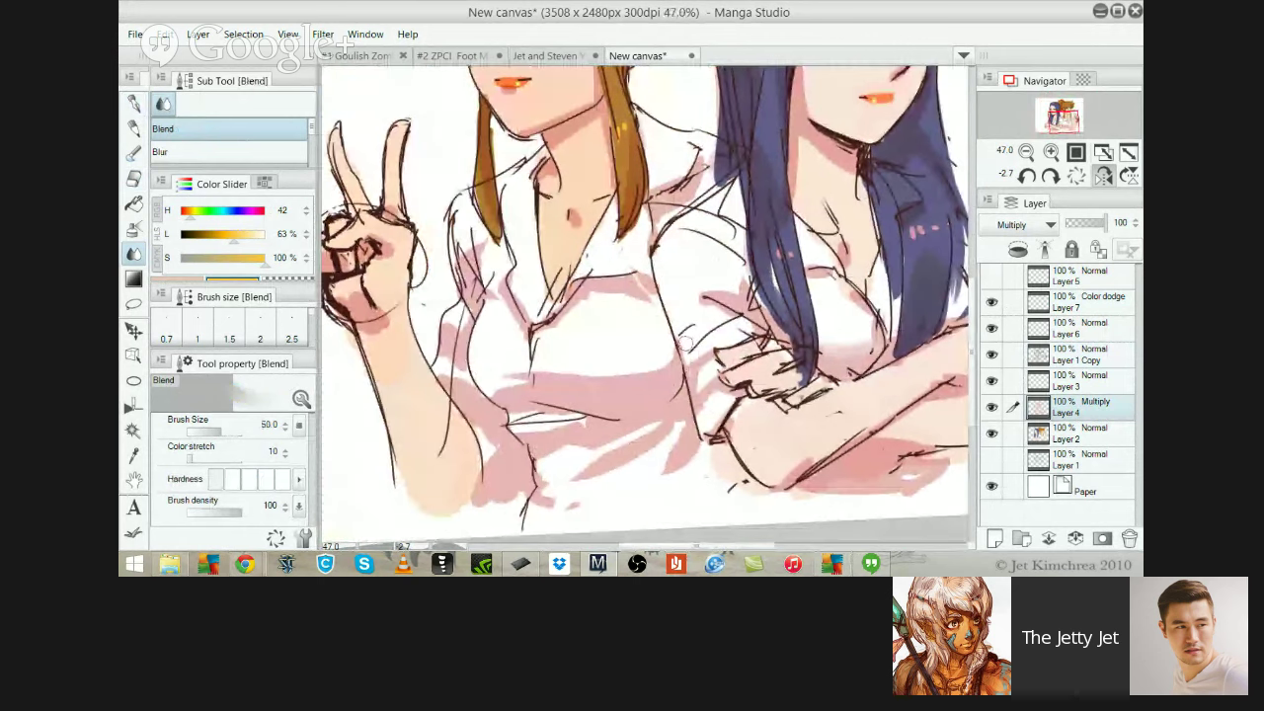
{"action": "left_click_drag", "start_coordinate": [627, 364], "coordinate": [673, 358]}
{"action": "key", "text": "ctrl+z"}
{"action": "mouse_move", "coordinate": [603, 379]}
{"action": "left_mouse_down"}
{"action": "mouse_move", "coordinate": [670, 366]}
{"action": "mouse_move", "coordinate": [621, 377]}
{"action": "left_mouse_up"}
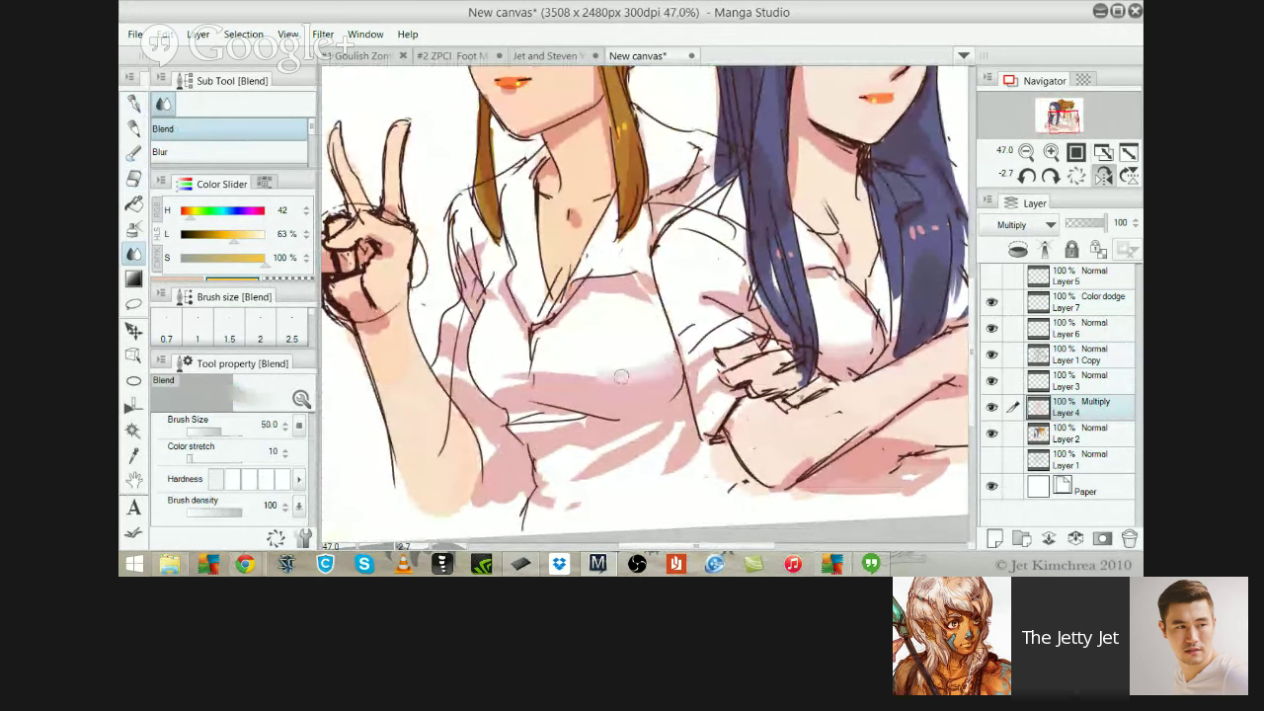
{"action": "left_click_drag", "start_coordinate": [508, 383], "coordinate": [545, 374]}
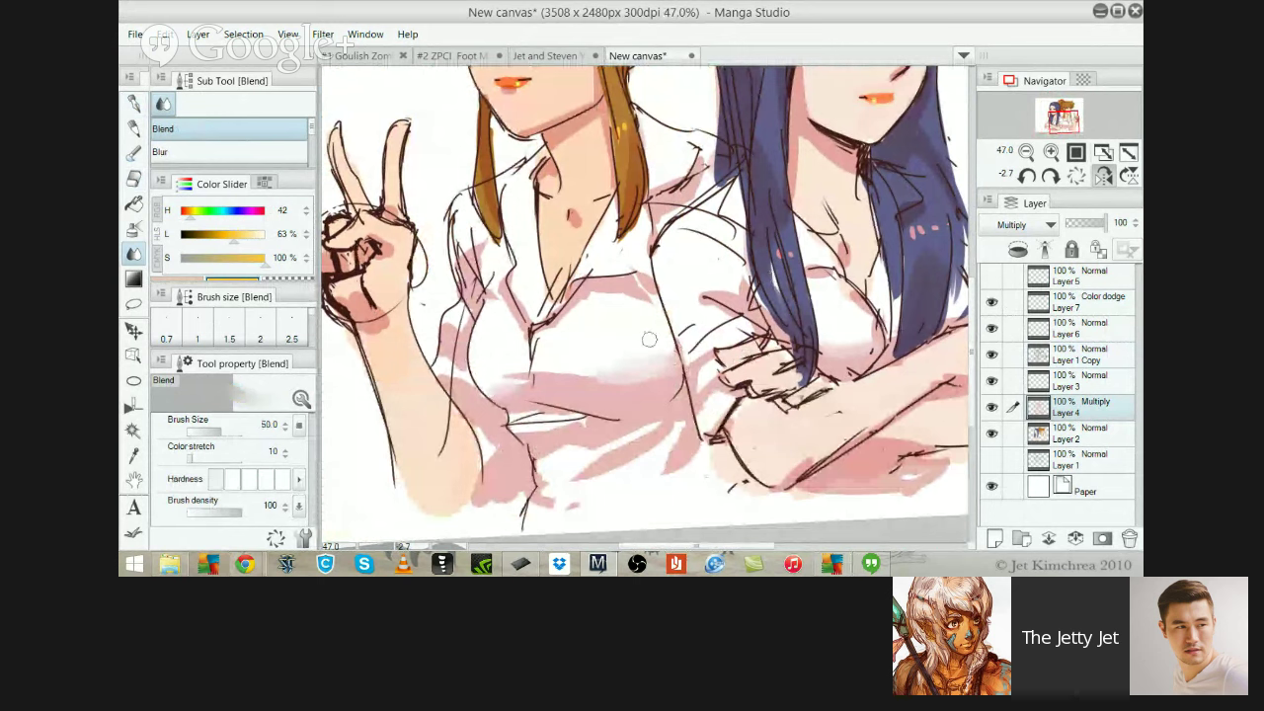
{"action": "scroll", "coordinate": [735, 358], "scroll_direction": "down", "scroll_amount": 2}
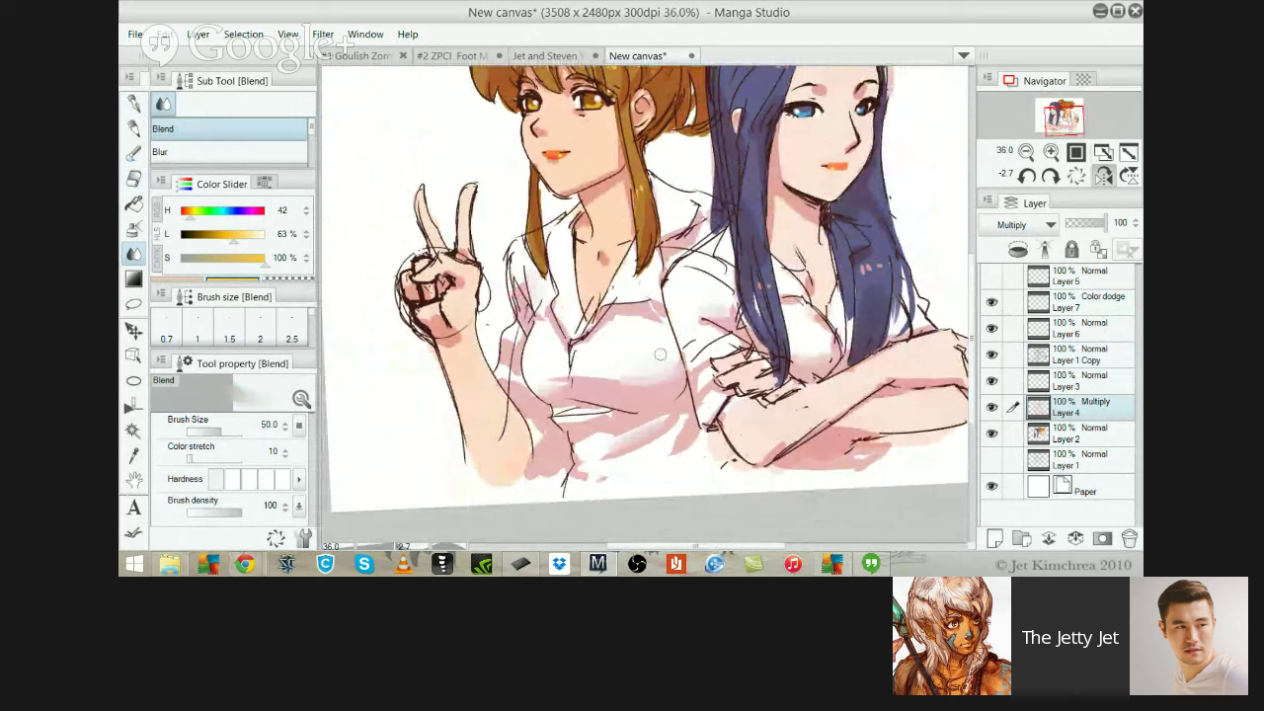
Create a new layer directly above Layer 2 and switch to the Transparent watercolor brush
{"action": "left_click_drag", "start_coordinate": [623, 280], "coordinate": [587, 280]}
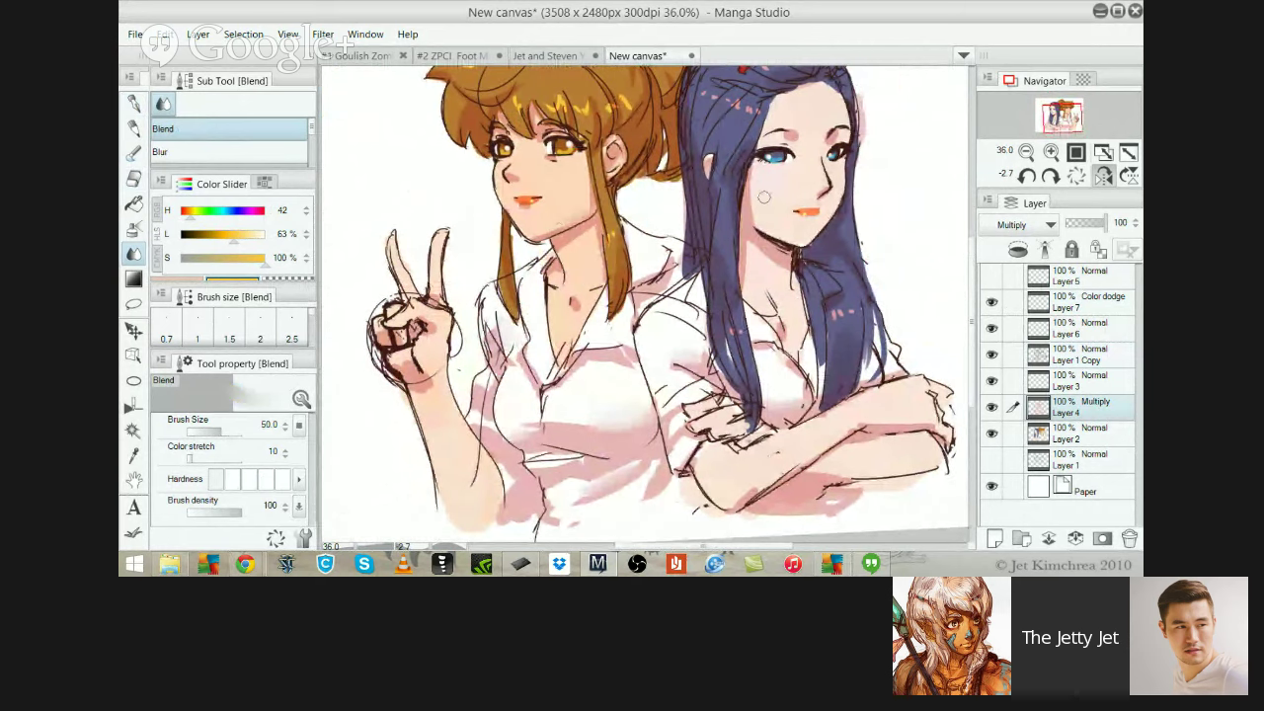
{"action": "left_click_drag", "start_coordinate": [697, 283], "coordinate": [743, 274]}
{"action": "scroll", "coordinate": [889, 353], "scroll_direction": "up", "scroll_amount": 1}
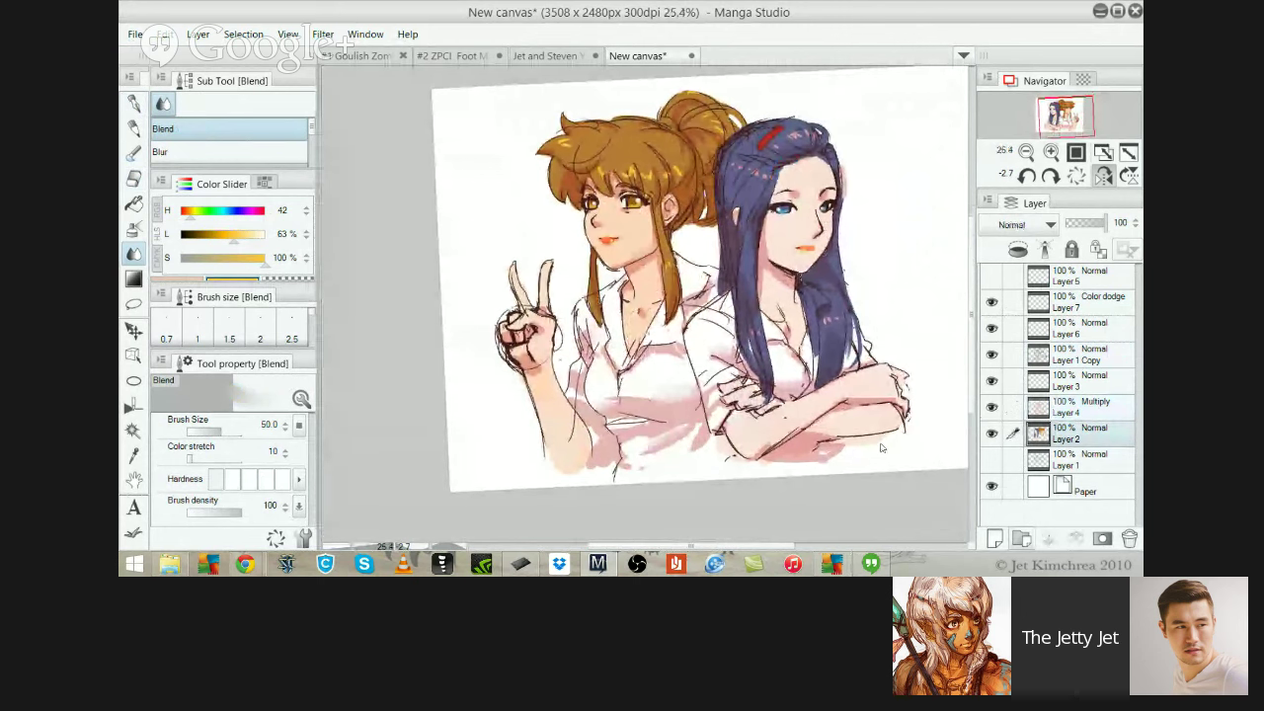
{"action": "left_click", "coordinate": [994, 538]}
{"action": "left_click_drag", "start_coordinate": [565, 234], "coordinate": [542, 225]}
{"action": "left_click_drag", "start_coordinate": [693, 310], "coordinate": [664, 406]}
{"action": "key", "text": "b"}
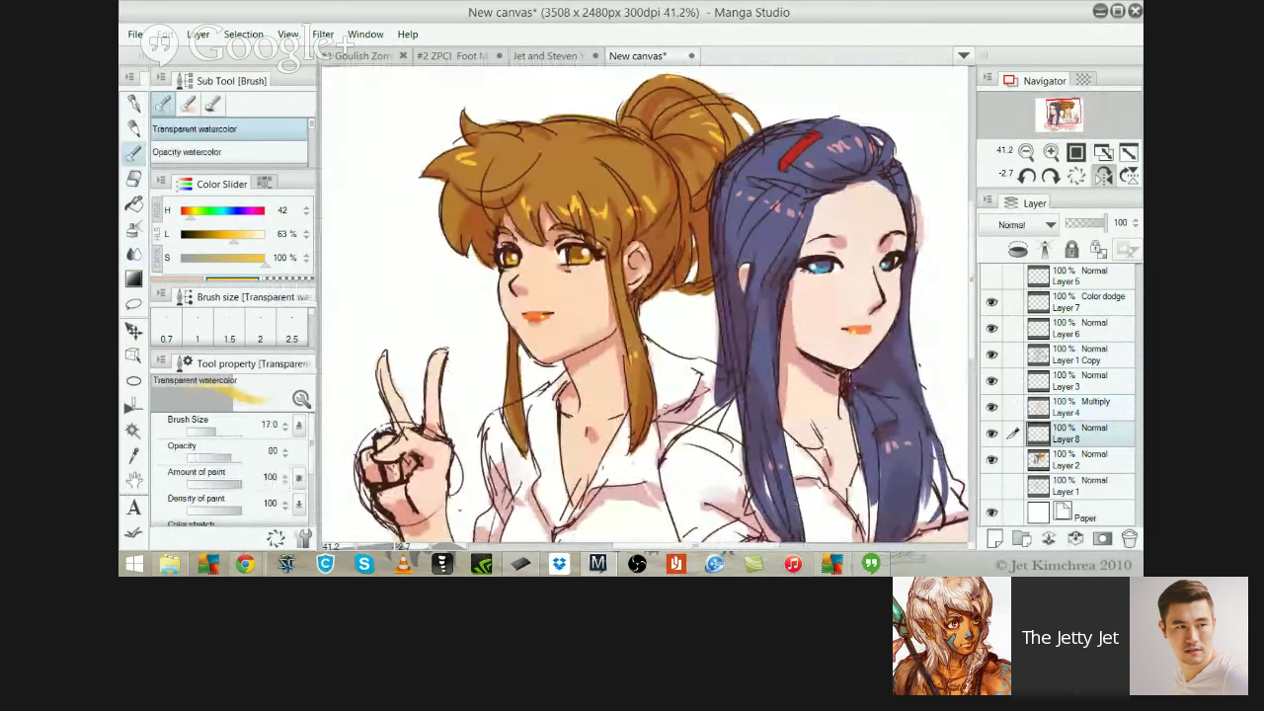
Set the new Layer 8's blending mode to Glow dodge after trying Color burn
{"action": "left_click", "coordinate": [1017, 224]}
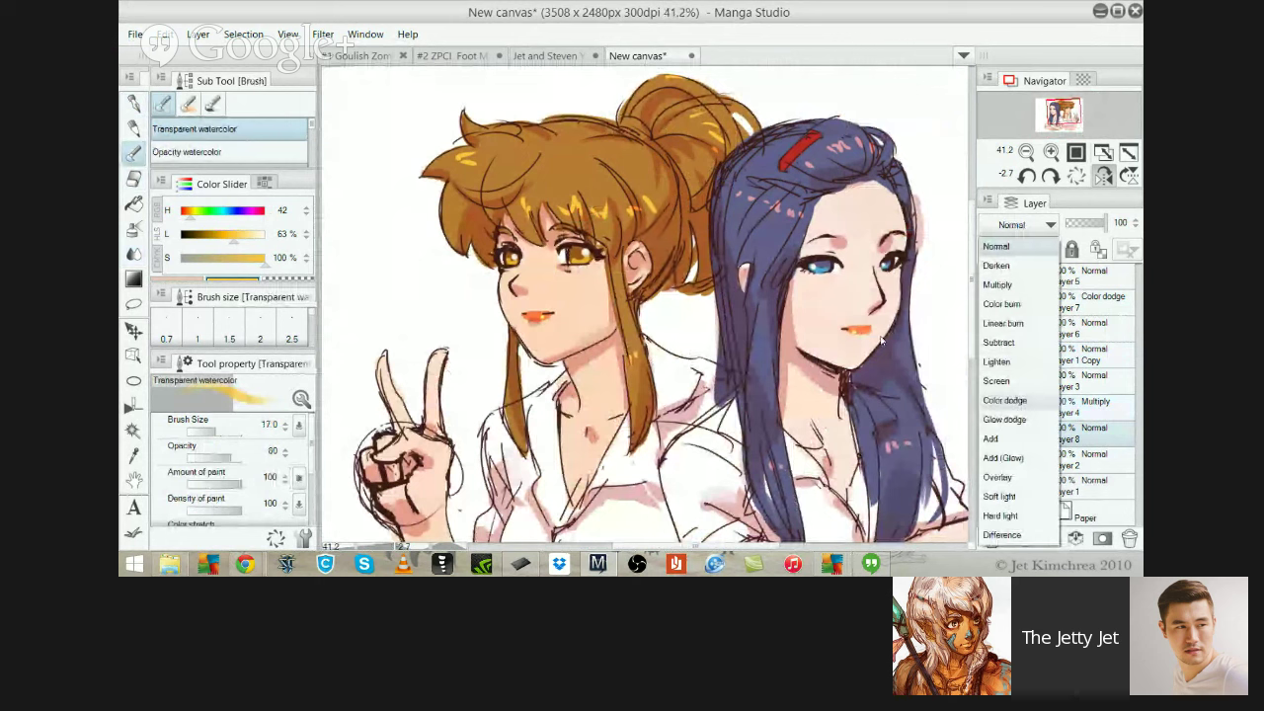
{"action": "key", "text": "Down"}
{"action": "key", "text": "Down"}
{"action": "key", "text": "Down"}
{"action": "key", "text": "Up"}
{"action": "key", "text": "Up"}
{"action": "key", "text": "Up"}
{"action": "key", "text": "Up"}
{"action": "key", "text": "Up"}
{"action": "key", "text": "Up"}
{"action": "key", "text": "Up"}
{"action": "key", "text": "Up"}
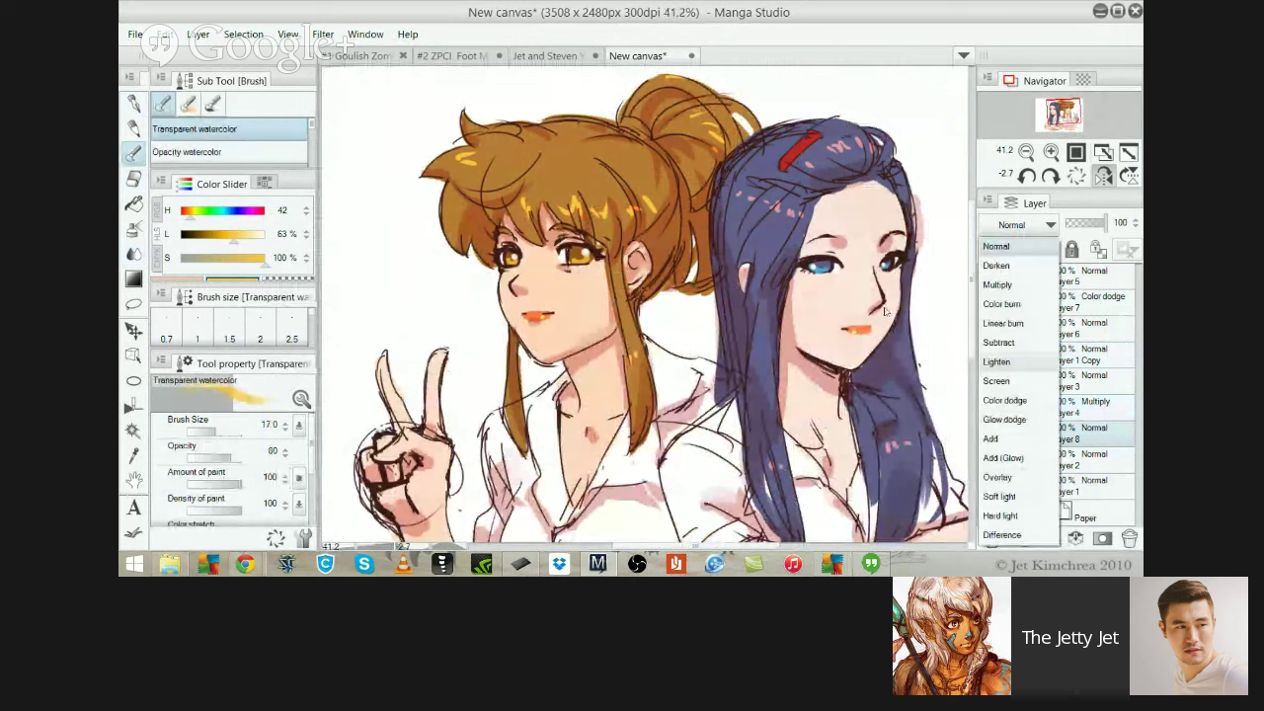
{"action": "key", "text": "Up"}
{"action": "key", "text": "Return"}
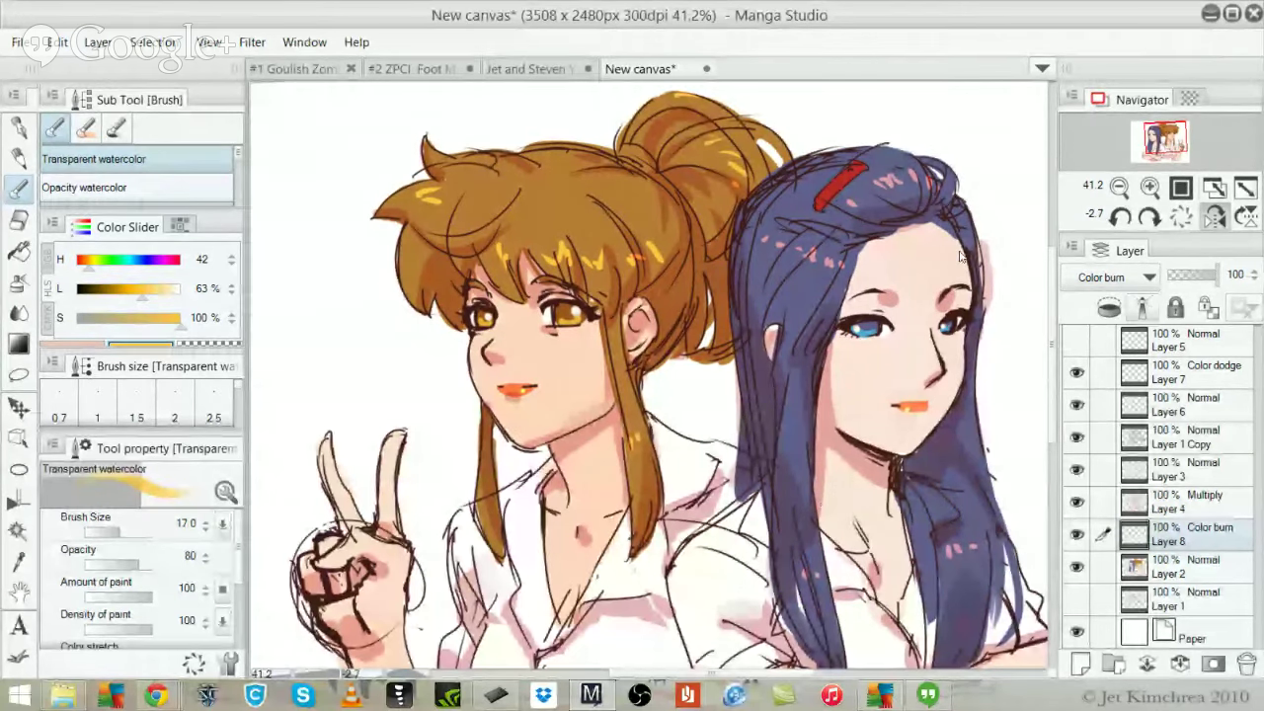
{"action": "left_click", "coordinate": [1108, 276]}
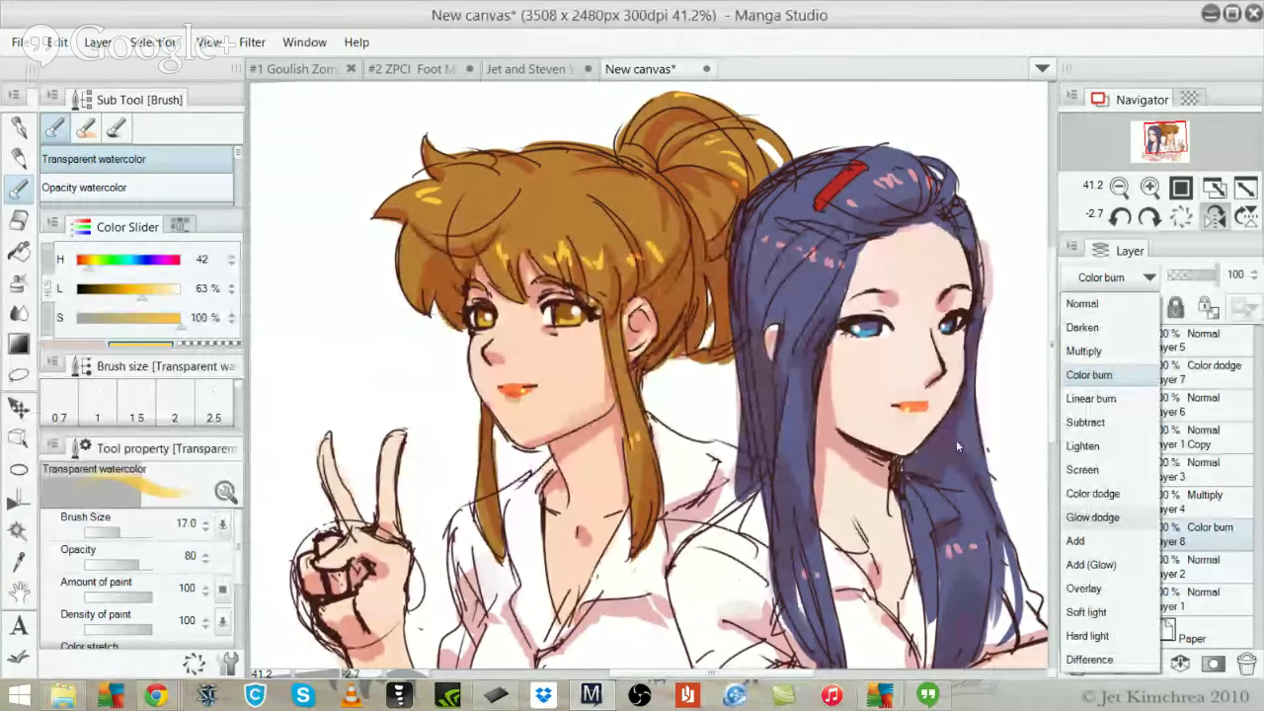
{"action": "left_click", "coordinate": [1092, 517]}
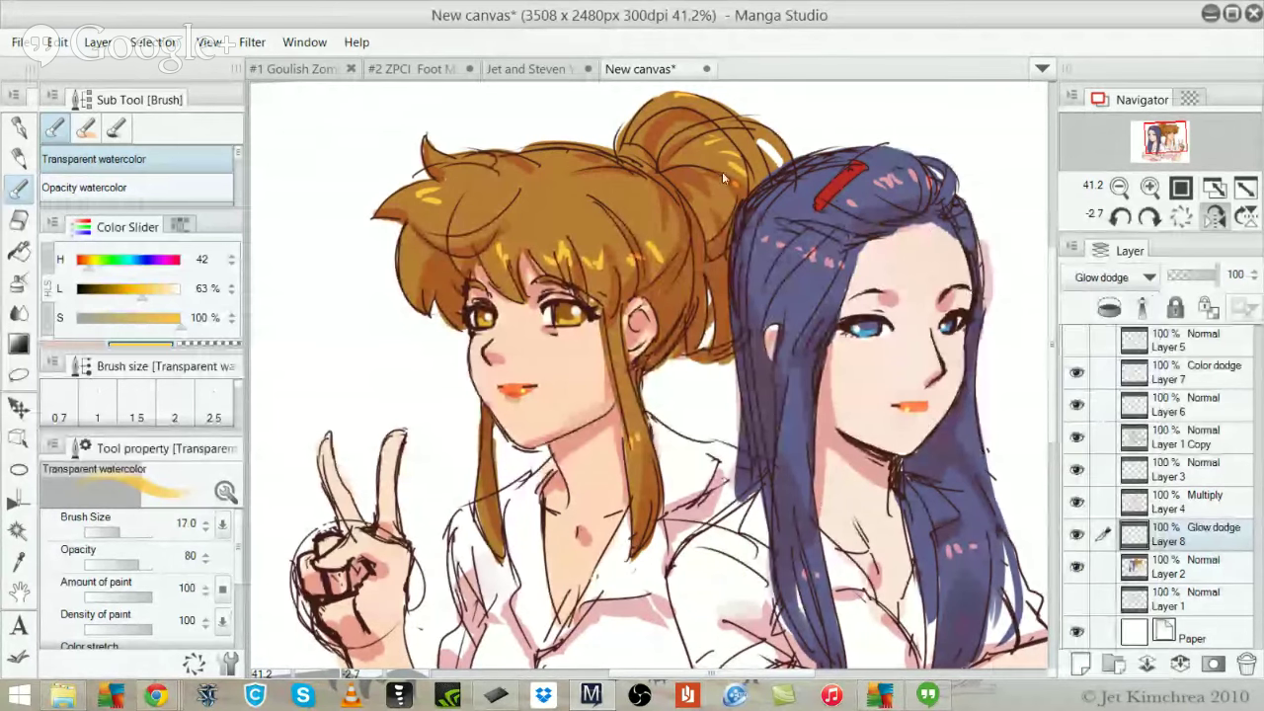
Try the Glow dodge and Add blending modes on the hair highlights of Layer 7
{"action": "left_click", "coordinate": [1188, 502]}
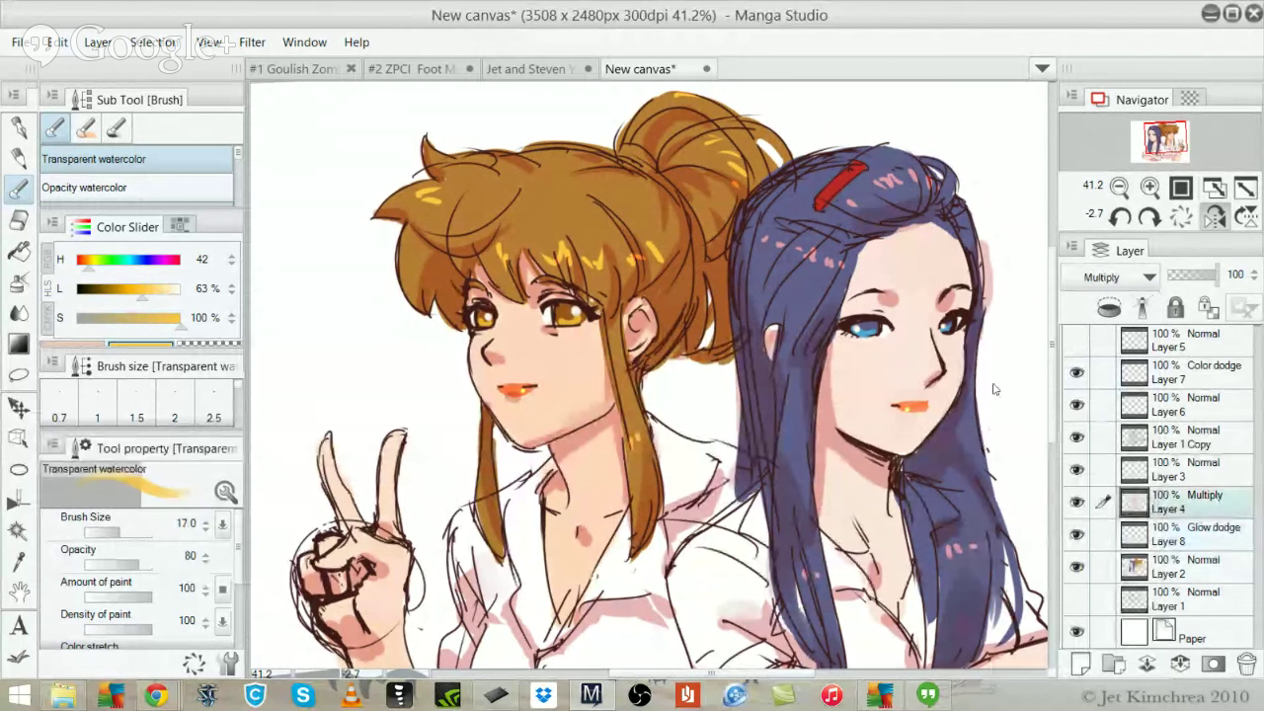
{"action": "key", "text": "alt+bracketright"}
{"action": "key", "text": "alt+bracketright"}
{"action": "key", "text": "alt+bracketright"}
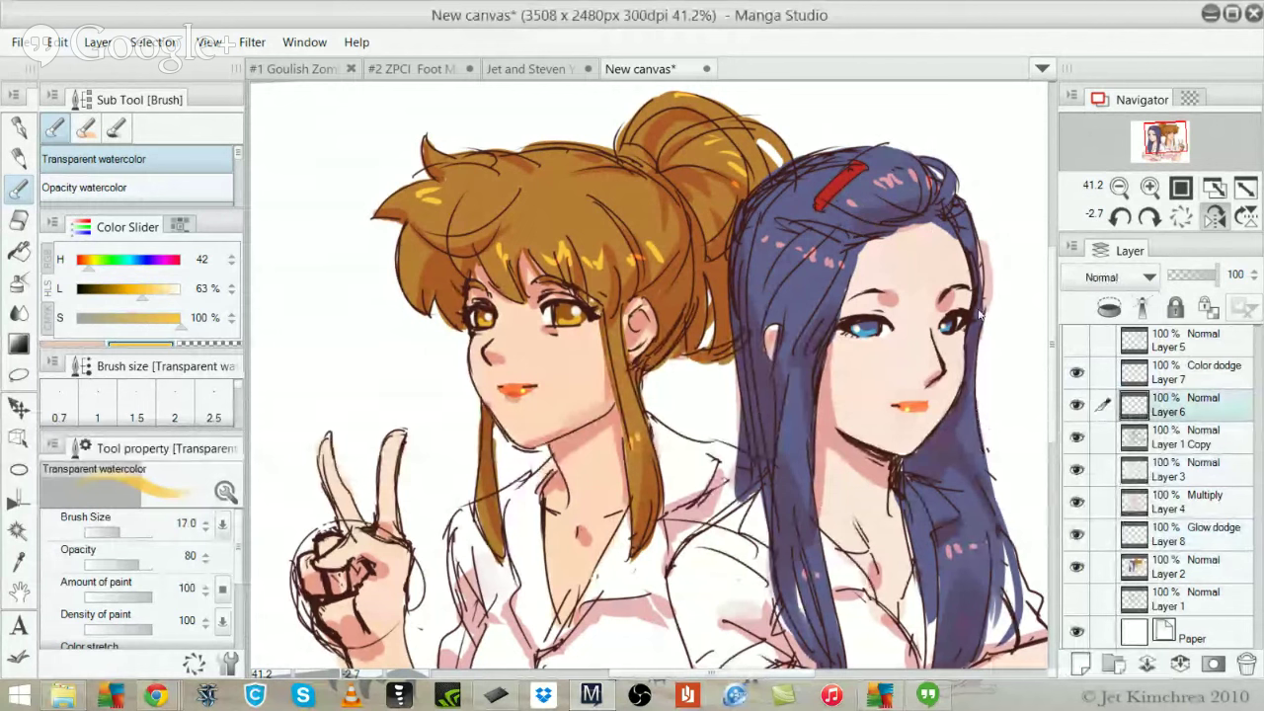
{"action": "key", "text": "alt+bracketright"}
{"action": "left_click", "coordinate": [1111, 277]}
{"action": "left_click", "coordinate": [1094, 517]}
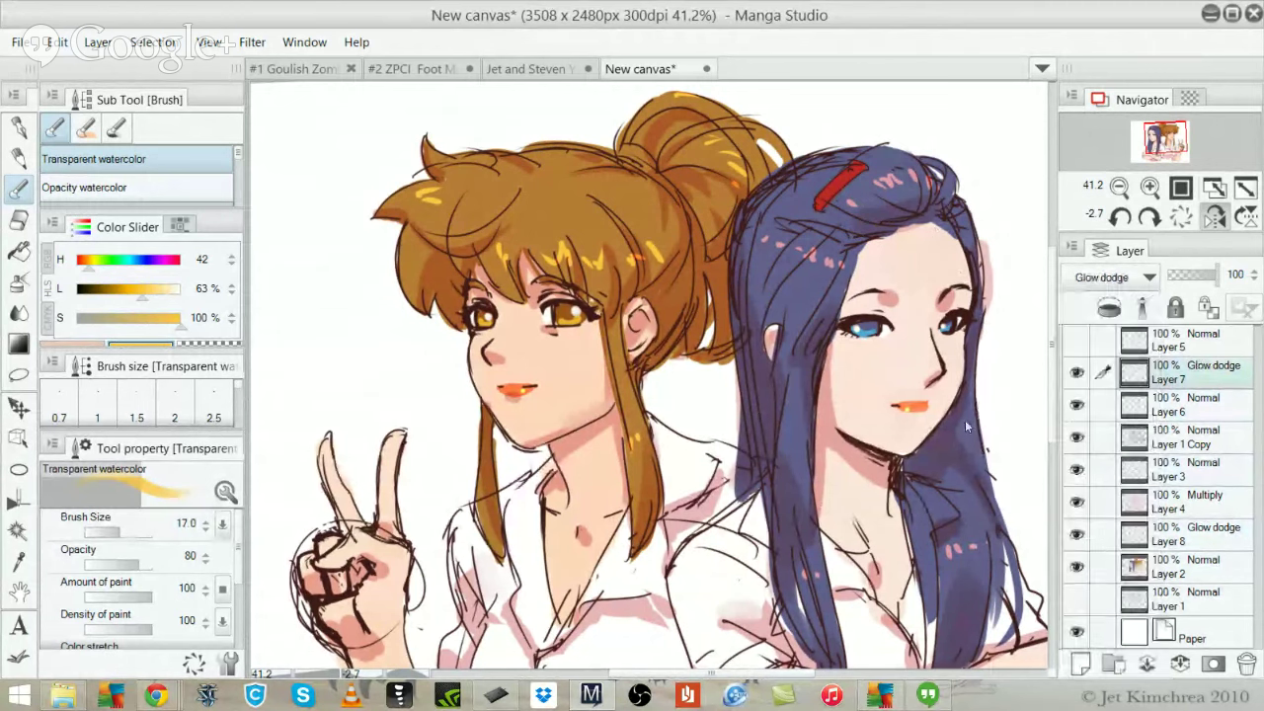
{"action": "left_click", "coordinate": [1111, 278]}
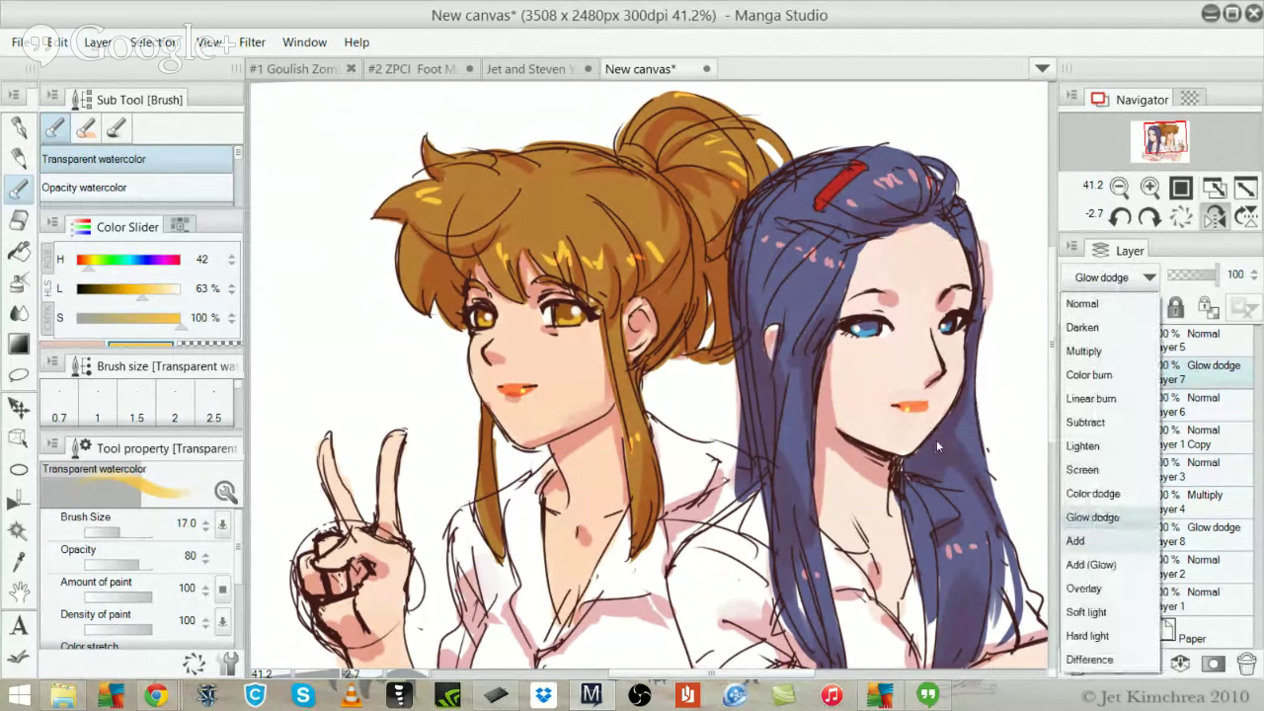
{"action": "left_click", "coordinate": [1074, 541]}
{"action": "left_click", "coordinate": [1111, 276]}
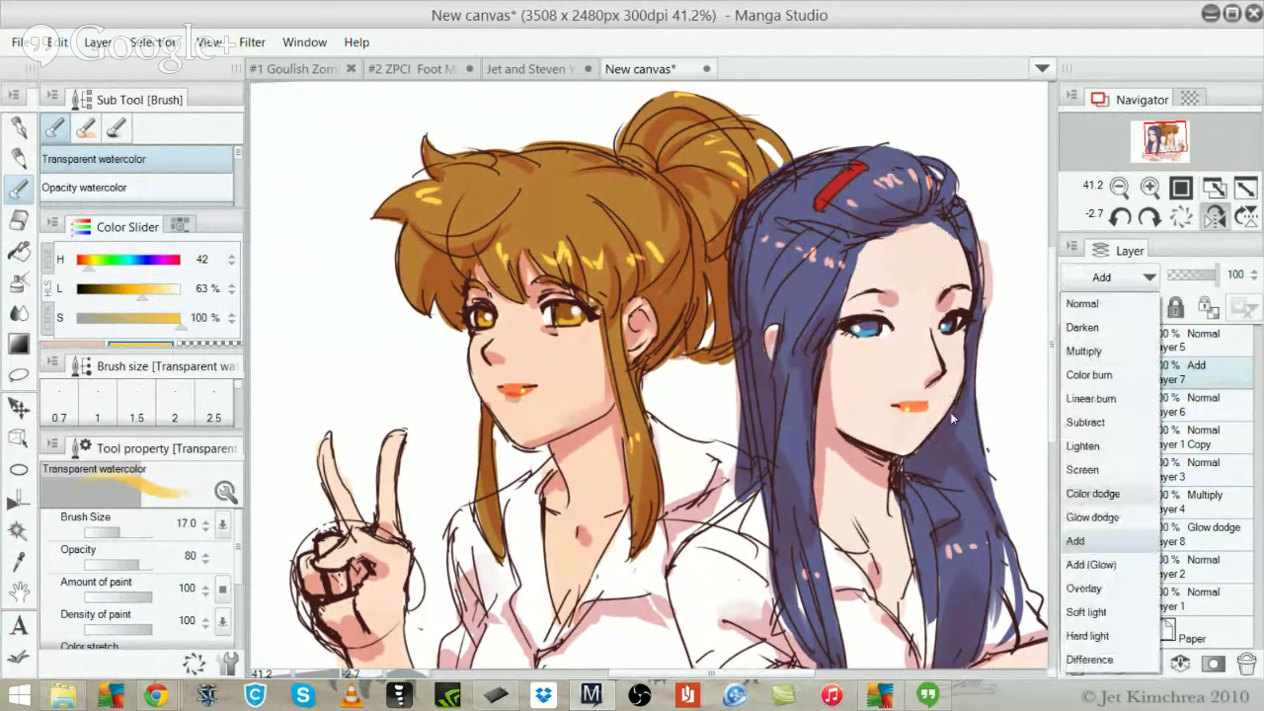
{"action": "key", "text": "Up"}
{"action": "key", "text": "Return"}
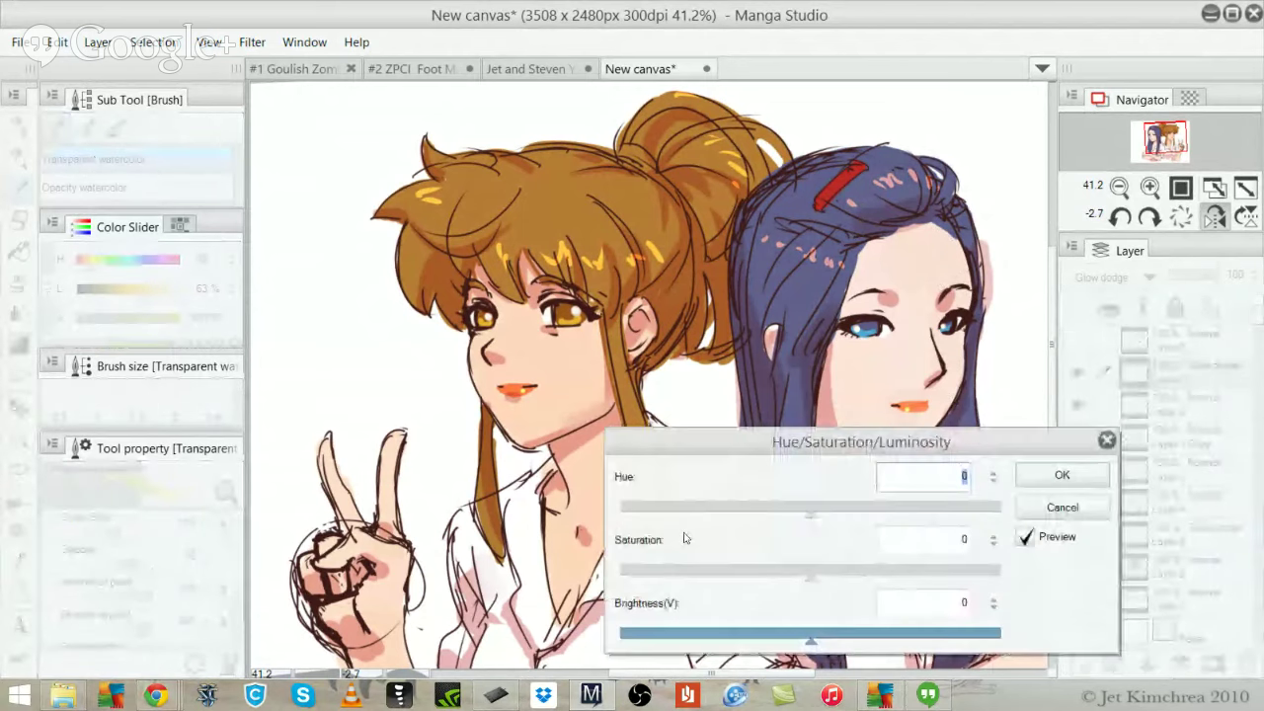
Try hue and brightness shifts on Layer 7's highlights with Hue/Saturation/Luminosity, including brightness 8 and hue -57
{"action": "left_click_drag", "start_coordinate": [811, 640], "coordinate": [762, 640]}
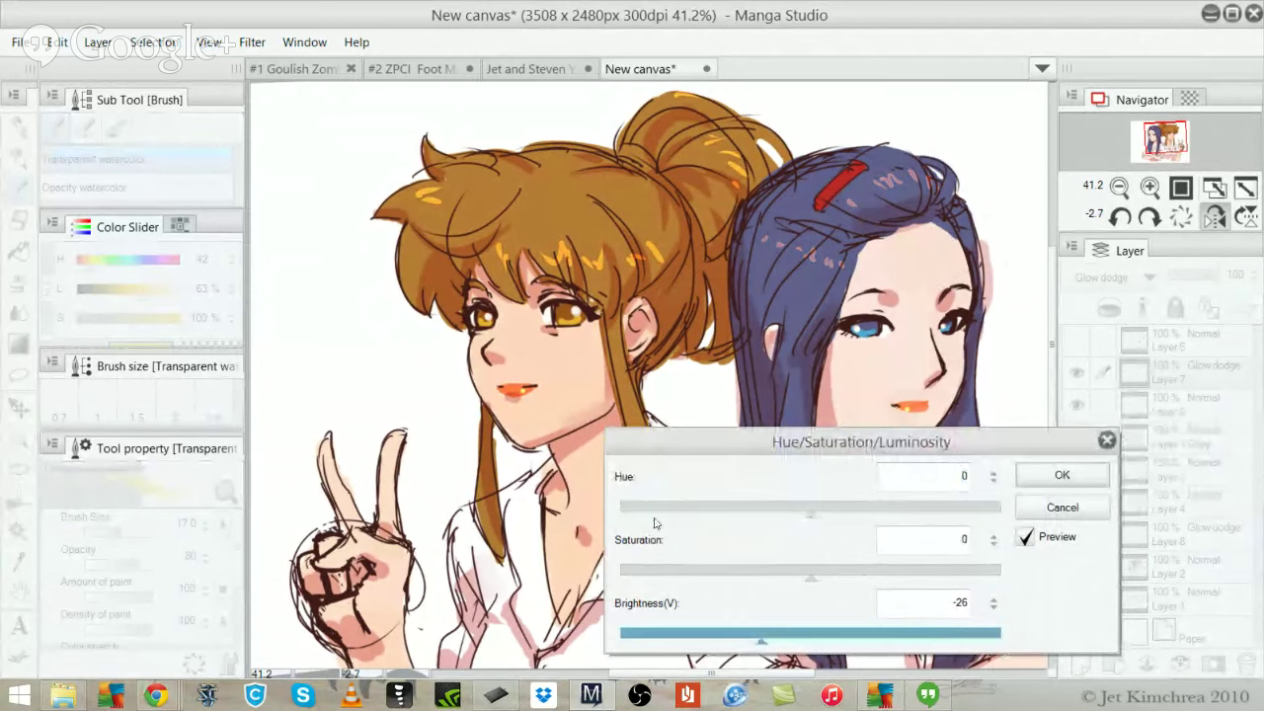
{"action": "left_click_drag", "start_coordinate": [761, 640], "coordinate": [827, 639]}
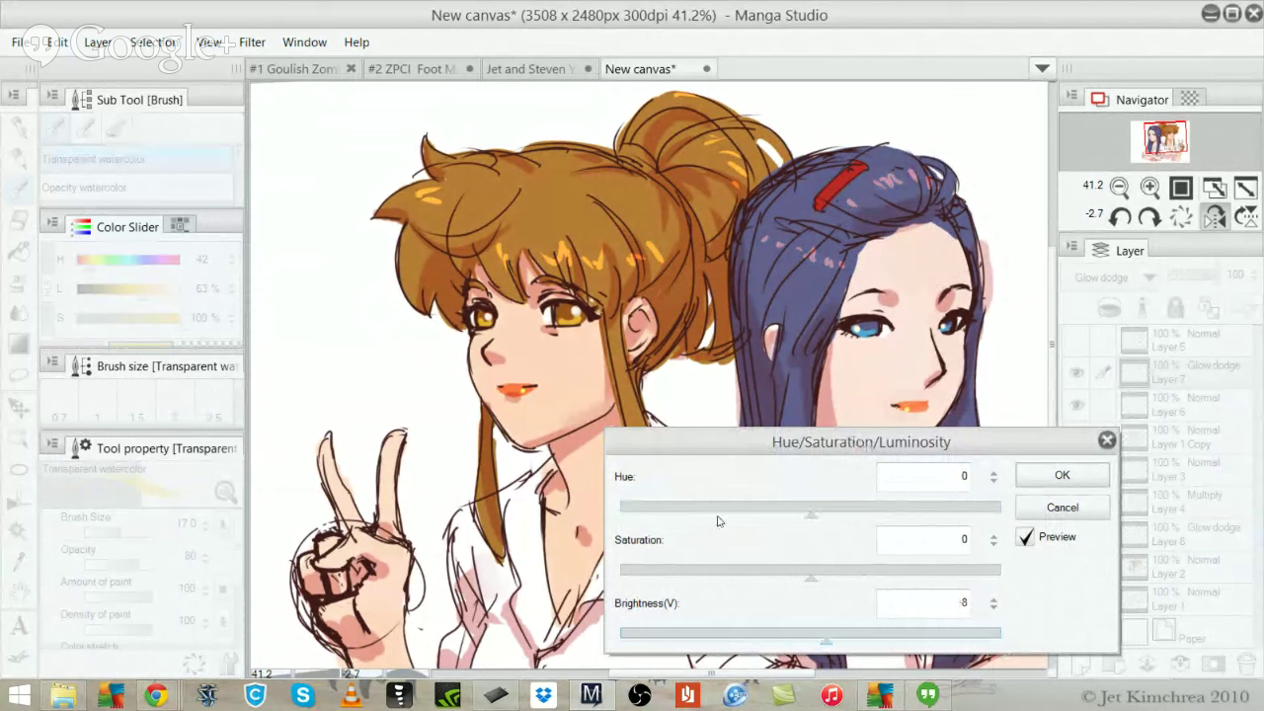
{"action": "scroll", "coordinate": [717, 513], "scroll_direction": "up", "scroll_amount": 8}
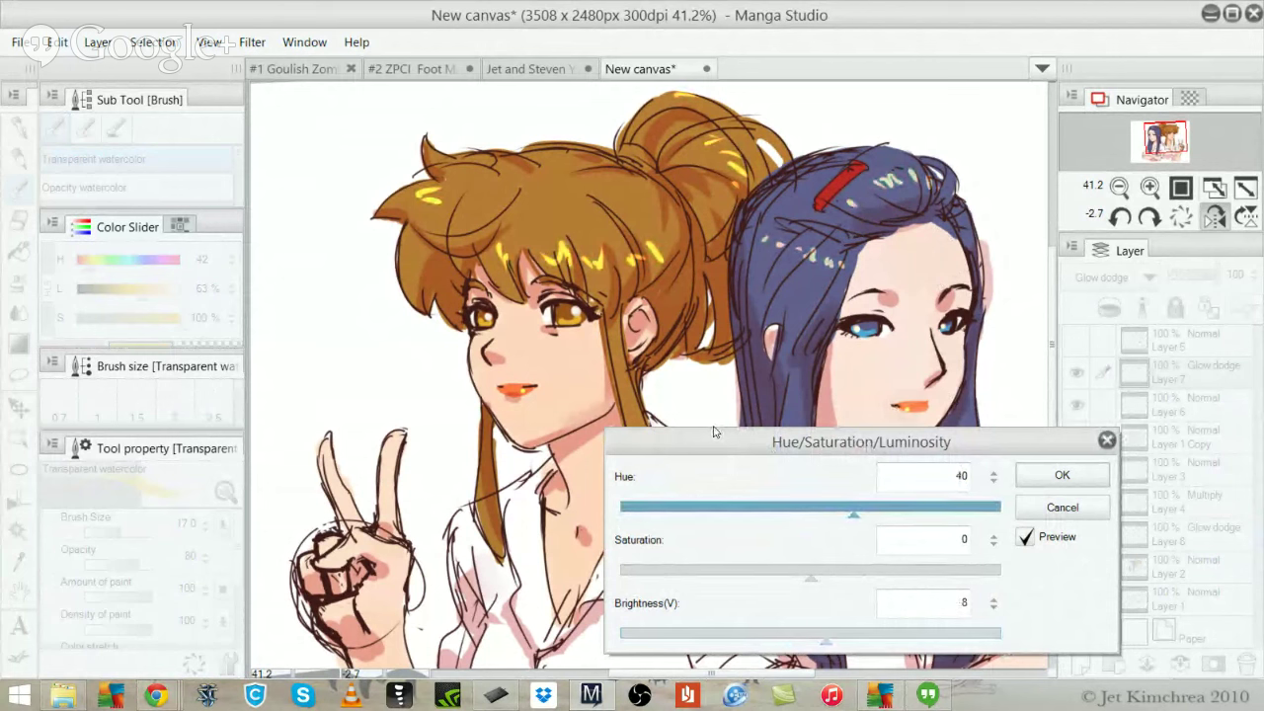
{"action": "scroll", "coordinate": [715, 431], "scroll_direction": "down", "scroll_amount": 20}
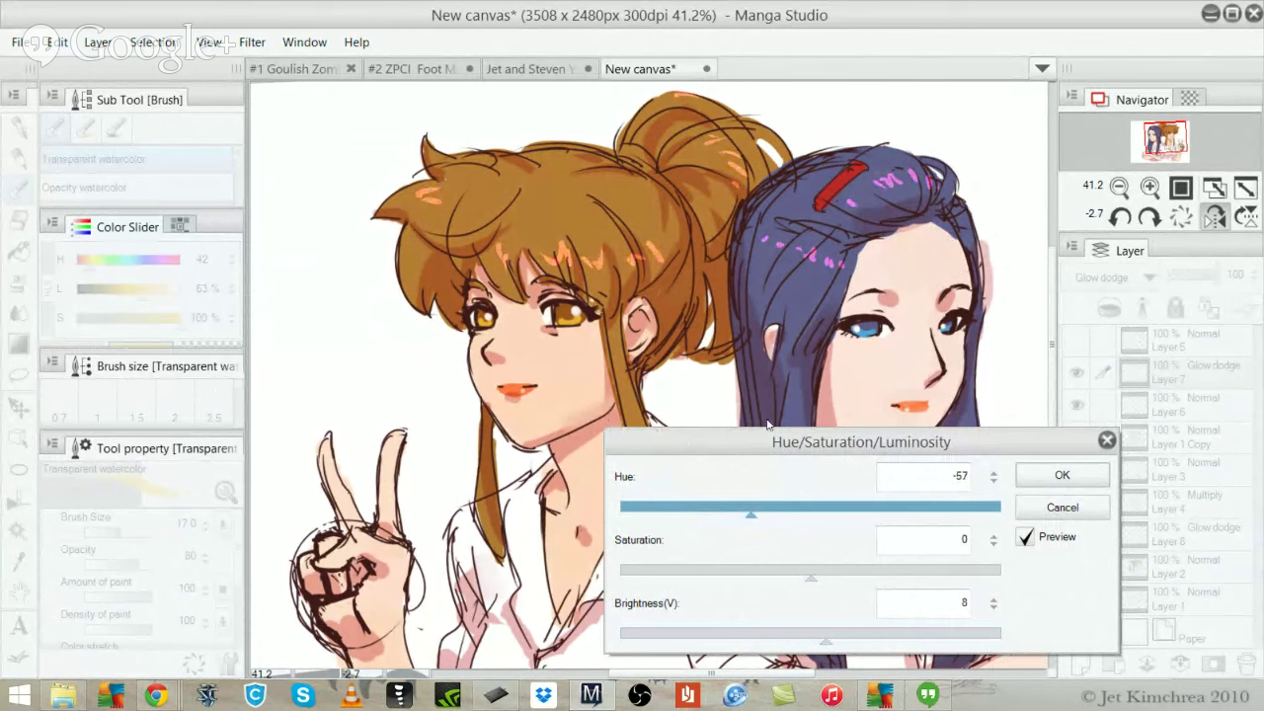
{"action": "left_click", "coordinate": [1061, 508]}
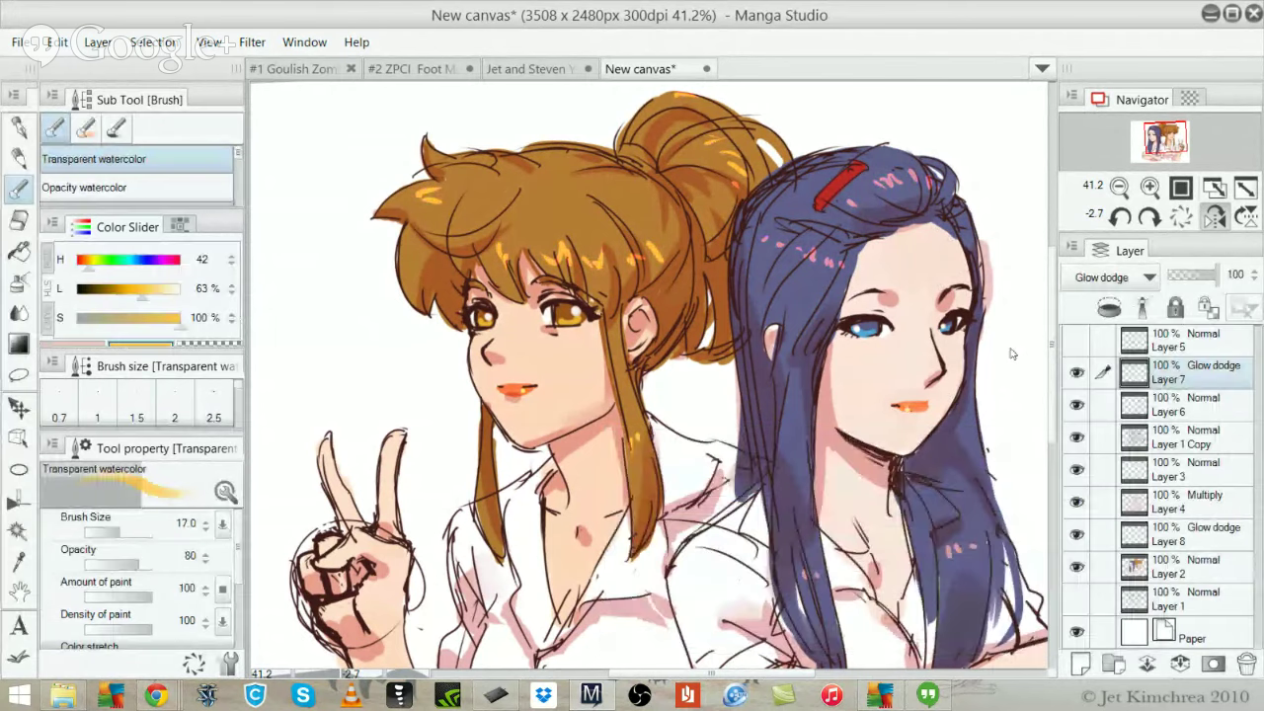
Test Color burn on Layer 7's highlights and return the layer's blending mode to Color dodge
{"action": "left_click", "coordinate": [1108, 277]}
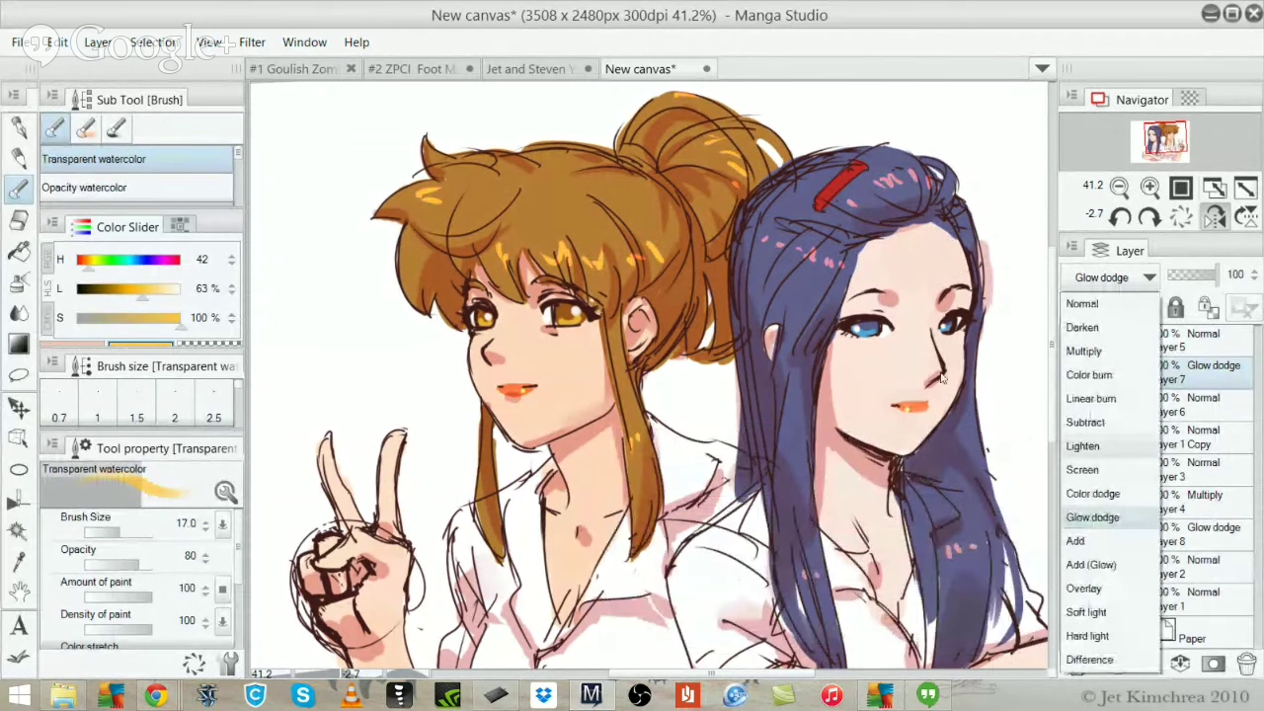
{"action": "left_click", "coordinate": [1097, 376]}
{"action": "left_click", "coordinate": [1111, 277]}
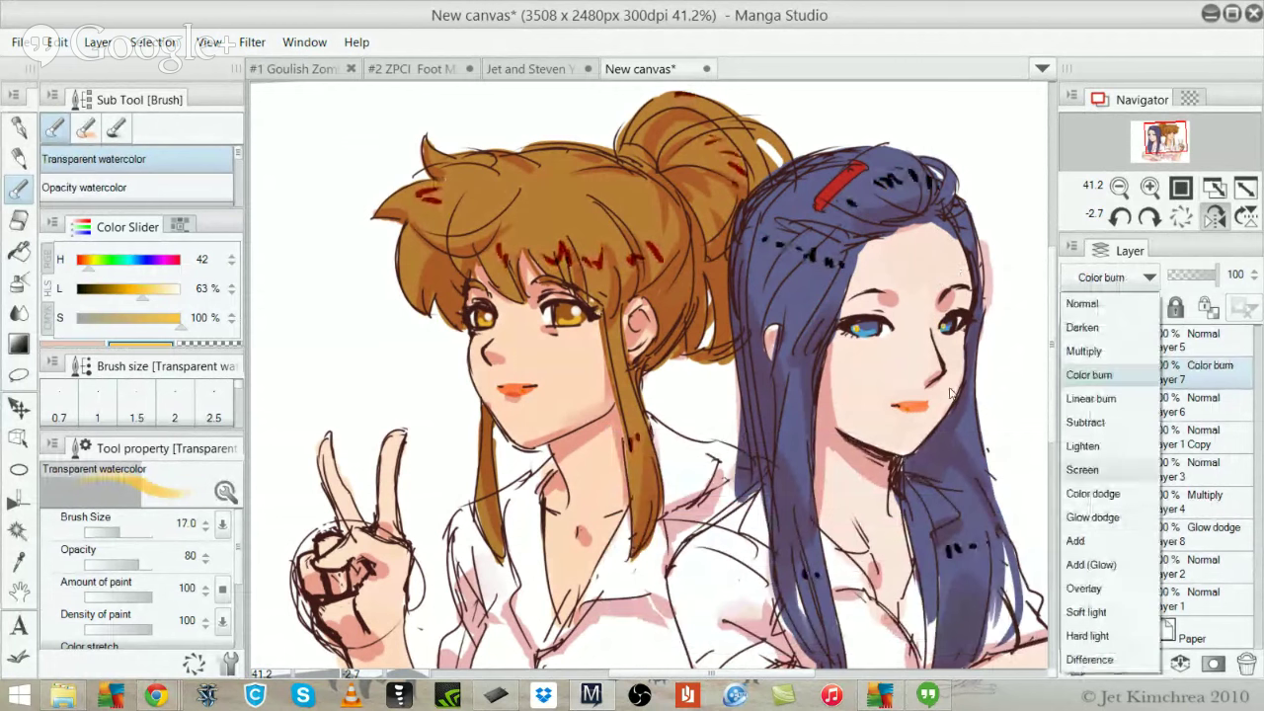
{"action": "key", "text": "Down"}
{"action": "key", "text": "Down"}
{"action": "key", "text": "Down"}
{"action": "key", "text": "Down"}
{"action": "key", "text": "Down"}
{"action": "key", "text": "Return"}
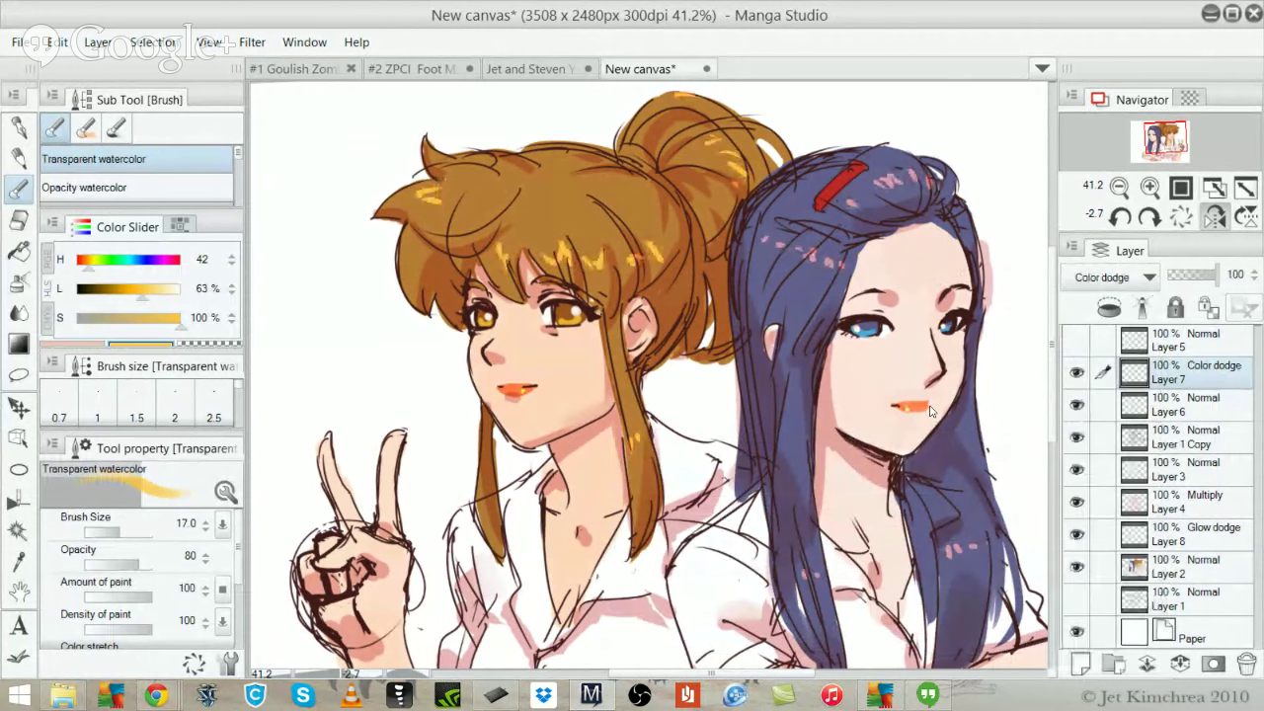
{"action": "key", "text": "alt"}
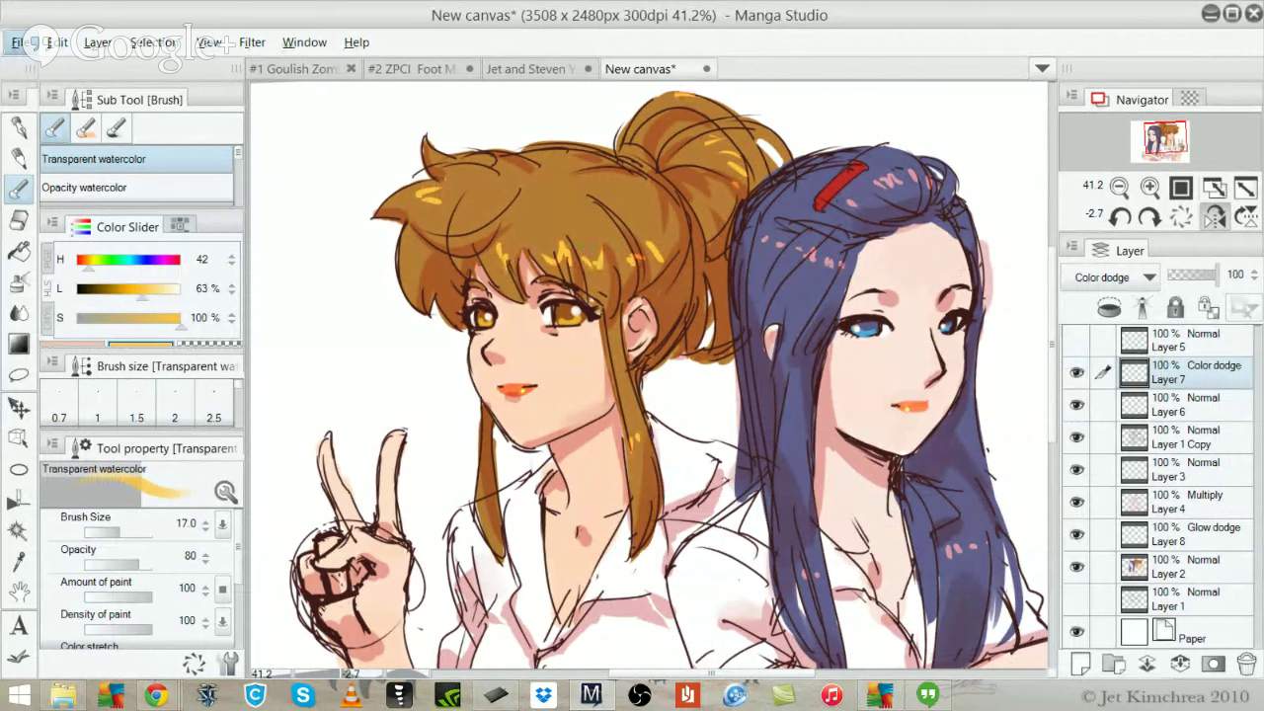
Try to reposition the brown-haired girl's nose lines on Layer 1 Copy using a lasso selection and the Move layer tool
{"action": "scroll", "coordinate": [753, 256], "scroll_direction": "down", "scroll_amount": 2}
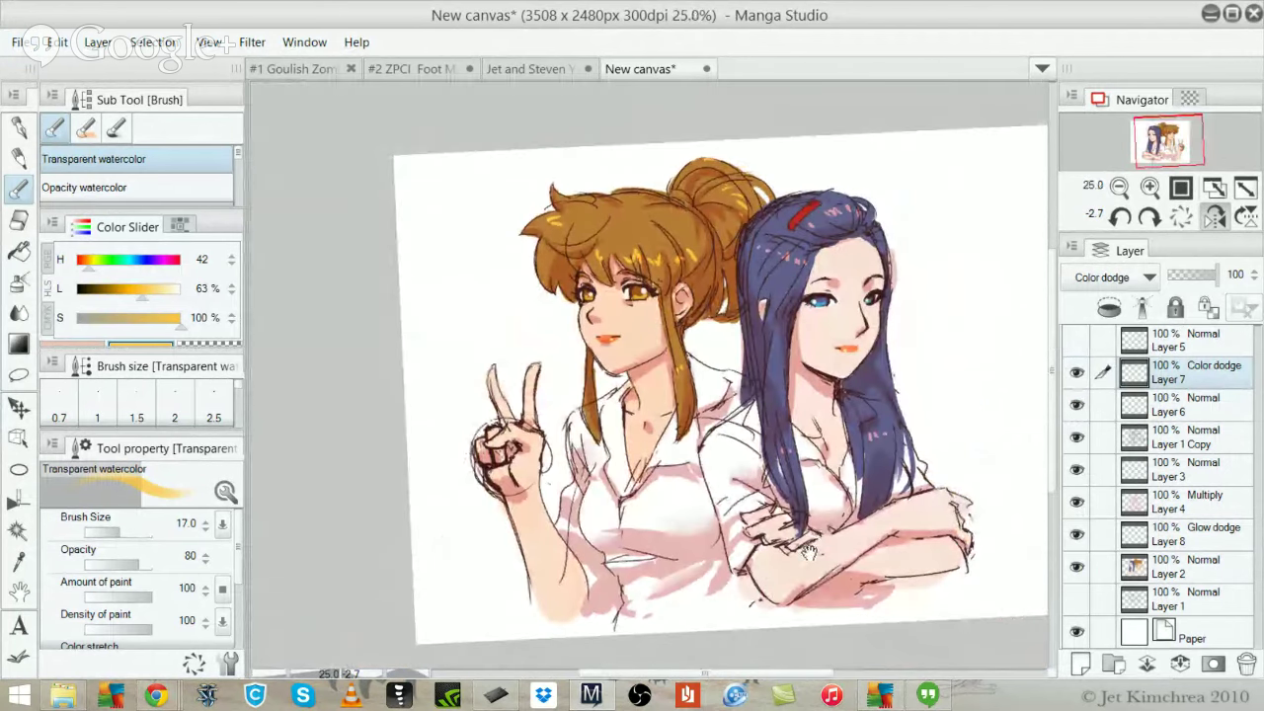
{"action": "left_click", "coordinate": [968, 374], "text": "ctrl"}
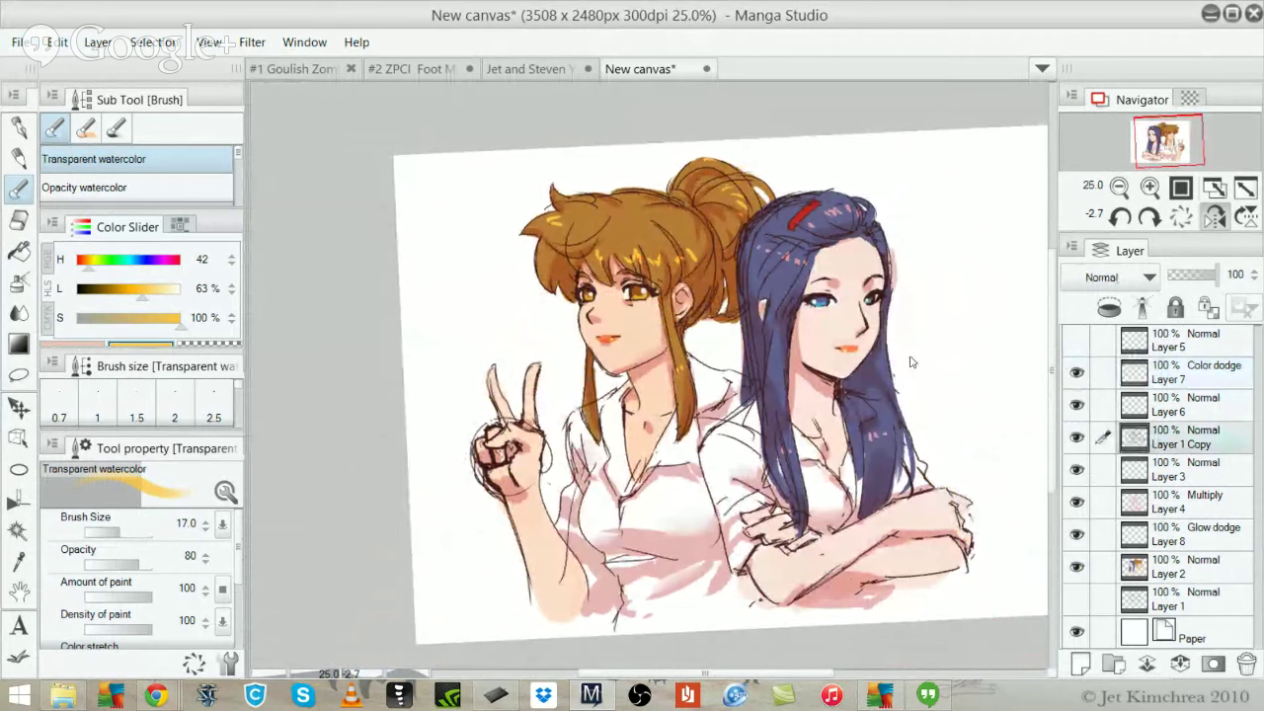
{"action": "left_click", "coordinate": [497, 306], "text": "ctrl"}
{"action": "key", "text": "m"}
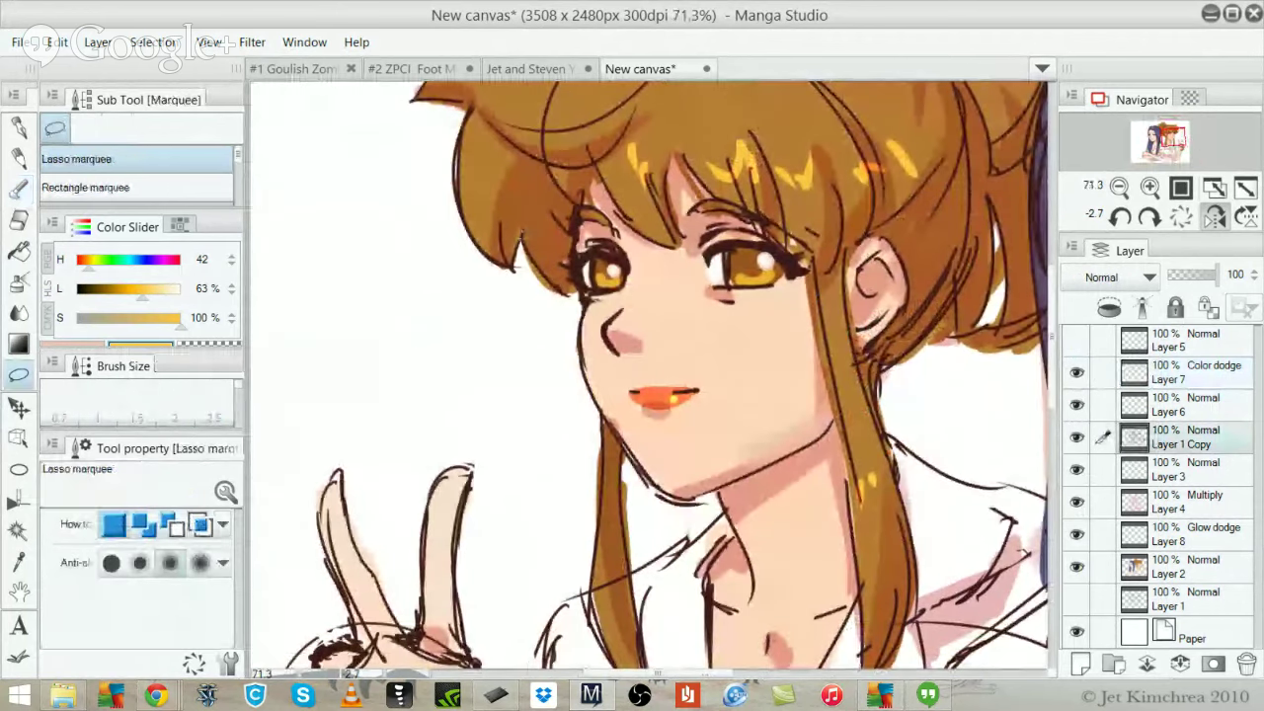
{"action": "left_click_drag", "start_coordinate": [654, 285], "coordinate": [632, 363]}
{"action": "key", "text": "k"}
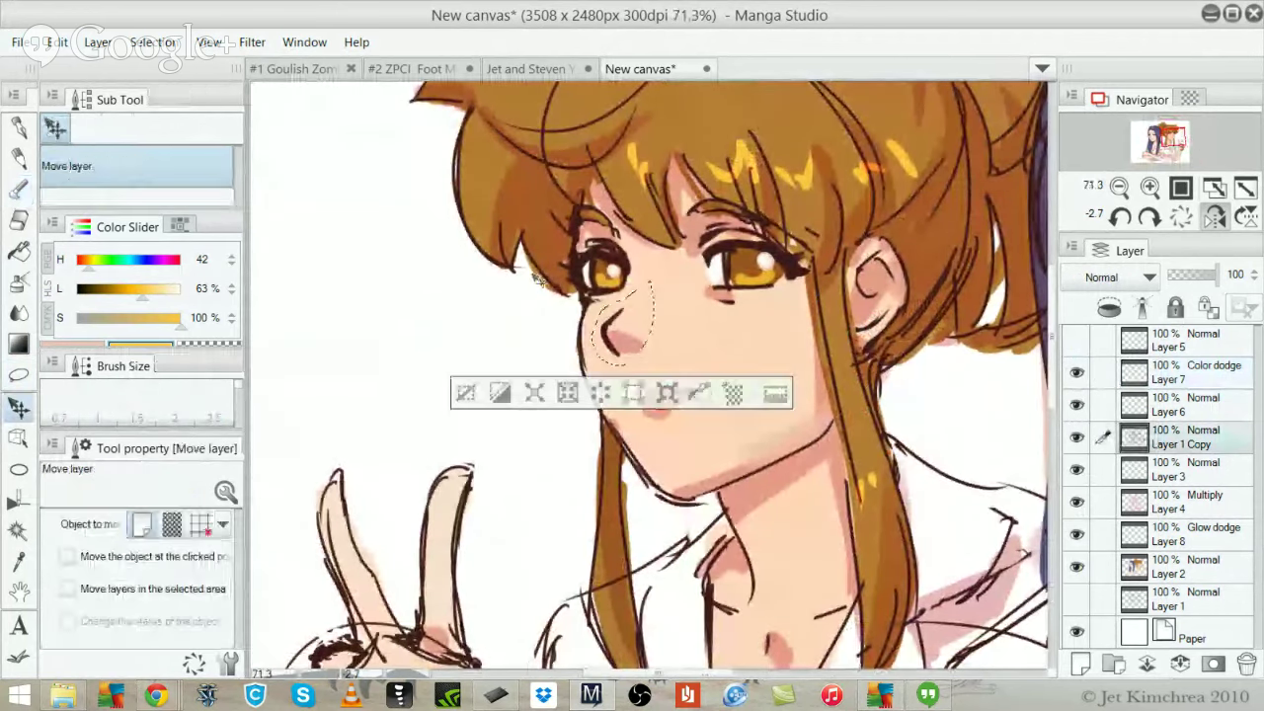
{"action": "key", "text": "ctrl+minus"}
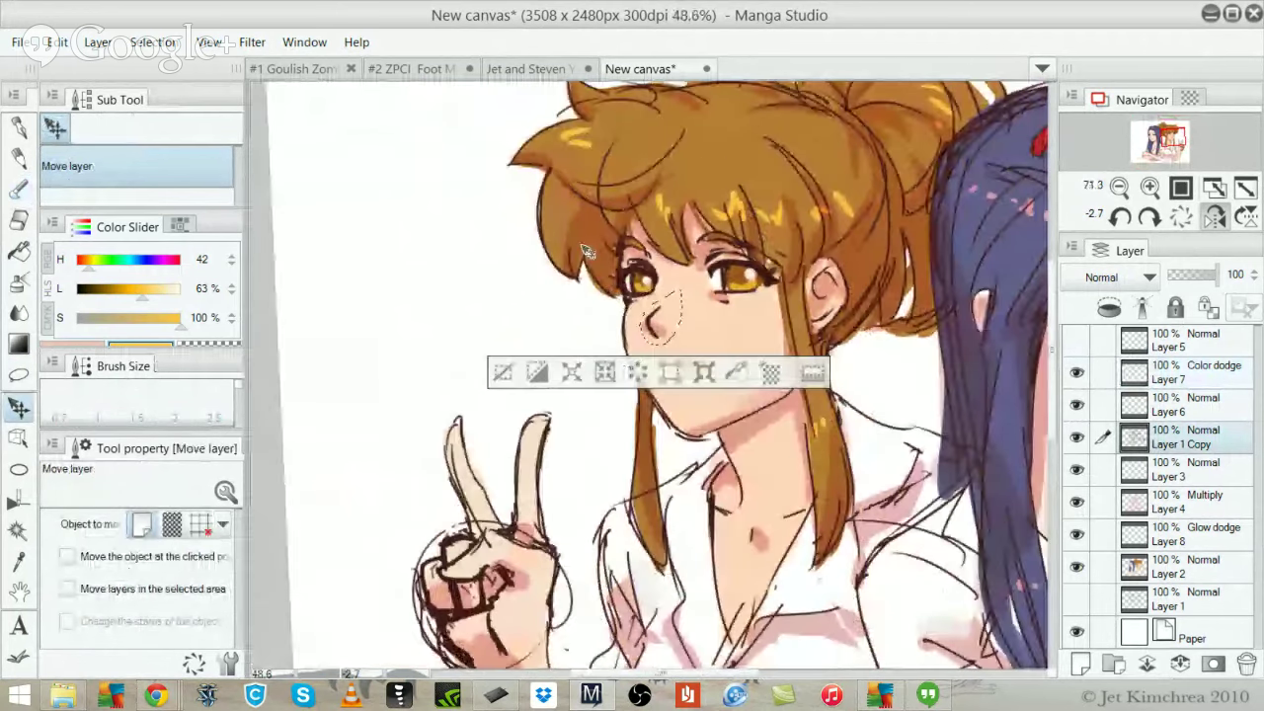
{"action": "key", "text": "ctrl+d"}
On Layer 2, enlarge the Transparent watercolor brush to 80 and sample the light skin tone from the blue-haired girl's face
{"action": "left_click_drag", "start_coordinate": [863, 472], "coordinate": [778, 423]}
{"action": "left_click_drag", "start_coordinate": [778, 422], "coordinate": [544, 431]}
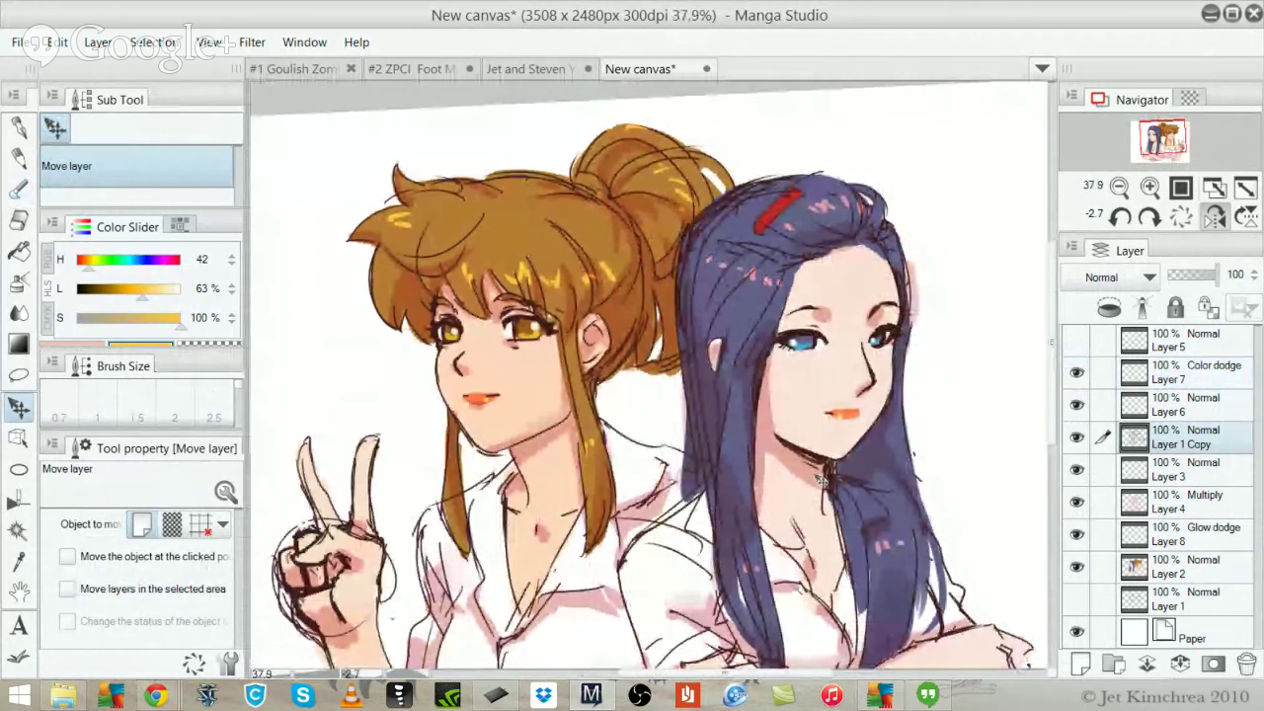
{"action": "left_click", "coordinate": [1188, 501]}
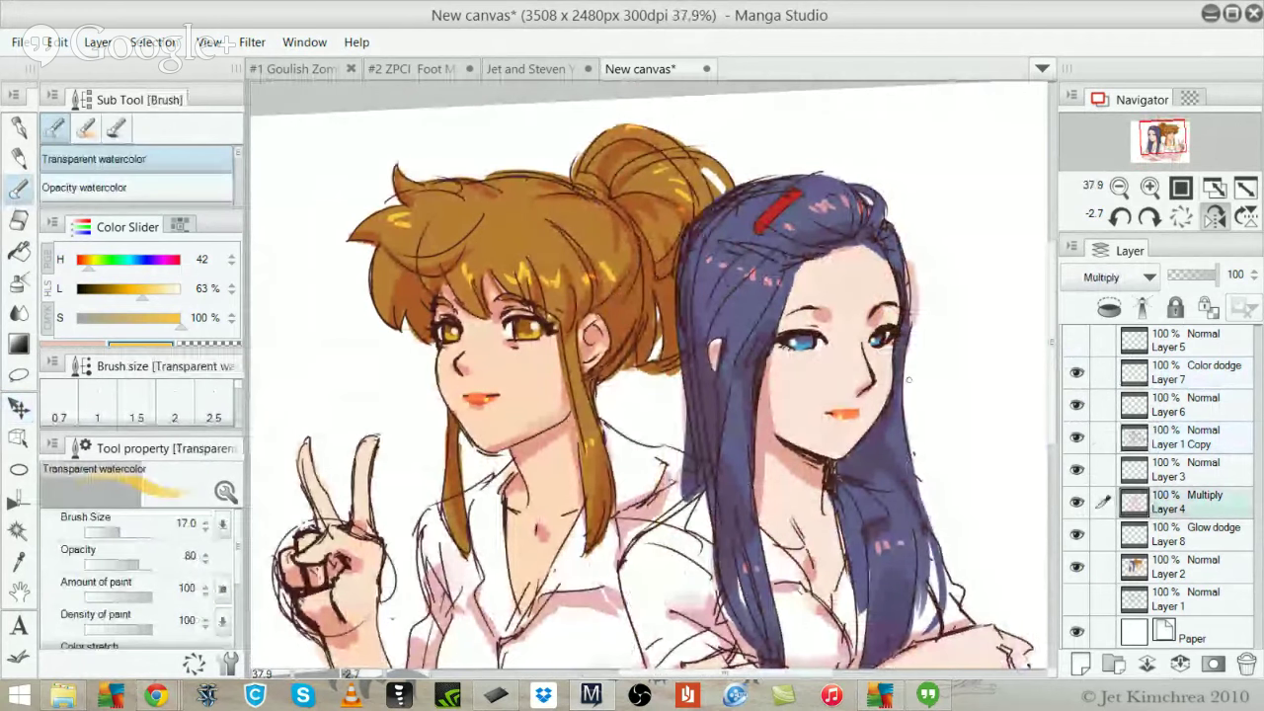
{"action": "left_click", "coordinate": [1189, 566]}
{"action": "mouse_move", "coordinate": [835, 415]}
{"action": "left_mouse_down"}
{"action": "mouse_move", "coordinate": [861, 394]}
{"action": "mouse_move", "coordinate": [862, 423]}
{"action": "left_mouse_up"}
{"action": "key", "text": "bracketright"}
{"action": "key", "text": "bracketright"}
{"action": "key", "text": "bracketright"}
{"action": "key", "text": "bracketright"}
{"action": "key", "text": "bracketright"}
{"action": "key", "text": "bracketright"}
{"action": "key", "text": "bracketright"}
{"action": "key", "text": "bracketright"}
{"action": "key", "text": "ctrl+z"}
{"action": "left_click", "coordinate": [727, 251], "text": "alt"}
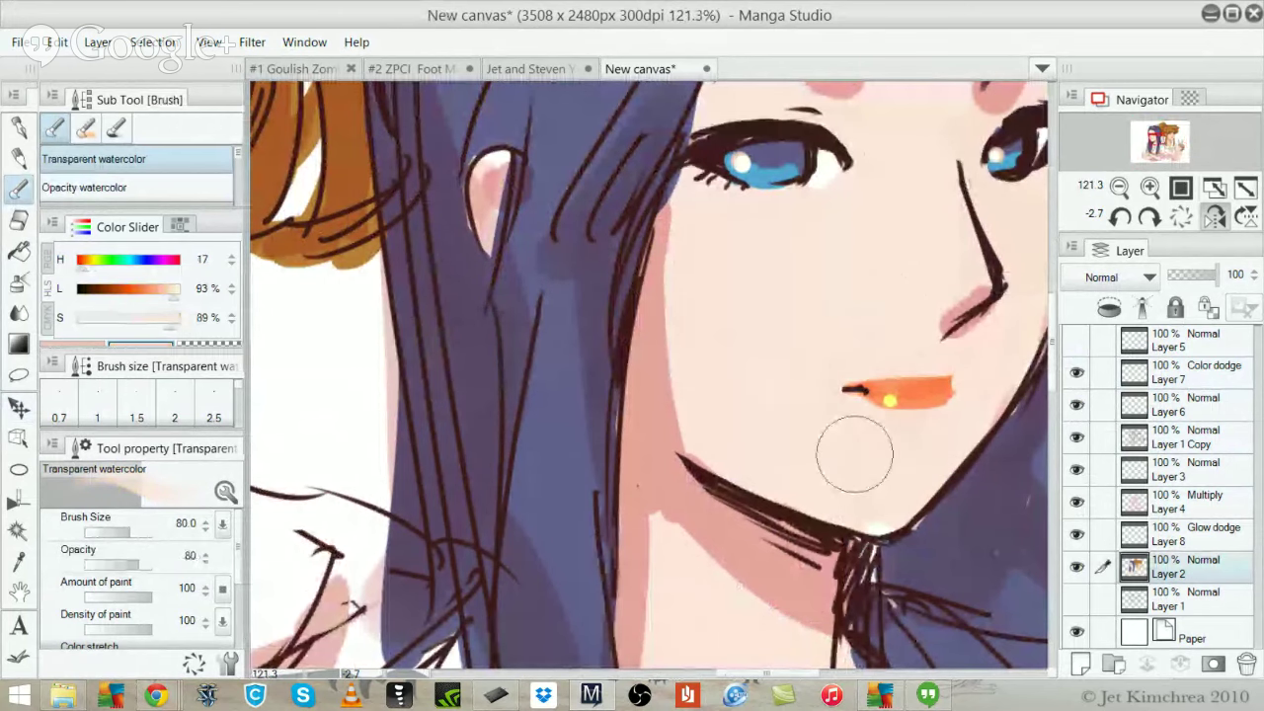
{"action": "scroll", "coordinate": [889, 494], "scroll_direction": "down", "scroll_amount": 4}
{"action": "scroll", "coordinate": [655, 408], "scroll_direction": "down", "scroll_amount": 2}
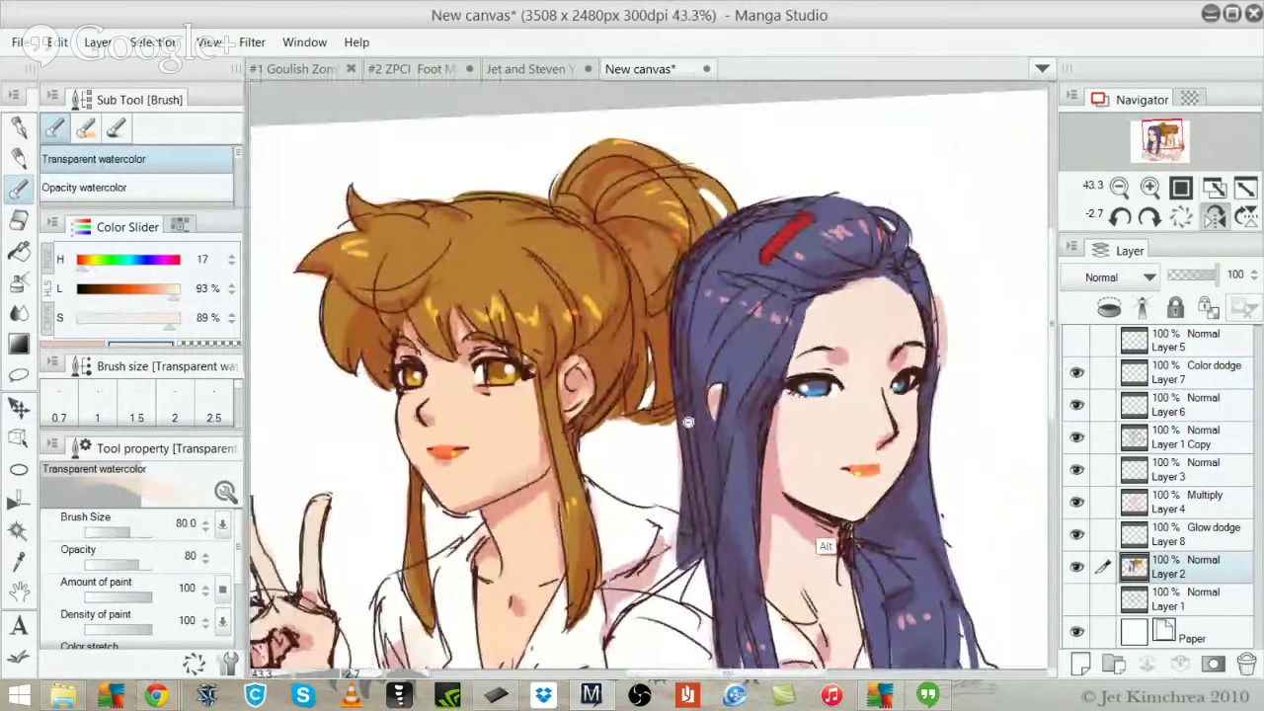
{"action": "left_click_drag", "start_coordinate": [802, 463], "coordinate": [778, 327]}
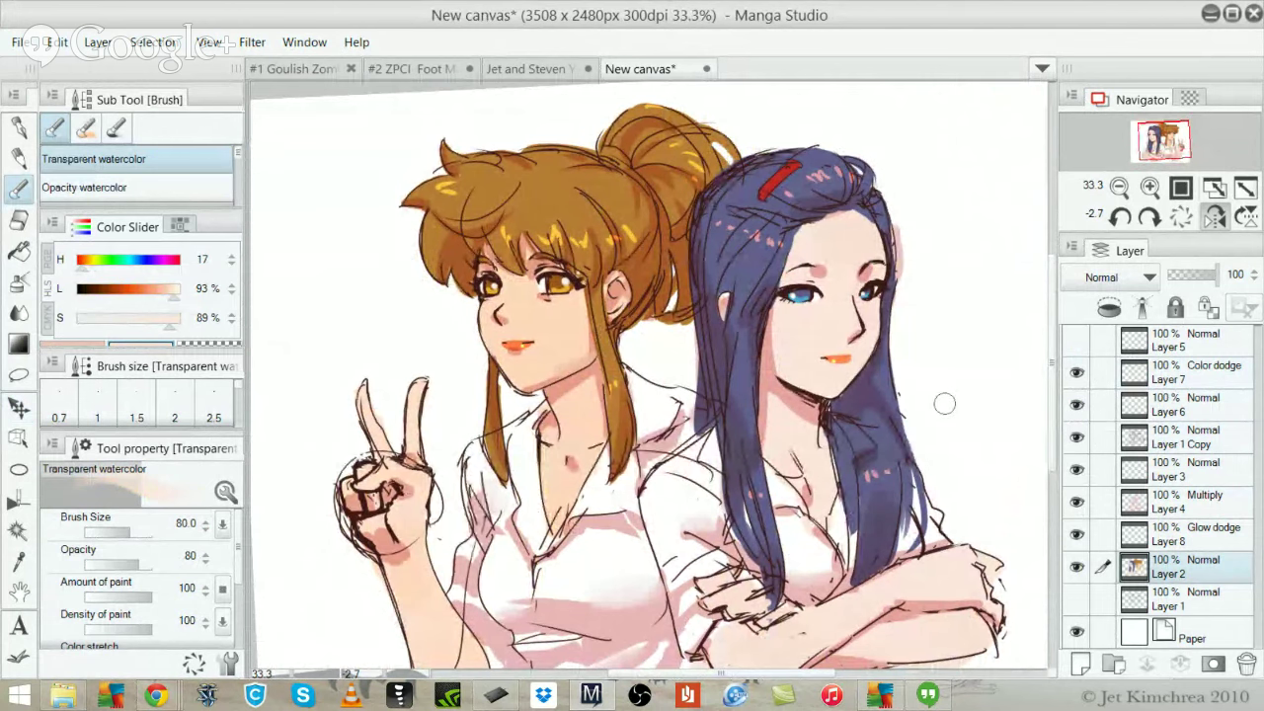
{"action": "left_click_drag", "start_coordinate": [872, 489], "coordinate": [706, 380]}
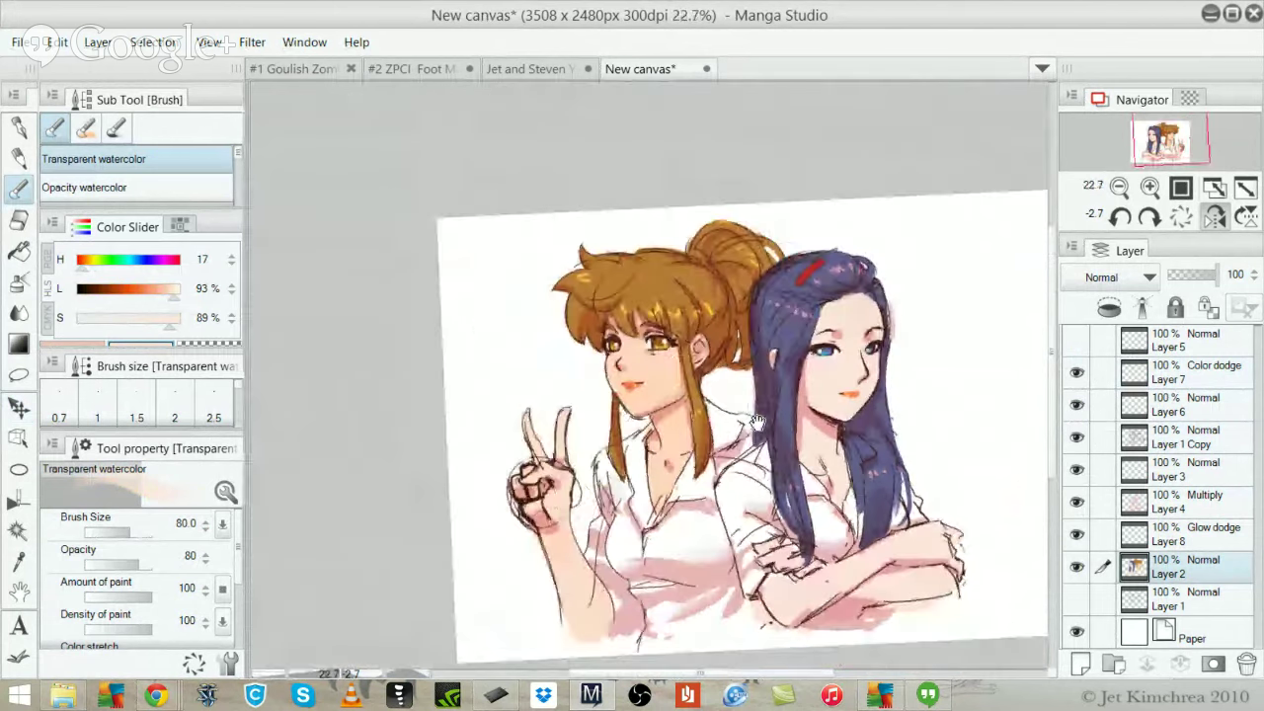
{"action": "left_click_drag", "start_coordinate": [747, 421], "coordinate": [715, 383]}
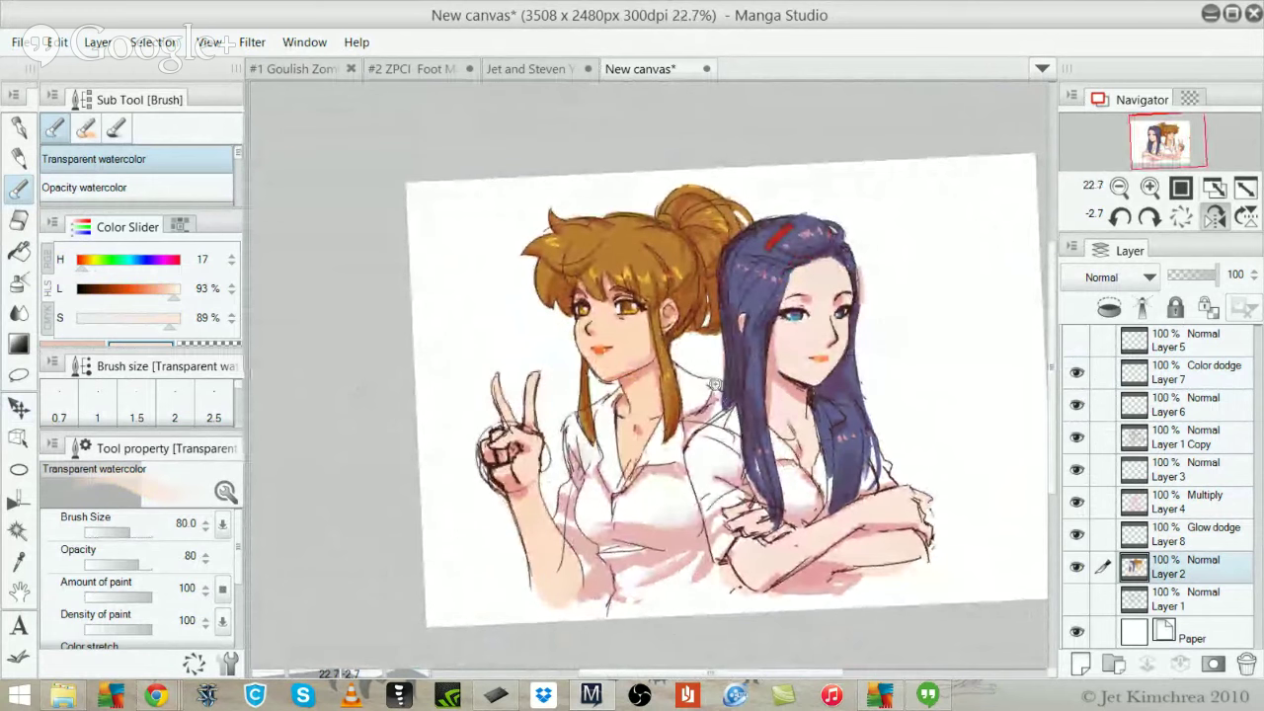
On Layer 1 Copy, erase the brown-haired girl's outer shoulder and sleeve line beside the raised hand with the Hard eraser
{"action": "left_click", "coordinate": [1190, 438]}
{"action": "key", "text": "e"}
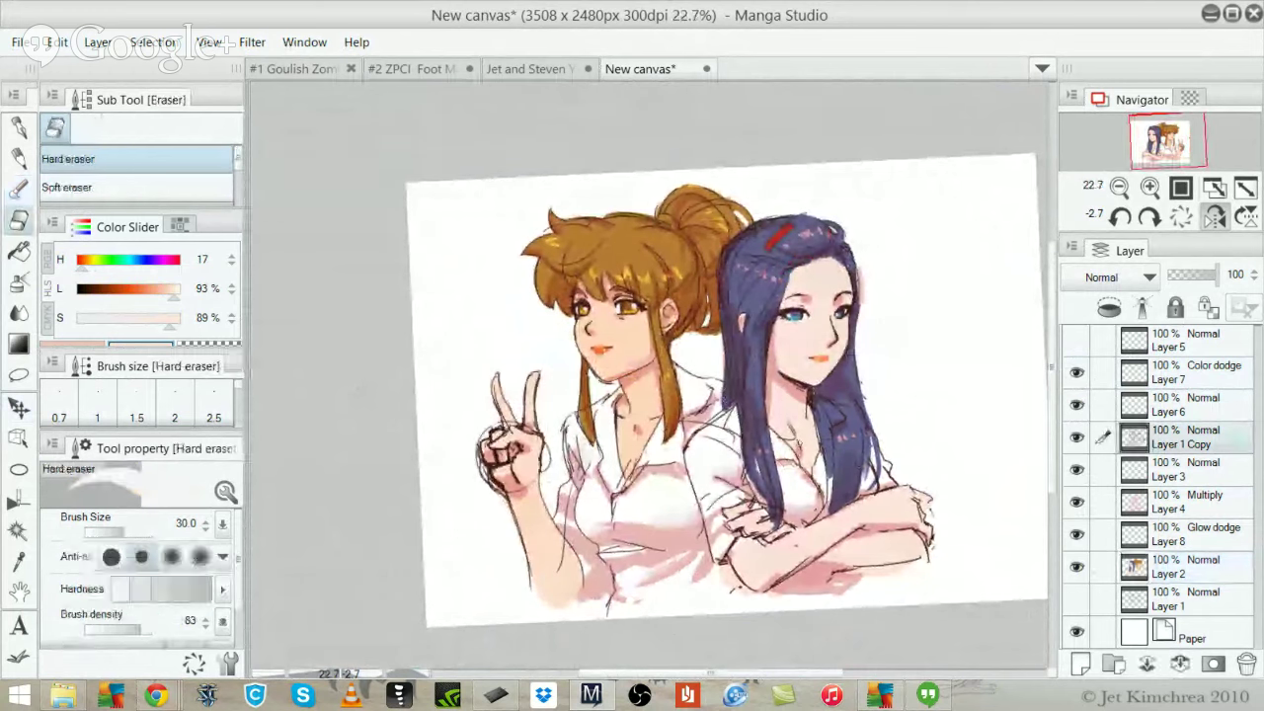
{"action": "left_click_drag", "start_coordinate": [564, 470], "coordinate": [572, 410]}
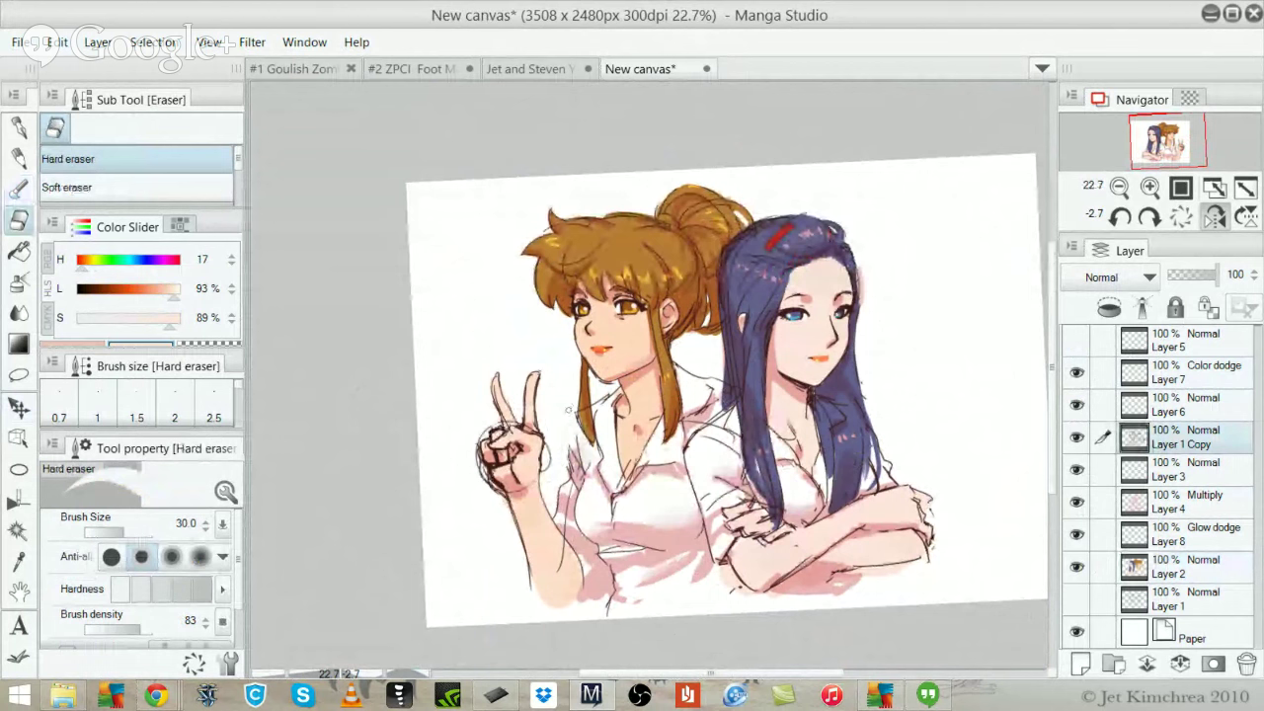
Redraw the brown-haired girl's outer shoulder outline with the Darker pencil in the sampled dark line color, enlarging the brush to 17
{"action": "key", "text": "p"}
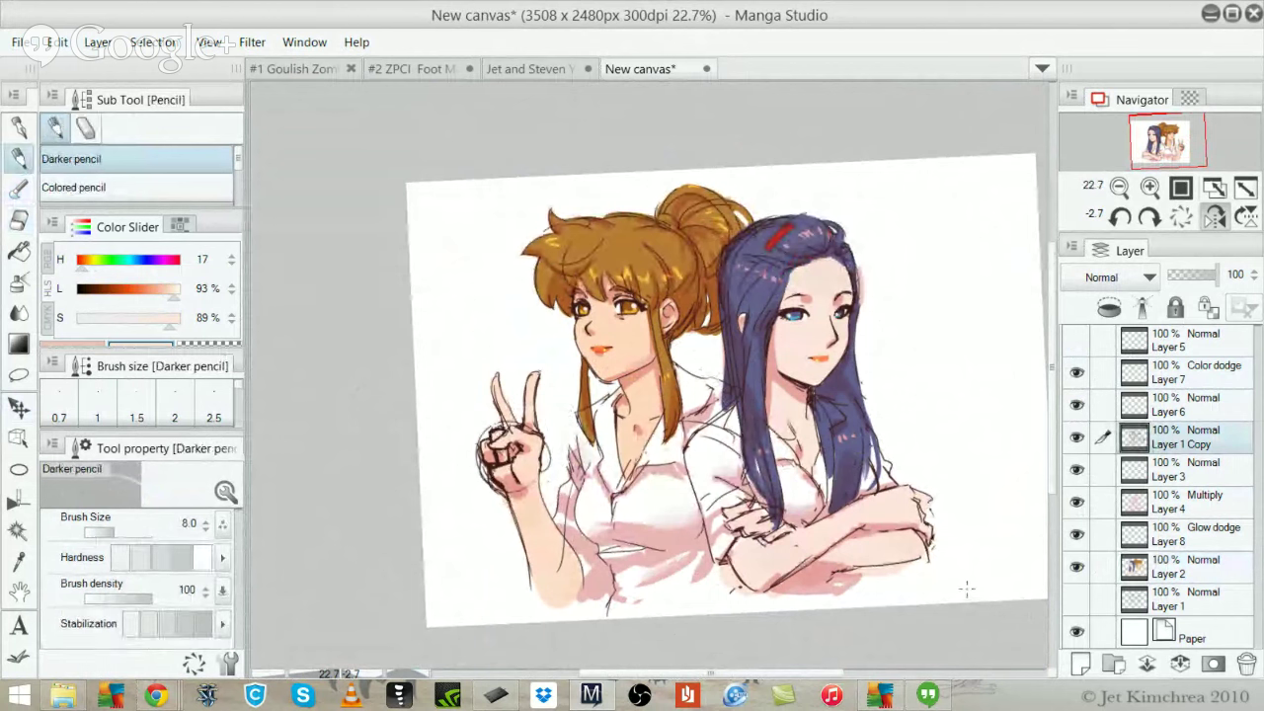
{"action": "scroll", "coordinate": [657, 468], "scroll_direction": "up", "scroll_amount": 5}
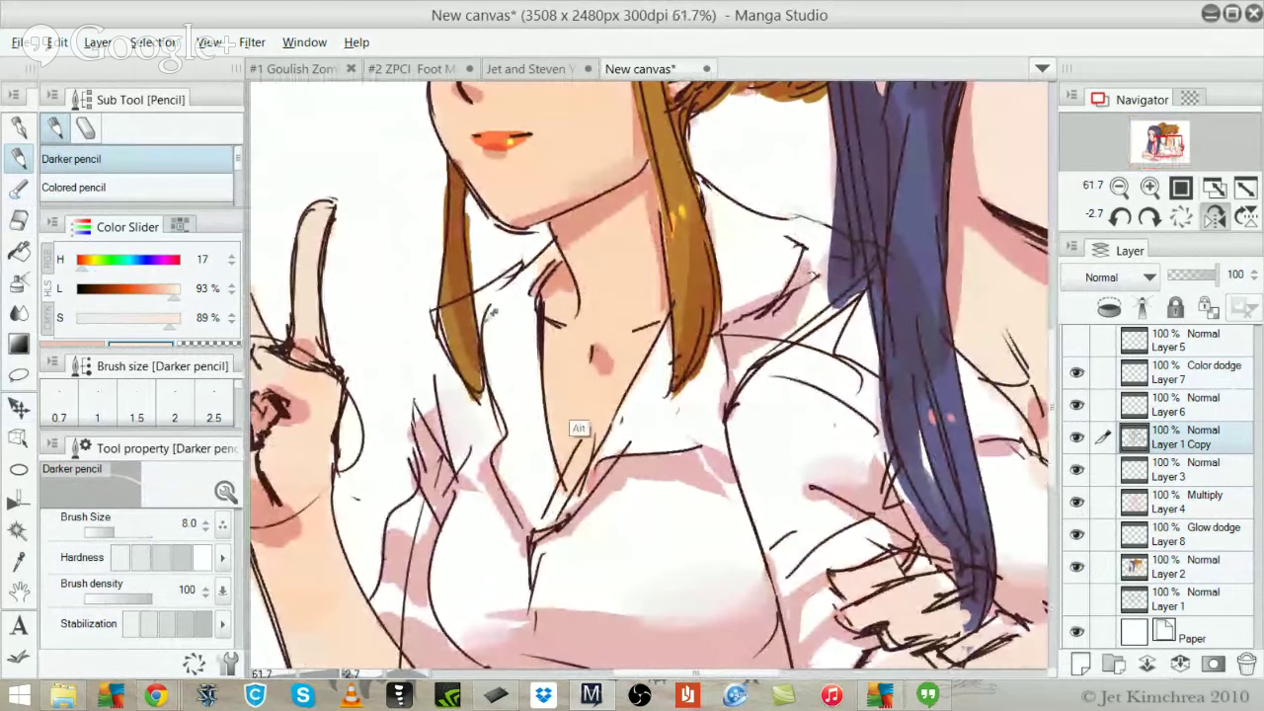
{"action": "left_click", "coordinate": [541, 352], "text": "alt"}
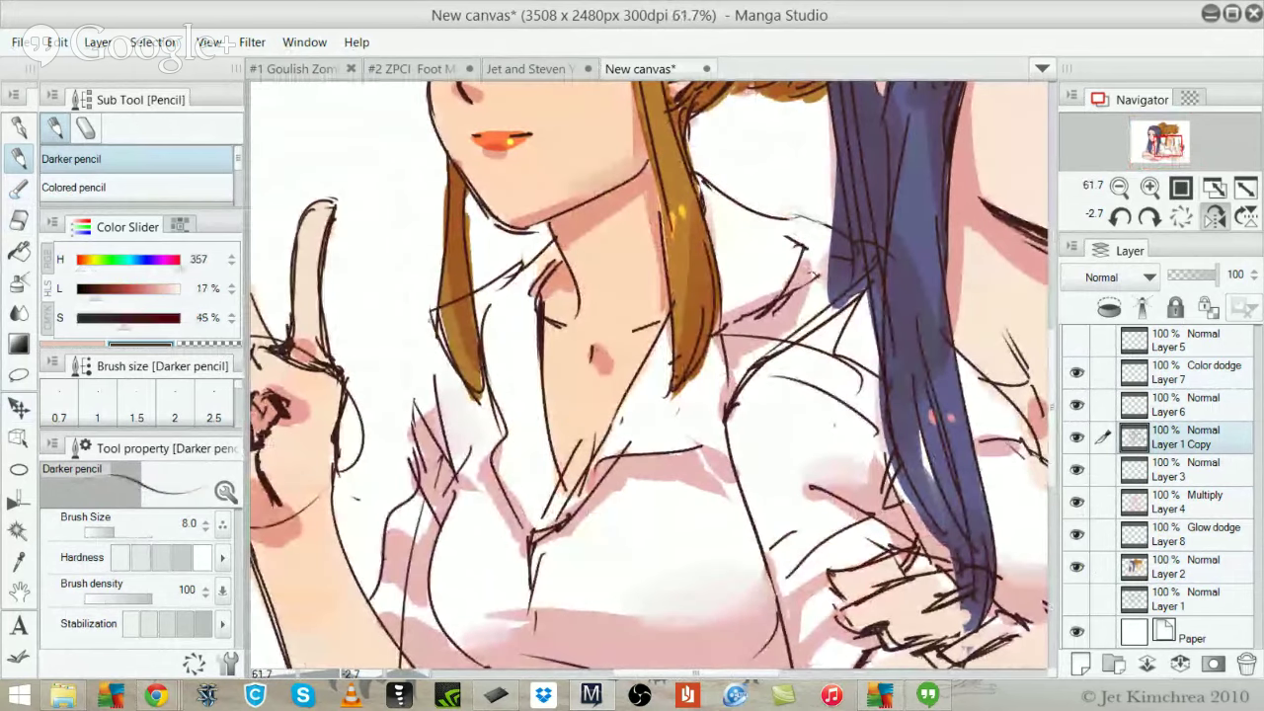
{"action": "left_click_drag", "start_coordinate": [435, 312], "coordinate": [416, 405]}
{"action": "key", "text": "bracketright"}
{"action": "key", "text": "bracketright"}
{"action": "key", "text": "bracketright"}
{"action": "key", "text": "bracketright"}
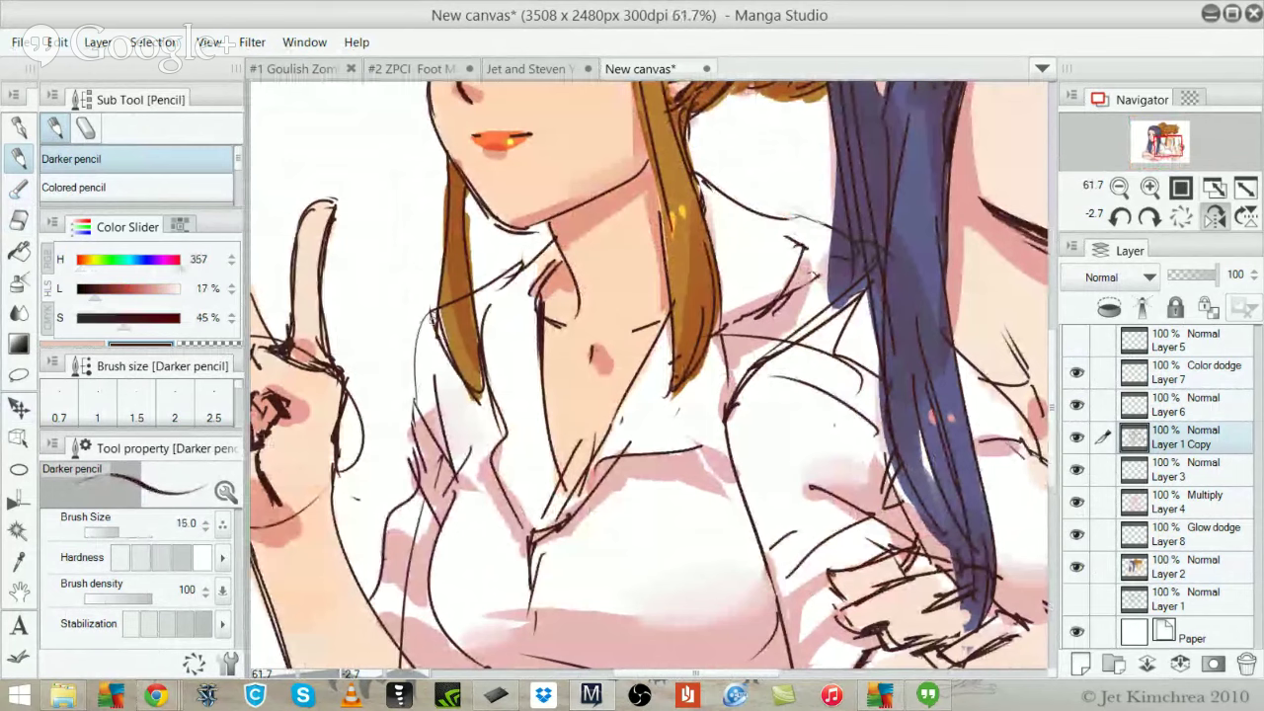
{"action": "left_click_drag", "start_coordinate": [429, 313], "coordinate": [412, 446]}
{"action": "left_click_drag", "start_coordinate": [430, 312], "coordinate": [415, 447]}
{"action": "key", "text": "ctrl+minus"}
{"action": "key", "text": "ctrl+minus"}
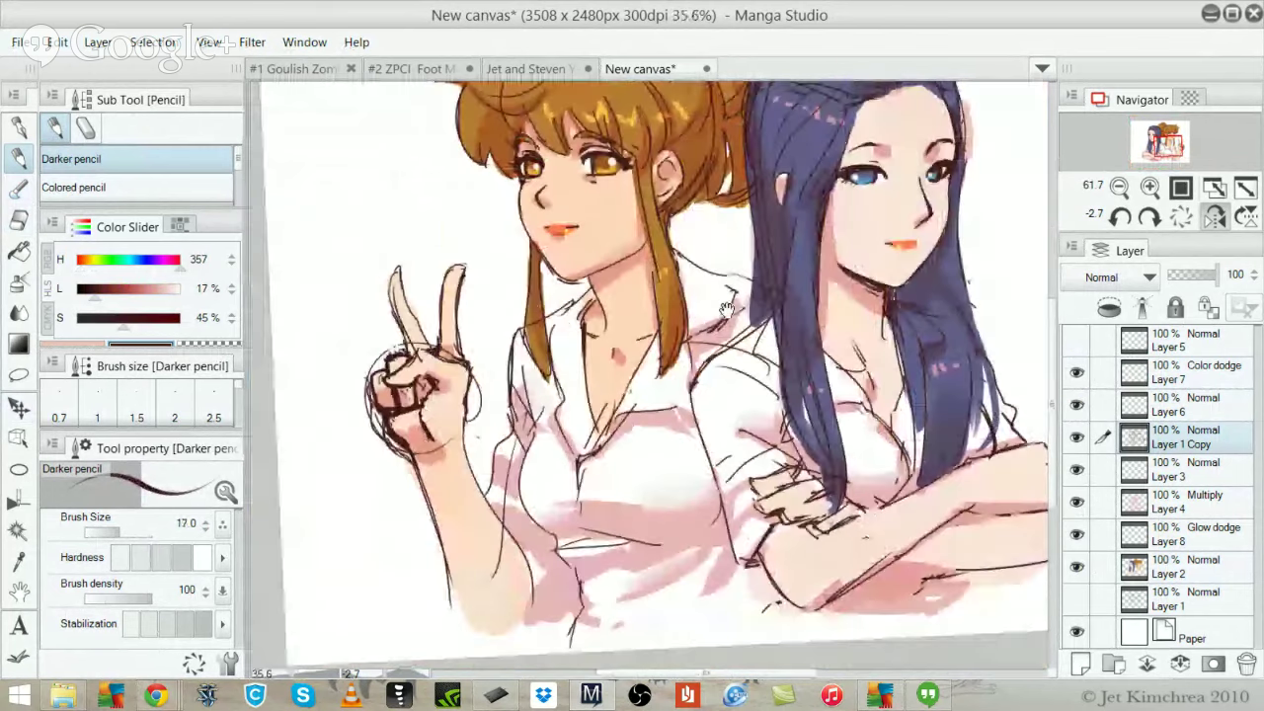
Strengthen the brown-haired girl's far shoulder line down to the blue-haired girl's hair and tidy its end
{"action": "left_click_drag", "start_coordinate": [764, 316], "coordinate": [575, 350]}
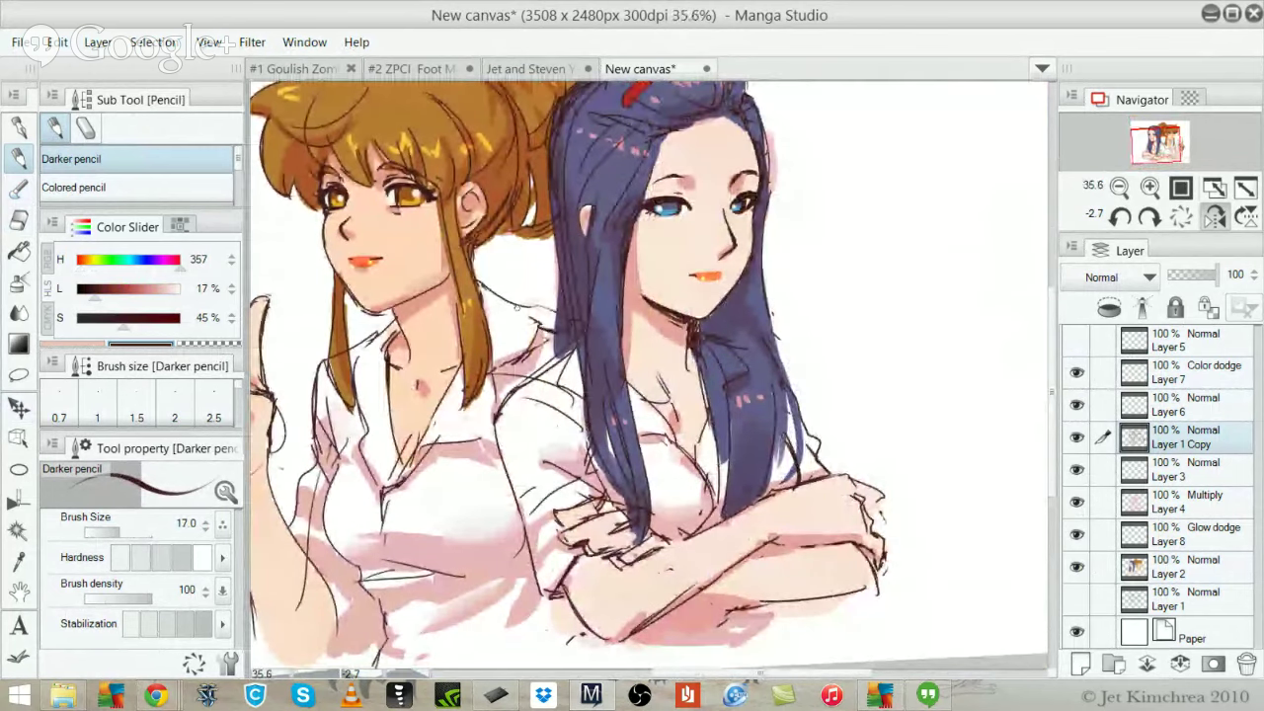
{"action": "left_click_drag", "start_coordinate": [507, 298], "coordinate": [538, 326]}
{"action": "left_click_drag", "start_coordinate": [490, 291], "coordinate": [540, 340]}
{"action": "key", "text": "e"}
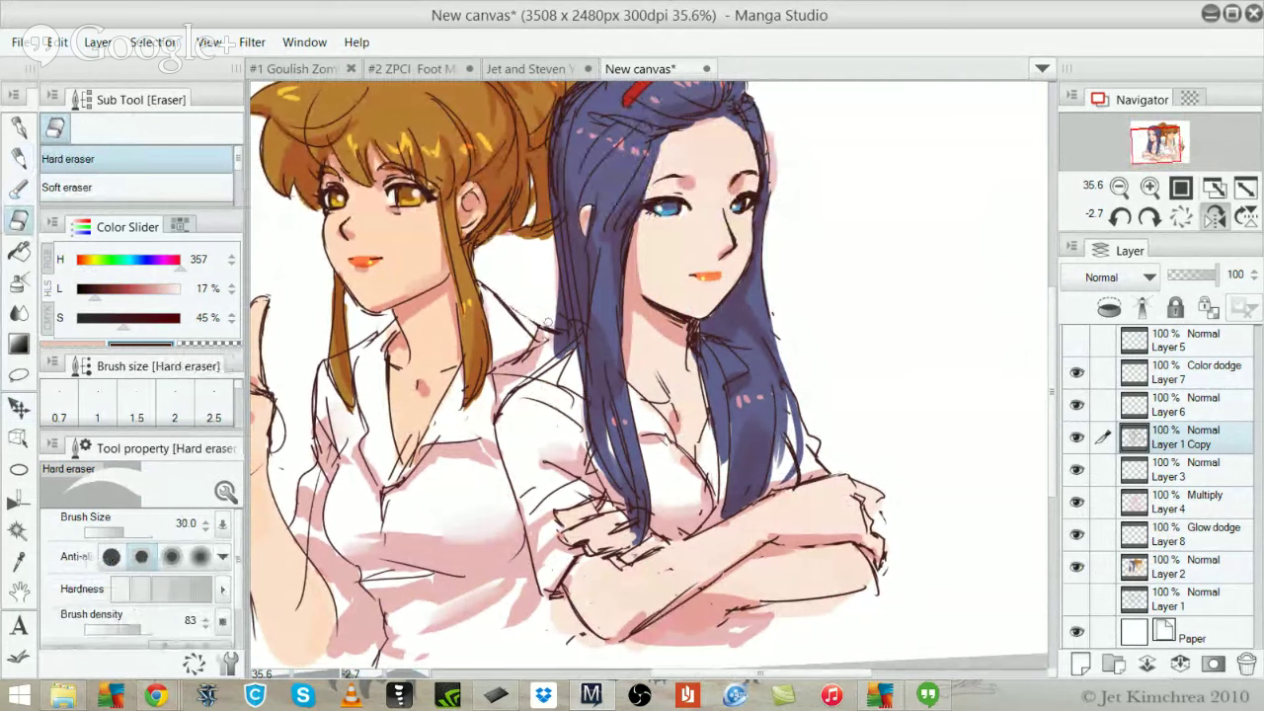
{"action": "key", "text": "p"}
{"action": "scroll", "coordinate": [444, 261], "scroll_direction": "down", "scroll_amount": 2}
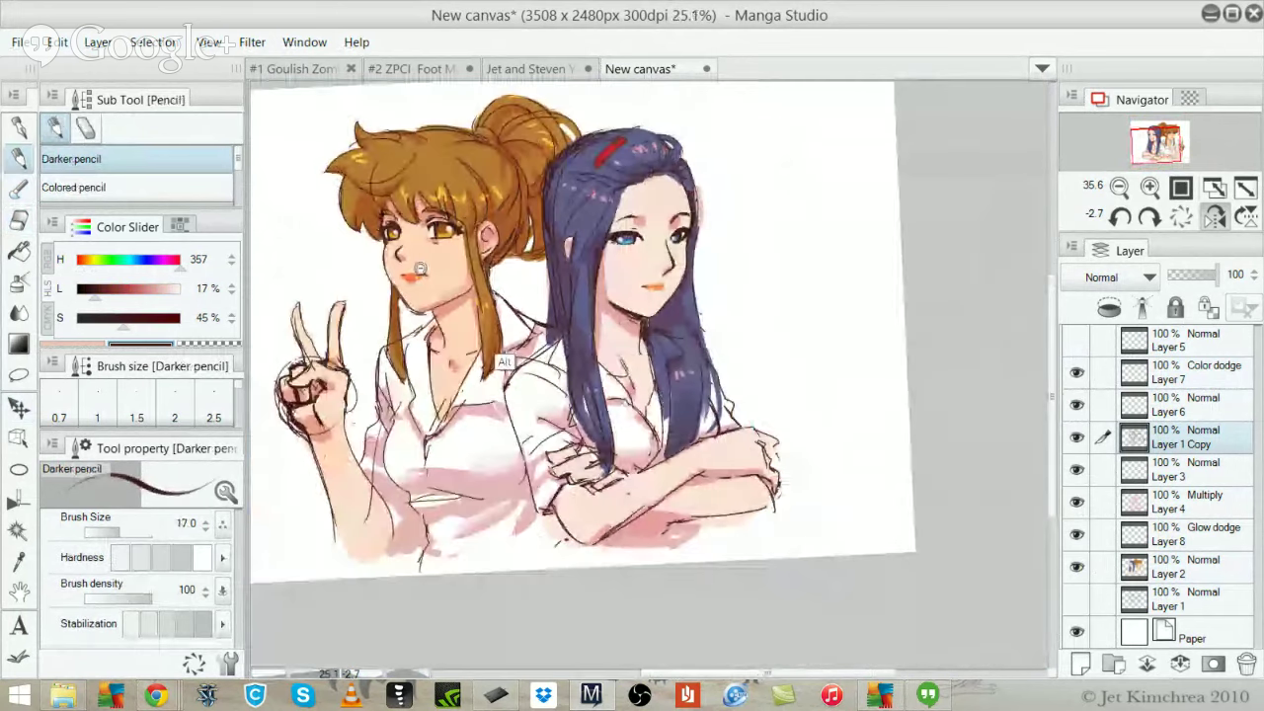
{"action": "left_click_drag", "start_coordinate": [444, 262], "coordinate": [607, 338]}
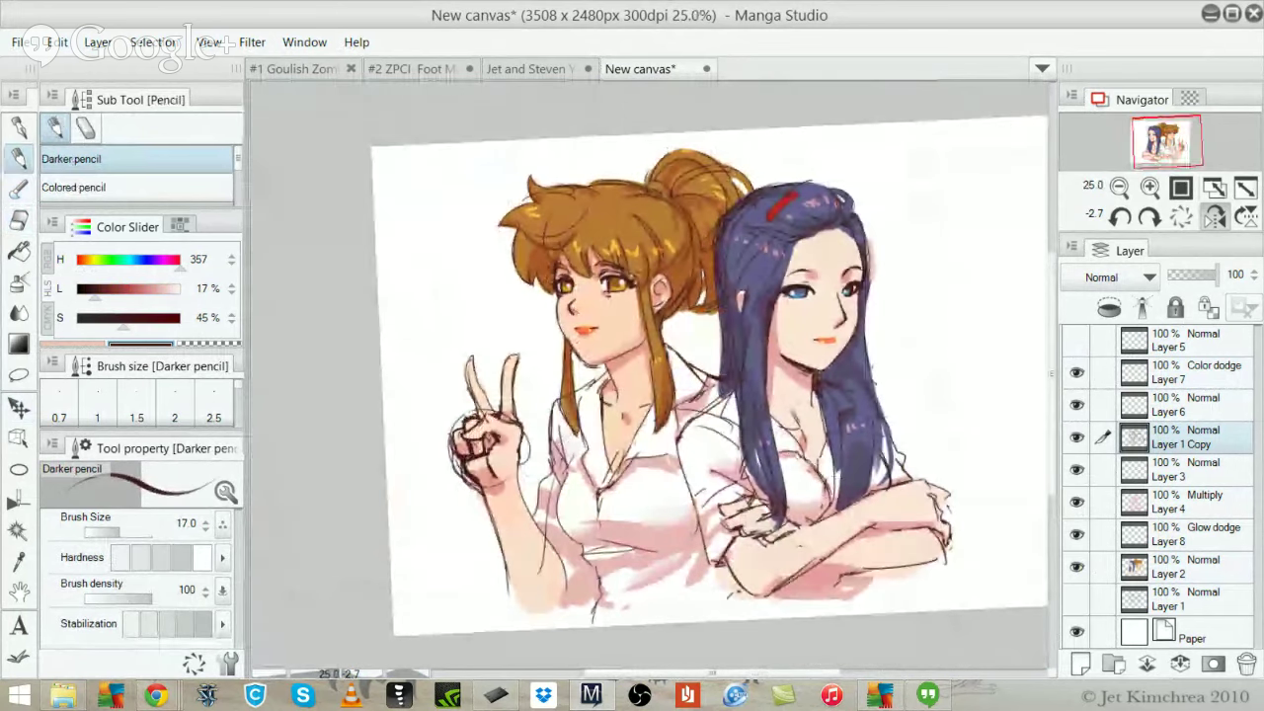
Erase the brown-haired girl's rough chin line and redraw it with the Darker pencil
{"action": "scroll", "coordinate": [622, 415], "scroll_direction": "up", "scroll_amount": 3}
{"action": "key", "text": "e"}
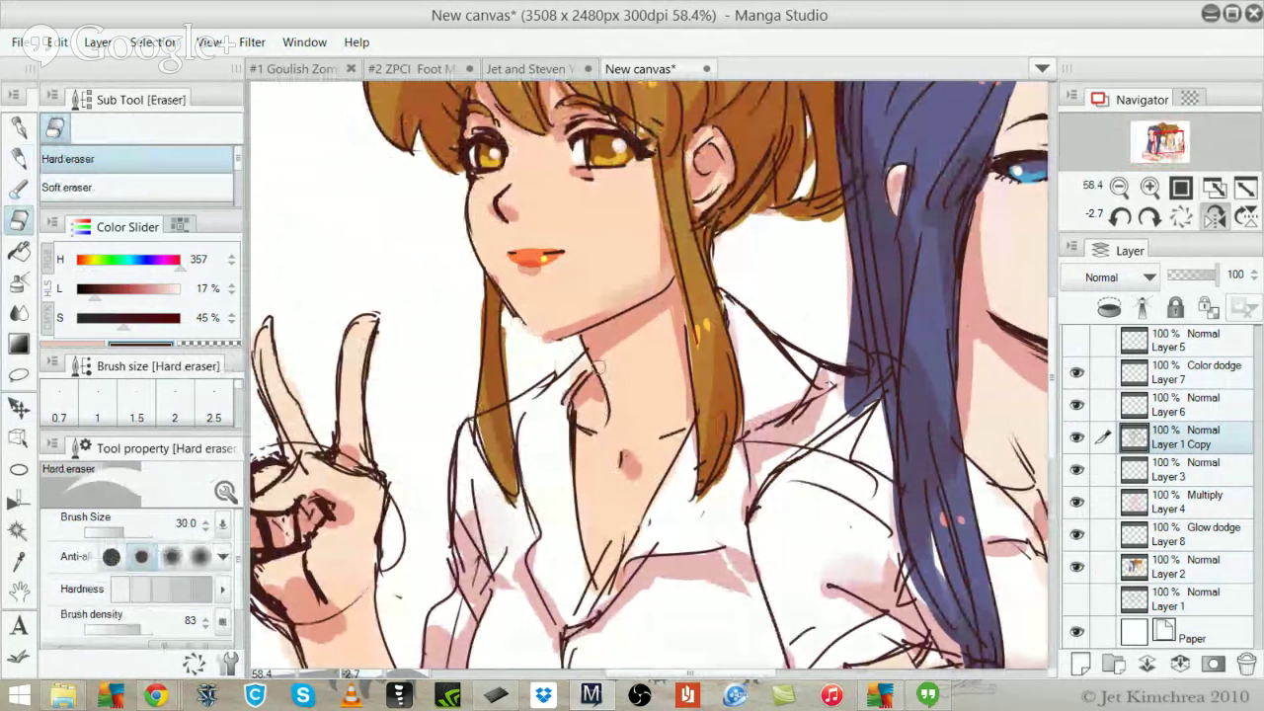
{"action": "key", "text": "b"}
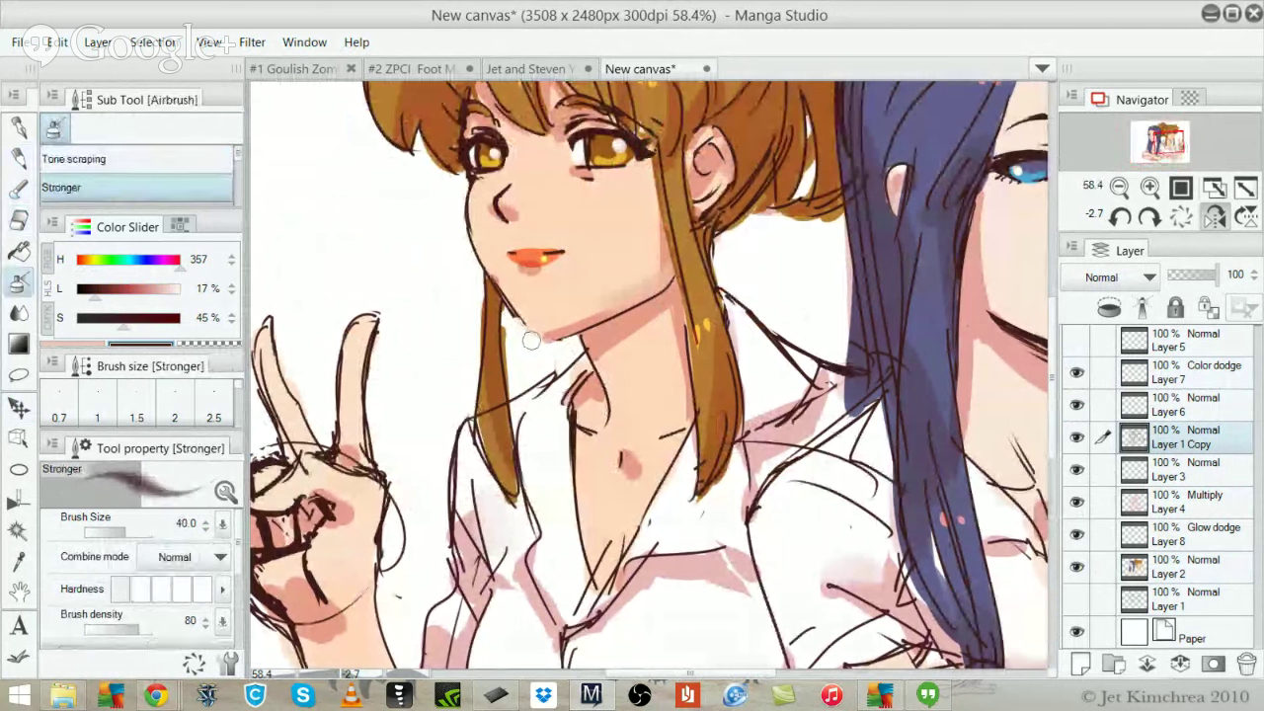
{"action": "key", "text": "p"}
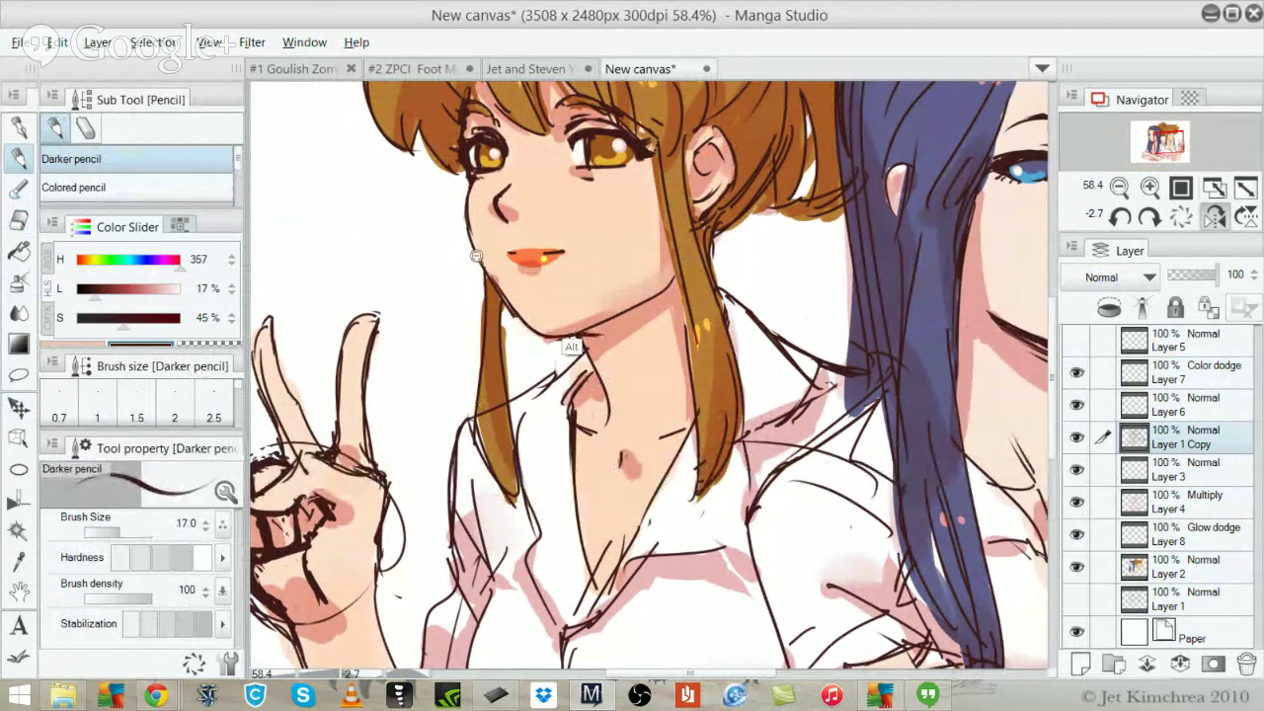
Redraw the brown-haired girl's outer cheek and jaw contour down to the chin, undoing unsatisfactory strokes
{"action": "left_click_drag", "start_coordinate": [567, 274], "coordinate": [440, 271]}
{"action": "left_click_drag", "start_coordinate": [730, 316], "coordinate": [675, 346]}
{"action": "scroll", "coordinate": [561, 306], "scroll_direction": "up", "scroll_amount": 3}
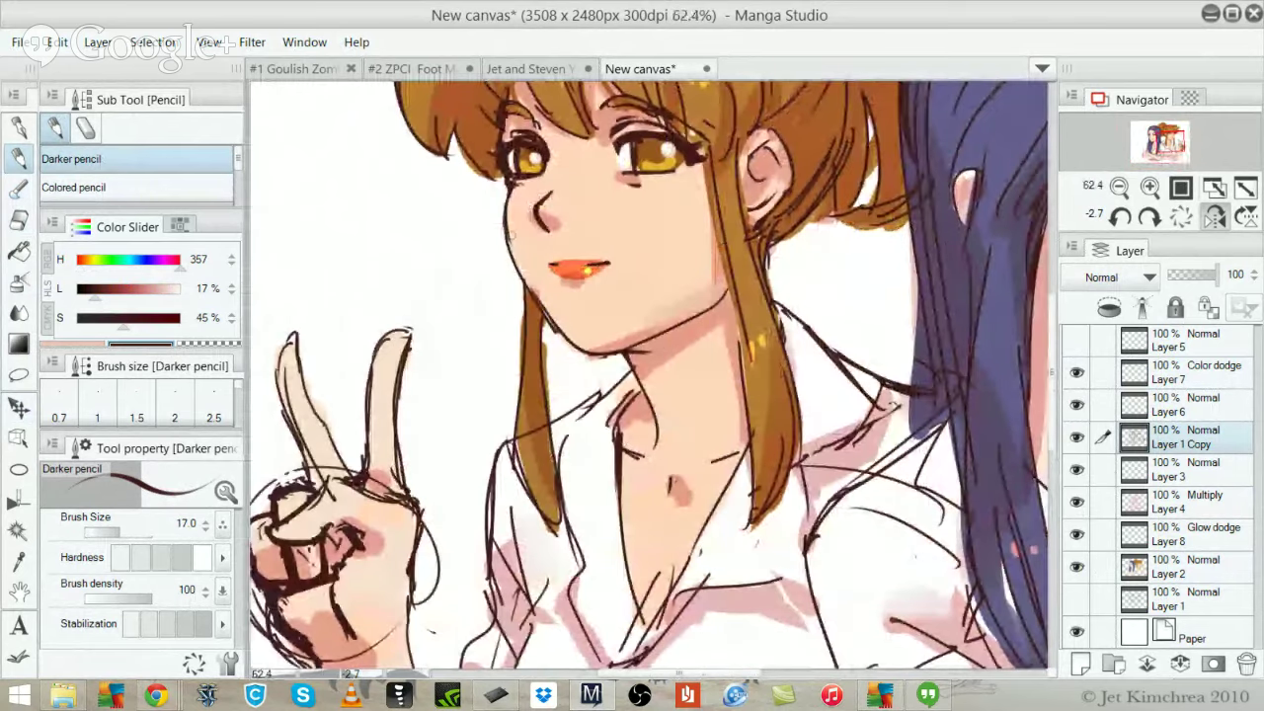
{"action": "left_click_drag", "start_coordinate": [513, 253], "coordinate": [539, 302]}
{"action": "key", "text": "ctrl+z"}
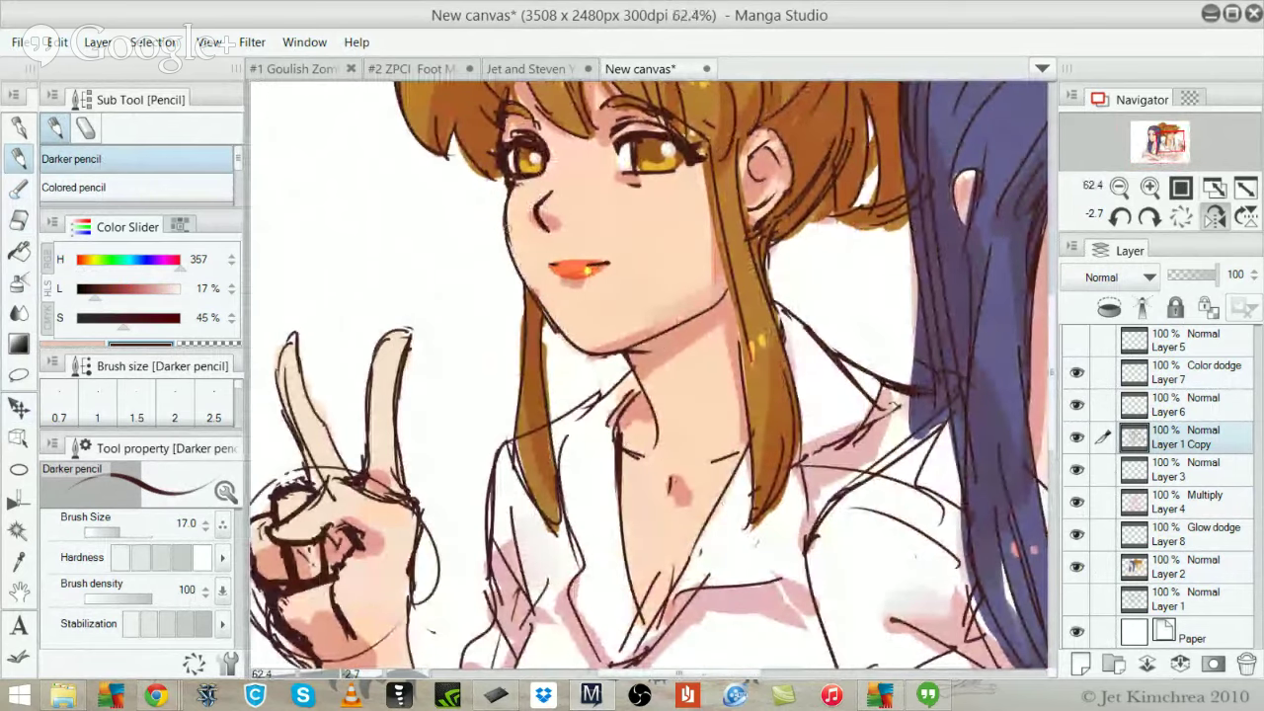
{"action": "left_click_drag", "start_coordinate": [508, 229], "coordinate": [549, 315]}
{"action": "key", "text": "ctrl+z"}
{"action": "left_click_drag", "start_coordinate": [518, 267], "coordinate": [577, 350]}
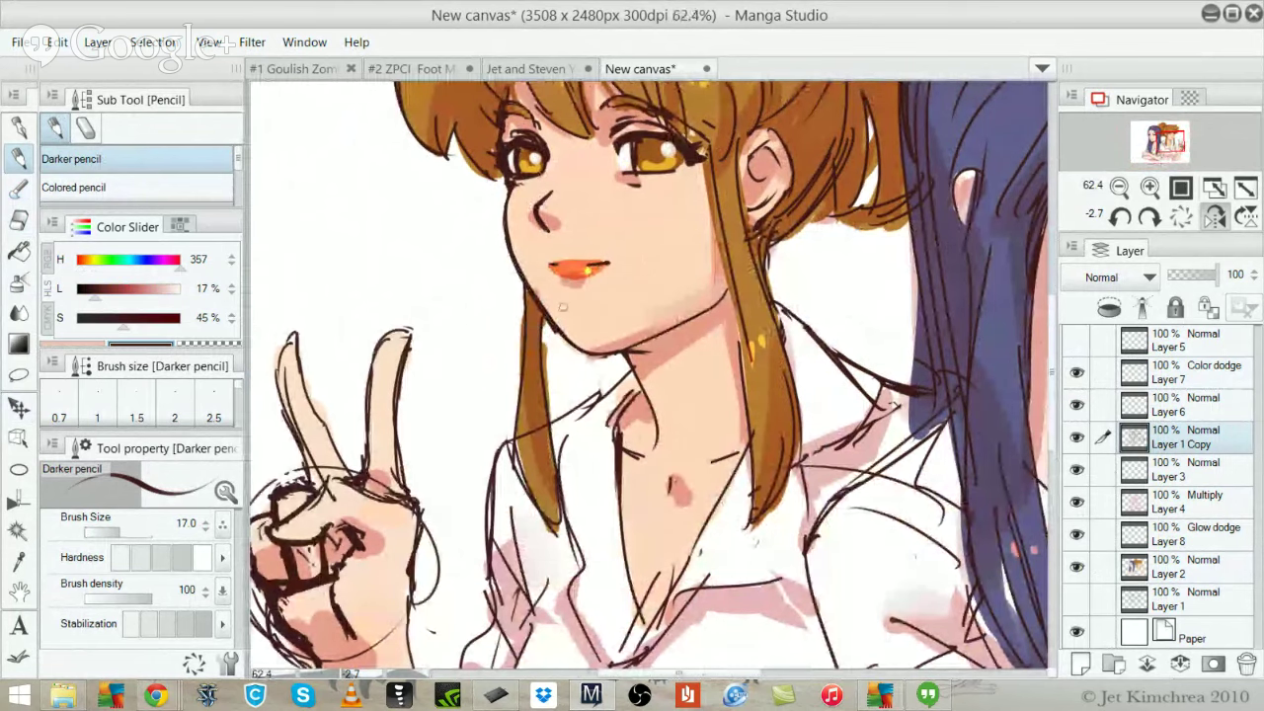
{"action": "scroll", "coordinate": [449, 259], "scroll_direction": "down", "scroll_amount": 3}
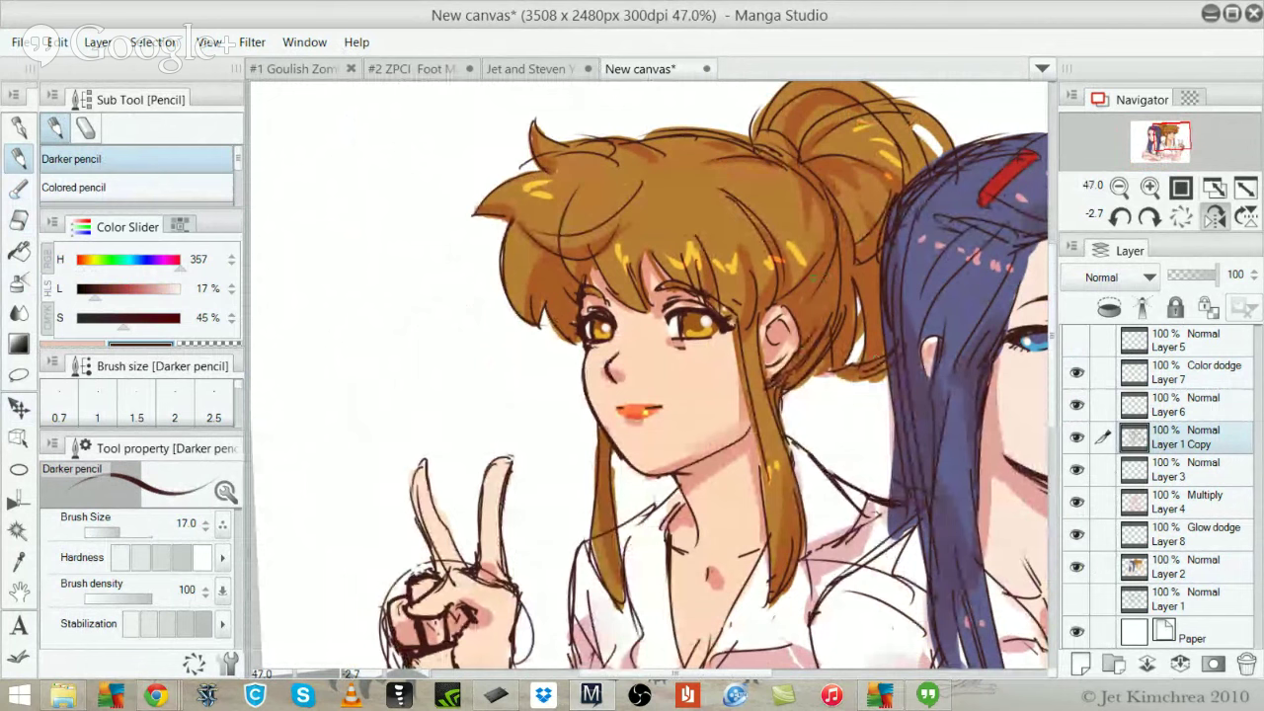
Erase the dark lower-lash mark beneath the brown-haired girl's larger eye with the Hard eraser
{"action": "key", "text": "e"}
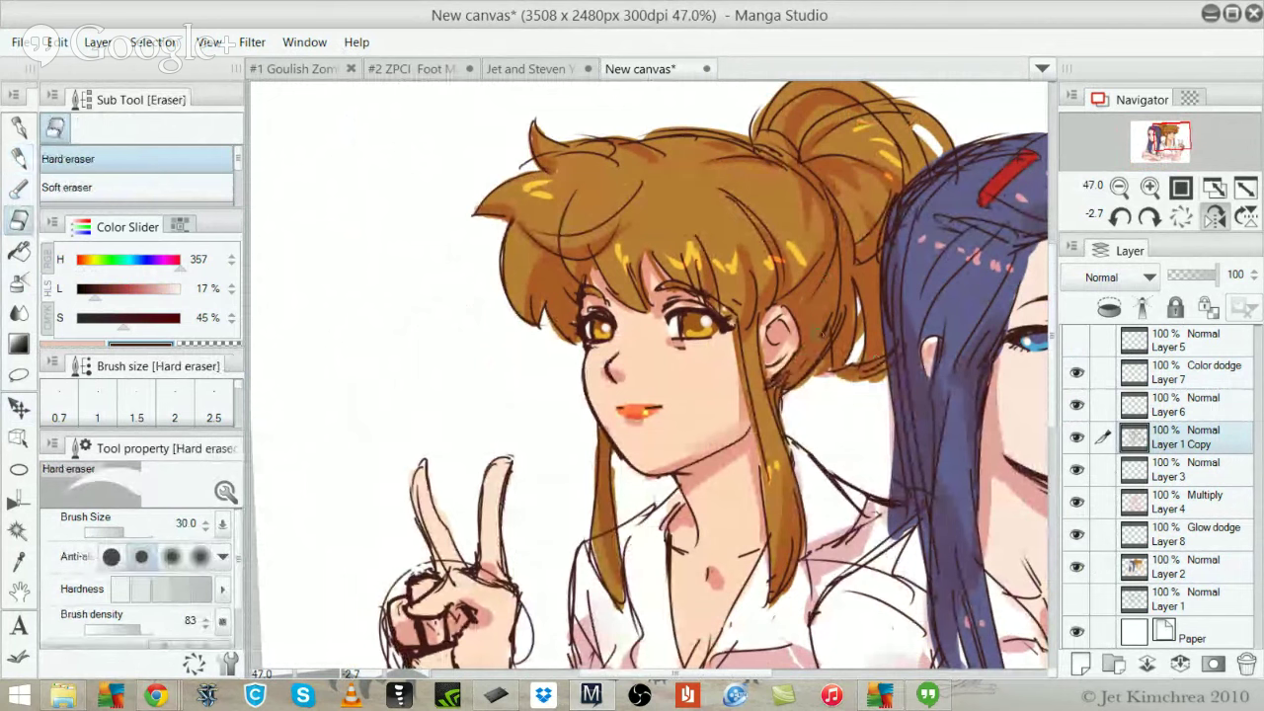
{"action": "key", "text": "p"}
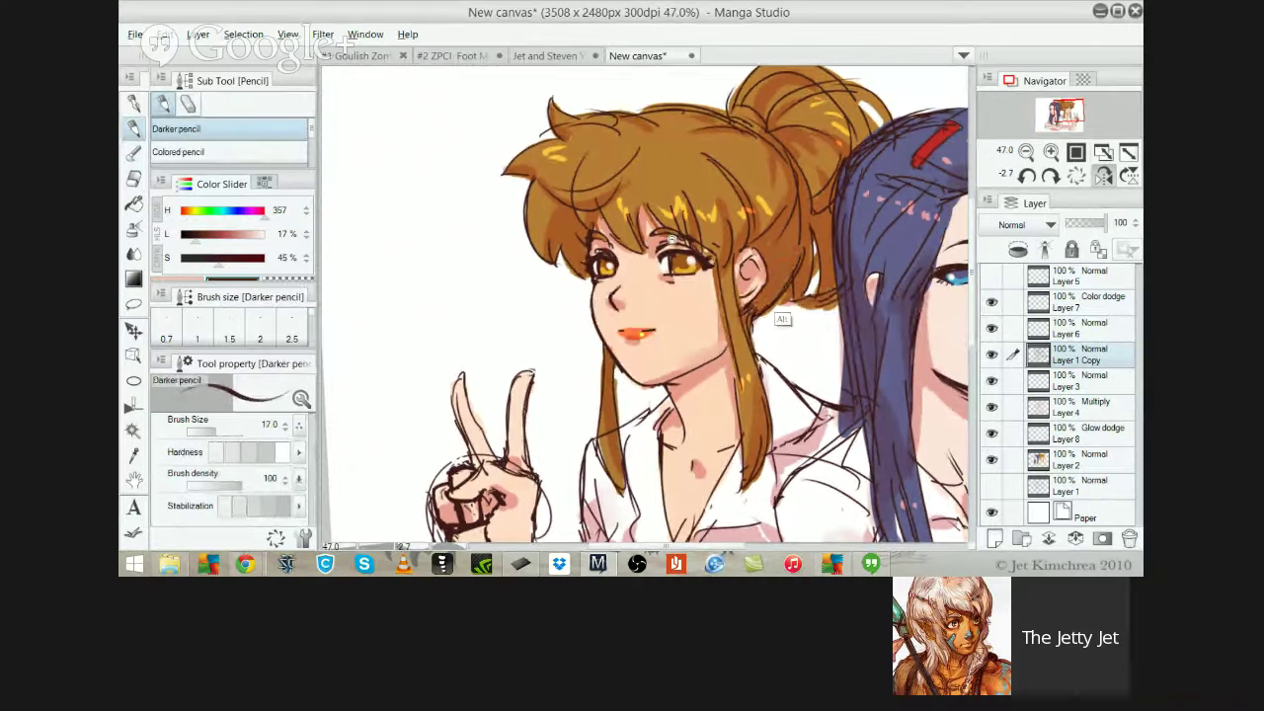
{"action": "scroll", "coordinate": [821, 394], "scroll_direction": "down", "scroll_amount": 4}
{"action": "left_click_drag", "start_coordinate": [735, 373], "coordinate": [551, 402]}
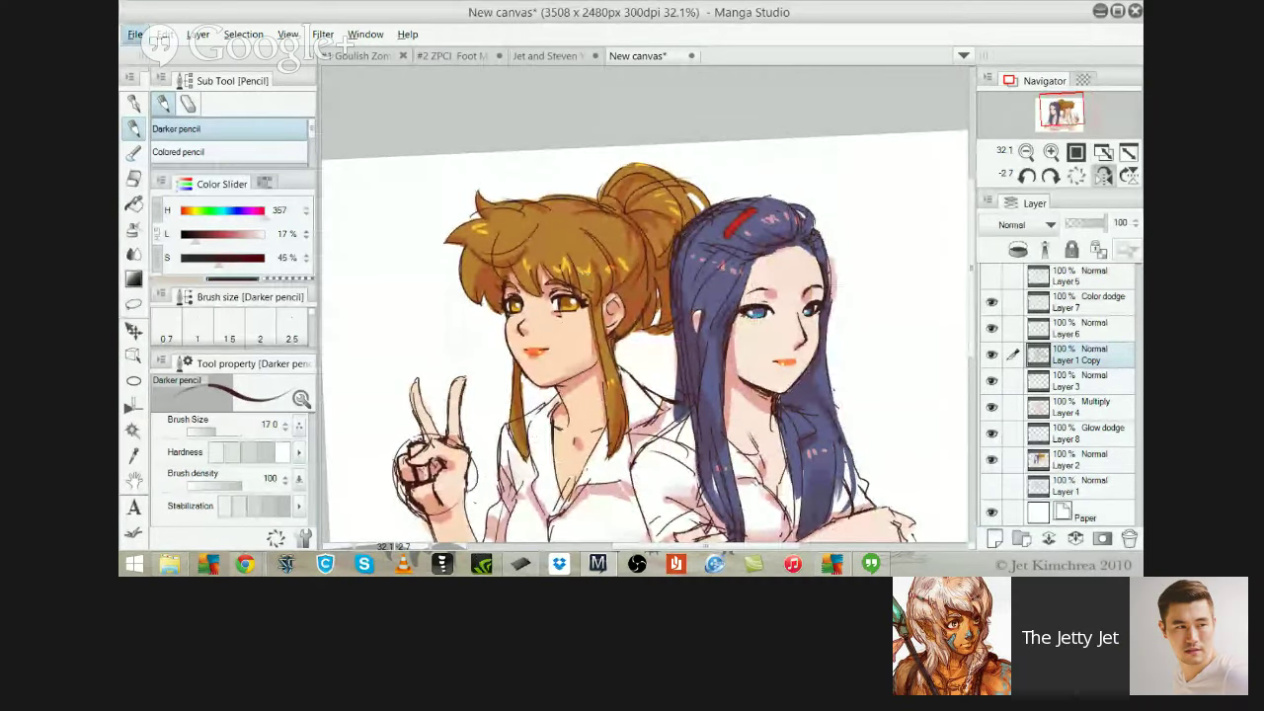
{"action": "scroll", "coordinate": [553, 323], "scroll_direction": "up", "scroll_amount": 2}
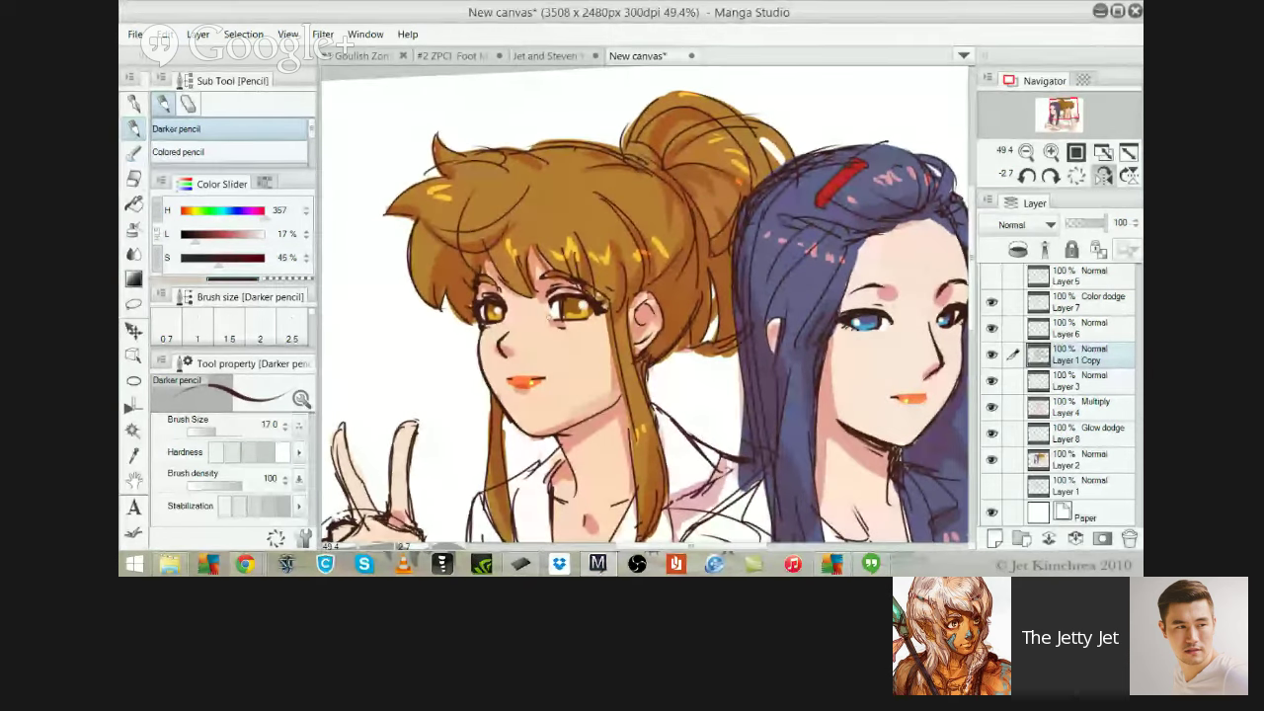
{"action": "key", "text": "e"}
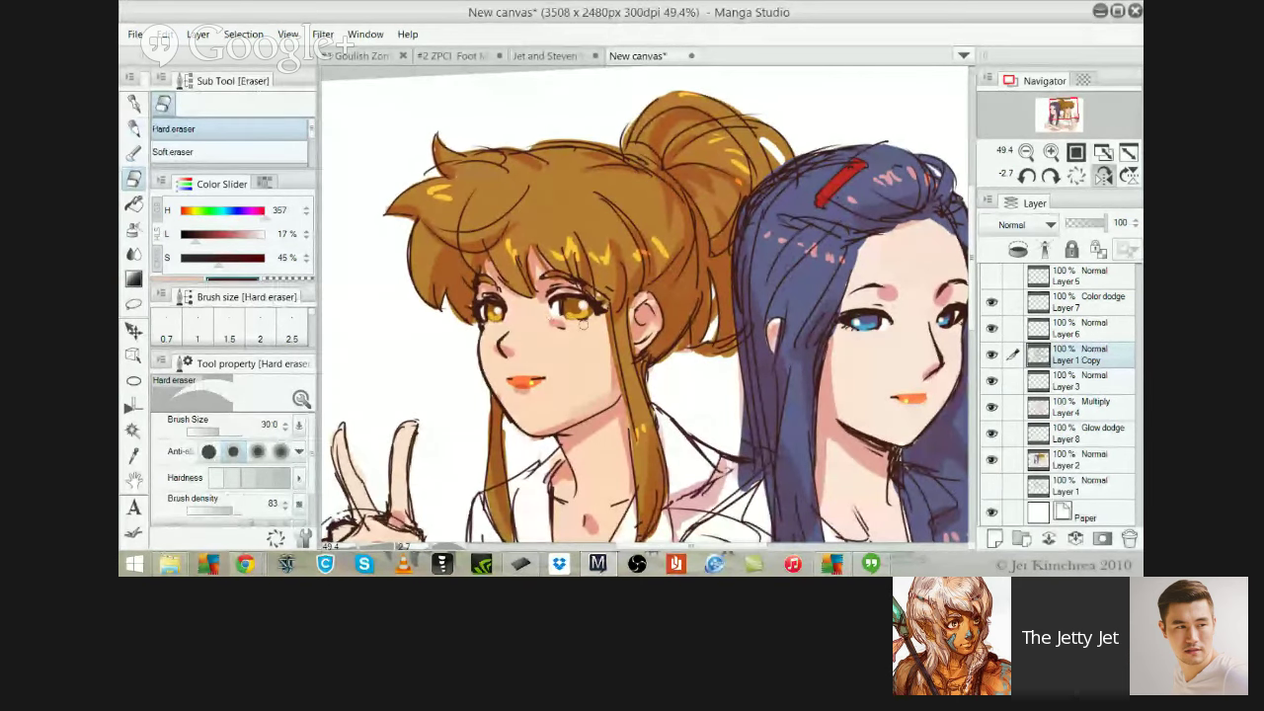
{"action": "key", "text": "p"}
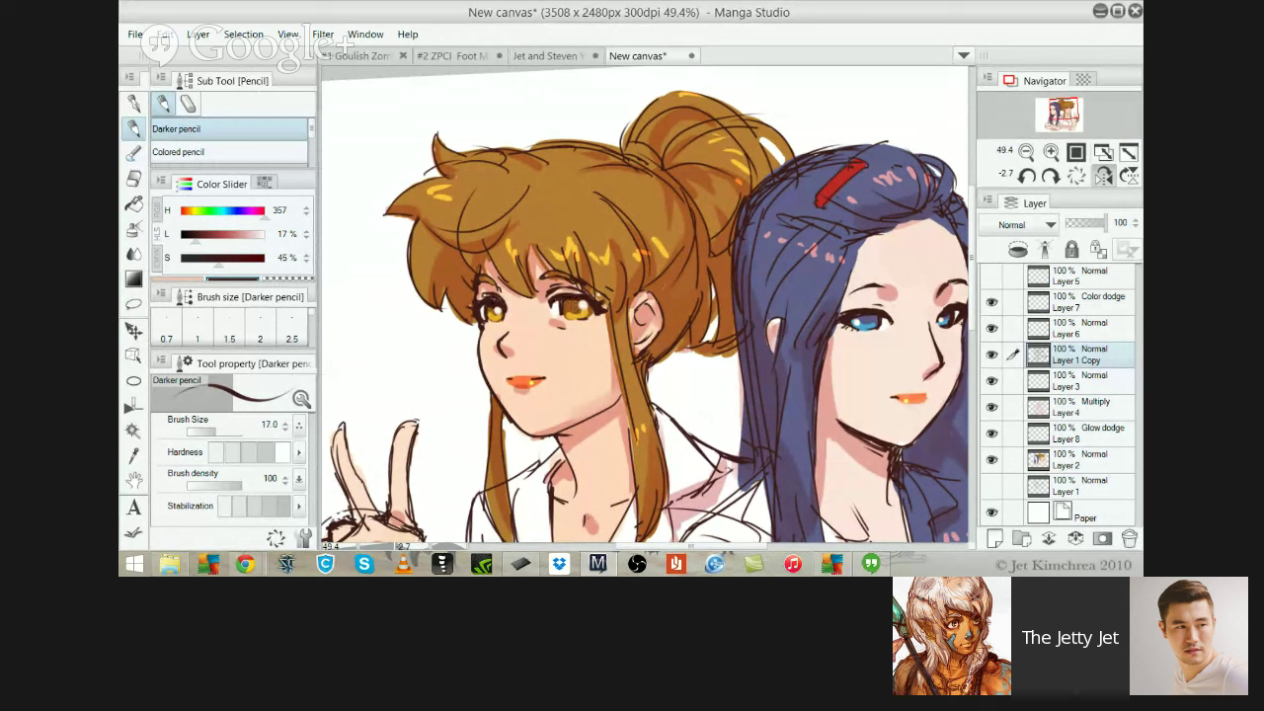
{"action": "key", "text": "e"}
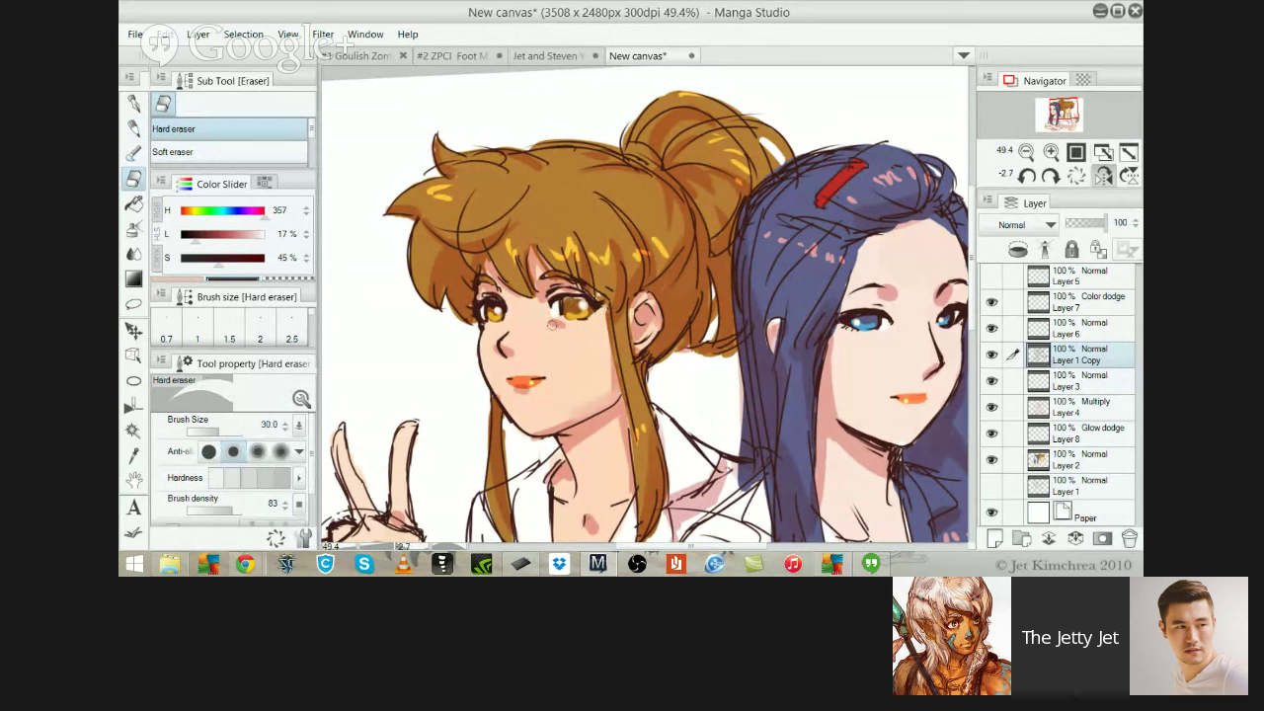
{"action": "key", "text": "p"}
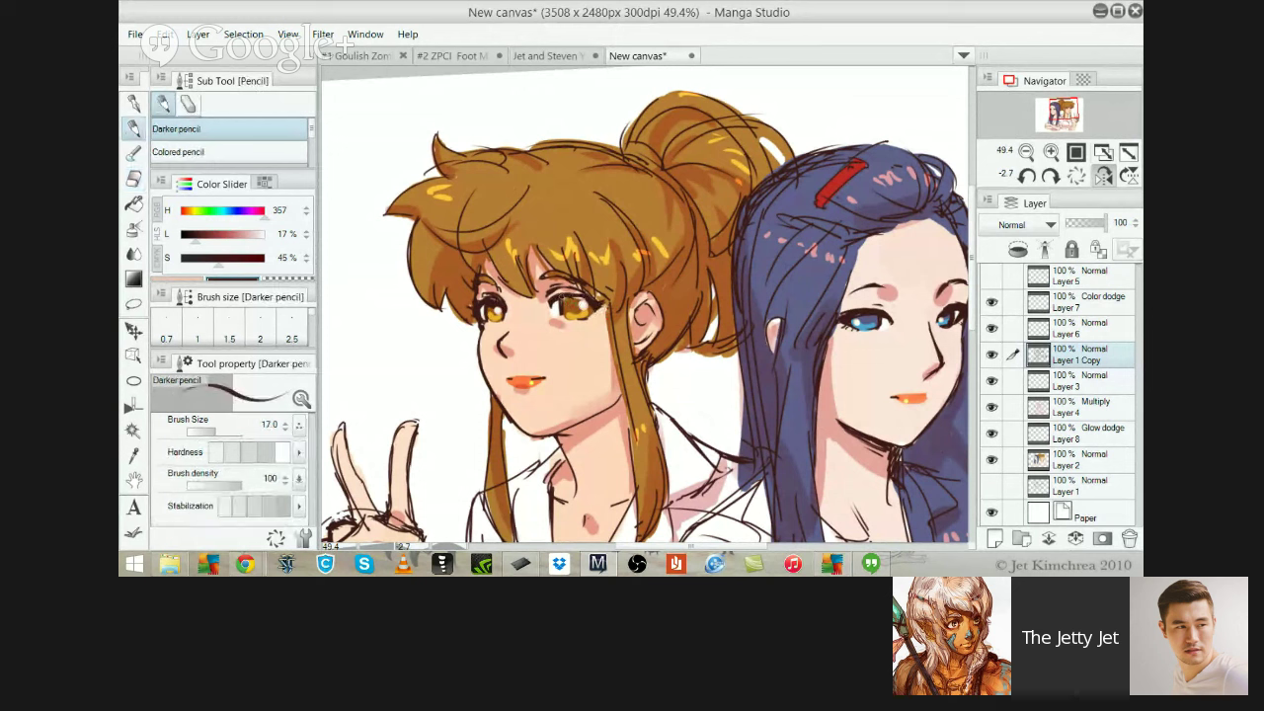
Touch up the upper lash line of the brown-haired girl's larger eye, undoing the first stroke
{"action": "left_click_drag", "start_coordinate": [559, 295], "coordinate": [583, 289]}
{"action": "key", "text": "ctrl+z"}
{"action": "mouse_move", "coordinate": [614, 277]}
{"action": "left_mouse_down"}
{"action": "mouse_move", "coordinate": [590, 278]}
{"action": "mouse_move", "coordinate": [604, 281]}
{"action": "left_mouse_up"}
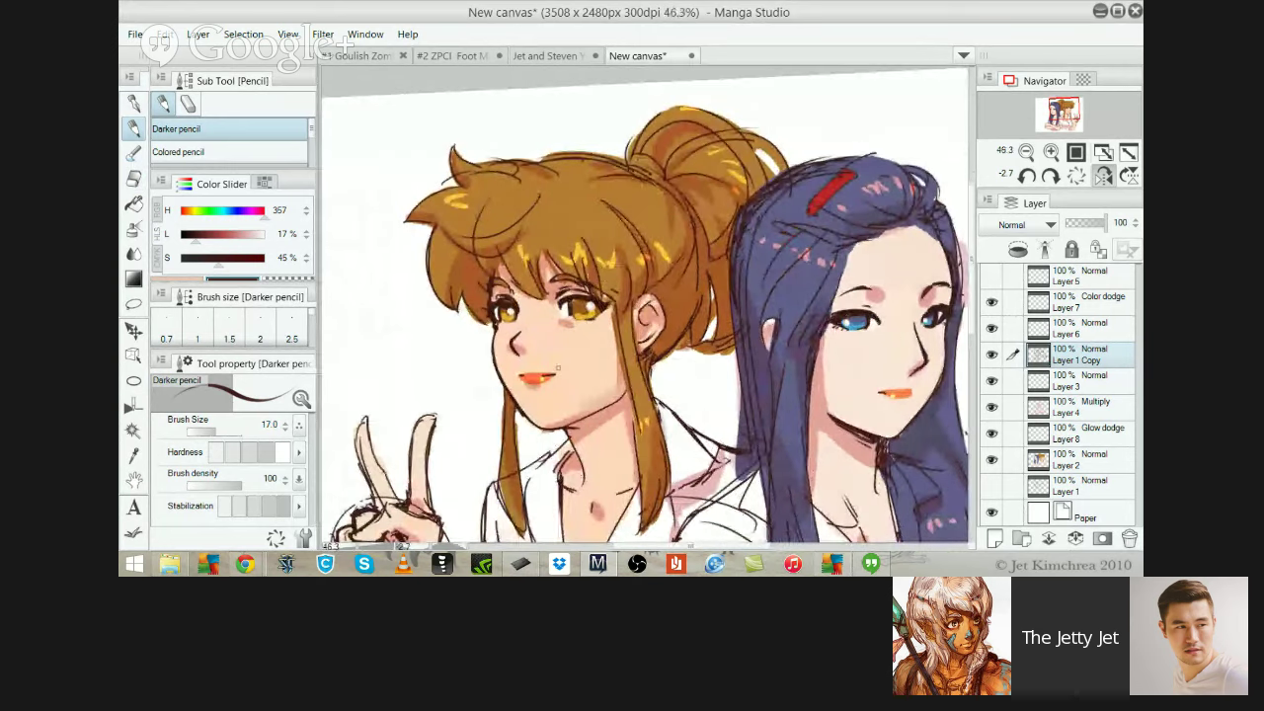
Erase the inner end of the brown-haired girl's mouth line and redraw it with the Darker pencil, ending in a dark corner dot
{"action": "scroll", "coordinate": [559, 373], "scroll_direction": "up", "scroll_amount": 2}
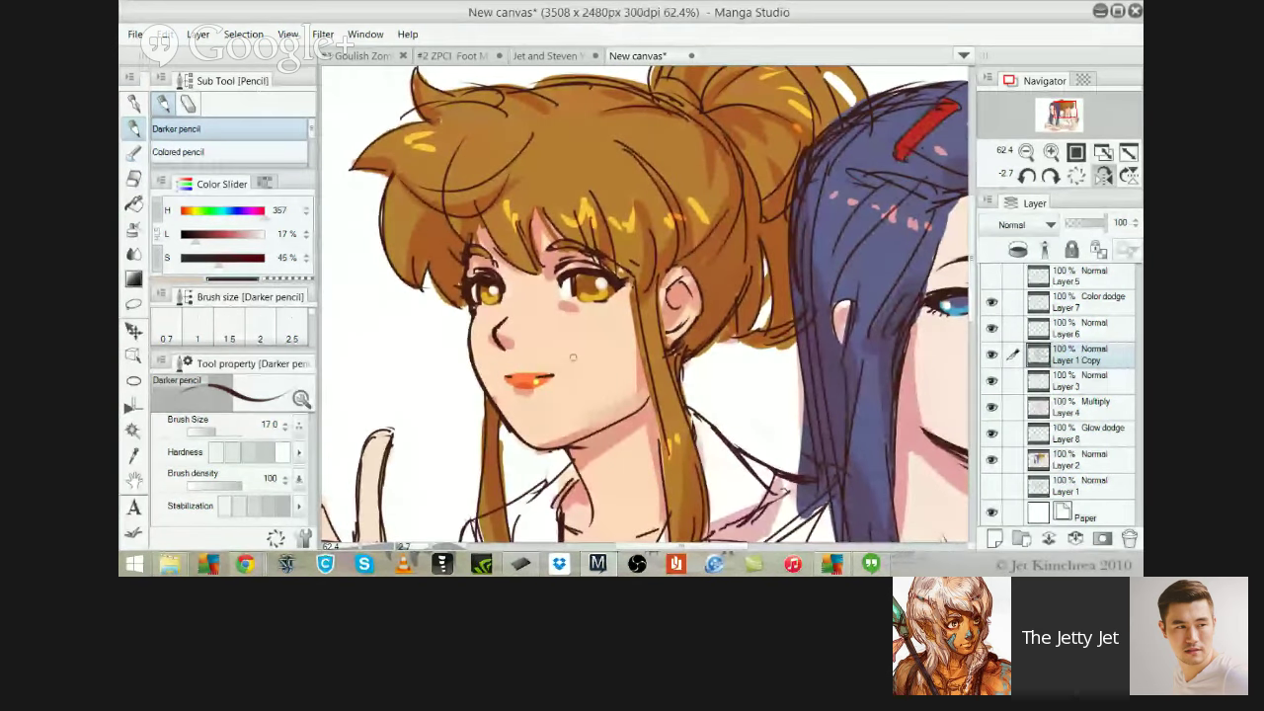
{"action": "key", "text": "e"}
{"action": "left_click_drag", "start_coordinate": [554, 374], "coordinate": [541, 378]}
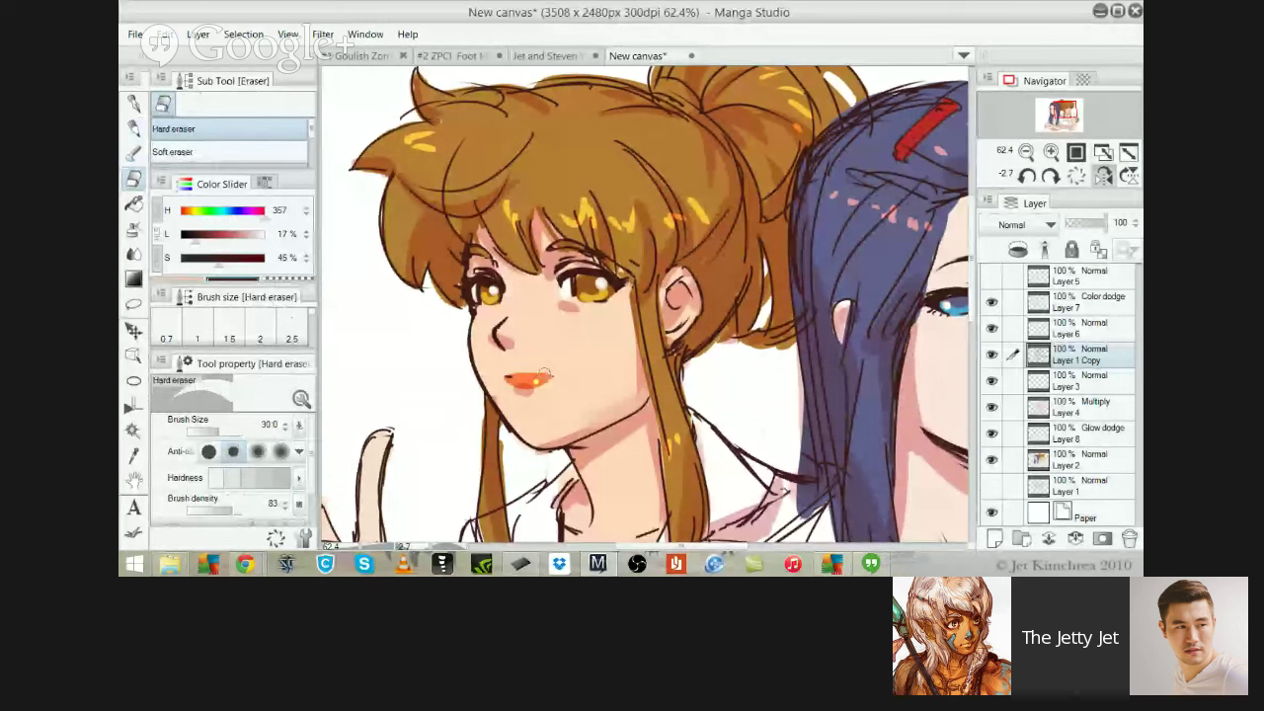
{"action": "key", "text": "p"}
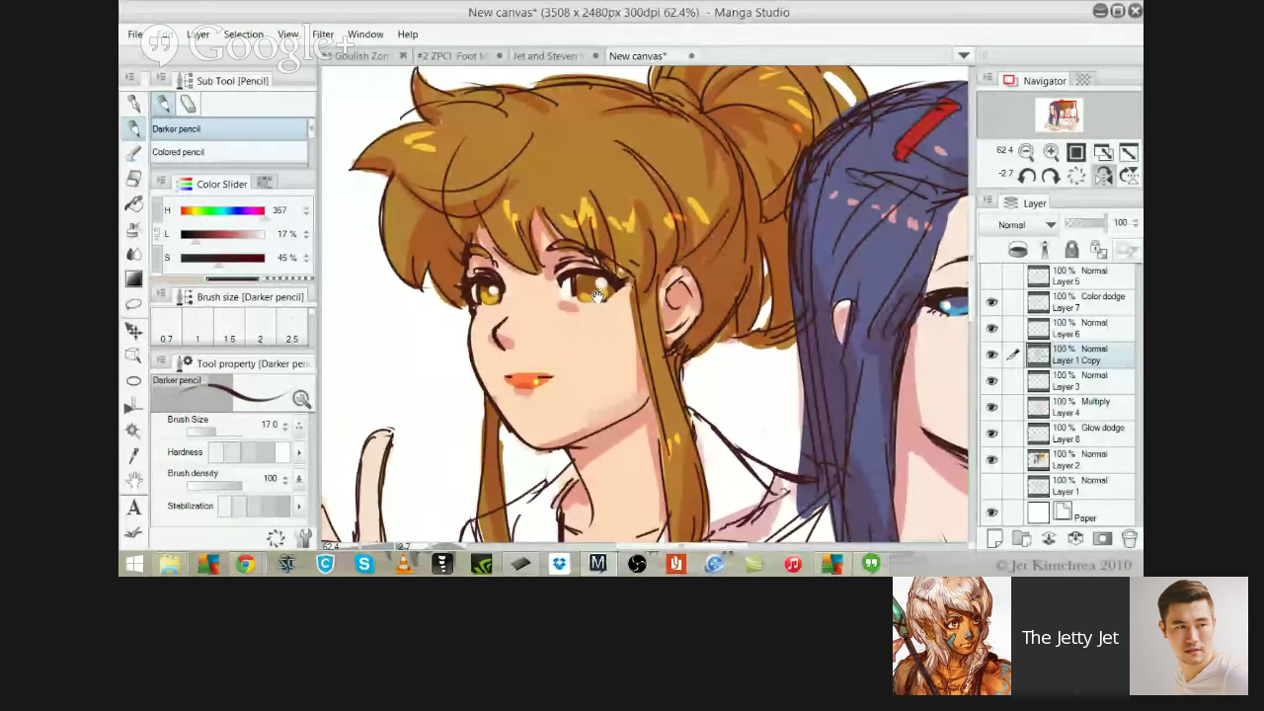
{"action": "left_click_drag", "start_coordinate": [820, 397], "coordinate": [594, 391]}
{"action": "scroll", "coordinate": [594, 391], "scroll_direction": "down", "scroll_amount": 3}
{"action": "left_click_drag", "start_coordinate": [592, 316], "coordinate": [718, 313]}
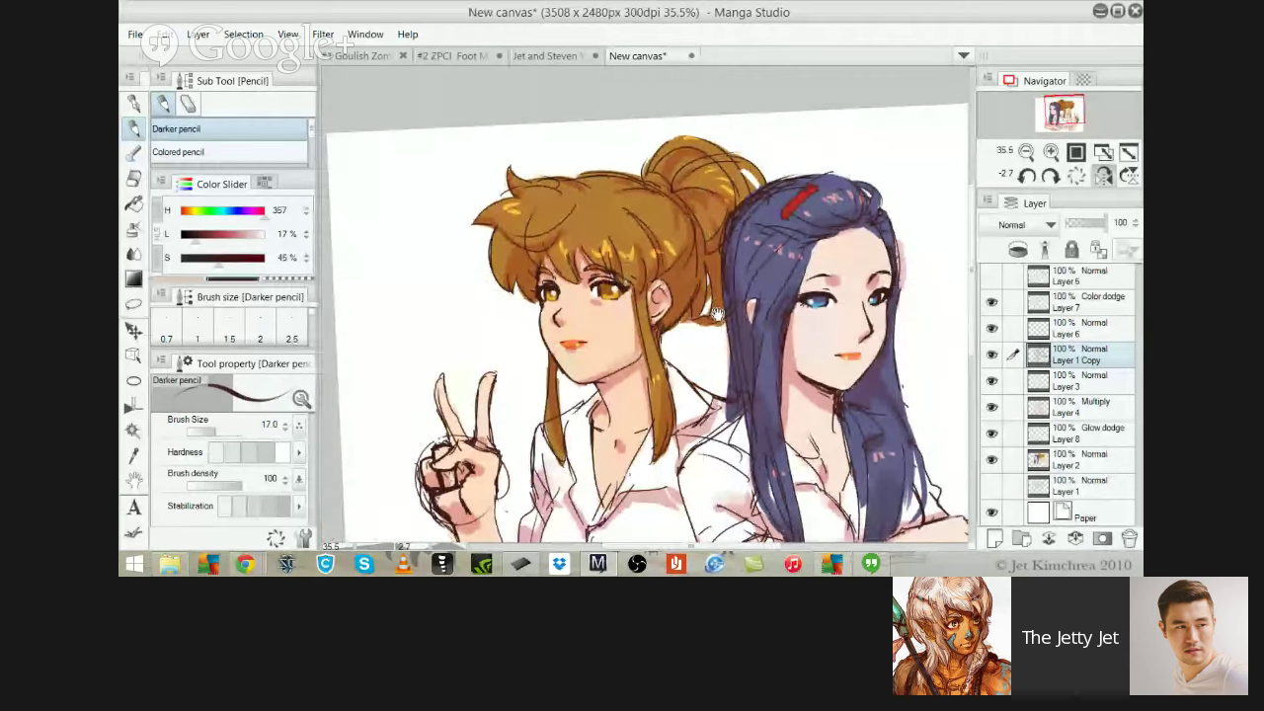
{"action": "scroll", "coordinate": [584, 357], "scroll_direction": "up", "scroll_amount": 5}
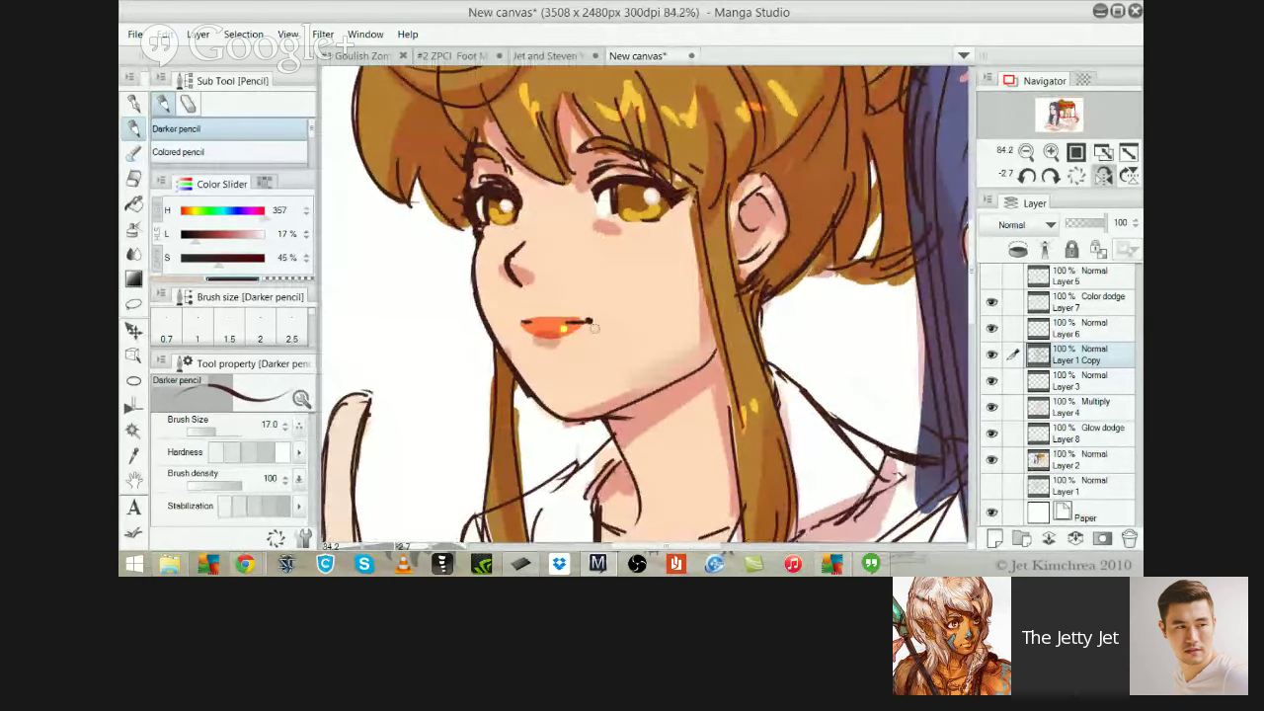
On Layer 2, sample the face's light skin tone and trim the outer corner of the brown-haired girl's lips with it
{"action": "left_click", "coordinate": [1081, 461]}
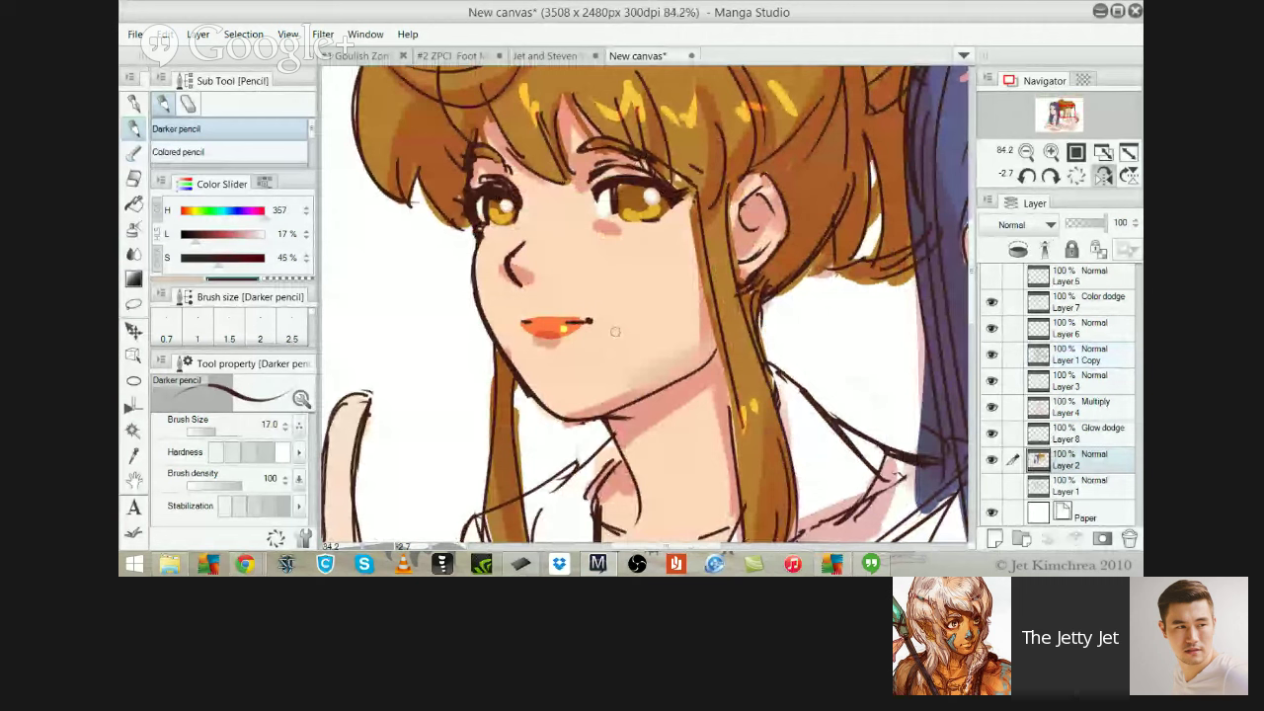
{"action": "key", "text": "alt"}
{"action": "left_click", "coordinate": [612, 365], "text": "alt"}
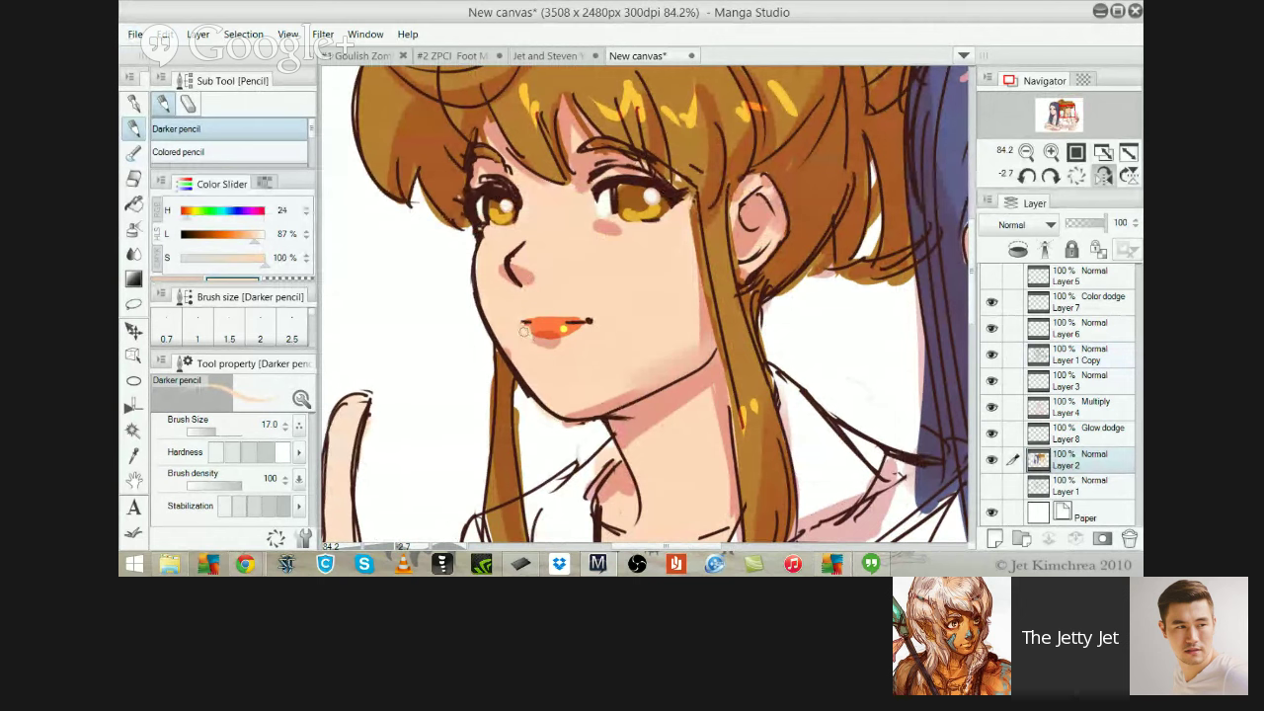
{"action": "scroll", "coordinate": [773, 372], "scroll_direction": "down", "scroll_amount": 3}
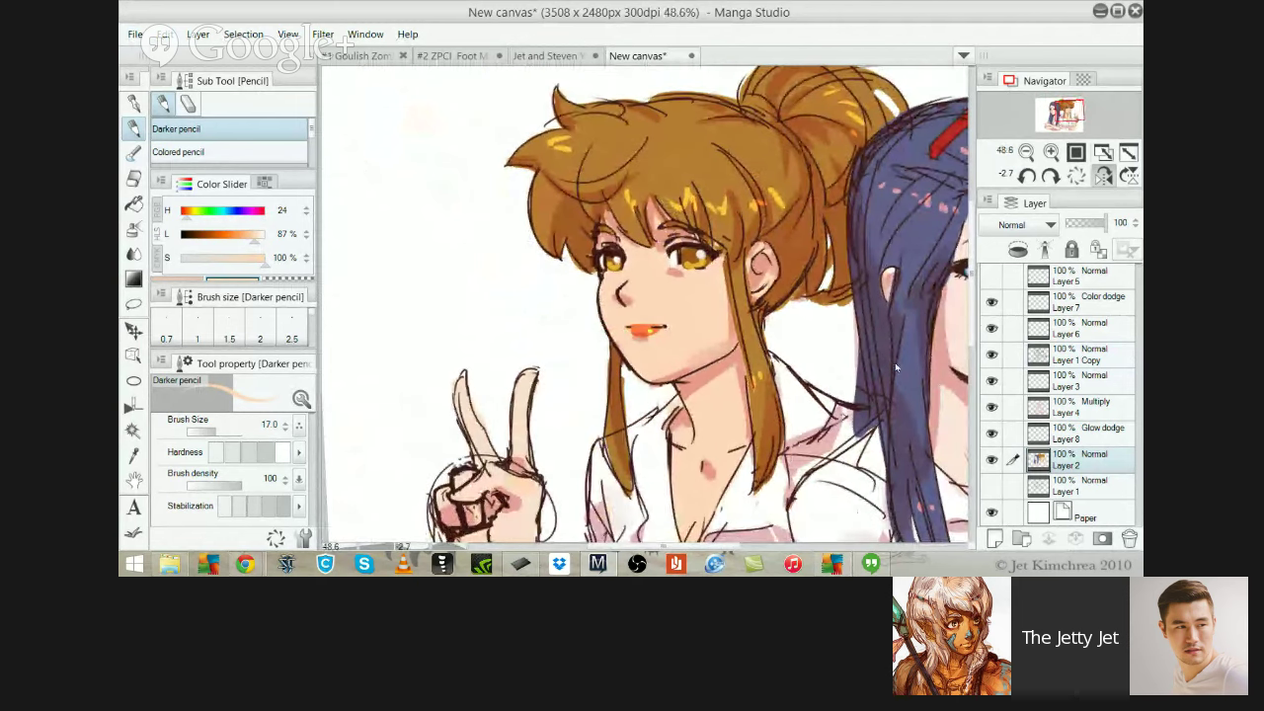
{"action": "left_click", "coordinate": [1084, 433]}
{"action": "left_click", "coordinate": [991, 434]}
{"action": "left_click", "coordinate": [992, 460]}
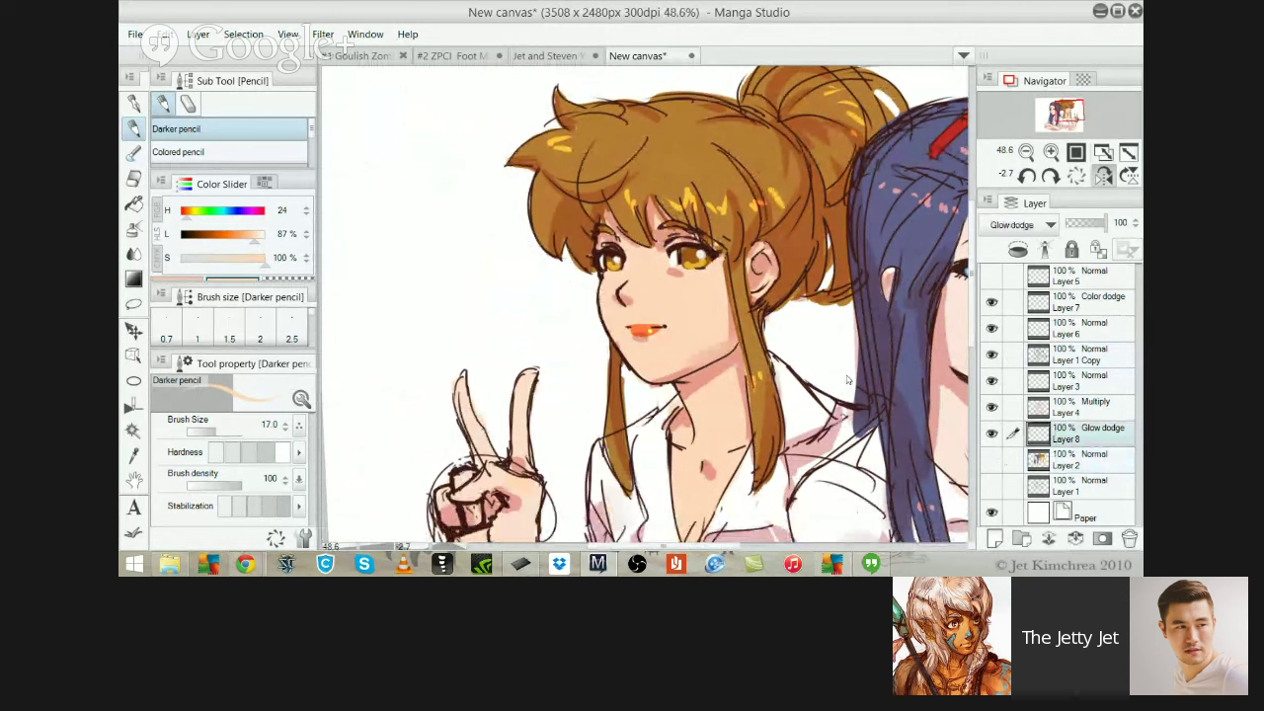
{"action": "key", "text": "ctrl+z"}
{"action": "key", "text": "ctrl+z"}
{"action": "key", "text": "alt+["}
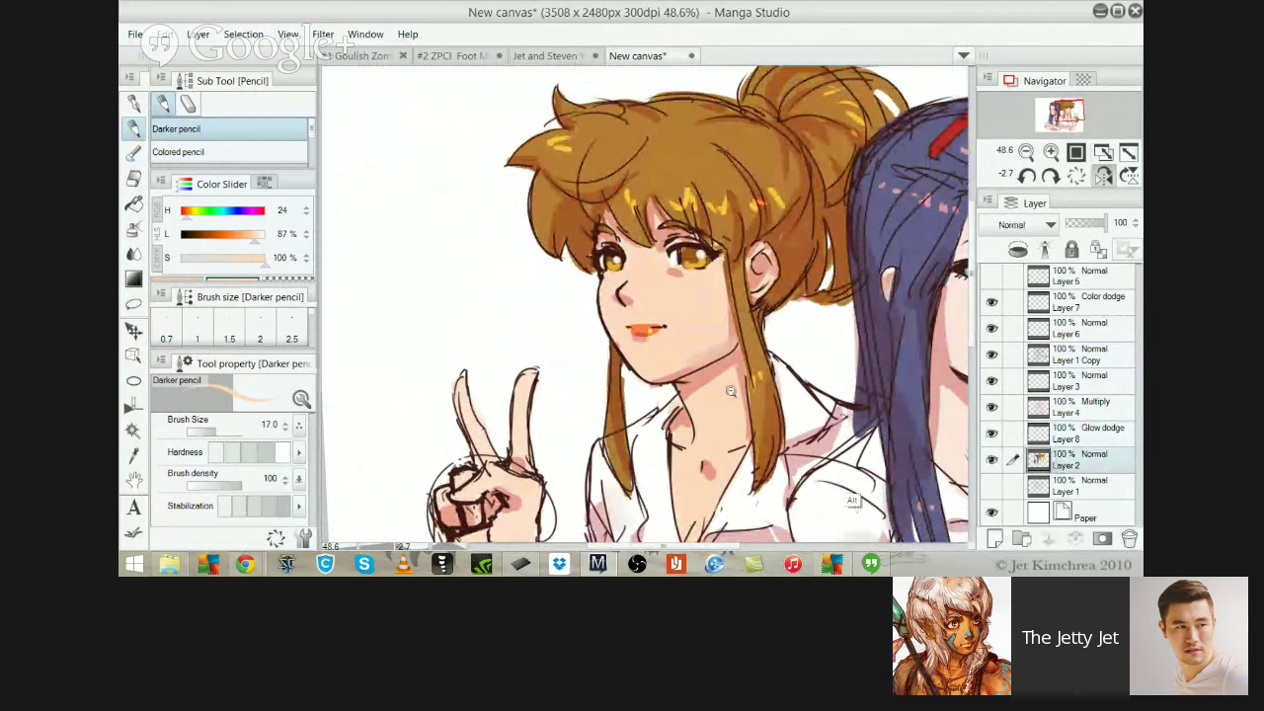
On Layer 1 Copy, sample the dark line color and touch up the lower lash of the brown-haired girl's smaller eye, undoing the stroke beside the larger eye
{"action": "left_click", "coordinate": [731, 391], "text": "alt"}
{"action": "left_click_drag", "start_coordinate": [730, 391], "coordinate": [542, 361]}
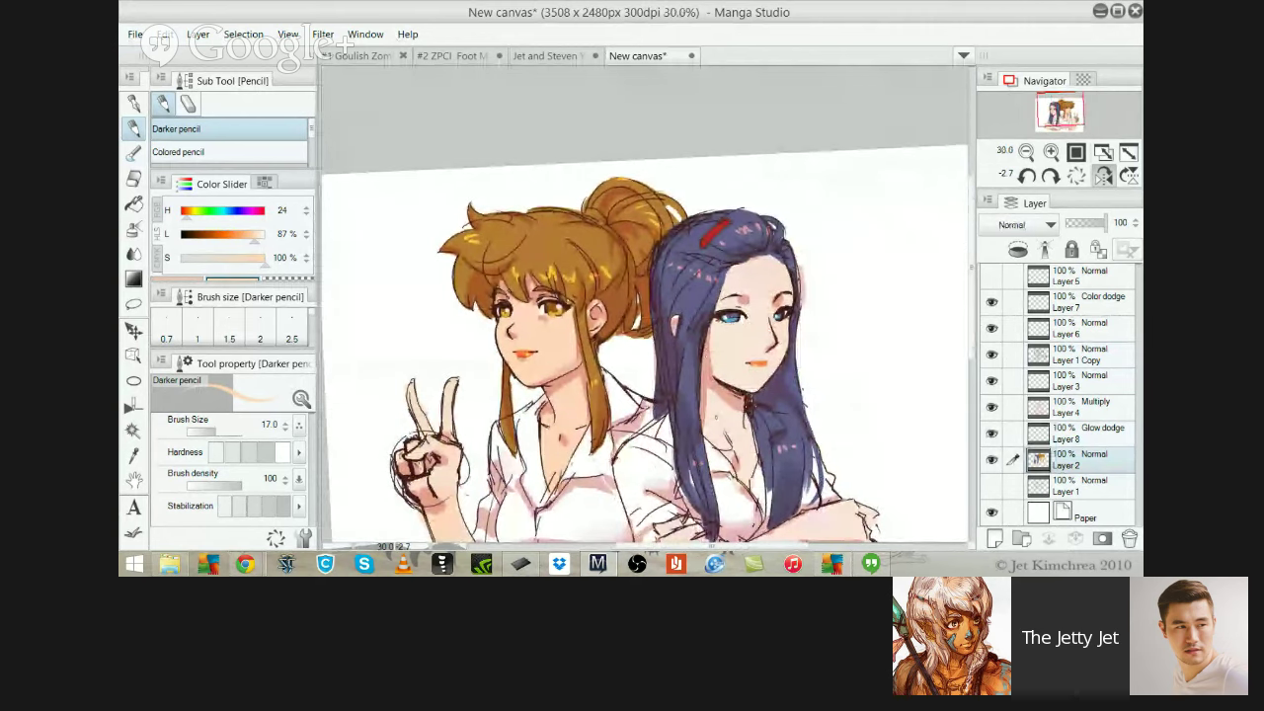
{"action": "scroll", "coordinate": [518, 279], "scroll_direction": "up", "scroll_amount": 3}
{"action": "key", "text": "e"}
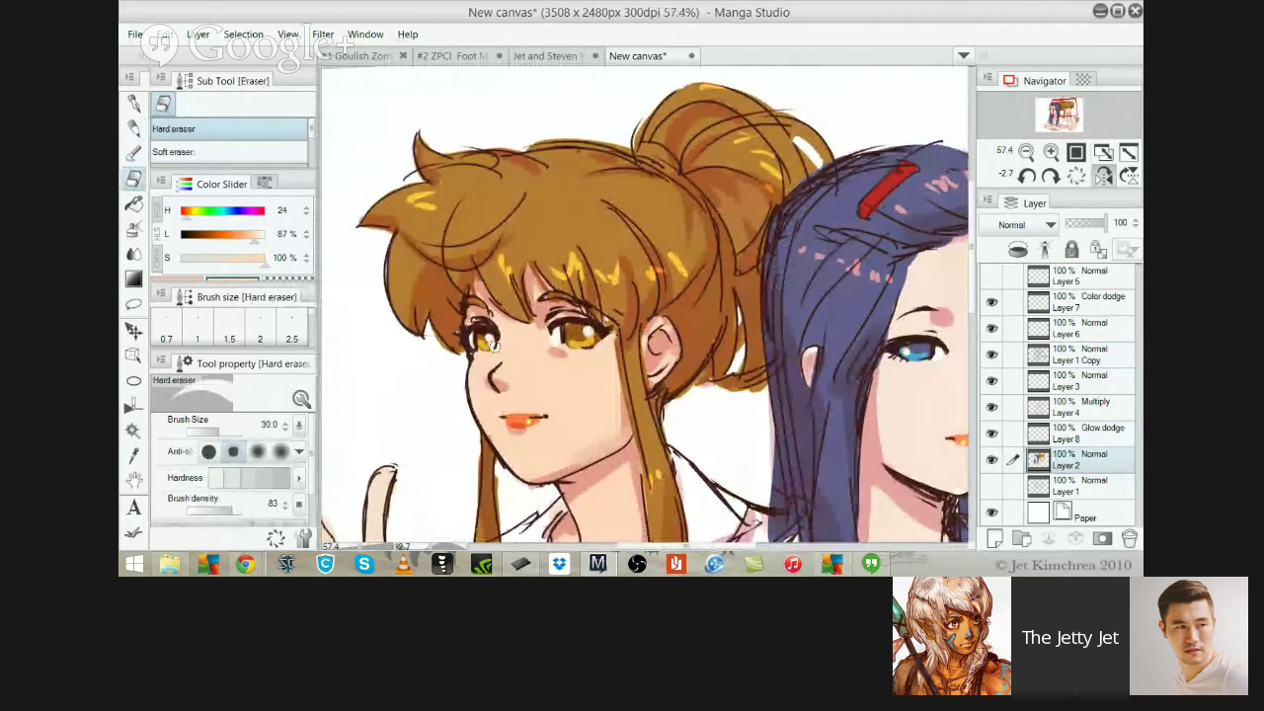
{"action": "key", "text": "p"}
{"action": "left_click", "coordinate": [1084, 355]}
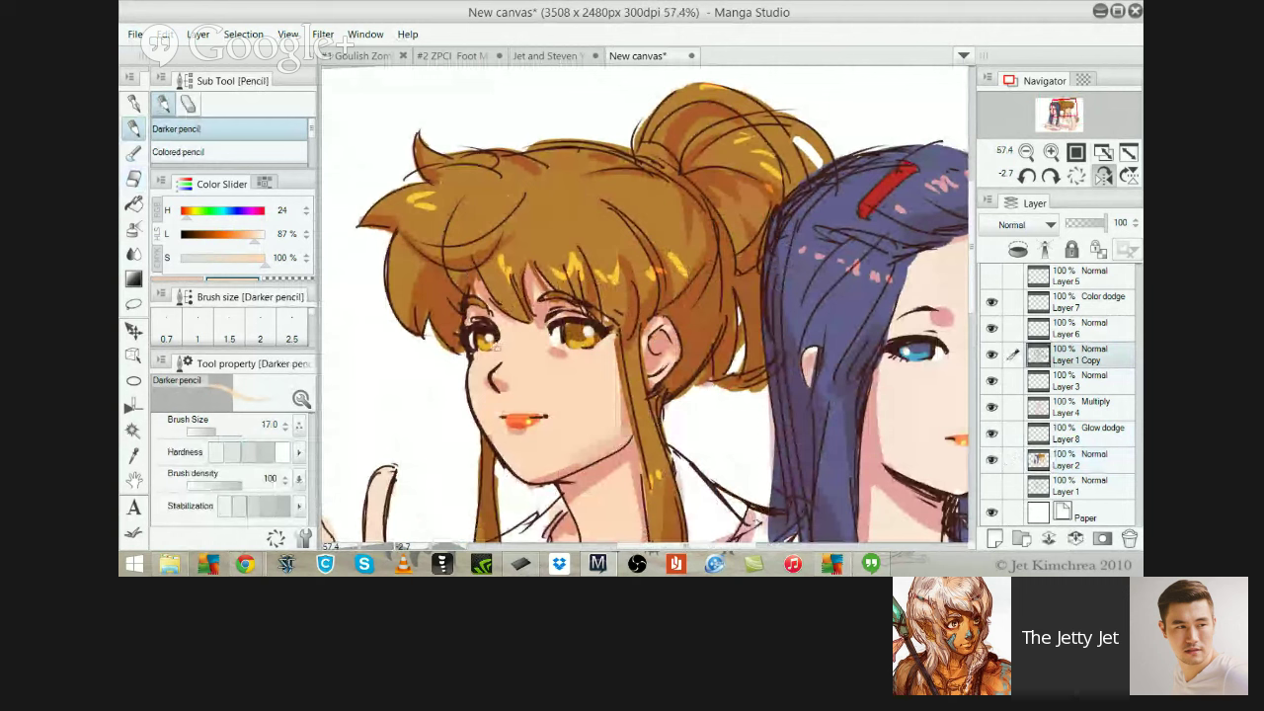
{"action": "left_click", "coordinate": [440, 272], "text": "alt"}
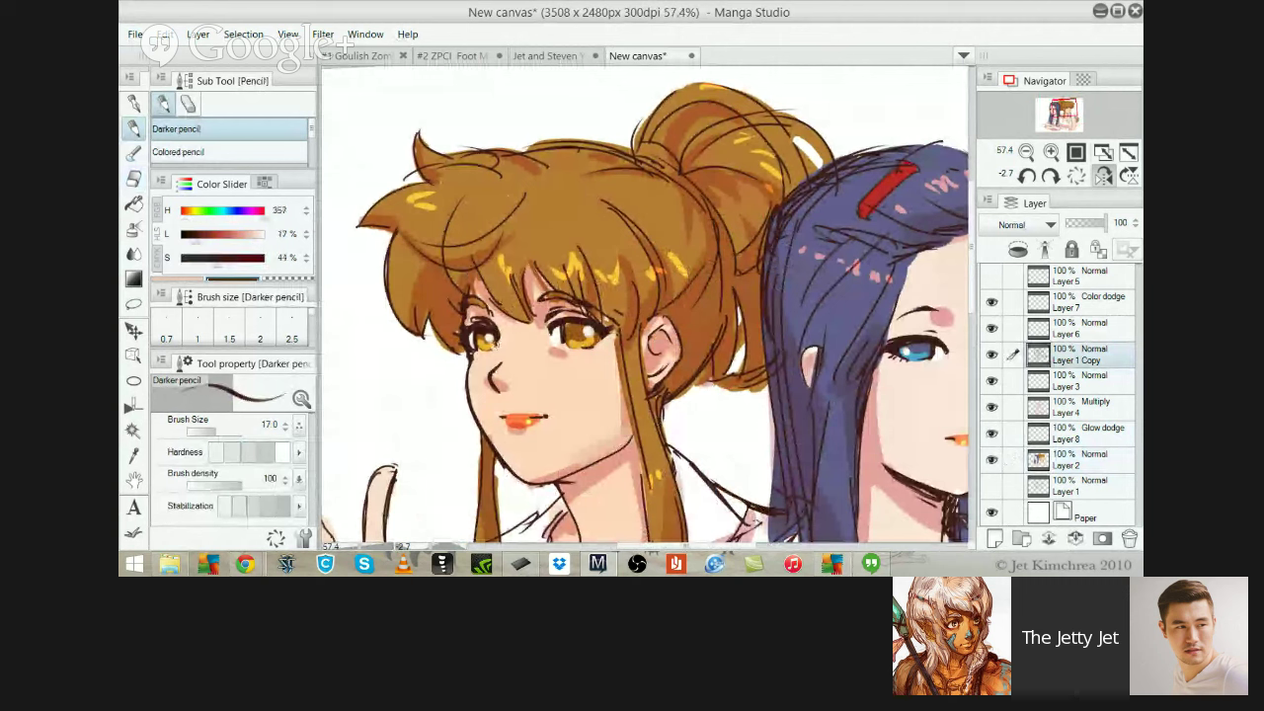
{"action": "key", "text": "ctrl+z"}
{"action": "key", "text": "ctrl+z"}
{"action": "left_click_drag", "start_coordinate": [500, 344], "coordinate": [497, 349]}
{"action": "left_click_drag", "start_coordinate": [561, 321], "coordinate": [539, 330]}
{"action": "key", "text": "ctrl+z"}
On the Multiply Layer 4, trim the blush mark beneath the brown-haired girl's larger eye with the Hard eraser
{"action": "left_click_drag", "start_coordinate": [774, 355], "coordinate": [636, 353]}
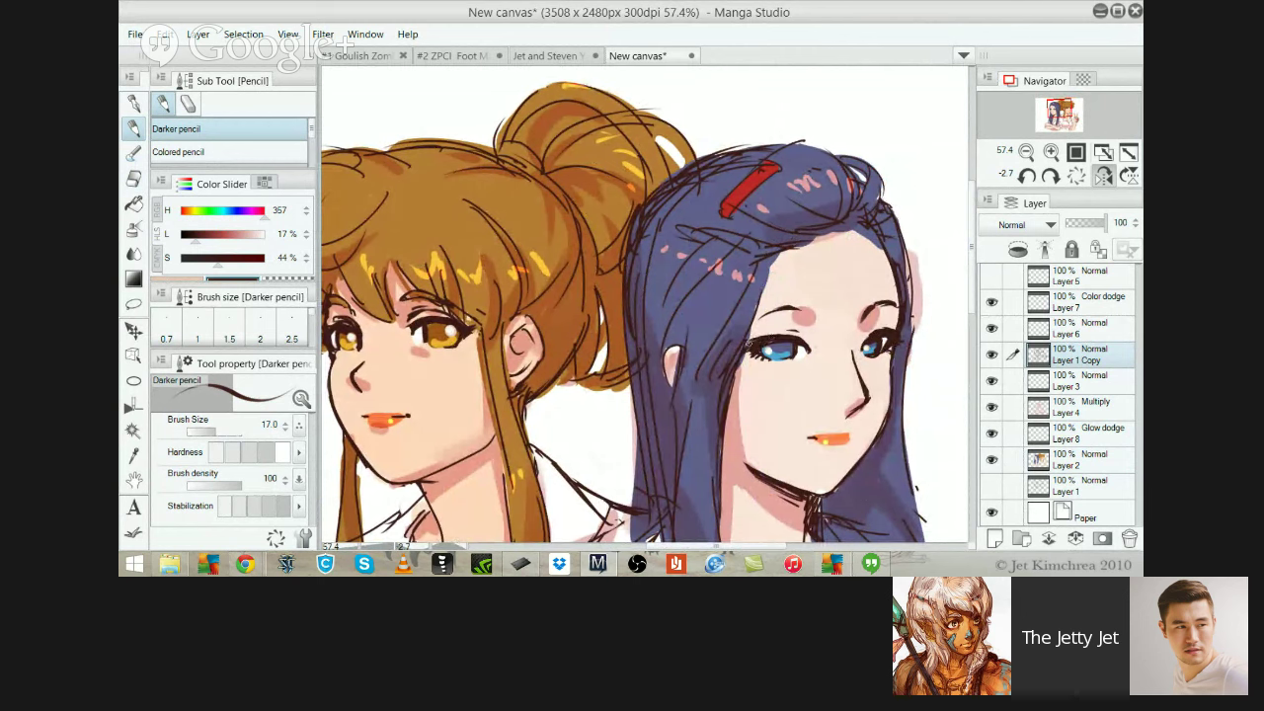
{"action": "left_click_drag", "start_coordinate": [700, 276], "coordinate": [719, 331]}
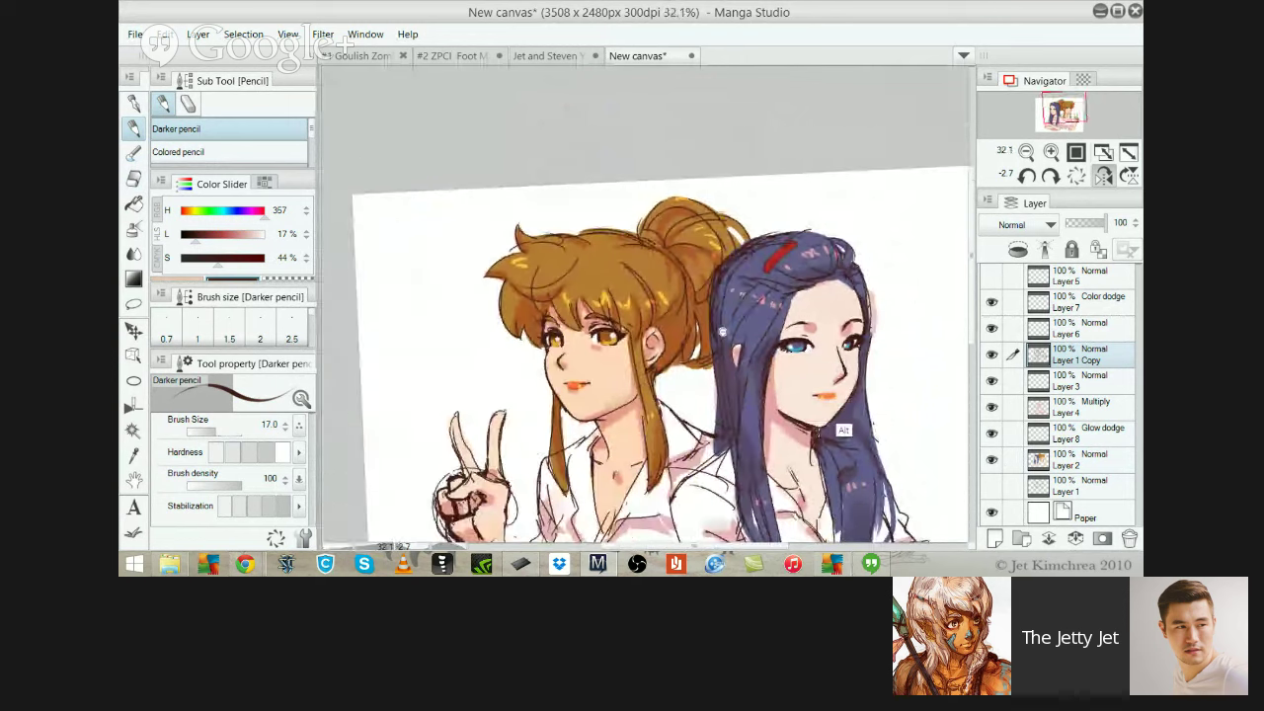
{"action": "left_click_drag", "start_coordinate": [537, 278], "coordinate": [600, 267]}
{"action": "scroll", "coordinate": [600, 268], "scroll_direction": "down", "scroll_amount": 1}
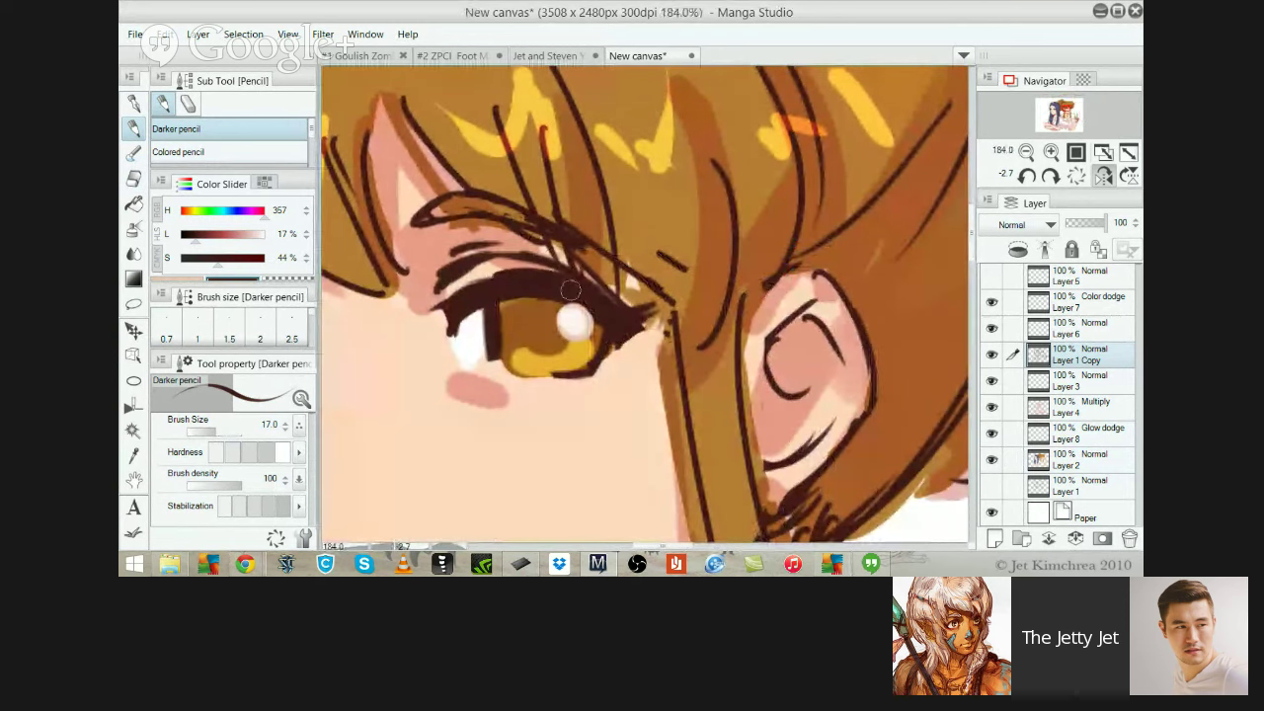
{"action": "scroll", "coordinate": [612, 286], "scroll_direction": "down", "scroll_amount": 7}
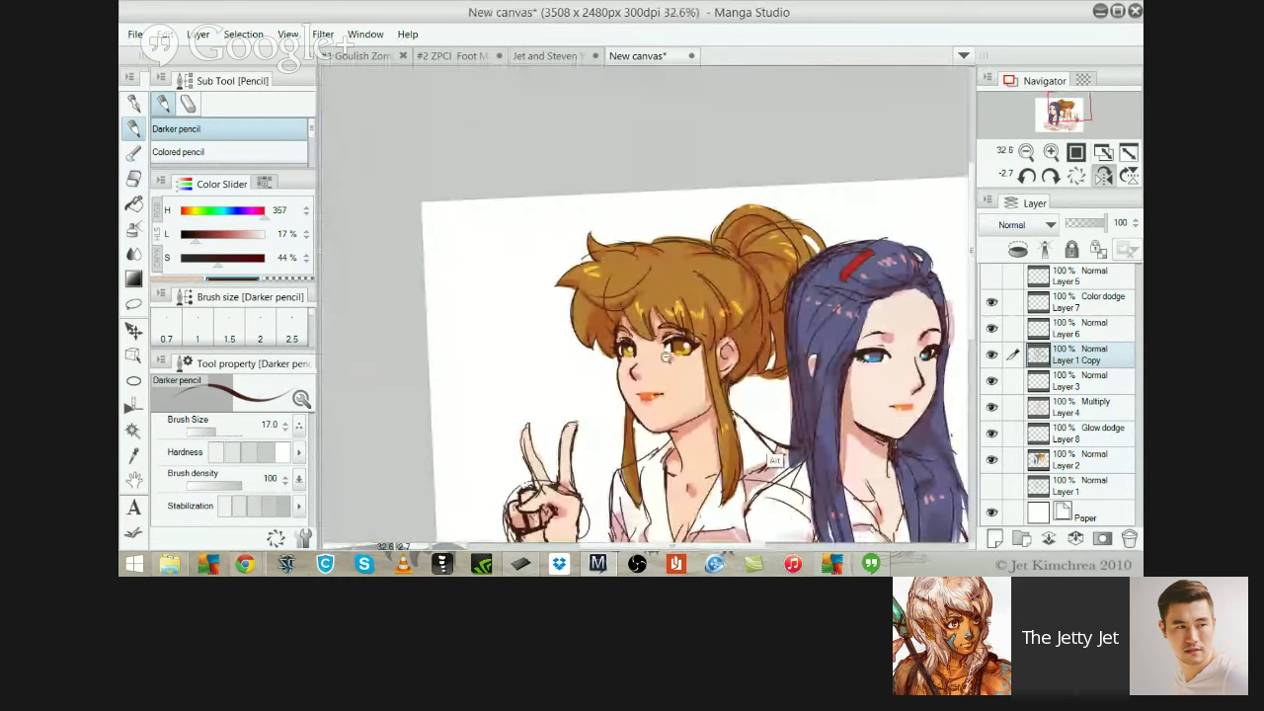
{"action": "scroll", "coordinate": [703, 368], "scroll_direction": "up", "scroll_amount": 2}
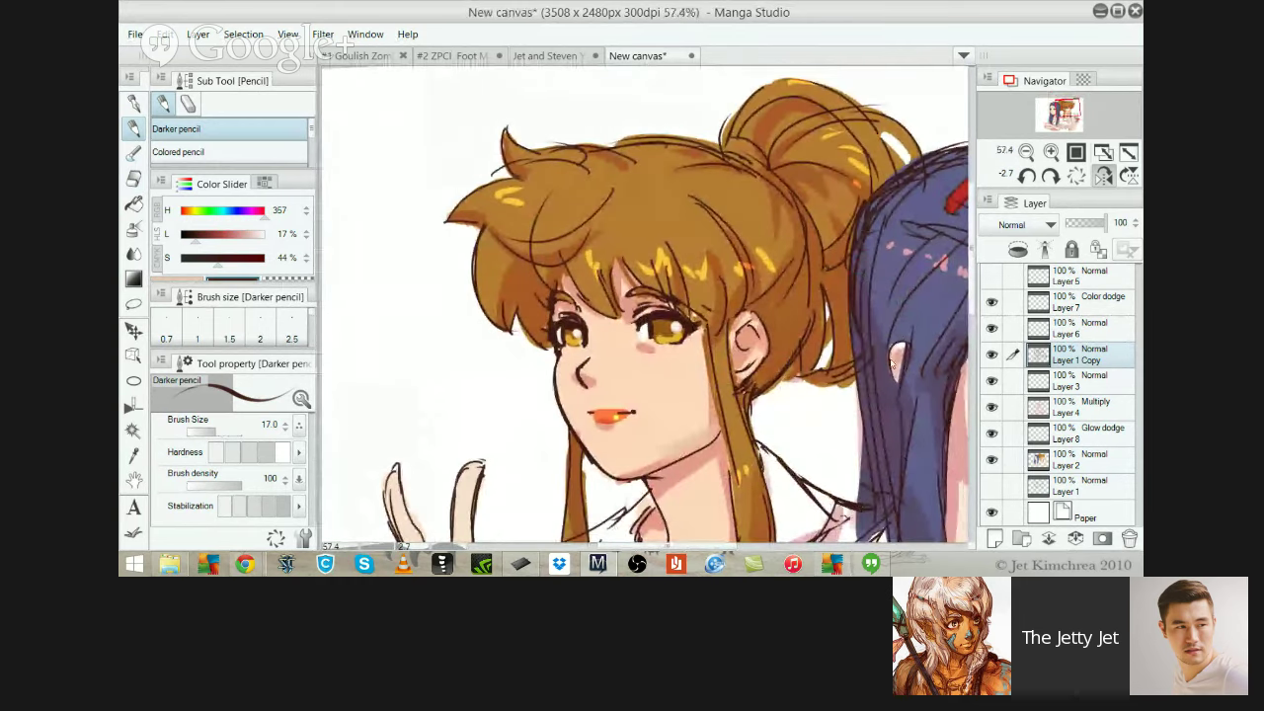
{"action": "left_click", "coordinate": [650, 348], "text": "ctrl+shift"}
{"action": "key", "text": "e"}
{"action": "left_click_drag", "start_coordinate": [661, 355], "coordinate": [630, 356]}
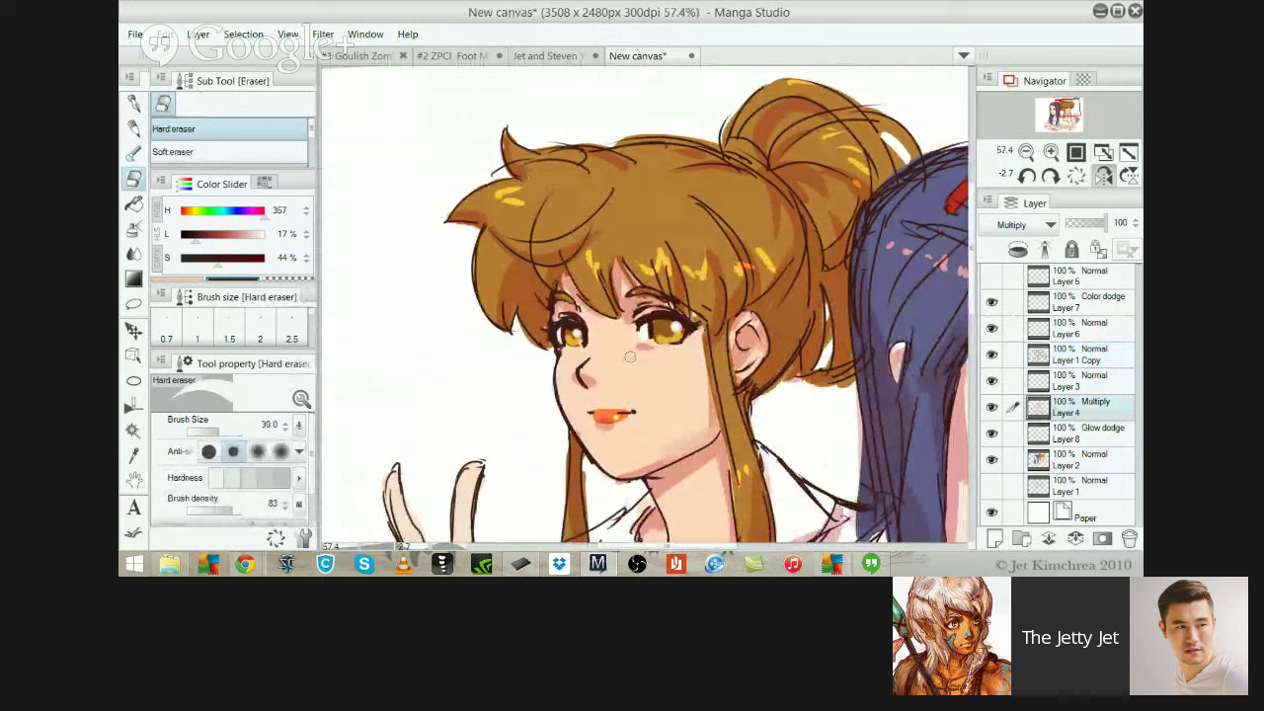
{"action": "scroll", "coordinate": [809, 412], "scroll_direction": "down", "scroll_amount": 2}
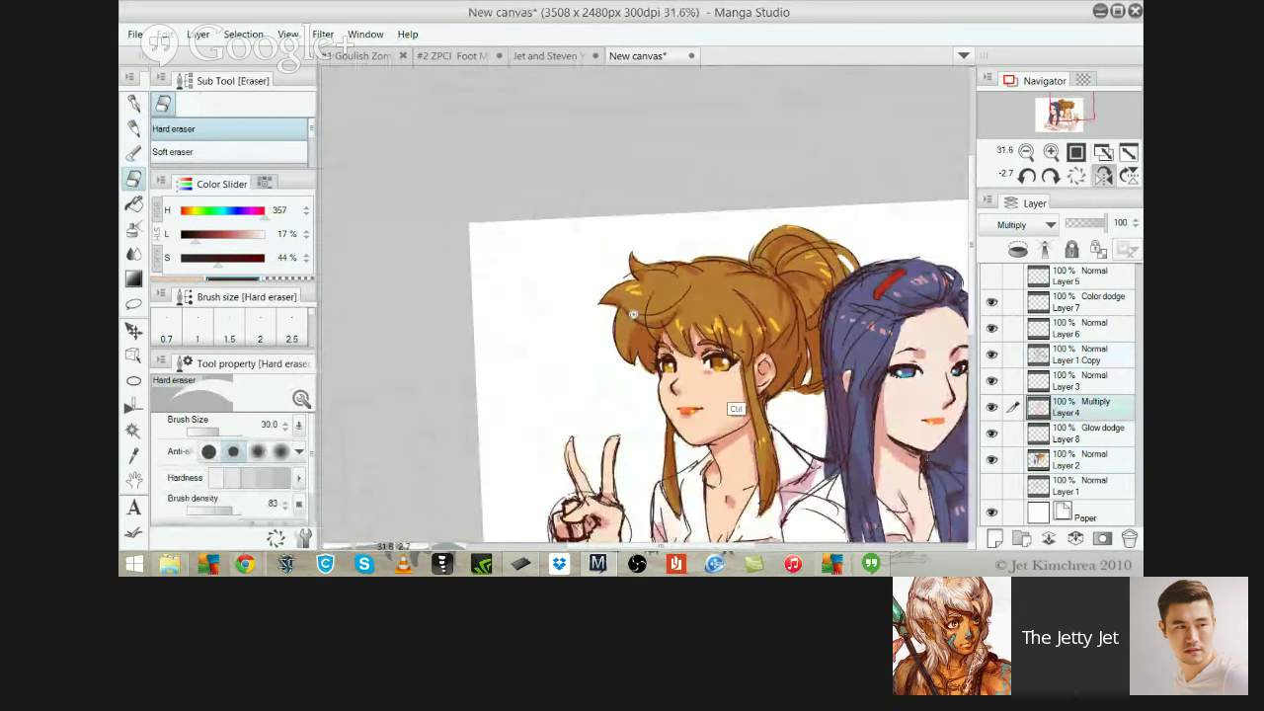
{"action": "scroll", "coordinate": [735, 409], "scroll_direction": "up", "scroll_amount": 3}
{"action": "left_click_drag", "start_coordinate": [654, 364], "coordinate": [669, 368]}
{"action": "key", "text": "ctrl+z"}
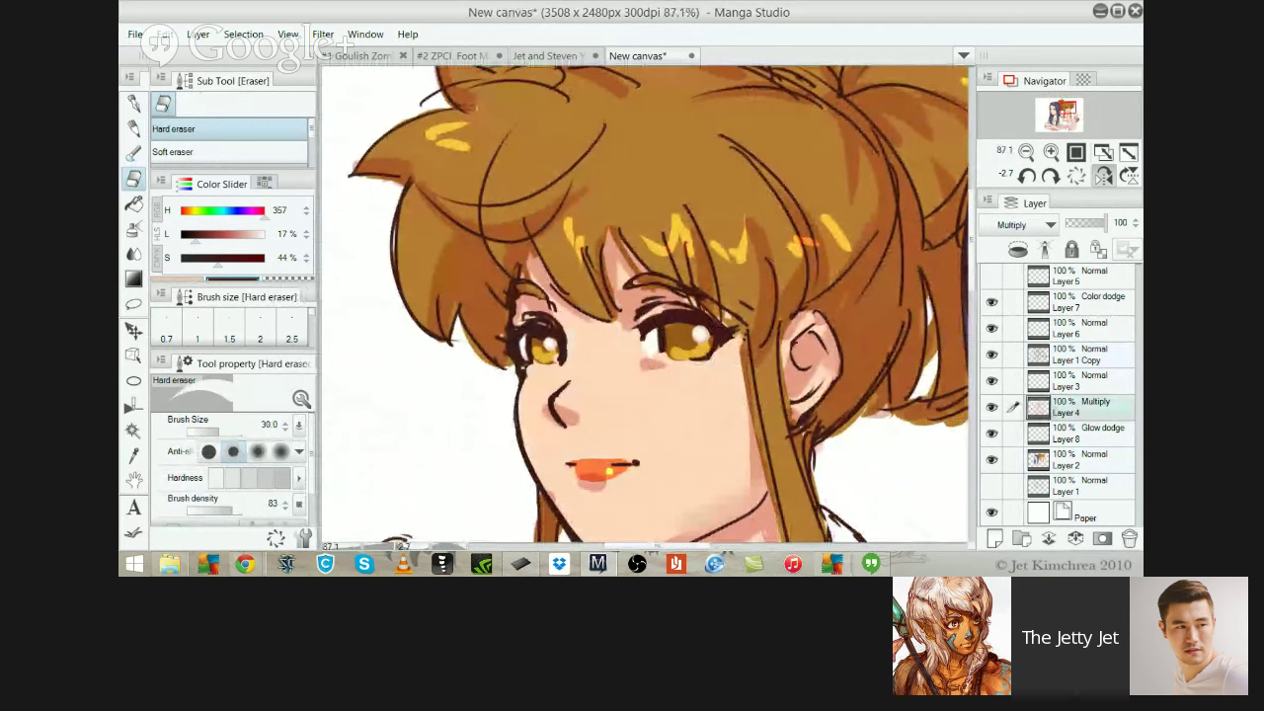
Sample the blush tone and paint it below and above the brown-haired girl's smaller eye on Layer 4 with the Mapping pen
{"action": "scroll", "coordinate": [580, 307], "scroll_direction": "down", "scroll_amount": 3}
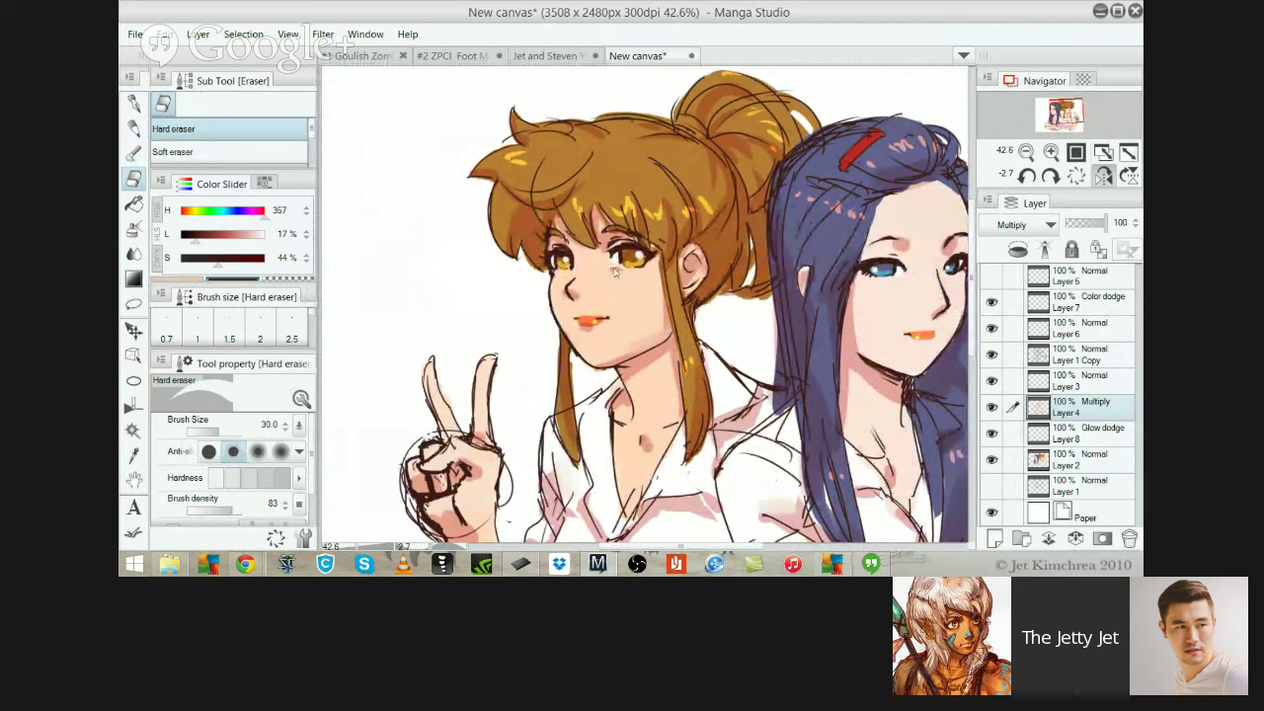
{"action": "scroll", "coordinate": [613, 268], "scroll_direction": "up", "scroll_amount": 3}
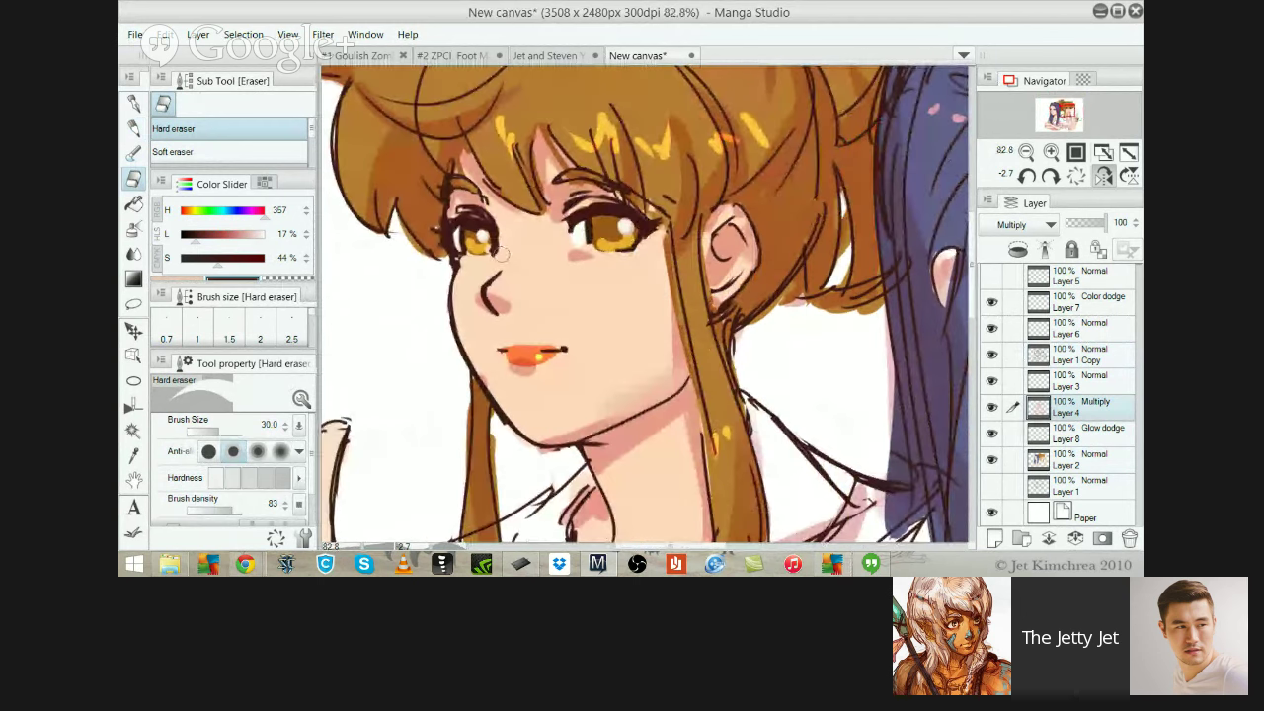
{"action": "left_click", "coordinate": [570, 282], "text": "alt"}
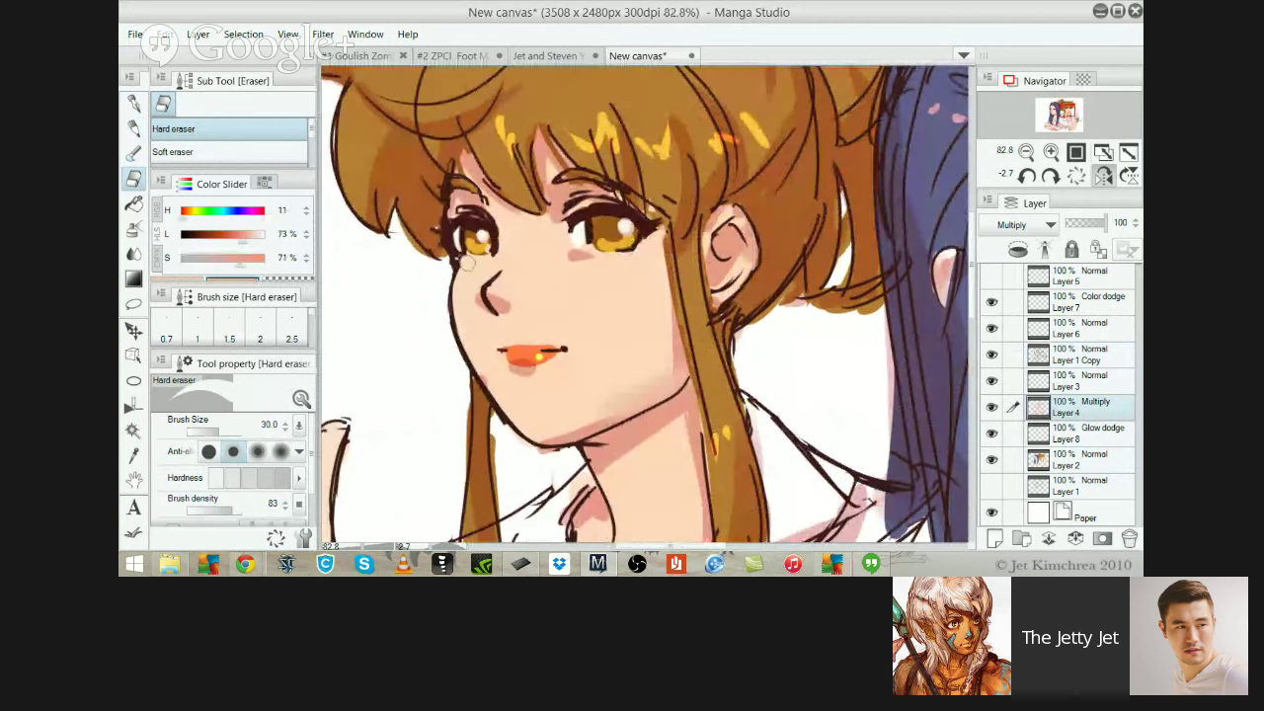
{"action": "key", "text": "p"}
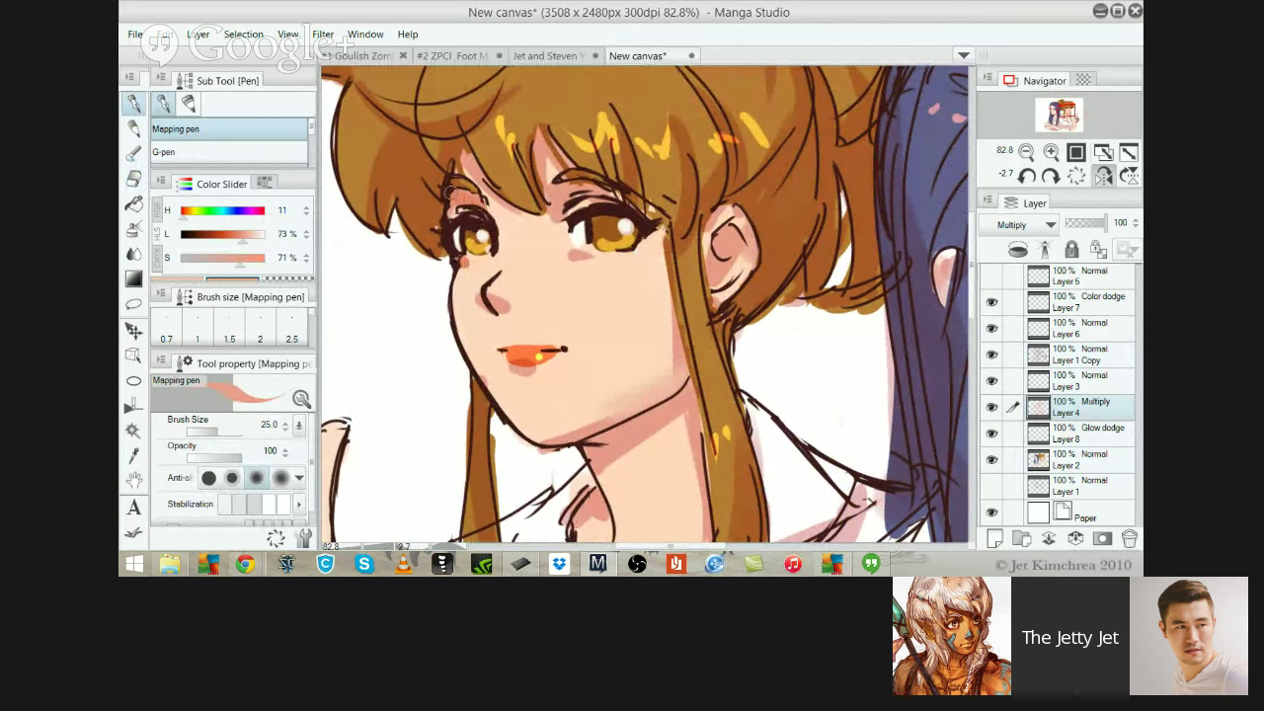
Pick up the pink shading color of Layer 4 from the brown-haired girl's fringe with the Eyedropper
{"action": "scroll", "coordinate": [423, 143], "scroll_direction": "down", "scroll_amount": 4}
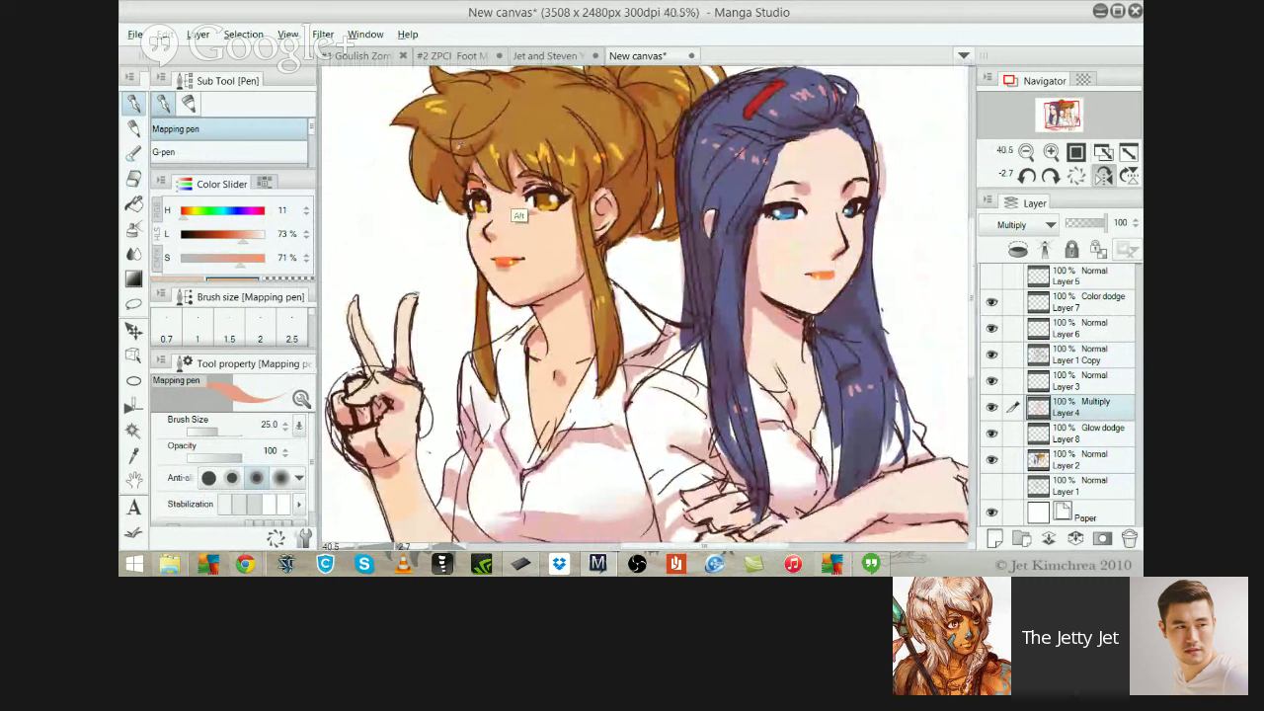
{"action": "key", "text": "i"}
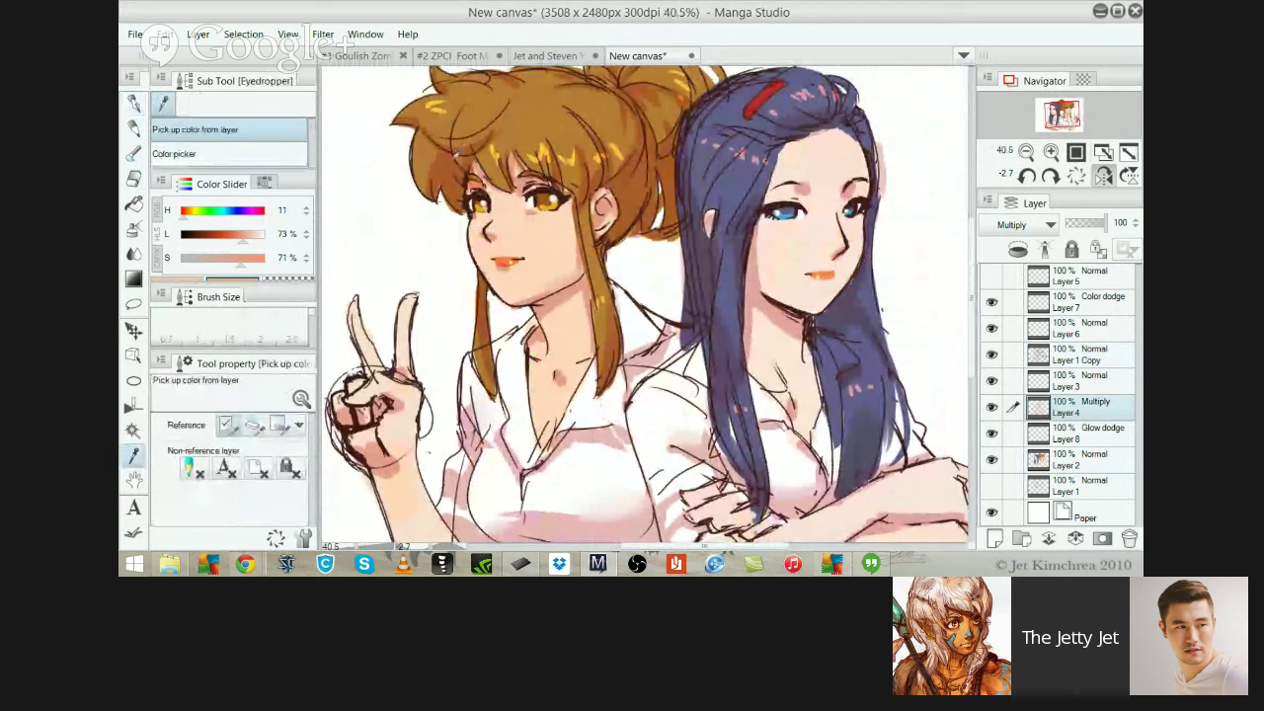
{"action": "key", "text": "i"}
{"action": "key", "text": "i"}
{"action": "left_click", "coordinate": [459, 147]}
{"action": "key", "text": "p"}
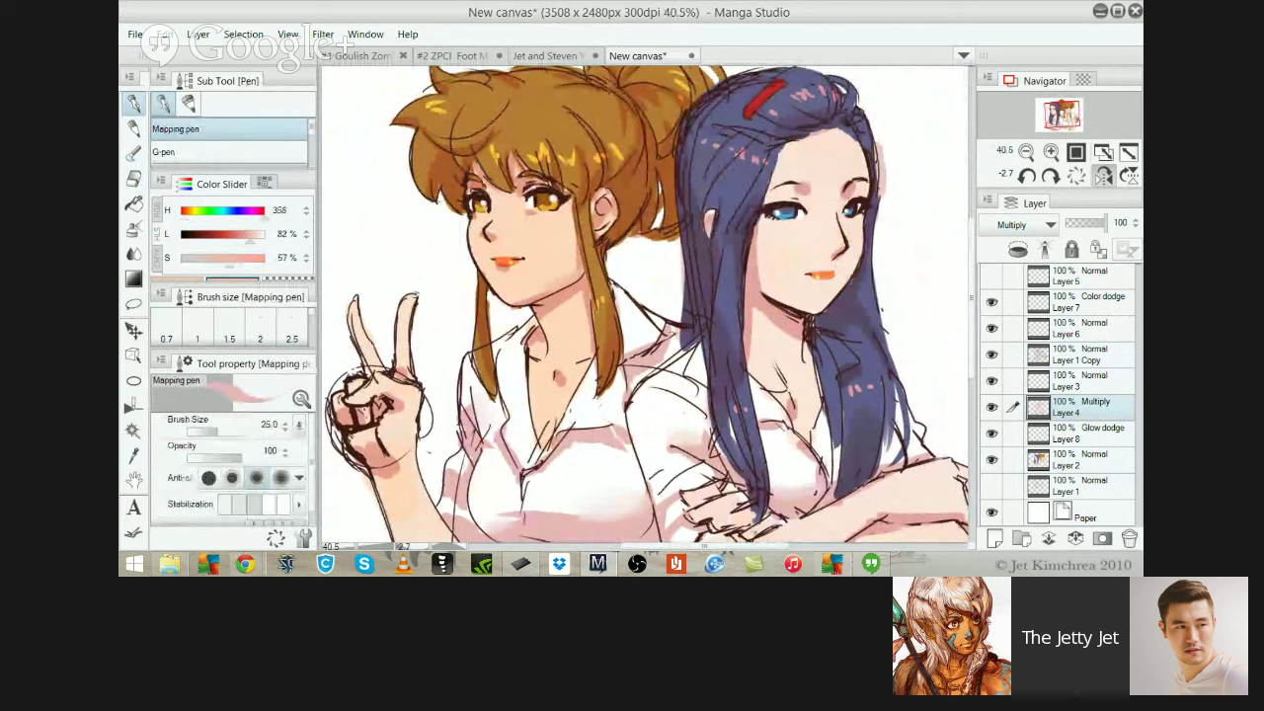
{"action": "scroll", "coordinate": [575, 203], "scroll_direction": "down", "scroll_amount": 1}
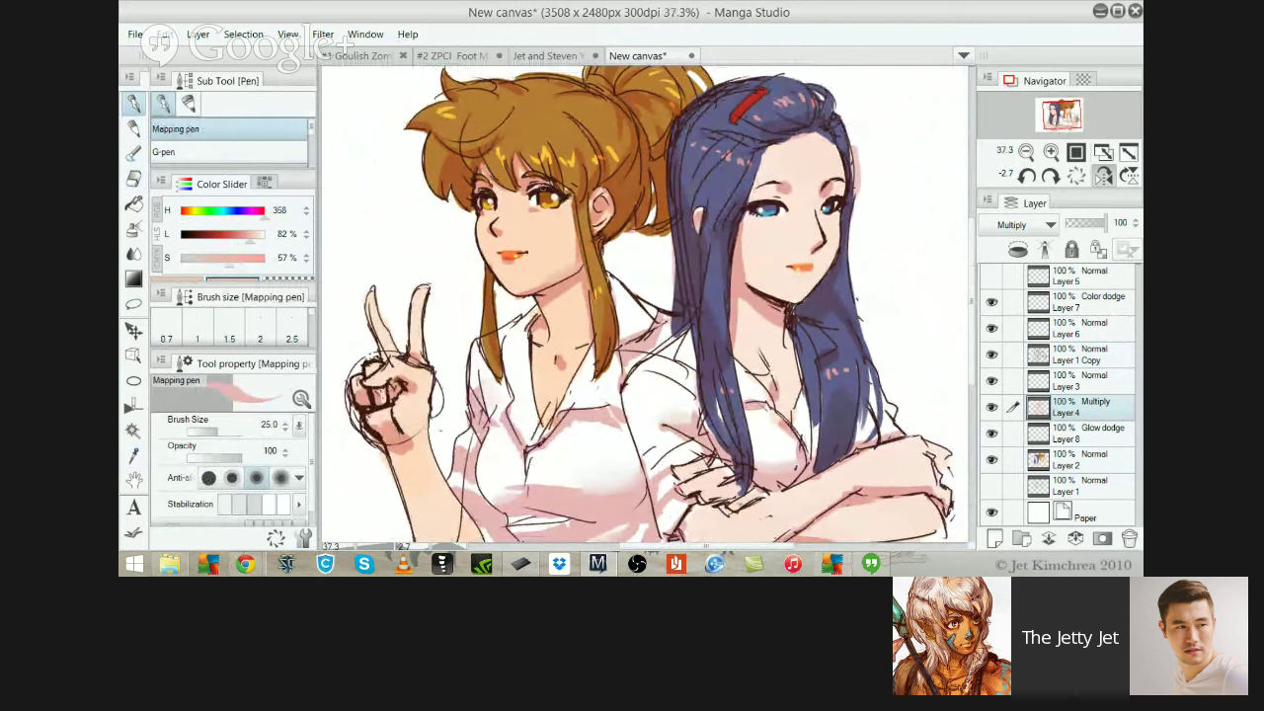
{"action": "key", "text": "e"}
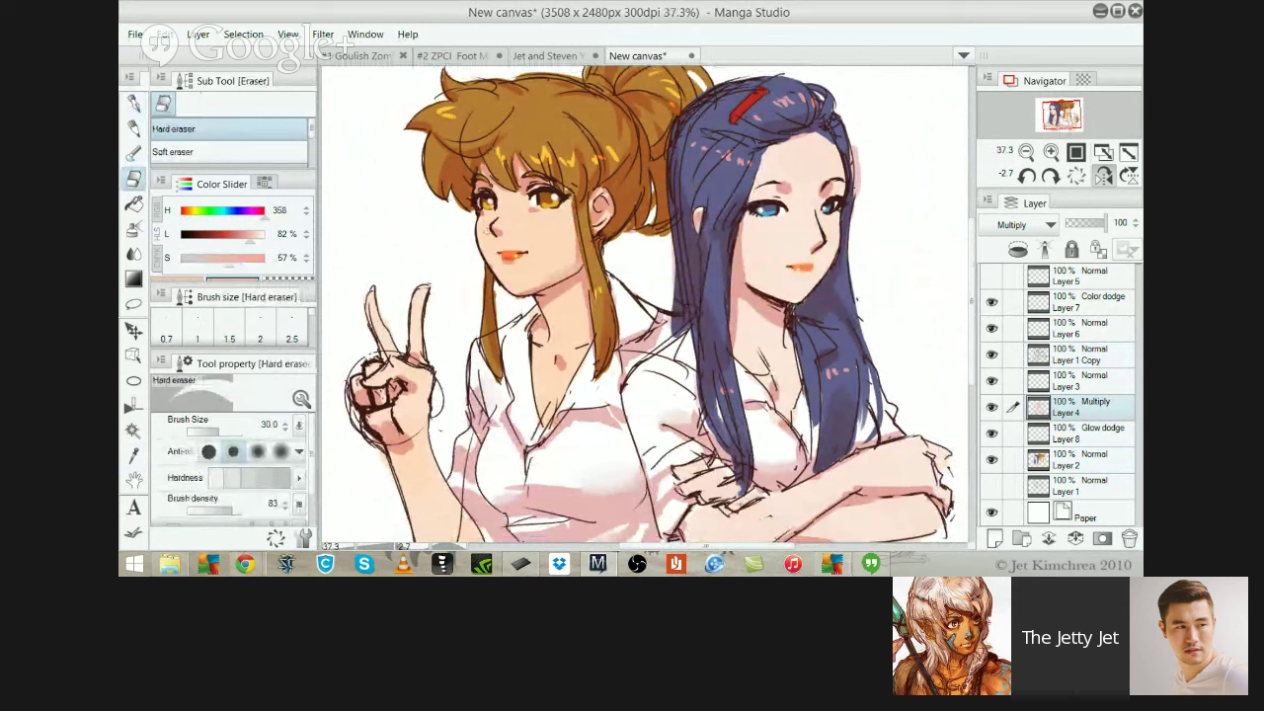
On Layer 2, select the brown hair with the Magic wand and shift its hue by -11
{"action": "scroll", "coordinate": [770, 306], "scroll_direction": "down", "scroll_amount": 5}
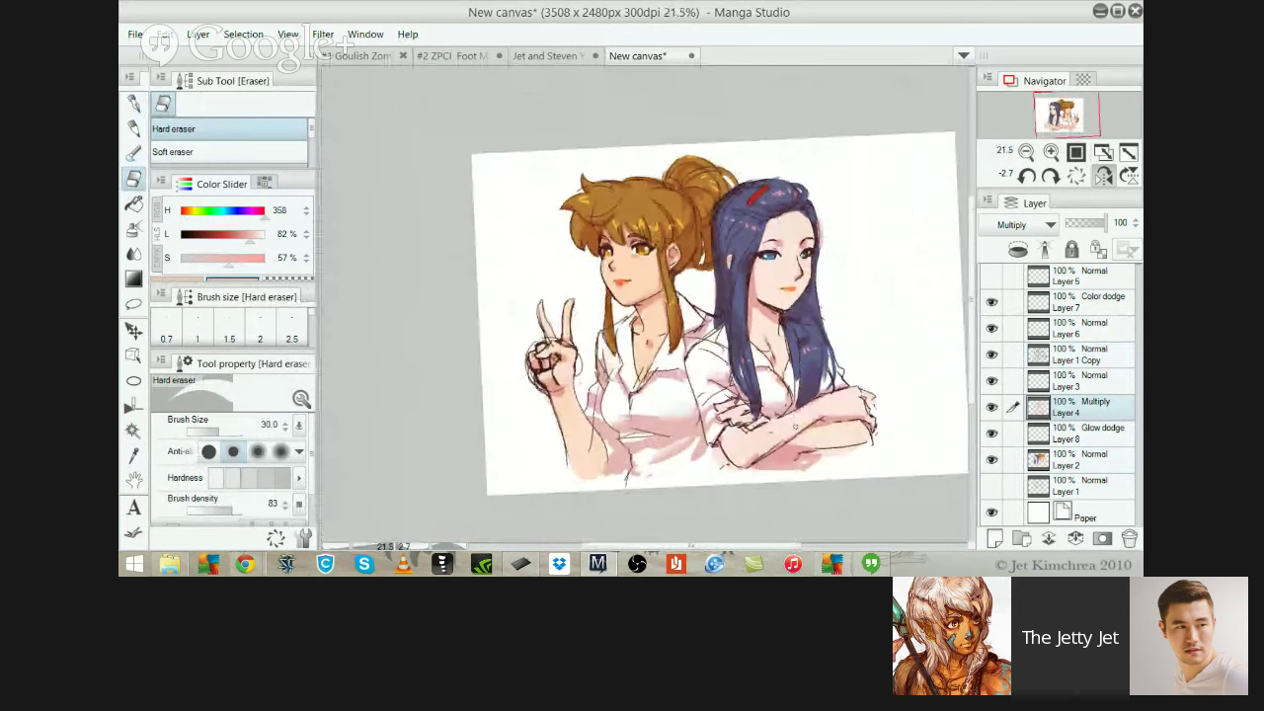
{"action": "key", "text": "alt+["}
{"action": "key", "text": "alt+["}
{"action": "key", "text": "w"}
{"action": "left_click", "coordinate": [606, 184]}
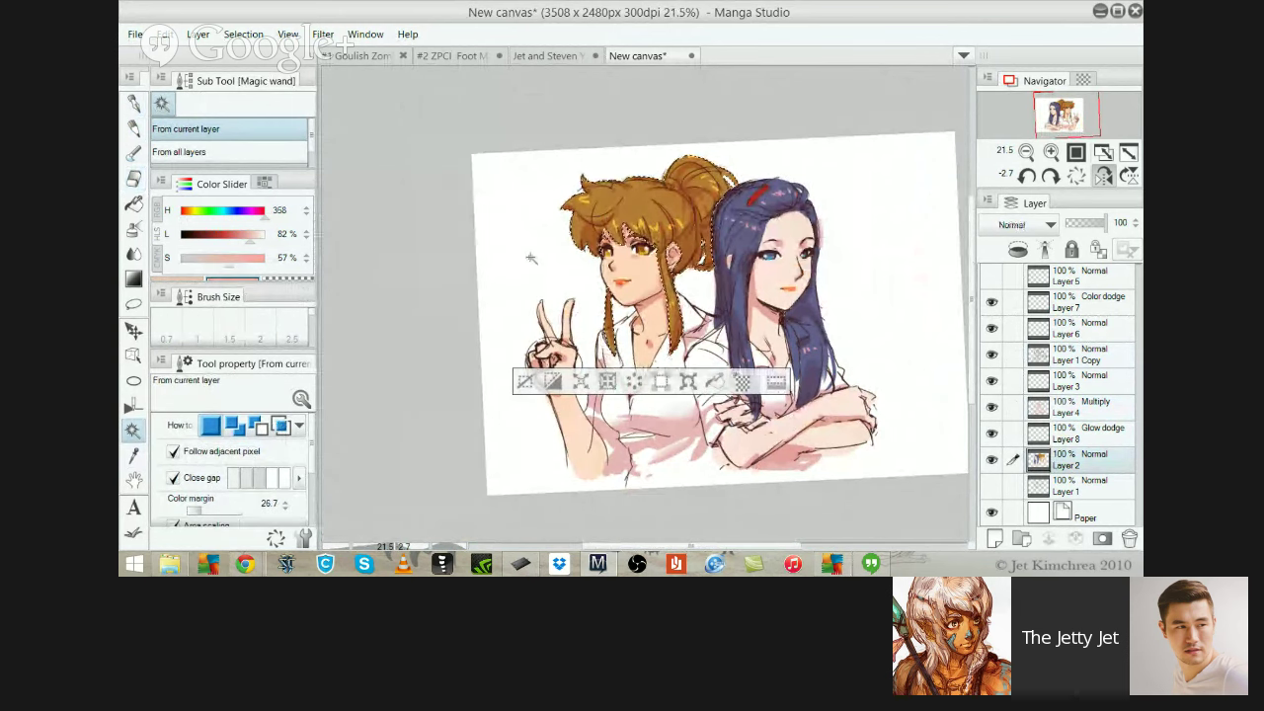
{"action": "key", "text": "ctrl+u"}
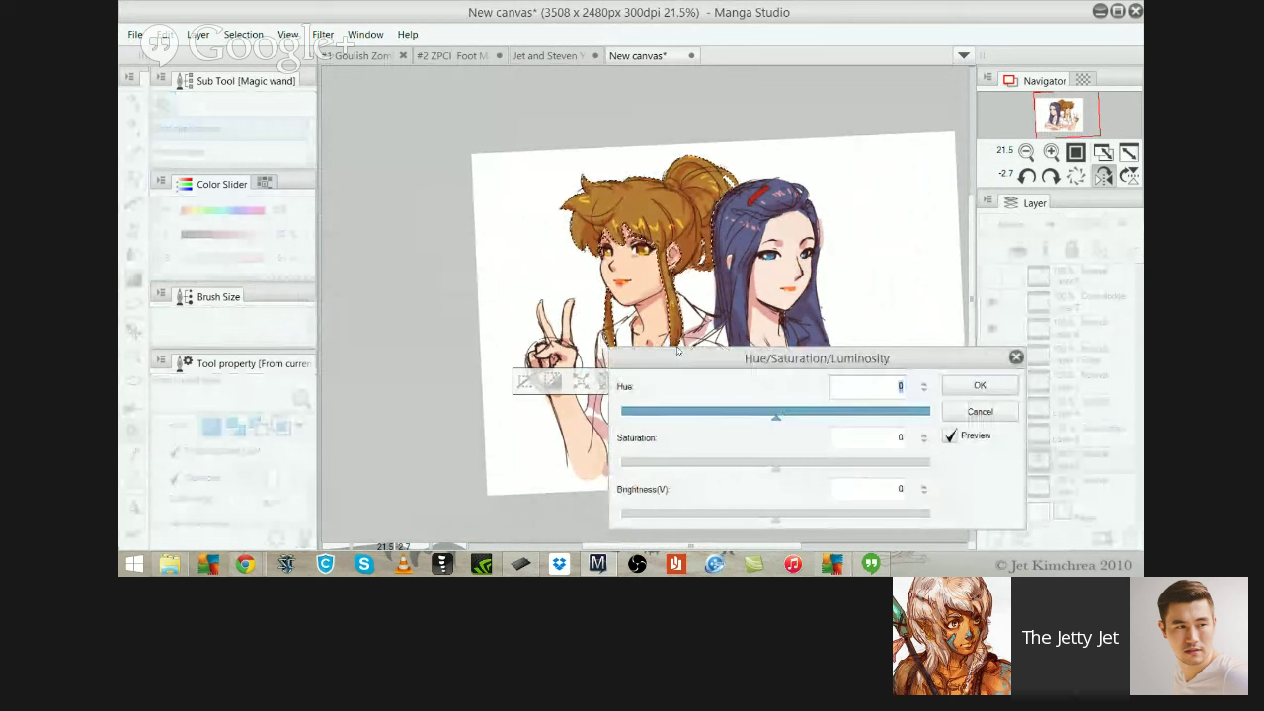
{"action": "type", "text": "147"}
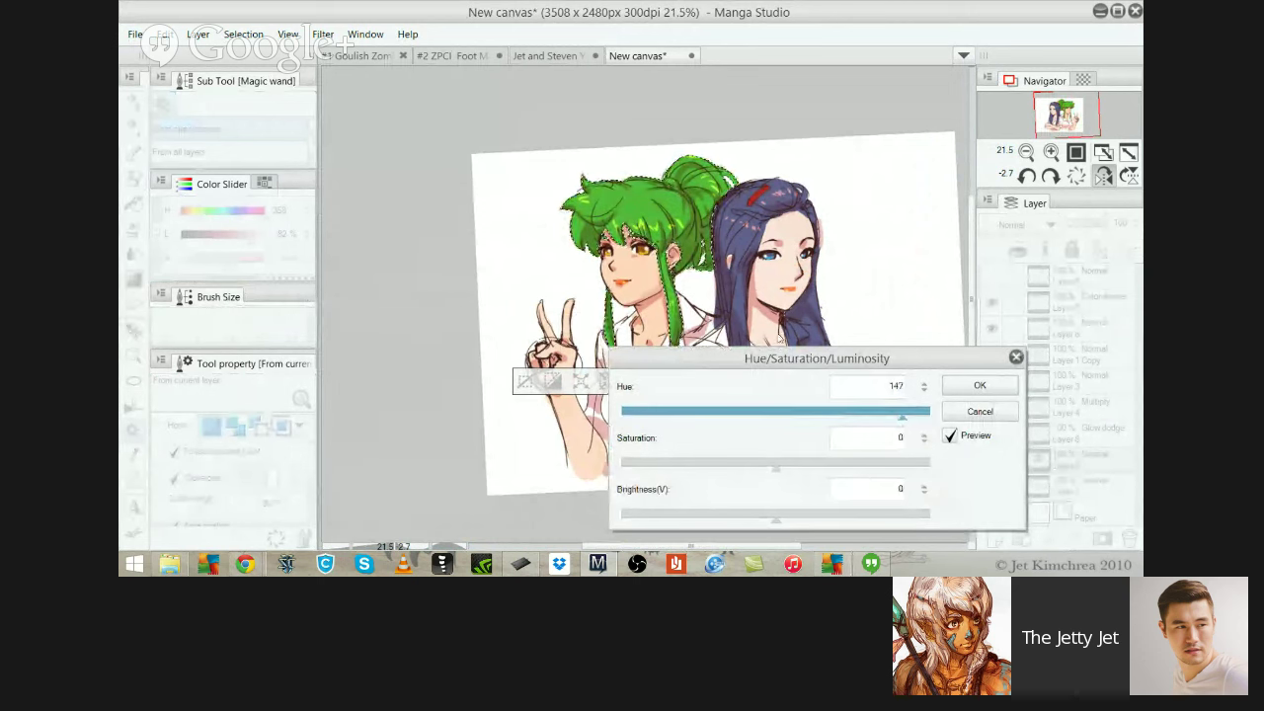
{"action": "key", "text": "BackSpace"}
{"action": "key", "text": "BackSpace"}
{"action": "key", "text": "BackSpace"}
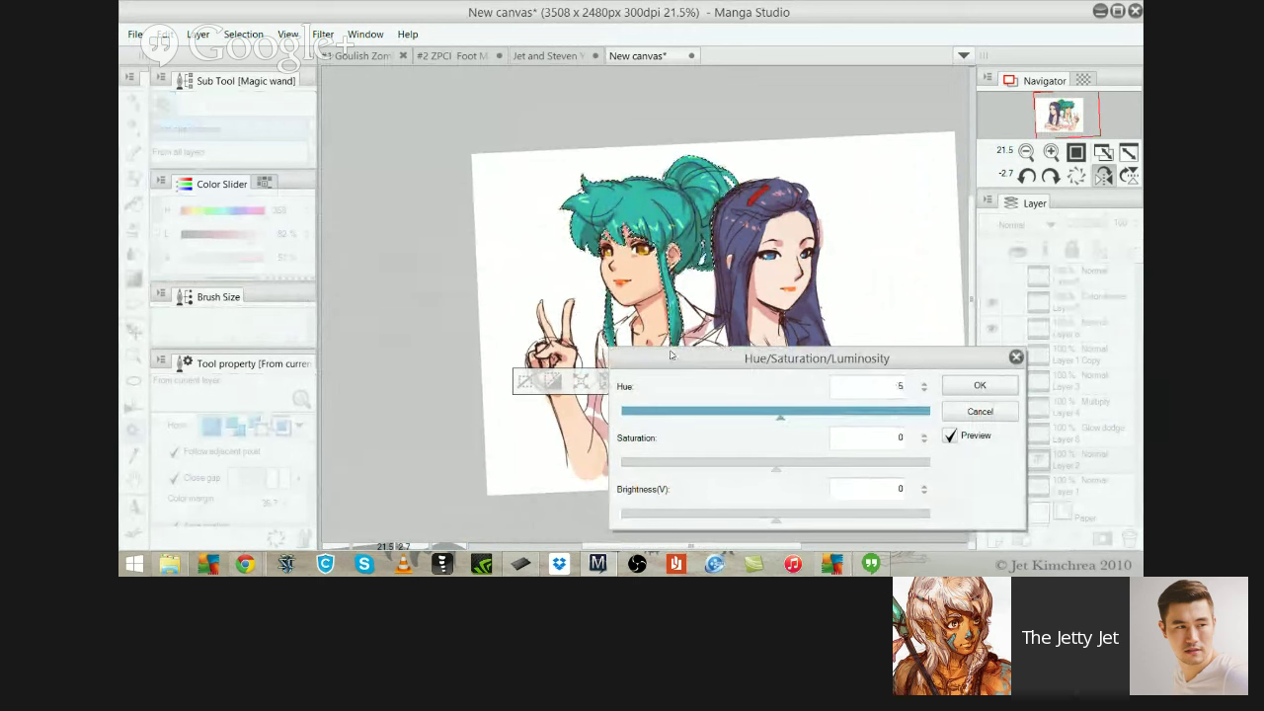
{"action": "type", "text": "-11"}
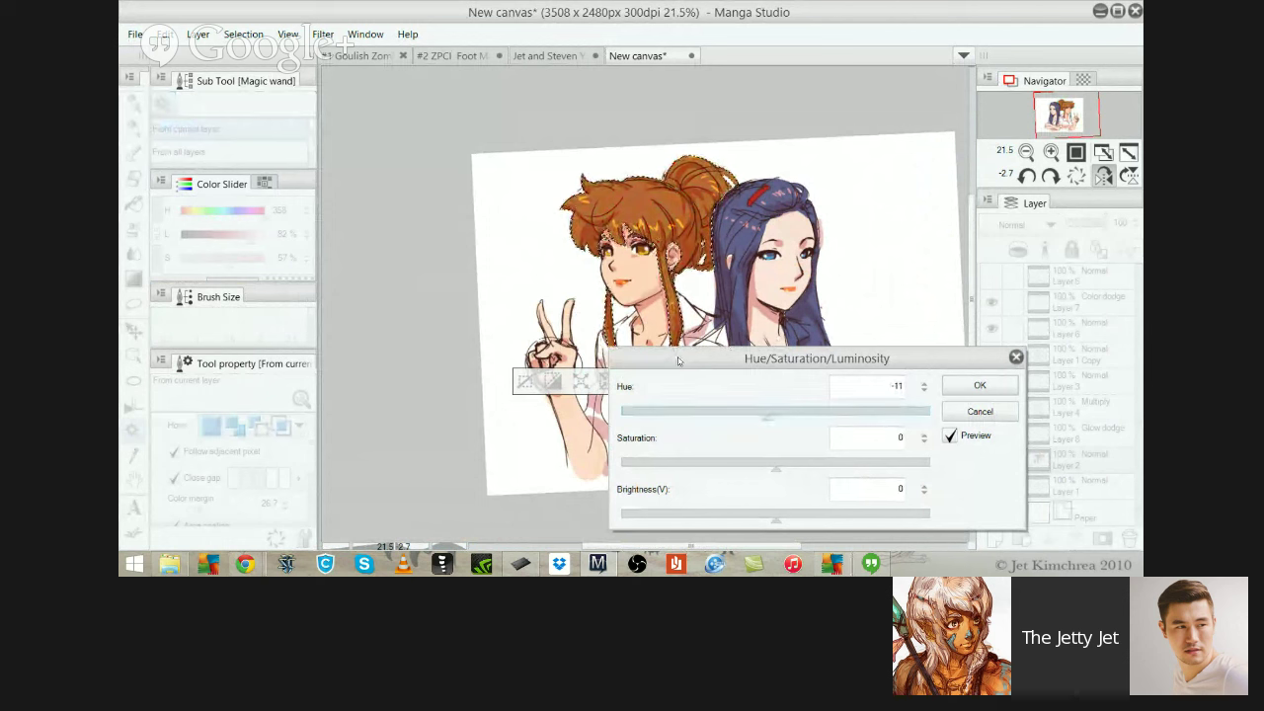
Set the brown hair's brightness adjustment to 4, apply it and clear the selection
{"action": "left_click_drag", "start_coordinate": [776, 519], "coordinate": [787, 519]}
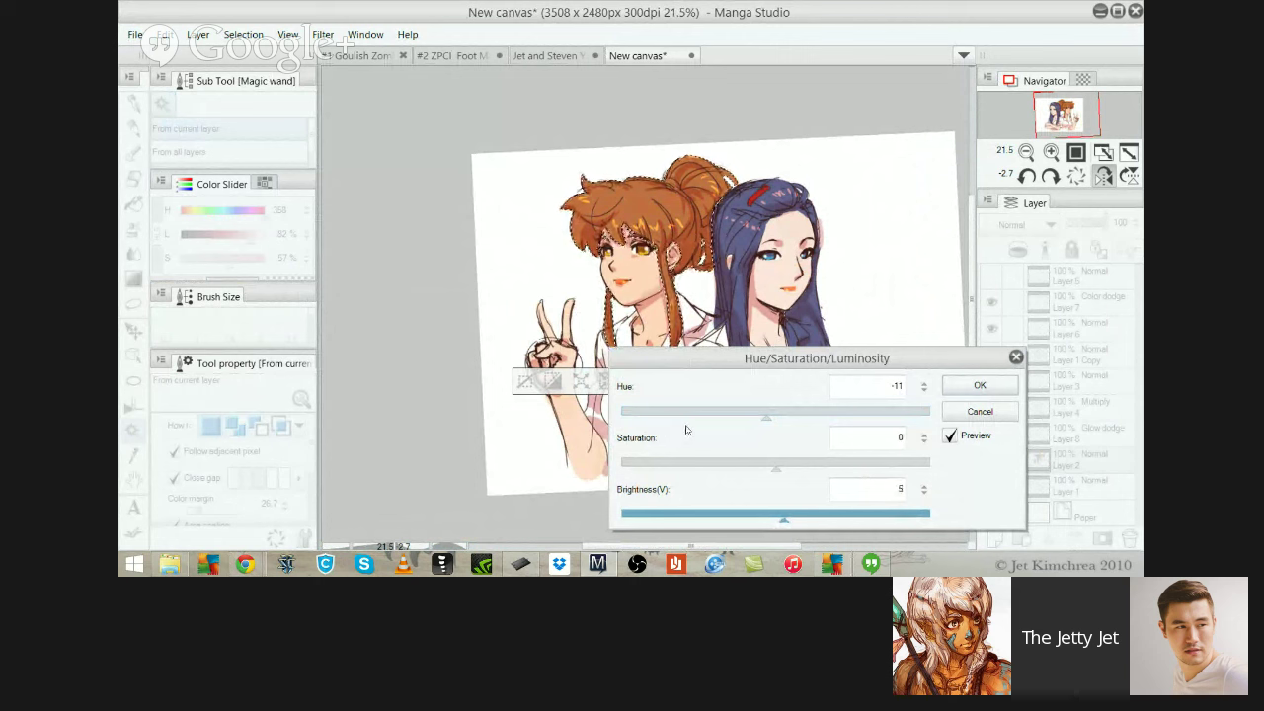
{"action": "left_click_drag", "start_coordinate": [784, 519], "coordinate": [782, 519]}
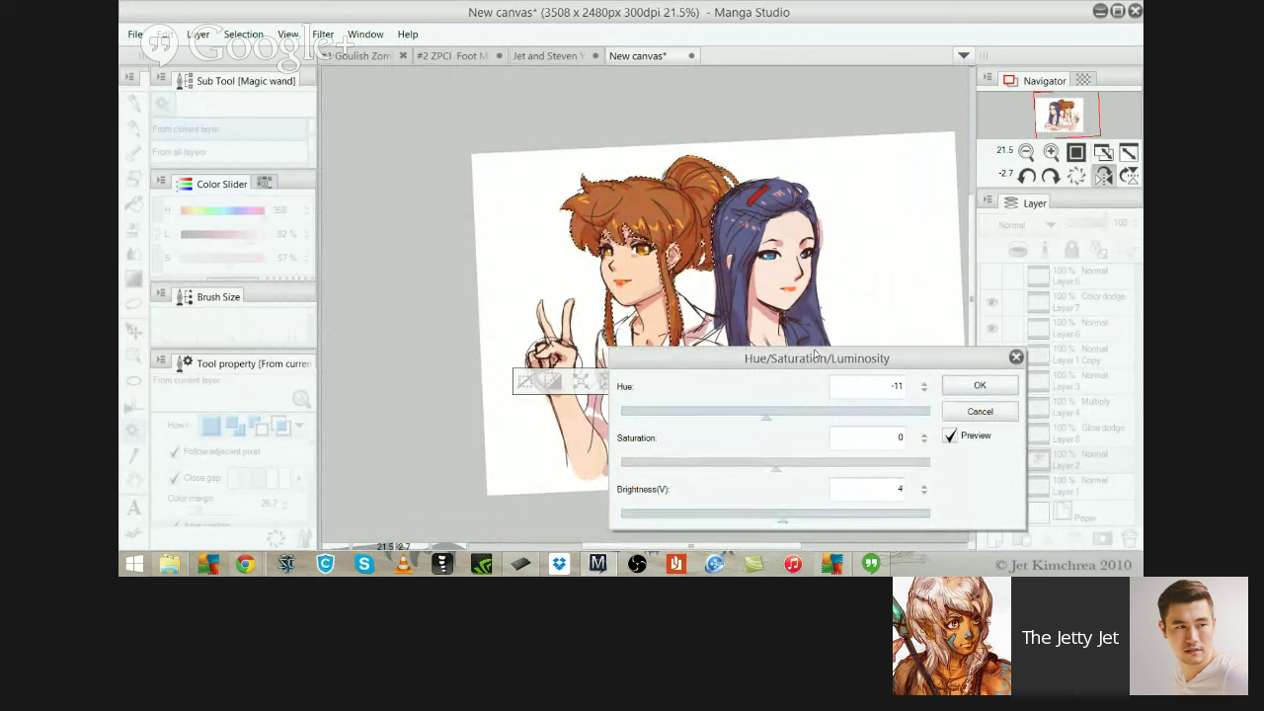
{"action": "key", "text": "Return"}
{"action": "key", "text": "ctrl+d"}
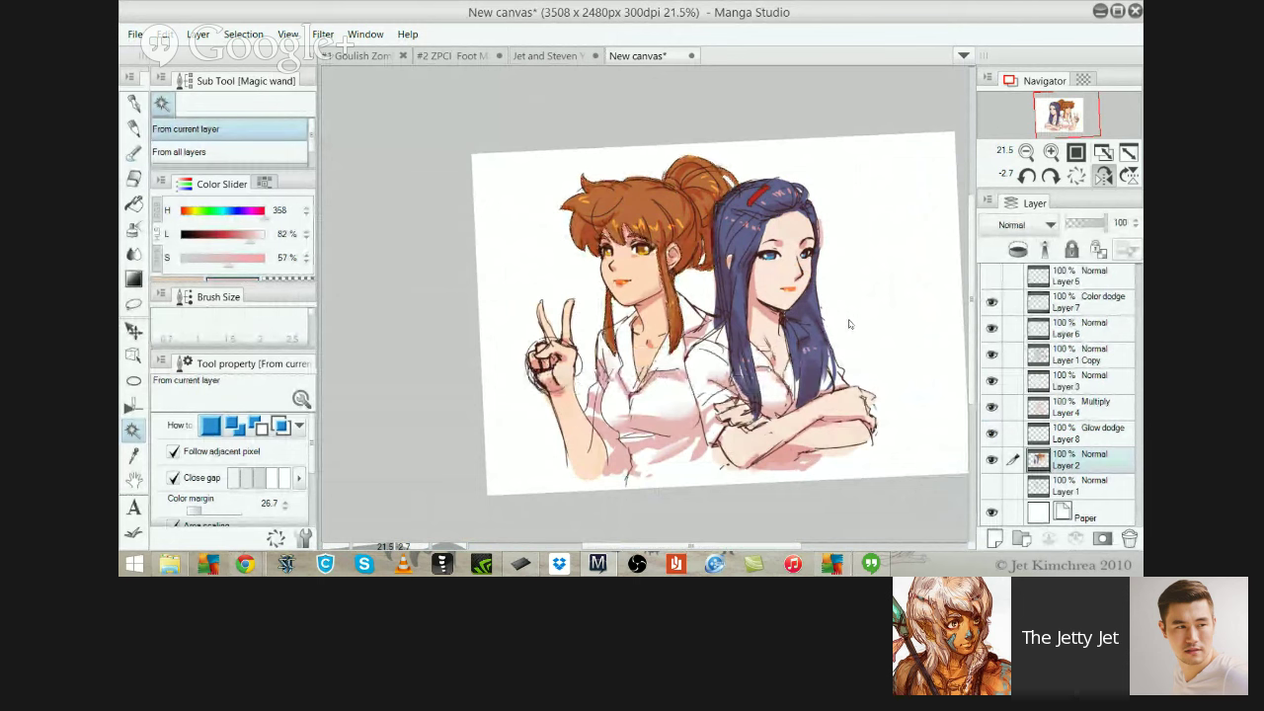
Select the blue hair on Layer 2 with the Magic wand
{"action": "scroll", "coordinate": [848, 324], "scroll_direction": "up", "scroll_amount": 3}
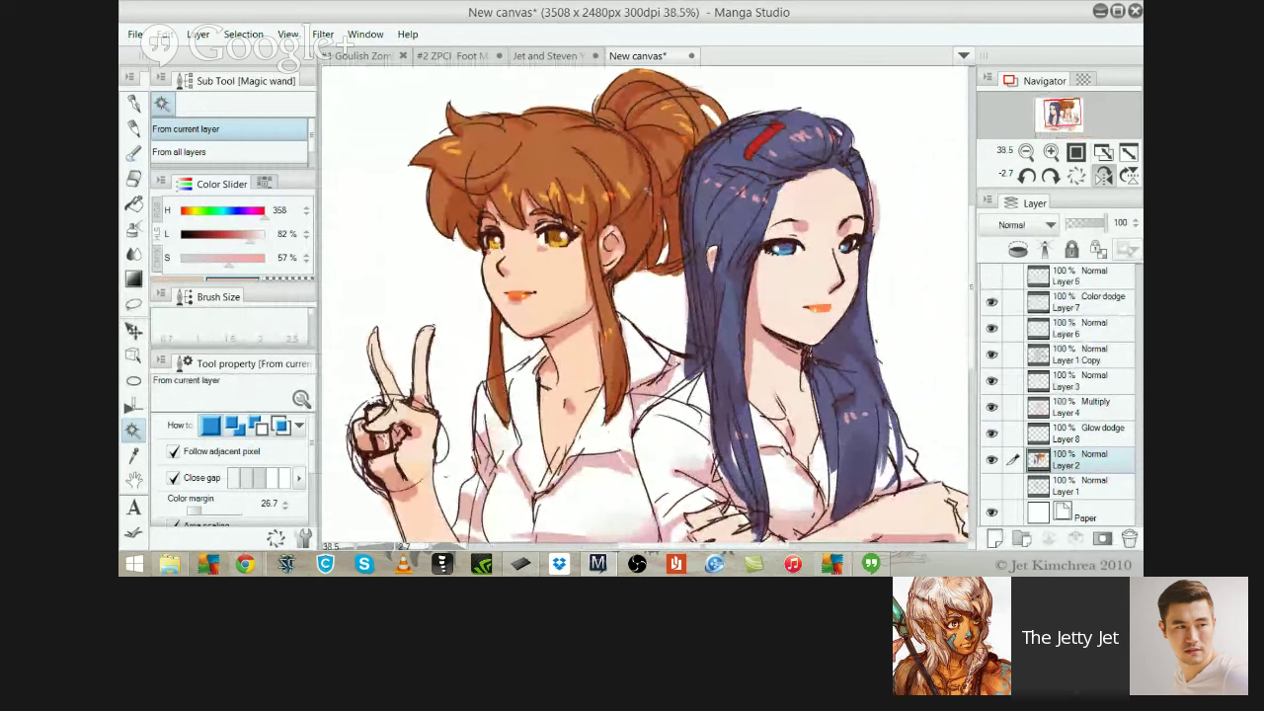
{"action": "left_click", "coordinate": [762, 301]}
{"action": "scroll", "coordinate": [762, 301], "scroll_direction": "down", "scroll_amount": 1}
{"action": "left_click_drag", "start_coordinate": [740, 384], "coordinate": [731, 267]}
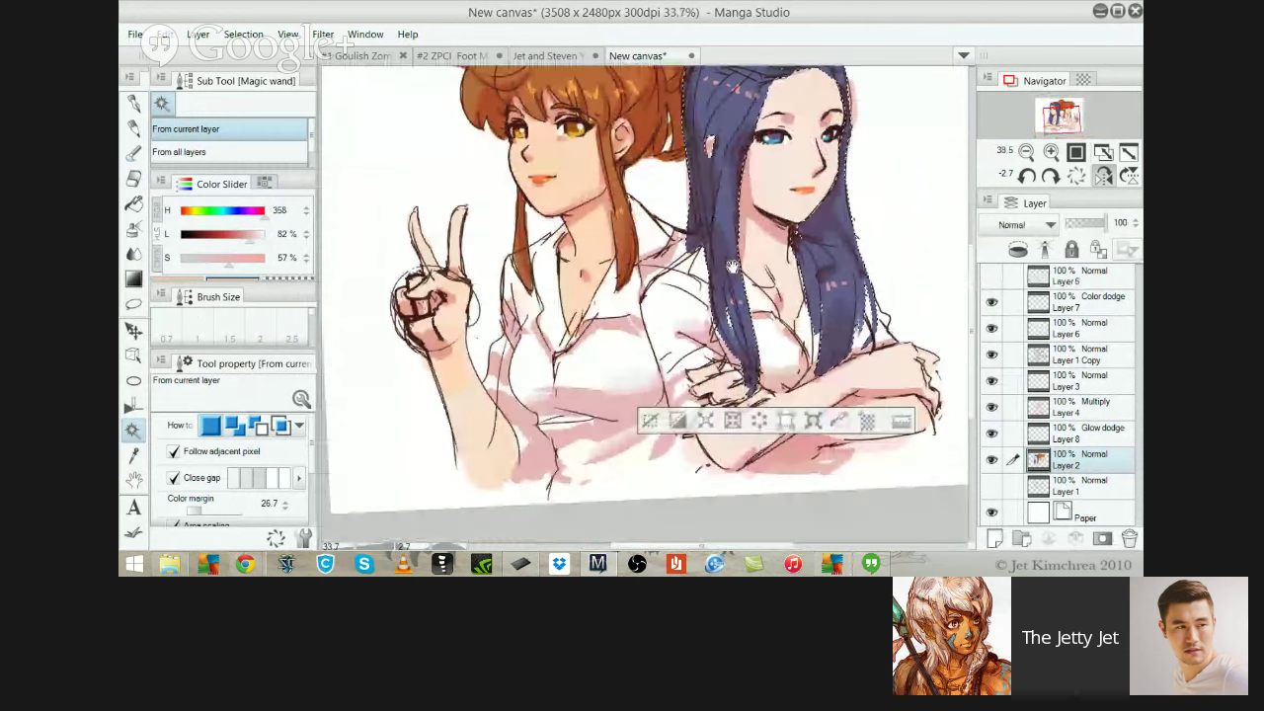
{"action": "left_click_drag", "start_coordinate": [731, 266], "coordinate": [674, 355]}
Shift the selected blue hair's hue by -17, apply the adjustment and clear the selection
{"action": "key", "text": "ctrl+u"}
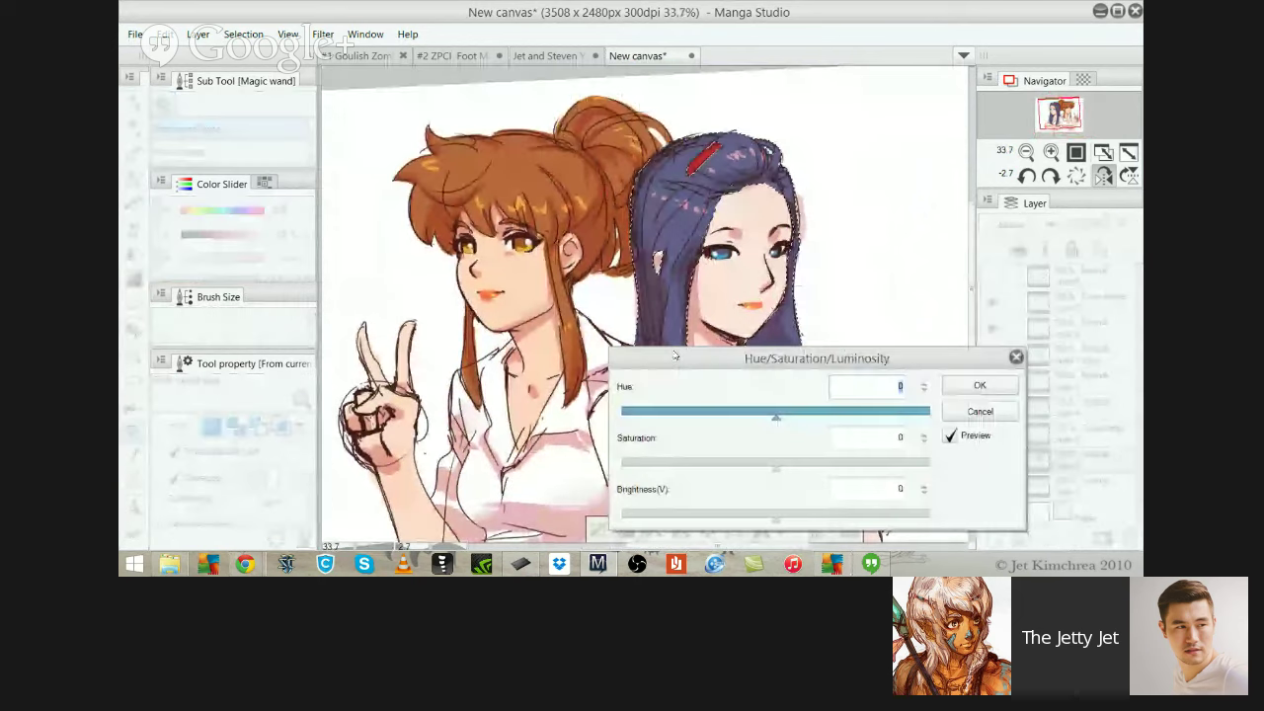
{"action": "type", "text": "12"}
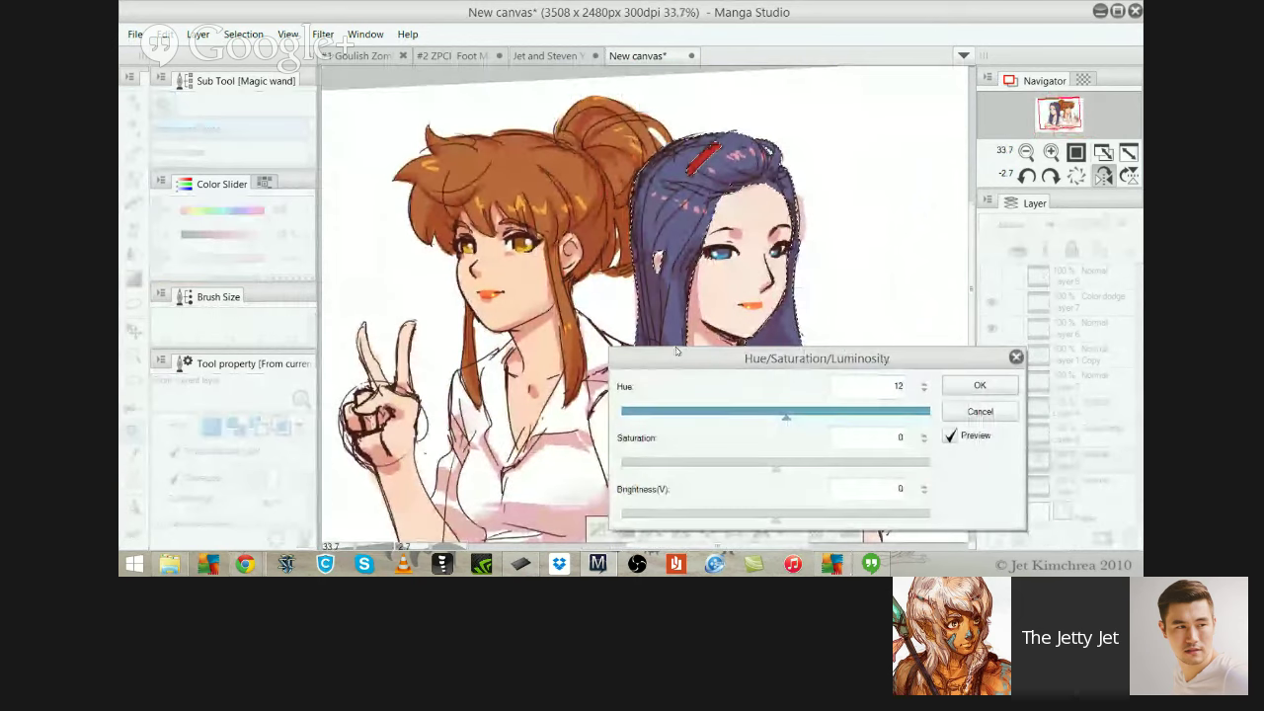
{"action": "left_click_drag", "start_coordinate": [785, 416], "coordinate": [755, 416]}
{"action": "key", "text": "Up"}
{"action": "key", "text": "Up"}
{"action": "key", "text": "Up"}
{"action": "key", "text": "Up"}
{"action": "key", "text": "Up"}
{"action": "key", "text": "Up"}
{"action": "key", "text": "Up"}
{"action": "key", "text": "Up"}
{"action": "key", "text": "Up"}
{"action": "key", "text": "Up"}
{"action": "key", "text": "Up"}
{"action": "key", "text": "Up"}
{"action": "key", "text": "Up"}
{"action": "key", "text": "Up"}
{"action": "key", "text": "Up"}
{"action": "key", "text": "Up"}
{"action": "key", "text": "Up"}
{"action": "key", "text": "Up"}
{"action": "key", "text": "Up"}
{"action": "key", "text": "Up"}
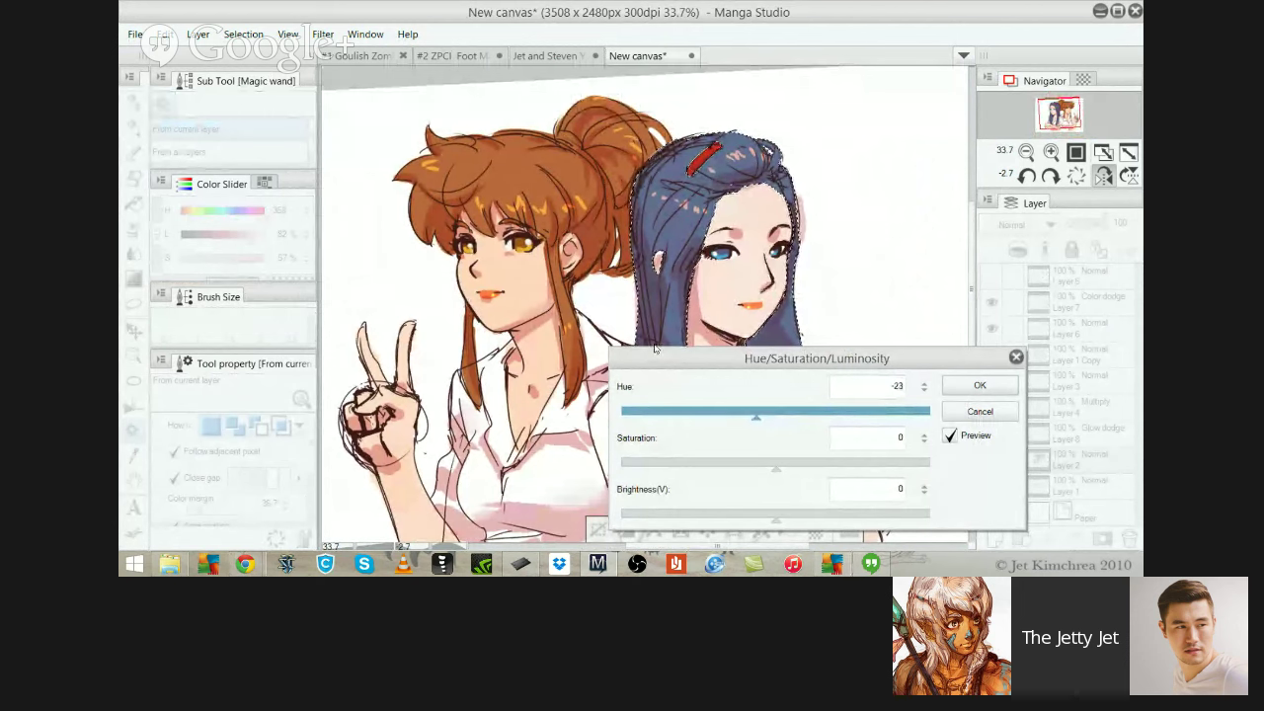
{"action": "key", "text": "Down"}
{"action": "key", "text": "Down"}
{"action": "key", "text": "Down"}
{"action": "key", "text": "Down"}
{"action": "key", "text": "Down"}
{"action": "key", "text": "Down"}
{"action": "key", "text": "Down"}
{"action": "key", "text": "Down"}
{"action": "key", "text": "Down"}
{"action": "key", "text": "Down"}
{"action": "key", "text": "Down"}
{"action": "key", "text": "Down"}
{"action": "key", "text": "Down"}
{"action": "key", "text": "Down"}
{"action": "key", "text": "Down"}
{"action": "key", "text": "Down"}
{"action": "key", "text": "Down"}
{"action": "key", "text": "Down"}
{"action": "key", "text": "Down"}
{"action": "key", "text": "Down"}
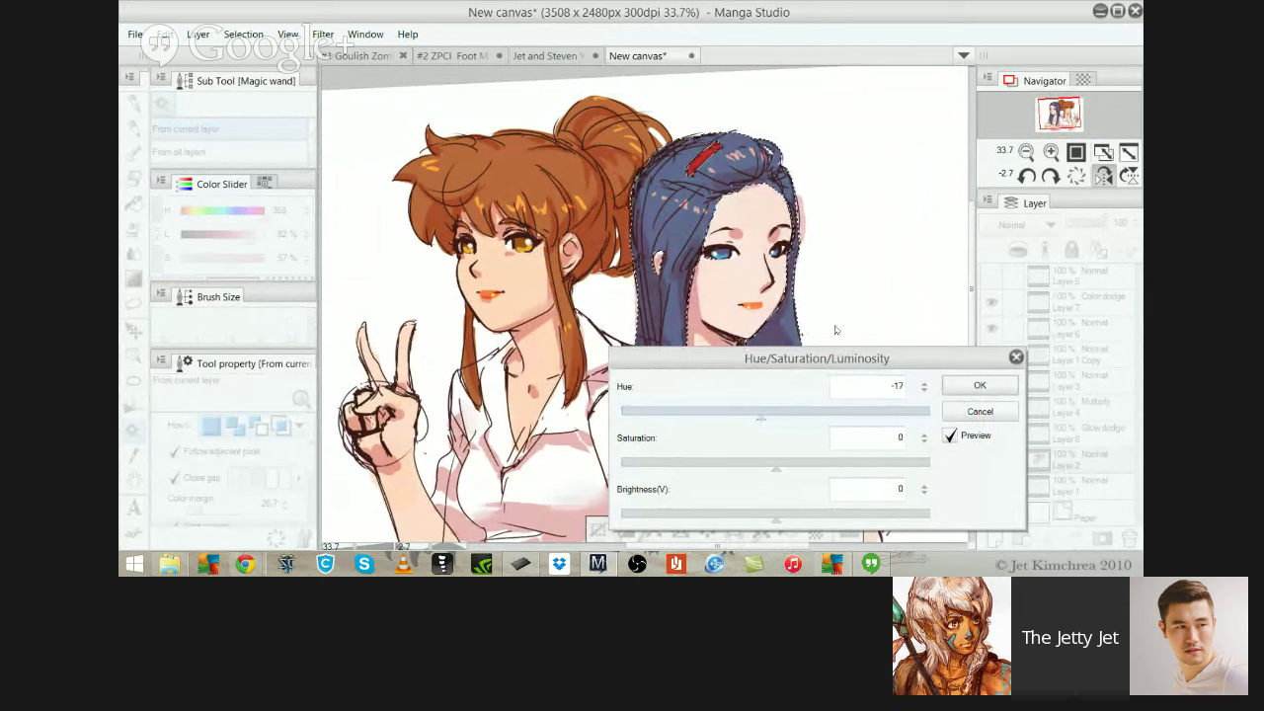
{"action": "key", "text": "Return"}
{"action": "scroll", "coordinate": [732, 385], "scroll_direction": "down", "scroll_amount": 1}
{"action": "scroll", "coordinate": [731, 385], "scroll_direction": "down", "scroll_amount": 2}
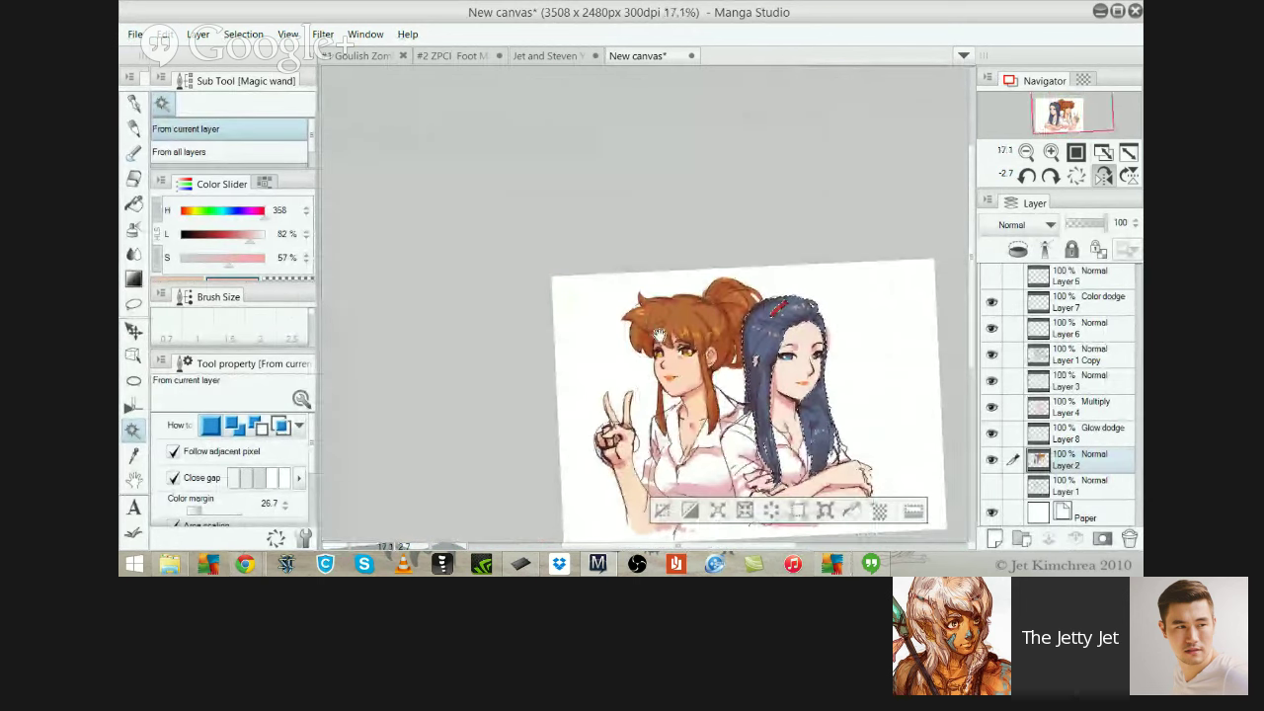
{"action": "scroll", "coordinate": [732, 385], "scroll_direction": "up", "scroll_amount": 2}
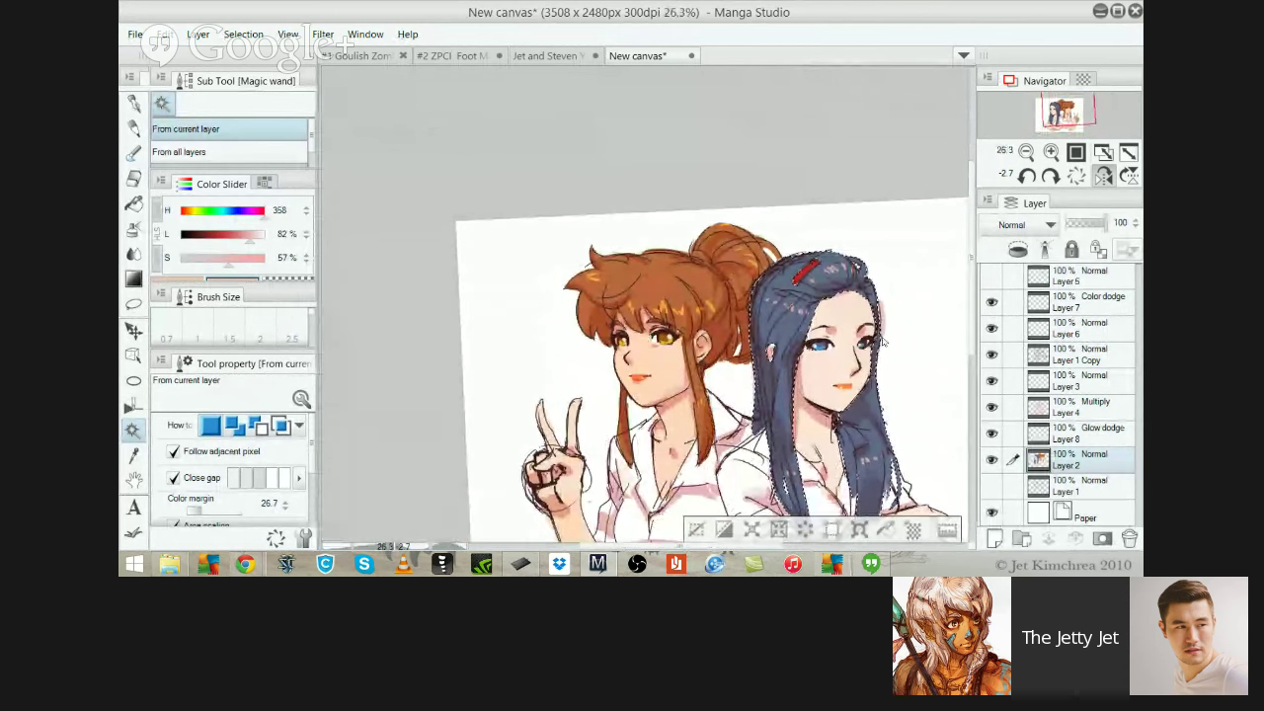
{"action": "left_click", "coordinate": [1092, 408]}
{"action": "key", "text": "ctrl+d"}
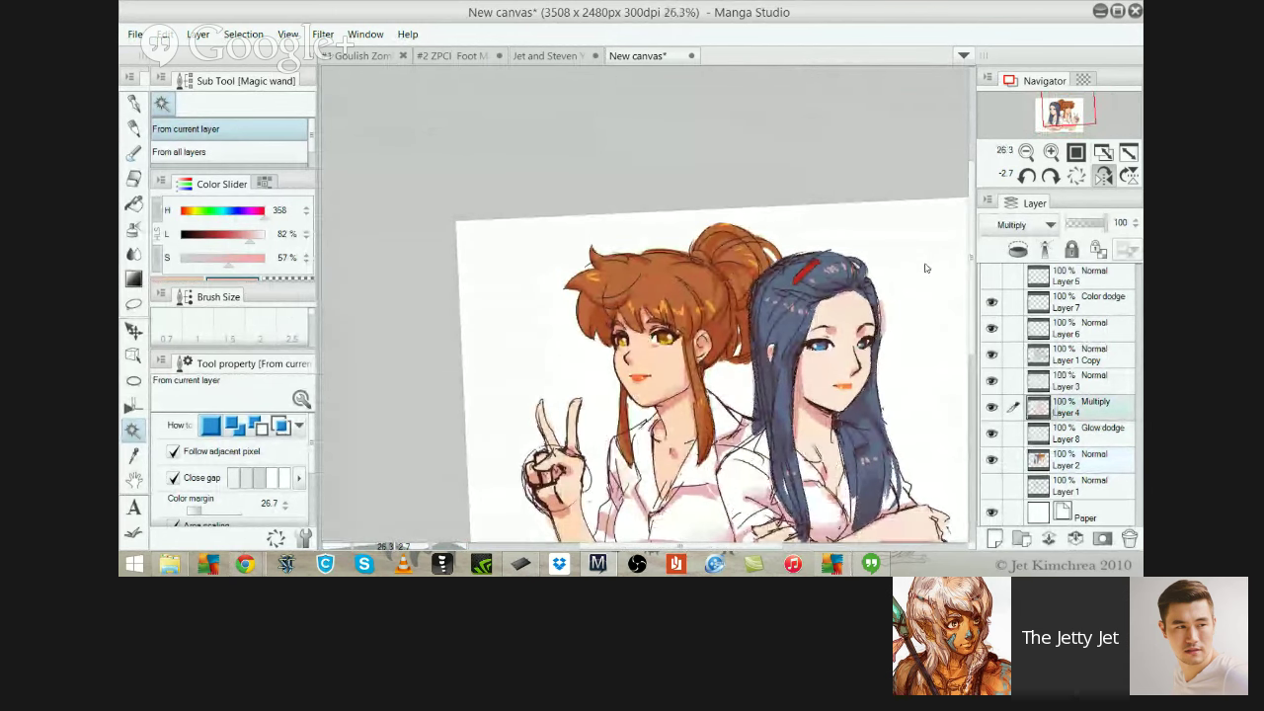
On Layer 7, enlarge the Mapping pen to size 70 and sample the brown from the brown-haired girl's larger eye
{"action": "left_click", "coordinate": [925, 268], "text": "ctrl+shift"}
{"action": "scroll", "coordinate": [931, 248], "scroll_direction": "up", "scroll_amount": 1}
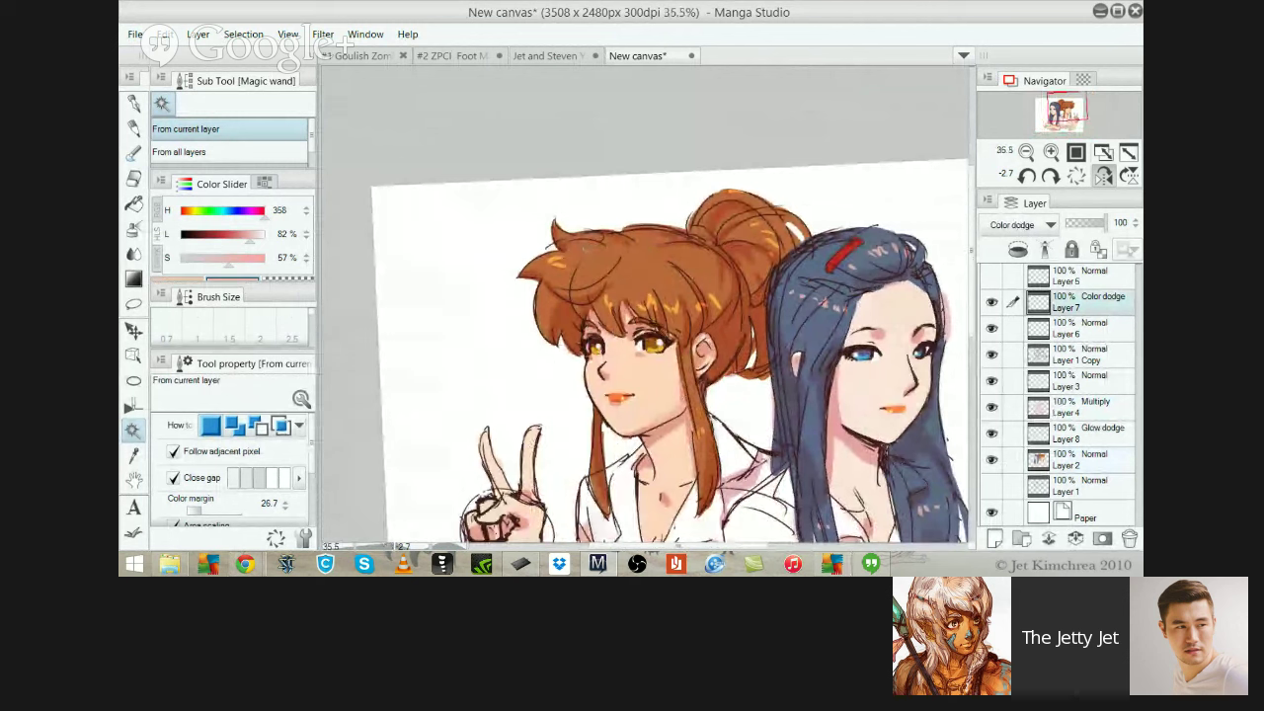
{"action": "key", "text": "p"}
{"action": "key", "text": "]"}
{"action": "key", "text": "]"}
{"action": "key", "text": "]"}
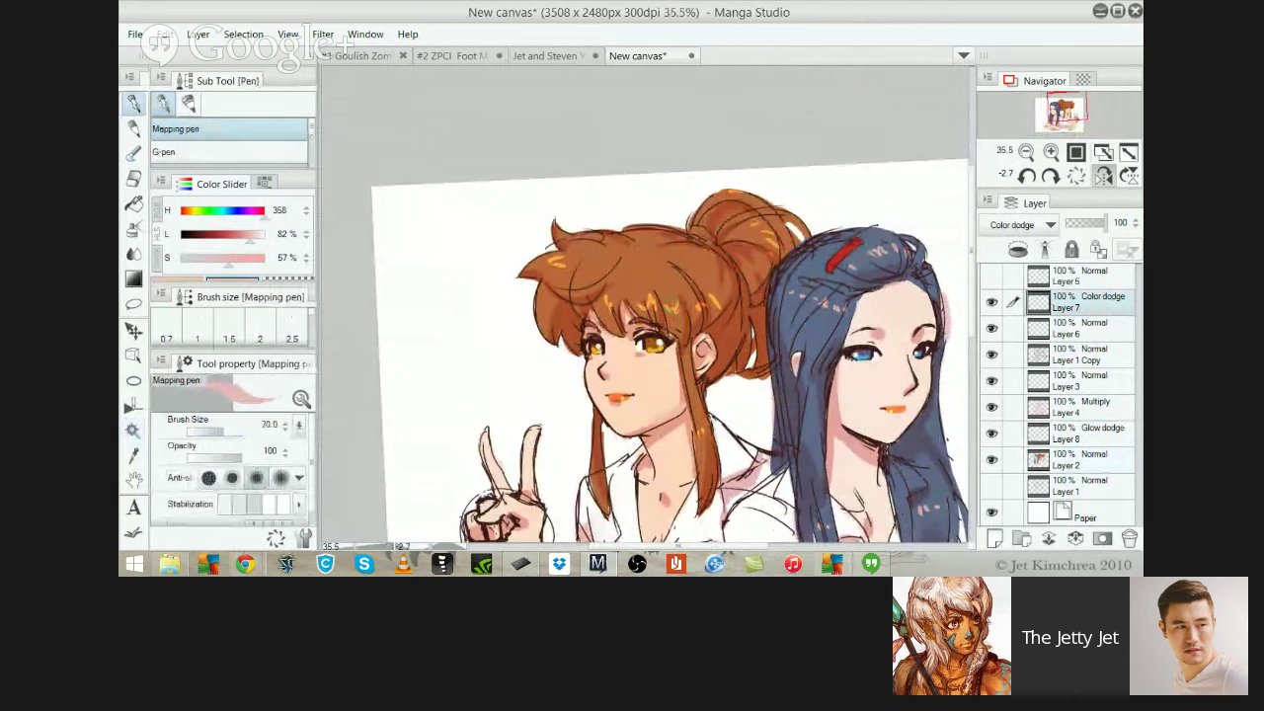
{"action": "left_click", "coordinate": [665, 346], "text": "alt"}
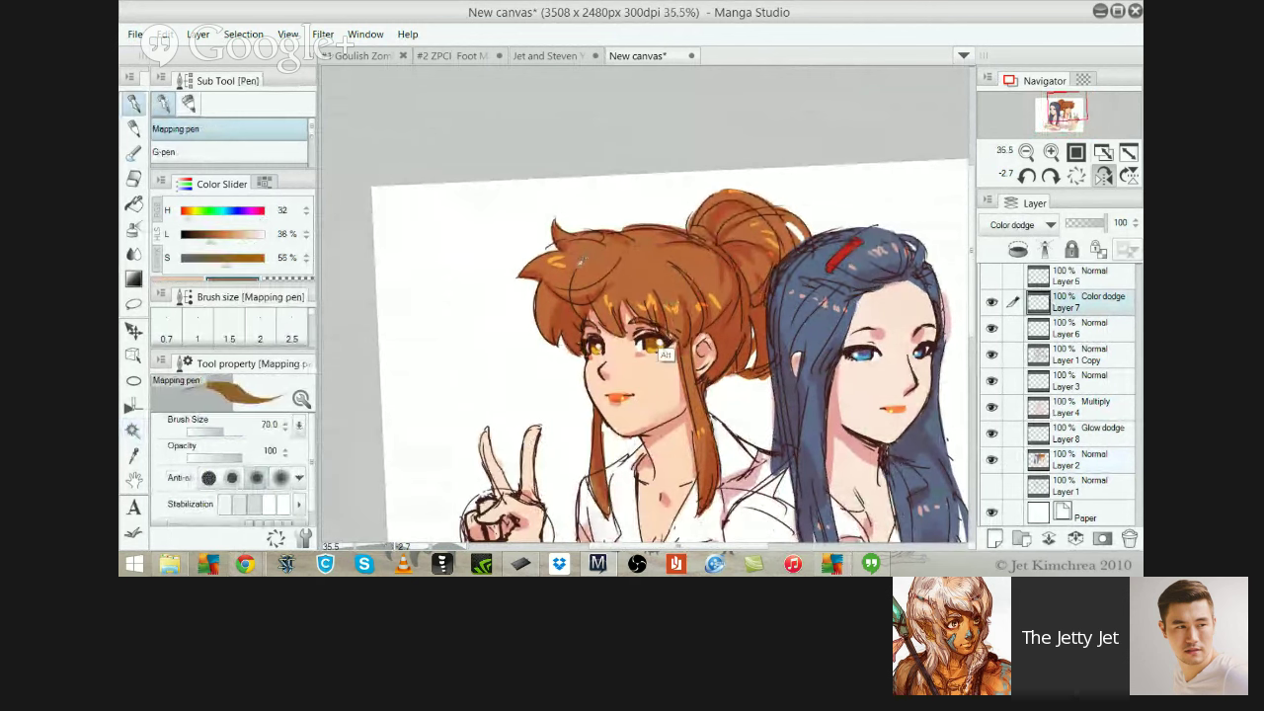
Pick up the highlight color of Layer 7 from the brown-haired girl's fringe with the Eyedropper
{"action": "key", "text": "i"}
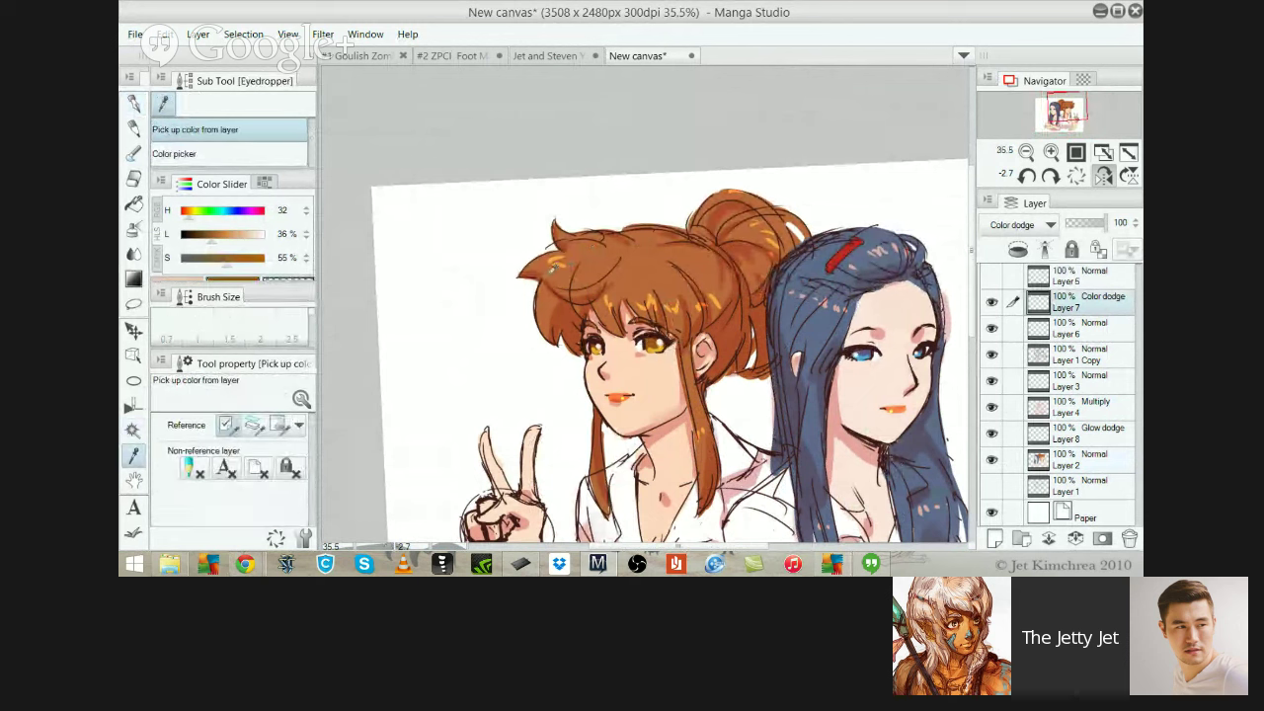
{"action": "key", "text": "i"}
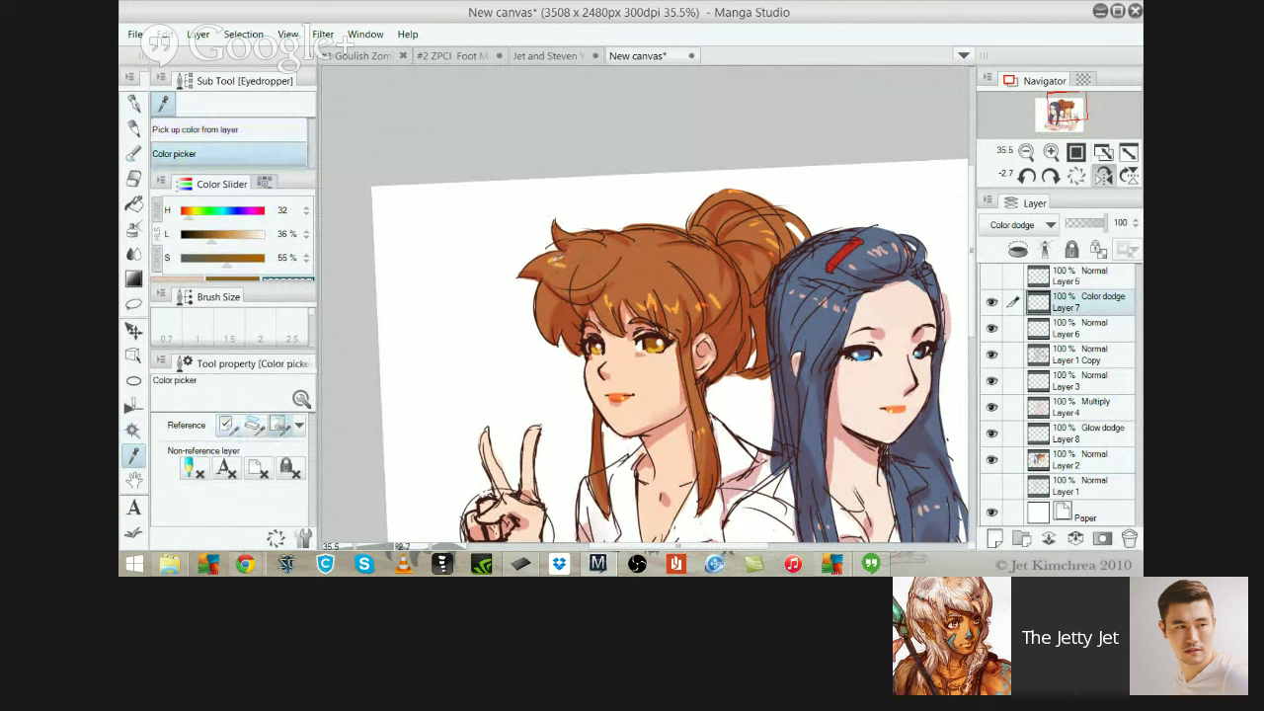
{"action": "left_click", "coordinate": [553, 265]}
{"action": "key", "text": "p"}
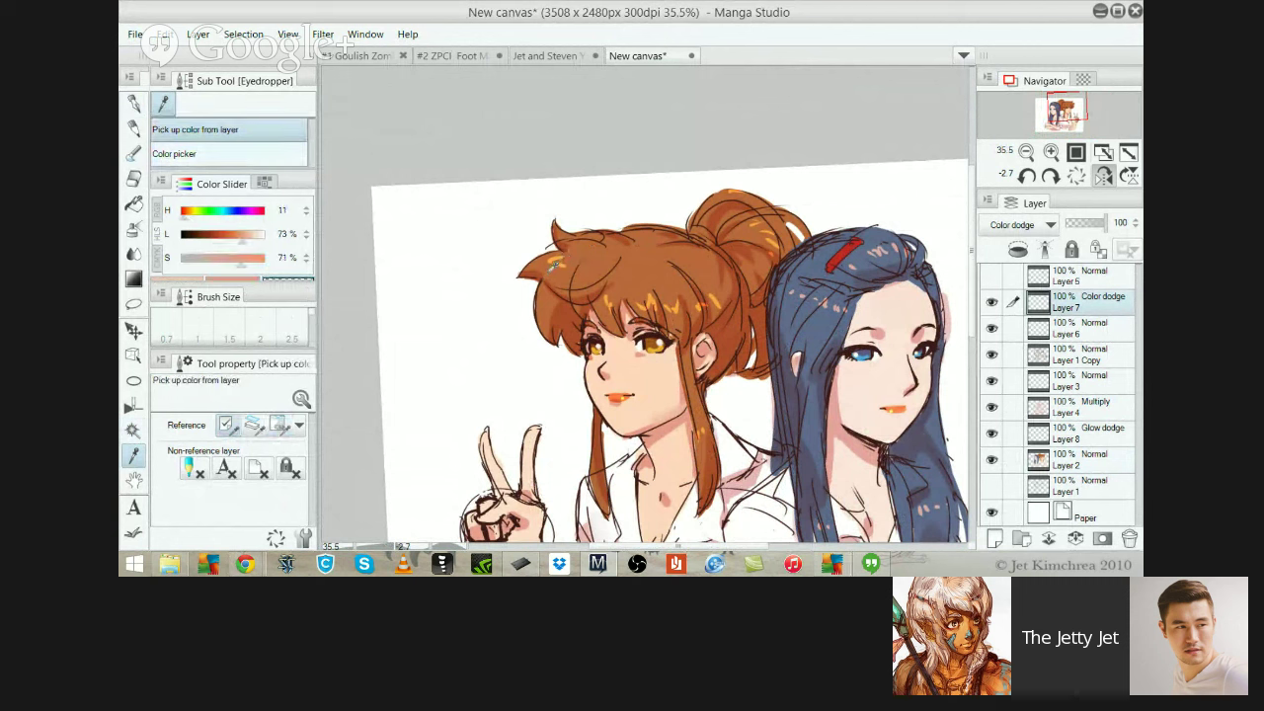
Pick up Layer 4's pink shading color with the Eyedropper and paint it across the top of the brown fringe with the Mapping pen
{"action": "key", "text": "i"}
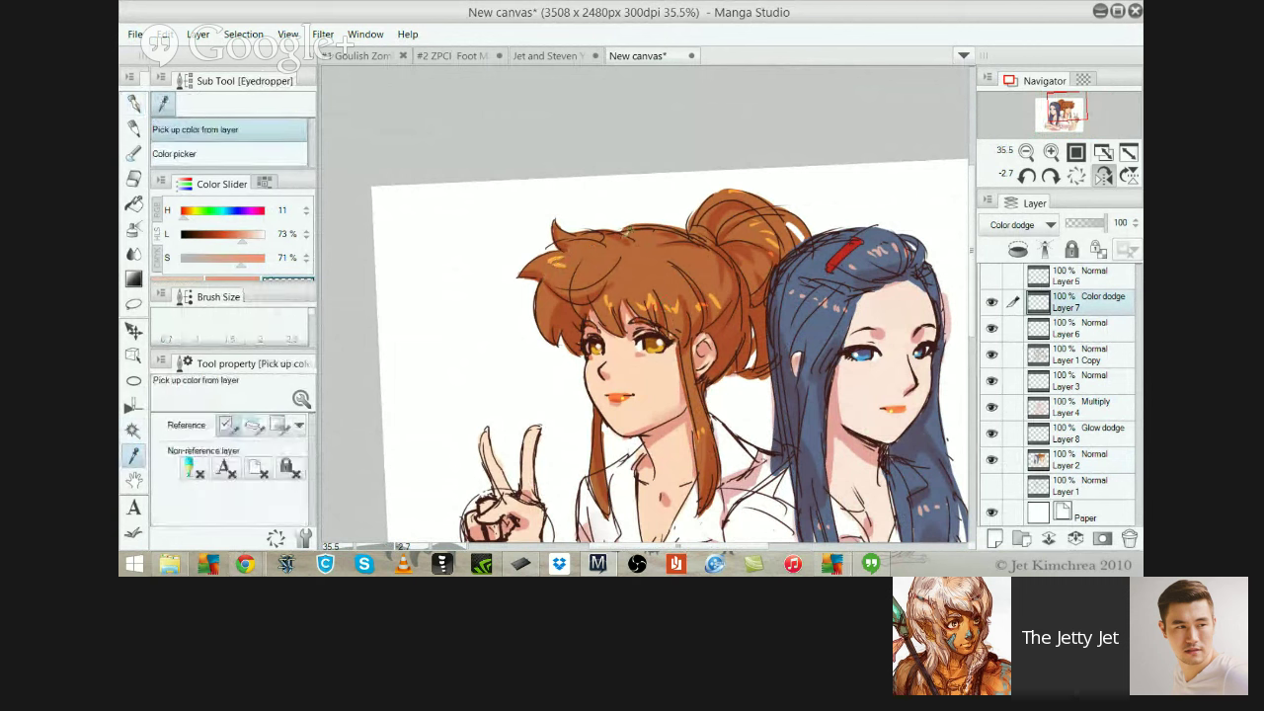
{"action": "left_click", "coordinate": [1086, 407]}
{"action": "left_click", "coordinate": [577, 255]}
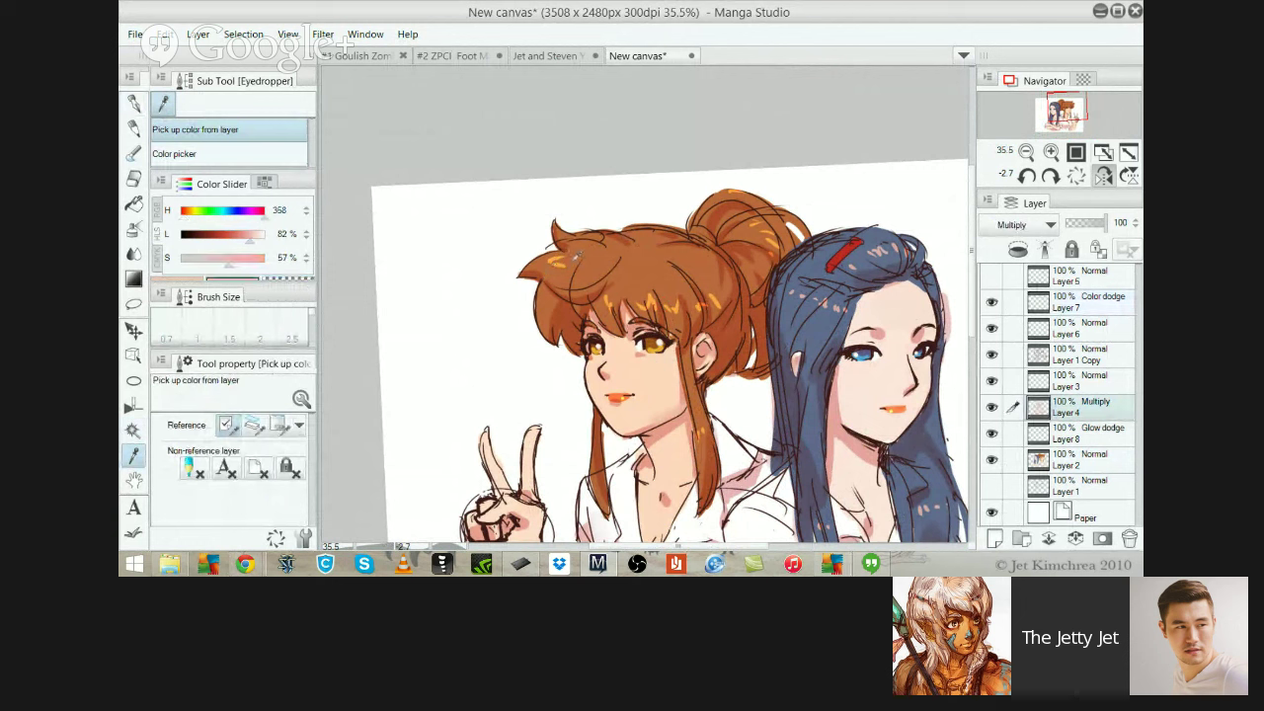
{"action": "left_click", "coordinate": [928, 257], "text": "ctrl+shift"}
{"action": "key", "text": "p"}
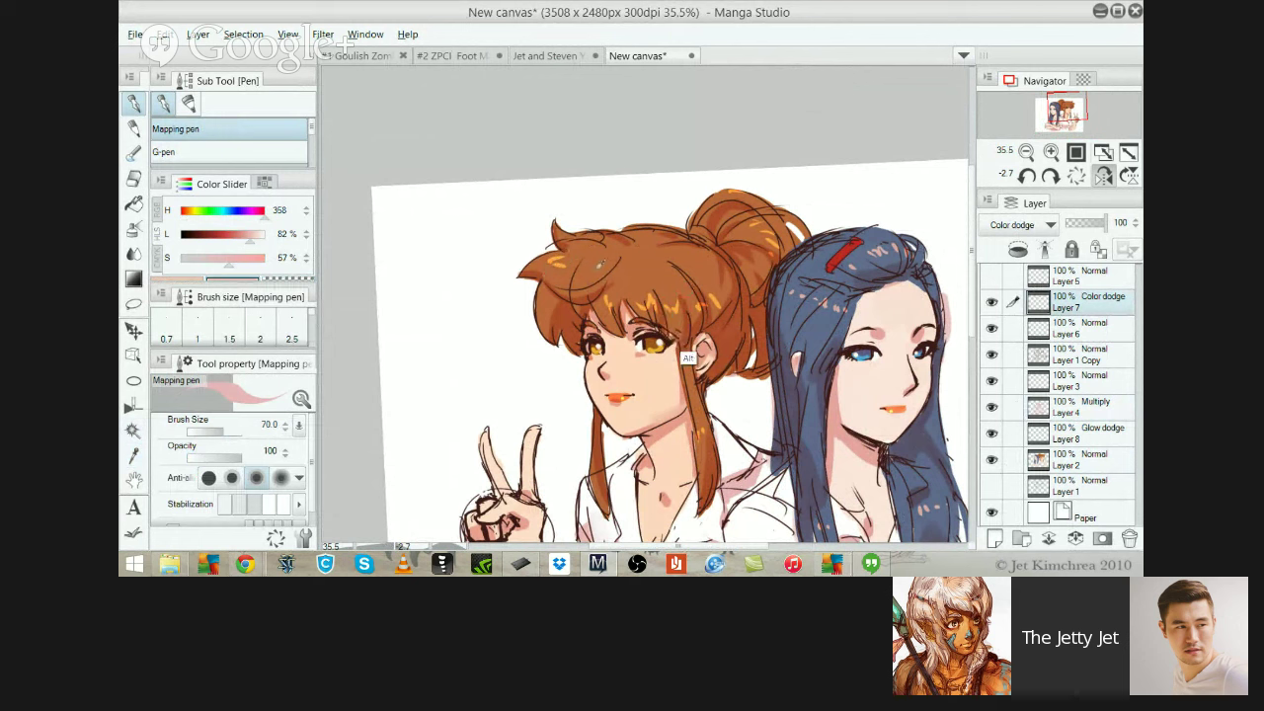
{"action": "key", "text": "c"}
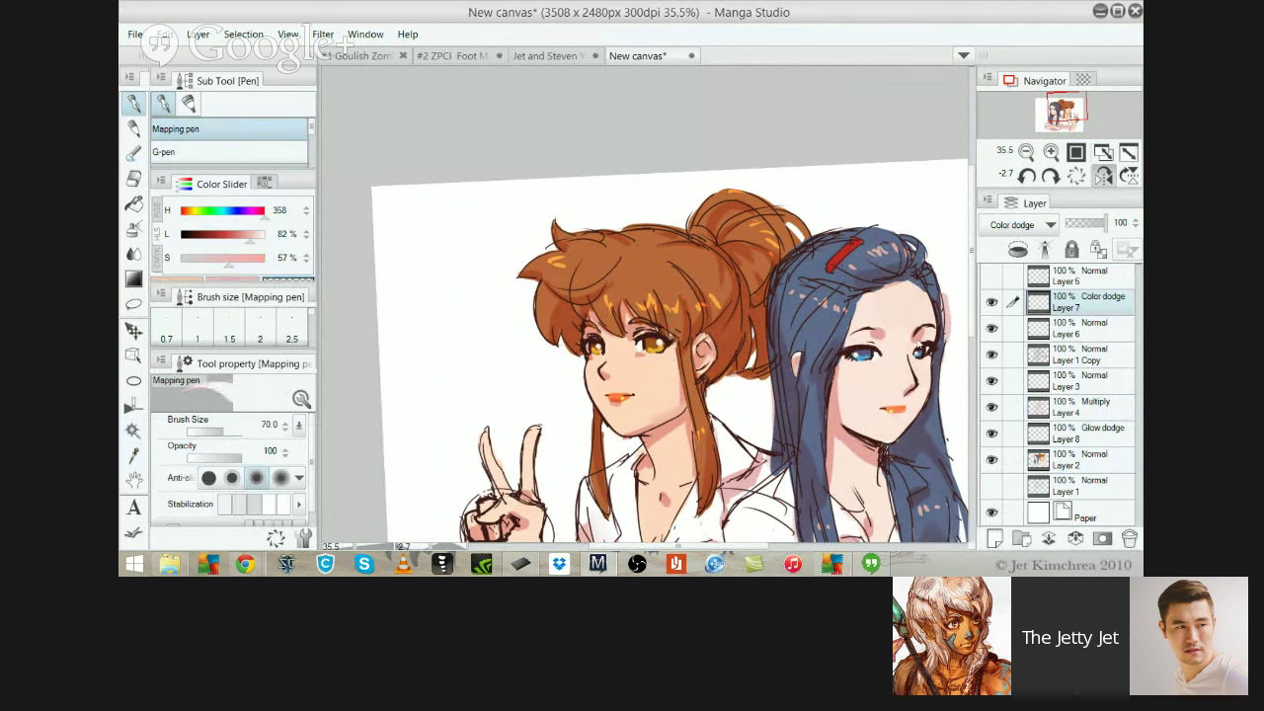
{"action": "left_click", "coordinate": [918, 330], "text": "ctrl"}
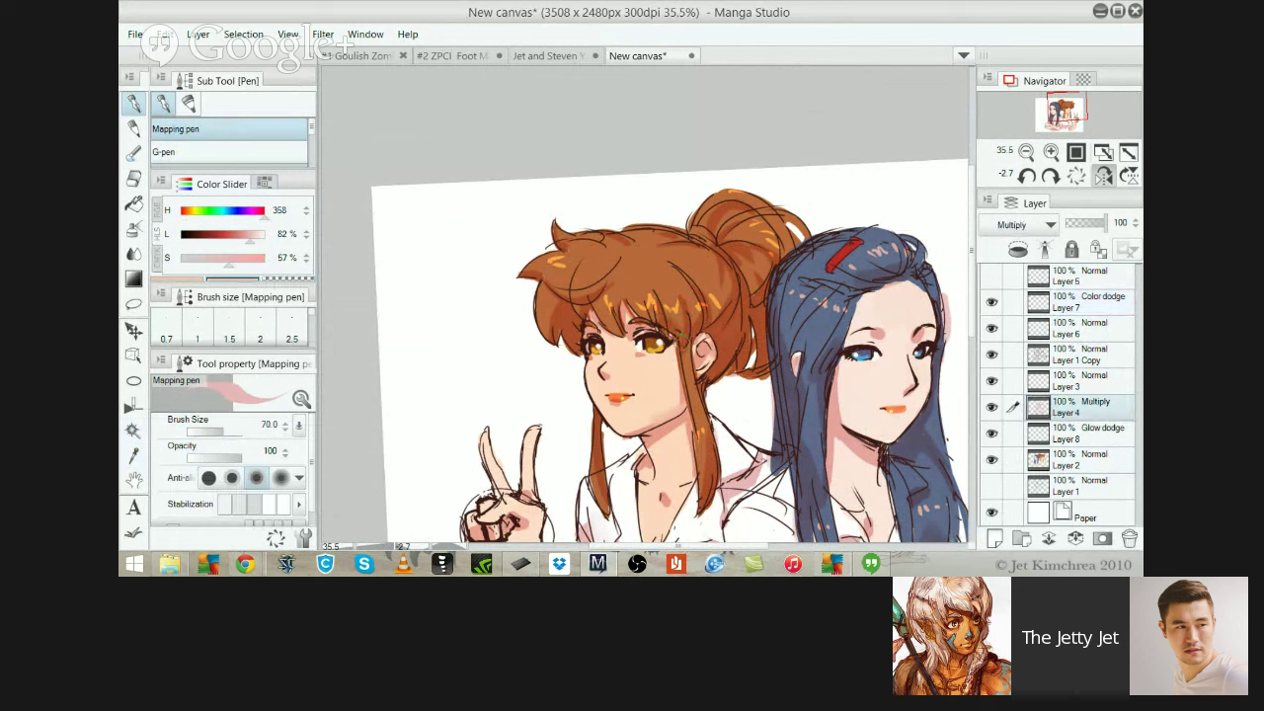
{"action": "left_click_drag", "start_coordinate": [640, 251], "coordinate": [563, 271]}
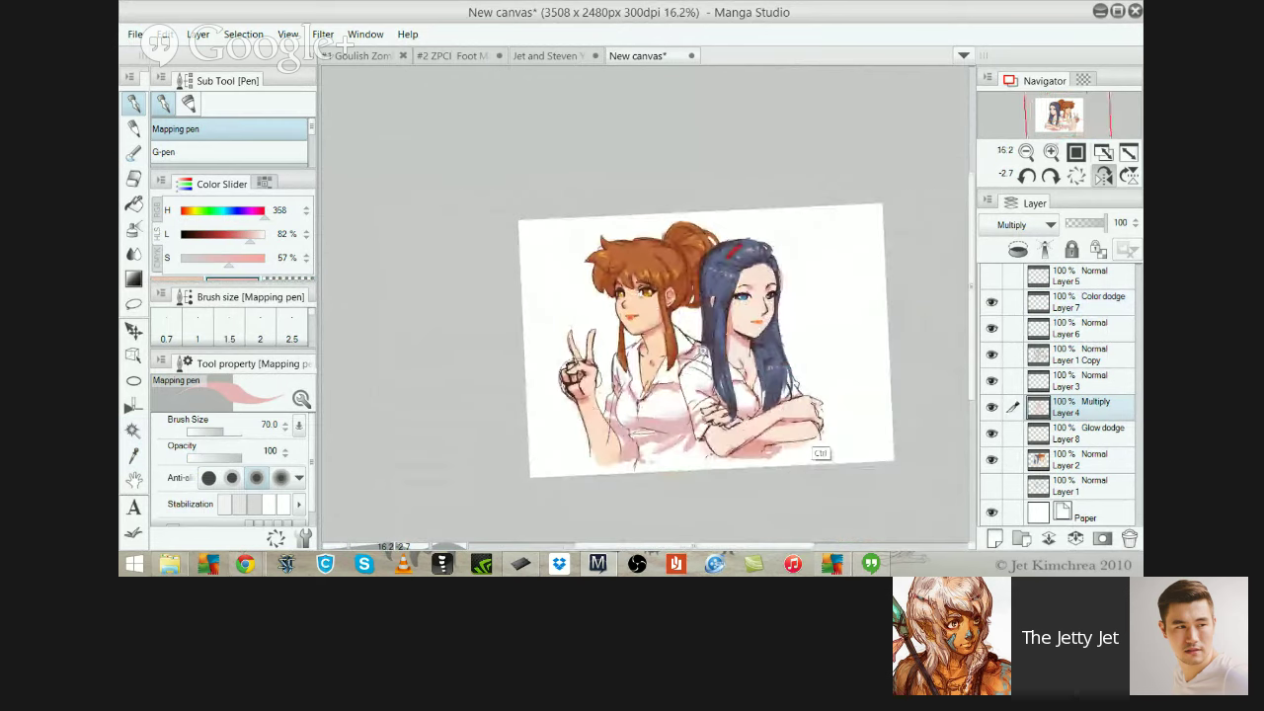
On Layer 1 Copy, erase the blouse line running across the blue-haired girl's chest
{"action": "scroll", "coordinate": [814, 443], "scroll_direction": "up", "scroll_amount": 2}
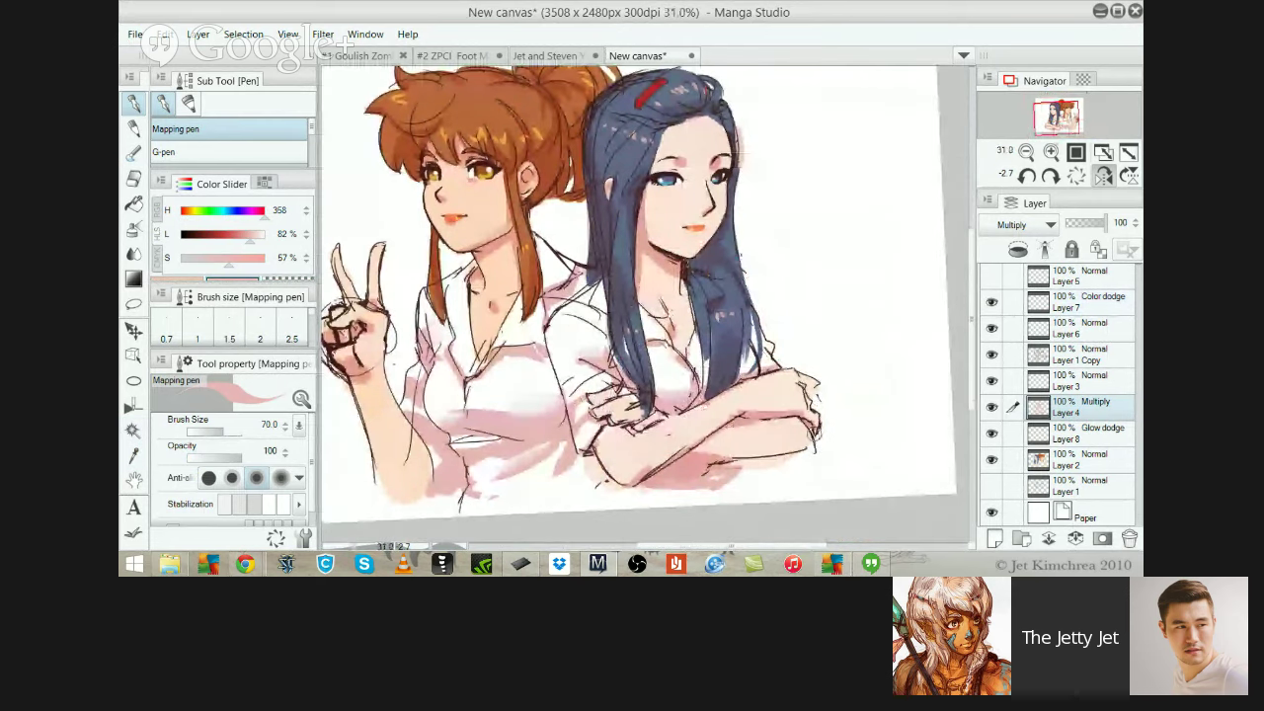
{"action": "left_click", "coordinate": [1079, 355]}
{"action": "scroll", "coordinate": [673, 332], "scroll_direction": "up", "scroll_amount": 3}
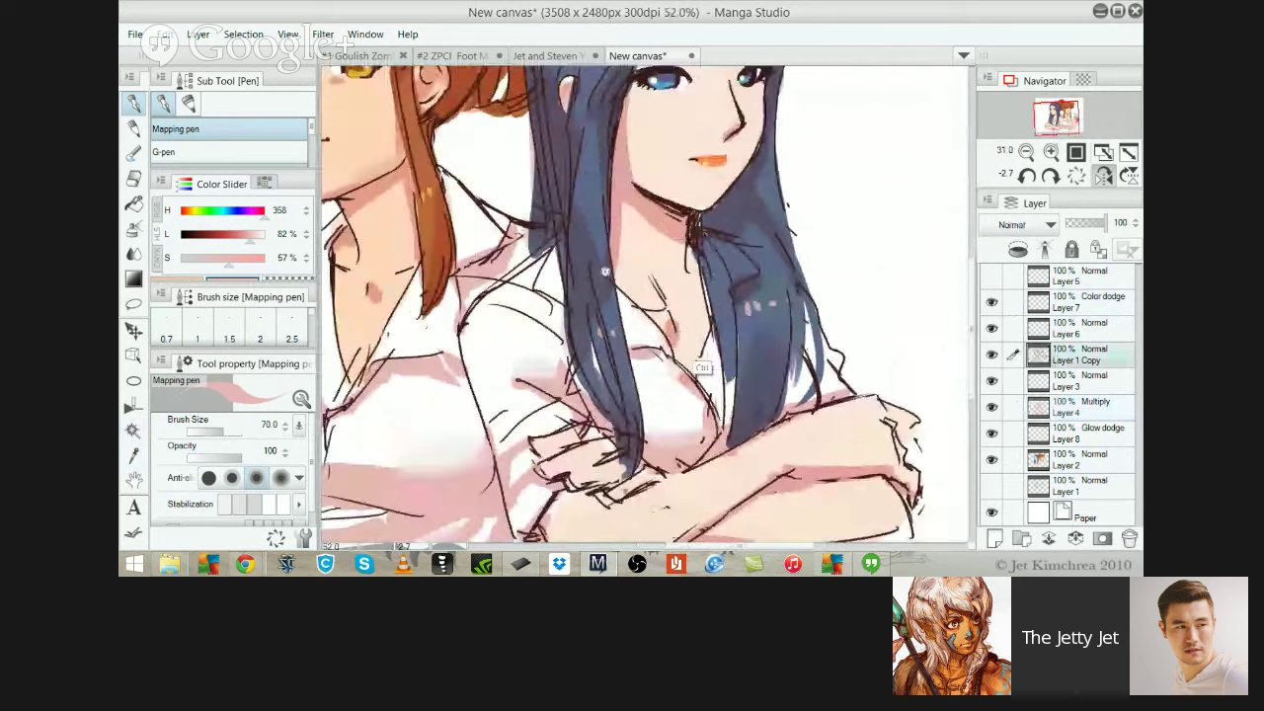
{"action": "key", "text": "e"}
{"action": "mouse_move", "coordinate": [660, 355]}
{"action": "left_mouse_down"}
{"action": "mouse_move", "coordinate": [727, 433]}
{"action": "mouse_move", "coordinate": [738, 472]}
{"action": "mouse_move", "coordinate": [720, 403]}
{"action": "left_mouse_up"}
Try a new blouse line on the chest with the Darker pencil, undo it and sample the dark line color
{"action": "key", "text": "p"}
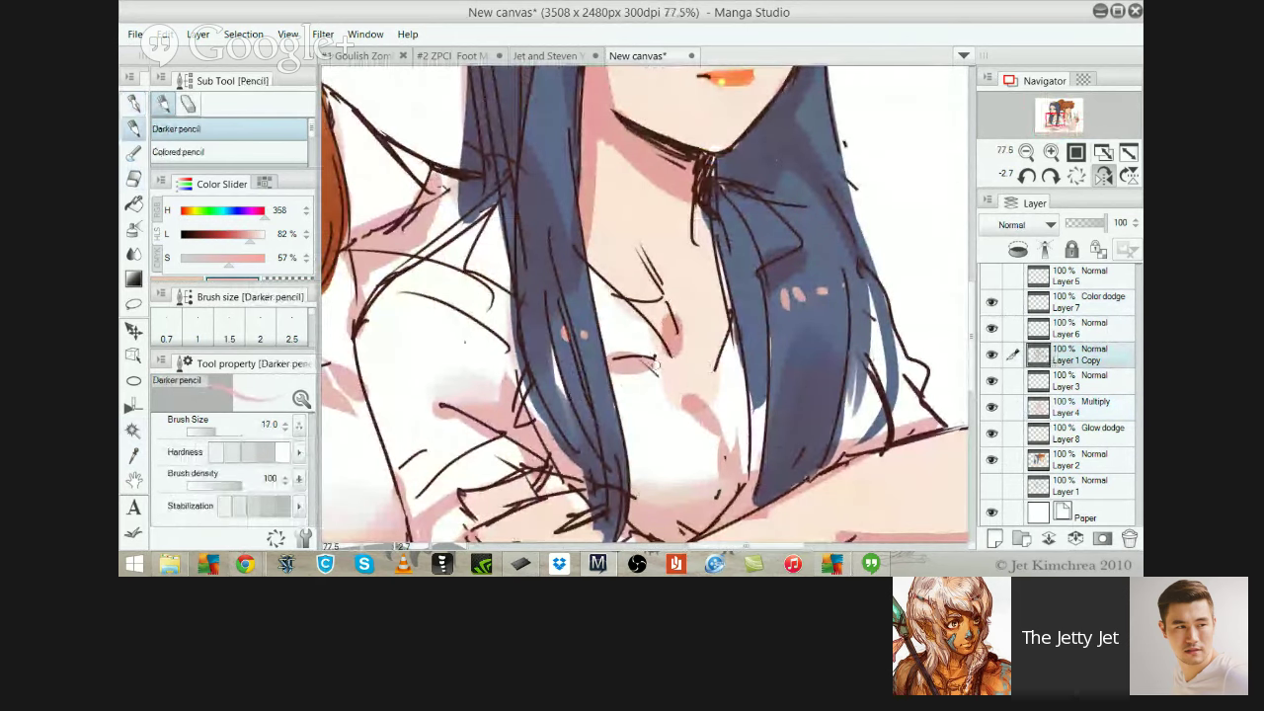
{"action": "left_click_drag", "start_coordinate": [655, 364], "coordinate": [736, 449]}
{"action": "key", "text": "ctrl+z"}
{"action": "left_click", "coordinate": [706, 537], "text": "alt"}
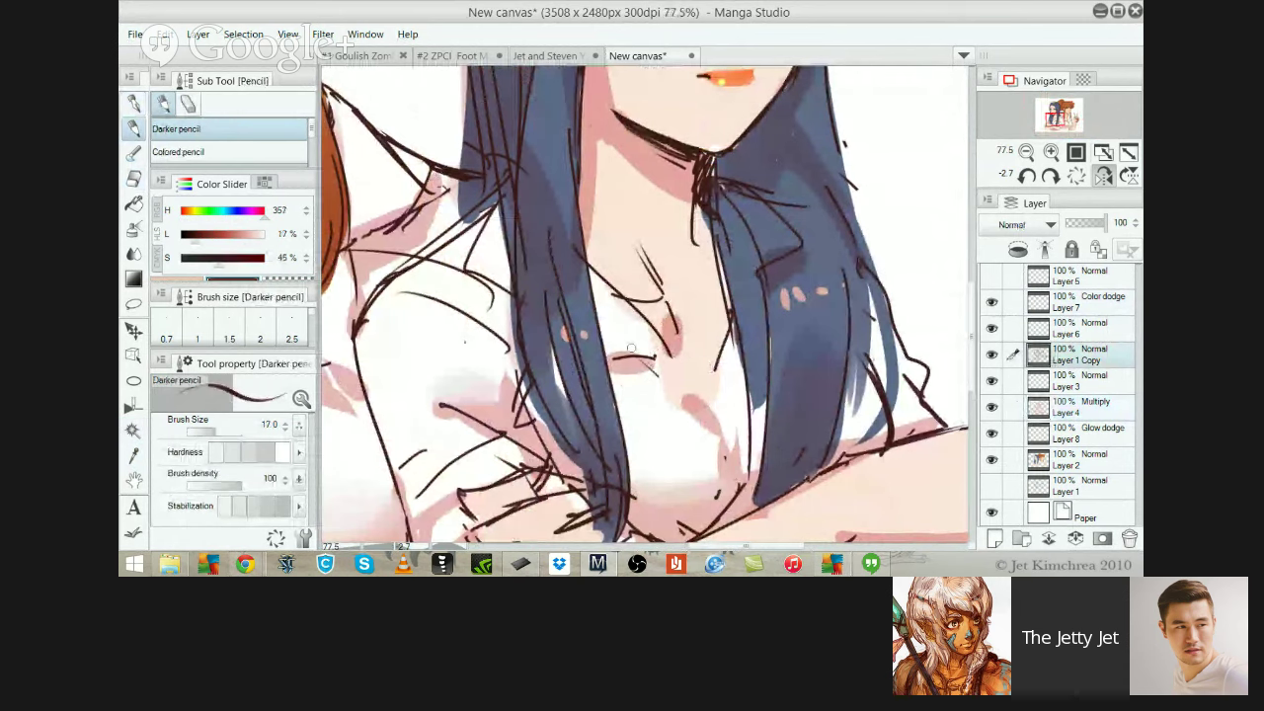
Erase the sleeve line beside the blue-haired girl's front hair lock and redraw it with the Darker pencil
{"action": "scroll", "coordinate": [599, 444], "scroll_direction": "down", "scroll_amount": 3}
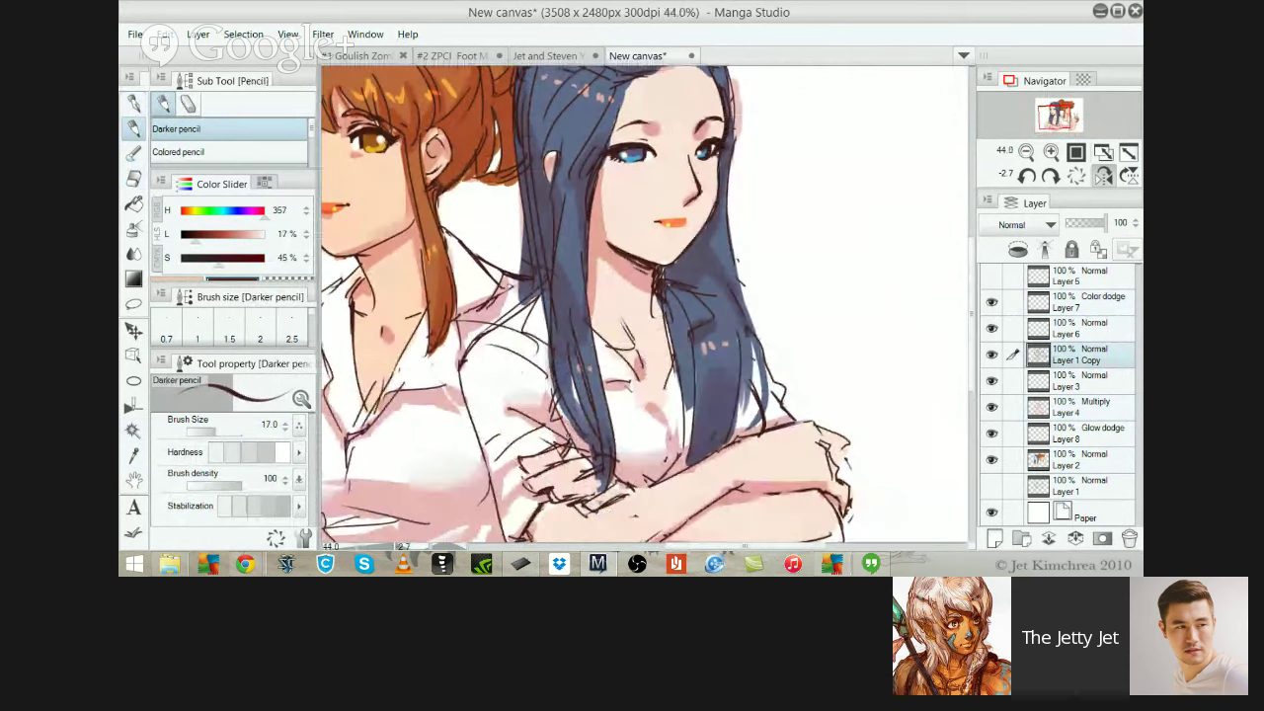
{"action": "key", "text": "e"}
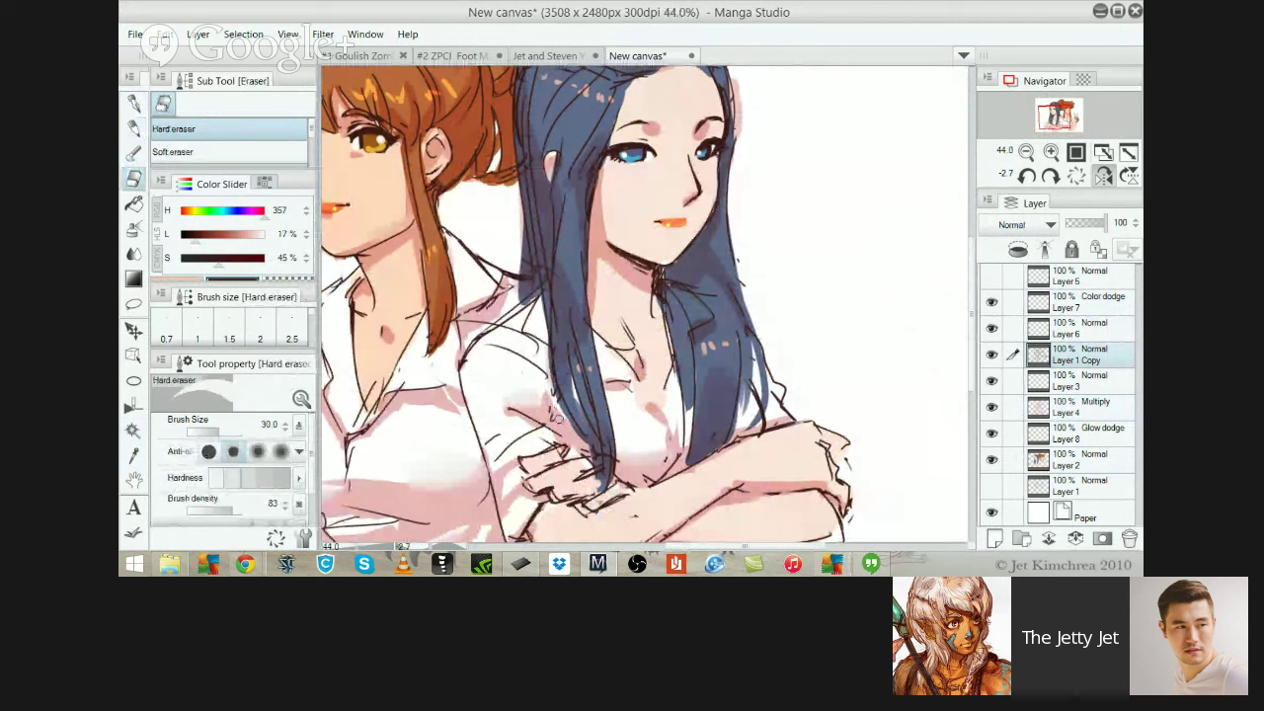
{"action": "left_click_drag", "start_coordinate": [578, 452], "coordinate": [542, 396]}
{"action": "key", "text": "p"}
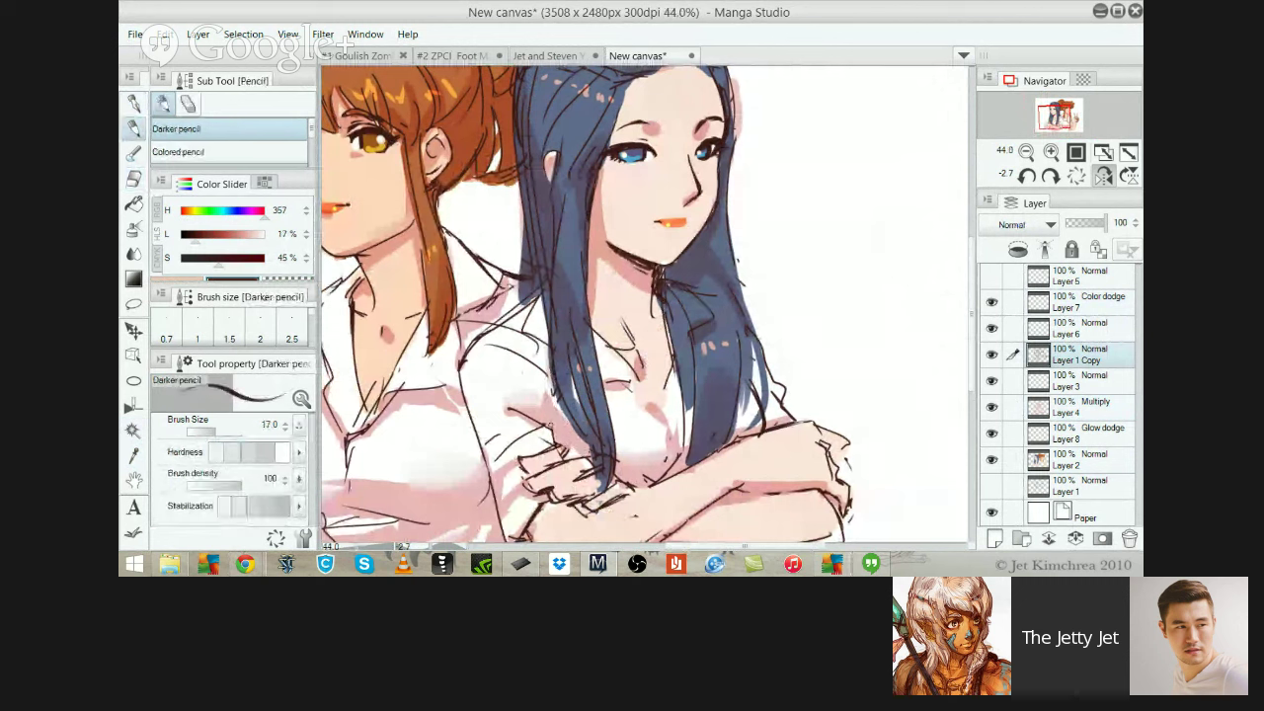
{"action": "left_click_drag", "start_coordinate": [552, 443], "coordinate": [549, 395]}
{"action": "left_click_drag", "start_coordinate": [553, 439], "coordinate": [545, 389]}
Erase the line near the tip of the blue hair above the folded elbow and redraw the strand with the Darker pencil
{"action": "key", "text": "e"}
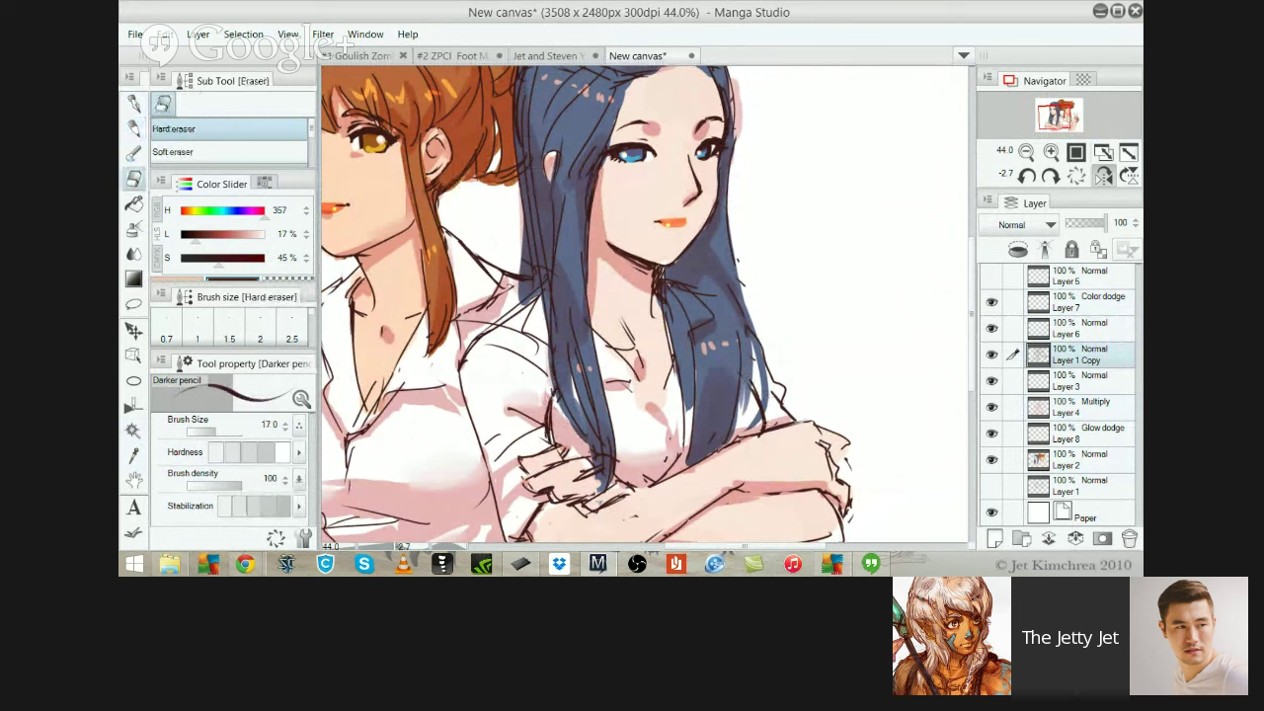
{"action": "left_click_drag", "start_coordinate": [758, 397], "coordinate": [764, 434]}
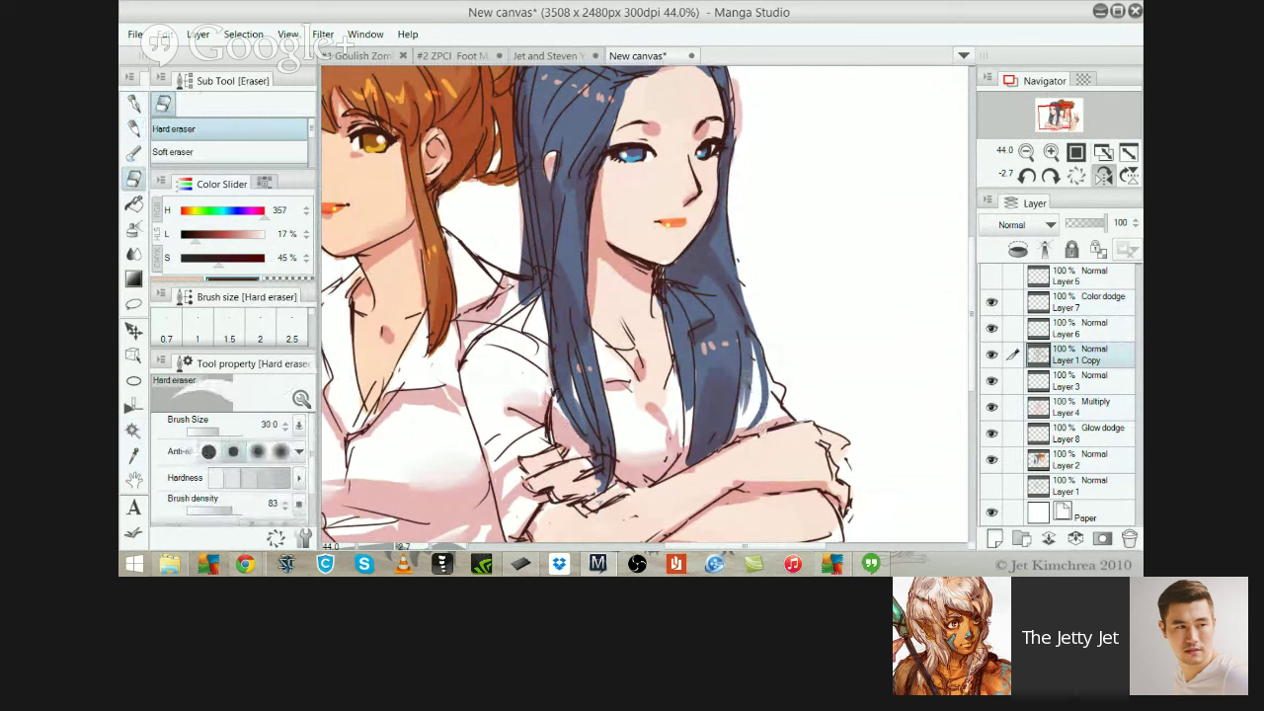
{"action": "key", "text": "p"}
{"action": "left_click_drag", "start_coordinate": [757, 371], "coordinate": [760, 434]}
{"action": "key", "text": "ctrl+z"}
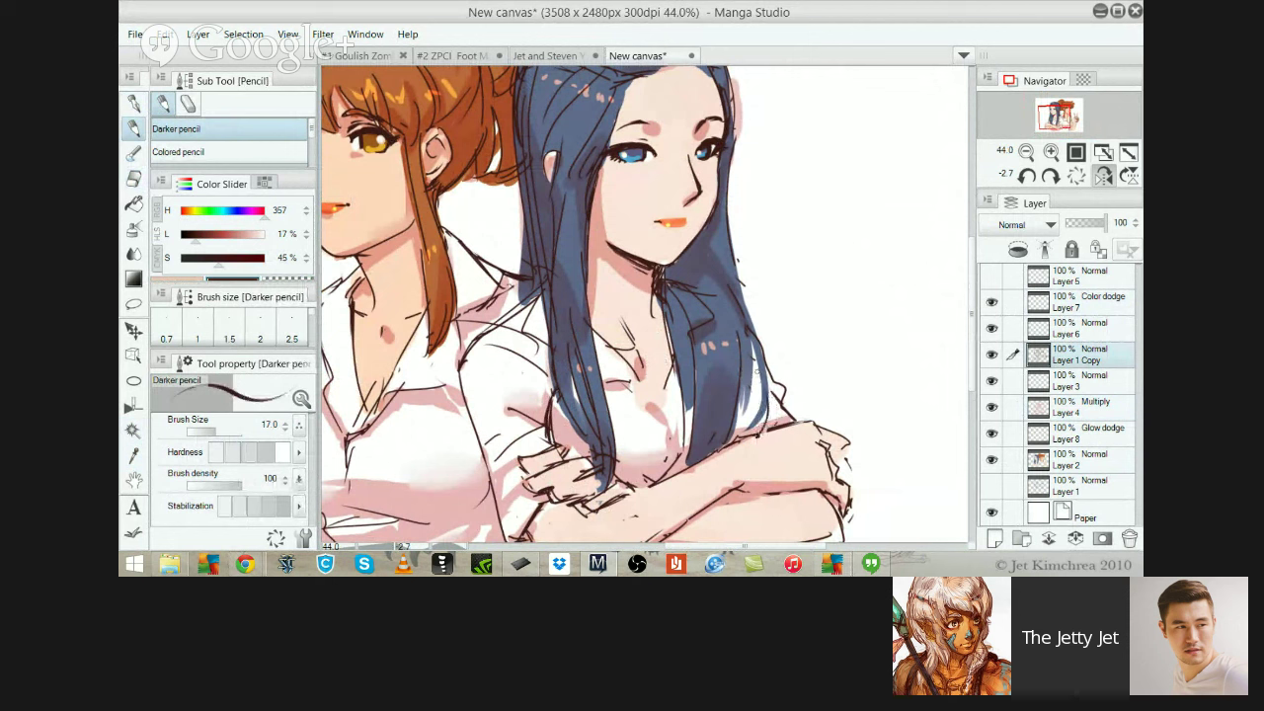
{"action": "key", "text": "ctrl+z"}
{"action": "left_click_drag", "start_coordinate": [756, 372], "coordinate": [766, 426]}
{"action": "key", "text": "ctrl+z"}
{"action": "key", "text": "ctrl+z"}
{"action": "left_click_drag", "start_coordinate": [745, 373], "coordinate": [774, 432]}
{"action": "key", "text": "ctrl+z"}
{"action": "left_click_drag", "start_coordinate": [734, 364], "coordinate": [770, 430]}
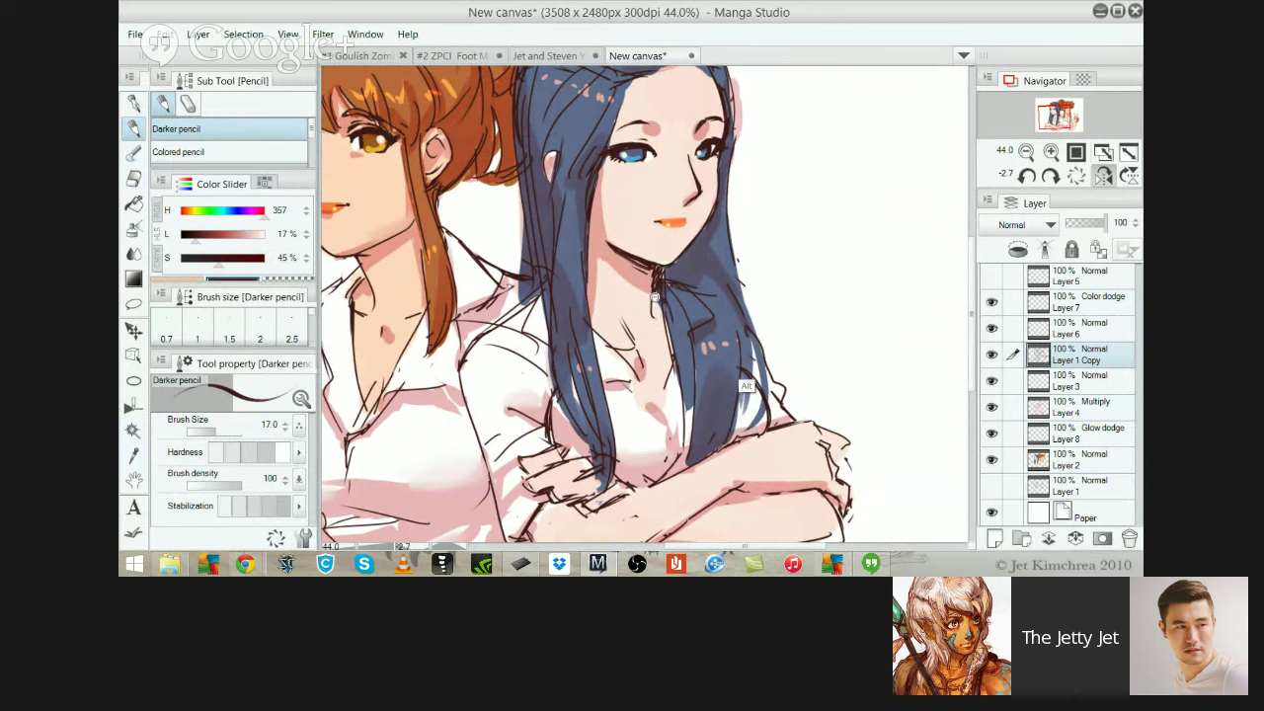
Draw a line on the blue-haired girl's rolled sleeve cuff with the Darker pencil
{"action": "key", "text": "ctrl+0"}
{"action": "left_click", "coordinate": [578, 304]}
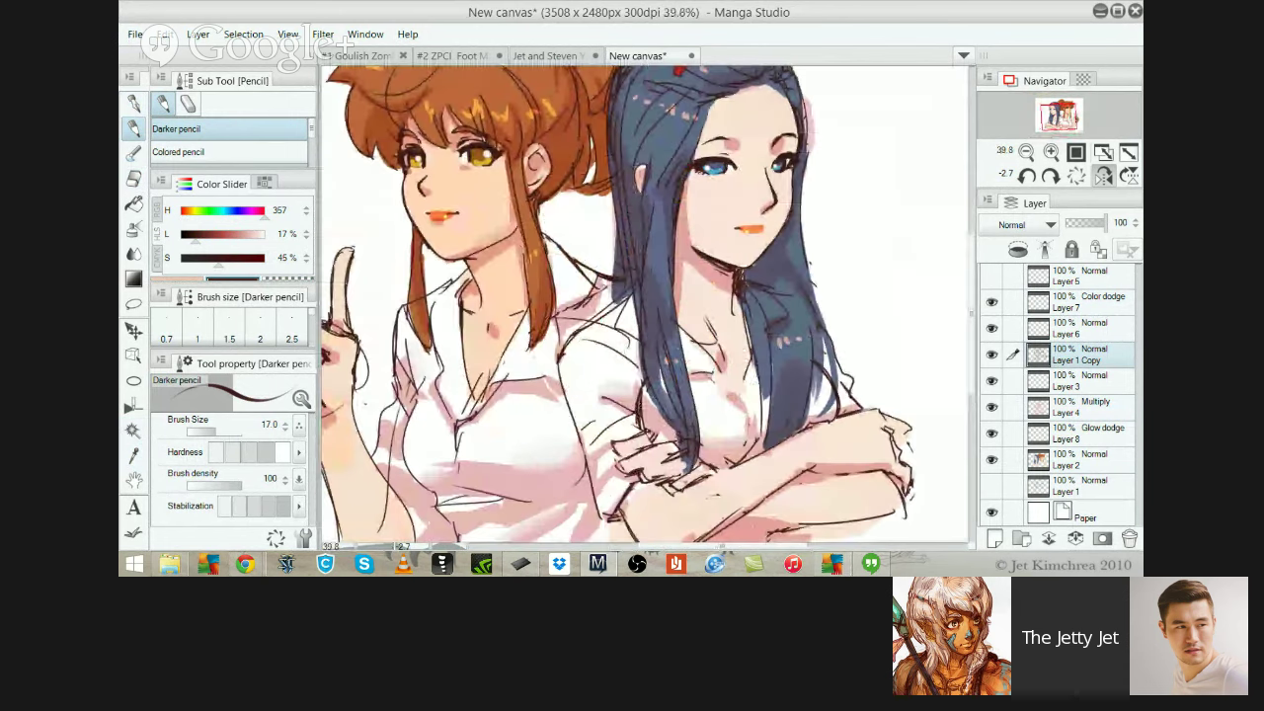
{"action": "left_click_drag", "start_coordinate": [635, 475], "coordinate": [659, 458]}
Erase stray lines along the blue-haired girl's front lock beside the sleeve with the Hard eraser and try replacement strand lines
{"action": "key", "text": "e"}
{"action": "mouse_move", "coordinate": [657, 402]}
{"action": "left_mouse_down"}
{"action": "mouse_move", "coordinate": [685, 457]}
{"action": "mouse_move", "coordinate": [702, 450]}
{"action": "mouse_move", "coordinate": [674, 420]}
{"action": "left_mouse_up"}
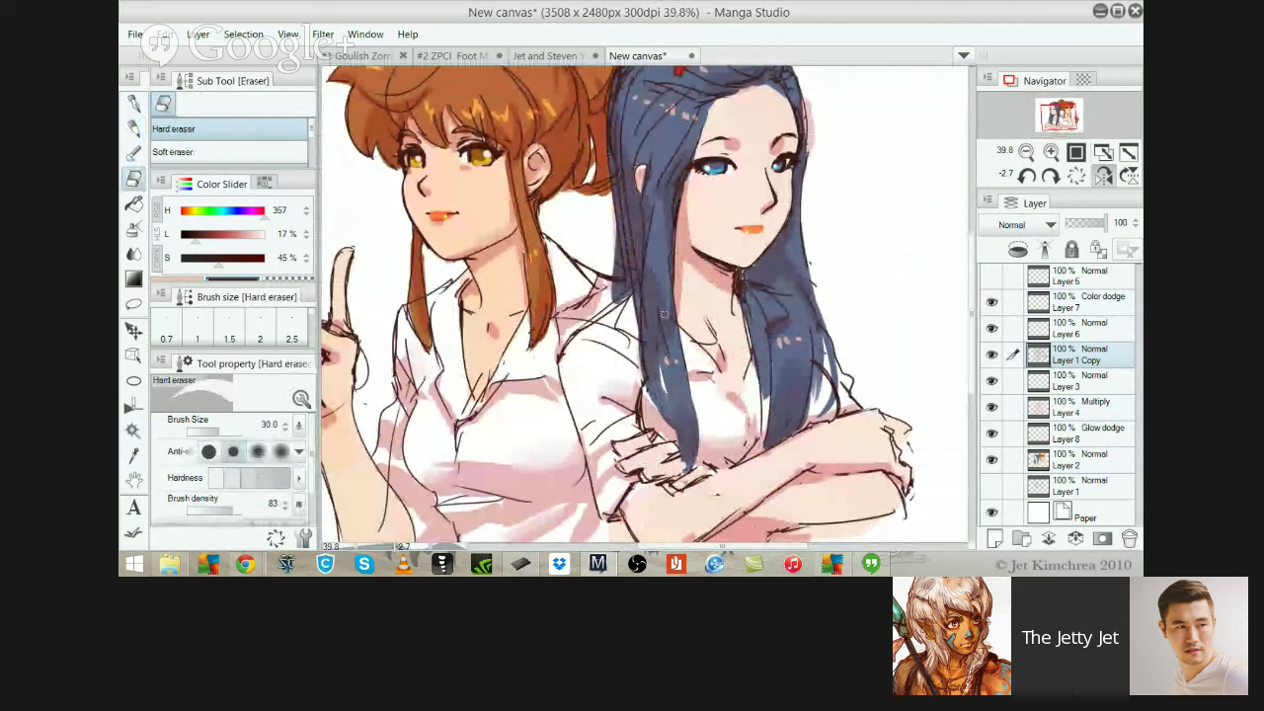
{"action": "mouse_move", "coordinate": [663, 313]}
{"action": "left_mouse_down"}
{"action": "mouse_move", "coordinate": [652, 339]}
{"action": "mouse_move", "coordinate": [700, 456]}
{"action": "left_mouse_up"}
{"action": "key", "text": "p"}
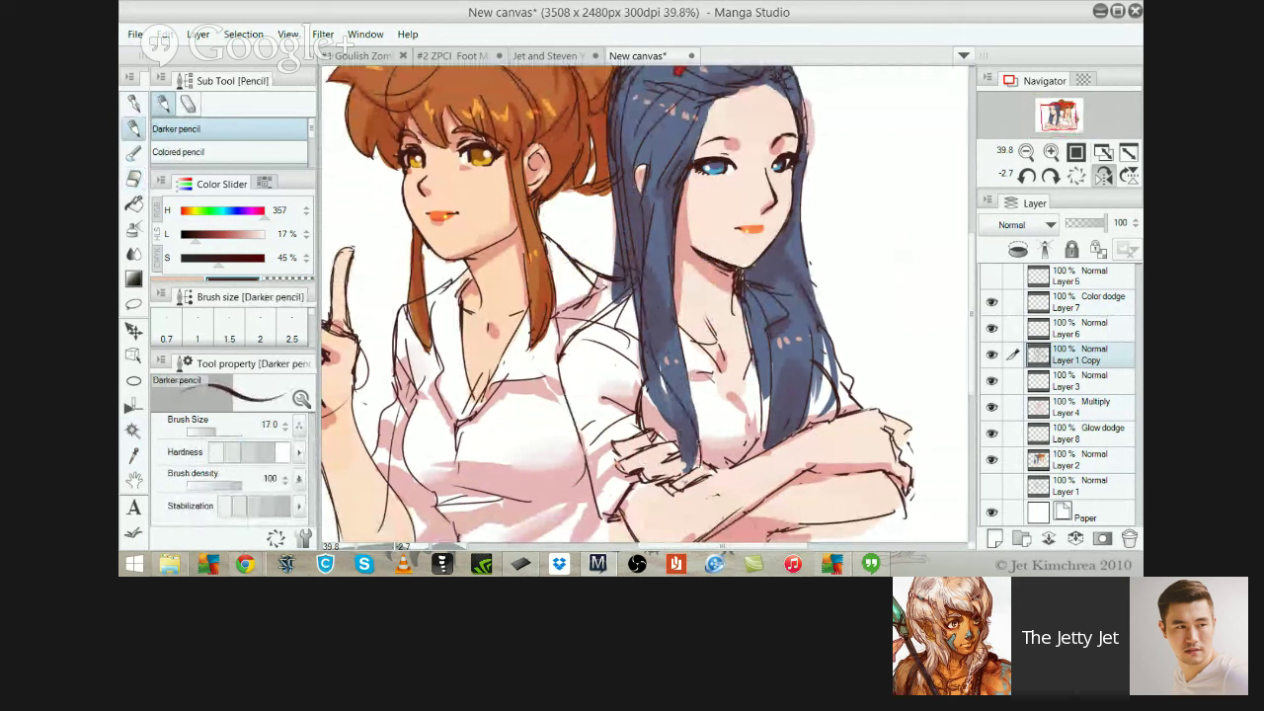
{"action": "left_click_drag", "start_coordinate": [672, 353], "coordinate": [702, 454]}
{"action": "key", "text": "ctrl+z"}
{"action": "mouse_move", "coordinate": [659, 349]}
{"action": "left_mouse_down"}
{"action": "mouse_move", "coordinate": [703, 457]}
{"action": "mouse_move", "coordinate": [702, 409]}
{"action": "left_mouse_up"}
{"action": "key", "text": "ctrl+z"}
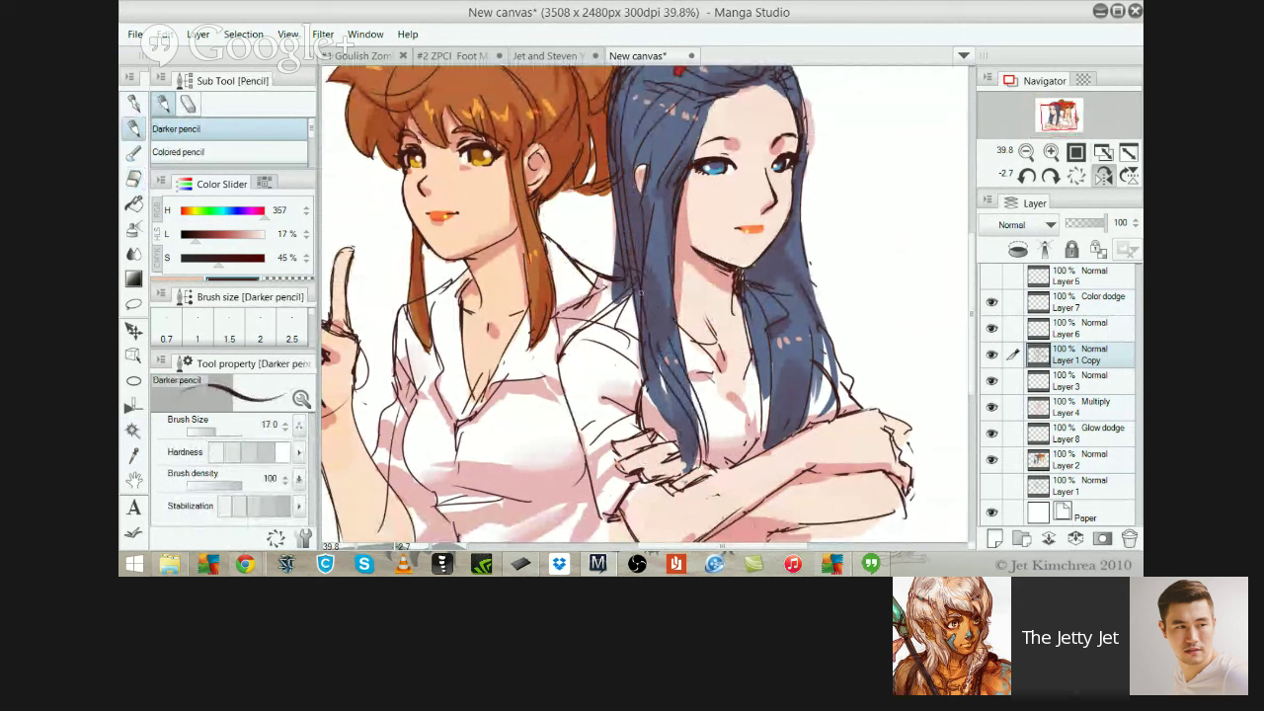
Draw long strand lines down both of the blue-haired girl's front hair locks with the Darker pencil
{"action": "left_click_drag", "start_coordinate": [642, 302], "coordinate": [653, 375]}
{"action": "left_click_drag", "start_coordinate": [669, 279], "coordinate": [697, 359]}
{"action": "key", "text": "ctrl+z"}
{"action": "left_click_drag", "start_coordinate": [670, 292], "coordinate": [708, 421]}
{"action": "mouse_move", "coordinate": [762, 322]}
{"action": "left_mouse_down"}
{"action": "mouse_move", "coordinate": [770, 450]}
{"action": "mouse_move", "coordinate": [798, 399]}
{"action": "left_mouse_up"}
{"action": "left_click_drag", "start_coordinate": [778, 310], "coordinate": [799, 431]}
{"action": "key", "text": "ctrl+z"}
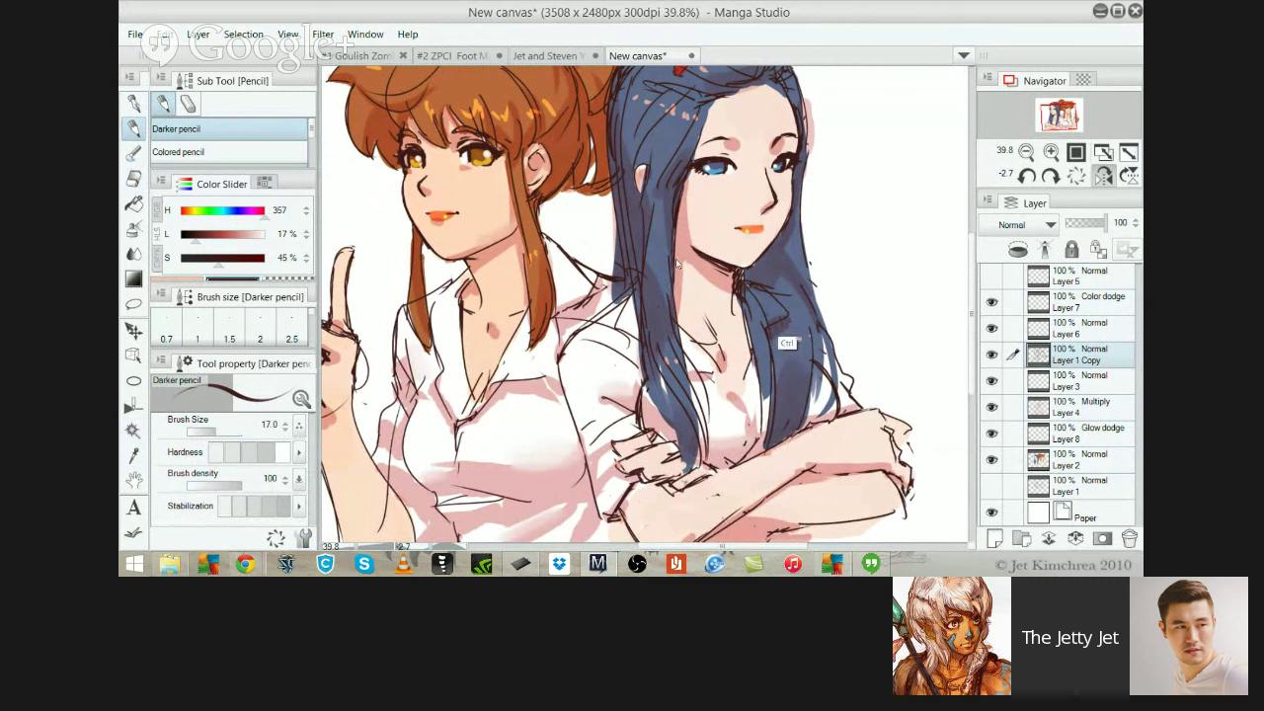
{"action": "left_click_drag", "start_coordinate": [779, 310], "coordinate": [805, 402]}
Try a line along the outer edge of the blue-haired girl's front lock beside the sleeve and undo it
{"action": "left_click_drag", "start_coordinate": [621, 297], "coordinate": [637, 394]}
{"action": "key", "text": "ctrl+z"}
{"action": "key", "text": "ctrl+z"}
{"action": "left_click_drag", "start_coordinate": [625, 318], "coordinate": [639, 407]}
{"action": "key", "text": "ctrl+z"}
{"action": "key", "text": "ctrl+z"}
{"action": "key", "text": "ctrl+z"}
{"action": "mouse_move", "coordinate": [630, 321]}
{"action": "left_mouse_down"}
{"action": "mouse_move", "coordinate": [638, 374]}
{"action": "mouse_move", "coordinate": [630, 347]}
{"action": "mouse_move", "coordinate": [623, 394]}
{"action": "left_mouse_up"}
{"action": "key", "text": "ctrl+z"}
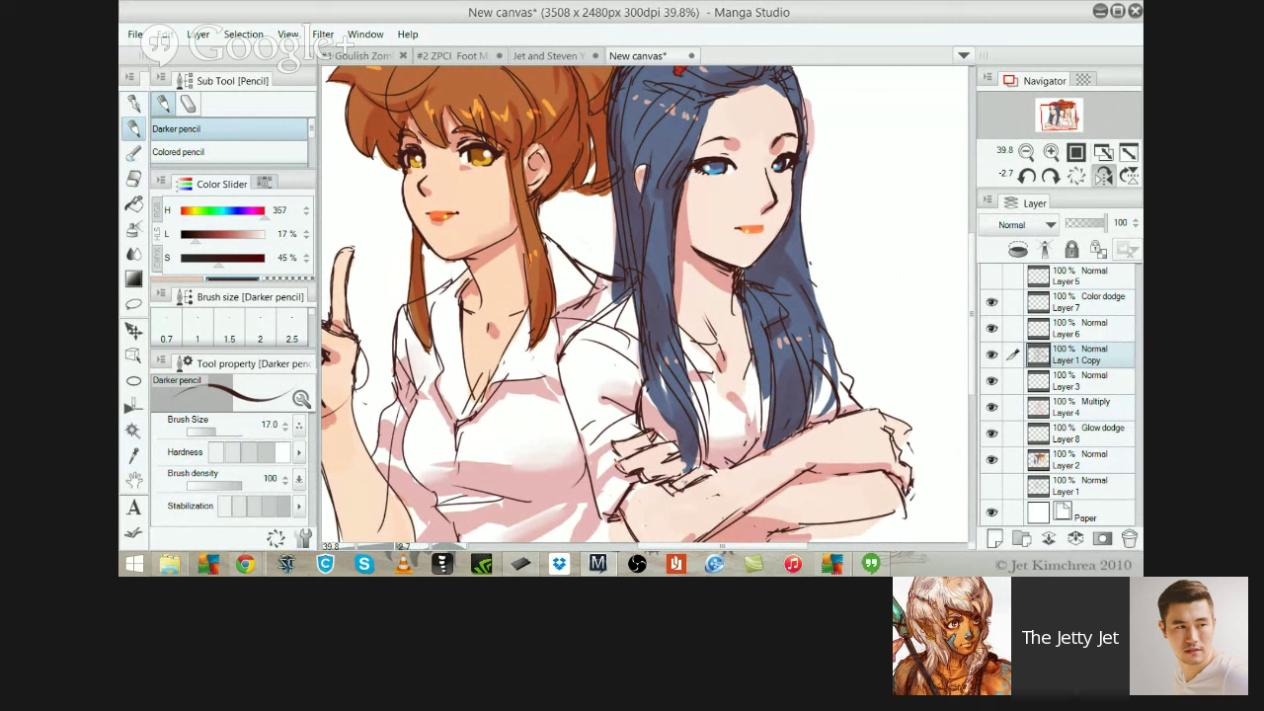
{"action": "key", "text": "ctrl+z"}
Erase and redraw the loose strand line on the chest side of the front lock, ending above the folded elbow
{"action": "left_click_drag", "start_coordinate": [682, 361], "coordinate": [708, 425]}
{"action": "key", "text": "ctrl+z"}
{"action": "mouse_move", "coordinate": [681, 359]}
{"action": "left_mouse_down"}
{"action": "mouse_move", "coordinate": [701, 379]}
{"action": "mouse_move", "coordinate": [701, 413]}
{"action": "left_mouse_up"}
{"action": "key", "text": "e"}
{"action": "left_click_drag", "start_coordinate": [652, 336], "coordinate": [700, 422]}
{"action": "key", "text": "p"}
{"action": "left_click_drag", "start_coordinate": [682, 369], "coordinate": [703, 468]}
{"action": "key", "text": "ctrl+z"}
{"action": "left_click_drag", "start_coordinate": [685, 377], "coordinate": [707, 469]}
{"action": "key", "text": "ctrl+z"}
{"action": "key", "text": "ctrl+z"}
{"action": "key", "text": "ctrl+z"}
{"action": "left_click_drag", "start_coordinate": [688, 393], "coordinate": [704, 472]}
{"action": "key", "text": "ctrl+z"}
{"action": "left_click_drag", "start_coordinate": [697, 393], "coordinate": [709, 431]}
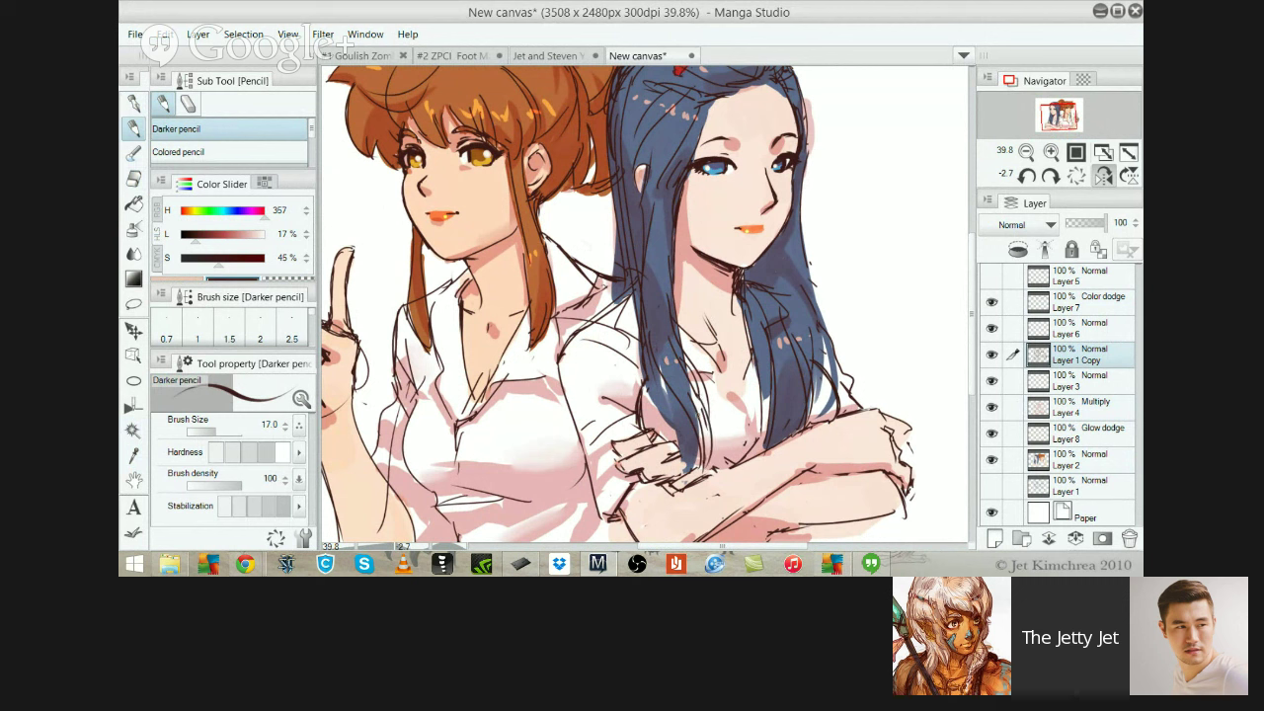
Try an extra strand line in the hair lock on the far side of the blue-haired girl's chest and undo it
{"action": "left_click_drag", "start_coordinate": [784, 351], "coordinate": [774, 427]}
{"action": "key", "text": "ctrl+z"}
{"action": "key", "text": "ctrl+z"}
{"action": "mouse_move", "coordinate": [784, 351]}
{"action": "left_mouse_down"}
{"action": "mouse_move", "coordinate": [771, 445]}
{"action": "mouse_move", "coordinate": [772, 428]}
{"action": "left_mouse_up"}
{"action": "key", "text": "ctrl+z"}
{"action": "key", "text": "ctrl+z"}
Try curved lines across the blue-haired girl's upper sleeve with the Darker pencil and undo them
{"action": "mouse_move", "coordinate": [560, 359]}
{"action": "left_mouse_down"}
{"action": "mouse_move", "coordinate": [608, 344]}
{"action": "mouse_move", "coordinate": [633, 367]}
{"action": "mouse_move", "coordinate": [639, 357]}
{"action": "mouse_move", "coordinate": [642, 376]}
{"action": "left_mouse_up"}
{"action": "key", "text": "ctrl+z"}
{"action": "key", "text": "ctrl+z"}
{"action": "key", "text": "ctrl+z"}
{"action": "key", "text": "ctrl+z"}
{"action": "key", "text": "ctrl+z"}
{"action": "left_click_drag", "start_coordinate": [560, 360], "coordinate": [628, 351]}
{"action": "left_click_drag", "start_coordinate": [608, 401], "coordinate": [591, 414]}
{"action": "key", "text": "ctrl+z"}
{"action": "key", "text": "ctrl+z"}
{"action": "mouse_move", "coordinate": [562, 362]}
{"action": "left_mouse_down"}
{"action": "mouse_move", "coordinate": [638, 353]}
{"action": "mouse_move", "coordinate": [596, 401]}
{"action": "left_mouse_up"}
{"action": "key", "text": "ctrl+z"}
{"action": "key", "text": "ctrl+z"}
Try a checkered pattern of crossing lines on the blue-haired girl's sleeve and blouse front, and undo all of it
{"action": "left_click_drag", "start_coordinate": [584, 375], "coordinate": [652, 363]}
{"action": "left_click_drag", "start_coordinate": [580, 417], "coordinate": [637, 399]}
{"action": "left_click_drag", "start_coordinate": [587, 462], "coordinate": [618, 444]}
{"action": "left_click_drag", "start_coordinate": [567, 361], "coordinate": [624, 338]}
{"action": "mouse_move", "coordinate": [601, 334]}
{"action": "left_mouse_down"}
{"action": "mouse_move", "coordinate": [637, 355]}
{"action": "mouse_move", "coordinate": [579, 397]}
{"action": "left_mouse_up"}
{"action": "left_click_drag", "start_coordinate": [618, 395], "coordinate": [592, 497]}
{"action": "left_click_drag", "start_coordinate": [632, 314], "coordinate": [610, 439]}
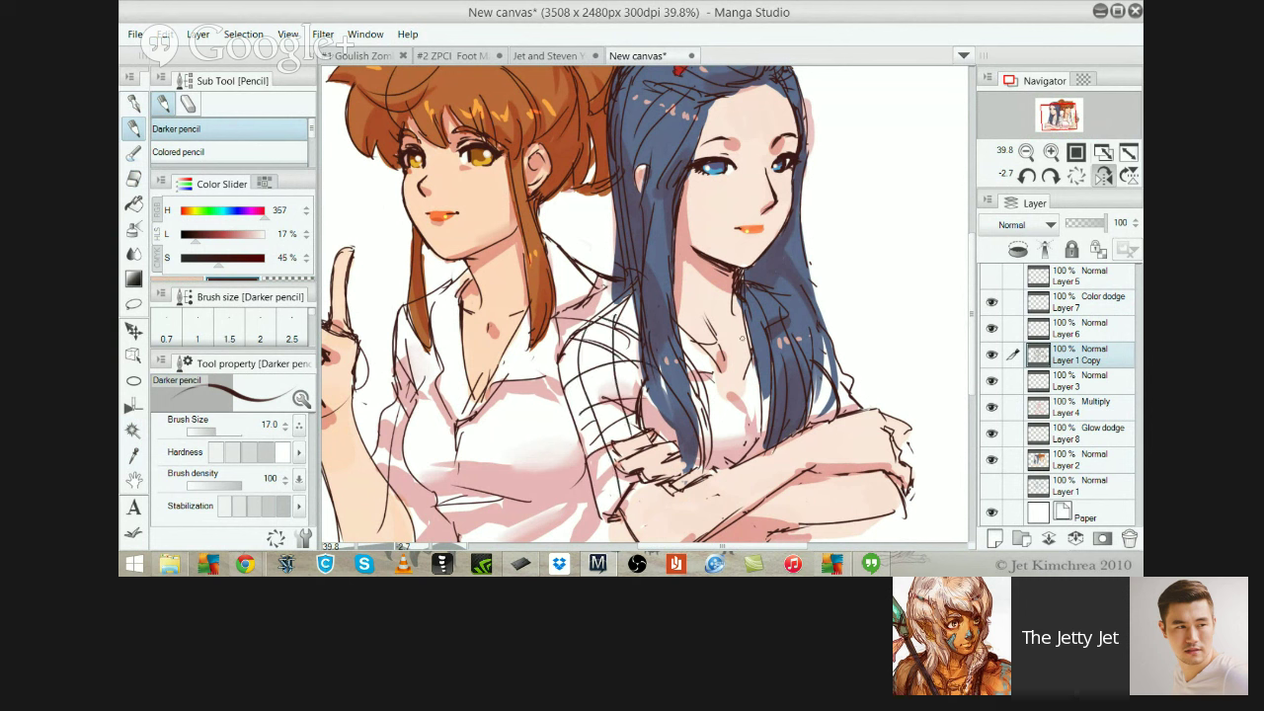
{"action": "mouse_move", "coordinate": [699, 402]}
{"action": "left_mouse_down"}
{"action": "mouse_move", "coordinate": [786, 406]}
{"action": "mouse_move", "coordinate": [778, 437]}
{"action": "left_mouse_up"}
{"action": "left_click_drag", "start_coordinate": [703, 373], "coordinate": [733, 464]}
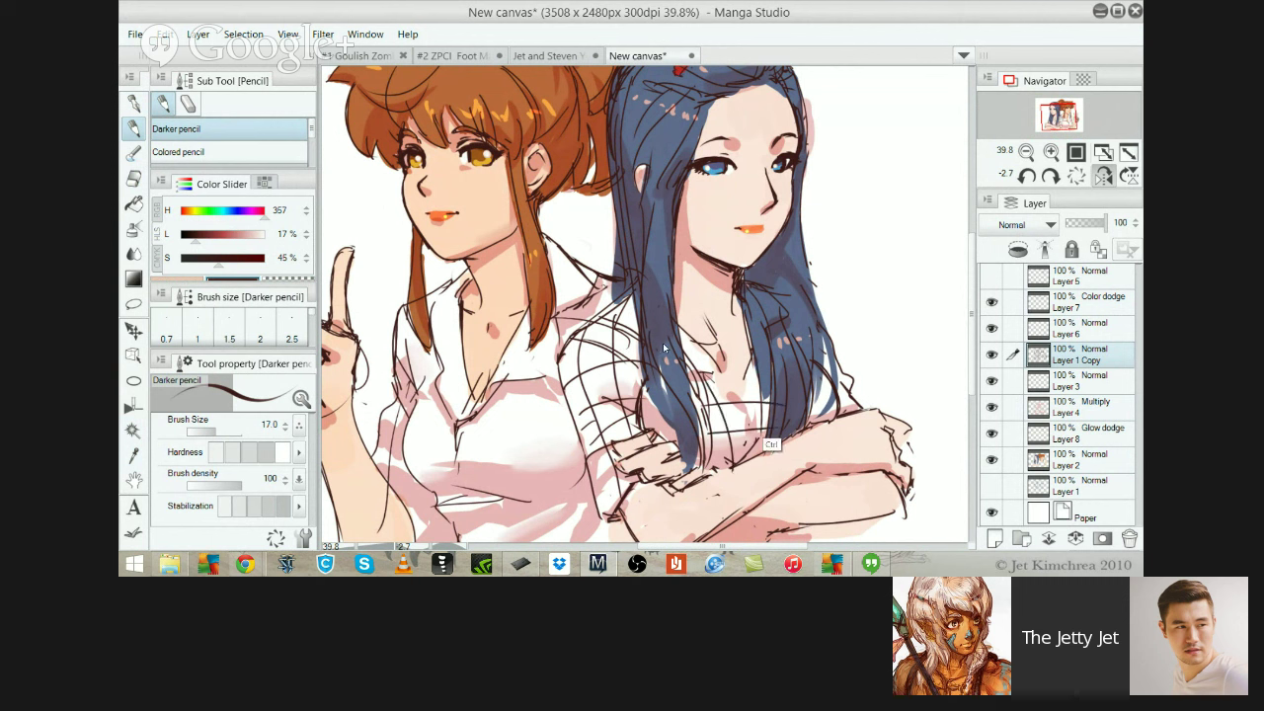
{"action": "left_click_drag", "start_coordinate": [735, 393], "coordinate": [764, 462]}
{"action": "key", "text": "ctrl+z"}
{"action": "key", "text": "ctrl+z"}
{"action": "key", "text": "ctrl+z"}
{"action": "key", "text": "ctrl+z"}
{"action": "key", "text": "ctrl+z"}
{"action": "key", "text": "ctrl+z"}
{"action": "key", "text": "ctrl+z"}
{"action": "key", "text": "ctrl+z"}
{"action": "key", "text": "ctrl+z"}
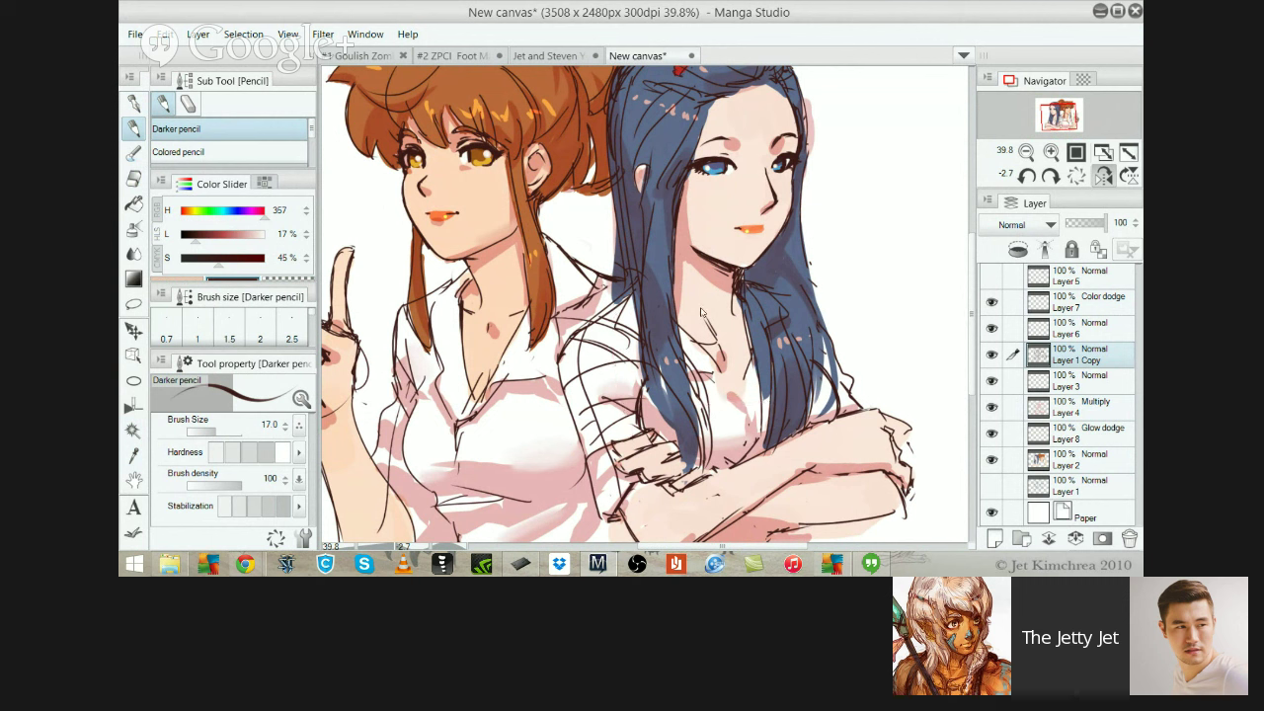
{"action": "key", "text": "ctrl+z"}
{"action": "key", "text": "ctrl+z"}
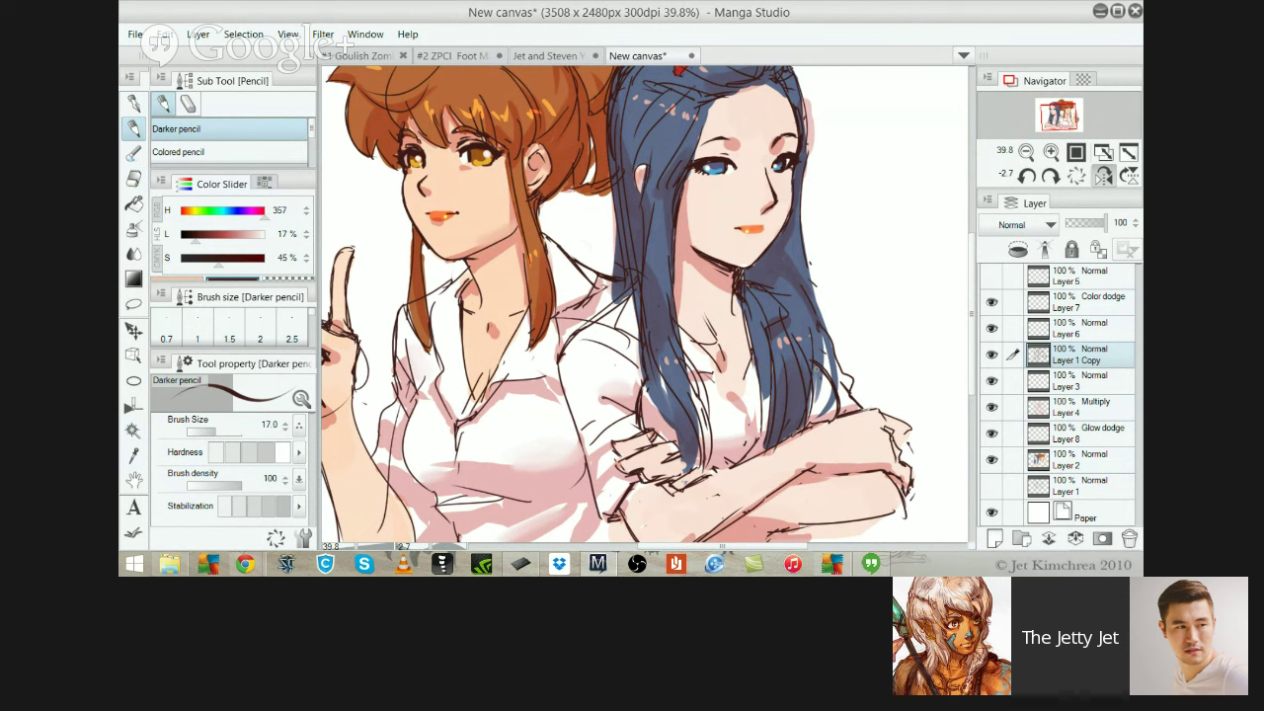
Draw the side line of the blue-haired girl's blouse below her folded arms with the Darker pencil
{"action": "left_click_drag", "start_coordinate": [701, 309], "coordinate": [729, 290]}
{"action": "scroll", "coordinate": [788, 306], "scroll_direction": "down", "scroll_amount": 3}
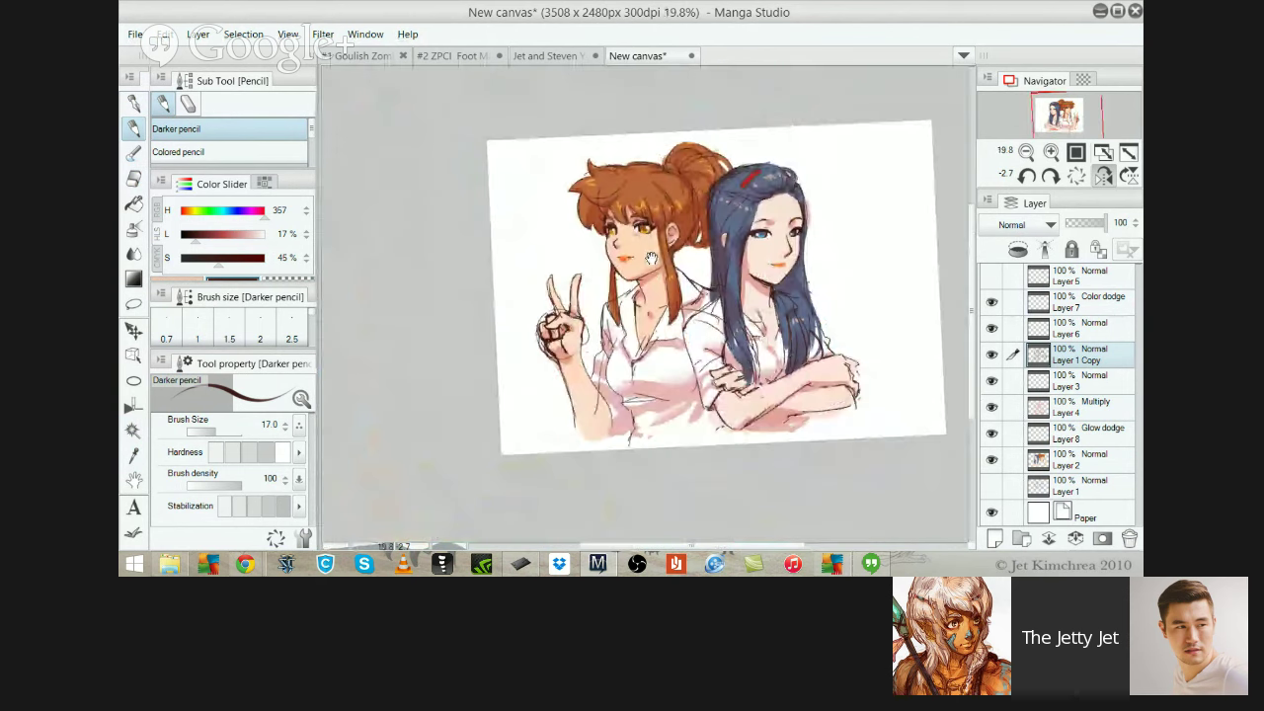
{"action": "scroll", "coordinate": [839, 361], "scroll_direction": "up", "scroll_amount": 2}
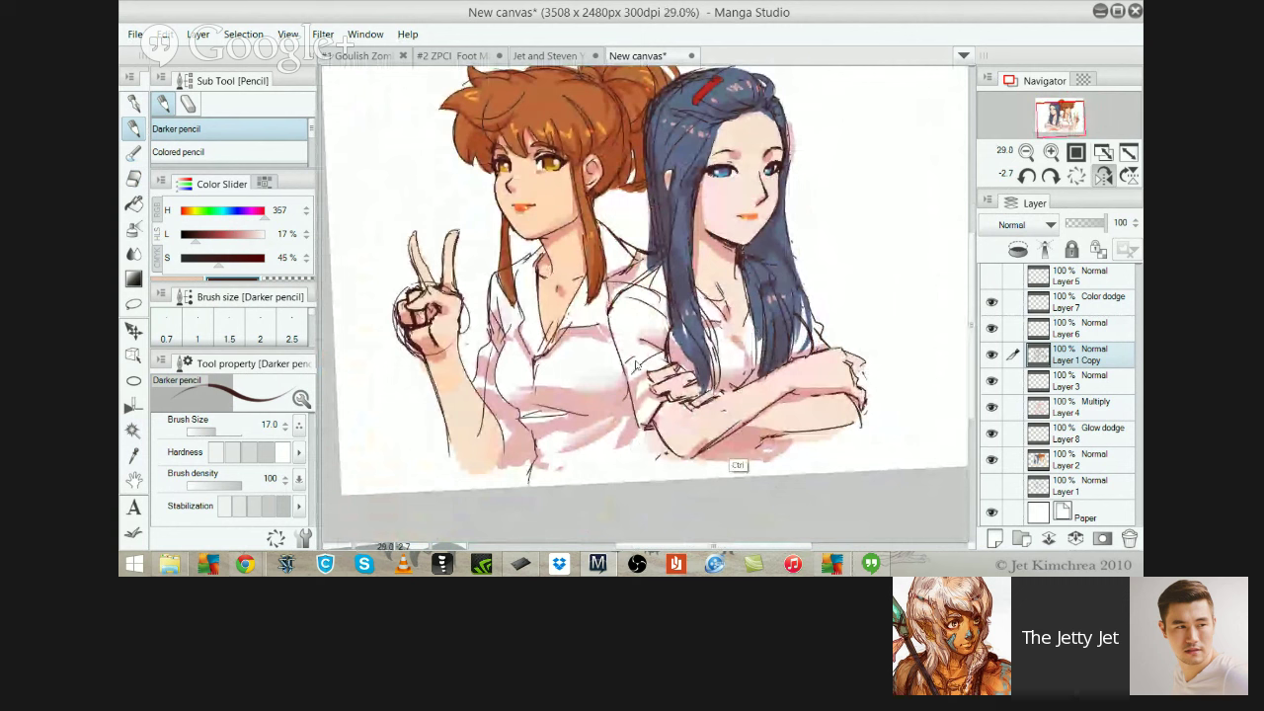
{"action": "left_click_drag", "start_coordinate": [759, 436], "coordinate": [799, 432]}
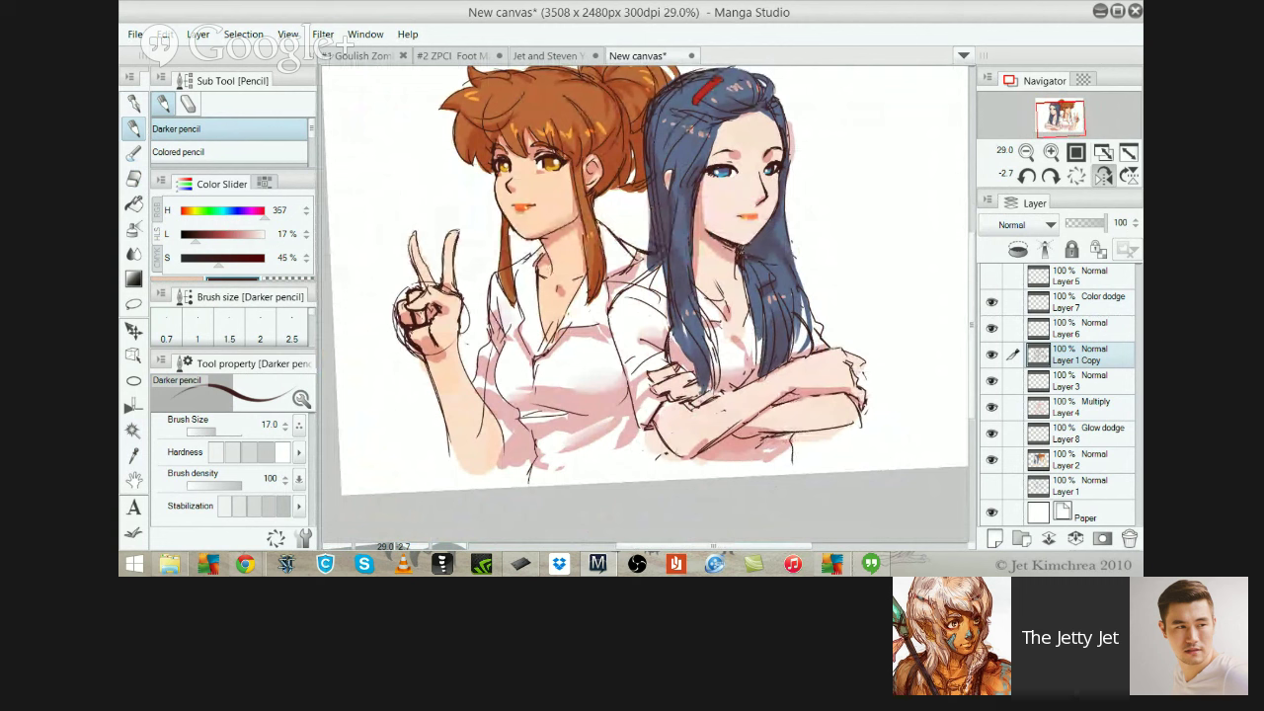
{"action": "key", "text": "ctrl+z"}
{"action": "mouse_move", "coordinate": [688, 317]}
{"action": "left_mouse_down"}
{"action": "mouse_move", "coordinate": [673, 315]}
{"action": "mouse_move", "coordinate": [681, 295]}
{"action": "left_mouse_up"}
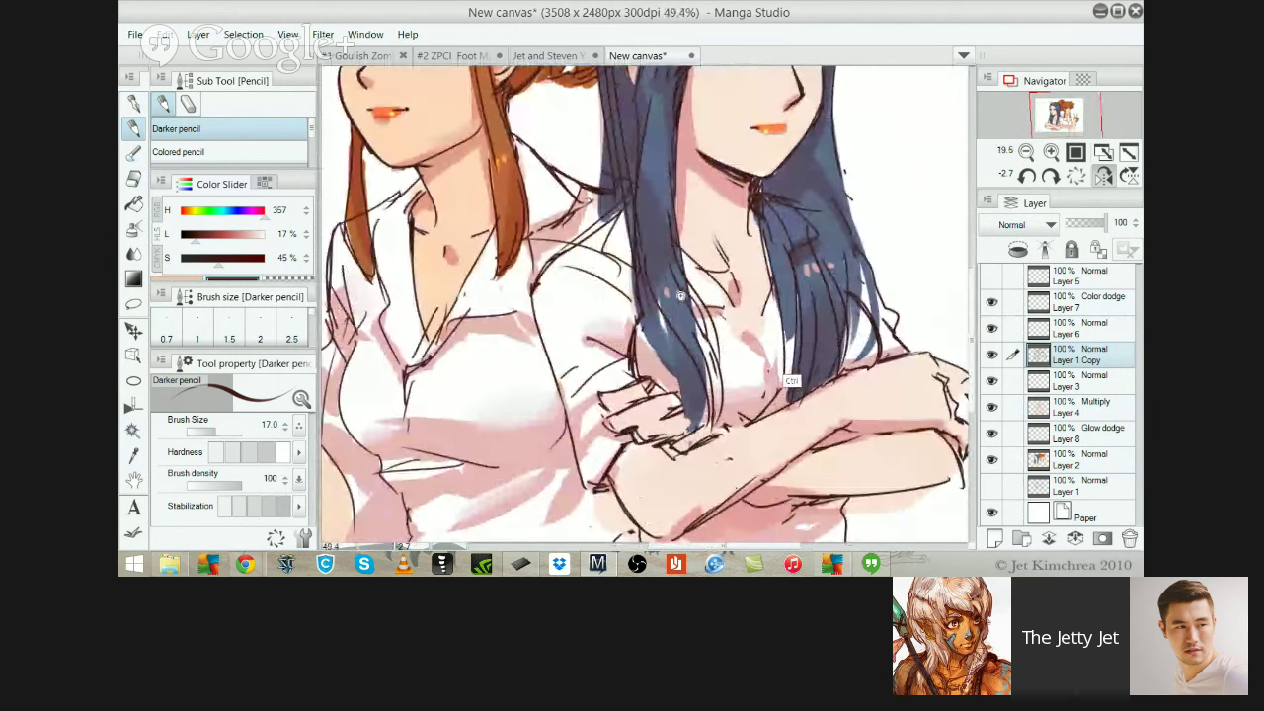
{"action": "scroll", "coordinate": [680, 296], "scroll_direction": "up", "scroll_amount": 1}
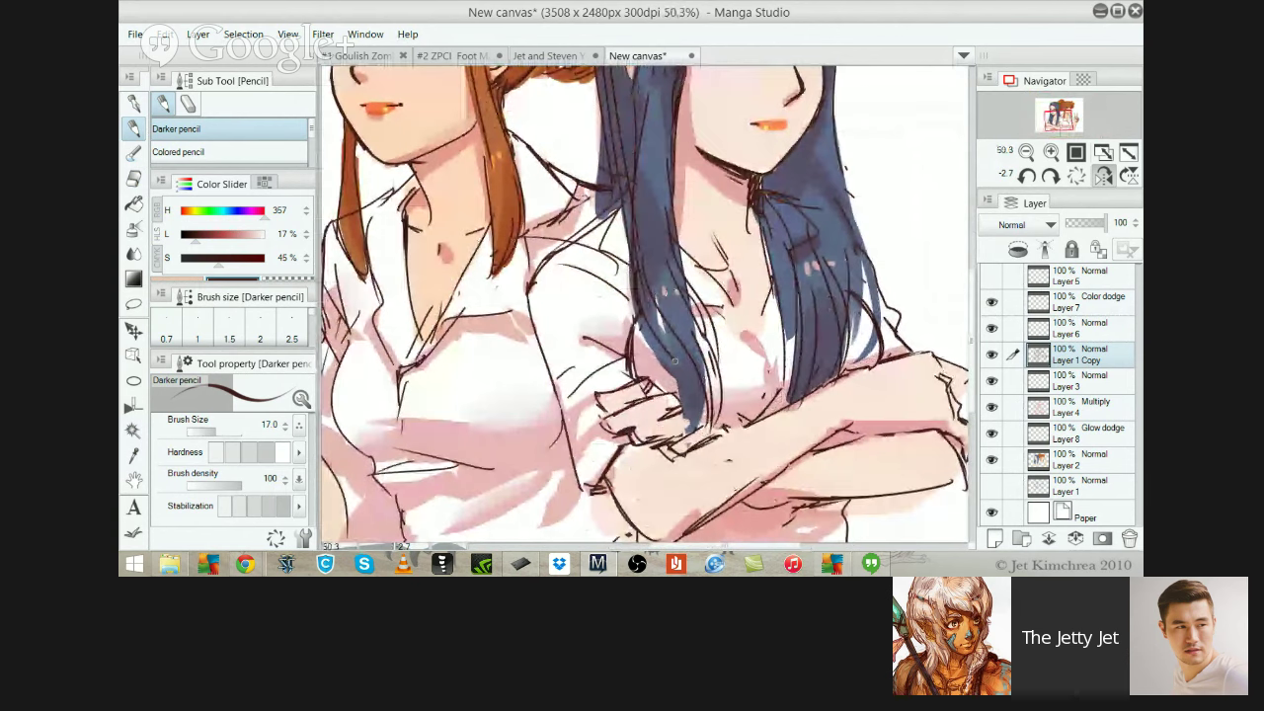
{"action": "left_click_drag", "start_coordinate": [675, 361], "coordinate": [726, 436]}
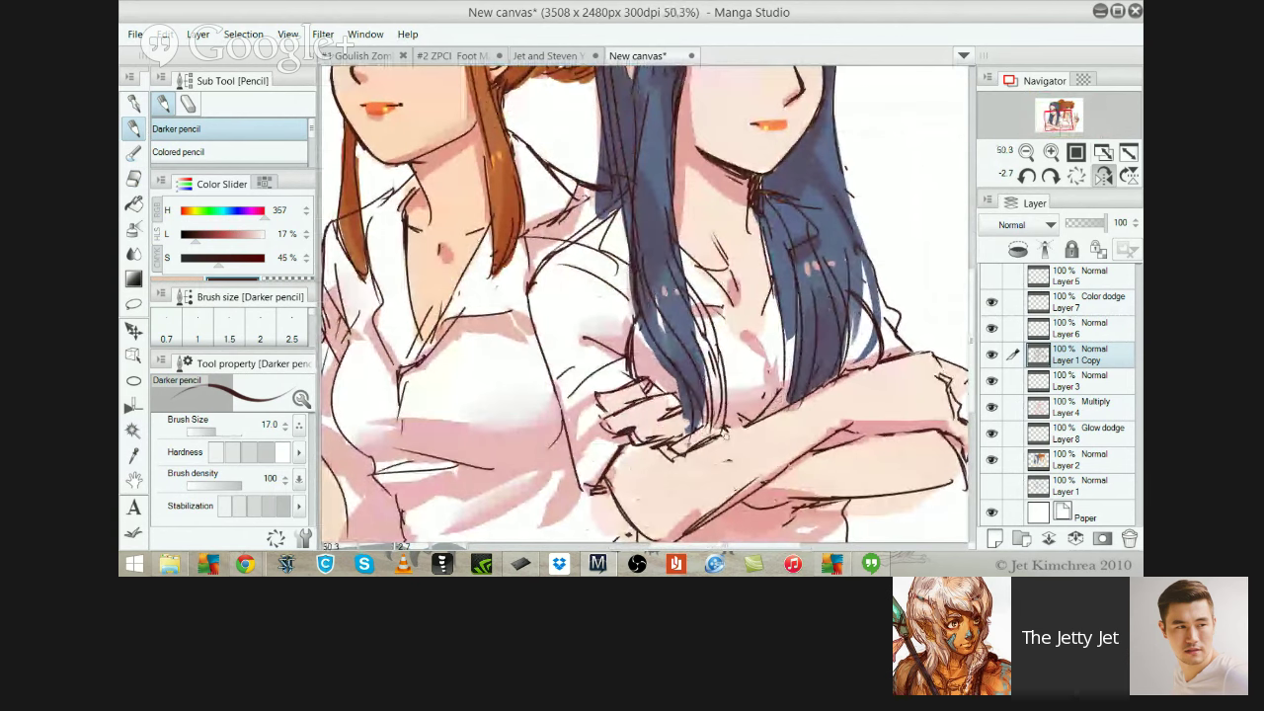
{"action": "key", "text": "ctrl+z"}
{"action": "left_click_drag", "start_coordinate": [676, 360], "coordinate": [697, 440]}
{"action": "key", "text": "ctrl+z"}
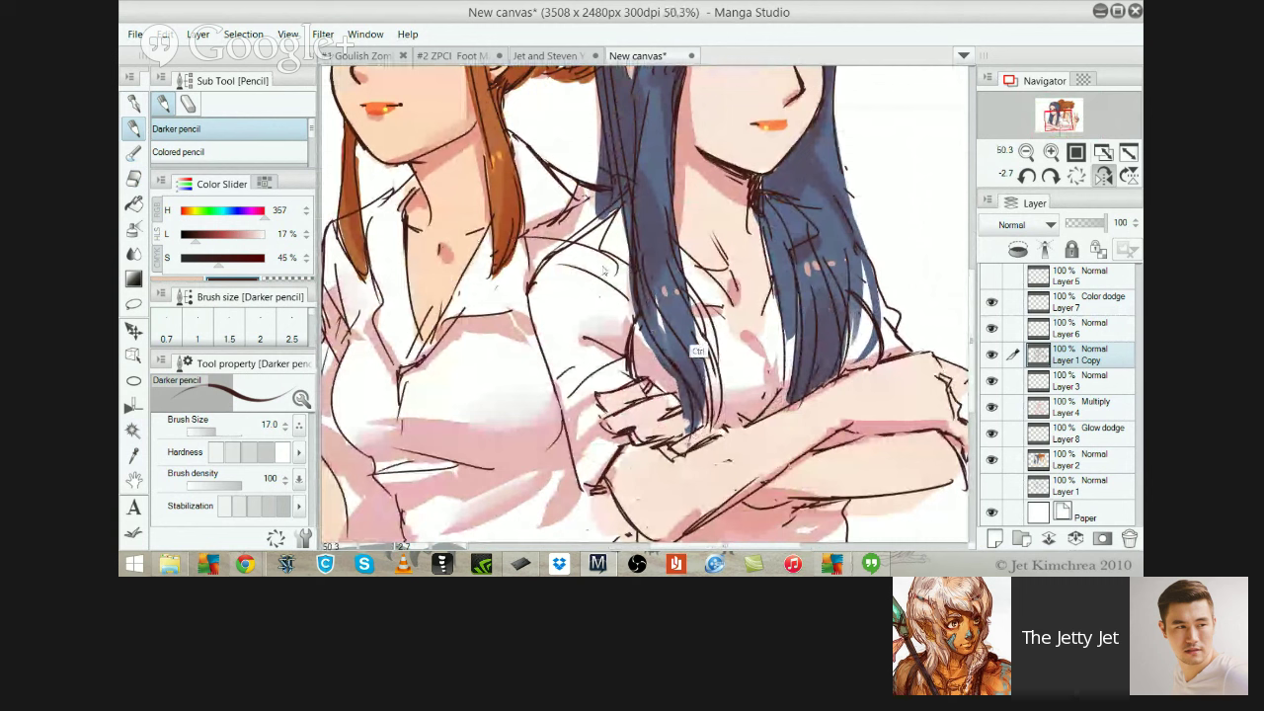
{"action": "key", "text": "ctrl+z"}
{"action": "key", "text": "ctrl+z"}
Redraw the curved strand outlines of the blue-haired girl's front lock from the shoulder down to the folded arms
{"action": "mouse_move", "coordinate": [636, 275]}
{"action": "left_mouse_down"}
{"action": "mouse_move", "coordinate": [689, 340]}
{"action": "mouse_move", "coordinate": [703, 444]}
{"action": "left_mouse_up"}
{"action": "left_click_drag", "start_coordinate": [683, 339], "coordinate": [697, 427]}
{"action": "mouse_move", "coordinate": [713, 321]}
{"action": "left_mouse_down"}
{"action": "mouse_move", "coordinate": [732, 376]}
{"action": "mouse_move", "coordinate": [718, 442]}
{"action": "mouse_move", "coordinate": [707, 326]}
{"action": "mouse_move", "coordinate": [675, 334]}
{"action": "mouse_move", "coordinate": [674, 281]}
{"action": "mouse_move", "coordinate": [695, 305]}
{"action": "mouse_move", "coordinate": [720, 393]}
{"action": "left_mouse_up"}
{"action": "key", "text": "e"}
{"action": "key", "text": "p"}
{"action": "mouse_move", "coordinate": [696, 290]}
{"action": "left_mouse_down"}
{"action": "mouse_move", "coordinate": [729, 387]}
{"action": "mouse_move", "coordinate": [723, 434]}
{"action": "left_mouse_up"}
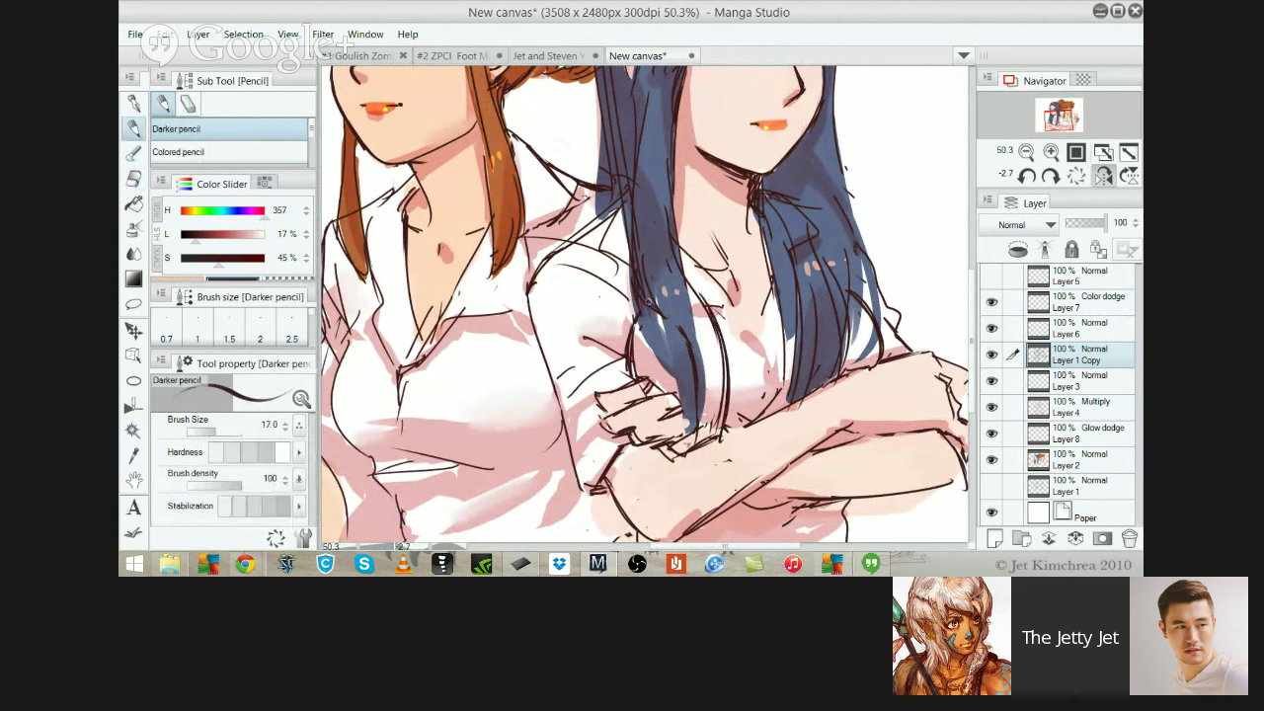
Try inner strand lines in the front hair lock beside the sleeve and undo them
{"action": "left_click_drag", "start_coordinate": [637, 294], "coordinate": [694, 376]}
{"action": "key", "text": "ctrl+z"}
{"action": "left_click_drag", "start_coordinate": [643, 280], "coordinate": [689, 365]}
{"action": "left_click_drag", "start_coordinate": [648, 322], "coordinate": [696, 372]}
{"action": "key", "text": "ctrl+z"}
{"action": "key", "text": "ctrl+z"}
{"action": "mouse_move", "coordinate": [642, 314]}
{"action": "left_mouse_down"}
{"action": "mouse_move", "coordinate": [687, 361]}
{"action": "mouse_move", "coordinate": [673, 335]}
{"action": "mouse_move", "coordinate": [688, 347]}
{"action": "mouse_move", "coordinate": [707, 425]}
{"action": "left_mouse_up"}
{"action": "key", "text": "ctrl+z"}
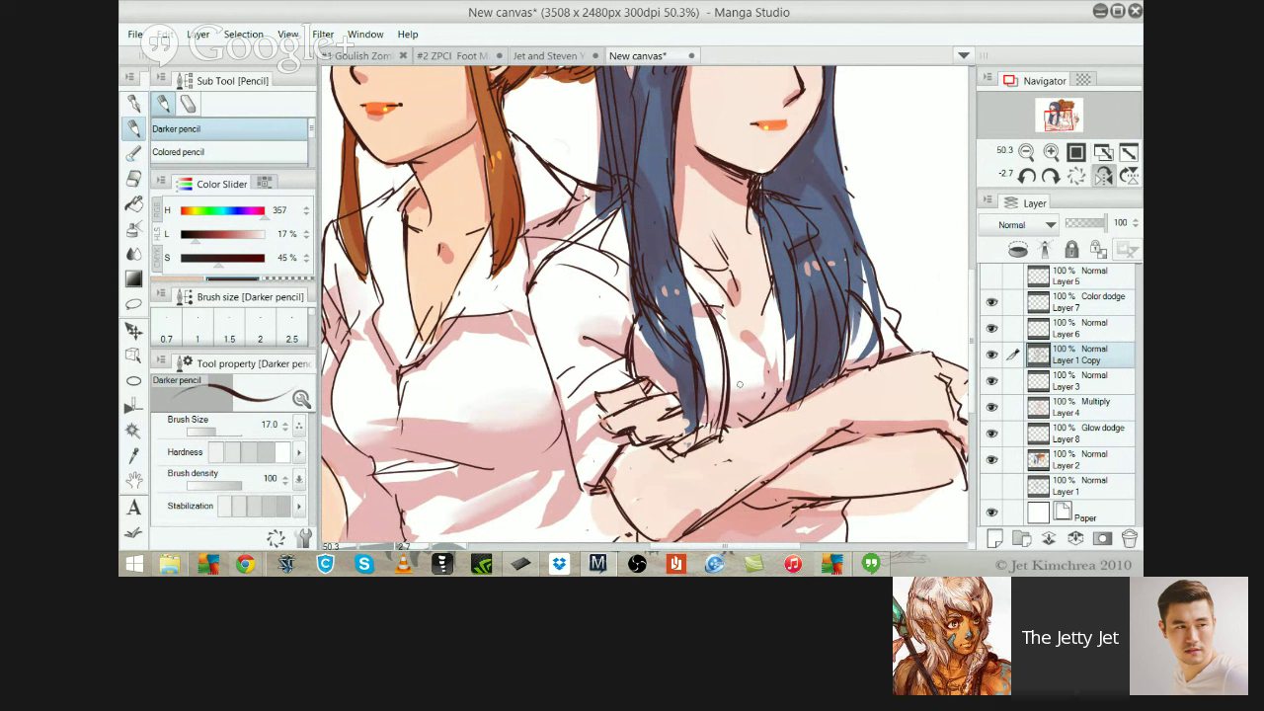
Draw pointed tips on both of the blue-haired girl's front locks, overlapping her folded forearm
{"action": "left_click_drag", "start_coordinate": [722, 339], "coordinate": [732, 444]}
{"action": "key", "text": "ctrl+z"}
{"action": "mouse_move", "coordinate": [723, 377]}
{"action": "left_mouse_down"}
{"action": "mouse_move", "coordinate": [702, 406]}
{"action": "mouse_move", "coordinate": [711, 484]}
{"action": "left_mouse_up"}
{"action": "left_click_drag", "start_coordinate": [699, 404], "coordinate": [711, 484]}
{"action": "key", "text": "ctrl+z"}
{"action": "key", "text": "ctrl+z"}
{"action": "mouse_move", "coordinate": [696, 404]}
{"action": "left_mouse_down"}
{"action": "mouse_move", "coordinate": [709, 484]}
{"action": "mouse_move", "coordinate": [712, 453]}
{"action": "left_mouse_up"}
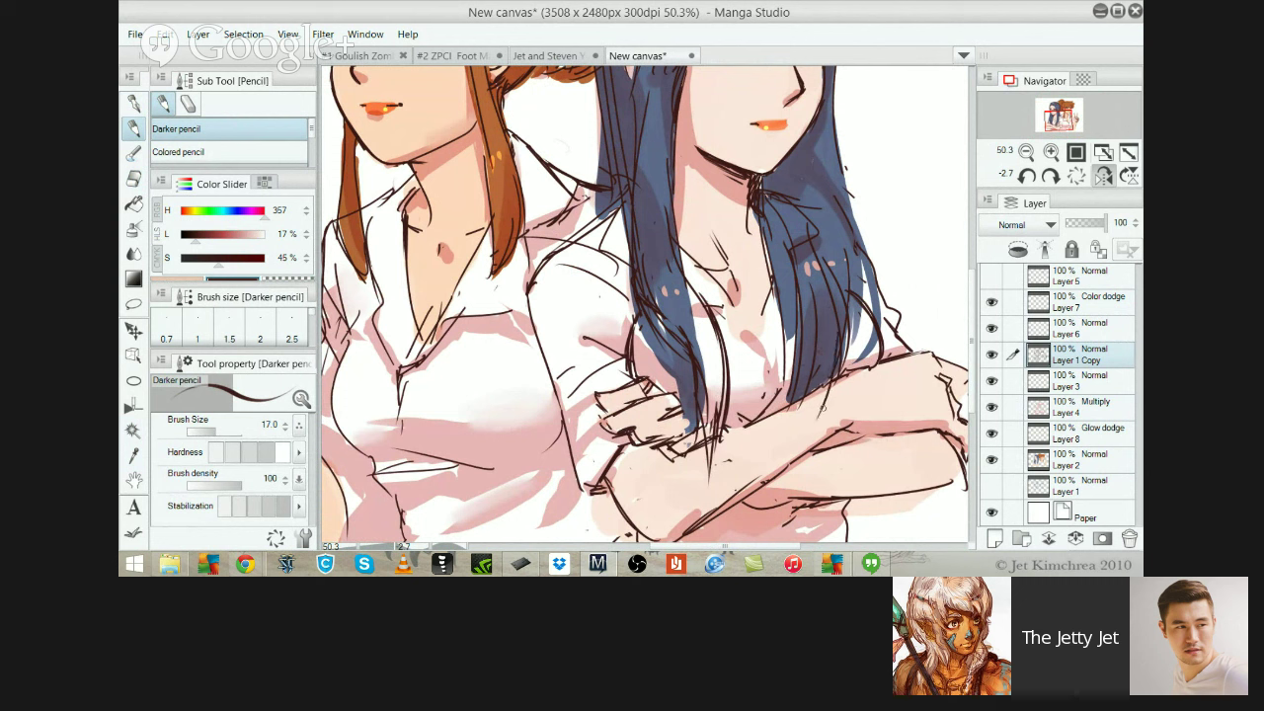
{"action": "left_click_drag", "start_coordinate": [812, 355], "coordinate": [819, 432]}
On Layer 2, remove the blue color outside the front lock's sleeve-side contour using the Darker pencil with transparent color at size 40
{"action": "left_click", "coordinate": [1079, 461]}
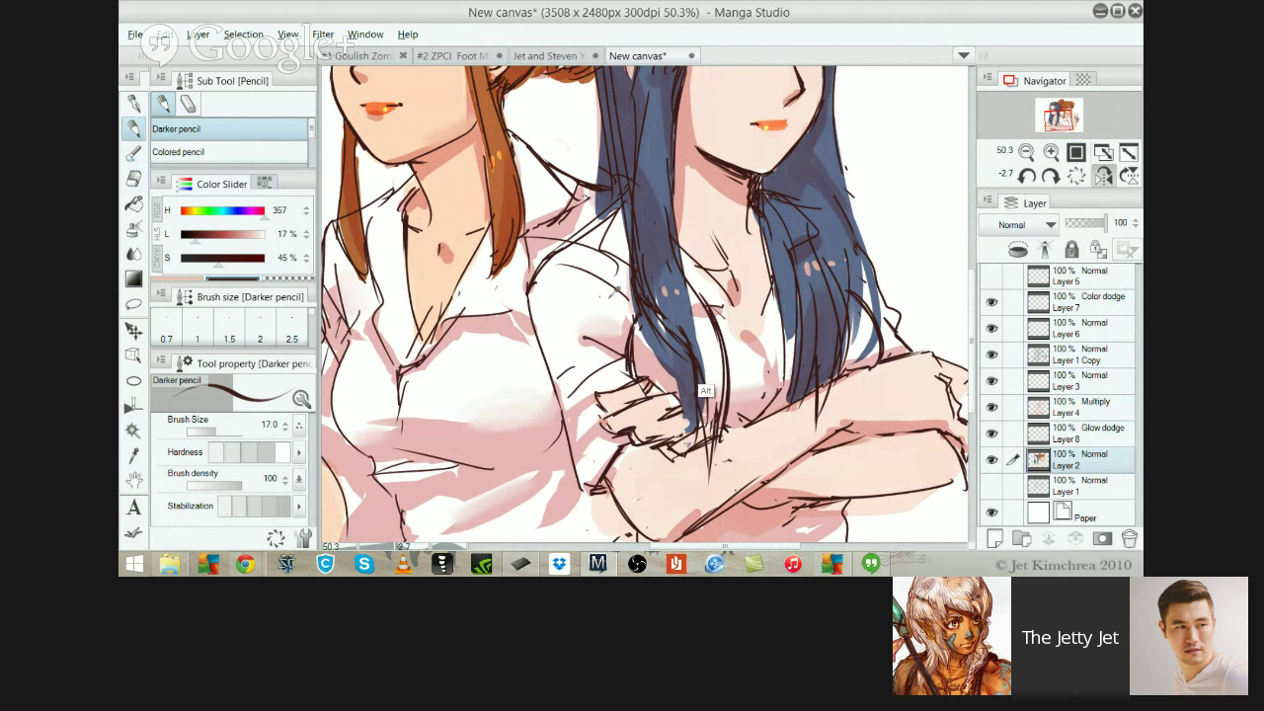
{"action": "key", "text": "c"}
{"action": "key", "text": "bracketright"}
{"action": "key", "text": "bracketright"}
{"action": "key", "text": "bracketright"}
{"action": "key", "text": "bracketright"}
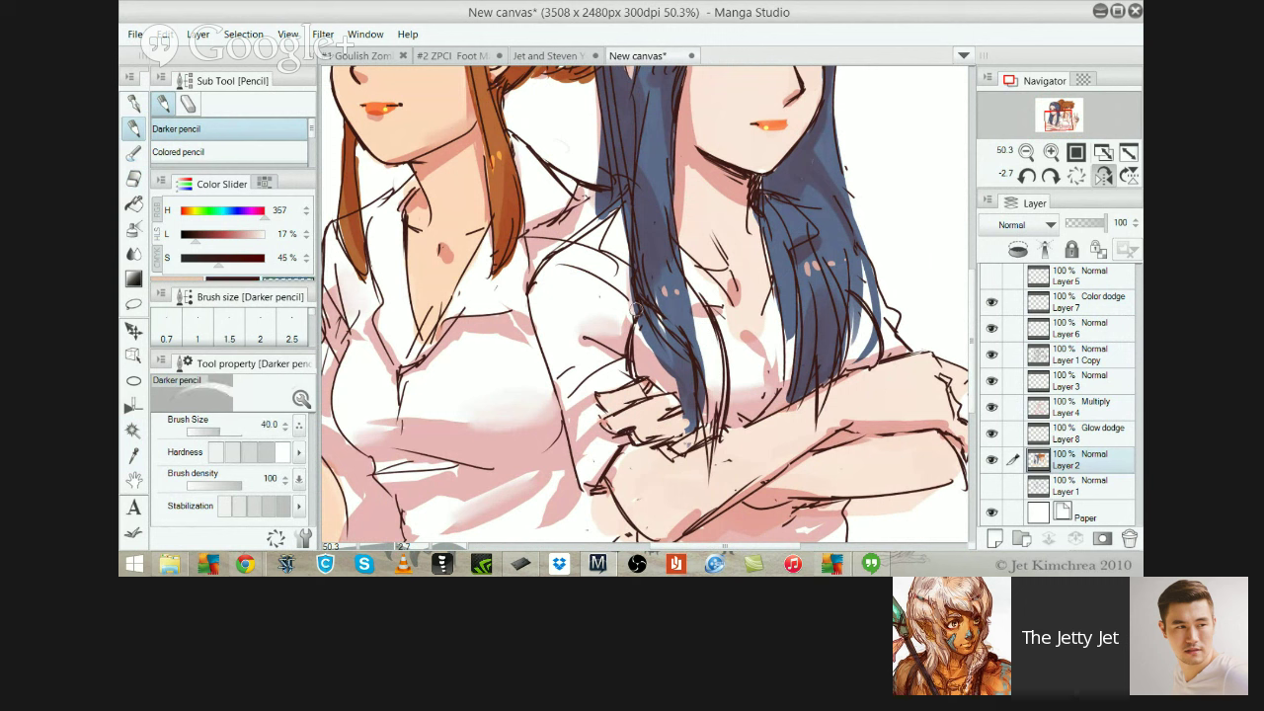
{"action": "left_click_drag", "start_coordinate": [637, 311], "coordinate": [672, 365]}
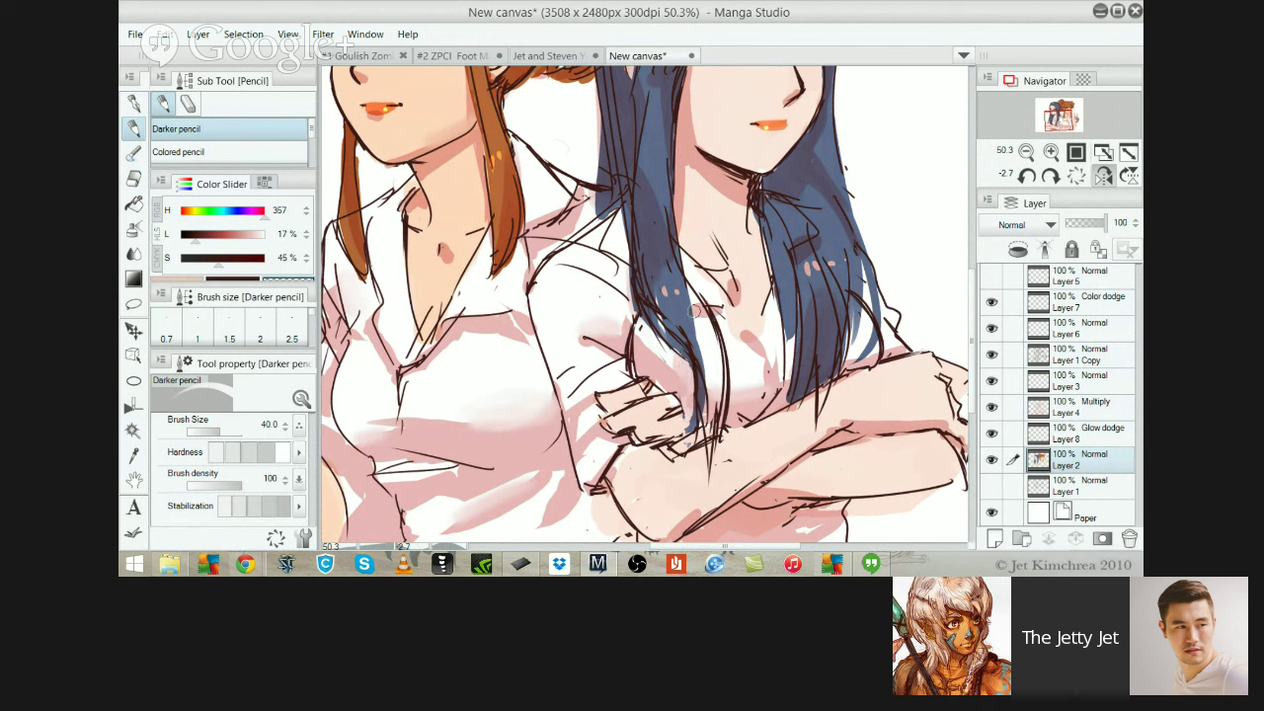
Sample the hair blue and paint in the redrawn strands and pointed tips of both front locks on Layer 2
{"action": "left_click", "coordinate": [679, 308], "text": "alt"}
{"action": "left_click_drag", "start_coordinate": [680, 306], "coordinate": [703, 379]}
{"action": "left_click_drag", "start_coordinate": [679, 283], "coordinate": [709, 381]}
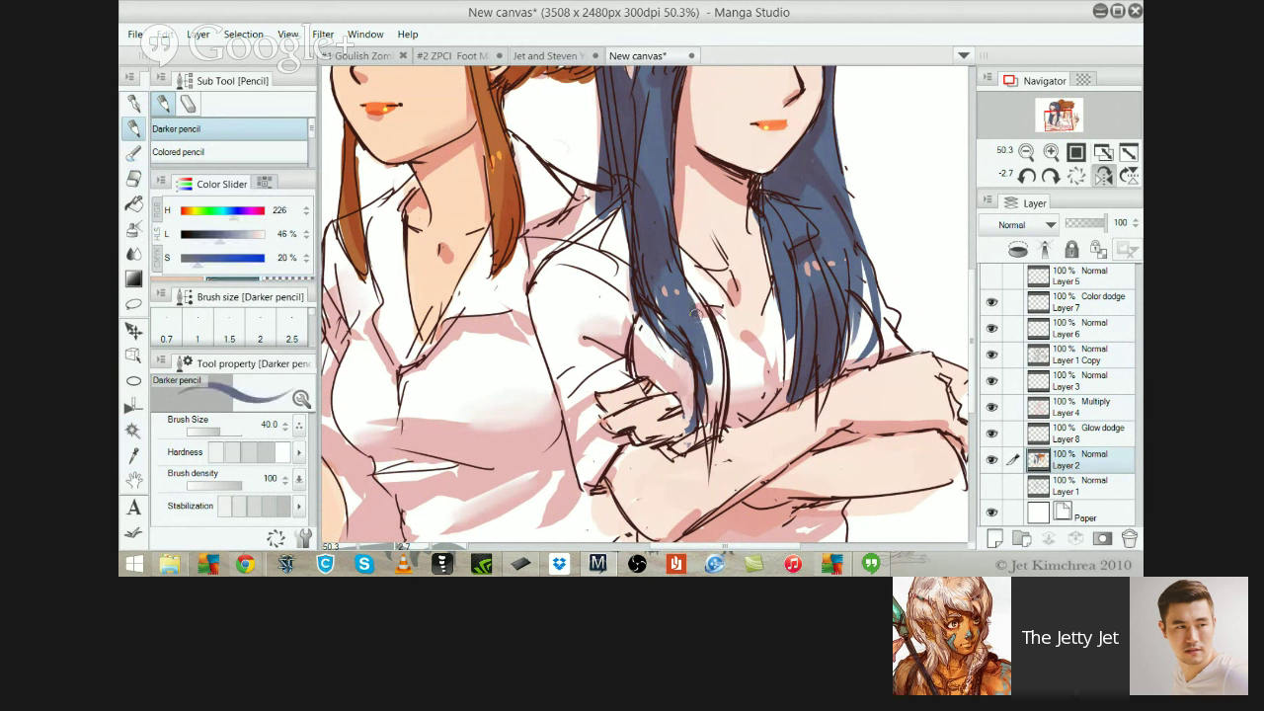
{"action": "left_click_drag", "start_coordinate": [695, 304], "coordinate": [708, 385]}
{"action": "left_click_drag", "start_coordinate": [682, 280], "coordinate": [717, 389]}
{"action": "mouse_move", "coordinate": [705, 321]}
{"action": "left_mouse_down"}
{"action": "mouse_move", "coordinate": [707, 411]}
{"action": "mouse_move", "coordinate": [704, 331]}
{"action": "mouse_move", "coordinate": [715, 464]}
{"action": "mouse_move", "coordinate": [709, 333]}
{"action": "mouse_move", "coordinate": [683, 338]}
{"action": "mouse_move", "coordinate": [689, 360]}
{"action": "mouse_move", "coordinate": [678, 338]}
{"action": "mouse_move", "coordinate": [691, 385]}
{"action": "mouse_move", "coordinate": [697, 310]}
{"action": "mouse_move", "coordinate": [714, 367]}
{"action": "mouse_move", "coordinate": [708, 330]}
{"action": "left_mouse_up"}
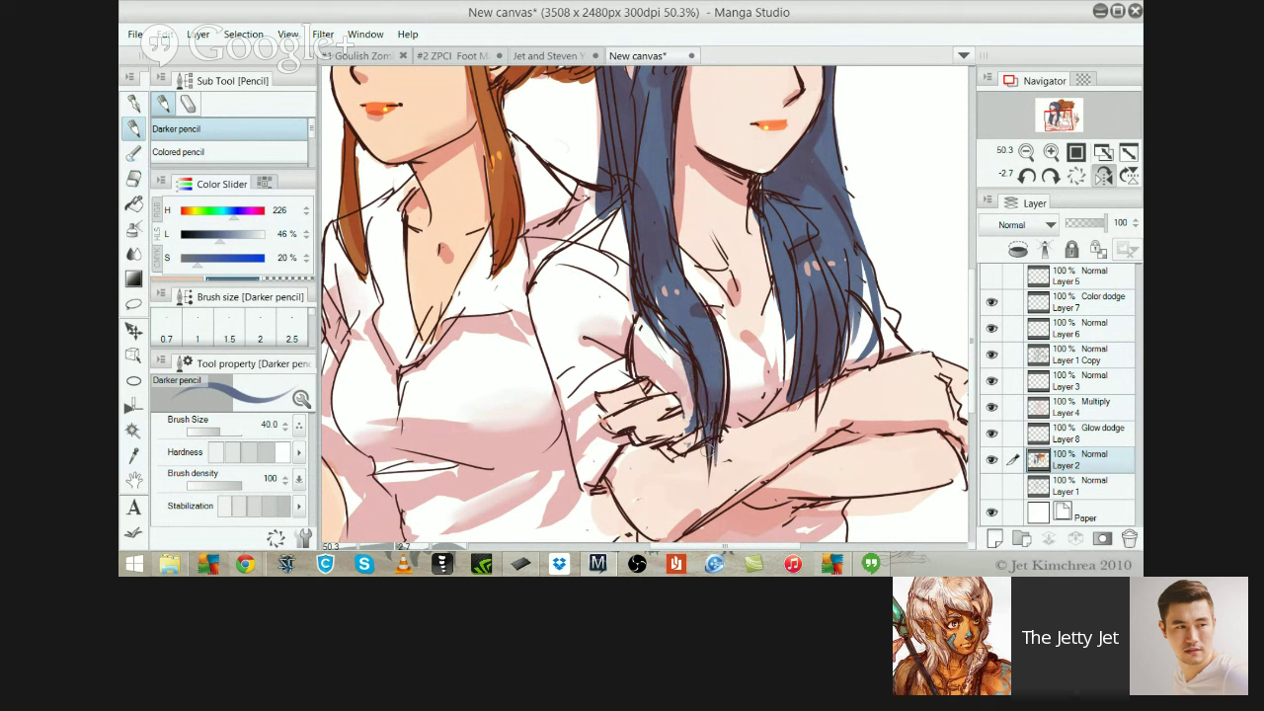
{"action": "mouse_move", "coordinate": [820, 381]}
{"action": "left_mouse_down"}
{"action": "mouse_move", "coordinate": [819, 434]}
{"action": "mouse_move", "coordinate": [796, 421]}
{"action": "mouse_move", "coordinate": [786, 448]}
{"action": "left_mouse_up"}
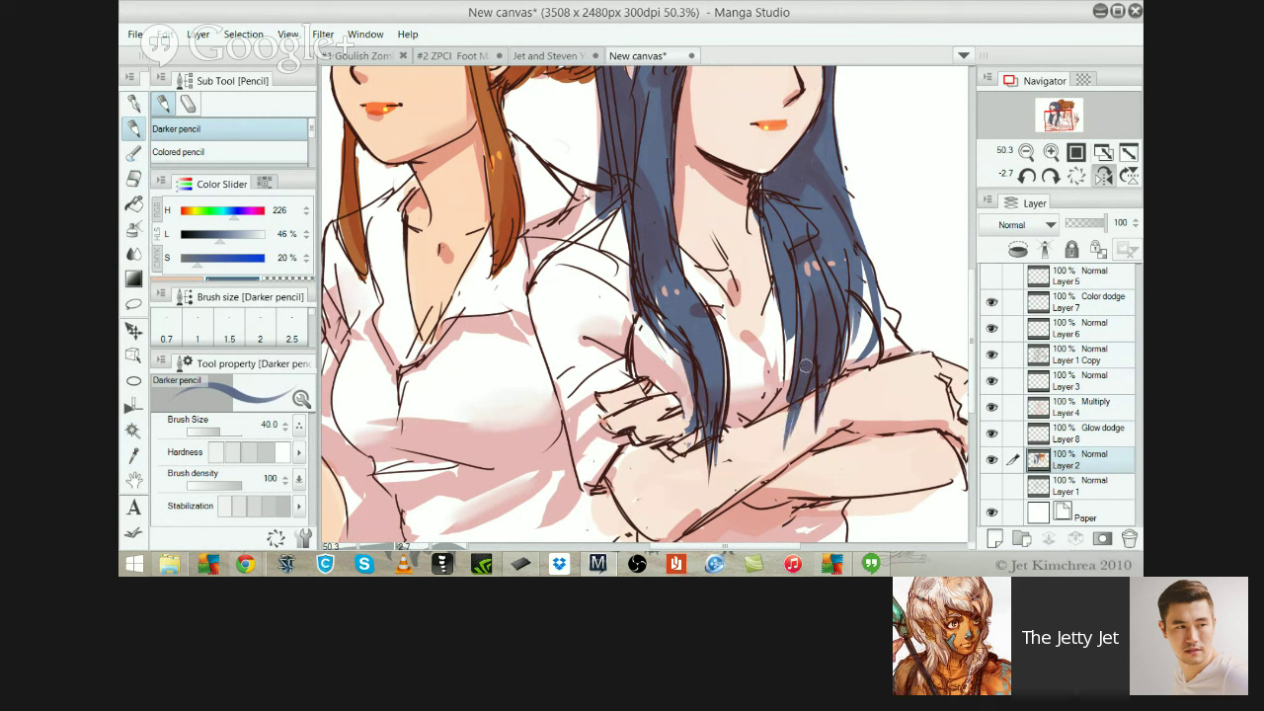
On Layer 1 Copy, erase the sleeve line beside the front lock and redraw it in the sampled dark color at size 25
{"action": "left_click", "coordinate": [887, 300], "text": "ctrl+shift"}
{"action": "key", "text": "e"}
{"action": "mouse_move", "coordinate": [635, 314]}
{"action": "left_mouse_down"}
{"action": "mouse_move", "coordinate": [628, 376]}
{"action": "mouse_move", "coordinate": [606, 291]}
{"action": "left_mouse_up"}
{"action": "key", "text": "p"}
{"action": "key", "text": "ctrl+z"}
{"action": "left_click", "coordinate": [639, 380], "text": "alt"}
{"action": "key", "text": "ctrl+z"}
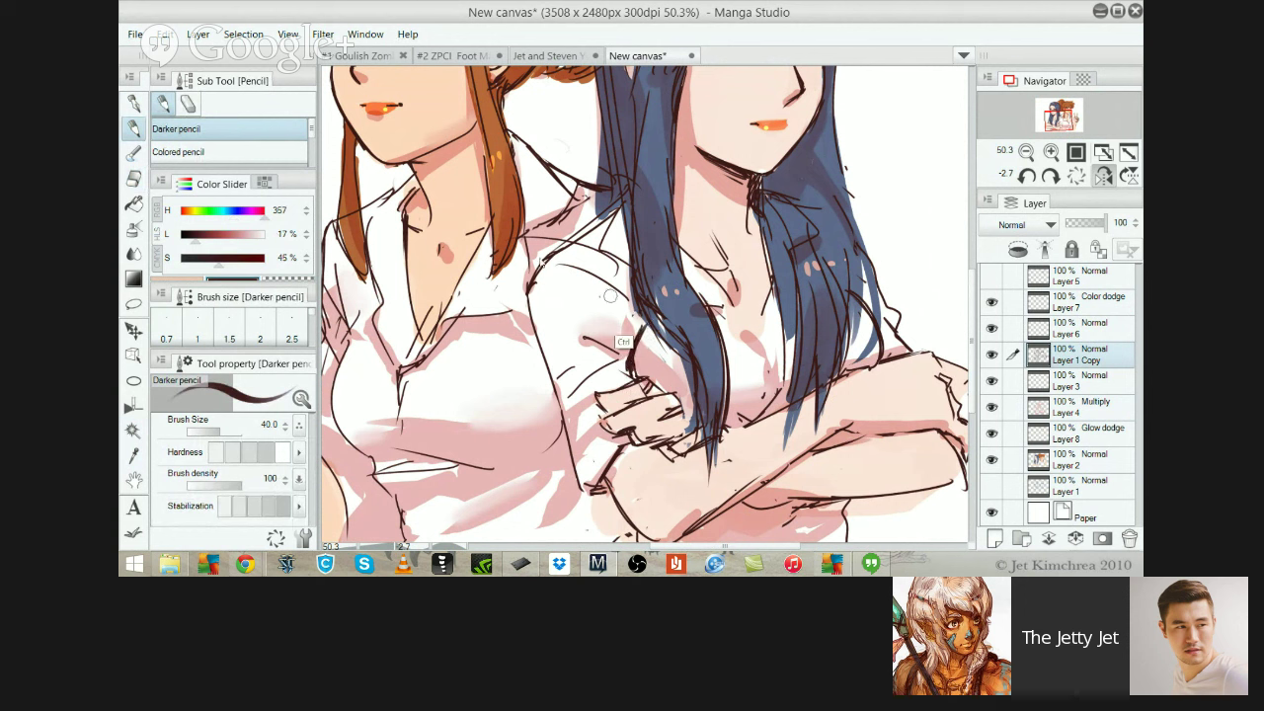
{"action": "key", "text": "bracketleft"}
{"action": "key", "text": "bracketleft"}
{"action": "mouse_move", "coordinate": [631, 342]}
{"action": "left_mouse_down"}
{"action": "mouse_move", "coordinate": [617, 302]}
{"action": "mouse_move", "coordinate": [617, 313]}
{"action": "left_mouse_up"}
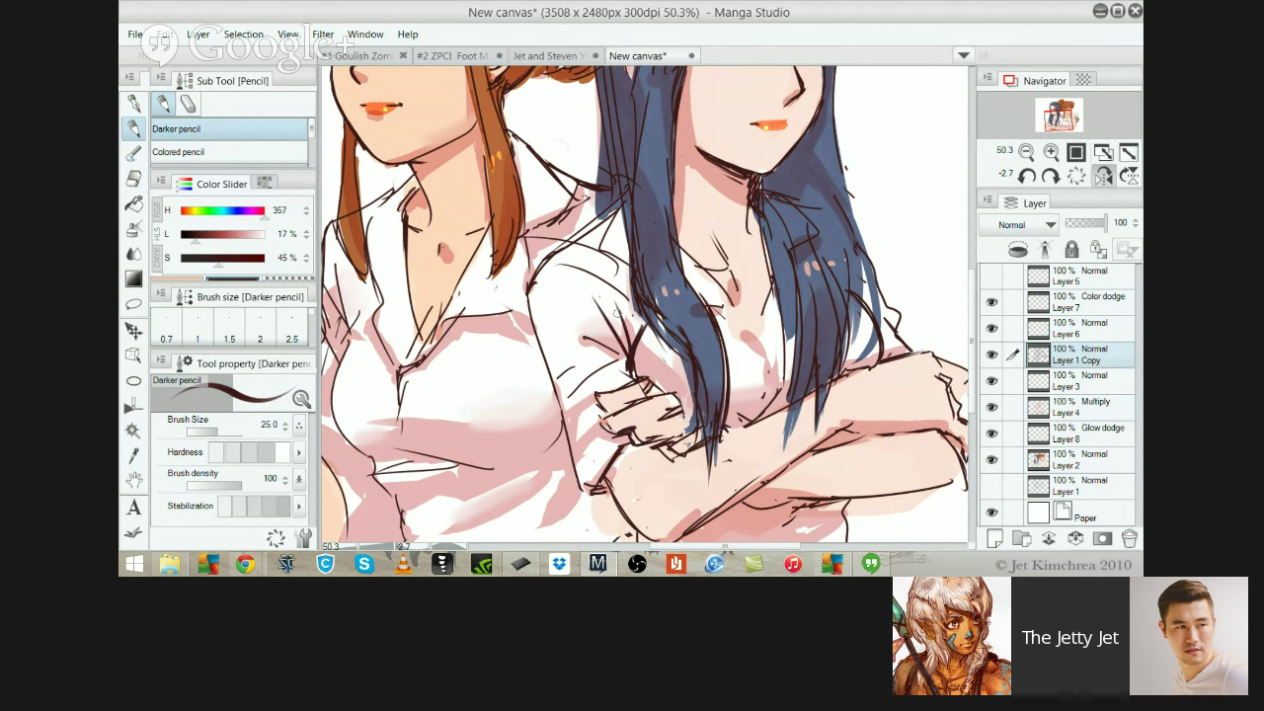
{"action": "key", "text": "ctrl+z"}
{"action": "left_click_drag", "start_coordinate": [633, 378], "coordinate": [658, 312]}
Reinforce the outer contour of the blue-haired girl's sleeve and its cuff with thicker Darker pencil lines
{"action": "scroll", "coordinate": [631, 235], "scroll_direction": "down", "scroll_amount": 2}
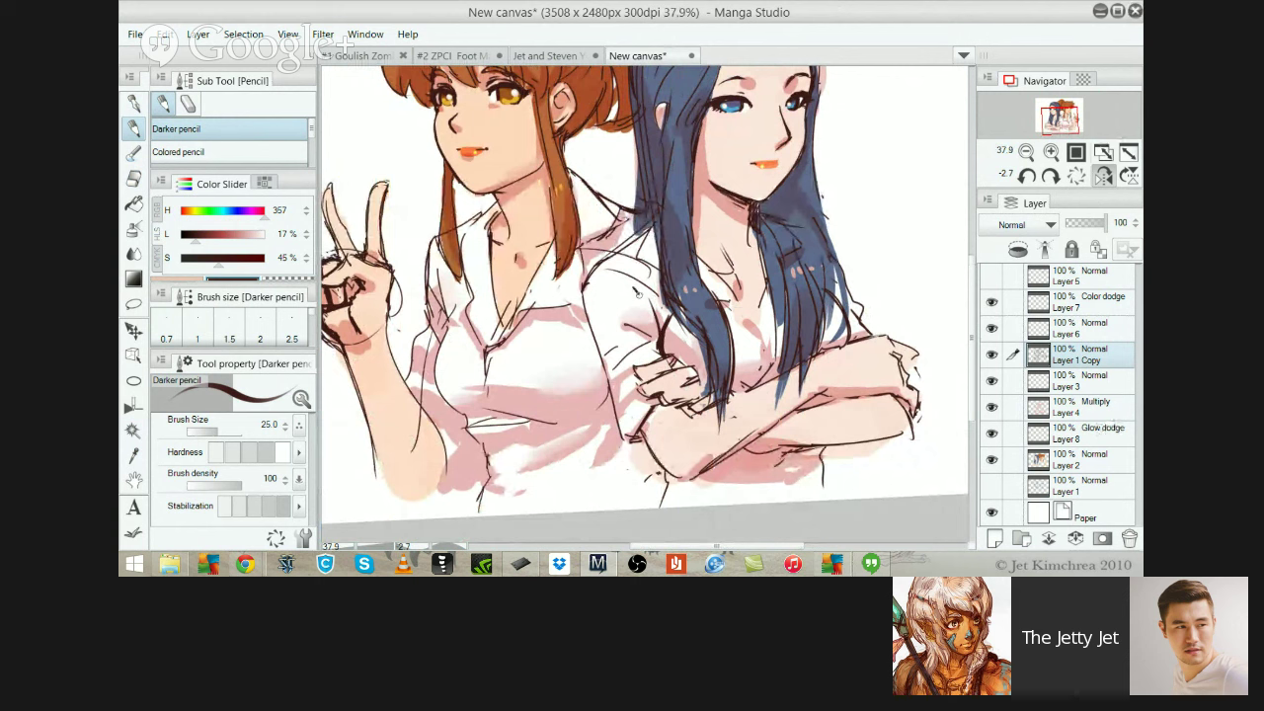
{"action": "key", "text": "ctrl+z"}
{"action": "left_click_drag", "start_coordinate": [584, 285], "coordinate": [626, 439]}
{"action": "key", "text": "ctrl+z"}
{"action": "left_click_drag", "start_coordinate": [622, 437], "coordinate": [642, 437]}
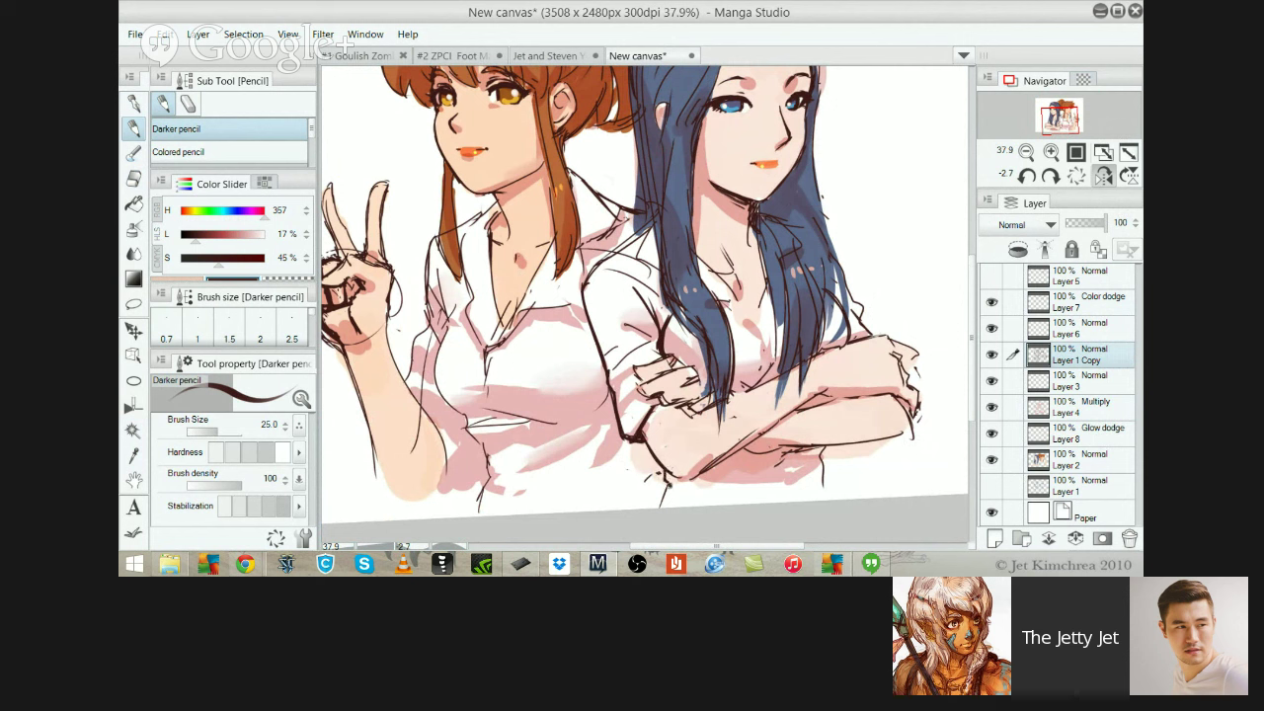
Thicken the outlines of the lower forearm, the hand and the blouse sides below the blue-haired girl's folded arms
{"action": "mouse_move", "coordinate": [825, 447]}
{"action": "left_mouse_down"}
{"action": "mouse_move", "coordinate": [822, 489]}
{"action": "mouse_move", "coordinate": [900, 436]}
{"action": "left_mouse_up"}
{"action": "key", "text": "ctrl+z"}
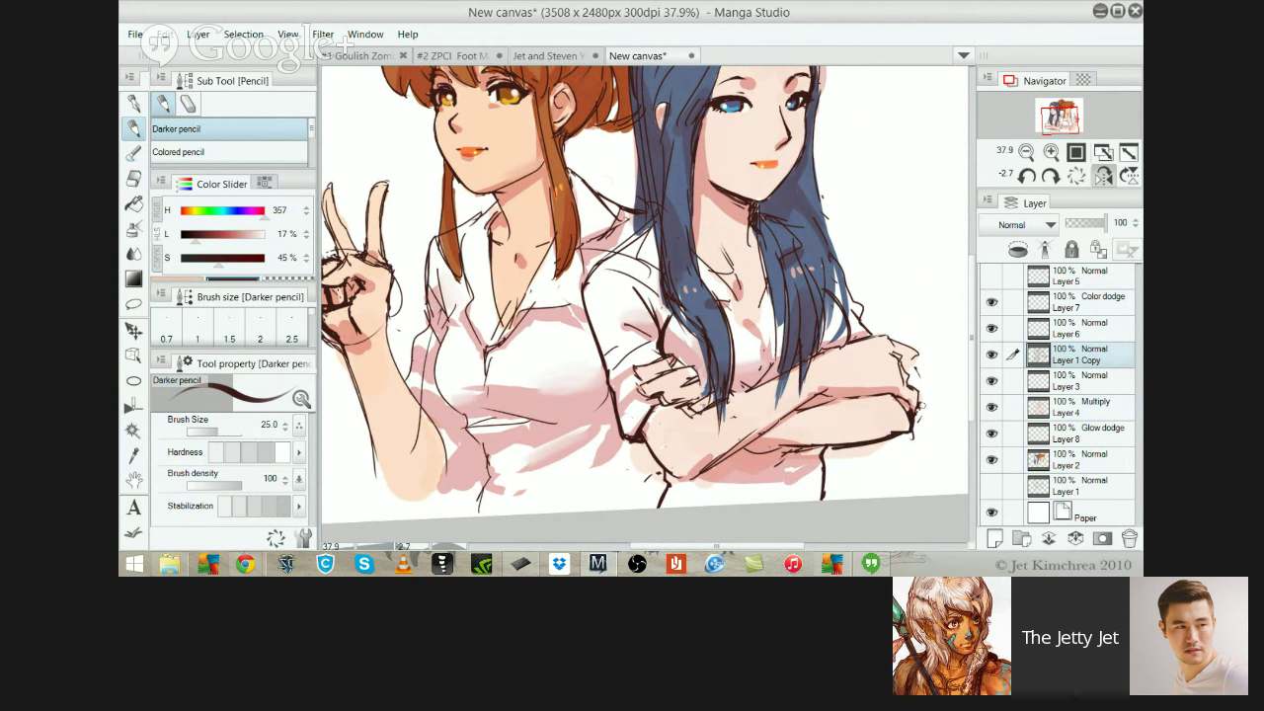
{"action": "left_click_drag", "start_coordinate": [799, 316], "coordinate": [681, 315]}
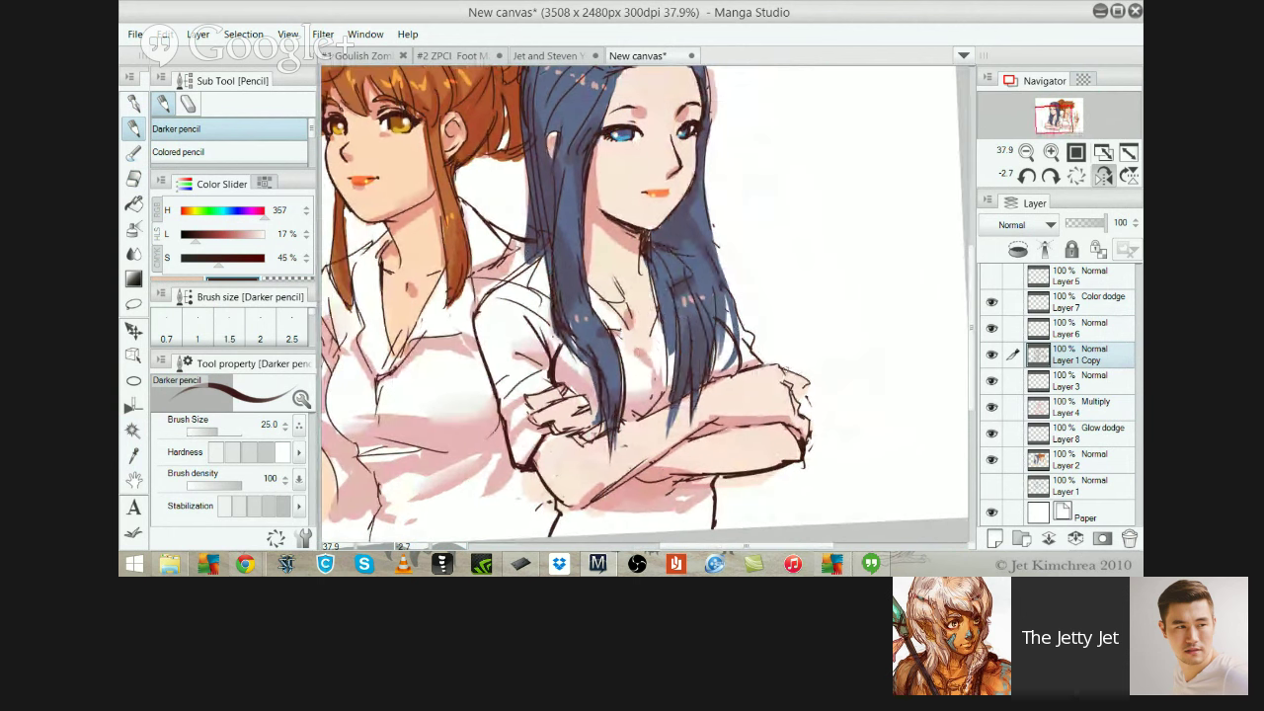
{"action": "left_click_drag", "start_coordinate": [791, 383], "coordinate": [810, 396]}
{"action": "left_click_drag", "start_coordinate": [668, 307], "coordinate": [660, 348]}
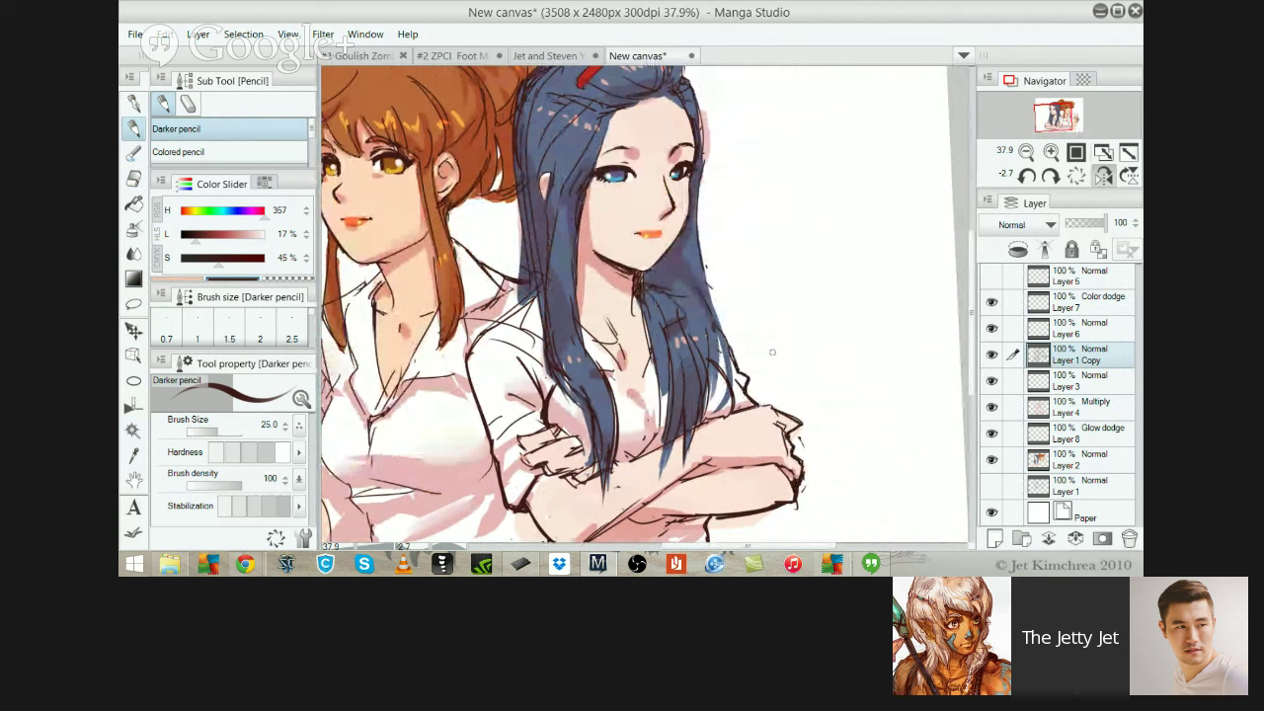
Redraw the outer contour of the blue hair from beside the face down past the shoulder with the Darker pencil
{"action": "left_click_drag", "start_coordinate": [697, 209], "coordinate": [710, 287]}
{"action": "key", "text": "ctrl+z"}
{"action": "key", "text": "ctrl+z"}
{"action": "left_click_drag", "start_coordinate": [697, 201], "coordinate": [725, 350]}
{"action": "left_click_drag", "start_coordinate": [711, 304], "coordinate": [727, 352]}
{"action": "left_click_drag", "start_coordinate": [614, 156], "coordinate": [600, 266]}
{"action": "left_click_drag", "start_coordinate": [683, 277], "coordinate": [685, 347]}
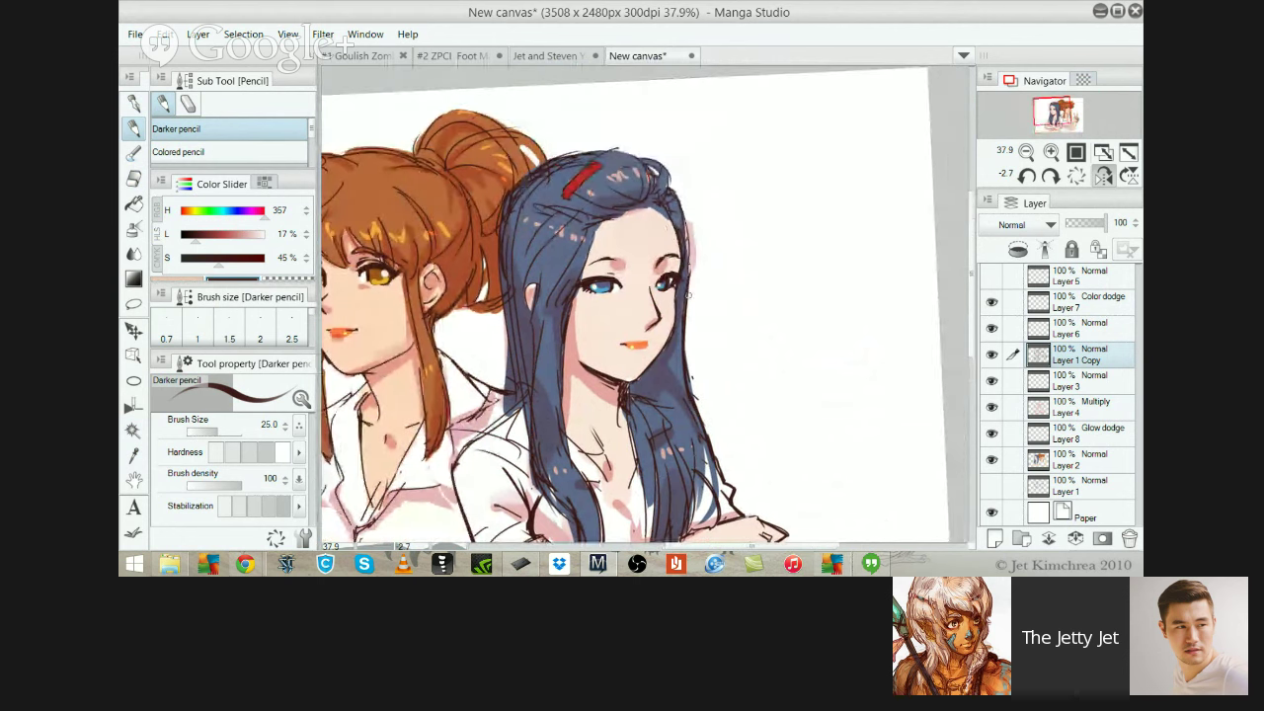
Darken the blue hair's contour beside the face and forehead and along its rear edge
{"action": "left_click_drag", "start_coordinate": [681, 298], "coordinate": [685, 332]}
{"action": "mouse_move", "coordinate": [671, 193]}
{"action": "left_mouse_down"}
{"action": "mouse_move", "coordinate": [687, 296]}
{"action": "mouse_move", "coordinate": [687, 239]}
{"action": "left_mouse_up"}
{"action": "left_click_drag", "start_coordinate": [505, 296], "coordinate": [505, 414]}
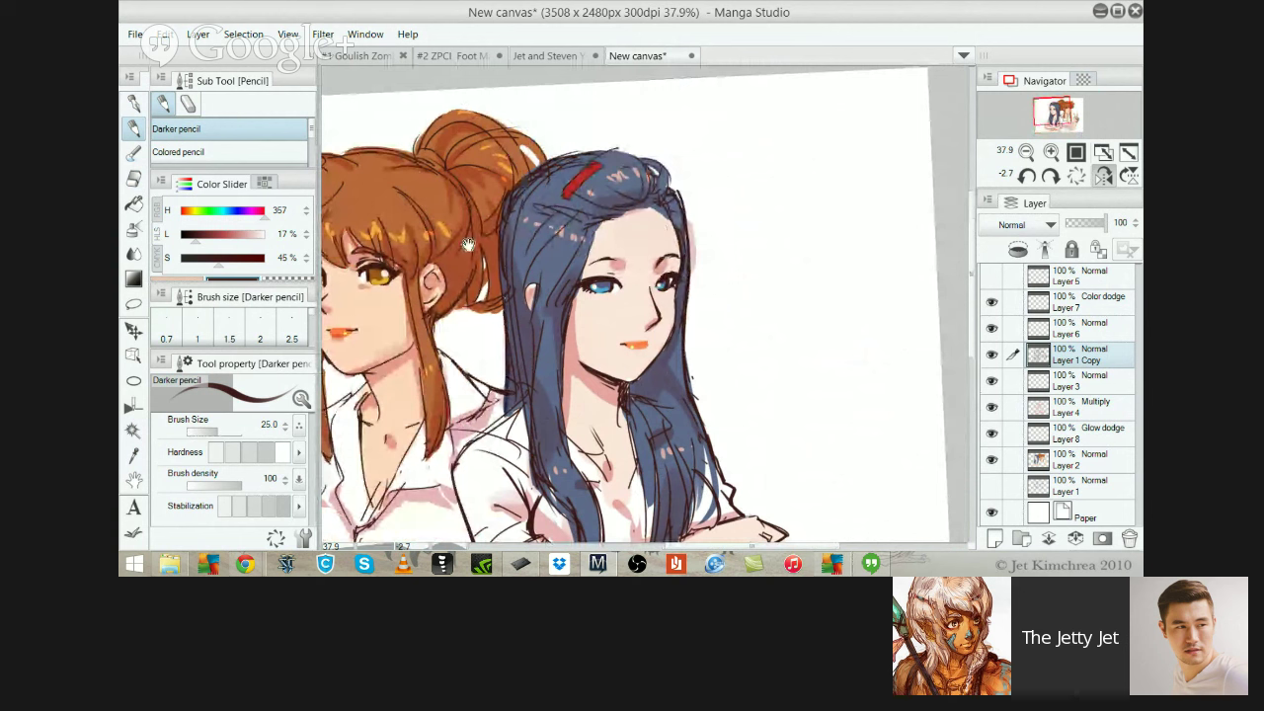
Thicken the outline of the brown hair's bun and the strands below it with the Darker pencil
{"action": "mouse_move", "coordinate": [466, 282]}
{"action": "left_mouse_down"}
{"action": "mouse_move", "coordinate": [468, 312]}
{"action": "mouse_move", "coordinate": [508, 300]}
{"action": "left_mouse_up"}
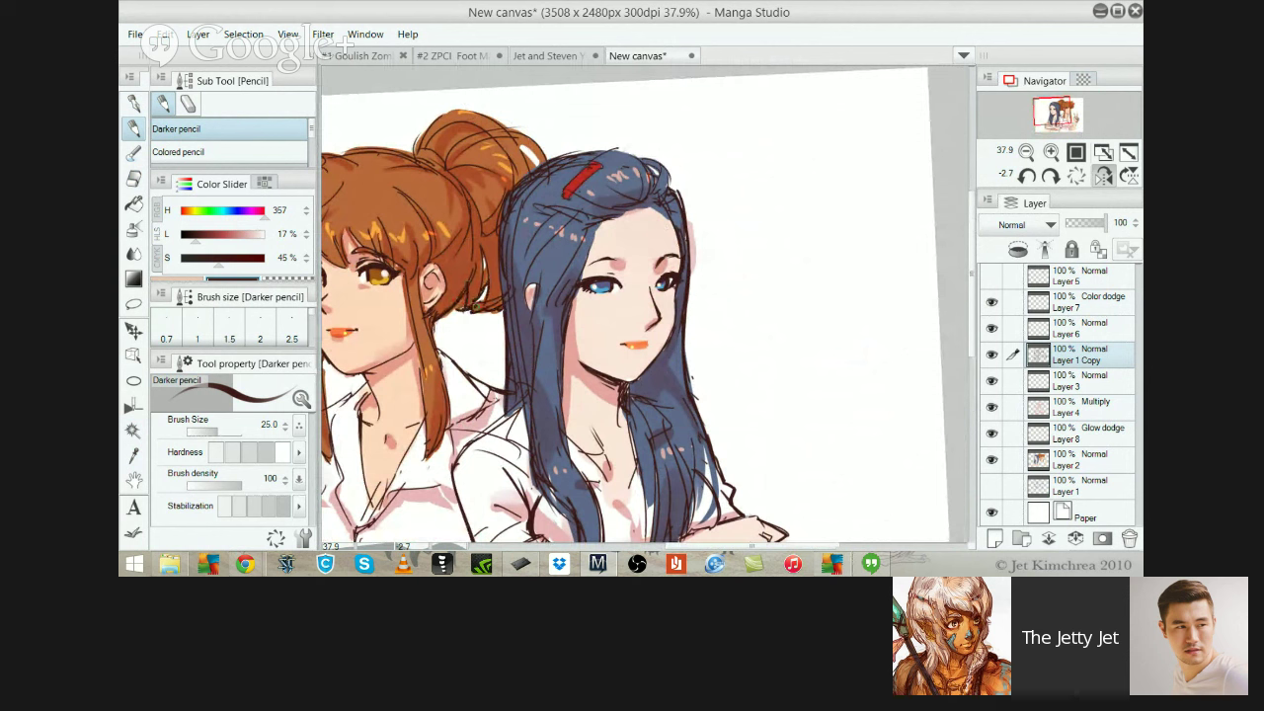
{"action": "left_click_drag", "start_coordinate": [484, 250], "coordinate": [487, 275]}
{"action": "mouse_move", "coordinate": [520, 149]}
{"action": "left_mouse_down"}
{"action": "mouse_move", "coordinate": [534, 190]}
{"action": "mouse_move", "coordinate": [519, 165]}
{"action": "mouse_move", "coordinate": [526, 125]}
{"action": "mouse_move", "coordinate": [543, 163]}
{"action": "mouse_move", "coordinate": [471, 109]}
{"action": "left_mouse_up"}
{"action": "mouse_move", "coordinate": [413, 156]}
{"action": "left_mouse_down"}
{"action": "mouse_move", "coordinate": [437, 118]}
{"action": "mouse_move", "coordinate": [472, 107]}
{"action": "left_mouse_up"}
{"action": "key", "text": "ctrl+z"}
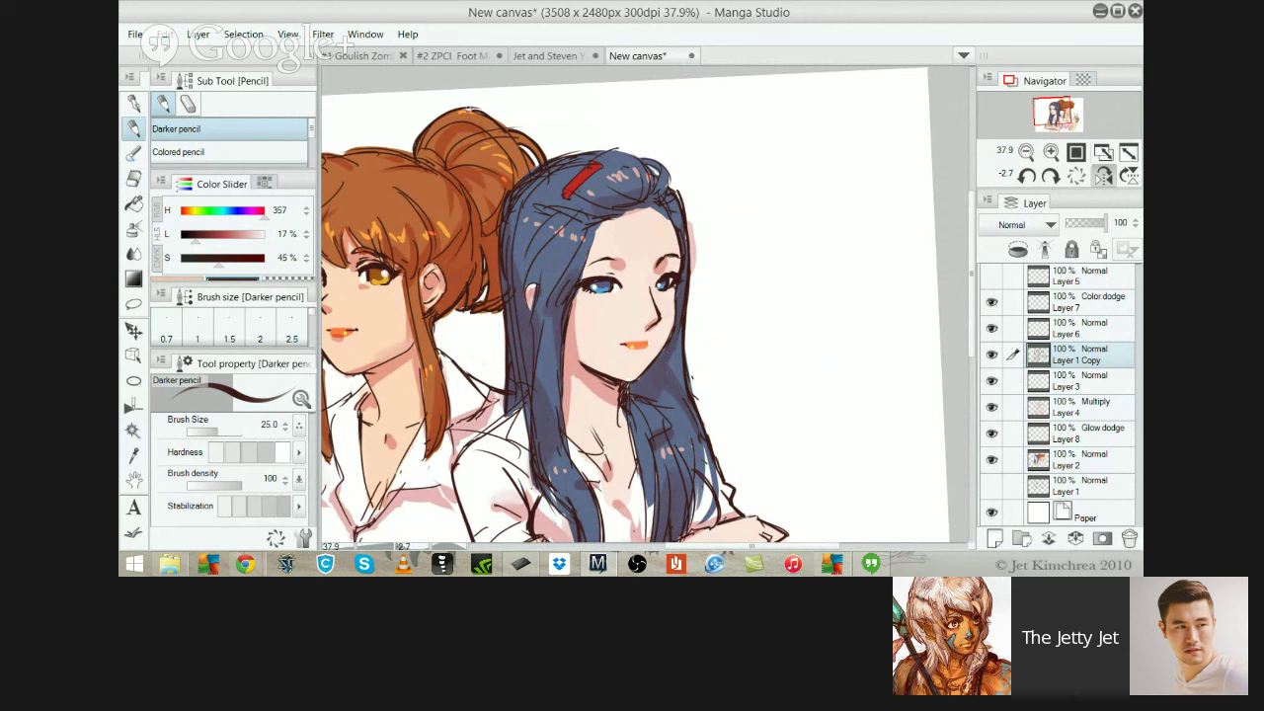
Strengthen the blue-haired girl's shoulder line where it meets her long hair
{"action": "left_click_drag", "start_coordinate": [869, 237], "coordinate": [722, 259]}
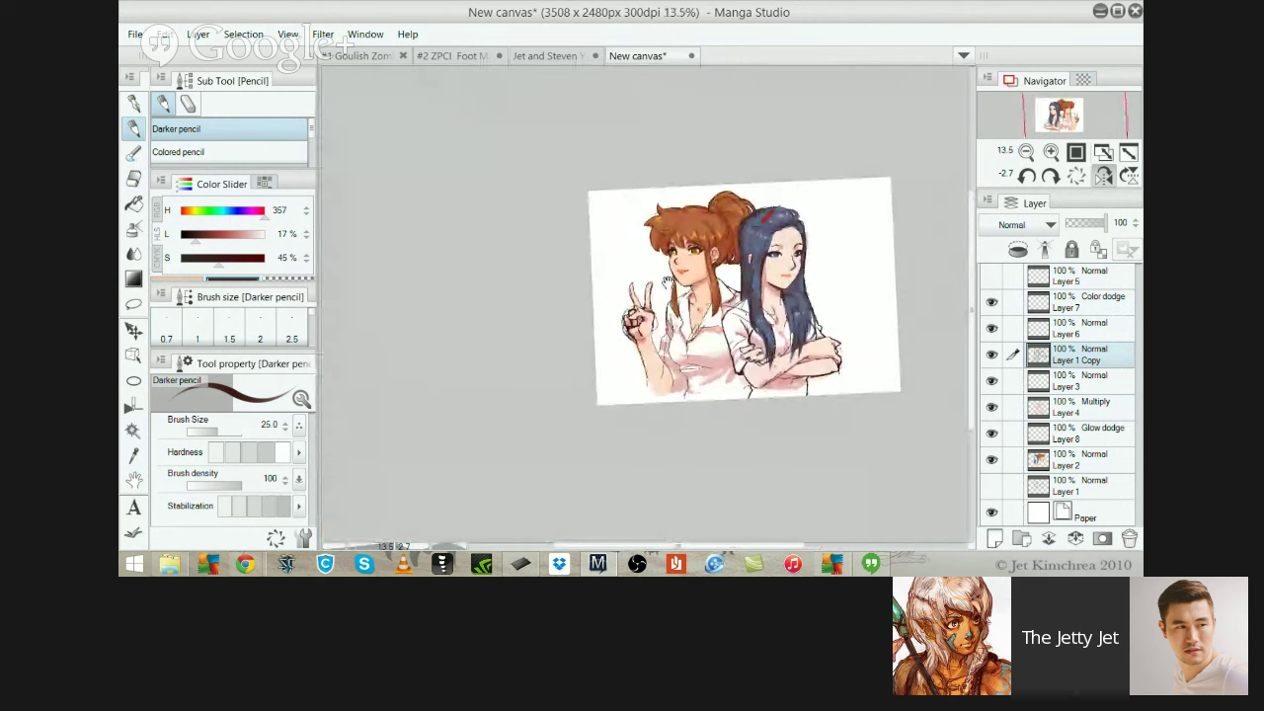
{"action": "scroll", "coordinate": [813, 326], "scroll_direction": "up", "scroll_amount": 4}
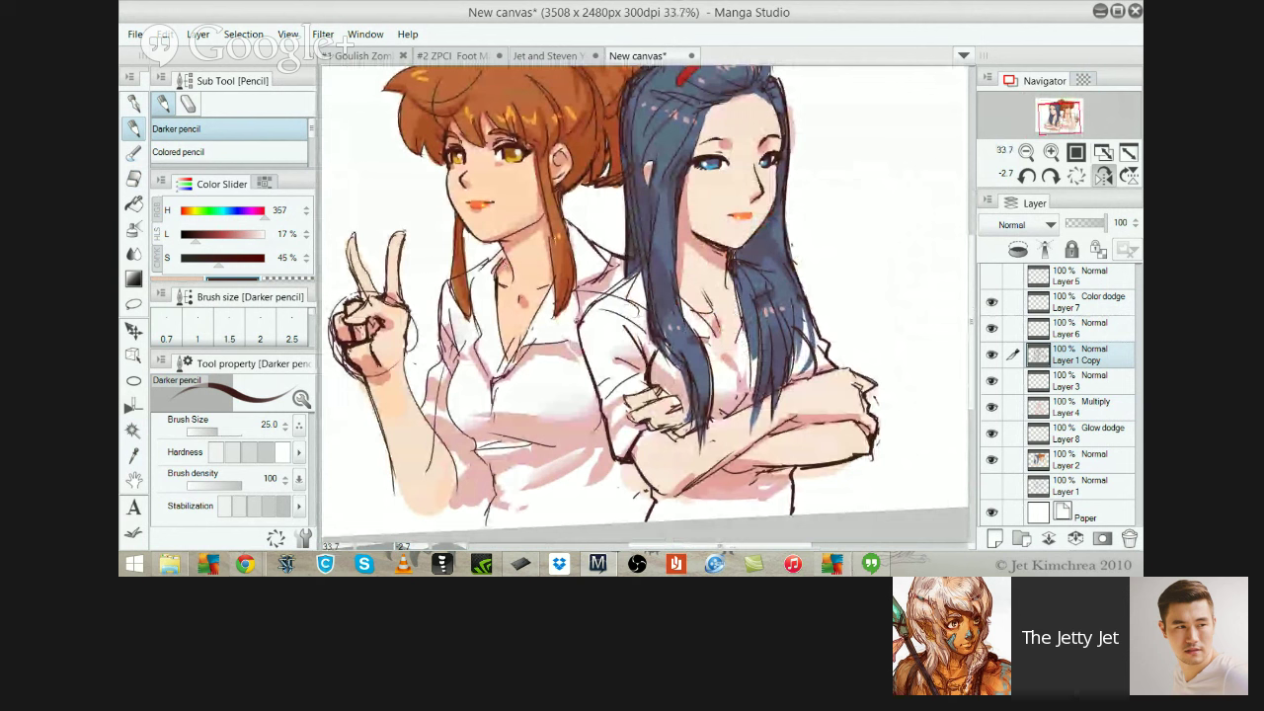
{"action": "left_click_drag", "start_coordinate": [590, 310], "coordinate": [638, 271]}
{"action": "left_click_drag", "start_coordinate": [472, 201], "coordinate": [614, 262]}
Thicken the outlines of the brown-haired girl's collar and raised-arm sleeve with the Darker pencil
{"action": "key", "text": "e"}
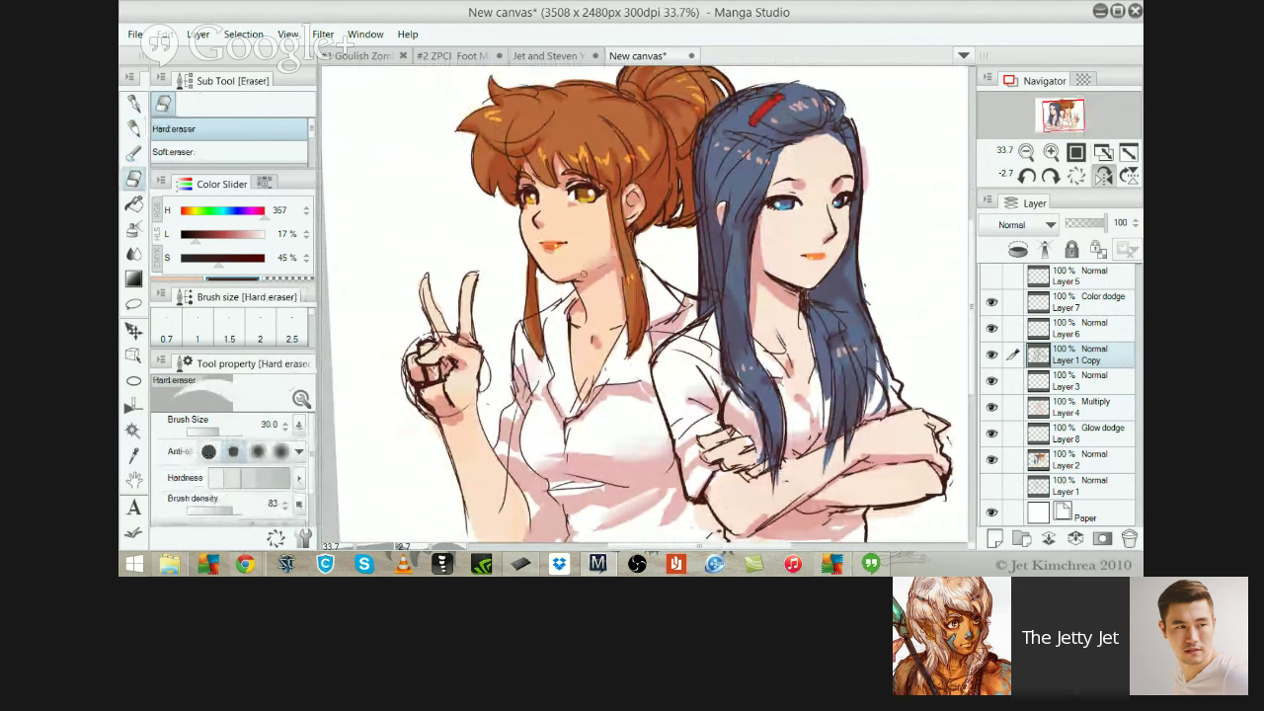
{"action": "key", "text": "p"}
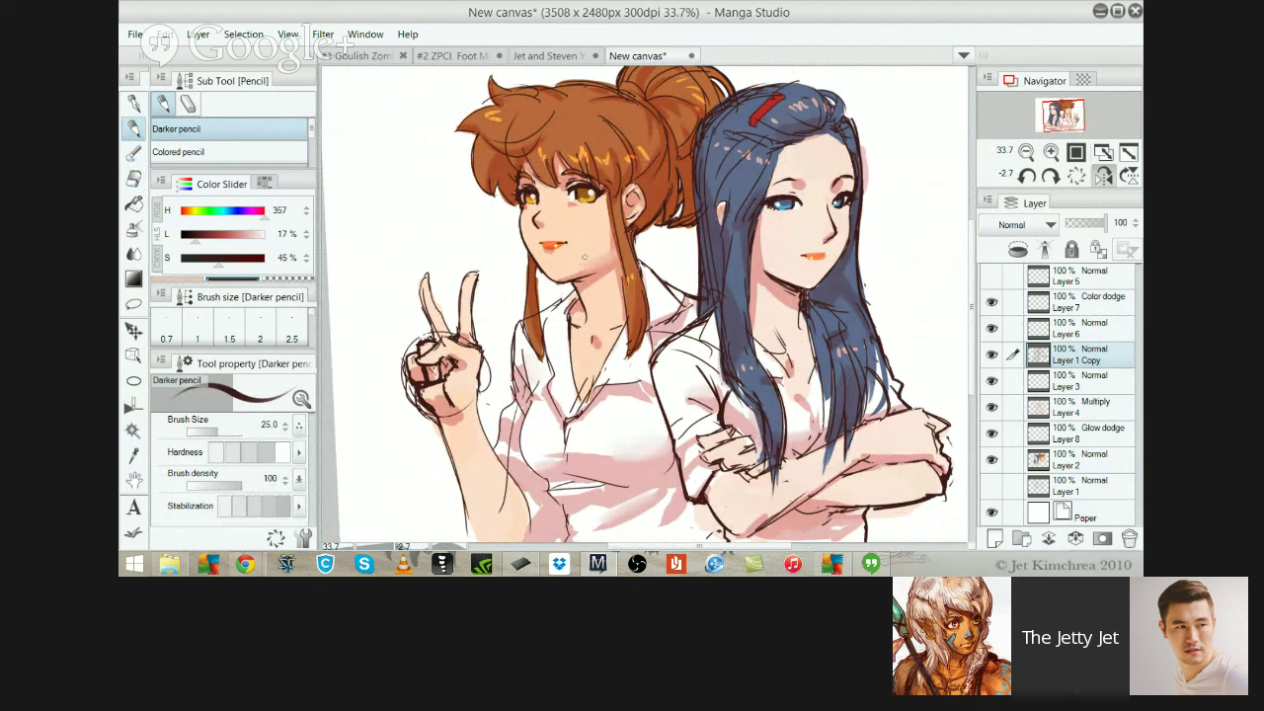
{"action": "left_click_drag", "start_coordinate": [576, 291], "coordinate": [550, 314]}
{"action": "key", "text": "ctrl+z"}
{"action": "key", "text": "ctrl+z"}
{"action": "mouse_move", "coordinate": [518, 328]}
{"action": "left_mouse_down"}
{"action": "mouse_move", "coordinate": [519, 411]}
{"action": "mouse_move", "coordinate": [502, 411]}
{"action": "mouse_move", "coordinate": [493, 454]}
{"action": "left_mouse_up"}
{"action": "left_click_drag", "start_coordinate": [639, 259], "coordinate": [670, 287]}
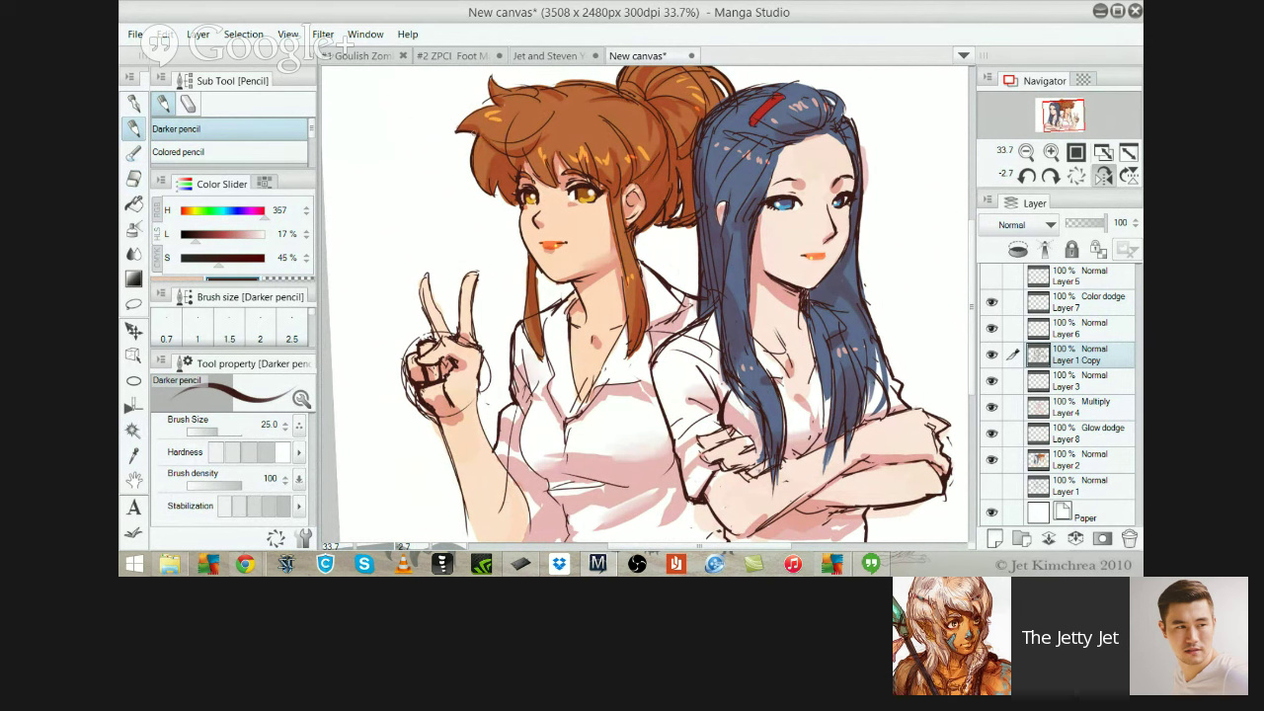
Redraw the outer contour of the brown-haired girl's raised forearm with a thicker line
{"action": "left_click_drag", "start_coordinate": [594, 211], "coordinate": [599, 280]}
{"action": "left_click_drag", "start_coordinate": [720, 300], "coordinate": [736, 210]}
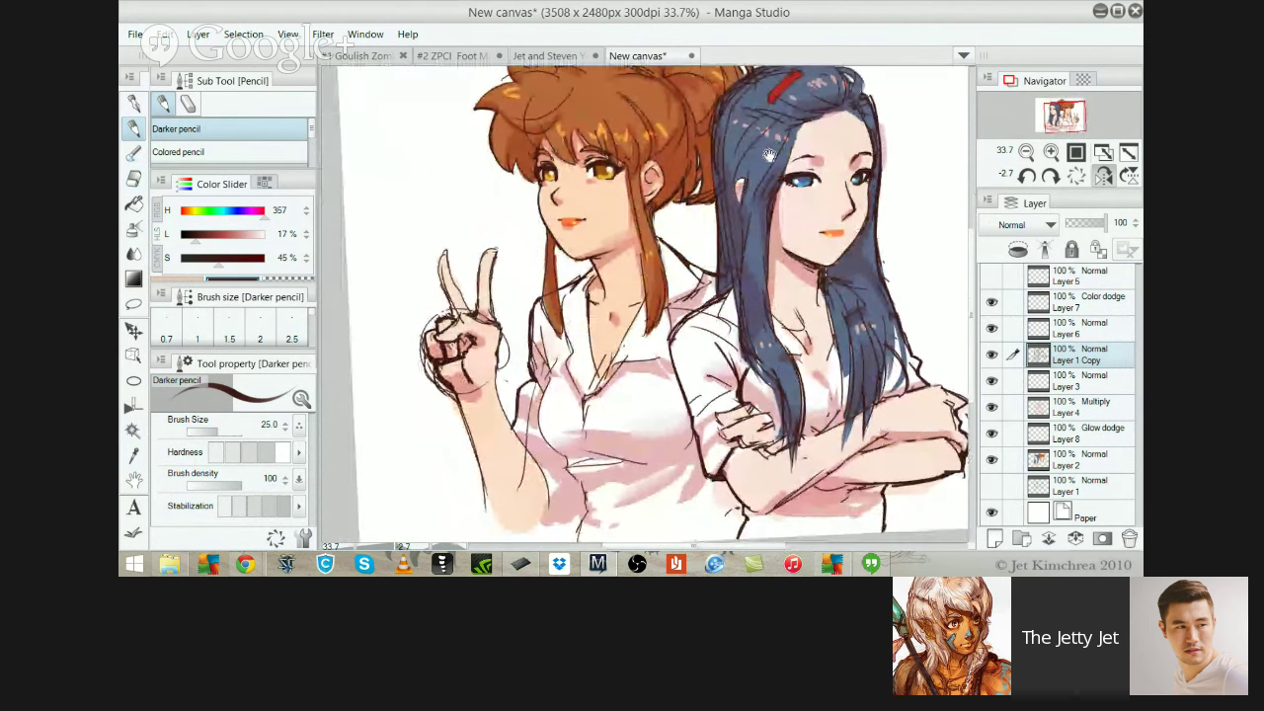
{"action": "mouse_move", "coordinate": [453, 397]}
{"action": "left_mouse_down"}
{"action": "mouse_move", "coordinate": [487, 505]}
{"action": "mouse_move", "coordinate": [468, 429]}
{"action": "mouse_move", "coordinate": [479, 492]}
{"action": "left_mouse_up"}
{"action": "key", "text": "ctrl+z"}
{"action": "key", "text": "ctrl+z"}
{"action": "key", "text": "ctrl+z"}
{"action": "left_click_drag", "start_coordinate": [463, 413], "coordinate": [485, 500]}
Thicken the brown-haired girl's blouse contour from the armpit around the chest down to the waist
{"action": "scroll", "coordinate": [425, 377], "scroll_direction": "down", "scroll_amount": 2}
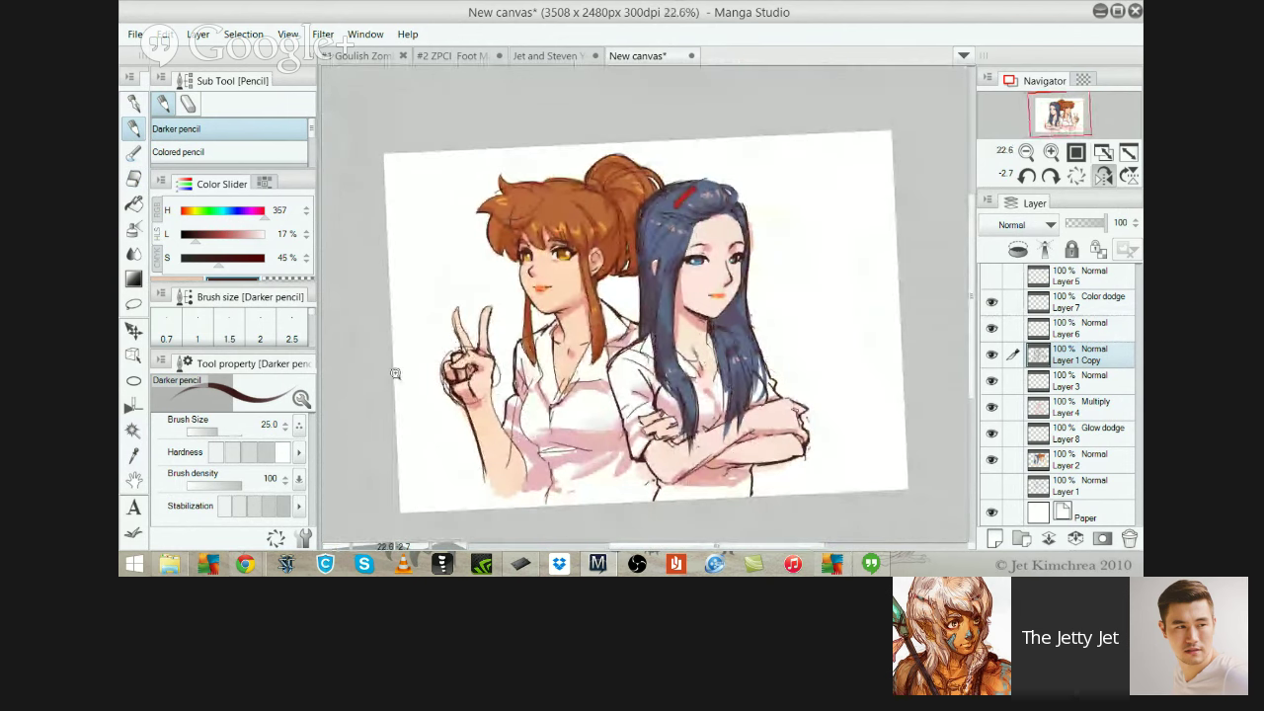
{"action": "scroll", "coordinate": [512, 320], "scroll_direction": "up", "scroll_amount": 3}
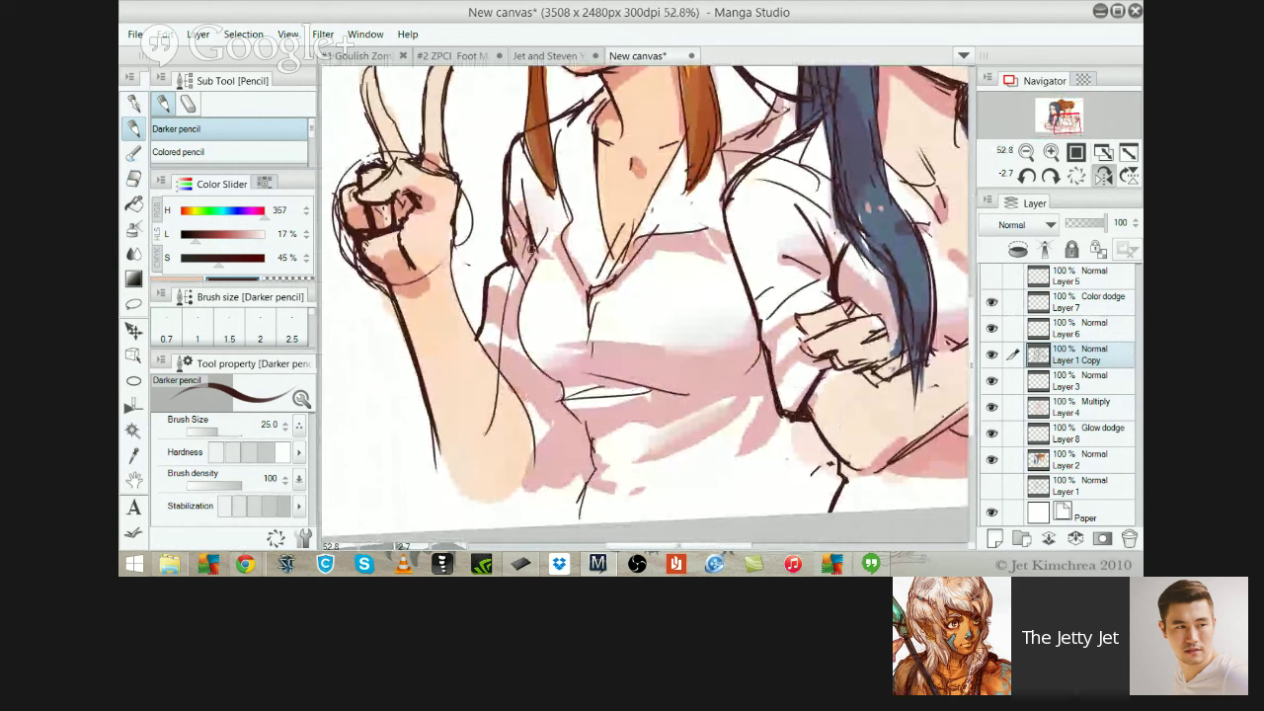
{"action": "left_click_drag", "start_coordinate": [536, 262], "coordinate": [520, 345]}
{"action": "key", "text": "ctrl+z"}
{"action": "key", "text": "ctrl+z"}
{"action": "mouse_move", "coordinate": [537, 261]}
{"action": "left_mouse_down"}
{"action": "mouse_move", "coordinate": [582, 399]}
{"action": "mouse_move", "coordinate": [563, 381]}
{"action": "mouse_move", "coordinate": [563, 402]}
{"action": "mouse_move", "coordinate": [591, 448]}
{"action": "mouse_move", "coordinate": [579, 503]}
{"action": "left_mouse_up"}
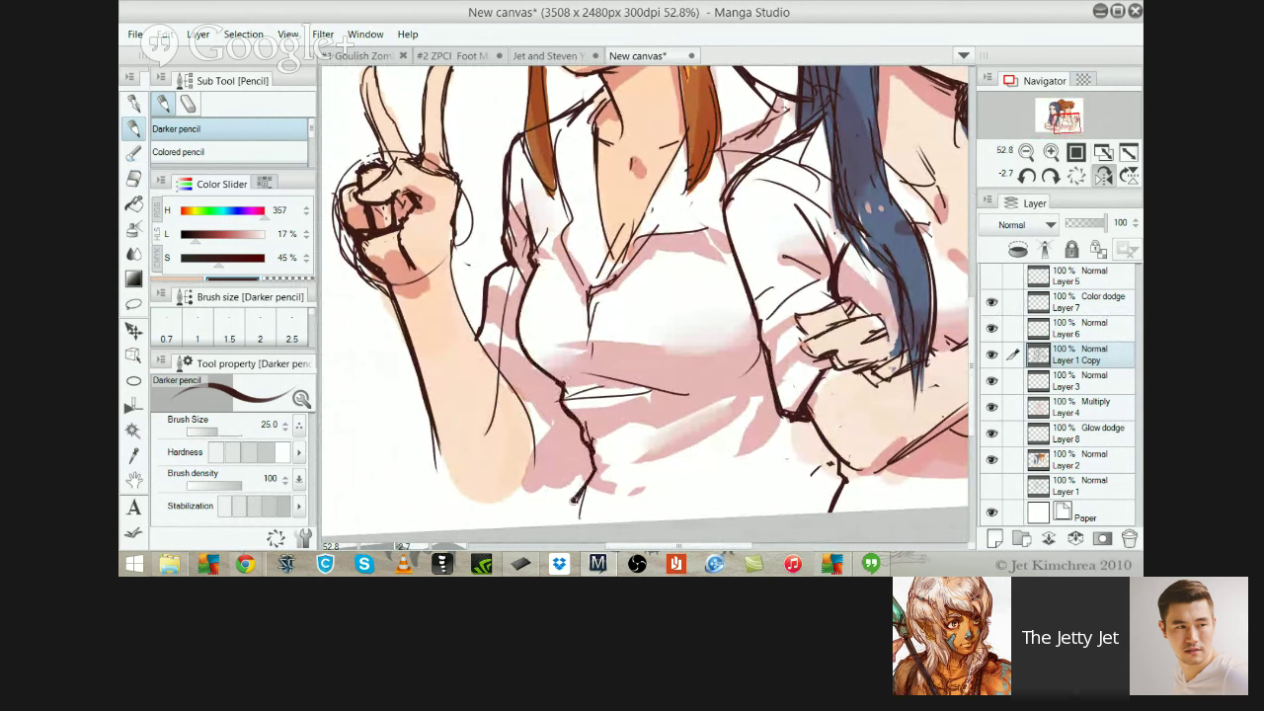
Reinforce the collar edge beside the brown-haired girl's neck, below her chin
{"action": "left_click_drag", "start_coordinate": [743, 293], "coordinate": [658, 266]}
{"action": "scroll", "coordinate": [656, 266], "scroll_direction": "up", "scroll_amount": 1}
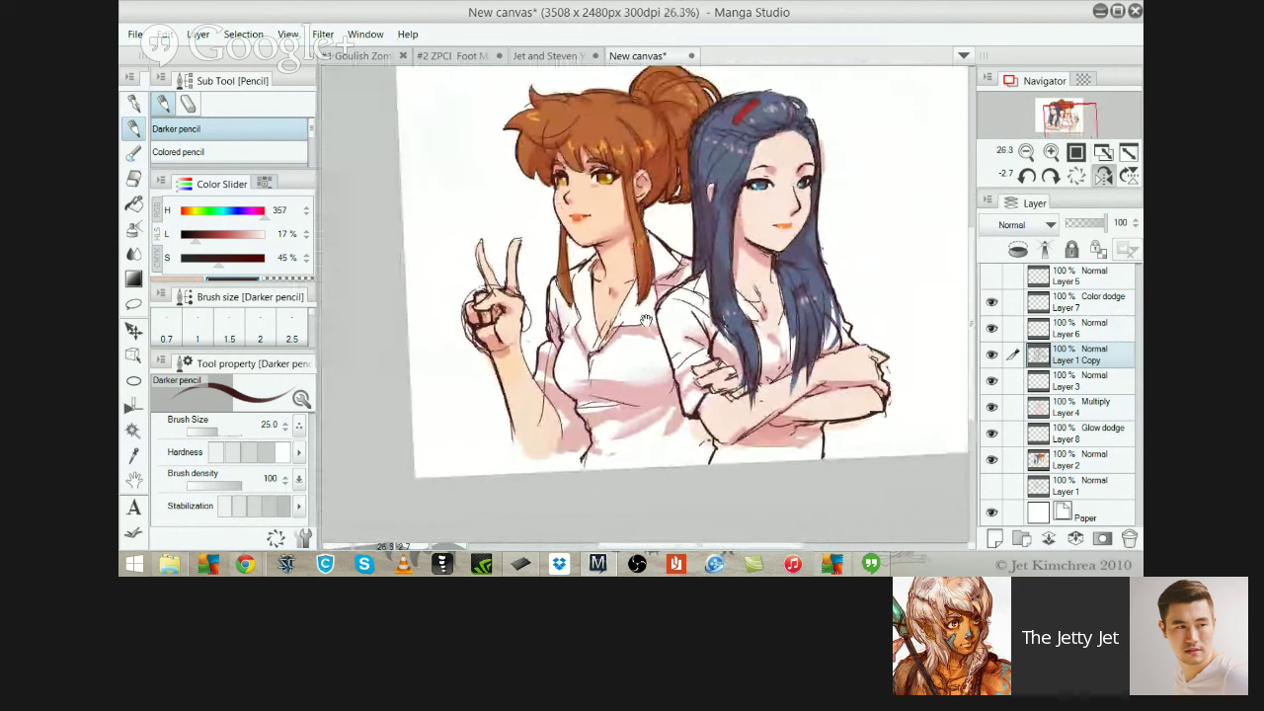
{"action": "scroll", "coordinate": [592, 259], "scroll_direction": "up", "scroll_amount": 3}
{"action": "left_click_drag", "start_coordinate": [573, 258], "coordinate": [598, 233]}
{"action": "mouse_move", "coordinate": [513, 173]}
{"action": "left_mouse_down"}
{"action": "mouse_move", "coordinate": [522, 284]}
{"action": "mouse_move", "coordinate": [488, 296]}
{"action": "left_mouse_up"}
{"action": "key", "text": "ctrl+z"}
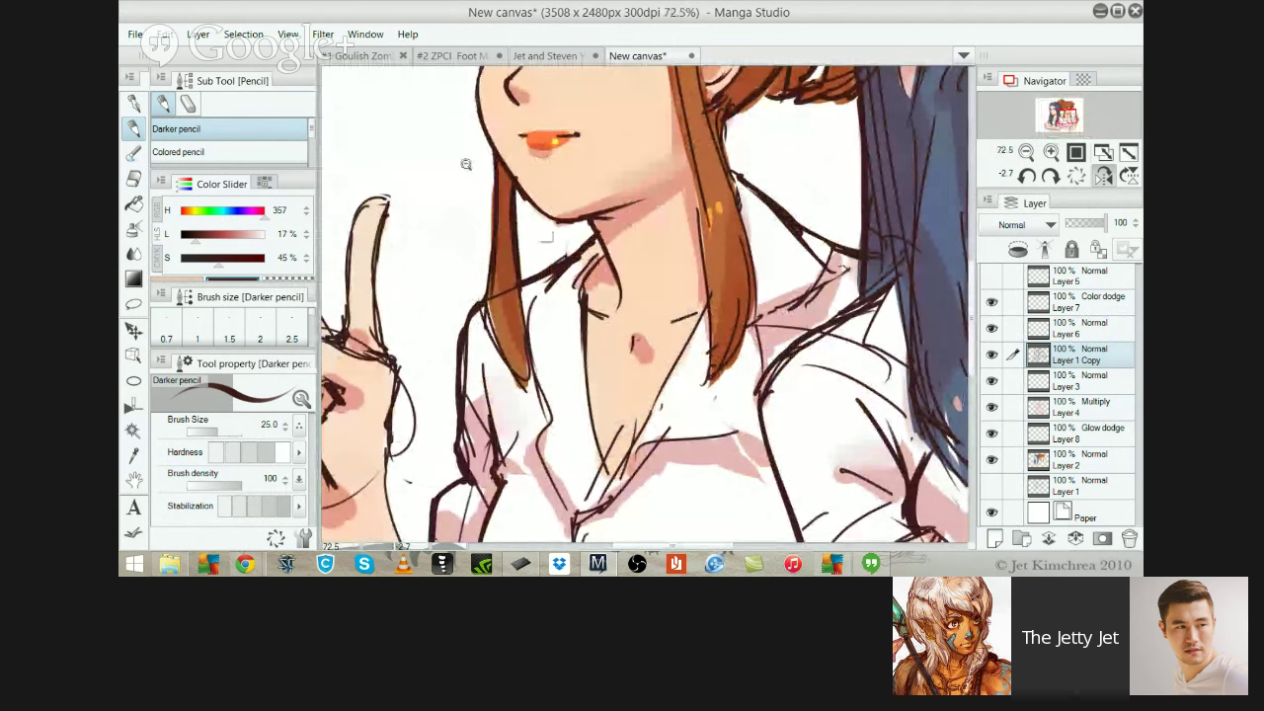
{"action": "scroll", "coordinate": [467, 165], "scroll_direction": "down", "scroll_amount": 3}
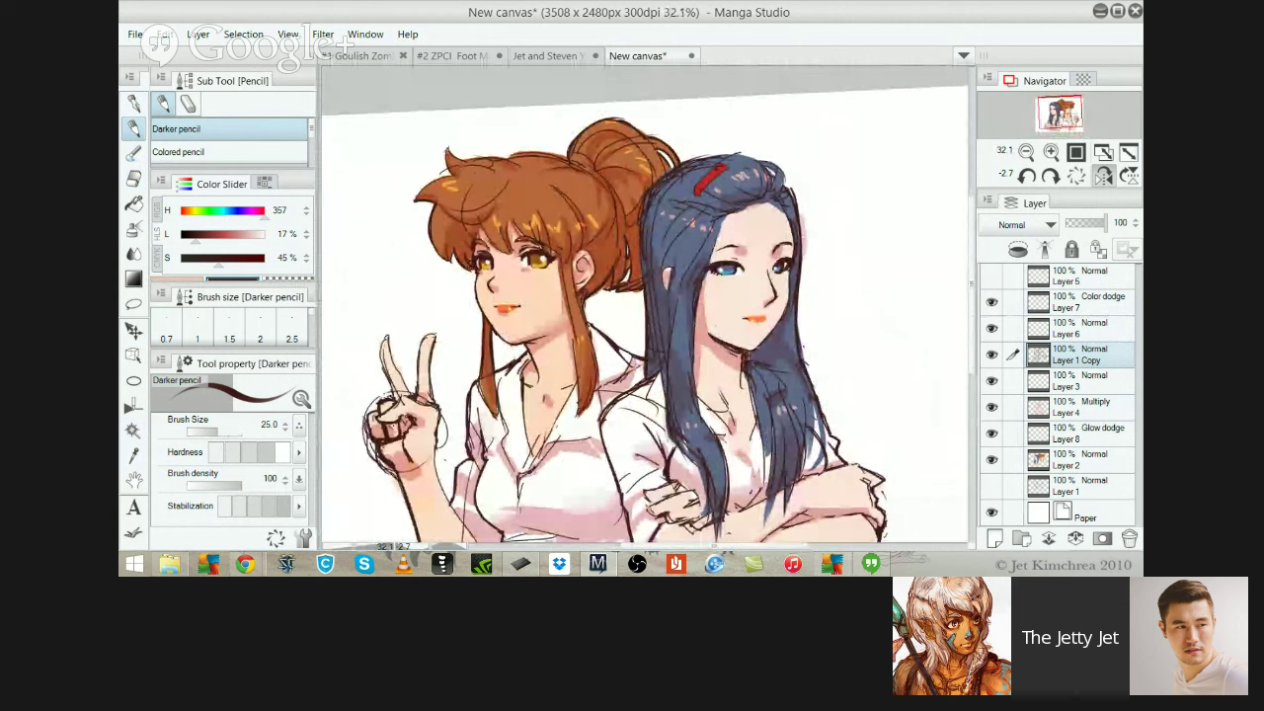
{"action": "mouse_move", "coordinate": [447, 148]}
{"action": "left_mouse_down"}
{"action": "mouse_move", "coordinate": [574, 168]}
{"action": "mouse_move", "coordinate": [536, 155]}
{"action": "left_mouse_up"}
{"action": "key", "text": "ctrl+z"}
{"action": "key", "text": "ctrl+z"}
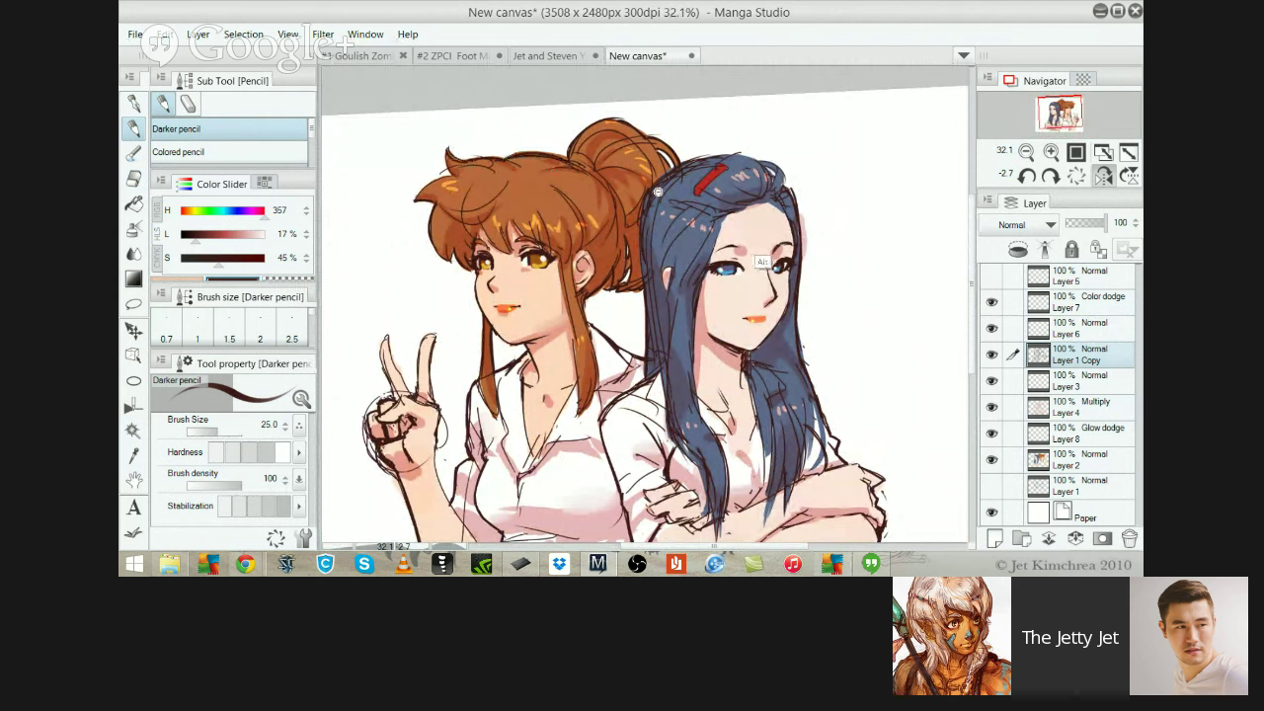
Draw the blue-haired girl's neckline and inner collar lines between her front locks with the Darker pencil
{"action": "key", "text": "ctrl+minus"}
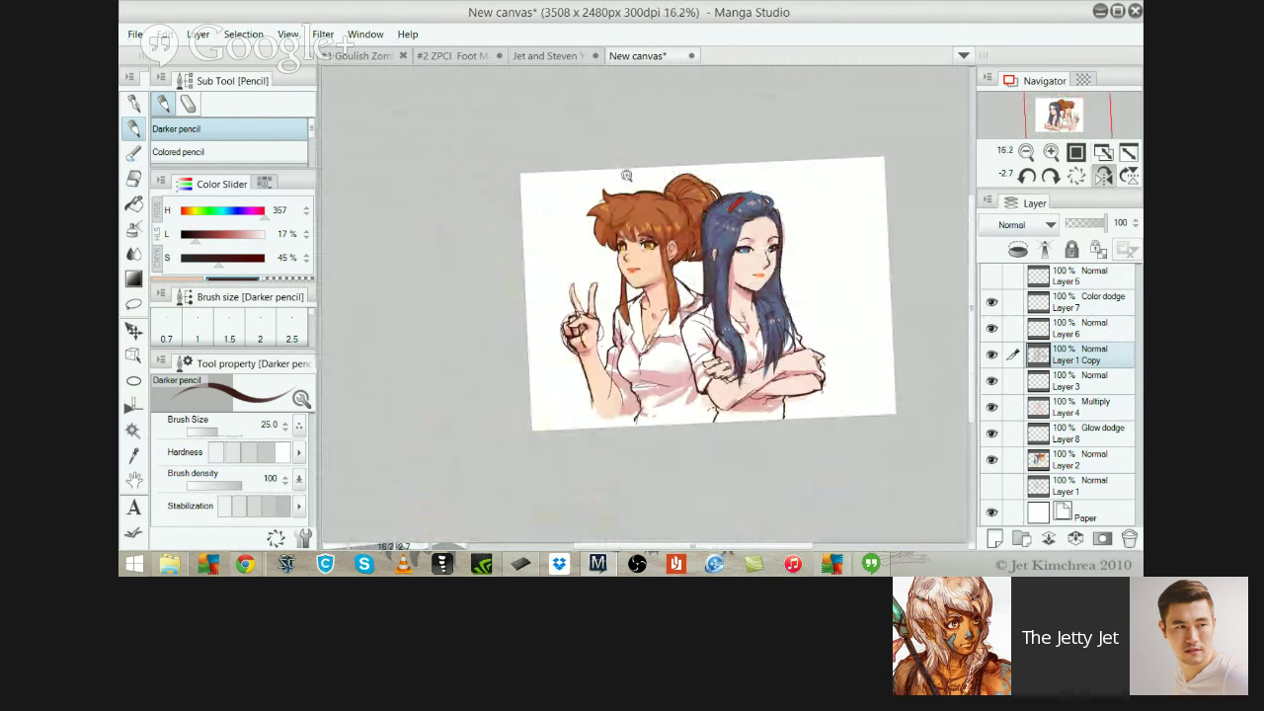
{"action": "left_click_drag", "start_coordinate": [626, 176], "coordinate": [637, 306]}
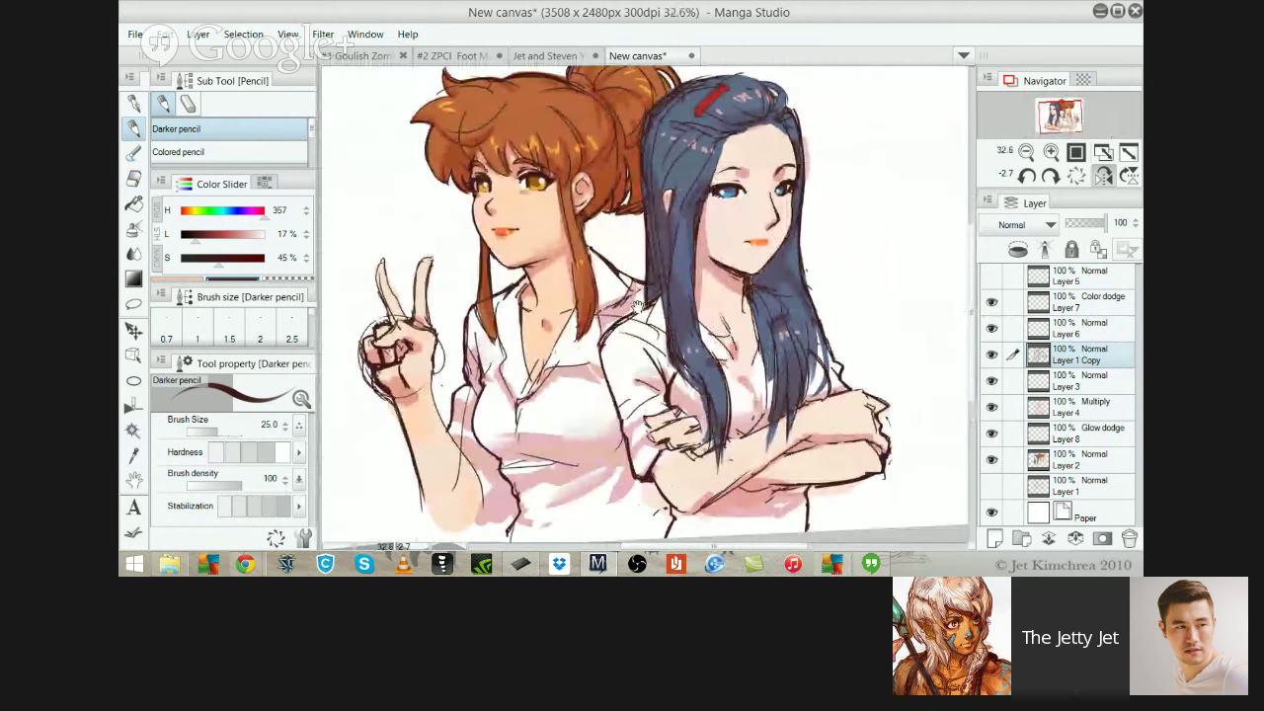
{"action": "left_click_drag", "start_coordinate": [728, 355], "coordinate": [760, 407]}
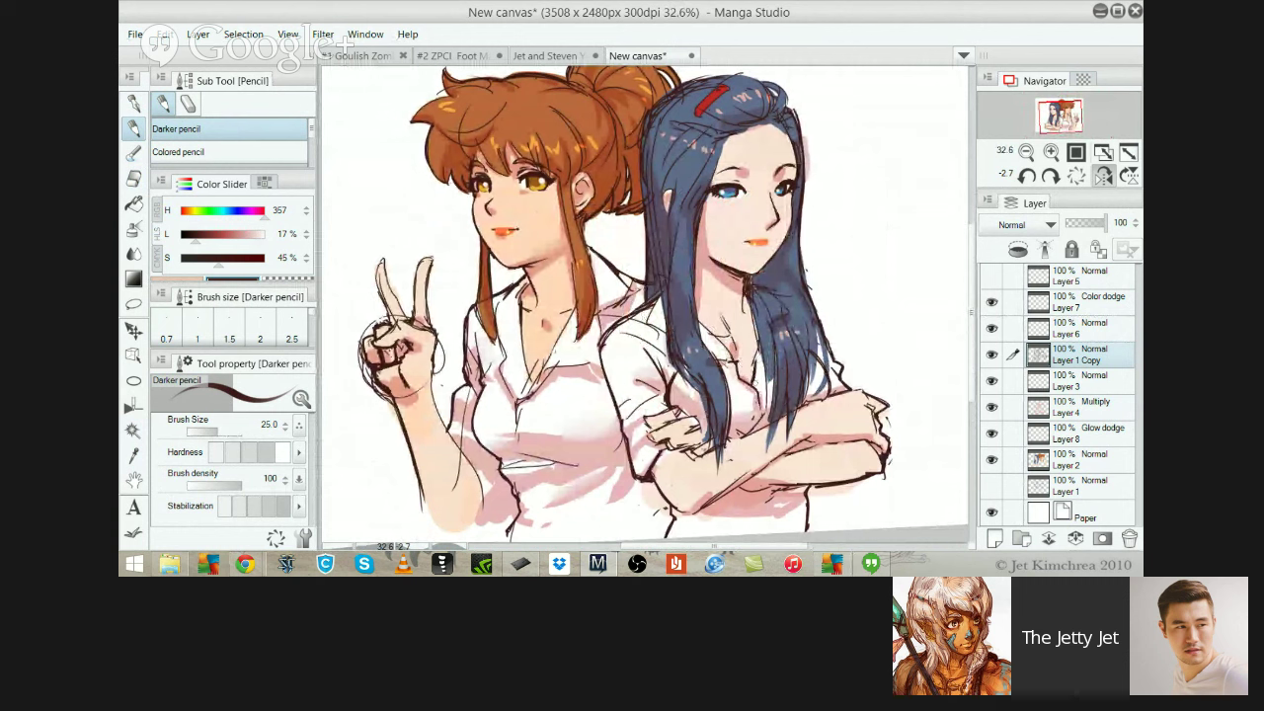
{"action": "key", "text": "e"}
{"action": "key", "text": "p"}
{"action": "left_click_drag", "start_coordinate": [701, 323], "coordinate": [729, 351]}
{"action": "left_click_drag", "start_coordinate": [762, 400], "coordinate": [758, 434]}
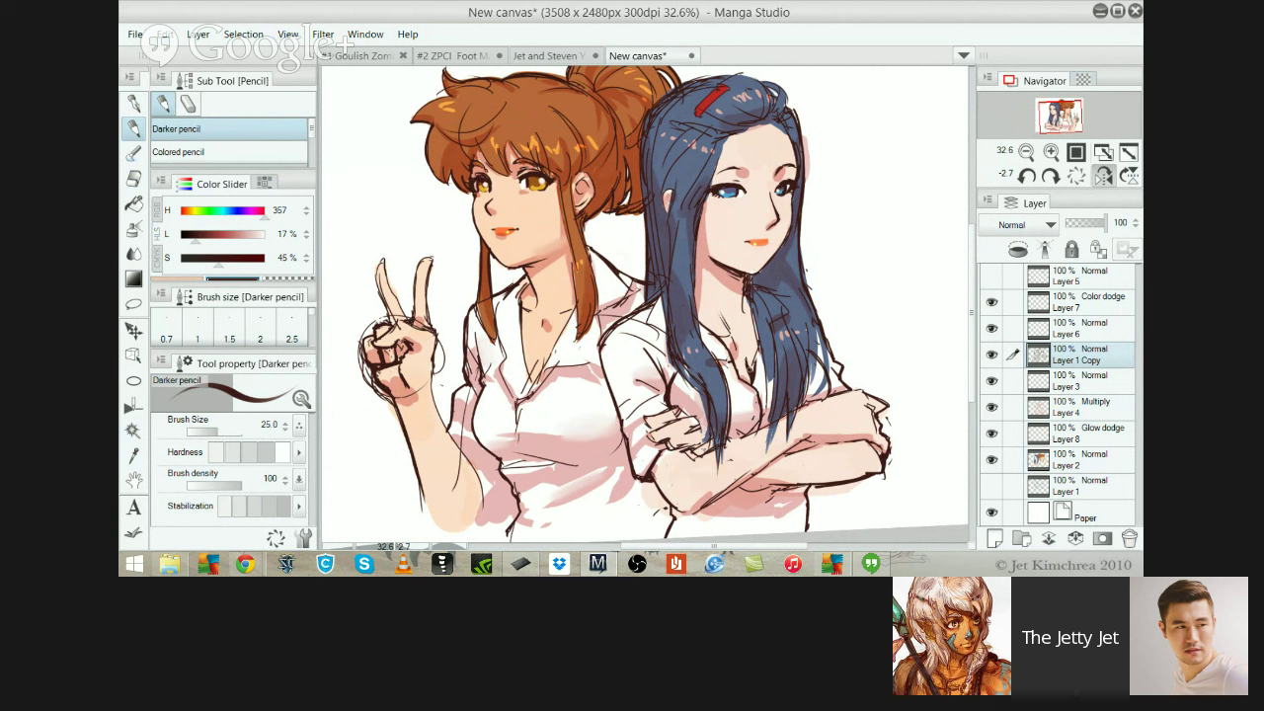
Clean up the blue-haired girl's neckline with the Hard eraser and refine it with the Darker pencil
{"action": "key", "text": "e"}
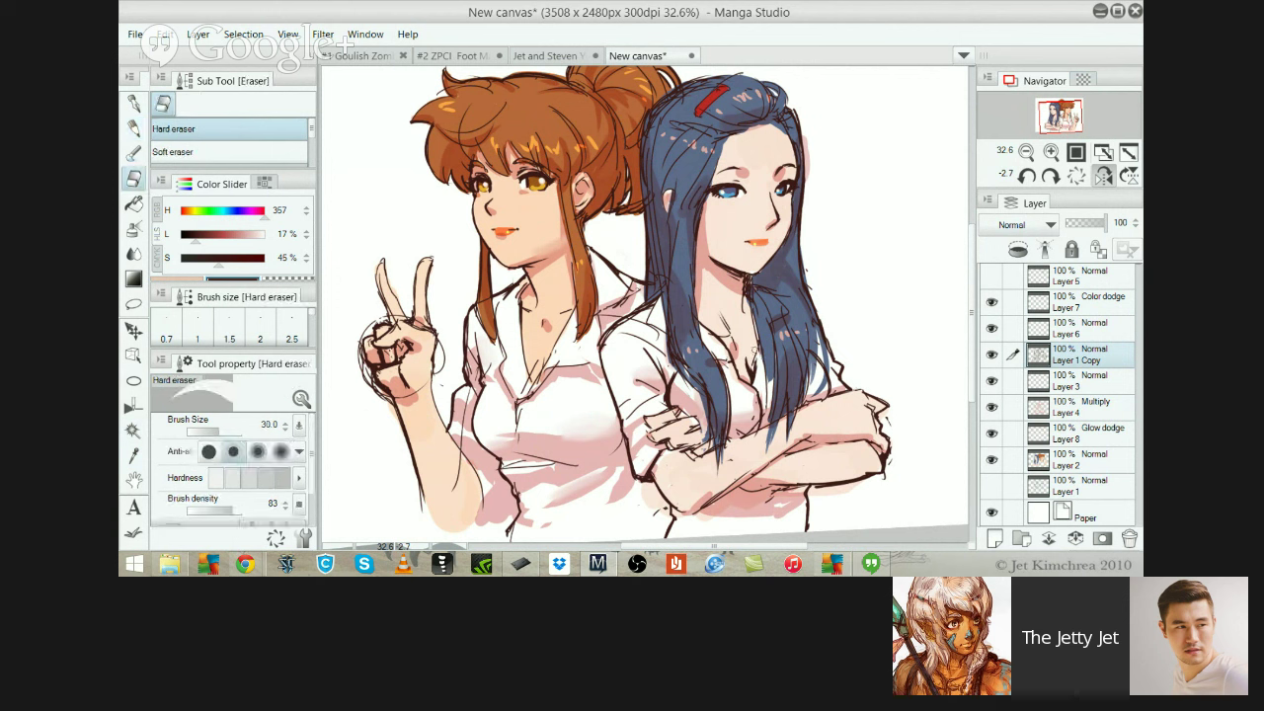
{"action": "key", "text": "p"}
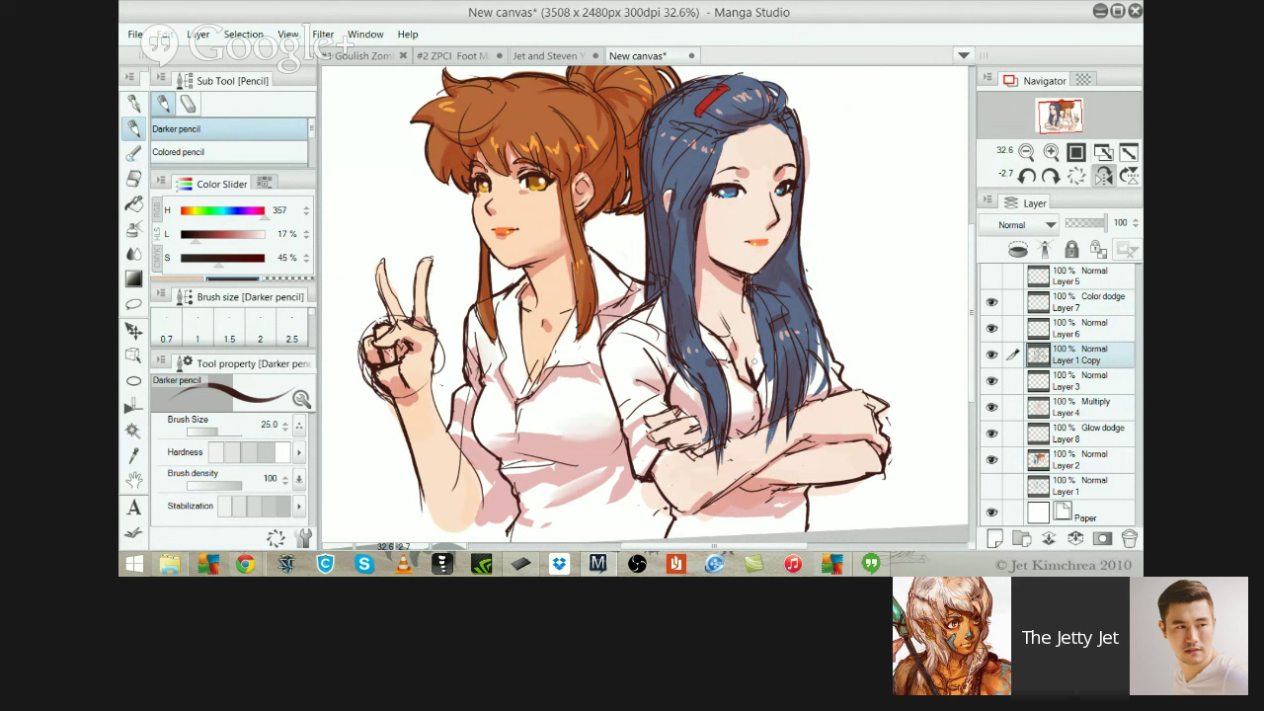
{"action": "key", "text": "e"}
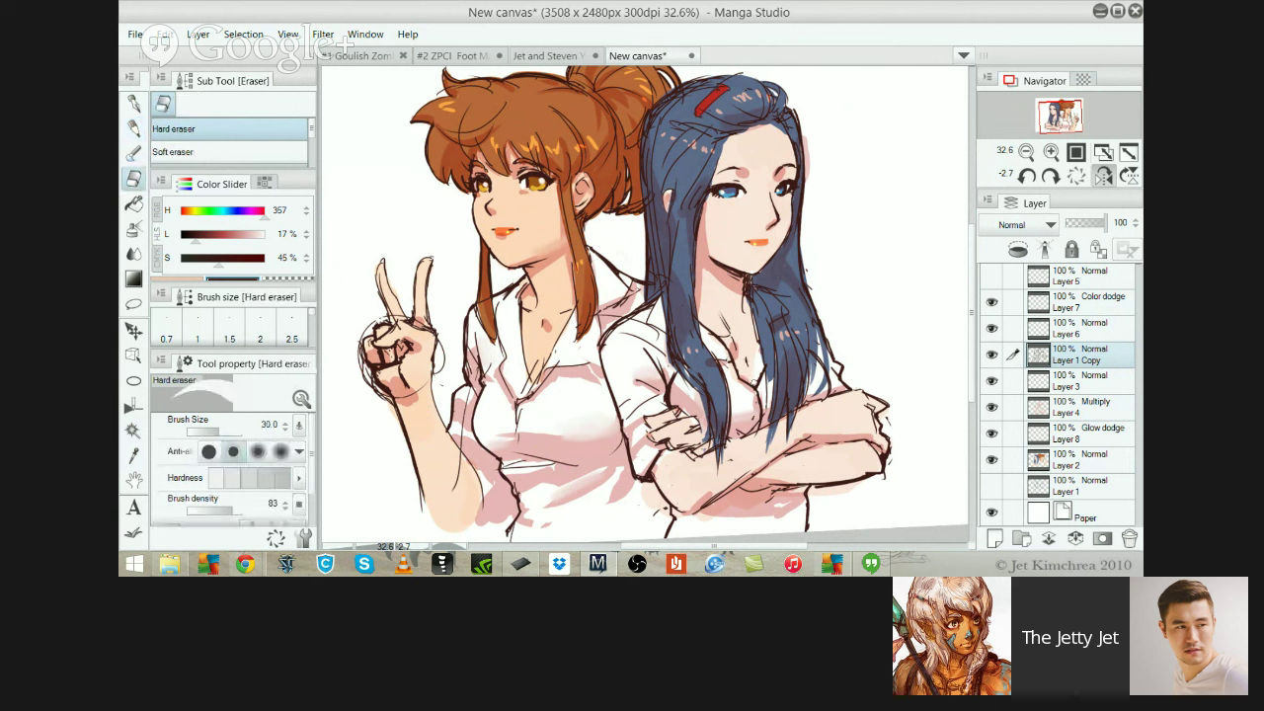
{"action": "key", "text": "p"}
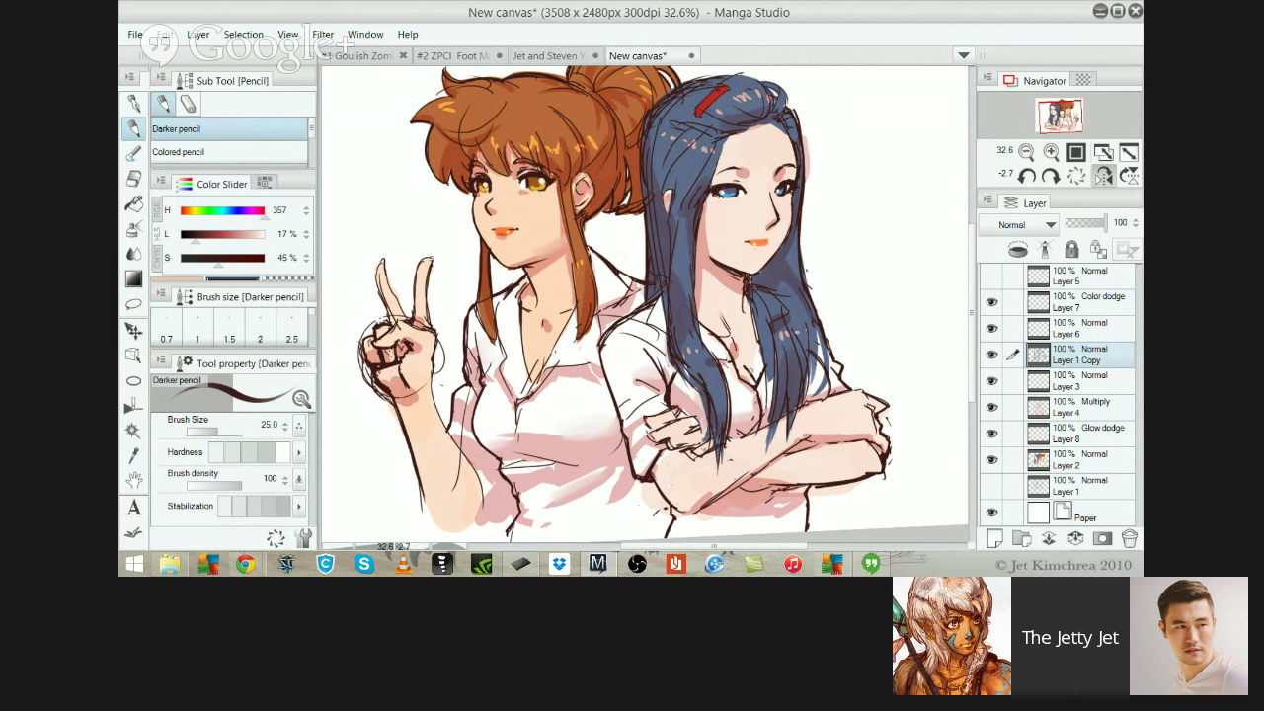
{"action": "left_click_drag", "start_coordinate": [757, 345], "coordinate": [772, 394]}
{"action": "key", "text": "ctrl+z"}
{"action": "left_click_drag", "start_coordinate": [757, 318], "coordinate": [774, 395]}
{"action": "key", "text": "ctrl+z"}
{"action": "left_click_drag", "start_coordinate": [754, 307], "coordinate": [783, 390]}
{"action": "key", "text": "ctrl+z"}
{"action": "left_click_drag", "start_coordinate": [754, 324], "coordinate": [774, 393]}
{"action": "key", "text": "ctrl+z"}
{"action": "left_click_drag", "start_coordinate": [794, 232], "coordinate": [819, 373]}
{"action": "key", "text": "ctrl+z"}
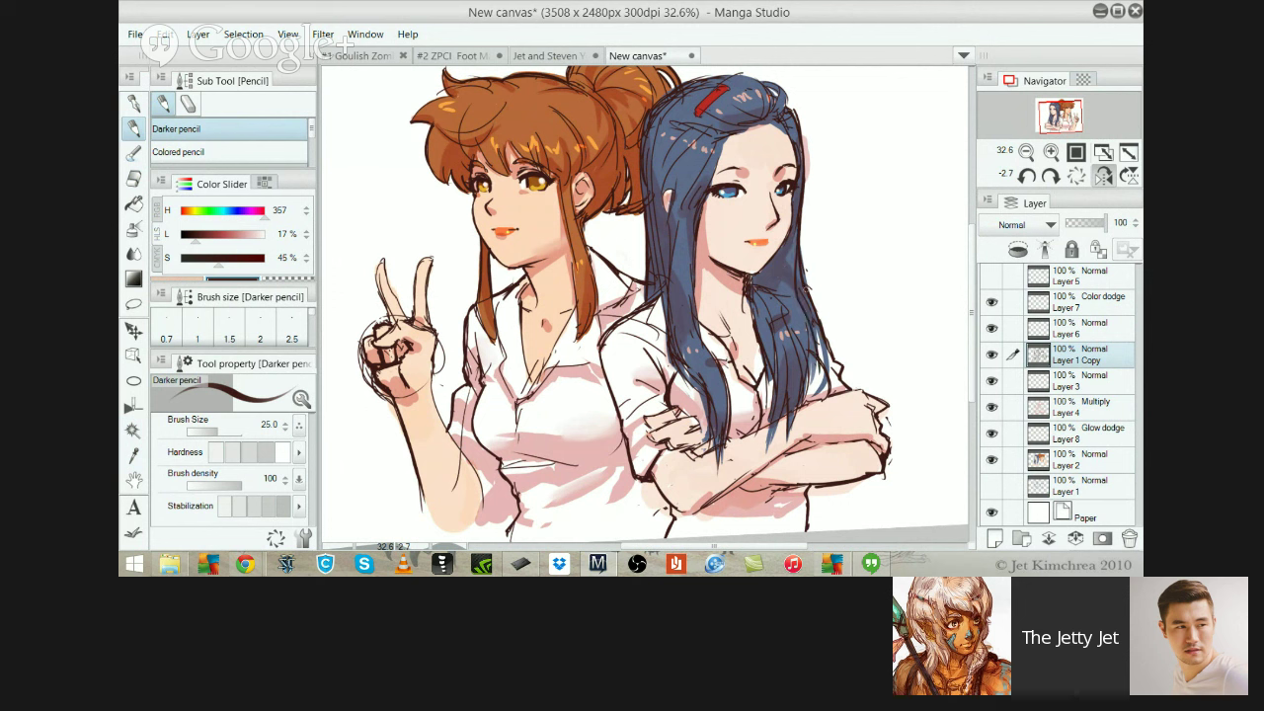
Trim the blue hair's outer edge below the face, erasing its line on Layer 1 Copy and its fill on Layer 2
{"action": "key", "text": "e"}
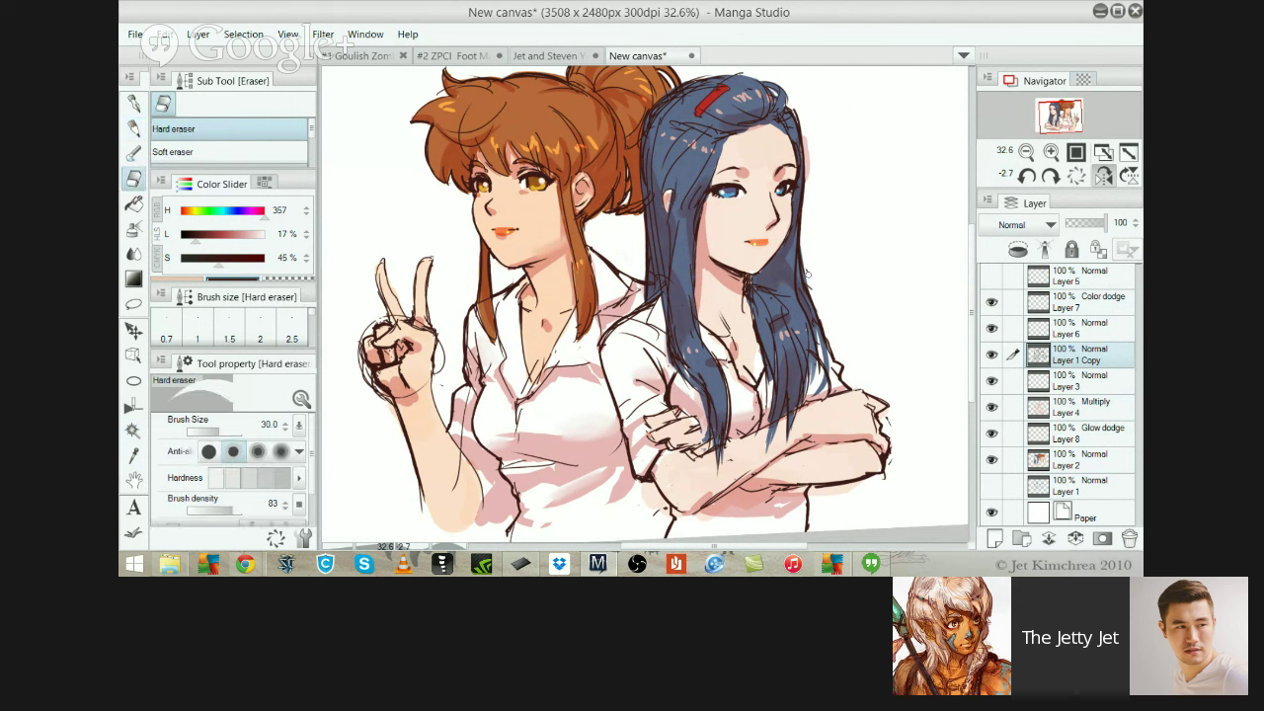
{"action": "left_click_drag", "start_coordinate": [807, 273], "coordinate": [831, 338]}
{"action": "left_click", "coordinate": [1081, 460]}
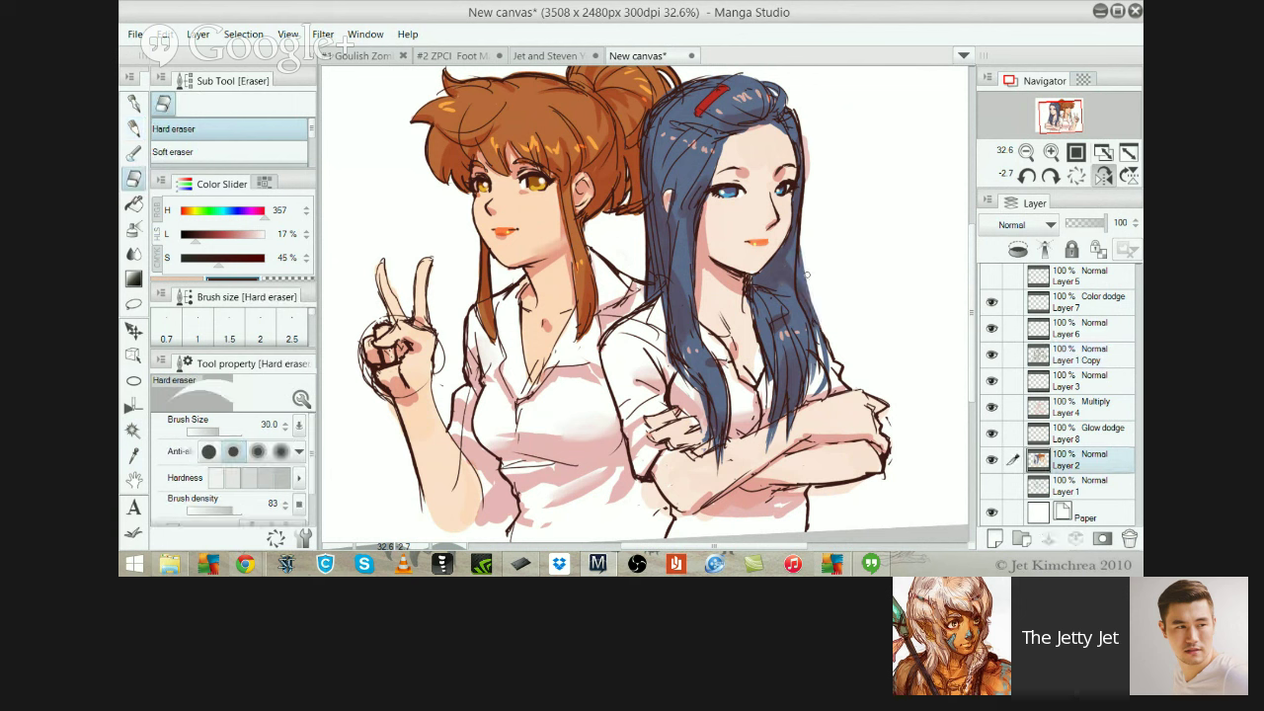
{"action": "left_click", "coordinate": [188, 152]}
{"action": "left_click_drag", "start_coordinate": [801, 252], "coordinate": [801, 285]}
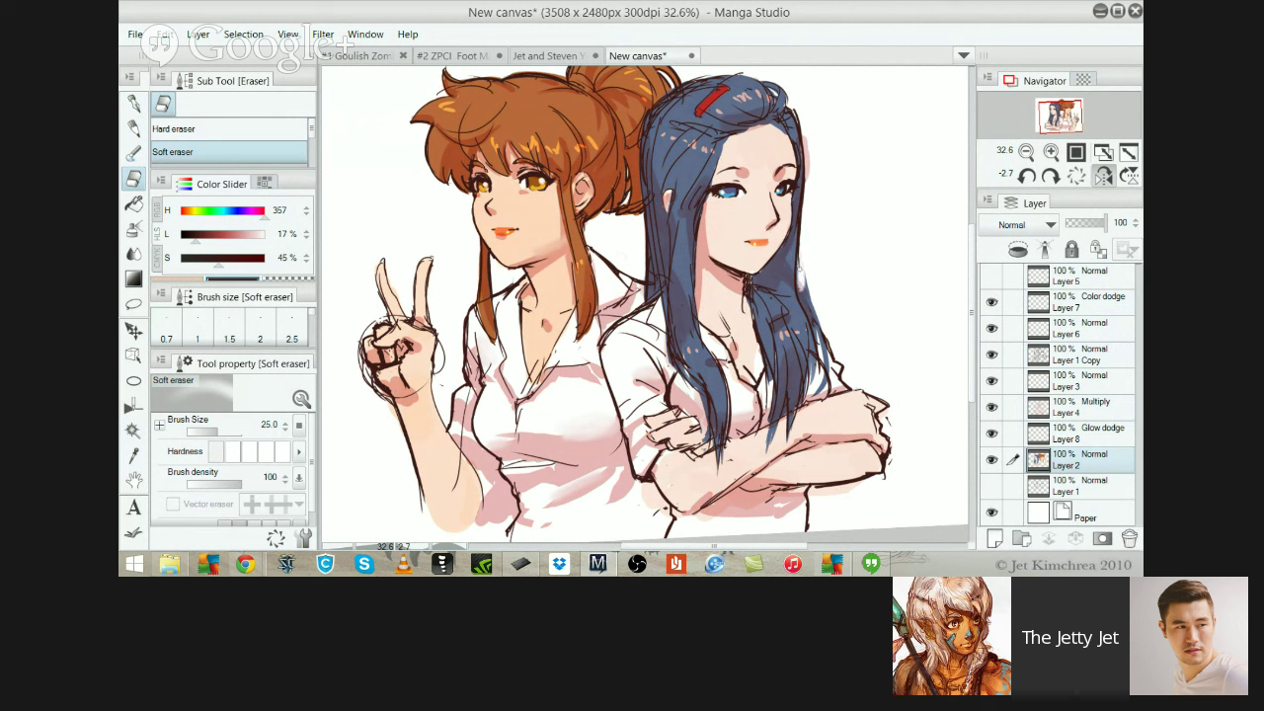
{"action": "key", "text": "ctrl+z"}
{"action": "key", "text": "period"}
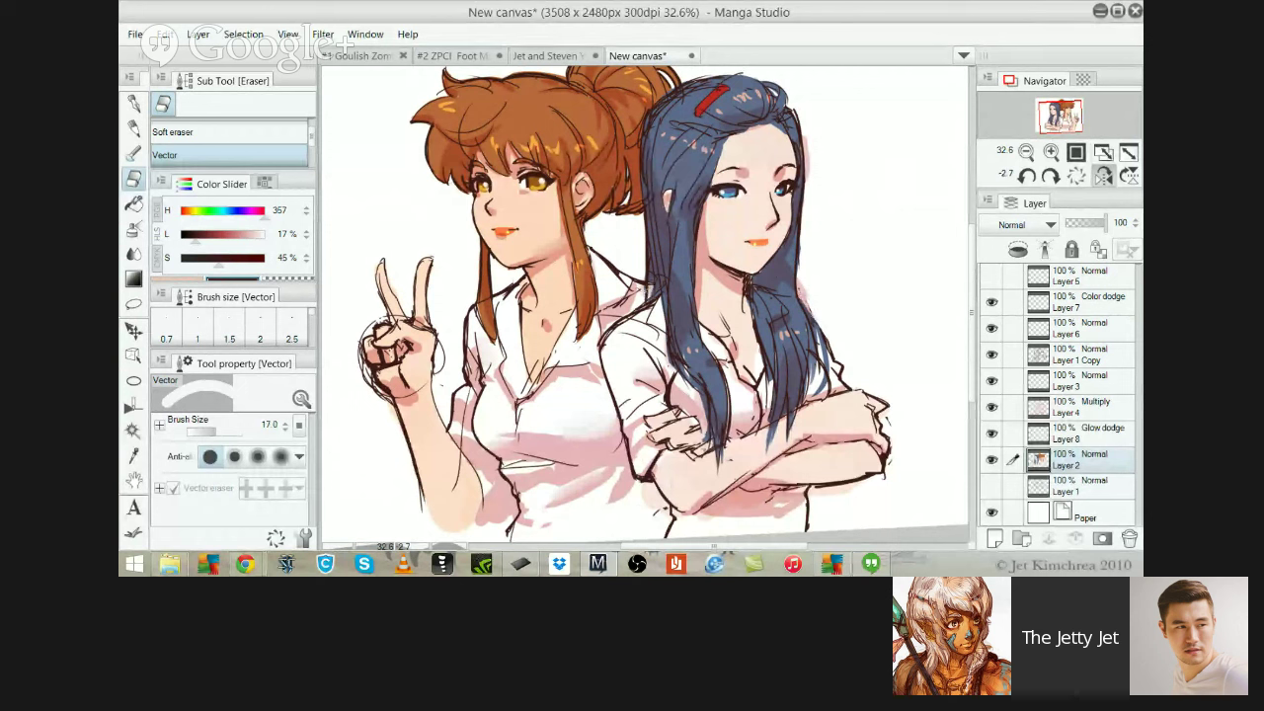
Redraw the blue hair's rear edge on Layer 1 Copy and paint sampled blue beside it on Layer 2
{"action": "left_click", "coordinate": [1078, 355]}
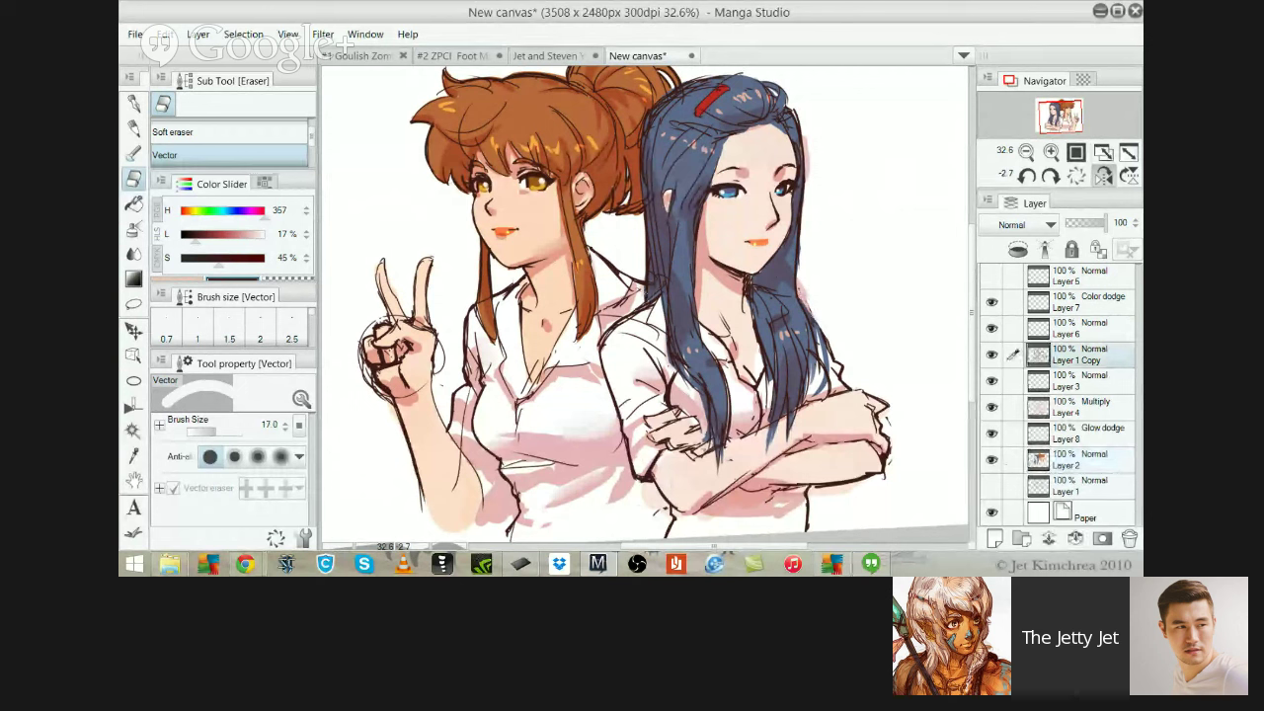
{"action": "key", "text": "p"}
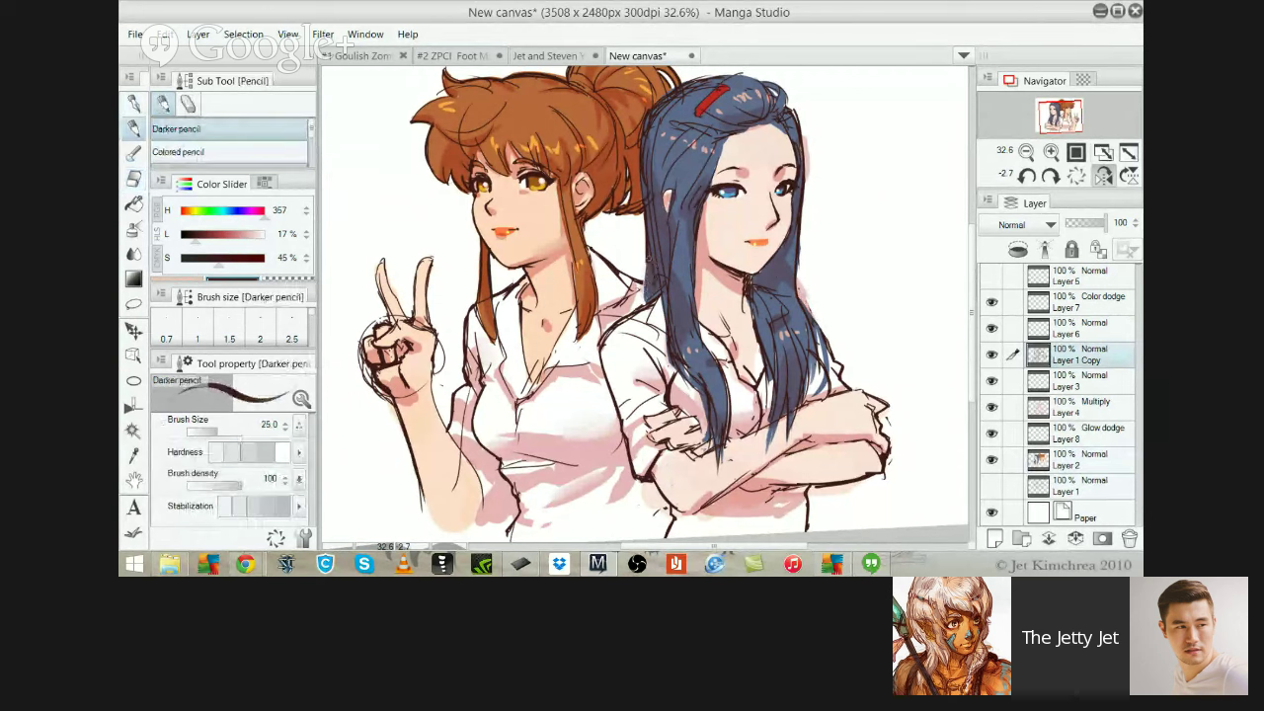
{"action": "mouse_move", "coordinate": [646, 259]}
{"action": "left_mouse_down"}
{"action": "mouse_move", "coordinate": [635, 314]}
{"action": "mouse_move", "coordinate": [644, 245]}
{"action": "left_mouse_up"}
{"action": "left_click", "coordinate": [1086, 460]}
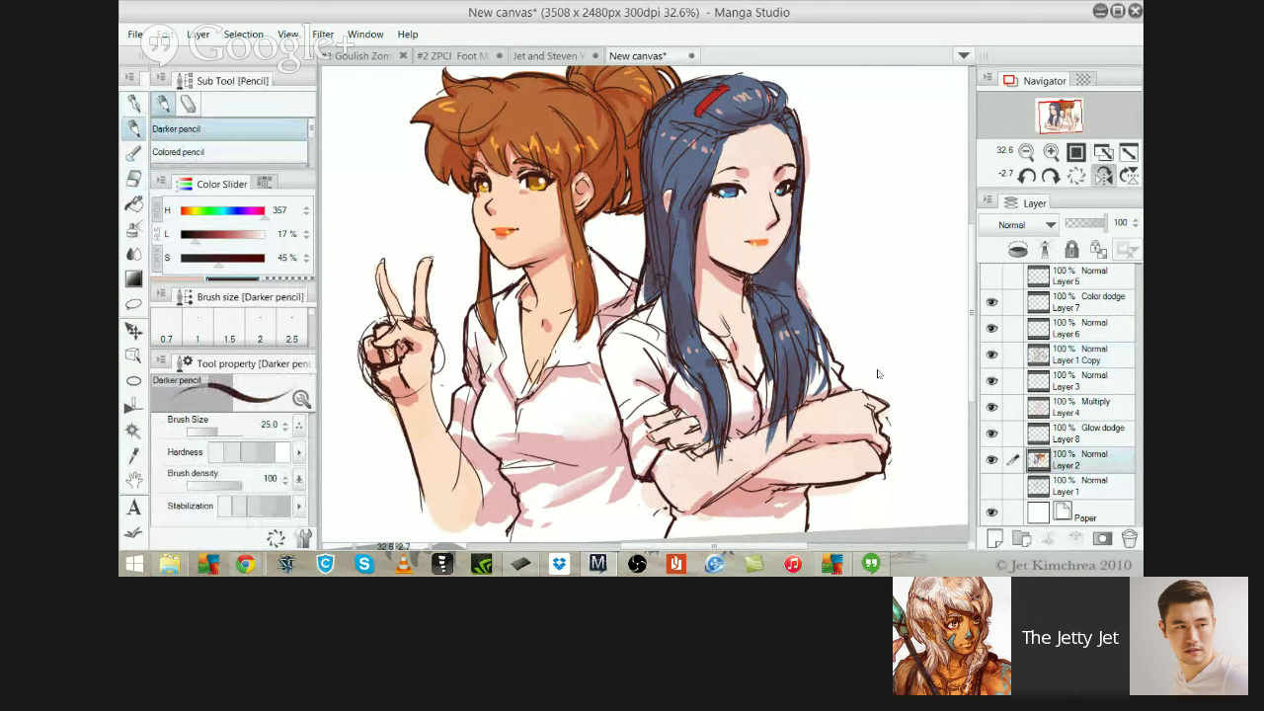
{"action": "left_click", "coordinate": [682, 290], "text": "alt"}
{"action": "left_click_drag", "start_coordinate": [641, 311], "coordinate": [646, 284]}
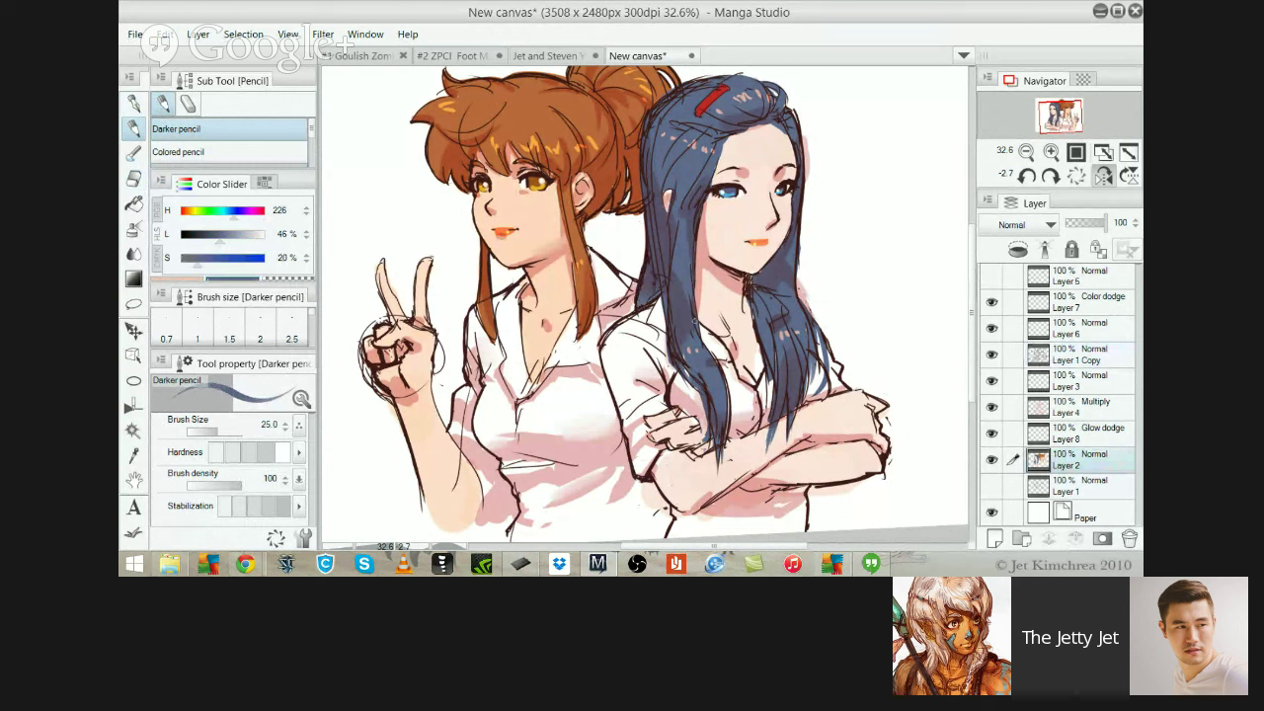
Add shading to the blue-haired girl's shirt and forehead hairline on Layer 4 with sampled pink, enlarging the Darker pencil to 40
{"action": "left_click", "coordinate": [886, 356], "text": "ctrl+shift"}
{"action": "left_click", "coordinate": [703, 444], "text": "alt"}
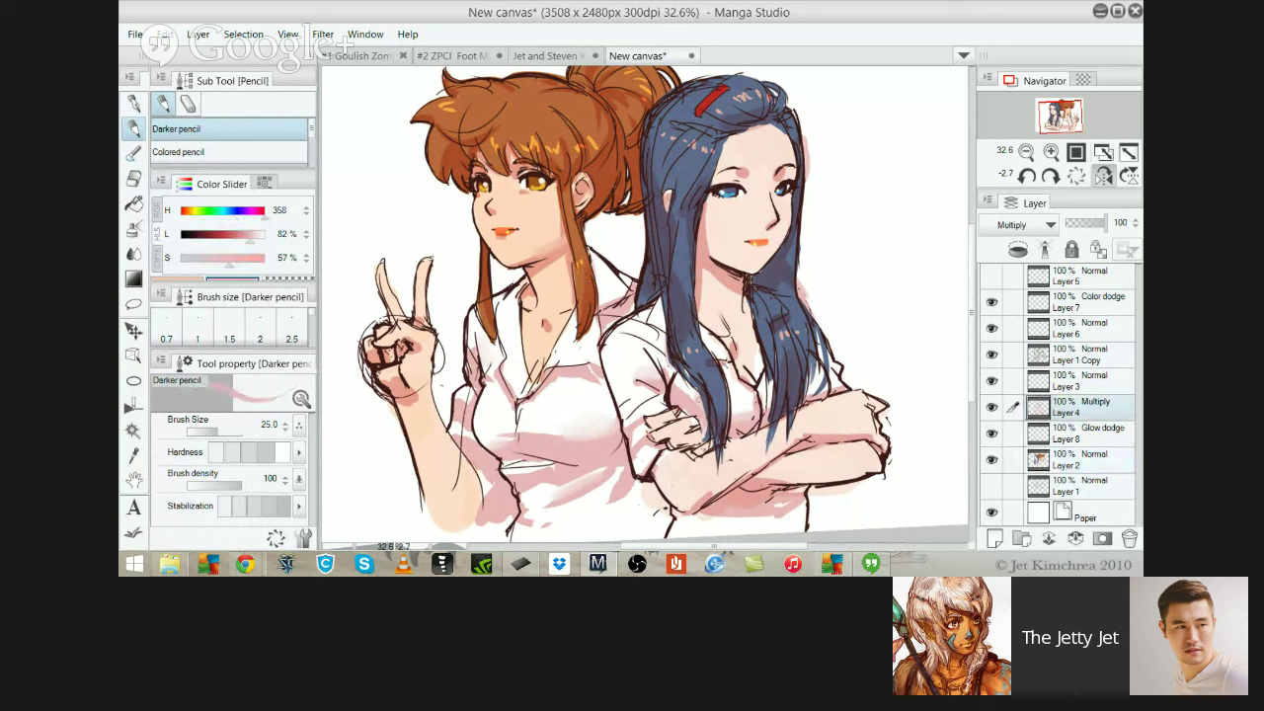
{"action": "left_click_drag", "start_coordinate": [698, 416], "coordinate": [704, 437]}
{"action": "key", "text": "bracketright"}
{"action": "key", "text": "bracketright"}
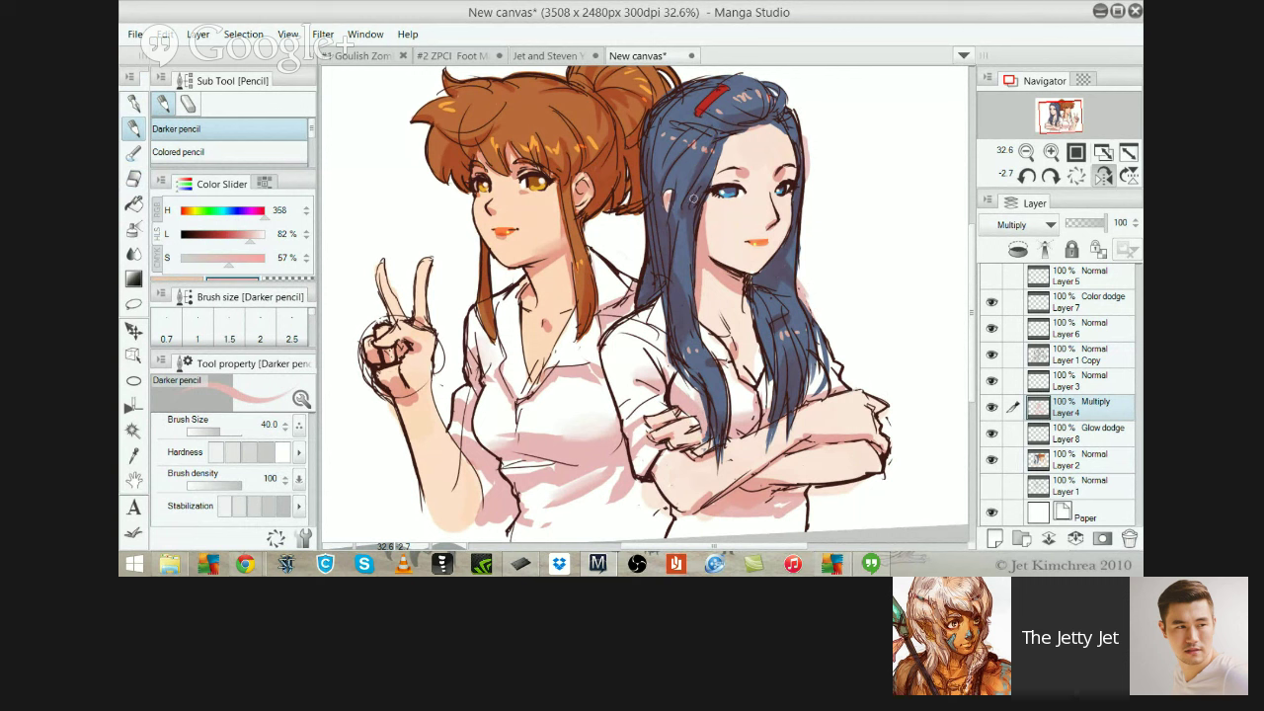
{"action": "mouse_move", "coordinate": [731, 136]}
{"action": "left_mouse_down"}
{"action": "mouse_move", "coordinate": [700, 199]}
{"action": "mouse_move", "coordinate": [722, 155]}
{"action": "left_mouse_up"}
Paint highlights on the brown and blue hair on color dodge Layer 7 with sampled orange-brown, tidying them with the Hard eraser
{"action": "key", "text": "alt+]"}
{"action": "key", "text": "alt+]"}
{"action": "key", "text": "alt+]"}
{"action": "key", "text": "alt+]"}
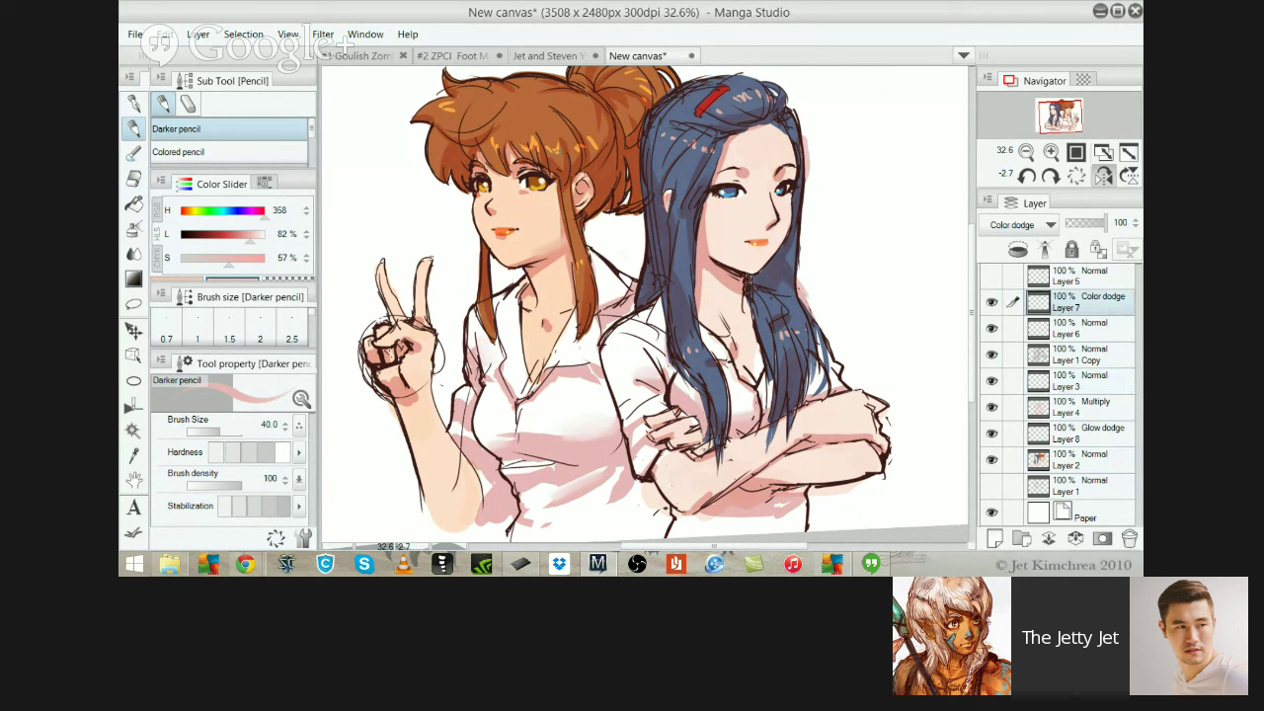
{"action": "left_click", "coordinate": [559, 153], "text": "alt"}
{"action": "left_click_drag", "start_coordinate": [533, 147], "coordinate": [537, 136]}
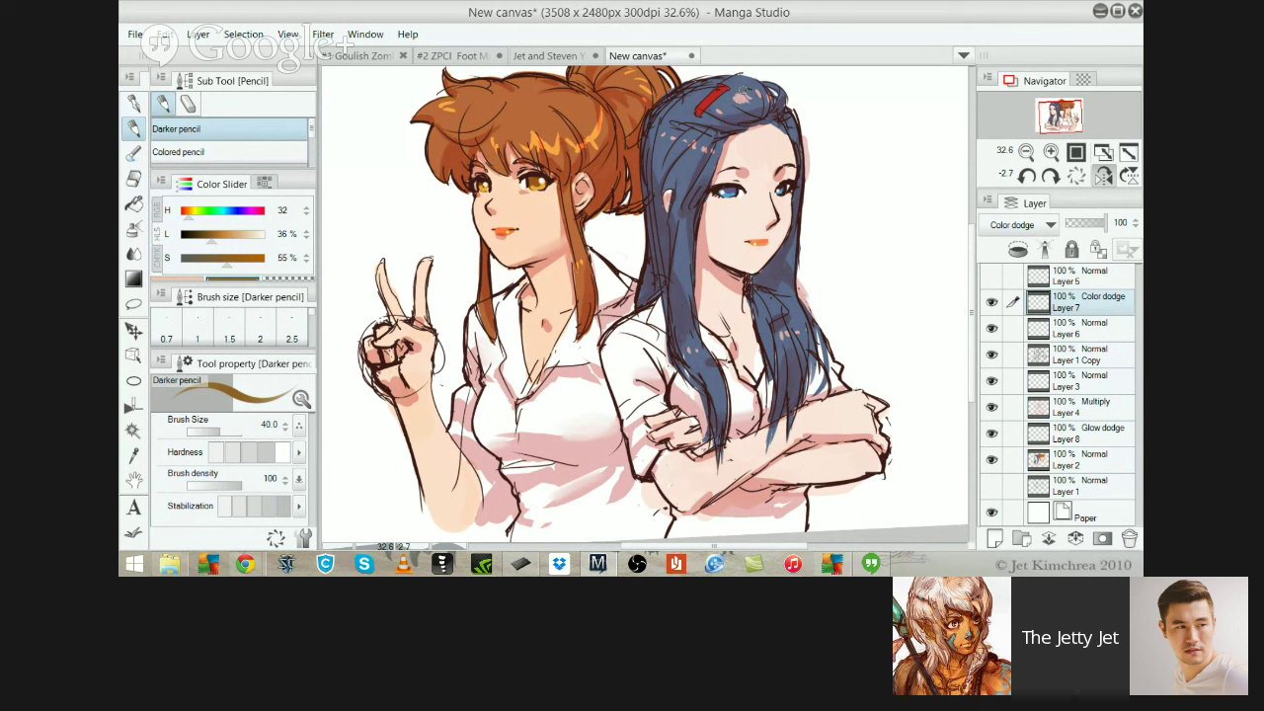
{"action": "left_click_drag", "start_coordinate": [752, 91], "coordinate": [760, 101]}
{"action": "key", "text": "e"}
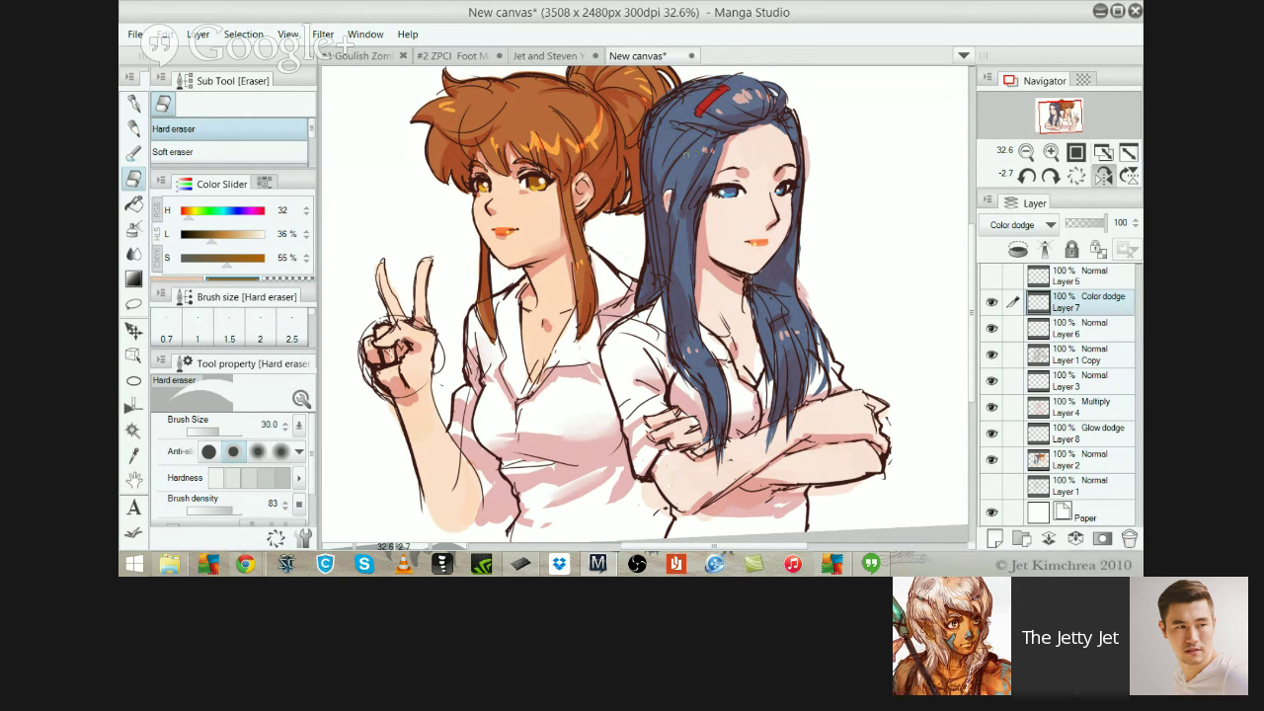
{"action": "key", "text": "p"}
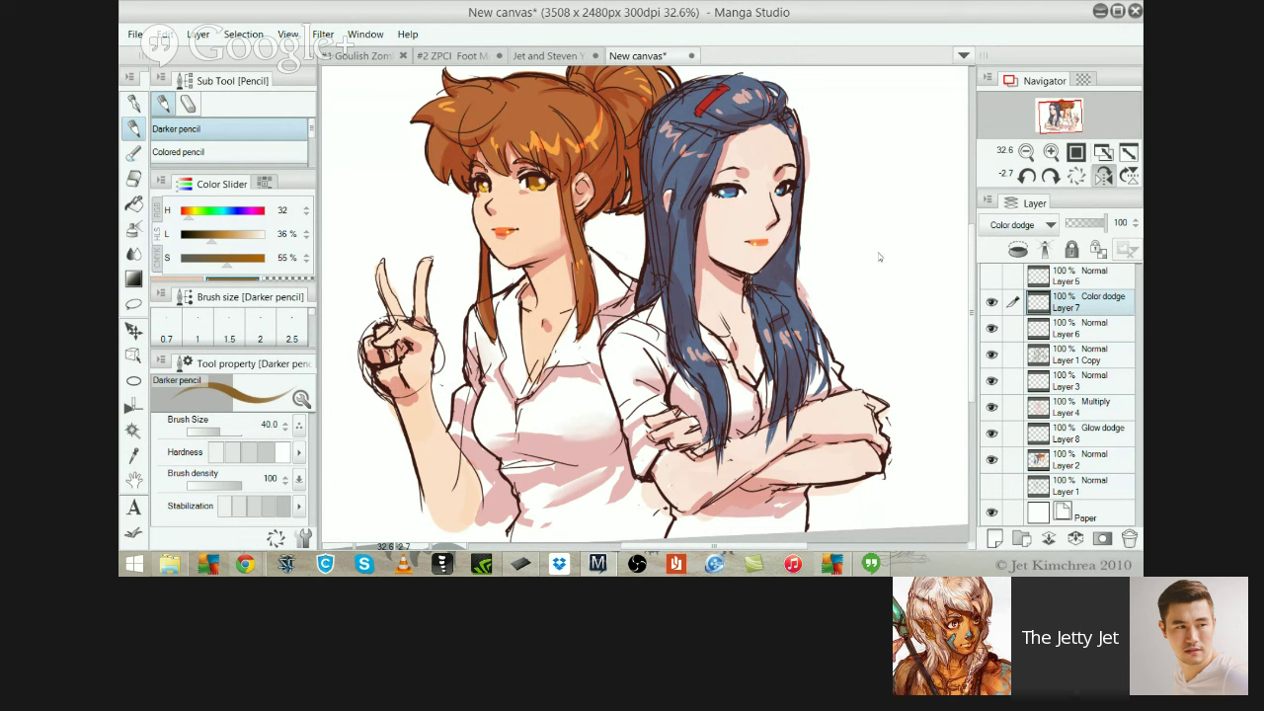
Draw the brown-haired girl's rear jawline on Layer 1 Copy in the sampled dark line colour, with the Mapping pen reduced to 15
{"action": "left_click", "coordinate": [1080, 356]}
{"action": "left_click_drag", "start_coordinate": [511, 268], "coordinate": [591, 253]}
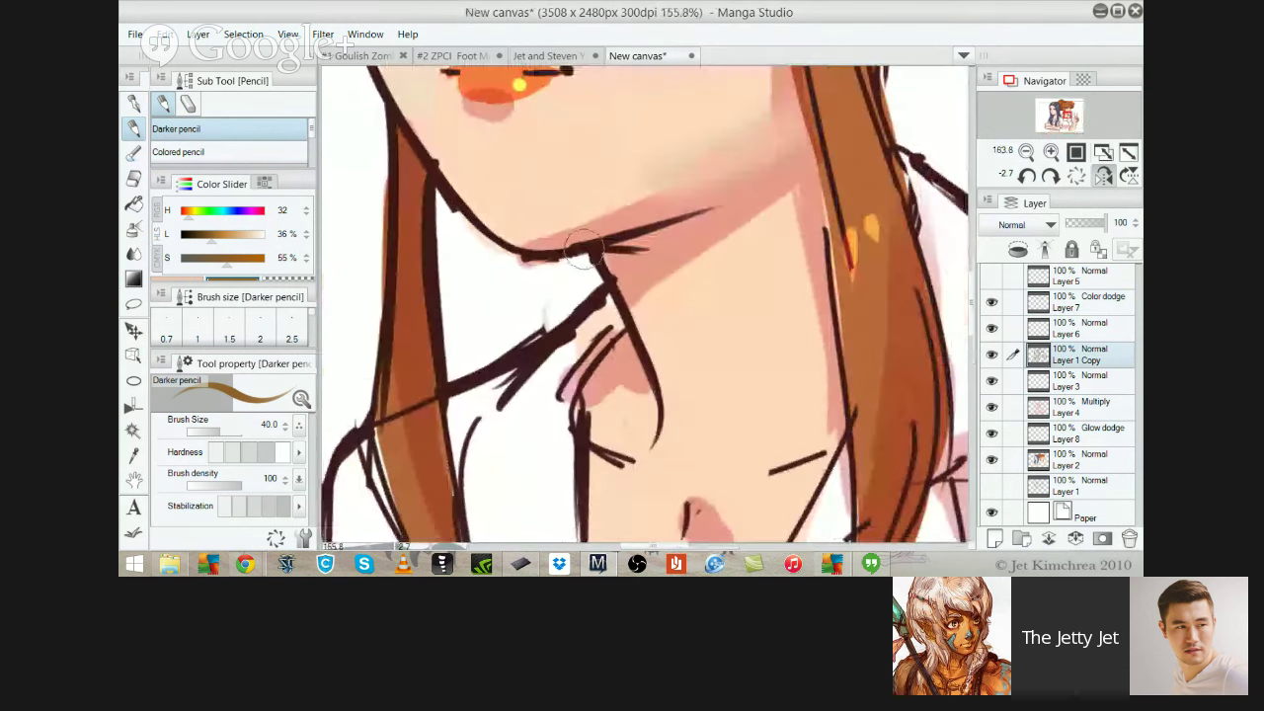
{"action": "left_click", "coordinate": [582, 251], "text": "alt"}
{"action": "key", "text": "p"}
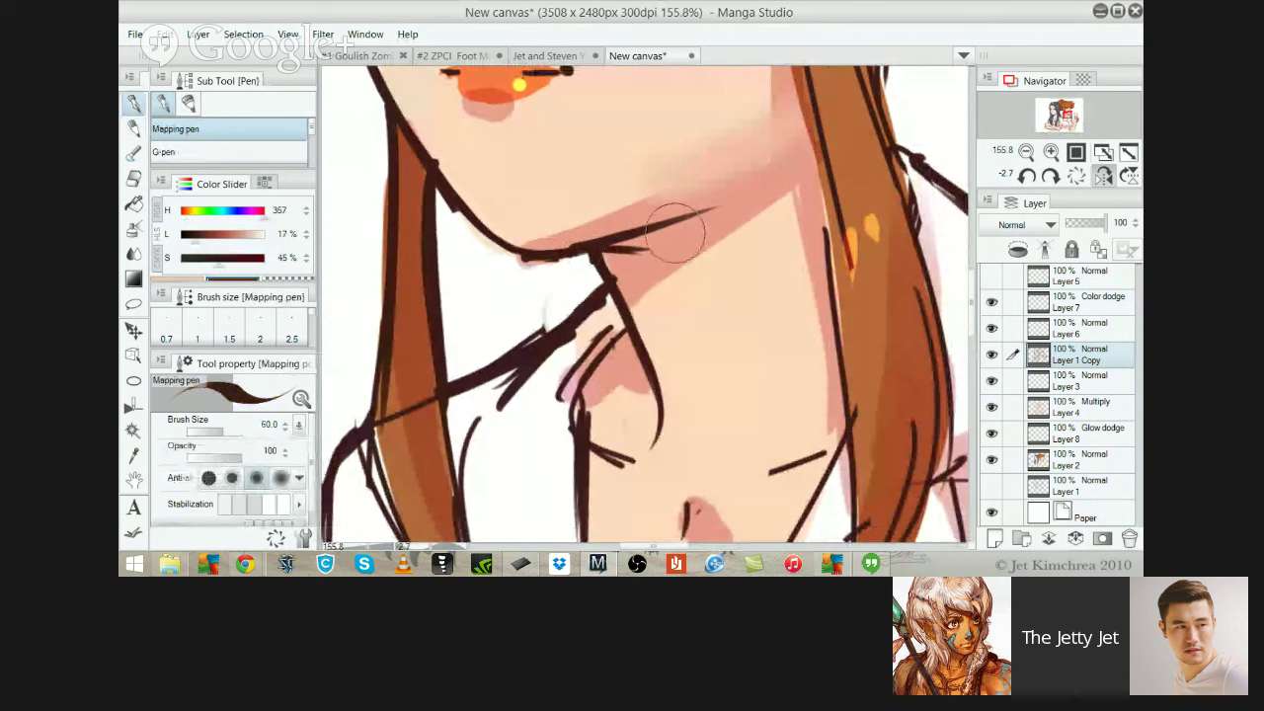
{"action": "key", "text": "bracketleft"}
{"action": "key", "text": "bracketleft"}
{"action": "key", "text": "bracketleft"}
{"action": "key", "text": "bracketleft"}
{"action": "key", "text": "bracketleft"}
{"action": "key", "text": "bracketleft"}
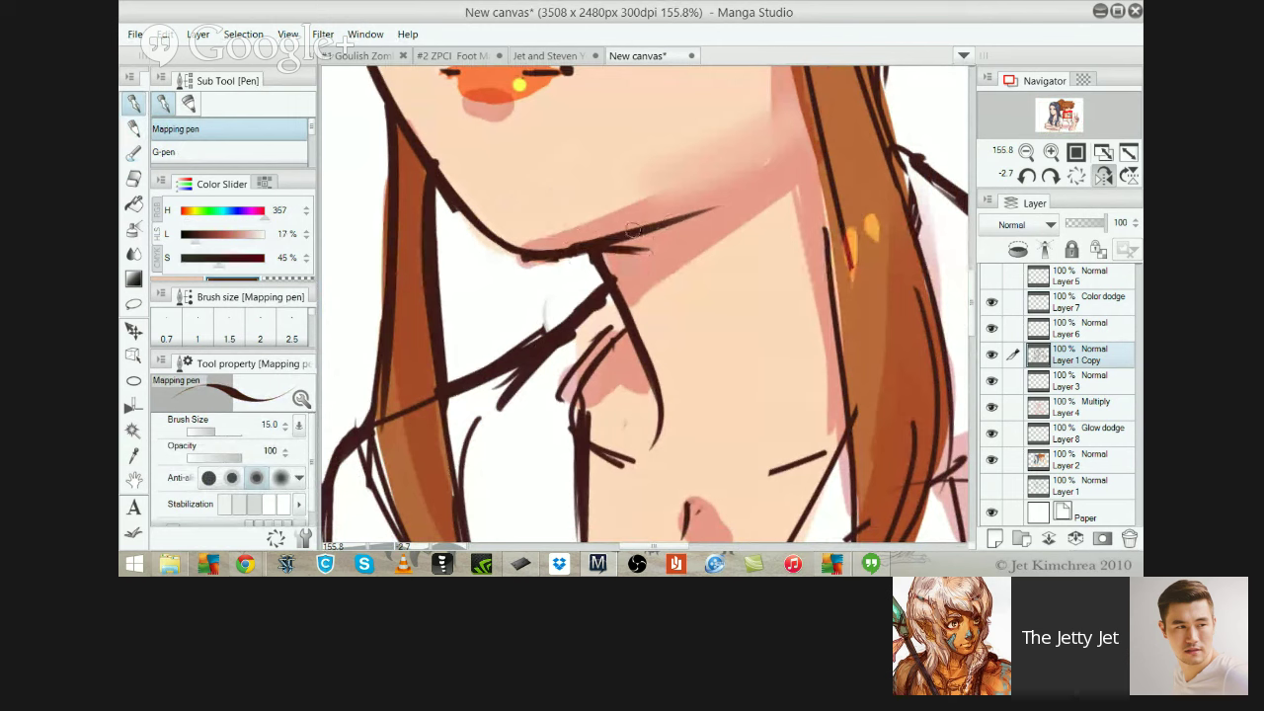
{"action": "left_click_drag", "start_coordinate": [807, 106], "coordinate": [646, 290]}
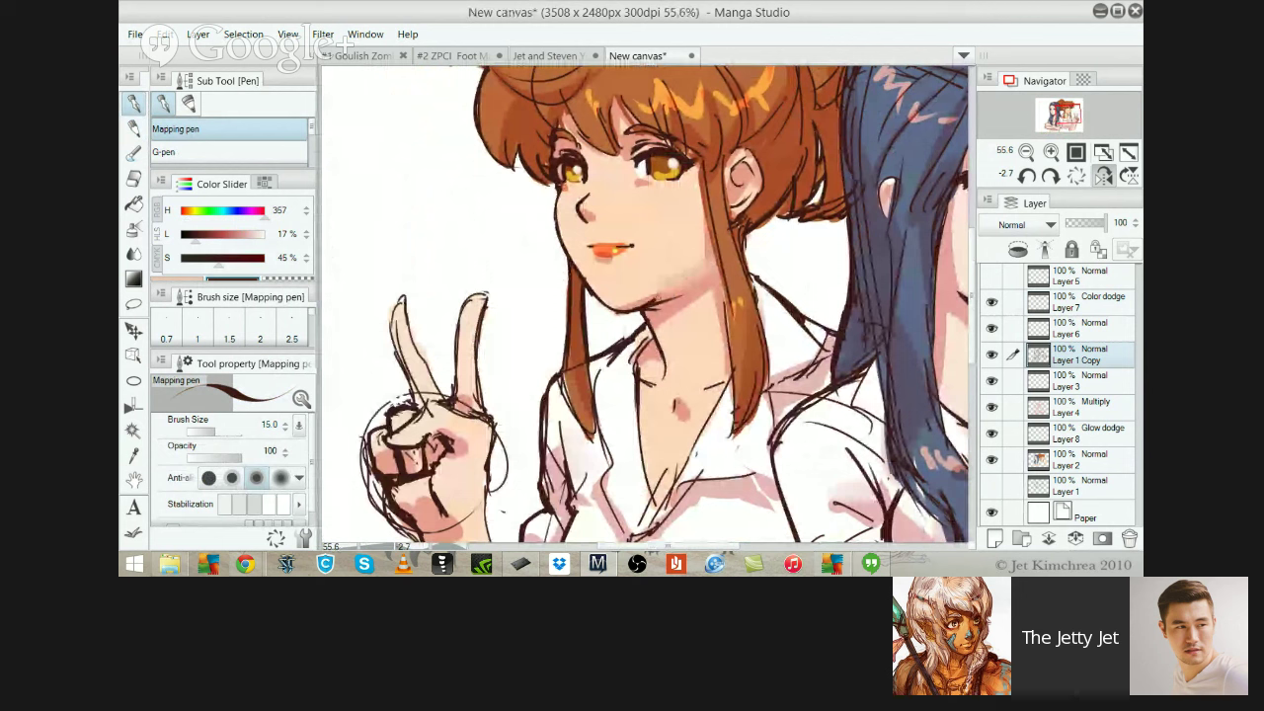
{"action": "left_click_drag", "start_coordinate": [716, 248], "coordinate": [697, 274]}
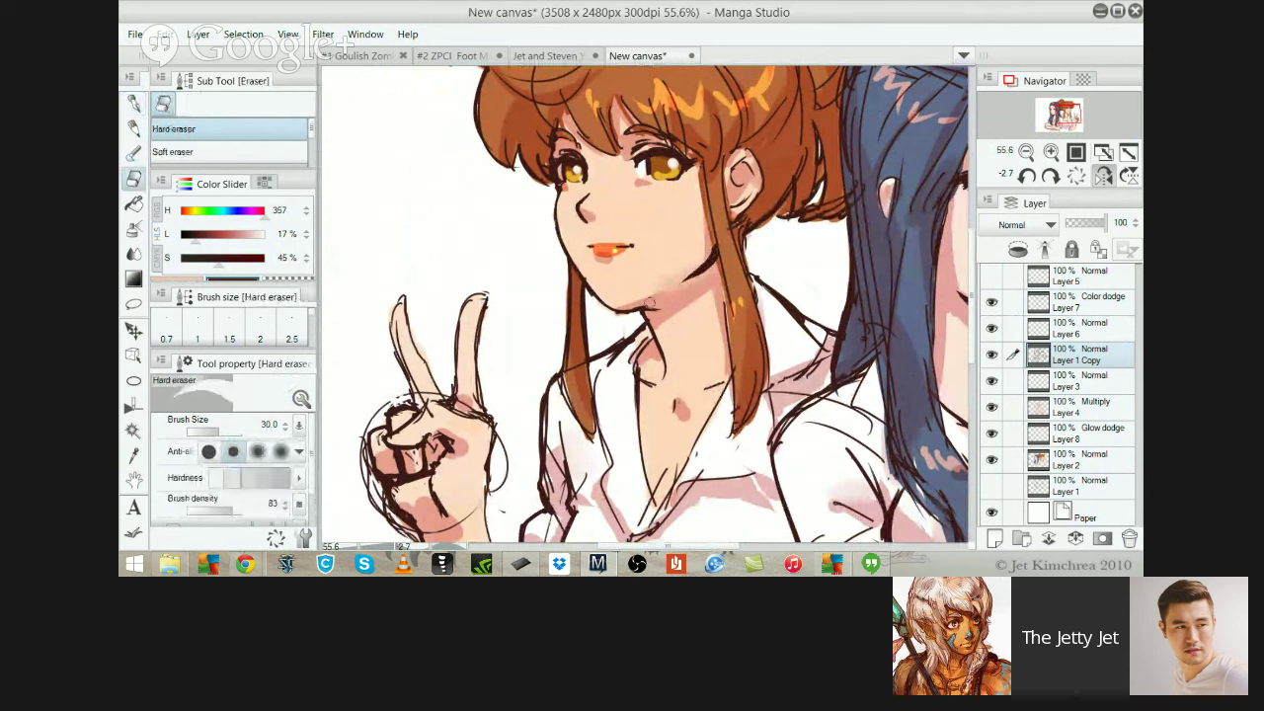
Strengthen the line beneath the brown-haired girl's chin with the Darker pencil, undoing the surplus stroke
{"action": "key", "text": "p"}
{"action": "left_click_drag", "start_coordinate": [618, 311], "coordinate": [659, 308]}
{"action": "key", "text": "ctrl+z"}
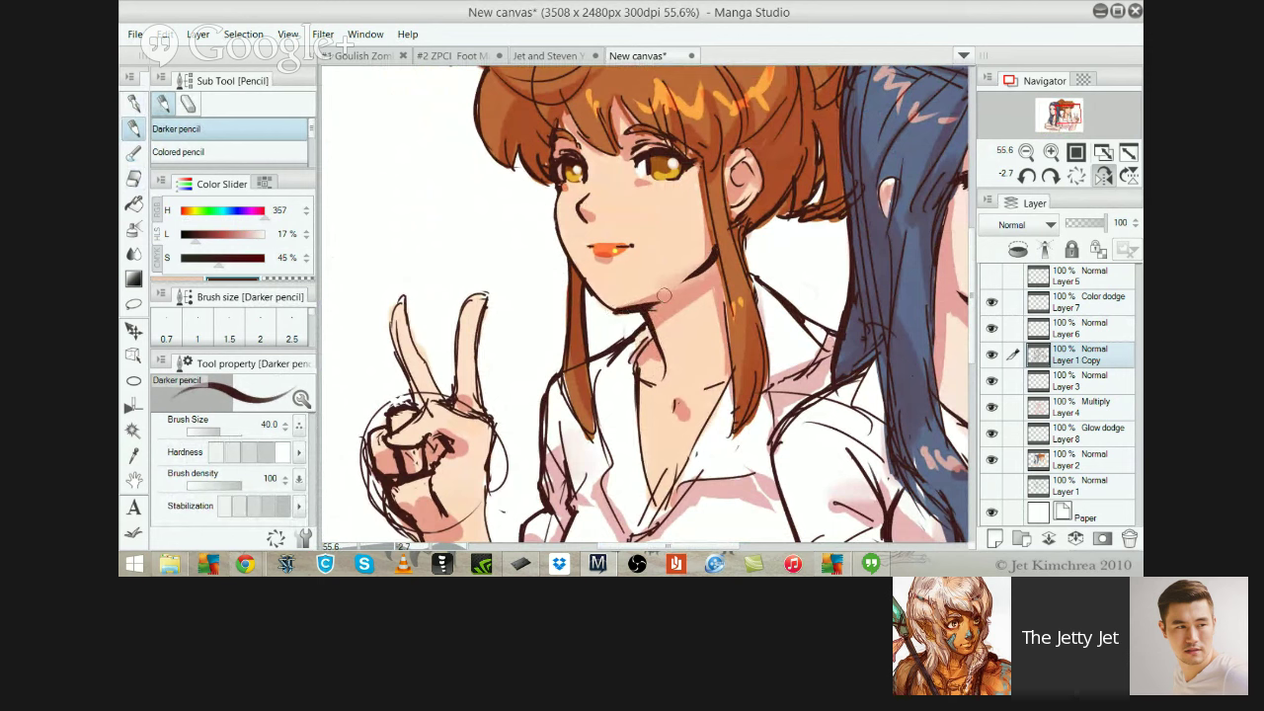
Refine the lower lash line at the outer corner of the brown-haired girl's near eye with the Darker pencil
{"action": "scroll", "coordinate": [678, 316], "scroll_direction": "down", "scroll_amount": 3}
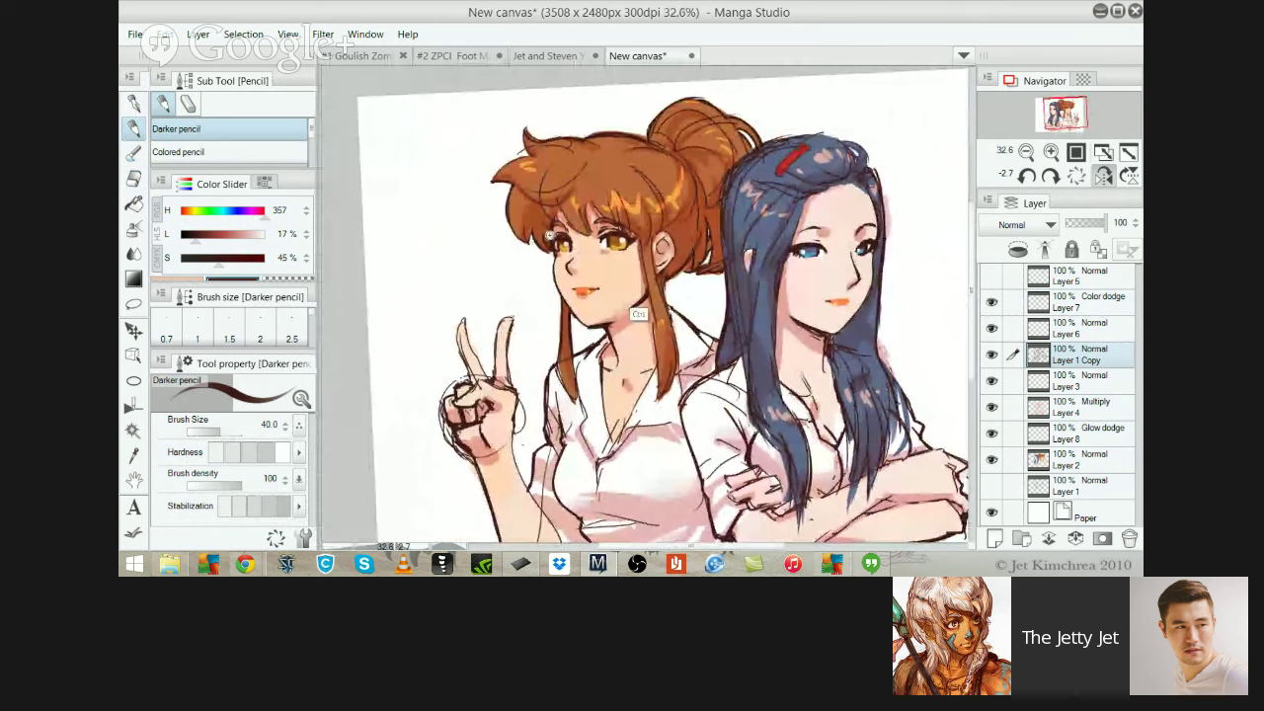
{"action": "scroll", "coordinate": [622, 341], "scroll_direction": "up", "scroll_amount": 2}
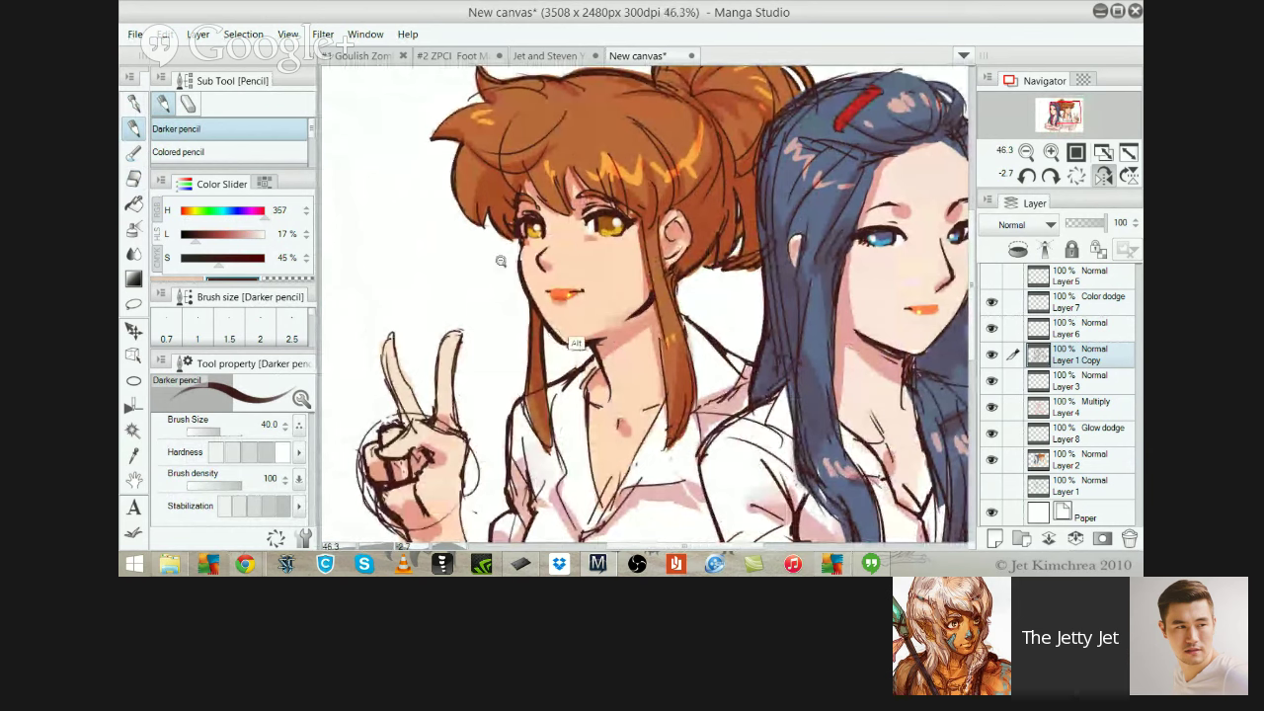
{"action": "scroll", "coordinate": [582, 326], "scroll_direction": "up", "scroll_amount": 2}
{"action": "scroll", "coordinate": [548, 303], "scroll_direction": "down", "scroll_amount": 4}
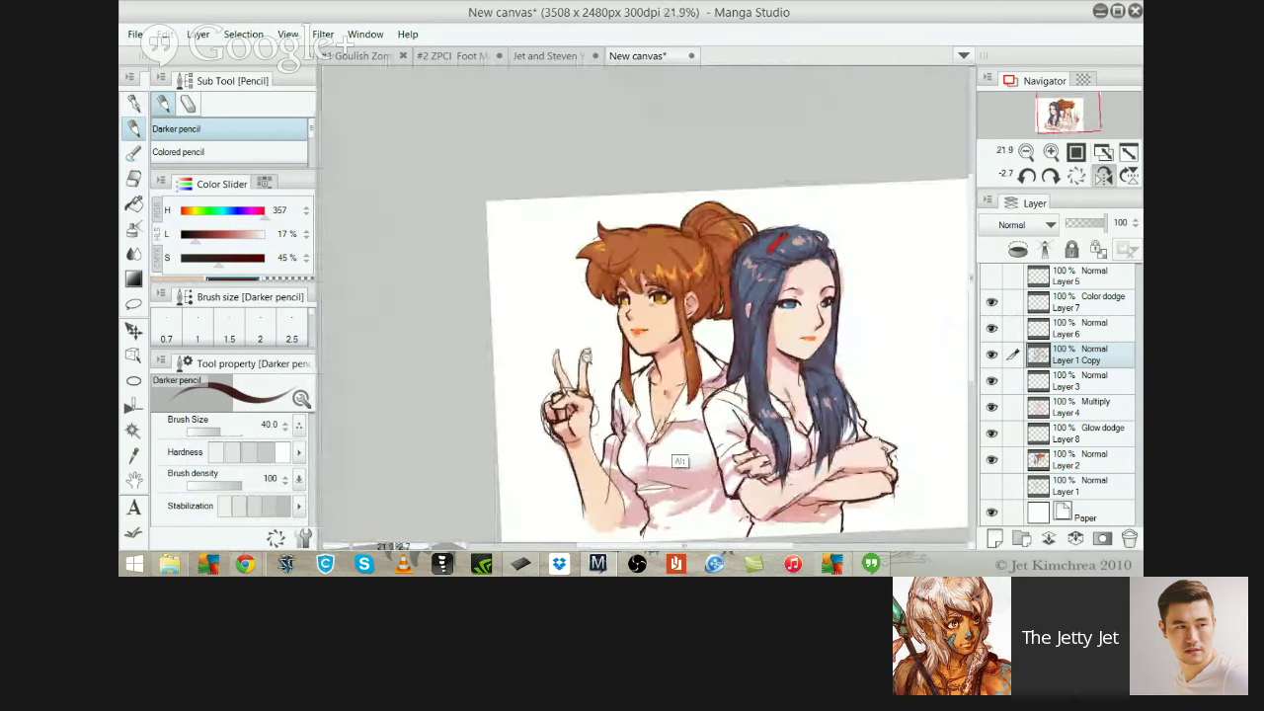
{"action": "scroll", "coordinate": [592, 308], "scroll_direction": "up", "scroll_amount": 3}
{"action": "scroll", "coordinate": [599, 307], "scroll_direction": "up", "scroll_amount": 2}
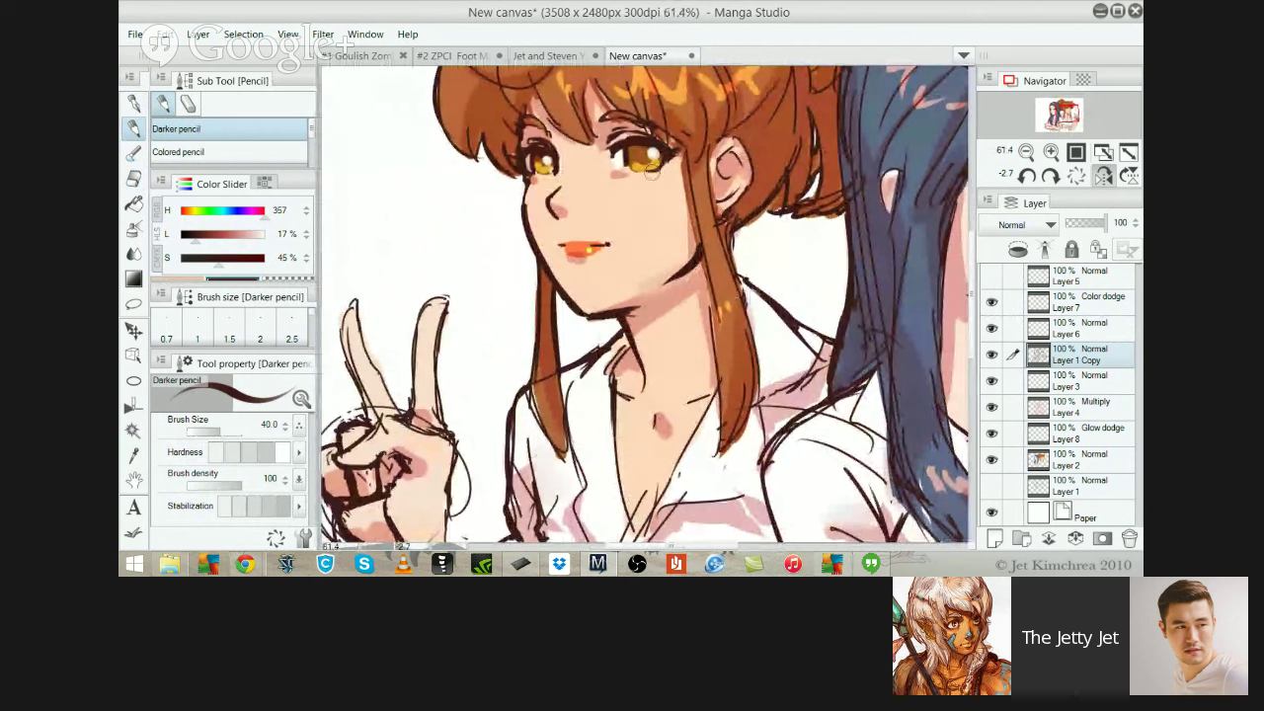
{"action": "left_click_drag", "start_coordinate": [649, 170], "coordinate": [674, 154]}
{"action": "left_click", "coordinate": [626, 226], "text": "alt"}
{"action": "scroll", "coordinate": [657, 224], "scroll_direction": "down", "scroll_amount": 3}
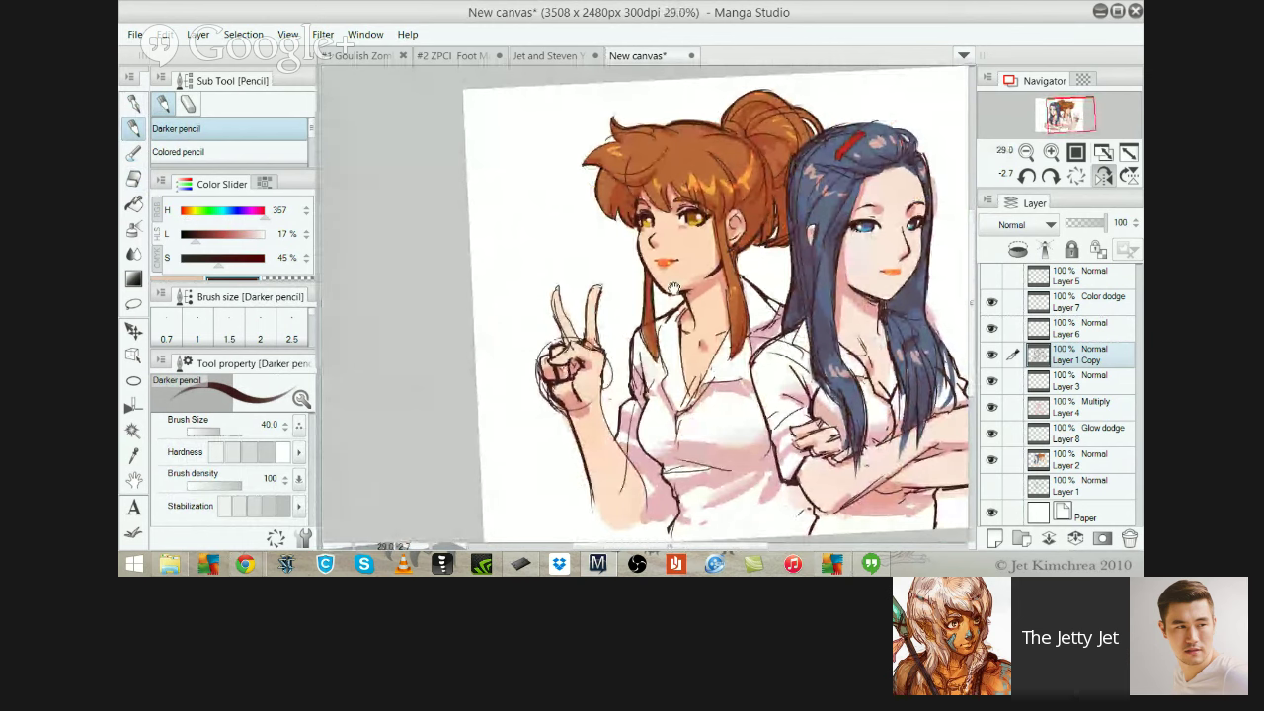
Trim the outer line of the blue hair beside the forehead on Layer 1 Copy with the Hard eraser
{"action": "scroll", "coordinate": [674, 289], "scroll_direction": "up", "scroll_amount": 3}
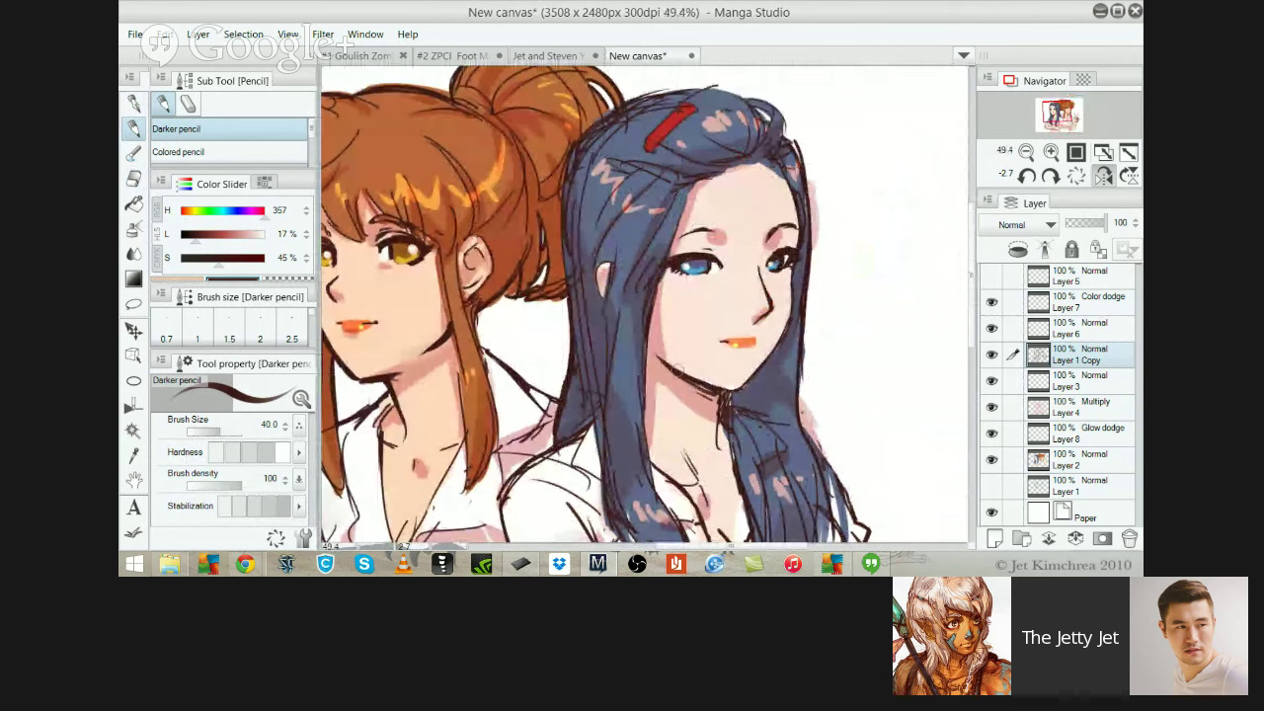
{"action": "scroll", "coordinate": [546, 225], "scroll_direction": "down", "scroll_amount": 3}
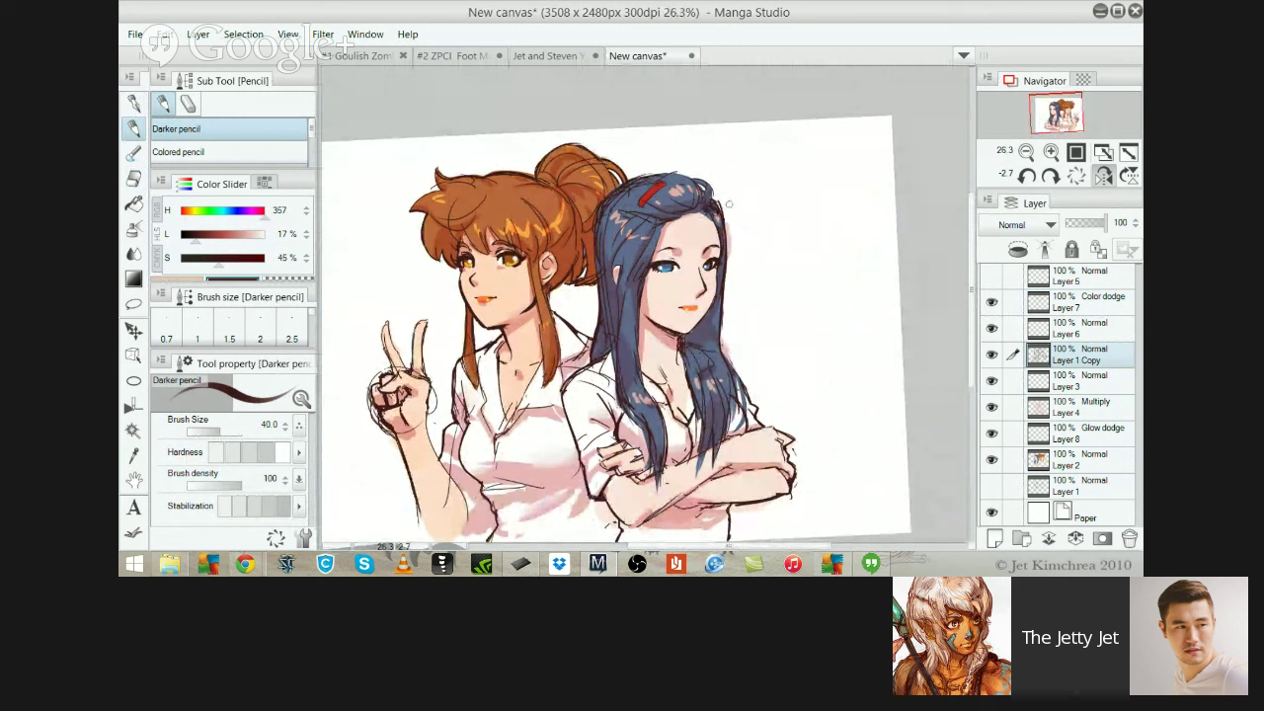
{"action": "left_click", "coordinate": [1081, 460]}
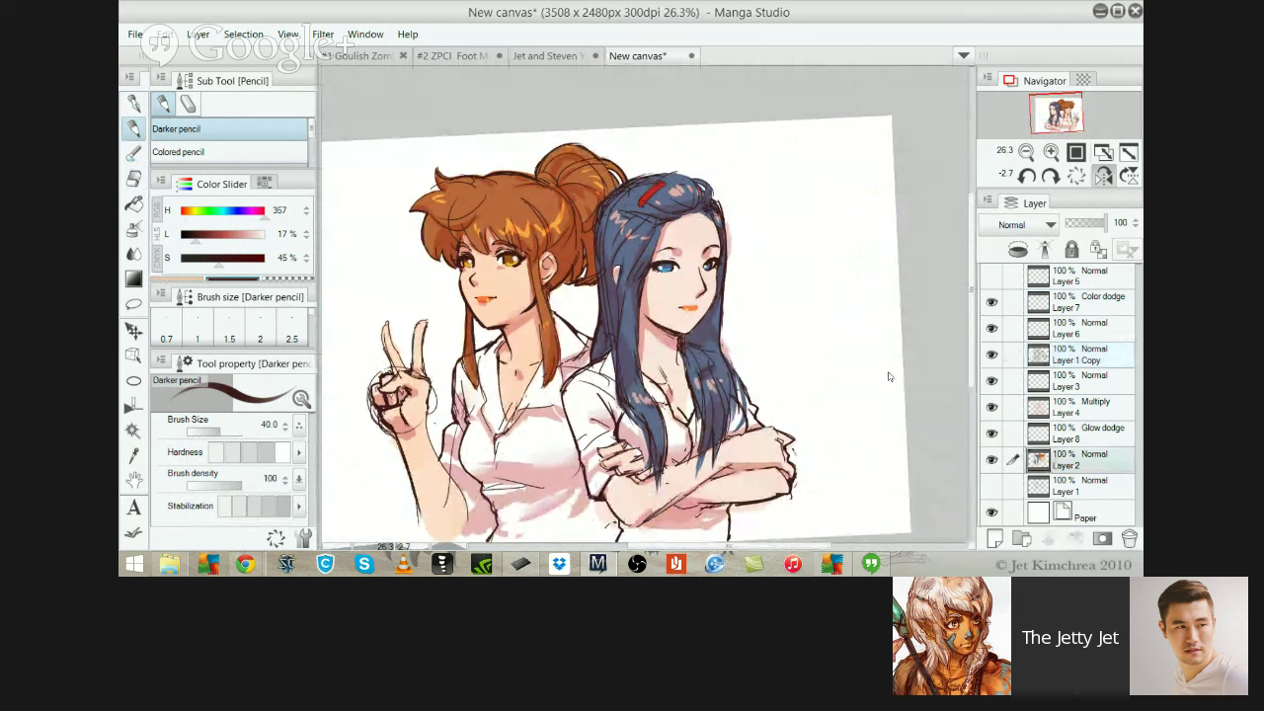
{"action": "key", "text": "e"}
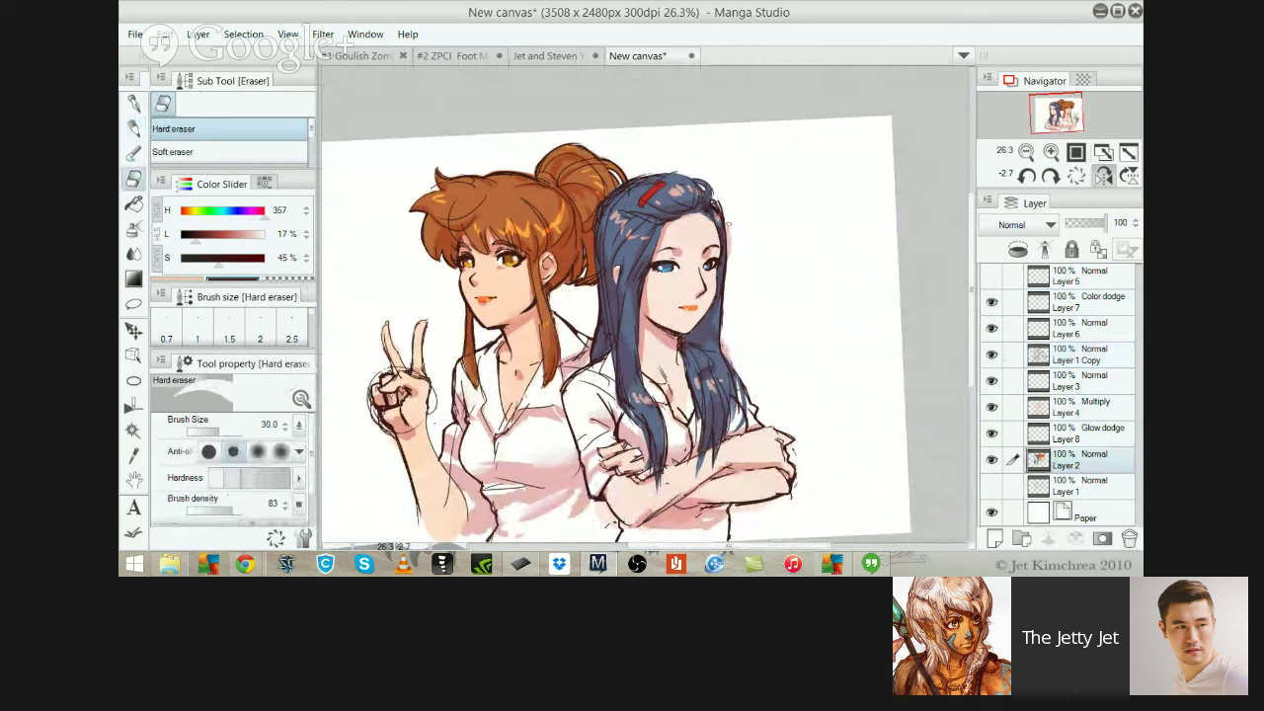
{"action": "left_click", "coordinate": [728, 203], "text": "ctrl"}
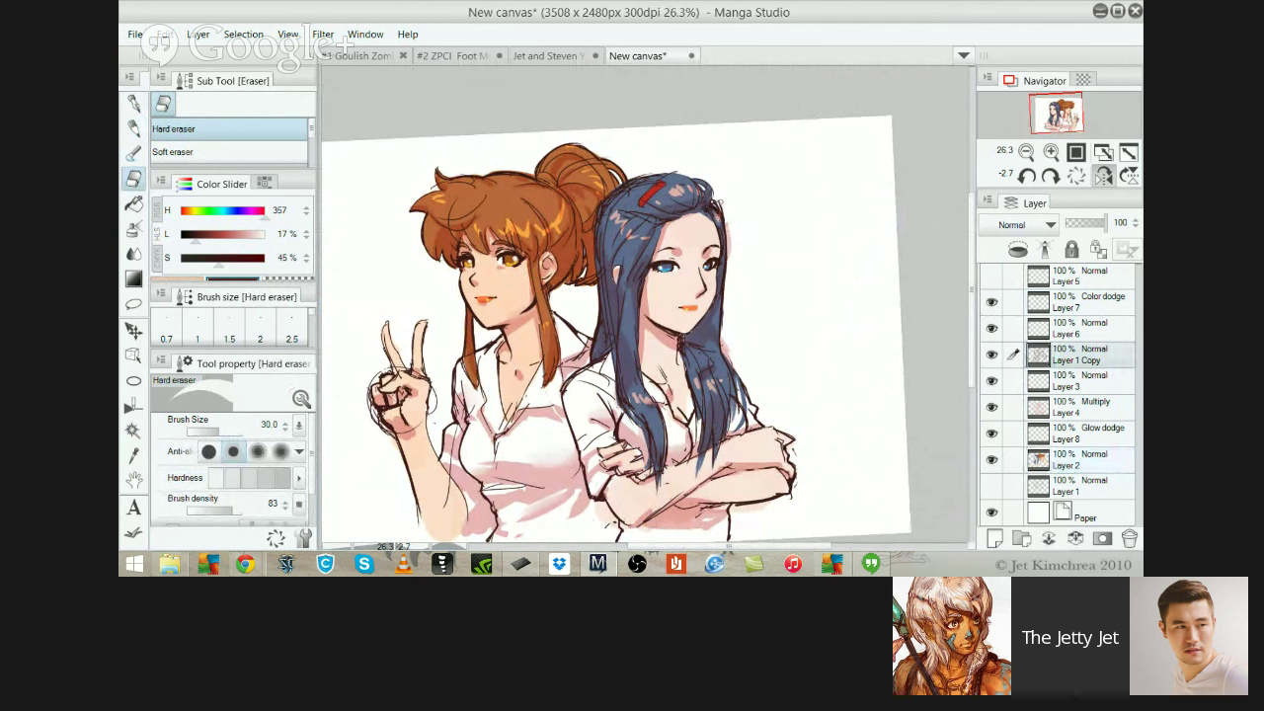
{"action": "left_click_drag", "start_coordinate": [715, 204], "coordinate": [712, 202]}
Shade the blue-haired girl's neck and upper chest on Layer 4 with sampled pink, using the Mapping pen at size 25
{"action": "key", "text": "p"}
{"action": "key", "text": "alt+bracketleft"}
{"action": "key", "text": "alt+bracketleft"}
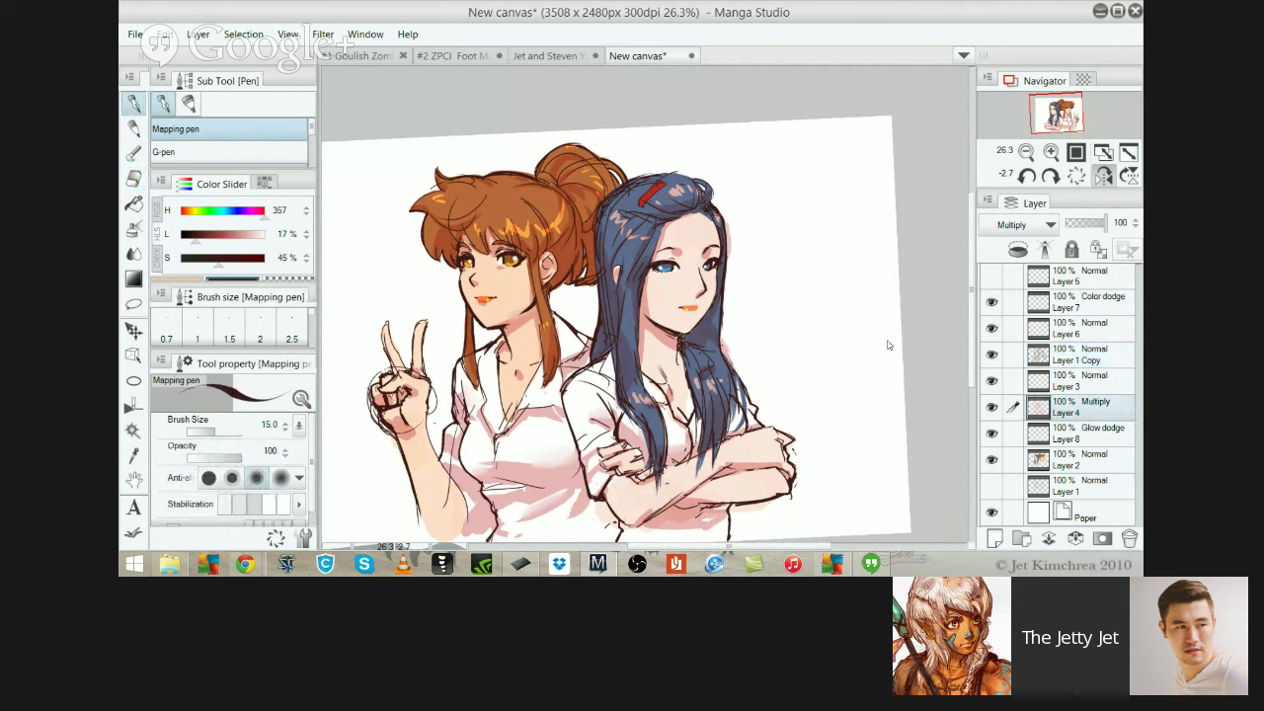
{"action": "left_click", "coordinate": [682, 283], "text": "alt"}
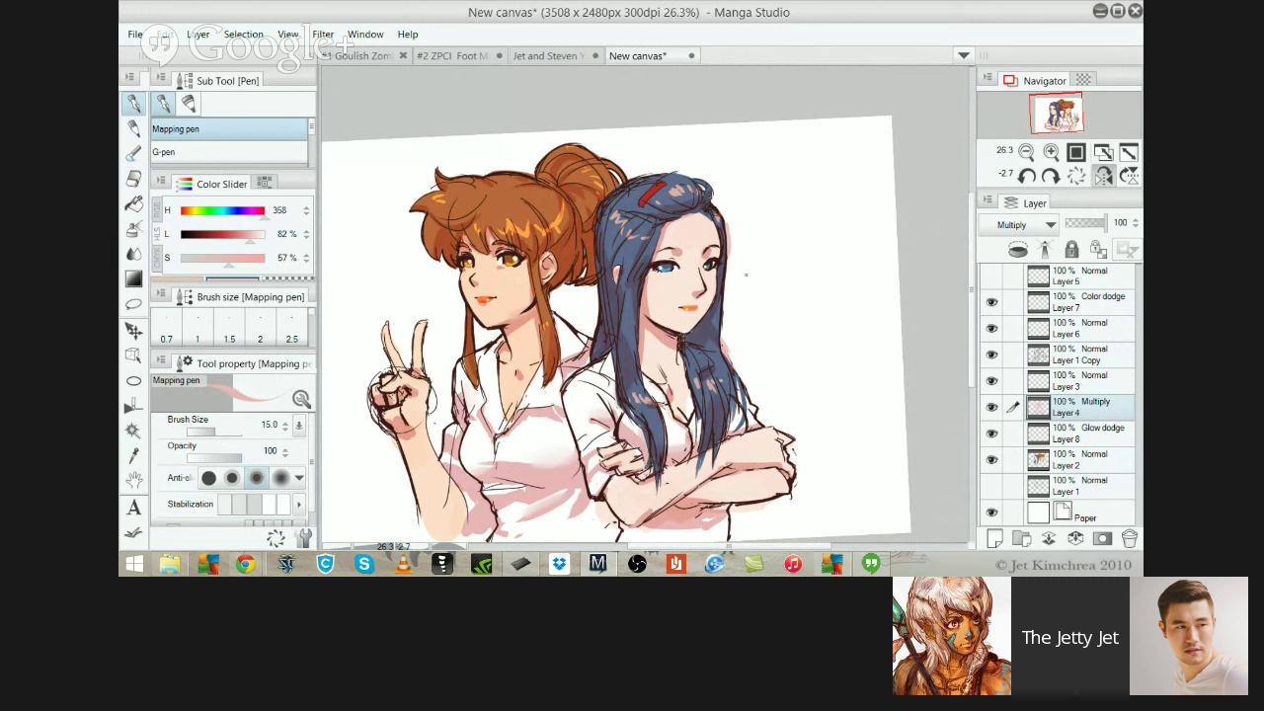
{"action": "key", "text": "bracketright"}
{"action": "key", "text": "bracketright"}
{"action": "left_click_drag", "start_coordinate": [648, 343], "coordinate": [666, 376]}
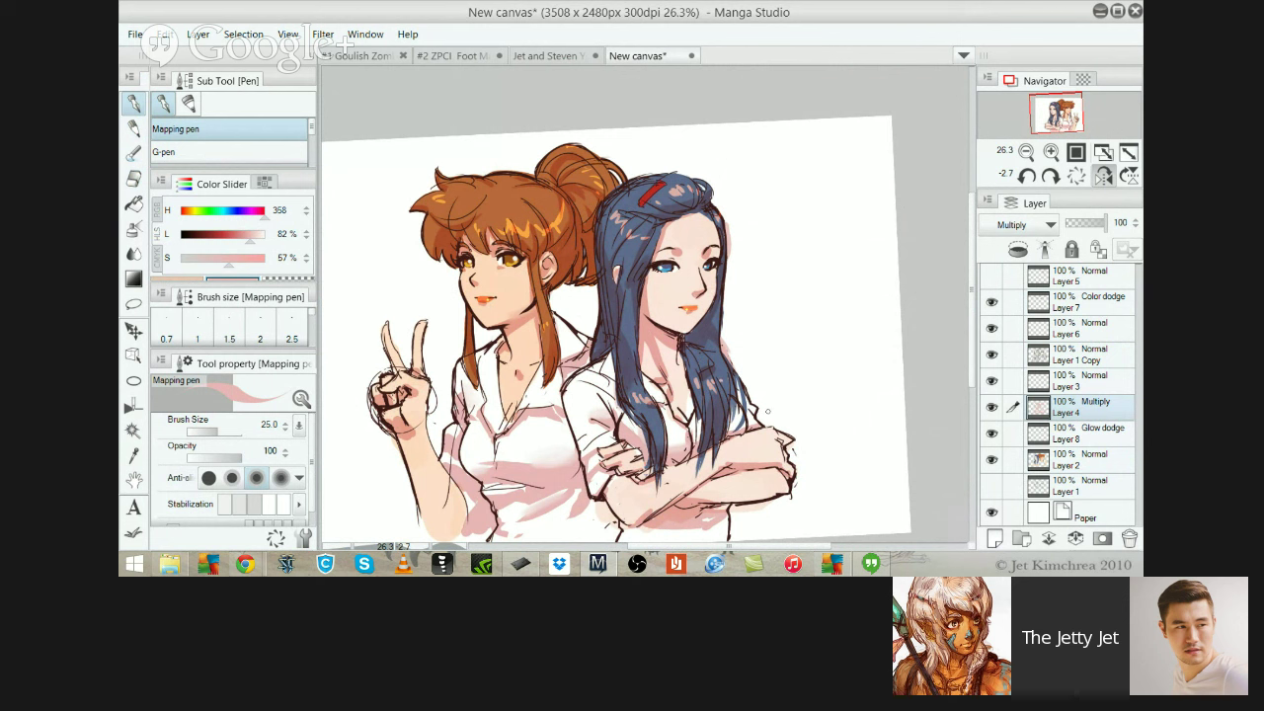
Lasso the blue-haired girl's collarbone lines on Layer 1 Copy, reposition them with Move layer, and clear the selection
{"action": "left_click", "coordinate": [1081, 355]}
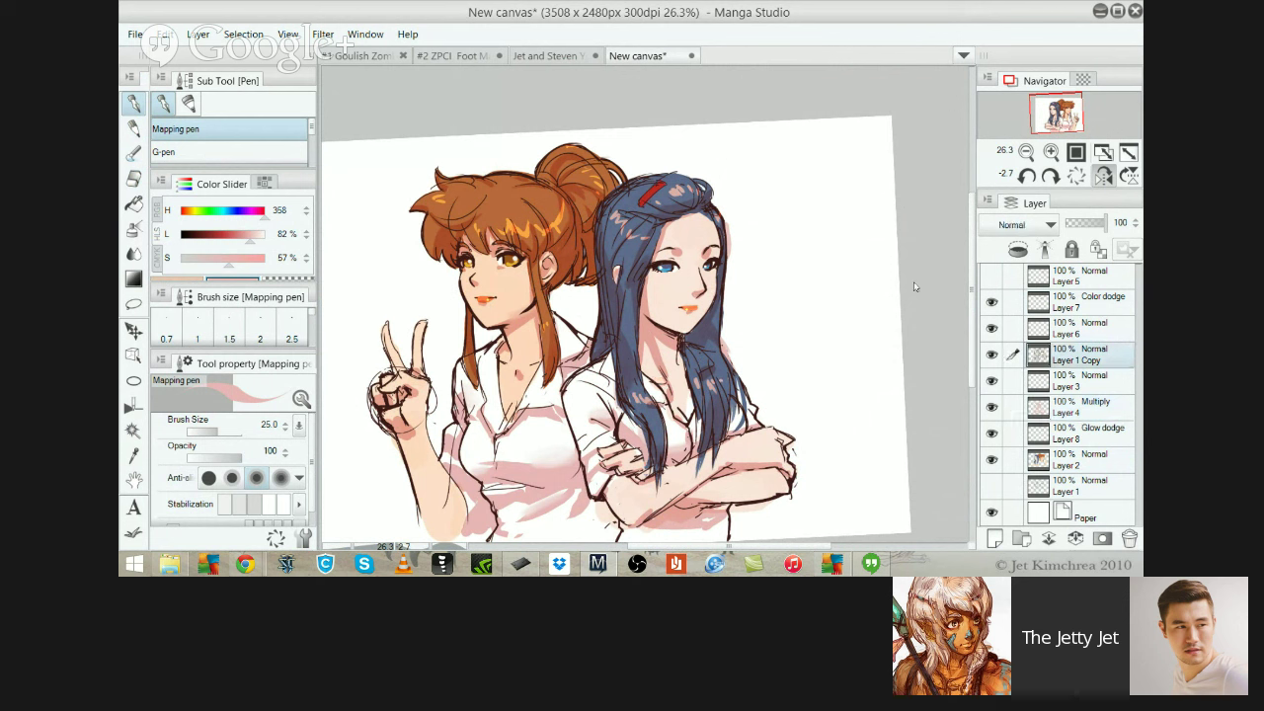
{"action": "key", "text": "m"}
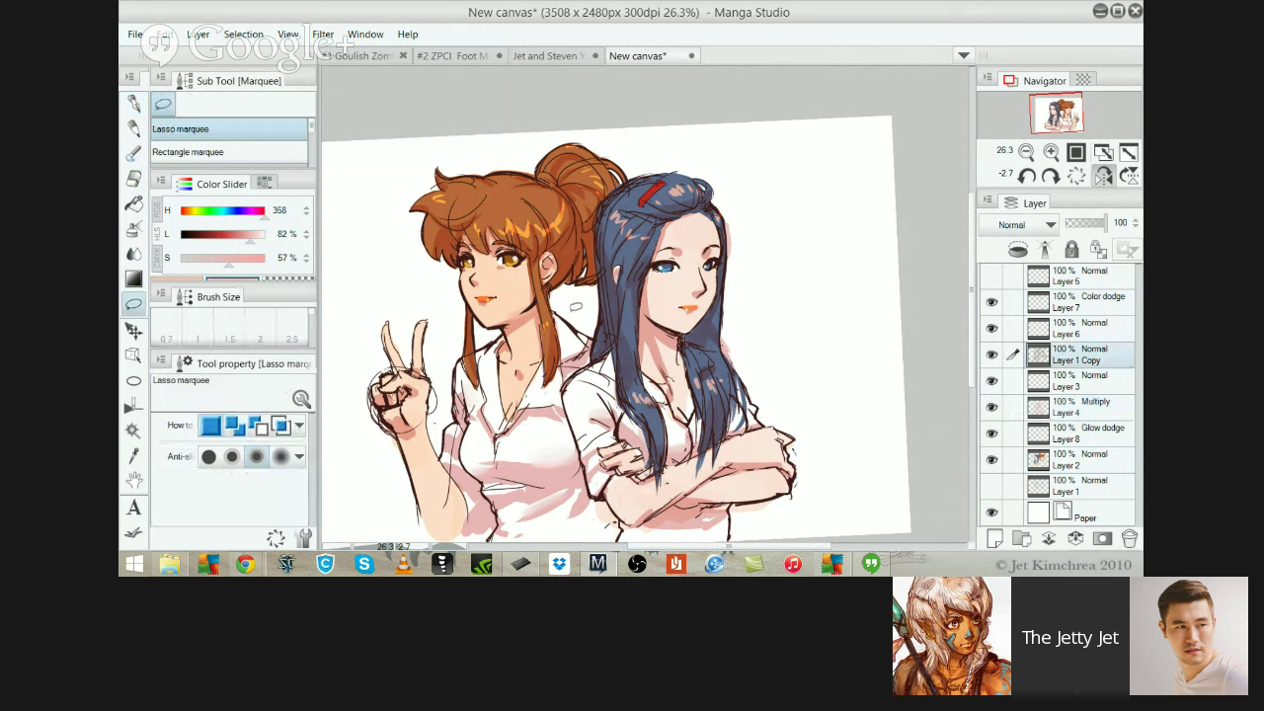
{"action": "key", "text": "ctrl+a"}
{"action": "key", "text": "k"}
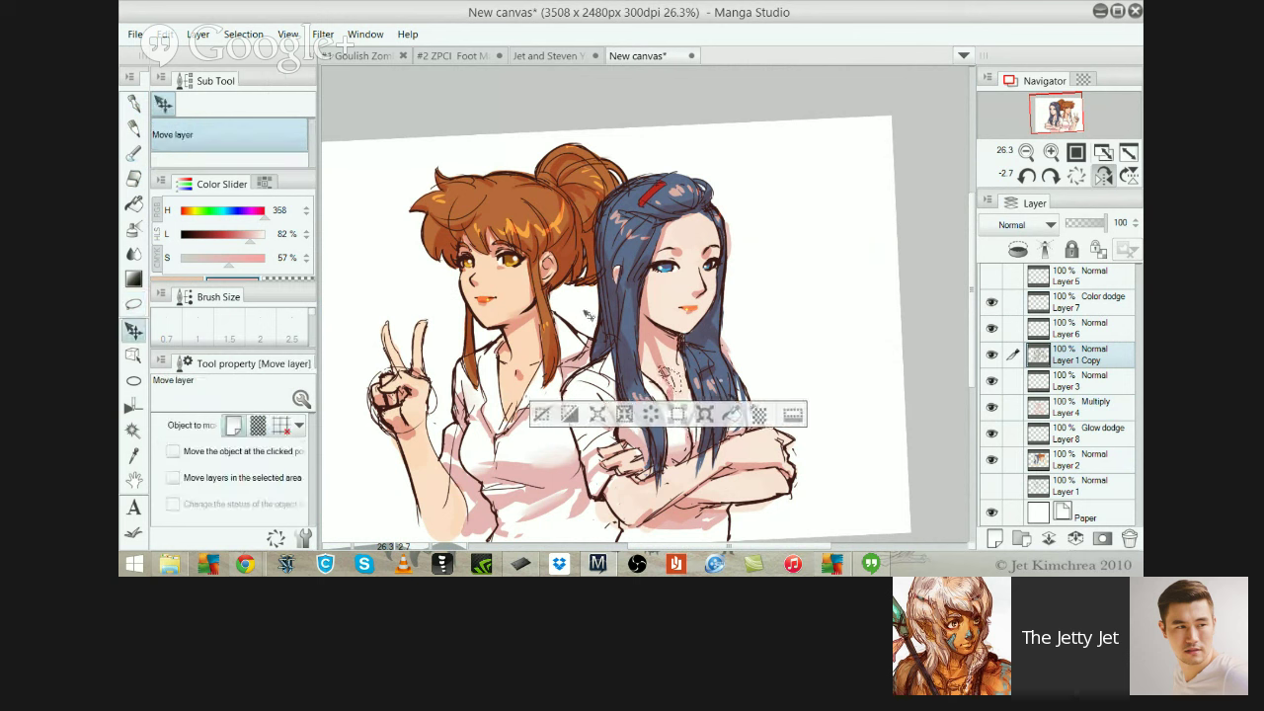
{"action": "key", "text": "ctrl+d"}
Rework the blue-haired girl's collarbone and shirt shading on Layer 4 with the Hard eraser and the Darker pencil at 40
{"action": "key", "text": "alt+bracketleft"}
{"action": "key", "text": "alt+bracketleft"}
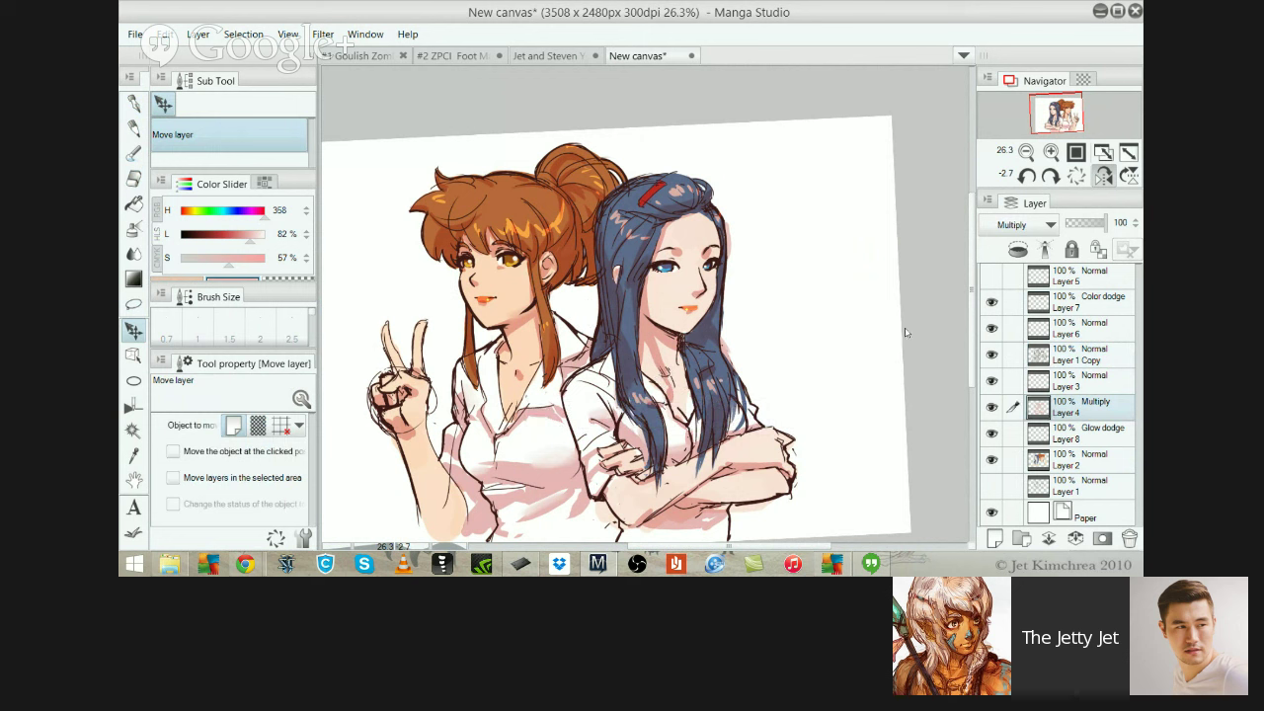
{"action": "key", "text": "e"}
{"action": "mouse_move", "coordinate": [670, 381]}
{"action": "left_mouse_down"}
{"action": "mouse_move", "coordinate": [671, 404]}
{"action": "mouse_move", "coordinate": [648, 356]}
{"action": "left_mouse_up"}
{"action": "key", "text": "p"}
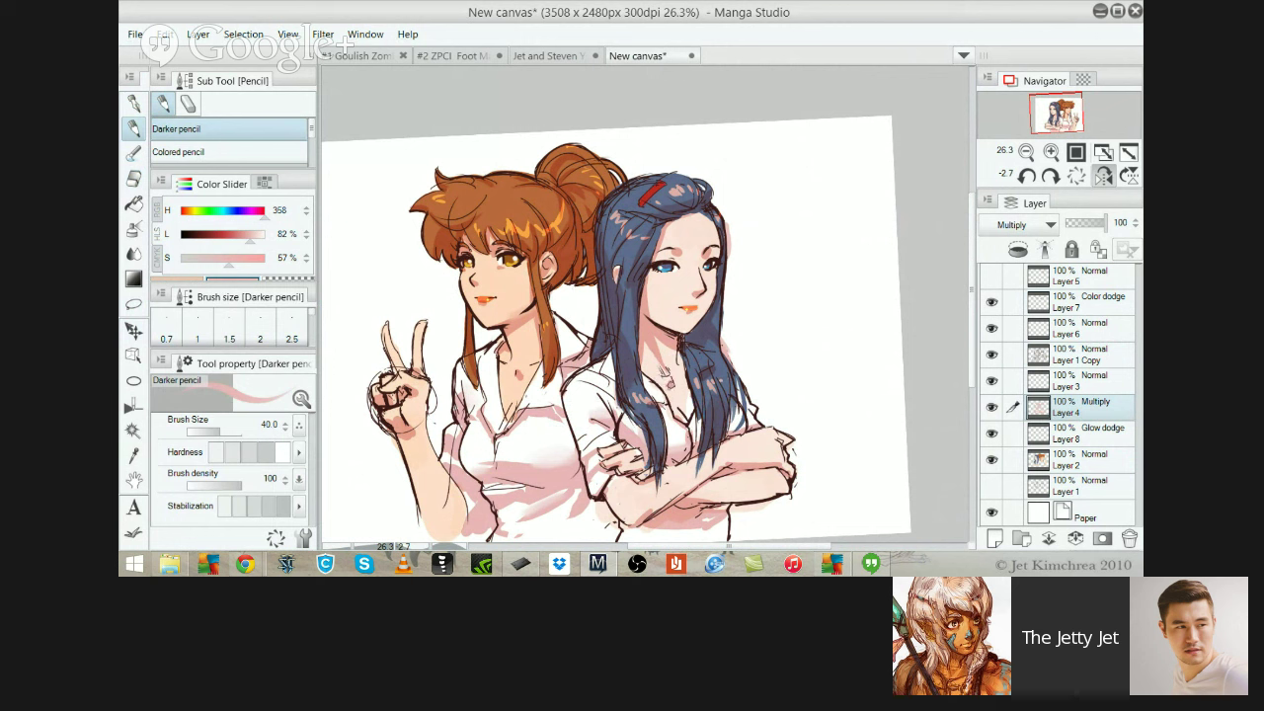
{"action": "left_click_drag", "start_coordinate": [671, 377], "coordinate": [667, 390]}
{"action": "key", "text": "ctrl+z"}
{"action": "left_click_drag", "start_coordinate": [677, 413], "coordinate": [691, 427]}
Erase the line along the outer lower tip of the blue hair on Layer 1 Copy with the Hard eraser
{"action": "left_click", "coordinate": [1094, 355]}
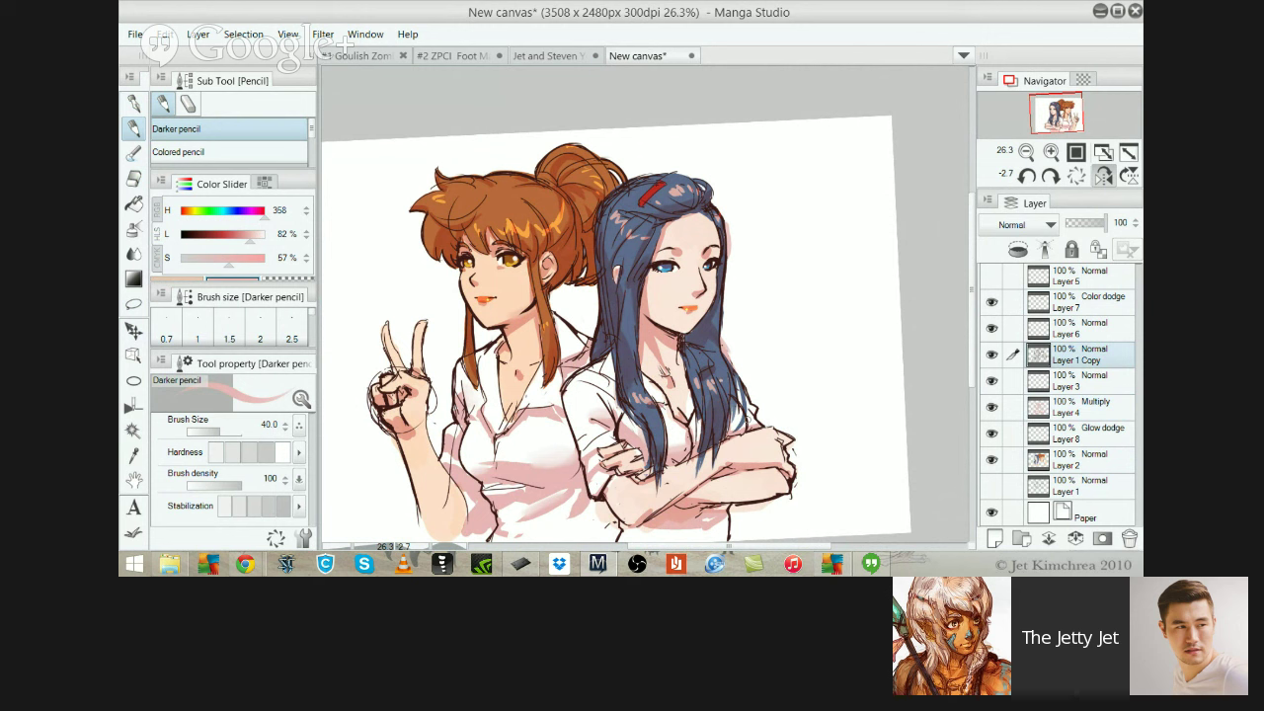
{"action": "key", "text": "e"}
{"action": "left_click_drag", "start_coordinate": [741, 401], "coordinate": [749, 425]}
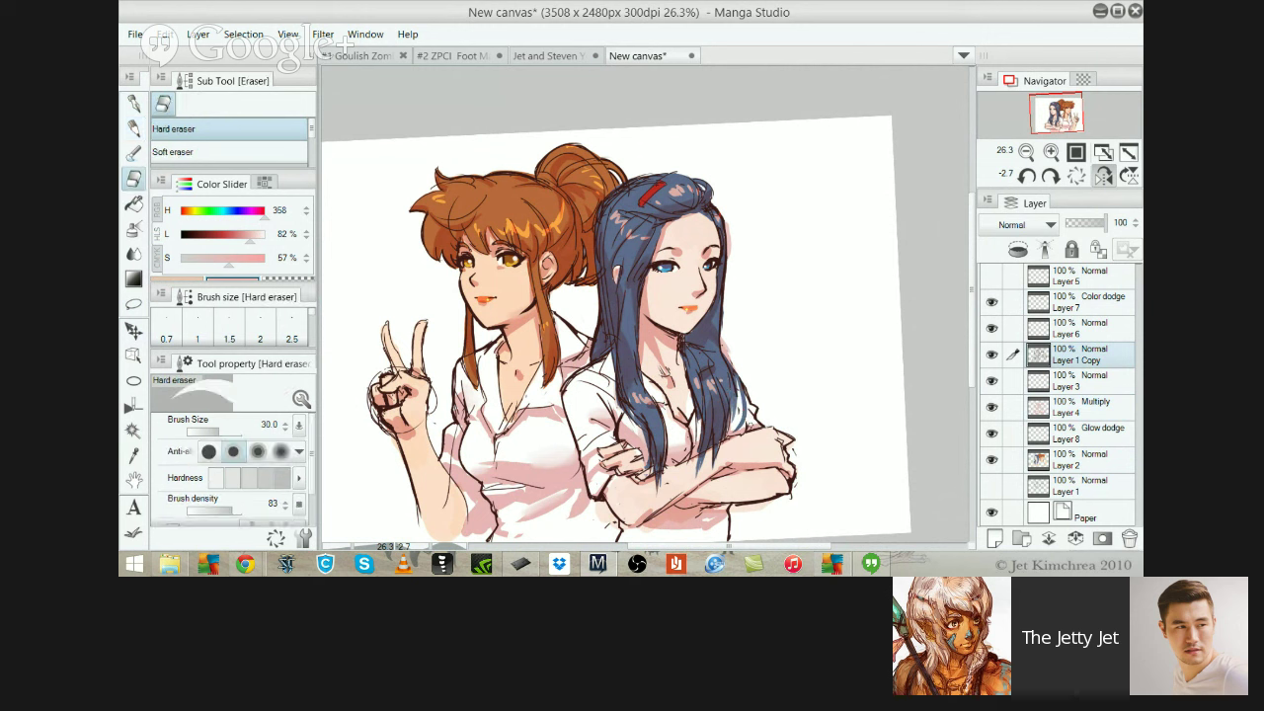
Draw the blue-haired girl's sleeve edge above her crossed arms on Layer 1 Copy in sampled dark brown with the Darker pencil at 40
{"action": "key", "text": "p"}
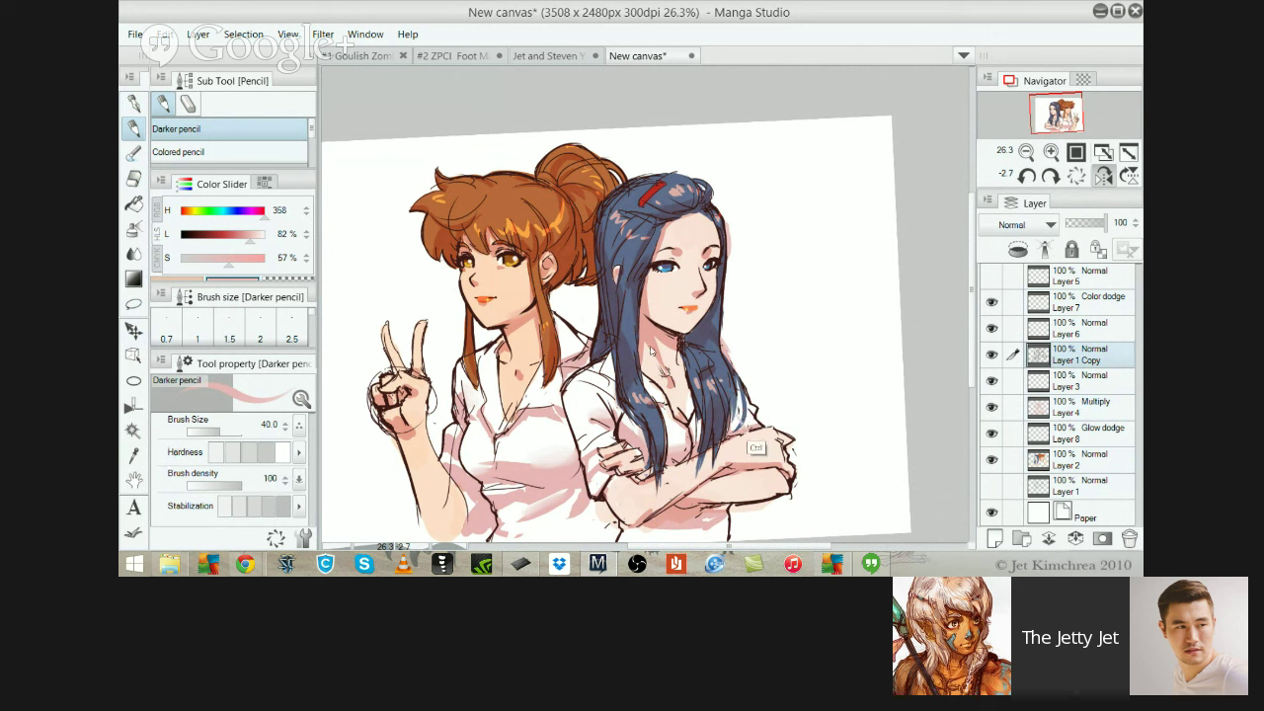
{"action": "left_click", "coordinate": [789, 516], "text": "alt"}
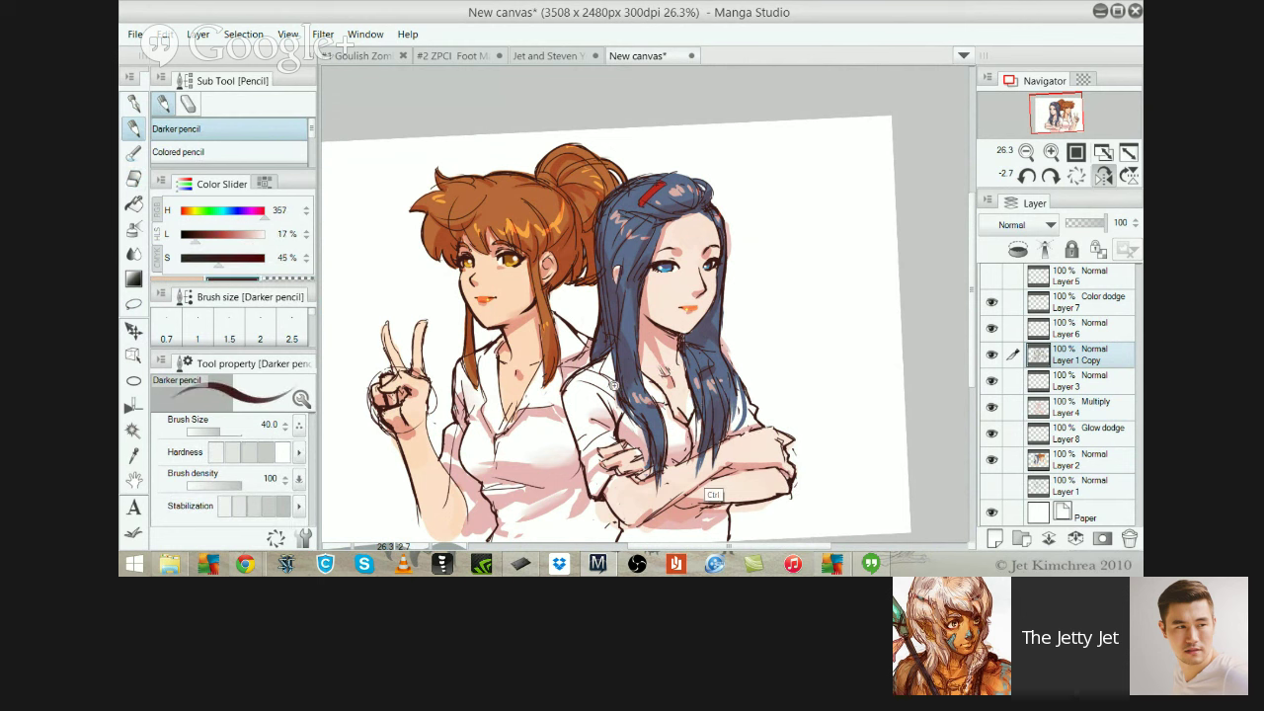
{"action": "scroll", "coordinate": [730, 444], "scroll_direction": "up", "scroll_amount": 2}
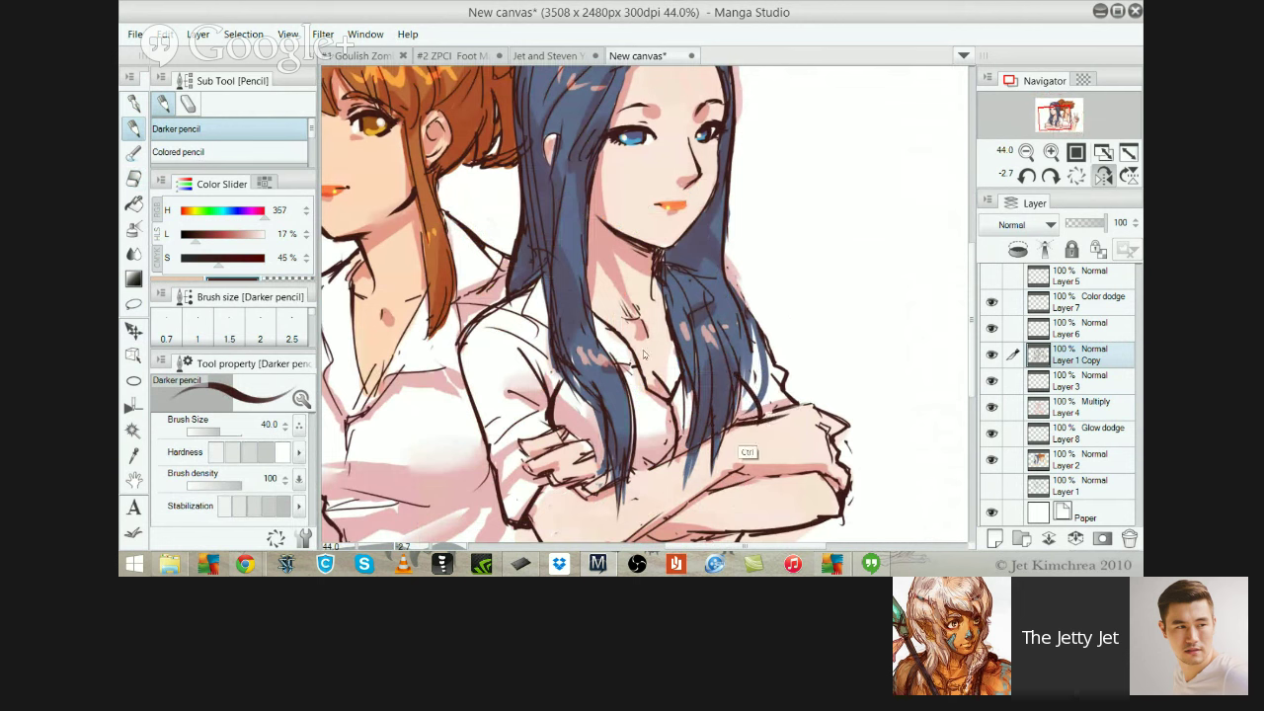
{"action": "left_click_drag", "start_coordinate": [752, 418], "coordinate": [800, 405]}
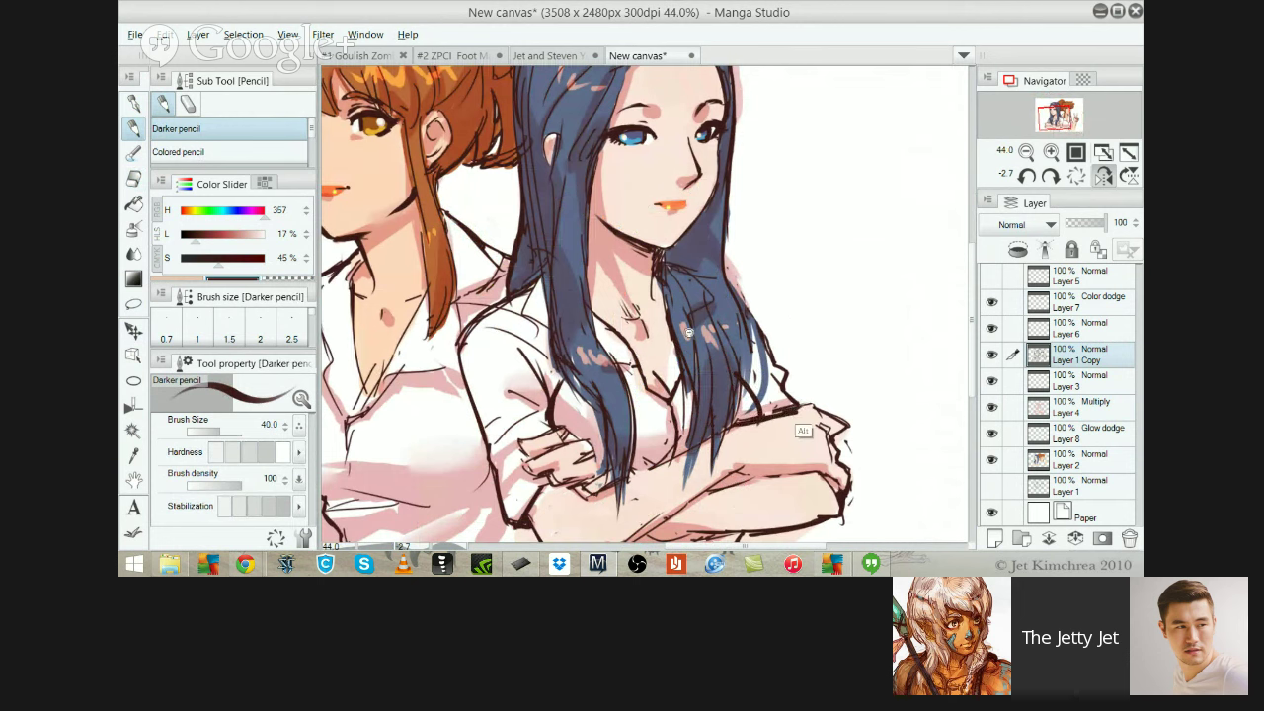
{"action": "scroll", "coordinate": [800, 400], "scroll_direction": "down", "scroll_amount": 2}
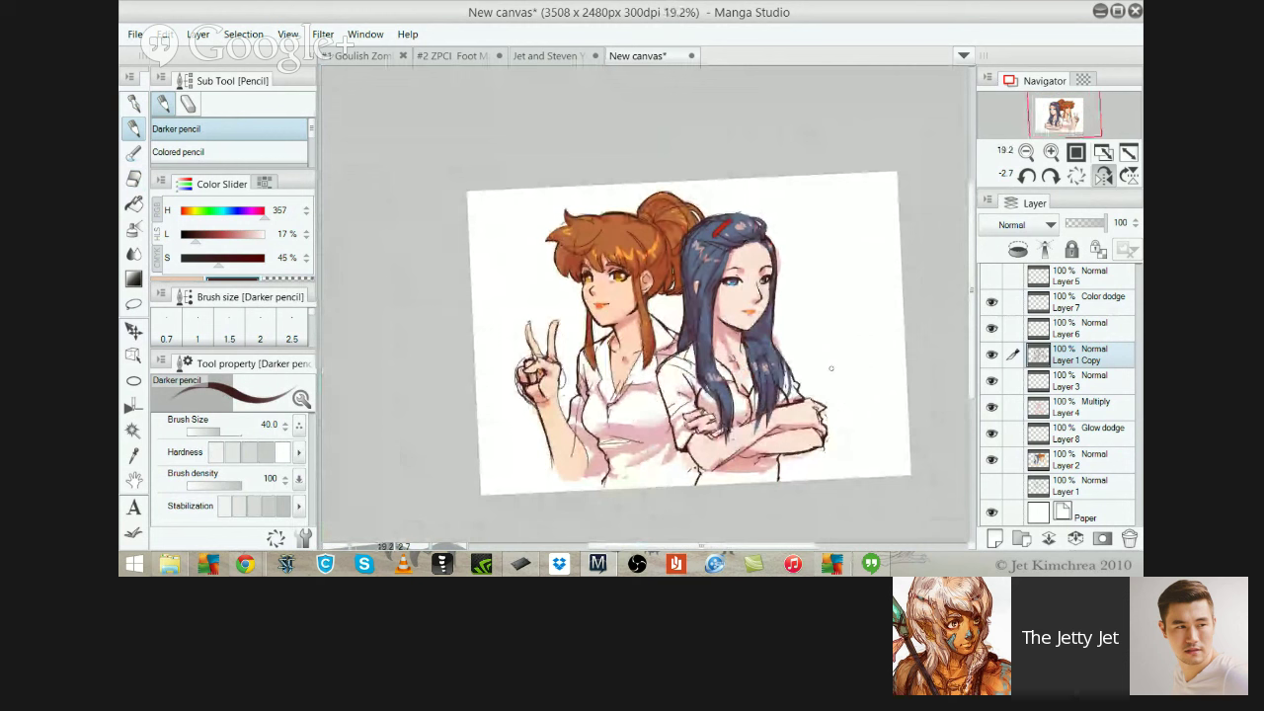
Make Layer 7 active and lasso a selection around both girls
{"action": "left_click", "coordinate": [1086, 304]}
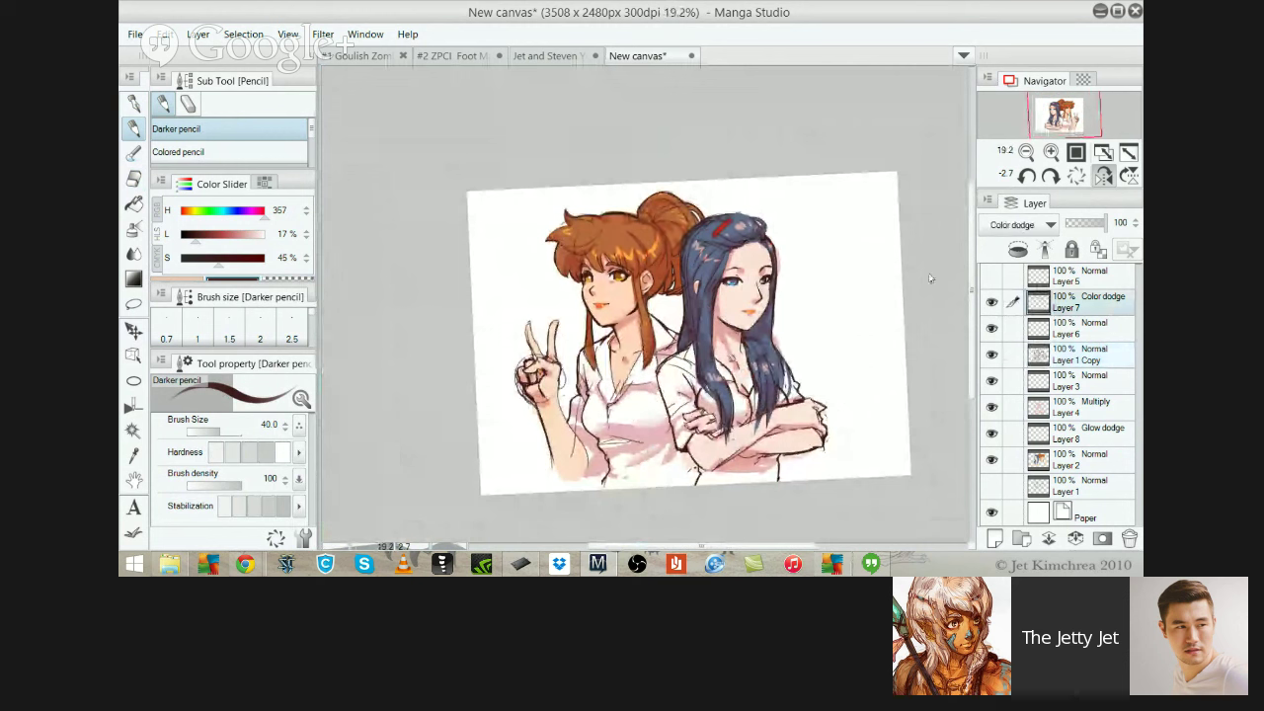
{"action": "key", "text": "m"}
{"action": "mouse_move", "coordinate": [829, 247]}
{"action": "left_mouse_down"}
{"action": "mouse_move", "coordinate": [464, 202]}
{"action": "mouse_move", "coordinate": [692, 533]}
{"action": "mouse_move", "coordinate": [683, 137]}
{"action": "left_mouse_up"}
{"action": "key", "text": "ctrl+t"}
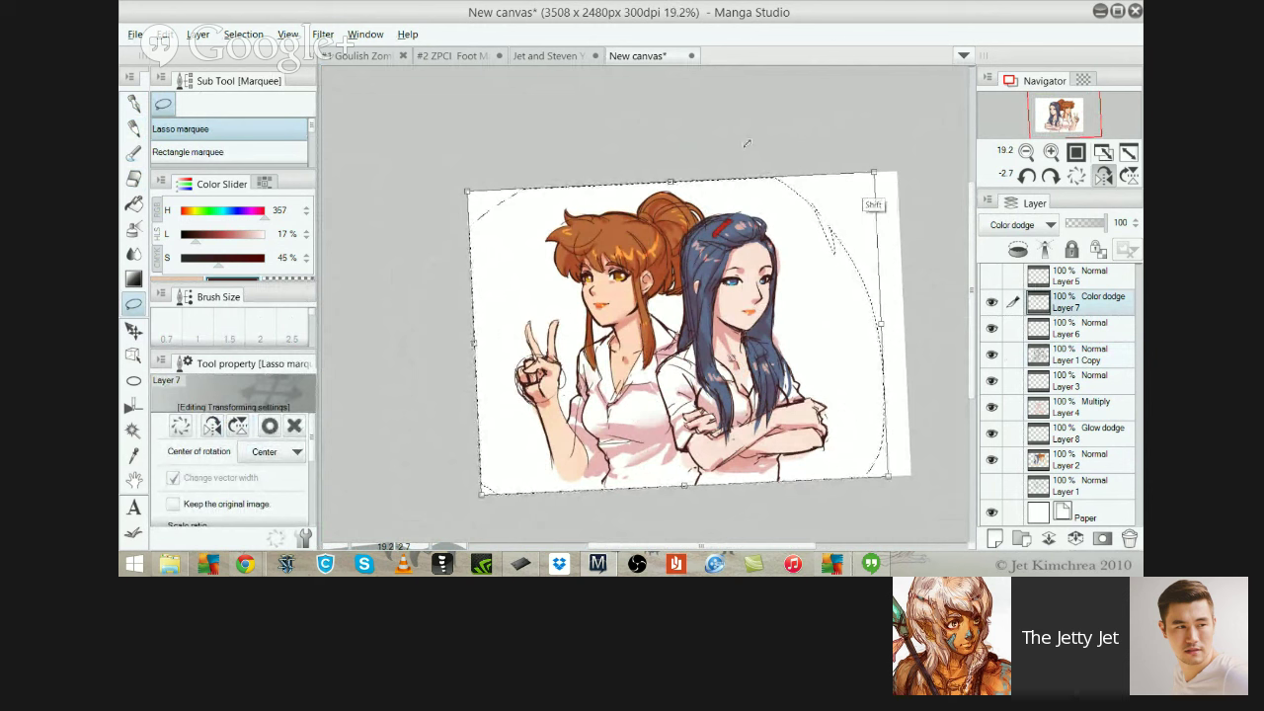
{"action": "left_click_drag", "start_coordinate": [874, 172], "coordinate": [896, 153]}
{"action": "key", "text": "ctrl+z"}
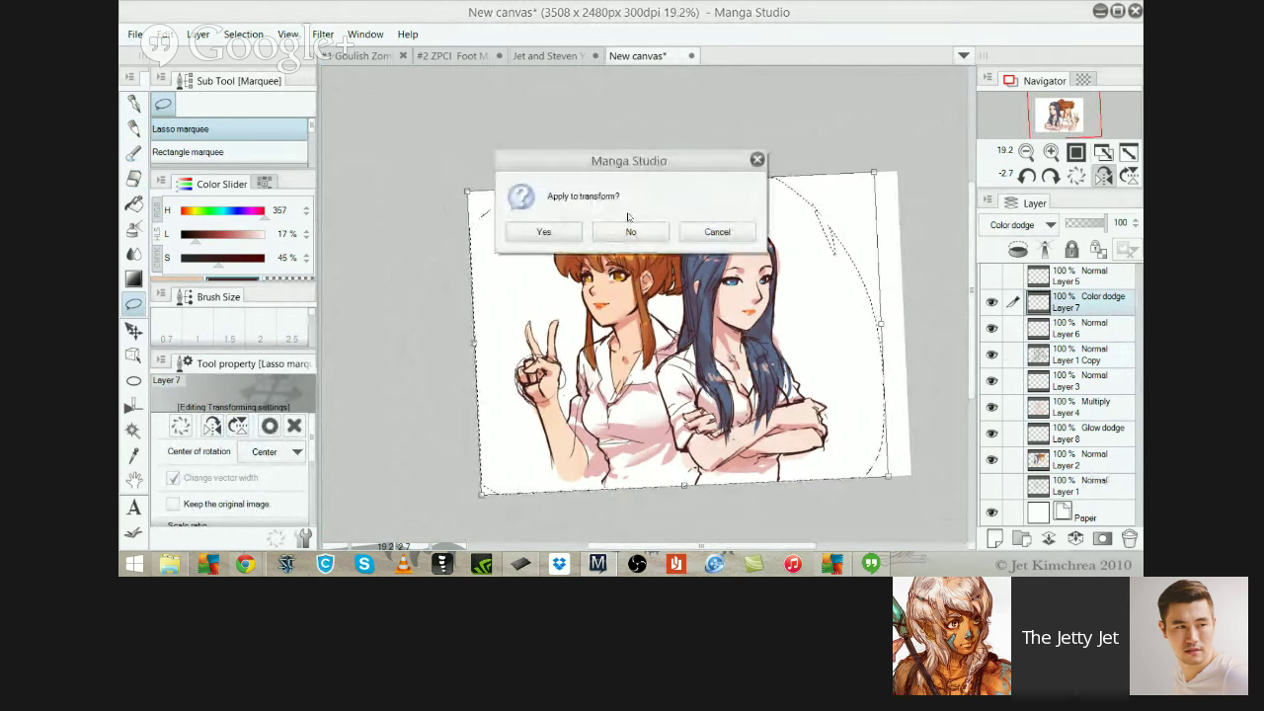
{"action": "key", "text": "Escape"}
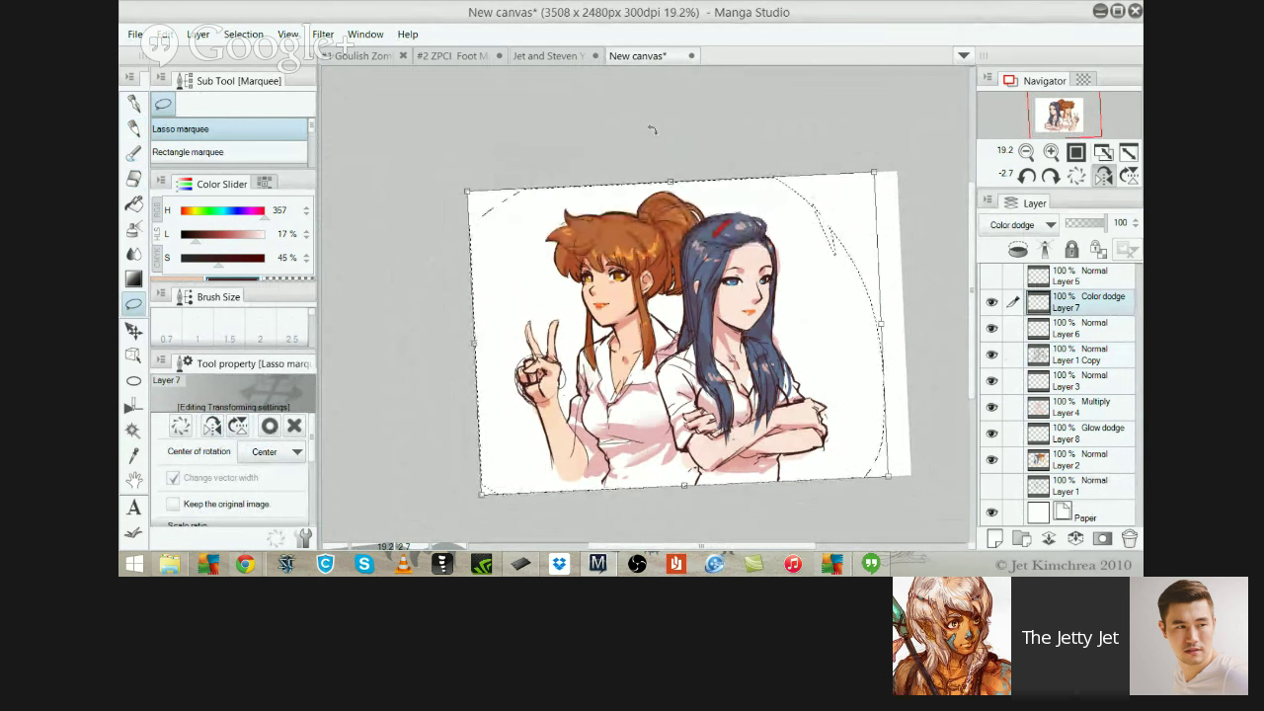
{"action": "key", "text": "Return"}
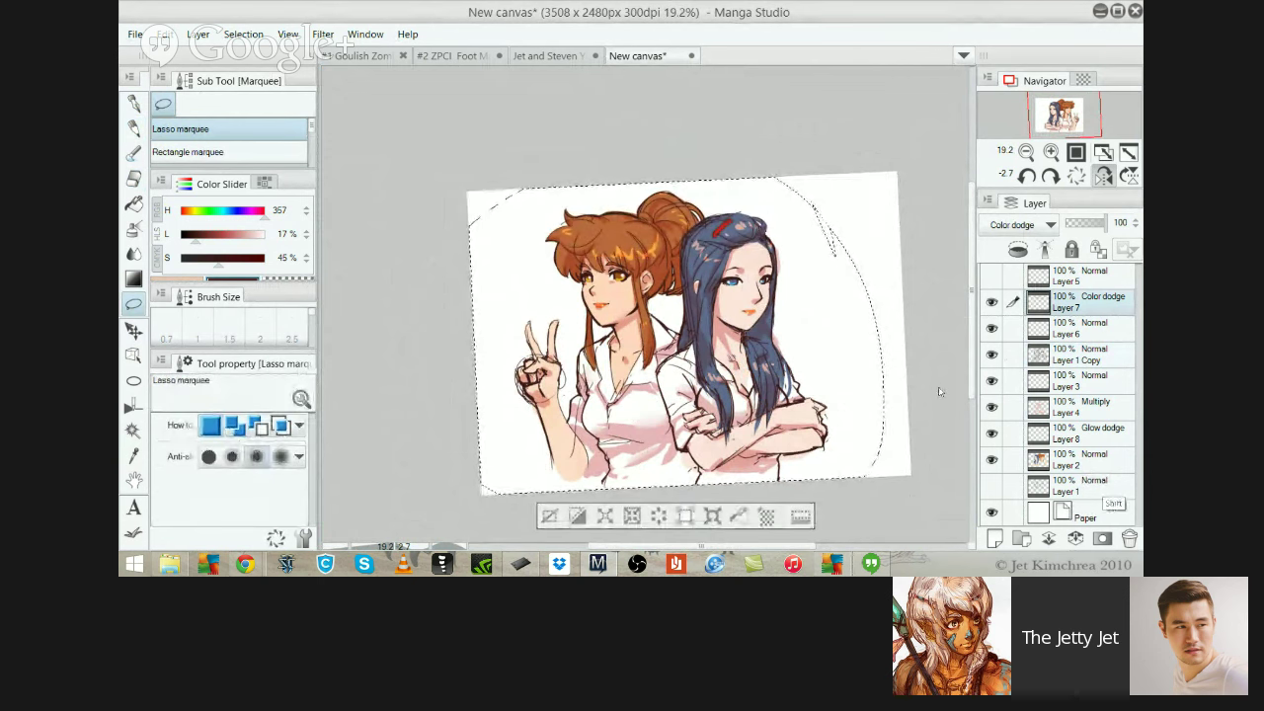
Scale up the lassoed artwork on Layers 2 through 7, including Layer 1 Copy and Layer 8, shift it slightly, and clear the selection
{"action": "key", "text": "ctrl+t"}
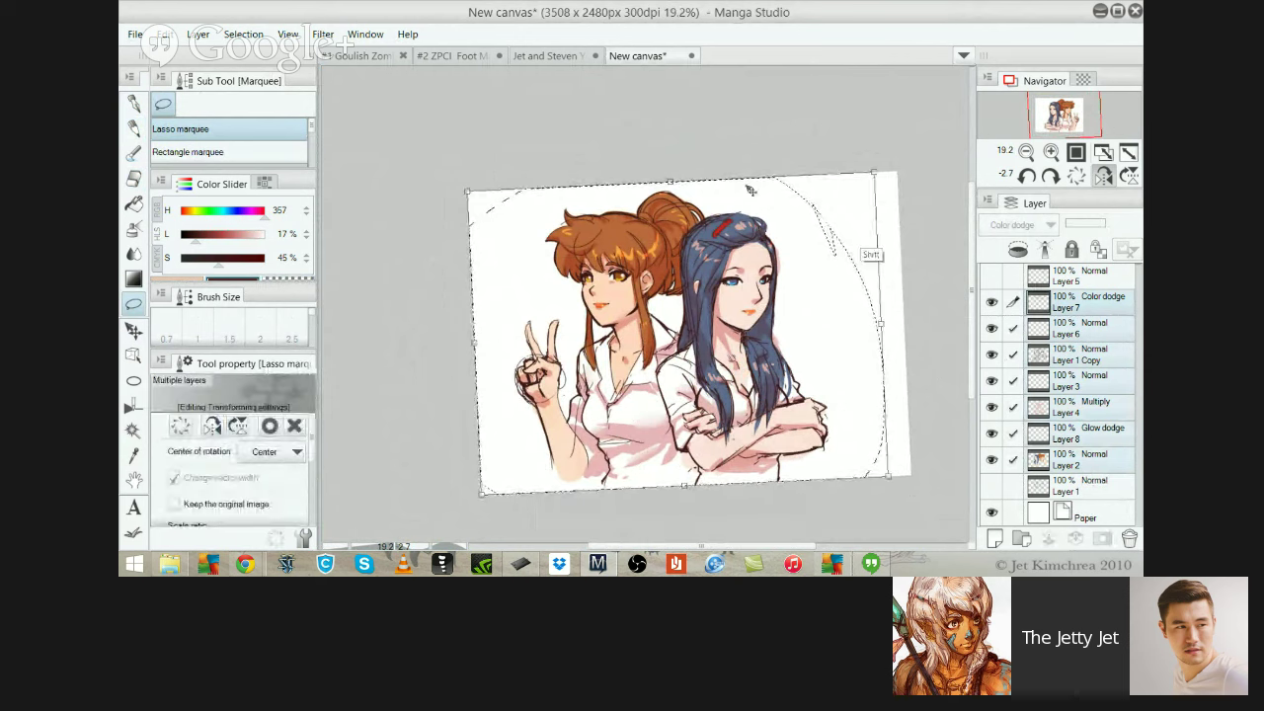
{"action": "left_click_drag", "start_coordinate": [874, 174], "coordinate": [896, 155]}
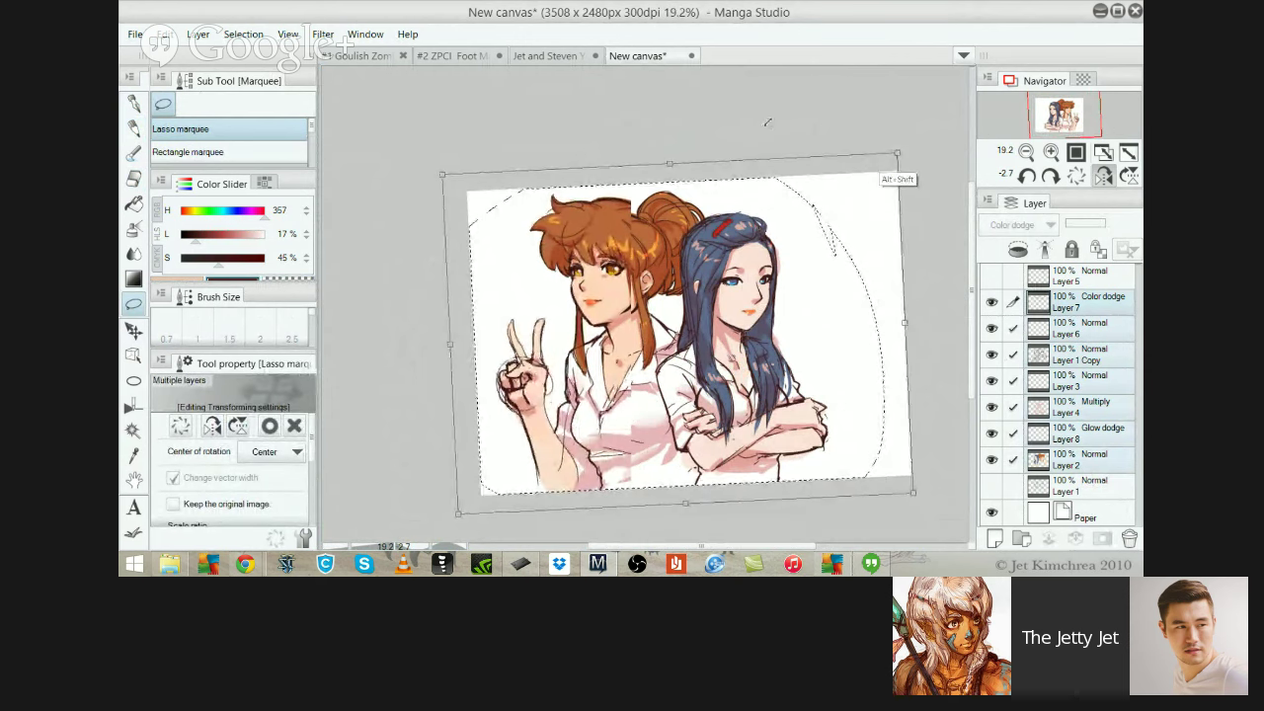
{"action": "left_click_drag", "start_coordinate": [665, 290], "coordinate": [674, 284]}
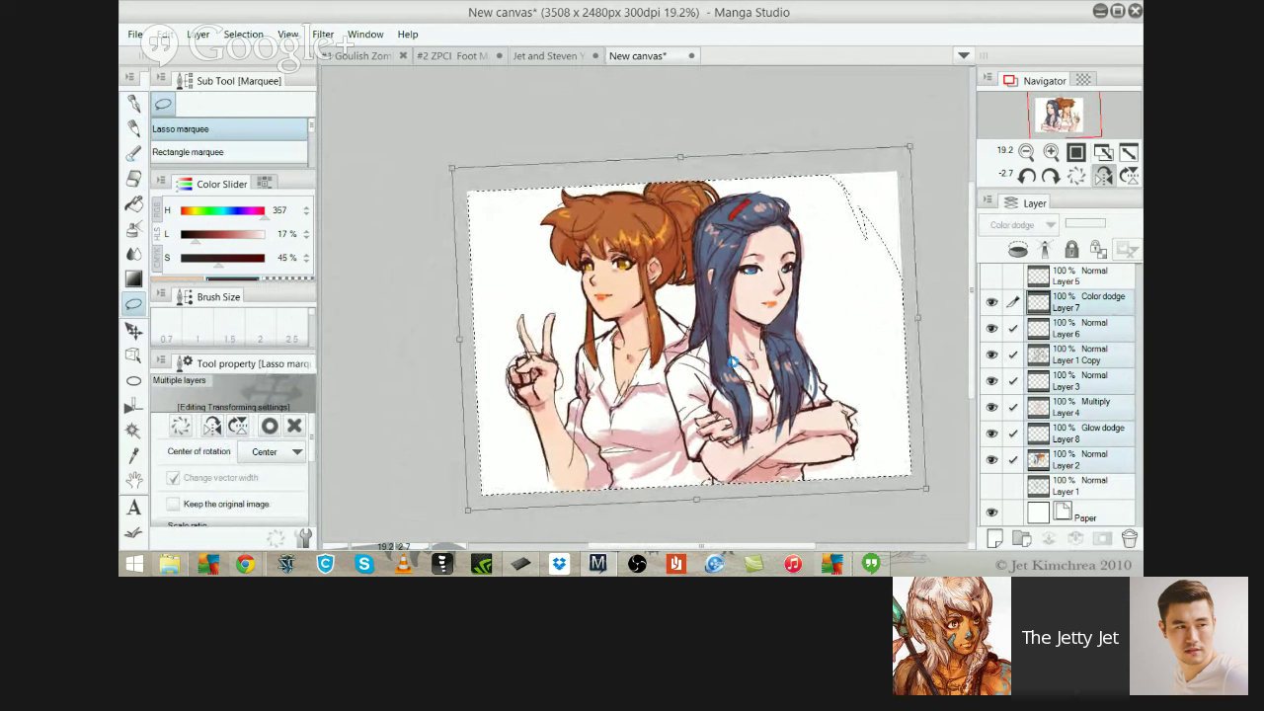
{"action": "key", "text": "Return"}
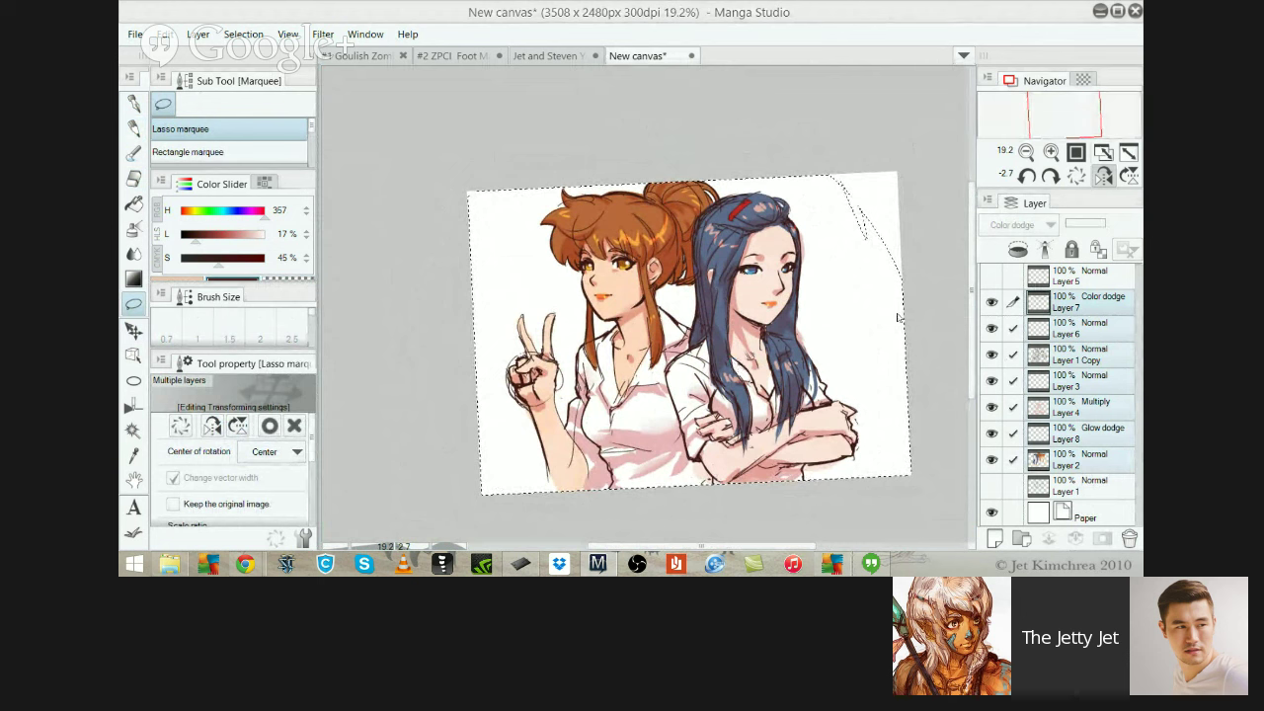
{"action": "key", "text": "e"}
{"action": "key", "text": "ctrl+d"}
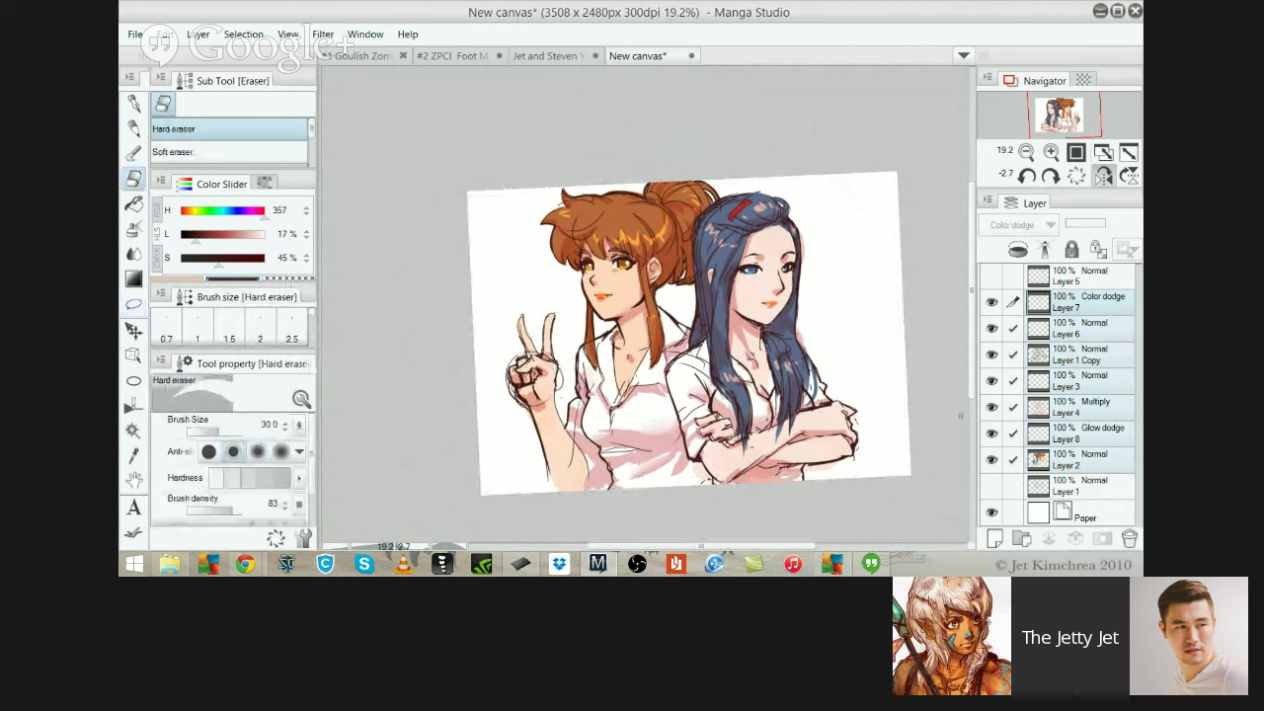
Erase some of the pink shading across the brown-haired girl's shirt on Layer 4 with the Hard eraser at 30, retrying unsatisfactory strokes
{"action": "left_click", "coordinate": [614, 434], "text": "ctrl+shift"}
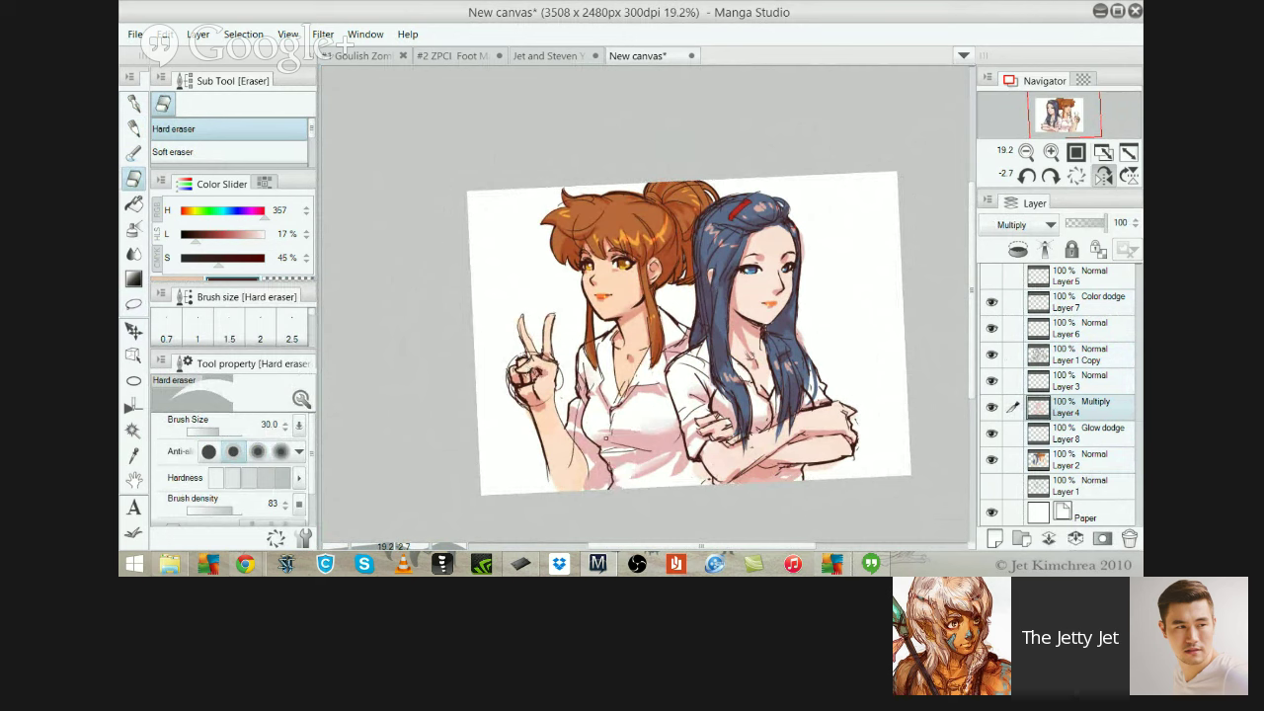
{"action": "scroll", "coordinate": [642, 454], "scroll_direction": "up", "scroll_amount": 1}
{"action": "left_click_drag", "start_coordinate": [583, 368], "coordinate": [578, 361]}
{"action": "left_click_drag", "start_coordinate": [583, 428], "coordinate": [622, 428]}
{"action": "key", "text": "ctrl+z"}
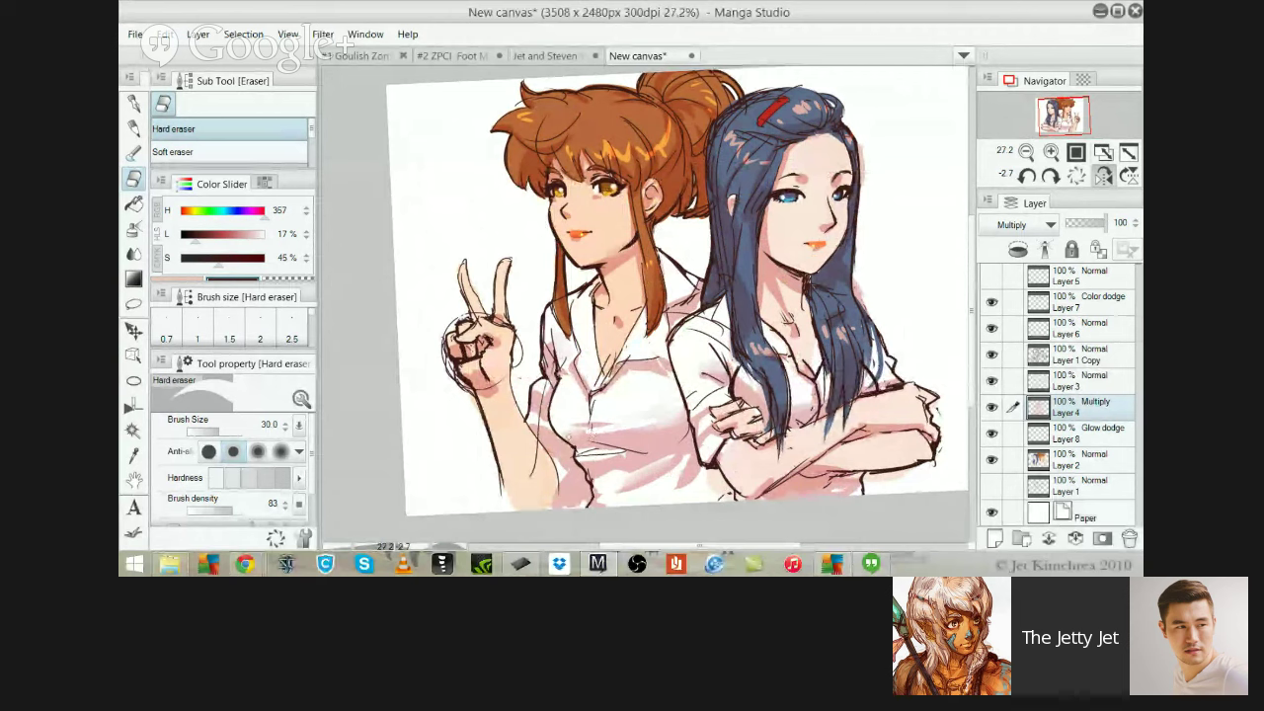
{"action": "mouse_move", "coordinate": [565, 440]}
{"action": "left_mouse_down"}
{"action": "mouse_move", "coordinate": [589, 435]}
{"action": "mouse_move", "coordinate": [592, 462]}
{"action": "mouse_move", "coordinate": [620, 460]}
{"action": "left_mouse_up"}
{"action": "key", "text": "ctrl+z"}
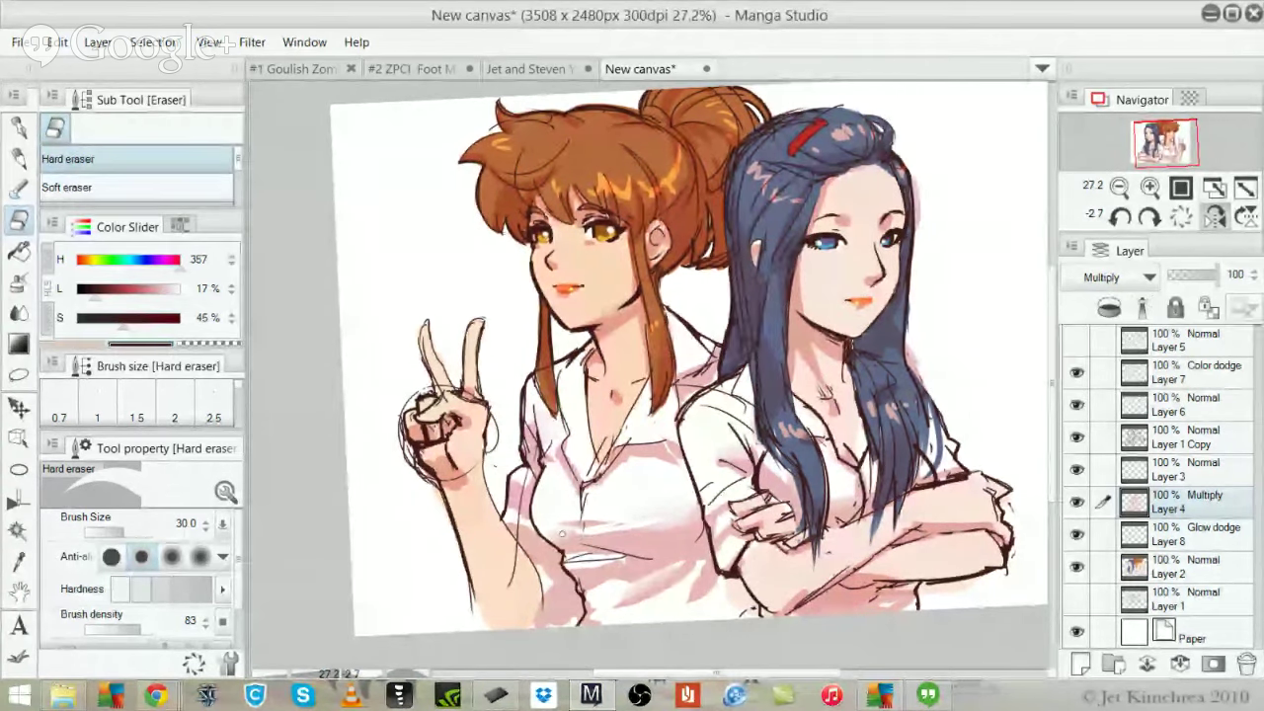
{"action": "left_click_drag", "start_coordinate": [562, 534], "coordinate": [617, 544]}
{"action": "left_click_drag", "start_coordinate": [576, 587], "coordinate": [597, 575]}
{"action": "key", "text": "ctrl+z"}
{"action": "key", "text": "ctrl+z"}
{"action": "left_click_drag", "start_coordinate": [562, 532], "coordinate": [619, 538]}
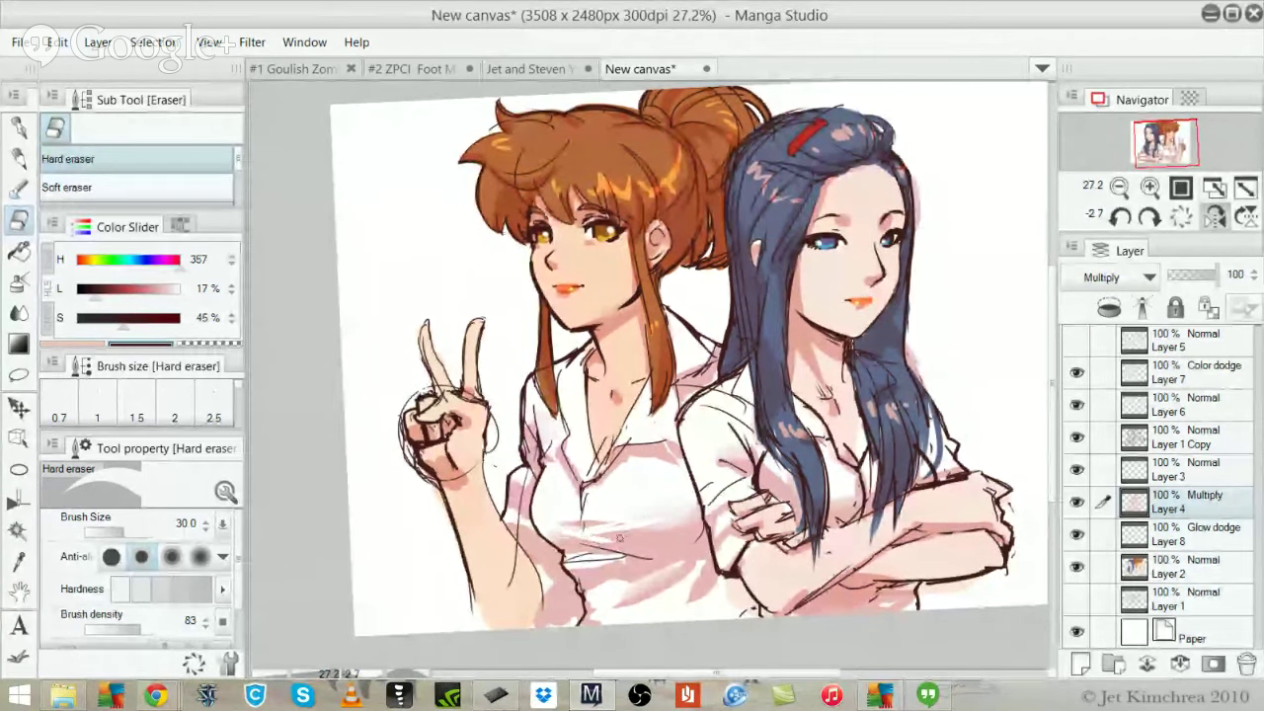
{"action": "scroll", "coordinate": [810, 565], "scroll_direction": "down", "scroll_amount": 3}
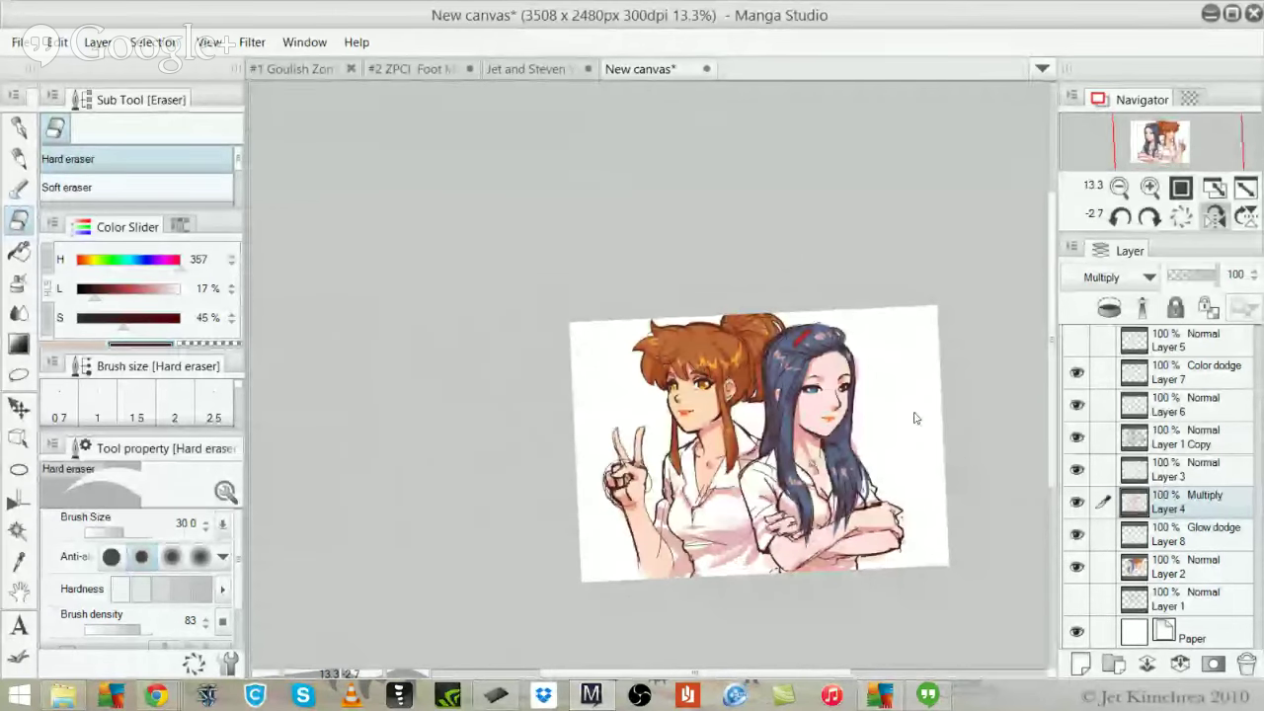
Touch up the shading on the brown-haired girl's shirt on Layer 4 with sampled pink, using the Mapping pen at size 25
{"action": "scroll", "coordinate": [691, 546], "scroll_direction": "up", "scroll_amount": 2}
{"action": "key", "text": "p"}
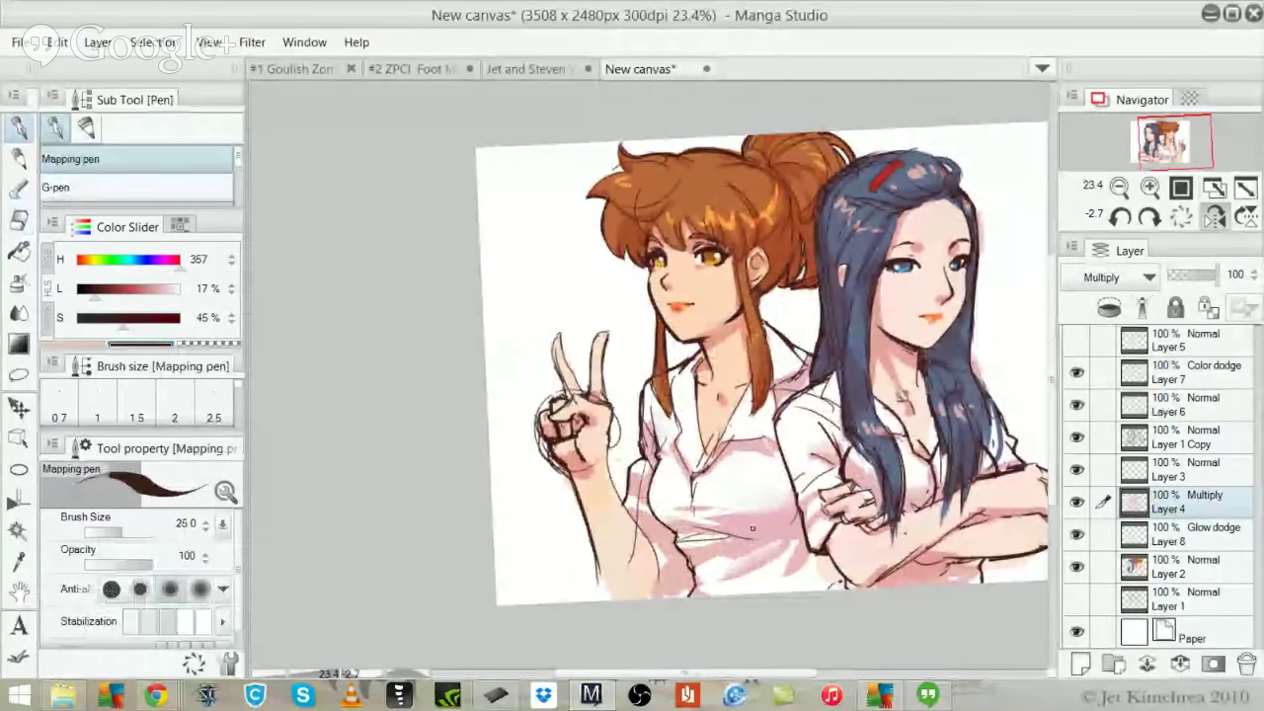
{"action": "left_click", "coordinate": [752, 528], "text": "alt"}
{"action": "scroll", "coordinate": [751, 528], "scroll_direction": "up", "scroll_amount": 4}
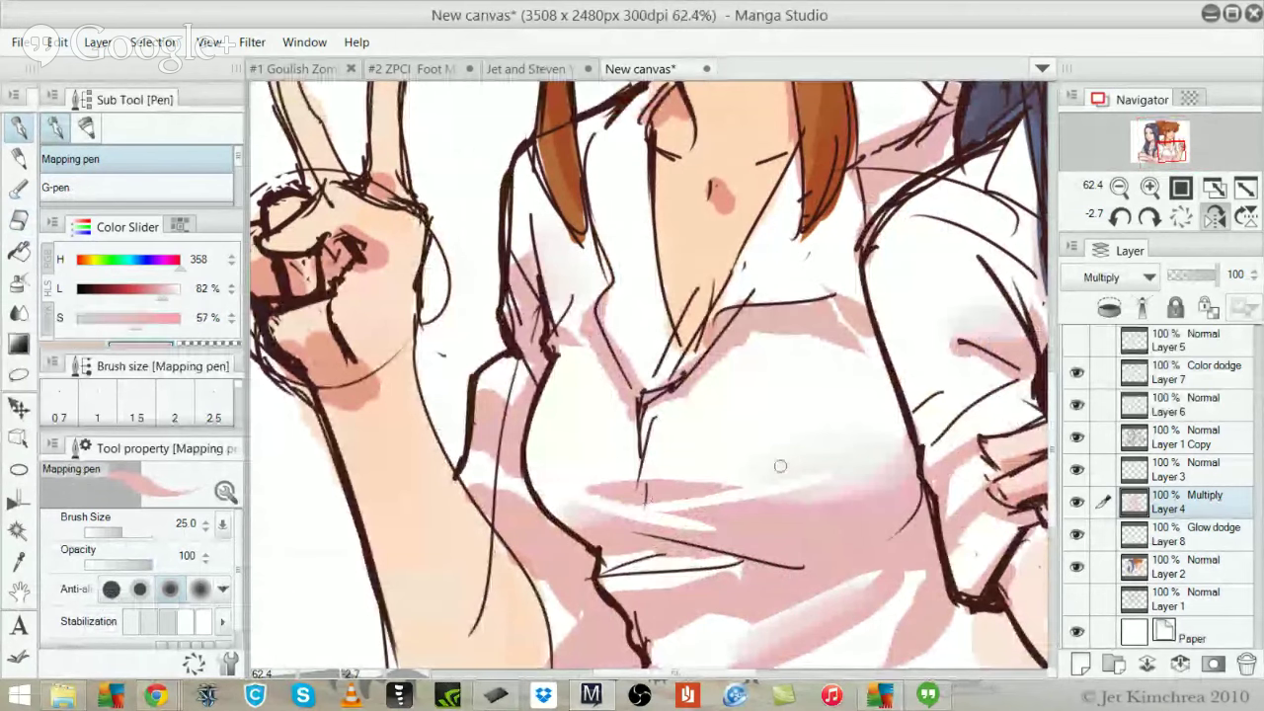
{"action": "left_click_drag", "start_coordinate": [782, 516], "coordinate": [739, 521]}
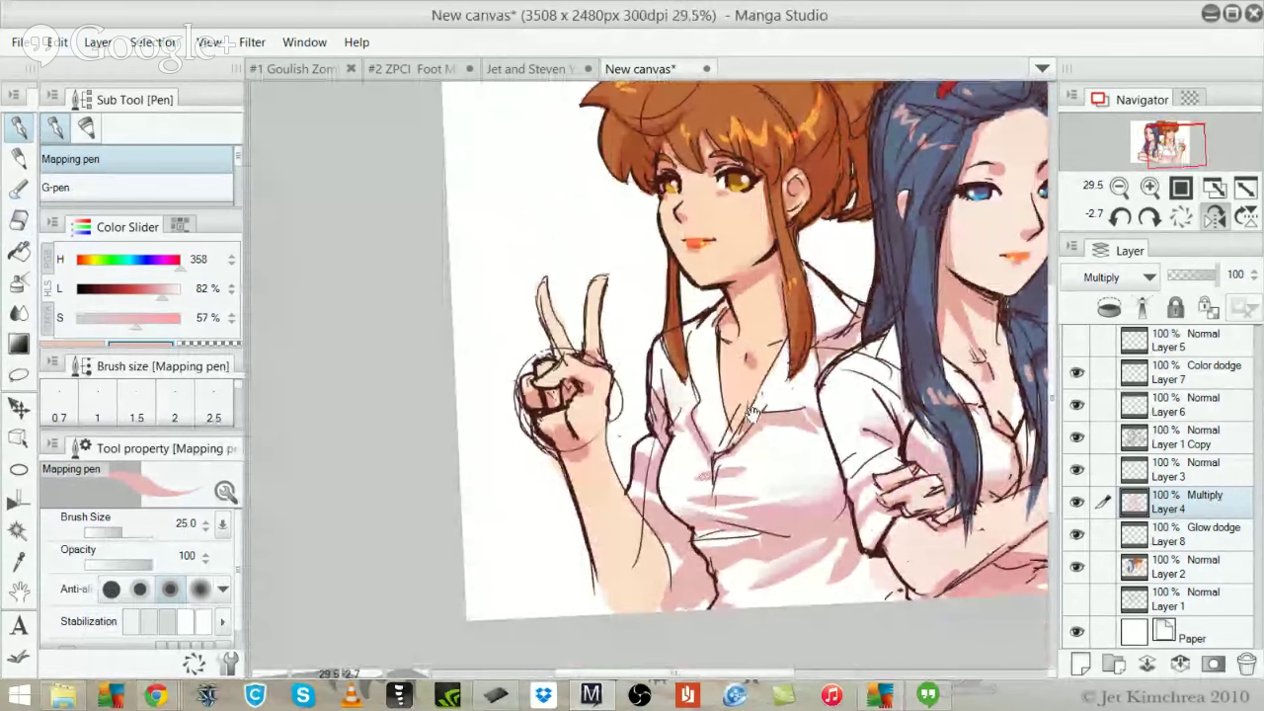
{"action": "scroll", "coordinate": [756, 419], "scroll_direction": "down", "scroll_amount": 2}
{"action": "scroll", "coordinate": [775, 474], "scroll_direction": "up", "scroll_amount": 3}
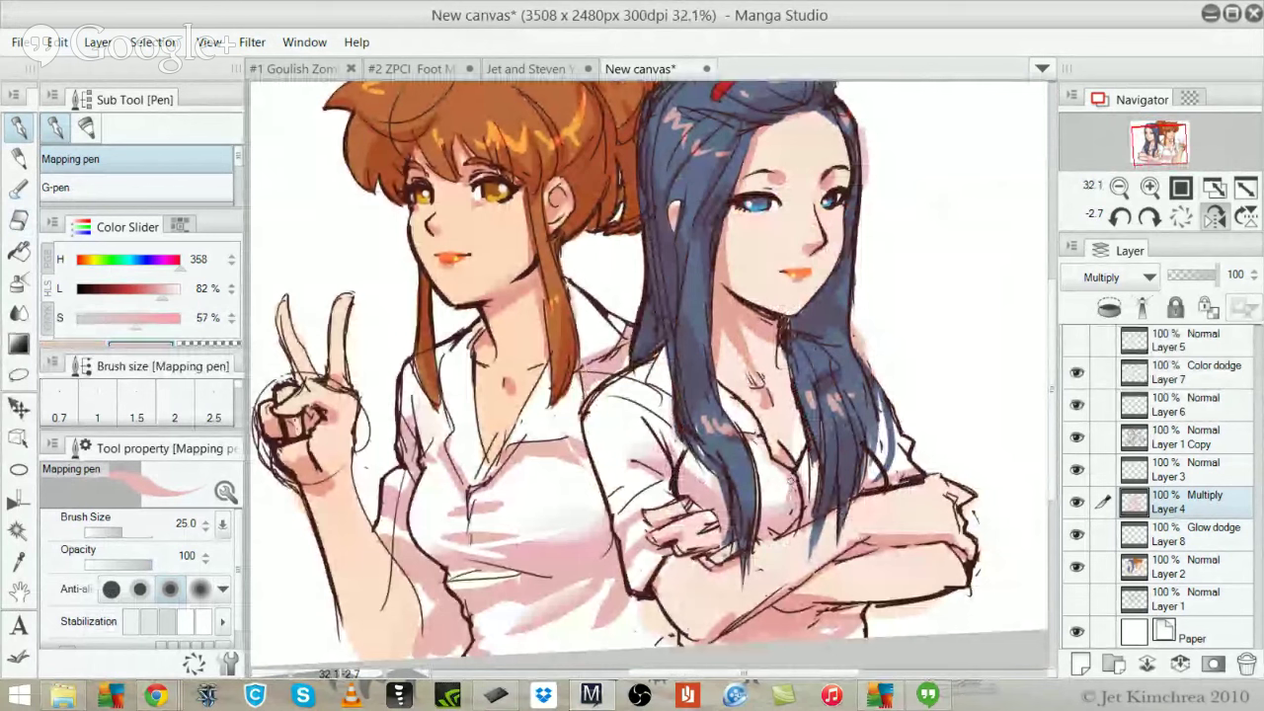
Sample the pale skin tone from the blue-haired girl's chest with Layer 2 active, and reset the canvas rotation to 0
{"action": "key", "text": "e"}
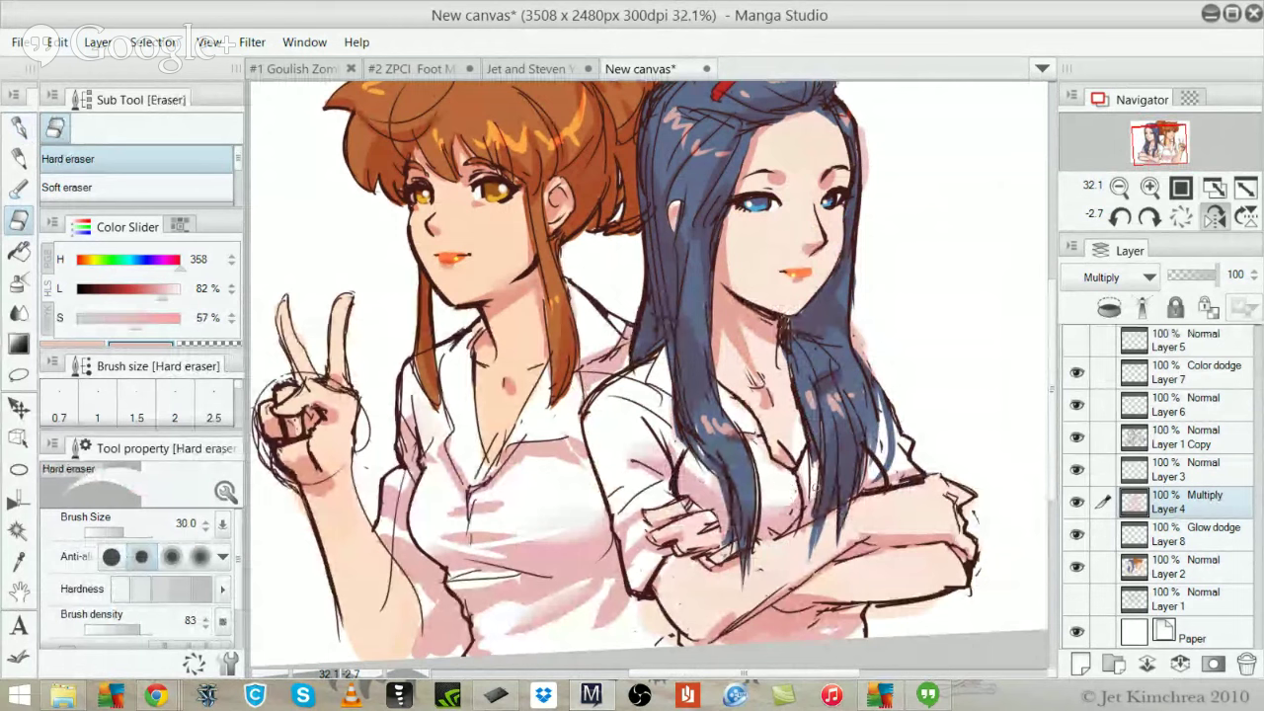
{"action": "key", "text": "p"}
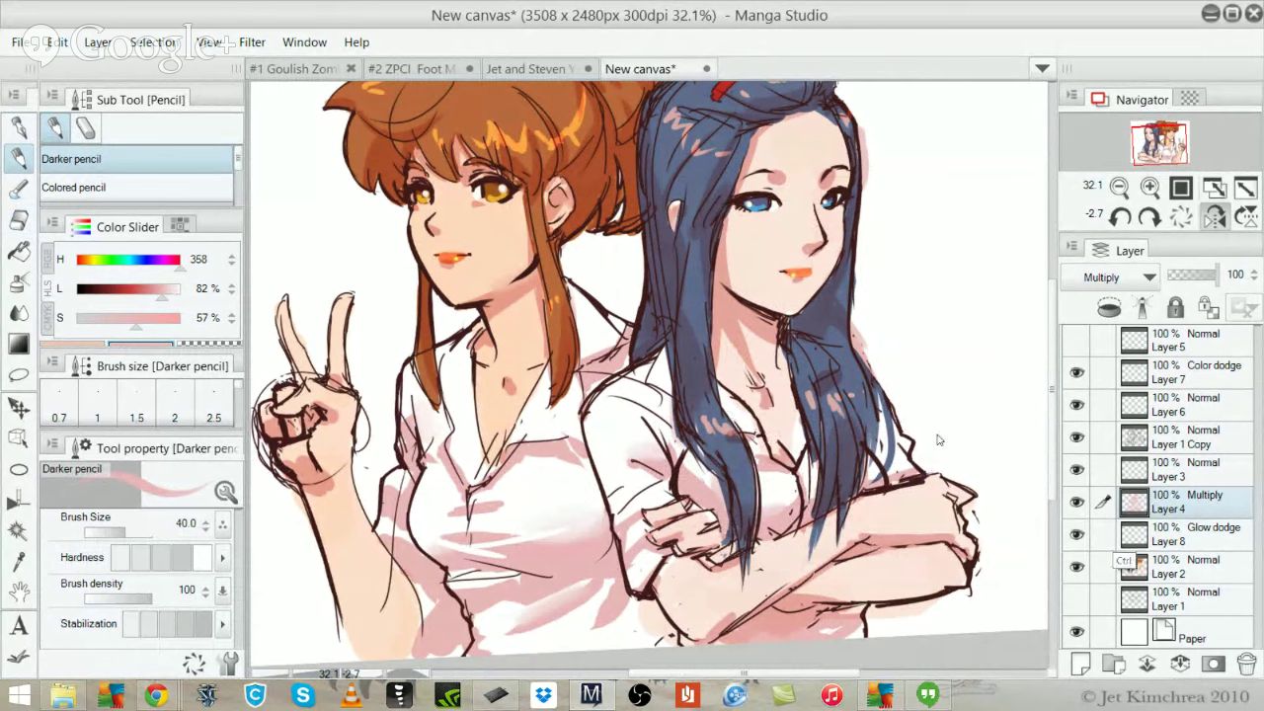
{"action": "left_click", "coordinate": [1133, 566]}
{"action": "left_click", "coordinate": [790, 450], "text": "alt"}
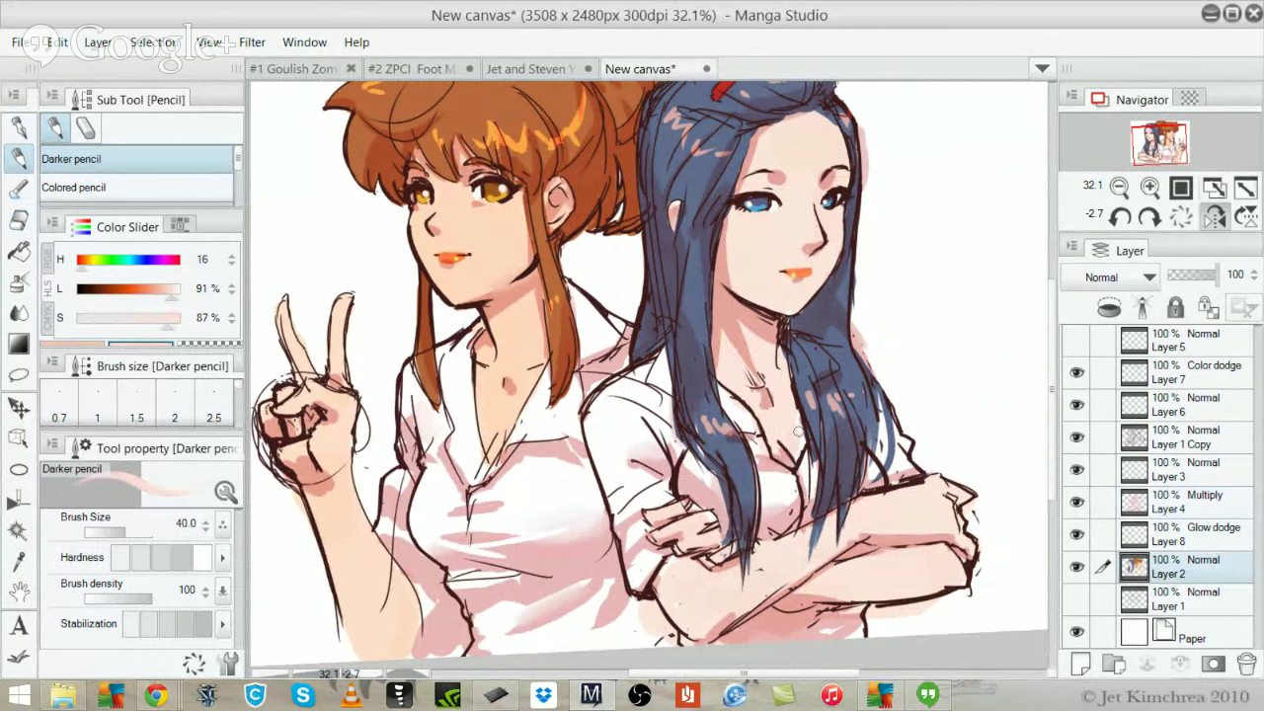
{"action": "scroll", "coordinate": [798, 411], "scroll_direction": "down", "scroll_amount": 3}
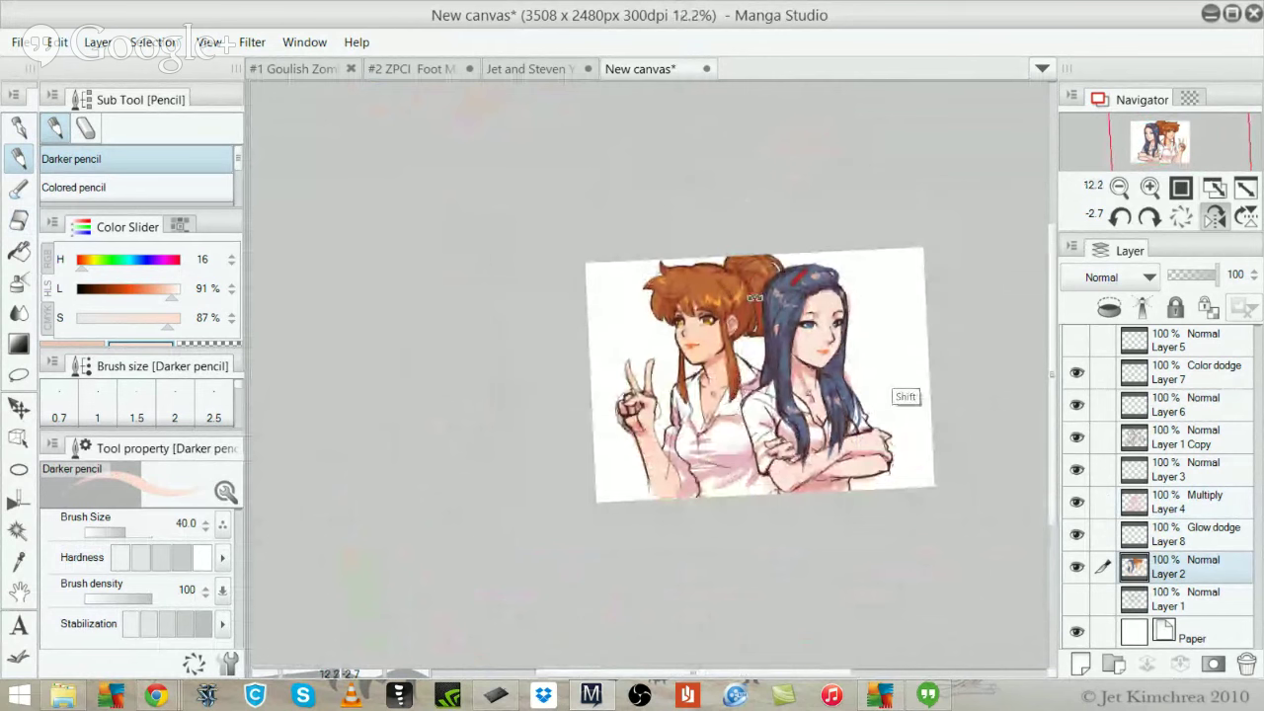
{"action": "left_click_drag", "start_coordinate": [903, 395], "coordinate": [943, 397]}
{"action": "left_click", "coordinate": [1181, 216]}
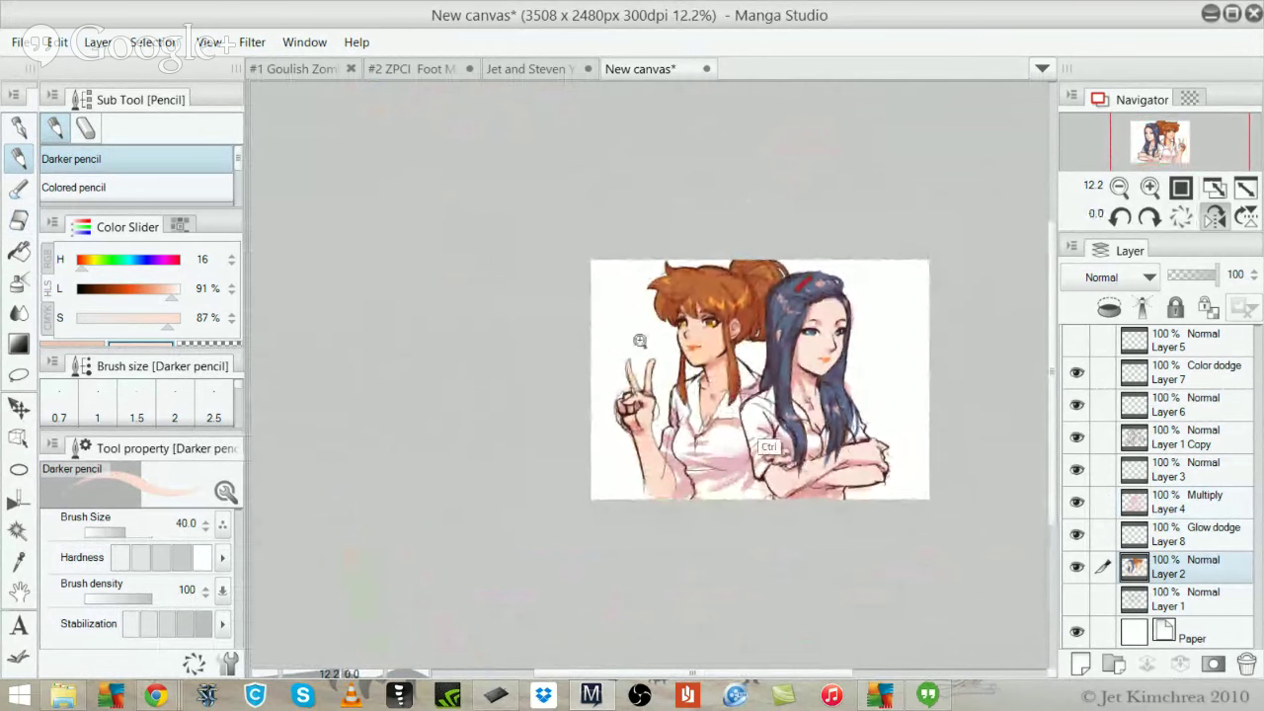
{"action": "scroll", "coordinate": [704, 358], "scroll_direction": "up", "scroll_amount": 2}
{"action": "left_click_drag", "start_coordinate": [703, 358], "coordinate": [682, 318]}
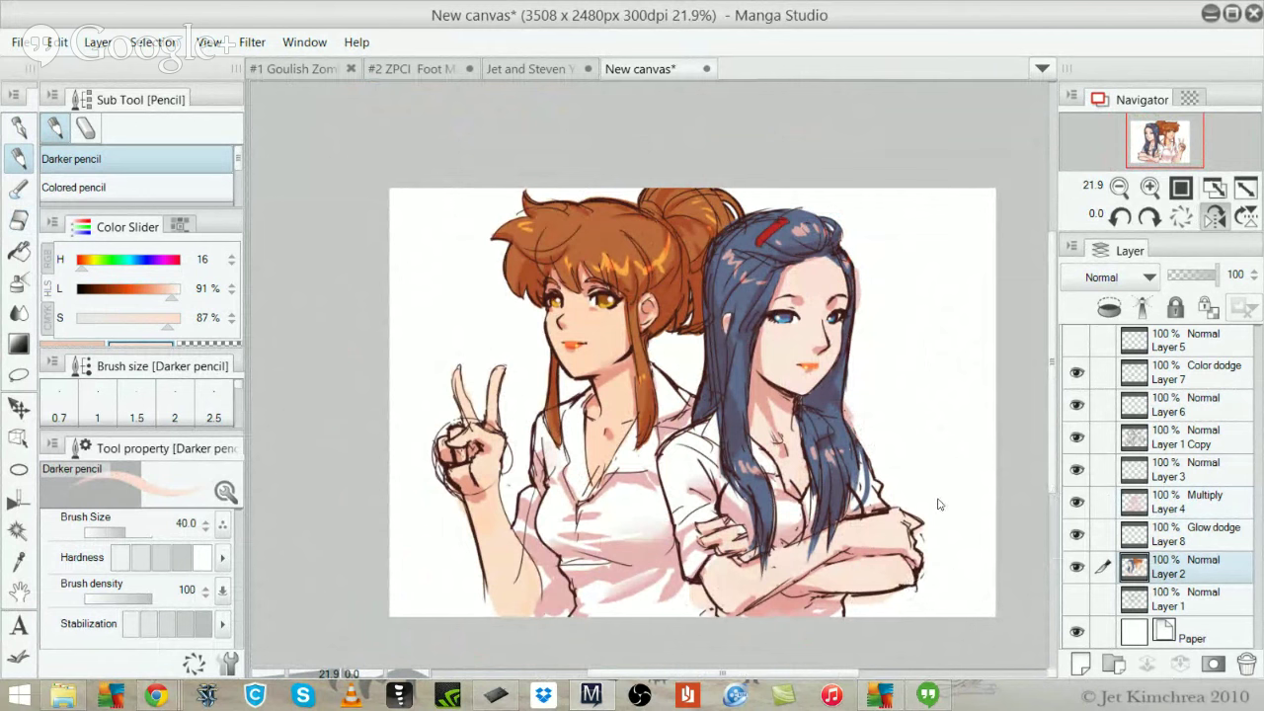
Add a new layer beneath Layer 2 and fill the whole canvas on it with the sampled pale peach
{"action": "key", "text": "alt+bracketleft"}
{"action": "key", "text": "ctrl+shift+n"}
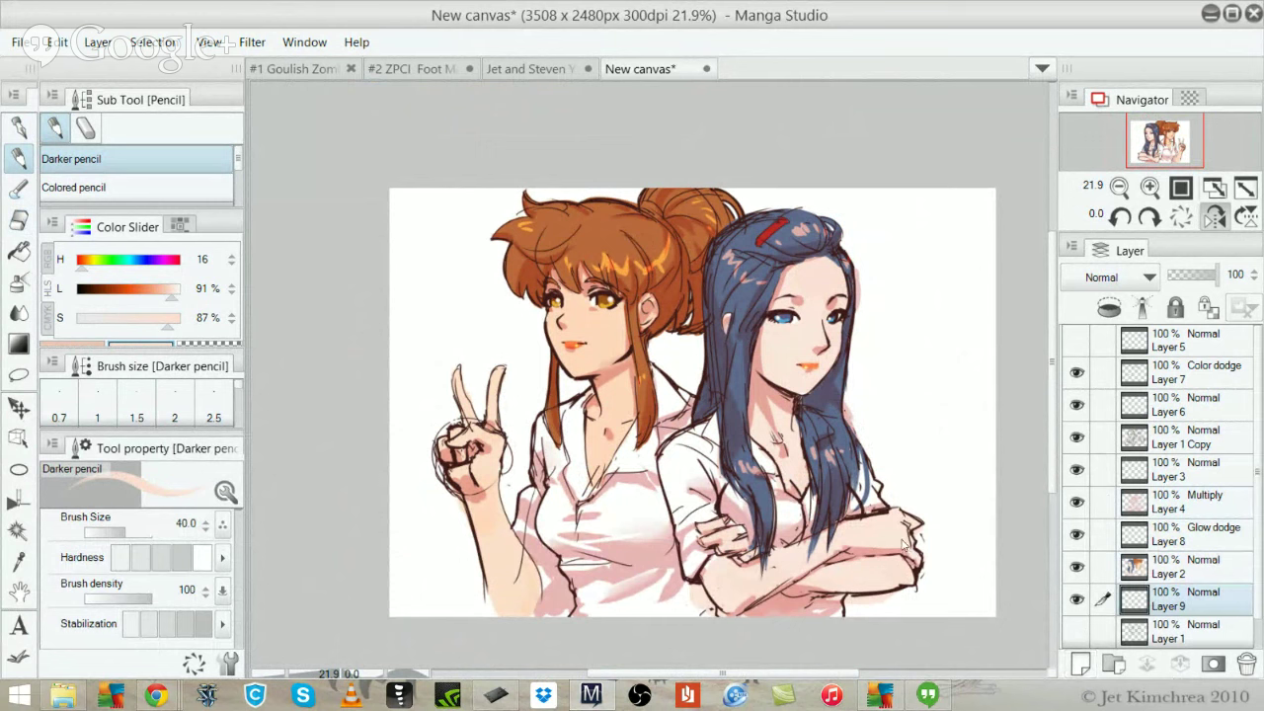
{"action": "key", "text": "ctrl+a"}
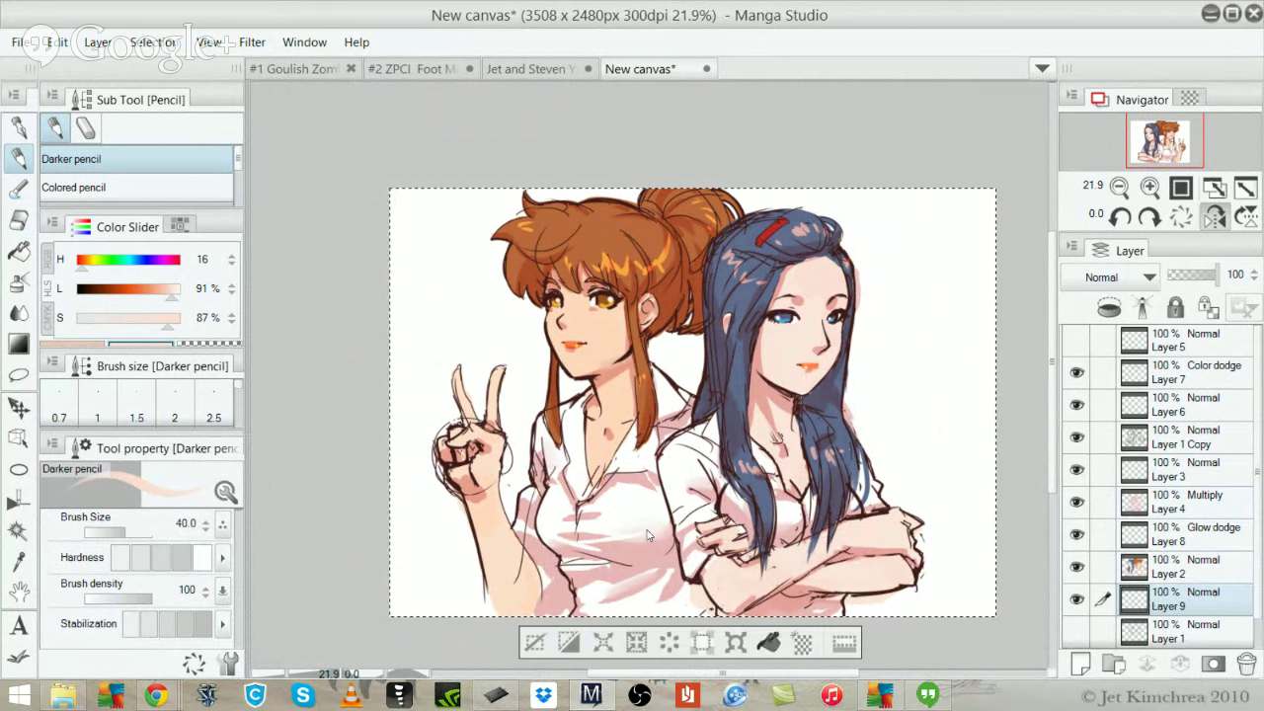
{"action": "key", "text": "alt+BackSpace"}
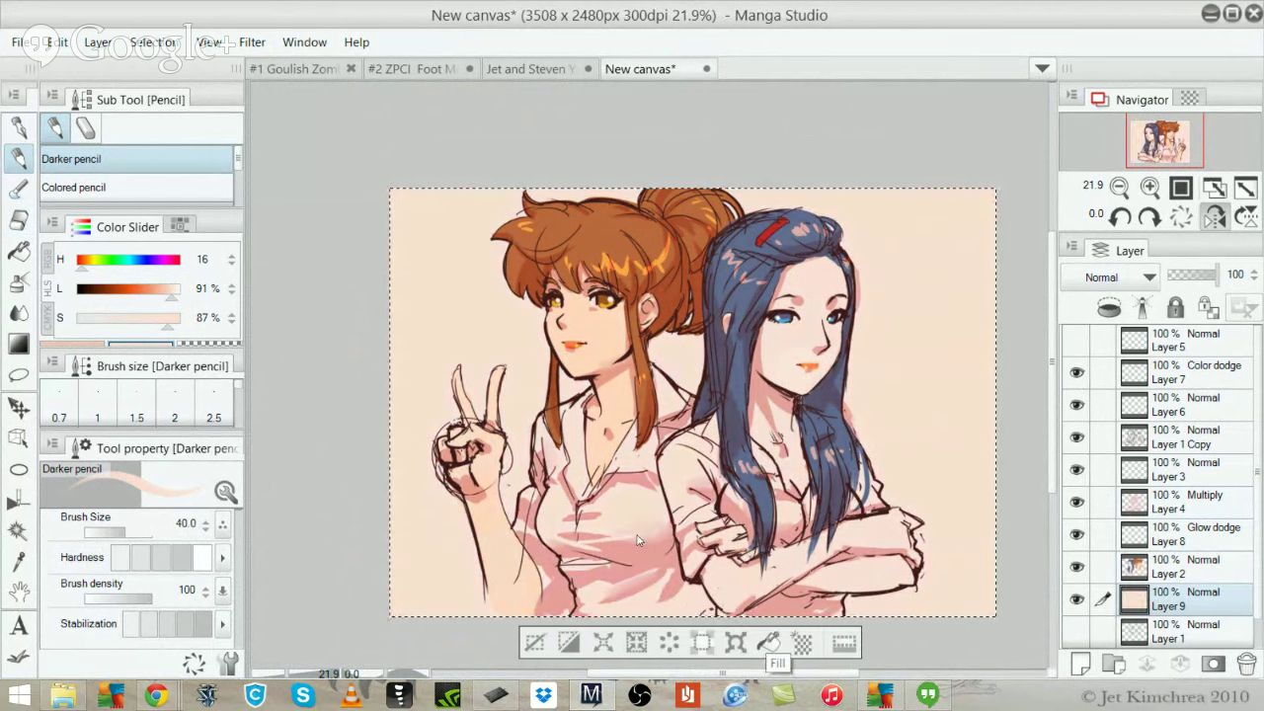
Shift the Layer 9 background colour to hue -47 and saturation -67 with the Hue/Saturation/Luminosity adjustment
{"action": "key", "text": "ctrl+u"}
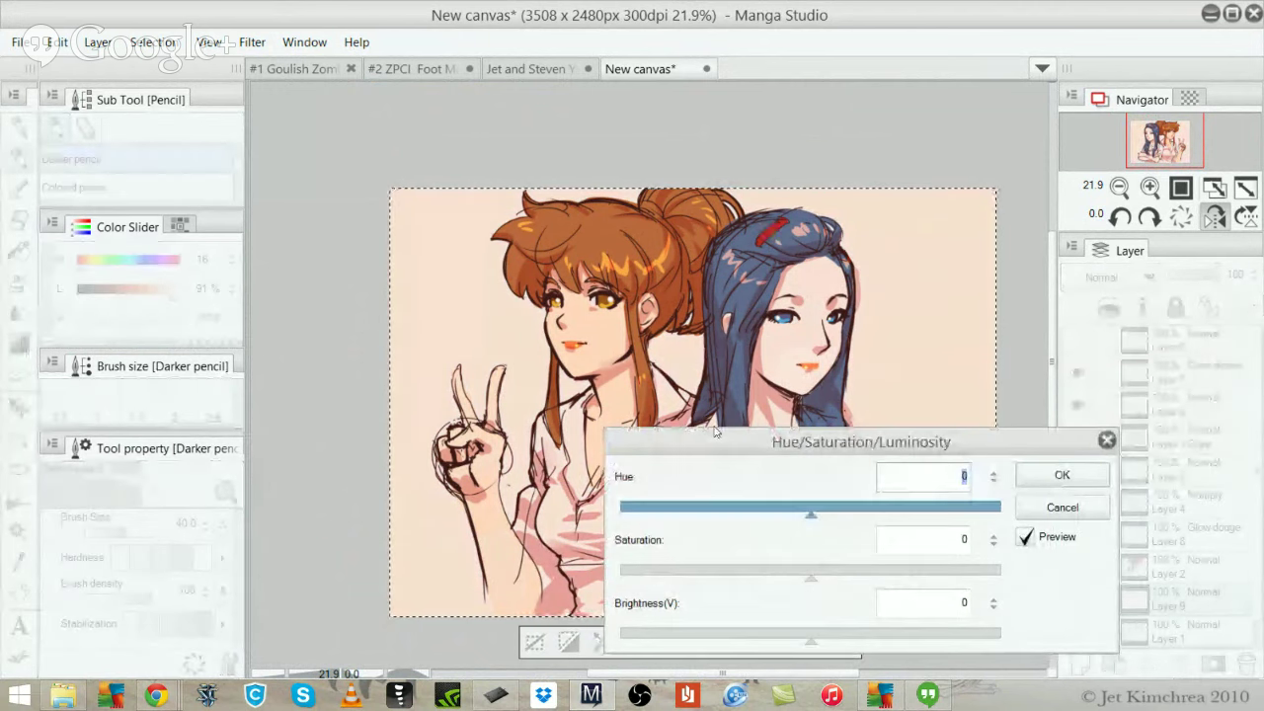
{"action": "left_click", "coordinate": [683, 573]}
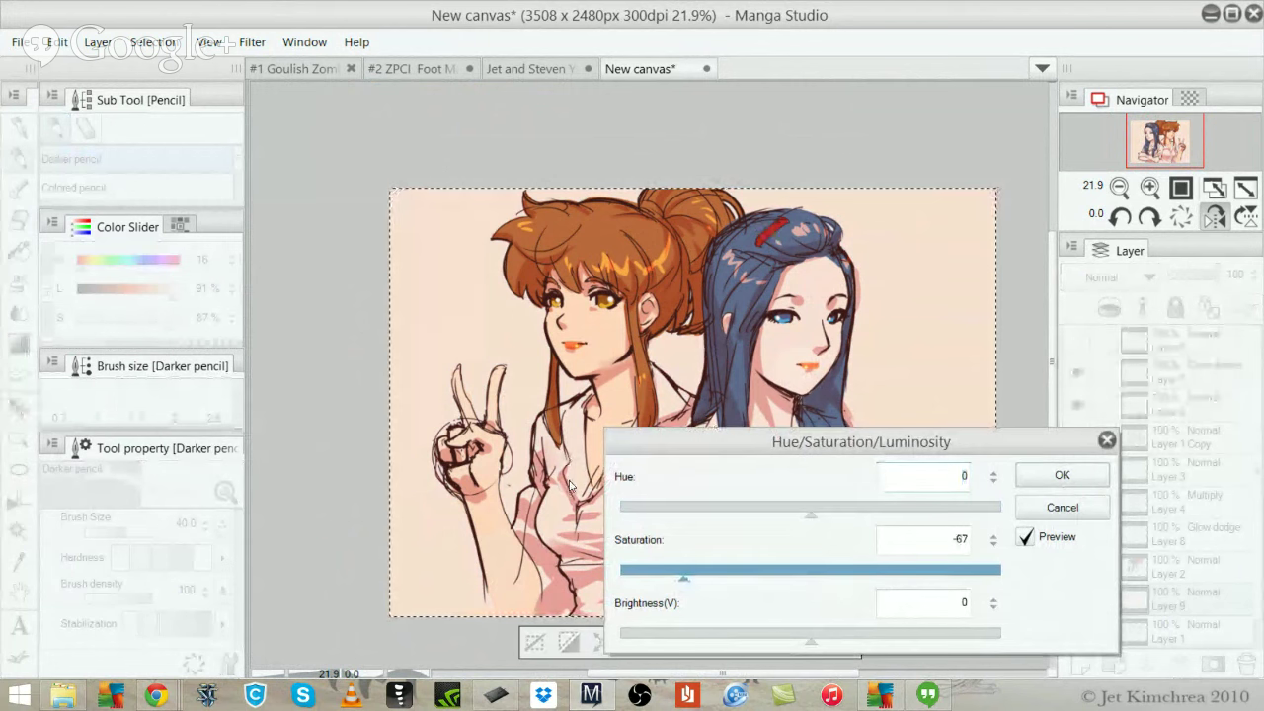
{"action": "left_click", "coordinate": [696, 510]}
{"action": "left_click_drag", "start_coordinate": [696, 512], "coordinate": [762, 512]}
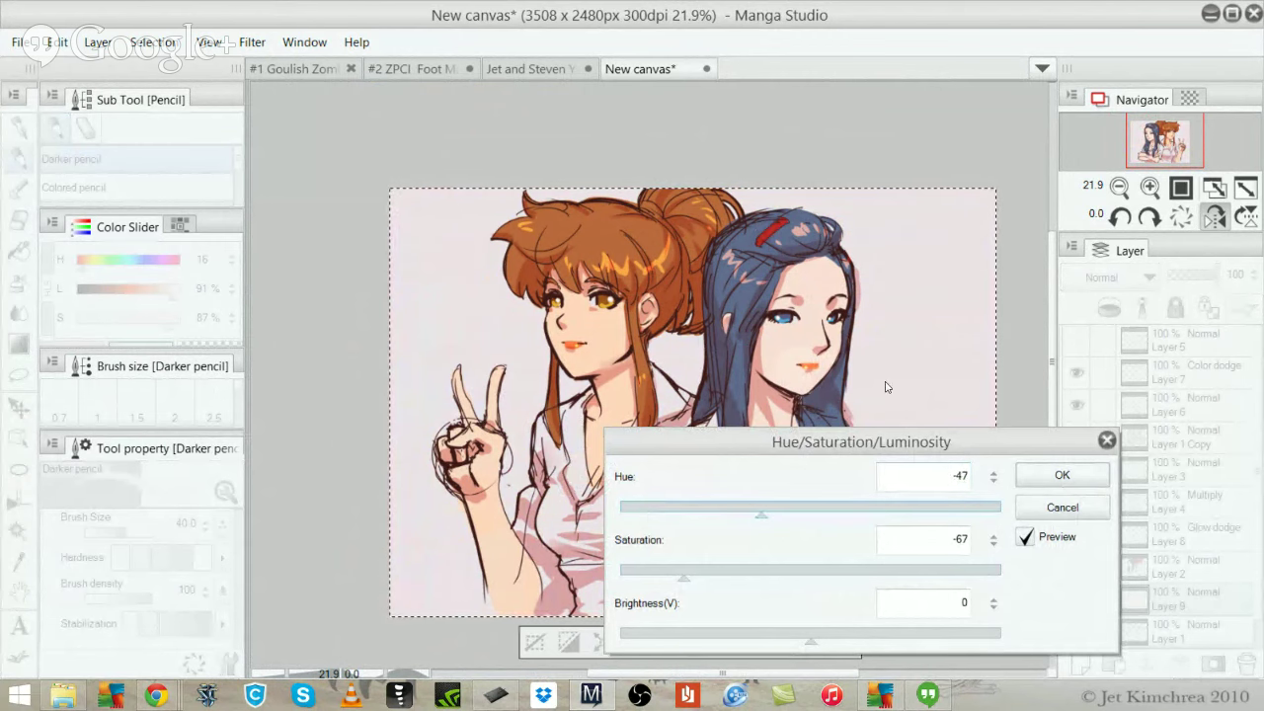
{"action": "key", "text": "Return"}
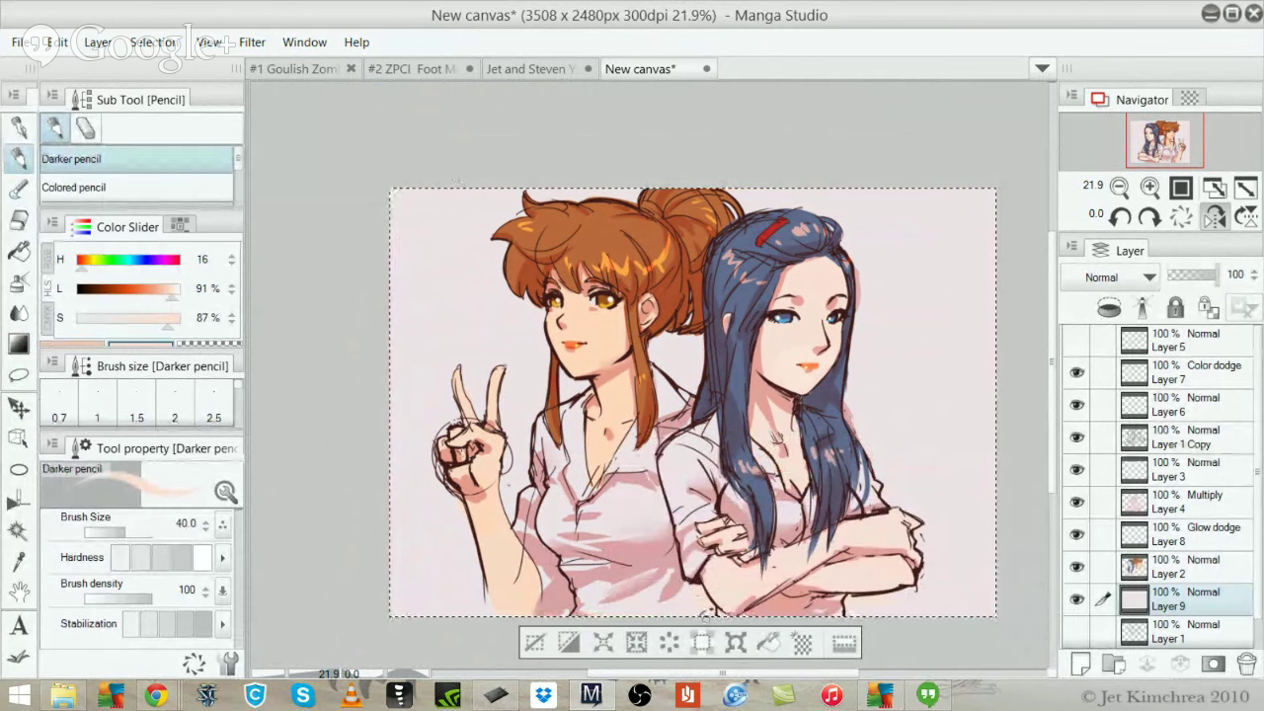
Redraw the torso line below the blue-haired girl's elbow on Layer 1 Copy with the Darker pencil at 25, and sample pale skin on Layer 2
{"action": "left_click", "coordinate": [1185, 437]}
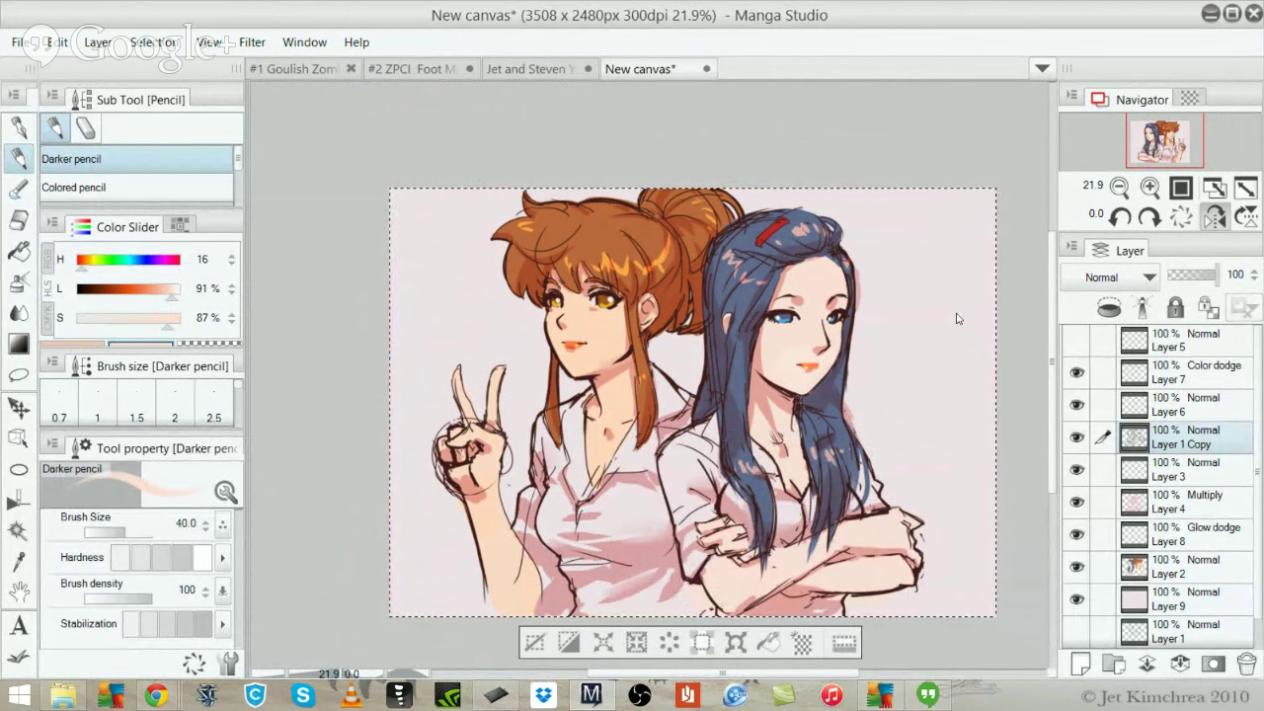
{"action": "scroll", "coordinate": [774, 583], "scroll_direction": "up", "scroll_amount": 3}
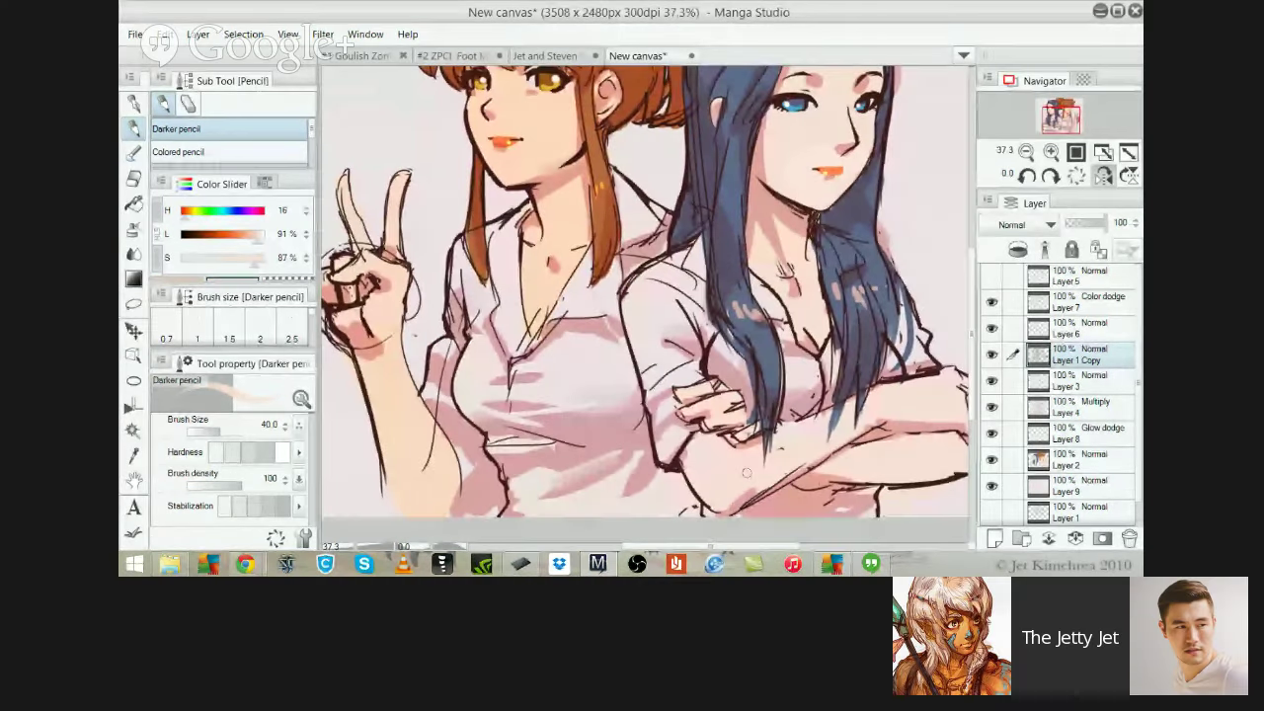
{"action": "left_click", "coordinate": [676, 492], "text": "alt"}
{"action": "key", "text": "bracketleft"}
{"action": "key", "text": "bracketleft"}
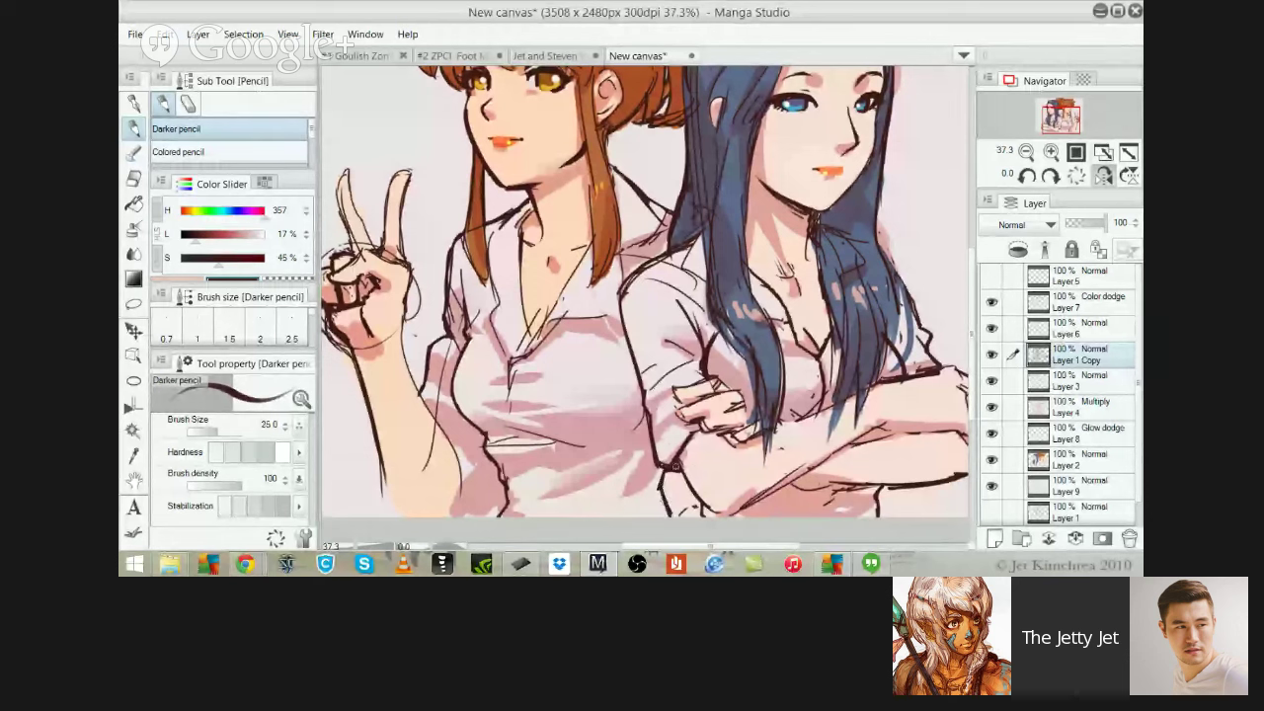
{"action": "mouse_move", "coordinate": [675, 464]}
{"action": "left_mouse_down"}
{"action": "mouse_move", "coordinate": [665, 515]}
{"action": "mouse_move", "coordinate": [677, 501]}
{"action": "left_mouse_up"}
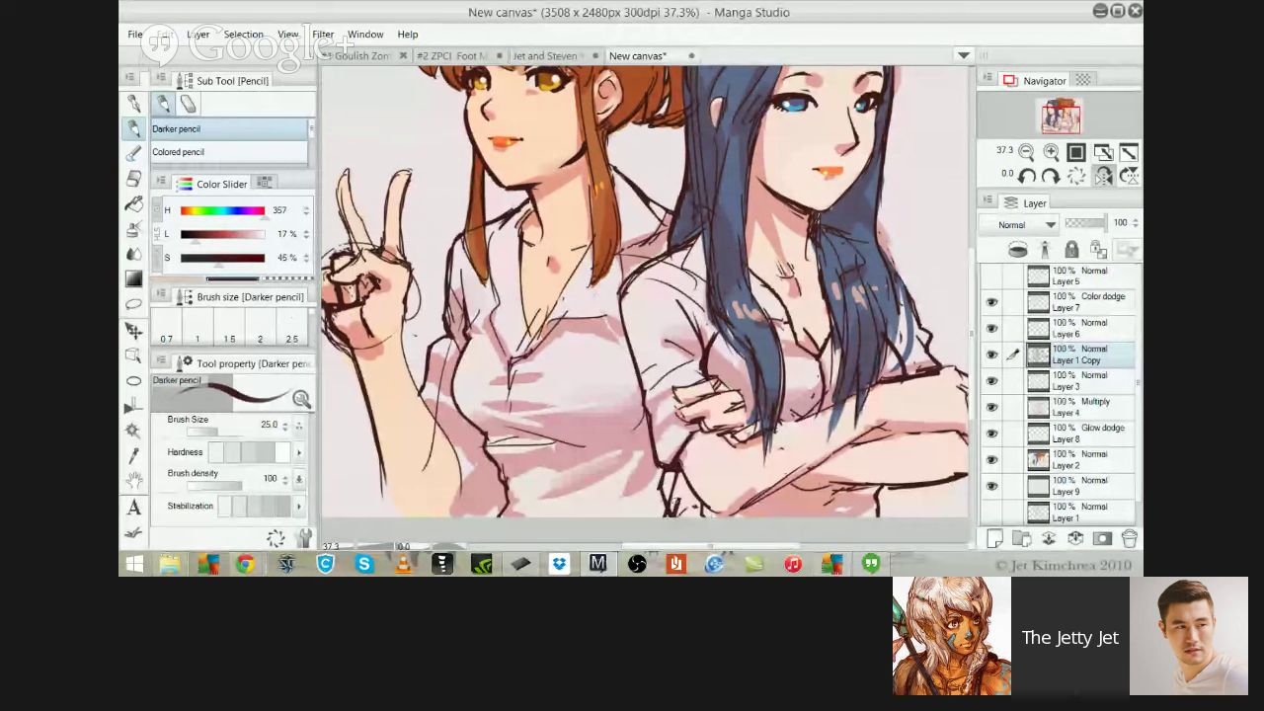
{"action": "key", "text": "e"}
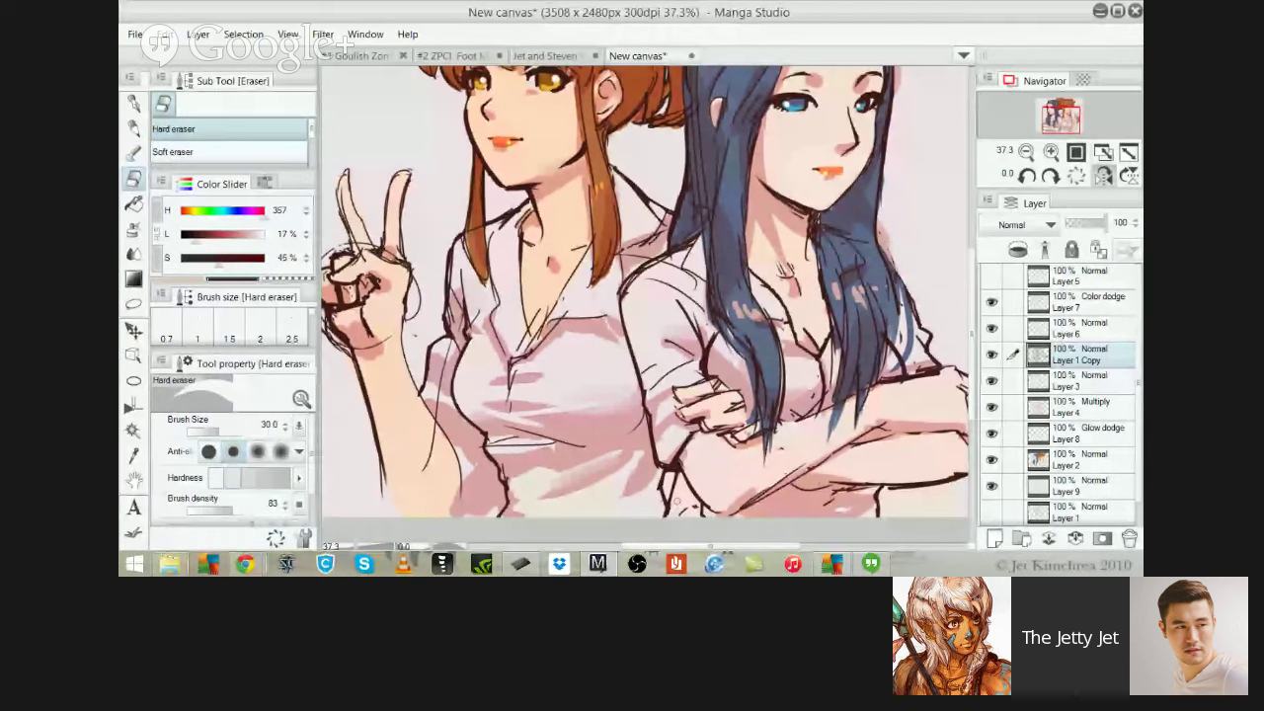
{"action": "key", "text": "p"}
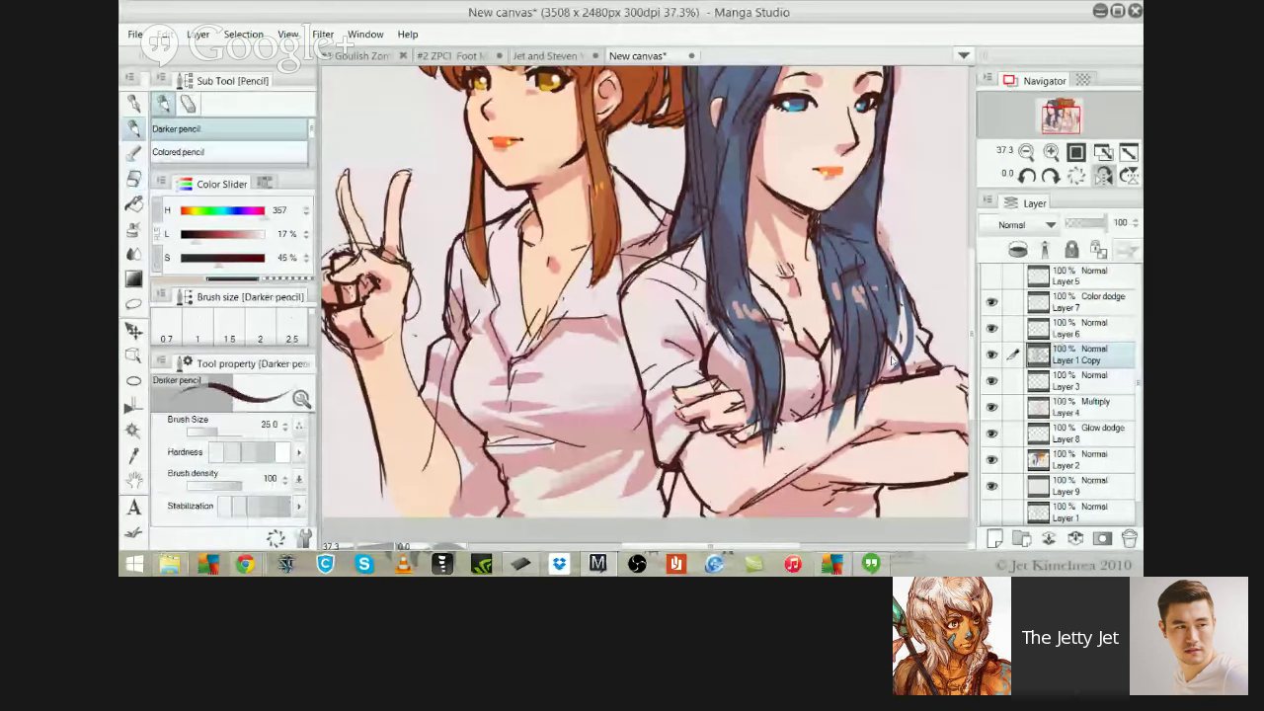
{"action": "left_click", "coordinate": [1084, 460]}
{"action": "left_click", "coordinate": [709, 512], "text": "alt"}
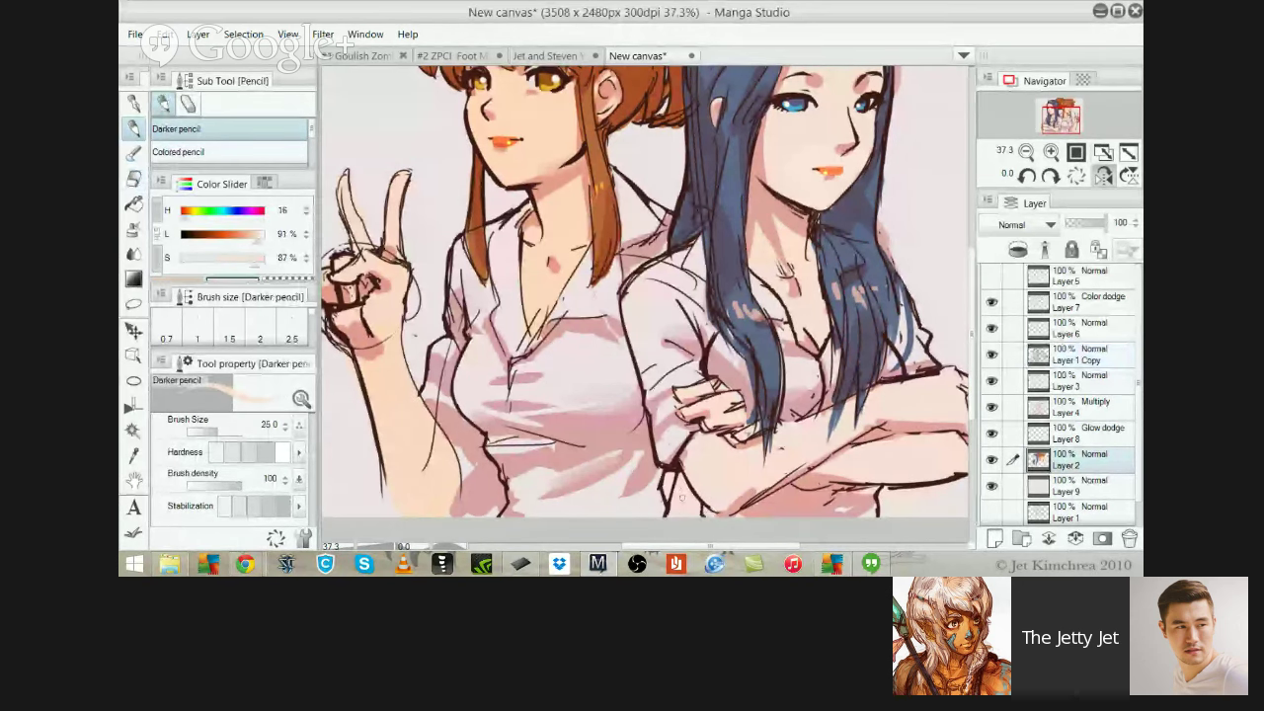
Erase the Layer 9 tint behind the brown-haired girl's shirt with the Hard eraser at size 300
{"action": "key", "text": "ctrl+minus"}
{"action": "left_click", "coordinate": [888, 407], "text": "ctrl+shift"}
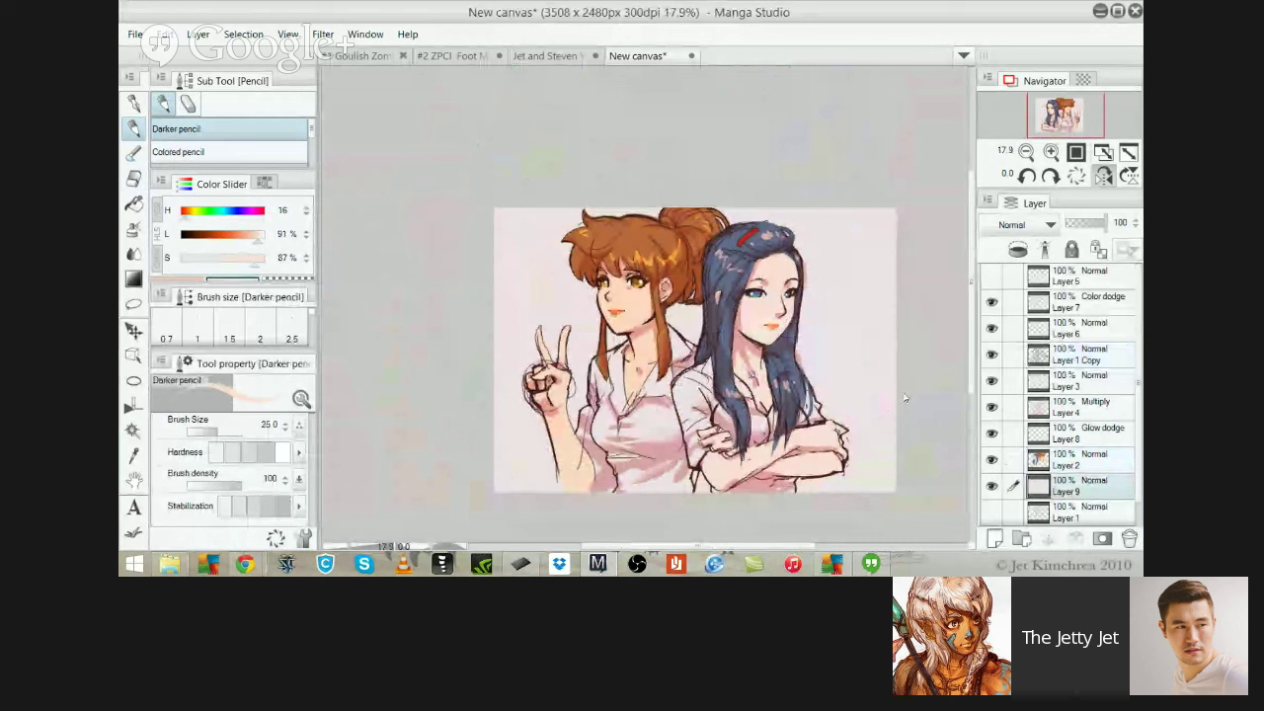
{"action": "left_click", "coordinate": [181, 260]}
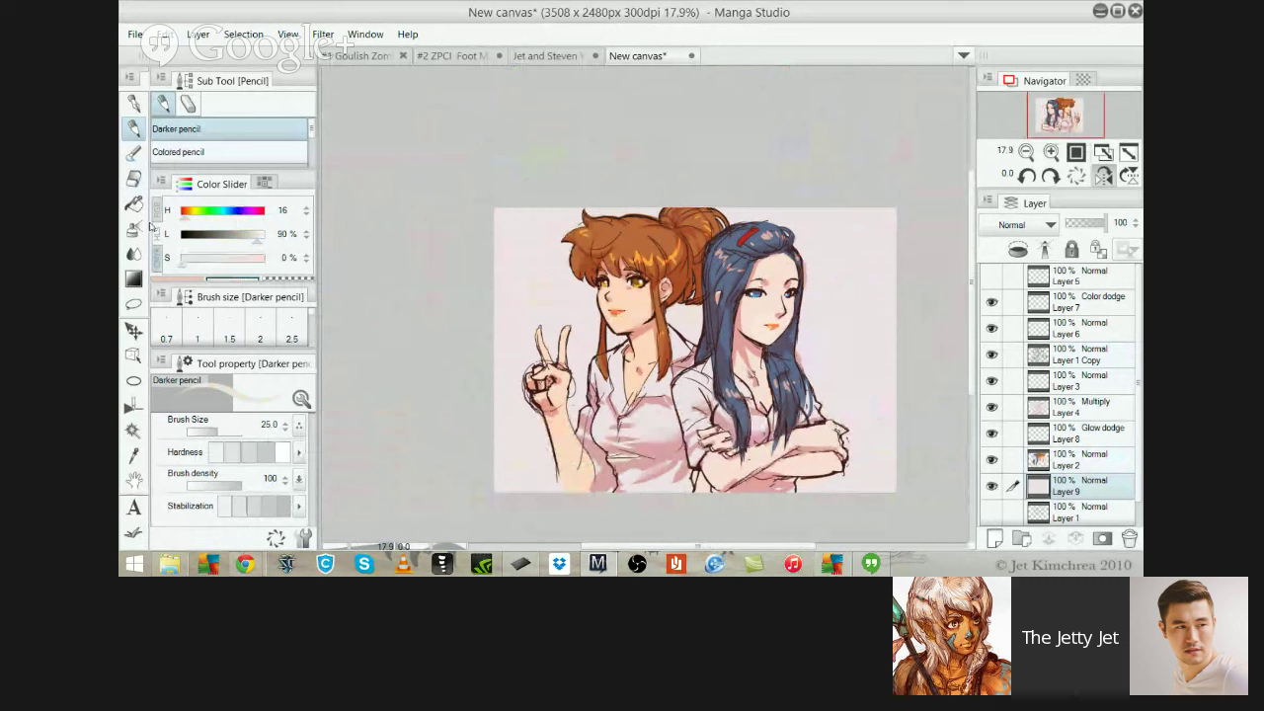
{"action": "key", "text": "e"}
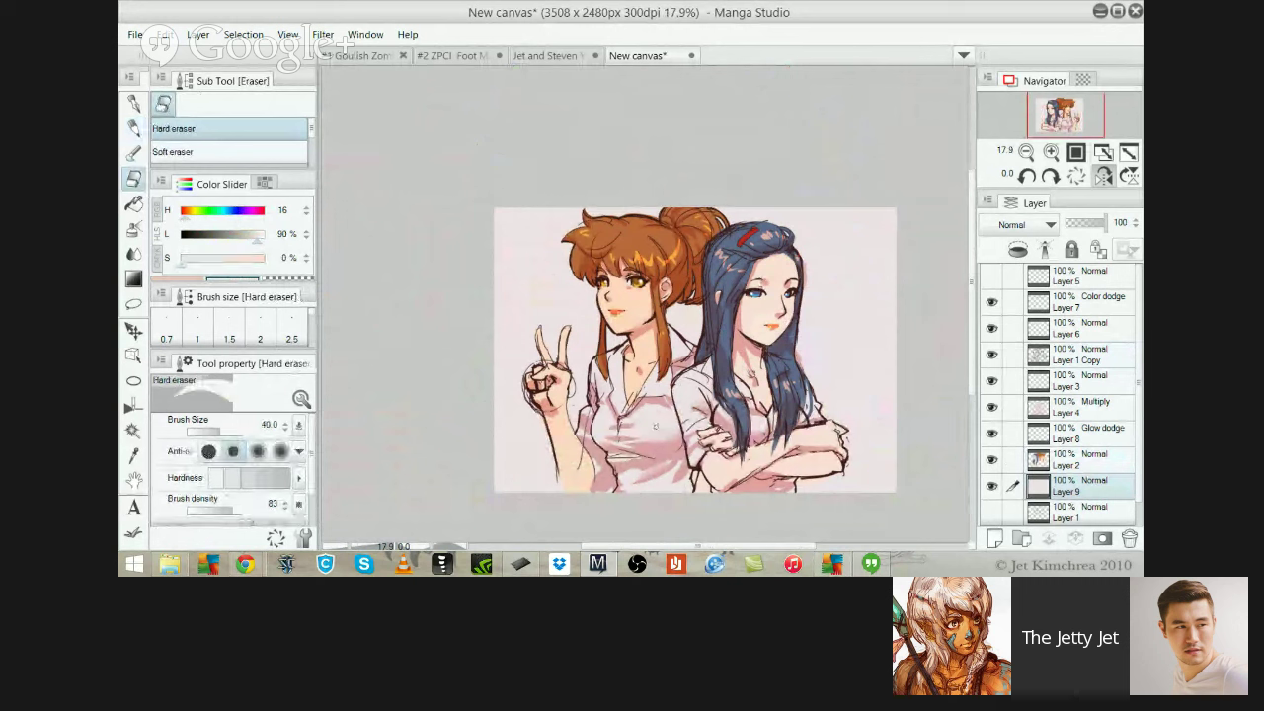
{"action": "key", "text": "bracketright"}
{"action": "key", "text": "bracketright"}
{"action": "key", "text": "bracketright"}
{"action": "key", "text": "bracketright"}
{"action": "key", "text": "bracketright"}
{"action": "key", "text": "bracketright"}
{"action": "key", "text": "bracketright"}
{"action": "key", "text": "bracketright"}
{"action": "key", "text": "bracketright"}
{"action": "key", "text": "bracketright"}
{"action": "key", "text": "bracketright"}
{"action": "left_click_drag", "start_coordinate": [637, 478], "coordinate": [640, 475]}
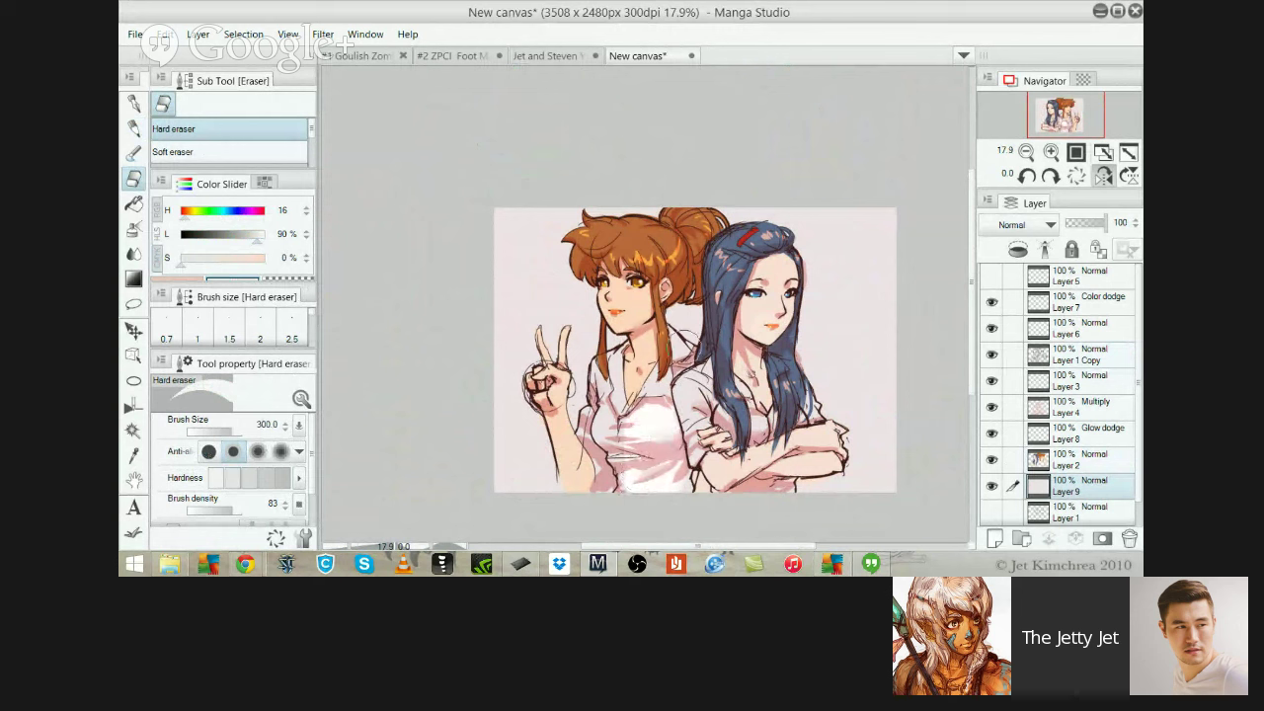
Clear the remaining Layer 9 tint behind both girls' shirts with the Hard eraser at size 170
{"action": "key", "text": "bracketleft"}
{"action": "key", "text": "bracketleft"}
{"action": "key", "text": "bracketleft"}
{"action": "mouse_move", "coordinate": [629, 478]}
{"action": "left_mouse_down"}
{"action": "mouse_move", "coordinate": [611, 450]}
{"action": "mouse_move", "coordinate": [616, 368]}
{"action": "mouse_move", "coordinate": [588, 432]}
{"action": "mouse_move", "coordinate": [597, 381]}
{"action": "mouse_move", "coordinate": [656, 387]}
{"action": "left_mouse_up"}
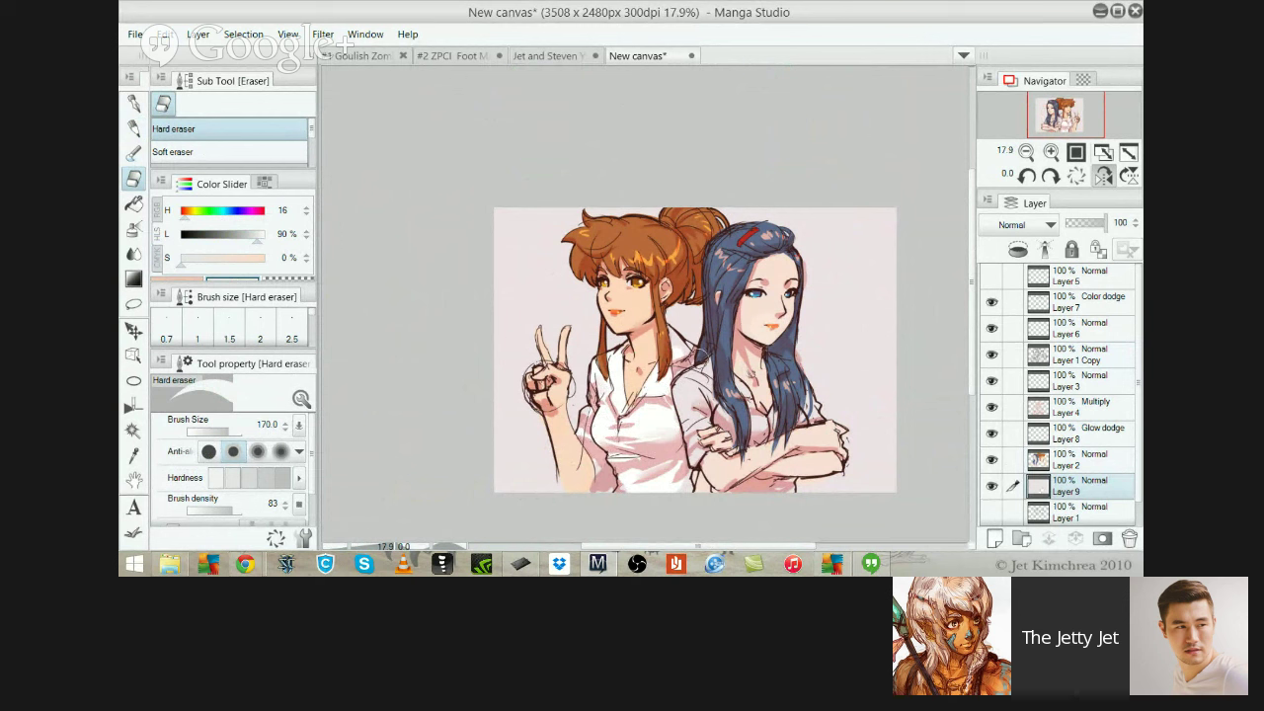
{"action": "mouse_move", "coordinate": [694, 358]}
{"action": "left_mouse_down"}
{"action": "mouse_move", "coordinate": [678, 343]}
{"action": "mouse_move", "coordinate": [695, 380]}
{"action": "mouse_move", "coordinate": [687, 432]}
{"action": "left_mouse_up"}
{"action": "mouse_move", "coordinate": [693, 380]}
{"action": "left_mouse_down"}
{"action": "mouse_move", "coordinate": [729, 430]}
{"action": "mouse_move", "coordinate": [759, 424]}
{"action": "mouse_move", "coordinate": [746, 395]}
{"action": "left_mouse_up"}
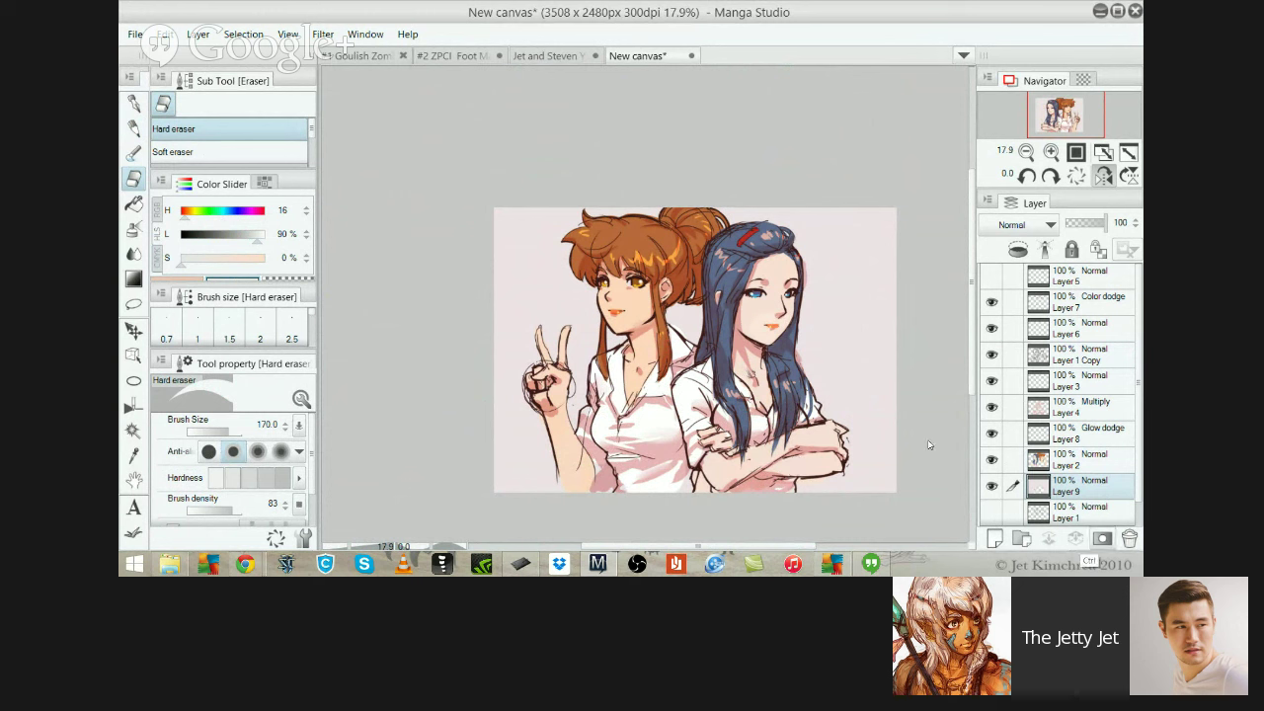
Darken the Layer 9 background by setting its brightness to -24
{"action": "key", "text": "ctrl+u"}
{"action": "left_click_drag", "start_coordinate": [776, 519], "coordinate": [739, 519]}
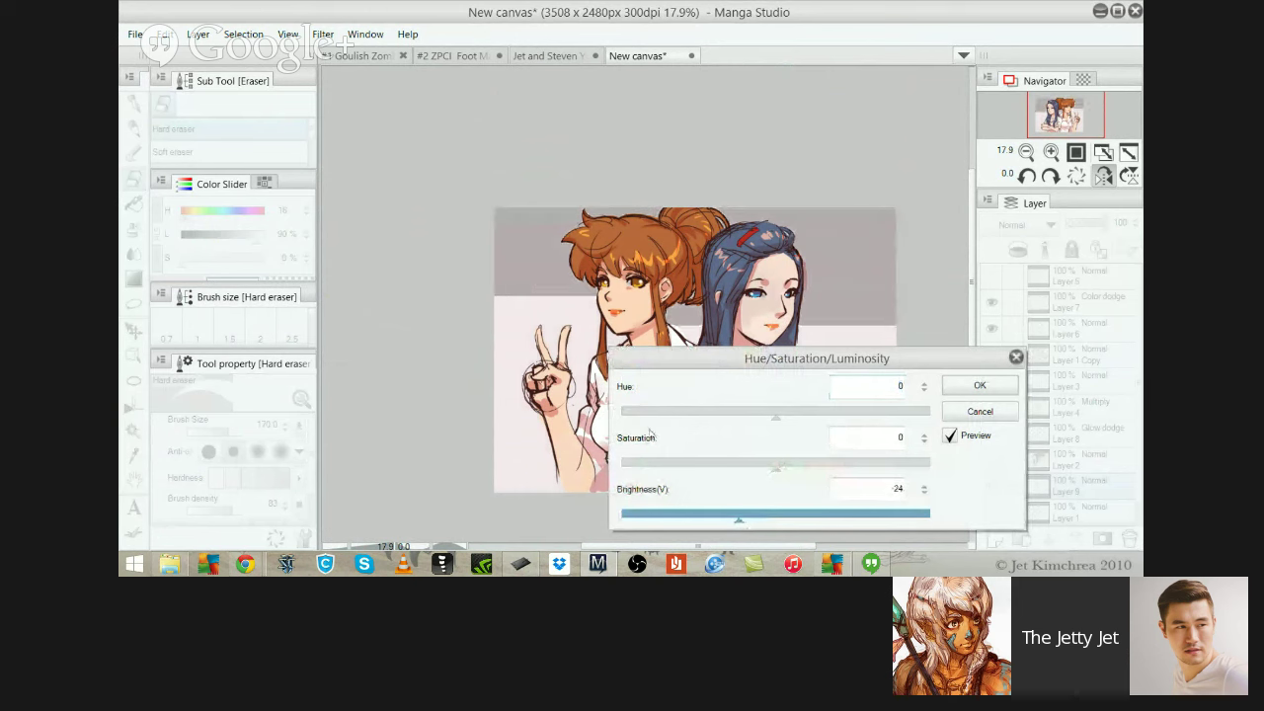
{"action": "left_click_drag", "start_coordinate": [822, 360], "coordinate": [640, 413]}
{"action": "left_click_drag", "start_coordinate": [556, 348], "coordinate": [379, 255]}
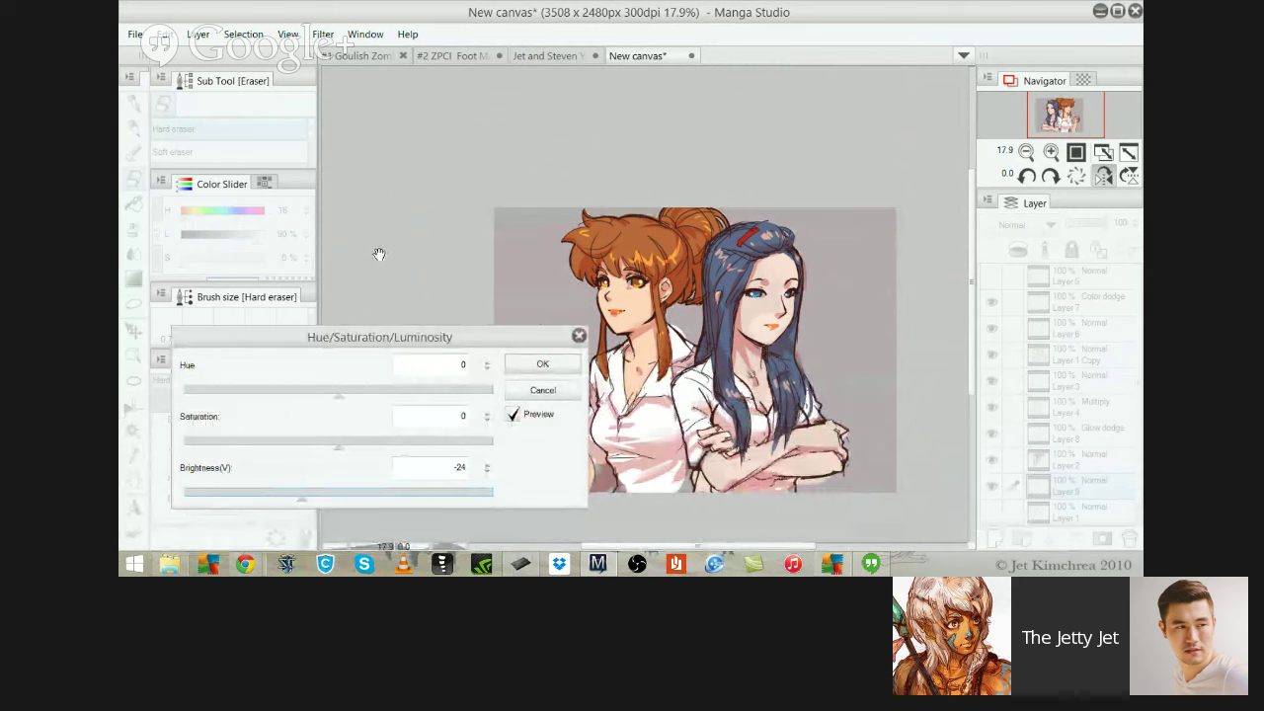
{"action": "key", "text": "Return"}
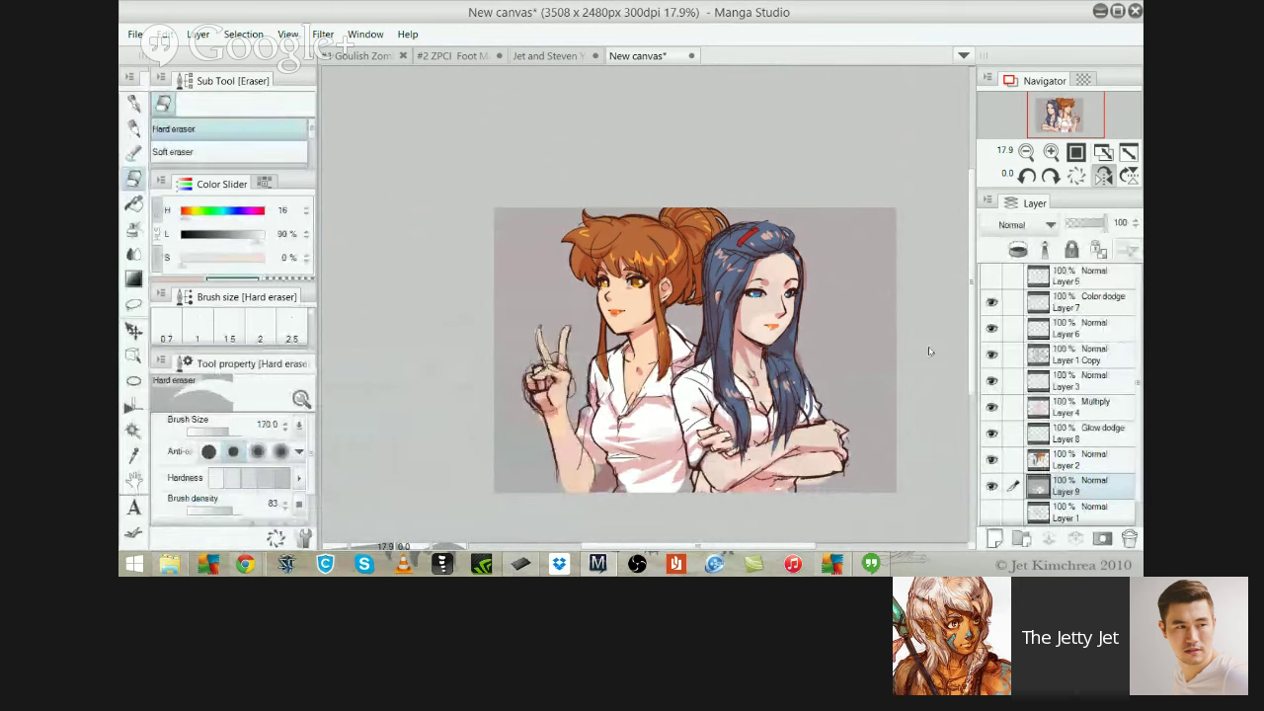
{"action": "left_click", "coordinate": [1074, 460]}
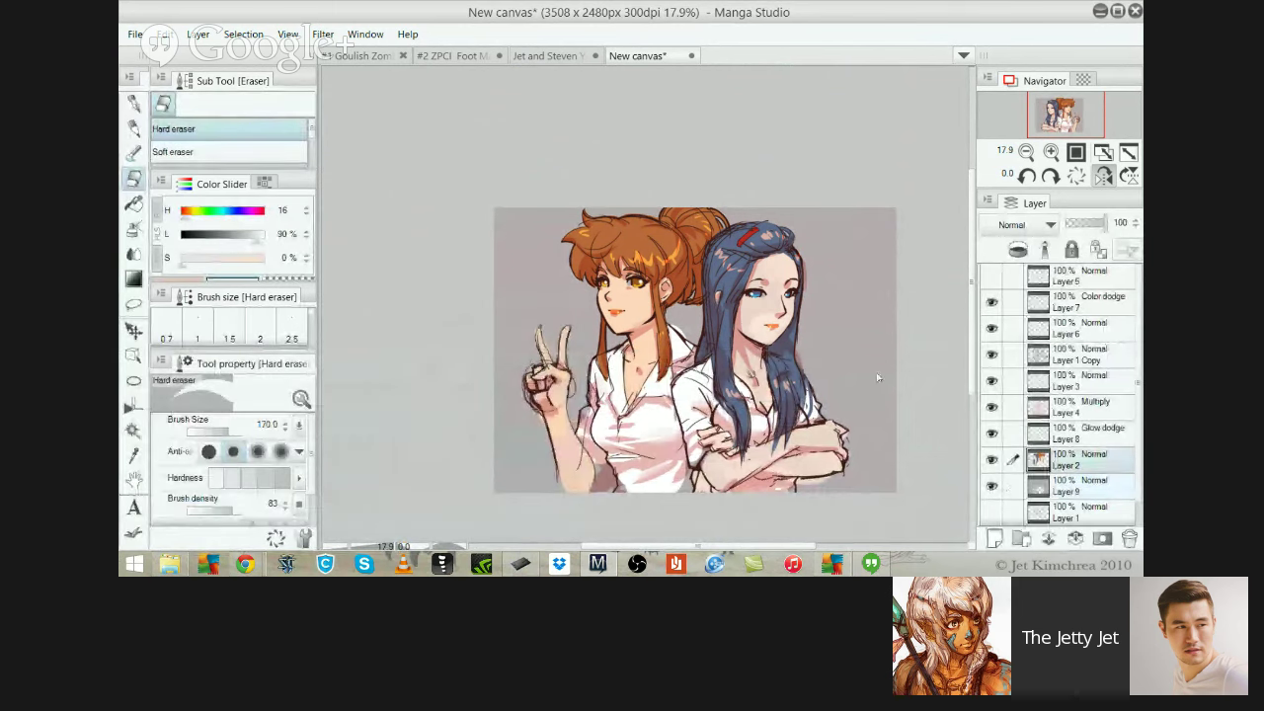
{"action": "left_click_drag", "start_coordinate": [756, 326], "coordinate": [762, 309]}
{"action": "key", "text": "b"}
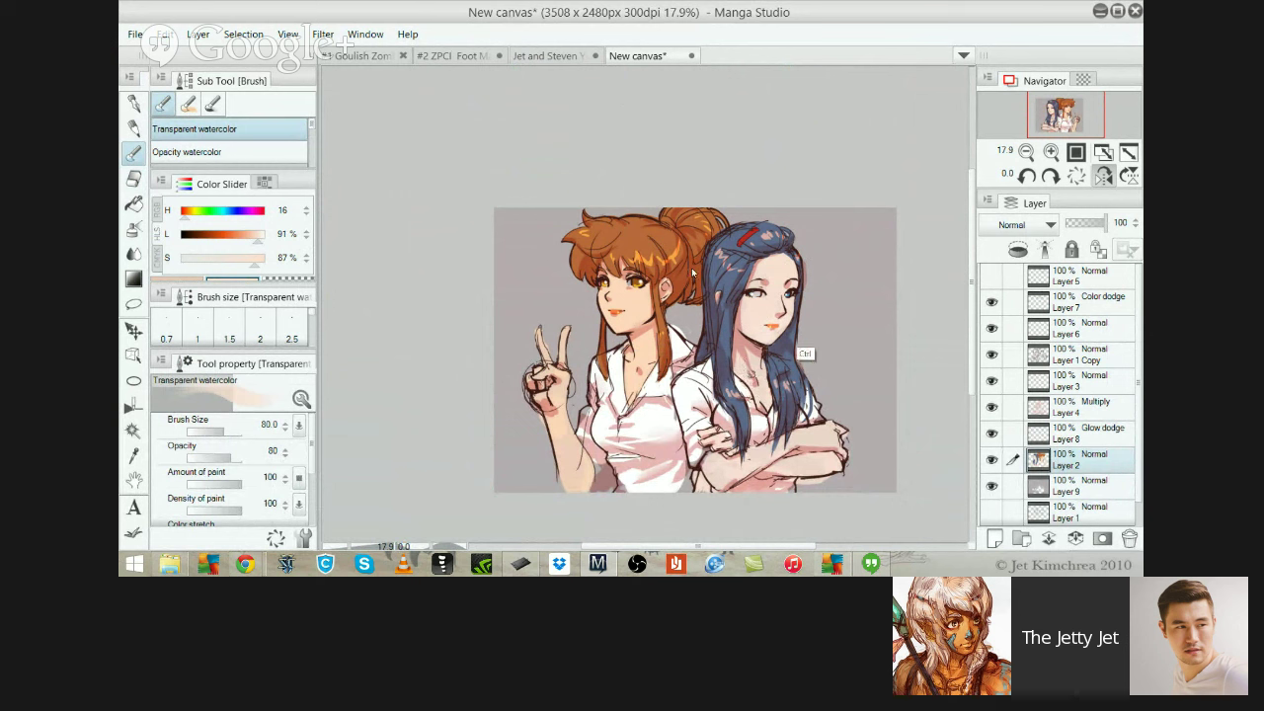
{"action": "key", "text": "ctrl+z"}
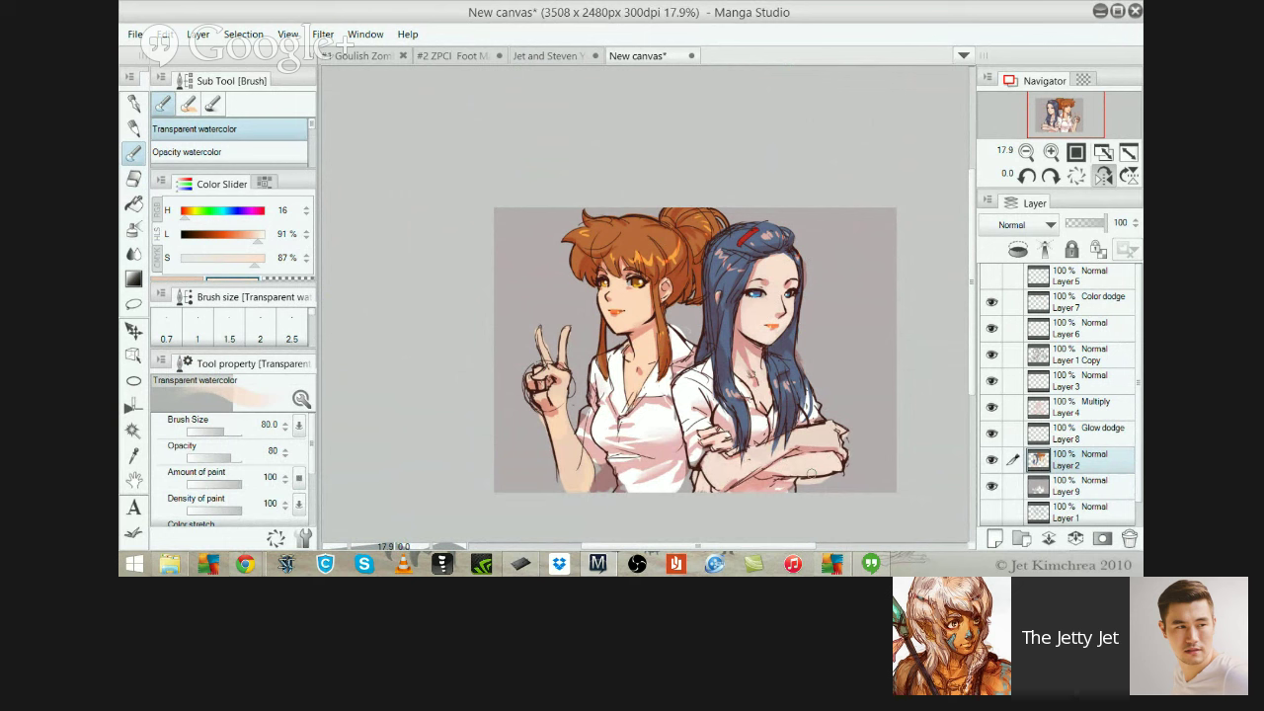
Strengthen the brown-haired girl's shirt outline around the bust and sleeve on Layer 1 Copy, using the Darker pencil at 25 with the sampled line colour
{"action": "left_click_drag", "start_coordinate": [690, 415], "coordinate": [641, 308]}
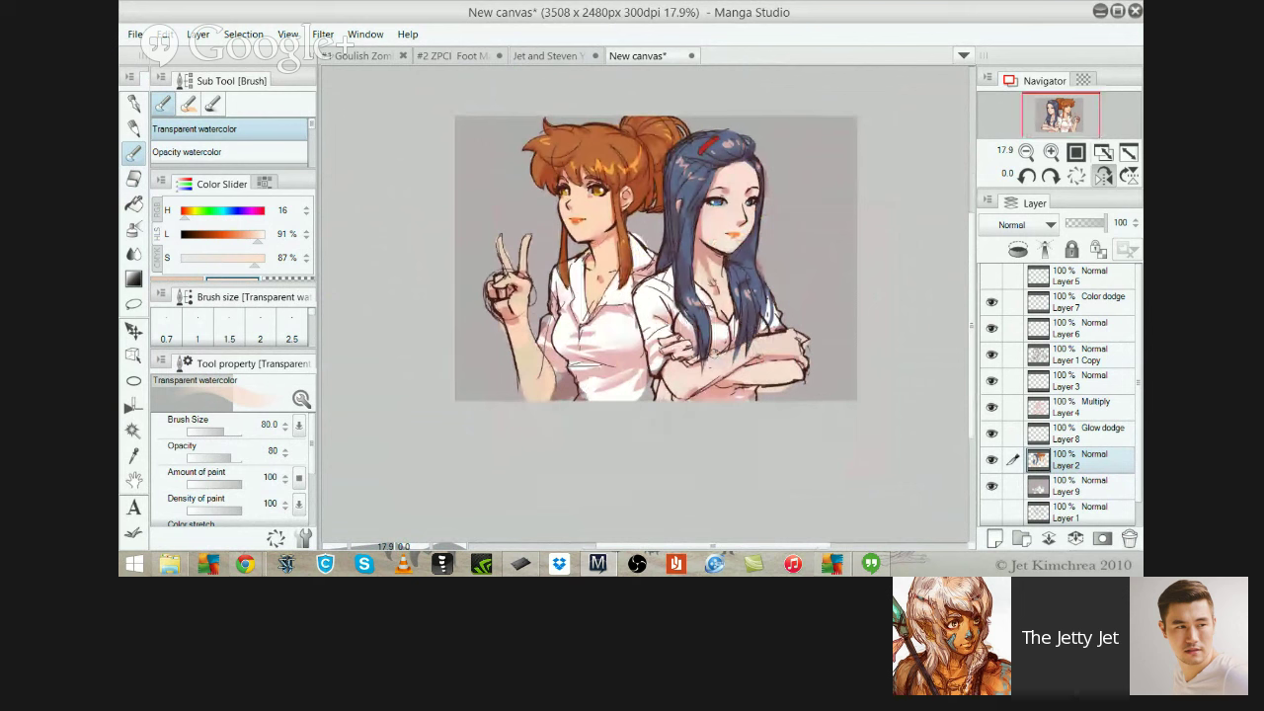
{"action": "left_click", "coordinate": [1080, 355]}
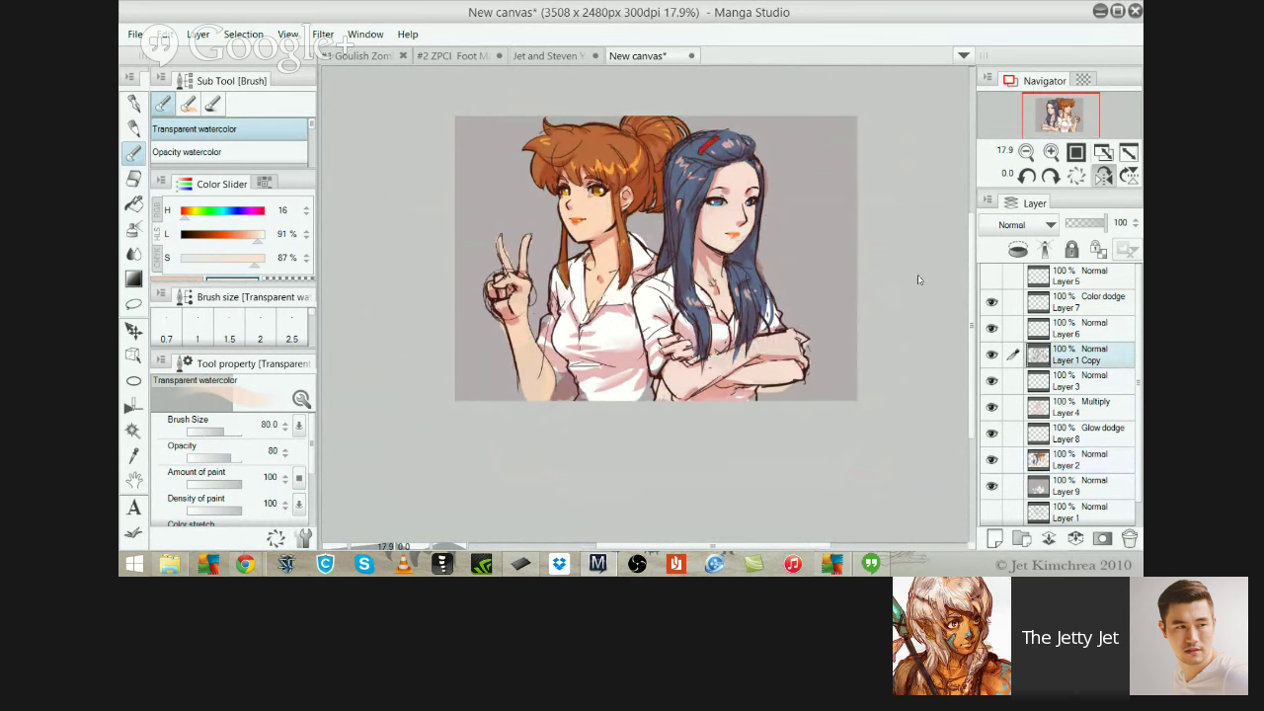
{"action": "left_click_drag", "start_coordinate": [580, 348], "coordinate": [642, 345]}
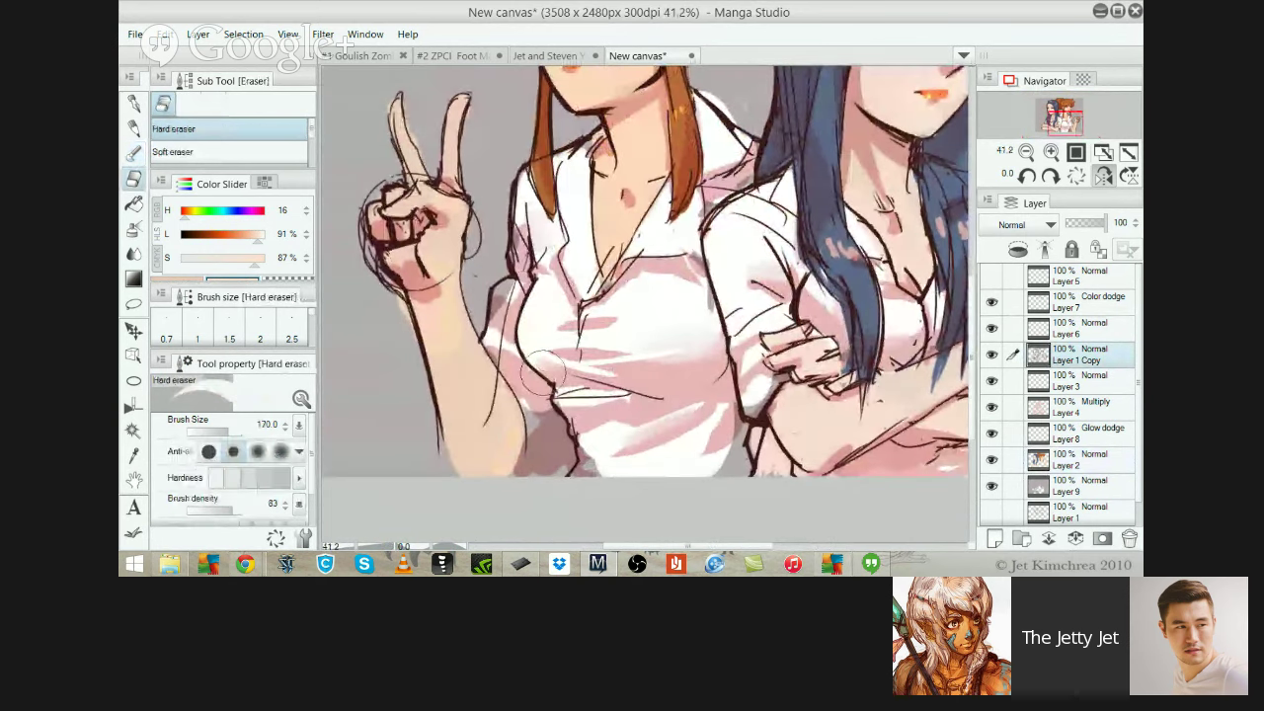
{"action": "key", "text": "p"}
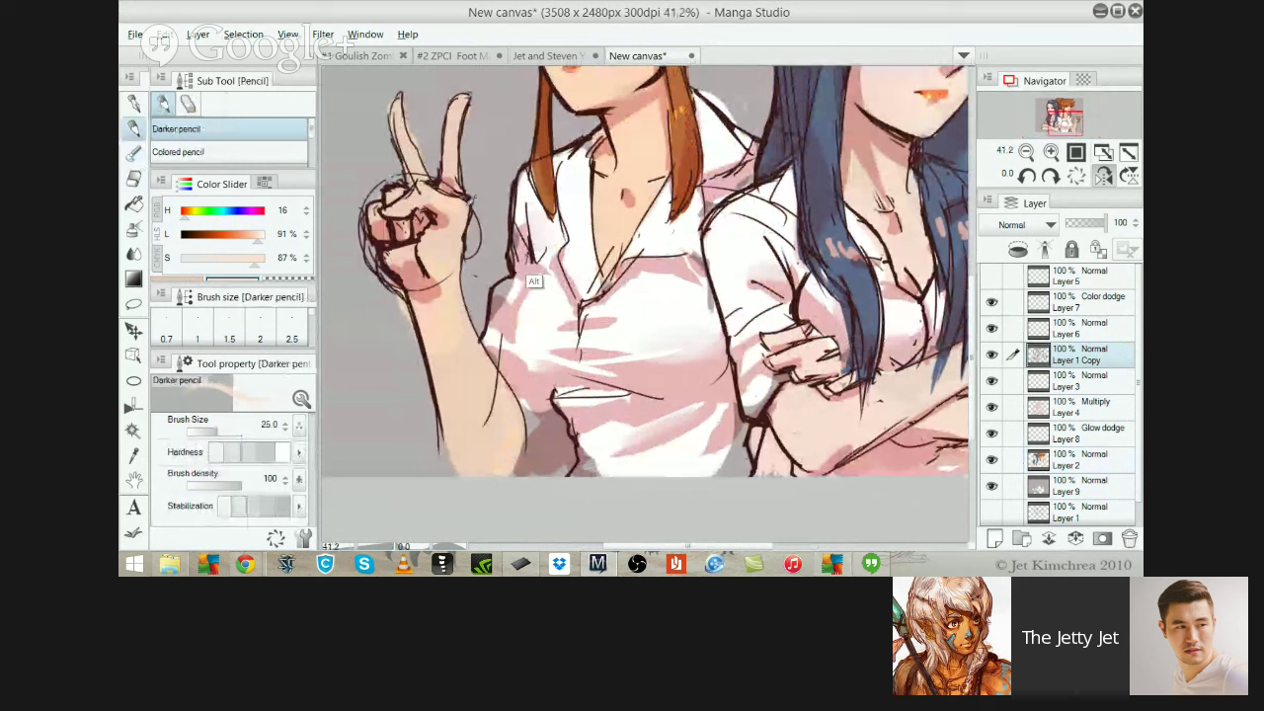
{"action": "left_click", "coordinate": [529, 281], "text": "alt"}
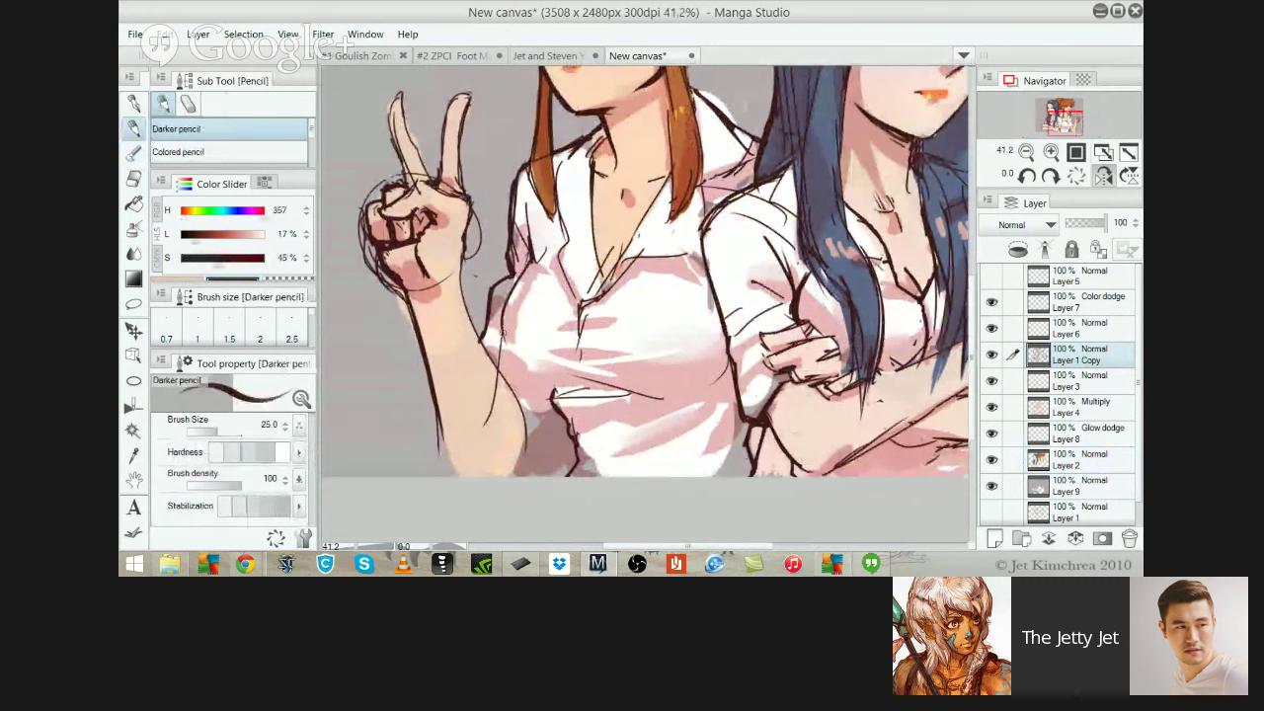
{"action": "left_click_drag", "start_coordinate": [515, 363], "coordinate": [557, 383]}
{"action": "mouse_move", "coordinate": [505, 334]}
{"action": "left_mouse_down"}
{"action": "mouse_move", "coordinate": [495, 354]}
{"action": "mouse_move", "coordinate": [557, 392]}
{"action": "left_mouse_up"}
{"action": "mouse_move", "coordinate": [516, 276]}
{"action": "left_mouse_down"}
{"action": "mouse_move", "coordinate": [501, 322]}
{"action": "mouse_move", "coordinate": [508, 299]}
{"action": "left_mouse_up"}
{"action": "mouse_move", "coordinate": [534, 255]}
{"action": "left_mouse_down"}
{"action": "mouse_move", "coordinate": [500, 325]}
{"action": "mouse_move", "coordinate": [529, 373]}
{"action": "mouse_move", "coordinate": [634, 381]}
{"action": "left_mouse_up"}
Undo the latest shirt outline strokes and redraw the short line beneath the brown-haired girl's bust
{"action": "key", "text": "ctrl+z"}
{"action": "key", "text": "ctrl+z"}
{"action": "key", "text": "ctrl+z"}
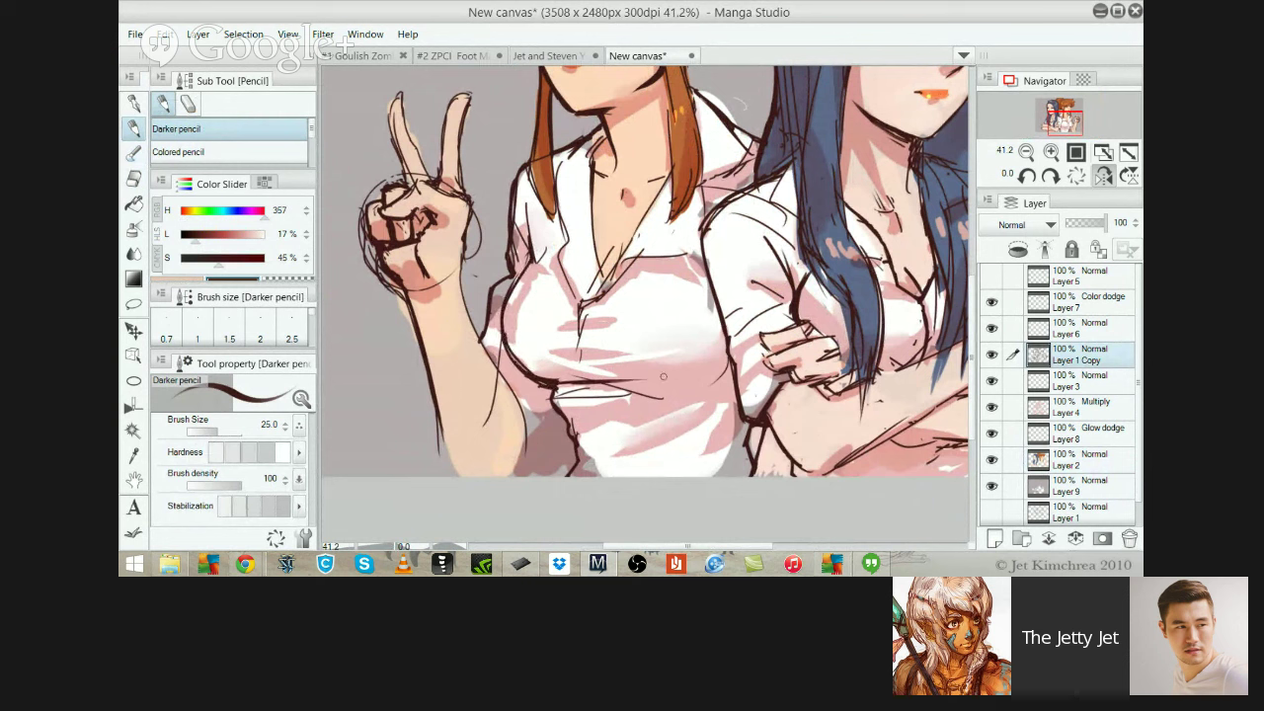
{"action": "key", "text": "ctrl+z"}
{"action": "mouse_move", "coordinate": [556, 384]}
{"action": "left_mouse_down"}
{"action": "mouse_move", "coordinate": [612, 383]}
{"action": "mouse_move", "coordinate": [557, 407]}
{"action": "left_mouse_up"}
Redo the undone edits to restore the darkened background and the strengthened shirt outline
{"action": "scroll", "coordinate": [715, 333], "scroll_direction": "down", "scroll_amount": 5}
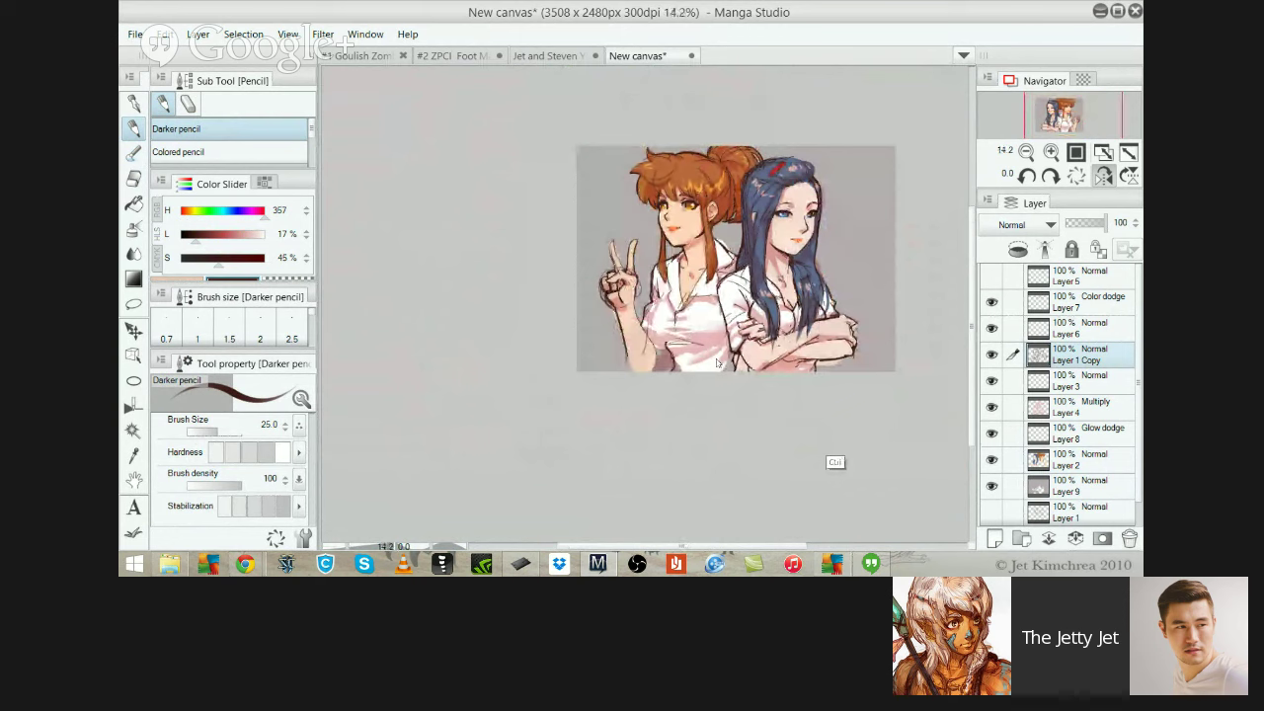
{"action": "scroll", "coordinate": [720, 360], "scroll_direction": "up", "scroll_amount": 3}
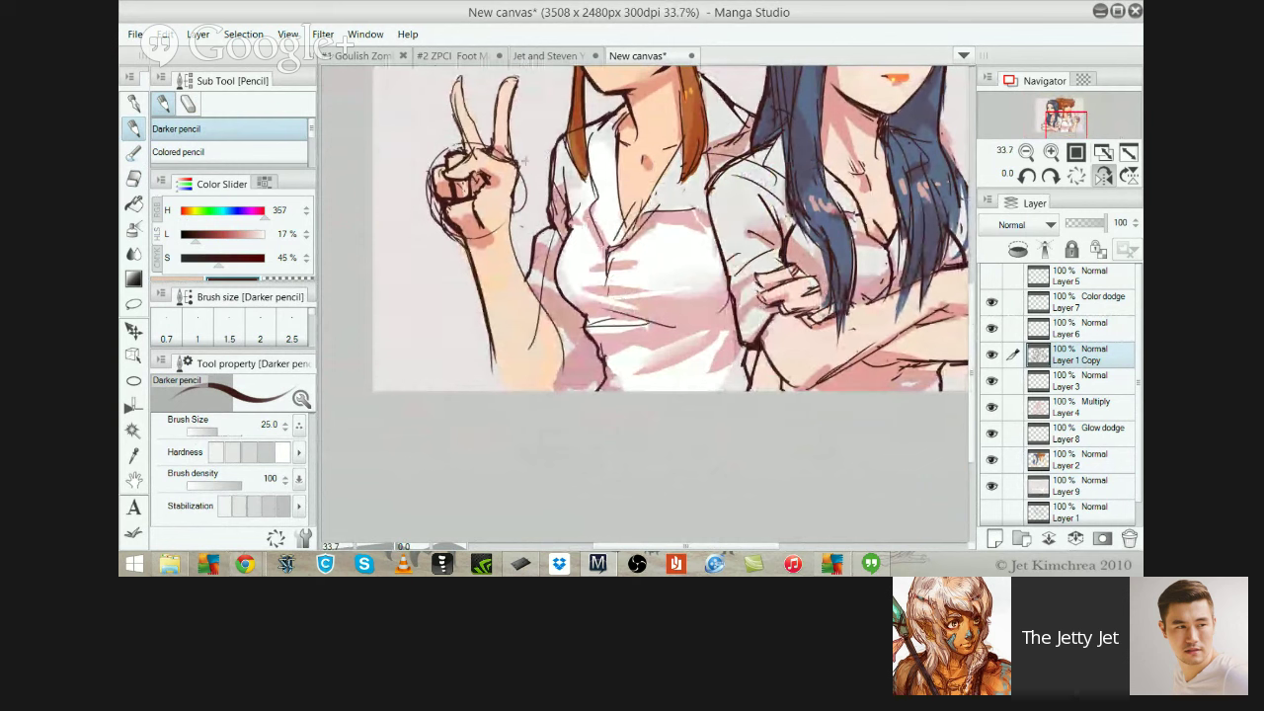
{"action": "key", "text": "ctrl+y"}
{"action": "key", "text": "ctrl+y"}
{"action": "key", "text": "ctrl+y"}
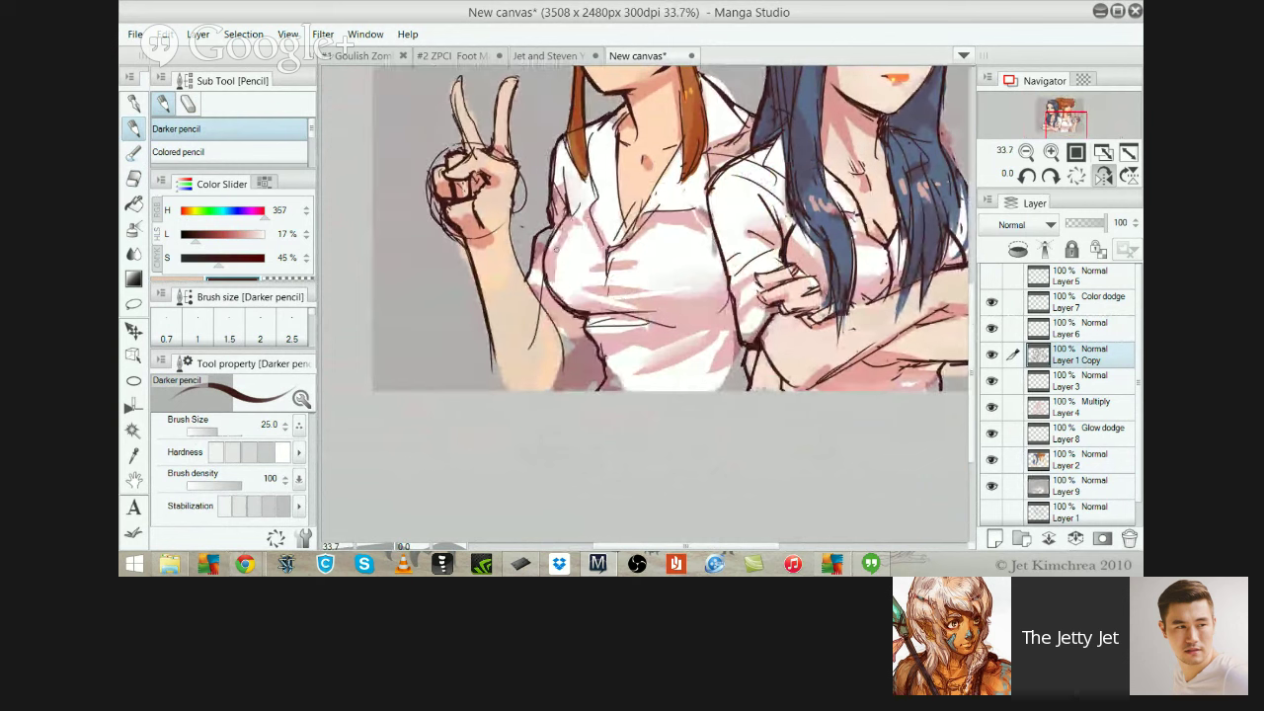
Clean up the fold lines beneath the brown-haired girl's bust on Layer 1 Copy, using the Hard eraser at 170 and the Darker pencil
{"action": "key", "text": "e"}
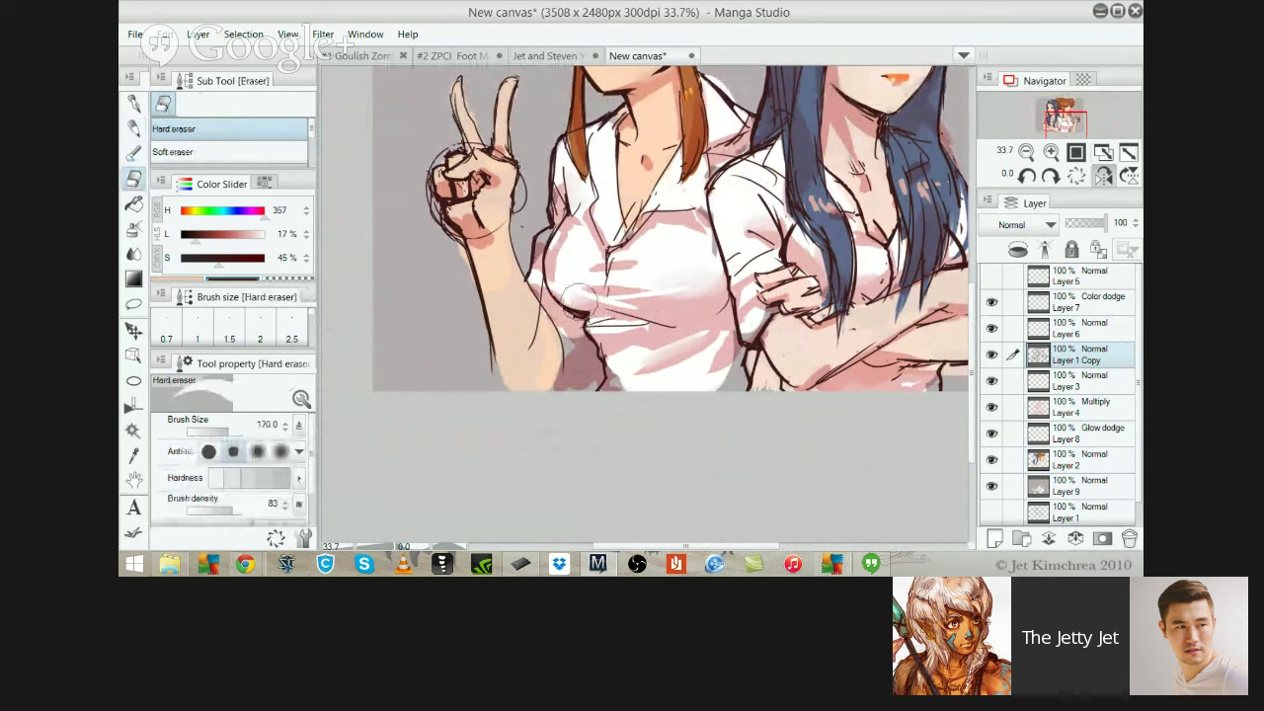
{"action": "mouse_move", "coordinate": [584, 308]}
{"action": "left_mouse_down"}
{"action": "mouse_move", "coordinate": [603, 320]}
{"action": "mouse_move", "coordinate": [589, 331]}
{"action": "left_mouse_up"}
{"action": "key", "text": "p"}
{"action": "left_click_drag", "start_coordinate": [721, 318], "coordinate": [593, 292]}
{"action": "scroll", "coordinate": [591, 292], "scroll_direction": "up", "scroll_amount": 3}
{"action": "key", "text": "e"}
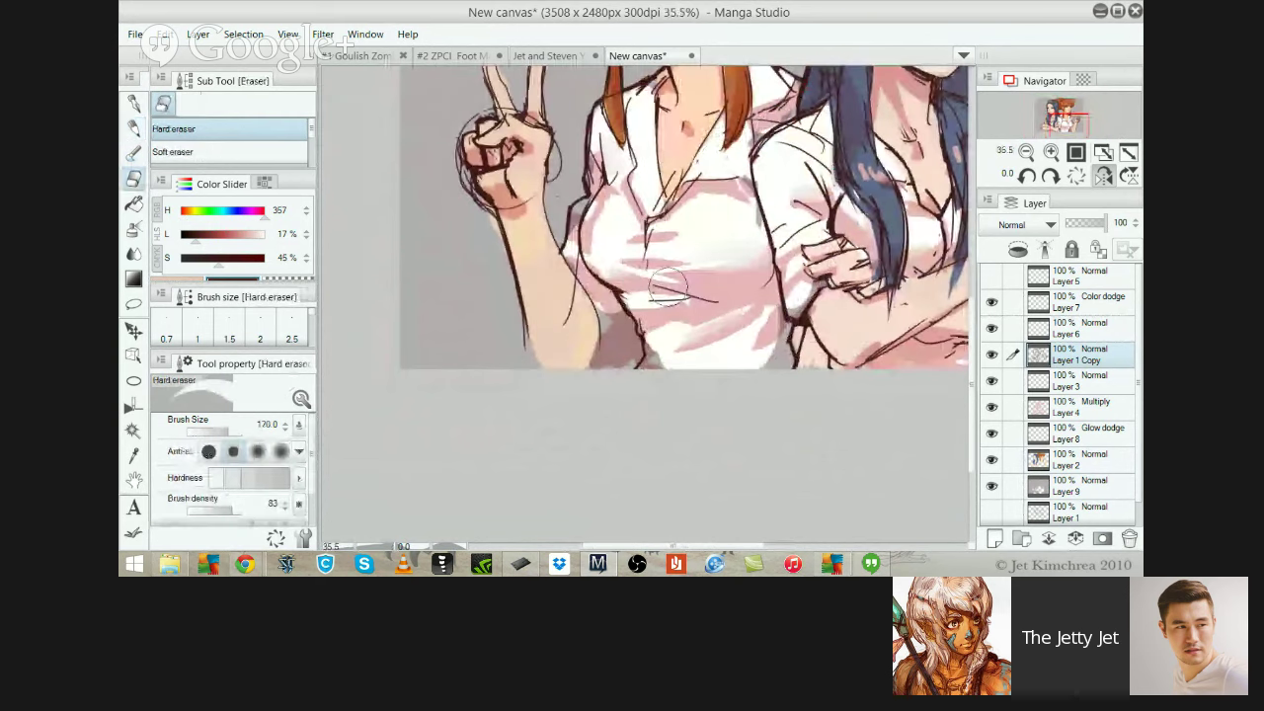
{"action": "left_click_drag", "start_coordinate": [667, 287], "coordinate": [692, 294]}
Redraw the short shirt fold beneath the brown-haired girl's bust with the Darker pencil at 25, undoing unwanted strokes
{"action": "key", "text": "p"}
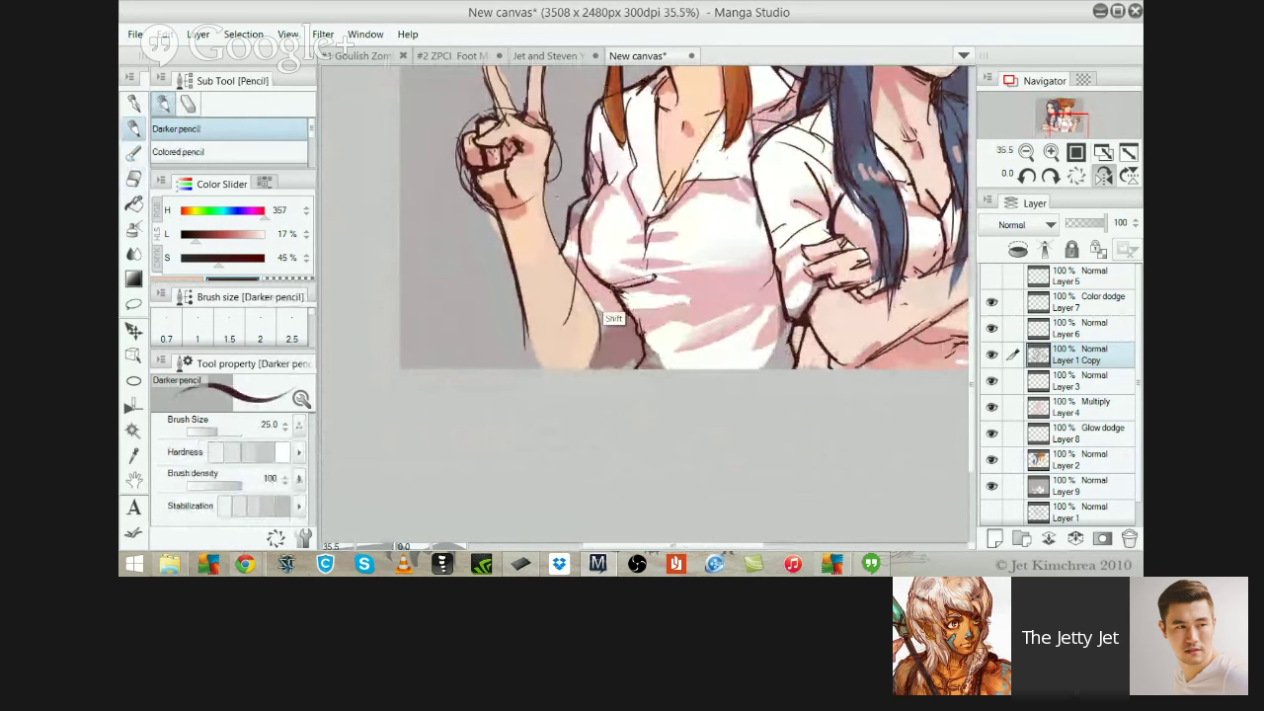
{"action": "key", "text": "ctrl+z"}
{"action": "left_click_drag", "start_coordinate": [654, 273], "coordinate": [638, 284]}
{"action": "mouse_move", "coordinate": [653, 266]}
{"action": "left_mouse_down"}
{"action": "mouse_move", "coordinate": [735, 305]}
{"action": "mouse_move", "coordinate": [773, 270]}
{"action": "left_mouse_up"}
{"action": "key", "text": "ctrl+z"}
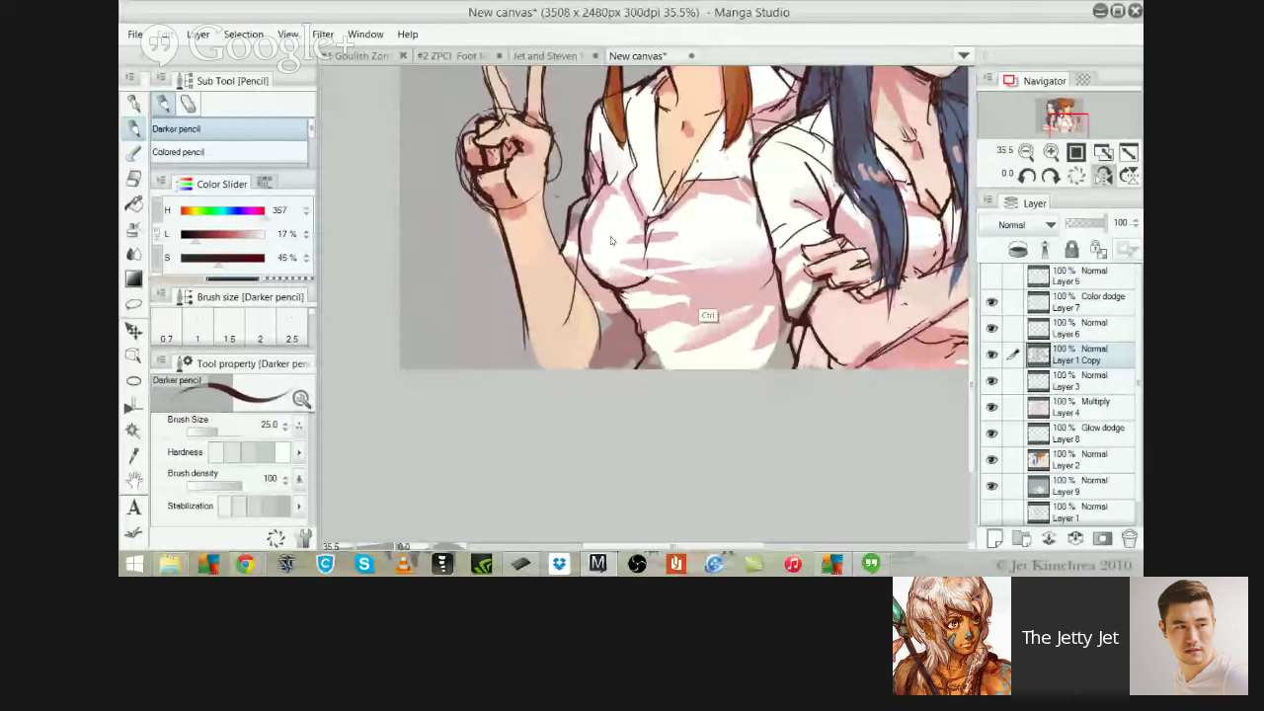
{"action": "mouse_move", "coordinate": [632, 287]}
{"action": "left_mouse_down"}
{"action": "mouse_move", "coordinate": [706, 287]}
{"action": "mouse_move", "coordinate": [690, 292]}
{"action": "mouse_move", "coordinate": [646, 226]}
{"action": "left_mouse_up"}
{"action": "key", "text": "ctrl+z"}
{"action": "key", "text": "ctrl+z"}
{"action": "scroll", "coordinate": [770, 315], "scroll_direction": "up", "scroll_amount": 3}
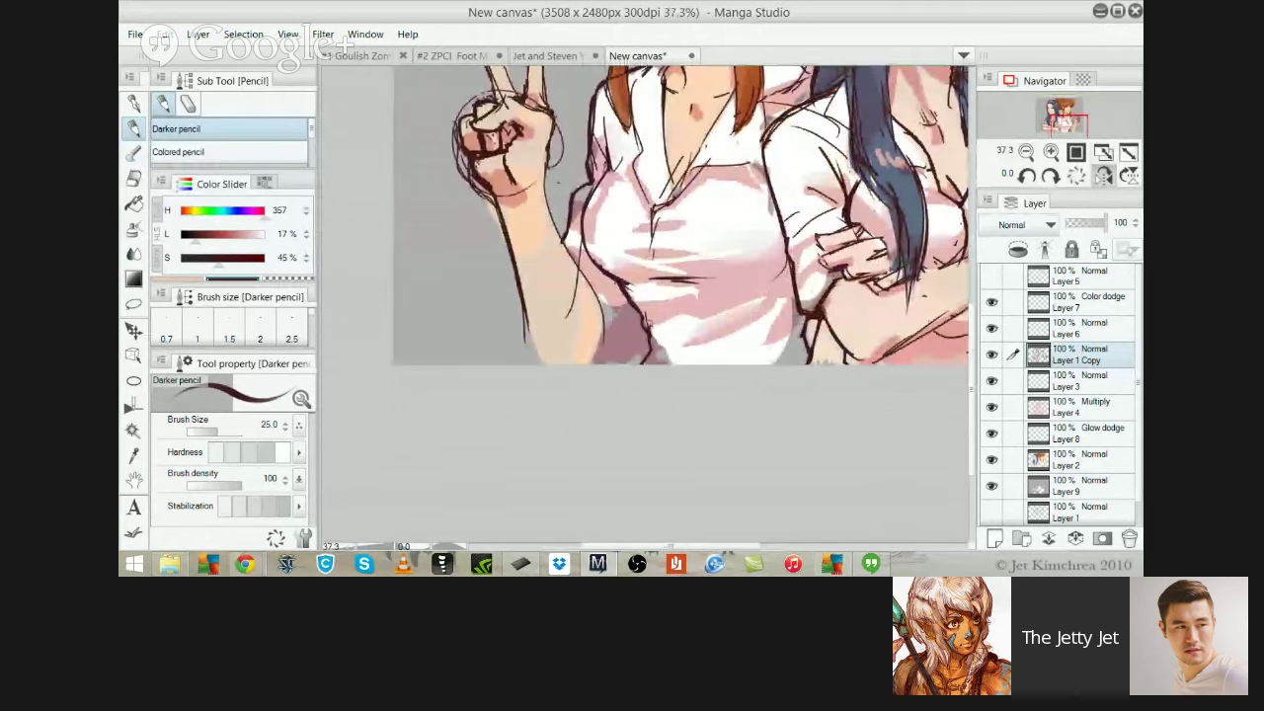
Erase the brown-haired girl's waist outline beside her raised arm and redraw it down to the canvas edge
{"action": "key", "text": "e"}
{"action": "mouse_move", "coordinate": [641, 296]}
{"action": "left_mouse_down"}
{"action": "mouse_move", "coordinate": [646, 359]}
{"action": "mouse_move", "coordinate": [646, 326]}
{"action": "left_mouse_up"}
{"action": "key", "text": "p"}
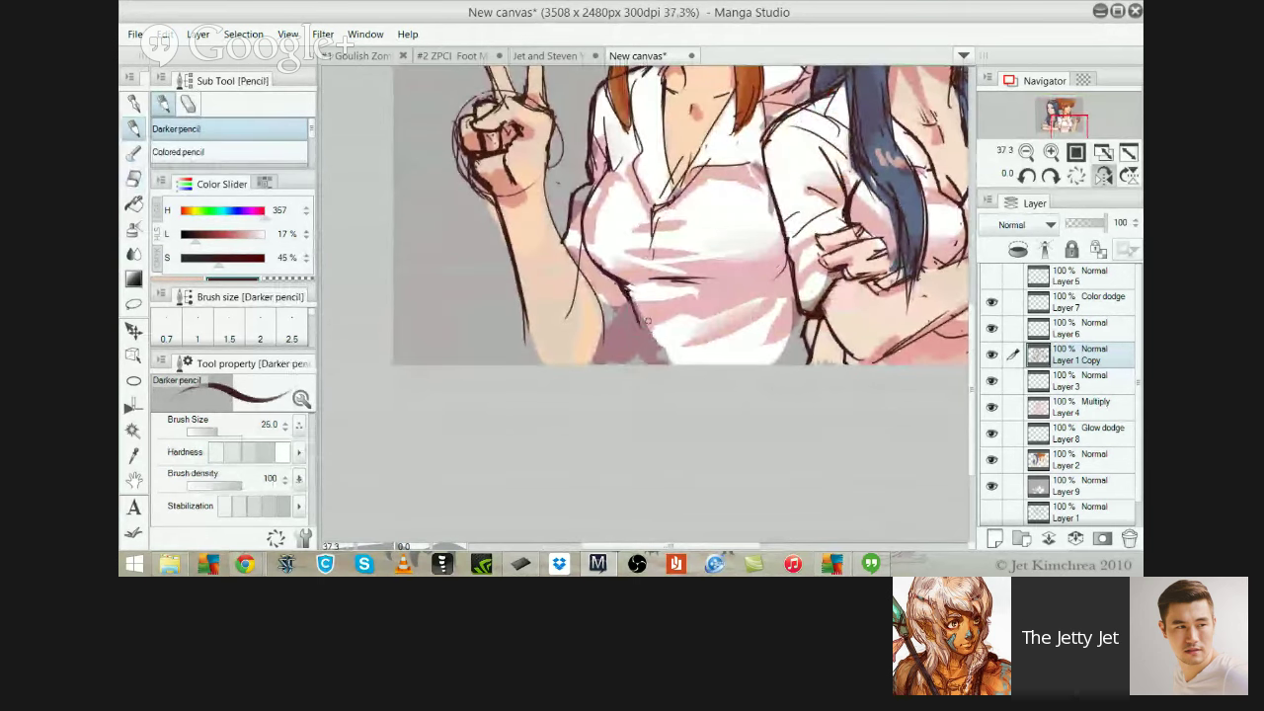
{"action": "key", "text": "ctrl+z"}
{"action": "left_click_drag", "start_coordinate": [645, 348], "coordinate": [638, 364]}
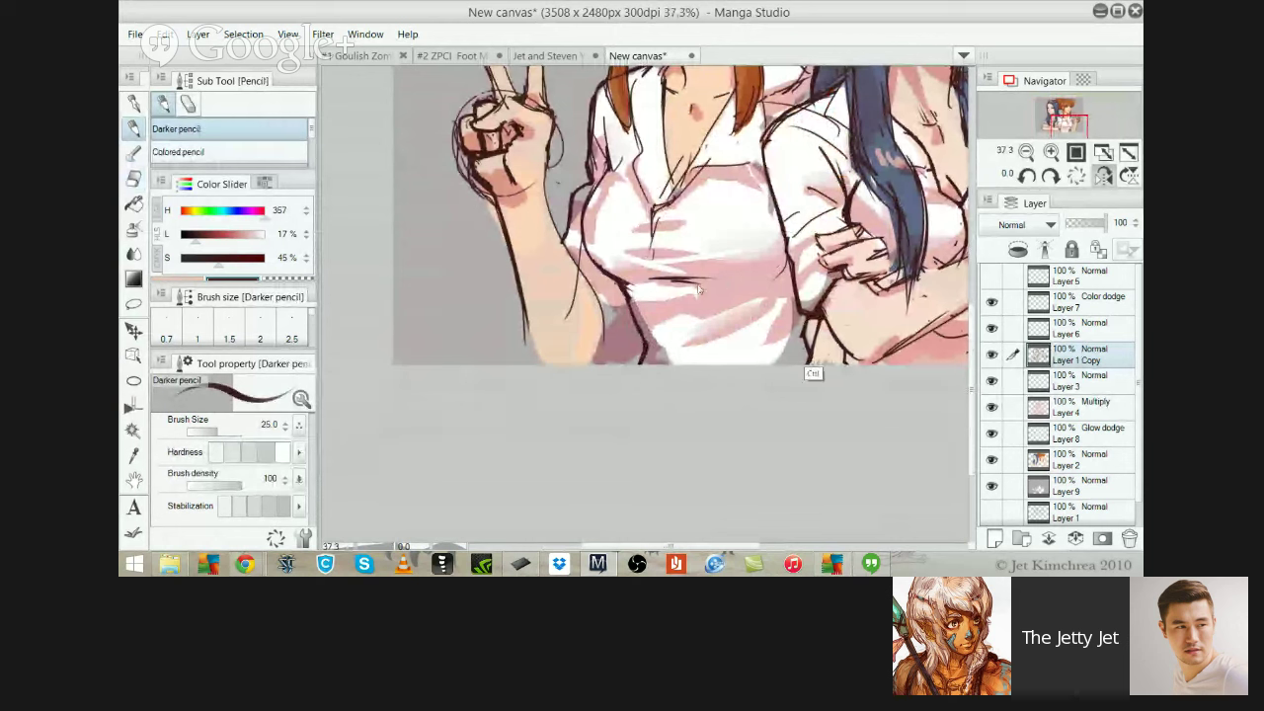
Erase a small spot on Layer 9 between the brown-haired girl's raised arm and waist with the Hard eraser at 170
{"action": "left_click", "coordinate": [1086, 460]}
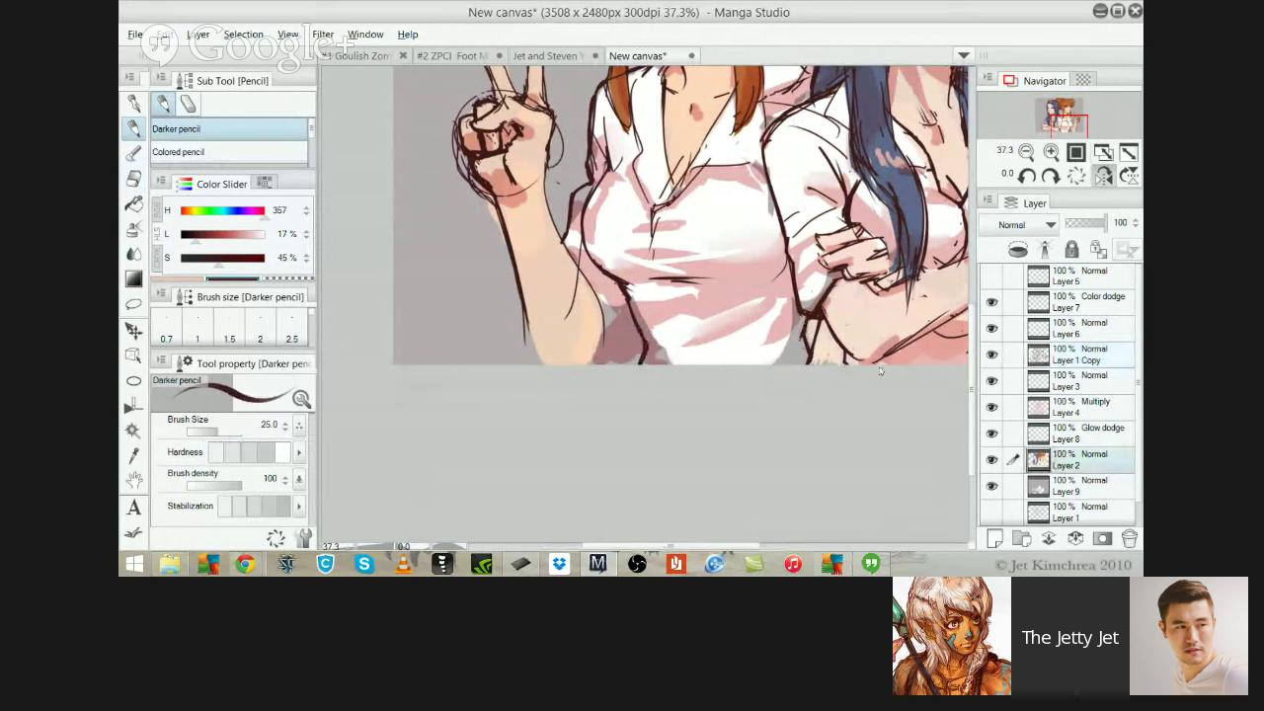
{"action": "left_click", "coordinate": [805, 351], "text": "ctrl+shift"}
{"action": "key", "text": "e"}
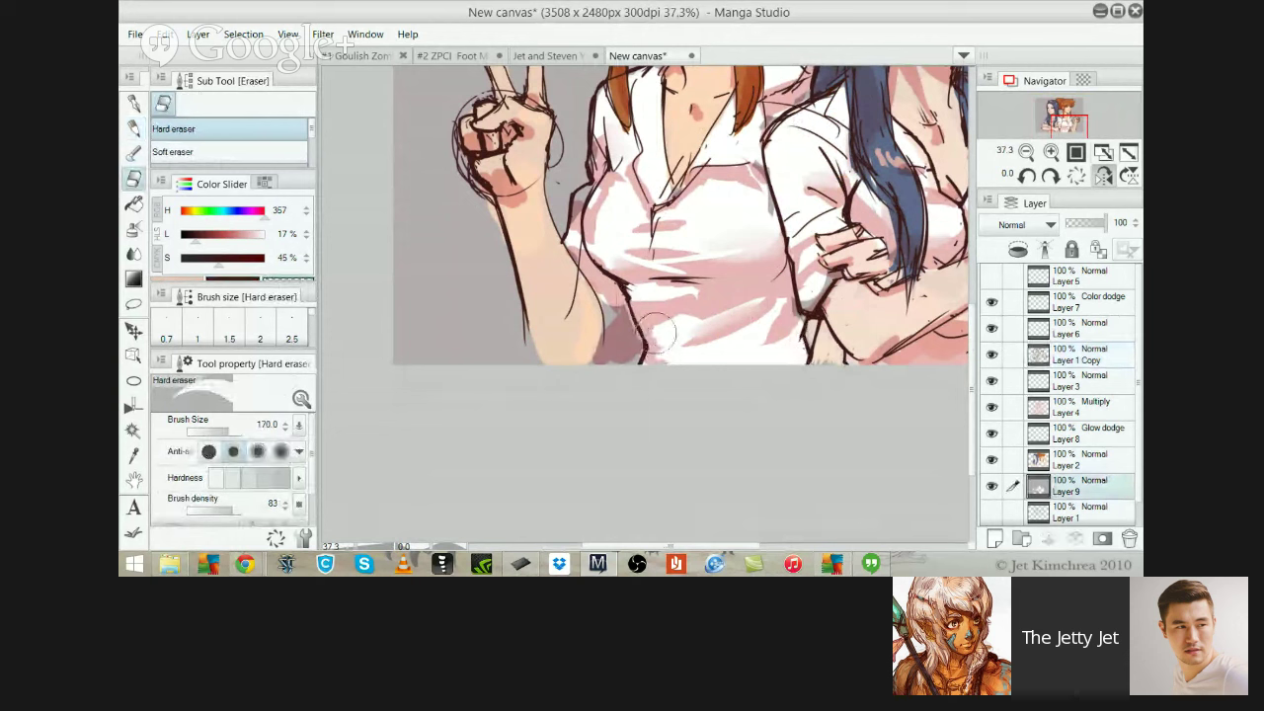
{"action": "left_click_drag", "start_coordinate": [604, 289], "coordinate": [610, 303]}
{"action": "scroll", "coordinate": [831, 299], "scroll_direction": "down", "scroll_amount": 5}
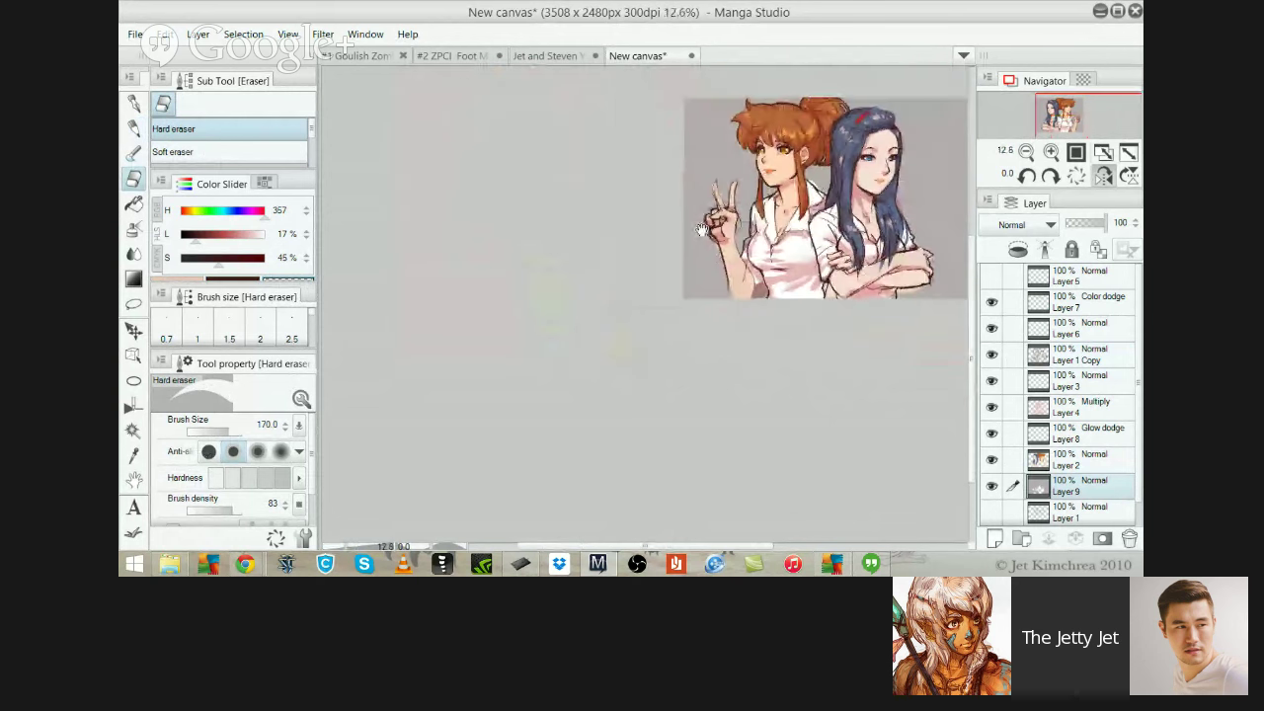
{"action": "left_click_drag", "start_coordinate": [749, 271], "coordinate": [717, 316]}
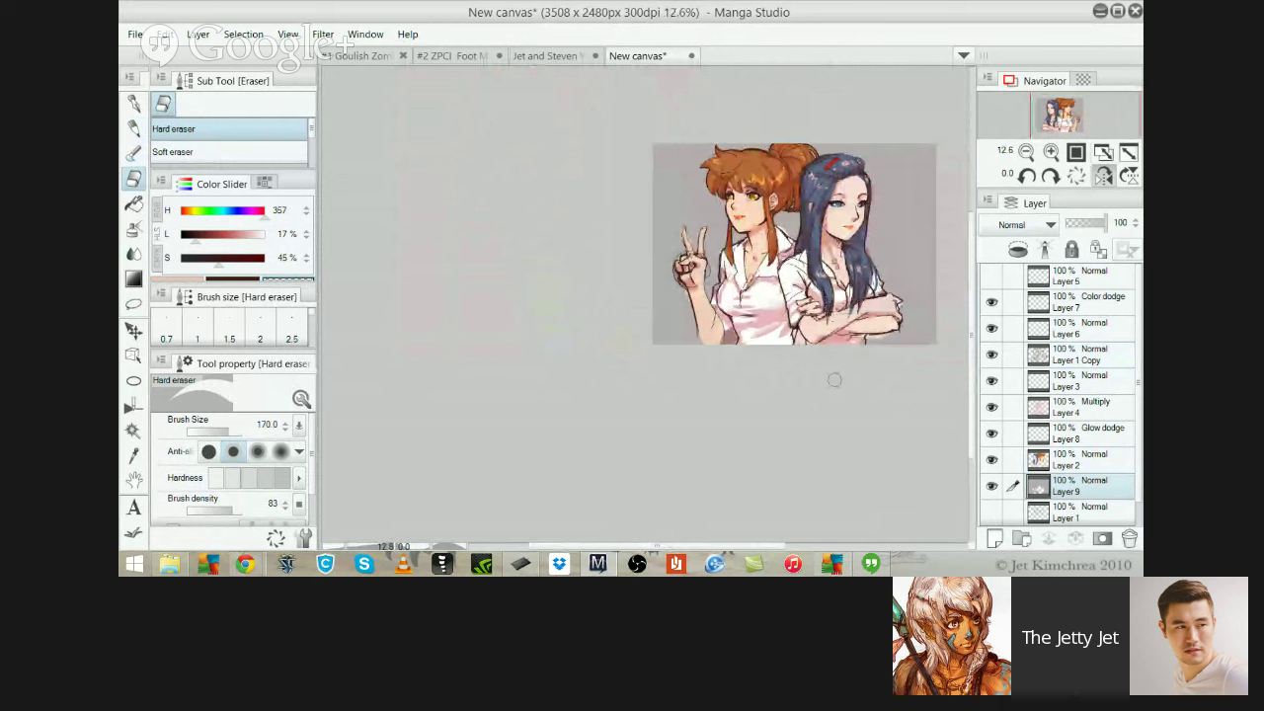
{"action": "key", "text": "alt+bracketright"}
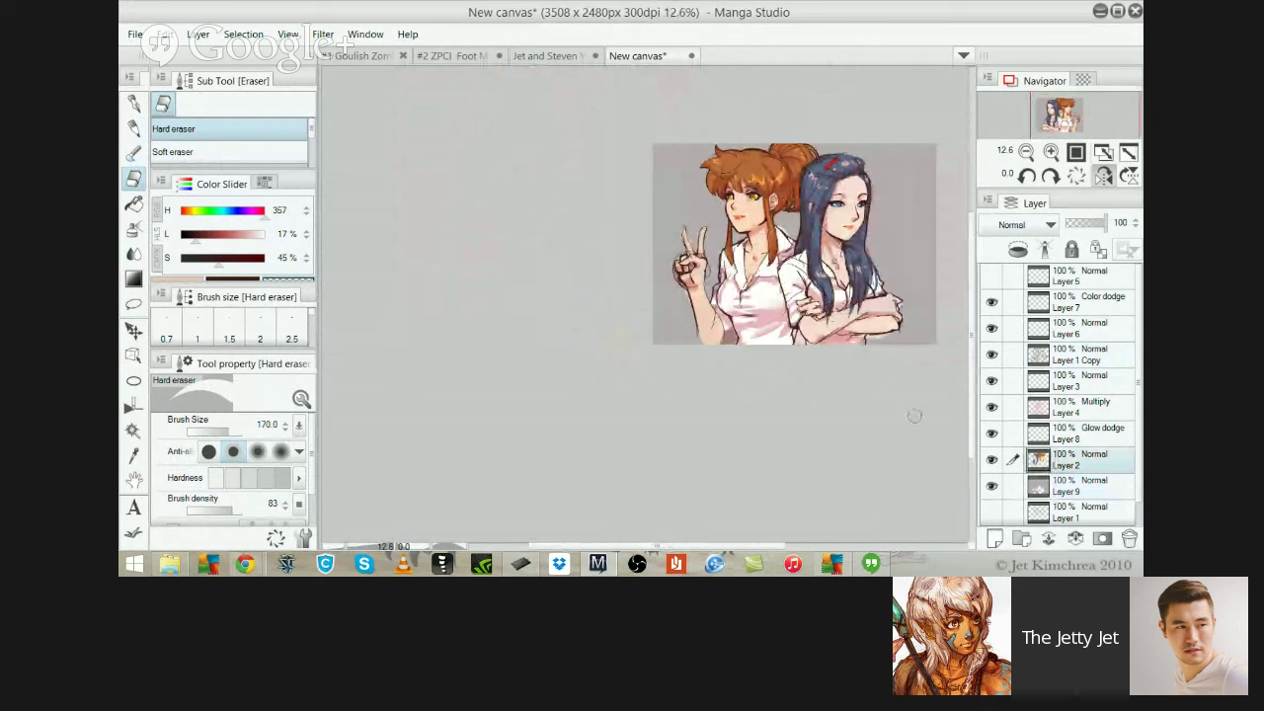
{"action": "key", "text": "period"}
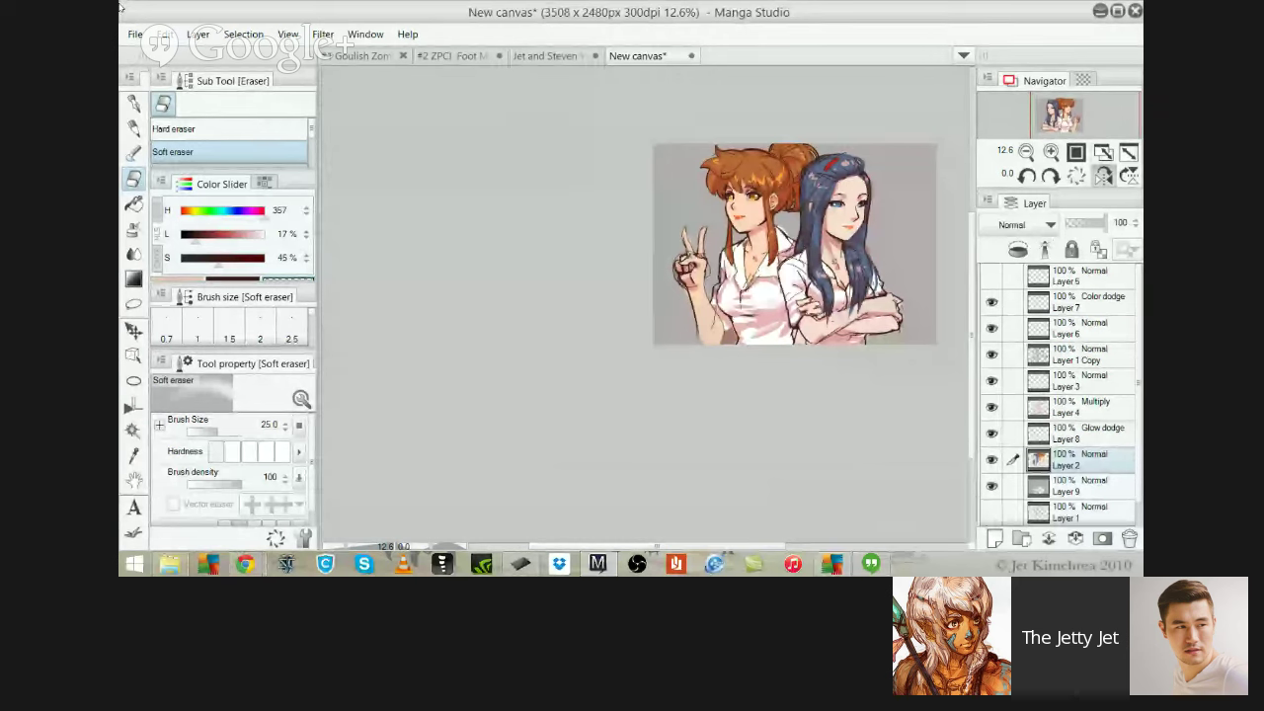
{"action": "left_click", "coordinate": [1086, 355]}
{"action": "left_click_drag", "start_coordinate": [746, 263], "coordinate": [570, 333]}
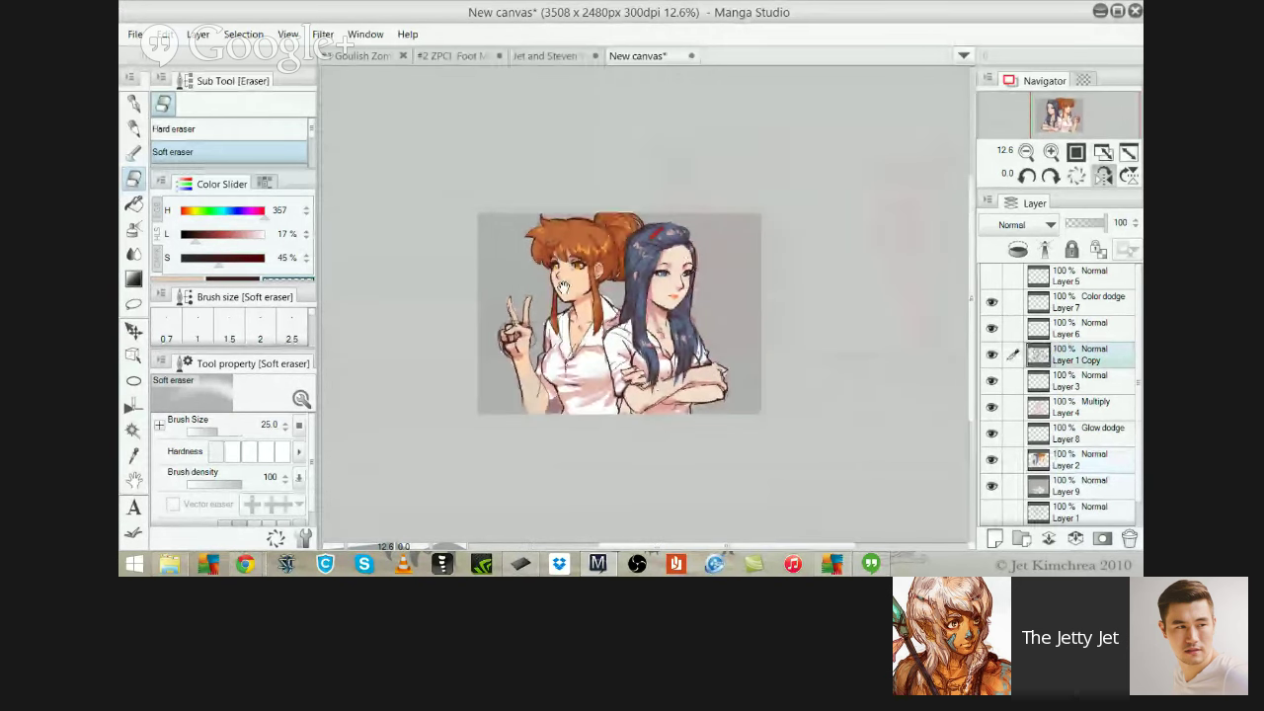
{"action": "left_click_drag", "start_coordinate": [656, 306], "coordinate": [751, 281]}
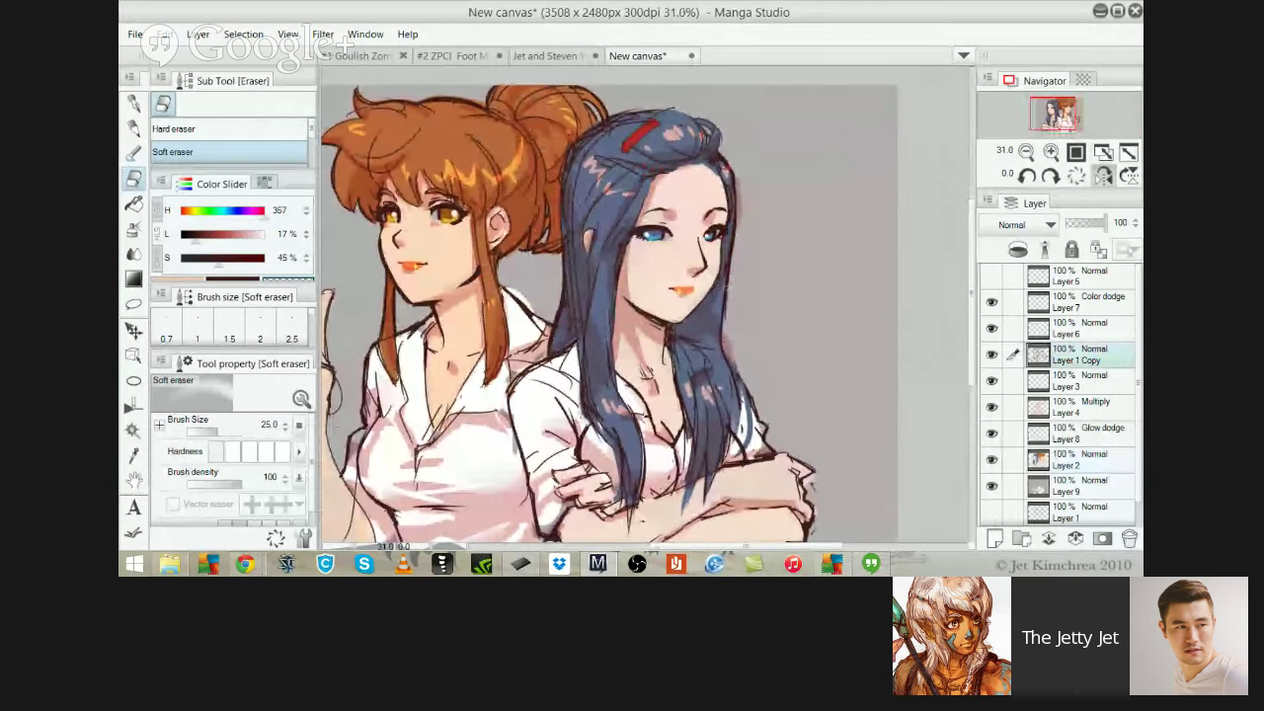
{"action": "left_click", "coordinate": [878, 375], "text": "ctrl"}
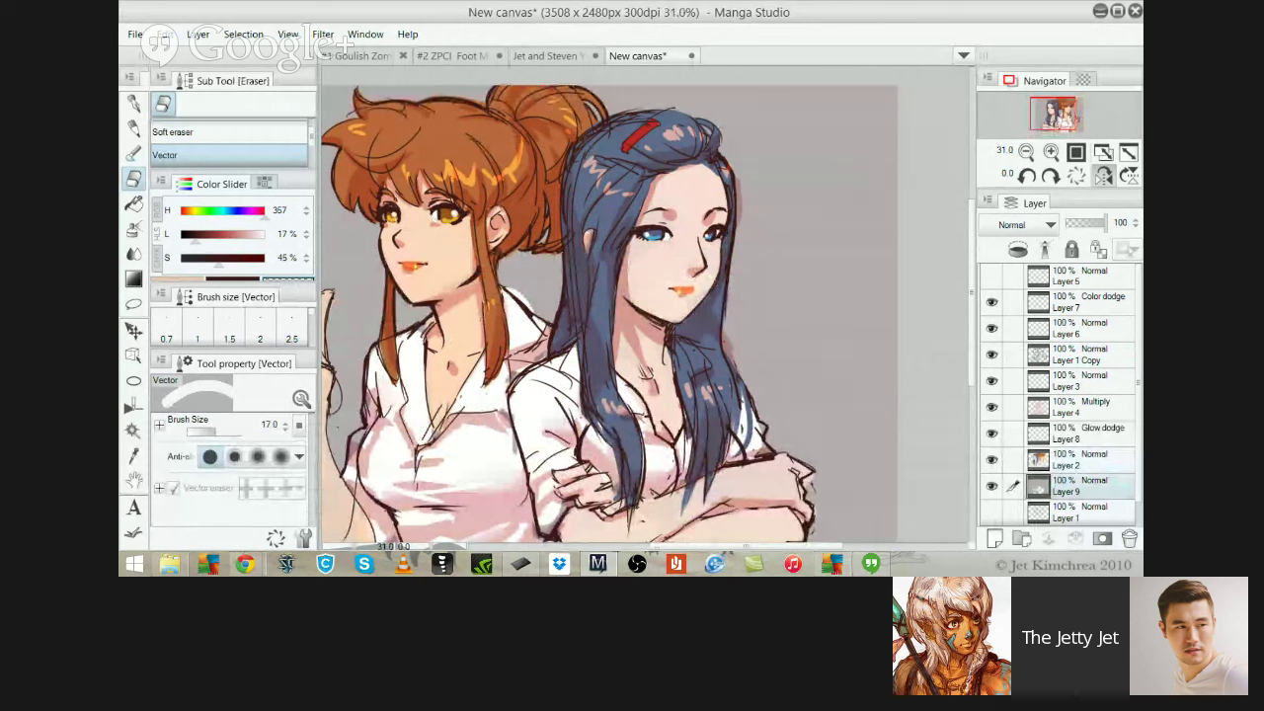
{"action": "left_click", "coordinate": [881, 294], "text": "ctrl+shift"}
{"action": "key", "text": "e"}
{"action": "key", "text": "e"}
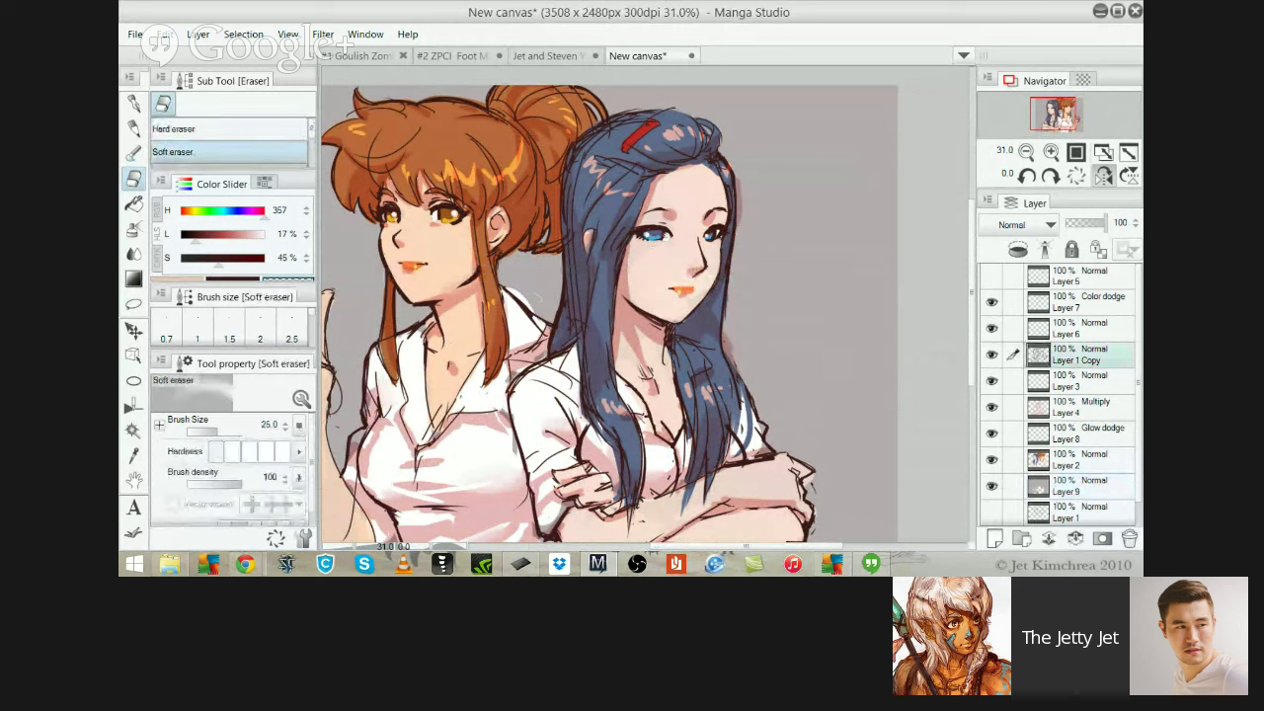
Add a white highlight to the blue-haired girl's eye on Layer 2, using the Darker pencil at 17 with luminosity 100%
{"action": "key", "text": "p"}
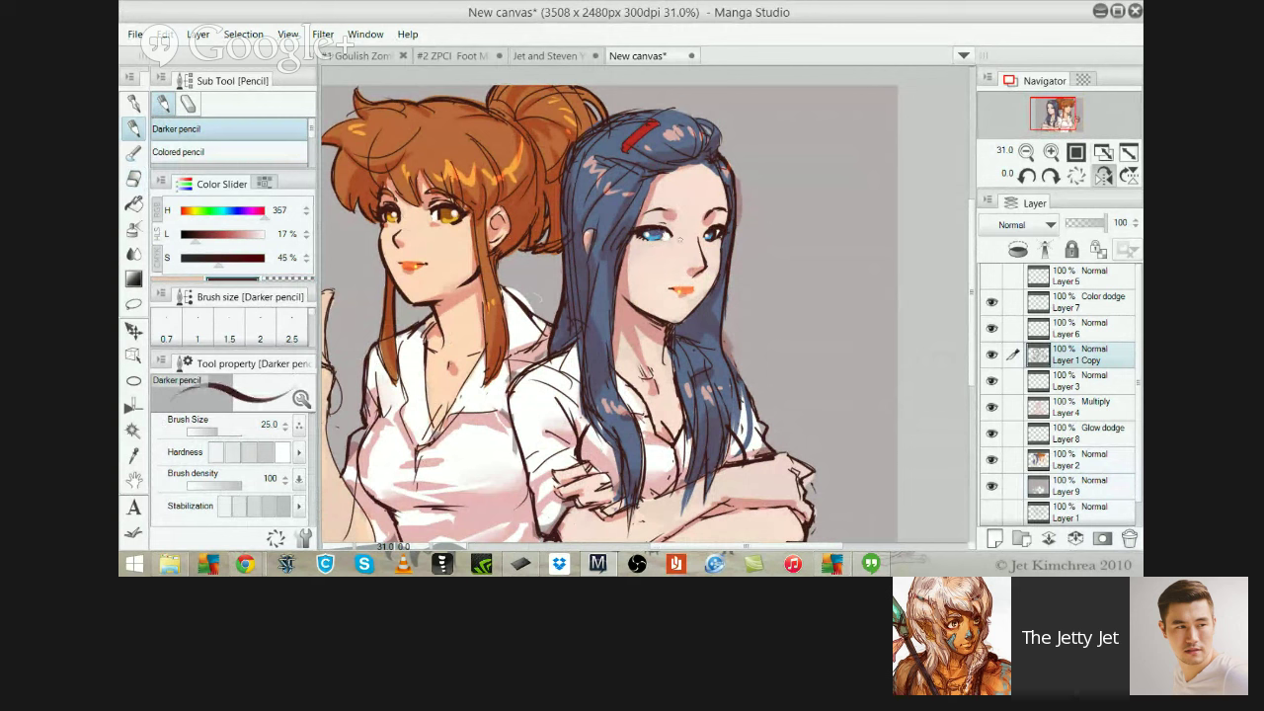
{"action": "key", "text": "bracketleft"}
{"action": "key", "text": "bracketleft"}
{"action": "left_click_drag", "start_coordinate": [598, 202], "coordinate": [632, 174]}
{"action": "left_click_drag", "start_coordinate": [735, 211], "coordinate": [790, 209]}
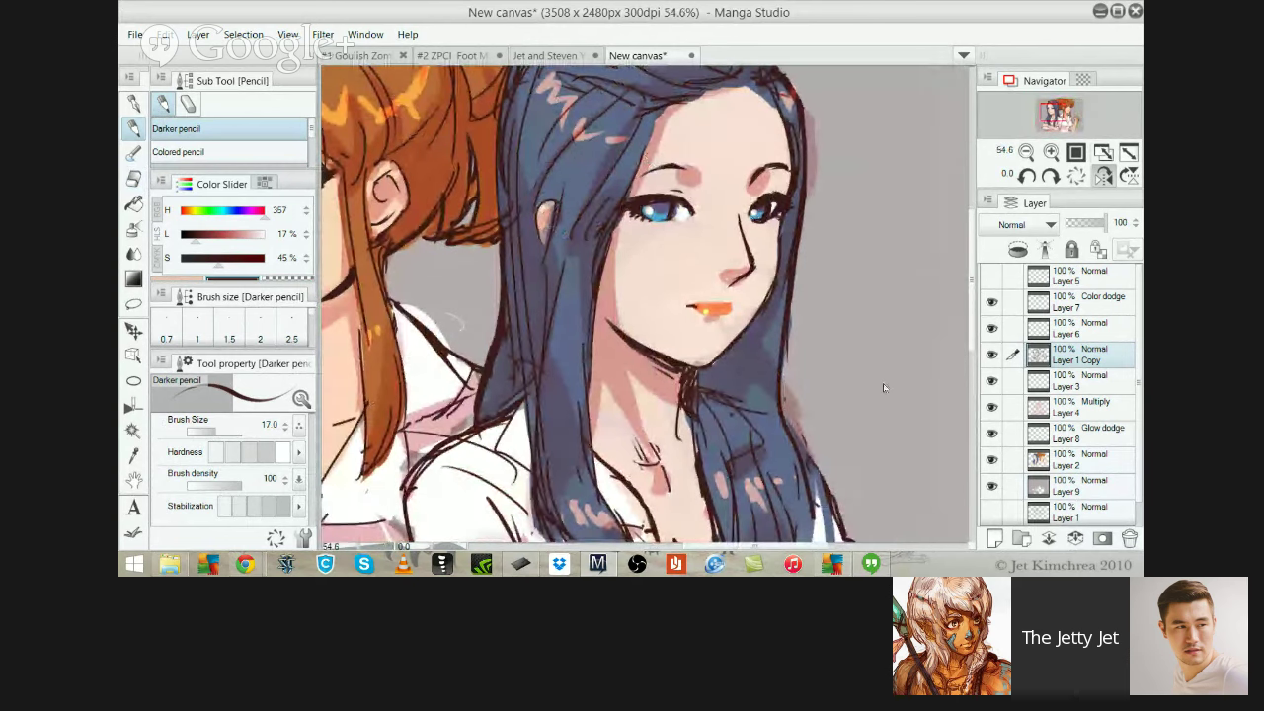
{"action": "left_click", "coordinate": [1083, 460]}
{"action": "left_click", "coordinate": [653, 213], "text": "alt"}
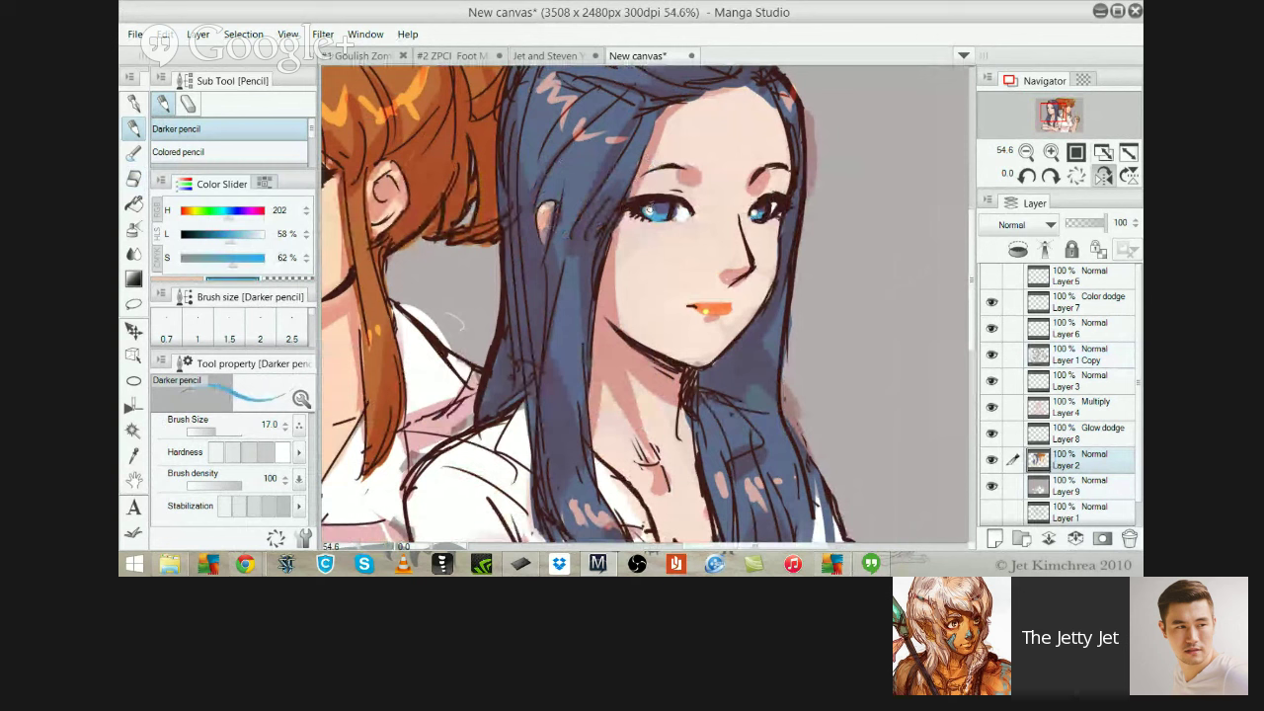
{"action": "left_click", "coordinate": [263, 234]}
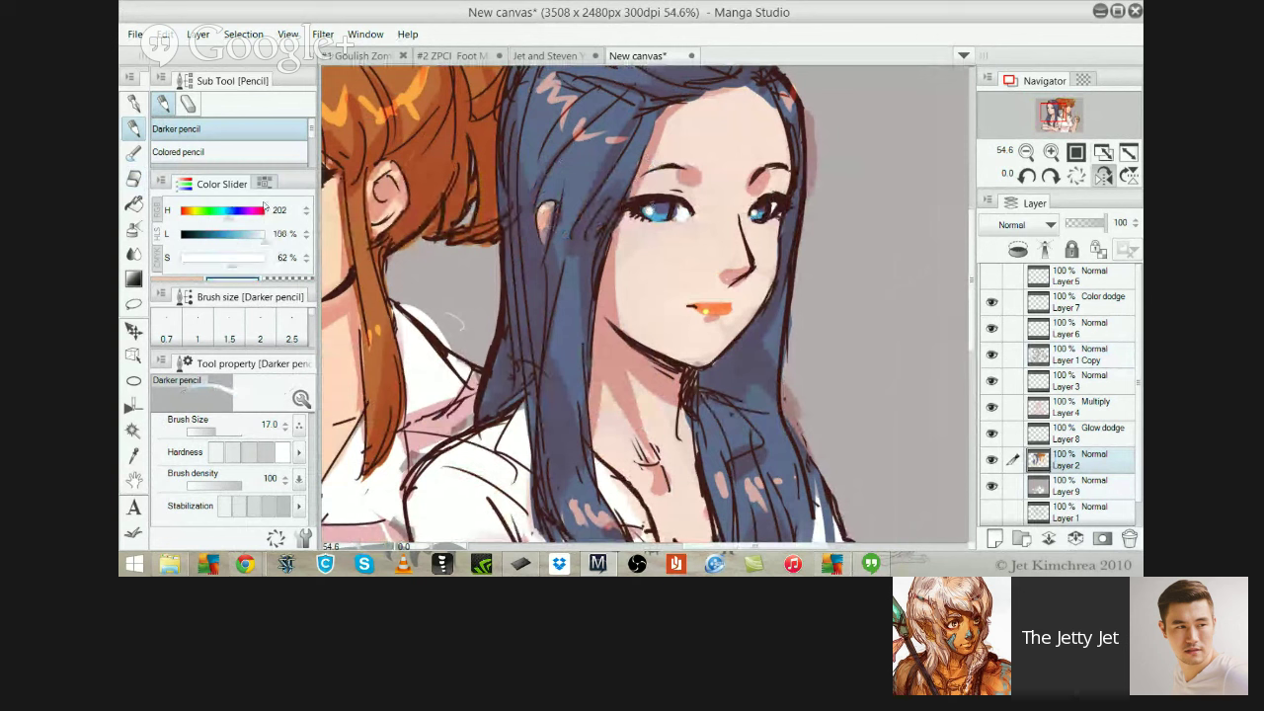
{"action": "left_click_drag", "start_coordinate": [649, 206], "coordinate": [652, 209]}
{"action": "scroll", "coordinate": [757, 201], "scroll_direction": "down", "scroll_amount": 5}
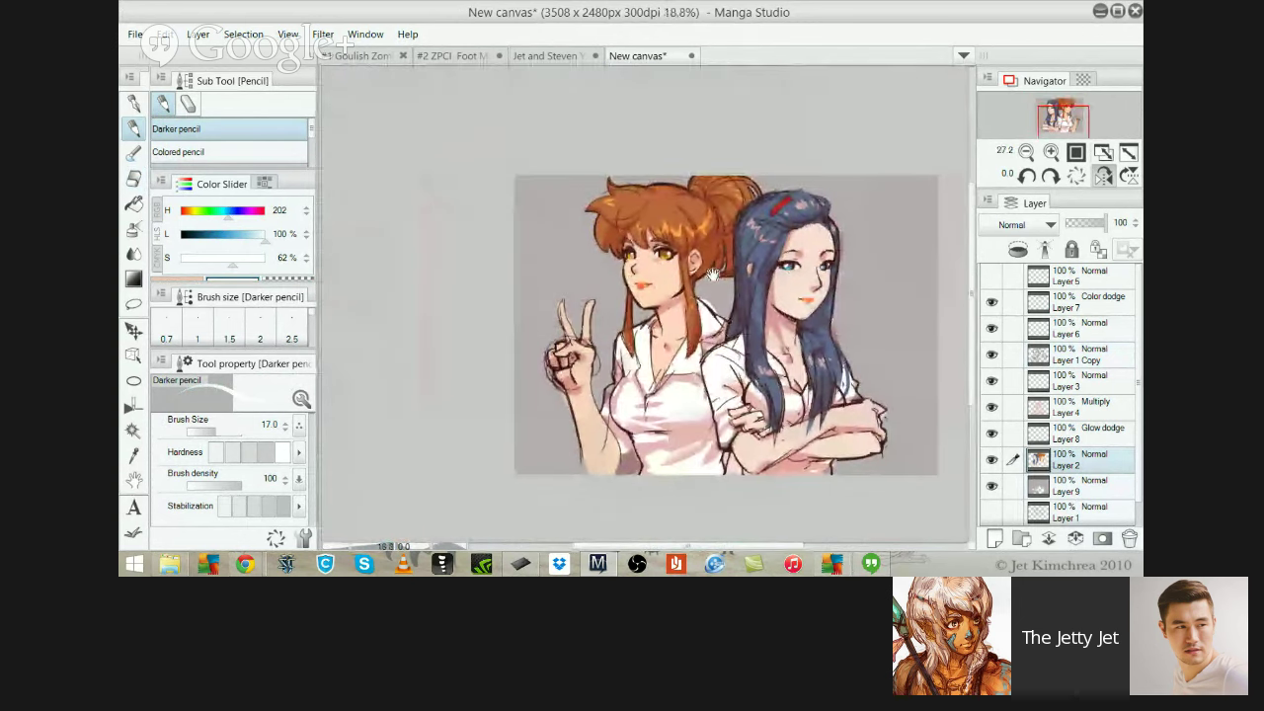
{"action": "scroll", "coordinate": [839, 336], "scroll_direction": "up", "scroll_amount": 1}
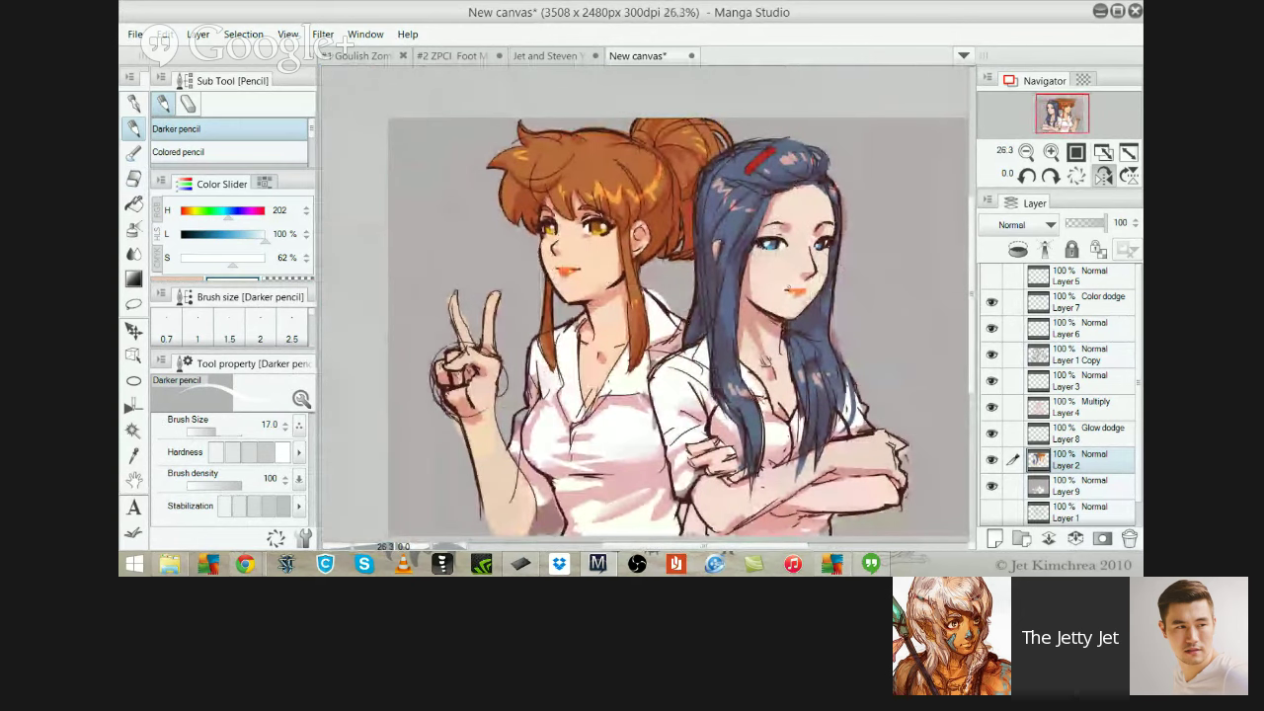